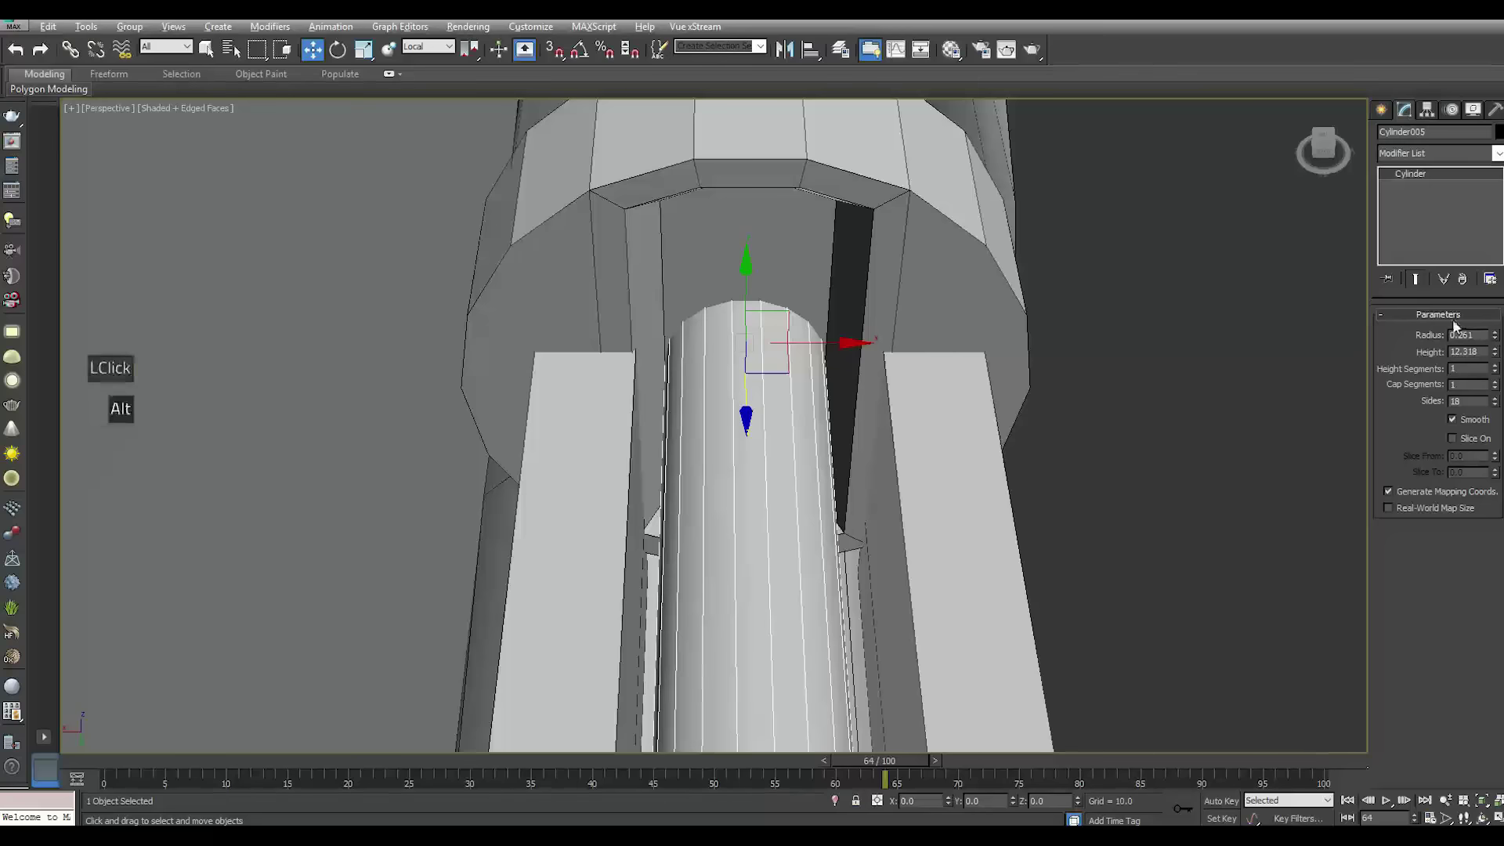
Increase the slot cylinder's radius slightly
{"action": "left_click", "coordinate": [1495, 334]}
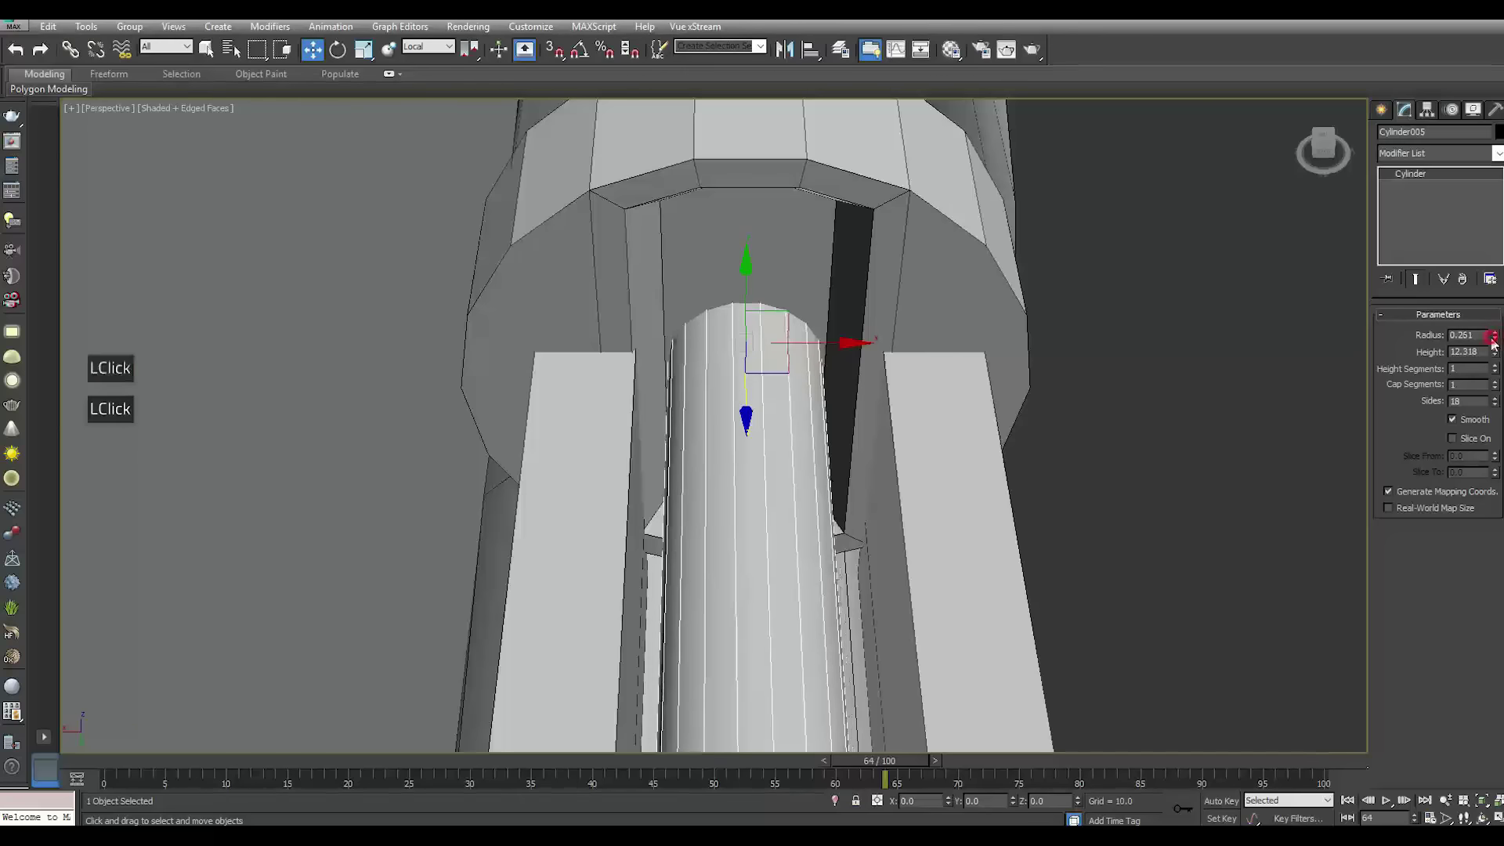
{"action": "scroll", "coordinate": [963, 326], "scroll_direction": "down", "scroll_amount": 10}
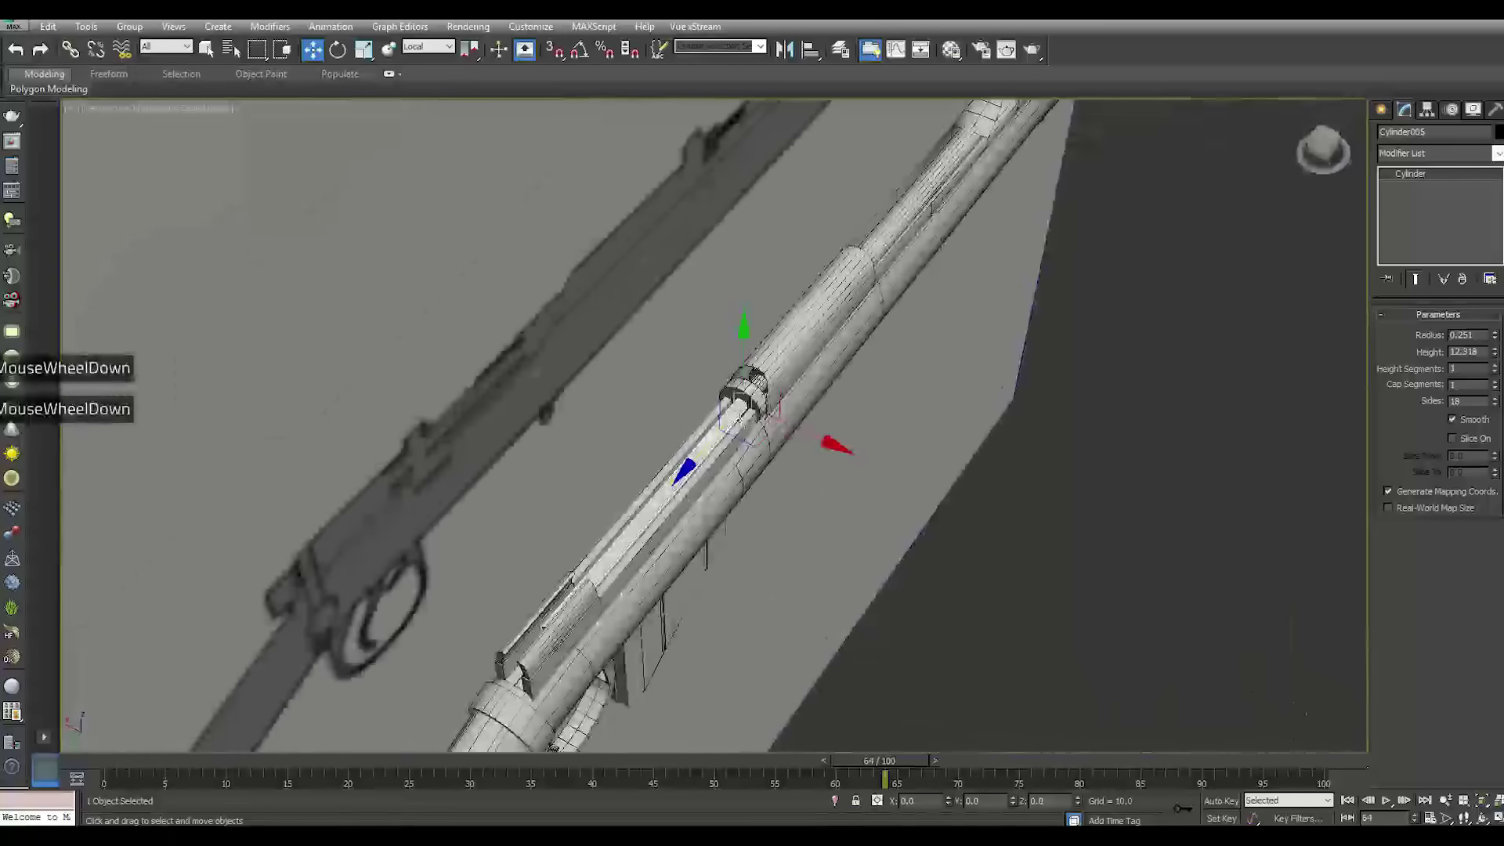
{"action": "scroll", "coordinate": [739, 413], "scroll_direction": "up", "scroll_amount": 10}
Make a copy of the cylinder, Cylinder006, sitting inside the collar ring
{"action": "mouse_move", "coordinate": [731, 394]}
{"action": "left_mouse_down"}
{"action": "mouse_move", "coordinate": [588, 494]}
{"action": "mouse_move", "coordinate": [671, 455]}
{"action": "mouse_move", "coordinate": [719, 406]}
{"action": "left_mouse_up"}
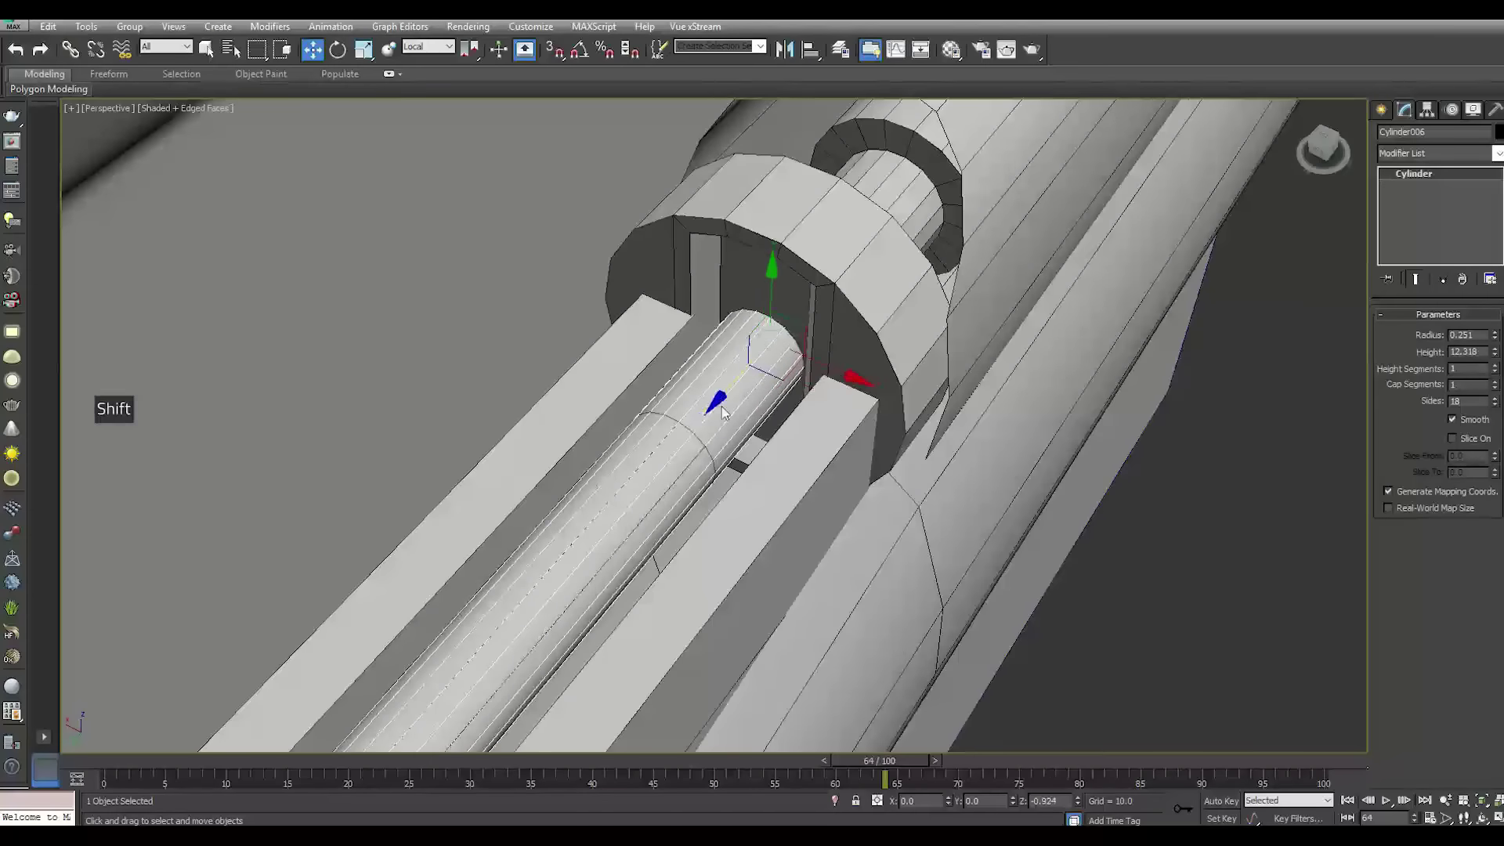
{"action": "key", "text": "Return"}
{"action": "left_click", "coordinate": [492, 345]}
{"action": "key", "text": "comma"}
{"action": "key", "text": "comma"}
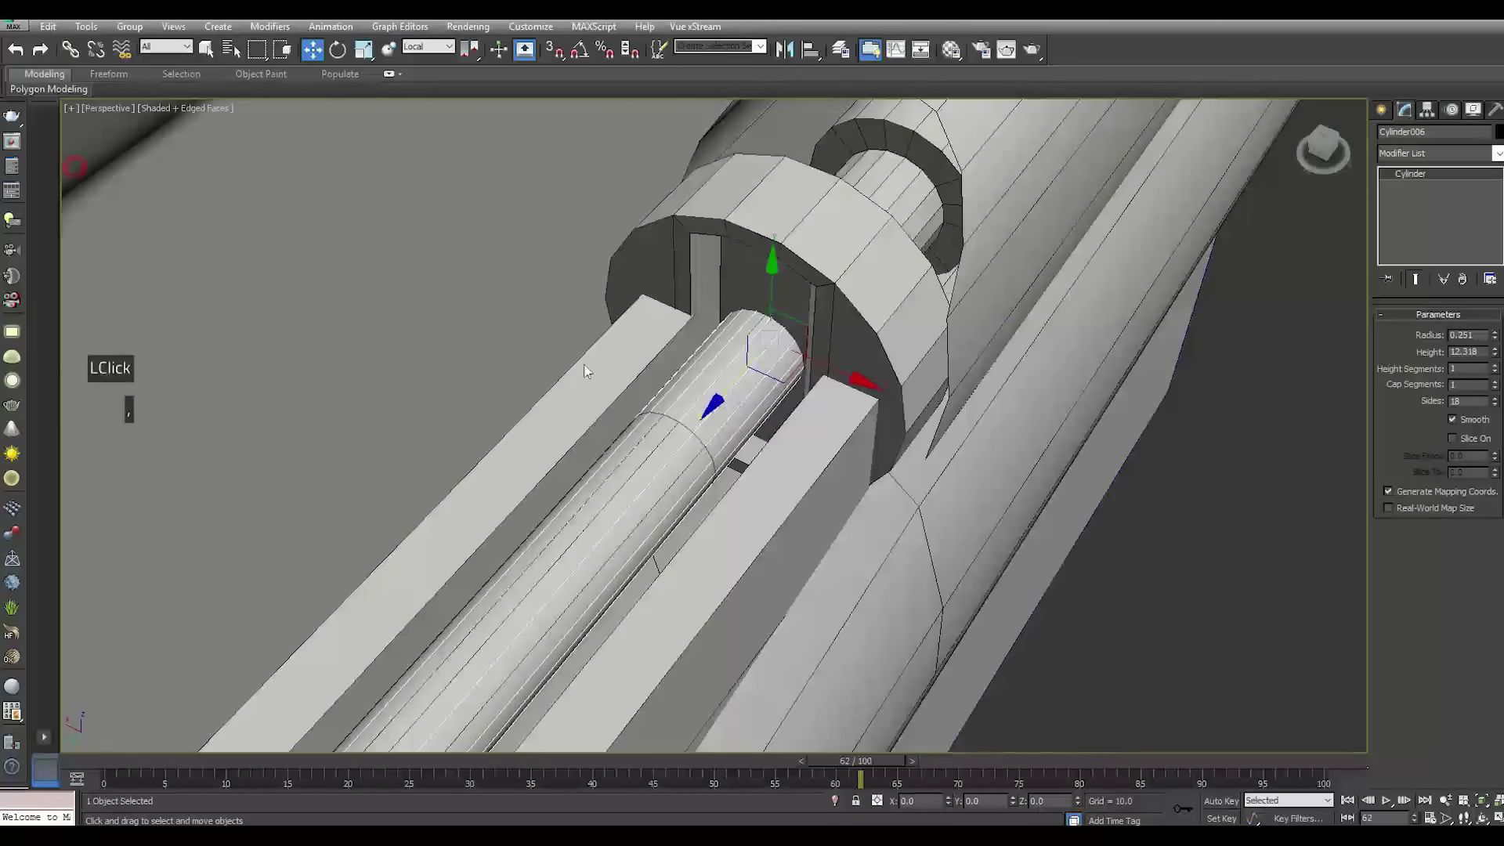
Start a Boolean compound object on the copied cylinder, picking the collar ring as operand B
{"action": "left_click", "coordinate": [1382, 109]}
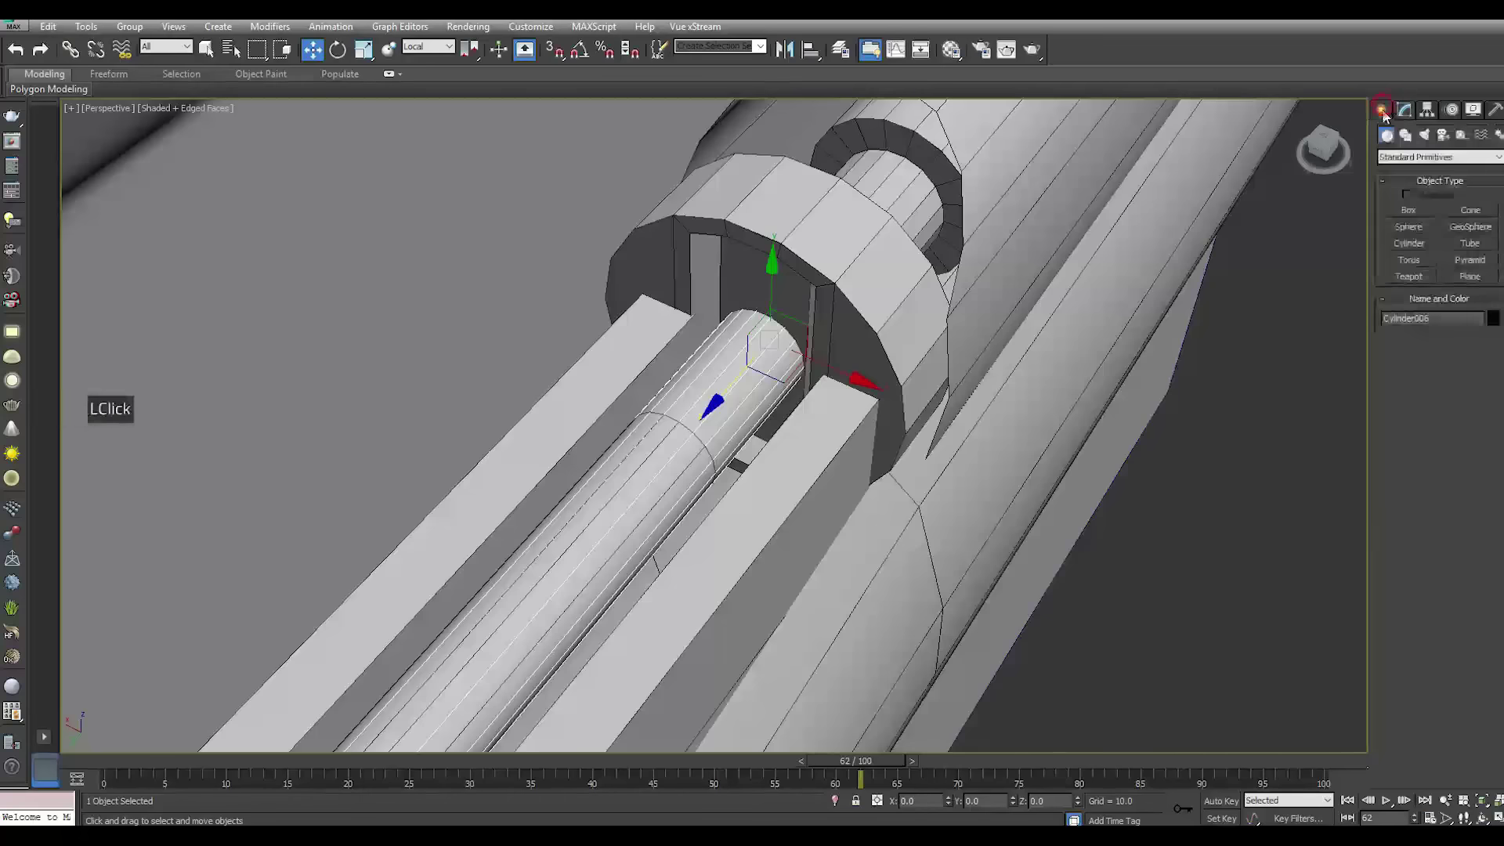
{"action": "left_click", "coordinate": [1439, 157]}
{"action": "left_click", "coordinate": [1434, 188]}
{"action": "left_click", "coordinate": [1420, 261]}
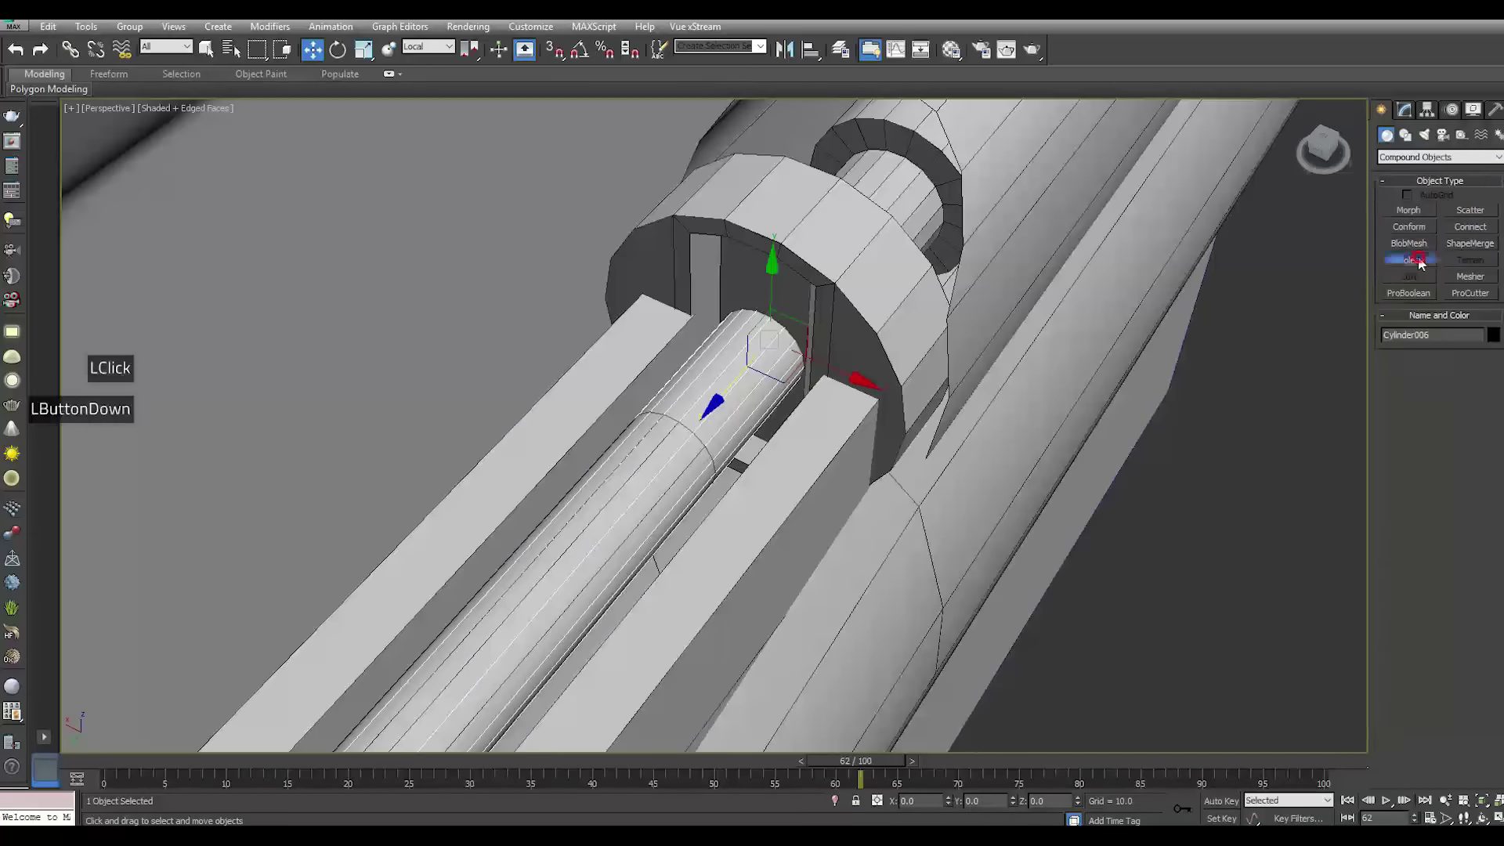
{"action": "left_click", "coordinate": [1437, 382]}
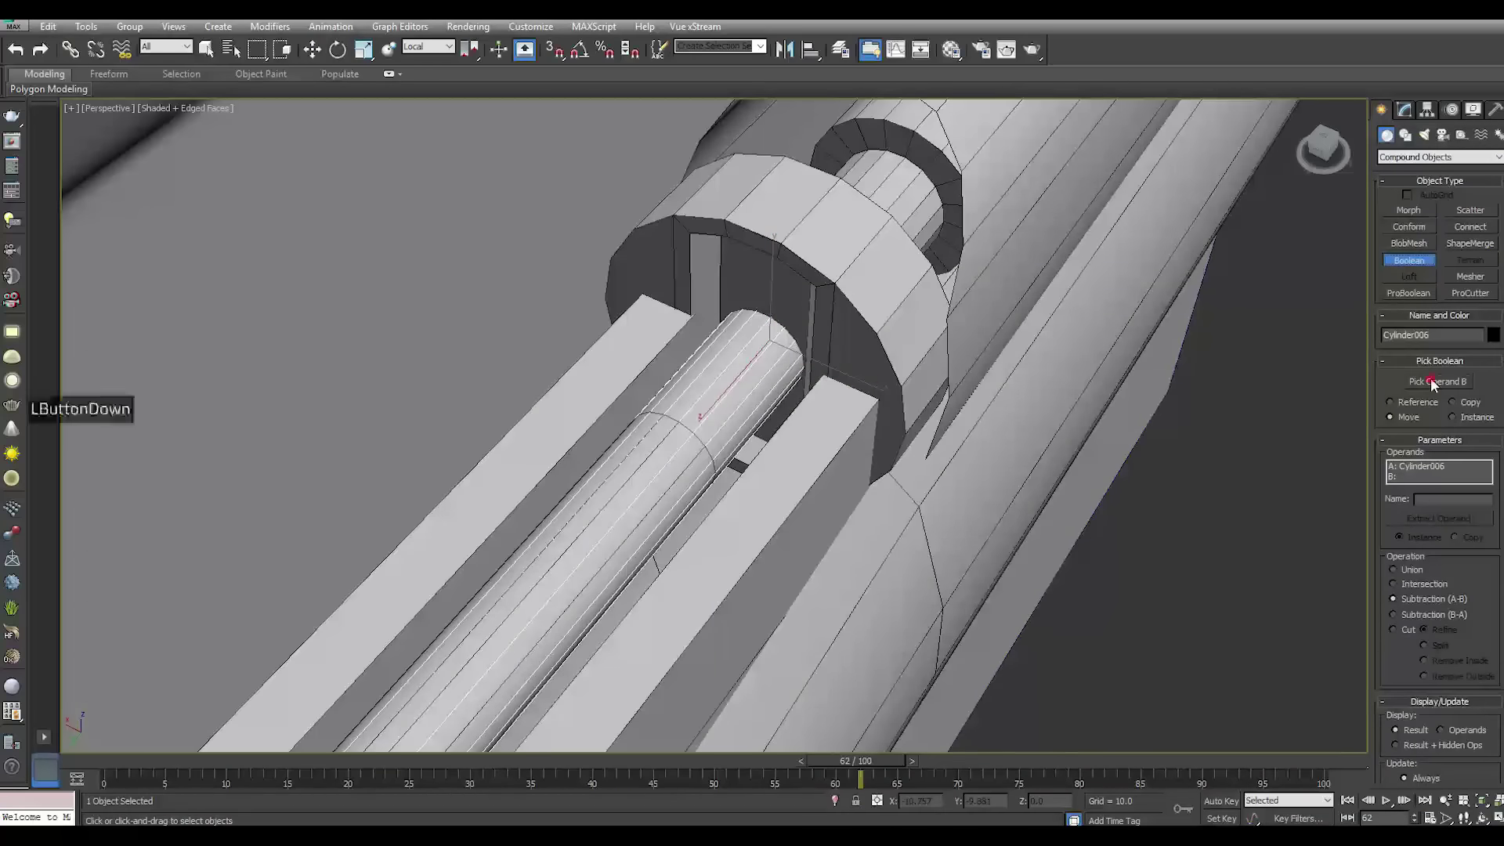
{"action": "left_click", "coordinate": [864, 297]}
Set the Boolean operation to Subtraction (B-A) so the cylinder cuts a hole through the collar
{"action": "left_click", "coordinate": [1408, 615]}
{"action": "scroll", "coordinate": [807, 462], "scroll_direction": "up", "scroll_amount": 5}
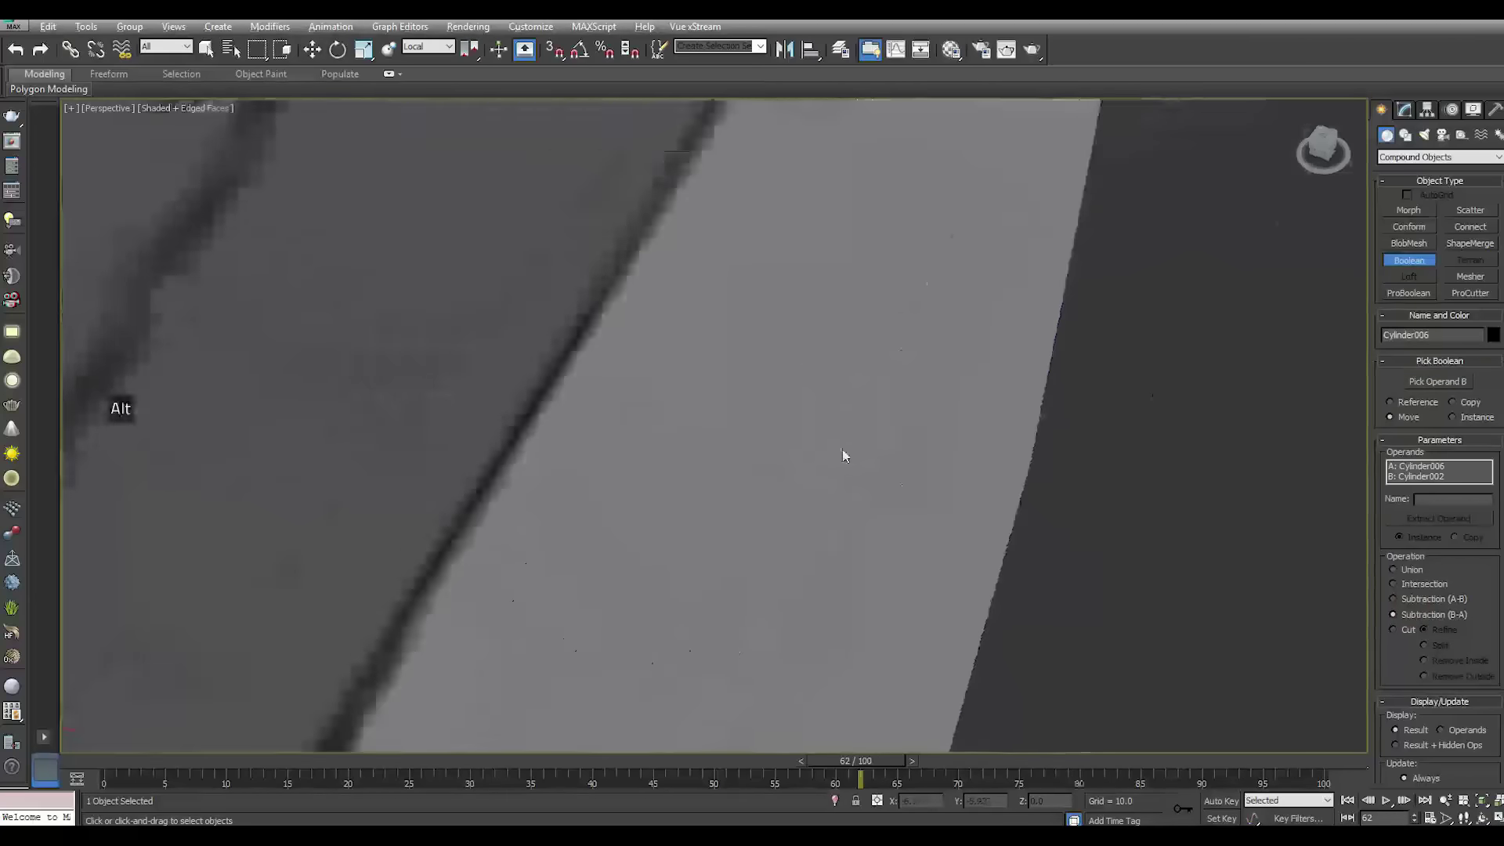
{"action": "scroll", "coordinate": [843, 454], "scroll_direction": "down", "scroll_amount": 4}
{"action": "scroll", "coordinate": [856, 498], "scroll_direction": "down", "scroll_amount": 3}
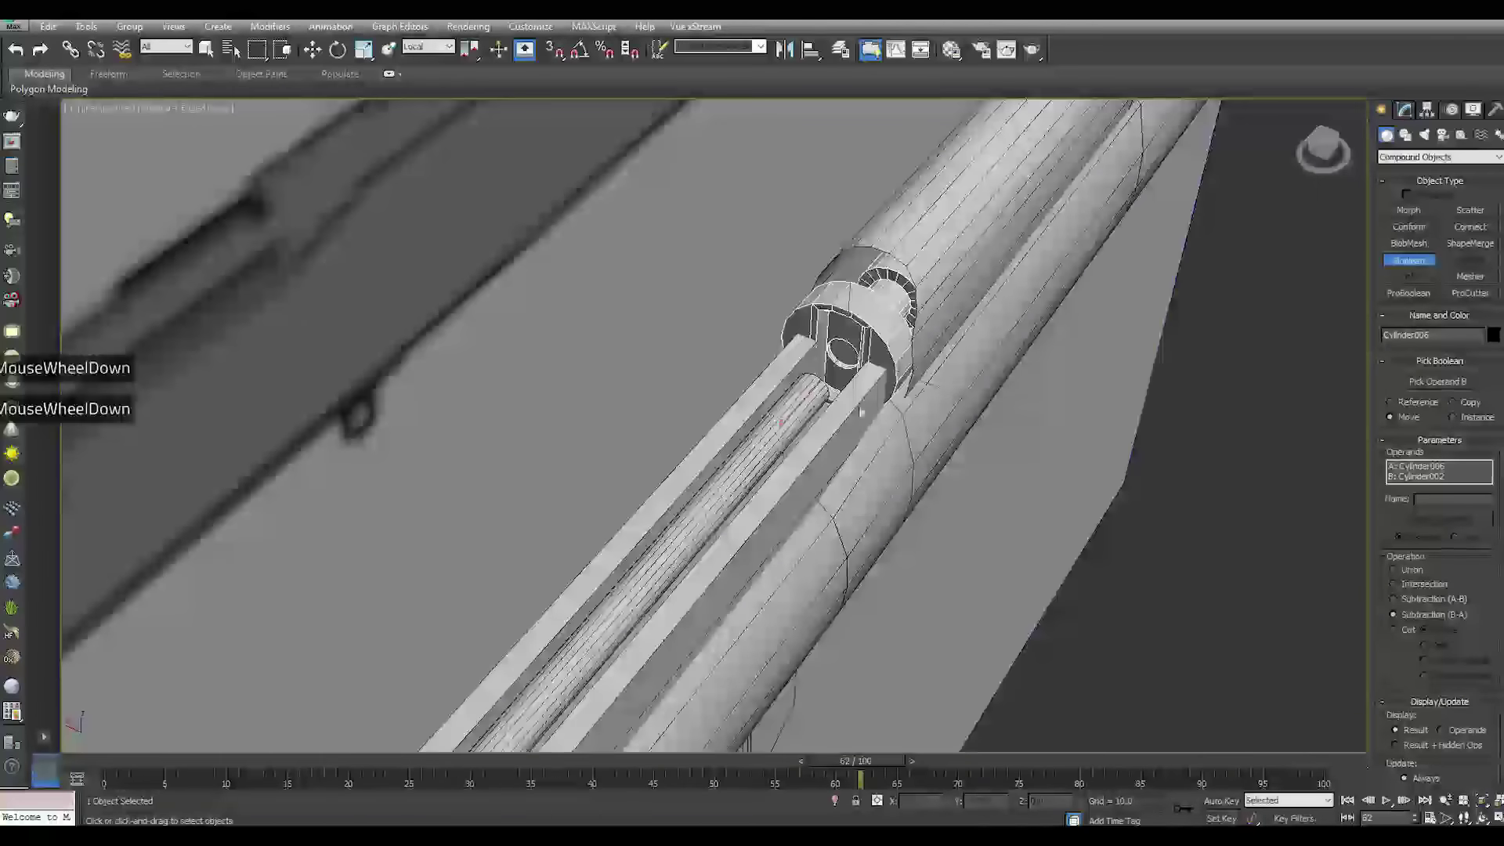
{"action": "scroll", "coordinate": [861, 338], "scroll_direction": "up", "scroll_amount": 3}
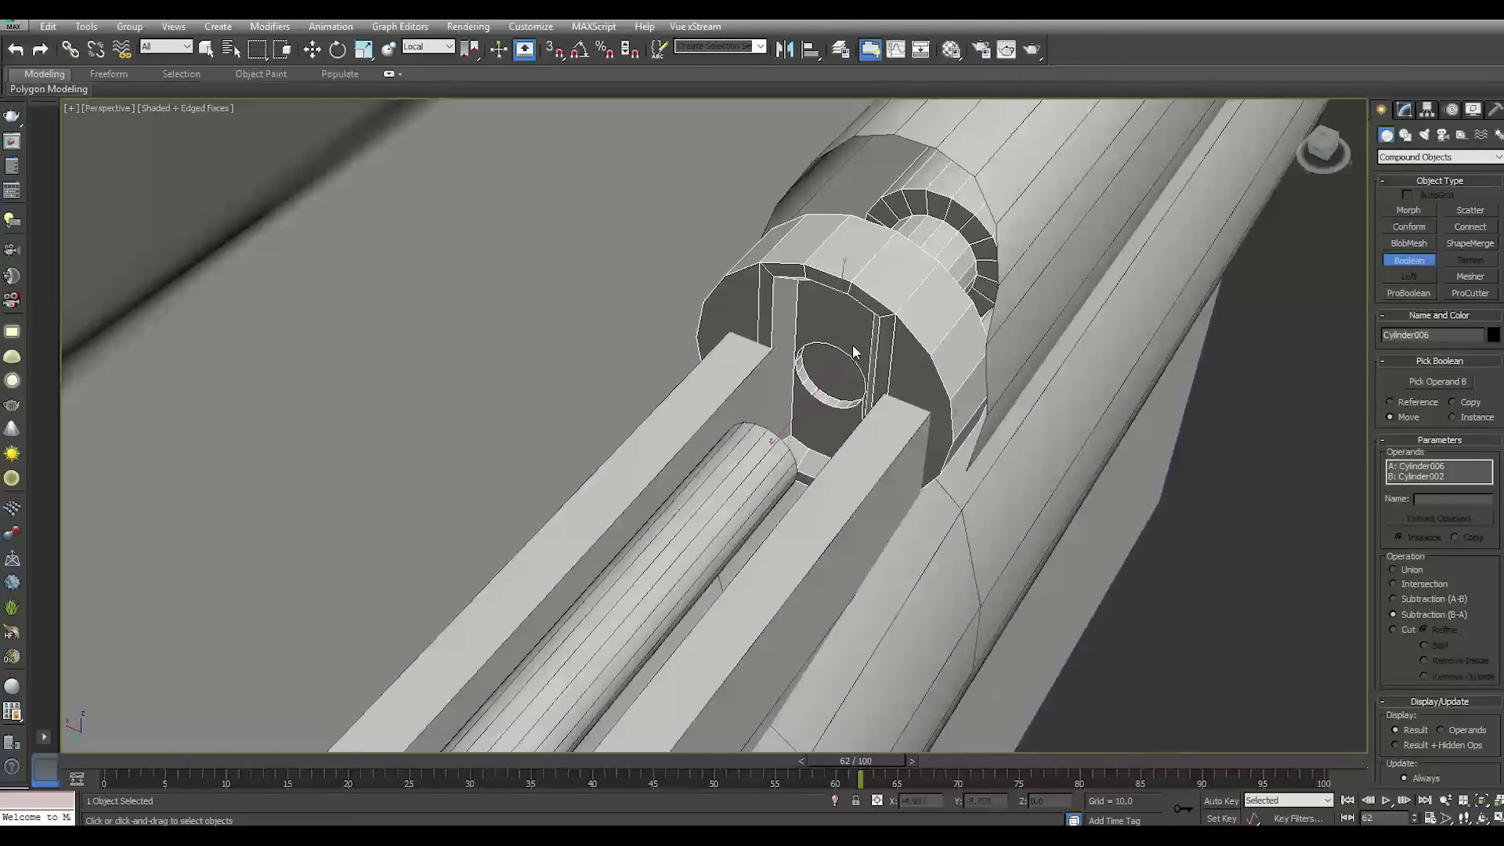
{"action": "left_click", "coordinate": [1402, 111]}
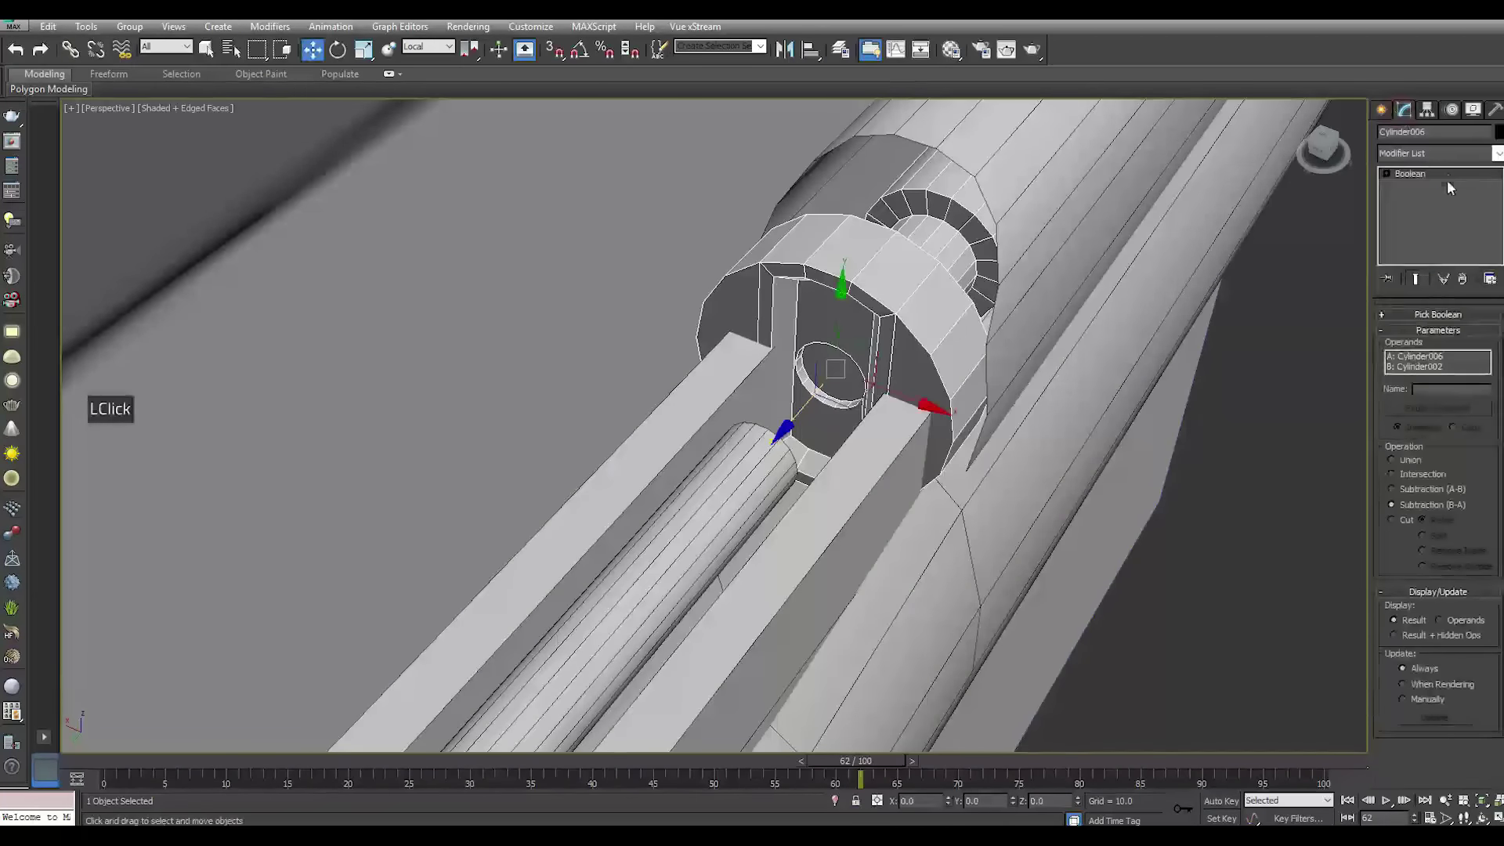
Collapse the Boolean collar to an Editable Poly and switch to vertex editing
{"action": "right_click", "coordinate": [1446, 180]}
{"action": "left_click", "coordinate": [1433, 335]}
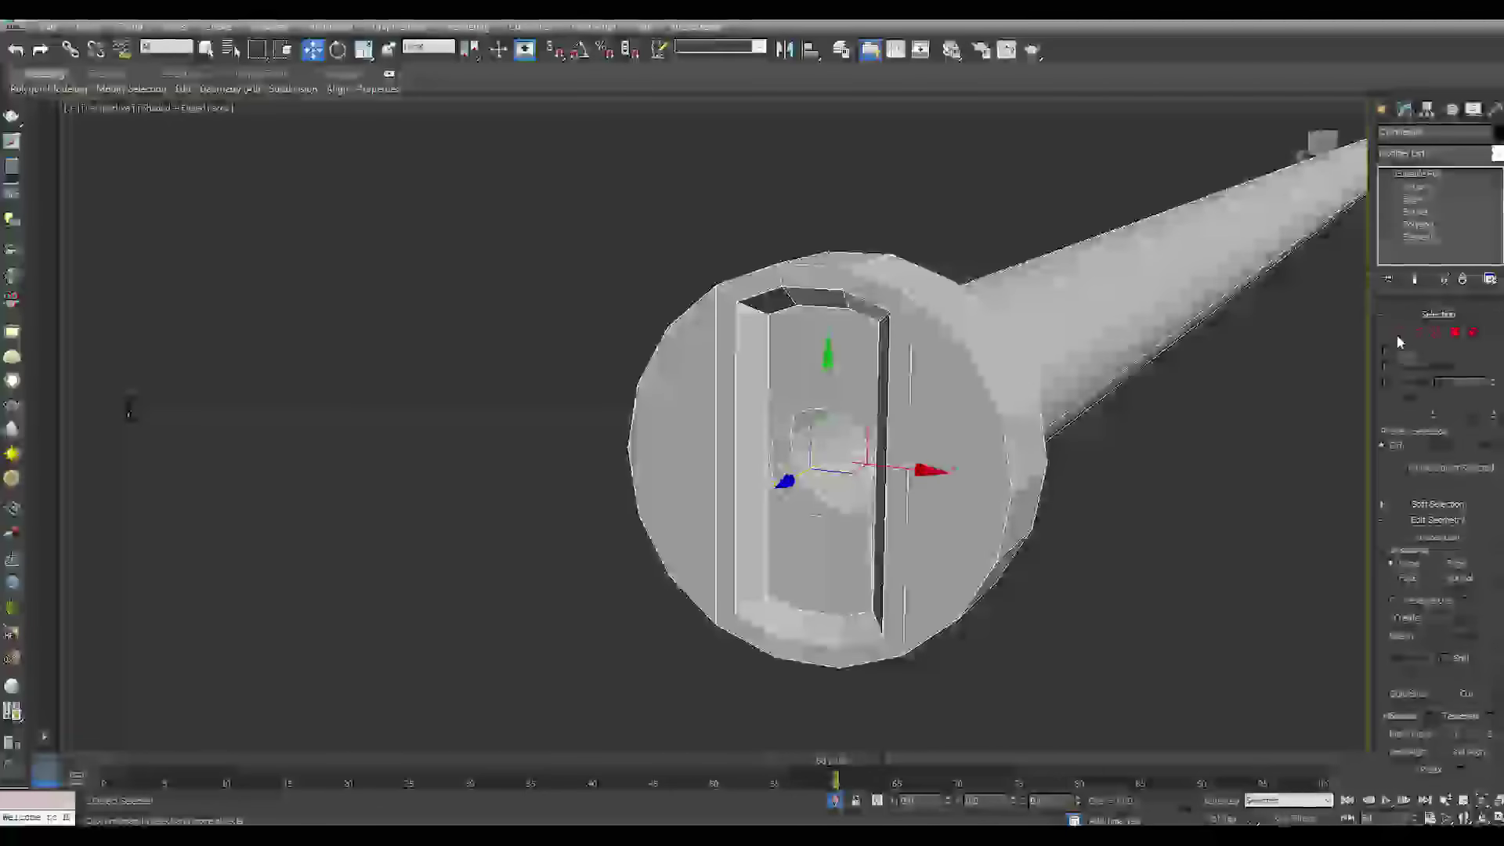
{"action": "left_click", "coordinate": [1398, 333]}
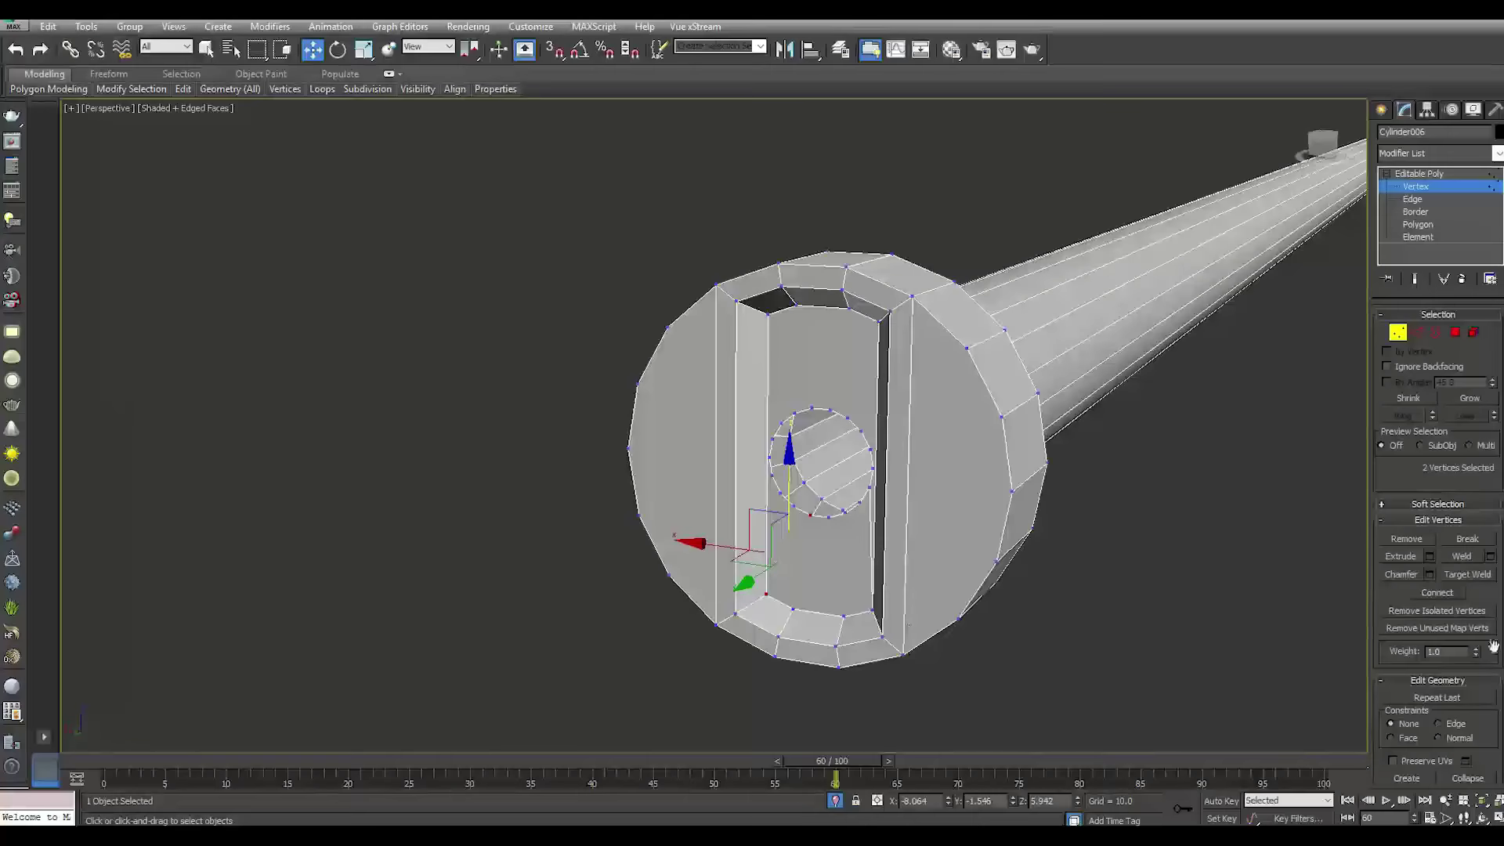
Connect the hole's upper rim vertices to the collar's top-edge vertices with new edges
{"action": "left_click", "coordinate": [1446, 596]}
{"action": "scroll", "coordinate": [784, 402], "scroll_direction": "up", "scroll_amount": 1}
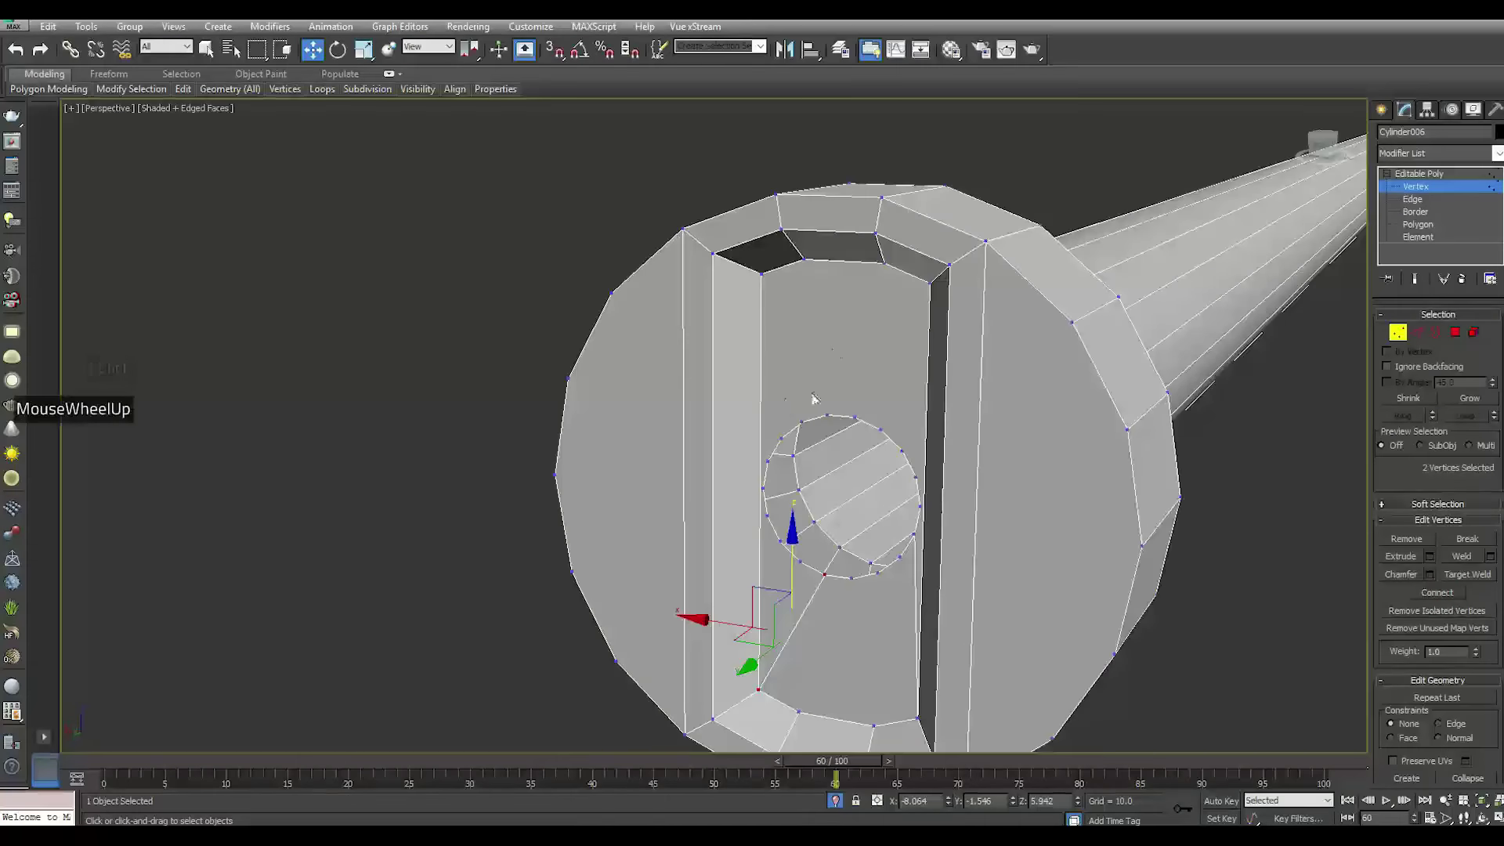
{"action": "left_click", "coordinate": [761, 274]}
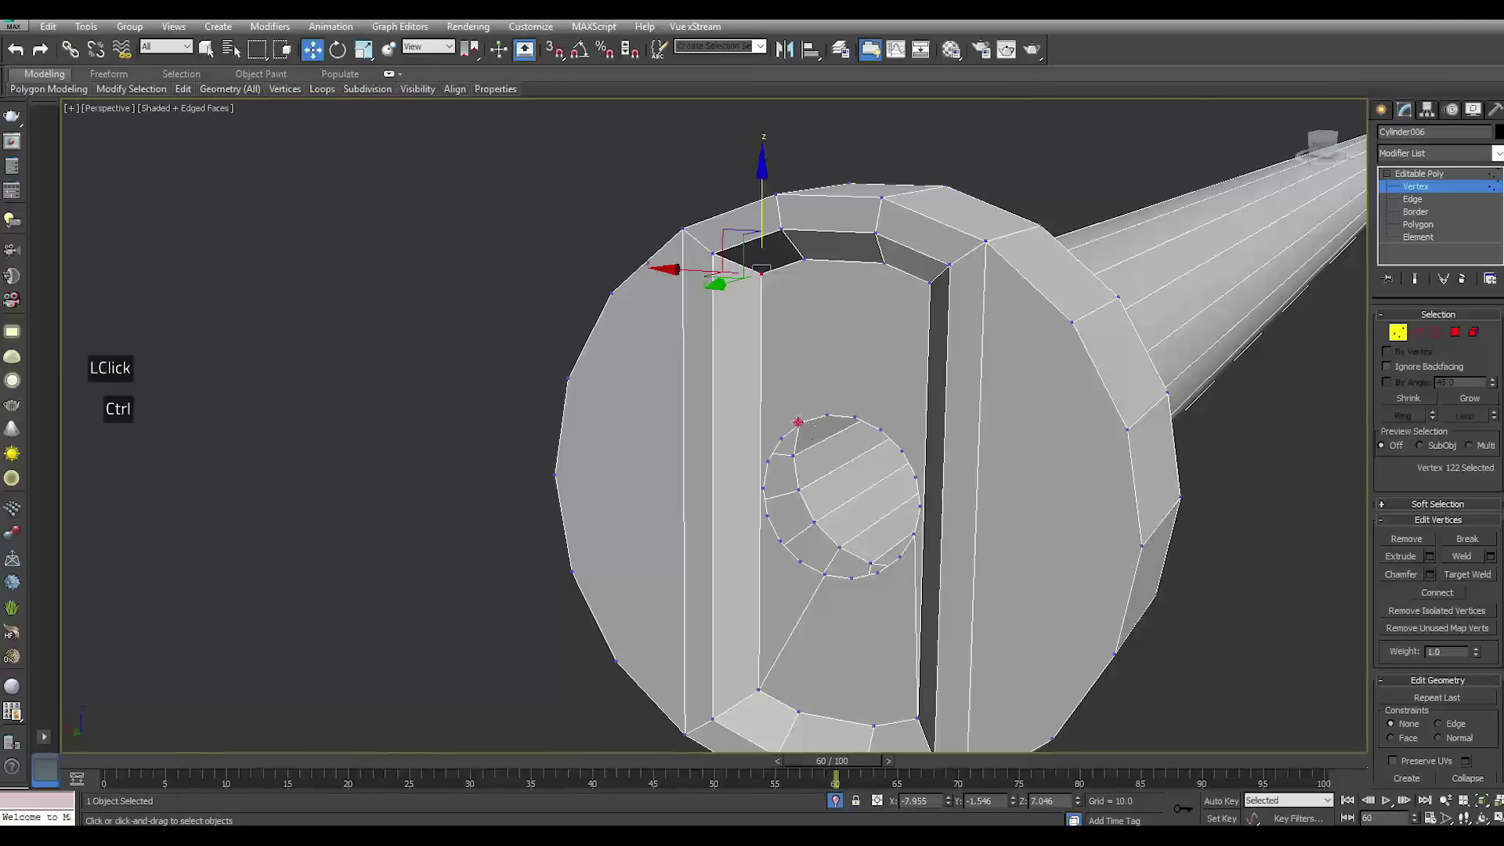
{"action": "left_click", "coordinate": [798, 421], "text": "ctrl"}
{"action": "left_click", "coordinate": [1427, 597]}
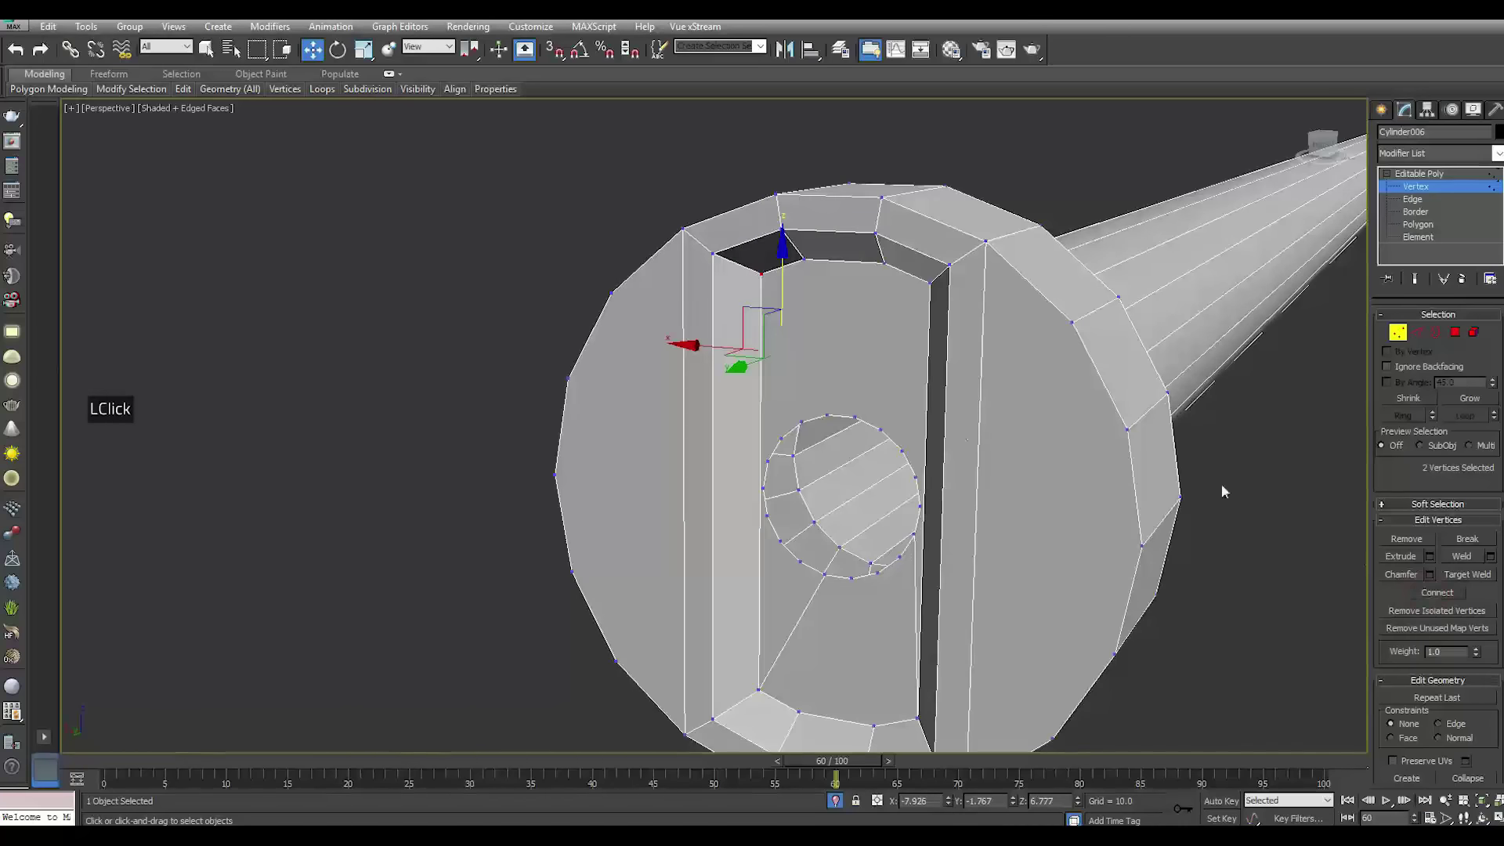
{"action": "left_click", "coordinate": [826, 416], "text": "ctrl"}
{"action": "left_click", "coordinate": [1446, 594]}
{"action": "left_click", "coordinate": [880, 432]}
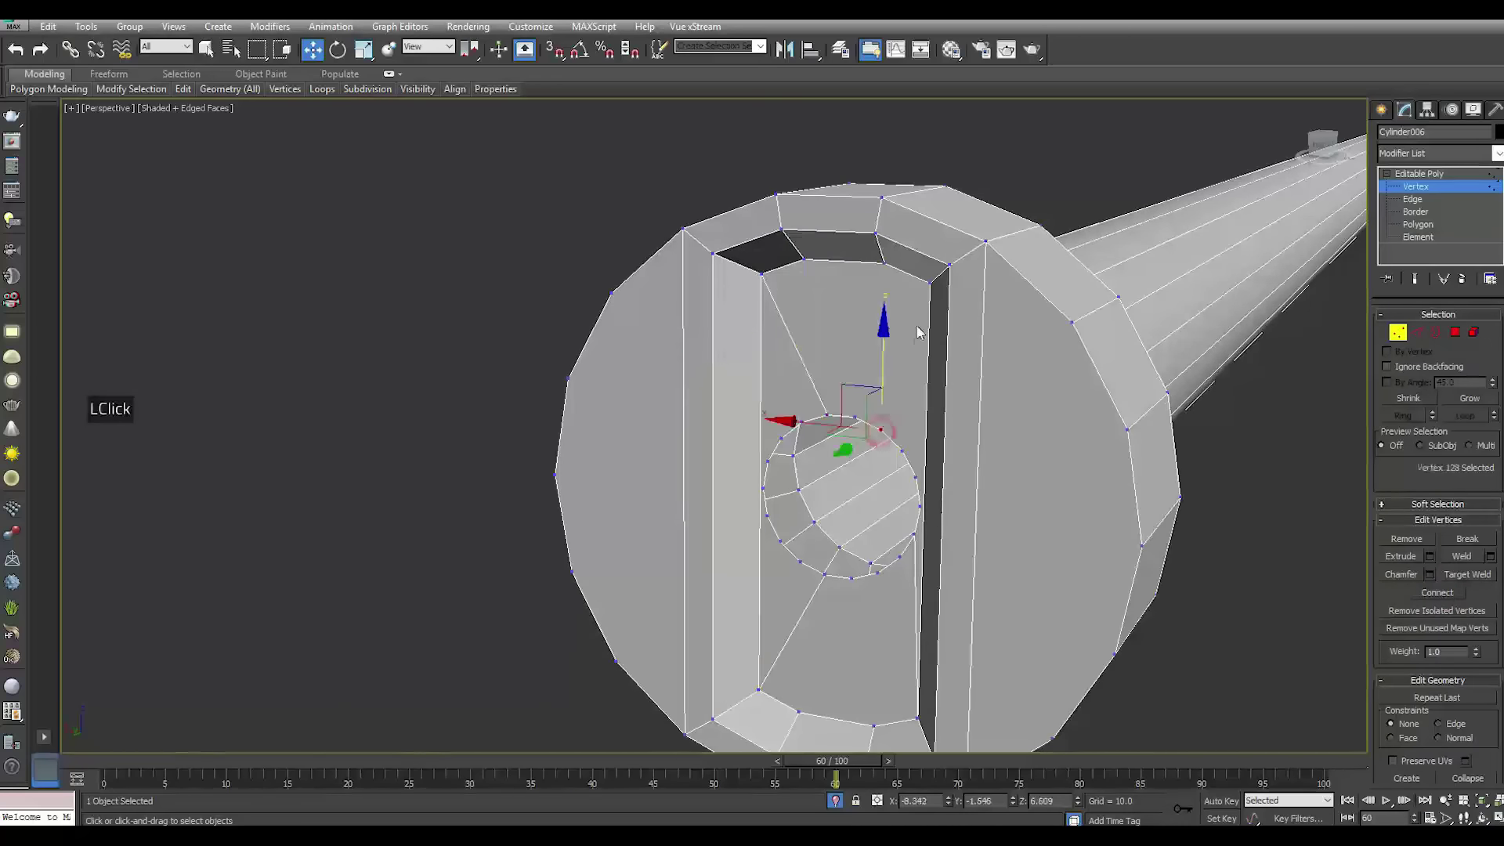
{"action": "left_click", "coordinate": [932, 287], "text": "ctrl"}
{"action": "left_click", "coordinate": [1437, 593]}
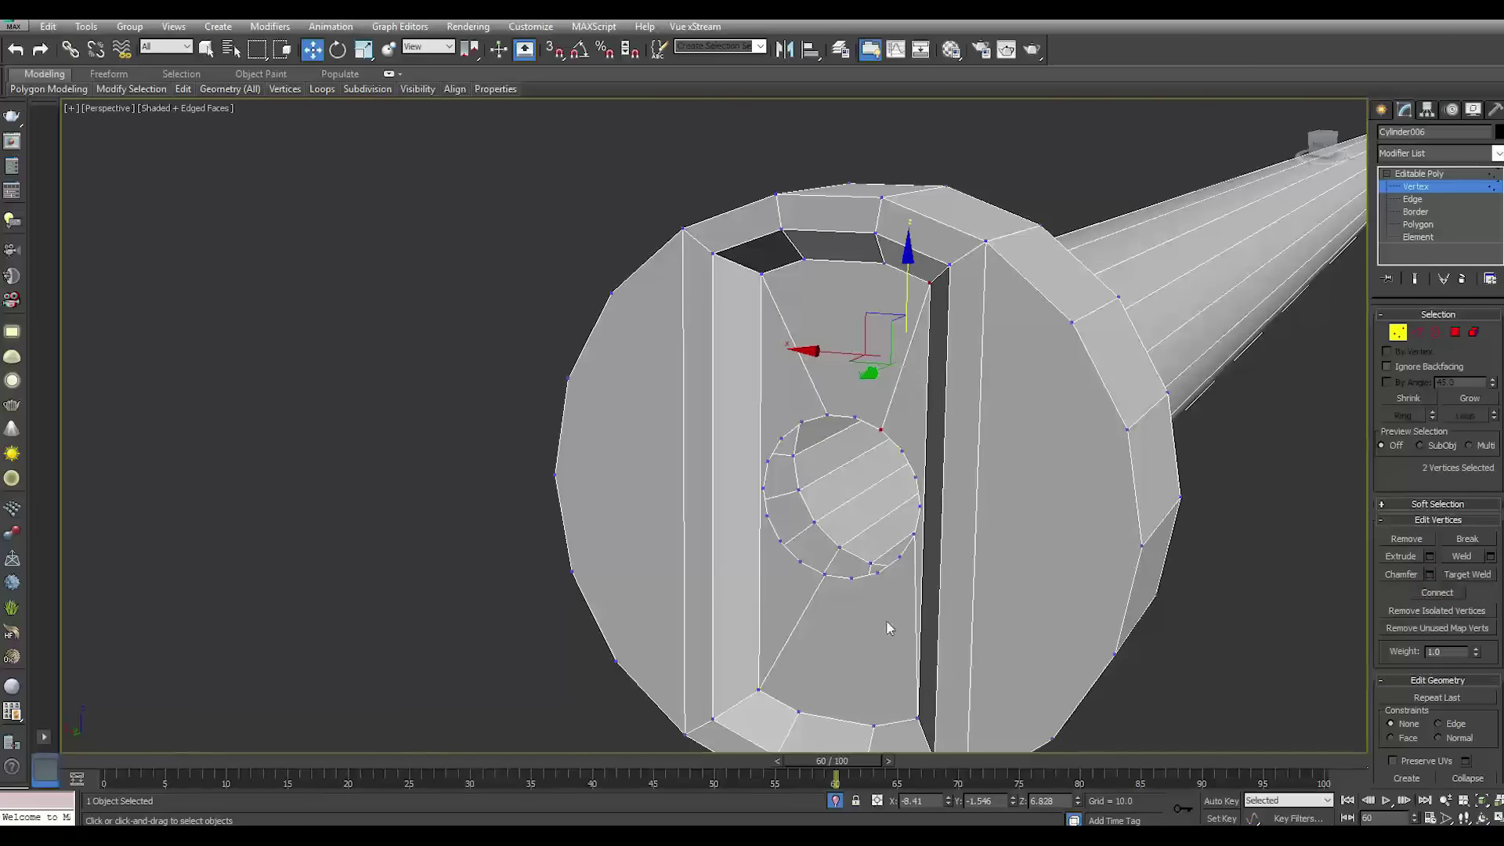
Join the hole's lower rim vertices to the bottom corners, then pair more top-edge vertices
{"action": "left_click", "coordinate": [852, 579]}
{"action": "left_click", "coordinate": [798, 711], "text": "ctrl"}
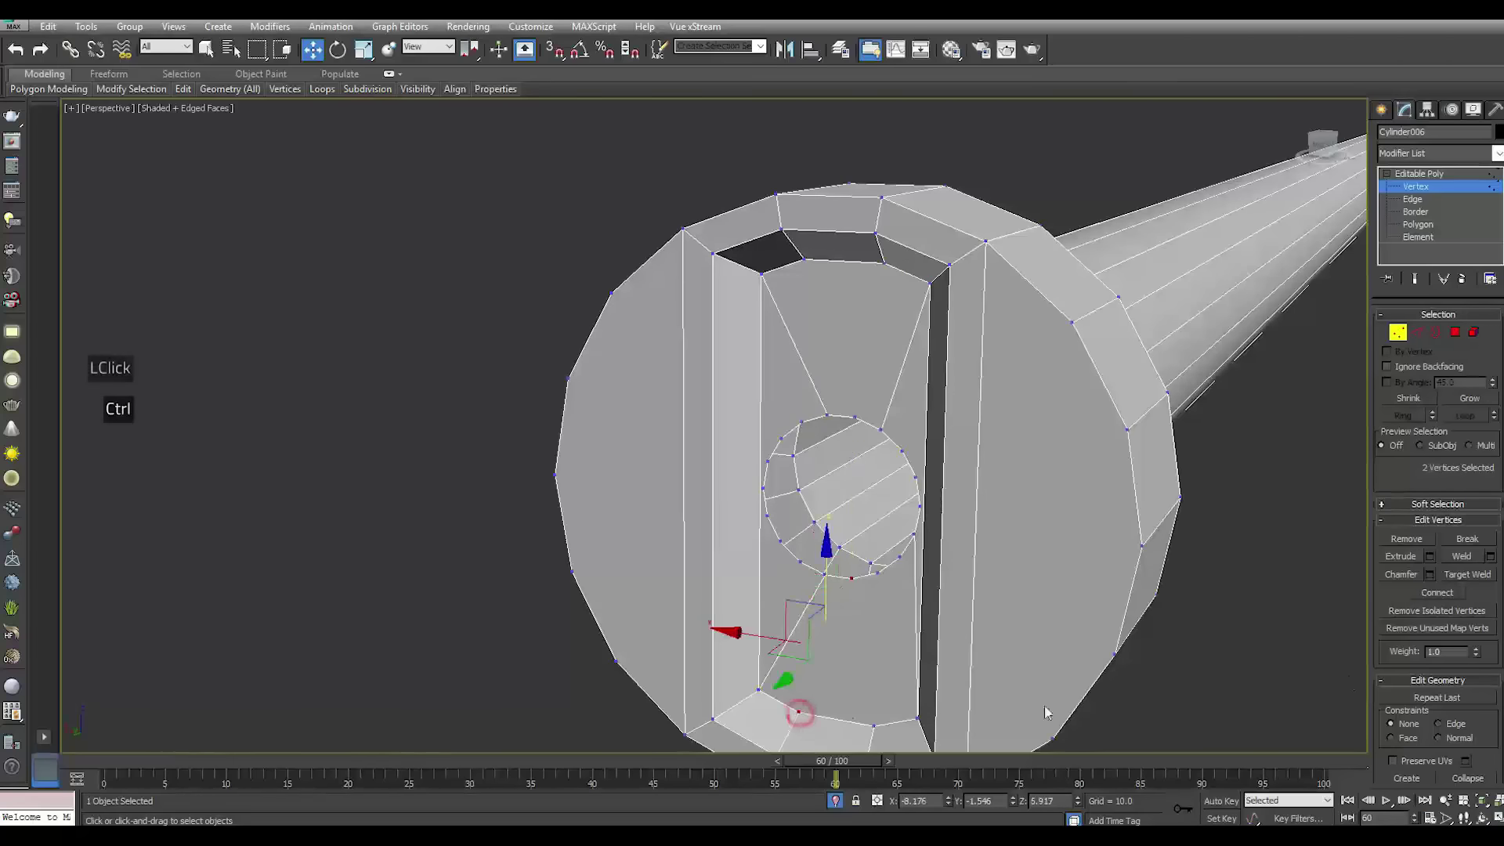
{"action": "left_click", "coordinate": [1439, 595]}
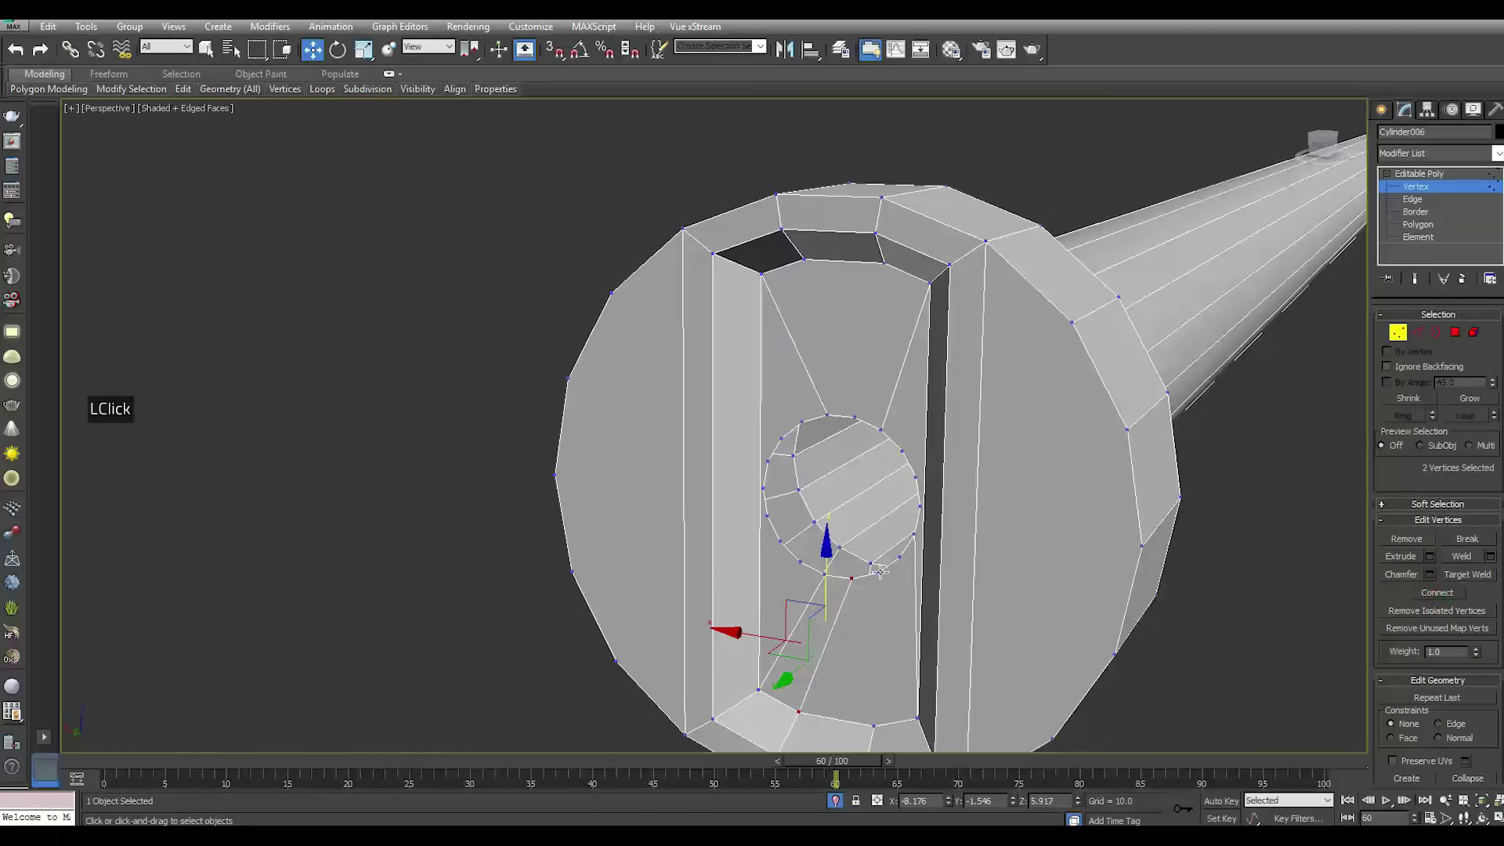
{"action": "left_click", "coordinate": [879, 572]}
{"action": "left_click", "coordinate": [873, 726], "text": "ctrl"}
{"action": "left_click", "coordinate": [1438, 593]}
{"action": "left_click", "coordinate": [807, 265]}
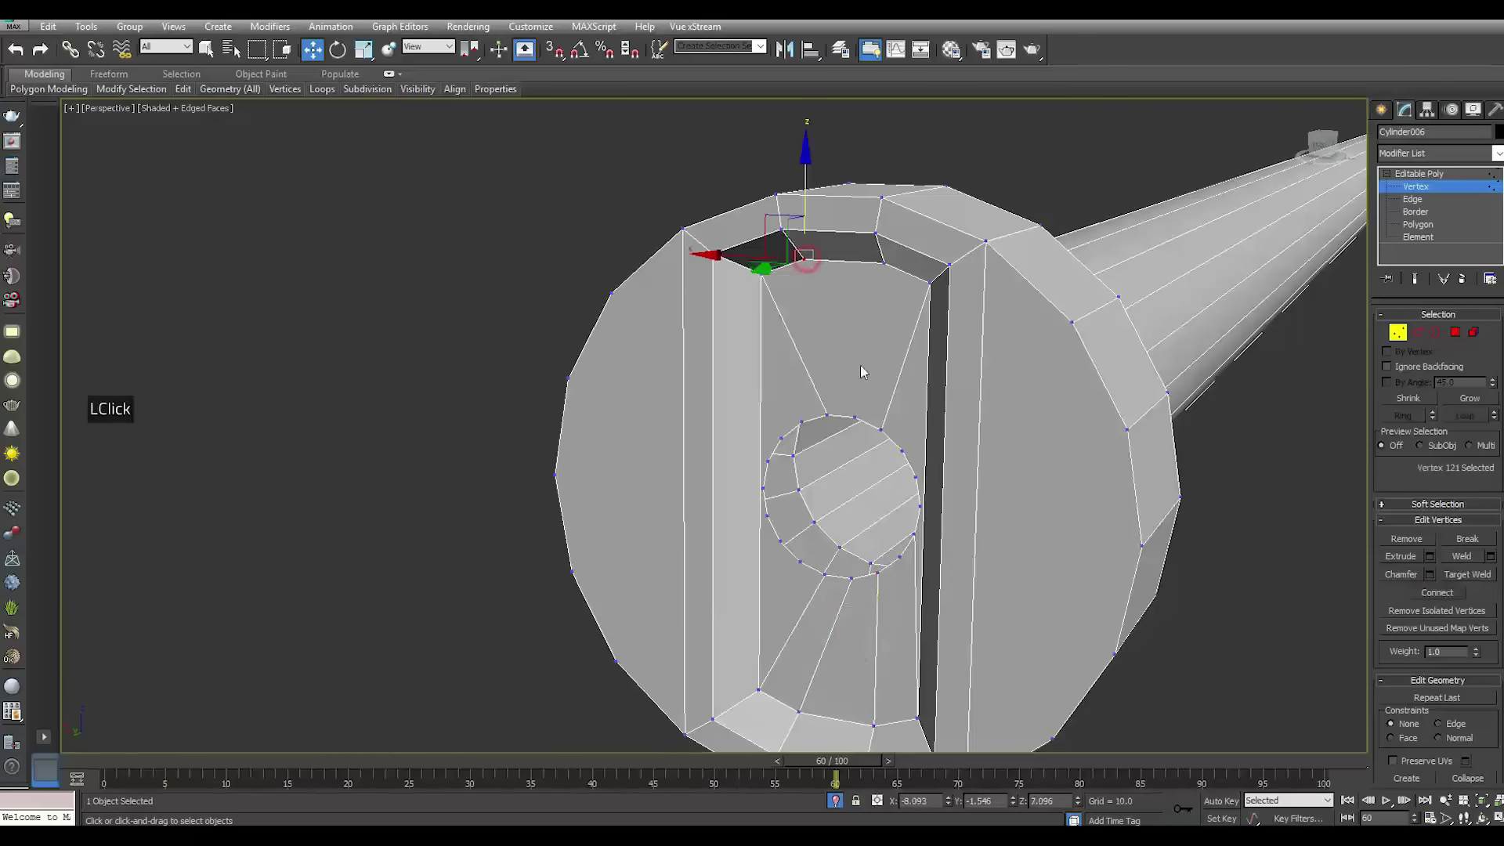
{"action": "left_click", "coordinate": [856, 417], "text": "ctrl"}
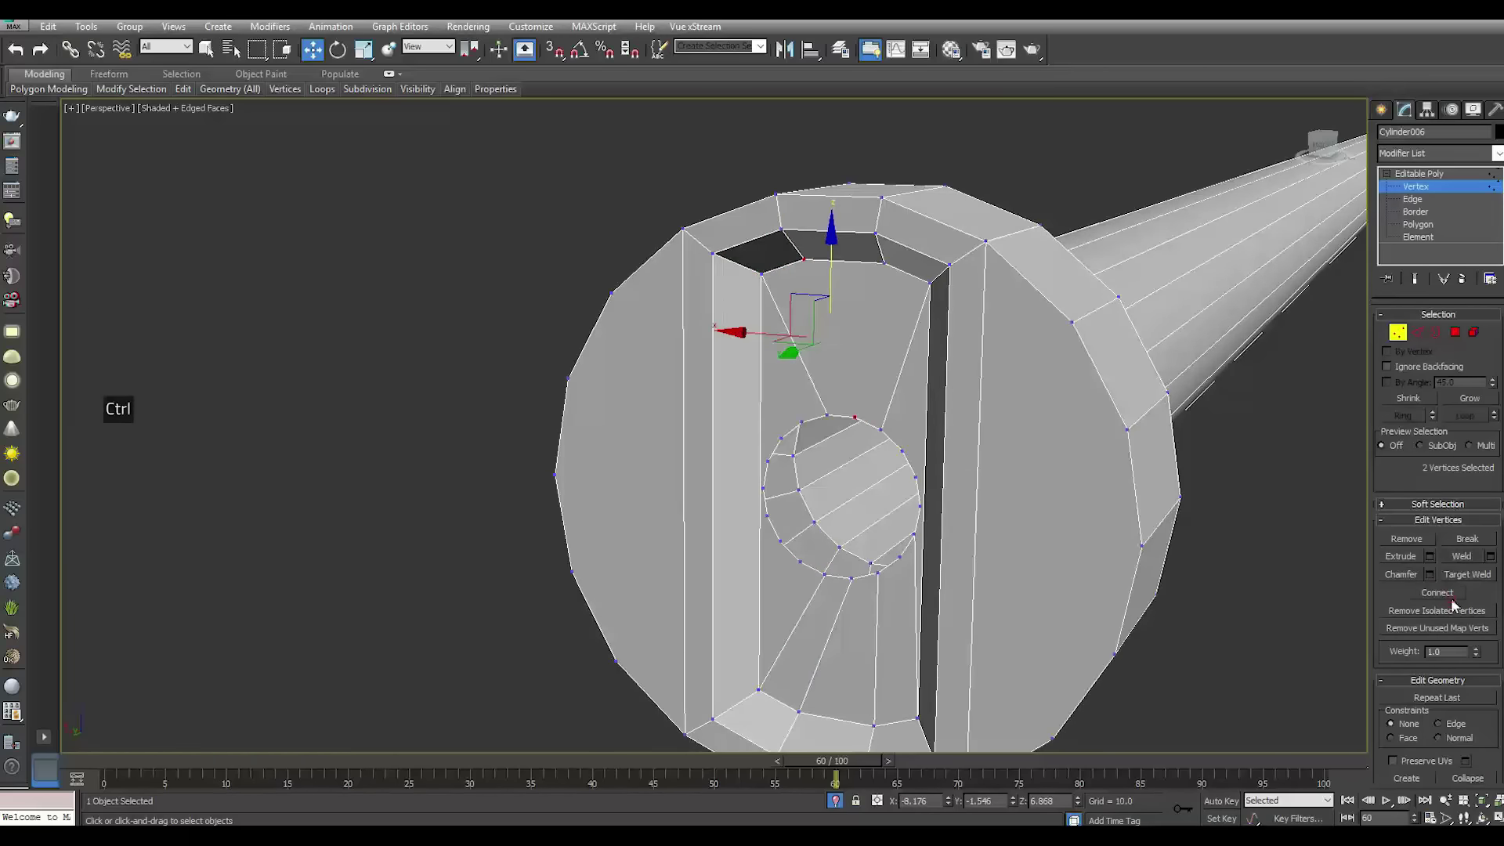
{"action": "left_click", "coordinate": [885, 265]}
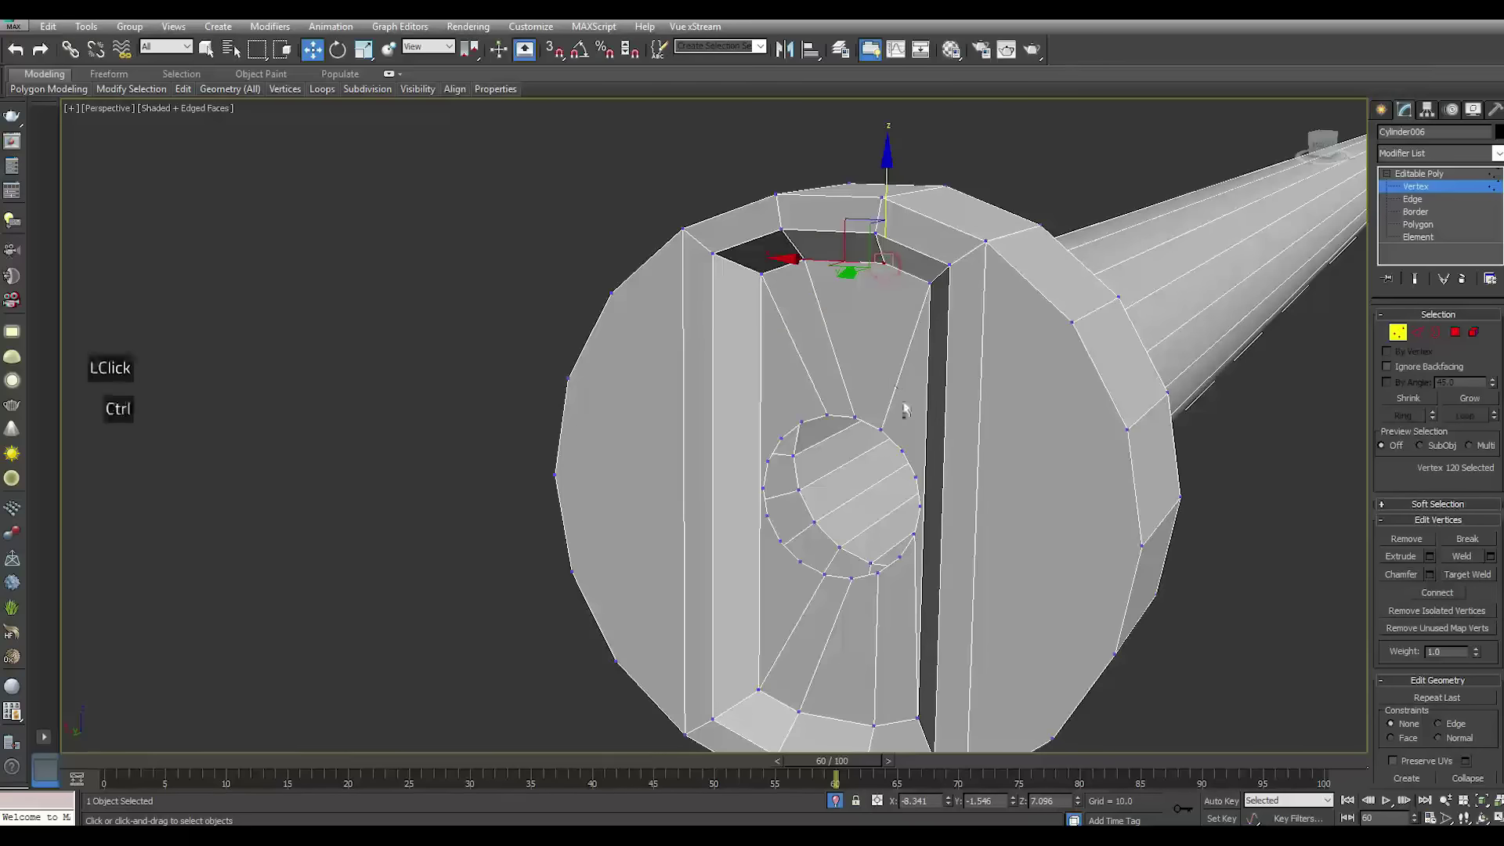
{"action": "left_click", "coordinate": [883, 430], "text": "ctrl"}
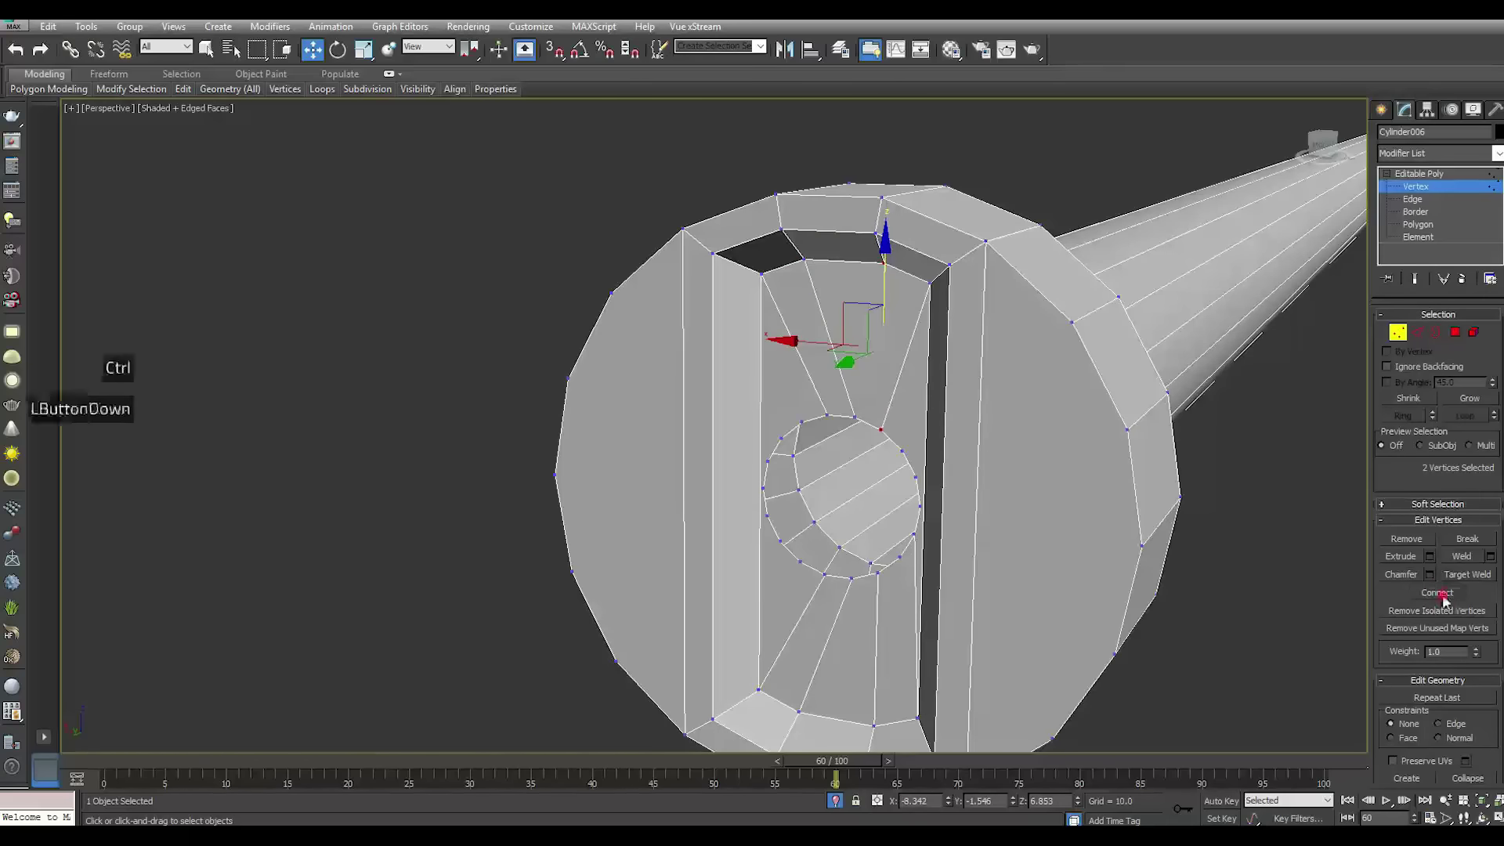
Leave vertex editing, clear the selection and show all other objects again
{"action": "left_click", "coordinate": [1453, 186]}
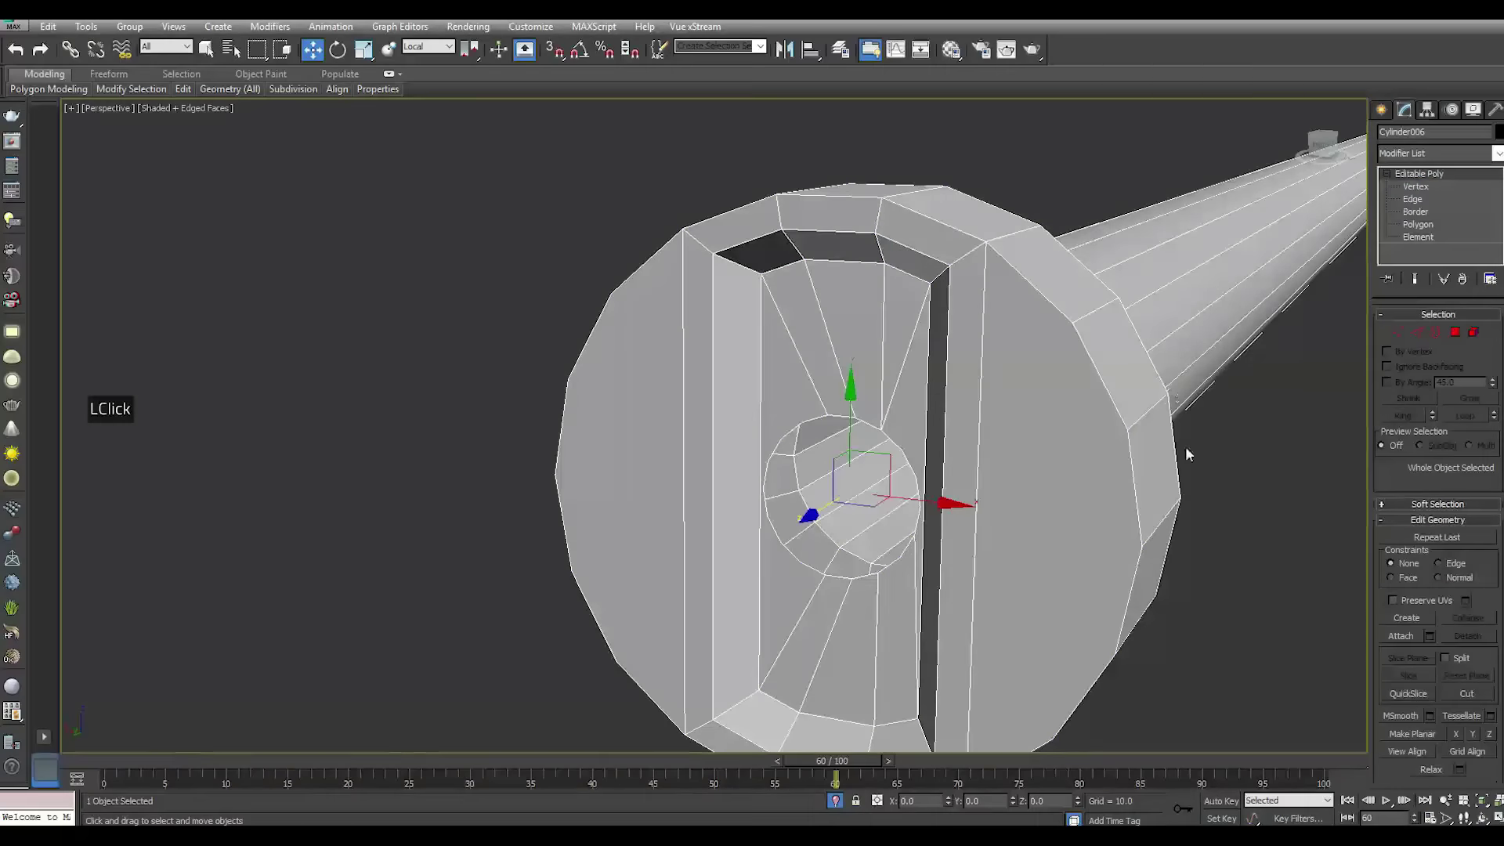
{"action": "left_click", "coordinate": [1223, 461]}
{"action": "left_click", "coordinate": [836, 801]}
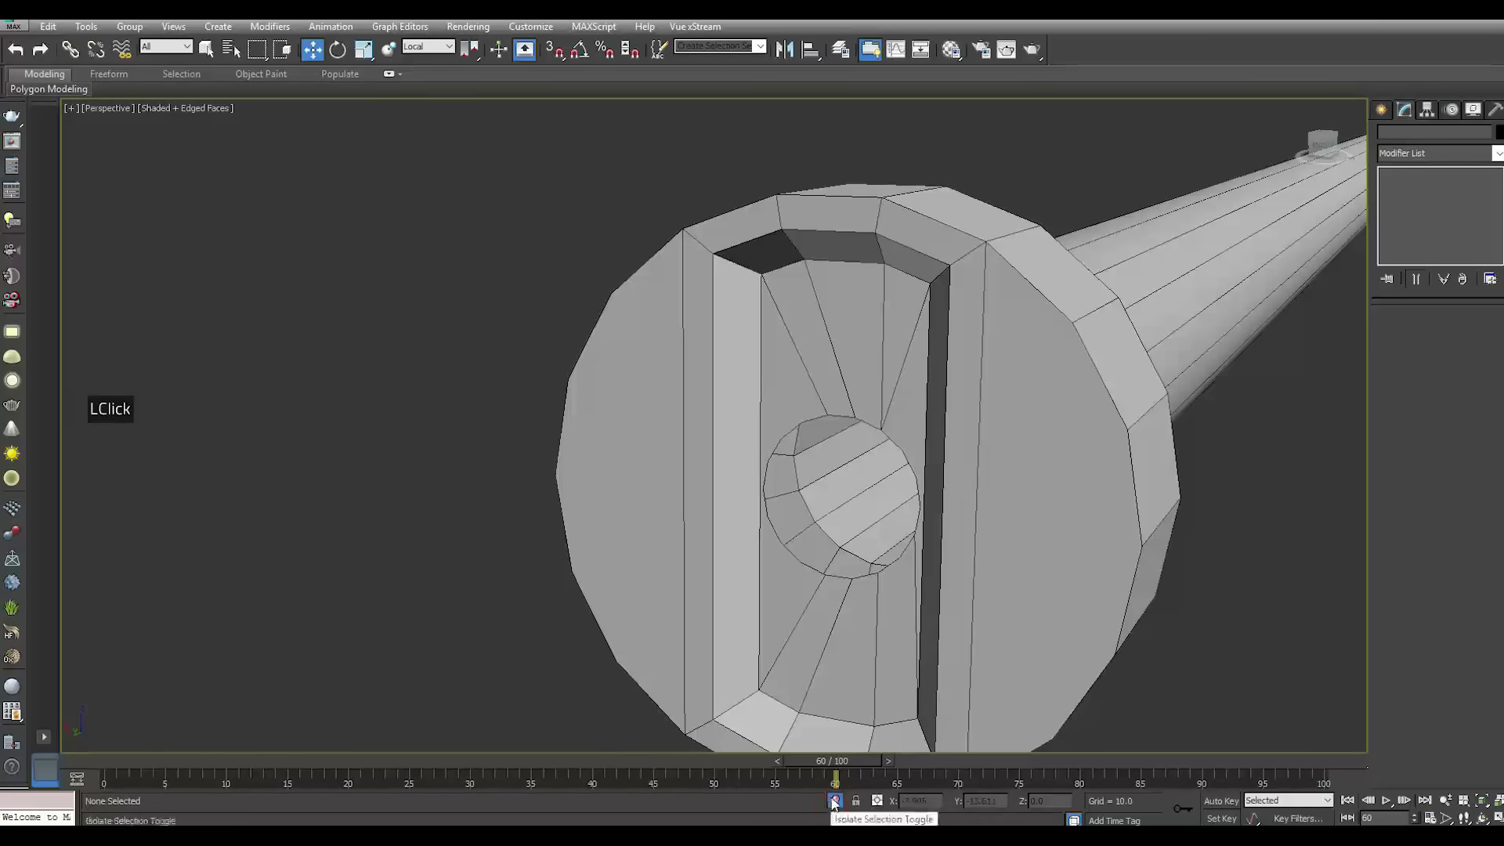
Select the inner cylinder and push it deeper into the collar ring
{"action": "key", "text": "comma"}
{"action": "key", "text": "comma"}
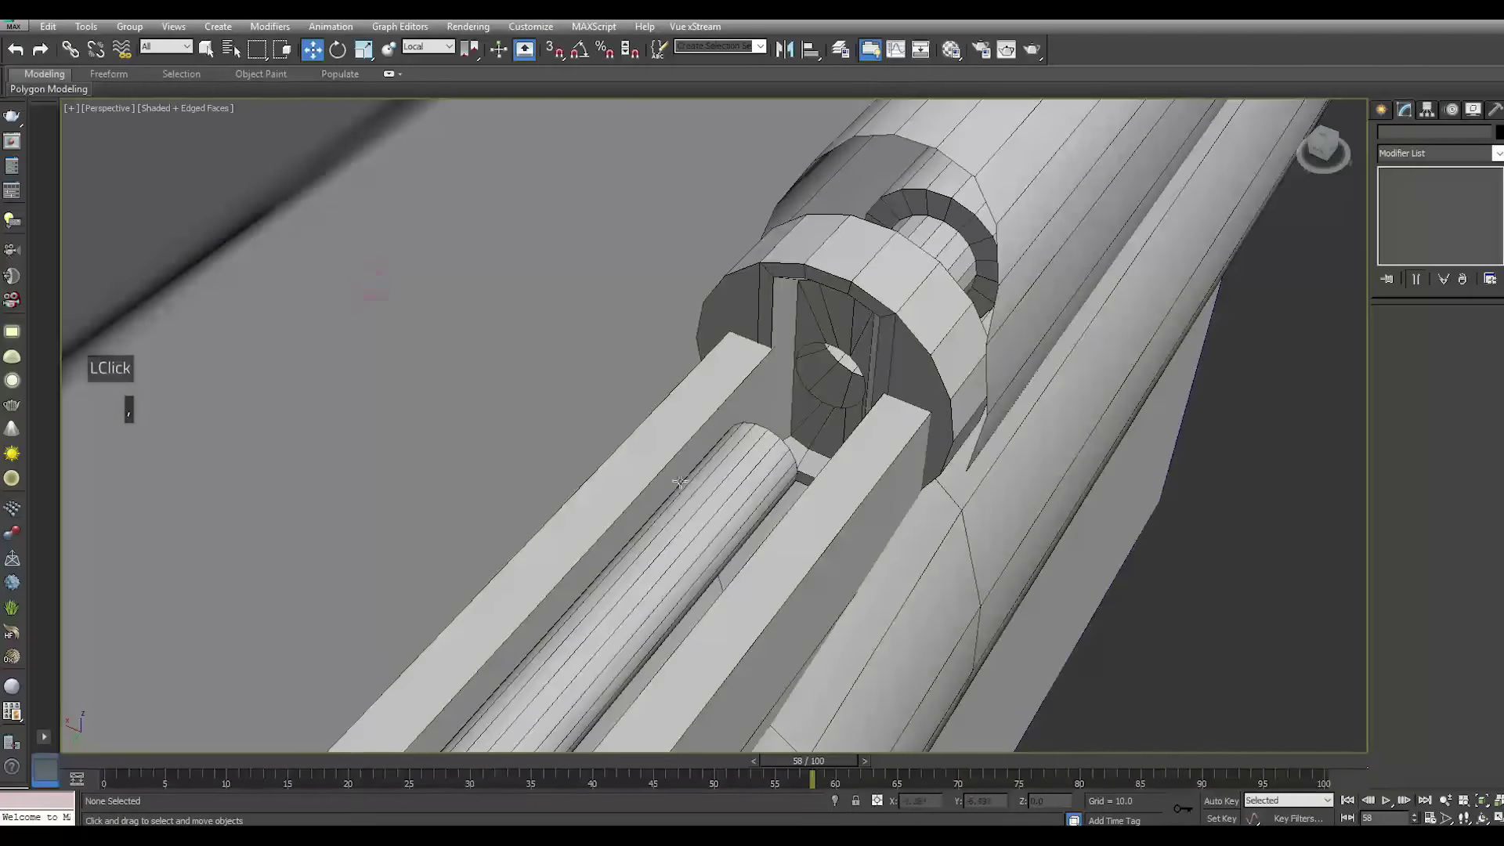
{"action": "left_click", "coordinate": [693, 491]}
{"action": "left_click_drag", "start_coordinate": [722, 504], "coordinate": [788, 413]}
{"action": "scroll", "coordinate": [812, 431], "scroll_direction": "down", "scroll_amount": 2}
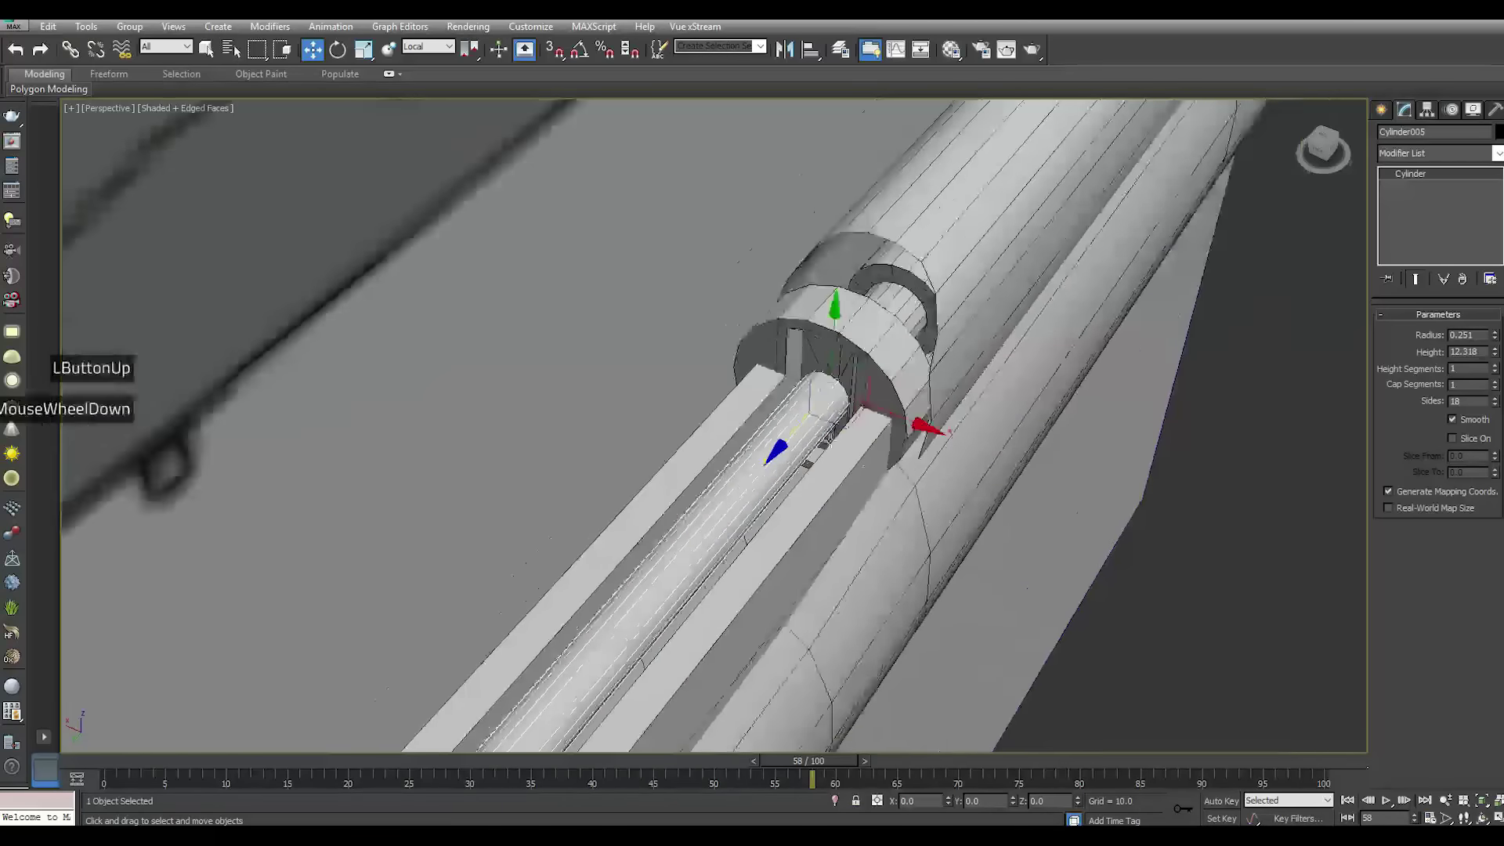
{"action": "middle_click_drag", "start_coordinate": [869, 467], "coordinate": [832, 463], "text": "alt"}
{"action": "scroll", "coordinate": [832, 464], "scroll_direction": "down", "scroll_amount": 6}
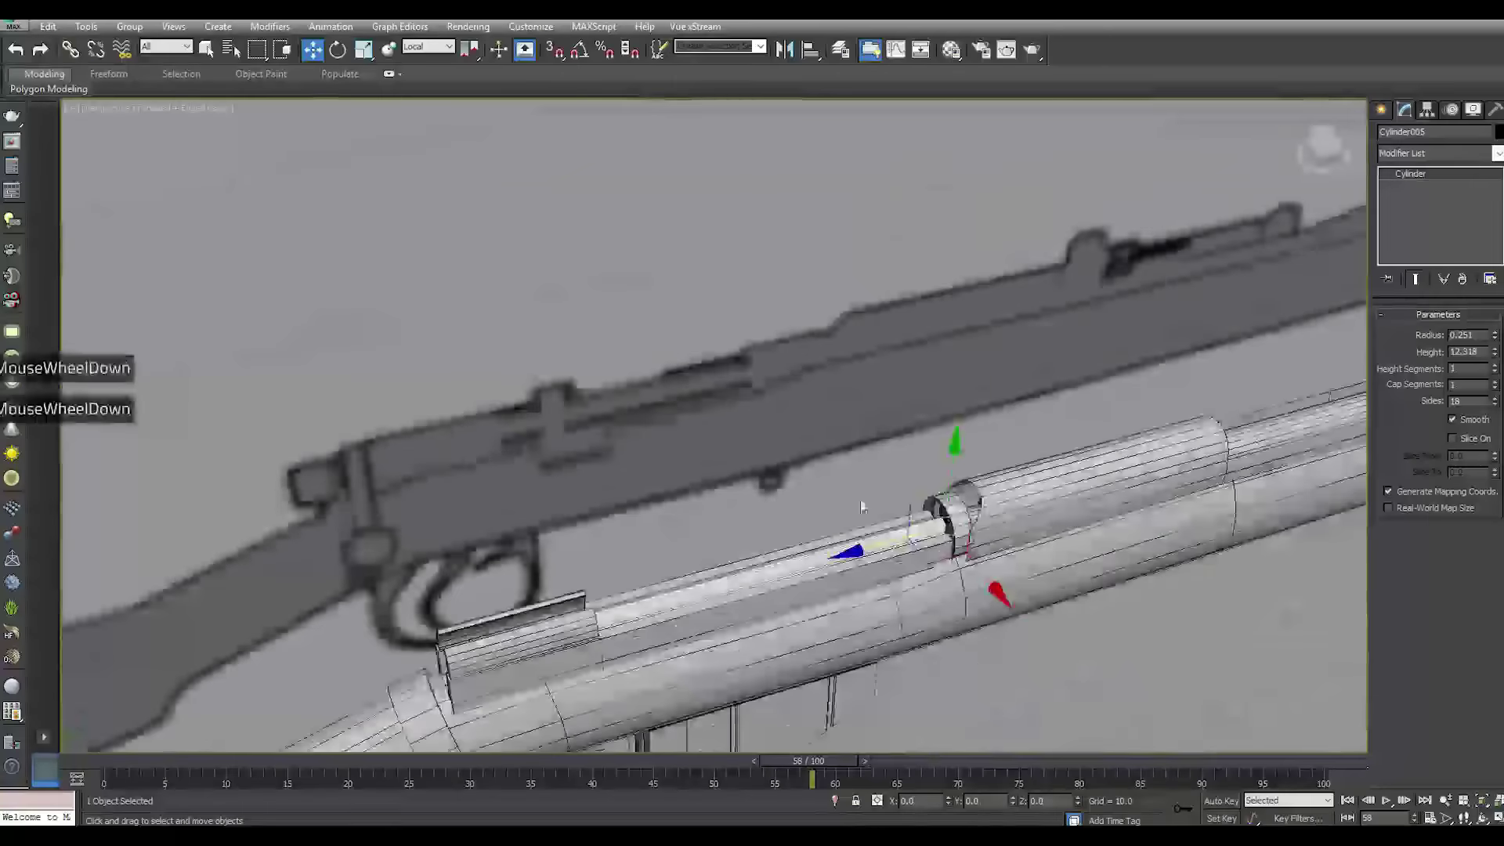
{"action": "middle_click_drag", "start_coordinate": [760, 617], "coordinate": [869, 540], "text": "alt"}
{"action": "scroll", "coordinate": [798, 521], "scroll_direction": "up", "scroll_amount": 3}
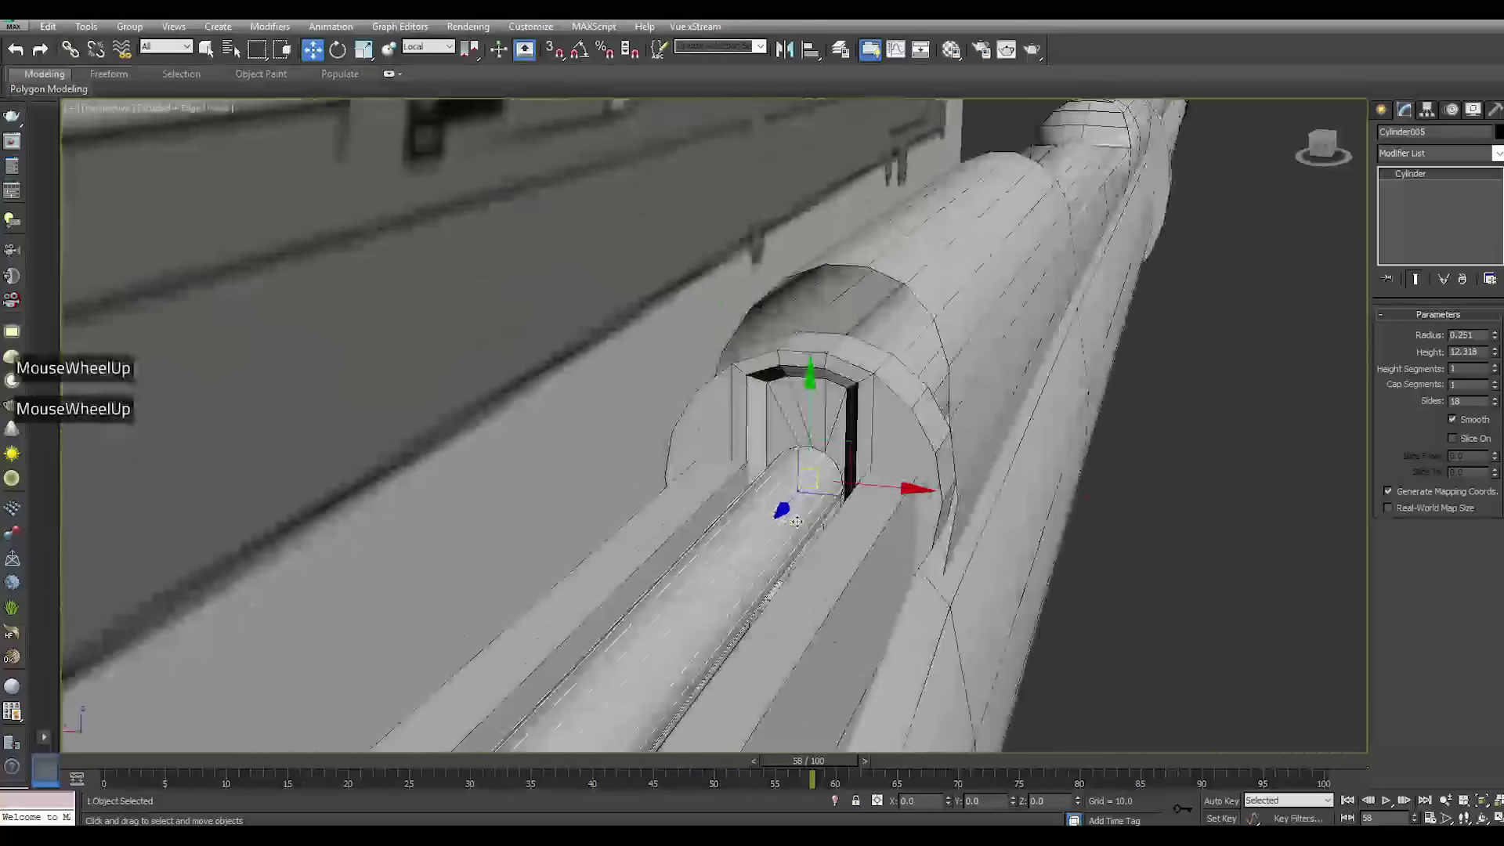
Thicken the inner cylinder to a 0.361 radius
{"action": "double_click", "coordinate": [1497, 334]}
{"action": "double_click", "coordinate": [1497, 333]}
{"action": "left_click", "coordinate": [1496, 333]}
{"action": "left_click", "coordinate": [1496, 333]}
{"action": "left_click", "coordinate": [1496, 334]}
{"action": "scroll", "coordinate": [995, 459], "scroll_direction": "down", "scroll_amount": 3}
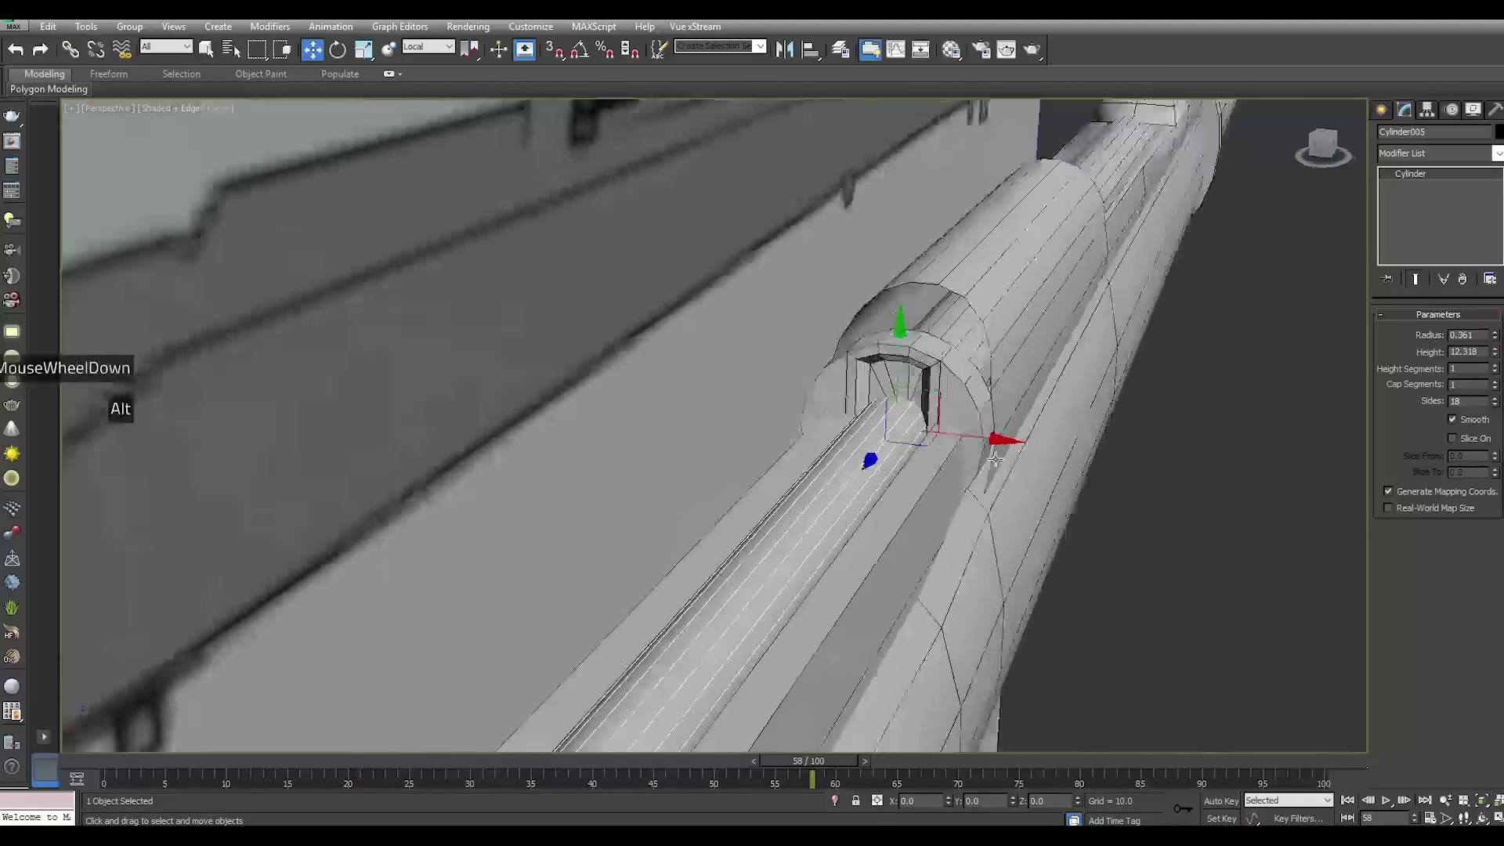
{"action": "middle_click_drag", "start_coordinate": [995, 458], "coordinate": [883, 517], "text": "alt"}
{"action": "scroll", "coordinate": [681, 460], "scroll_direction": "down", "scroll_amount": 5}
{"action": "middle_click_drag", "start_coordinate": [682, 460], "coordinate": [764, 490], "text": "alt"}
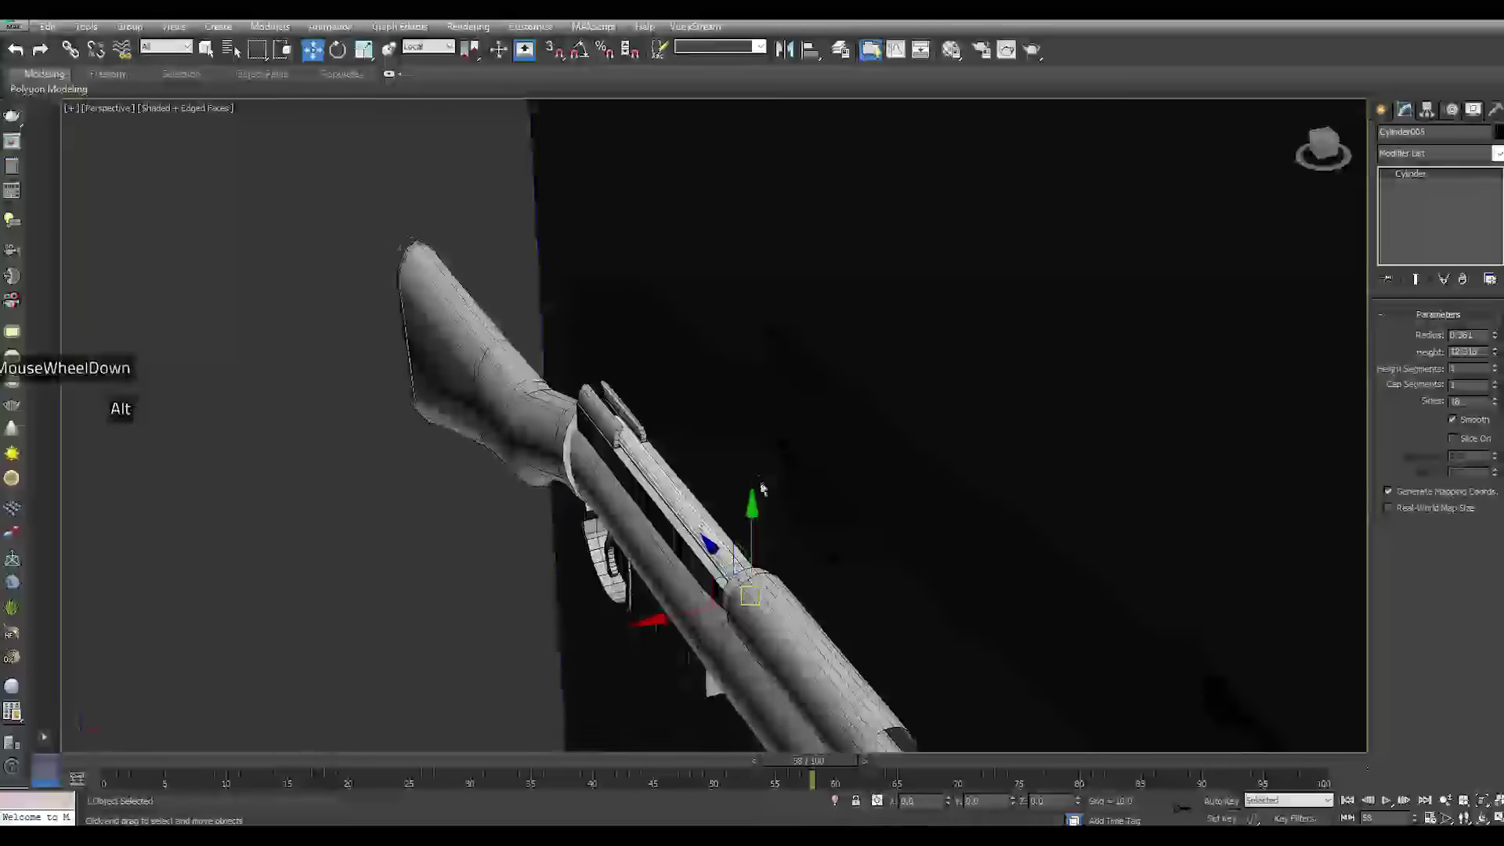
{"action": "scroll", "coordinate": [715, 578], "scroll_direction": "up", "scroll_amount": 2}
Move the cylinder down into the barrel channel and back into the receiver housing
{"action": "left_click_drag", "start_coordinate": [799, 593], "coordinate": [779, 570]}
{"action": "middle_click_drag", "start_coordinate": [831, 548], "coordinate": [721, 564], "text": "alt"}
{"action": "left_click_drag", "start_coordinate": [619, 651], "coordinate": [607, 653]}
{"action": "middle_click_drag", "start_coordinate": [665, 616], "coordinate": [874, 615], "text": "alt"}
{"action": "middle_click_drag", "start_coordinate": [729, 303], "coordinate": [789, 353]}
{"action": "left_click_drag", "start_coordinate": [693, 186], "coordinate": [681, 235]}
{"action": "middle_click_drag", "start_coordinate": [682, 235], "coordinate": [856, 345], "text": "alt"}
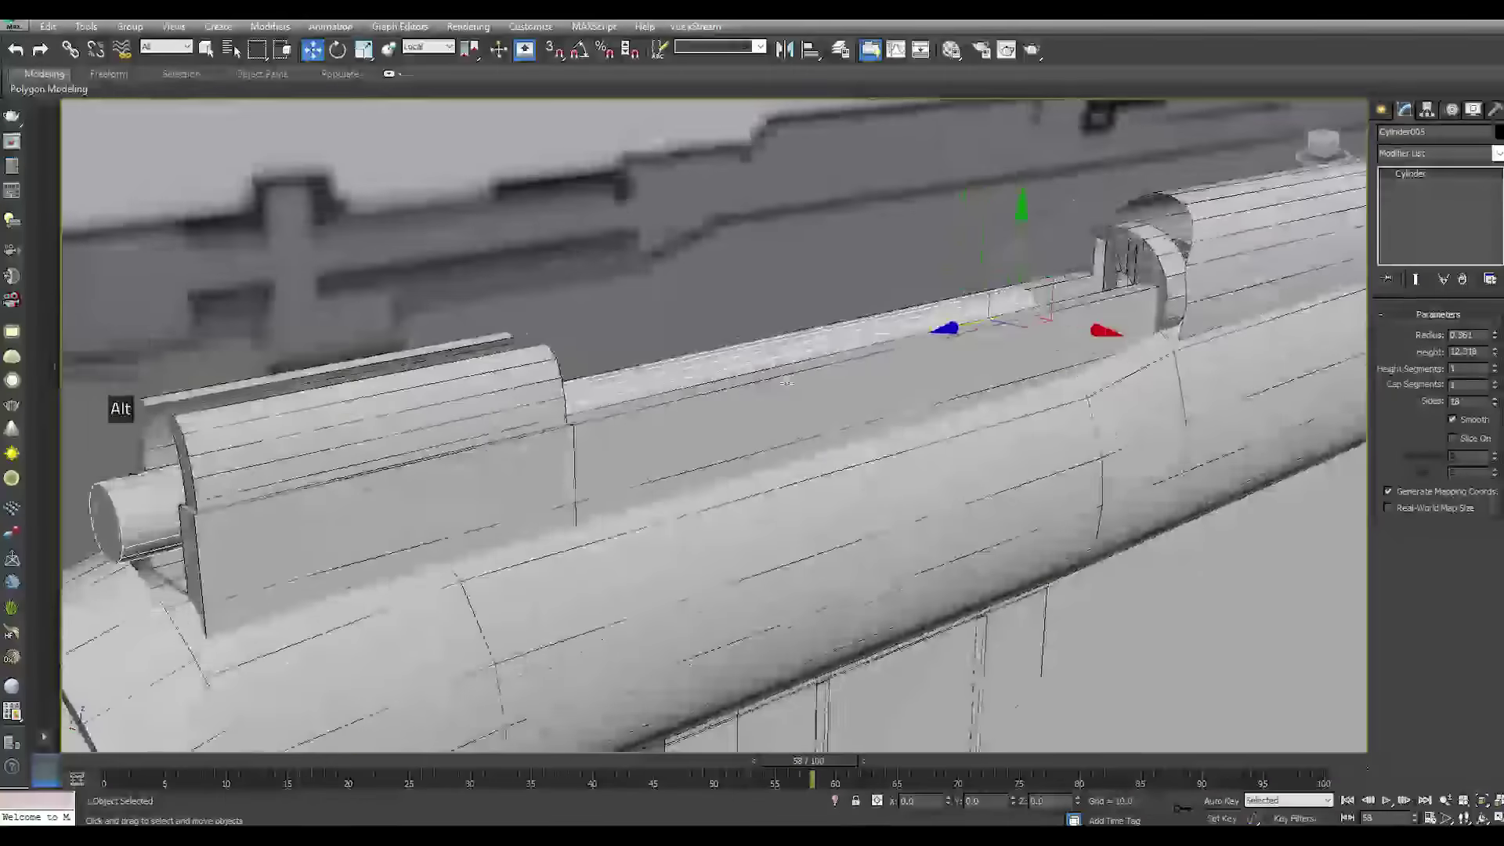
{"action": "left_click_drag", "start_coordinate": [959, 329], "coordinate": [985, 317]}
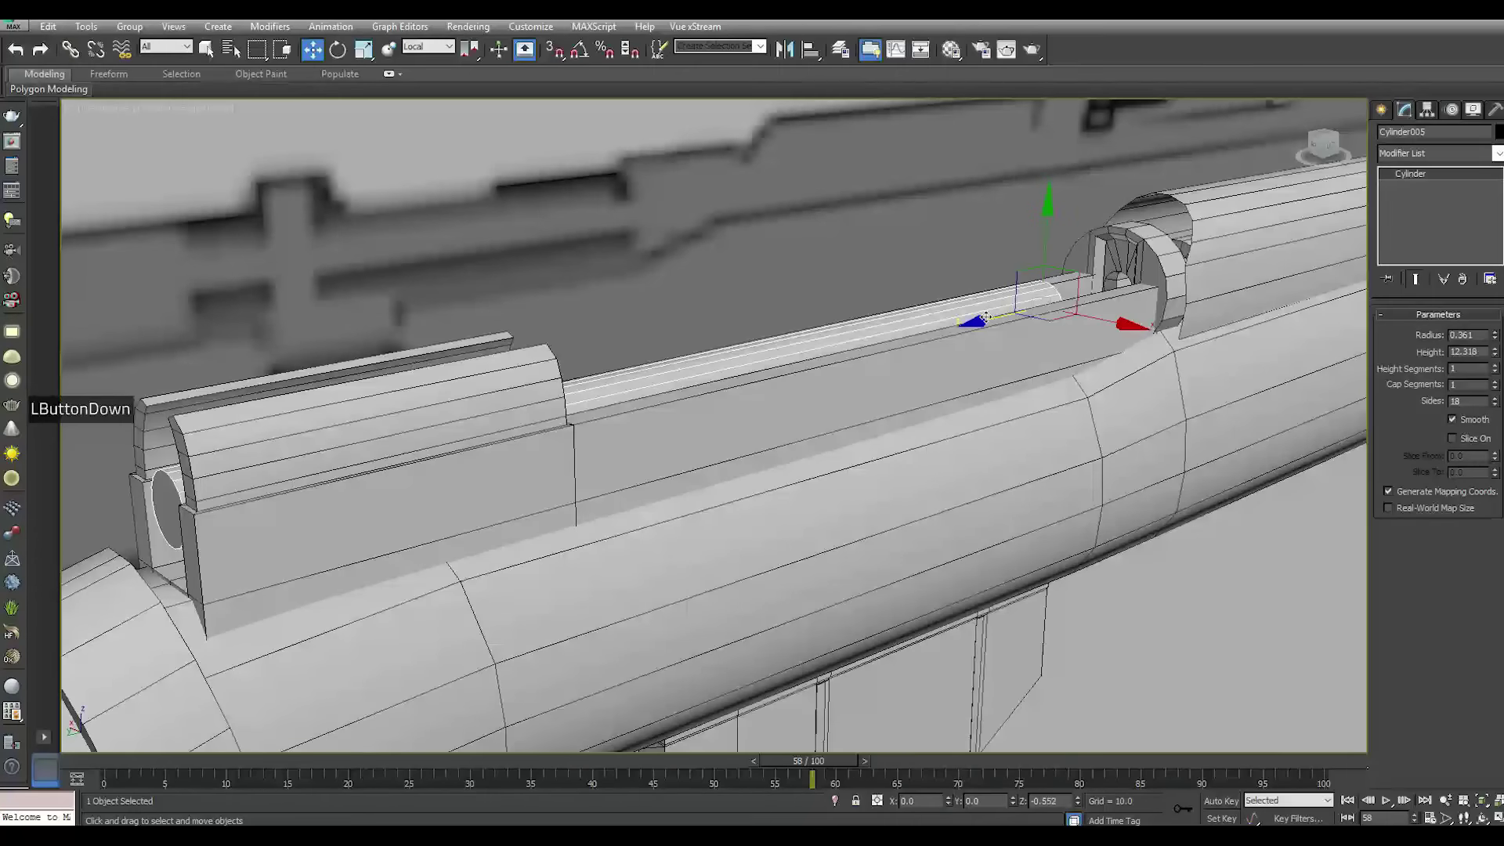
Trim the cylinder's height to 12.316 so it fits inside the receiver
{"action": "left_click", "coordinate": [1497, 349]}
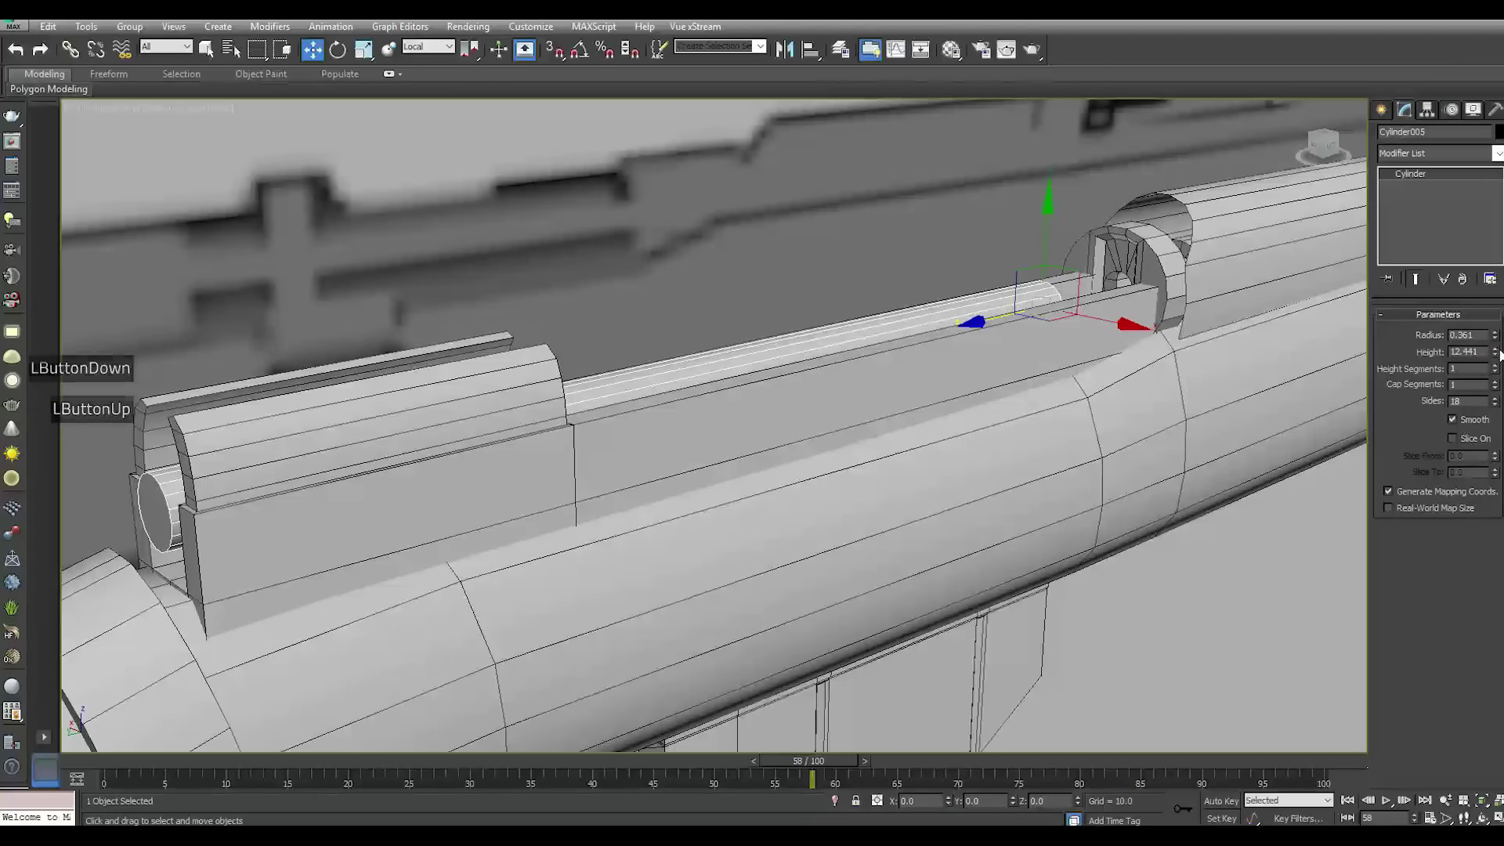
{"action": "left_click", "coordinate": [1498, 356]}
{"action": "middle_click_drag", "start_coordinate": [993, 328], "coordinate": [842, 423], "text": "alt"}
Convert the cylinder to an Editable Poly and select its end-cap face
{"action": "right_click", "coordinate": [1410, 173]}
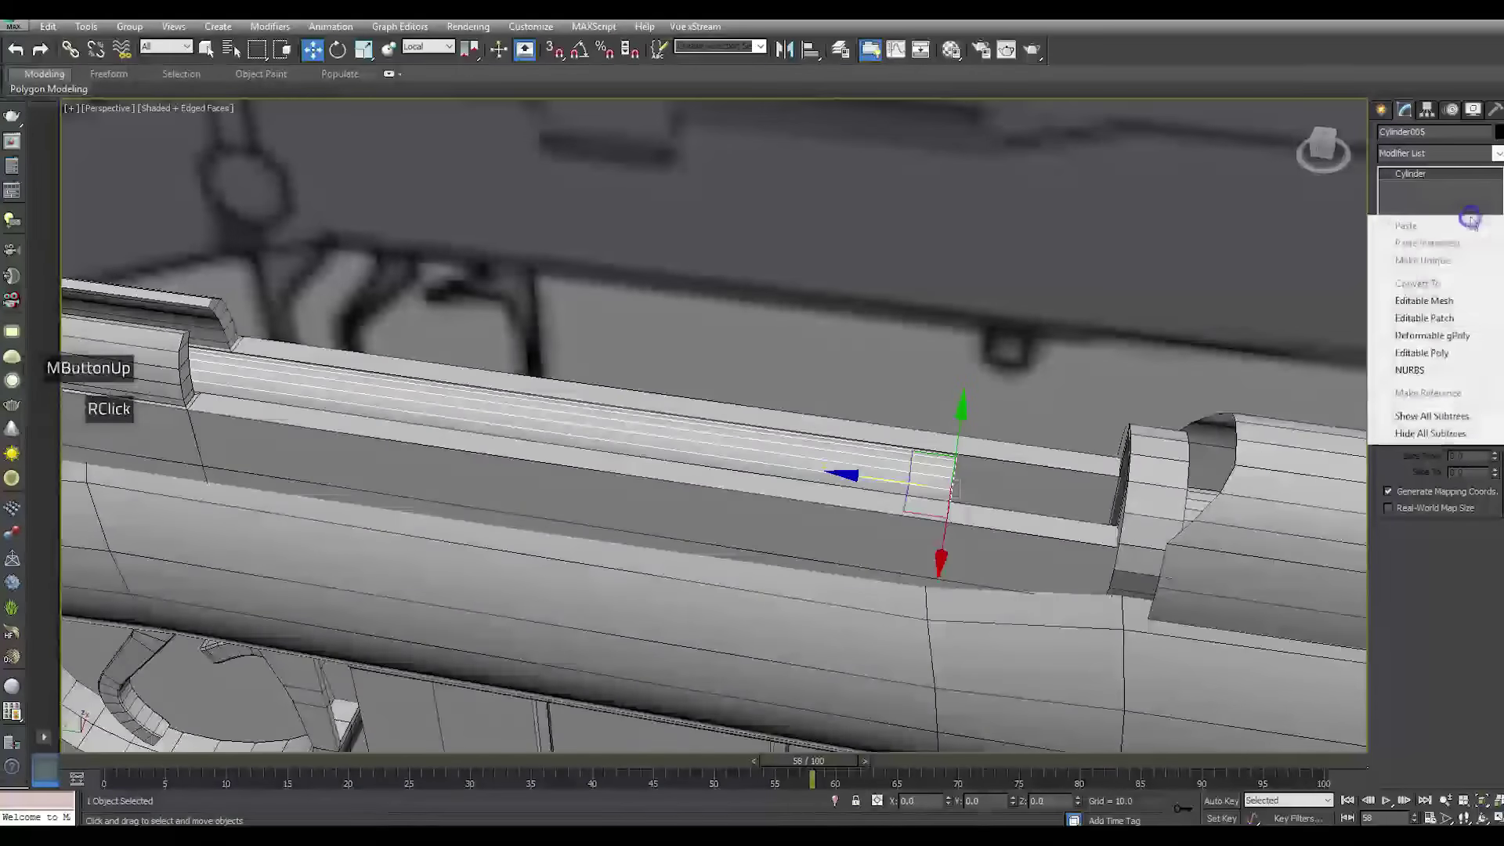
{"action": "left_click", "coordinate": [1422, 319]}
{"action": "left_click", "coordinate": [1418, 173]}
{"action": "left_click", "coordinate": [1455, 332]}
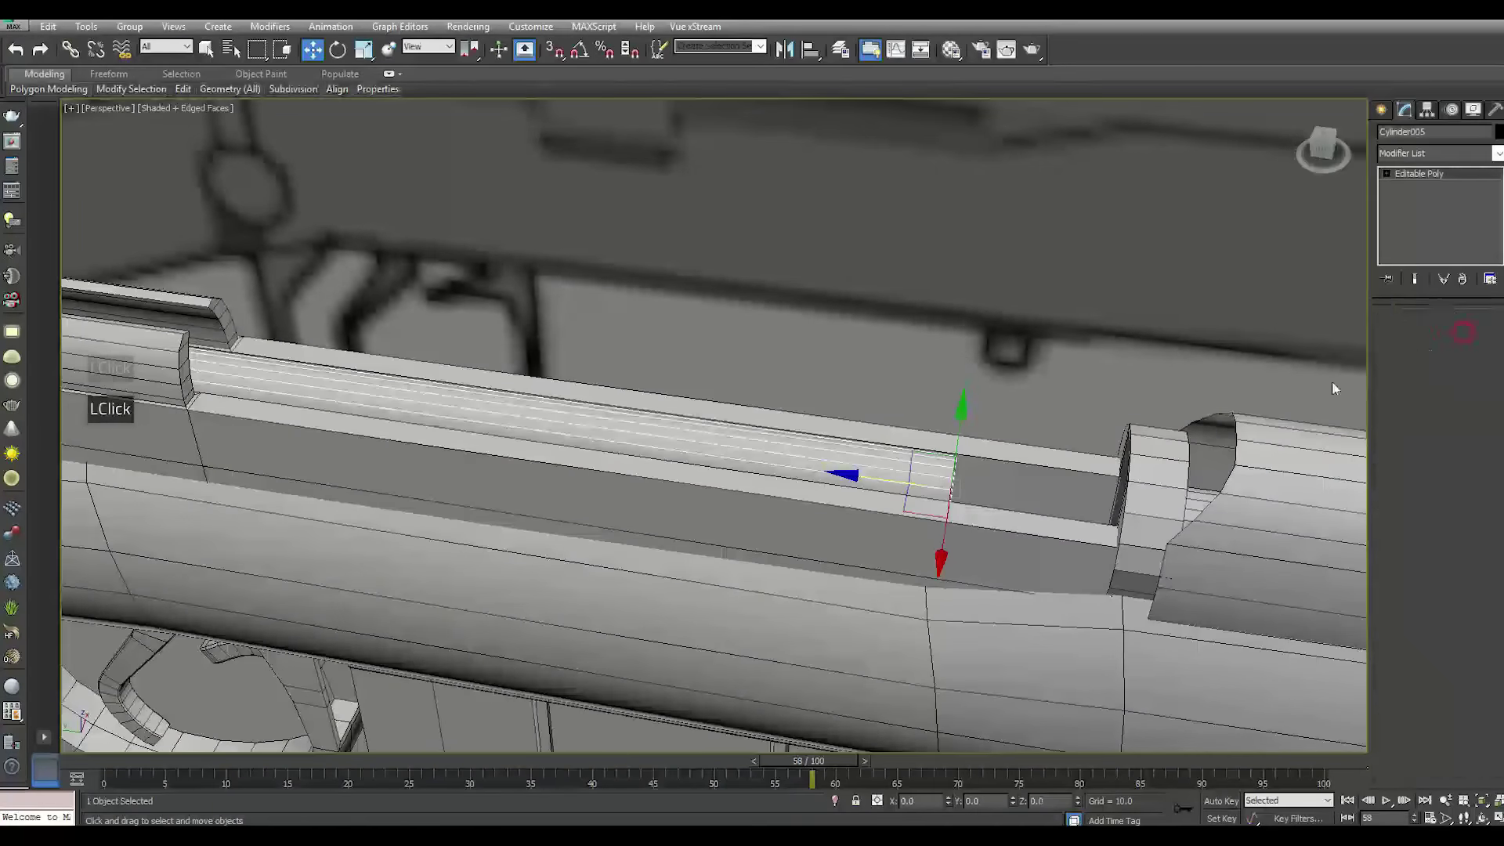
{"action": "middle_click_drag", "start_coordinate": [958, 518], "coordinate": [893, 537], "text": "alt"}
{"action": "left_click", "coordinate": [860, 627]}
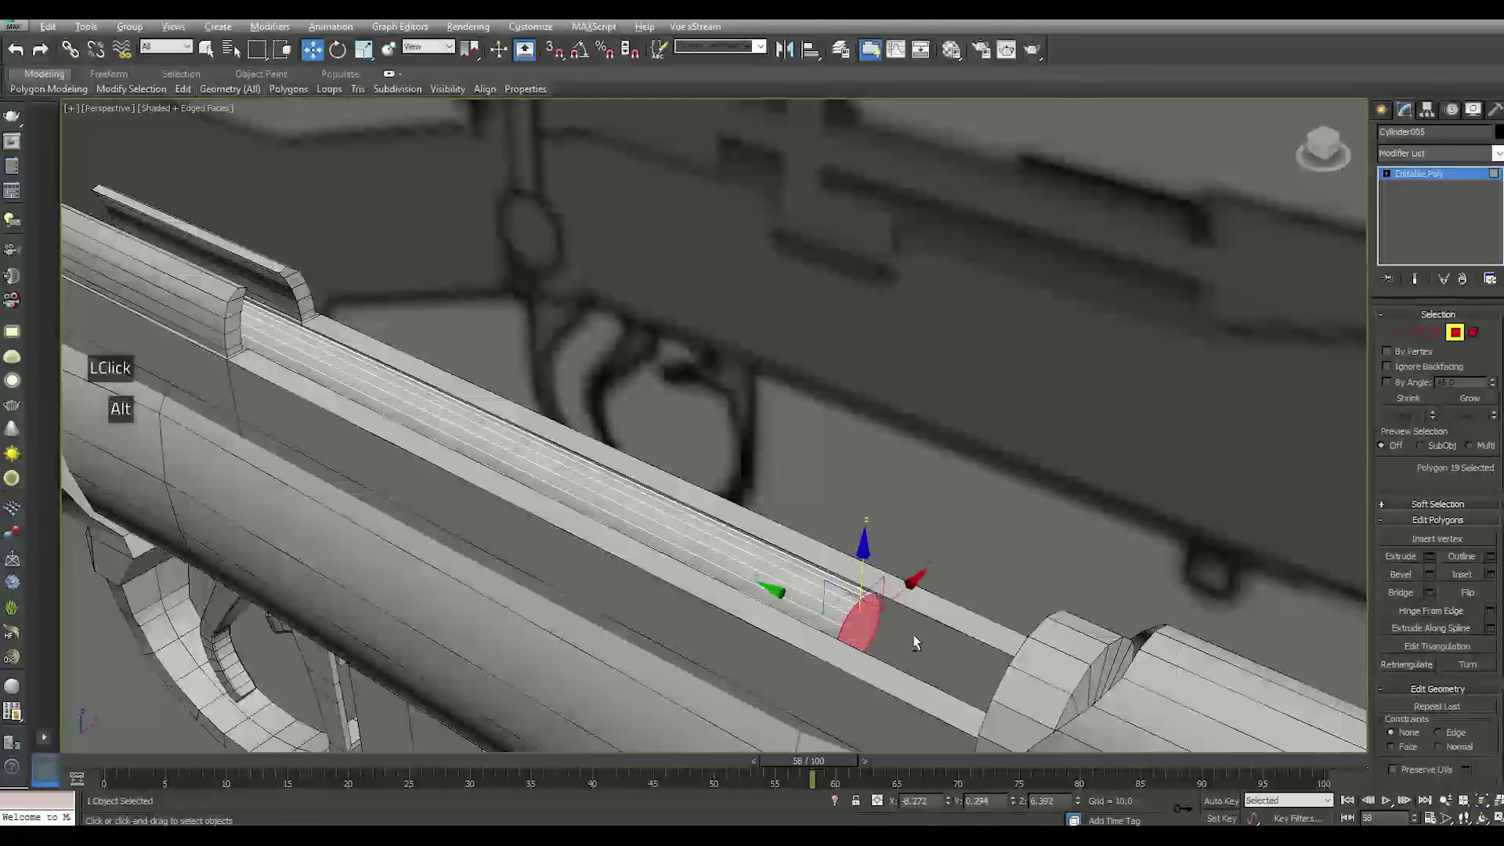
{"action": "middle_click_drag", "start_coordinate": [915, 642], "coordinate": [952, 631], "text": "alt"}
{"action": "scroll", "coordinate": [957, 627], "scroll_direction": "up", "scroll_amount": 4}
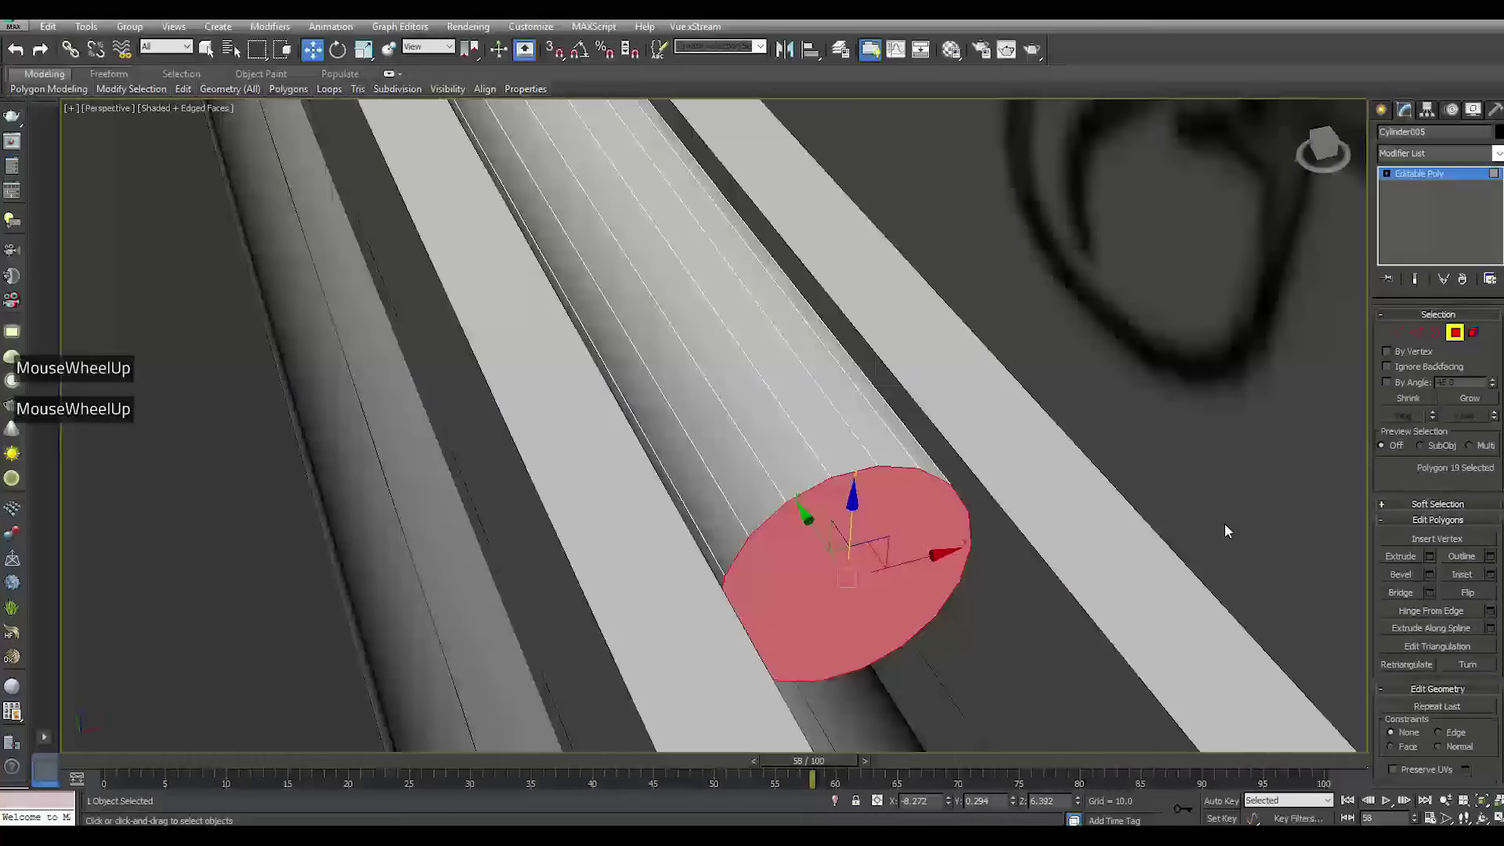
Inset the end-cap face by 0.08
{"action": "left_click", "coordinate": [1489, 575]}
{"action": "left_click_drag", "start_coordinate": [725, 461], "coordinate": [723, 475]}
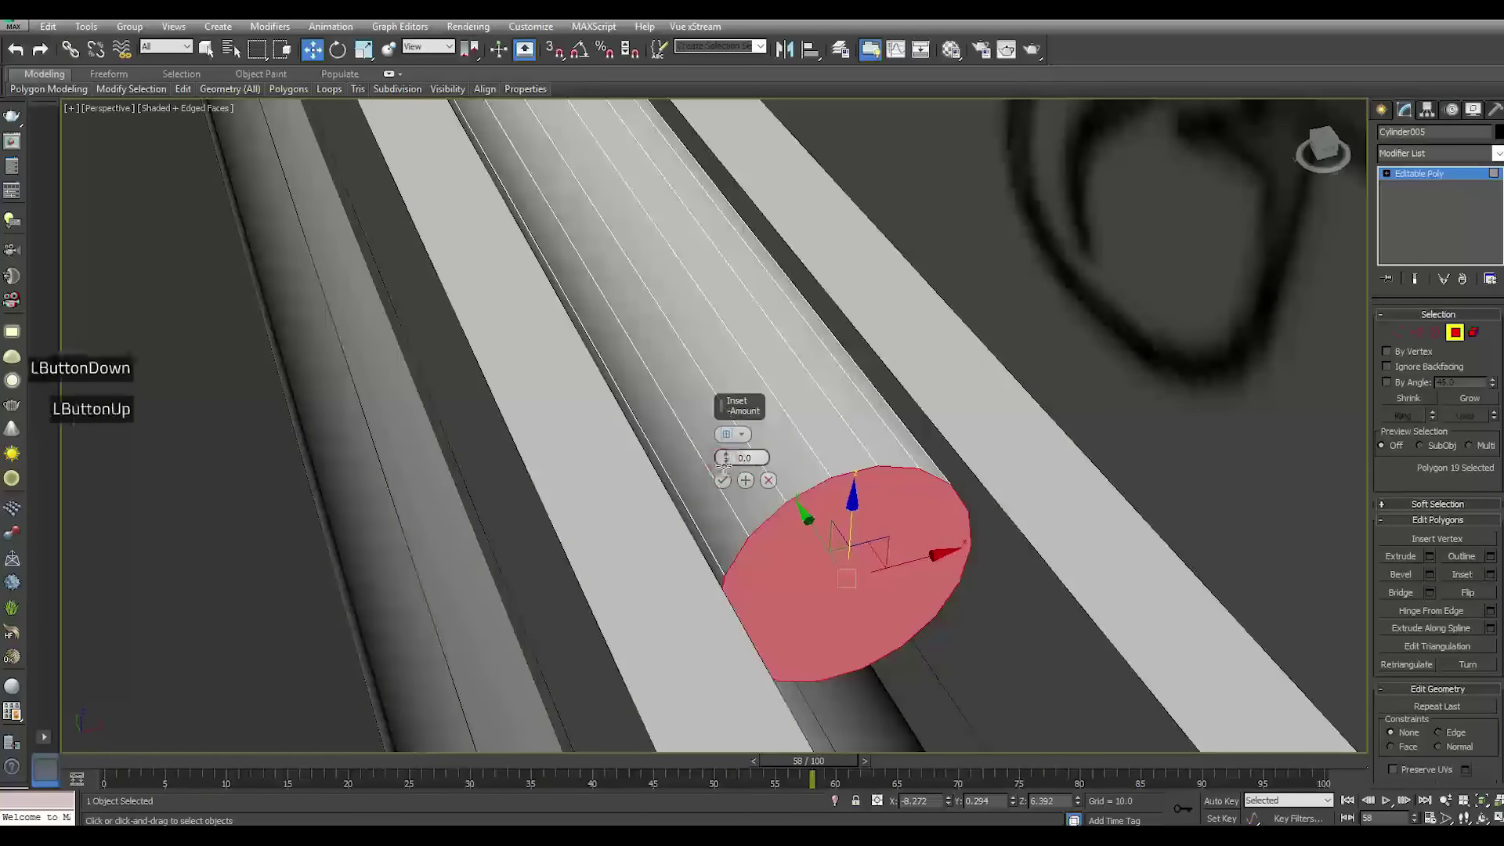
{"action": "double_click", "coordinate": [720, 455]}
{"action": "left_click", "coordinate": [720, 454]}
{"action": "left_click", "coordinate": [721, 456]}
{"action": "left_click", "coordinate": [722, 456]}
{"action": "middle_click_drag", "start_coordinate": [725, 467], "coordinate": [1020, 488], "text": "alt"}
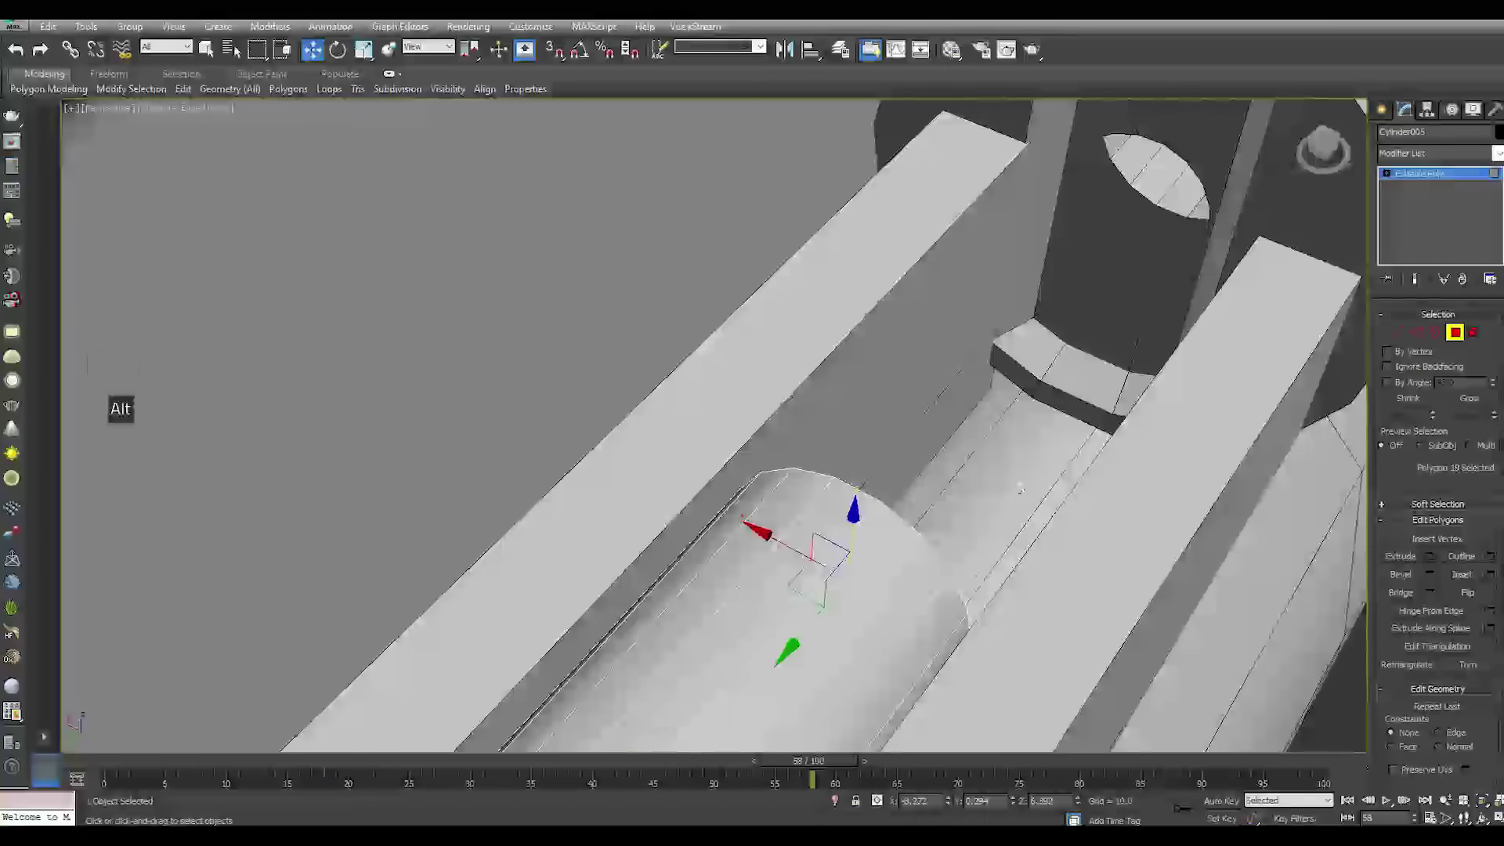
Extrude the inset end cap outward by about 1.976 to extend the rod
{"action": "left_click", "coordinate": [1430, 556]}
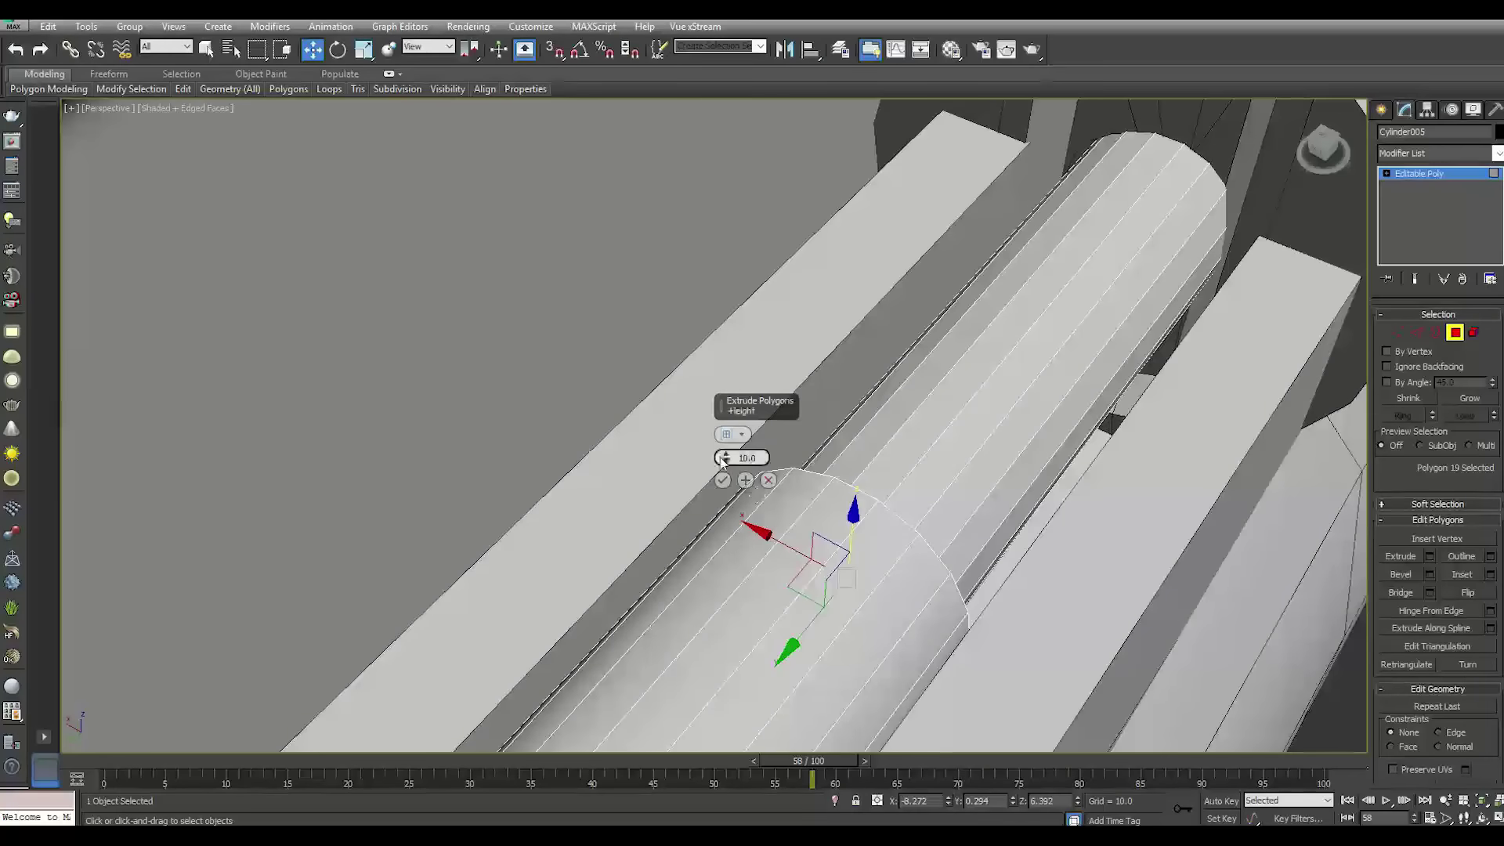
{"action": "left_click_drag", "start_coordinate": [725, 458], "coordinate": [732, 509]}
{"action": "middle_click_drag", "start_coordinate": [732, 509], "coordinate": [910, 501], "text": "alt"}
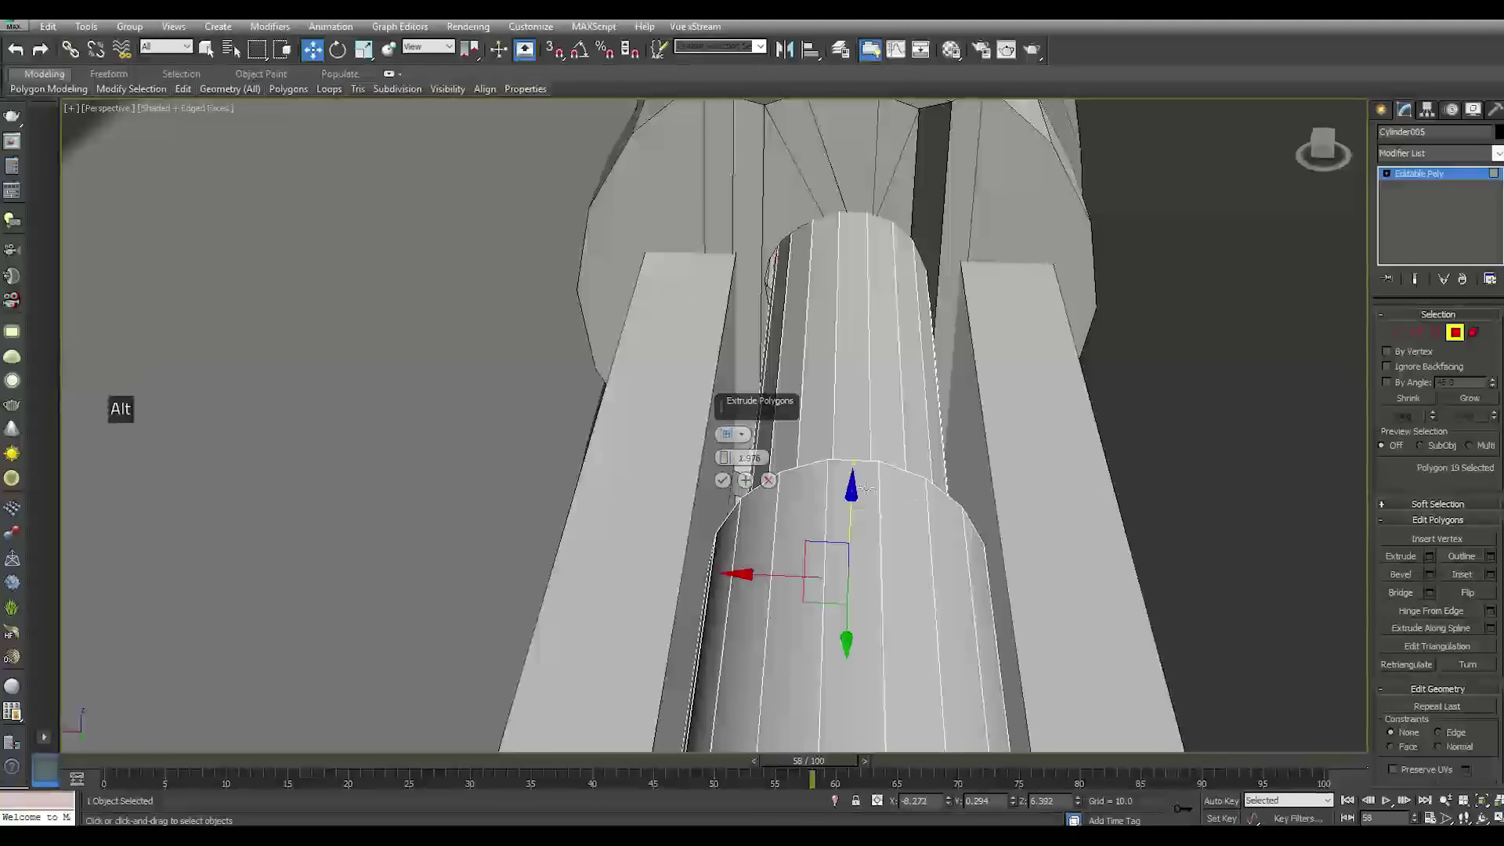
{"action": "left_click", "coordinate": [769, 480]}
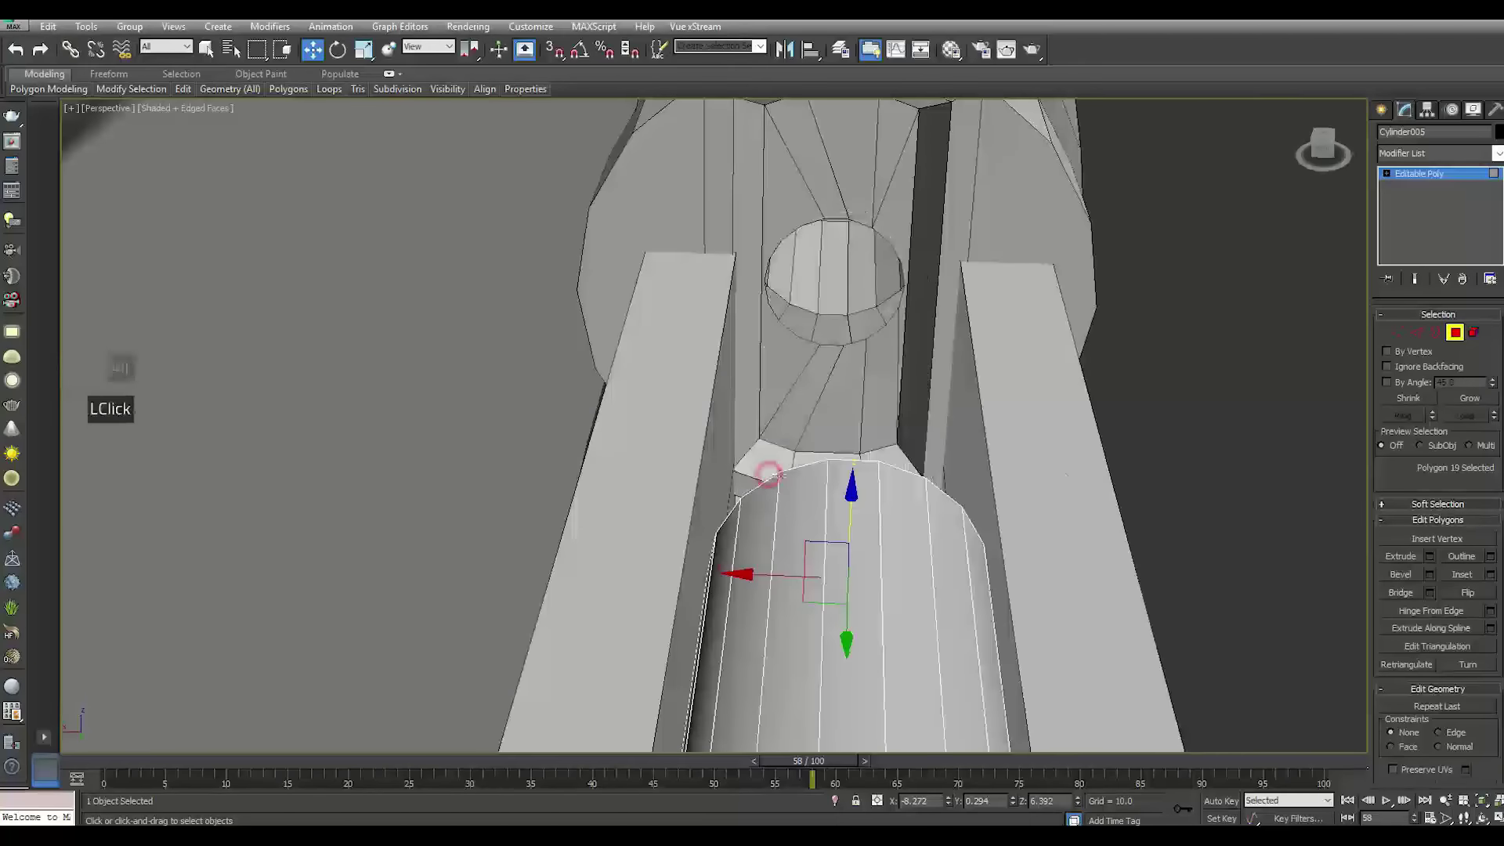
{"action": "left_click", "coordinate": [1418, 176]}
{"action": "left_click_drag", "start_coordinate": [905, 586], "coordinate": [906, 586]}
{"action": "left_click", "coordinate": [1456, 333]}
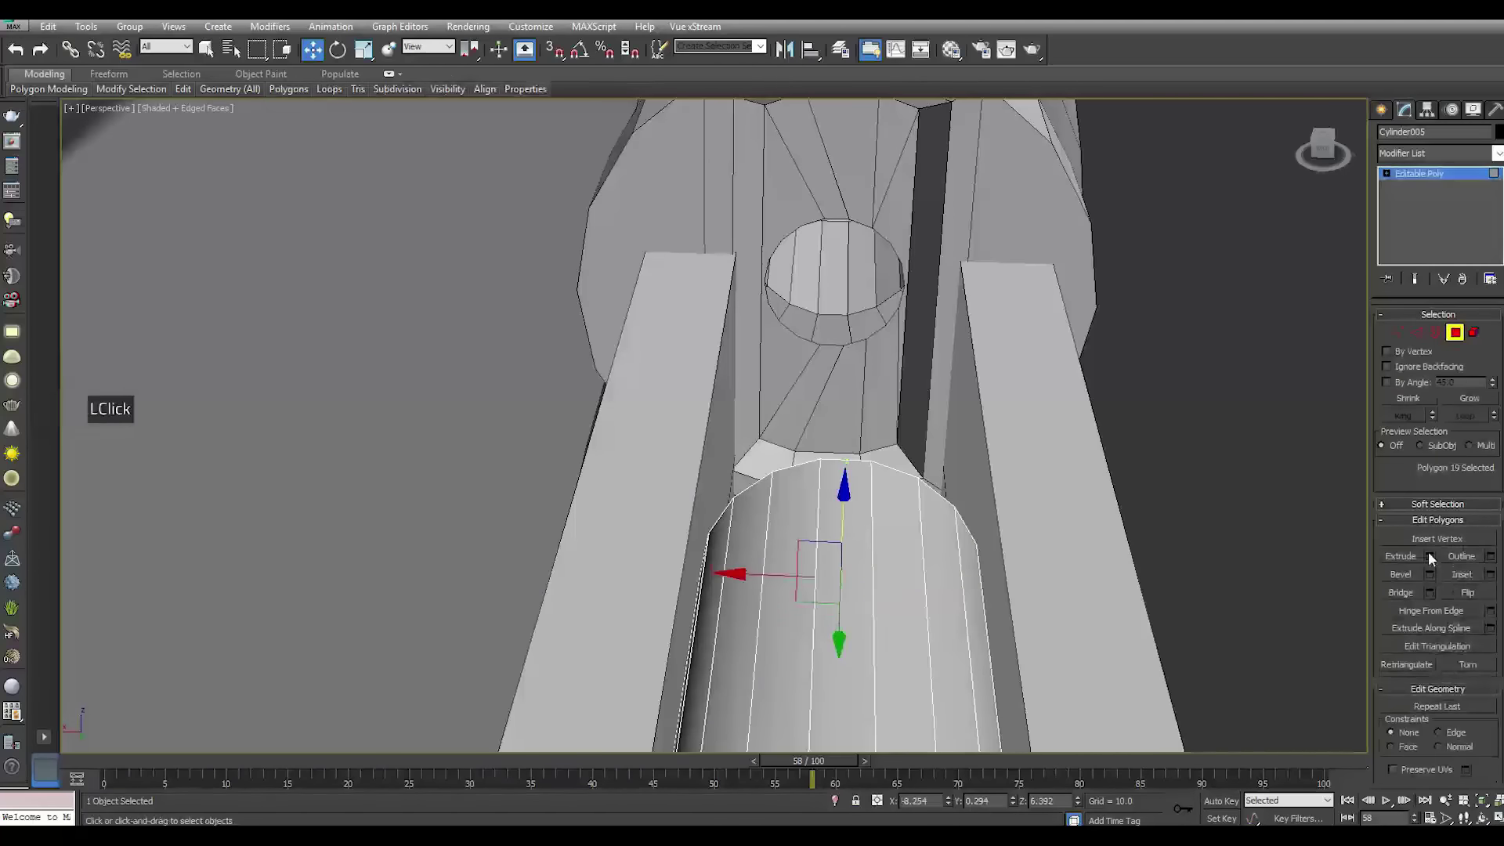
{"action": "left_click", "coordinate": [1430, 556]}
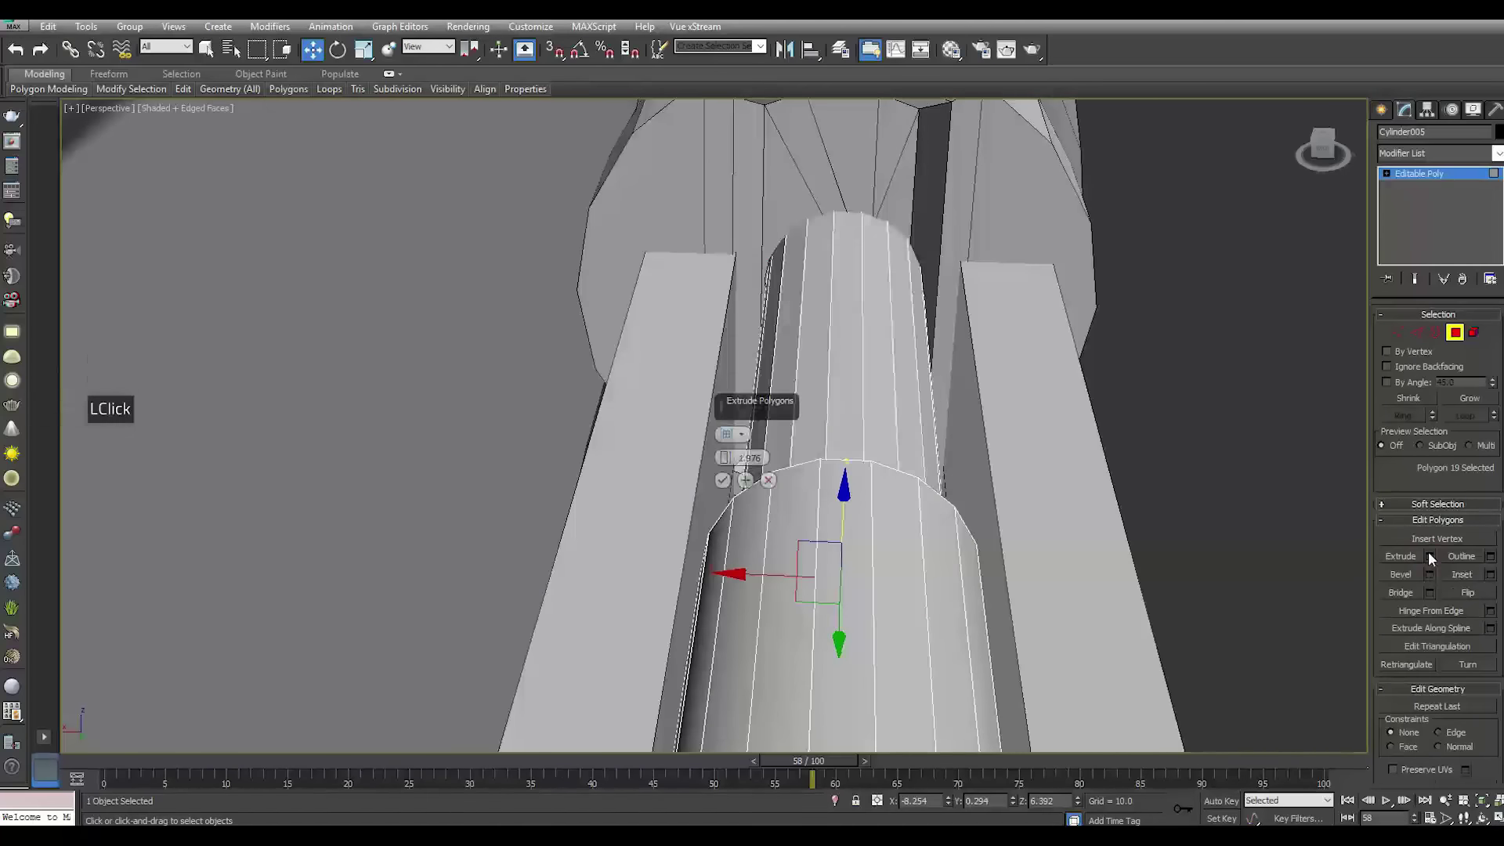
{"action": "left_click", "coordinate": [723, 480]}
Return to the whole cylinder, view the rifle side-on and clear the face selection
{"action": "left_click", "coordinate": [1410, 174]}
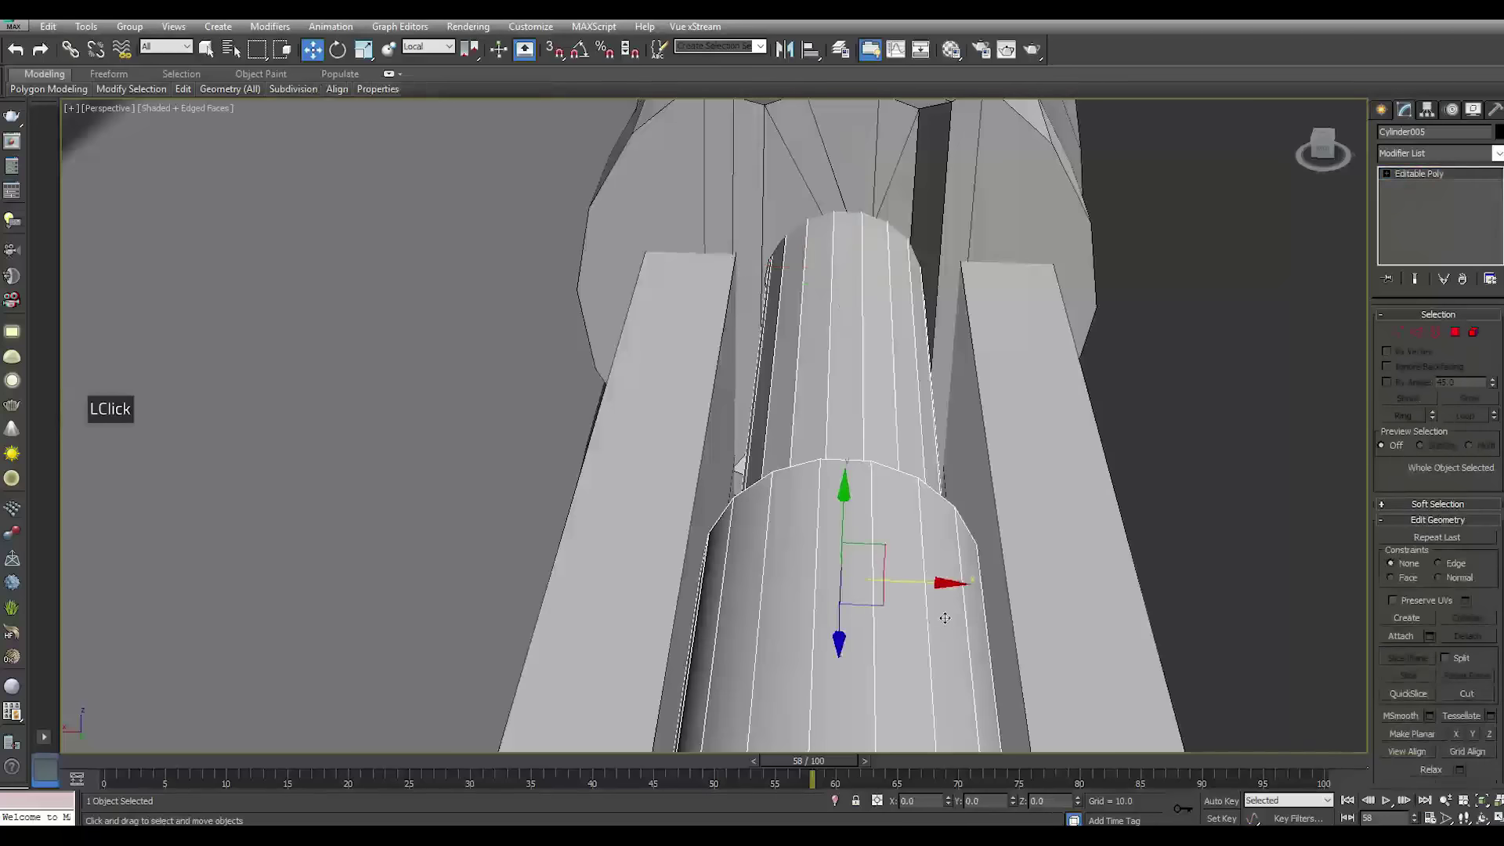
{"action": "left_click", "coordinate": [922, 587]}
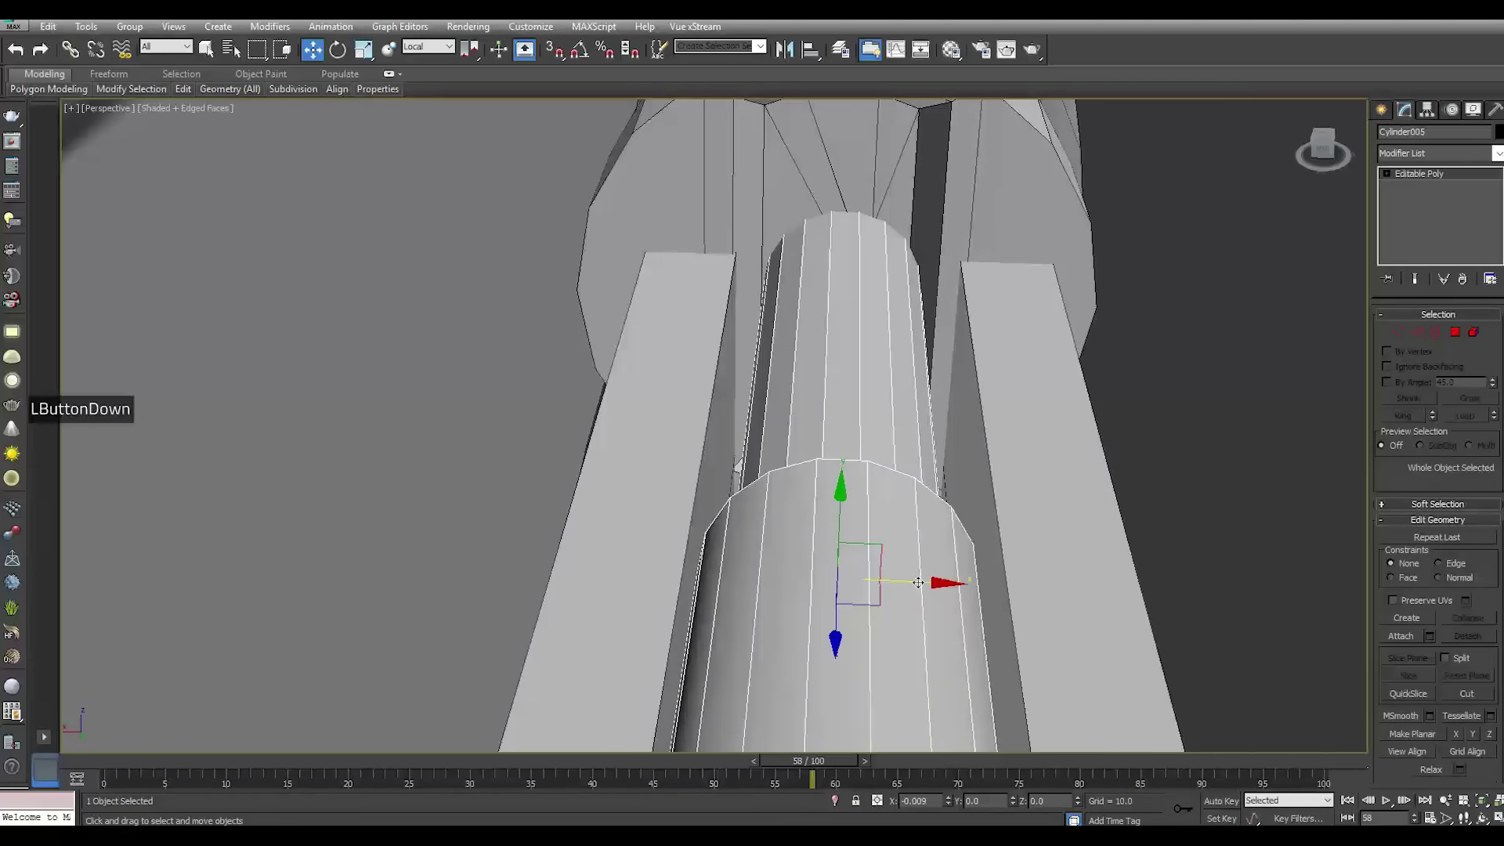
{"action": "scroll", "coordinate": [1016, 521], "scroll_direction": "down", "scroll_amount": 3}
{"action": "middle_click_drag", "start_coordinate": [1017, 521], "coordinate": [647, 479], "text": "alt"}
{"action": "scroll", "coordinate": [674, 483], "scroll_direction": "down", "scroll_amount": 8}
{"action": "mouse_move", "coordinate": [846, 554]}
{"action": "middle_mouse_down", "text": "alt"}
{"action": "mouse_move", "coordinate": [773, 533]}
{"action": "mouse_move", "coordinate": [832, 529]}
{"action": "middle_mouse_up", "text": "alt"}
{"action": "left_click", "coordinate": [1439, 174]}
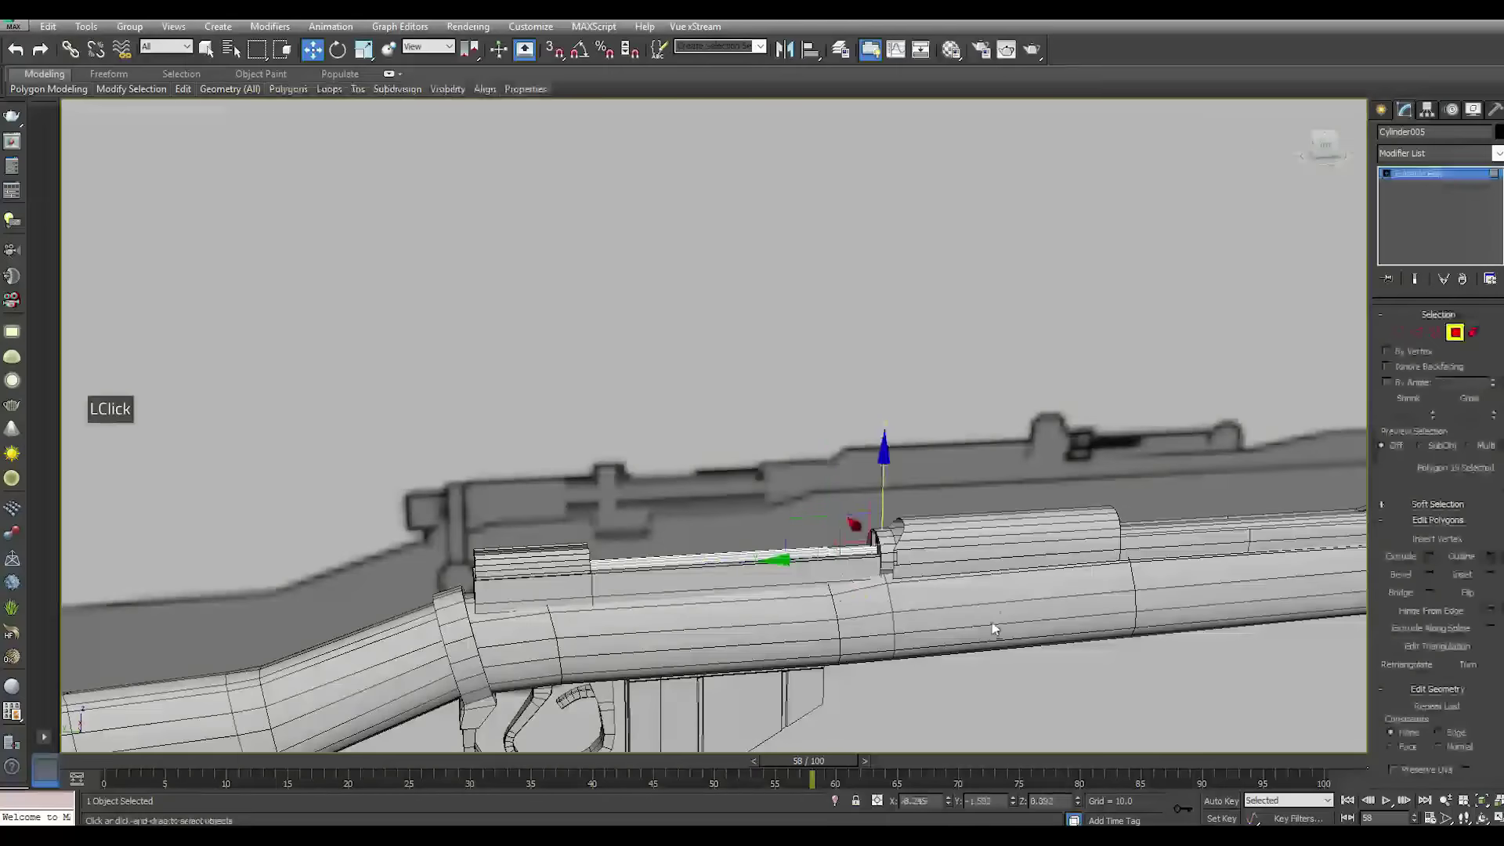
{"action": "left_click", "coordinate": [984, 700]}
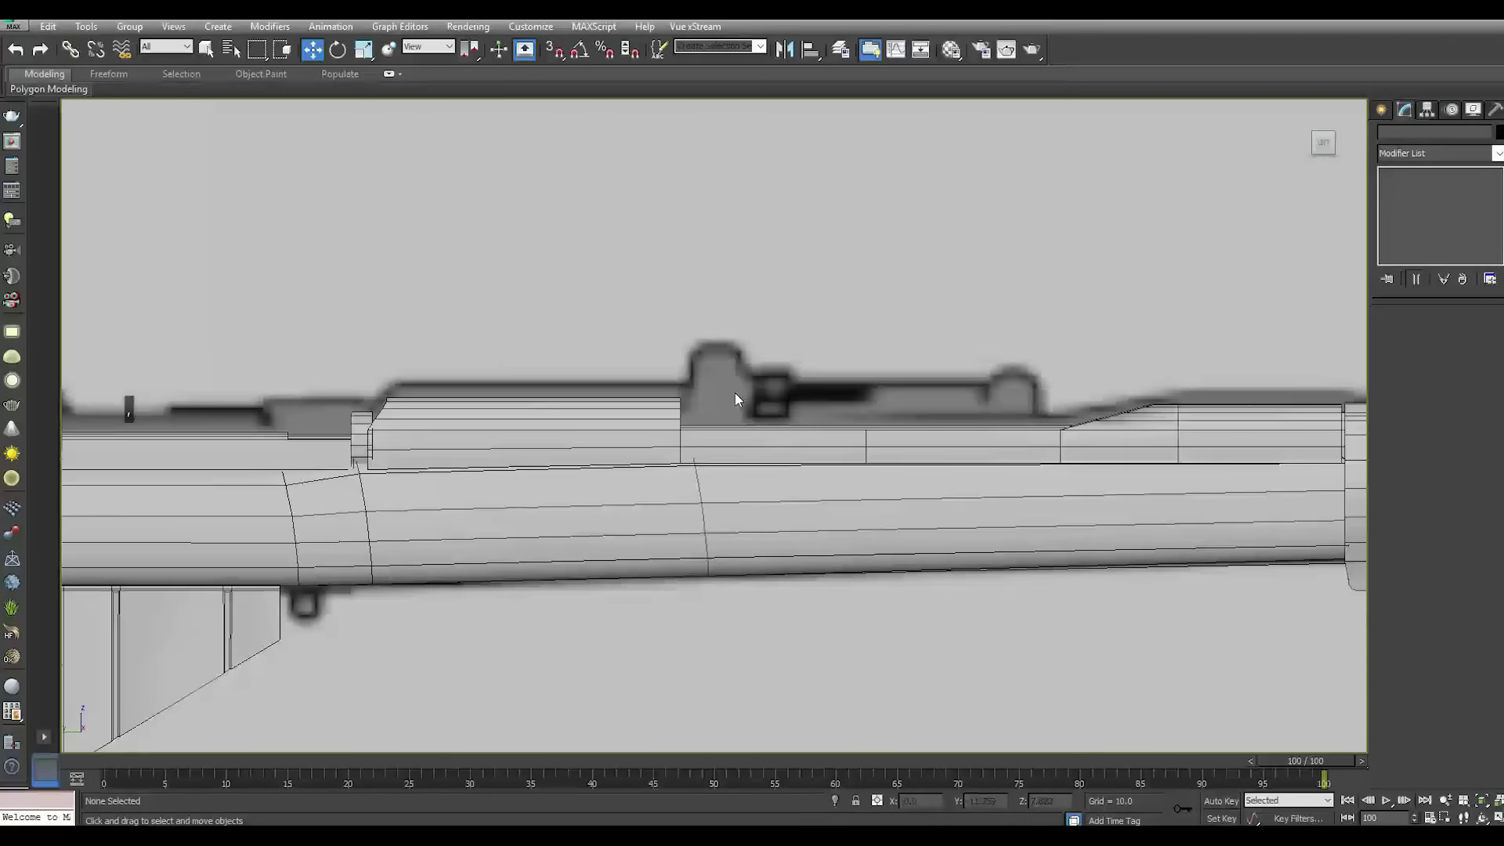
{"action": "scroll", "coordinate": [735, 400], "scroll_direction": "up", "scroll_amount": 2}
Draw a small new box, Box004, between the receiver posts
{"action": "left_click", "coordinate": [1382, 110]}
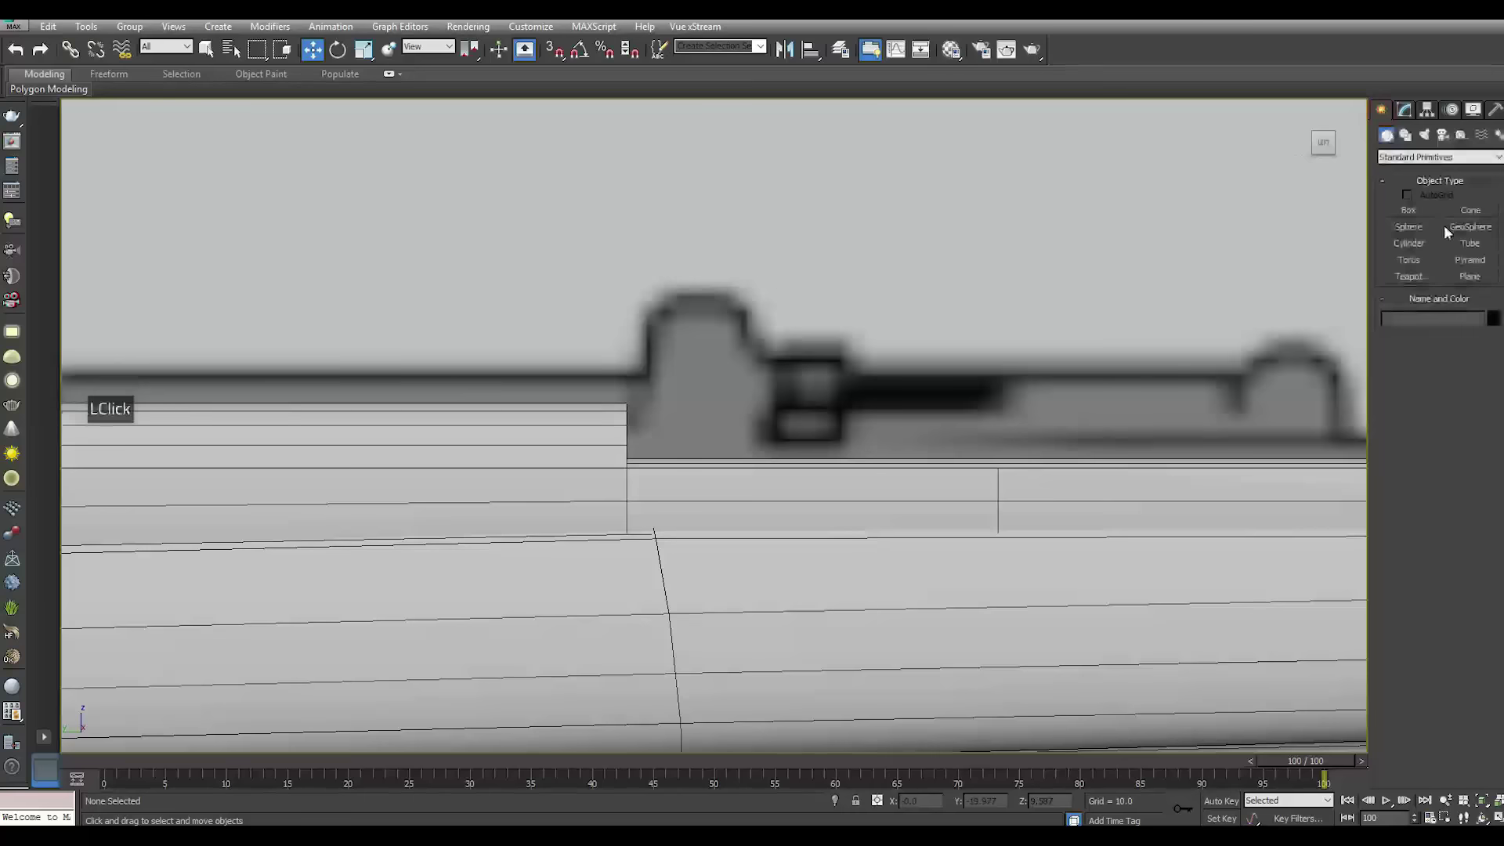
{"action": "left_click", "coordinate": [1409, 208]}
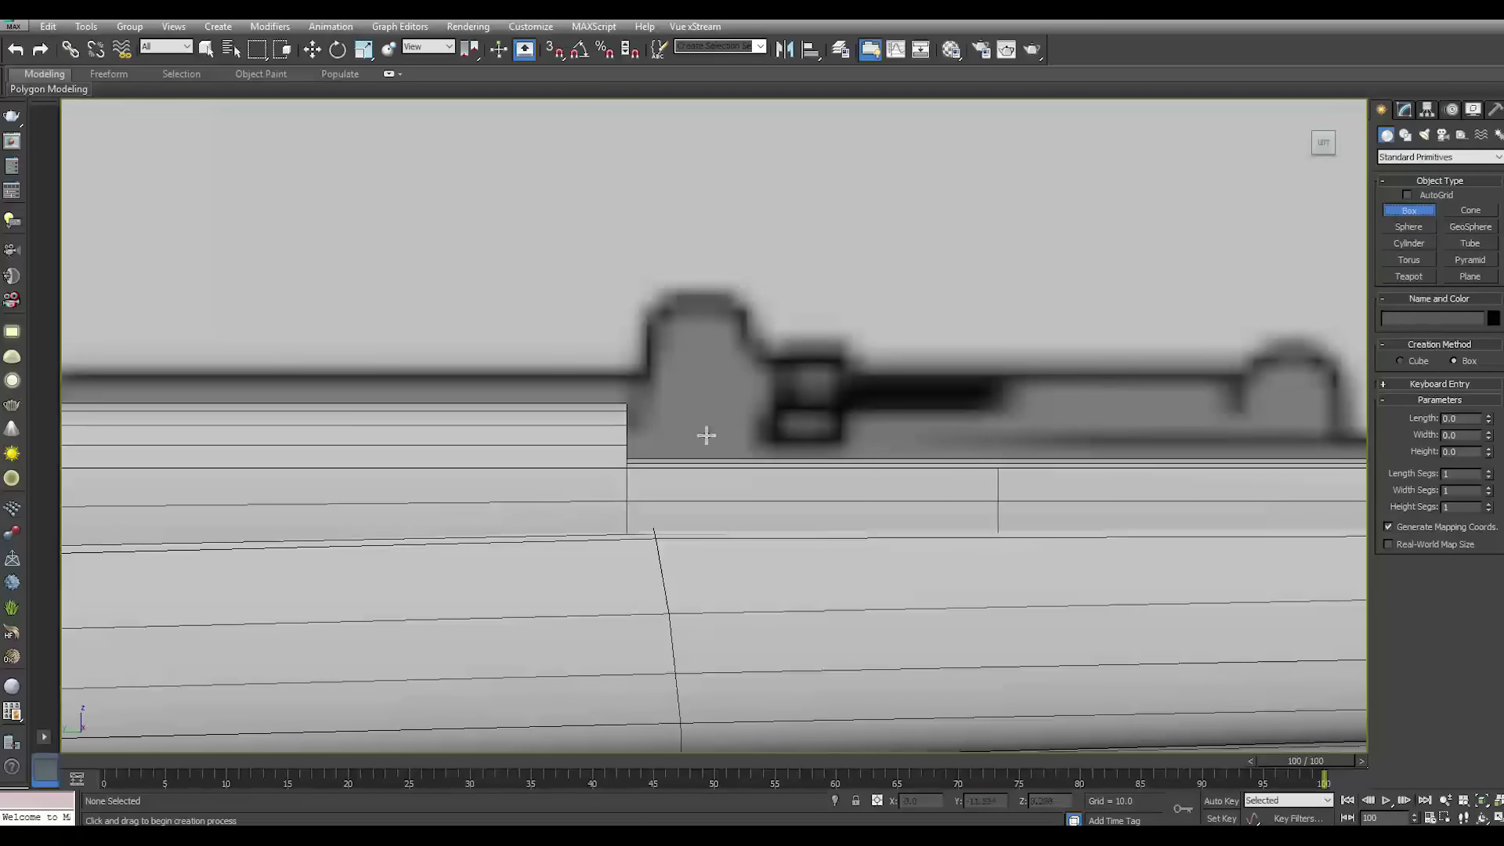
{"action": "left_click_drag", "start_coordinate": [653, 404], "coordinate": [800, 434]}
{"action": "left_click", "coordinate": [707, 312]}
{"action": "right_click", "coordinate": [709, 314]}
{"action": "right_click", "coordinate": [709, 314]}
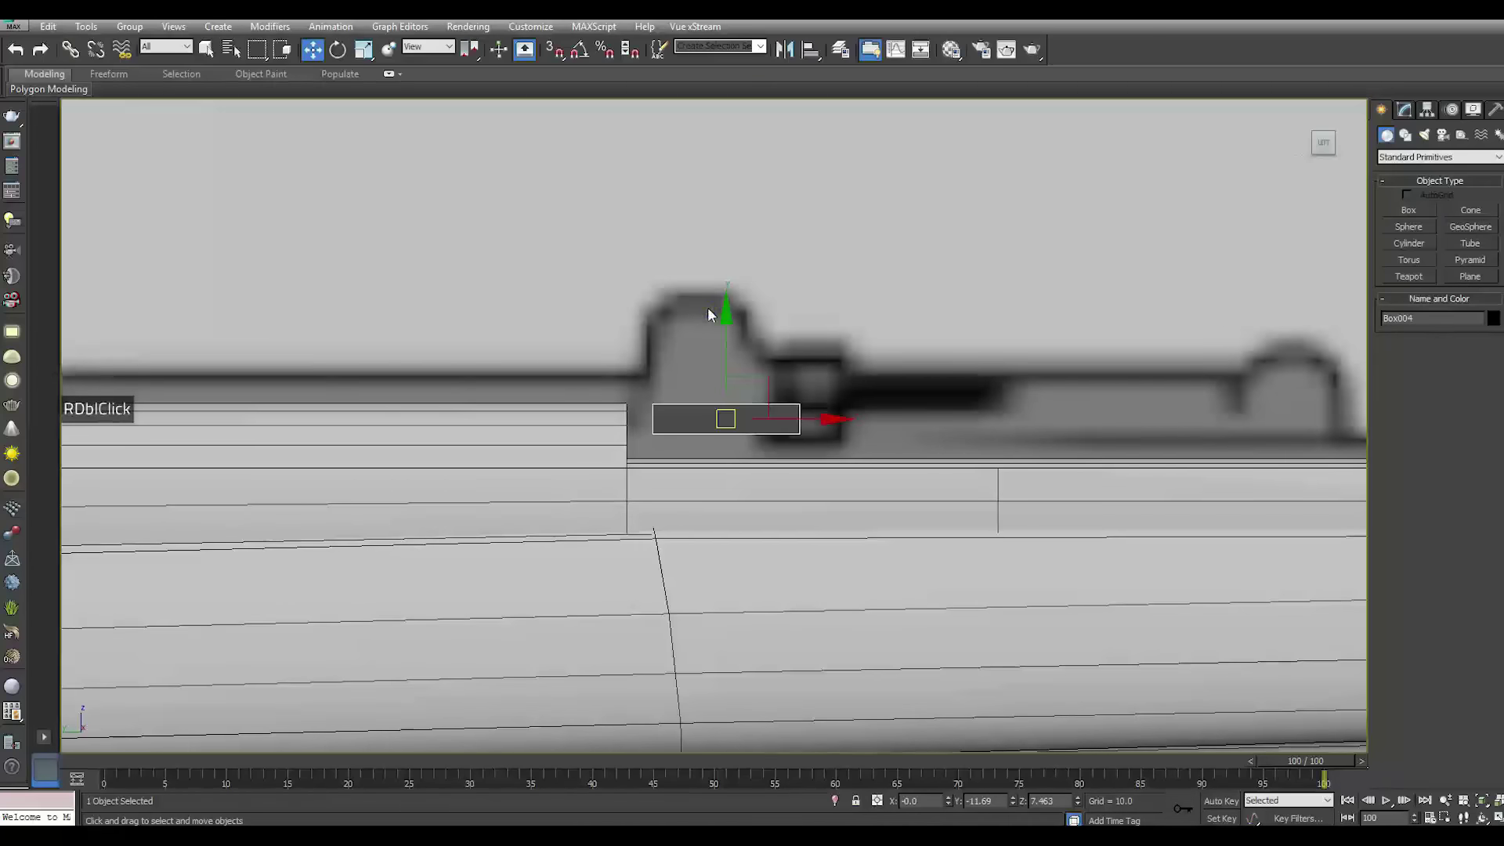
Check the box from the side views and give it a light material
{"action": "key", "text": "n"}
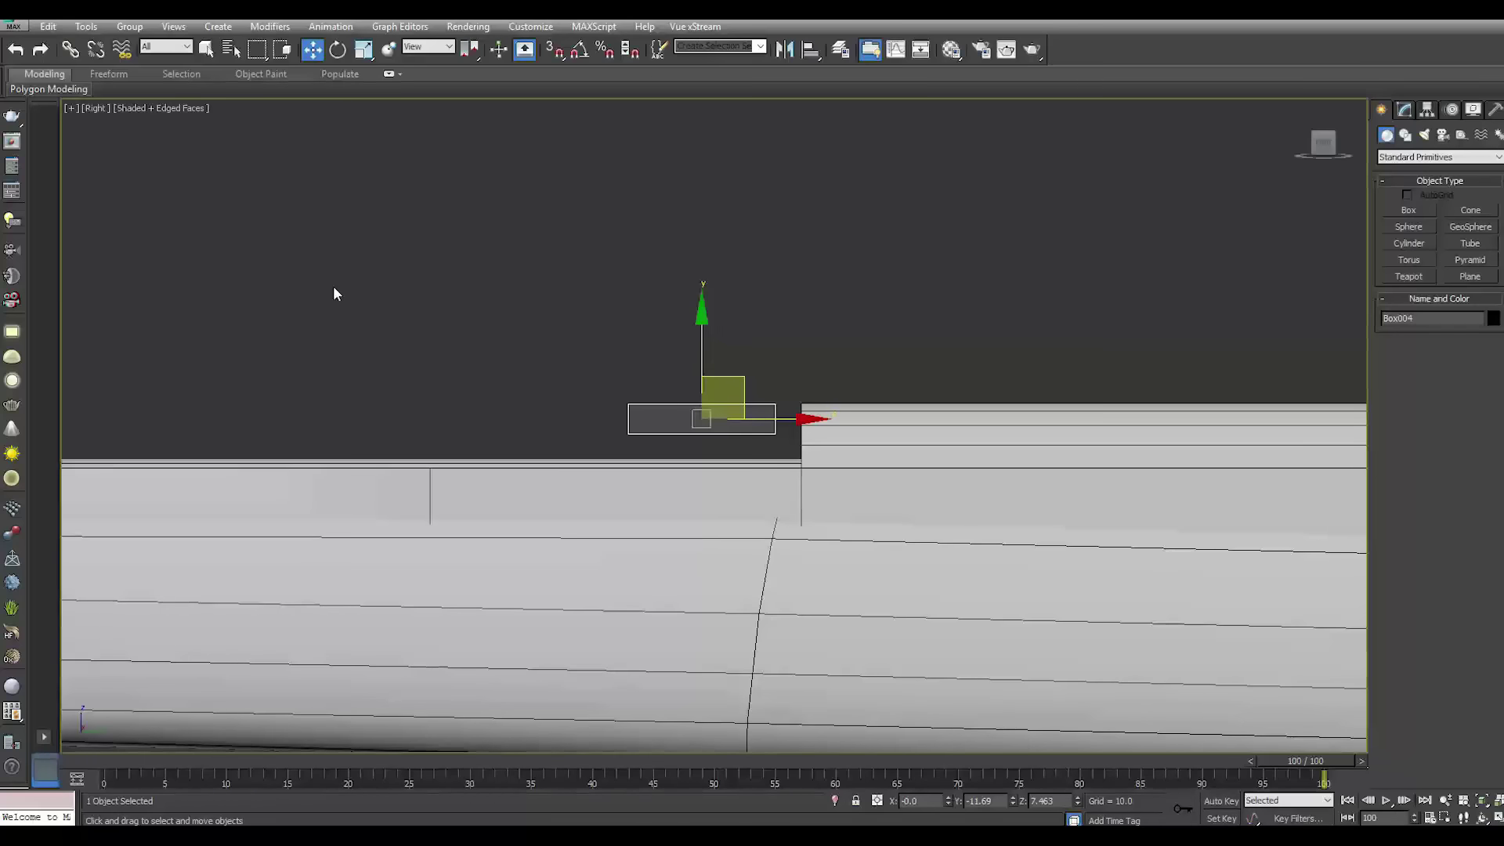
{"action": "key", "text": "l"}
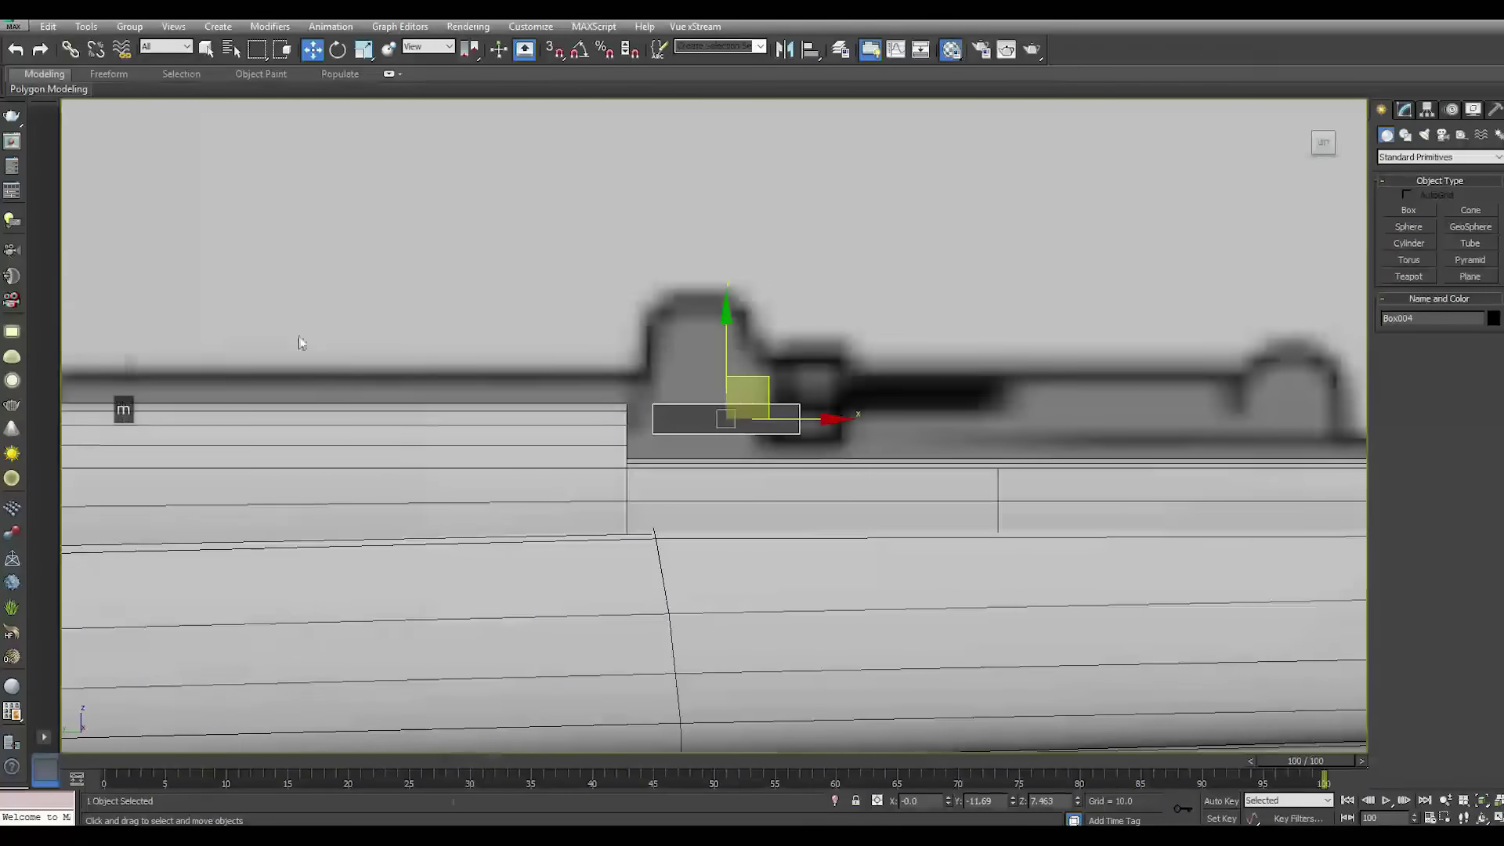
{"action": "left_click", "coordinate": [490, 544]}
{"action": "key", "text": "m"}
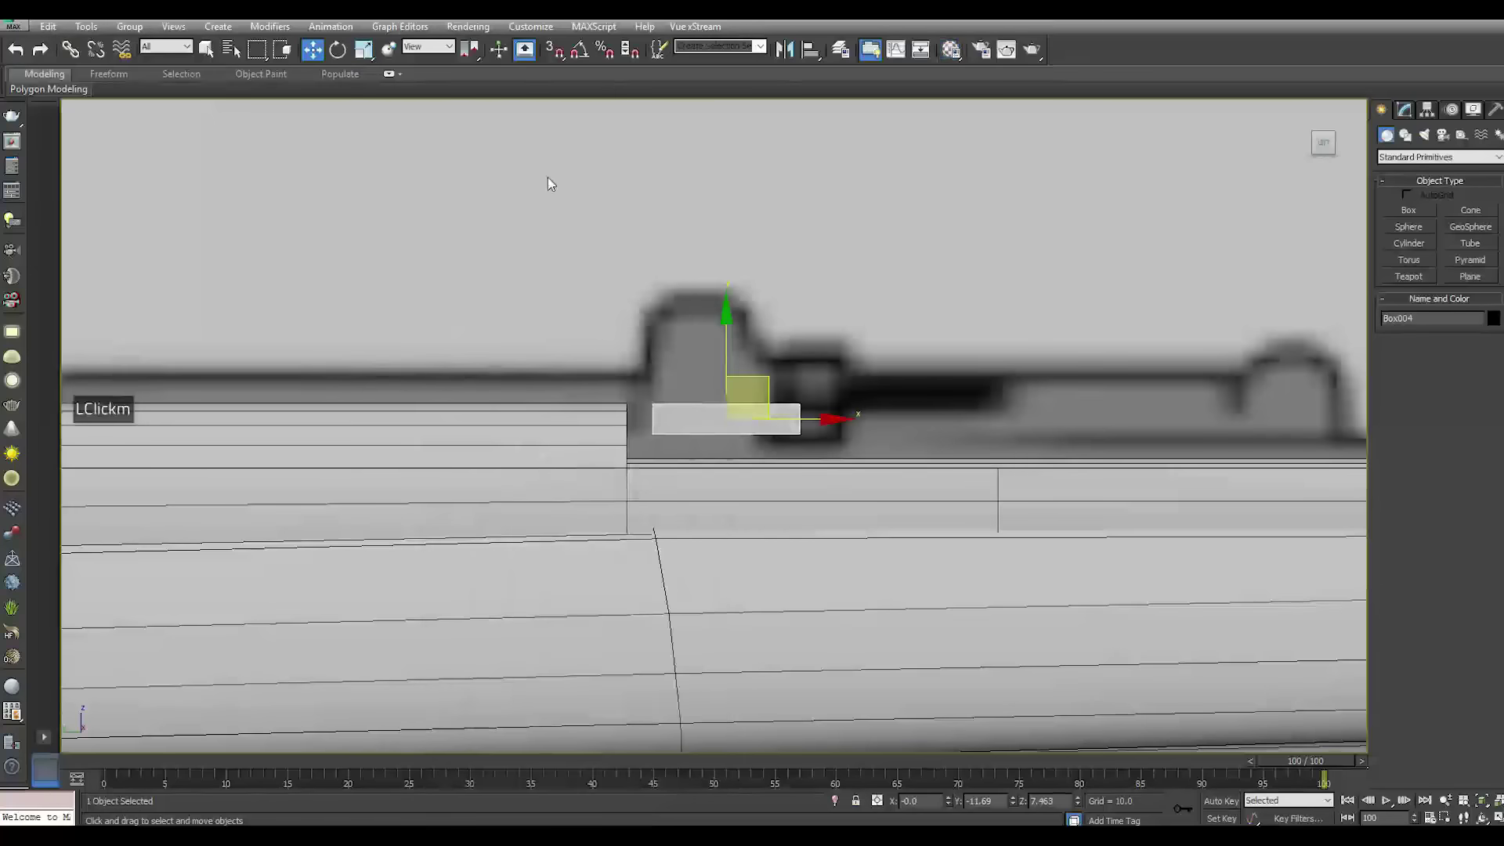
{"action": "key", "text": "p"}
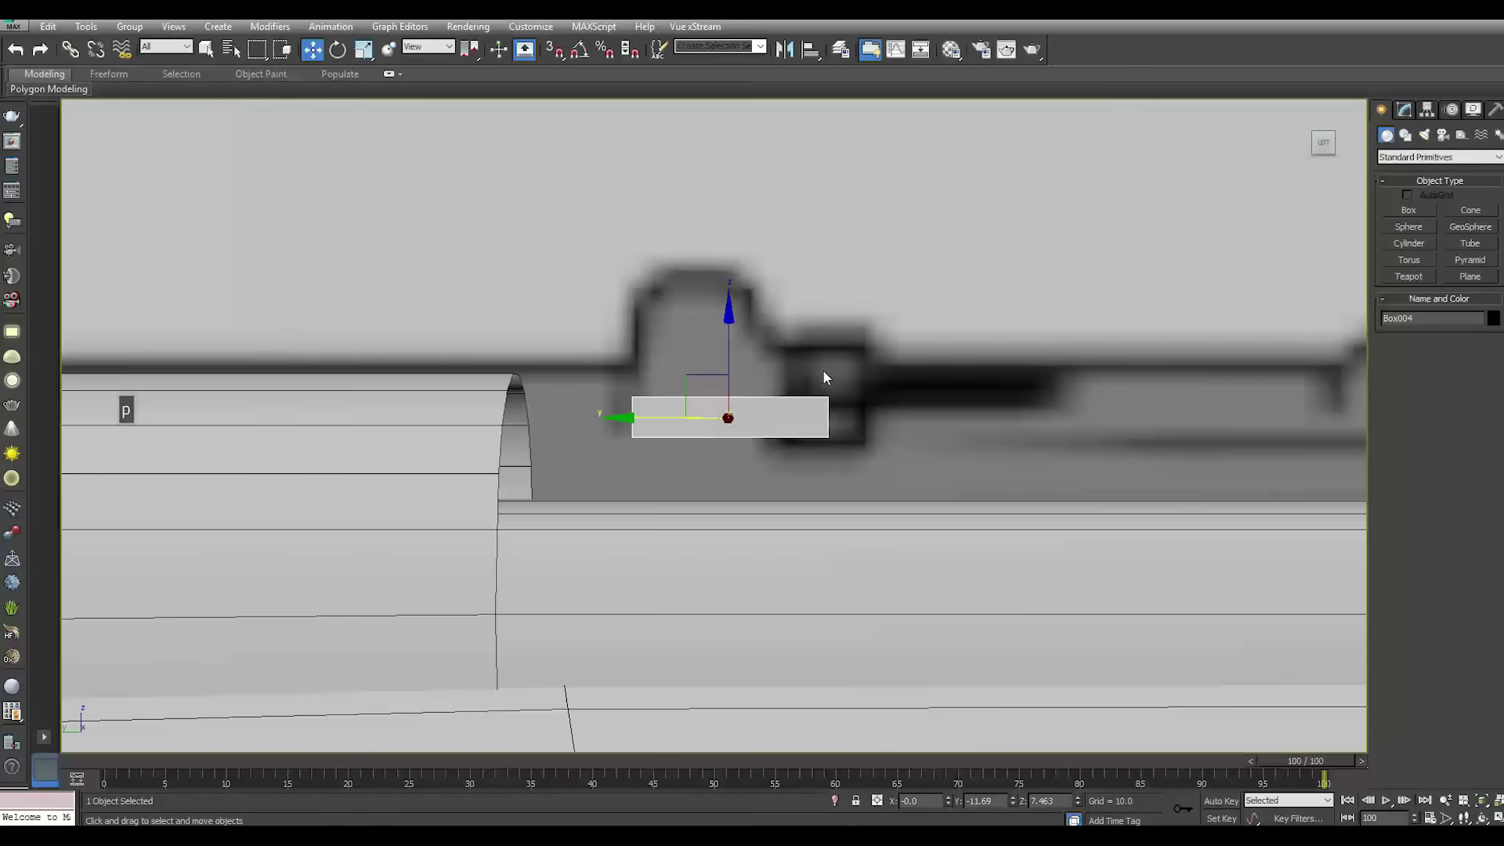
Slide Box004 along the receiver until it sits just in front of the raised post
{"action": "middle_click_drag", "start_coordinate": [804, 399], "coordinate": [712, 443], "text": "alt"}
{"action": "scroll", "coordinate": [886, 376], "scroll_direction": "down", "scroll_amount": 5}
{"action": "left_click_drag", "start_coordinate": [904, 356], "coordinate": [673, 439]}
{"action": "scroll", "coordinate": [674, 411], "scroll_direction": "up", "scroll_amount": 3}
{"action": "scroll", "coordinate": [672, 439], "scroll_direction": "up", "scroll_amount": 2}
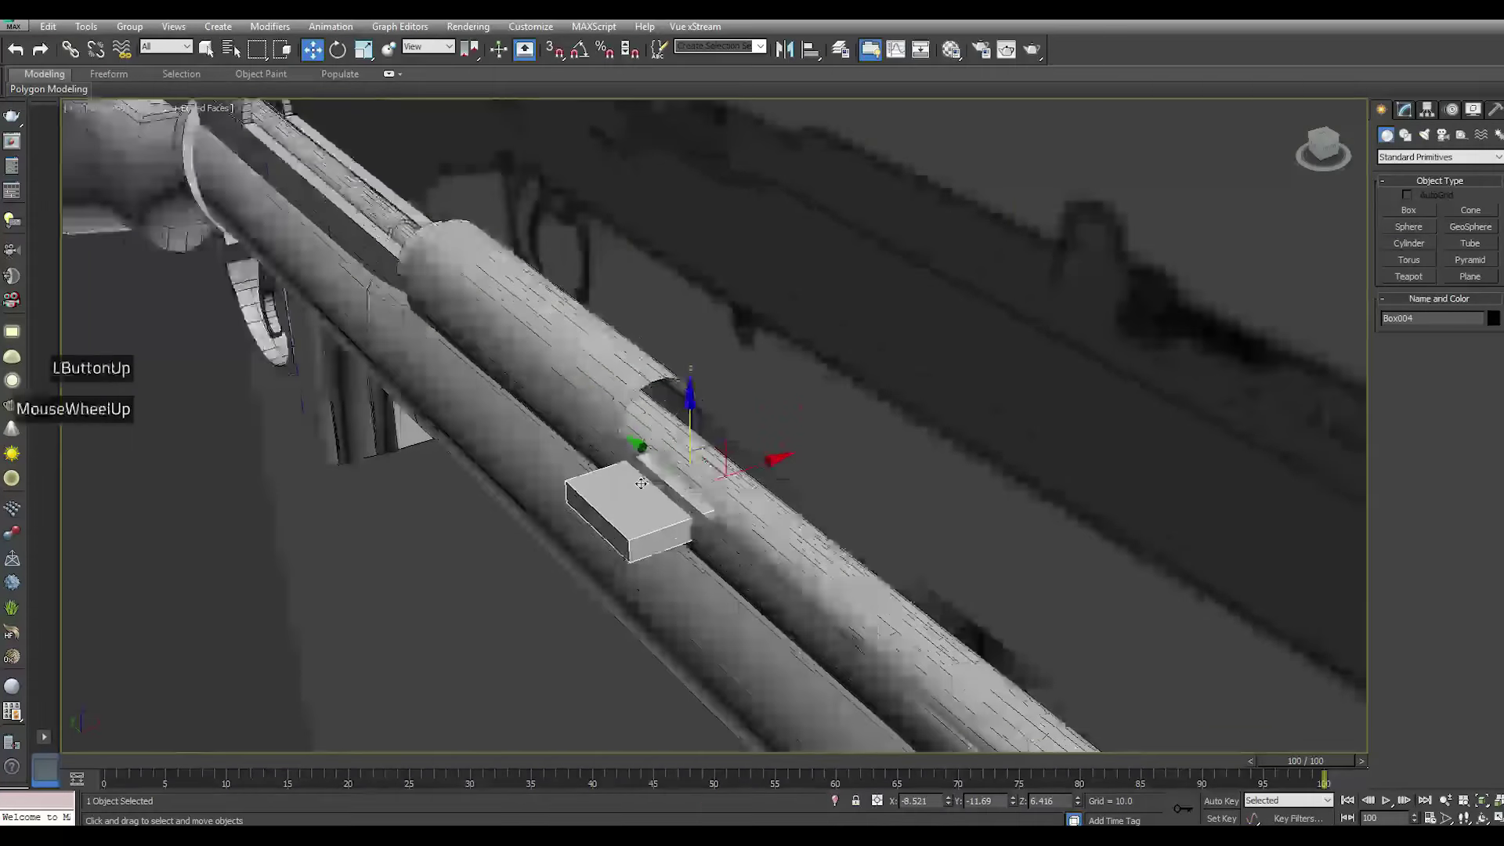
{"action": "middle_click_drag", "start_coordinate": [672, 439], "coordinate": [638, 444], "text": "alt"}
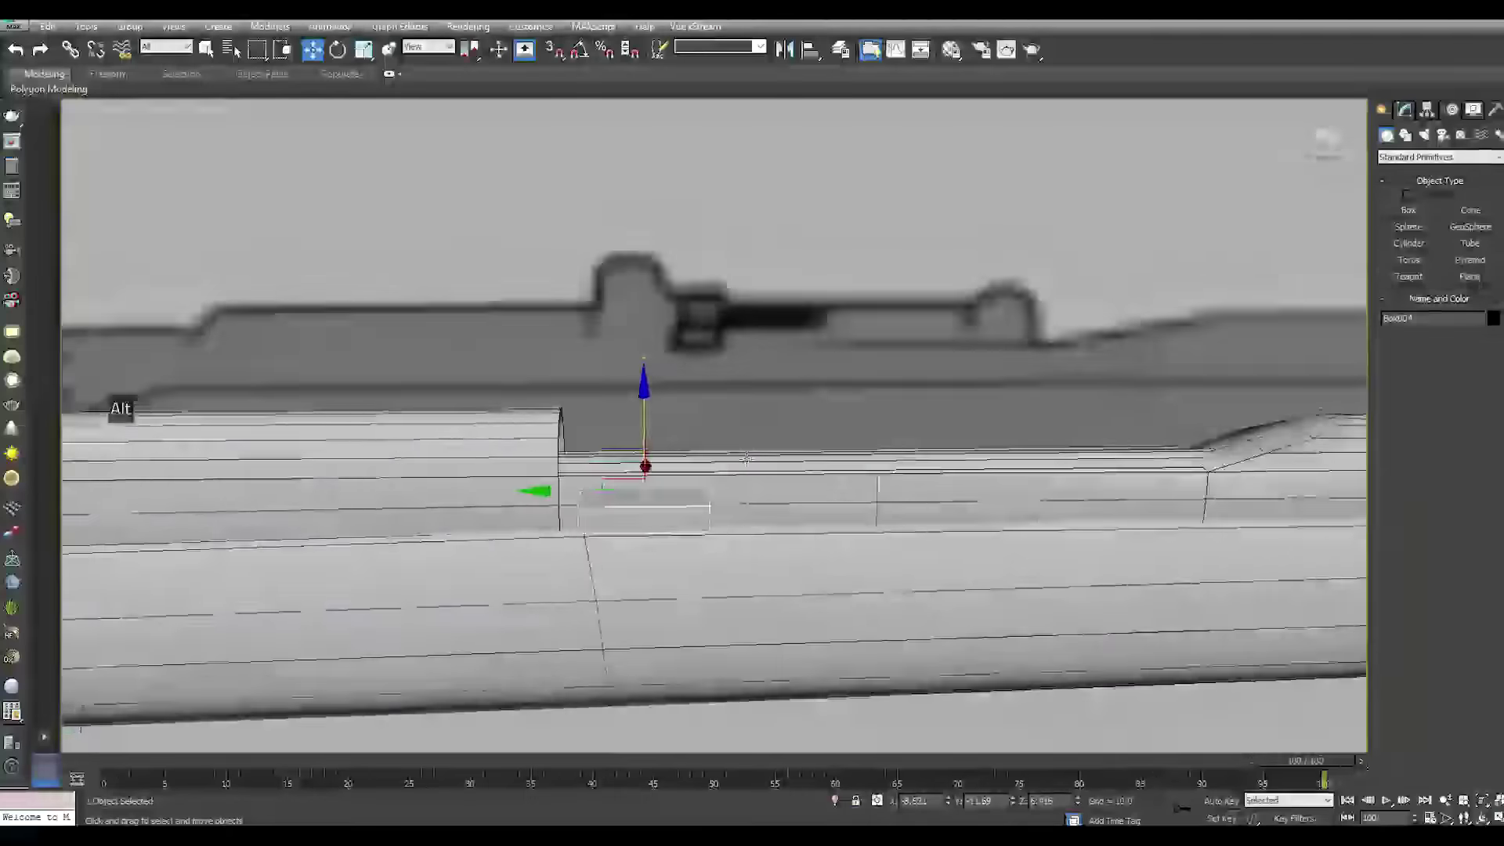
{"action": "left_click", "coordinate": [643, 447]}
{"action": "left_click_drag", "start_coordinate": [582, 503], "coordinate": [572, 504]}
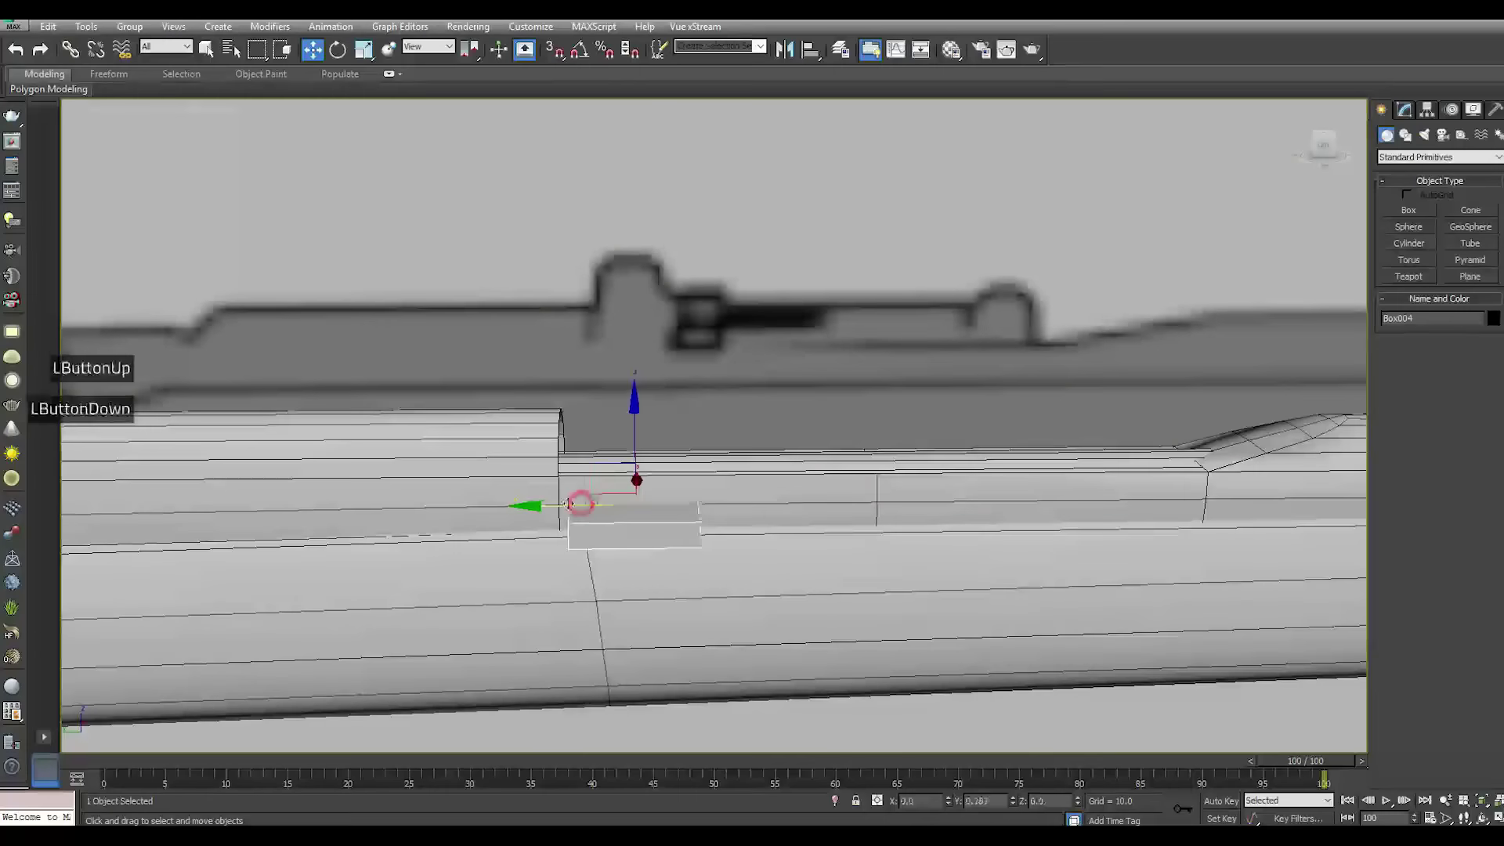
{"action": "middle_click_drag", "start_coordinate": [594, 502], "coordinate": [626, 462], "text": "alt"}
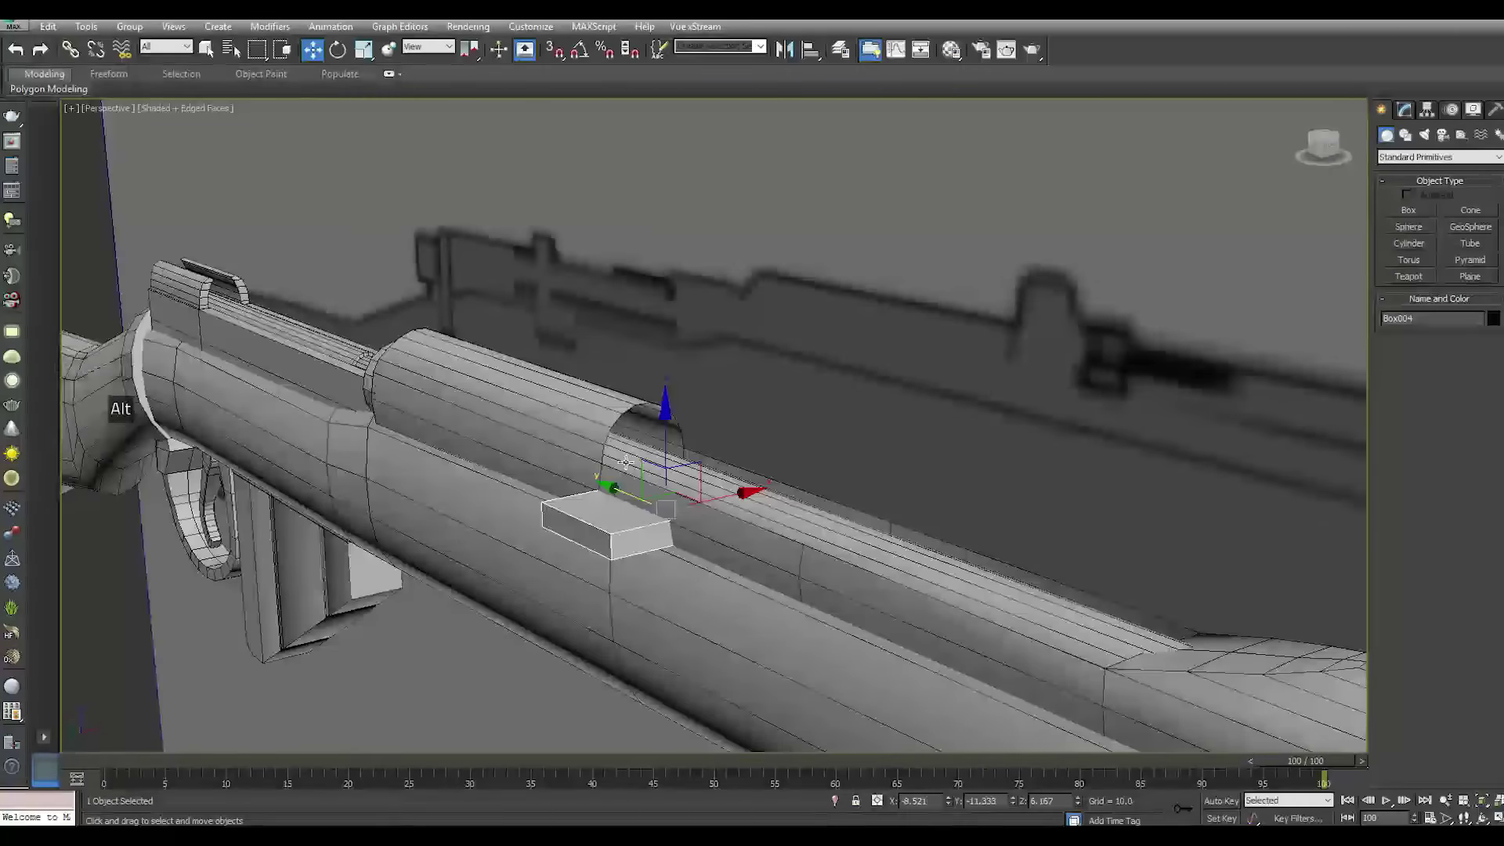
{"action": "left_click_drag", "start_coordinate": [707, 497], "coordinate": [693, 507]}
{"action": "scroll", "coordinate": [694, 506], "scroll_direction": "up", "scroll_amount": 2}
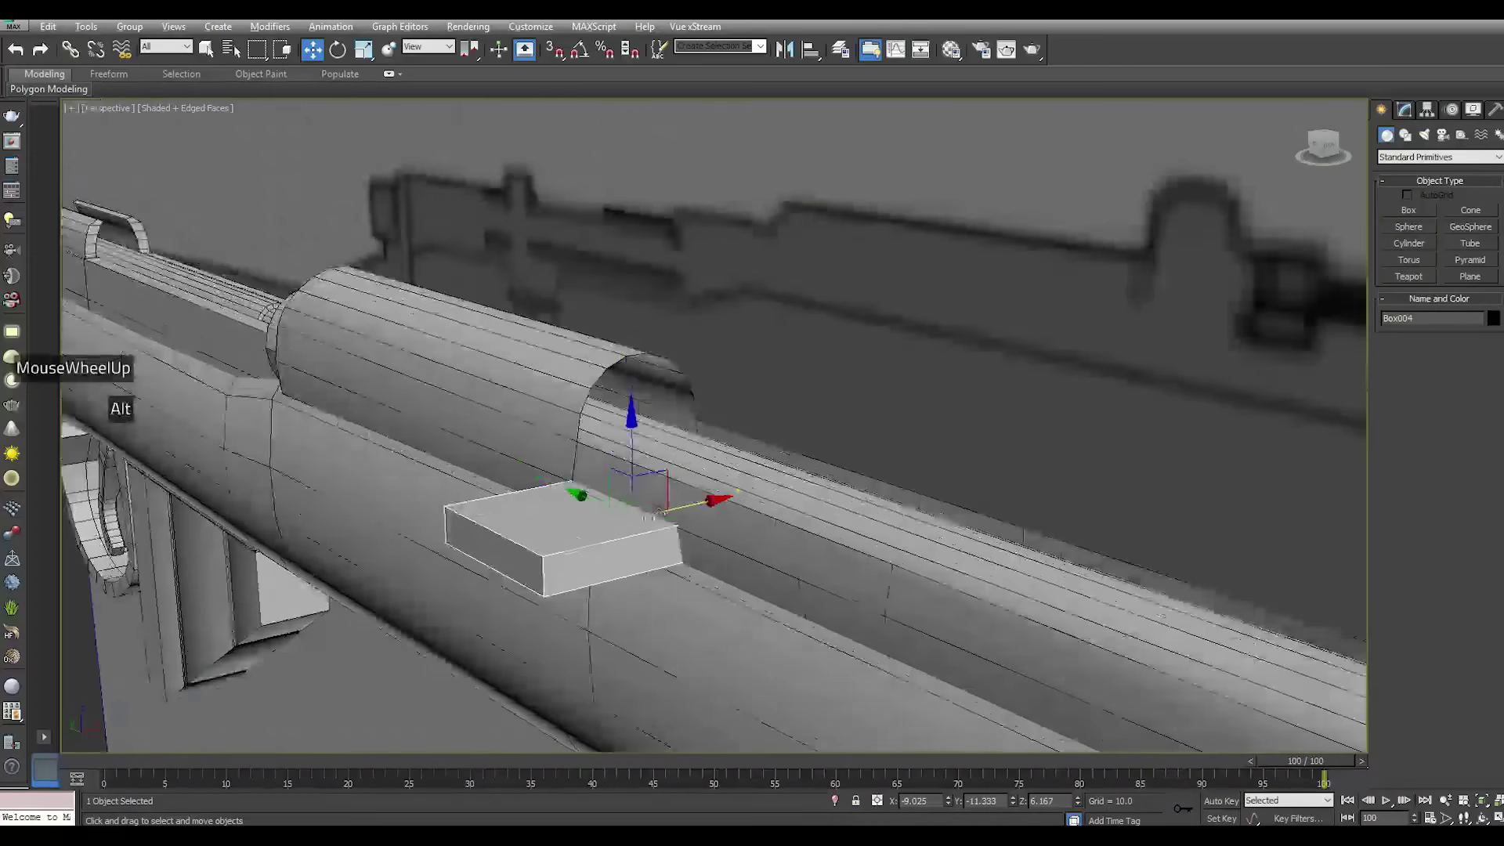
{"action": "middle_click_drag", "start_coordinate": [638, 501], "coordinate": [635, 495], "text": "alt"}
Shorten and slightly narrow Box004, then lower and nudge it against the receiver's side
{"action": "left_click", "coordinate": [1405, 110]}
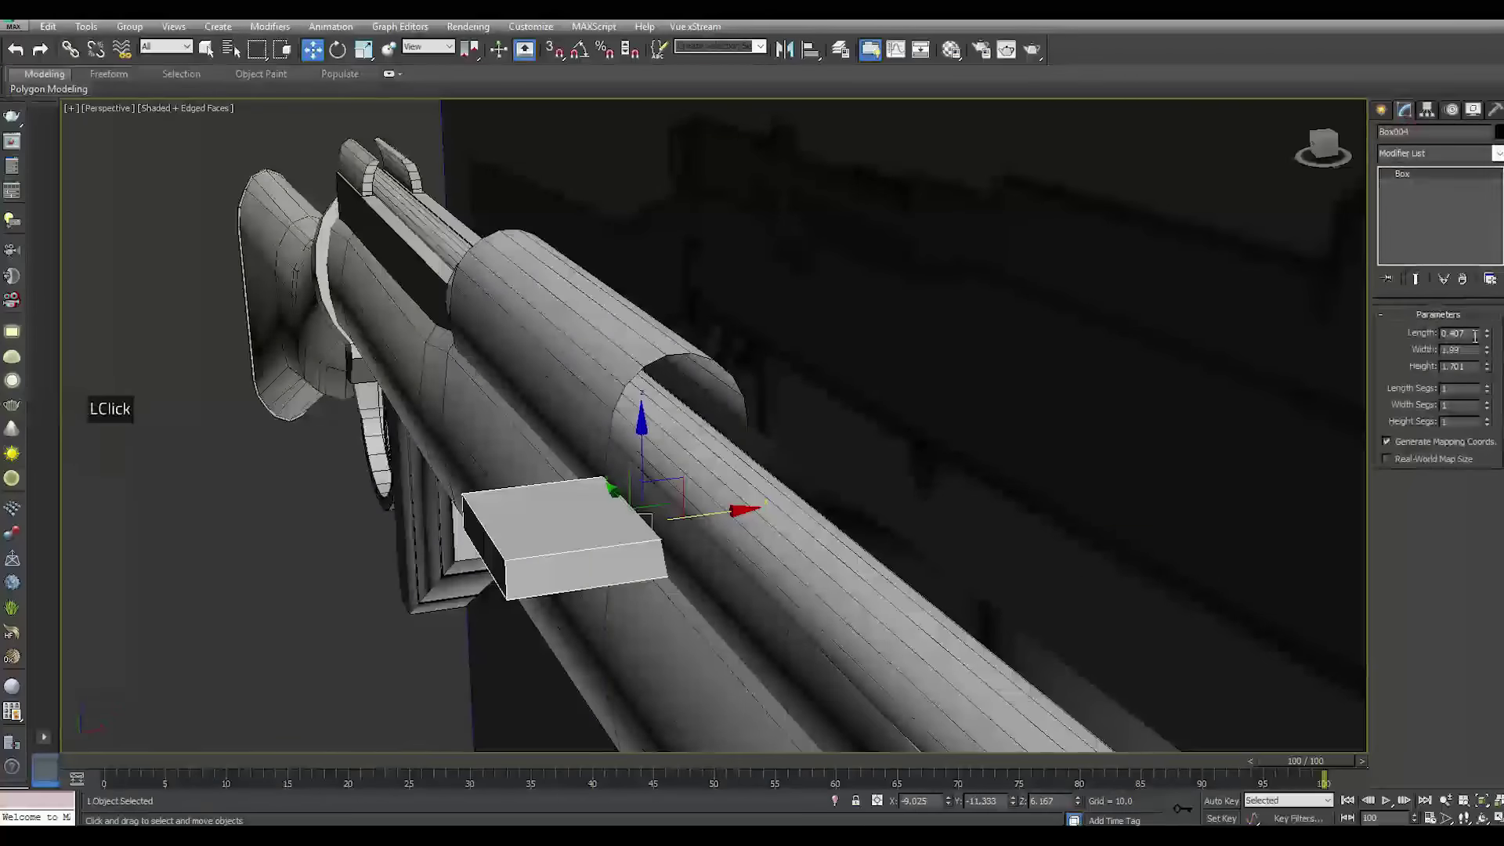
{"action": "left_click_drag", "start_coordinate": [1487, 365], "coordinate": [1487, 381]}
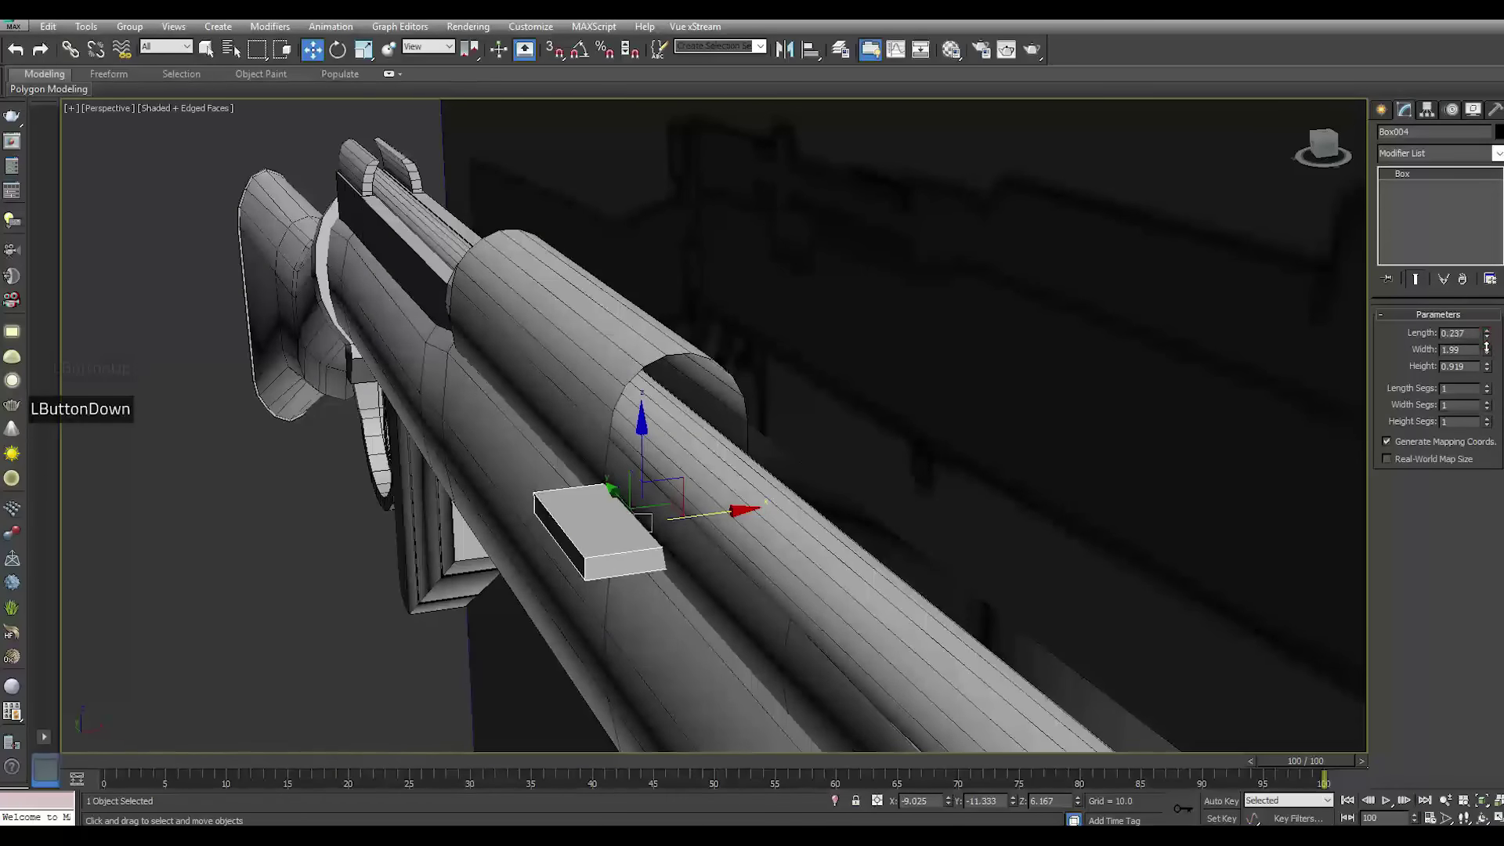
{"action": "left_click_drag", "start_coordinate": [1491, 362], "coordinate": [1491, 365]}
{"action": "mouse_move", "coordinate": [633, 495]}
{"action": "middle_mouse_down", "text": "alt"}
{"action": "mouse_move", "coordinate": [784, 487]}
{"action": "mouse_move", "coordinate": [638, 468]}
{"action": "middle_mouse_up", "text": "alt"}
{"action": "left_click_drag", "start_coordinate": [637, 463], "coordinate": [713, 499]}
{"action": "middle_click_drag", "start_coordinate": [713, 499], "coordinate": [653, 511], "text": "alt"}
{"action": "left_click_drag", "start_coordinate": [704, 543], "coordinate": [715, 543]}
{"action": "middle_click_drag", "start_coordinate": [715, 543], "coordinate": [670, 506], "text": "alt"}
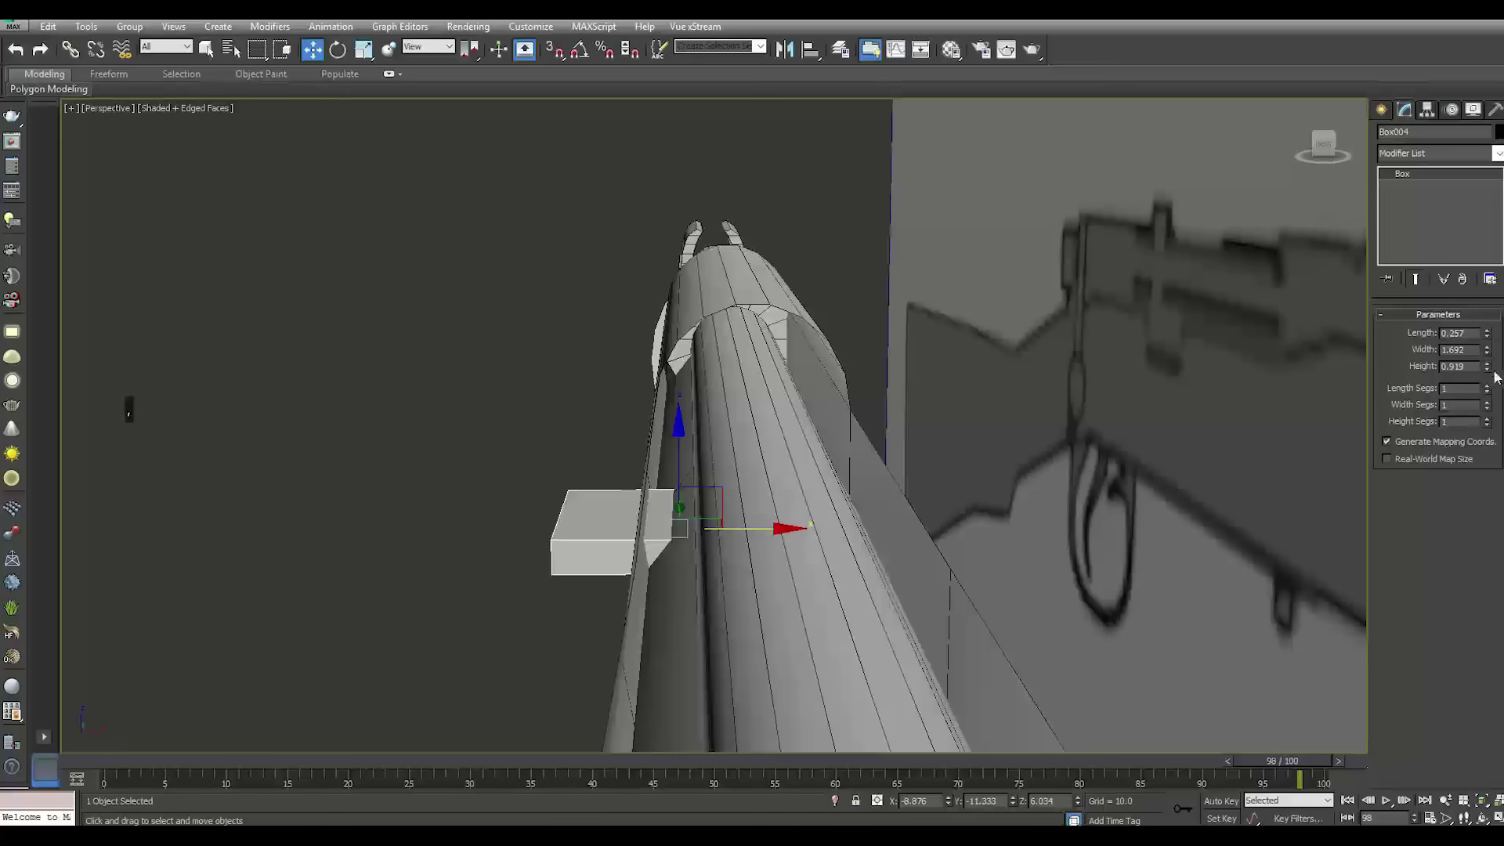
Refine Box004 to 0.267 × 1.387 × 0.639, undoing unwanted width and thickness changes
{"action": "left_click_drag", "start_coordinate": [1486, 353], "coordinate": [1489, 360]}
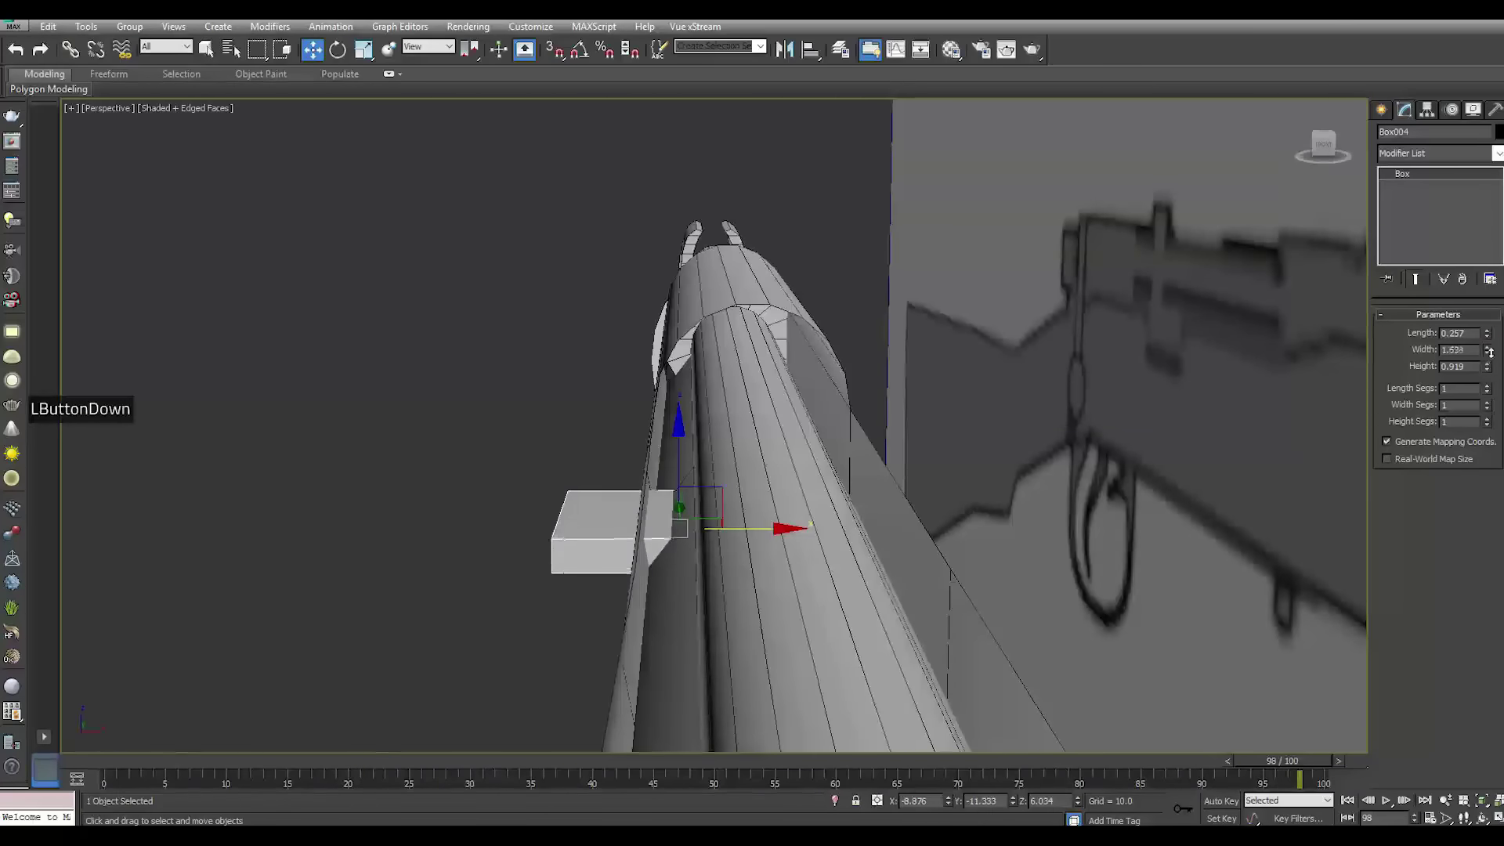
{"action": "left_click", "coordinate": [17, 50]}
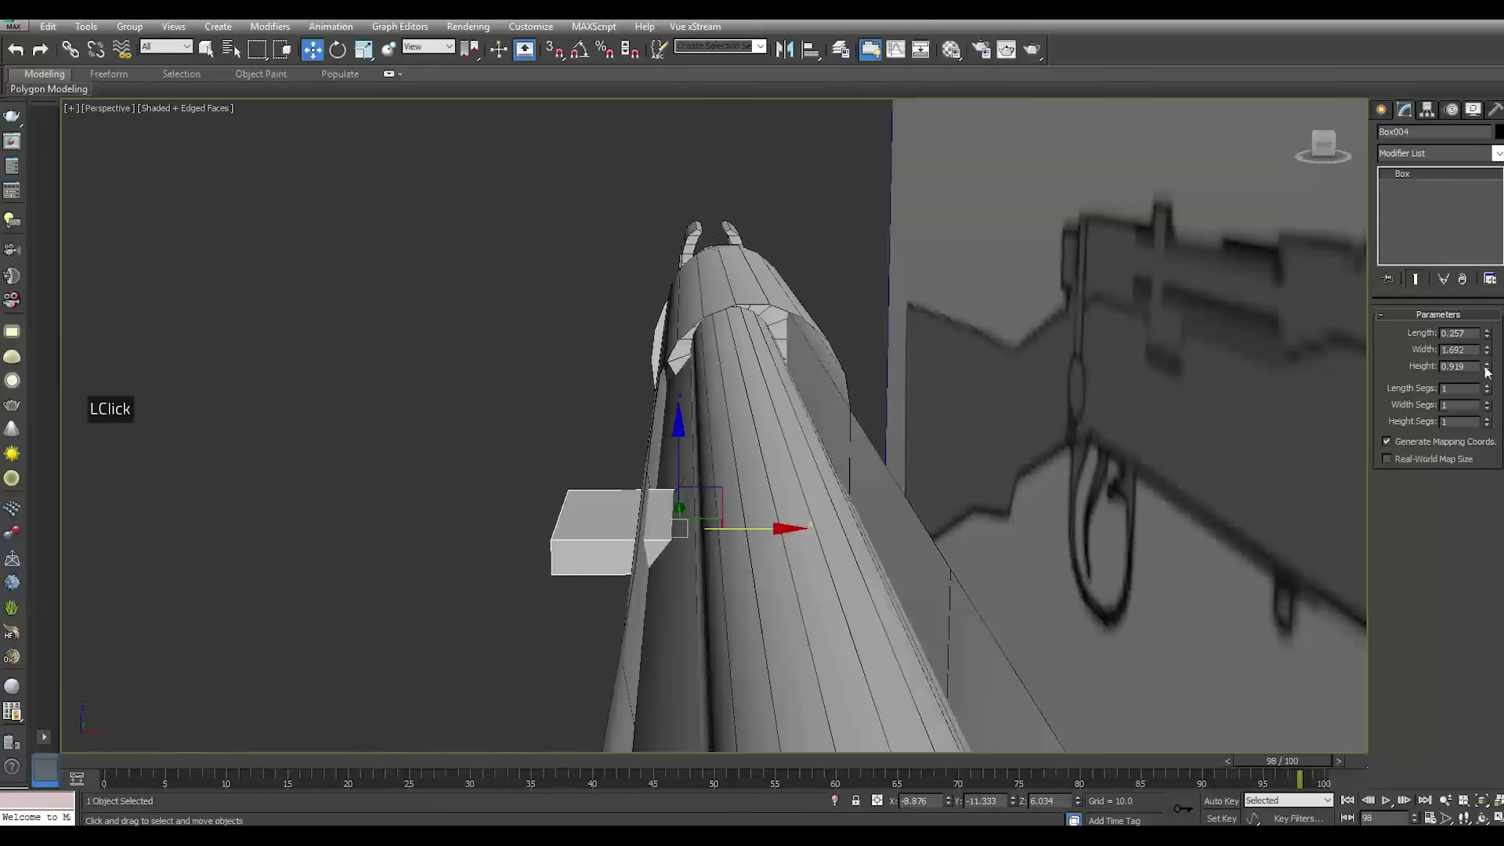
{"action": "left_click_drag", "start_coordinate": [1487, 333], "coordinate": [1488, 345]}
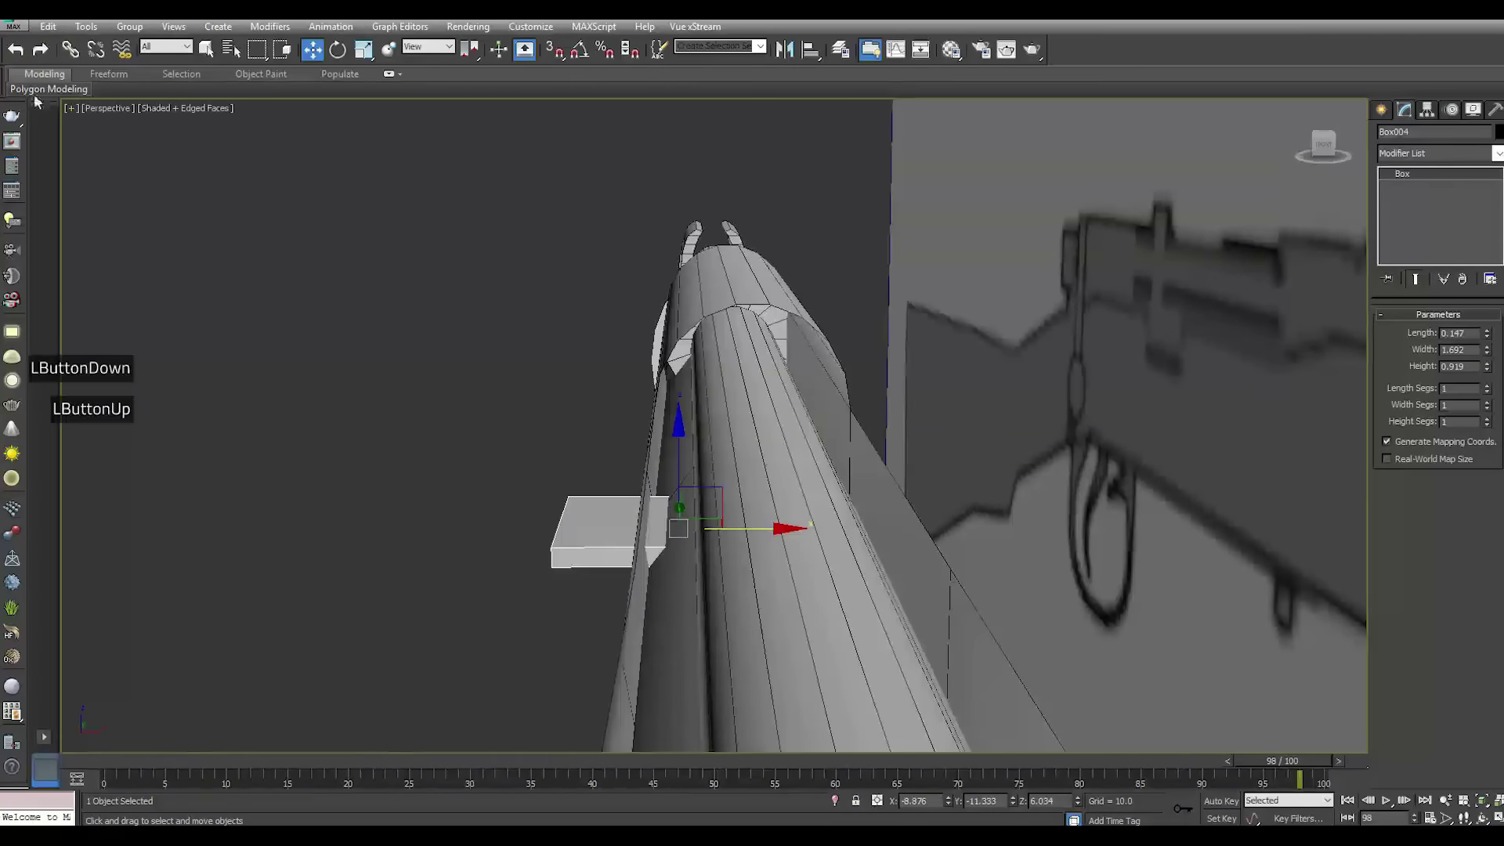
{"action": "left_click", "coordinate": [15, 50]}
{"action": "left_click_drag", "start_coordinate": [1488, 366], "coordinate": [1489, 369]}
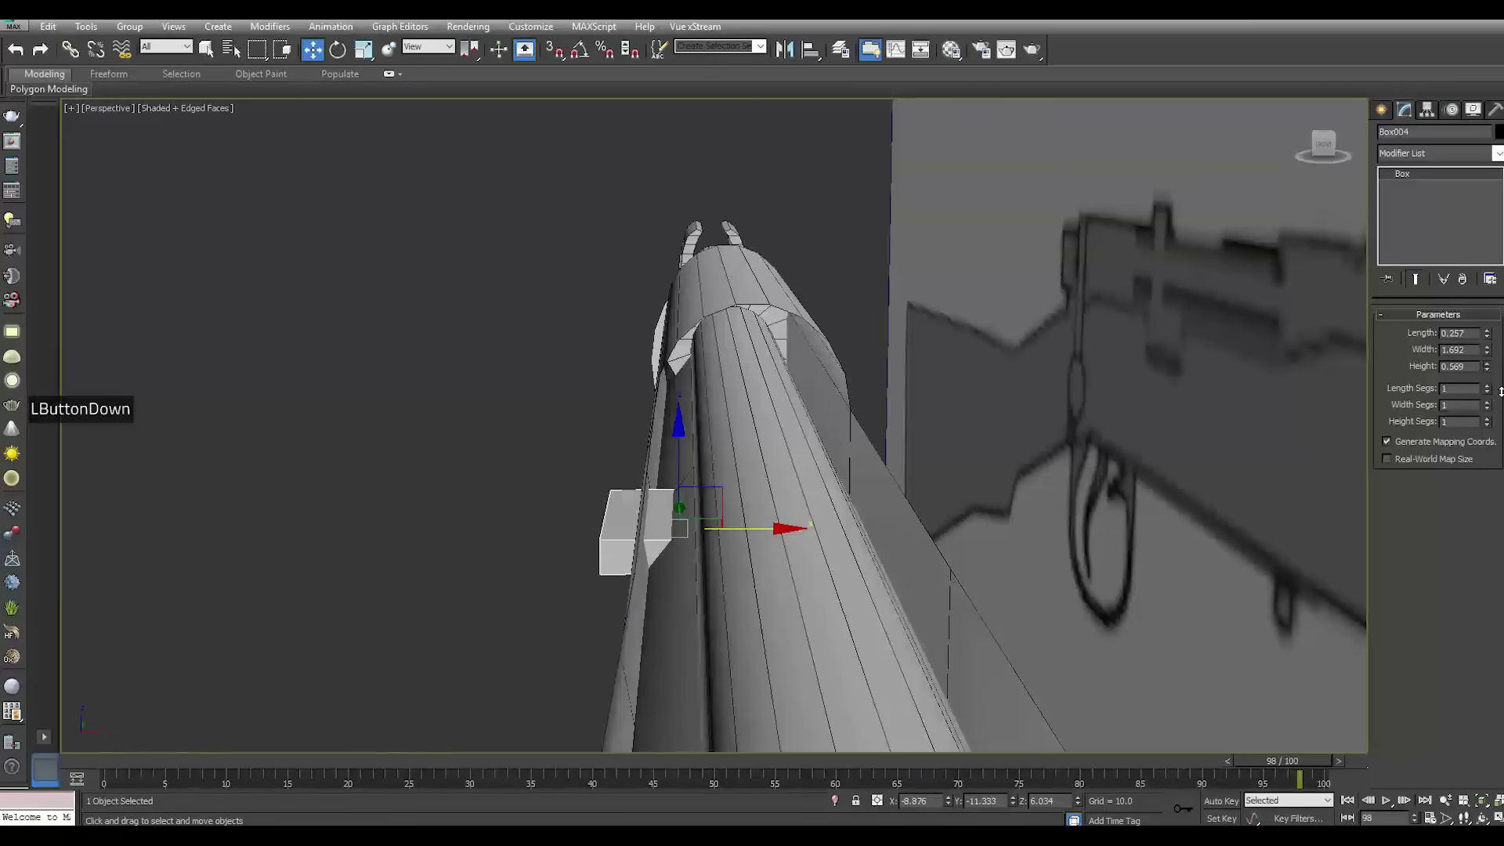
{"action": "middle_click_drag", "start_coordinate": [821, 535], "coordinate": [974, 551], "text": "alt"}
{"action": "left_click_drag", "start_coordinate": [1489, 337], "coordinate": [1488, 364]}
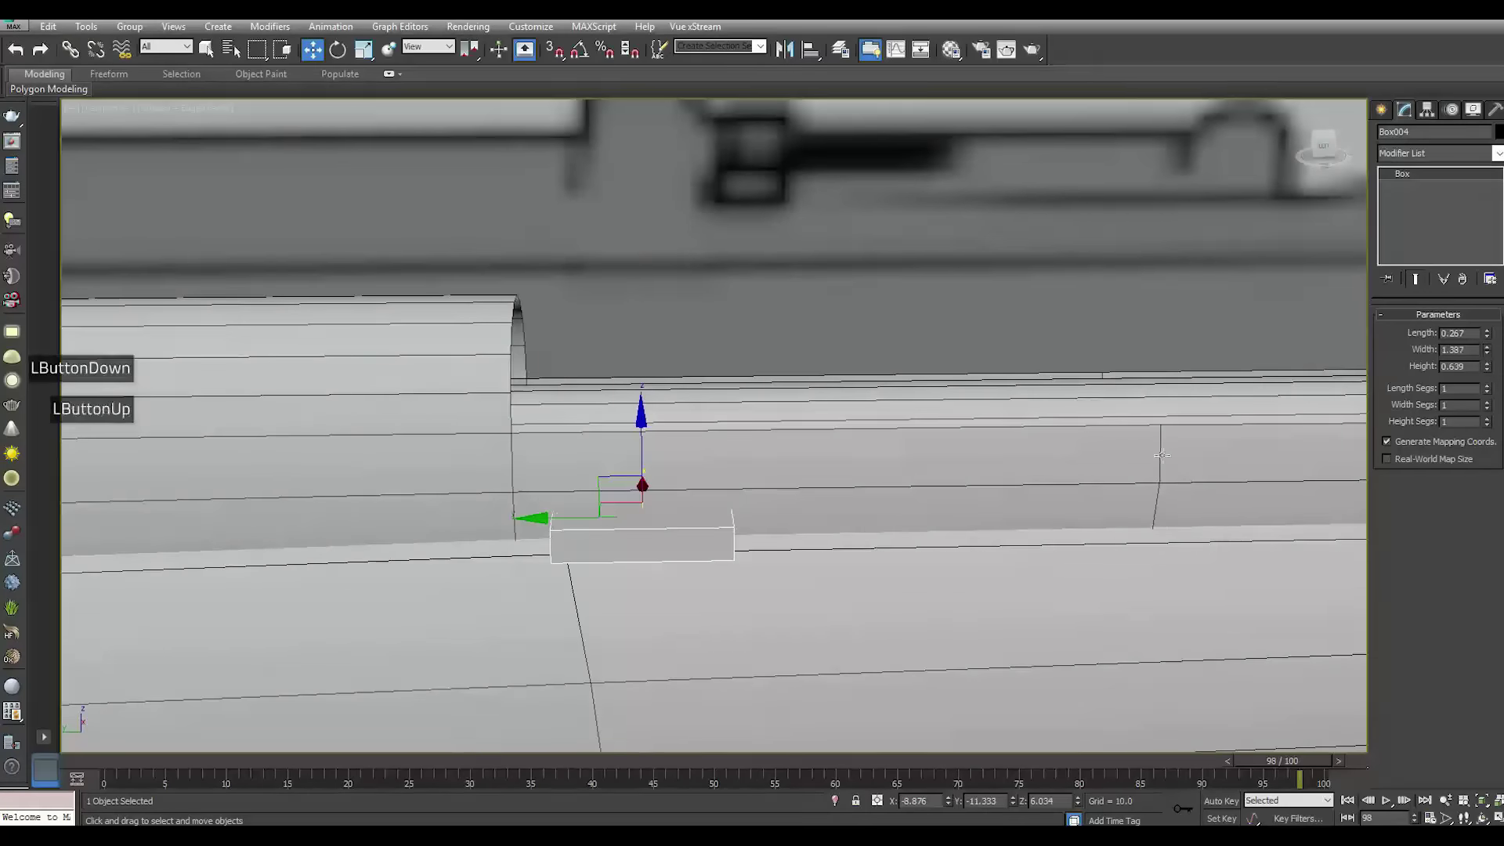
{"action": "middle_click_drag", "start_coordinate": [784, 509], "coordinate": [914, 536], "text": "alt"}
Convert the block to Editable Poly and add one Swift Loop edge loop across it
{"action": "right_click", "coordinate": [1411, 208]}
{"action": "left_click", "coordinate": [1426, 354]}
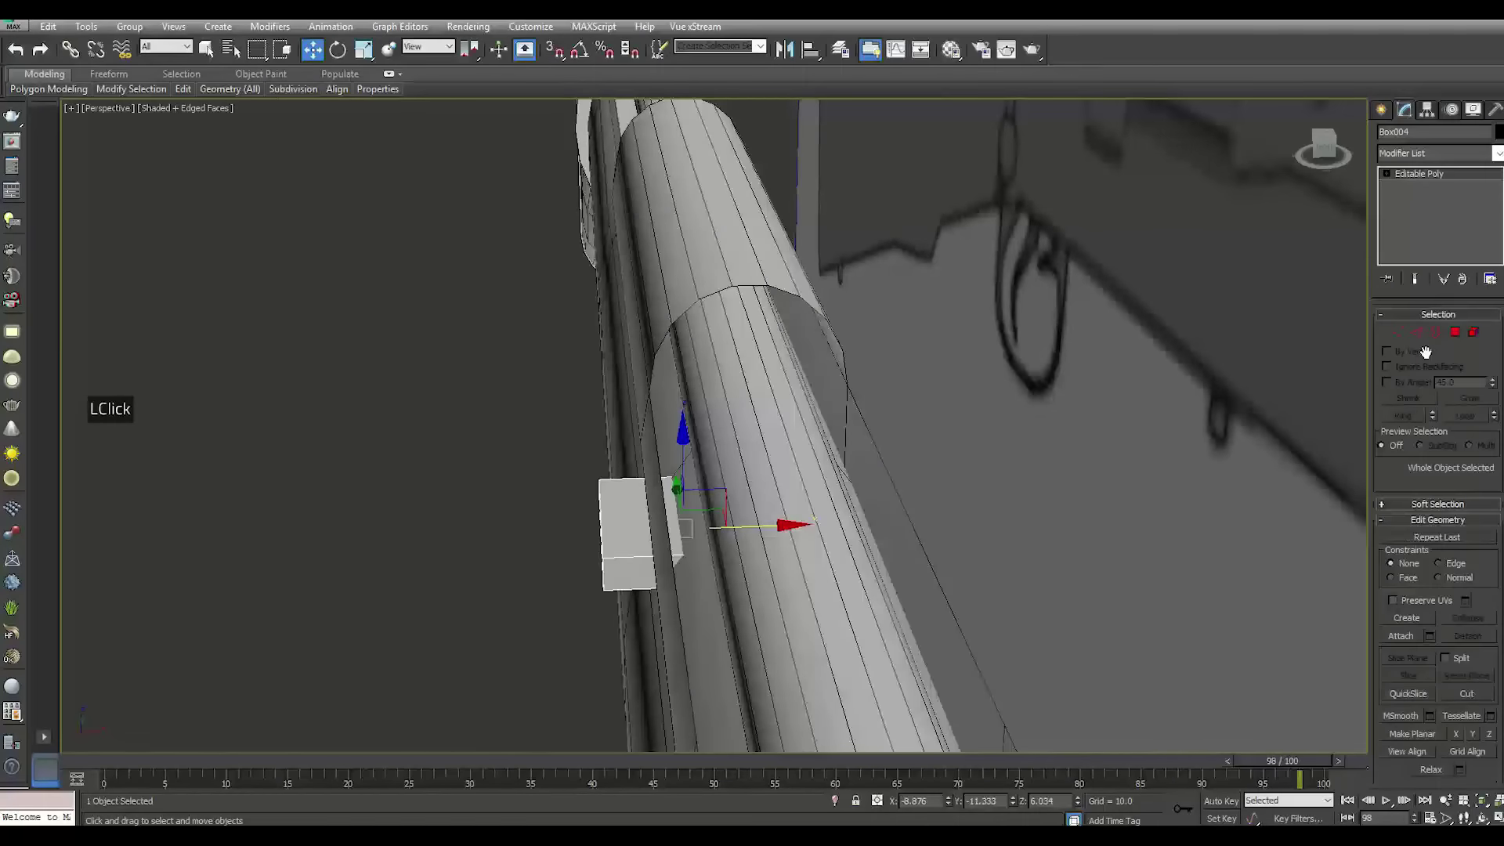
{"action": "mouse_move", "coordinate": [183, 89]}
{"action": "left_click", "coordinate": [304, 132]}
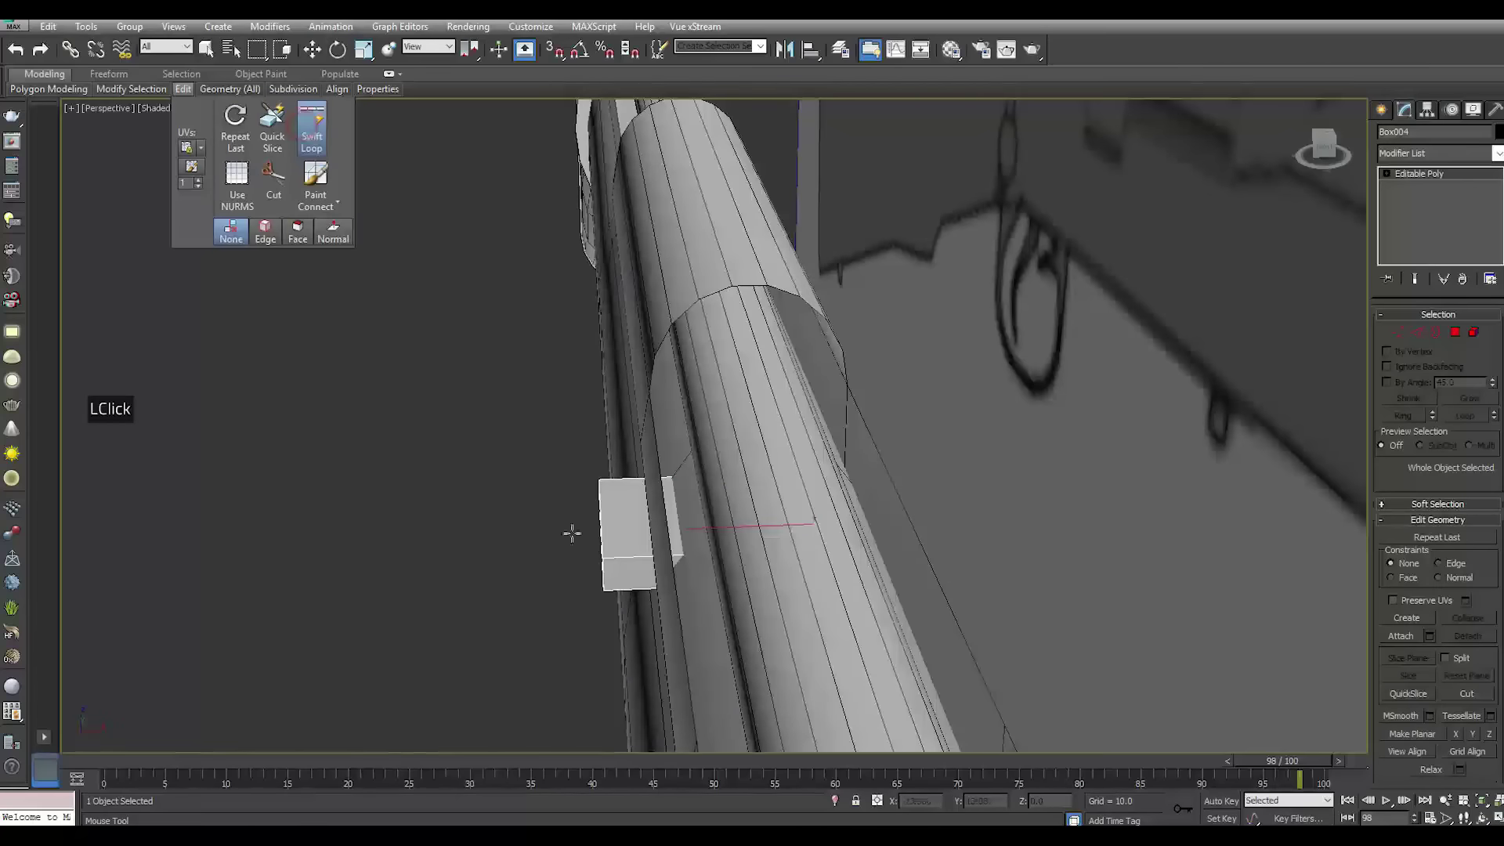
{"action": "left_click", "coordinate": [629, 574]}
{"action": "right_click", "coordinate": [627, 572]}
Extrude the block's upper face upward about 1.2 units in the Left view
{"action": "scroll", "coordinate": [615, 544], "scroll_direction": "up", "scroll_amount": 2}
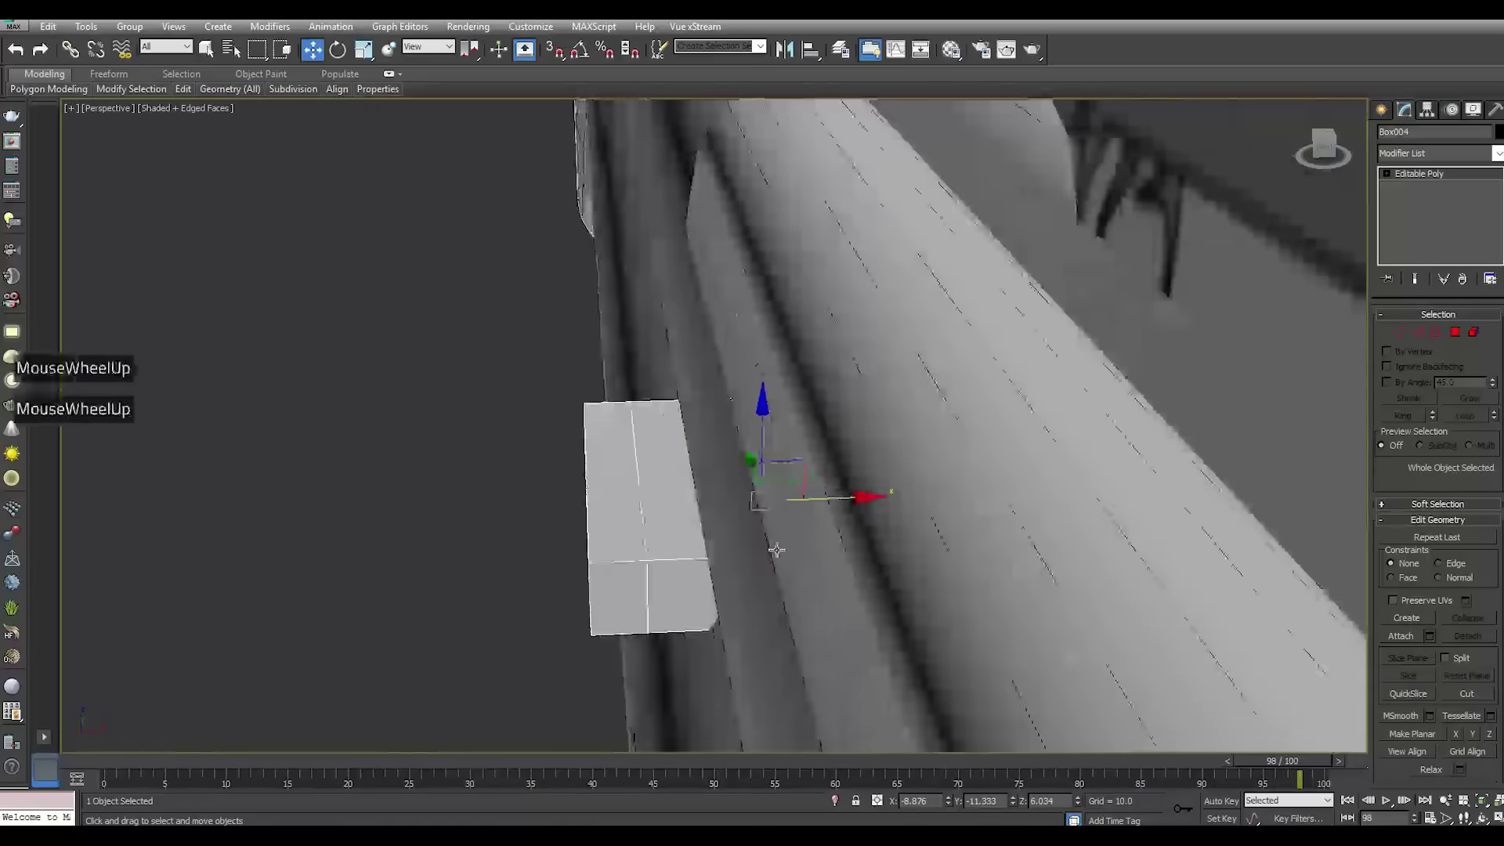
{"action": "left_click", "coordinate": [1455, 333]}
{"action": "left_click", "coordinate": [619, 501]}
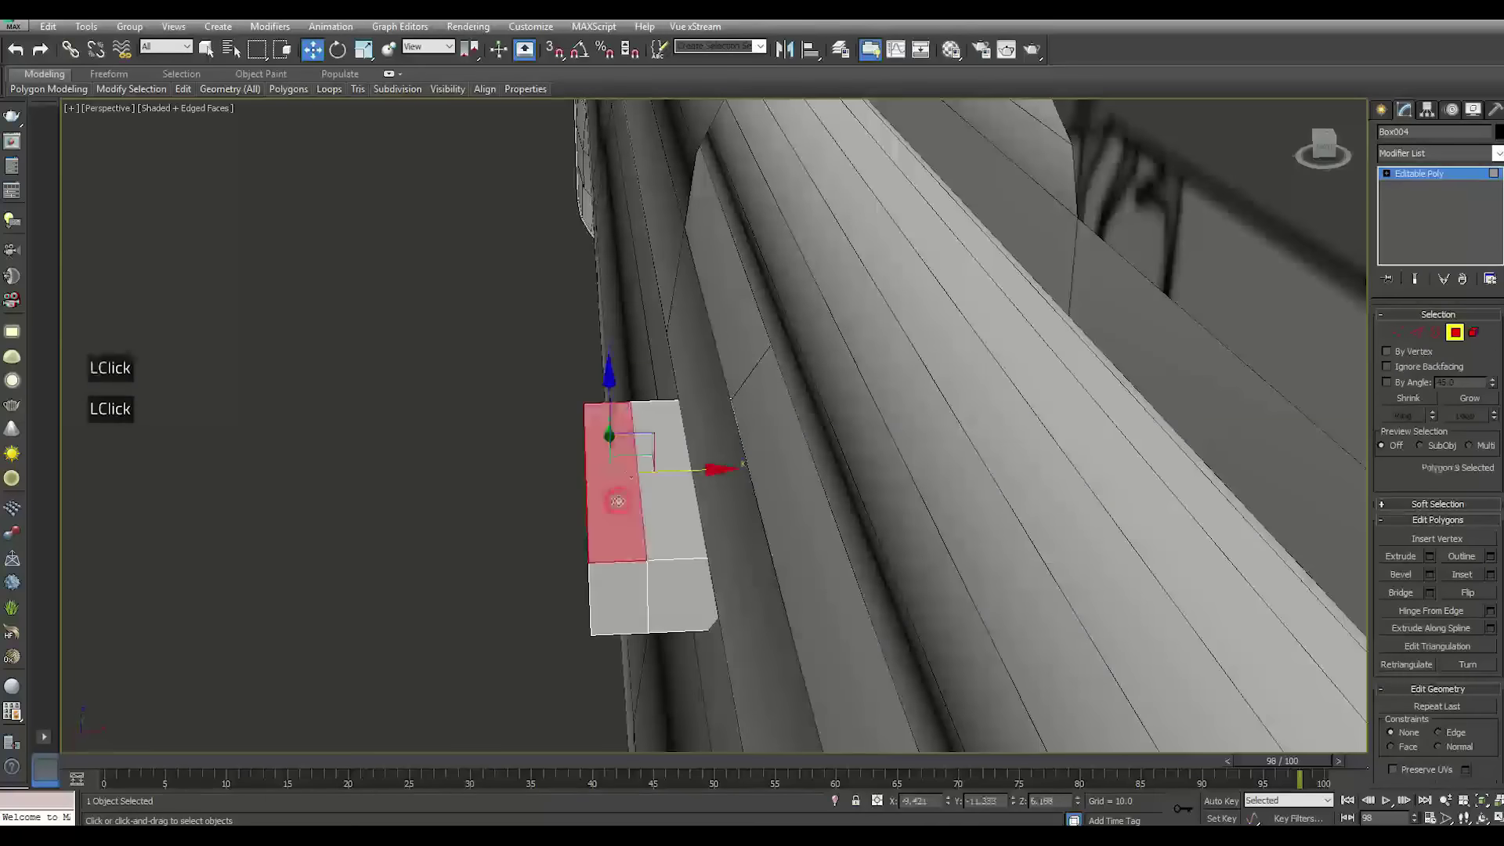
{"action": "key", "text": "l"}
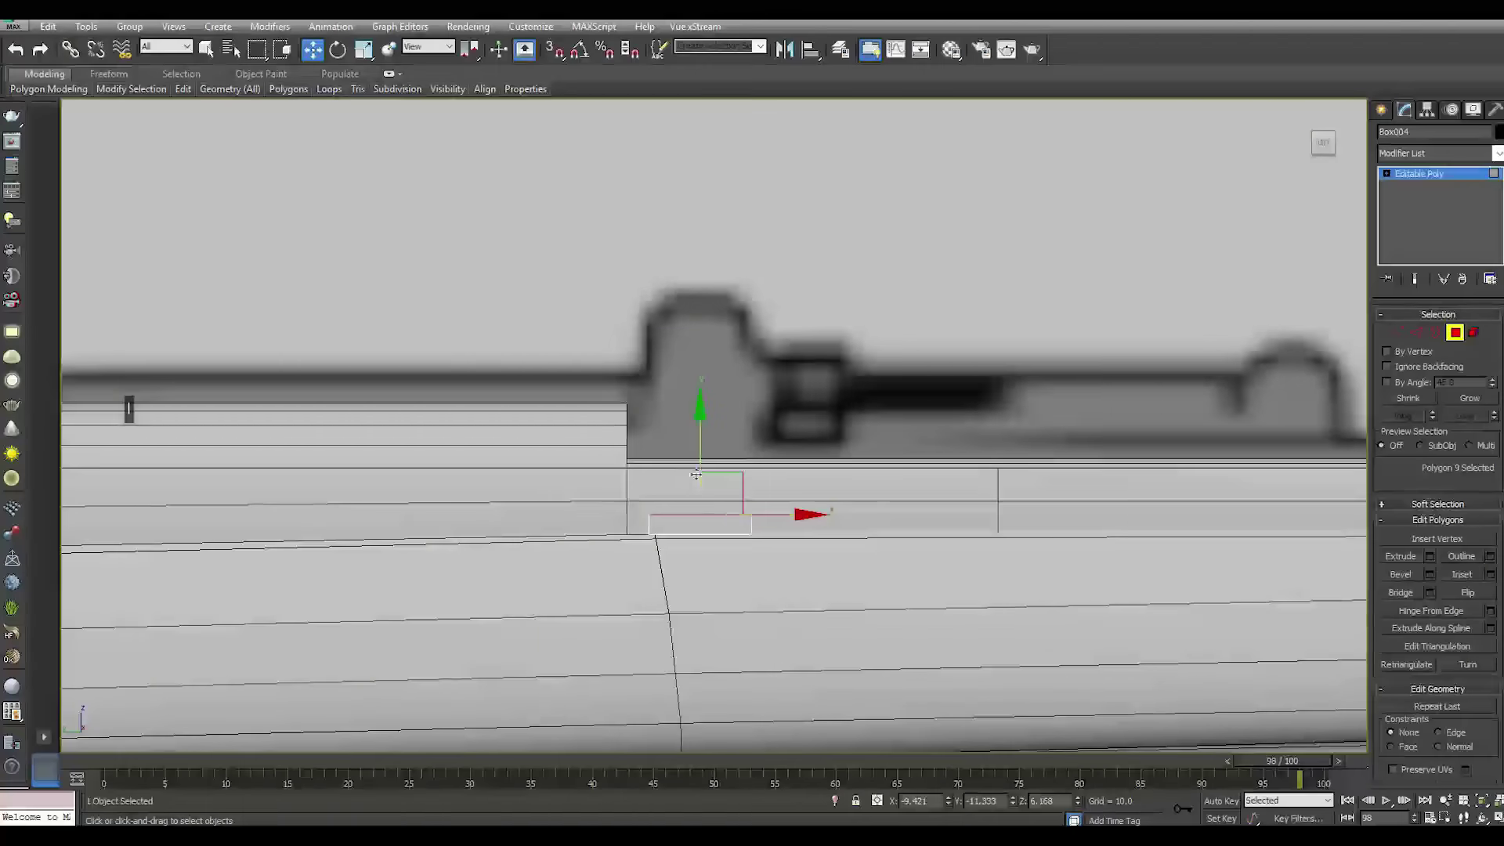
{"action": "left_click", "coordinate": [1431, 557]}
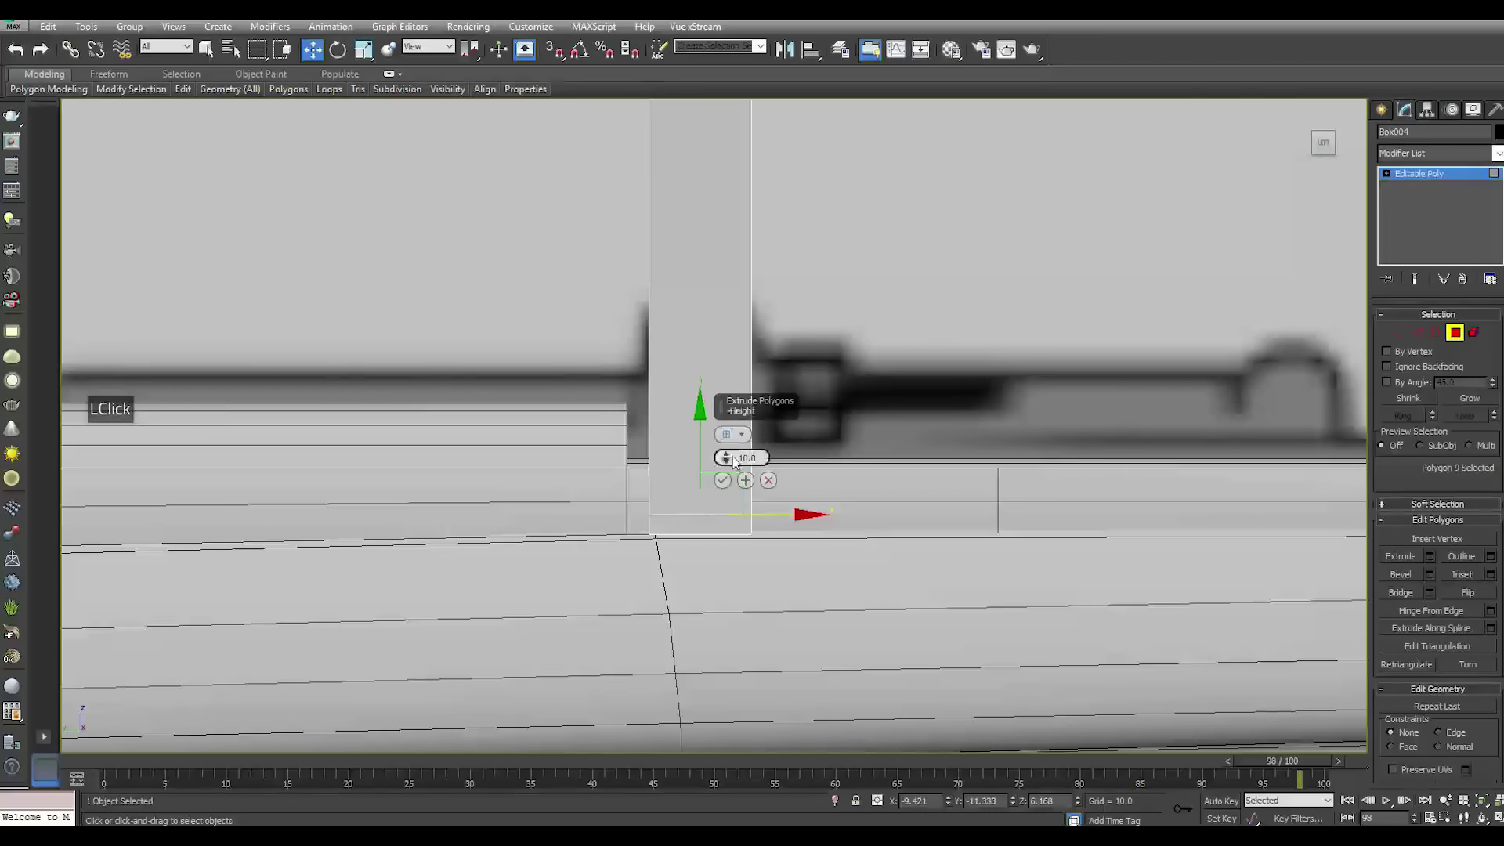
{"action": "left_click_drag", "start_coordinate": [727, 457], "coordinate": [727, 457]}
{"action": "left_click_drag", "start_coordinate": [736, 612], "coordinate": [726, 563]}
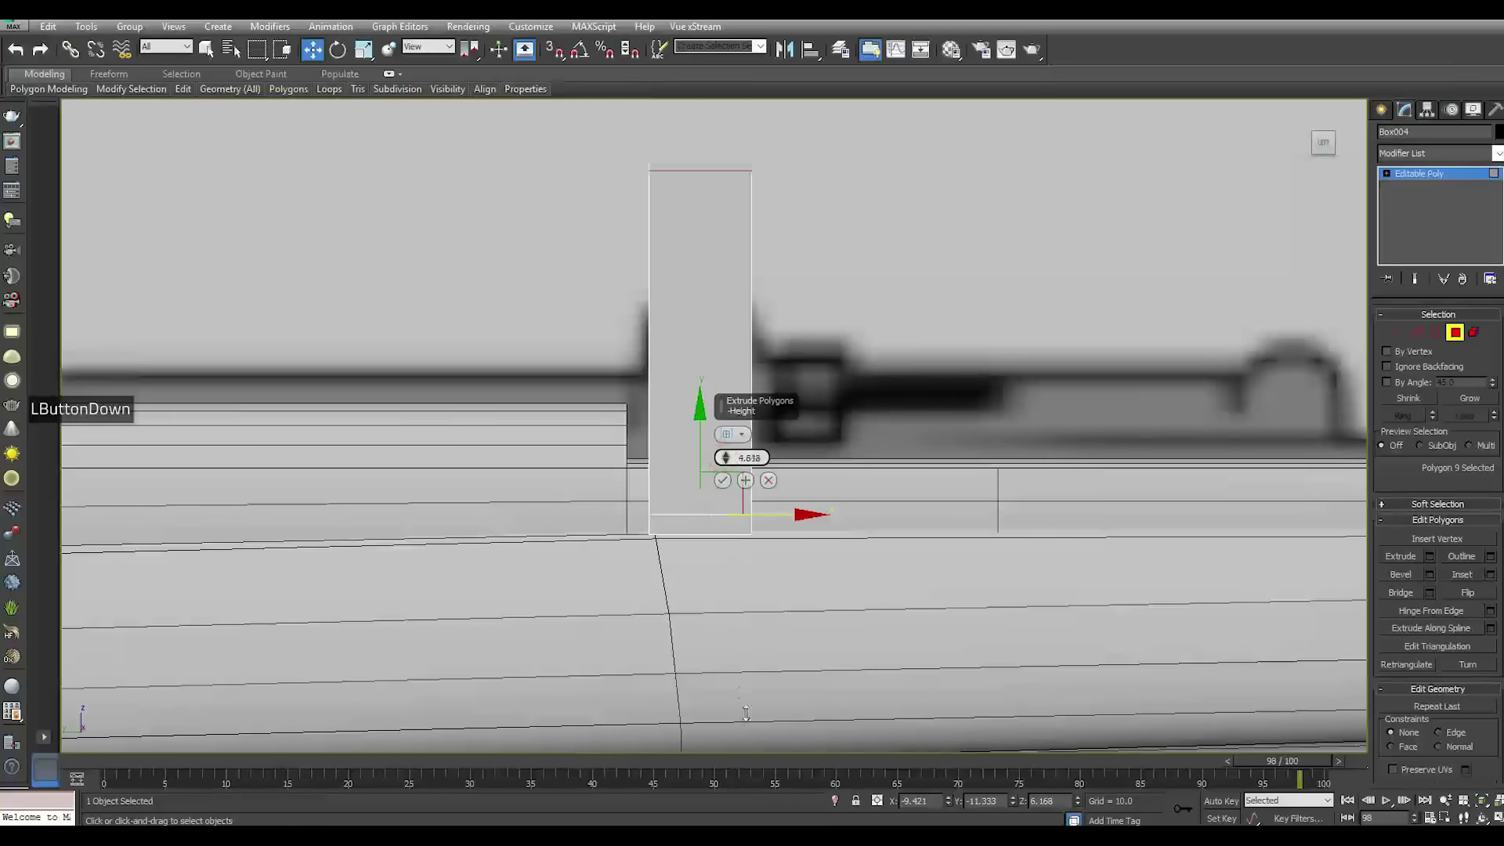
{"action": "left_click_drag", "start_coordinate": [746, 713], "coordinate": [772, 574]}
{"action": "left_click_drag", "start_coordinate": [727, 458], "coordinate": [738, 658]}
{"action": "left_click", "coordinate": [722, 480]}
{"action": "key", "text": "p"}
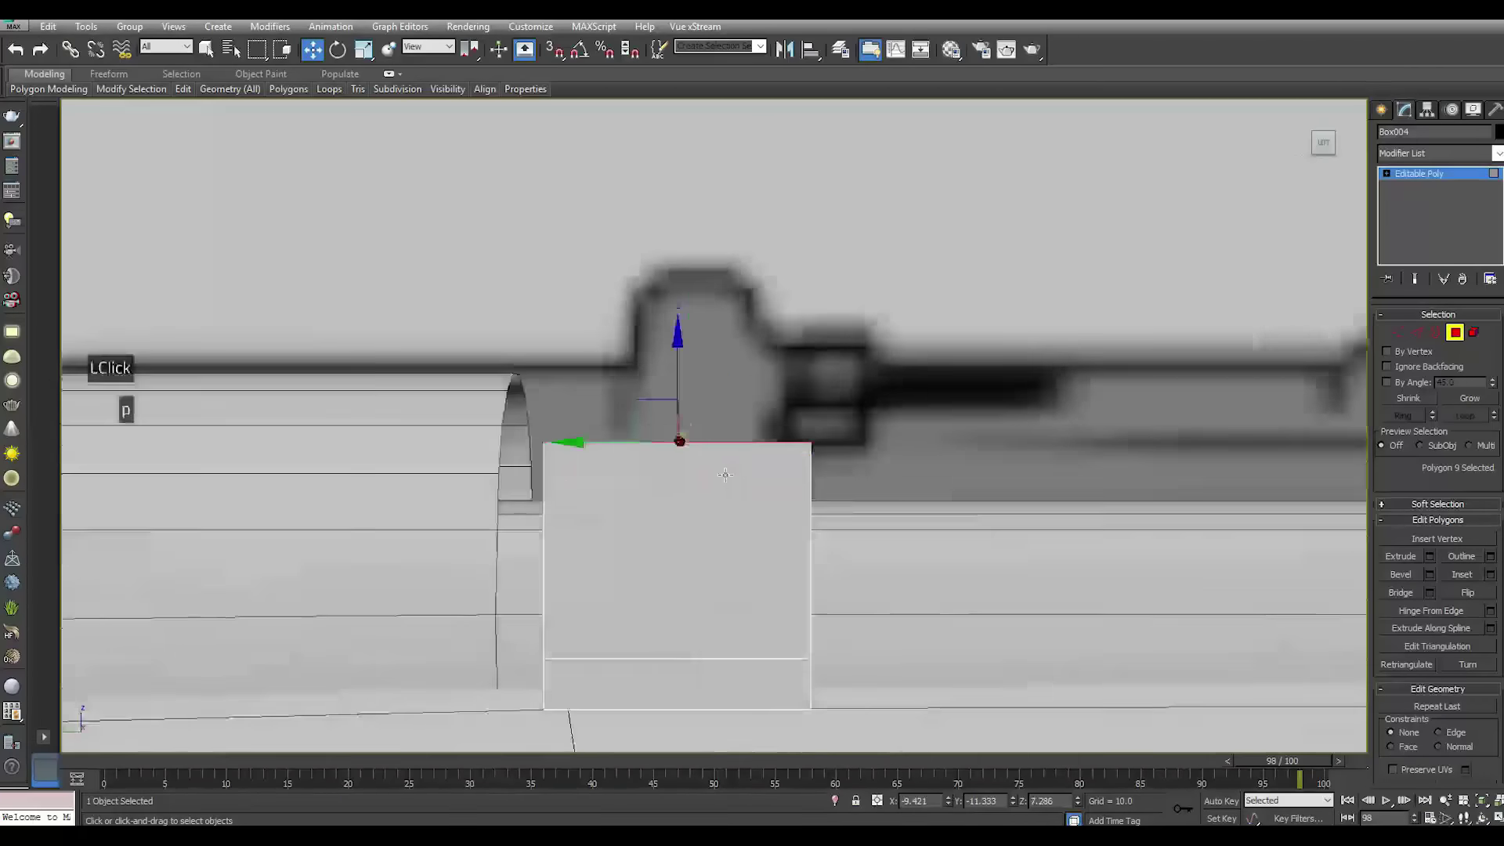
{"action": "middle_click_drag", "start_coordinate": [836, 521], "coordinate": [712, 509], "text": "alt"}
{"action": "scroll", "coordinate": [713, 508], "scroll_direction": "up", "scroll_amount": 2}
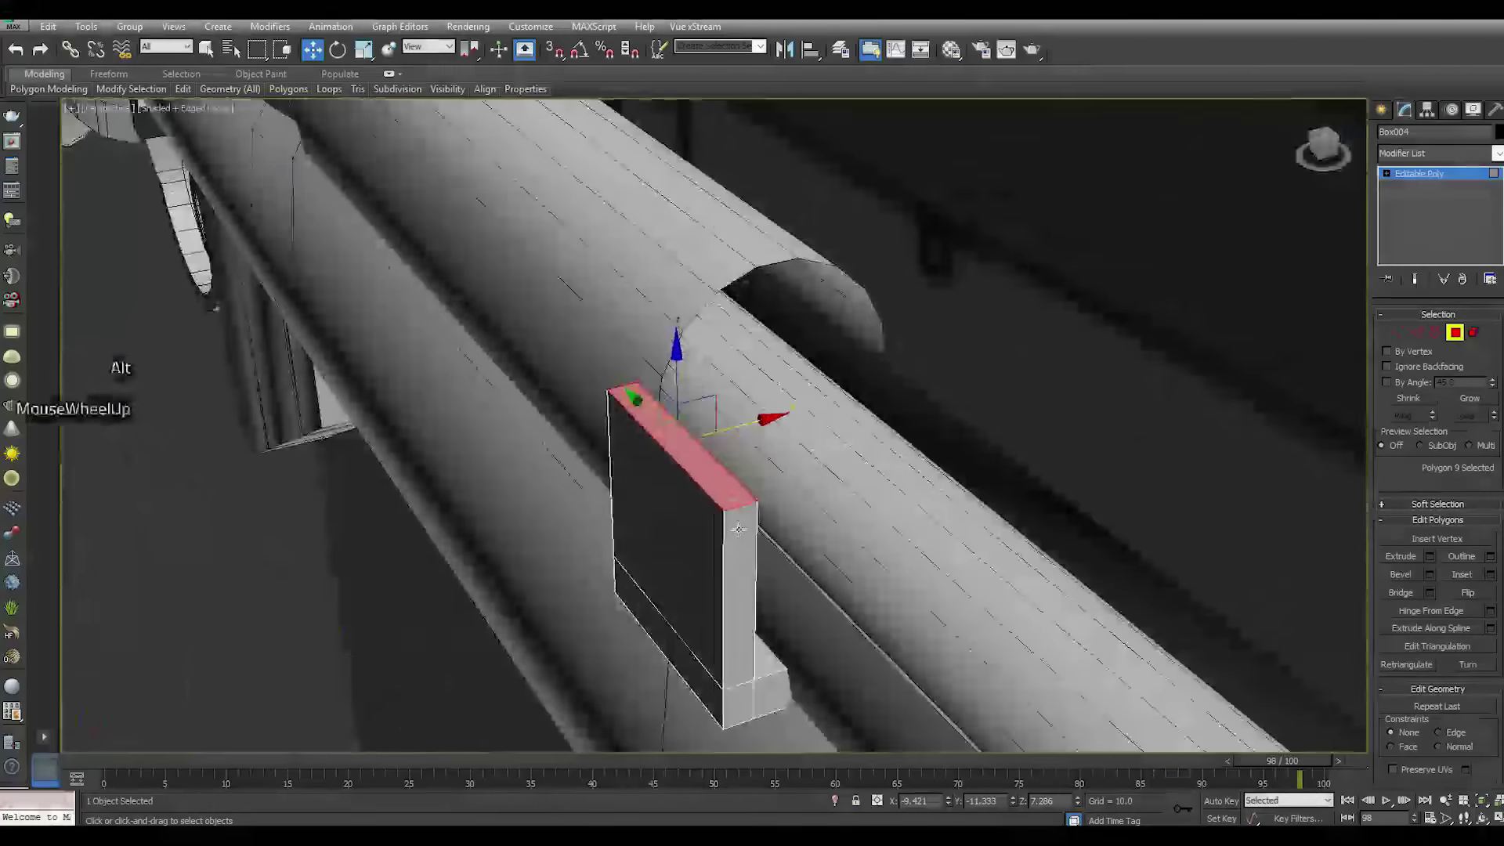
Try a three-segment chamfer on the slab's two top edges, then cancel it
{"action": "left_click", "coordinate": [1417, 332]}
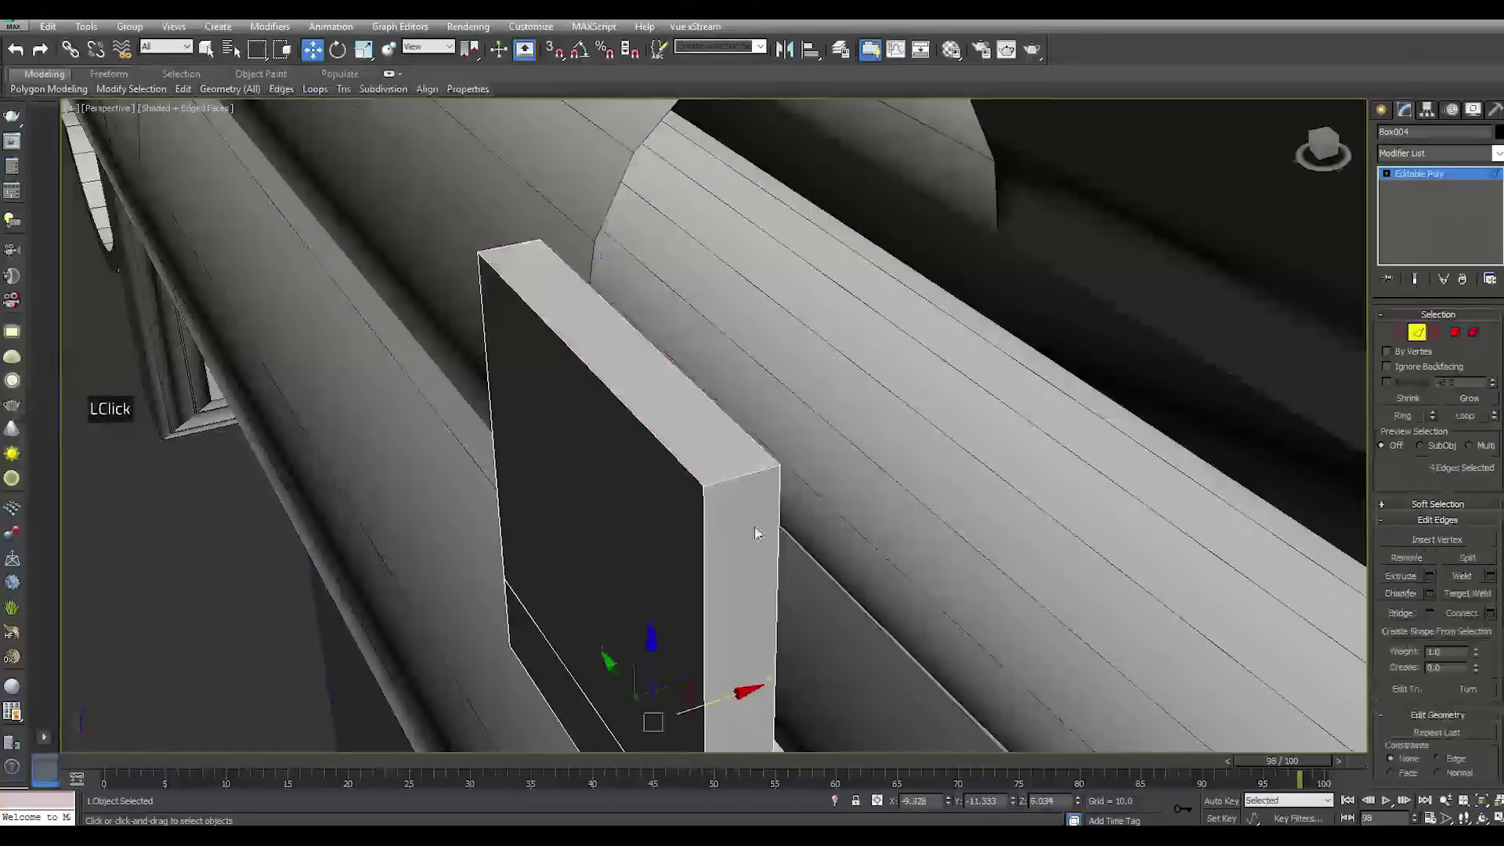
{"action": "left_click", "coordinate": [727, 484]}
{"action": "left_click", "coordinate": [495, 248], "text": "ctrl"}
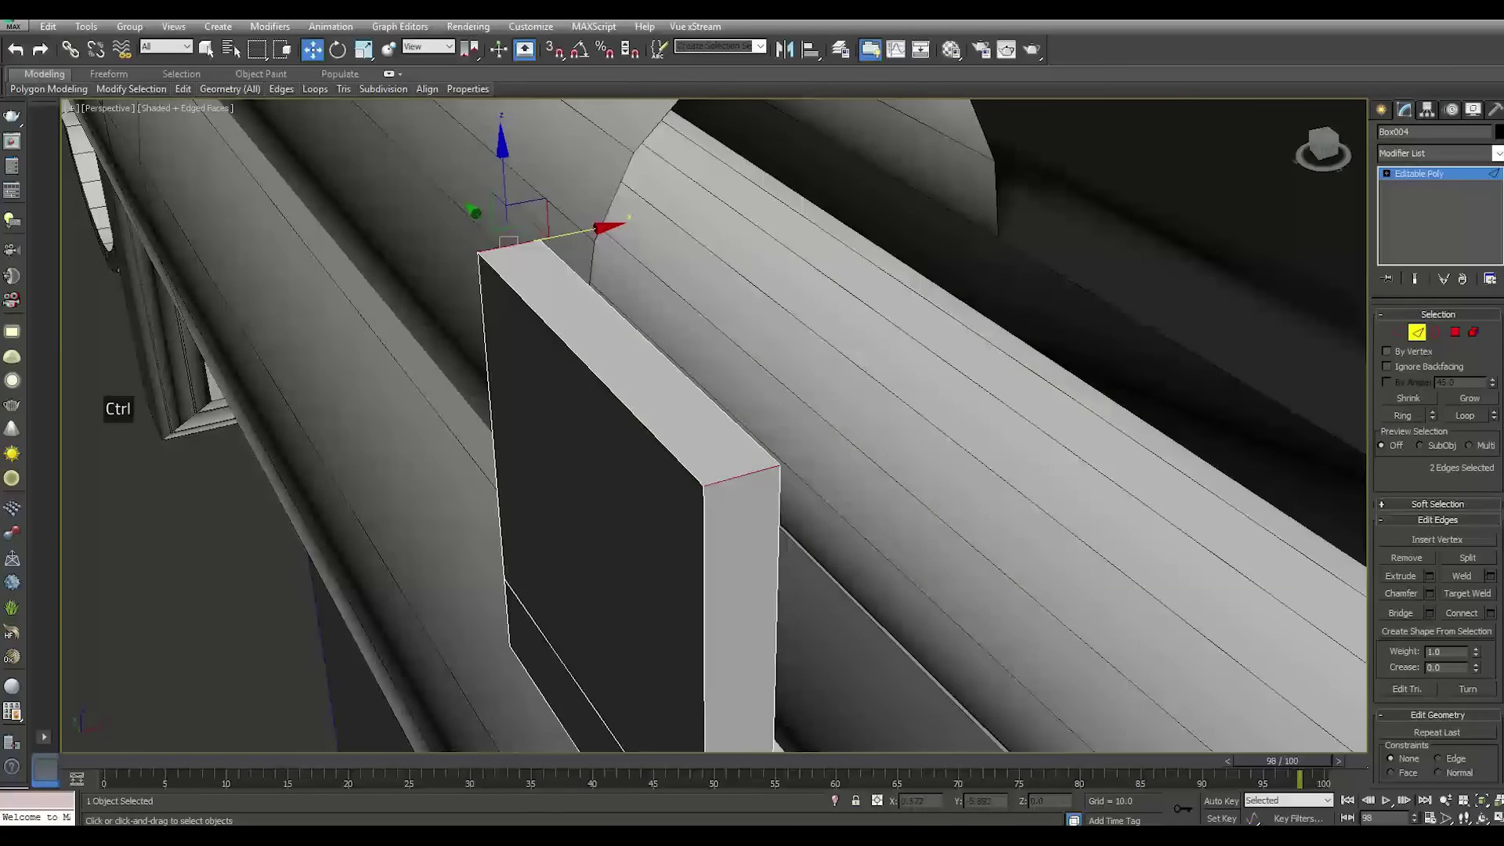
{"action": "left_click", "coordinate": [1435, 593]}
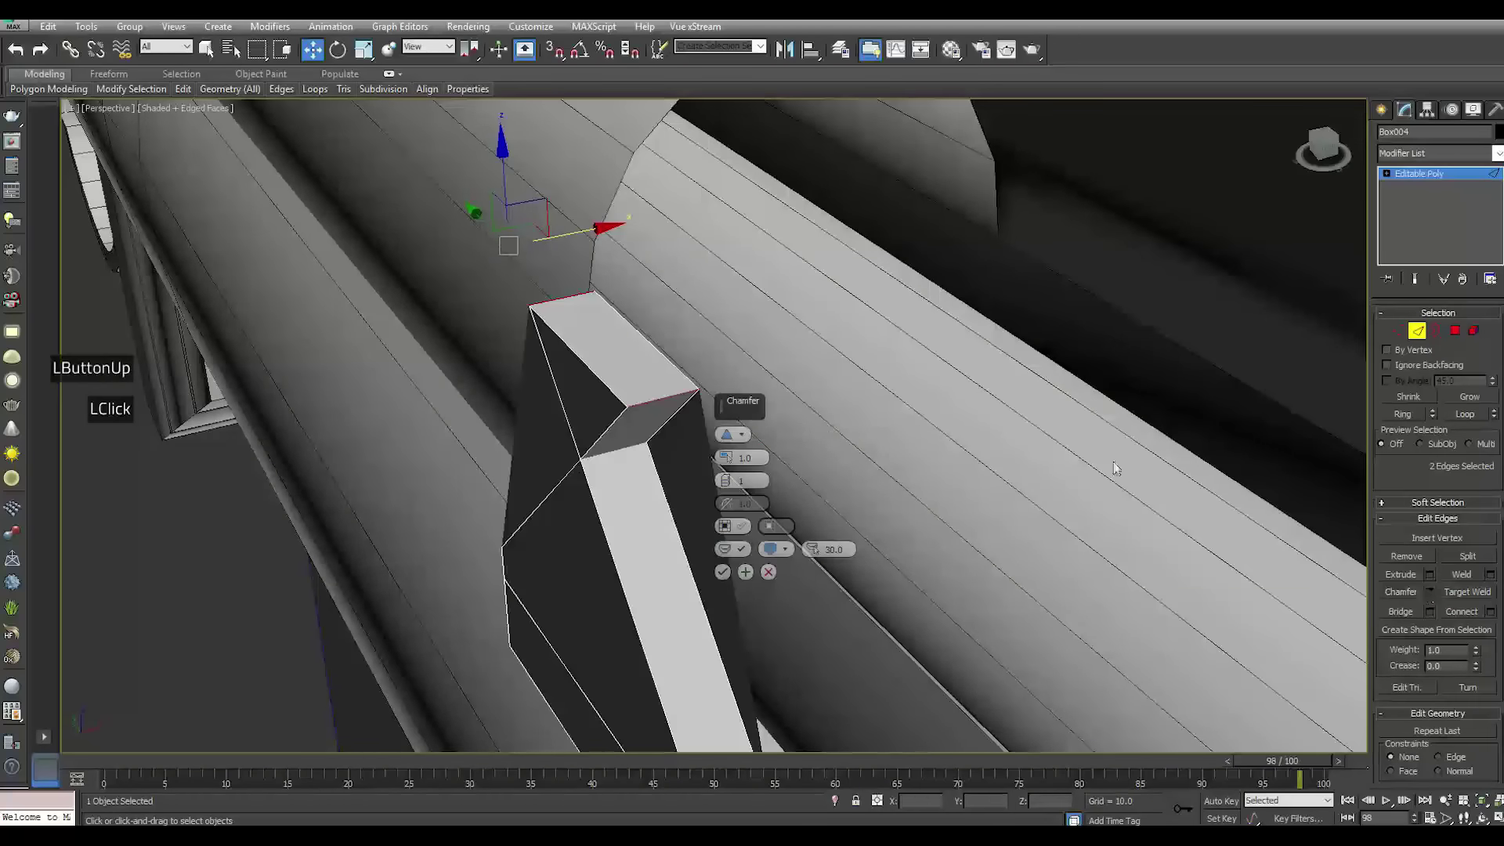
{"action": "mouse_move", "coordinate": [727, 457]}
{"action": "left_mouse_down"}
{"action": "mouse_move", "coordinate": [727, 479]}
{"action": "mouse_move", "coordinate": [726, 454]}
{"action": "left_mouse_up"}
{"action": "double_click", "coordinate": [727, 456]}
{"action": "left_click", "coordinate": [726, 457]}
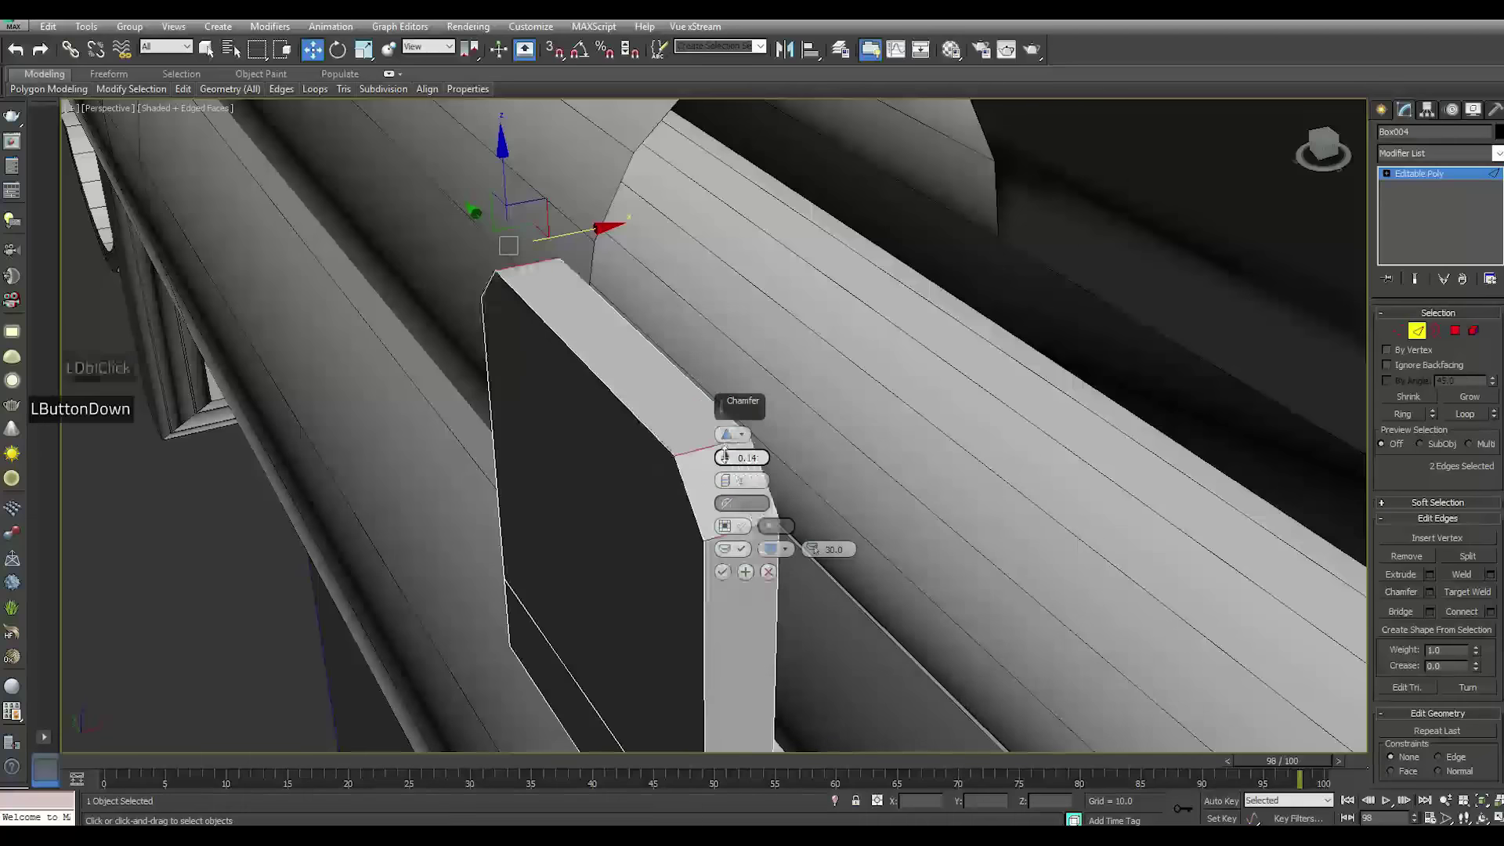
{"action": "left_click", "coordinate": [727, 478]}
{"action": "left_click", "coordinate": [728, 478]}
{"action": "middle_click_drag", "start_coordinate": [648, 503], "coordinate": [726, 495], "text": "alt"}
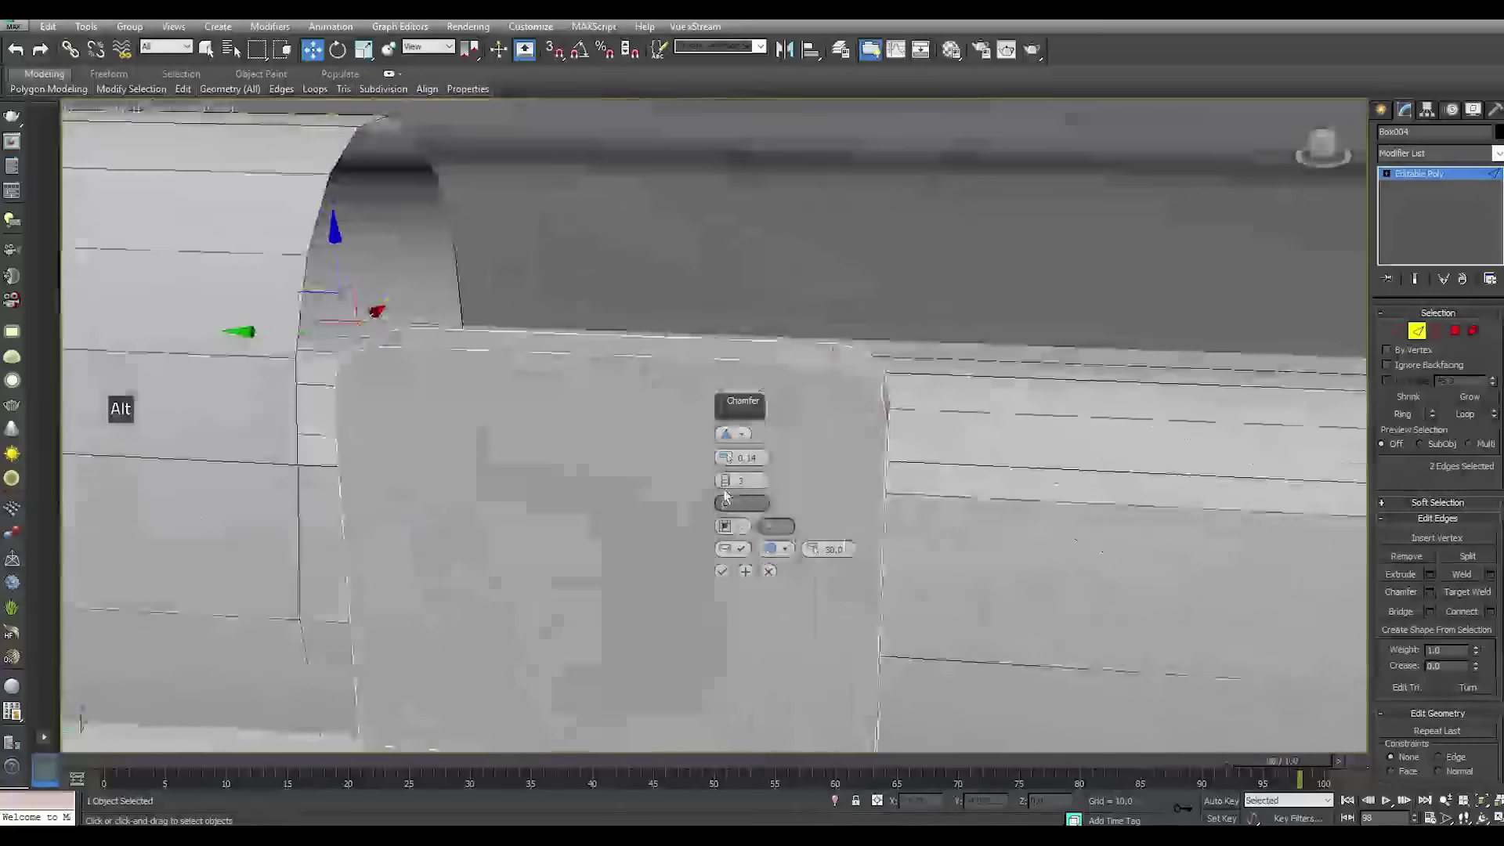
{"action": "left_click", "coordinate": [767, 574]}
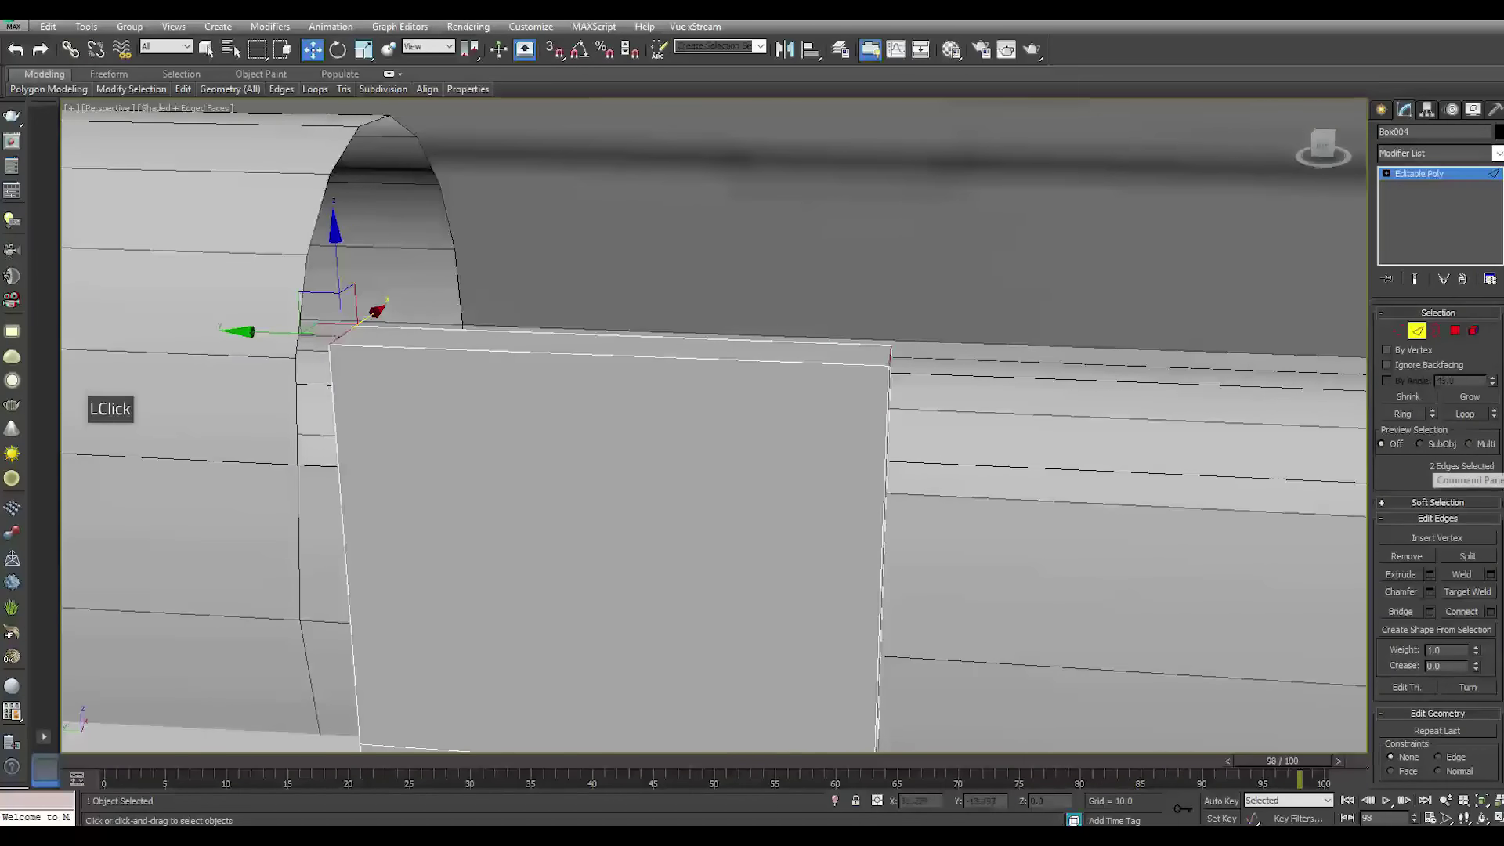
Scale the slab's top face narrower
{"action": "left_click", "coordinate": [1456, 331]}
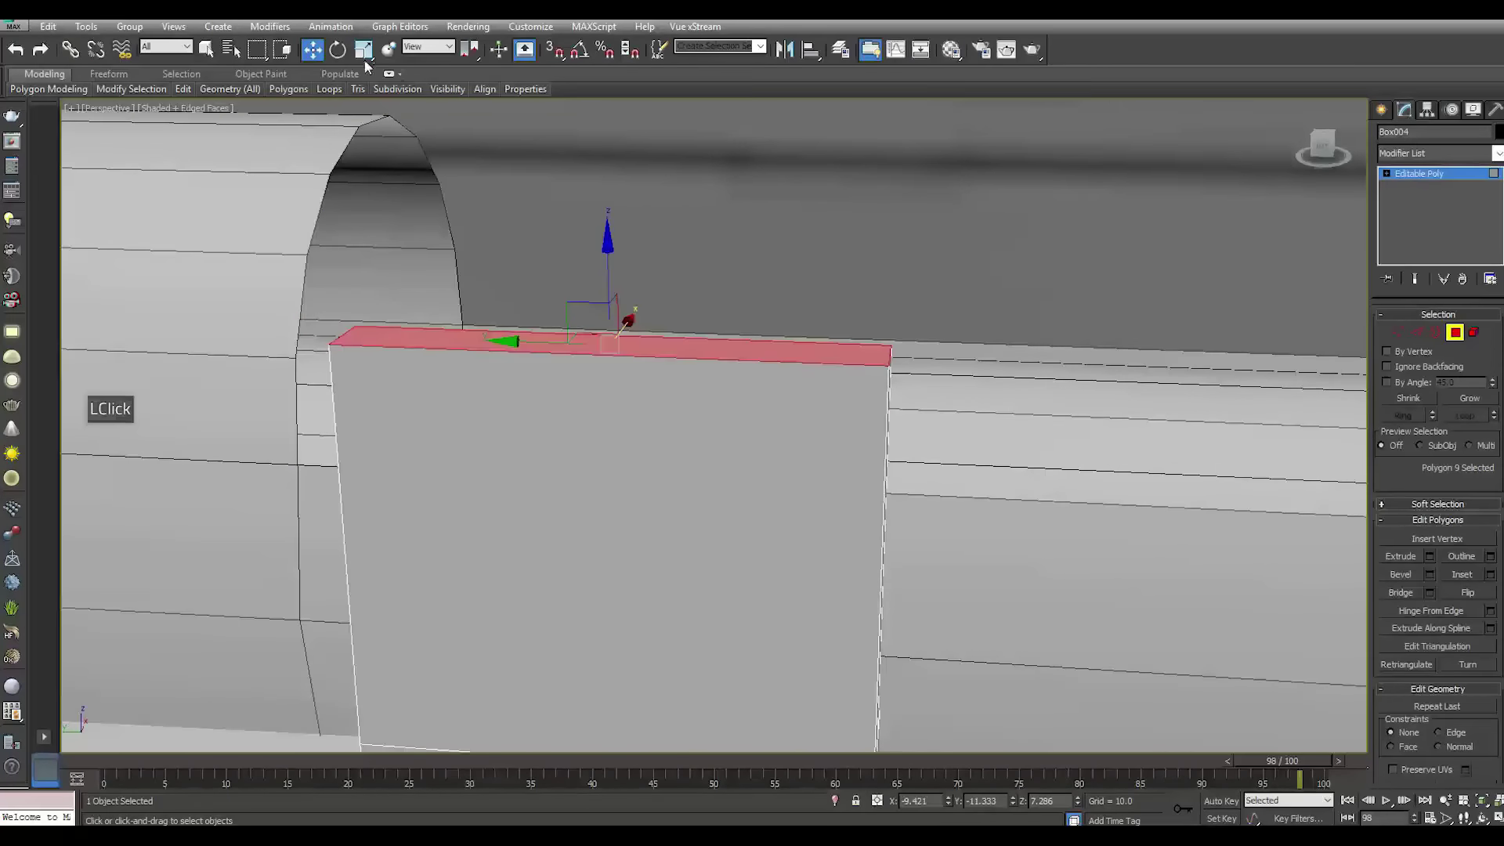
{"action": "left_click", "coordinate": [364, 52]}
{"action": "left_click", "coordinate": [712, 357]}
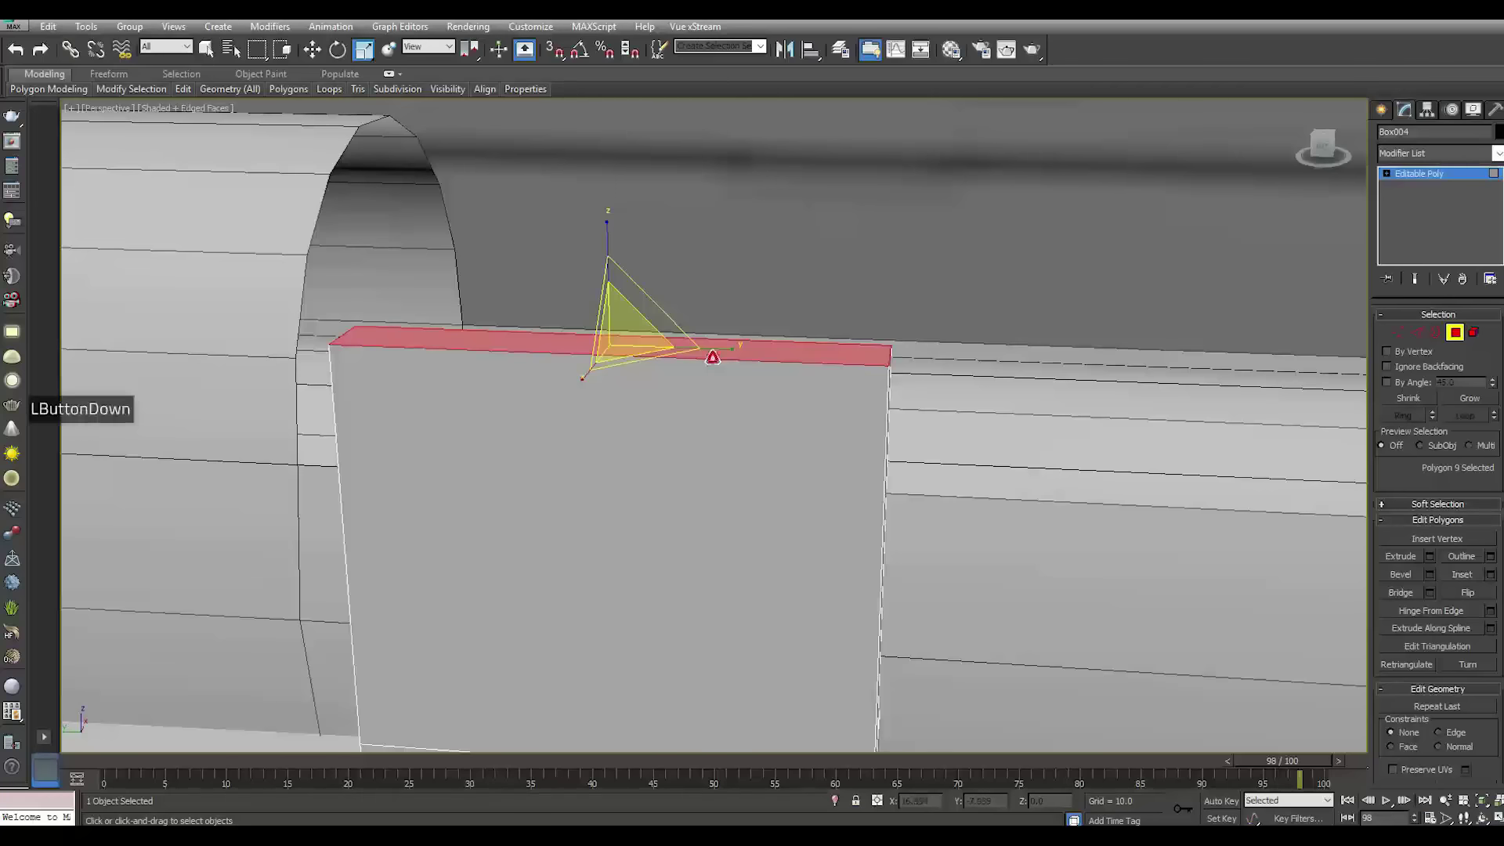
{"action": "left_click_drag", "start_coordinate": [721, 345], "coordinate": [700, 350]}
Chamfer the post's top edges with an amount of 0.541
{"action": "left_click", "coordinate": [1416, 335]}
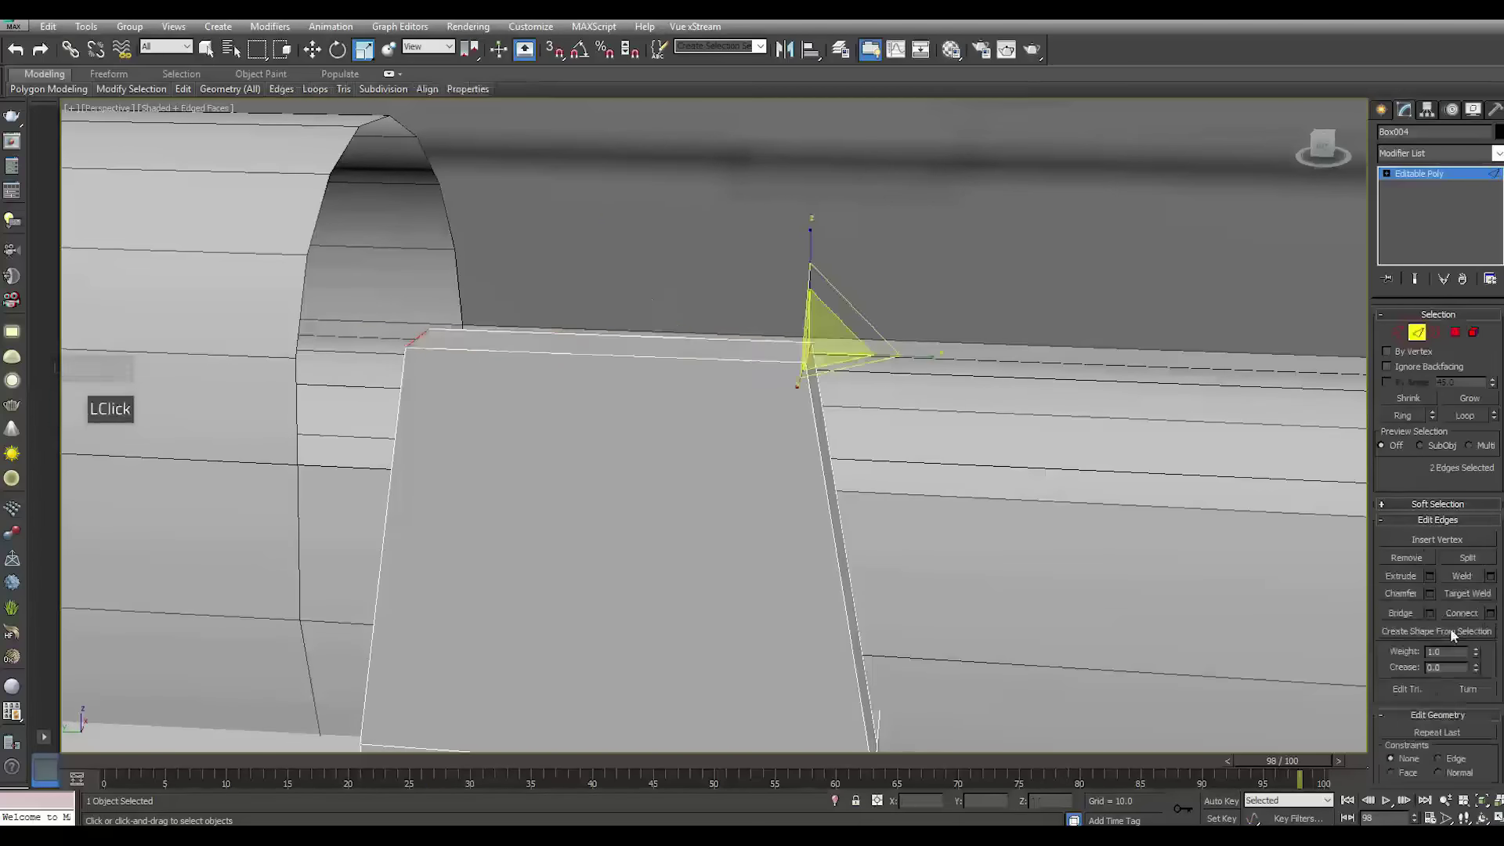
{"action": "left_click", "coordinate": [1431, 594]}
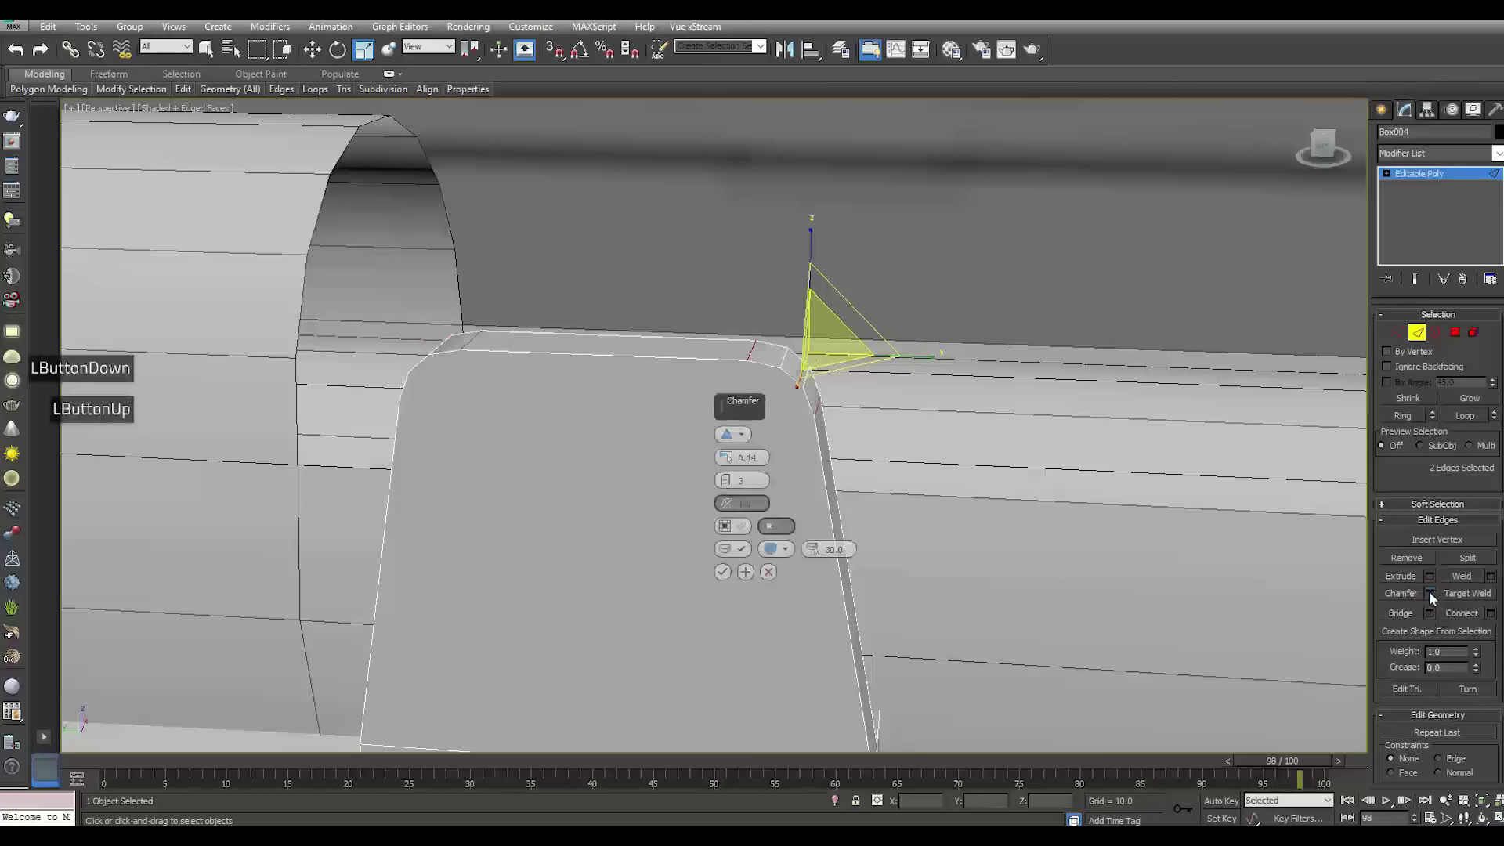
{"action": "left_click_drag", "start_coordinate": [724, 457], "coordinate": [724, 458]}
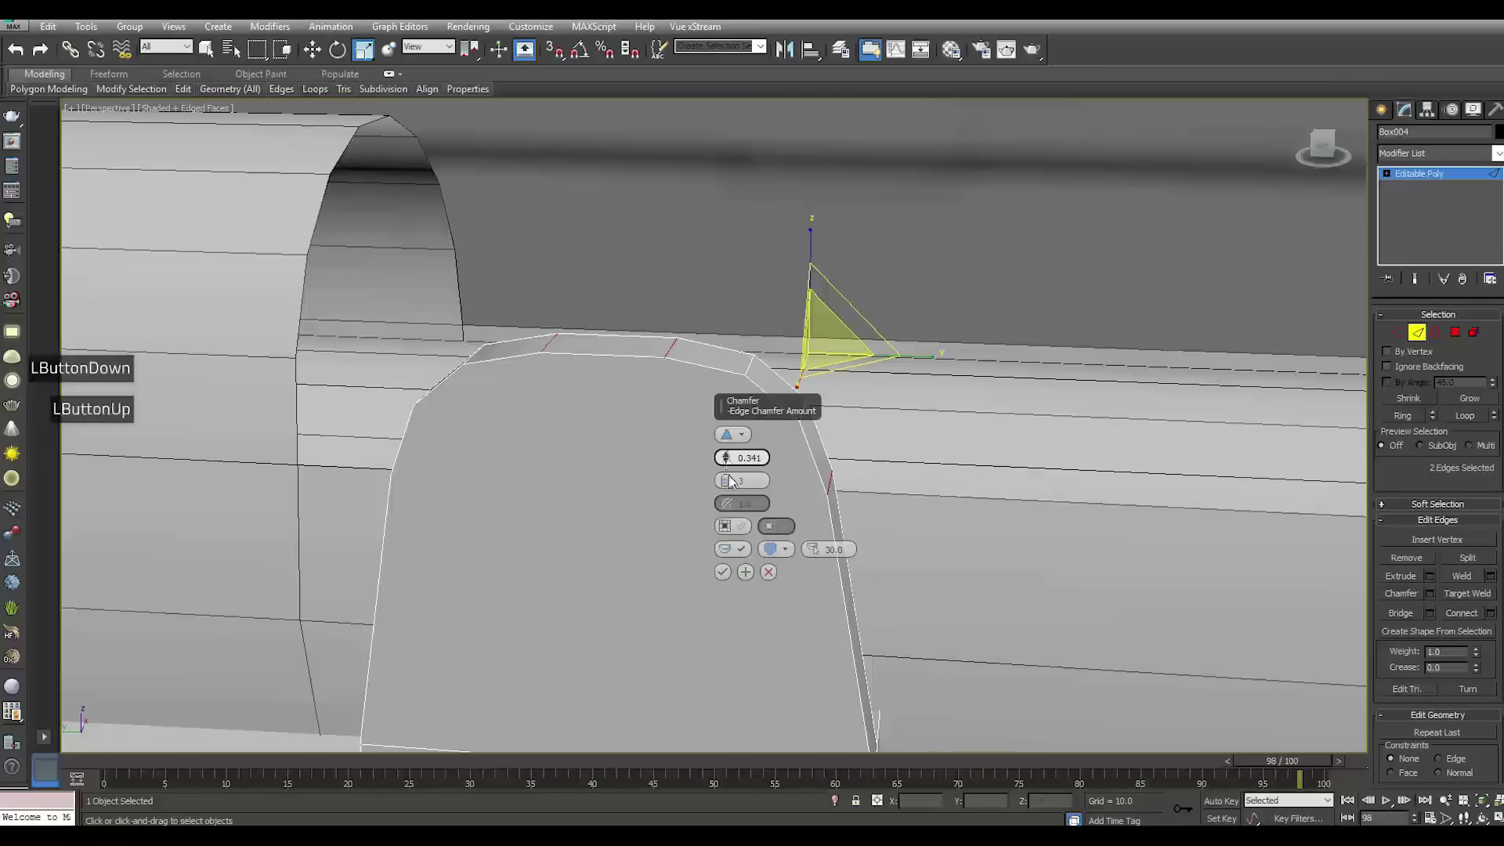
{"action": "left_click", "coordinate": [722, 572]}
Add a Symmetry modifier to the post from the Modifier List
{"action": "left_click", "coordinate": [1427, 174]}
{"action": "left_click", "coordinate": [1497, 154]}
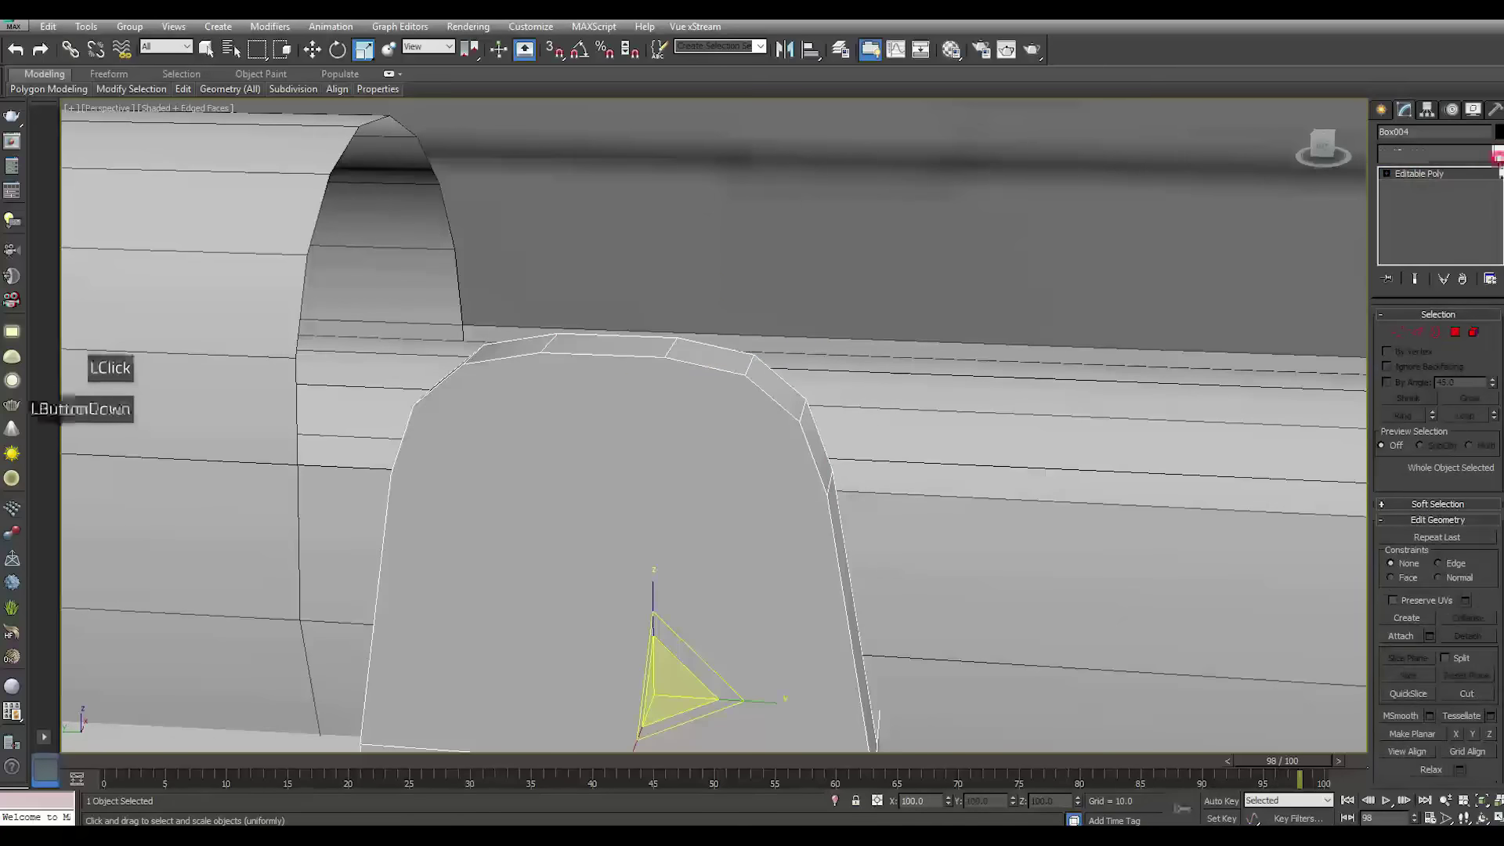
{"action": "scroll", "coordinate": [1426, 549], "scroll_direction": "down", "scroll_amount": 15}
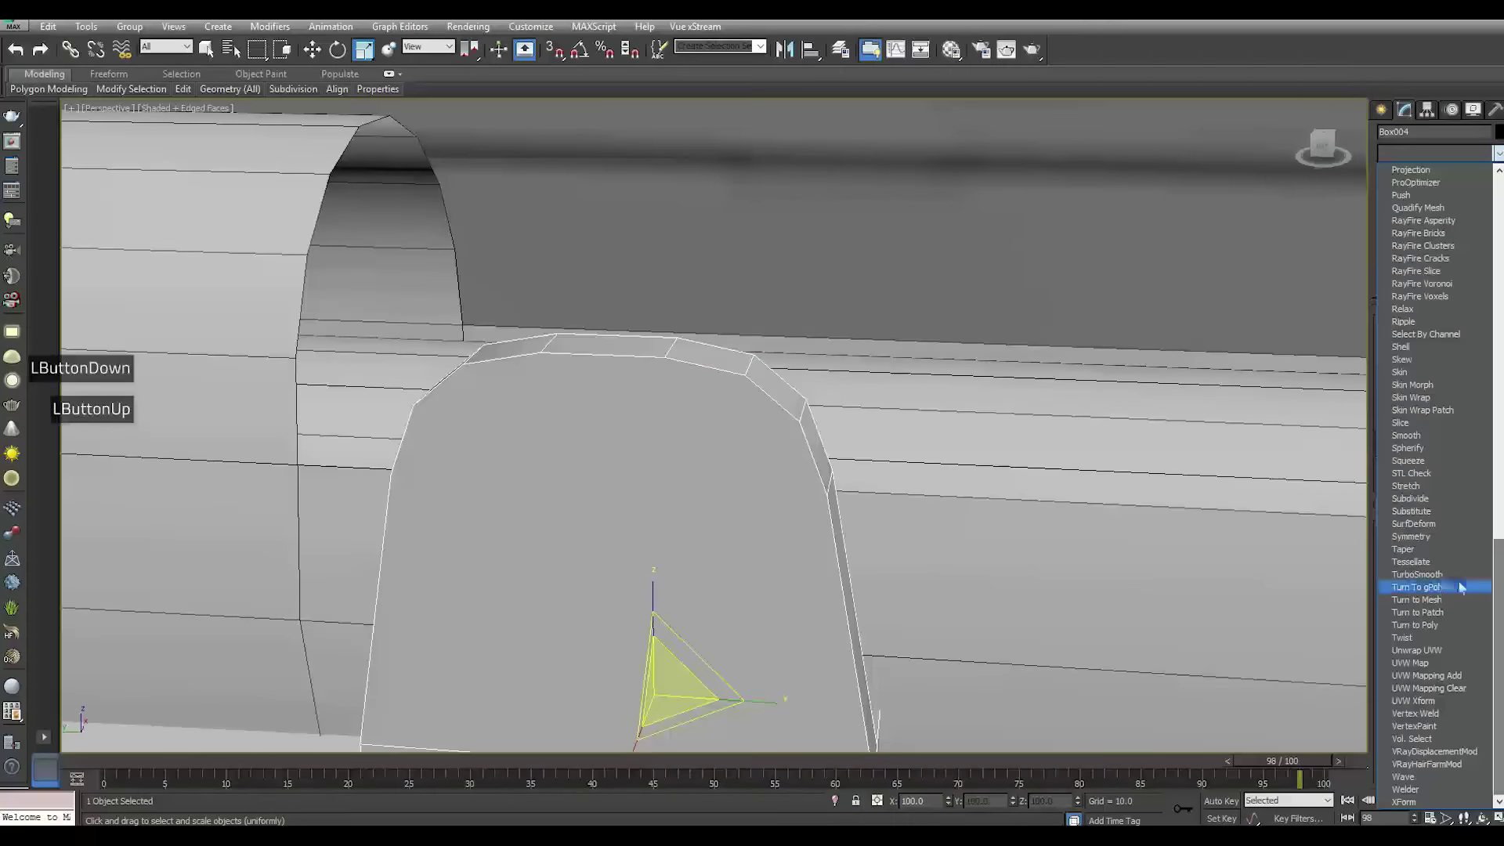
{"action": "left_click", "coordinate": [1419, 535]}
{"action": "scroll", "coordinate": [846, 460], "scroll_direction": "down", "scroll_amount": 2}
Try mirroring on the Y axis with Flip, moving the mirror plane up and down
{"action": "middle_click_drag", "start_coordinate": [836, 501], "coordinate": [705, 439], "text": "alt"}
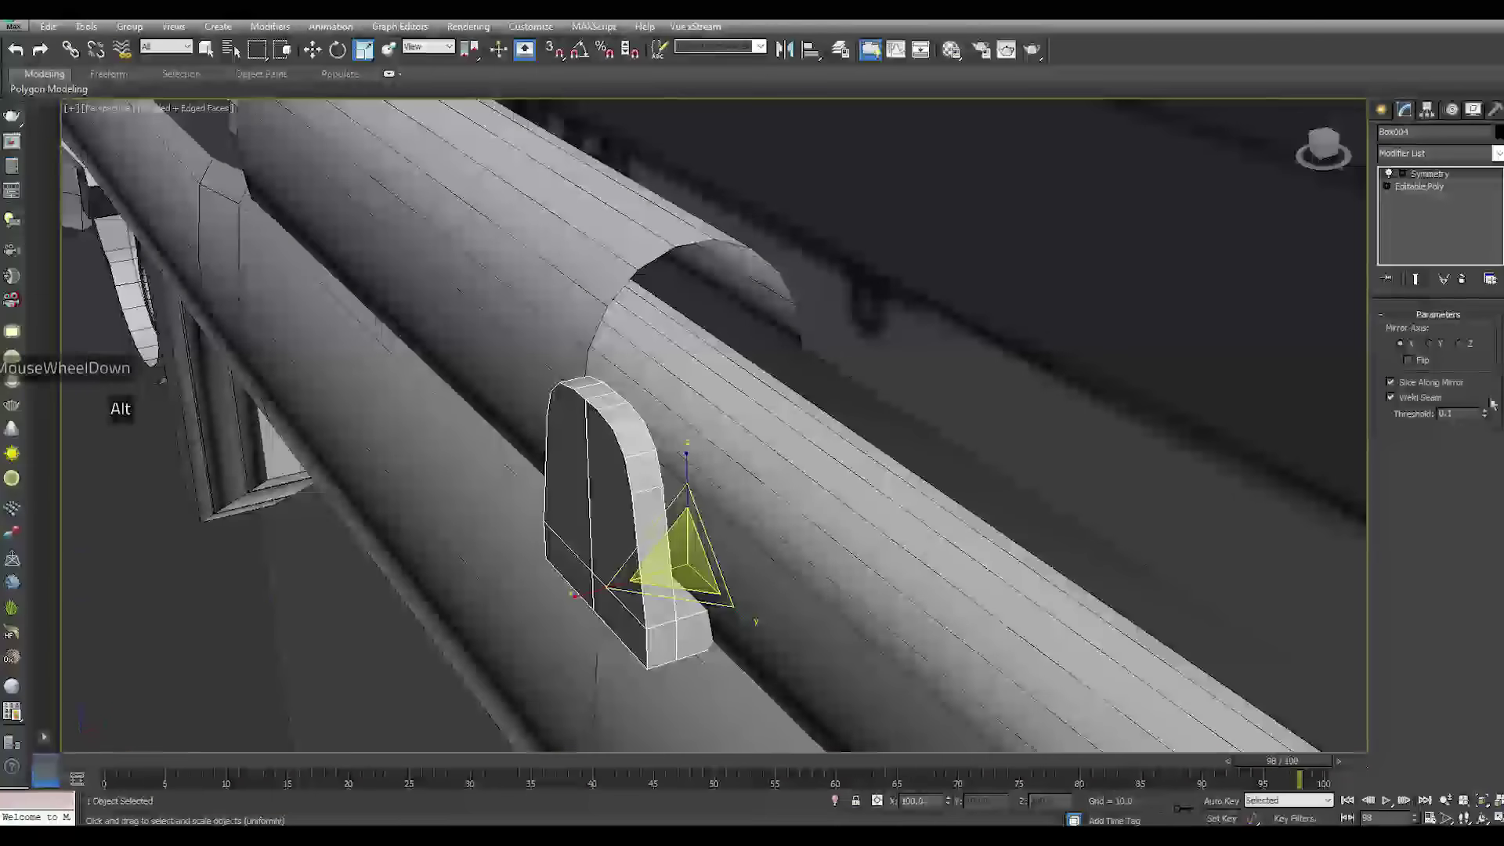
{"action": "left_click", "coordinate": [1431, 346]}
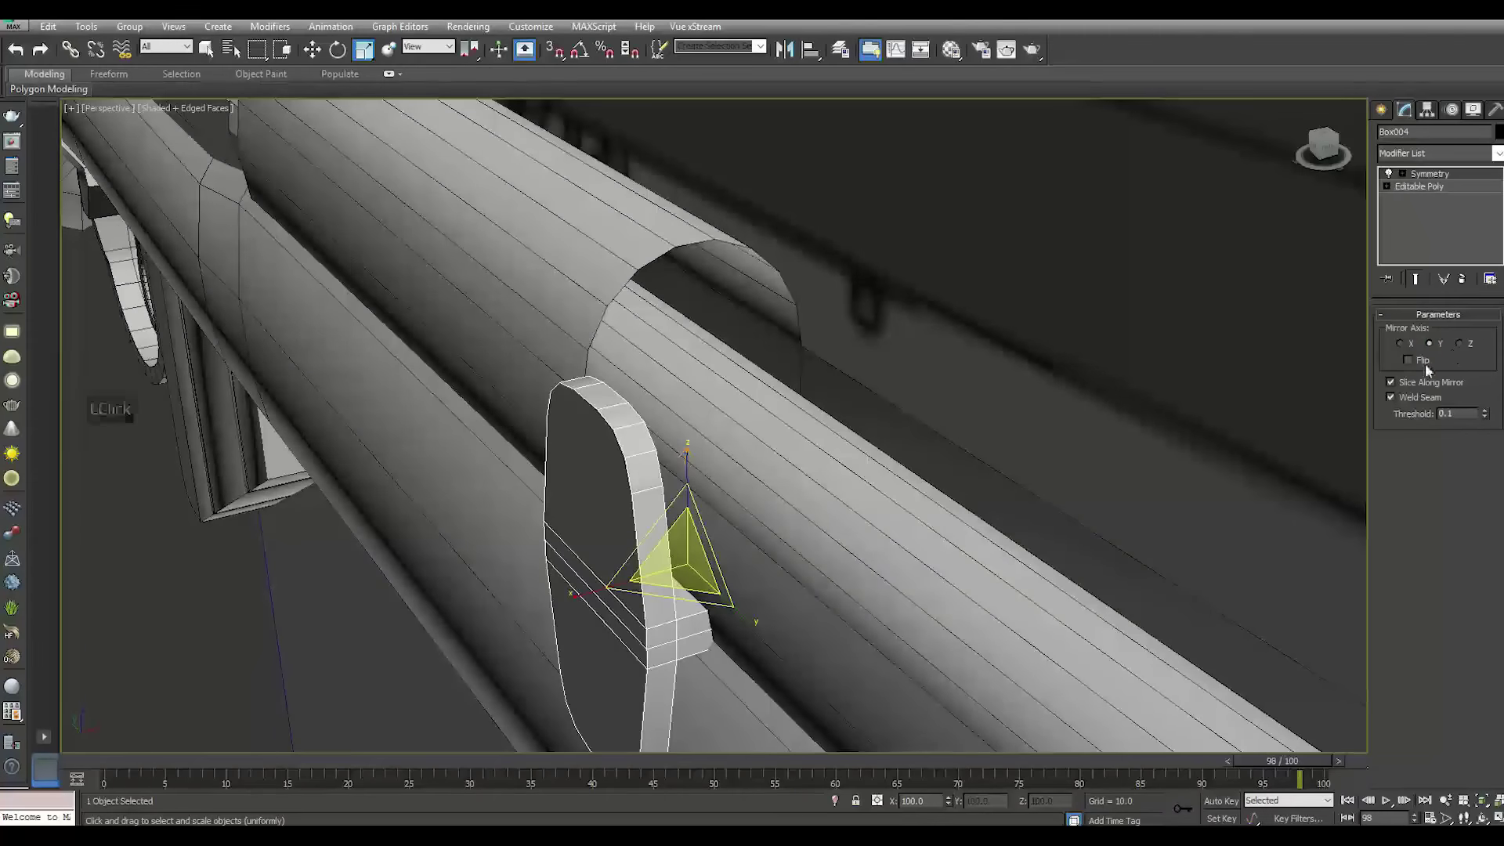
{"action": "left_click", "coordinate": [1425, 361]}
{"action": "left_click", "coordinate": [1422, 174]}
{"action": "left_click", "coordinate": [316, 53]}
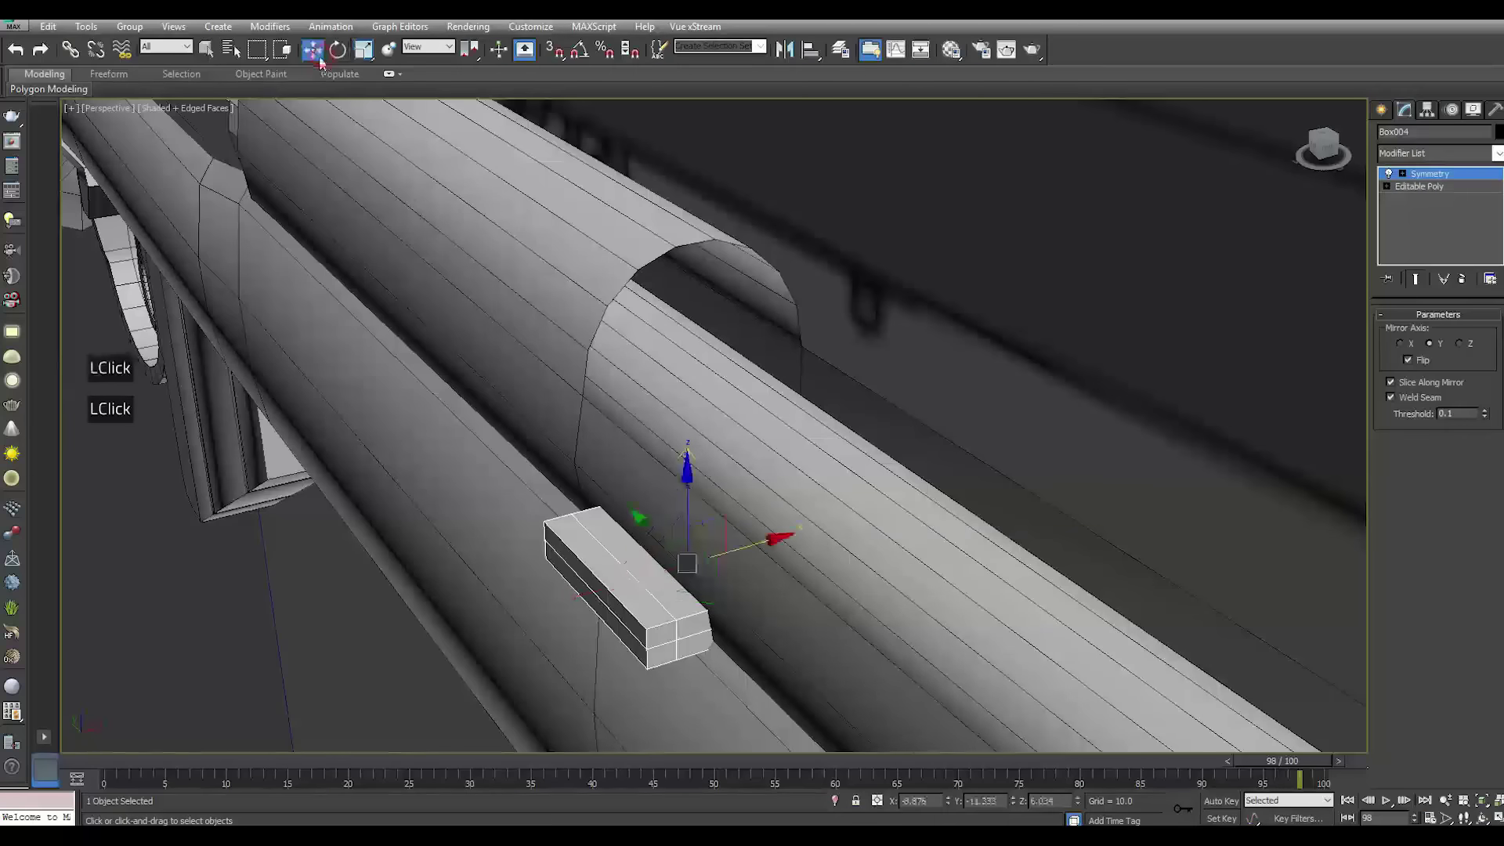
{"action": "left_click_drag", "start_coordinate": [682, 508], "coordinate": [700, 355]}
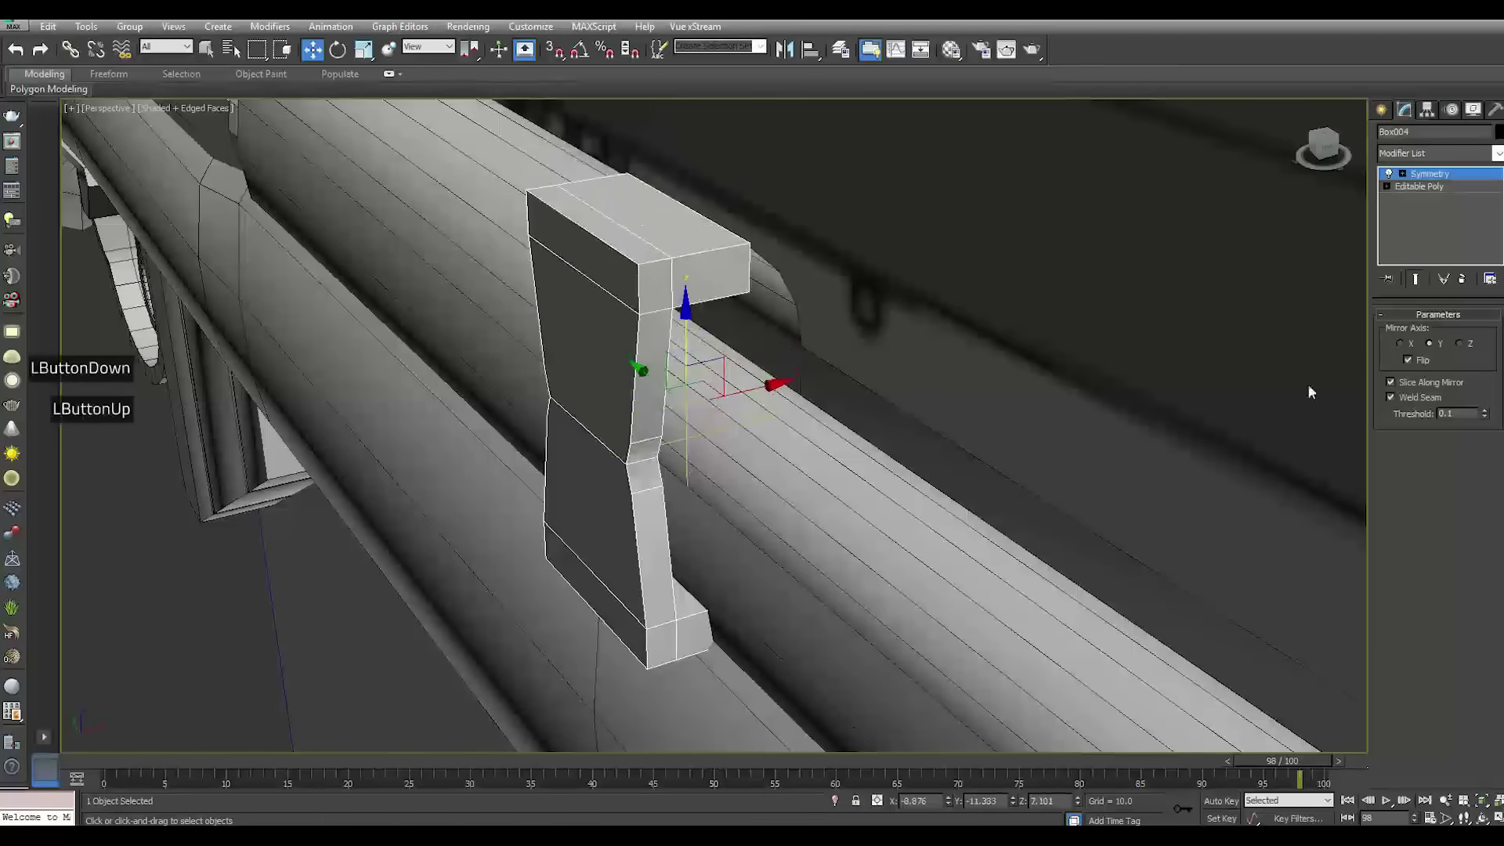
{"action": "left_click", "coordinate": [1408, 359]}
{"action": "left_click_drag", "start_coordinate": [686, 329], "coordinate": [738, 481]}
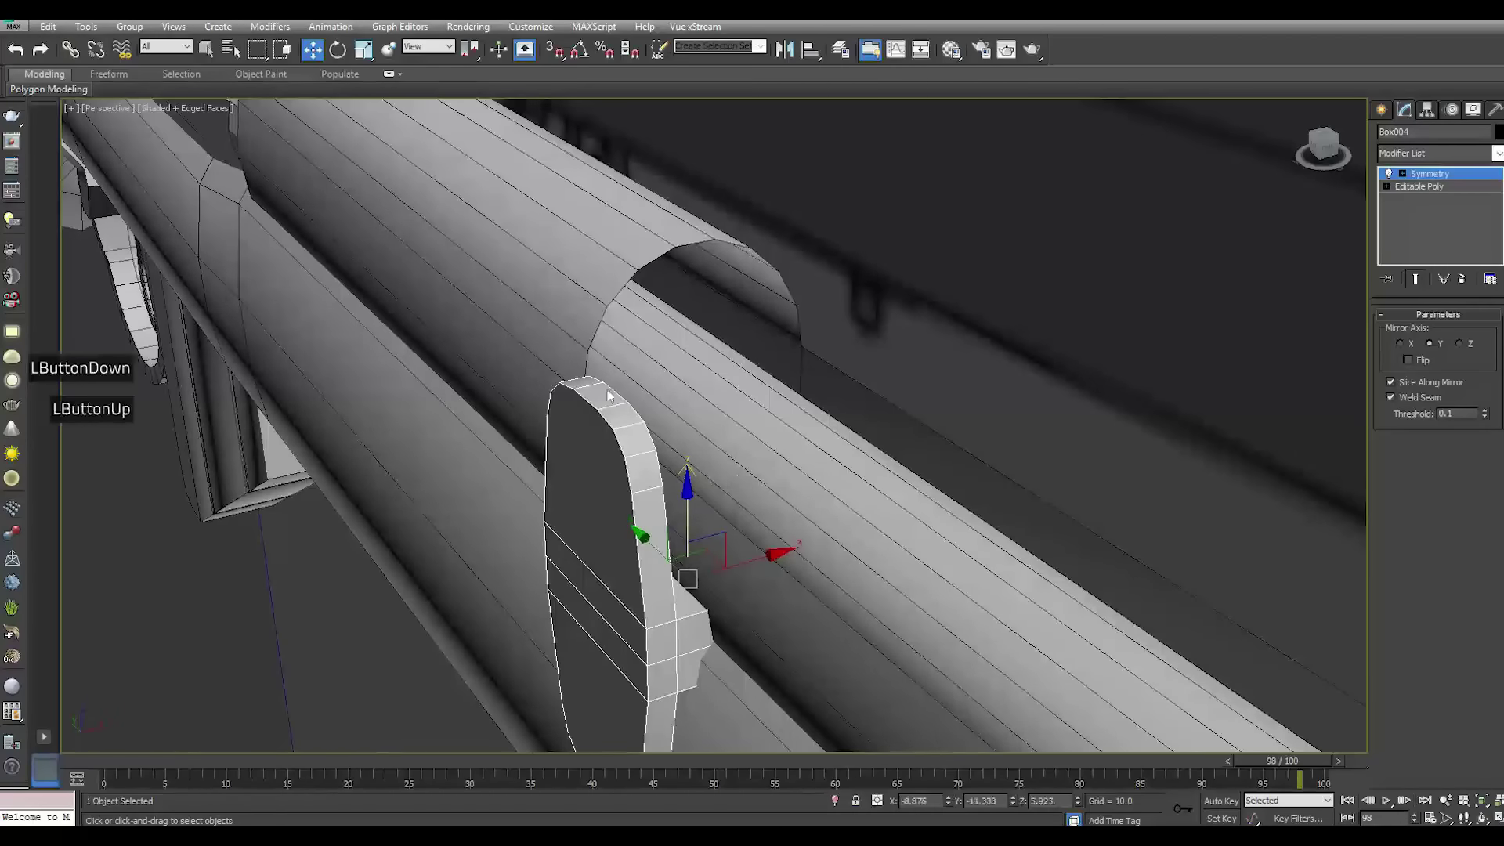
Undo the mirror adjustments and remove the Symmetry modifier
{"action": "double_click", "coordinate": [16, 50]}
{"action": "left_click", "coordinate": [16, 50]}
{"action": "left_click", "coordinate": [16, 50]}
{"action": "left_click", "coordinate": [16, 50]}
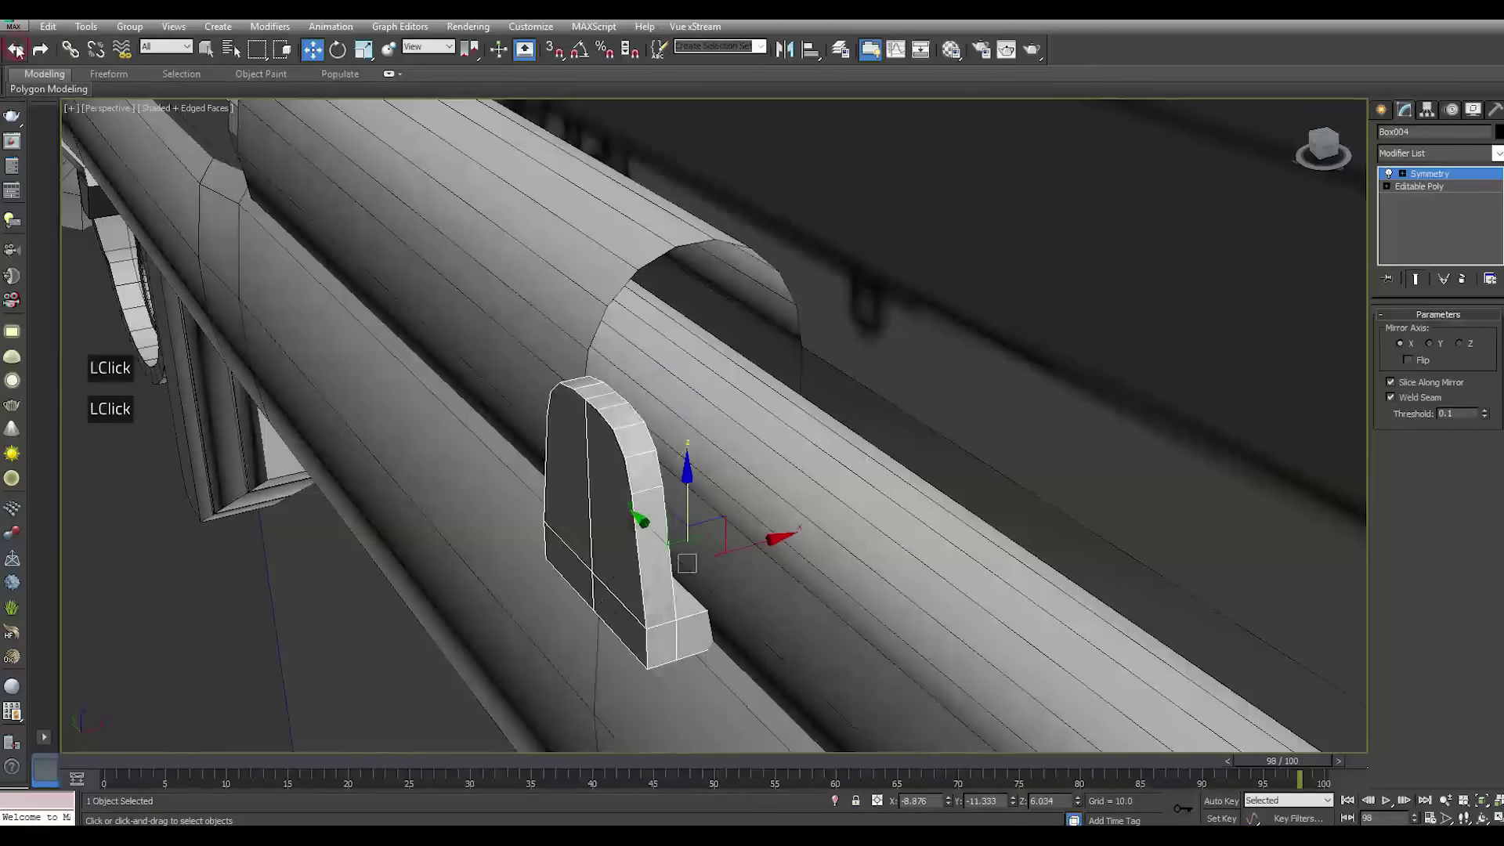
{"action": "double_click", "coordinate": [15, 50]}
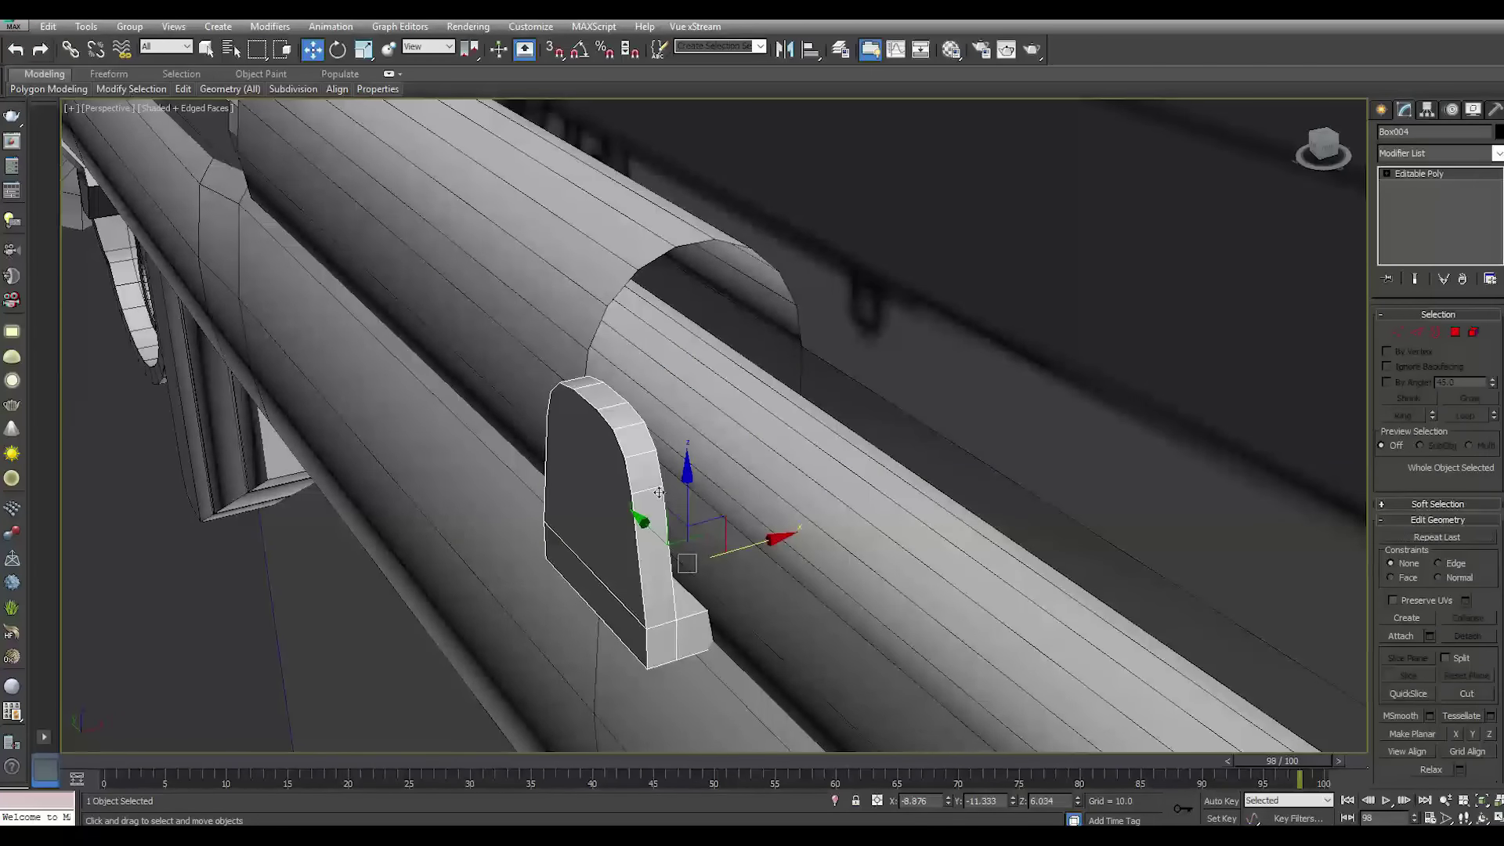
Undo the chamfer to restore the flat slanted top, then Shift-clone the post as Box005
{"action": "middle_click_drag", "start_coordinate": [671, 489], "coordinate": [554, 333], "text": "alt"}
{"action": "left_click", "coordinate": [22, 51]}
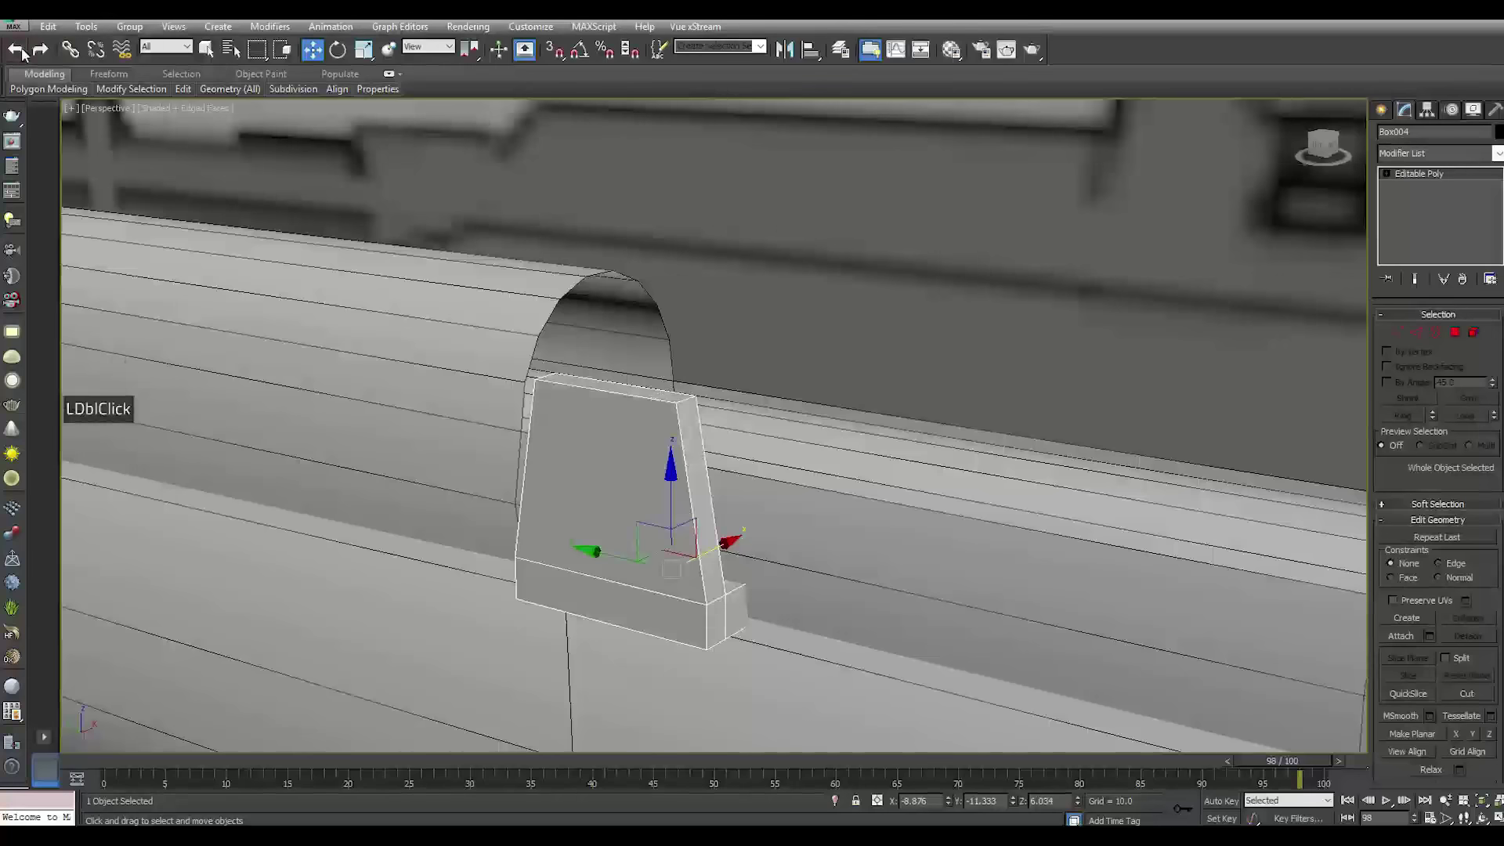
{"action": "left_click", "coordinate": [1456, 335]}
{"action": "left_click", "coordinate": [615, 389]}
{"action": "middle_click_drag", "start_coordinate": [833, 369], "coordinate": [840, 423], "text": "alt"}
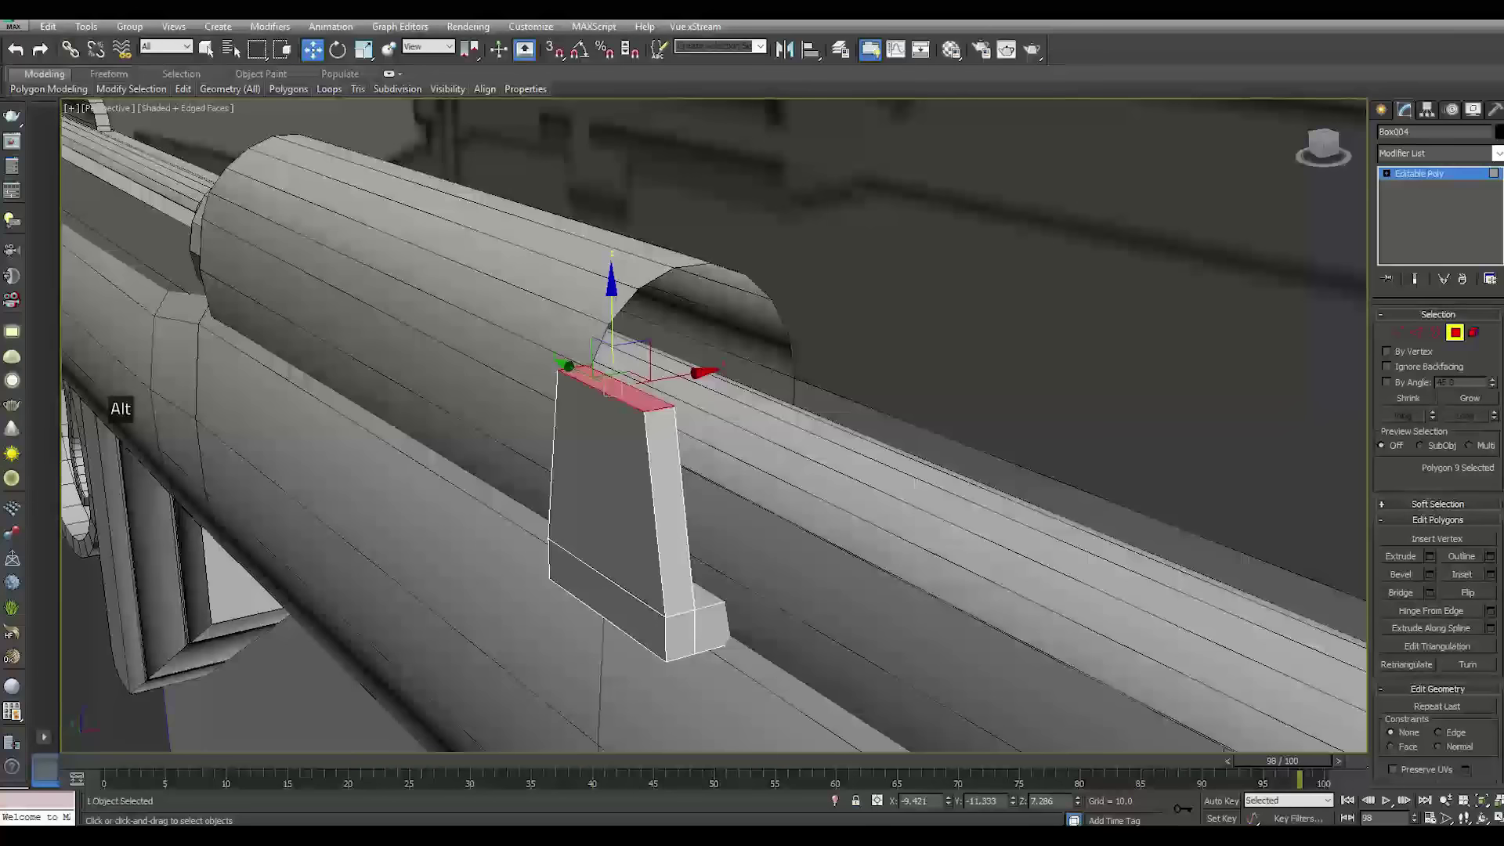
{"action": "left_click", "coordinate": [1415, 173]}
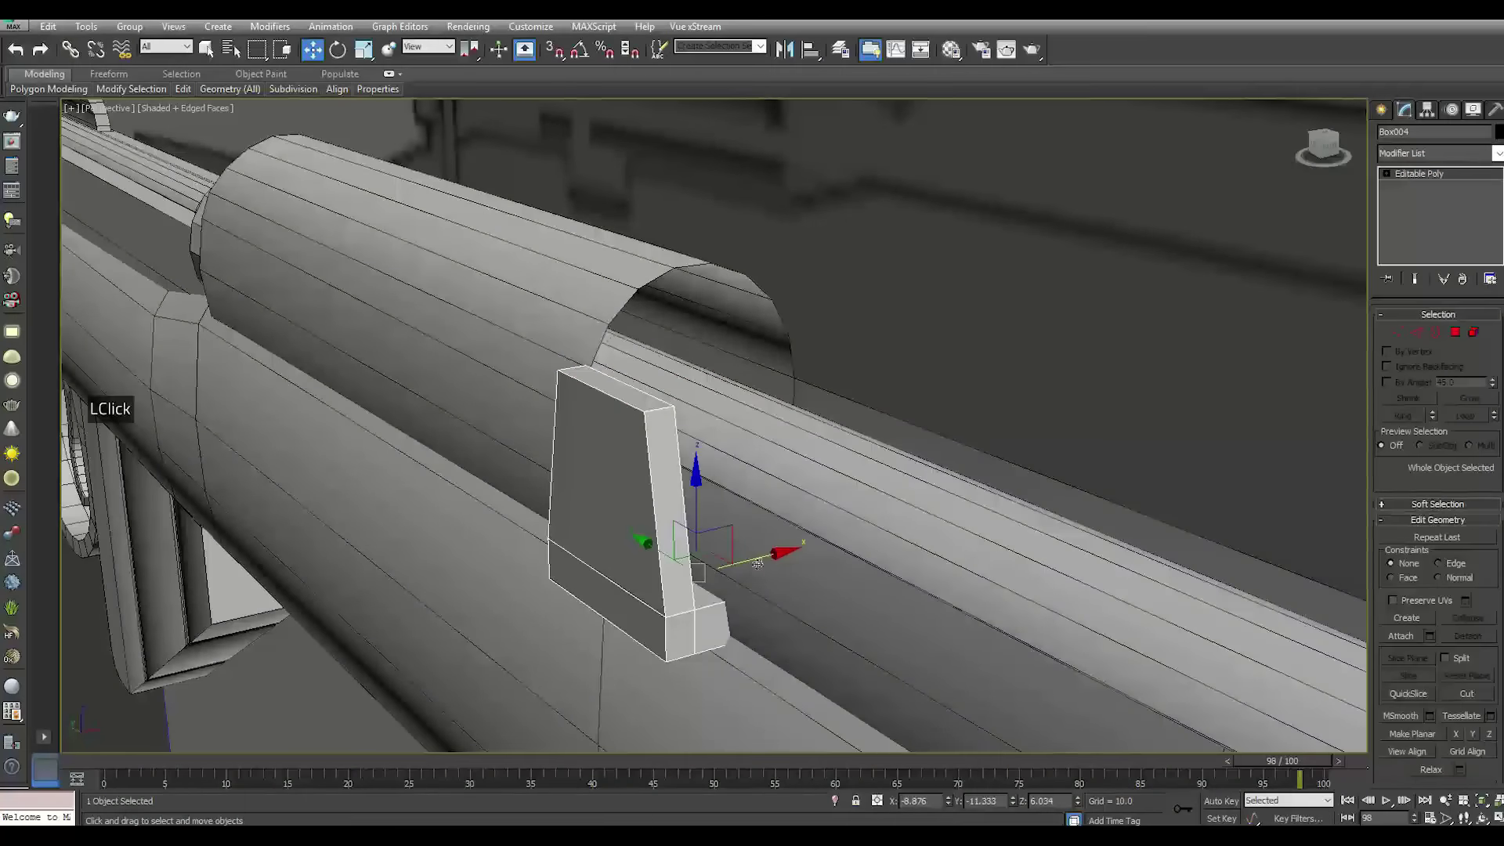
{"action": "left_click_drag", "start_coordinate": [757, 563], "coordinate": [1016, 496], "text": "shift"}
{"action": "key", "text": "Return"}
Add a Swift Loop edge loop near the top of the original Box004 post
{"action": "left_click", "coordinate": [611, 497]}
{"action": "scroll", "coordinate": [914, 205], "scroll_direction": "up", "scroll_amount": 3}
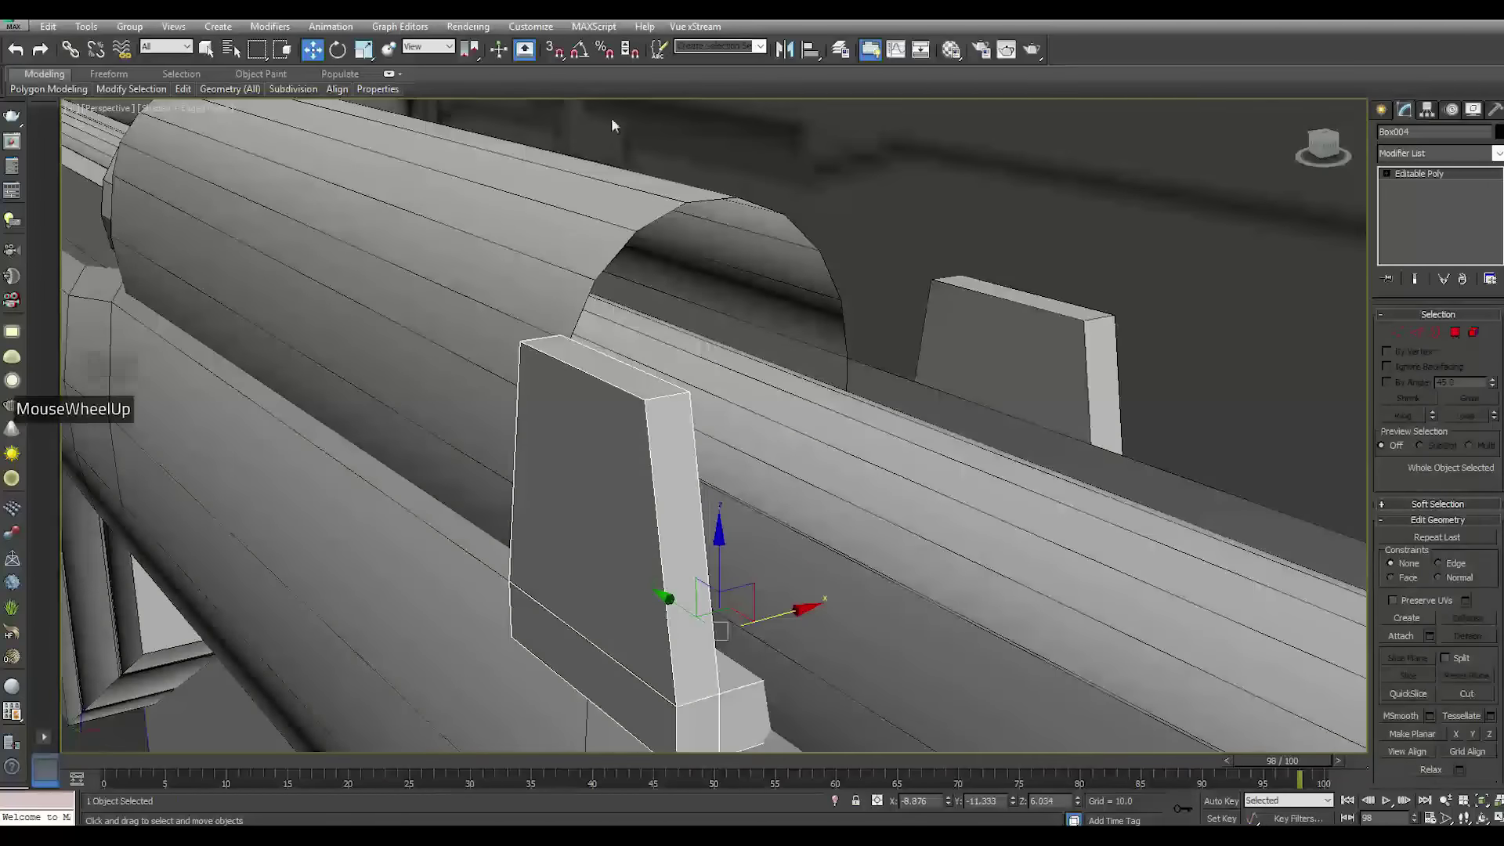
{"action": "mouse_move", "coordinate": [183, 89]}
{"action": "left_click", "coordinate": [312, 128]}
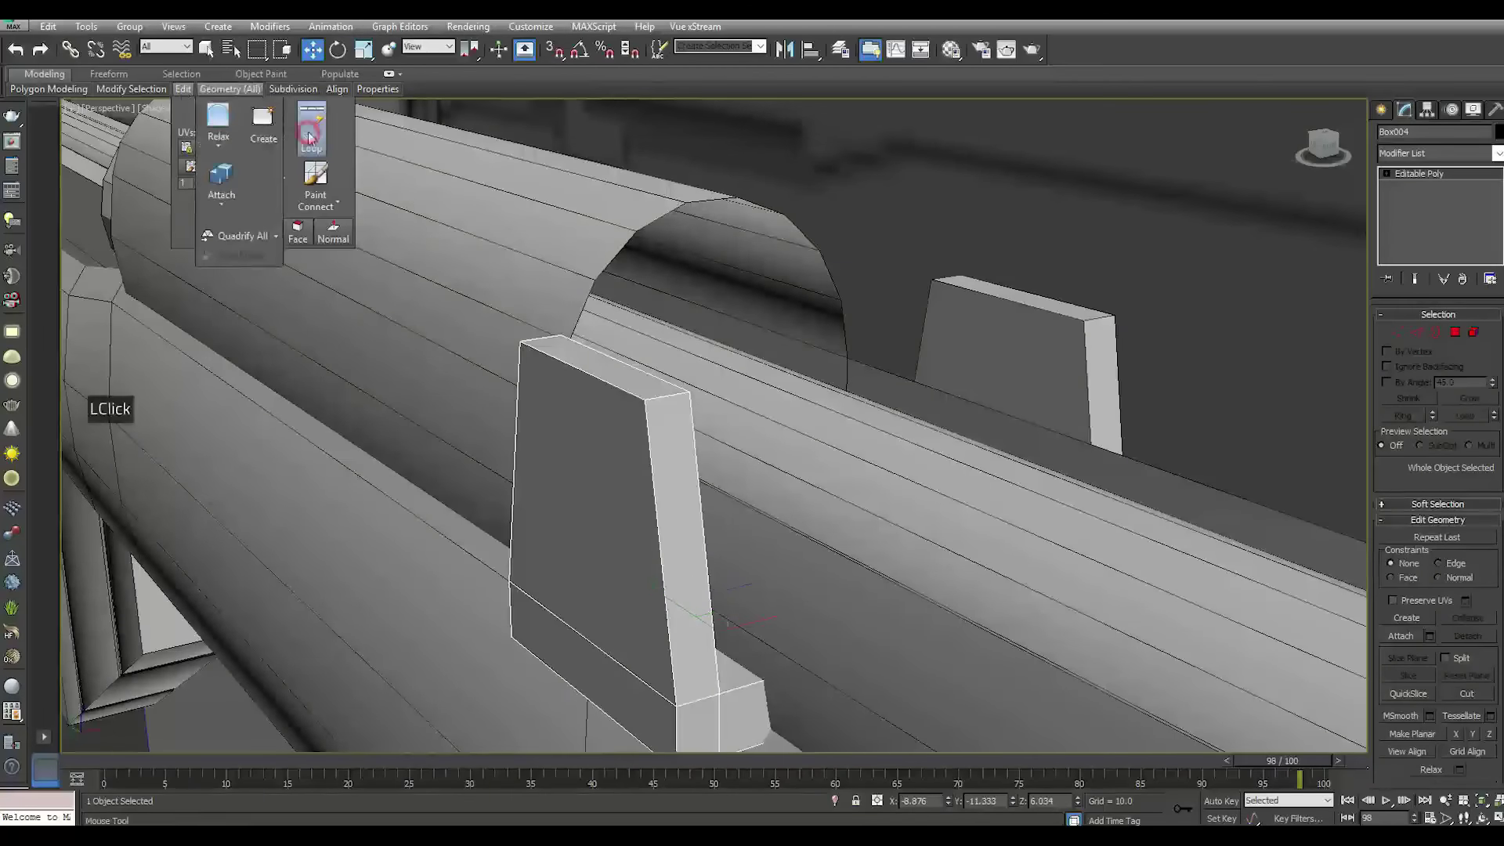
{"action": "right_click", "coordinate": [648, 434]}
Extrude the post's top face by 0.216
{"action": "left_click", "coordinate": [1455, 332]}
{"action": "left_click", "coordinate": [583, 384]}
{"action": "left_click", "coordinate": [583, 384]}
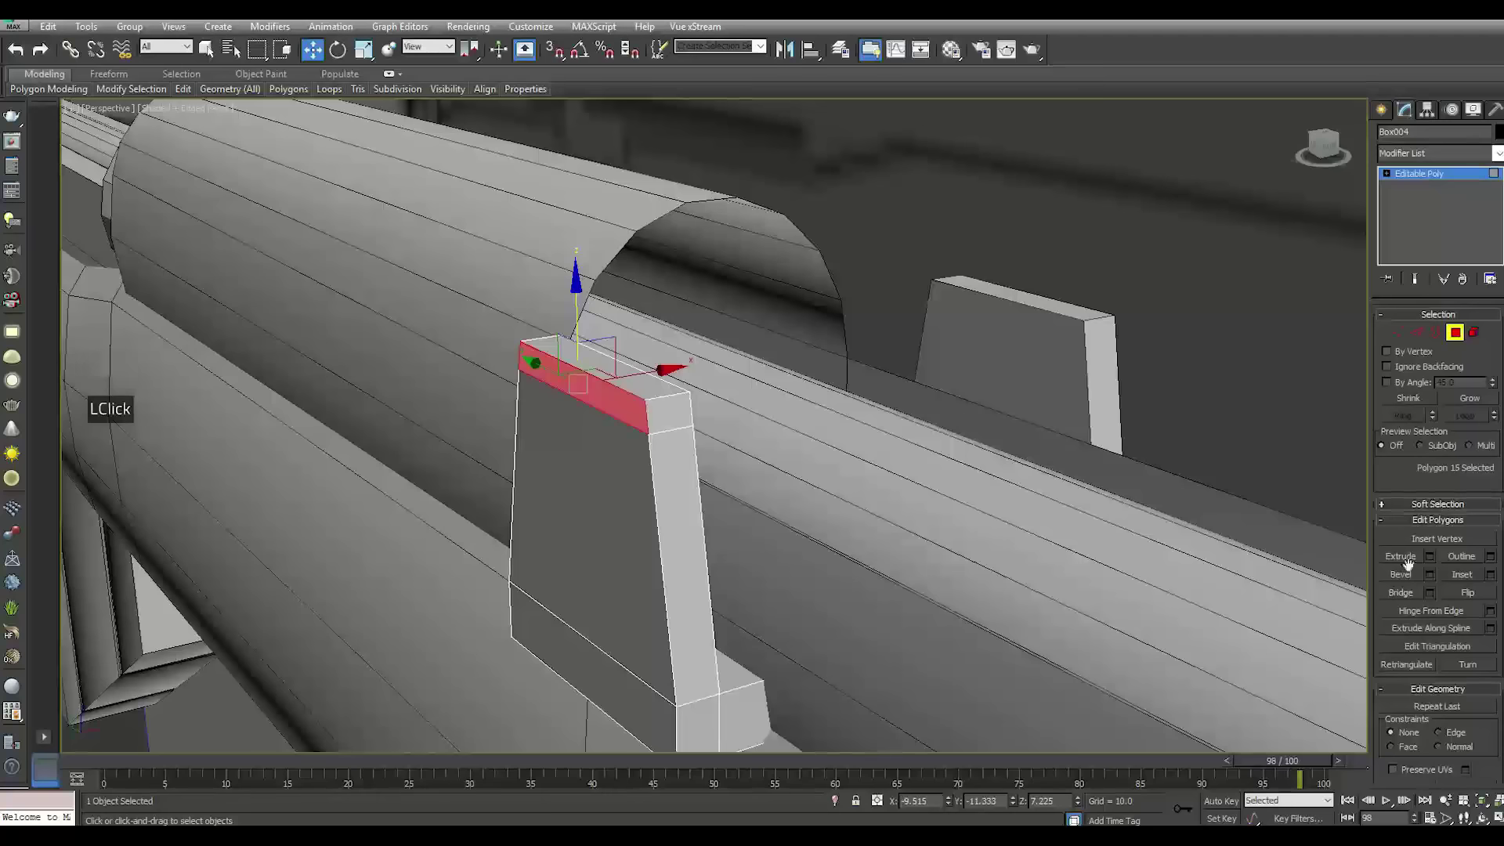
{"action": "left_click", "coordinate": [1431, 555]}
{"action": "left_click_drag", "start_coordinate": [728, 458], "coordinate": [727, 470]}
{"action": "left_click", "coordinate": [722, 479]}
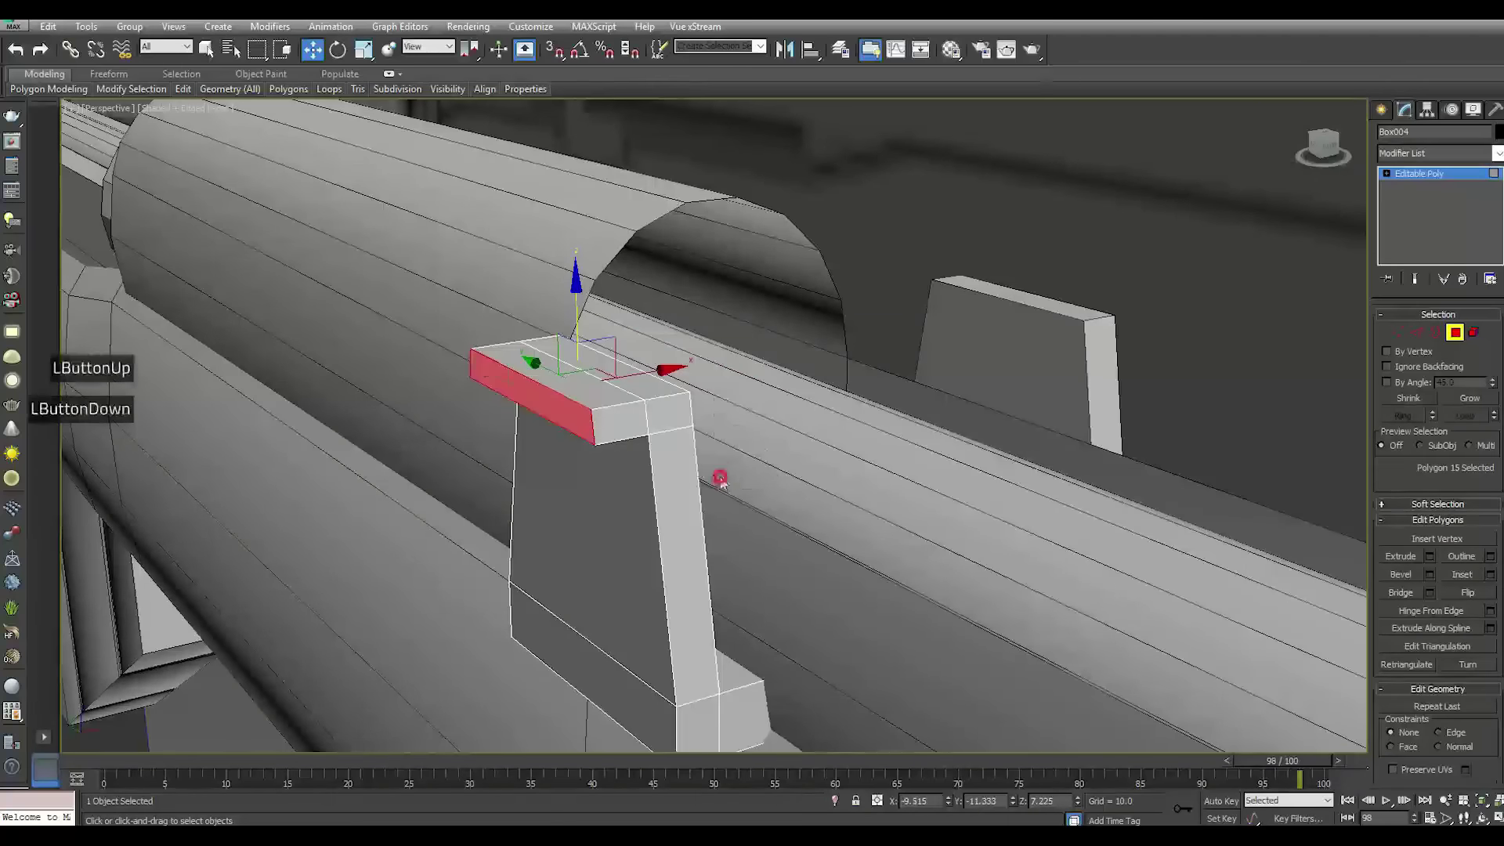
Extrude the new top face again by 1.521 in the Left view
{"action": "left_click", "coordinate": [592, 385]}
{"action": "key", "text": "l"}
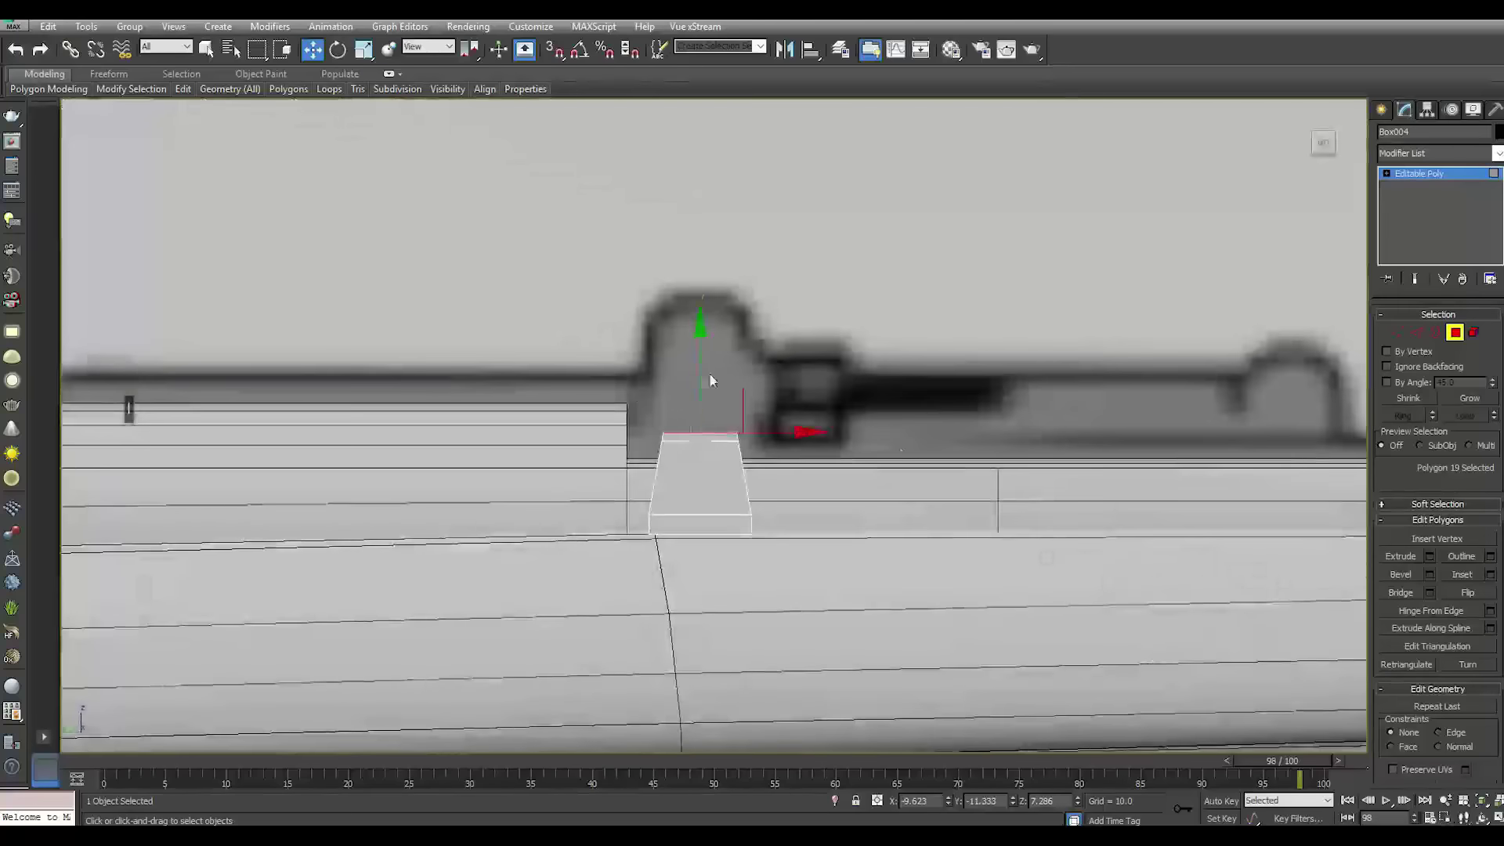
{"action": "left_click", "coordinate": [1432, 557]}
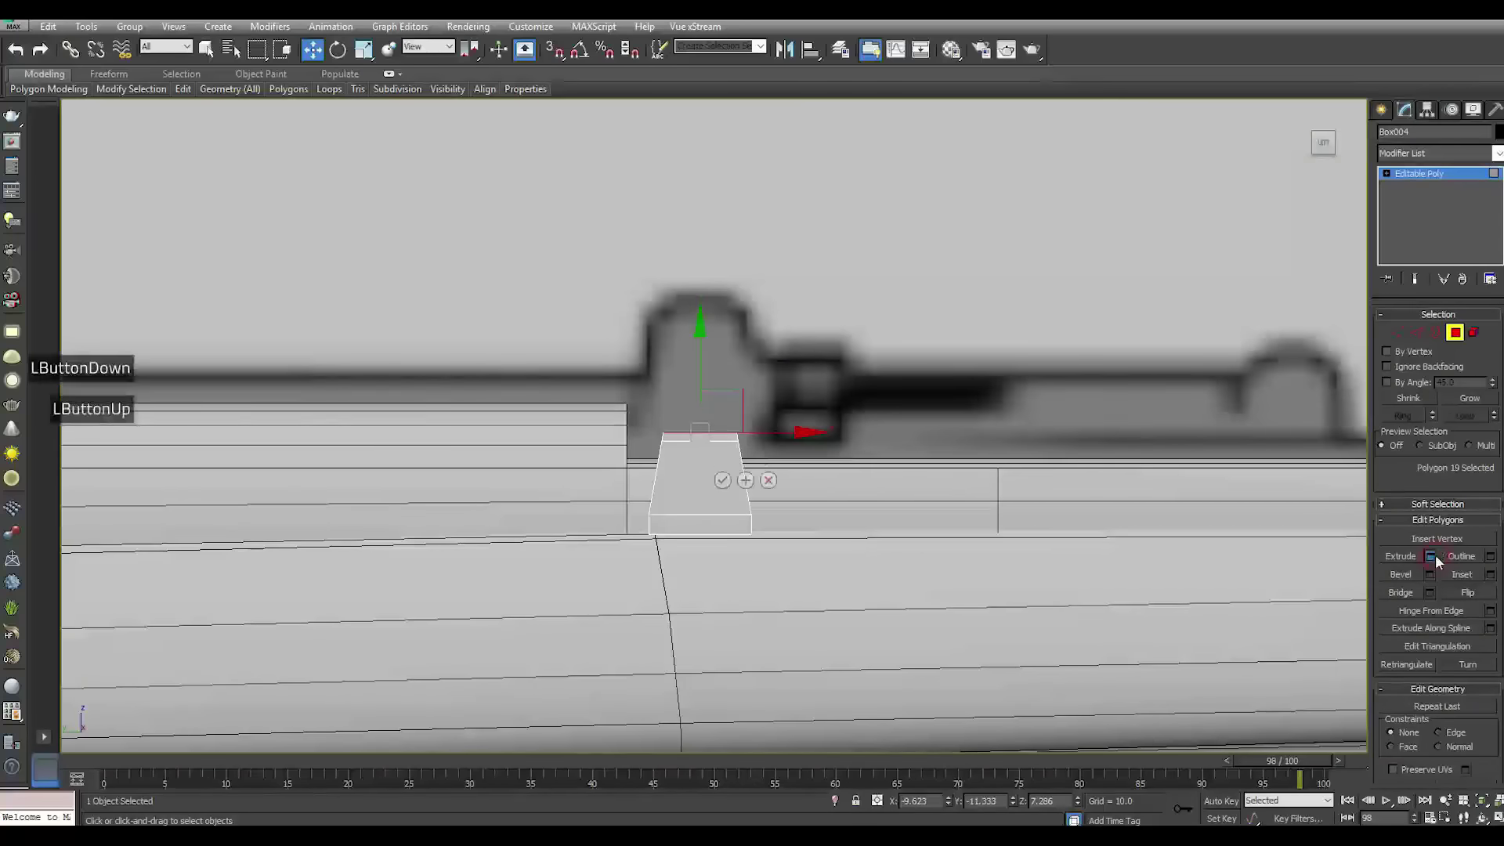
{"action": "left_click_drag", "start_coordinate": [726, 459], "coordinate": [719, 361]}
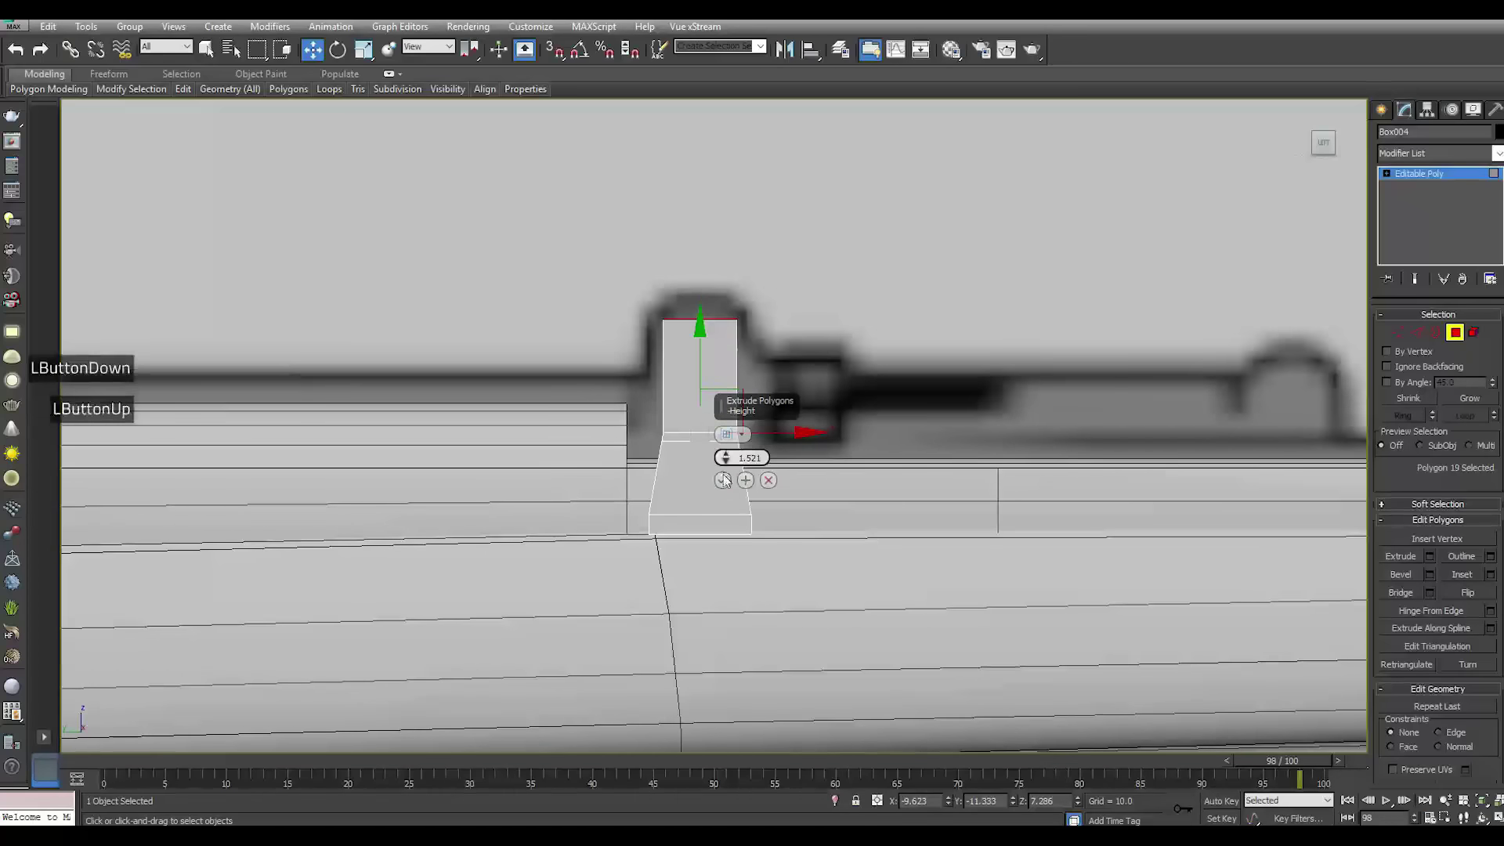
{"action": "left_click", "coordinate": [723, 480]}
{"action": "key", "text": "p"}
{"action": "middle_click_drag", "start_coordinate": [788, 449], "coordinate": [682, 235], "text": "alt"}
{"action": "scroll", "coordinate": [682, 235], "scroll_direction": "up", "scroll_amount": 2}
{"action": "left_click", "coordinate": [1416, 332]}
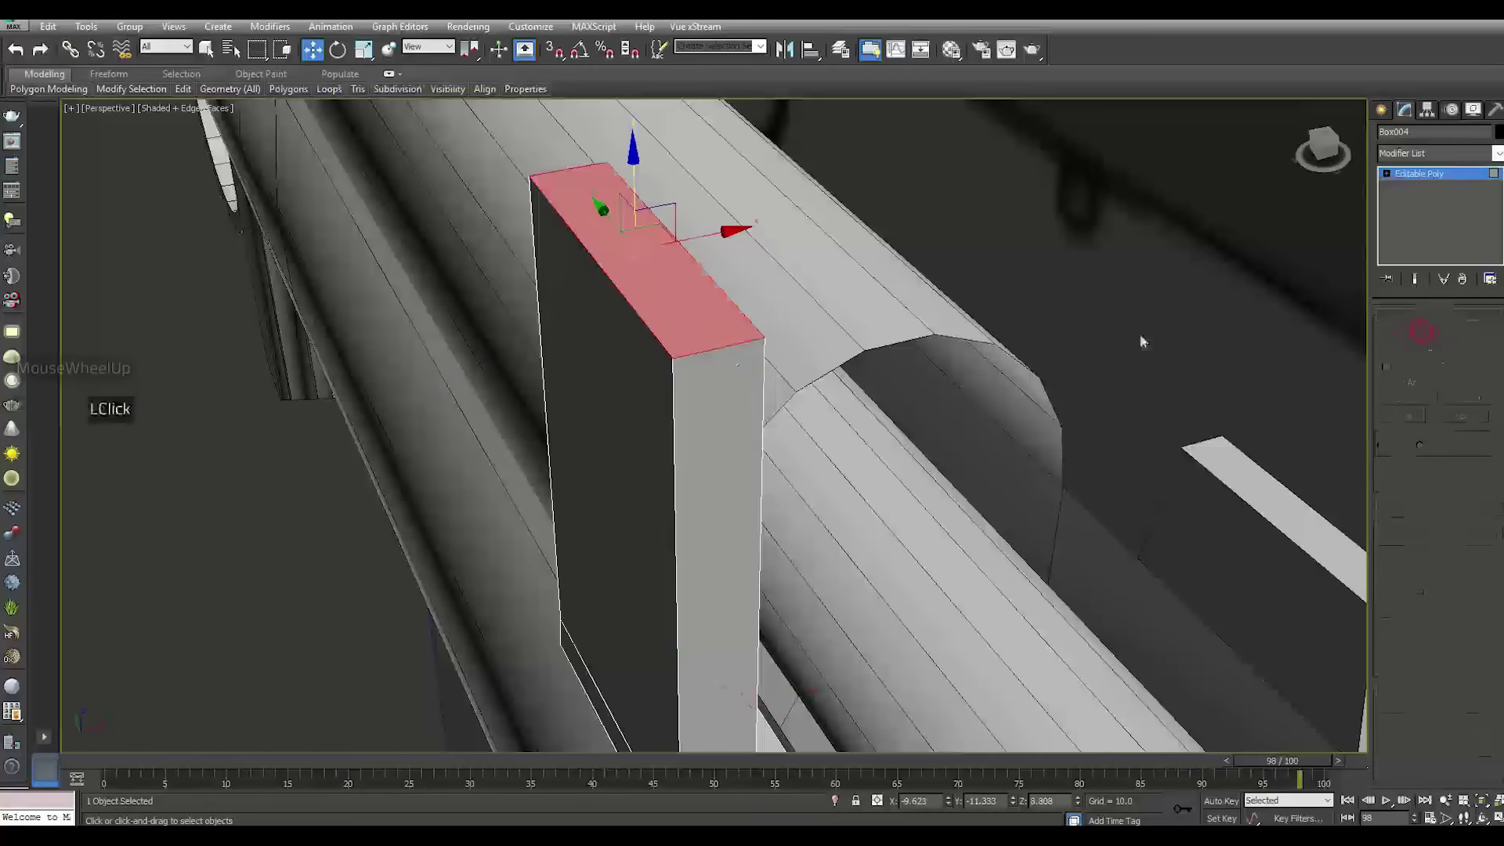
Chamfer the upright's top front and back edges with an amount of 0.44
{"action": "left_click", "coordinate": [719, 349]}
{"action": "left_click", "coordinate": [569, 170], "text": "ctrl"}
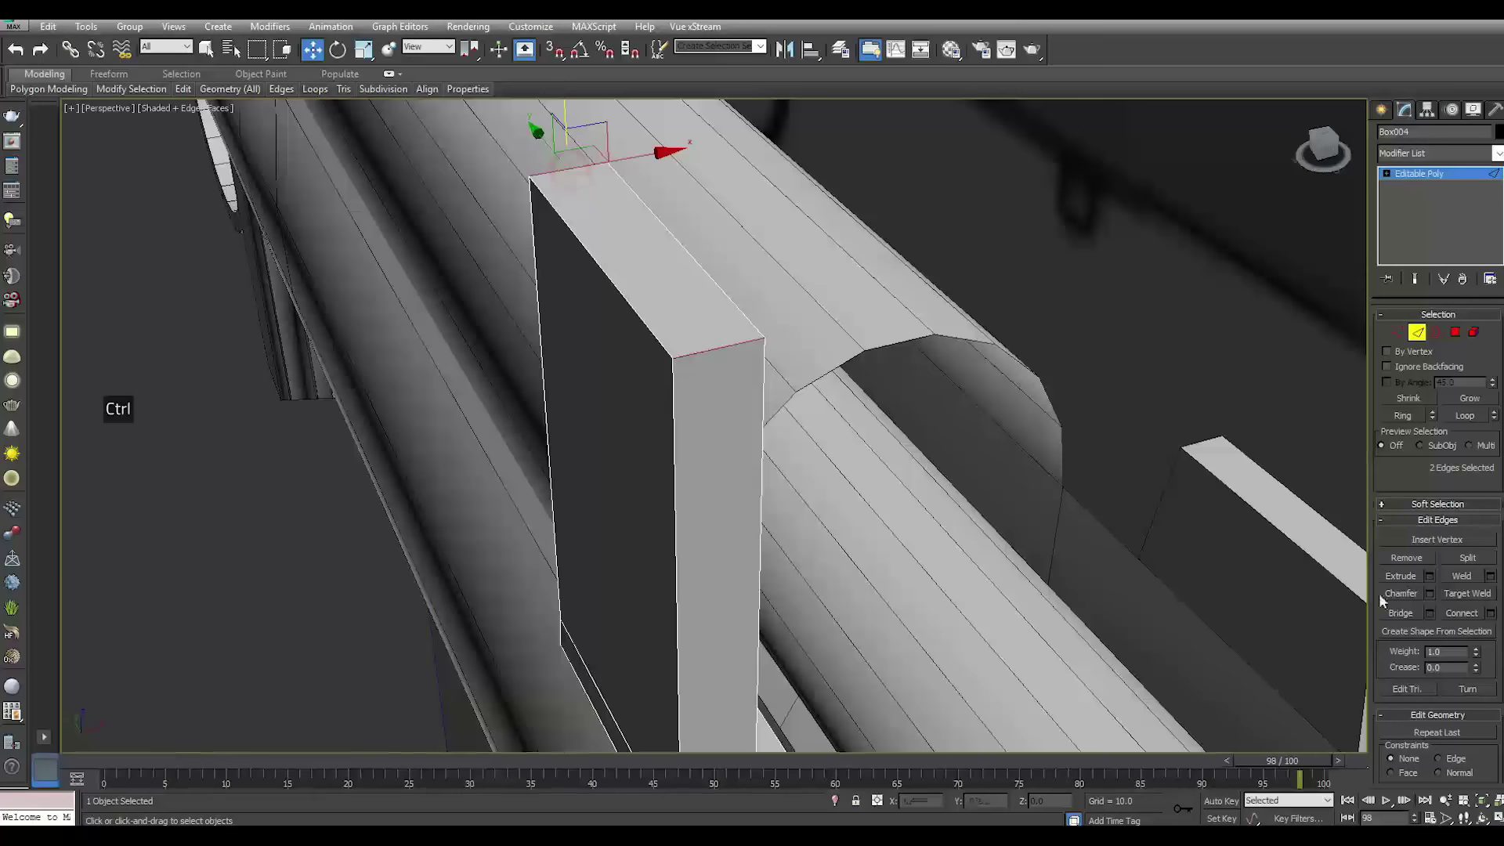
{"action": "left_click", "coordinate": [1431, 593]}
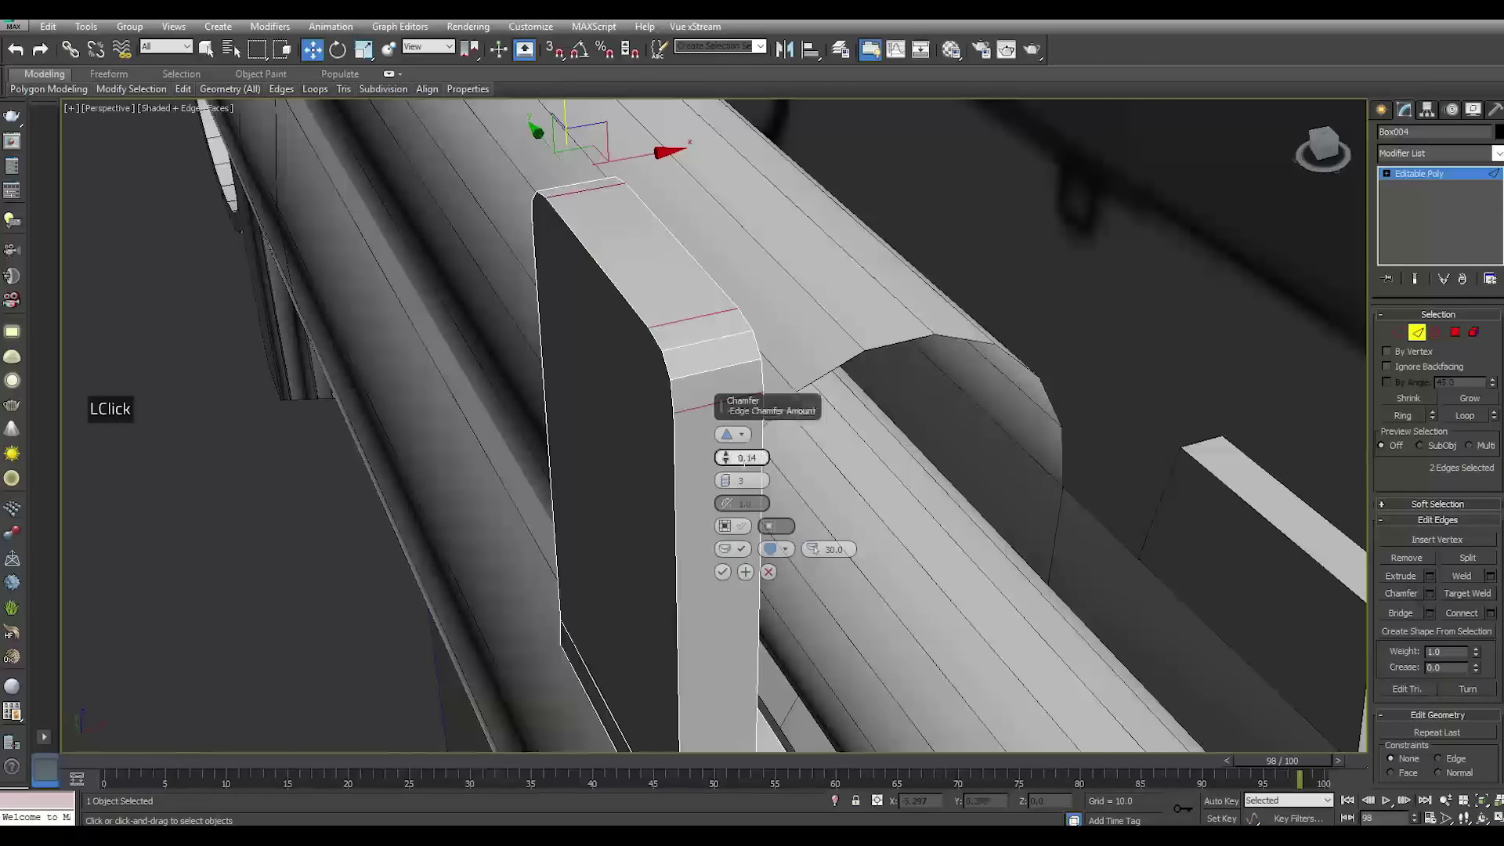
{"action": "left_click_drag", "start_coordinate": [728, 461], "coordinate": [717, 452]}
{"action": "scroll", "coordinate": [594, 436], "scroll_direction": "down", "scroll_amount": 4}
{"action": "middle_click_drag", "start_coordinate": [576, 509], "coordinate": [721, 462], "text": "alt"}
{"action": "left_click", "coordinate": [720, 573]}
{"action": "middle_click_drag", "start_coordinate": [720, 574], "coordinate": [783, 497], "text": "alt"}
{"action": "left_click", "coordinate": [1397, 332]}
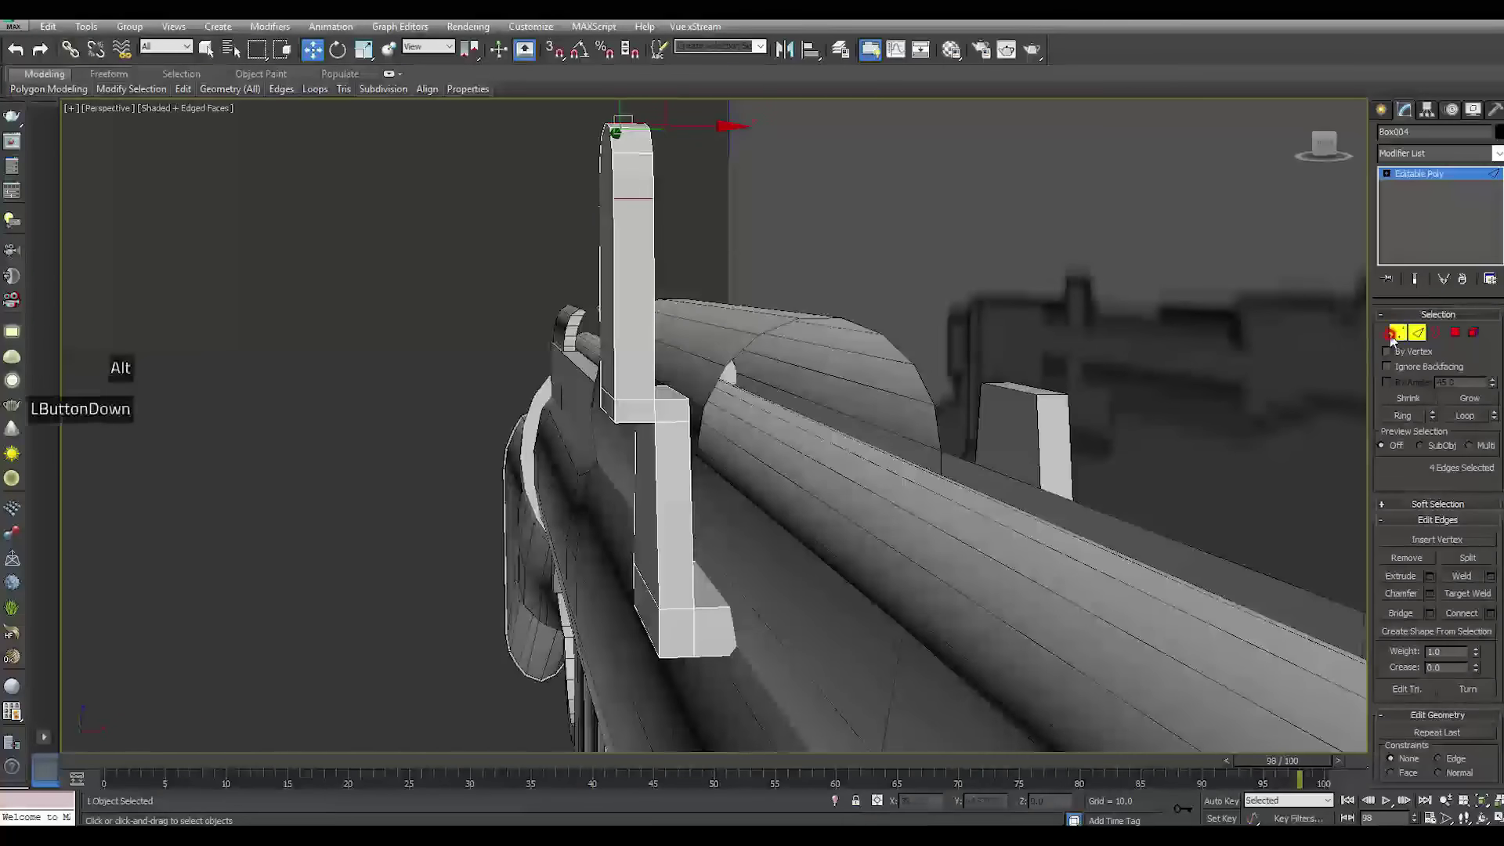
Lower the upright's top vertices on Z, undoing an accidental sideways bend
{"action": "left_click_drag", "start_coordinate": [532, 335], "coordinate": [773, 457]}
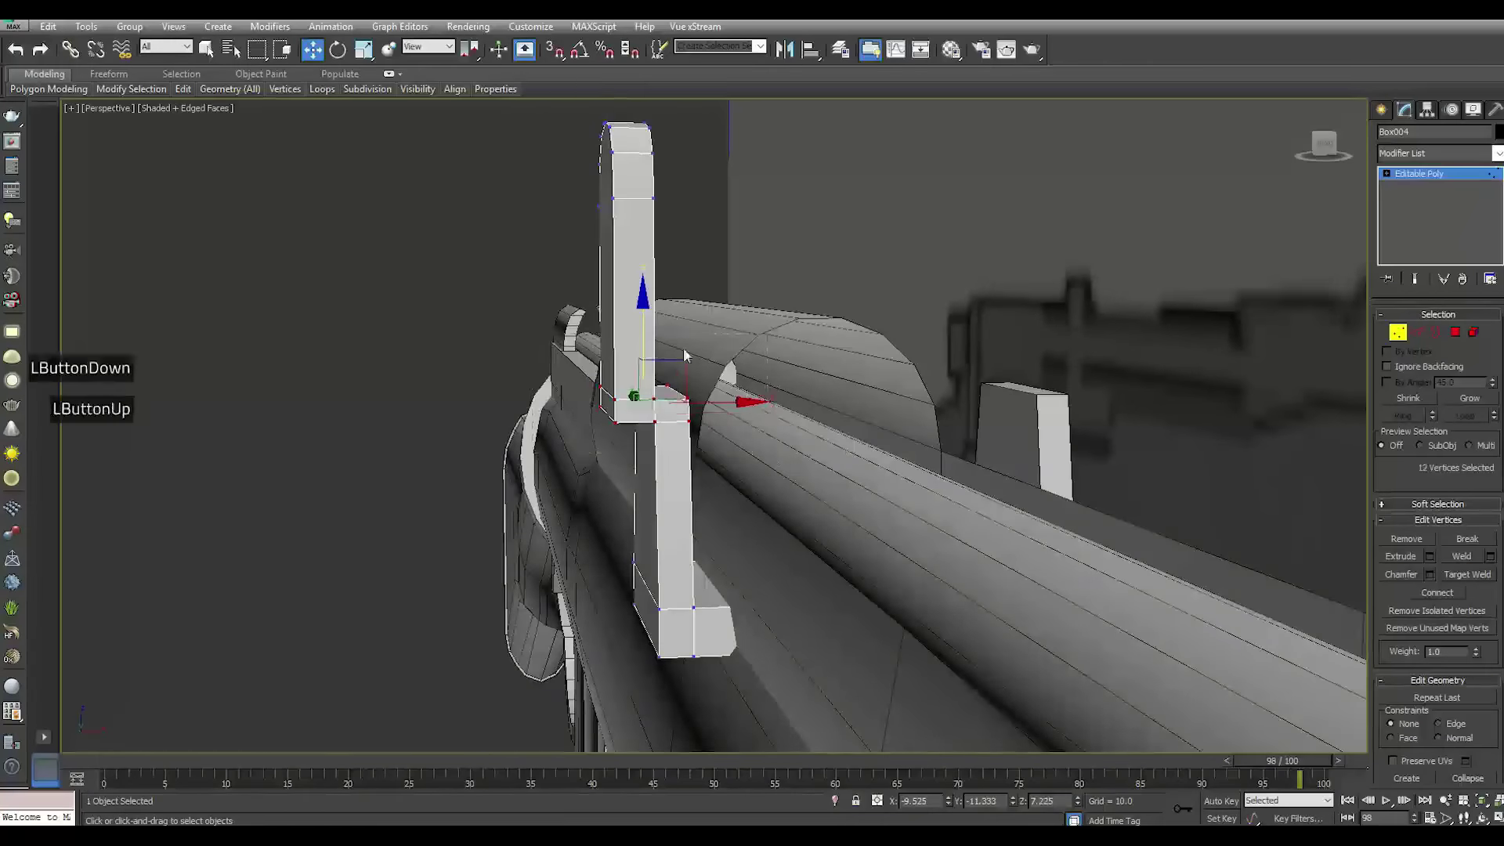
{"action": "left_click_drag", "start_coordinate": [658, 358], "coordinate": [659, 392]}
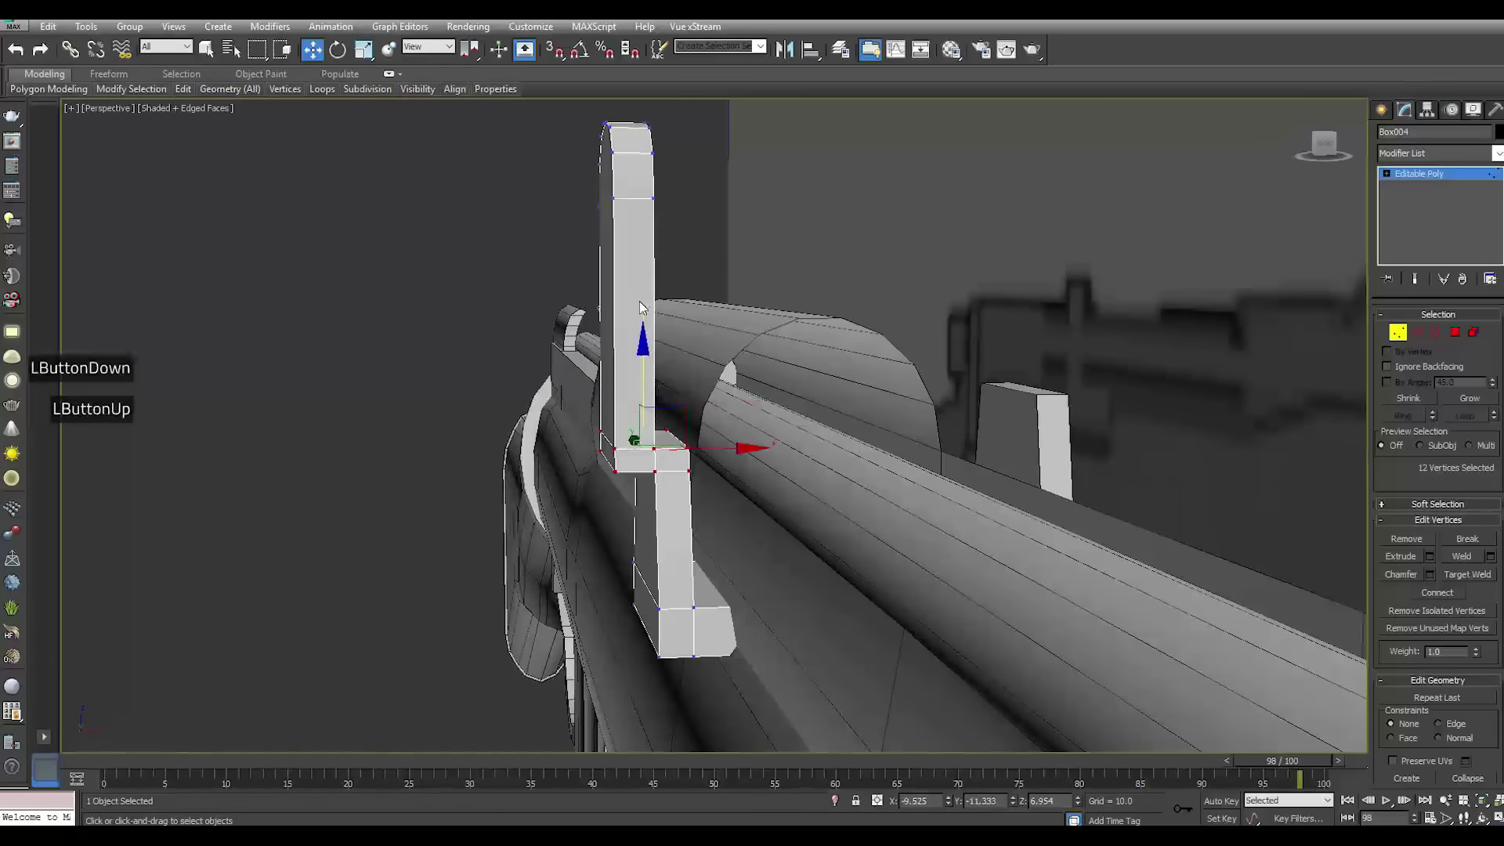
{"action": "left_click_drag", "start_coordinate": [551, 112], "coordinate": [658, 136]}
{"action": "left_click_drag", "start_coordinate": [749, 299], "coordinate": [744, 296]}
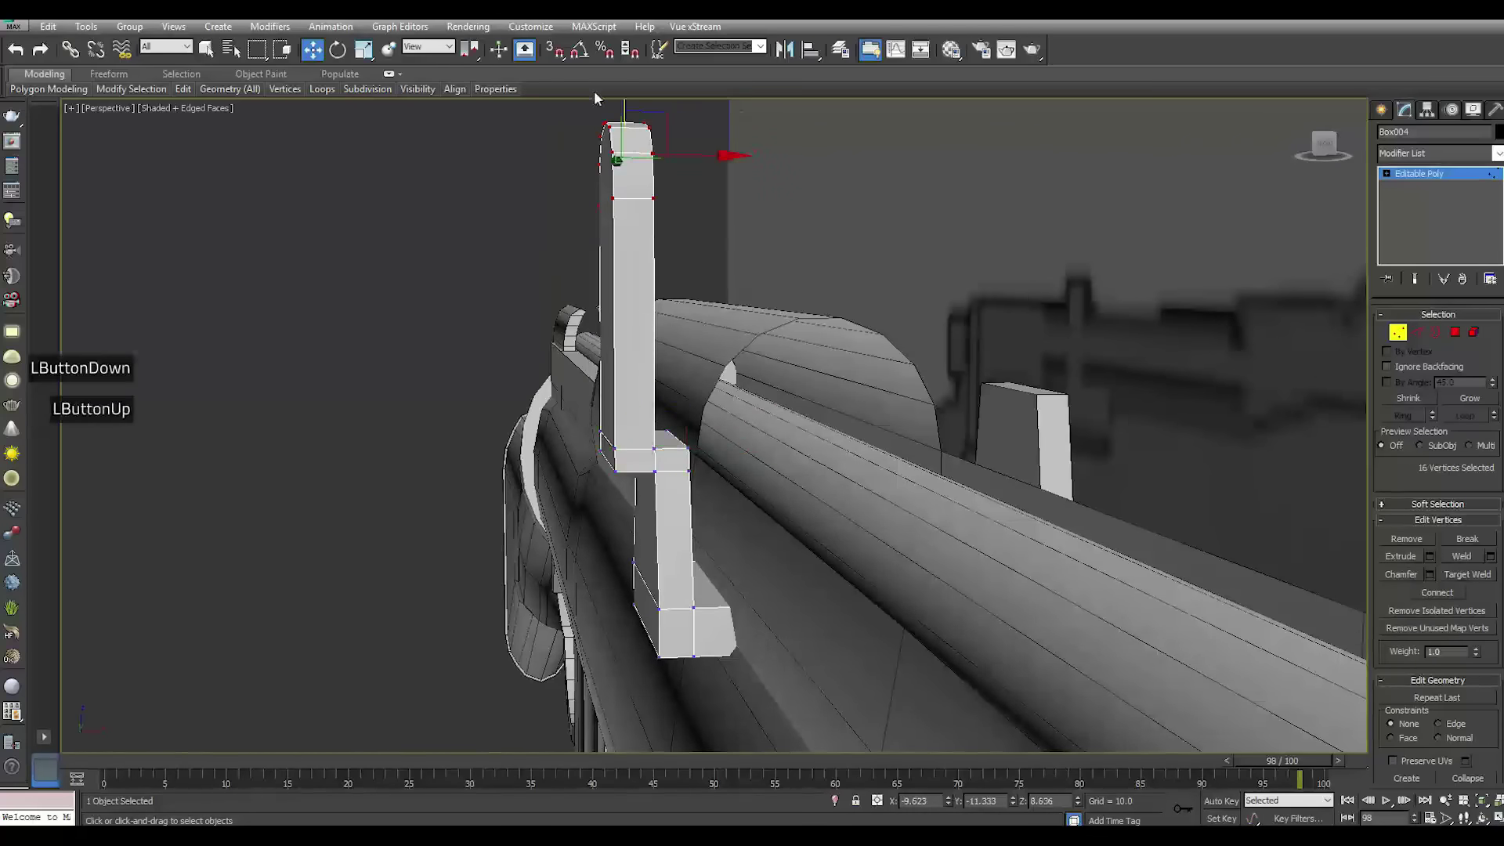
{"action": "left_click_drag", "start_coordinate": [618, 114], "coordinate": [484, 131]}
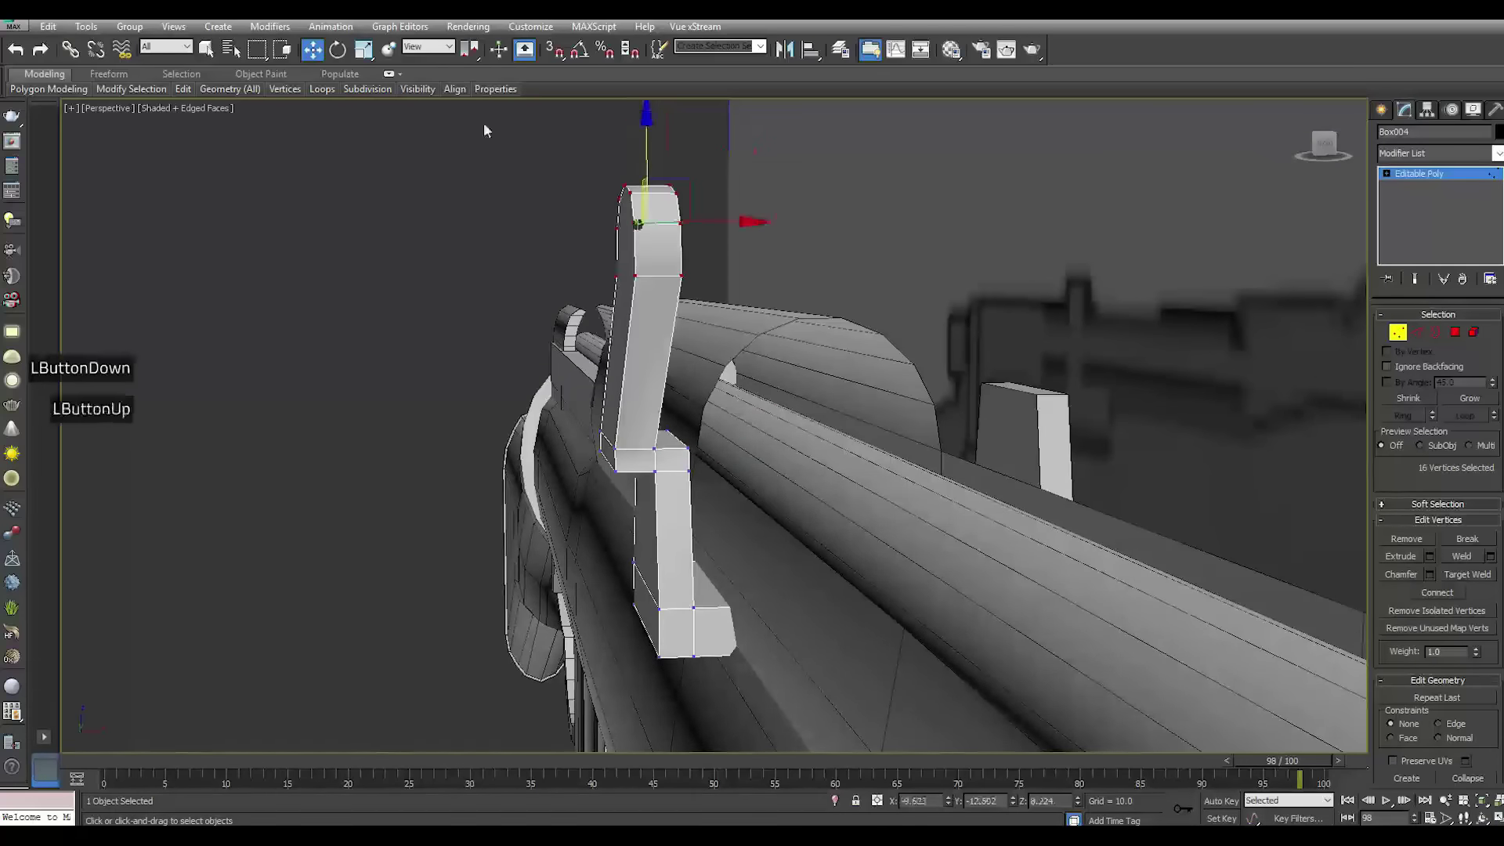
{"action": "left_click", "coordinate": [14, 51]}
{"action": "middle_click_drag", "start_coordinate": [813, 160], "coordinate": [814, 255]}
{"action": "left_click_drag", "start_coordinate": [622, 160], "coordinate": [644, 243]}
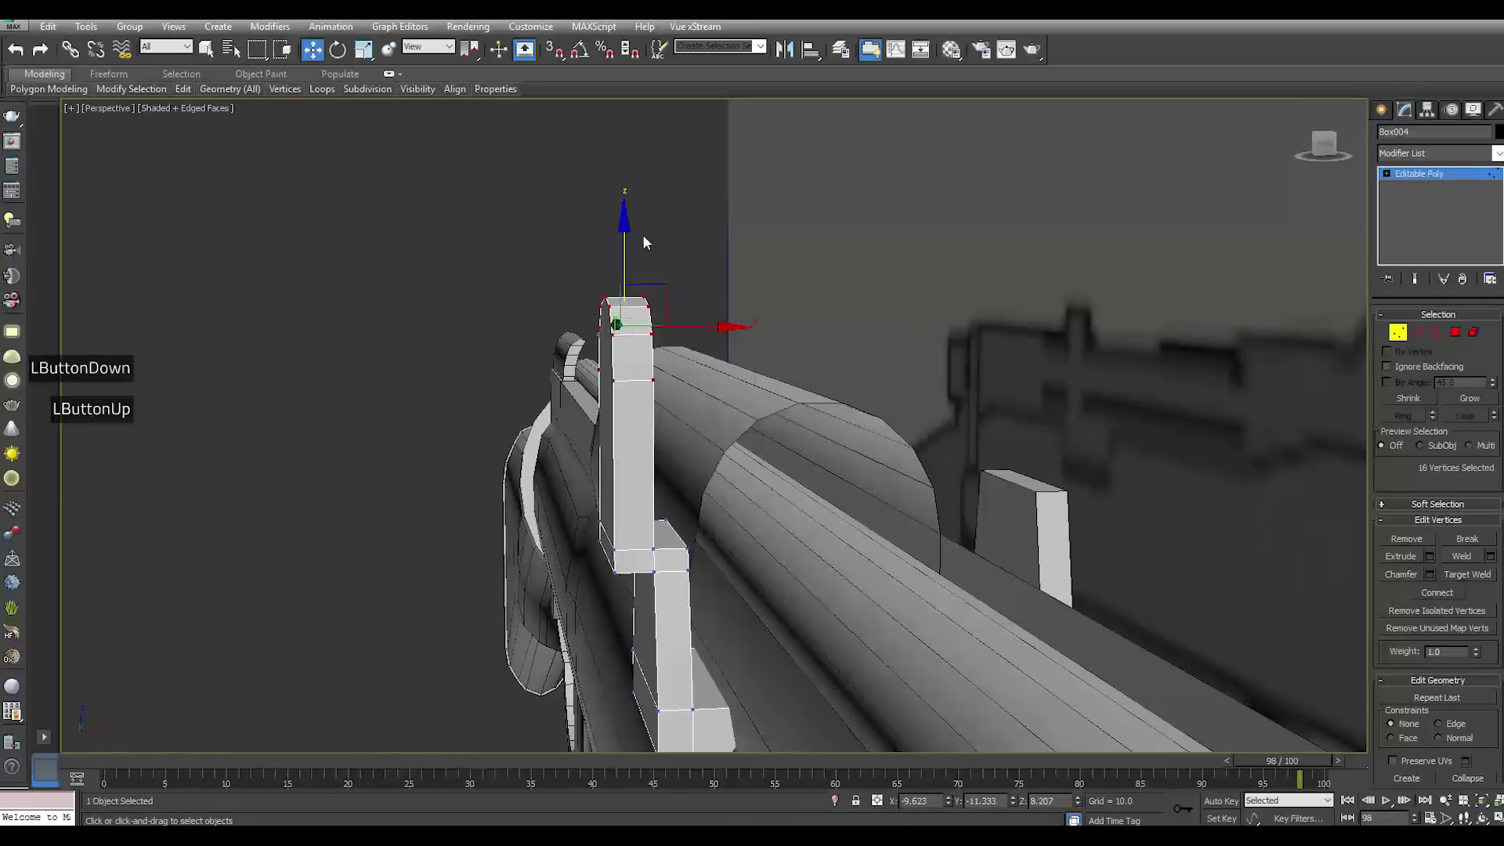
{"action": "middle_click_drag", "start_coordinate": [879, 429], "coordinate": [850, 450], "text": "alt"}
{"action": "left_click", "coordinate": [1436, 173]}
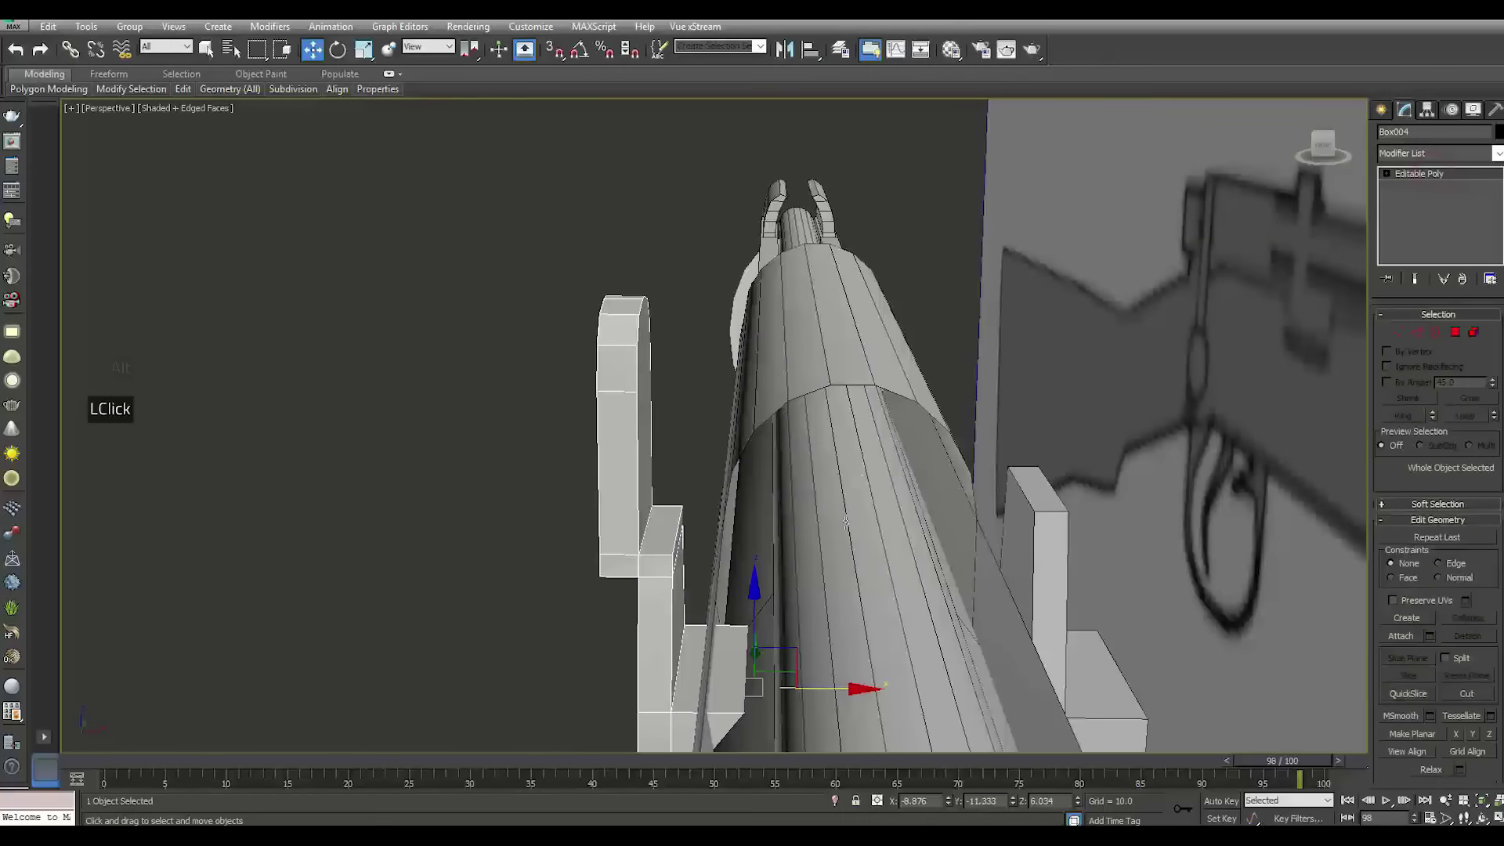
Mirror the right-hand post across X with no clone and slide it along the barrel into place
{"action": "left_click_drag", "start_coordinate": [812, 686], "coordinate": [826, 688]}
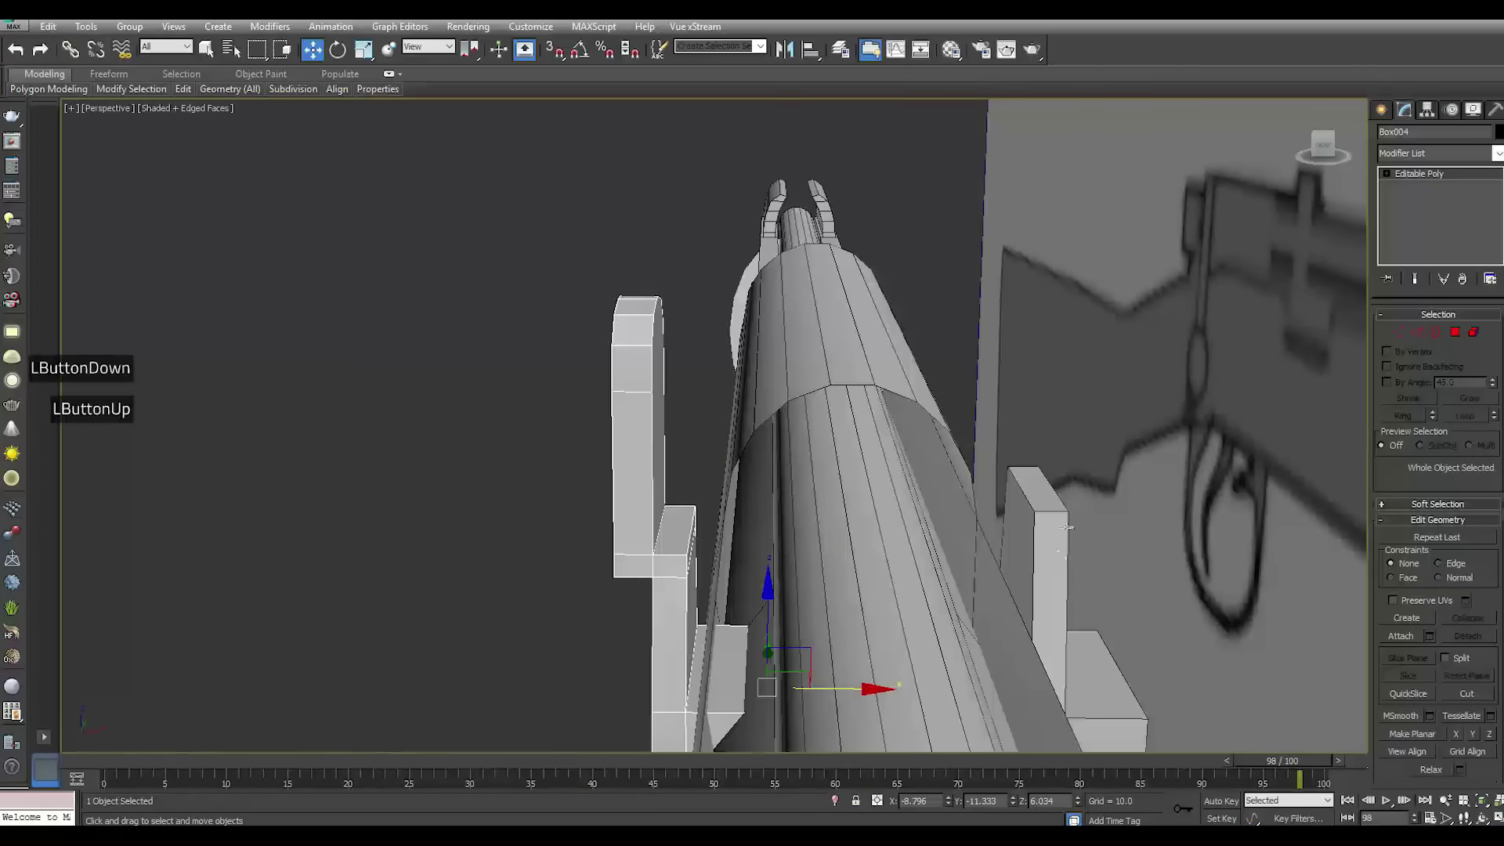
{"action": "left_click", "coordinate": [1050, 525]}
{"action": "middle_click_drag", "start_coordinate": [1041, 526], "coordinate": [901, 494], "text": "alt"}
{"action": "scroll", "coordinate": [1009, 470], "scroll_direction": "down", "scroll_amount": 2}
{"action": "scroll", "coordinate": [1006, 471], "scroll_direction": "down", "scroll_amount": 1}
{"action": "scroll", "coordinate": [1018, 477], "scroll_direction": "up", "scroll_amount": 4}
{"action": "scroll", "coordinate": [980, 480], "scroll_direction": "down", "scroll_amount": 4}
{"action": "scroll", "coordinate": [977, 481], "scroll_direction": "up", "scroll_amount": 2}
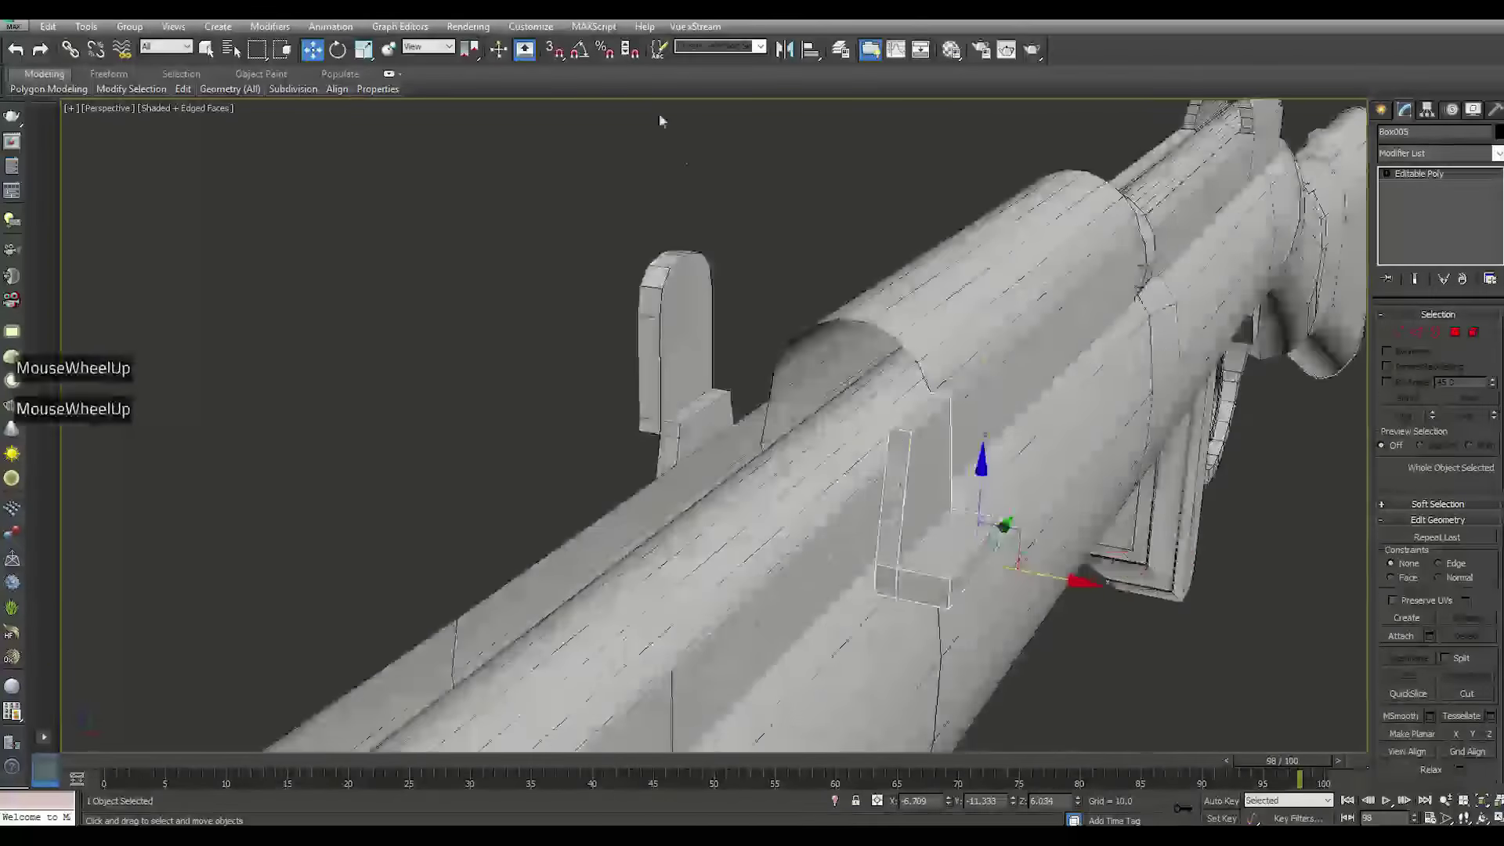
{"action": "left_click", "coordinate": [785, 50]}
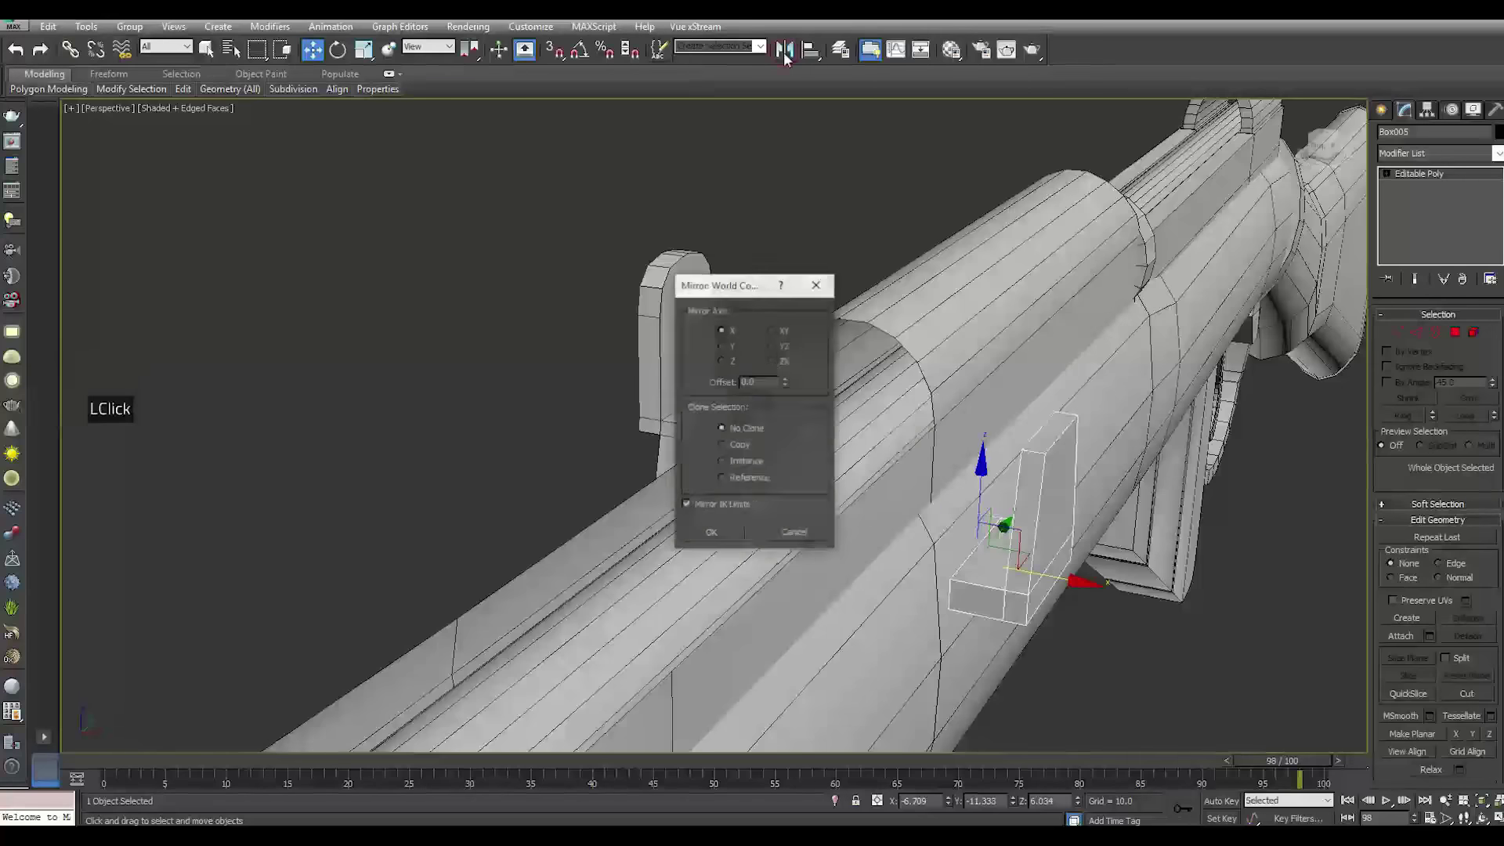
{"action": "left_click", "coordinate": [712, 532]}
{"action": "left_click_drag", "start_coordinate": [1031, 565], "coordinate": [929, 557]}
{"action": "mouse_move", "coordinate": [928, 557]}
{"action": "middle_mouse_down", "text": "alt"}
{"action": "mouse_move", "coordinate": [980, 547]}
{"action": "mouse_move", "coordinate": [932, 533]}
{"action": "middle_mouse_up", "text": "alt"}
Raise the post's top face on Z so it becomes a tall, flat-topped upright
{"action": "left_click", "coordinate": [1455, 333]}
{"action": "left_click", "coordinate": [937, 402]}
{"action": "left_click_drag", "start_coordinate": [937, 361], "coordinate": [901, 221]}
{"action": "middle_click_drag", "start_coordinate": [902, 221], "coordinate": [999, 415], "text": "alt"}
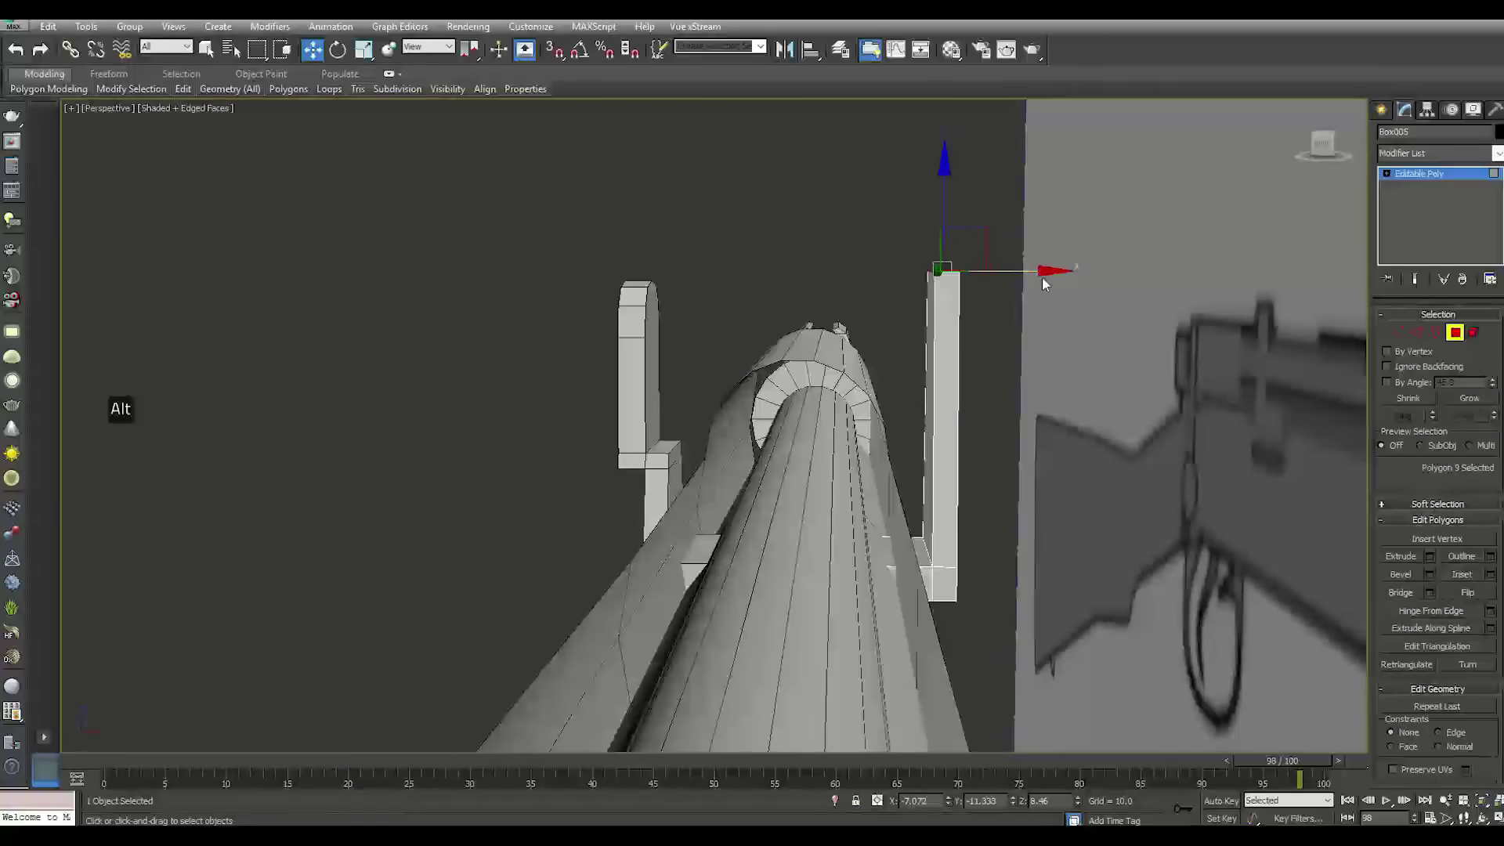
{"action": "left_click_drag", "start_coordinate": [1011, 272], "coordinate": [749, 270]}
{"action": "left_click", "coordinate": [15, 49]}
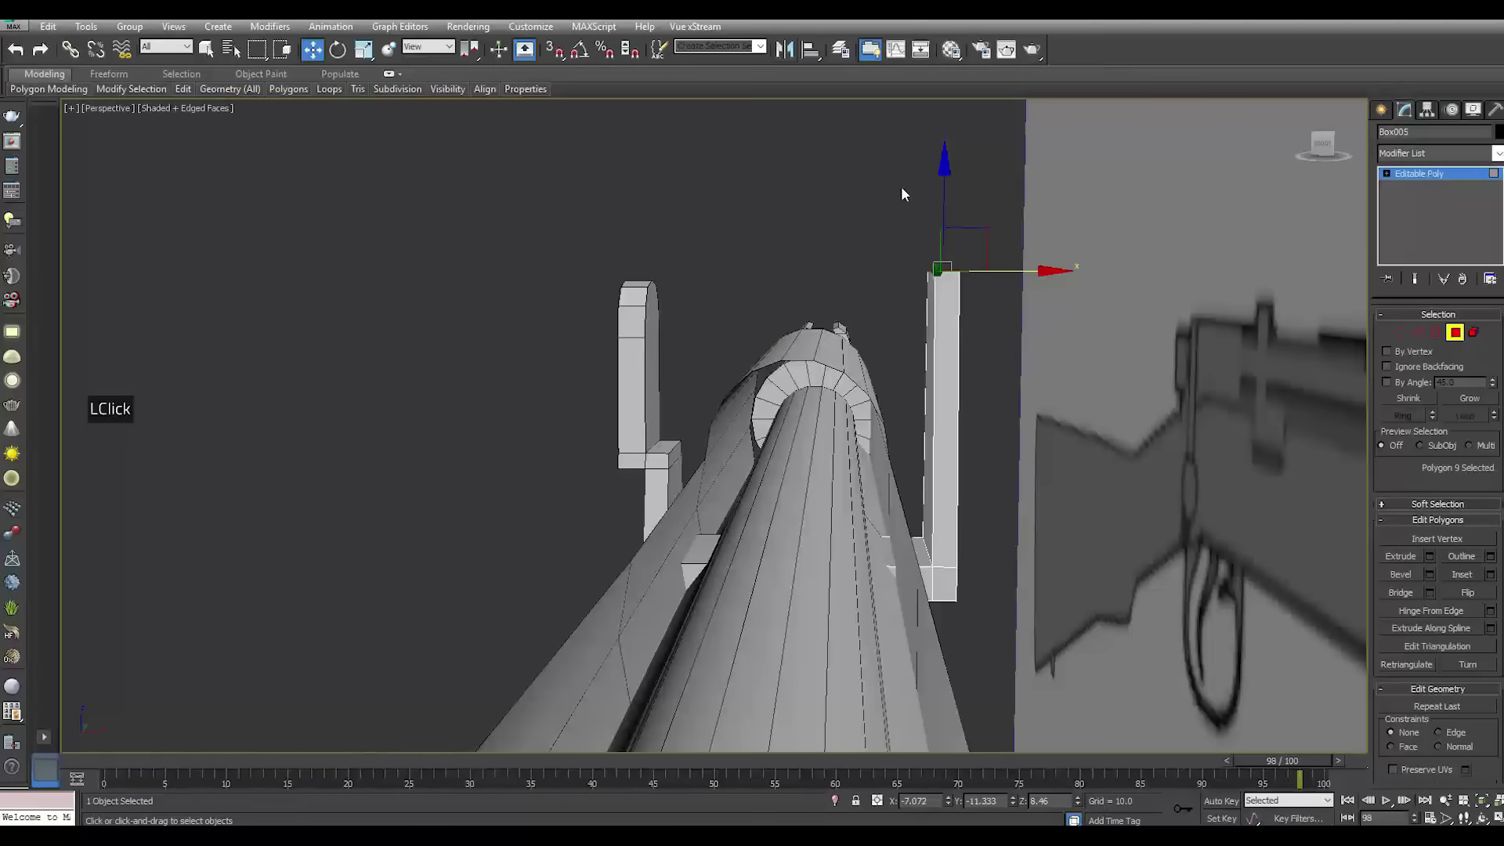
{"action": "left_click_drag", "start_coordinate": [952, 191], "coordinate": [965, 224]}
{"action": "left_click_drag", "start_coordinate": [1020, 282], "coordinate": [688, 249]}
{"action": "left_click", "coordinate": [14, 49]}
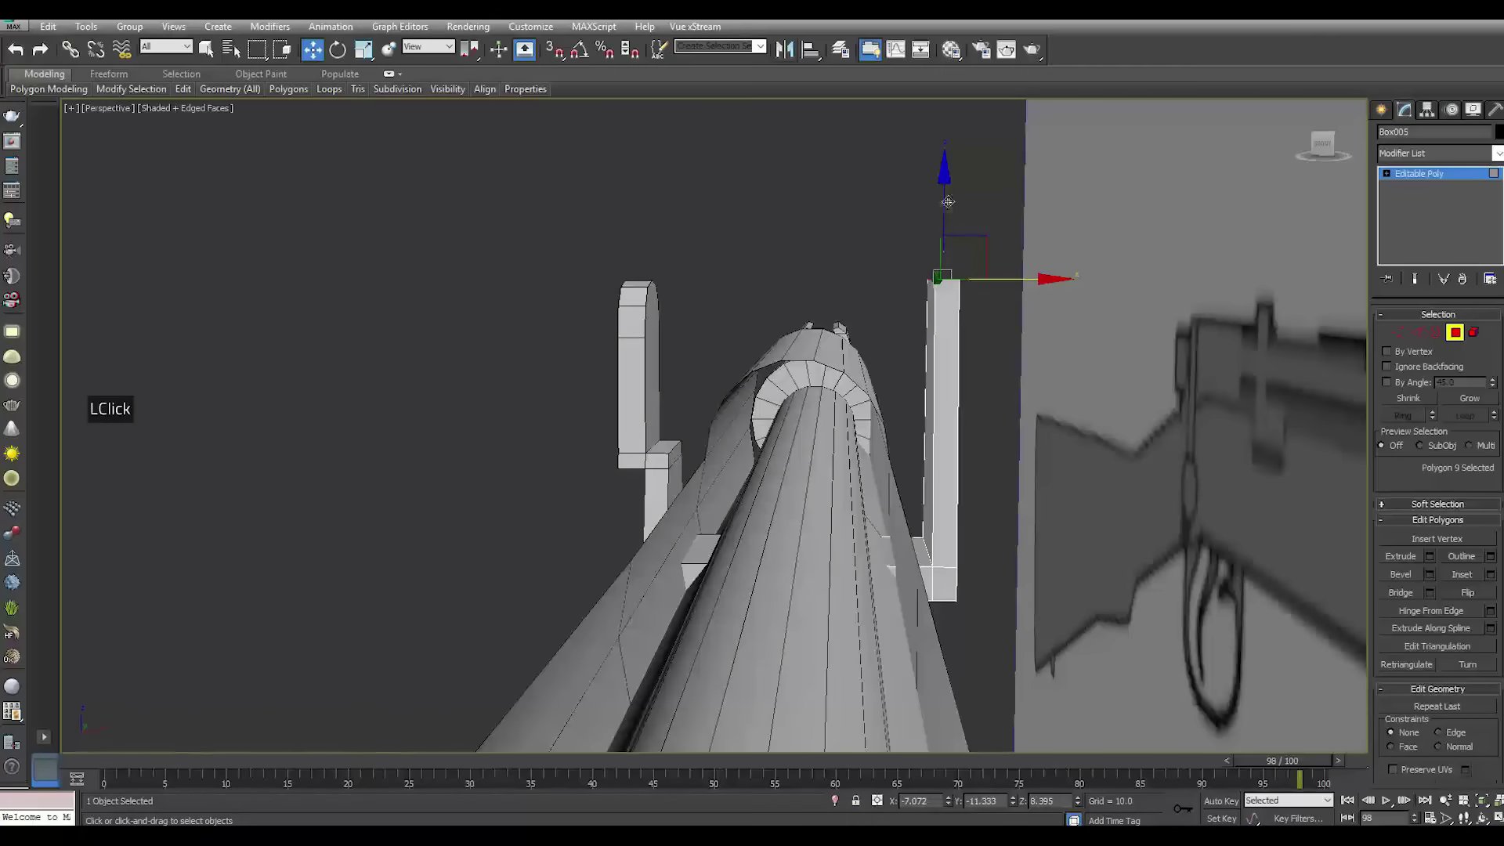
{"action": "left_click", "coordinate": [1421, 334]}
{"action": "middle_click_drag", "start_coordinate": [1121, 313], "coordinate": [944, 348], "text": "alt"}
{"action": "scroll", "coordinate": [941, 286], "scroll_direction": "up", "scroll_amount": 3}
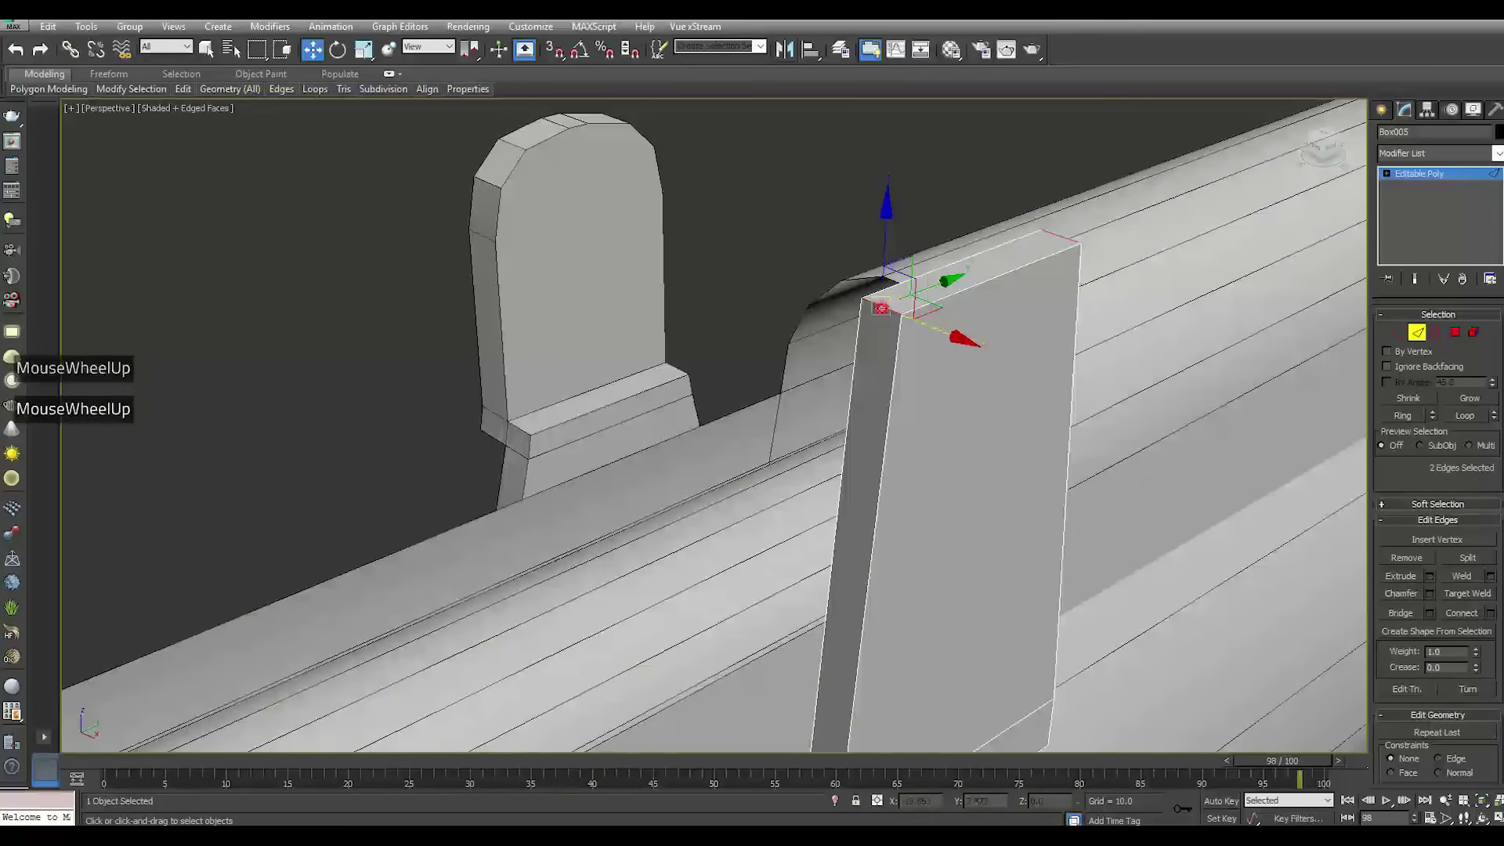
Chamfer Box005's two top edges by 0.401 to round its top corners
{"action": "left_click", "coordinate": [1056, 237]}
{"action": "left_click", "coordinate": [1056, 238], "text": "ctrl"}
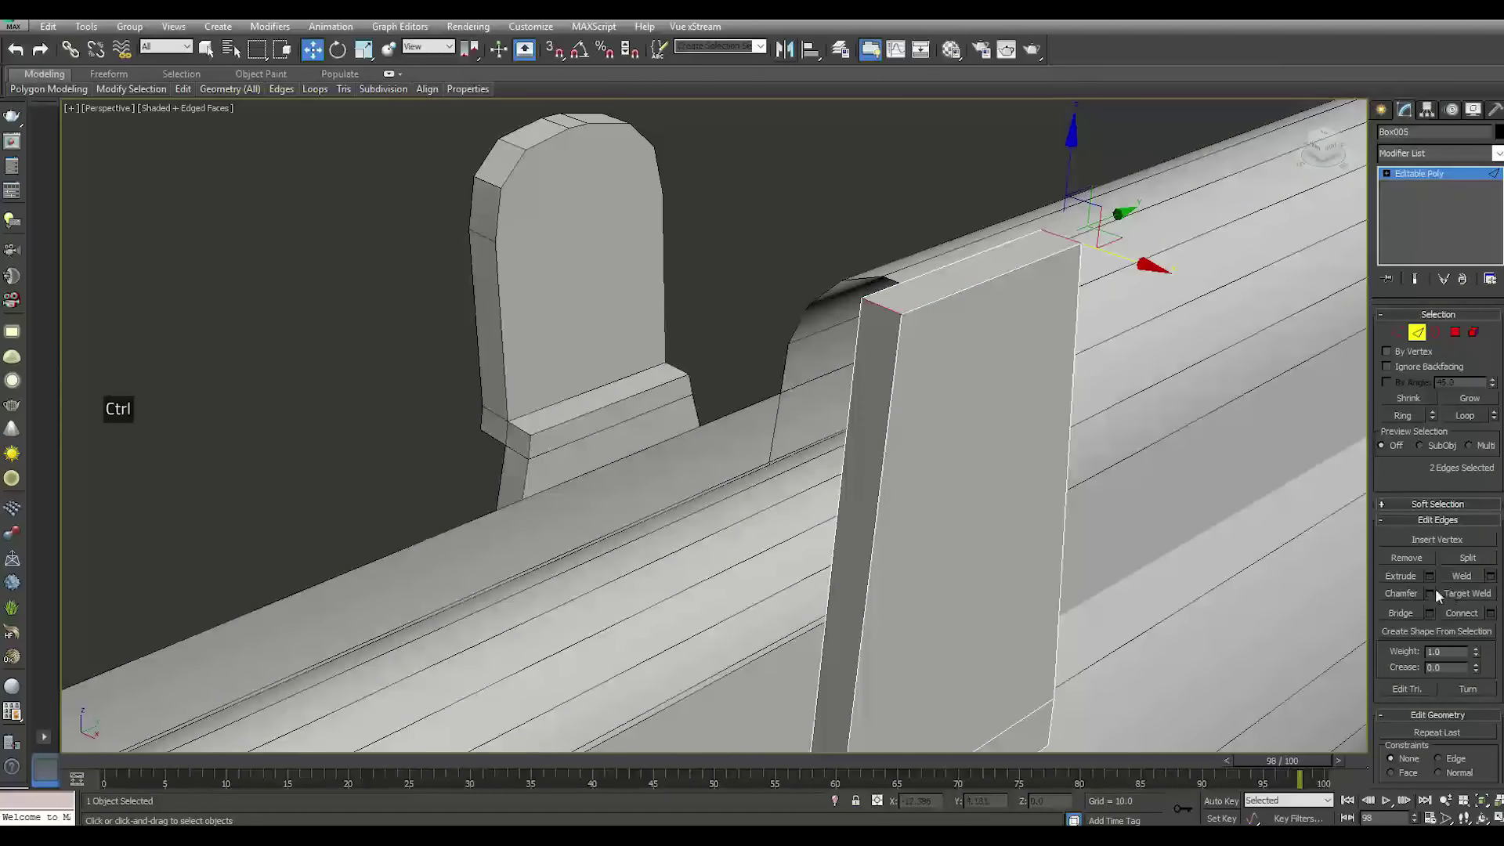
{"action": "left_click", "coordinate": [1431, 593]}
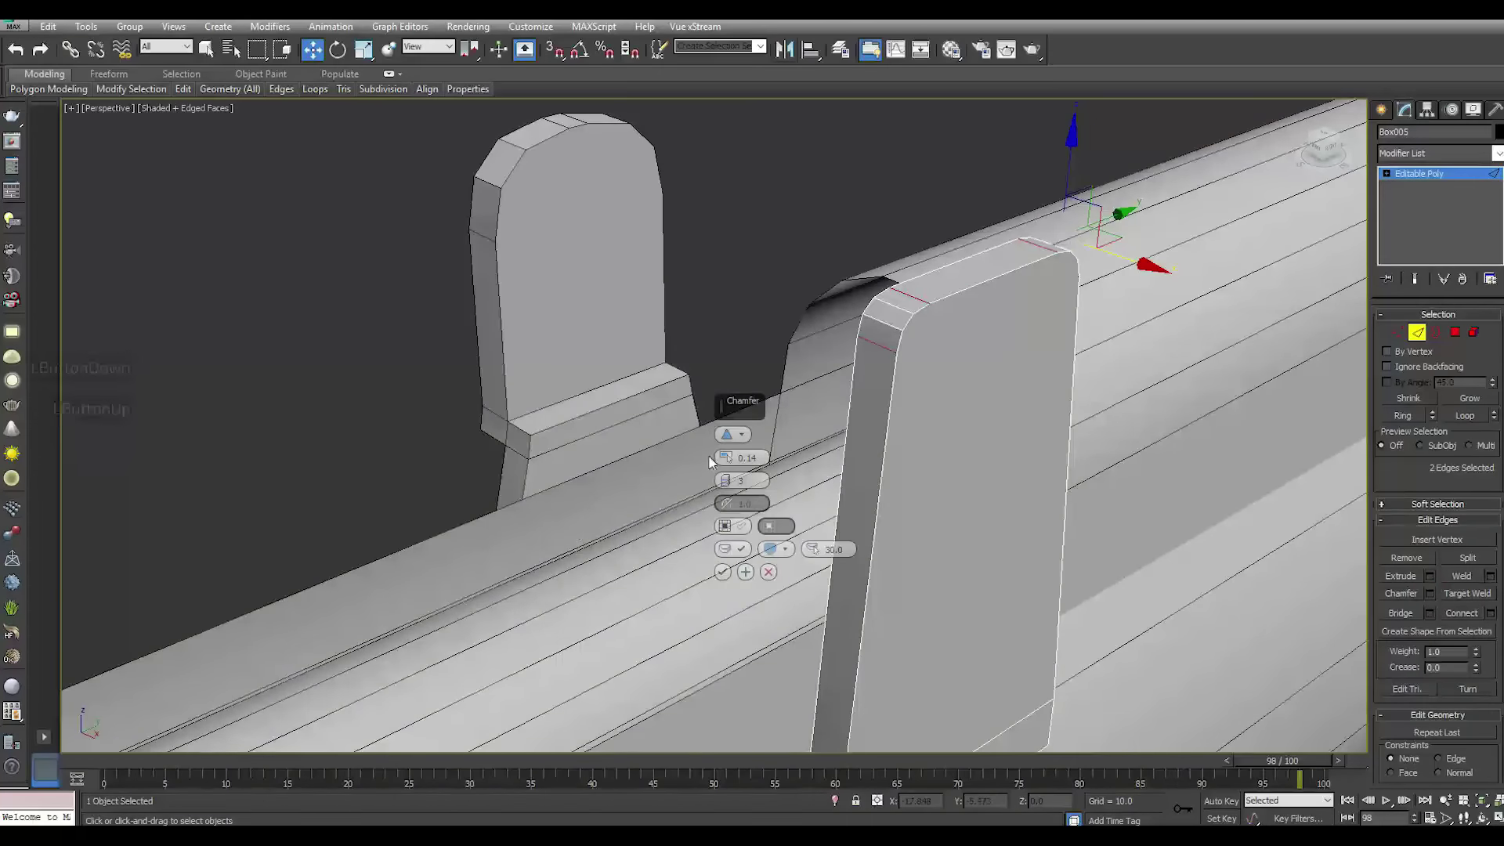
{"action": "left_click_drag", "start_coordinate": [722, 459], "coordinate": [714, 466]}
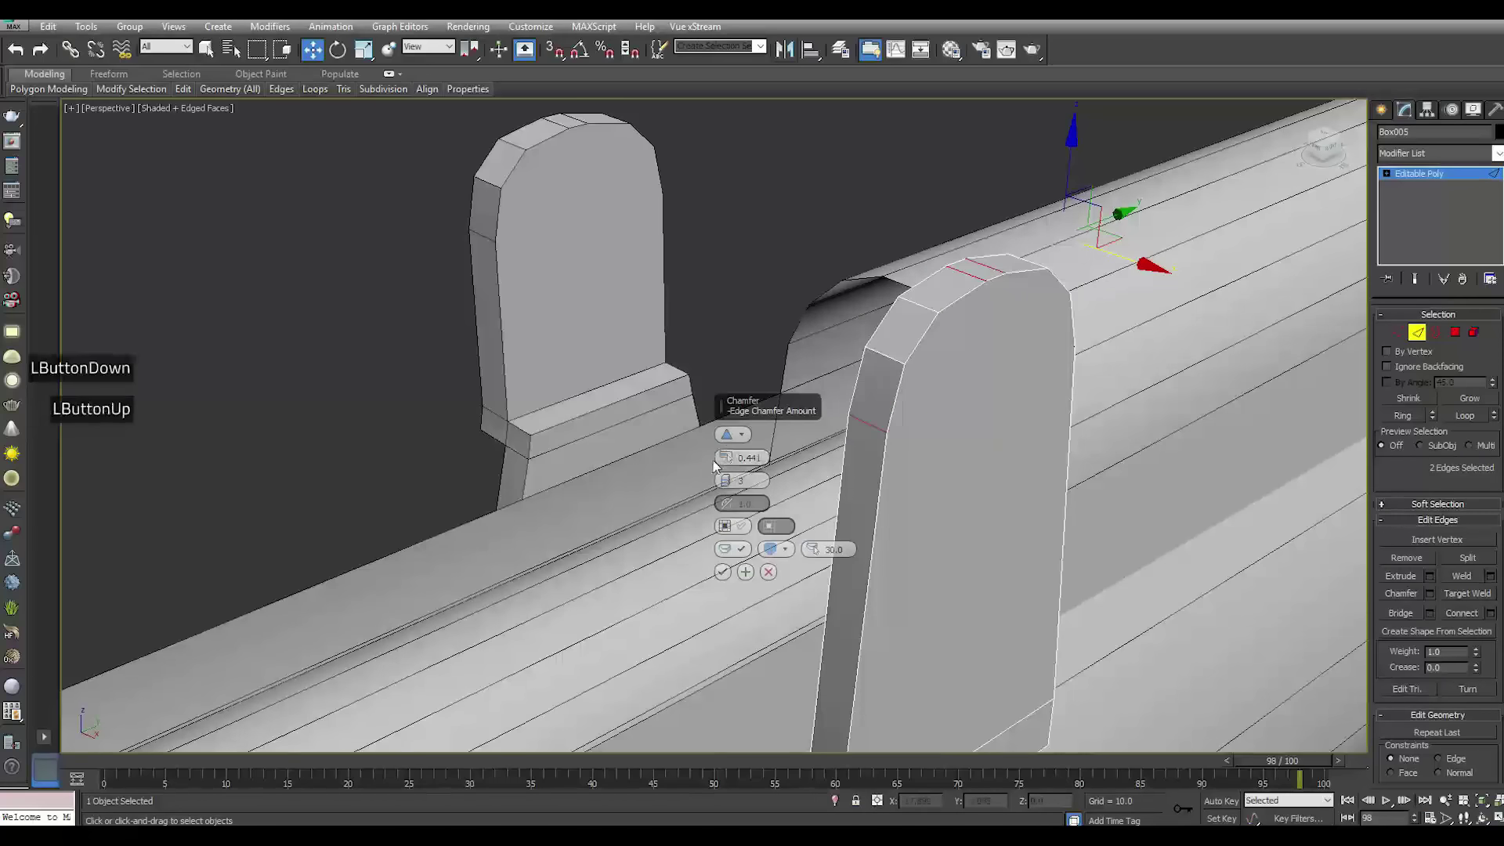
{"action": "double_click", "coordinate": [726, 464]}
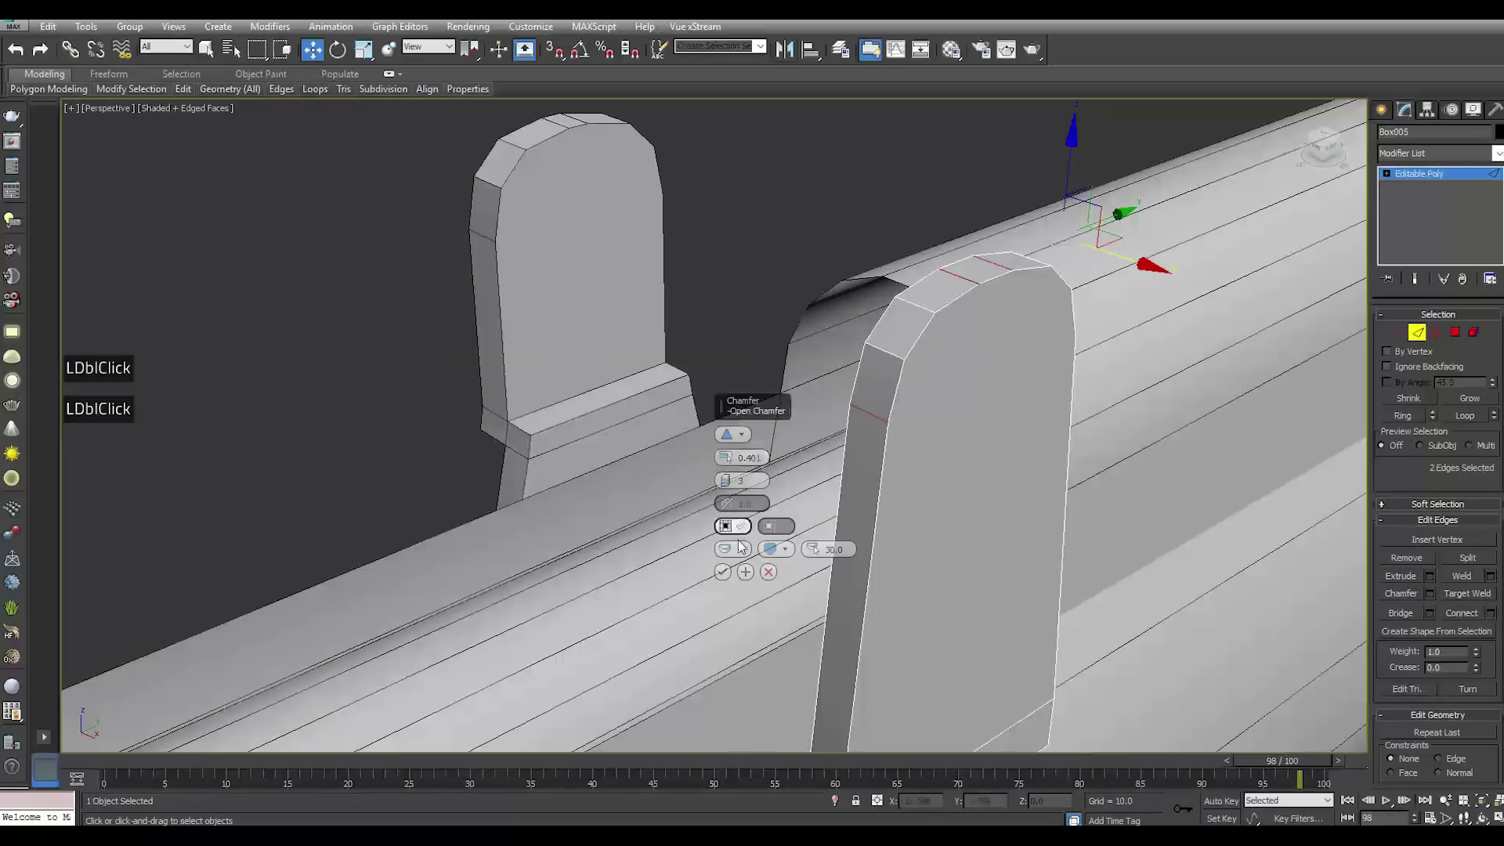
{"action": "left_click", "coordinate": [724, 573]}
{"action": "middle_click_drag", "start_coordinate": [736, 484], "coordinate": [873, 494], "text": "alt"}
{"action": "scroll", "coordinate": [870, 435], "scroll_direction": "down", "scroll_amount": 2}
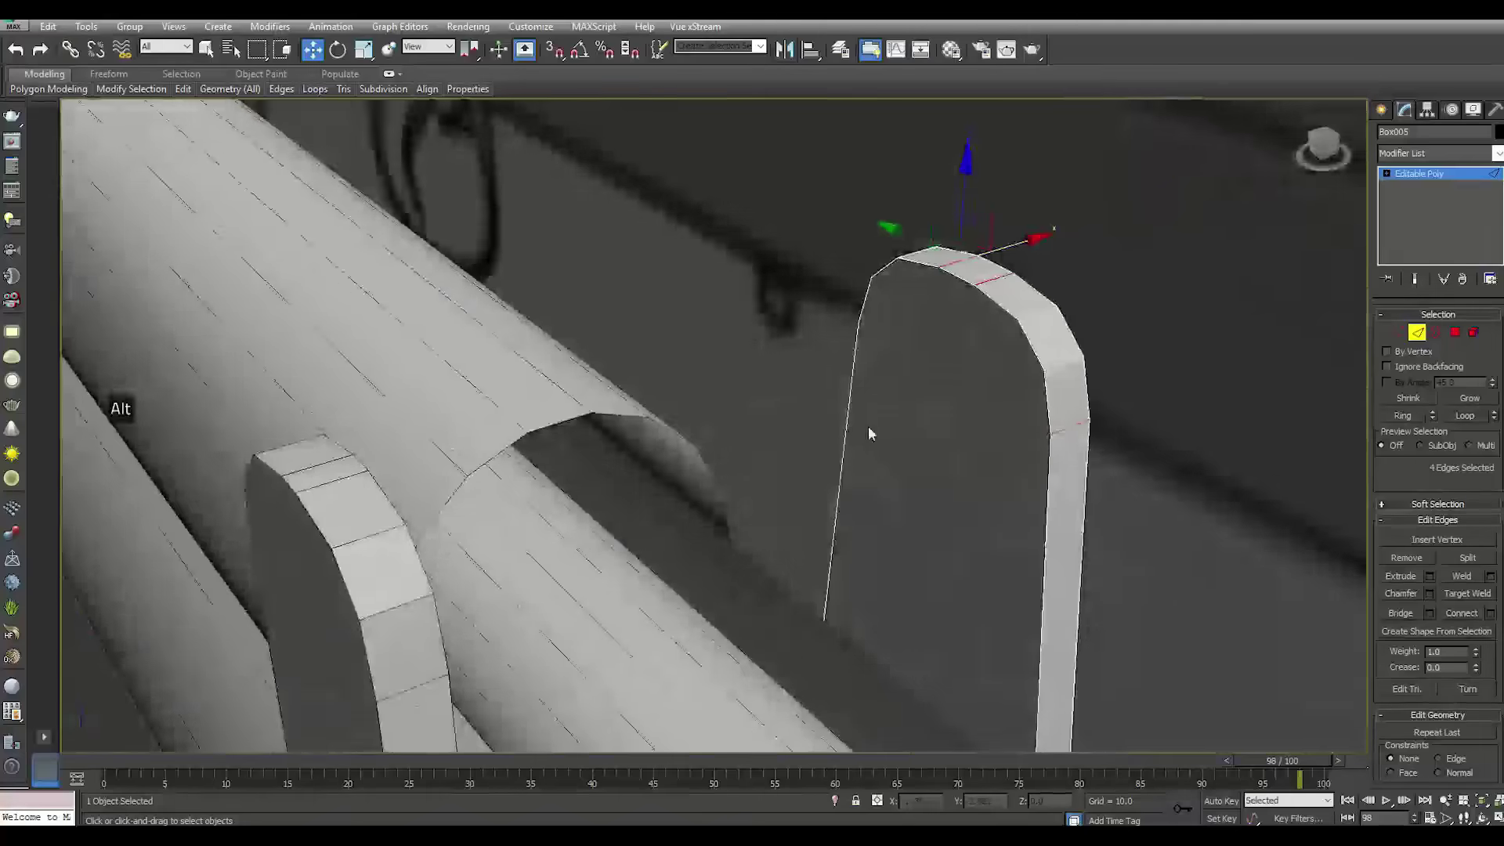
{"action": "scroll", "coordinate": [865, 427], "scroll_direction": "down", "scroll_amount": 2}
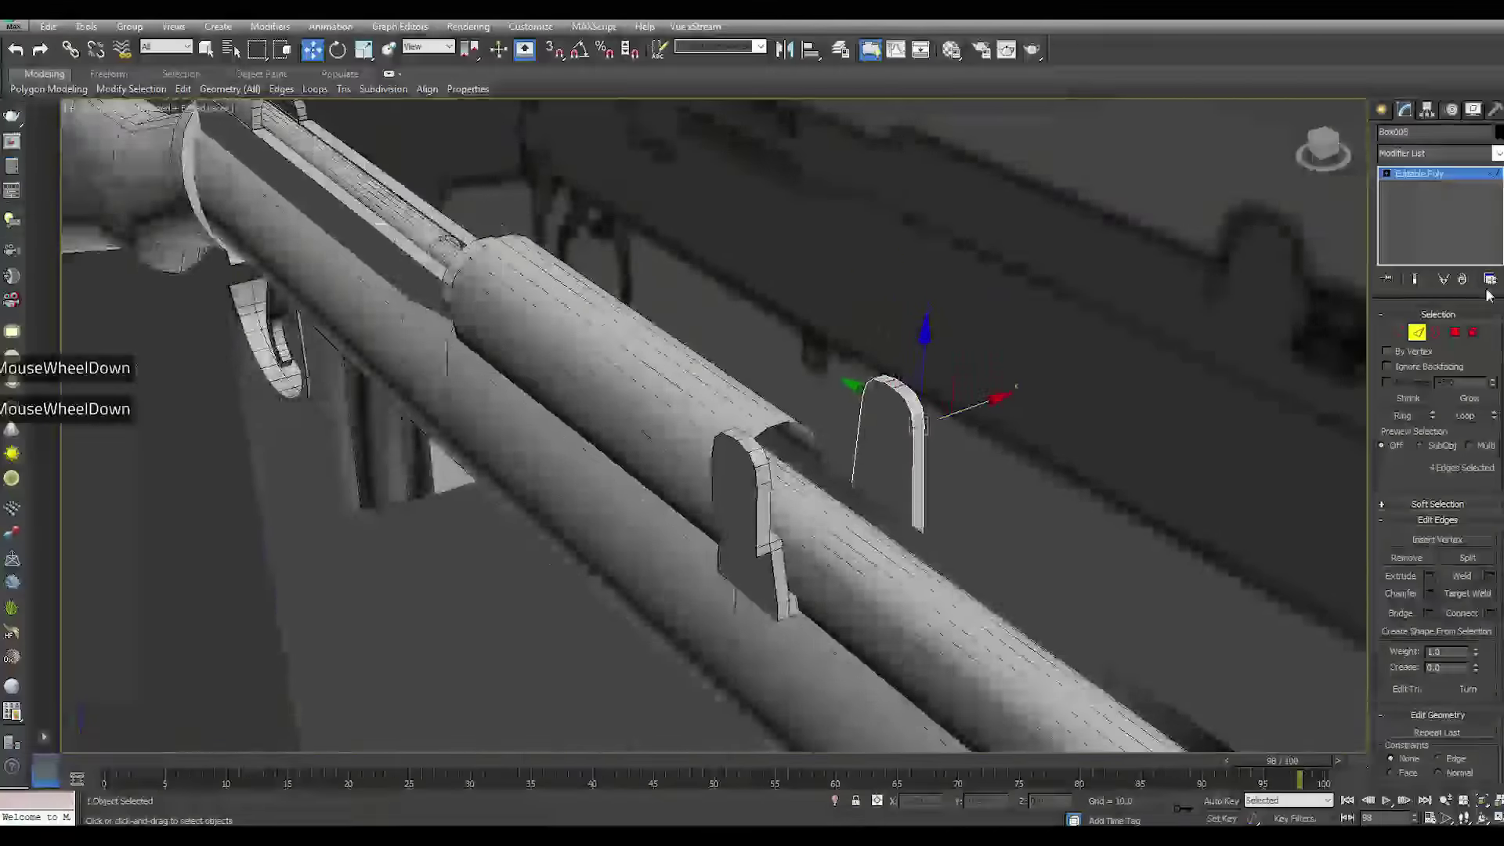
Draw a new long, flat box on the receiver between the two posts
{"action": "left_click", "coordinate": [1437, 174]}
{"action": "left_click", "coordinate": [1163, 406]}
{"action": "scroll", "coordinate": [897, 456], "scroll_direction": "down", "scroll_amount": 2}
{"action": "middle_click_drag", "start_coordinate": [896, 457], "coordinate": [922, 458], "text": "alt"}
{"action": "scroll", "coordinate": [339, 445], "scroll_direction": "down", "scroll_amount": 3}
{"action": "scroll", "coordinate": [941, 423], "scroll_direction": "up", "scroll_amount": 8}
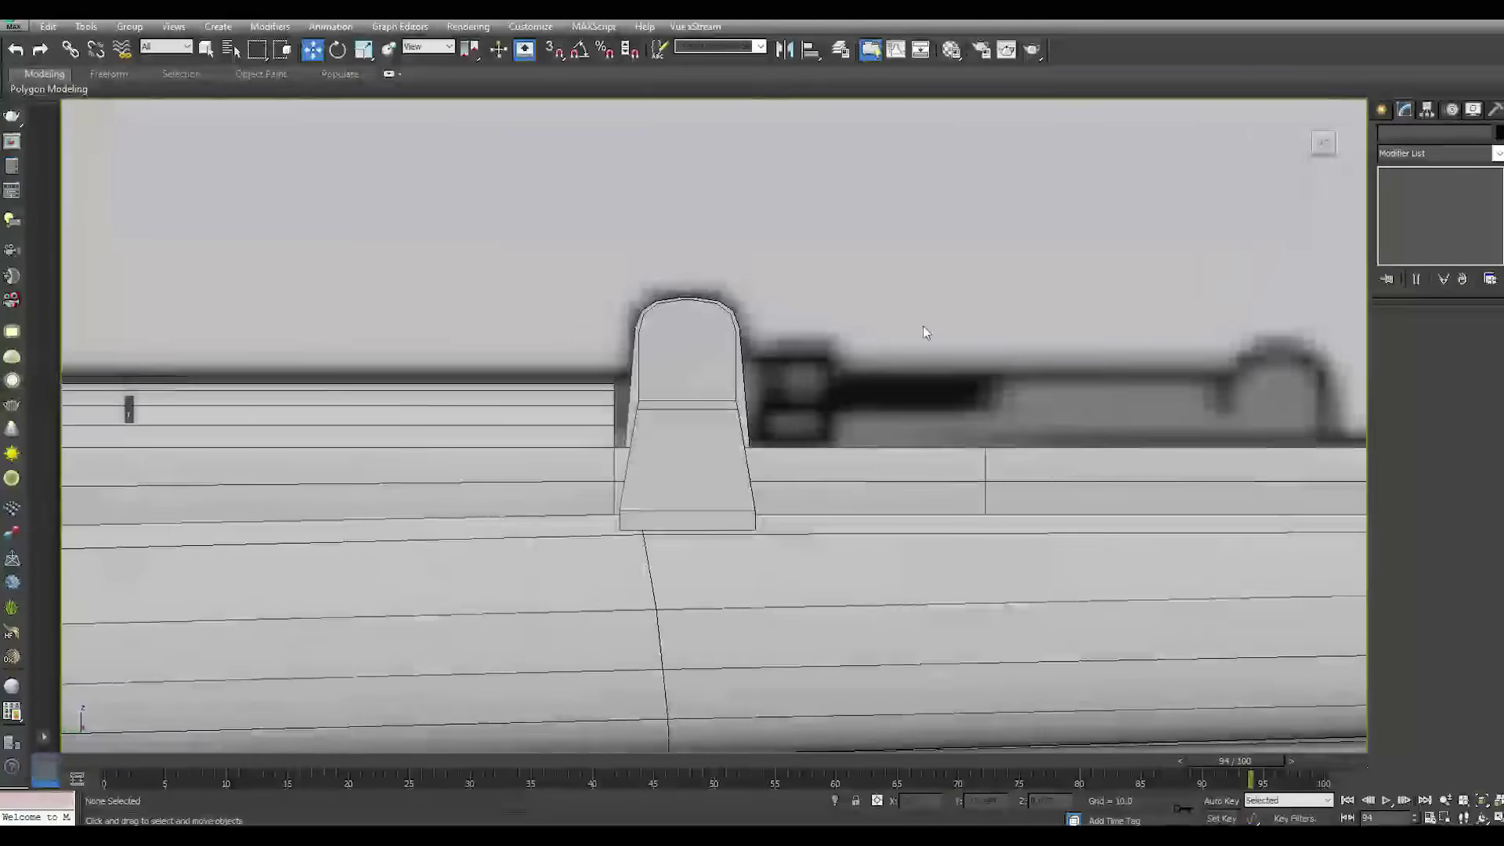
{"action": "middle_click_drag", "start_coordinate": [1081, 389], "coordinate": [829, 477]}
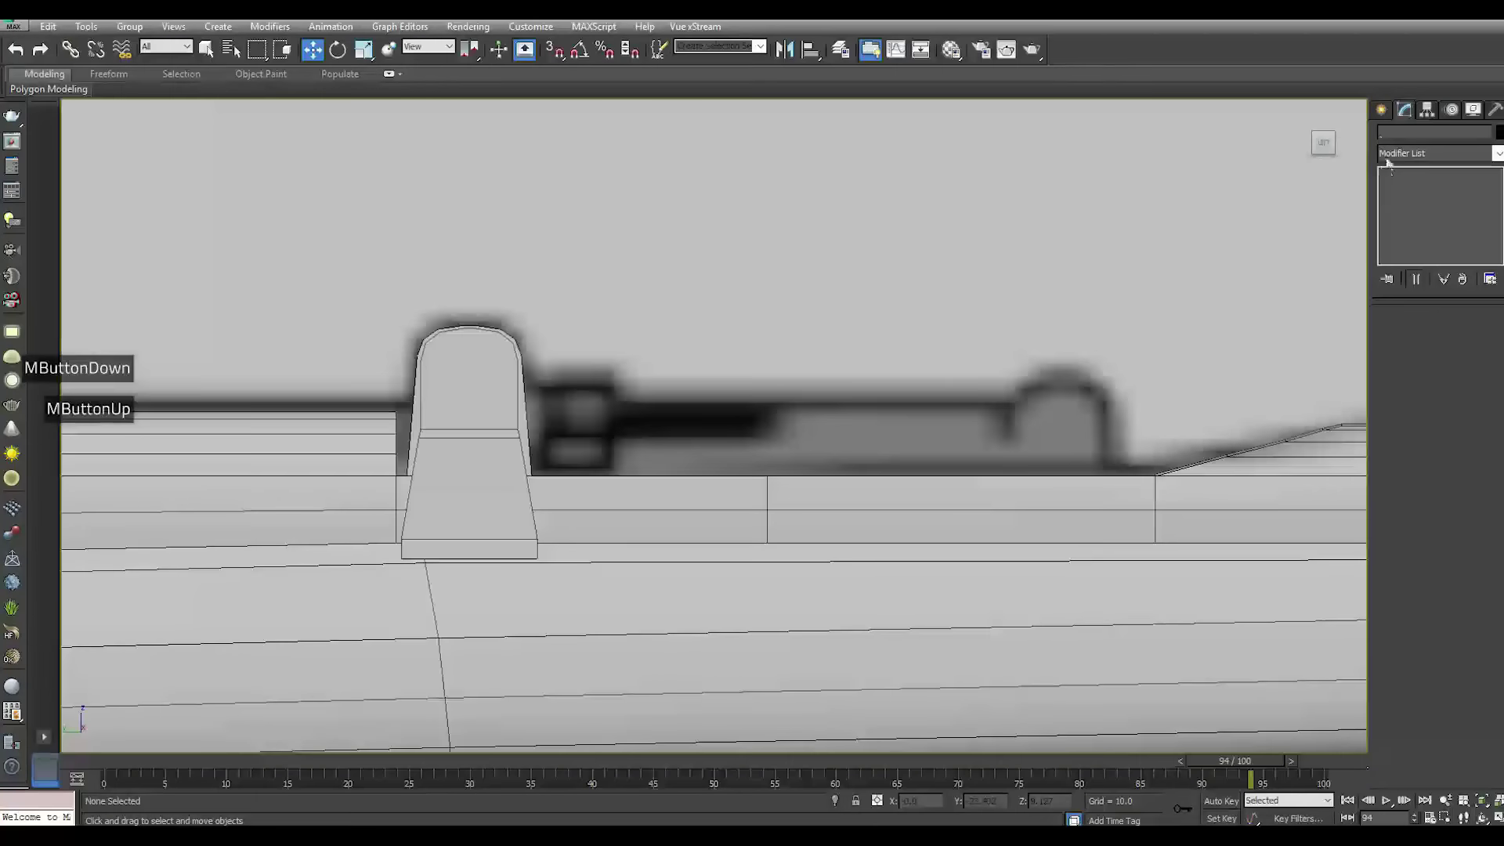
{"action": "left_click", "coordinate": [1381, 109]}
{"action": "left_click", "coordinate": [1410, 210]}
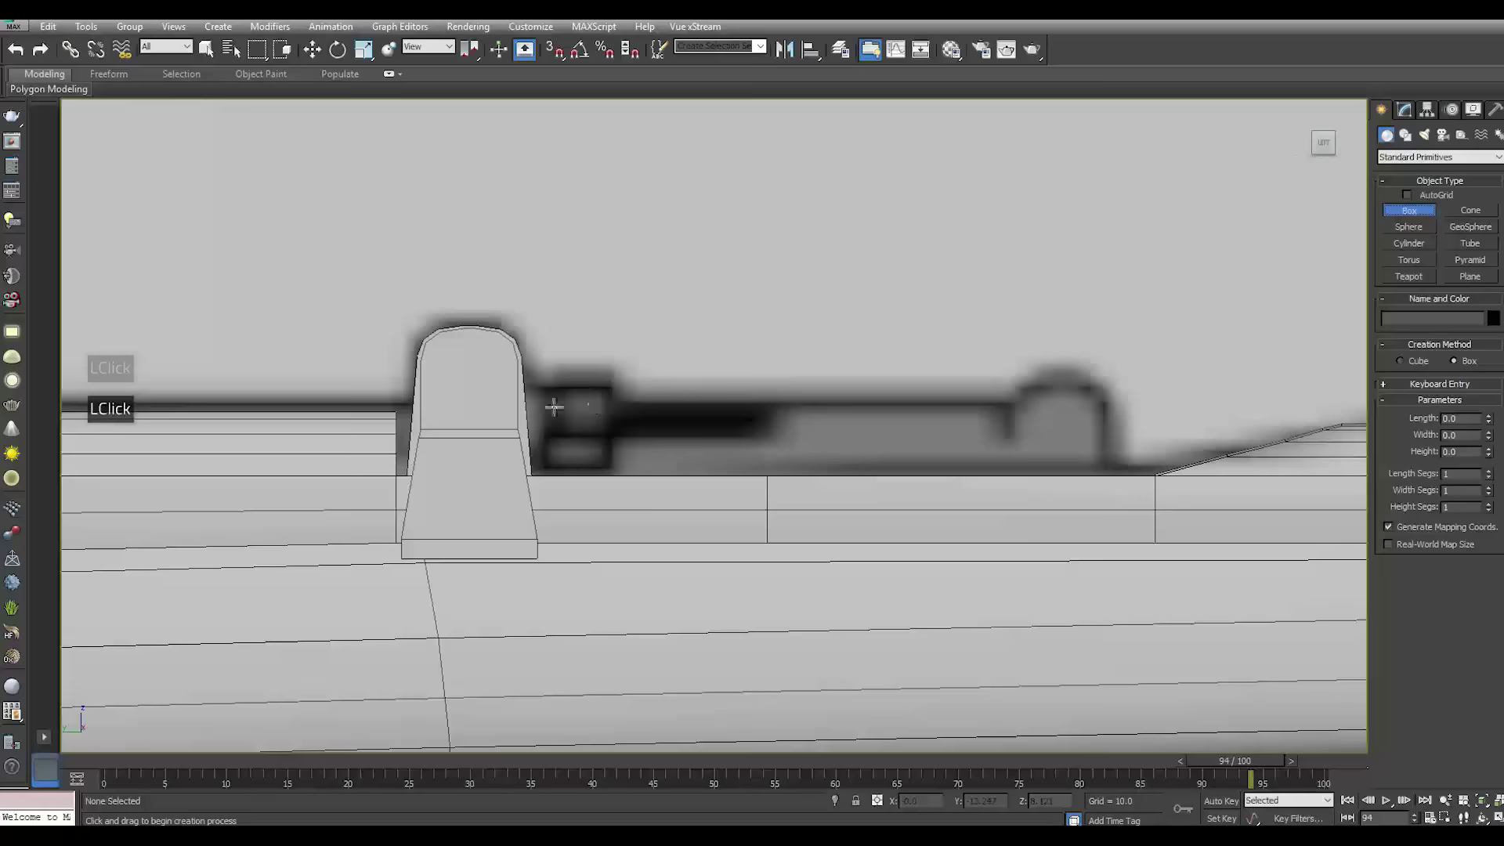
{"action": "middle_click_drag", "start_coordinate": [786, 460], "coordinate": [705, 470]}
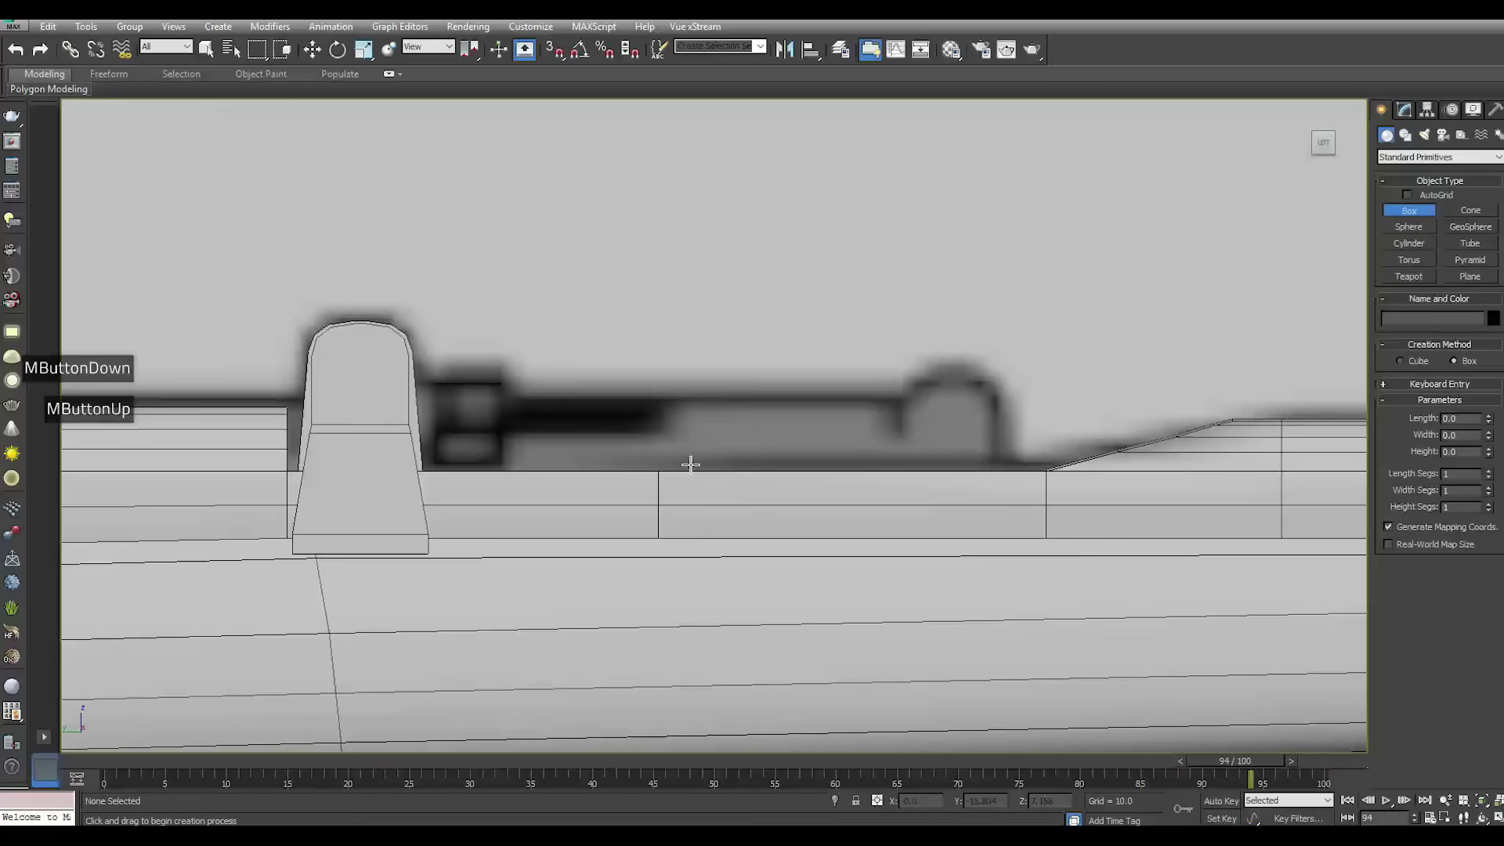
{"action": "scroll", "coordinate": [690, 463], "scroll_direction": "down", "scroll_amount": 2}
{"action": "left_click_drag", "start_coordinate": [510, 429], "coordinate": [907, 466]}
{"action": "right_click", "coordinate": [812, 398]}
{"action": "right_click", "coordinate": [812, 398]}
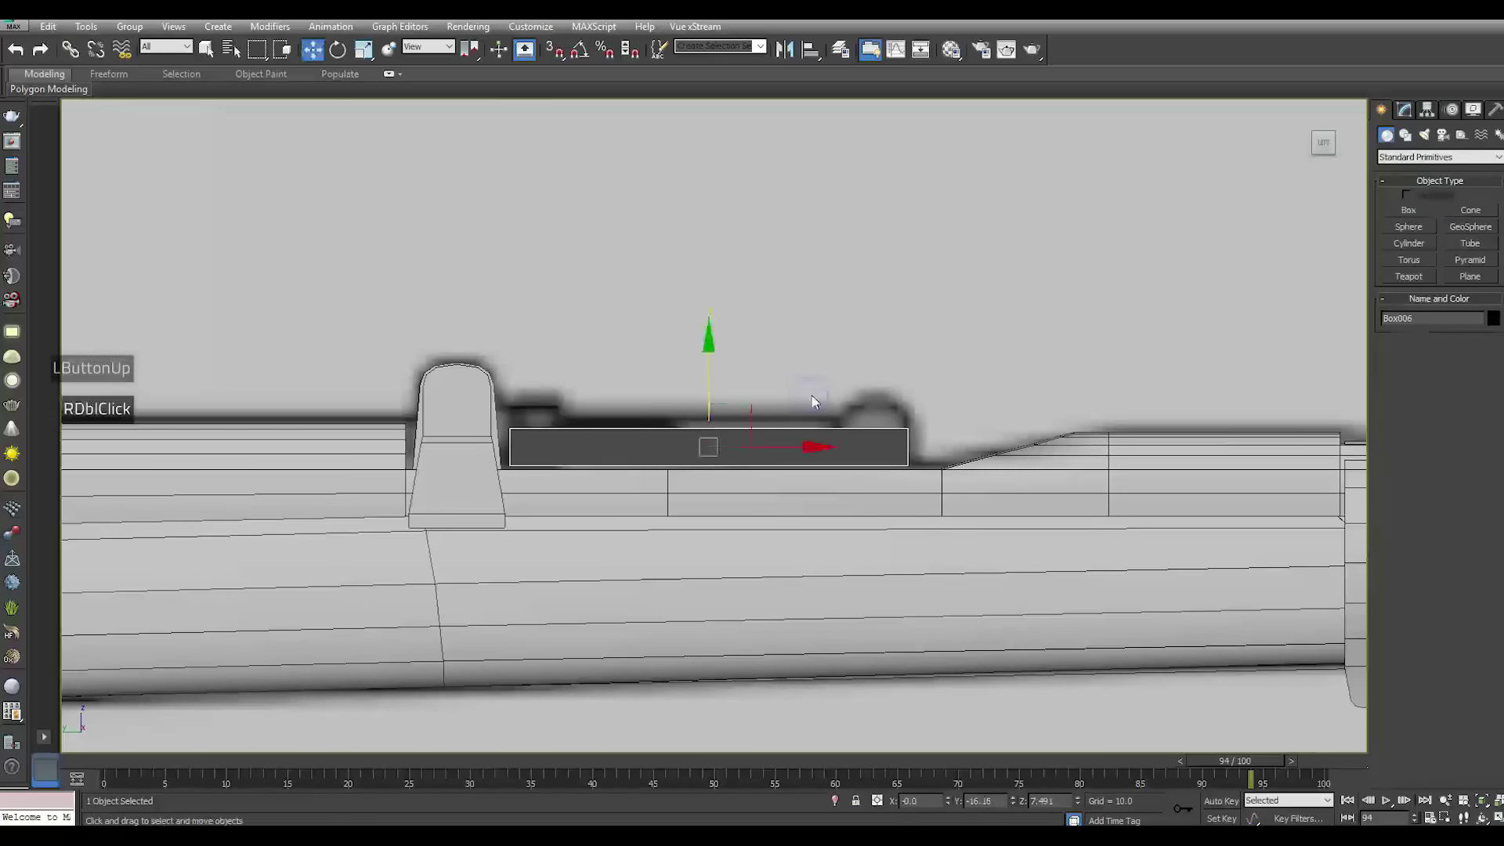
Give the new box the grey material and move it toward the rifle
{"action": "key", "text": "m"}
{"action": "left_click", "coordinate": [487, 546]}
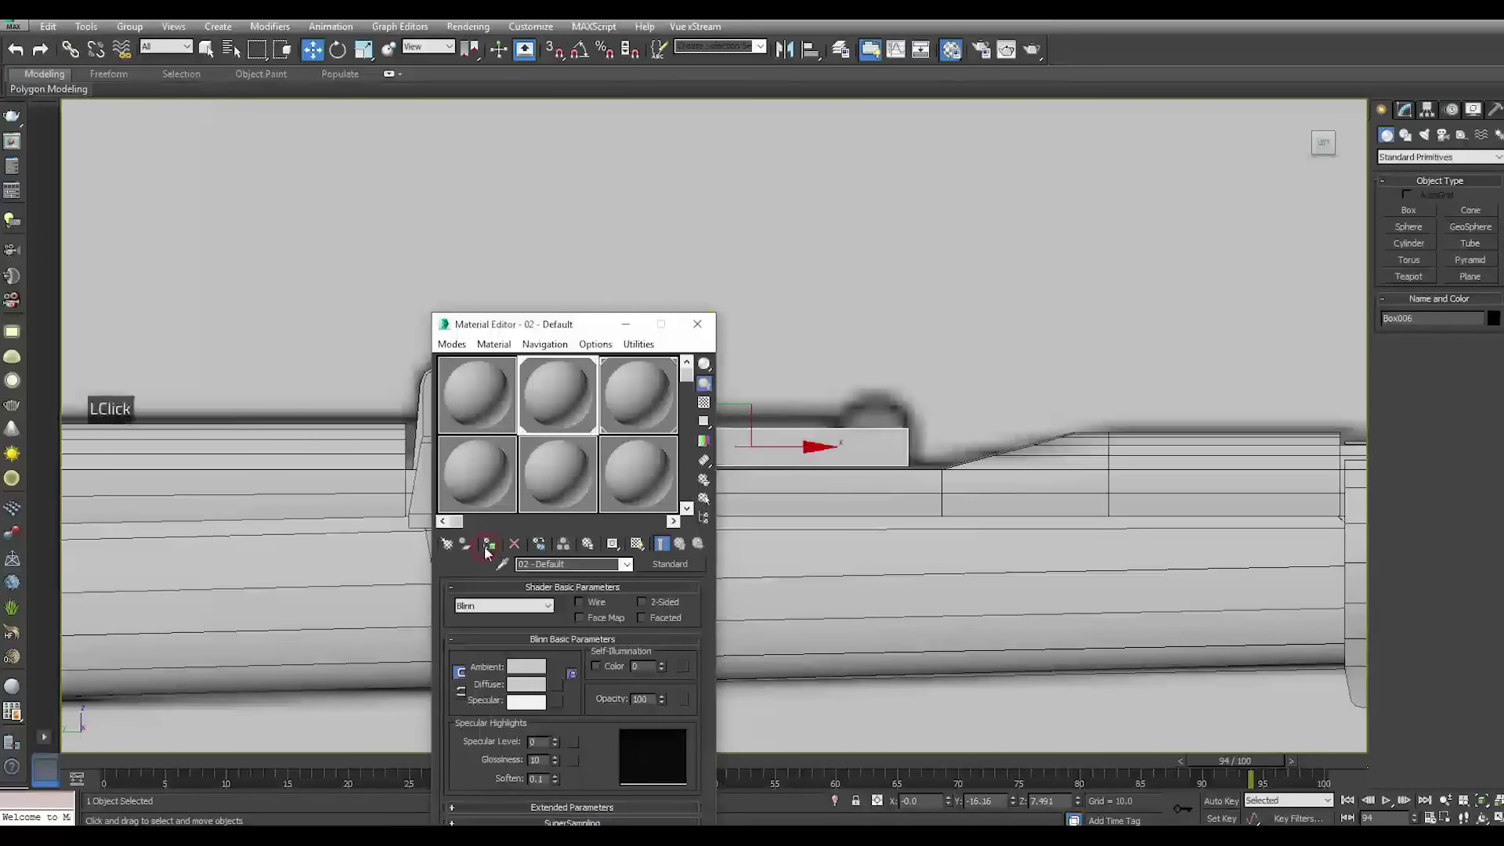
{"action": "key", "text": "m"}
{"action": "key", "text": "p"}
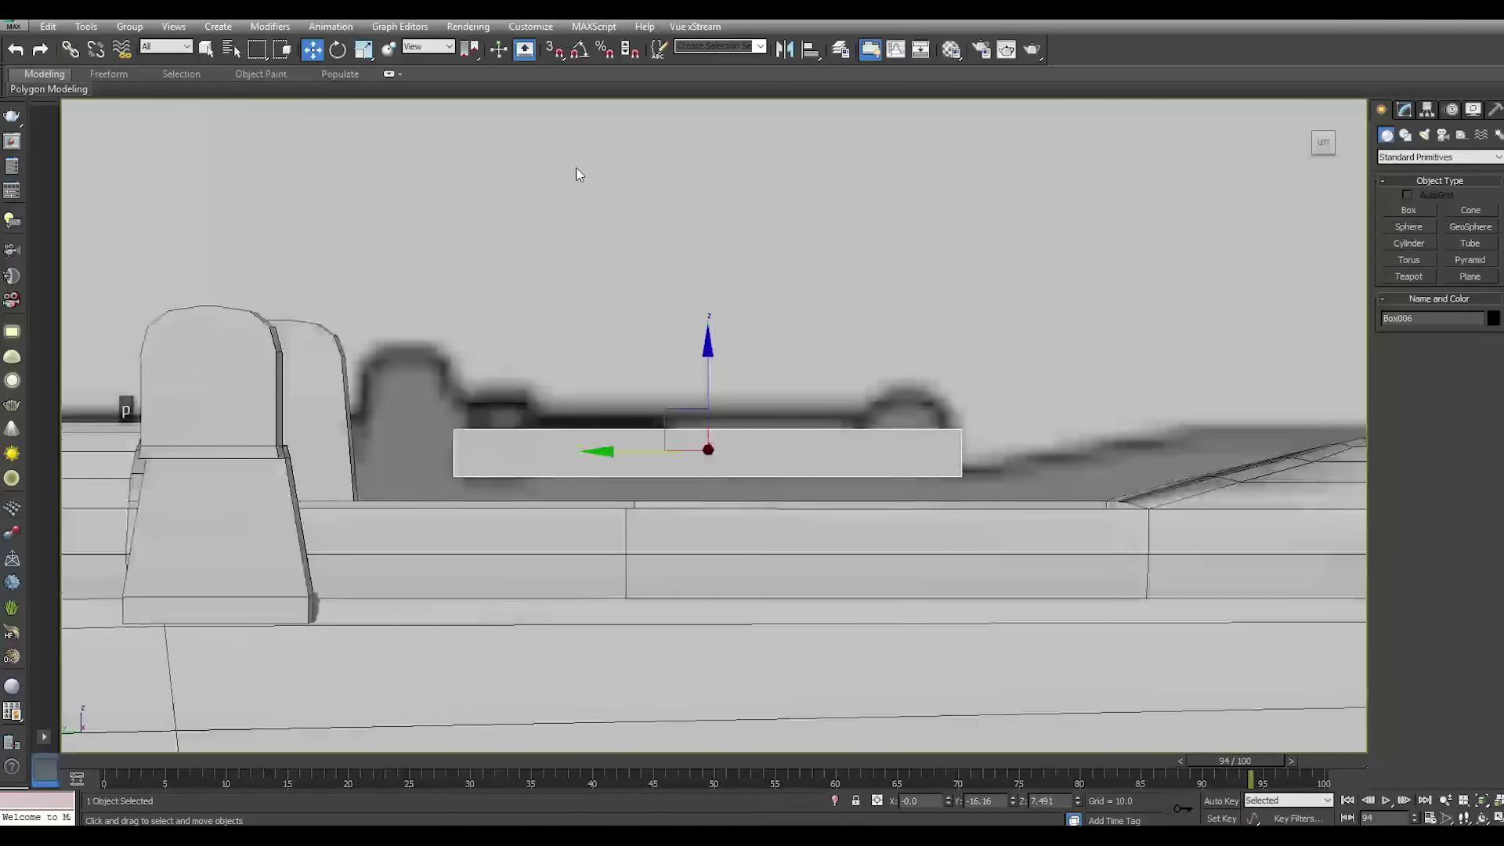
{"action": "middle_click_drag", "start_coordinate": [974, 402], "coordinate": [880, 471], "text": "alt"}
{"action": "scroll", "coordinate": [878, 468], "scroll_direction": "down", "scroll_amount": 3}
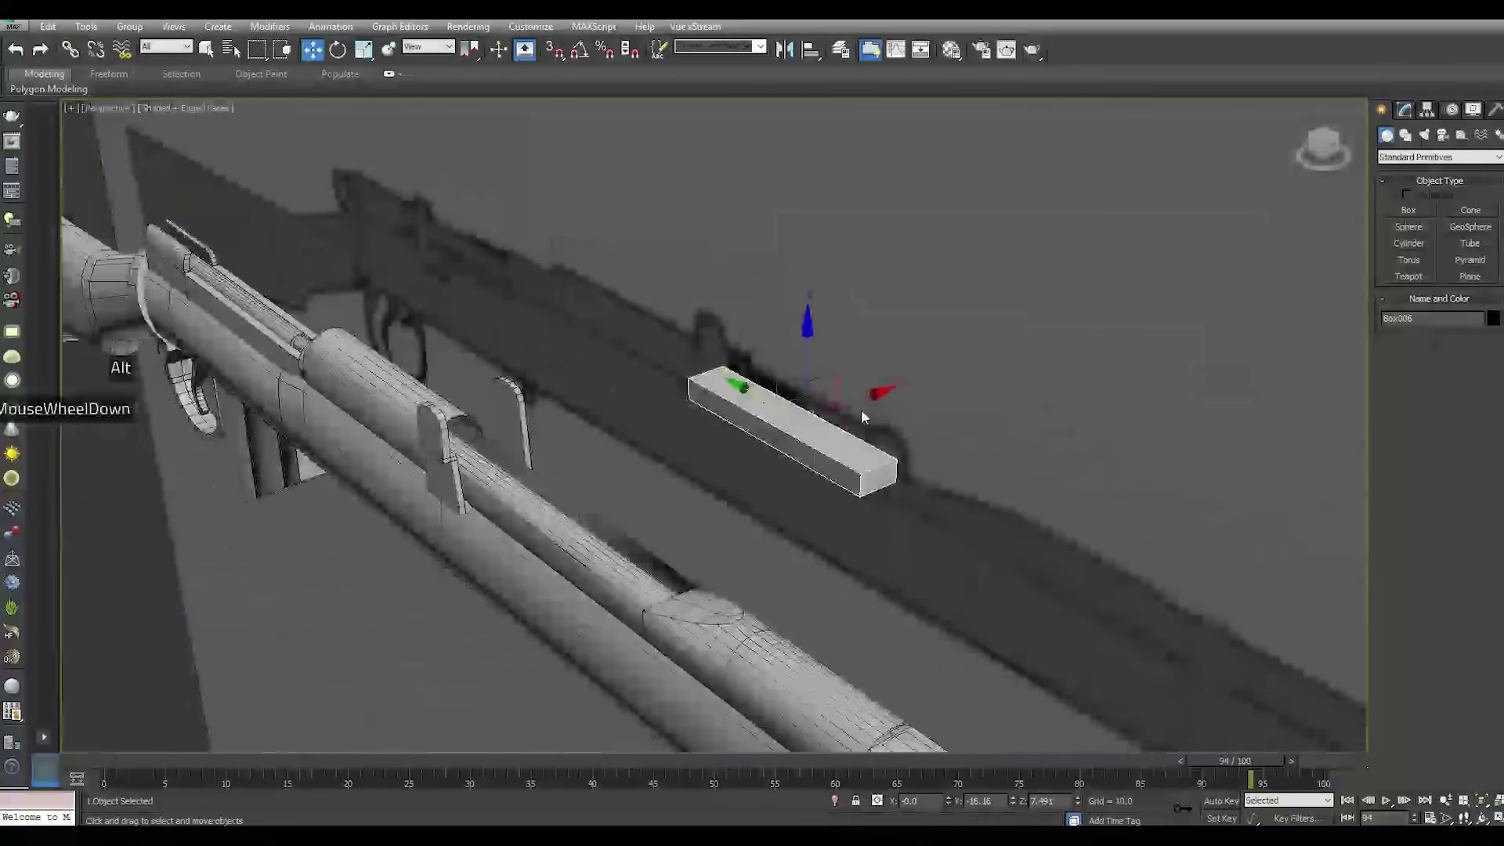
{"action": "left_click_drag", "start_coordinate": [849, 410], "coordinate": [634, 474]}
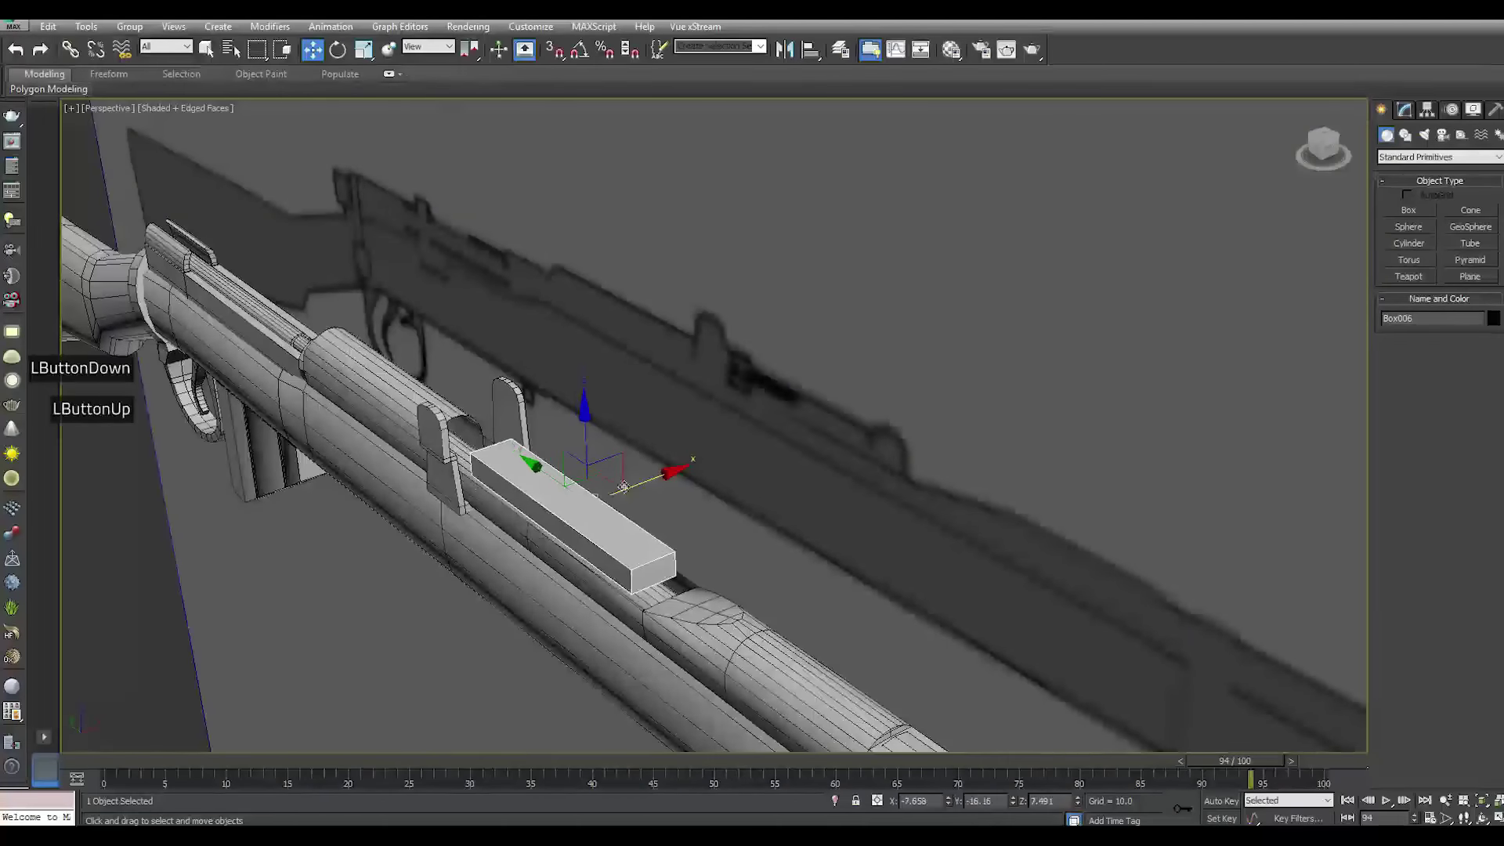
{"action": "scroll", "coordinate": [634, 470], "scroll_direction": "up", "scroll_amount": 3}
Seat the box on the receiver against the slab and increase its Height slightly
{"action": "left_click", "coordinate": [1405, 109]}
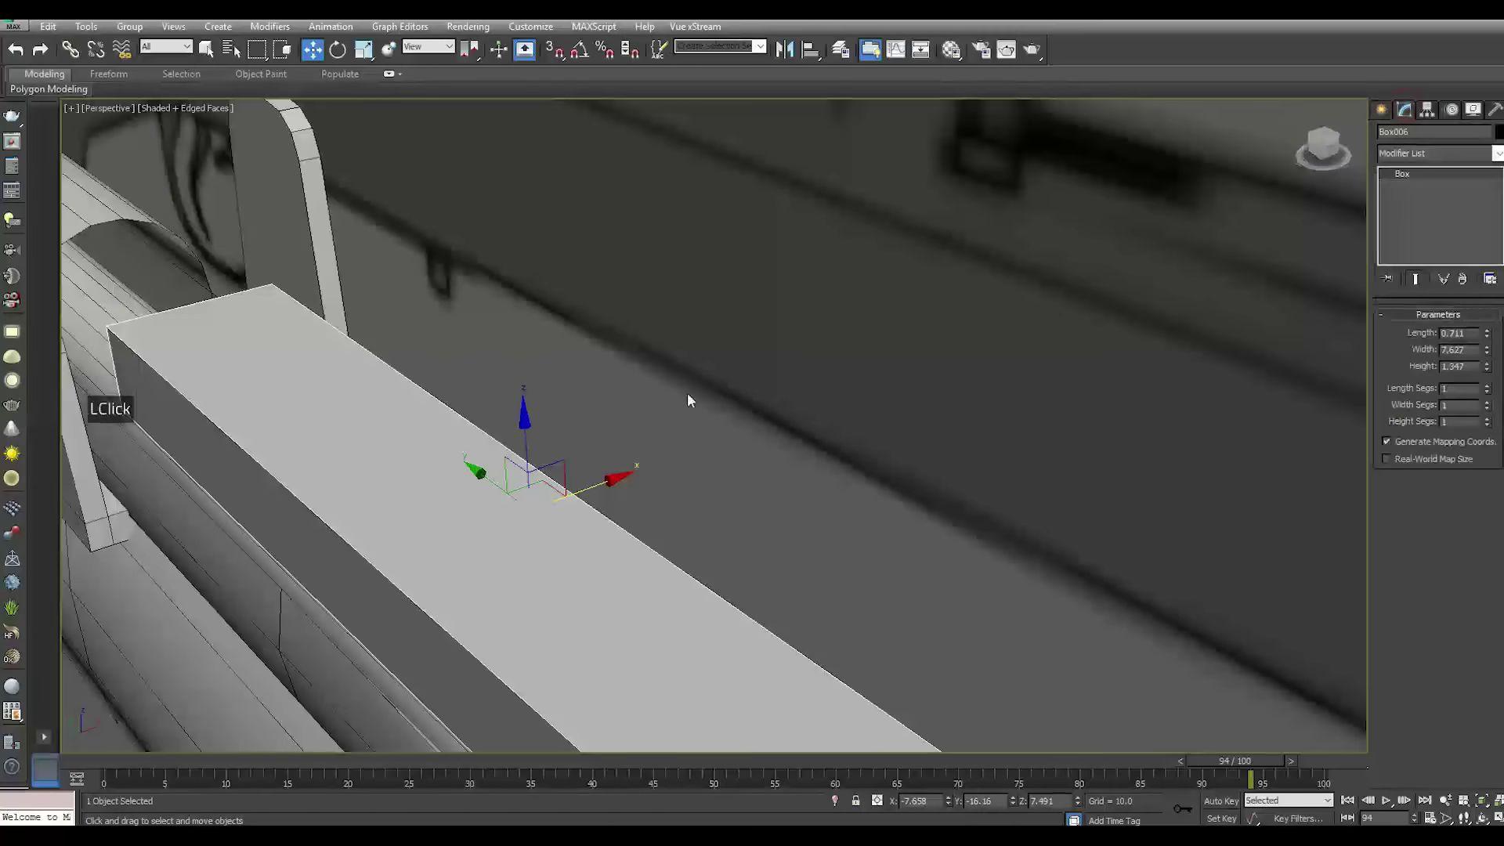
{"action": "scroll", "coordinate": [688, 397], "scroll_direction": "down", "scroll_amount": 4}
{"action": "scroll", "coordinate": [885, 437], "scroll_direction": "up", "scroll_amount": 2}
{"action": "mouse_move", "coordinate": [1487, 368]}
{"action": "left_mouse_down"}
{"action": "mouse_move", "coordinate": [1481, 342]}
{"action": "mouse_move", "coordinate": [1482, 355]}
{"action": "left_mouse_up"}
{"action": "left_click", "coordinate": [15, 49]}
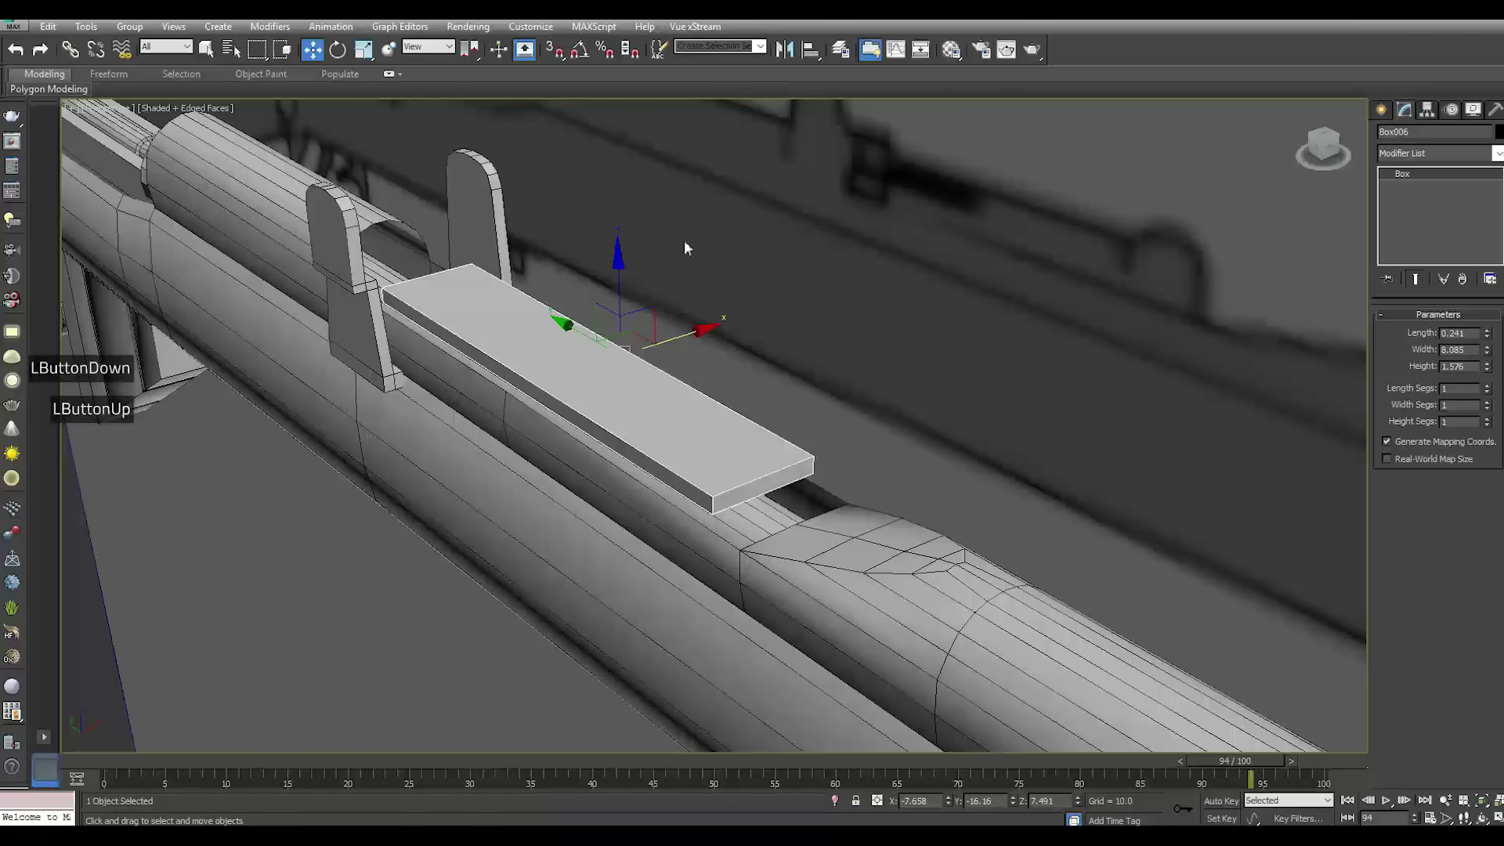
{"action": "left_click_drag", "start_coordinate": [620, 280], "coordinate": [646, 312]}
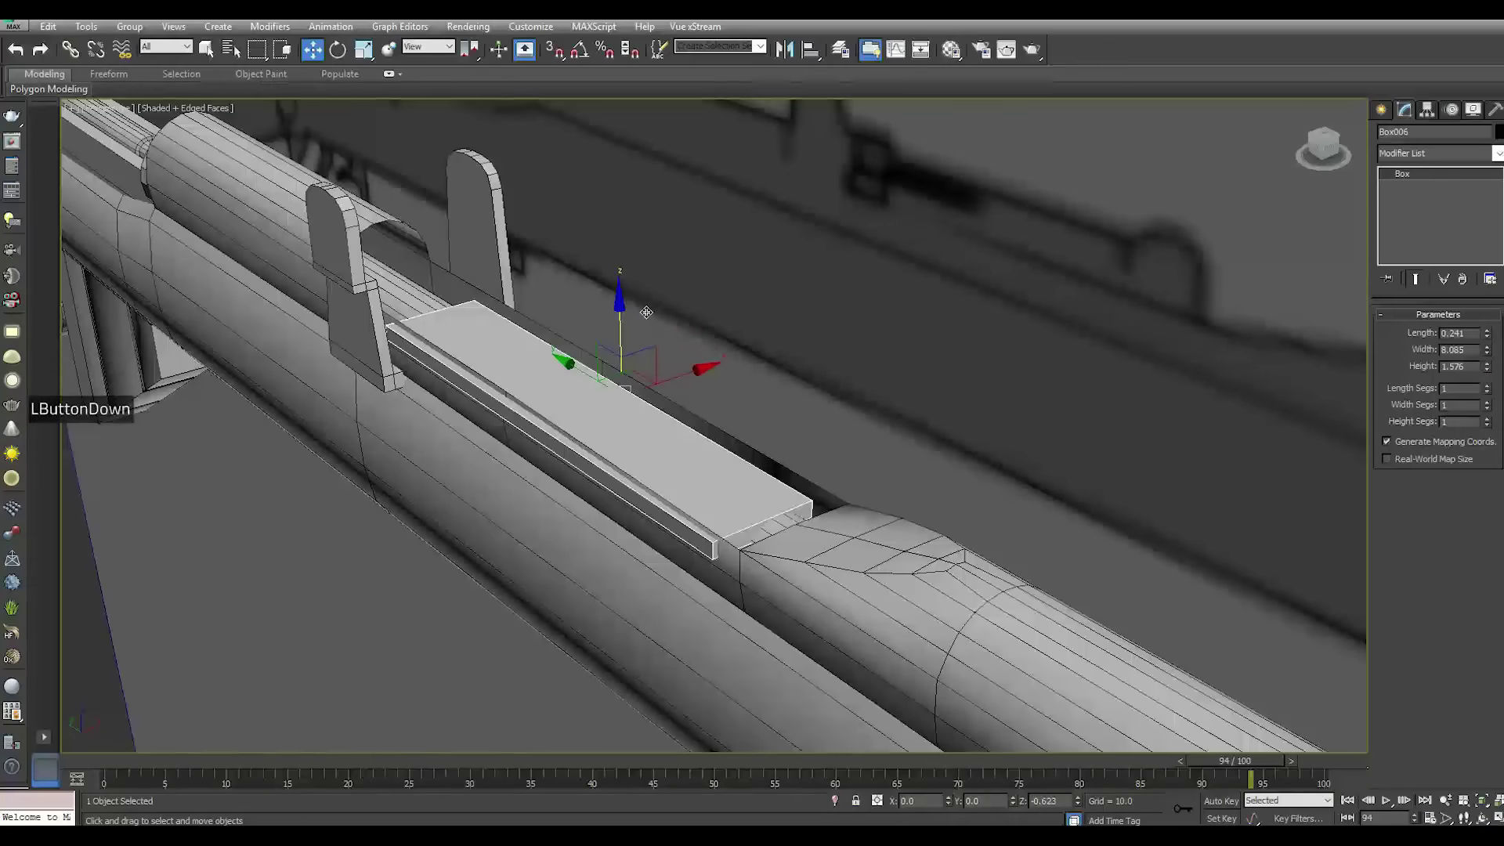
{"action": "left_click_drag", "start_coordinate": [688, 371], "coordinate": [702, 365]}
{"action": "middle_click_drag", "start_coordinate": [735, 391], "coordinate": [666, 368], "text": "alt"}
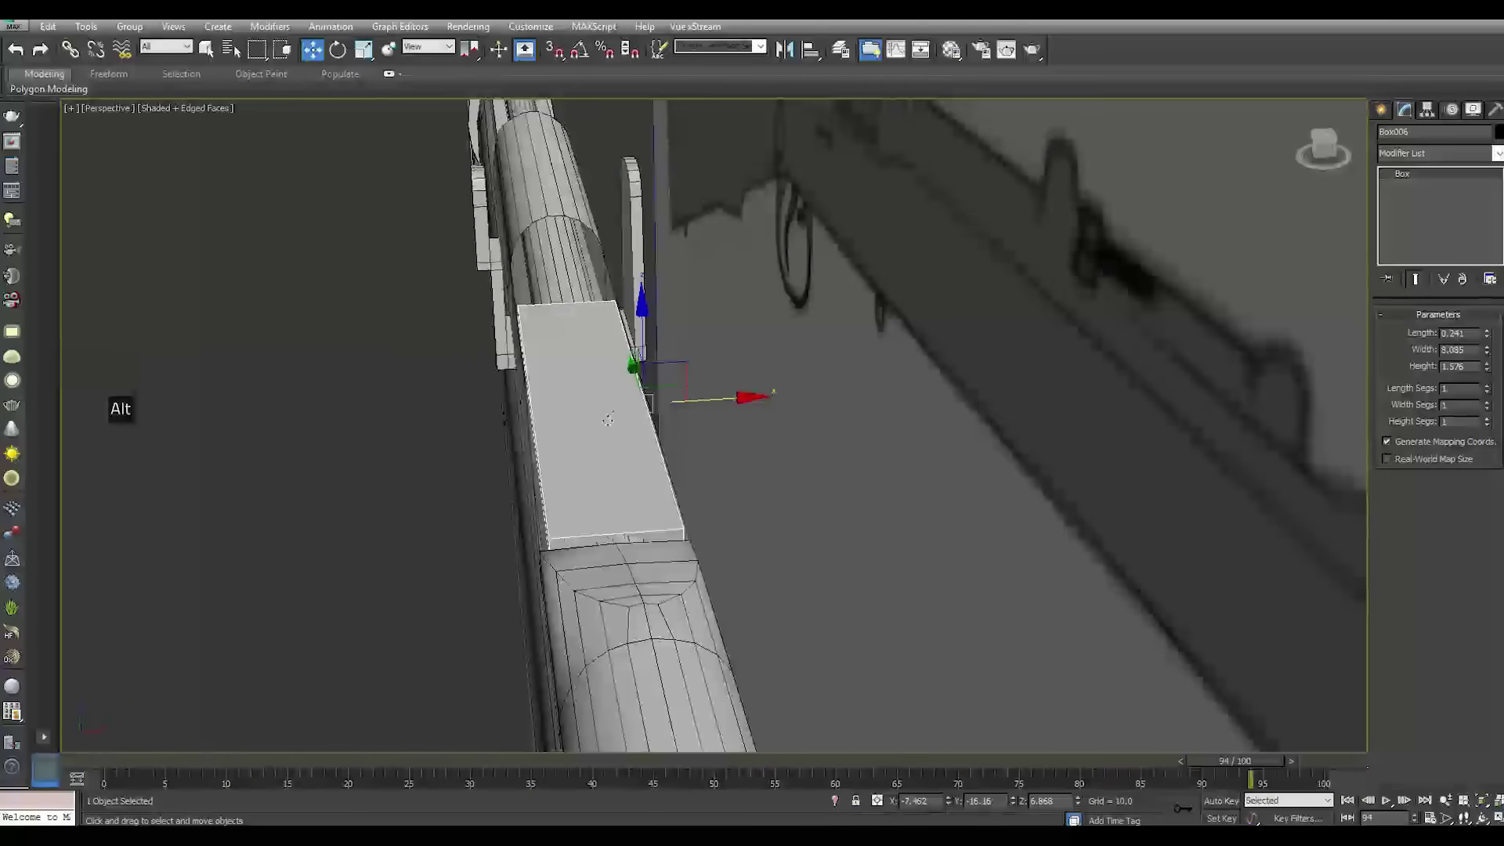
{"action": "scroll", "coordinate": [658, 352], "scroll_direction": "up", "scroll_amount": 2}
{"action": "left_click_drag", "start_coordinate": [658, 337], "coordinate": [662, 376]}
{"action": "middle_click_drag", "start_coordinate": [663, 376], "coordinate": [774, 379], "text": "alt"}
{"action": "left_click_drag", "start_coordinate": [705, 363], "coordinate": [714, 361]}
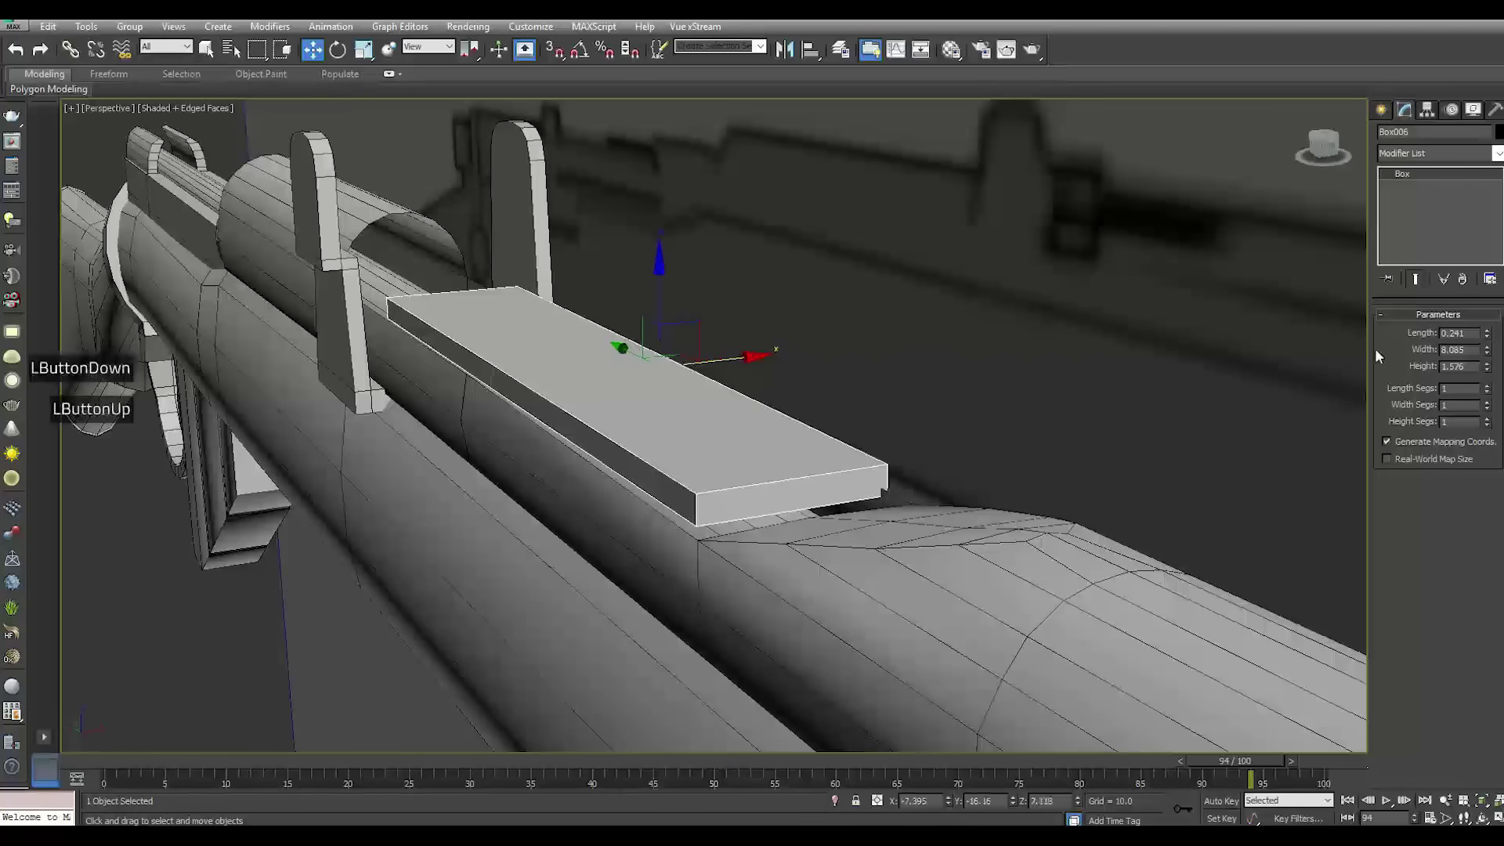
{"action": "left_click_drag", "start_coordinate": [1488, 368], "coordinate": [1465, 352]}
Convert the plank box to an Editable Poly
{"action": "right_click", "coordinate": [1439, 227]}
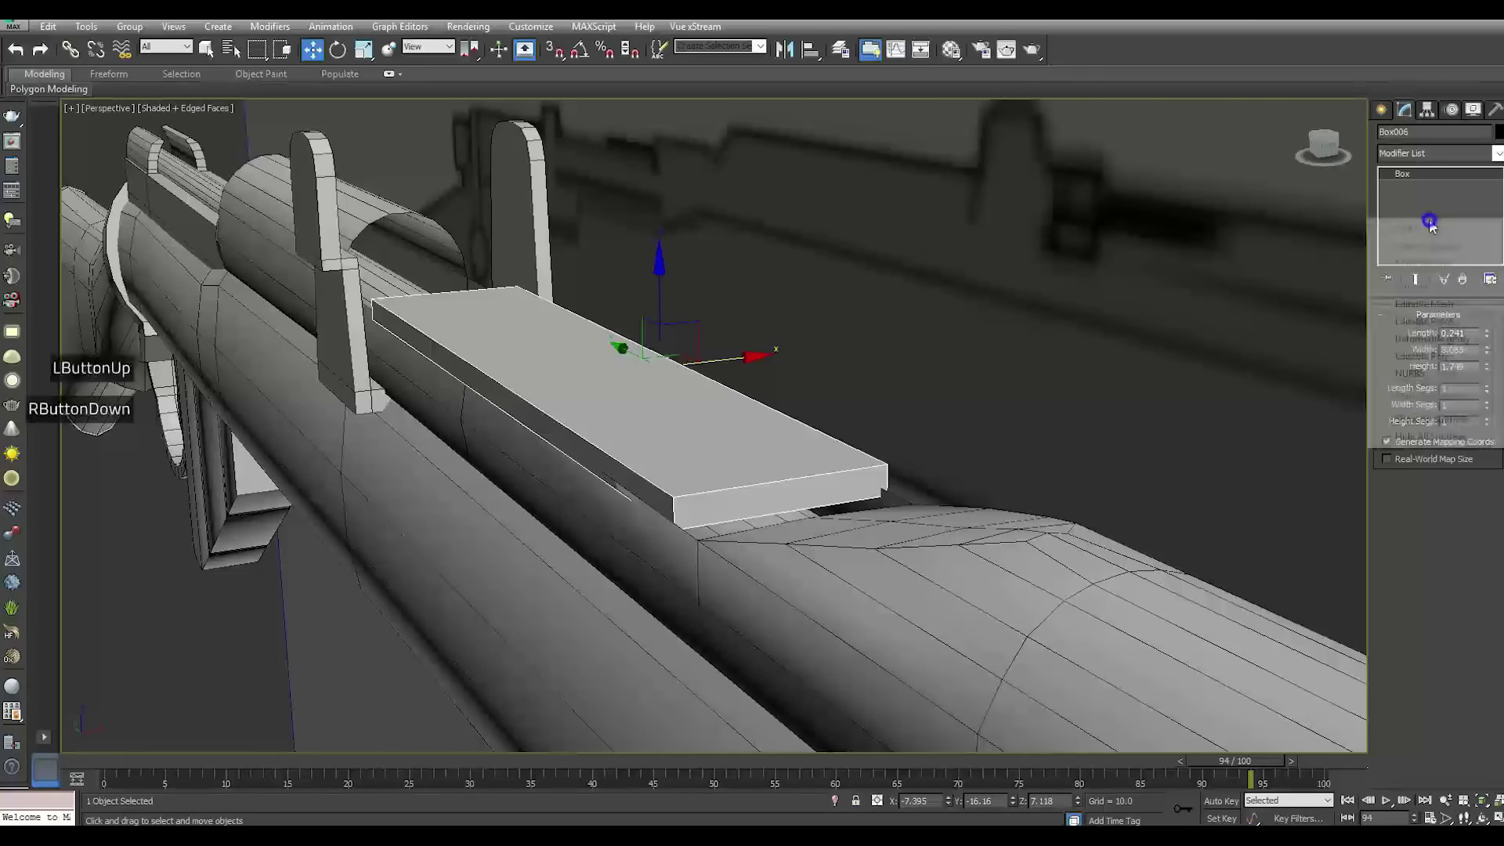
{"action": "left_click", "coordinate": [1442, 356]}
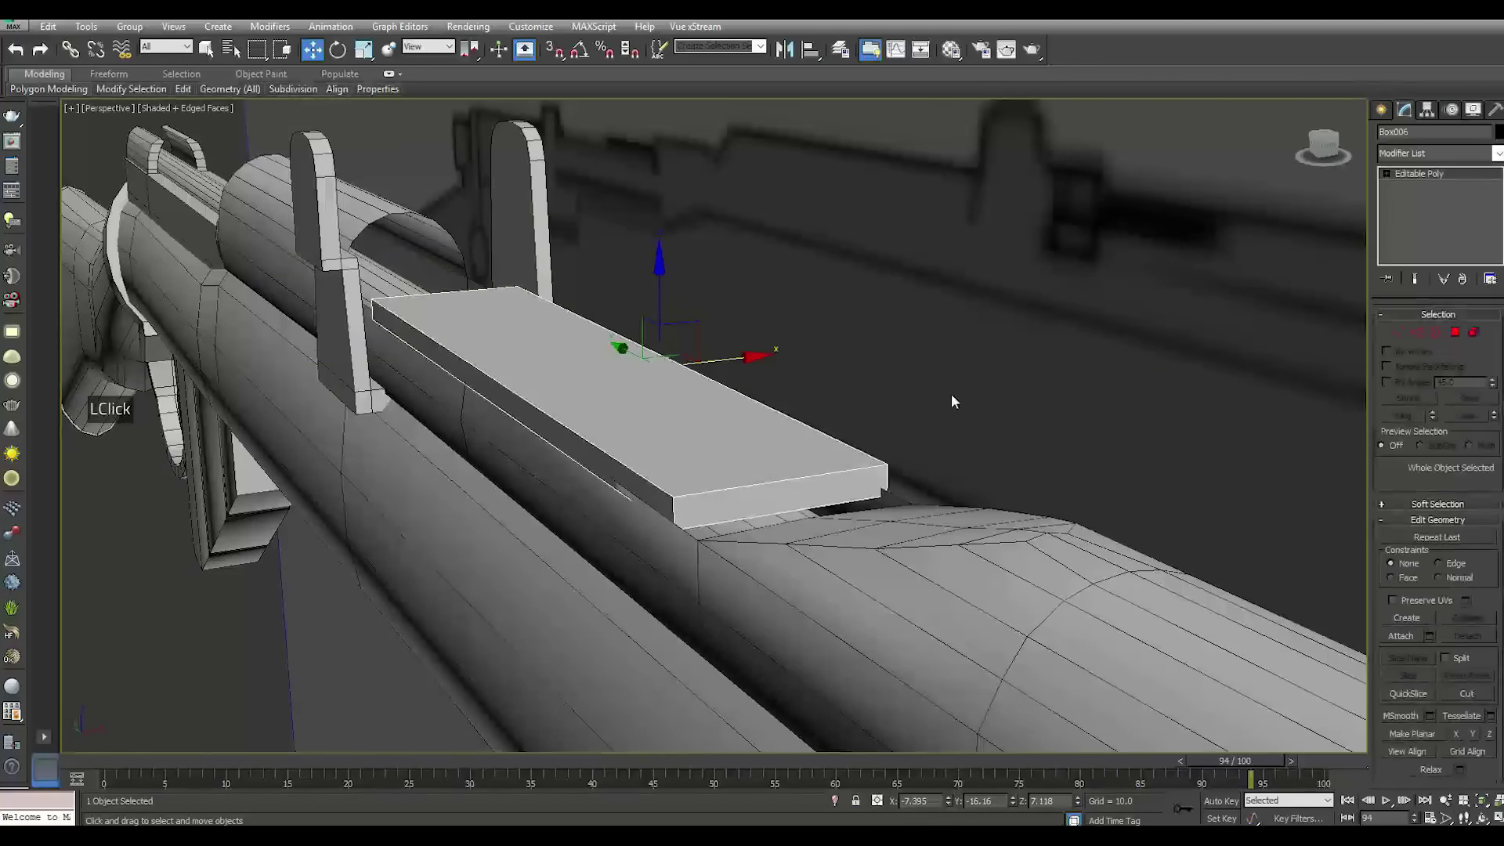
{"action": "left_click", "coordinate": [994, 317]}
{"action": "key", "text": "l"}
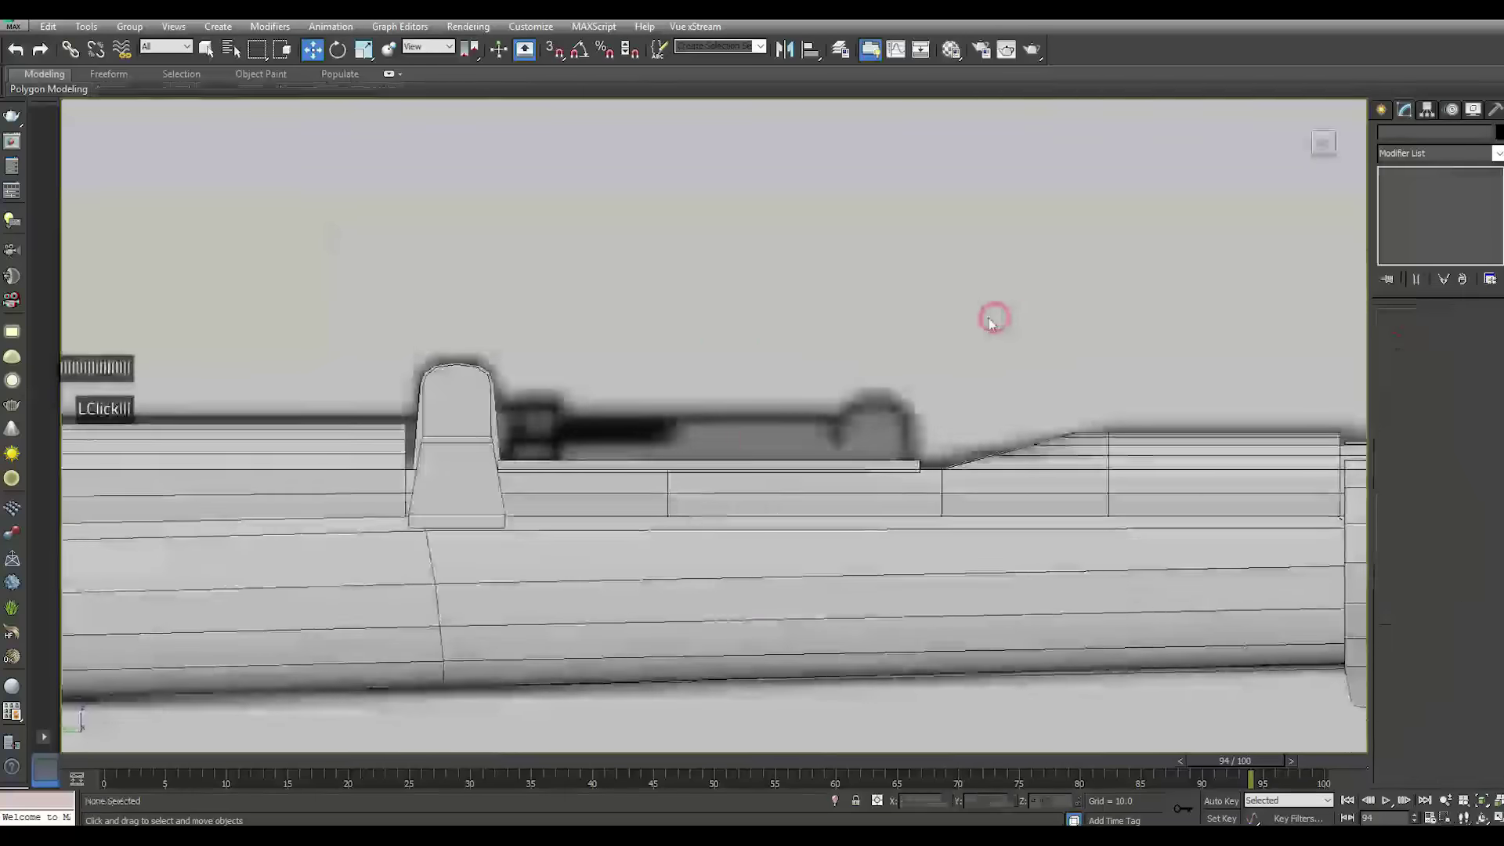
{"action": "scroll", "coordinate": [894, 469], "scroll_direction": "up", "scroll_amount": 2}
{"action": "left_click", "coordinate": [890, 466]}
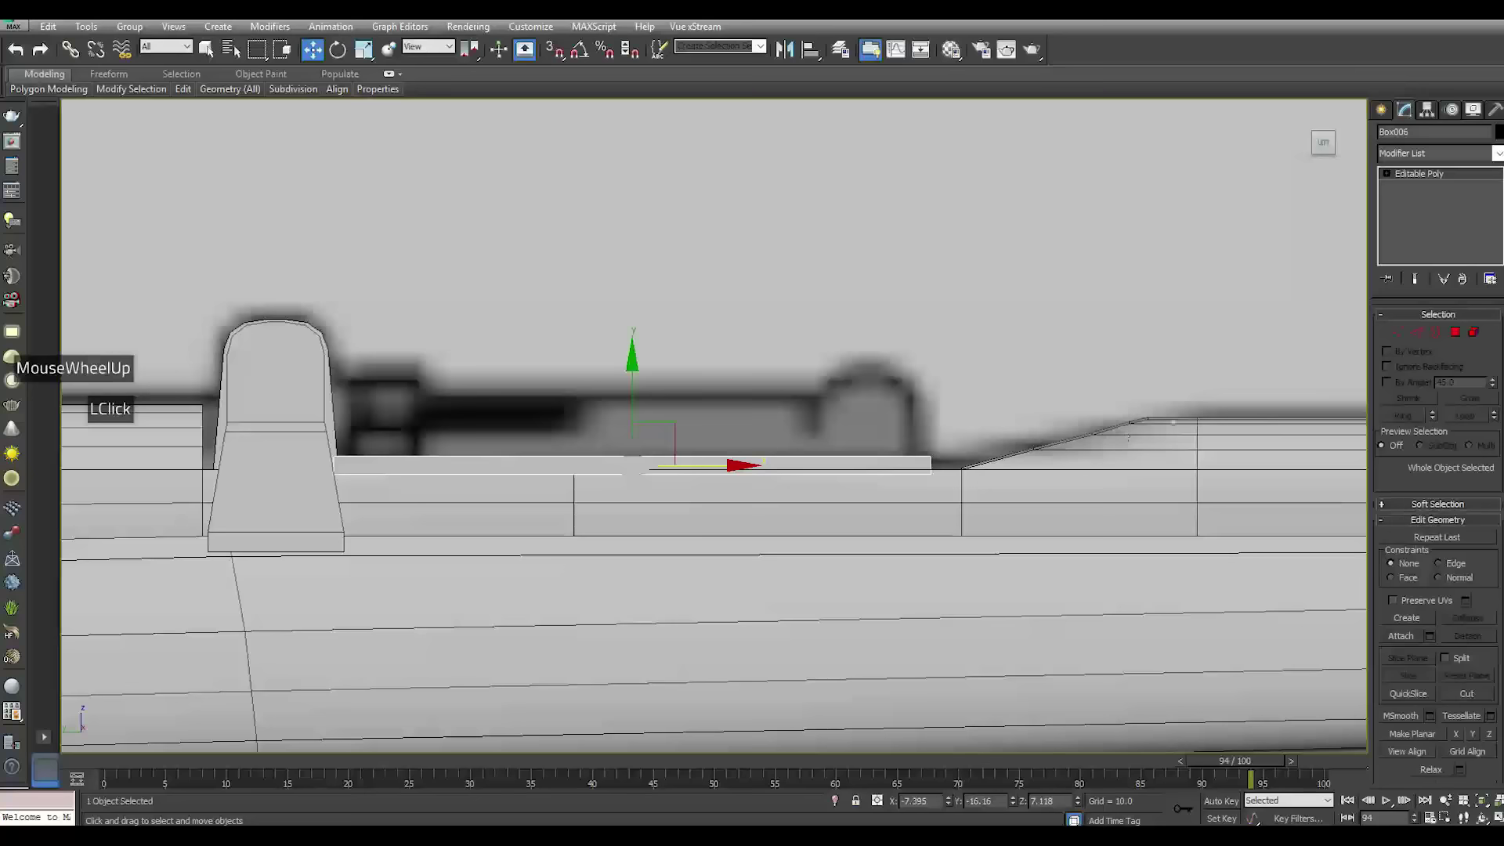
{"action": "left_click", "coordinate": [1419, 344]}
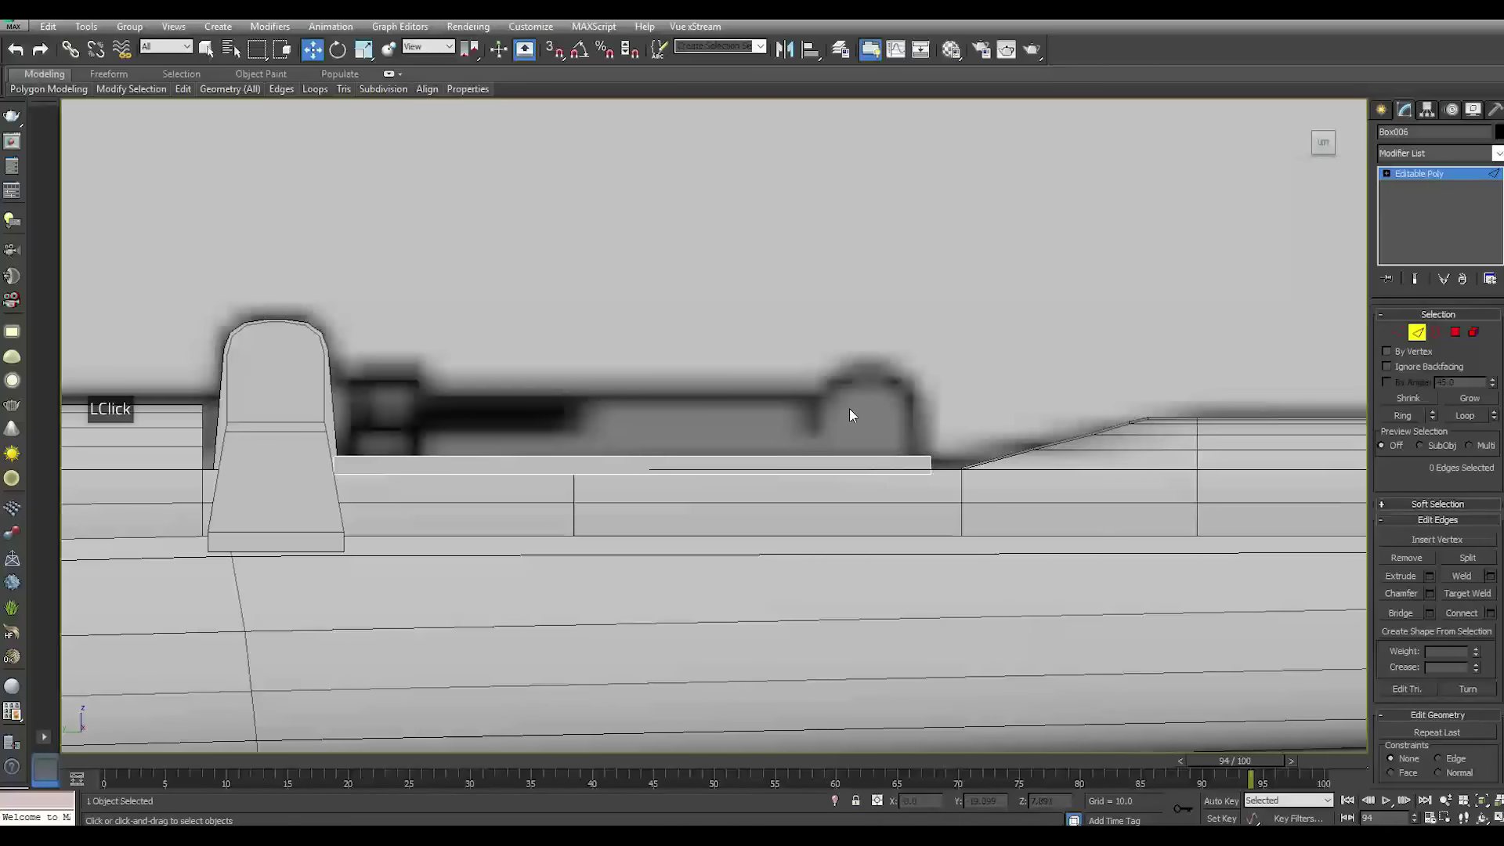
Cut a SwiftLoop edge loop across the plank near its front end
{"action": "mouse_move", "coordinate": [187, 92]}
{"action": "left_click", "coordinate": [310, 132]}
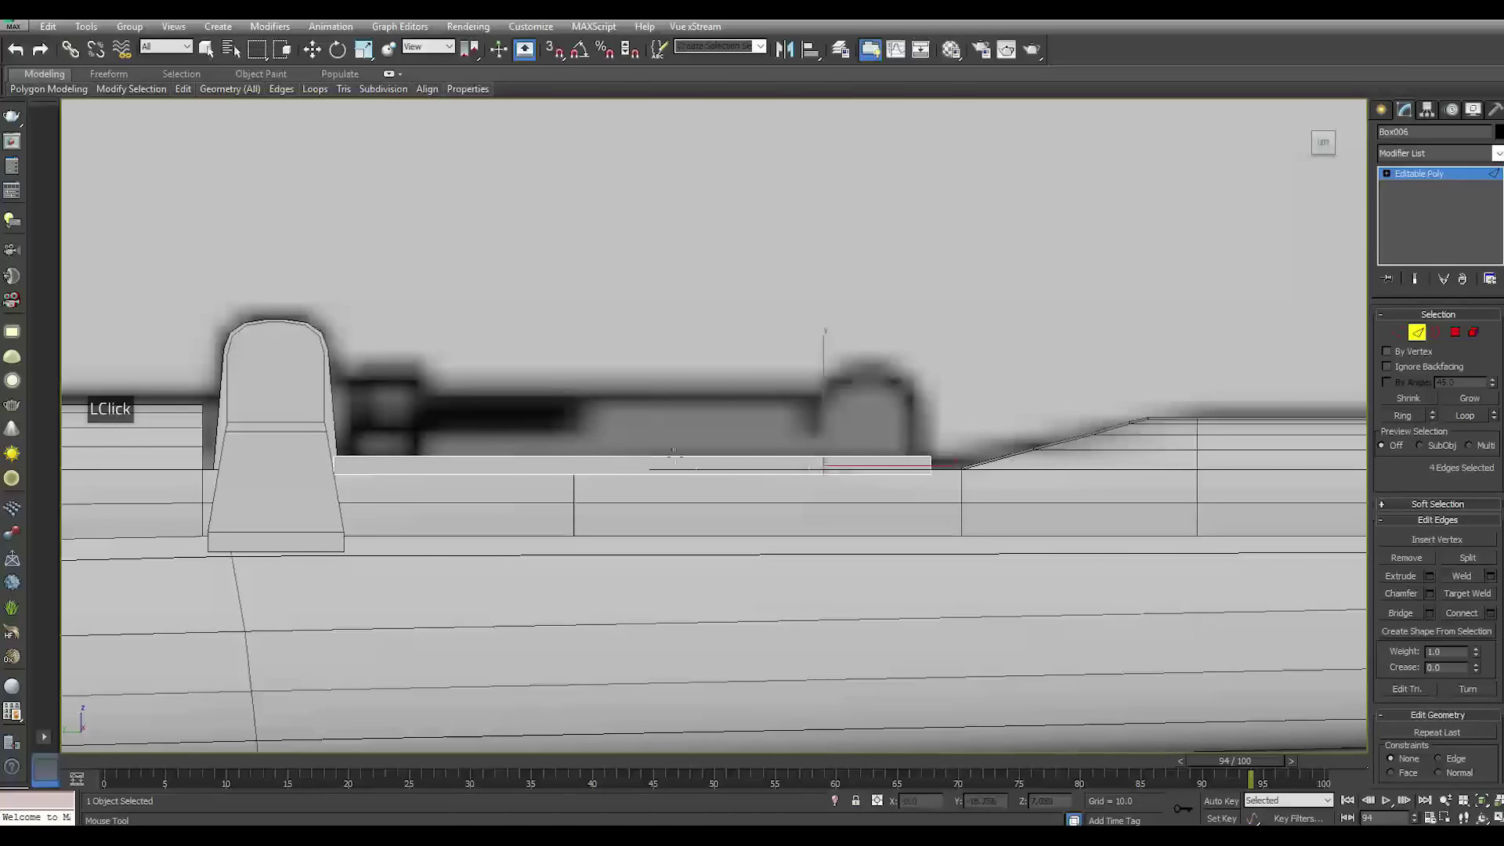
{"action": "right_click", "coordinate": [578, 466]}
{"action": "middle_click_drag", "start_coordinate": [969, 462], "coordinate": [846, 464], "text": "alt"}
{"action": "scroll", "coordinate": [883, 465], "scroll_direction": "up", "scroll_amount": 2}
{"action": "scroll", "coordinate": [872, 485], "scroll_direction": "down", "scroll_amount": 2}
{"action": "scroll", "coordinate": [872, 485], "scroll_direction": "down", "scroll_amount": 2}
{"action": "scroll", "coordinate": [841, 461], "scroll_direction": "up", "scroll_amount": 3}
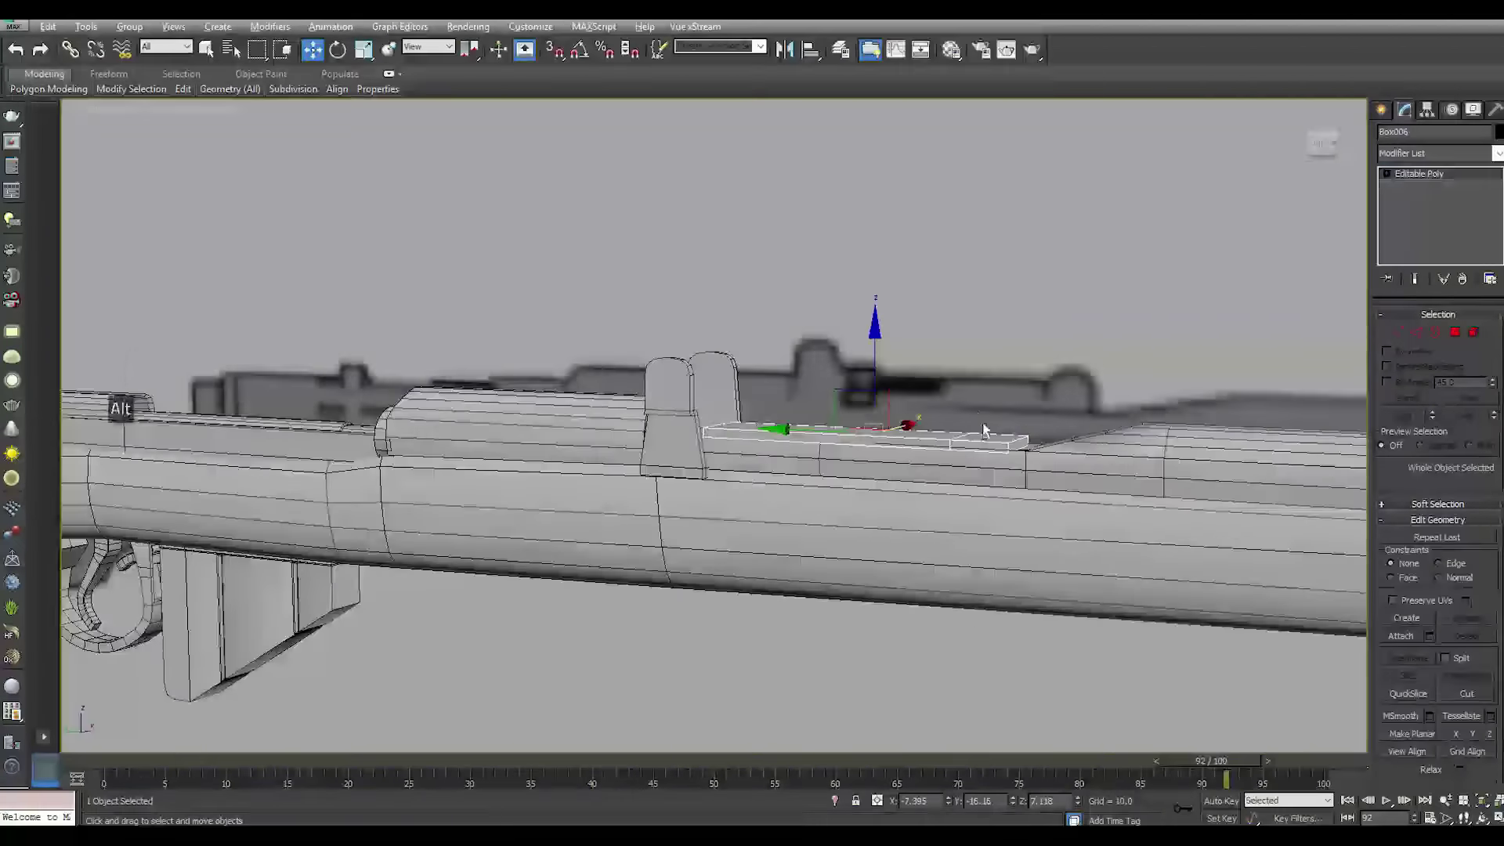
{"action": "middle_click_drag", "start_coordinate": [984, 431], "coordinate": [943, 508], "text": "alt"}
{"action": "scroll", "coordinate": [944, 508], "scroll_direction": "up", "scroll_amount": 3}
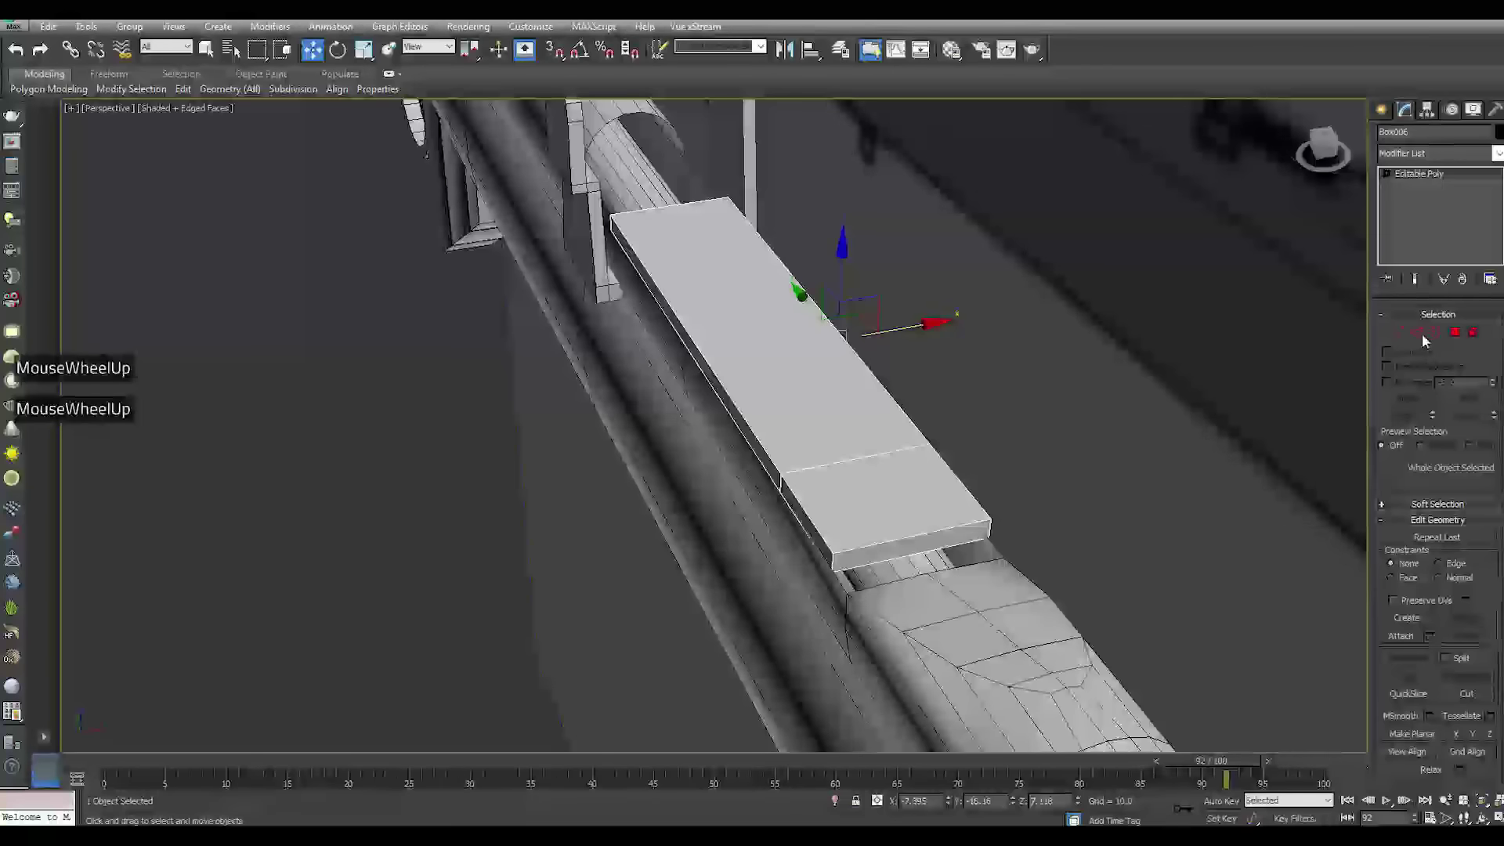
Ring the plank's short cross edges and Connect them with 2 segments, pinch 68
{"action": "left_click", "coordinate": [1421, 335]}
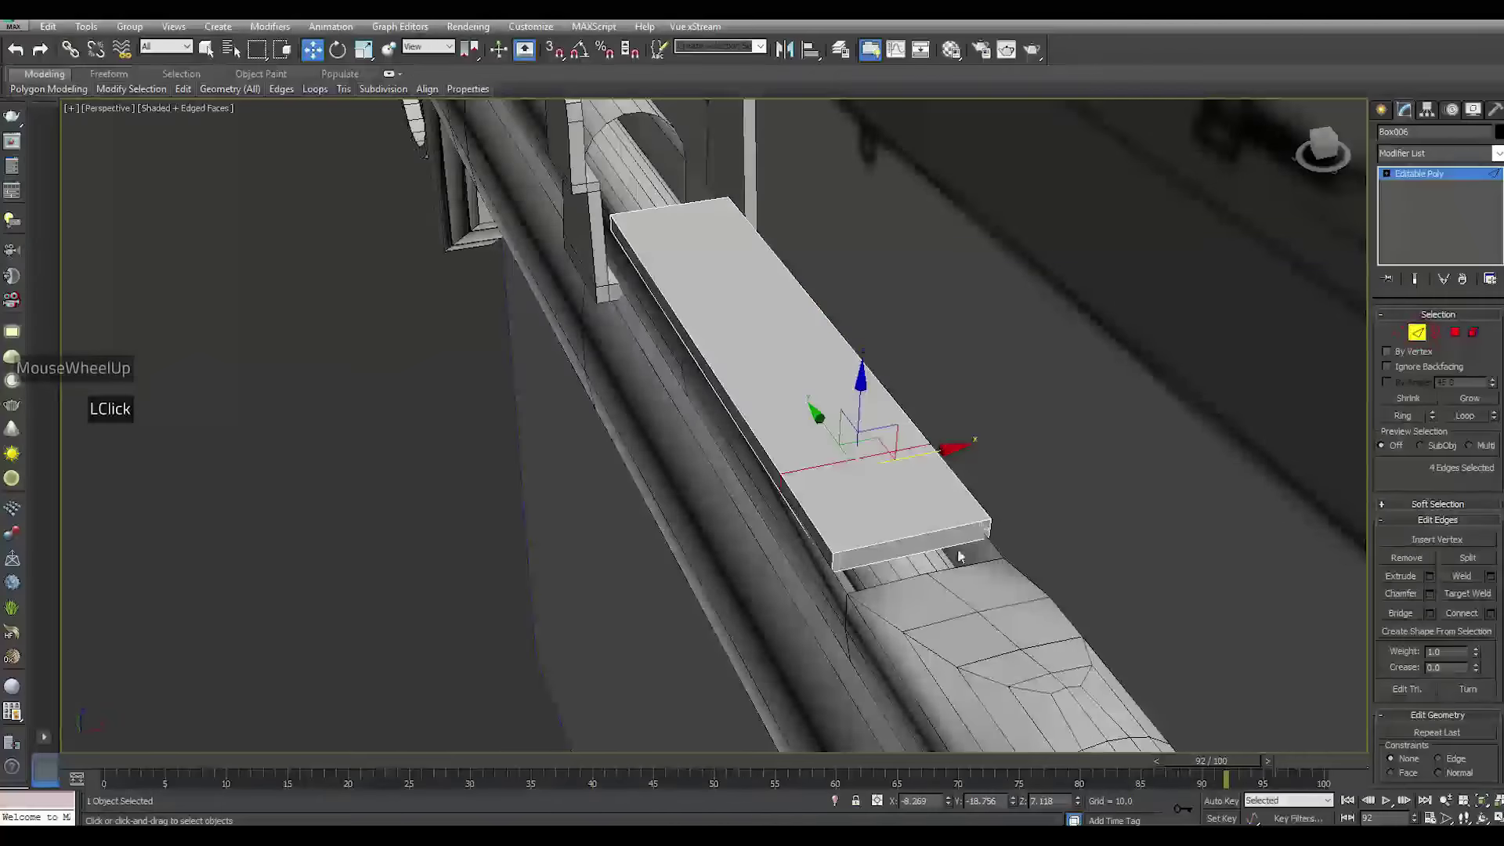
{"action": "left_click", "coordinate": [898, 541]}
{"action": "double_click", "coordinate": [1402, 418]}
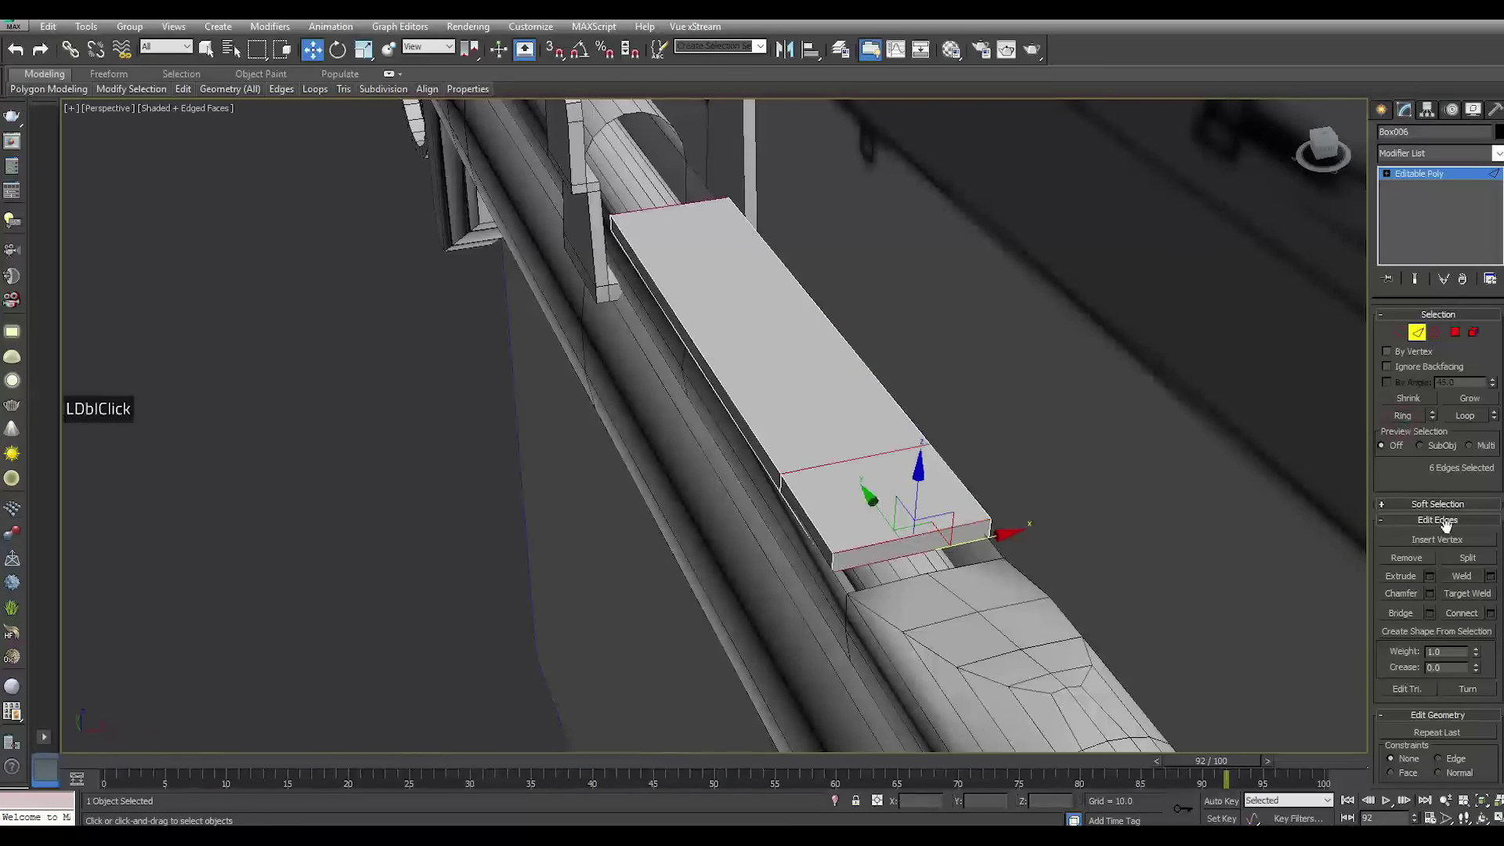
{"action": "left_click", "coordinate": [1490, 612]}
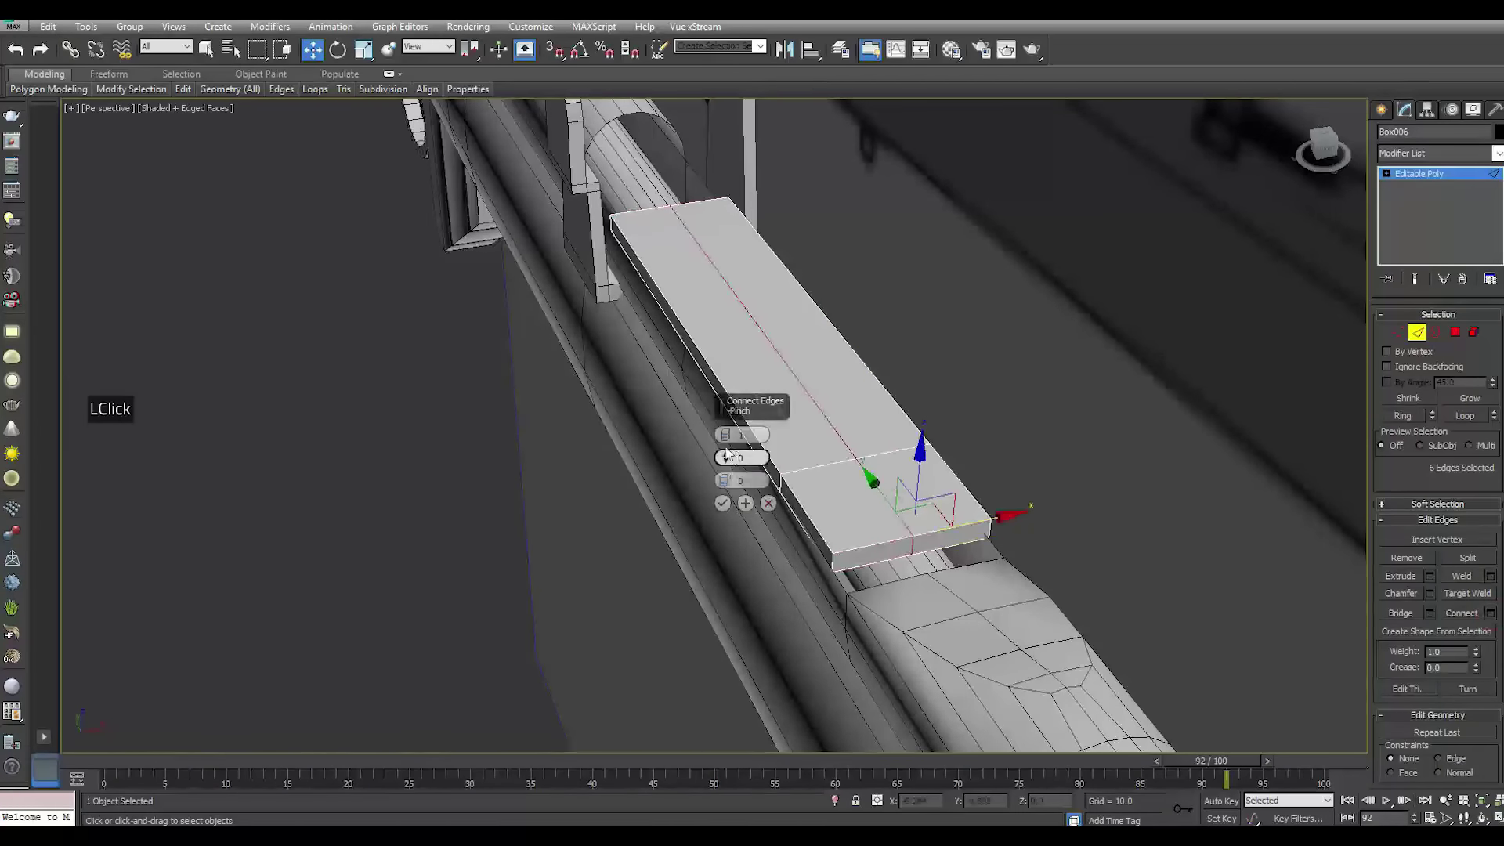
{"action": "left_click", "coordinate": [725, 431]}
{"action": "left_click_drag", "start_coordinate": [727, 462], "coordinate": [752, 292]}
{"action": "scroll", "coordinate": [858, 549], "scroll_direction": "up", "scroll_amount": 5}
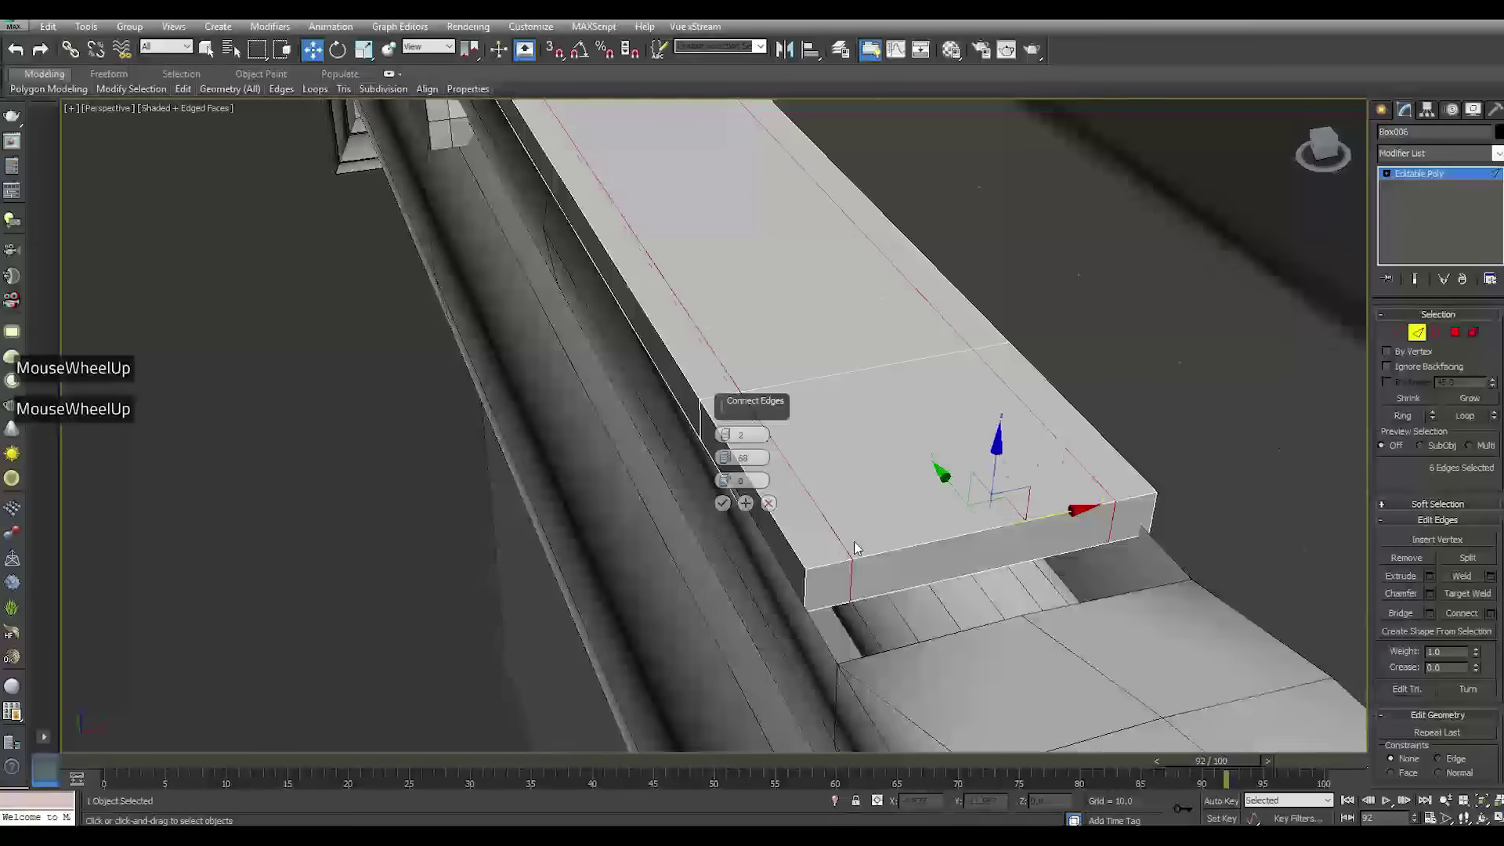
Extrude the plank's four side-strip polygons by about 0.013
{"action": "left_click", "coordinate": [722, 503]}
{"action": "left_click", "coordinate": [1455, 333]}
{"action": "left_click", "coordinate": [1173, 416]}
{"action": "left_click", "coordinate": [1047, 267], "text": "ctrl"}
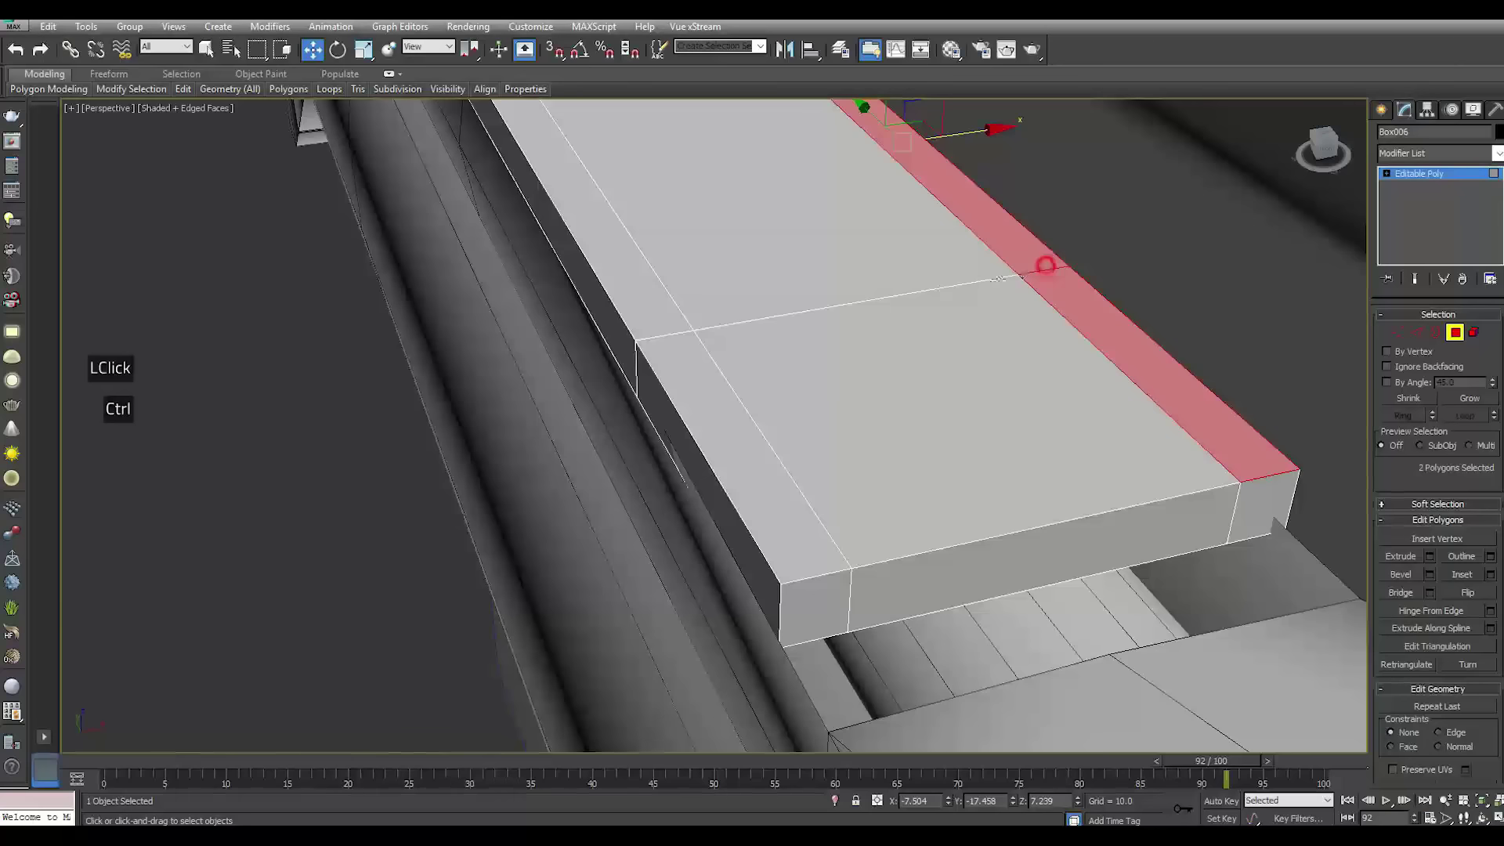
{"action": "left_click", "coordinate": [655, 288], "text": "ctrl"}
{"action": "left_click", "coordinate": [665, 373], "text": "ctrl"}
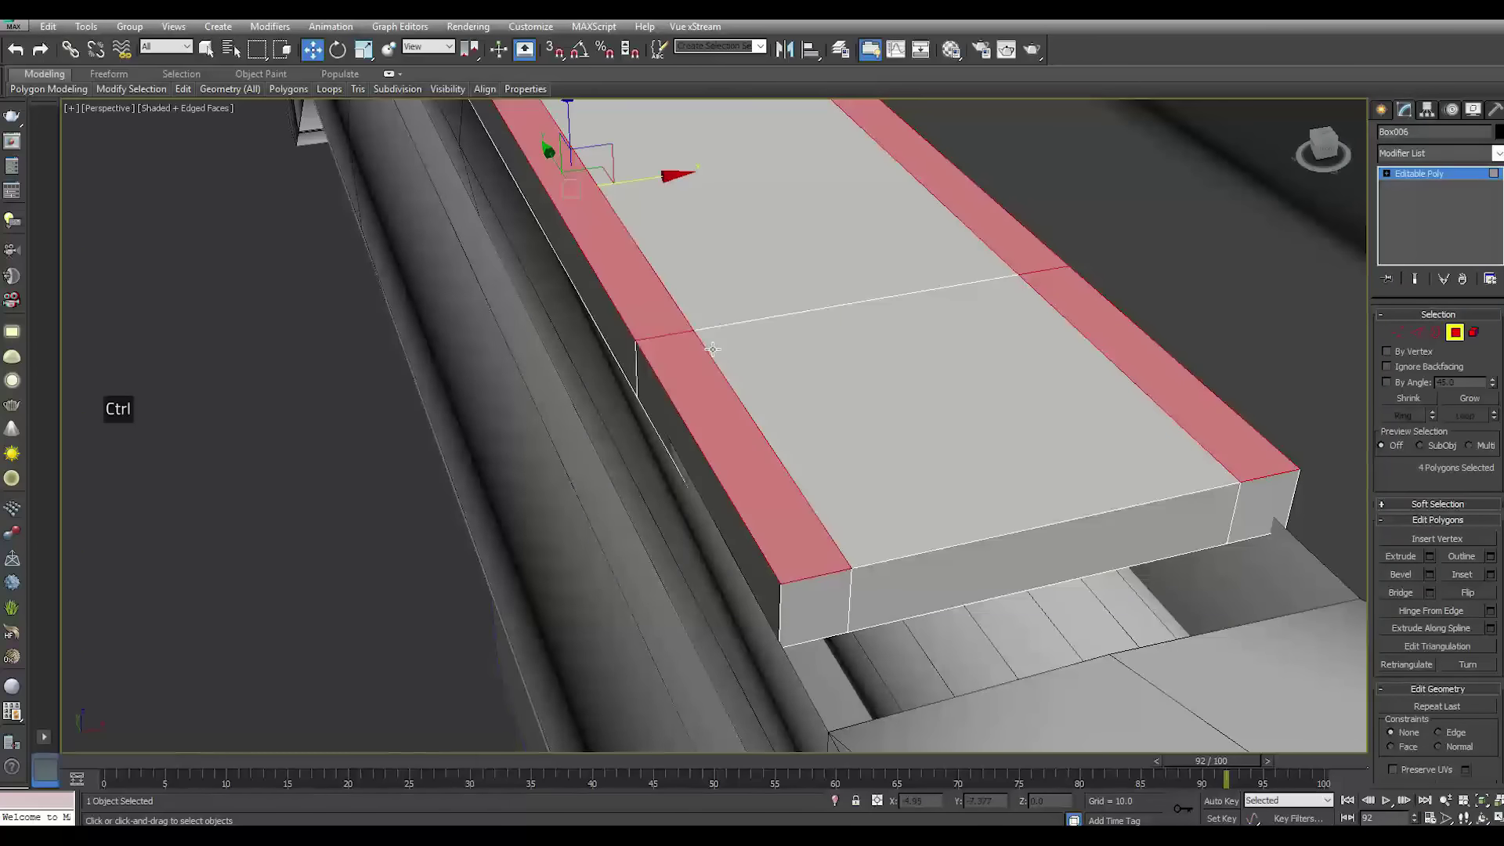
{"action": "key", "text": "l"}
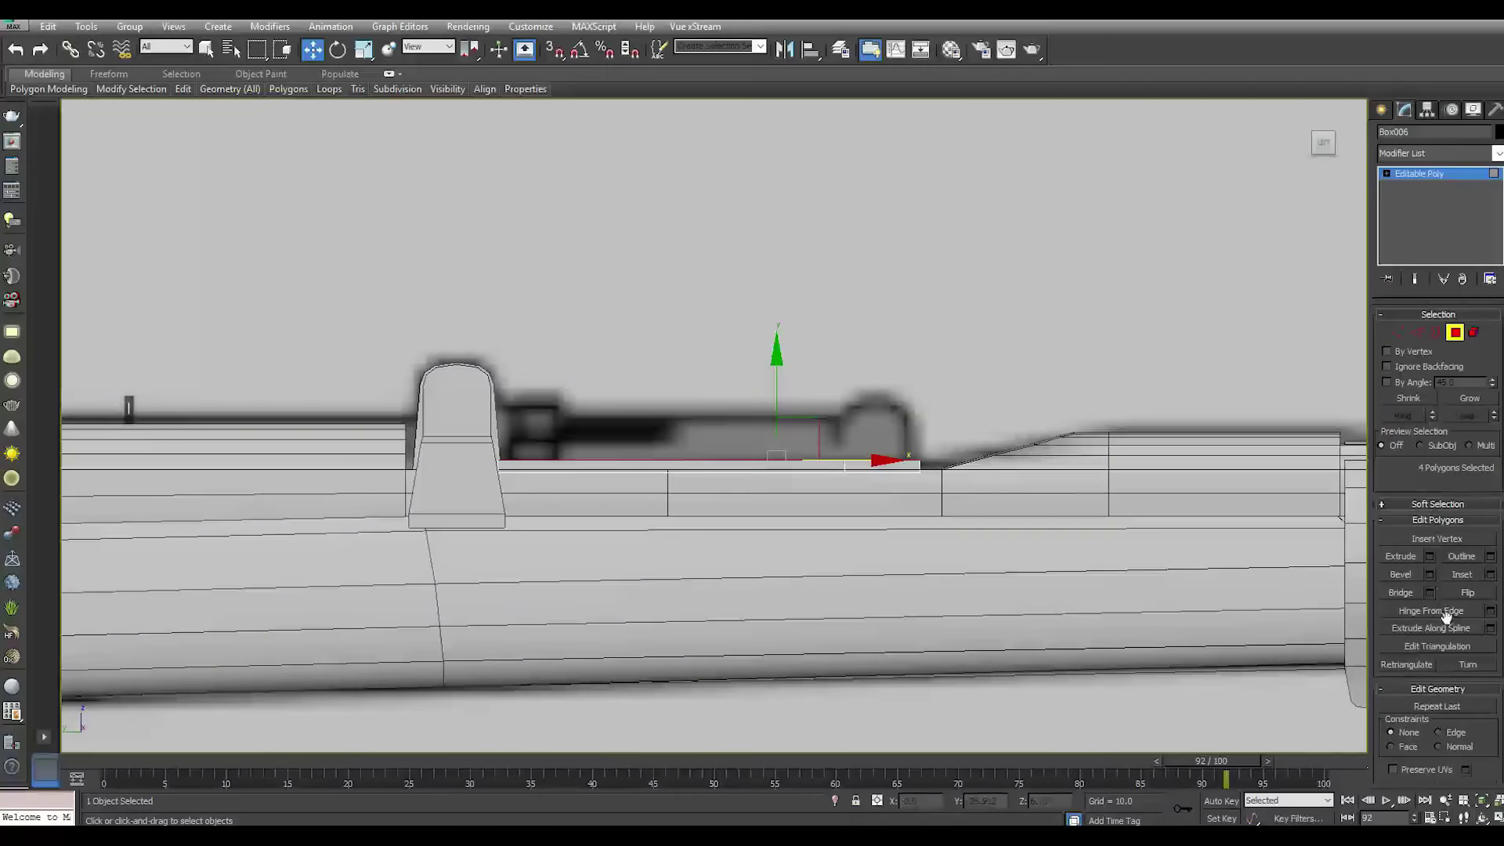
{"action": "left_click", "coordinate": [1431, 557]}
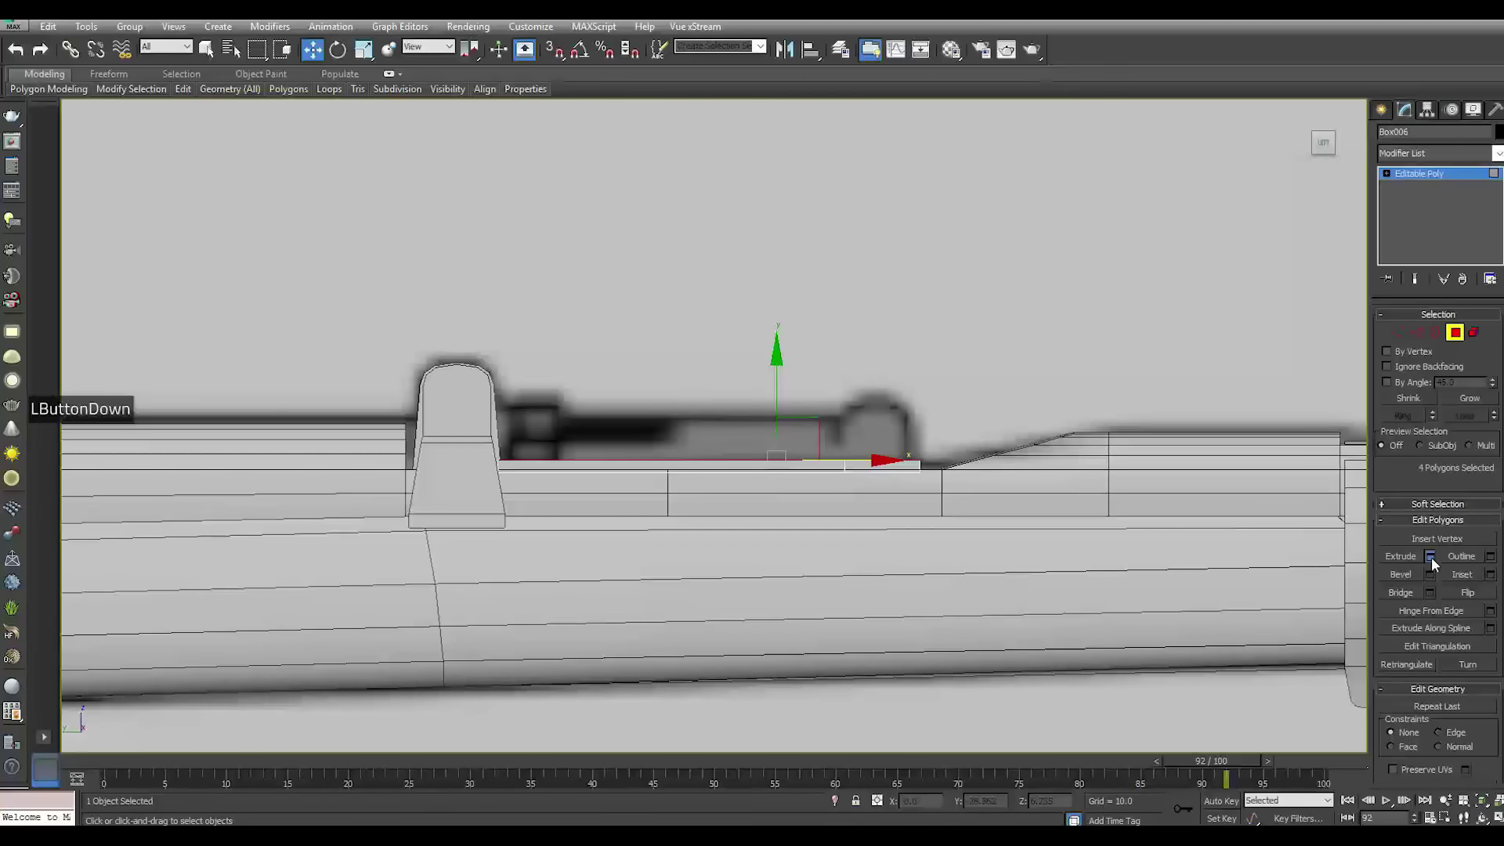
{"action": "left_click_drag", "start_coordinate": [731, 459], "coordinate": [728, 468]}
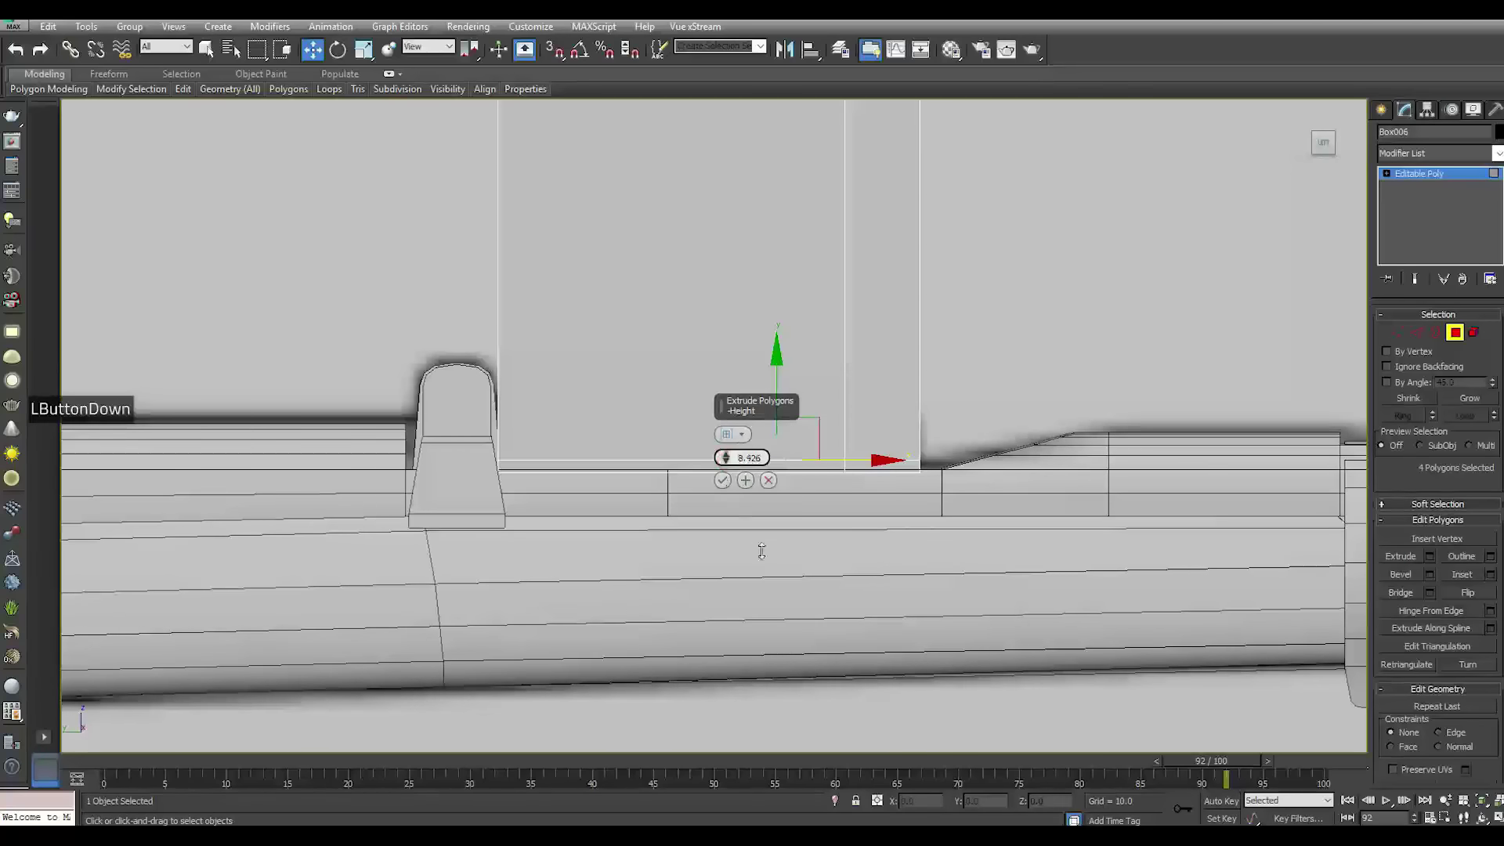
{"action": "left_click_drag", "start_coordinate": [779, 622], "coordinate": [722, 524]}
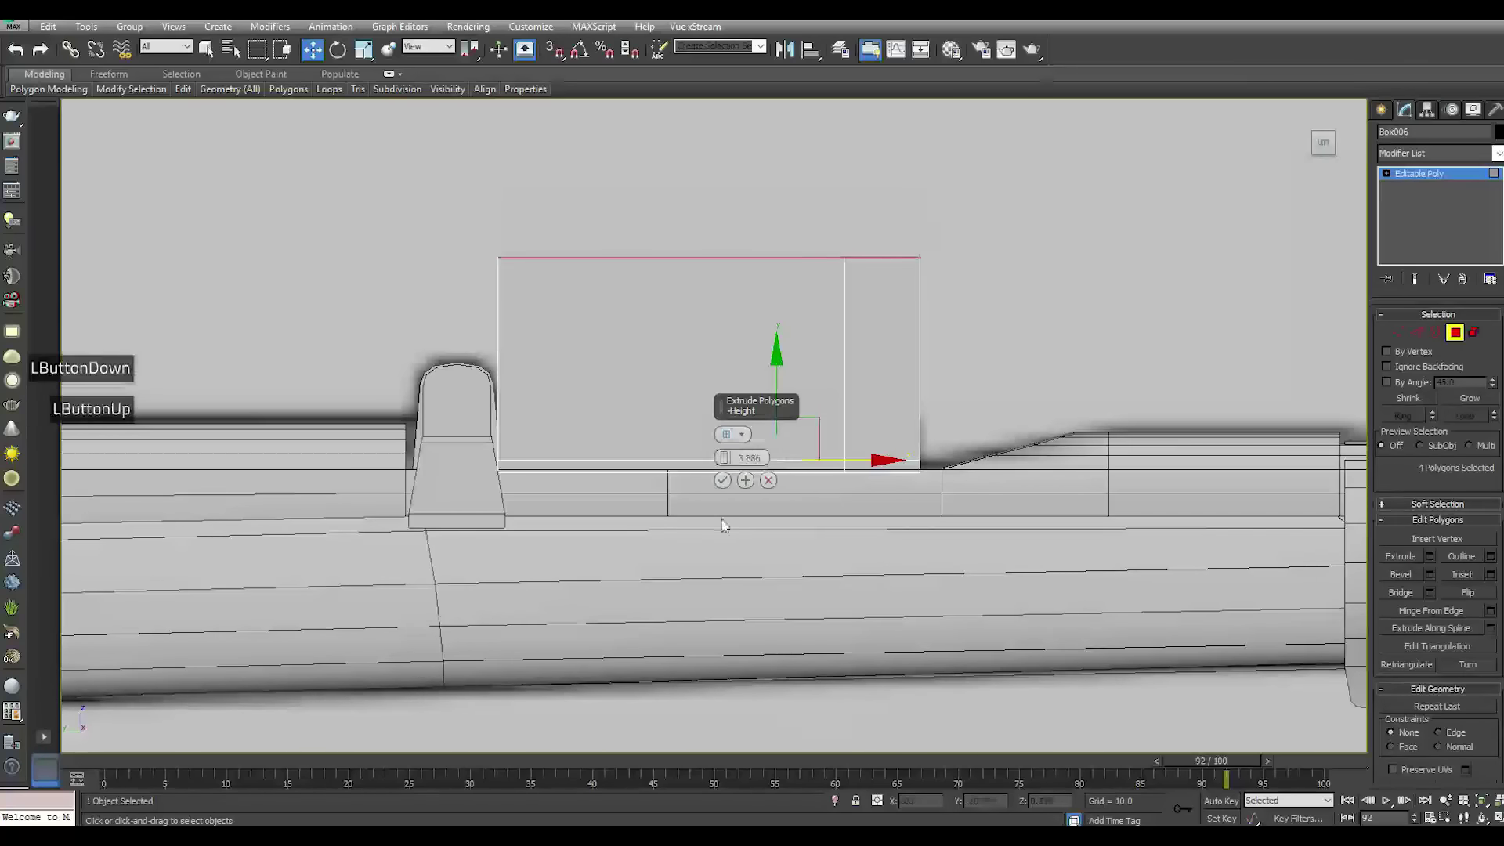
{"action": "left_click_drag", "start_coordinate": [722, 466], "coordinate": [759, 646]}
{"action": "left_click", "coordinate": [722, 480]}
Pull the plank's end and front cross-cut vertex columns slightly back, keeping the two front strips selected
{"action": "scroll", "coordinate": [943, 460], "scroll_direction": "up", "scroll_amount": 2}
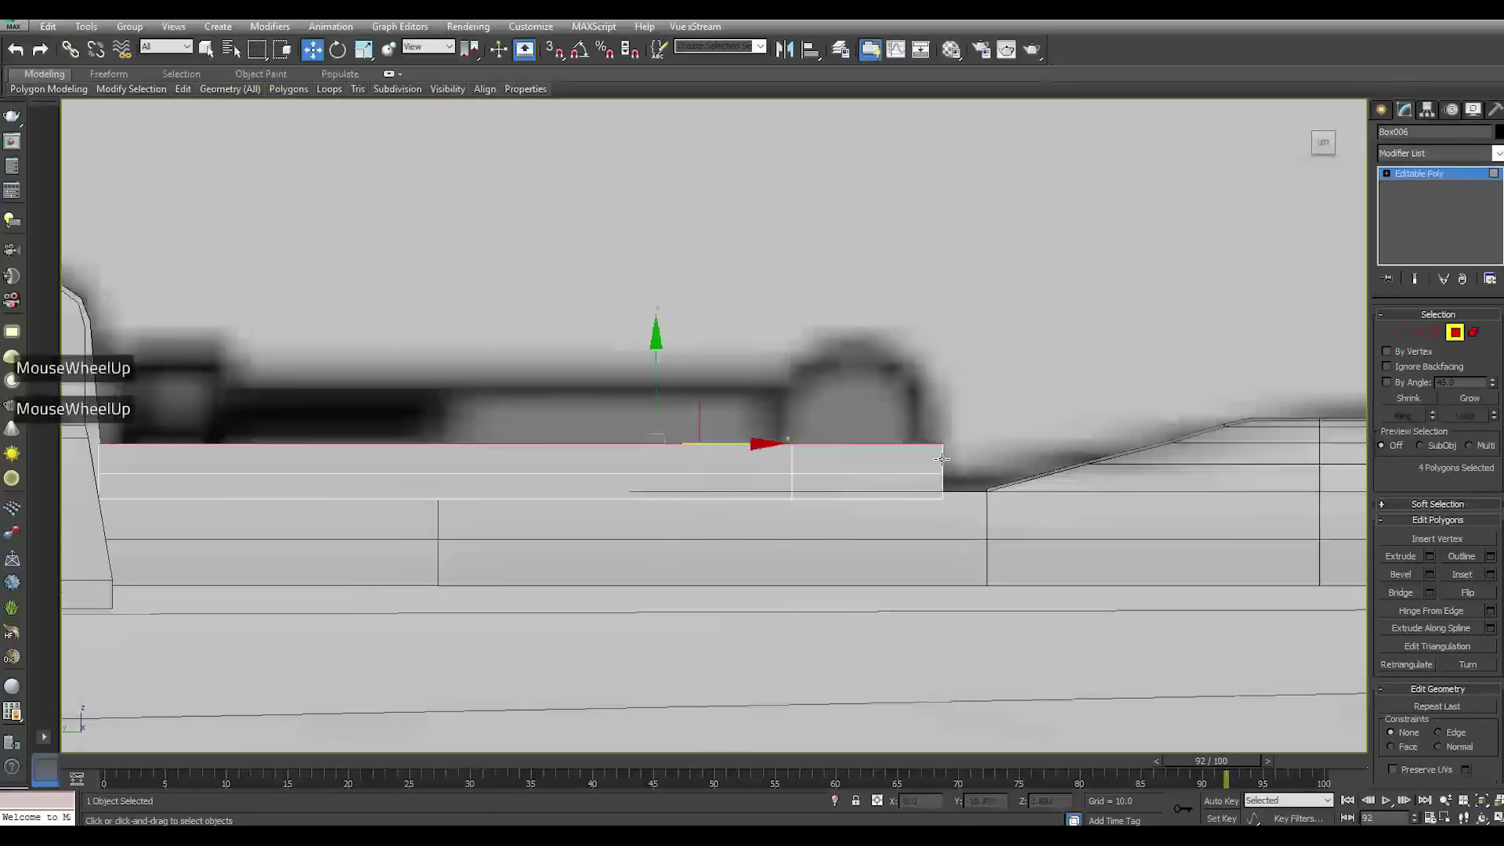
{"action": "left_click", "coordinate": [1398, 333]}
{"action": "left_click_drag", "start_coordinate": [1055, 368], "coordinate": [929, 536]}
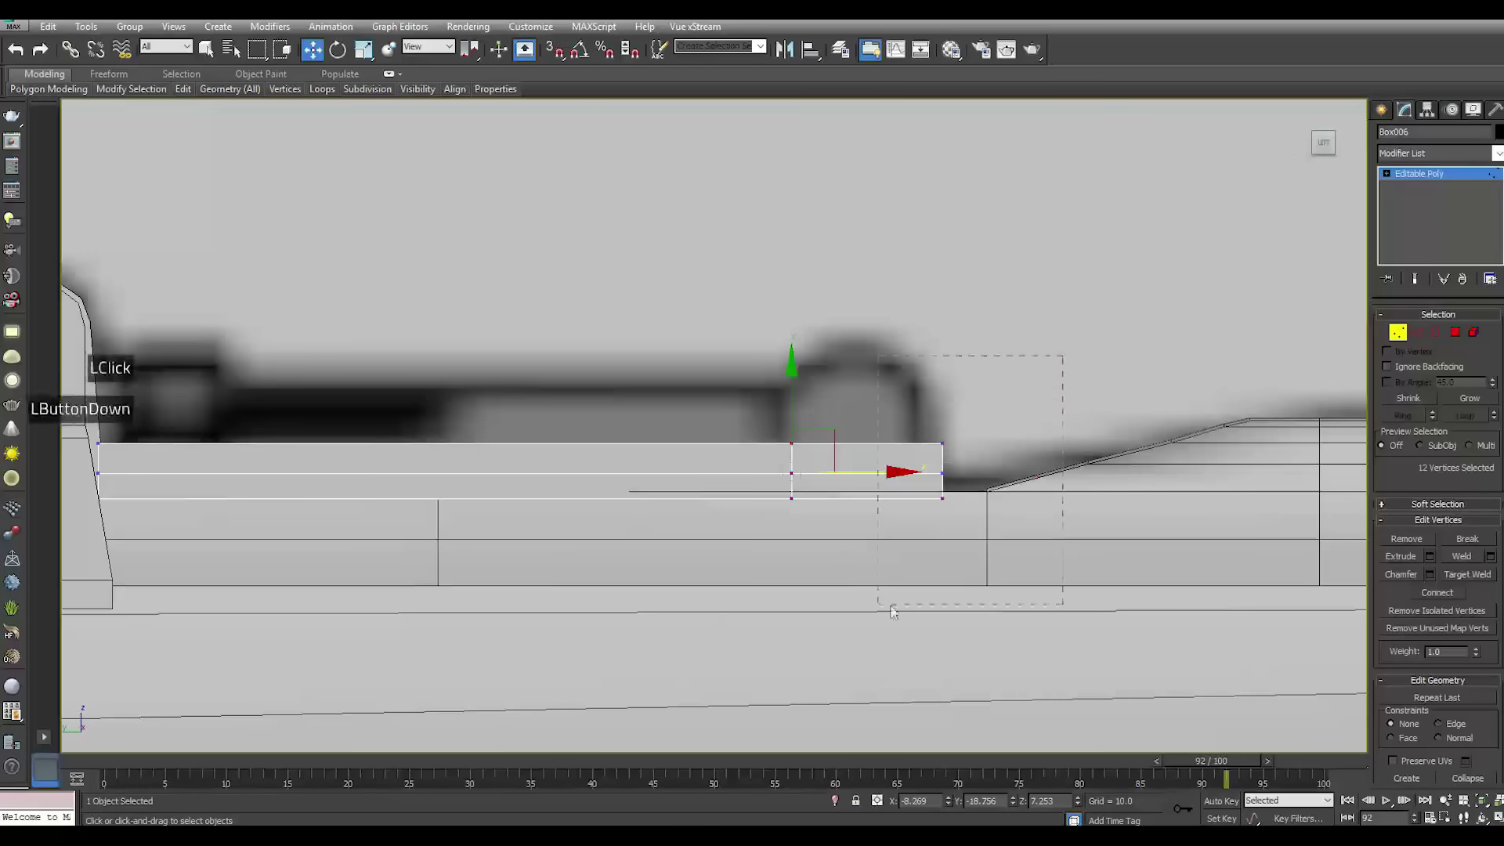
{"action": "left_click_drag", "start_coordinate": [893, 612], "coordinate": [893, 613]}
{"action": "left_click_drag", "start_coordinate": [1018, 474], "coordinate": [984, 468]}
{"action": "left_click_drag", "start_coordinate": [753, 397], "coordinate": [827, 584]}
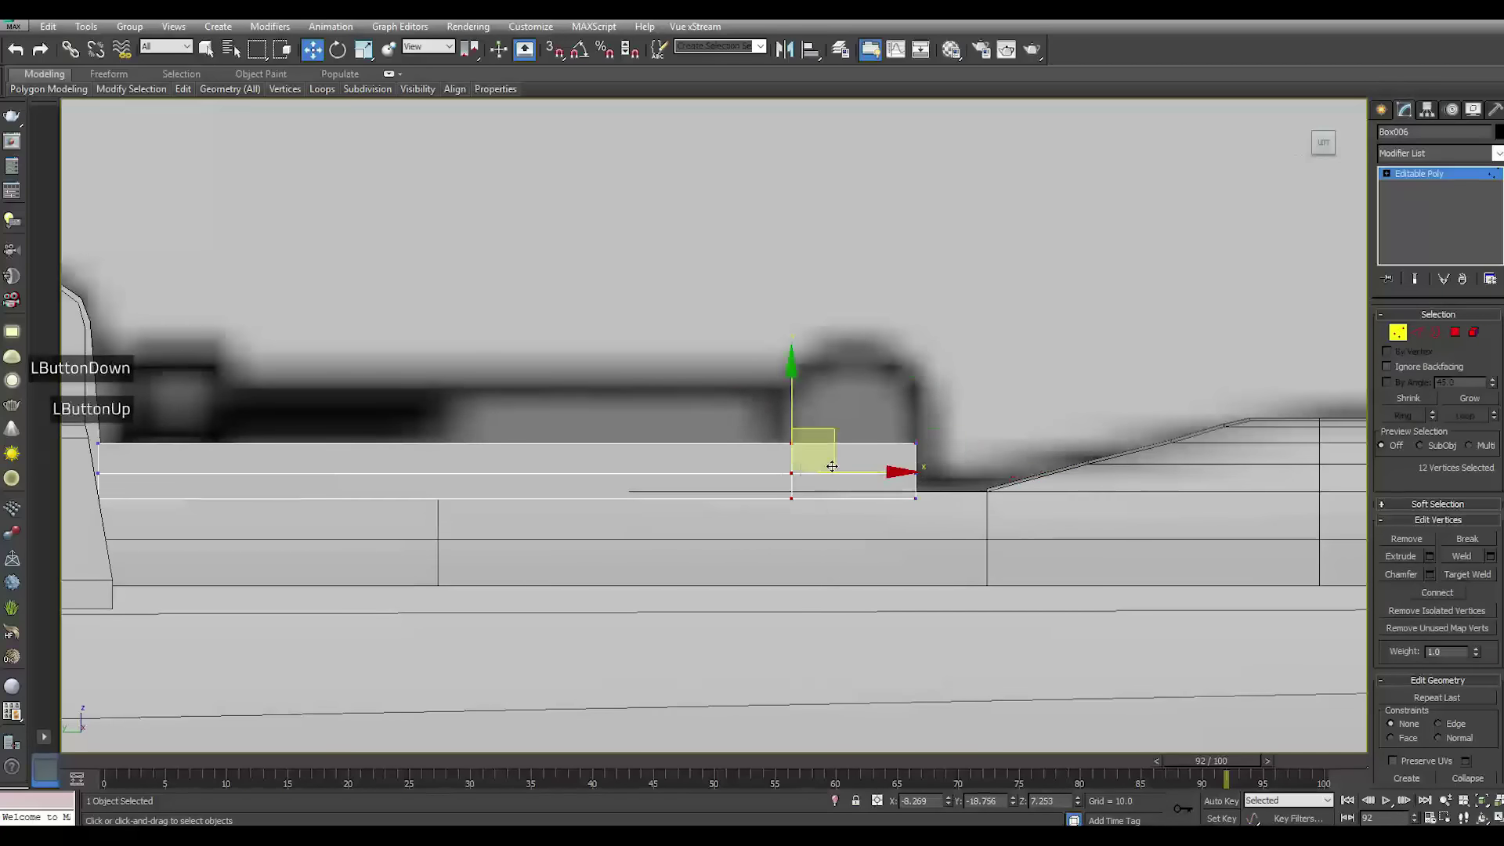
{"action": "left_click_drag", "start_coordinate": [840, 470], "coordinate": [825, 470]}
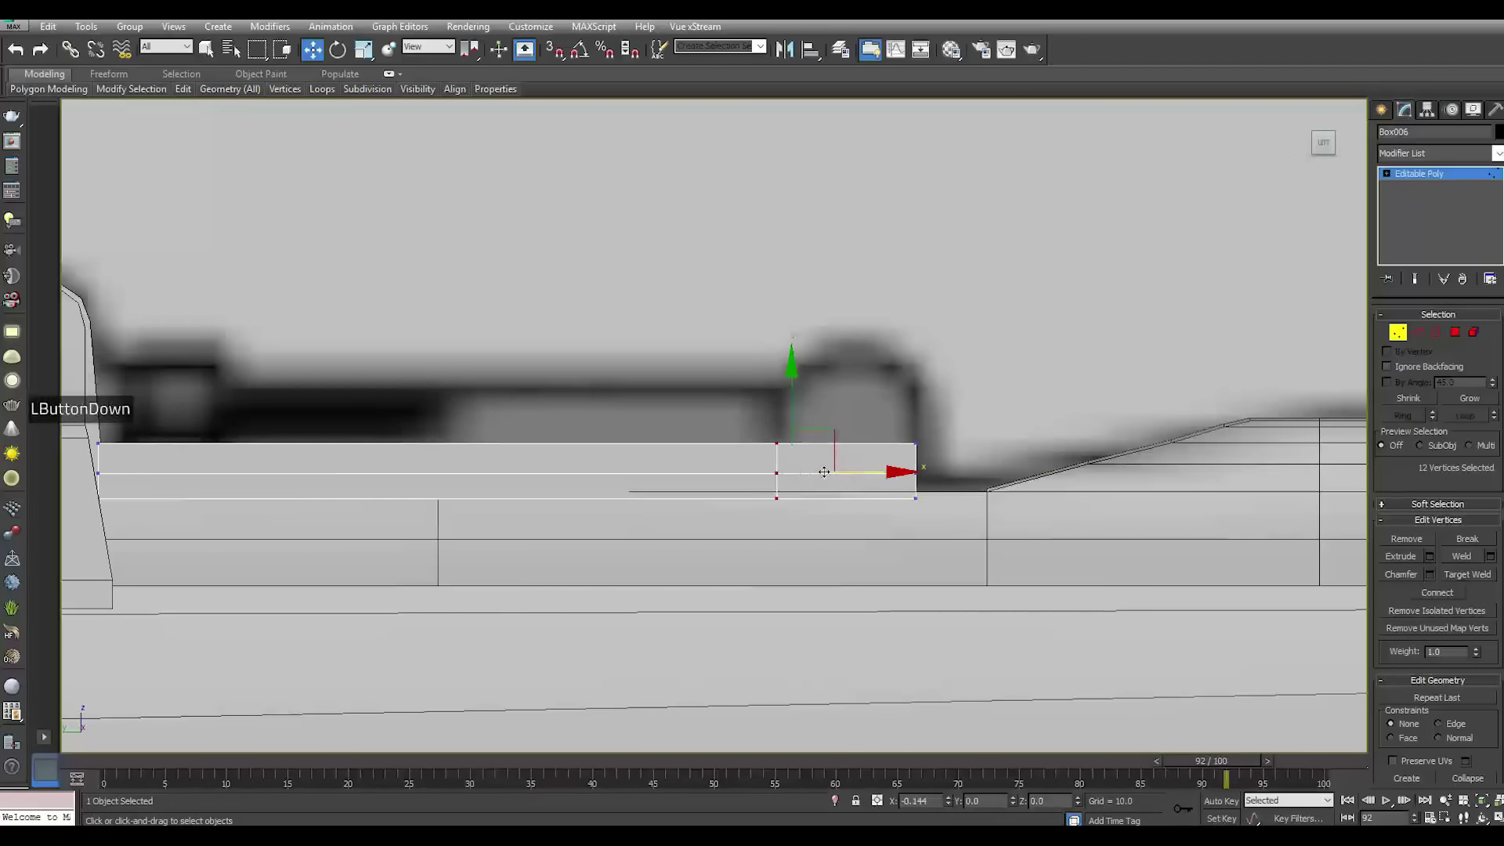
{"action": "left_click", "coordinate": [1459, 331]}
{"action": "left_click_drag", "start_coordinate": [289, 287], "coordinate": [590, 660], "text": "alt"}
{"action": "middle_click_drag", "start_coordinate": [765, 625], "coordinate": [883, 454], "text": "alt"}
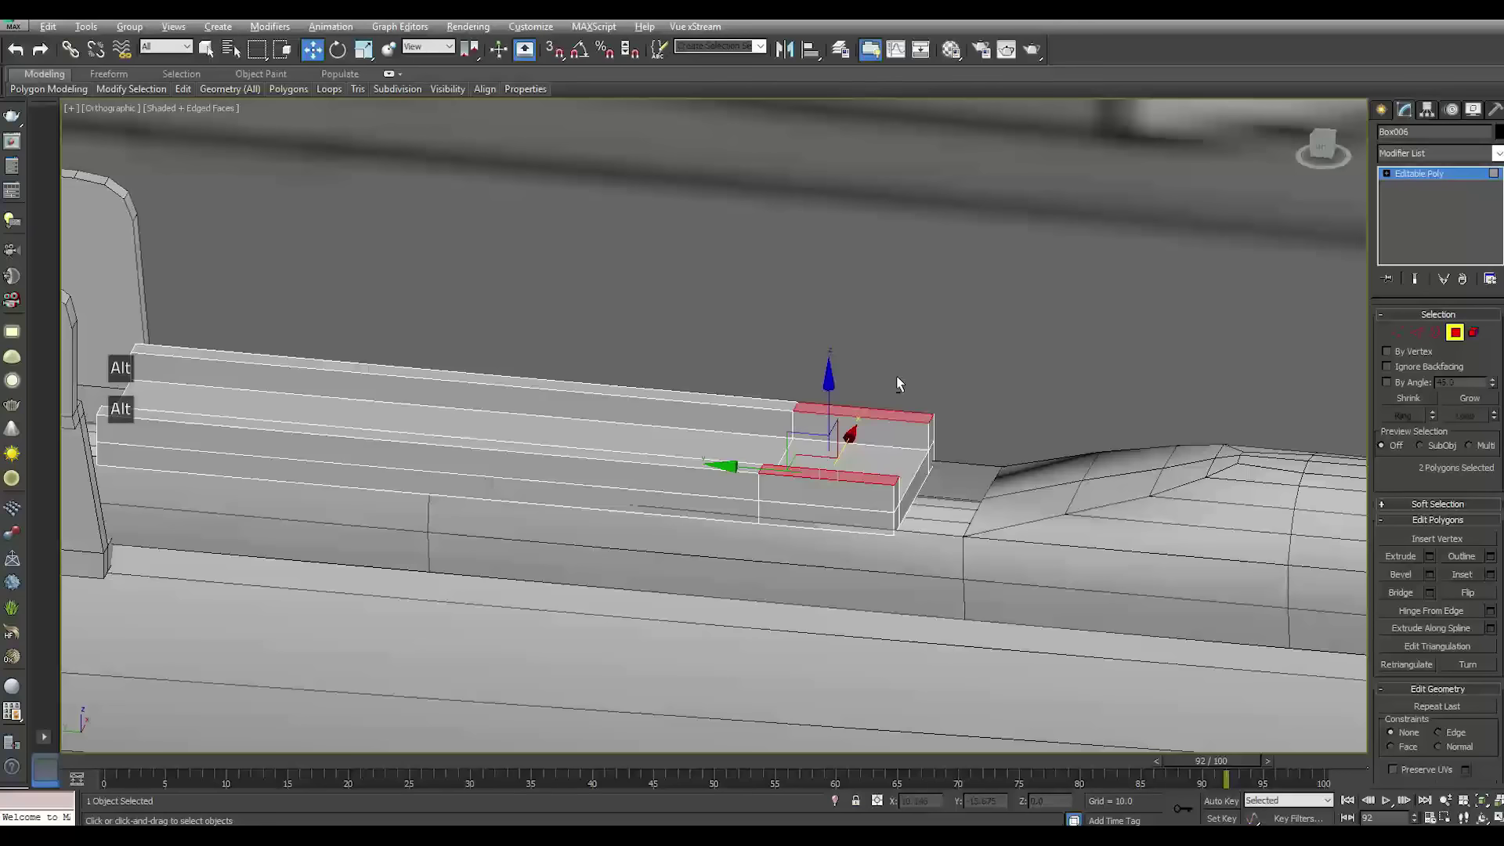
Extrude the near front strip about 1.086 upward into a tall block
{"action": "left_click", "coordinate": [881, 418], "text": "alt"}
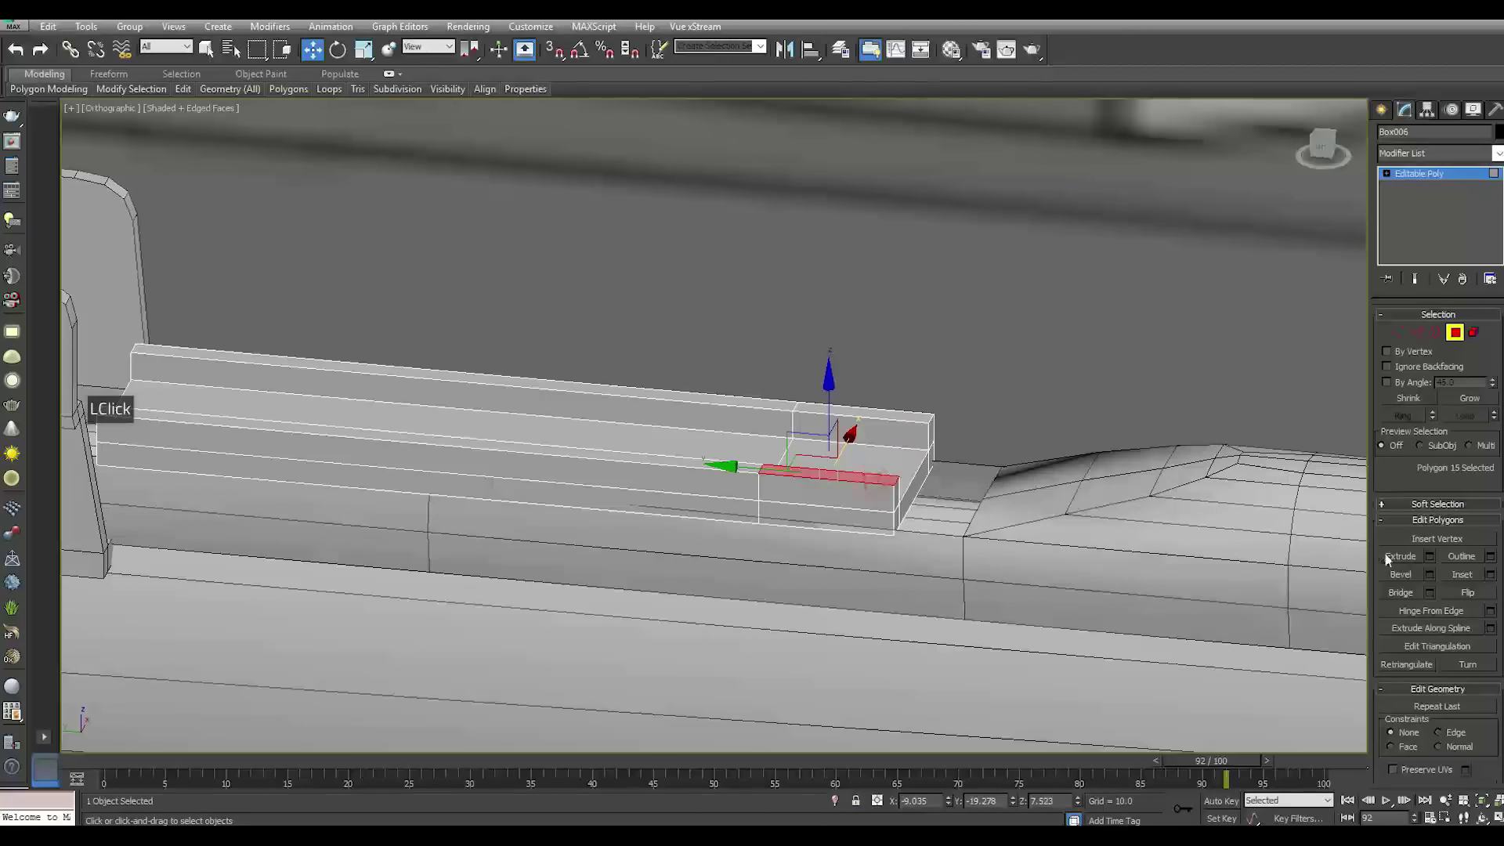
{"action": "left_click", "coordinate": [1430, 557]}
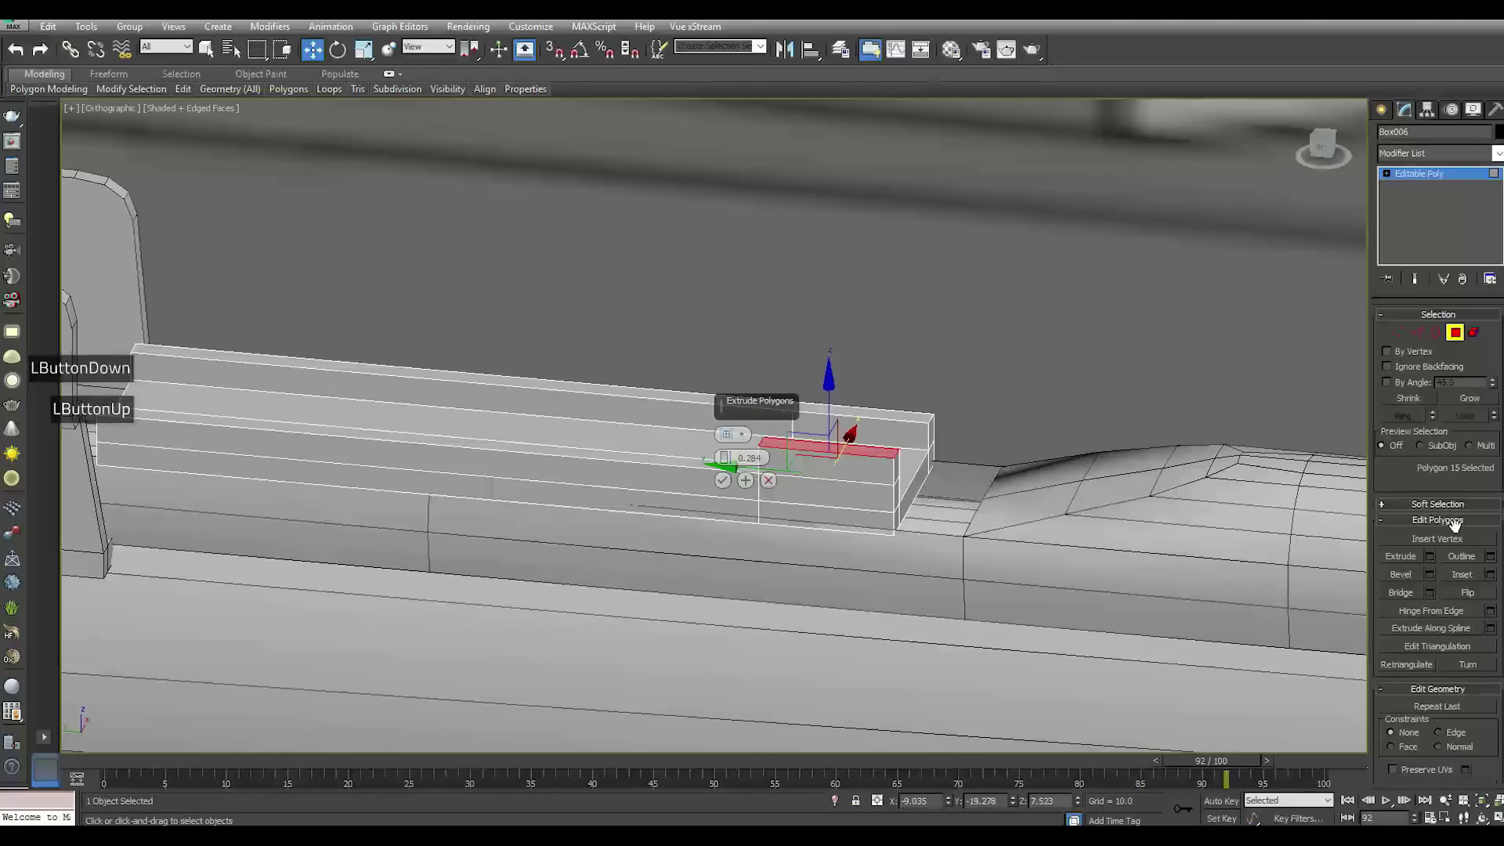
{"action": "key", "text": "l"}
{"action": "left_click_drag", "start_coordinate": [724, 457], "coordinate": [716, 449]}
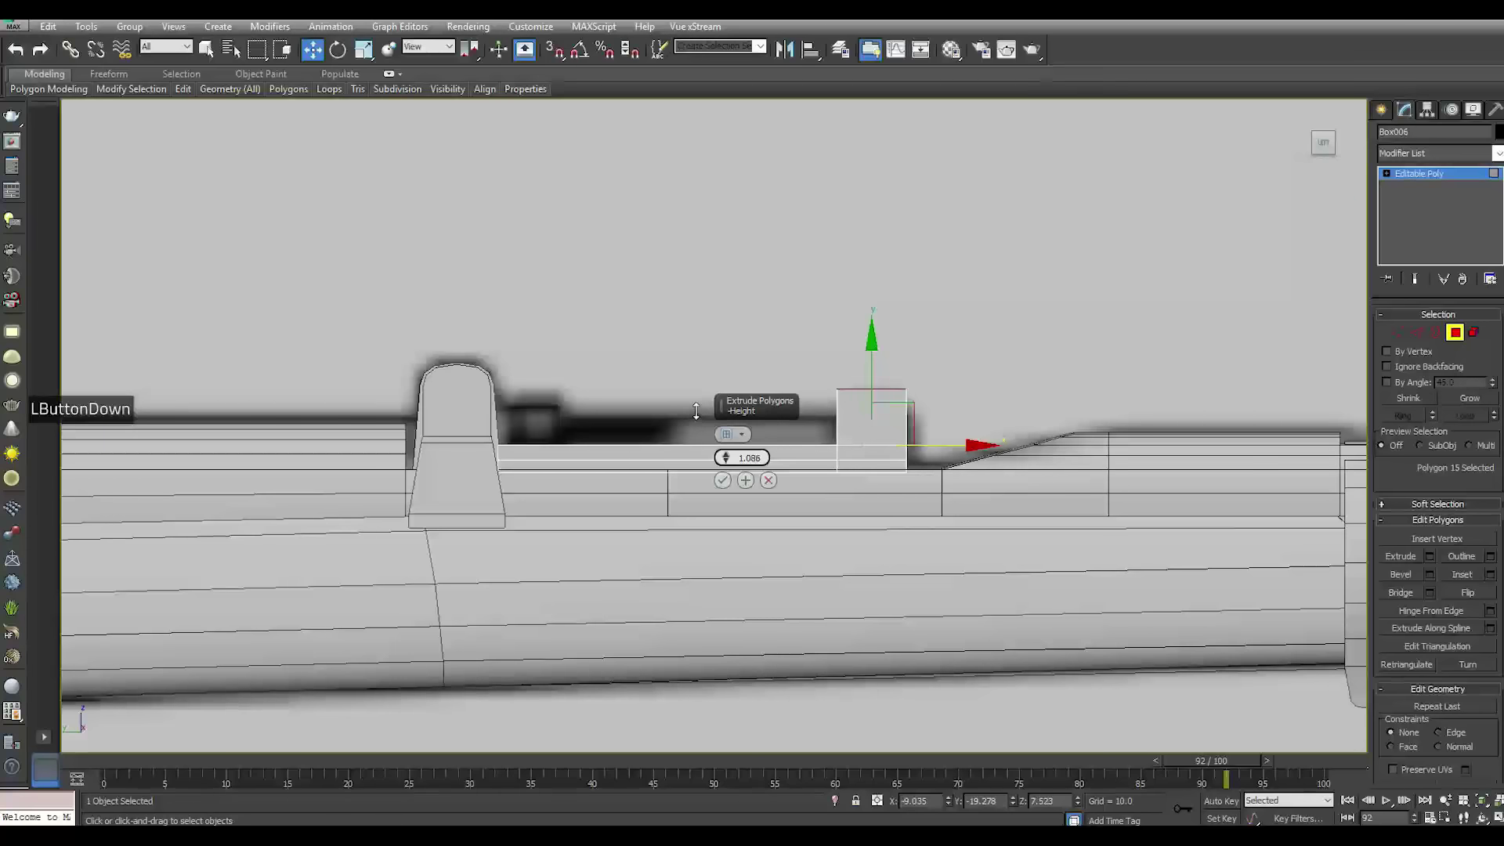
{"action": "left_click_drag", "start_coordinate": [696, 411], "coordinate": [697, 415]}
{"action": "left_click", "coordinate": [723, 480]}
{"action": "scroll", "coordinate": [908, 434], "scroll_direction": "up", "scroll_amount": 2}
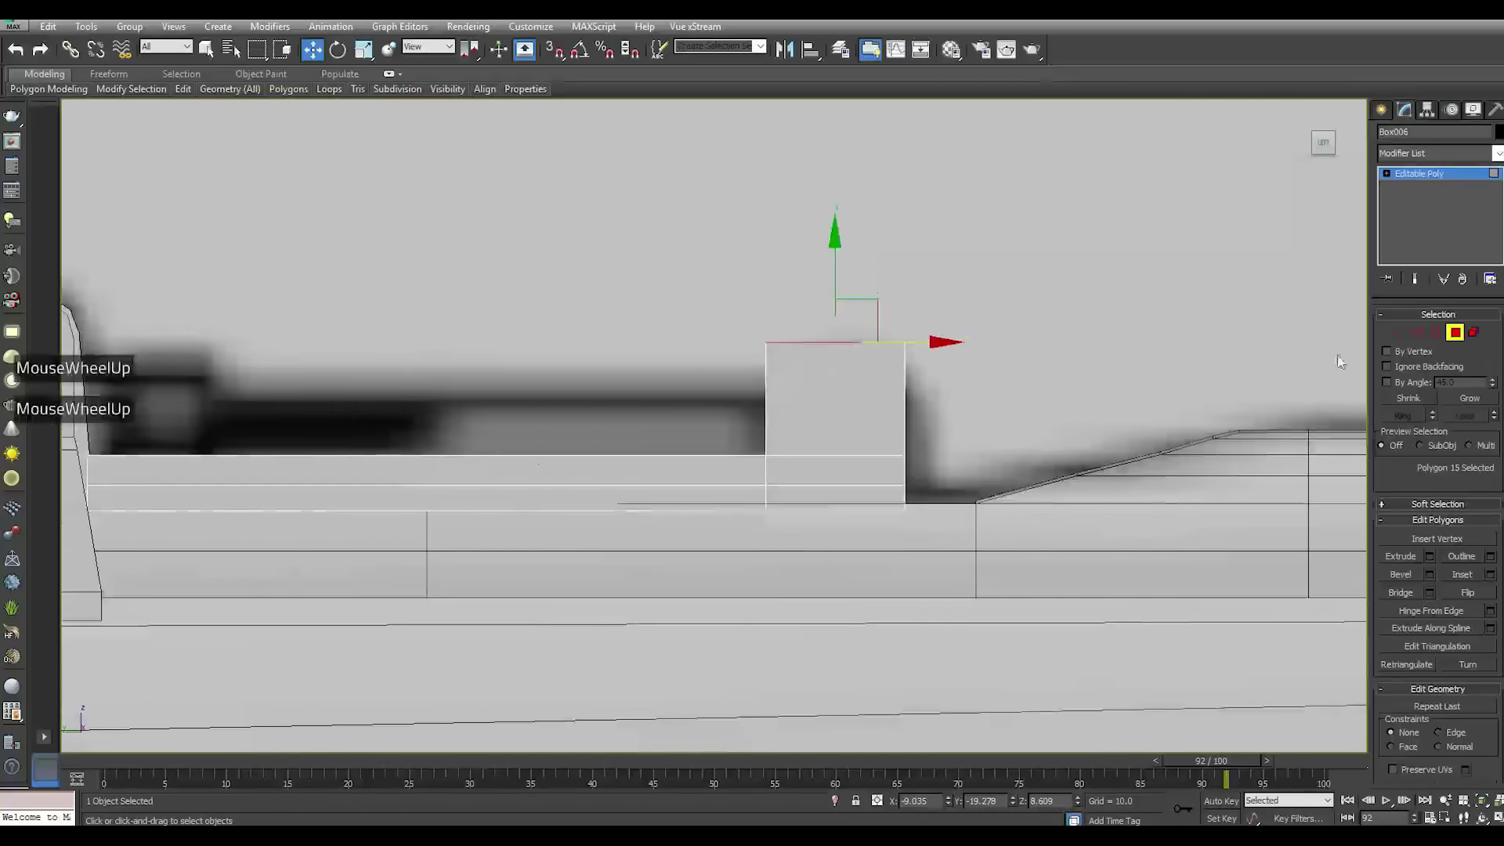
Move the block's right-side vertices along X to widen it toward the slope
{"action": "left_click", "coordinate": [1398, 332]}
{"action": "left_click_drag", "start_coordinate": [956, 276], "coordinate": [832, 656]}
{"action": "left_click_drag", "start_coordinate": [963, 460], "coordinate": [978, 462]}
{"action": "left_click", "coordinate": [1424, 335]}
Chamfer the block's two top edges by 0.625 with 4 segments for a rounded top
{"action": "middle_click_drag", "start_coordinate": [1138, 382], "coordinate": [836, 459], "text": "alt"}
{"action": "scroll", "coordinate": [842, 459], "scroll_direction": "up", "scroll_amount": 3}
{"action": "left_click", "coordinate": [875, 457]}
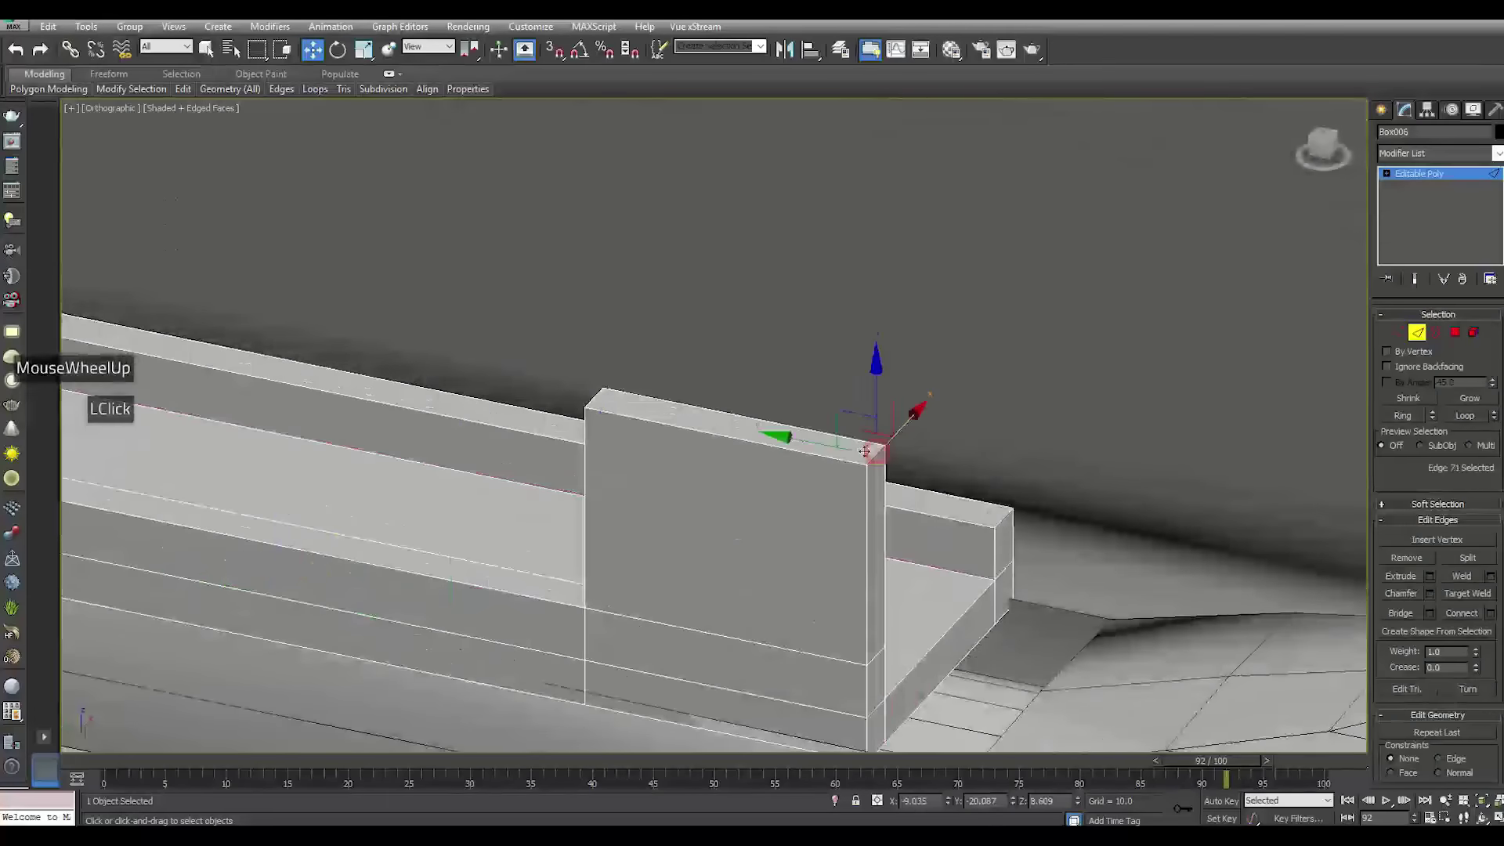
{"action": "left_click", "coordinate": [591, 404], "text": "ctrl"}
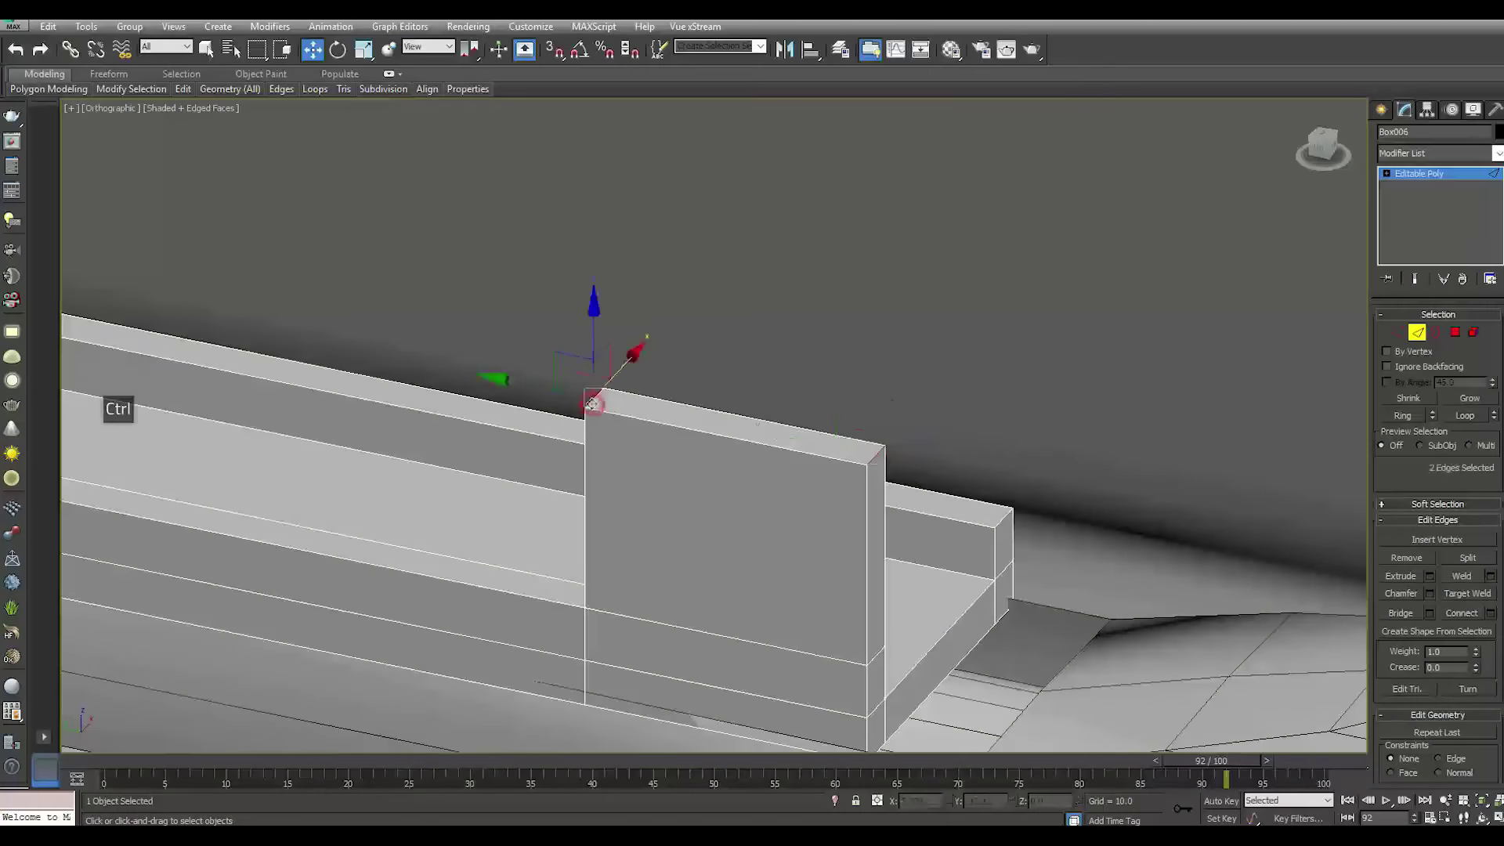
{"action": "left_click", "coordinate": [1432, 594]}
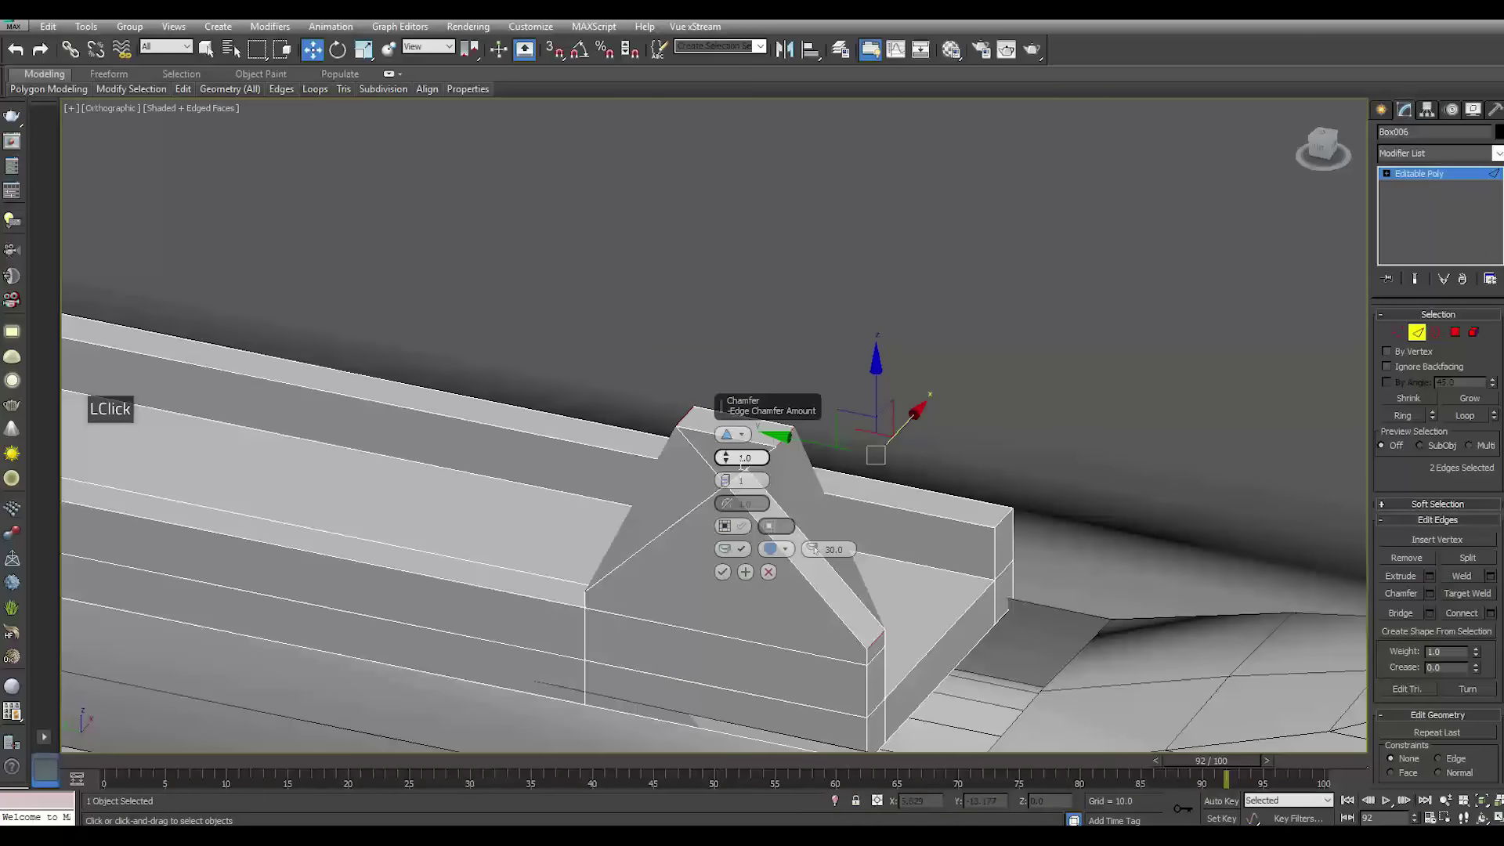
{"action": "left_click_drag", "start_coordinate": [720, 461], "coordinate": [722, 465]}
{"action": "left_click_drag", "start_coordinate": [763, 554], "coordinate": [738, 473]}
{"action": "left_click", "coordinate": [725, 476]}
{"action": "left_click", "coordinate": [725, 476]}
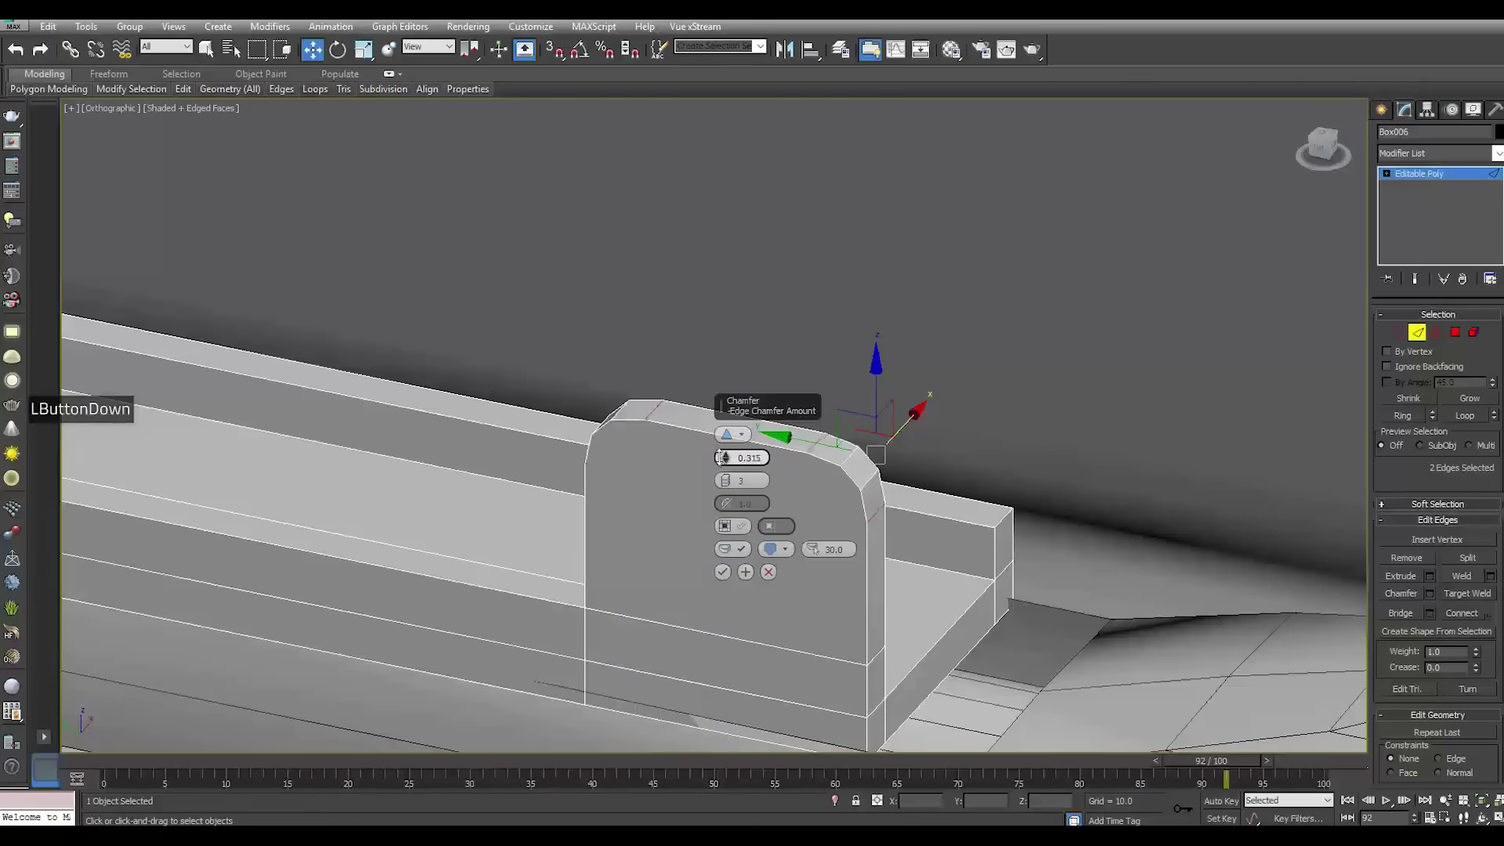
{"action": "left_click_drag", "start_coordinate": [718, 444], "coordinate": [535, 375]}
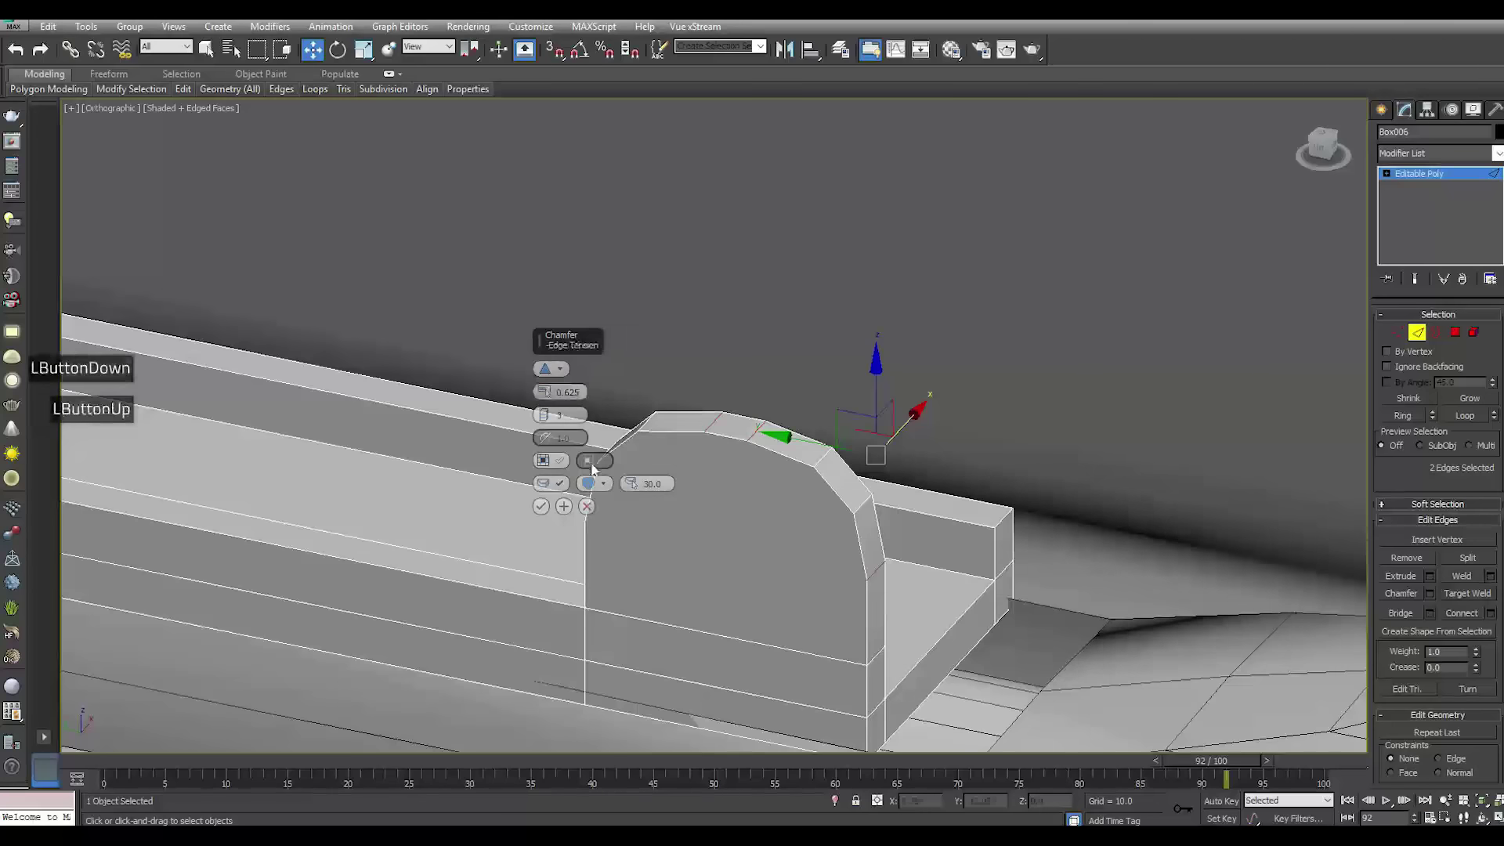
{"action": "left_click", "coordinate": [542, 413]}
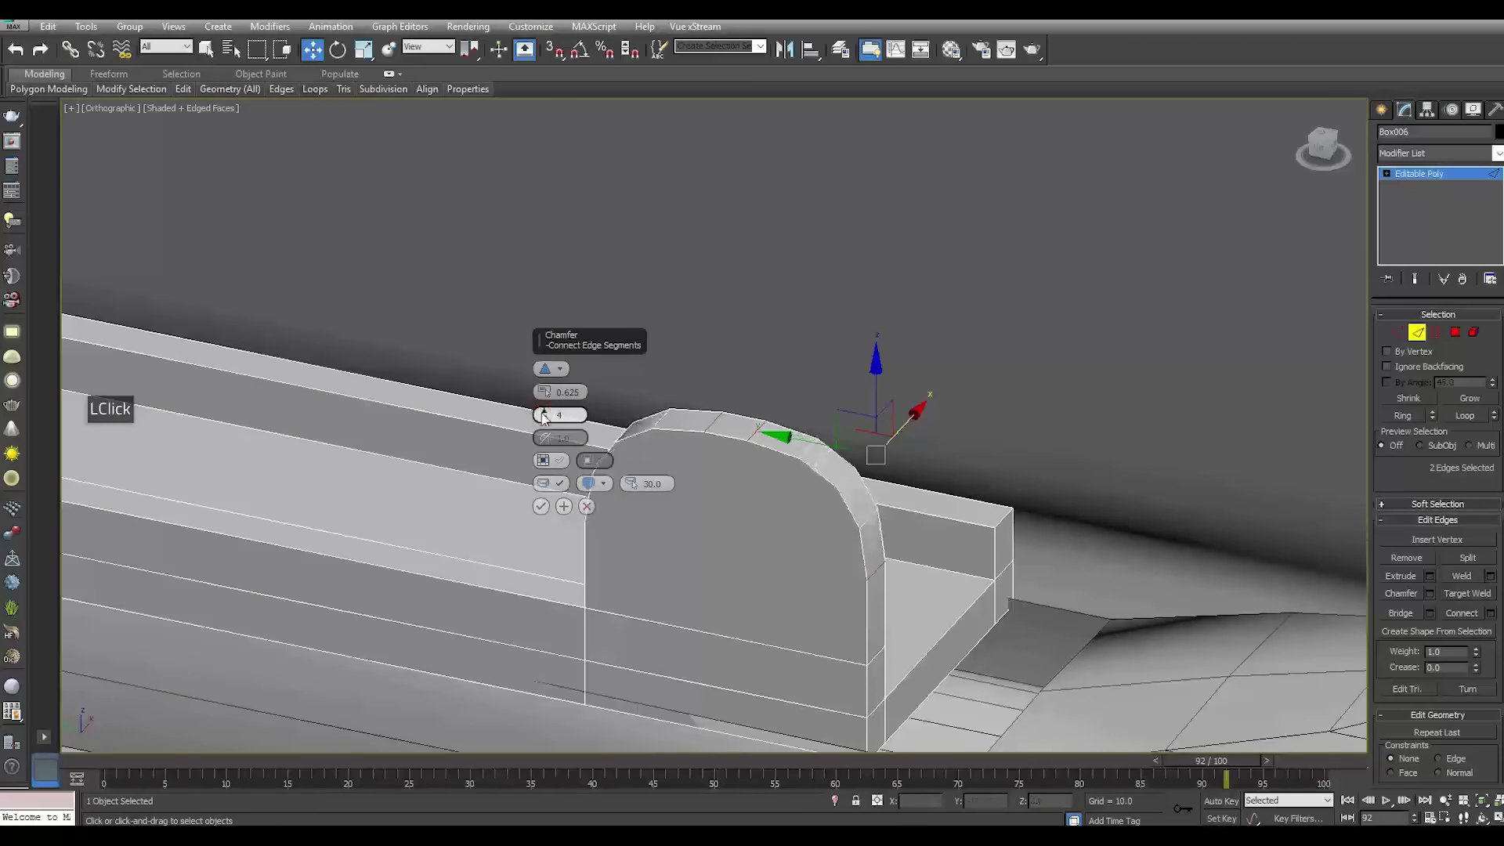
{"action": "left_click", "coordinate": [541, 507]}
{"action": "scroll", "coordinate": [793, 536], "scroll_direction": "down", "scroll_amount": 5}
{"action": "middle_click_drag", "start_coordinate": [674, 573], "coordinate": [749, 533], "text": "alt"}
{"action": "left_click", "coordinate": [1455, 333]}
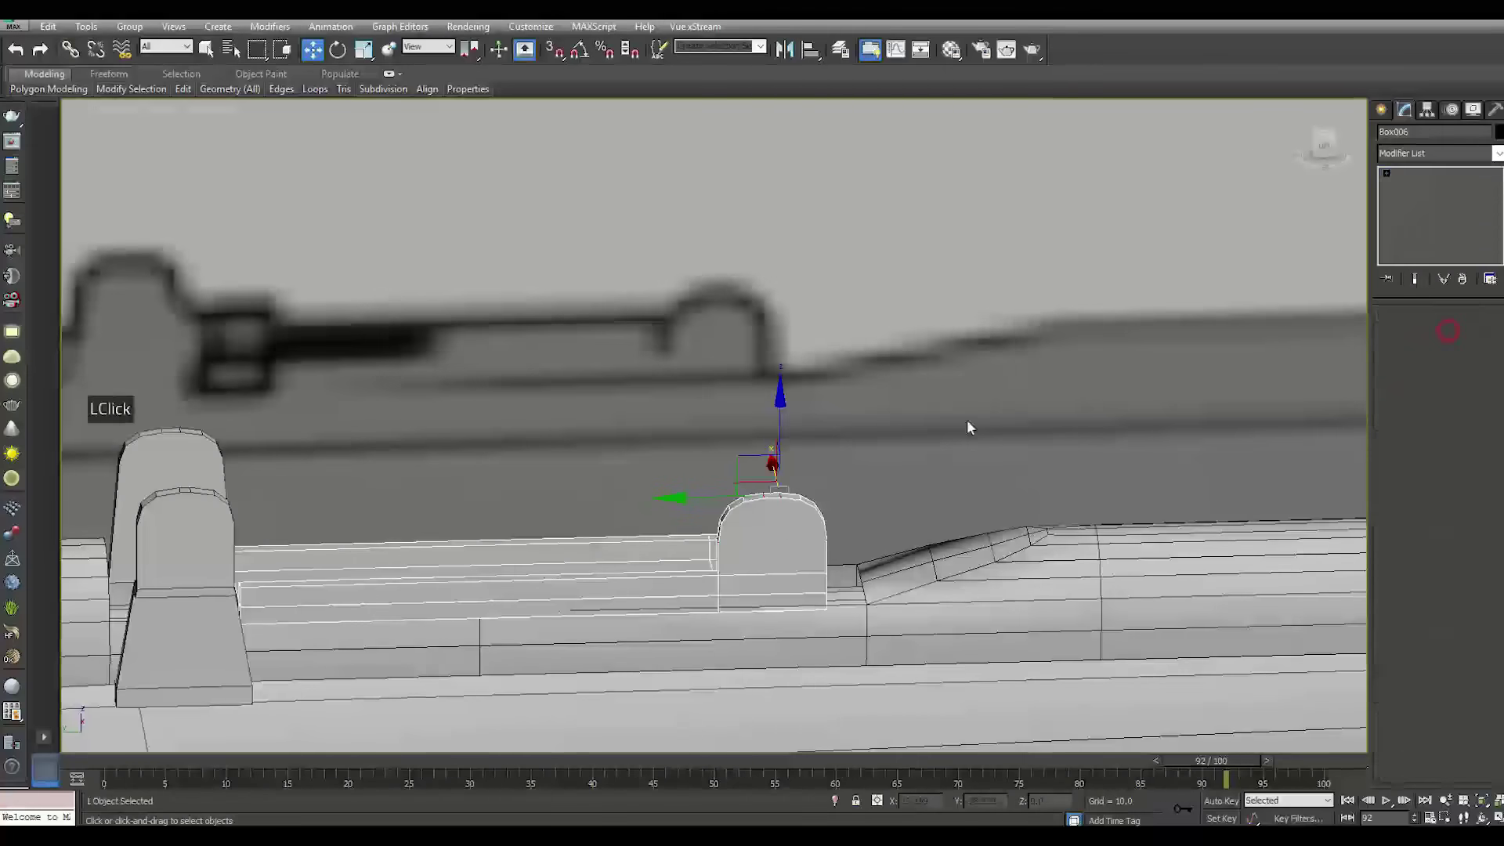
Extrude the long strip face along Box006's rail upward by 0.541 between the posts
{"action": "left_click", "coordinate": [603, 576]}
{"action": "scroll", "coordinate": [603, 577], "scroll_direction": "up", "scroll_amount": 3}
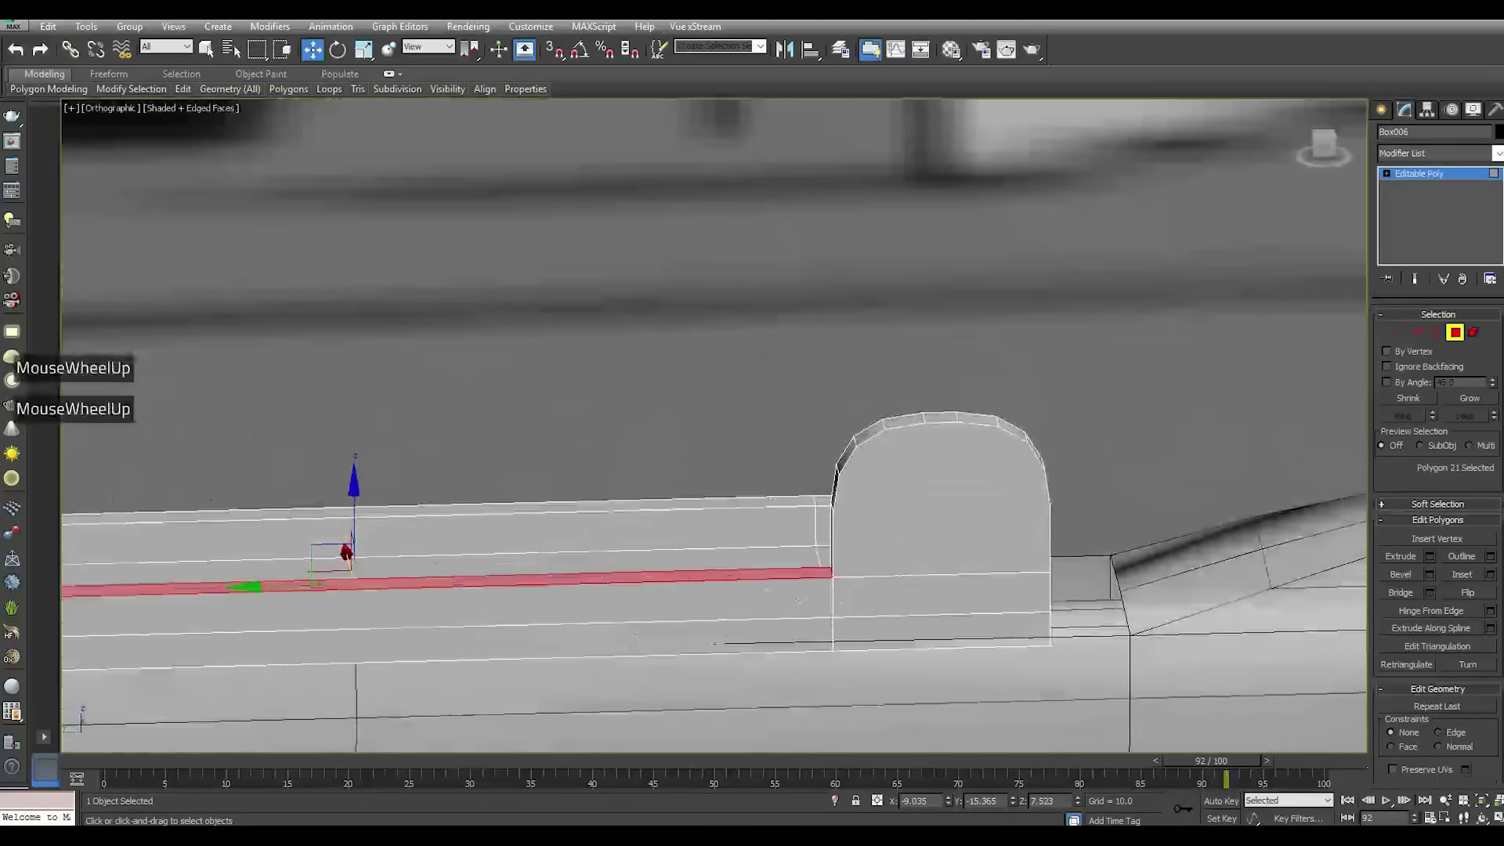
{"action": "scroll", "coordinate": [811, 605], "scroll_direction": "down", "scroll_amount": 1}
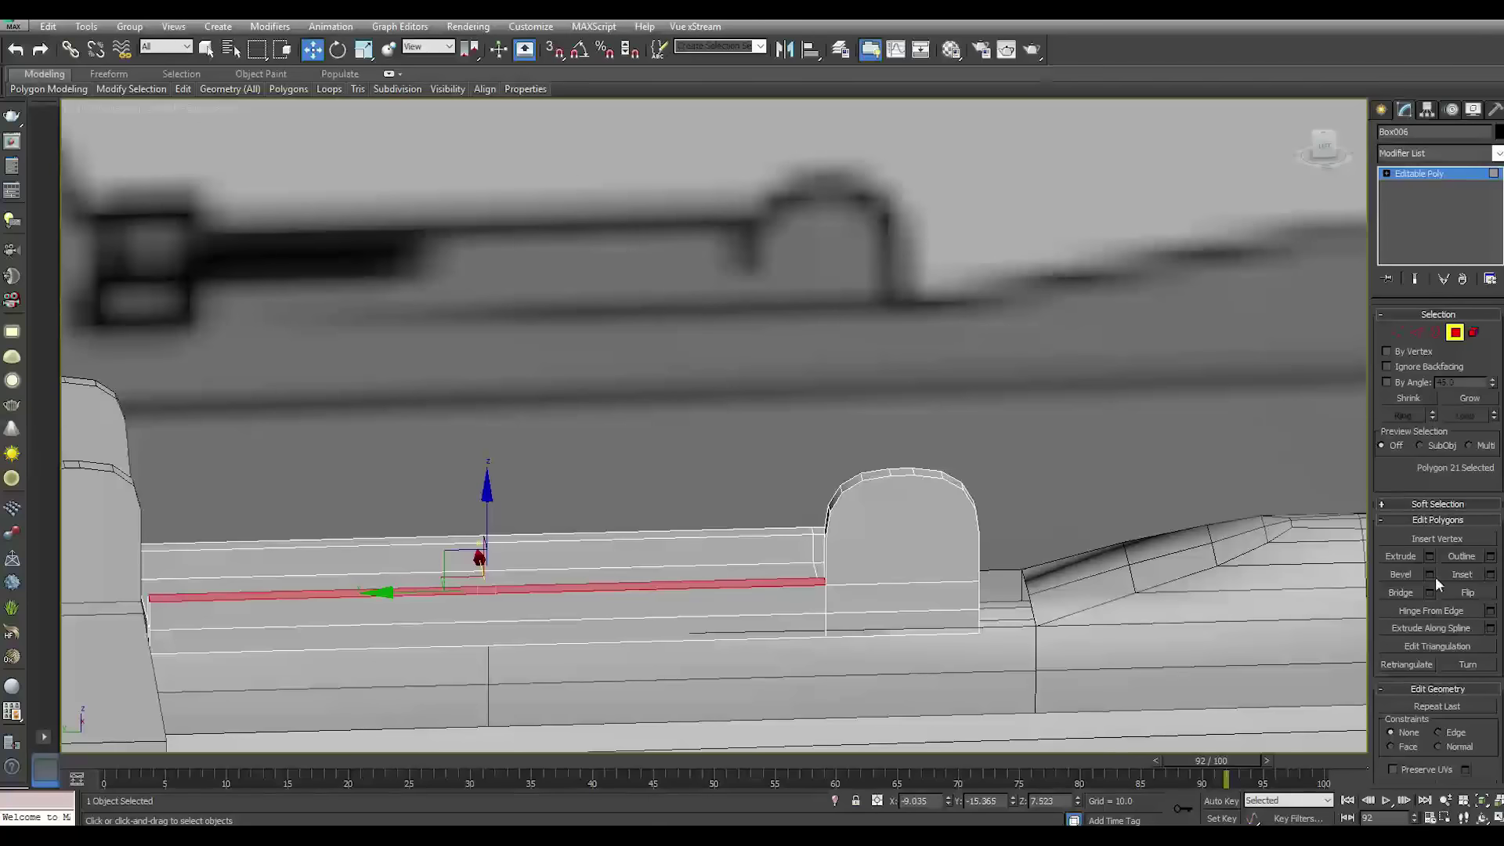
{"action": "left_click", "coordinate": [1432, 556]}
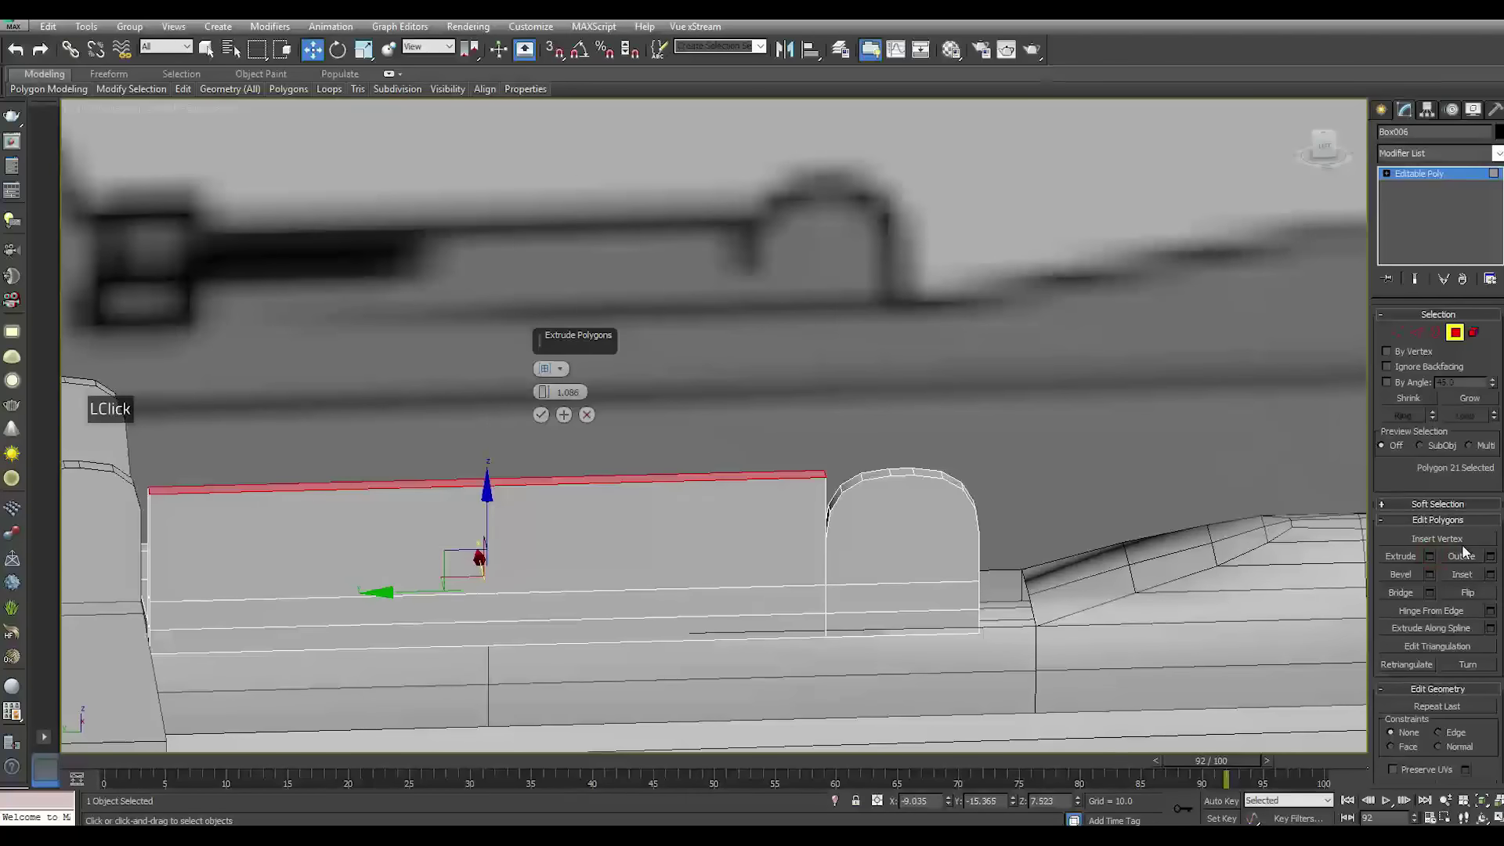
{"action": "key", "text": "t"}
{"action": "left_click_drag", "start_coordinate": [545, 394], "coordinate": [535, 419]}
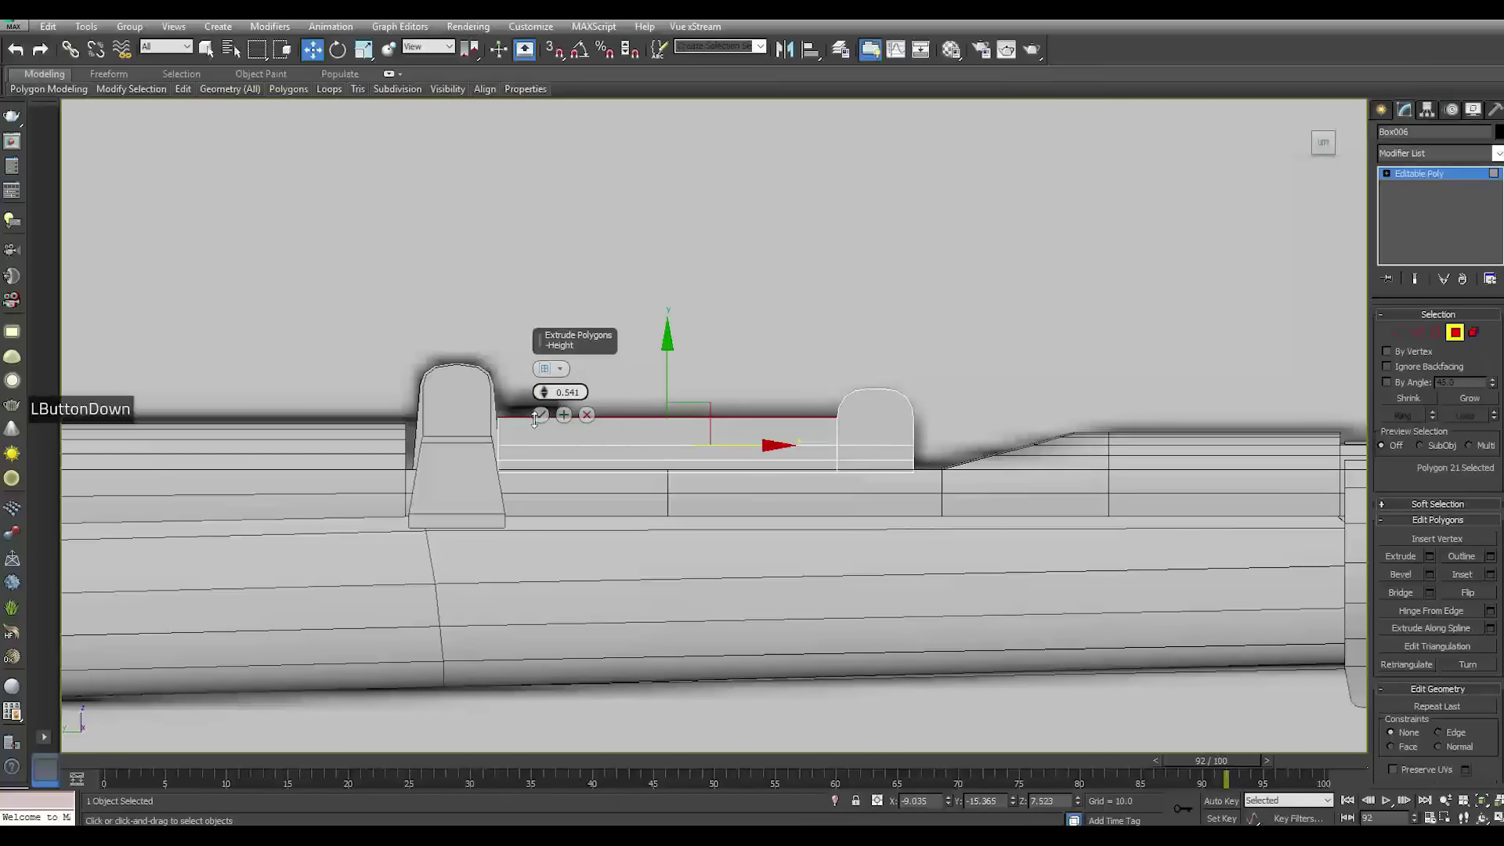
Apply the 0.541 extrusion and slide the ridge's two end vertices left to slant its end
{"action": "left_click", "coordinate": [540, 415]}
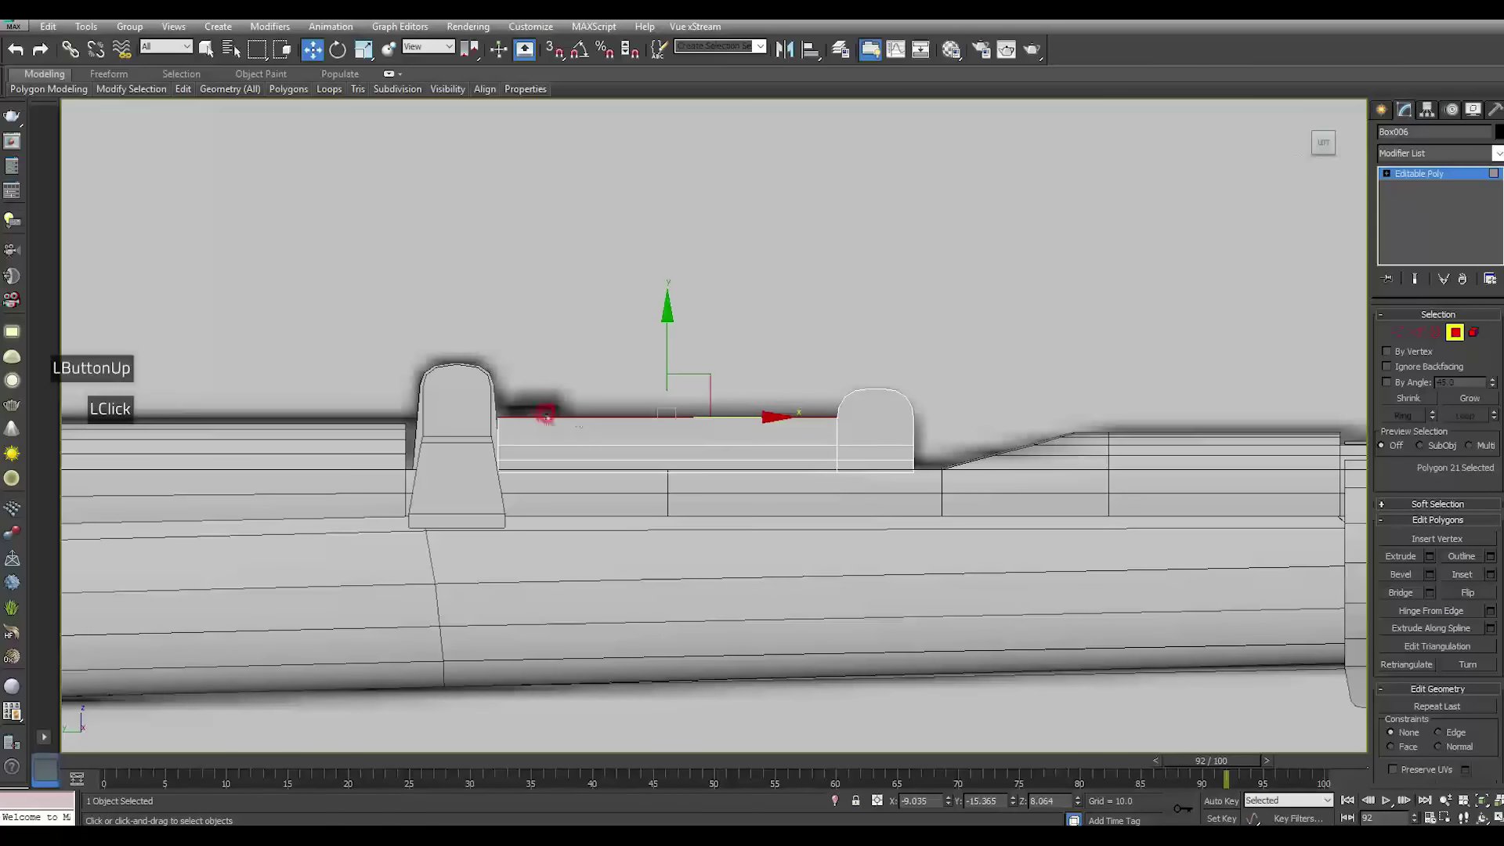
{"action": "scroll", "coordinate": [872, 415], "scroll_direction": "up", "scroll_amount": 4}
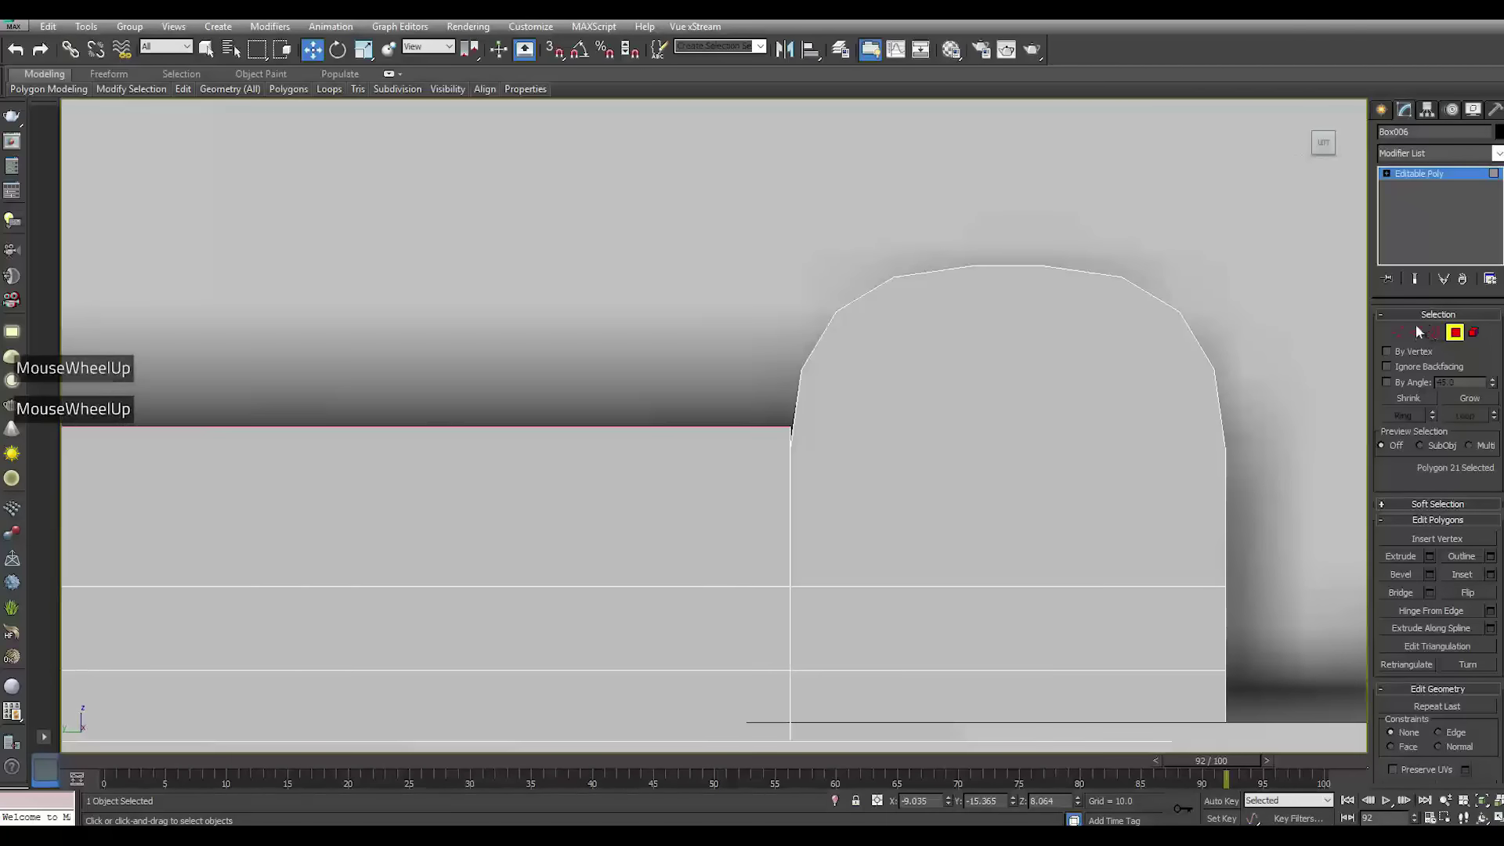
{"action": "left_click", "coordinate": [1385, 335]}
{"action": "scroll", "coordinate": [774, 411], "scroll_direction": "up", "scroll_amount": 3}
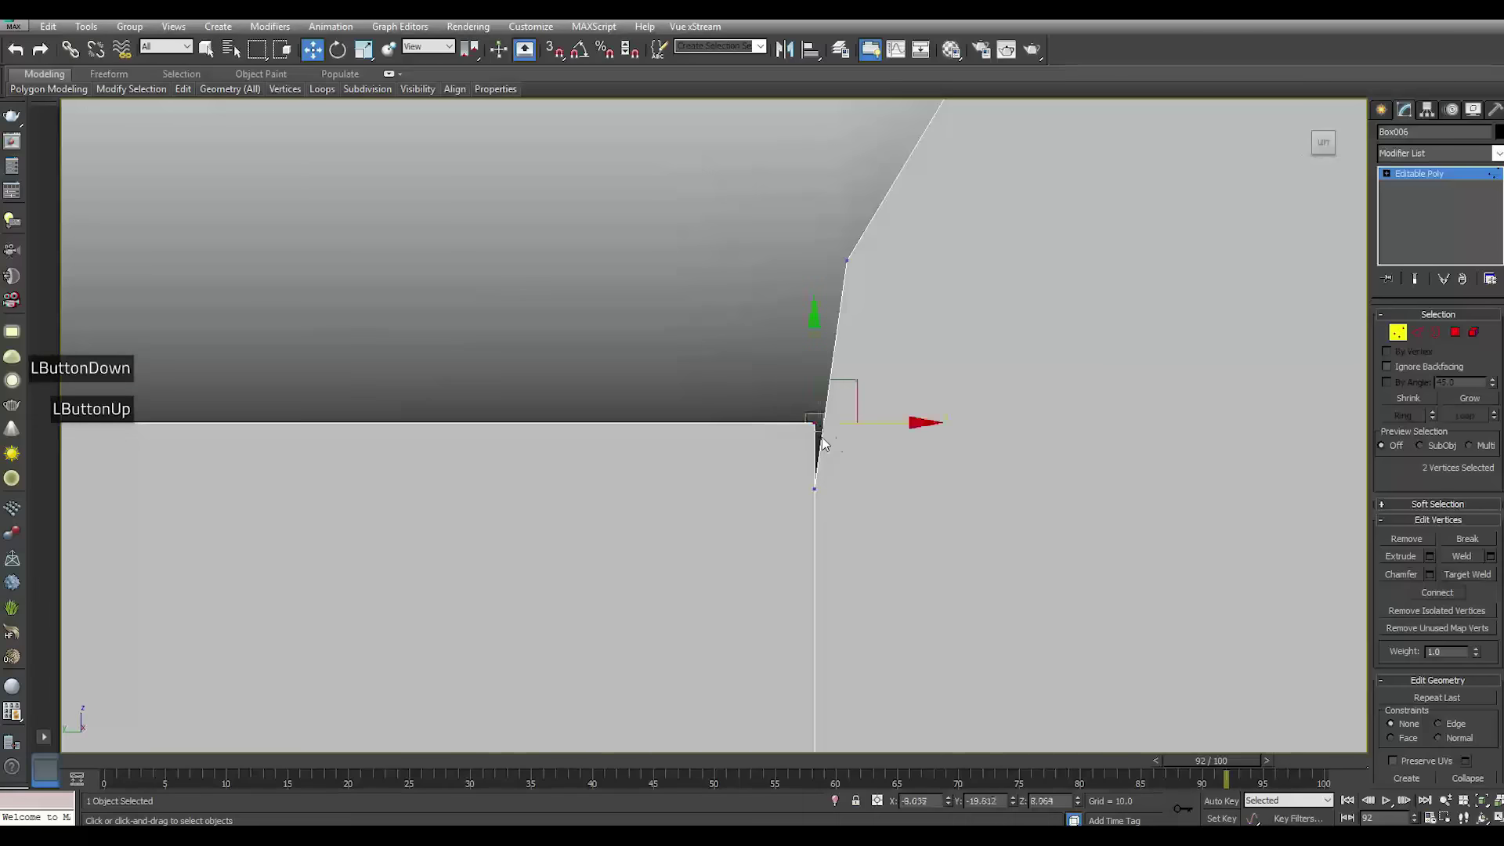
{"action": "left_click_drag", "start_coordinate": [876, 425], "coordinate": [788, 427]}
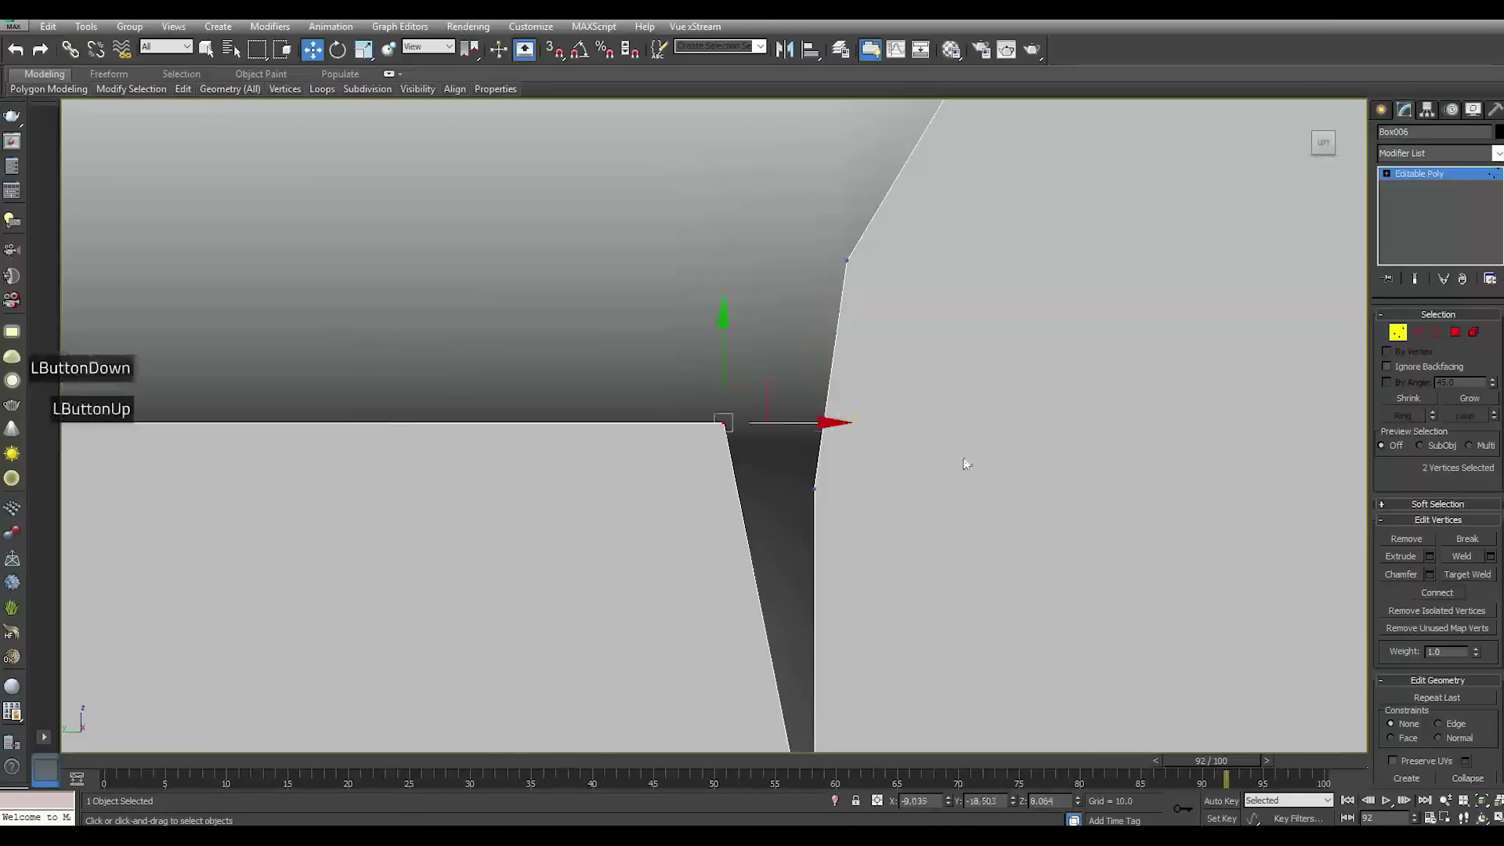
{"action": "scroll", "coordinate": [992, 482], "scroll_direction": "down", "scroll_amount": 3}
{"action": "scroll", "coordinate": [993, 489], "scroll_direction": "down", "scroll_amount": 3}
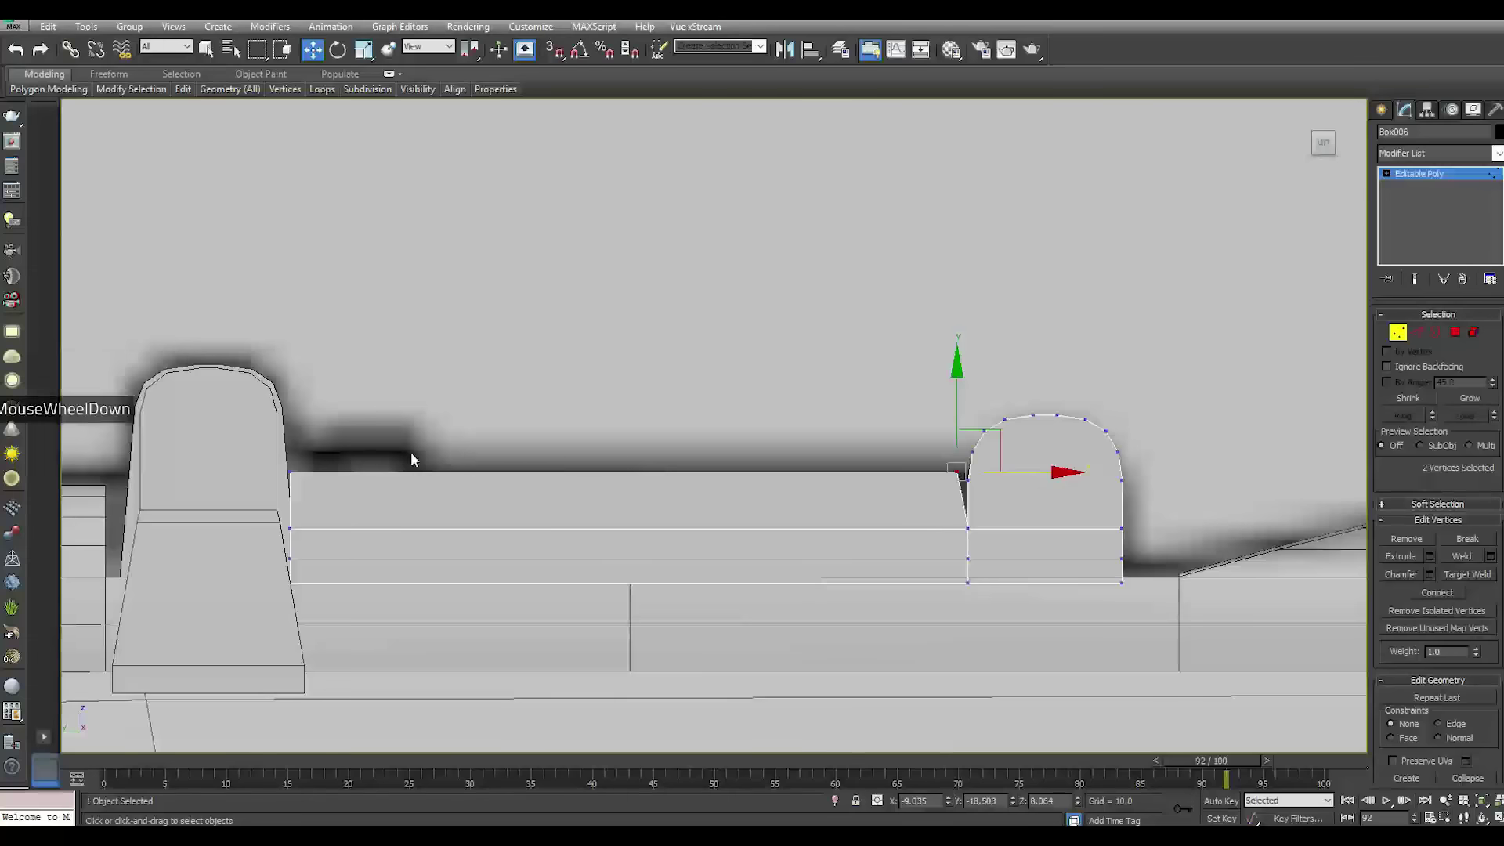
{"action": "scroll", "coordinate": [411, 453], "scroll_direction": "down", "scroll_amount": 5}
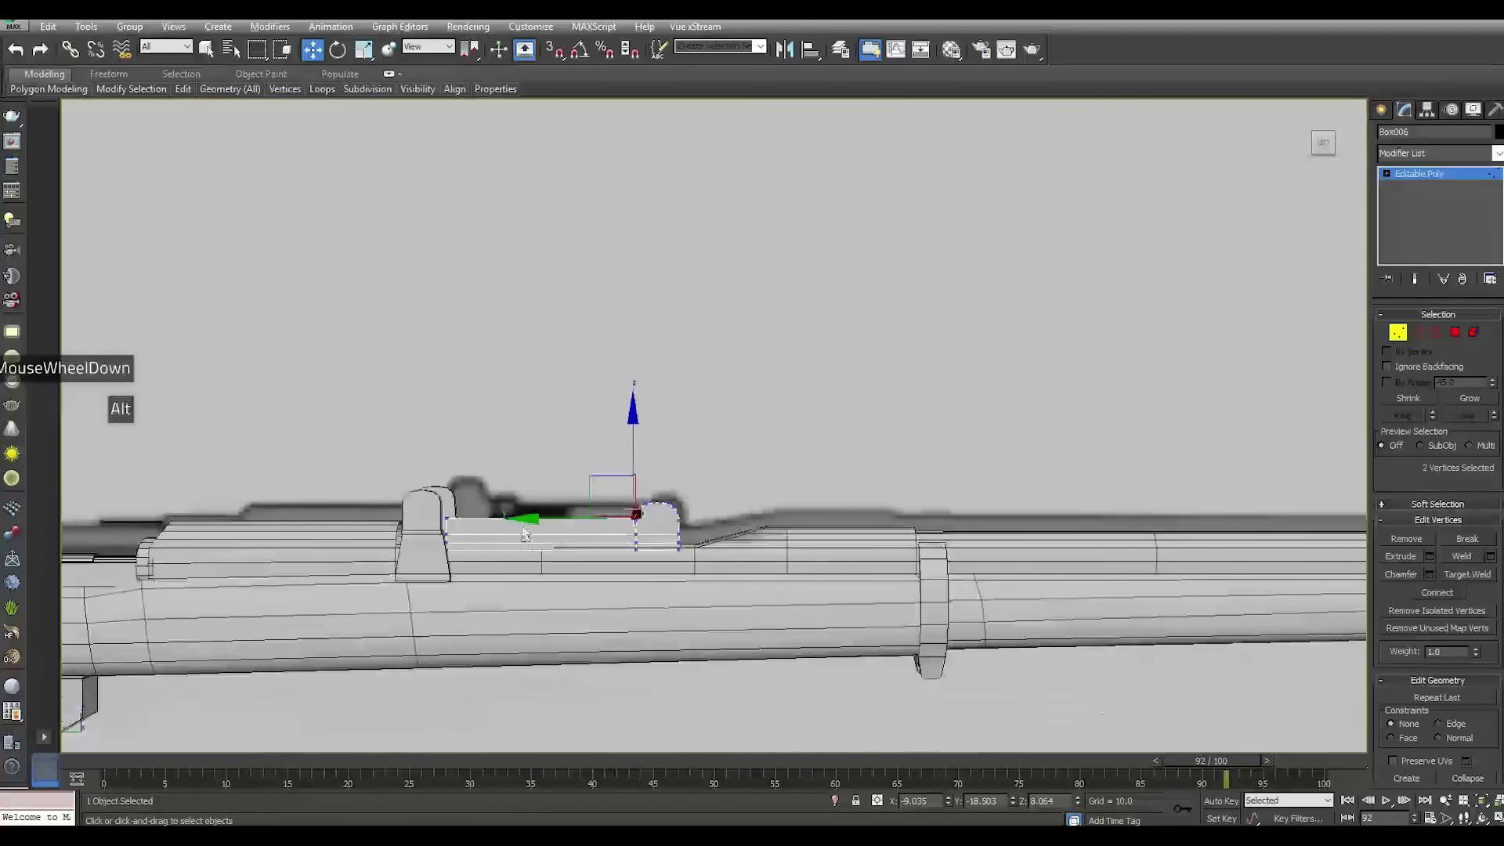
{"action": "middle_click_drag", "start_coordinate": [564, 517], "coordinate": [473, 575], "text": "alt"}
{"action": "scroll", "coordinate": [451, 530], "scroll_direction": "up", "scroll_amount": 5}
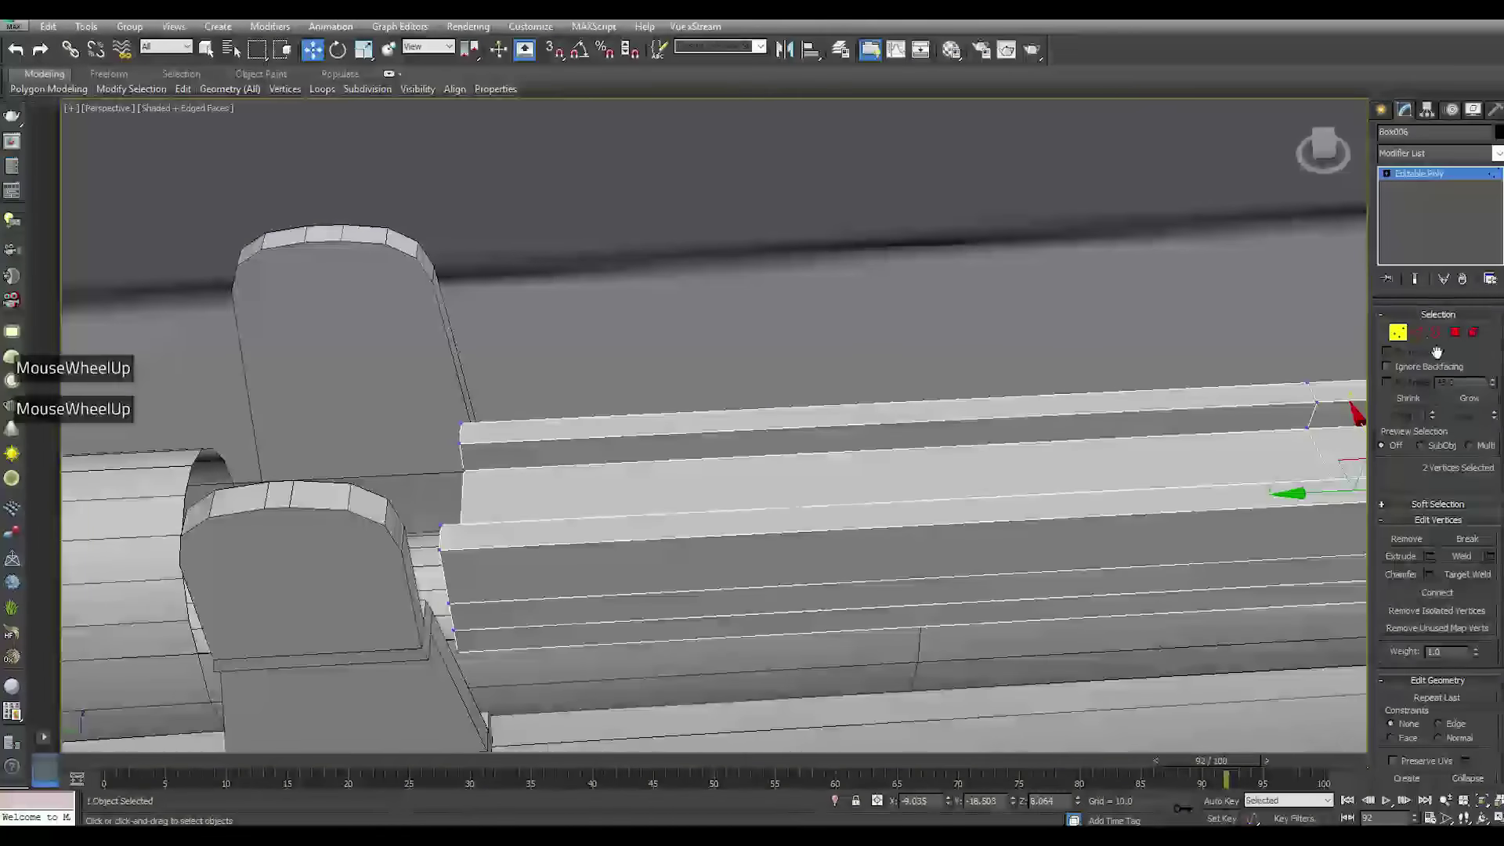
Remove the short edge at the ridge's end with Ctrl+Backspace
{"action": "left_click", "coordinate": [1417, 333]}
{"action": "left_click", "coordinate": [440, 546]}
{"action": "key", "text": "ctrl+BackSpace"}
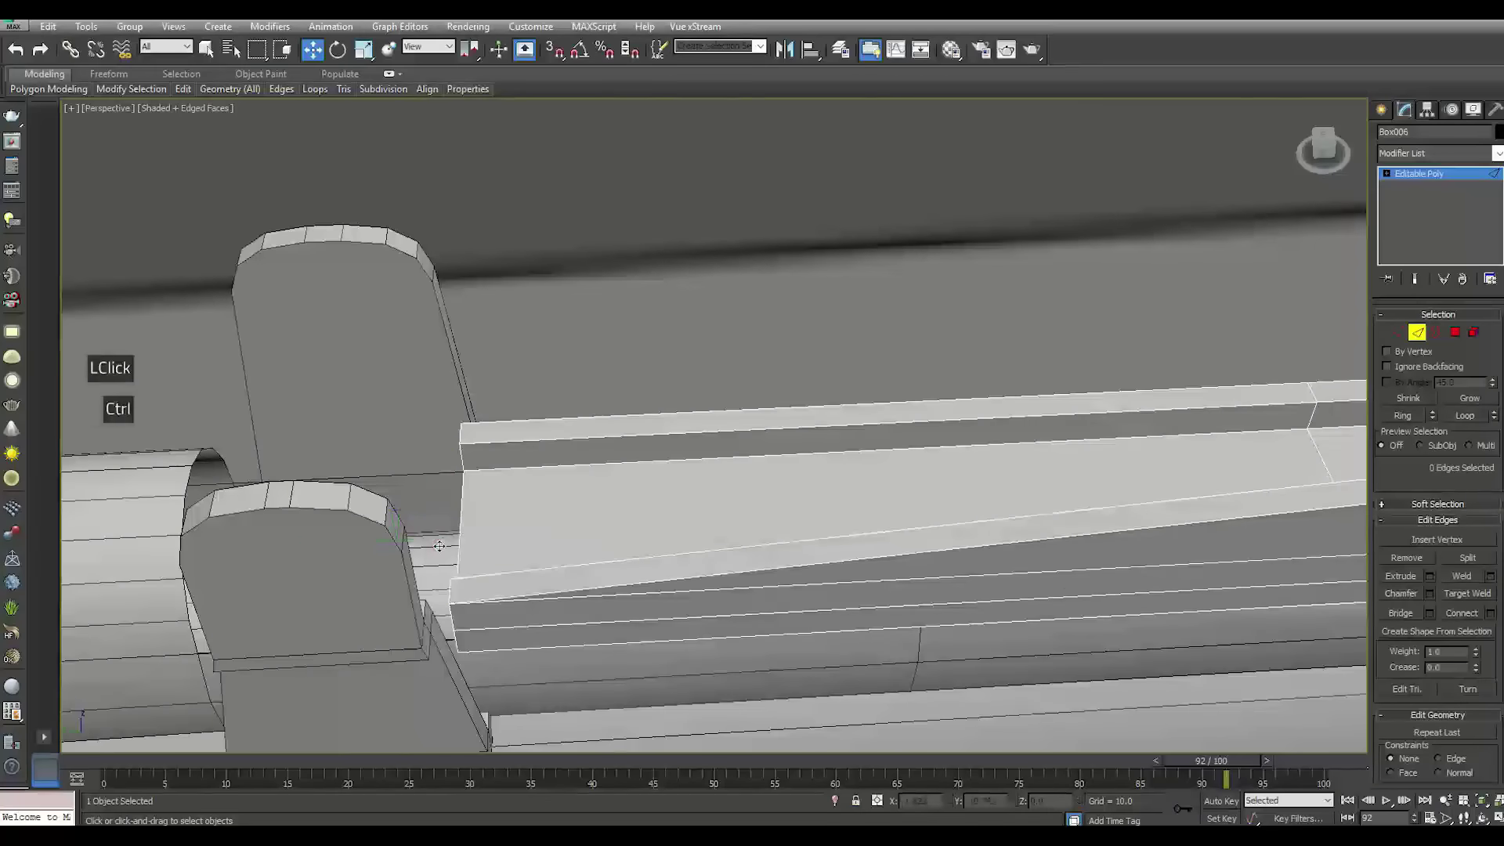
{"action": "scroll", "coordinate": [439, 546], "scroll_direction": "down", "scroll_amount": 4}
Chamfer the ridge's bend edge near the rear post by about 1.3 with 4 segments
{"action": "middle_click_drag", "start_coordinate": [439, 546], "coordinate": [1018, 558], "text": "alt"}
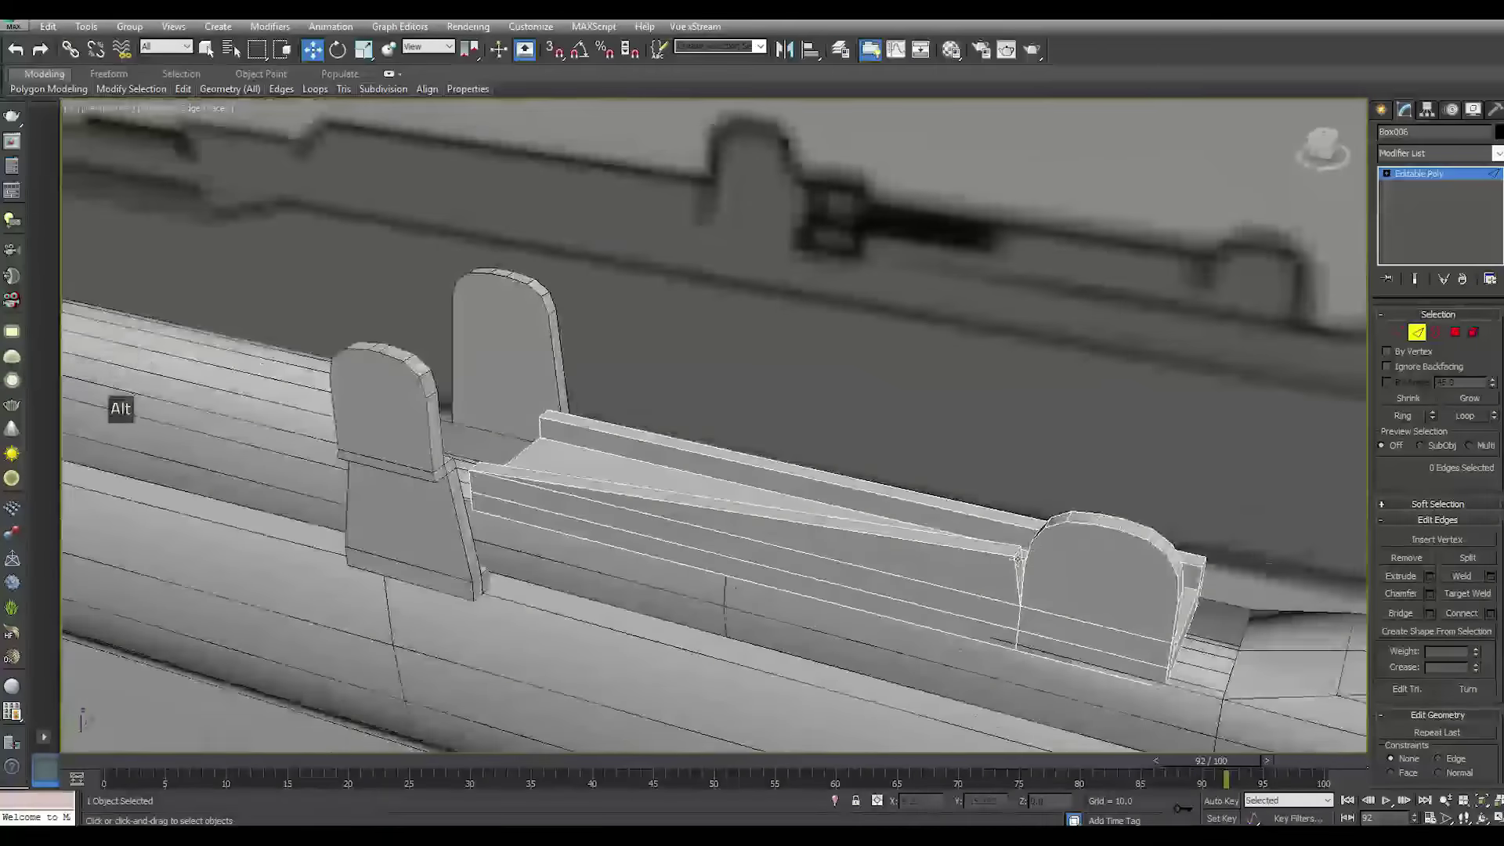
{"action": "scroll", "coordinate": [1018, 558], "scroll_direction": "up", "scroll_amount": 4}
{"action": "left_click", "coordinate": [1023, 533]}
{"action": "left_click", "coordinate": [1431, 594]}
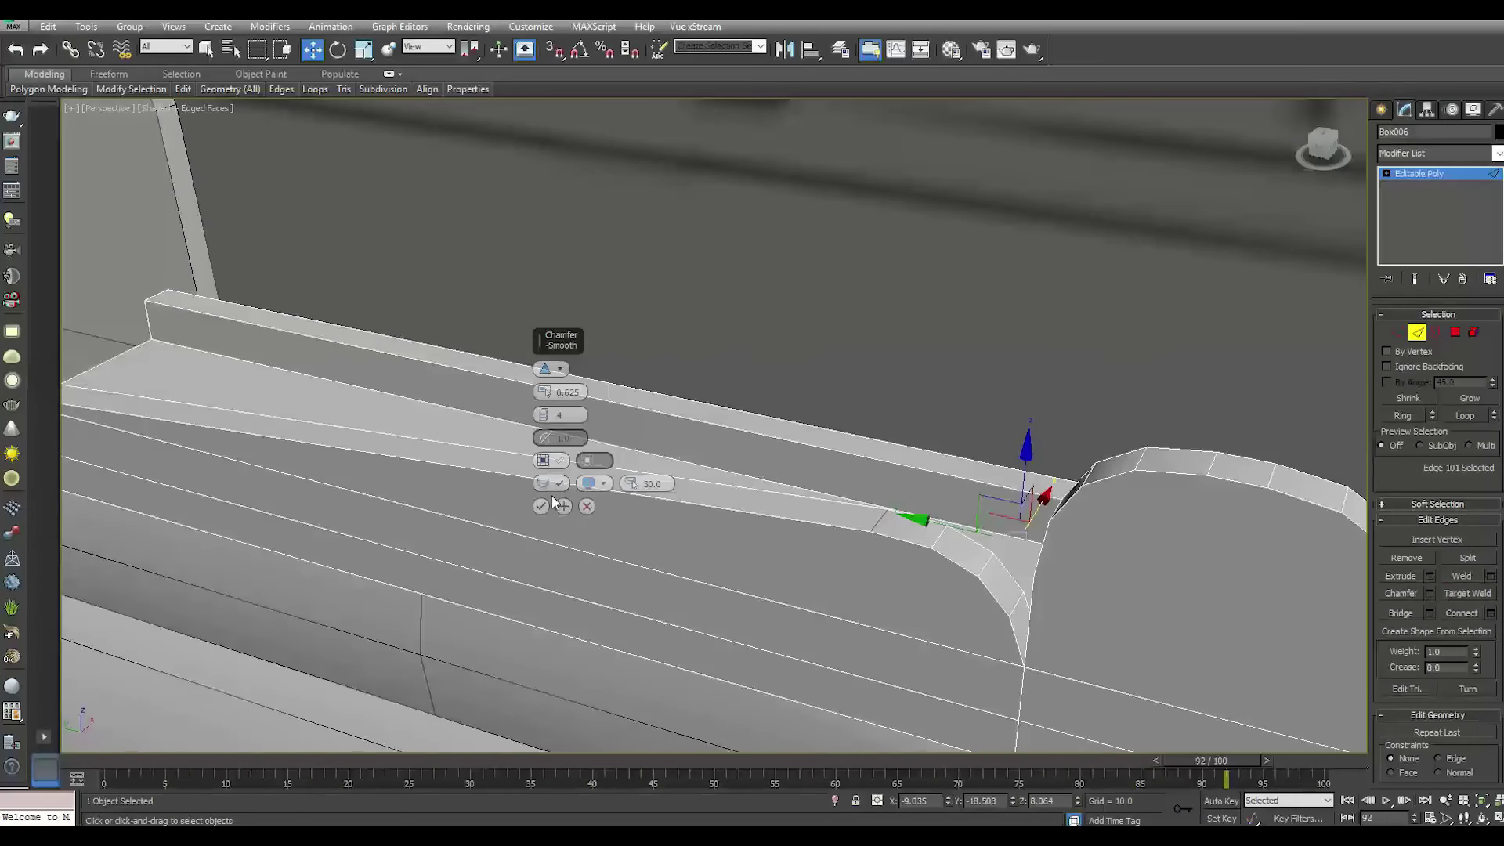
{"action": "left_click_drag", "start_coordinate": [544, 392], "coordinate": [528, 394]}
{"action": "left_click", "coordinate": [541, 507]}
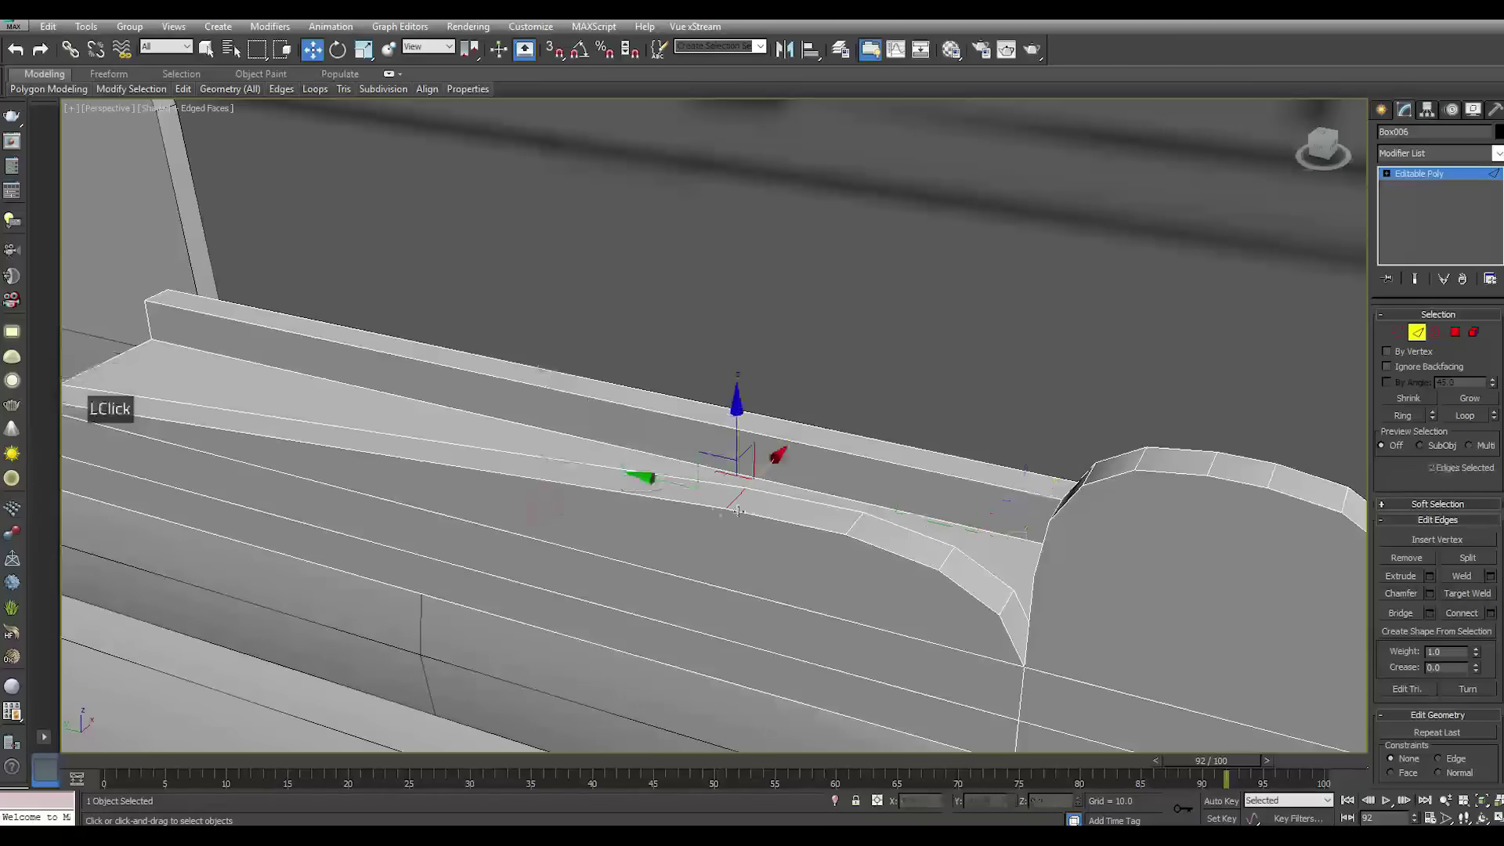
{"action": "scroll", "coordinate": [548, 510], "scroll_direction": "down", "scroll_amount": 2}
{"action": "left_click", "coordinate": [1434, 173]}
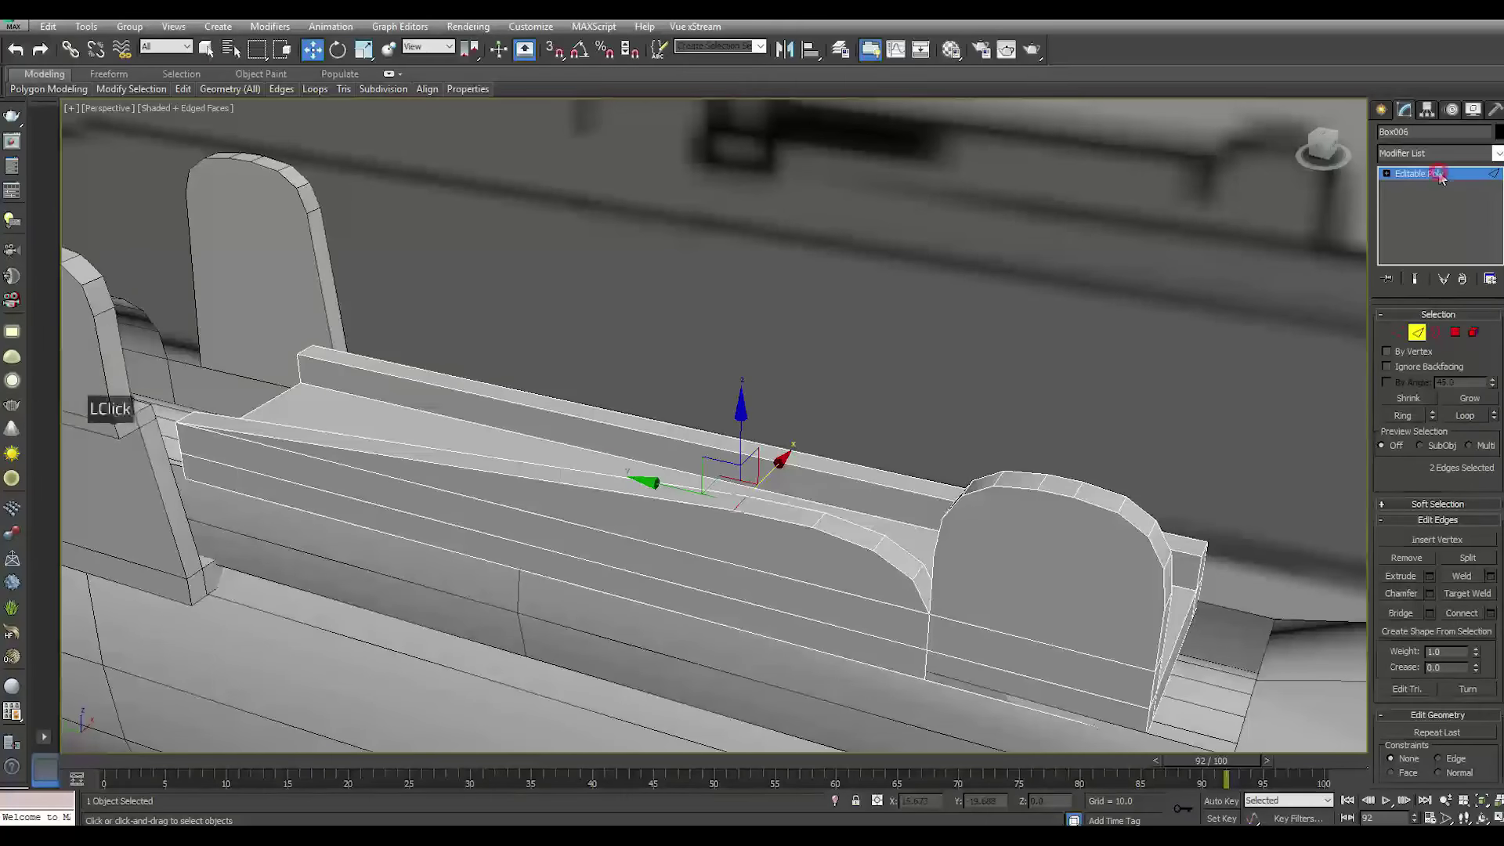
Add a Symmetry modifier to Box006 mirroring across Z, and move the mirror plane opposite
{"action": "left_click", "coordinate": [1497, 152]}
{"action": "left_click_drag", "start_coordinate": [1497, 196], "coordinate": [1497, 439]}
{"action": "left_click", "coordinate": [1437, 534]}
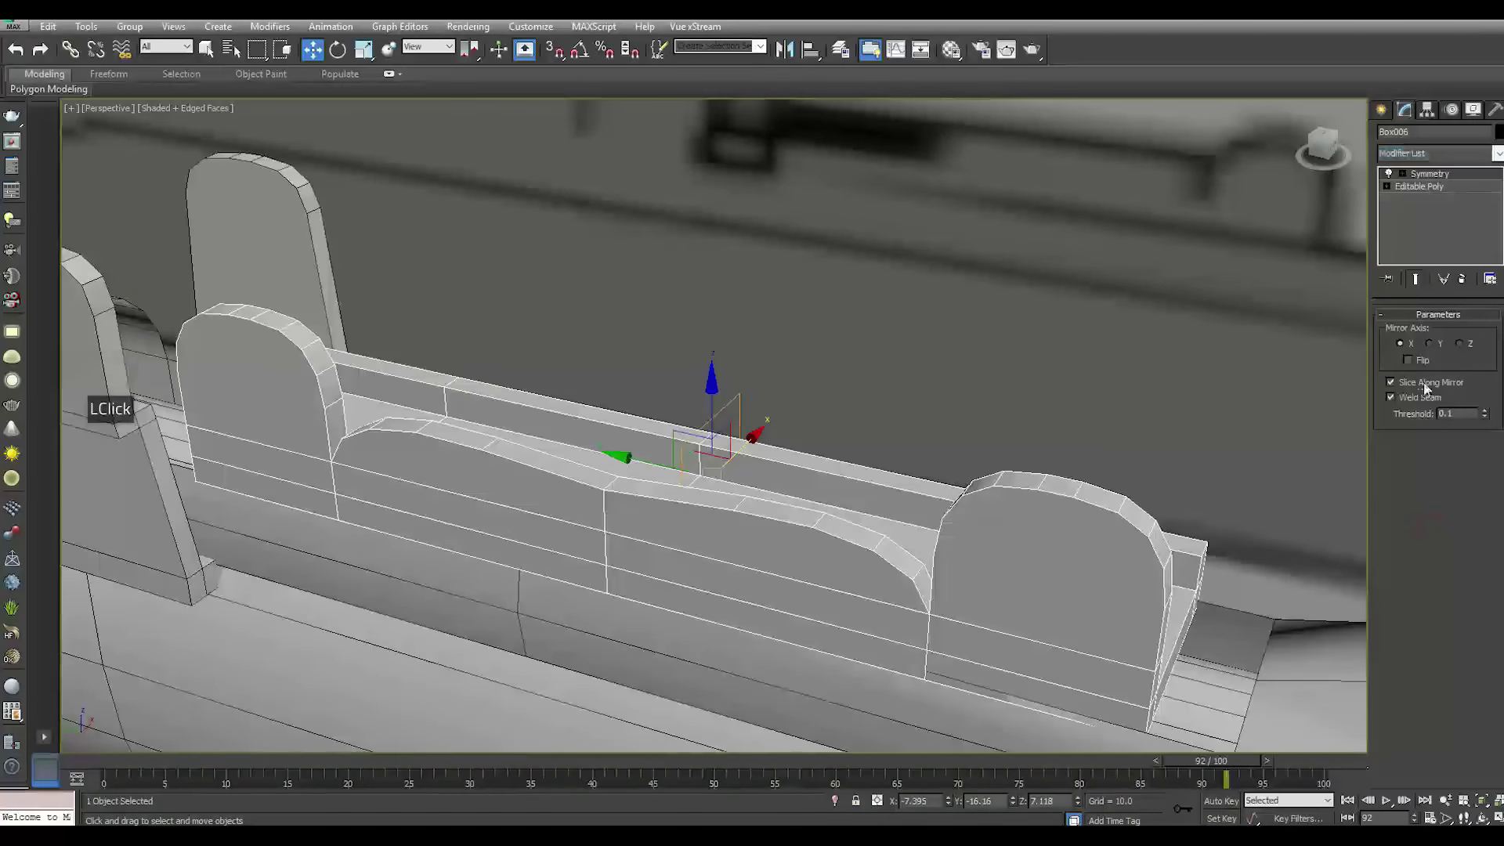
{"action": "left_click", "coordinate": [1458, 343]}
{"action": "left_click", "coordinate": [1459, 173]}
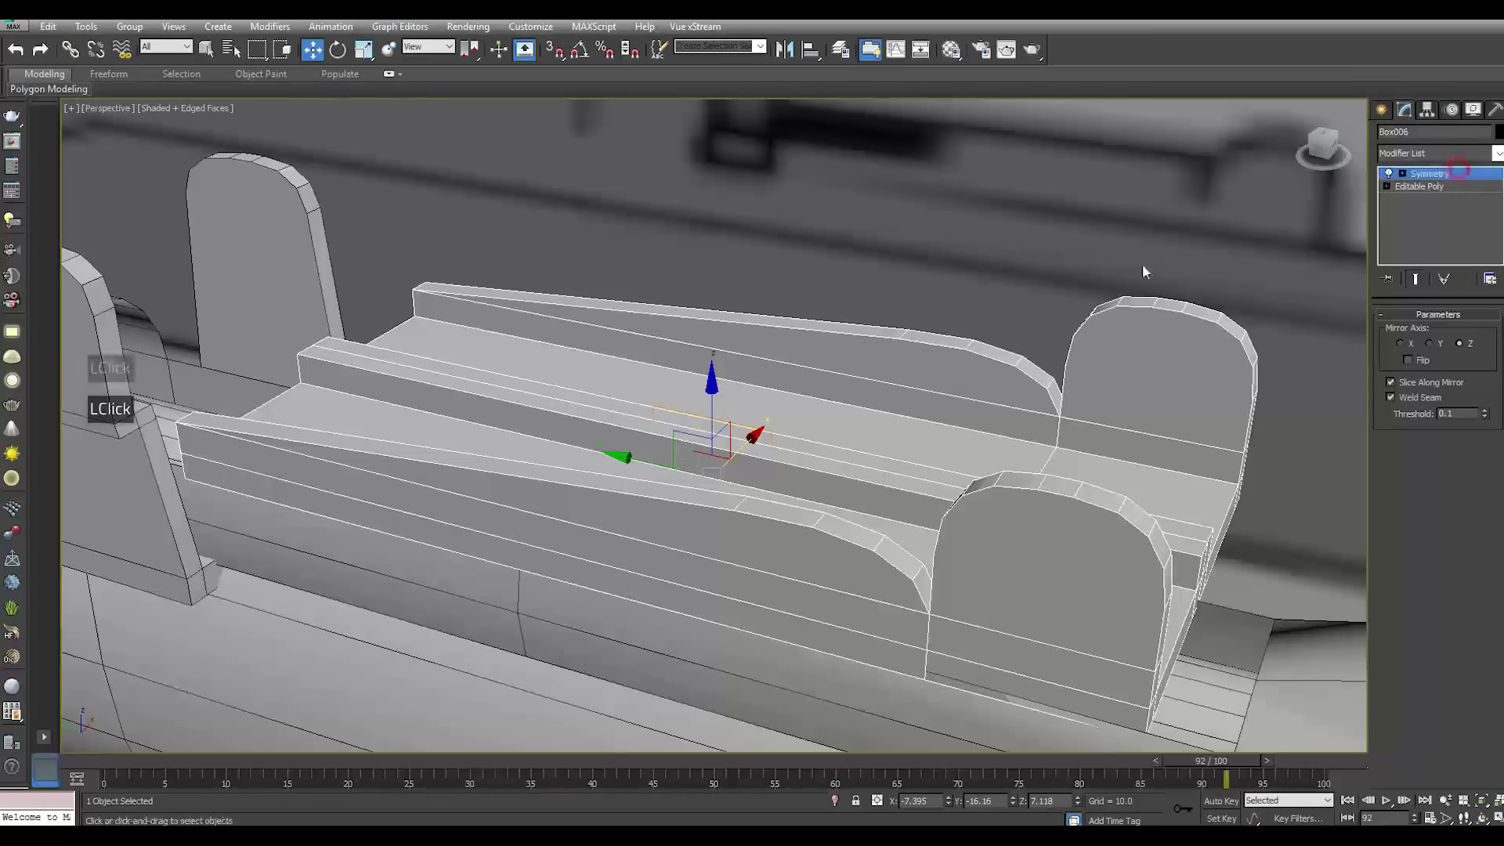
{"action": "left_click_drag", "start_coordinate": [740, 451], "coordinate": [704, 505]}
Deselect the rail piece and orbit around the receiver to inspect the mirrored copy
{"action": "mouse_move", "coordinate": [920, 521]}
{"action": "middle_mouse_down", "text": "alt"}
{"action": "mouse_move", "coordinate": [870, 493]}
{"action": "mouse_move", "coordinate": [845, 554]}
{"action": "mouse_move", "coordinate": [919, 501]}
{"action": "middle_mouse_up", "text": "alt"}
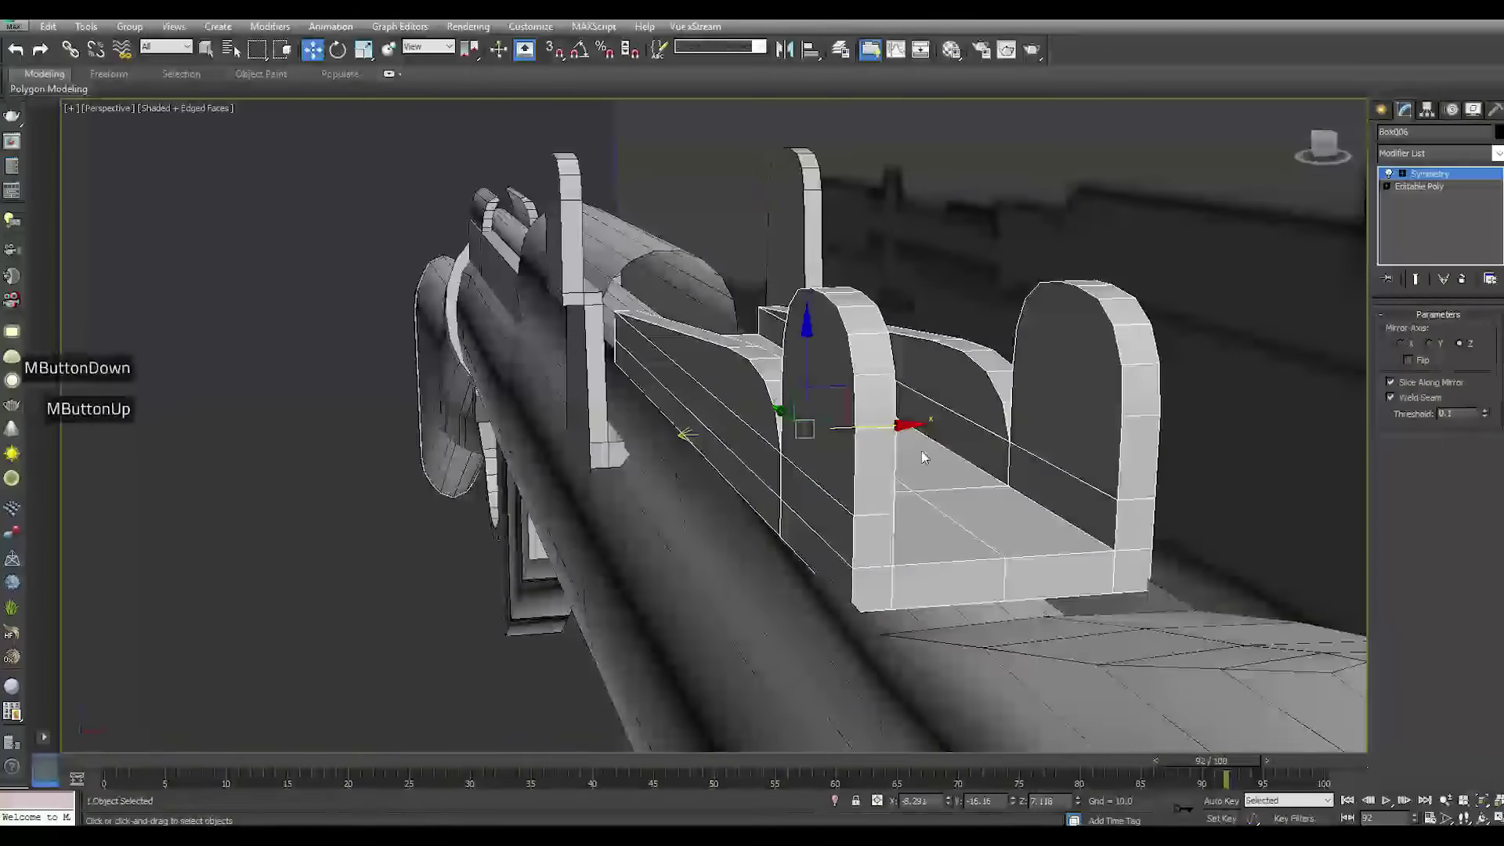
{"action": "middle_click_drag", "start_coordinate": [1067, 514], "coordinate": [1128, 564], "text": "alt"}
{"action": "scroll", "coordinate": [1031, 527], "scroll_direction": "down", "scroll_amount": 2}
{"action": "left_click", "coordinate": [1470, 213]}
{"action": "left_click", "coordinate": [942, 407]}
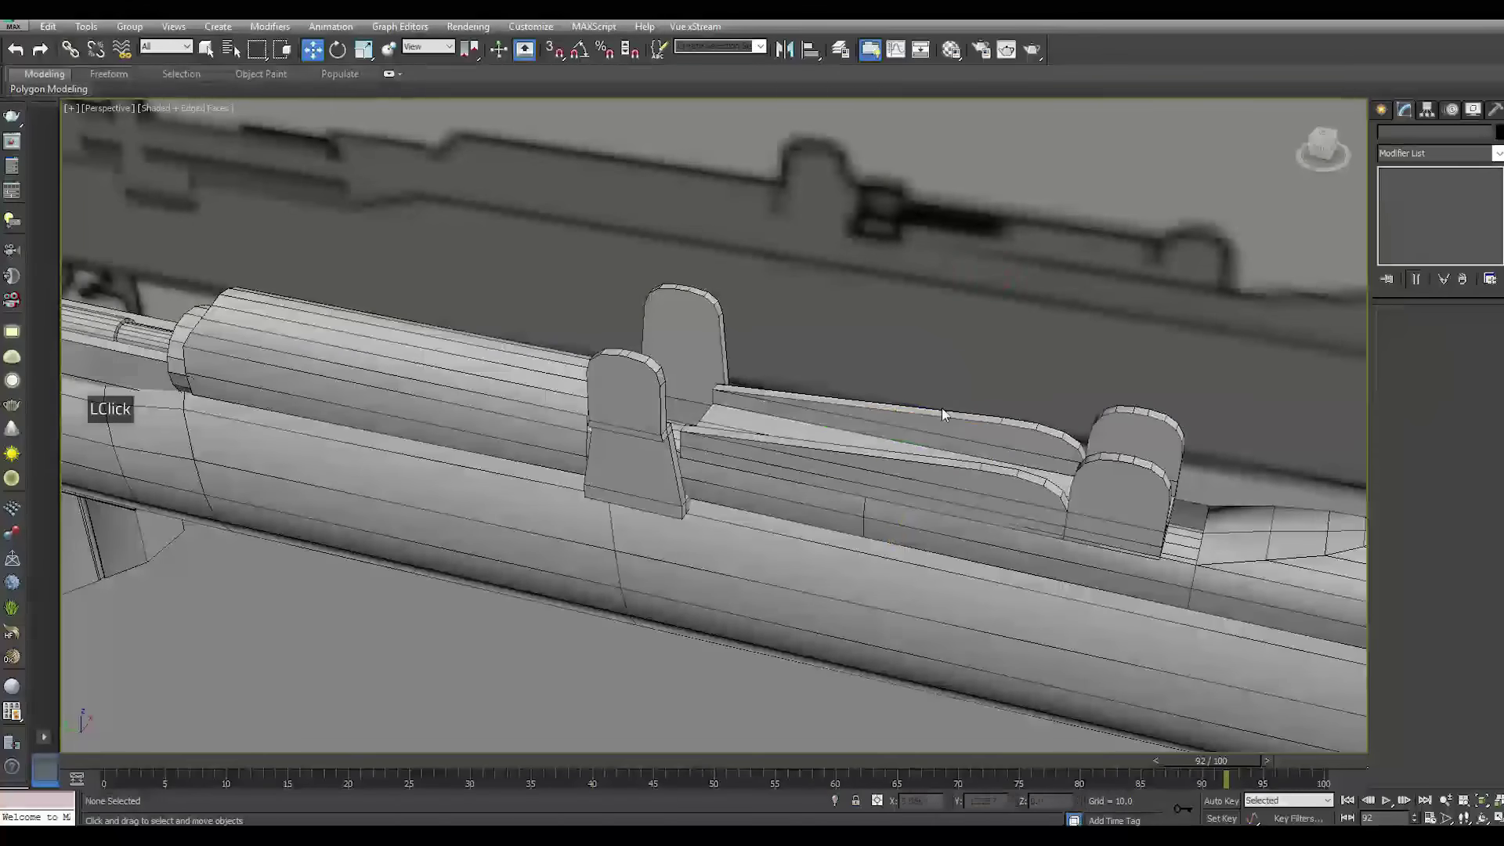
{"action": "scroll", "coordinate": [942, 407], "scroll_direction": "down", "scroll_amount": 3}
{"action": "middle_click_drag", "start_coordinate": [942, 408], "coordinate": [1001, 468], "text": "alt"}
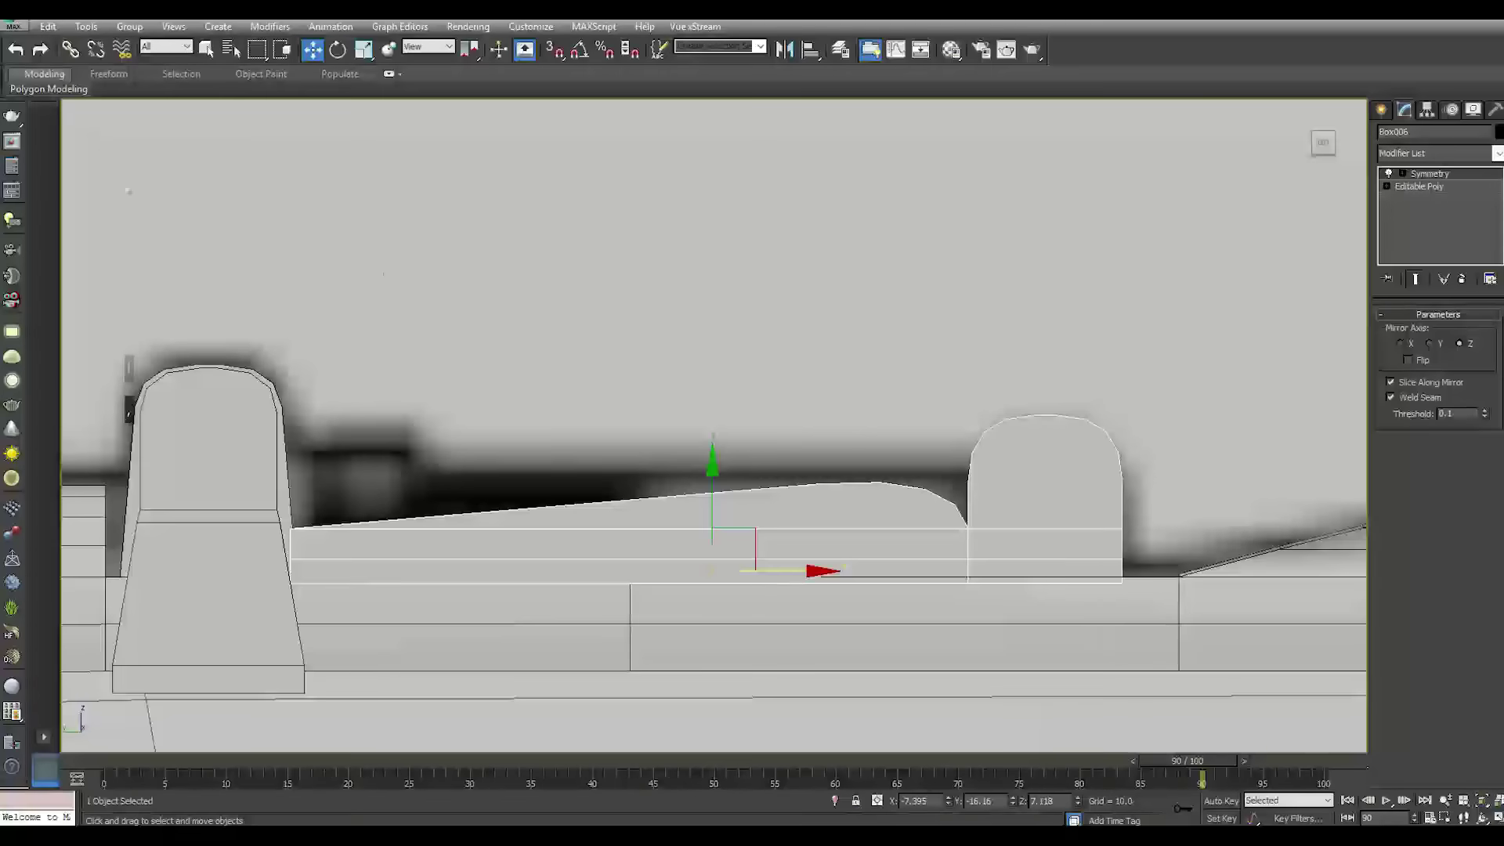
{"action": "scroll", "coordinate": [686, 333], "scroll_direction": "down", "scroll_amount": 2}
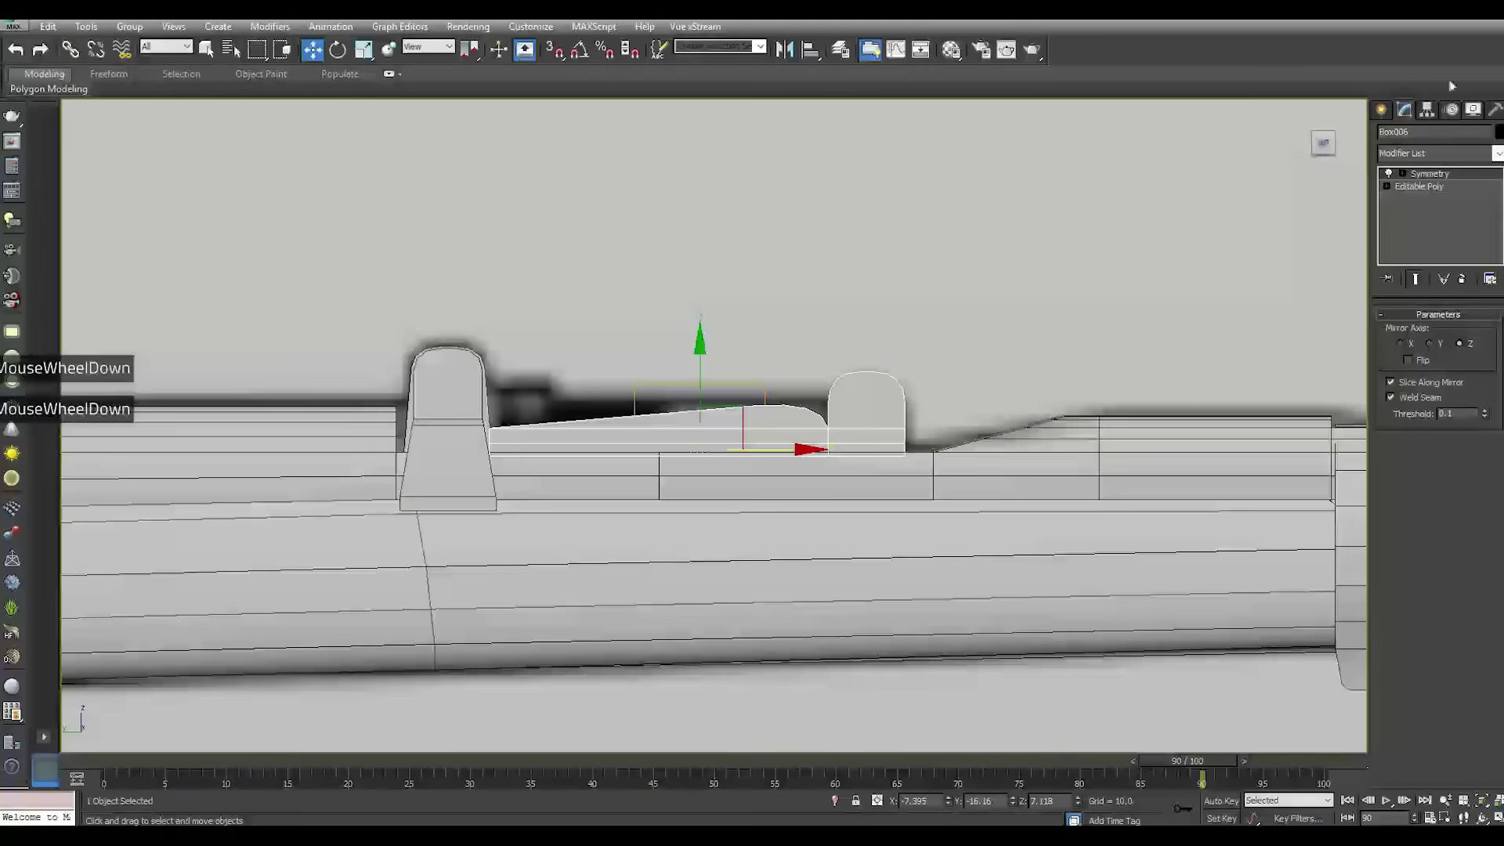
Draw a small new box in the Front view between the two posts
{"action": "left_click", "coordinate": [1385, 109]}
{"action": "left_click", "coordinate": [1412, 212]}
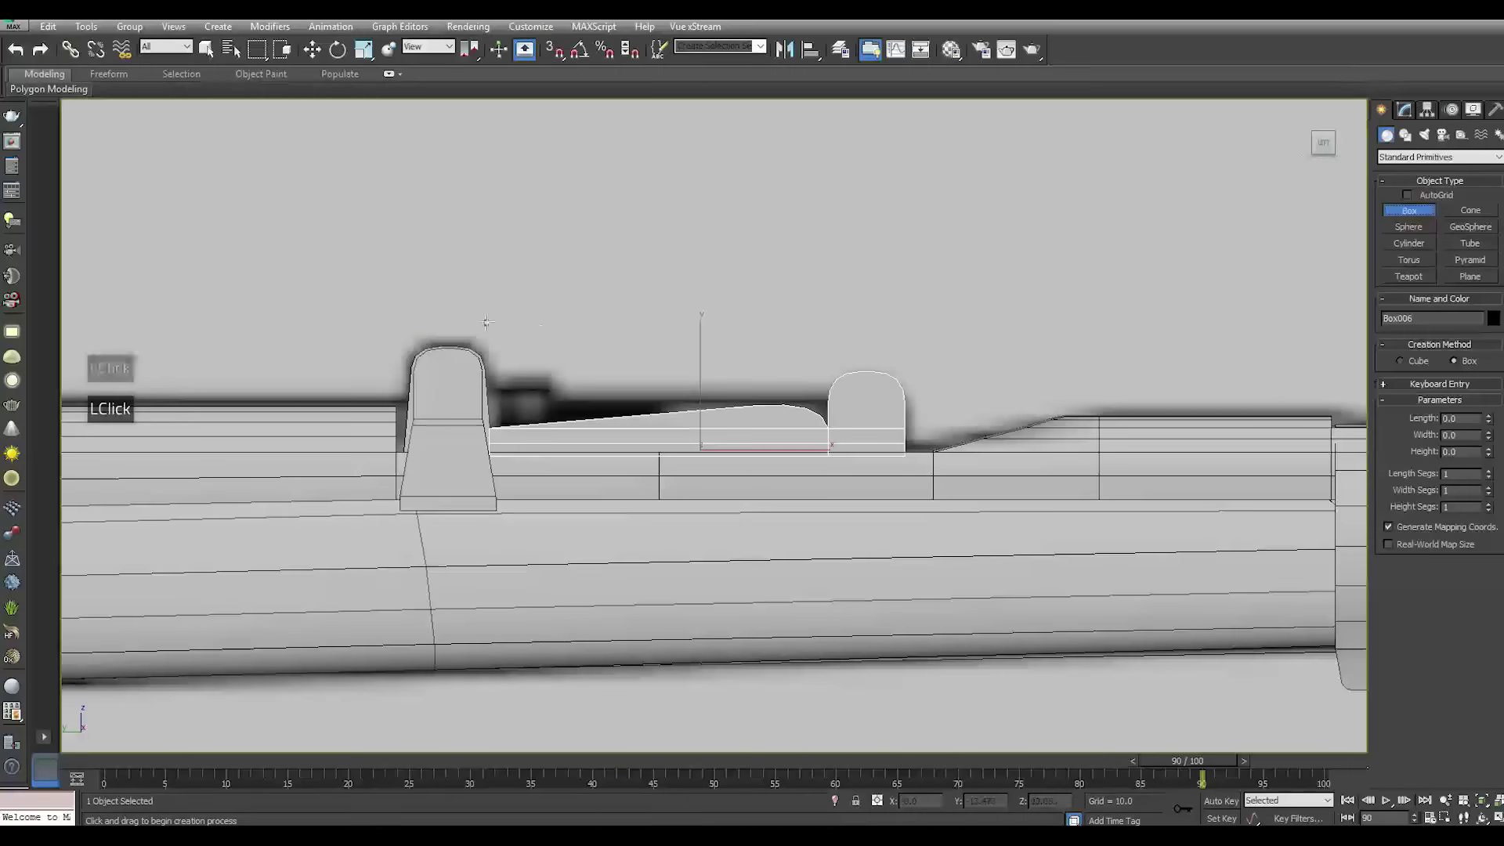
{"action": "scroll", "coordinate": [530, 402], "scroll_direction": "up", "scroll_amount": 2}
{"action": "left_click_drag", "start_coordinate": [527, 398], "coordinate": [680, 473]}
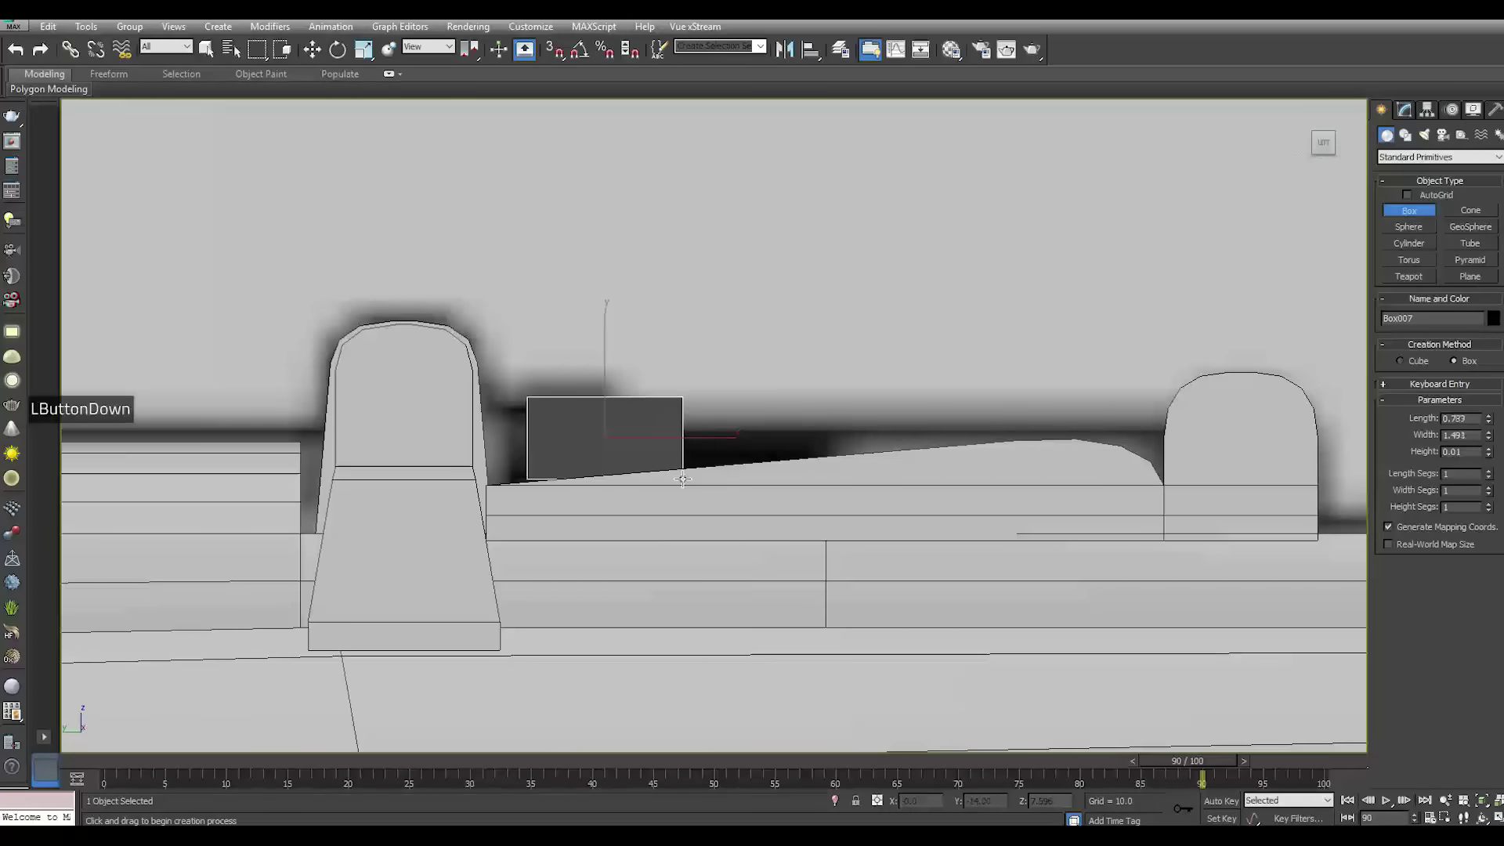
{"action": "right_click", "coordinate": [655, 436]}
{"action": "right_click", "coordinate": [655, 435]}
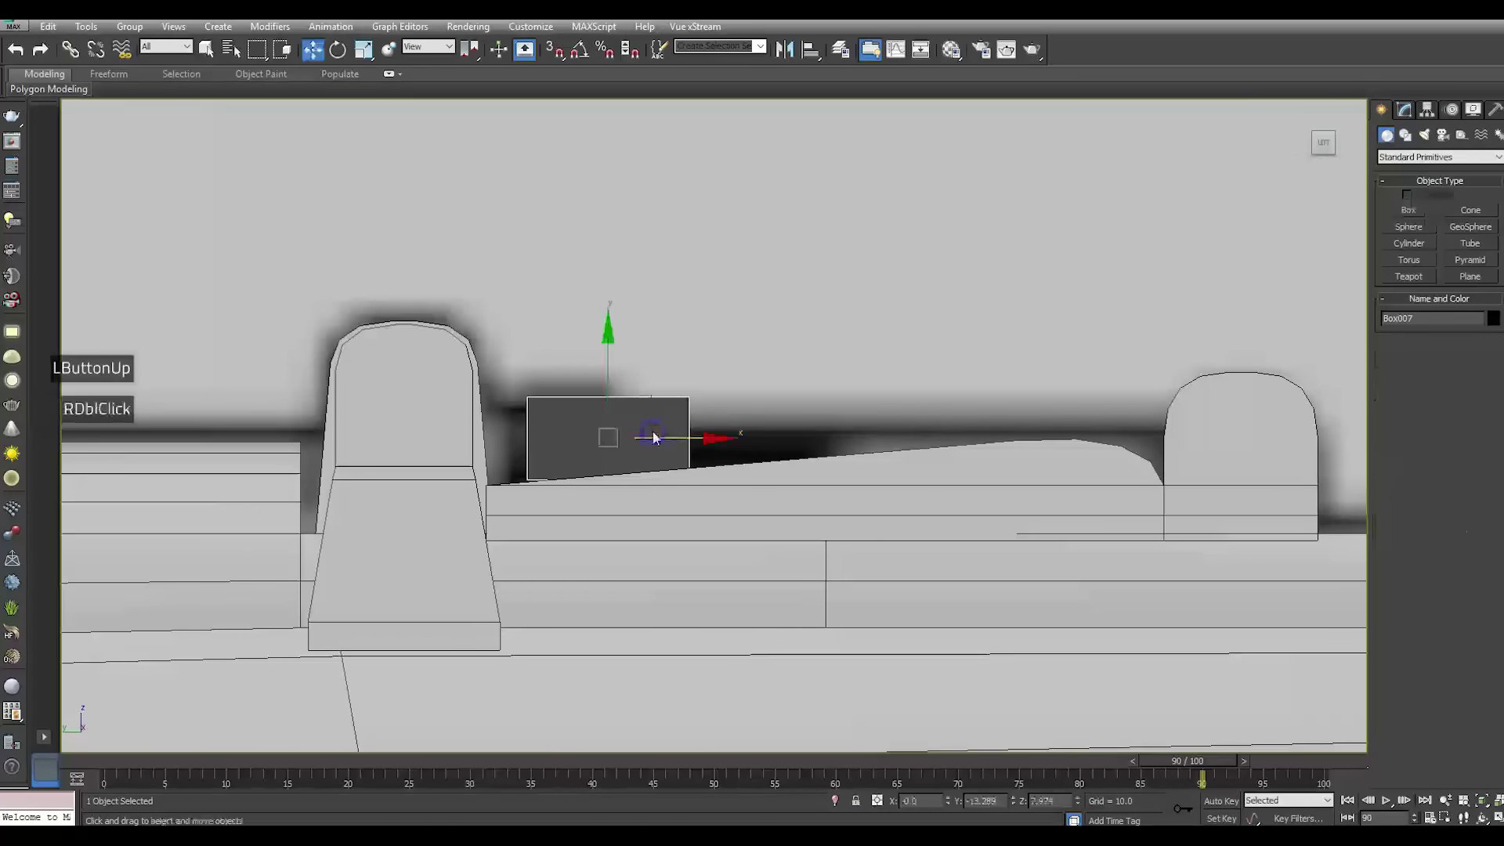
Toggle the Material Editor, then view the new box from an angled Perspective view
{"action": "key", "text": "m"}
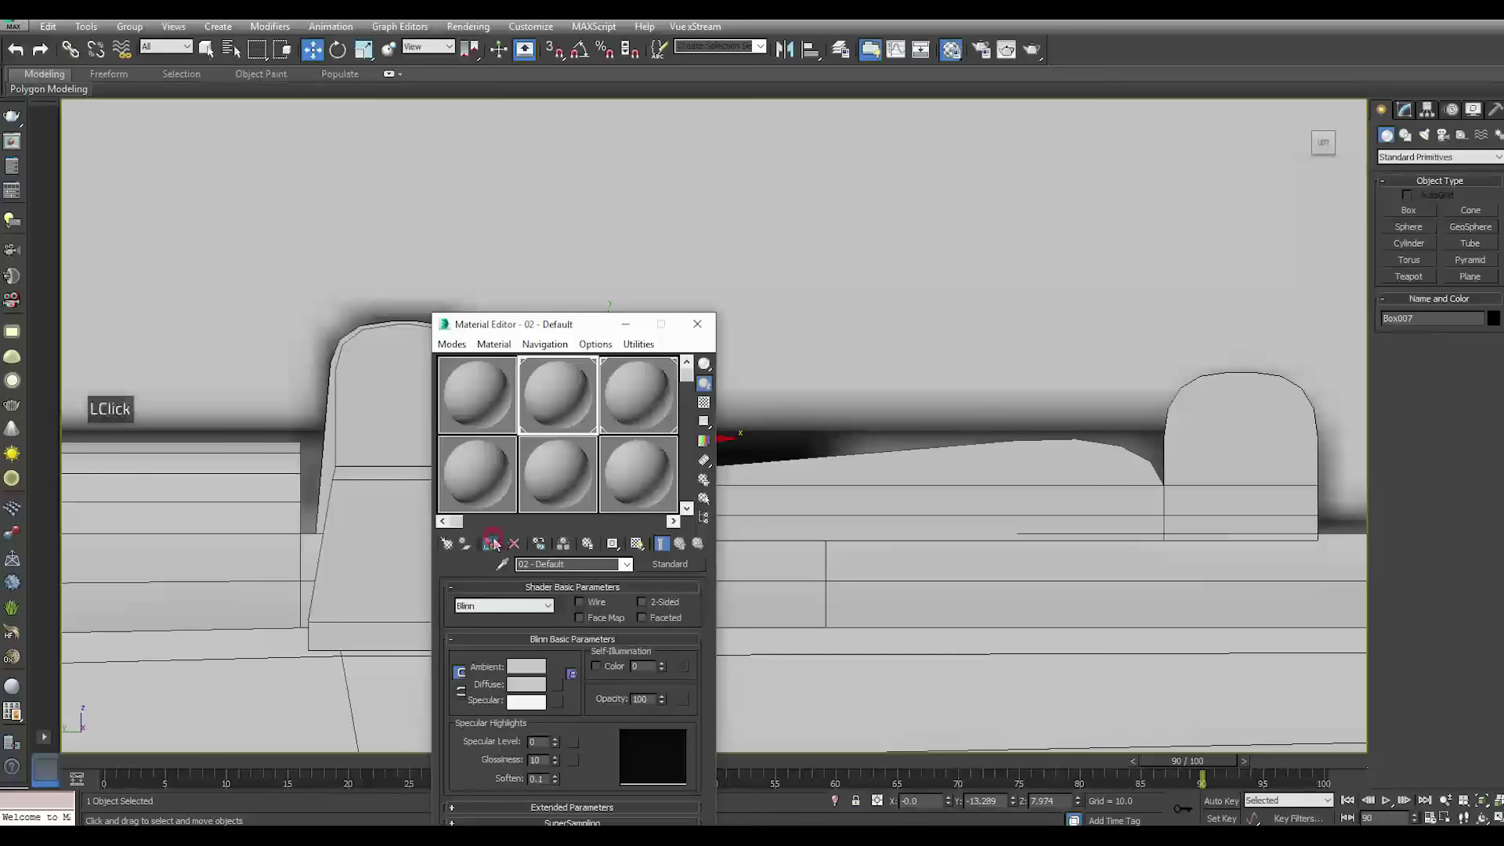
{"action": "key", "text": "m"}
{"action": "key", "text": "p"}
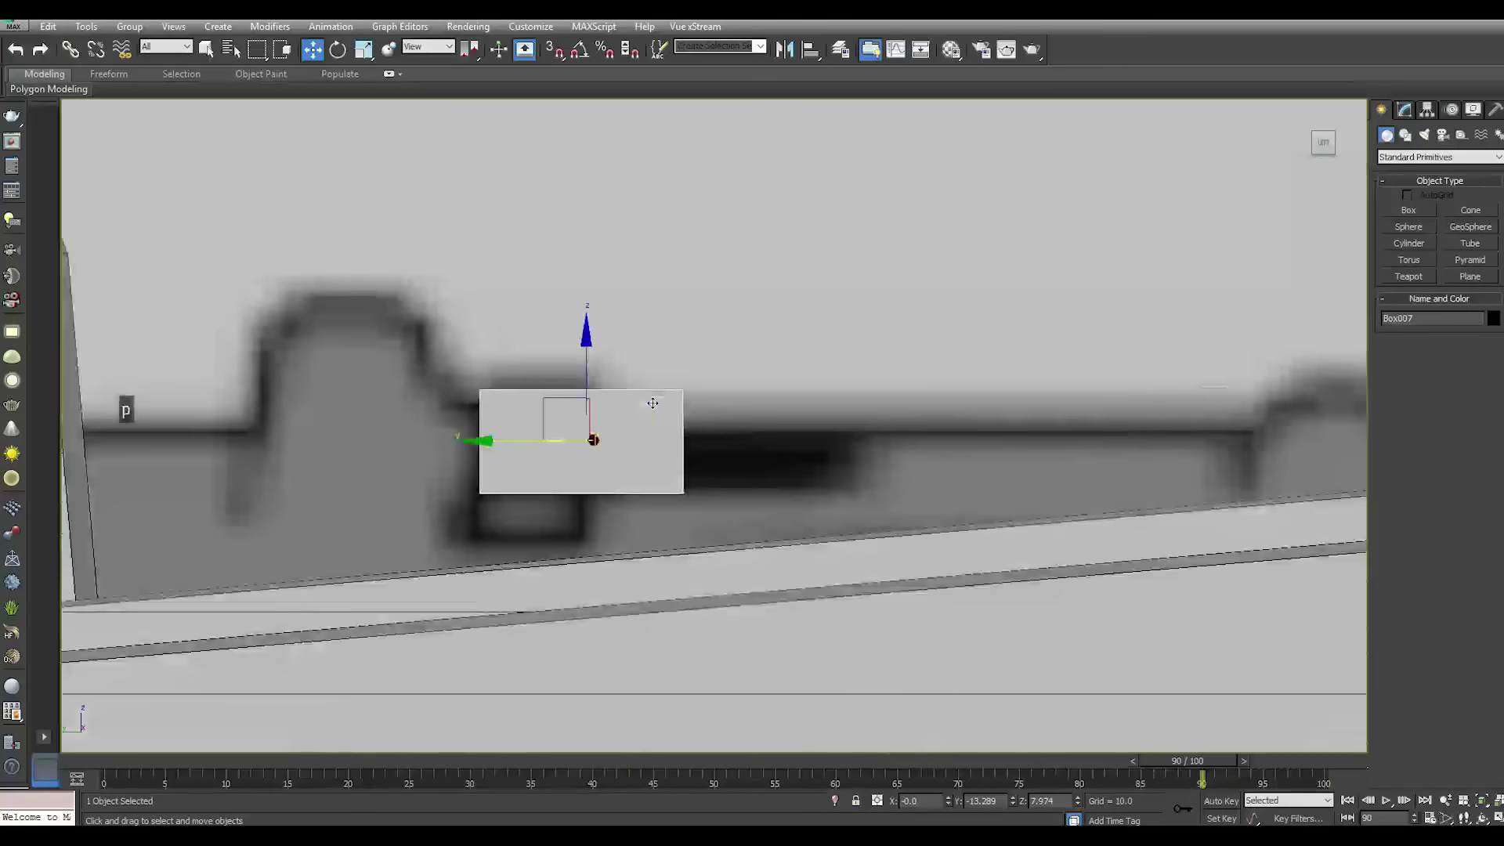
{"action": "scroll", "coordinate": [890, 421], "scroll_direction": "down", "scroll_amount": 5}
{"action": "middle_click_drag", "start_coordinate": [906, 430], "coordinate": [812, 404], "text": "alt"}
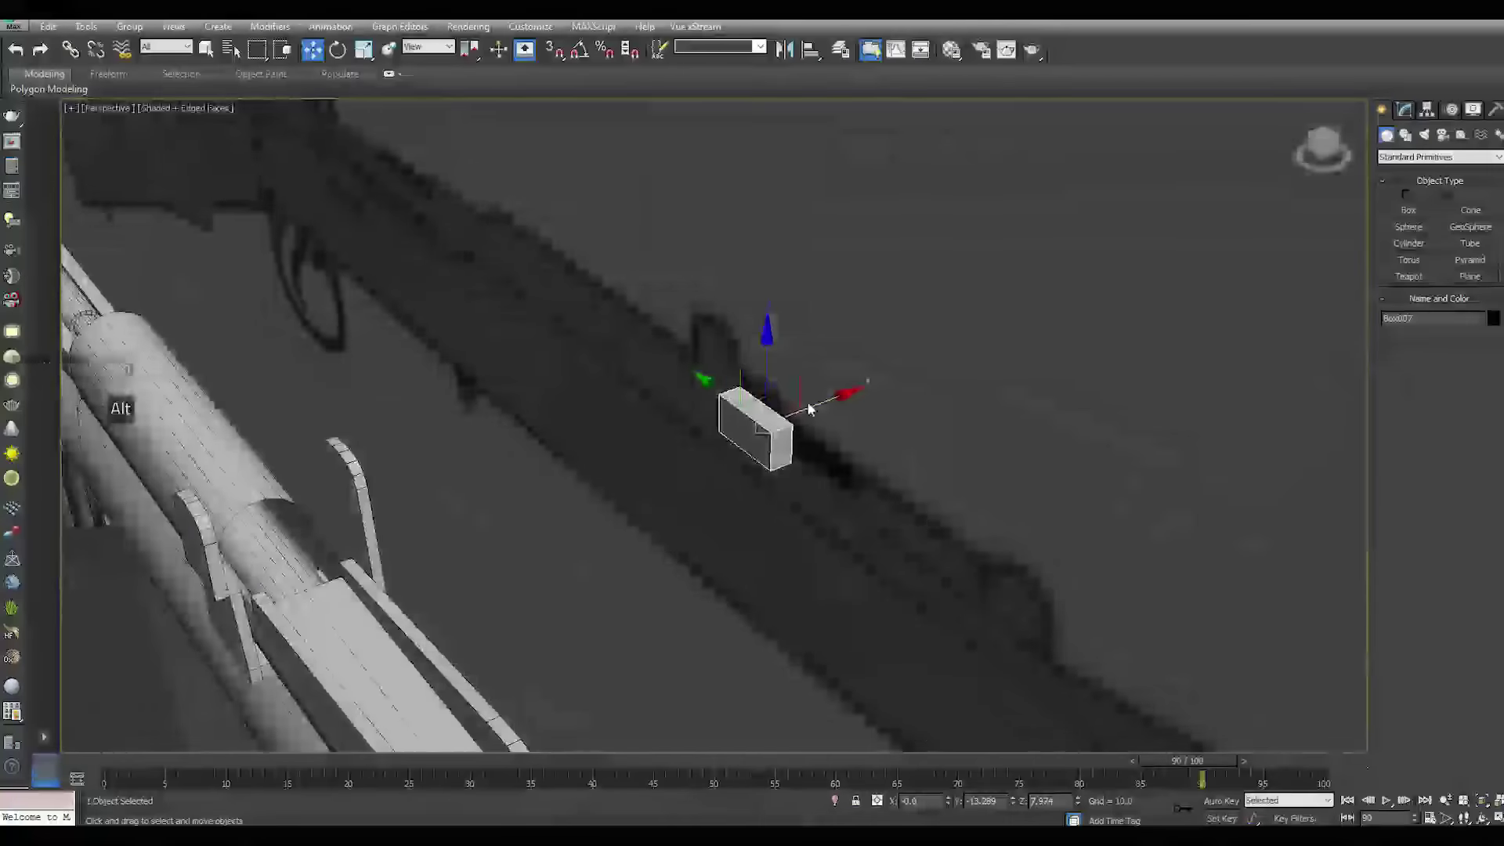
Resize Box007 to roughly 0.744 × 1.412 × 2.129 and slide it toward the rear post
{"action": "left_click_drag", "start_coordinate": [812, 405], "coordinate": [265, 527]}
{"action": "middle_click_drag", "start_coordinate": [264, 526], "coordinate": [461, 492]}
{"action": "scroll", "coordinate": [461, 492], "scroll_direction": "up", "scroll_amount": 3}
{"action": "left_click", "coordinate": [1404, 109]}
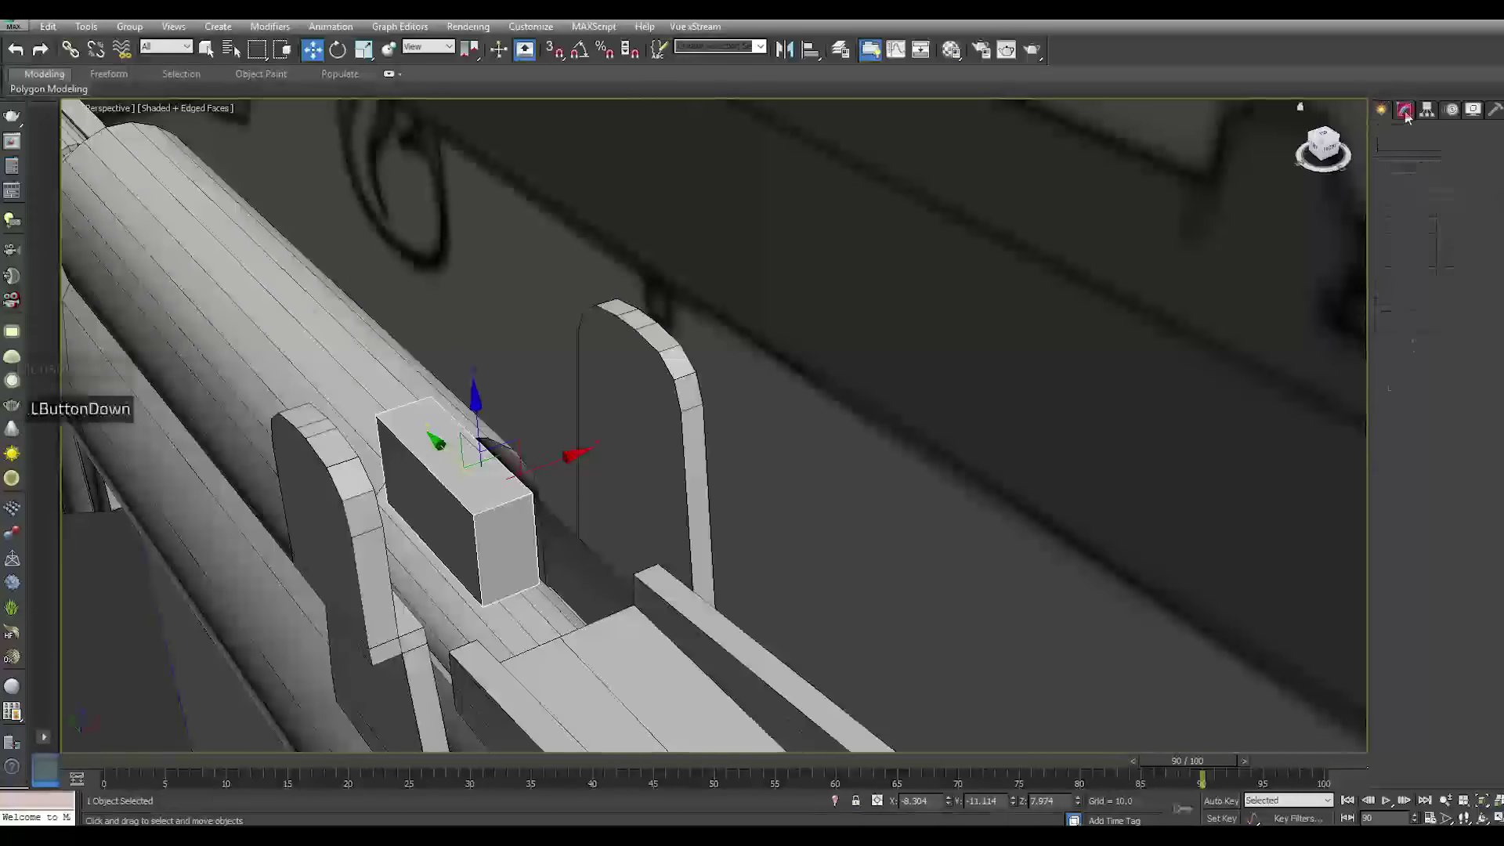
{"action": "left_click_drag", "start_coordinate": [1487, 368], "coordinate": [1487, 356]}
{"action": "left_click_drag", "start_coordinate": [543, 465], "coordinate": [680, 405]}
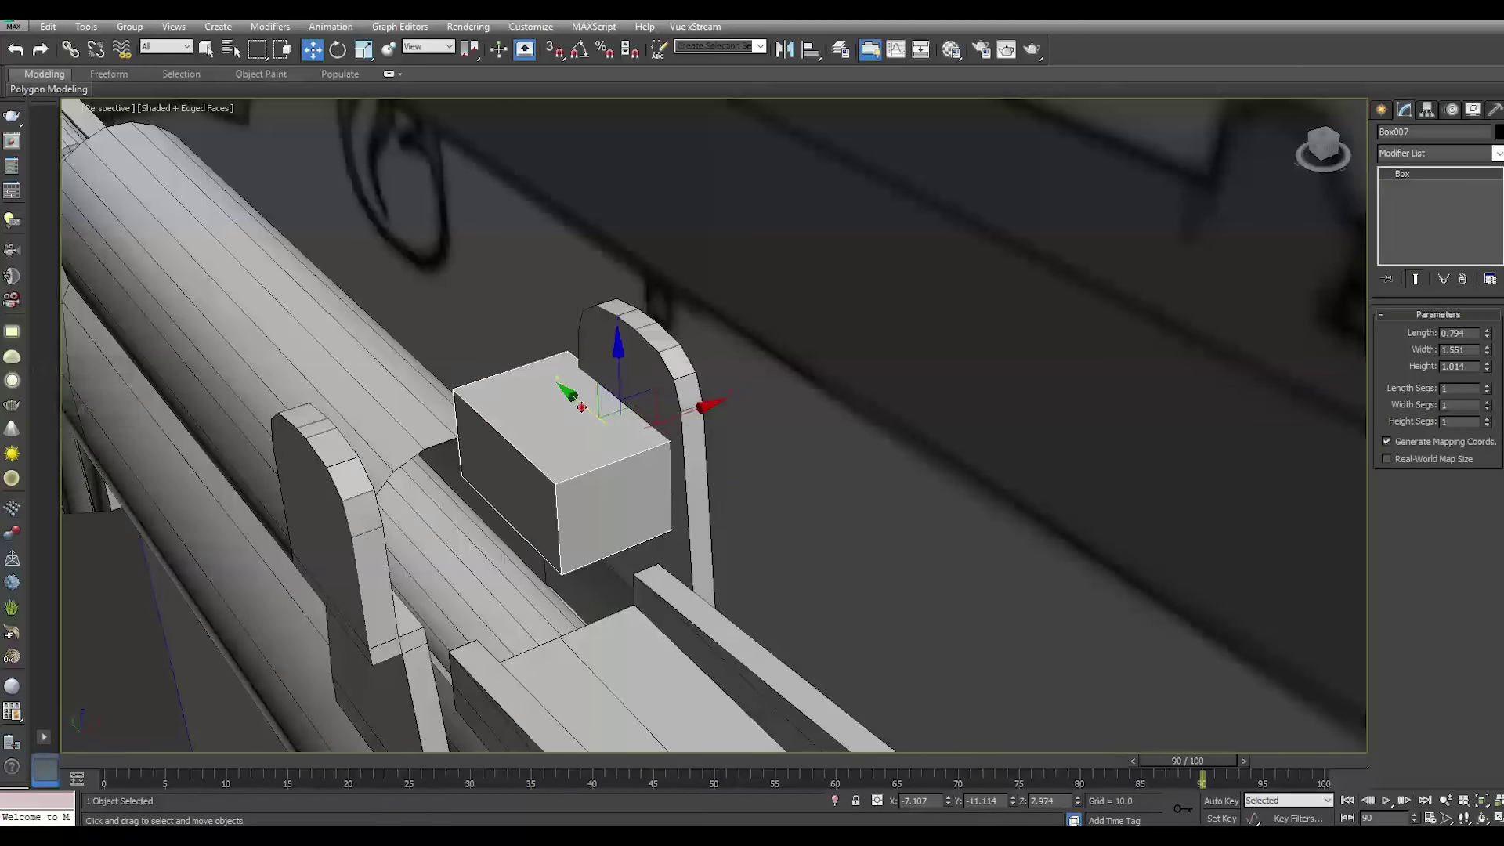
{"action": "left_click_drag", "start_coordinate": [581, 406], "coordinate": [597, 417]}
{"action": "left_click_drag", "start_coordinate": [1491, 337], "coordinate": [1501, 351]}
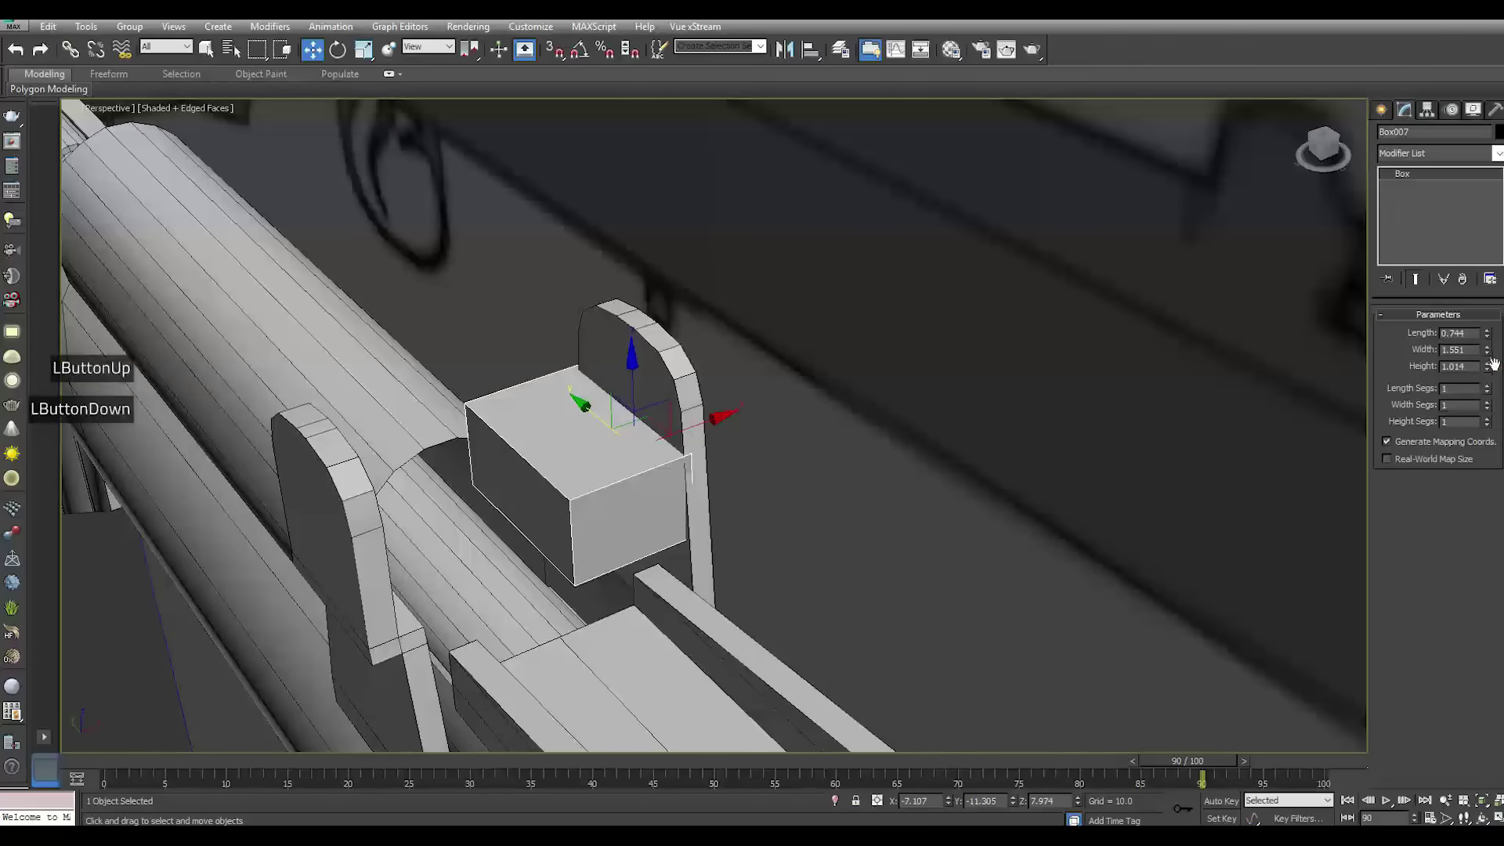
{"action": "left_click_drag", "start_coordinate": [1491, 355], "coordinate": [1490, 357]}
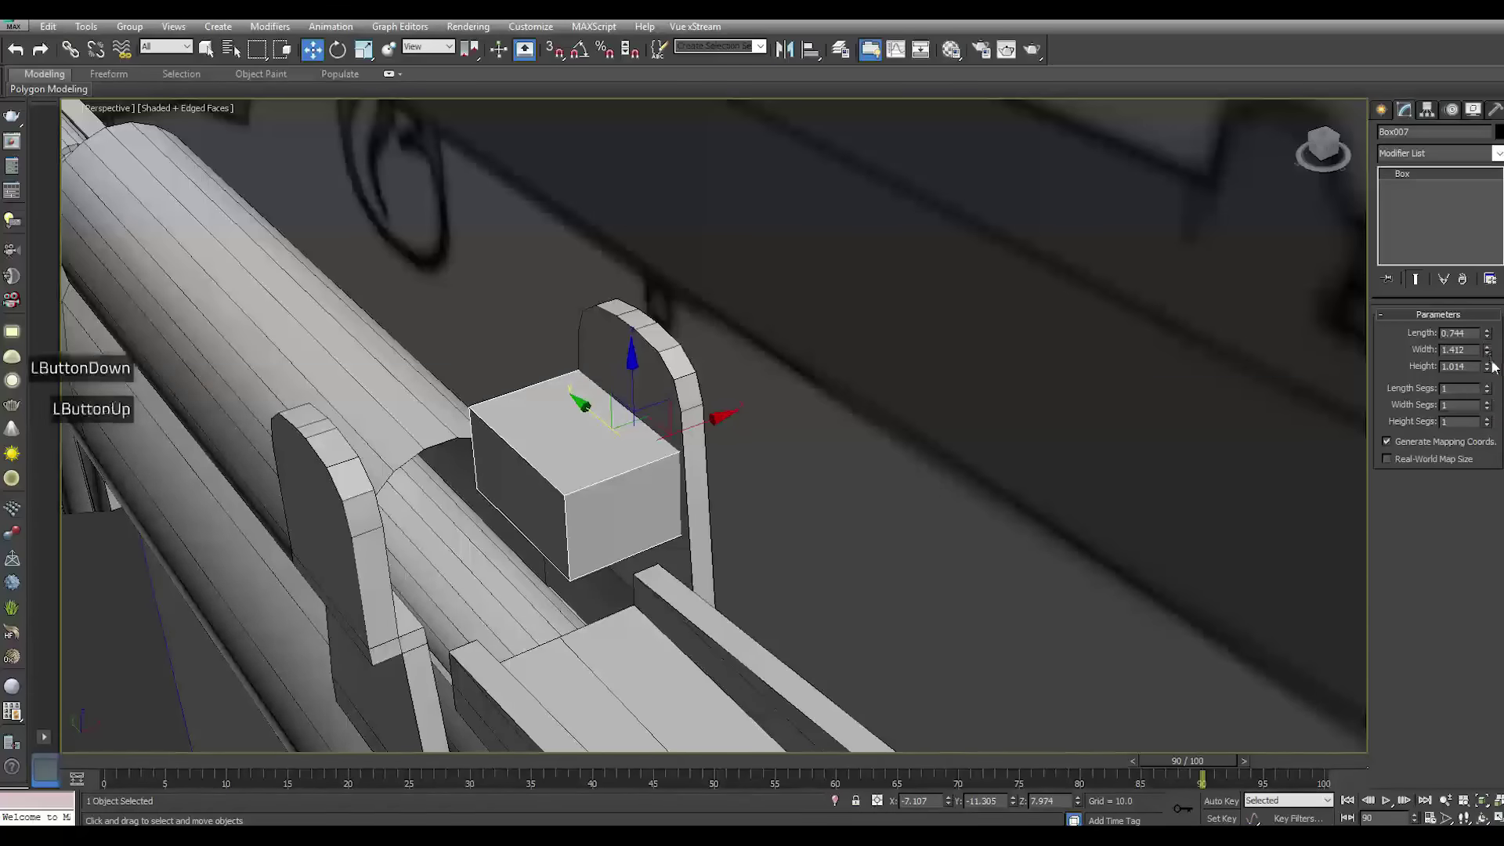
{"action": "left_click_drag", "start_coordinate": [1489, 371], "coordinate": [1400, 280]}
Lower and nudge Box007 until it sits on the receiver between the two posts
{"action": "middle_click_drag", "start_coordinate": [667, 396], "coordinate": [351, 508], "text": "alt"}
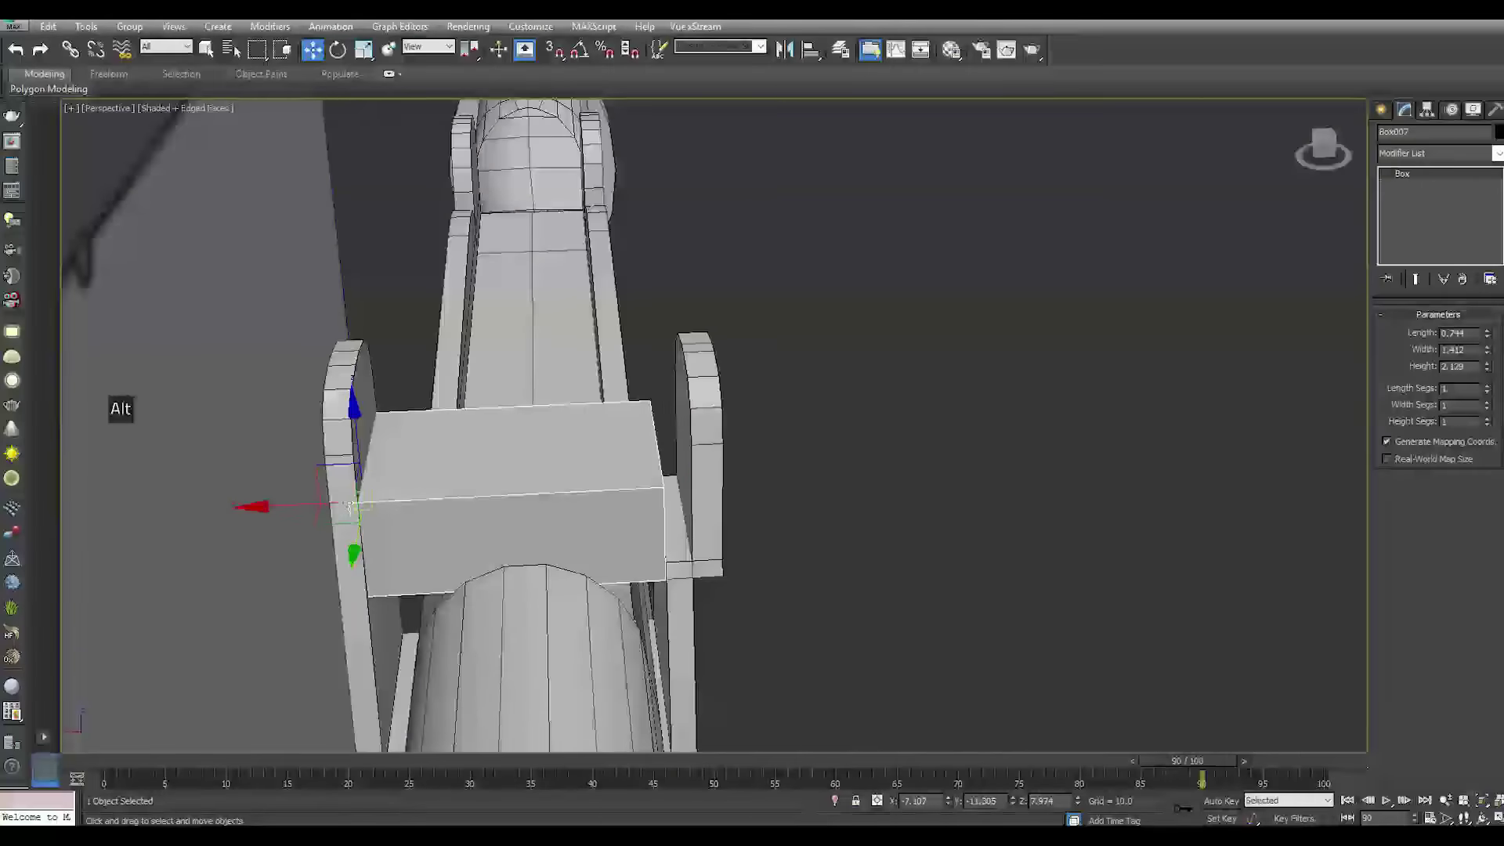
{"action": "left_click_drag", "start_coordinate": [321, 504], "coordinate": [337, 504]}
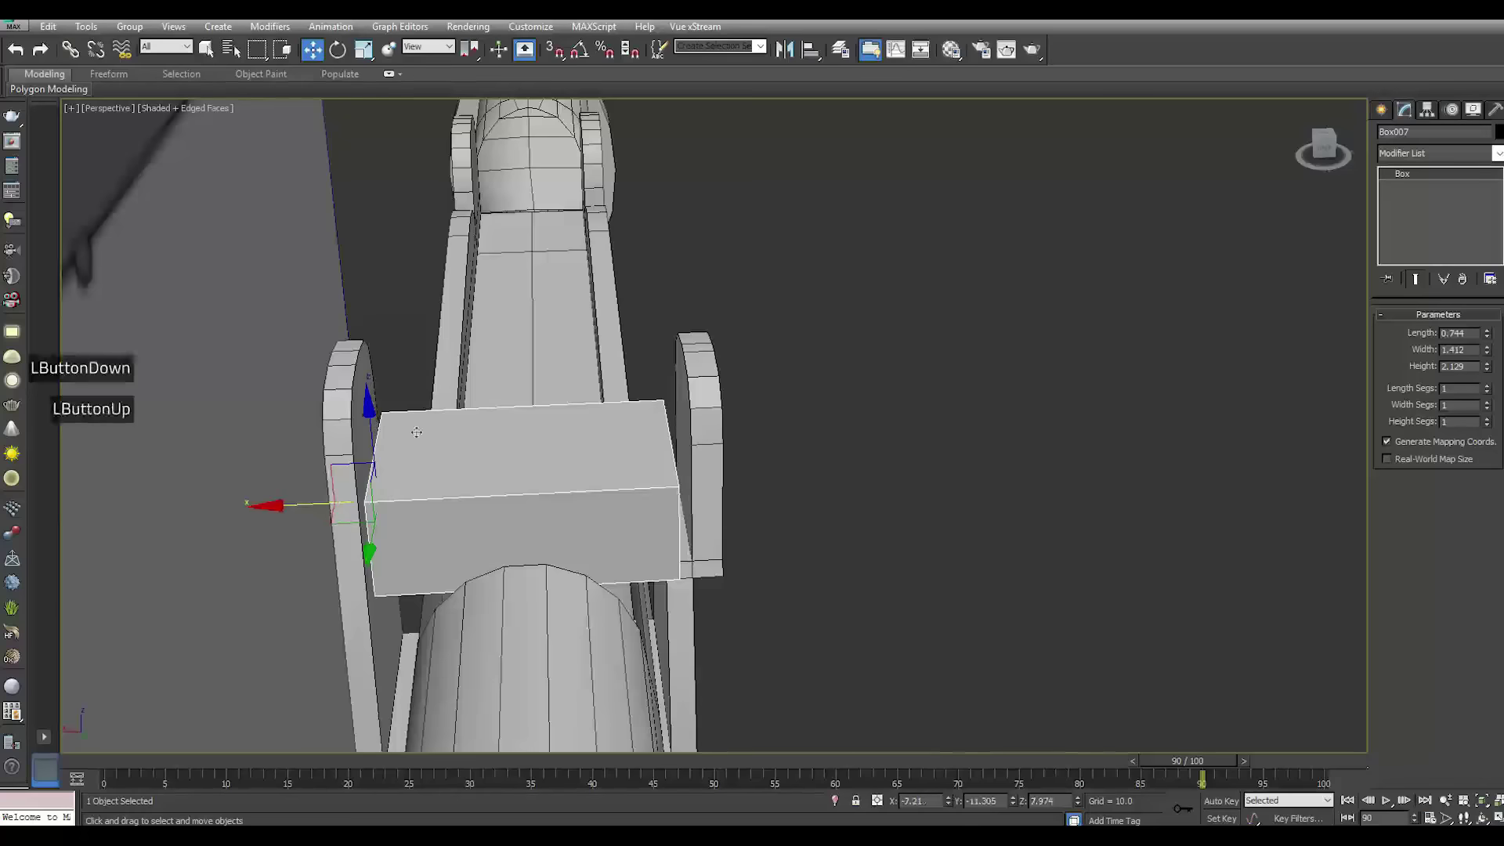
{"action": "left_click_drag", "start_coordinate": [380, 424], "coordinate": [355, 473]}
{"action": "middle_click_drag", "start_coordinate": [356, 474], "coordinate": [487, 527], "text": "alt"}
{"action": "scroll", "coordinate": [636, 411], "scroll_direction": "up", "scroll_amount": 3}
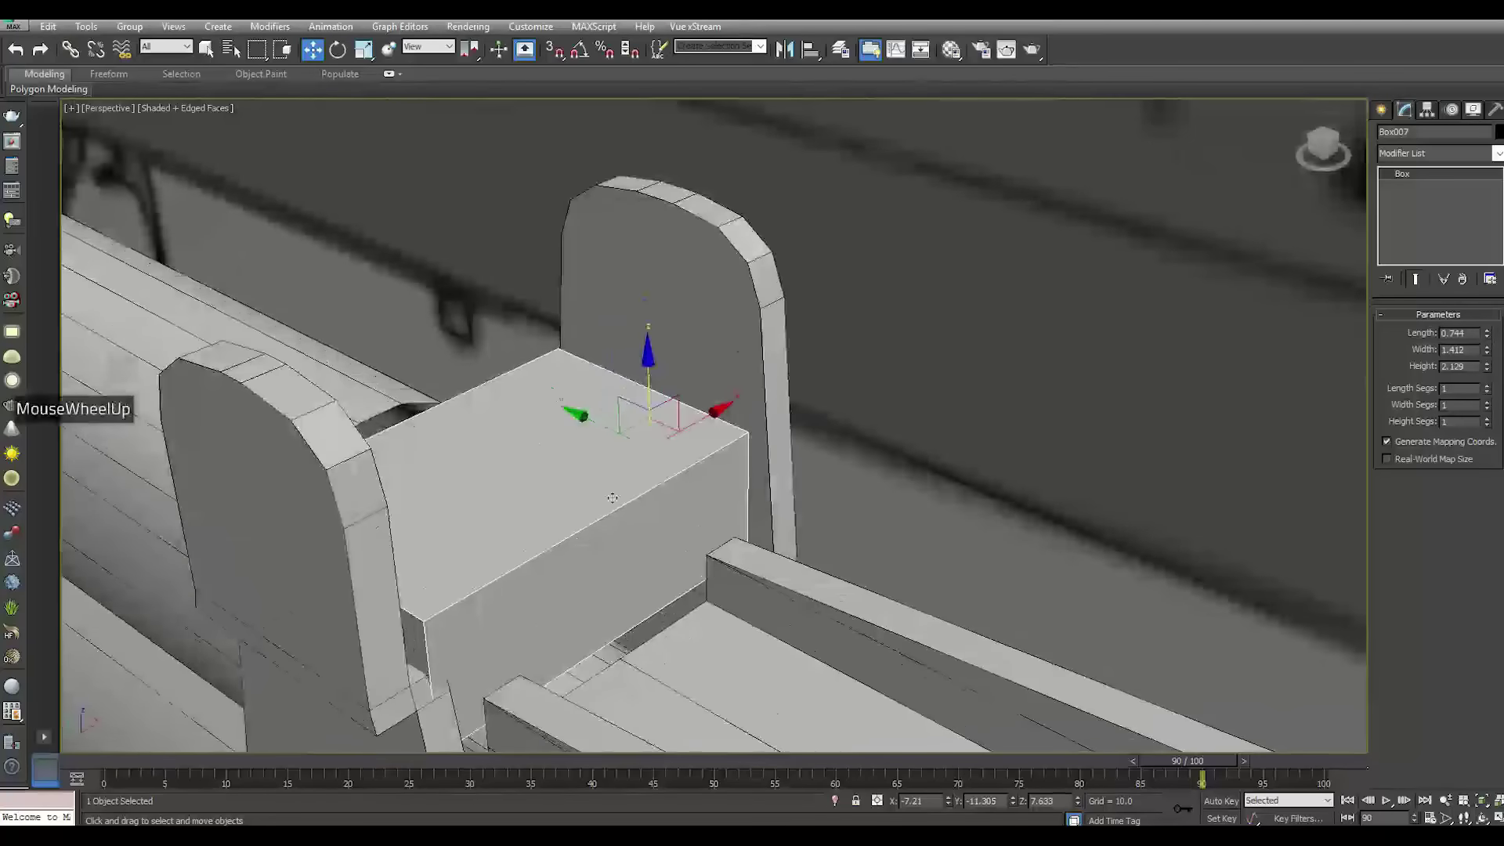
{"action": "left_click_drag", "start_coordinate": [649, 387], "coordinate": [666, 439]}
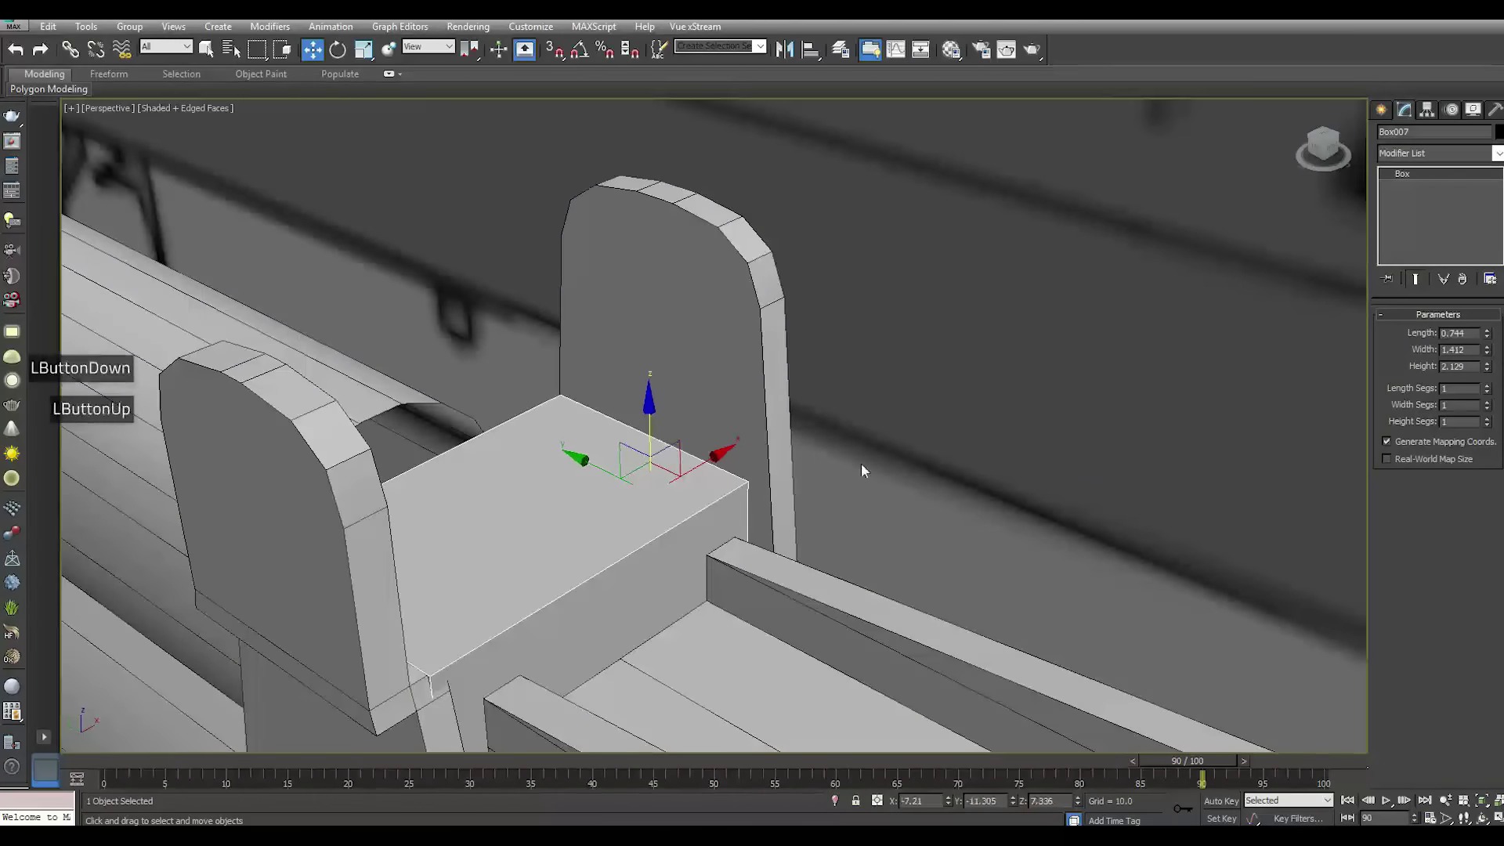
{"action": "middle_click_drag", "start_coordinate": [853, 484], "coordinate": [792, 492], "text": "alt"}
{"action": "left_click_drag", "start_coordinate": [762, 560], "coordinate": [772, 559]}
{"action": "middle_click_drag", "start_coordinate": [773, 559], "coordinate": [712, 480], "text": "alt"}
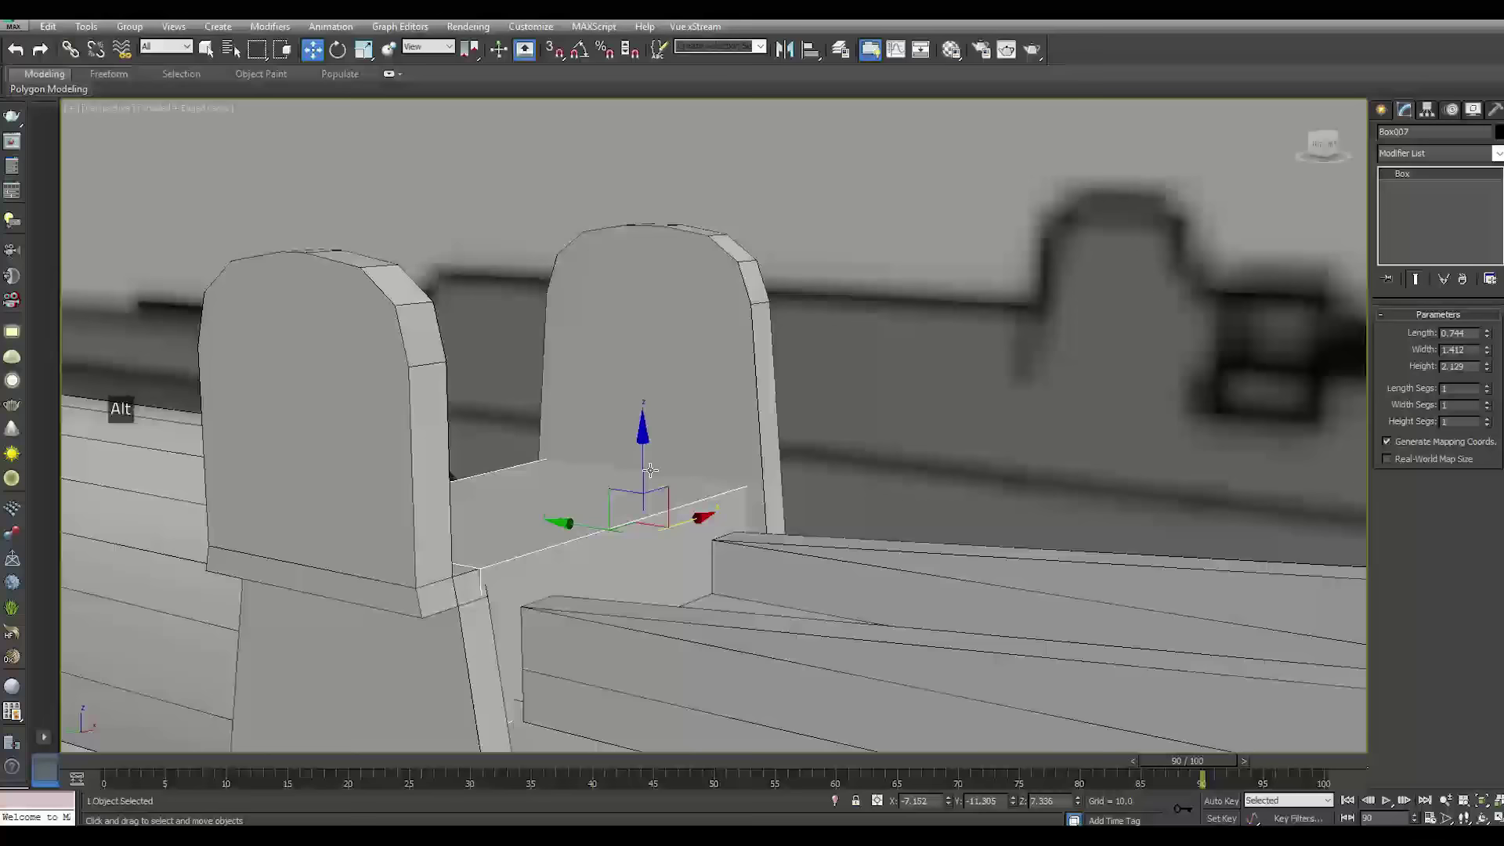
{"action": "left_click_drag", "start_coordinate": [651, 470], "coordinate": [650, 499]}
Convert Box007 to Editable Poly and inset its top face by about 0.198
{"action": "right_click", "coordinate": [1411, 173]}
{"action": "left_click", "coordinate": [1436, 376]}
{"action": "left_click", "coordinate": [1456, 333]}
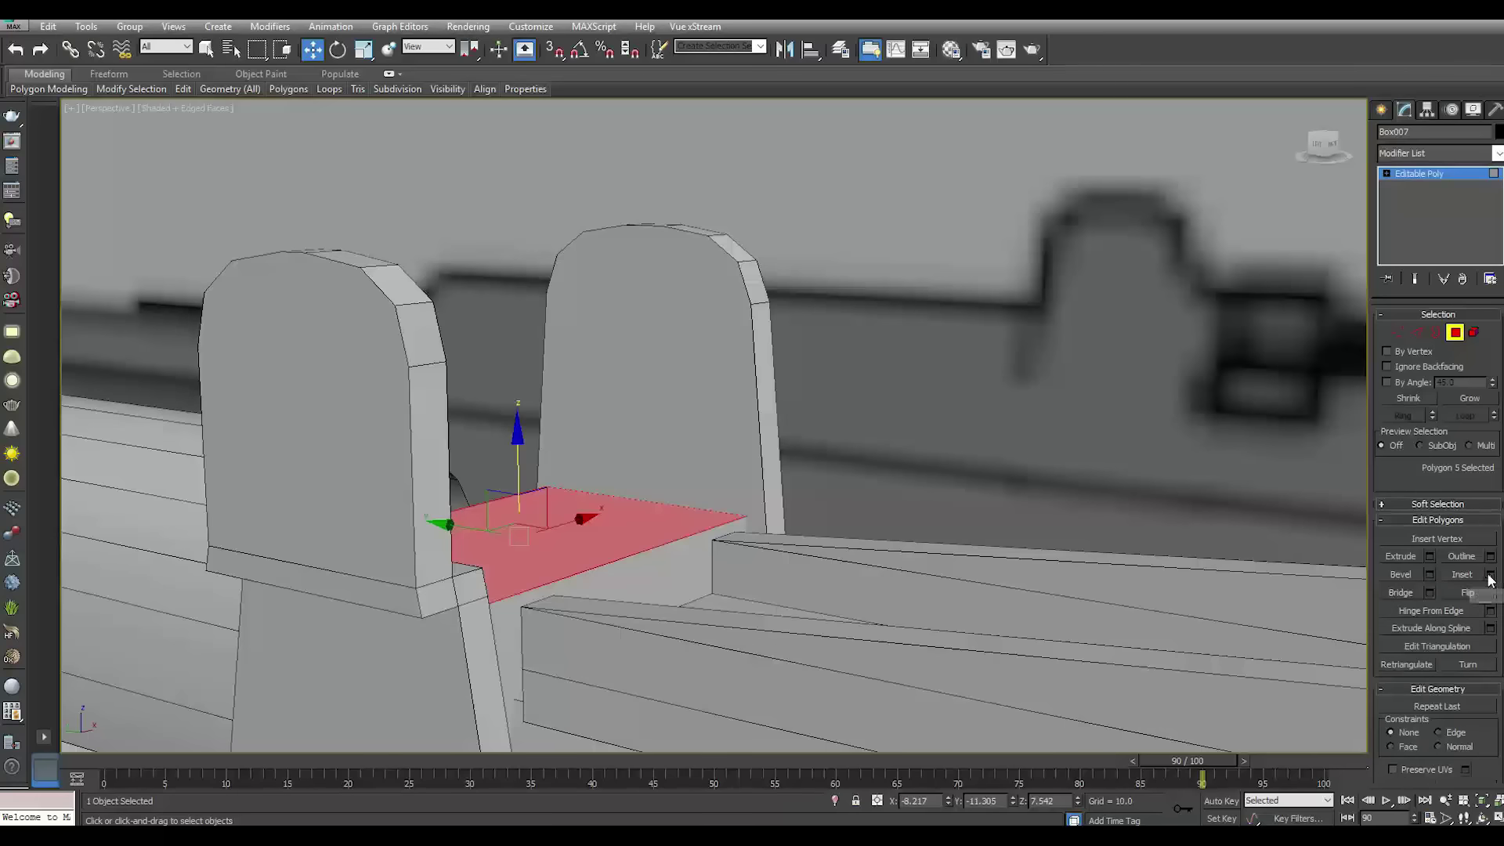
{"action": "left_click", "coordinate": [1491, 574]}
{"action": "middle_click_drag", "start_coordinate": [549, 438], "coordinate": [542, 392], "text": "alt"}
{"action": "left_click_drag", "start_coordinate": [542, 392], "coordinate": [541, 392]}
{"action": "left_click", "coordinate": [541, 414]}
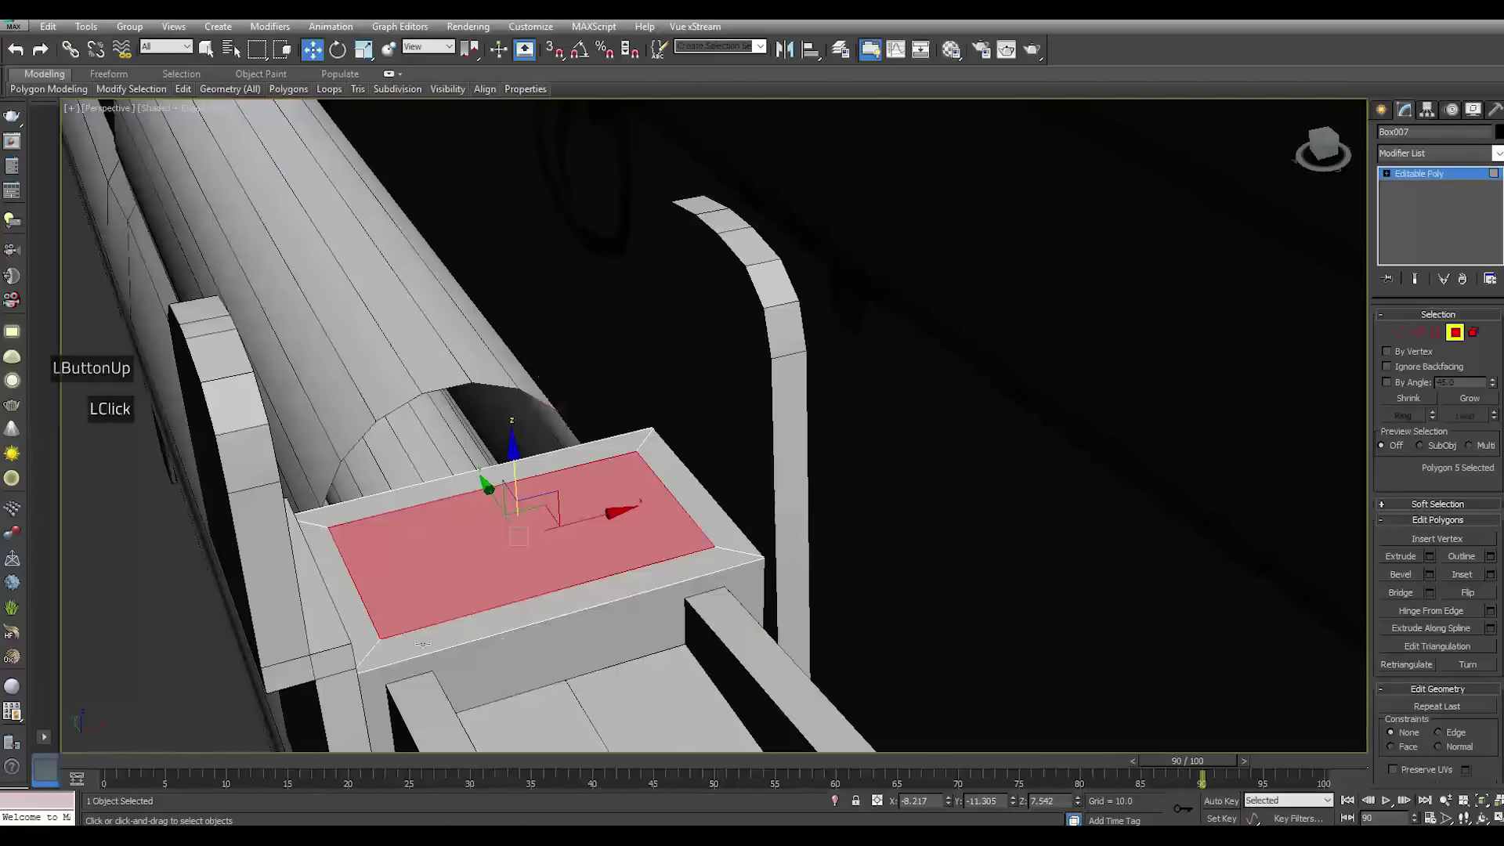
Extrude the left, top and right border strips into a rim about 0.372 high
{"action": "left_click", "coordinate": [342, 610]}
{"action": "left_click", "coordinate": [388, 499], "text": "ctrl"}
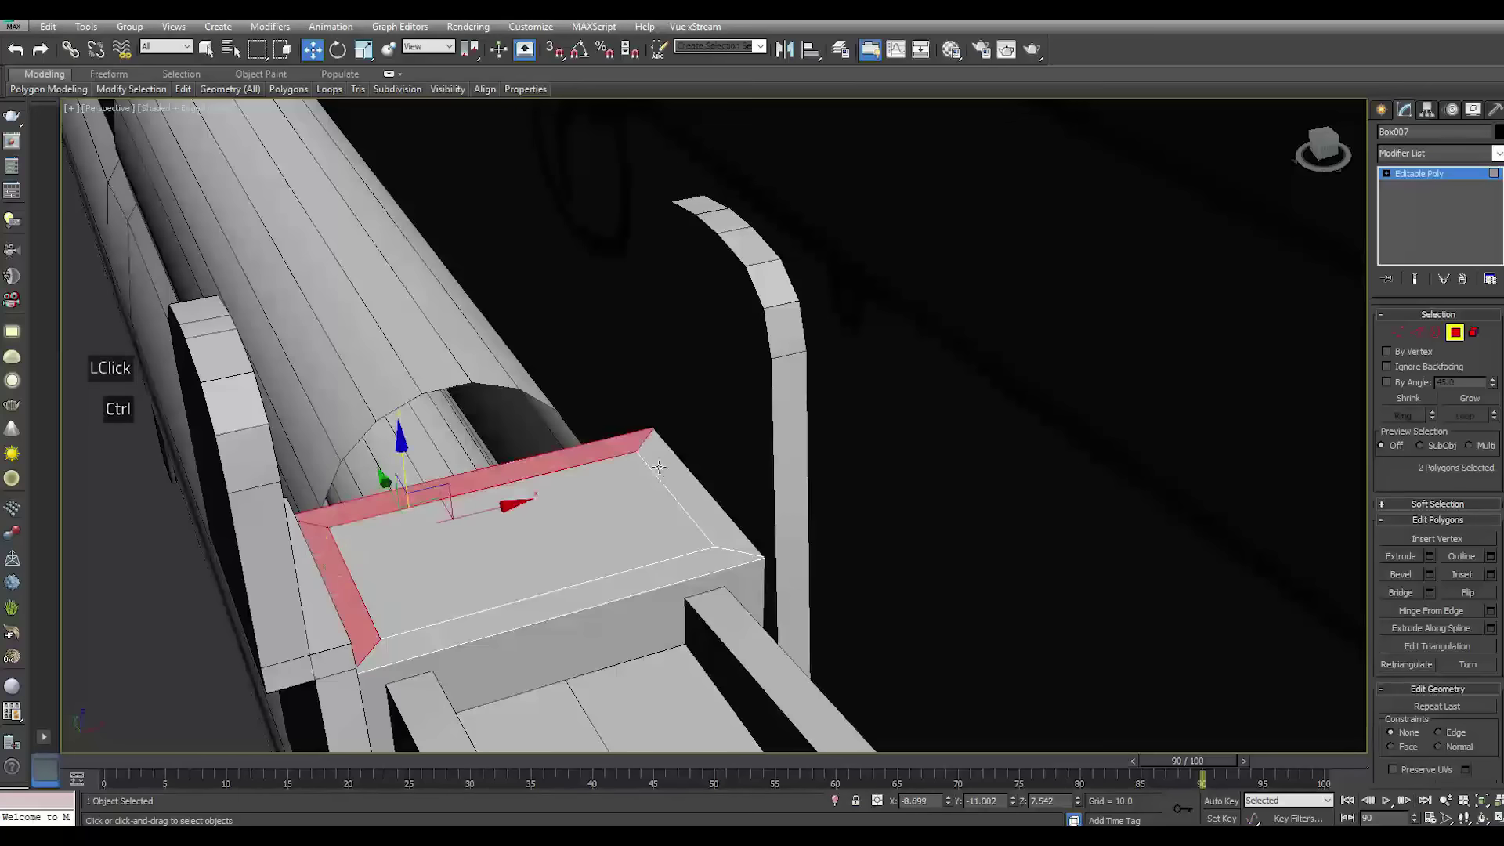
{"action": "left_click", "coordinate": [674, 474], "text": "ctrl"}
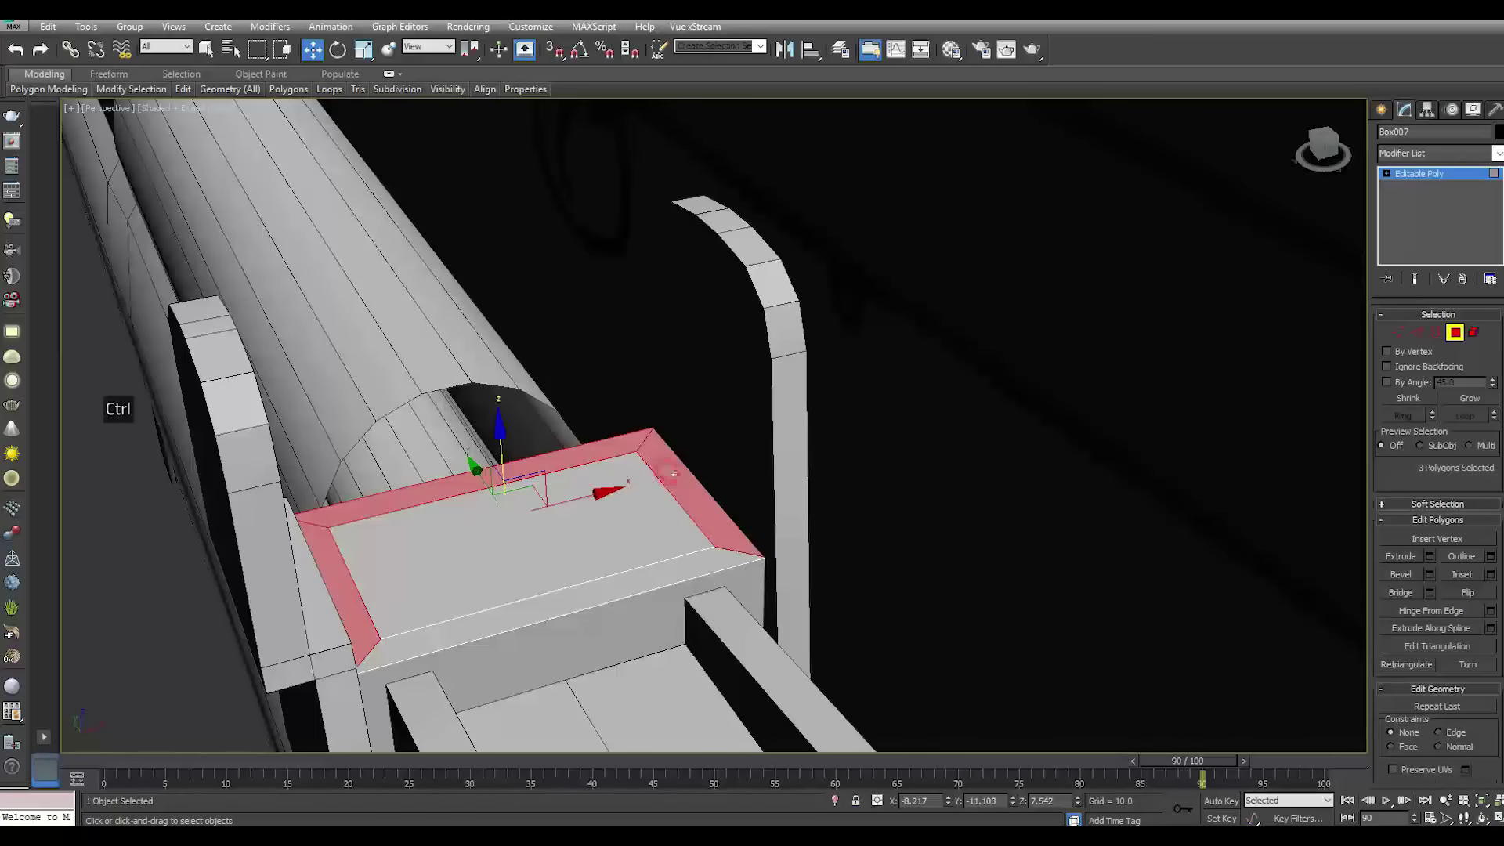
{"action": "left_click", "coordinate": [1431, 557]}
{"action": "left_click_drag", "start_coordinate": [544, 392], "coordinate": [554, 463]}
{"action": "middle_click_drag", "start_coordinate": [554, 463], "coordinate": [660, 506], "text": "alt"}
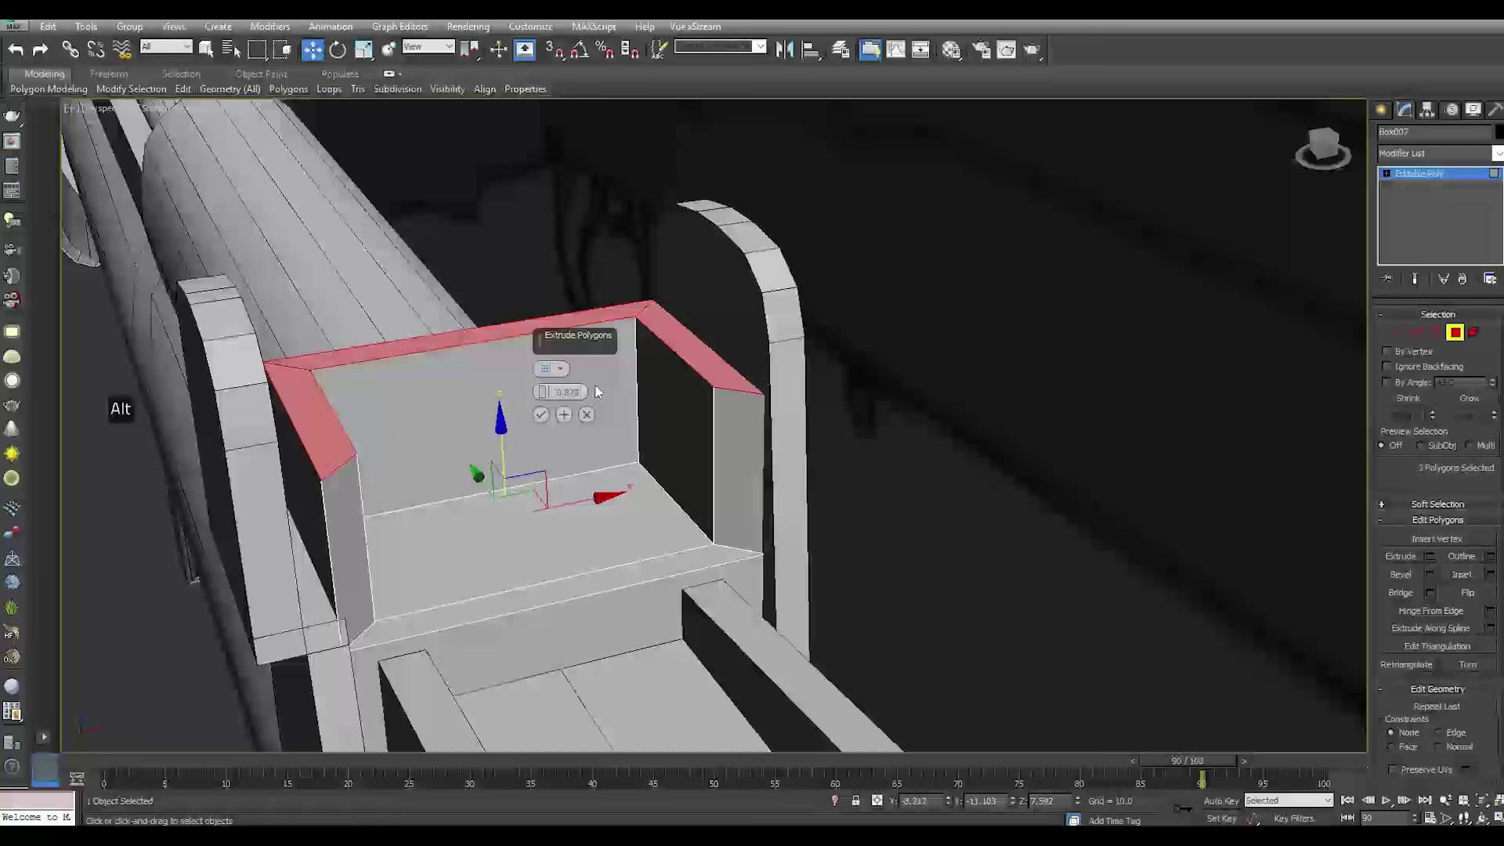
{"action": "left_click_drag", "start_coordinate": [546, 393], "coordinate": [544, 394]}
{"action": "left_click", "coordinate": [541, 414]}
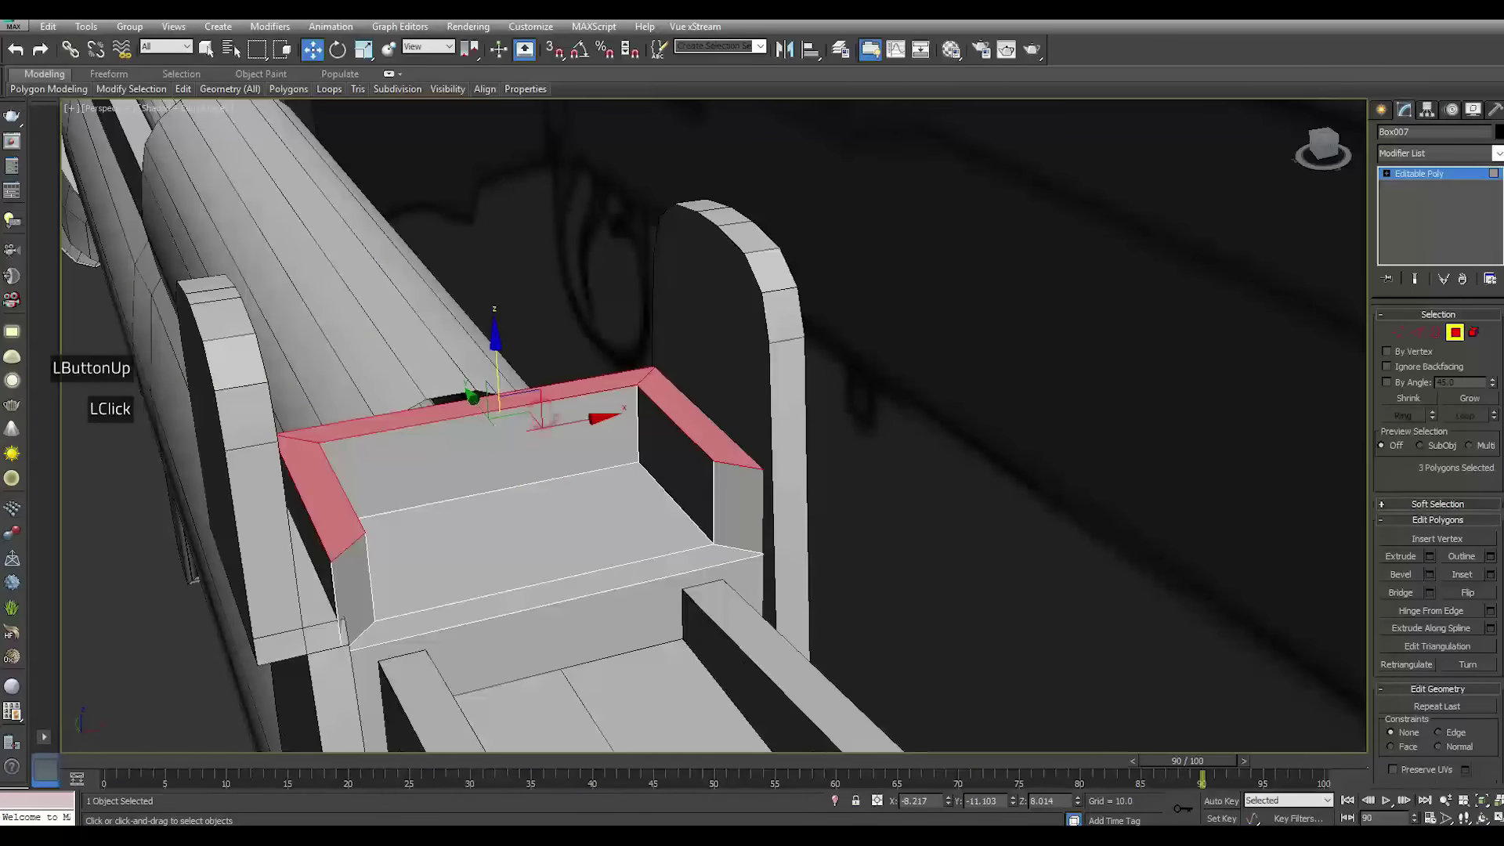
Remove the rim's left and right corner edges to slant the rim
{"action": "left_click", "coordinate": [1418, 337]}
{"action": "left_click", "coordinate": [731, 464]}
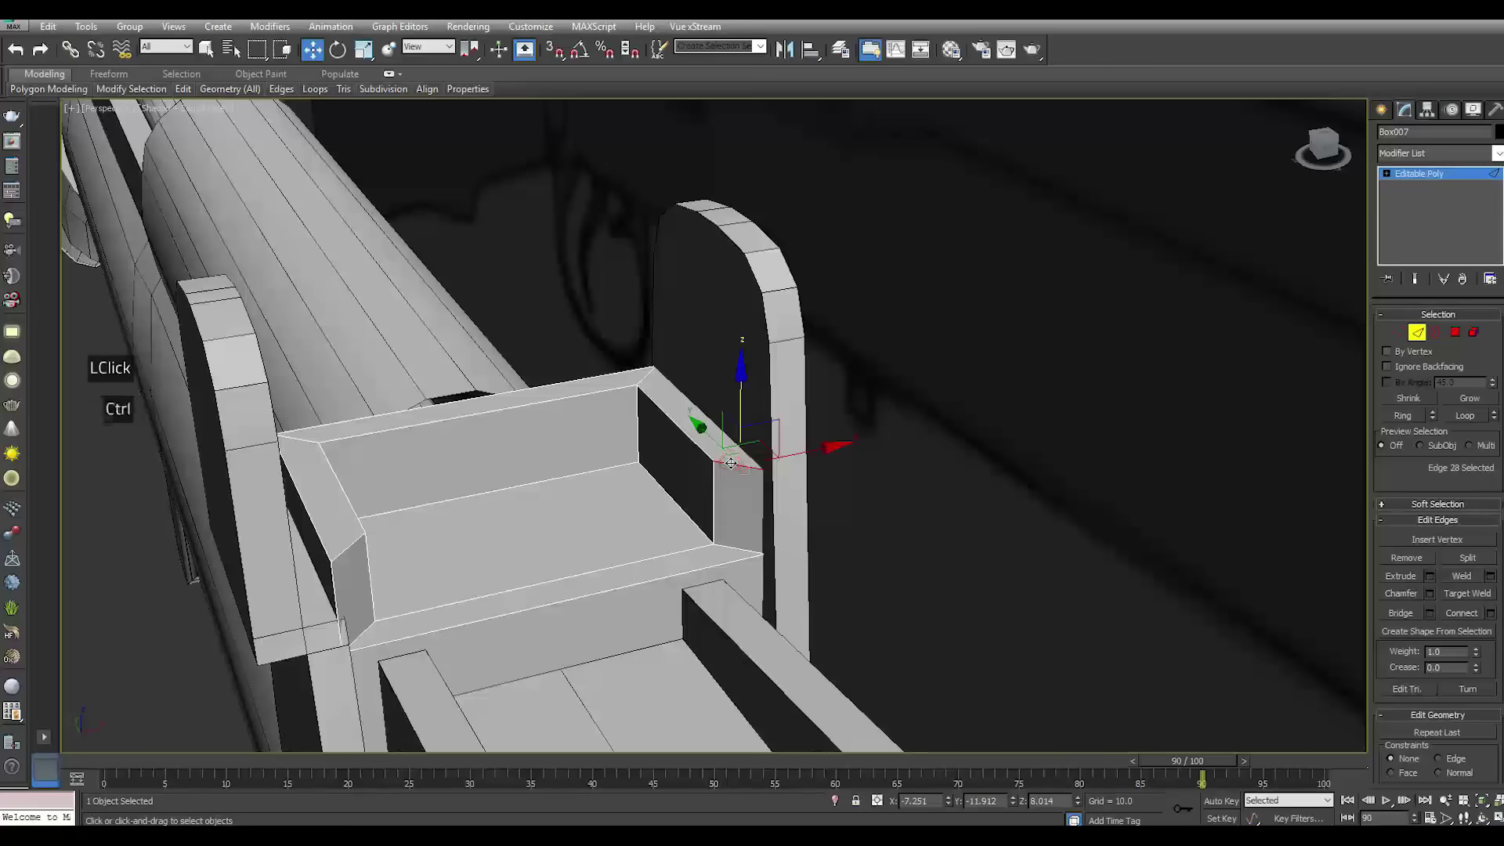
{"action": "key", "text": "ctrl+BackSpace"}
{"action": "left_click", "coordinate": [349, 550]}
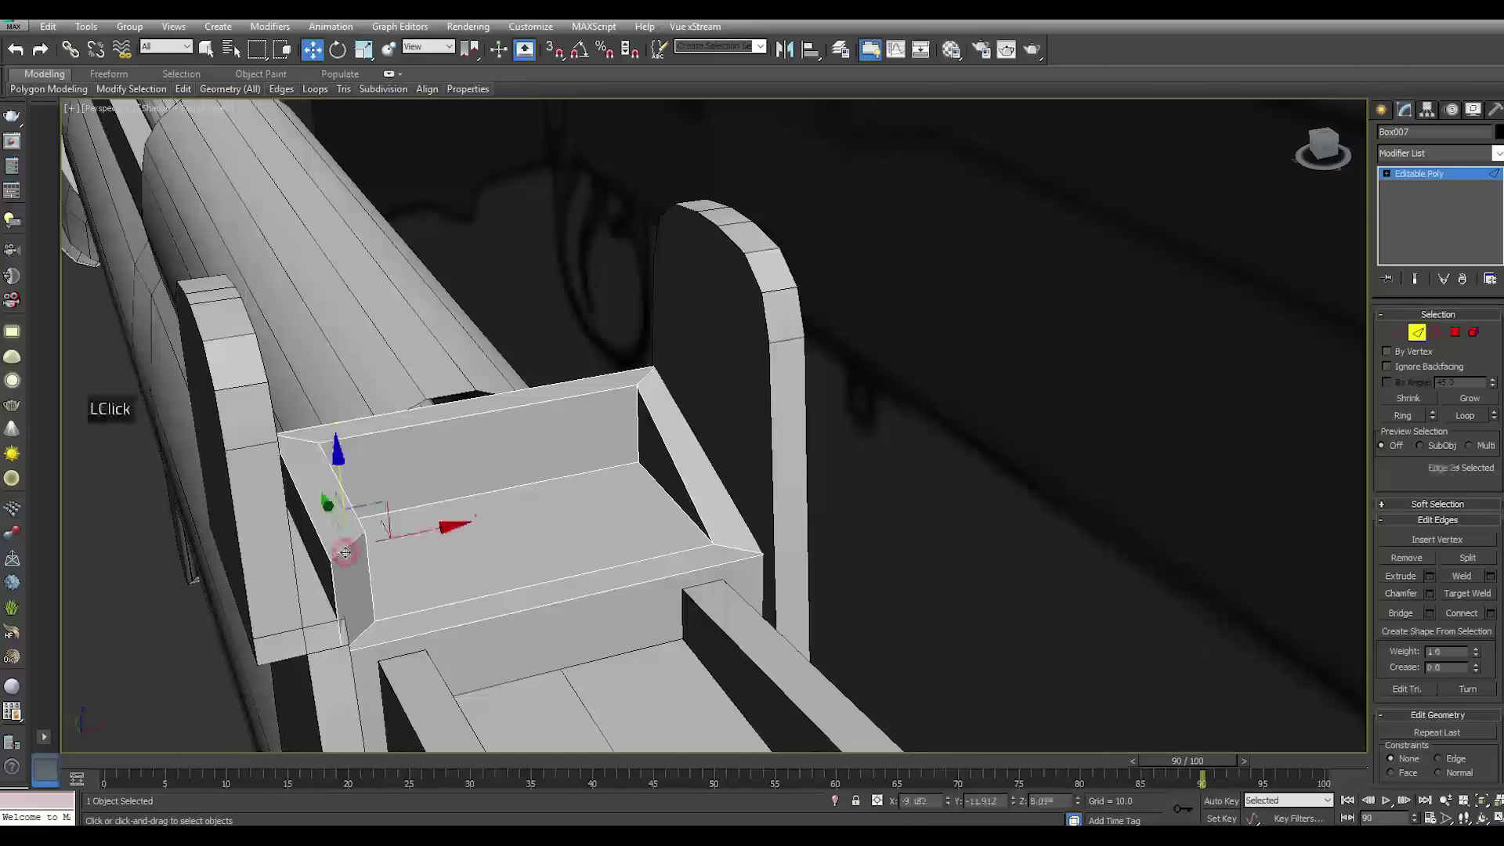
{"action": "key", "text": "ctrl+BackSpace"}
{"action": "middle_click_drag", "start_coordinate": [567, 612], "coordinate": [619, 604], "text": "alt"}
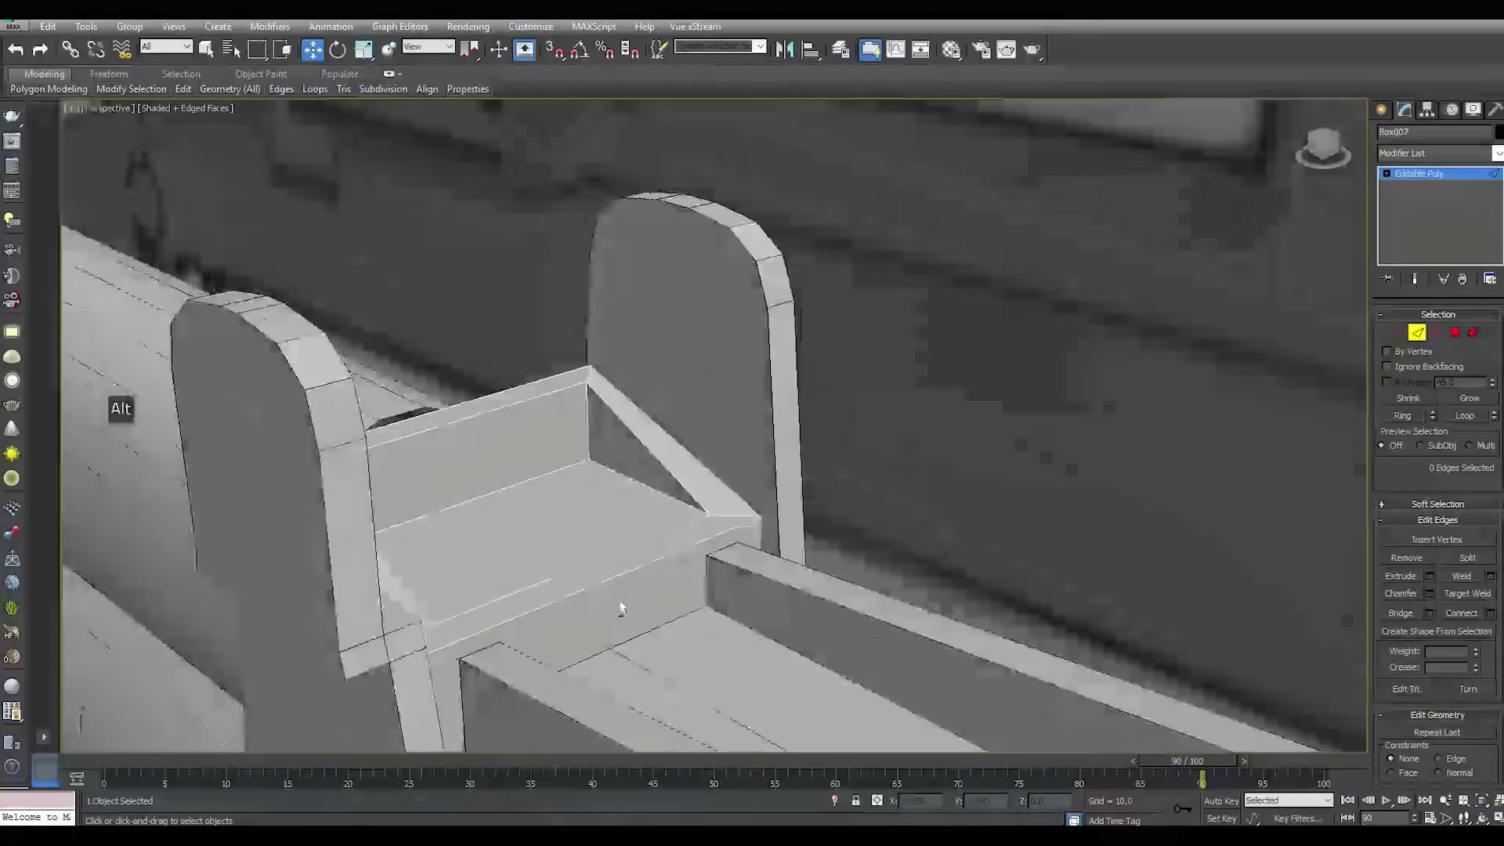
Isolate Box007 and begin insetting its front face, previewed at 0.15
{"action": "left_click", "coordinate": [1454, 335]}
{"action": "left_click", "coordinate": [667, 583]}
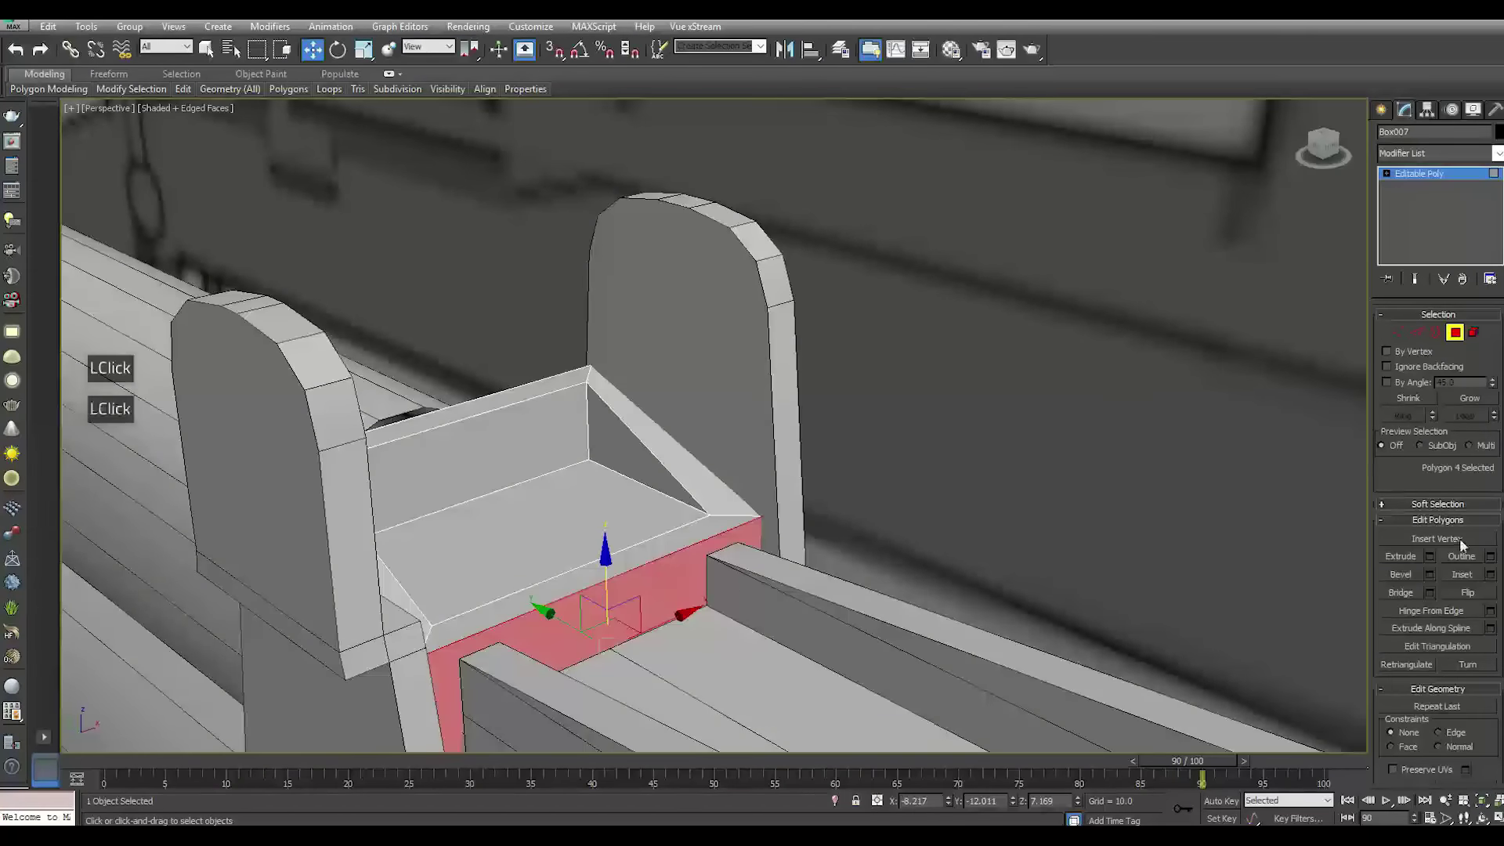
{"action": "left_click", "coordinate": [1491, 574]}
{"action": "middle_click_drag", "start_coordinate": [775, 597], "coordinate": [730, 506]}
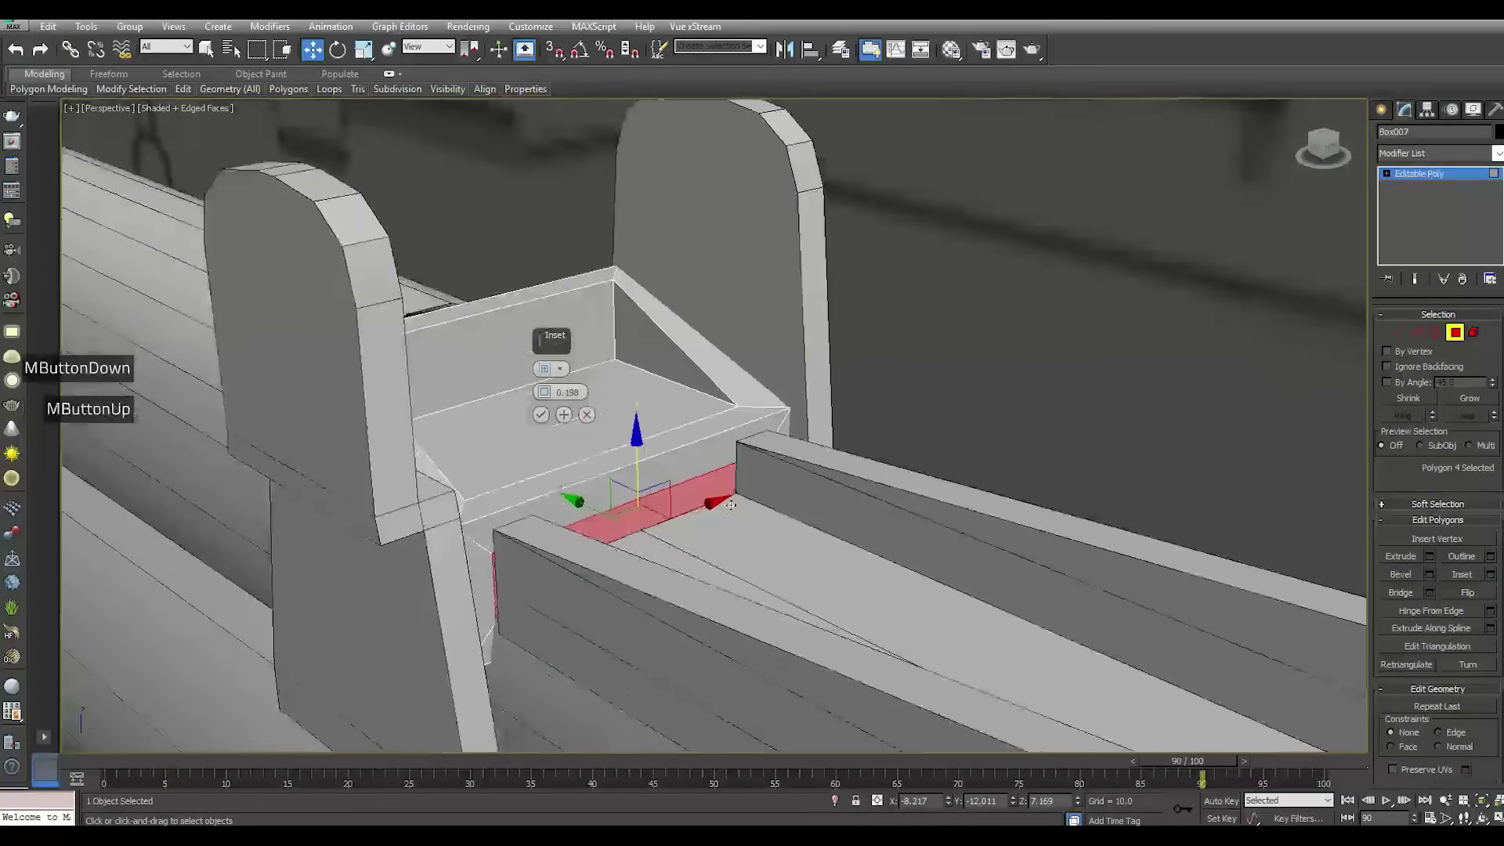
{"action": "left_click", "coordinate": [835, 800]}
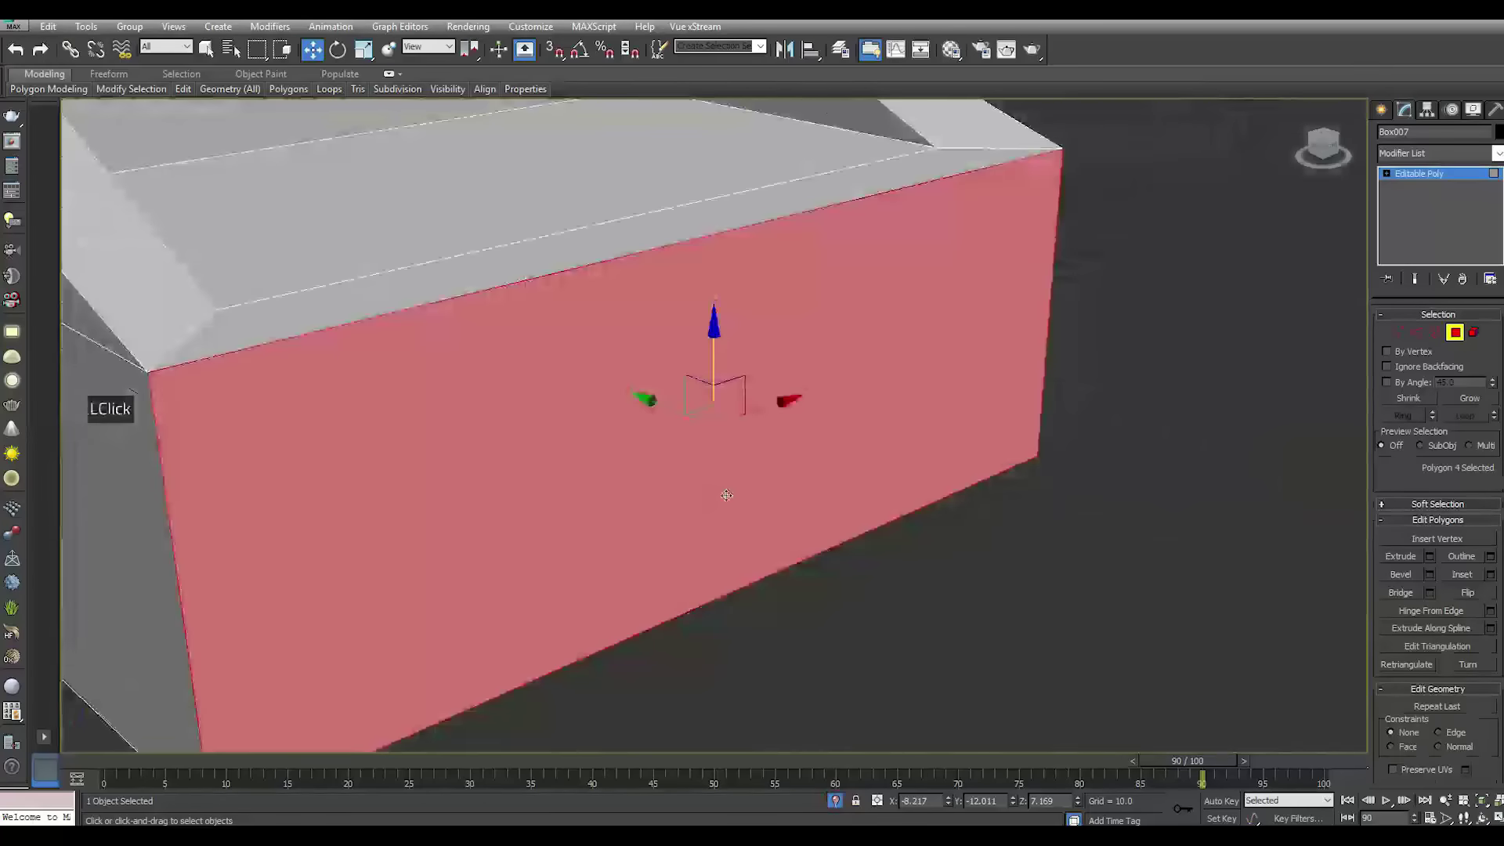
{"action": "scroll", "coordinate": [1223, 491], "scroll_direction": "down", "scroll_amount": 2}
{"action": "left_click", "coordinate": [1491, 574]}
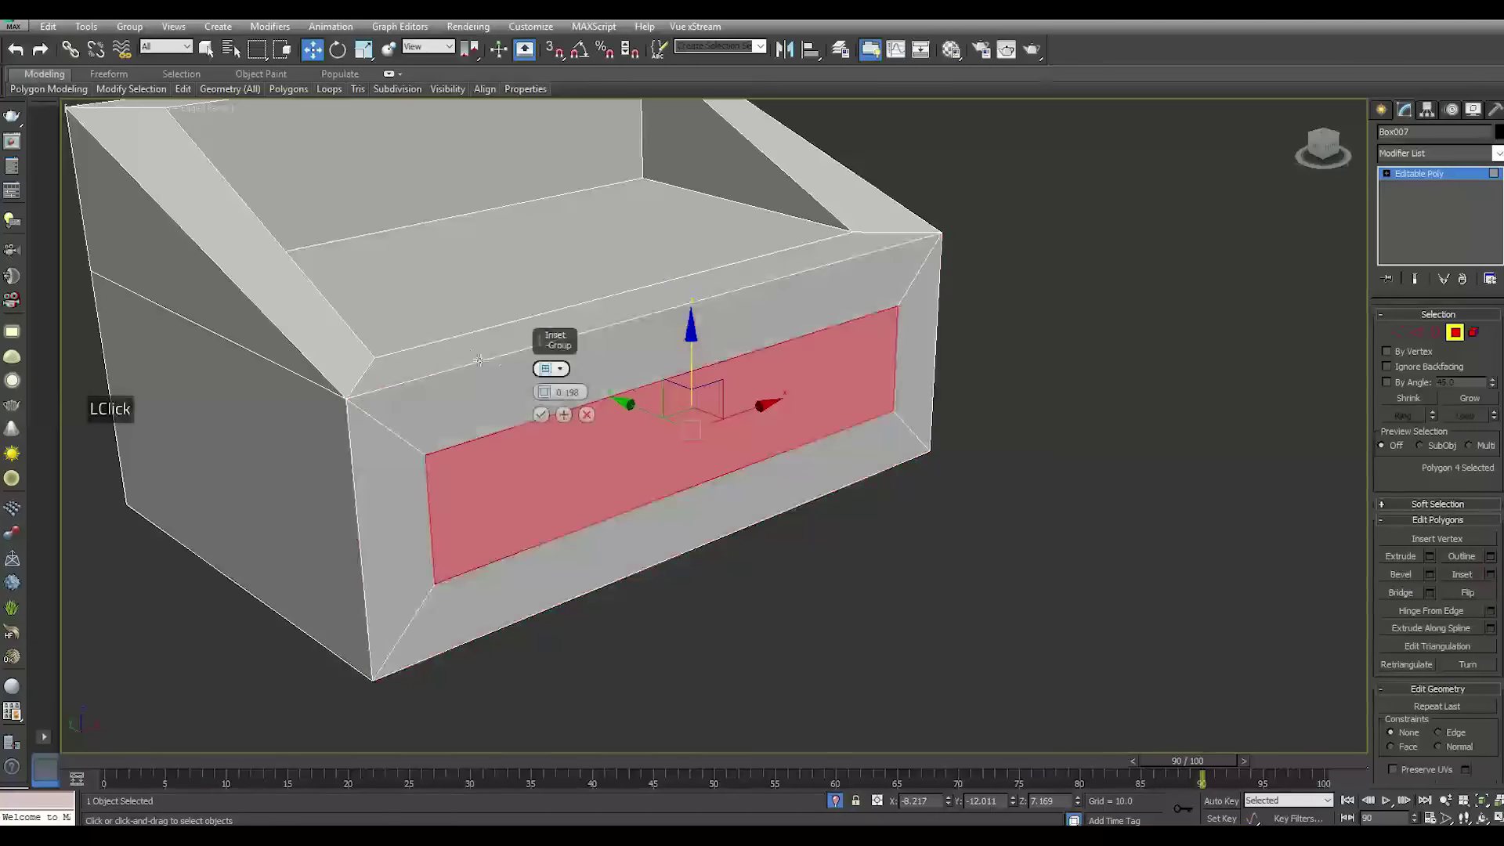
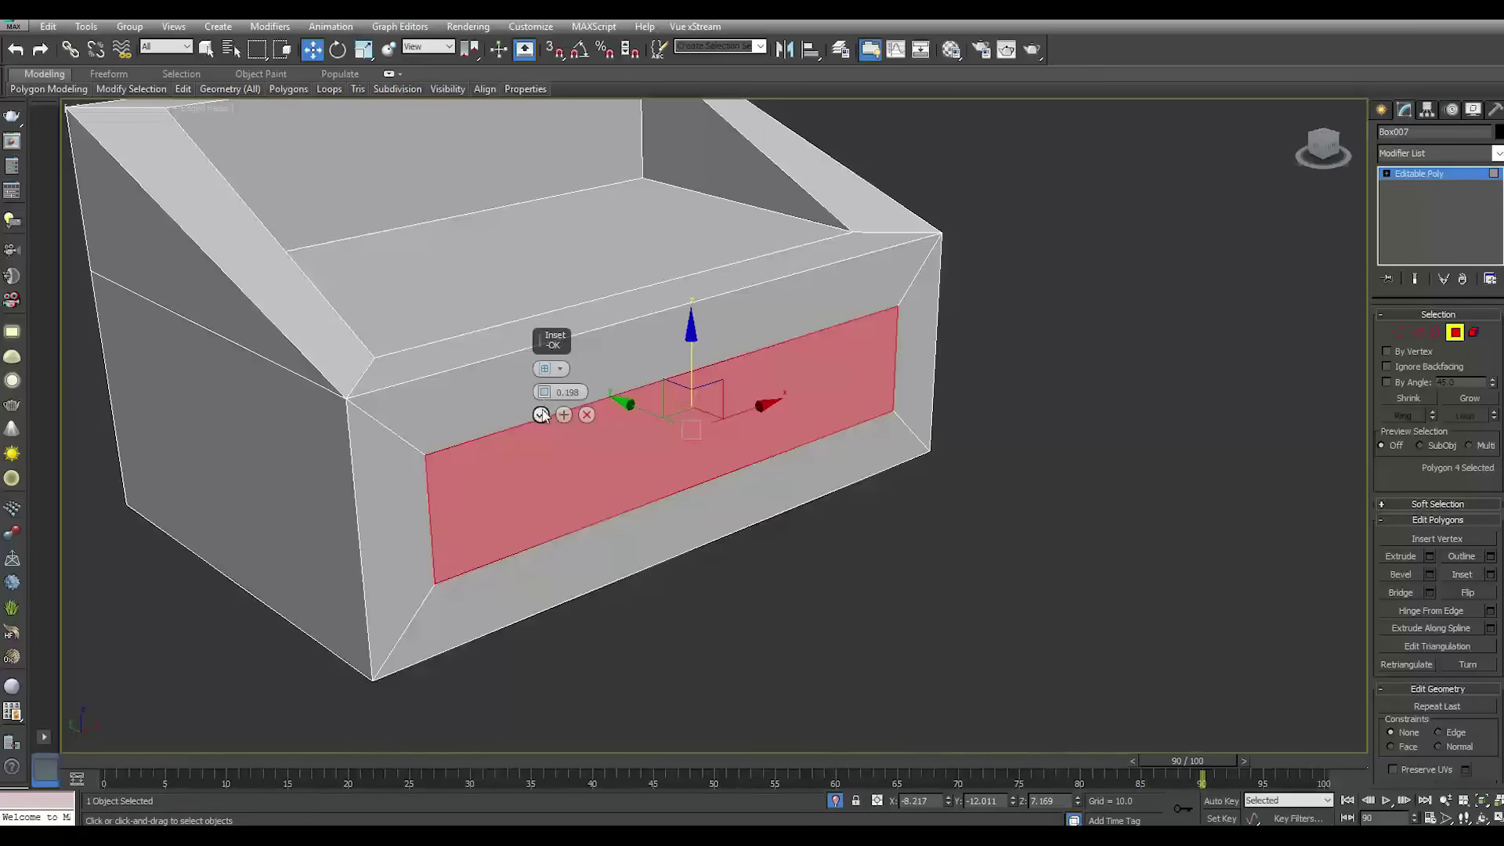
Inset Box007's front face by 0.298, leaving a thin strip face
{"action": "left_click_drag", "start_coordinate": [540, 391], "coordinate": [542, 394]}
{"action": "left_click_drag", "start_coordinate": [540, 392], "coordinate": [540, 392]}
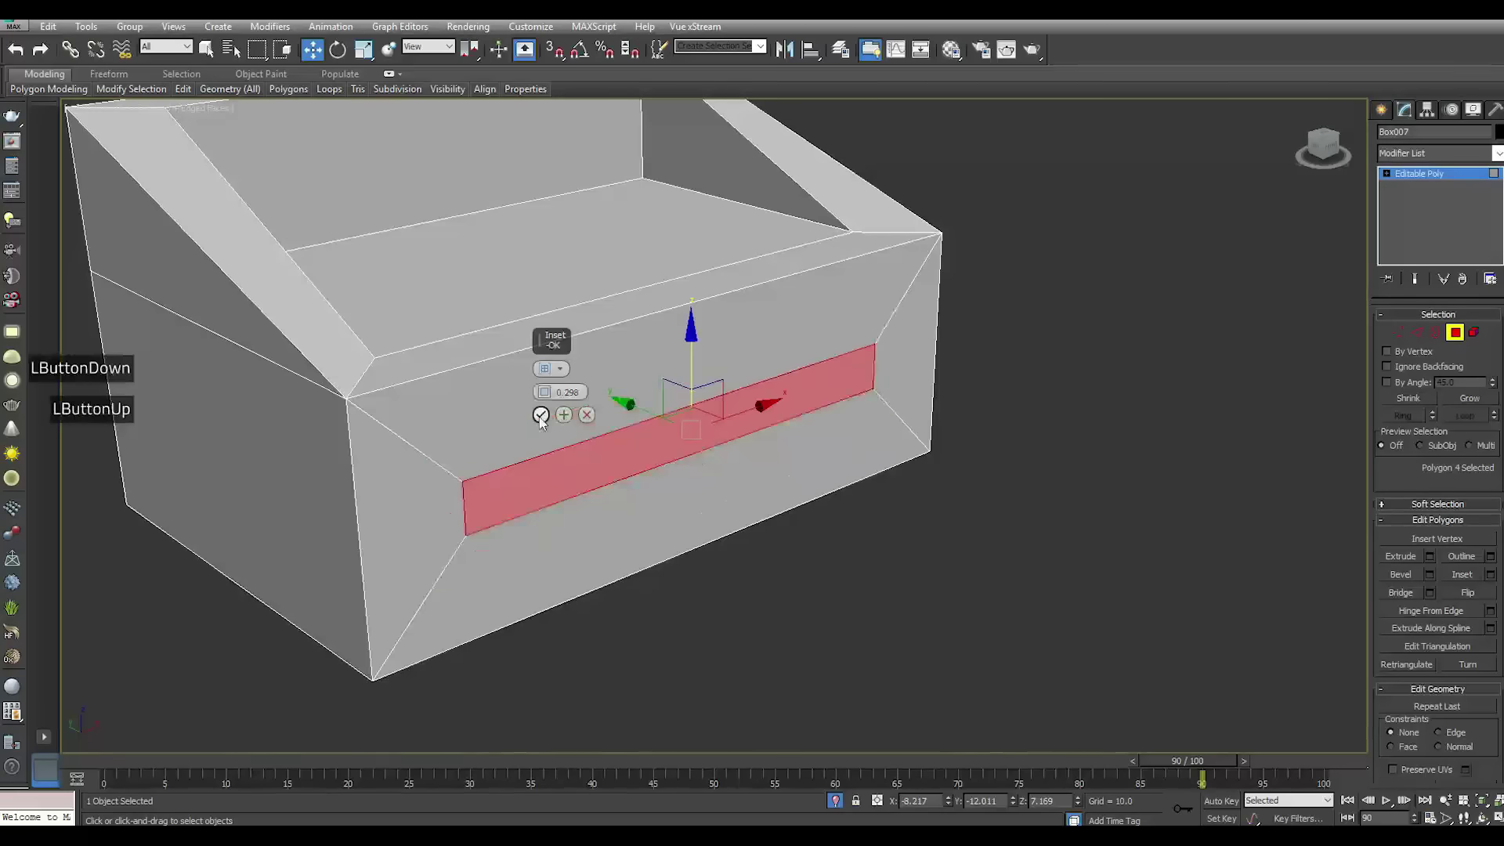
{"action": "left_click", "coordinate": [541, 415]}
{"action": "left_click", "coordinate": [839, 802]}
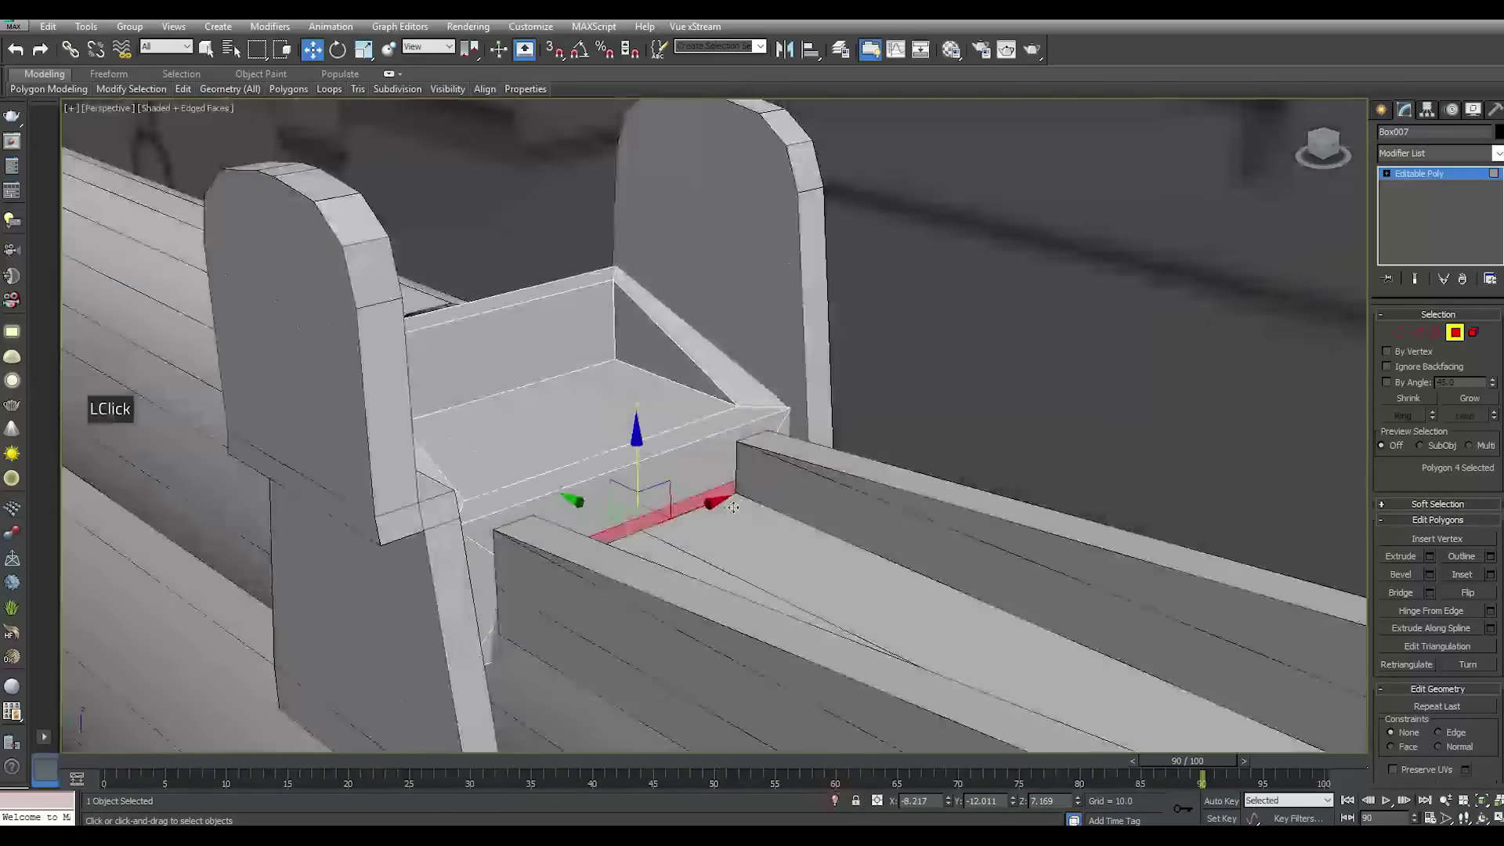
Raise the strip face, narrow it along its length, and nudge it slightly left
{"action": "left_click_drag", "start_coordinate": [633, 454], "coordinate": [633, 432]}
{"action": "middle_click_drag", "start_coordinate": [840, 494], "coordinate": [732, 513], "text": "alt"}
{"action": "left_click", "coordinate": [363, 49]}
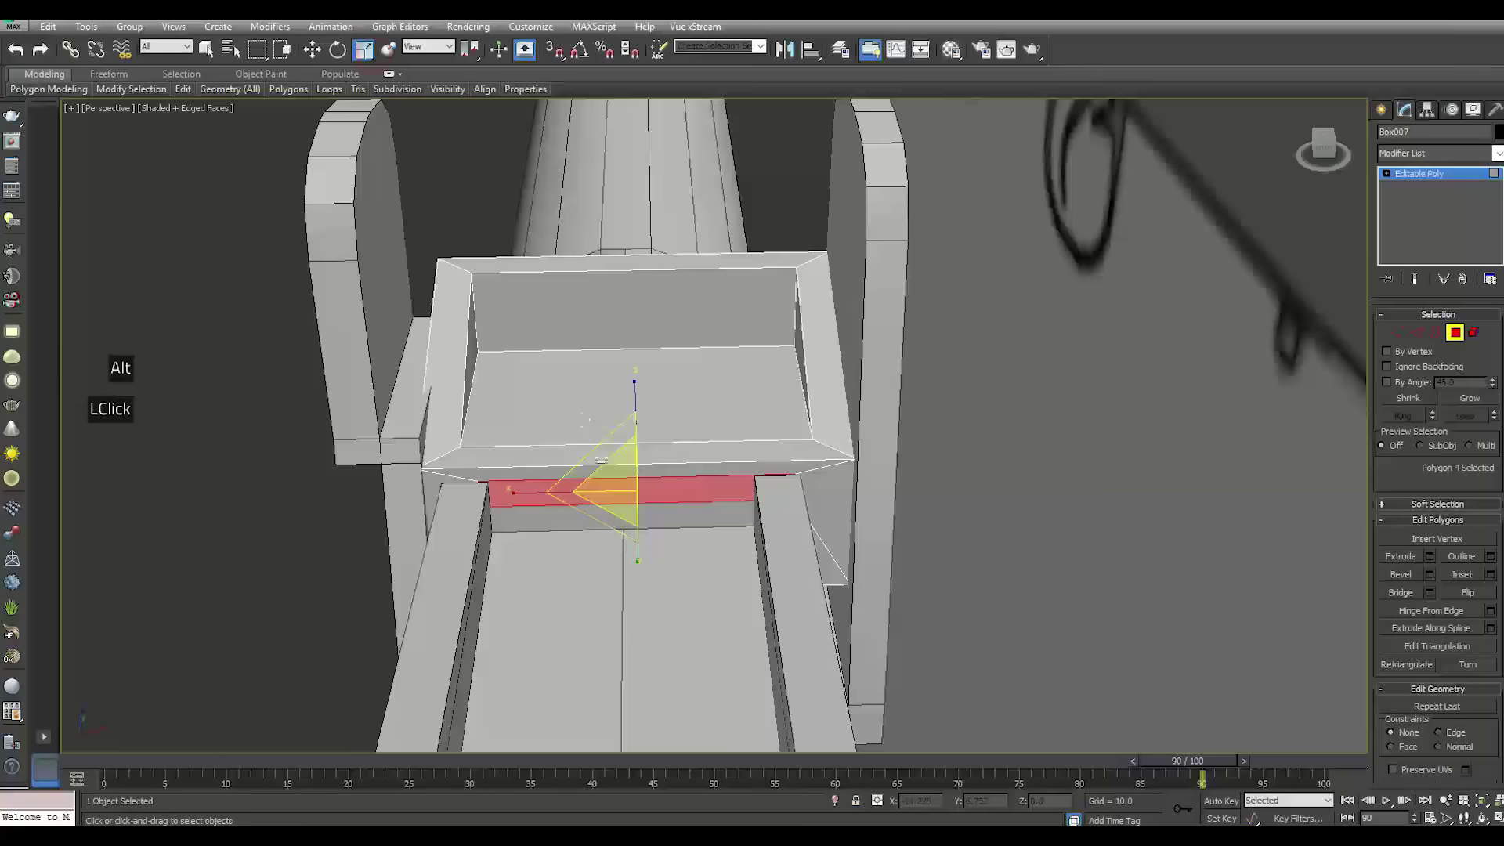
{"action": "left_click_drag", "start_coordinate": [550, 492], "coordinate": [513, 467]}
{"action": "left_click", "coordinate": [309, 50]}
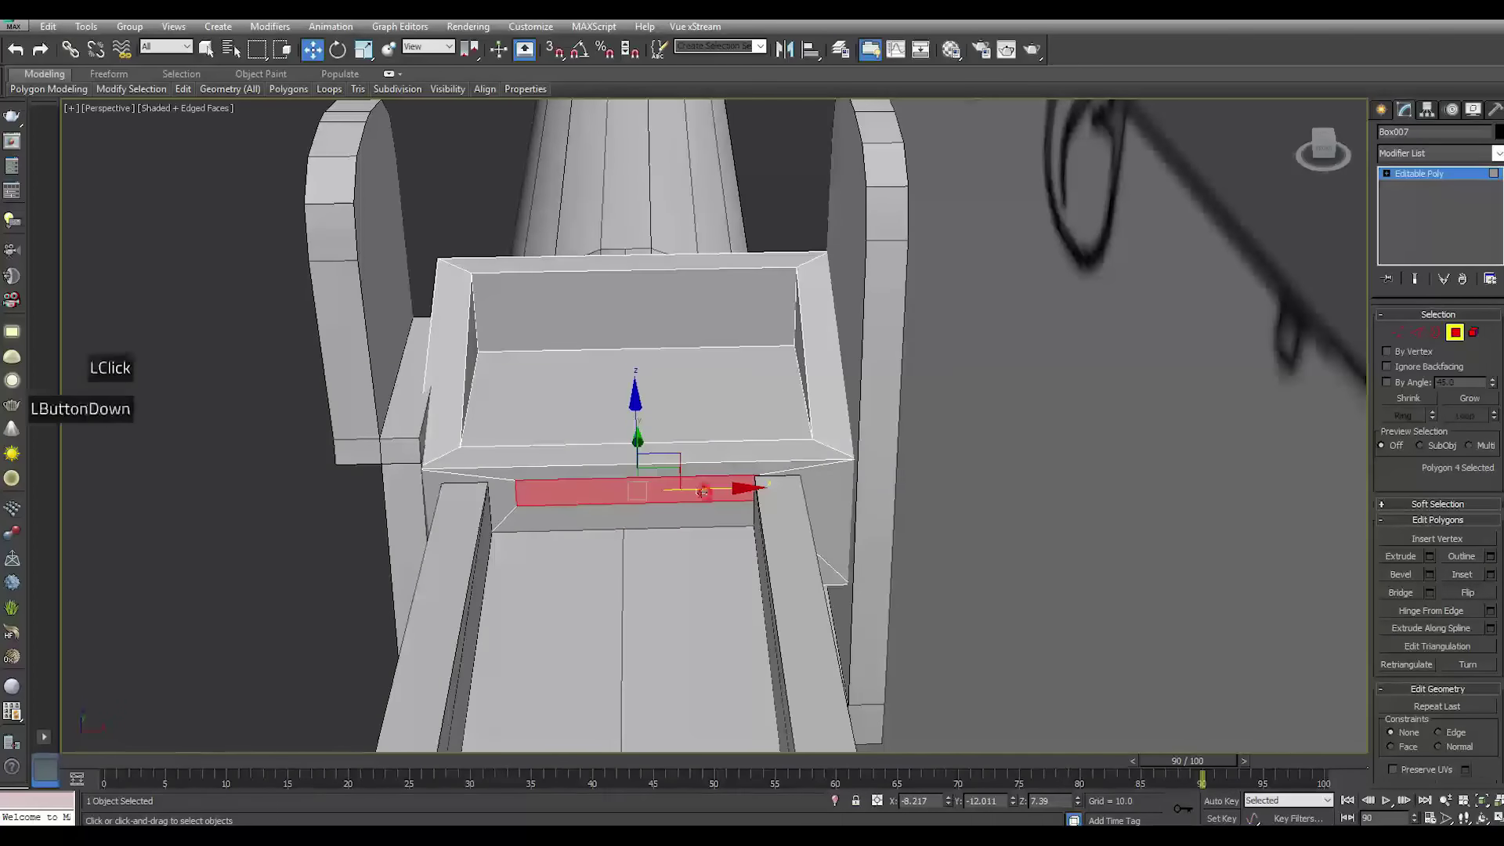
{"action": "left_click_drag", "start_coordinate": [692, 495], "coordinate": [680, 495]}
{"action": "middle_click_drag", "start_coordinate": [689, 501], "coordinate": [788, 537], "text": "alt"}
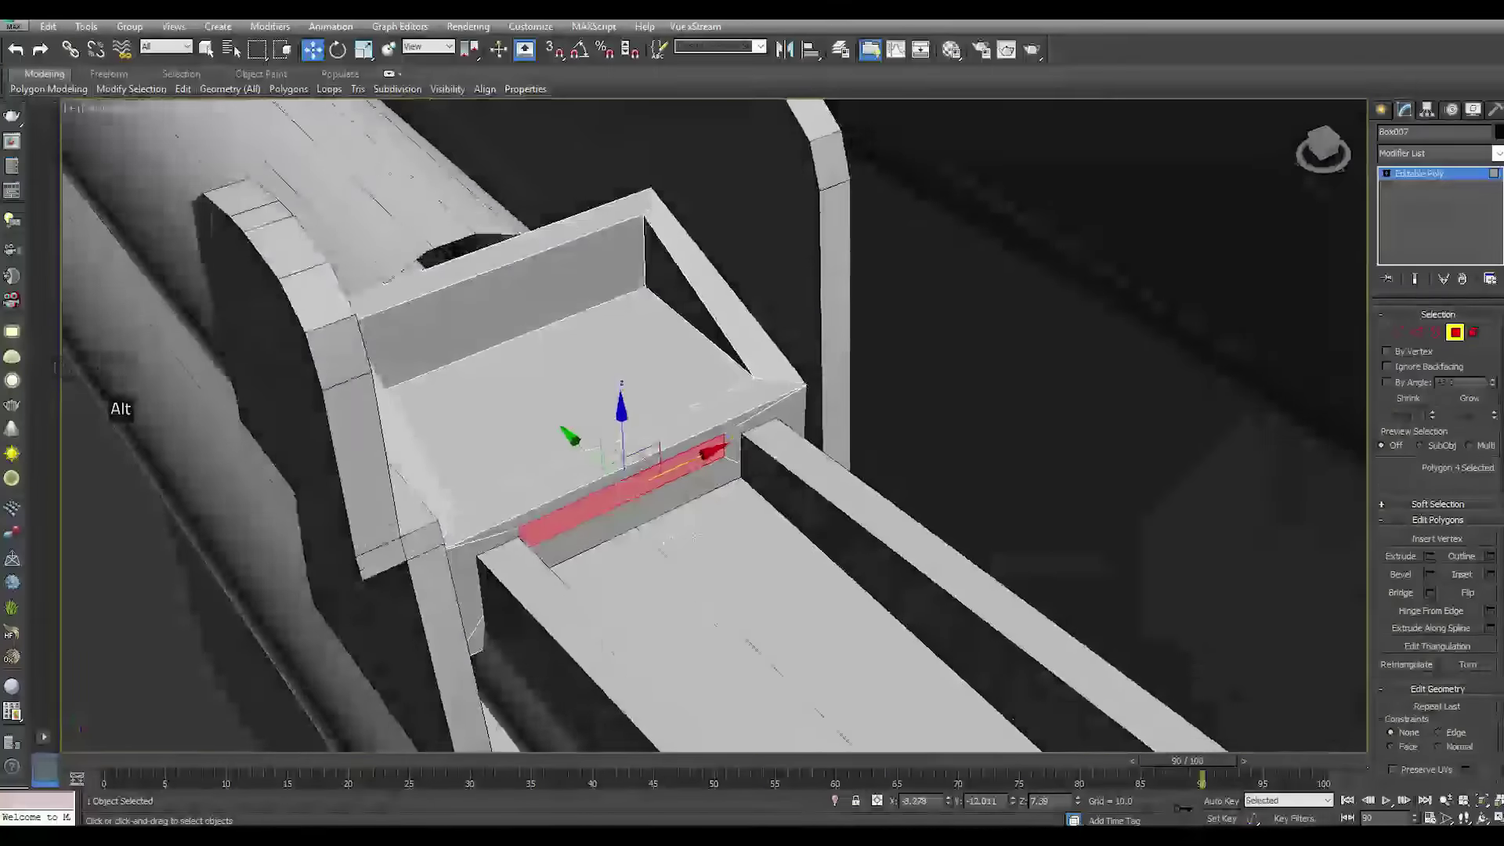
Extrude the strip face outward about 9.198 into a long flat plank
{"action": "left_click", "coordinate": [1430, 556]}
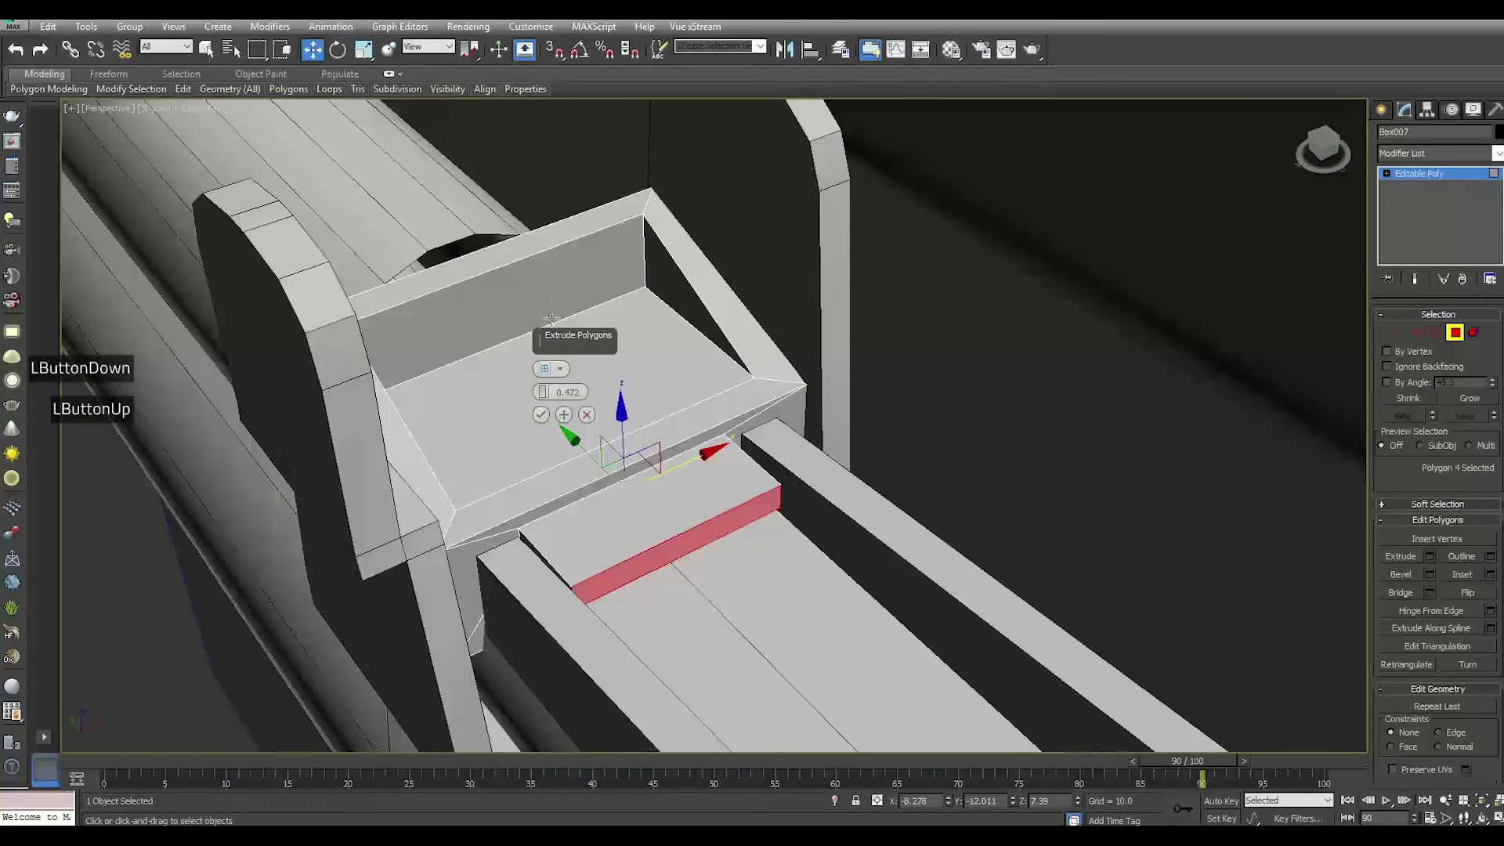
{"action": "left_click_drag", "start_coordinate": [539, 394], "coordinate": [540, 376]}
{"action": "scroll", "coordinate": [900, 514], "scroll_direction": "down", "scroll_amount": 3}
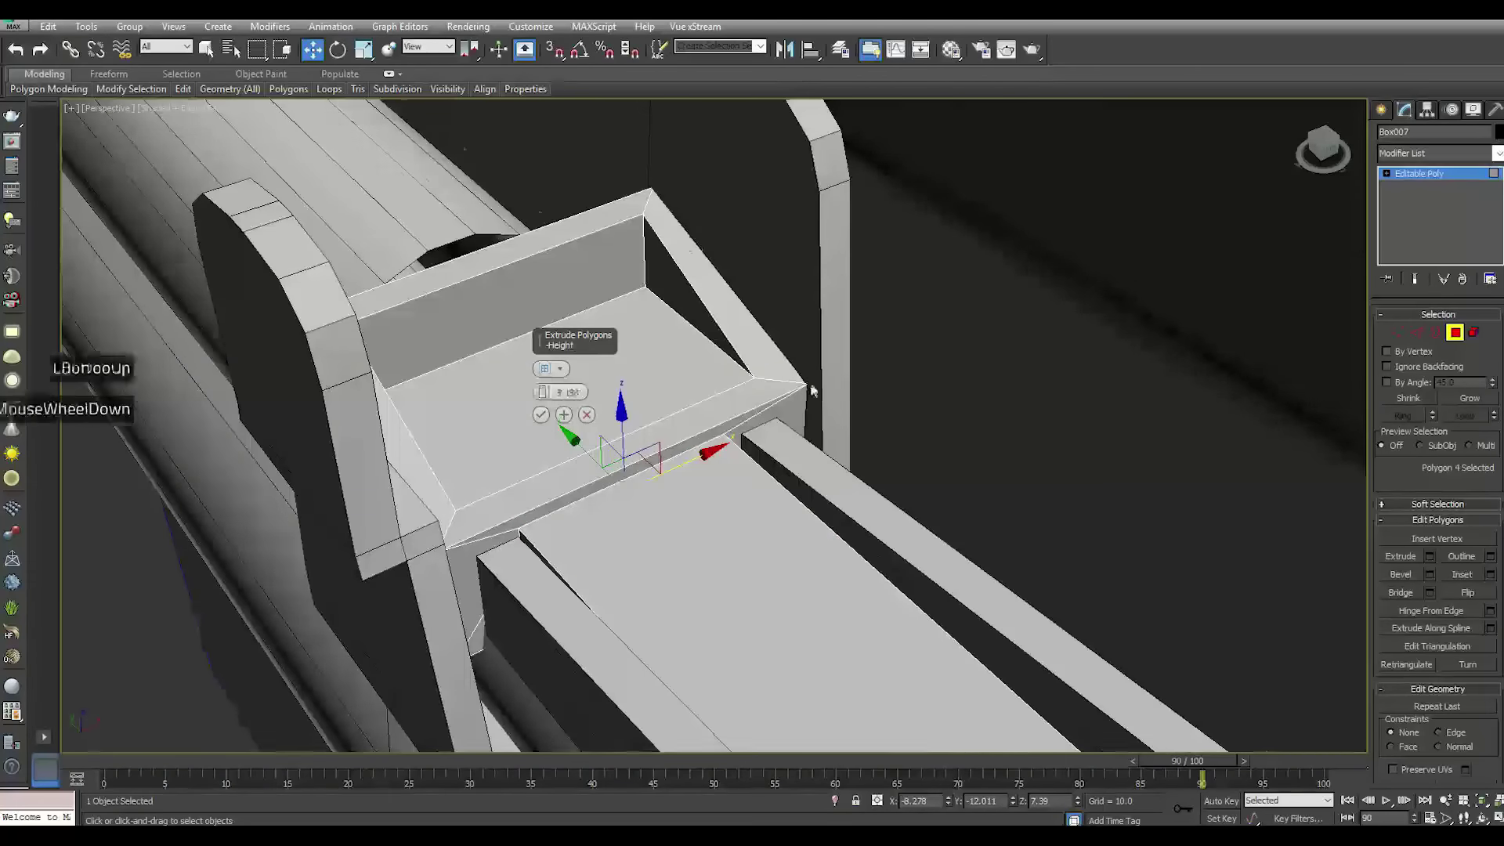
{"action": "middle_click_drag", "start_coordinate": [899, 514], "coordinate": [725, 543], "text": "alt"}
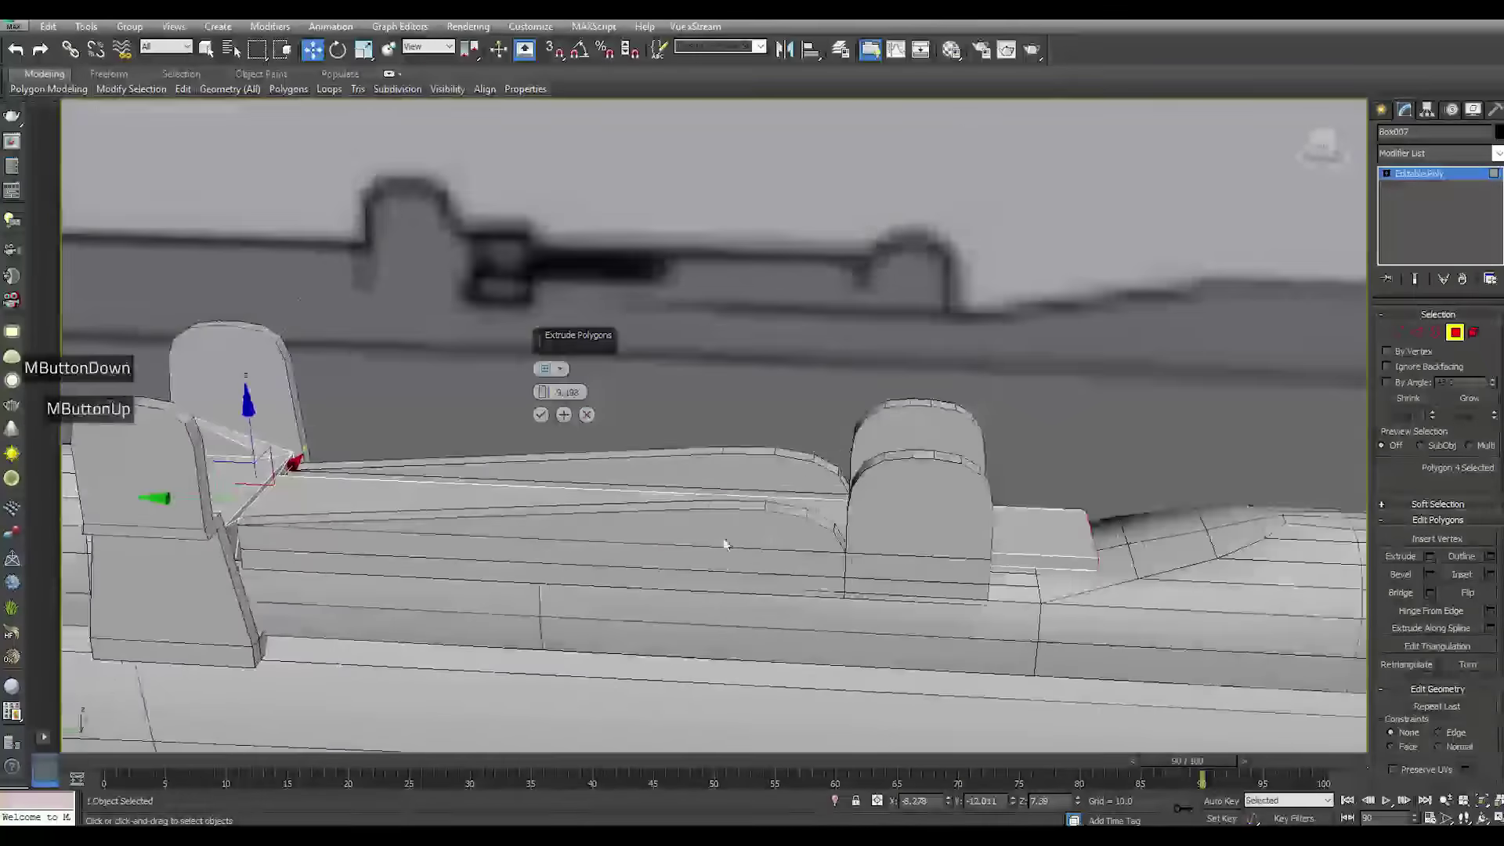
{"action": "middle_click_drag", "start_coordinate": [971, 539], "coordinate": [900, 494], "text": "alt"}
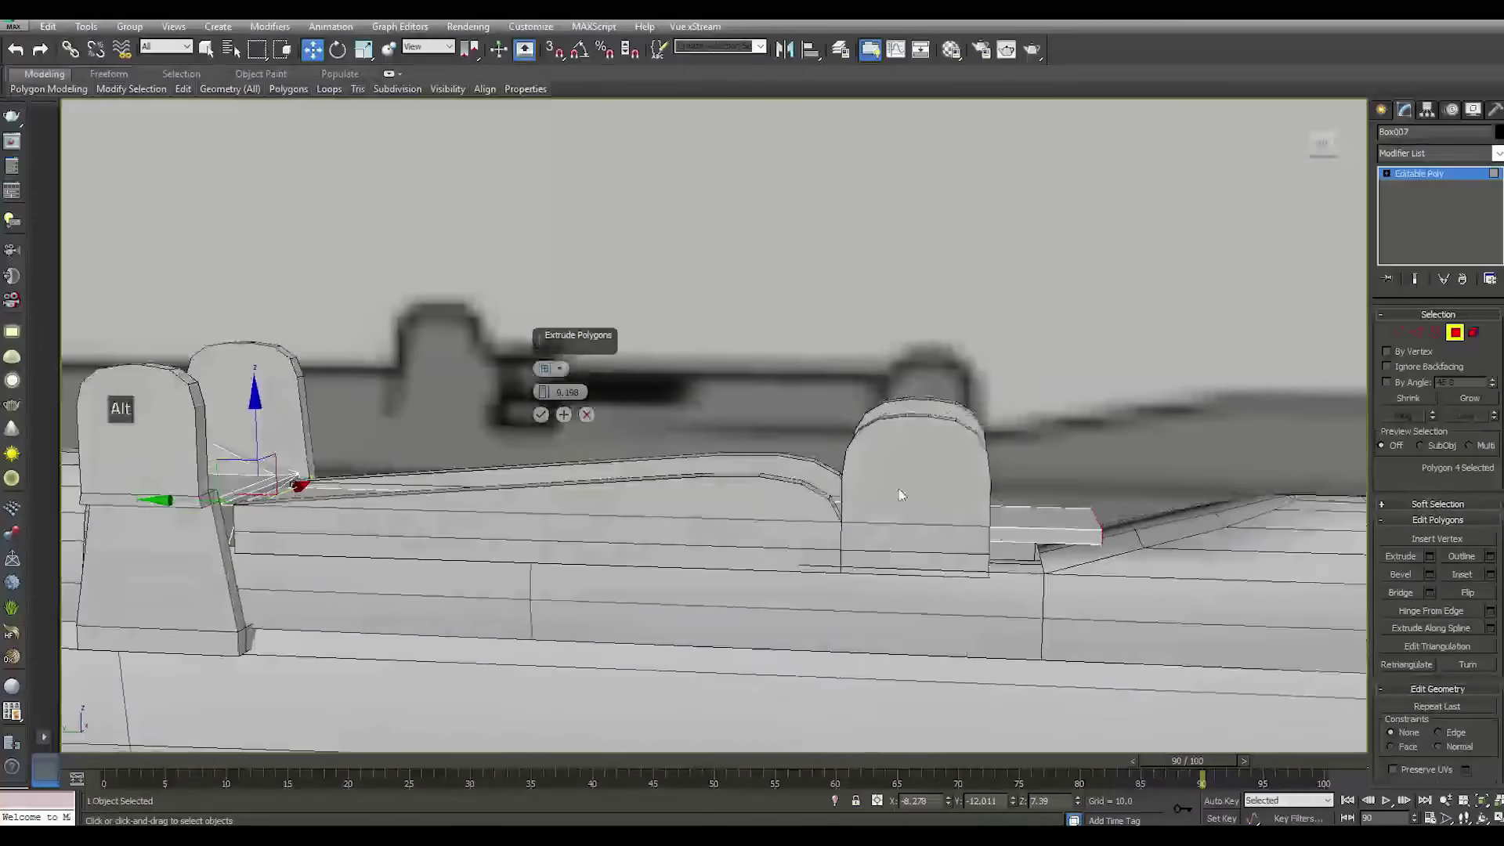
{"action": "left_click", "coordinate": [544, 415]}
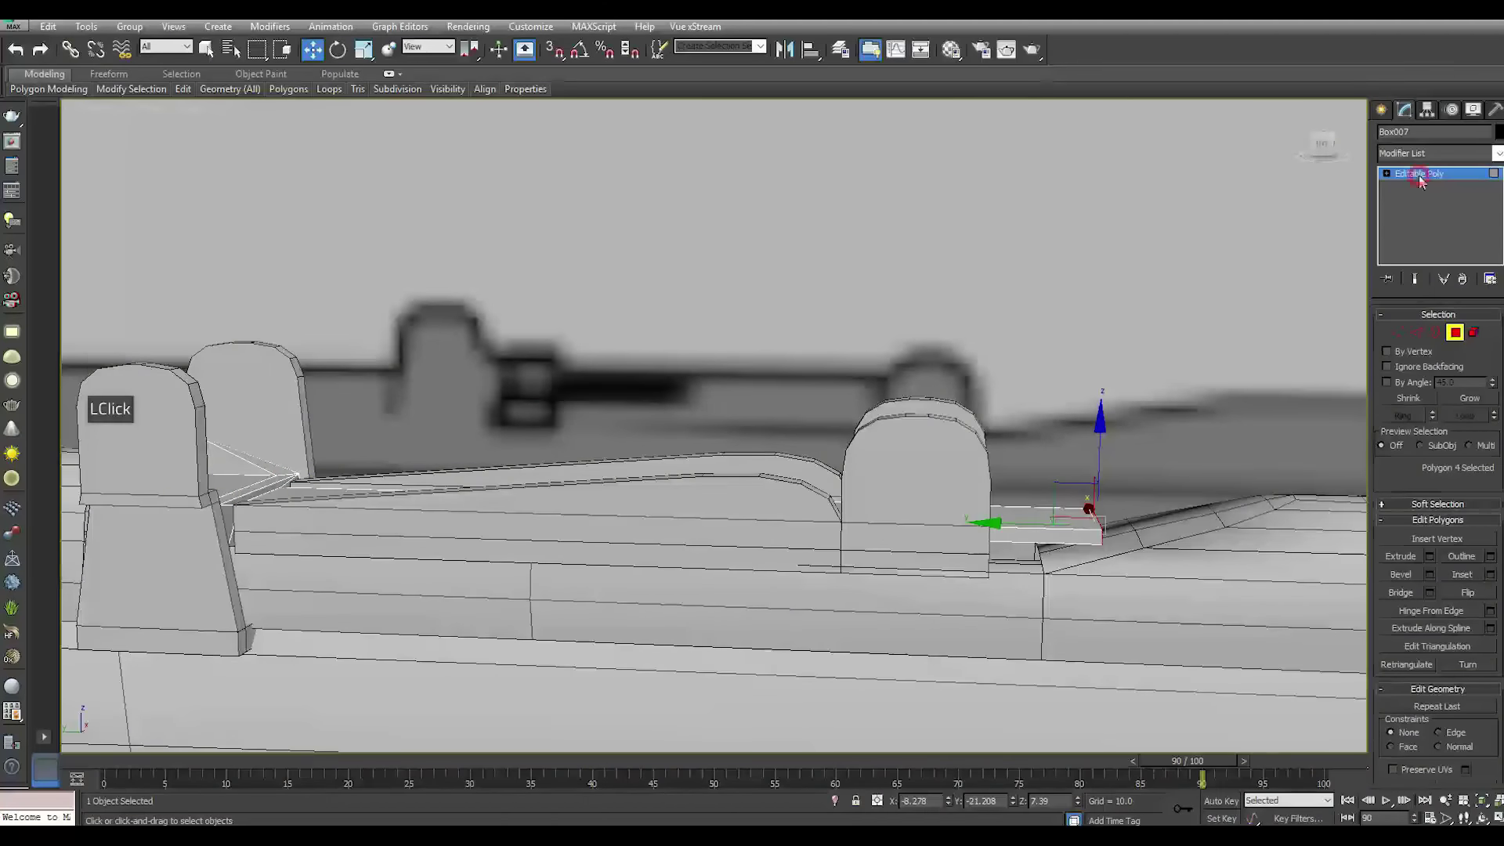
Slide rail Box006 along Y, then drag its left-end vertices out toward the tail
{"action": "left_click", "coordinate": [828, 540]}
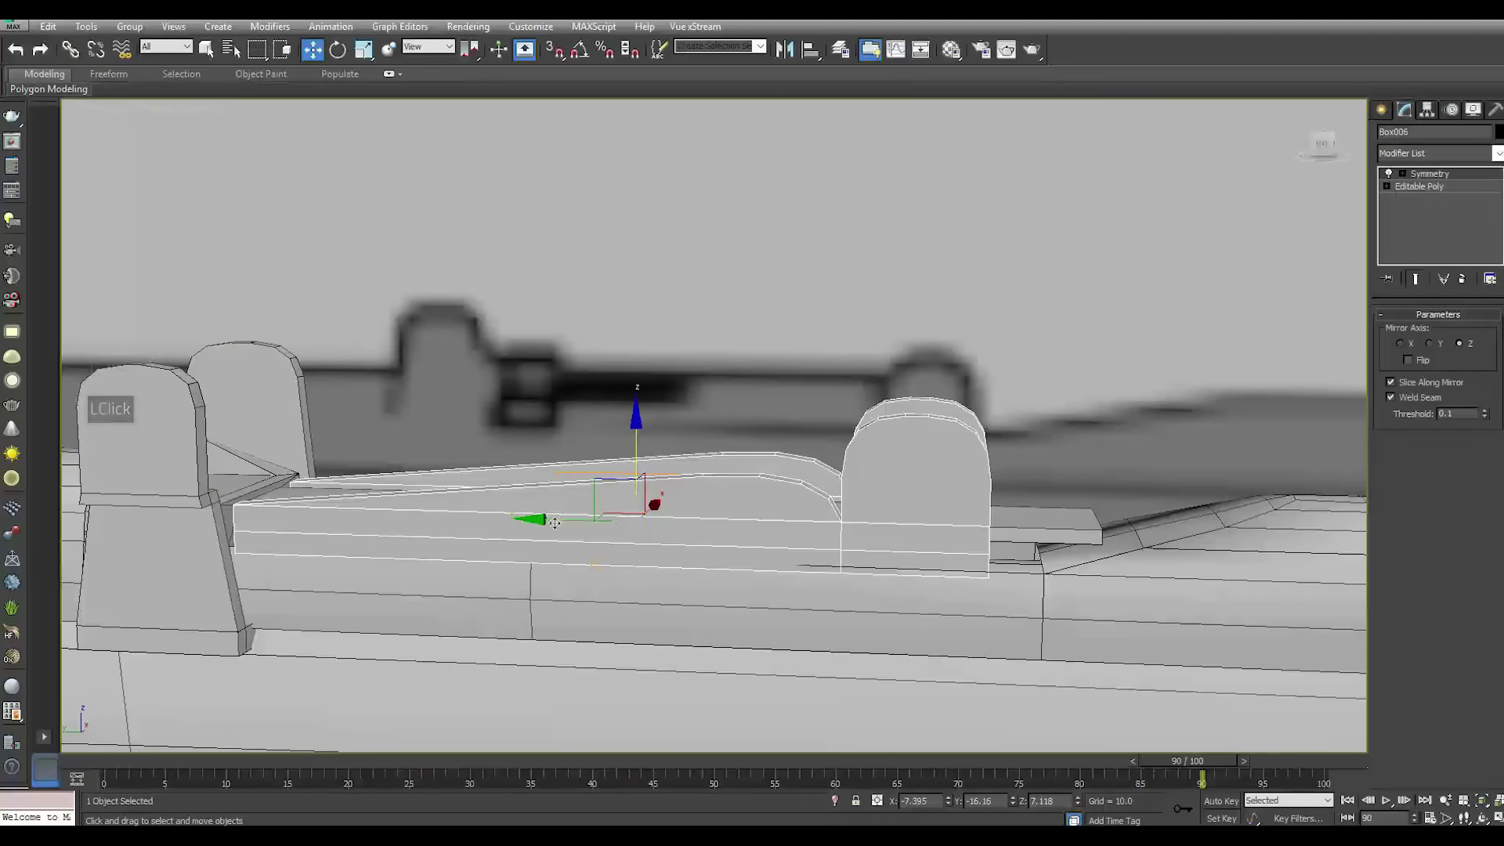
{"action": "left_click_drag", "start_coordinate": [556, 522], "coordinate": [665, 522]}
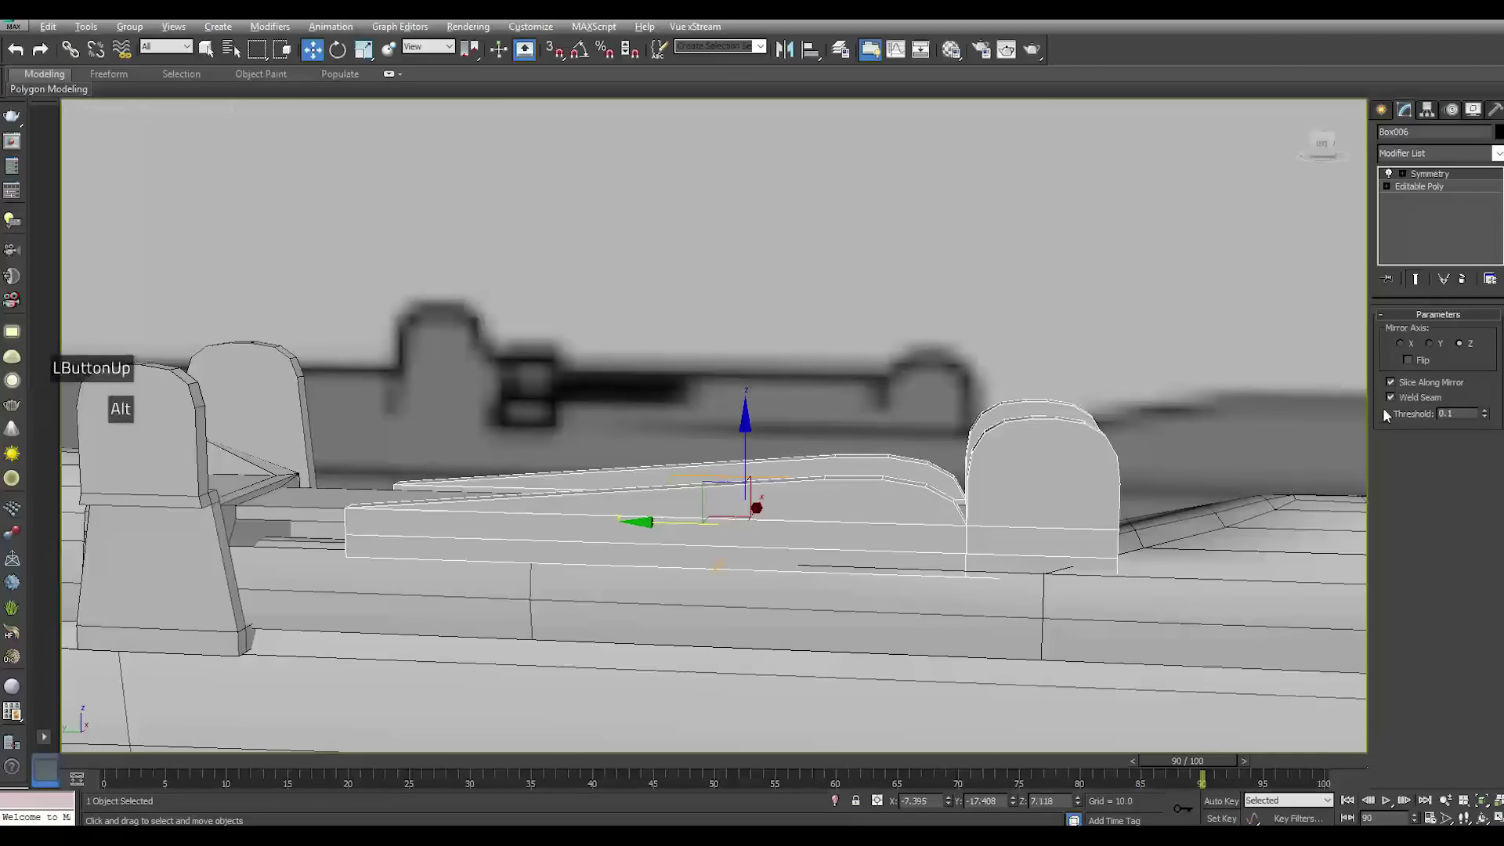
{"action": "left_click", "coordinate": [1386, 187]}
{"action": "left_click", "coordinate": [1416, 200]}
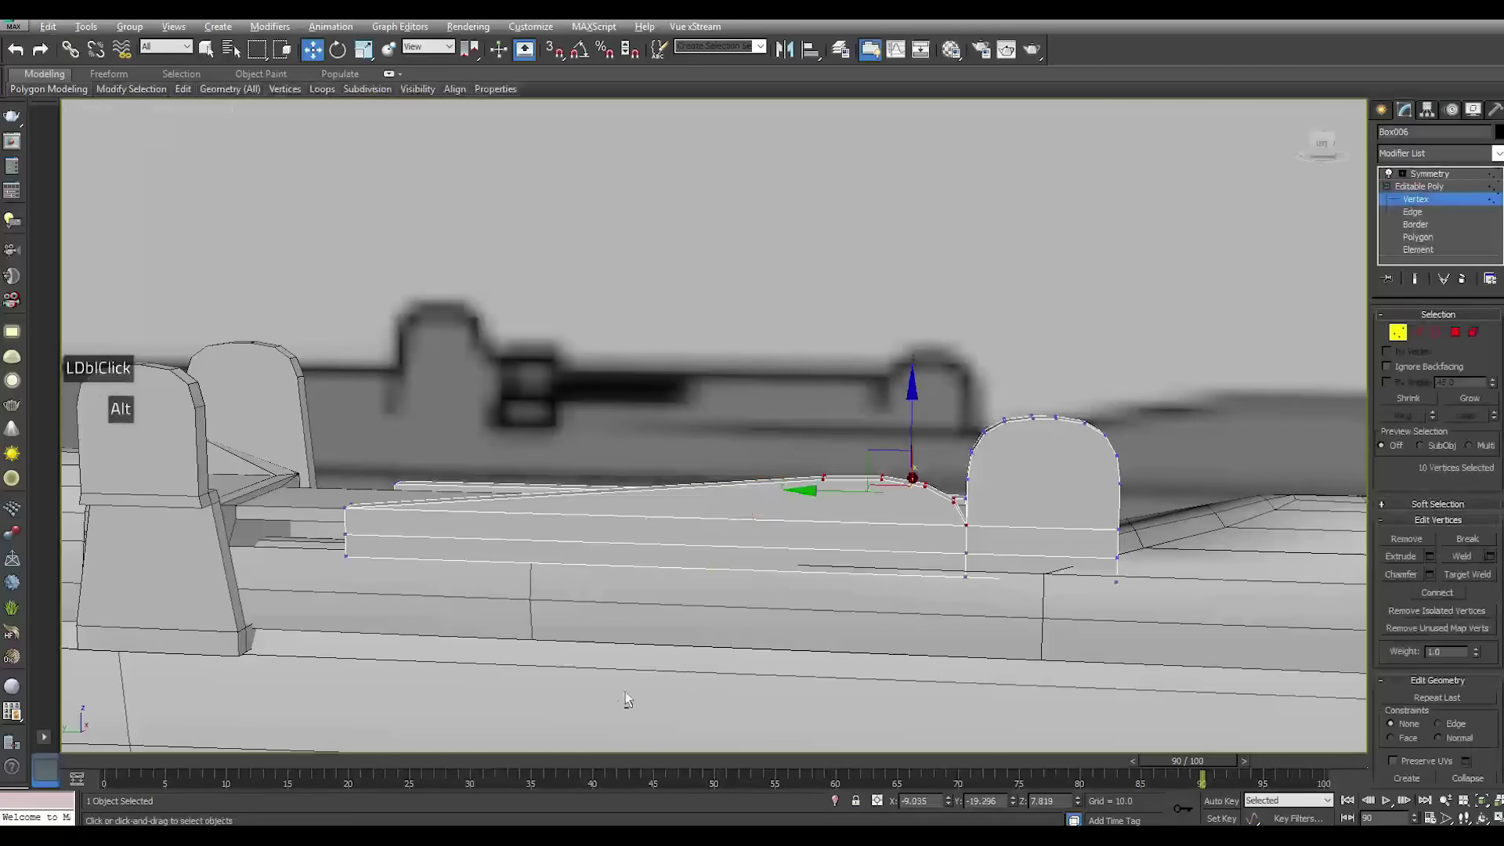
{"action": "middle_click_drag", "start_coordinate": [627, 698], "coordinate": [486, 593], "text": "alt"}
{"action": "left_click_drag", "start_coordinate": [389, 687], "coordinate": [393, 695]}
{"action": "middle_click_drag", "start_coordinate": [500, 672], "coordinate": [450, 708], "text": "alt"}
{"action": "left_click_drag", "start_coordinate": [245, 559], "coordinate": [86, 545]}
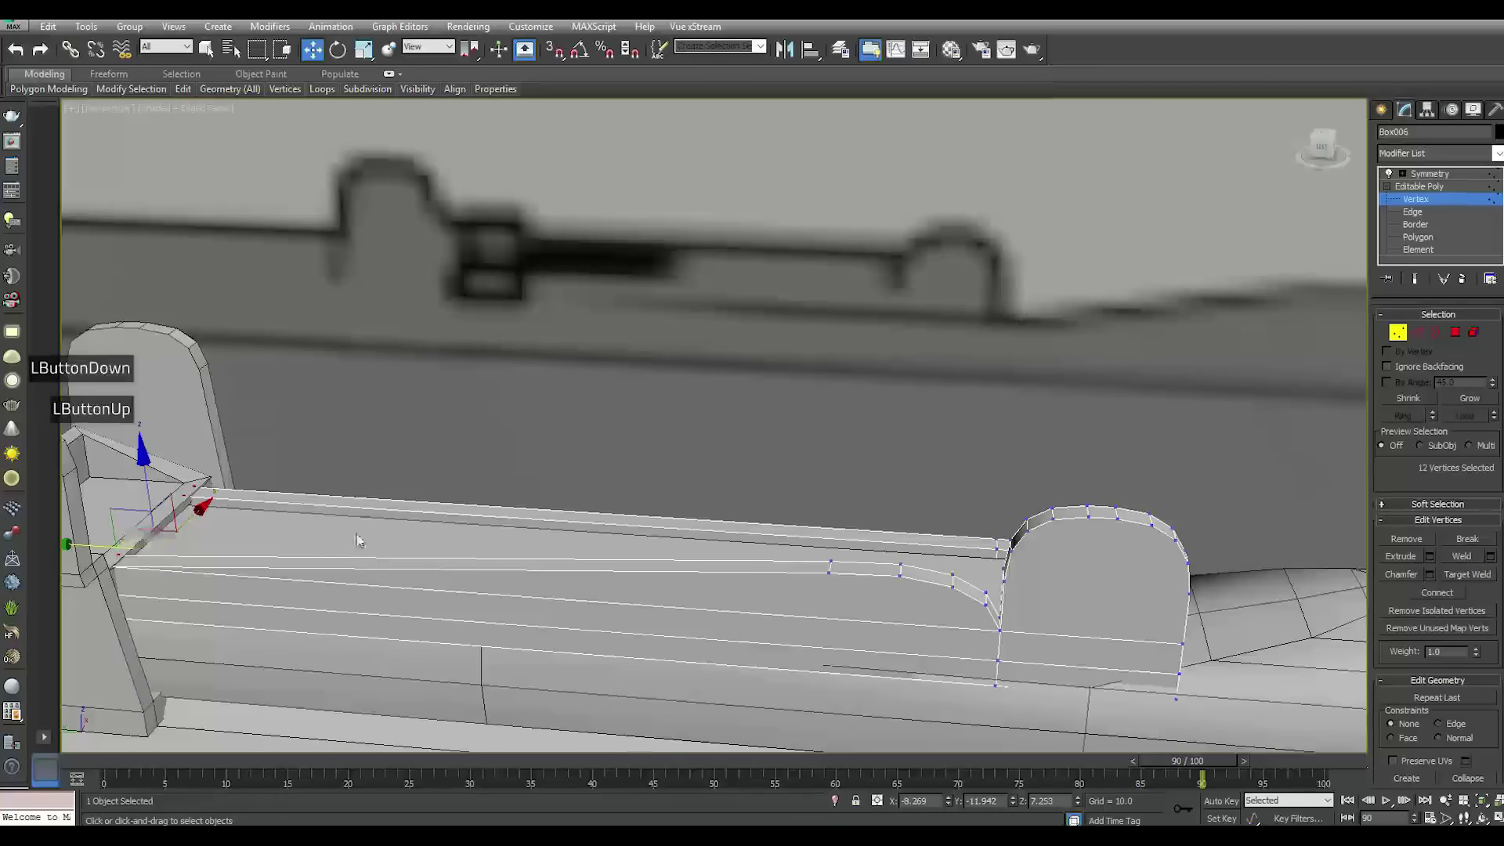
{"action": "left_click", "coordinate": [1455, 188]}
{"action": "left_click", "coordinate": [1106, 315]}
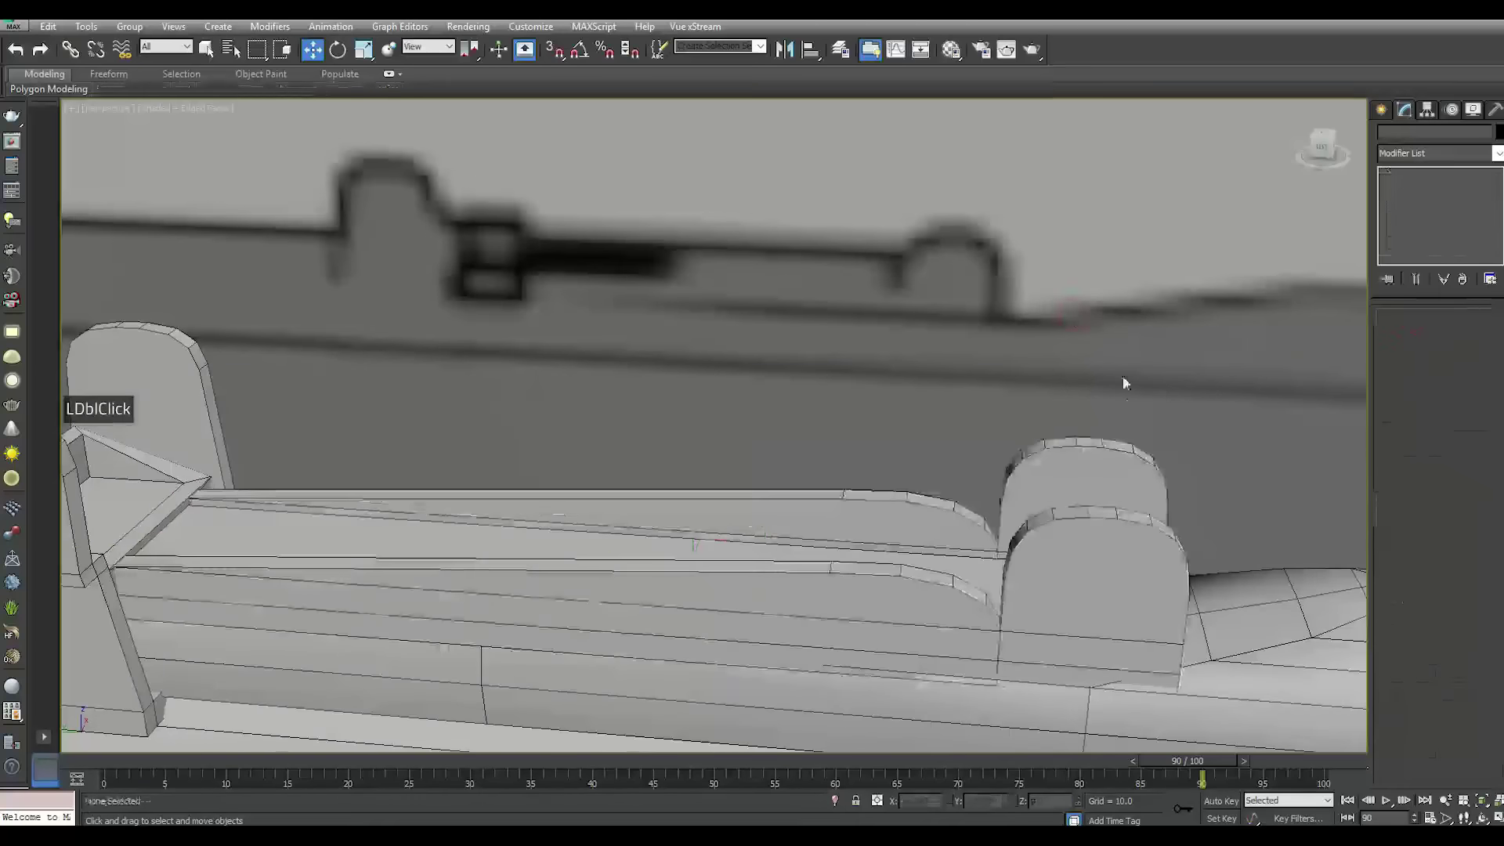
{"action": "scroll", "coordinate": [1081, 490], "scroll_direction": "down", "scroll_amount": 5}
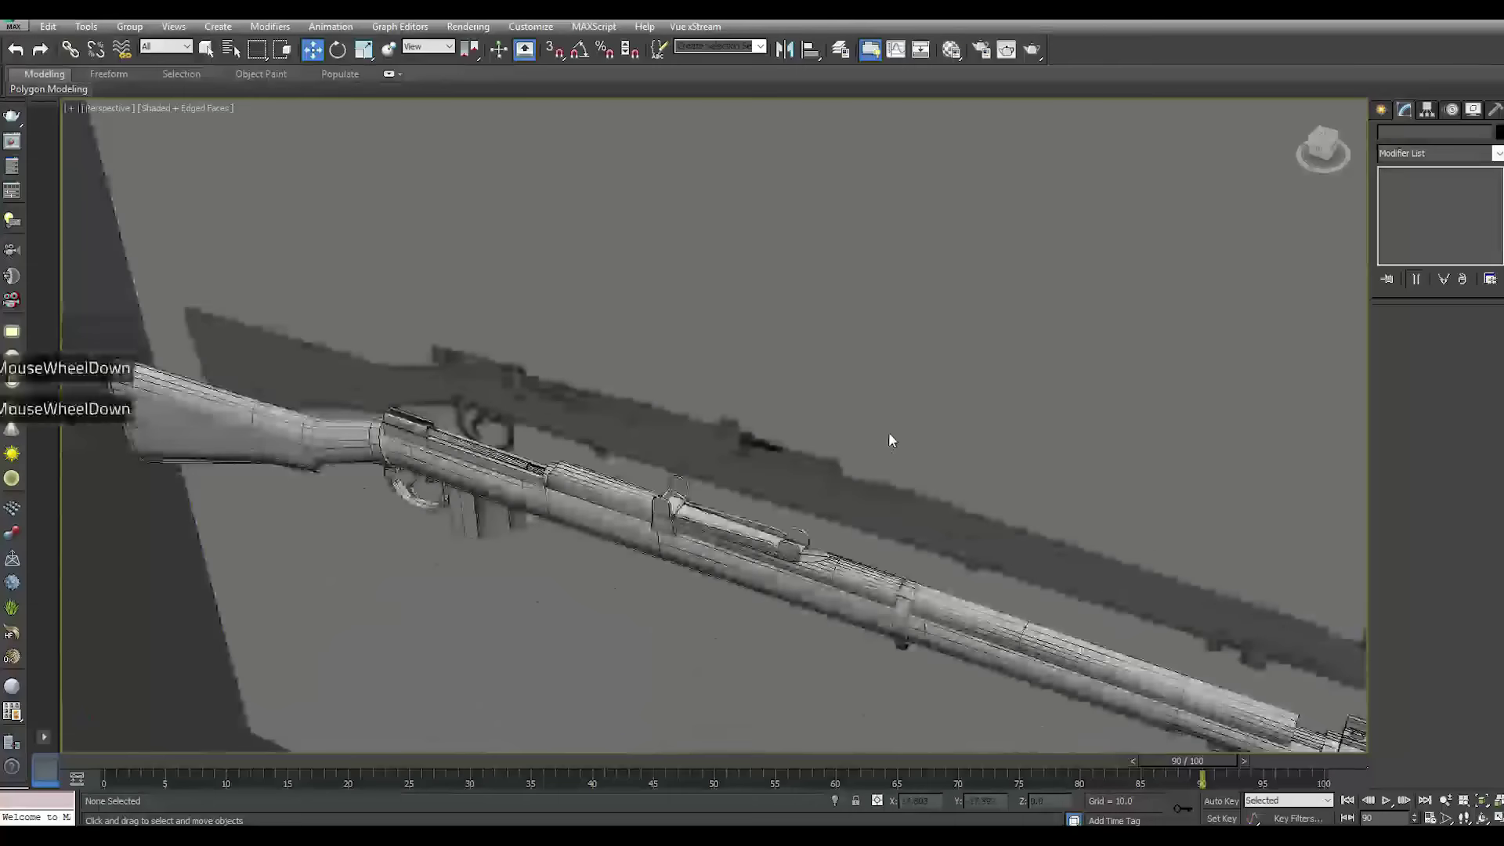
Select Box007's top vertices and slide them to the right
{"action": "scroll", "coordinate": [746, 523], "scroll_direction": "up", "scroll_amount": 6}
{"action": "left_click", "coordinate": [637, 503]}
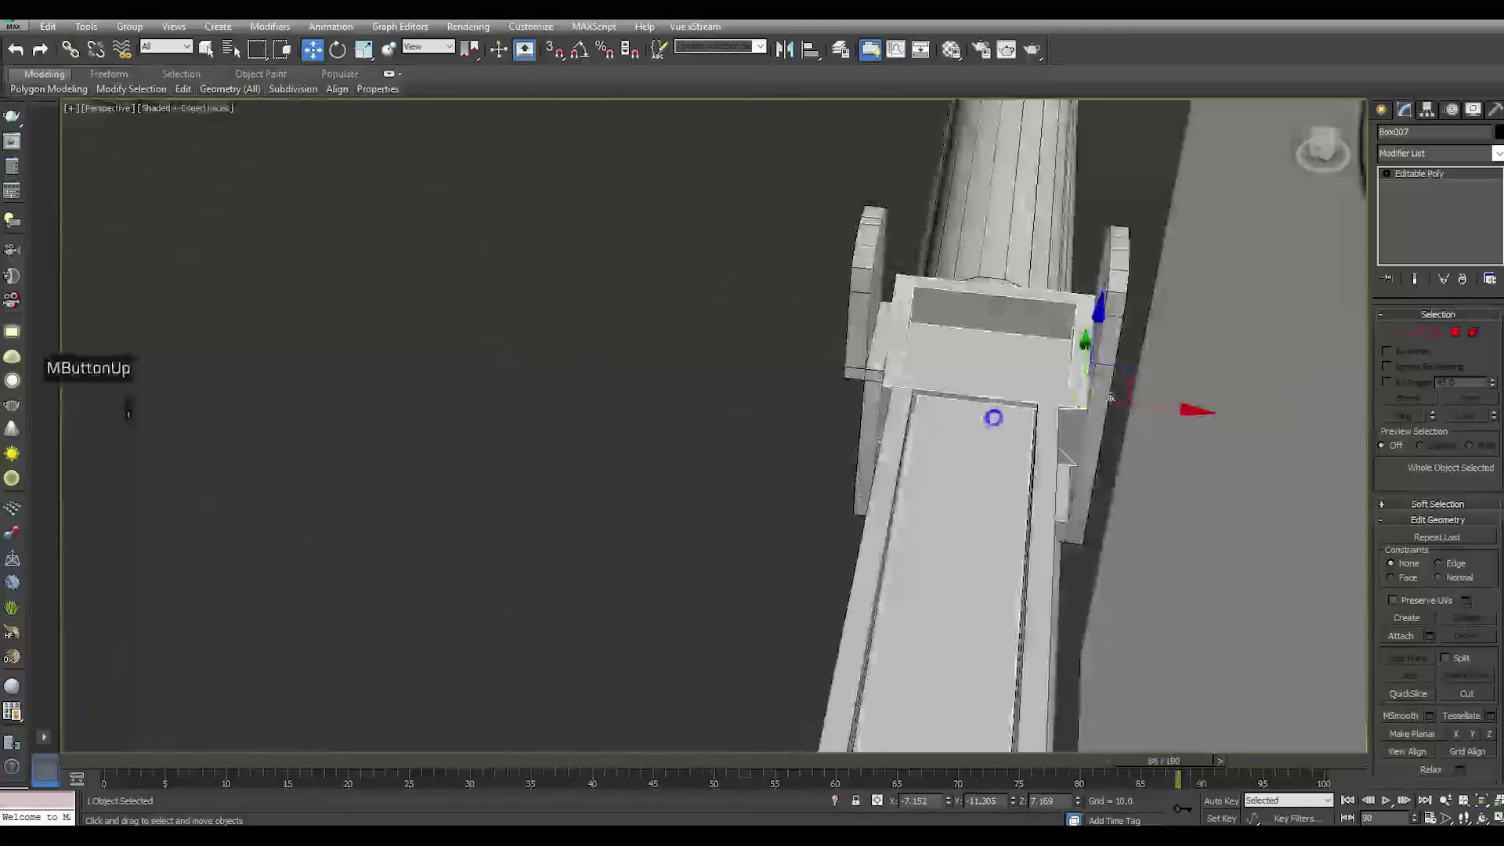
{"action": "mouse_move", "coordinate": [993, 420]}
{"action": "middle_mouse_down", "text": "alt"}
{"action": "mouse_move", "coordinate": [967, 420]}
{"action": "mouse_move", "coordinate": [978, 434]}
{"action": "middle_mouse_up", "text": "alt"}
{"action": "scroll", "coordinate": [978, 433], "scroll_direction": "up", "scroll_amount": 2}
{"action": "left_click", "coordinate": [1399, 333]}
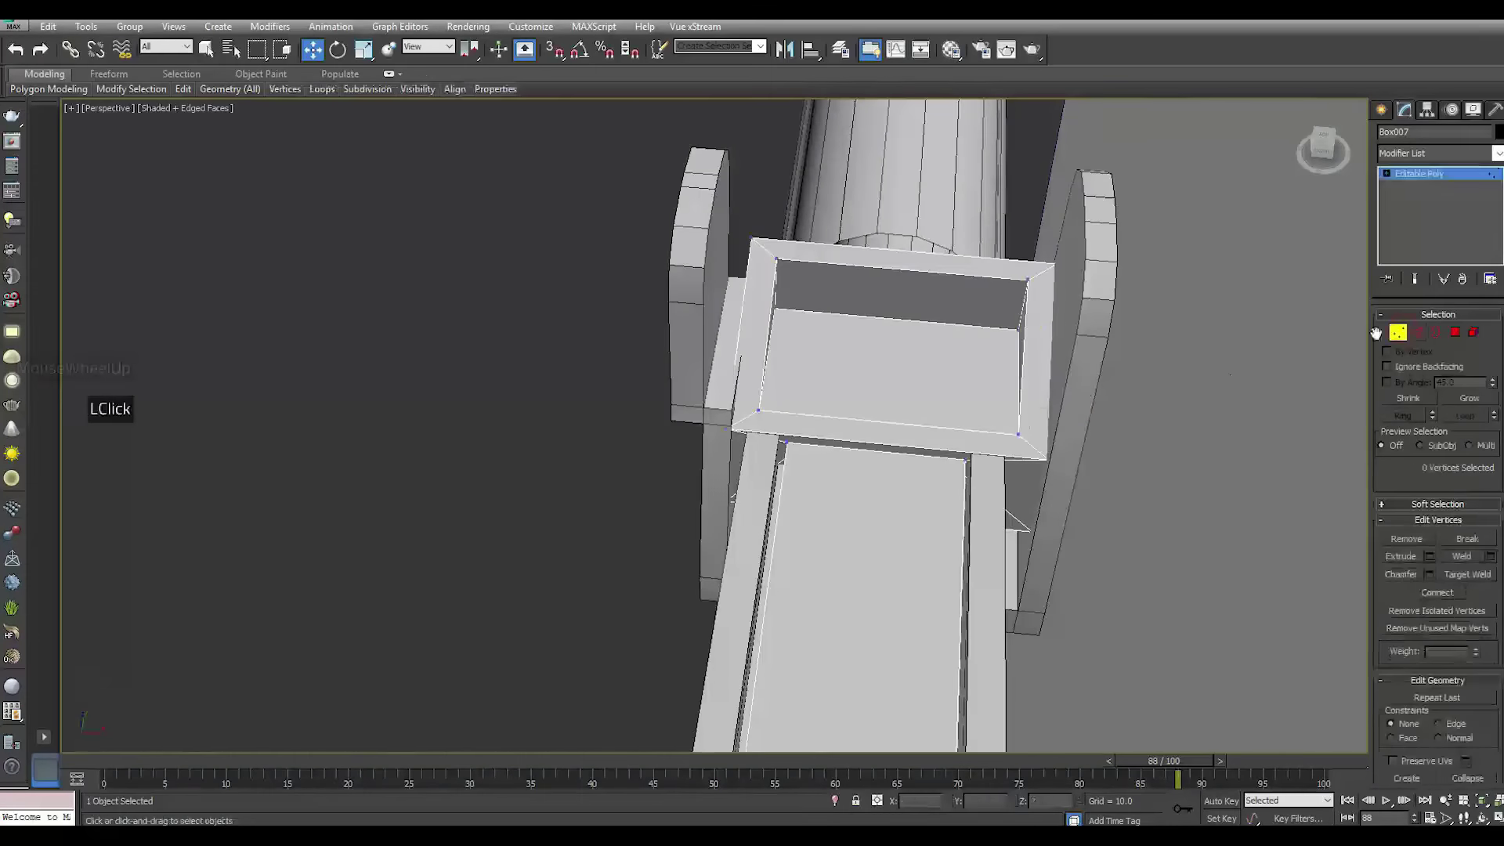
{"action": "scroll", "coordinate": [754, 234], "scroll_direction": "down", "scroll_amount": 3}
{"action": "left_click_drag", "start_coordinate": [732, 222], "coordinate": [862, 469]}
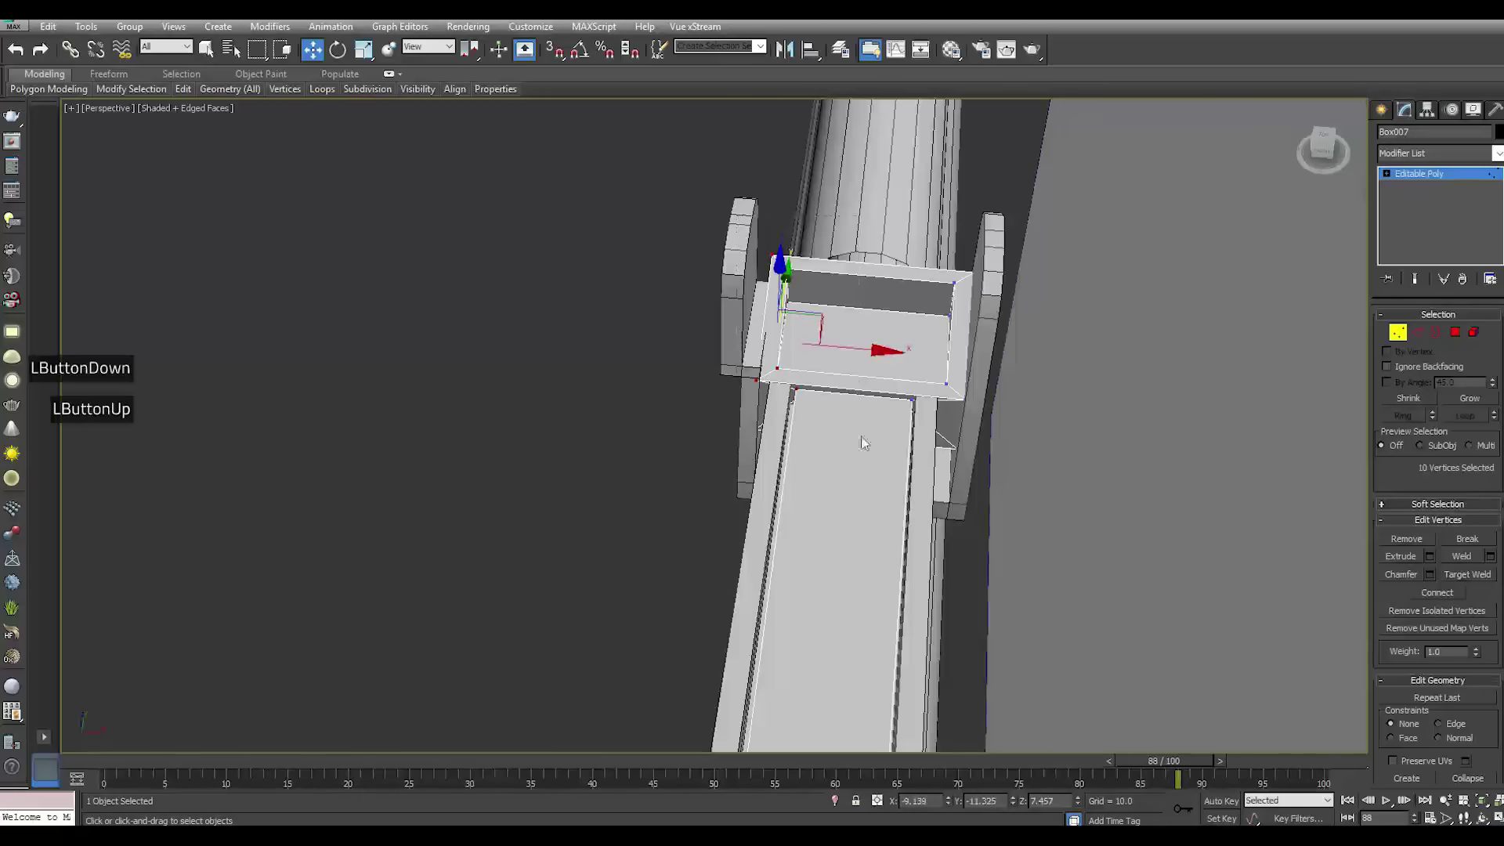
{"action": "left_click_drag", "start_coordinate": [844, 350], "coordinate": [889, 345]}
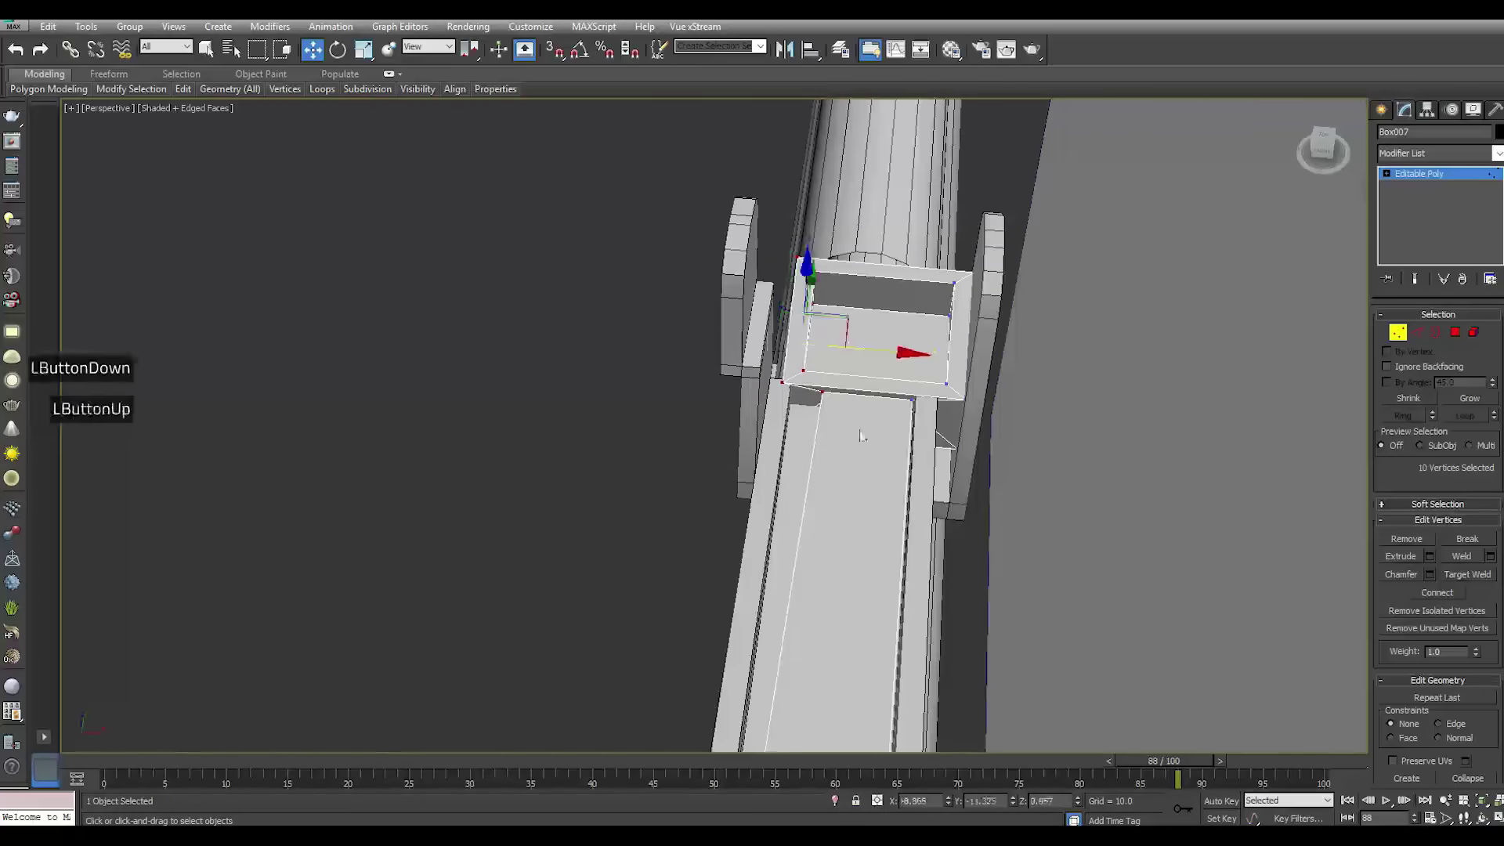
With the box isolated, pull its right-side vertices left along X to narrow it
{"action": "left_click", "coordinate": [835, 800]}
{"action": "scroll", "coordinate": [768, 445], "scroll_direction": "down", "scroll_amount": 4}
{"action": "middle_click_drag", "start_coordinate": [769, 445], "coordinate": [823, 454], "text": "alt"}
{"action": "left_click", "coordinate": [835, 800]}
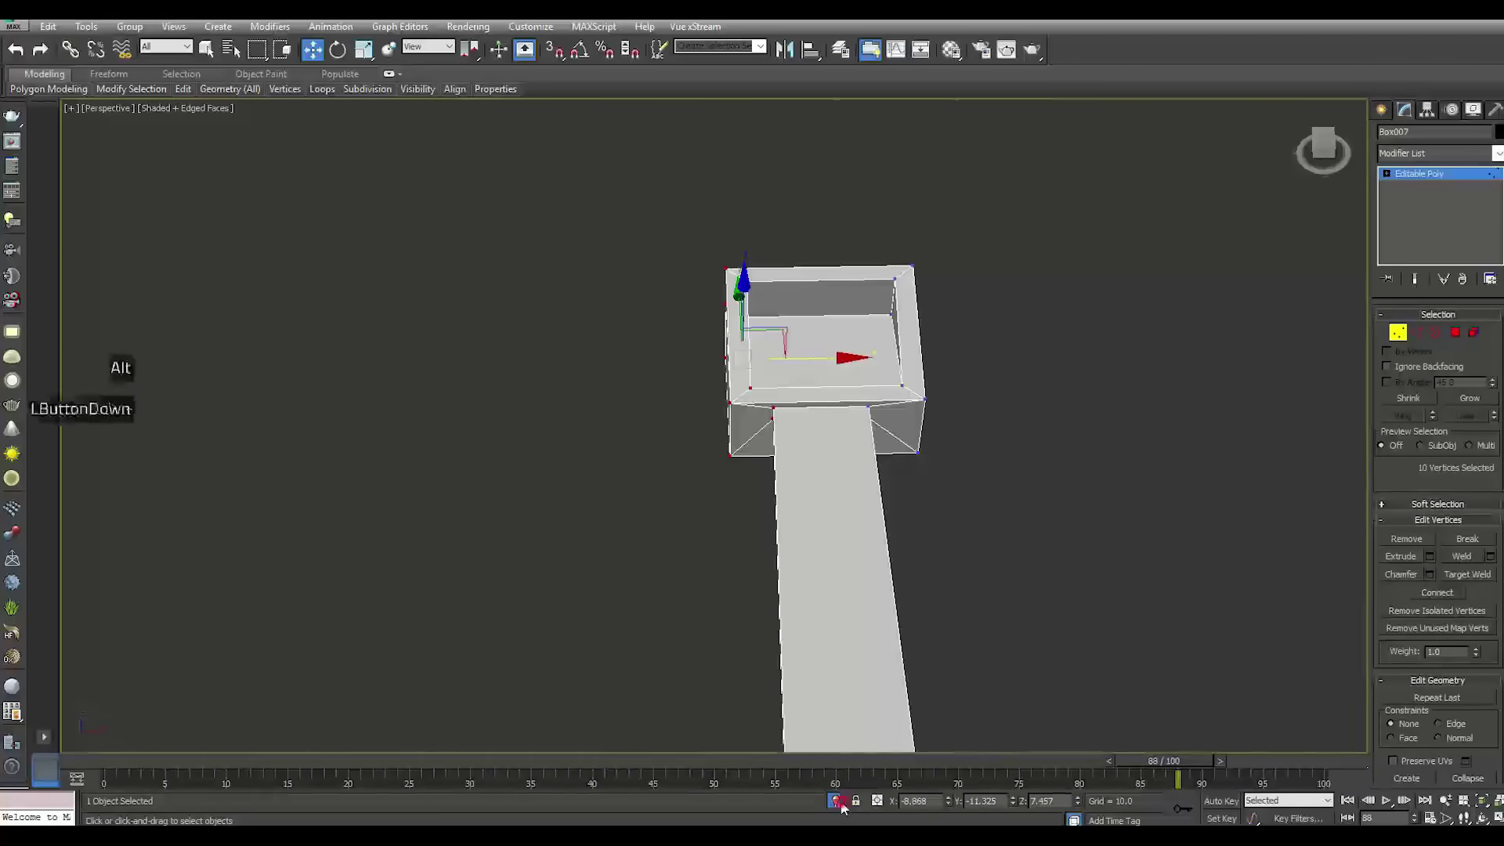
{"action": "middle_click_drag", "start_coordinate": [883, 651], "coordinate": [896, 477], "text": "alt"}
{"action": "middle_click_drag", "start_coordinate": [963, 443], "coordinate": [881, 400], "text": "alt"}
{"action": "scroll", "coordinate": [802, 453], "scroll_direction": "up", "scroll_amount": 2}
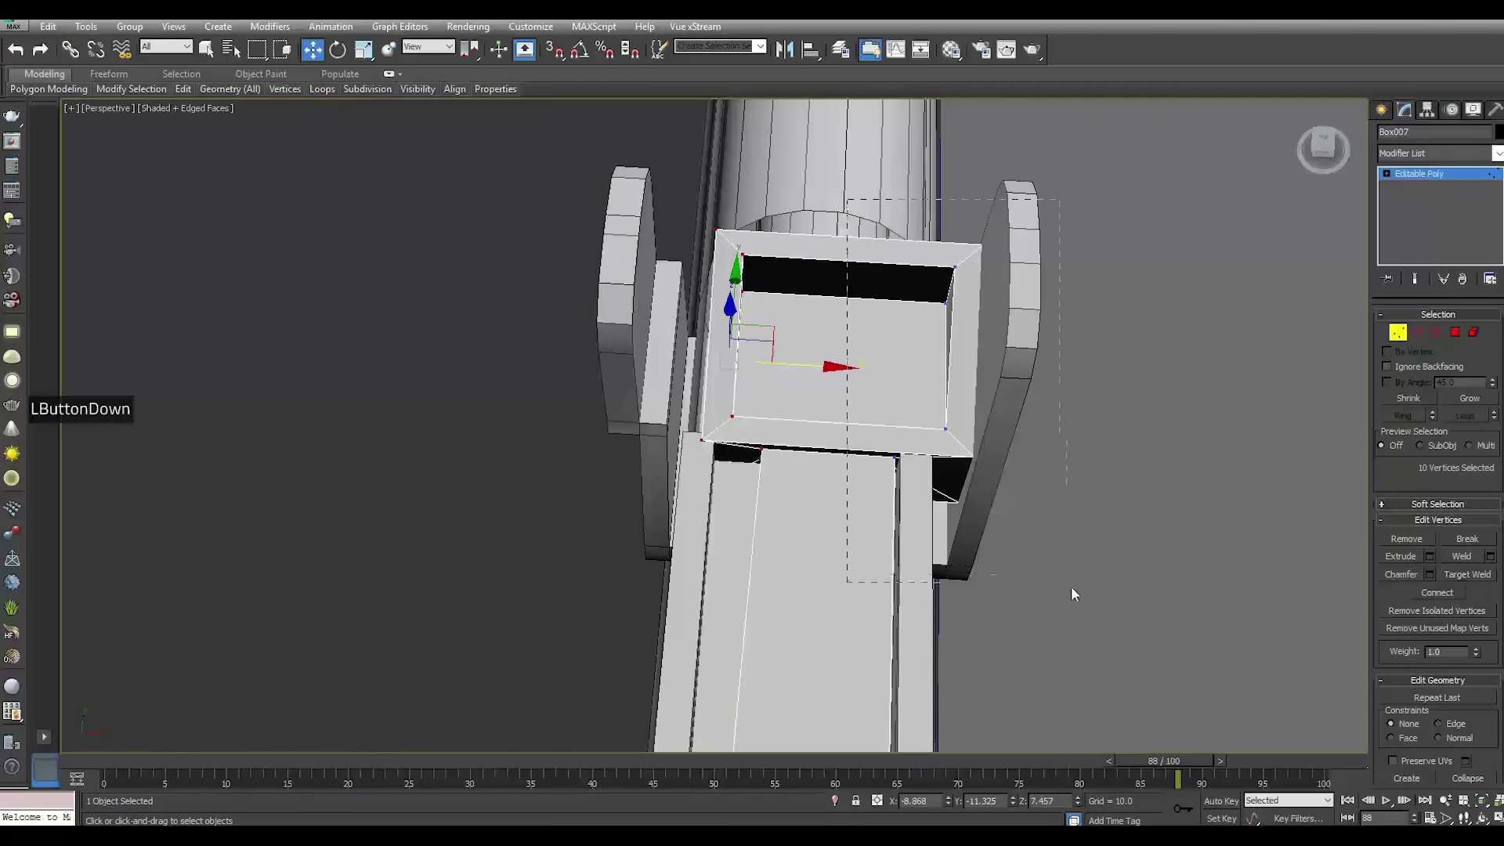
{"action": "left_click_drag", "start_coordinate": [1072, 593], "coordinate": [1071, 589]}
{"action": "left_click_drag", "start_coordinate": [1023, 387], "coordinate": [999, 378]}
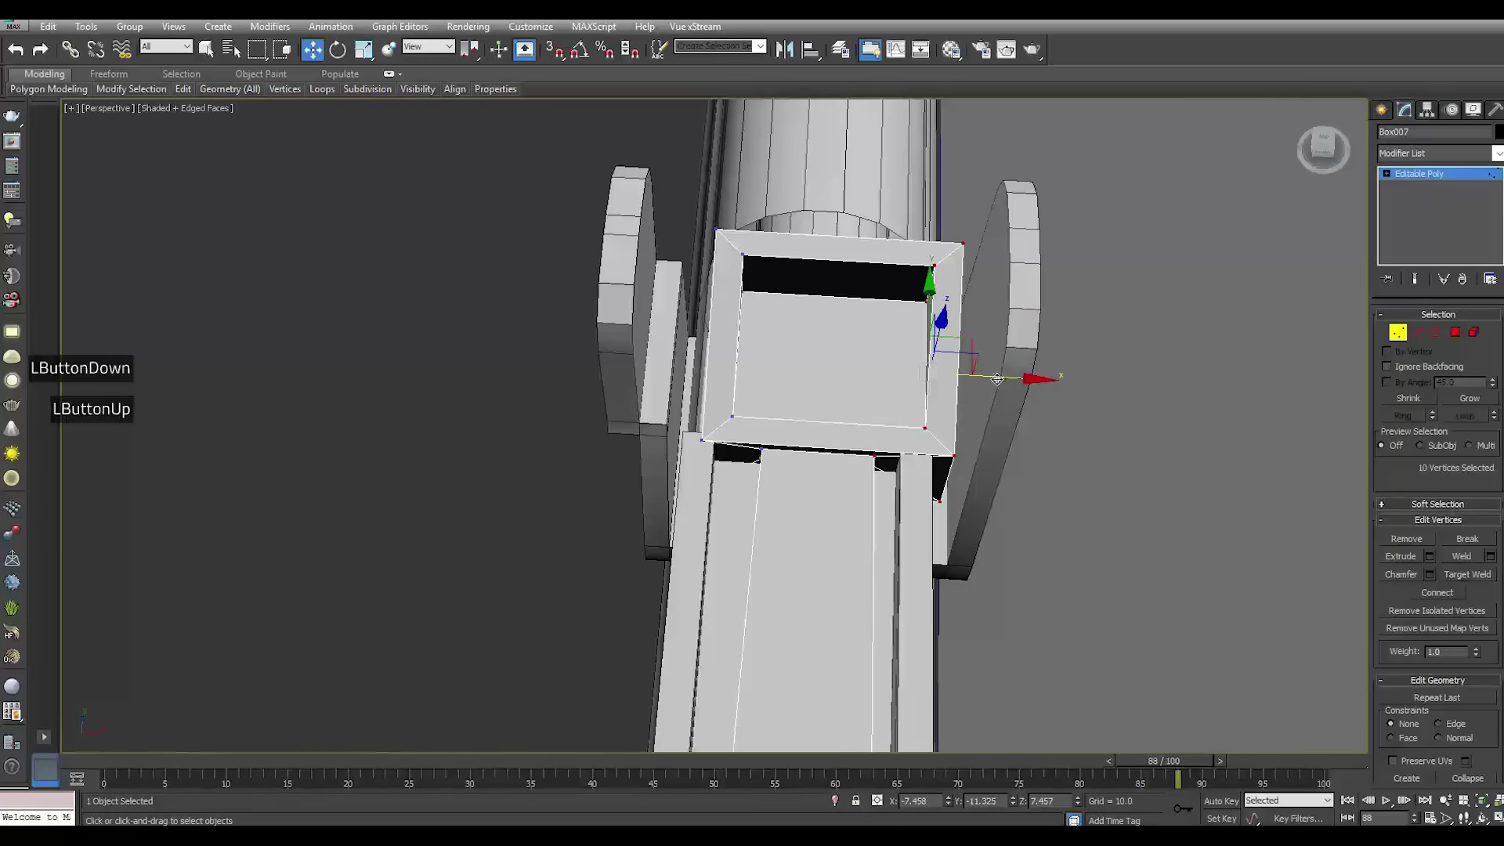
{"action": "left_click", "coordinate": [1411, 174]}
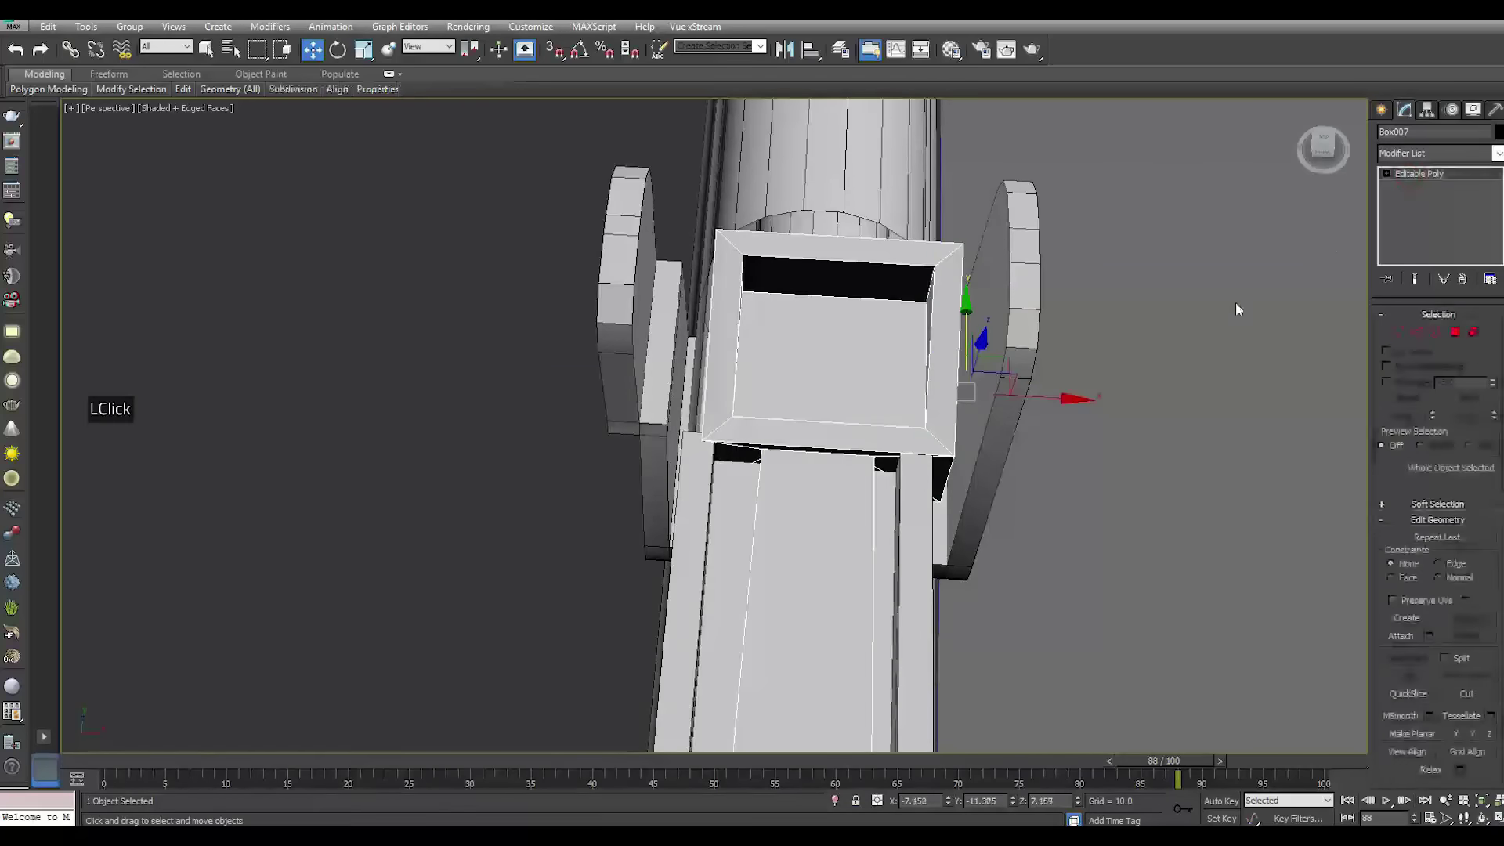
Move the end posts Box006 to the left along Y
{"action": "left_click", "coordinate": [1238, 308]}
{"action": "middle_click_drag", "start_coordinate": [866, 463], "coordinate": [767, 472], "text": "alt"}
{"action": "scroll", "coordinate": [766, 471], "scroll_direction": "up", "scroll_amount": 1}
{"action": "left_click", "coordinate": [1150, 604]}
{"action": "middle_click_drag", "start_coordinate": [1150, 603], "coordinate": [989, 503]}
{"action": "left_click_drag", "start_coordinate": [682, 426], "coordinate": [656, 414]}
Lift the small plate's four end vertices on Z so it slopes upward
{"action": "left_click", "coordinate": [1053, 525]}
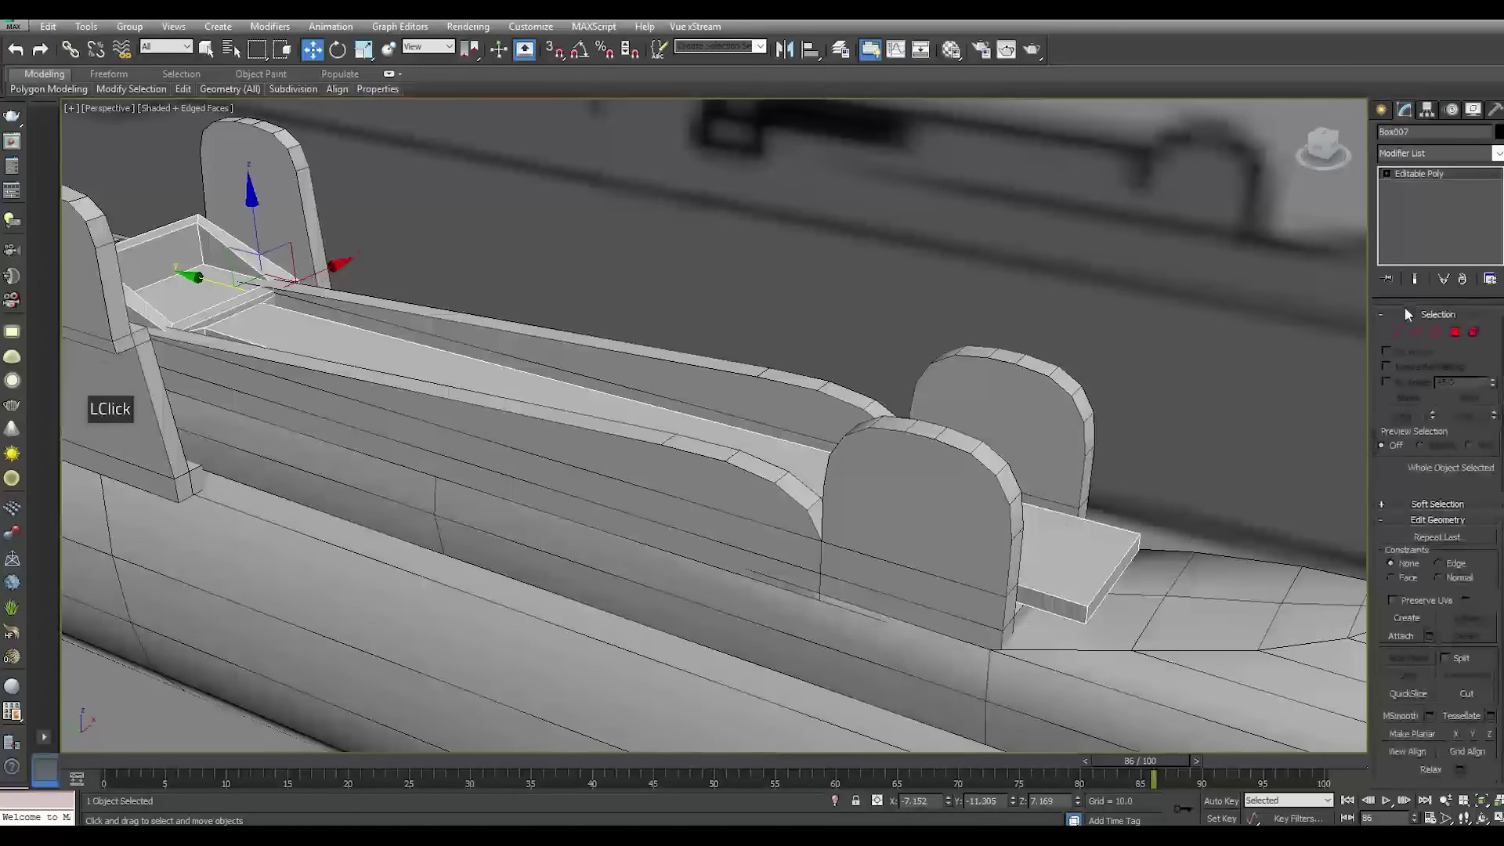
{"action": "left_click", "coordinate": [1397, 332]}
{"action": "left_click_drag", "start_coordinate": [975, 688], "coordinate": [974, 688]}
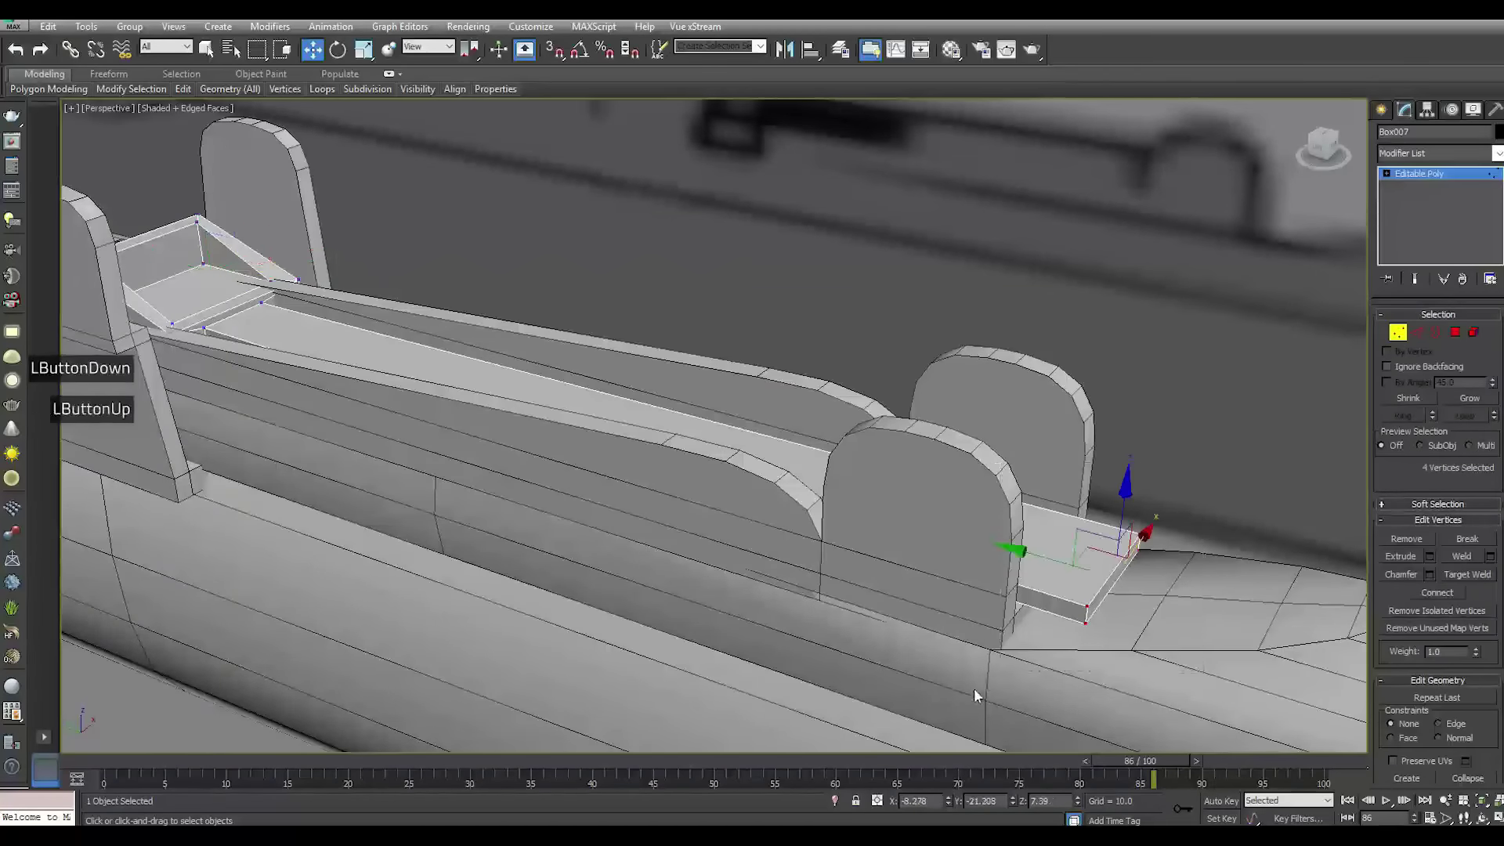
{"action": "left_click_drag", "start_coordinate": [1127, 507], "coordinate": [1109, 433]}
{"action": "middle_click_drag", "start_coordinate": [614, 435], "coordinate": [831, 481]}
{"action": "middle_click_drag", "start_coordinate": [698, 506], "coordinate": [787, 502], "text": "alt"}
{"action": "scroll", "coordinate": [749, 477], "scroll_direction": "down", "scroll_amount": 5, "text": "alt"}
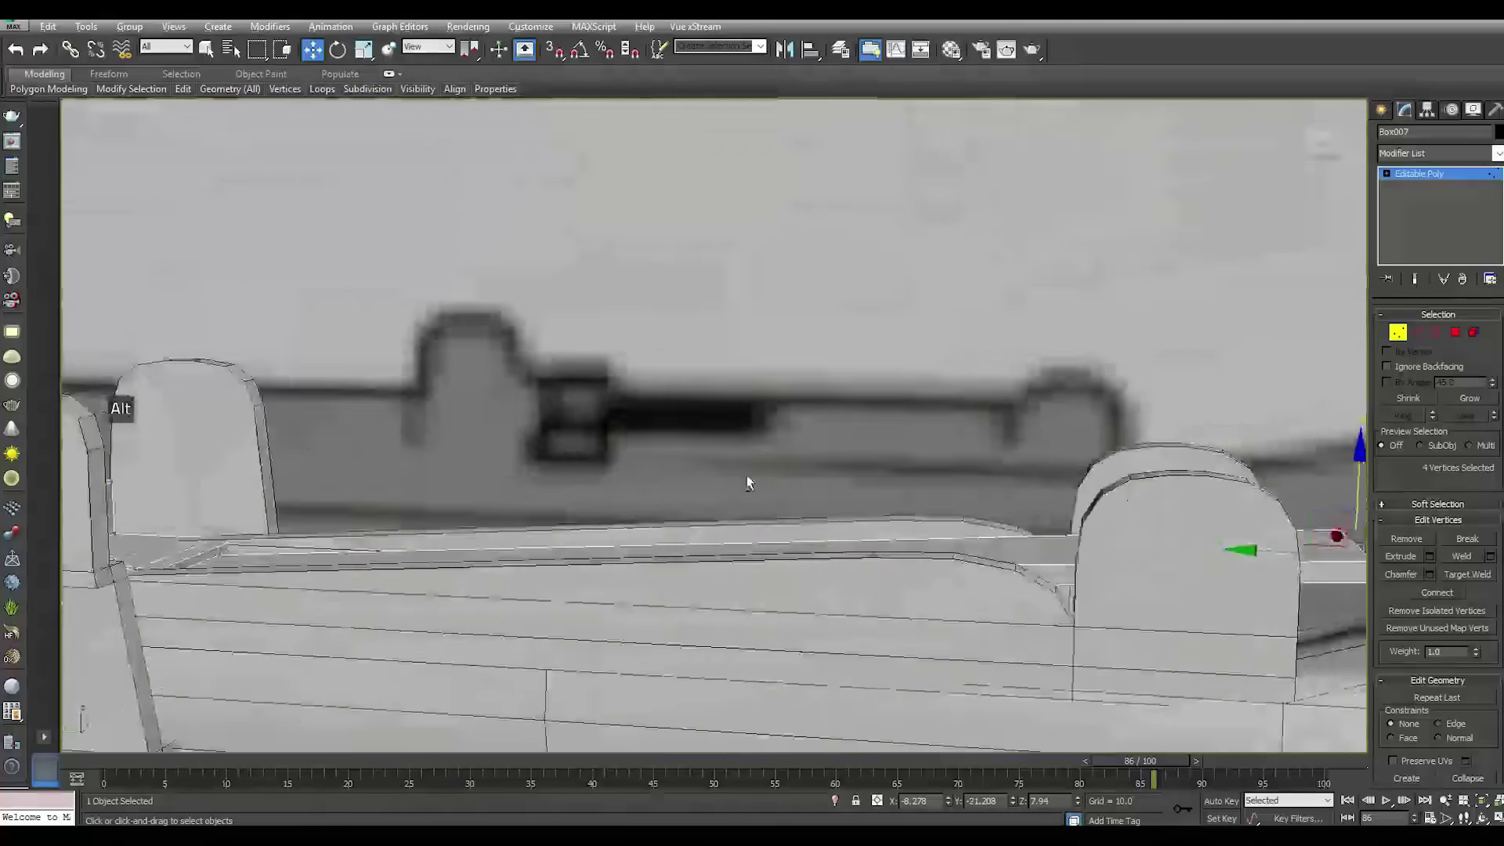
{"action": "left_click_drag", "start_coordinate": [1142, 456], "coordinate": [1142, 444]}
{"action": "left_click", "coordinate": [1422, 175]}
{"action": "mouse_move", "coordinate": [708, 497]}
{"action": "middle_mouse_down", "text": "alt"}
{"action": "mouse_move", "coordinate": [846, 514]}
{"action": "mouse_move", "coordinate": [722, 487]}
{"action": "middle_mouse_up", "text": "alt"}
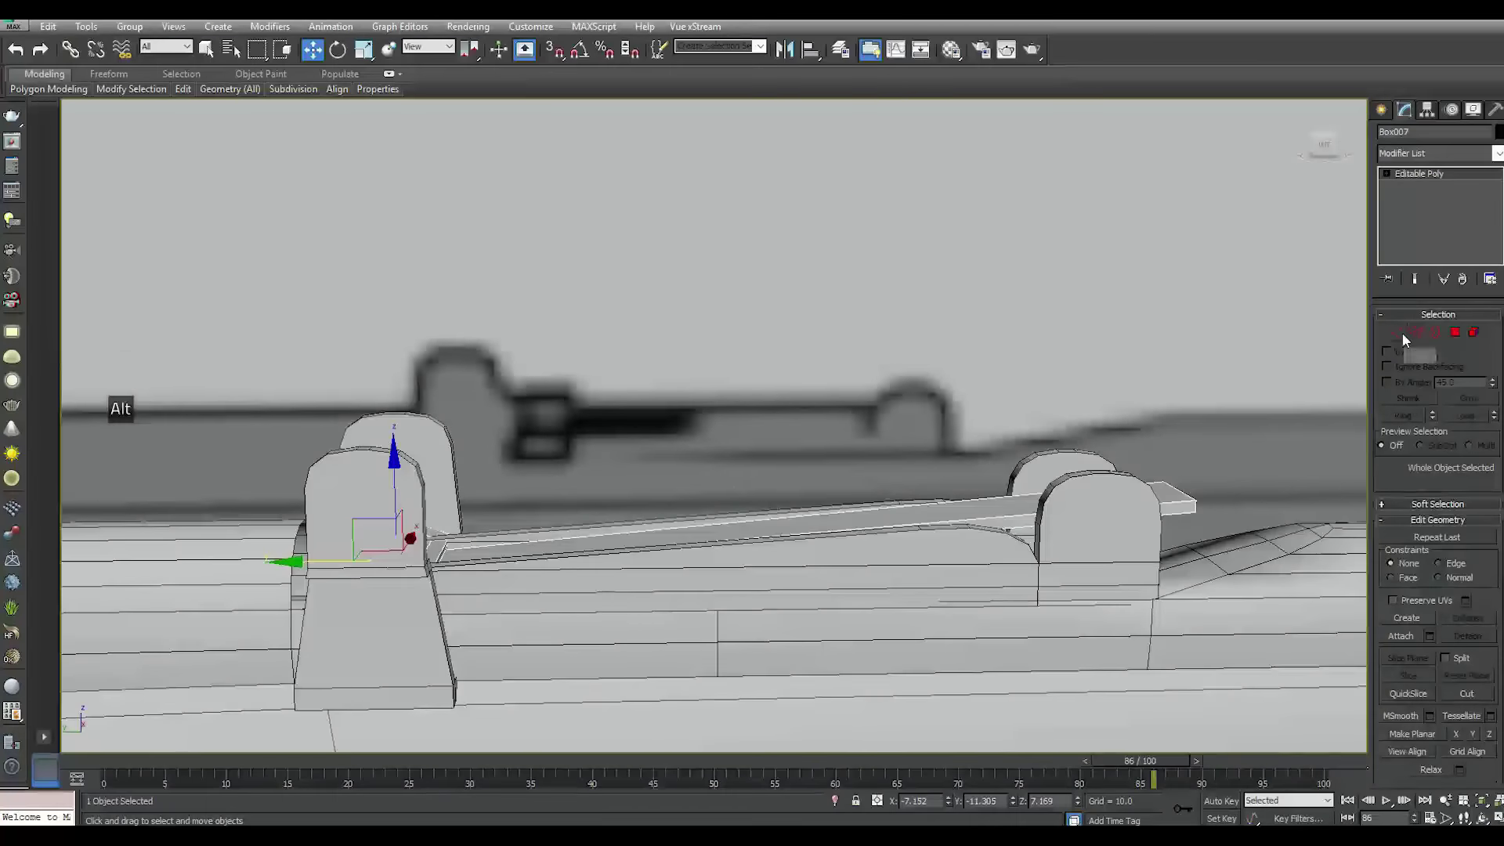
Raise the plank's vertices at the left post end
{"action": "left_click", "coordinate": [1399, 332]}
{"action": "left_click_drag", "start_coordinate": [570, 738], "coordinate": [586, 750]}
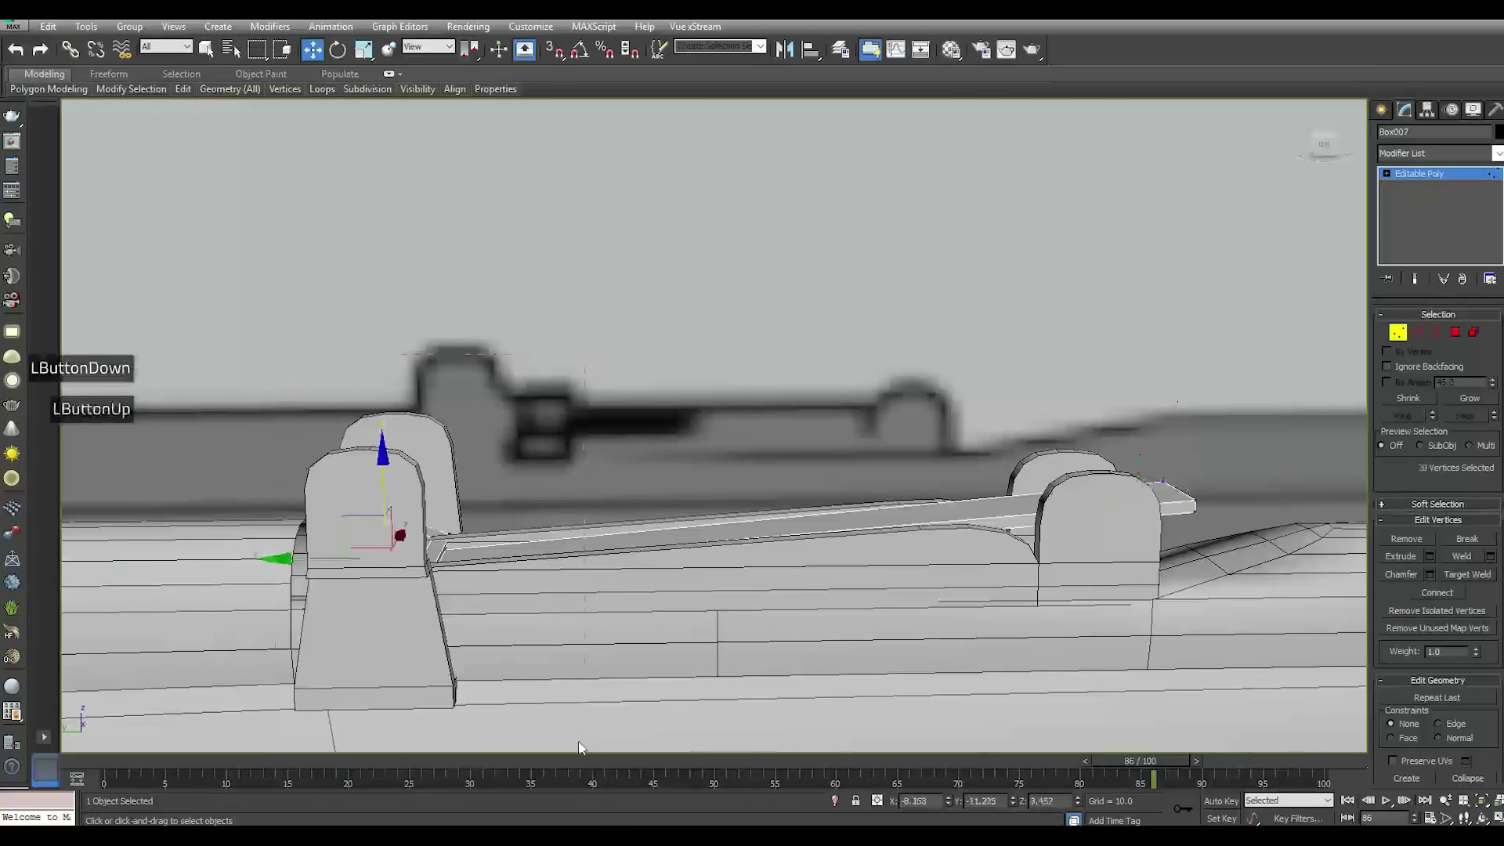
{"action": "left_click_drag", "start_coordinate": [384, 485], "coordinate": [382, 433]}
{"action": "middle_click_drag", "start_coordinate": [413, 549], "coordinate": [540, 557], "text": "alt"}
{"action": "scroll", "coordinate": [548, 509], "scroll_direction": "up", "scroll_amount": 3}
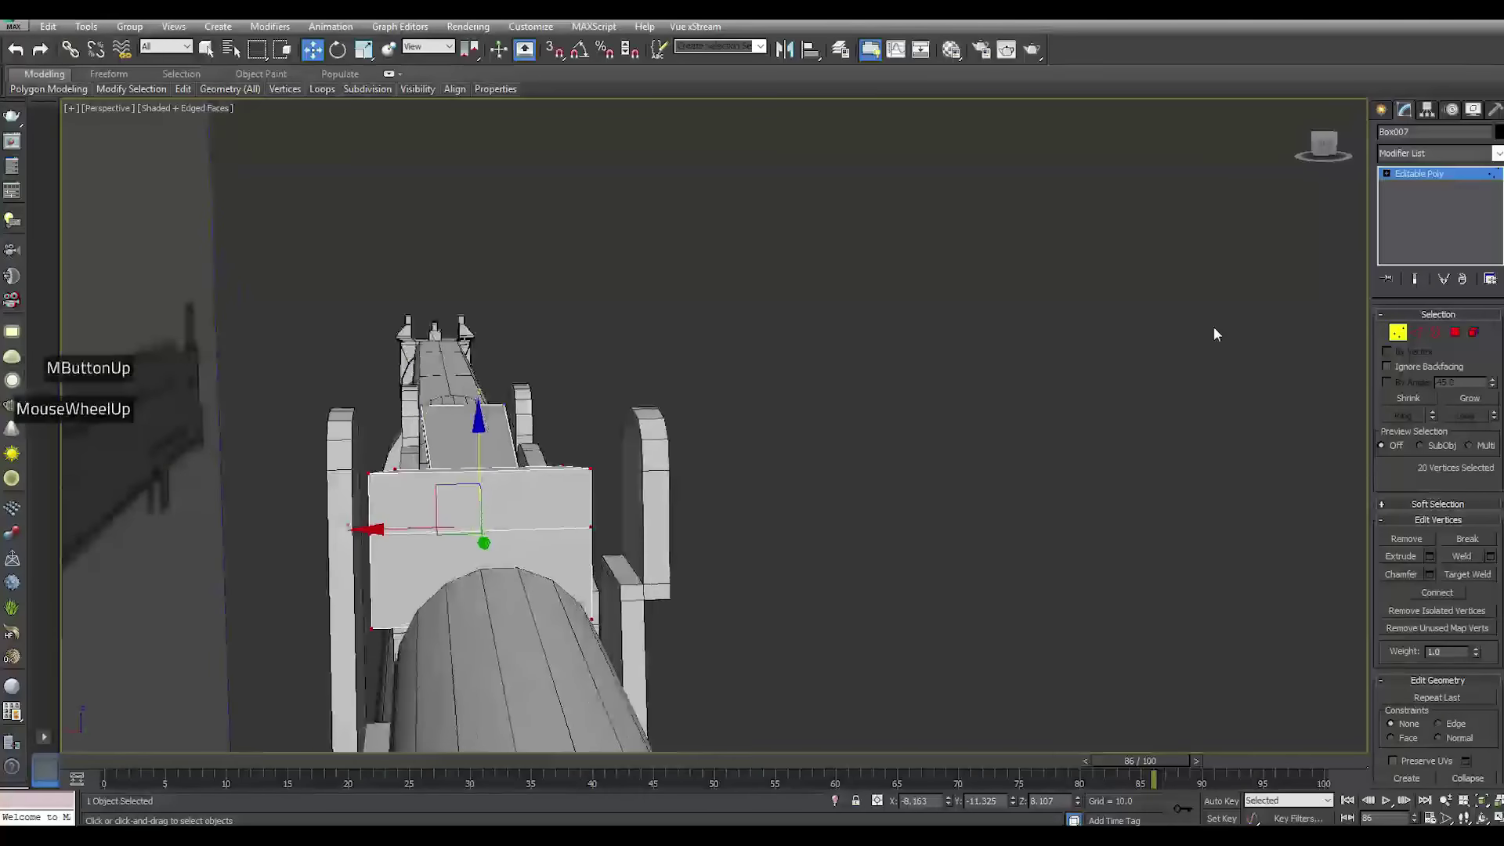
{"action": "left_click", "coordinate": [1440, 173]}
{"action": "double_click", "coordinate": [1029, 445]}
Shift Box007 slightly along X
{"action": "middle_click_drag", "start_coordinate": [765, 530], "coordinate": [506, 538], "text": "alt"}
{"action": "left_click", "coordinate": [444, 560]}
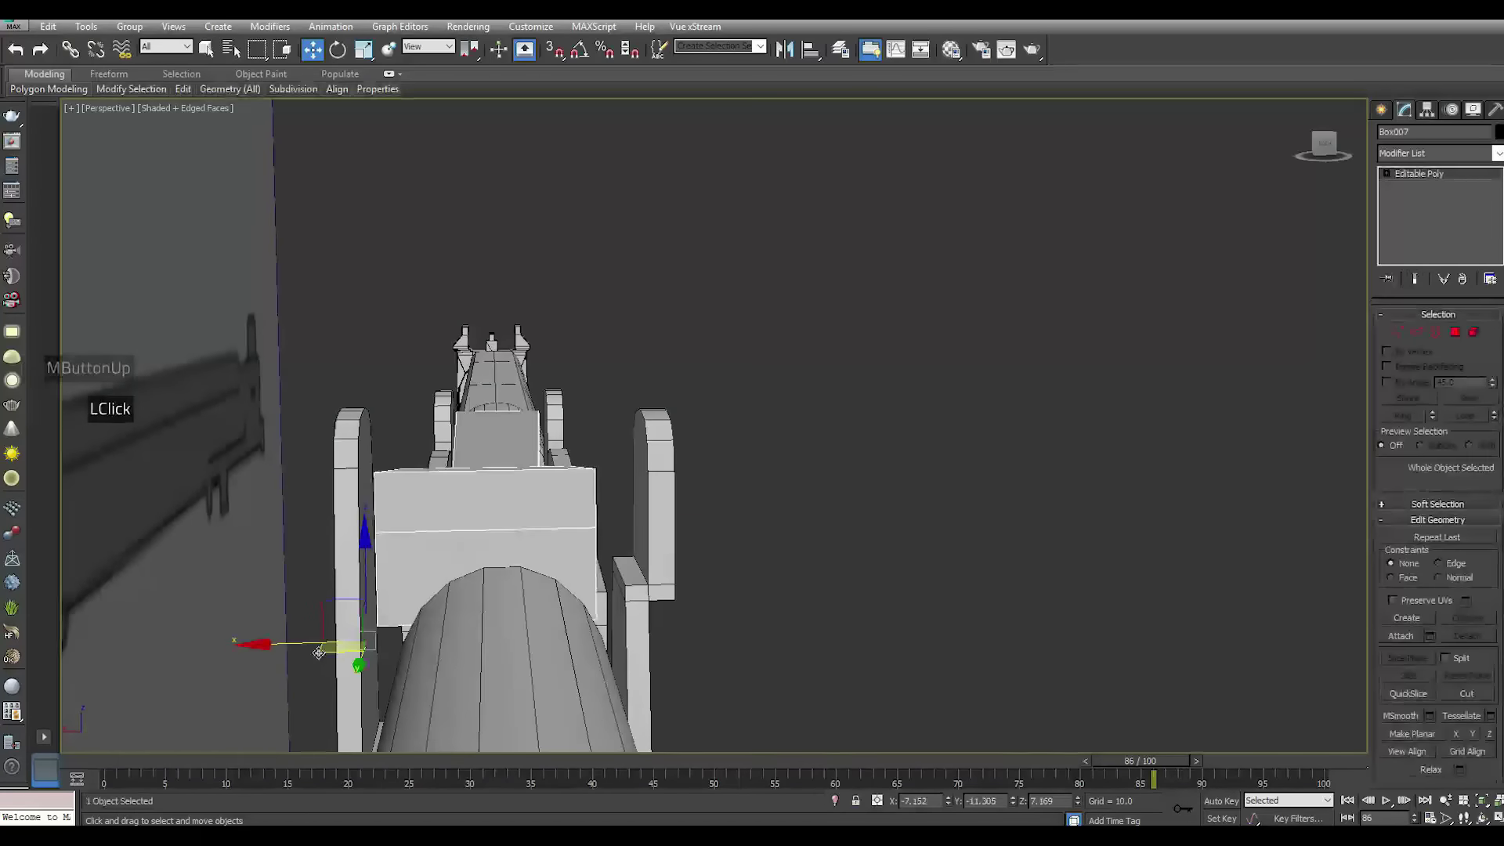
{"action": "left_click_drag", "start_coordinate": [308, 645], "coordinate": [316, 644]}
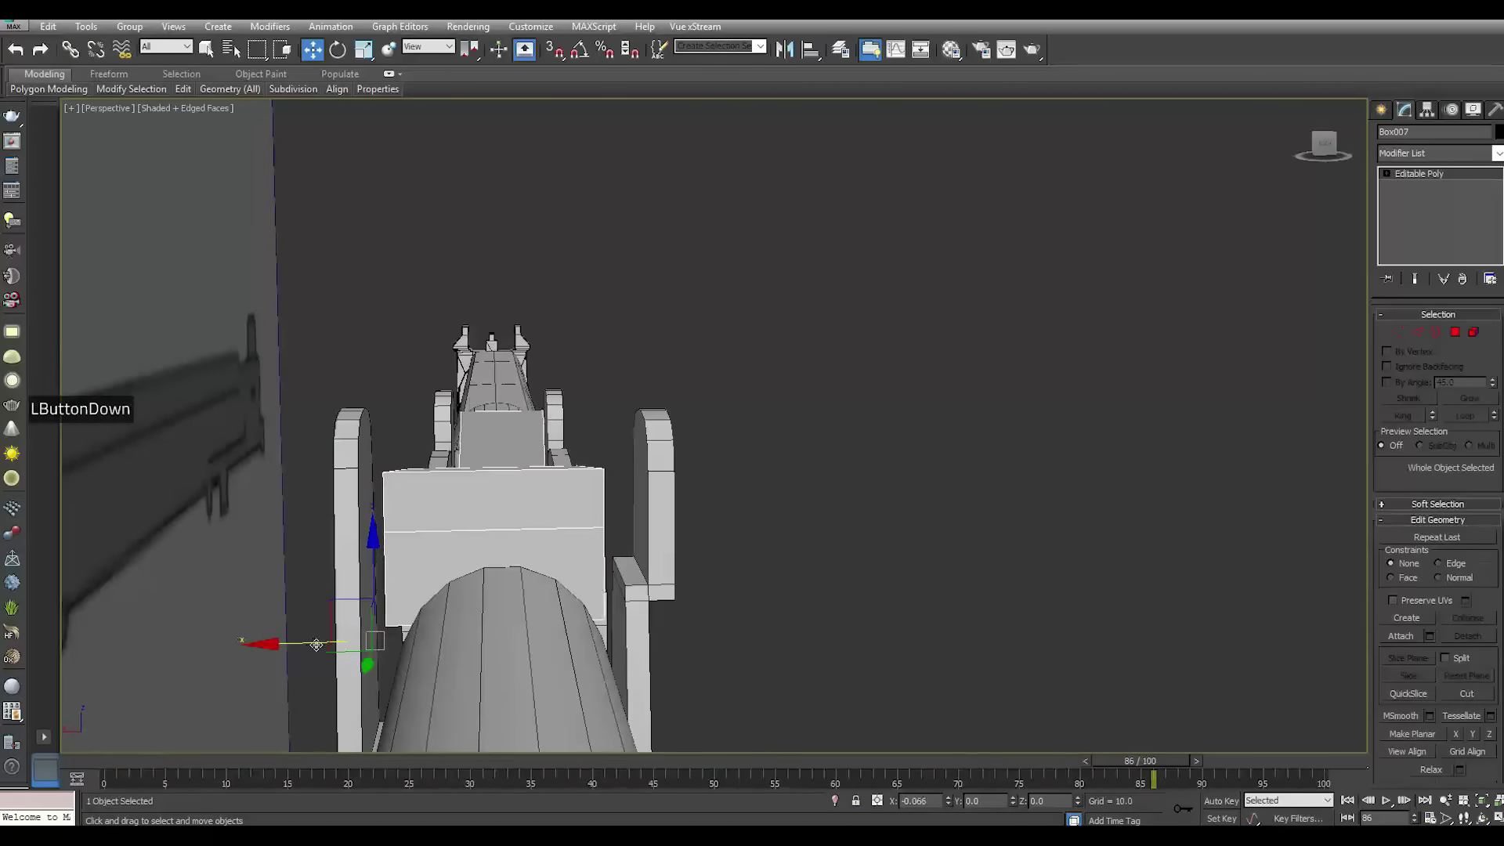
{"action": "left_click", "coordinate": [877, 561]}
Move side rail Box006's end vertices along the rail so it meets the rear sight post
{"action": "middle_click_drag", "start_coordinate": [1006, 525], "coordinate": [605, 462], "text": "alt"}
{"action": "left_click", "coordinate": [912, 587]}
{"action": "middle_click_drag", "start_coordinate": [913, 589], "coordinate": [1332, 380], "text": "alt"}
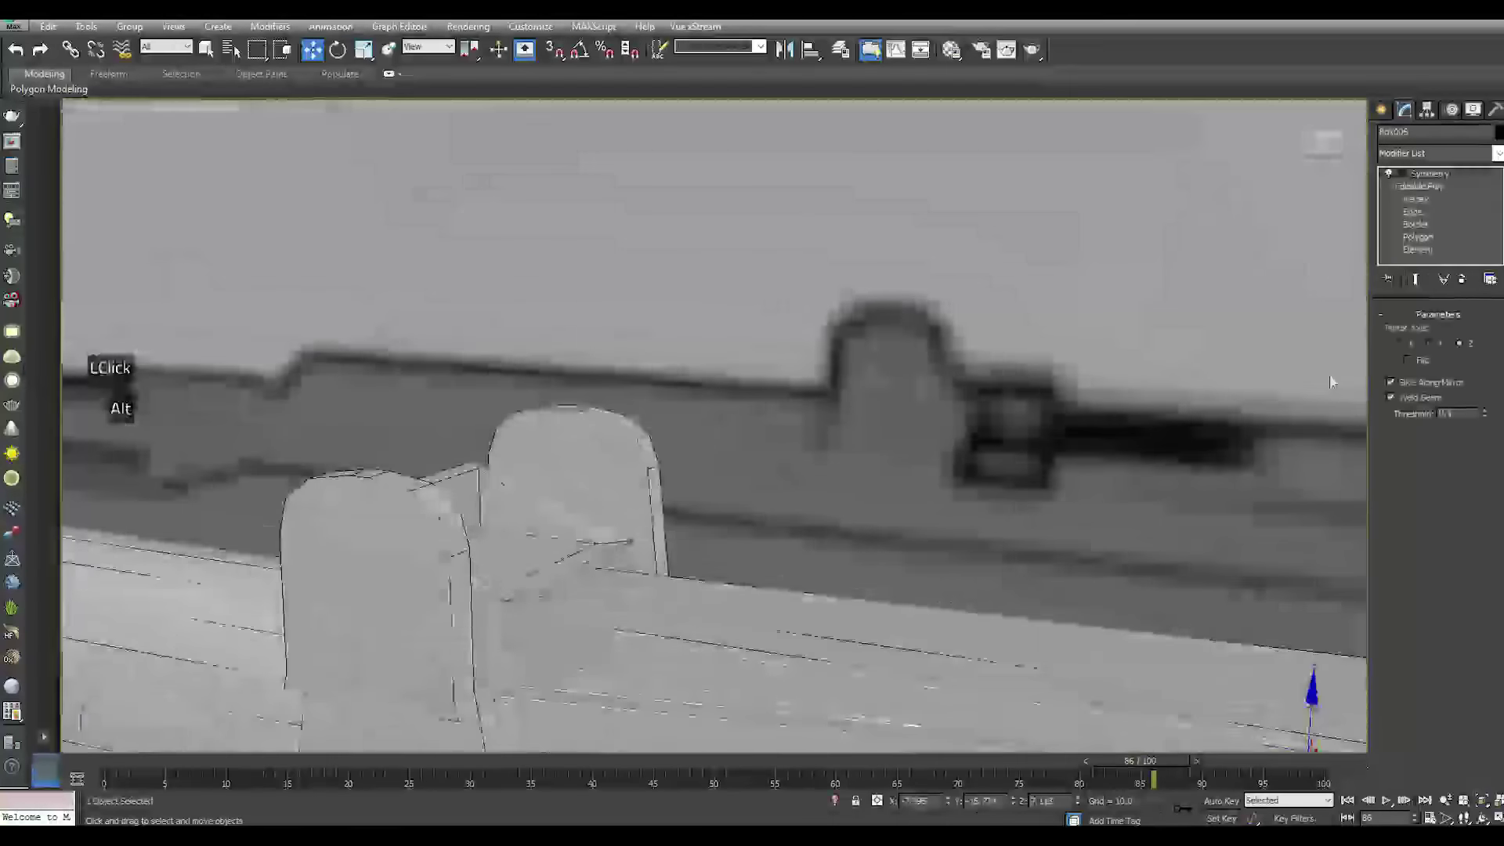
{"action": "left_click", "coordinate": [1417, 199]}
{"action": "scroll", "coordinate": [1034, 423], "scroll_direction": "down", "scroll_amount": 4}
{"action": "middle_click_drag", "start_coordinate": [1034, 426], "coordinate": [1060, 520], "text": "alt"}
{"action": "left_click_drag", "start_coordinate": [942, 744], "coordinate": [933, 732]}
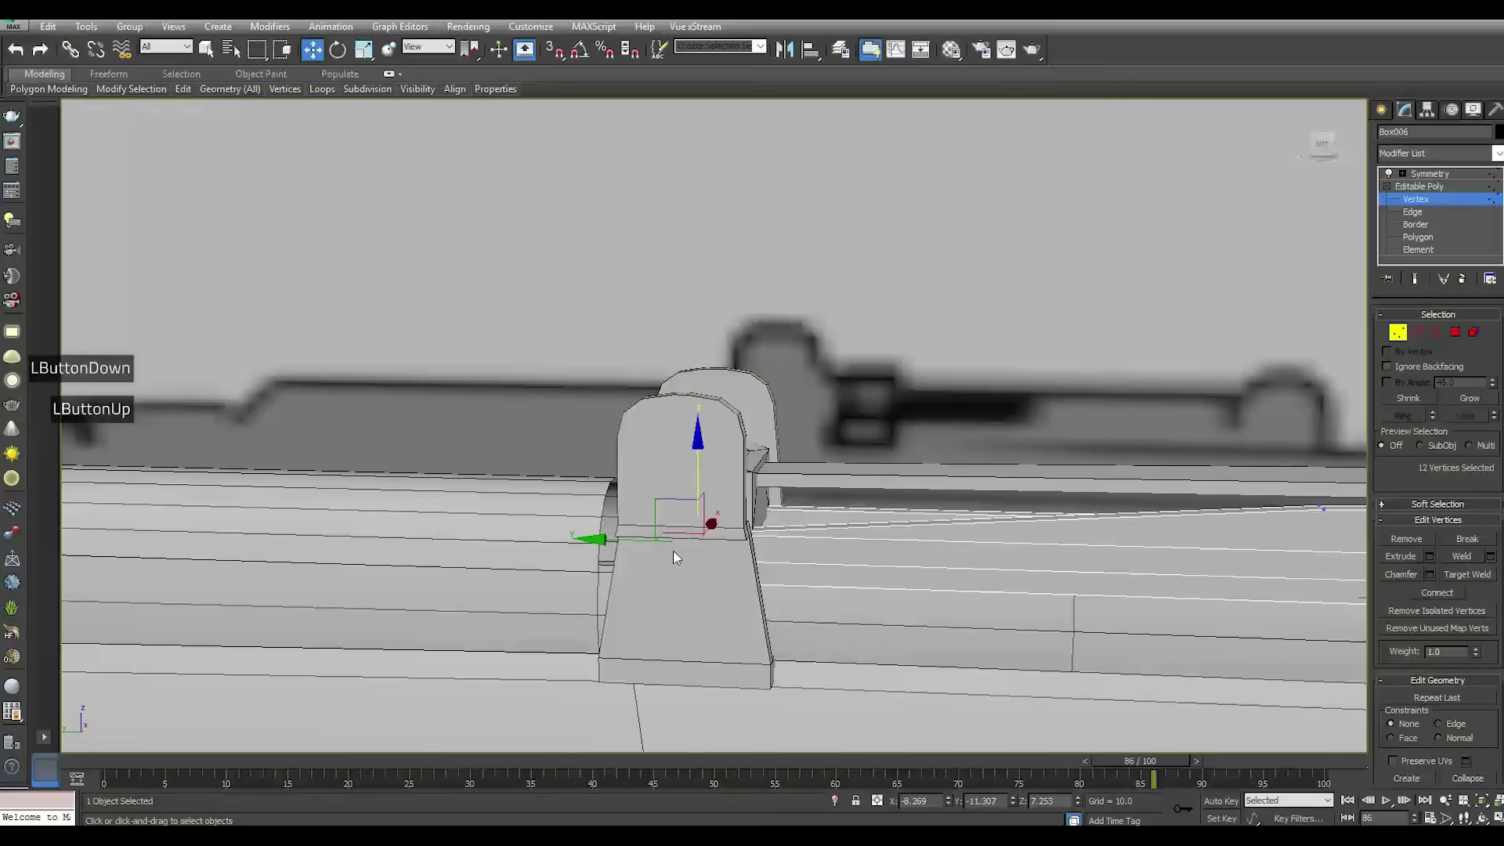
{"action": "left_click_drag", "start_coordinate": [633, 543], "coordinate": [850, 543]}
{"action": "middle_click_drag", "start_coordinate": [870, 552], "coordinate": [856, 582]}
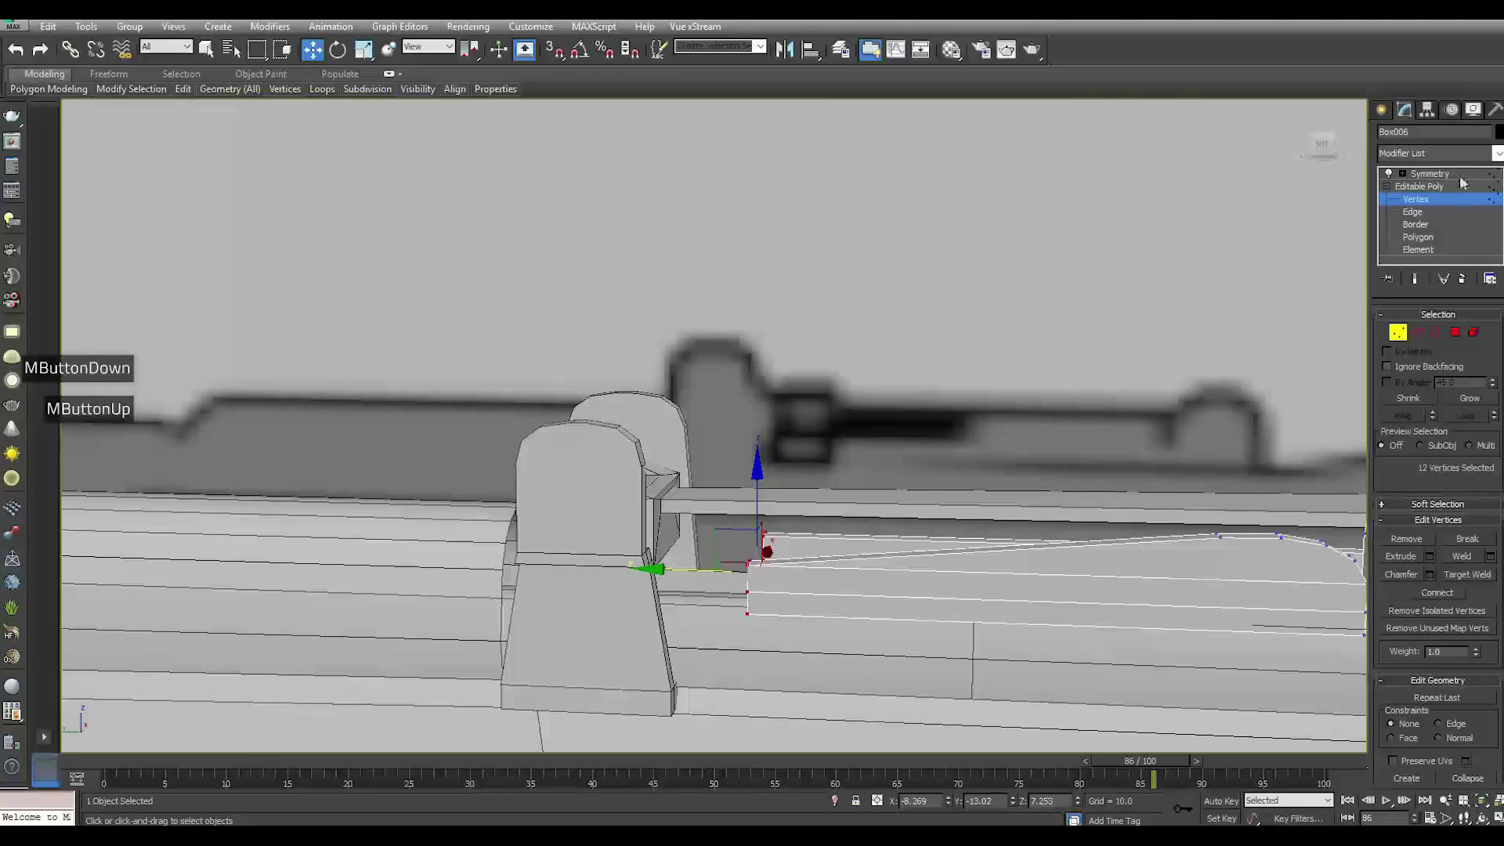
{"action": "left_click", "coordinate": [1430, 199]}
{"action": "left_click", "coordinate": [695, 512]}
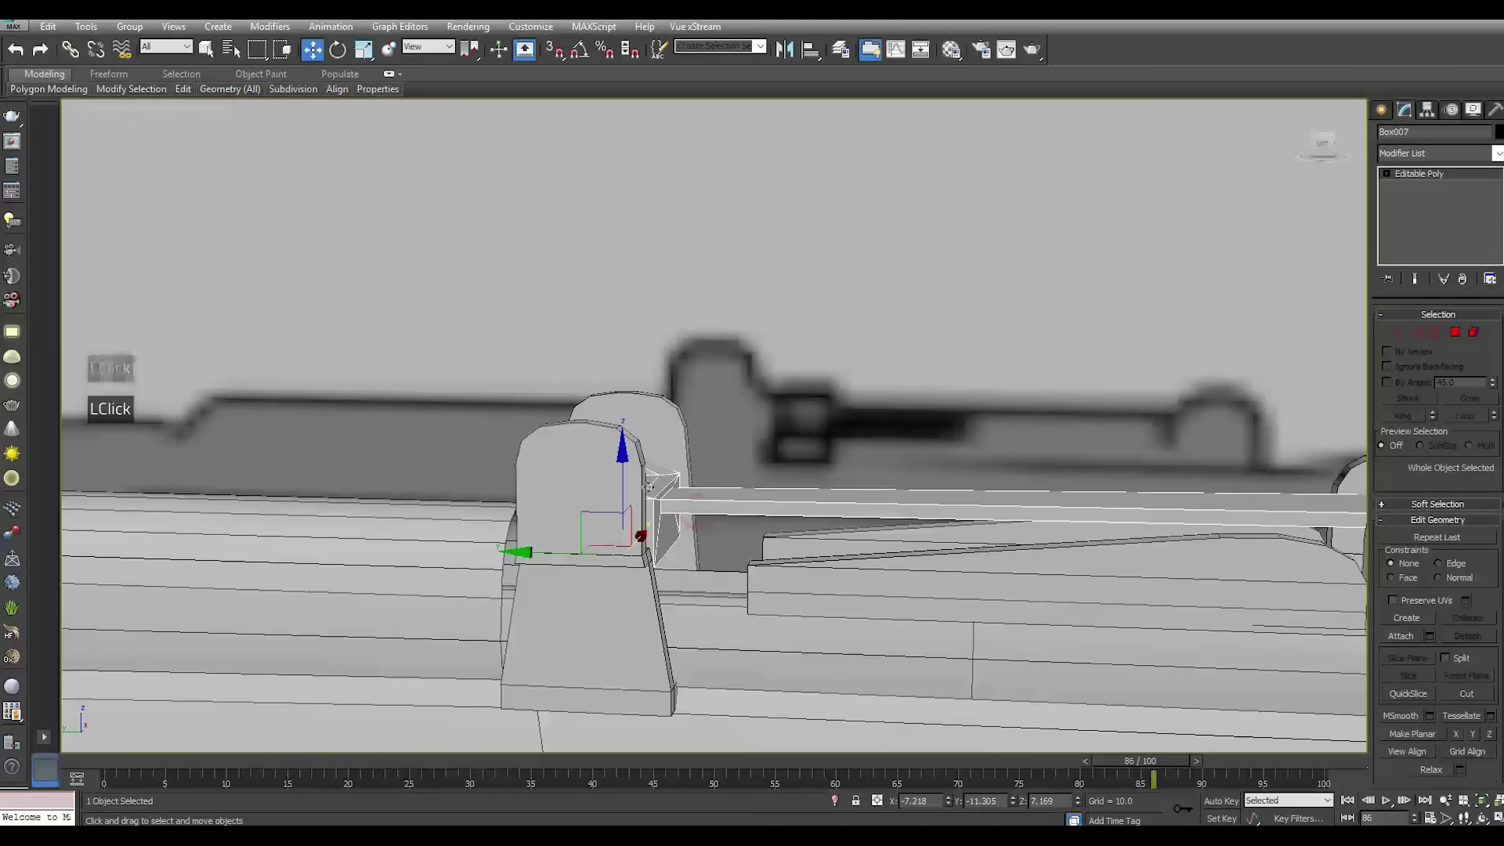
Lower Box007 along Z onto the rail
{"action": "left_click_drag", "start_coordinate": [627, 493], "coordinate": [634, 535]}
{"action": "middle_click_drag", "start_coordinate": [1276, 270], "coordinate": [799, 323], "text": "alt"}
{"action": "scroll", "coordinate": [798, 323], "scroll_direction": "up", "scroll_amount": 3}
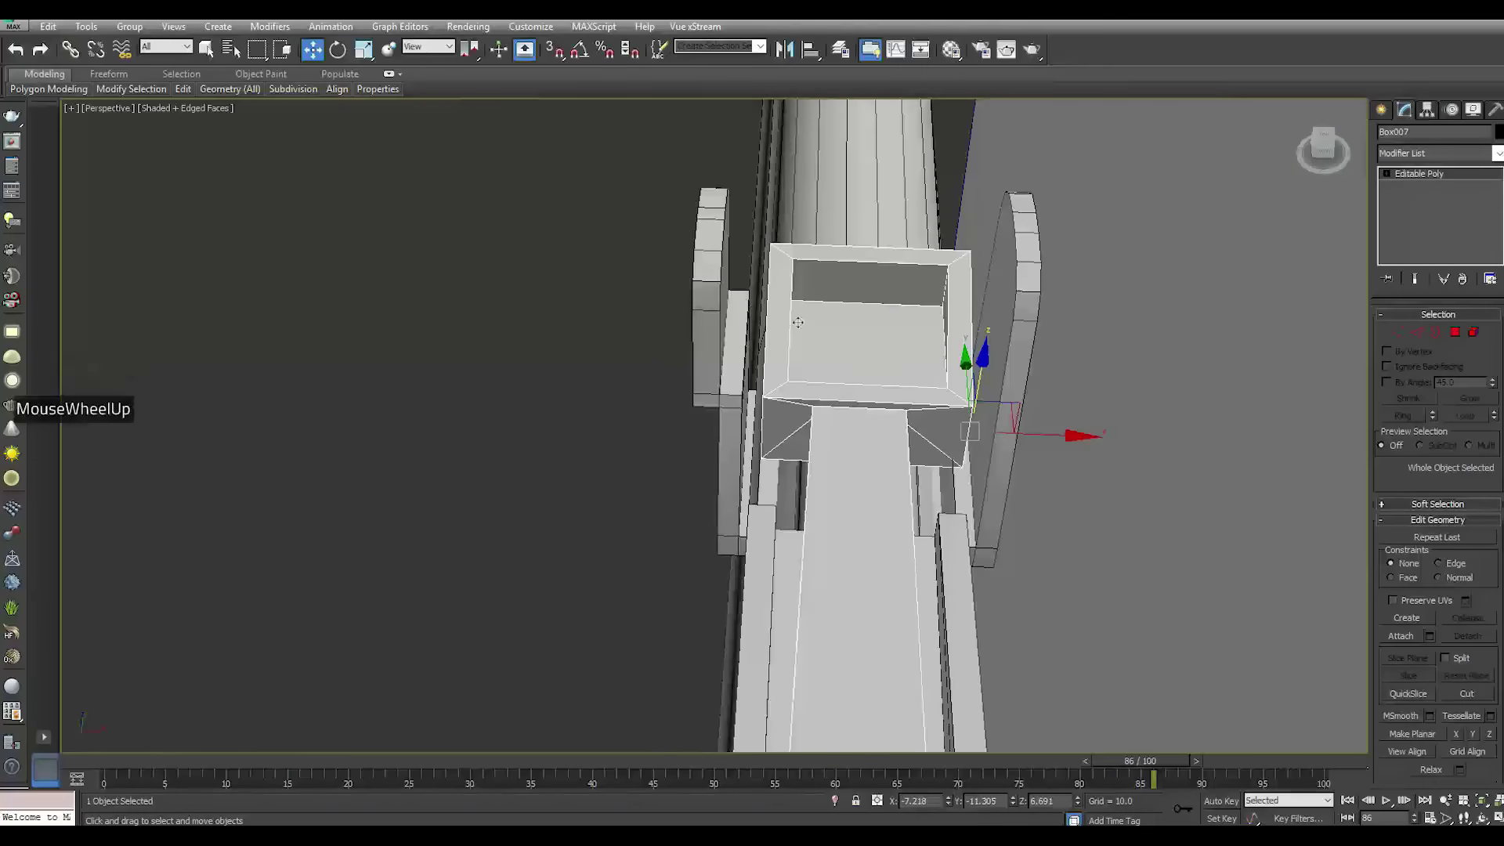
{"action": "scroll", "coordinate": [798, 322], "scroll_direction": "down", "scroll_amount": 3}
{"action": "middle_click_drag", "start_coordinate": [799, 323], "coordinate": [782, 384], "text": "alt"}
{"action": "scroll", "coordinate": [781, 384], "scroll_direction": "up", "scroll_amount": 2}
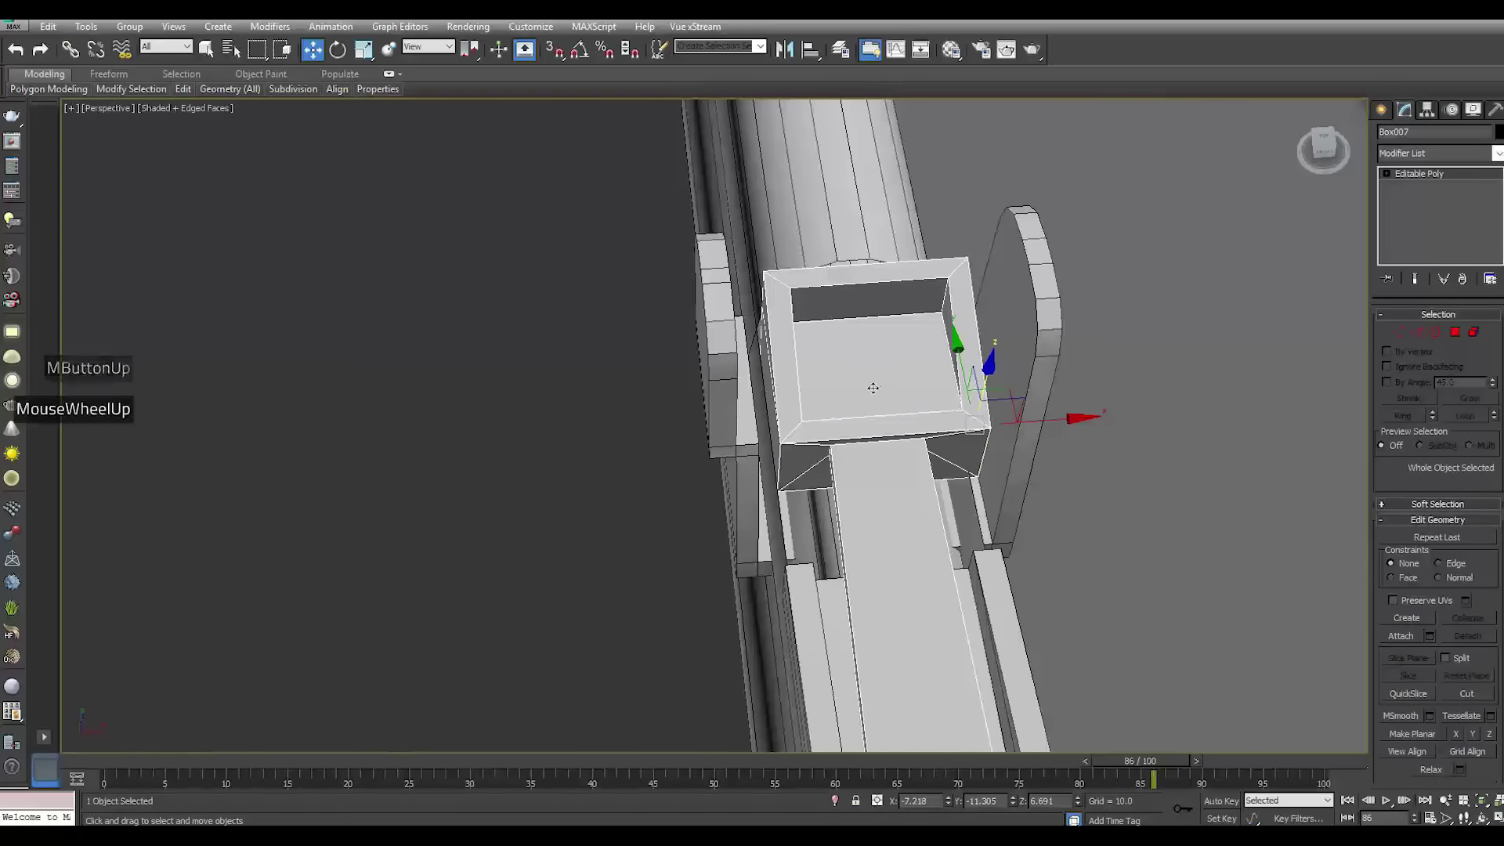
Scale Box007 to 92% along X to make it narrower
{"action": "left_click", "coordinate": [377, 54]}
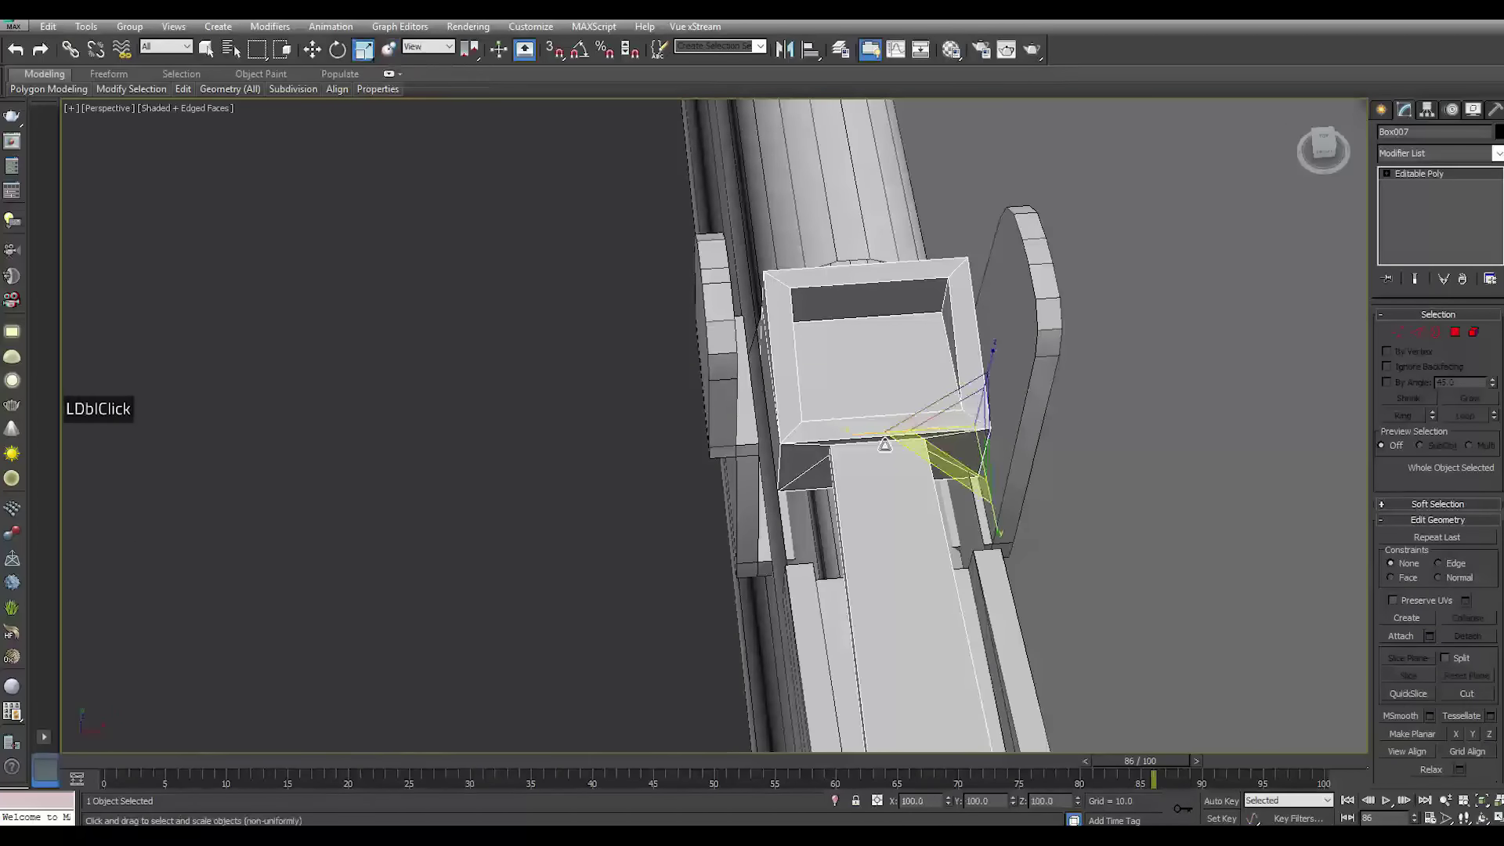
{"action": "left_click_drag", "start_coordinate": [932, 431], "coordinate": [863, 436]}
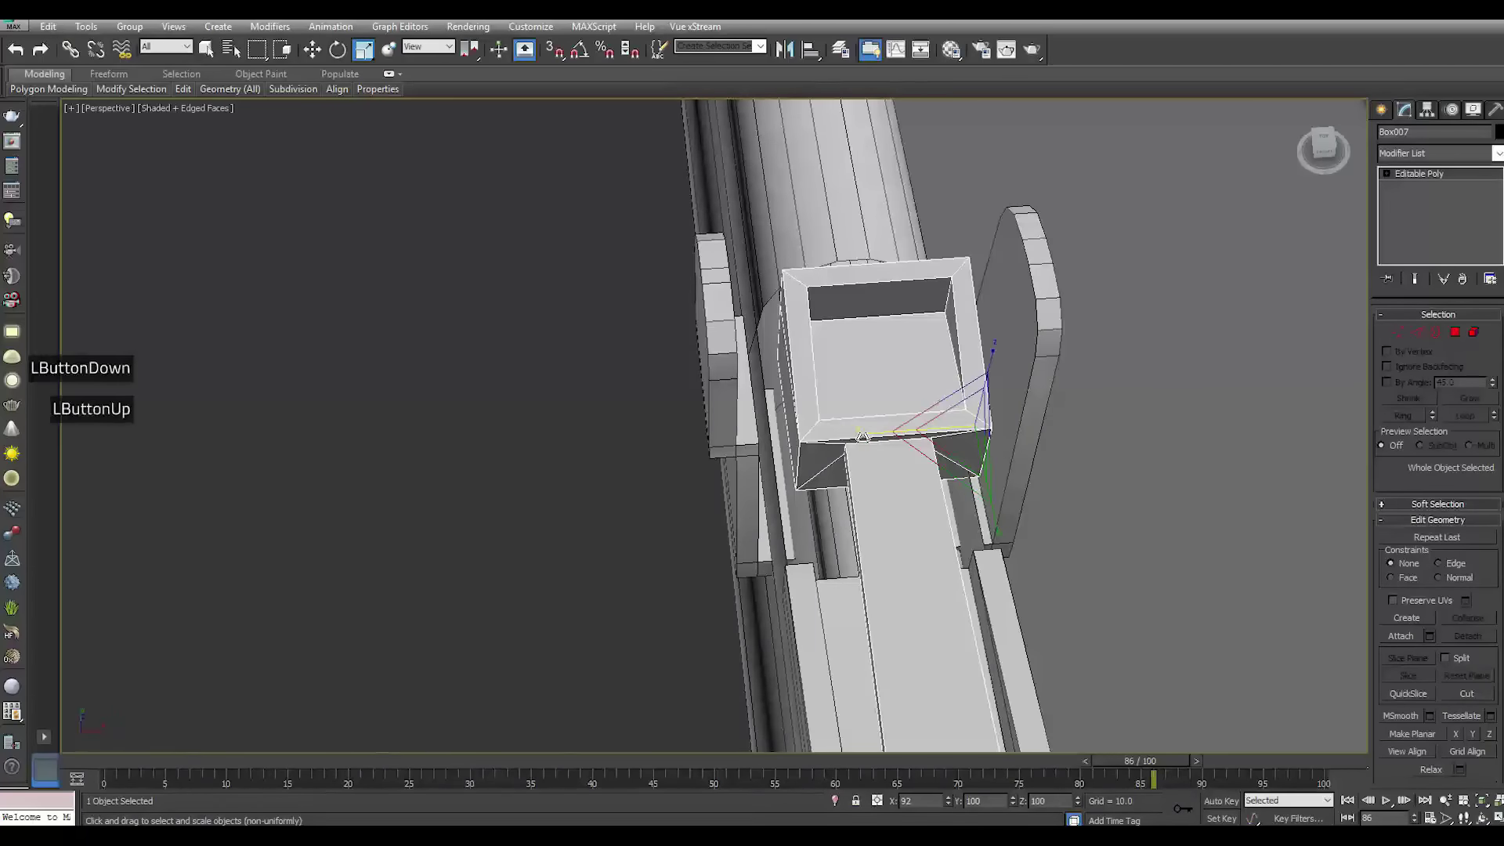
{"action": "key", "text": "w"}
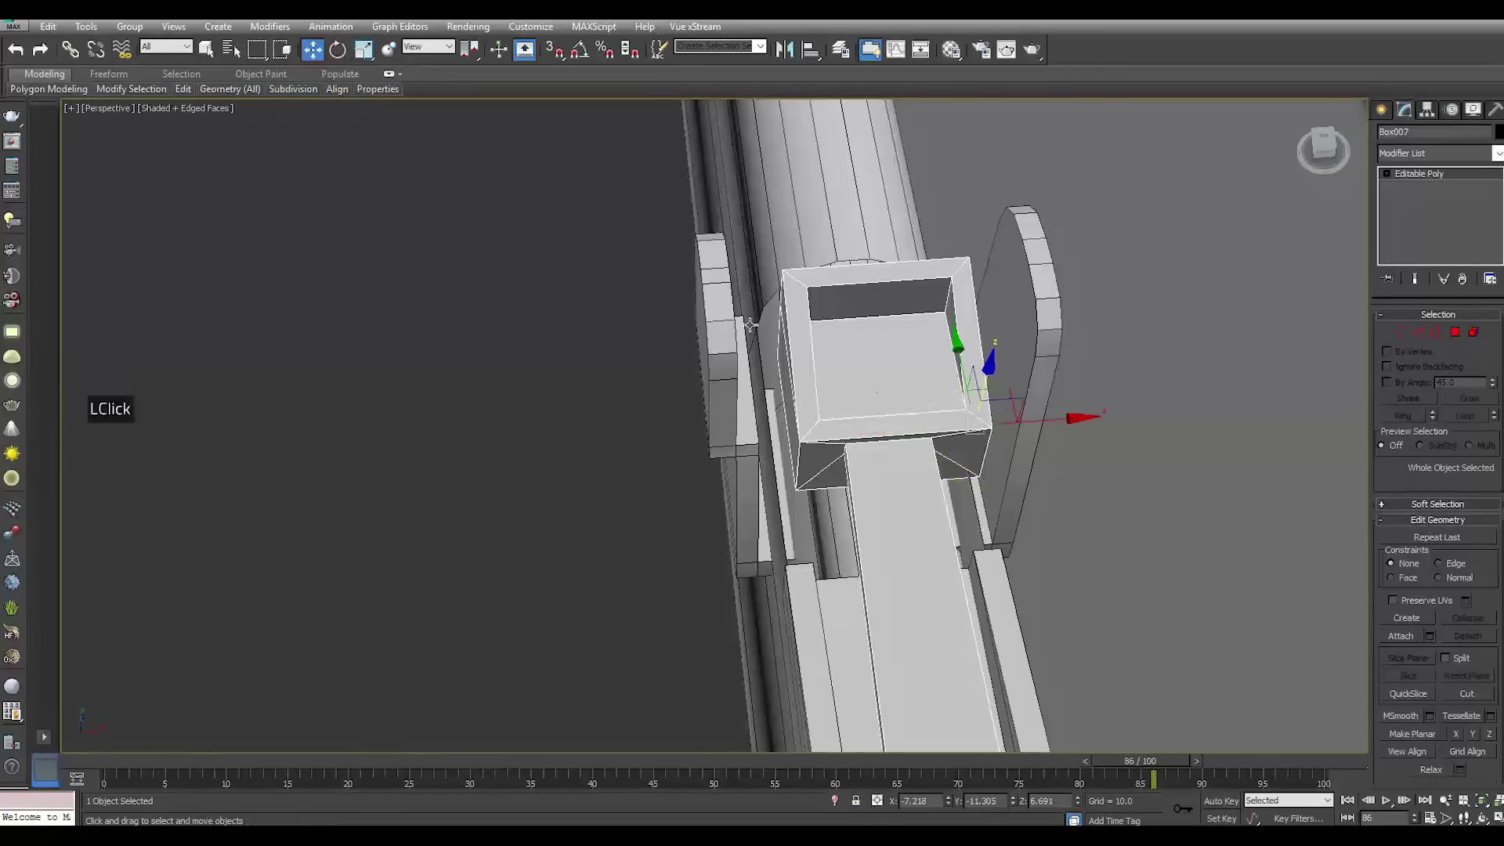
{"action": "scroll", "coordinate": [686, 287], "scroll_direction": "down", "scroll_amount": 3}
{"action": "middle_click_drag", "start_coordinate": [1018, 407], "coordinate": [1141, 431], "text": "alt"}
{"action": "scroll", "coordinate": [991, 487], "scroll_direction": "up", "scroll_amount": 3}
{"action": "middle_click_drag", "start_coordinate": [990, 487], "coordinate": [774, 399], "text": "alt"}
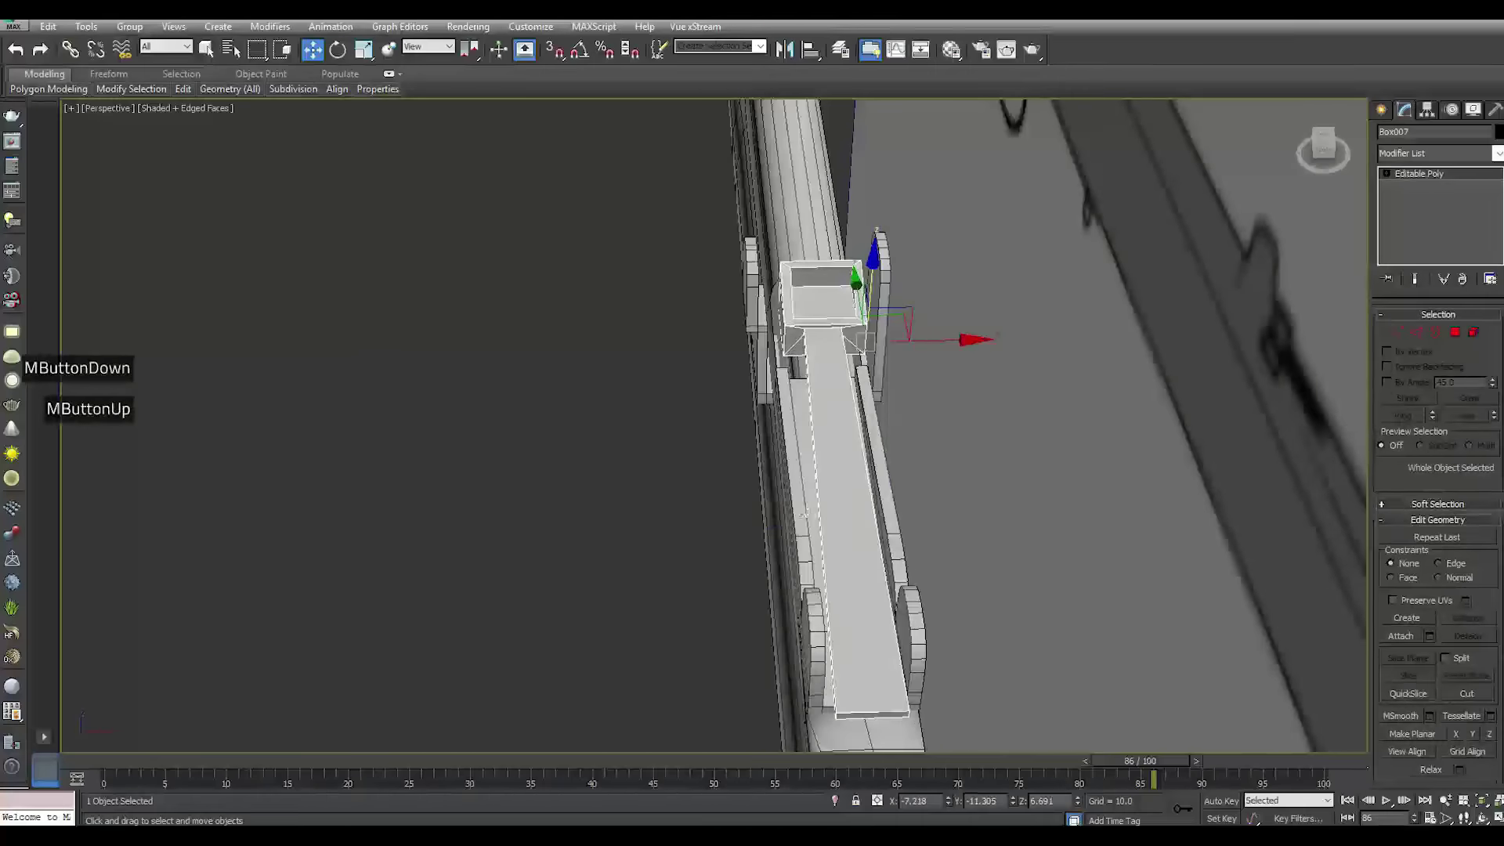
Shift Box006's Symmetry mirror plane and nudge the side rail slightly along X
{"action": "left_click", "coordinate": [800, 518]}
{"action": "left_click", "coordinate": [1444, 174]}
{"action": "left_click_drag", "start_coordinate": [927, 527], "coordinate": [916, 526]}
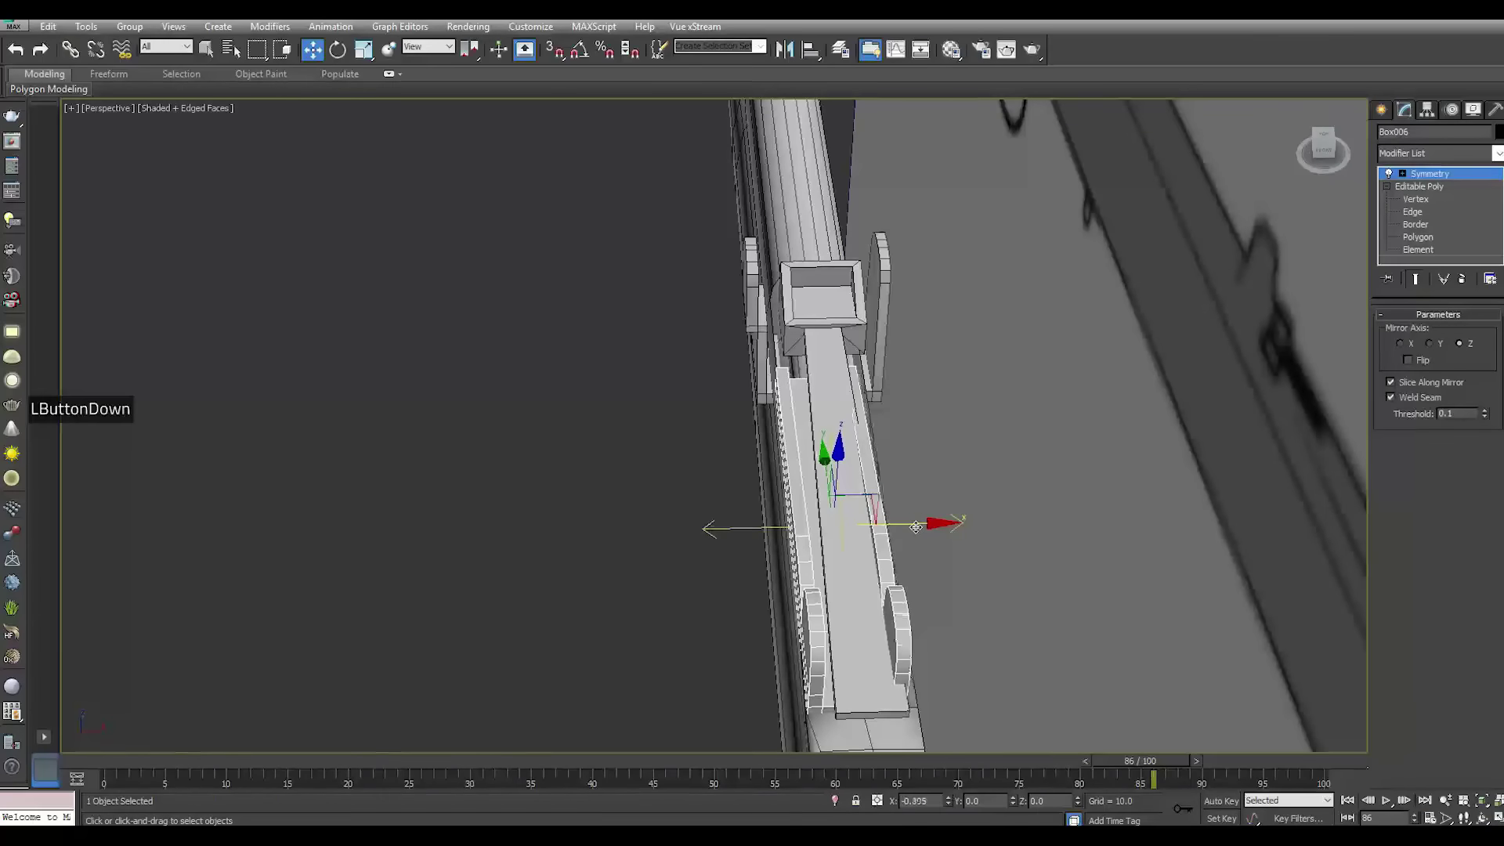
{"action": "left_click", "coordinate": [1439, 176]}
{"action": "left_click_drag", "start_coordinate": [966, 526], "coordinate": [974, 525]}
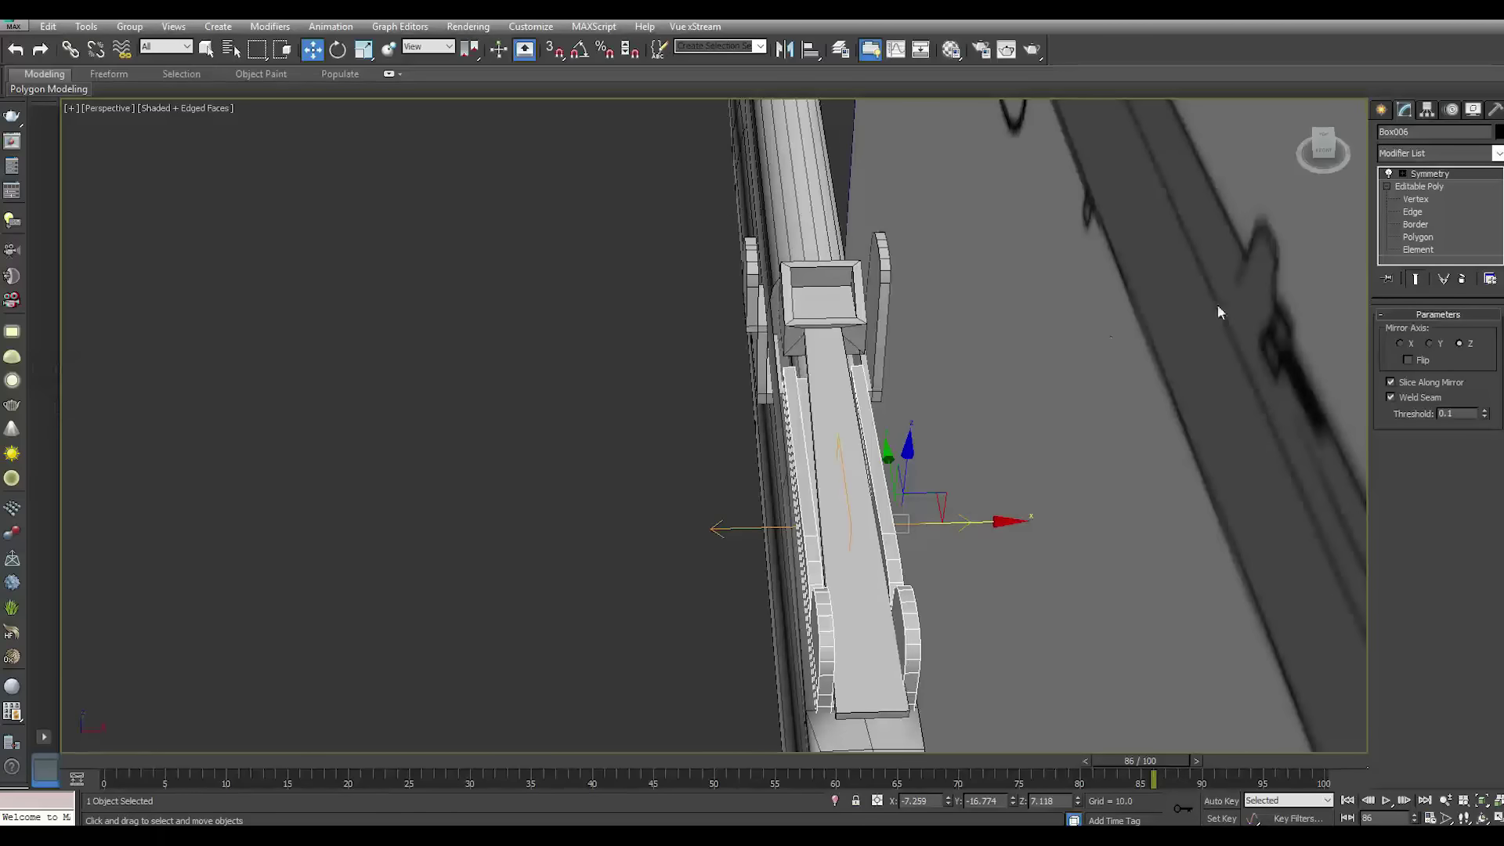
{"action": "left_click", "coordinate": [1069, 329]}
Move two vertices on Box007's front edge left along X
{"action": "scroll", "coordinate": [827, 349], "scroll_direction": "up", "scroll_amount": 3}
{"action": "middle_click_drag", "start_coordinate": [826, 350], "coordinate": [853, 447], "text": "alt"}
{"action": "left_click", "coordinate": [853, 446]}
{"action": "scroll", "coordinate": [838, 427], "scroll_direction": "up", "scroll_amount": 2}
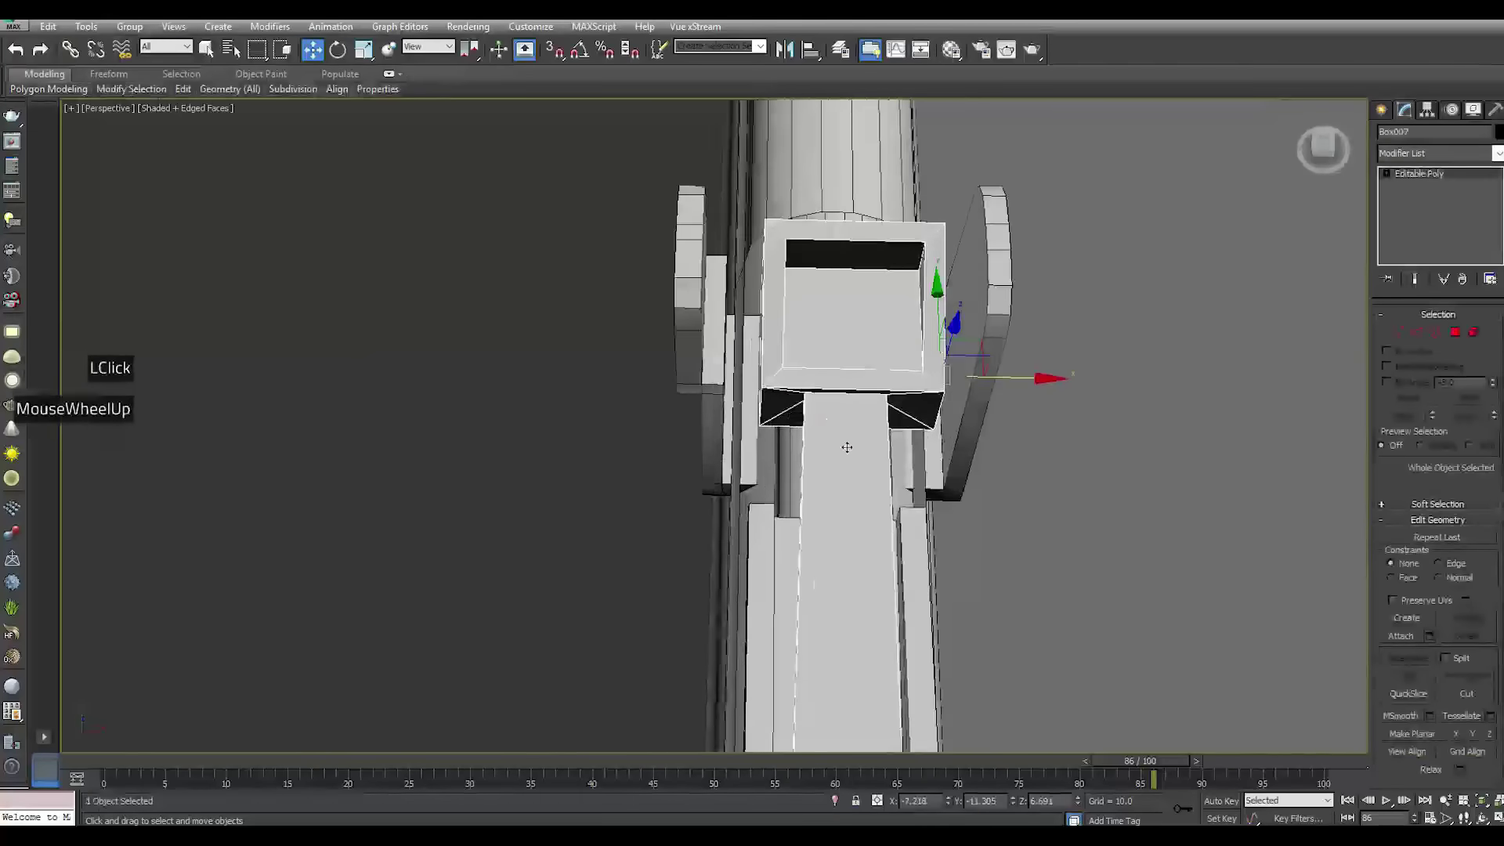
{"action": "left_click", "coordinate": [1399, 332]}
{"action": "scroll", "coordinate": [793, 396], "scroll_direction": "up", "scroll_amount": 2}
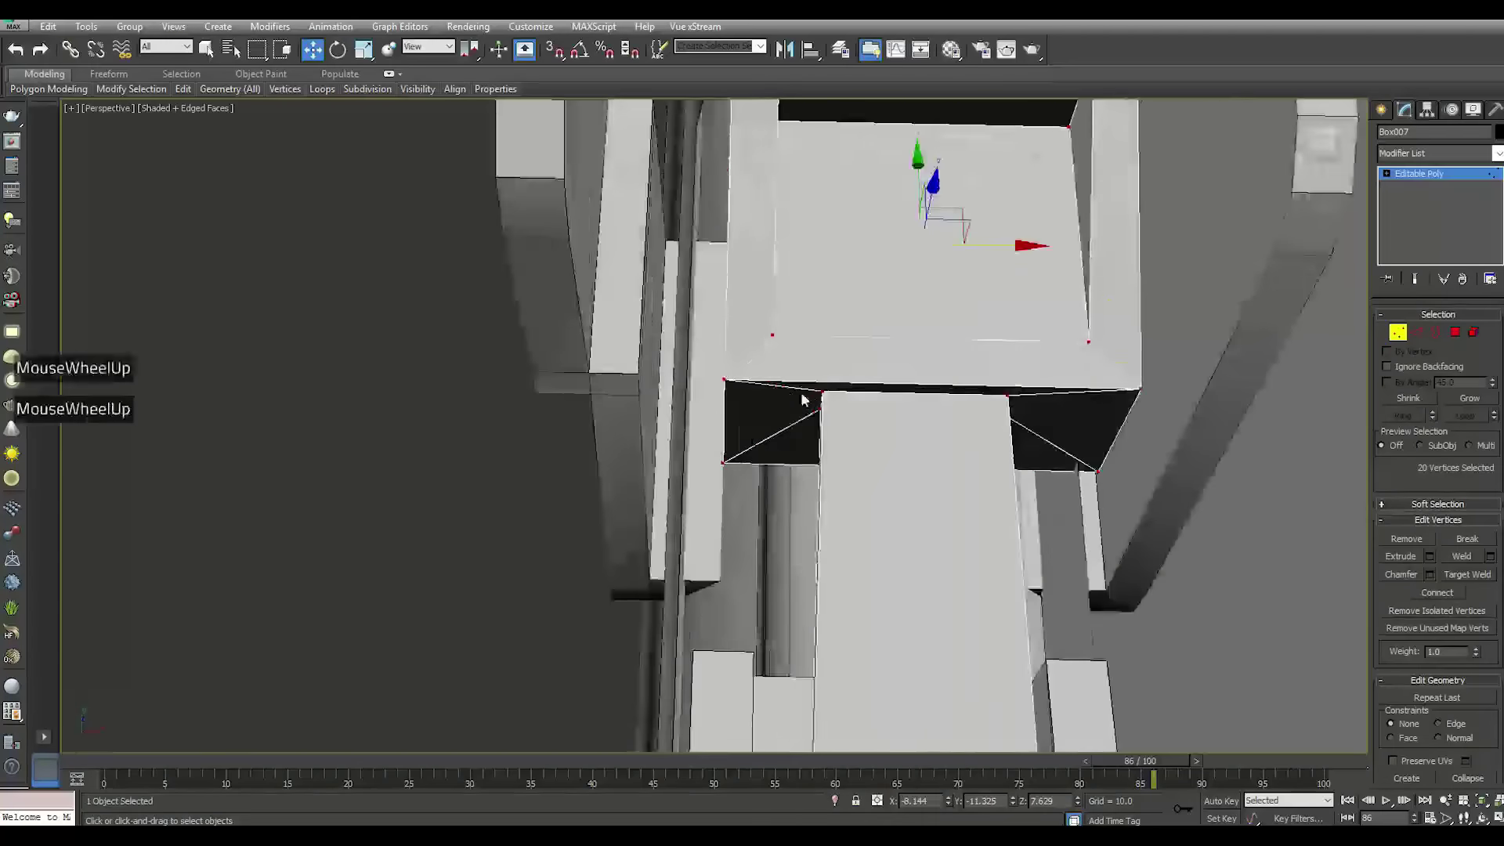
{"action": "left_click_drag", "start_coordinate": [872, 492], "coordinate": [872, 494]}
{"action": "left_click_drag", "start_coordinate": [878, 401], "coordinate": [821, 390]}
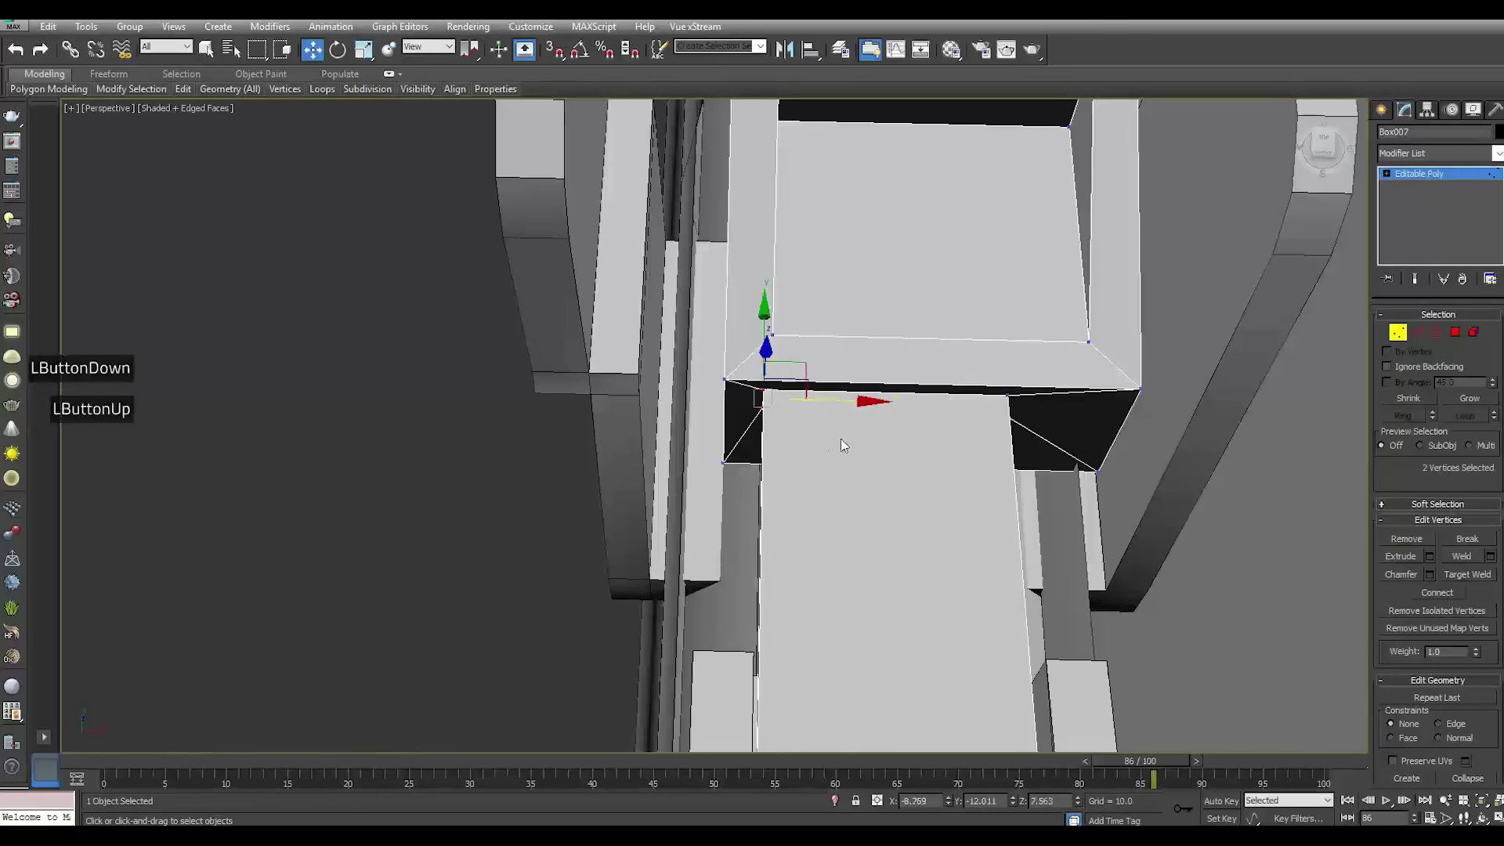
Select Box007's right-side corner vertices and pull them inward
{"action": "scroll", "coordinate": [846, 430], "scroll_direction": "down", "scroll_amount": 3}
{"action": "middle_click_drag", "start_coordinate": [846, 430], "coordinate": [891, 413], "text": "alt"}
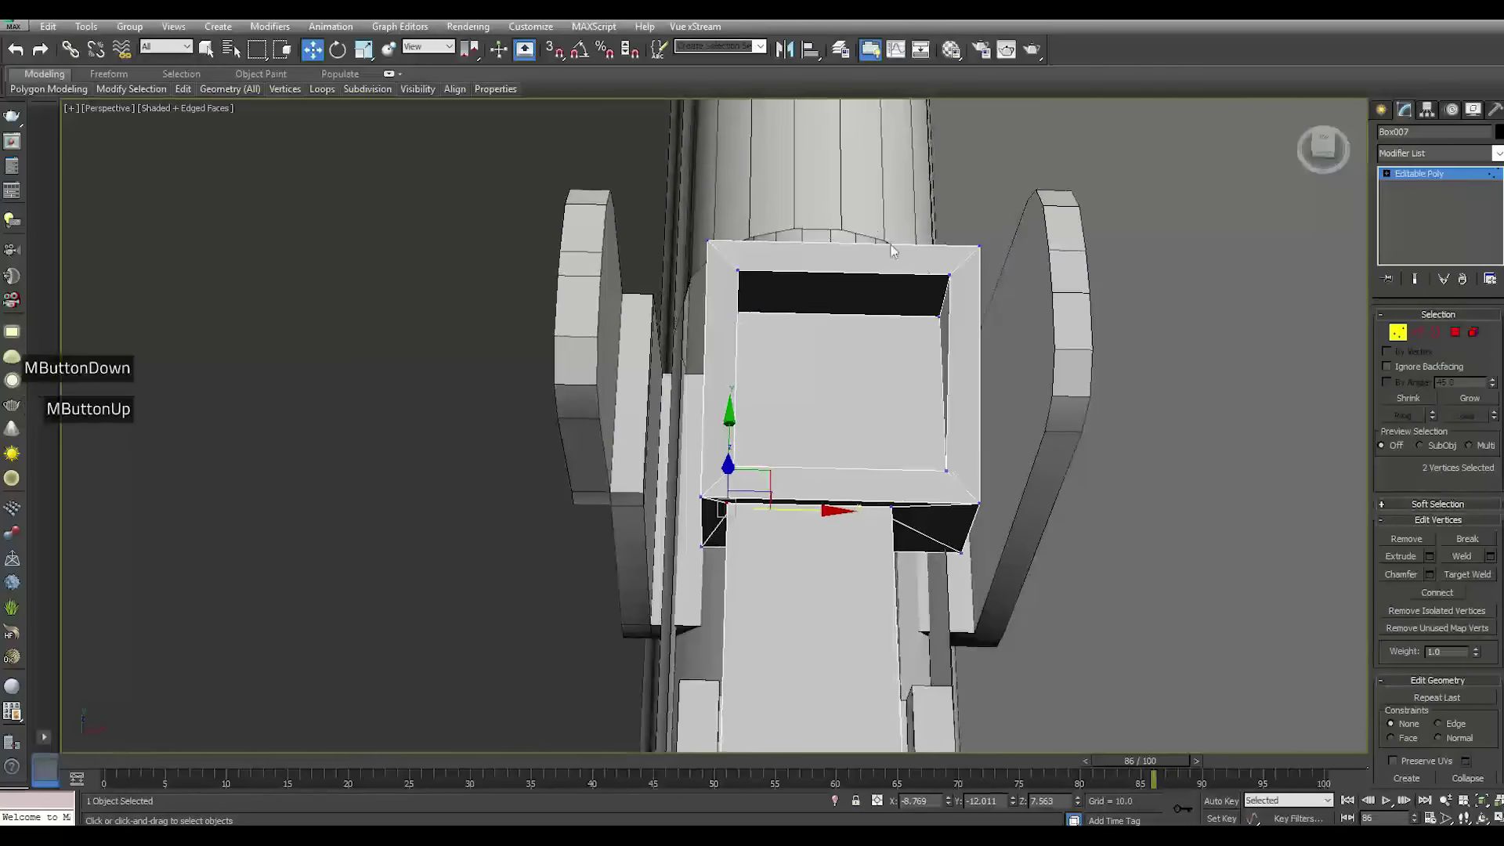
{"action": "left_click_drag", "start_coordinate": [843, 216], "coordinate": [976, 354]}
{"action": "left_click_drag", "start_coordinate": [1027, 510], "coordinate": [986, 379]}
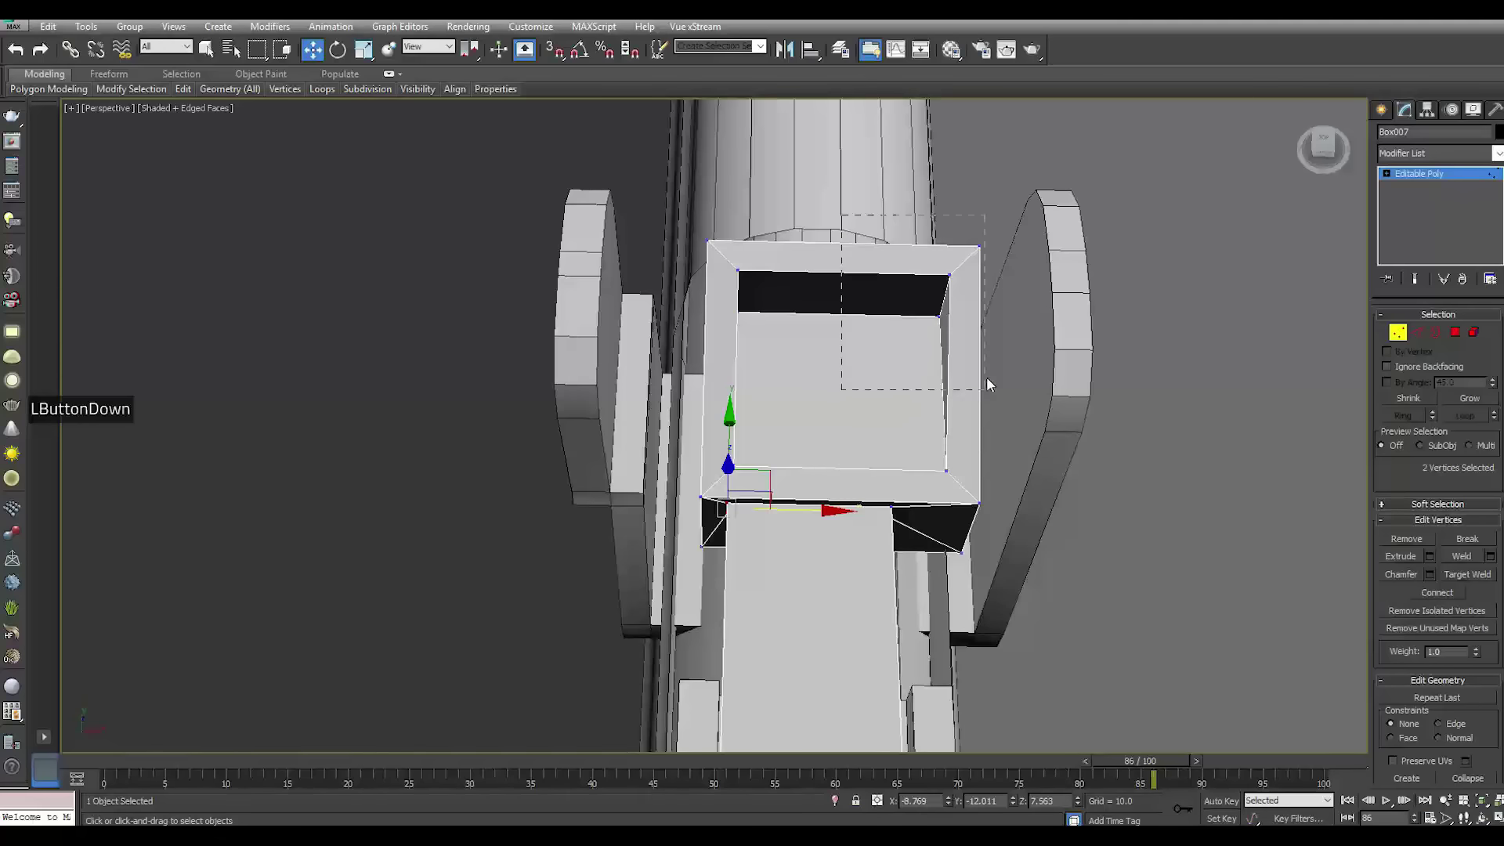
{"action": "left_click_drag", "start_coordinate": [1050, 428], "coordinate": [918, 623]}
{"action": "left_click_drag", "start_coordinate": [1034, 378], "coordinate": [996, 371]}
{"action": "middle_click_drag", "start_coordinate": [807, 529], "coordinate": [843, 468], "text": "alt"}
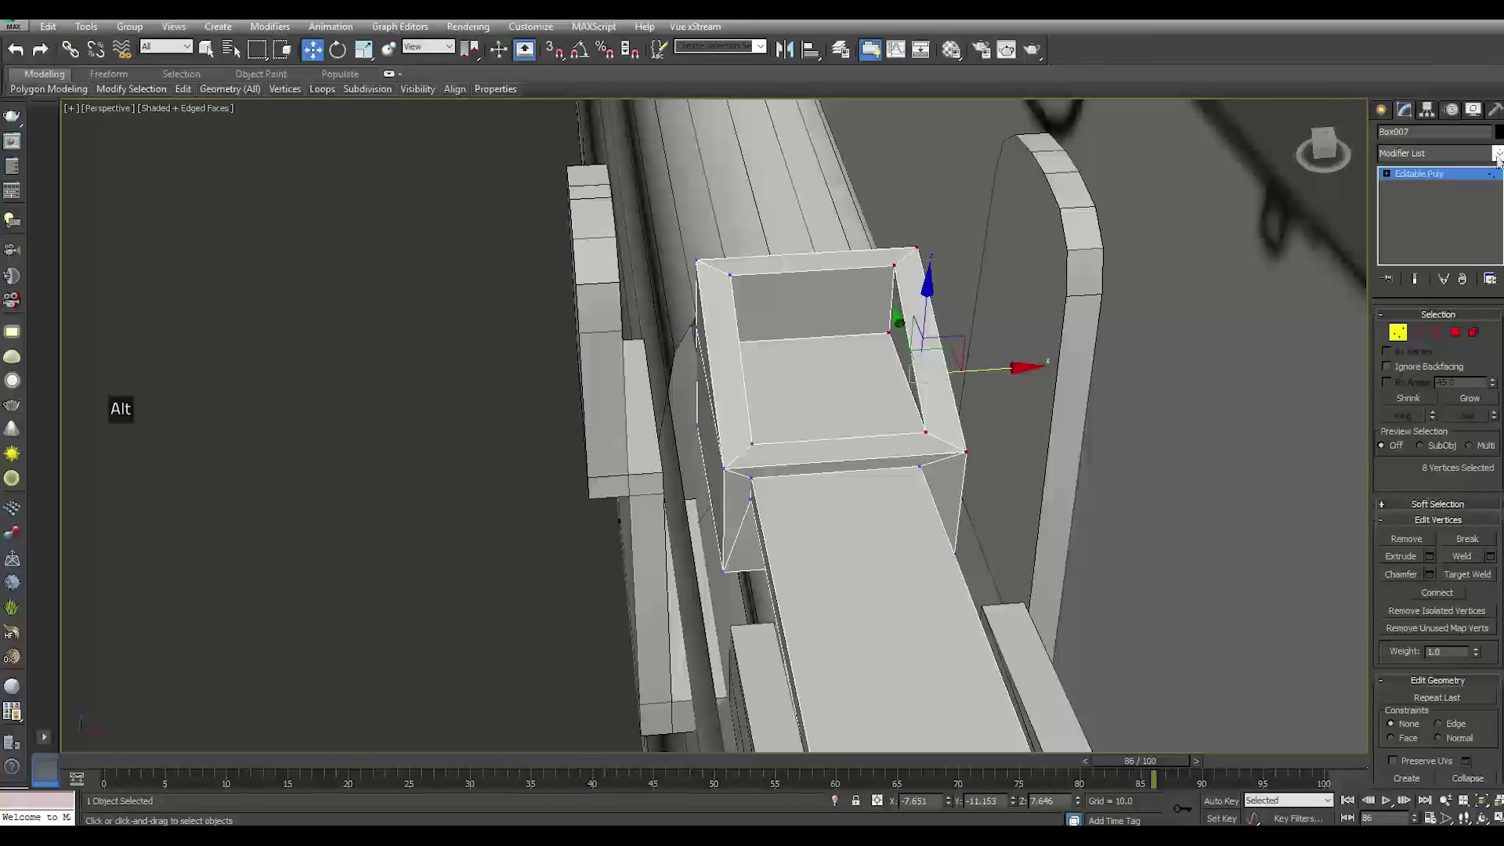
{"action": "left_click", "coordinate": [1450, 174]}
Draw a new cylinder, Cylinder007, beside the sight
{"action": "left_click", "coordinate": [1166, 463]}
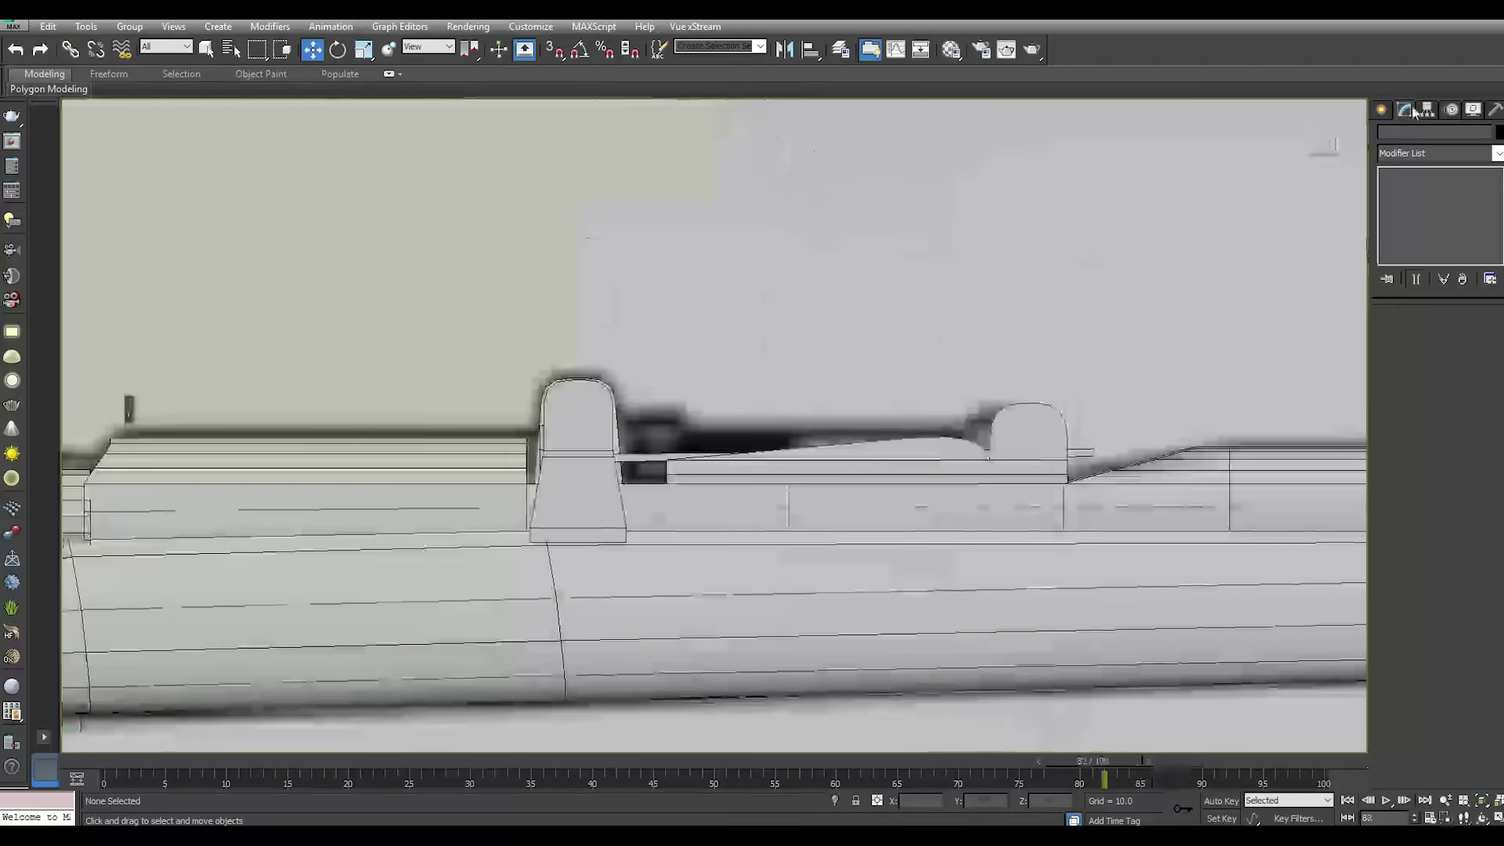
{"action": "left_click", "coordinate": [1383, 109]}
{"action": "left_click", "coordinate": [1414, 243]}
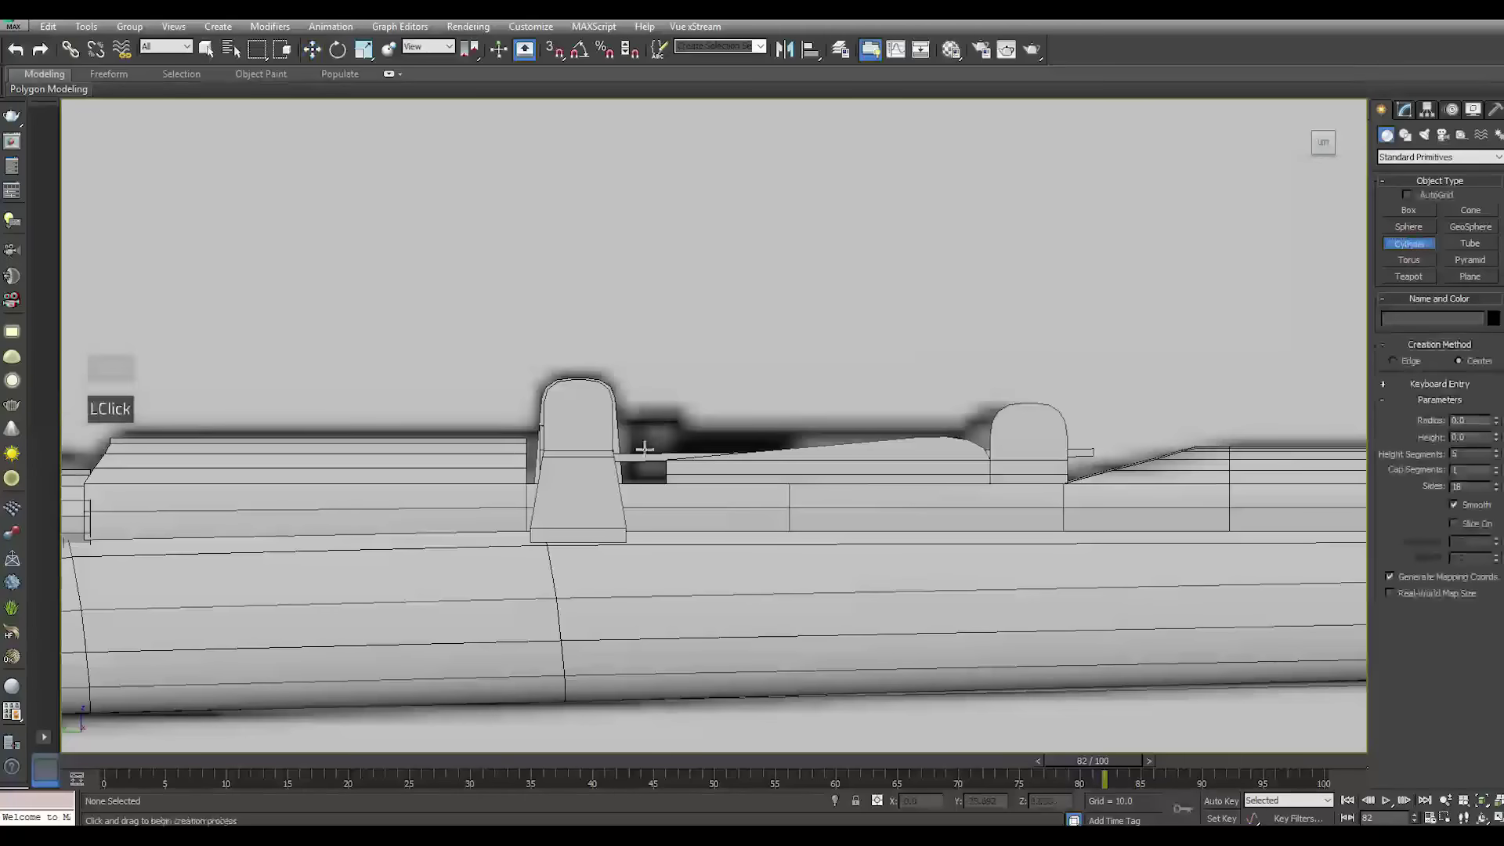
{"action": "scroll", "coordinate": [628, 437], "scroll_direction": "up", "scroll_amount": 3}
{"action": "left_click_drag", "start_coordinate": [644, 428], "coordinate": [705, 497]}
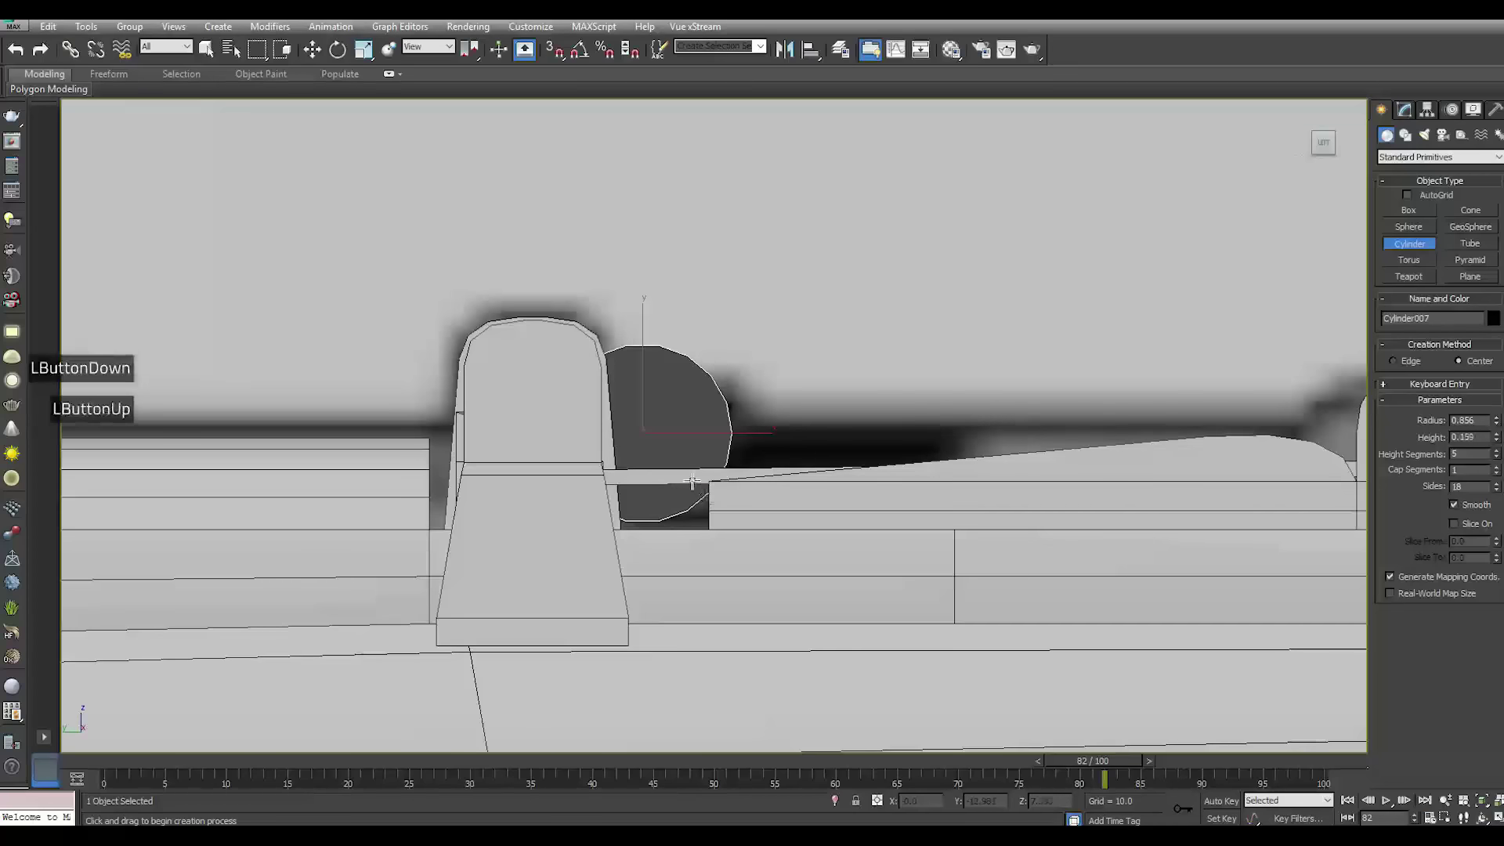
{"action": "right_click", "coordinate": [692, 480]}
Assign the material from the Material Editor to the new cylinder
{"action": "key", "text": "m"}
{"action": "left_click", "coordinate": [490, 545]}
{"action": "key", "text": "m"}
{"action": "middle_click_drag", "start_coordinate": [853, 451], "coordinate": [937, 413], "text": "alt"}
Move the cylinder into the model against the front sight post
{"action": "left_click_drag", "start_coordinate": [1002, 304], "coordinate": [480, 502]}
{"action": "middle_click_drag", "start_coordinate": [480, 502], "coordinate": [549, 541], "text": "alt"}
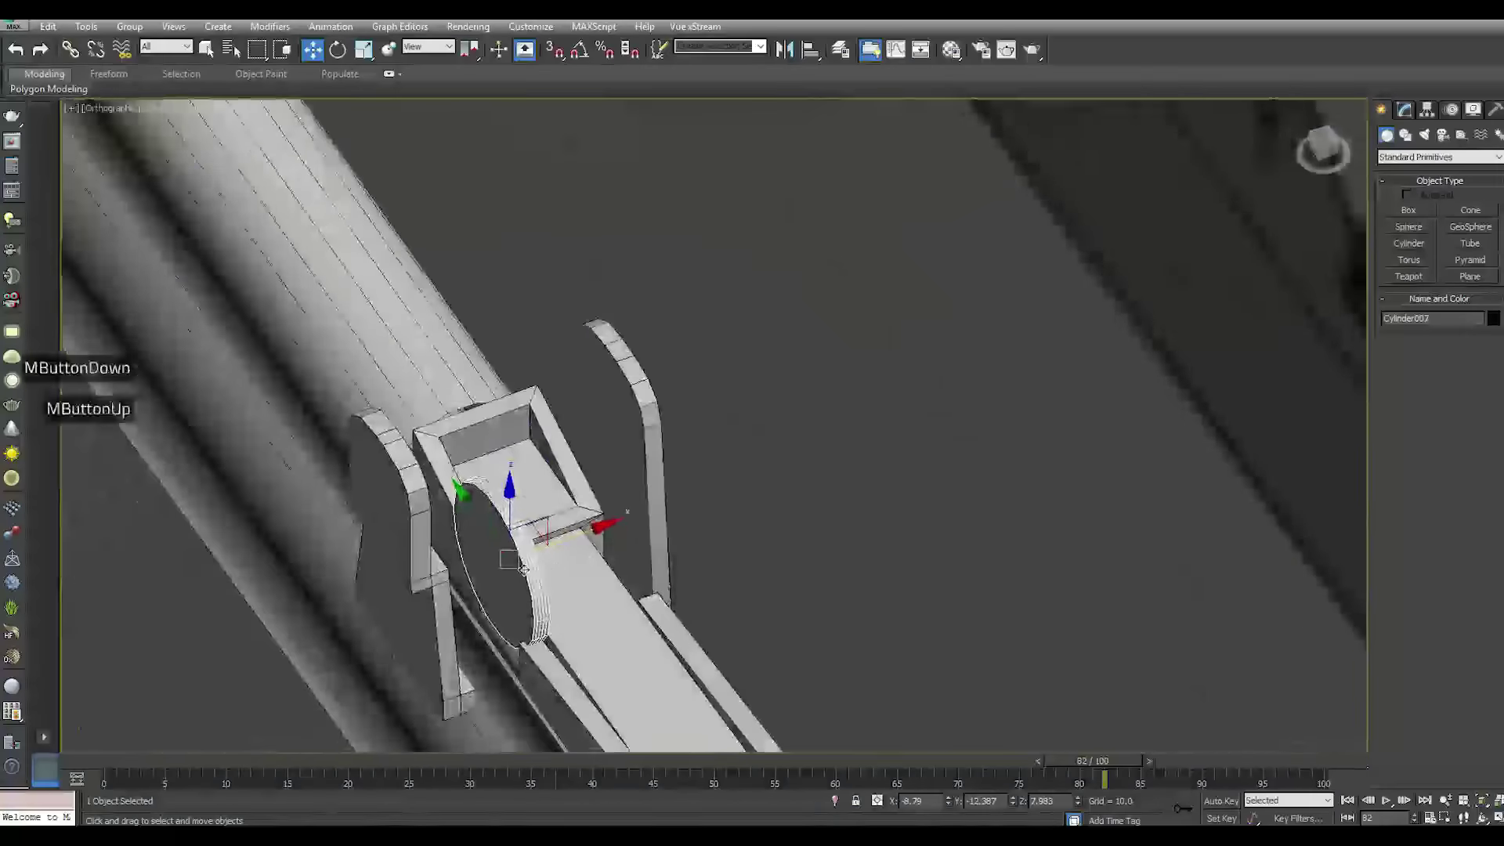
{"action": "scroll", "coordinate": [557, 545], "scroll_direction": "up", "scroll_amount": 2}
{"action": "left_click_drag", "start_coordinate": [574, 538], "coordinate": [546, 546]}
{"action": "left_click_drag", "start_coordinate": [420, 503], "coordinate": [345, 429]}
{"action": "middle_click_drag", "start_coordinate": [345, 429], "coordinate": [471, 474], "text": "alt"}
{"action": "left_click_drag", "start_coordinate": [470, 474], "coordinate": [462, 470]}
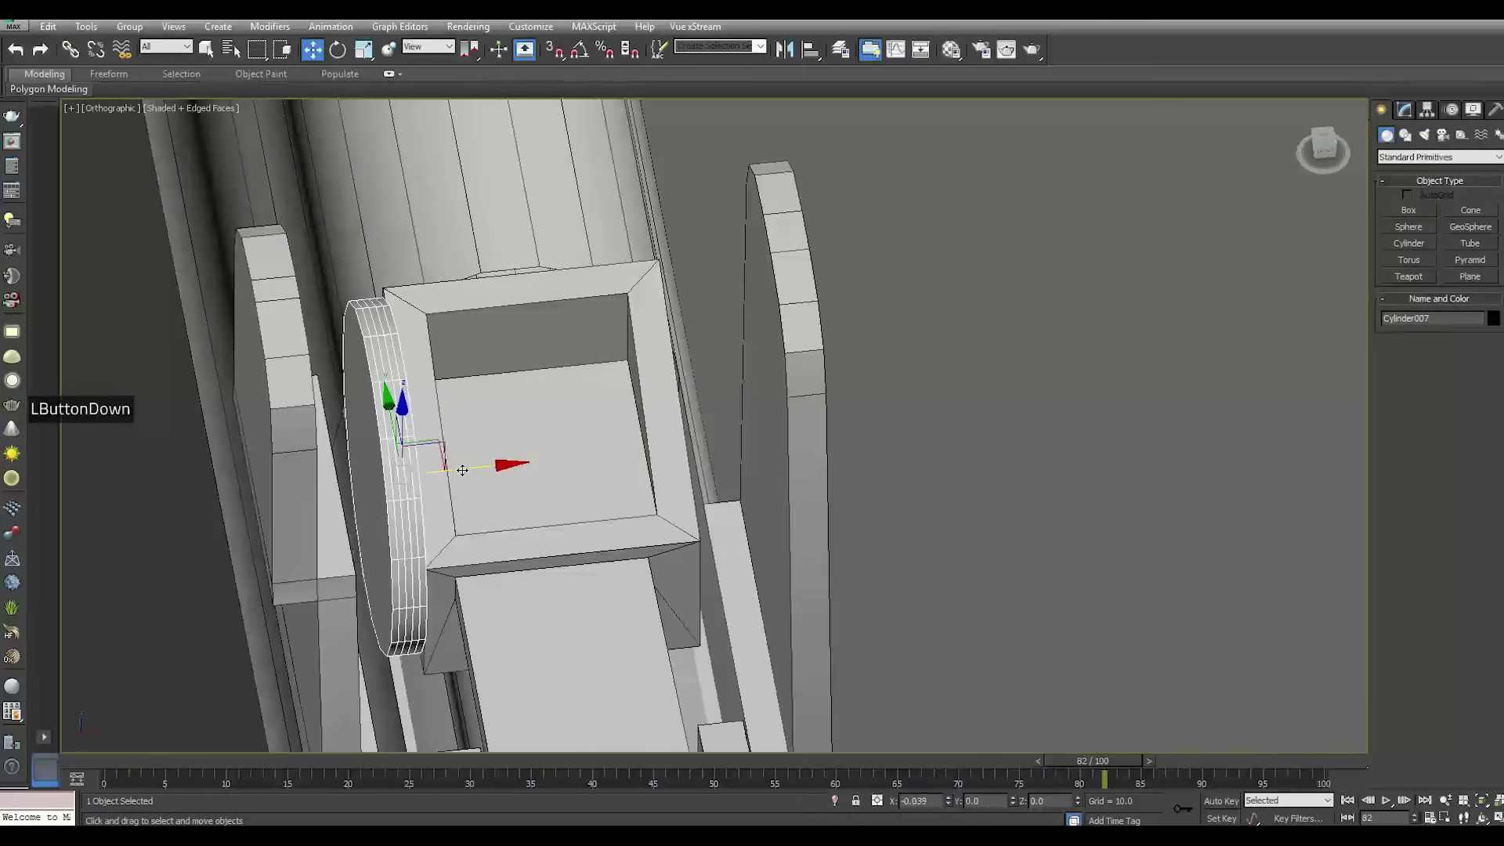
Set the cylinder radius to 0.686, lower it slightly in Z, and switch to the Left view
{"action": "left_click", "coordinate": [1405, 110]}
{"action": "left_click_drag", "start_coordinate": [1495, 350], "coordinate": [1497, 346]}
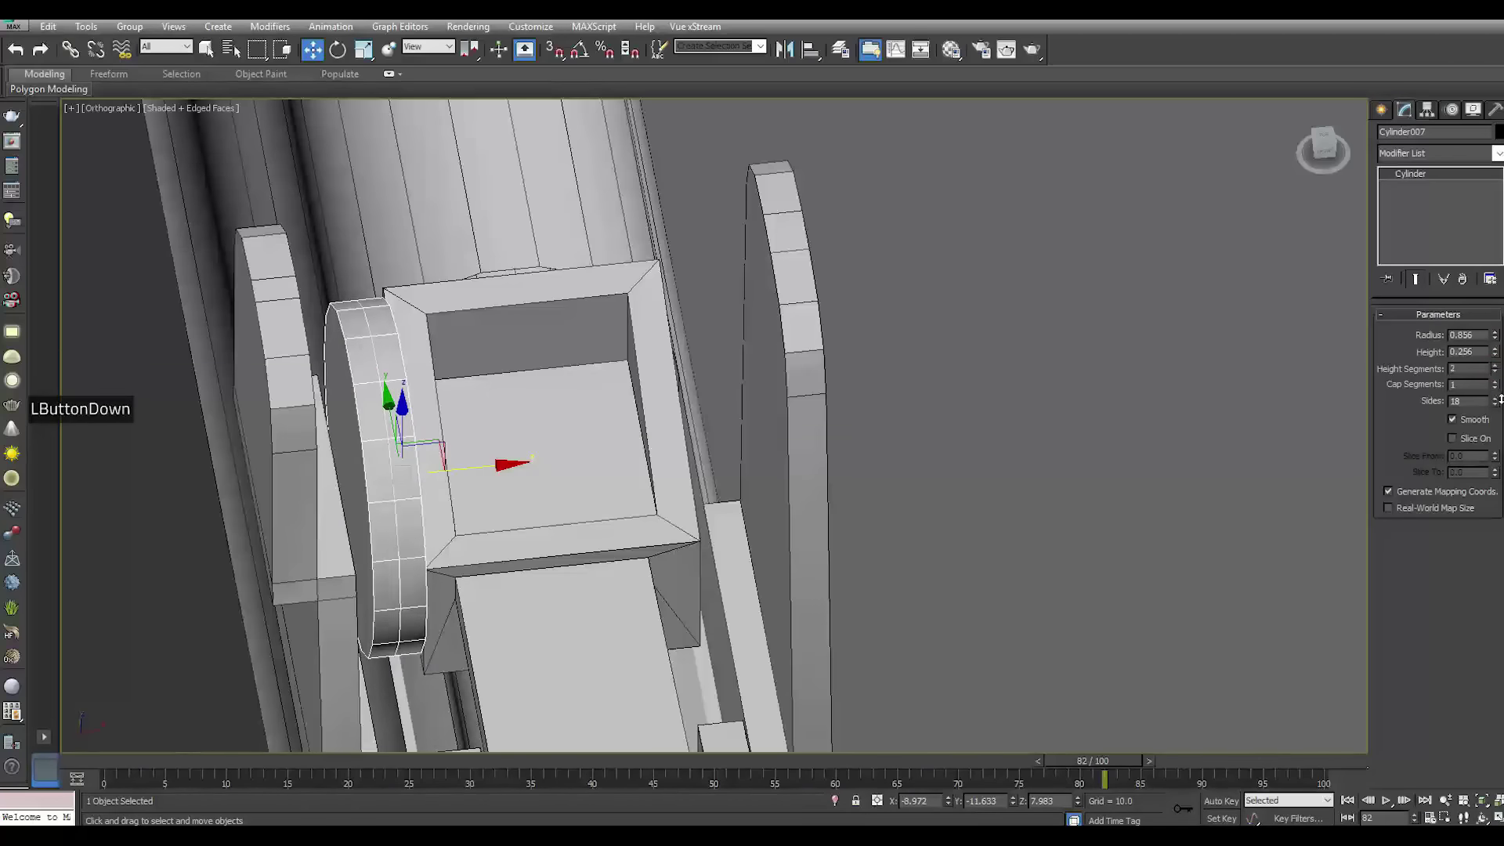
{"action": "middle_click_drag", "start_coordinate": [581, 490], "coordinate": [682, 422], "text": "alt"}
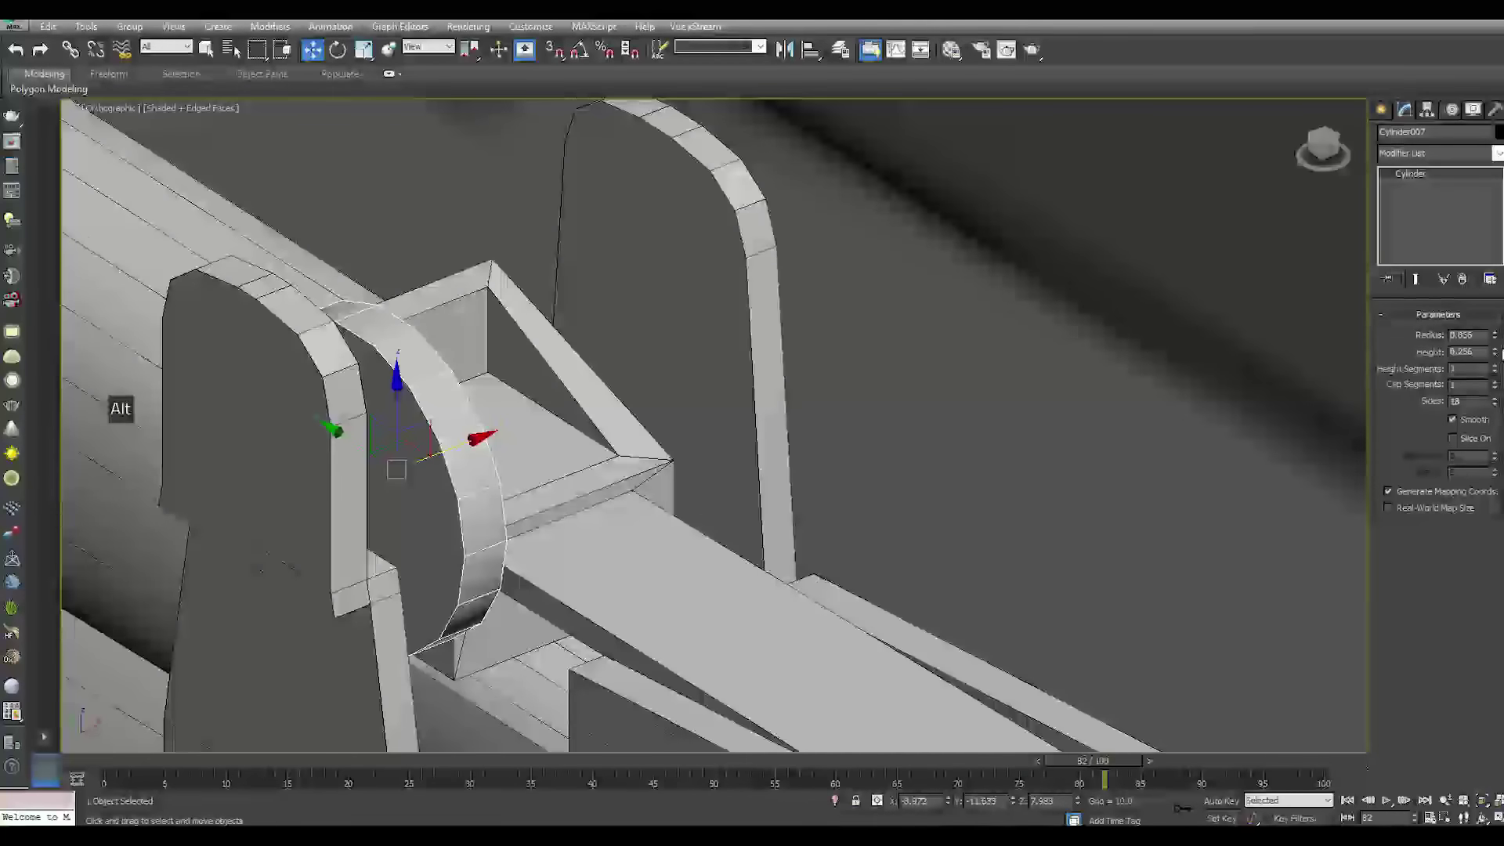
{"action": "left_click_drag", "start_coordinate": [1495, 337], "coordinate": [1495, 352]}
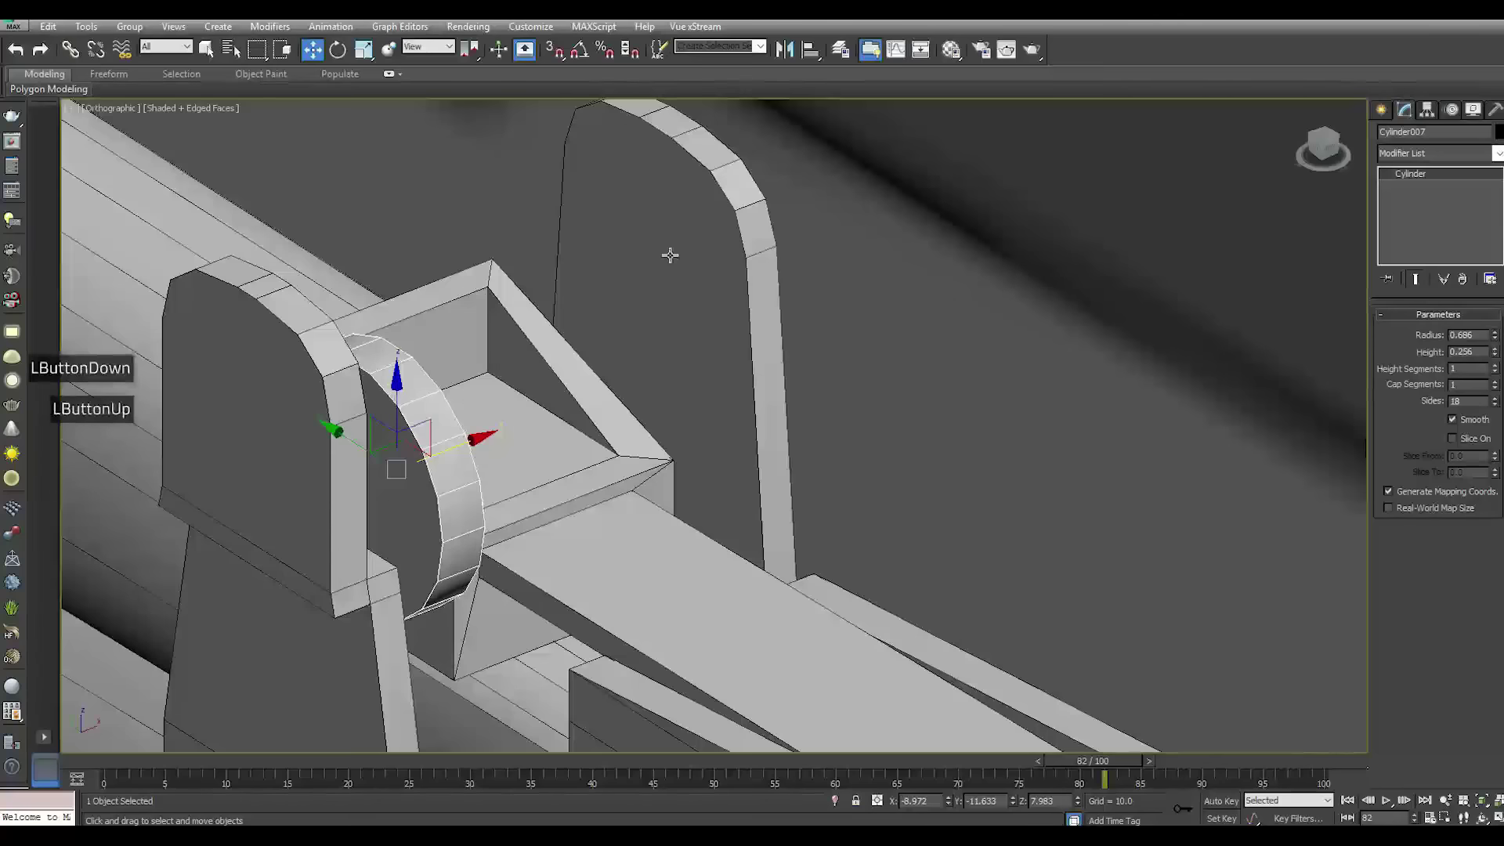
{"action": "left_click_drag", "start_coordinate": [397, 407], "coordinate": [324, 484]}
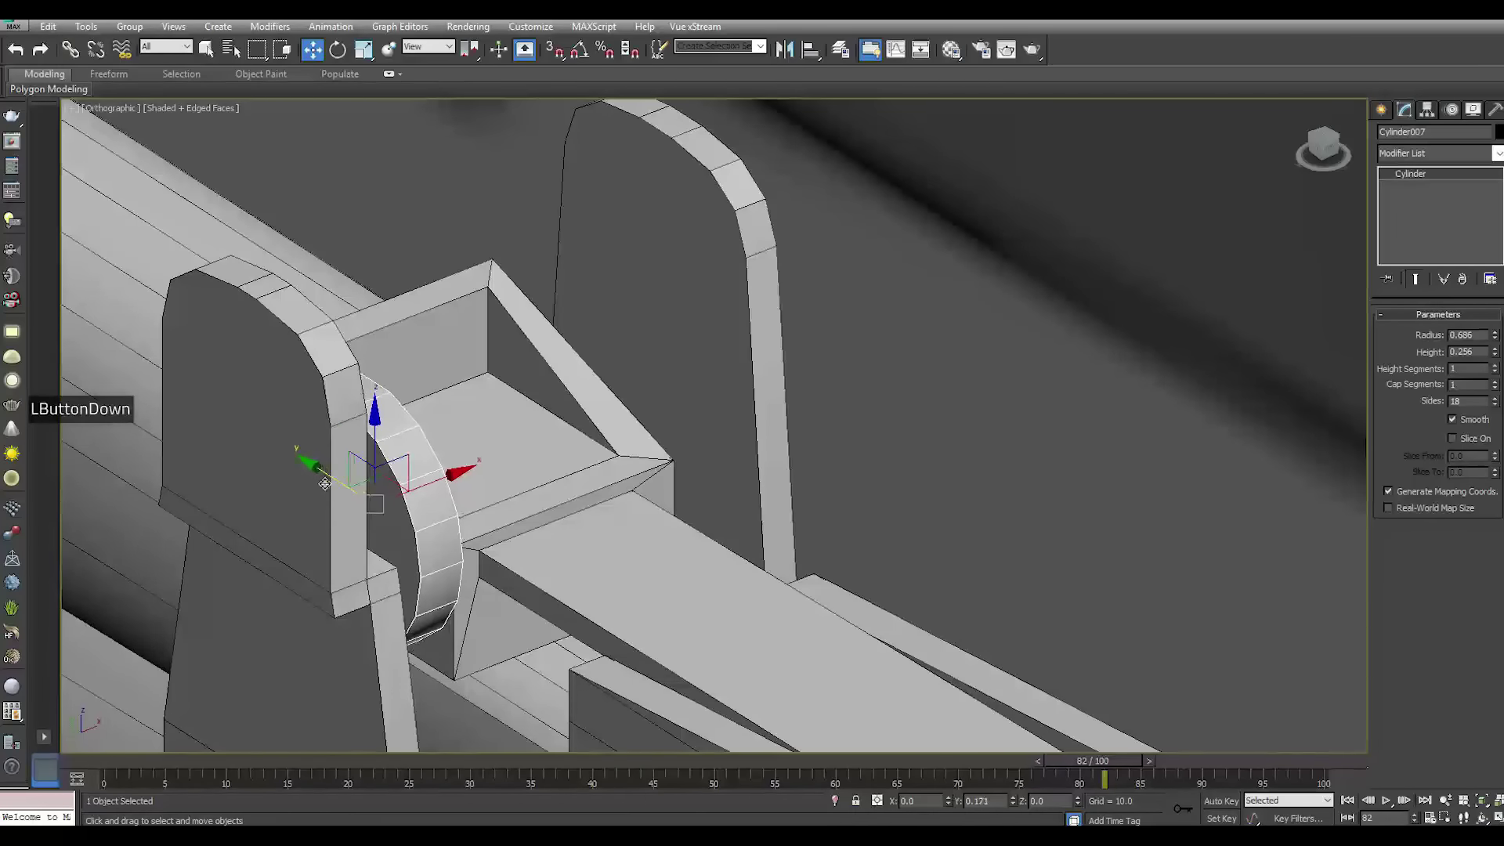
{"action": "middle_click_drag", "start_coordinate": [374, 504], "coordinate": [368, 502], "text": "alt"}
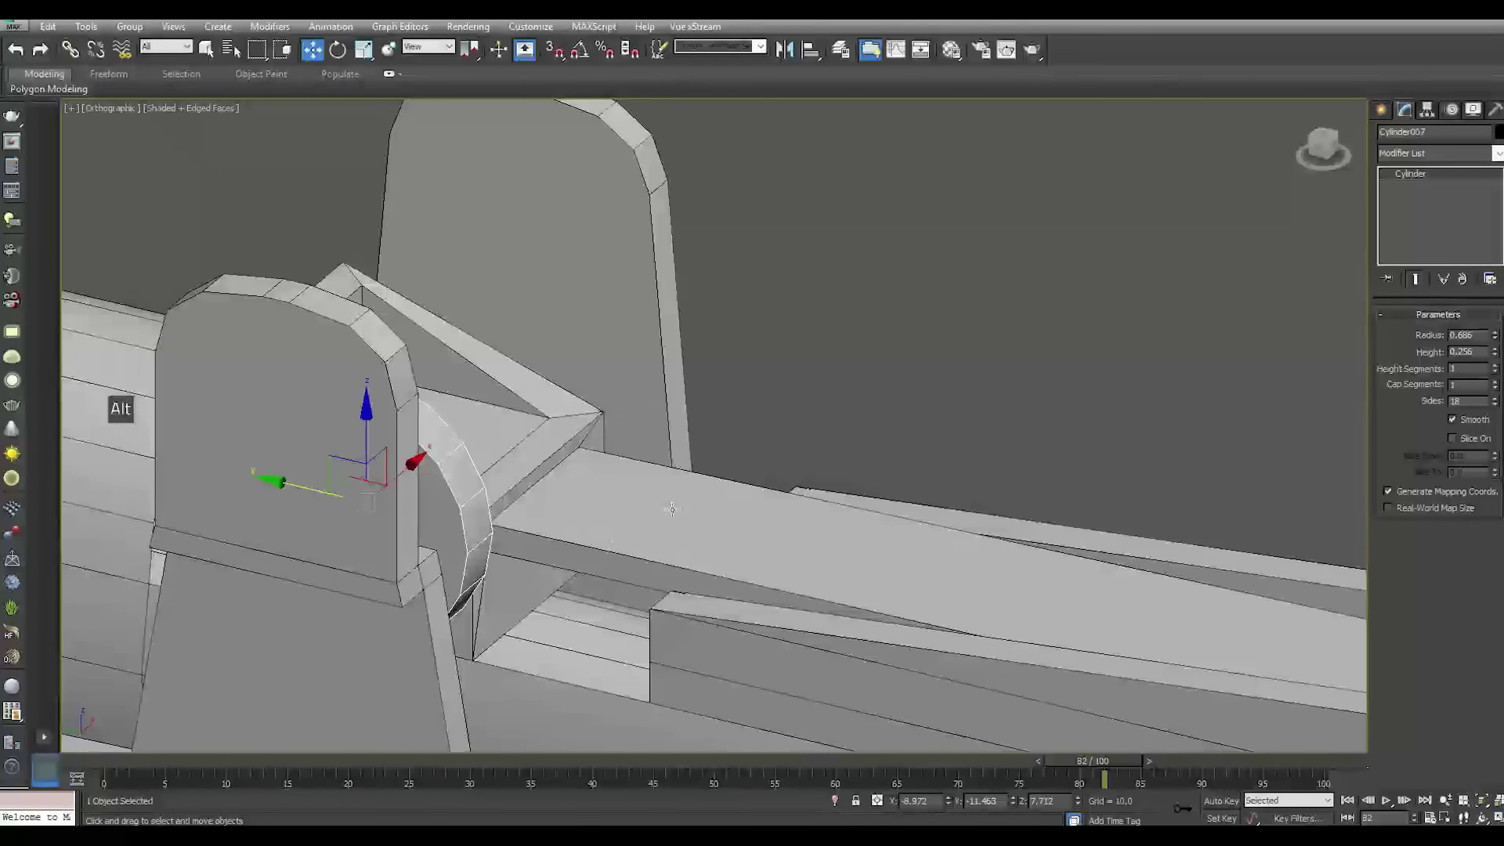
{"action": "key", "text": "l"}
{"action": "left_click", "coordinate": [1382, 109]}
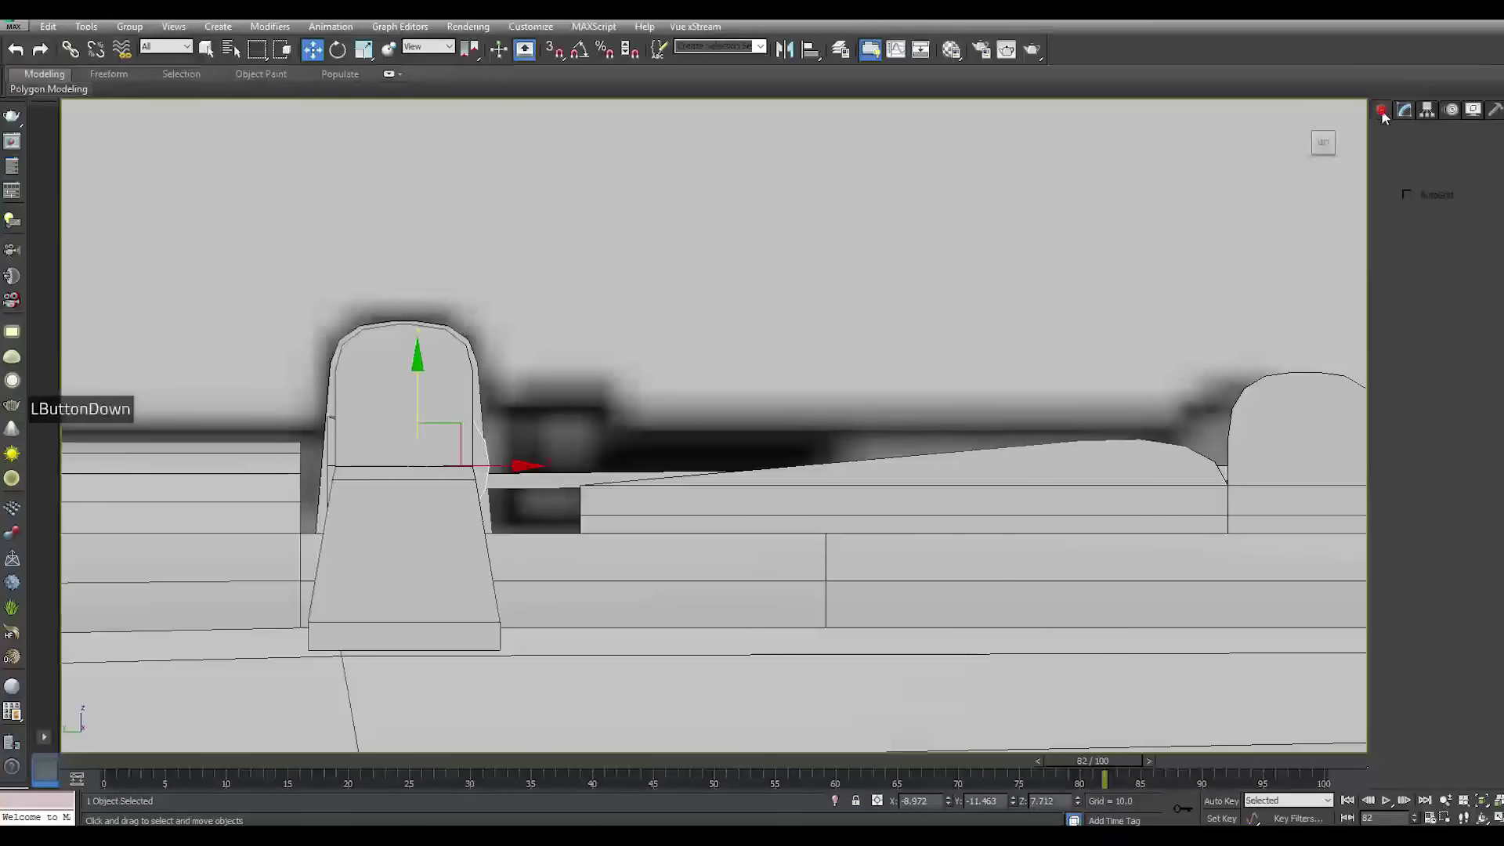
Draw a thin box beside the sight and clone a copy upward
{"action": "left_click", "coordinate": [1402, 210]}
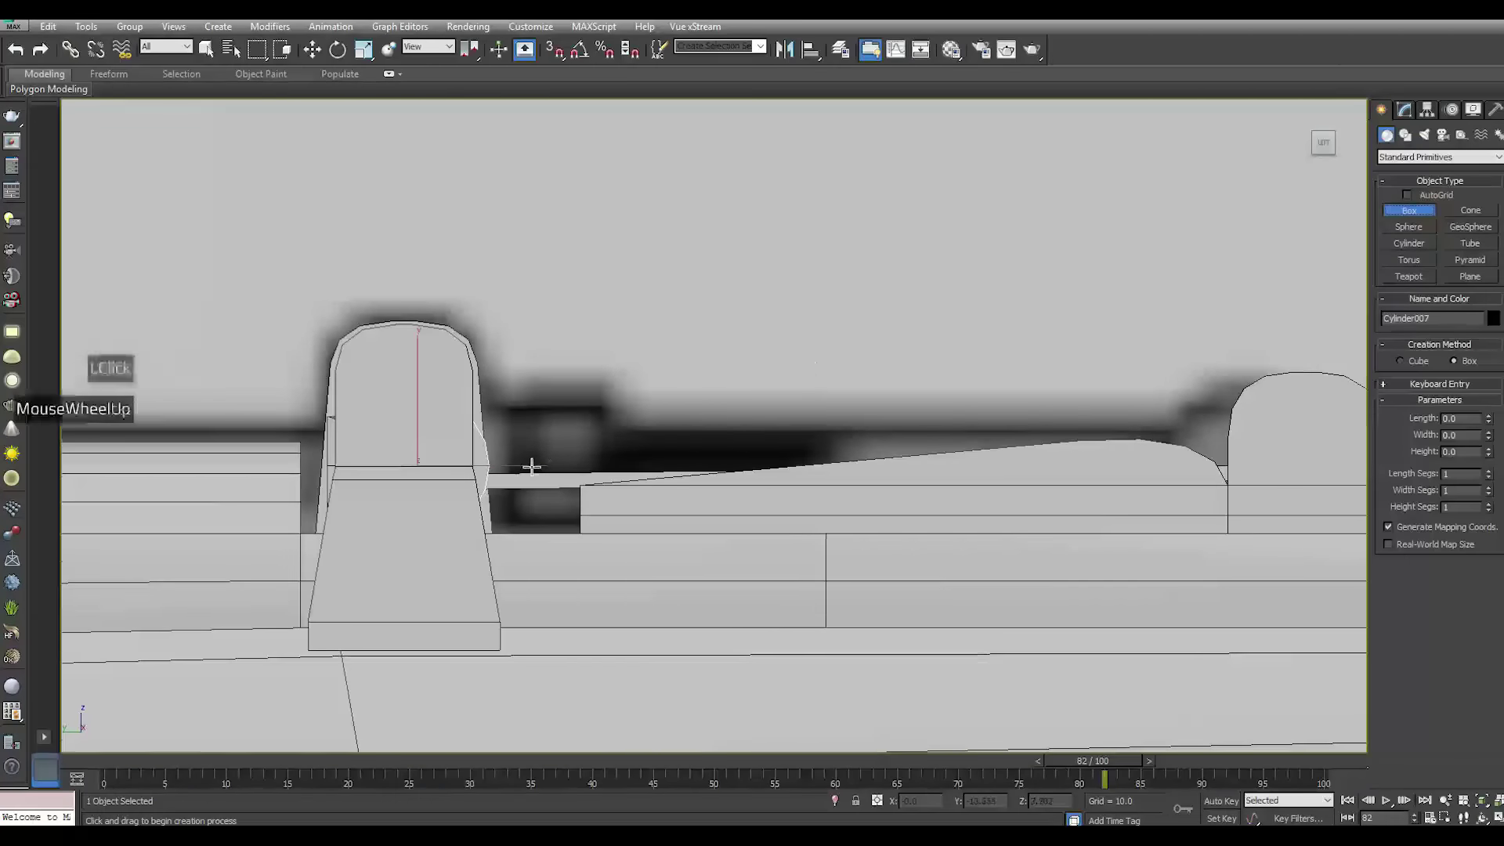
{"action": "scroll", "coordinate": [532, 466], "scroll_direction": "up", "scroll_amount": 2}
{"action": "left_click_drag", "start_coordinate": [499, 429], "coordinate": [640, 468]}
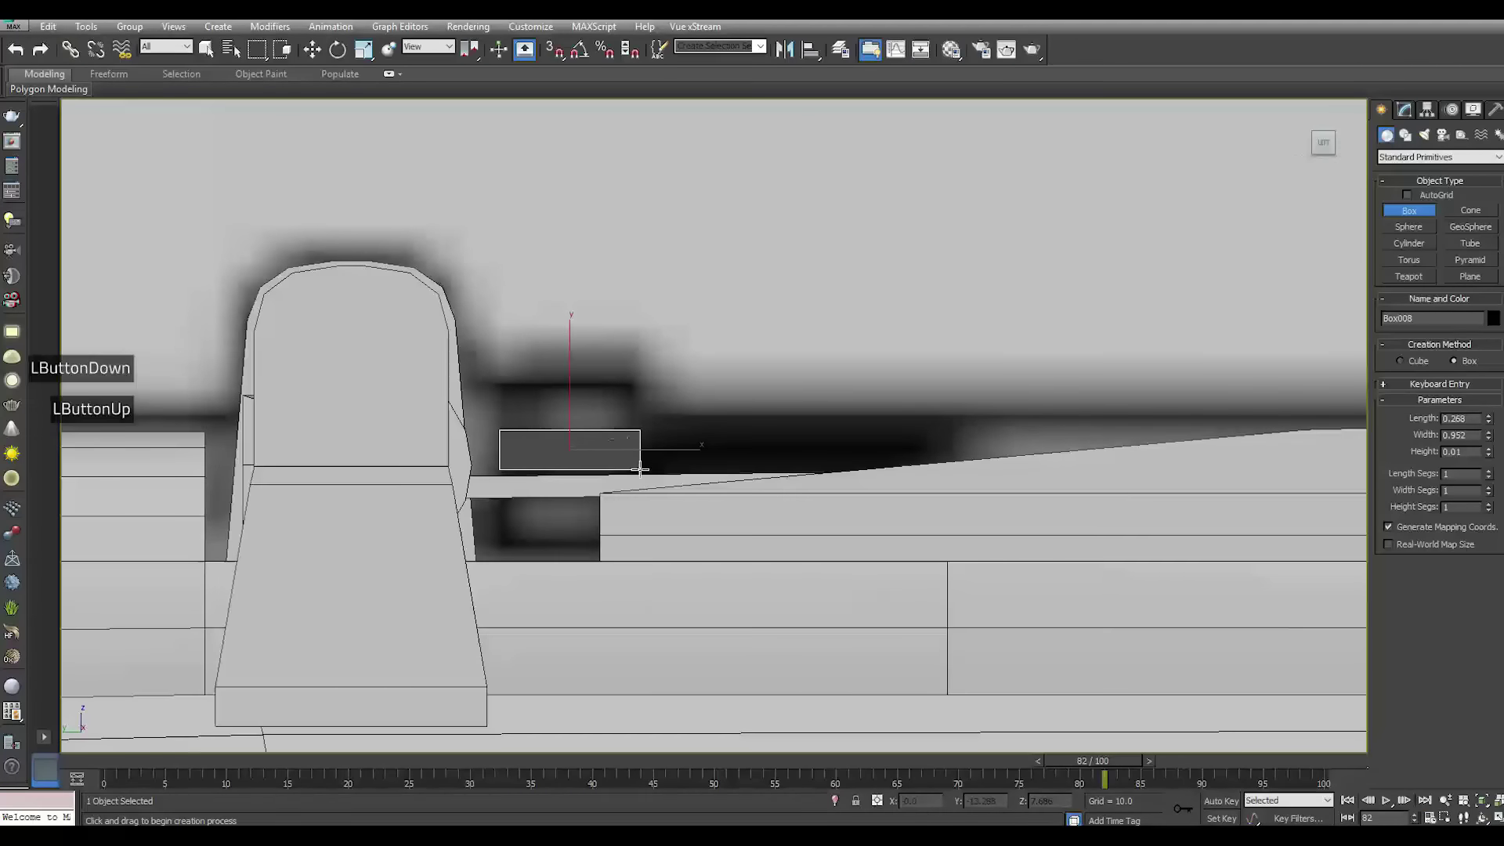
{"action": "right_click", "coordinate": [607, 412]}
{"action": "left_click_drag", "start_coordinate": [570, 384], "coordinate": [581, 288], "text": "shift"}
{"action": "key", "text": "Return"}
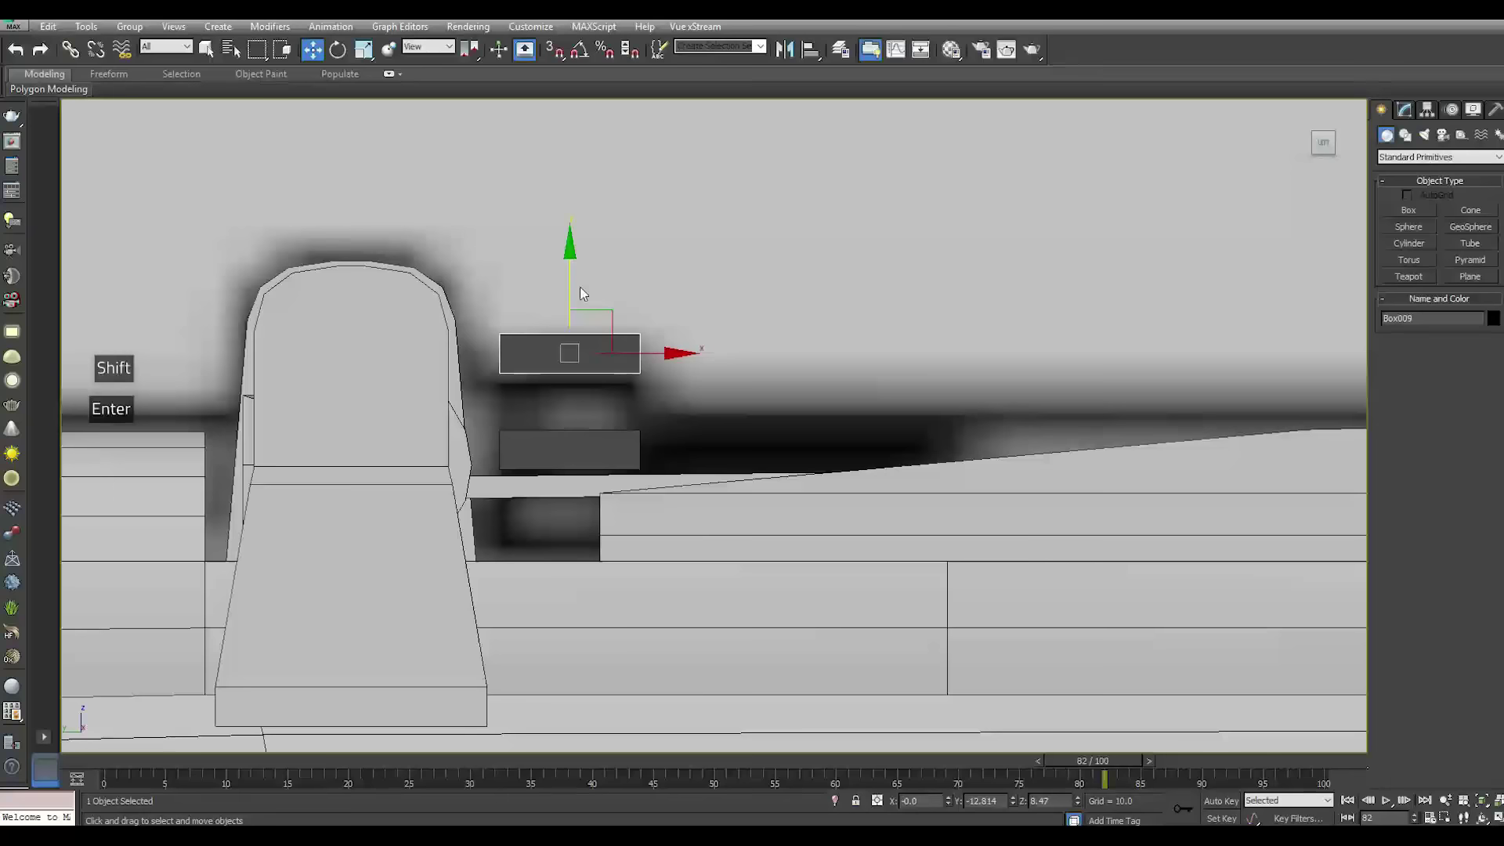
Move the copied box onto the sight and give it the grey material
{"action": "middle_click_drag", "start_coordinate": [581, 290], "coordinate": [660, 397], "text": "alt"}
{"action": "mouse_move", "coordinate": [633, 392]}
{"action": "left_mouse_down"}
{"action": "mouse_move", "coordinate": [589, 448]}
{"action": "mouse_move", "coordinate": [475, 481]}
{"action": "mouse_move", "coordinate": [304, 568]}
{"action": "mouse_move", "coordinate": [281, 486]}
{"action": "mouse_move", "coordinate": [274, 505]}
{"action": "left_mouse_up"}
{"action": "key", "text": "m"}
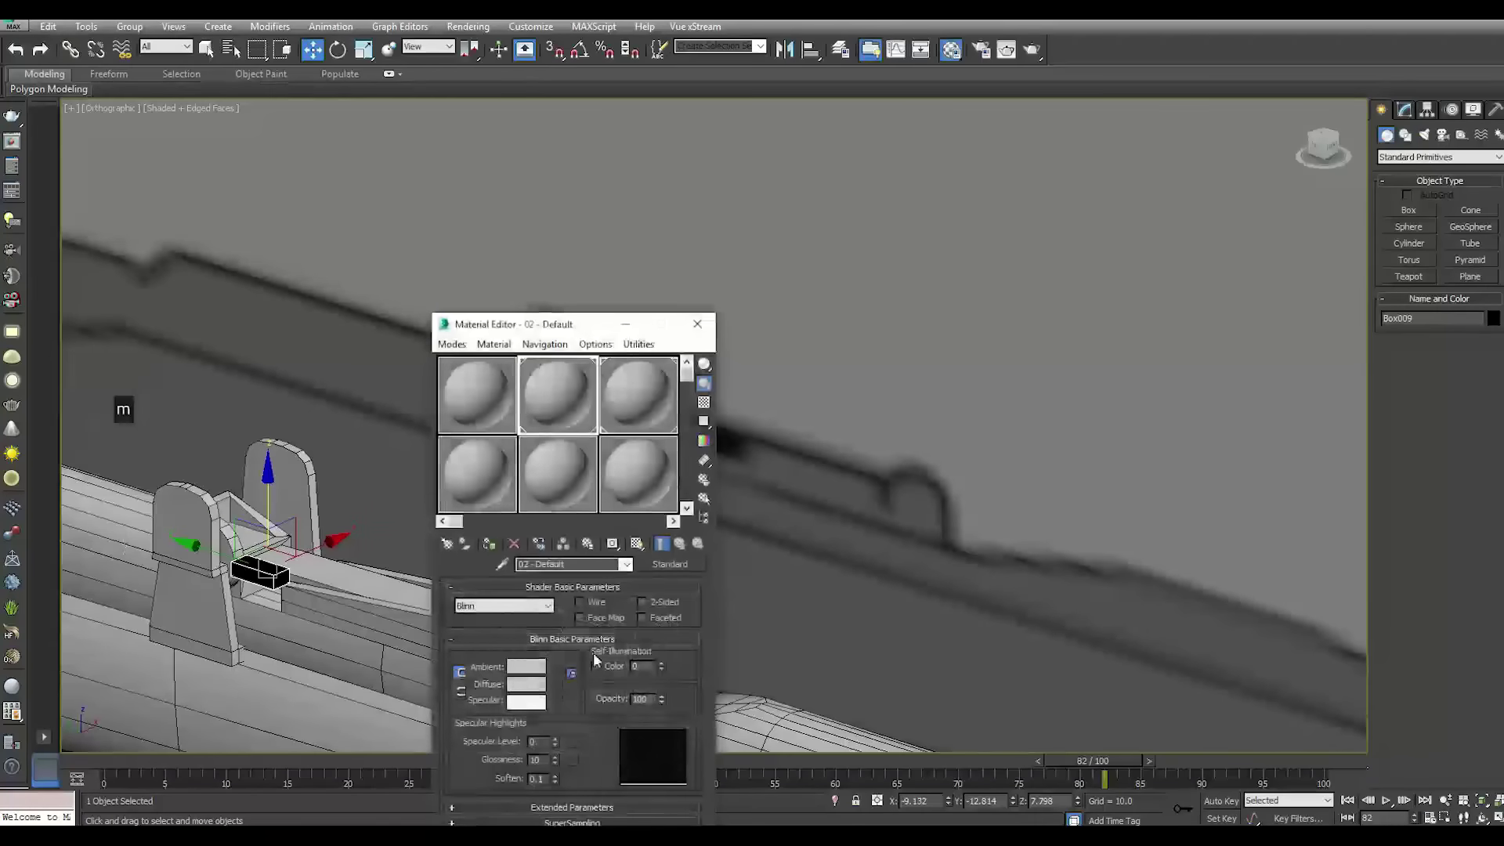
{"action": "left_click", "coordinate": [489, 546]}
{"action": "key", "text": "m"}
Shift the copied box up and right, then lower it onto the rail
{"action": "scroll", "coordinate": [465, 539], "scroll_direction": "up", "scroll_amount": 4}
{"action": "middle_click_drag", "start_coordinate": [648, 487], "coordinate": [578, 498], "text": "alt"}
{"action": "scroll", "coordinate": [578, 499], "scroll_direction": "up", "scroll_amount": 4}
{"action": "left_click_drag", "start_coordinate": [533, 480], "coordinate": [712, 414]}
{"action": "left_click_drag", "start_coordinate": [668, 352], "coordinate": [588, 438]}
{"action": "left_click", "coordinate": [1404, 109]}
Convert Box009 to an editable poly and connect two edge loops around its edge ring, pinched to 59
{"action": "right_click", "coordinate": [1460, 221]}
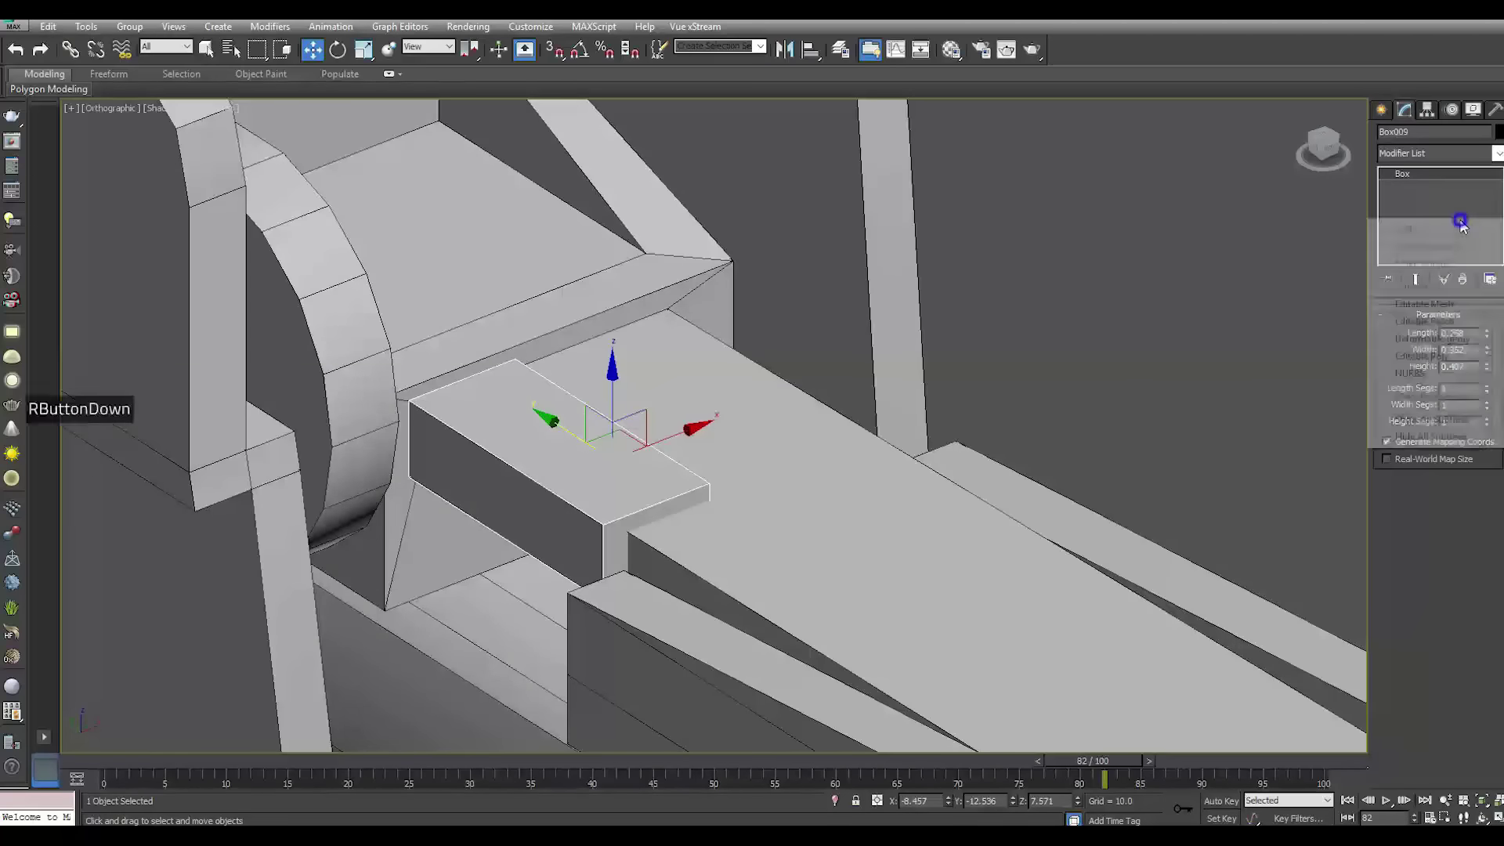
{"action": "left_click", "coordinate": [1464, 357]}
{"action": "left_click", "coordinate": [1416, 332]}
{"action": "left_click", "coordinate": [569, 504]}
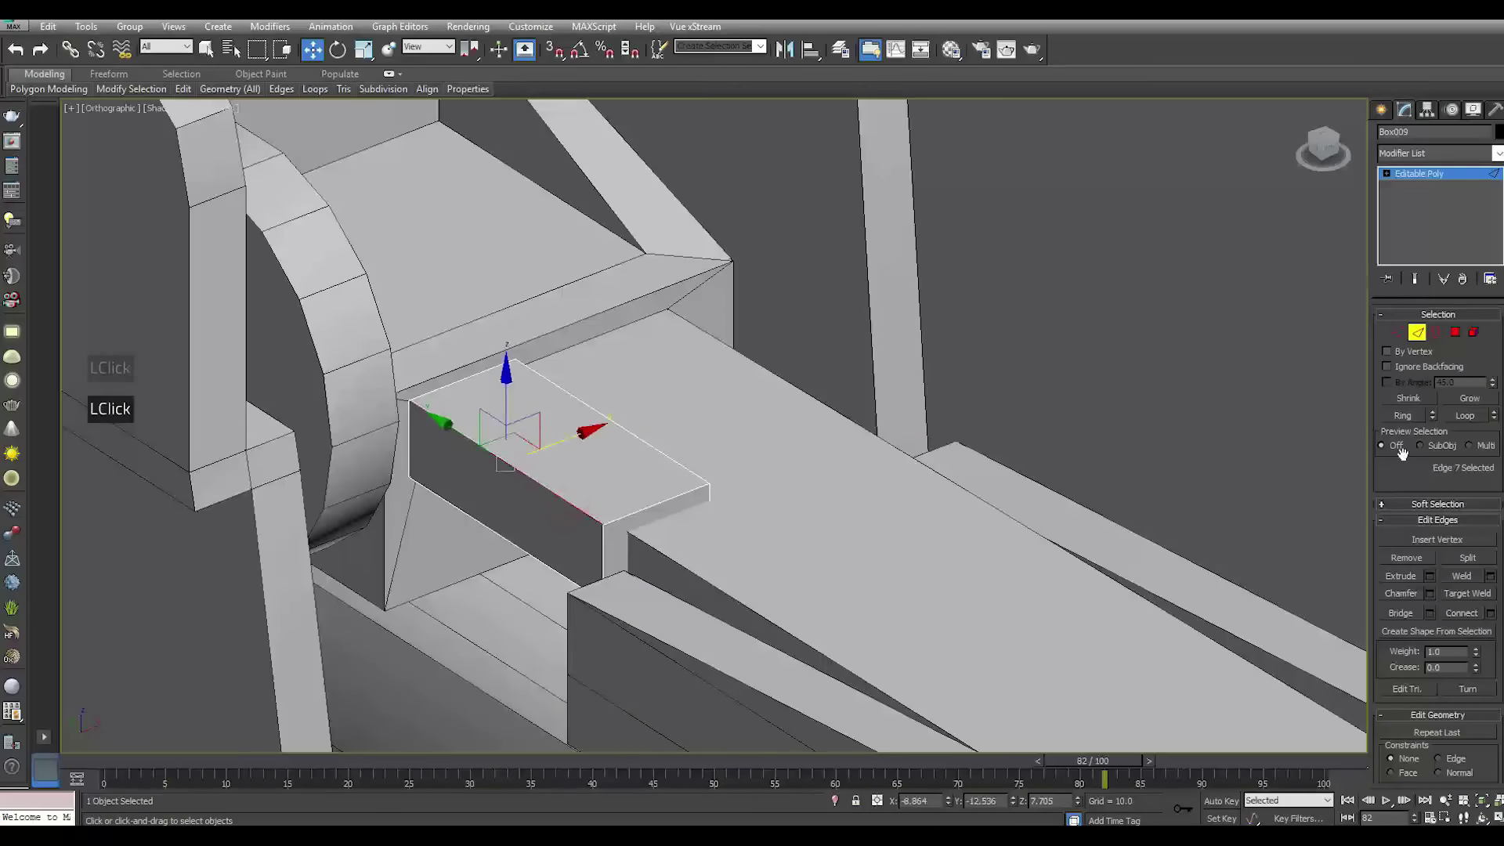
{"action": "left_click", "coordinate": [1404, 416]}
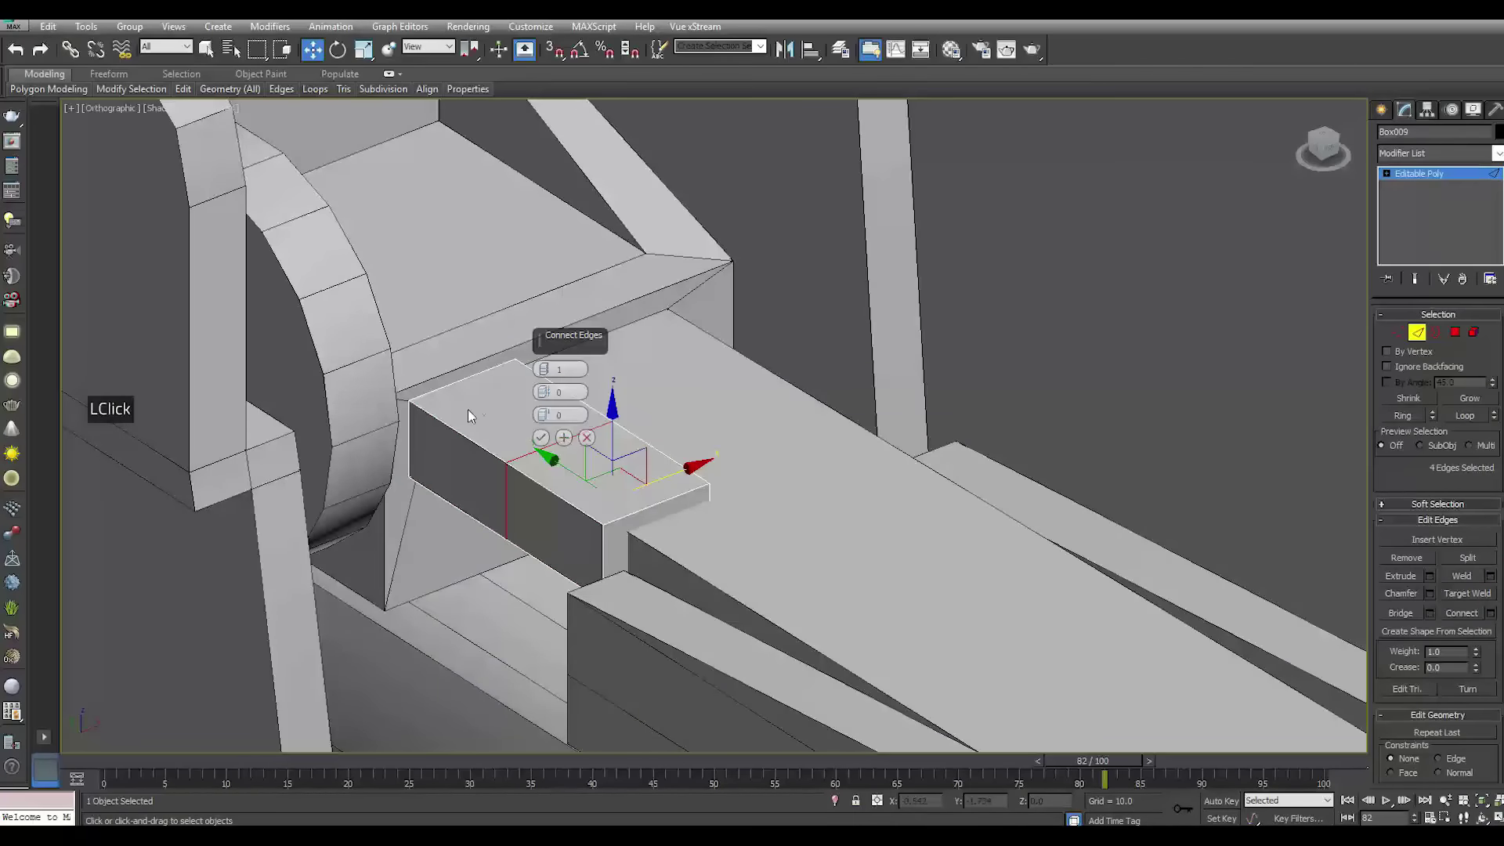
{"action": "left_click_drag", "start_coordinate": [545, 392], "coordinate": [517, 265]}
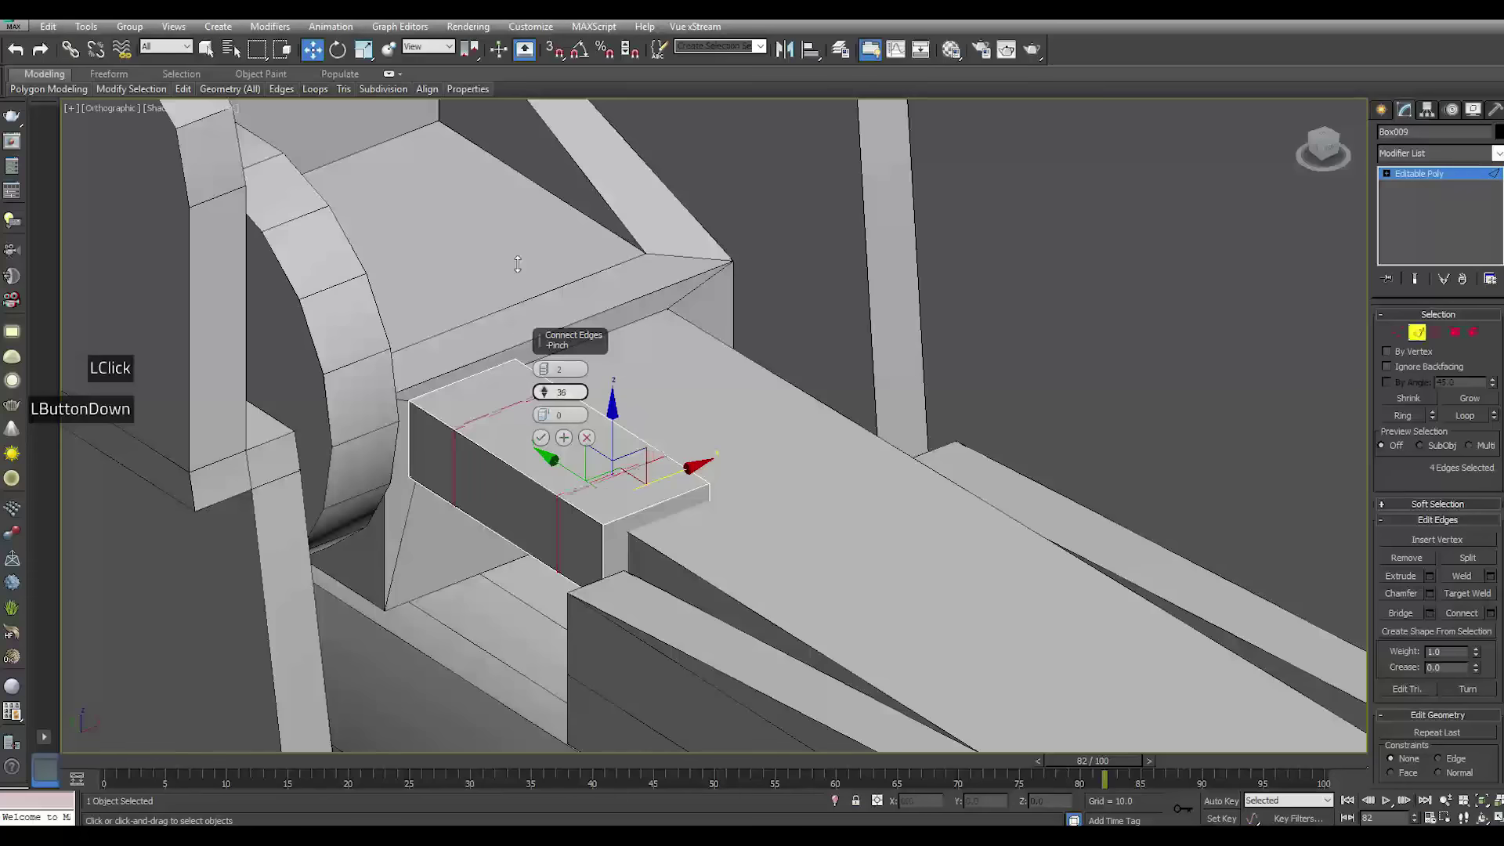
{"action": "left_click_drag", "start_coordinate": [498, 191], "coordinate": [505, 230]}
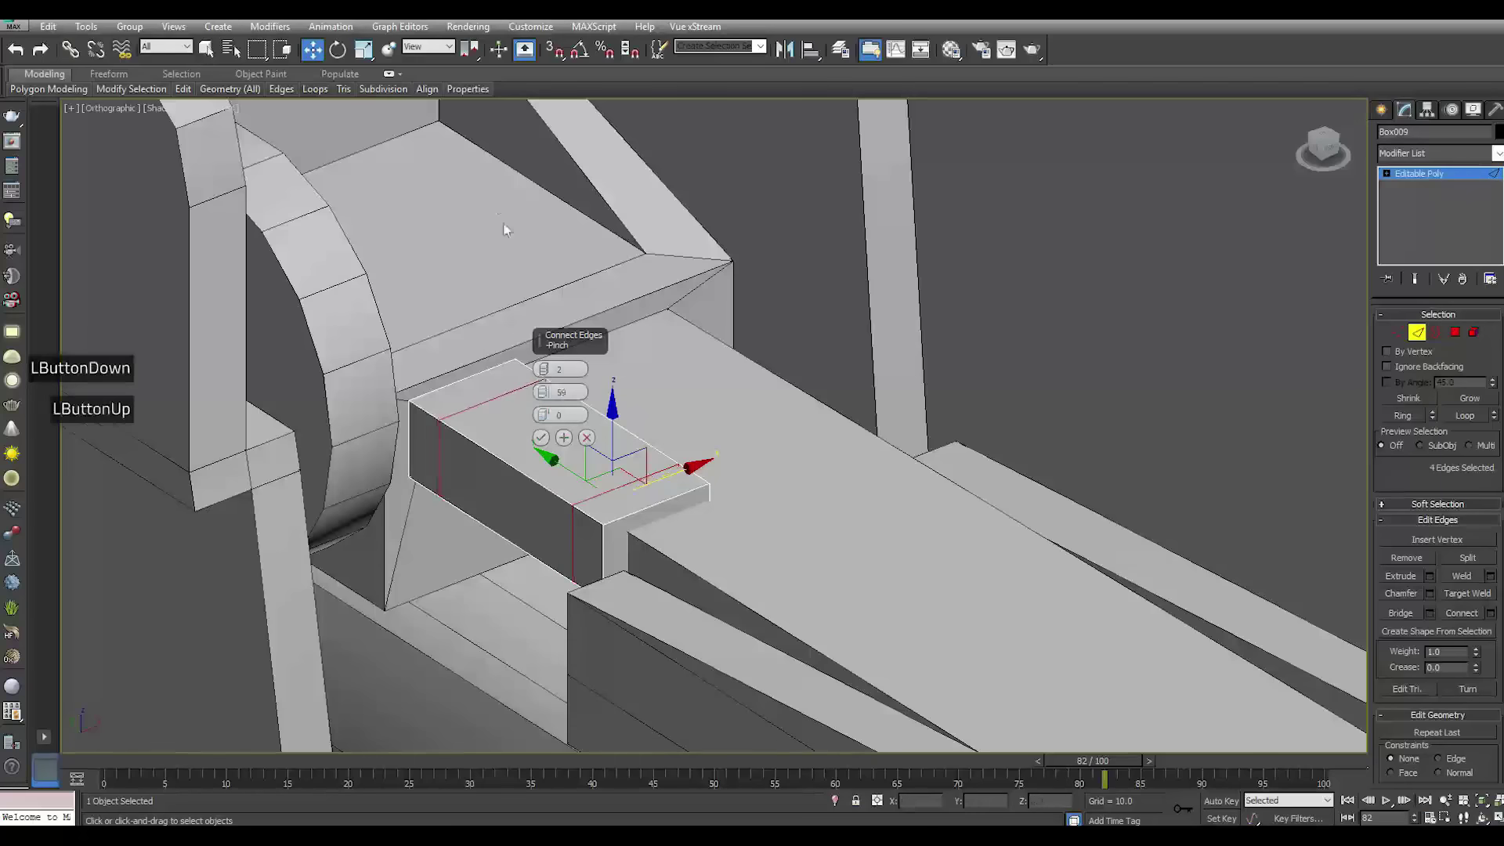
{"action": "left_click", "coordinate": [541, 437]}
Extrude both end faces of the block outward about 0.369 to form two arms
{"action": "left_click", "coordinate": [1453, 333]}
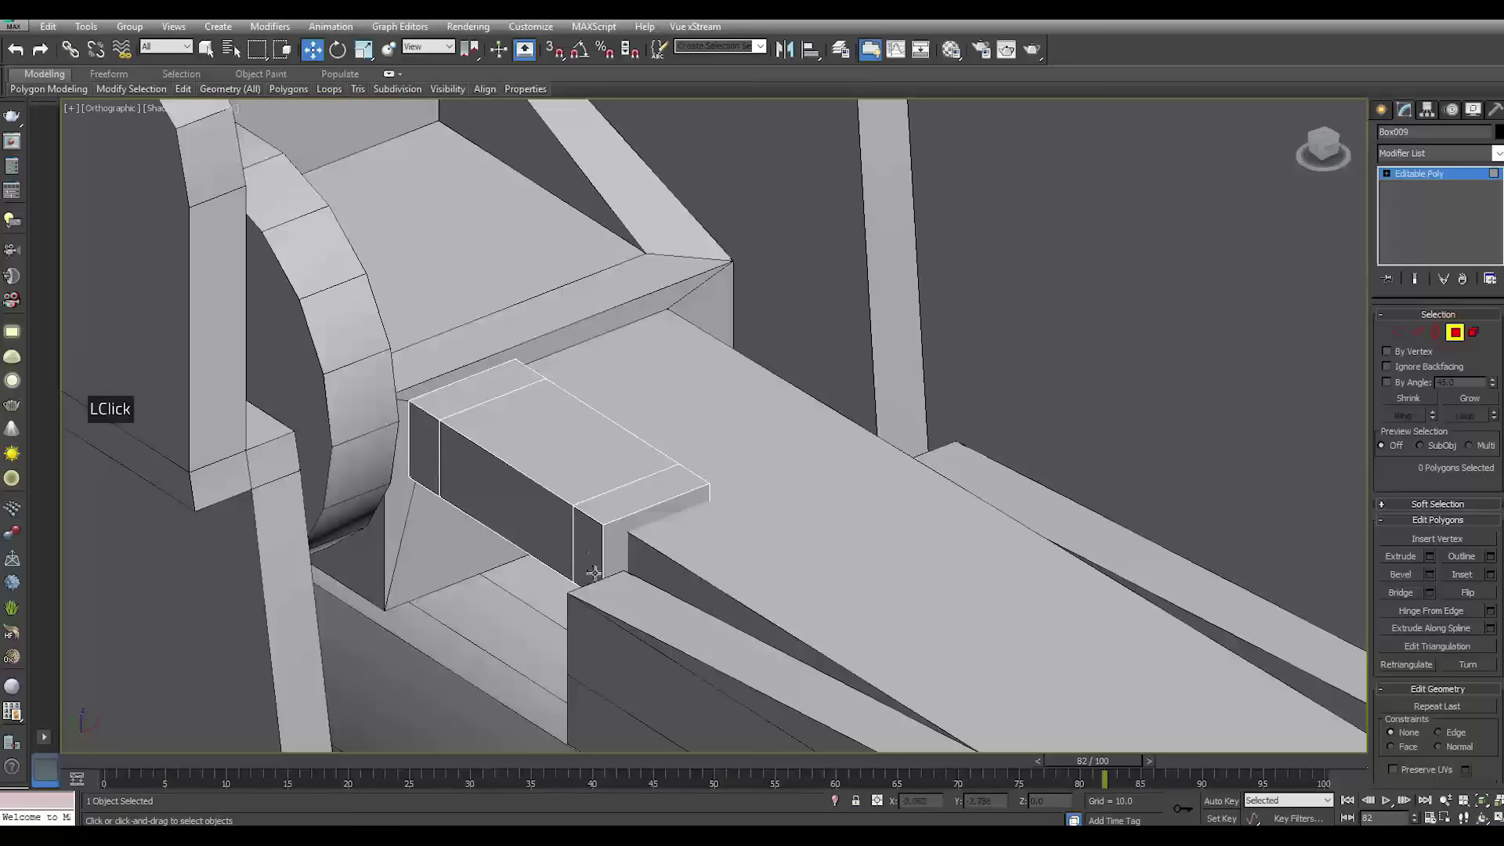
{"action": "left_click", "coordinate": [597, 548]}
{"action": "left_click", "coordinate": [432, 439], "text": "ctrl"}
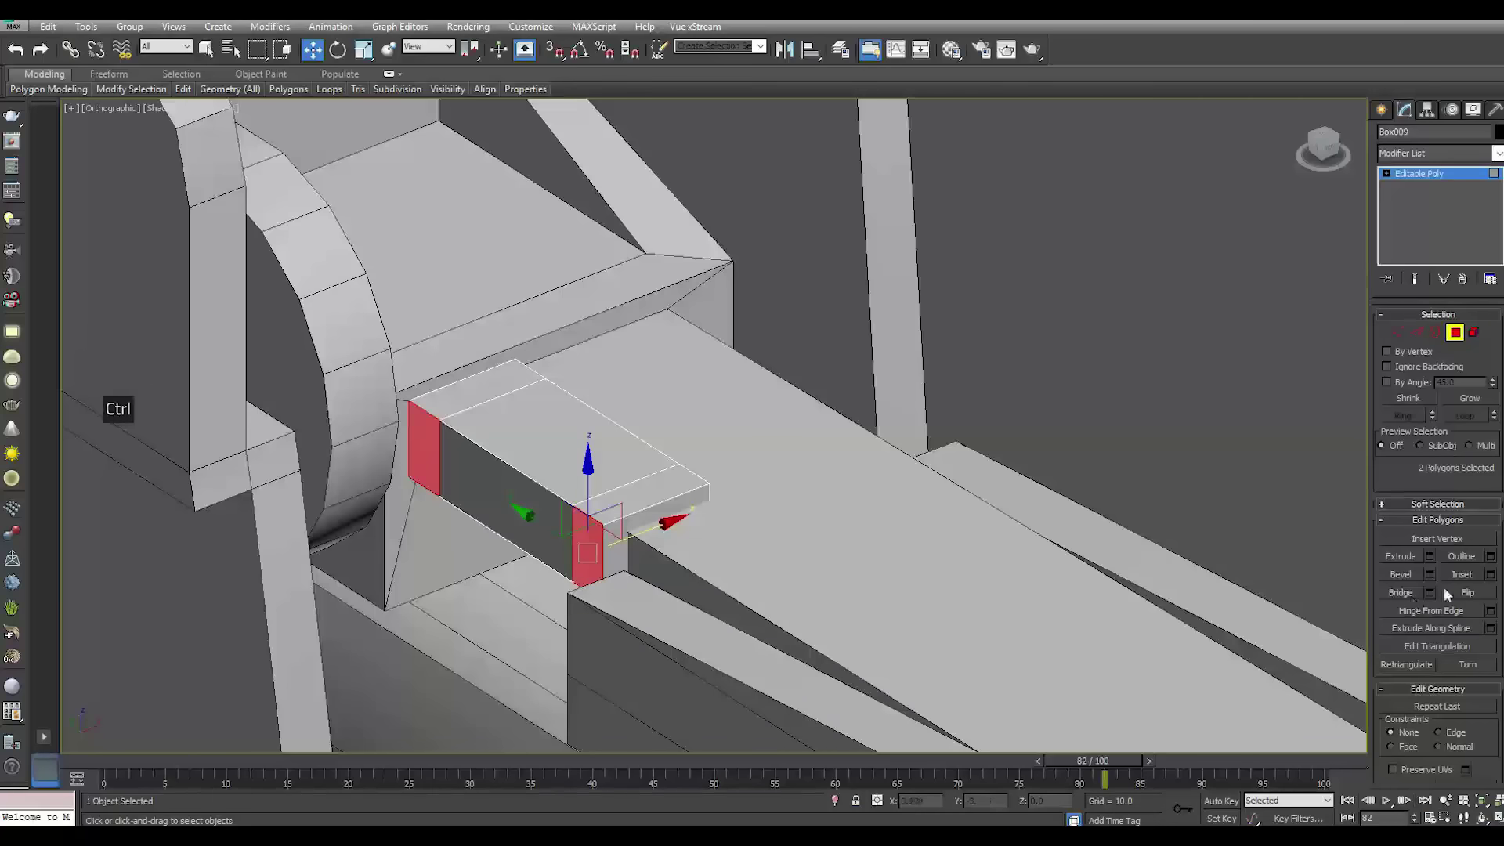
{"action": "left_click", "coordinate": [1430, 558]}
{"action": "left_click_drag", "start_coordinate": [540, 392], "coordinate": [540, 392]}
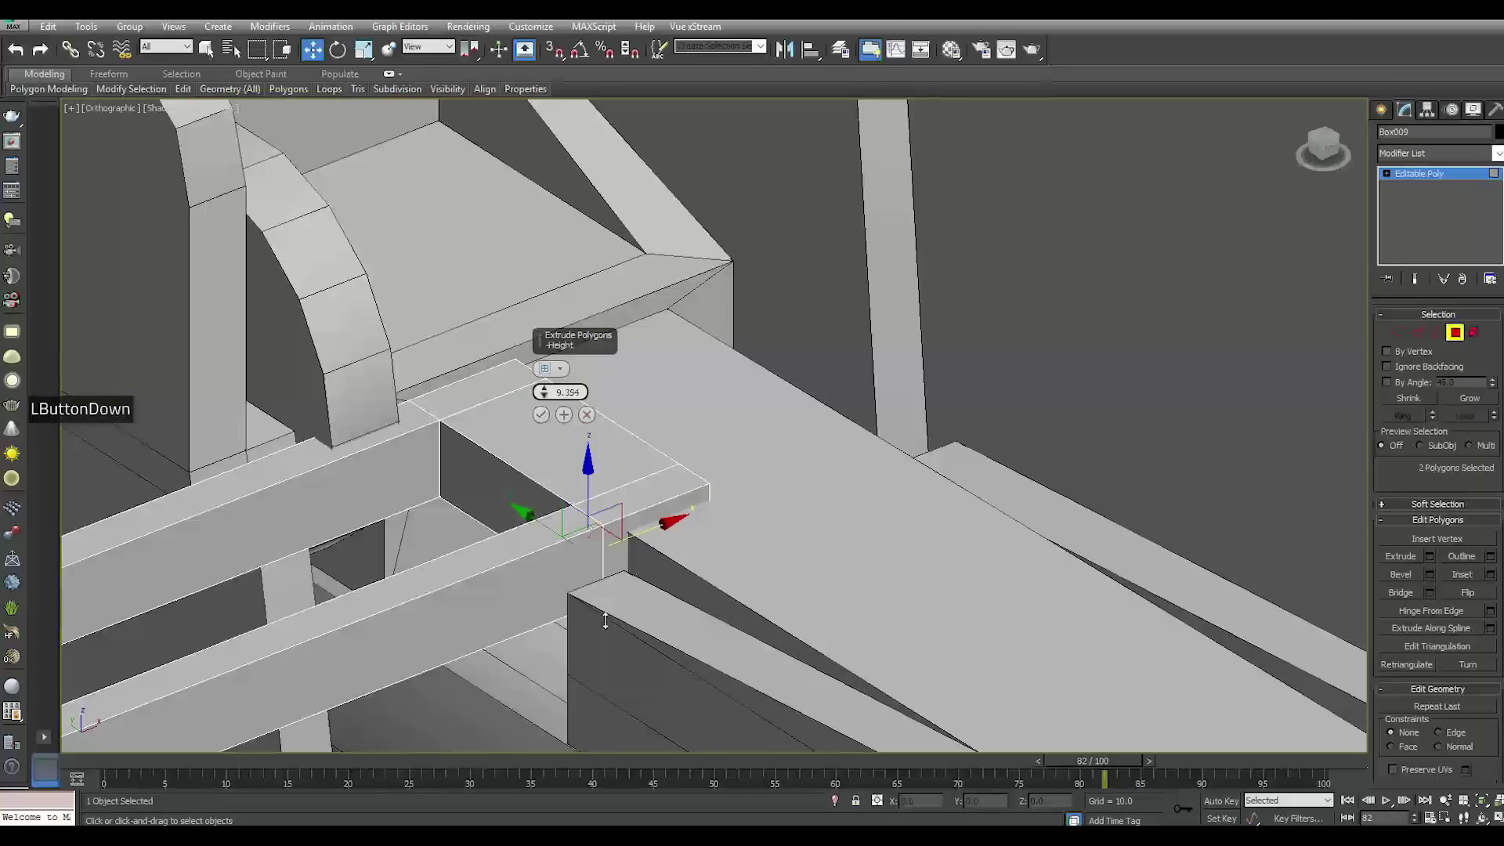
{"action": "left_click_drag", "start_coordinate": [647, 704], "coordinate": [647, 706]}
{"action": "left_click_drag", "start_coordinate": [544, 390], "coordinate": [637, 392]}
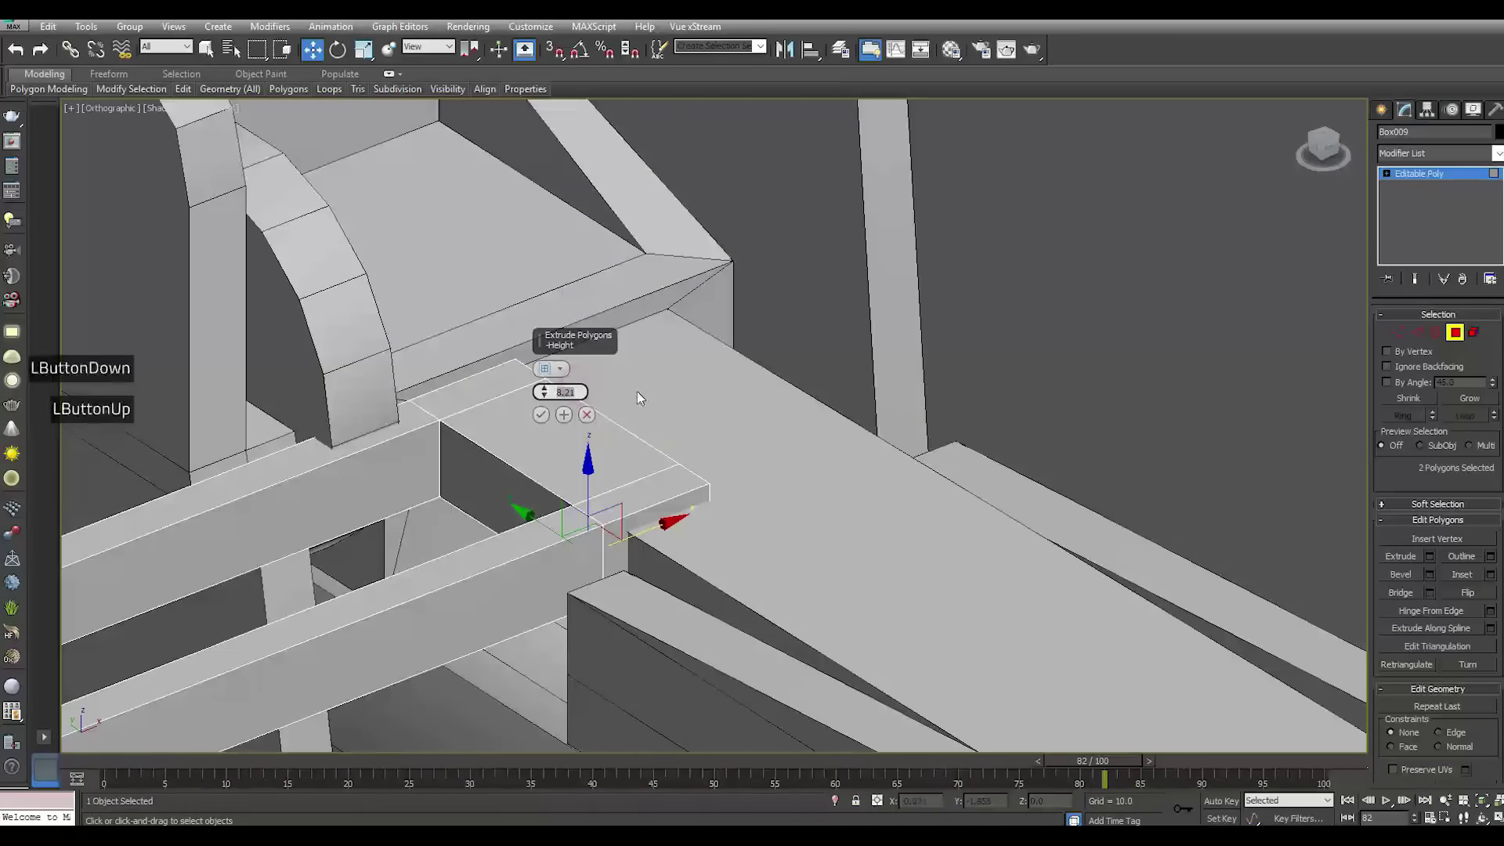
{"action": "type", "text": "0"}
{"action": "key", "text": "Return"}
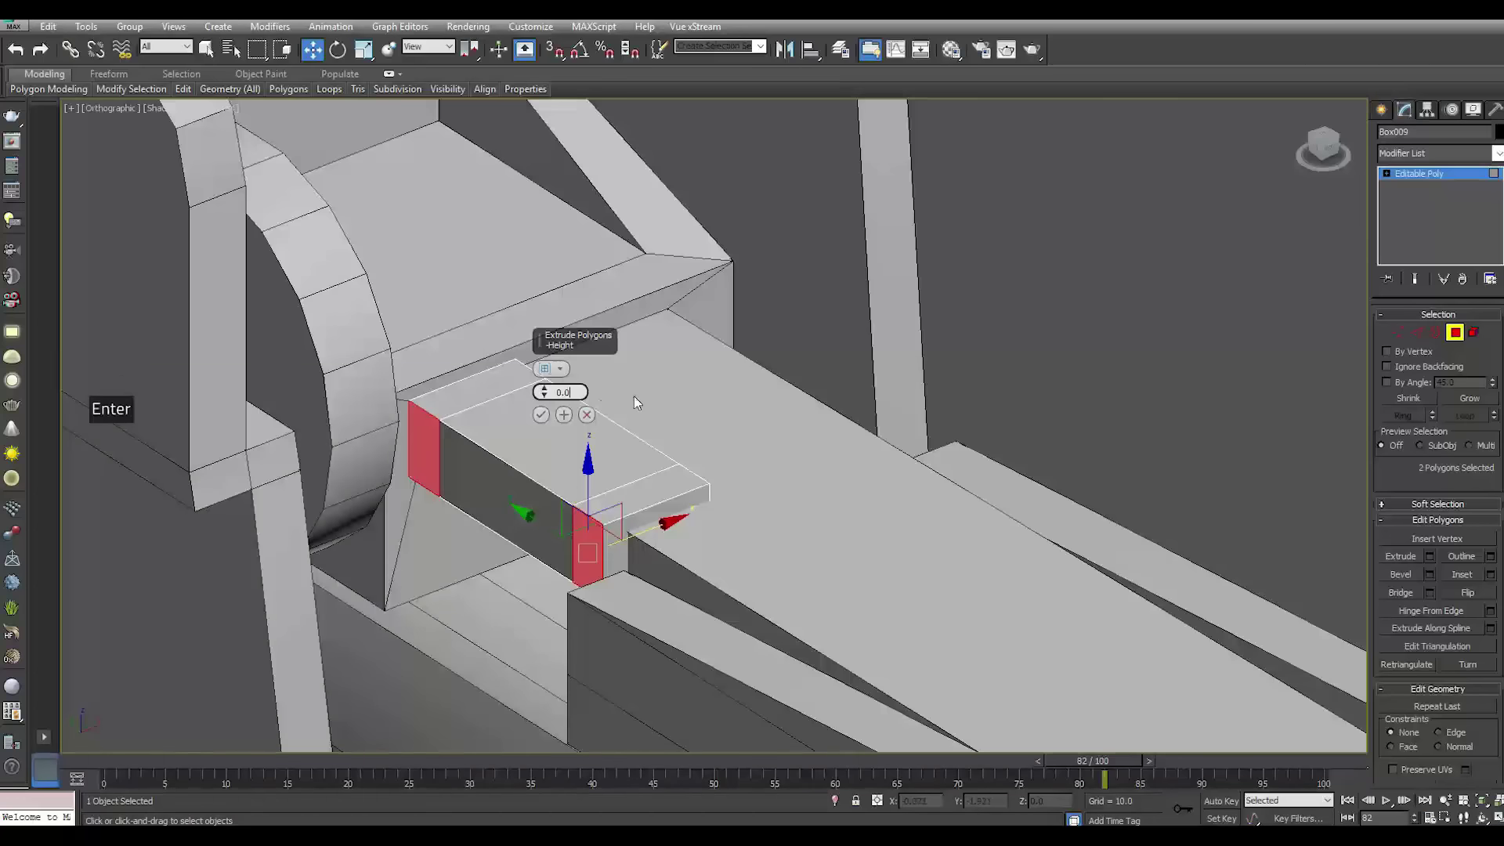
{"action": "left_click_drag", "start_coordinate": [545, 398], "coordinate": [487, 312]}
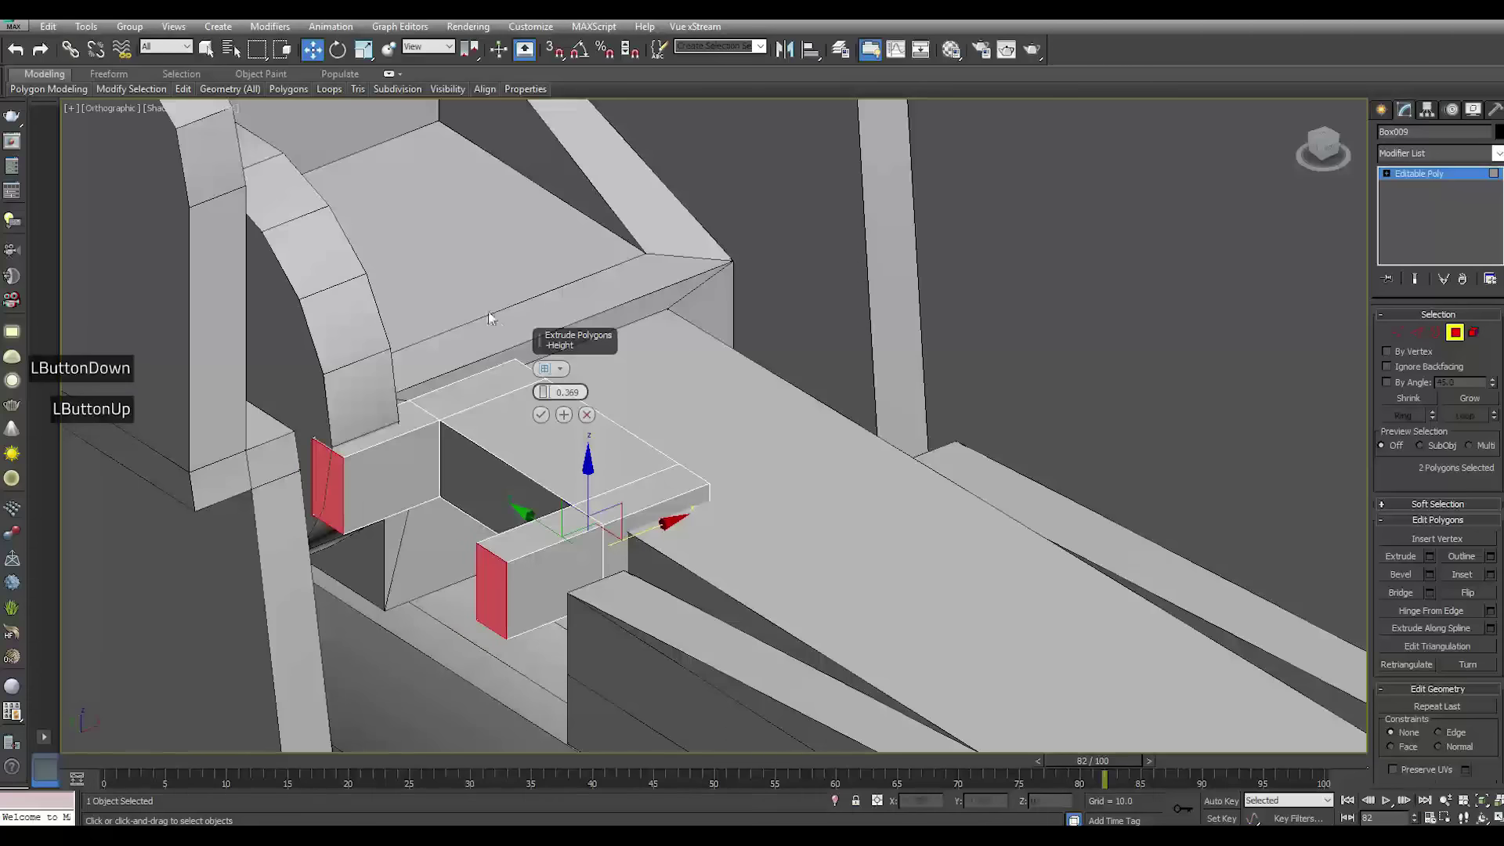
{"action": "left_click", "coordinate": [541, 414]}
Lower the arms' outer top edges in Z so the tips slope down
{"action": "left_click", "coordinate": [1419, 334]}
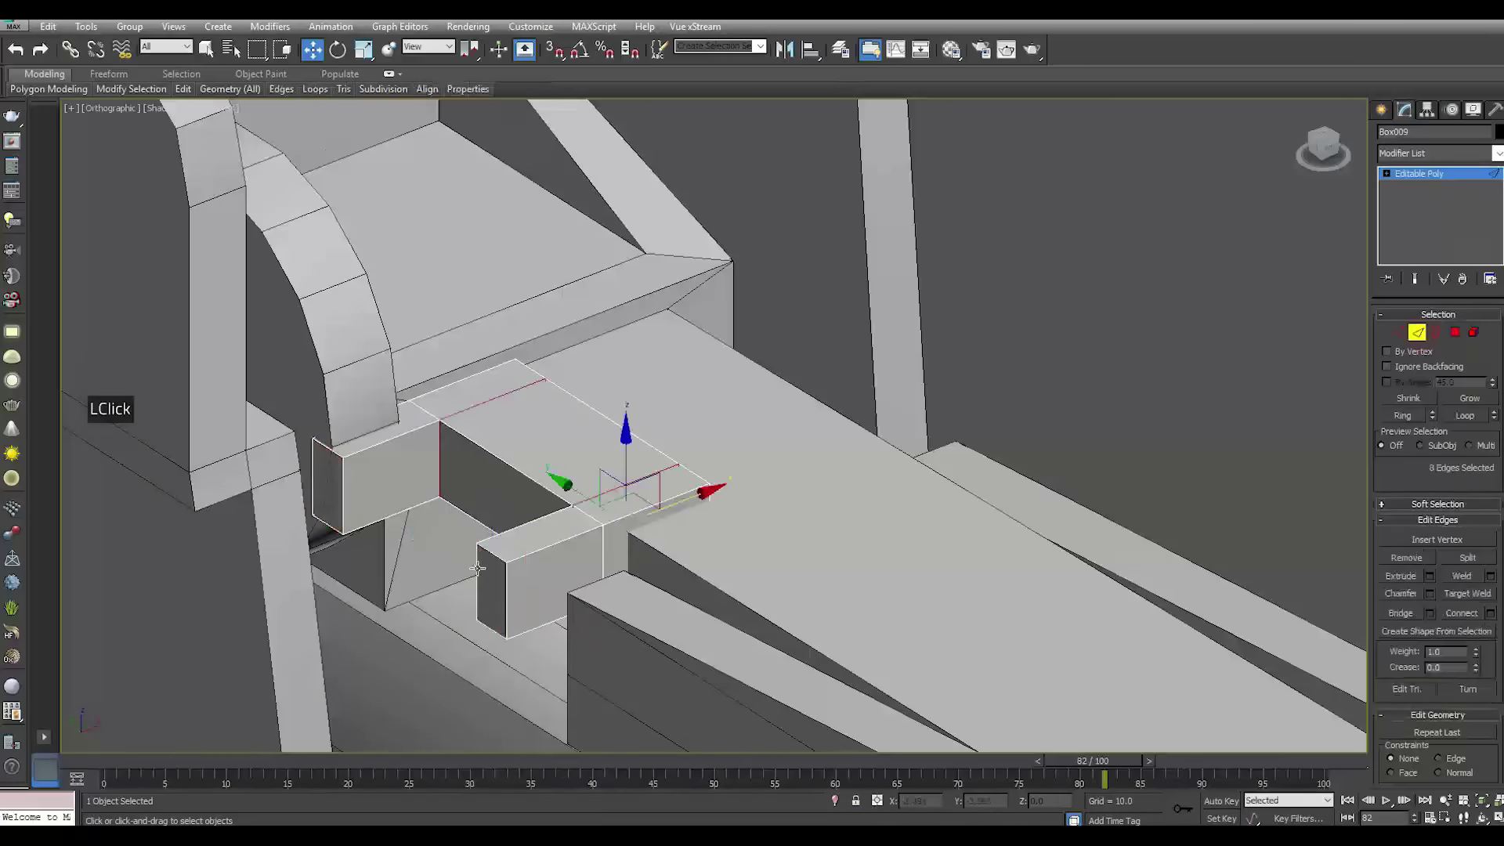
{"action": "left_click", "coordinate": [495, 558]}
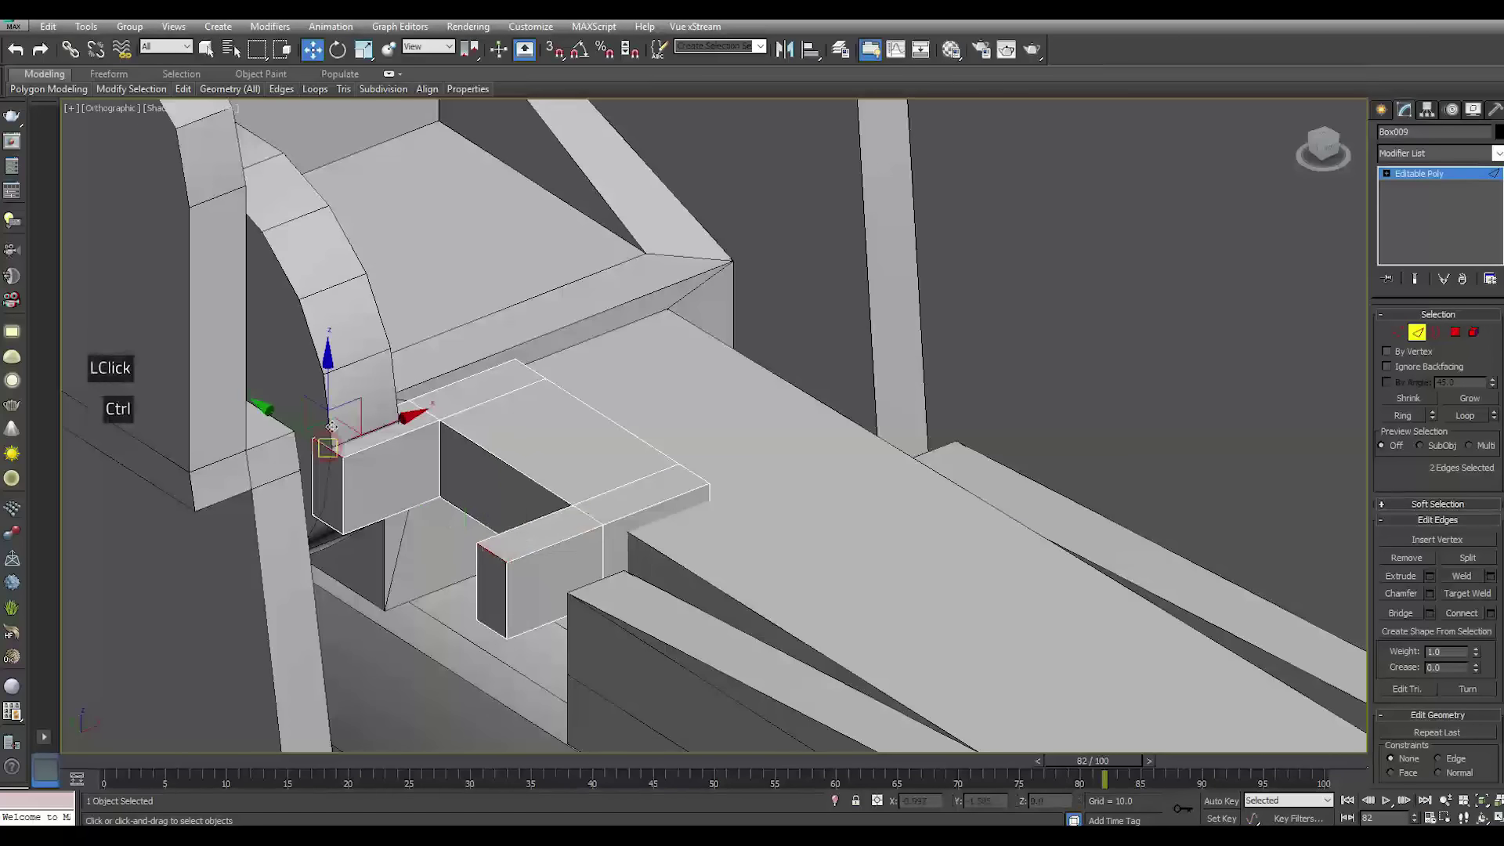
{"action": "left_click_drag", "start_coordinate": [327, 382], "coordinate": [328, 415]}
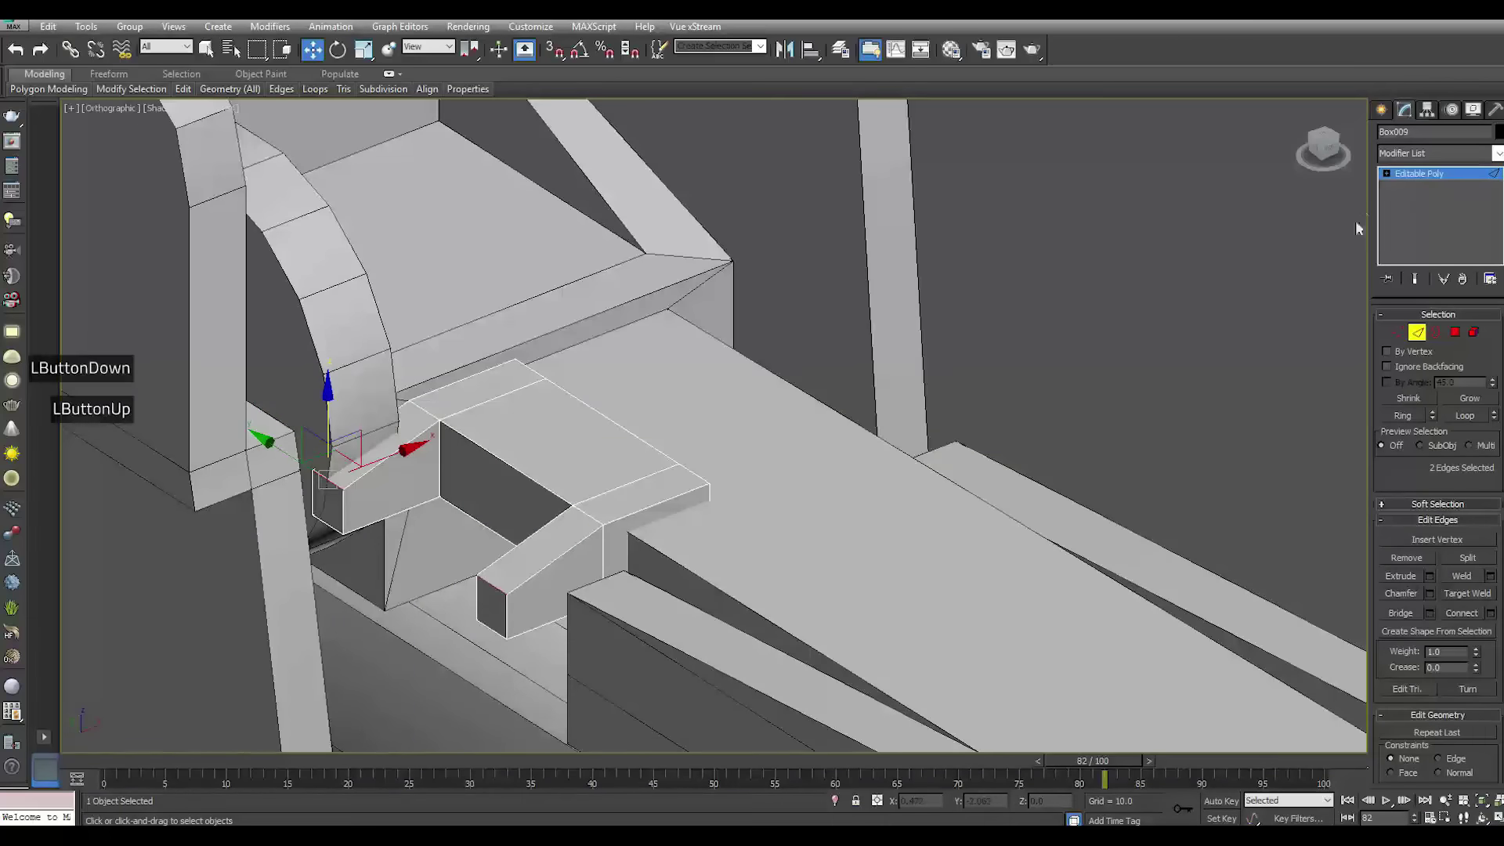
{"action": "left_click", "coordinate": [1415, 177]}
{"action": "left_click", "coordinate": [353, 382]}
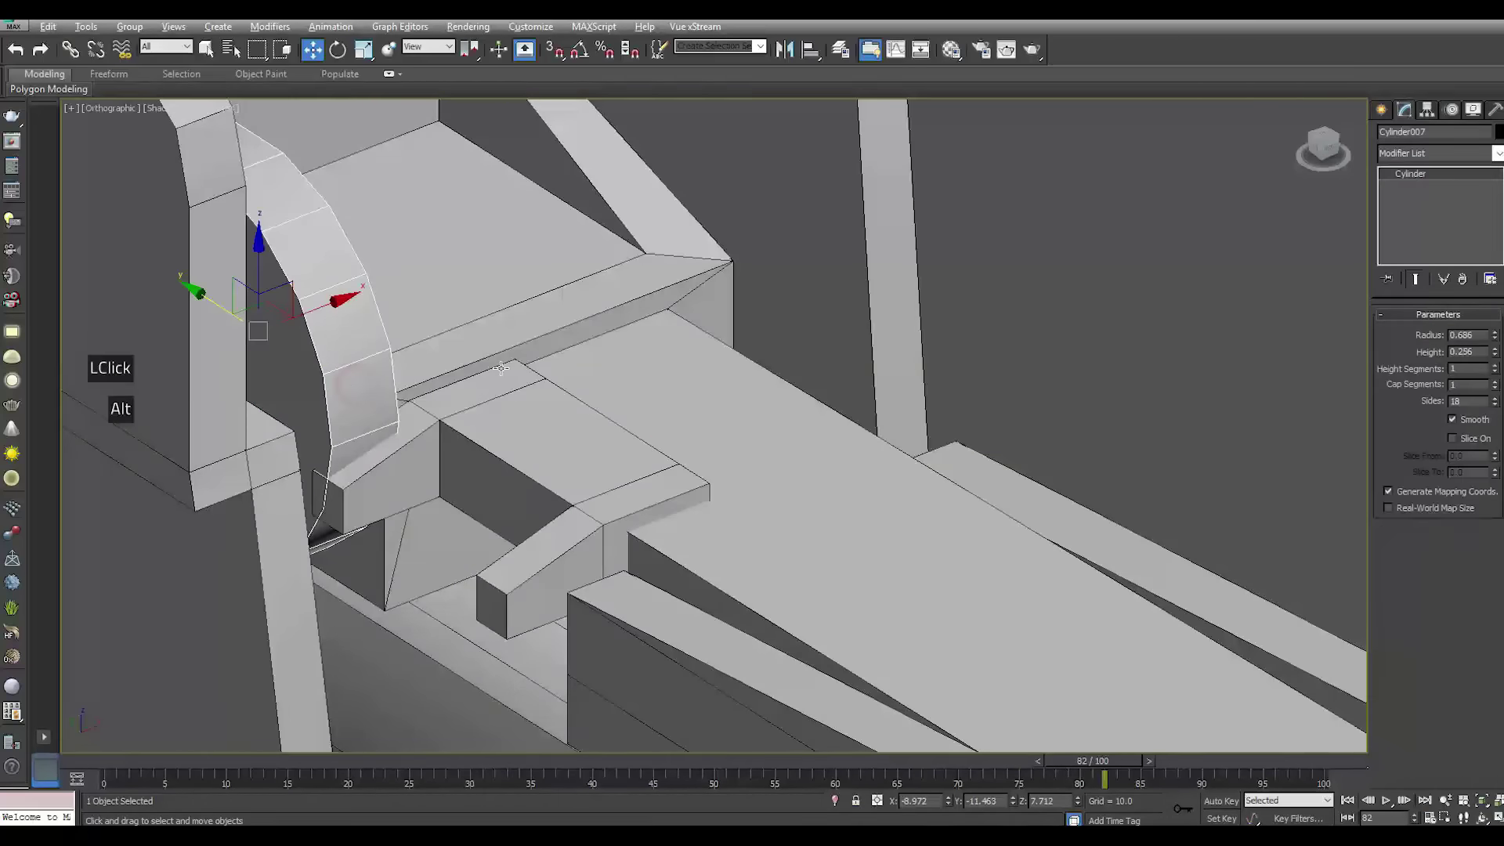
Select the small black box Box008 and move it onto the sight
{"action": "middle_click_drag", "start_coordinate": [353, 384], "coordinate": [293, 478], "text": "alt"}
{"action": "middle_click_drag", "start_coordinate": [337, 266], "coordinate": [528, 462], "text": "alt"}
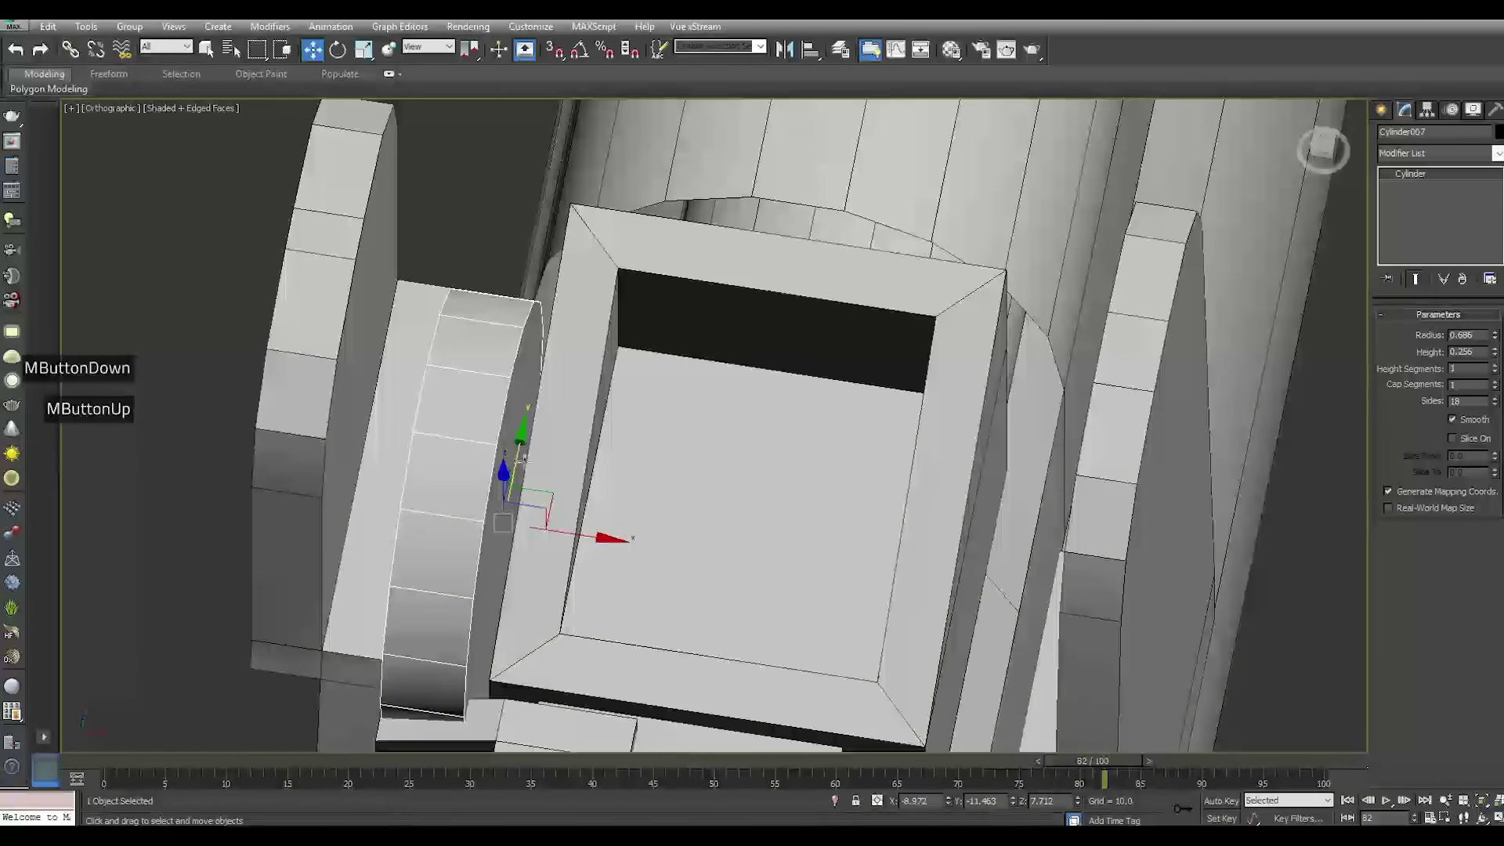
{"action": "middle_click_drag", "start_coordinate": [515, 466], "coordinate": [611, 448], "text": "alt"}
{"action": "left_click", "coordinate": [611, 451]}
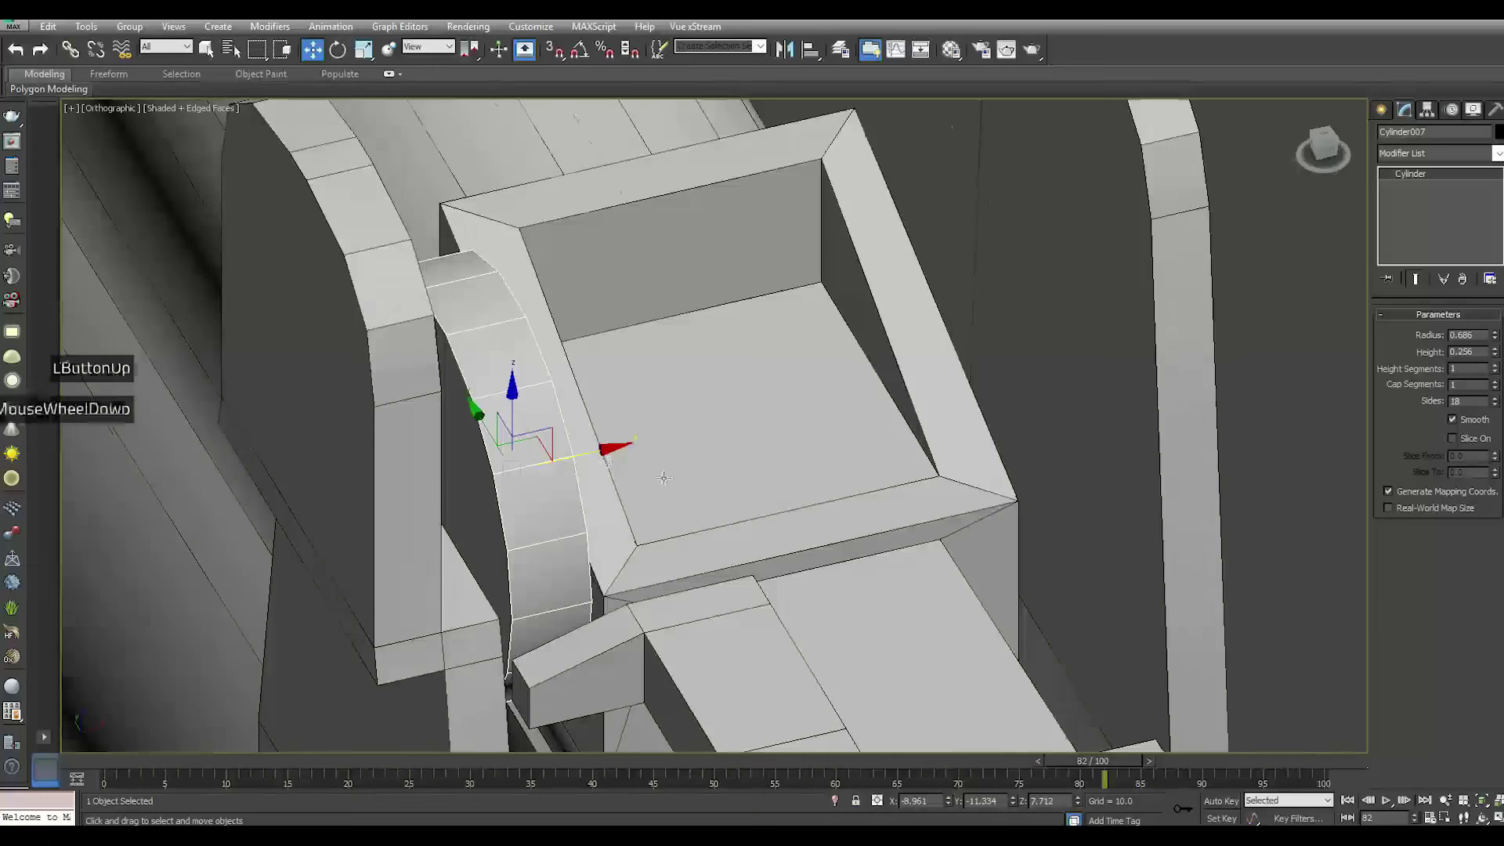
{"action": "scroll", "coordinate": [725, 577], "scroll_direction": "down", "scroll_amount": 2}
{"action": "middle_click_drag", "start_coordinate": [726, 578], "coordinate": [775, 553], "text": "alt"}
{"action": "scroll", "coordinate": [705, 549], "scroll_direction": "down", "scroll_amount": 5}
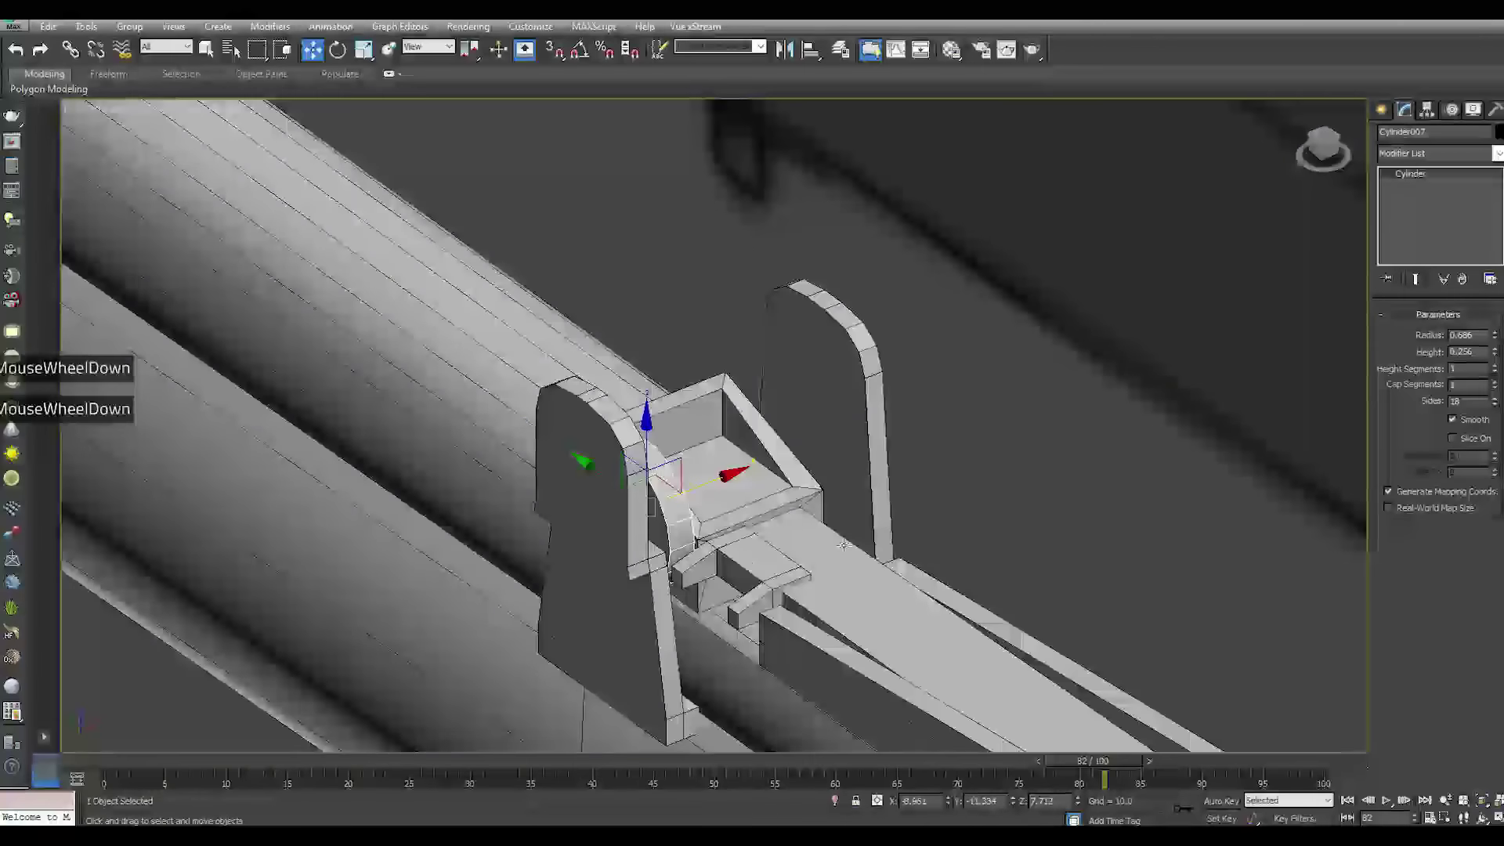
{"action": "scroll", "coordinate": [705, 548], "scroll_direction": "down", "scroll_amount": 5}
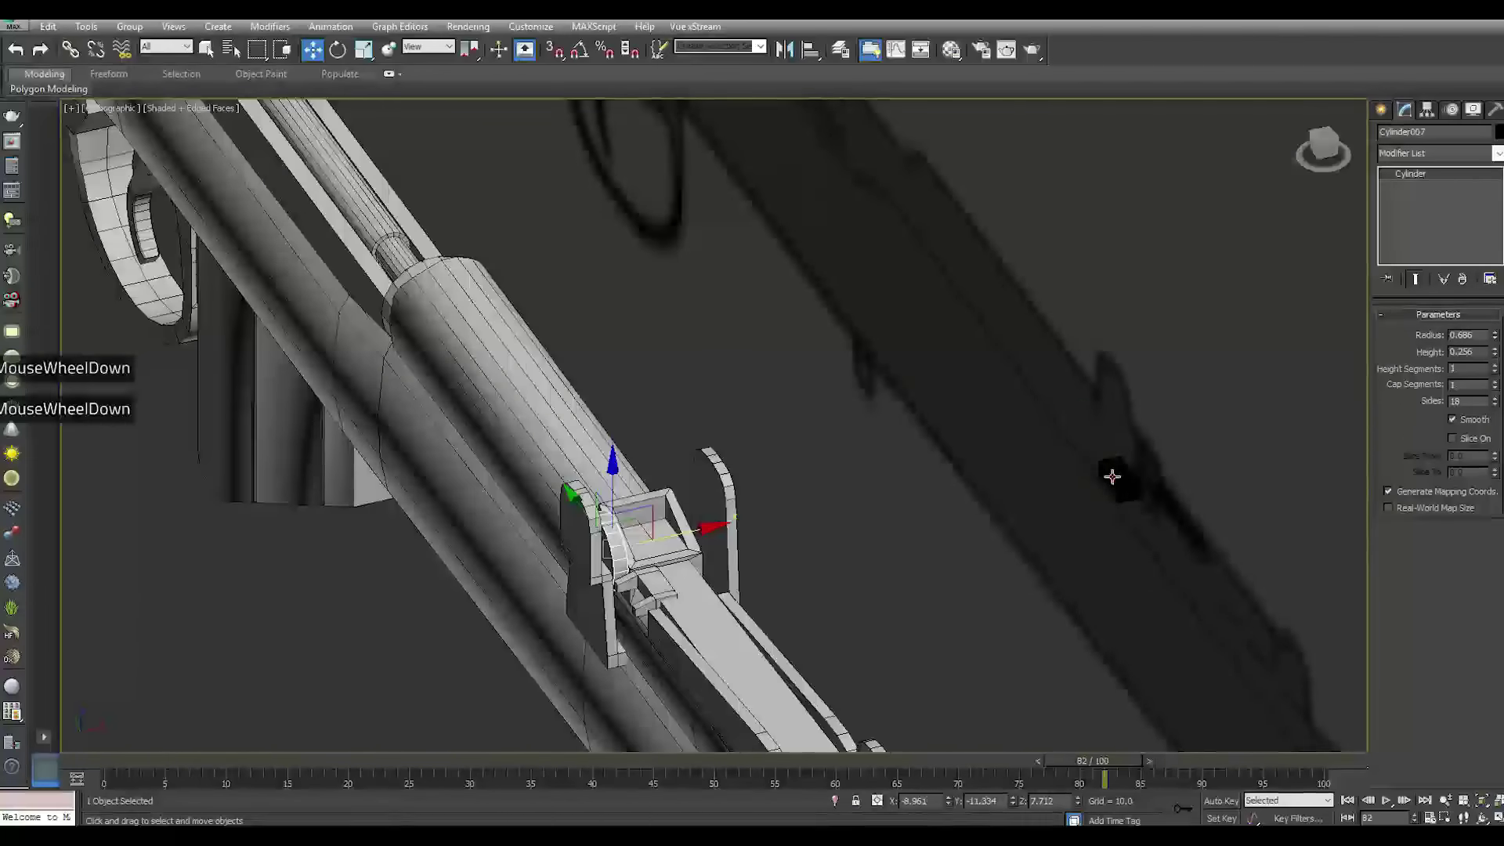
{"action": "left_click", "coordinate": [1113, 476]}
{"action": "left_click_drag", "start_coordinate": [1148, 464], "coordinate": [765, 534]}
Give Box008 the grey material and lower it onto the rail
{"action": "scroll", "coordinate": [710, 589], "scroll_direction": "up", "scroll_amount": 3}
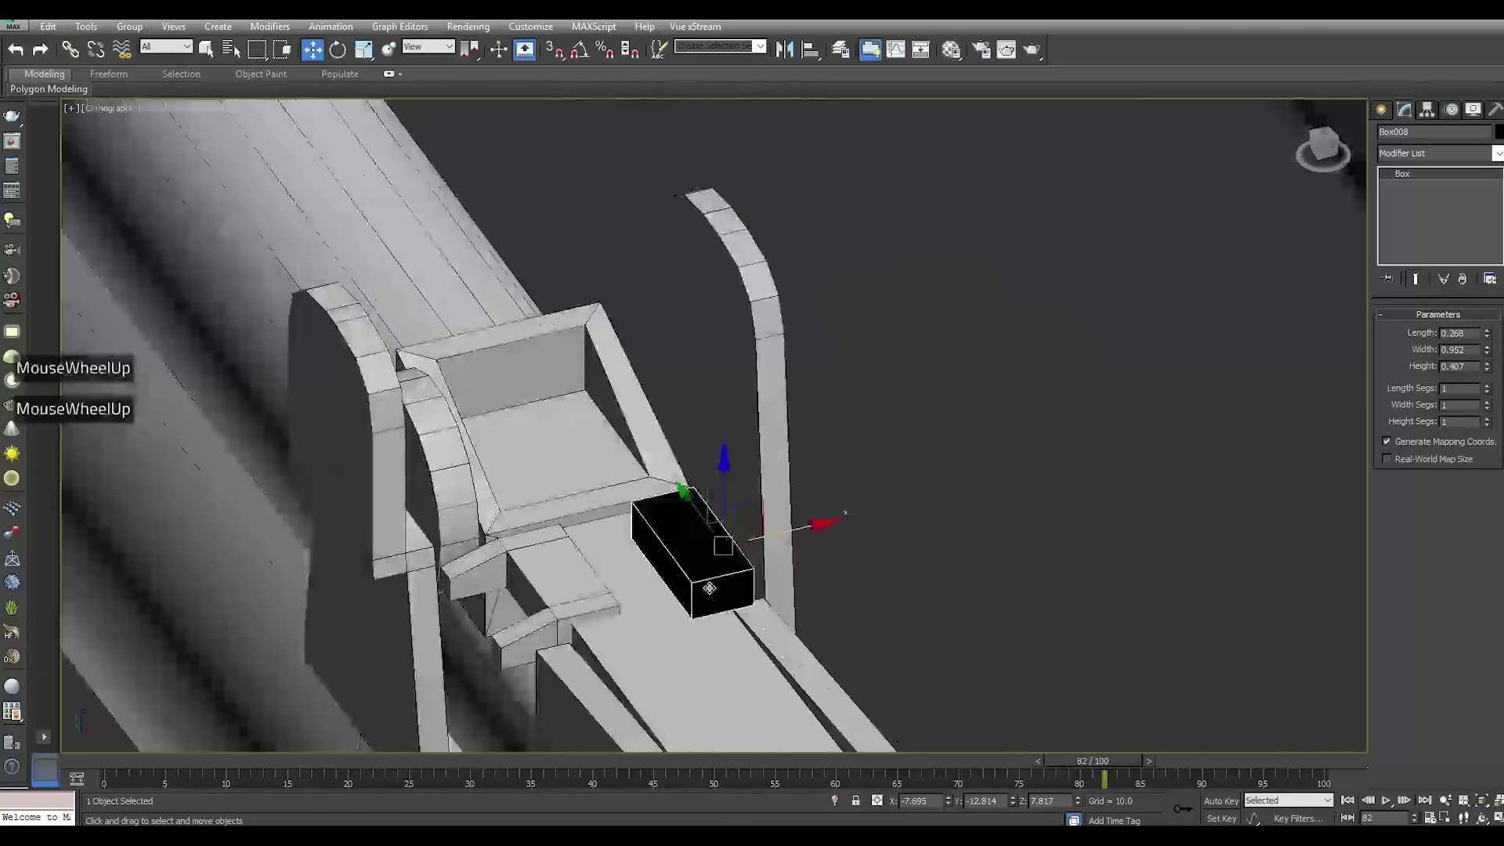
{"action": "key", "text": "m"}
{"action": "left_click", "coordinate": [489, 544]}
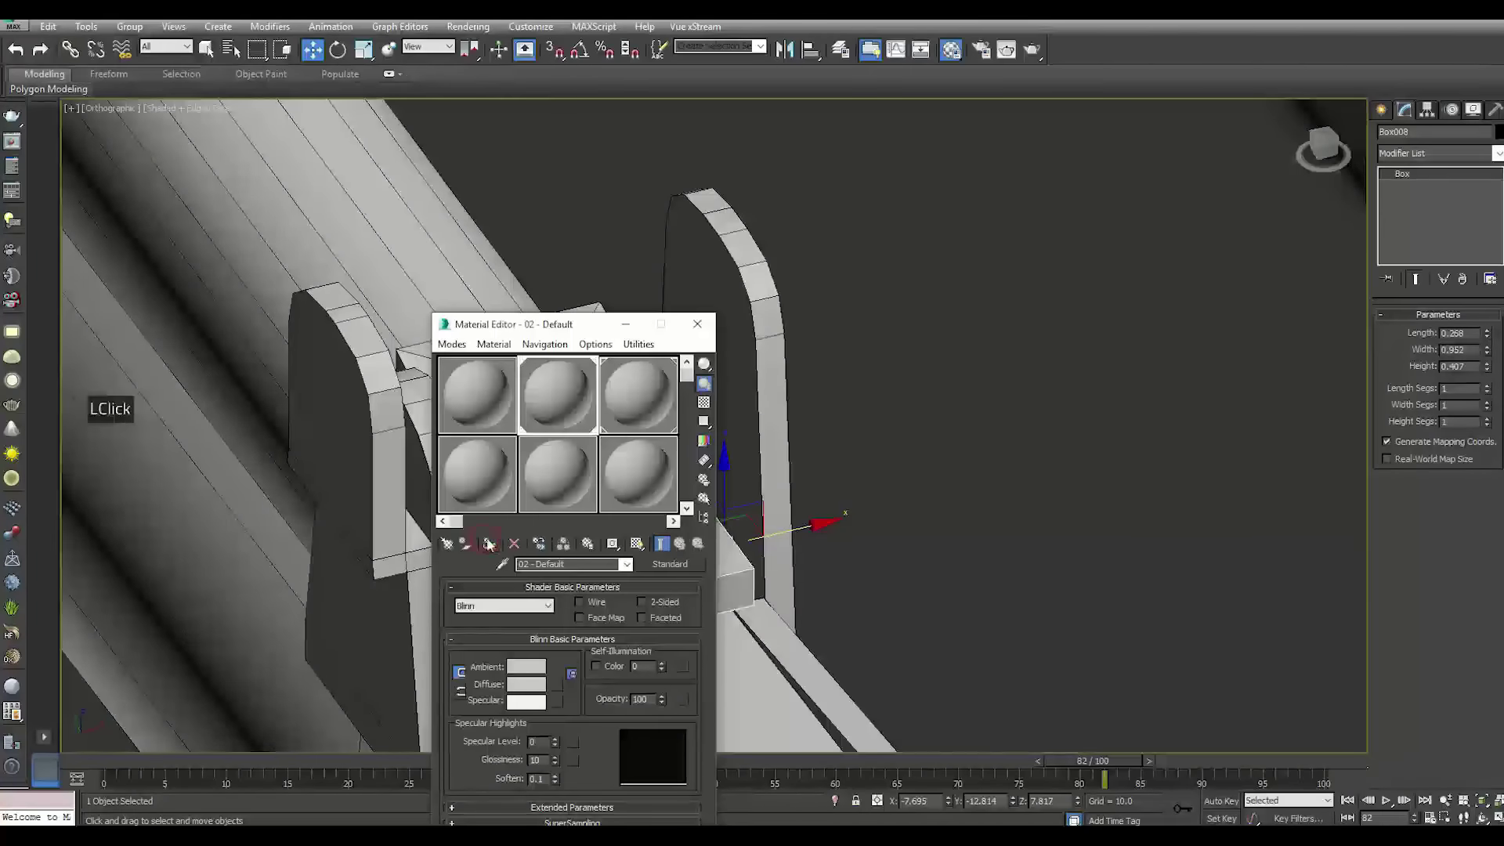
{"action": "key", "text": "m"}
{"action": "left_click_drag", "start_coordinate": [725, 481], "coordinate": [686, 516]}
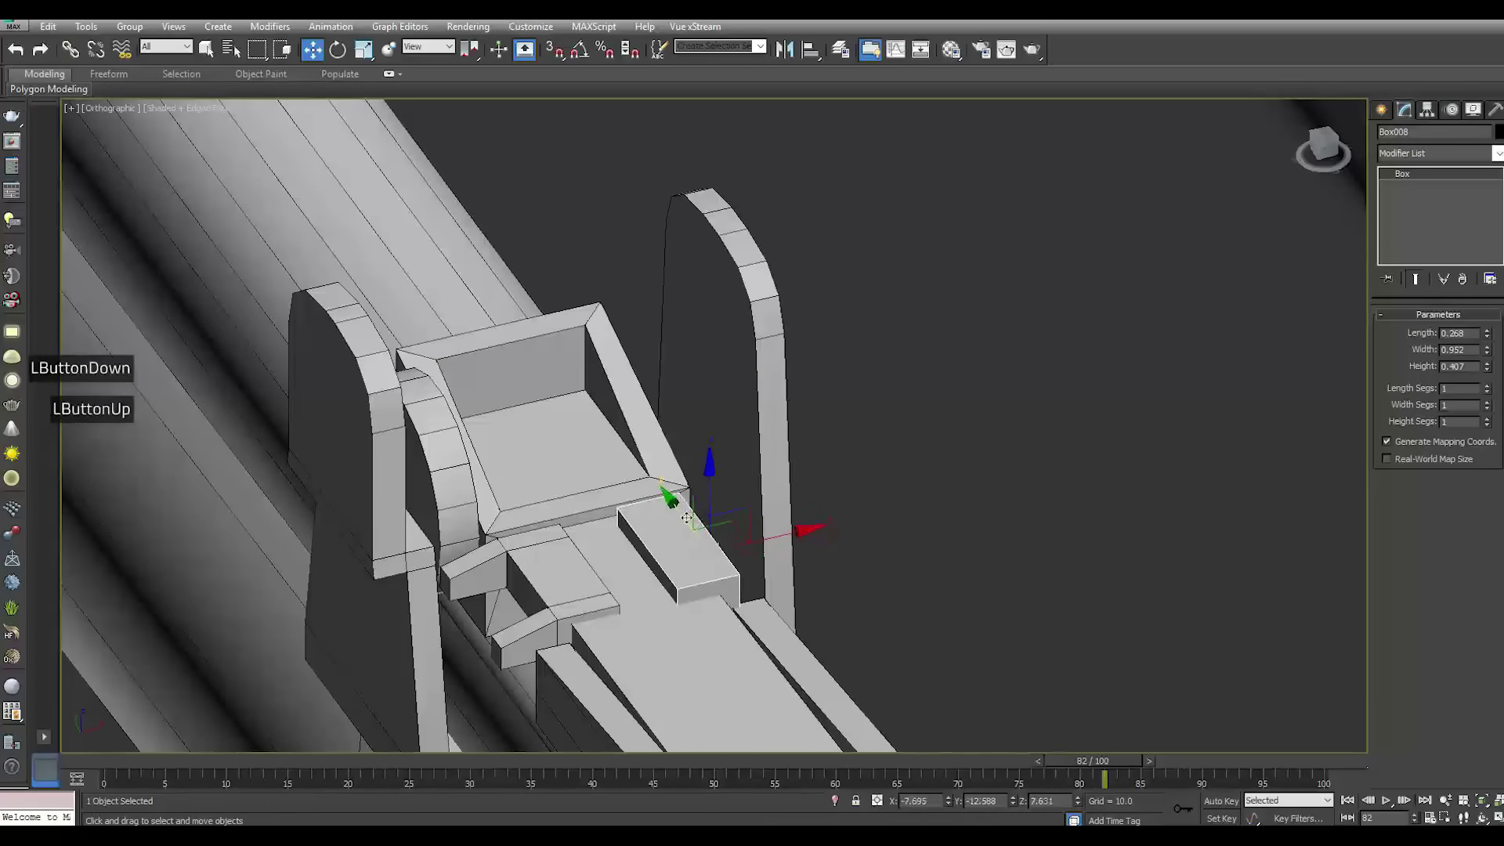
Set Box008's width to 0.572 and length to 0.358
{"action": "middle_click_drag", "start_coordinate": [784, 564], "coordinate": [752, 517], "text": "alt"}
{"action": "scroll", "coordinate": [720, 478], "scroll_direction": "up", "scroll_amount": 2}
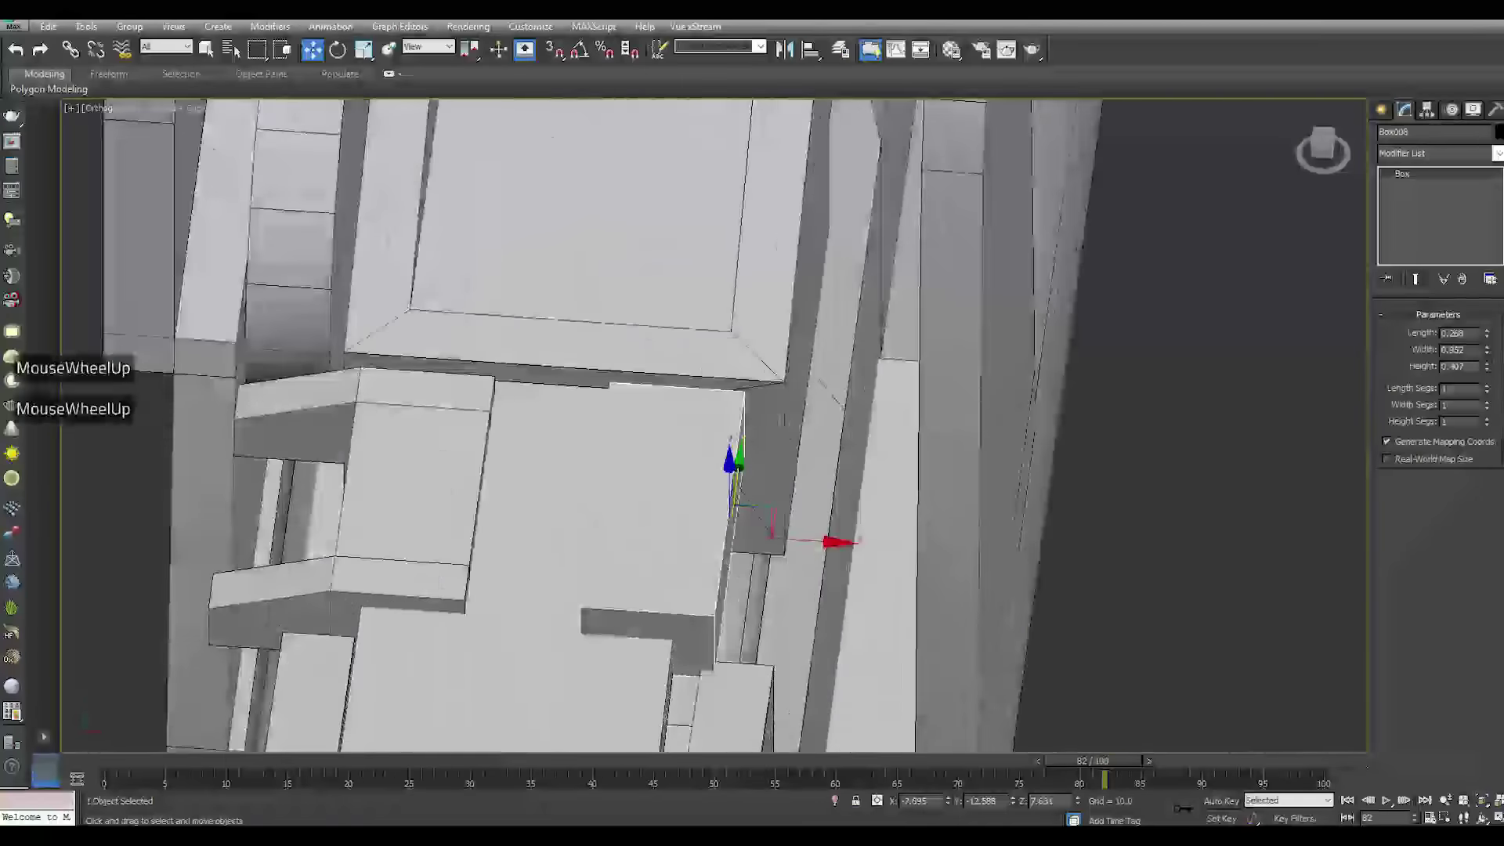
{"action": "left_click_drag", "start_coordinate": [1489, 351], "coordinate": [1491, 382]}
{"action": "middle_click_drag", "start_coordinate": [759, 540], "coordinate": [1002, 450], "text": "alt"}
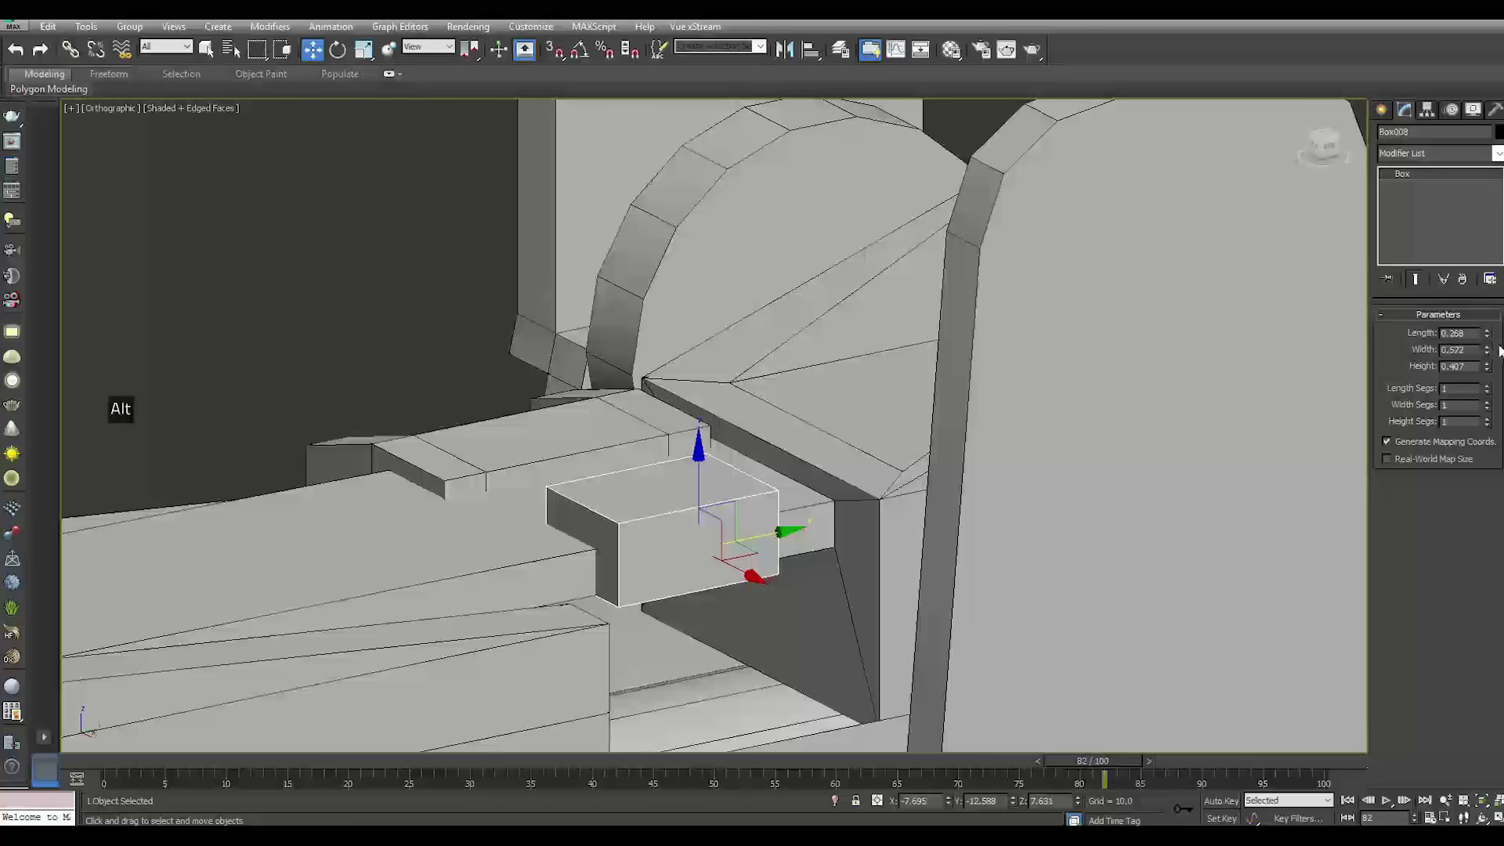
{"action": "left_click_drag", "start_coordinate": [1487, 337], "coordinate": [1485, 332]}
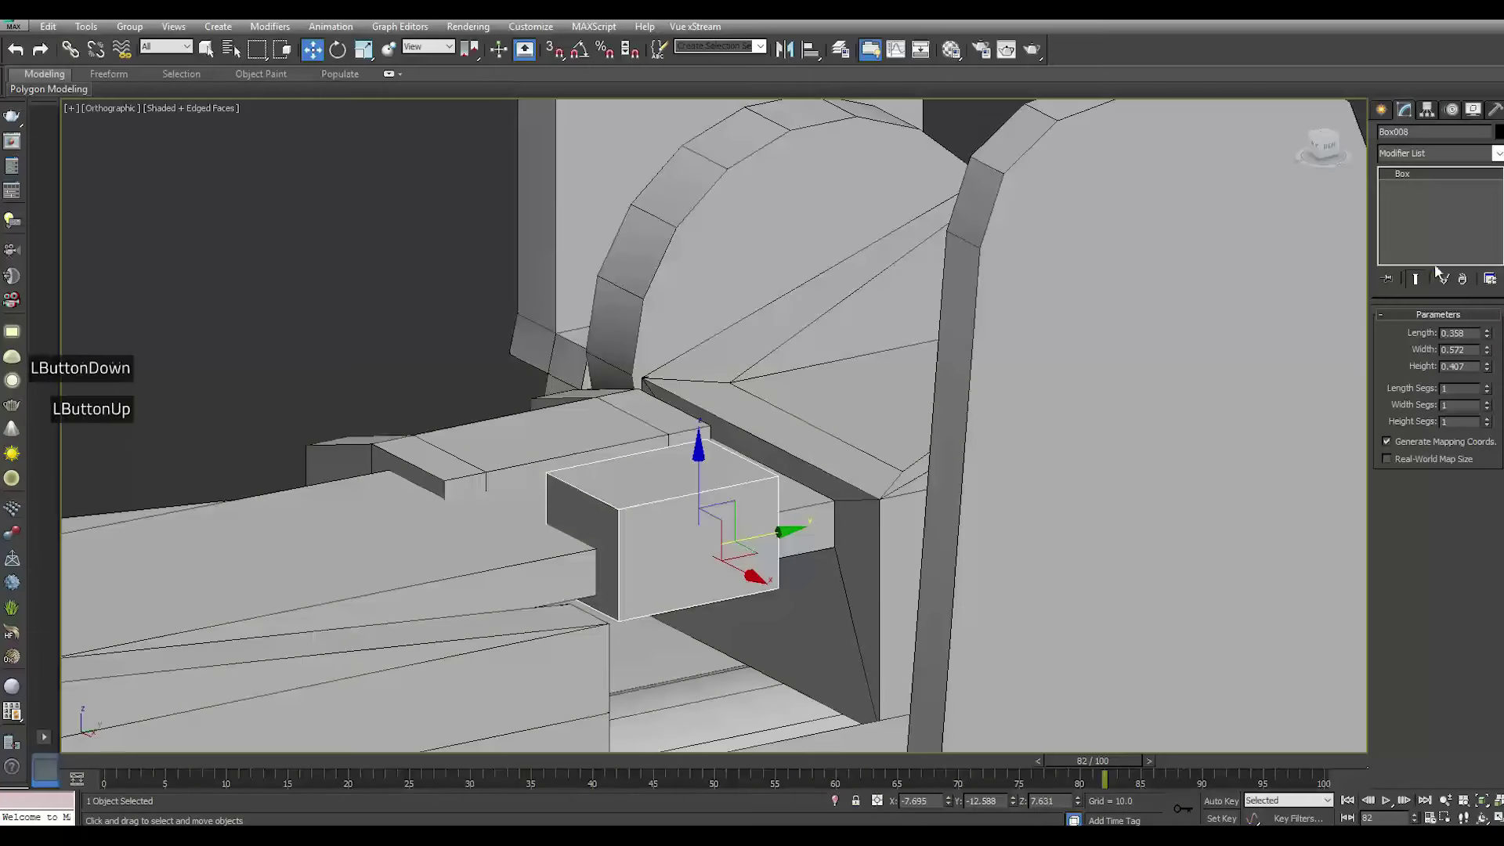
Convert Box008 to an editable poly and select its front face
{"action": "right_click", "coordinate": [1416, 218]}
{"action": "left_click", "coordinate": [1437, 345]}
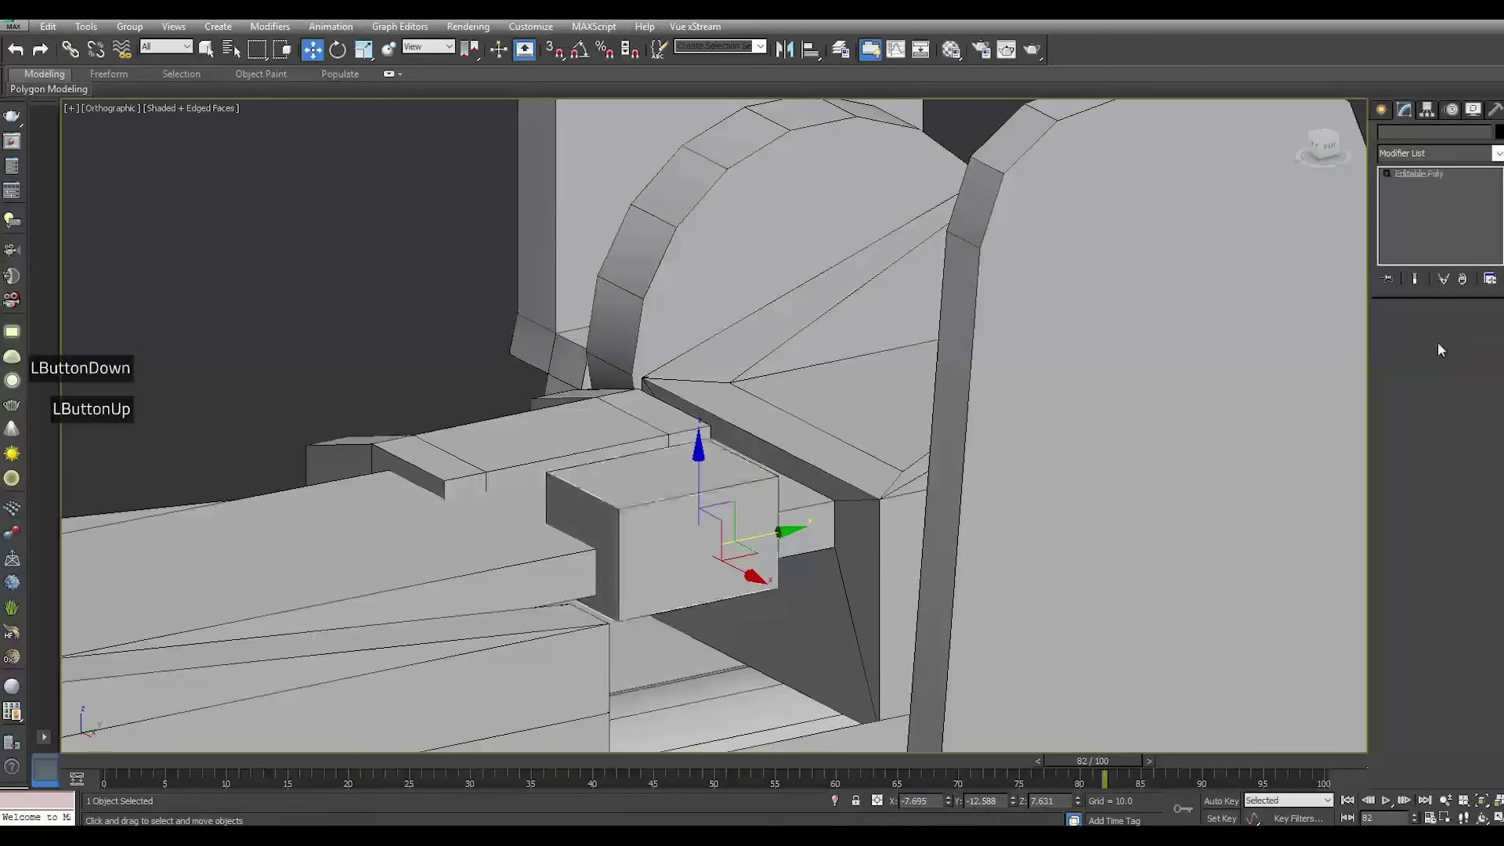
{"action": "left_click", "coordinate": [1455, 332]}
{"action": "left_click", "coordinate": [697, 549]}
{"action": "middle_click_drag", "start_coordinate": [698, 549], "coordinate": [697, 552], "text": "alt"}
{"action": "scroll", "coordinate": [697, 552], "scroll_direction": "up", "scroll_amount": 3}
Bevel the front face with height 0.047 and outline -0.053 into an inset panel
{"action": "left_click", "coordinate": [1430, 574]}
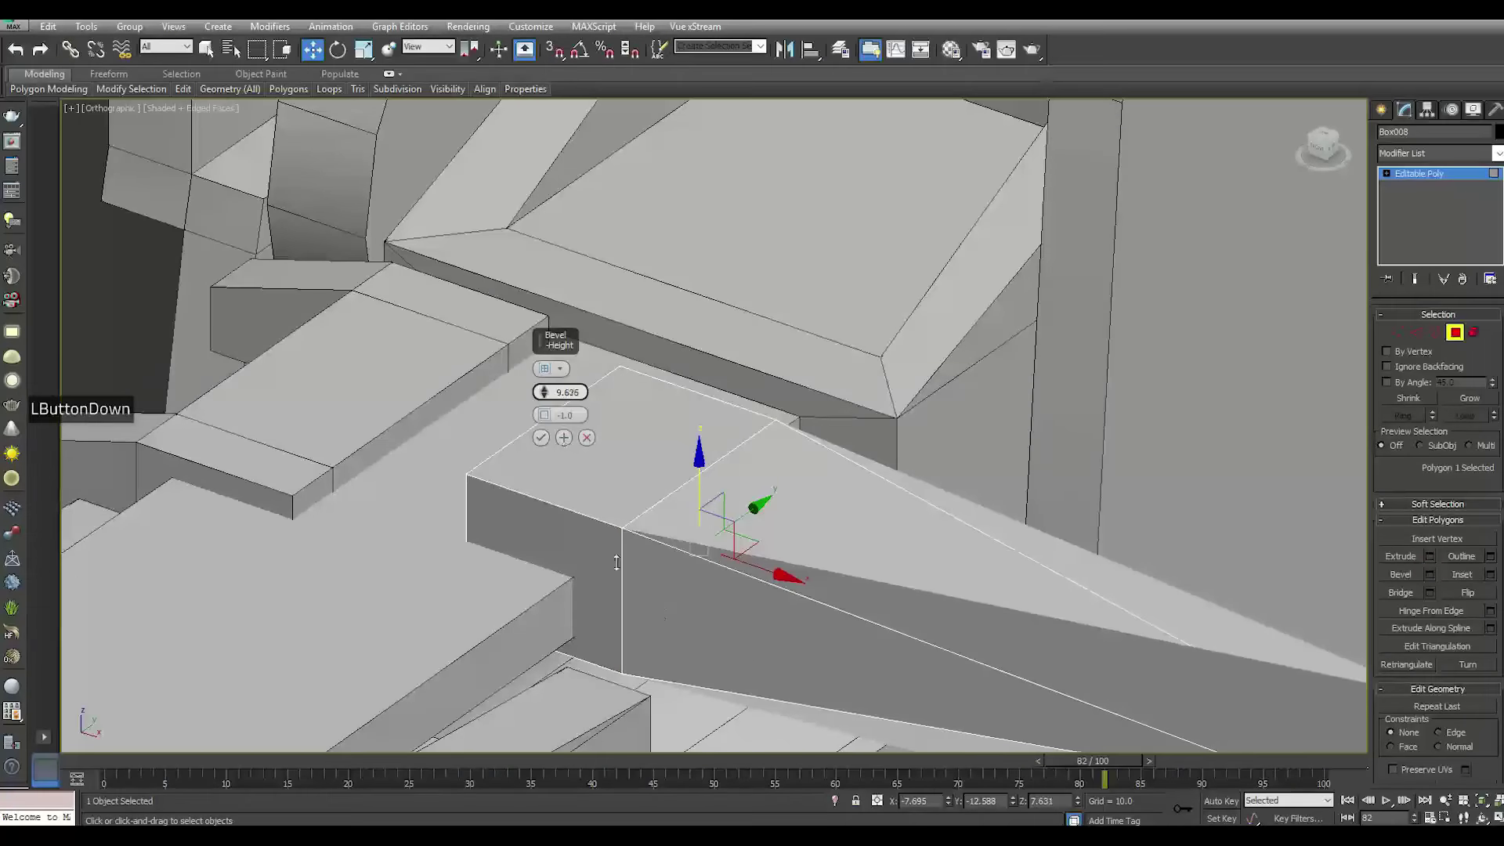
{"action": "left_click_drag", "start_coordinate": [610, 551], "coordinate": [609, 557]}
{"action": "left_click_drag", "start_coordinate": [544, 416], "coordinate": [619, 223]}
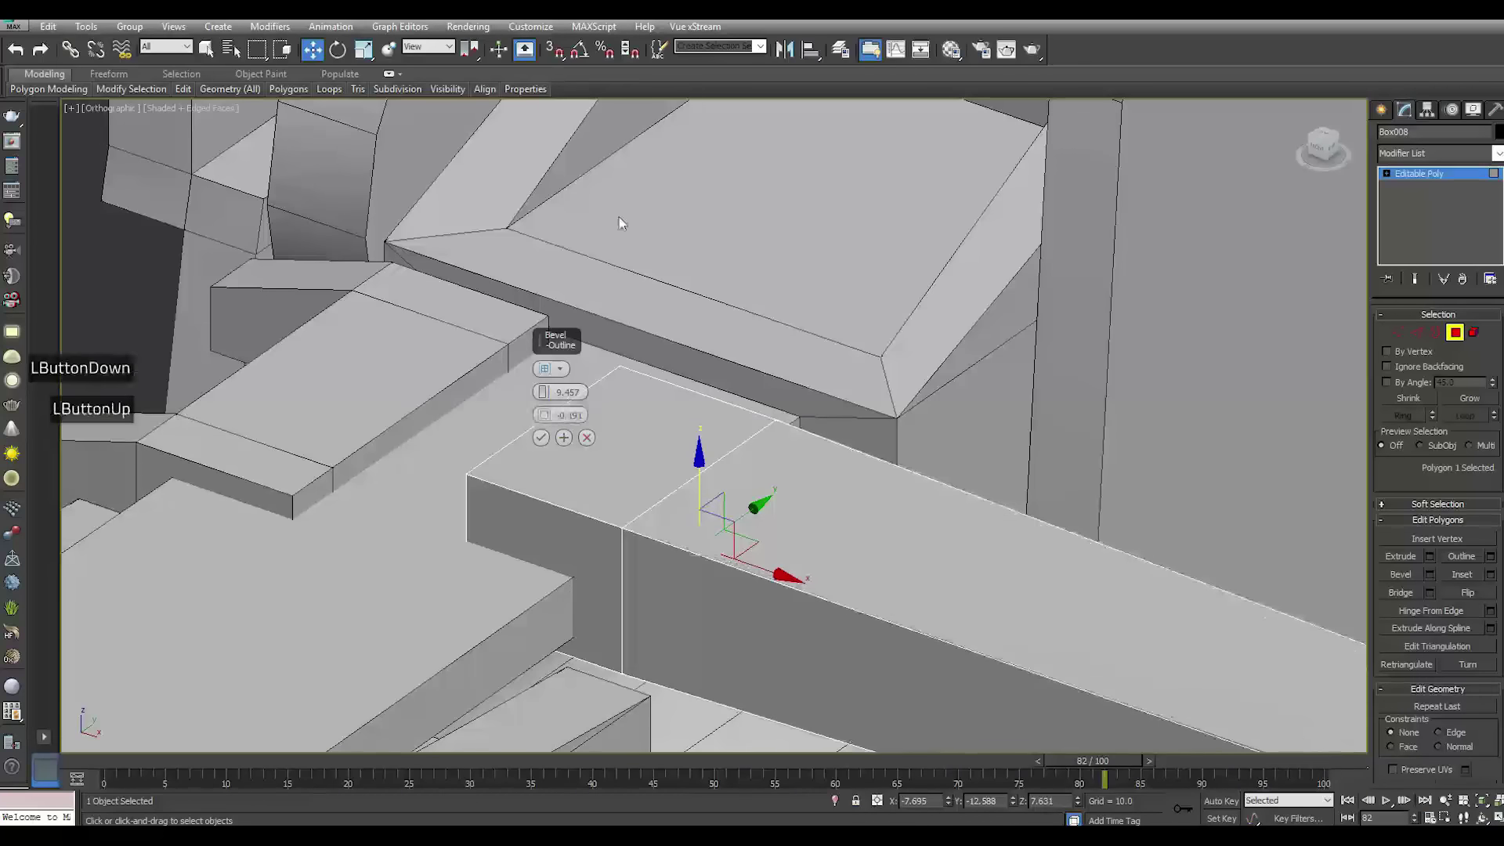
{"action": "mouse_move", "coordinate": [546, 393]}
{"action": "left_mouse_down"}
{"action": "mouse_move", "coordinate": [570, 497]}
{"action": "mouse_move", "coordinate": [527, 389]}
{"action": "left_mouse_up"}
{"action": "type", "text": "0"}
{"action": "key", "text": "Return"}
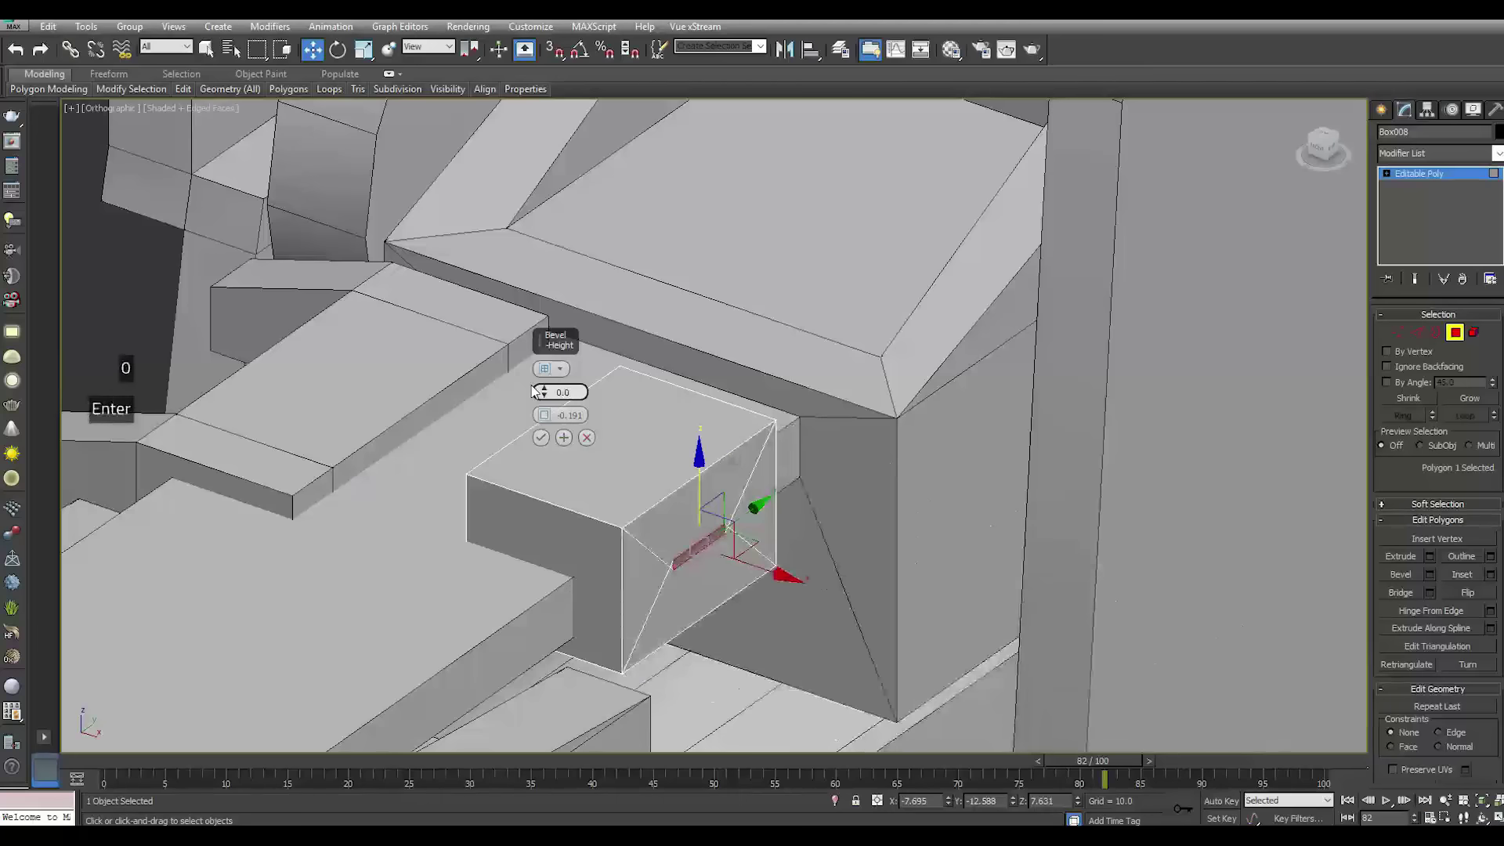
{"action": "left_click", "coordinate": [541, 393]}
{"action": "left_click_drag", "start_coordinate": [531, 387], "coordinate": [522, 346]}
{"action": "left_click", "coordinate": [540, 437]}
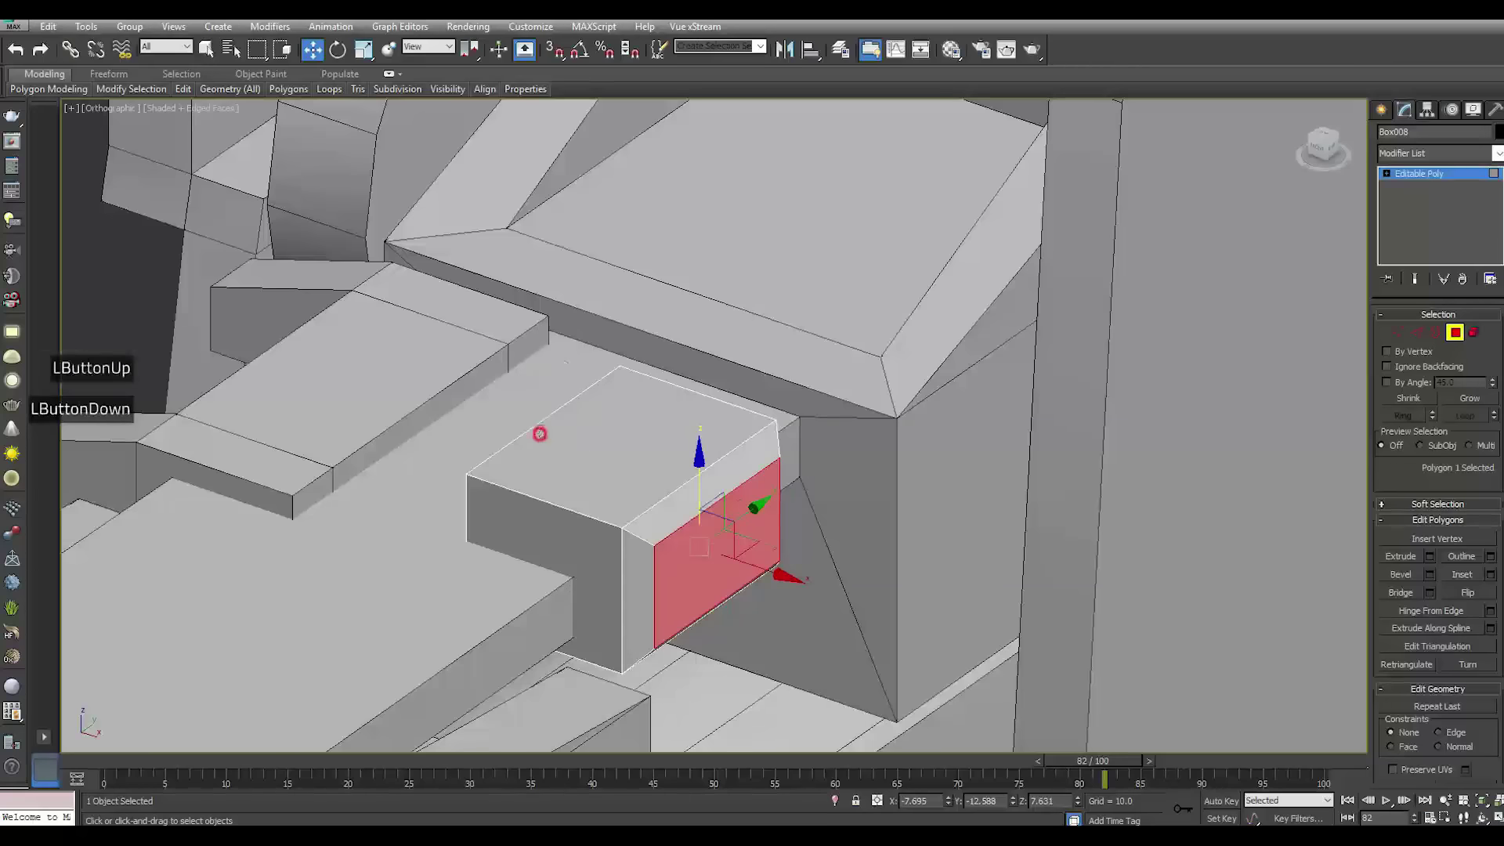
{"action": "left_click", "coordinate": [1424, 175]}
Clone the cylinder as Cylinder008 with radius 0.226 and slide it against Box008
{"action": "scroll", "coordinate": [1092, 413], "scroll_direction": "down", "scroll_amount": 5}
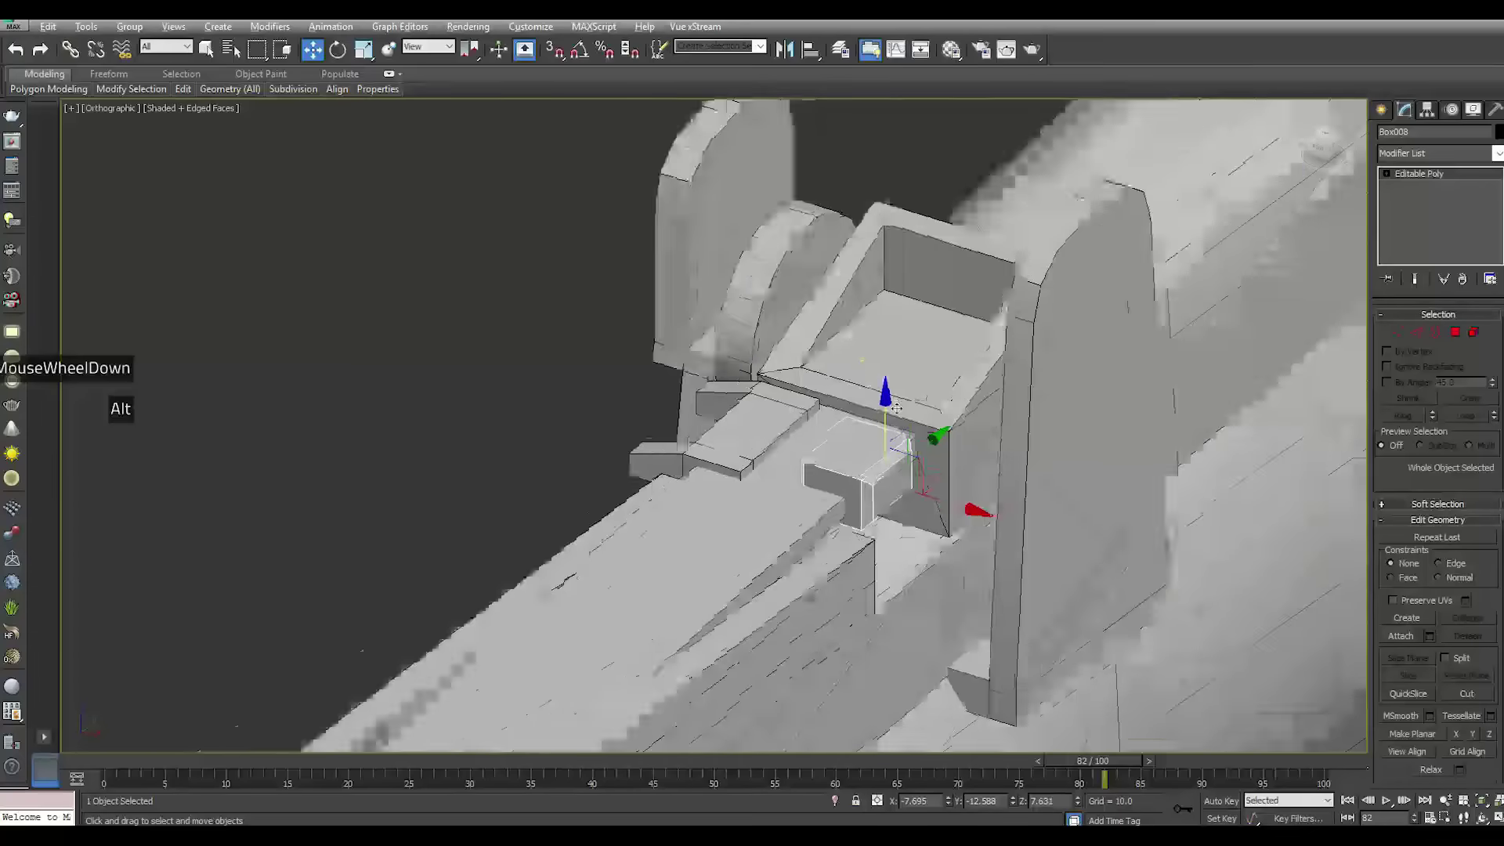
{"action": "middle_click_drag", "start_coordinate": [897, 407], "coordinate": [885, 416], "text": "alt"}
{"action": "left_click", "coordinate": [732, 288]}
{"action": "mouse_move", "coordinate": [829, 338]}
{"action": "left_mouse_down", "text": "shift"}
{"action": "mouse_move", "coordinate": [986, 336]}
{"action": "mouse_move", "coordinate": [932, 408]}
{"action": "left_mouse_up", "text": "shift"}
{"action": "key", "text": "Return"}
{"action": "scroll", "coordinate": [932, 407], "scroll_direction": "up", "scroll_amount": 4}
{"action": "left_click_drag", "start_coordinate": [1496, 338], "coordinate": [1495, 386]}
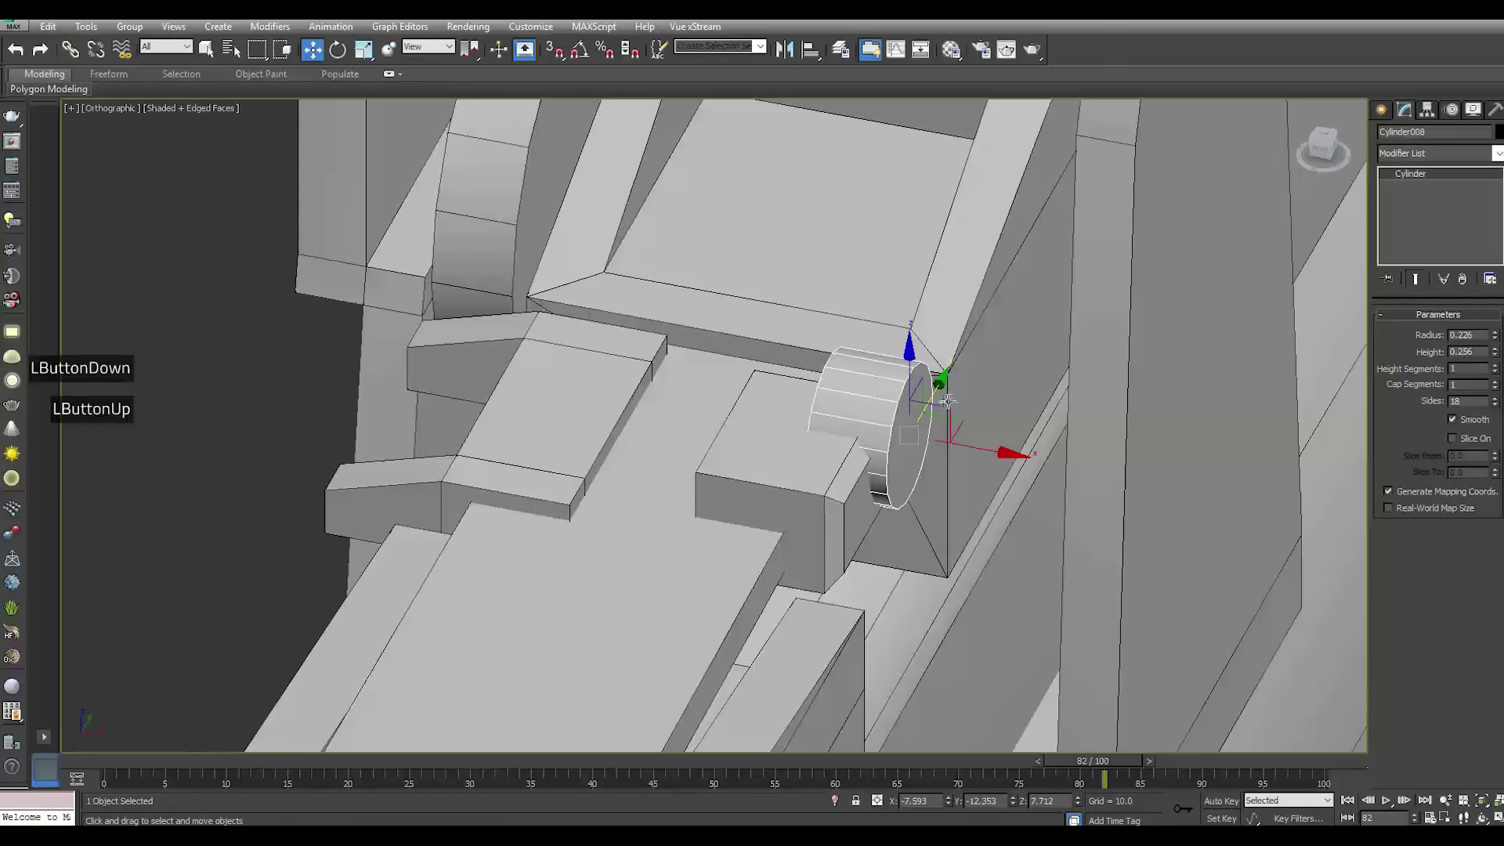
{"action": "left_click_drag", "start_coordinate": [937, 398], "coordinate": [952, 534]}
Uniformly scale up the small box Box008
{"action": "scroll", "coordinate": [914, 423], "scroll_direction": "up", "scroll_amount": 2}
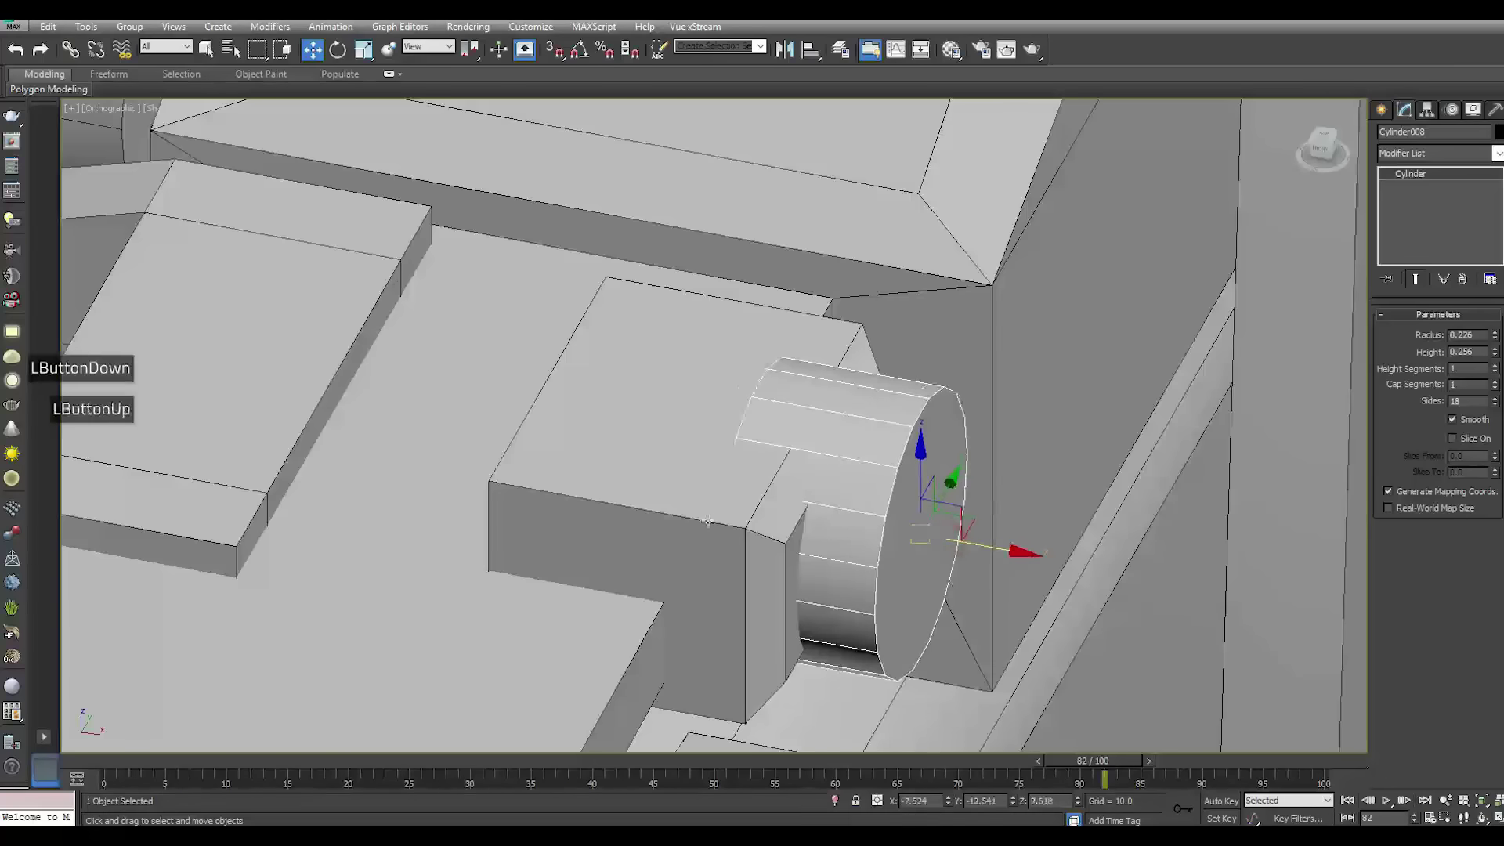
{"action": "left_click", "coordinate": [698, 517]}
{"action": "left_click", "coordinate": [363, 49]}
{"action": "left_click_drag", "start_coordinate": [828, 537], "coordinate": [799, 506]}
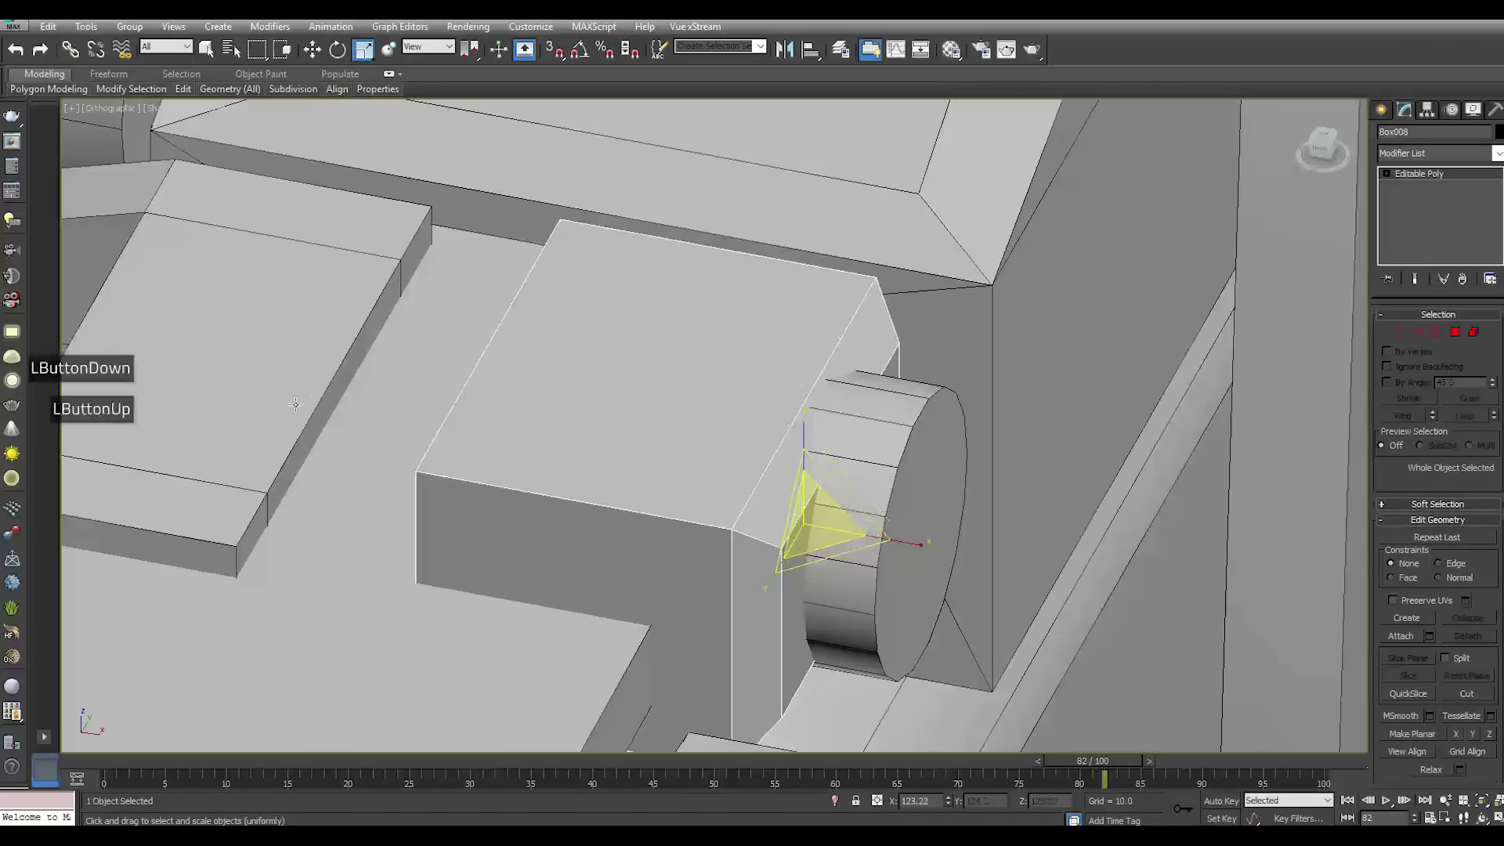
Uniformly rescale Box009 to fit next to Box008
{"action": "scroll", "coordinate": [440, 404], "scroll_direction": "down", "scroll_amount": 4}
{"action": "left_click", "coordinate": [396, 431]}
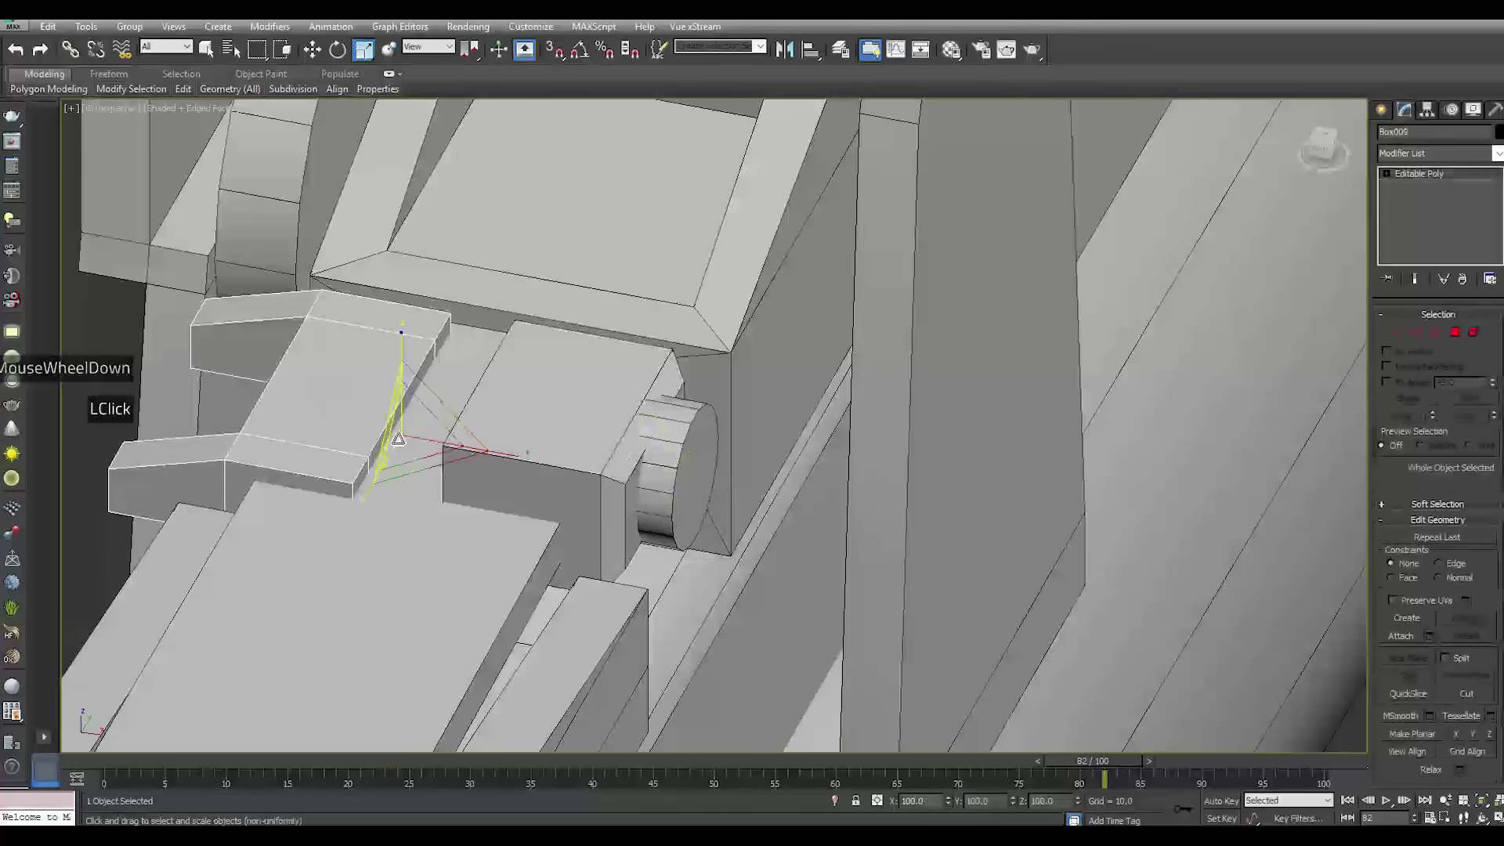
{"action": "left_click_drag", "start_coordinate": [397, 434], "coordinate": [388, 430]}
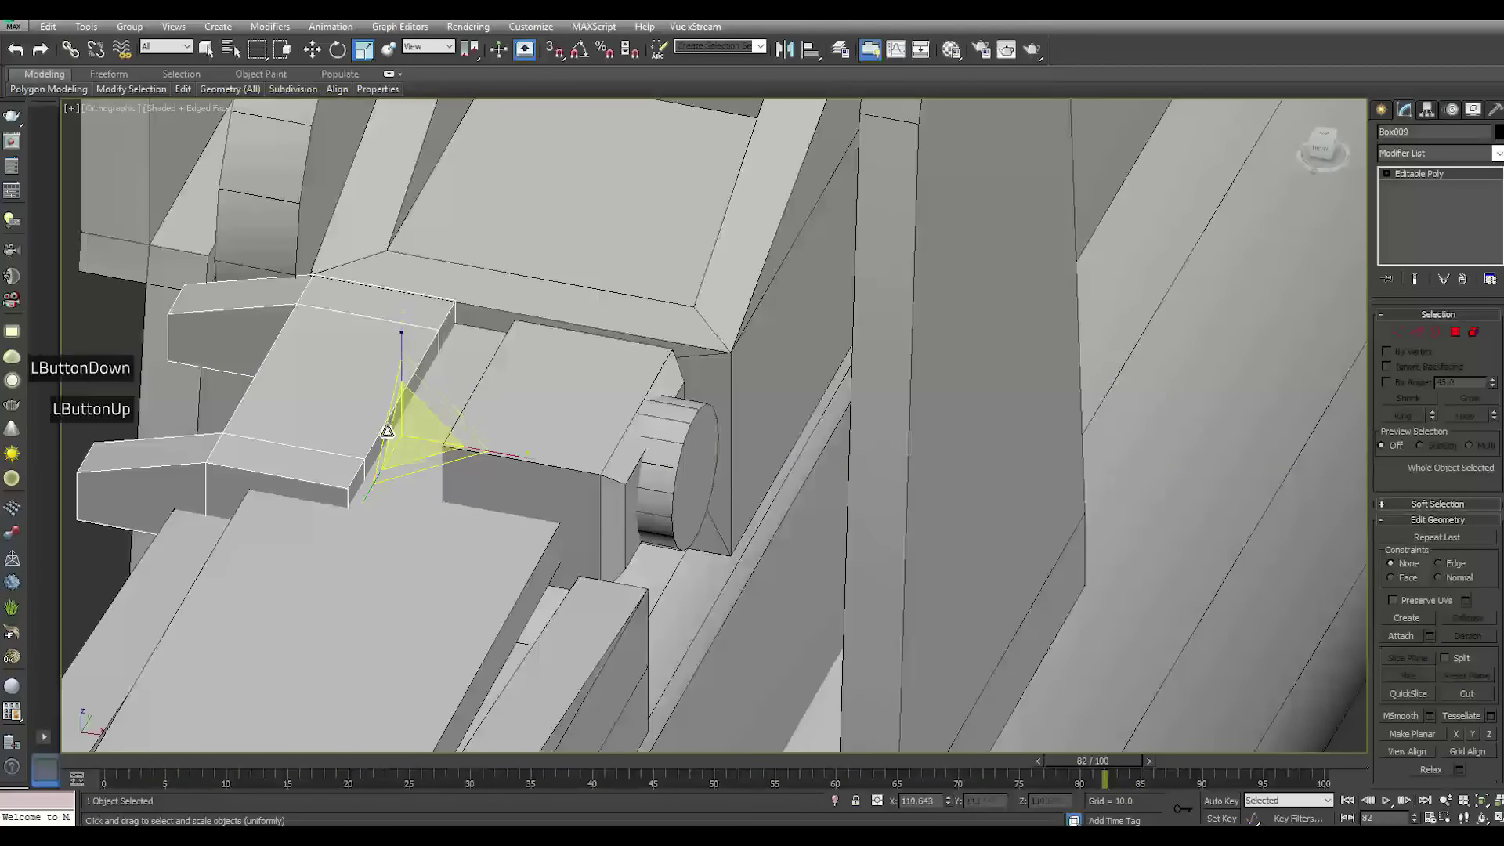
{"action": "left_click", "coordinate": [510, 443]}
{"action": "left_click", "coordinate": [252, 445]}
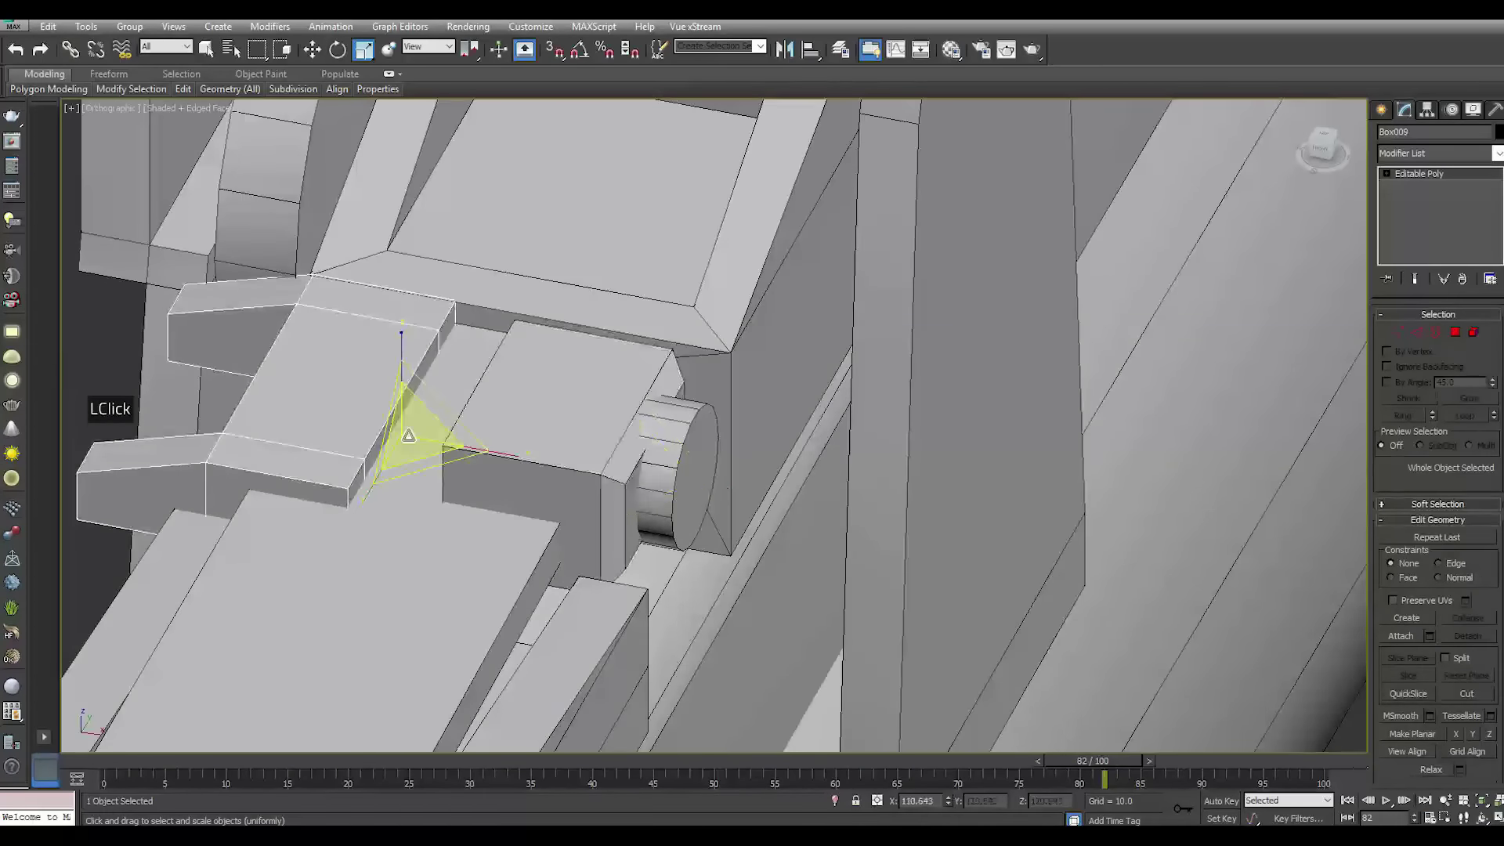
{"action": "left_click_drag", "start_coordinate": [404, 425], "coordinate": [400, 431]}
{"action": "left_click", "coordinate": [518, 462]}
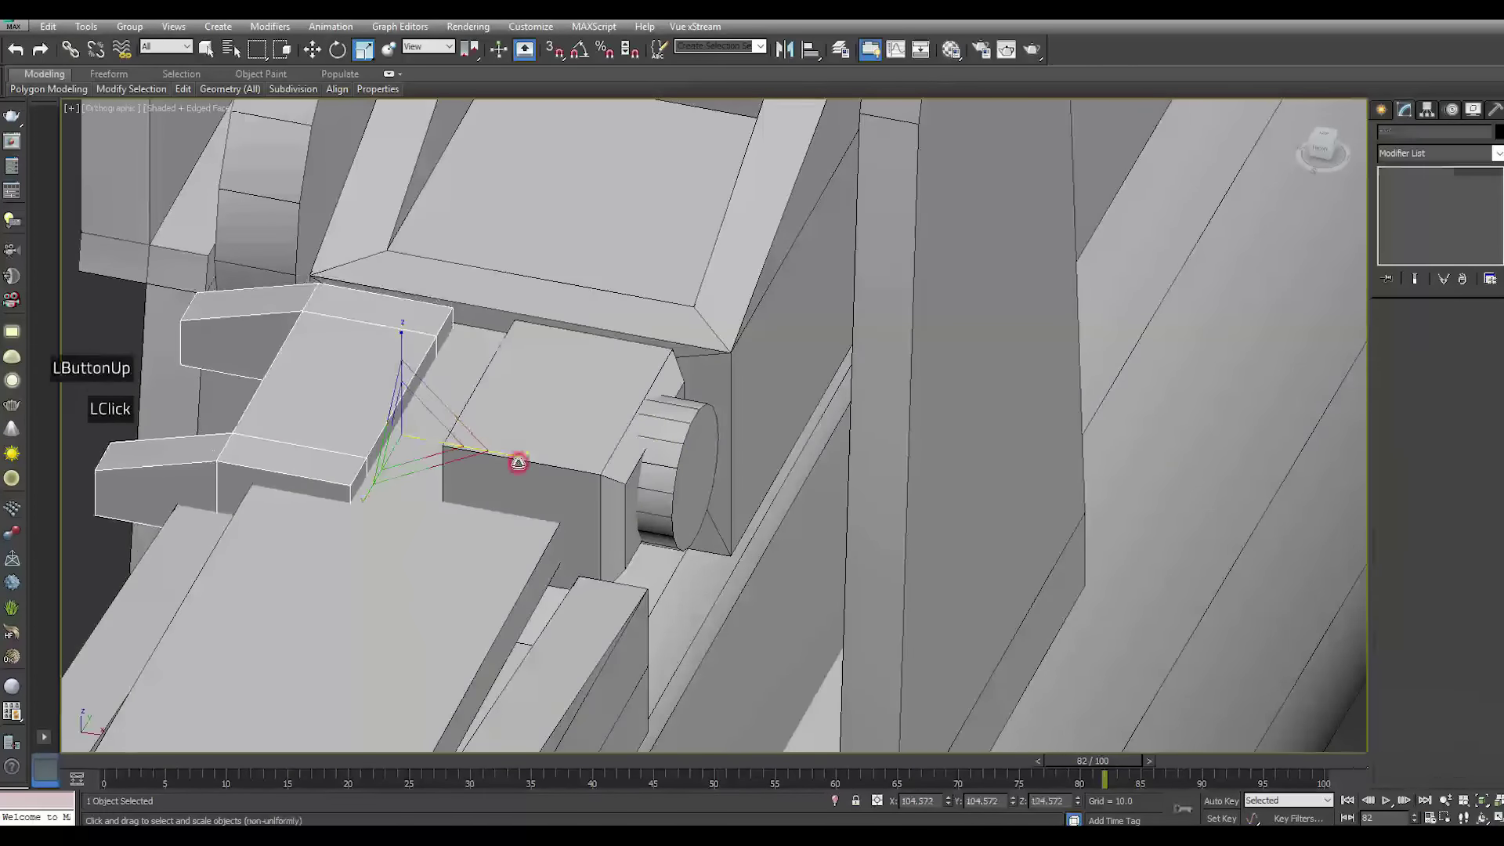
{"action": "left_click", "coordinate": [313, 51]}
Reposition Cylinder008, shrink its radius to 0.166, and convert it to an editable poly
{"action": "left_click", "coordinate": [687, 495]}
{"action": "left_click_drag", "start_coordinate": [687, 495], "coordinate": [723, 446]}
{"action": "middle_click_drag", "start_coordinate": [723, 446], "coordinate": [808, 473], "text": "alt"}
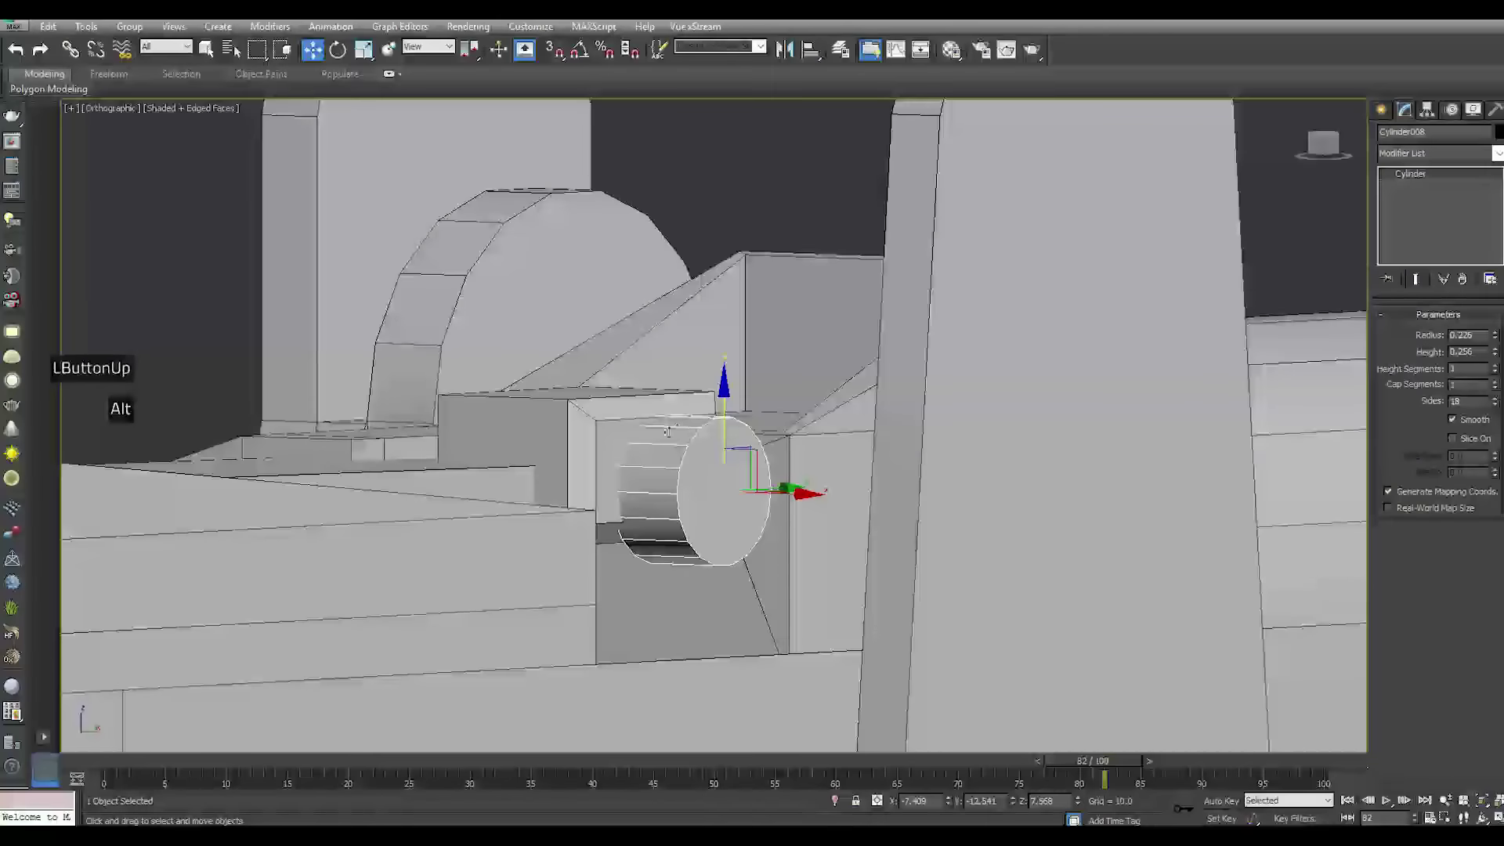
{"action": "scroll", "coordinate": [807, 473], "scroll_direction": "up", "scroll_amount": 3}
{"action": "left_click_drag", "start_coordinate": [773, 481], "coordinate": [774, 425]}
{"action": "left_click_drag", "start_coordinate": [1494, 336], "coordinate": [1483, 342]}
{"action": "middle_click_drag", "start_coordinate": [840, 439], "coordinate": [844, 529], "text": "alt"}
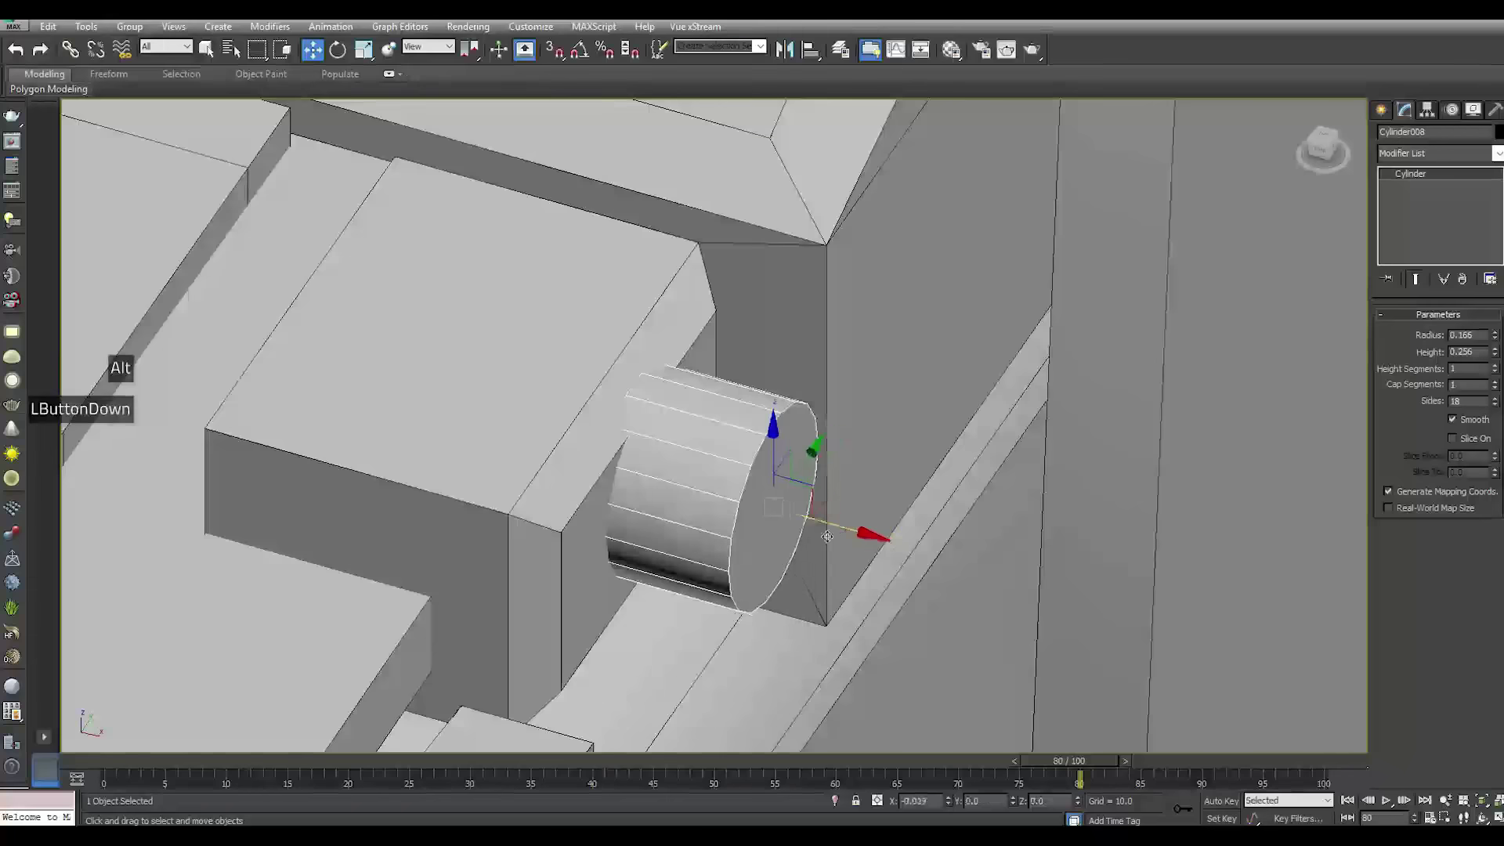
{"action": "left_click_drag", "start_coordinate": [830, 460], "coordinate": [800, 469]}
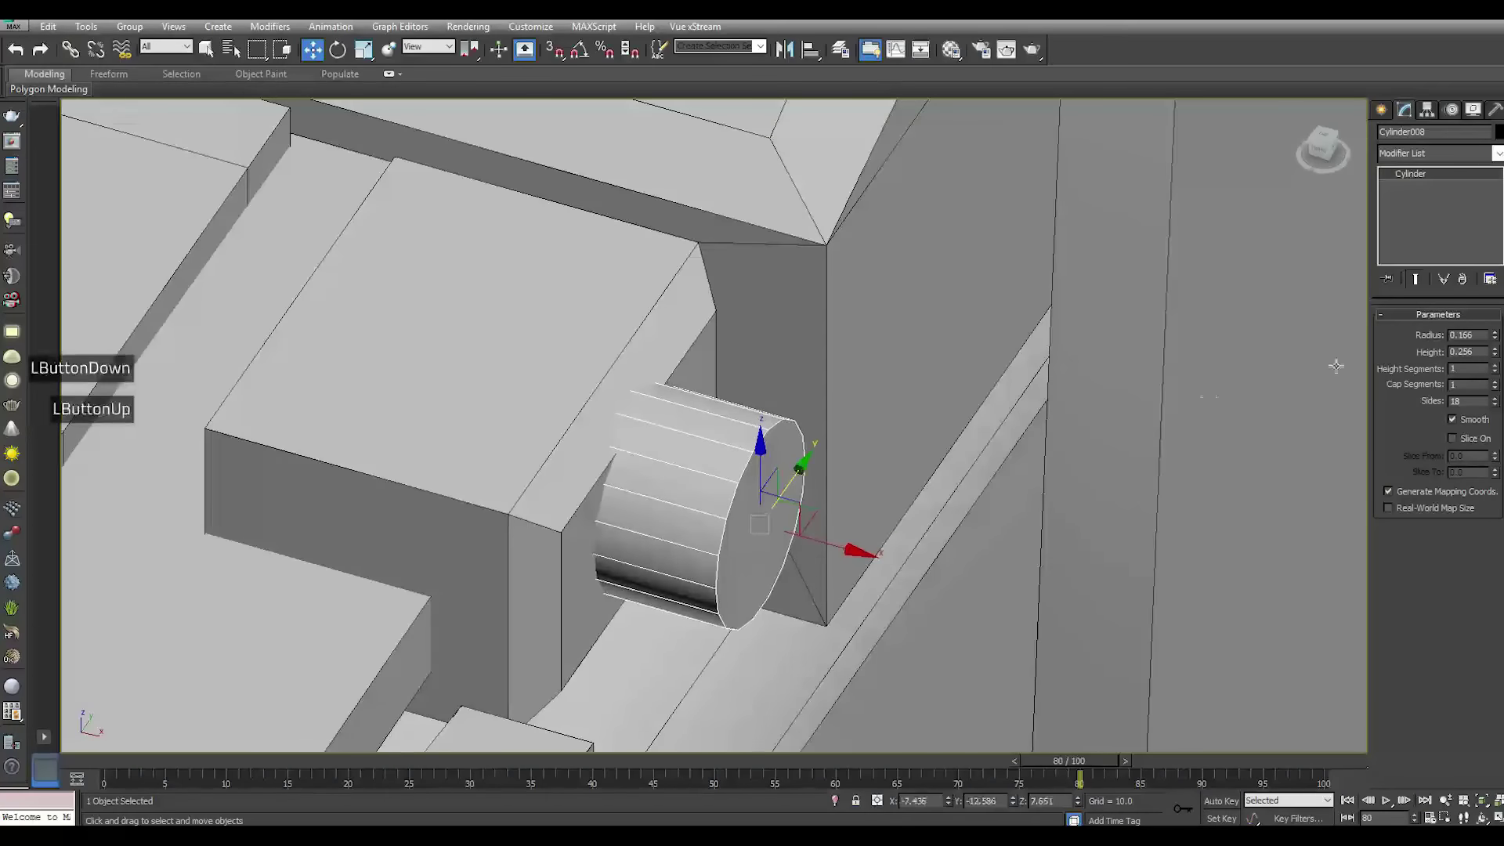
{"action": "right_click", "coordinate": [1436, 248]}
{"action": "left_click", "coordinate": [1410, 359]}
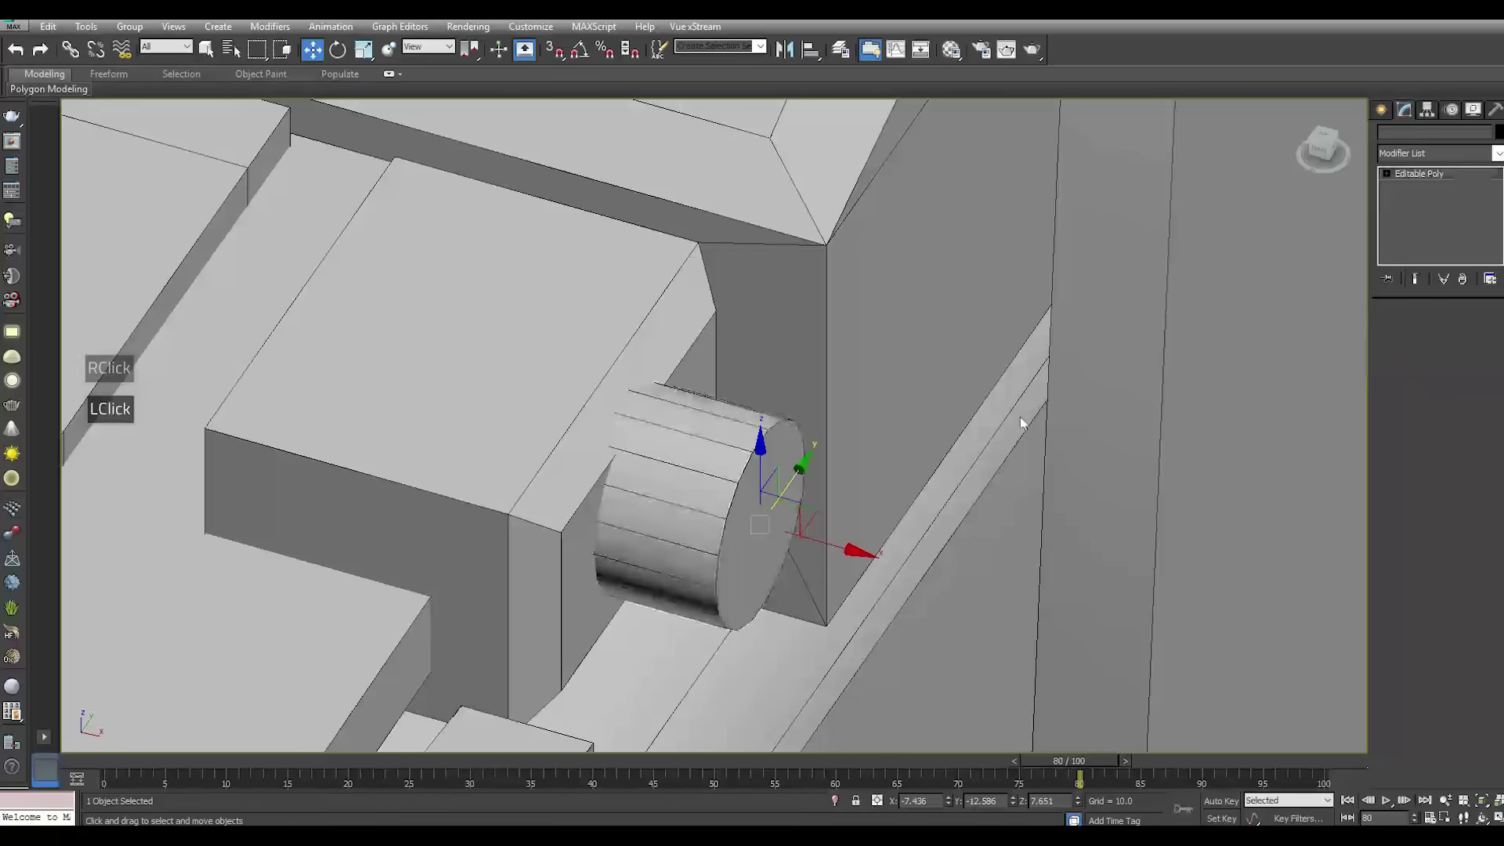
Ring-select the small cylinder's edges and connect two loops with Pinch 40
{"action": "middle_click_drag", "start_coordinate": [797, 468], "coordinate": [1493, 384], "text": "alt"}
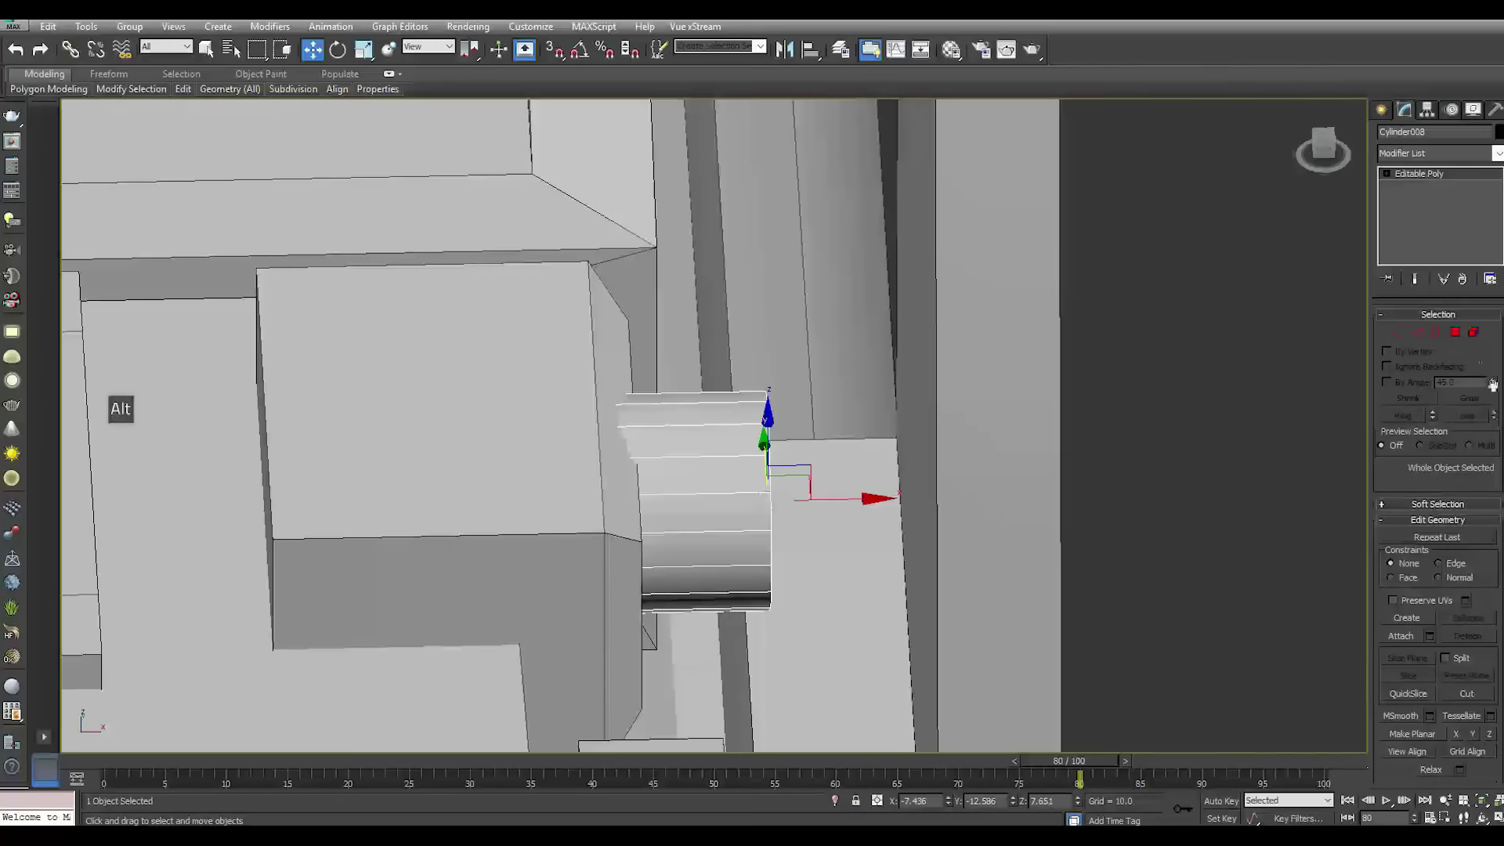
{"action": "left_click", "coordinate": [1419, 334]}
{"action": "left_click", "coordinate": [718, 531]}
{"action": "left_click", "coordinate": [1402, 417]}
{"action": "left_click", "coordinate": [1492, 613]}
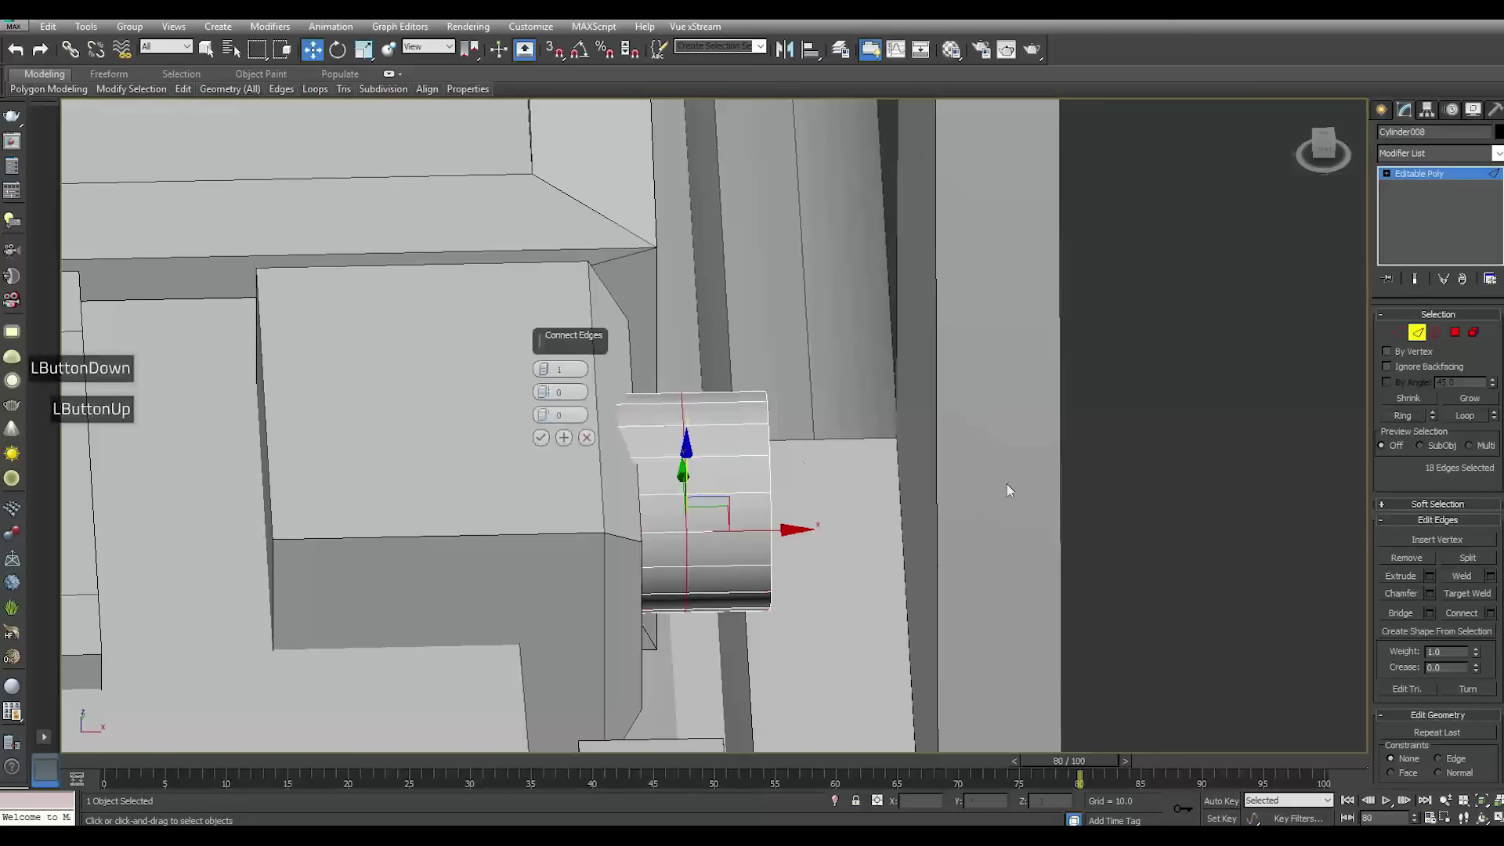
{"action": "left_click", "coordinate": [546, 369]}
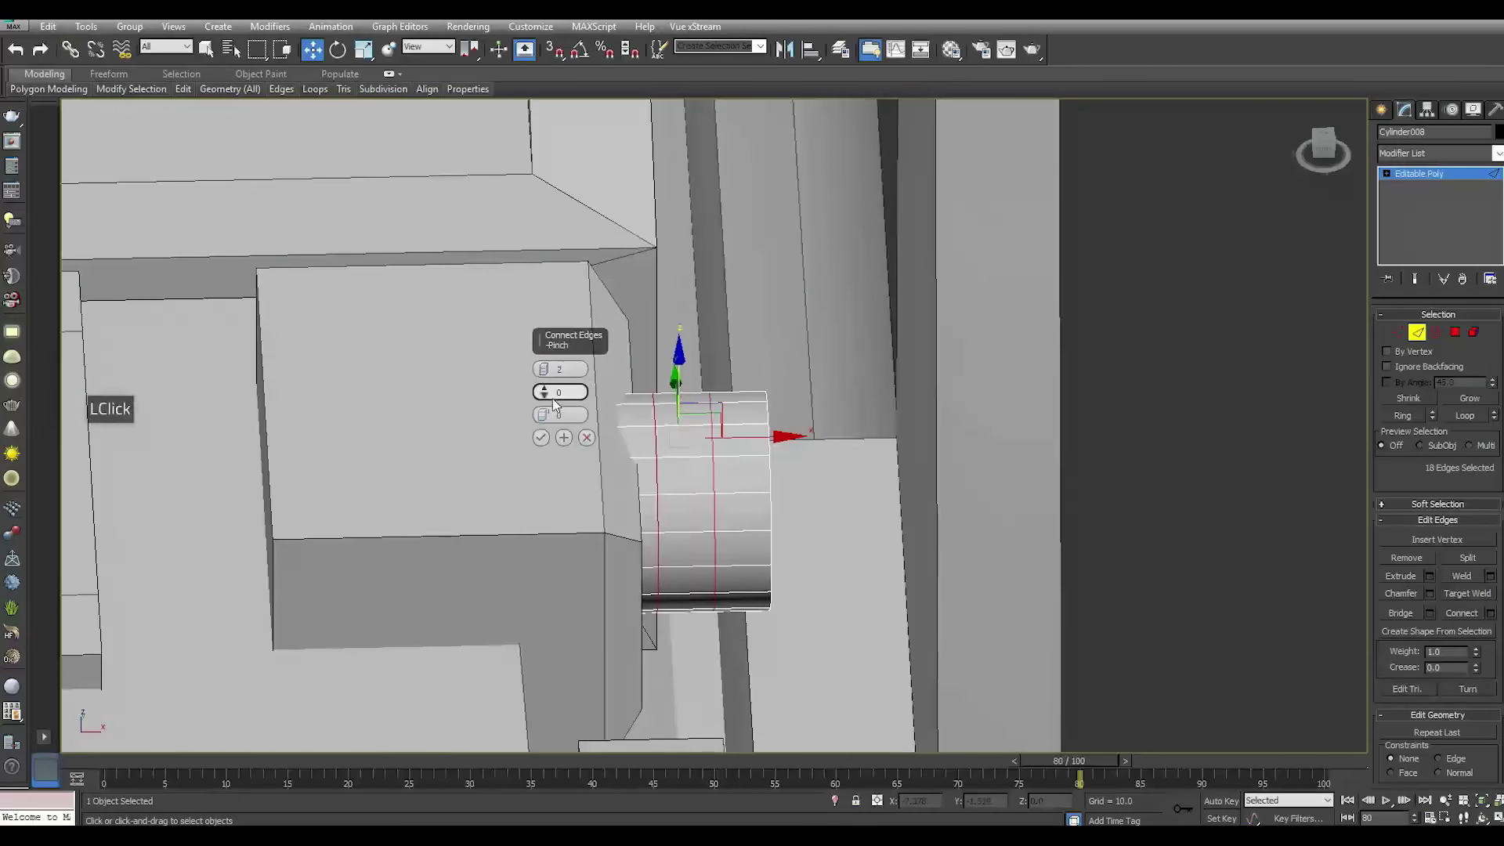
{"action": "left_click_drag", "start_coordinate": [548, 394], "coordinate": [548, 367]}
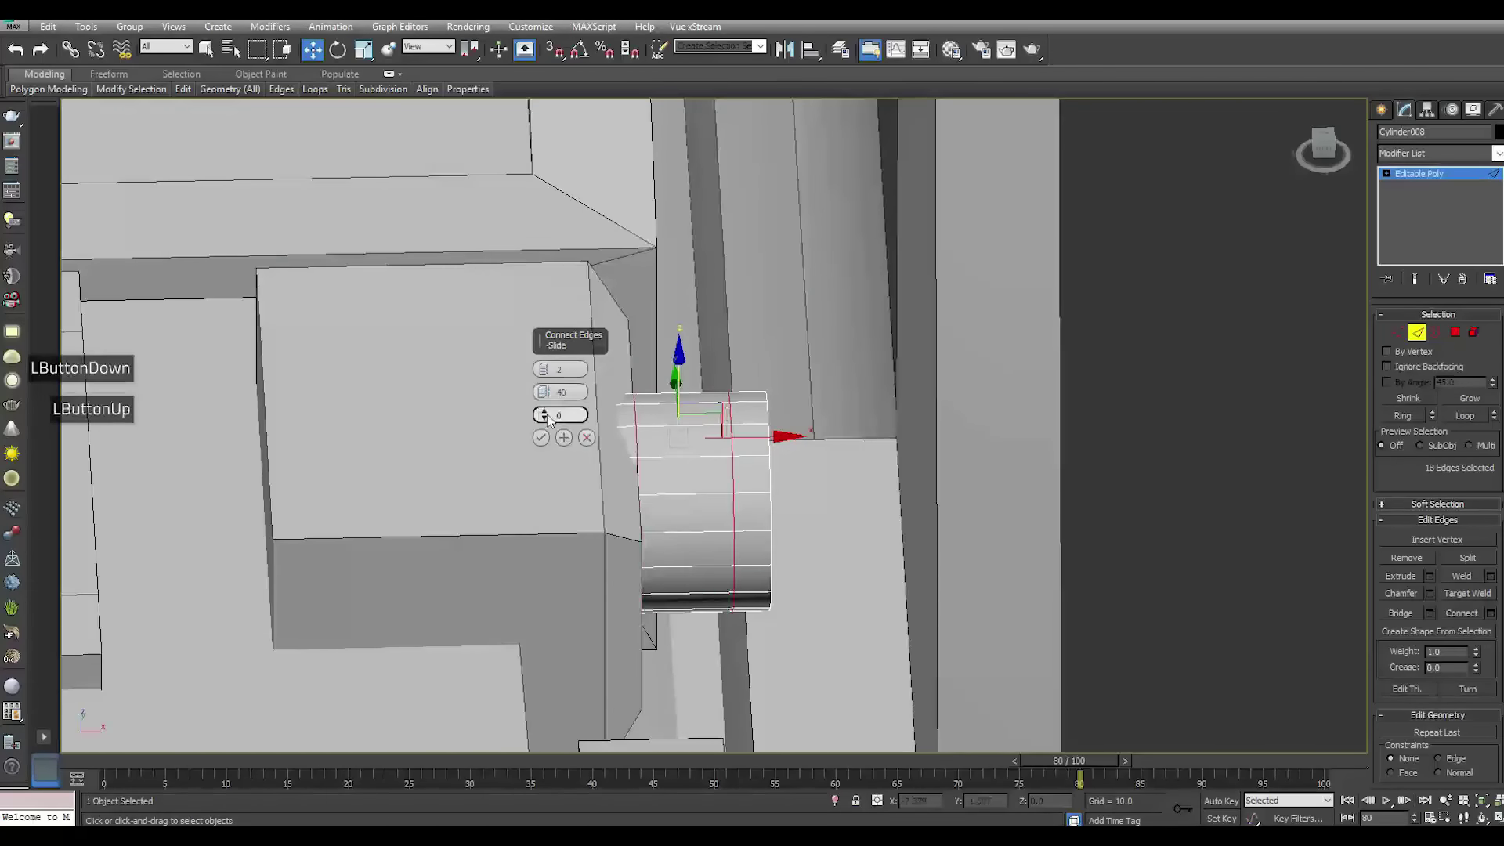
{"action": "left_click", "coordinate": [540, 438]}
Bevel the face band between the loops with height 0 and a negative outline, recessing it
{"action": "left_click", "coordinate": [1462, 334]}
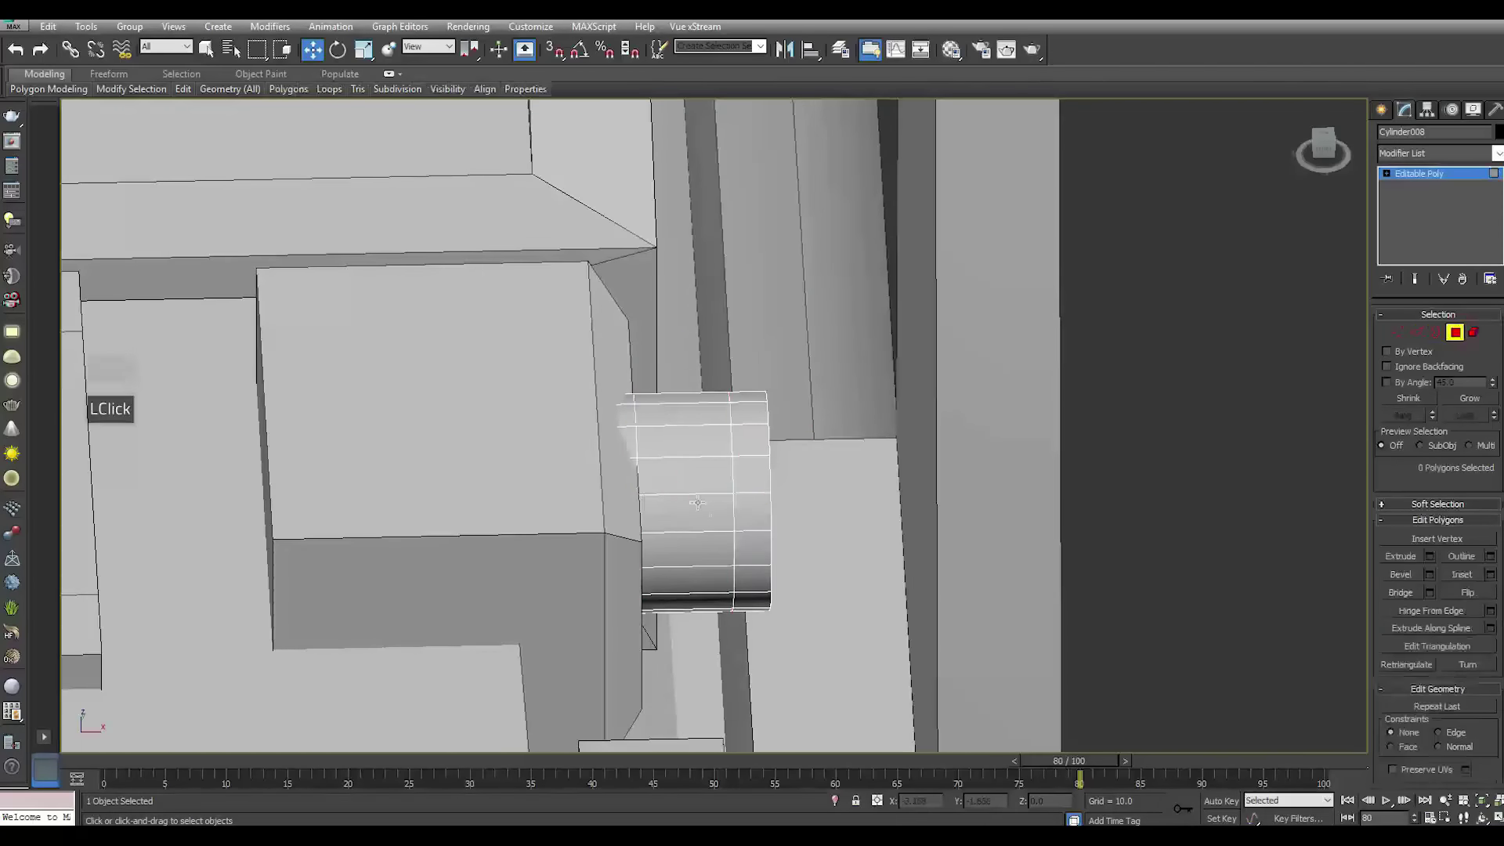
{"action": "left_click", "coordinate": [685, 514]}
{"action": "left_click", "coordinate": [689, 470], "text": "shift"}
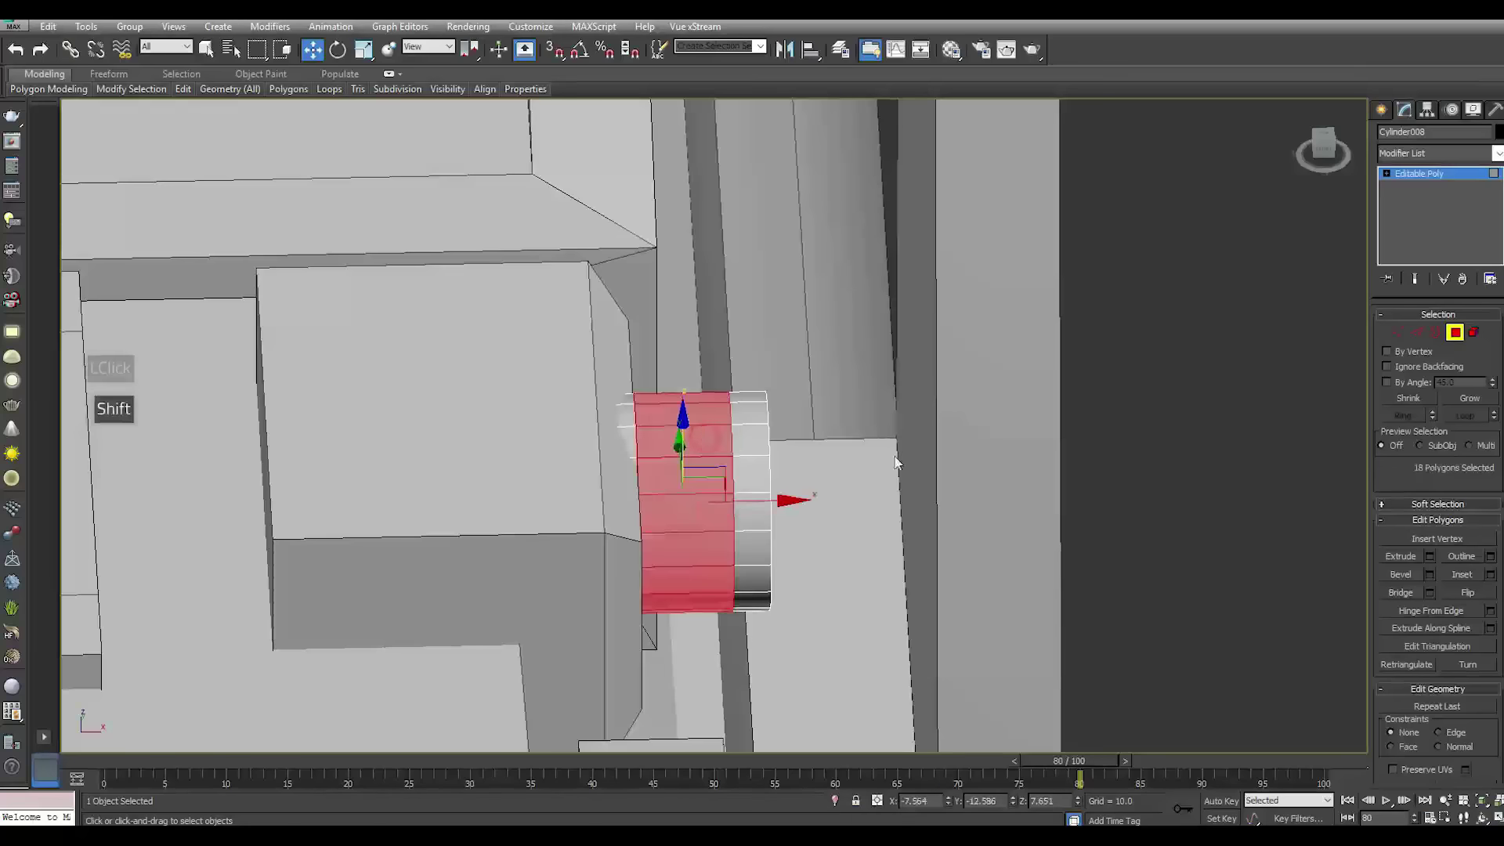
{"action": "double_click", "coordinate": [1433, 574]}
{"action": "left_click_drag", "start_coordinate": [548, 392], "coordinate": [356, 379]}
{"action": "left_click", "coordinate": [572, 391]}
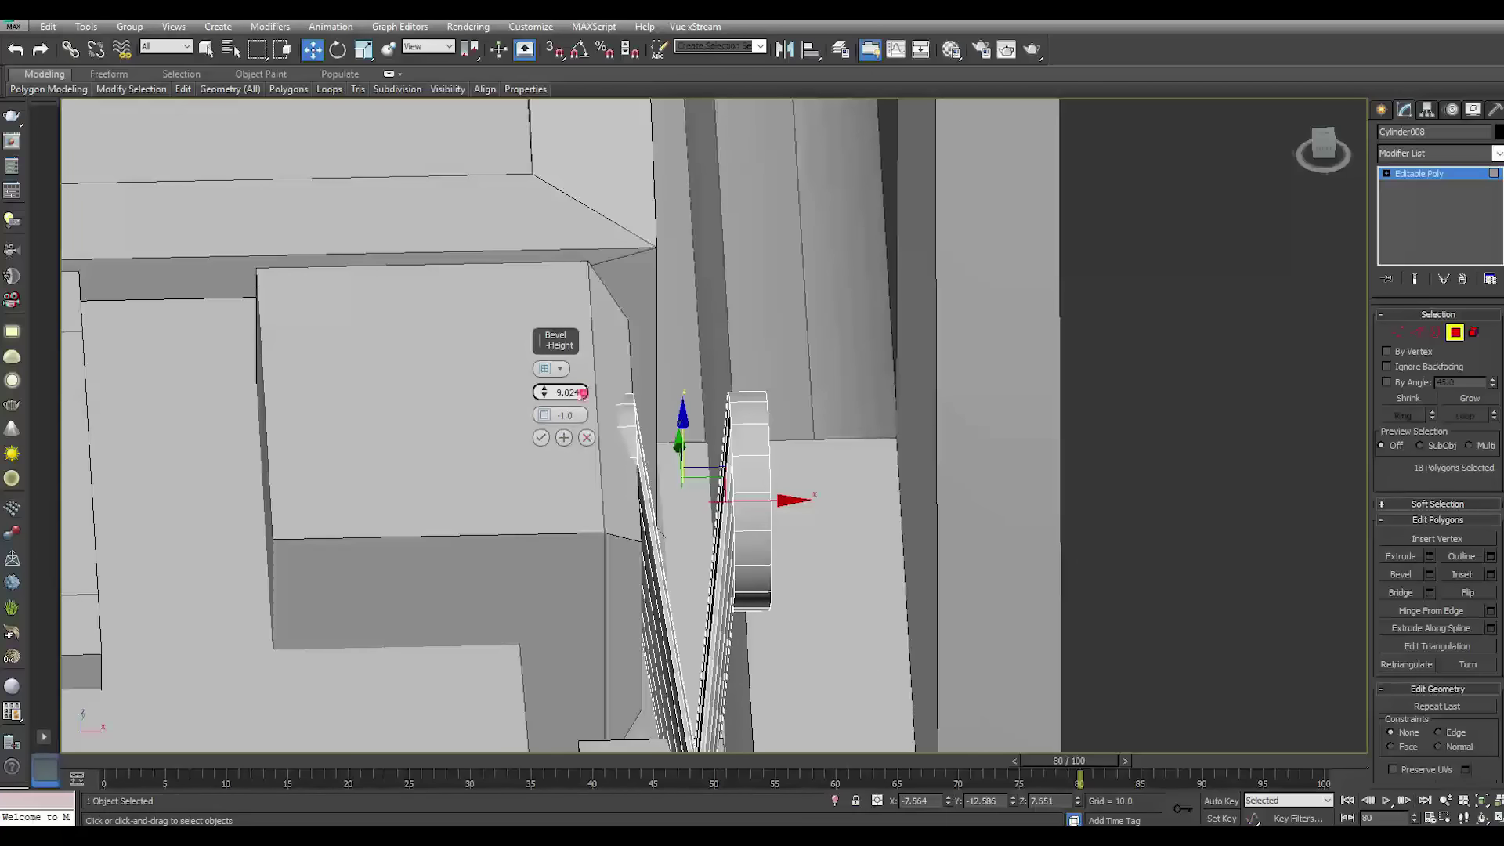
{"action": "type", "text": "0"}
{"action": "key", "text": "Return"}
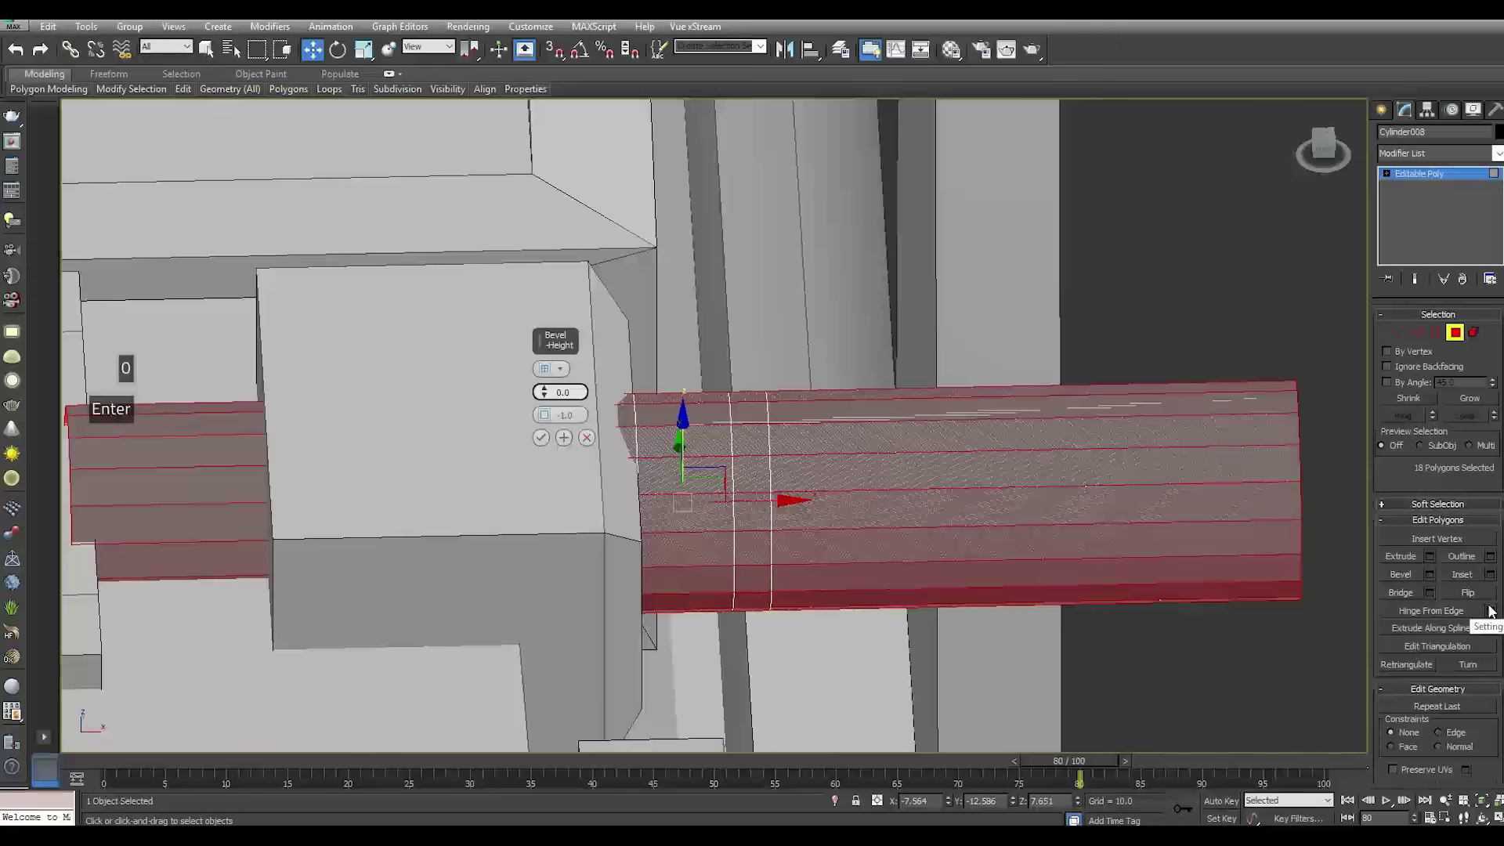
{"action": "left_click", "coordinate": [546, 383]}
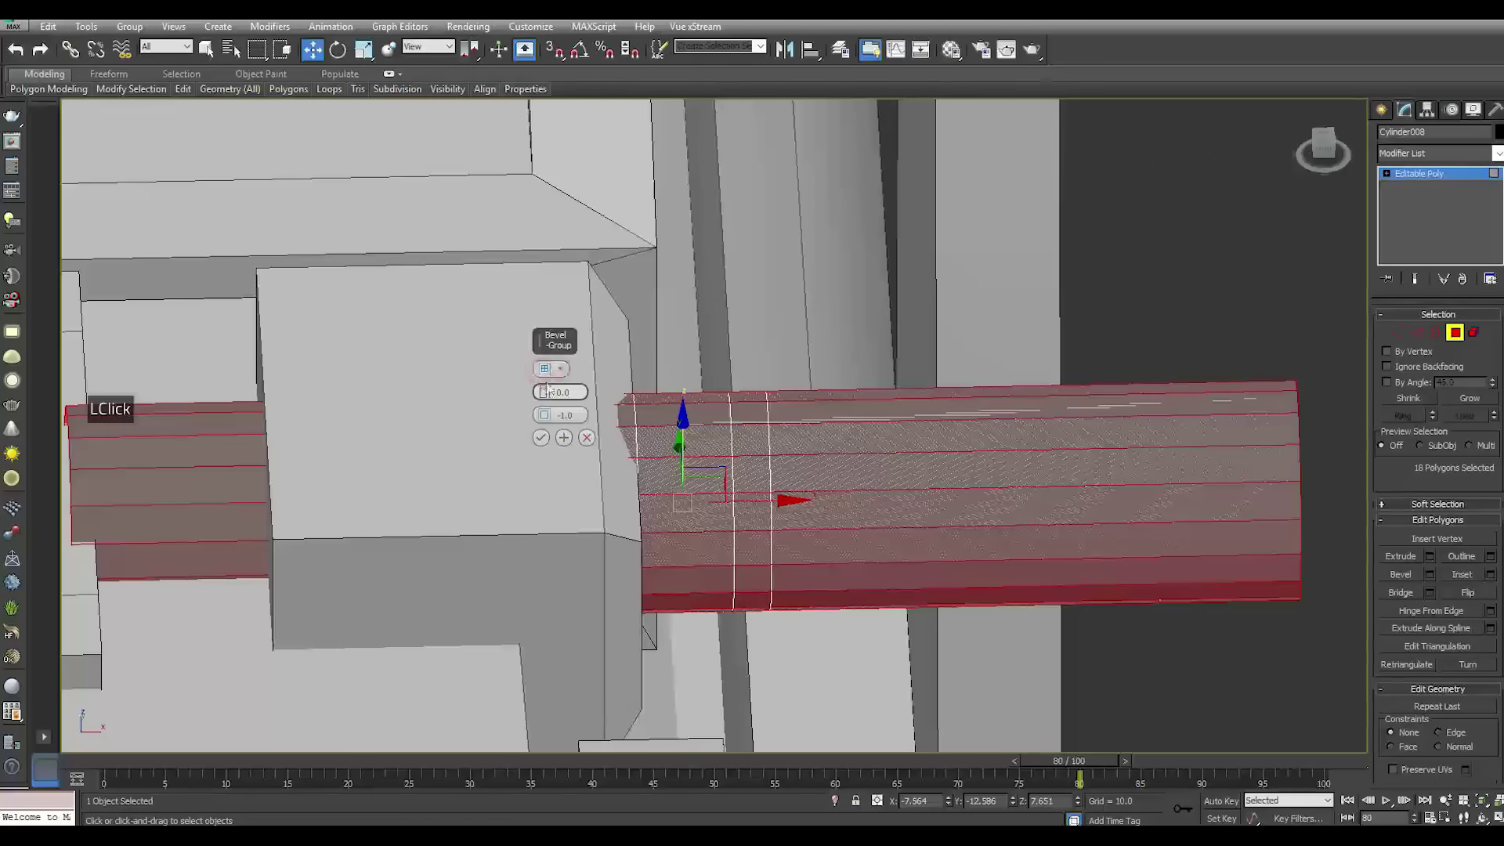
{"action": "left_click", "coordinate": [564, 413]}
{"action": "left_click_drag", "start_coordinate": [546, 397], "coordinate": [558, 488]}
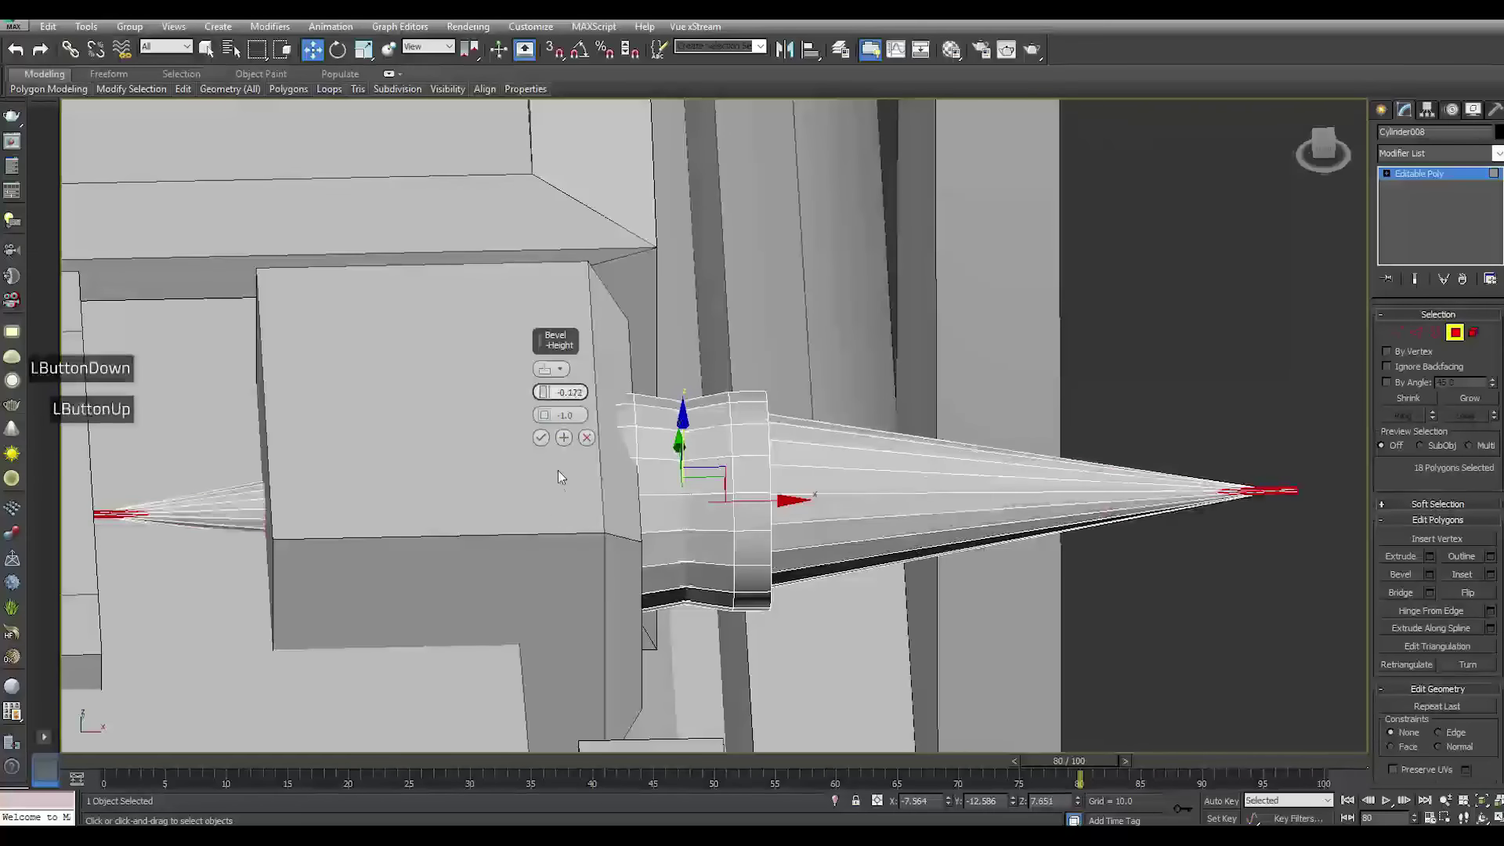
{"action": "mouse_move", "coordinate": [544, 391]}
{"action": "left_mouse_down"}
{"action": "mouse_move", "coordinate": [546, 470]}
{"action": "mouse_move", "coordinate": [521, 289]}
{"action": "mouse_move", "coordinate": [523, 267]}
{"action": "mouse_move", "coordinate": [546, 433]}
{"action": "mouse_move", "coordinate": [544, 157]}
{"action": "mouse_move", "coordinate": [544, 403]}
{"action": "mouse_move", "coordinate": [507, 249]}
{"action": "mouse_move", "coordinate": [539, 464]}
{"action": "mouse_move", "coordinate": [540, 398]}
{"action": "mouse_move", "coordinate": [553, 408]}
{"action": "left_mouse_up"}
{"action": "left_click", "coordinate": [541, 437]}
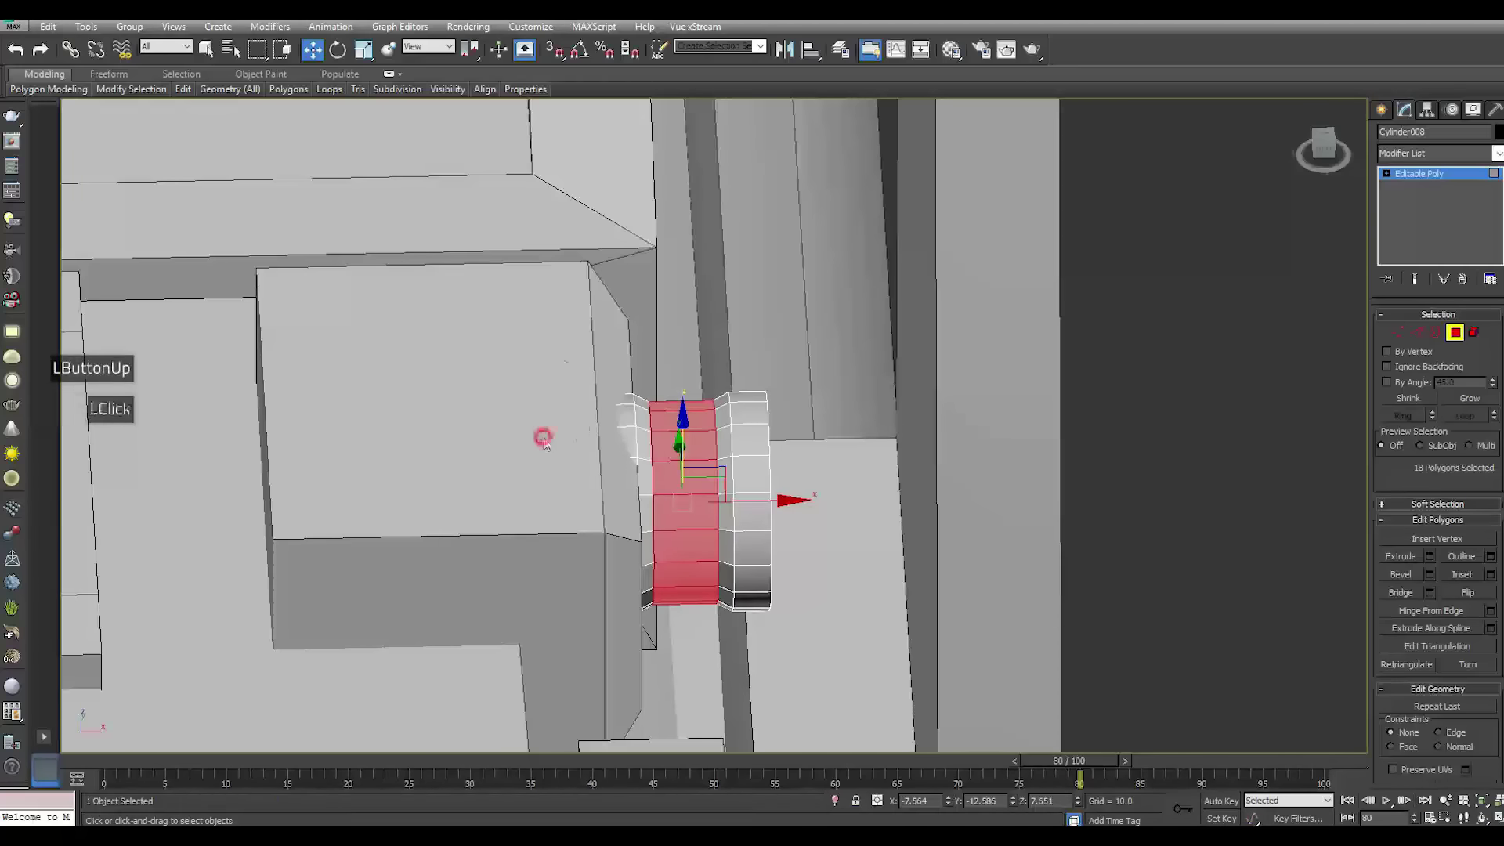
{"action": "scroll", "coordinate": [765, 459], "scroll_direction": "down", "scroll_amount": 3}
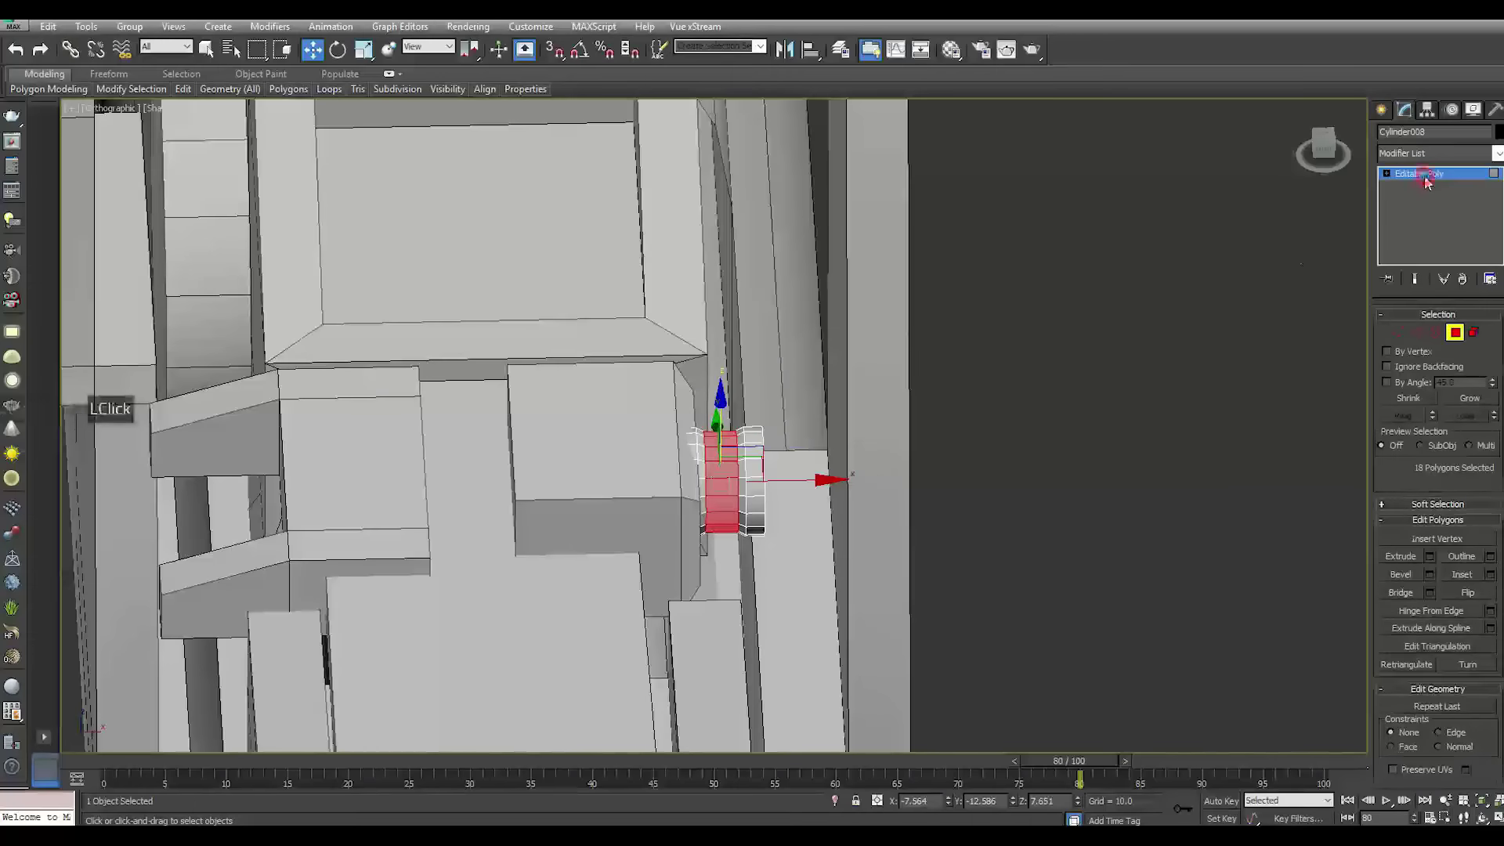
Exit face editing and select the small box together with its cylinder cap
{"action": "left_click", "coordinate": [1424, 180]}
{"action": "left_click", "coordinate": [1165, 362]}
{"action": "middle_click_drag", "start_coordinate": [1164, 470], "coordinate": [1086, 484], "text": "alt"}
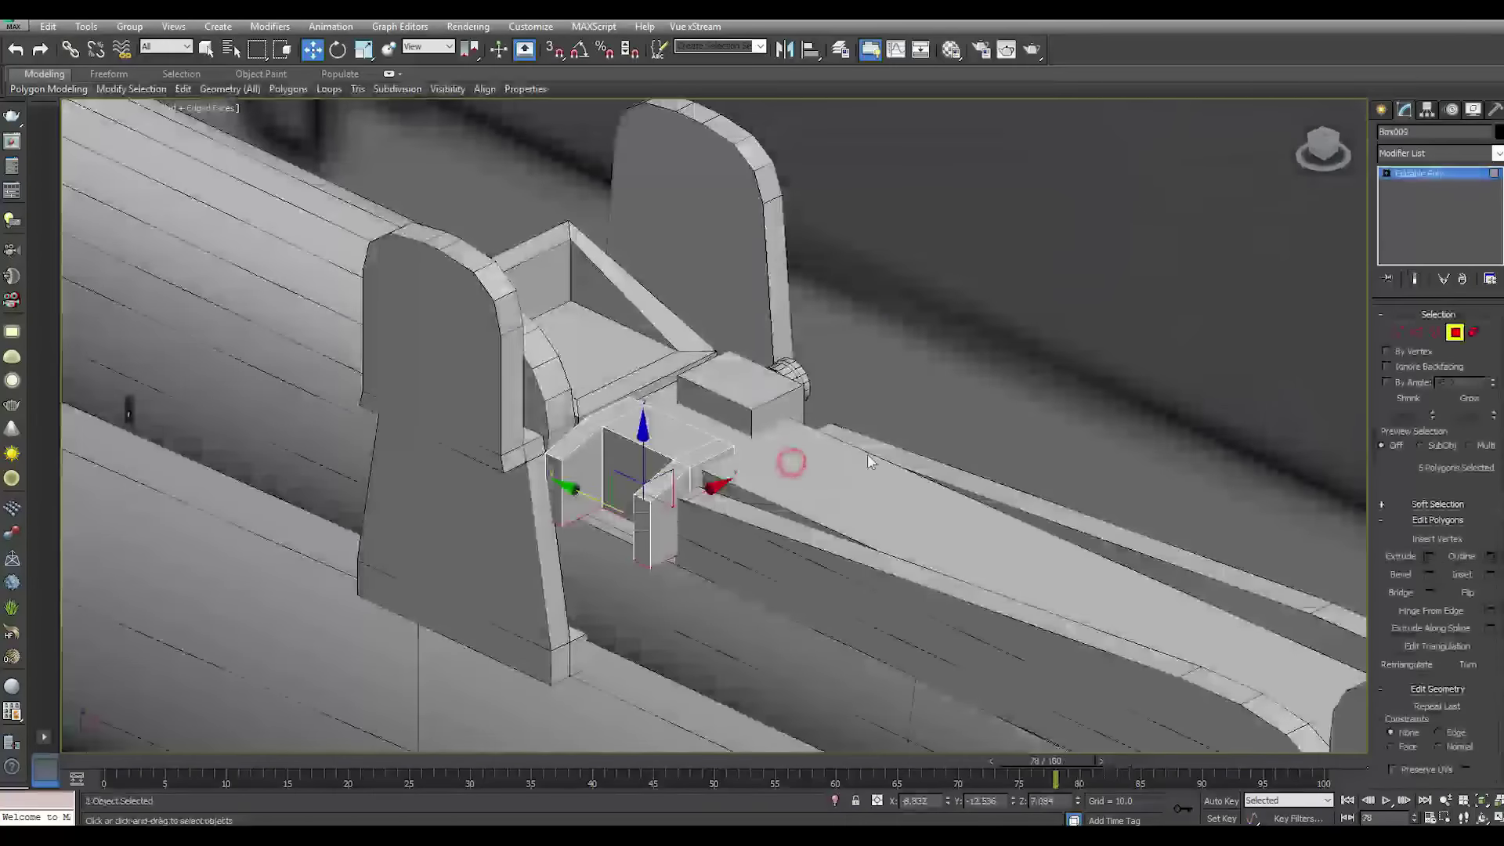
{"action": "middle_click_drag", "start_coordinate": [792, 460], "coordinate": [730, 442], "text": "alt"}
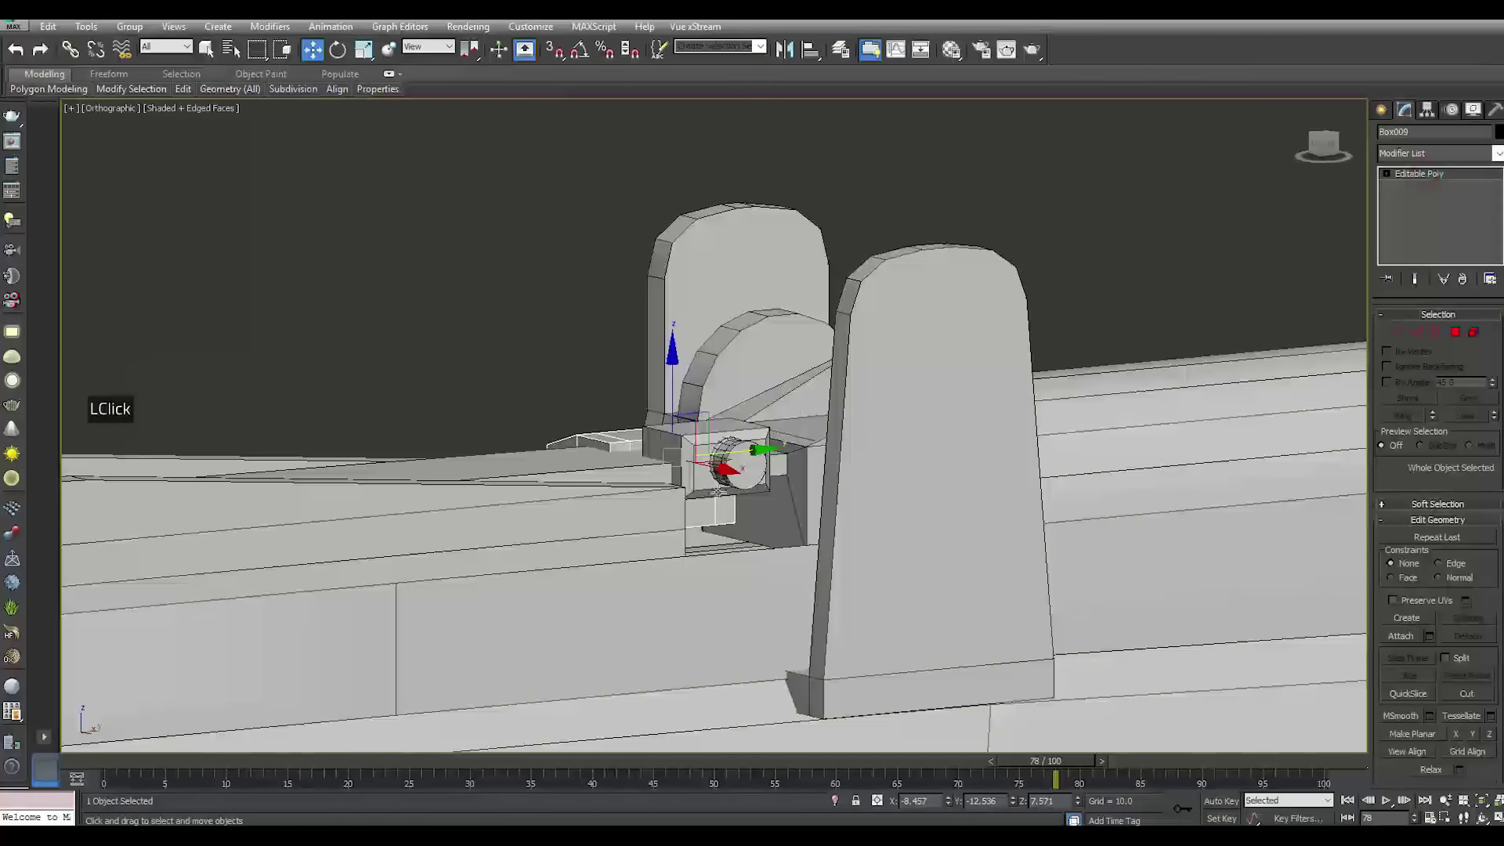
{"action": "scroll", "coordinate": [755, 488], "scroll_direction": "up", "scroll_amount": 5}
{"action": "left_click", "coordinate": [1455, 332]}
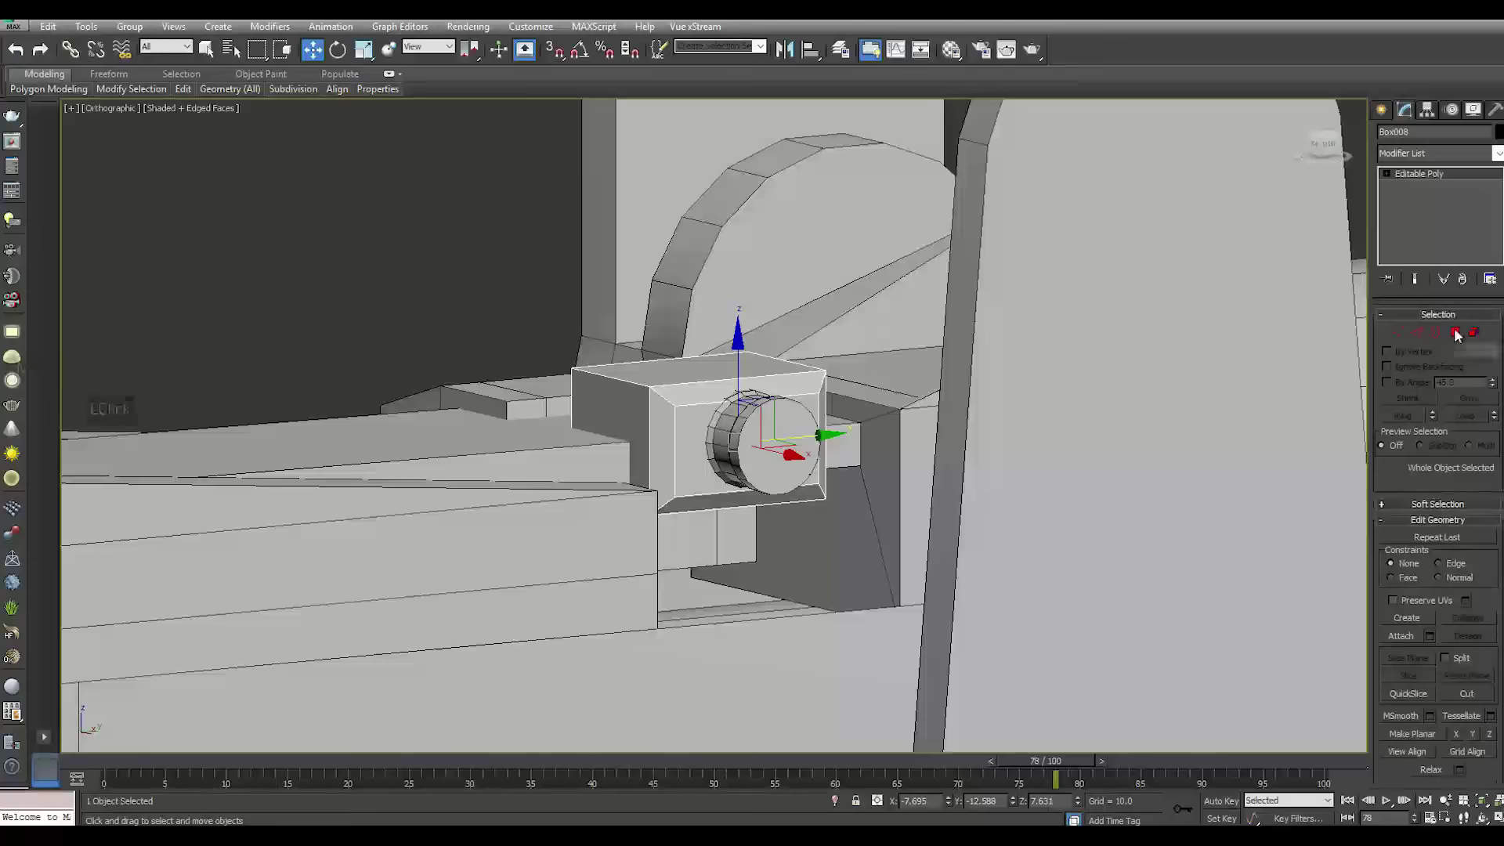
{"action": "middle_click_drag", "start_coordinate": [705, 470], "coordinate": [715, 500], "text": "alt"}
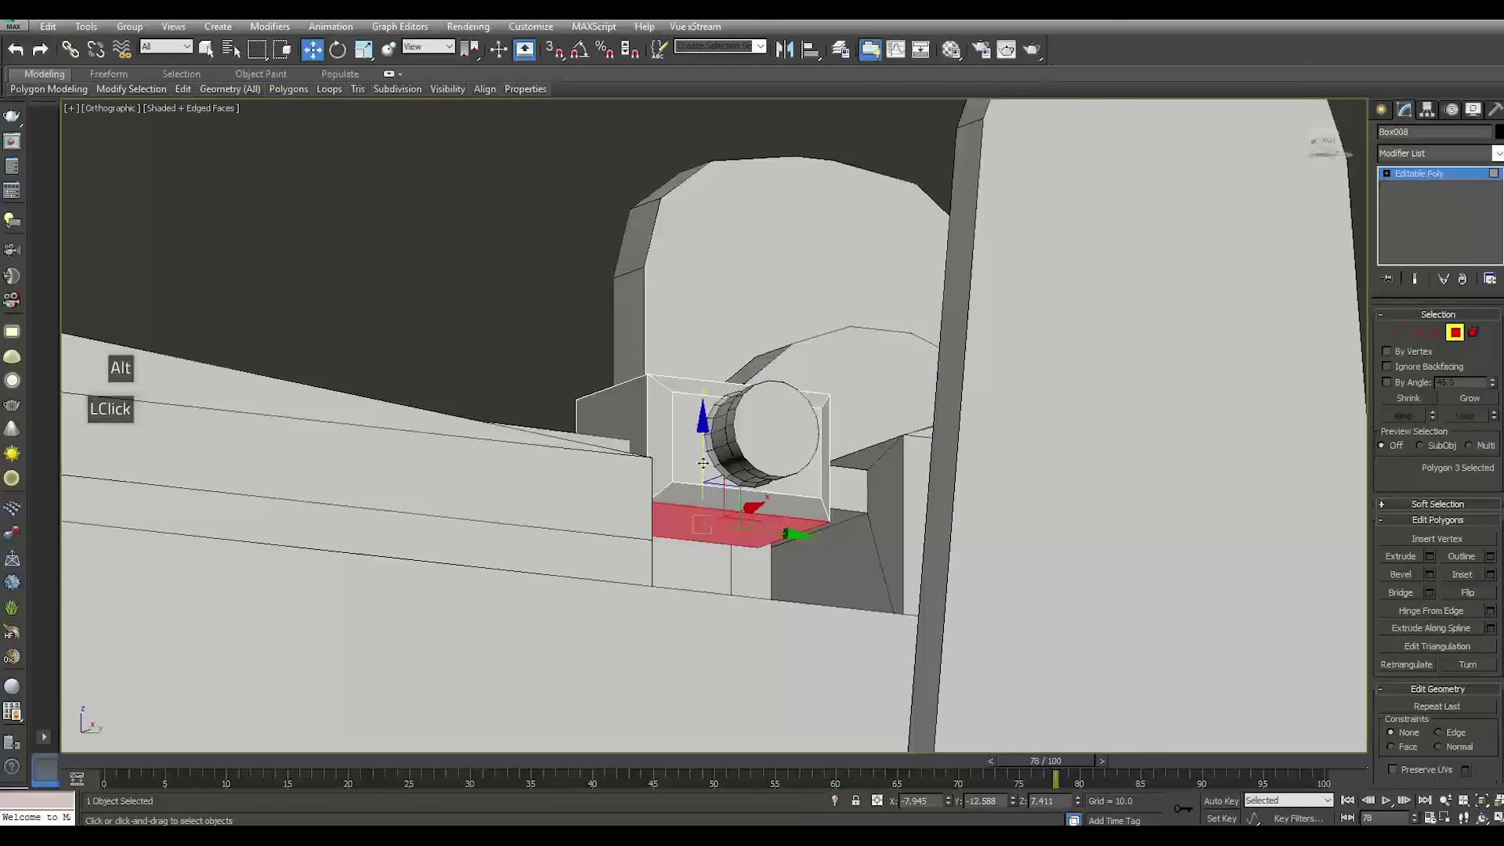
{"action": "middle_click_drag", "start_coordinate": [755, 475], "coordinate": [768, 509], "text": "alt"}
{"action": "left_click", "coordinate": [1423, 174]}
{"action": "left_click", "coordinate": [788, 492], "text": "ctrl"}
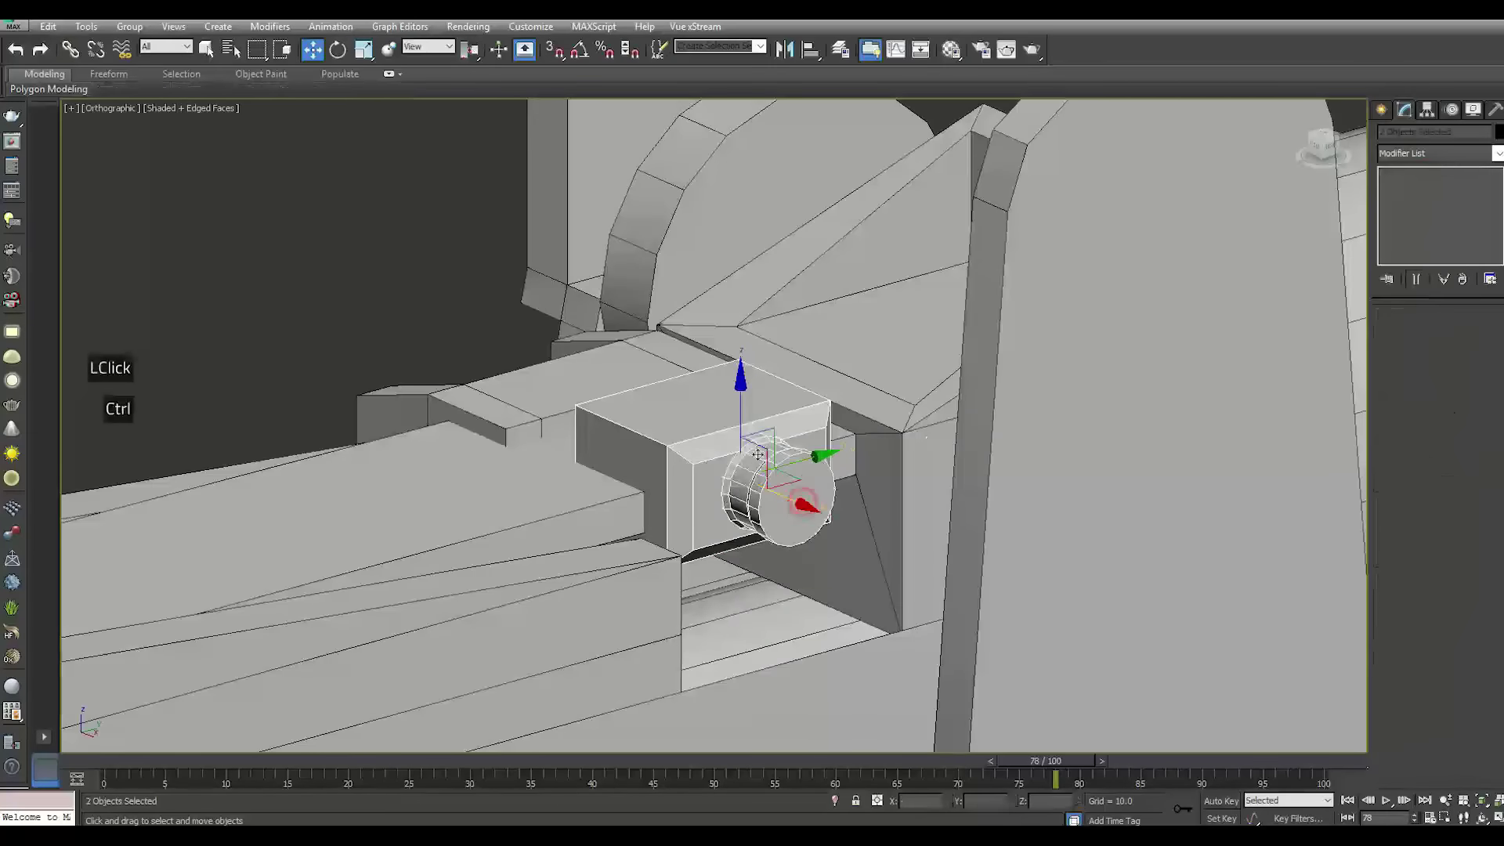
Scale the box and cylinder up together and lower them onto the receiver
{"action": "left_click_drag", "start_coordinate": [730, 472], "coordinate": [729, 444]}
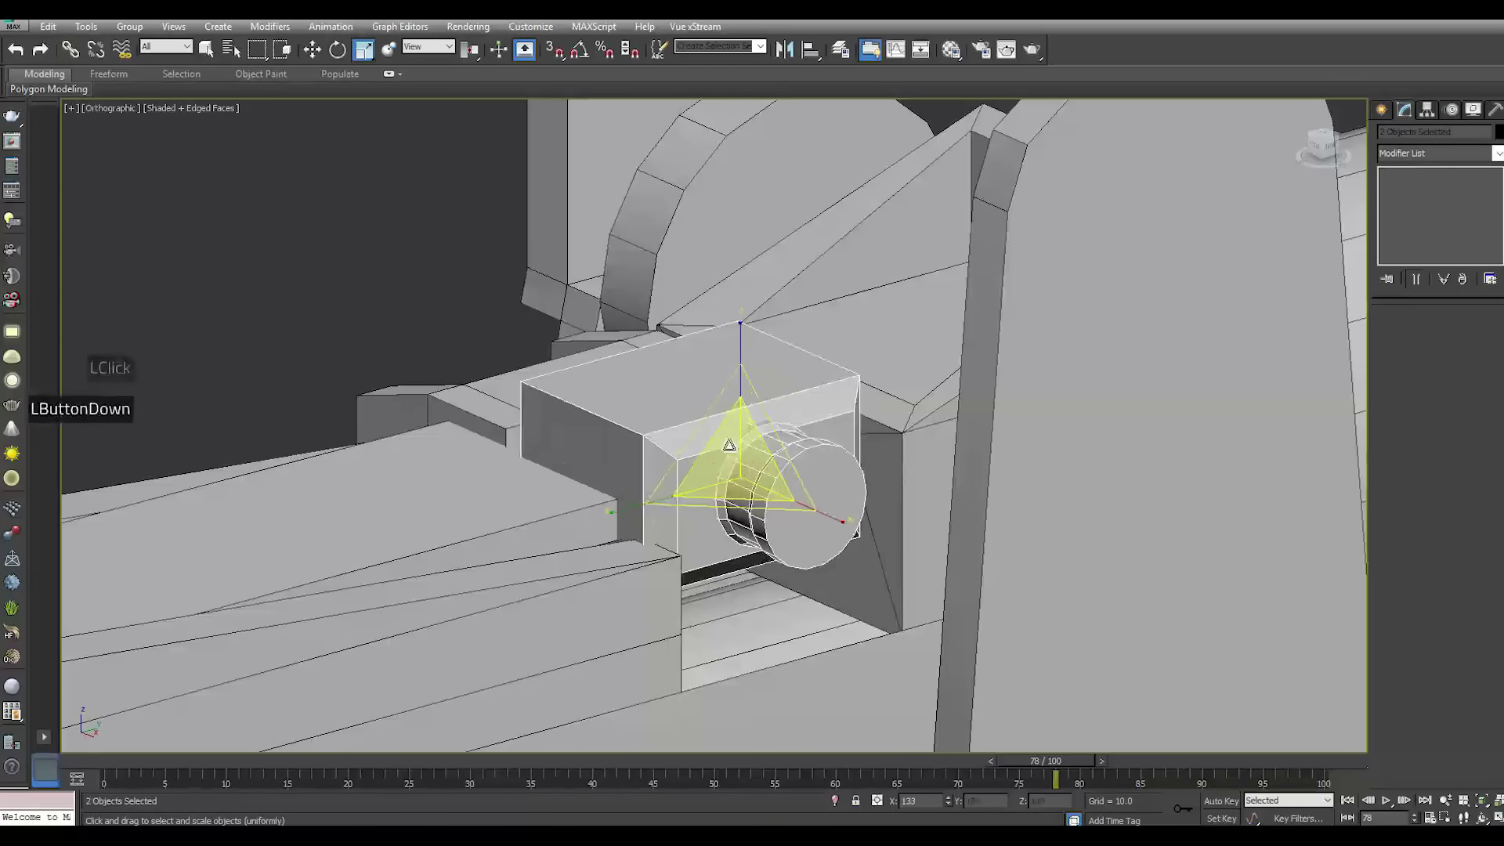
{"action": "left_click", "coordinate": [315, 51]}
{"action": "left_click_drag", "start_coordinate": [745, 424], "coordinate": [768, 489]}
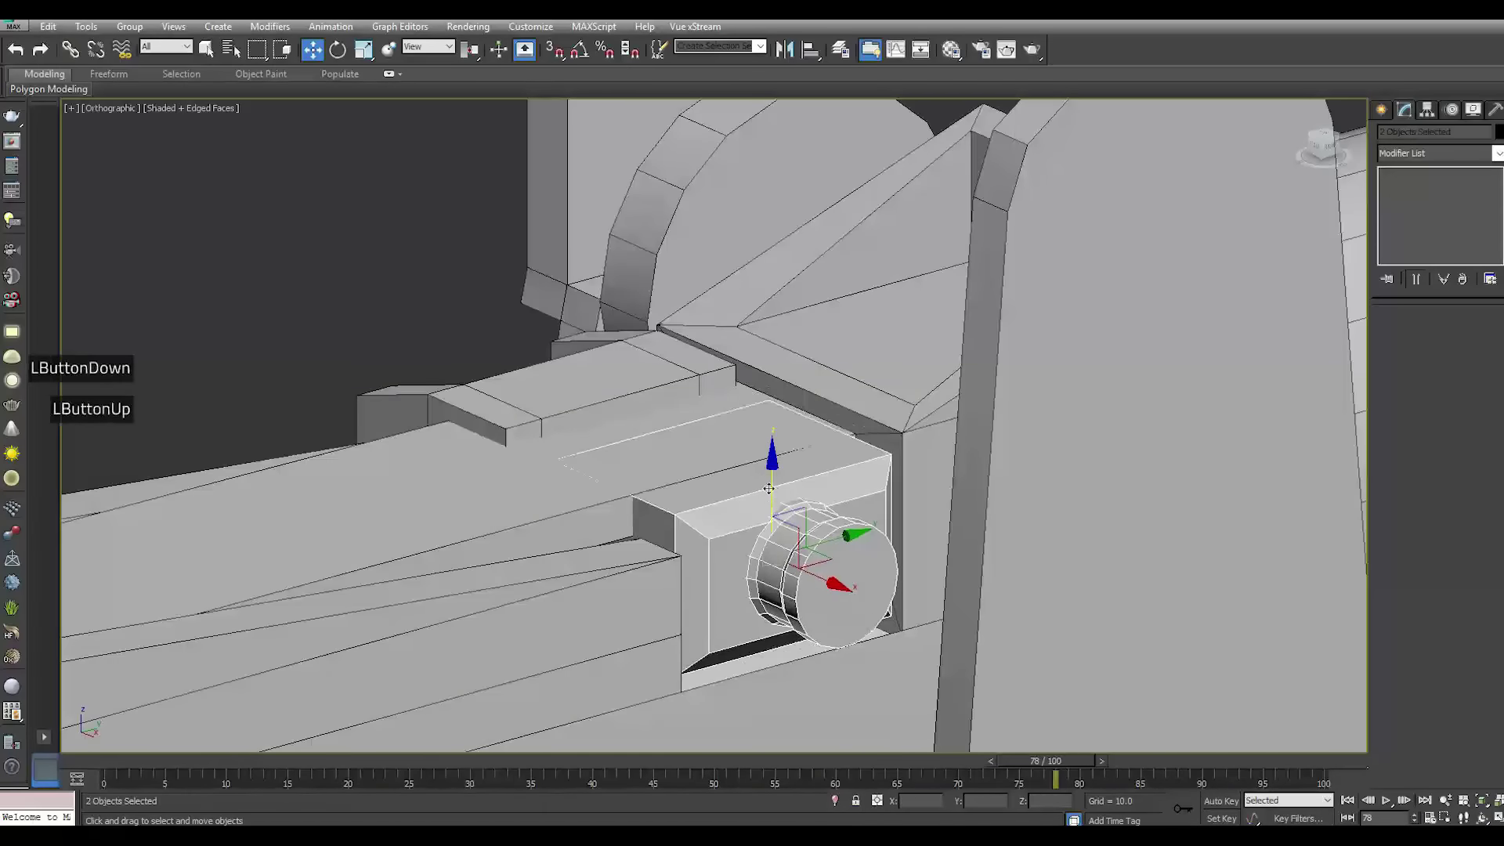
{"action": "double_click", "coordinate": [364, 50]}
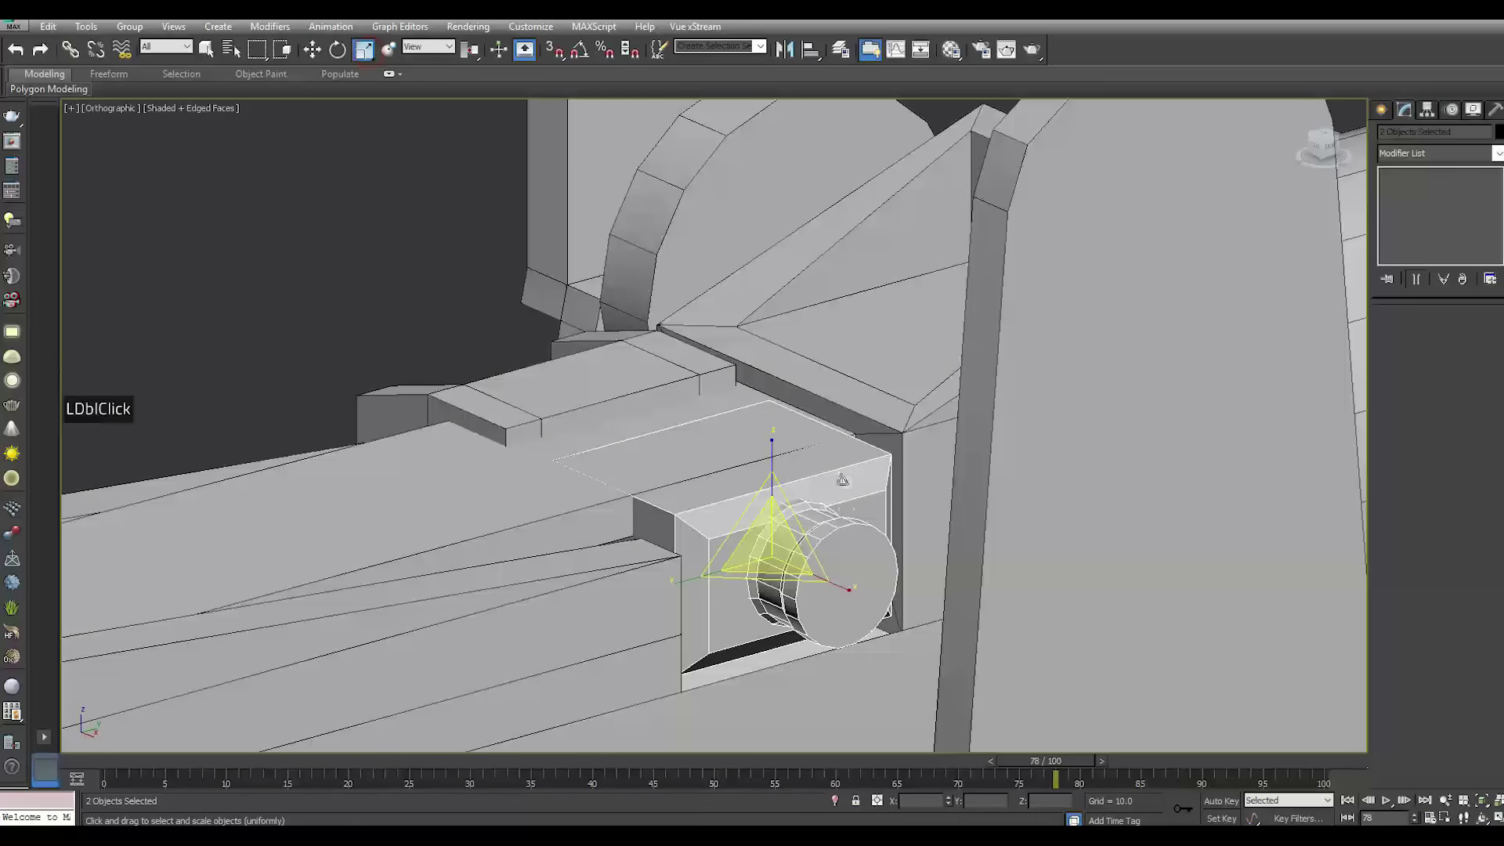
{"action": "left_click_drag", "start_coordinate": [771, 560], "coordinate": [771, 558]}
{"action": "middle_click_drag", "start_coordinate": [771, 557], "coordinate": [811, 553], "text": "alt"}
Select the other cylinder with the Move tool active
{"action": "left_click", "coordinate": [857, 524]}
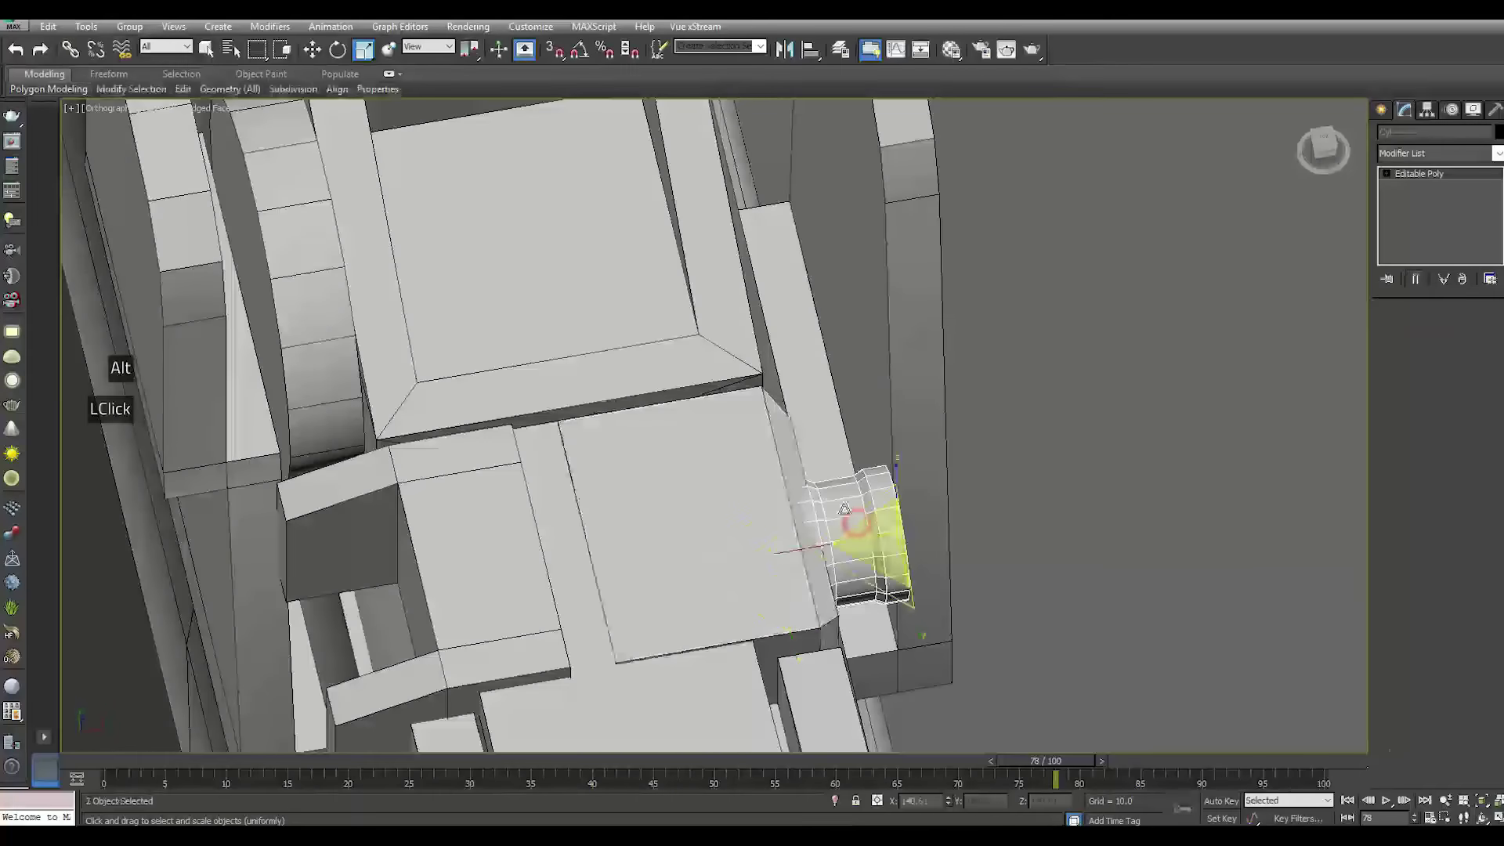
{"action": "scroll", "coordinate": [856, 524], "scroll_direction": "down", "scroll_amount": 2}
{"action": "left_click", "coordinate": [319, 49]}
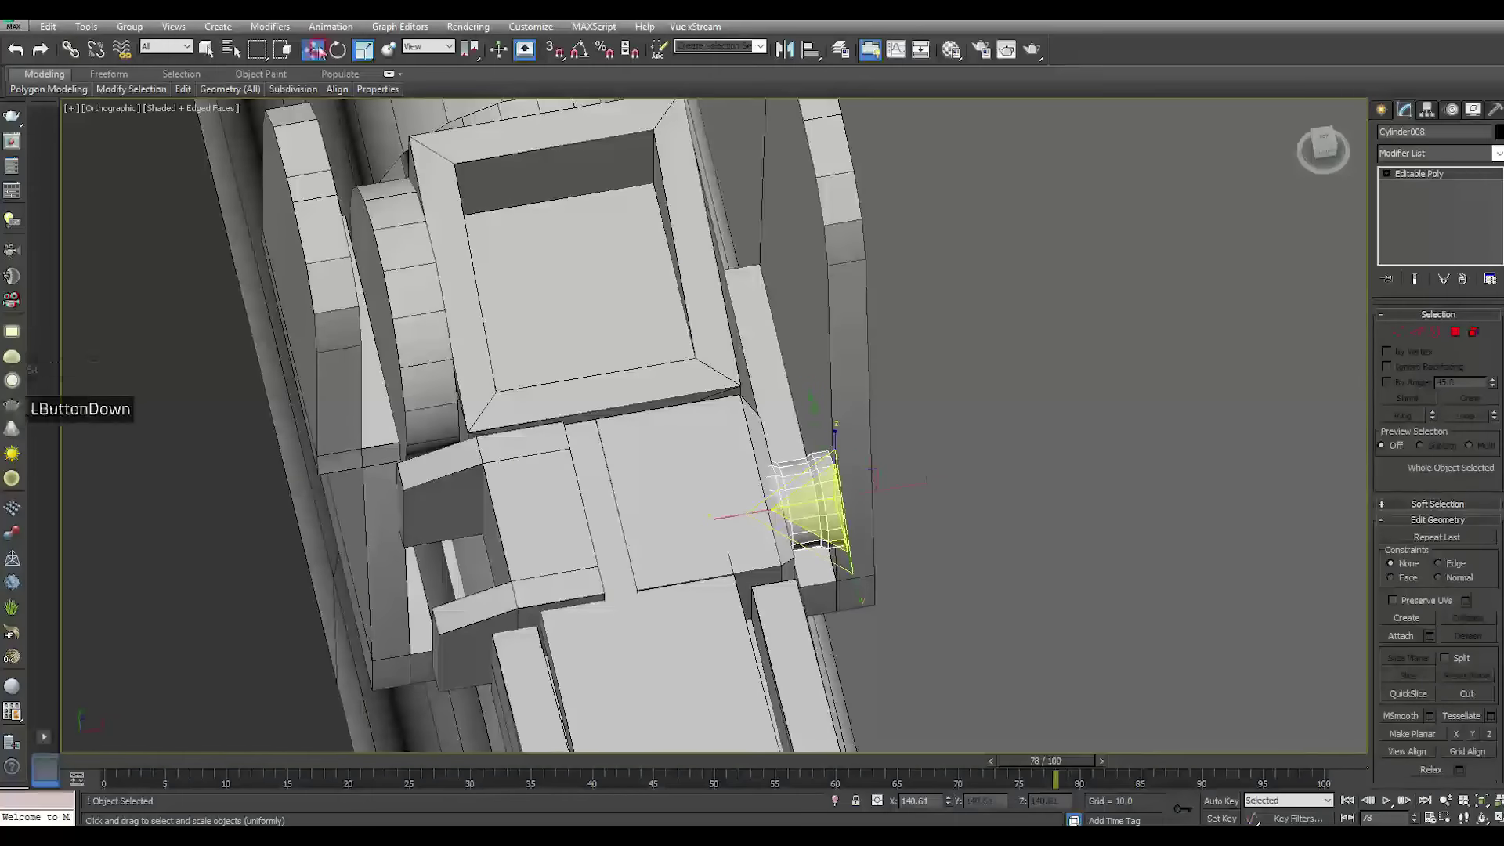
{"action": "scroll", "coordinate": [449, 301], "scroll_direction": "down", "scroll_amount": 2}
{"action": "middle_click_drag", "start_coordinate": [451, 304], "coordinate": [581, 411]}
{"action": "left_click", "coordinate": [554, 336]}
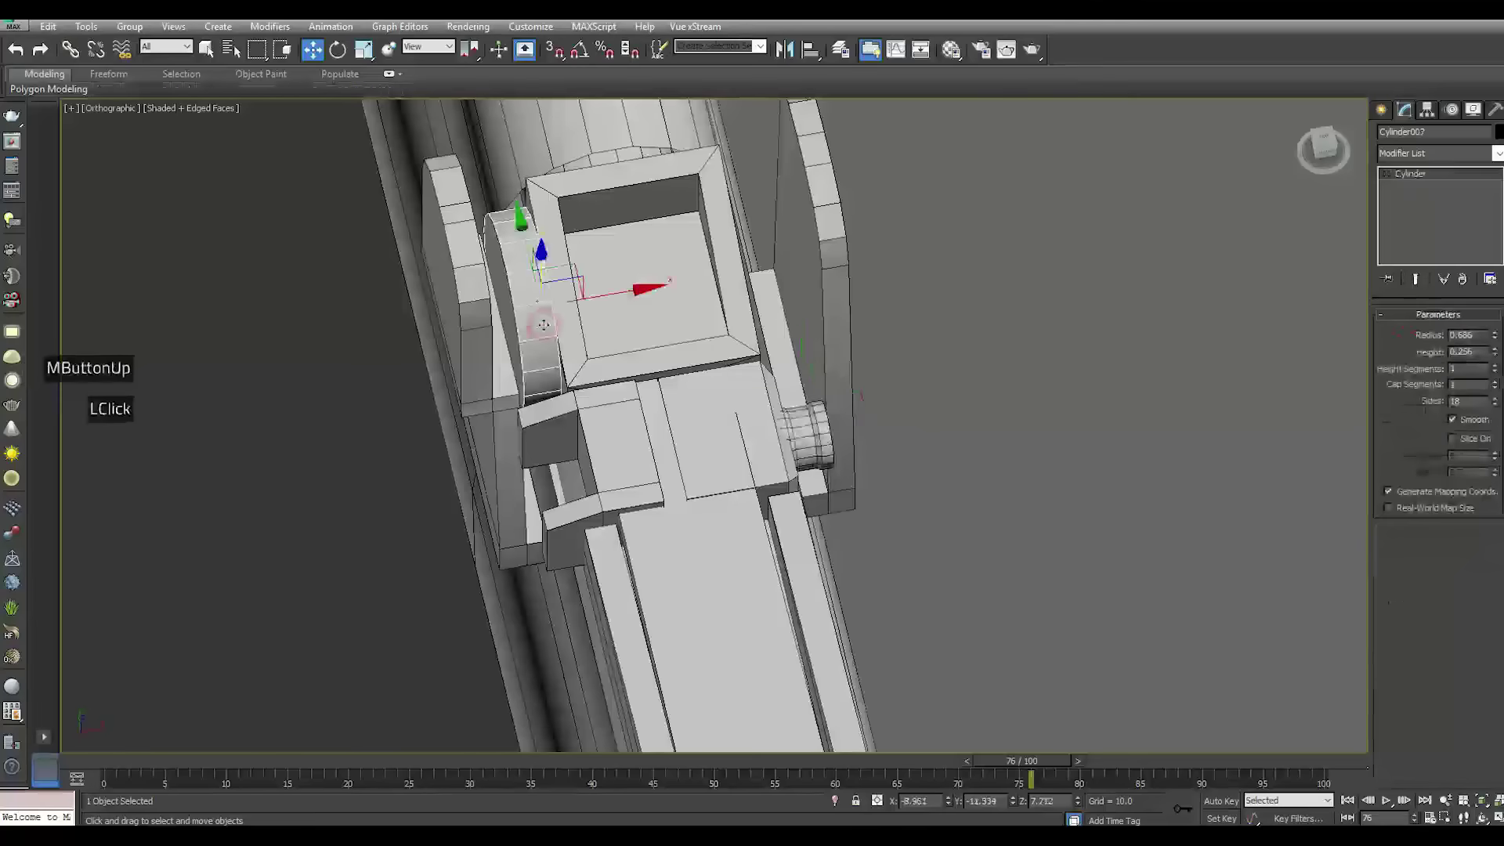
Clone the cylinder, rotate the copy 90° onto its side and shrink its radius
{"action": "left_click_drag", "start_coordinate": [558, 266], "coordinate": [589, 375], "text": "shift"}
{"action": "key", "text": "Return"}
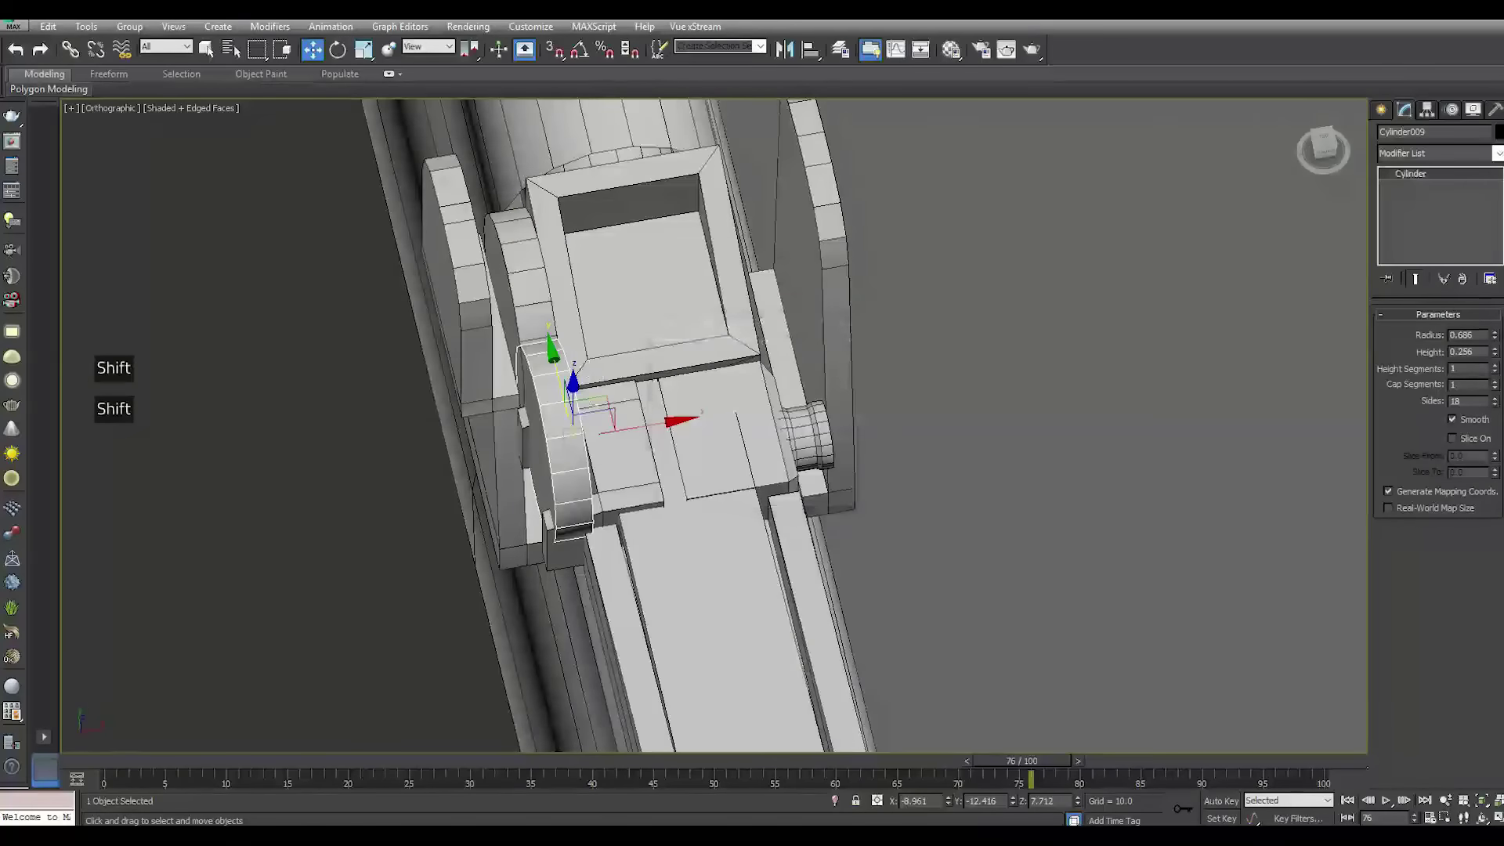
{"action": "left_click", "coordinate": [338, 49]}
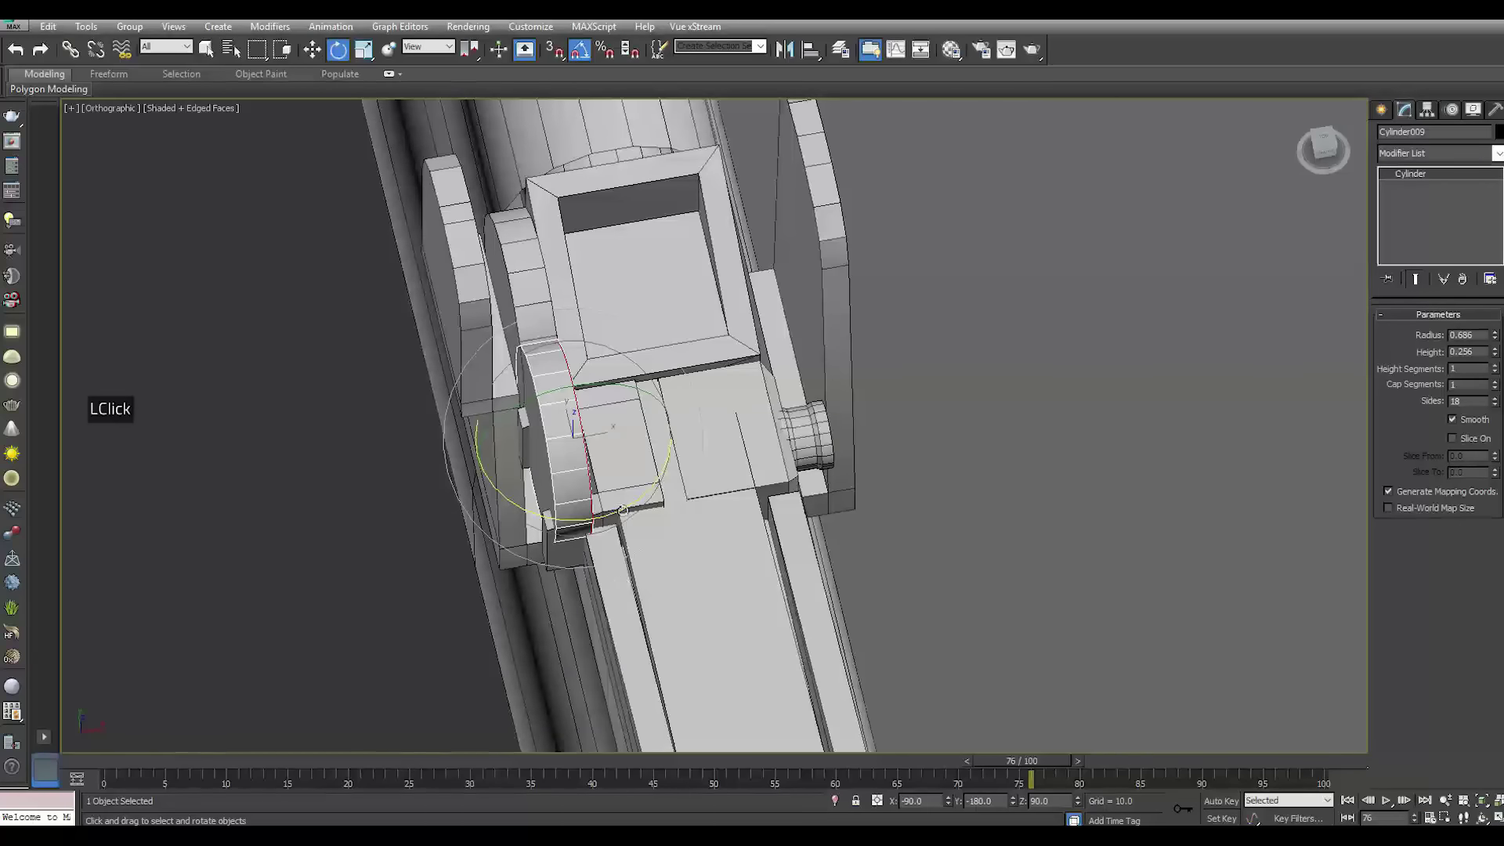
{"action": "left_click_drag", "start_coordinate": [618, 511], "coordinate": [557, 352]}
{"action": "left_click_drag", "start_coordinate": [1498, 338], "coordinate": [1477, 308]}
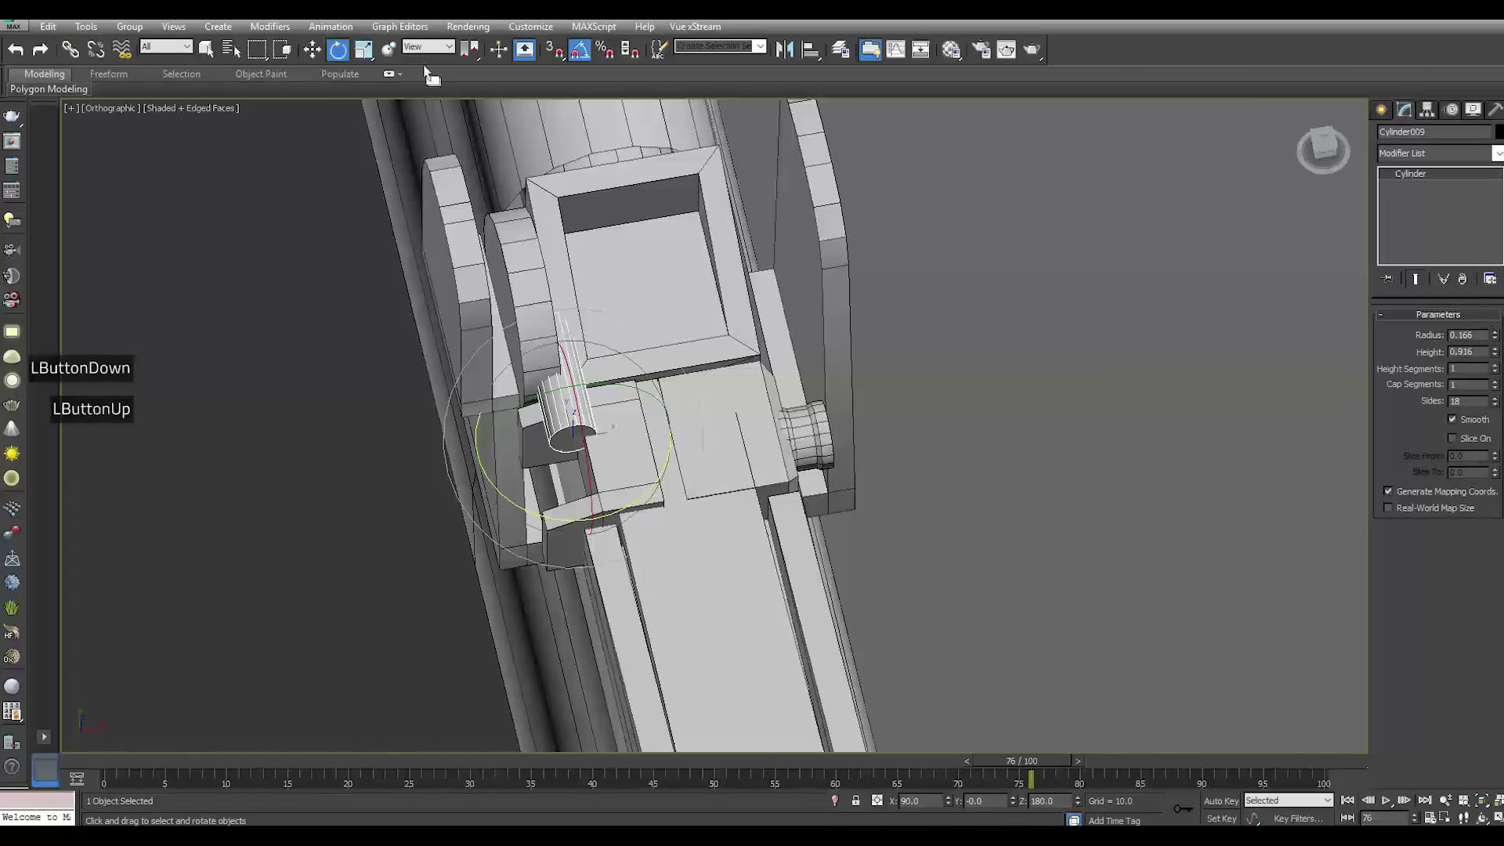
Lower the thin cylinder into the bracket and fine-tune its radius to 0.216
{"action": "left_click", "coordinate": [312, 51]}
{"action": "left_click_drag", "start_coordinate": [554, 374], "coordinate": [563, 439]}
{"action": "middle_click_drag", "start_coordinate": [562, 439], "coordinate": [651, 443], "text": "alt"}
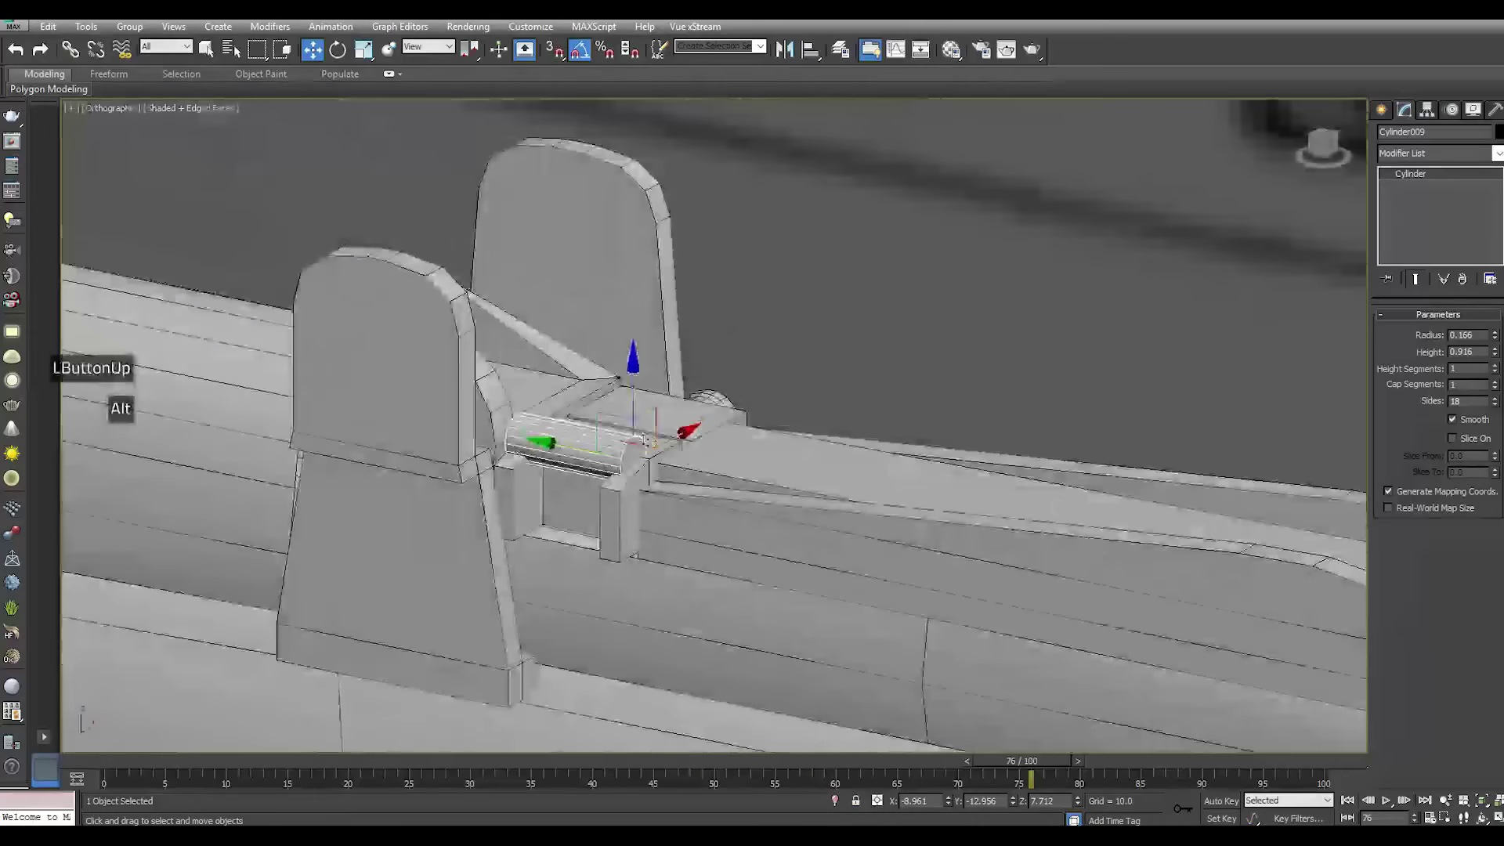
{"action": "scroll", "coordinate": [651, 443], "scroll_direction": "up", "scroll_amount": 3}
{"action": "left_click_drag", "start_coordinate": [657, 419], "coordinate": [660, 474]}
{"action": "left_click_drag", "start_coordinate": [1497, 340], "coordinate": [1490, 331]}
{"action": "middle_click_drag", "start_coordinate": [748, 357], "coordinate": [730, 404], "text": "alt"}
Convert the slim cylinder to Editable Poly and connect two pinched edge loops around it
{"action": "right_click", "coordinate": [1454, 211]}
{"action": "left_click", "coordinate": [1430, 345]}
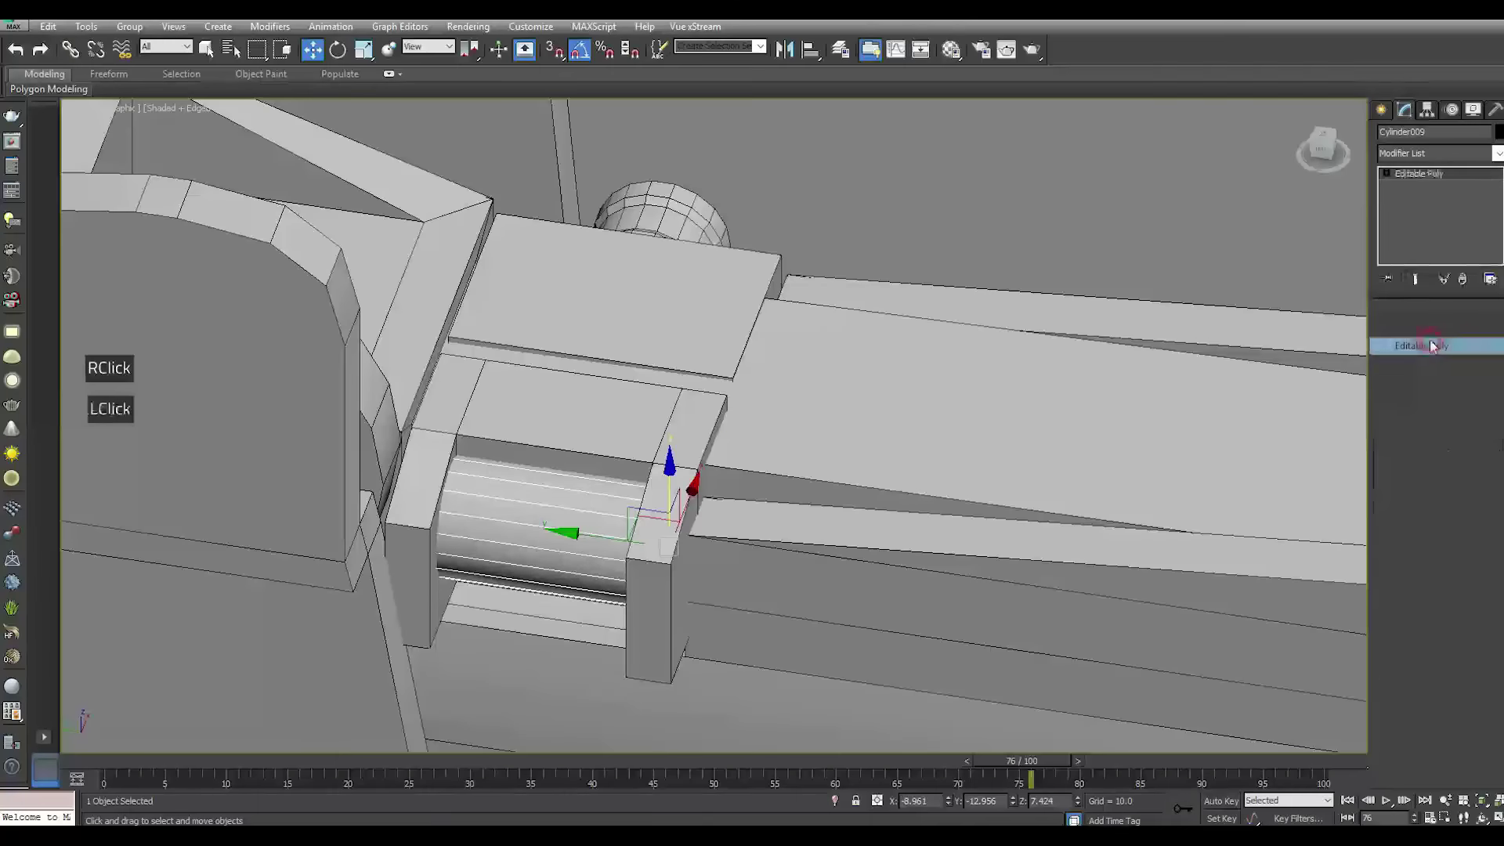
{"action": "key", "text": "2"}
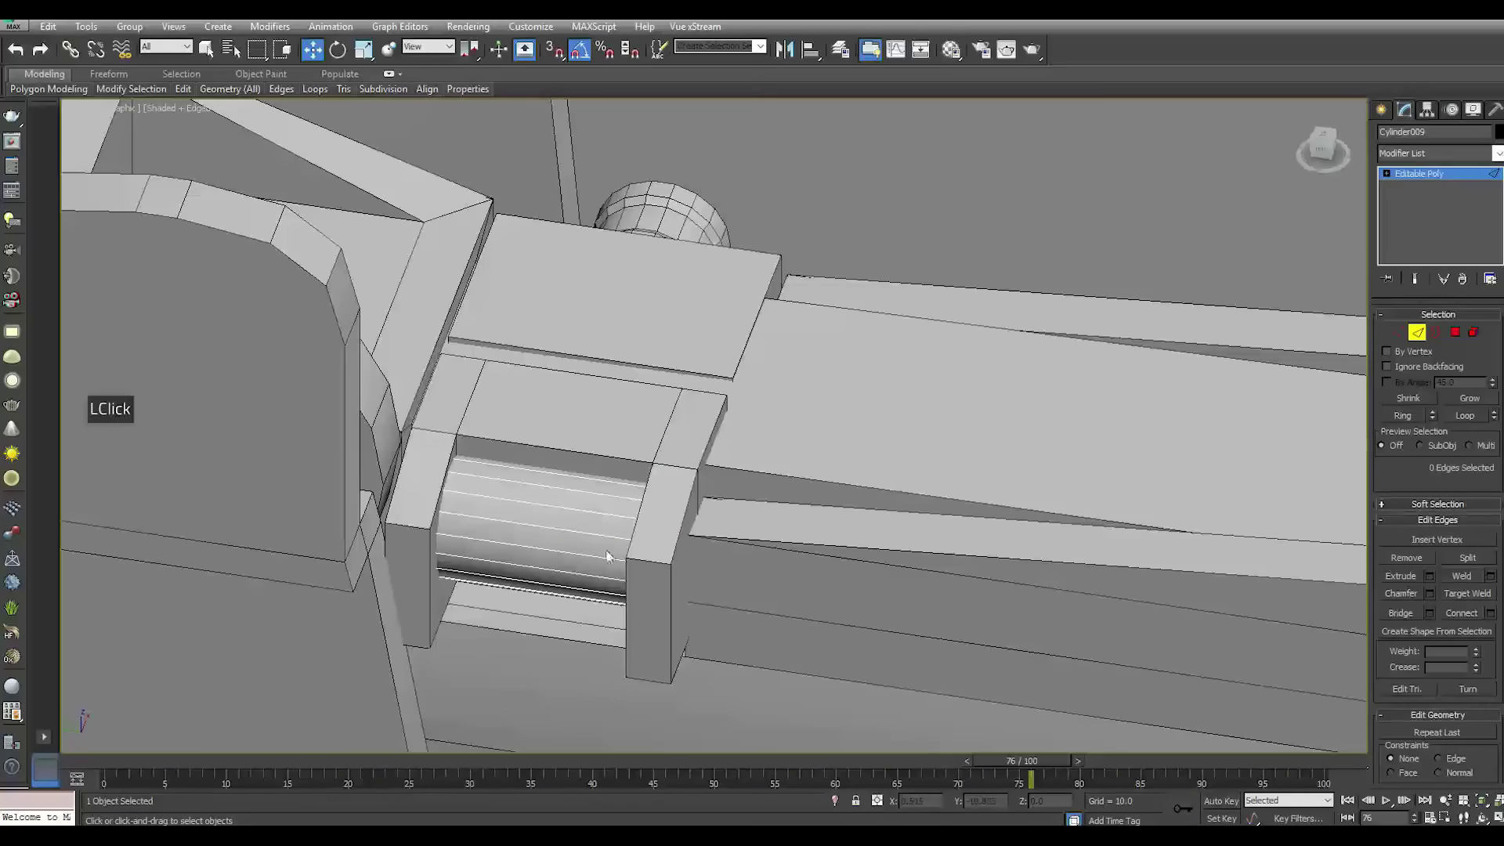
{"action": "left_click", "coordinate": [590, 561]}
{"action": "left_click", "coordinate": [577, 535]}
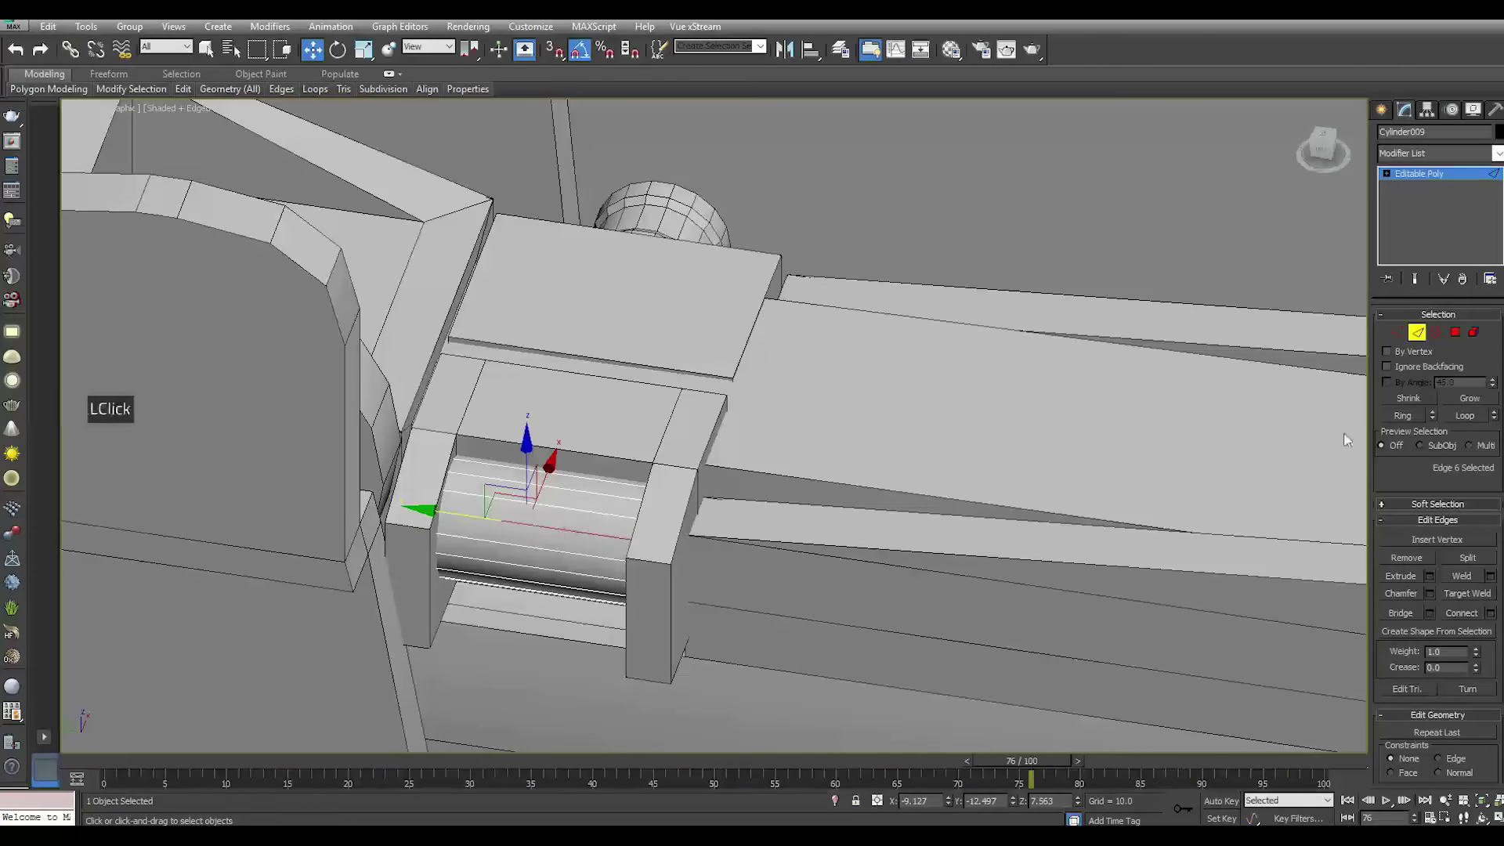
{"action": "left_click", "coordinate": [1403, 415]}
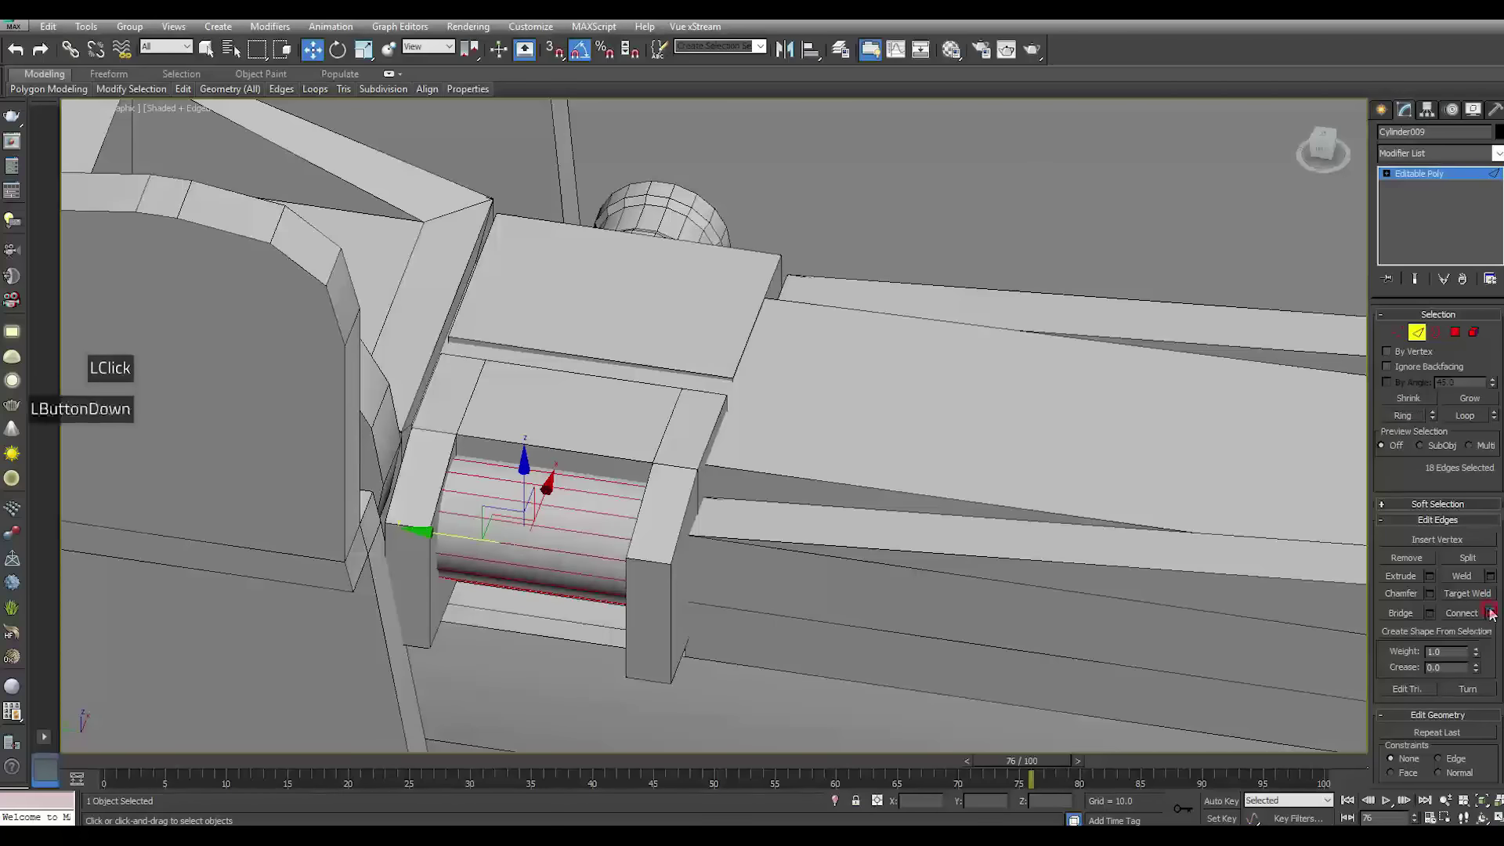
{"action": "left_click", "coordinate": [1491, 613]}
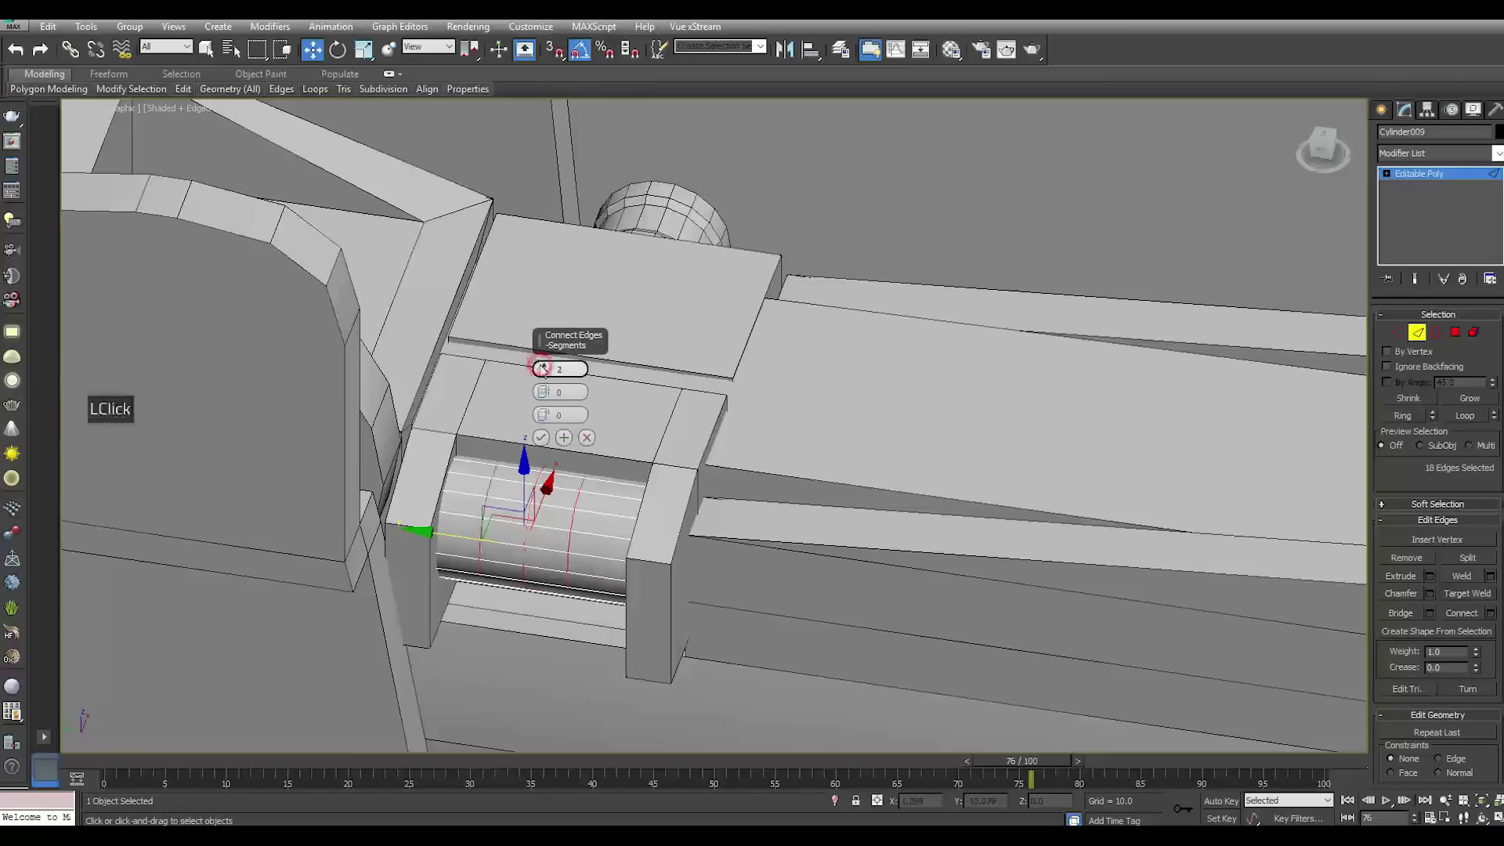
{"action": "left_click_drag", "start_coordinate": [543, 387], "coordinate": [531, 319]}
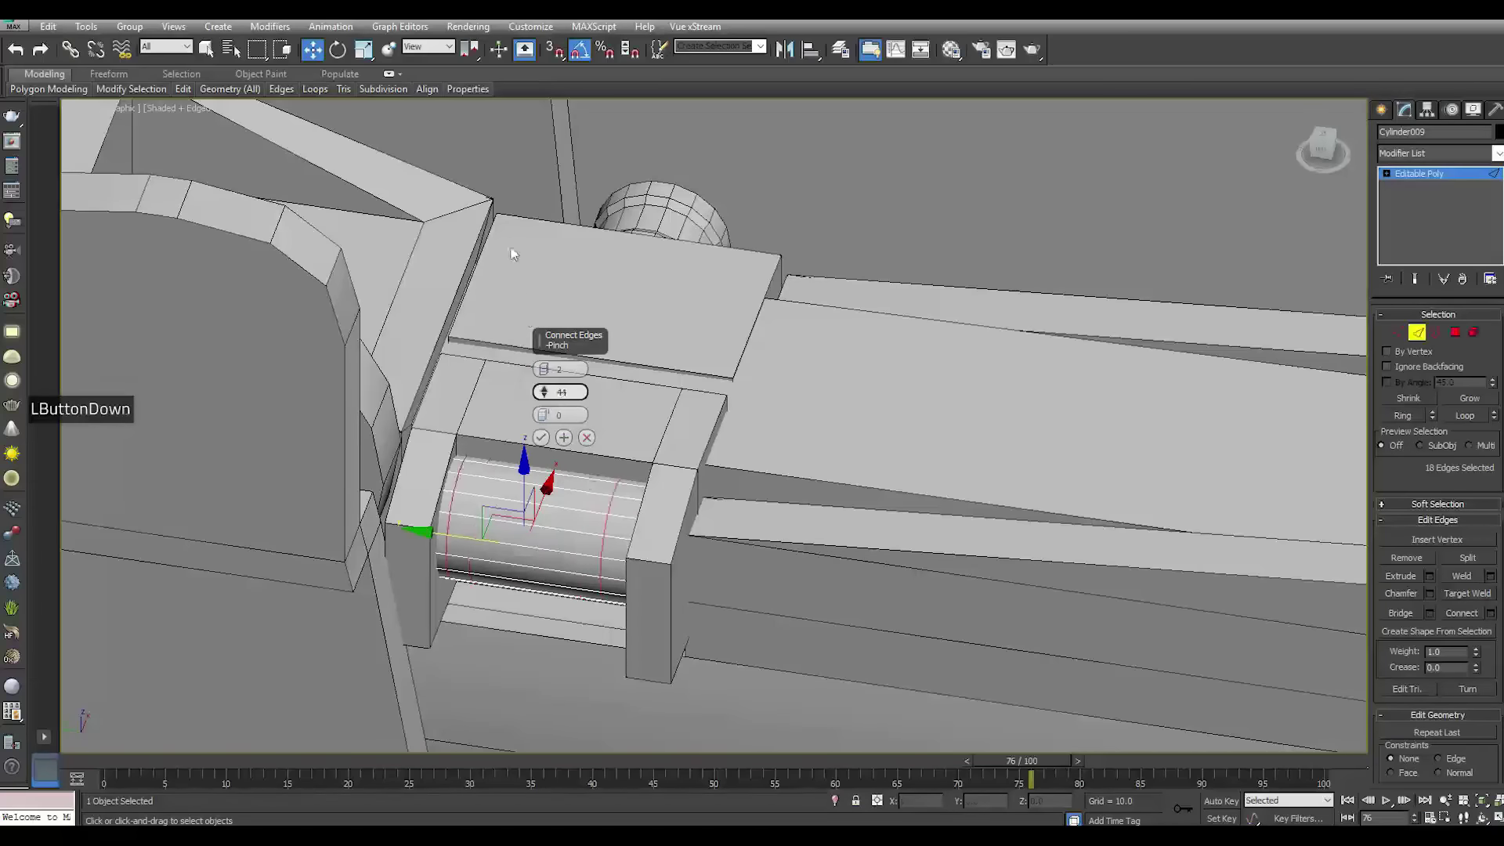
{"action": "left_click_drag", "start_coordinate": [514, 254], "coordinate": [513, 251]}
{"action": "left_click", "coordinate": [540, 437]}
Scale the middle polygon band slightly outward, then nudge the cylinder sideways into place
{"action": "left_click", "coordinate": [1456, 332]}
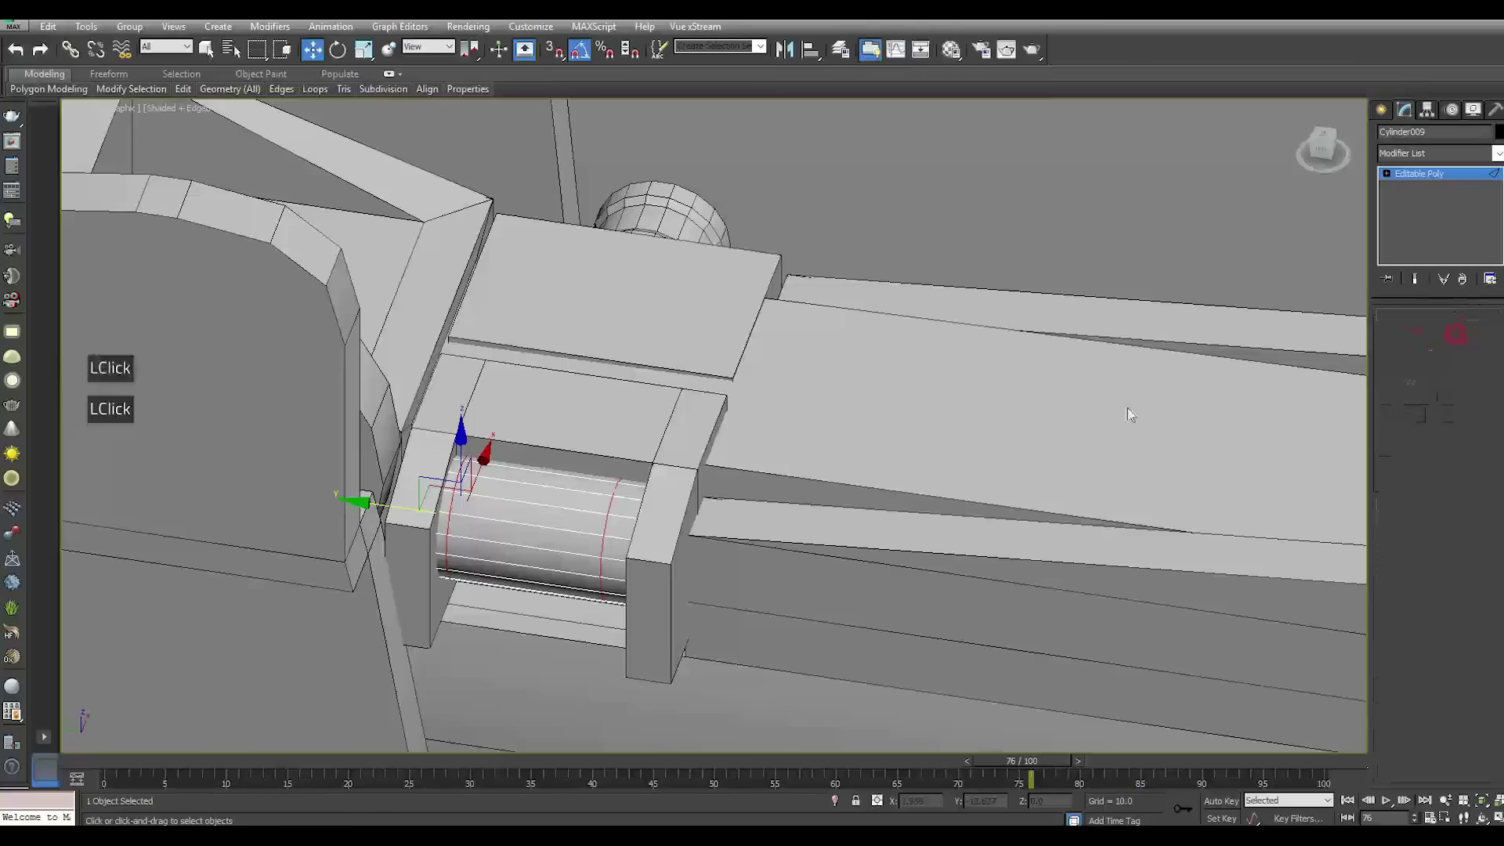
{"action": "left_click", "coordinate": [540, 538]}
{"action": "left_click", "coordinate": [543, 587], "text": "shift"}
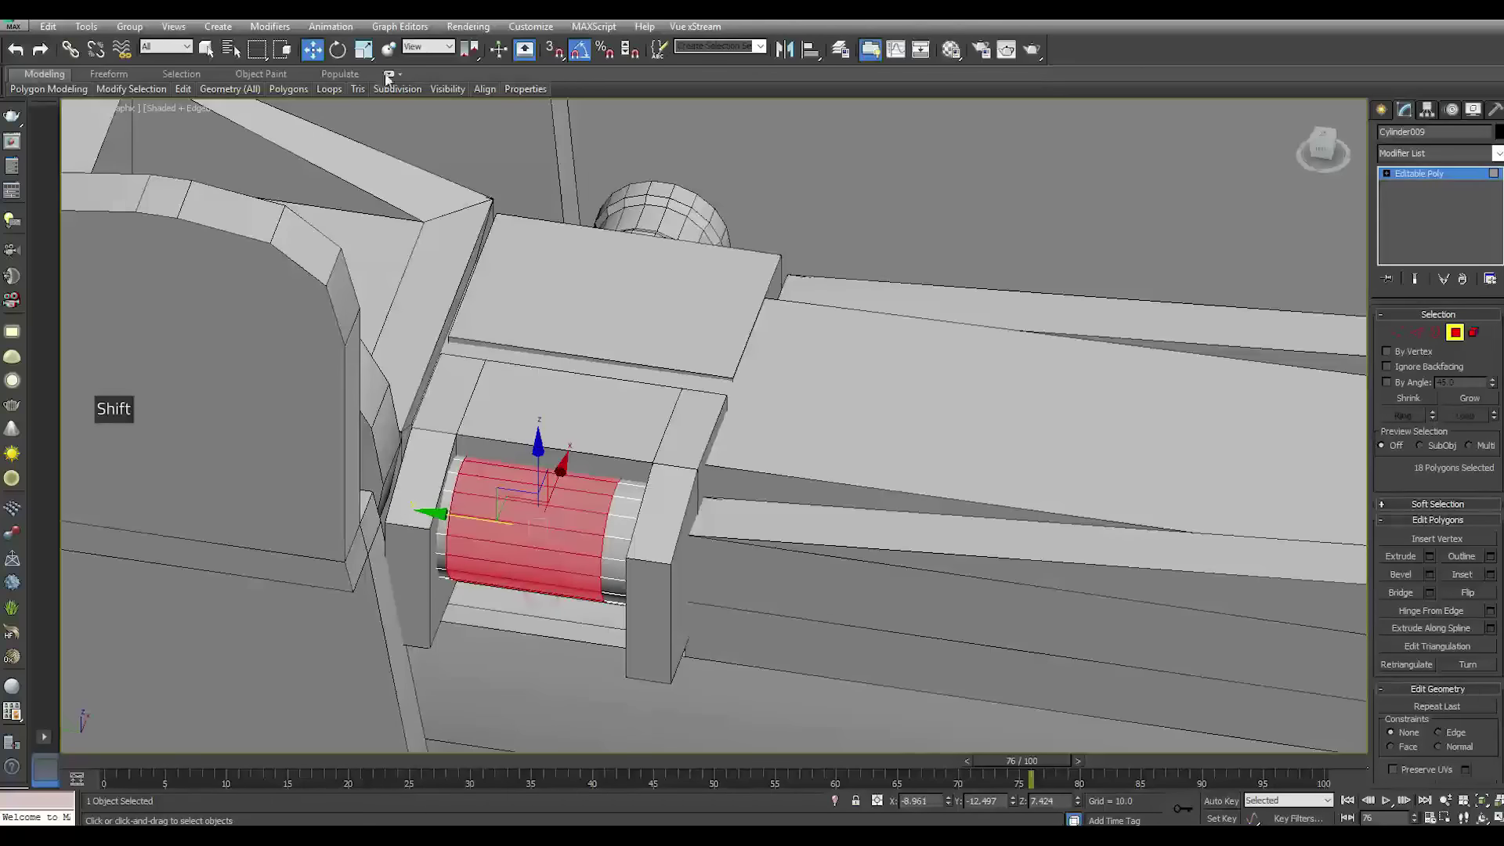
{"action": "left_click", "coordinate": [364, 49]}
{"action": "left_click_drag", "start_coordinate": [542, 534], "coordinate": [530, 529]}
{"action": "left_click", "coordinate": [1453, 171]}
{"action": "left_click", "coordinate": [1203, 244]}
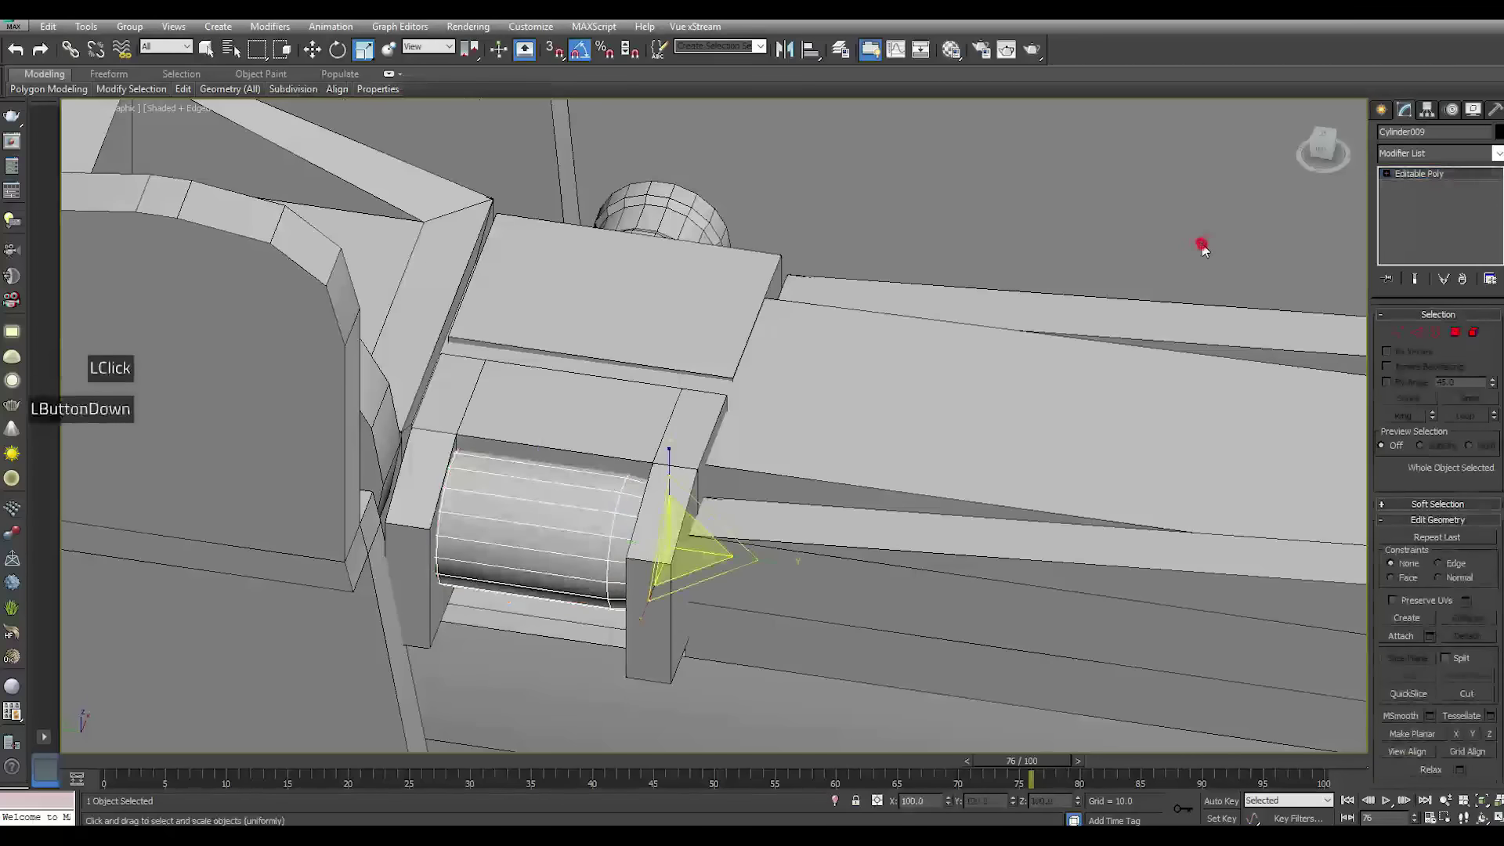
{"action": "left_click", "coordinate": [523, 532]}
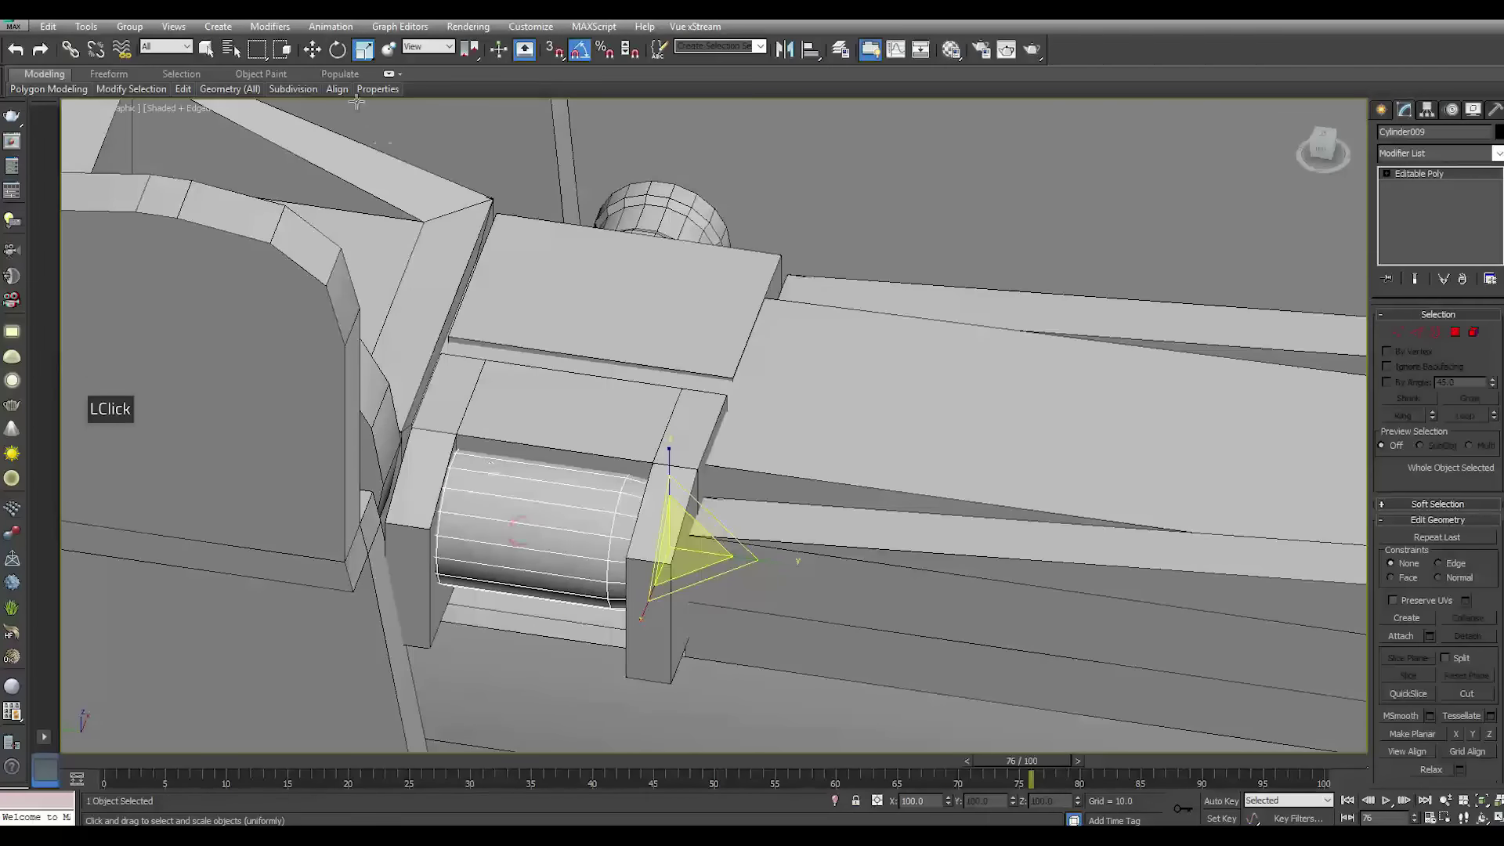
{"action": "left_click", "coordinate": [314, 51]}
{"action": "left_click_drag", "start_coordinate": [586, 539], "coordinate": [597, 539]}
Set the selected edges to crease 0.63 and weight 1.04
{"action": "left_click", "coordinate": [1416, 332]}
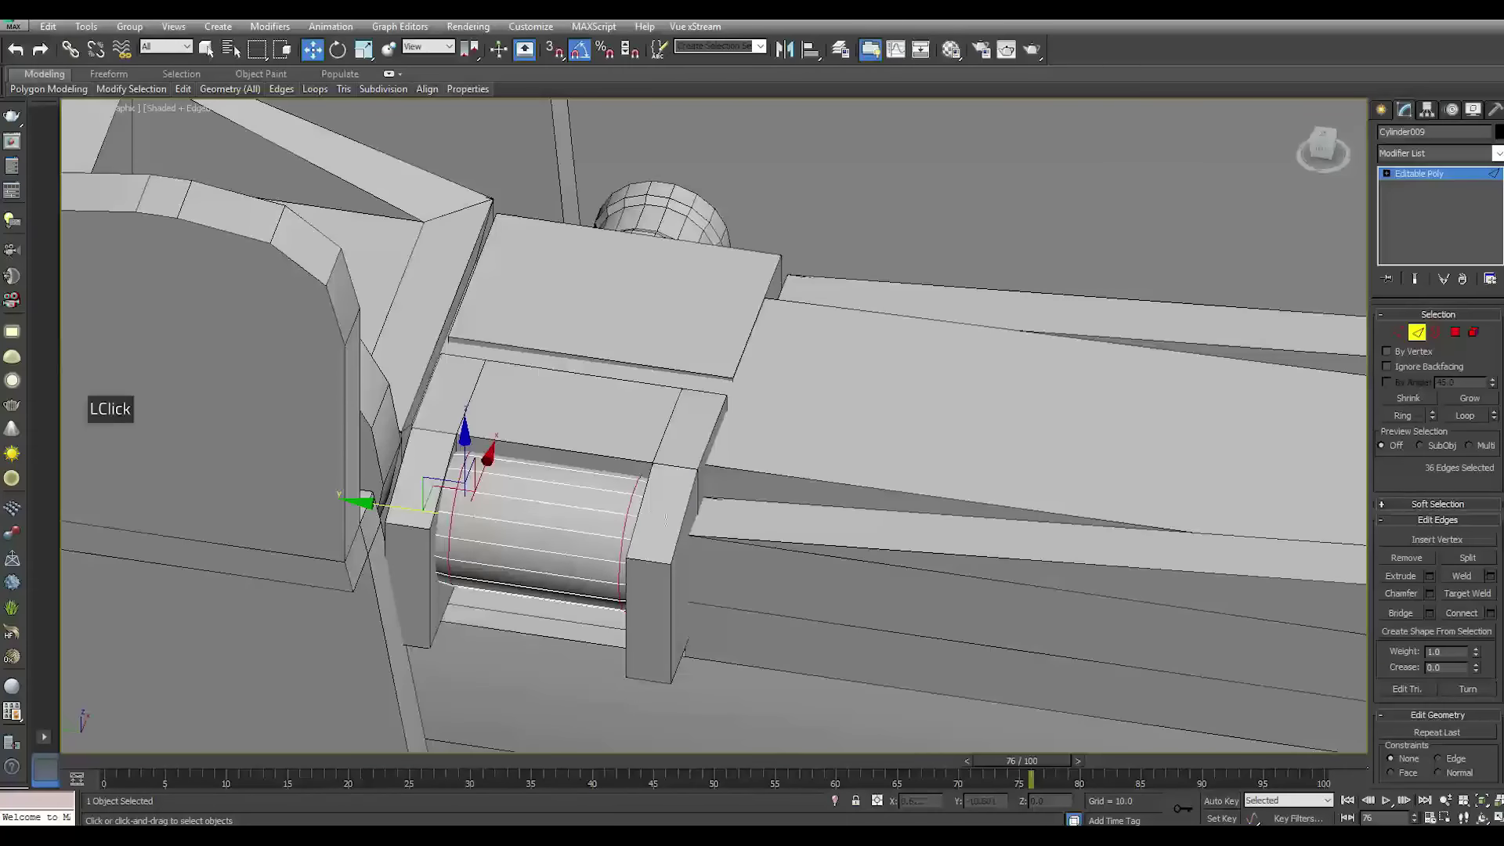
{"action": "left_click", "coordinate": [1477, 664]}
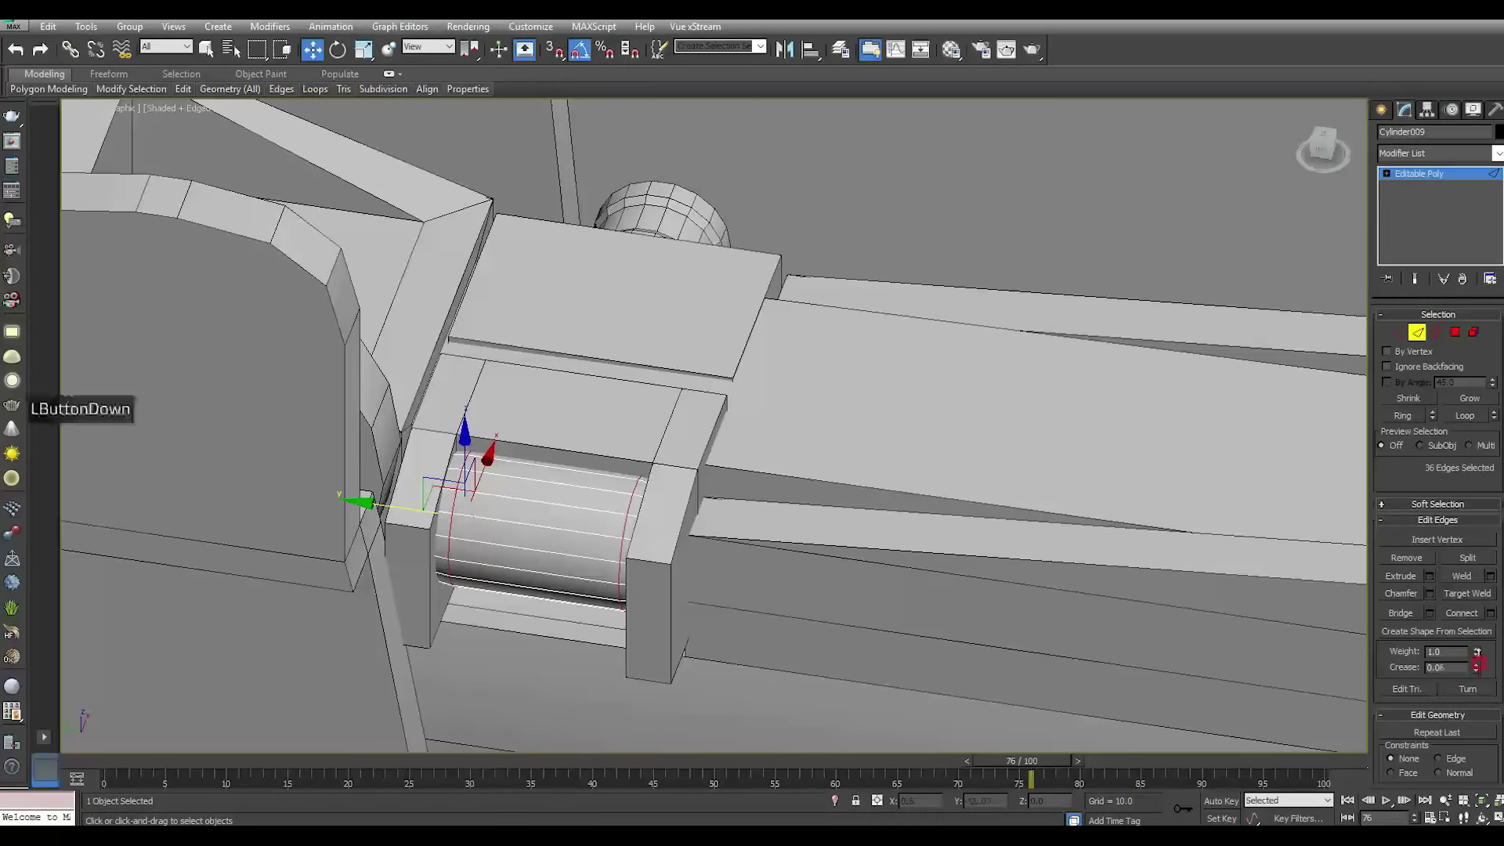
{"action": "left_click_drag", "start_coordinate": [1467, 616], "coordinate": [1469, 595]}
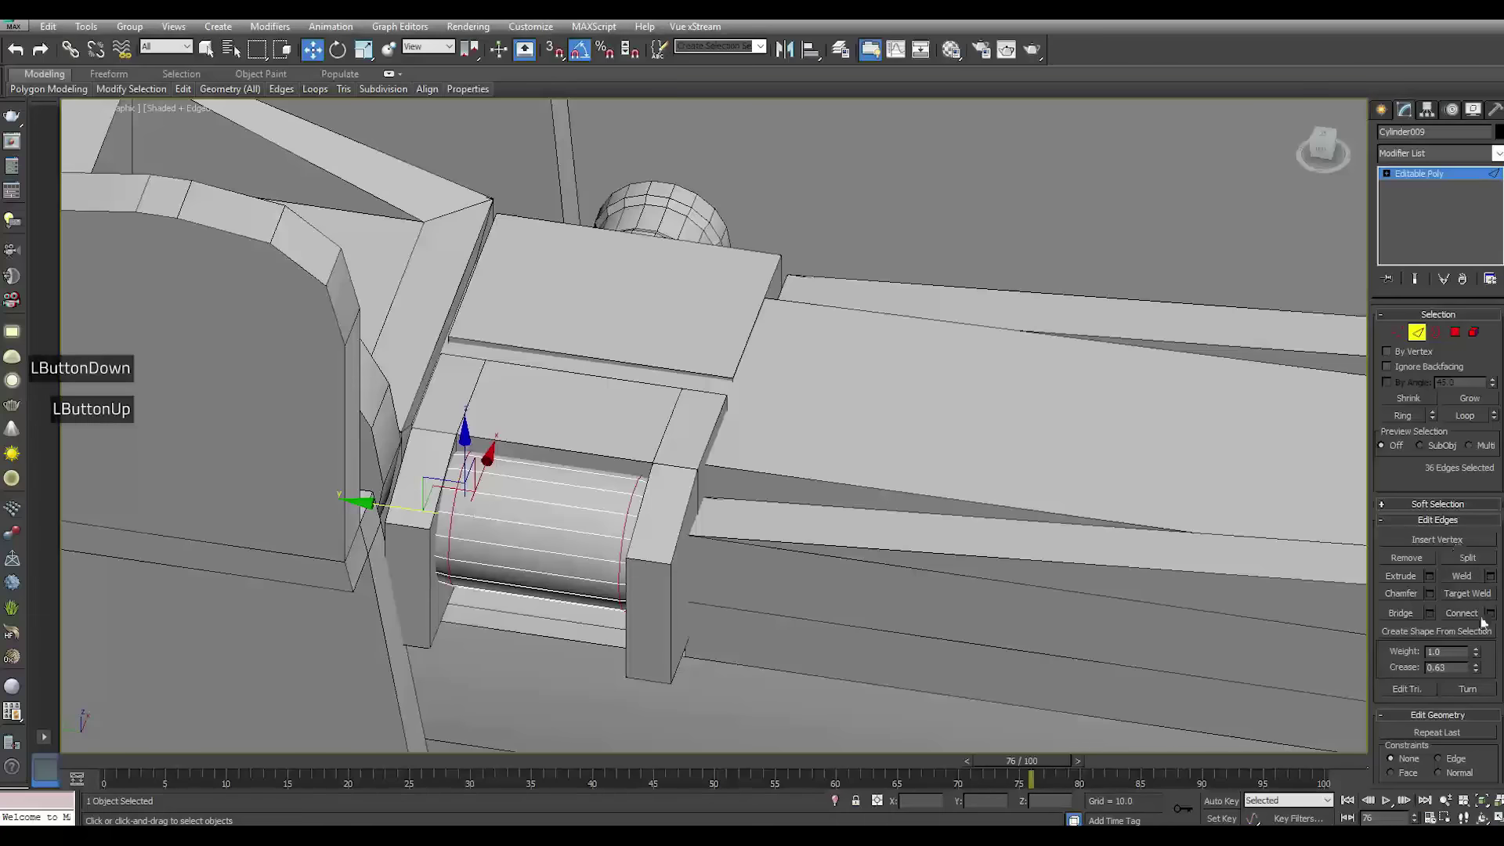
{"action": "left_click_drag", "start_coordinate": [1476, 651], "coordinate": [1478, 643]}
{"action": "left_click", "coordinate": [1411, 178]}
{"action": "left_click", "coordinate": [1152, 251]}
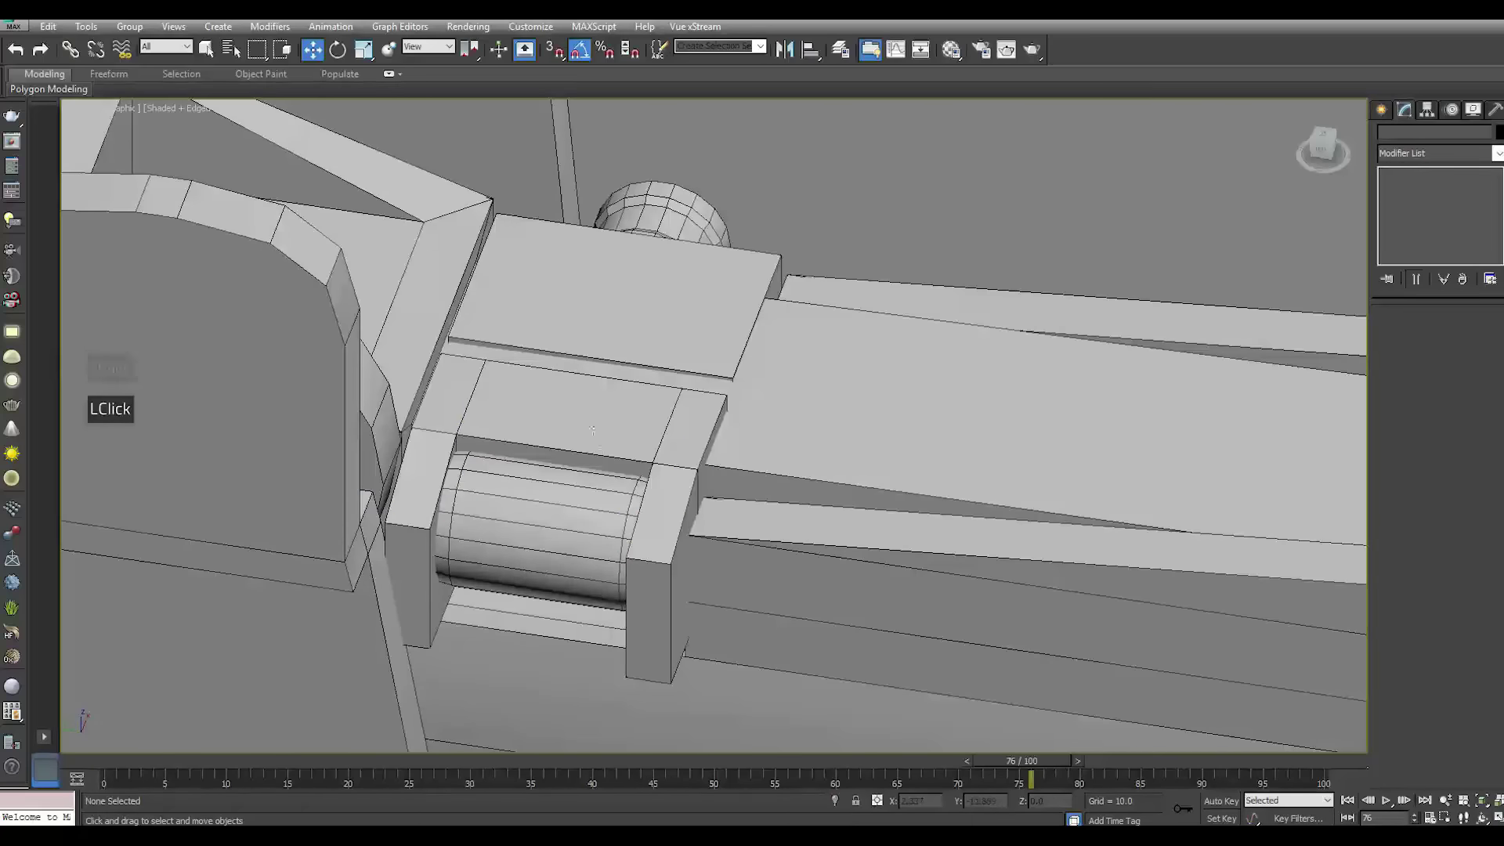
Save the scene from the application menu
{"action": "mouse_move", "coordinate": [689, 488]}
{"action": "middle_mouse_down", "text": "alt"}
{"action": "mouse_move", "coordinate": [742, 547]}
{"action": "mouse_move", "coordinate": [705, 499]}
{"action": "middle_mouse_up", "text": "alt"}
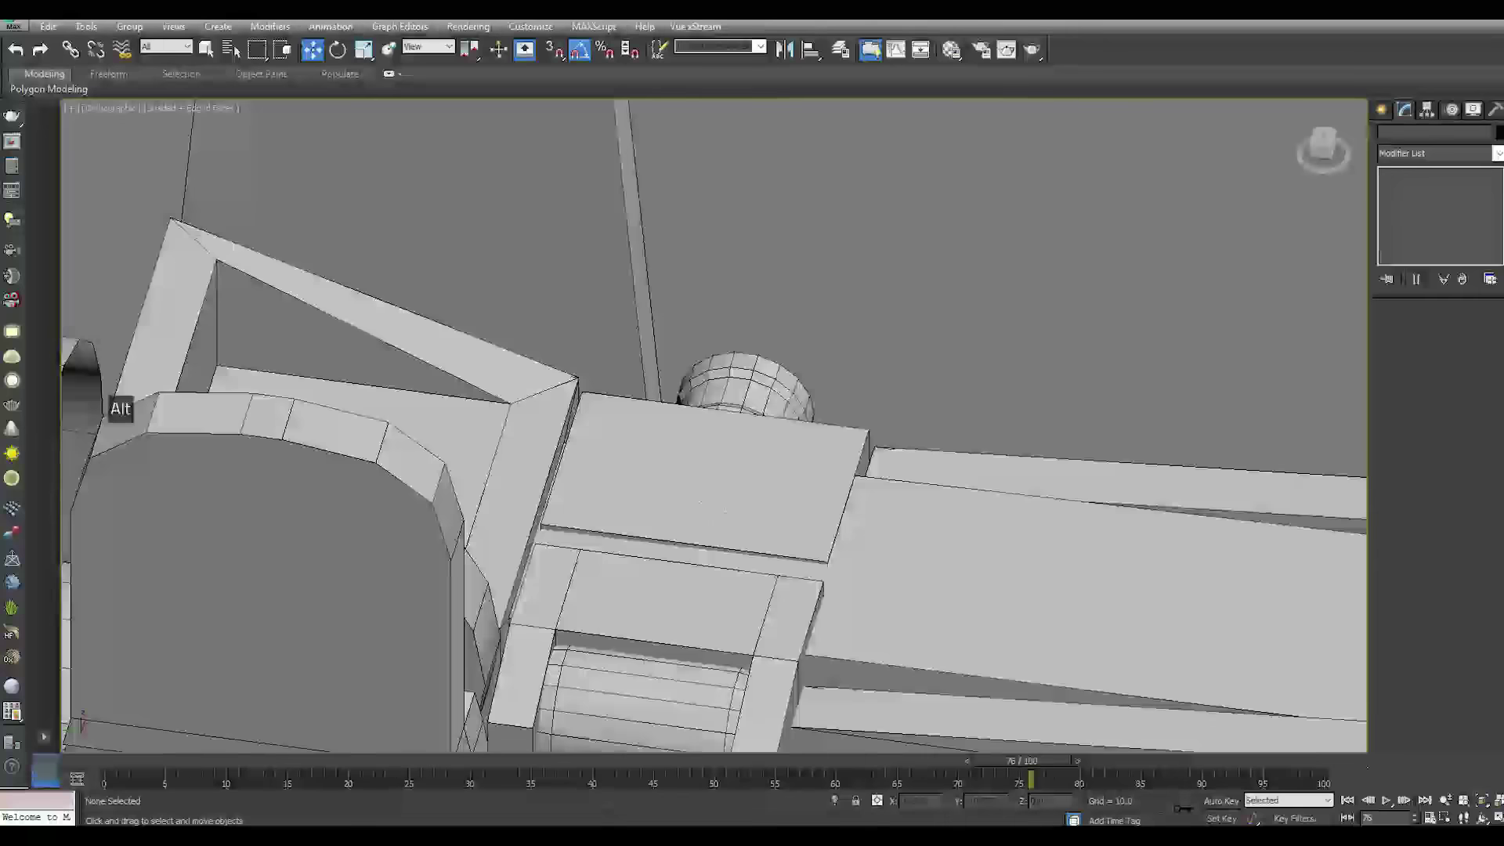
{"action": "scroll", "coordinate": [705, 499], "scroll_direction": "down", "scroll_amount": 3}
{"action": "scroll", "coordinate": [702, 500], "scroll_direction": "down", "scroll_amount": 2}
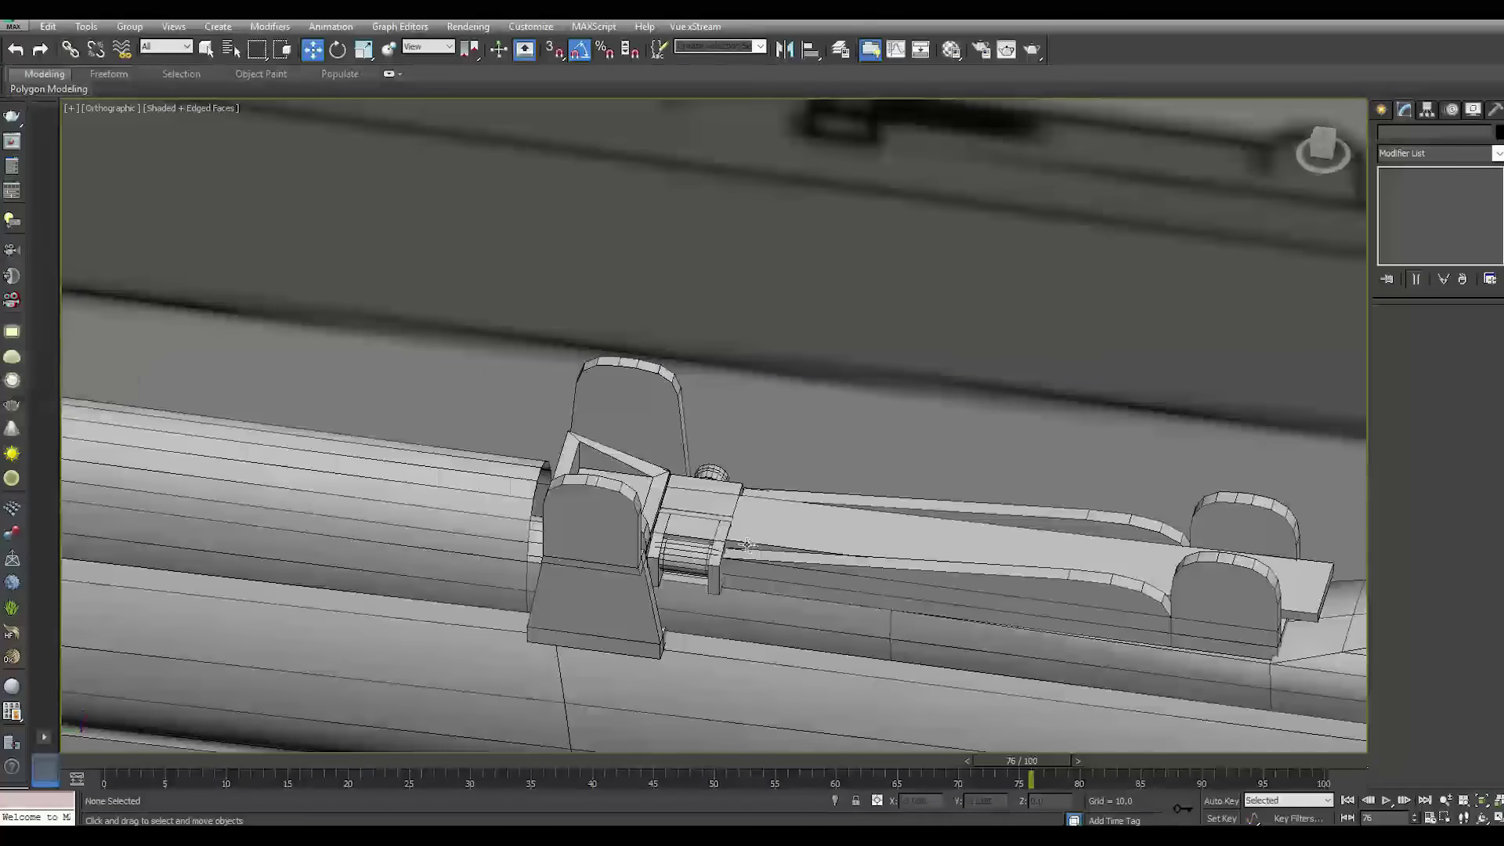
{"action": "scroll", "coordinate": [740, 542], "scroll_direction": "down", "scroll_amount": 2}
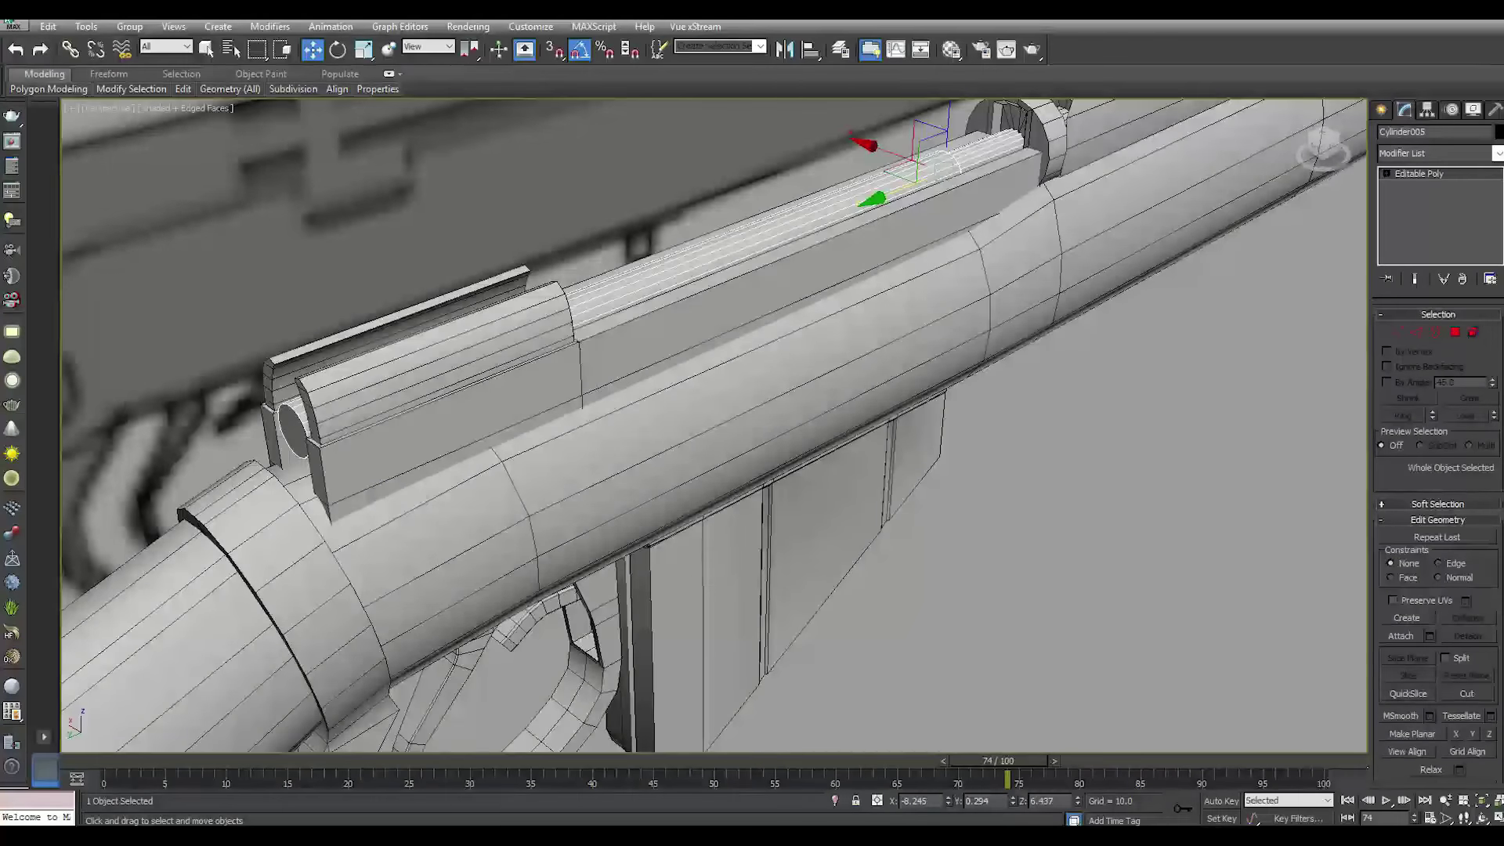
{"action": "left_click", "coordinate": [13, 26]}
{"action": "left_click", "coordinate": [57, 158]}
Move the pin's circular end polygon outward to lengthen it
{"action": "left_click", "coordinate": [1456, 333]}
{"action": "middle_click_drag", "start_coordinate": [557, 501], "coordinate": [943, 449]}
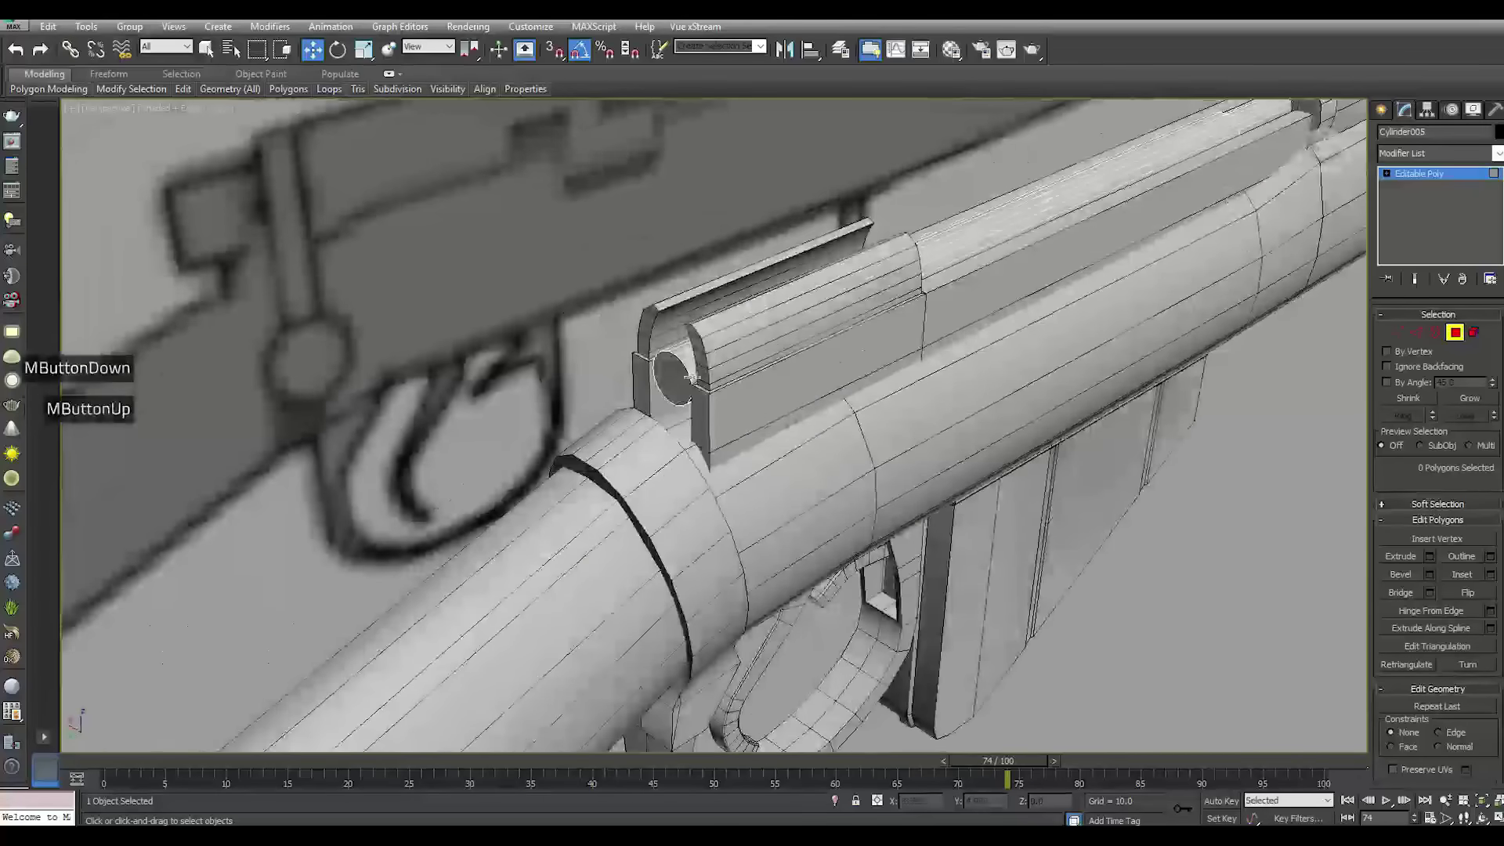
{"action": "scroll", "coordinate": [692, 378], "scroll_direction": "up", "scroll_amount": 2}
{"action": "left_click", "coordinate": [686, 371]}
{"action": "scroll", "coordinate": [737, 403], "scroll_direction": "up", "scroll_amount": 2}
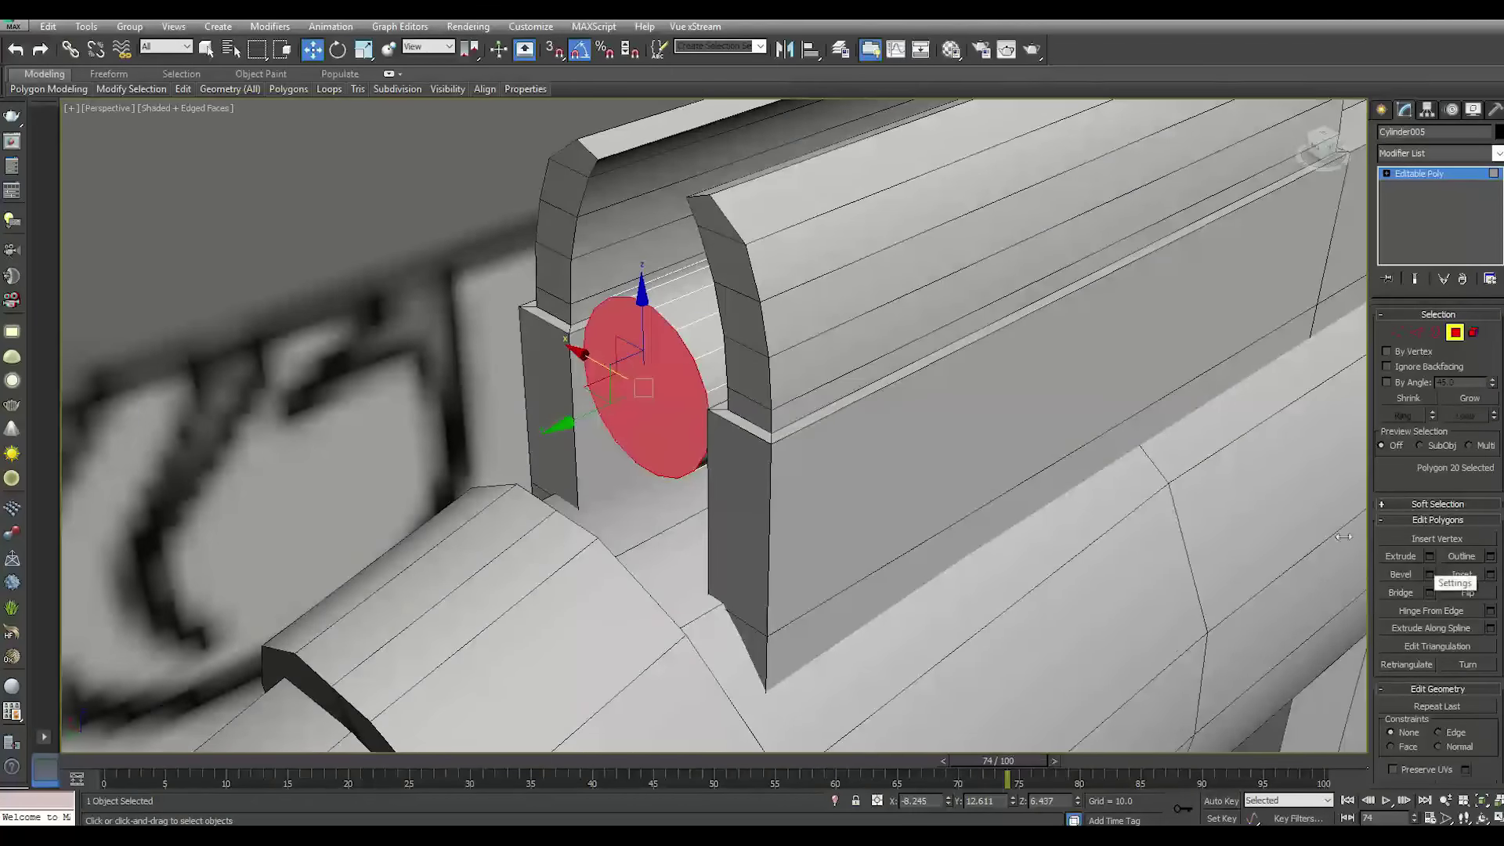
{"action": "left_click_drag", "start_coordinate": [580, 420], "coordinate": [532, 442]}
{"action": "left_click", "coordinate": [1411, 175]}
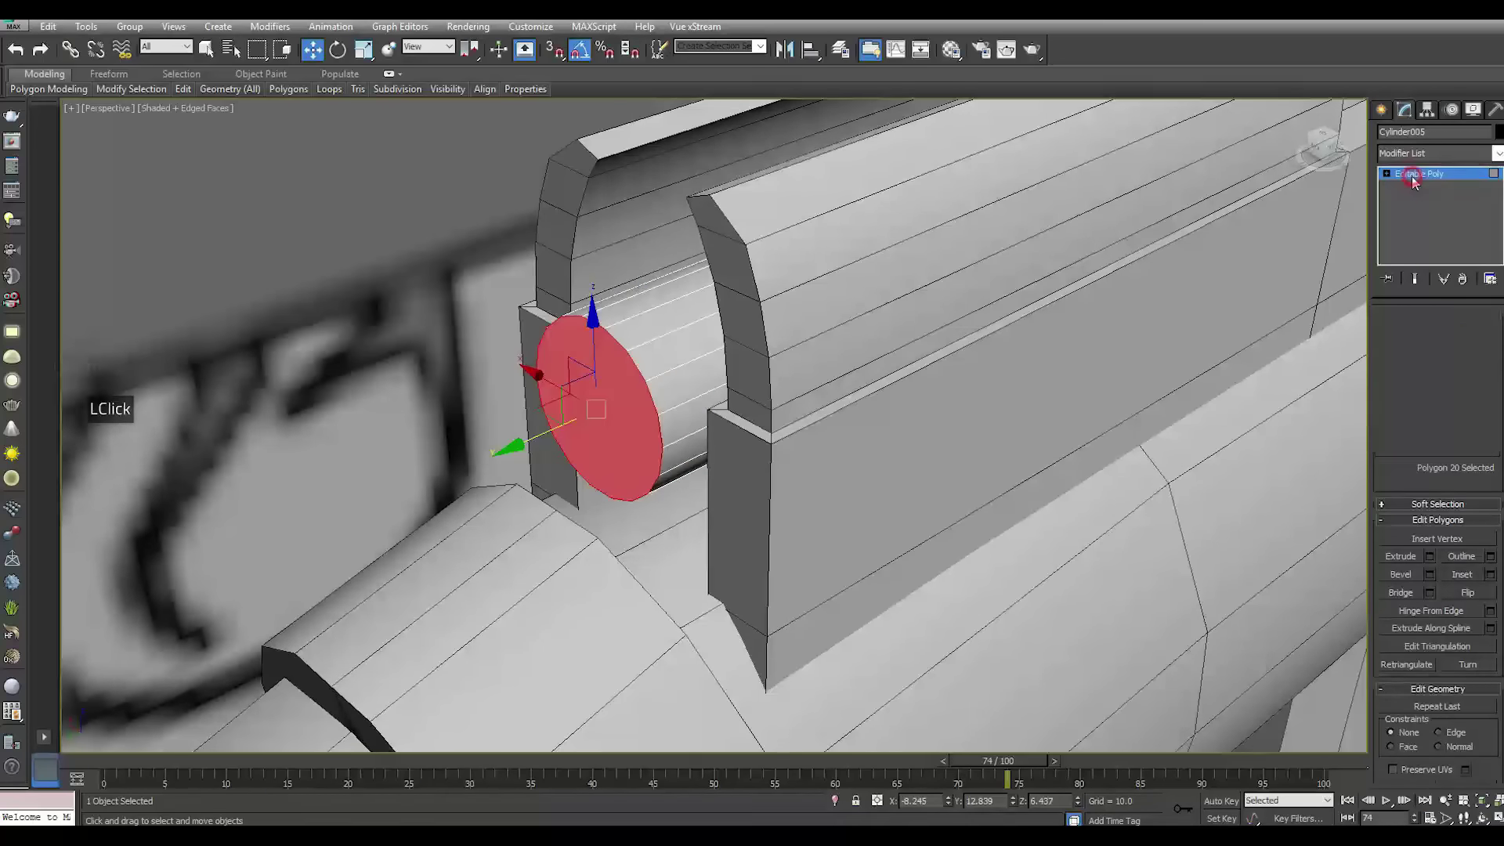
Switch to the back view, deselect everything and reframe the model
{"action": "key", "text": "k"}
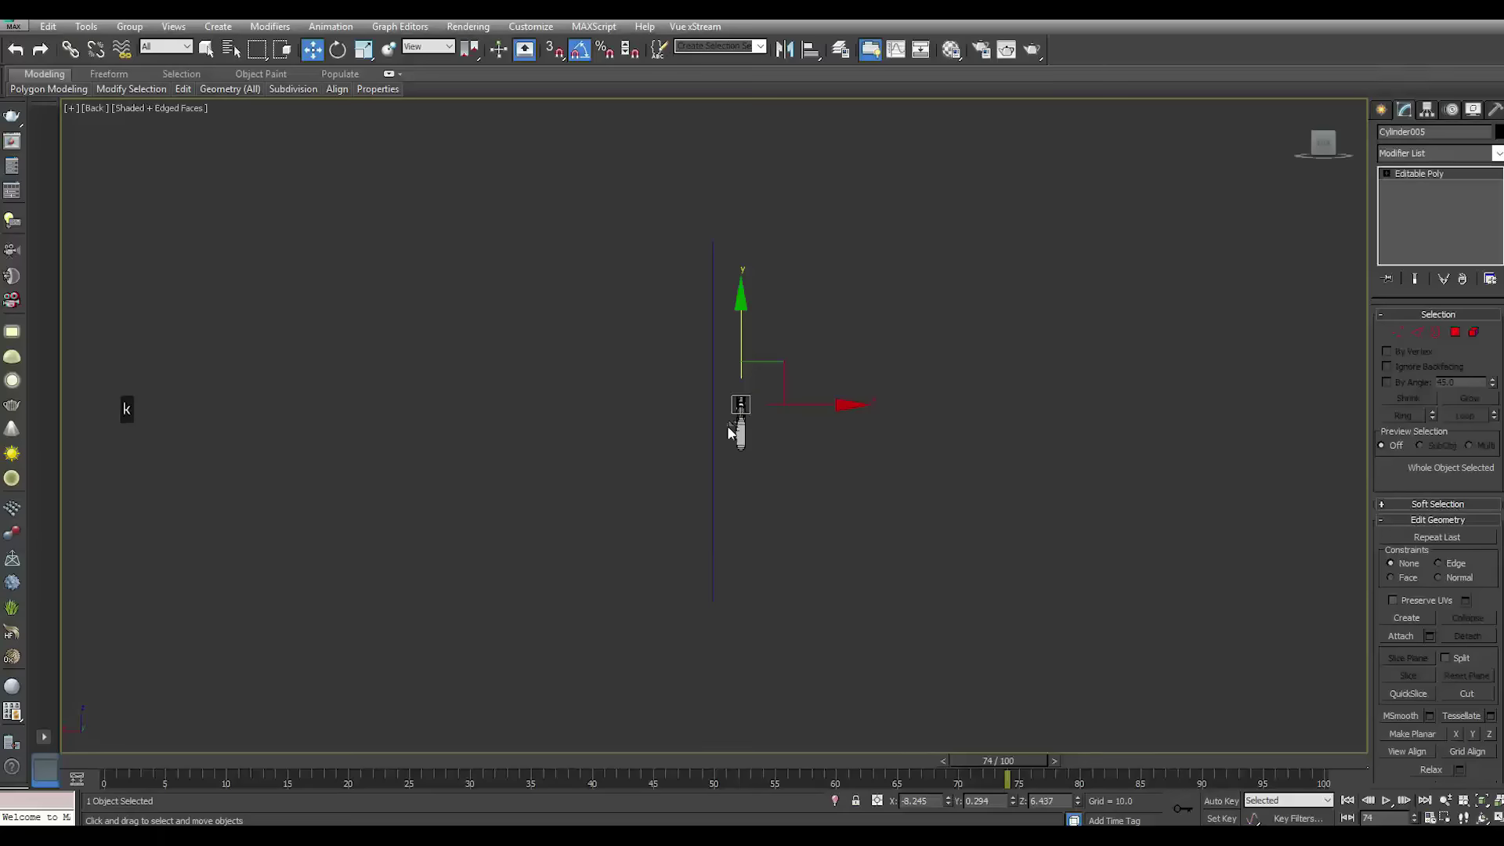
{"action": "scroll", "coordinate": [728, 426], "scroll_direction": "up", "scroll_amount": 6}
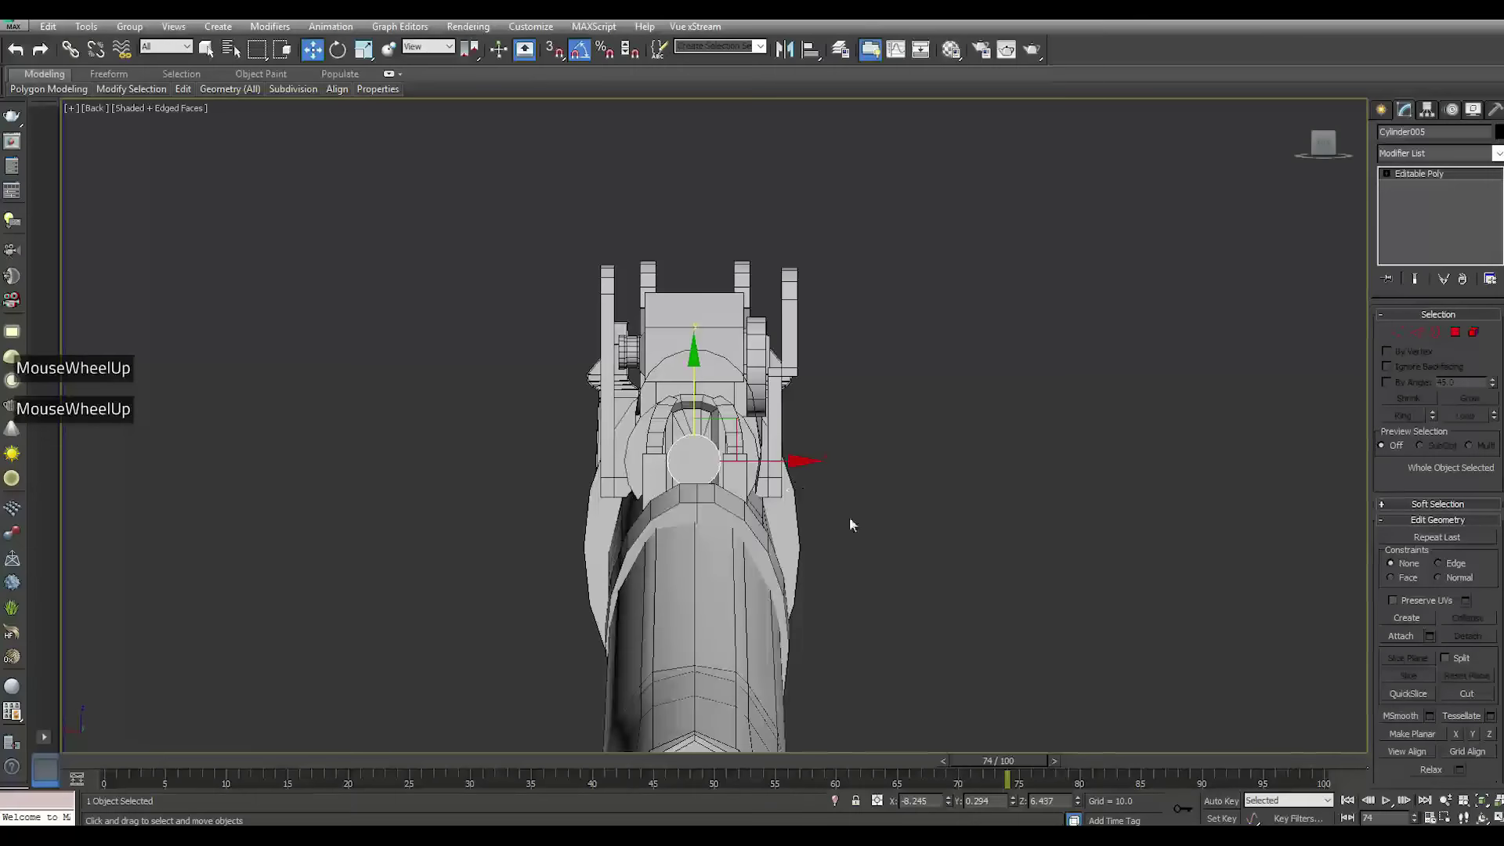
{"action": "left_click", "coordinate": [897, 530]}
{"action": "middle_click_drag", "start_coordinate": [734, 405], "coordinate": [716, 365]}
{"action": "scroll", "coordinate": [739, 503], "scroll_direction": "up", "scroll_amount": 2}
{"action": "middle_click_drag", "start_coordinate": [745, 506], "coordinate": [729, 464]}
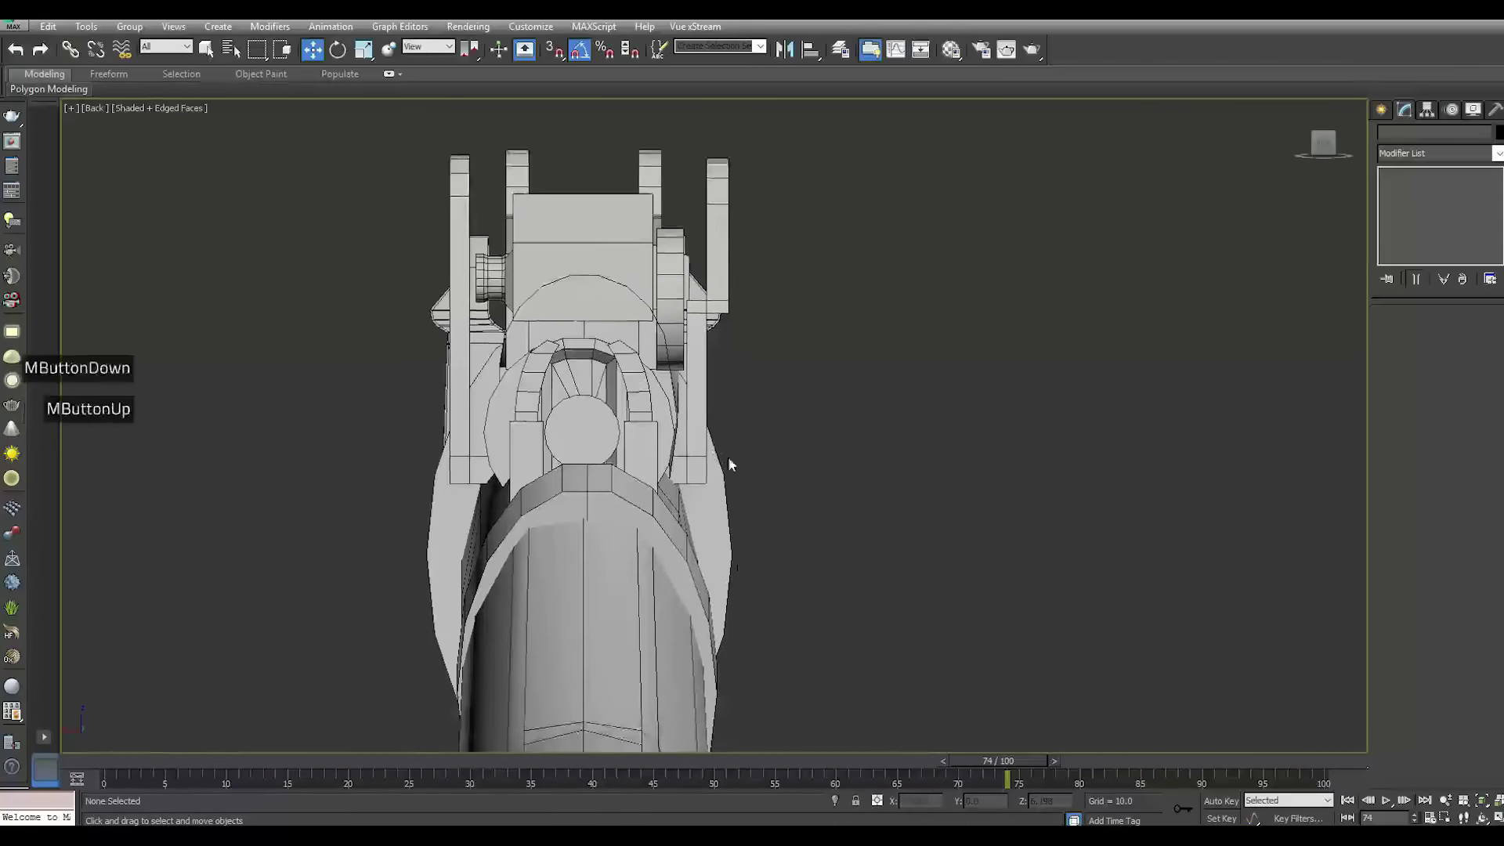
{"action": "left_click", "coordinate": [1381, 109]}
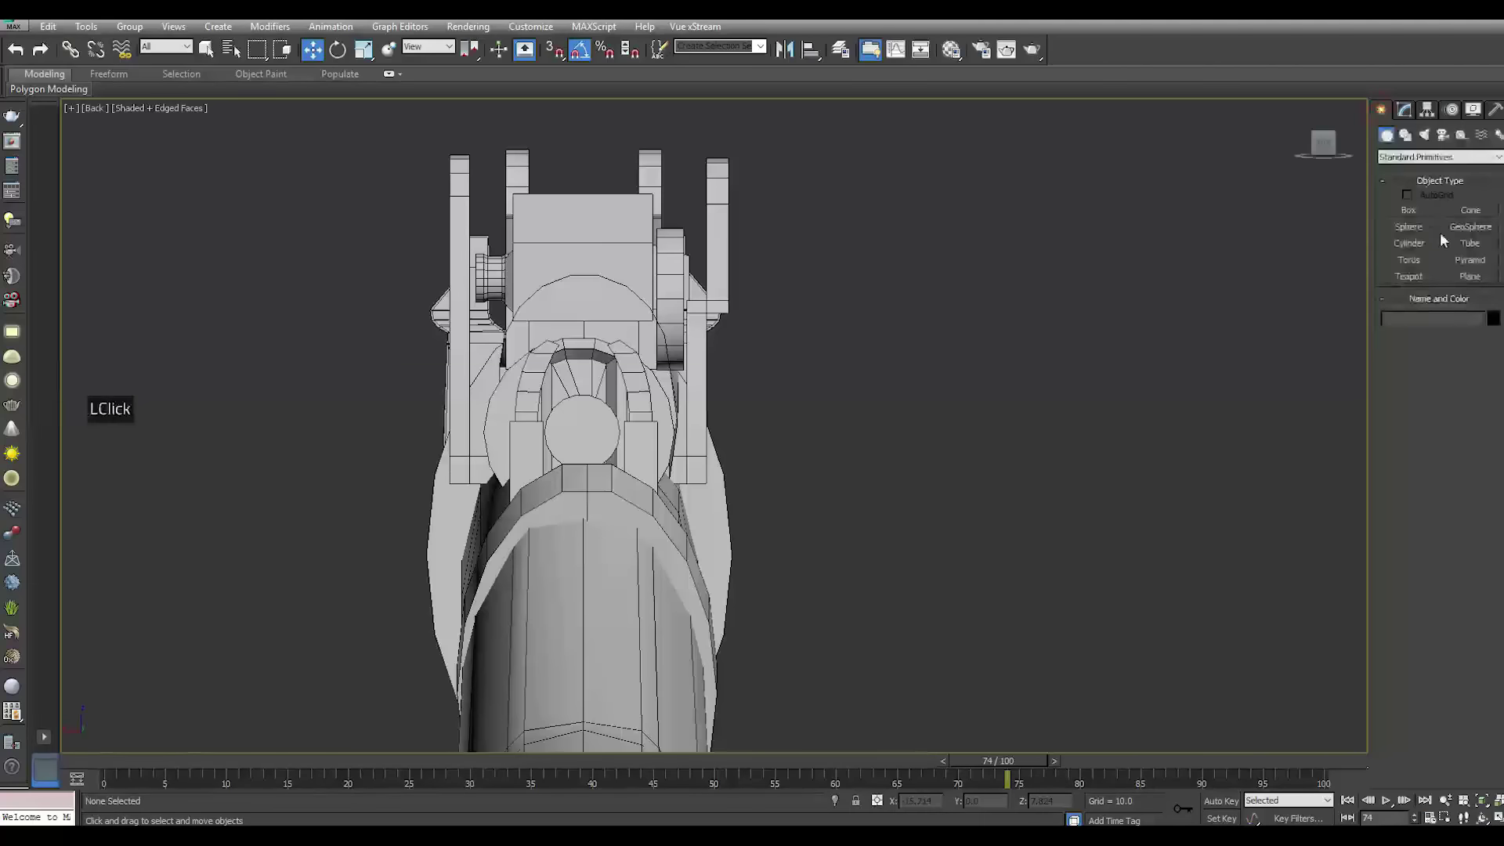
Draw a bent line with three points beside the round barrel end
{"action": "left_click", "coordinate": [1405, 135]}
{"action": "left_click", "coordinate": [1410, 224]}
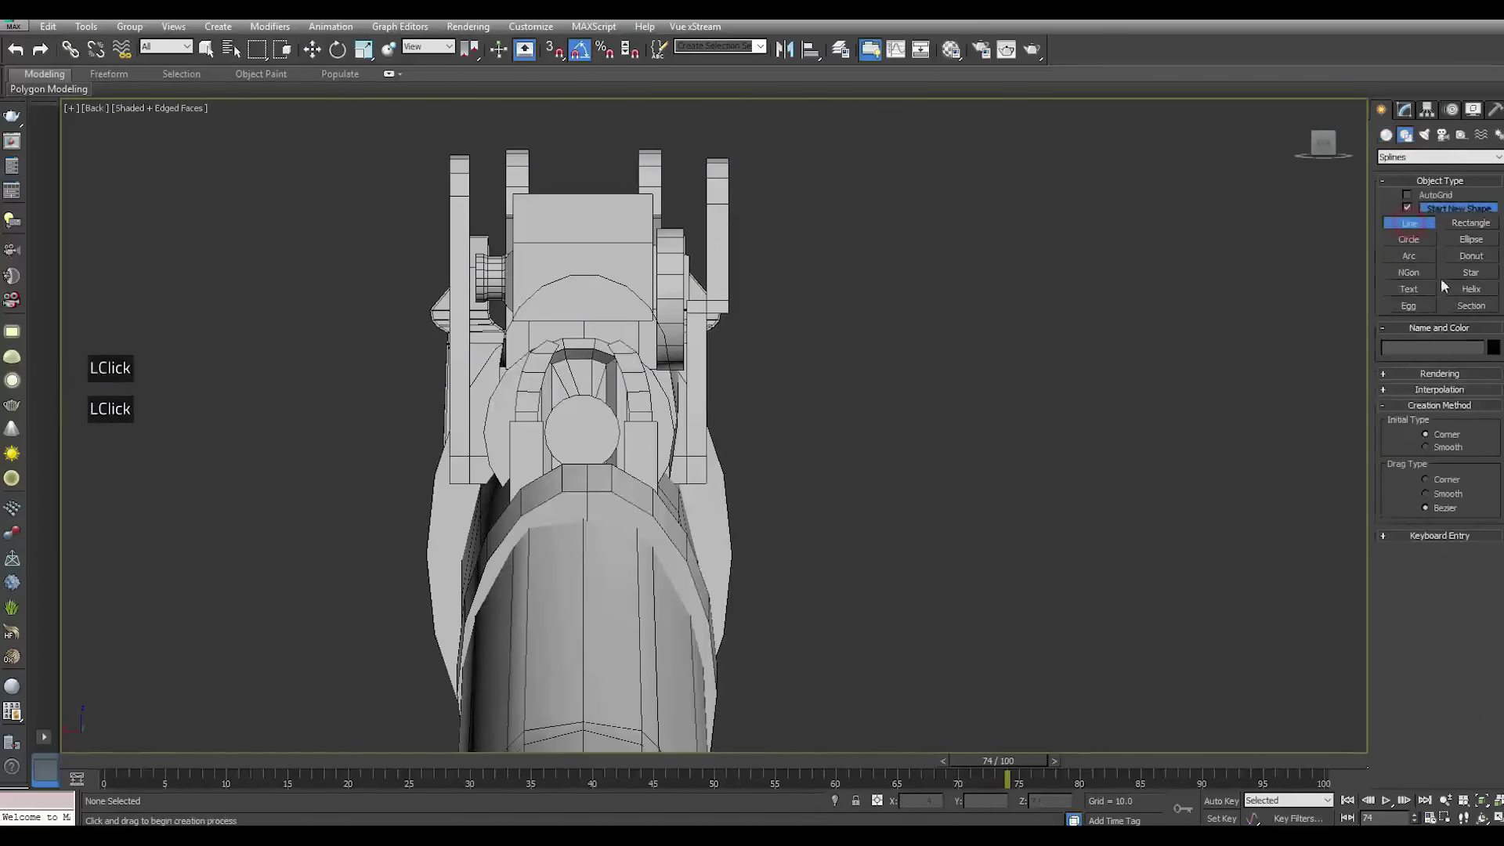
{"action": "left_click", "coordinate": [1420, 375]}
{"action": "left_click", "coordinate": [821, 464]}
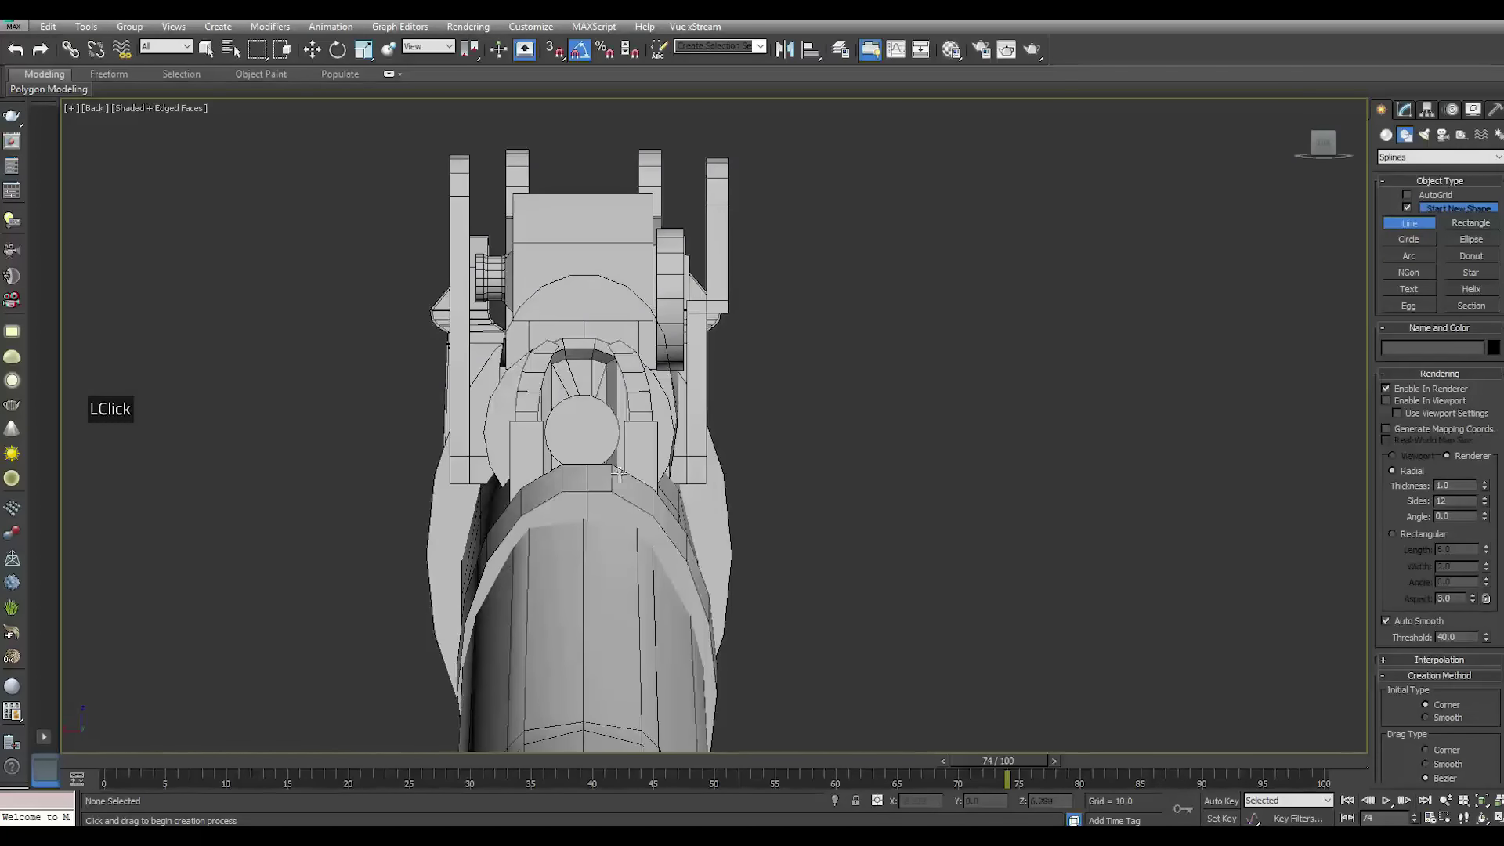
{"action": "middle_click_drag", "start_coordinate": [735, 510], "coordinate": [702, 402]}
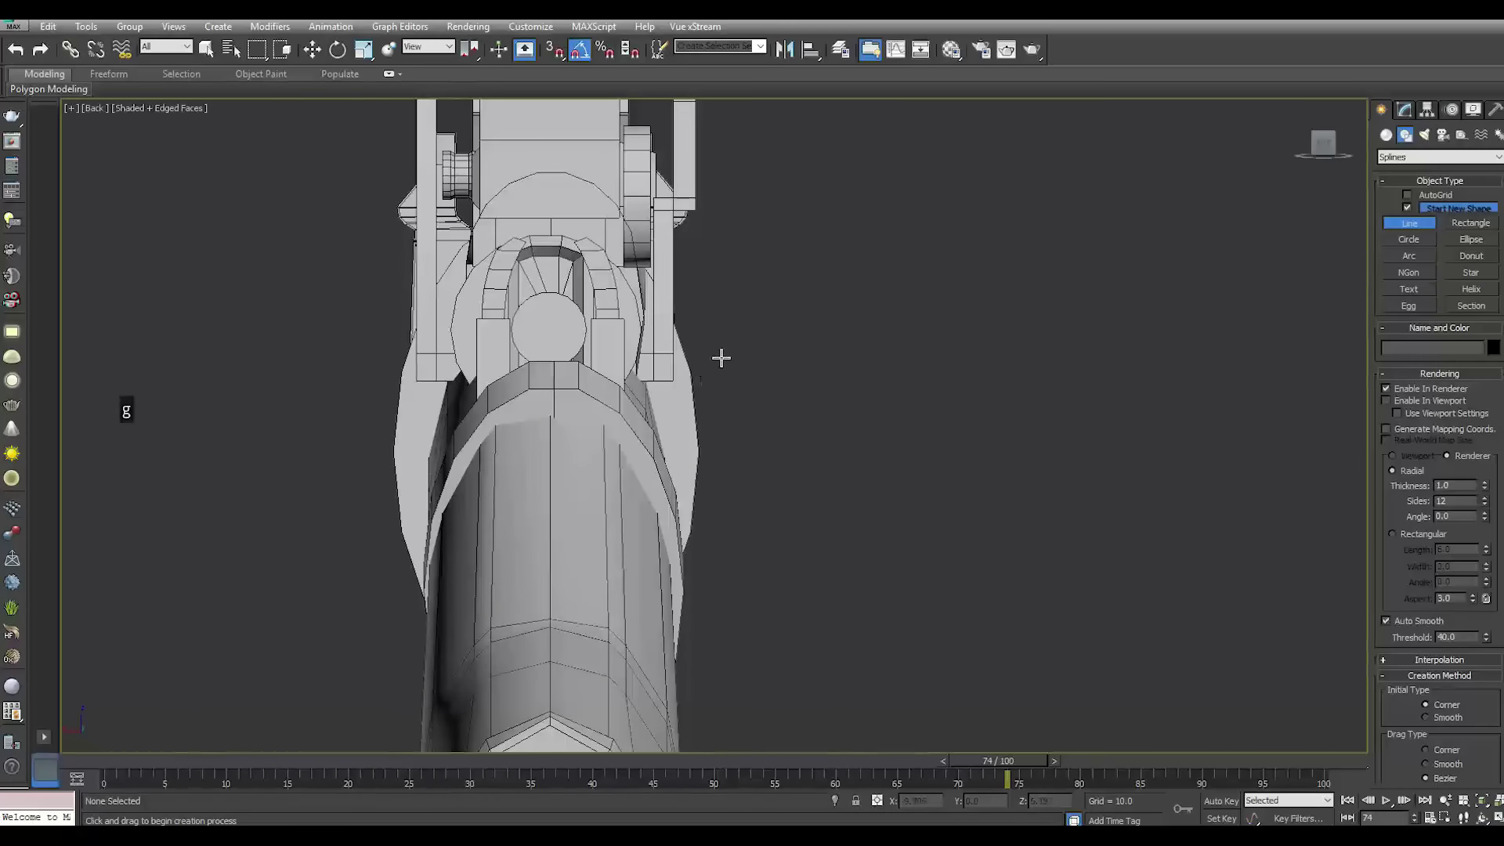
{"action": "left_click", "coordinate": [711, 318]}
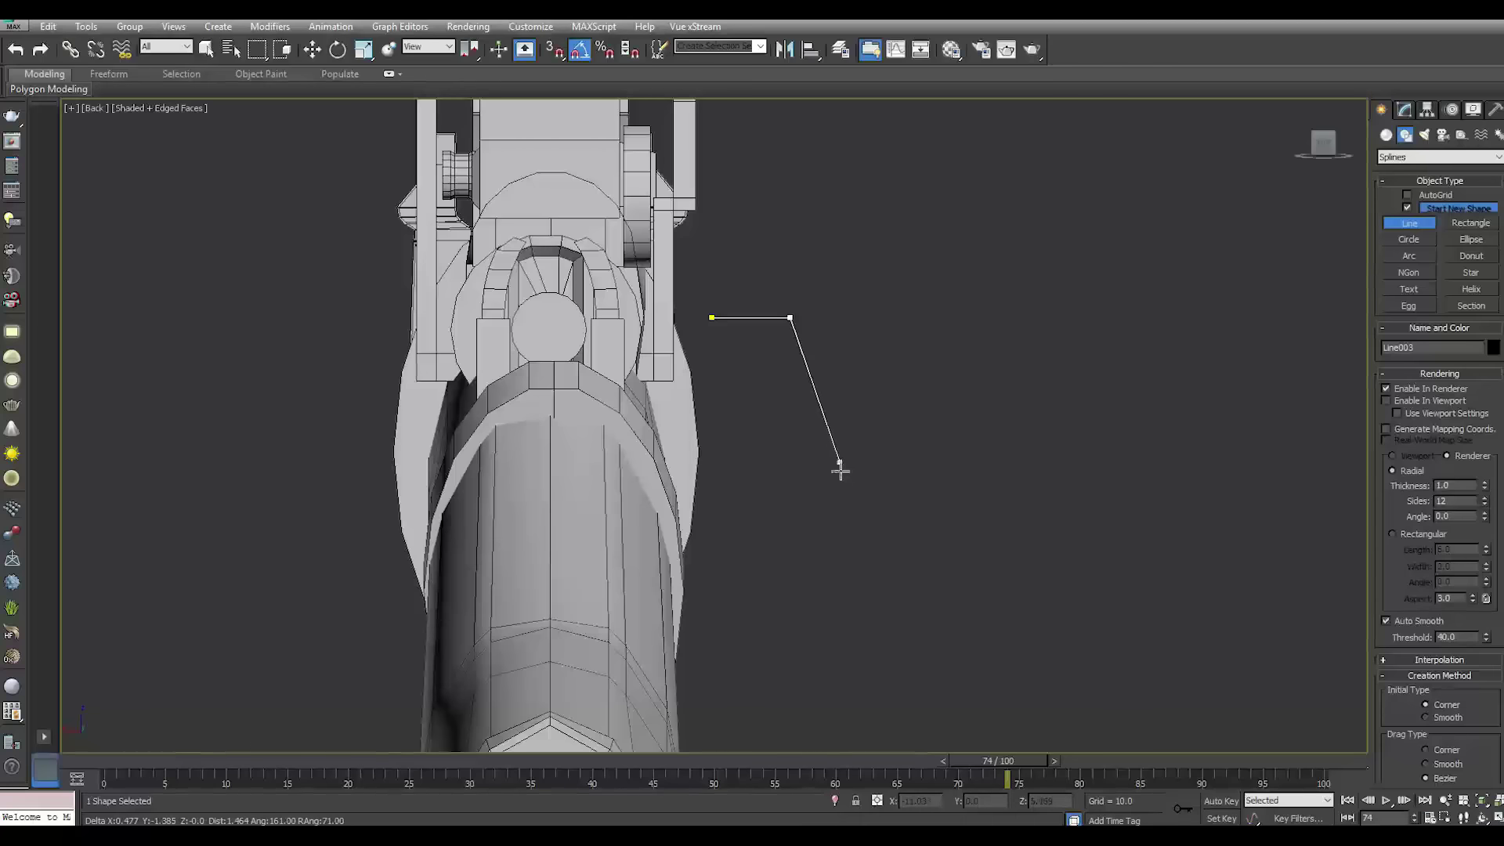
{"action": "left_click", "coordinate": [856, 513]}
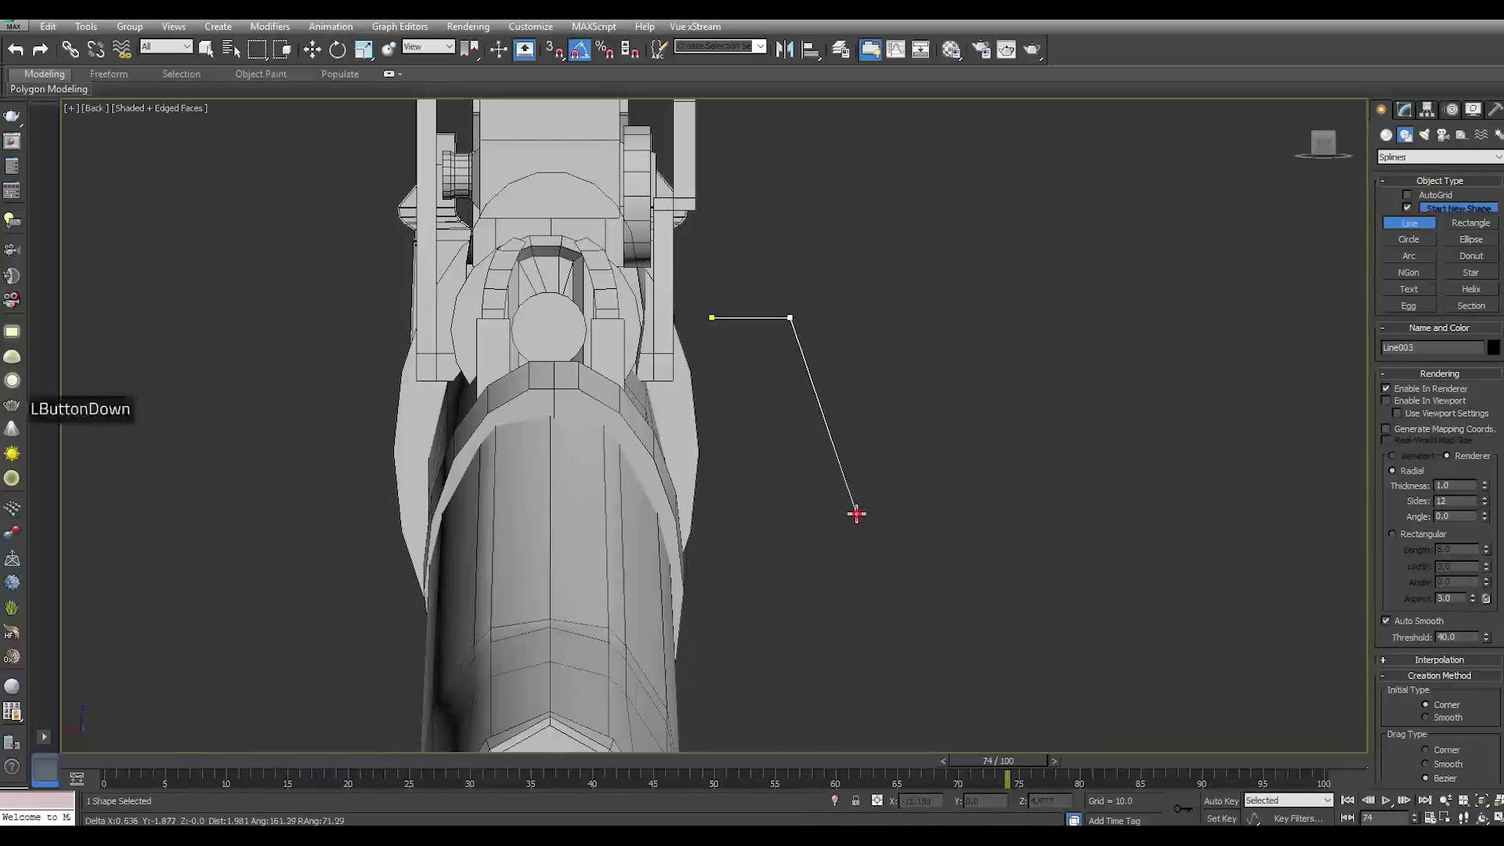
{"action": "right_click", "coordinate": [899, 466]}
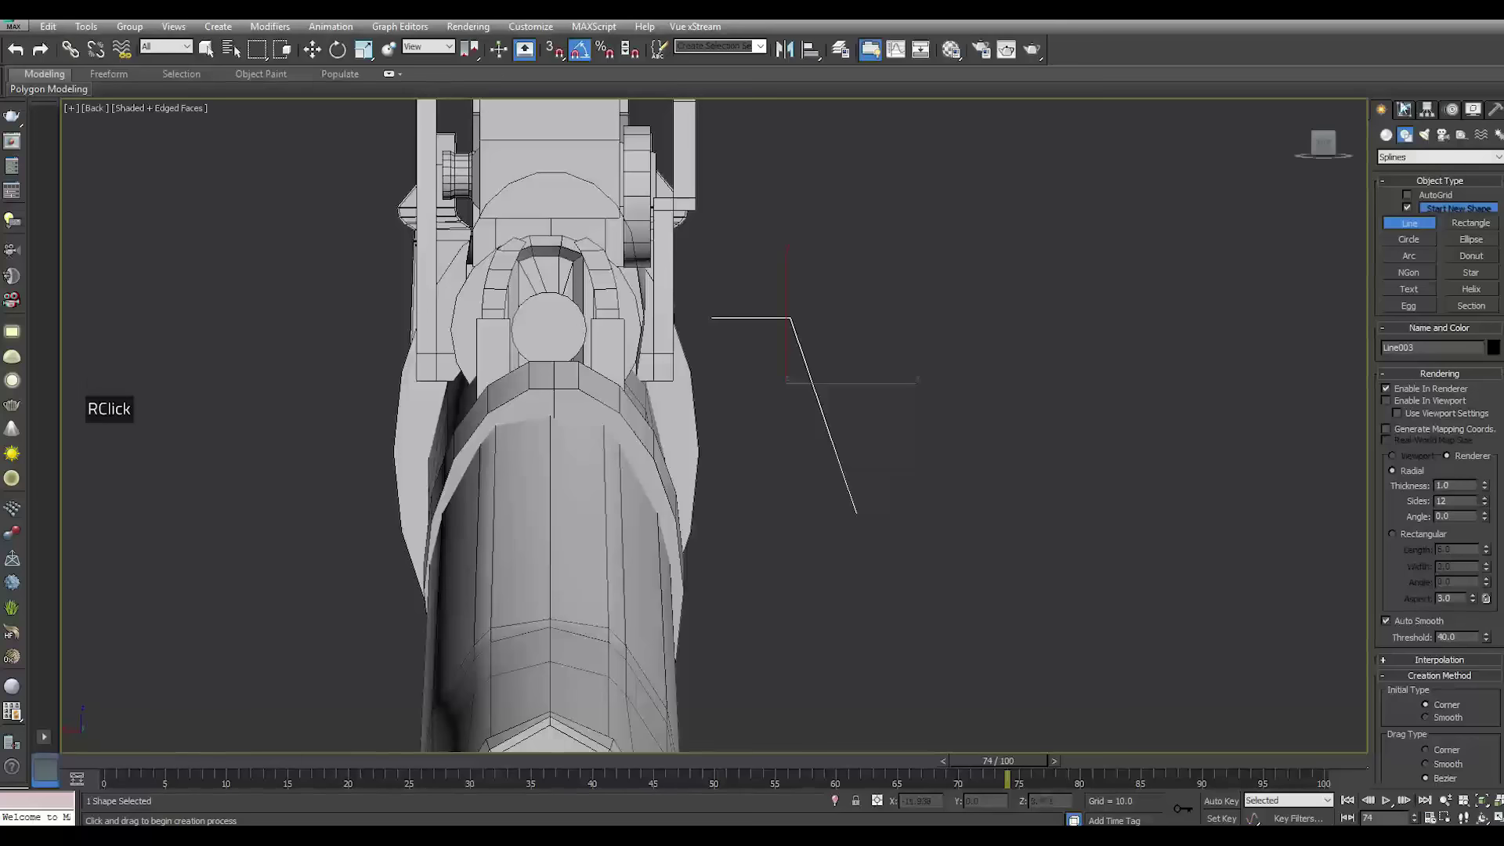
Fillet the line's corner vertex into a smooth curve
{"action": "left_click", "coordinate": [1408, 109]}
{"action": "left_click", "coordinate": [1387, 174]}
{"action": "left_click", "coordinate": [1415, 187]}
{"action": "left_click_drag", "start_coordinate": [848, 284], "coordinate": [755, 349]}
{"action": "scroll", "coordinate": [1414, 587], "scroll_direction": "down", "scroll_amount": 2}
{"action": "scroll", "coordinate": [1414, 588], "scroll_direction": "down", "scroll_amount": 3}
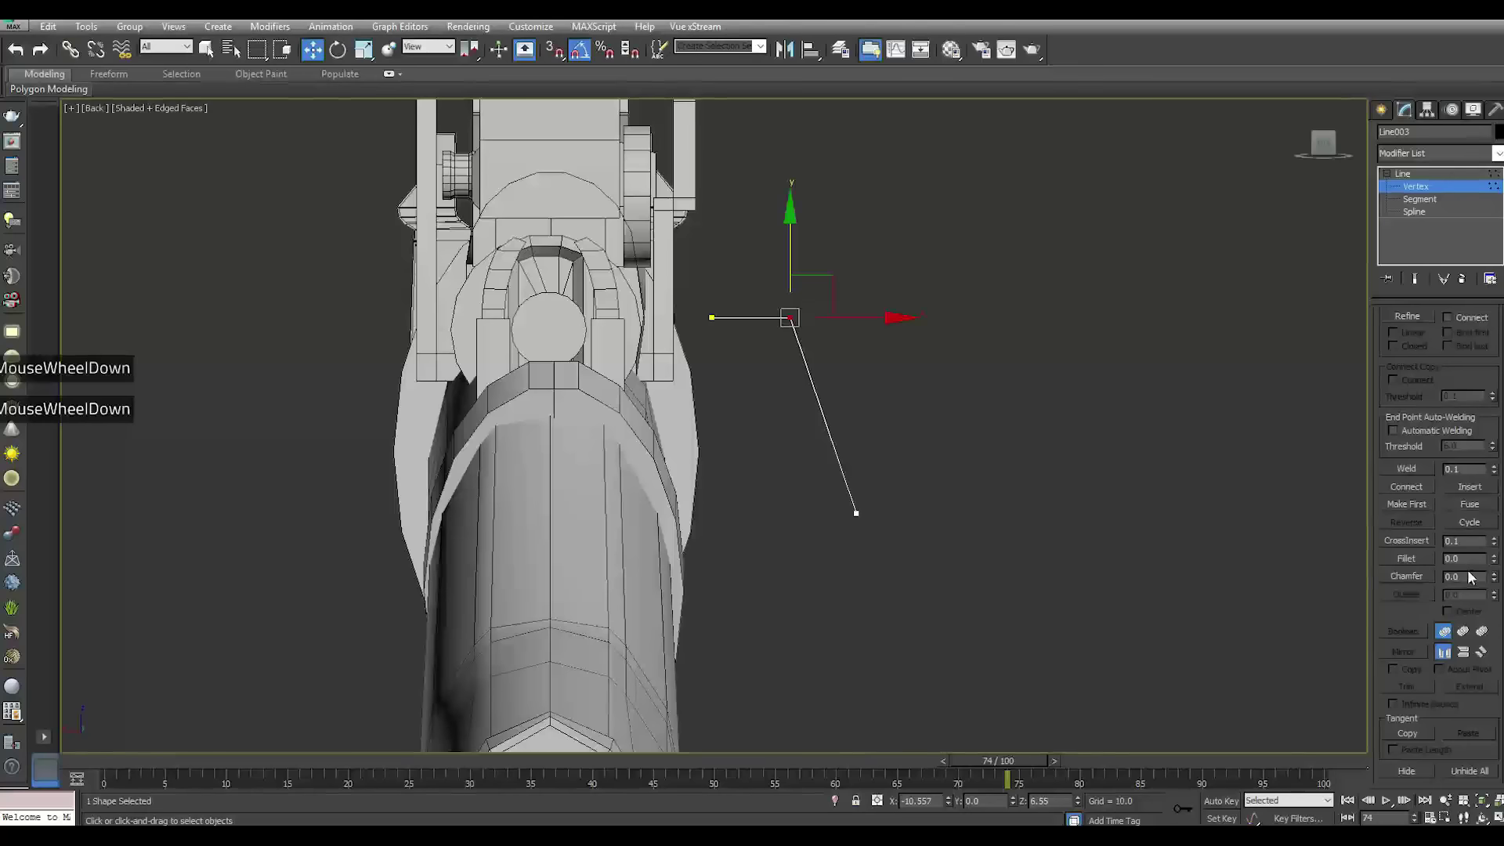
{"action": "left_click_drag", "start_coordinate": [1493, 558], "coordinate": [1491, 554]}
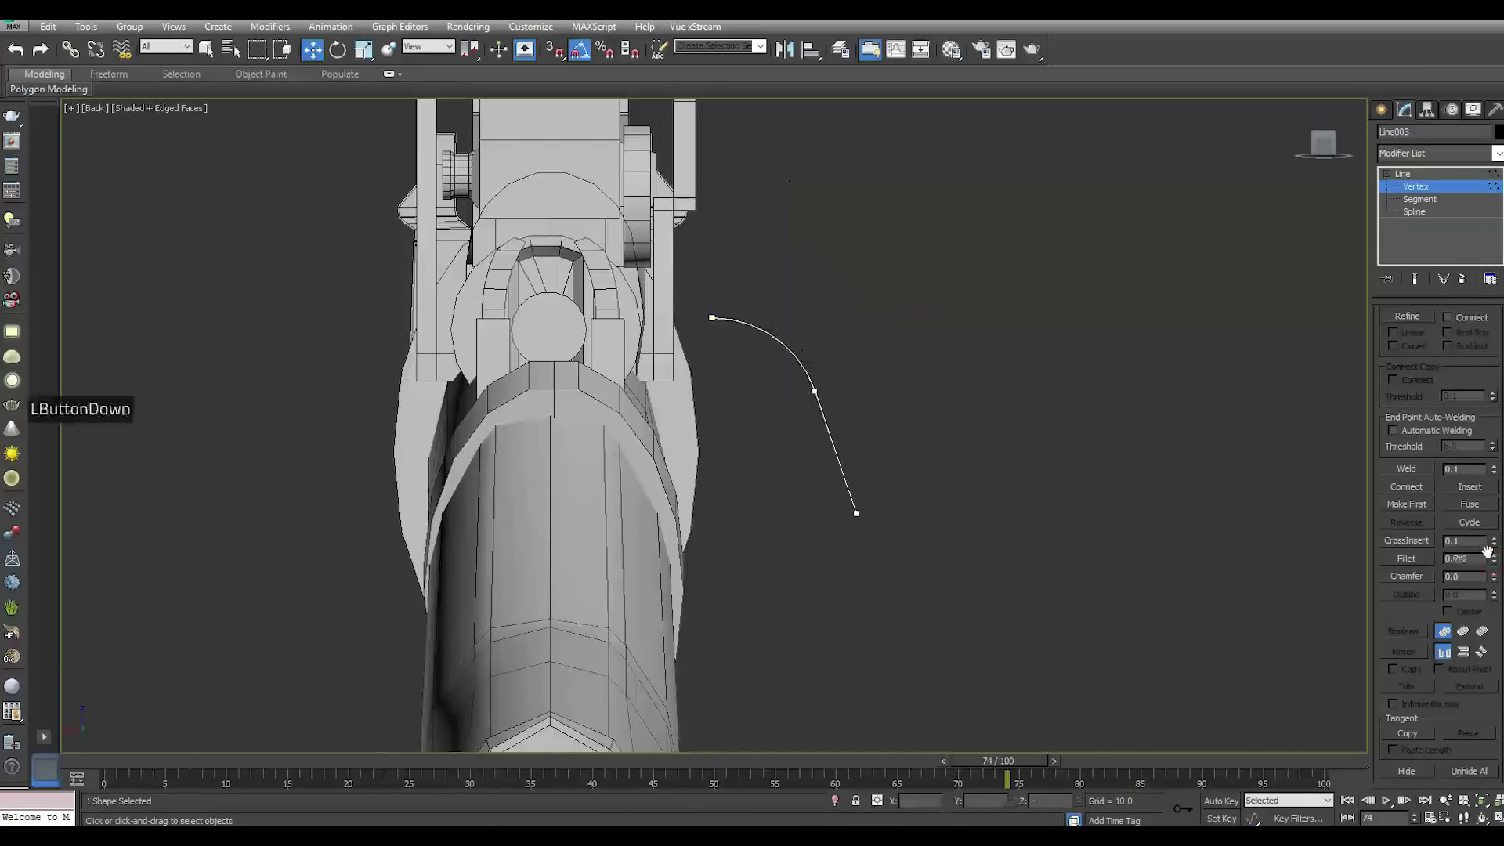
Enable the line's In Viewport rendering with a Rectangular cross-section
{"action": "left_click", "coordinate": [1423, 173]}
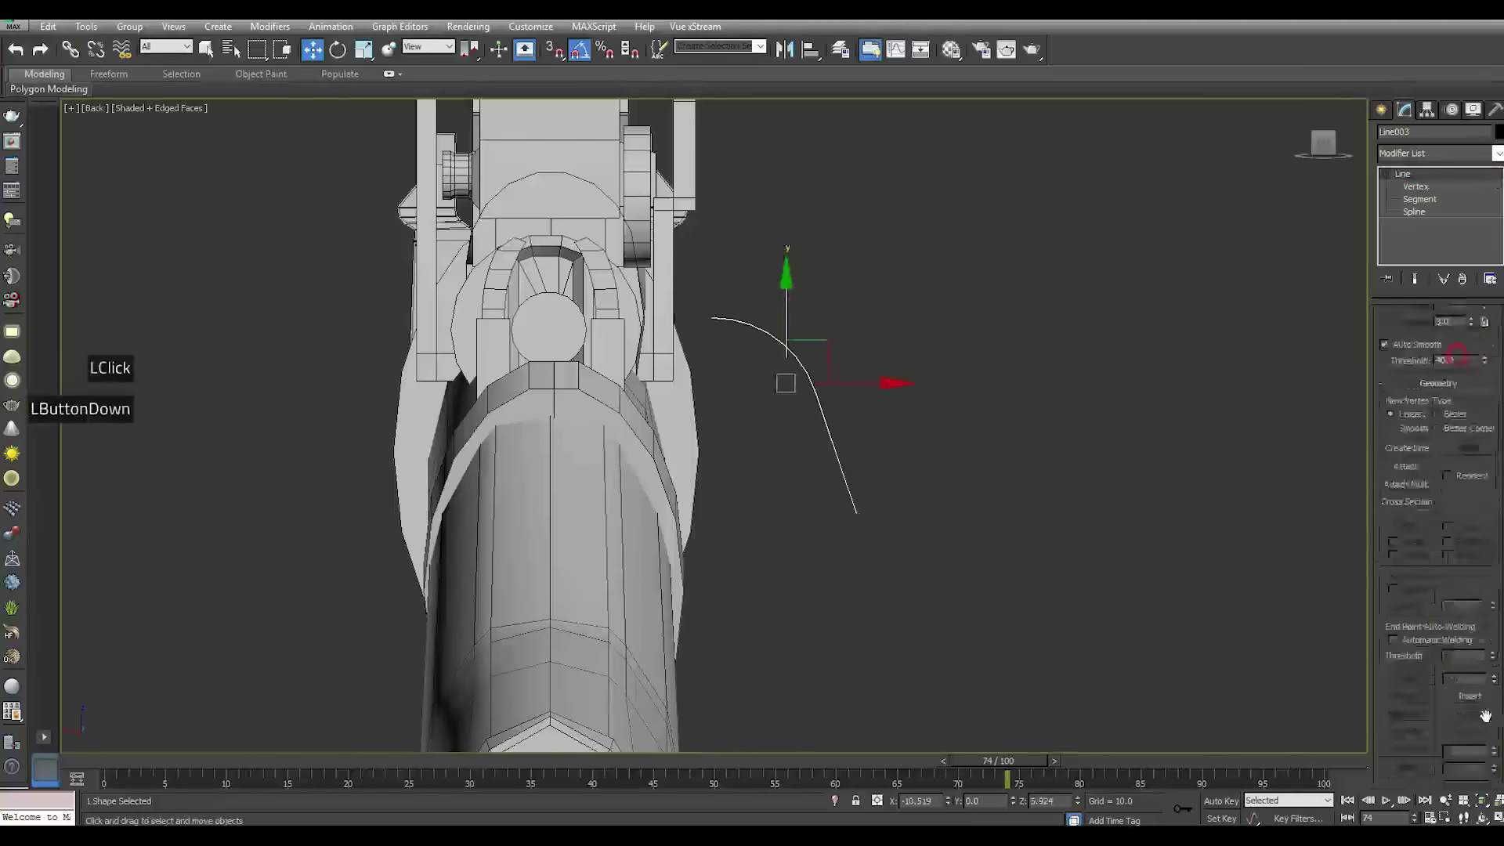
{"action": "left_click_drag", "start_coordinate": [1457, 354], "coordinate": [1486, 716]}
{"action": "left_click", "coordinate": [1421, 345]}
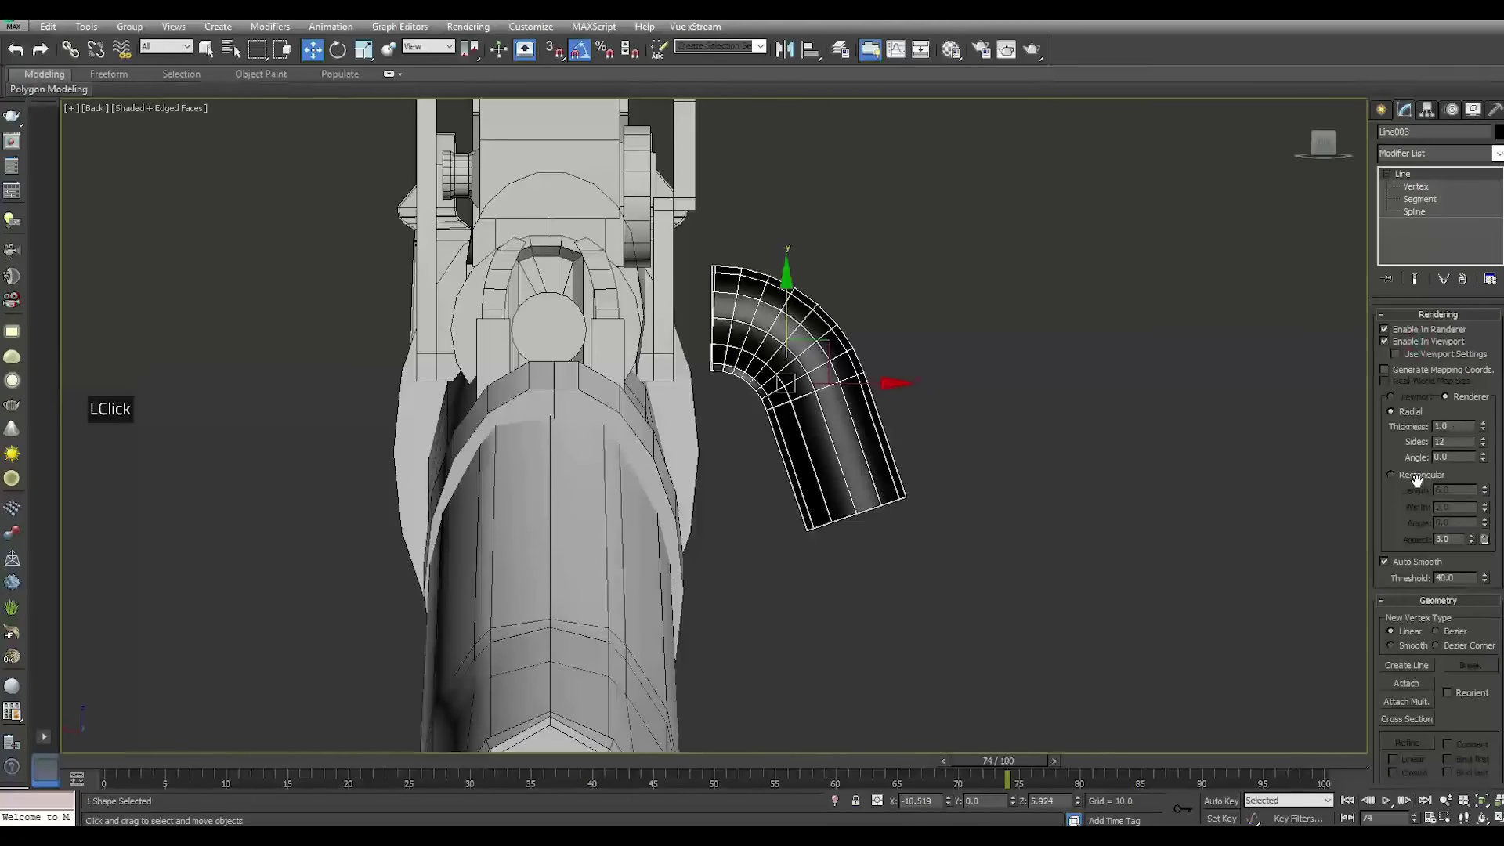
{"action": "left_click", "coordinate": [1414, 480]}
Assign the default material to the ribbon and shrink its rectangular Width and Length to 0.48
{"action": "key", "text": "m"}
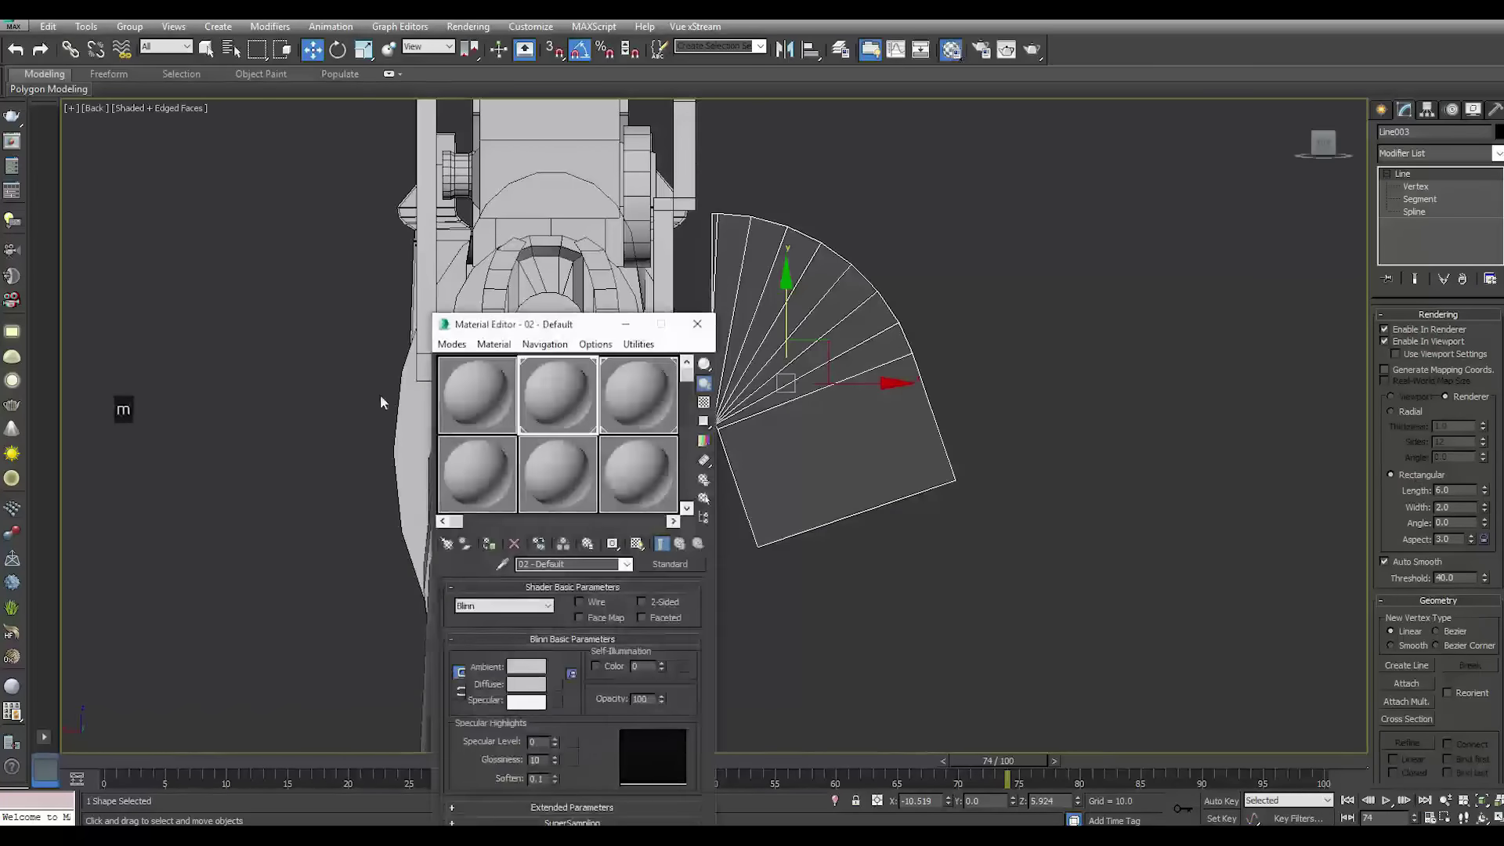
{"action": "left_click", "coordinate": [498, 546]}
{"action": "key", "text": "m"}
{"action": "left_click_drag", "start_coordinate": [1484, 506], "coordinate": [1480, 546]}
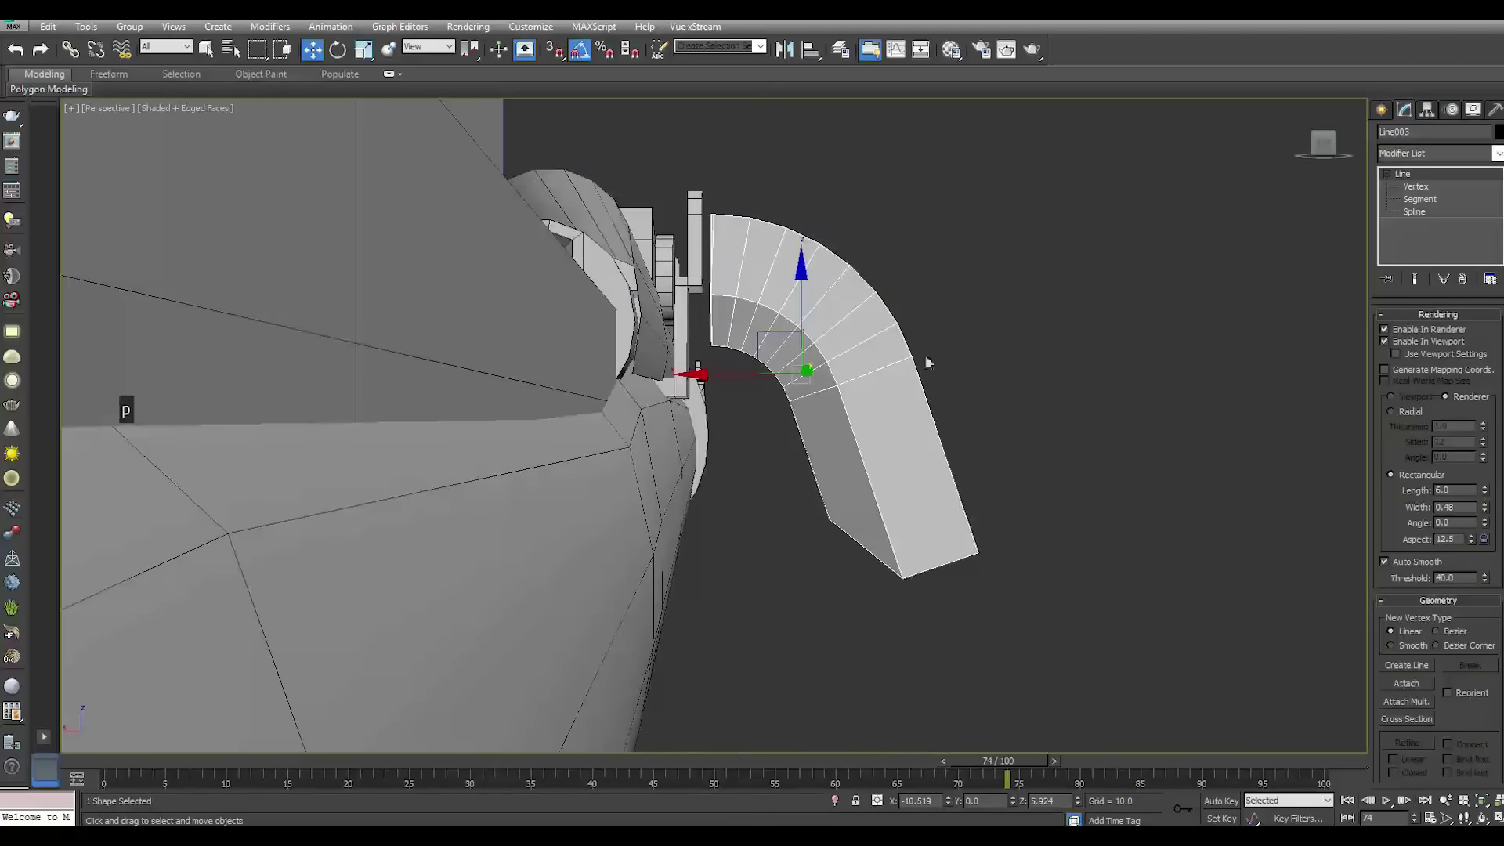
{"action": "middle_click_drag", "start_coordinate": [925, 354], "coordinate": [987, 388], "text": "alt"}
{"action": "middle_click_drag", "start_coordinate": [906, 436], "coordinate": [1033, 379], "text": "alt"}
{"action": "left_click_drag", "start_coordinate": [1017, 371], "coordinate": [565, 437]}
{"action": "left_click_drag", "start_coordinate": [1483, 491], "coordinate": [1482, 566]}
Move the strap up and right so it sits against the barrel
{"action": "middle_click_drag", "start_coordinate": [715, 471], "coordinate": [479, 431], "text": "alt"}
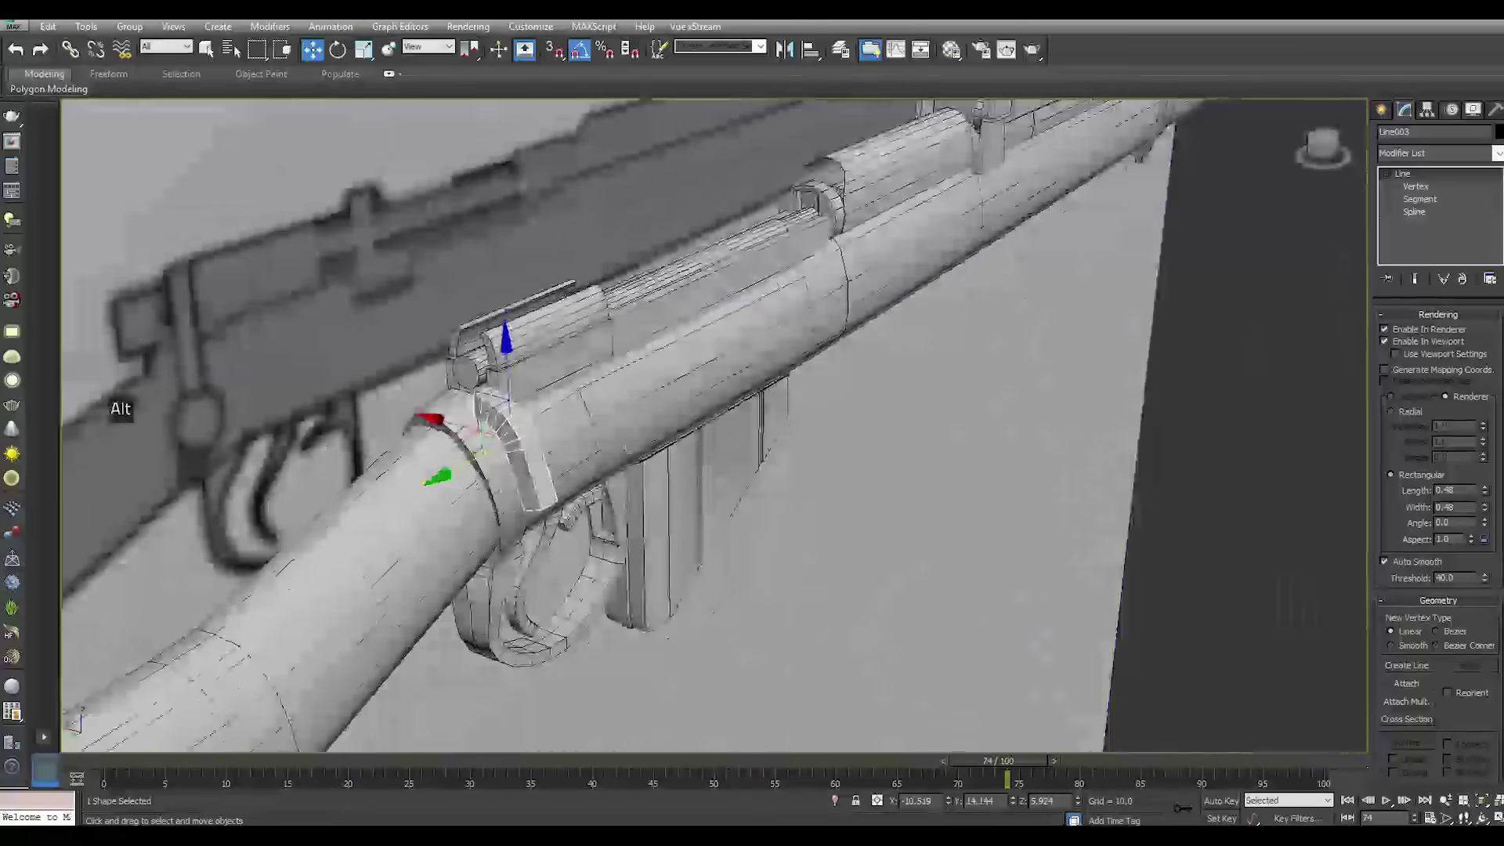
{"action": "scroll", "coordinate": [479, 432], "scroll_direction": "up", "scroll_amount": 4}
{"action": "left_click_drag", "start_coordinate": [461, 462], "coordinate": [400, 362]}
{"action": "middle_click_drag", "start_coordinate": [435, 397], "coordinate": [546, 388], "text": "alt"}
{"action": "key", "text": "k"}
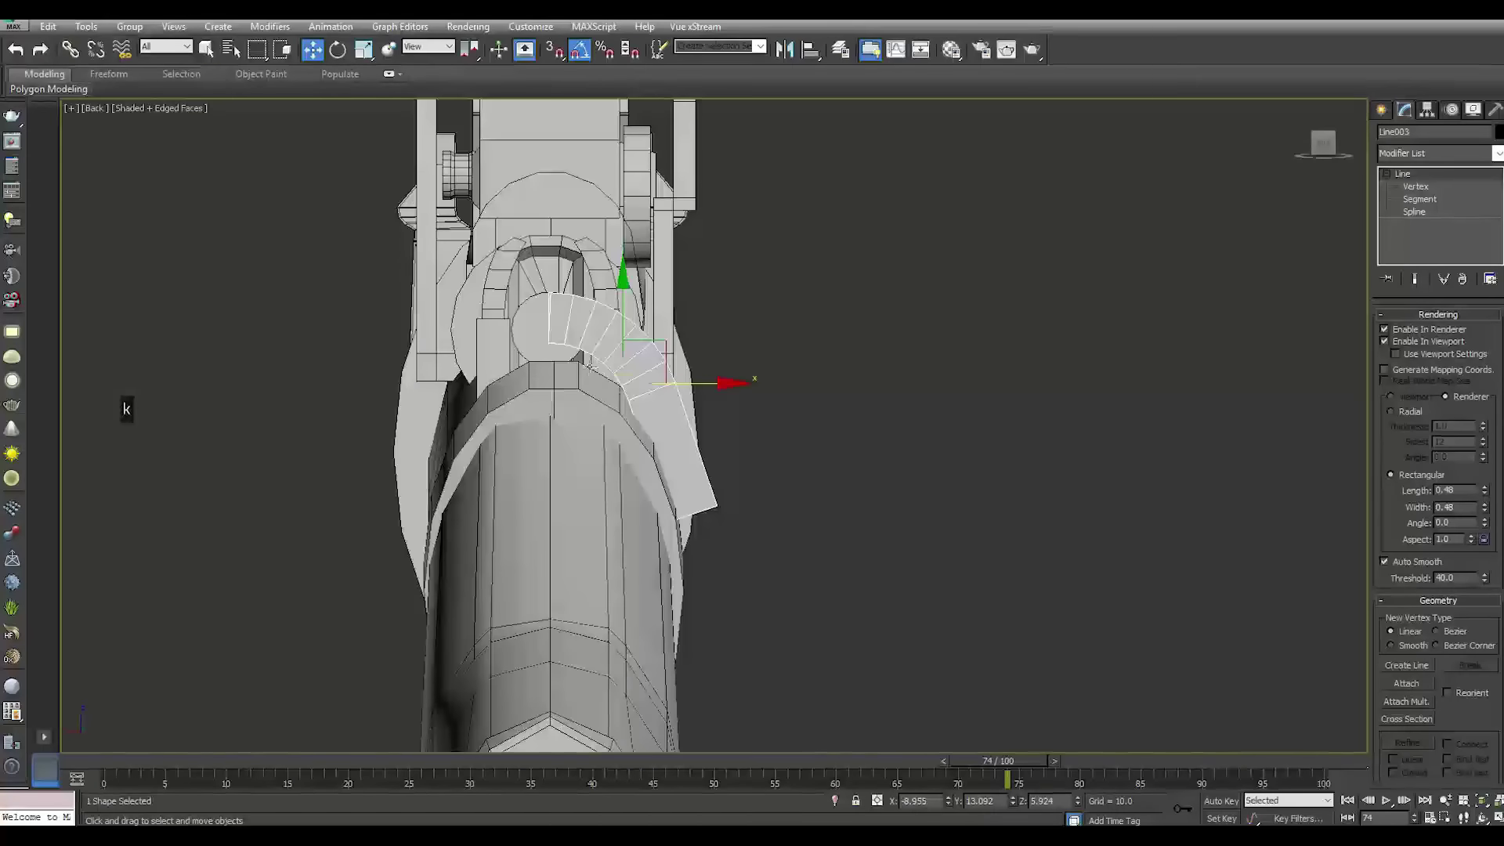
{"action": "left_click_drag", "start_coordinate": [693, 384], "coordinate": [722, 382]}
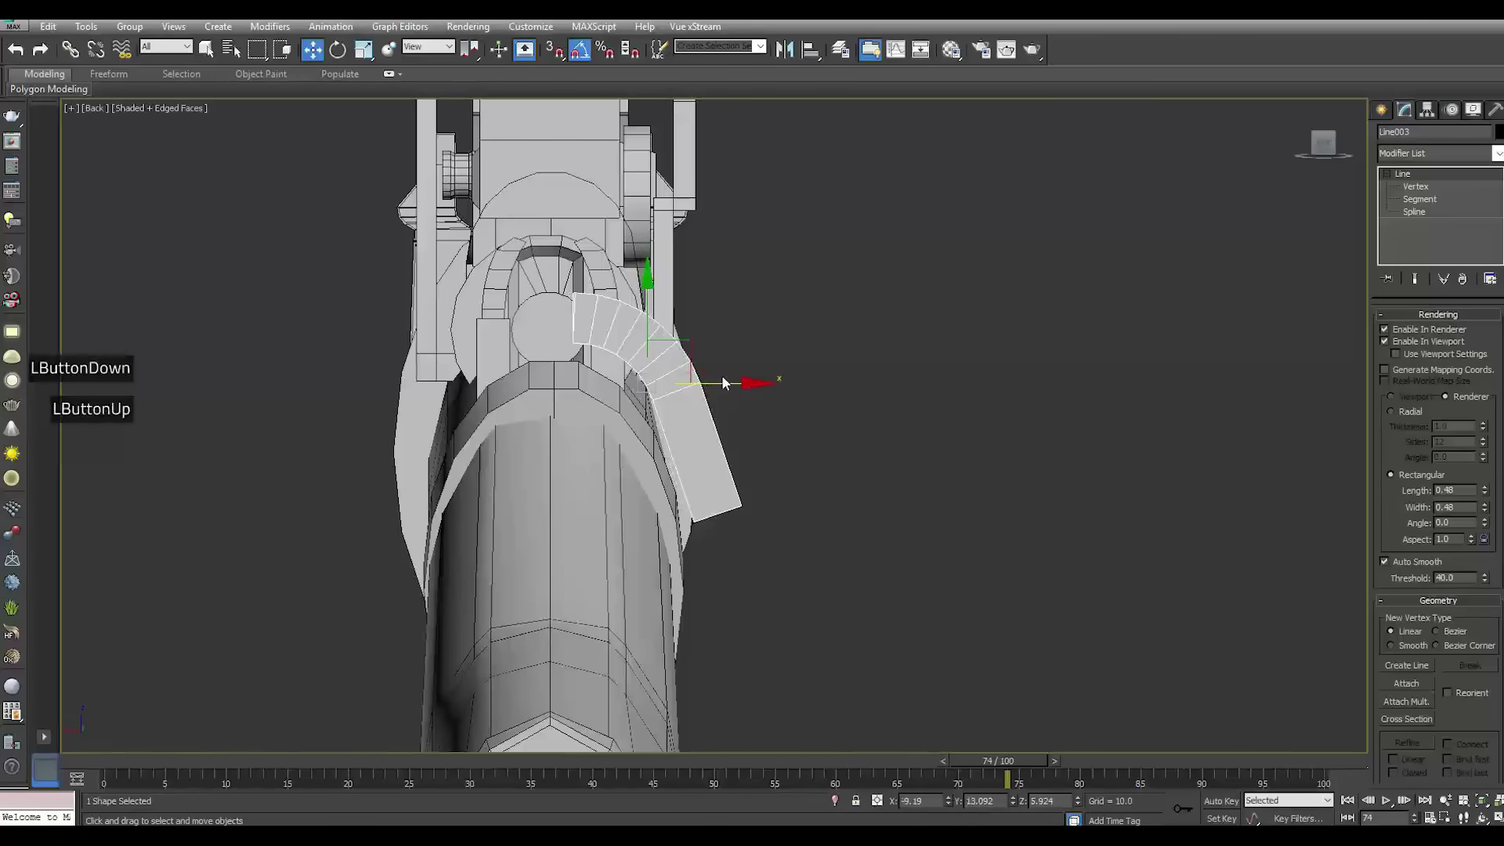
Place the line's top vertex at the barrel centre and drag its end vertex lower
{"action": "left_click", "coordinate": [1426, 338]}
{"action": "left_click", "coordinate": [1414, 186]}
{"action": "left_click", "coordinate": [573, 317]}
{"action": "left_click_drag", "start_coordinate": [662, 316], "coordinate": [639, 311]}
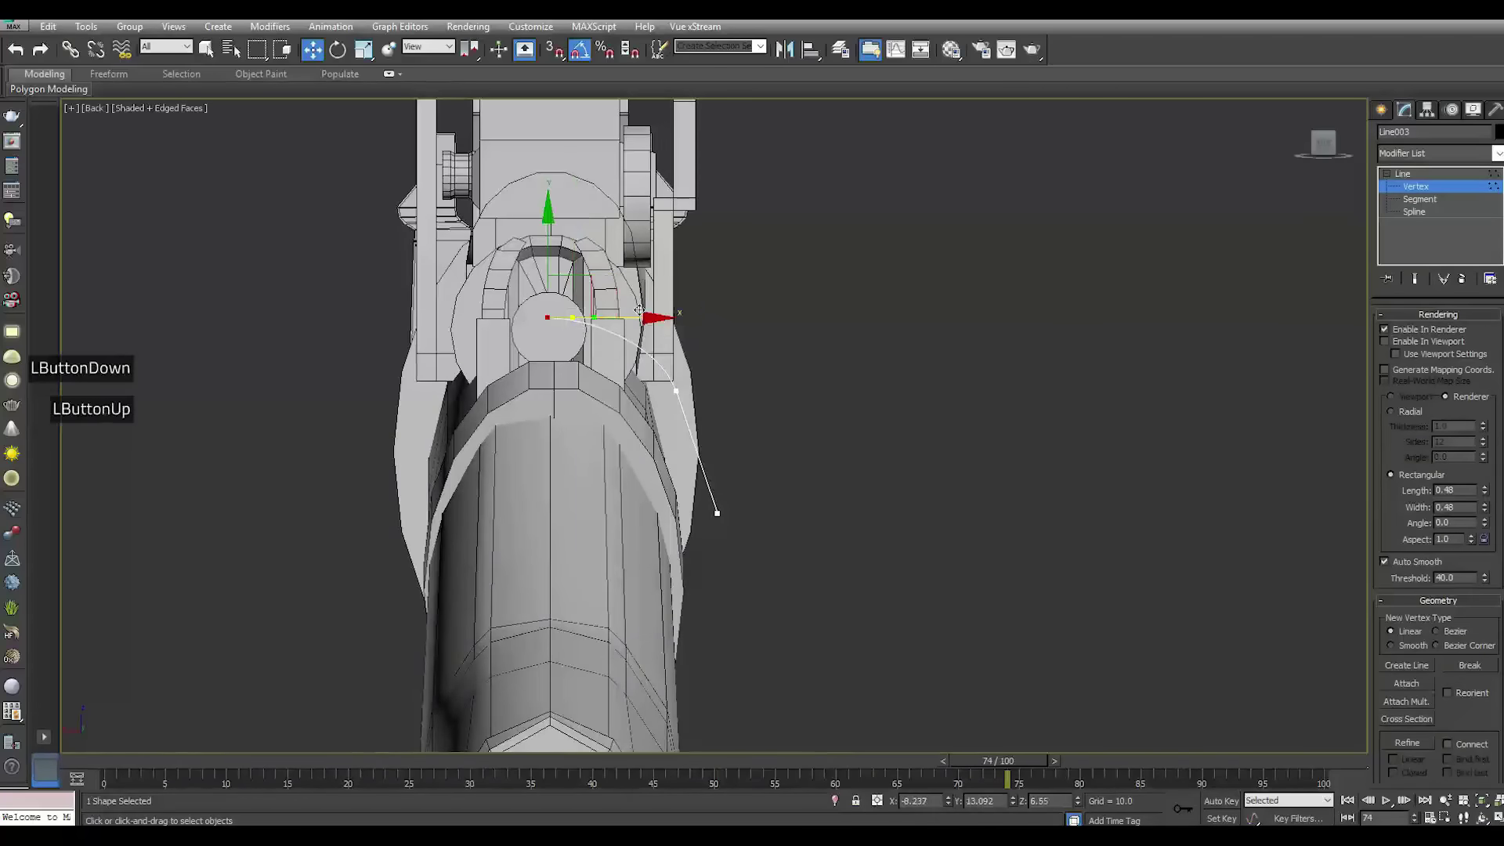
{"action": "left_click", "coordinate": [17, 48]}
{"action": "left_click_drag", "start_coordinate": [543, 299], "coordinate": [608, 316]}
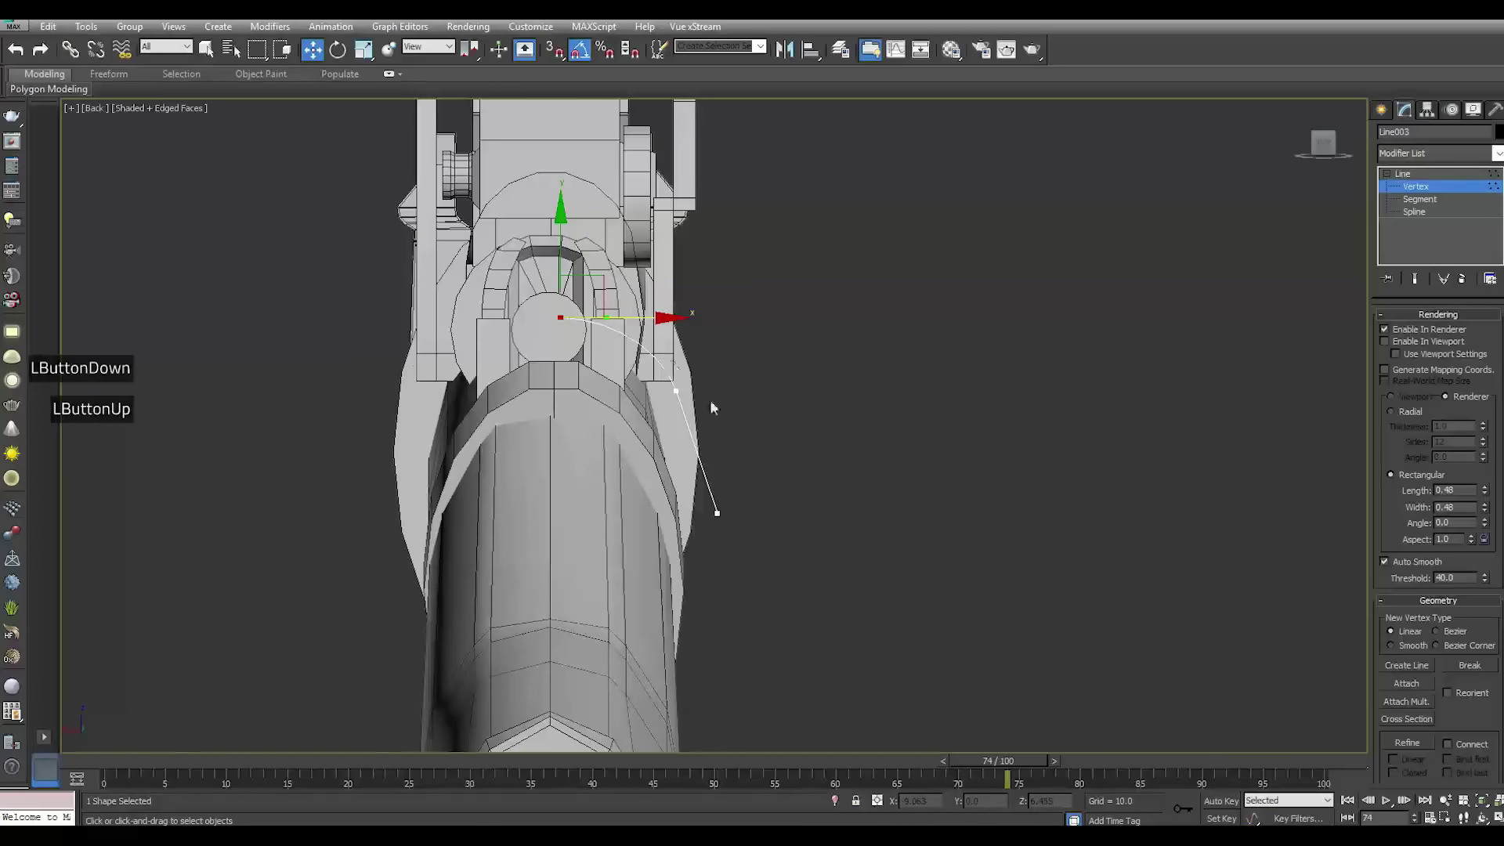
{"action": "left_click", "coordinate": [716, 513]}
{"action": "left_click_drag", "start_coordinate": [758, 493], "coordinate": [772, 547]}
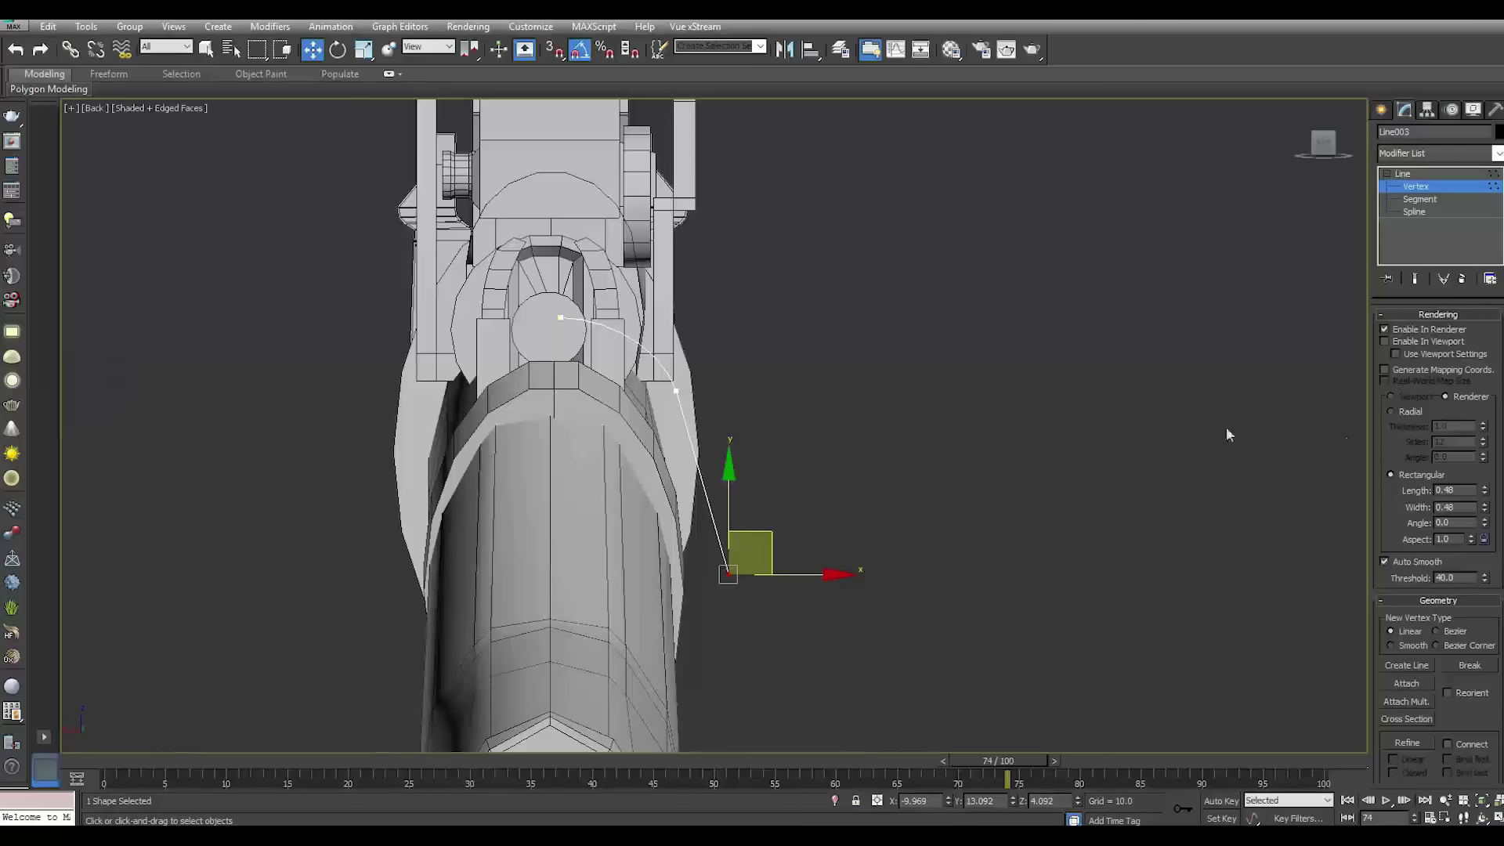
{"action": "left_click", "coordinate": [1426, 339]}
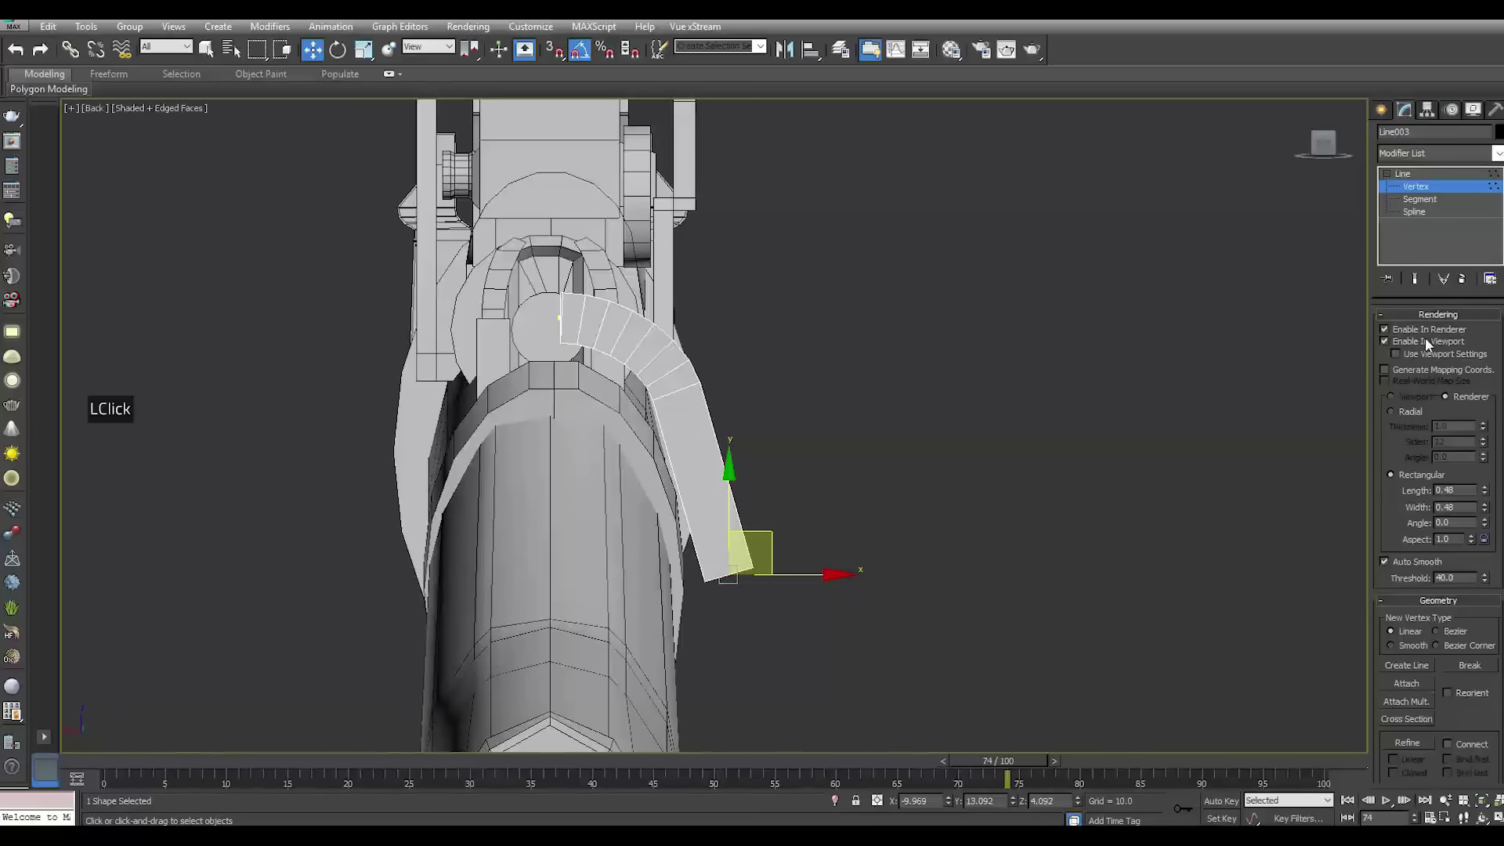
Increase the strap's rectangular profile Length to 0.58
{"action": "key", "text": "p"}
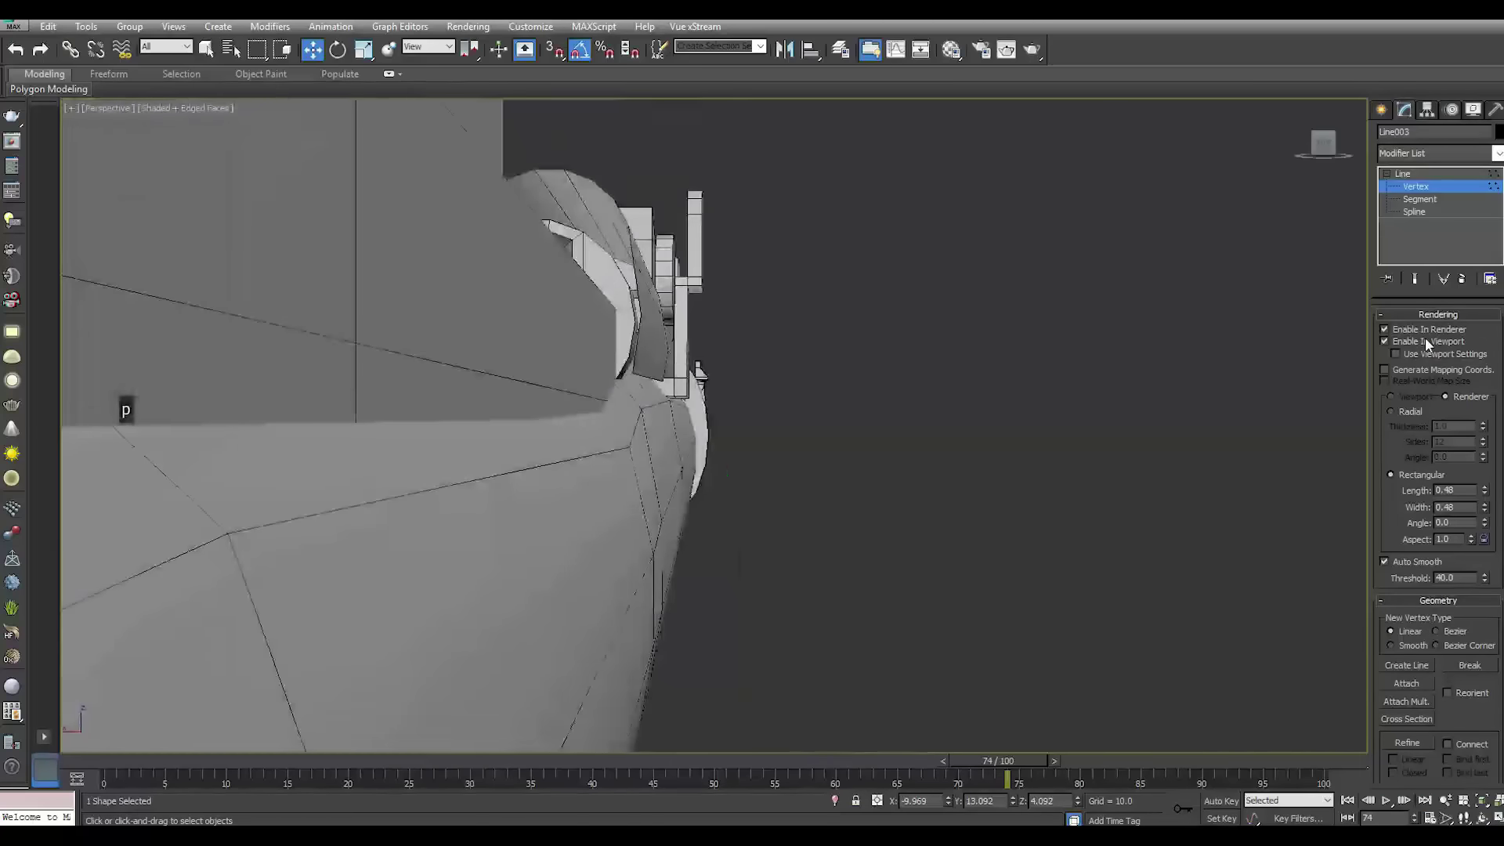
{"action": "scroll", "coordinate": [1407, 333], "scroll_direction": "down", "scroll_amount": 2}
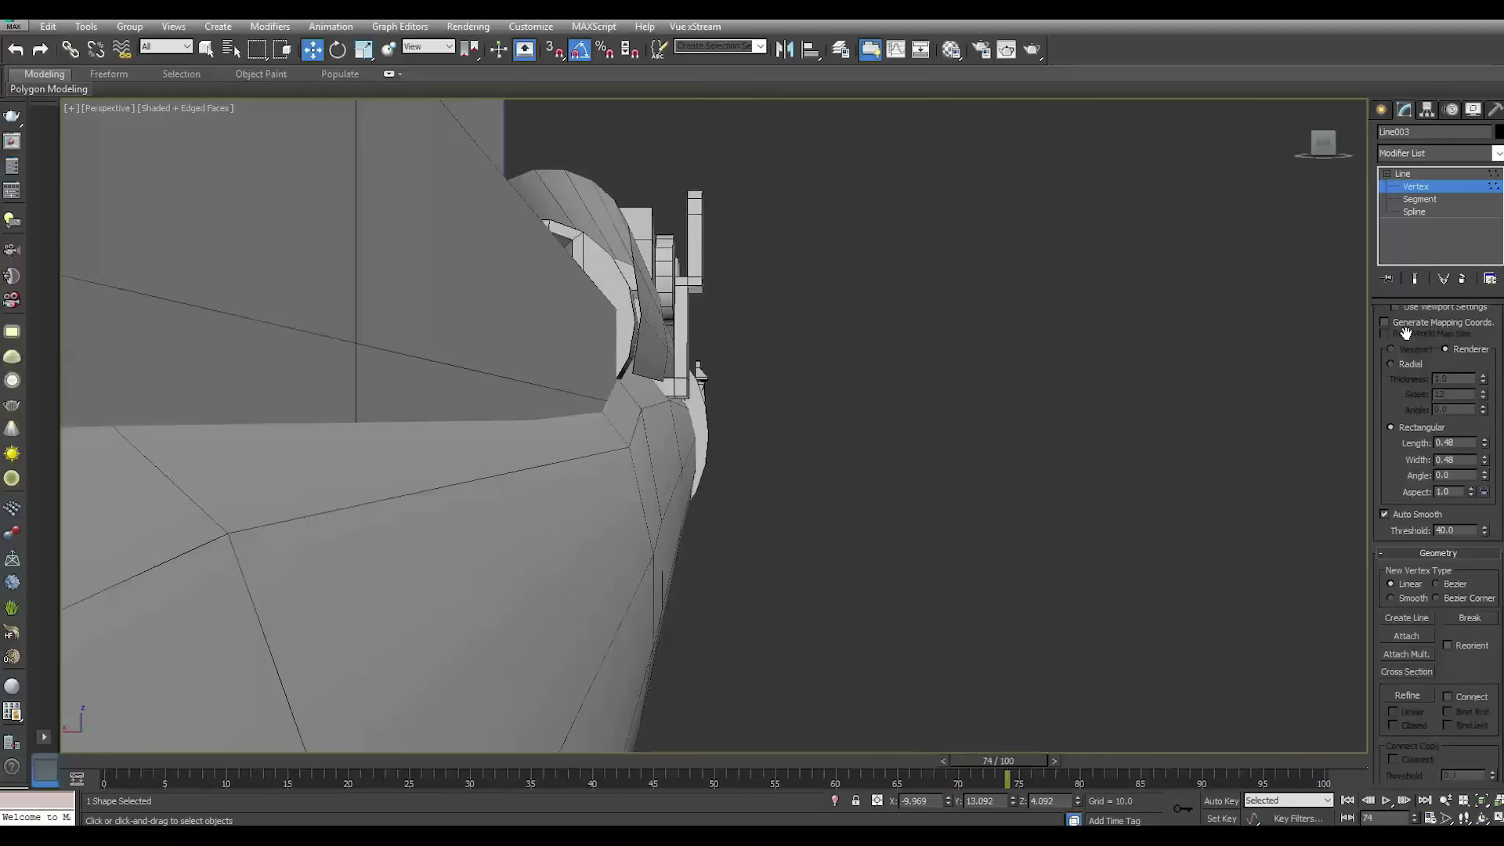
{"action": "scroll", "coordinate": [660, 361], "scroll_direction": "down", "scroll_amount": 6}
{"action": "middle_click_drag", "start_coordinate": [684, 375], "coordinate": [664, 345], "text": "alt"}
{"action": "scroll", "coordinate": [633, 345], "scroll_direction": "up", "scroll_amount": 4}
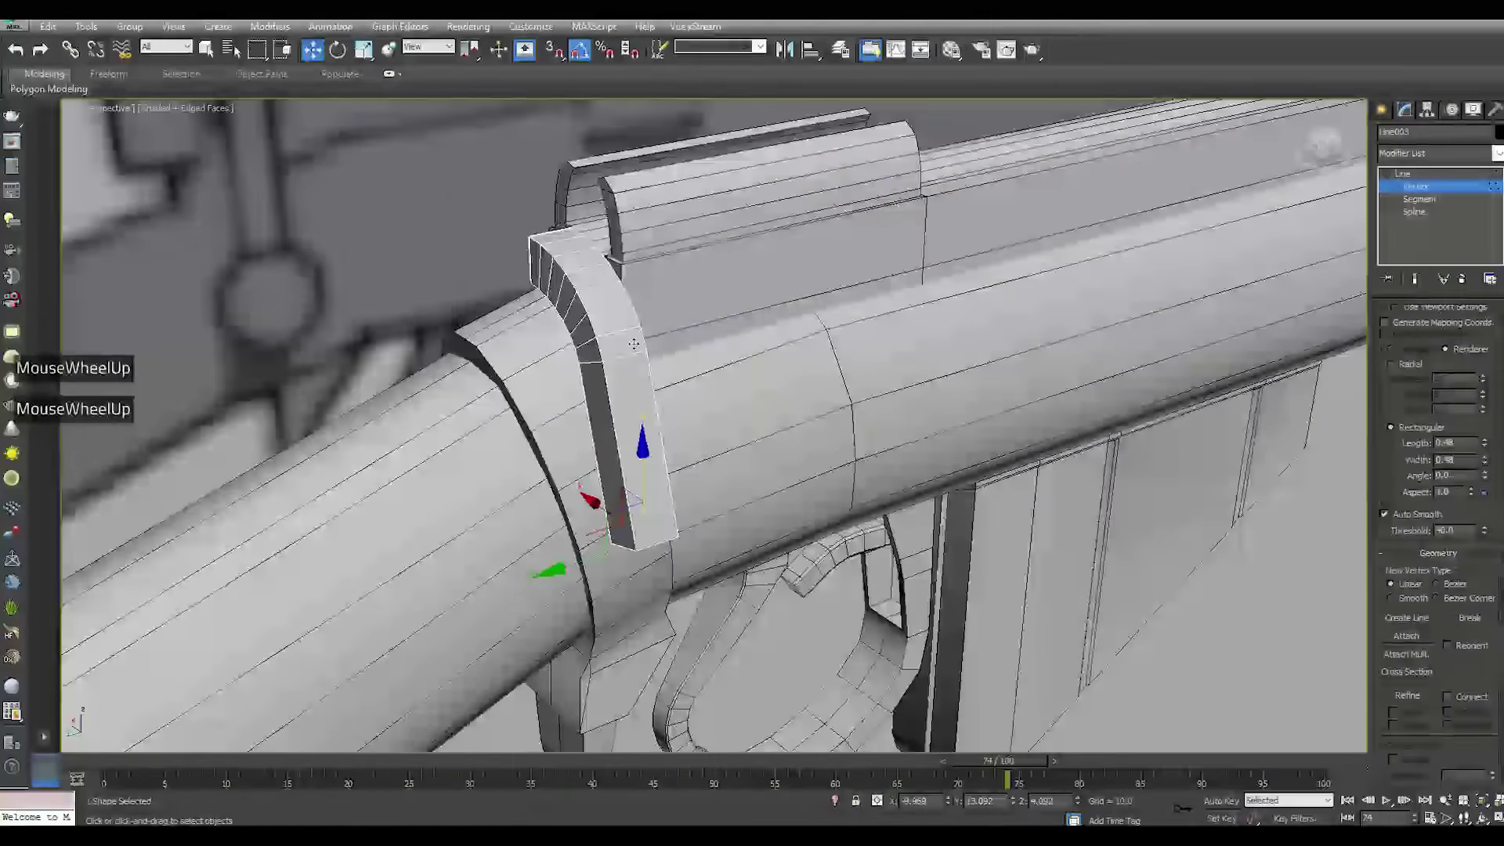
{"action": "mouse_move", "coordinate": [662, 445]}
{"action": "middle_mouse_down", "text": "alt"}
{"action": "mouse_move", "coordinate": [806, 446]}
{"action": "mouse_move", "coordinate": [635, 448]}
{"action": "middle_mouse_up", "text": "alt"}
{"action": "left_click_drag", "start_coordinate": [1484, 443], "coordinate": [1471, 444]}
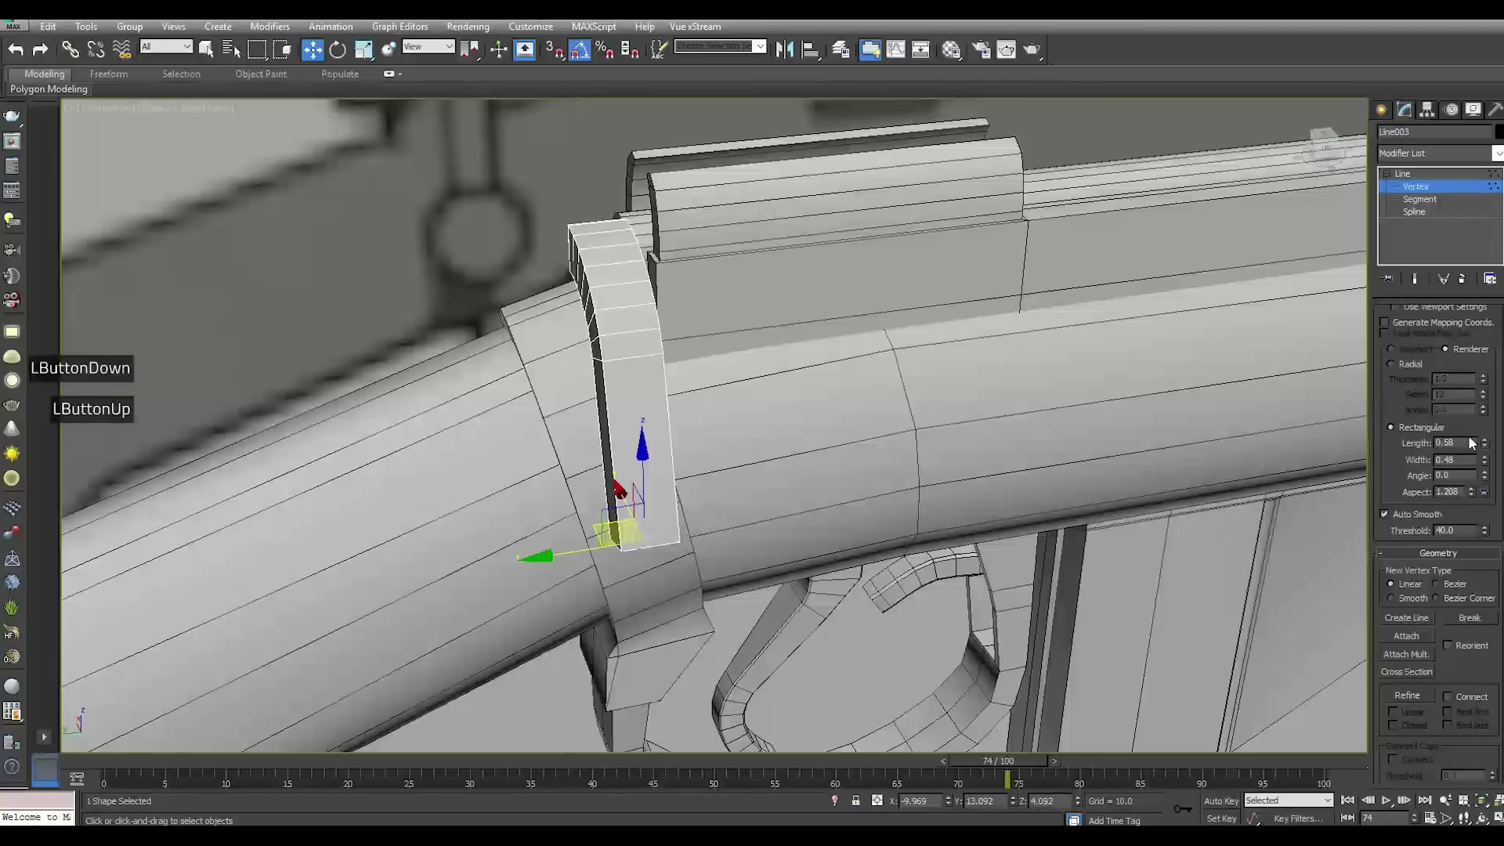
Convert the strap to Editable Poly and select an edge loop in Edge mode
{"action": "right_click", "coordinate": [1419, 244]}
{"action": "left_click", "coordinate": [1419, 389]}
{"action": "left_click", "coordinate": [1417, 332]}
{"action": "middle_click_drag", "start_coordinate": [768, 368], "coordinate": [722, 376], "text": "alt"}
{"action": "double_click", "coordinate": [690, 473]}
{"action": "middle_click_drag", "start_coordinate": [754, 396], "coordinate": [671, 471], "text": "alt"}
{"action": "scroll", "coordinate": [672, 471], "scroll_direction": "up", "scroll_amount": 2}
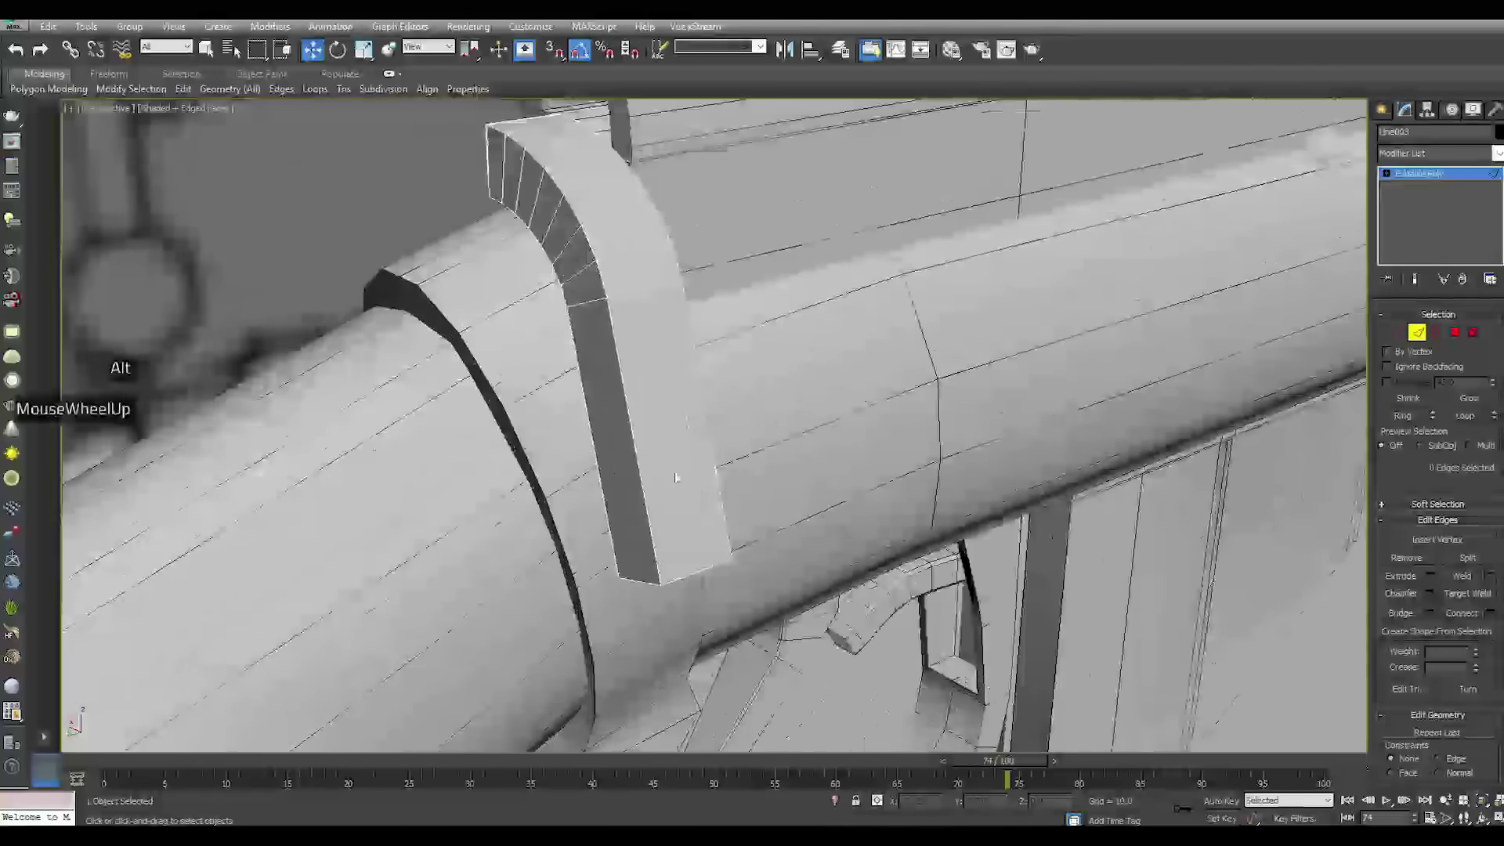
Select the strap's bottom face and set Uniform Scale with Local coordinates
{"action": "left_click", "coordinate": [1455, 332]}
{"action": "middle_click_drag", "start_coordinate": [850, 497], "coordinate": [816, 426], "text": "alt"}
{"action": "left_click", "coordinate": [642, 508]}
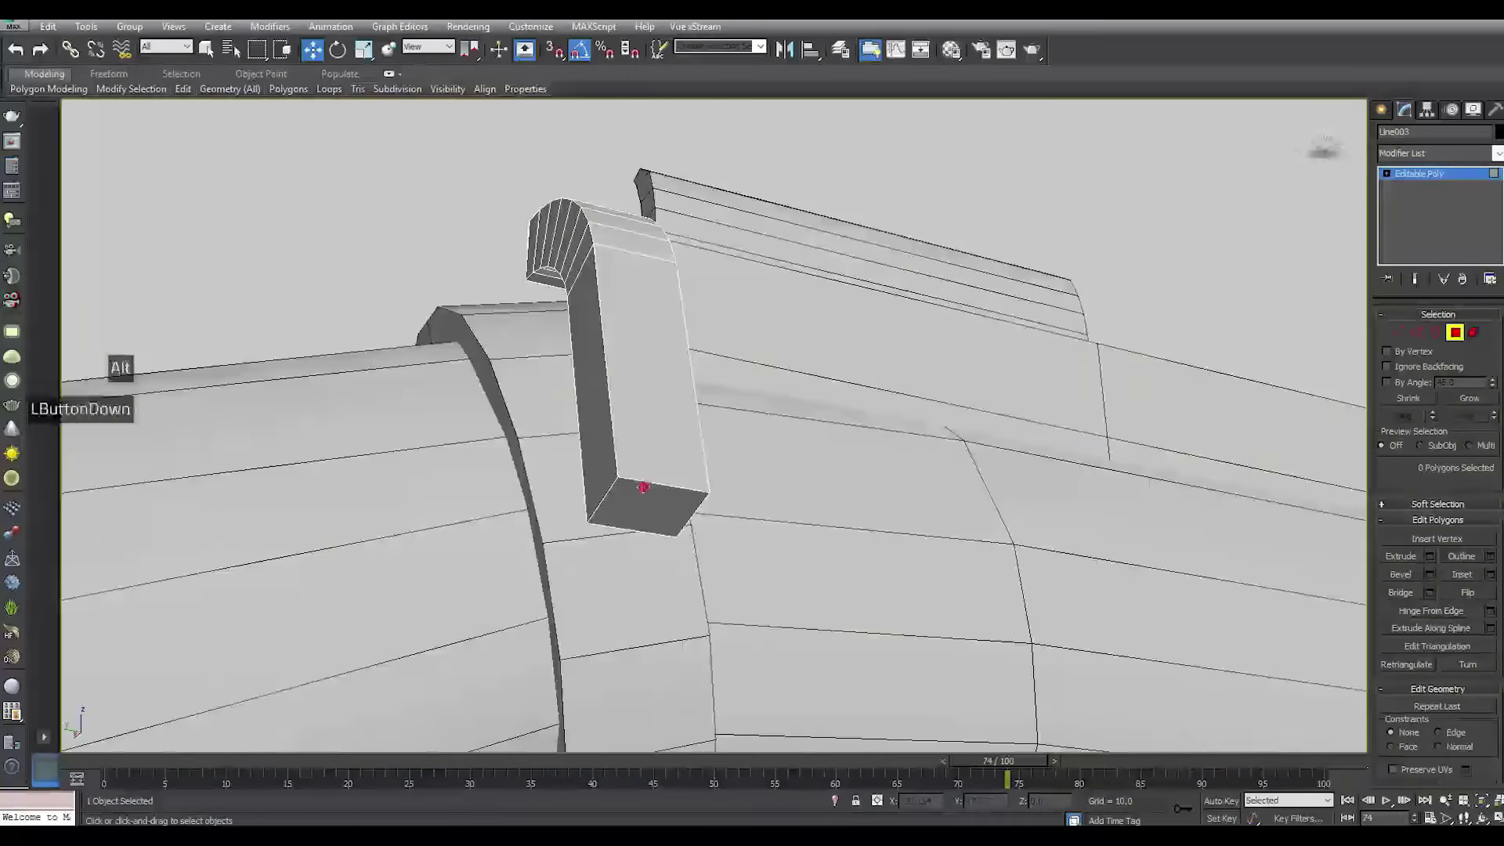
{"action": "left_click", "coordinate": [364, 49]}
{"action": "left_click", "coordinate": [427, 47]}
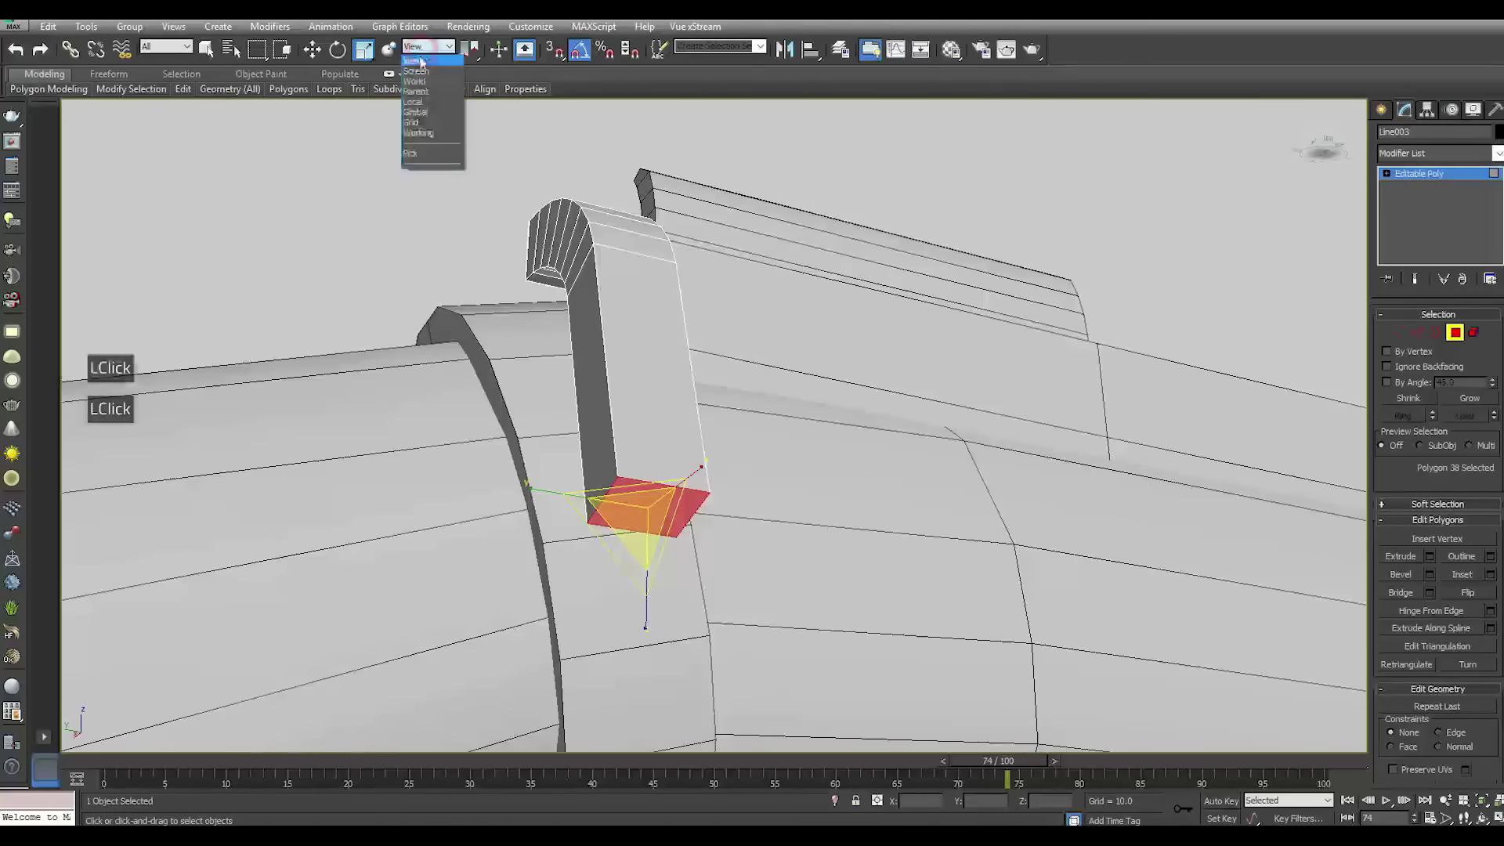
{"action": "left_click", "coordinate": [415, 102]}
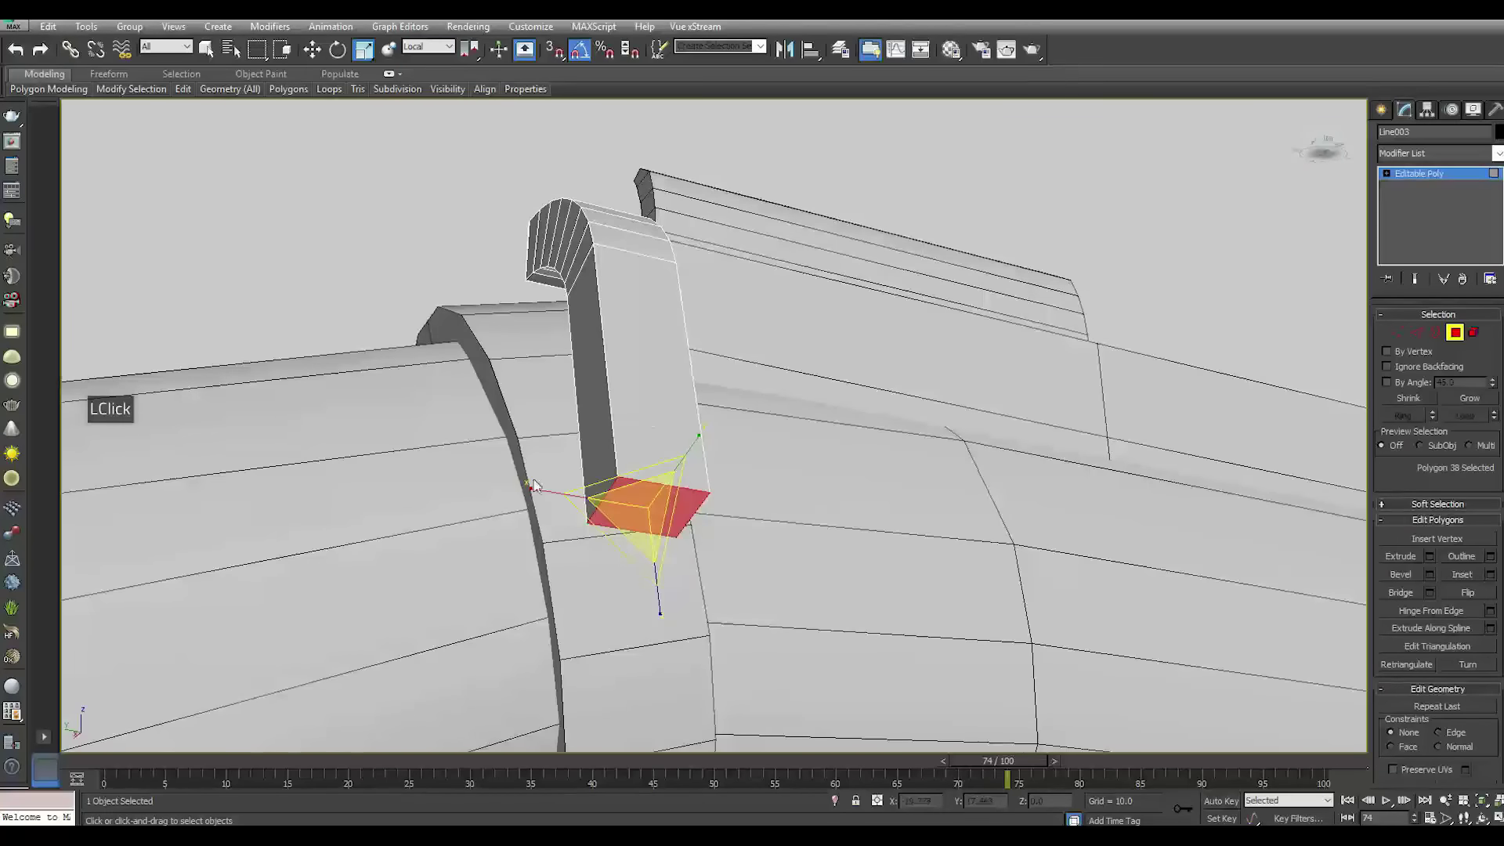
Scale the bottom face down along its local X and Y to taper the tip
{"action": "left_click_drag", "start_coordinate": [536, 483], "coordinate": [554, 496]}
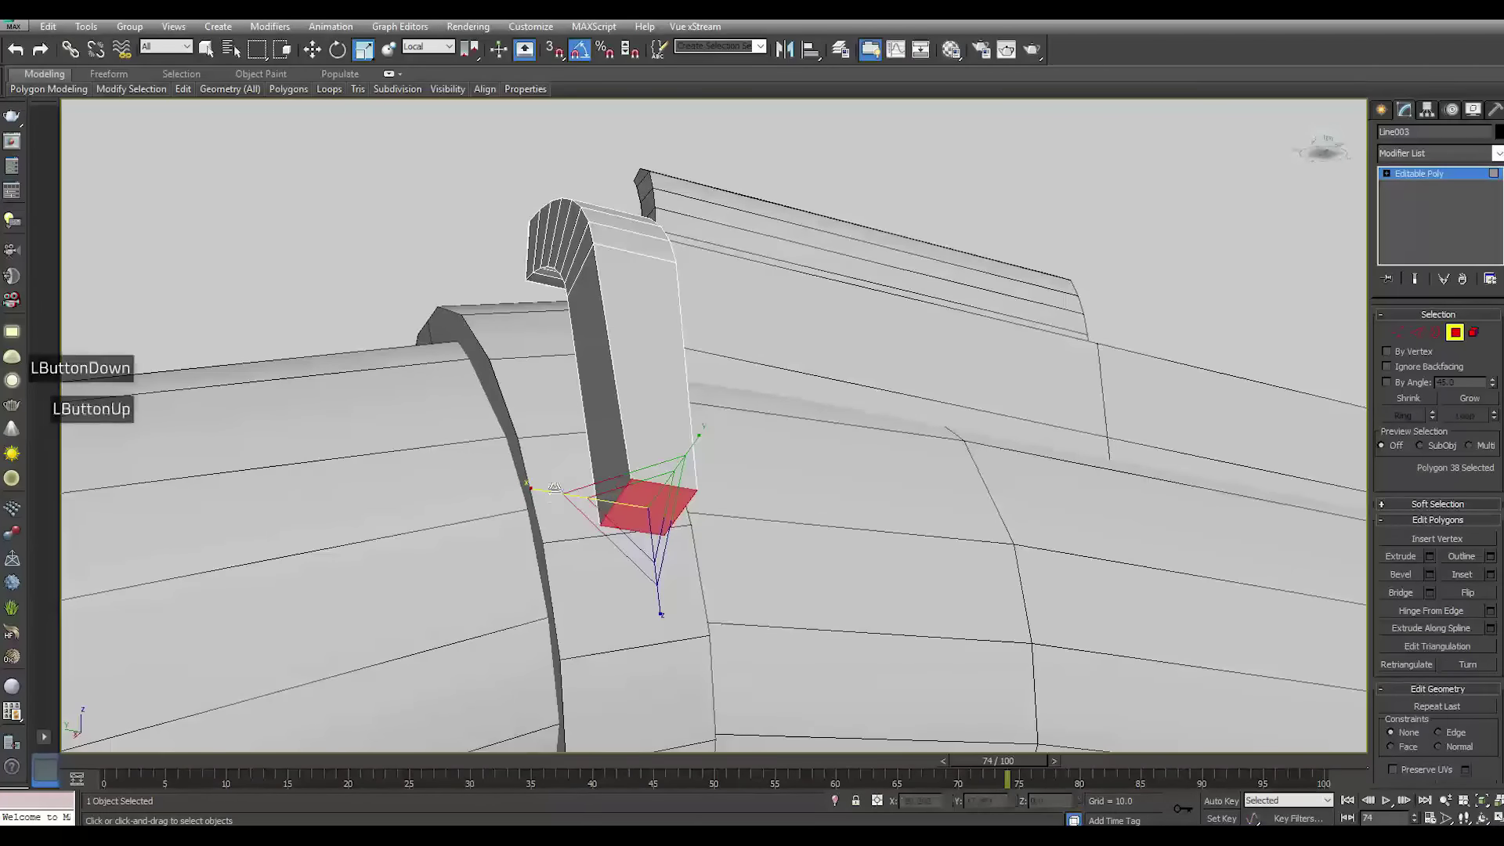
{"action": "middle_click_drag", "start_coordinate": [613, 419], "coordinate": [672, 505], "text": "alt"}
{"action": "left_click_drag", "start_coordinate": [583, 540], "coordinate": [576, 546]}
{"action": "left_click_drag", "start_coordinate": [751, 505], "coordinate": [725, 502]}
{"action": "middle_click_drag", "start_coordinate": [727, 502], "coordinate": [630, 480], "text": "alt"}
{"action": "left_click_drag", "start_coordinate": [540, 507], "coordinate": [558, 508]}
{"action": "middle_click_drag", "start_coordinate": [641, 519], "coordinate": [674, 576], "text": "alt"}
{"action": "middle_click_drag", "start_coordinate": [539, 548], "coordinate": [616, 331], "text": "alt"}
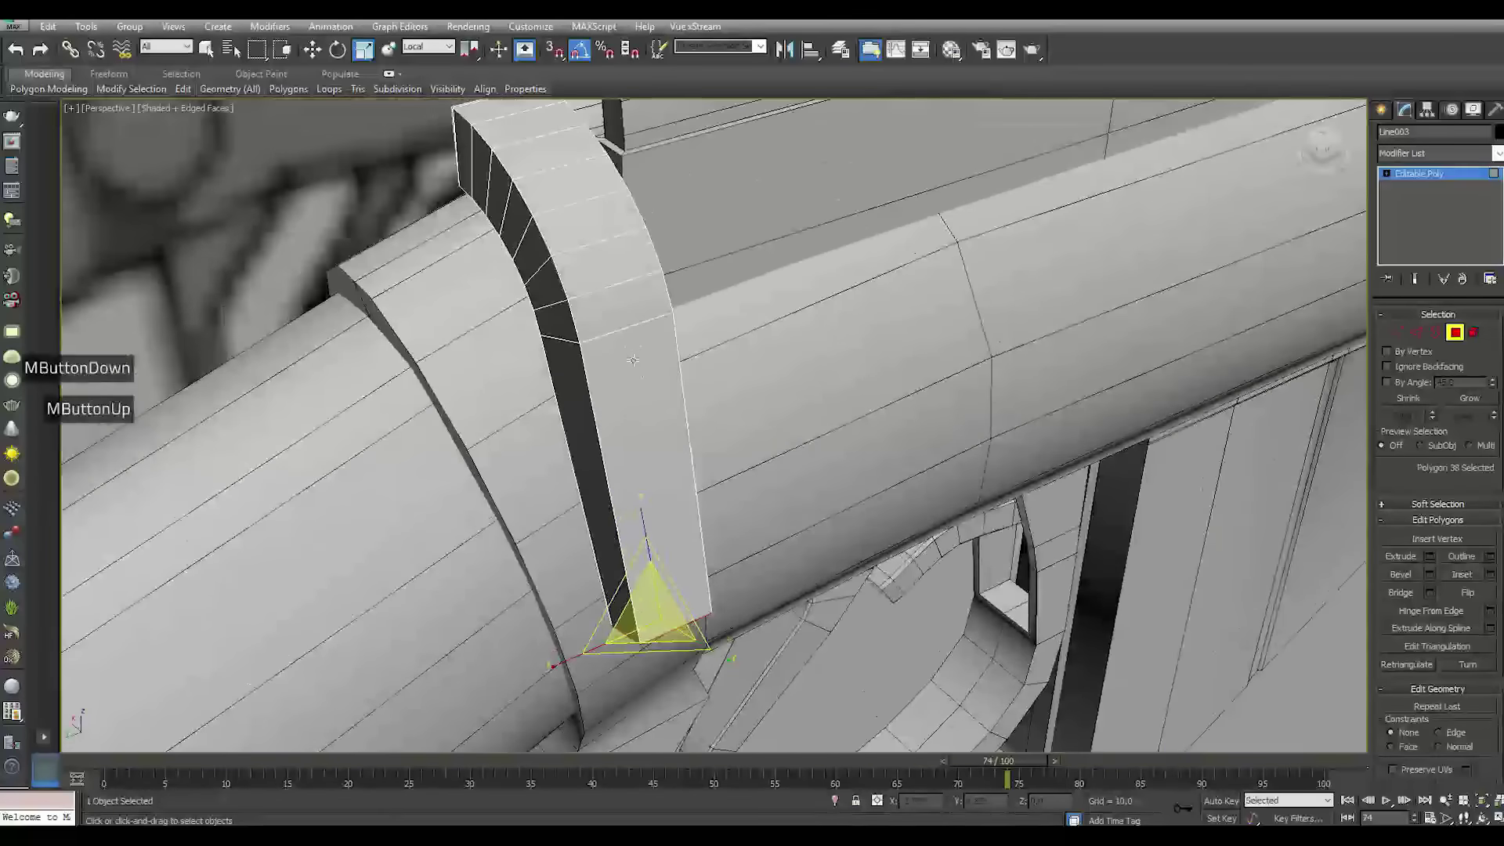
Scale several edge loops along the strap's bend slightly inward to narrow it
{"action": "double_click", "coordinate": [1416, 333]}
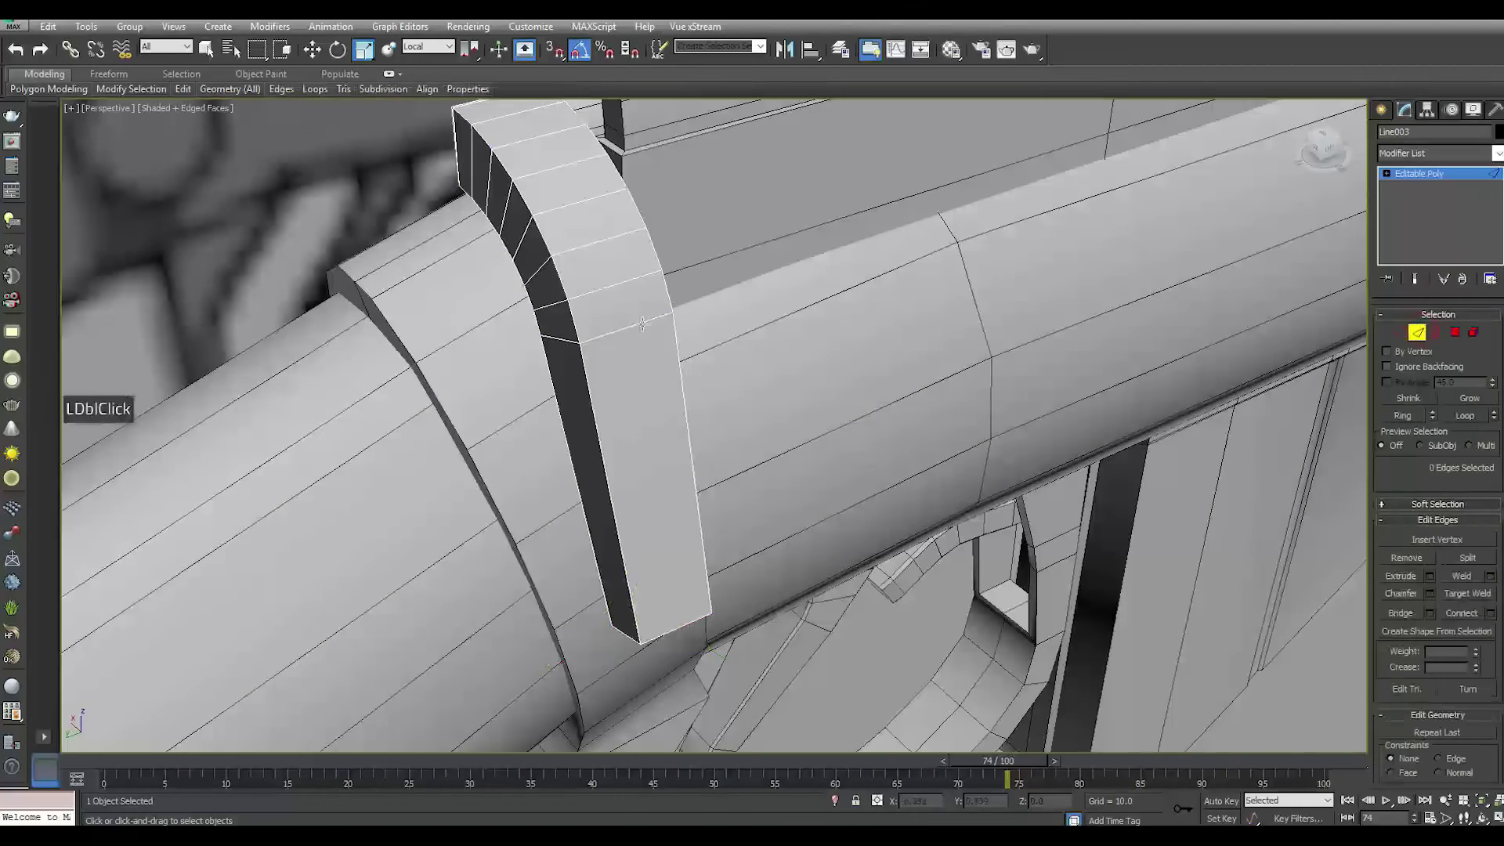
{"action": "double_click", "coordinate": [612, 333]}
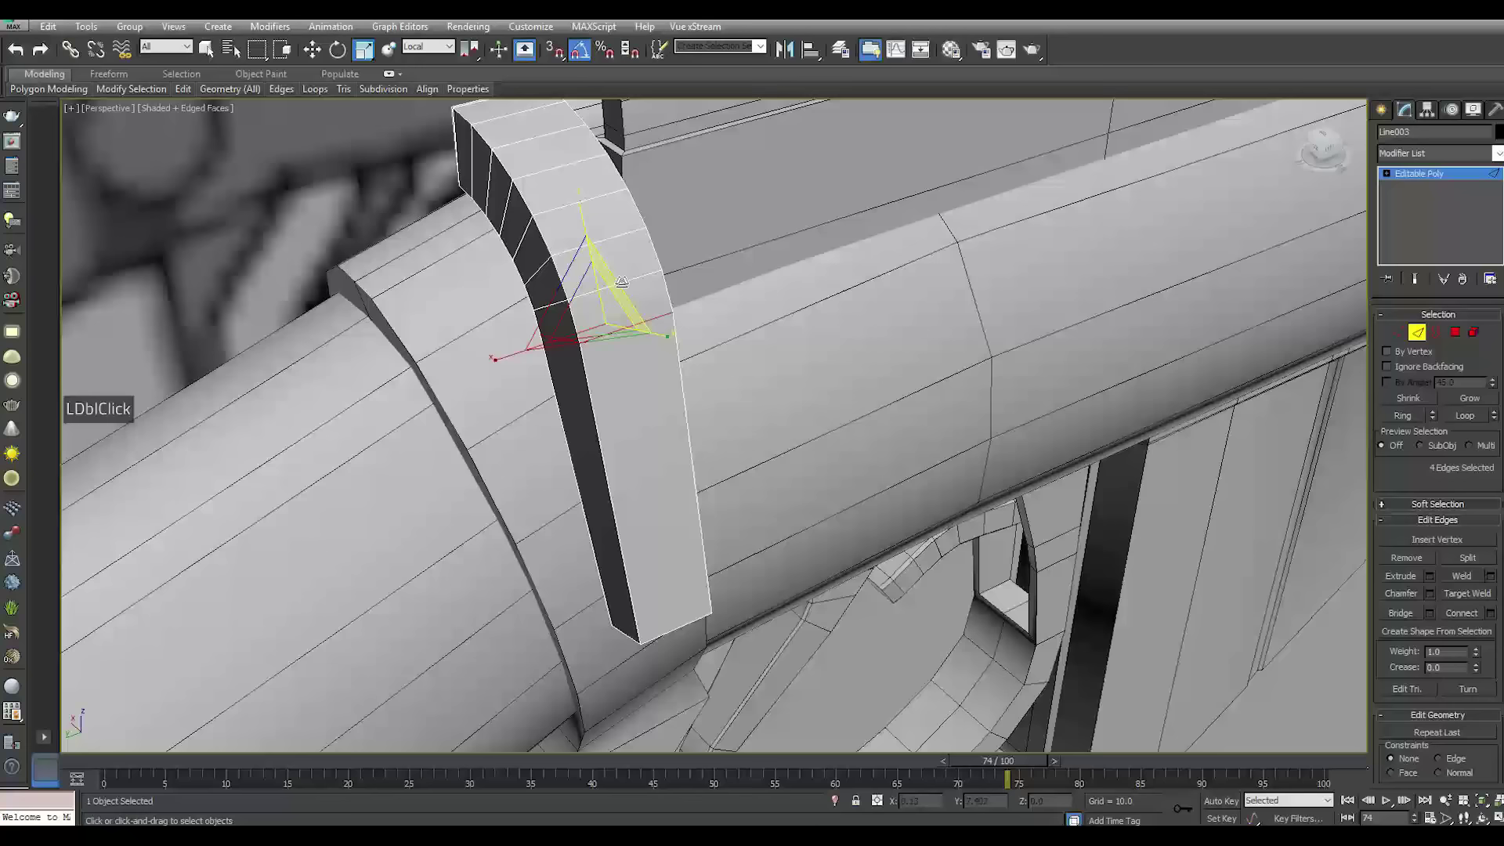
{"action": "left_click_drag", "start_coordinate": [503, 359], "coordinate": [515, 361]}
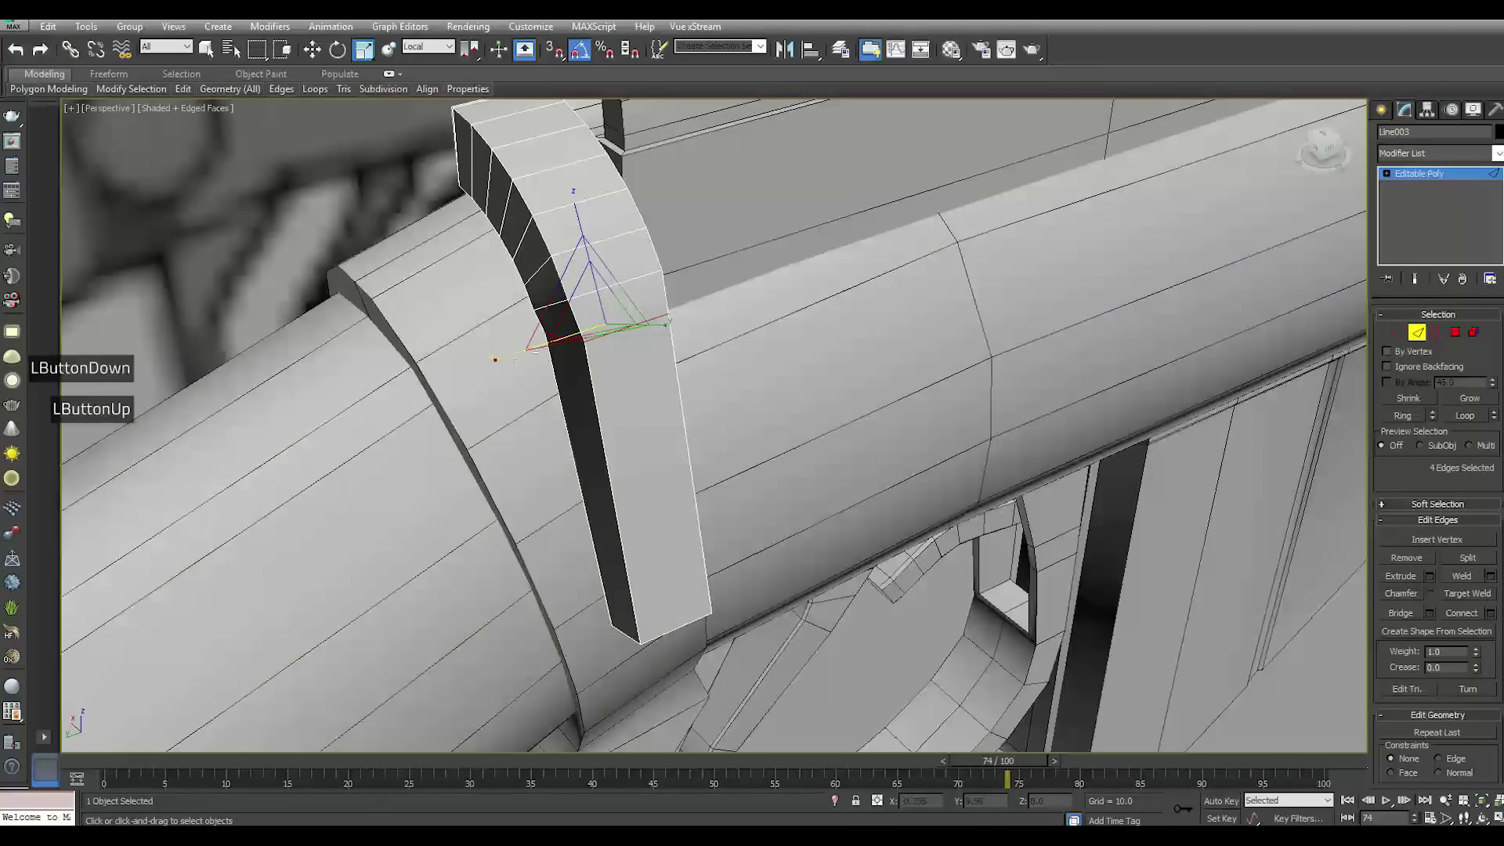
{"action": "middle_click_drag", "start_coordinate": [792, 379], "coordinate": [713, 509], "text": "alt"}
{"action": "scroll", "coordinate": [588, 454], "scroll_direction": "up", "scroll_amount": 2}
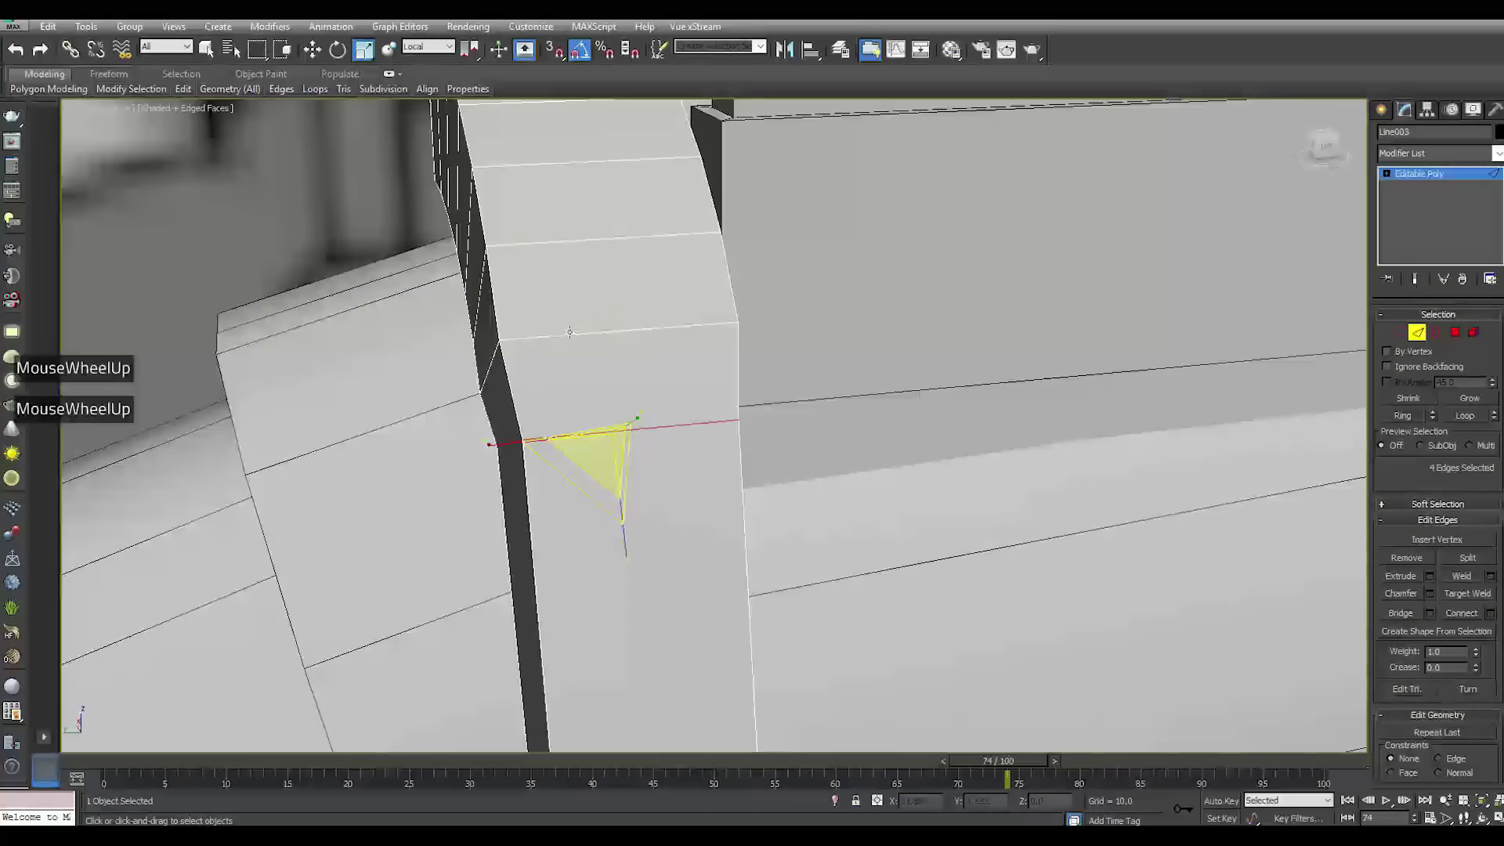
{"action": "double_click", "coordinate": [571, 329]}
{"action": "left_click_drag", "start_coordinate": [493, 367], "coordinate": [494, 372]}
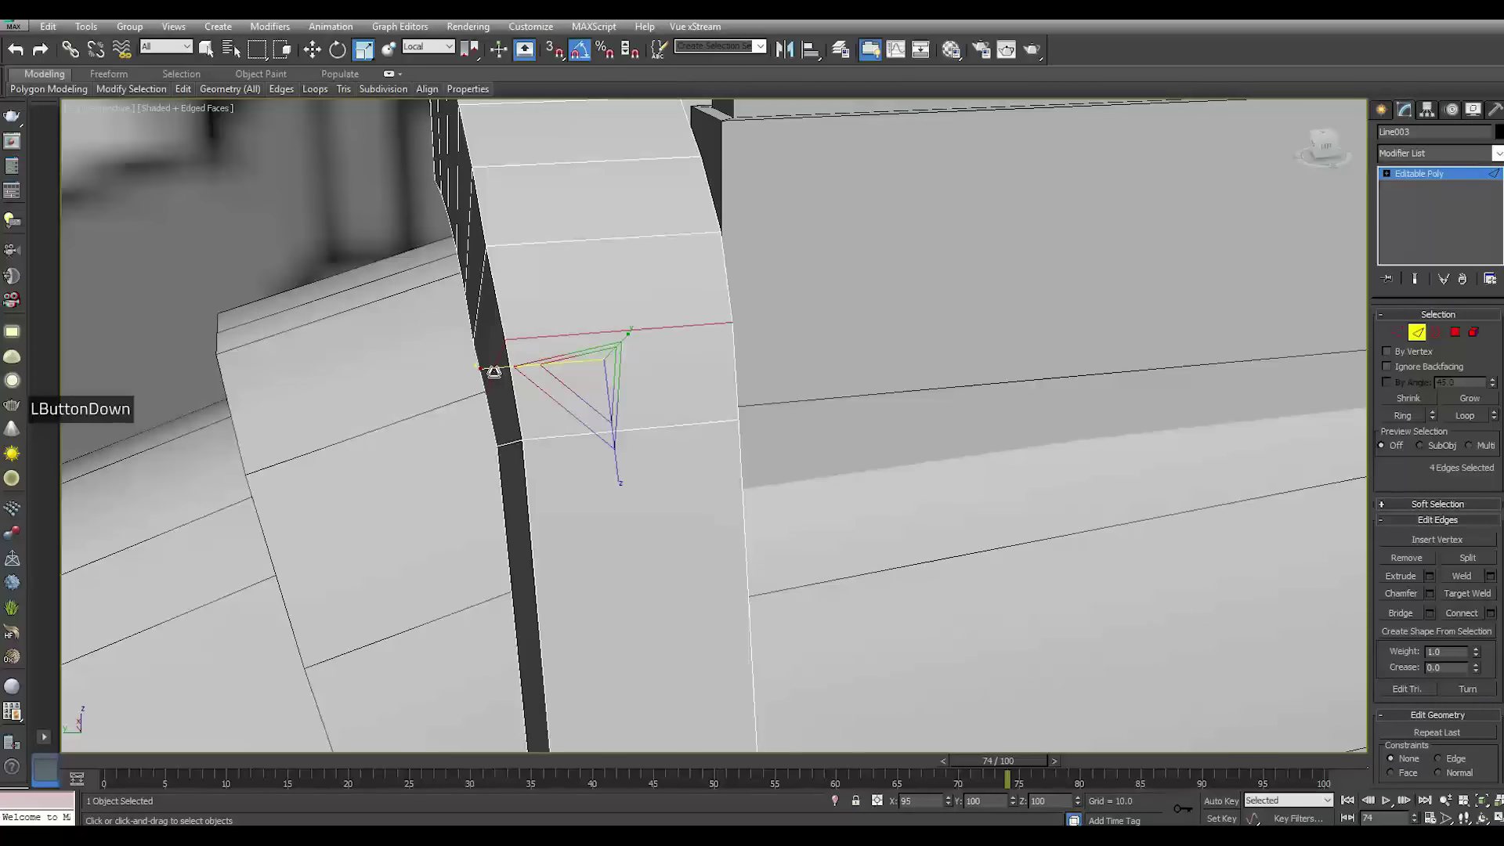
{"action": "left_click_drag", "start_coordinate": [494, 372], "coordinate": [495, 368]}
{"action": "double_click", "coordinate": [478, 296]}
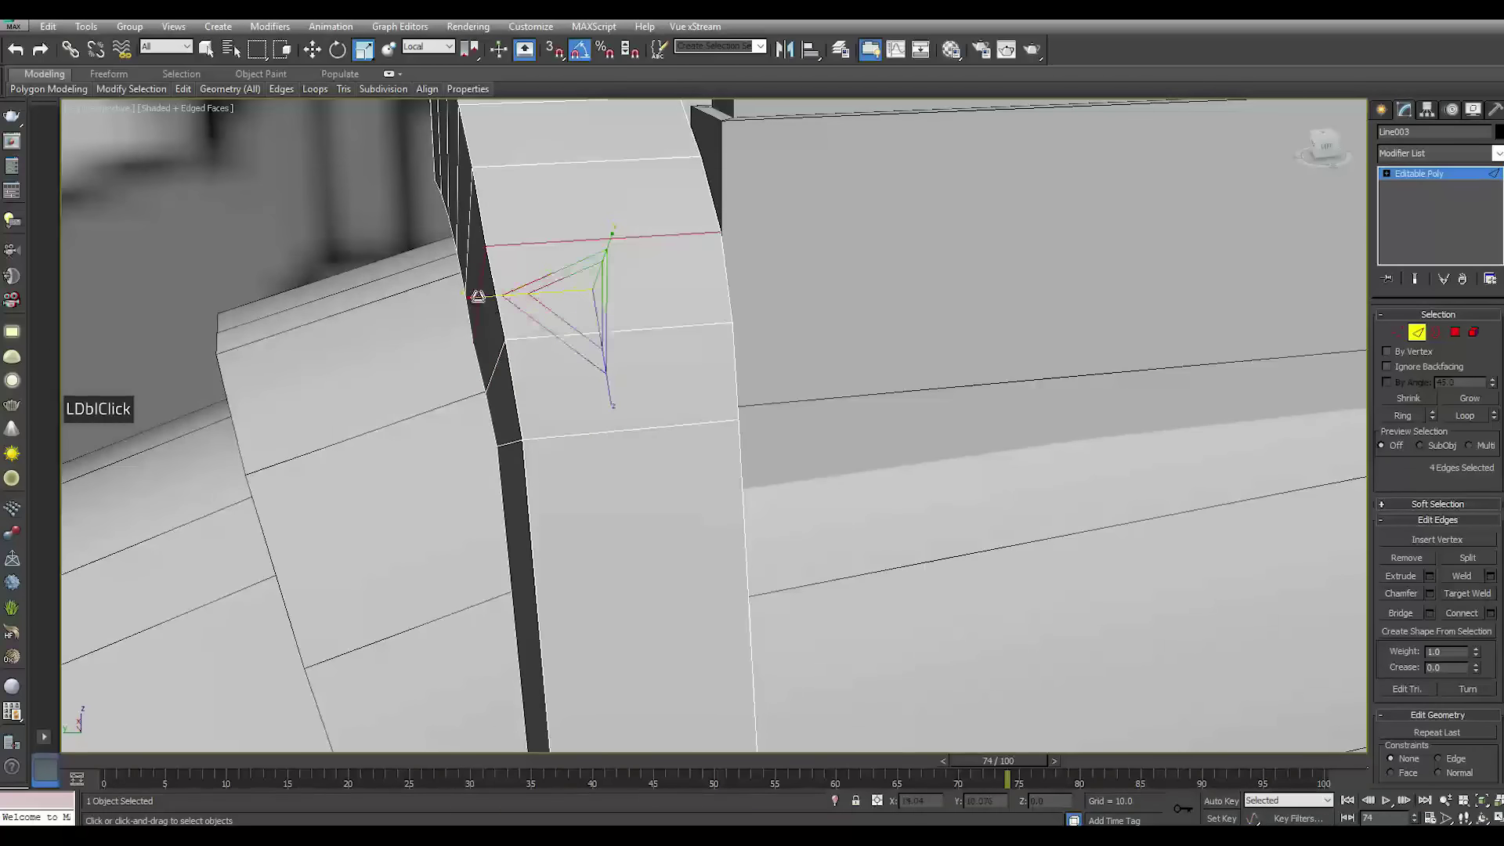
{"action": "left_click_drag", "start_coordinate": [479, 297], "coordinate": [486, 367]}
{"action": "double_click", "coordinate": [486, 368]}
{"action": "middle_click_drag", "start_coordinate": [548, 365], "coordinate": [714, 386], "text": "alt"}
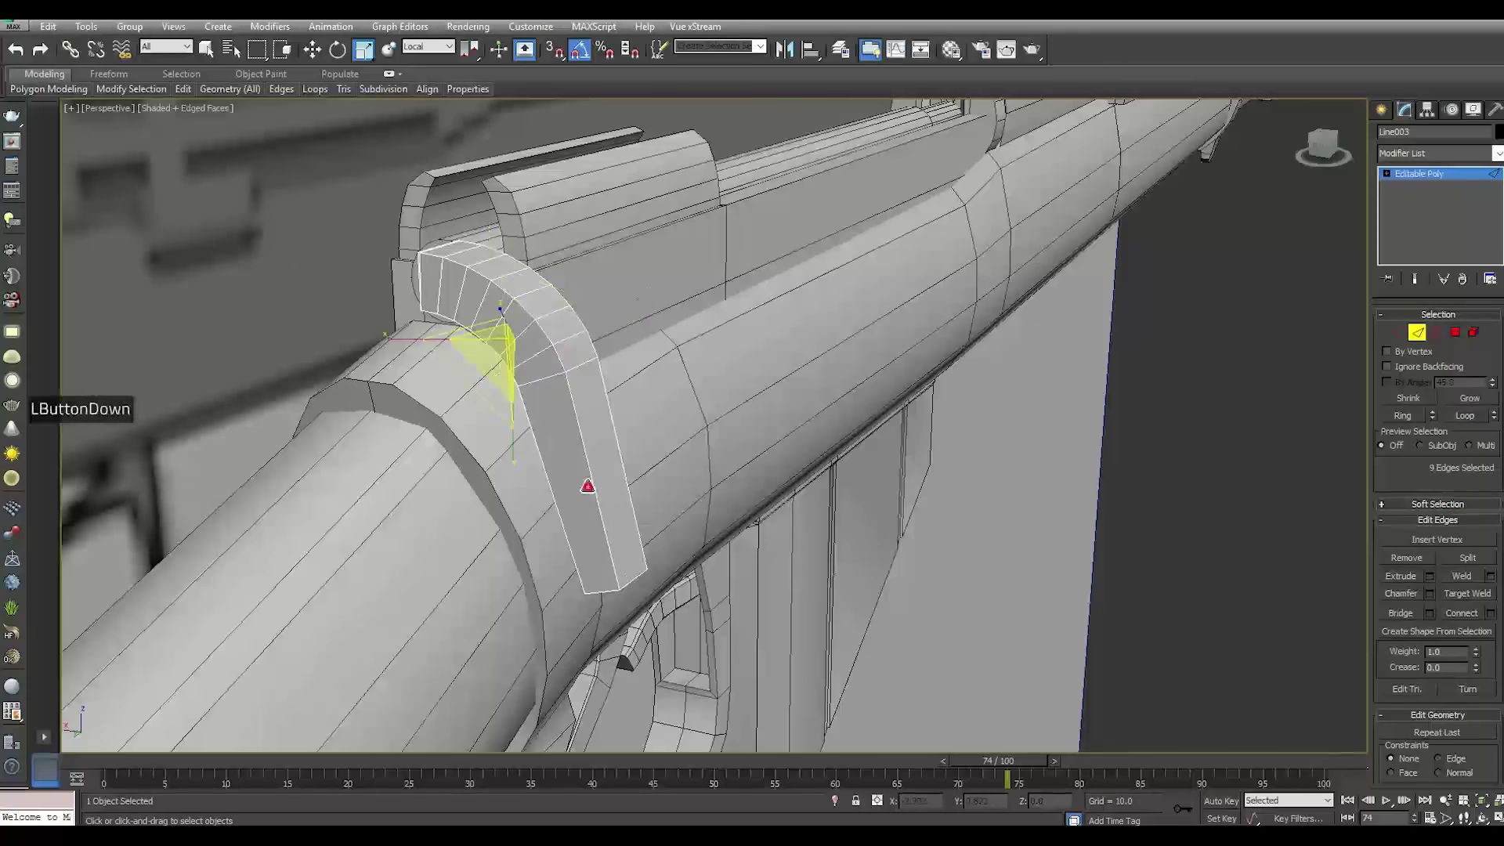
Select an edge ring along the strap and preview a chamfer, then cancel it
{"action": "double_click", "coordinate": [587, 486]}
{"action": "left_click", "coordinate": [1403, 415]}
{"action": "left_click", "coordinate": [1430, 593]}
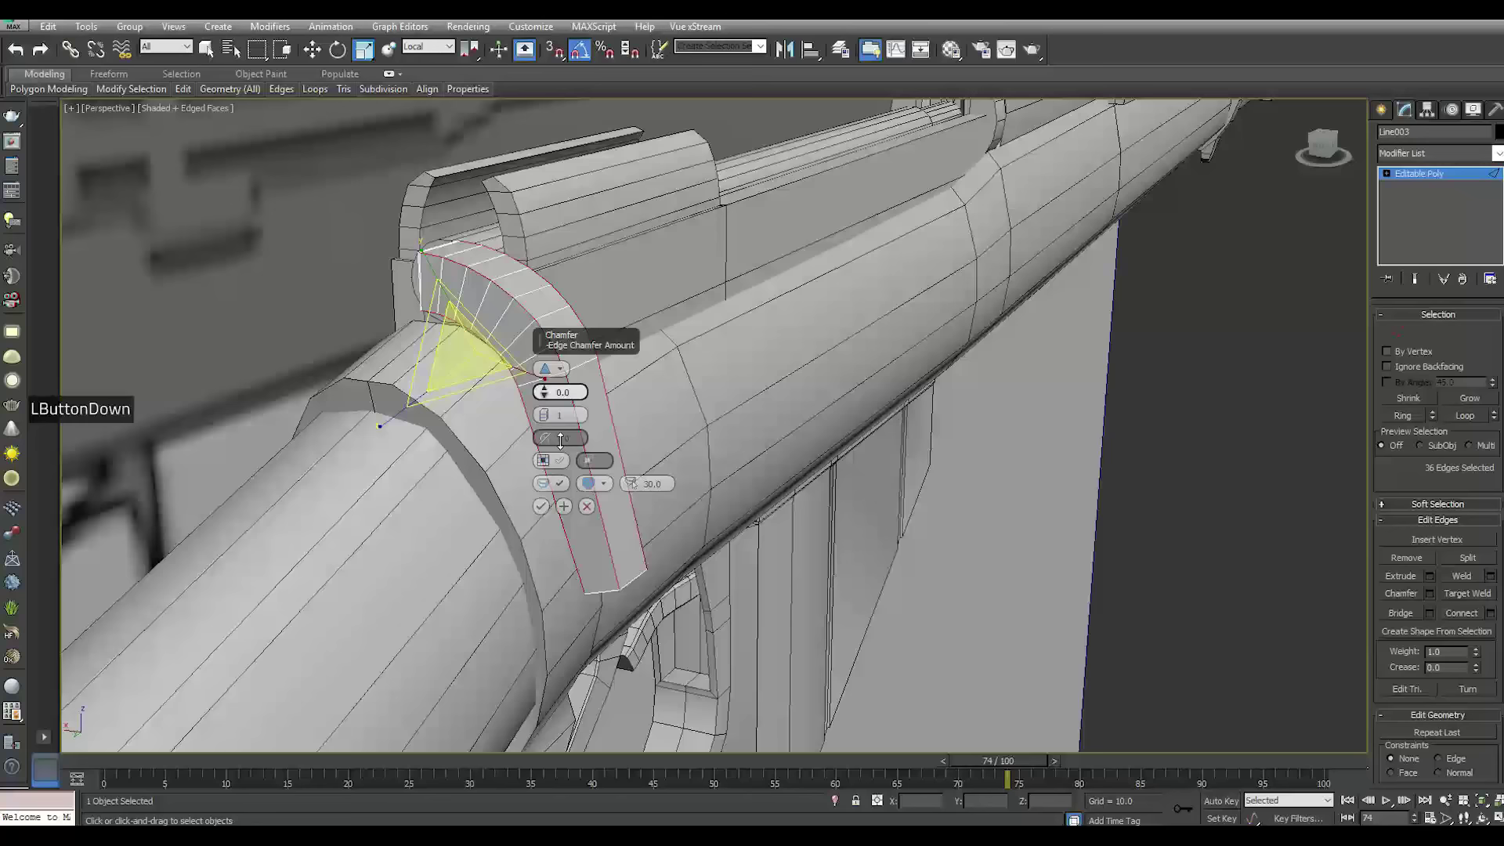
{"action": "left_click", "coordinate": [548, 413]}
{"action": "left_click", "coordinate": [547, 390]}
{"action": "left_click", "coordinate": [546, 390]}
{"action": "left_click", "coordinate": [546, 390]}
{"action": "left_click", "coordinate": [546, 389]}
{"action": "left_click", "coordinate": [547, 389]}
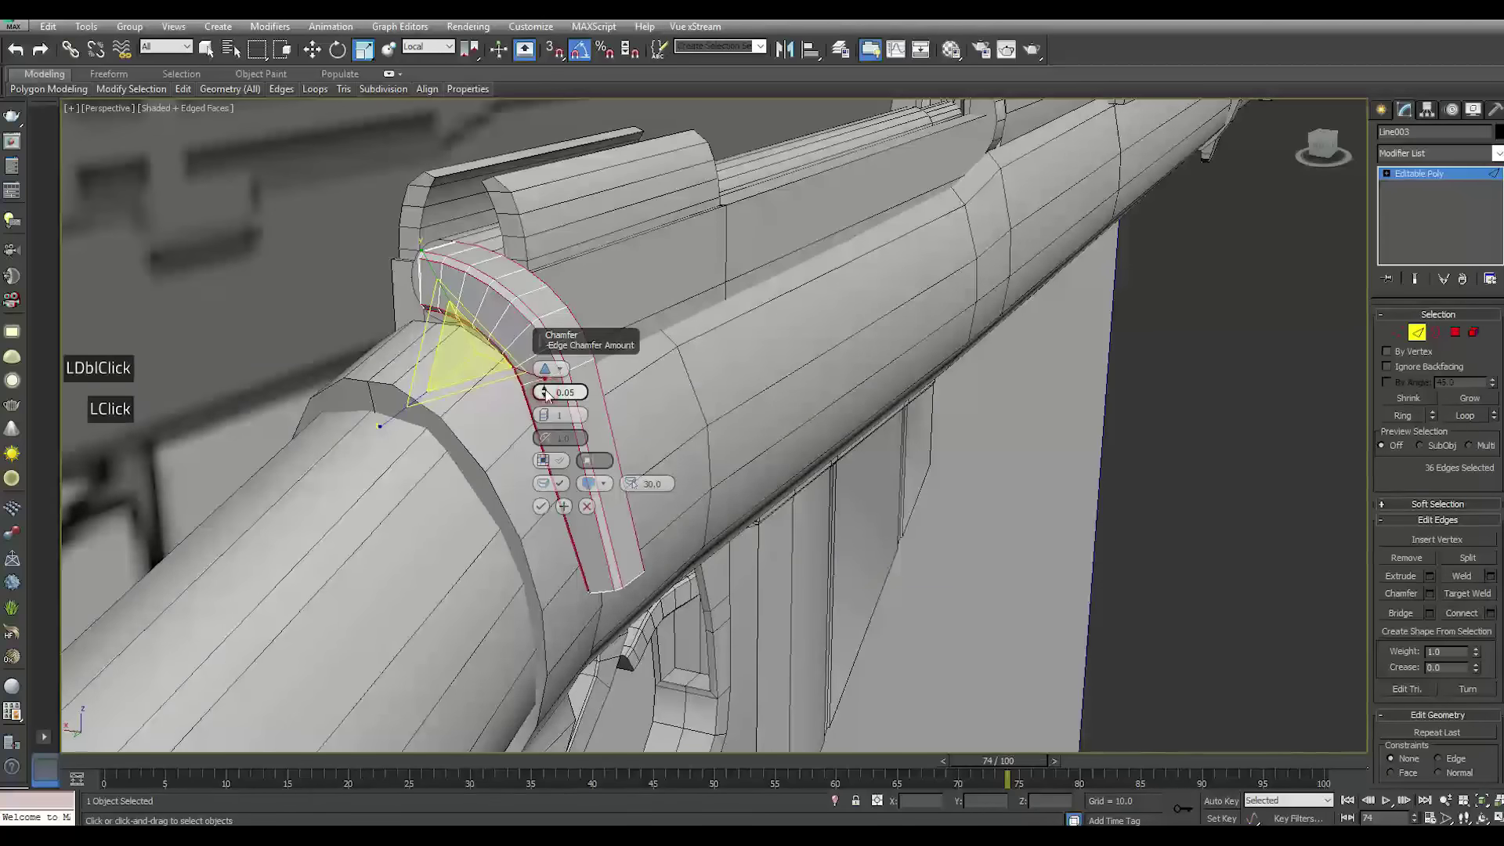
{"action": "middle_click_drag", "start_coordinate": [547, 394], "coordinate": [470, 337], "text": "alt"}
{"action": "scroll", "coordinate": [443, 289], "scroll_direction": "up", "scroll_amount": 2}
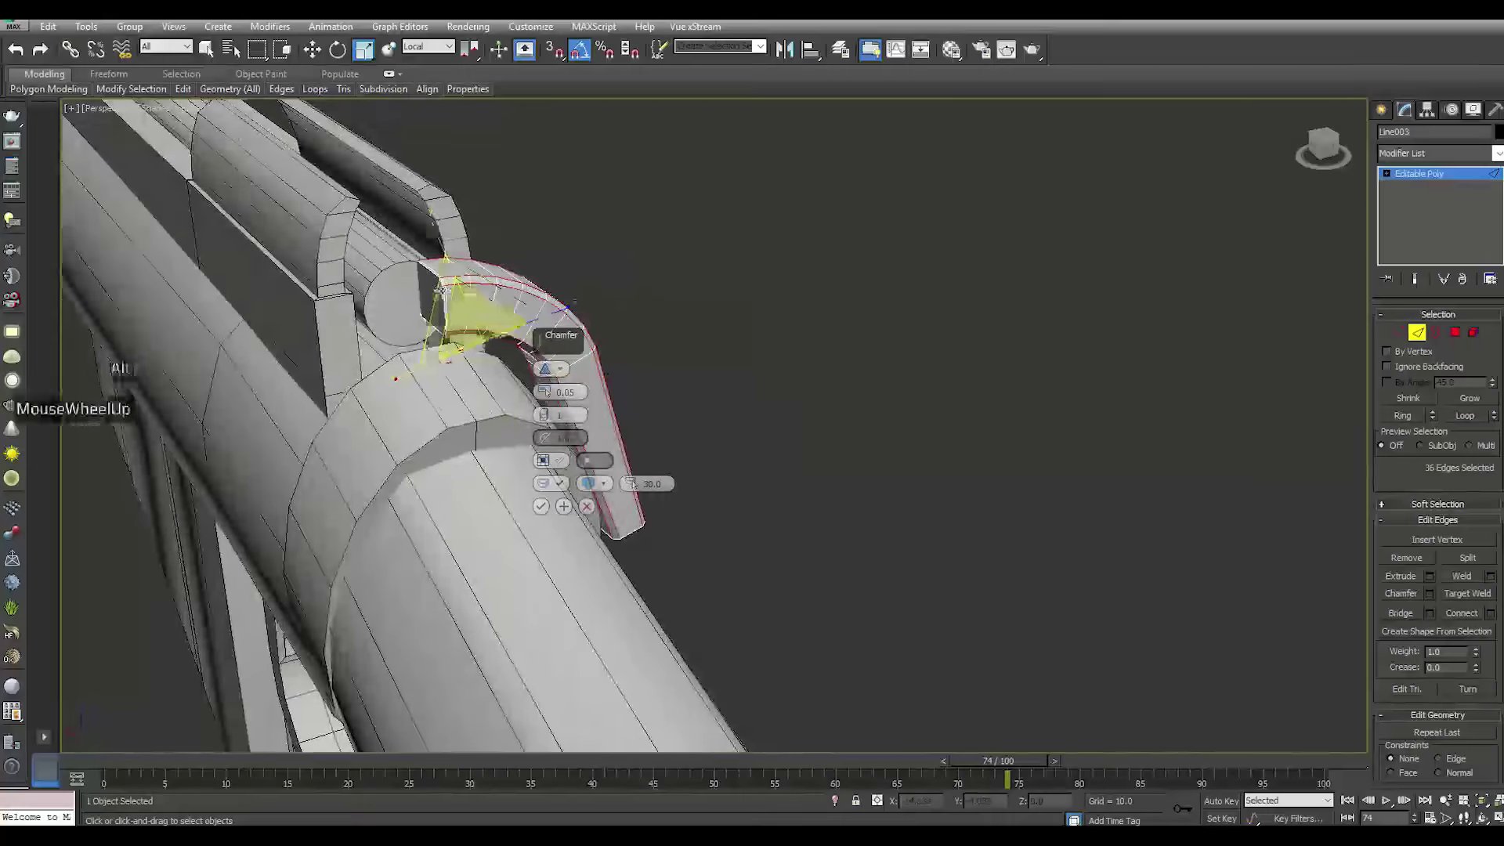
{"action": "scroll", "coordinate": [443, 289], "scroll_direction": "up", "scroll_amount": 2}
{"action": "left_click", "coordinate": [582, 508]}
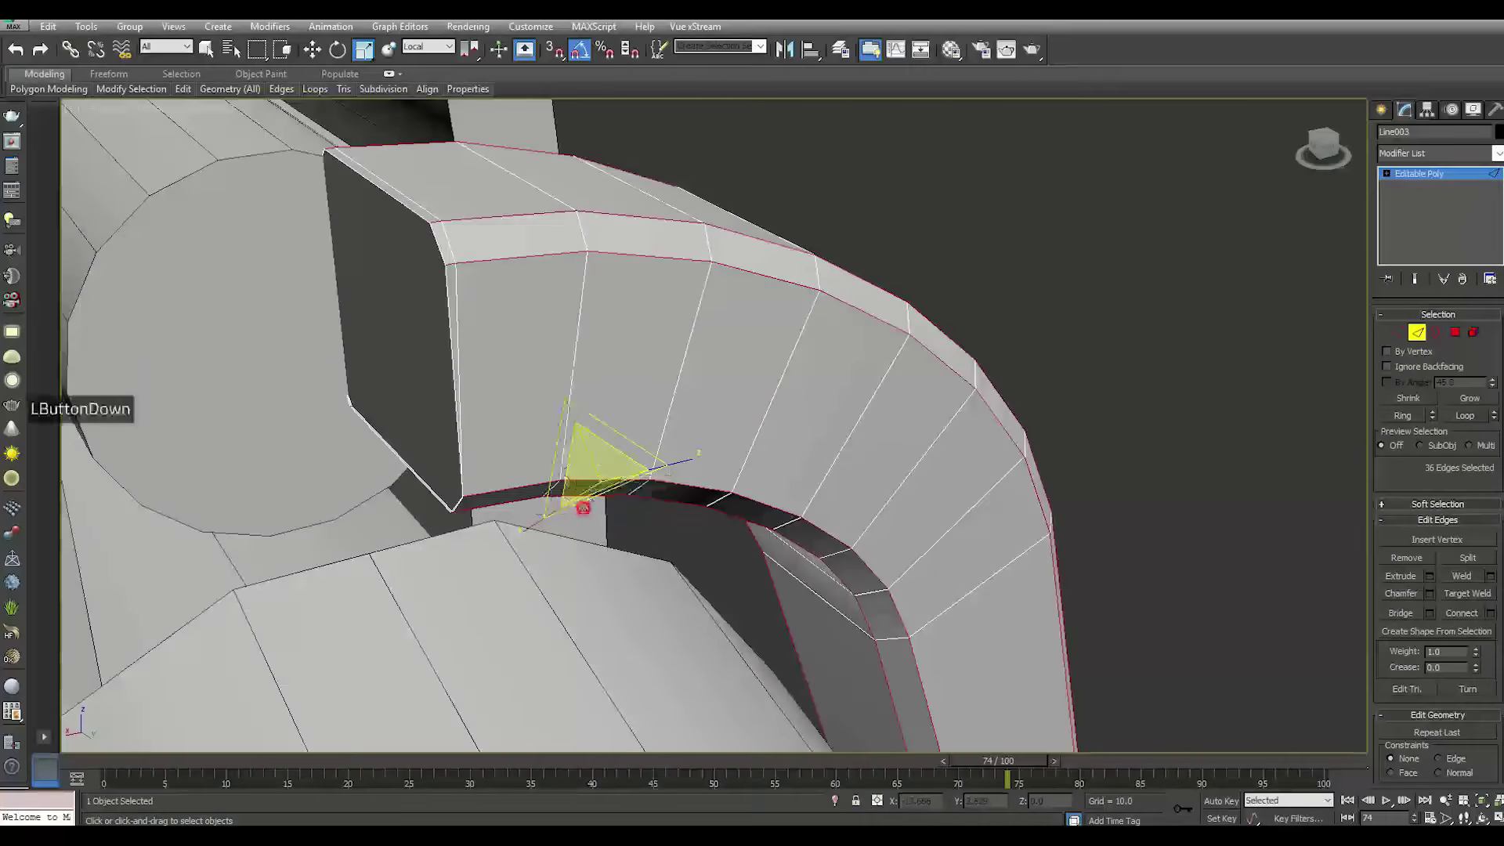
Cap the open border at the strap's end
{"action": "double_click", "coordinate": [449, 246]}
{"action": "key", "text": "ctrl+p"}
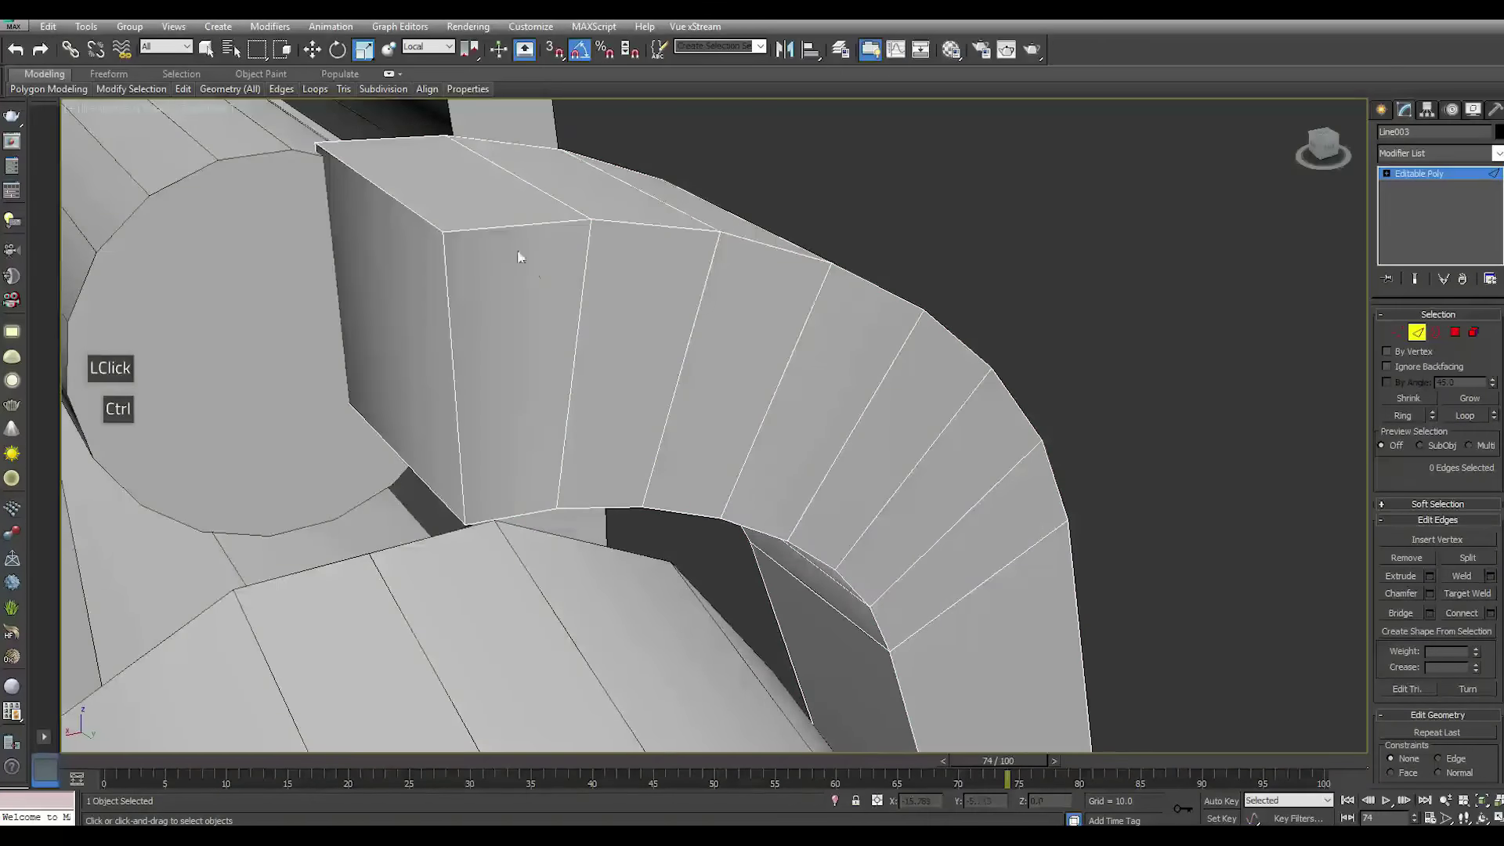
{"action": "middle_click_drag", "start_coordinate": [497, 226], "coordinate": [494, 345], "text": "alt"}
Chamfer the strap's edge ring with 2 segments and an amount of 0.1
{"action": "left_click", "coordinate": [489, 346]}
{"action": "double_click", "coordinate": [489, 346]}
{"action": "left_click", "coordinate": [1403, 416]}
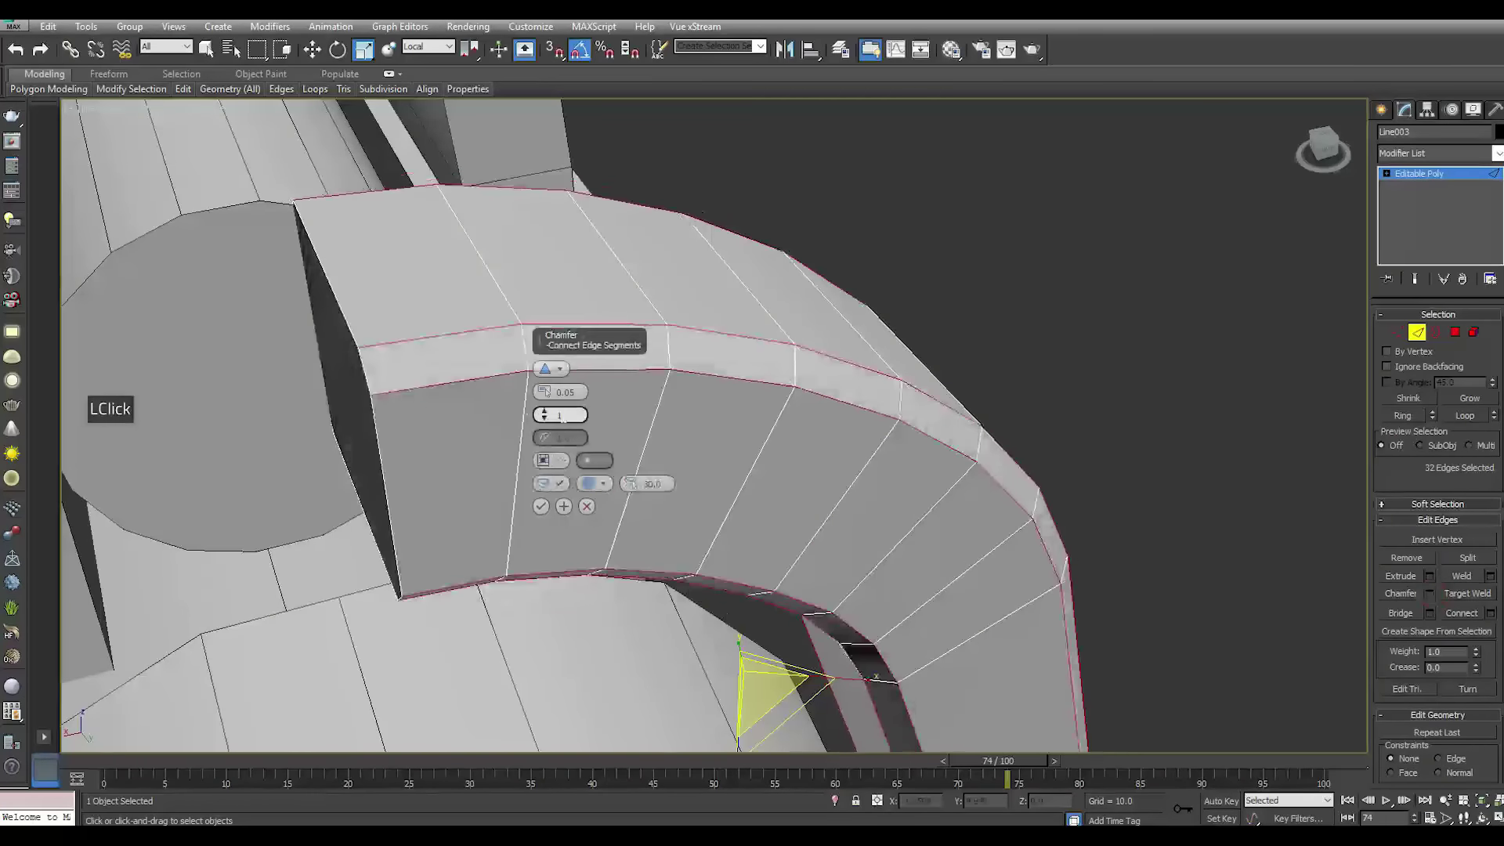
{"action": "left_click", "coordinate": [547, 416]}
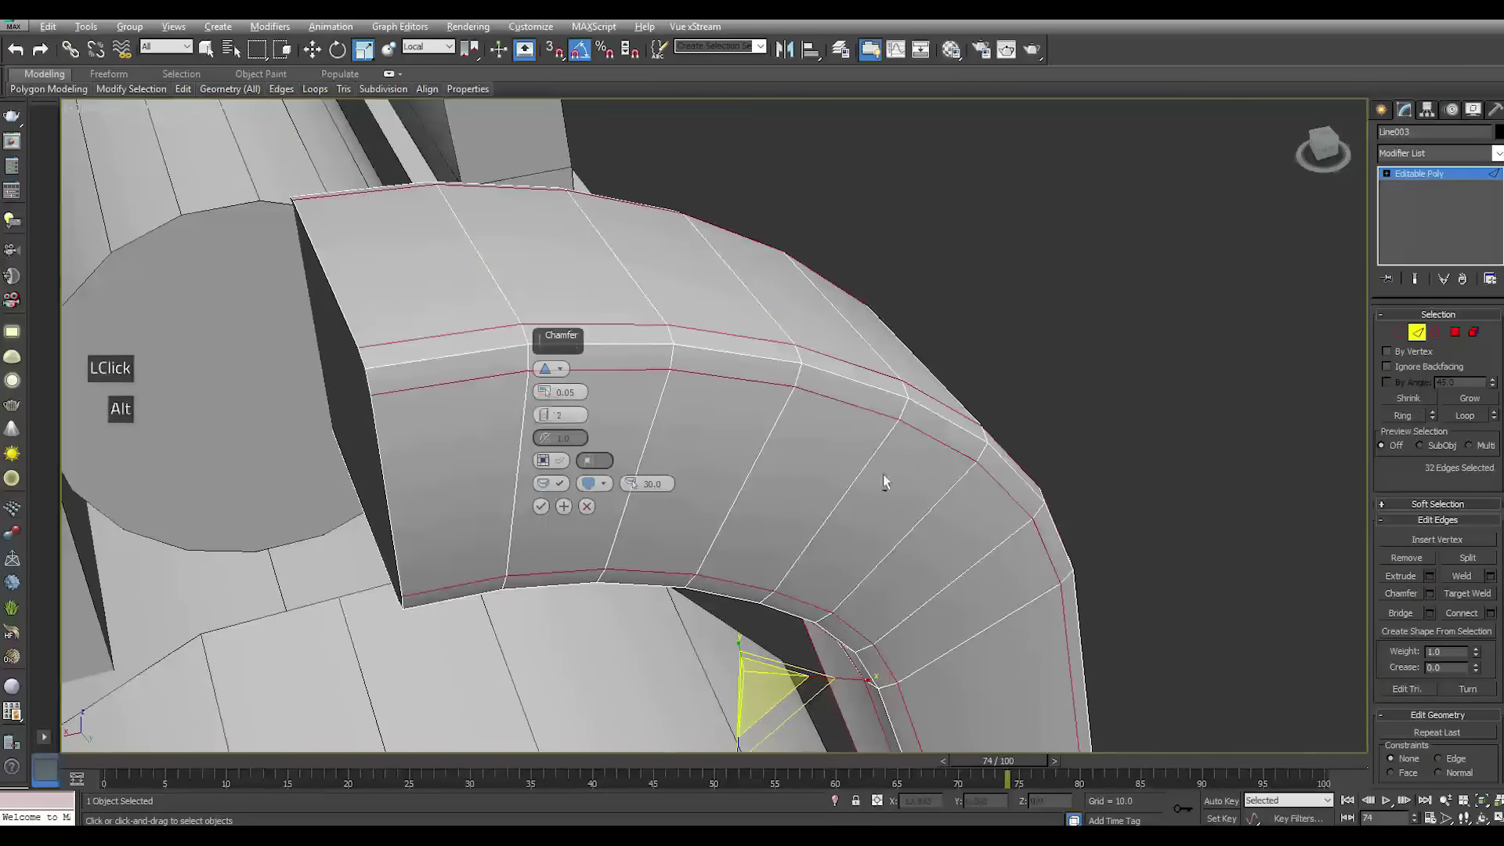
{"action": "middle_click_drag", "start_coordinate": [886, 482], "coordinate": [643, 438], "text": "alt"}
{"action": "left_click_drag", "start_coordinate": [544, 393], "coordinate": [544, 389]}
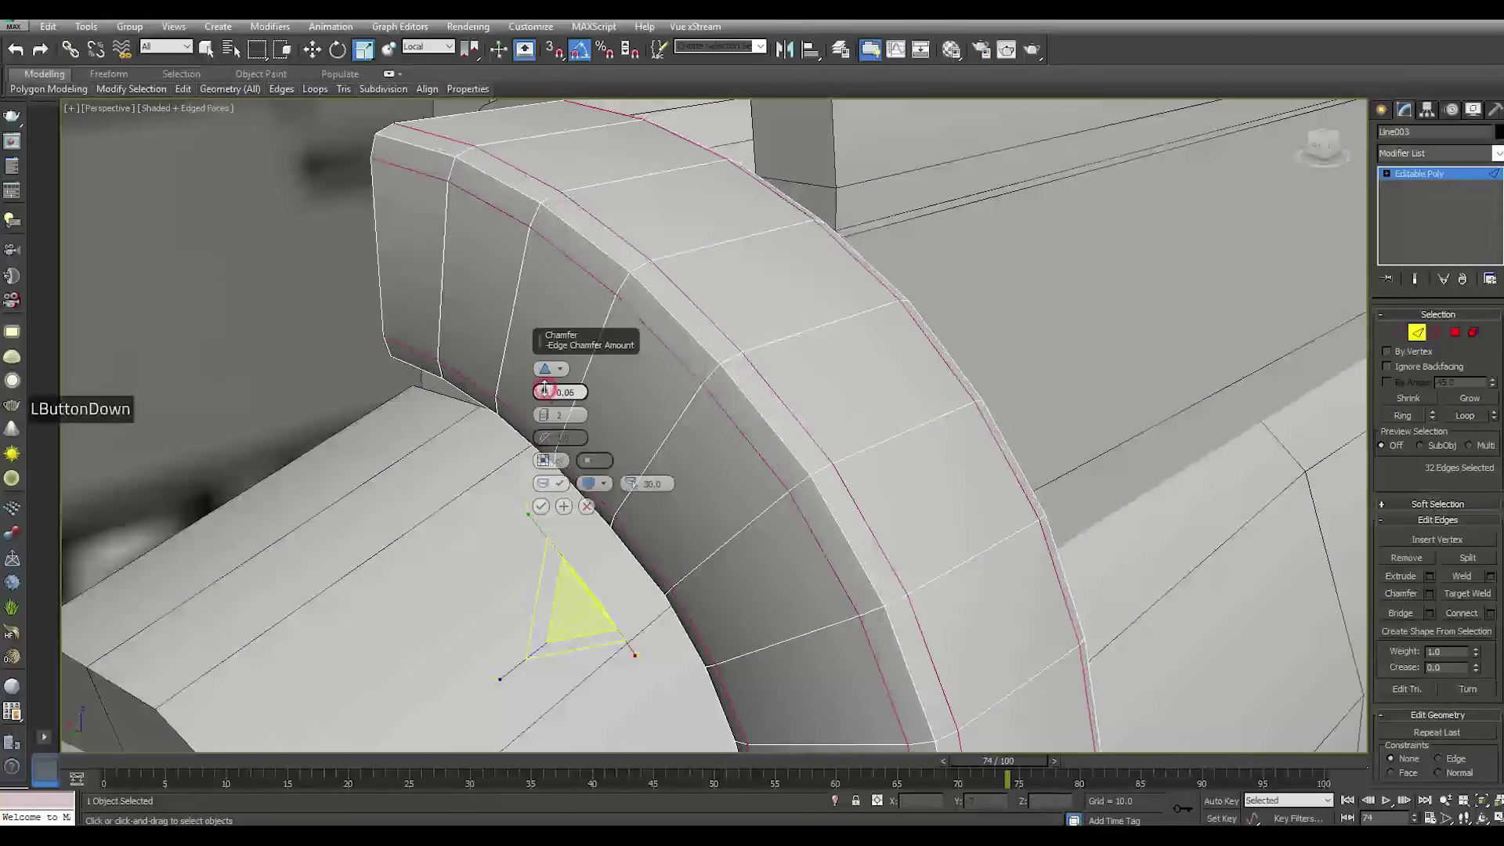
{"action": "double_click", "coordinate": [544, 389]}
{"action": "double_click", "coordinate": [545, 389]}
{"action": "scroll", "coordinate": [682, 321], "scroll_direction": "down", "scroll_amount": 3}
{"action": "middle_click_drag", "start_coordinate": [682, 321], "coordinate": [728, 459], "text": "alt"}
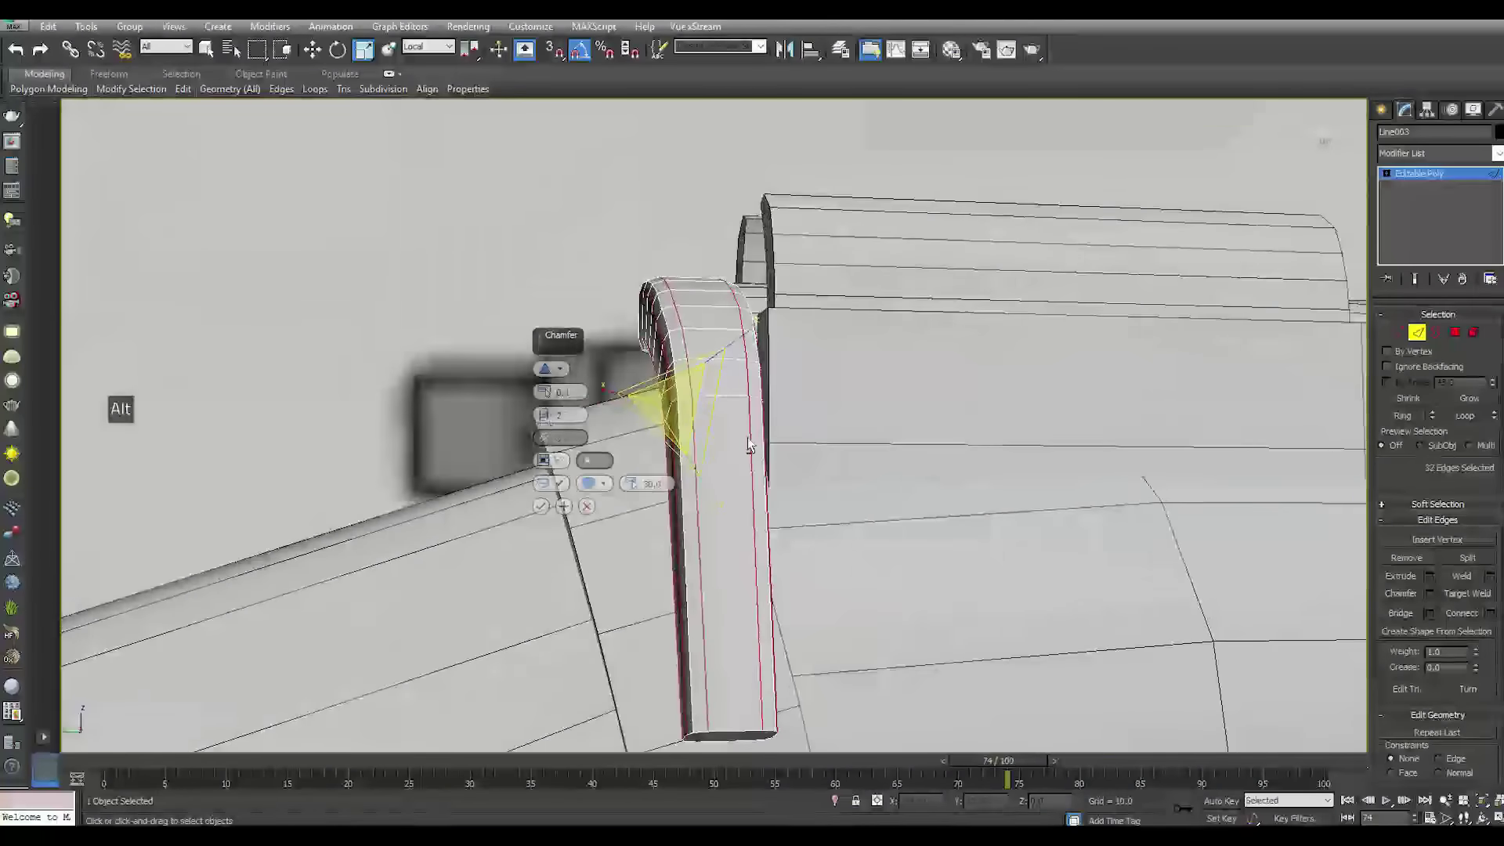
{"action": "left_click", "coordinate": [541, 506]}
{"action": "middle_click_drag", "start_coordinate": [540, 506], "coordinate": [858, 502], "text": "alt"}
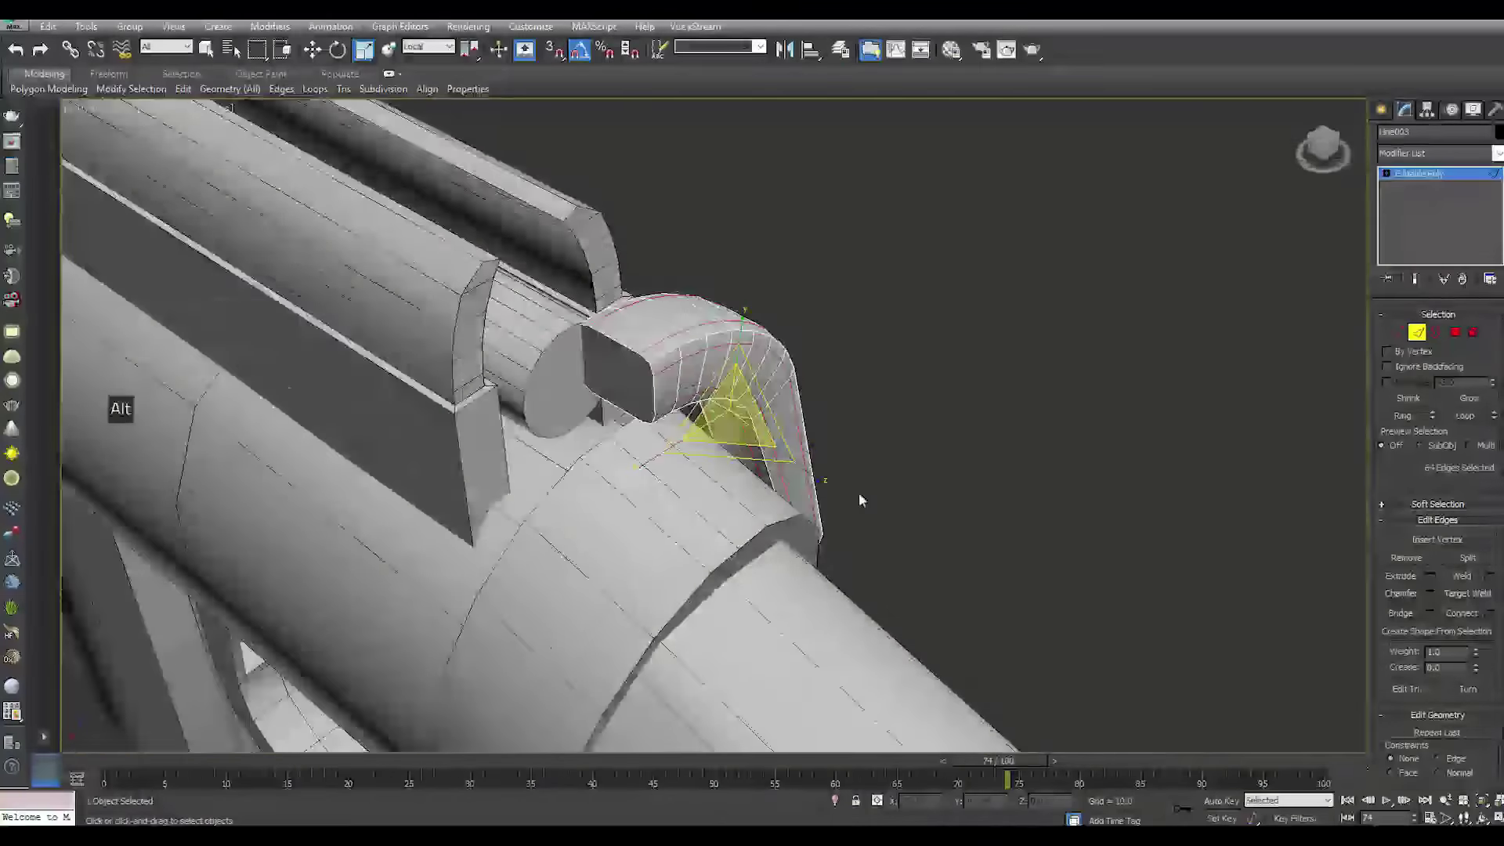
Create a small sphere at the strap's lower end
{"action": "left_click", "coordinate": [1438, 176]}
{"action": "left_click", "coordinate": [1381, 110]}
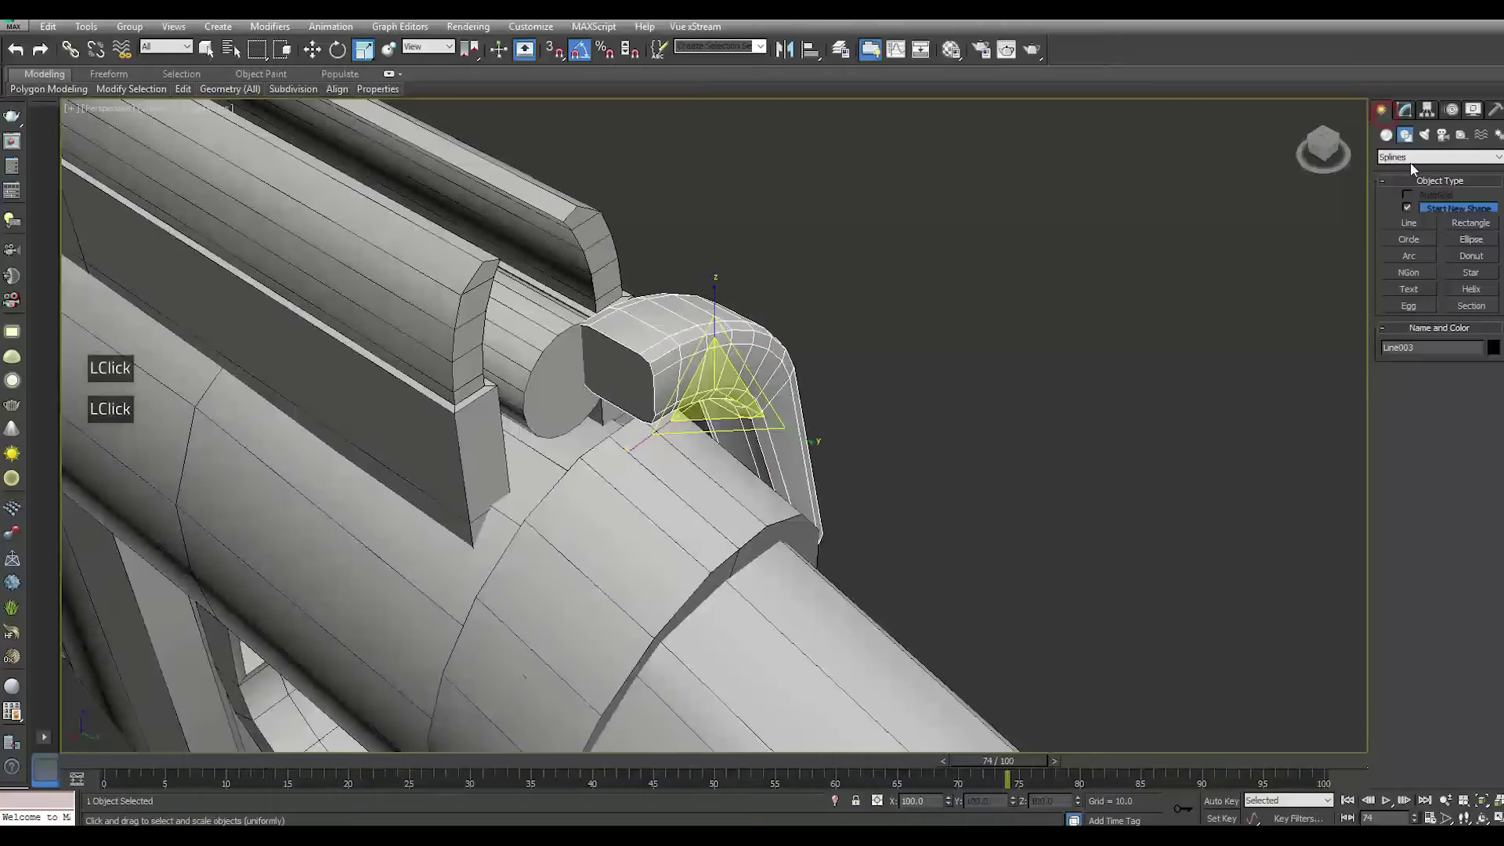
{"action": "left_click", "coordinate": [1387, 135]}
{"action": "left_click", "coordinate": [1409, 226]}
{"action": "middle_click_drag", "start_coordinate": [930, 419], "coordinate": [873, 447], "text": "alt"}
{"action": "left_click_drag", "start_coordinate": [876, 448], "coordinate": [914, 472]}
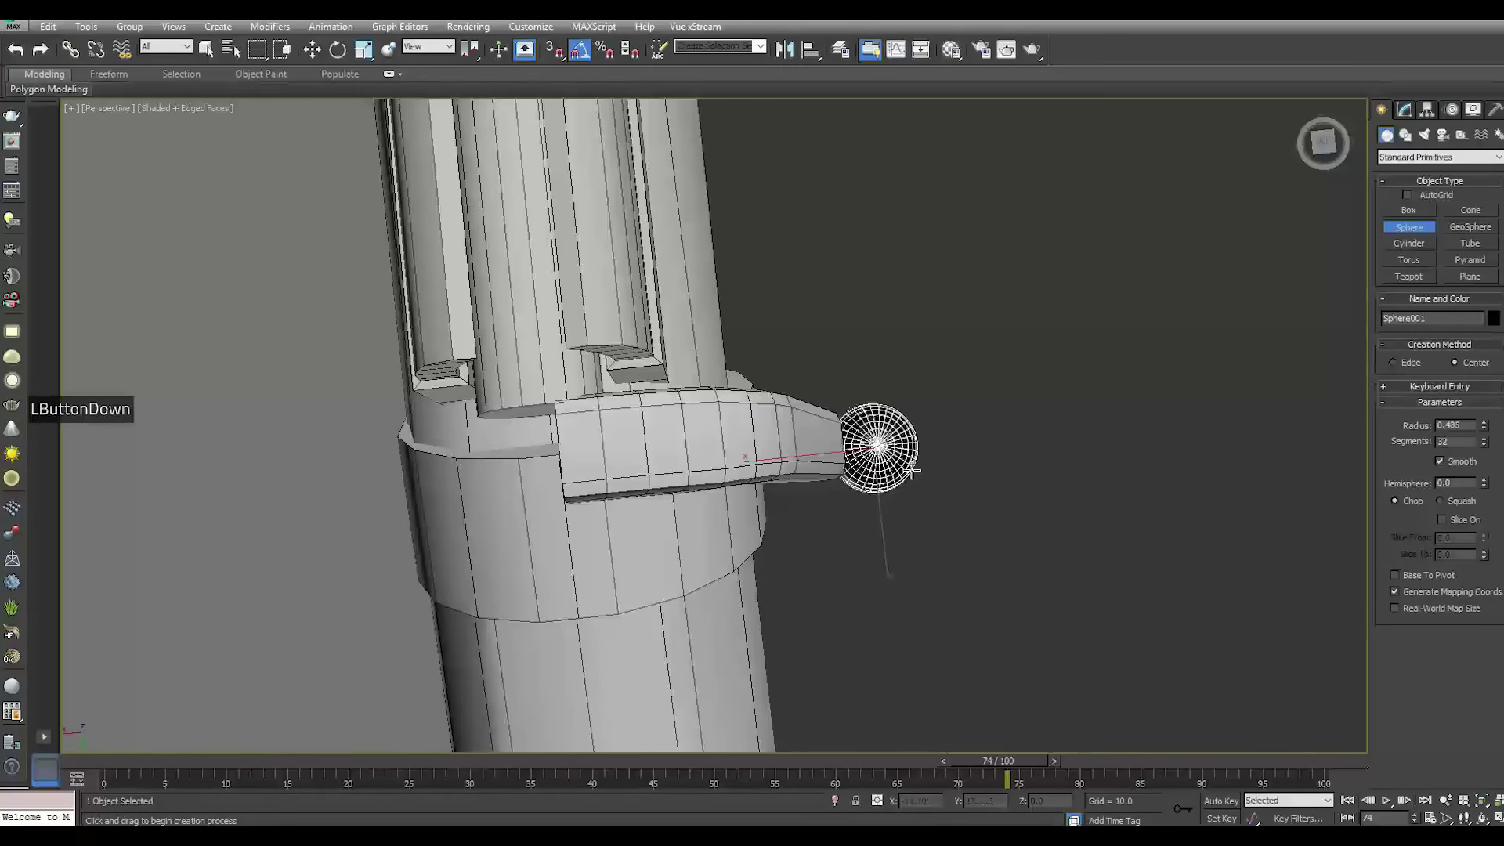
{"action": "right_click", "coordinate": [914, 474]}
Assign the default material to the new sphere
{"action": "key", "text": "r"}
{"action": "key", "text": "m"}
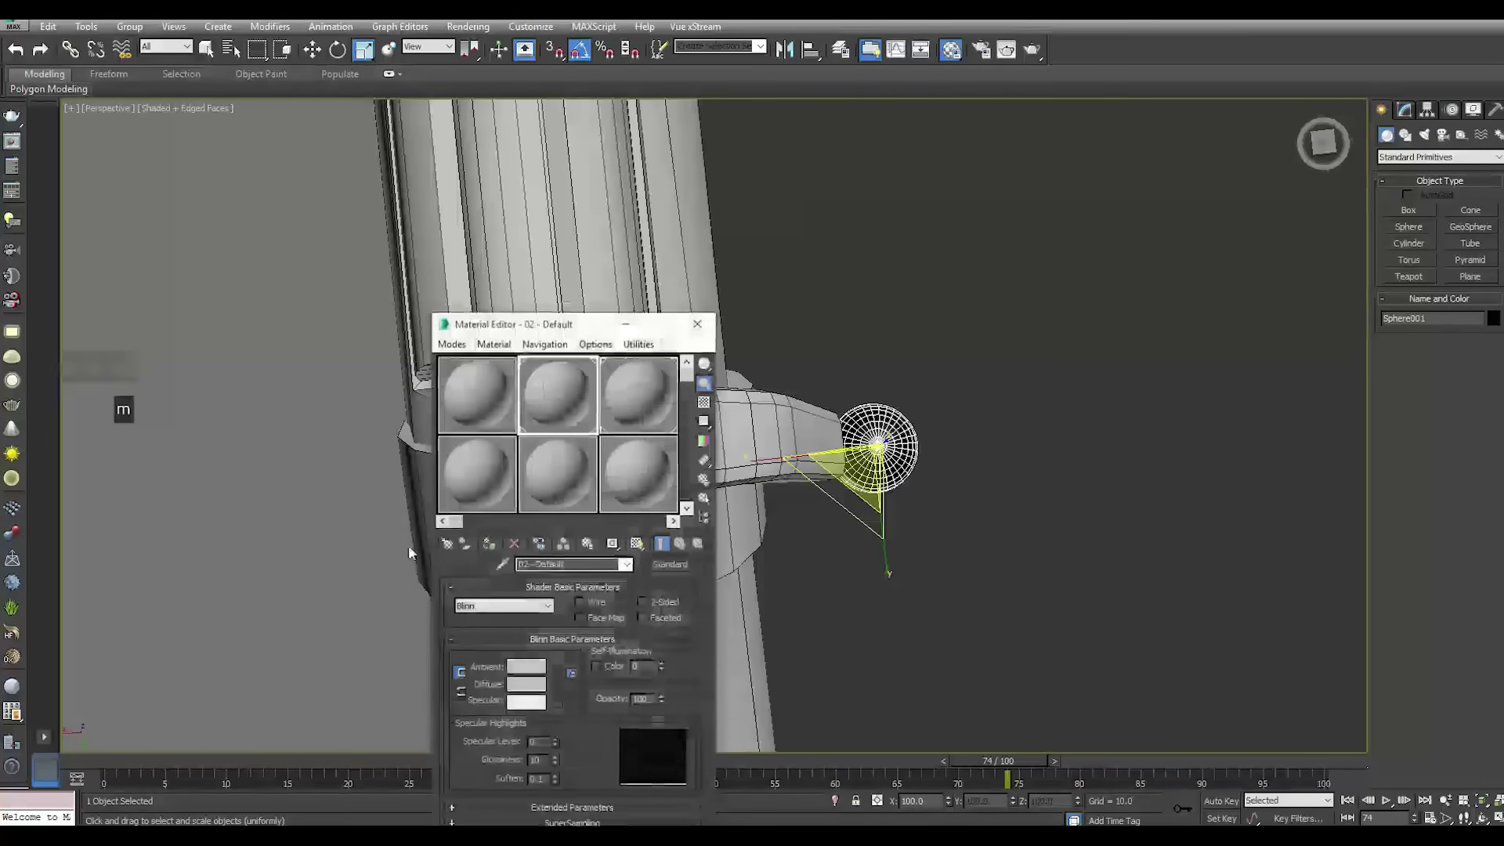
{"action": "left_click", "coordinate": [489, 545]}
{"action": "left_click", "coordinate": [697, 324]}
{"action": "middle_click_drag", "start_coordinate": [984, 510], "coordinate": [854, 462], "text": "alt"}
{"action": "scroll", "coordinate": [784, 470], "scroll_direction": "down", "scroll_amount": 1}
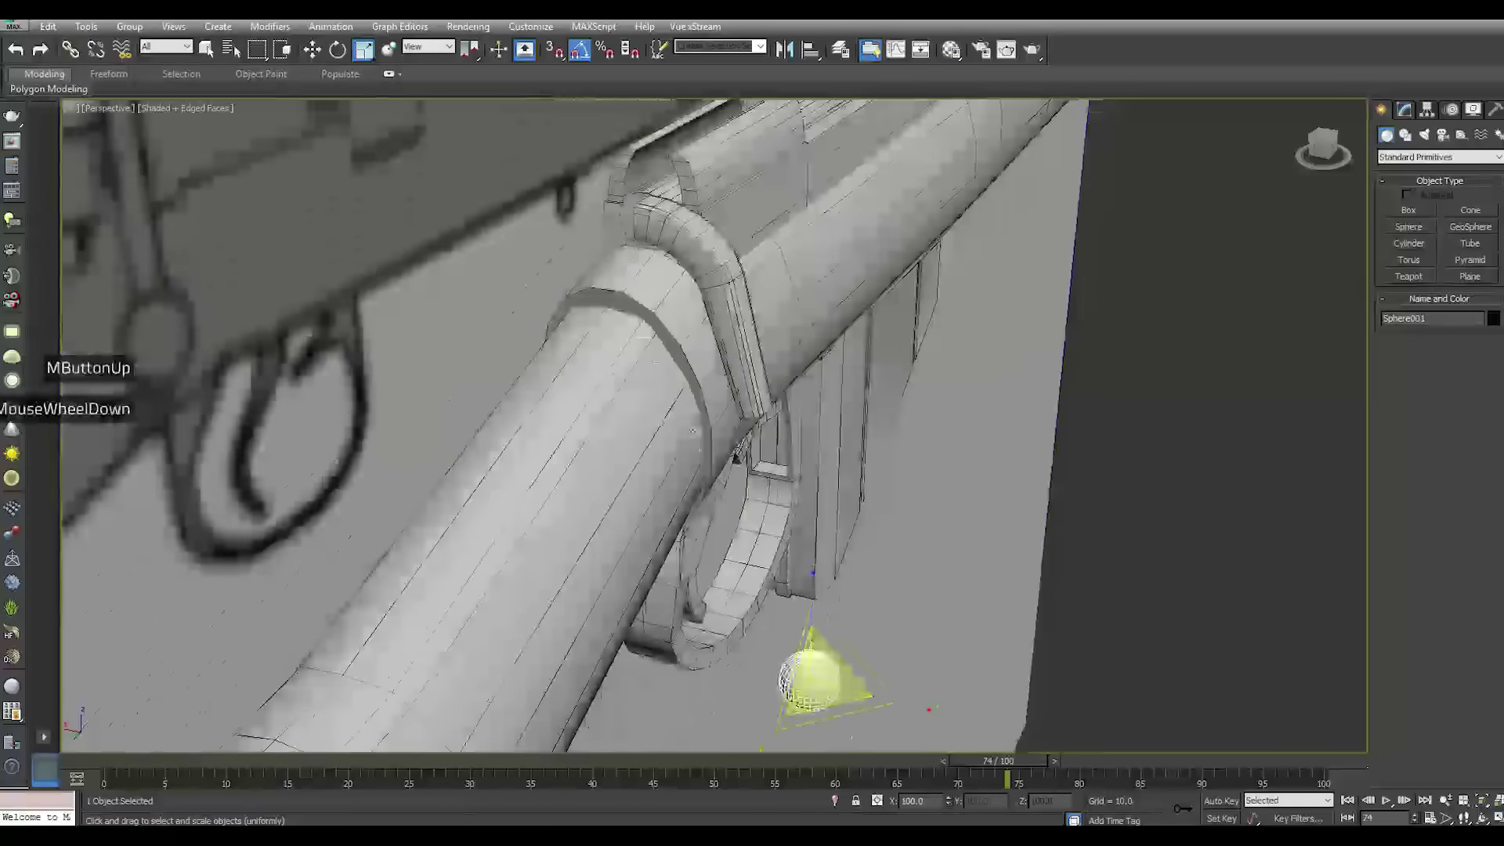
Move the sphere up and sideways until it meets the strap's tip
{"action": "left_click", "coordinate": [312, 50]}
{"action": "left_click_drag", "start_coordinate": [809, 636], "coordinate": [812, 350]}
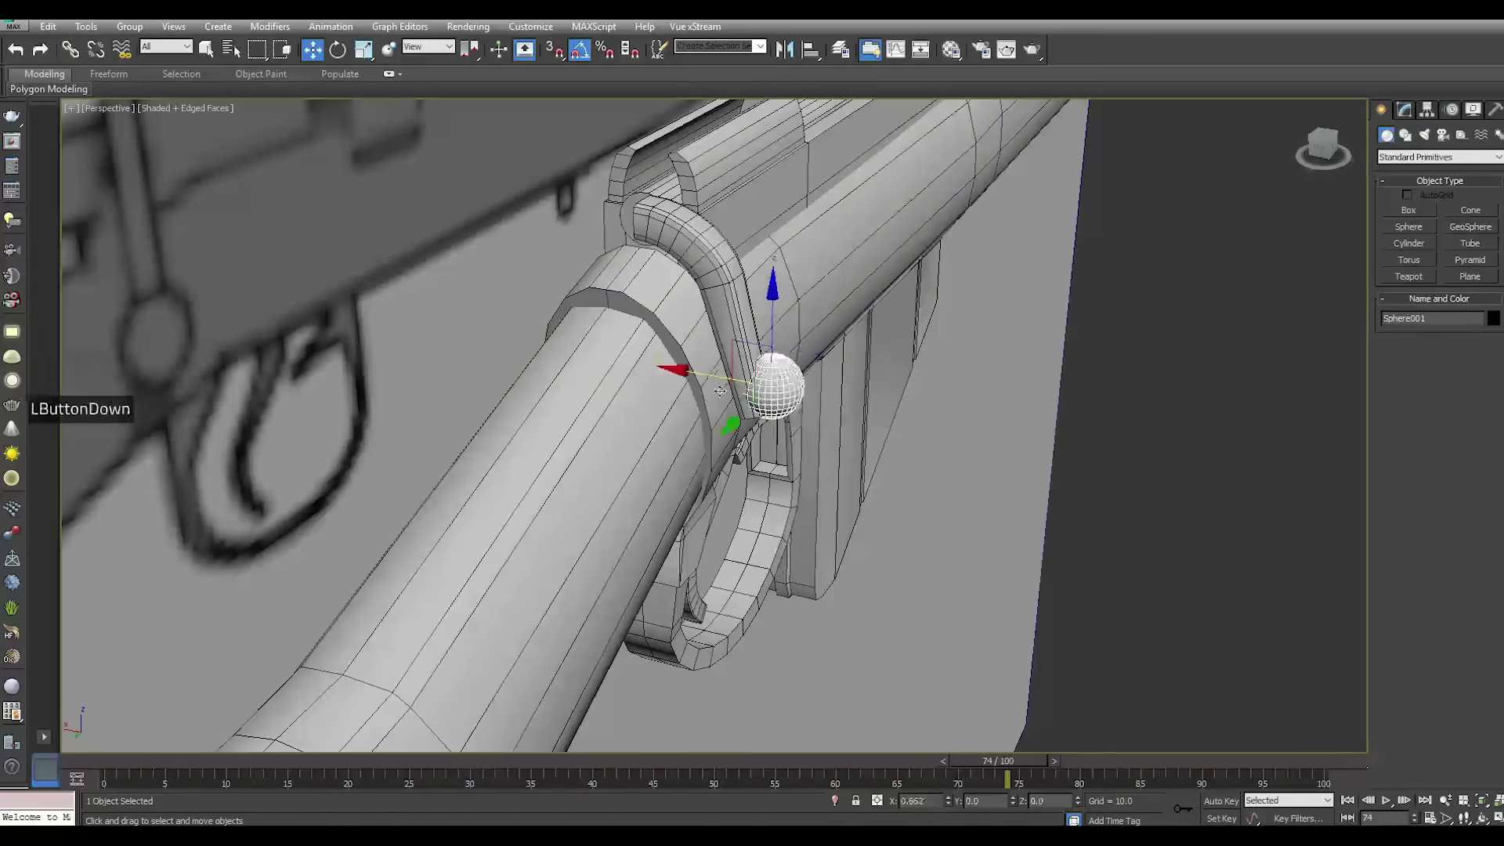
{"action": "middle_click_drag", "start_coordinate": [751, 377], "coordinate": [741, 312], "text": "alt"}
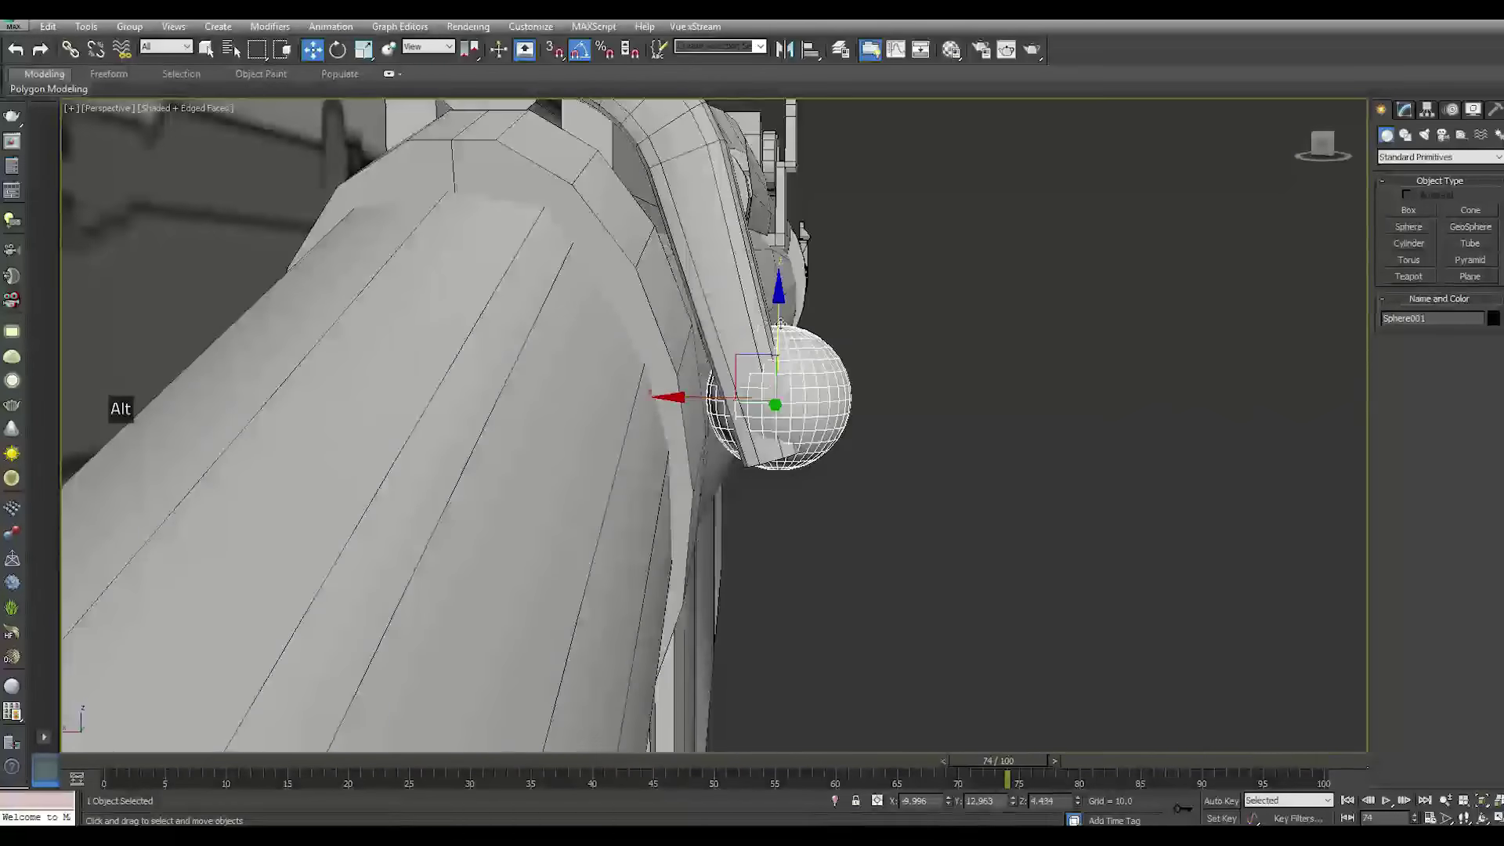
{"action": "left_click_drag", "start_coordinate": [781, 323], "coordinate": [772, 366]}
{"action": "middle_click_drag", "start_coordinate": [916, 430], "coordinate": [749, 434], "text": "alt"}
{"action": "left_click_drag", "start_coordinate": [739, 444], "coordinate": [727, 445]}
{"action": "middle_click_drag", "start_coordinate": [727, 445], "coordinate": [921, 411], "text": "alt"}
{"action": "scroll", "coordinate": [805, 403], "scroll_direction": "up", "scroll_amount": 2}
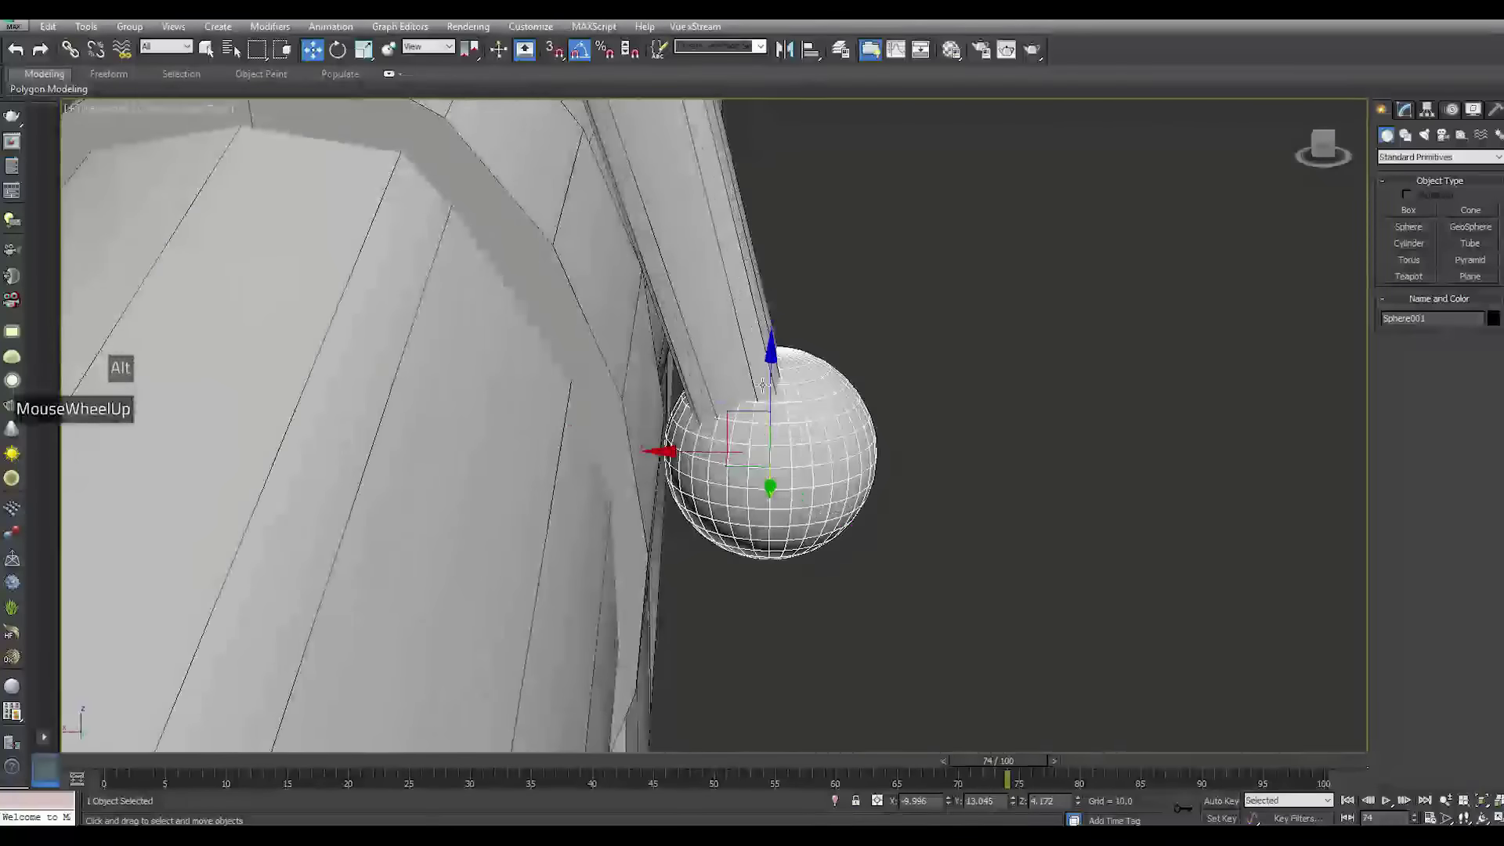
Fine-tune the sphere's position in the Back view, then select Line003
{"action": "left_click_drag", "start_coordinate": [767, 390], "coordinate": [774, 384]}
{"action": "left_click_drag", "start_coordinate": [707, 439], "coordinate": [743, 443]}
{"action": "middle_click_drag", "start_coordinate": [743, 442], "coordinate": [756, 431], "text": "alt"}
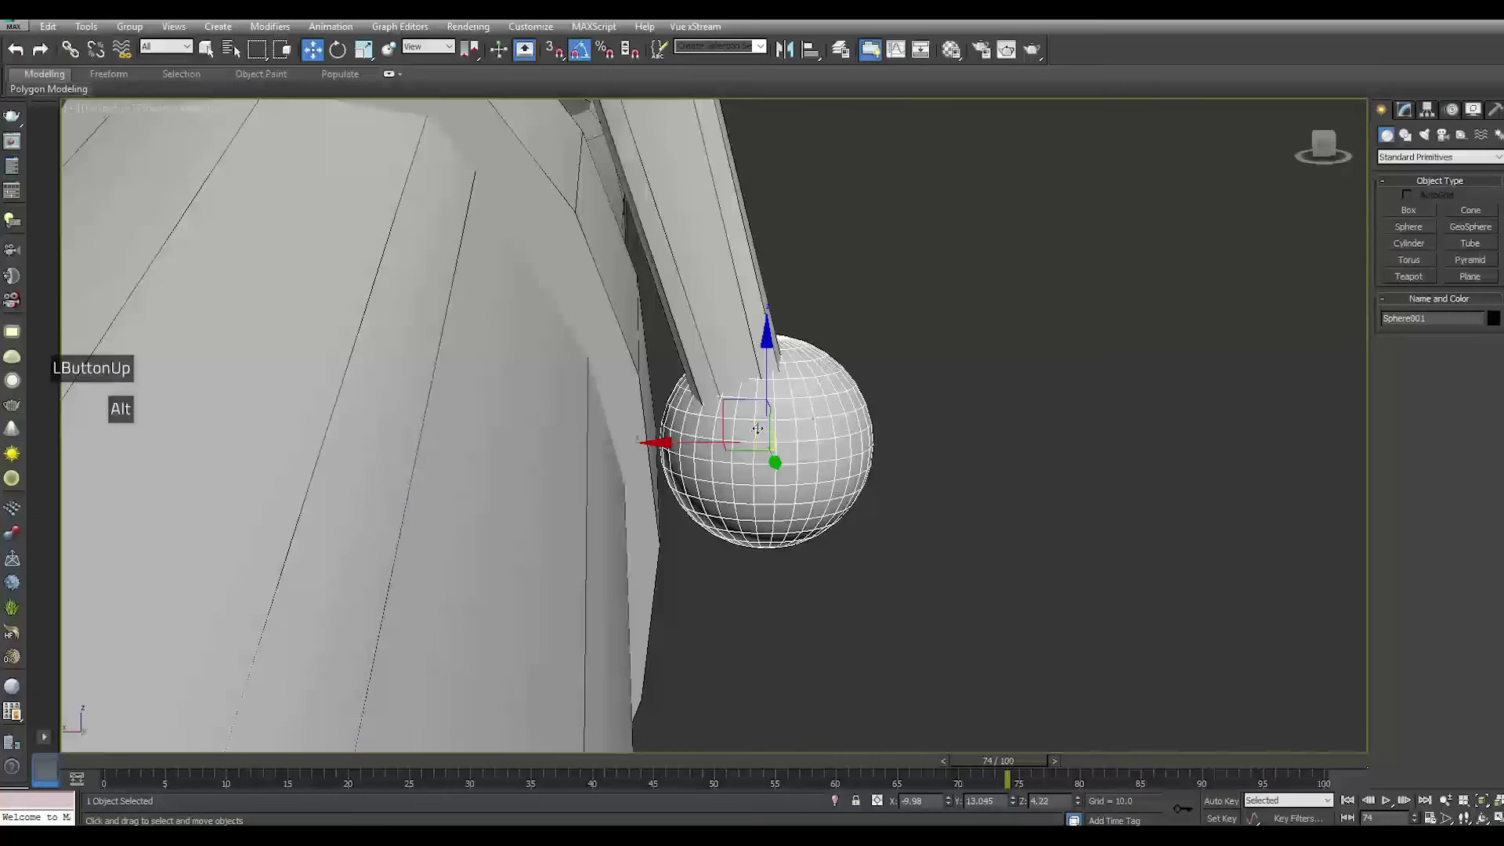
{"action": "key", "text": "k"}
{"action": "scroll", "coordinate": [794, 481], "scroll_direction": "up", "scroll_amount": 3}
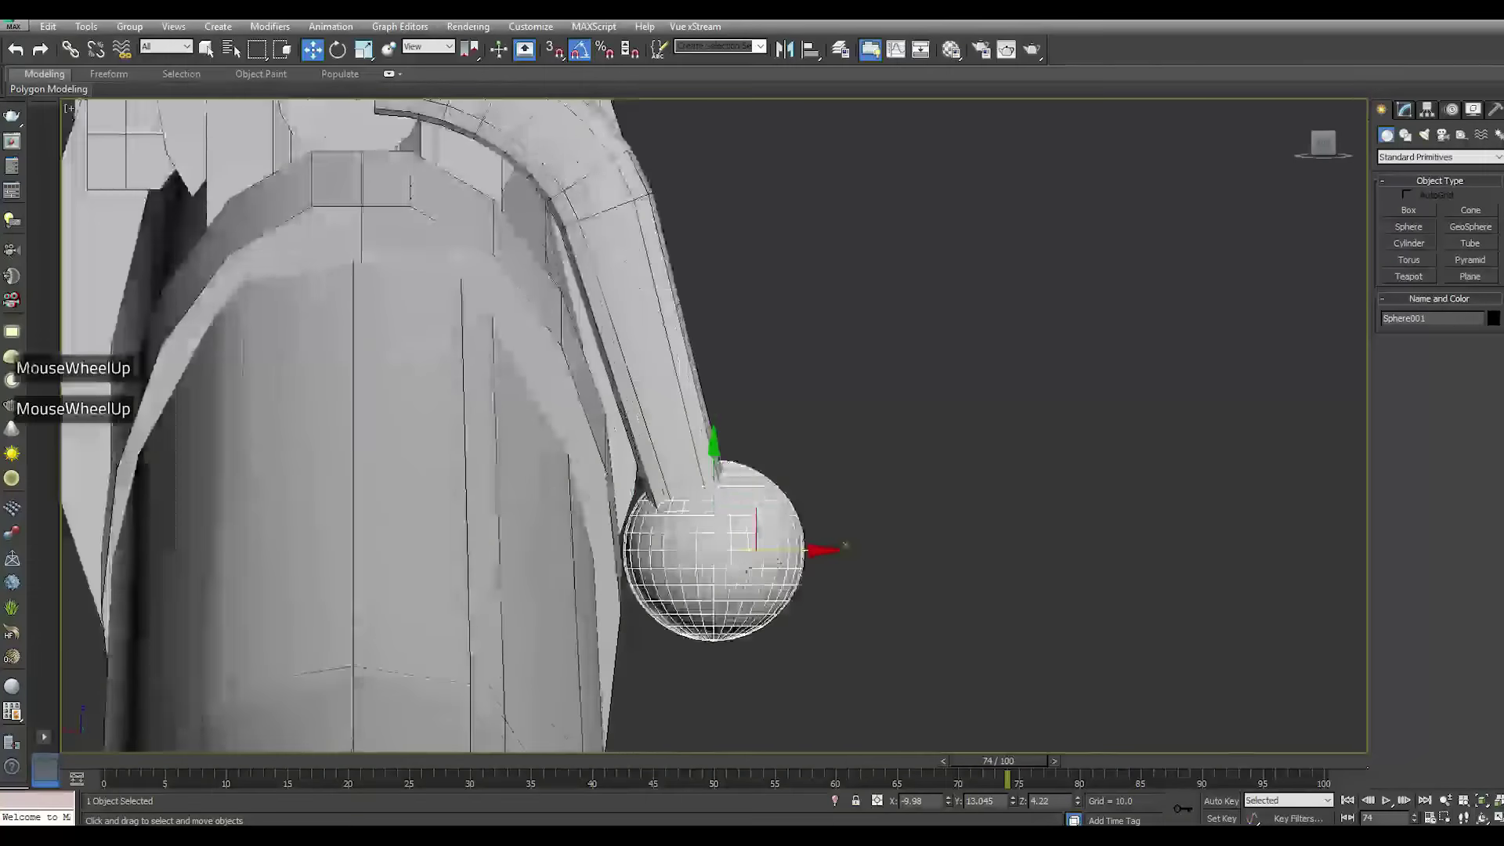
{"action": "left_click_drag", "start_coordinate": [777, 553], "coordinate": [799, 554]}
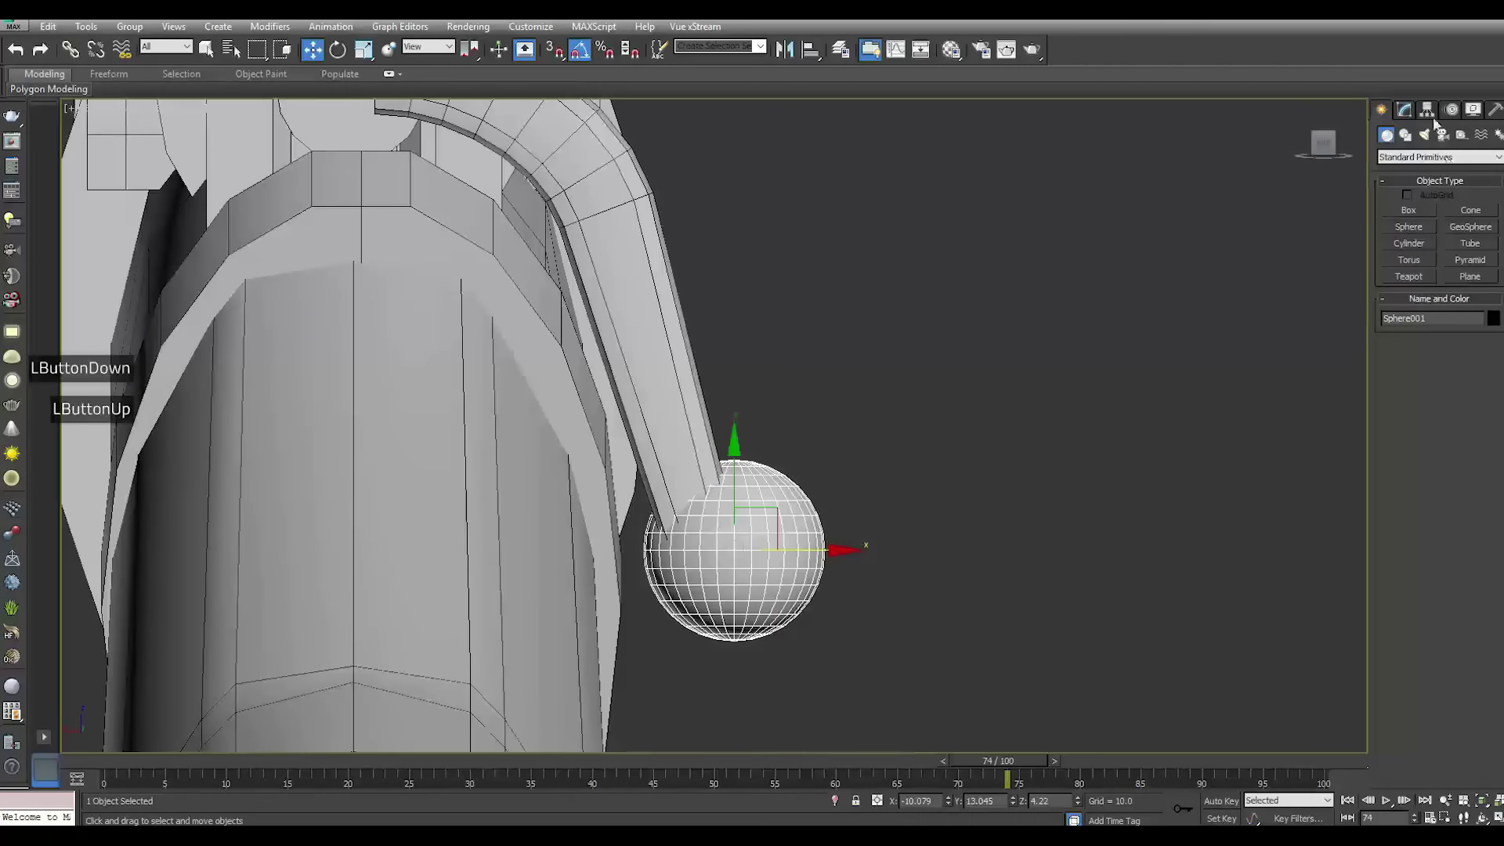
{"action": "left_click", "coordinate": [654, 388]}
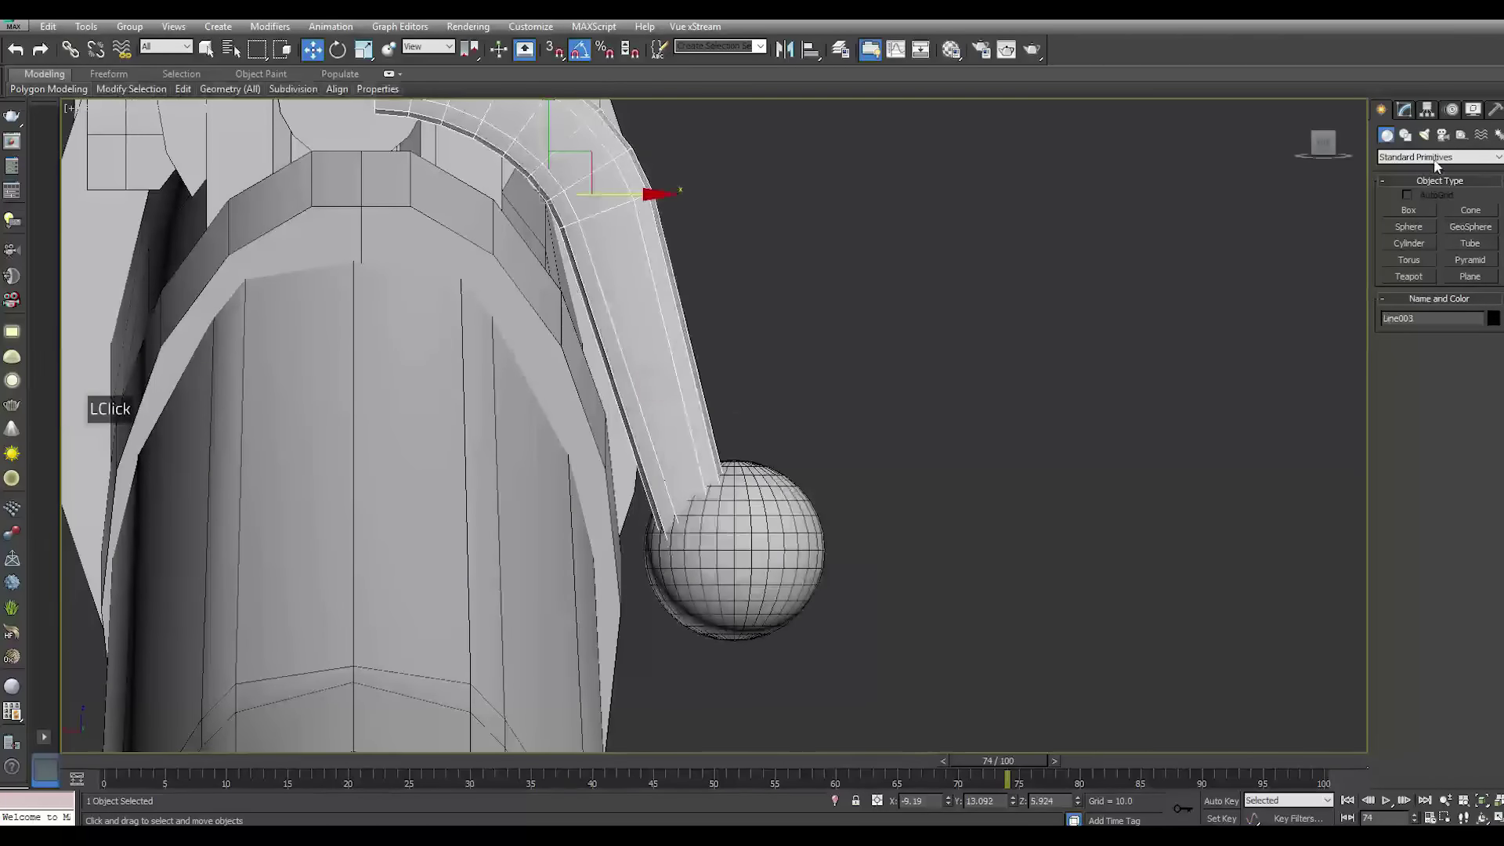
Tilt the curved strap Line003 so its lower end swings to the right
{"action": "left_click", "coordinate": [1407, 115]}
{"action": "left_click", "coordinate": [1399, 332]}
{"action": "scroll", "coordinate": [703, 492], "scroll_direction": "down", "scroll_amount": 1}
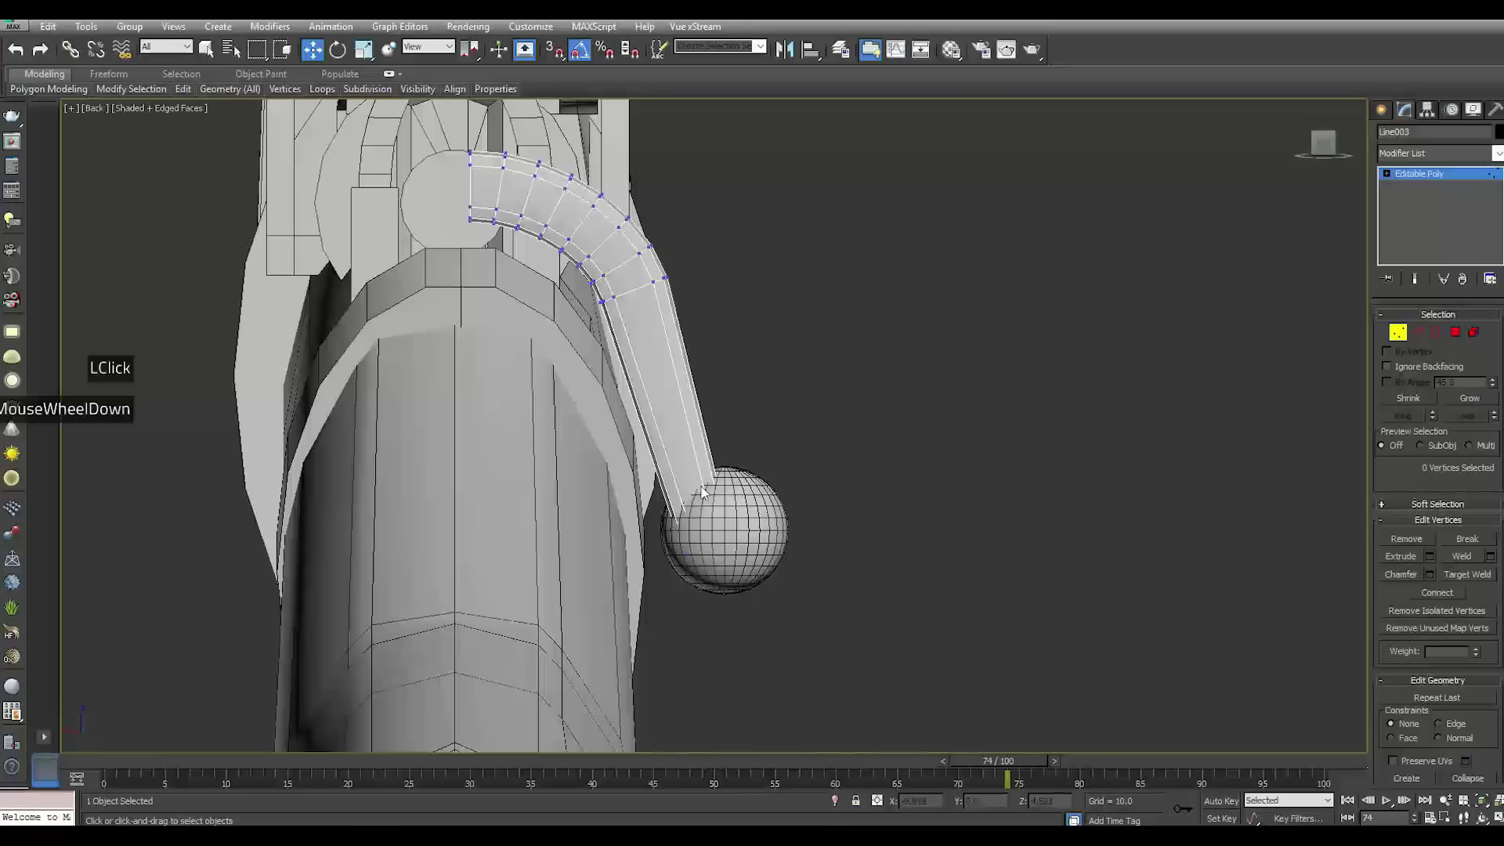
{"action": "left_click", "coordinate": [1414, 173]}
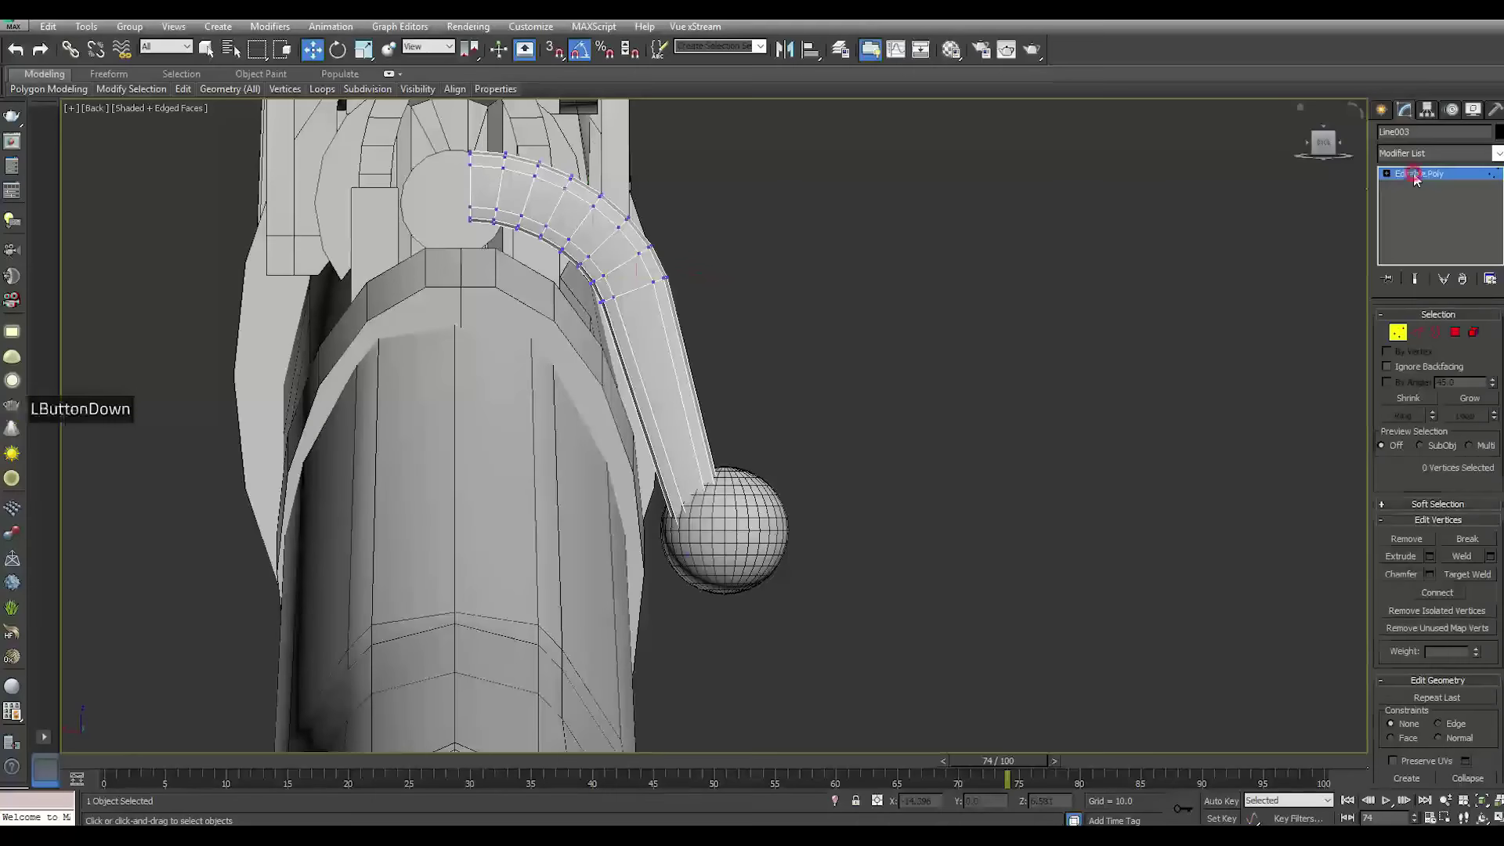
{"action": "left_click", "coordinate": [337, 49]}
{"action": "left_click", "coordinate": [680, 226]}
{"action": "left_click_drag", "start_coordinate": [671, 218], "coordinate": [875, 339]}
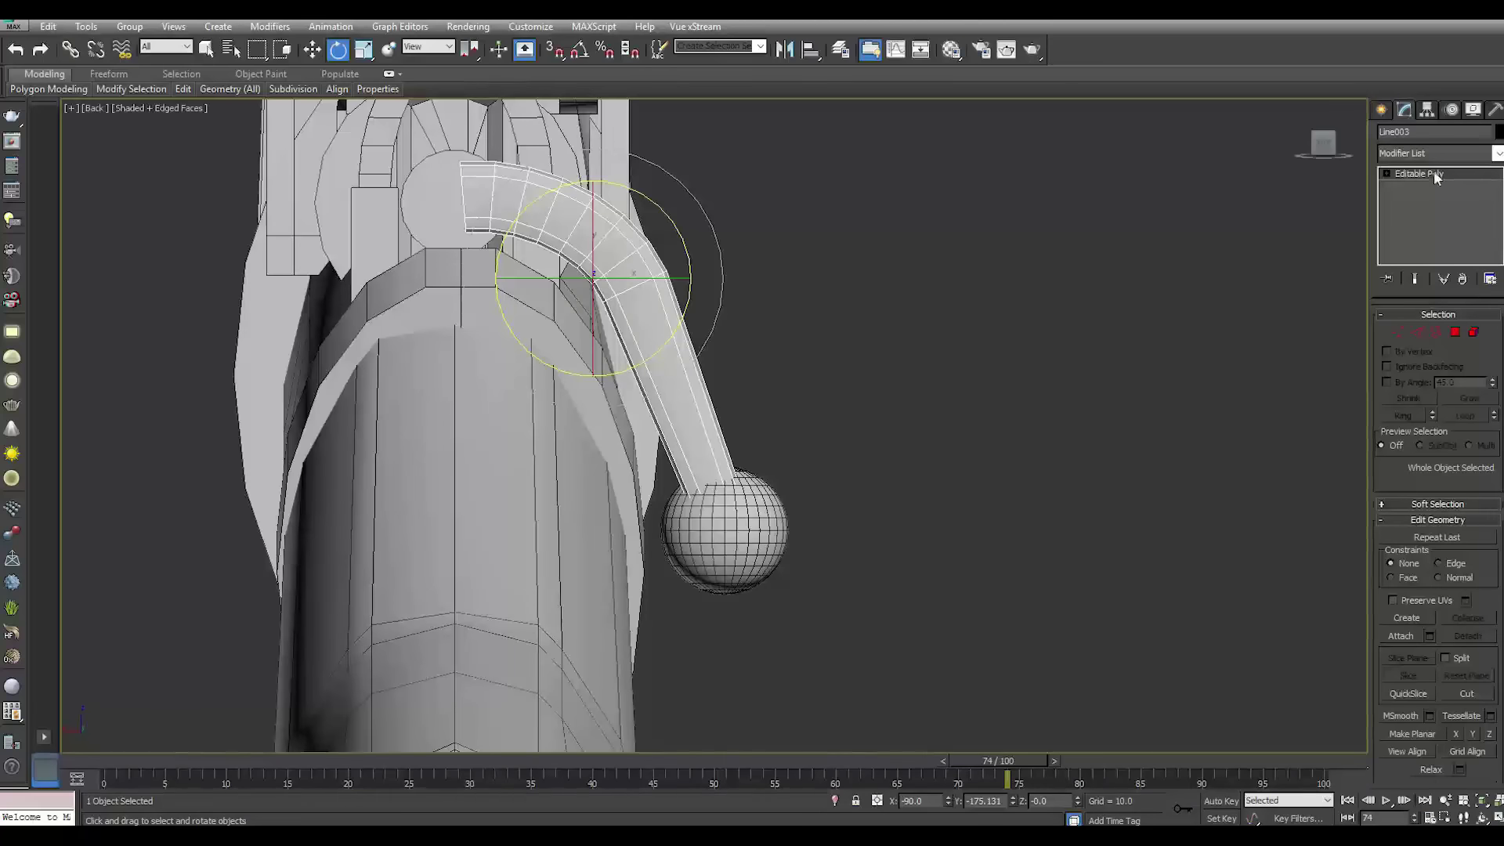
Reduce the knob sphere's segments to 24 and enlarge its radius to 0.533
{"action": "left_click", "coordinate": [729, 523]}
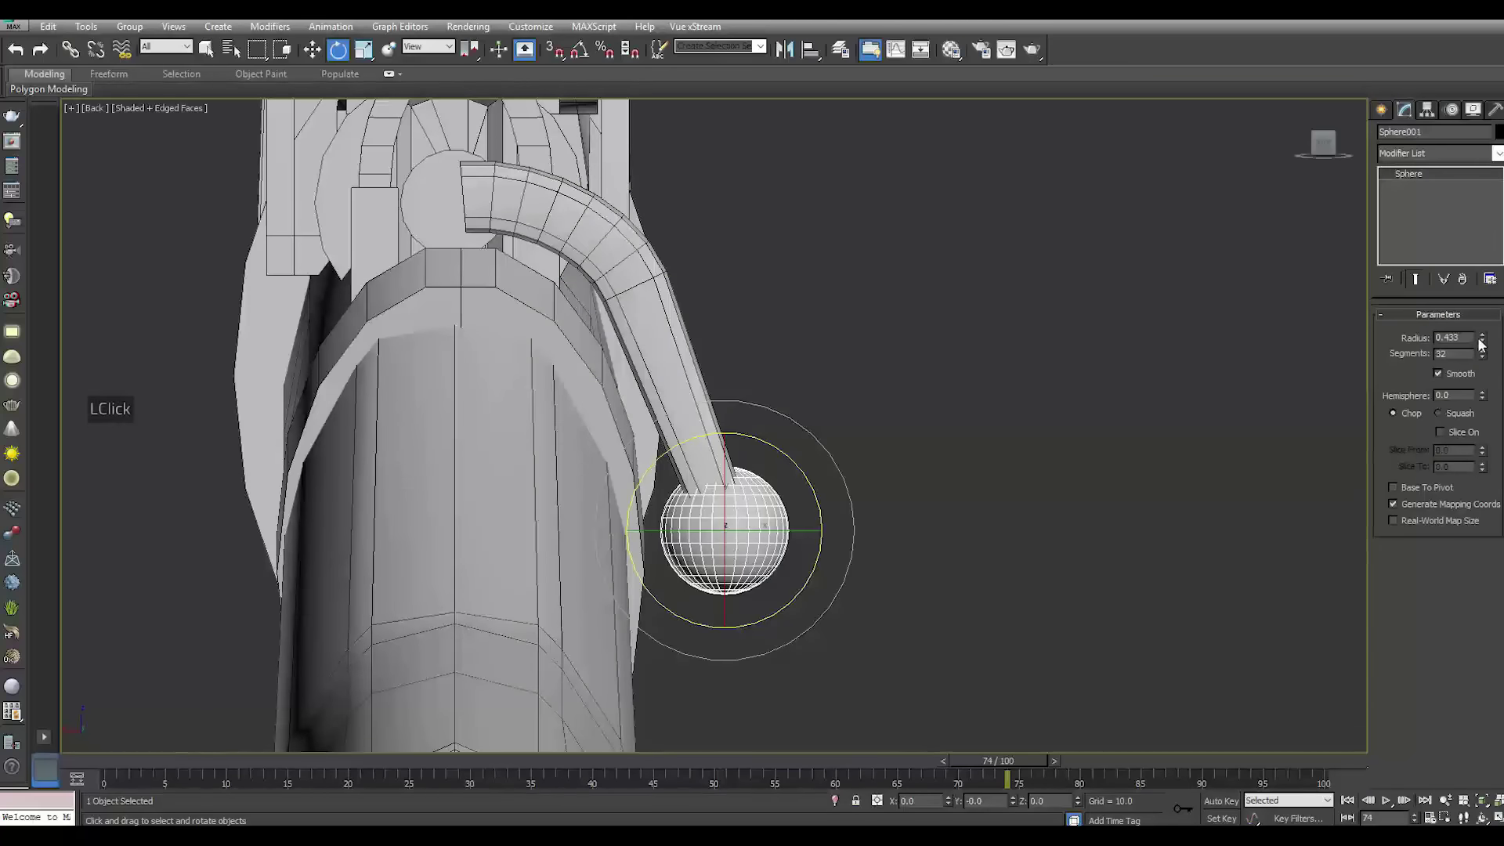
{"action": "left_click_drag", "start_coordinate": [1483, 356], "coordinate": [1491, 435]}
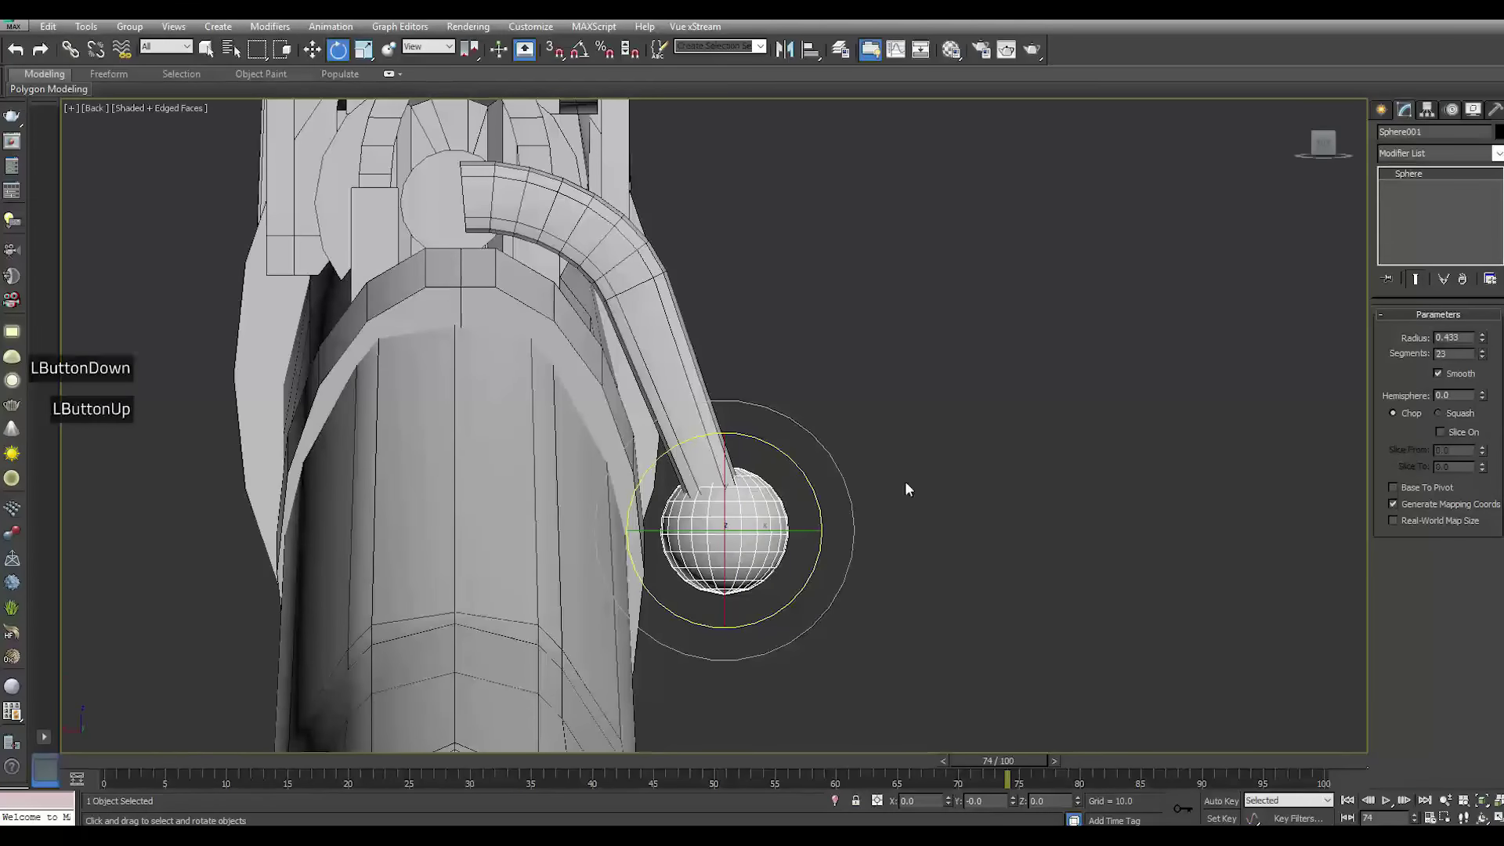
{"action": "left_click", "coordinate": [926, 455]}
{"action": "left_click", "coordinate": [746, 547]}
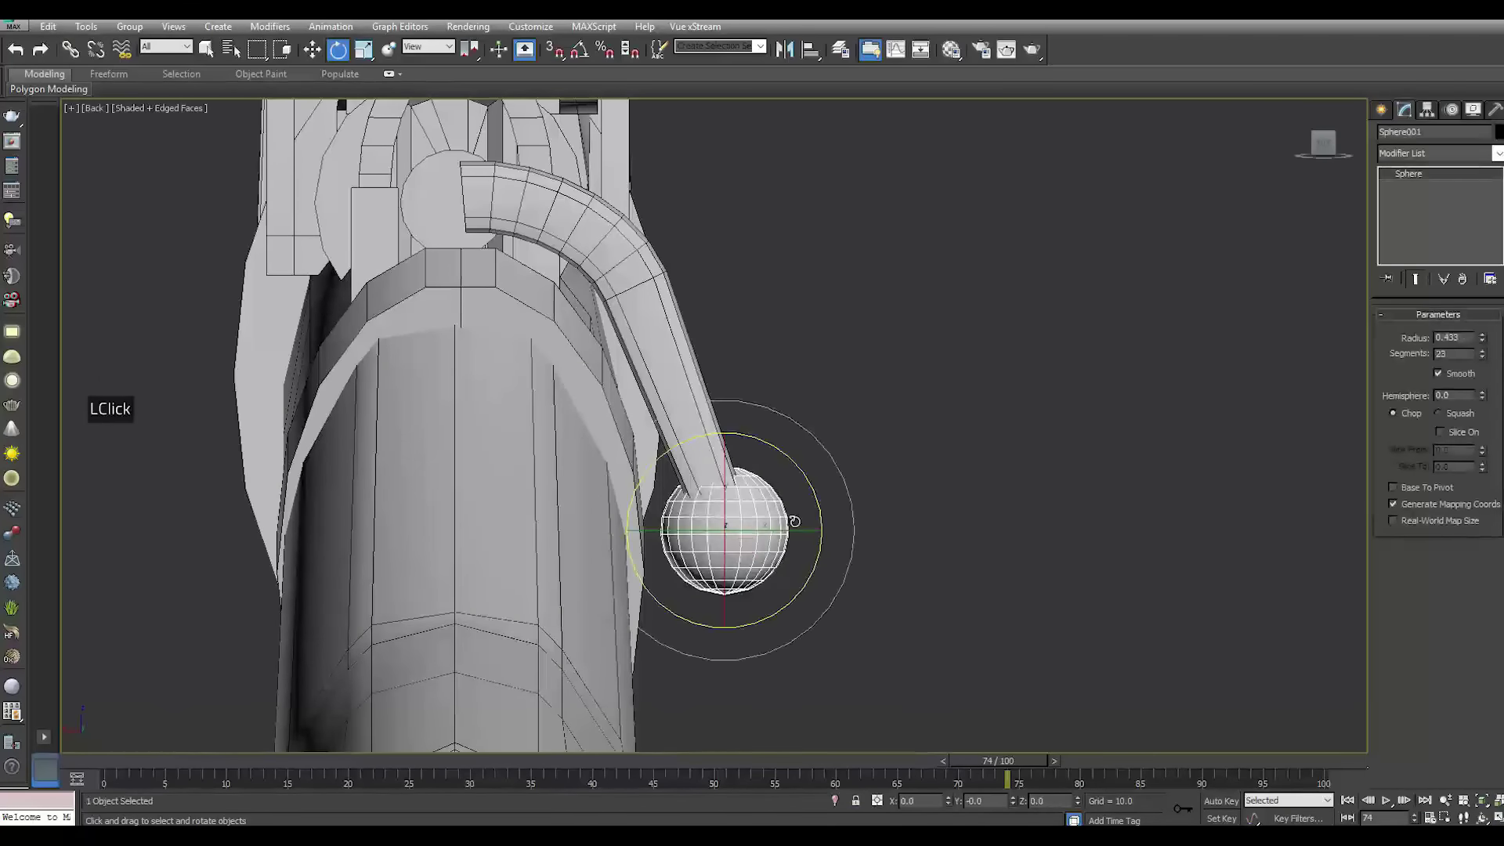
{"action": "key", "text": "p"}
{"action": "scroll", "coordinate": [799, 528], "scroll_direction": "down", "scroll_amount": 4}
{"action": "middle_click_drag", "start_coordinate": [801, 529], "coordinate": [763, 594], "text": "alt"}
{"action": "scroll", "coordinate": [843, 595], "scroll_direction": "up", "scroll_amount": 6}
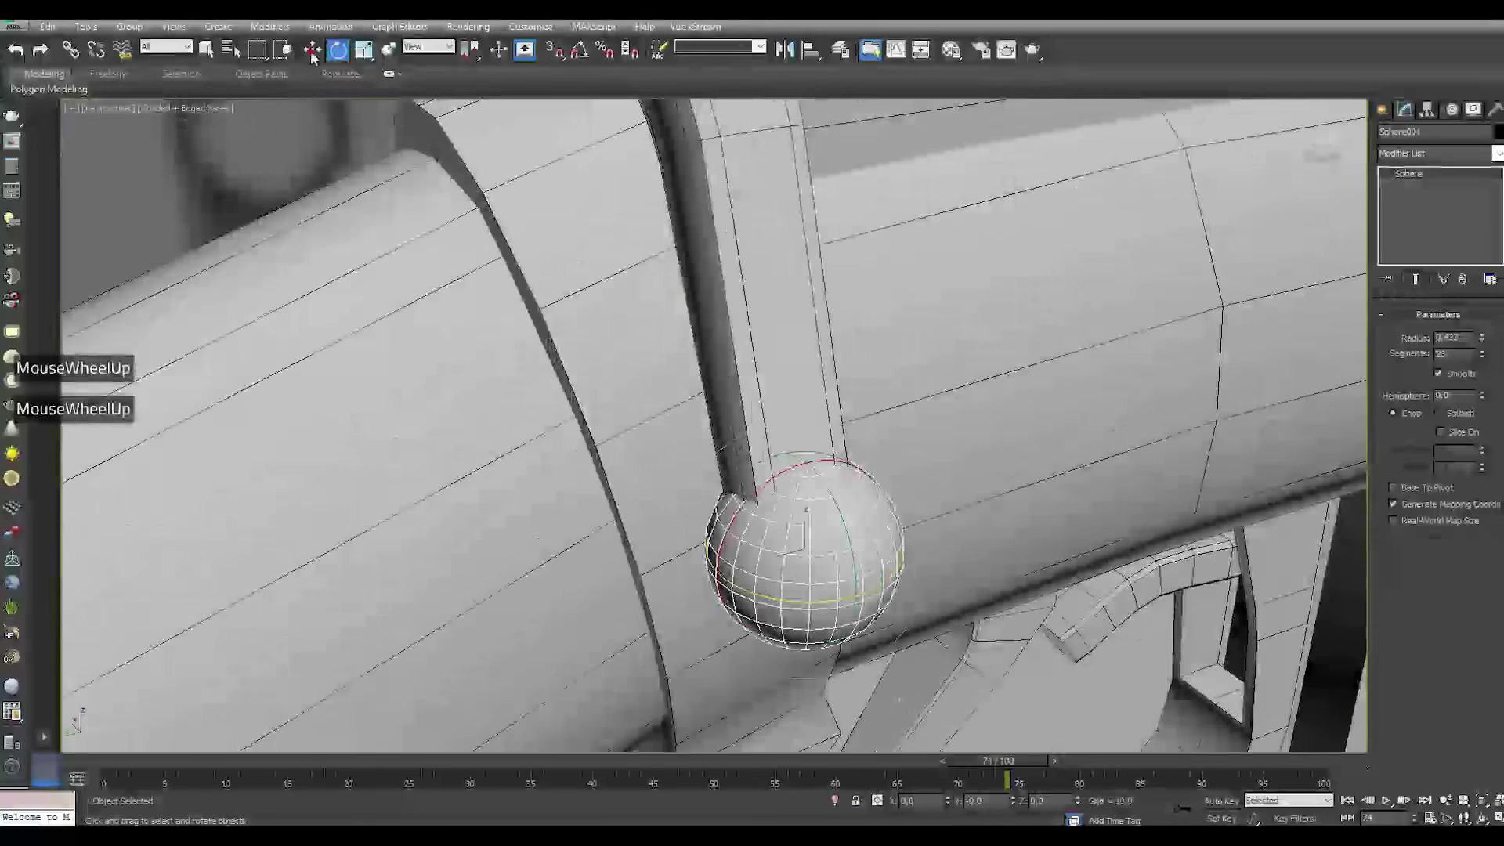
{"action": "left_click", "coordinate": [312, 51]}
{"action": "left_click_drag", "start_coordinate": [1483, 338], "coordinate": [1473, 329]}
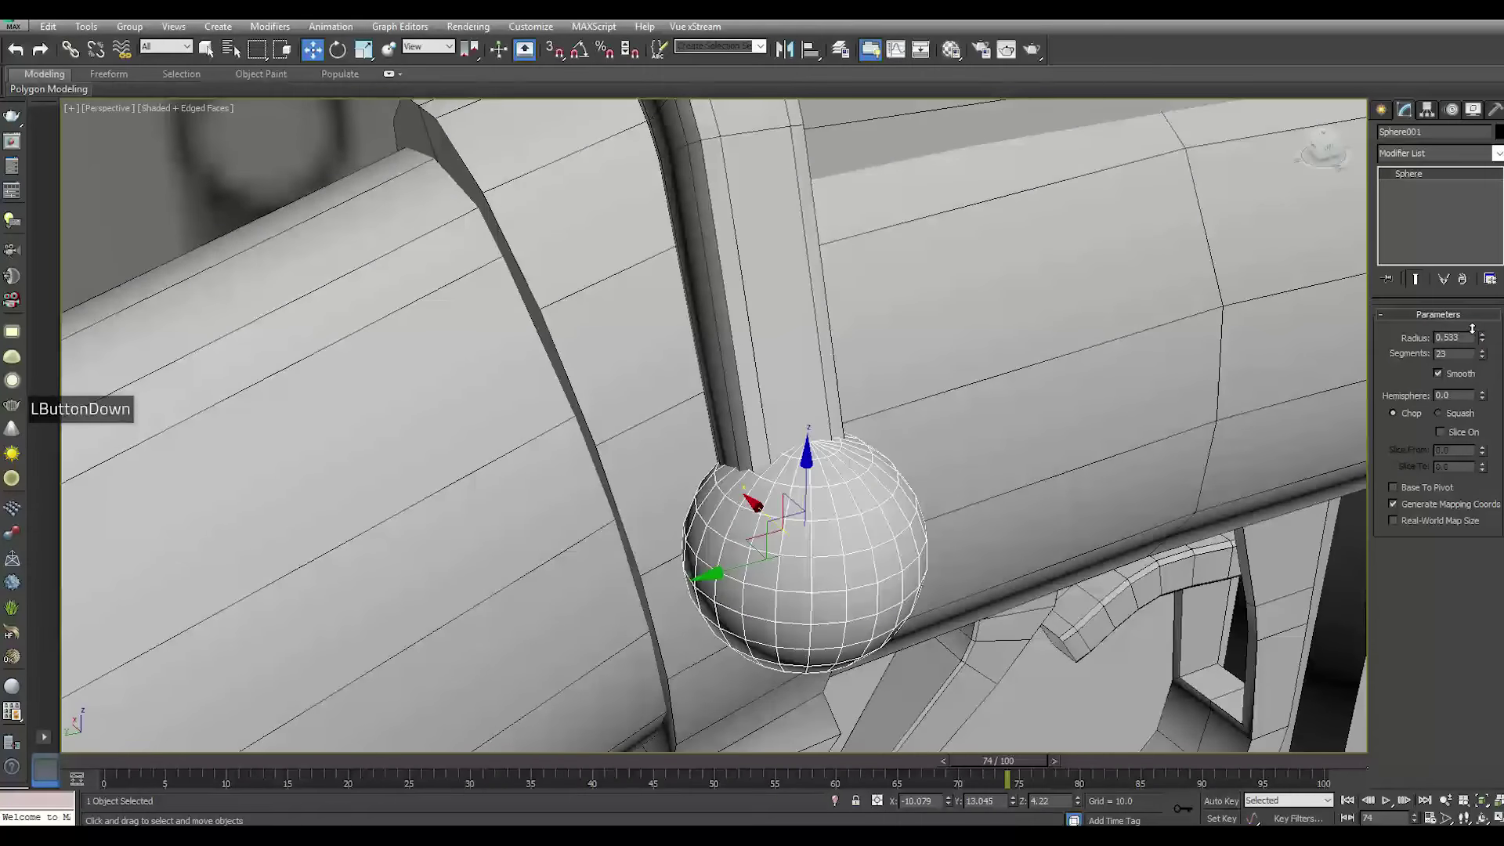
Rotate the sphere to line up with the strap and nudge it slightly sideways
{"action": "middle_click_drag", "start_coordinate": [1175, 439], "coordinate": [950, 507], "text": "alt"}
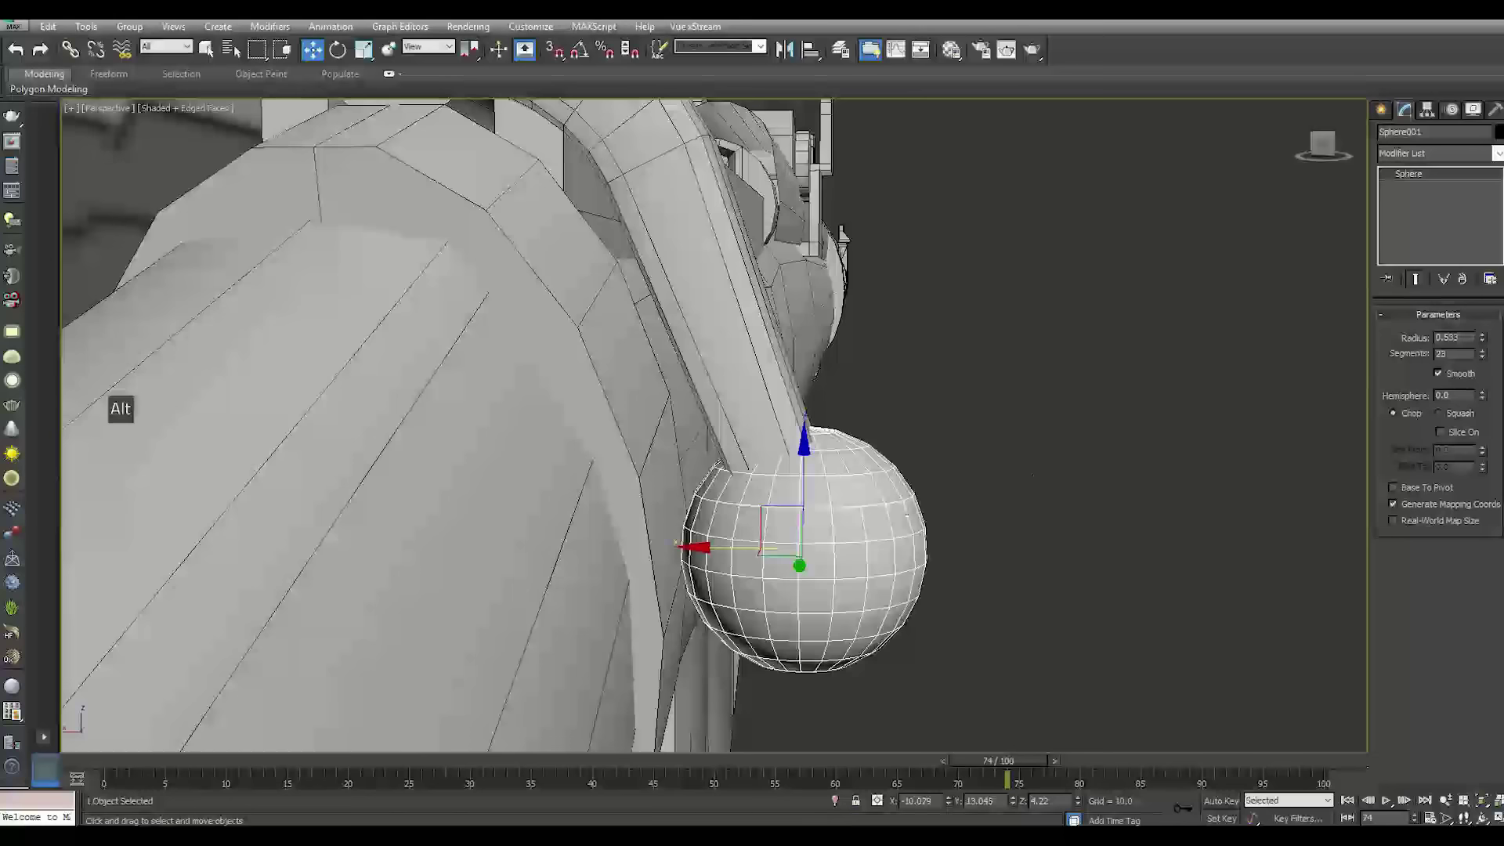
{"action": "left_click", "coordinate": [338, 50]}
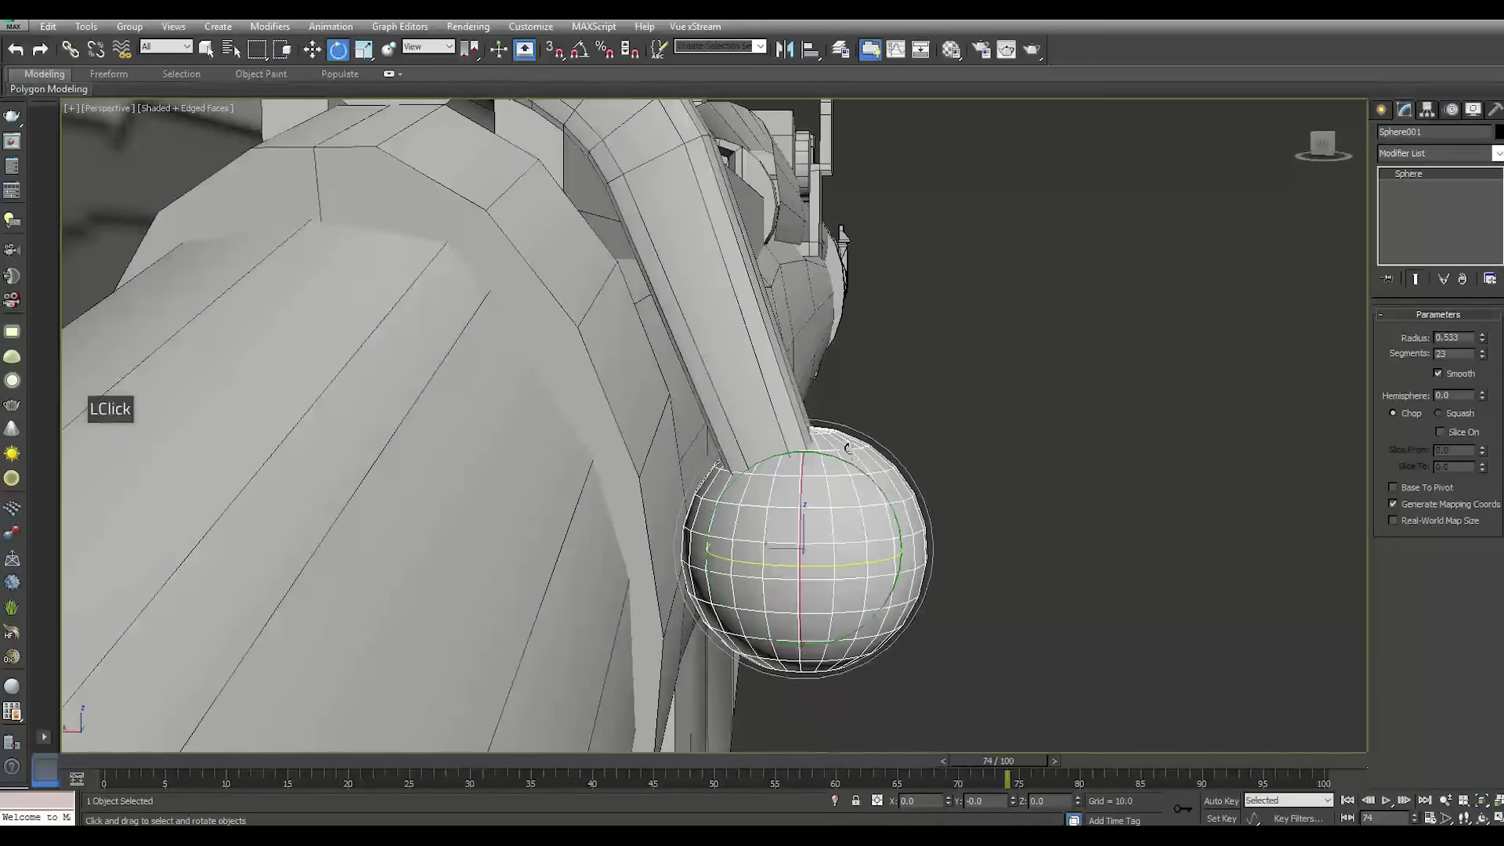
{"action": "left_click_drag", "start_coordinate": [856, 466], "coordinate": [975, 500]}
{"action": "left_click", "coordinate": [1034, 511]}
{"action": "middle_click_drag", "start_coordinate": [1034, 511], "coordinate": [920, 570], "text": "alt"}
{"action": "left_click", "coordinate": [873, 561]}
{"action": "left_click", "coordinate": [312, 50]}
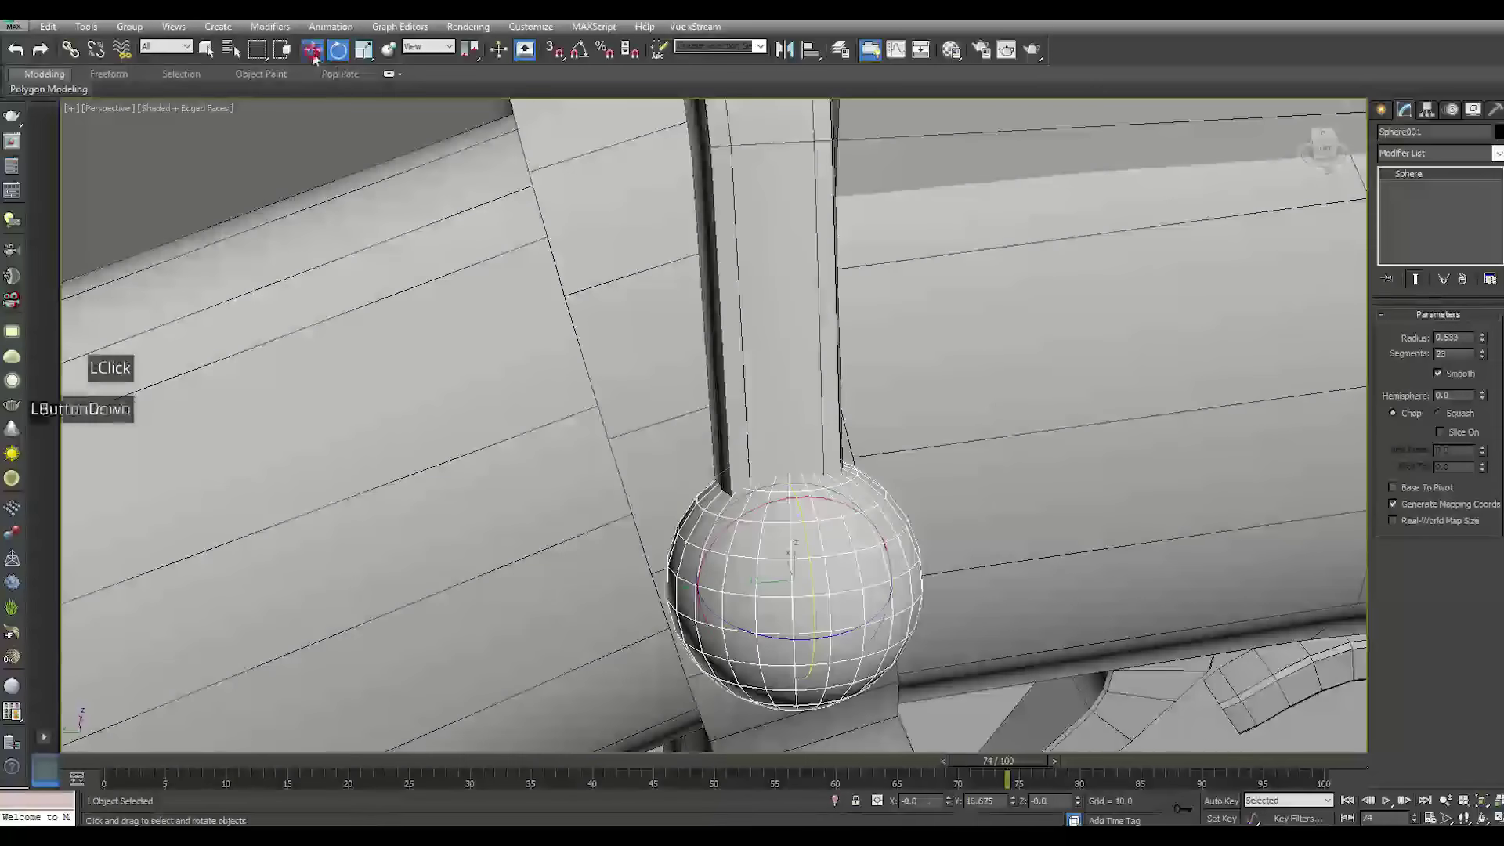
{"action": "left_click_drag", "start_coordinate": [725, 587], "coordinate": [716, 588]}
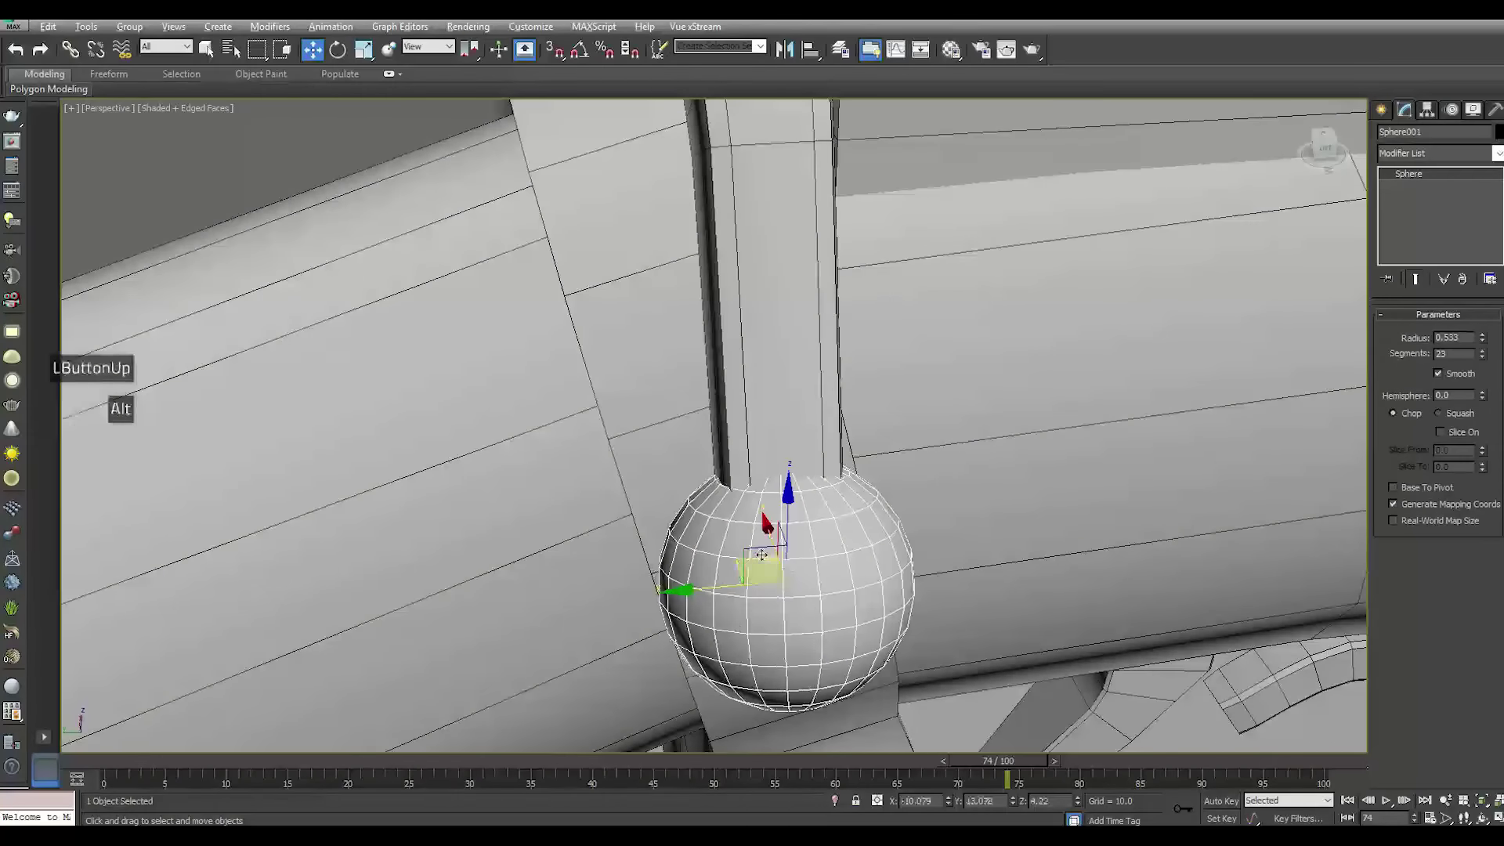
Shrink the sphere's radius to 0.503 and nudge it under the strap's lower end
{"action": "middle_click_drag", "start_coordinate": [757, 567], "coordinate": [932, 553], "text": "alt"}
{"action": "middle_click_drag", "start_coordinate": [898, 505], "coordinate": [955, 569], "text": "alt"}
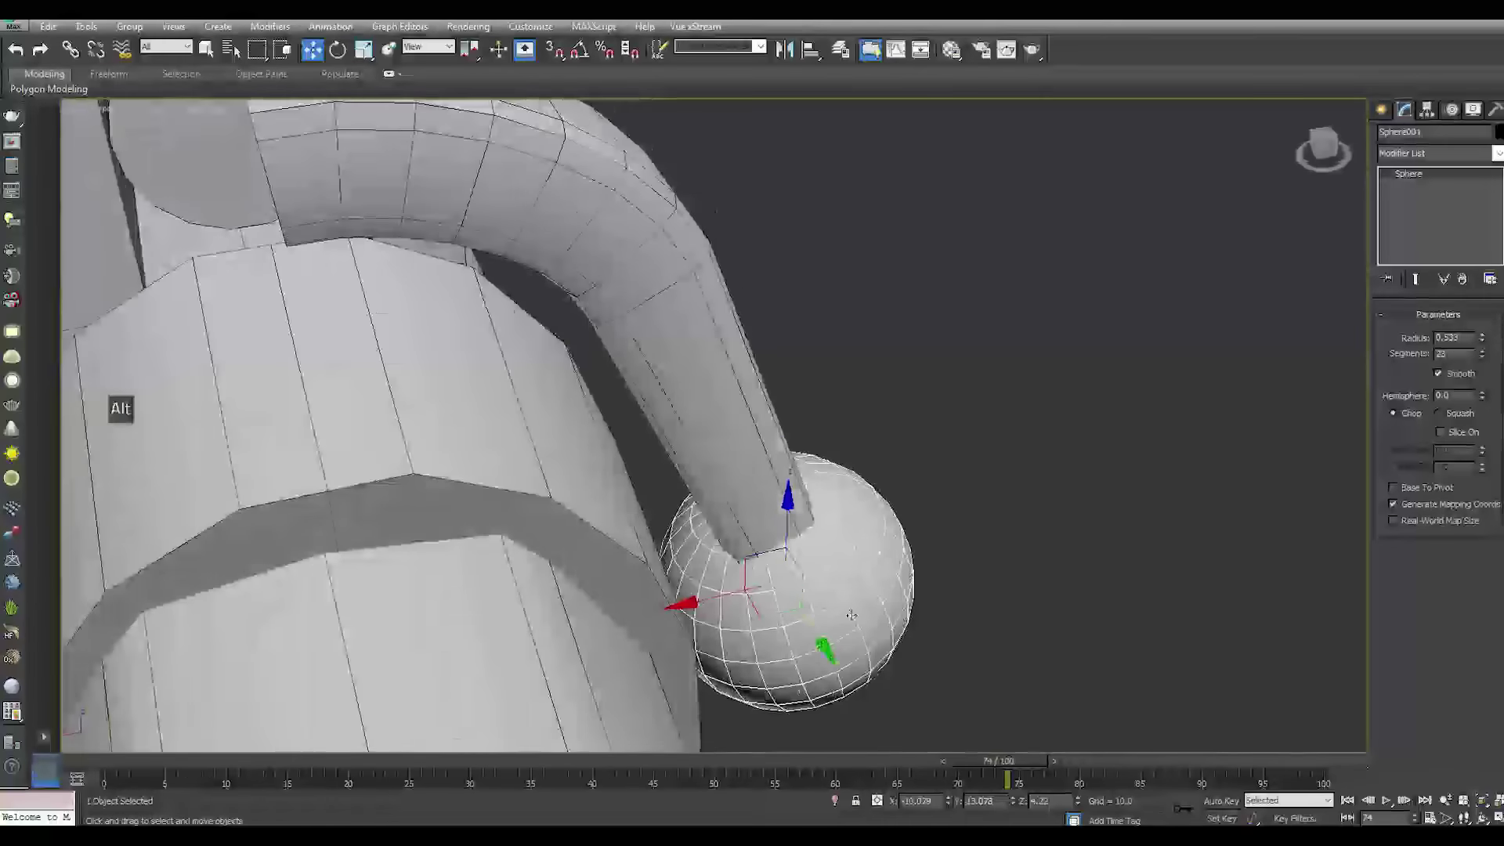
{"action": "left_click", "coordinate": [816, 642]}
{"action": "left_click", "coordinate": [1089, 528]}
{"action": "scroll", "coordinate": [1091, 530], "scroll_direction": "down", "scroll_amount": 2}
{"action": "middle_click_drag", "start_coordinate": [1091, 530], "coordinate": [1100, 125], "text": "alt"}
{"action": "left_click", "coordinate": [580, 458]}
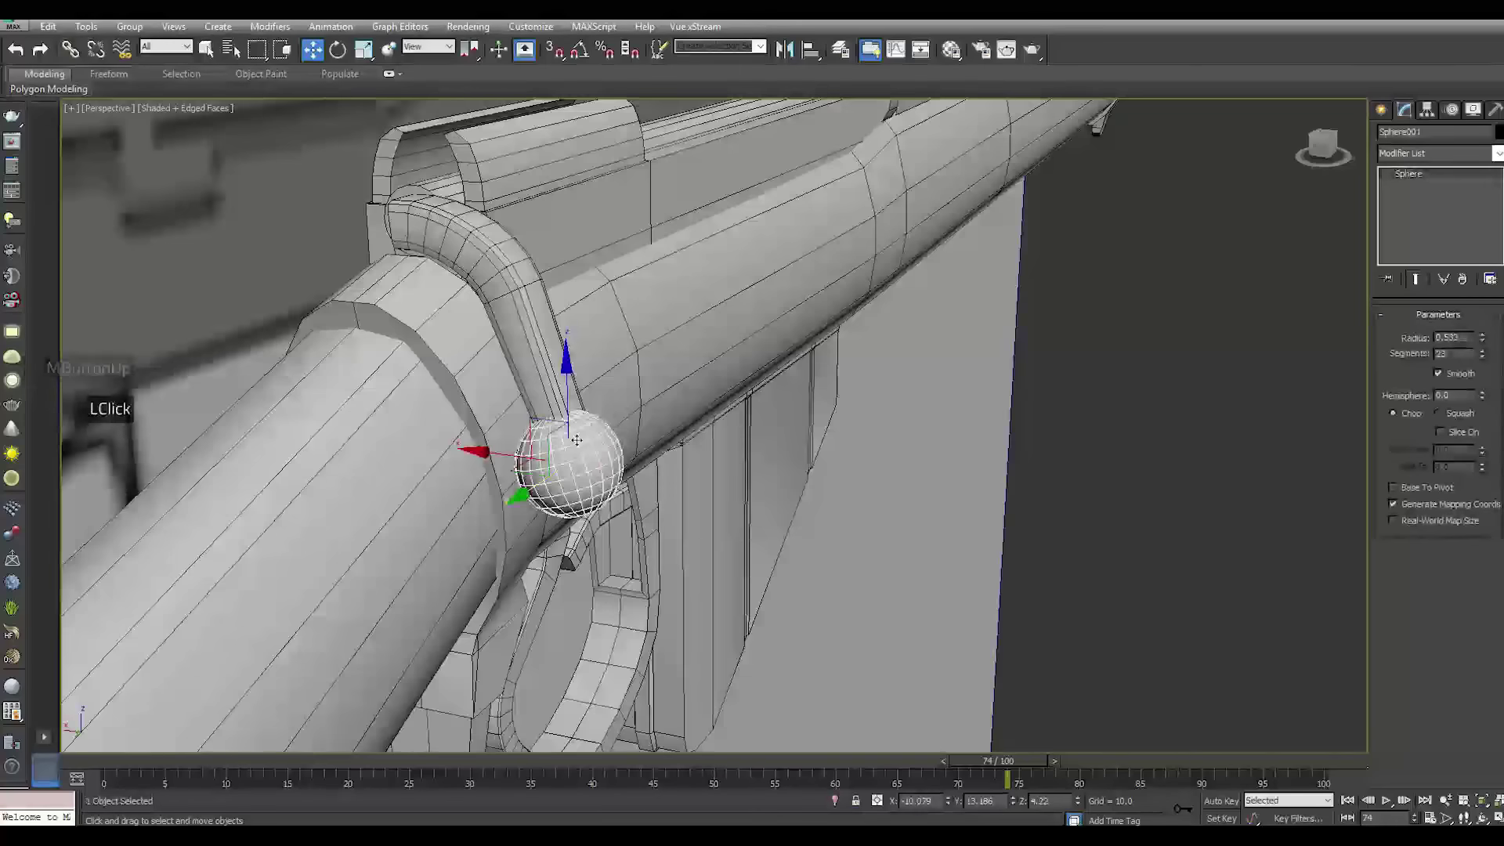
{"action": "scroll", "coordinate": [576, 440], "scroll_direction": "up", "scroll_amount": 1}
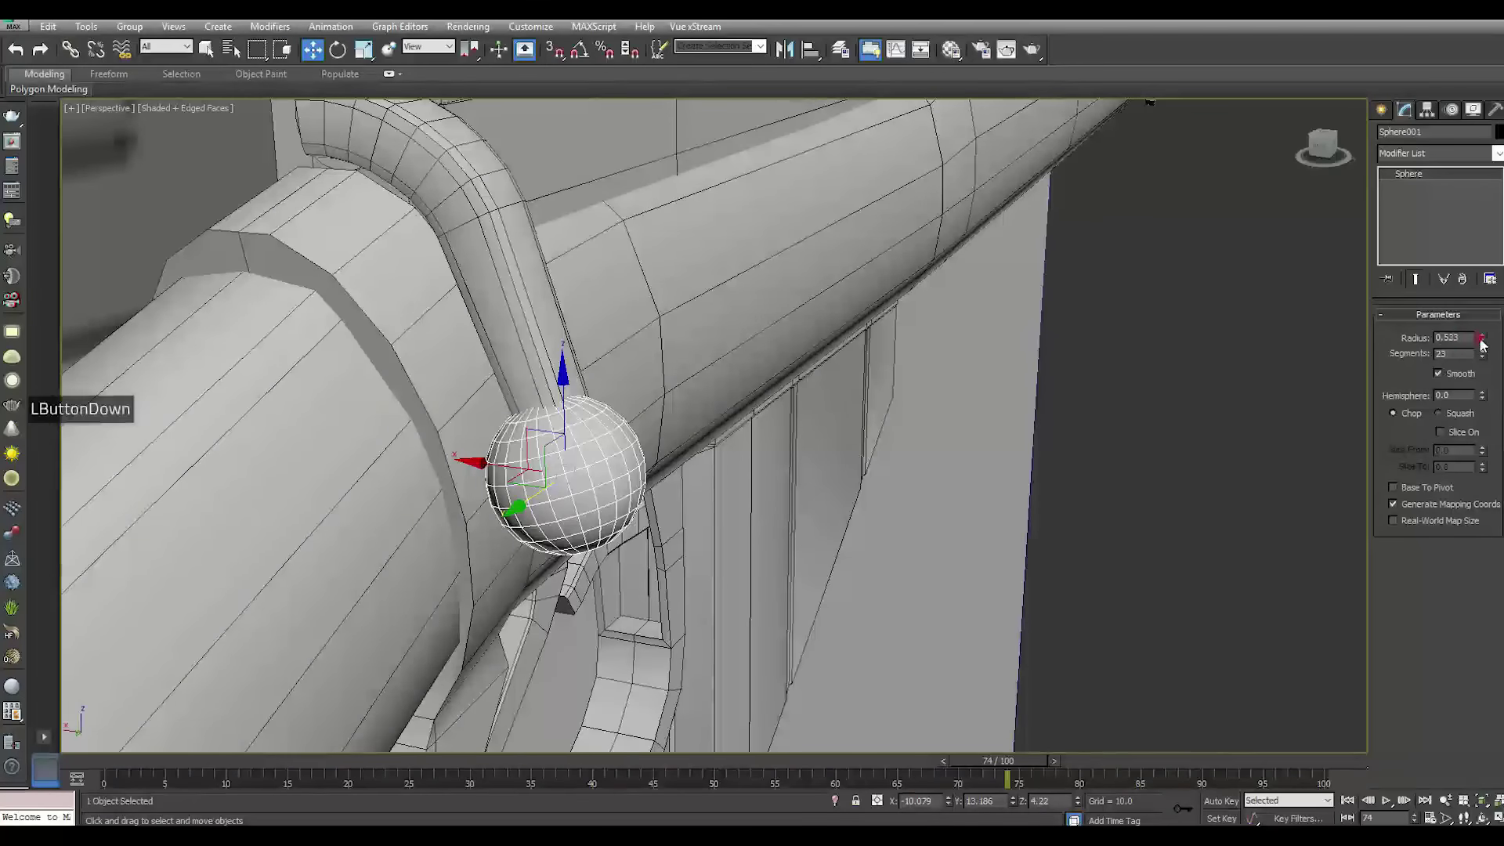
{"action": "left_click_drag", "start_coordinate": [1483, 343], "coordinate": [1482, 352]}
{"action": "double_click", "coordinate": [1448, 339]}
{"action": "middle_click_drag", "start_coordinate": [1252, 420], "coordinate": [1035, 485], "text": "alt"}
{"action": "left_click_drag", "start_coordinate": [510, 470], "coordinate": [522, 471]}
Pull Cylinder005's end face along Y toward the strap loop
{"action": "left_click", "coordinate": [520, 656]}
{"action": "scroll", "coordinate": [629, 474], "scroll_direction": "down", "scroll_amount": 10}
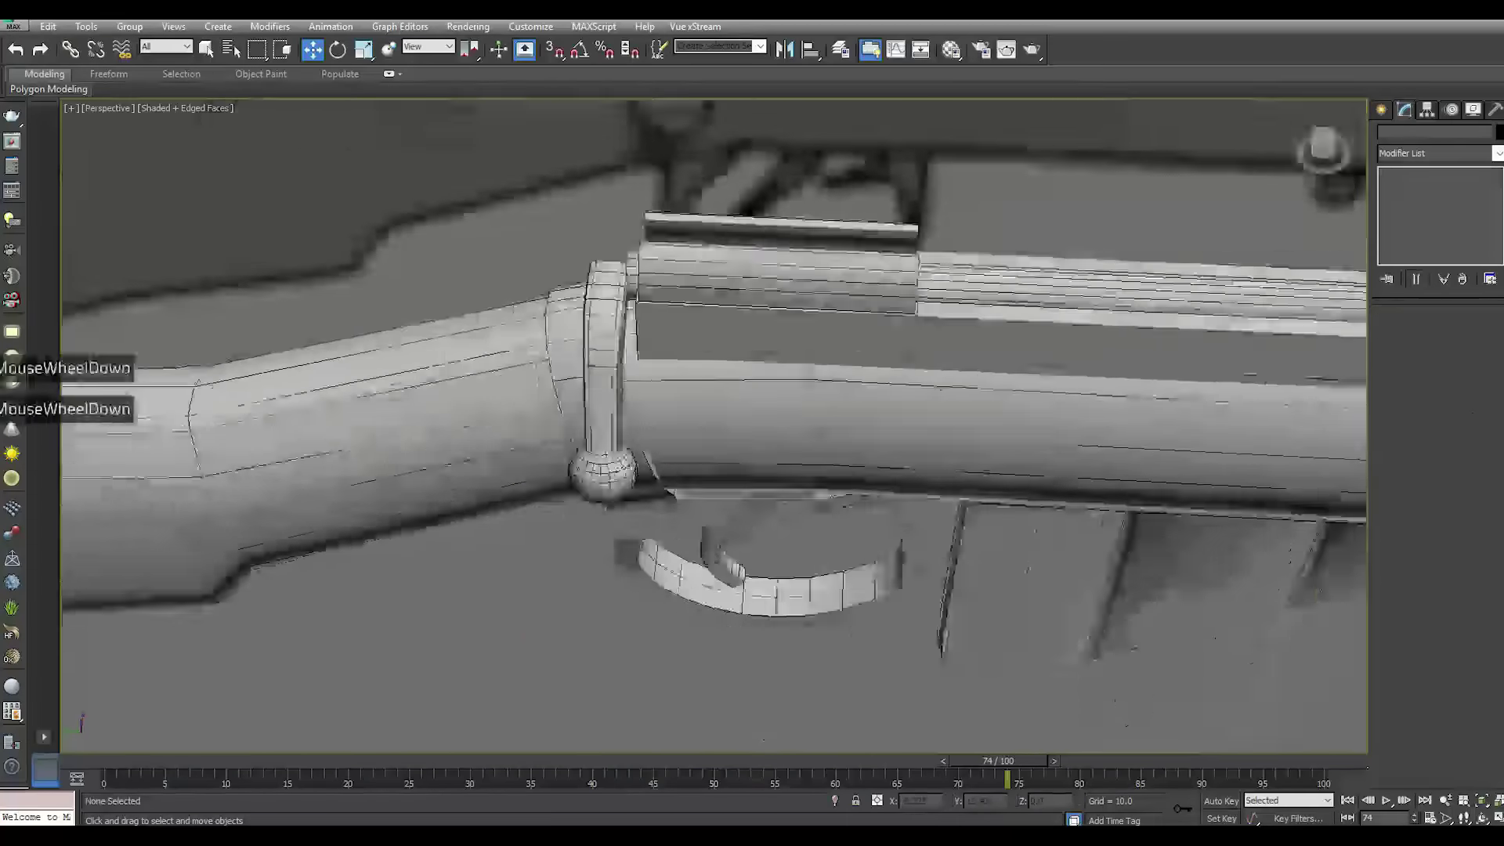
{"action": "middle_click_drag", "start_coordinate": [679, 470], "coordinate": [802, 426], "text": "alt"}
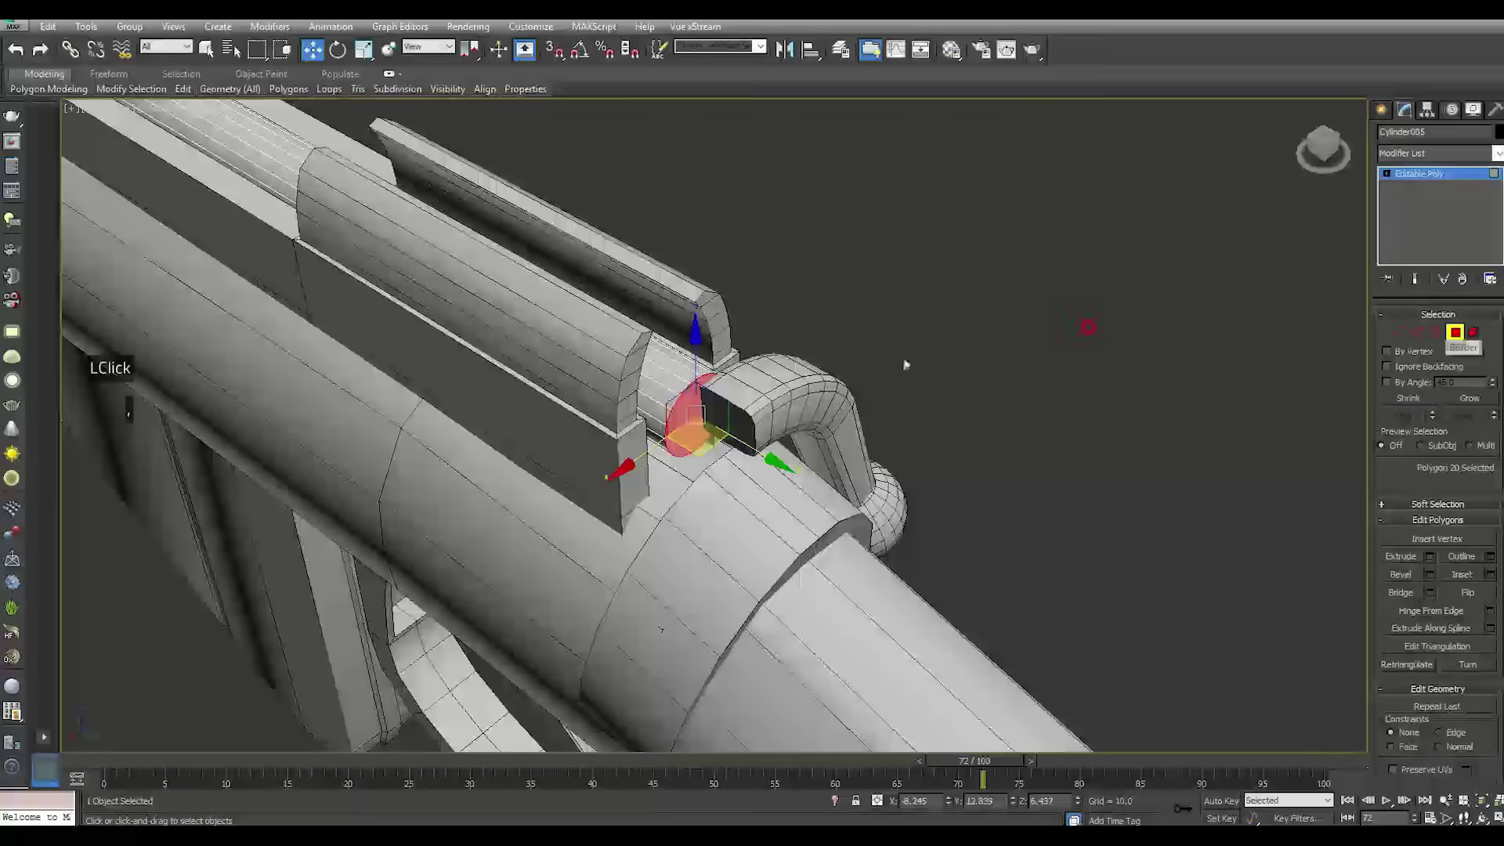
{"action": "left_click_drag", "start_coordinate": [772, 457], "coordinate": [801, 468]}
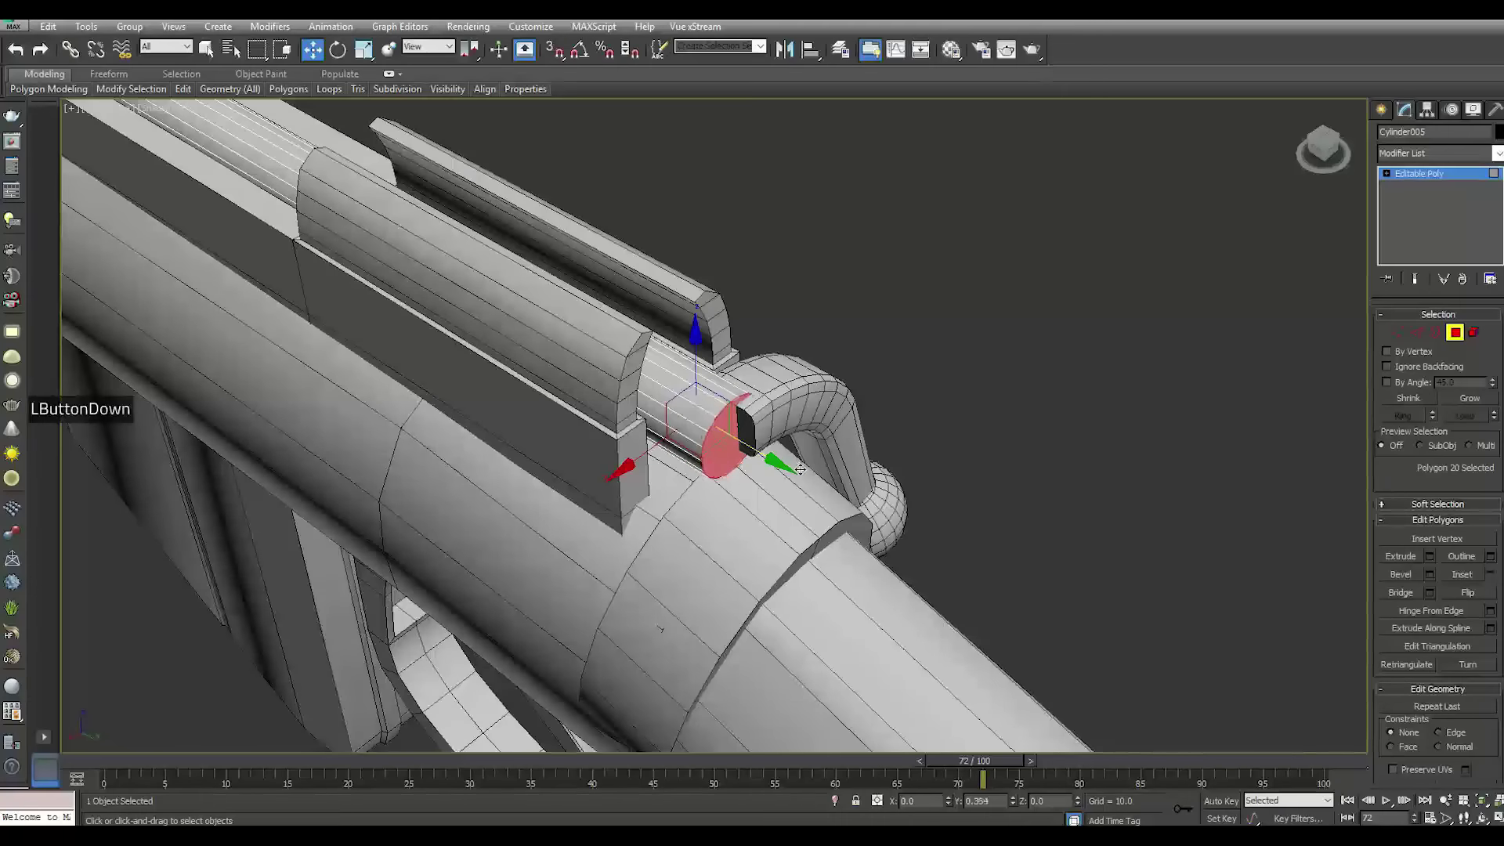
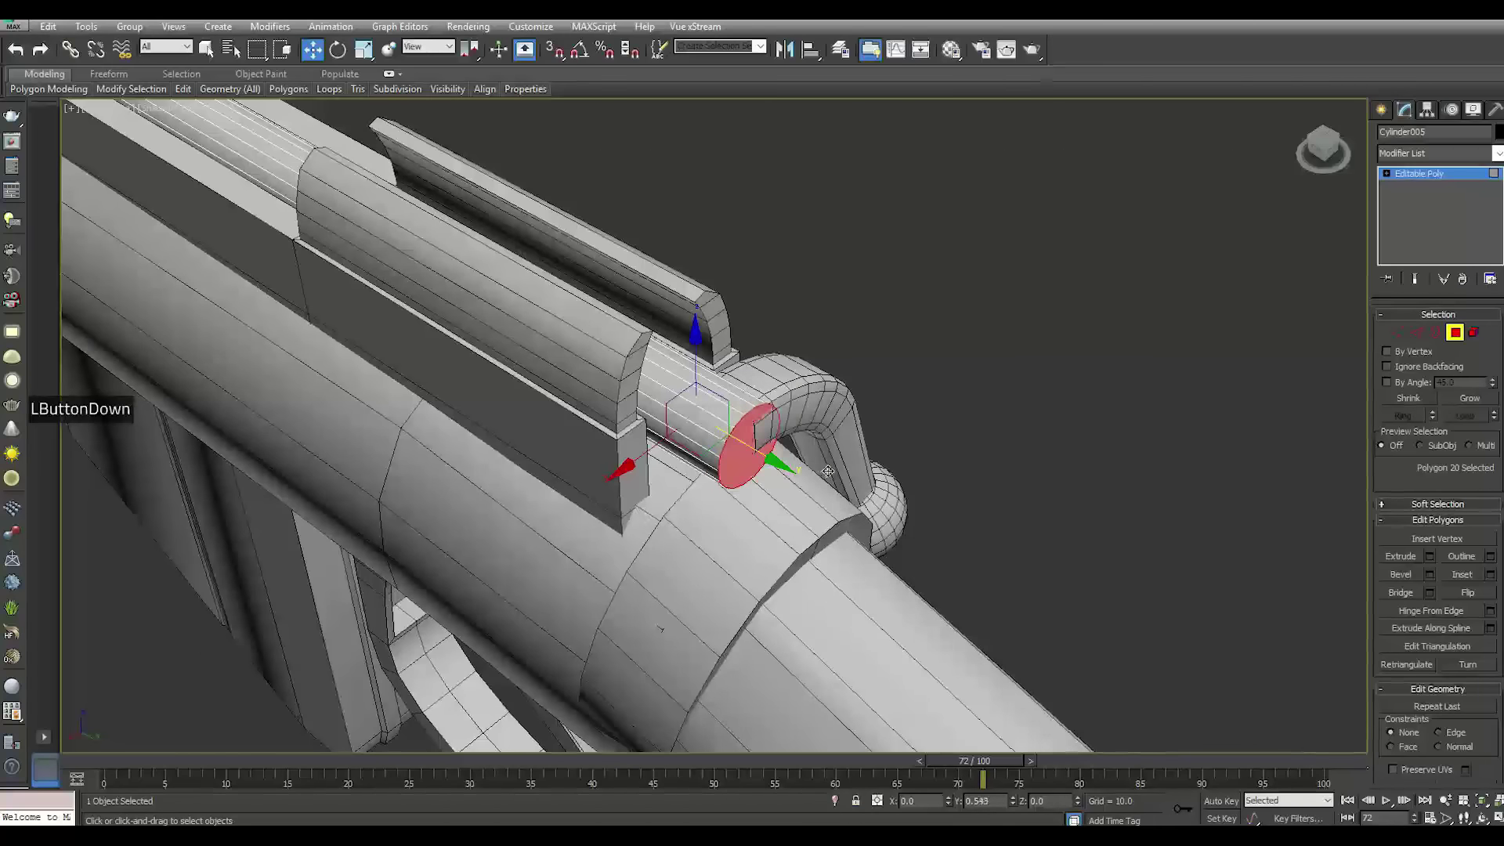
Move the cylinder's end face against the hook, then leave Polygon mode and select Line003
{"action": "left_click_drag", "start_coordinate": [828, 471], "coordinate": [828, 471]}
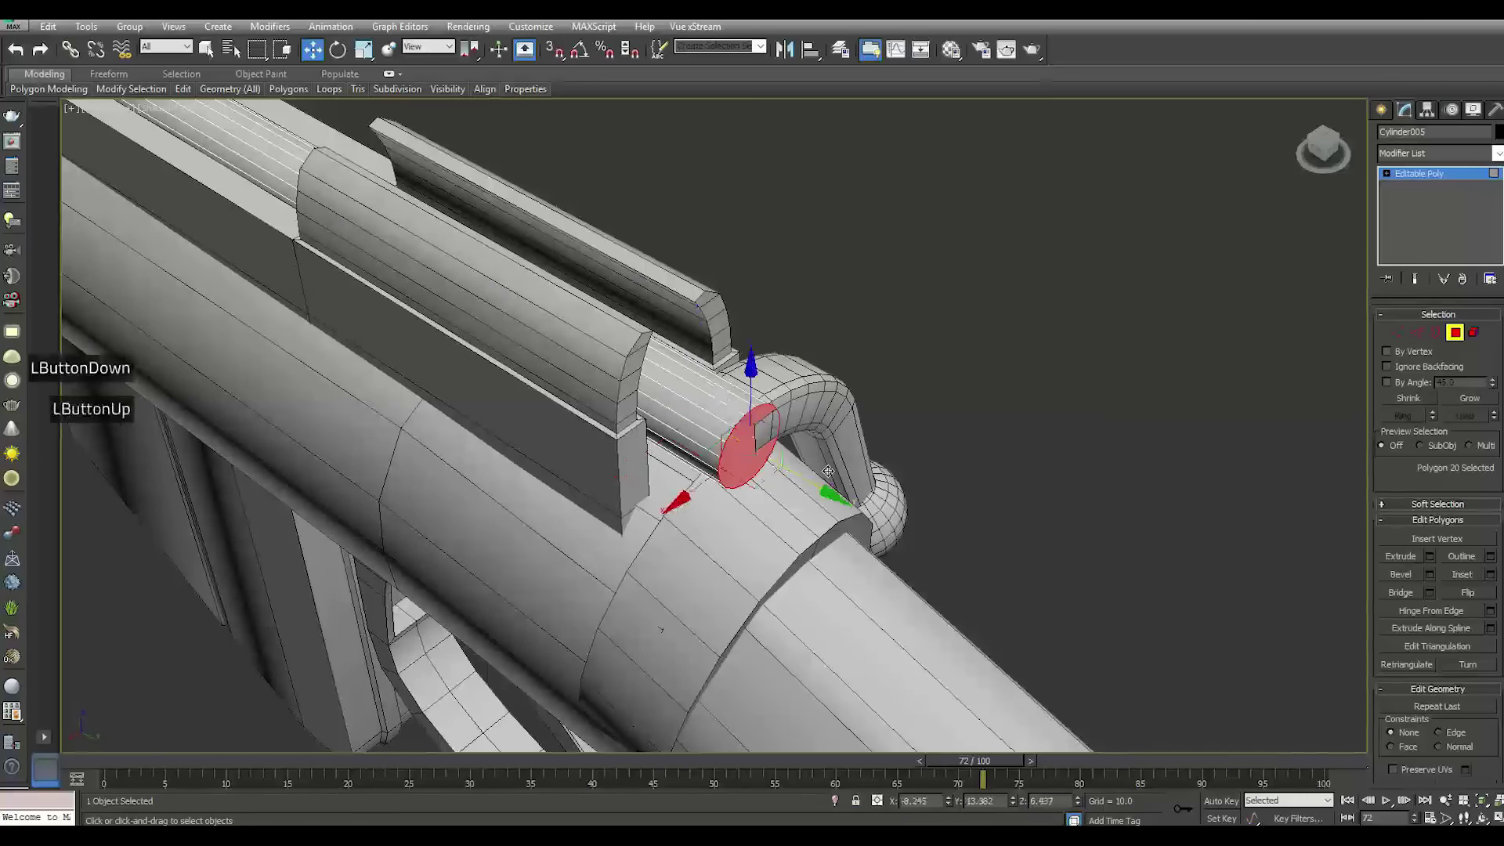
{"action": "mouse_move", "coordinate": [863, 458]}
{"action": "middle_mouse_down", "text": "alt"}
{"action": "mouse_move", "coordinate": [721, 457]}
{"action": "mouse_move", "coordinate": [776, 404]}
{"action": "middle_mouse_up", "text": "alt"}
{"action": "left_click_drag", "start_coordinate": [766, 421], "coordinate": [849, 439], "text": "alt"}
{"action": "mouse_move", "coordinate": [848, 439]}
{"action": "middle_mouse_down", "text": "alt"}
{"action": "mouse_move", "coordinate": [1091, 420]}
{"action": "mouse_move", "coordinate": [1199, 436]}
{"action": "mouse_move", "coordinate": [992, 410]}
{"action": "mouse_move", "coordinate": [843, 420]}
{"action": "middle_mouse_up", "text": "alt"}
{"action": "scroll", "coordinate": [843, 420], "scroll_direction": "up", "scroll_amount": 2}
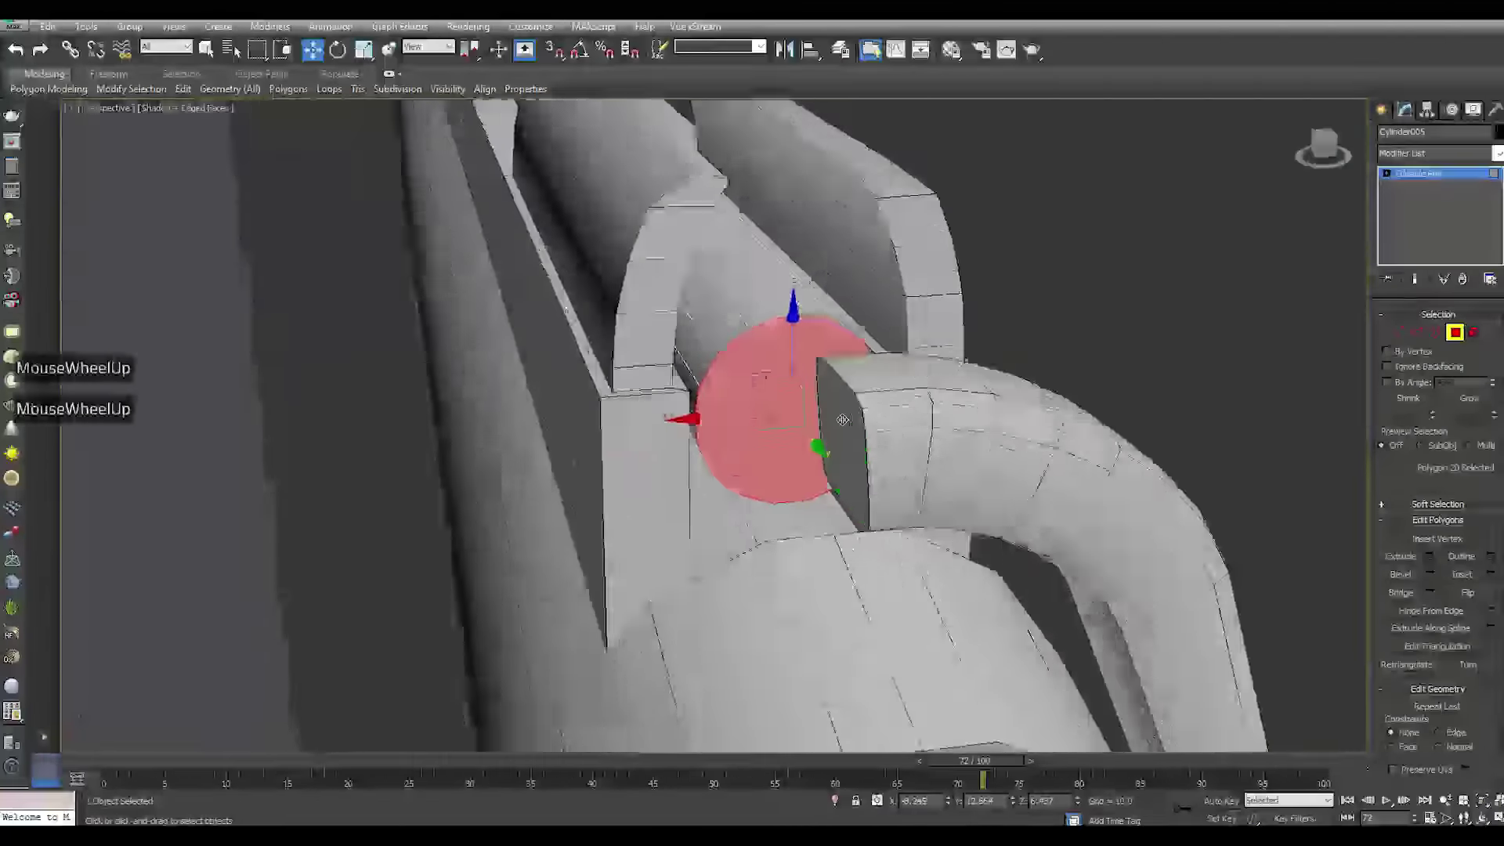
{"action": "left_click", "coordinate": [1442, 174]}
{"action": "left_click", "coordinate": [909, 423]}
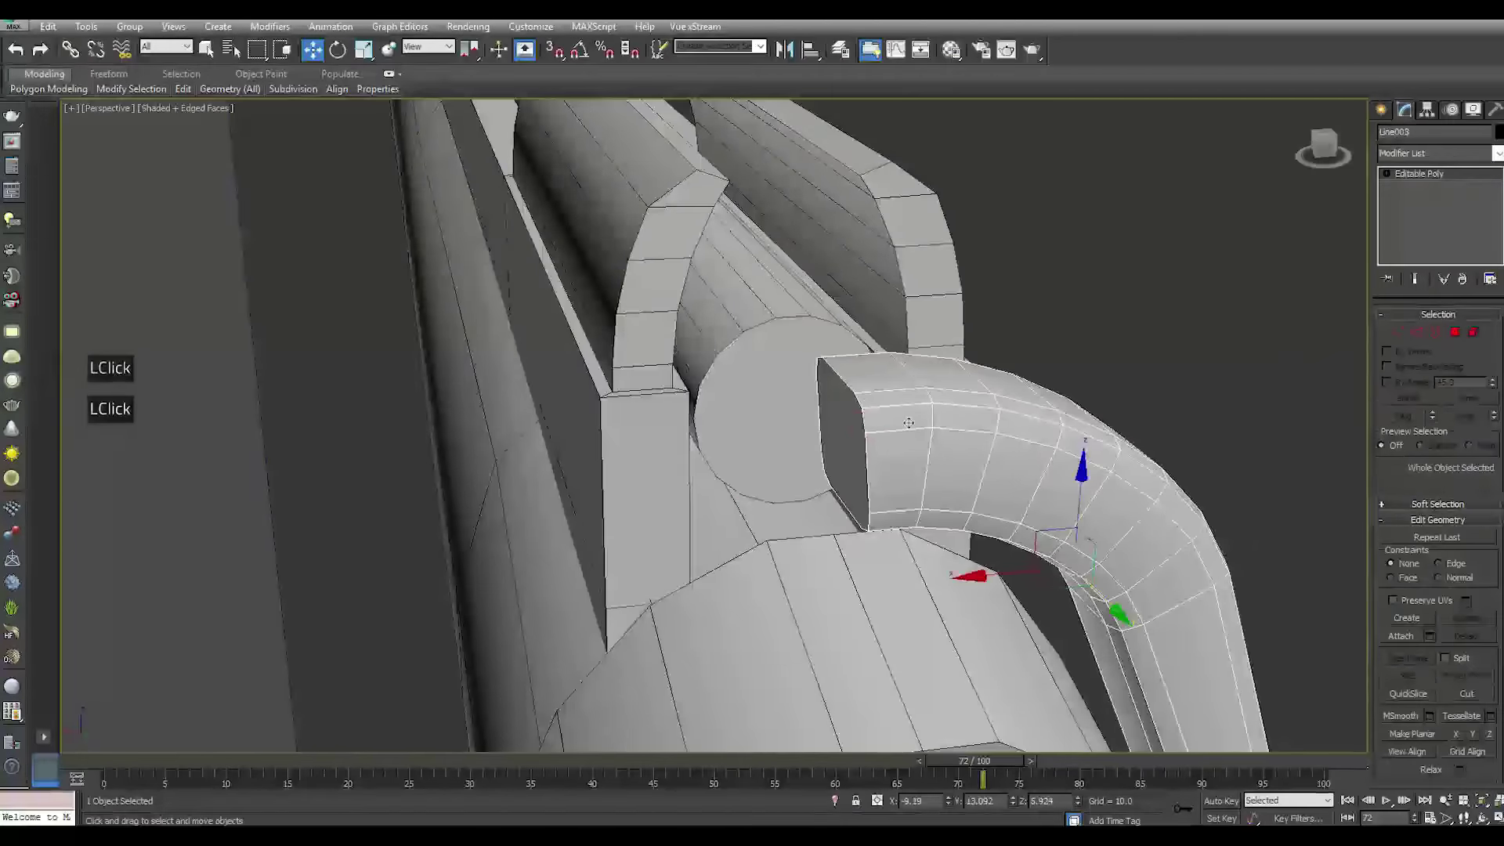
Extrude the hook's flat end face by 0.311
{"action": "middle_click_drag", "start_coordinate": [908, 423], "coordinate": [954, 430], "text": "alt"}
{"action": "left_click", "coordinate": [1455, 333]}
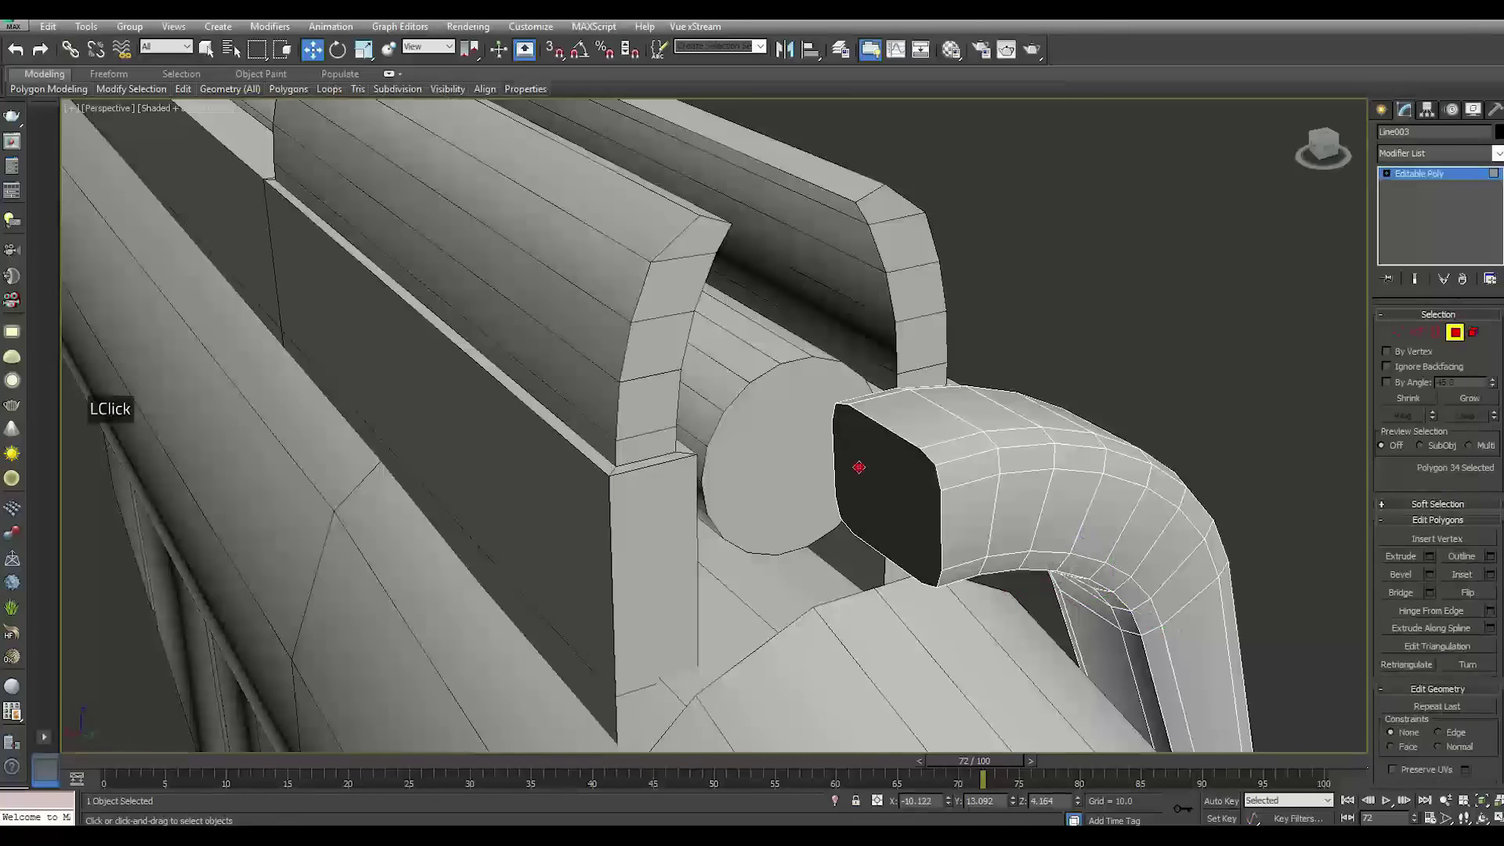
{"action": "left_click", "coordinate": [860, 470]}
{"action": "left_click", "coordinate": [1430, 557]}
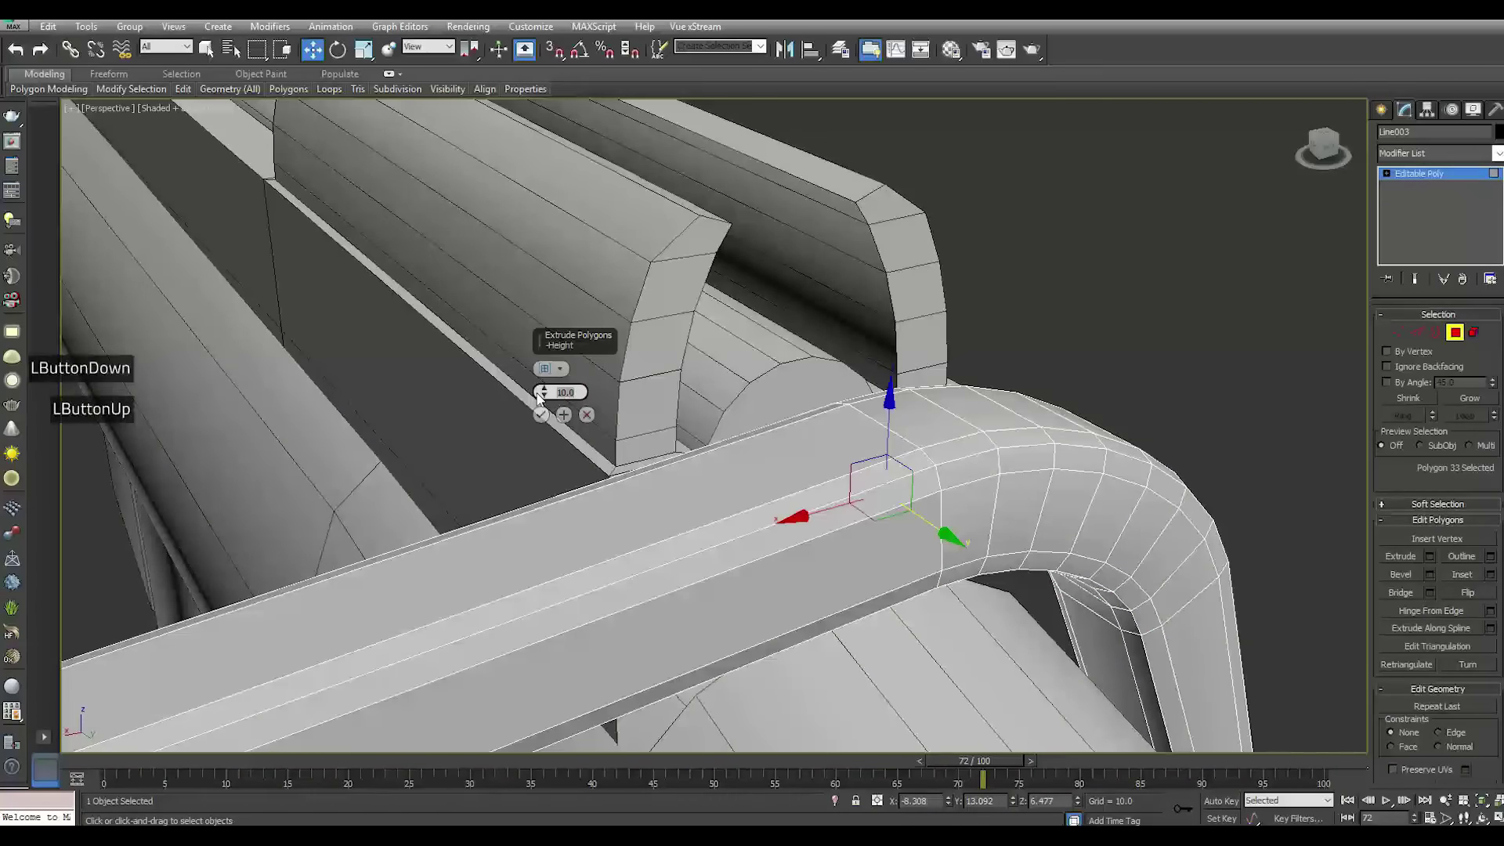
{"action": "type", "text": "0"}
{"action": "key", "text": "Return"}
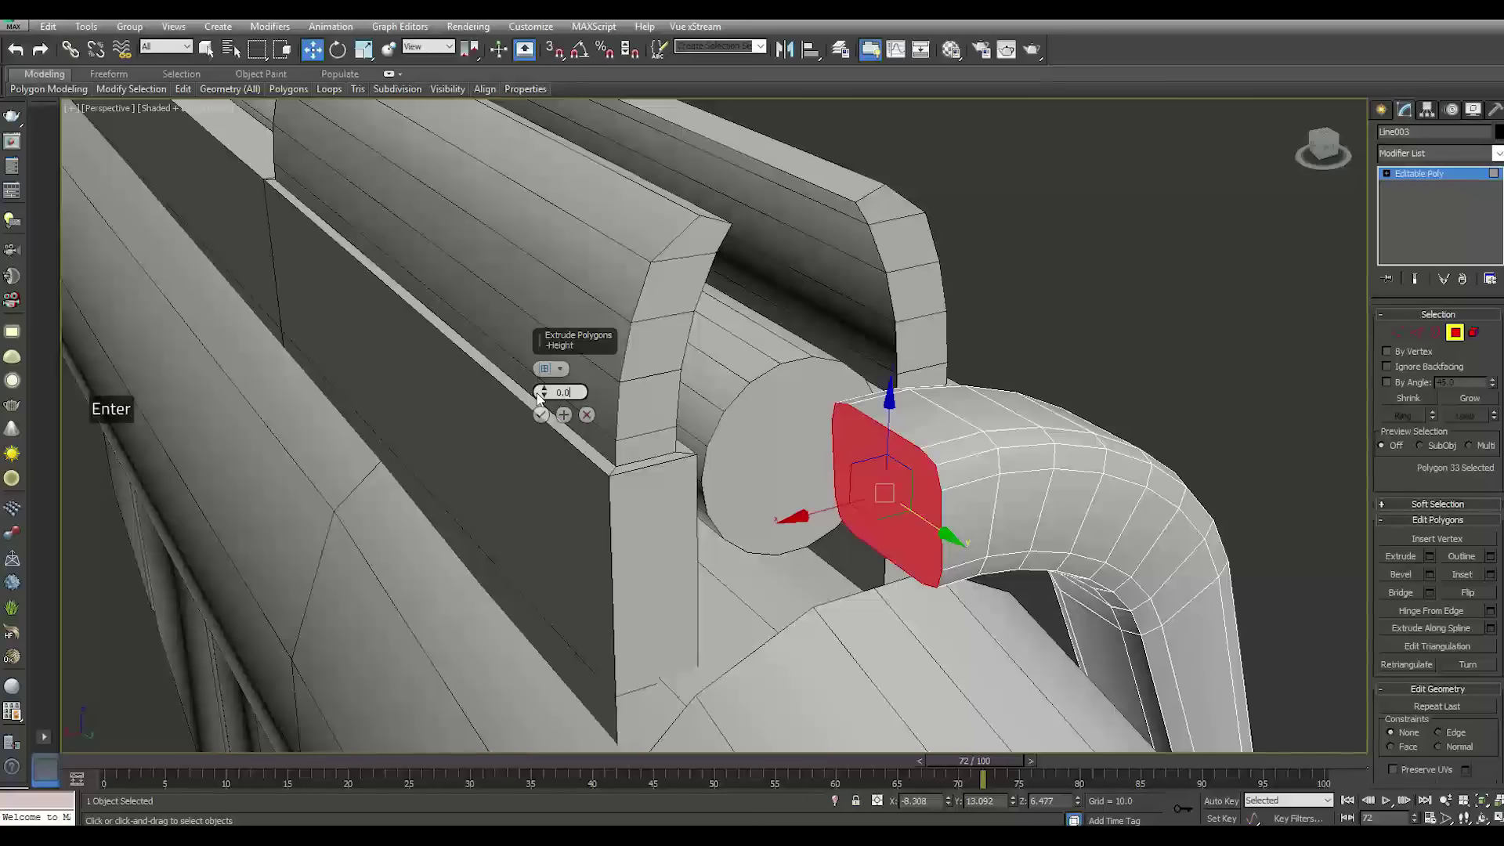
{"action": "mouse_move", "coordinate": [542, 391]}
{"action": "left_mouse_down"}
{"action": "mouse_move", "coordinate": [541, 376]}
{"action": "mouse_move", "coordinate": [544, 388]}
{"action": "left_mouse_up"}
{"action": "left_click", "coordinate": [542, 416]}
Select the tube's end-cap face and shift it slightly along X
{"action": "middle_click_drag", "start_coordinate": [682, 468], "coordinate": [576, 472], "text": "alt"}
{"action": "left_click", "coordinate": [1417, 333]}
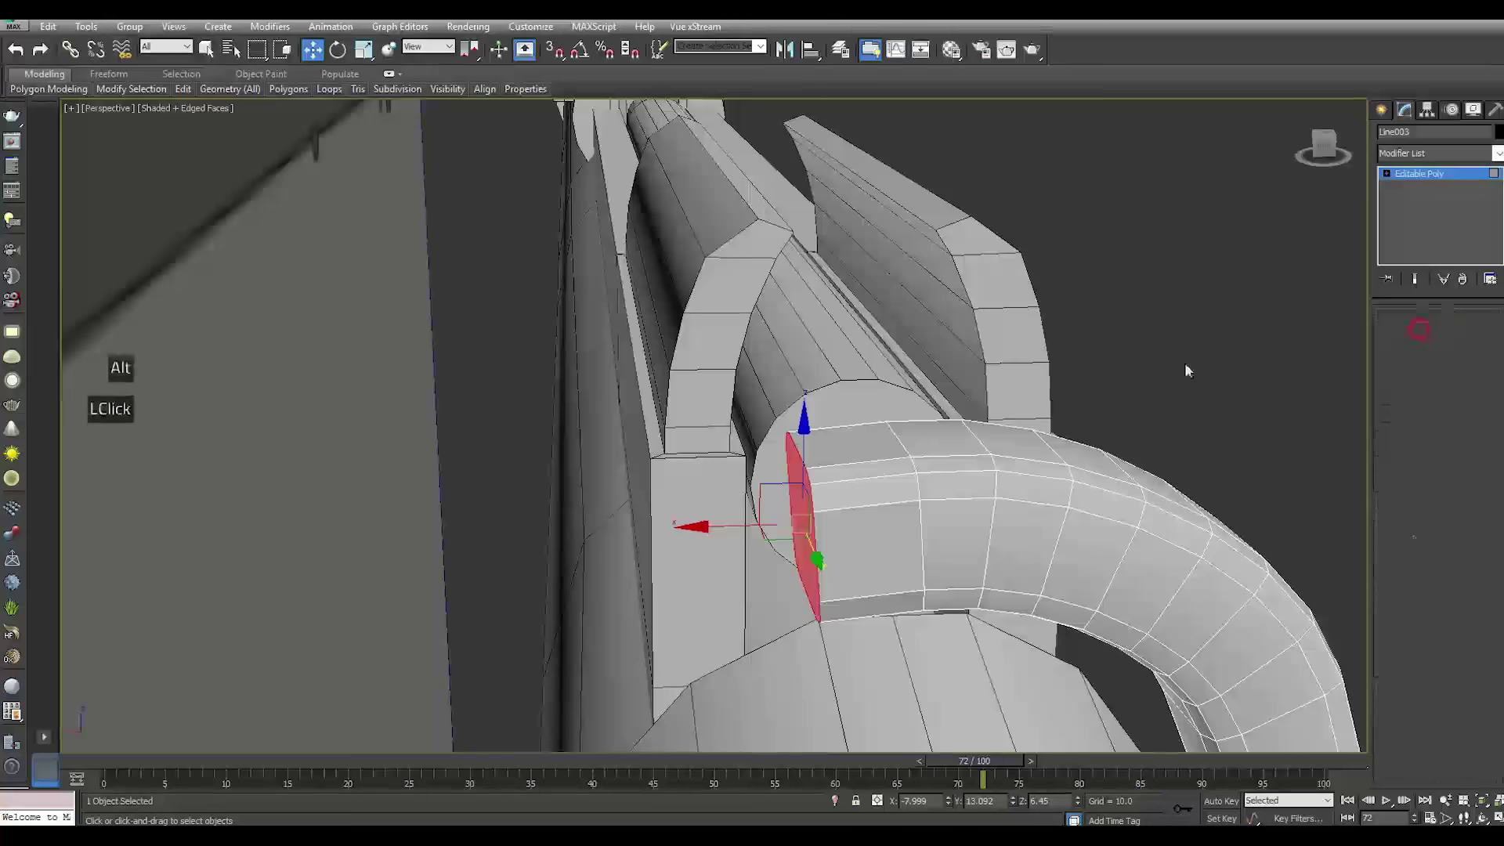
{"action": "double_click", "coordinate": [924, 562]}
{"action": "key", "text": "ctrl+d"}
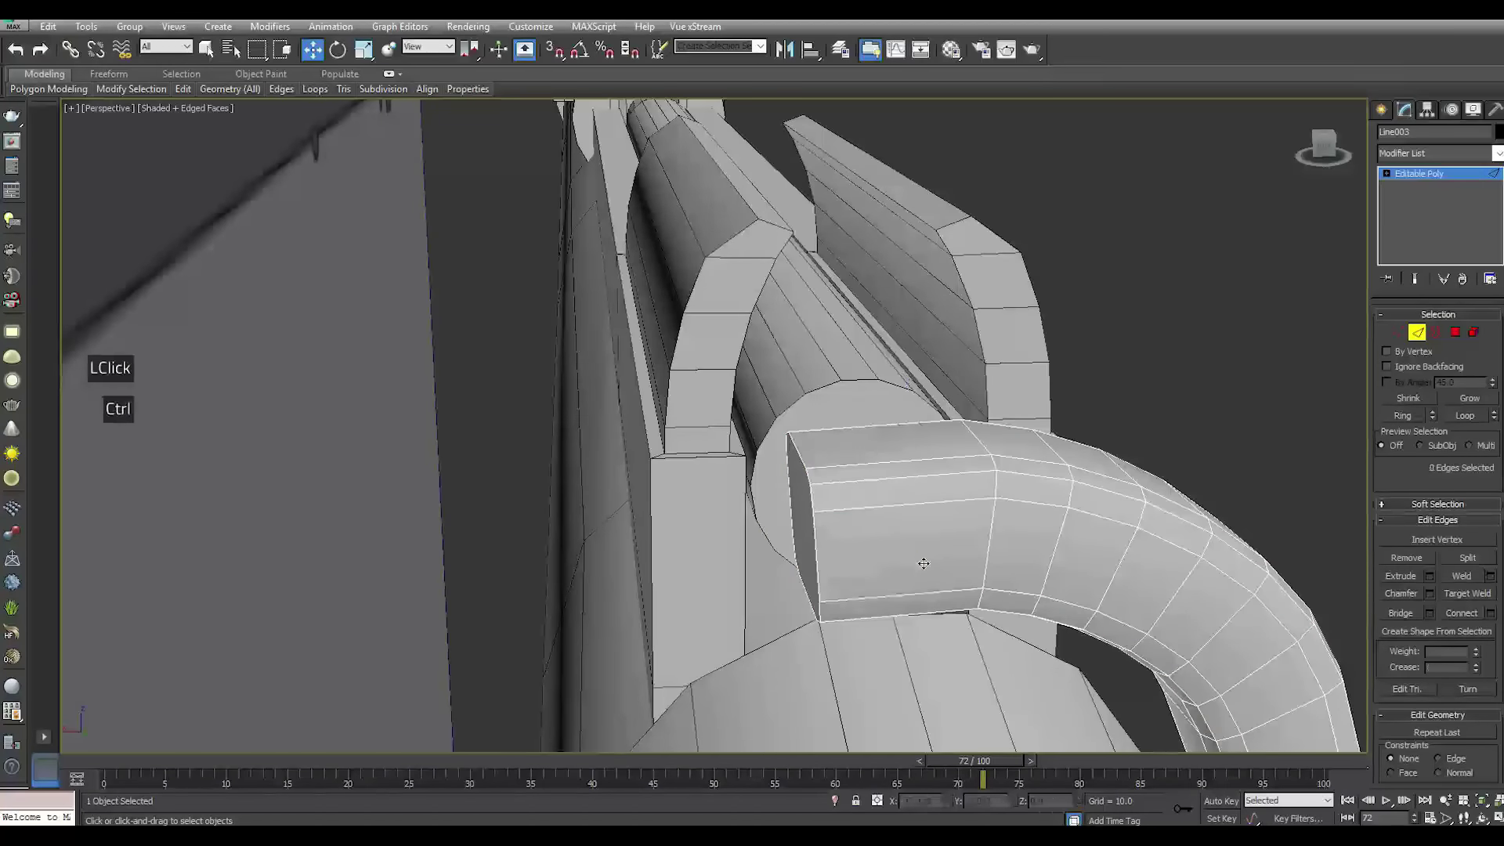
{"action": "middle_click_drag", "start_coordinate": [900, 527], "coordinate": [1039, 490], "text": "alt"}
{"action": "left_click", "coordinate": [1455, 332]}
{"action": "left_click", "coordinate": [803, 631]}
{"action": "left_click_drag", "start_coordinate": [775, 642], "coordinate": [736, 647]}
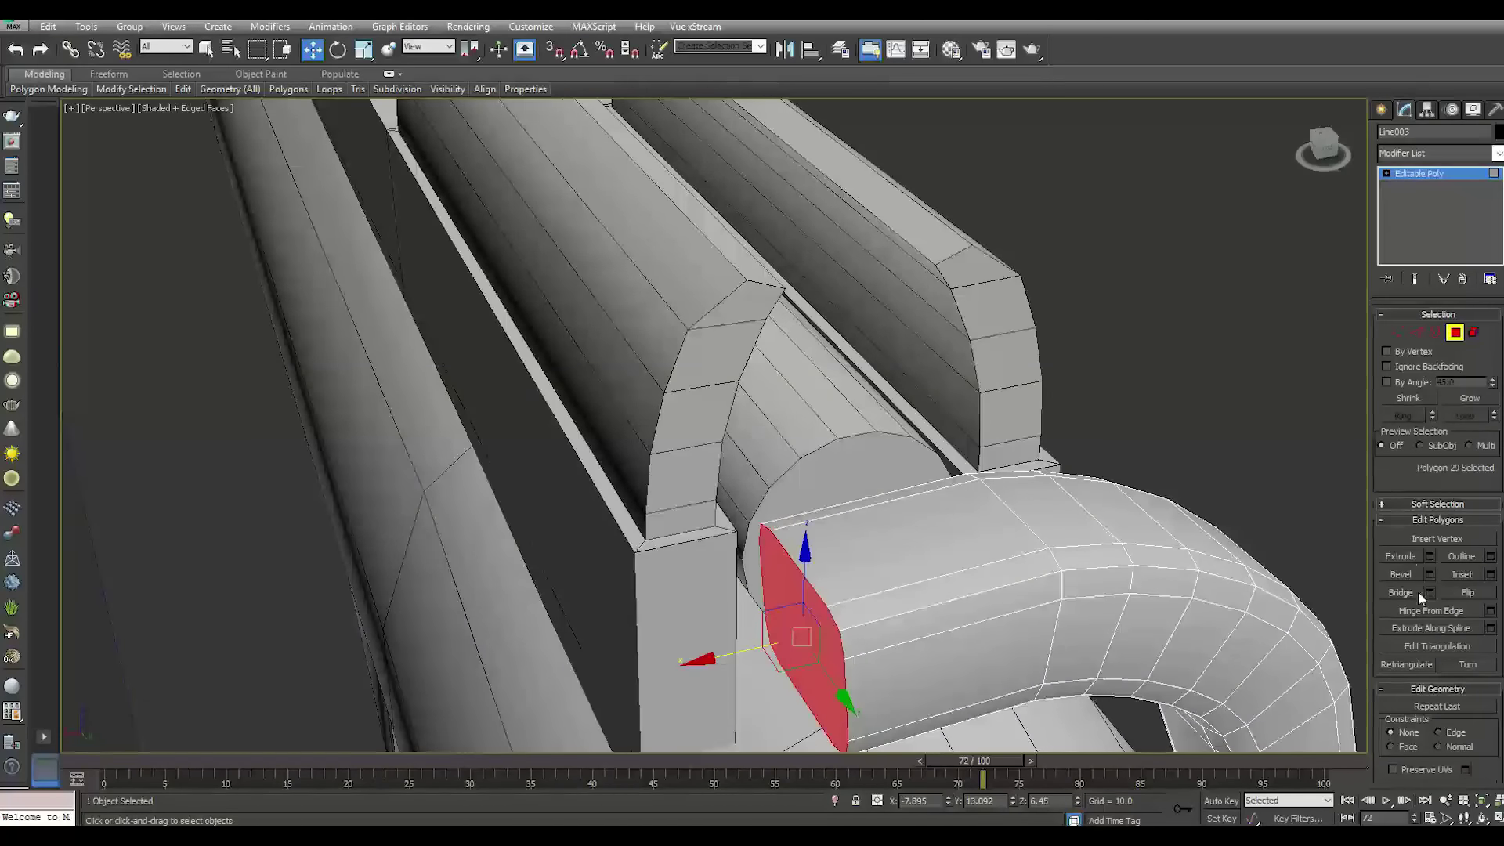
{"action": "scroll", "coordinate": [1421, 693], "scroll_direction": "down", "scroll_amount": 2}
Attach the barrel cylinder to the hook and deselect the end-cap face
{"action": "left_click", "coordinate": [1401, 734]}
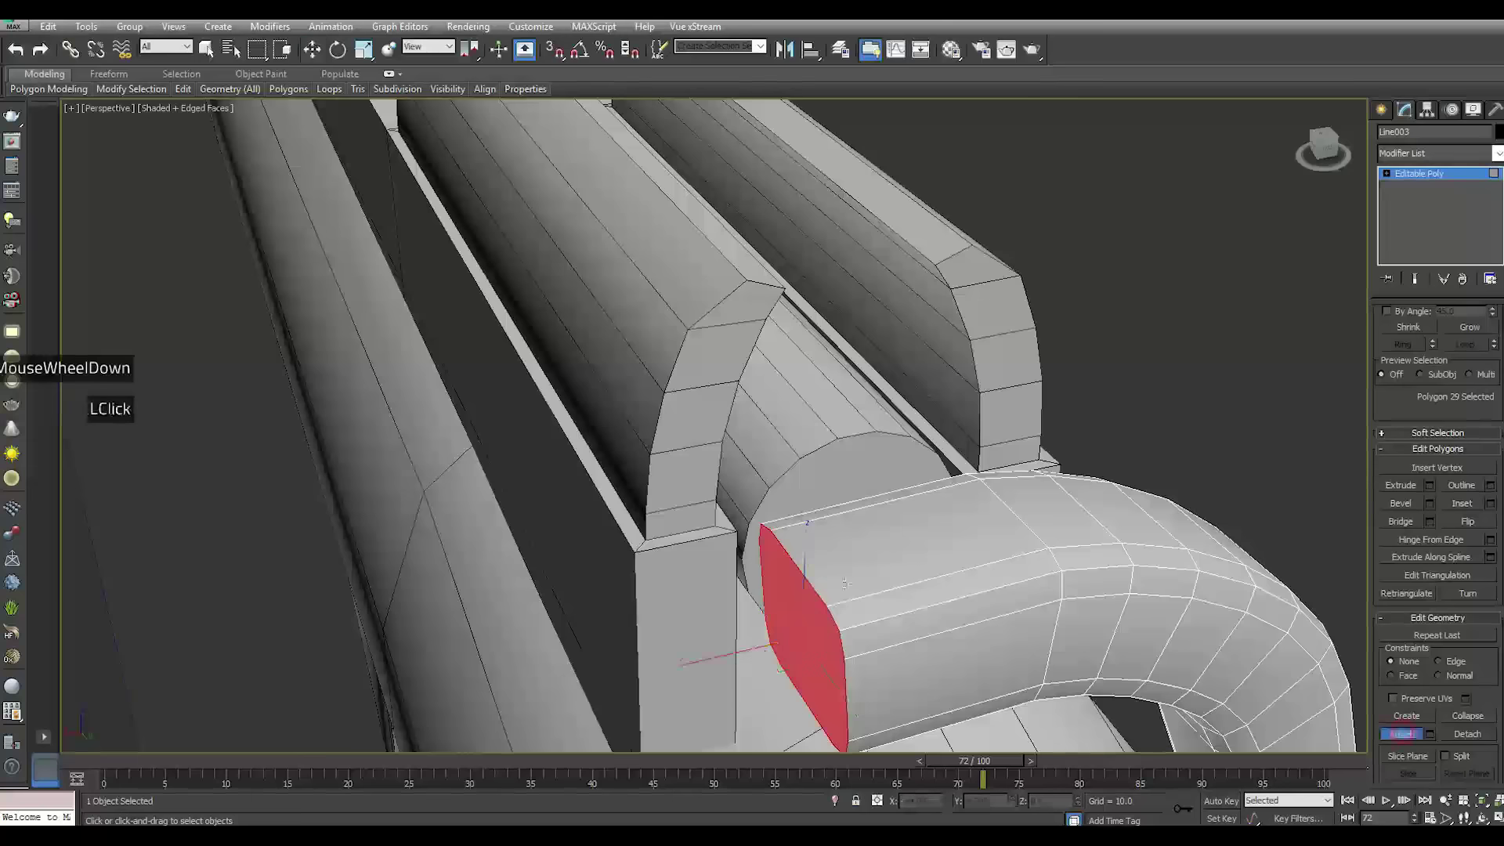
{"action": "left_click", "coordinate": [830, 485]}
{"action": "right_click", "coordinate": [830, 485]}
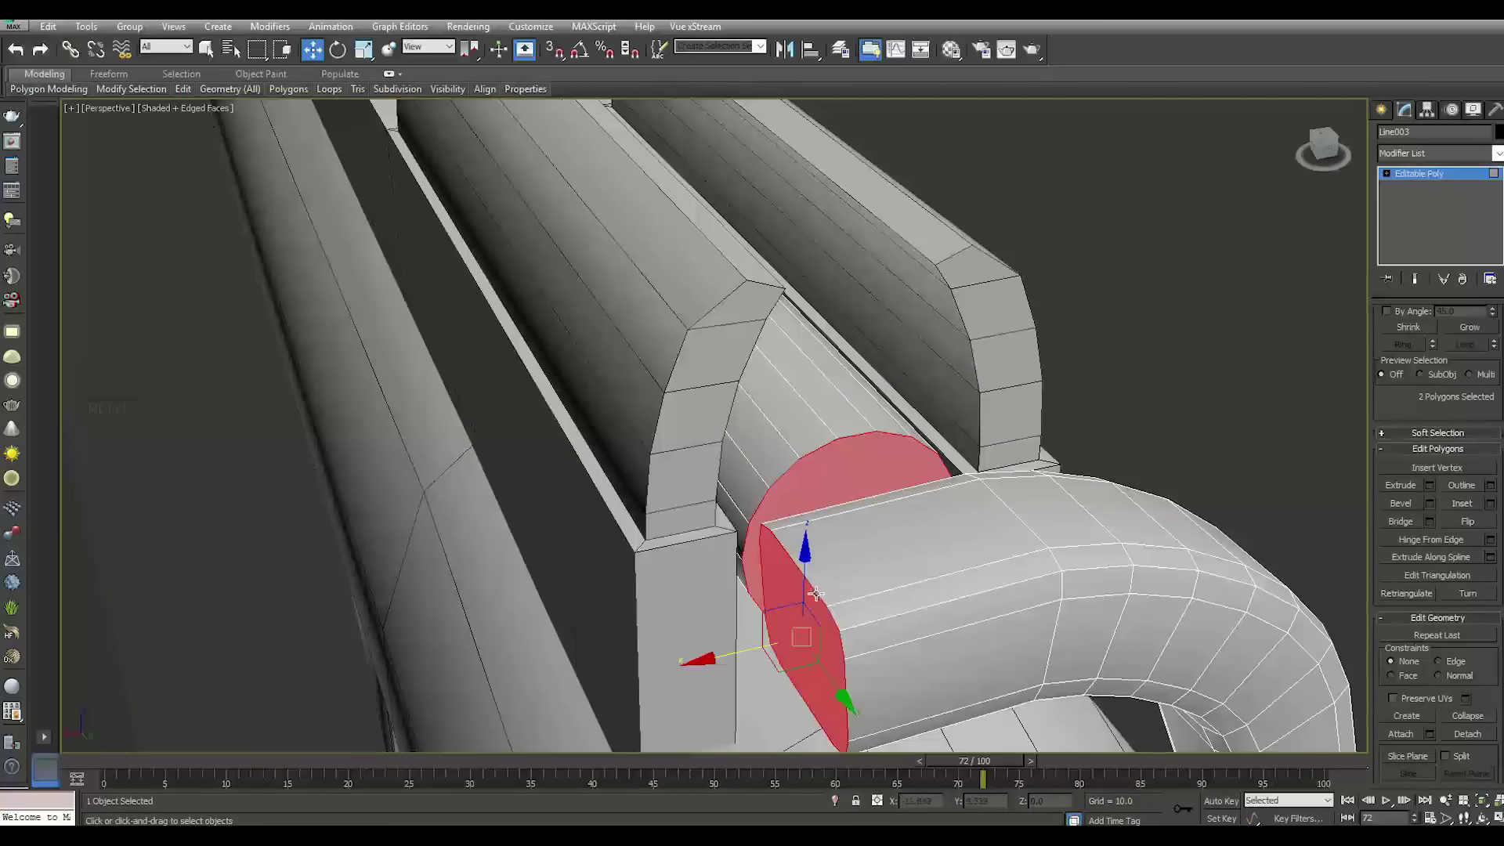
{"action": "middle_click_drag", "start_coordinate": [938, 525], "coordinate": [775, 674], "text": "alt"}
{"action": "left_click", "coordinate": [815, 677], "text": "alt"}
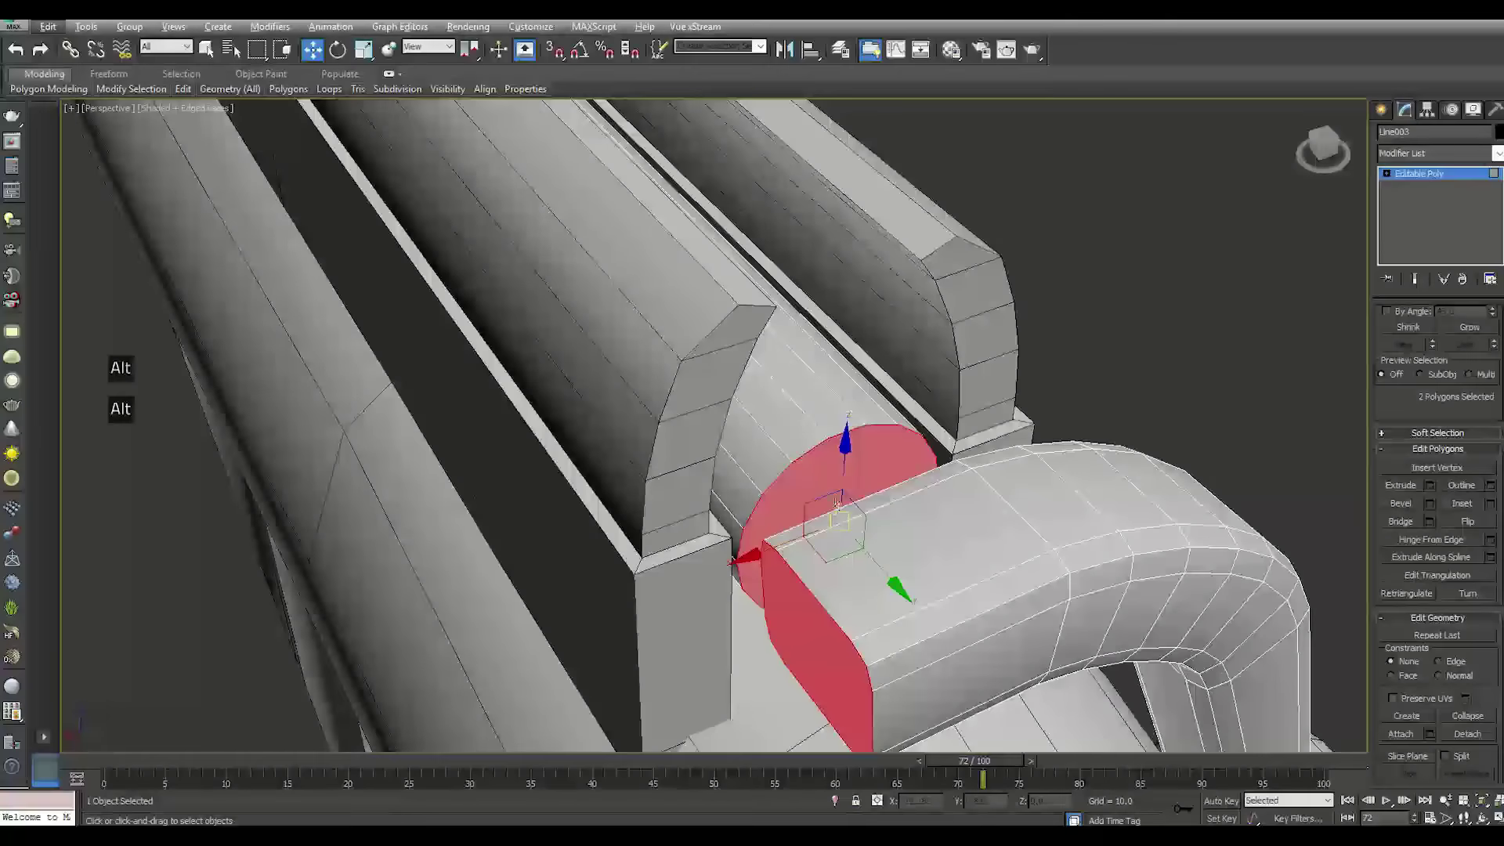
{"action": "middle_click_drag", "start_coordinate": [855, 523], "coordinate": [973, 551], "text": "alt"}
{"action": "scroll", "coordinate": [872, 474], "scroll_direction": "up", "scroll_amount": 2}
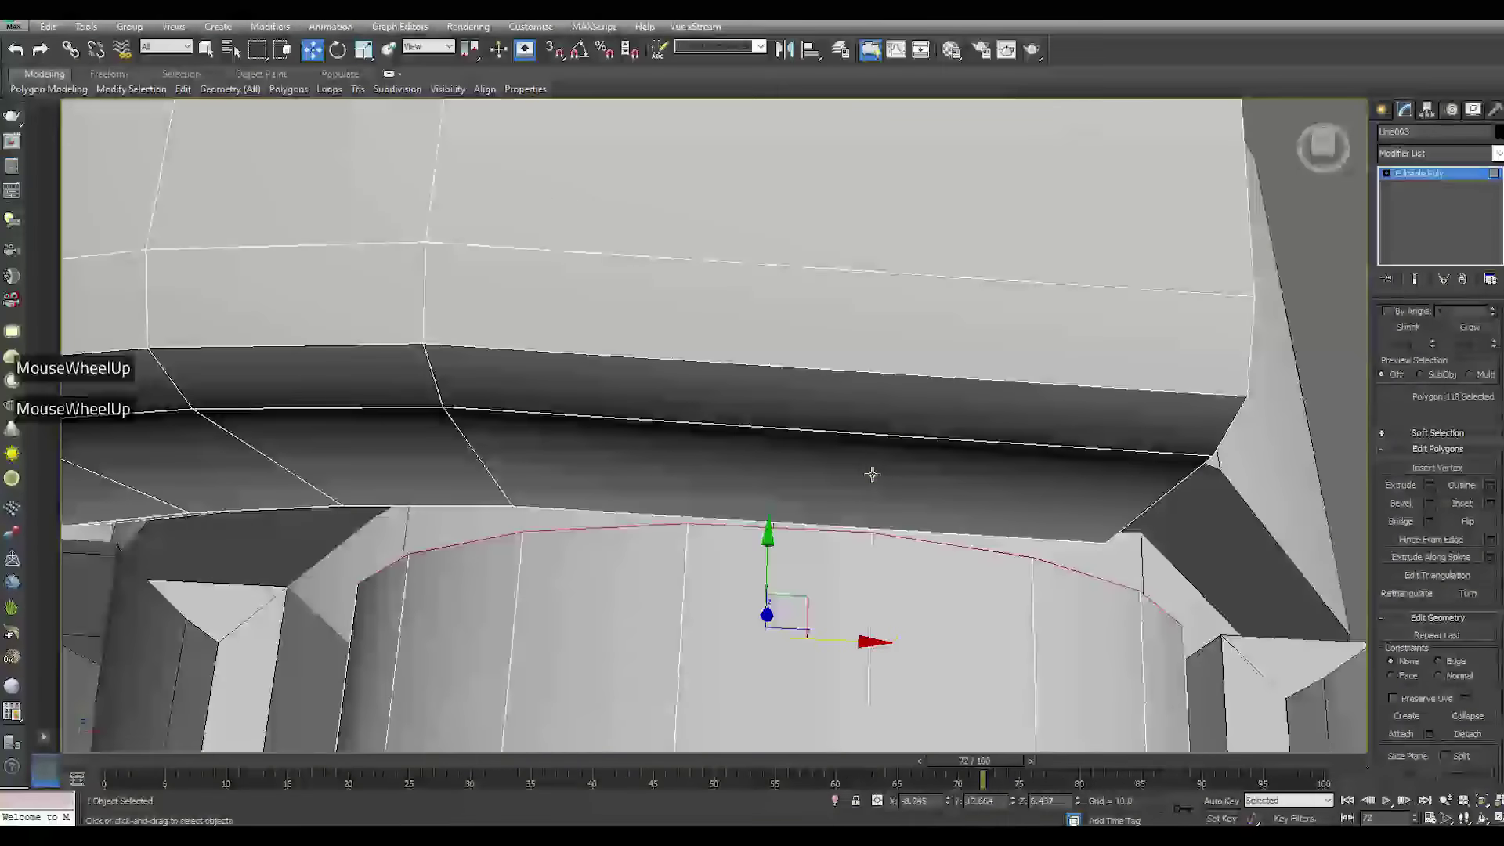
Isolate the combined hook and cylinder piece and orbit it to a side view
{"action": "left_click", "coordinate": [1386, 173]}
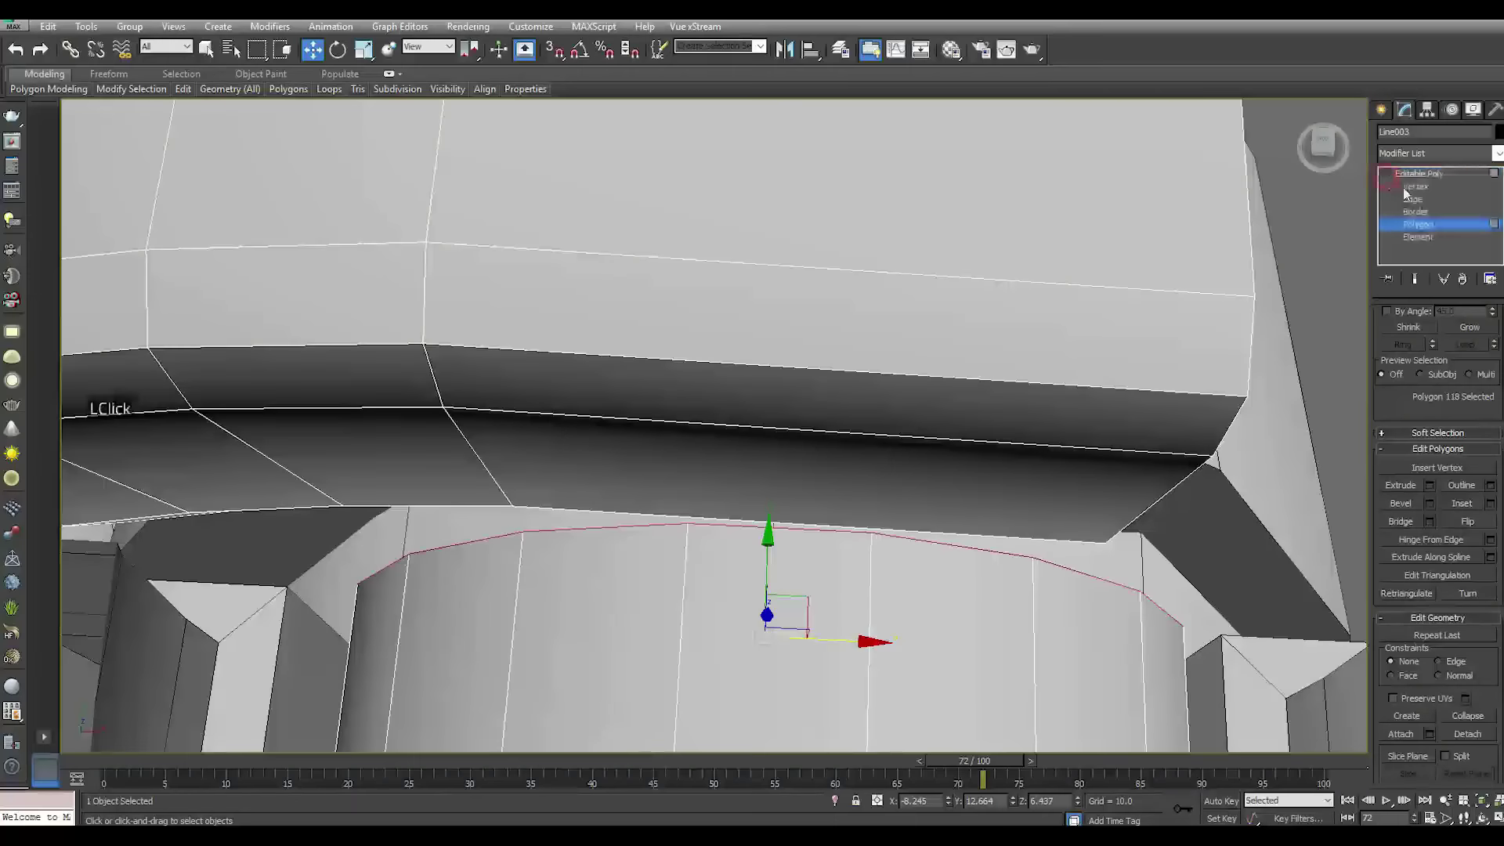
{"action": "left_click", "coordinate": [1408, 199]}
{"action": "left_click", "coordinate": [917, 437]}
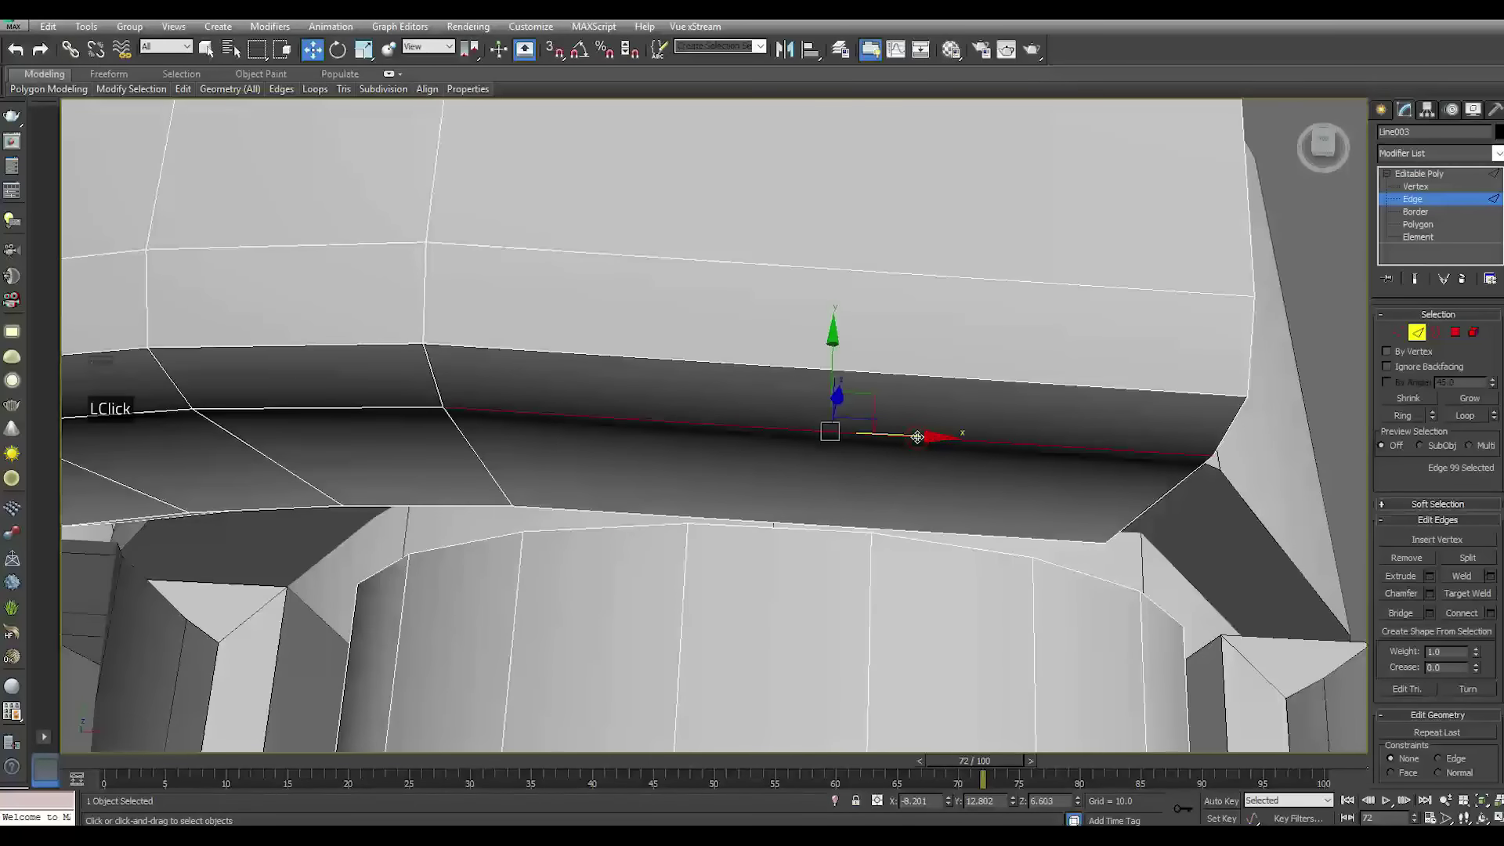
{"action": "left_click", "coordinate": [925, 447]}
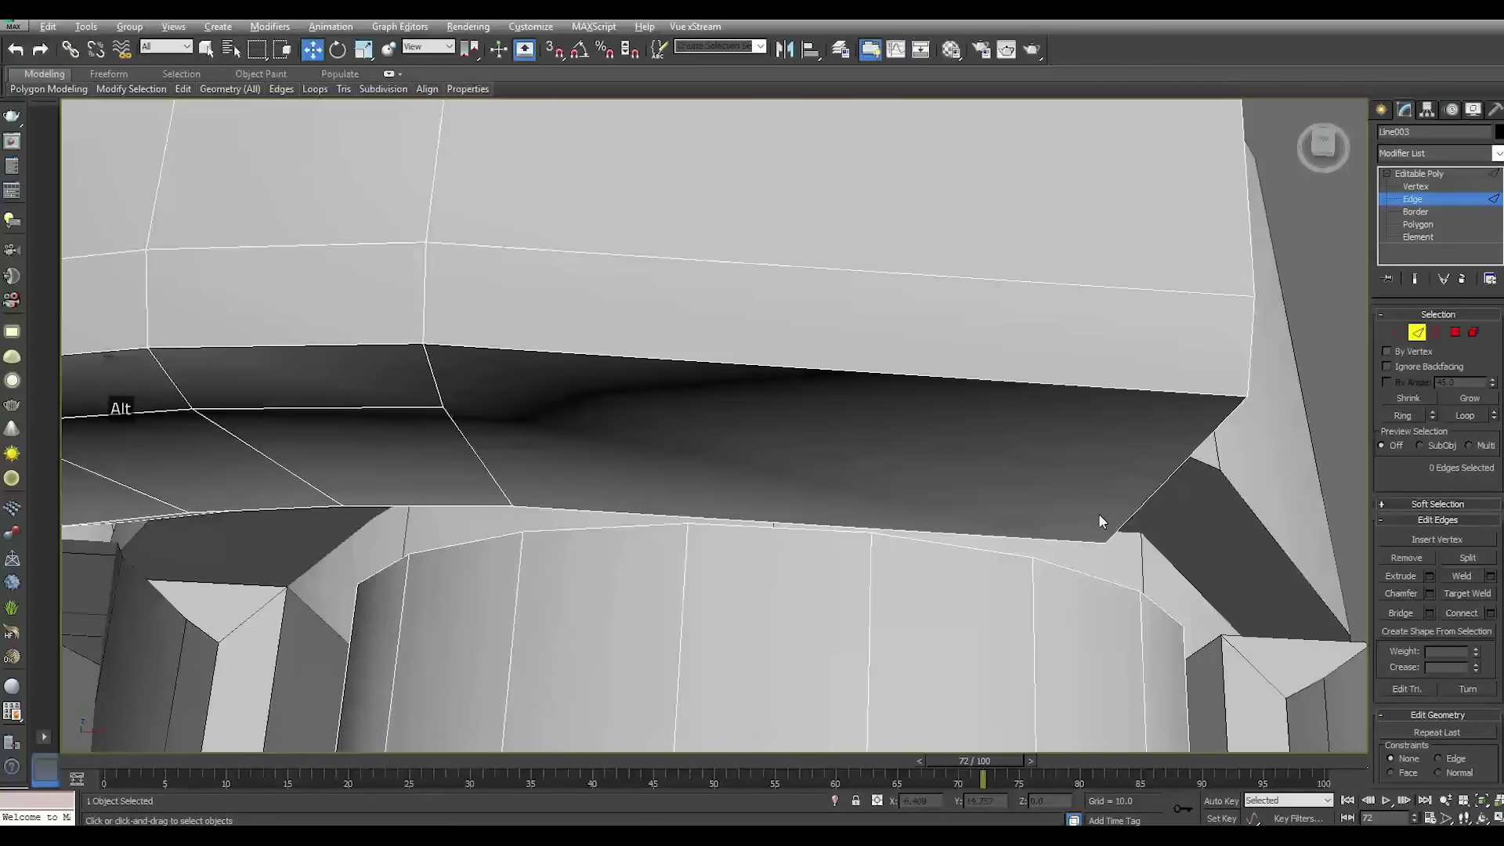
{"action": "middle_click_drag", "start_coordinate": [1098, 514], "coordinate": [1055, 492], "text": "alt"}
{"action": "scroll", "coordinate": [678, 364], "scroll_direction": "down", "scroll_amount": 3}
{"action": "middle_click_drag", "start_coordinate": [797, 505], "coordinate": [736, 501], "text": "alt"}
{"action": "left_click", "coordinate": [838, 799]}
{"action": "middle_click_drag", "start_coordinate": [980, 611], "coordinate": [1019, 376], "text": "alt"}
{"action": "scroll", "coordinate": [1019, 374], "scroll_direction": "up", "scroll_amount": 2}
{"action": "scroll", "coordinate": [1019, 374], "scroll_direction": "up", "scroll_amount": 3}
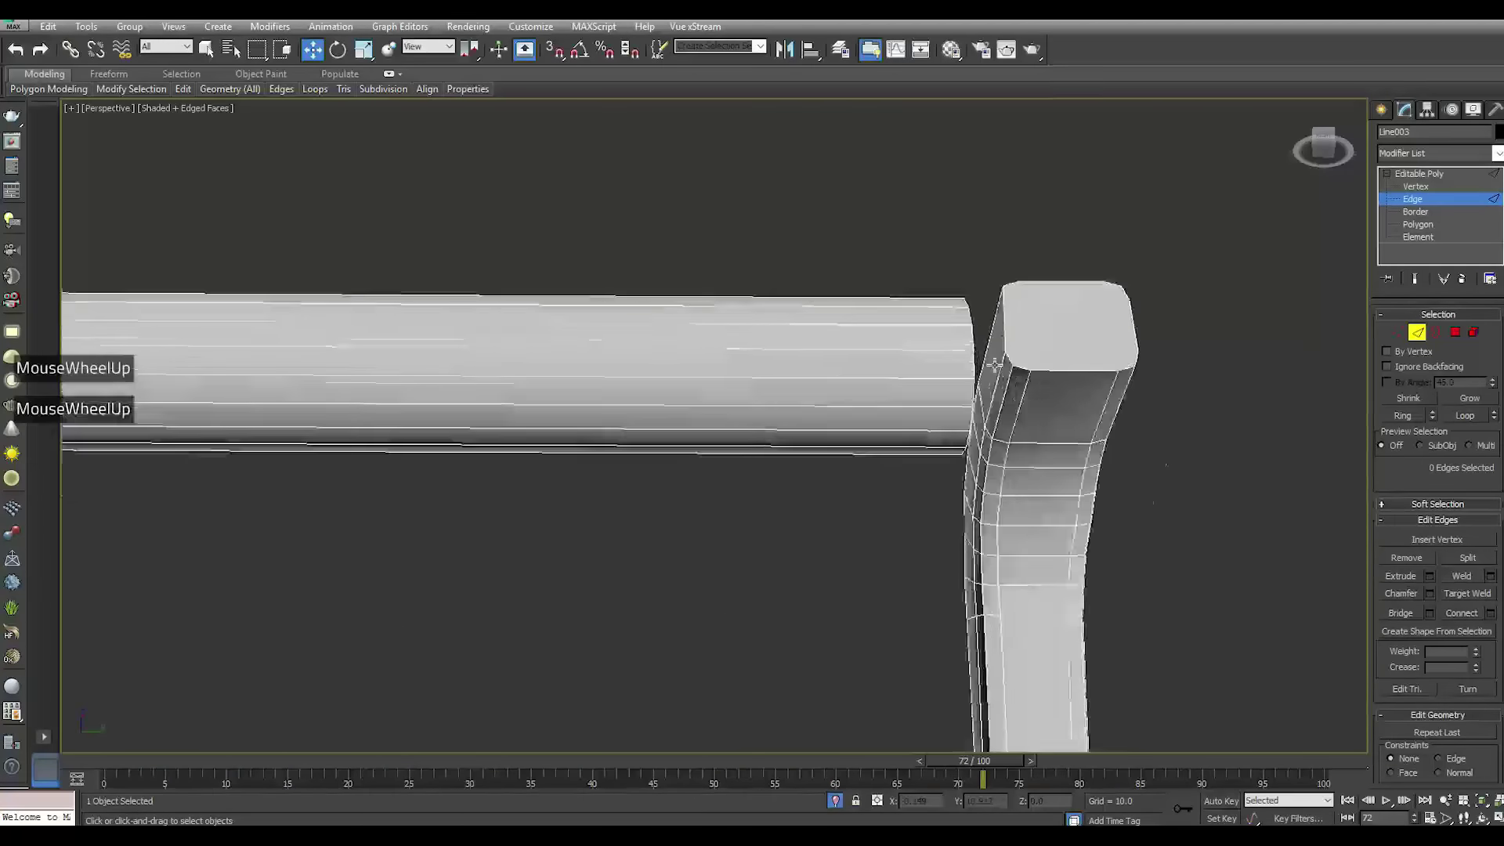
Select the face where the bar meets the hook and inset it slightly
{"action": "key", "text": "4"}
{"action": "left_click", "coordinate": [996, 365]}
{"action": "scroll", "coordinate": [996, 364], "scroll_direction": "up", "scroll_amount": 3}
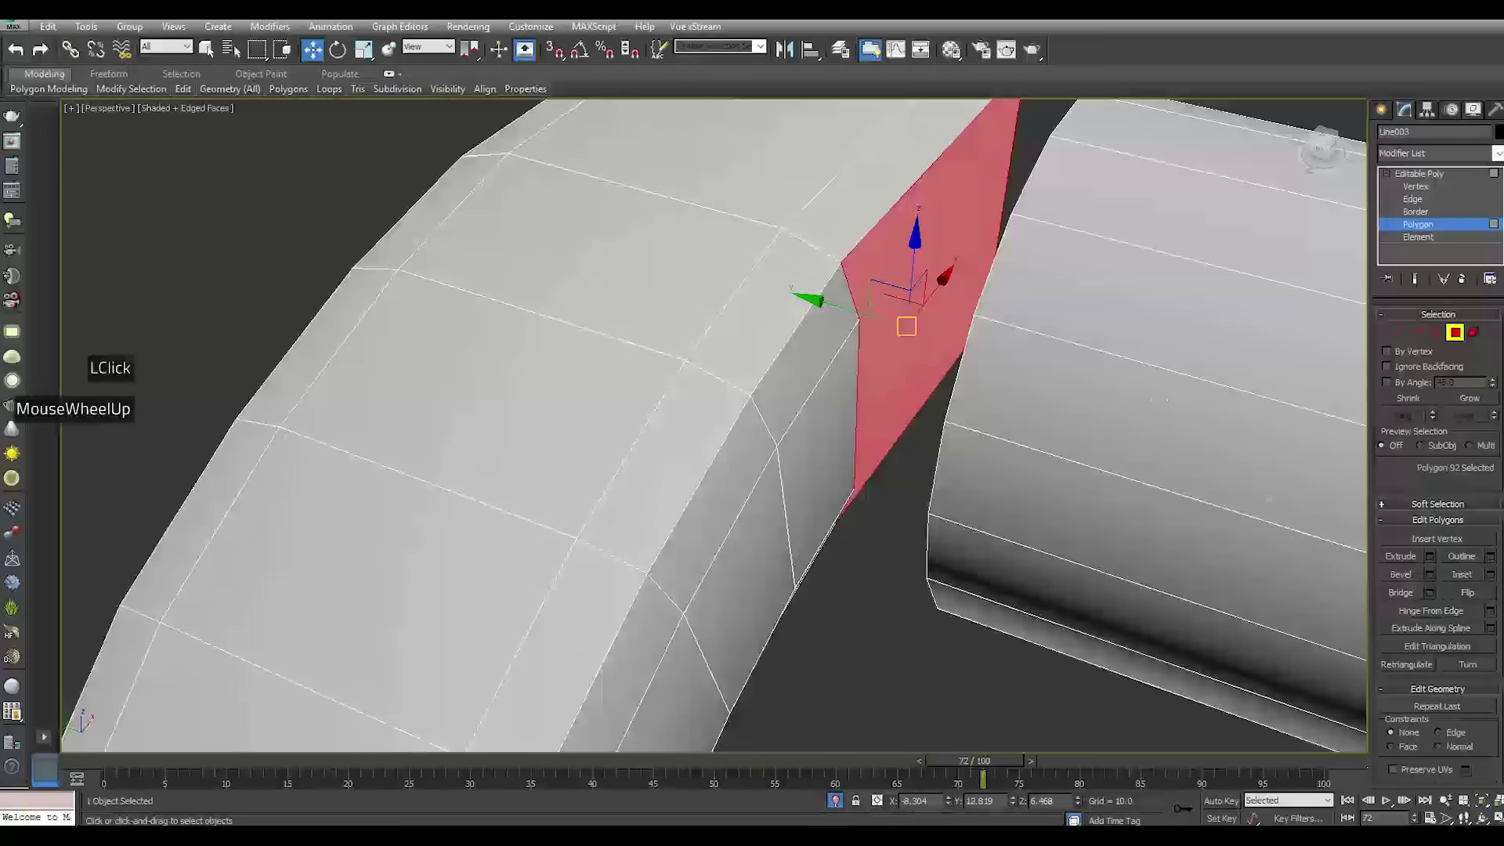
{"action": "left_click", "coordinate": [1432, 558]}
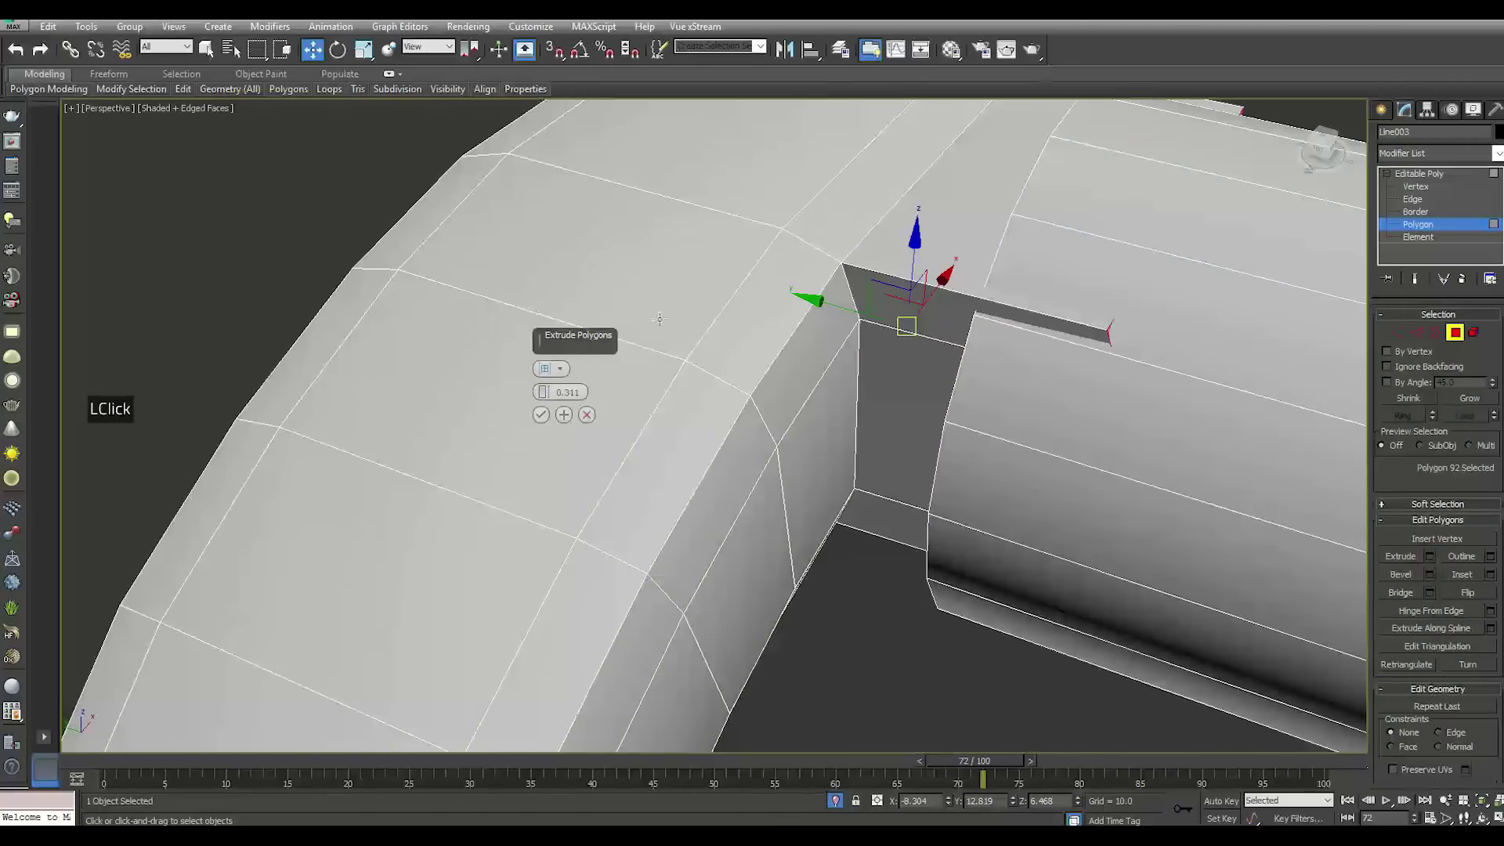
{"action": "left_click", "coordinate": [587, 414]}
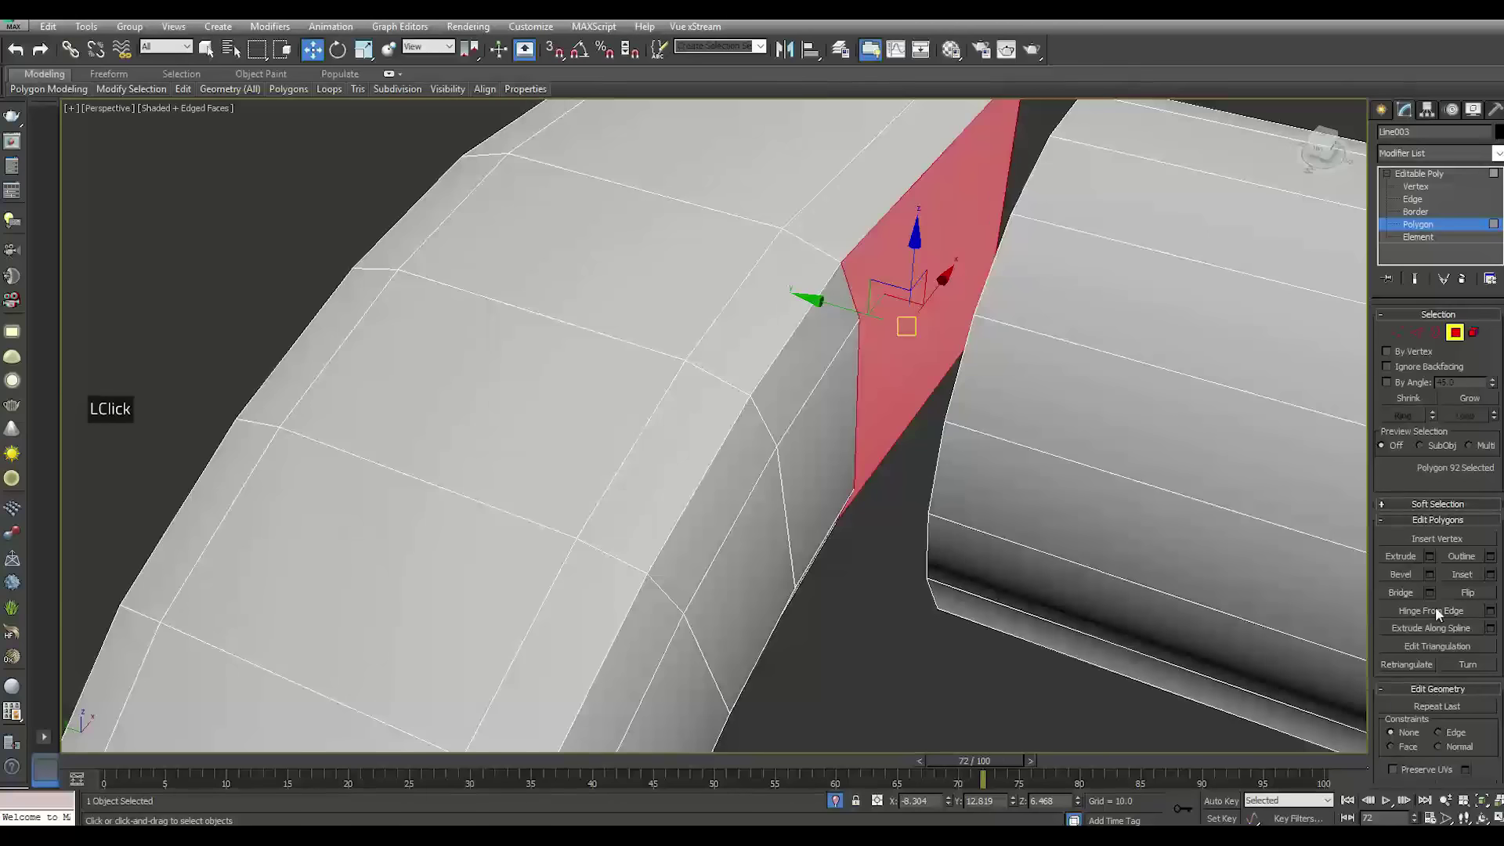
{"action": "middle_click_drag", "start_coordinate": [1018, 420], "coordinate": [1052, 382], "text": "alt"}
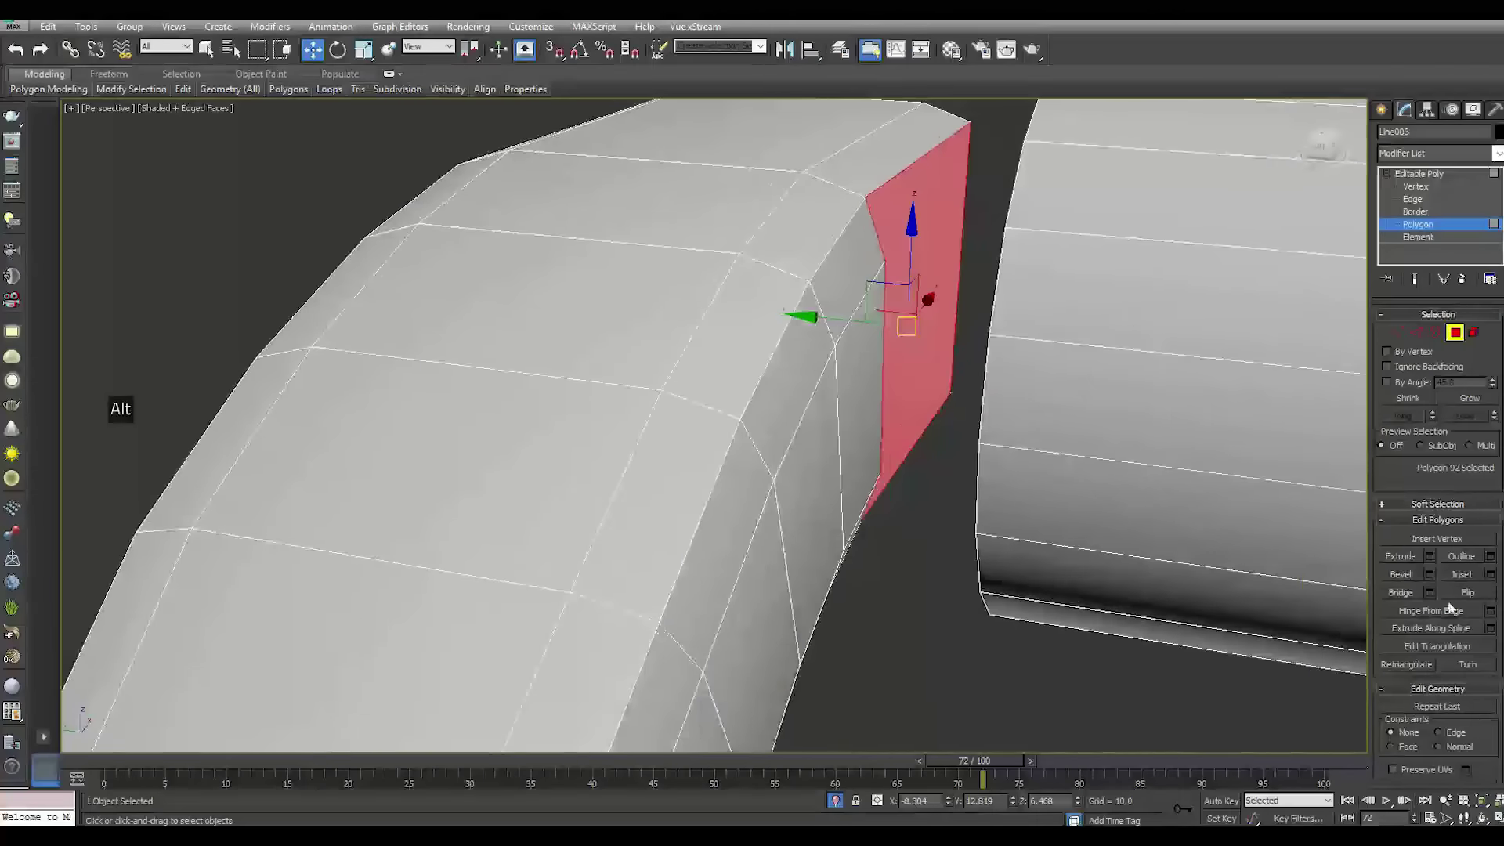
{"action": "left_click", "coordinate": [1488, 572]}
{"action": "left_click_drag", "start_coordinate": [542, 397], "coordinate": [553, 405]}
{"action": "double_click", "coordinate": [544, 390]}
{"action": "double_click", "coordinate": [544, 391]}
{"action": "left_click", "coordinate": [545, 390]}
{"action": "left_click", "coordinate": [542, 414]}
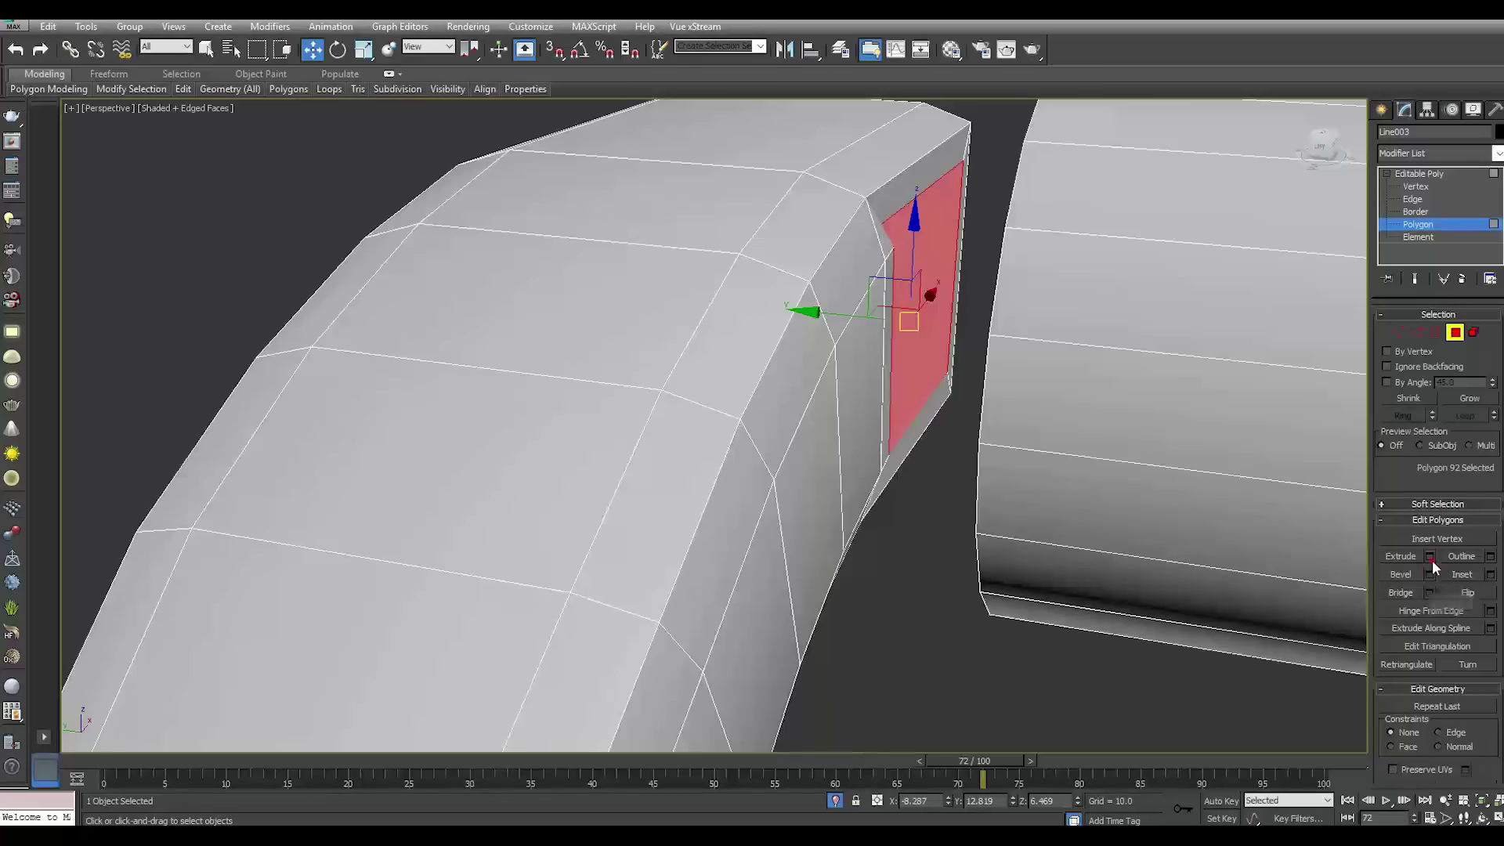
Extrude the inset junction face
{"action": "left_click", "coordinate": [1430, 557]}
{"action": "middle_click_drag", "start_coordinate": [865, 385], "coordinate": [595, 394], "text": "alt"}
{"action": "left_click", "coordinate": [542, 414]}
{"action": "scroll", "coordinate": [821, 432], "scroll_direction": "down", "scroll_amount": 2}
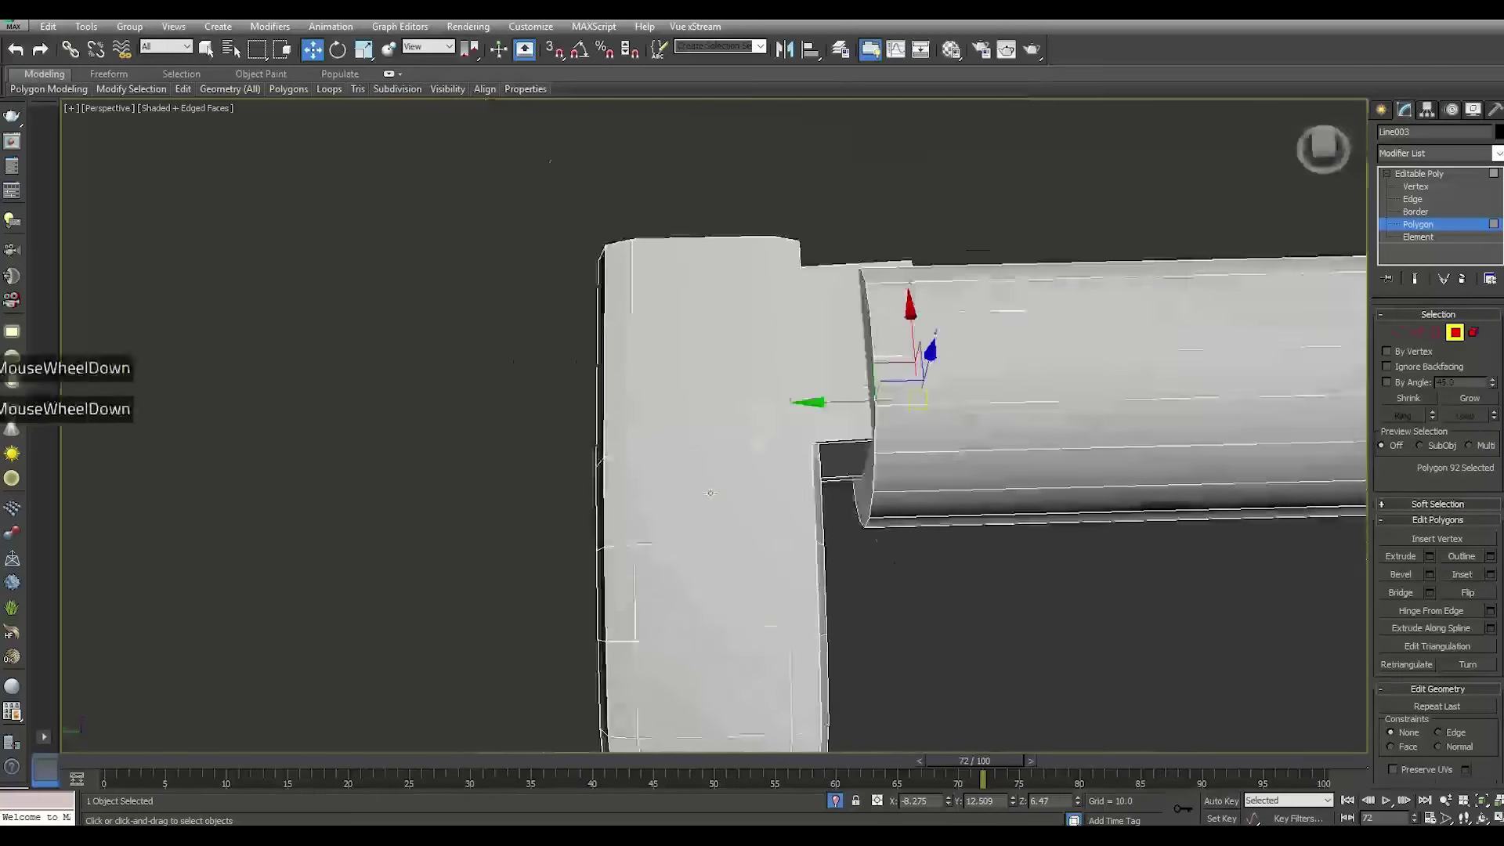
Inspect the column's bent base at Vertex level, undoing and restoring the tube-end patch
{"action": "left_click", "coordinate": [1397, 333]}
{"action": "mouse_move", "coordinate": [917, 392]}
{"action": "middle_mouse_down", "text": "alt"}
{"action": "mouse_move", "coordinate": [833, 425]}
{"action": "mouse_move", "coordinate": [872, 408]}
{"action": "mouse_move", "coordinate": [933, 497]}
{"action": "mouse_move", "coordinate": [981, 447]}
{"action": "mouse_move", "coordinate": [957, 446]}
{"action": "mouse_move", "coordinate": [969, 409]}
{"action": "mouse_move", "coordinate": [973, 480]}
{"action": "mouse_move", "coordinate": [946, 486]}
{"action": "mouse_move", "coordinate": [933, 392]}
{"action": "middle_mouse_up", "text": "alt"}
{"action": "scroll", "coordinate": [872, 407], "scroll_direction": "down", "scroll_amount": 1}
{"action": "scroll", "coordinate": [970, 415], "scroll_direction": "up", "scroll_amount": 4}
{"action": "middle_click_drag", "start_coordinate": [970, 524], "coordinate": [937, 602], "text": "alt"}
{"action": "mouse_move", "coordinate": [937, 602]}
{"action": "middle_mouse_down"}
{"action": "mouse_move", "coordinate": [980, 391]}
{"action": "mouse_move", "coordinate": [912, 601]}
{"action": "middle_mouse_up"}
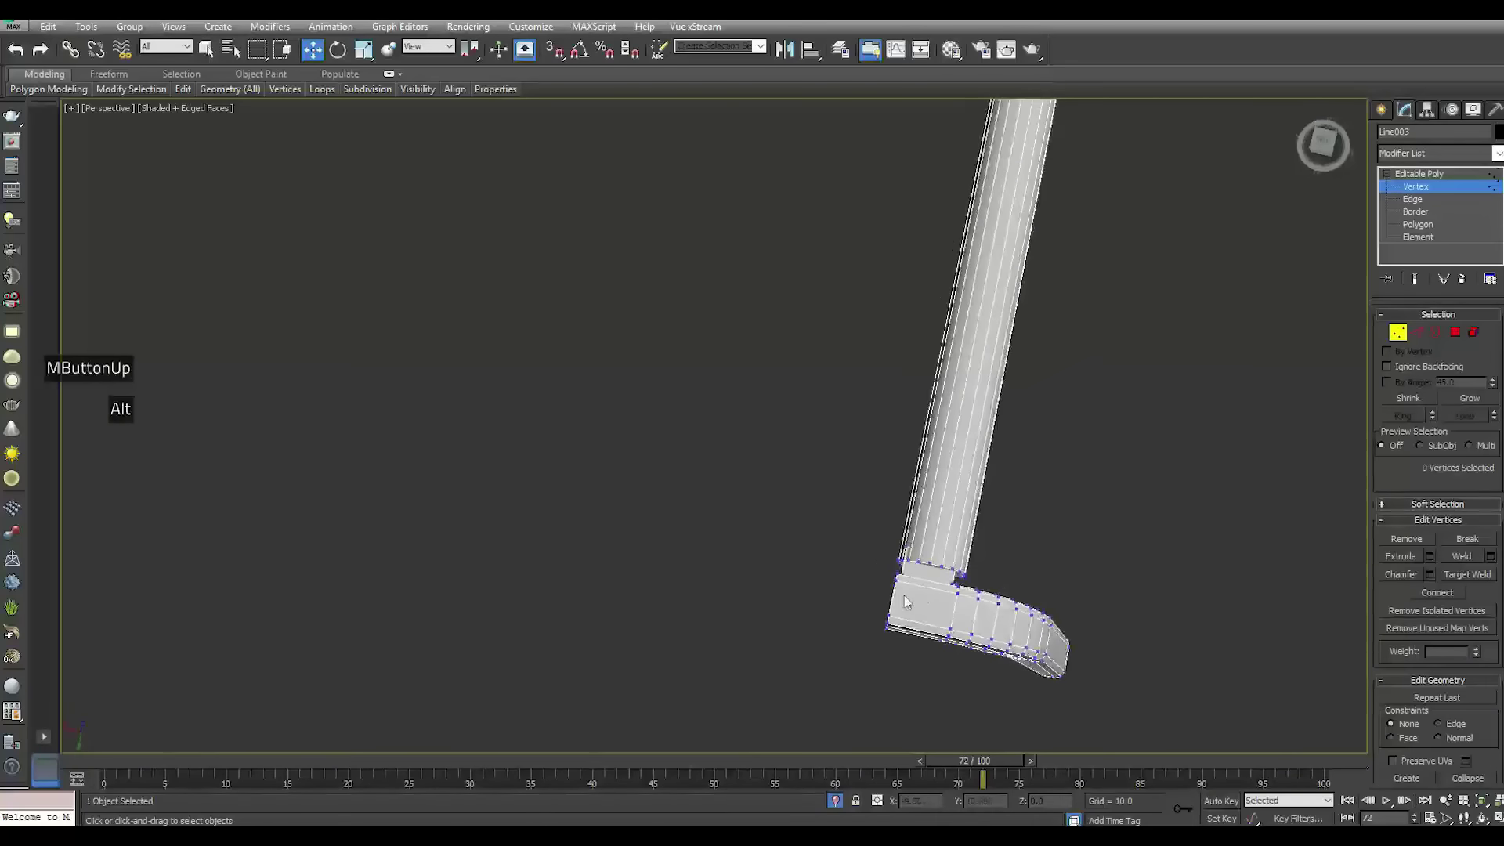
{"action": "scroll", "coordinate": [924, 600], "scroll_direction": "up", "scroll_amount": 2}
{"action": "scroll", "coordinate": [960, 580], "scroll_direction": "up", "scroll_amount": 2}
{"action": "scroll", "coordinate": [995, 525], "scroll_direction": "down", "scroll_amount": 5}
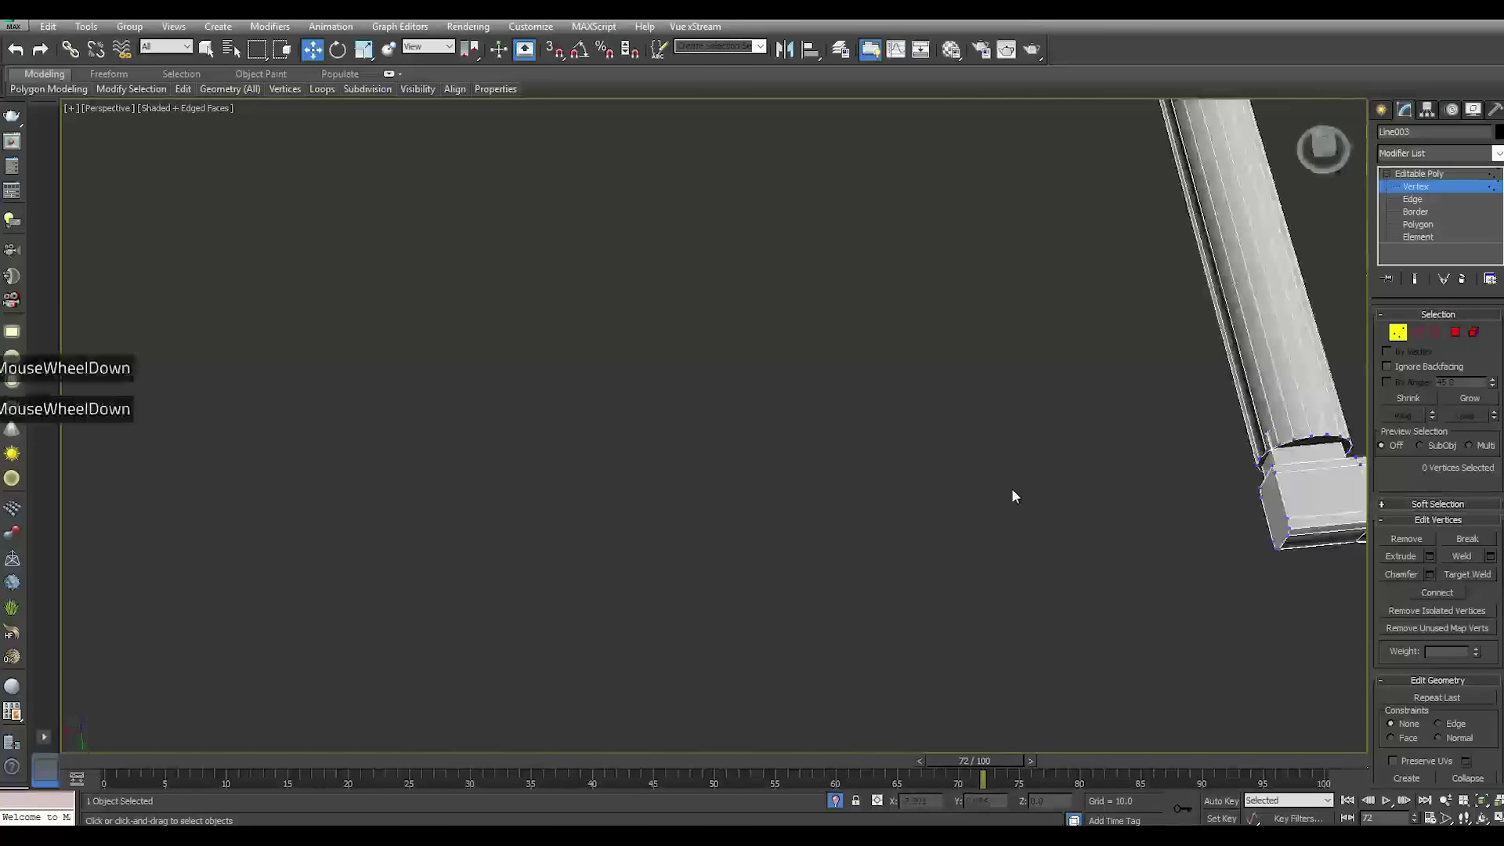
{"action": "scroll", "coordinate": [1134, 494], "scroll_direction": "up", "scroll_amount": 4}
{"action": "scroll", "coordinate": [1134, 496], "scroll_direction": "up", "scroll_amount": 2}
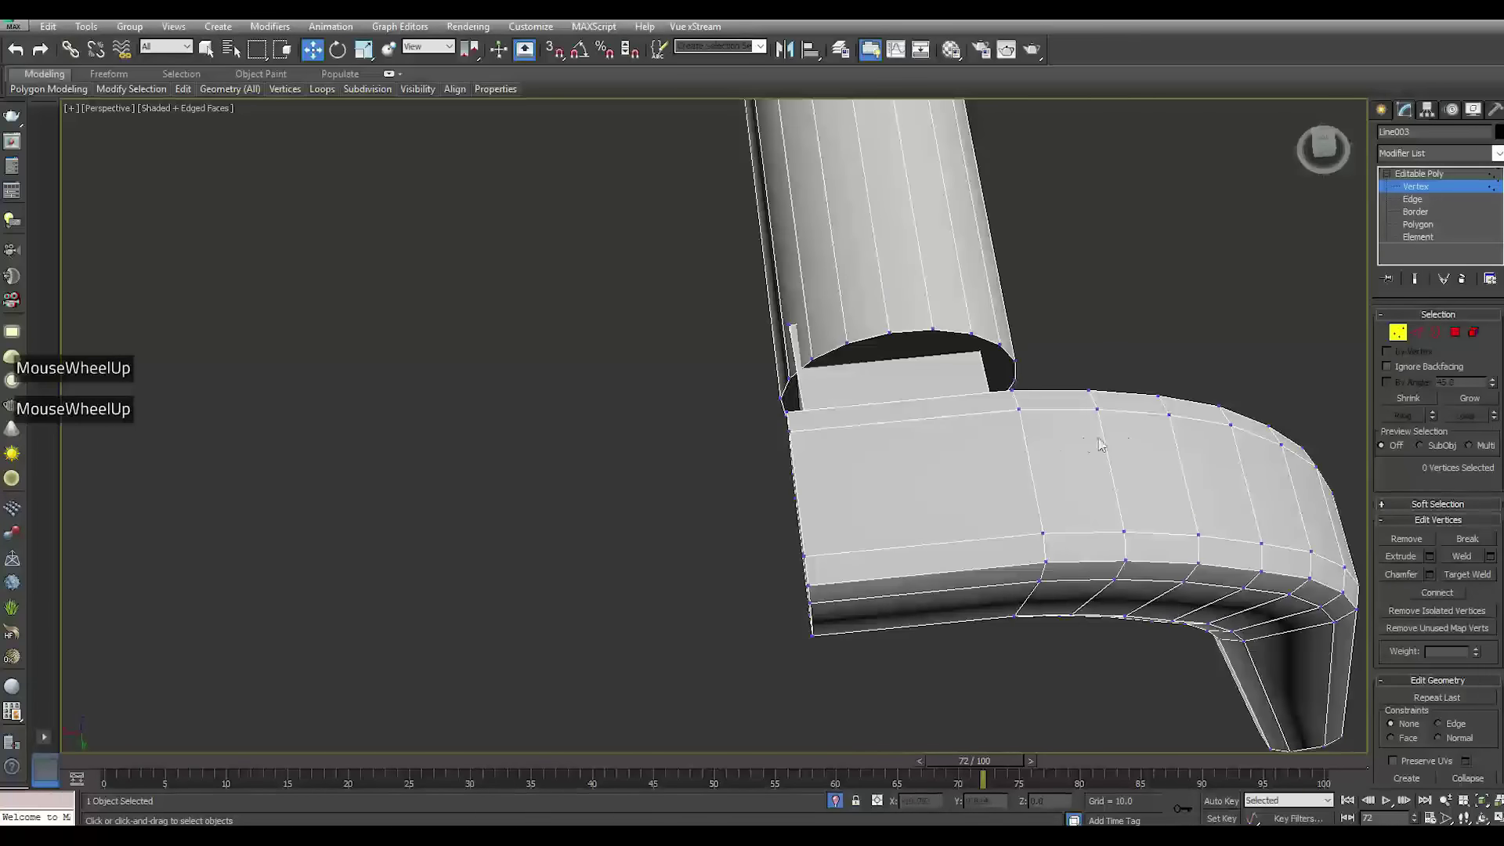
{"action": "left_click", "coordinate": [15, 54]}
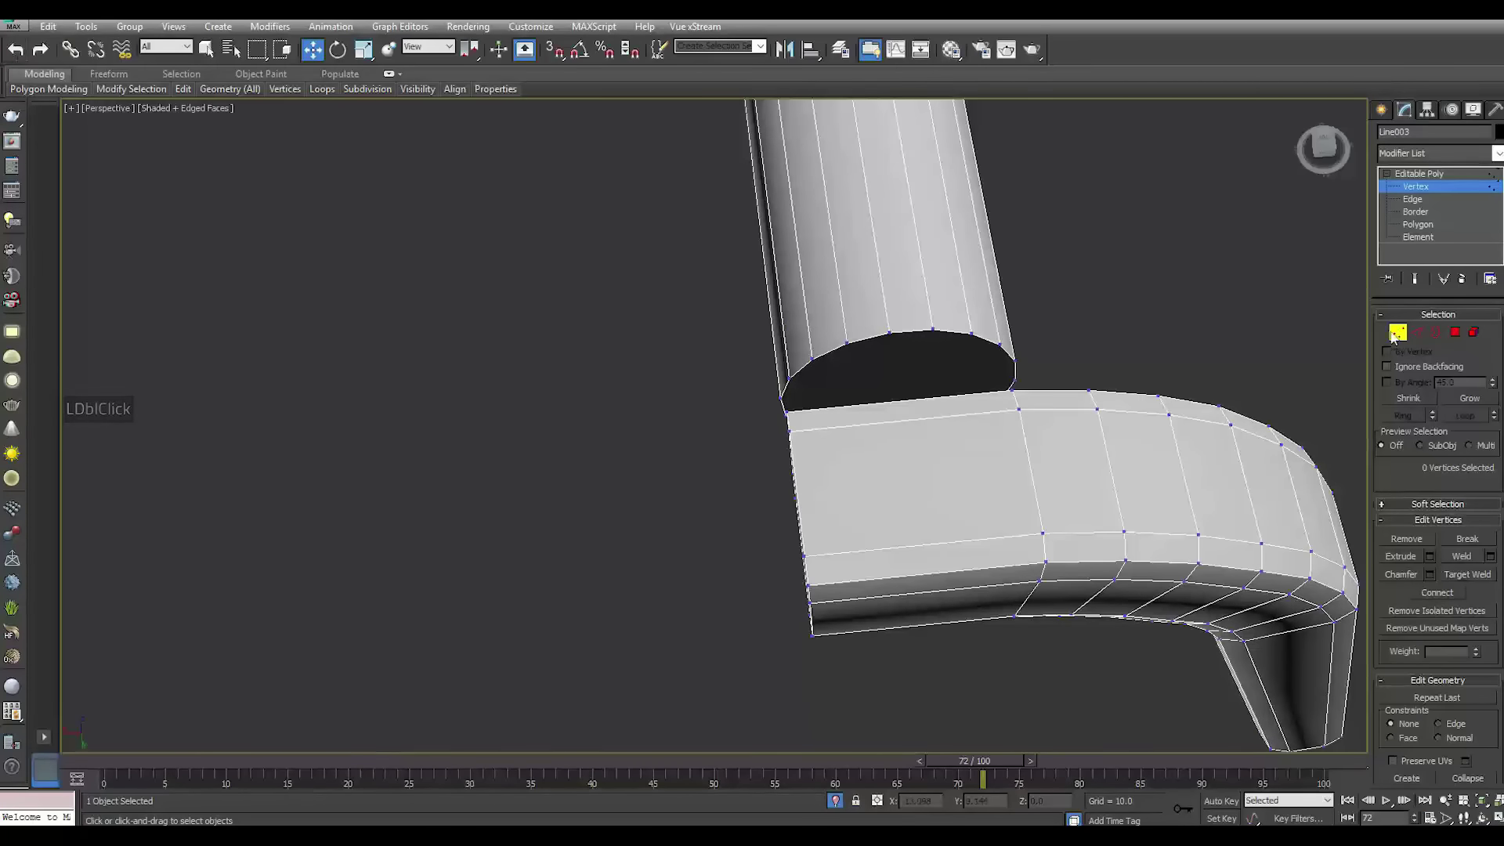
{"action": "left_click", "coordinate": [40, 53]}
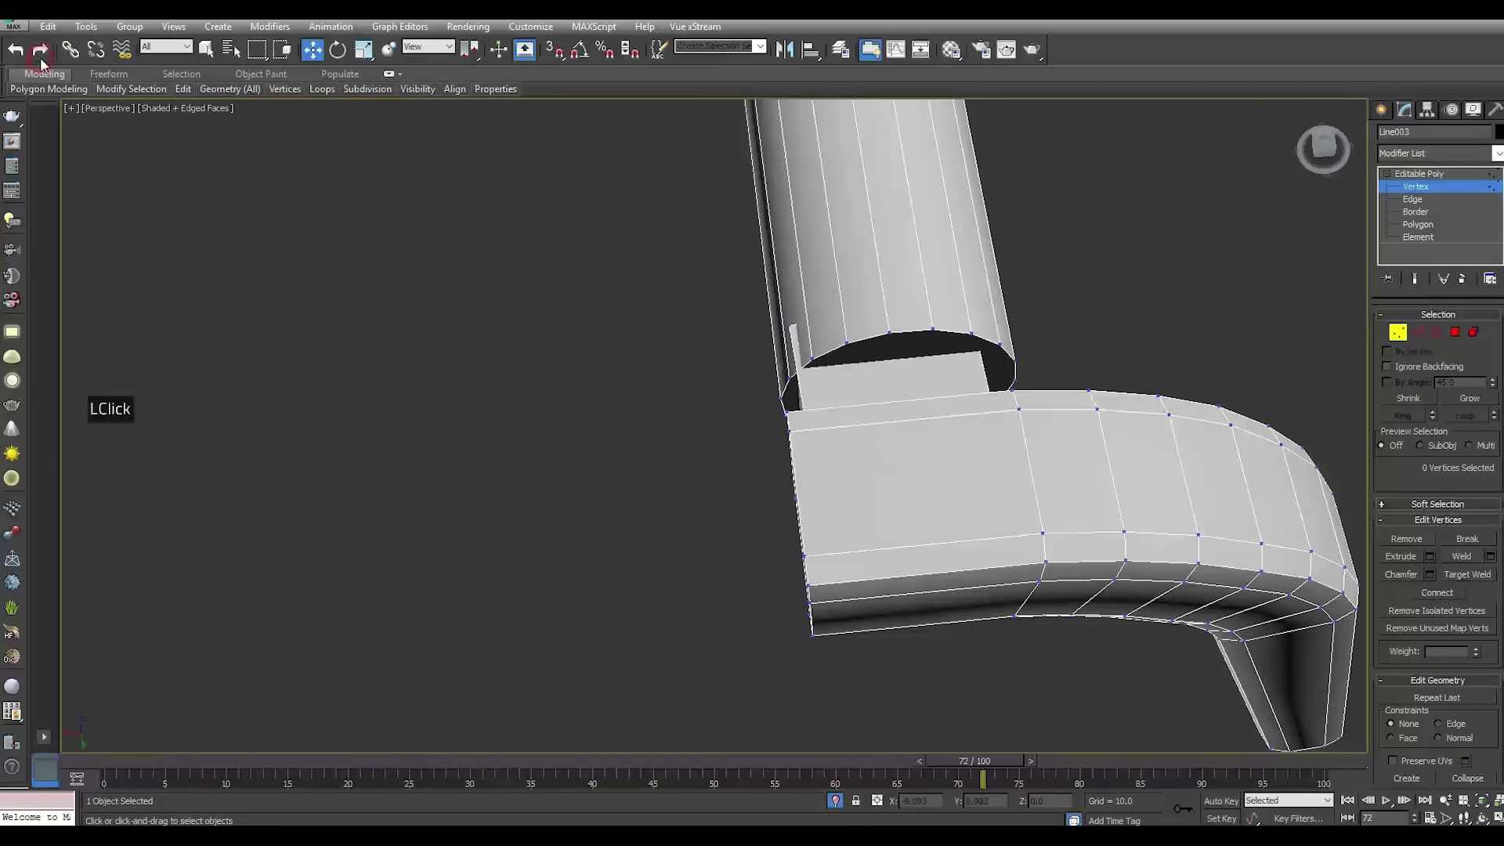
Scale the selected face slightly, then exit sub-object editing and deselect the tube piece
{"action": "left_click", "coordinate": [1455, 333]}
{"action": "left_click_drag", "start_coordinate": [832, 343], "coordinate": [850, 279]}
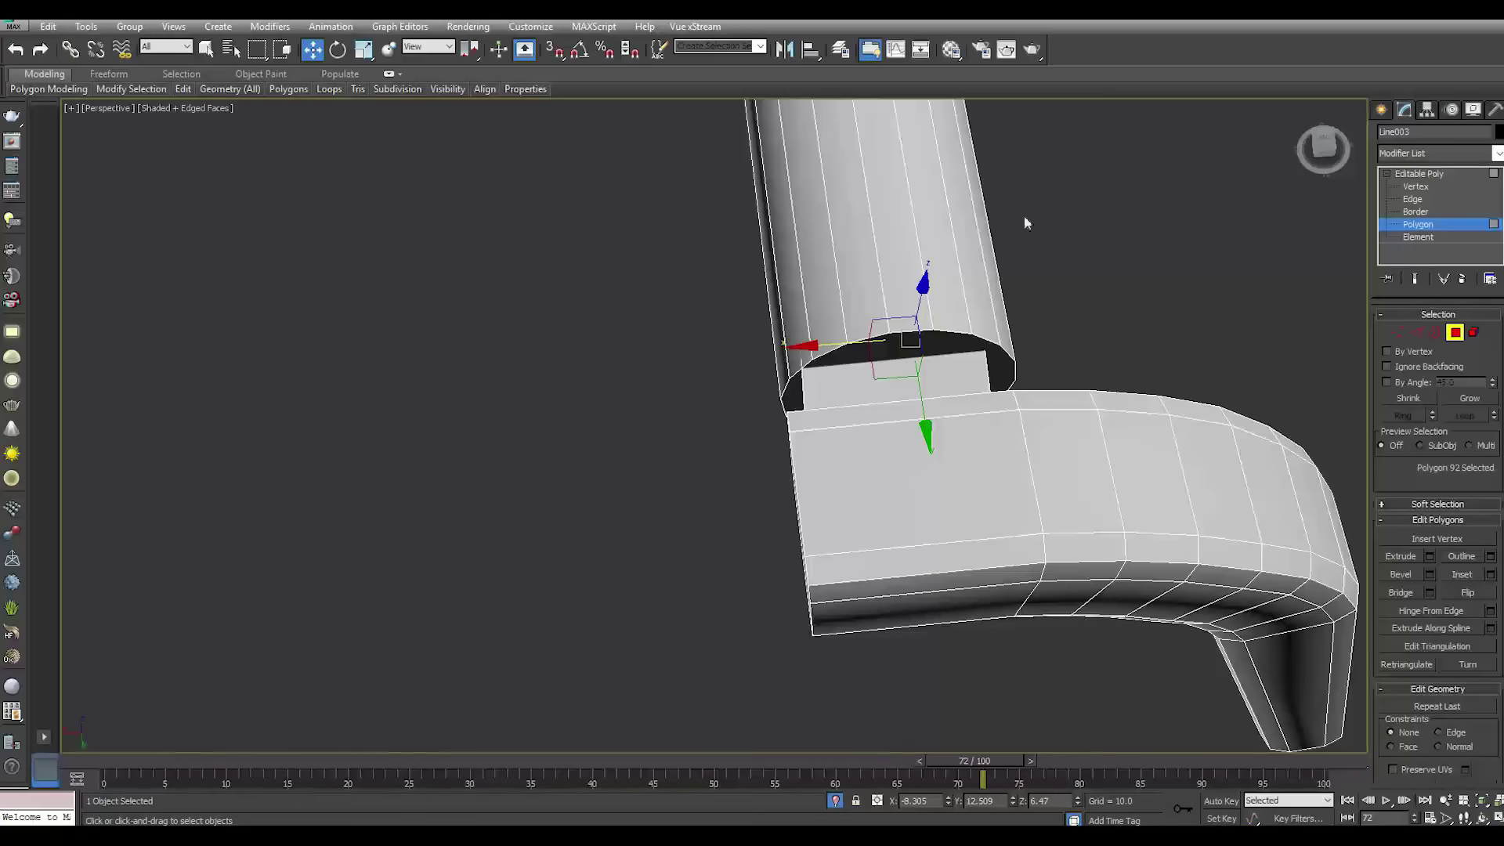
{"action": "left_click", "coordinate": [363, 51]}
{"action": "left_click_drag", "start_coordinate": [925, 357], "coordinate": [929, 354]}
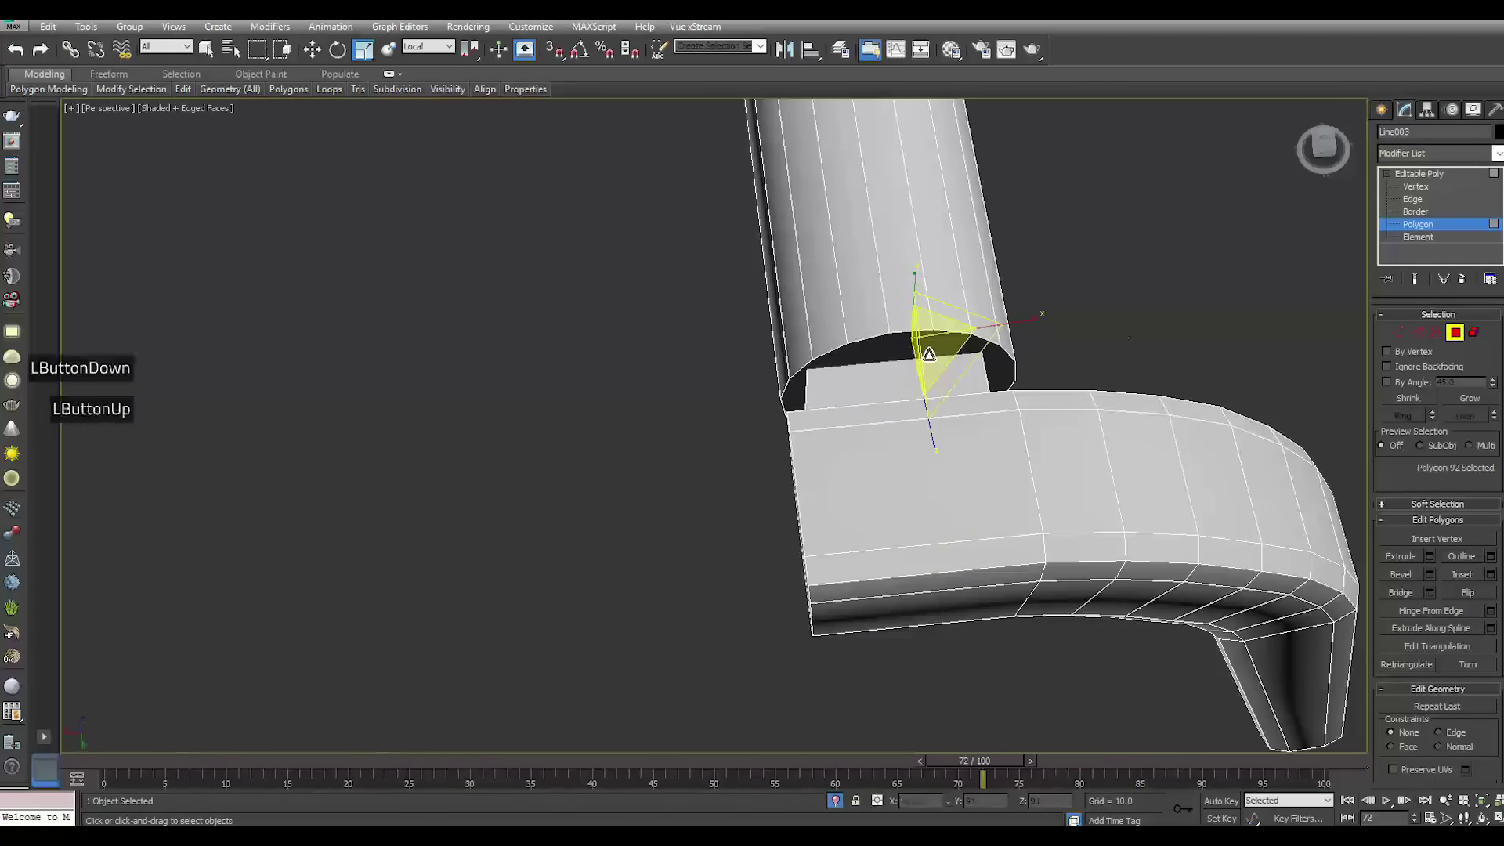
{"action": "left_click", "coordinate": [1419, 176]}
{"action": "left_click", "coordinate": [1132, 261]}
{"action": "scroll", "coordinate": [925, 385], "scroll_direction": "down", "scroll_amount": 4}
{"action": "middle_click_drag", "start_coordinate": [925, 385], "coordinate": [748, 346], "text": "alt"}
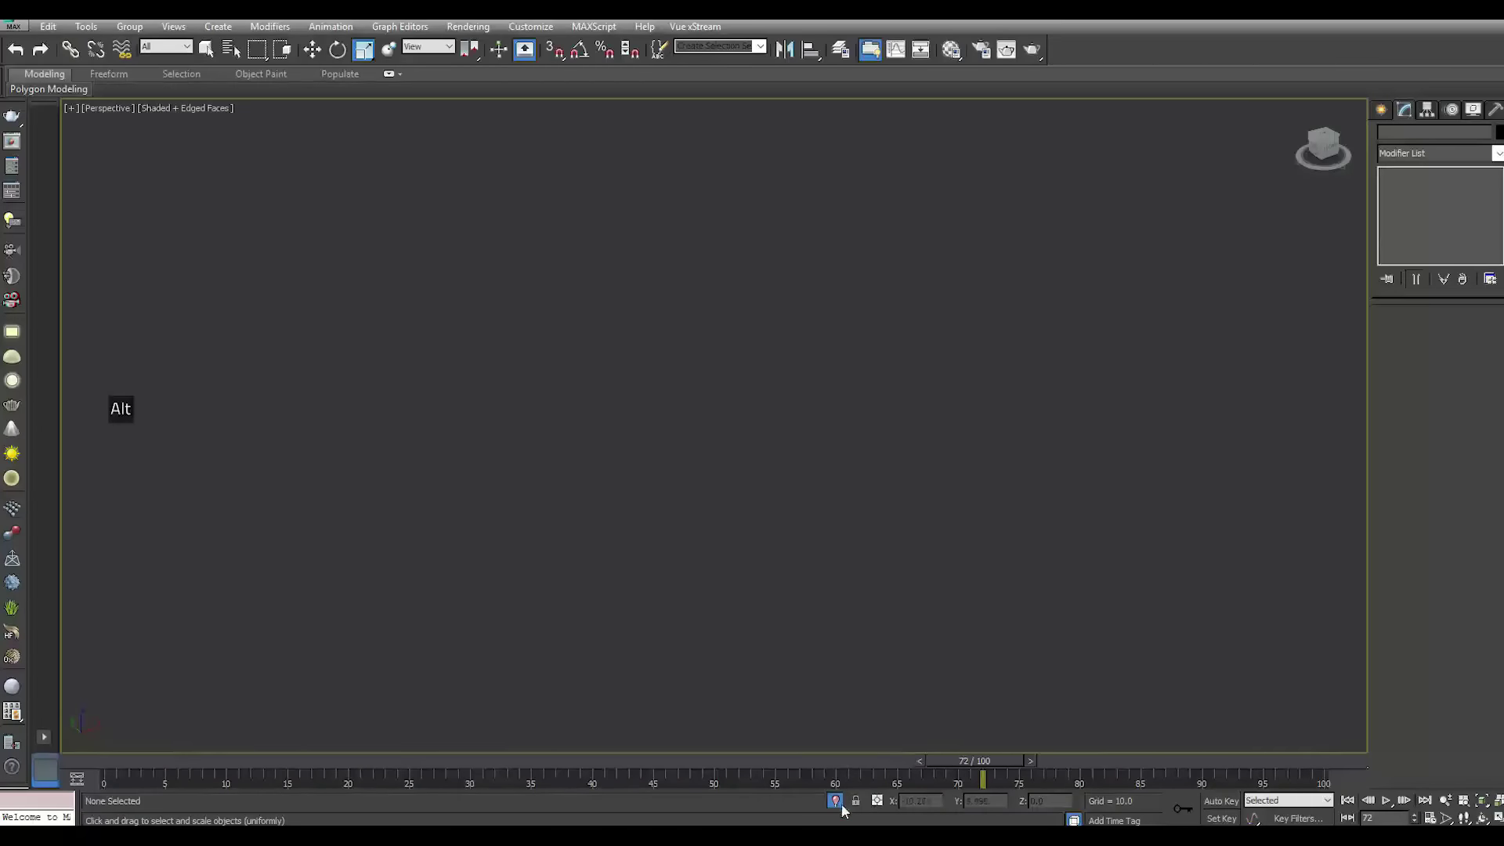
Exit isolation and select the bolt handle, bolt knob and rear receiver ring together
{"action": "left_click", "coordinate": [835, 801]}
{"action": "scroll", "coordinate": [821, 557], "scroll_direction": "down", "scroll_amount": 2}
{"action": "middle_click_drag", "start_coordinate": [821, 557], "coordinate": [423, 462], "text": "alt"}
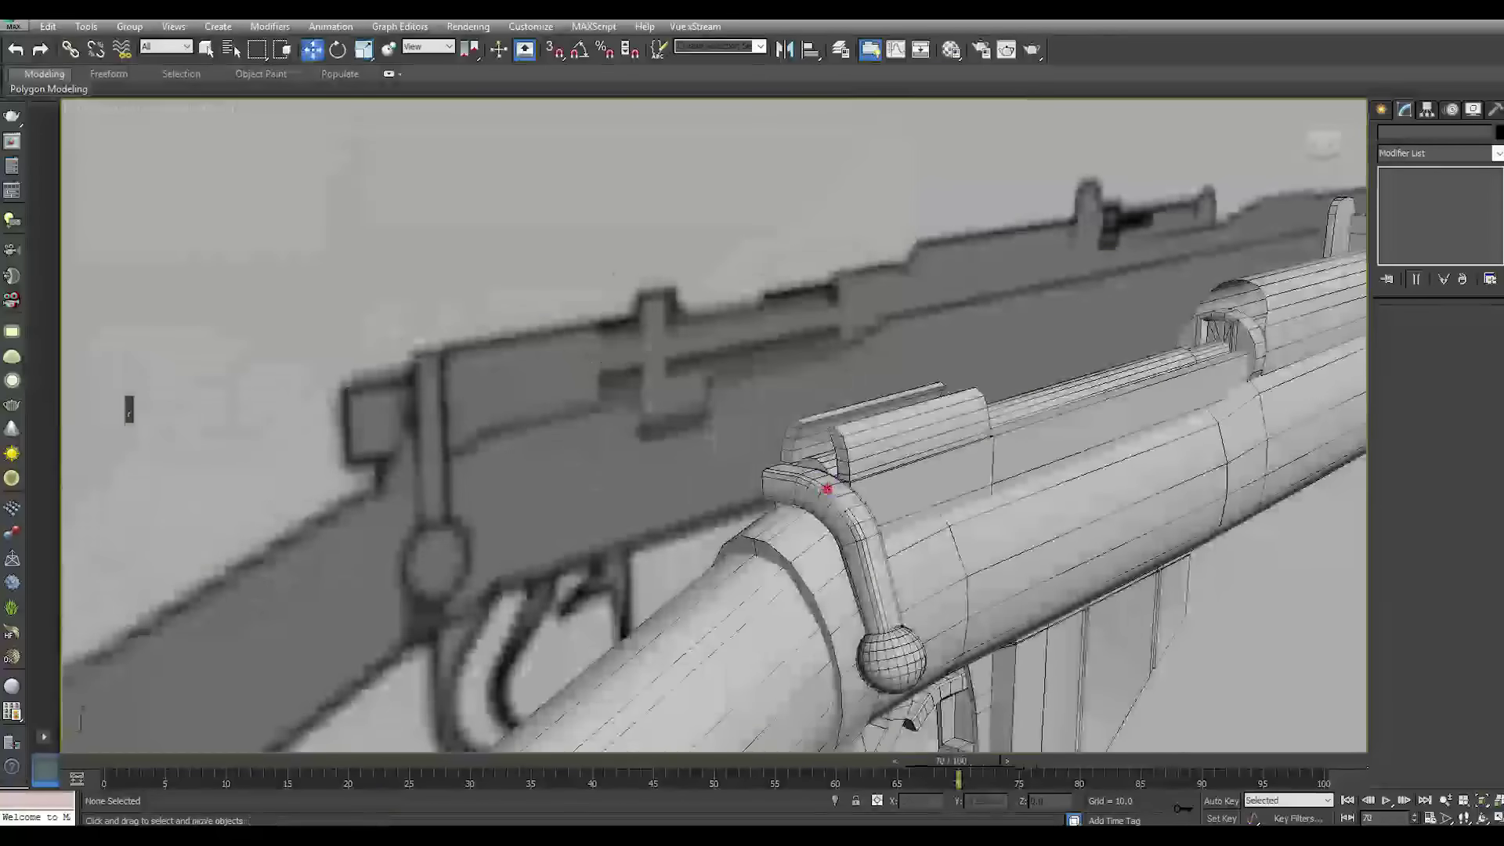
{"action": "left_click", "coordinate": [827, 488]}
{"action": "left_click", "coordinate": [904, 653], "text": "ctrl"}
{"action": "middle_click_drag", "start_coordinate": [984, 480], "coordinate": [658, 470]}
{"action": "scroll", "coordinate": [658, 470], "scroll_direction": "down", "scroll_amount": 1}
{"action": "scroll", "coordinate": [893, 372], "scroll_direction": "up", "scroll_amount": 1}
{"action": "left_click", "coordinate": [889, 367], "text": "ctrl"}
{"action": "scroll", "coordinate": [929, 388], "scroll_direction": "down", "scroll_amount": 1}
{"action": "scroll", "coordinate": [929, 388], "scroll_direction": "up", "scroll_amount": 1}
{"action": "left_click_drag", "start_coordinate": [929, 387], "coordinate": [1059, 377]}
{"action": "left_click", "coordinate": [16, 48]}
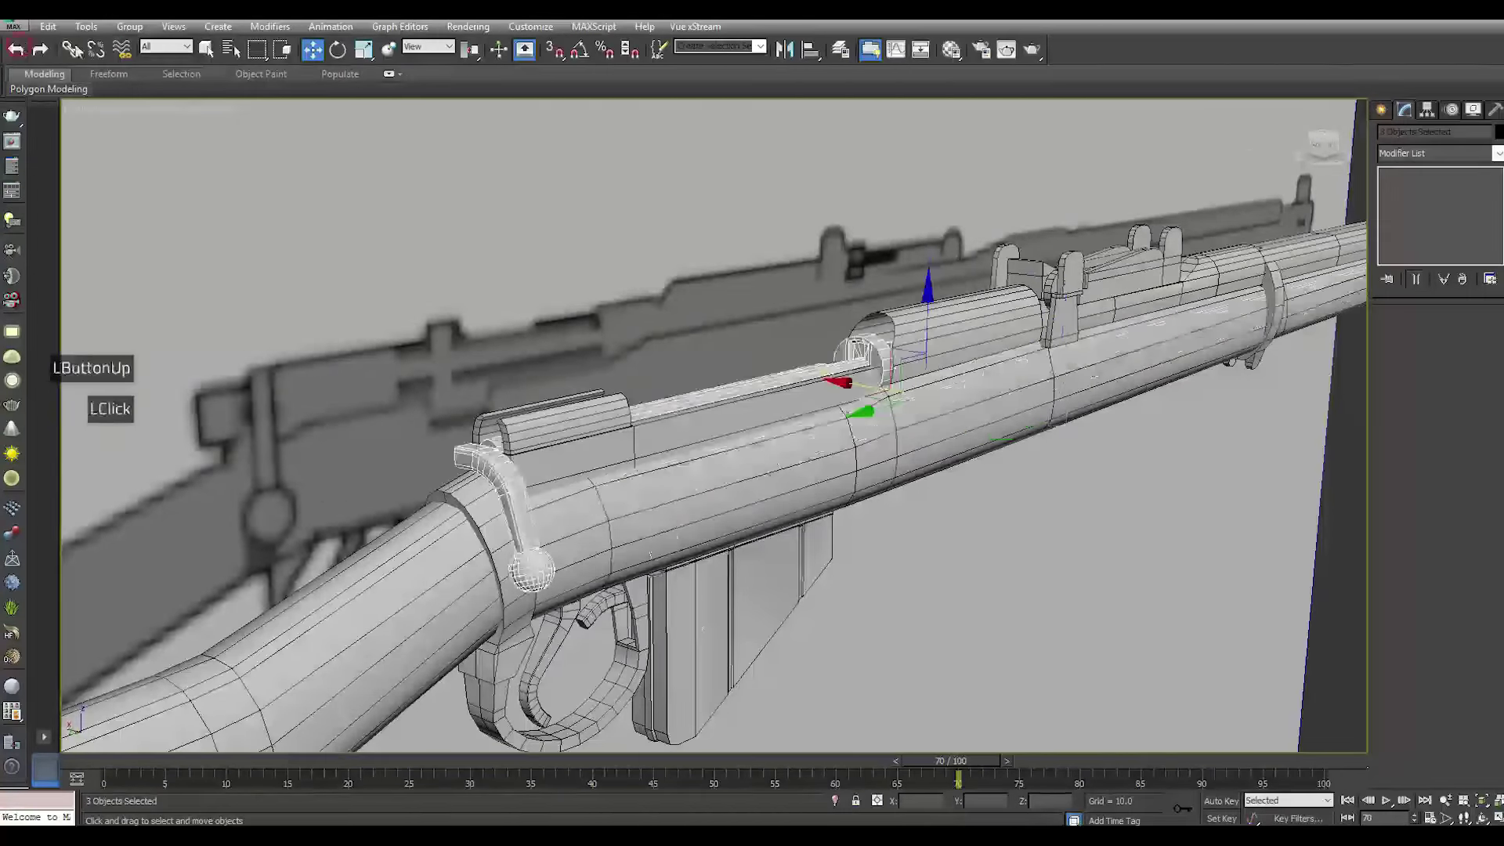
Group the three bolt parts and slide the group along Z into the receiver
{"action": "left_click", "coordinate": [138, 28]}
{"action": "left_click", "coordinate": [138, 46]}
{"action": "key", "text": "Return"}
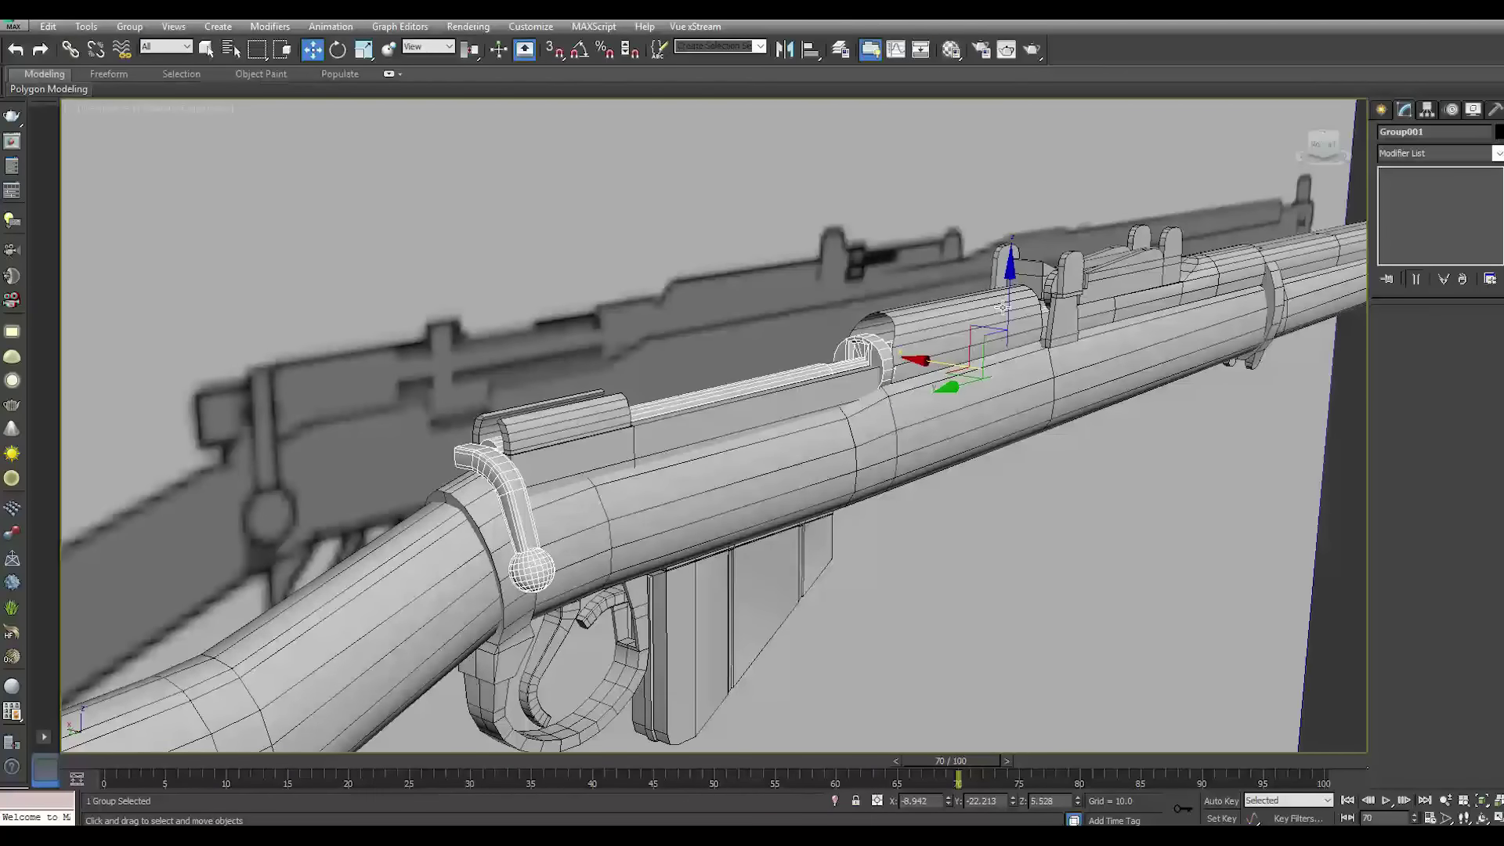
{"action": "left_click_drag", "start_coordinate": [1007, 309], "coordinate": [1014, 304]}
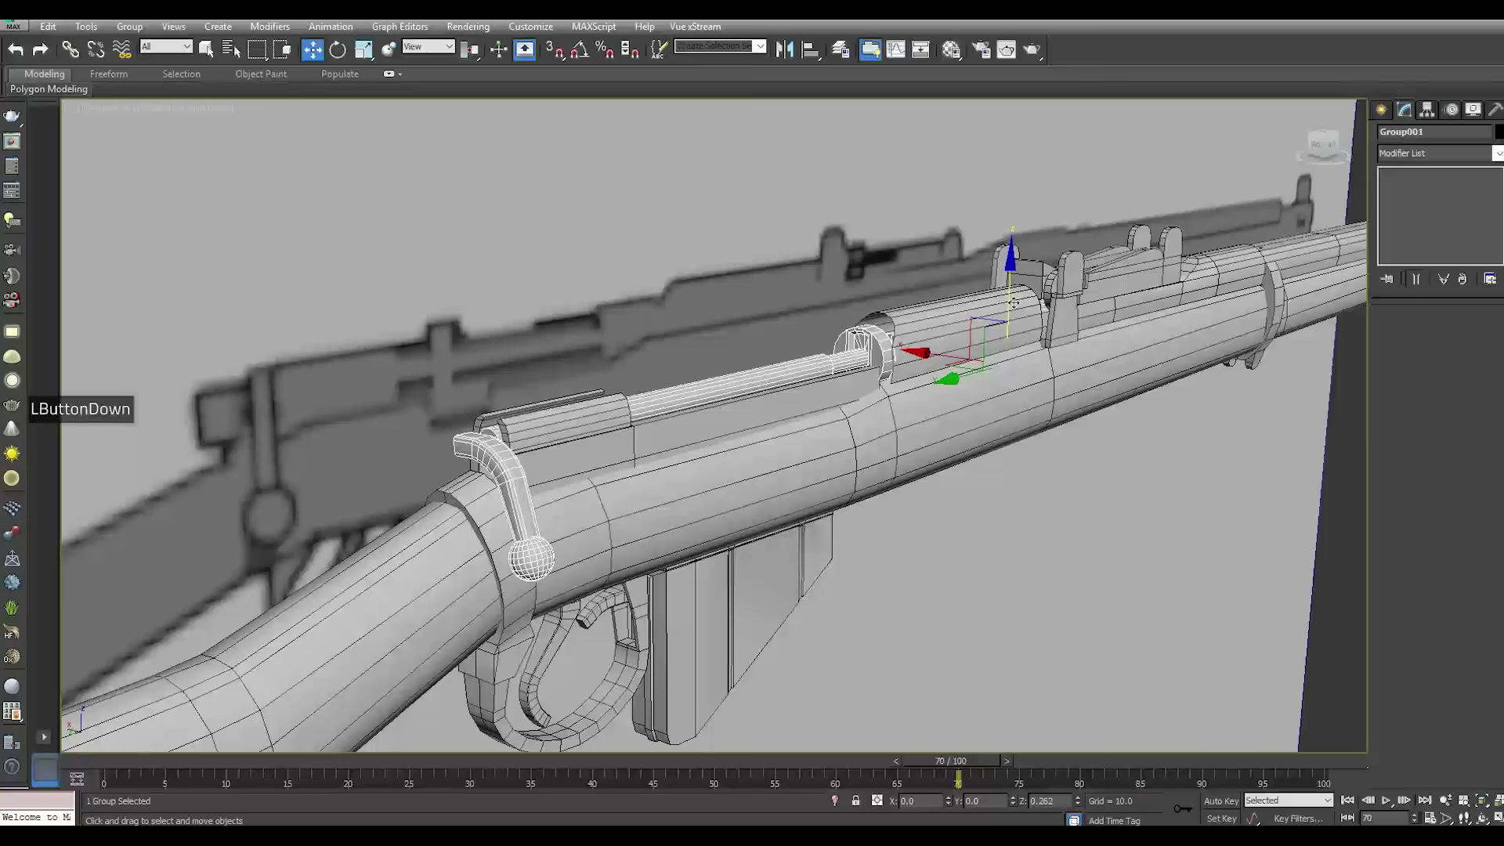
{"action": "left_click_drag", "start_coordinate": [1012, 304], "coordinate": [1012, 304]}
Remove the peaked top edge of the rear ring Arc001 with Ctrl+Backspace
{"action": "middle_click_drag", "start_coordinate": [367, 448], "coordinate": [517, 503], "text": "alt"}
{"action": "scroll", "coordinate": [825, 569], "scroll_direction": "up", "scroll_amount": 2}
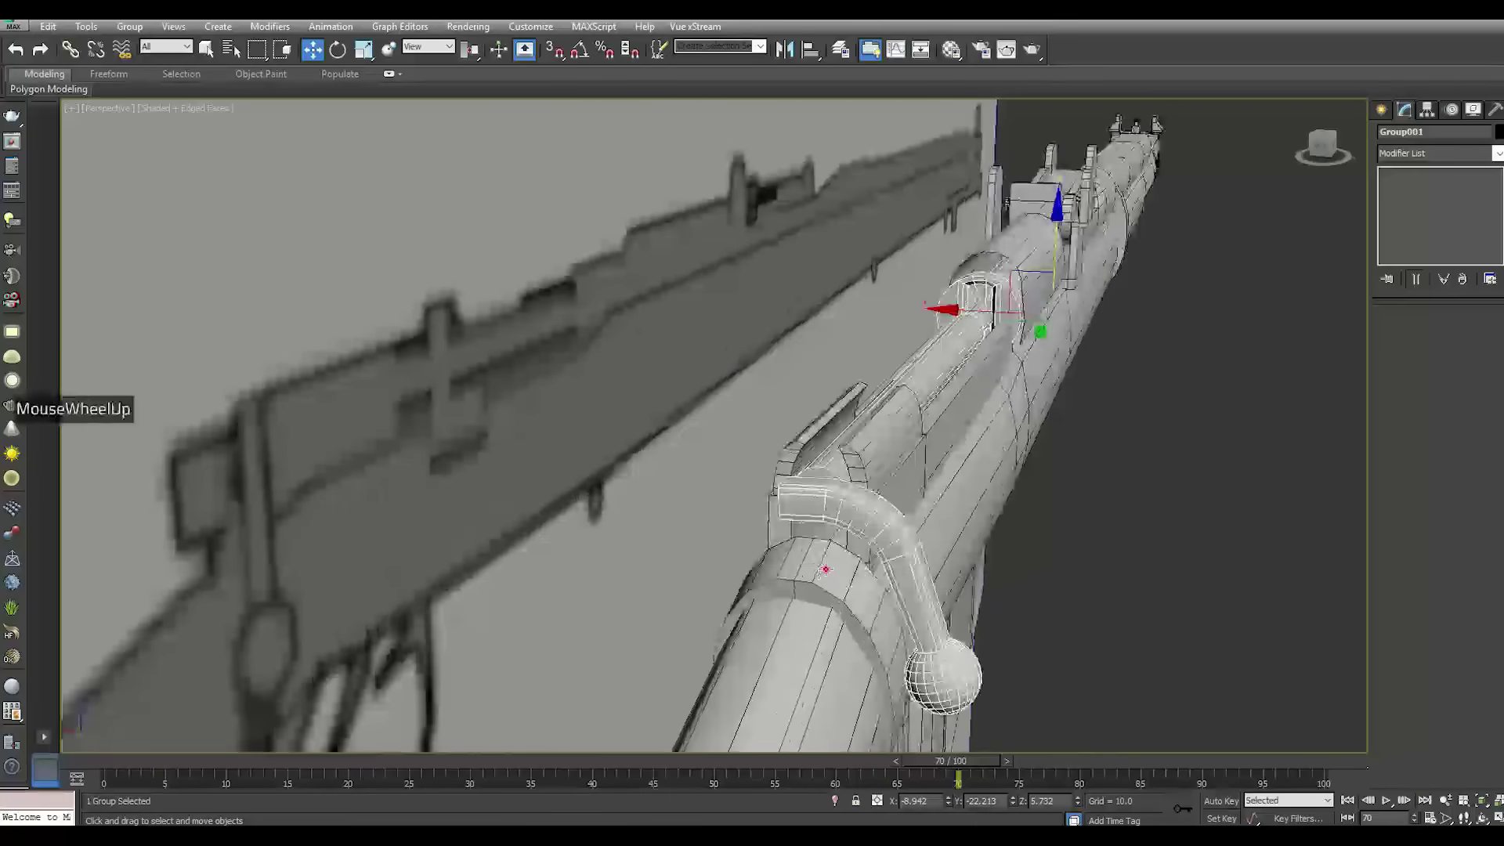
{"action": "left_click", "coordinate": [825, 570]}
{"action": "scroll", "coordinate": [825, 570], "scroll_direction": "up", "scroll_amount": 2}
{"action": "middle_click_drag", "start_coordinate": [825, 569], "coordinate": [765, 506]}
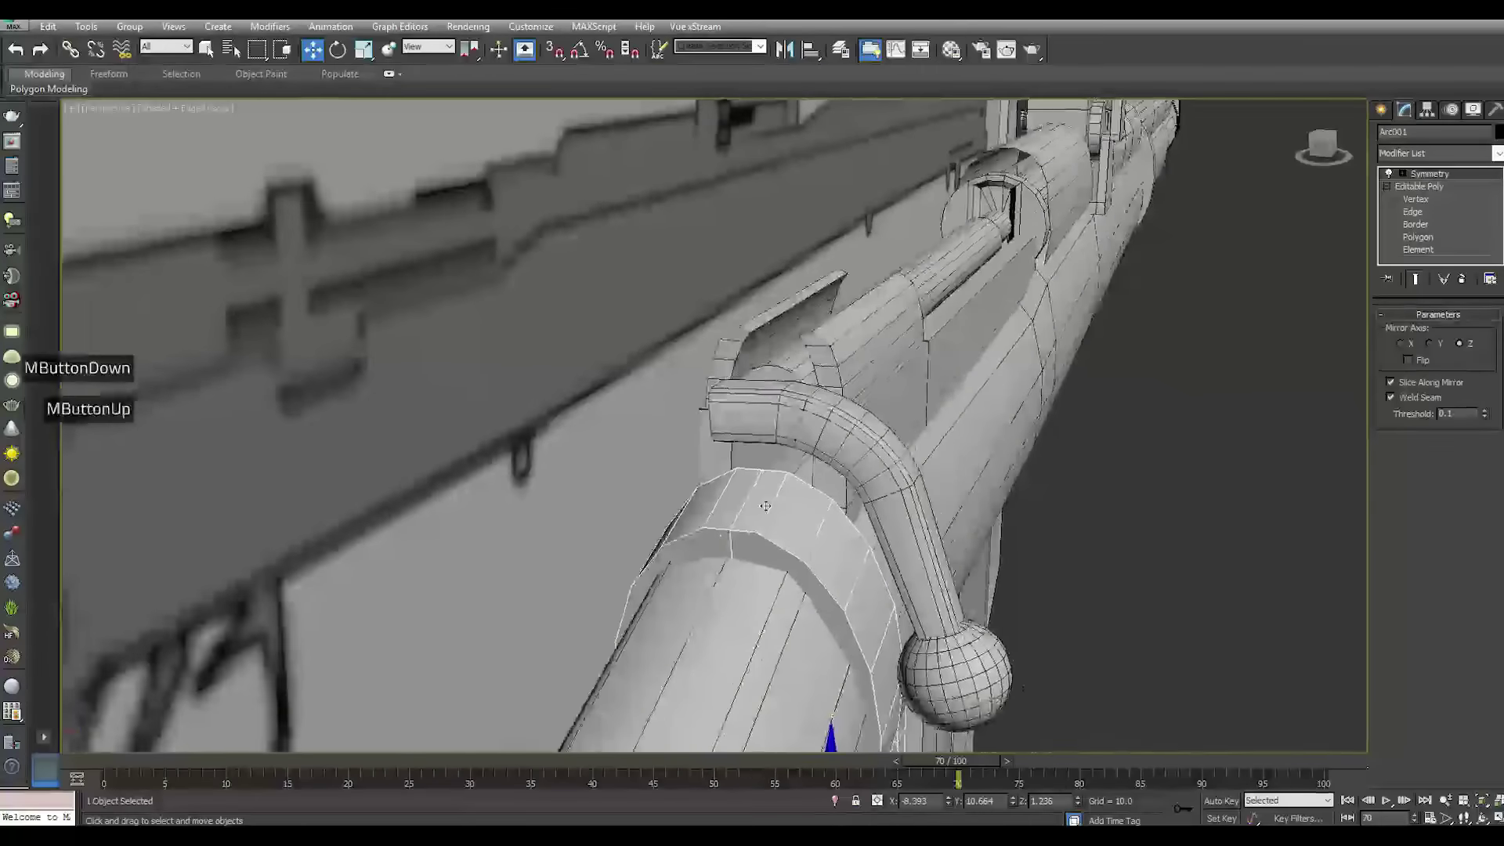
{"action": "left_click", "coordinate": [1416, 199]}
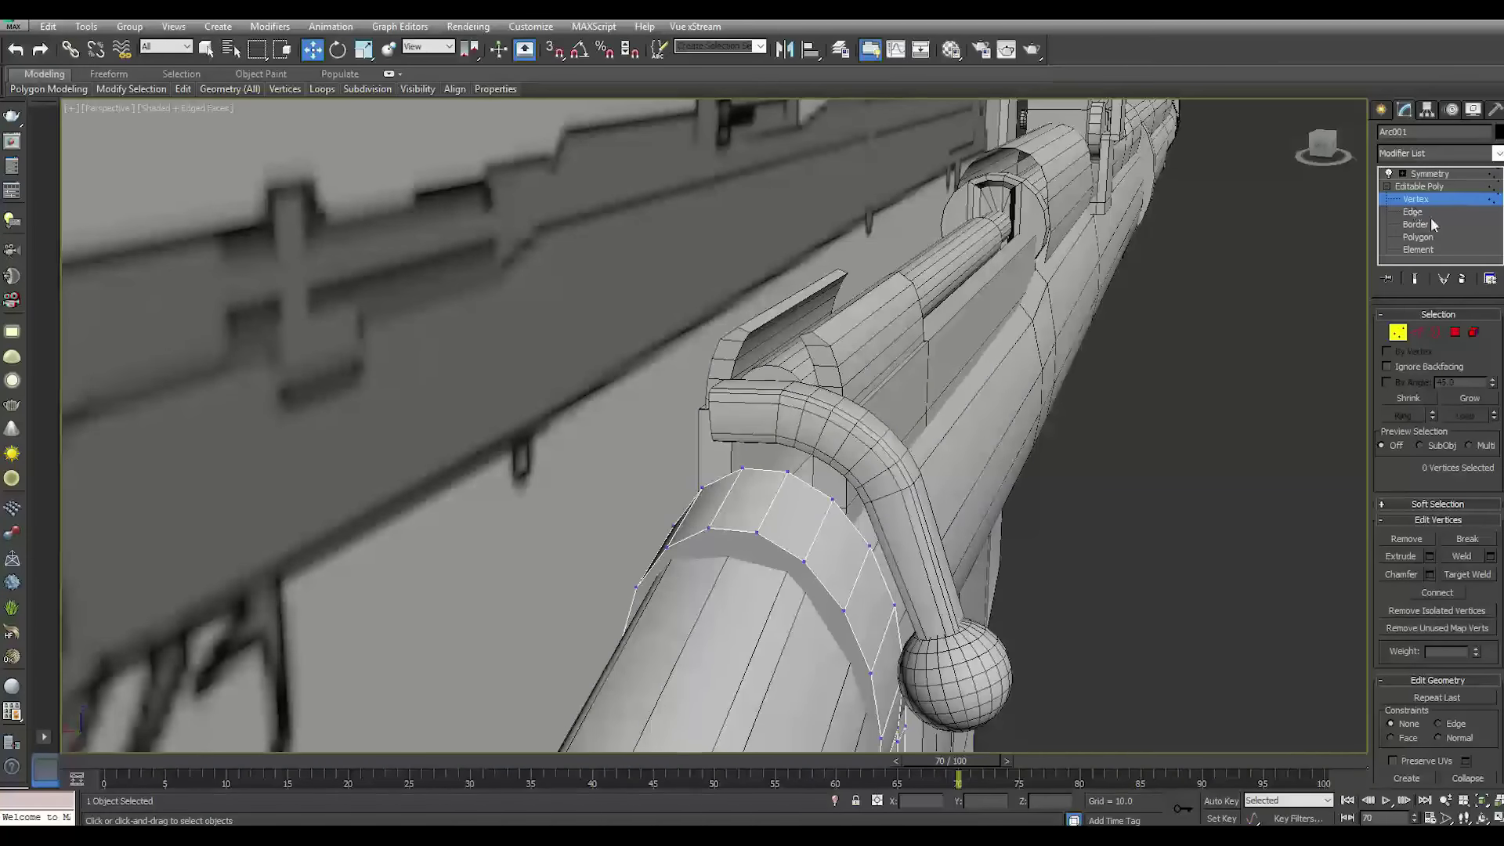
{"action": "left_click", "coordinate": [1426, 213]}
{"action": "scroll", "coordinate": [759, 536], "scroll_direction": "up", "scroll_amount": 2}
{"action": "left_click", "coordinate": [757, 534]}
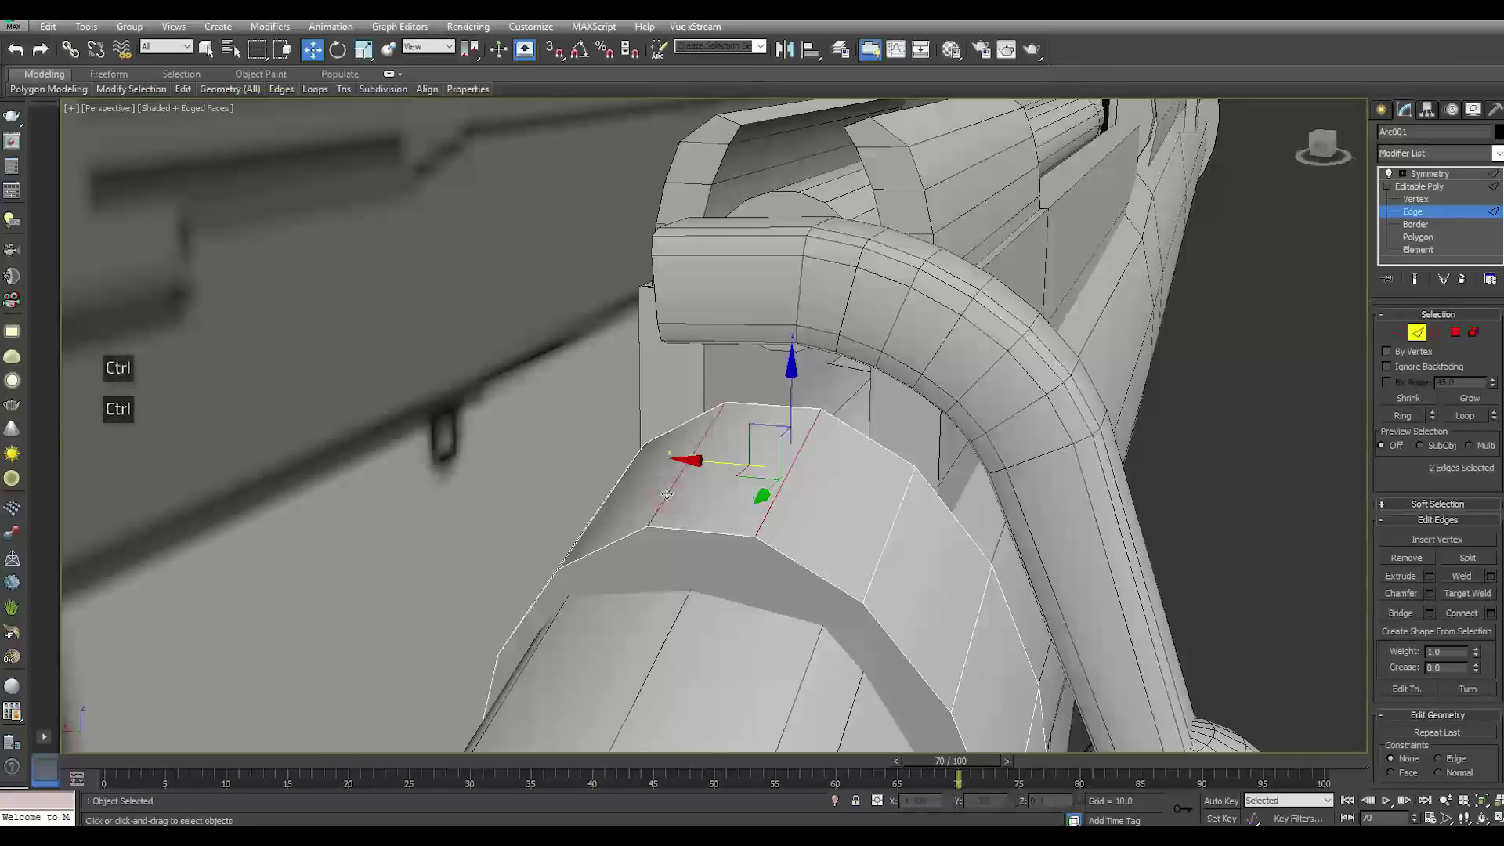
{"action": "key", "text": "ctrl+BackSpace"}
Raise the ring's new flat top face slightly and deselect everything
{"action": "left_click", "coordinate": [1454, 333]}
{"action": "left_click", "coordinate": [762, 479]}
{"action": "left_click_drag", "start_coordinate": [742, 466], "coordinate": [742, 466]}
{"action": "middle_click_drag", "start_coordinate": [842, 480], "coordinate": [788, 481], "text": "alt"}
{"action": "scroll", "coordinate": [788, 481], "scroll_direction": "down", "scroll_amount": 6}
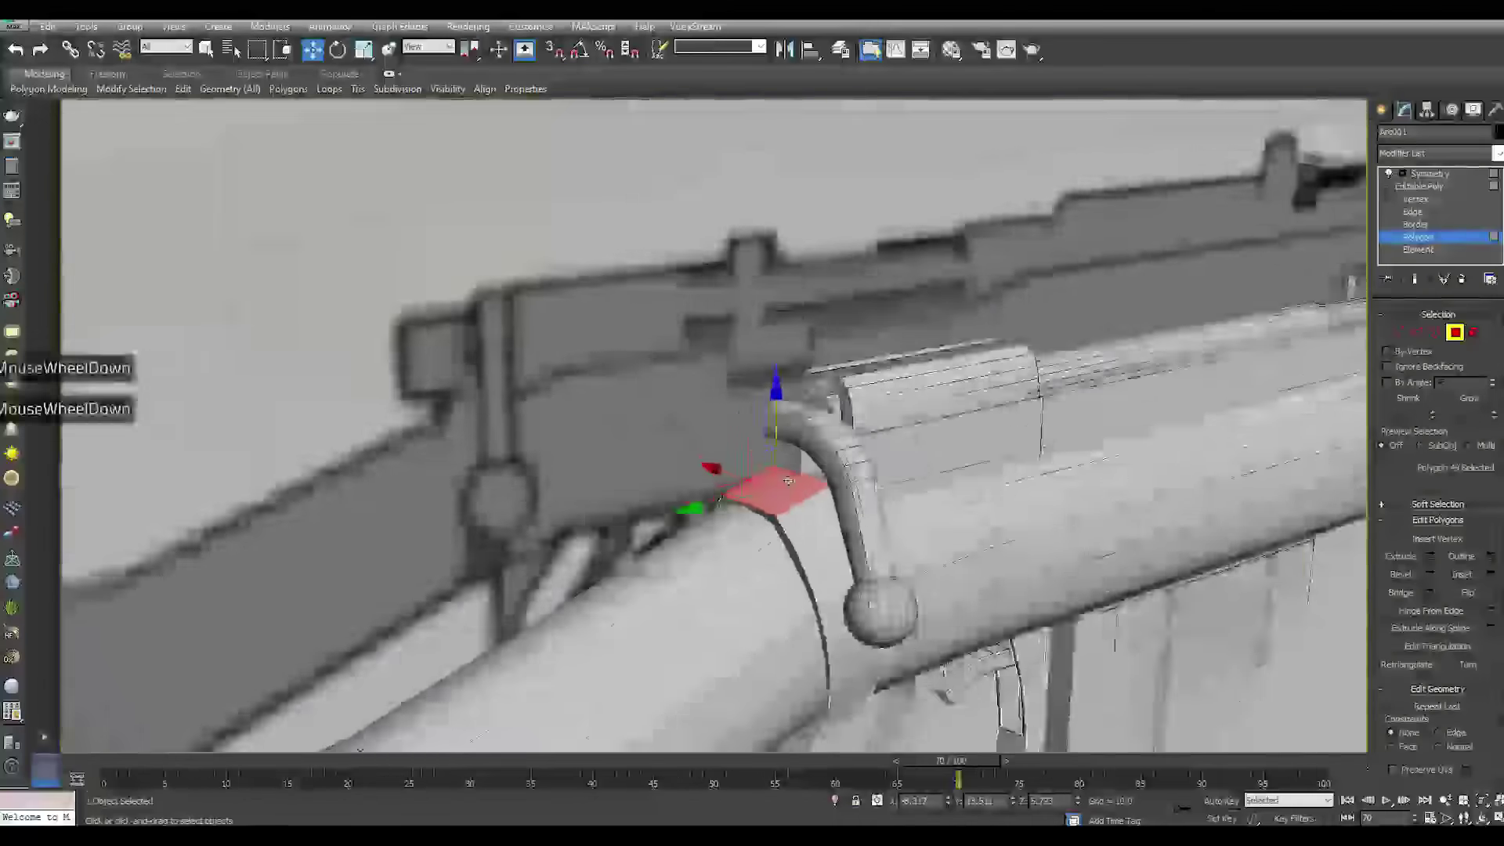
{"action": "double_click", "coordinate": [994, 256]}
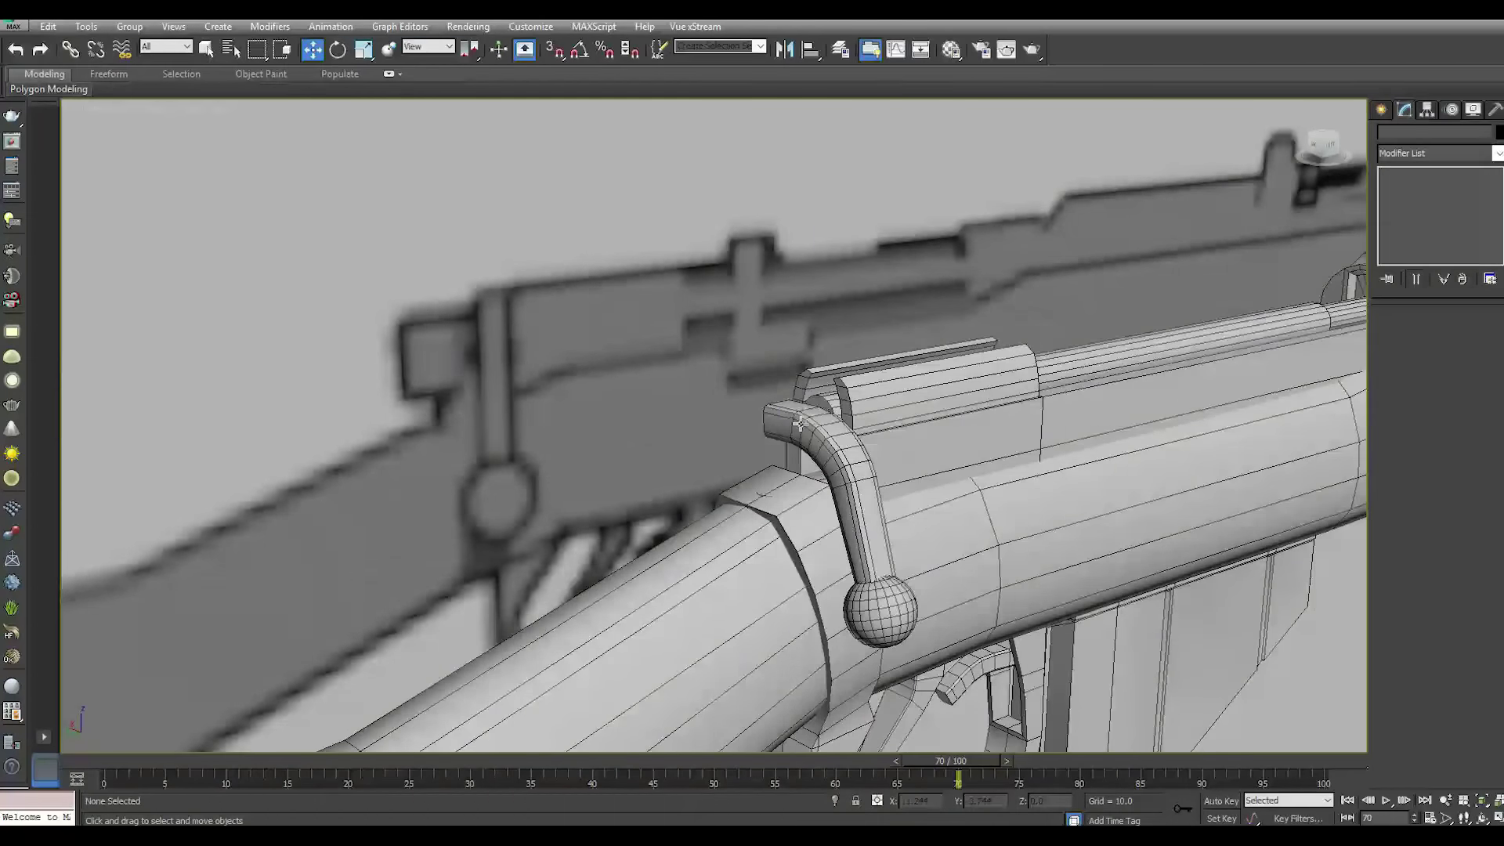
In the Left view, draw a new Box010 beside the bolt handle
{"action": "key", "text": "l"}
{"action": "scroll", "coordinate": [928, 457], "scroll_direction": "down", "scroll_amount": 8}
{"action": "key", "text": "comma"}
{"action": "key", "text": "comma"}
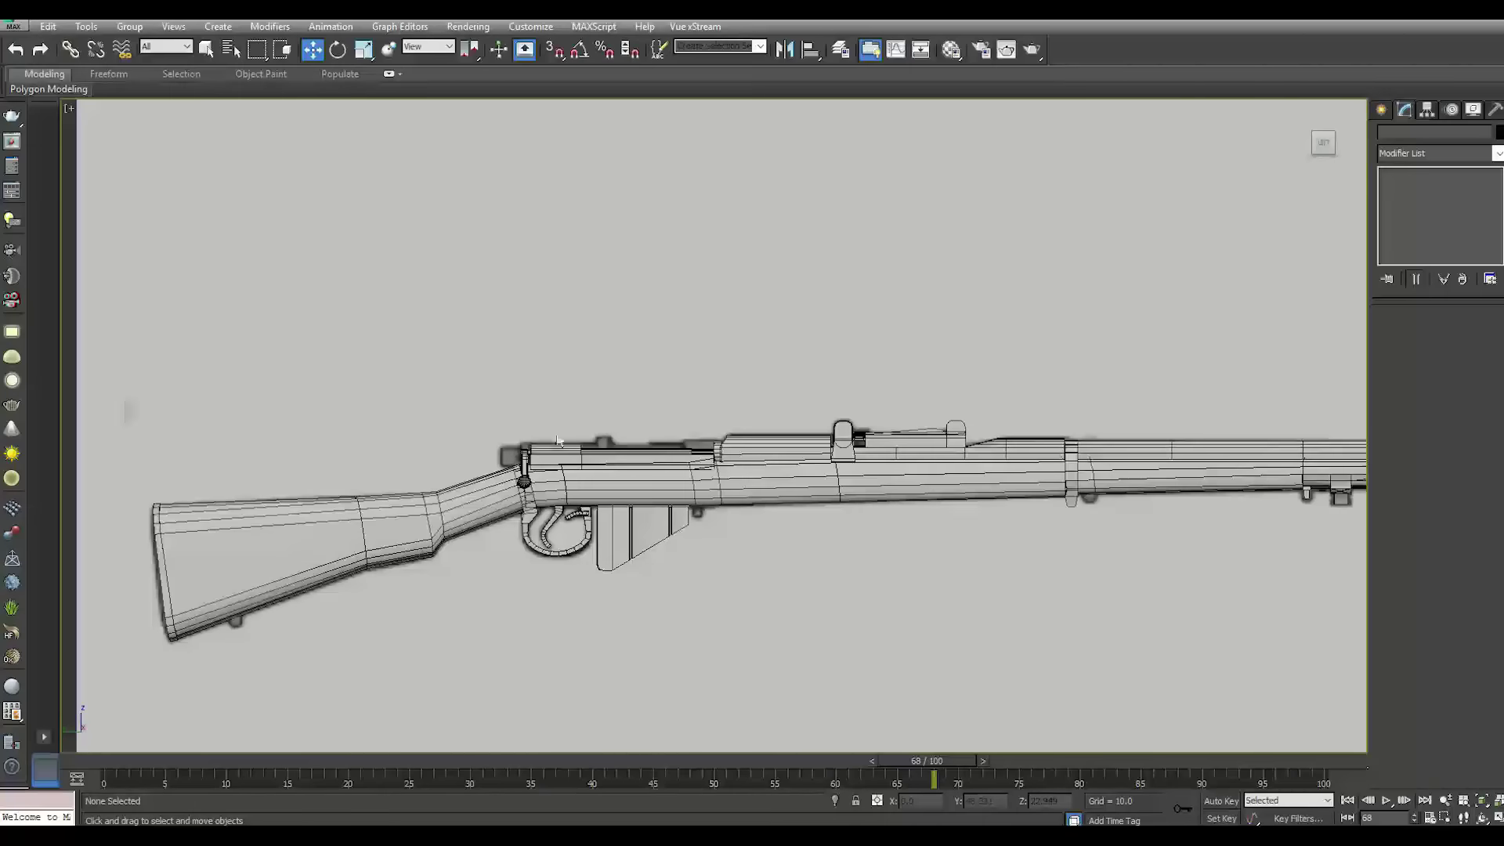
{"action": "scroll", "coordinate": [501, 469], "scroll_direction": "up", "scroll_amount": 6}
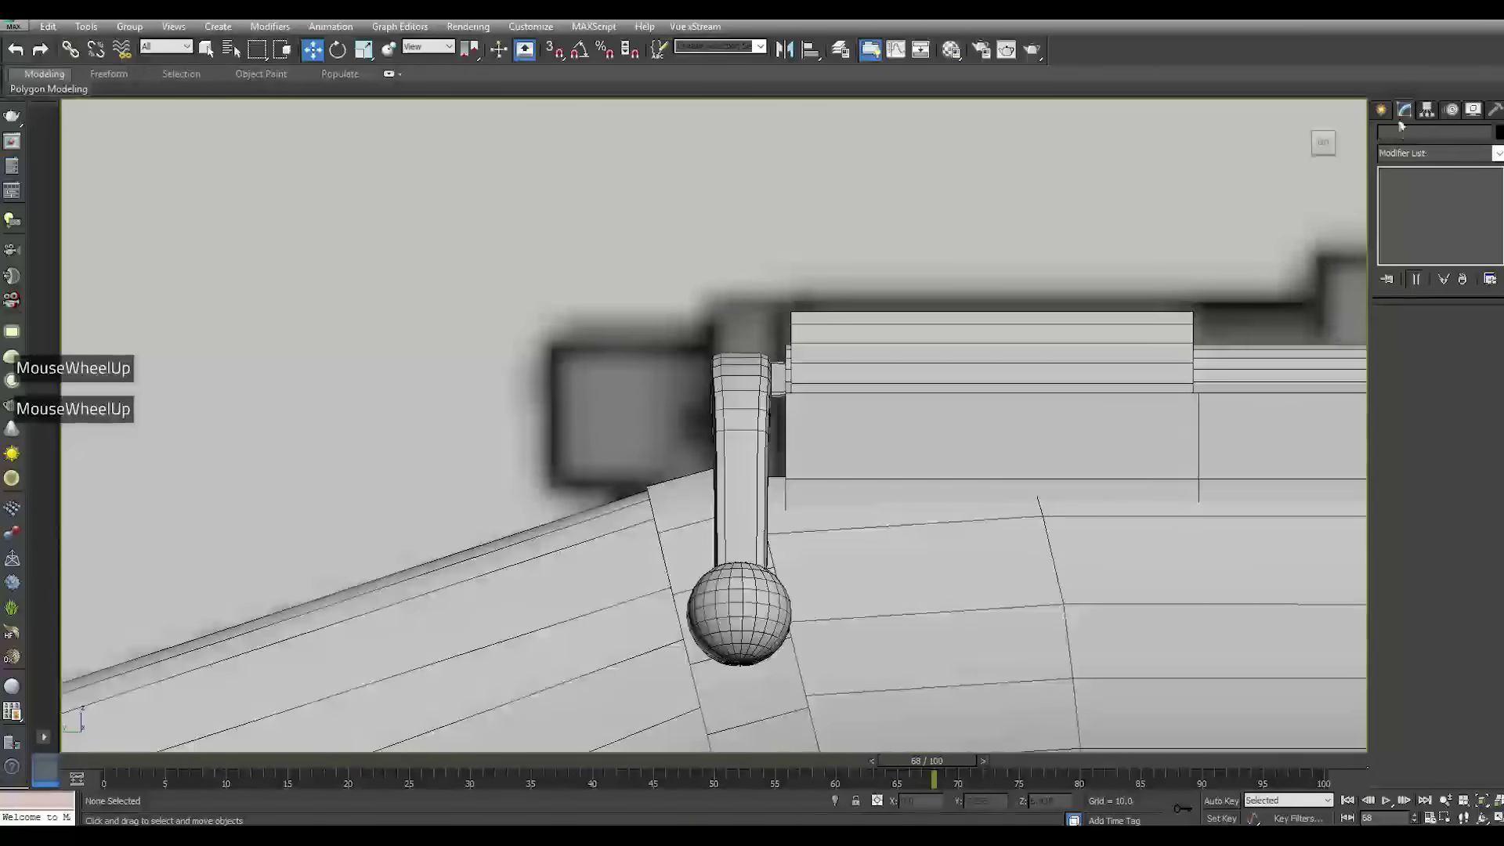
{"action": "left_click", "coordinate": [1382, 110]}
{"action": "left_click", "coordinate": [1409, 213]}
{"action": "left_click", "coordinate": [1408, 205]}
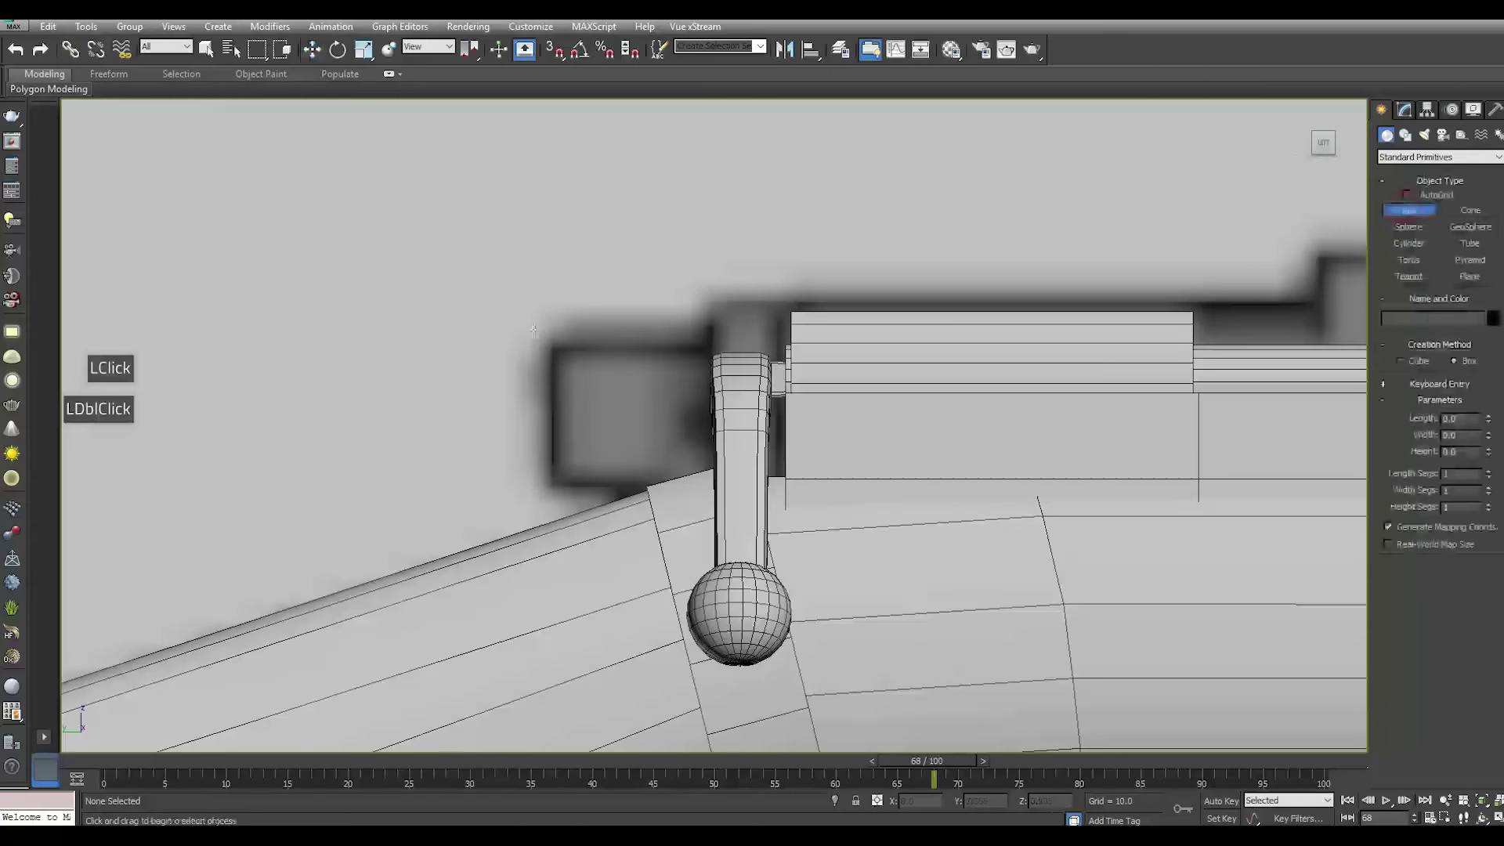
{"action": "scroll", "coordinate": [577, 339], "scroll_direction": "up", "scroll_amount": 2}
{"action": "left_click_drag", "start_coordinate": [539, 327], "coordinate": [745, 518]}
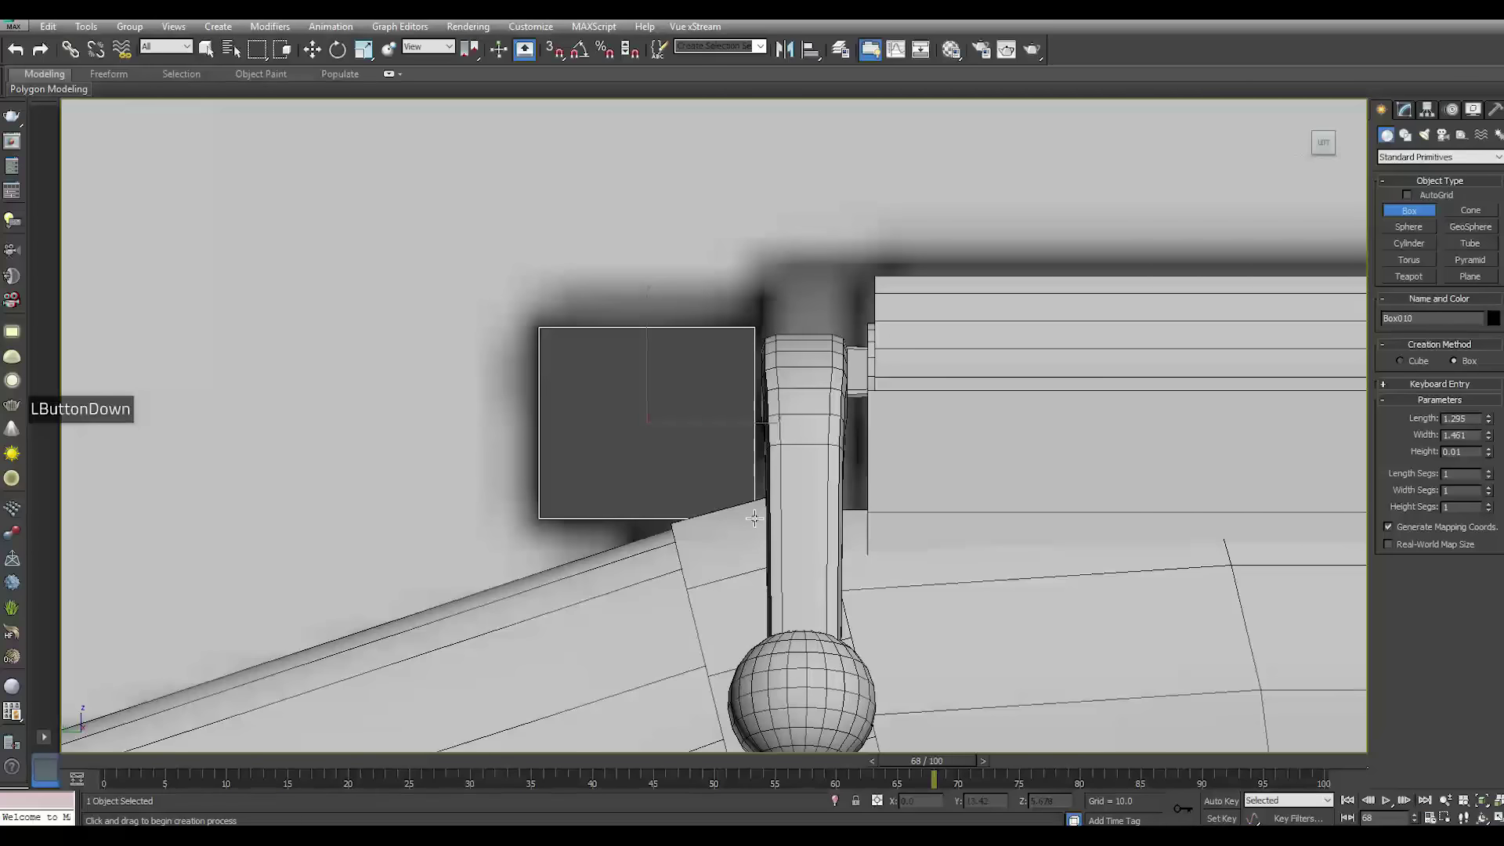
{"action": "left_click_drag", "start_coordinate": [754, 518], "coordinate": [754, 518]}
{"action": "left_click", "coordinate": [716, 460]}
{"action": "right_click", "coordinate": [715, 442]}
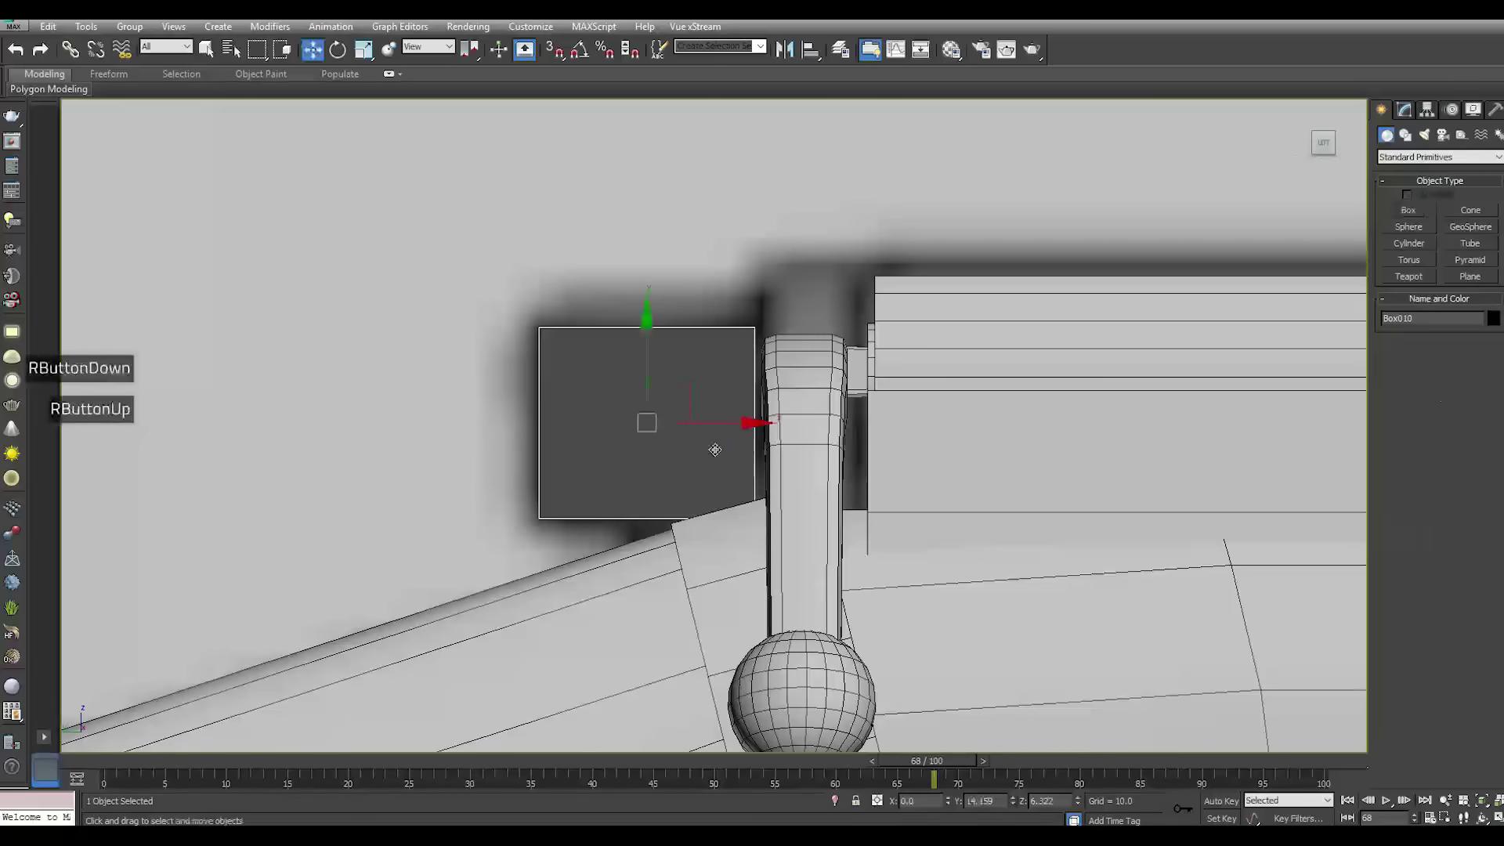
Assign the light grey material to the box and move it onto the receiver by the bolt handle
{"action": "key", "text": "m"}
{"action": "left_click", "coordinate": [497, 541]}
{"action": "key", "text": "m"}
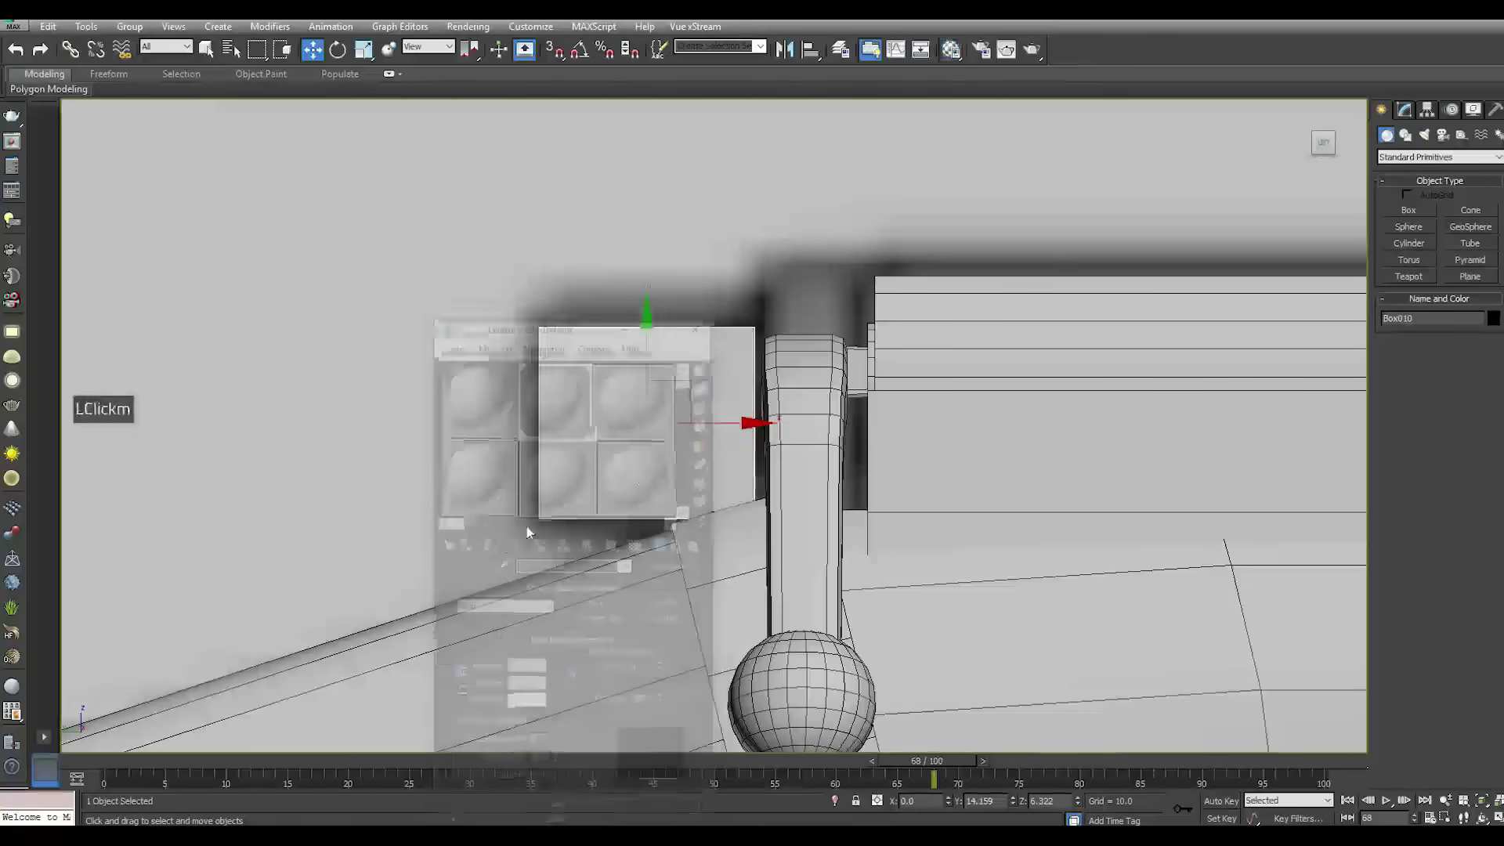
{"action": "middle_click_drag", "start_coordinate": [690, 403], "coordinate": [819, 437], "text": "alt"}
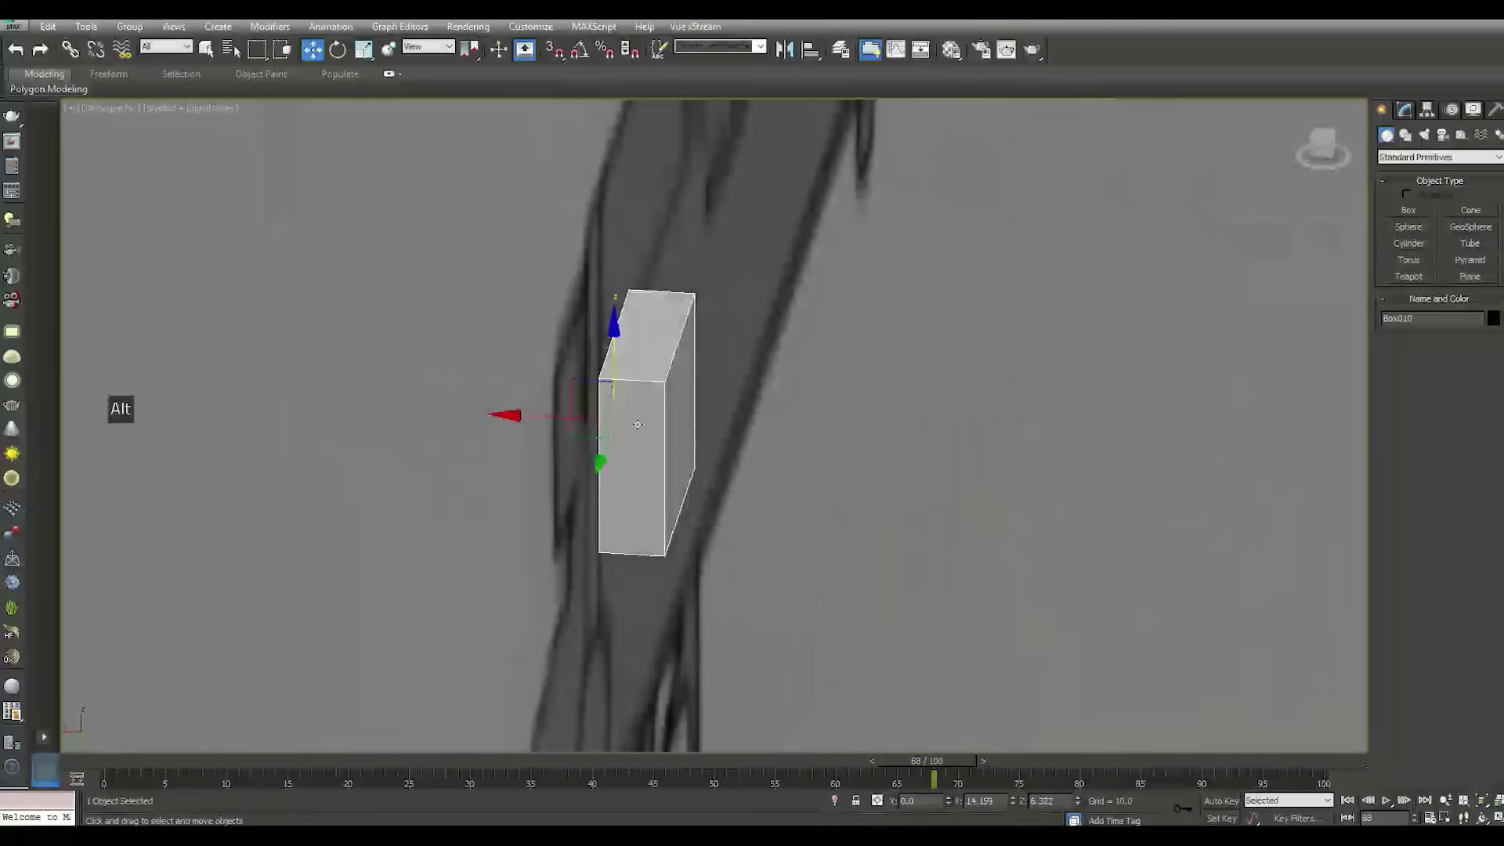
{"action": "scroll", "coordinate": [623, 430], "scroll_direction": "down", "scroll_amount": 6}
{"action": "left_click_drag", "start_coordinate": [555, 420], "coordinate": [848, 453]}
{"action": "scroll", "coordinate": [848, 453], "scroll_direction": "up", "scroll_amount": 2}
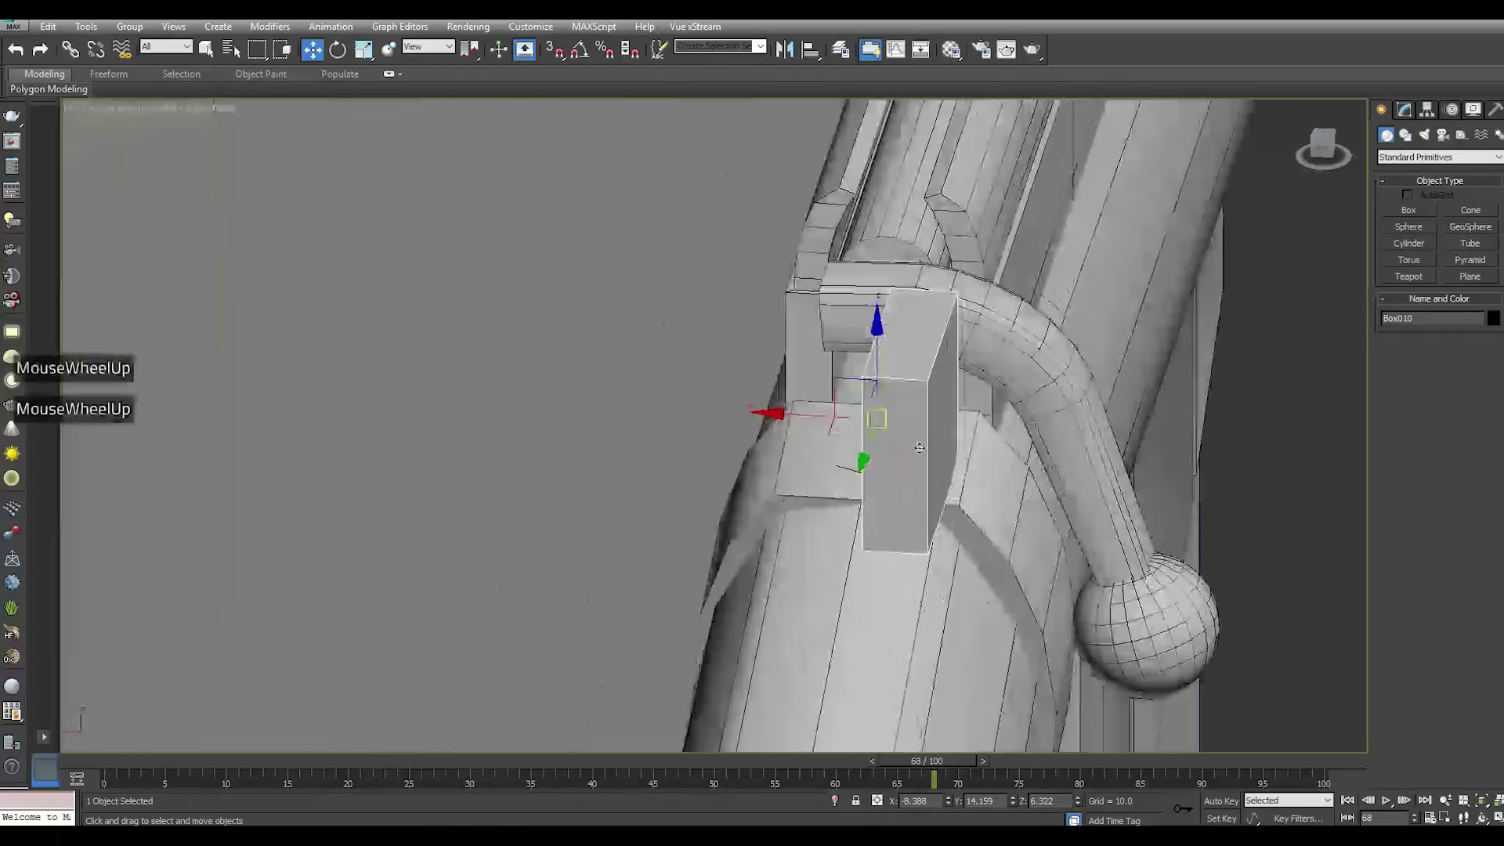
Set Box010's height to 1.069 and adjust its position beside the bolt handle
{"action": "left_click", "coordinate": [1426, 111]}
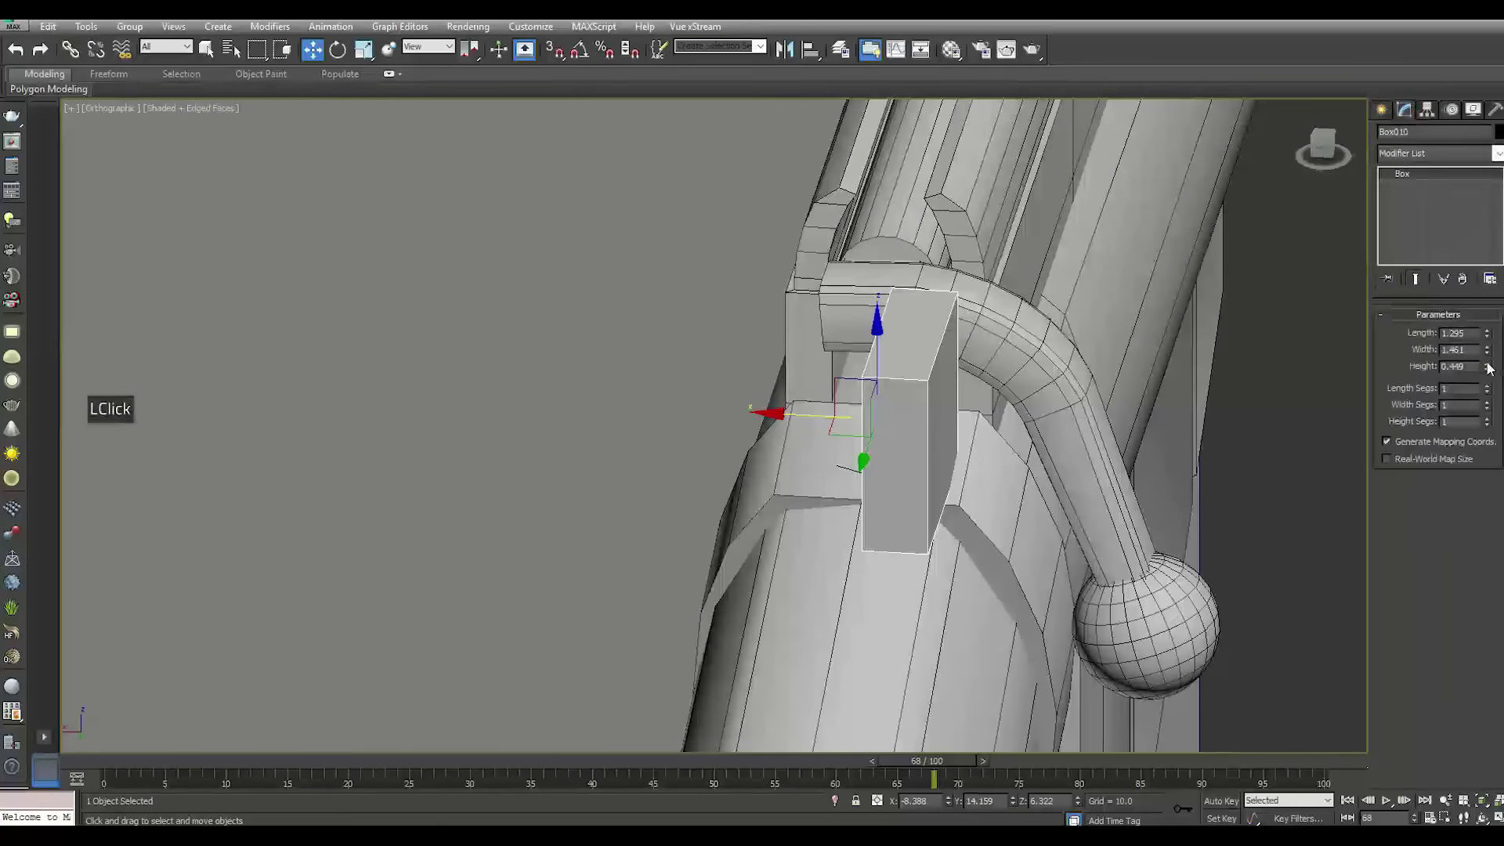
{"action": "left_click_drag", "start_coordinate": [1490, 366], "coordinate": [1496, 313]}
{"action": "left_click_drag", "start_coordinate": [807, 413], "coordinate": [711, 378]}
{"action": "middle_click_drag", "start_coordinate": [971, 434], "coordinate": [972, 392], "text": "alt"}
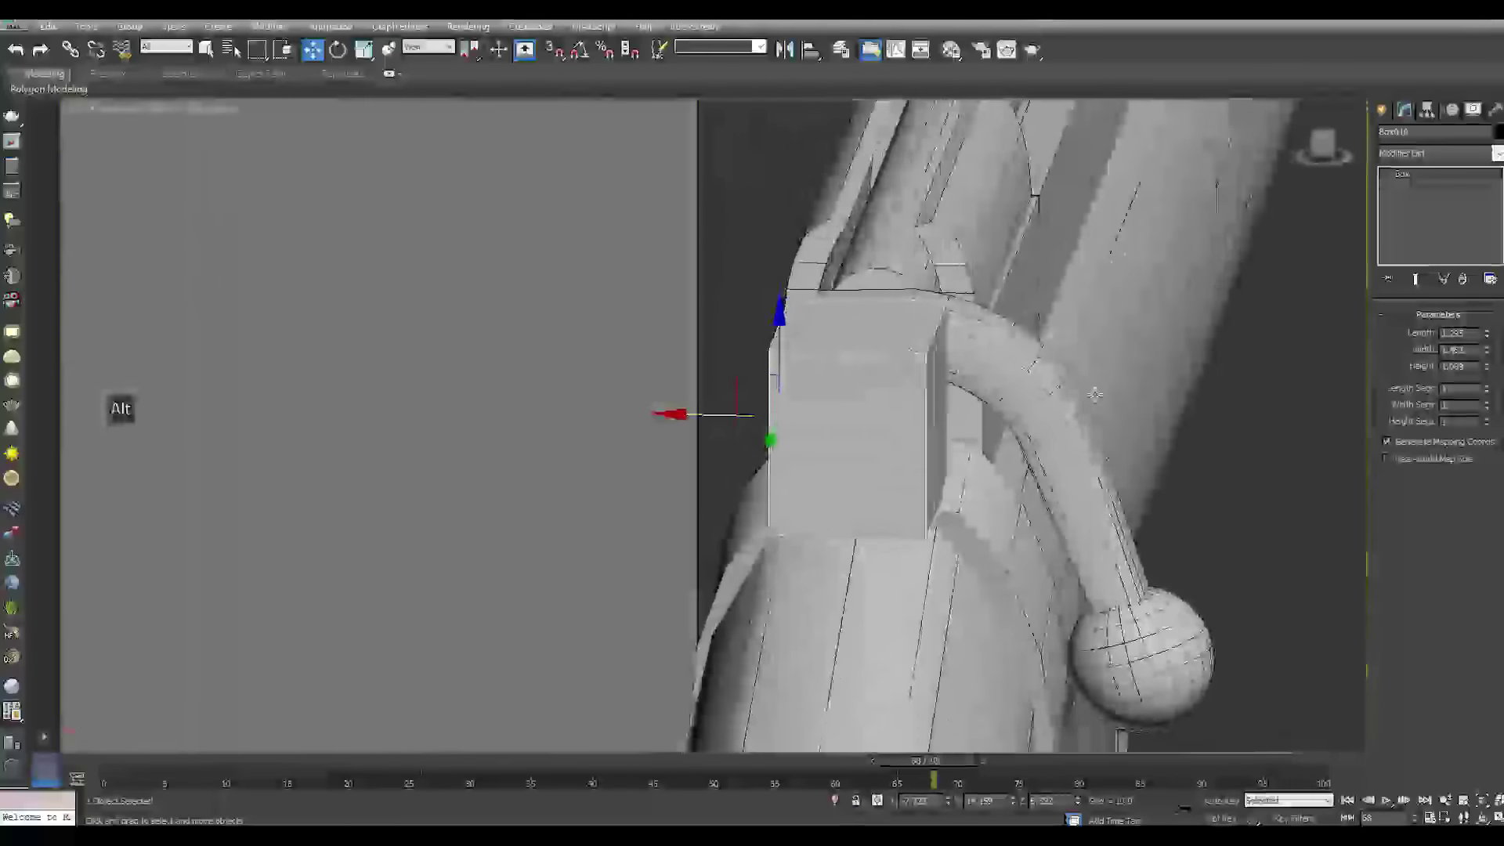
Convert Box010 to an editable poly and enter Edge level
{"action": "right_click", "coordinate": [1445, 231]}
{"action": "left_click", "coordinate": [1431, 364]}
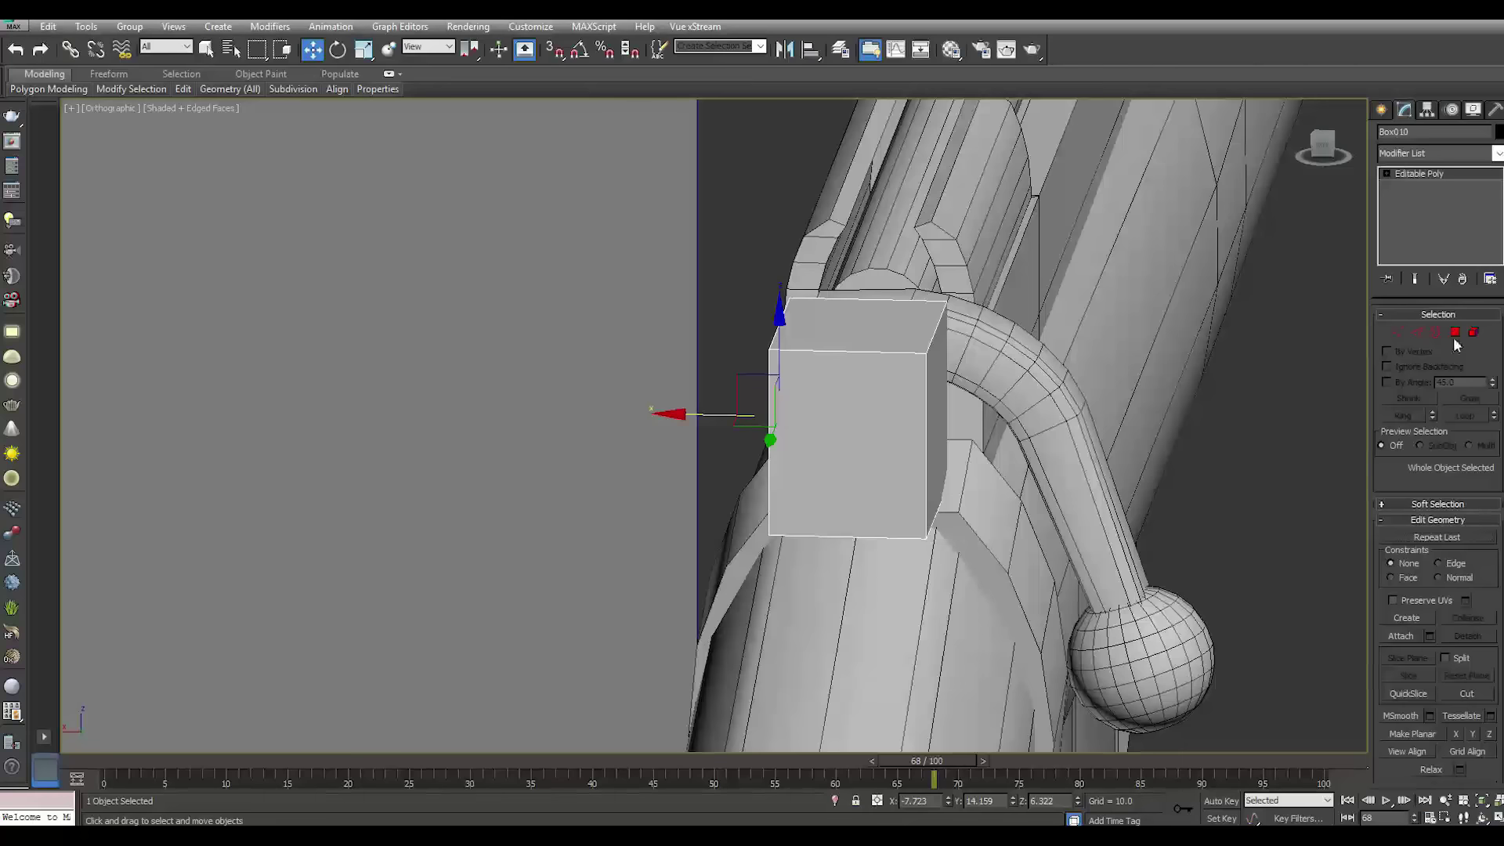
{"action": "left_click", "coordinate": [1419, 333]}
Chamfer Box010's top edge by about 0.326 with 4 segments for a rounded corner
{"action": "left_click", "coordinate": [867, 348]}
{"action": "middle_click_drag", "start_coordinate": [866, 348], "coordinate": [917, 382], "text": "alt"}
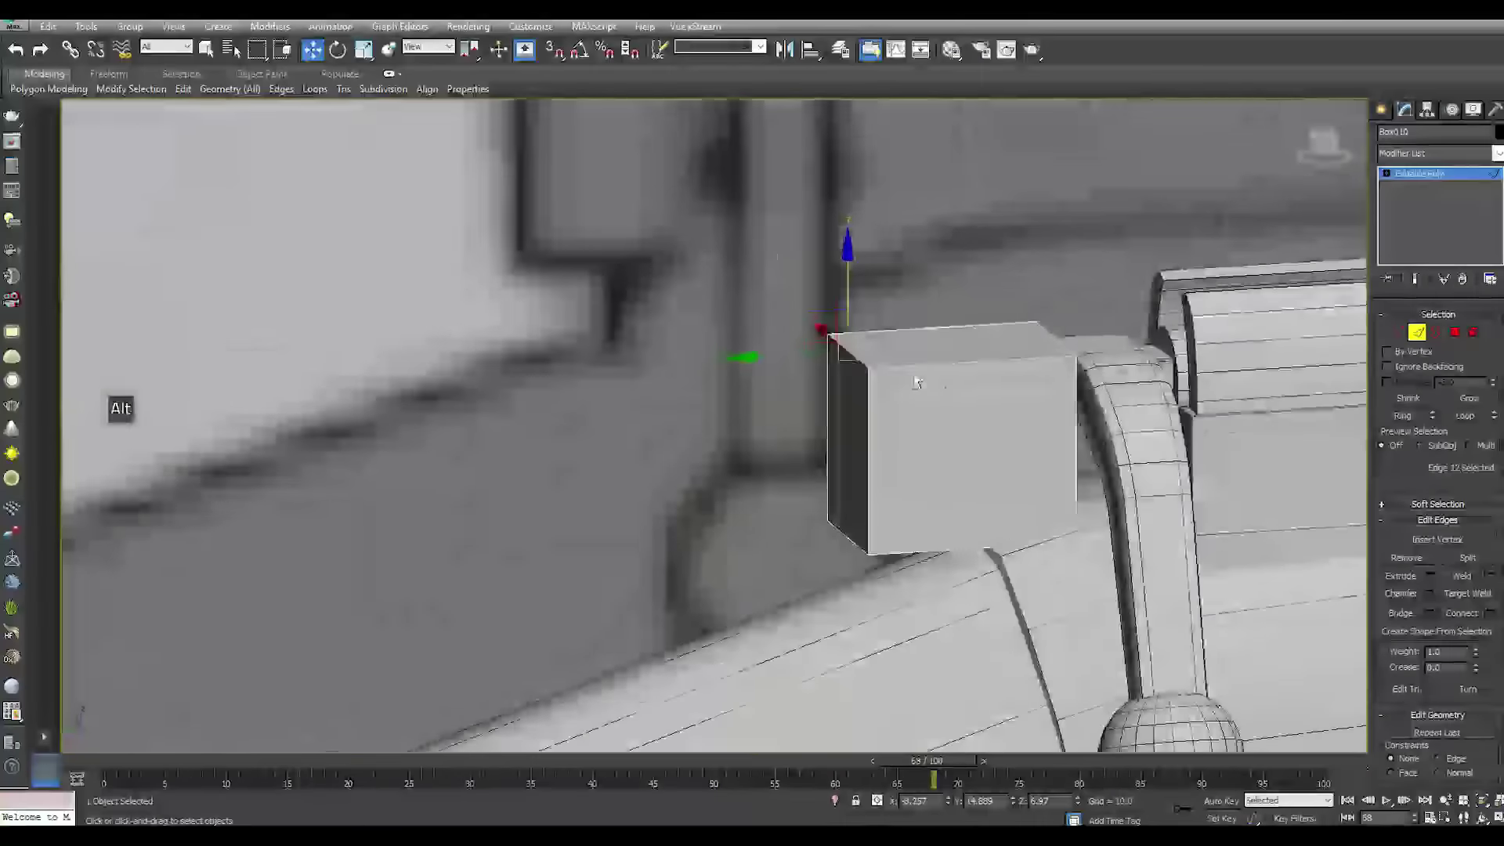
{"action": "left_click", "coordinate": [1430, 593]}
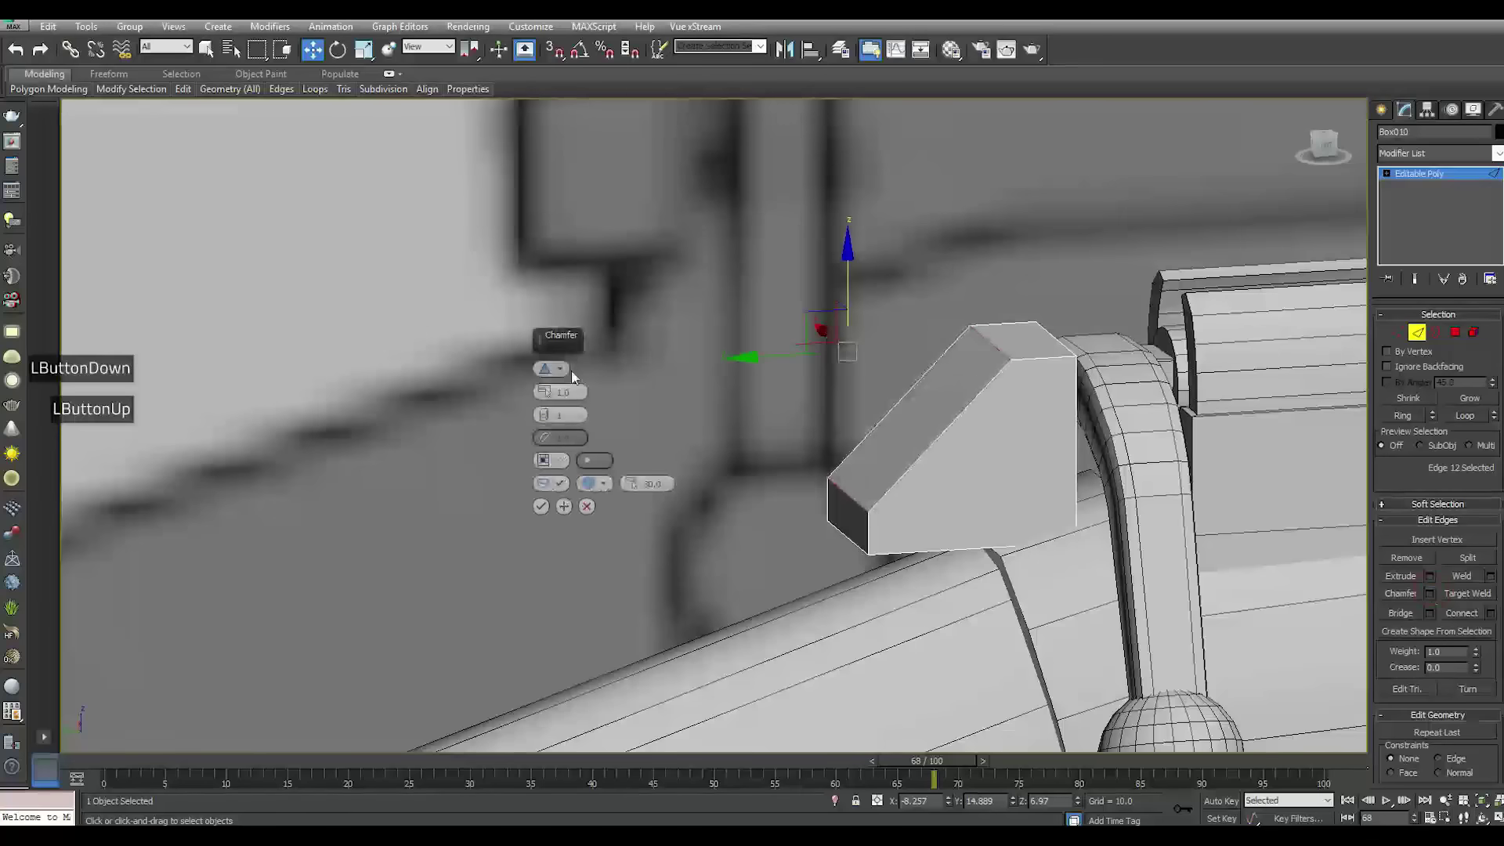
{"action": "left_click", "coordinate": [548, 413]}
{"action": "left_click_drag", "start_coordinate": [546, 392], "coordinate": [593, 483]}
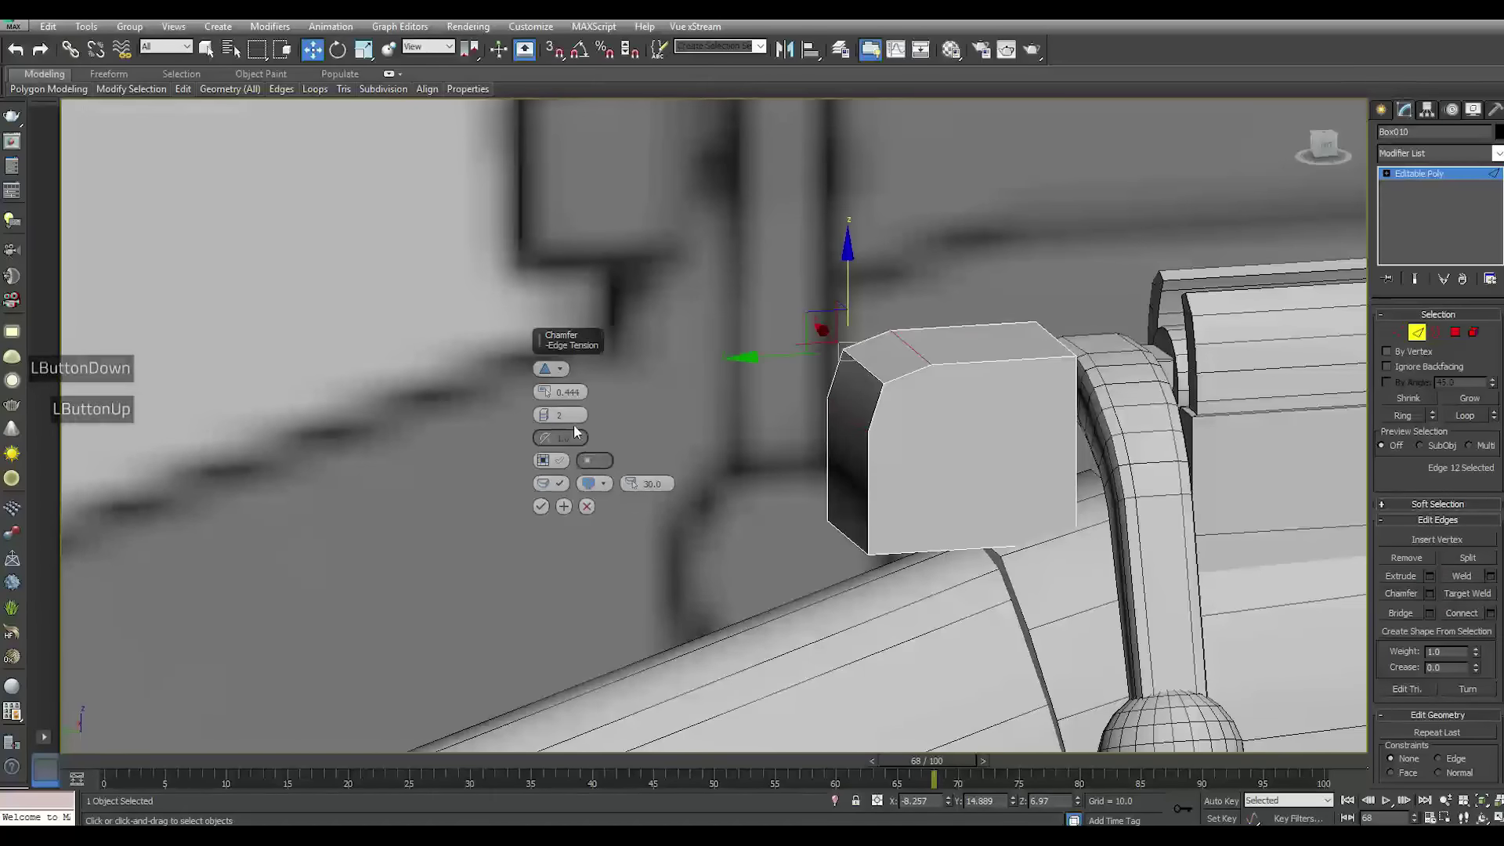
{"action": "left_click", "coordinate": [587, 507]}
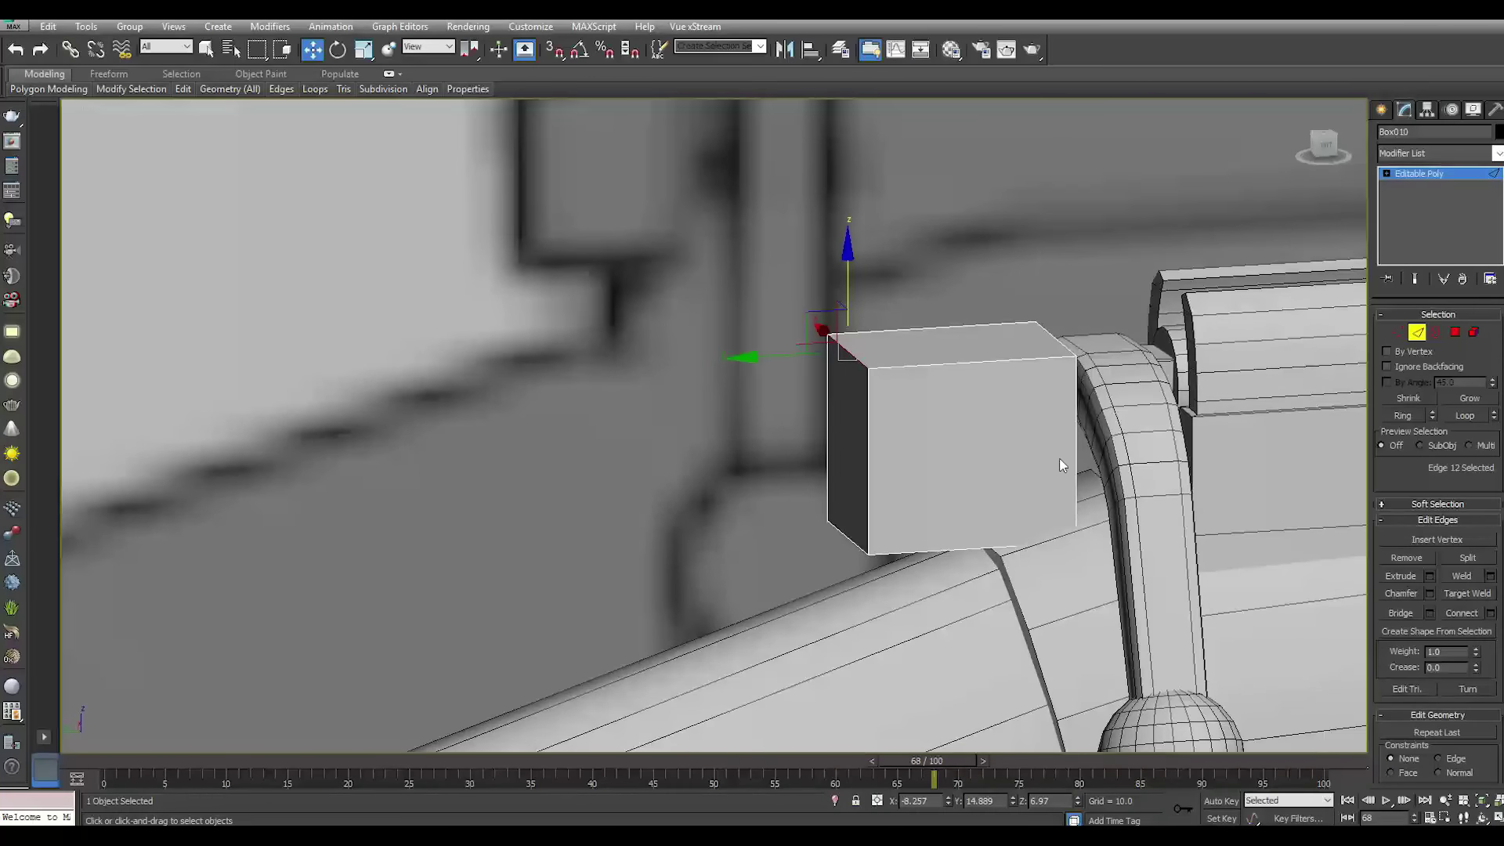
{"action": "left_click", "coordinate": [1430, 594]}
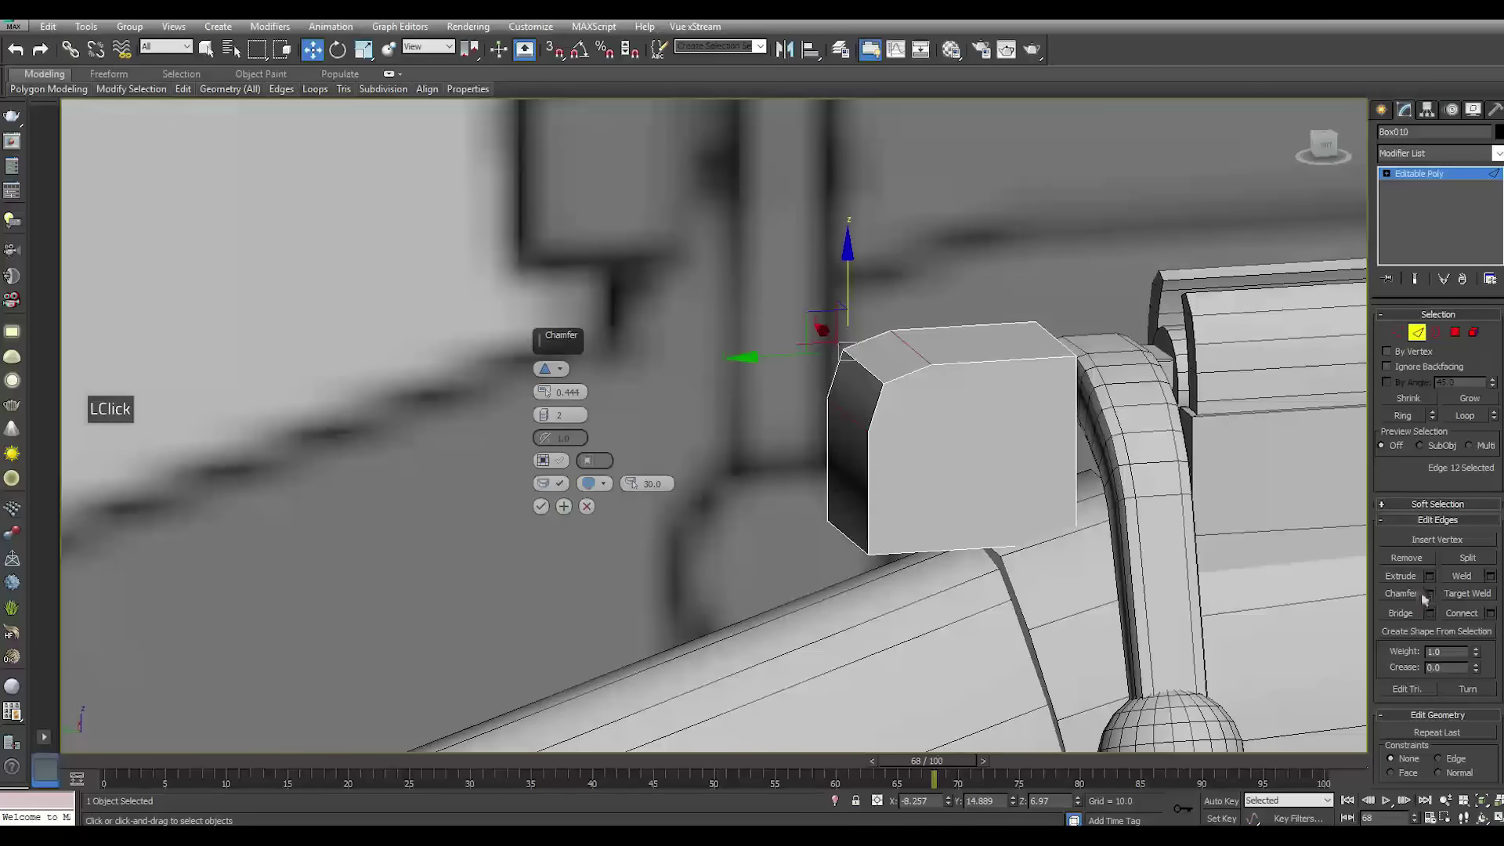
{"action": "left_click_drag", "start_coordinate": [547, 393], "coordinate": [552, 410]}
{"action": "left_click", "coordinate": [546, 416]}
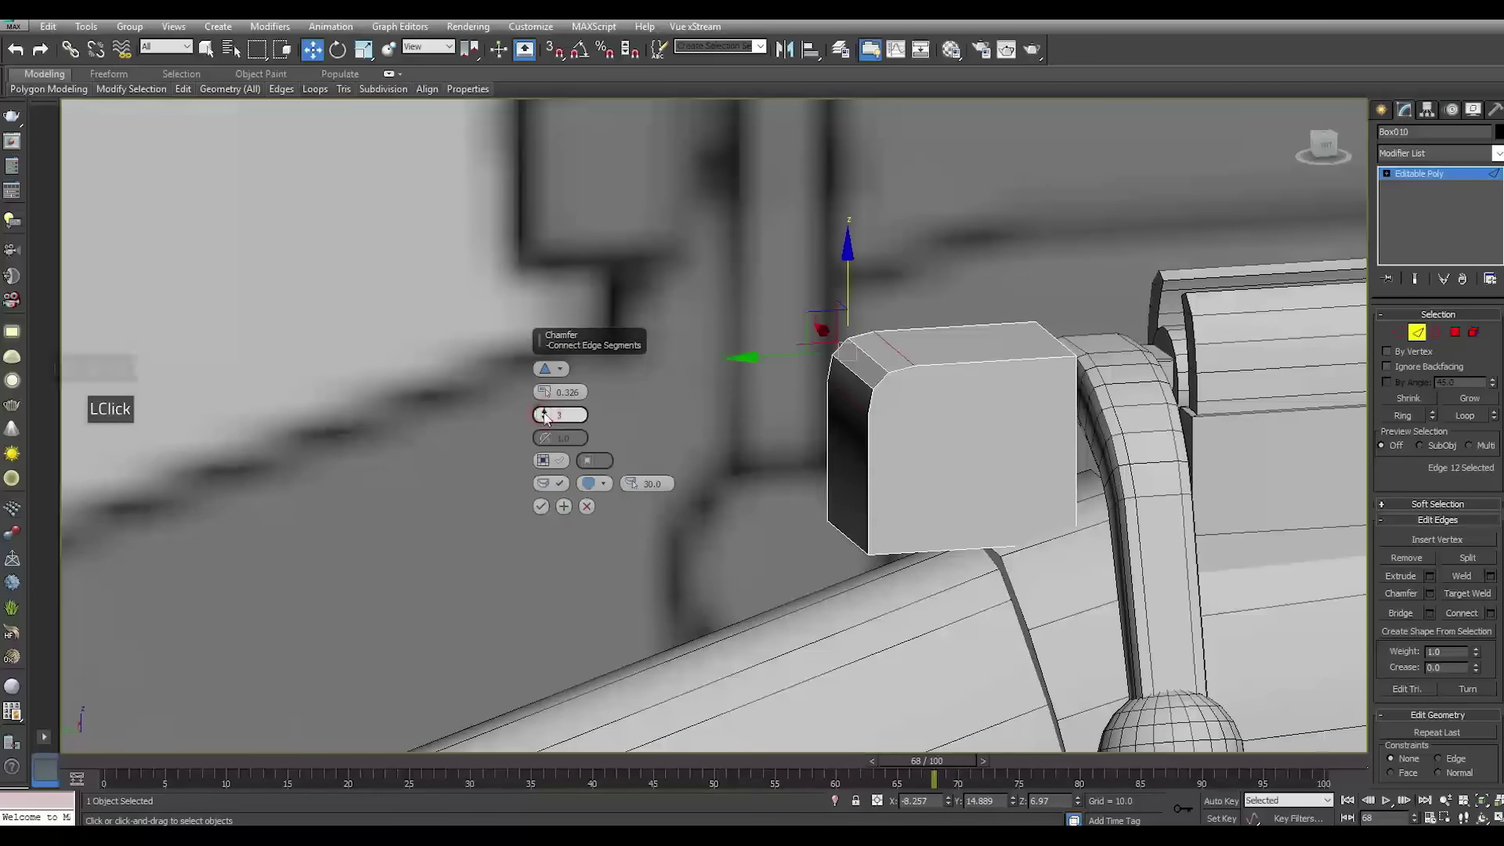
{"action": "left_click", "coordinate": [546, 416]}
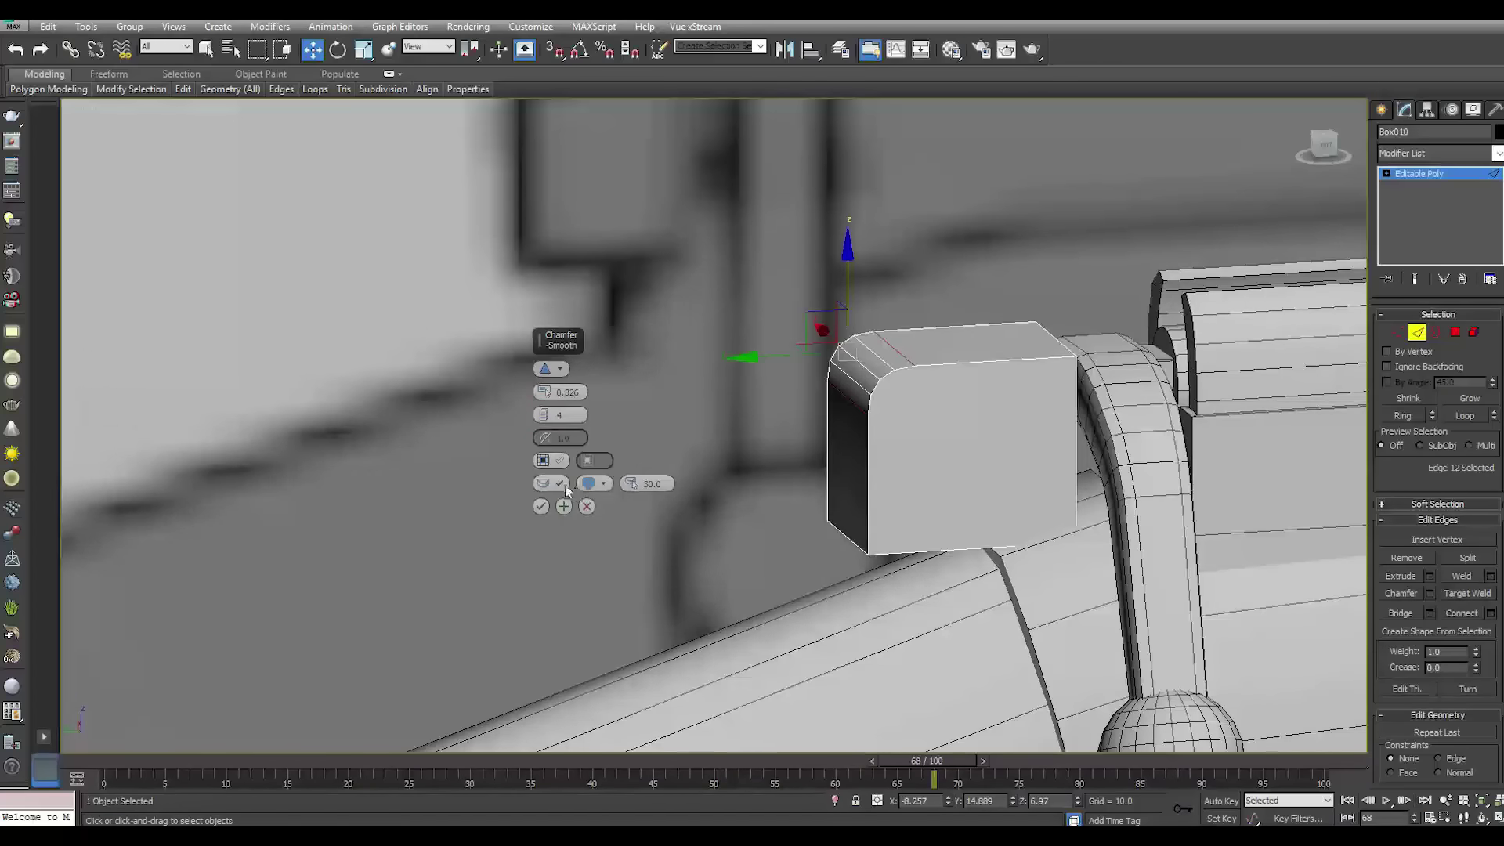
{"action": "left_click", "coordinate": [541, 506]}
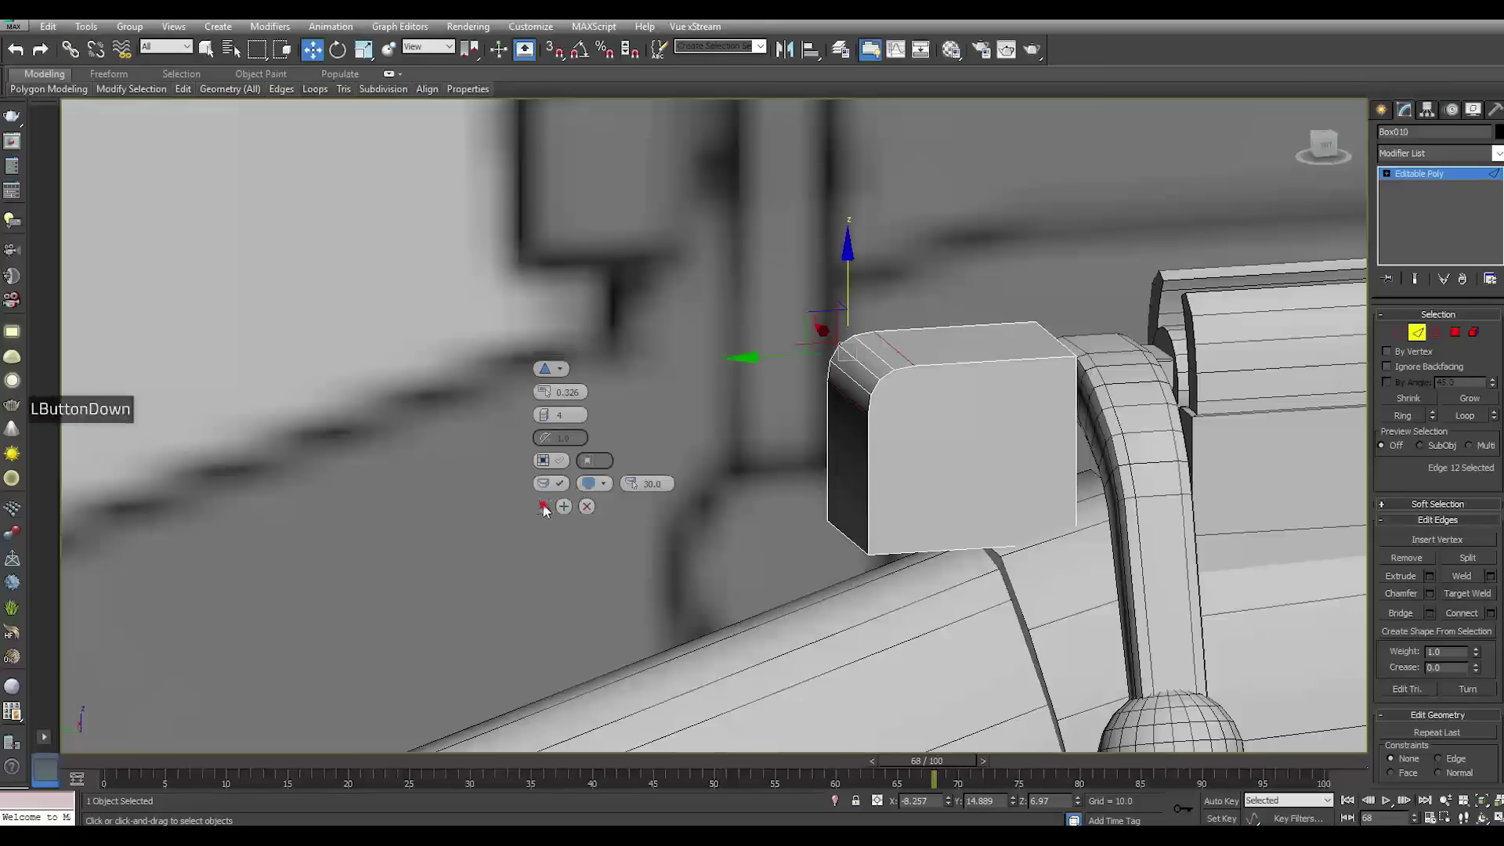
{"action": "left_click", "coordinate": [1399, 332]}
Cut a vertical line across the front face from the top vertex to the bottom edge
{"action": "right_click", "coordinate": [952, 392]}
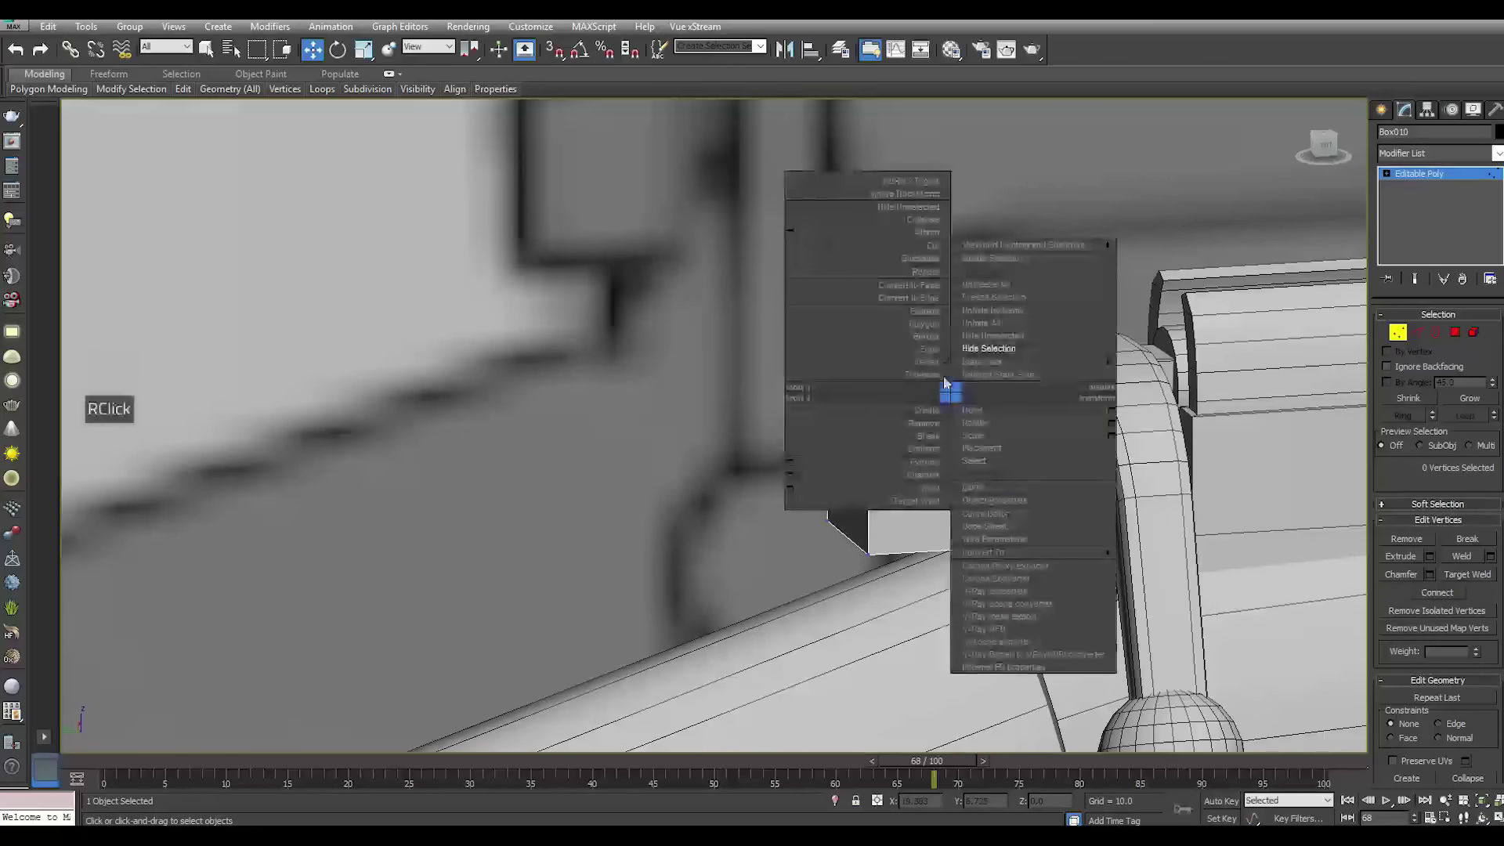
{"action": "left_click", "coordinate": [931, 249]}
{"action": "left_click", "coordinate": [915, 366]}
{"action": "left_click", "coordinate": [915, 552]}
{"action": "right_click", "coordinate": [914, 554]}
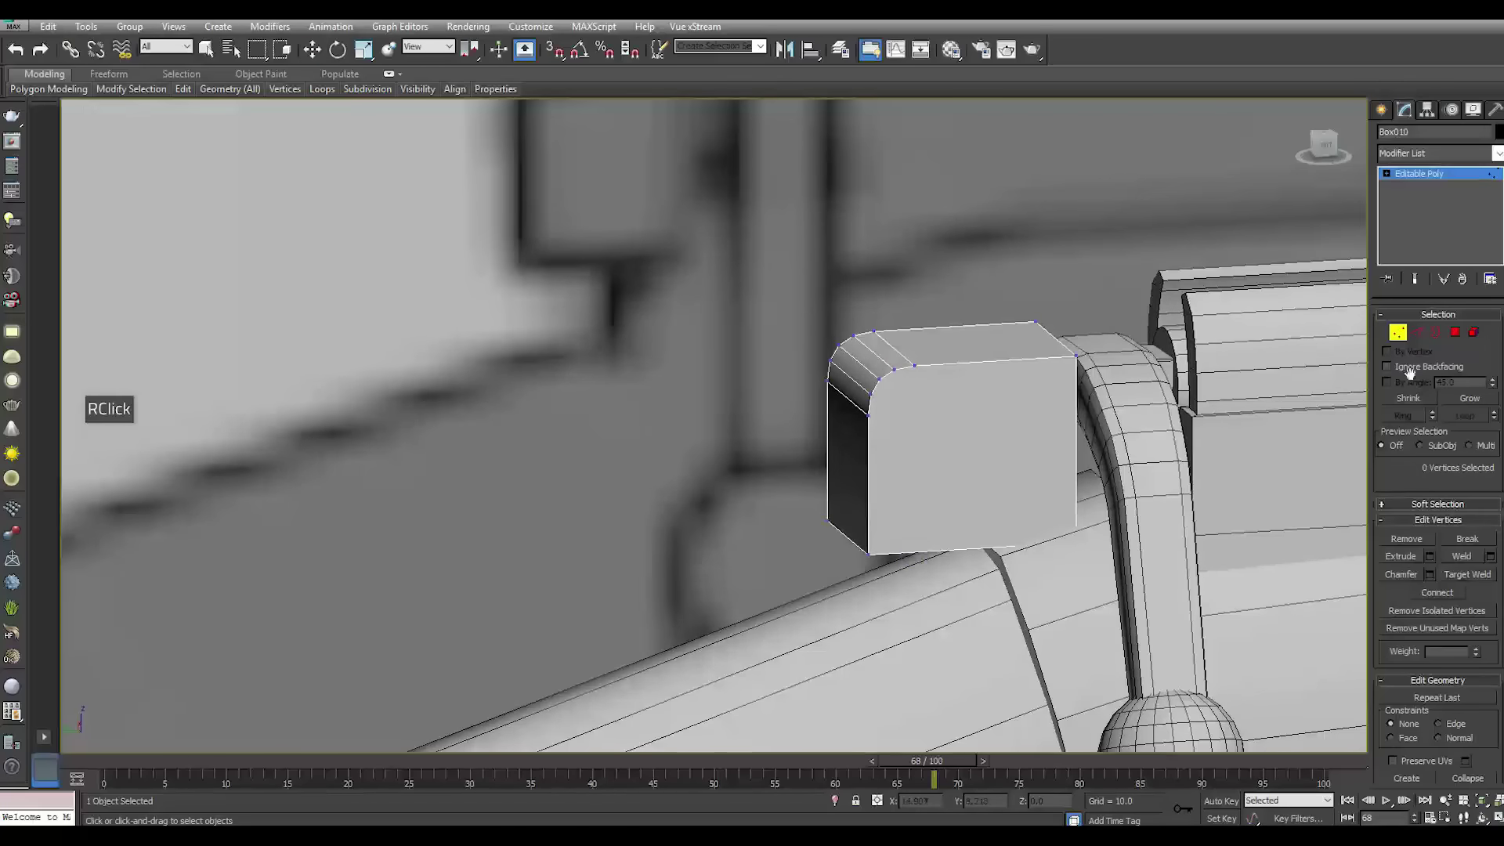
Inset the box's front face by about 0.039 to leave a thin border
{"action": "left_click", "coordinate": [1455, 332]}
{"action": "left_click", "coordinate": [970, 469]}
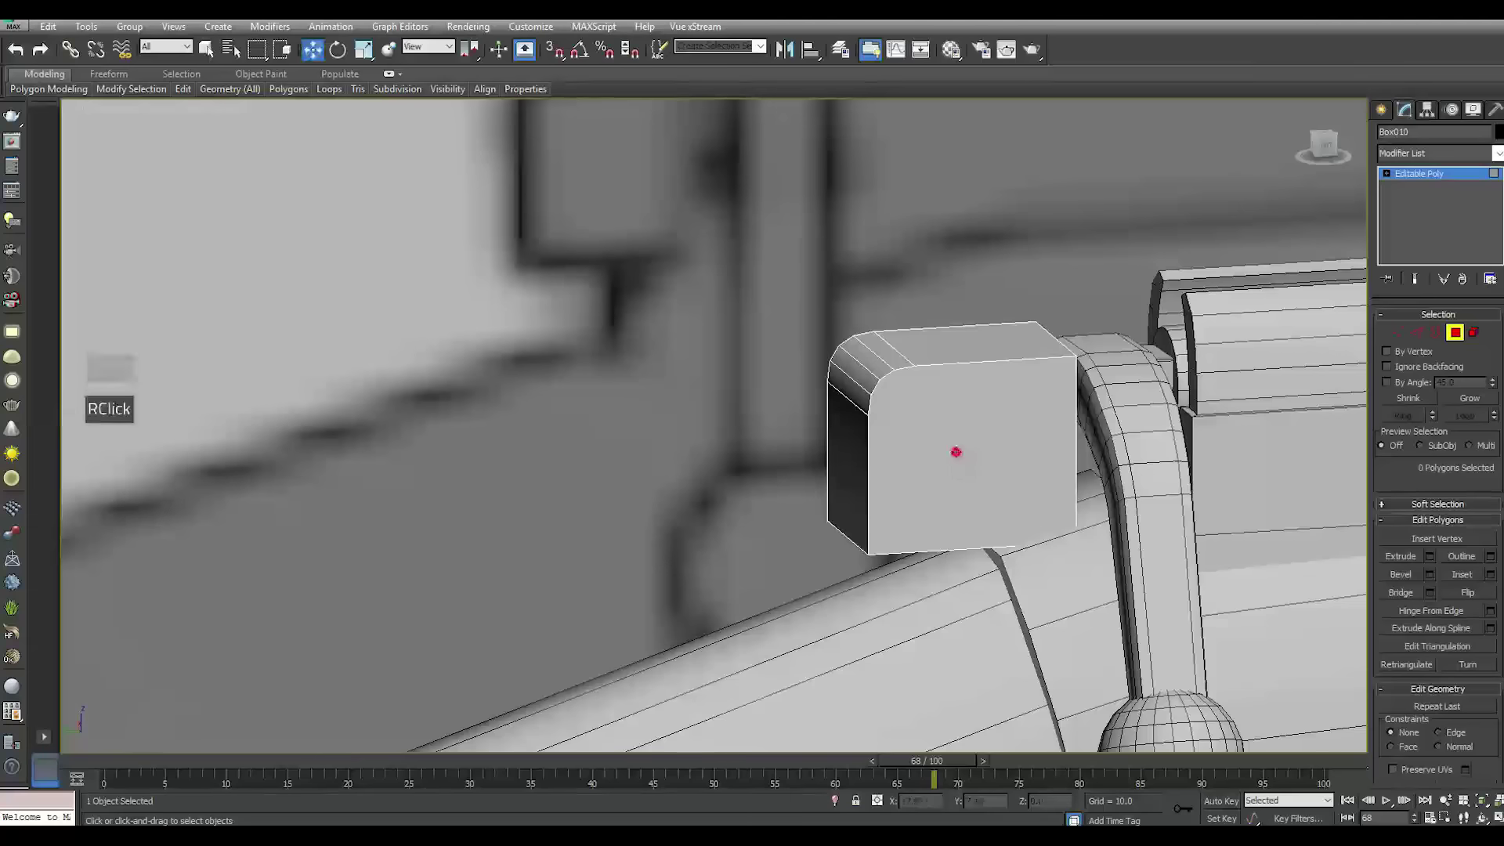
{"action": "left_click", "coordinate": [956, 452]}
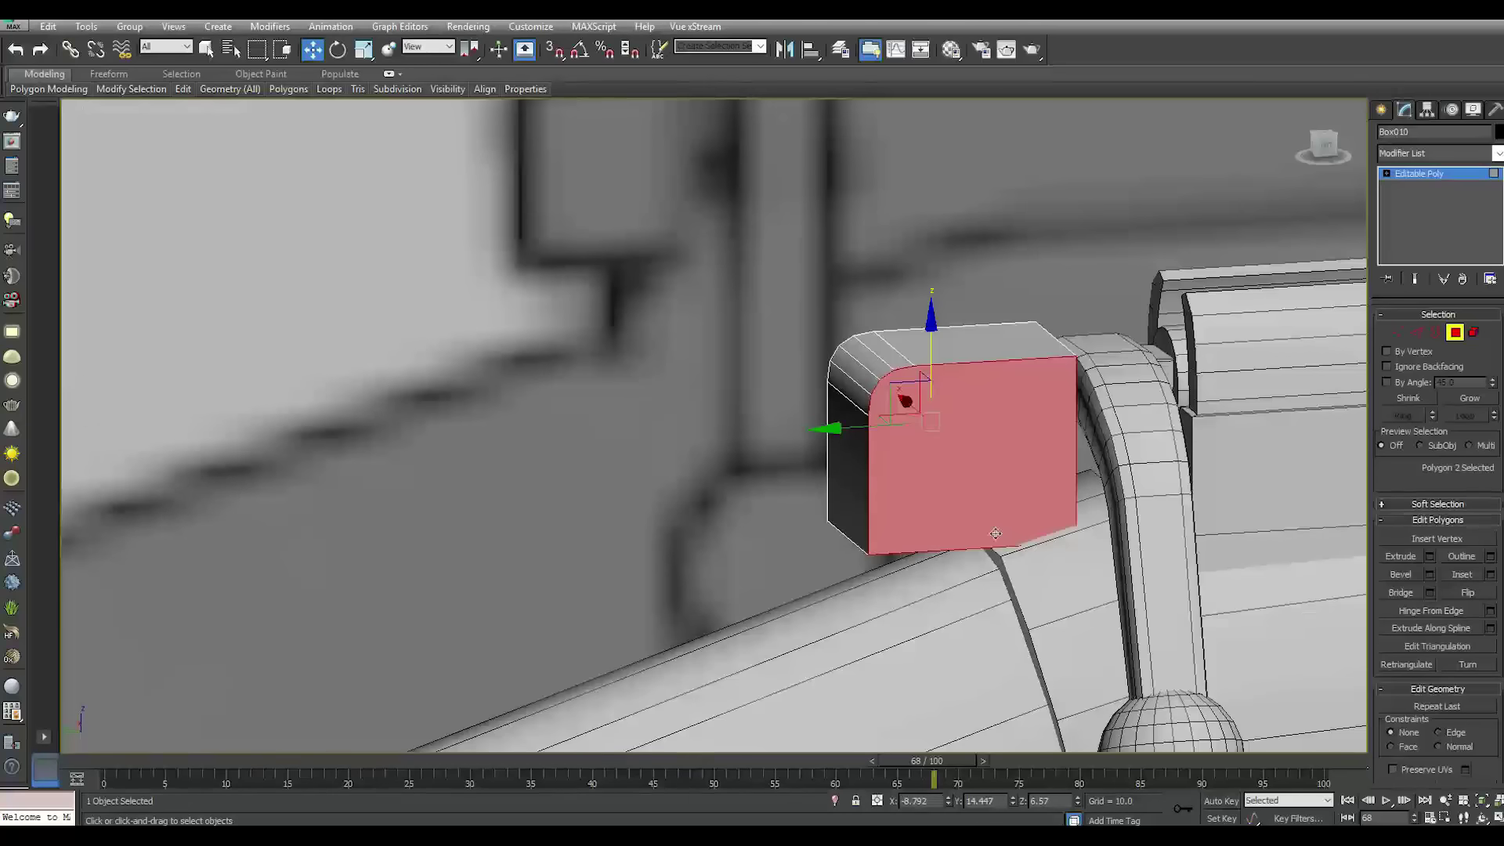
{"action": "scroll", "coordinate": [995, 534], "scroll_direction": "up", "scroll_amount": 2}
{"action": "left_click", "coordinate": [1491, 577]}
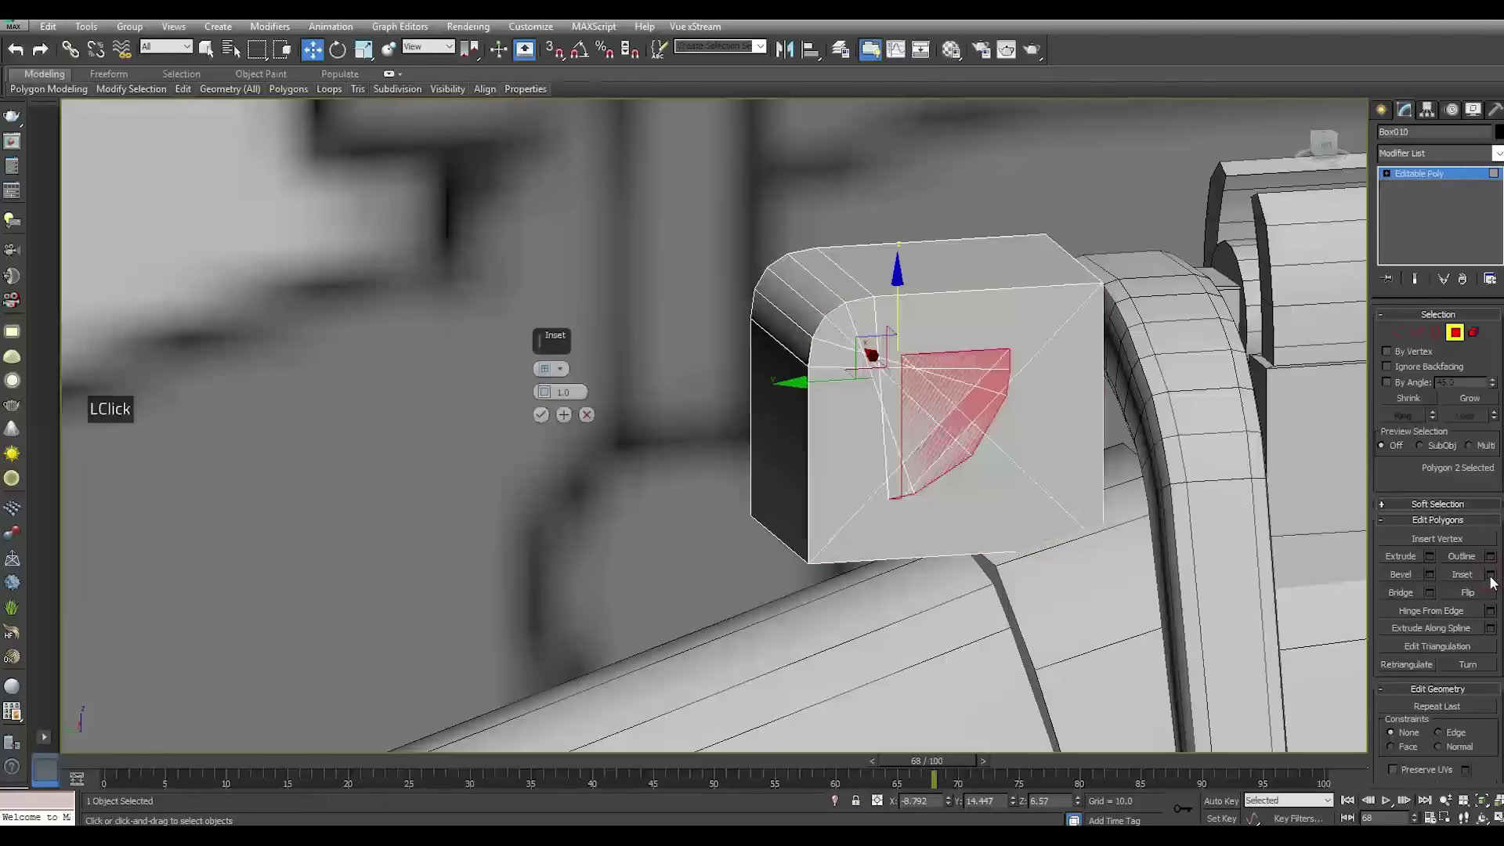
{"action": "left_click_drag", "start_coordinate": [545, 392], "coordinate": [681, 475]}
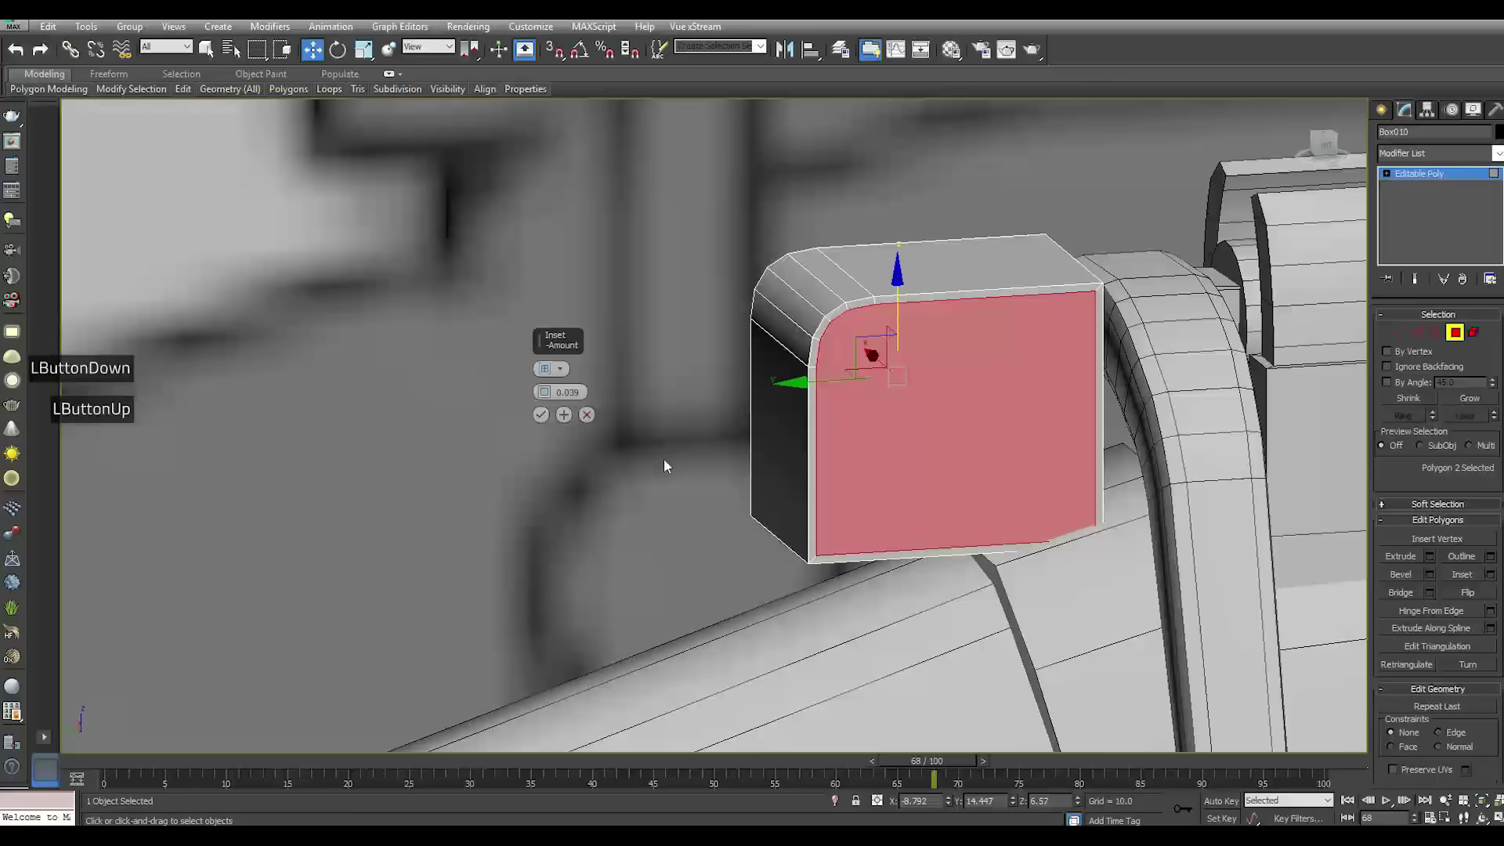
{"action": "left_click", "coordinate": [541, 416]}
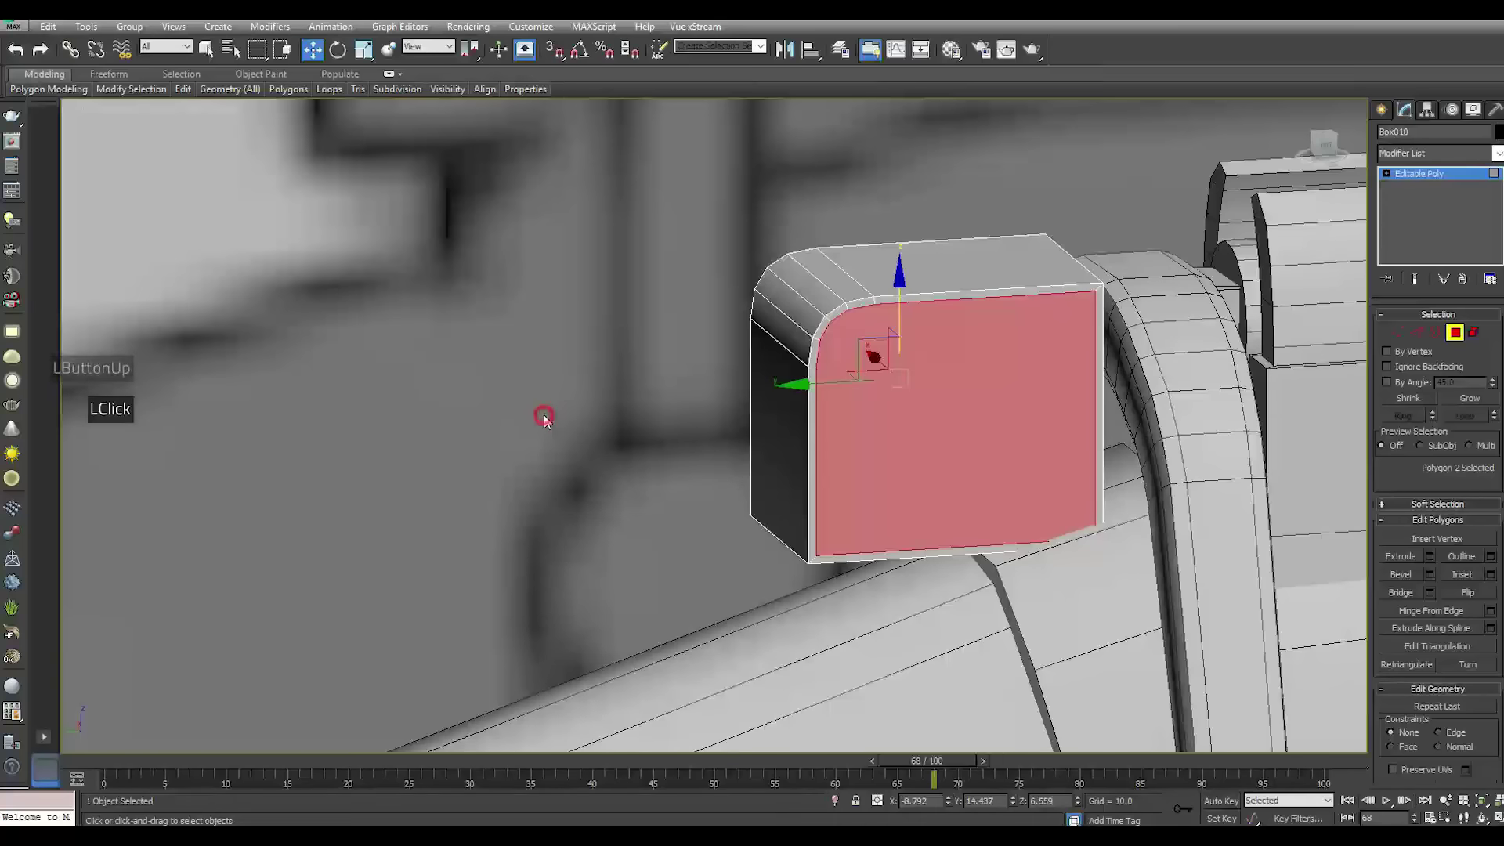
{"action": "left_click", "coordinate": [1413, 339]}
Connect the front face's top and bottom edges with 2 new vertical edges
{"action": "right_click", "coordinate": [921, 364]}
{"action": "left_click", "coordinate": [907, 225]}
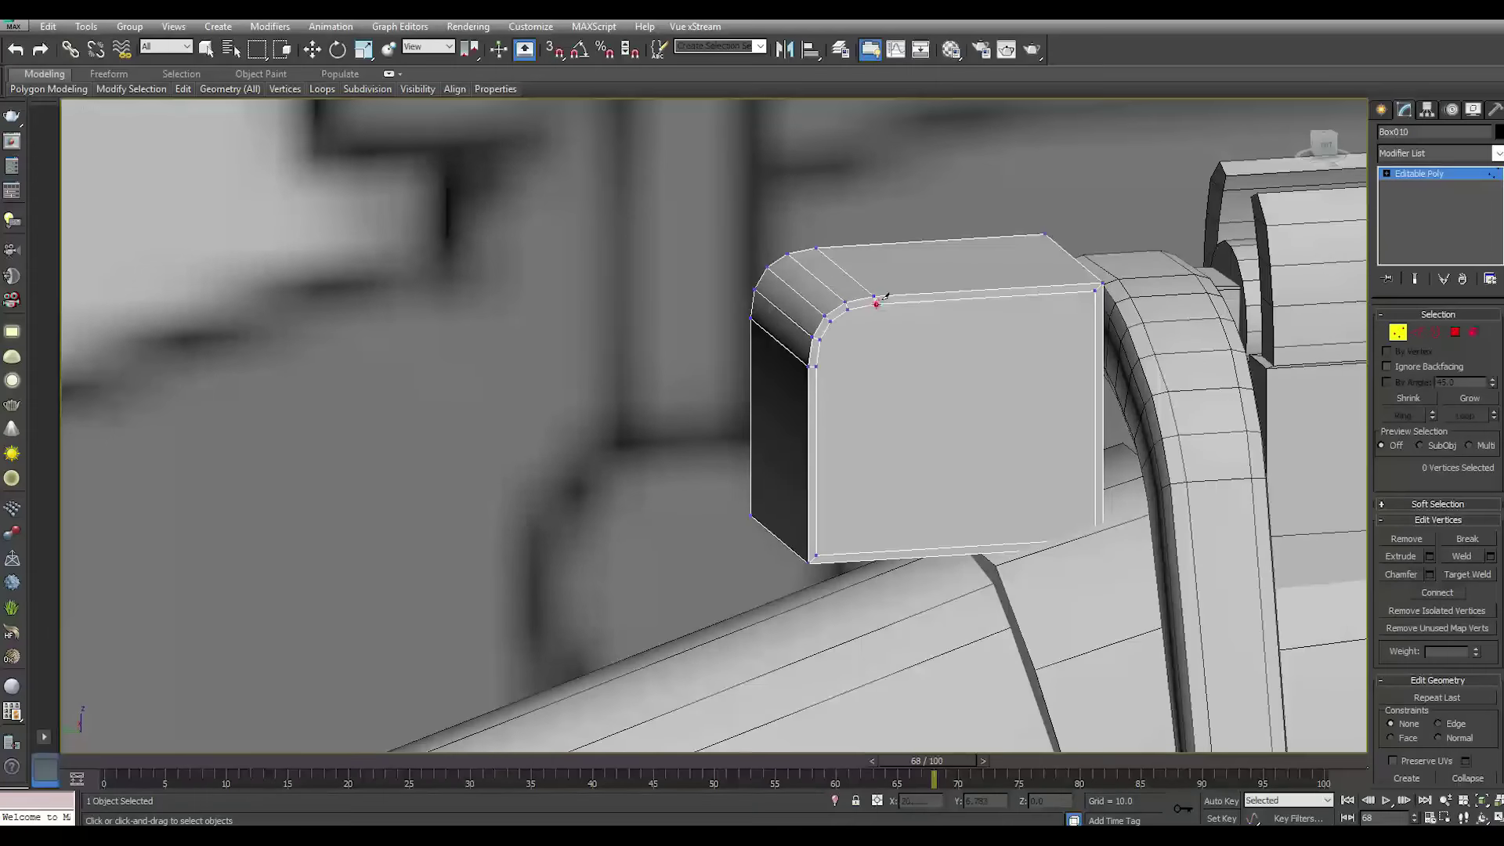
{"action": "left_click", "coordinate": [873, 555]}
{"action": "right_click", "coordinate": [873, 554]}
{"action": "left_click", "coordinate": [1426, 336]}
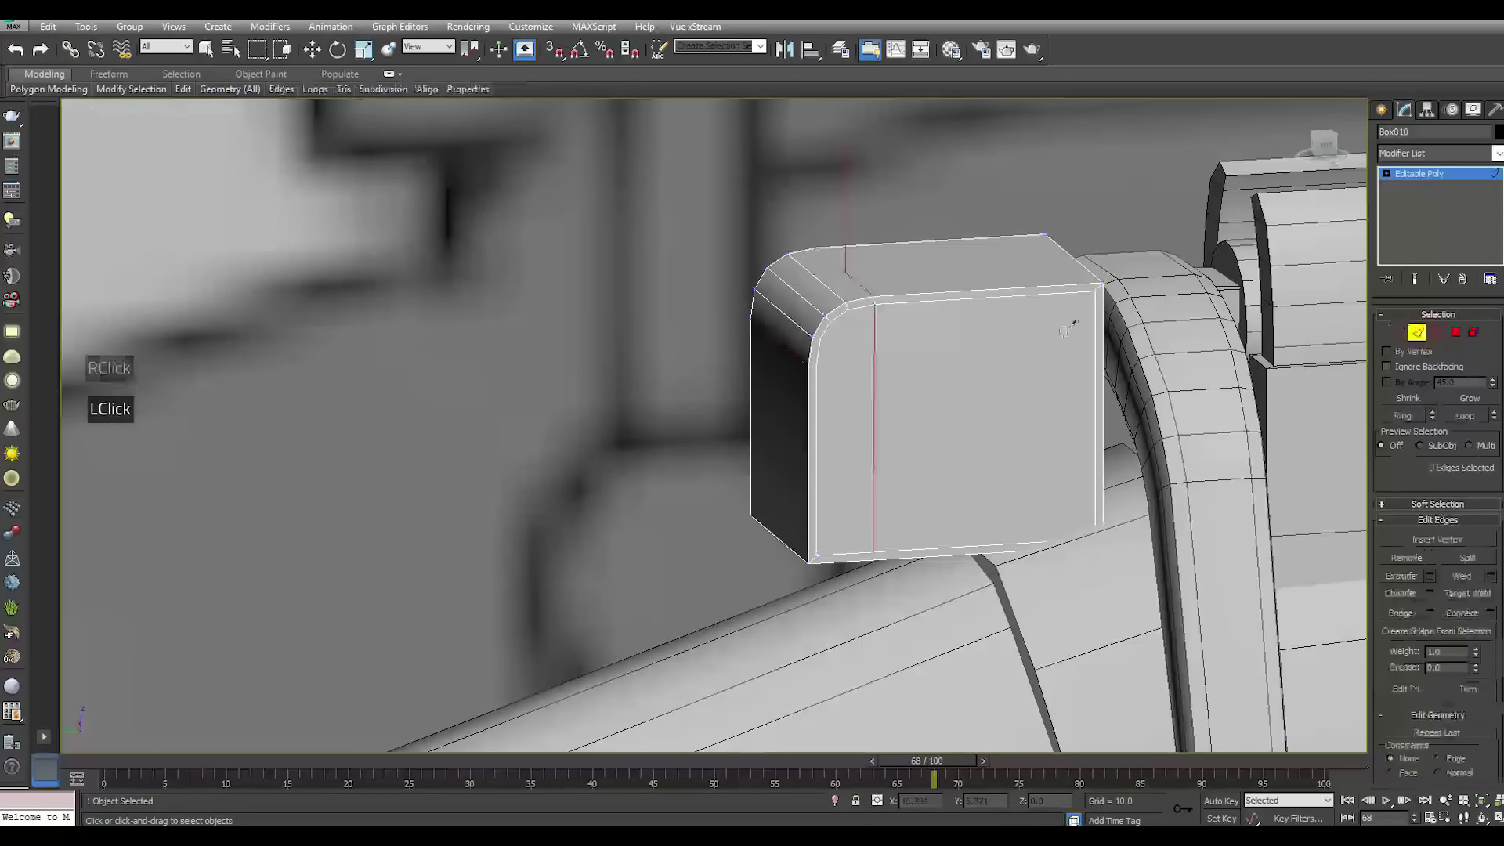
{"action": "key", "text": "w"}
{"action": "left_click", "coordinate": [957, 302]}
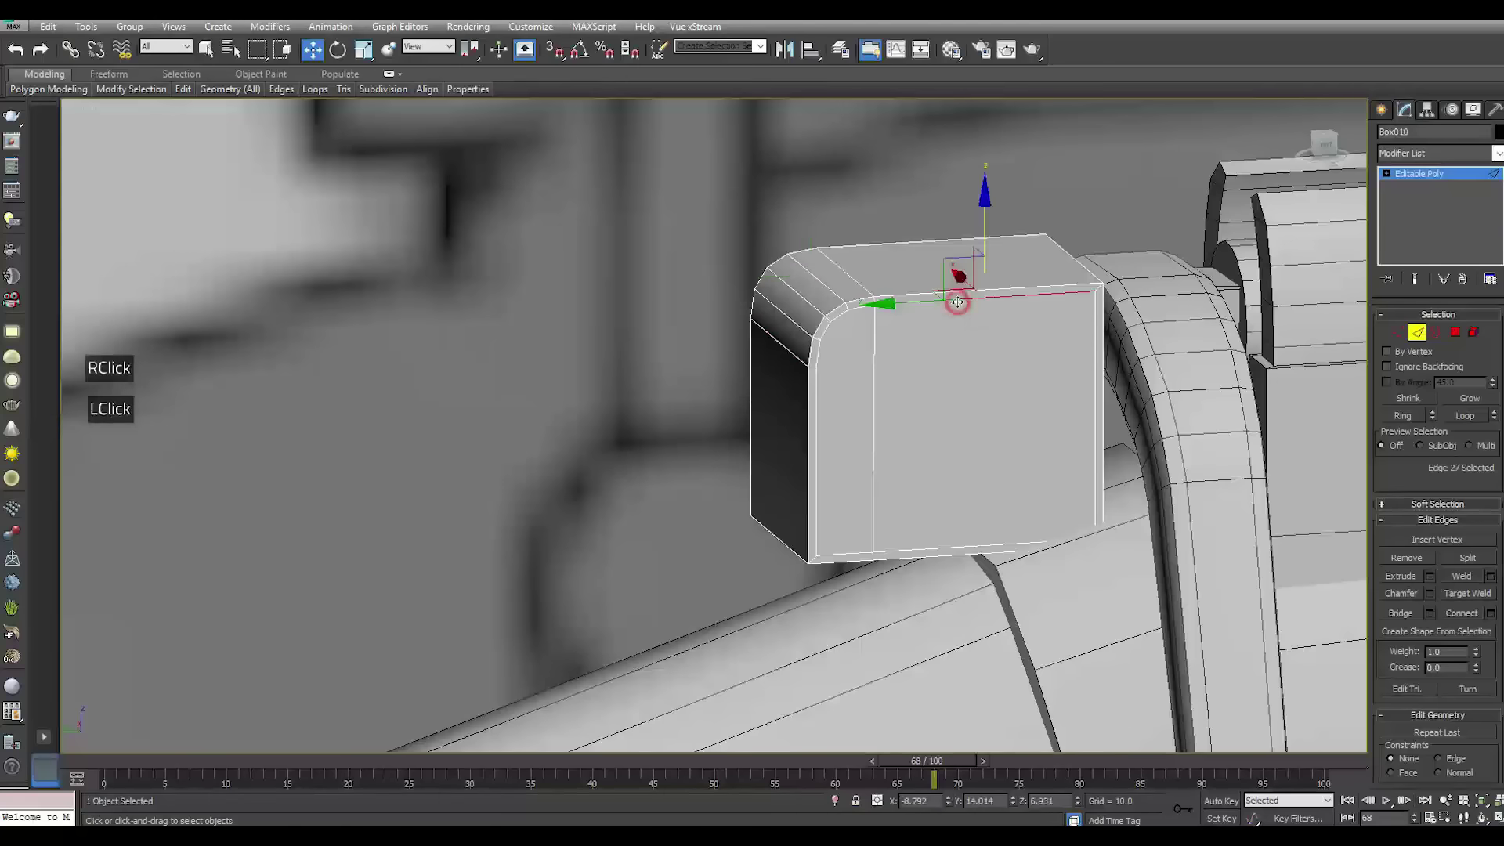
{"action": "left_click", "coordinate": [947, 545], "text": "ctrl"}
{"action": "left_click", "coordinate": [1491, 613]}
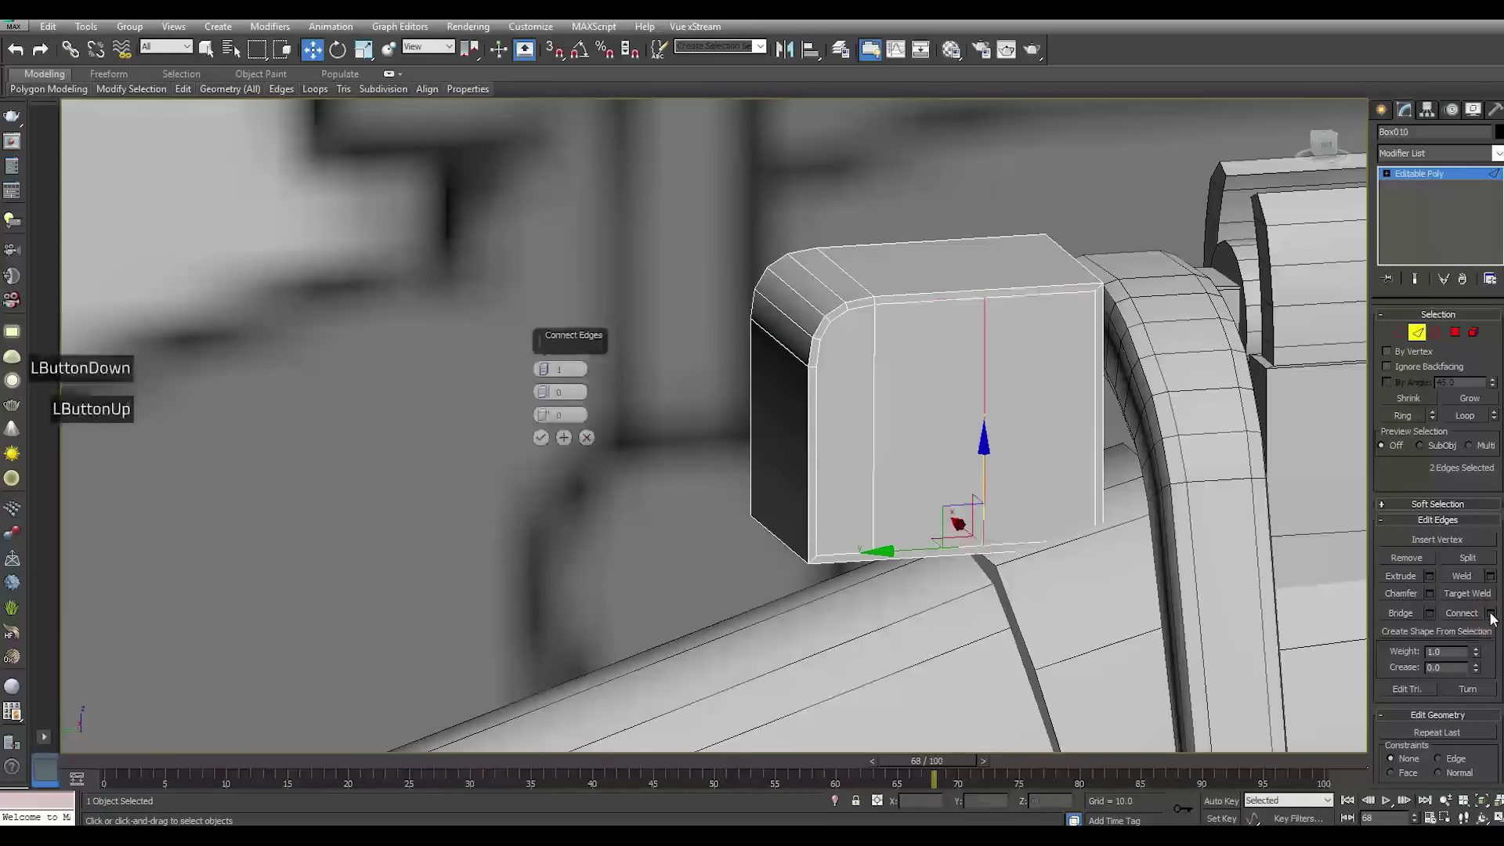
{"action": "left_click", "coordinate": [546, 368]}
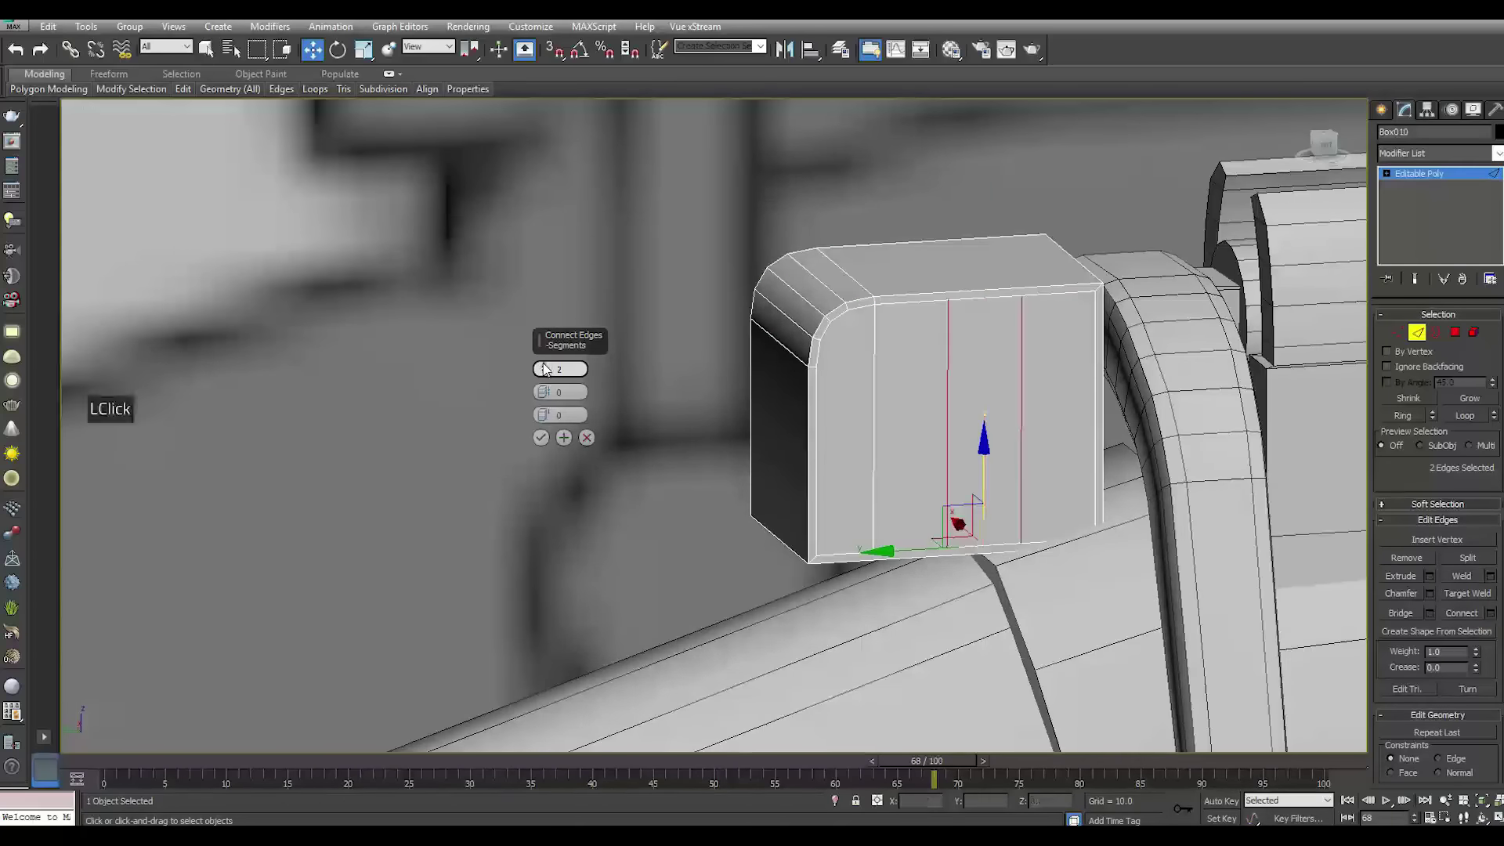
{"action": "left_click", "coordinate": [544, 436]}
{"action": "left_click", "coordinate": [1455, 332]}
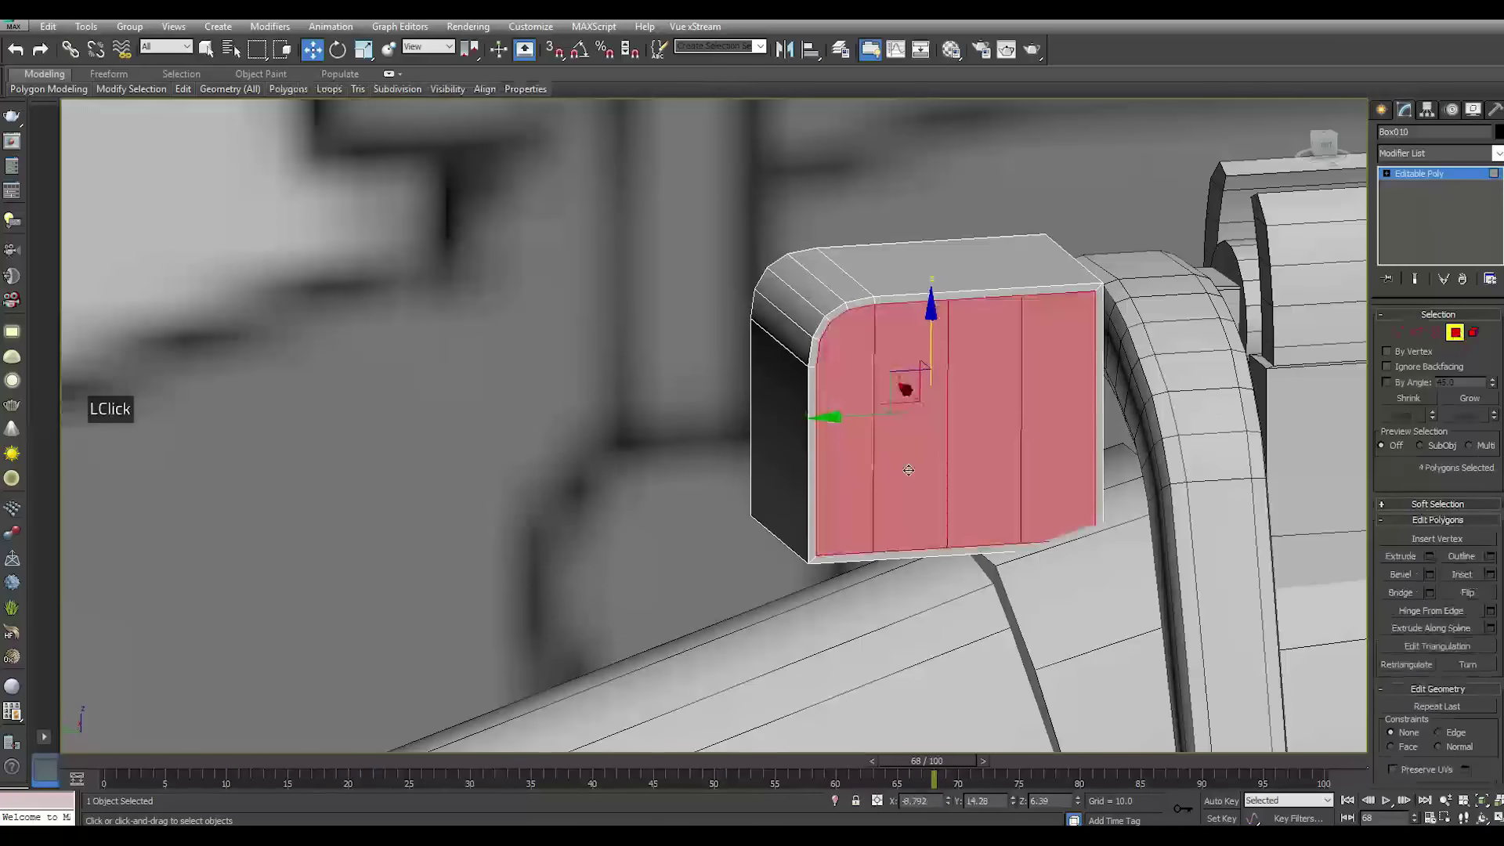
Select the four front strips and inset each one individually, By Polygon
{"action": "left_click", "coordinate": [841, 448], "text": "alt"}
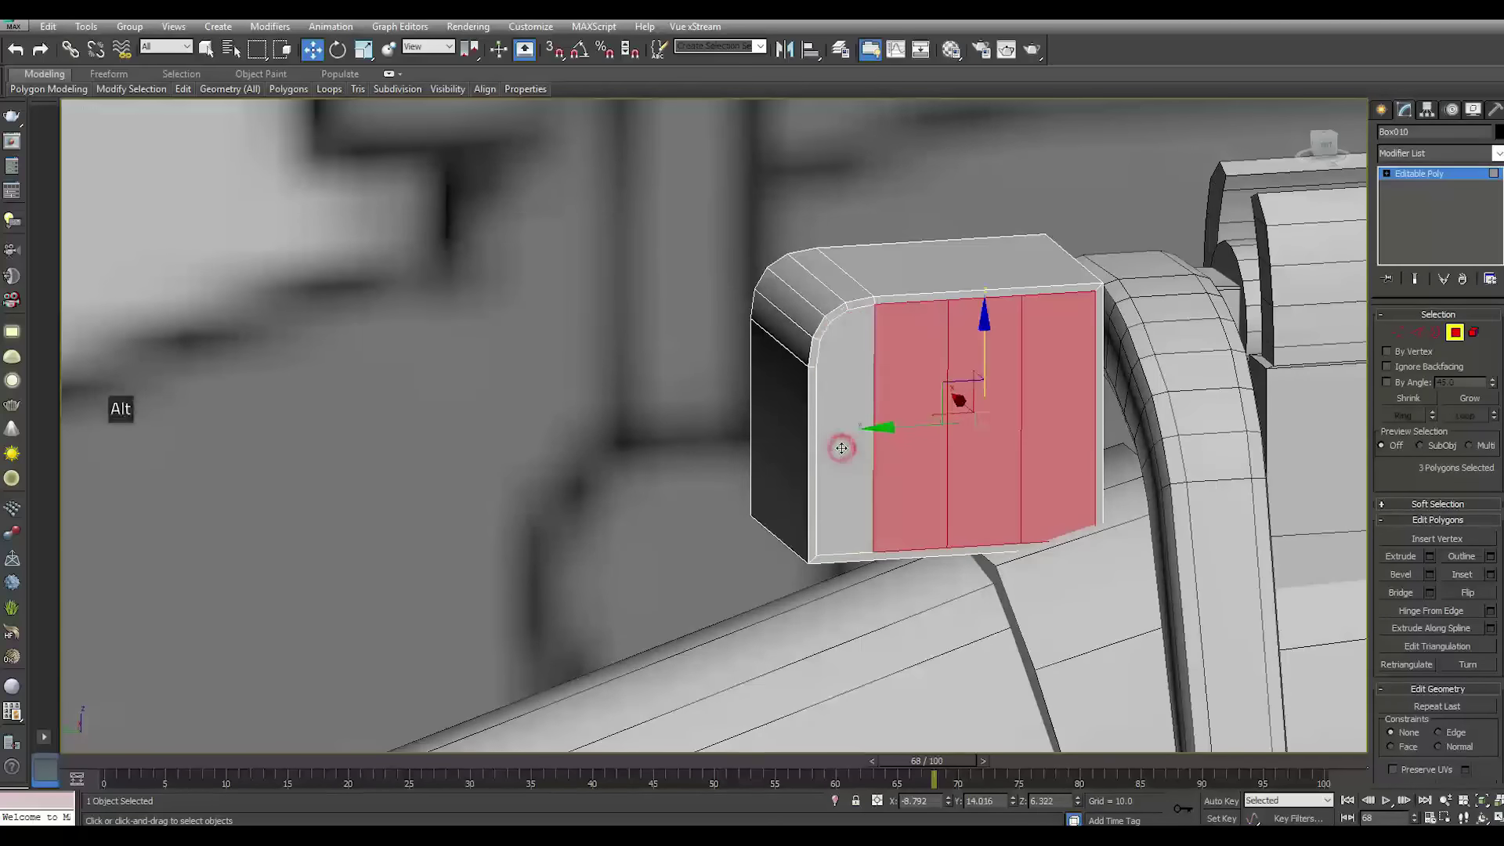
{"action": "scroll", "coordinate": [924, 460], "scroll_direction": "up", "scroll_amount": 2}
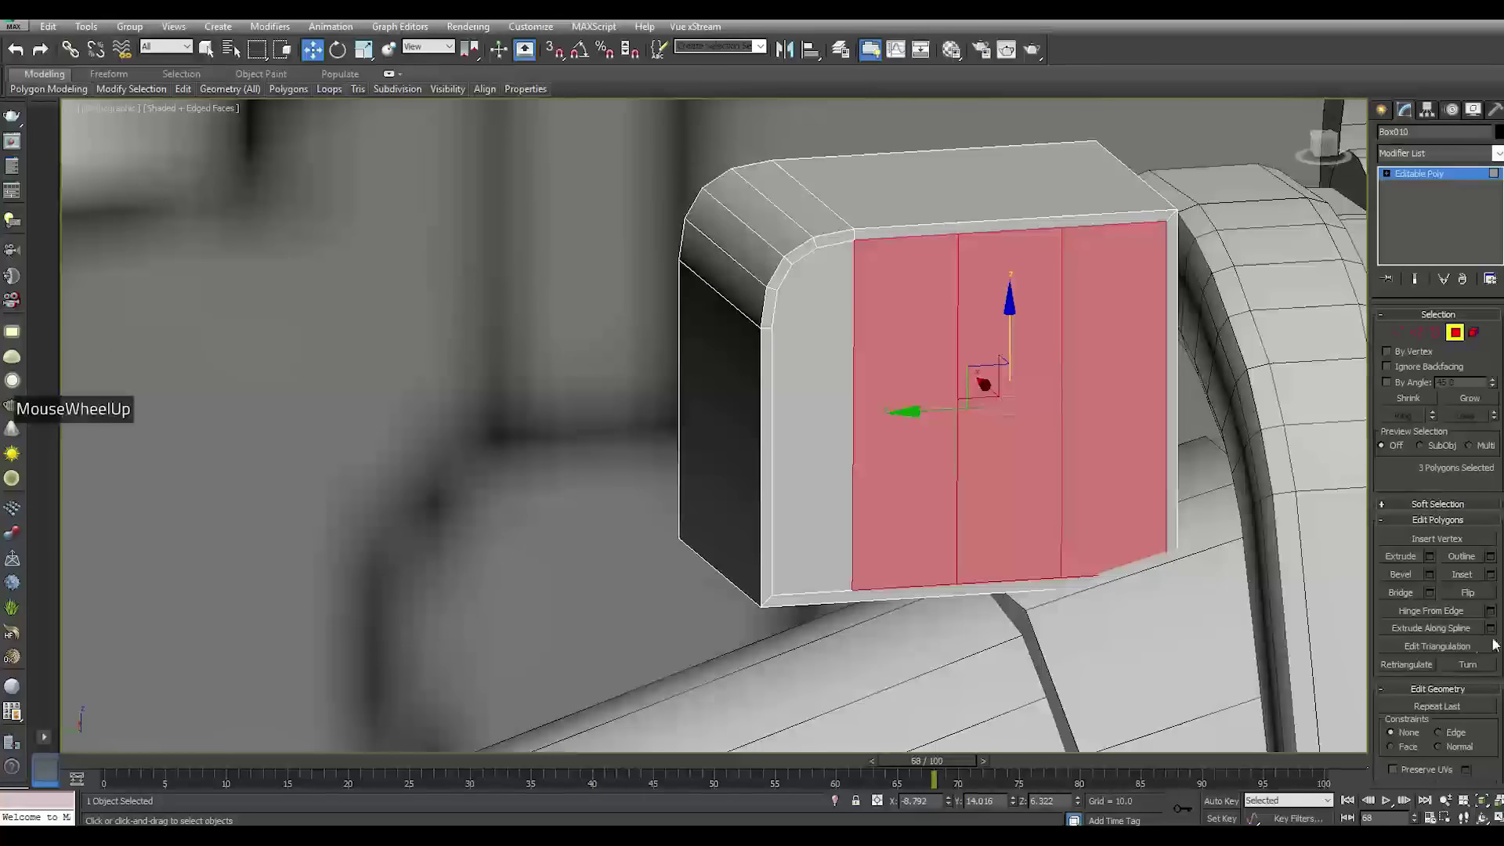
{"action": "left_click", "coordinate": [818, 448], "text": "ctrl"}
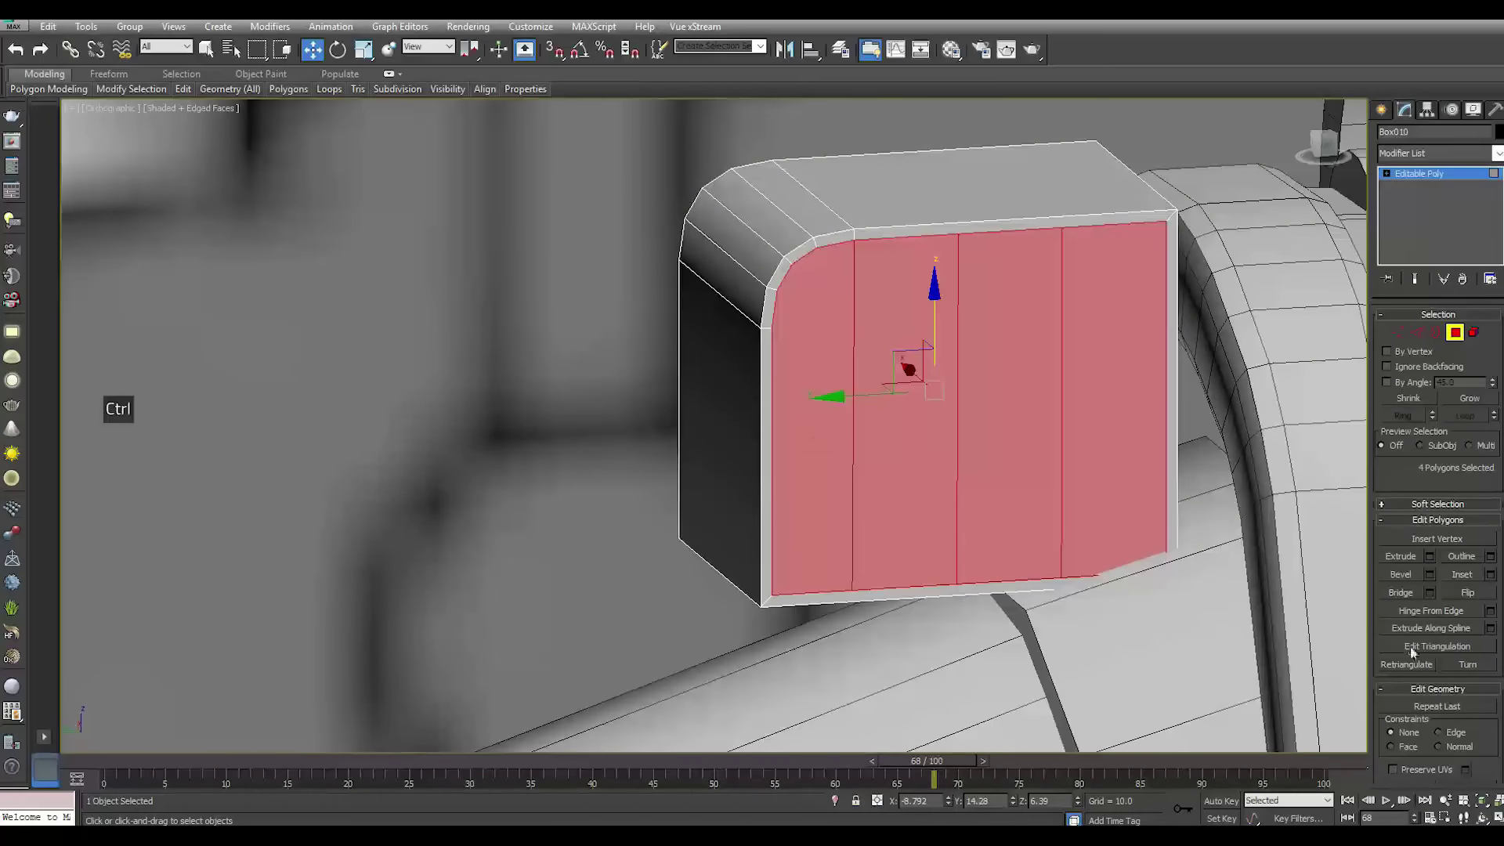
{"action": "left_click", "coordinate": [1491, 577]}
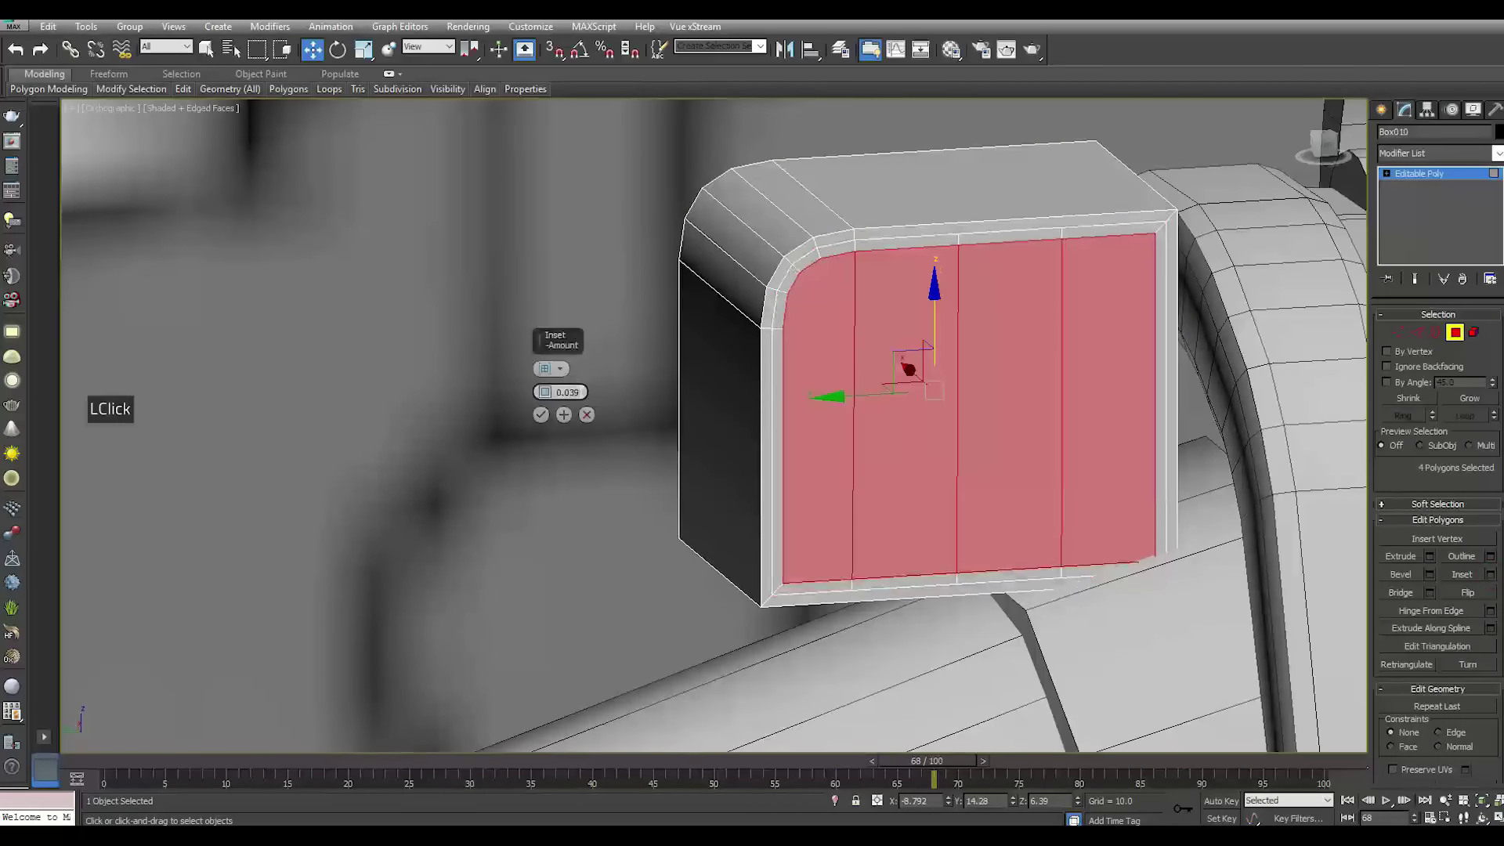
{"action": "left_click", "coordinate": [546, 369]}
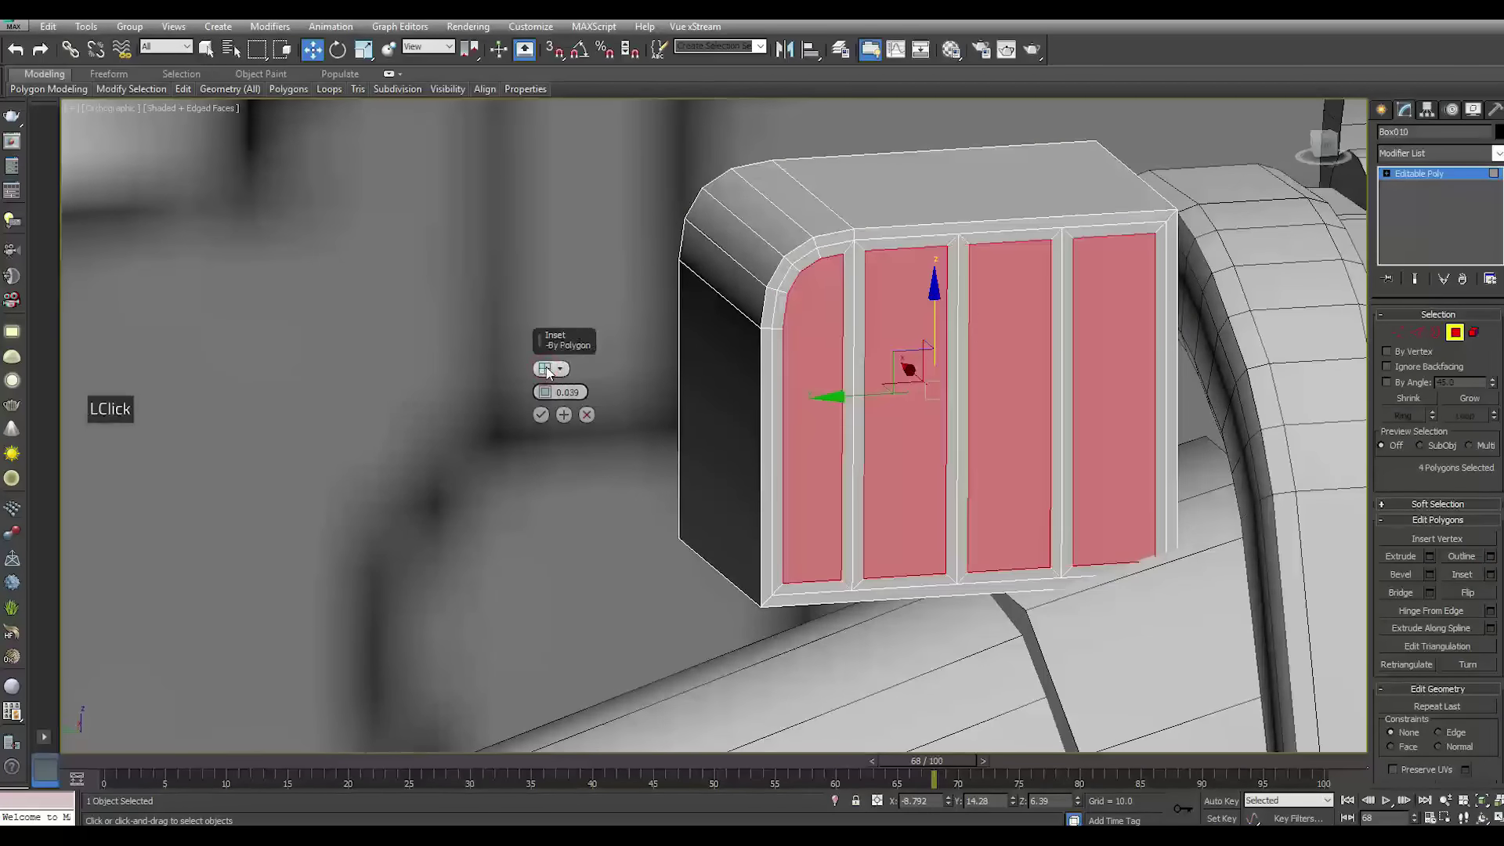
{"action": "left_click", "coordinate": [540, 415]}
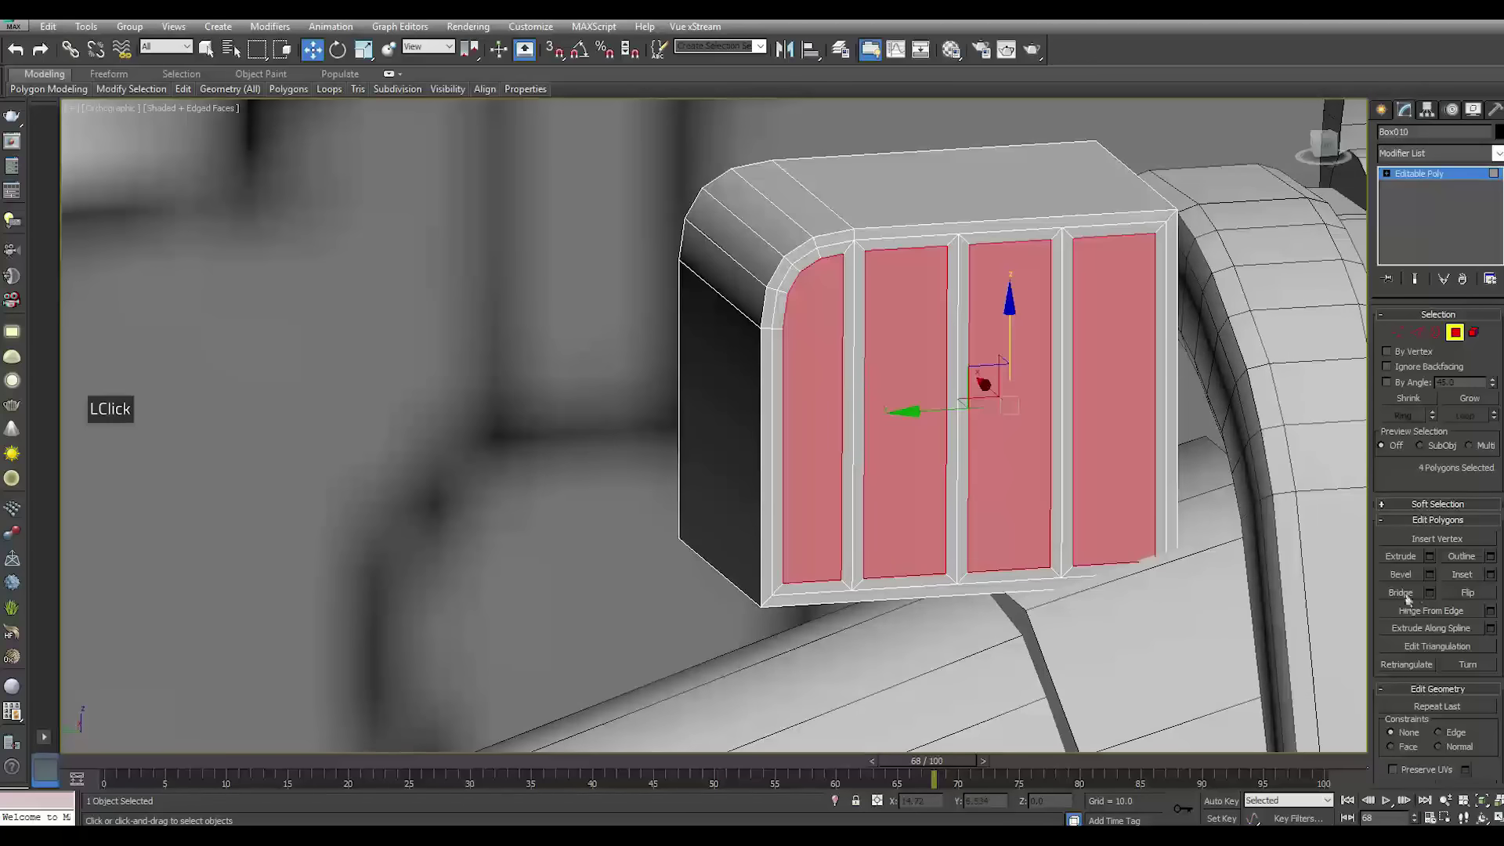
Bevel the four strips with height about 0.055 and outline -0.025 to raise them
{"action": "left_click", "coordinate": [1429, 574]}
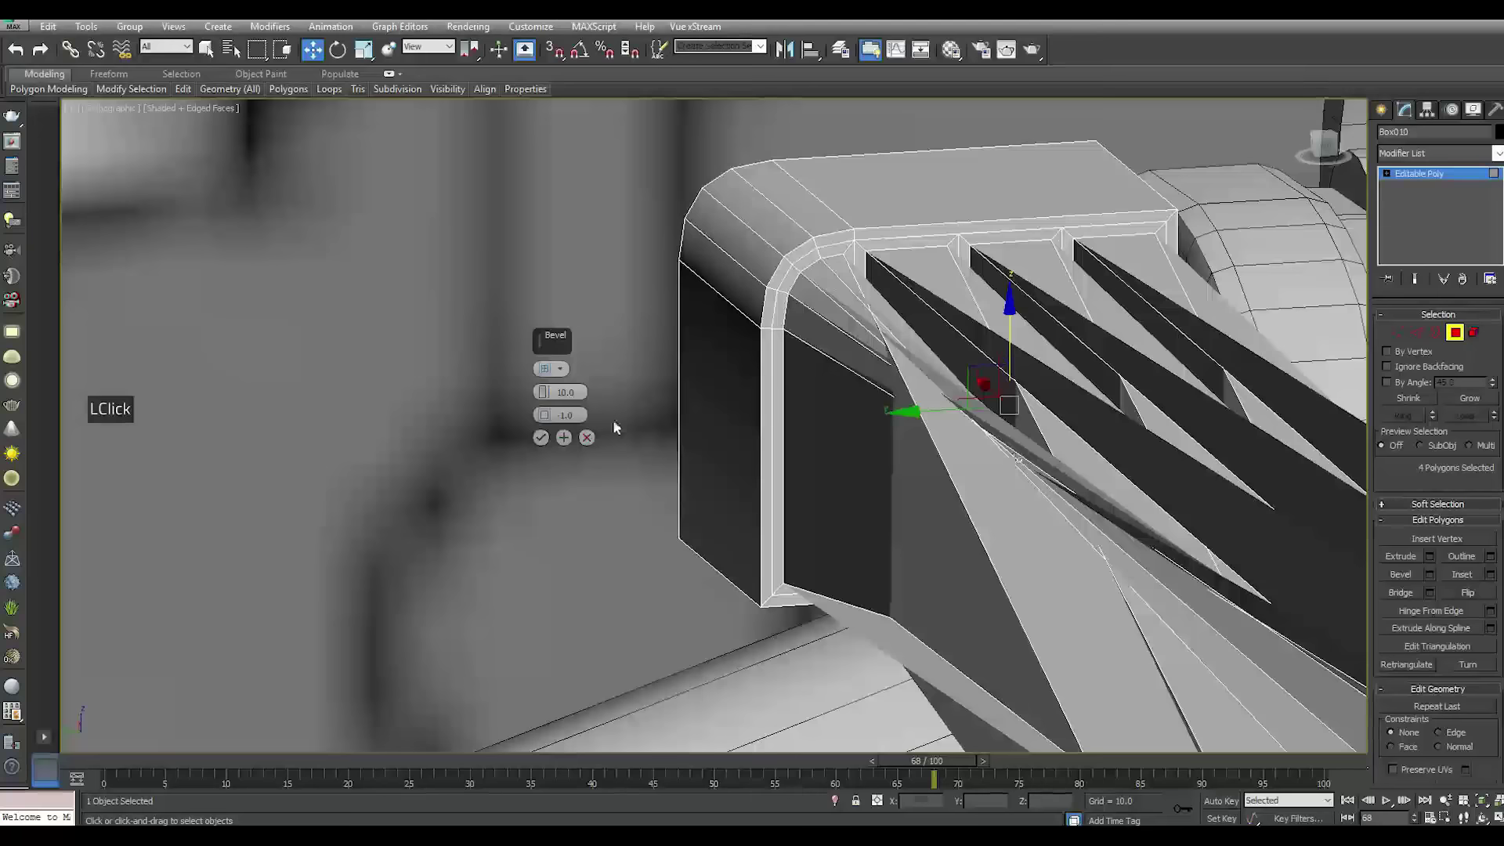
{"action": "left_click", "coordinate": [561, 392]}
{"action": "type", "text": "0"}
{"action": "key", "text": "Return"}
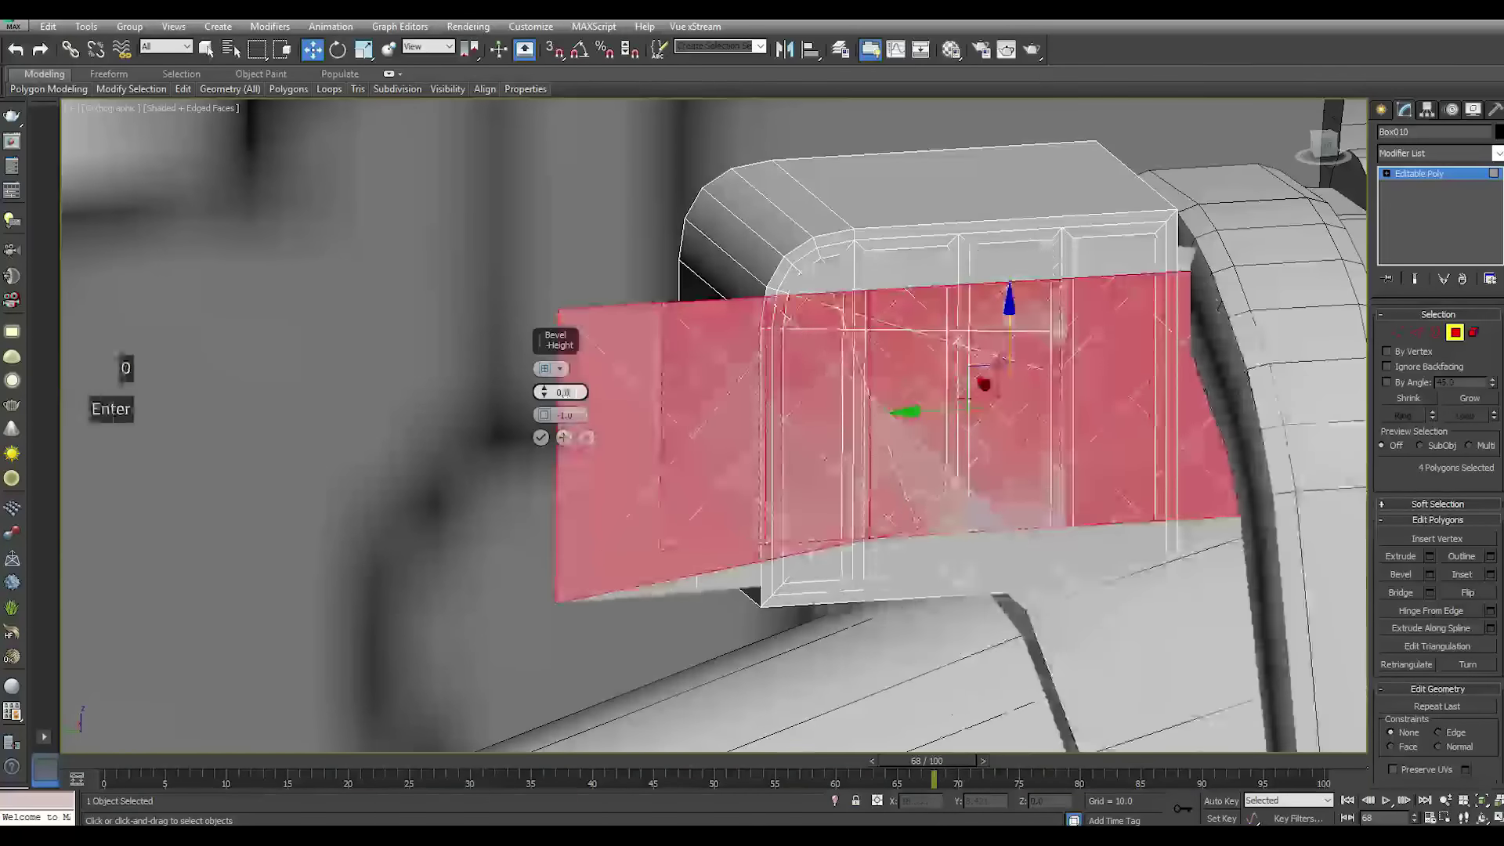
{"action": "left_click_drag", "start_coordinate": [552, 414], "coordinate": [564, 187]}
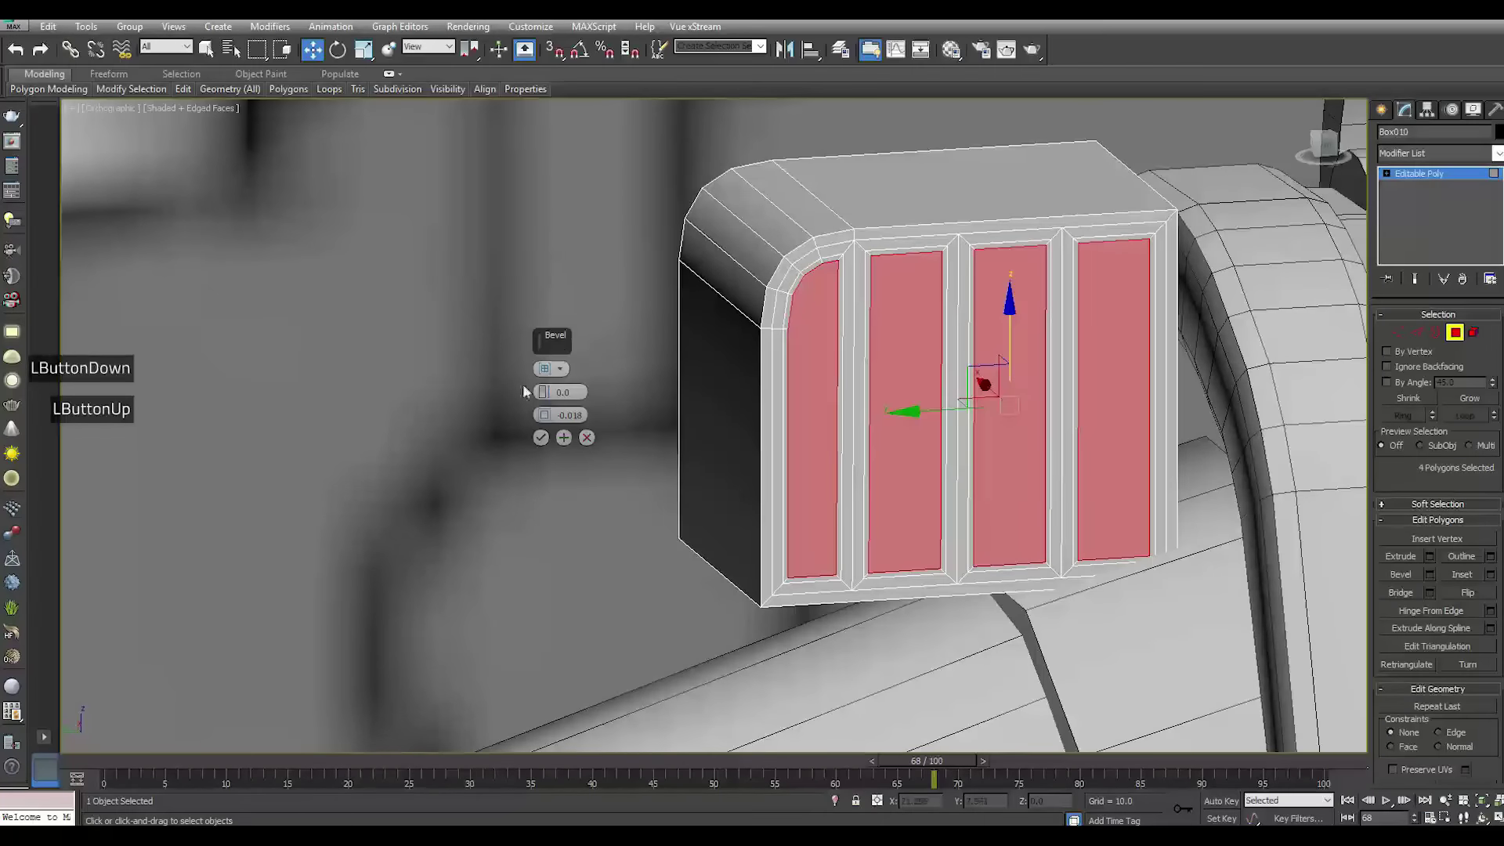
{"action": "mouse_move", "coordinate": [551, 396]}
{"action": "left_mouse_down"}
{"action": "mouse_move", "coordinate": [543, 412]}
{"action": "mouse_move", "coordinate": [542, 397]}
{"action": "left_mouse_up"}
{"action": "middle_click_drag", "start_coordinate": [745, 444], "coordinate": [816, 463], "text": "alt"}
{"action": "scroll", "coordinate": [940, 431], "scroll_direction": "up", "scroll_amount": 3}
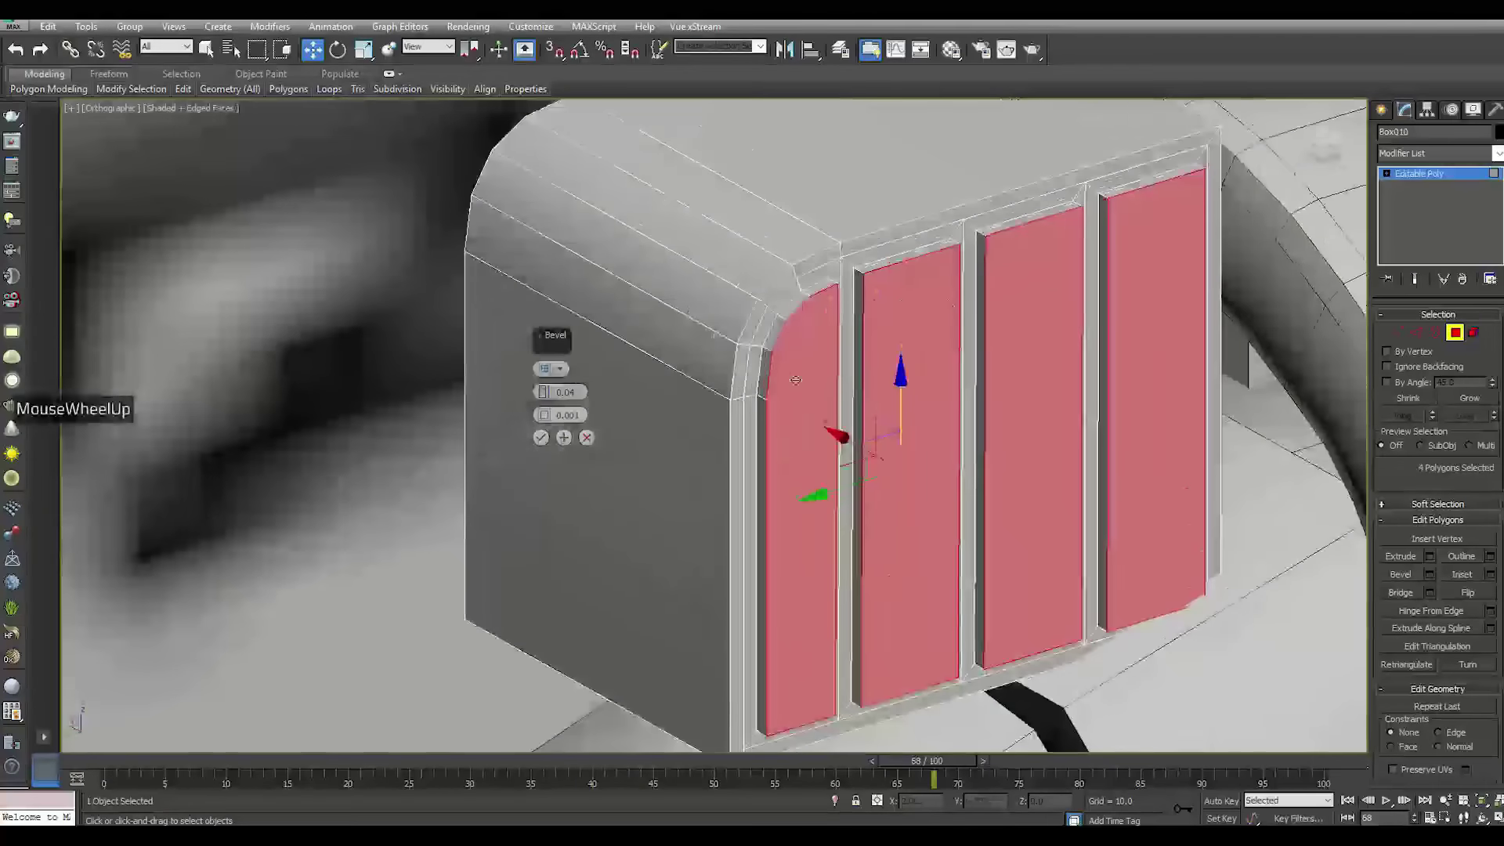
{"action": "left_click", "coordinate": [546, 416]}
{"action": "left_click_drag", "start_coordinate": [546, 416], "coordinate": [530, 386]}
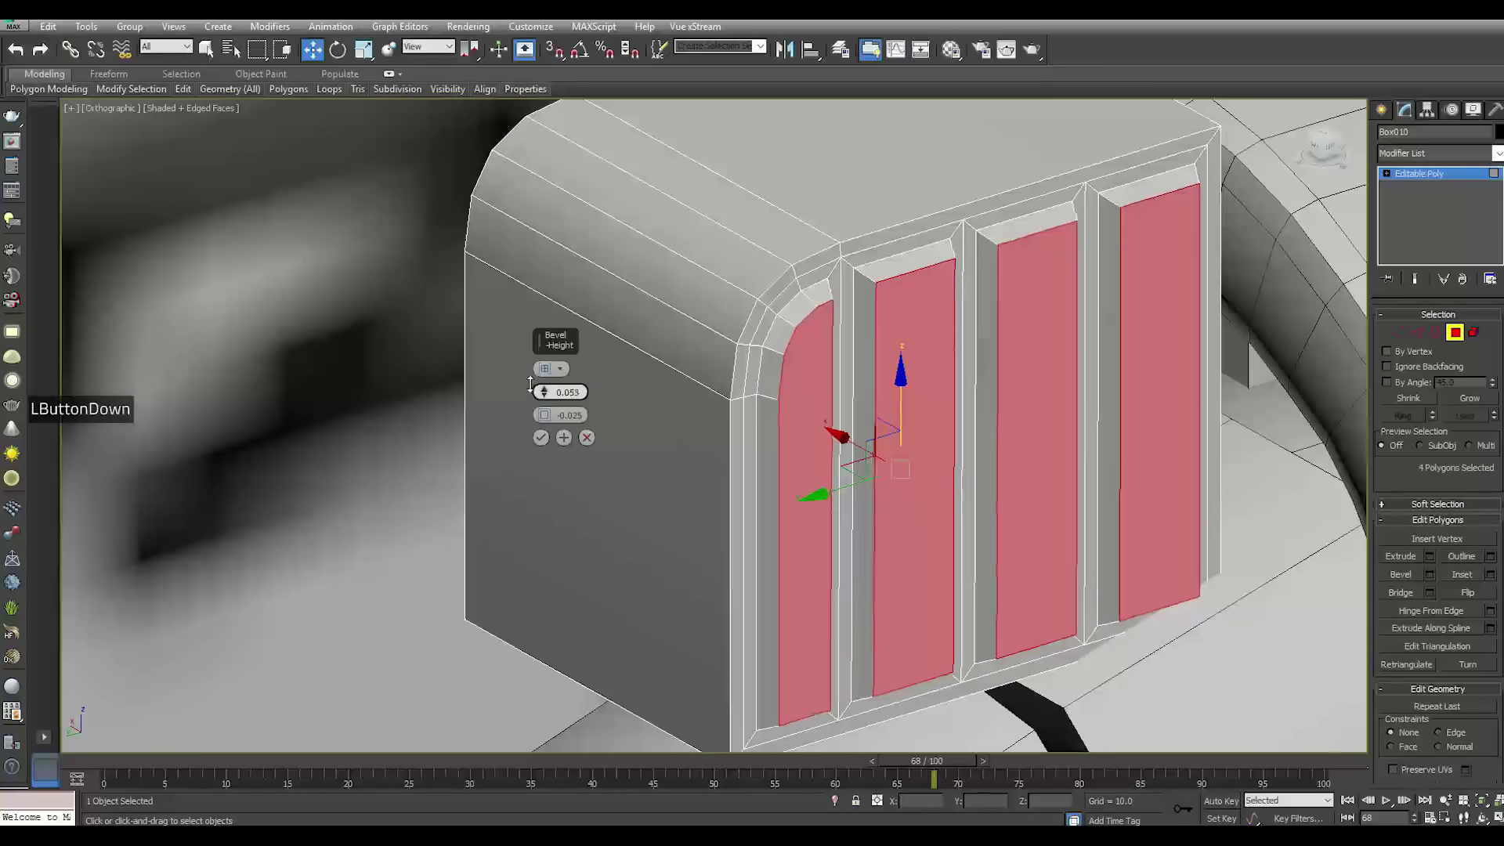
{"action": "left_click", "coordinate": [541, 437]}
Remove the unneeded corner edge loop and panel border edges from the grip box
{"action": "left_click", "coordinate": [1416, 333]}
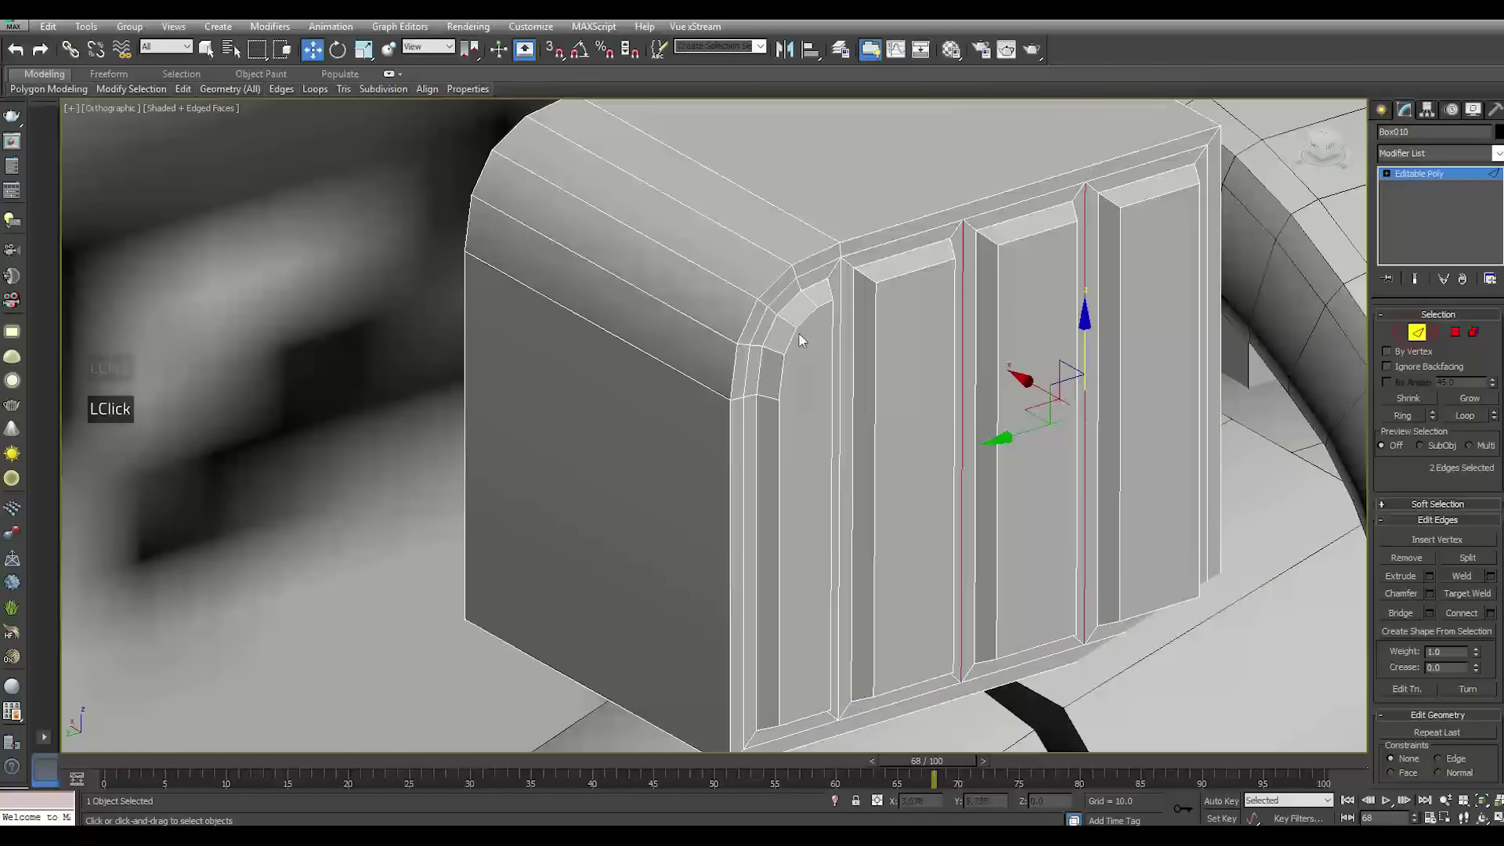
{"action": "double_click", "coordinate": [756, 376]}
{"action": "key", "text": "ctrl+BackSpace"}
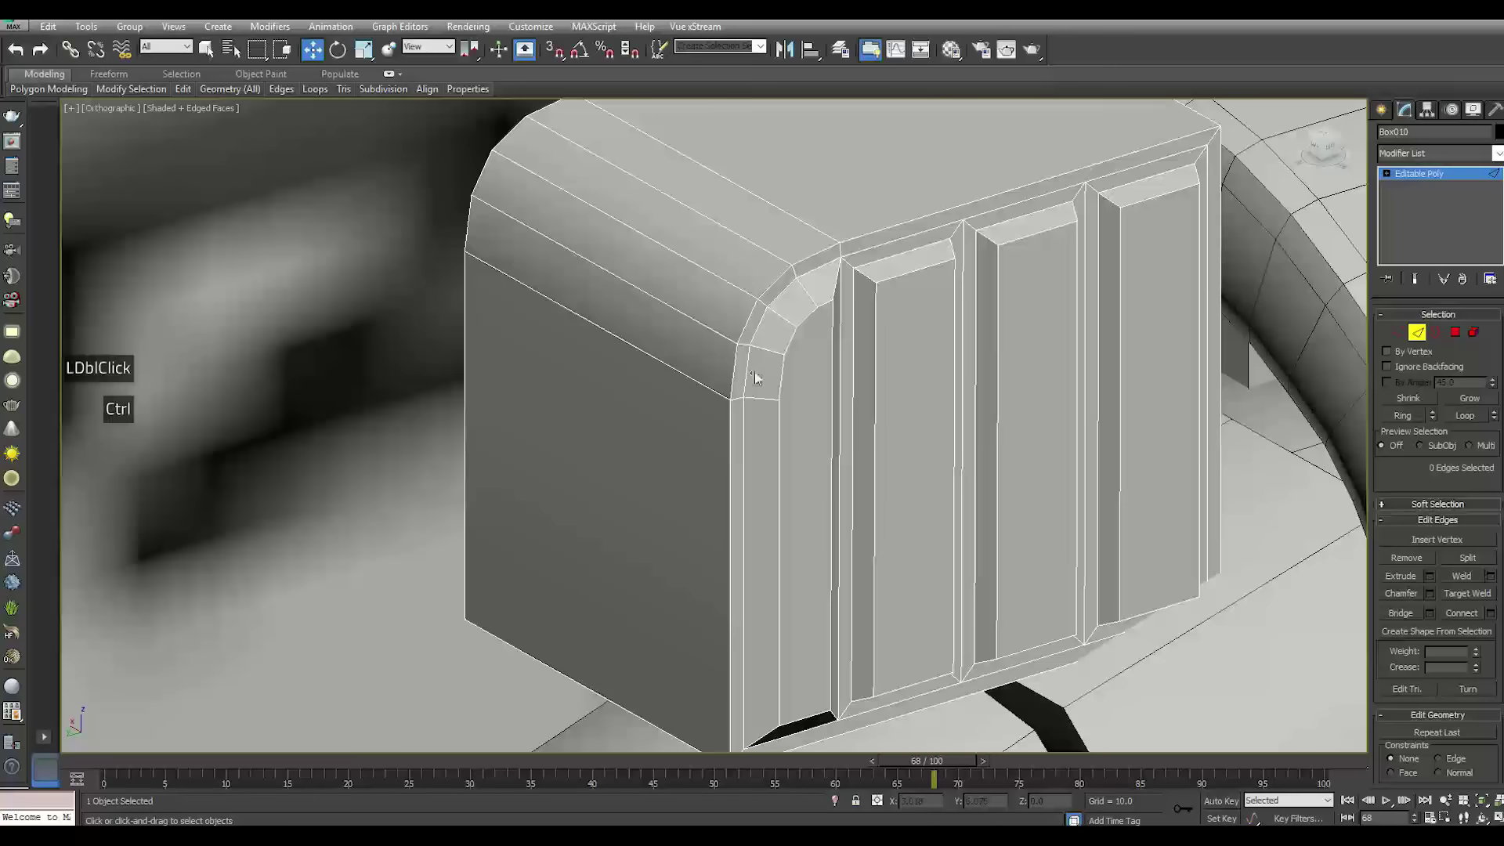
{"action": "left_click", "coordinate": [855, 322]}
{"action": "left_click", "coordinate": [855, 322]}
{"action": "double_click", "coordinate": [984, 295], "text": "ctrl"}
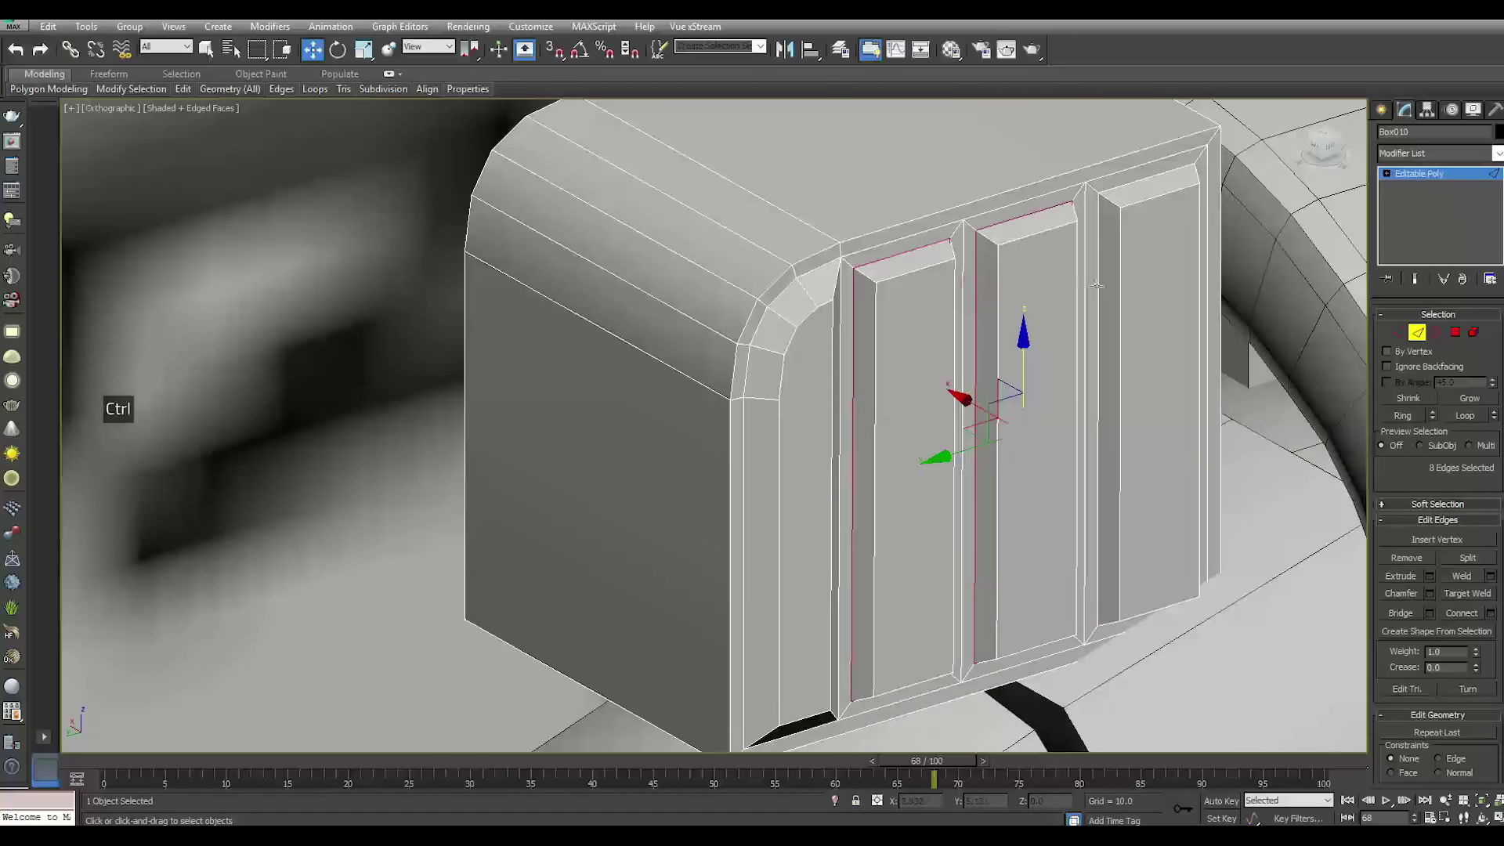
{"action": "key", "text": "ctrl+BackSpace"}
Connect the side face's two vertical edges with one edge and lower it near the bottom
{"action": "scroll", "coordinate": [798, 360], "scroll_direction": "down", "scroll_amount": 3}
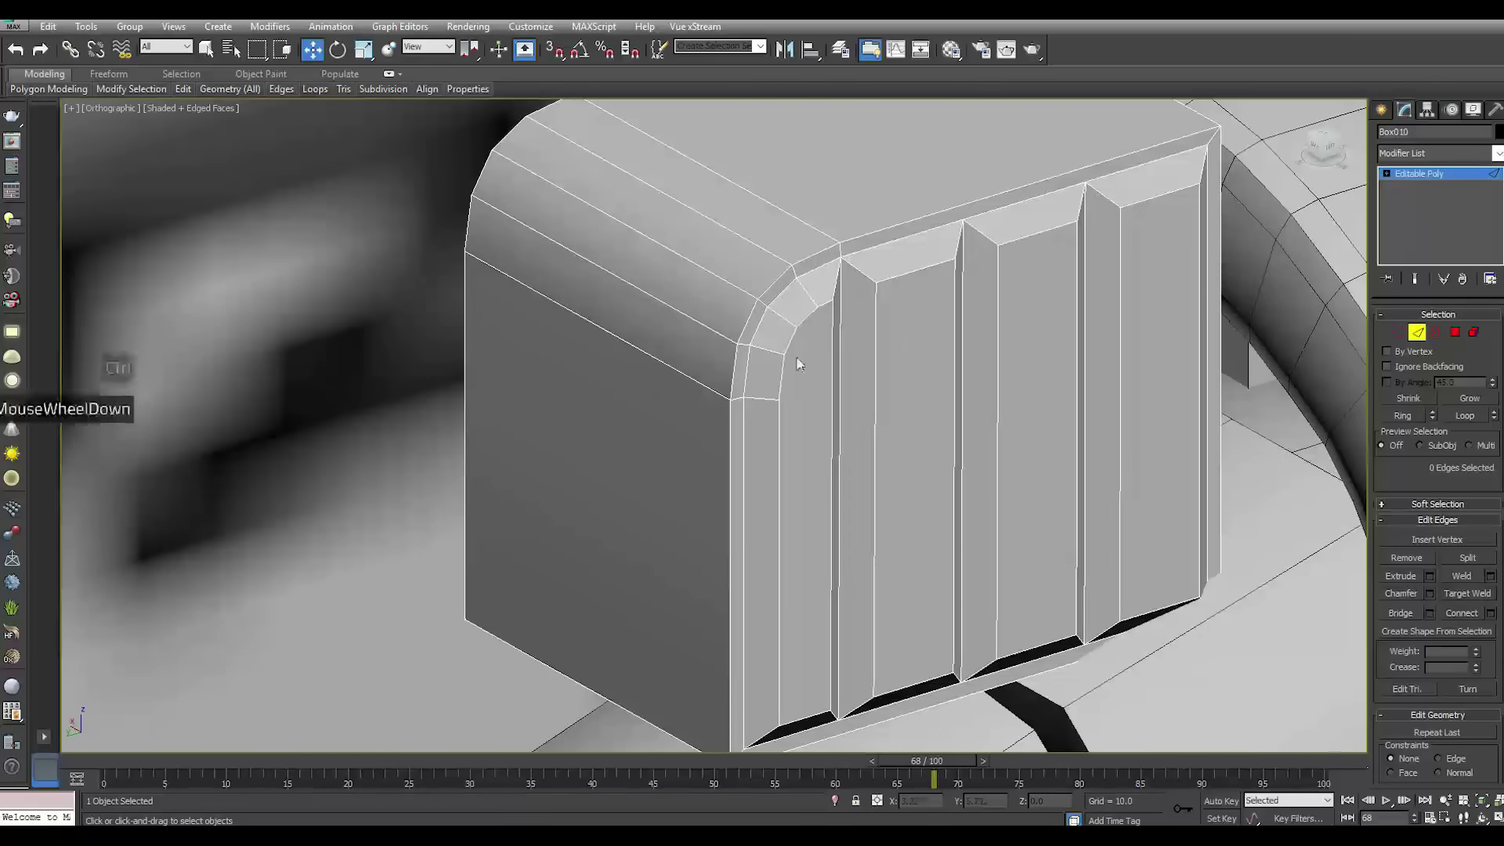
{"action": "middle_click_drag", "start_coordinate": [881, 323], "coordinate": [849, 324], "text": "alt"}
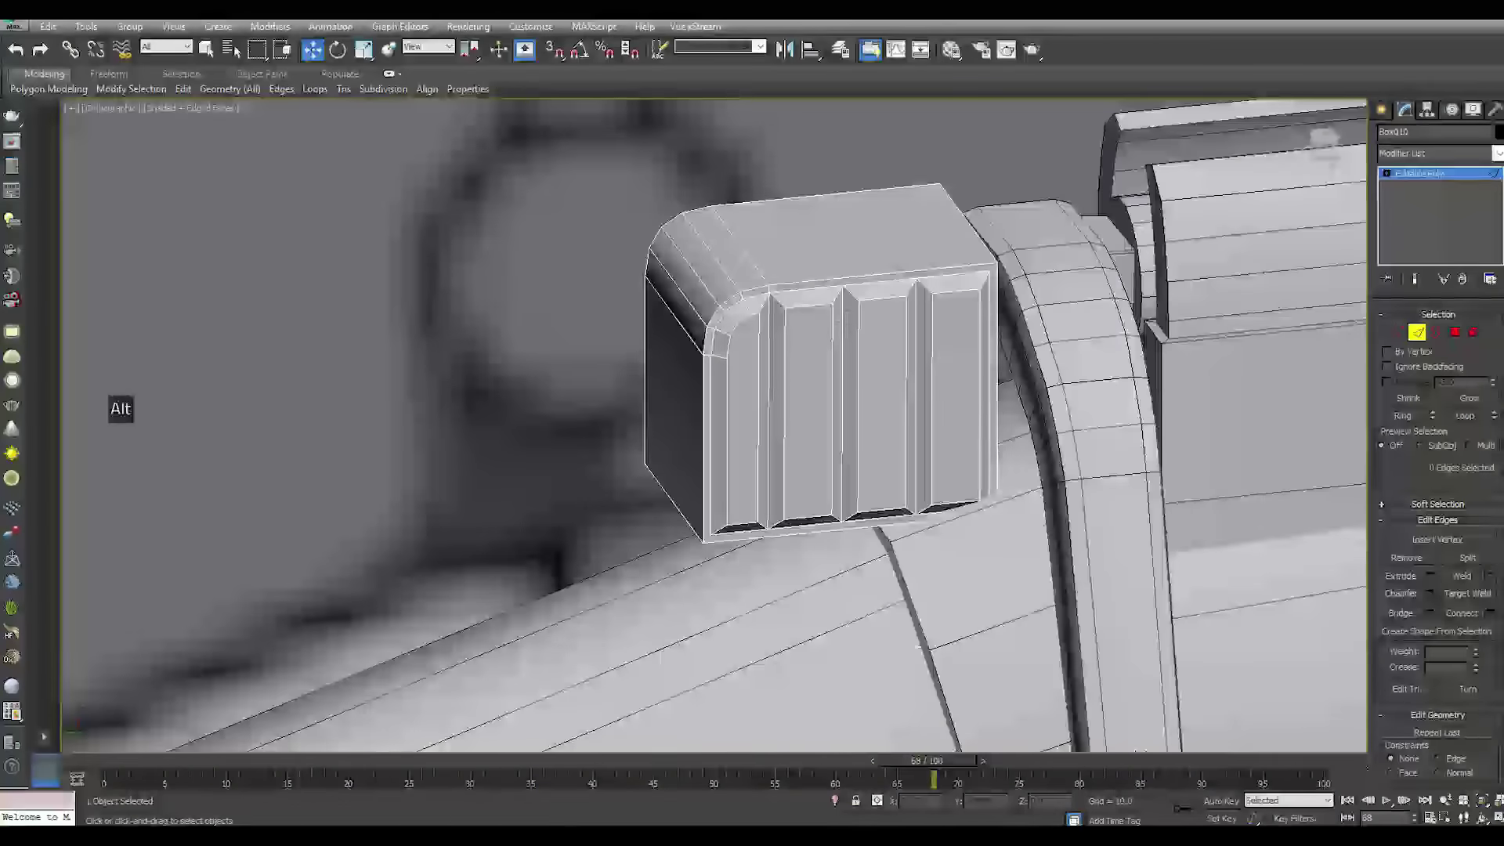
{"action": "left_click", "coordinate": [835, 801]}
{"action": "middle_click_drag", "start_coordinate": [930, 570], "coordinate": [833, 524], "text": "alt"}
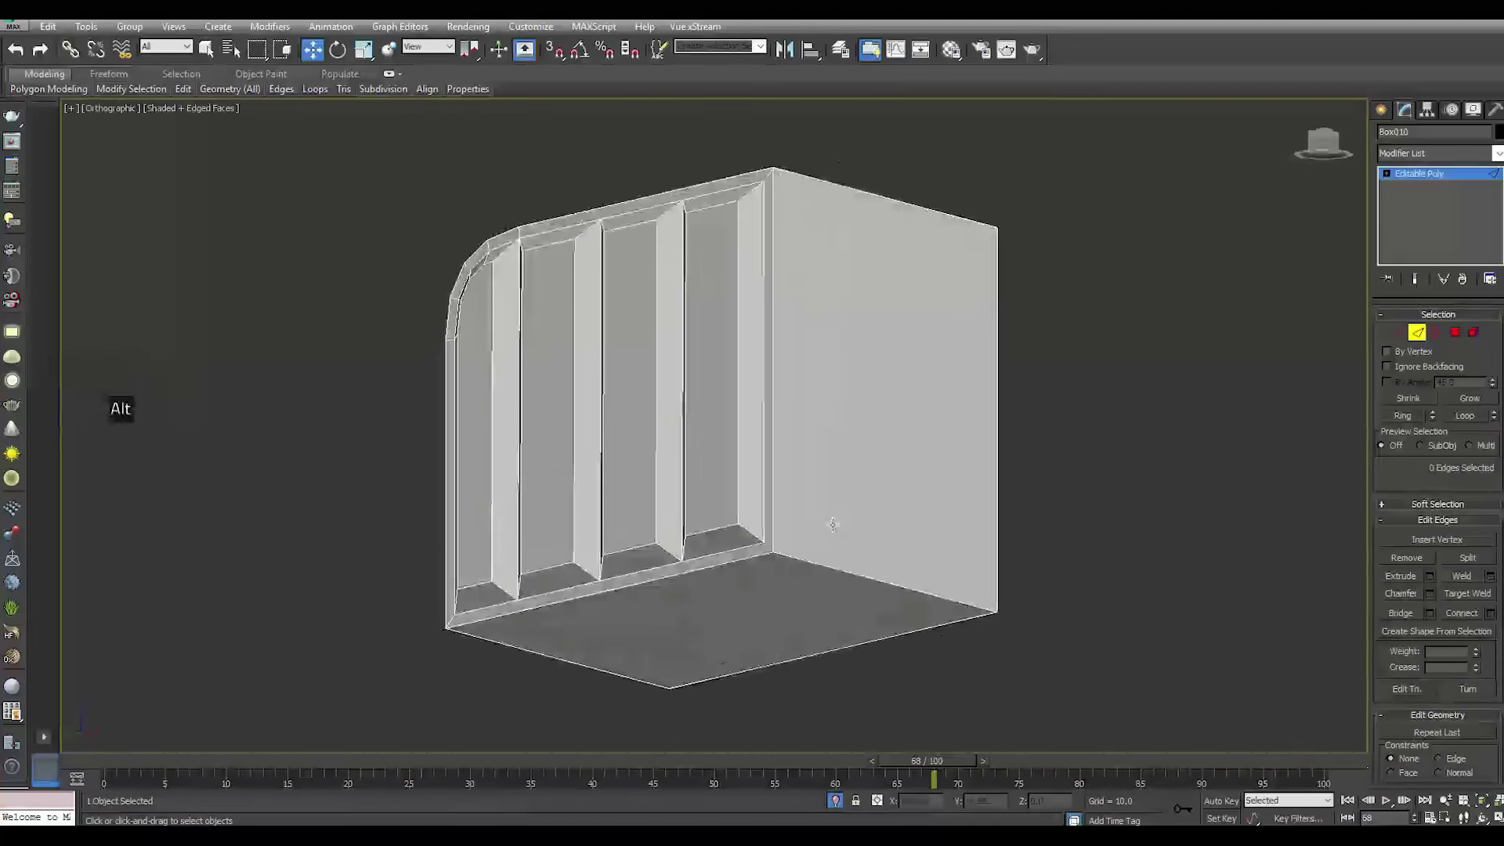
{"action": "double_click", "coordinate": [772, 491]}
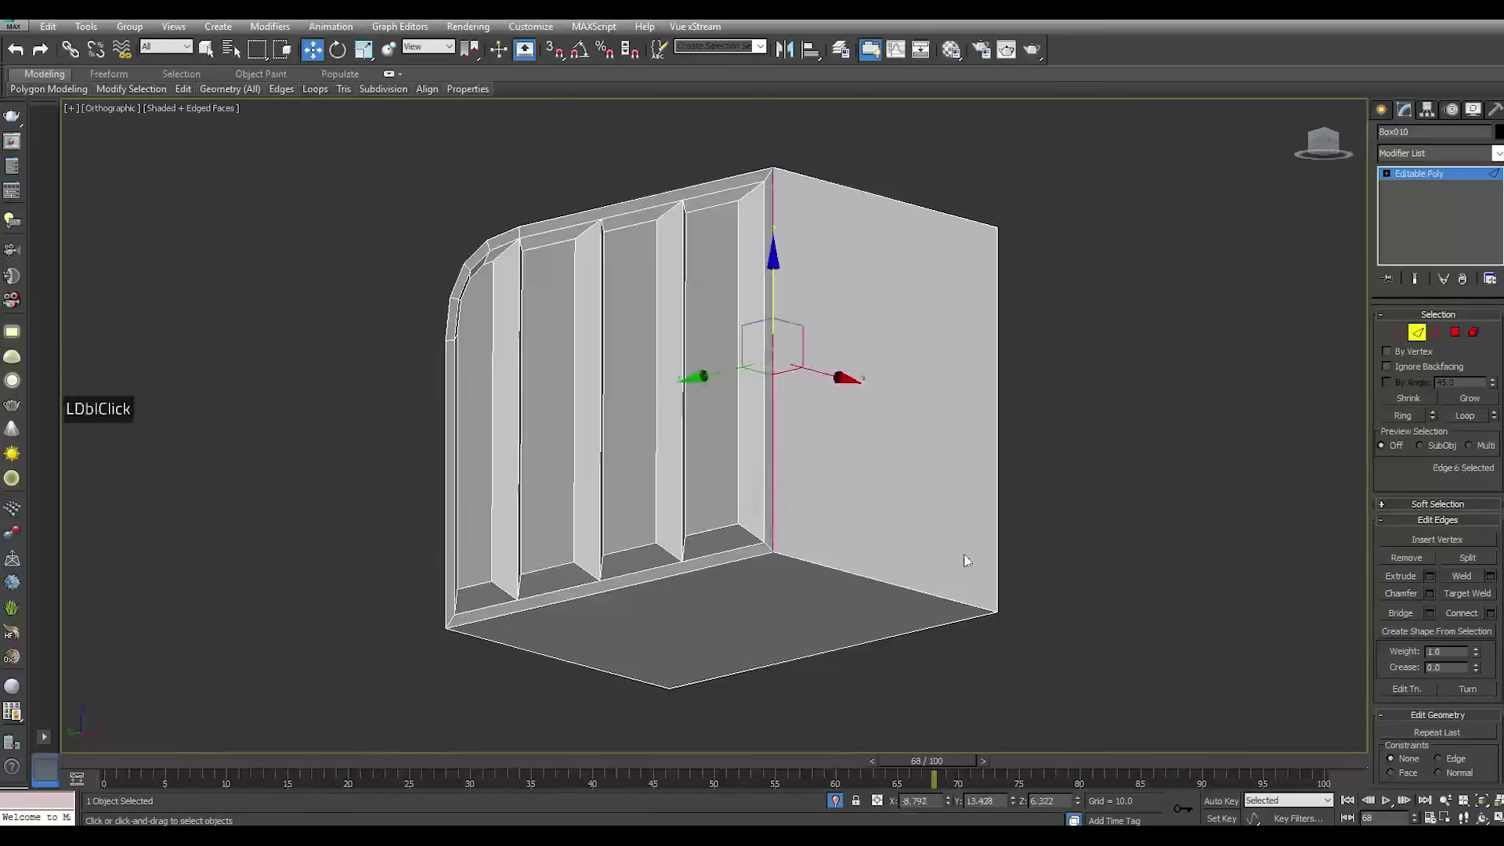
{"action": "left_click", "coordinate": [998, 582], "text": "ctrl"}
{"action": "left_click", "coordinate": [1491, 613]}
{"action": "left_click_drag", "start_coordinate": [546, 382], "coordinate": [548, 400]}
{"action": "left_click", "coordinate": [544, 436]}
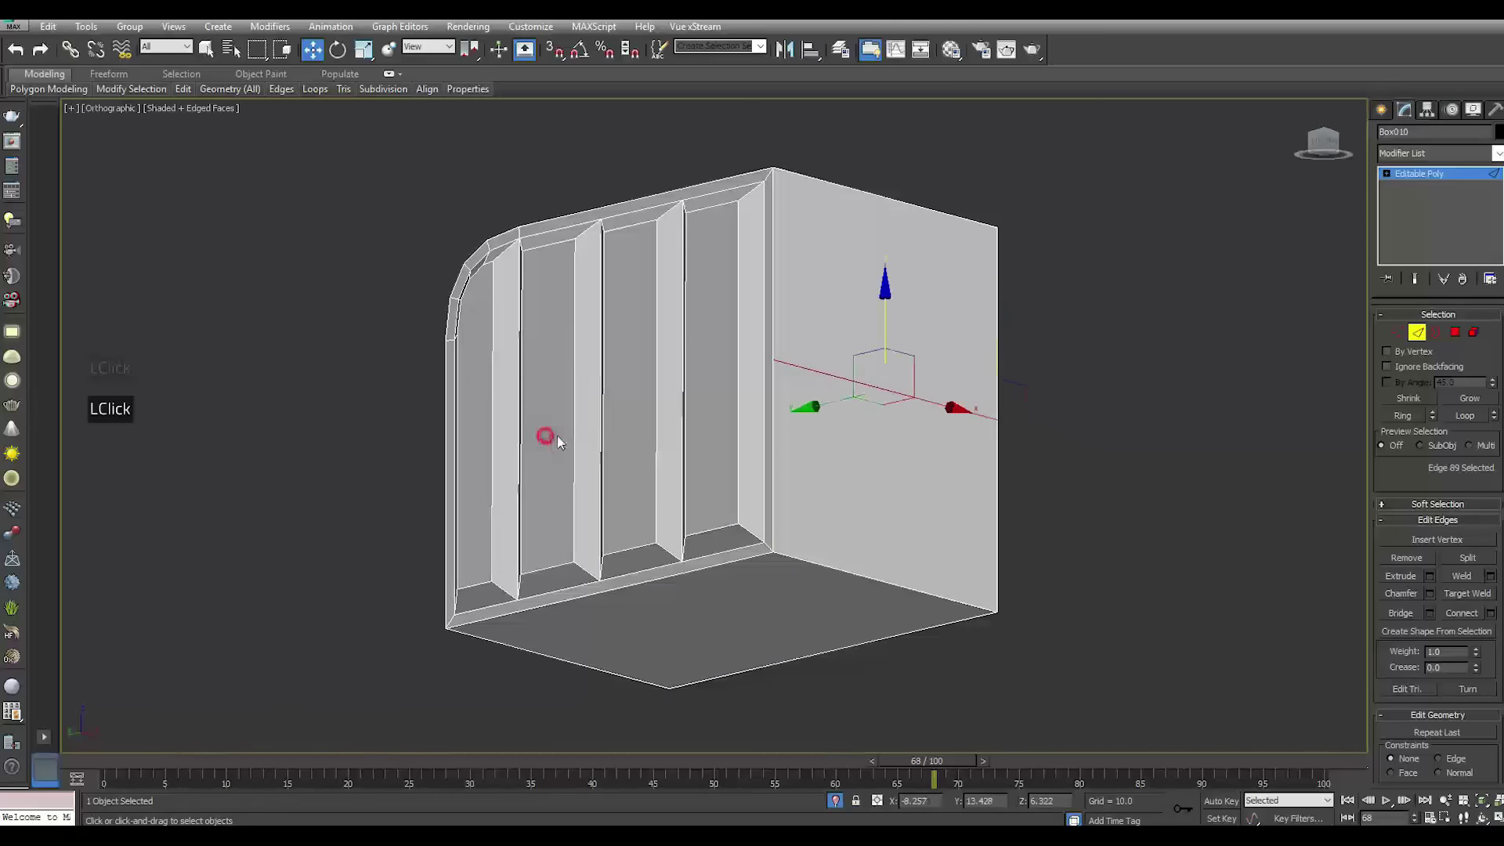
{"action": "left_click_drag", "start_coordinate": [882, 327], "coordinate": [888, 358]}
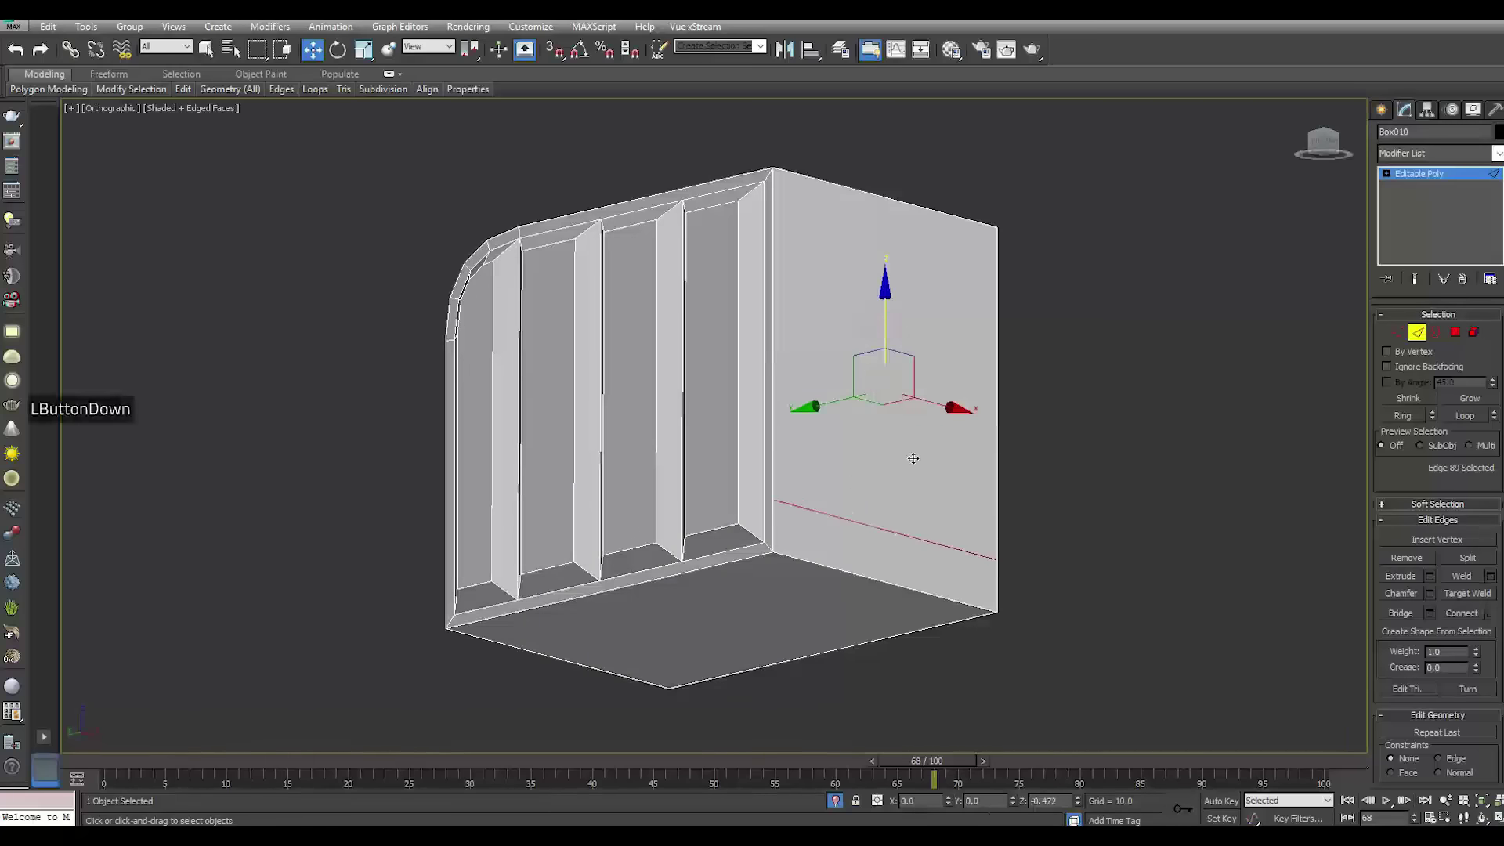
{"action": "left_click_drag", "start_coordinate": [916, 460], "coordinate": [916, 461]}
Select the lower side strip and tilt the grip box about -14° on X
{"action": "left_click", "coordinate": [1456, 335]}
{"action": "left_click", "coordinate": [935, 573]}
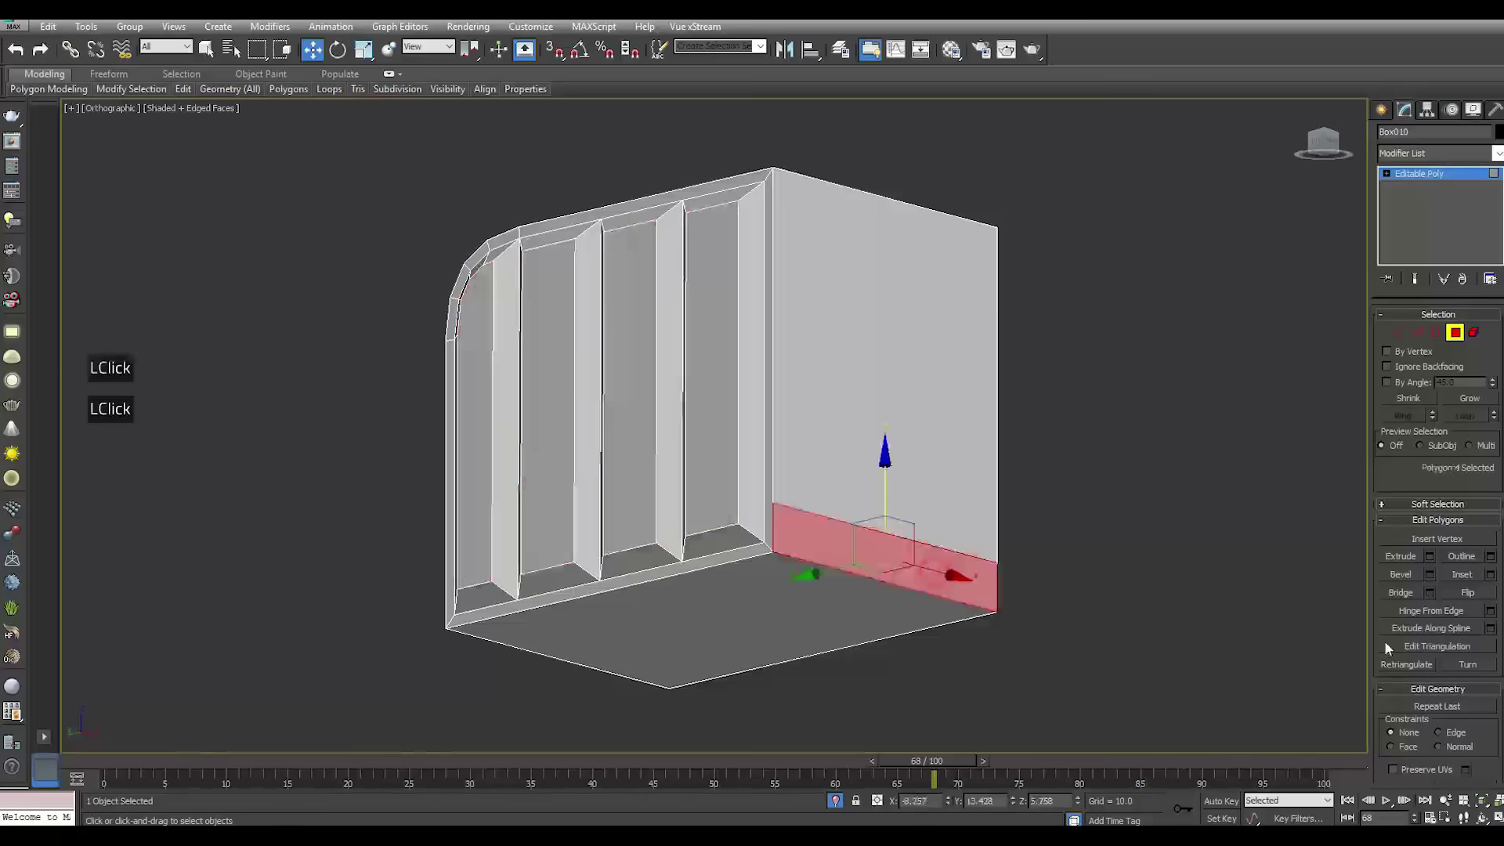
{"action": "left_click", "coordinate": [1429, 556]}
{"action": "left_click", "coordinate": [845, 805]}
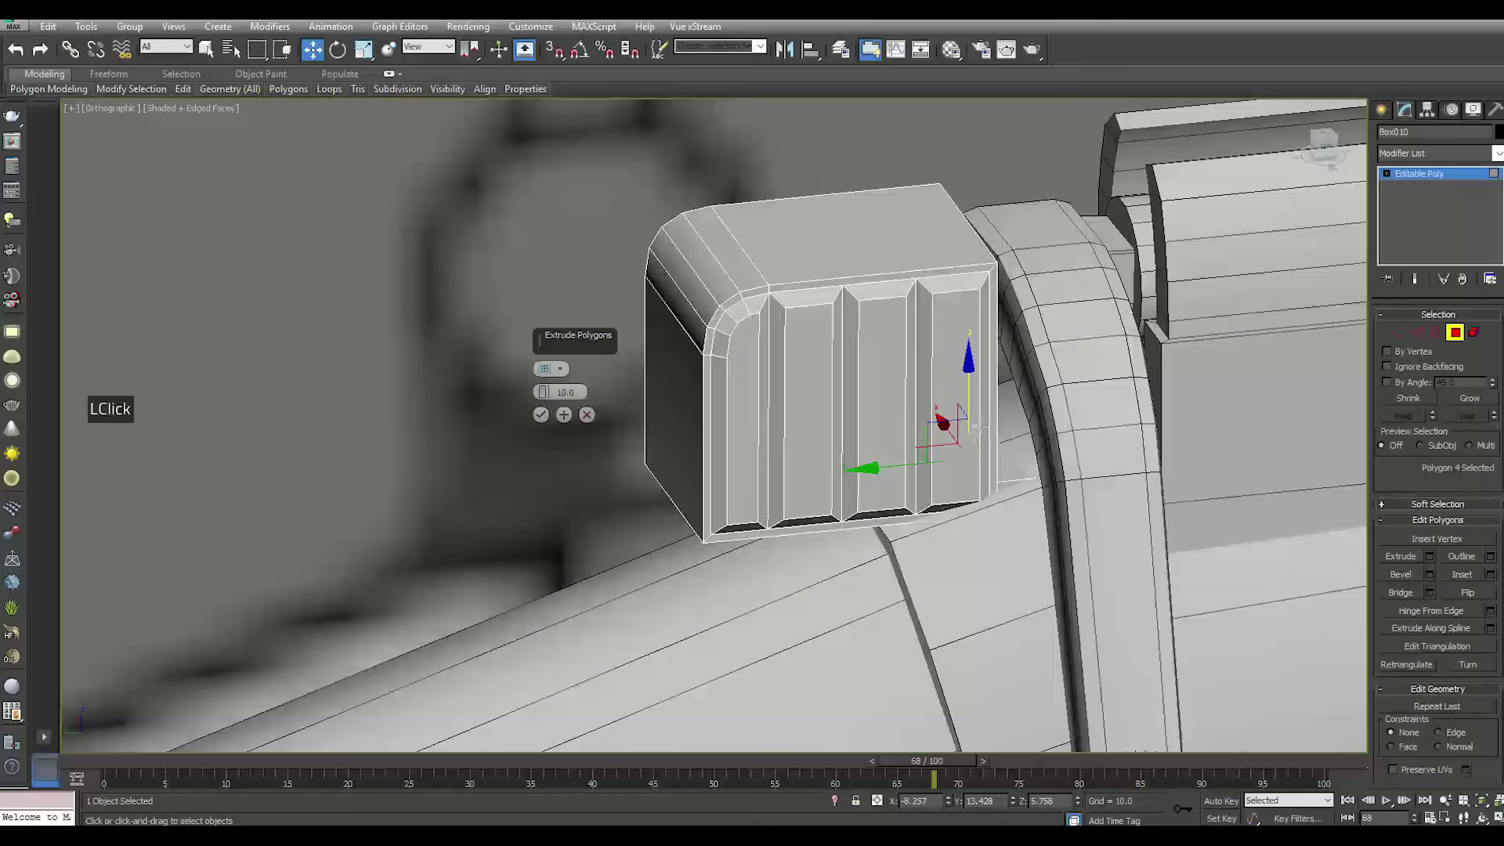
{"action": "left_click", "coordinate": [587, 415]}
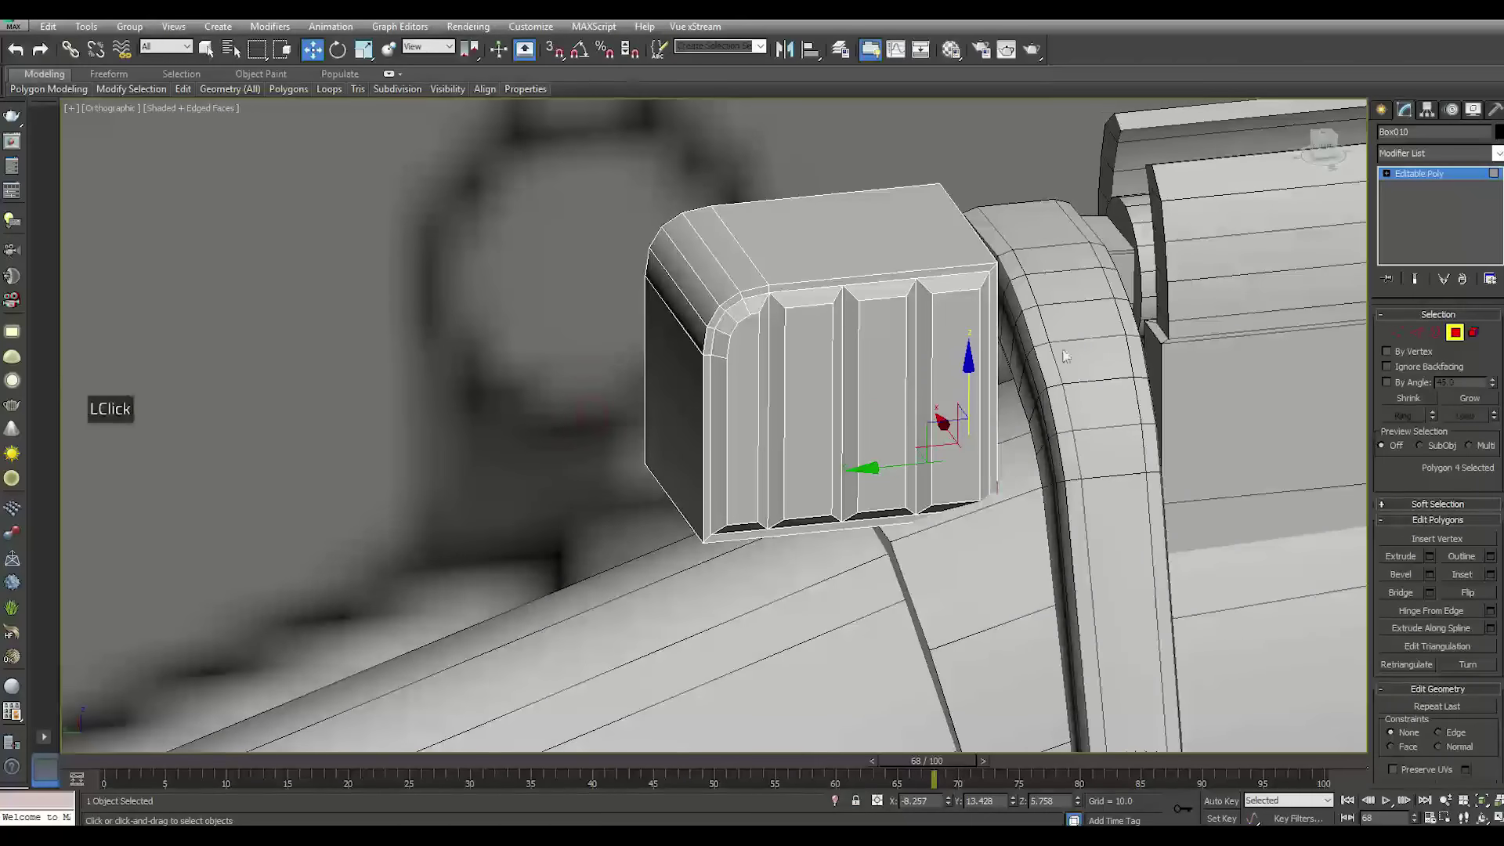
{"action": "left_click", "coordinate": [1442, 177]}
{"action": "left_click", "coordinate": [345, 52]}
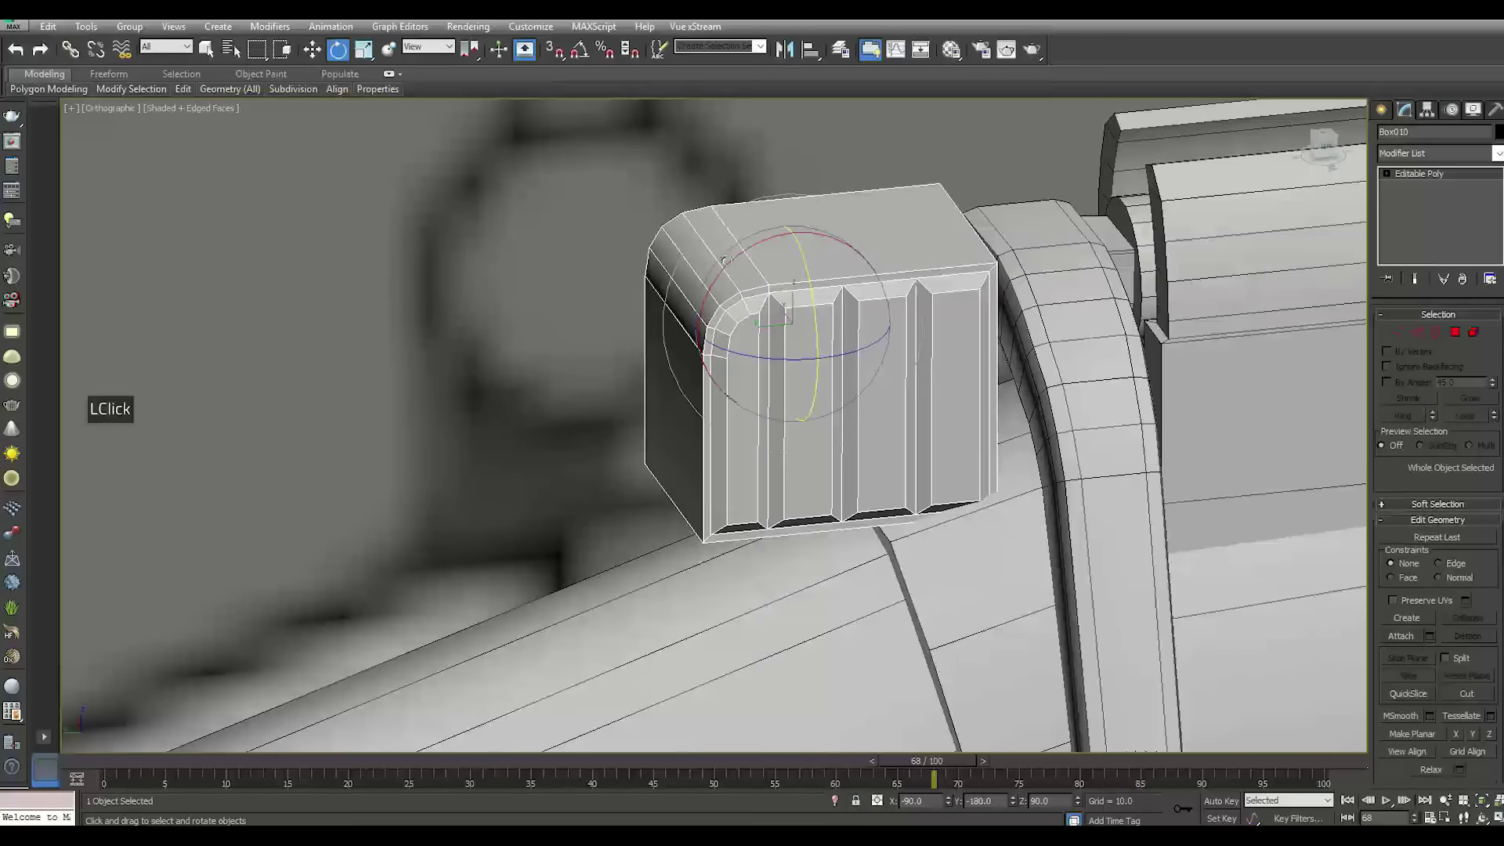
{"action": "left_click_drag", "start_coordinate": [733, 251], "coordinate": [720, 288]}
{"action": "middle_click_drag", "start_coordinate": [954, 351], "coordinate": [1018, 345], "text": "alt"}
Start extruding the strip with height 0 and switch the viewport to Wireframe
{"action": "left_click", "coordinate": [1455, 332]}
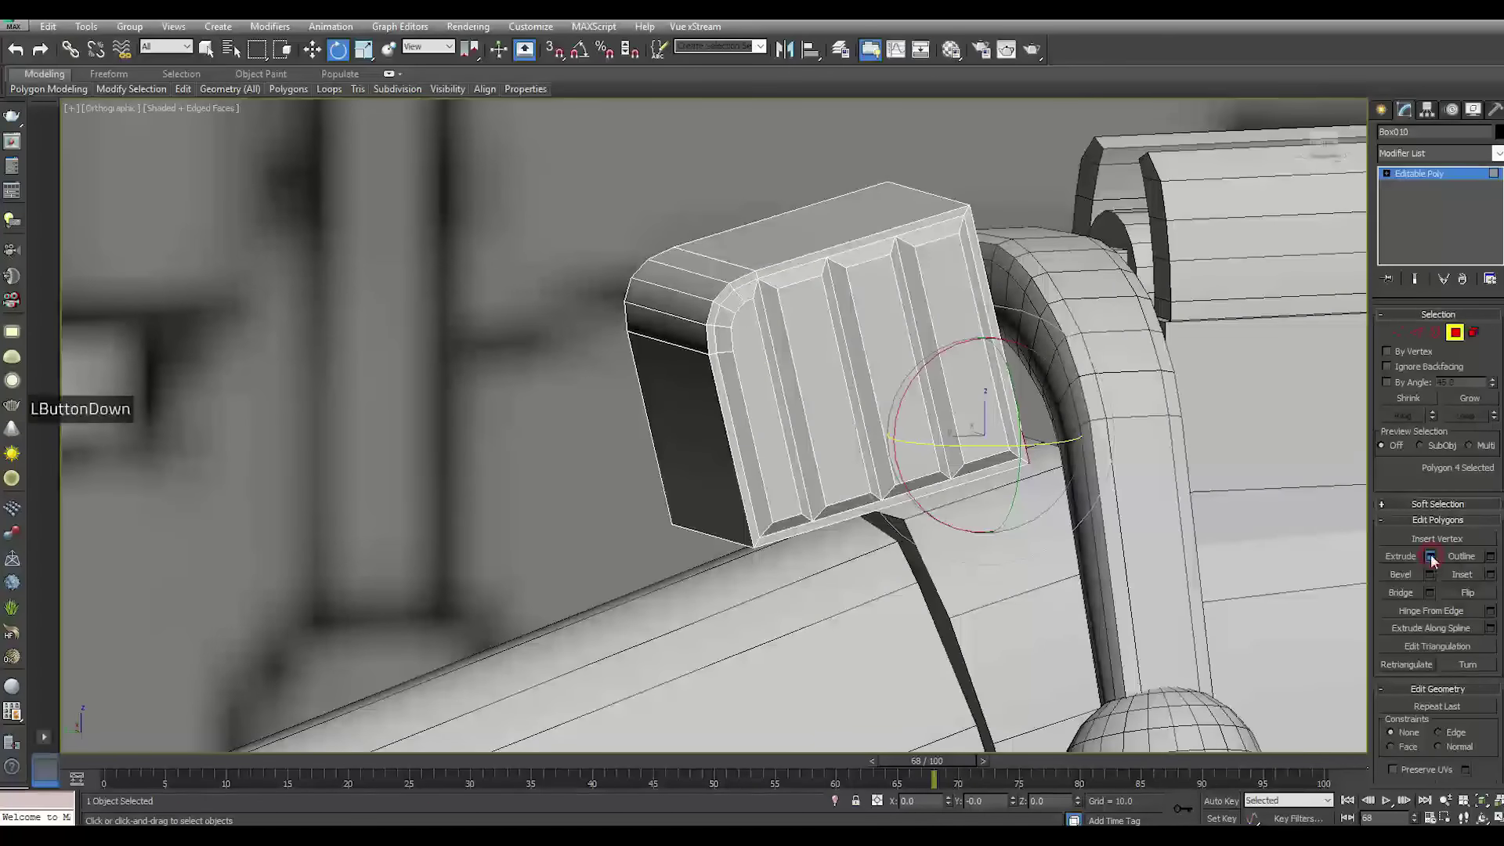
{"action": "left_click", "coordinate": [1431, 556]}
{"action": "middle_click_drag", "start_coordinate": [854, 530], "coordinate": [785, 506], "text": "alt"}
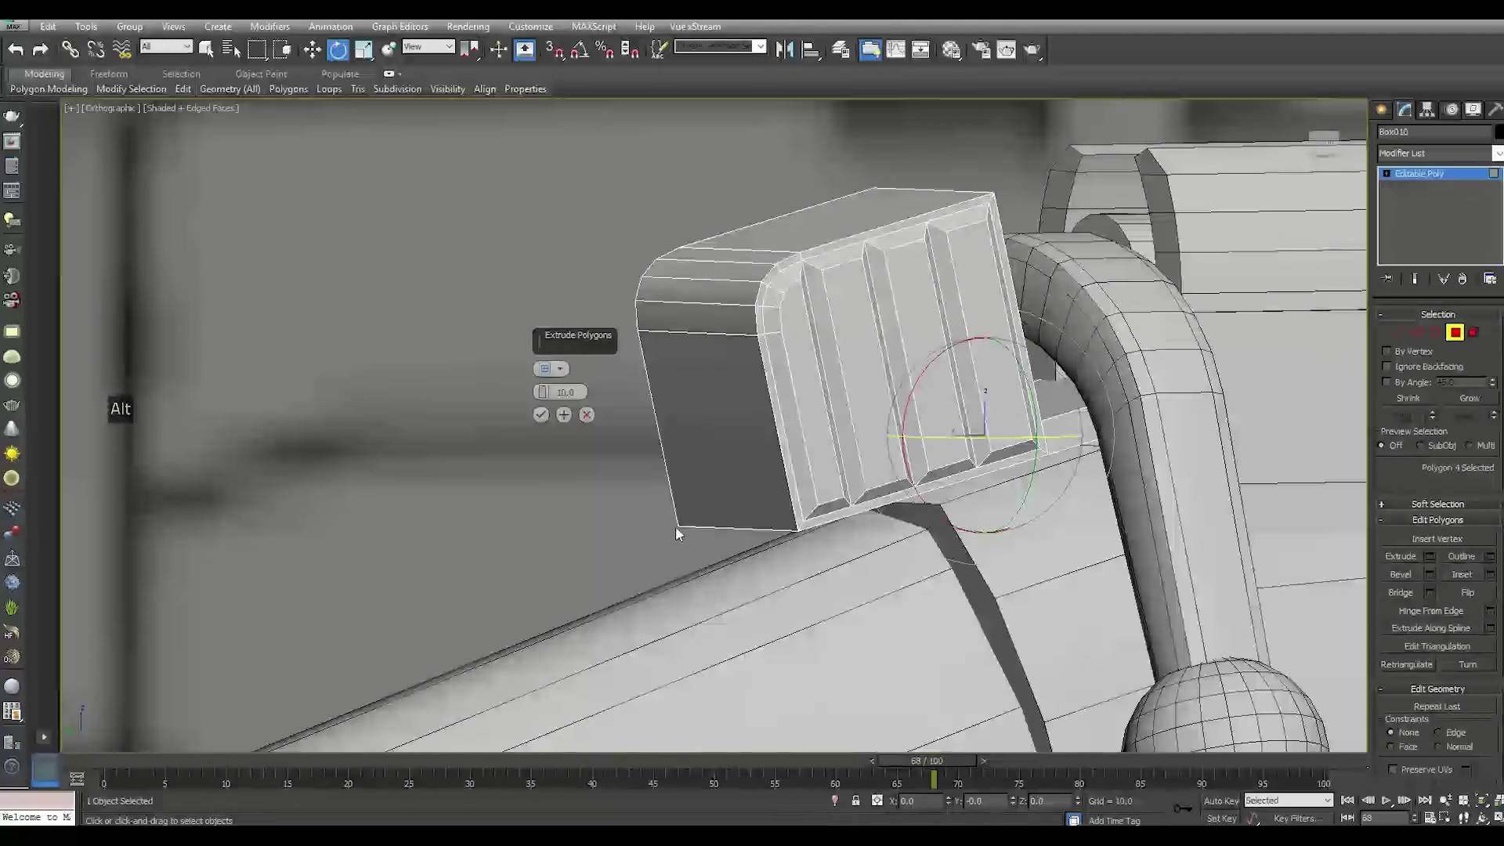
{"action": "left_click", "coordinate": [564, 391]}
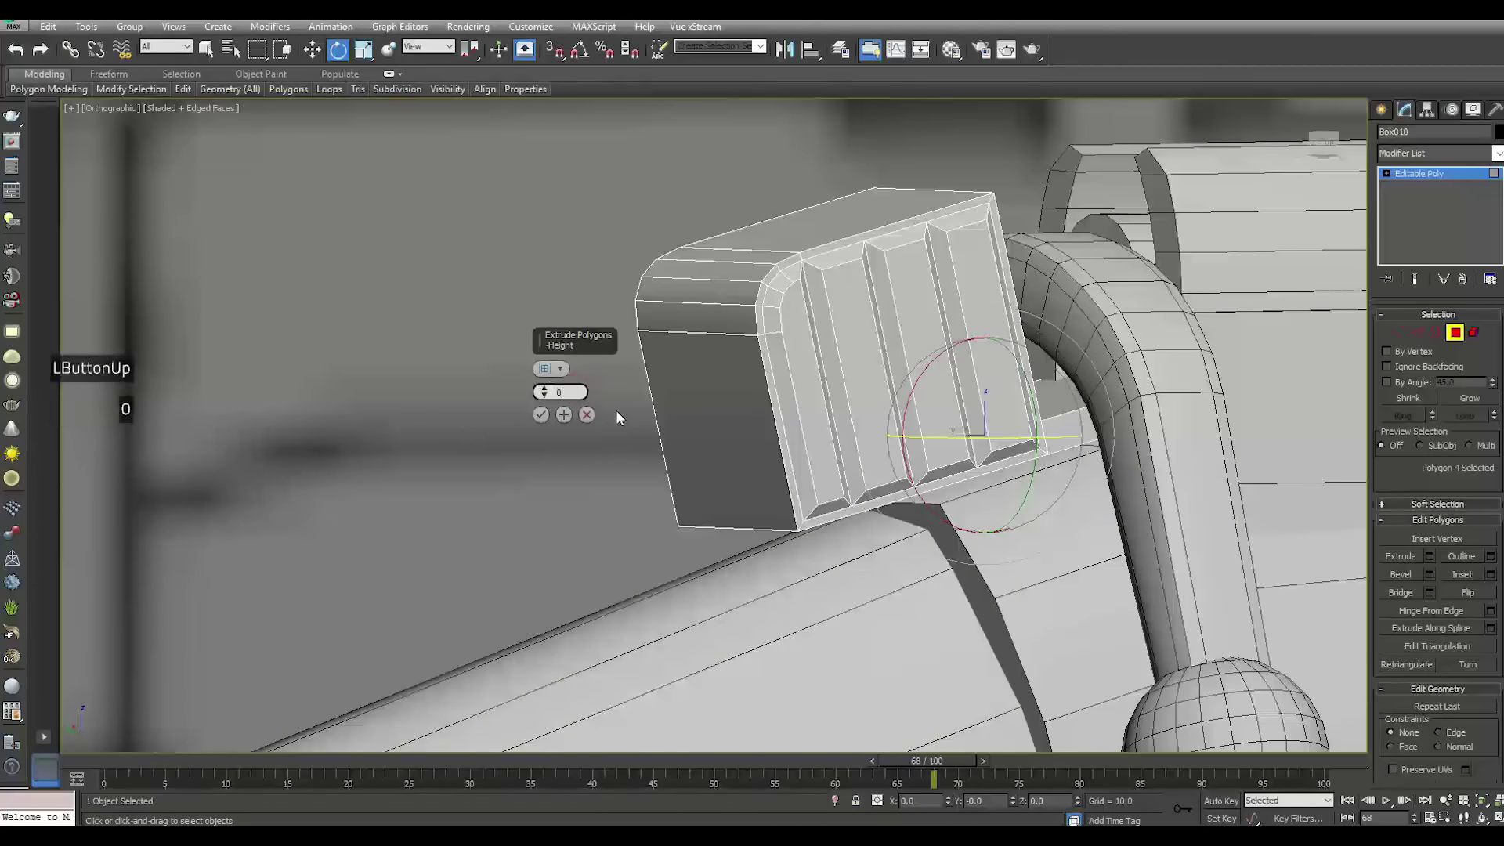
{"action": "type", "text": "0"}
{"action": "key", "text": "Return"}
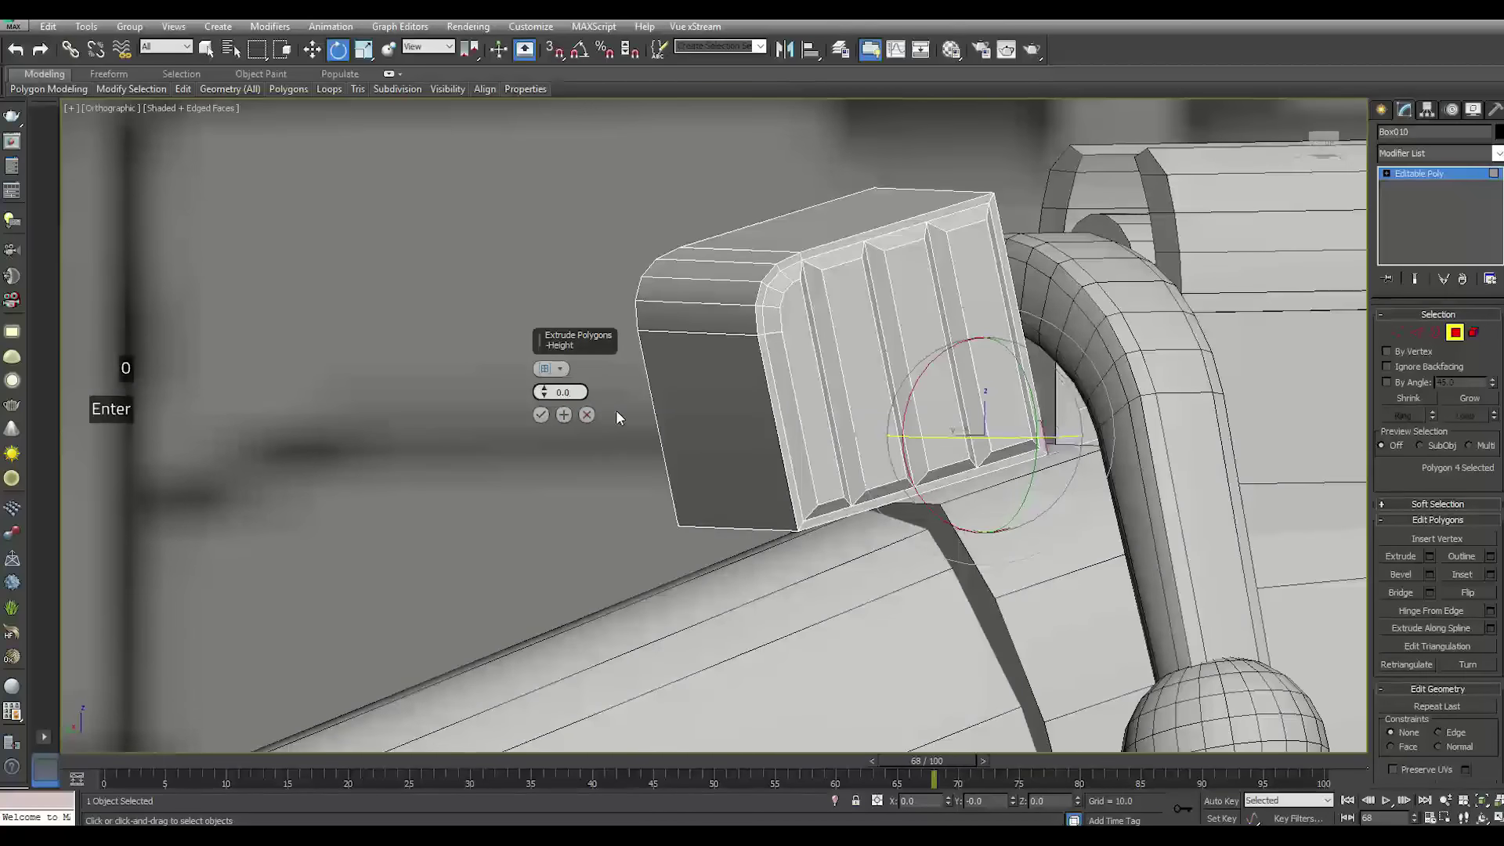
{"action": "left_click", "coordinate": [189, 110]}
{"action": "left_click", "coordinate": [250, 235]}
Extrude the strip to height 1.952, lower it slightly, and return to Shaded display
{"action": "middle_click_drag", "start_coordinate": [1015, 476], "coordinate": [804, 480], "text": "alt"}
{"action": "scroll", "coordinate": [804, 480], "scroll_direction": "down", "scroll_amount": 3}
{"action": "middle_click_drag", "start_coordinate": [1100, 515], "coordinate": [631, 427]}
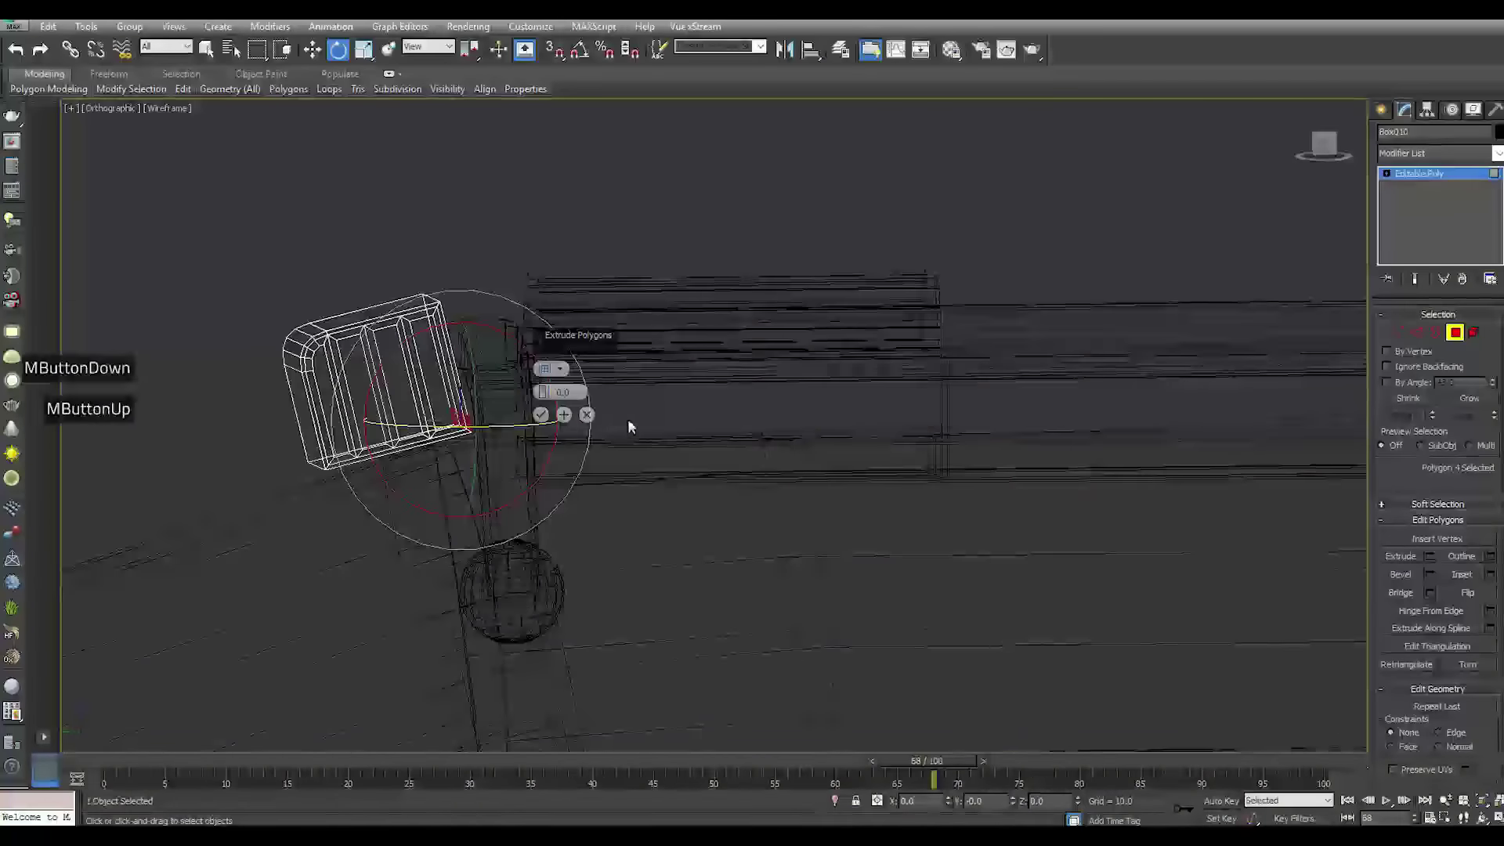
{"action": "left_click_drag", "start_coordinate": [558, 392], "coordinate": [500, 176]}
{"action": "left_click", "coordinate": [539, 416]}
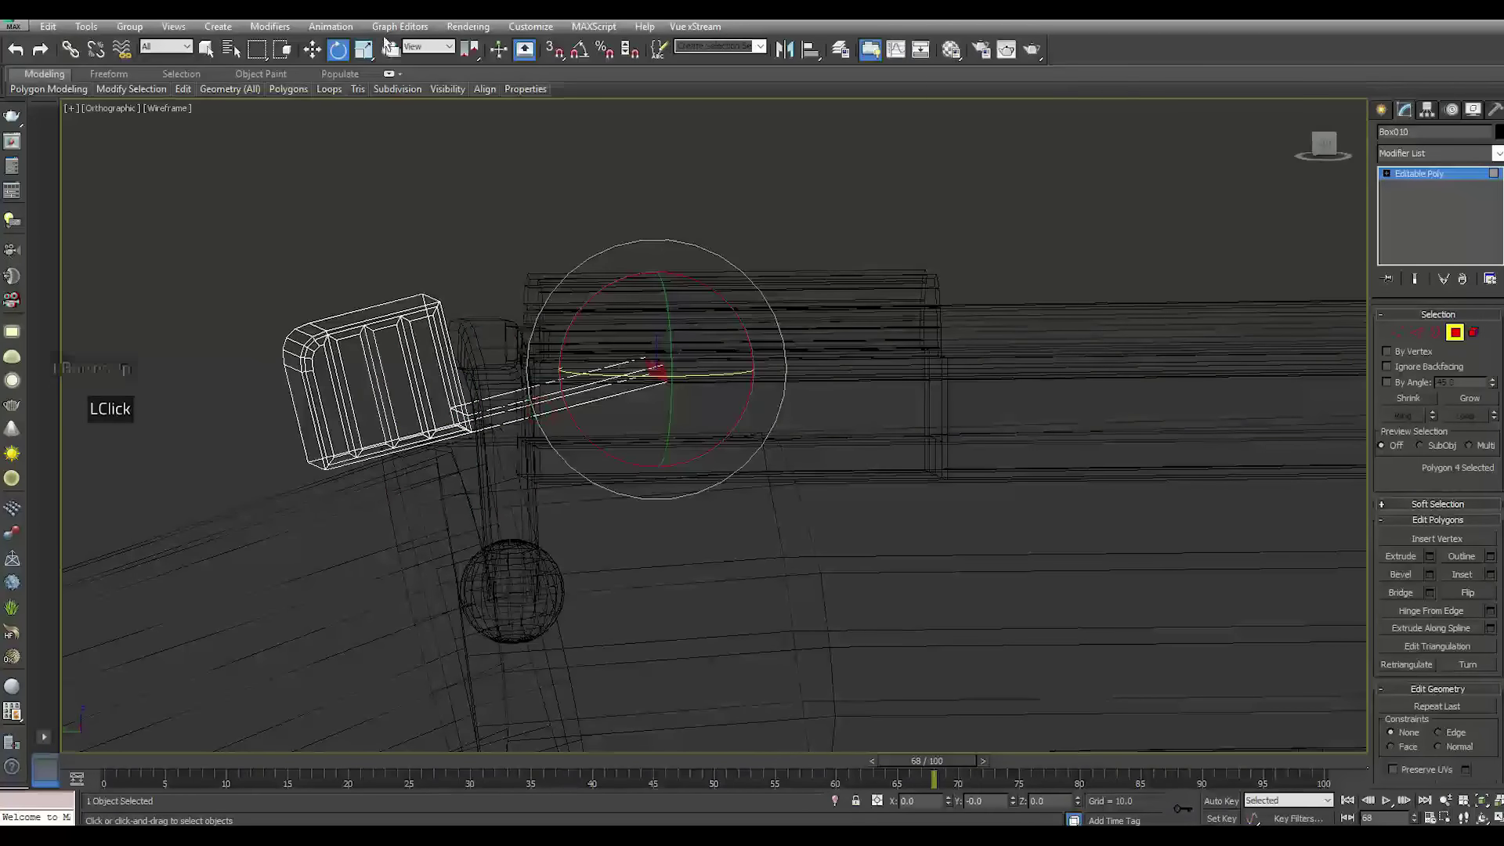
{"action": "left_click", "coordinate": [312, 49]}
{"action": "left_click_drag", "start_coordinate": [663, 306], "coordinate": [680, 328]}
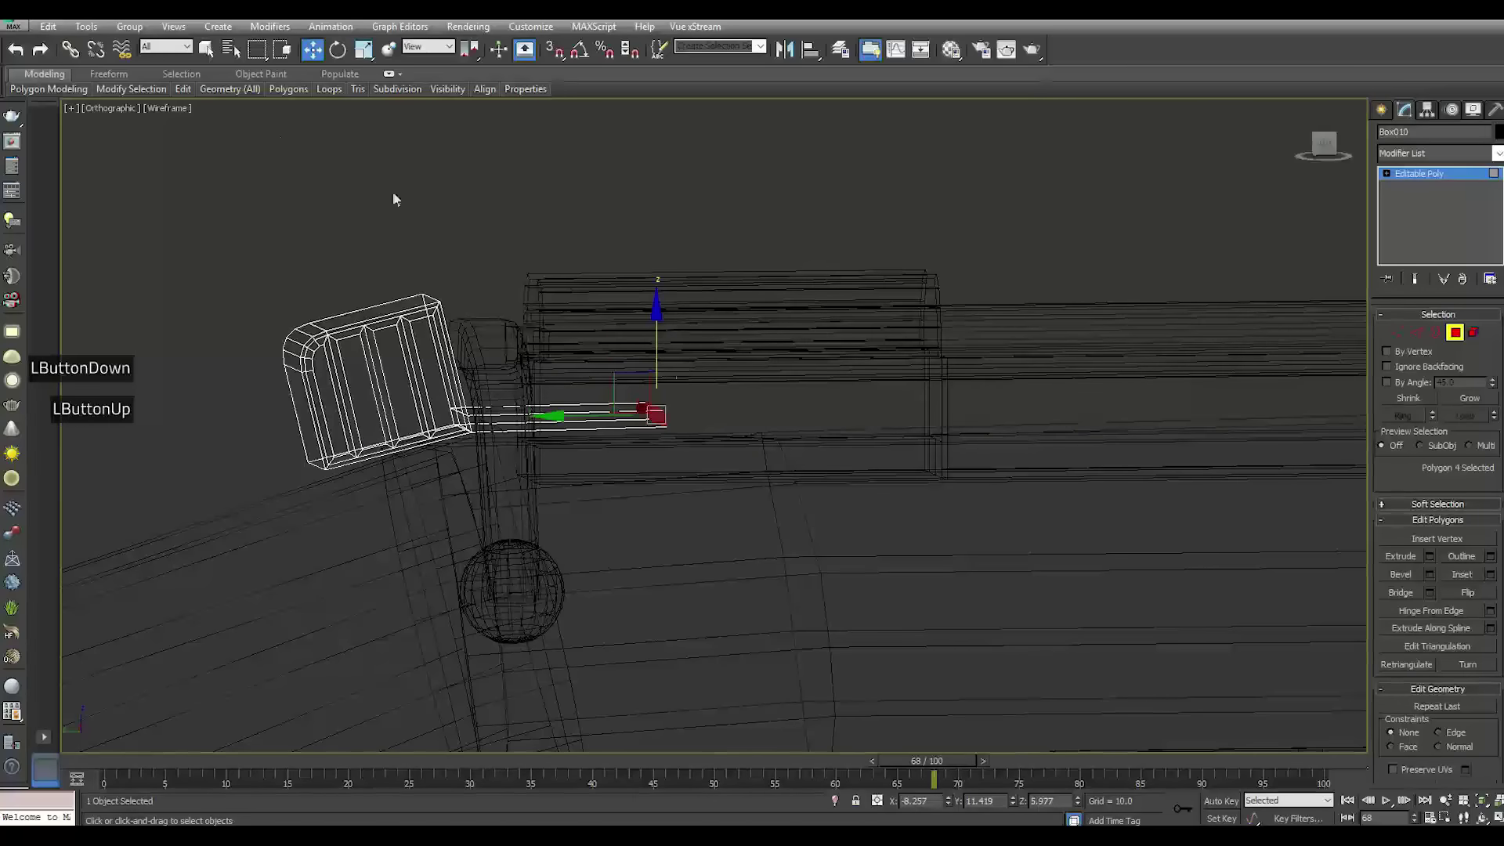
{"action": "left_click", "coordinate": [167, 109]}
{"action": "left_click", "coordinate": [216, 142]}
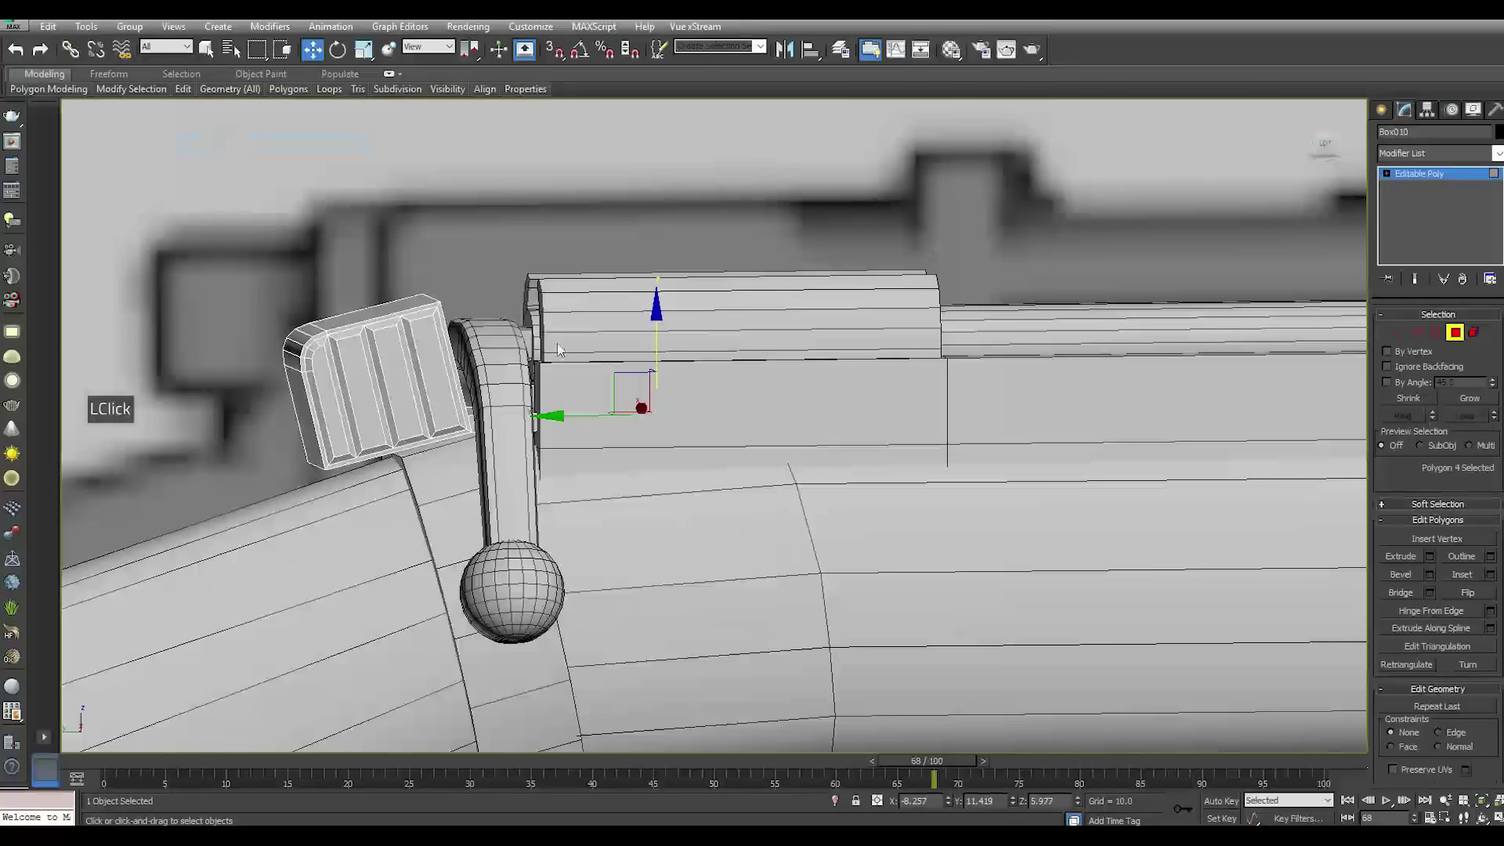
Rotate the grip box back upright and raise the extruded end face
{"action": "scroll", "coordinate": [558, 347], "scroll_direction": "down", "scroll_amount": 2}
{"action": "scroll", "coordinate": [602, 345], "scroll_direction": "down", "scroll_amount": 6}
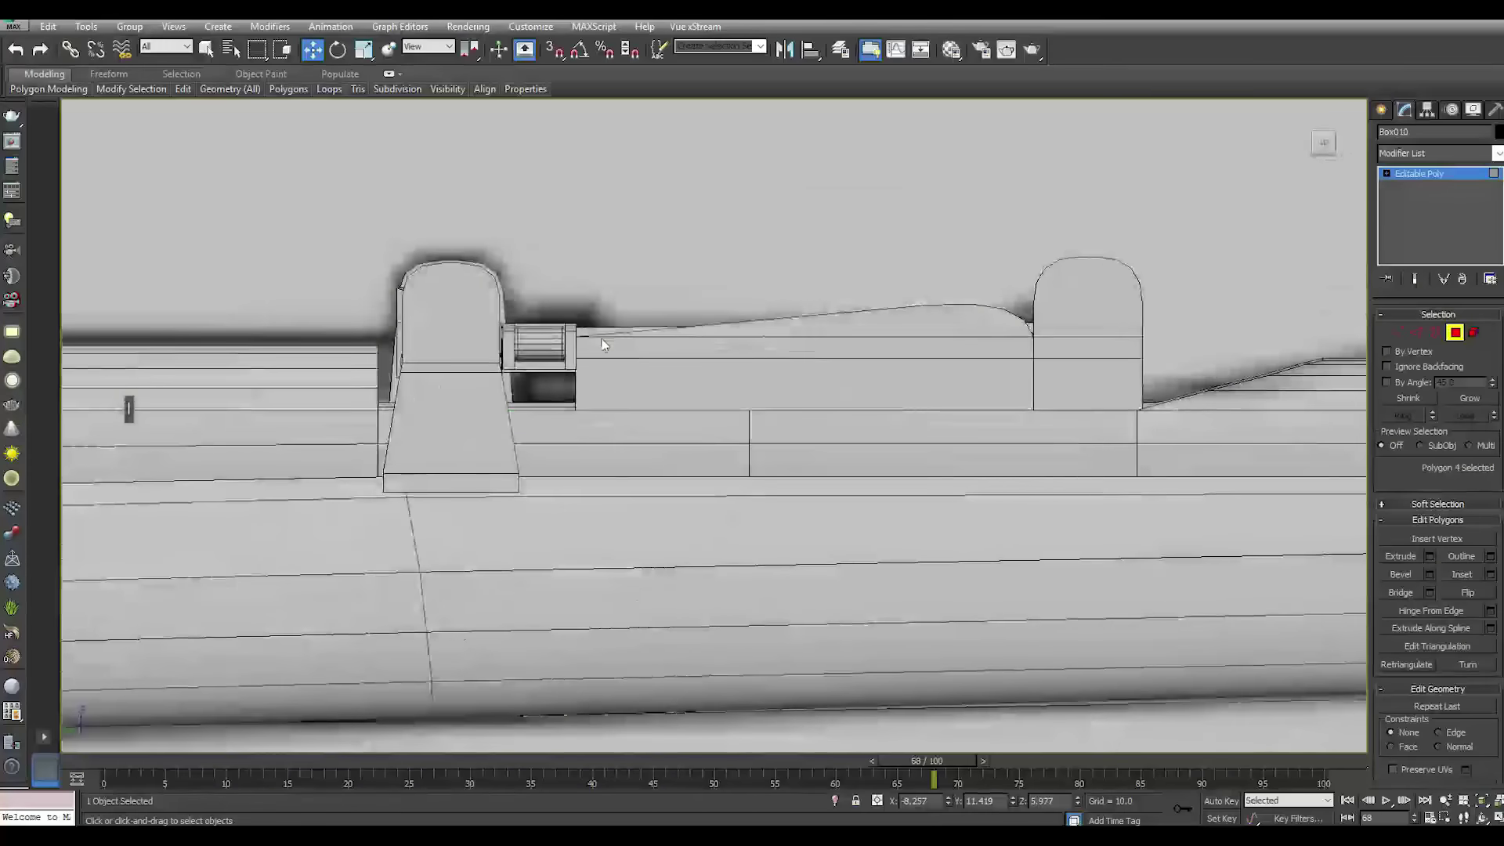
{"action": "scroll", "coordinate": [487, 380], "scroll_direction": "up", "scroll_amount": 8}
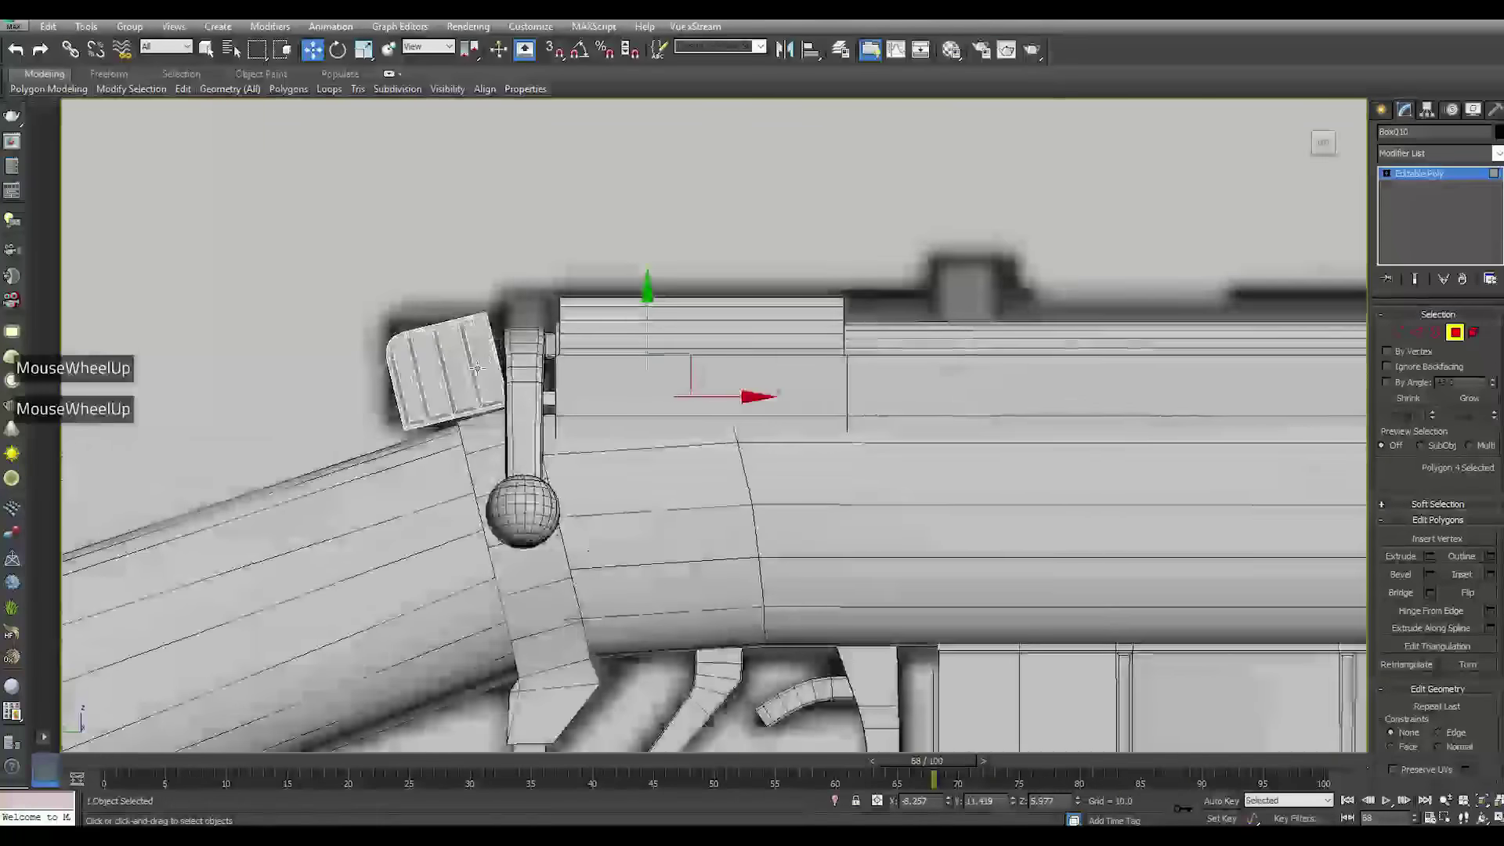
{"action": "left_click", "coordinate": [1448, 172]}
{"action": "scroll", "coordinate": [419, 367], "scroll_direction": "up", "scroll_amount": 2}
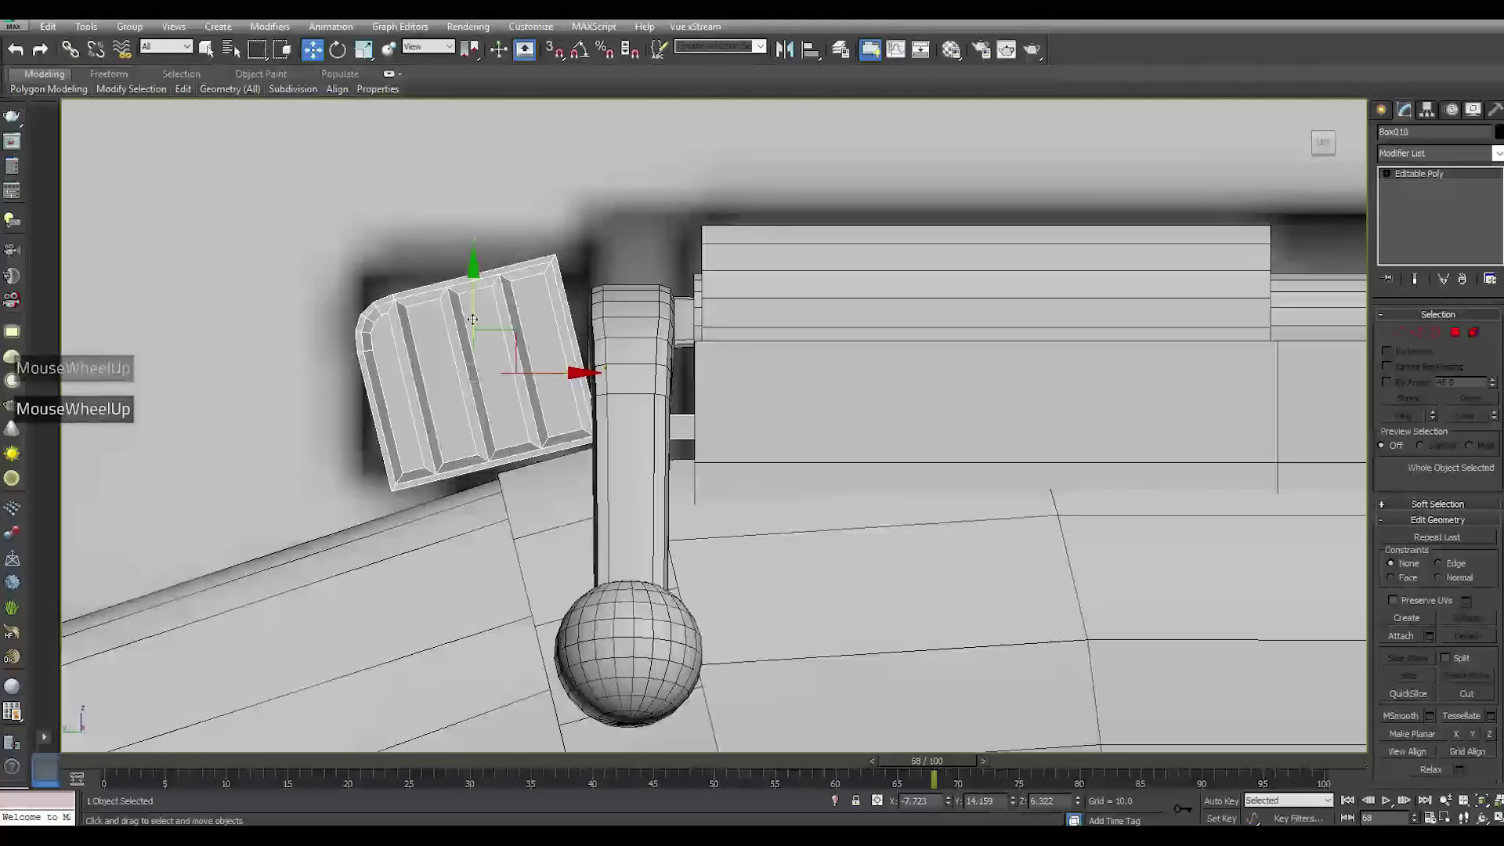
{"action": "left_click", "coordinate": [338, 49]}
{"action": "left_click_drag", "start_coordinate": [505, 280], "coordinate": [478, 304]}
{"action": "left_click", "coordinate": [313, 50]}
{"action": "key", "text": "4"}
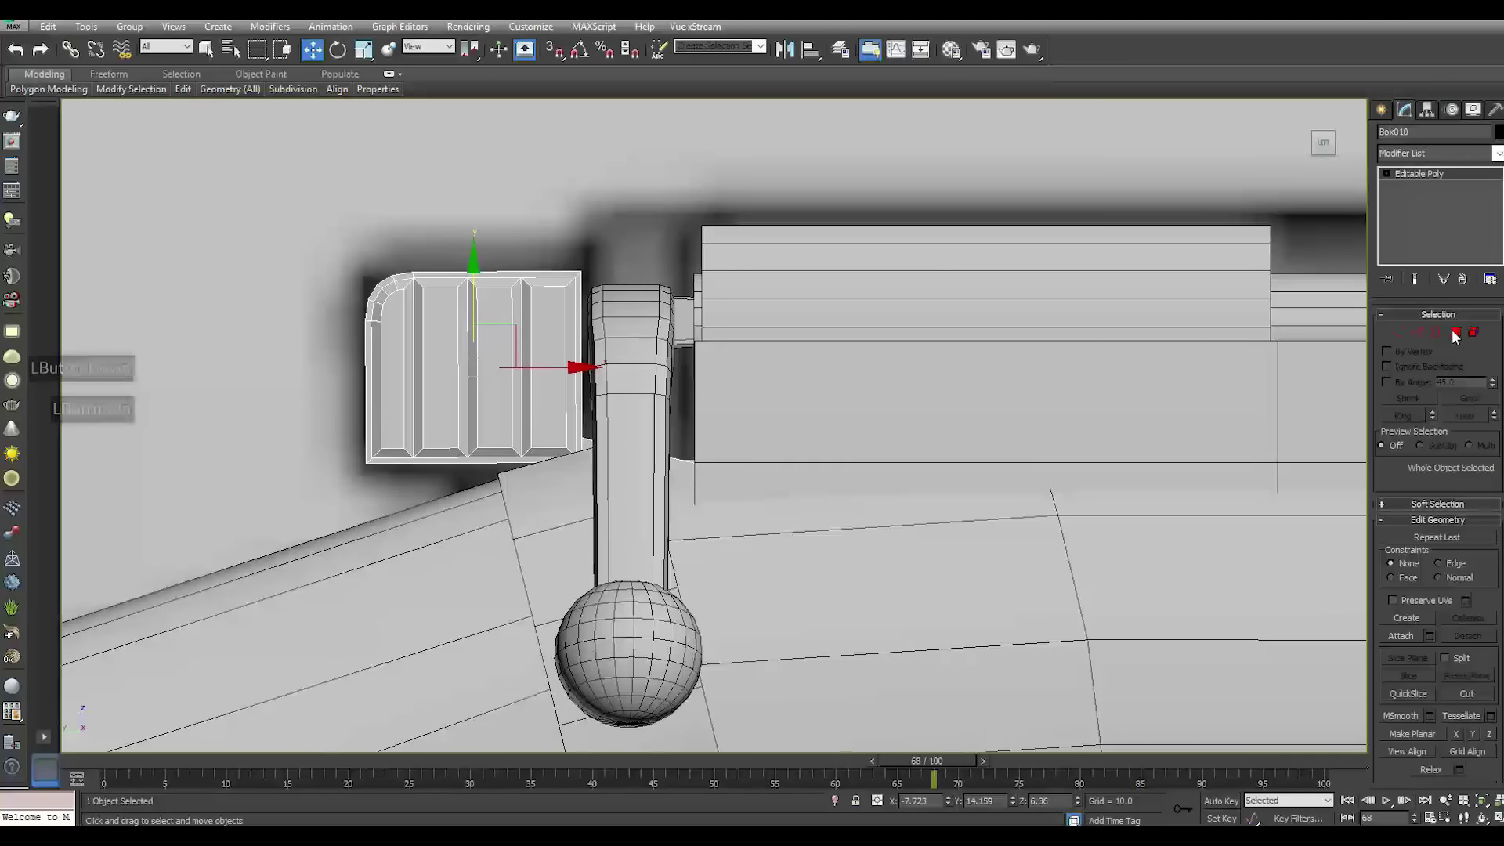
{"action": "left_click", "coordinate": [936, 394]}
{"action": "left_click_drag", "start_coordinate": [852, 439], "coordinate": [869, 380]}
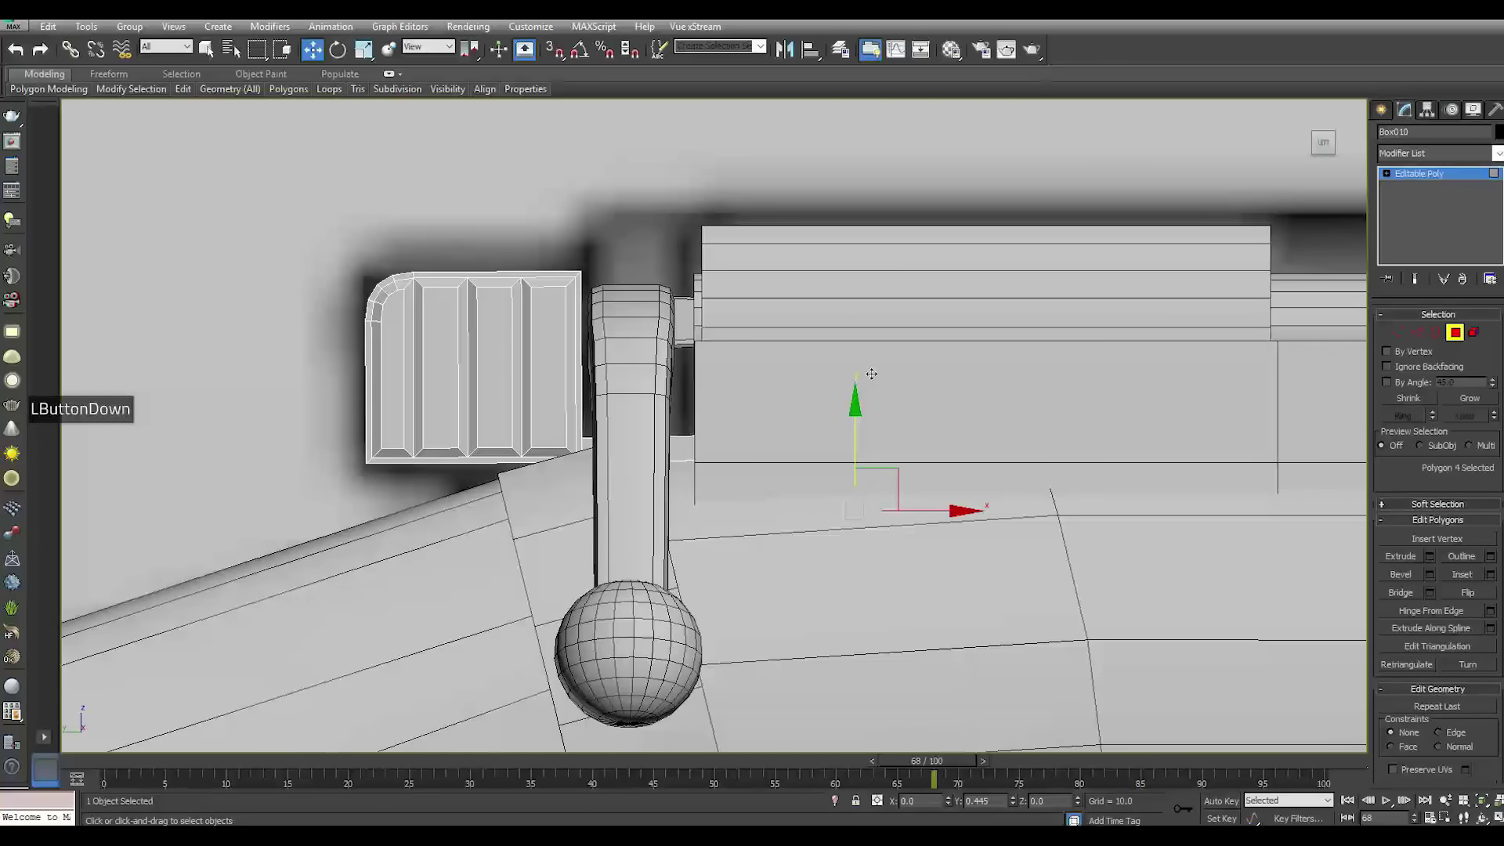
In Wireframe, push the extruded strip's end further along the receiver
{"action": "left_click_drag", "start_coordinate": [871, 373], "coordinate": [871, 373]}
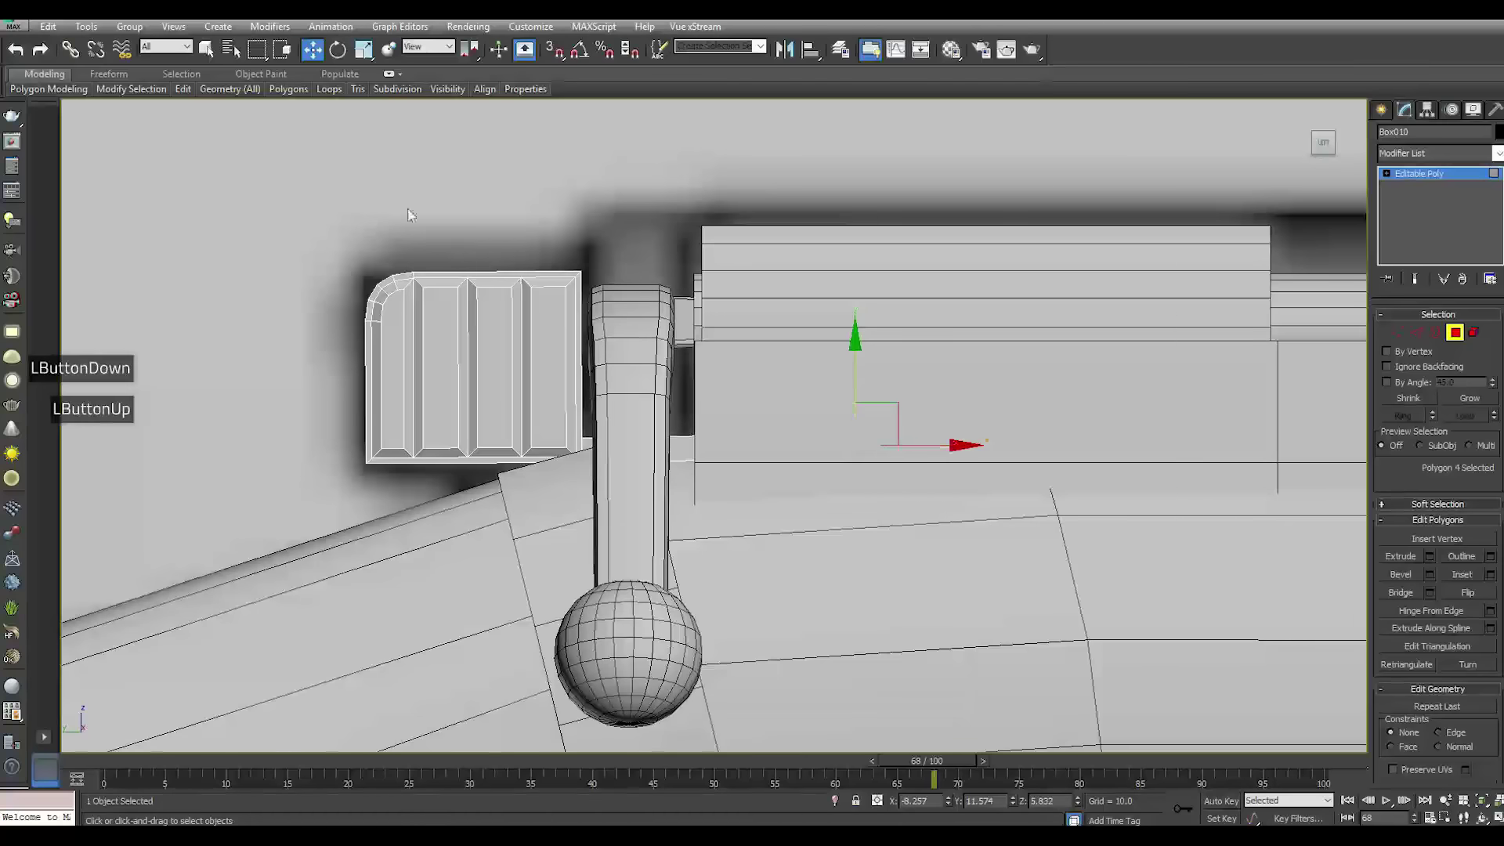
{"action": "left_click", "coordinate": [179, 111]}
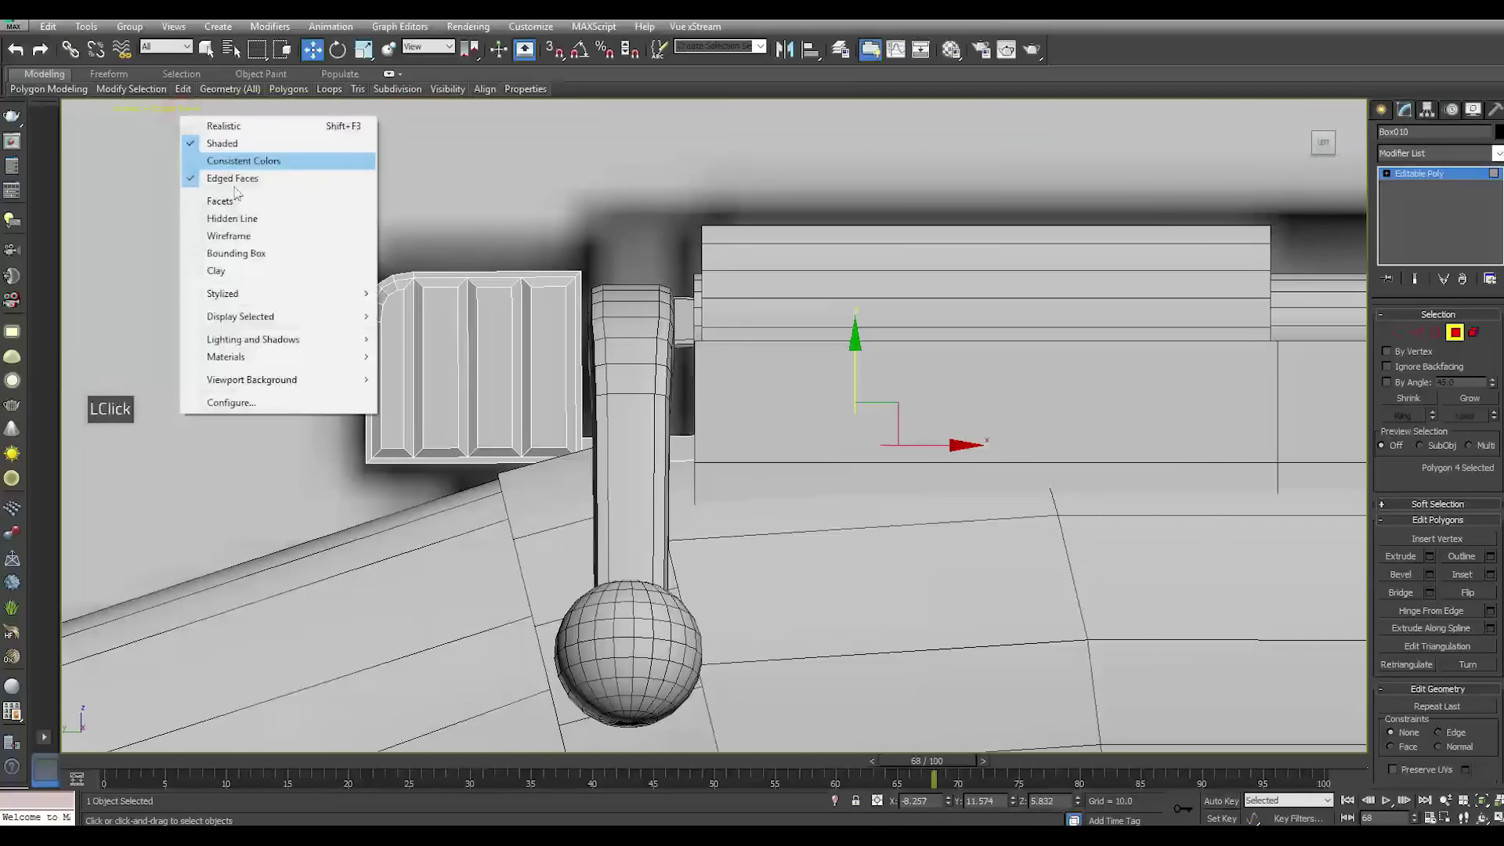
{"action": "left_click", "coordinate": [235, 232]}
{"action": "left_click_drag", "start_coordinate": [932, 446], "coordinate": [1105, 471]}
{"action": "middle_click_drag", "start_coordinate": [1102, 466], "coordinate": [666, 472], "text": "alt"}
{"action": "scroll", "coordinate": [666, 473], "scroll_direction": "up", "scroll_amount": 2}
Bevel the long strip polygon with an outline of about -0.122 to taper it
{"action": "left_click", "coordinate": [708, 468]}
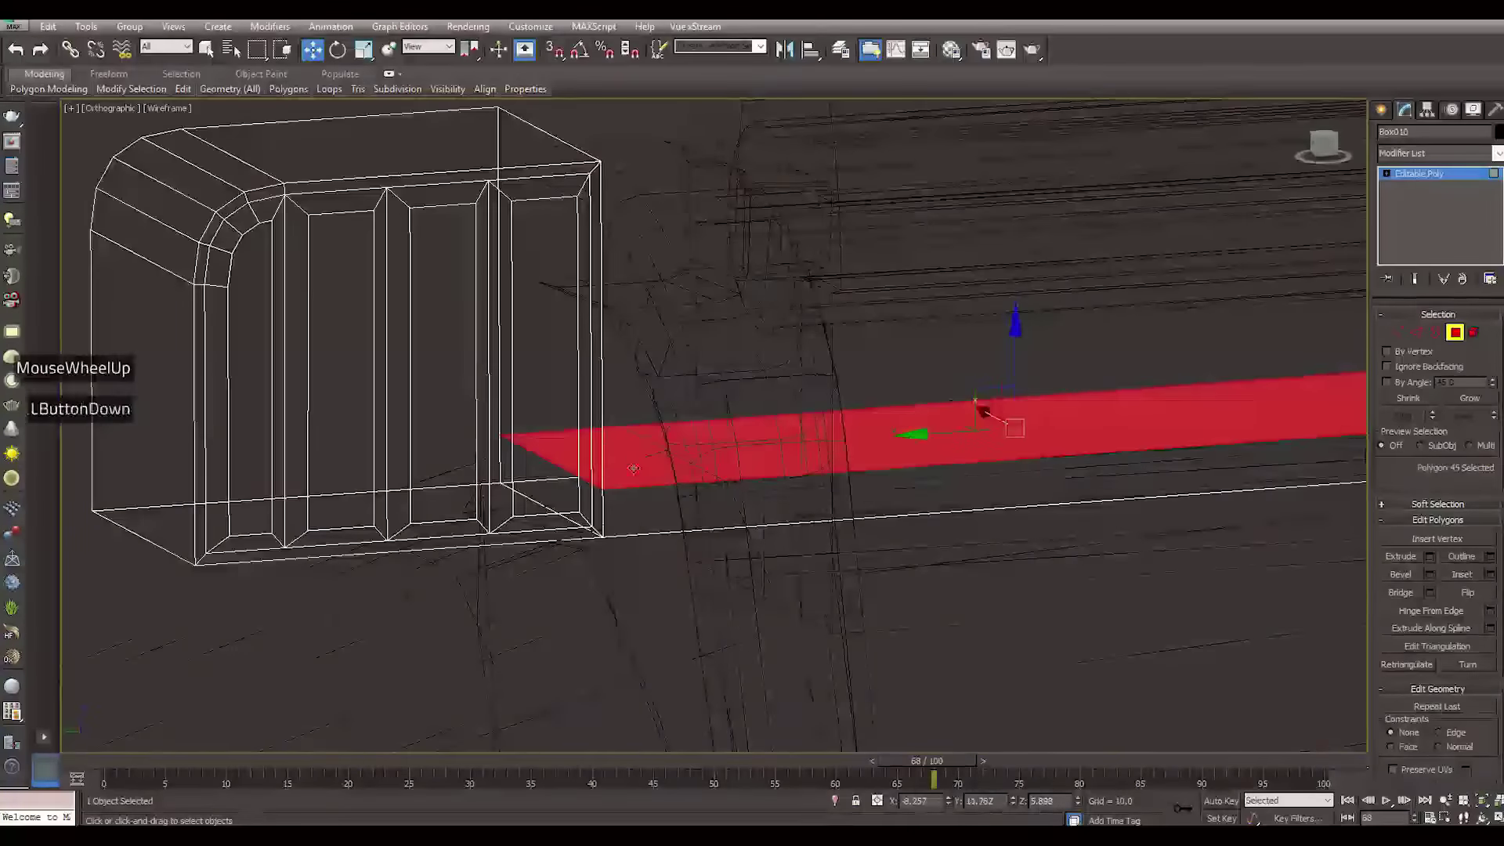
{"action": "left_click", "coordinate": [1432, 576]}
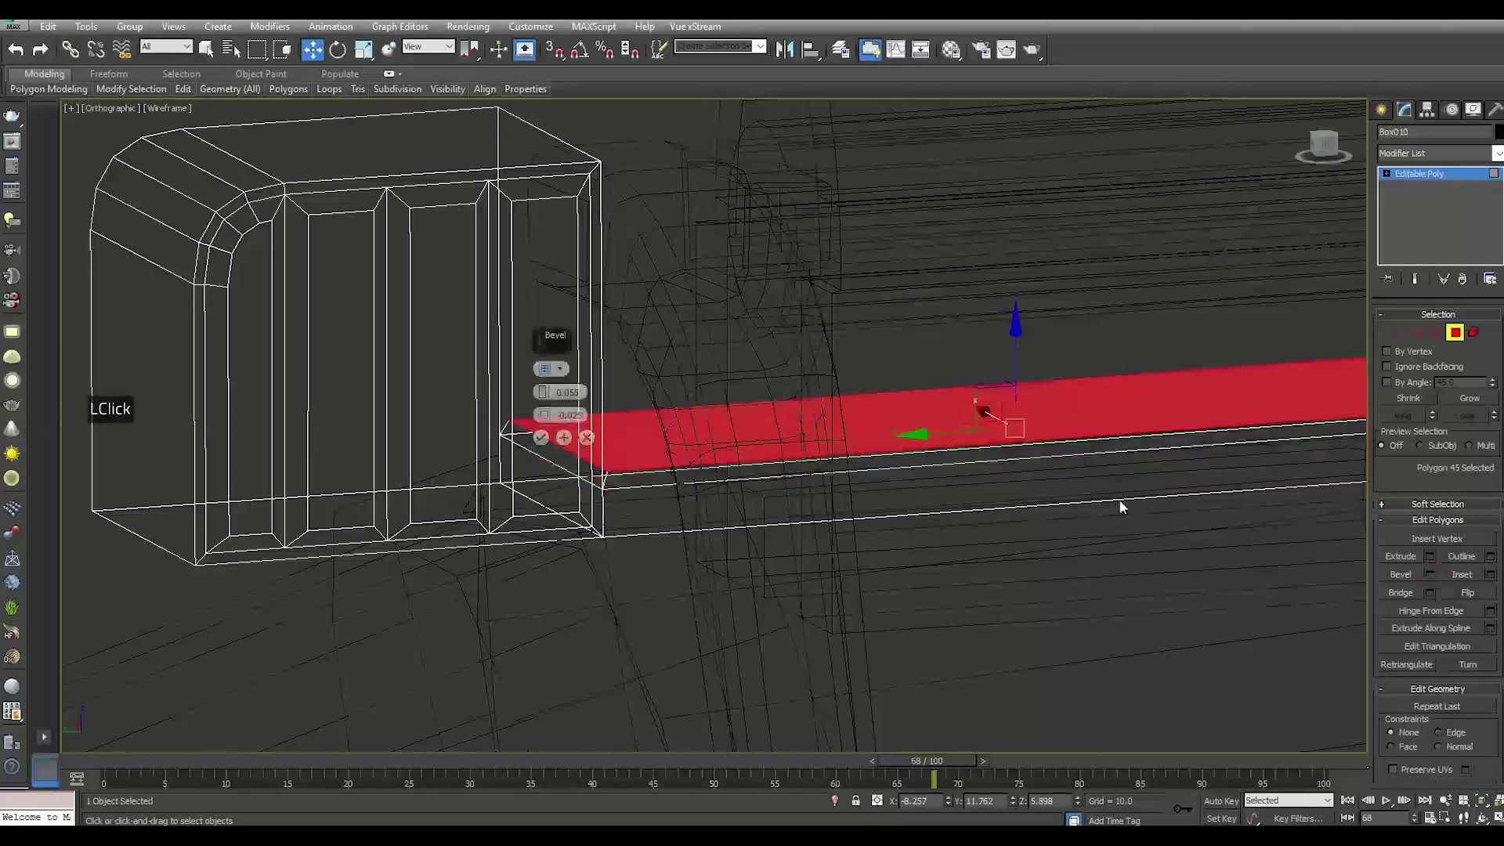
{"action": "left_click_drag", "start_coordinate": [547, 413], "coordinate": [547, 382]}
{"action": "left_click", "coordinate": [542, 437]}
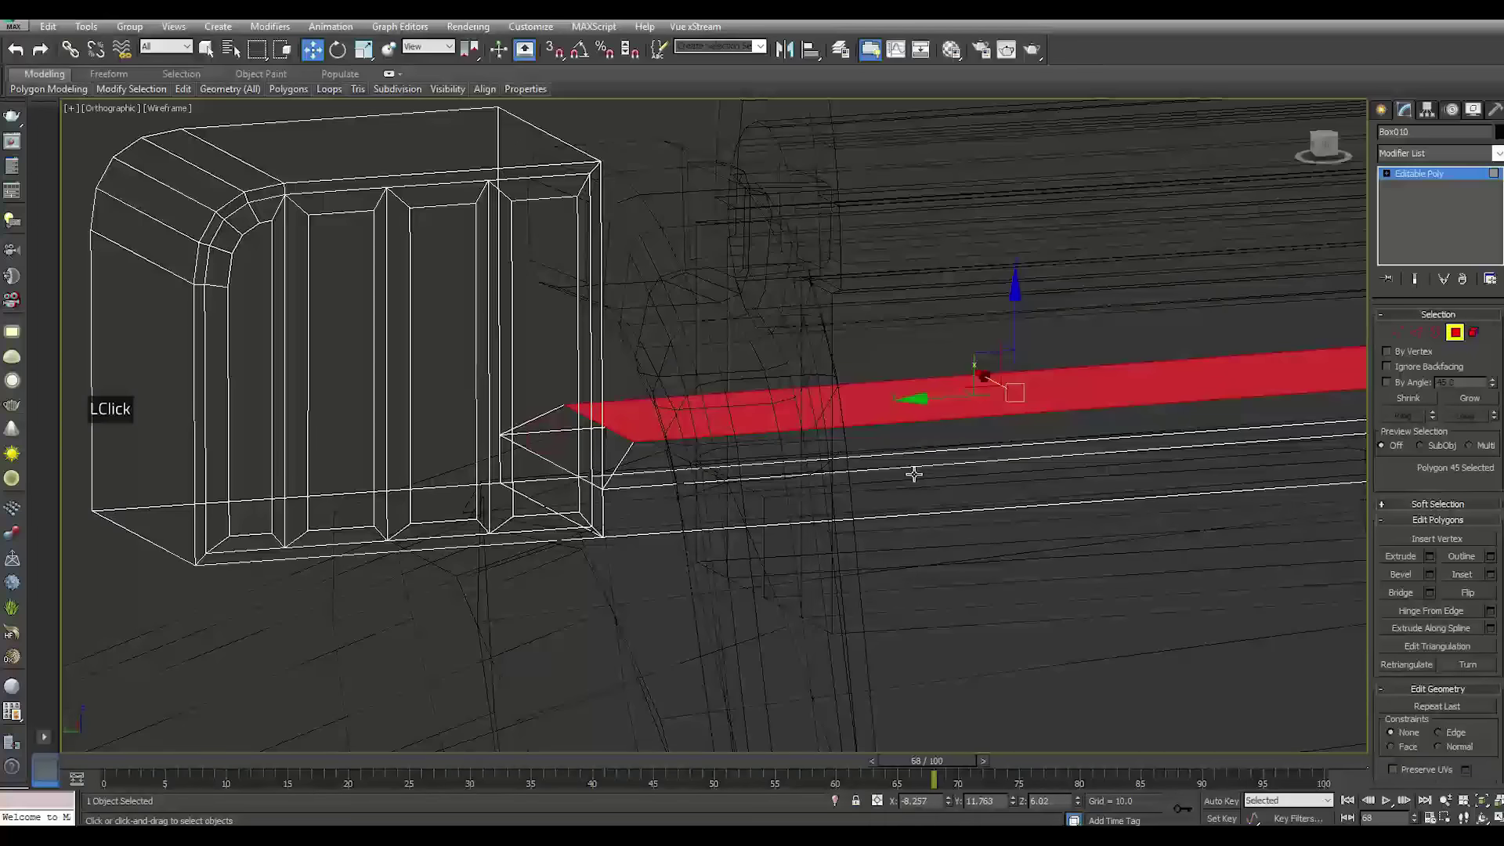
Exit polygon editing, return to Shaded display, and select the curved lever Arc001
{"action": "left_click", "coordinate": [1426, 174]}
{"action": "left_click", "coordinate": [174, 109]}
{"action": "left_click", "coordinate": [205, 144]}
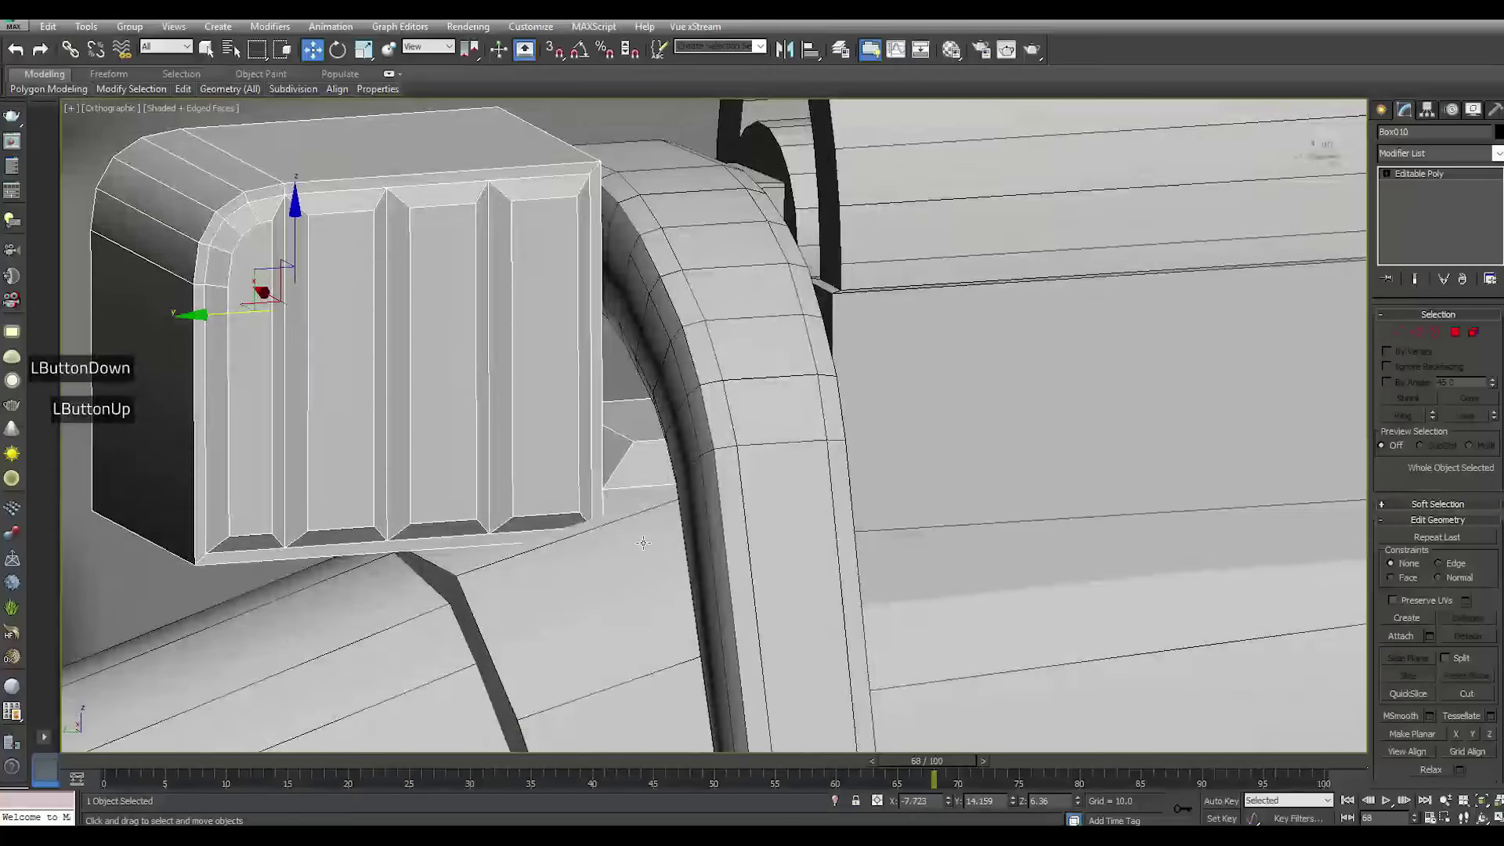
{"action": "scroll", "coordinate": [642, 533], "scroll_direction": "down", "scroll_amount": 2}
{"action": "left_click", "coordinate": [621, 543]}
{"action": "middle_click_drag", "start_coordinate": [621, 544], "coordinate": [891, 486], "text": "alt"}
{"action": "scroll", "coordinate": [809, 478], "scroll_direction": "up", "scroll_amount": 2}
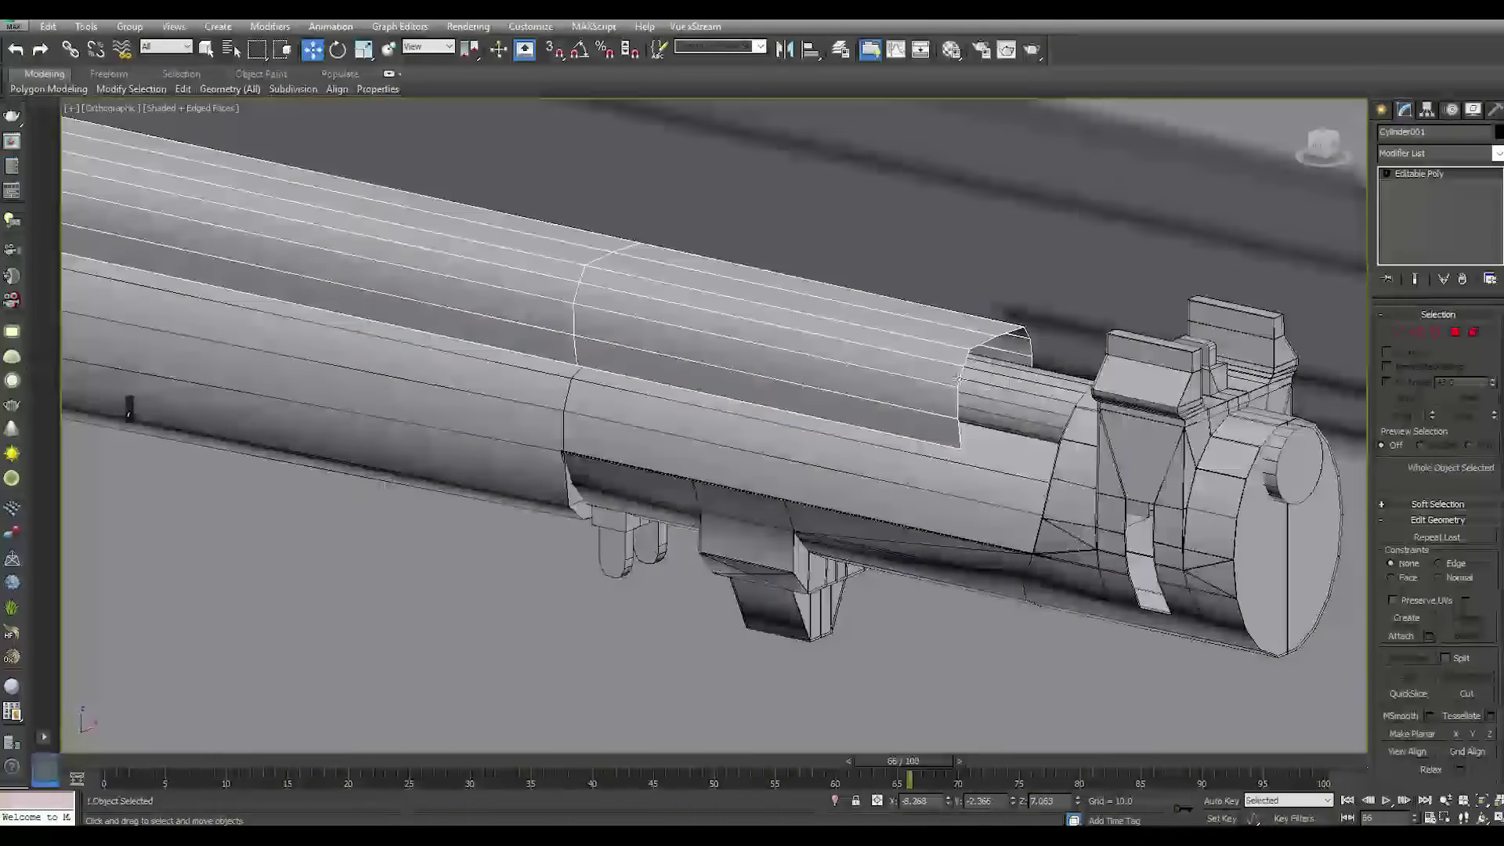
Bridge two edges at the cylinder tube's open end to form a lower face
{"action": "scroll", "coordinate": [957, 377], "scroll_direction": "up", "scroll_amount": 3}
{"action": "left_click", "coordinate": [898, 378]}
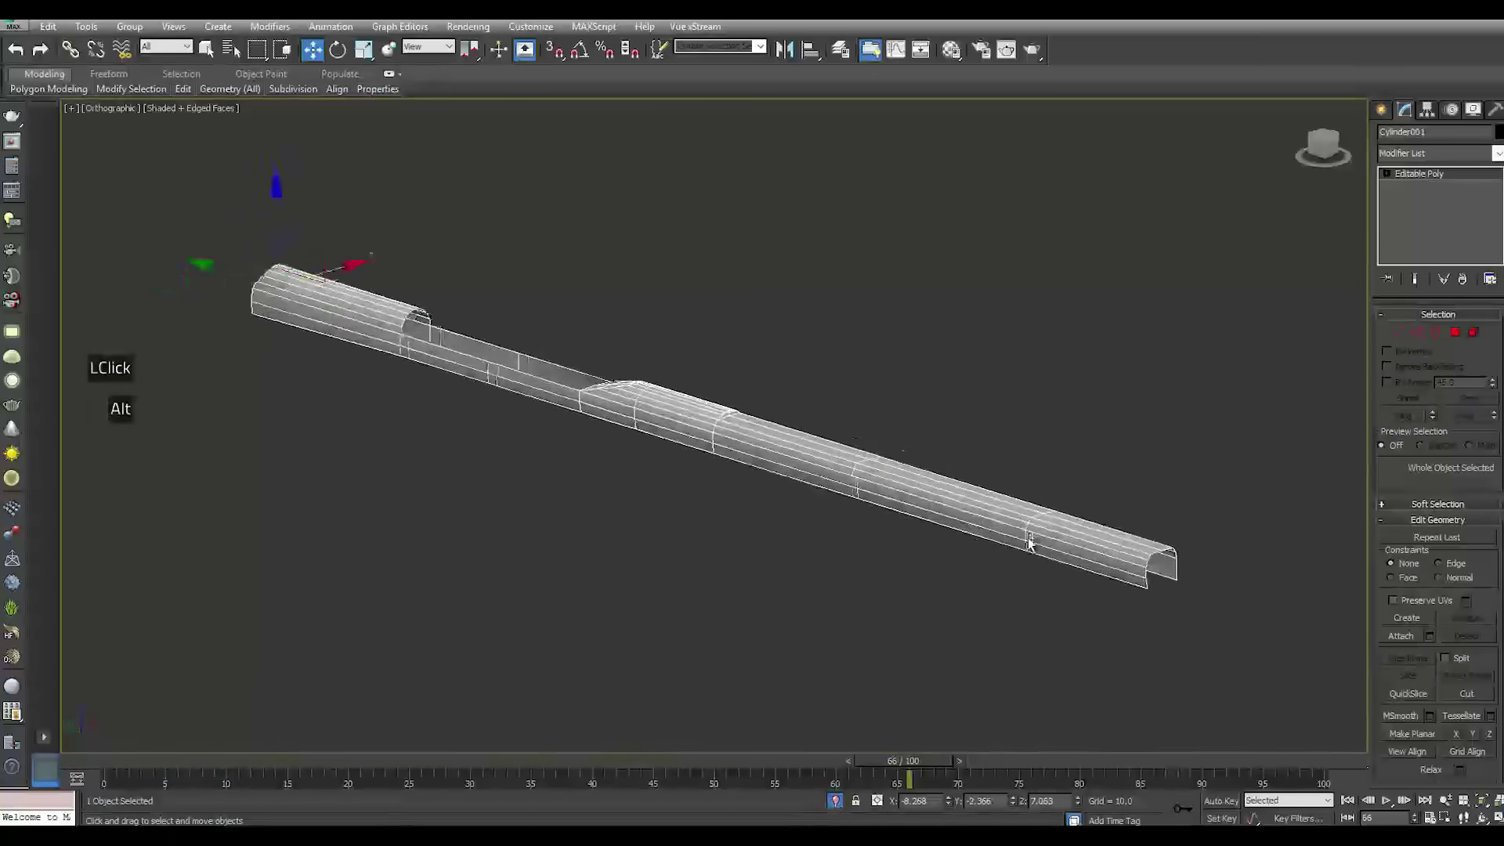
{"action": "middle_click_drag", "start_coordinate": [1029, 543], "coordinate": [972, 533], "text": "alt"}
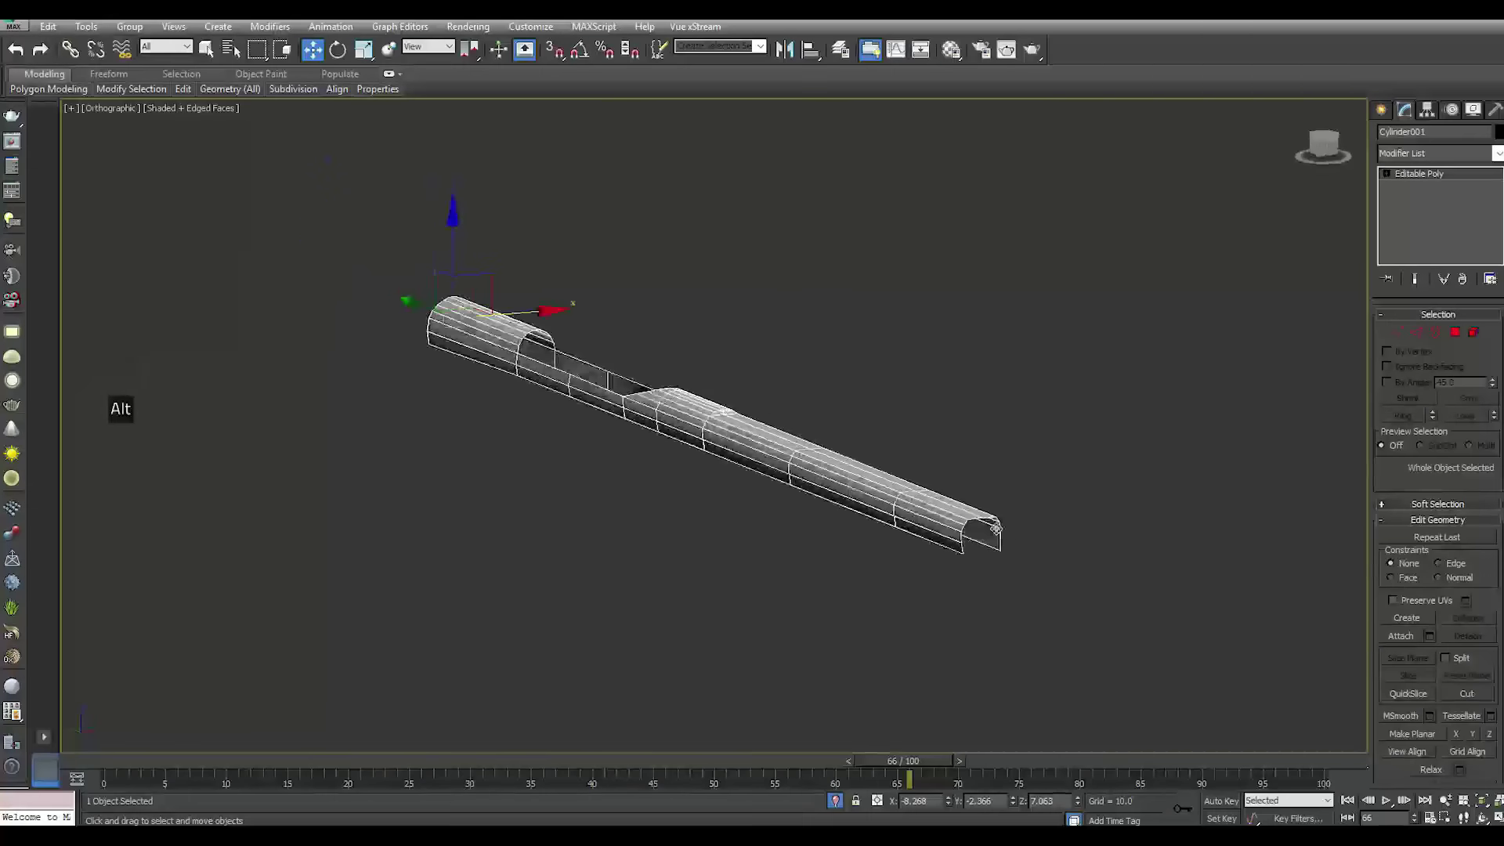
{"action": "scroll", "coordinate": [964, 533], "scroll_direction": "up", "scroll_amount": 4}
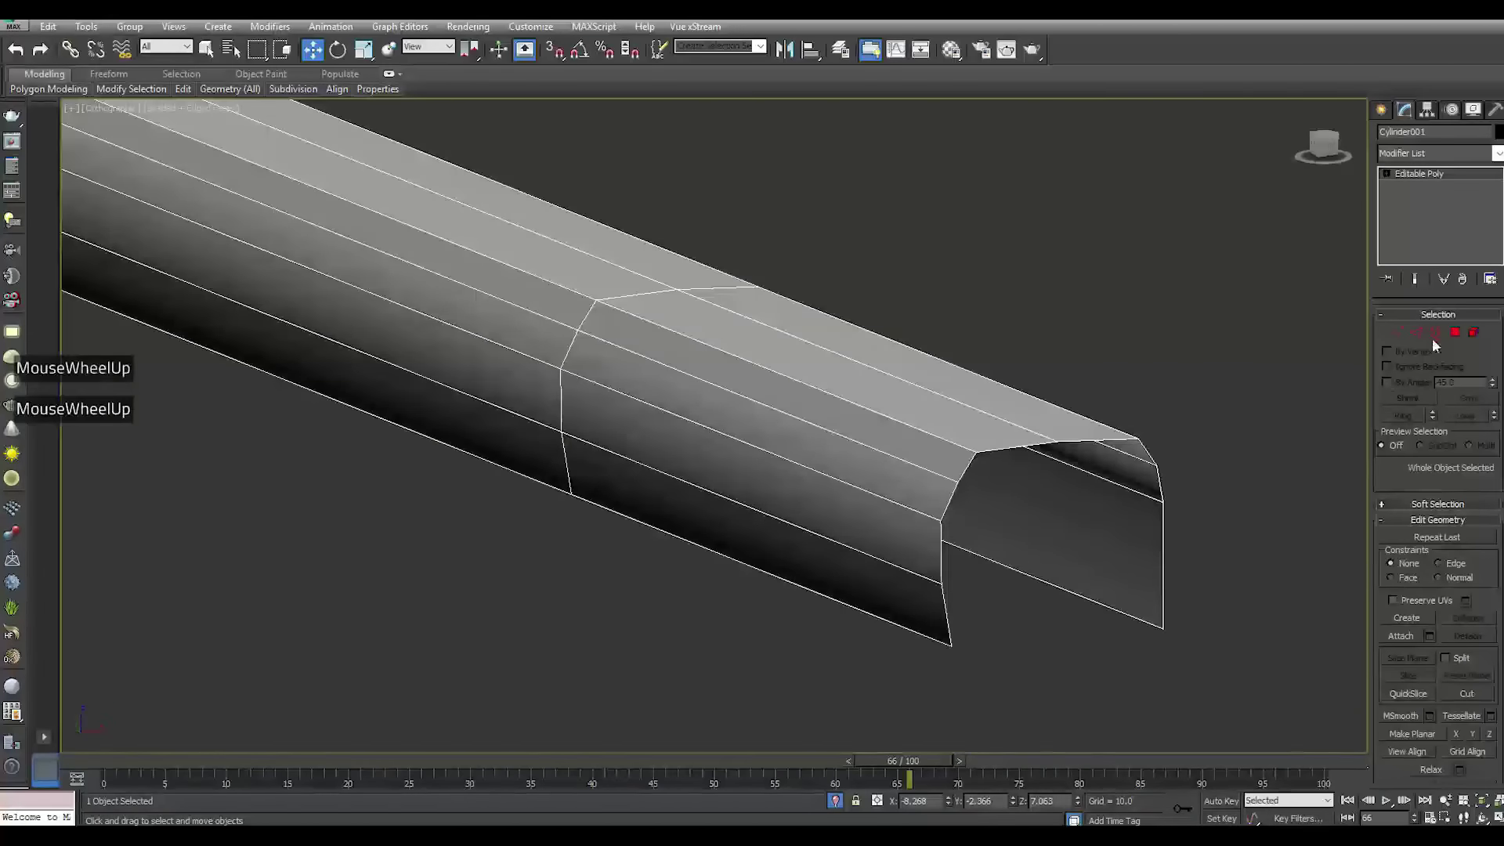
{"action": "left_click", "coordinate": [1417, 332]}
{"action": "left_click", "coordinate": [947, 615]}
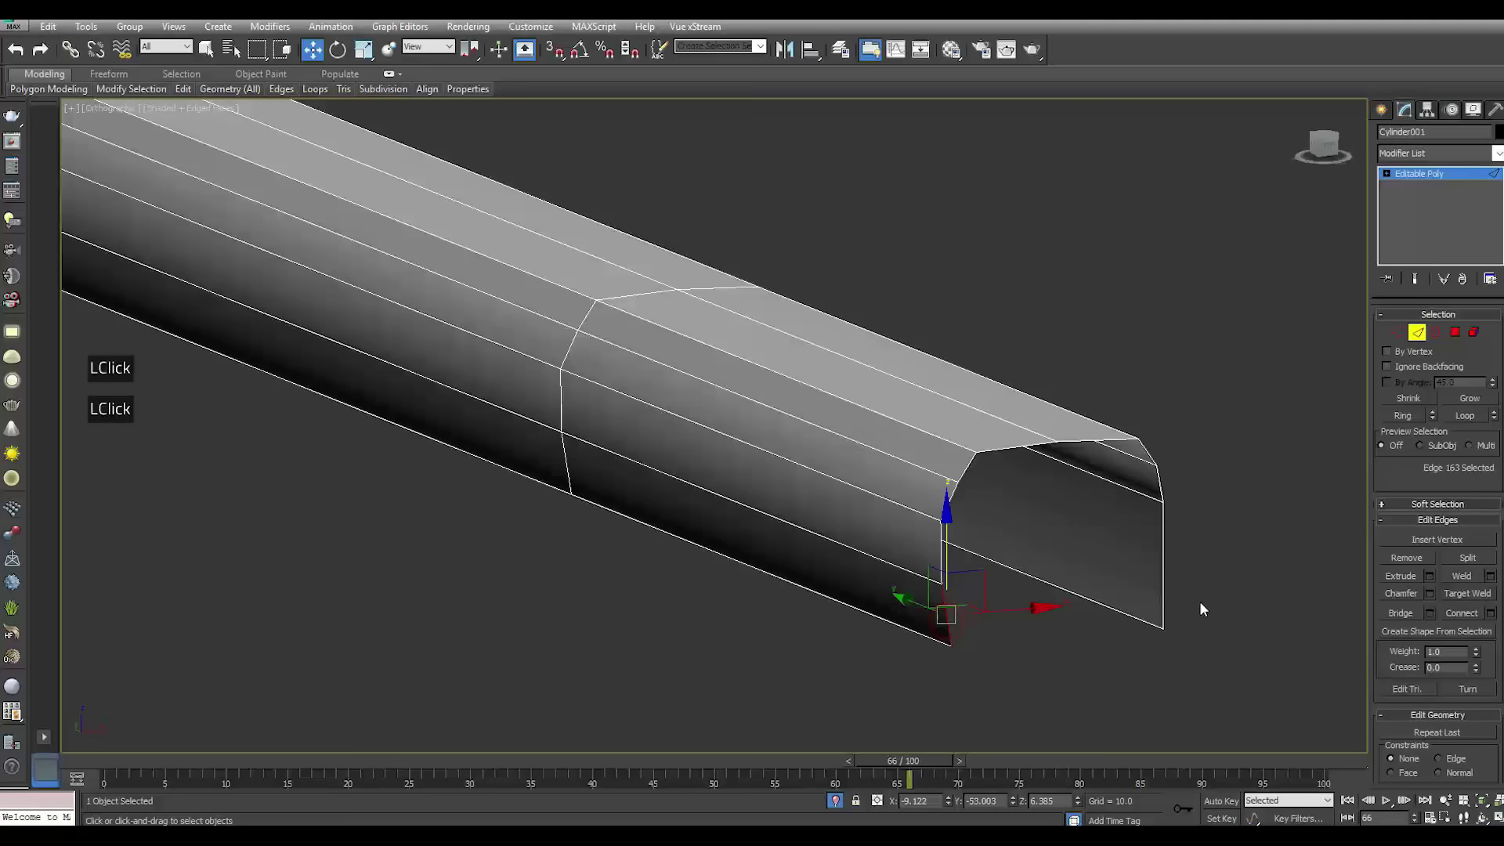
{"action": "left_click", "coordinate": [1163, 566], "text": "ctrl"}
{"action": "middle_click_drag", "start_coordinate": [1144, 615], "coordinate": [1108, 604], "text": "alt"}
{"action": "left_click", "coordinate": [1431, 613]}
{"action": "middle_click_drag", "start_coordinate": [1201, 624], "coordinate": [1238, 641], "text": "alt"}
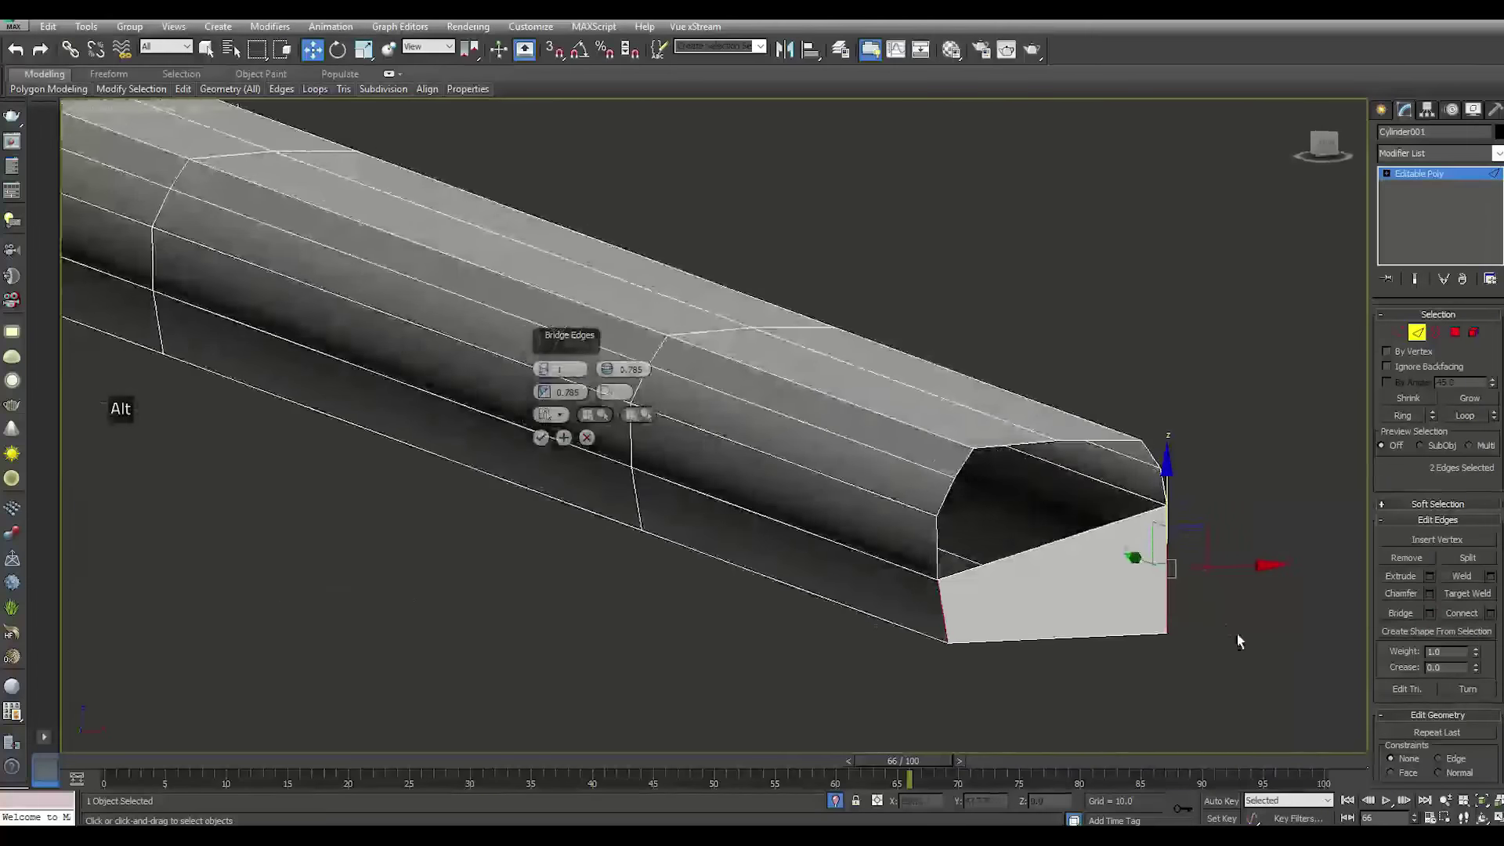
{"action": "left_click", "coordinate": [566, 438]}
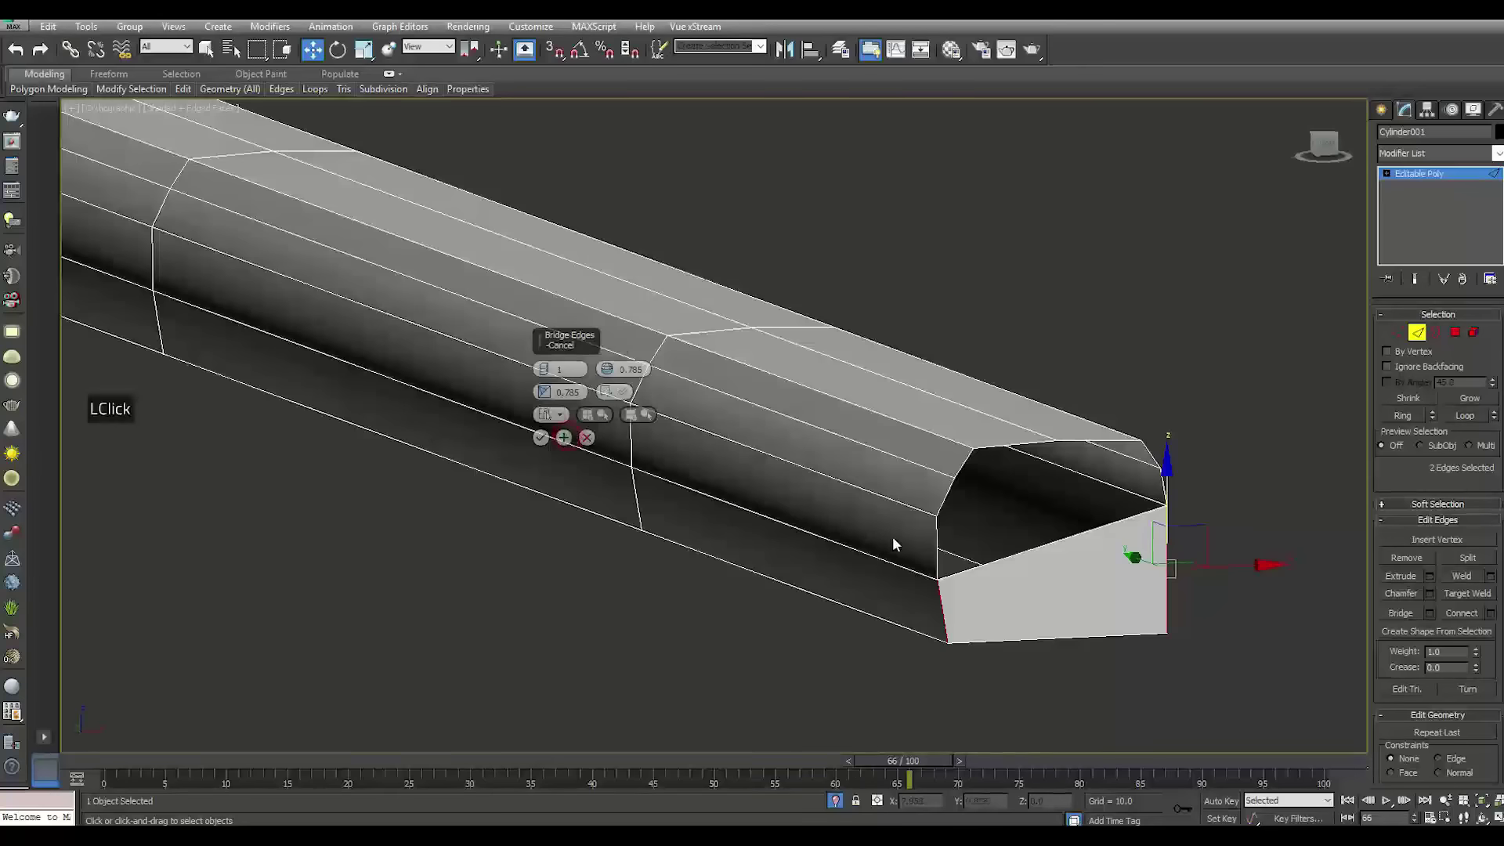
{"action": "left_click", "coordinate": [941, 555]}
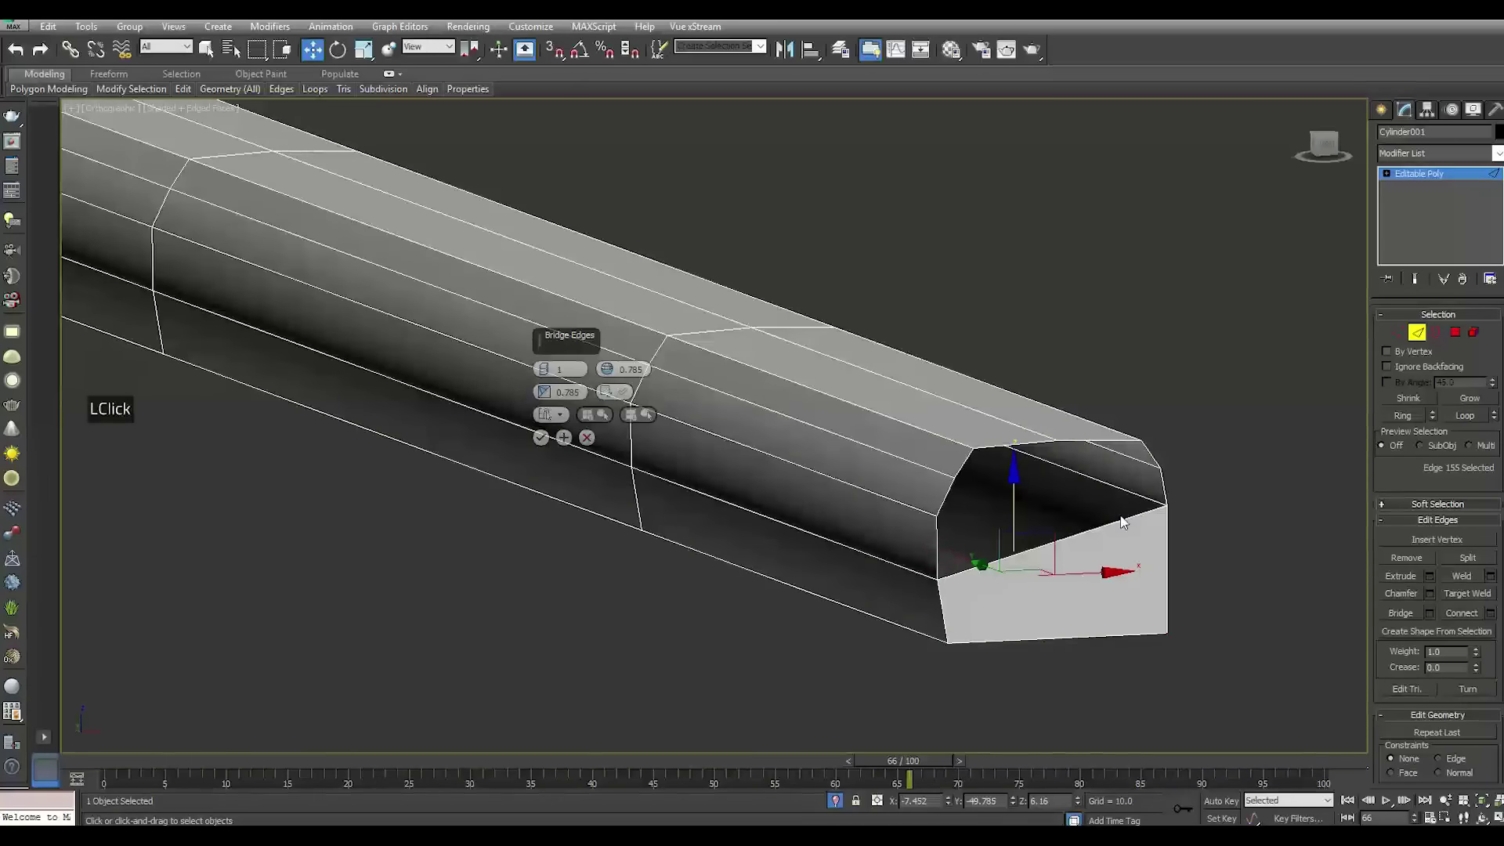
{"action": "left_click", "coordinate": [586, 438]}
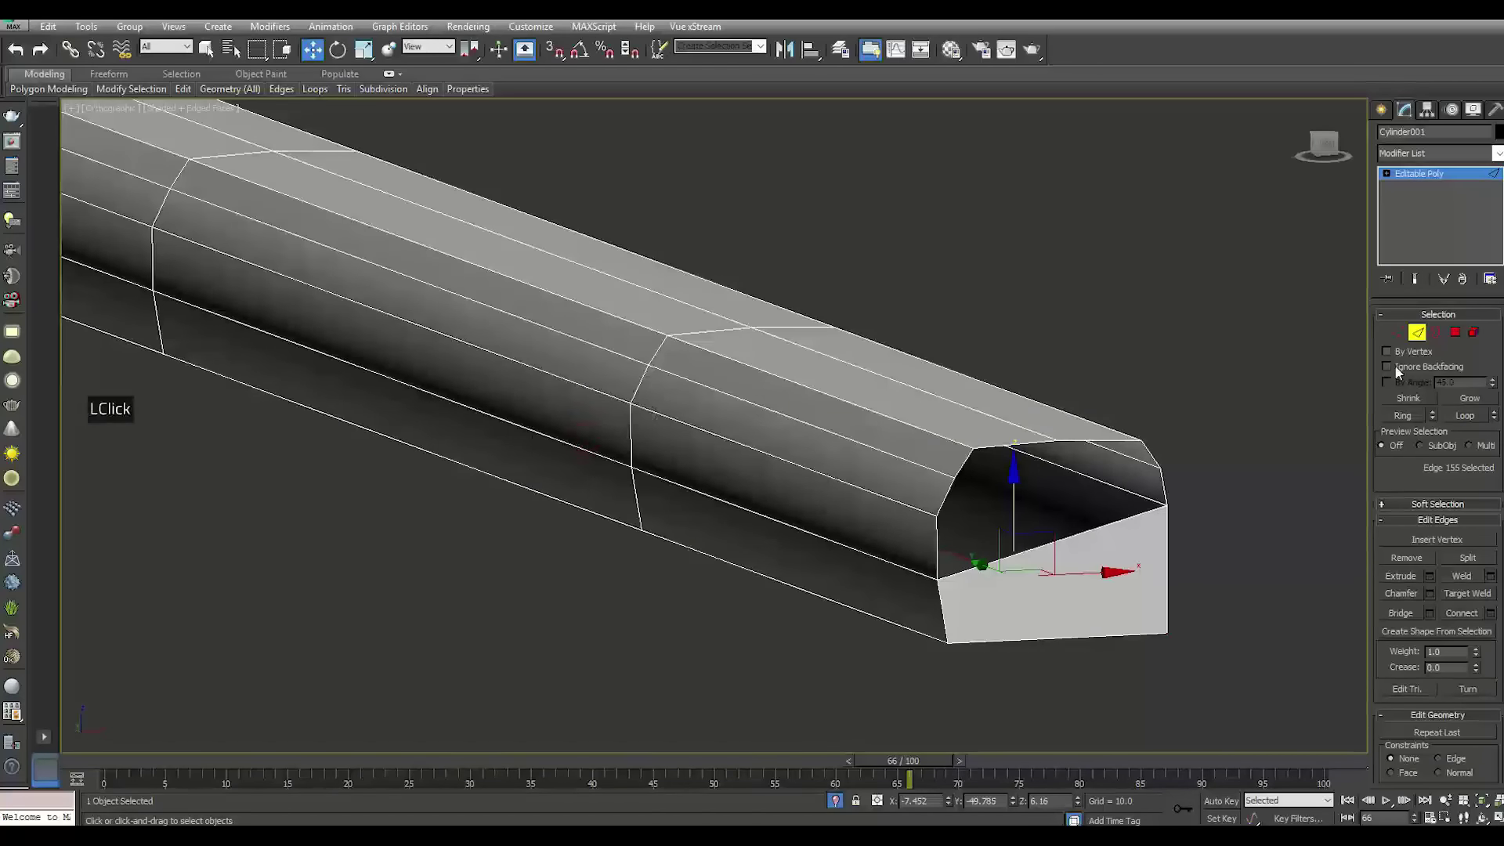
Cap the remaining open border at the tube's end and select the cap's left corner vertex
{"action": "left_click", "coordinate": [1438, 331]}
{"action": "left_click", "coordinate": [1097, 532]}
{"action": "left_click", "coordinate": [1467, 556]}
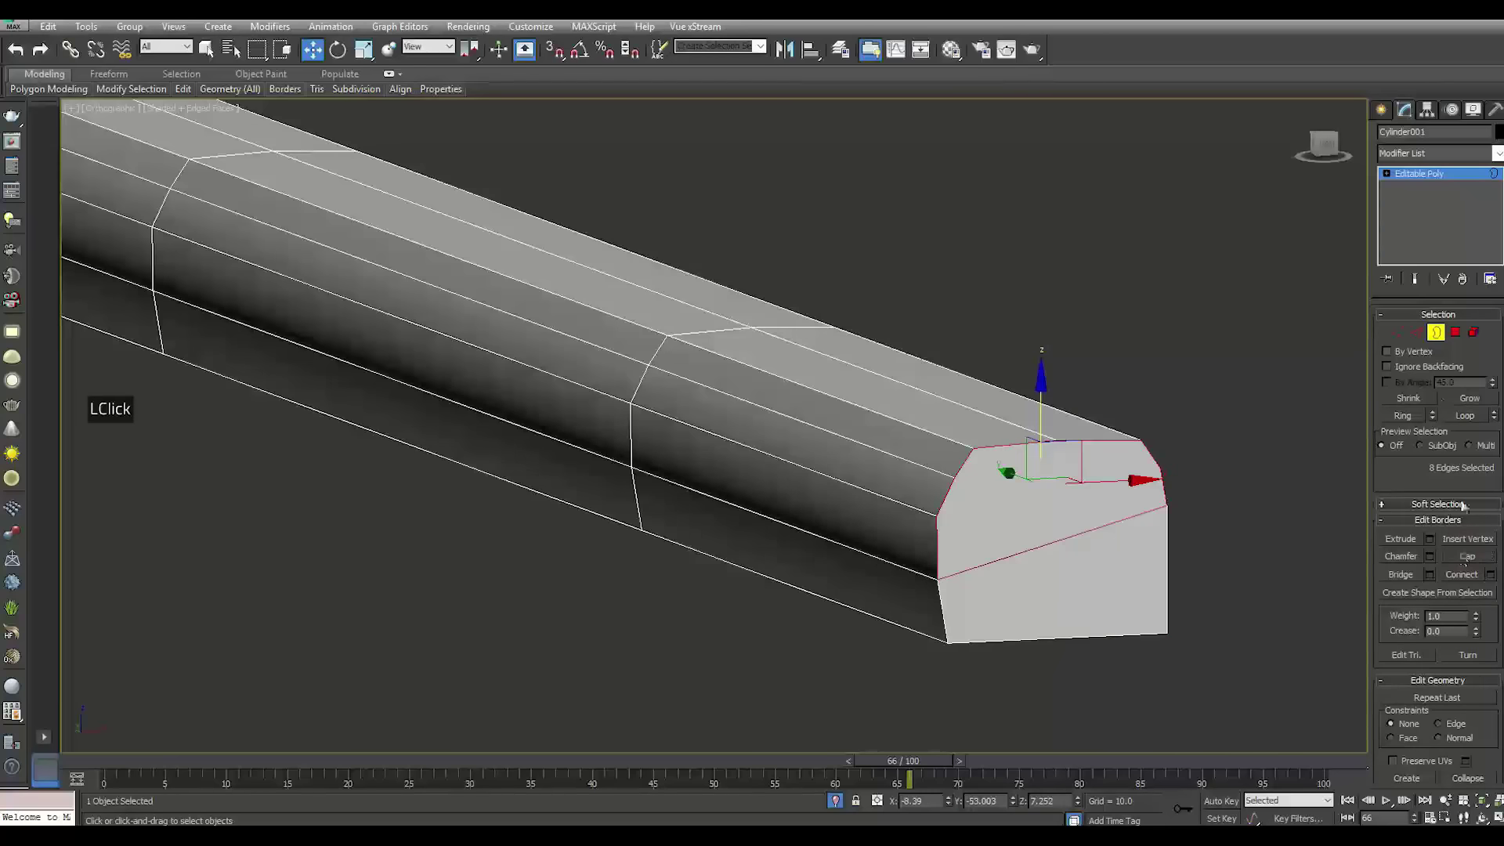
{"action": "left_click", "coordinate": [1400, 336]}
{"action": "left_click", "coordinate": [937, 515]}
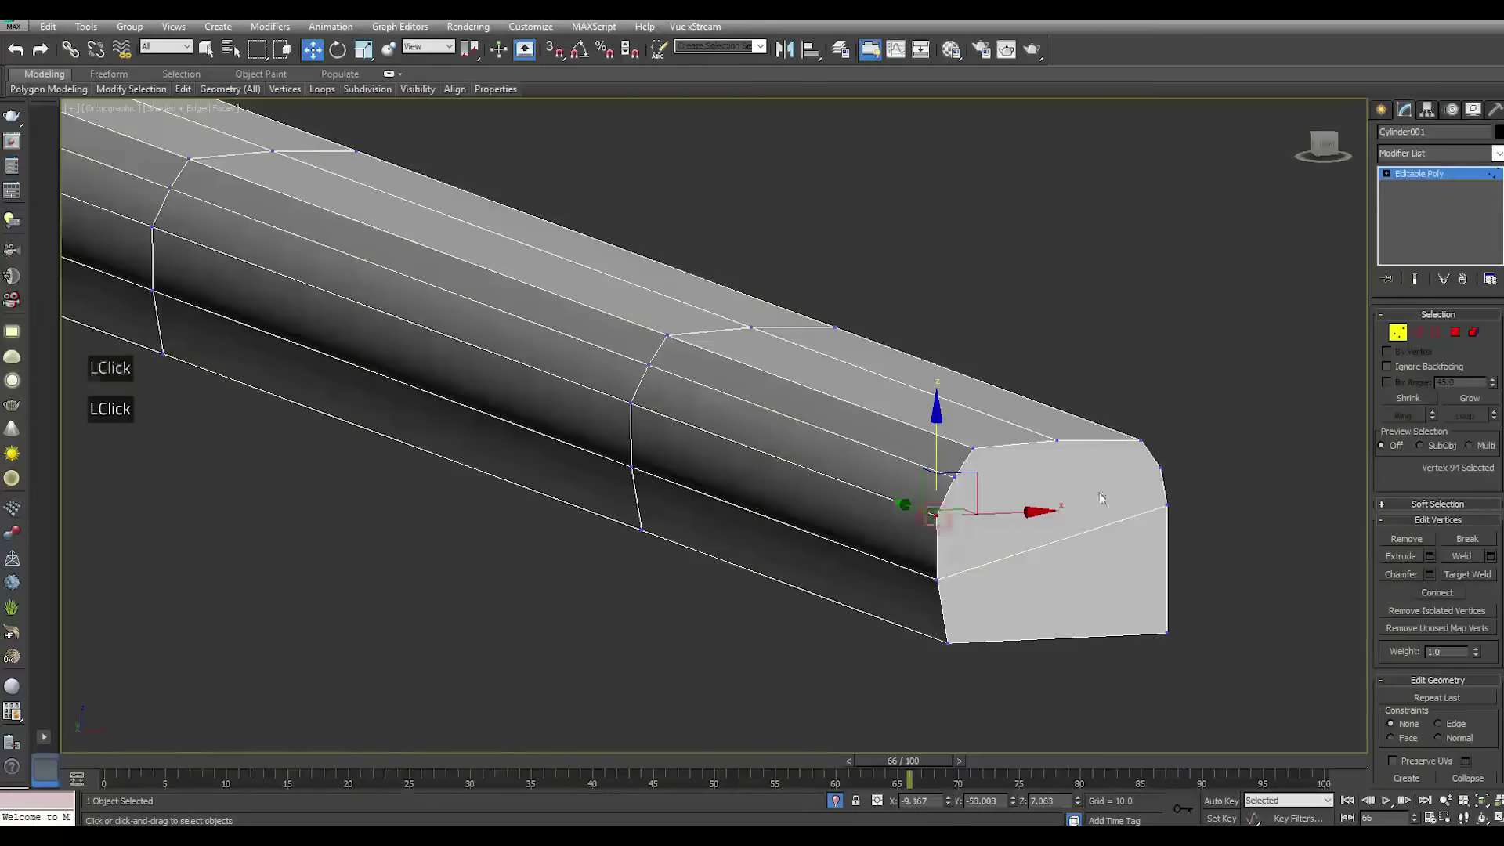
Connect two cap vertices with a new edge across the cylinder's end cap
{"action": "left_click", "coordinate": [1142, 443], "text": "ctrl"}
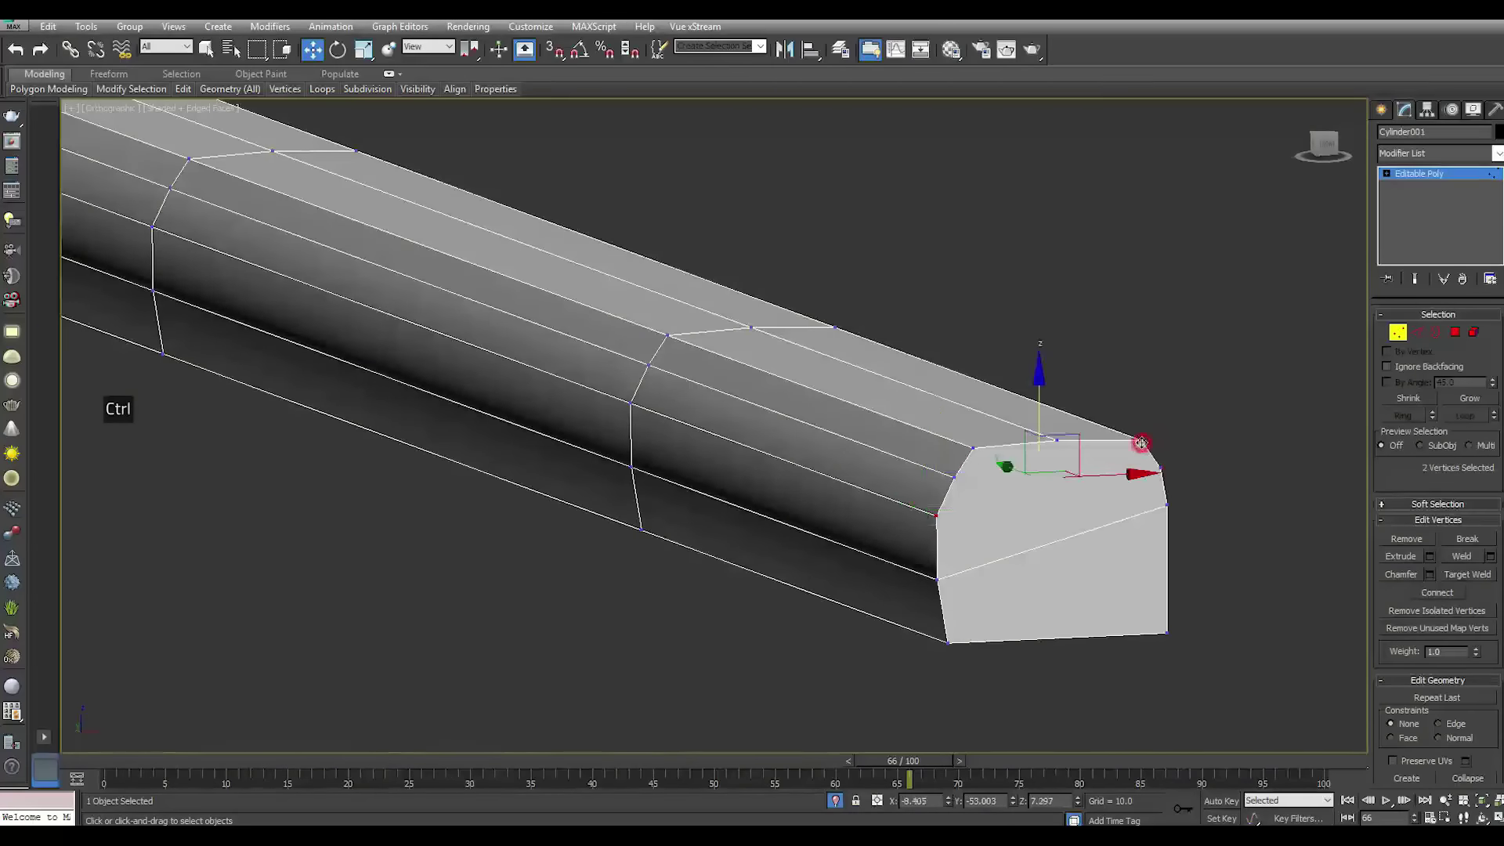
{"action": "left_click", "coordinate": [1449, 592]}
{"action": "left_click", "coordinate": [1057, 451]}
{"action": "left_click", "coordinate": [957, 480], "text": "ctrl"}
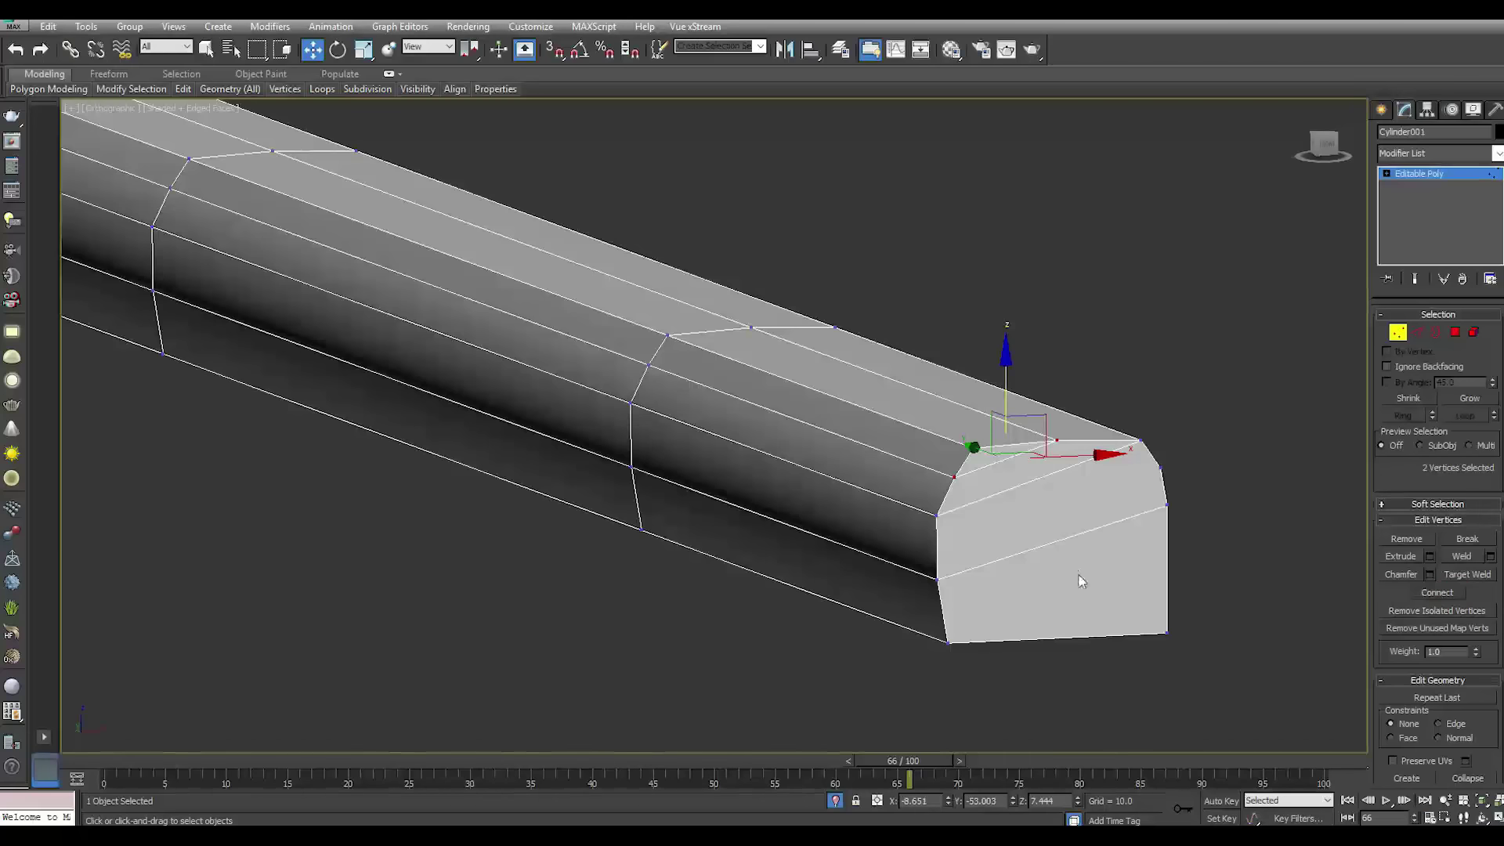
{"action": "left_click", "coordinate": [1417, 174]}
{"action": "left_click", "coordinate": [1140, 345]}
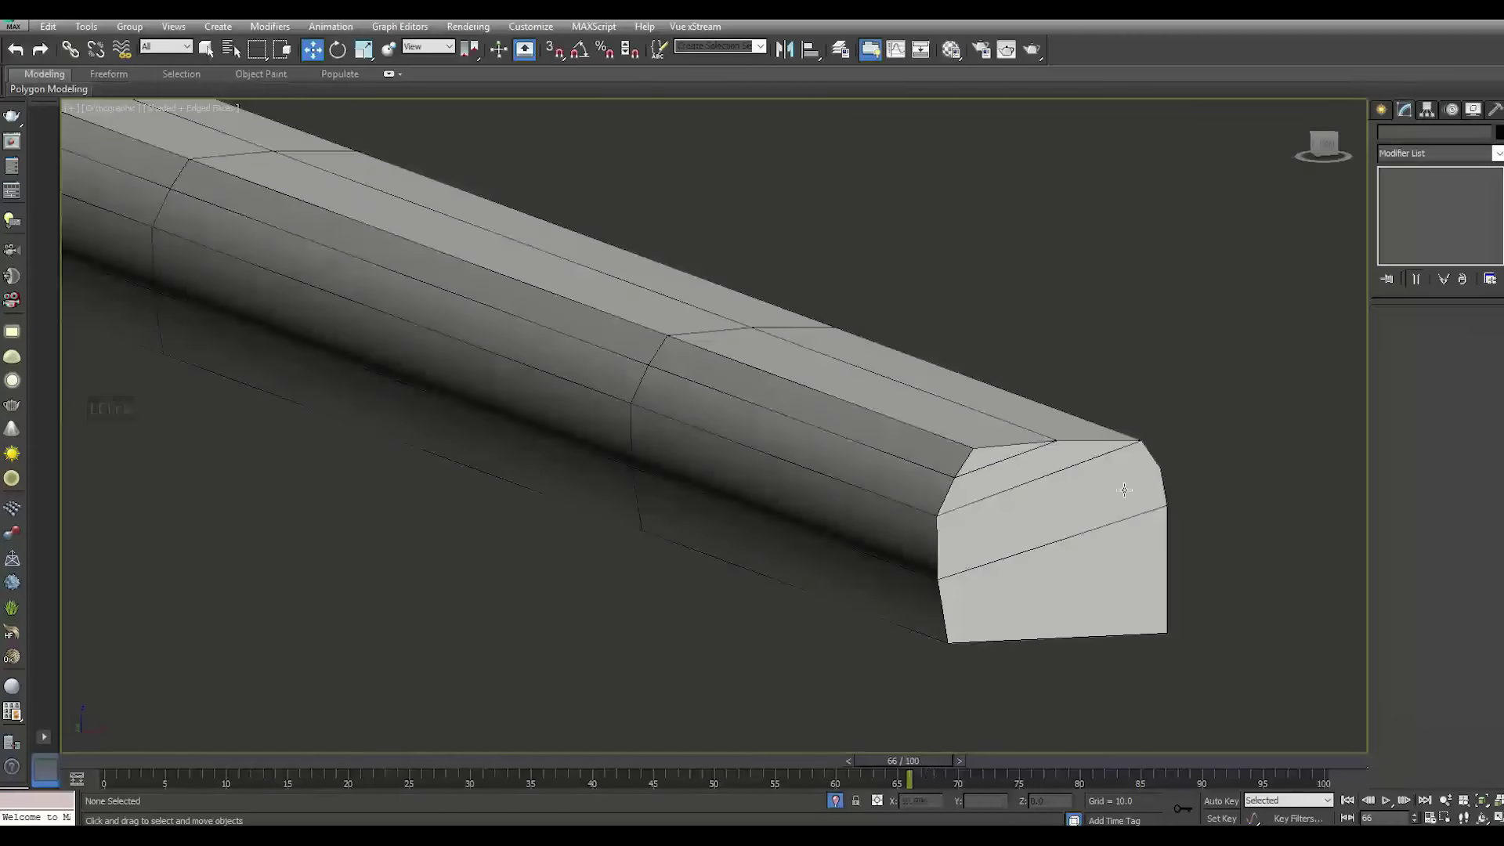
{"action": "left_click", "coordinate": [1081, 496]}
Chamfer the cap's left, top and right rim edges by about 0.1
{"action": "left_click", "coordinate": [1419, 337]}
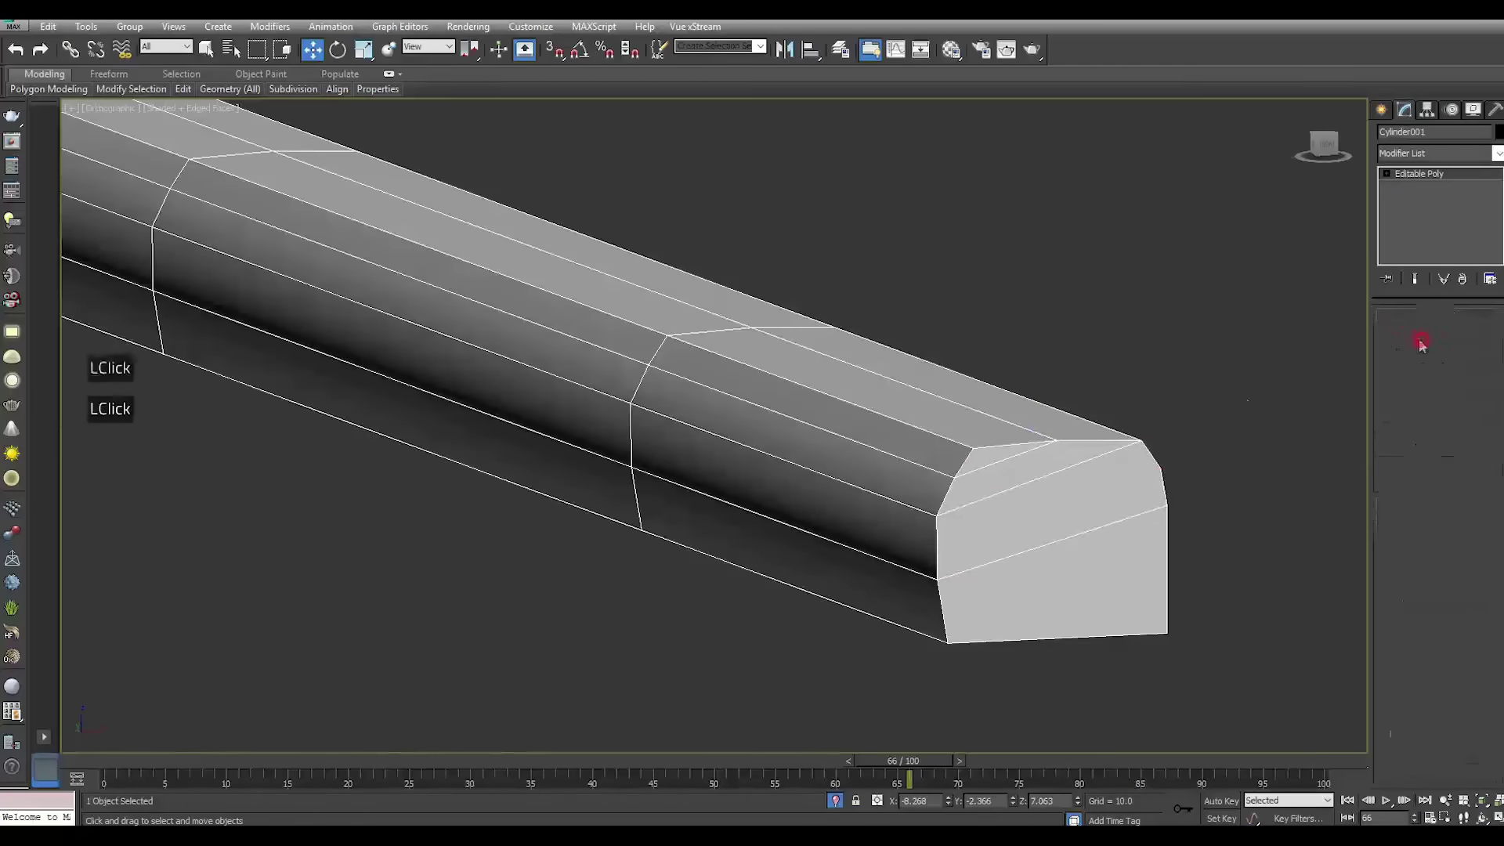
{"action": "left_click", "coordinate": [939, 609]}
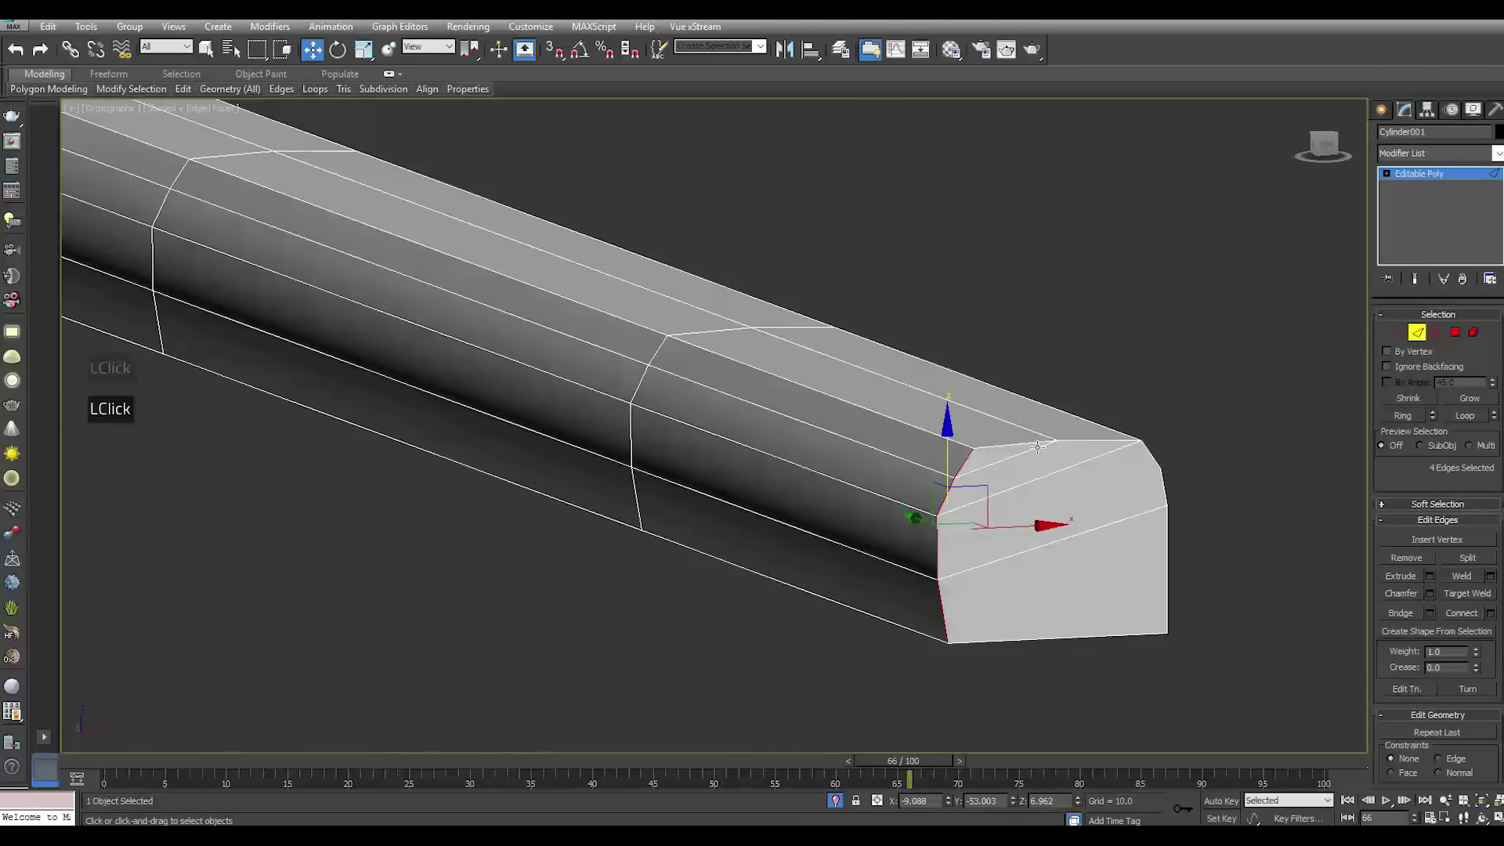
{"action": "left_click", "coordinate": [1018, 446], "text": "ctrl"}
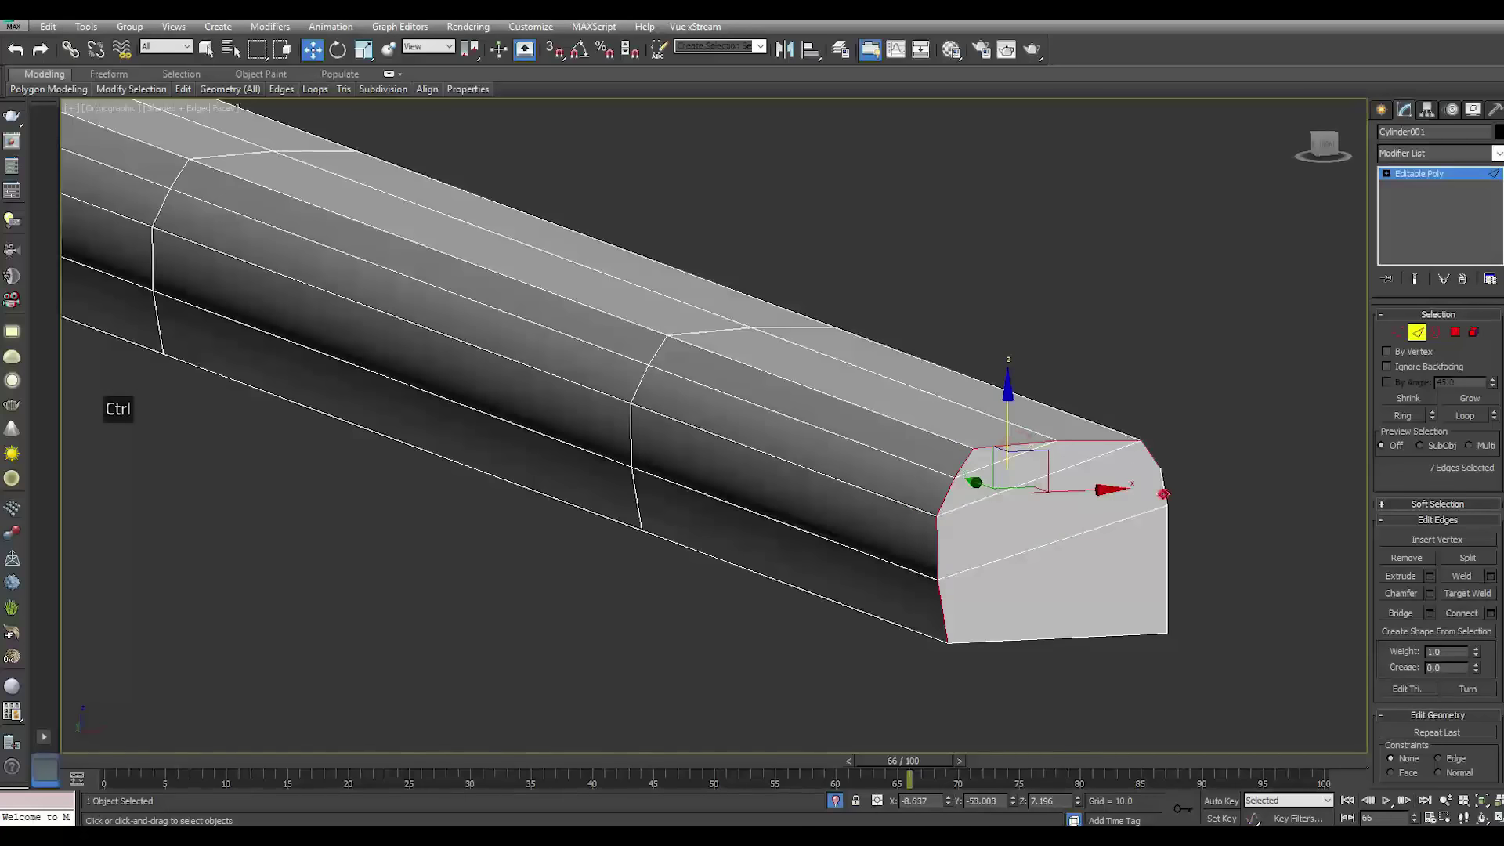
{"action": "left_click", "coordinate": [1163, 493], "text": "ctrl"}
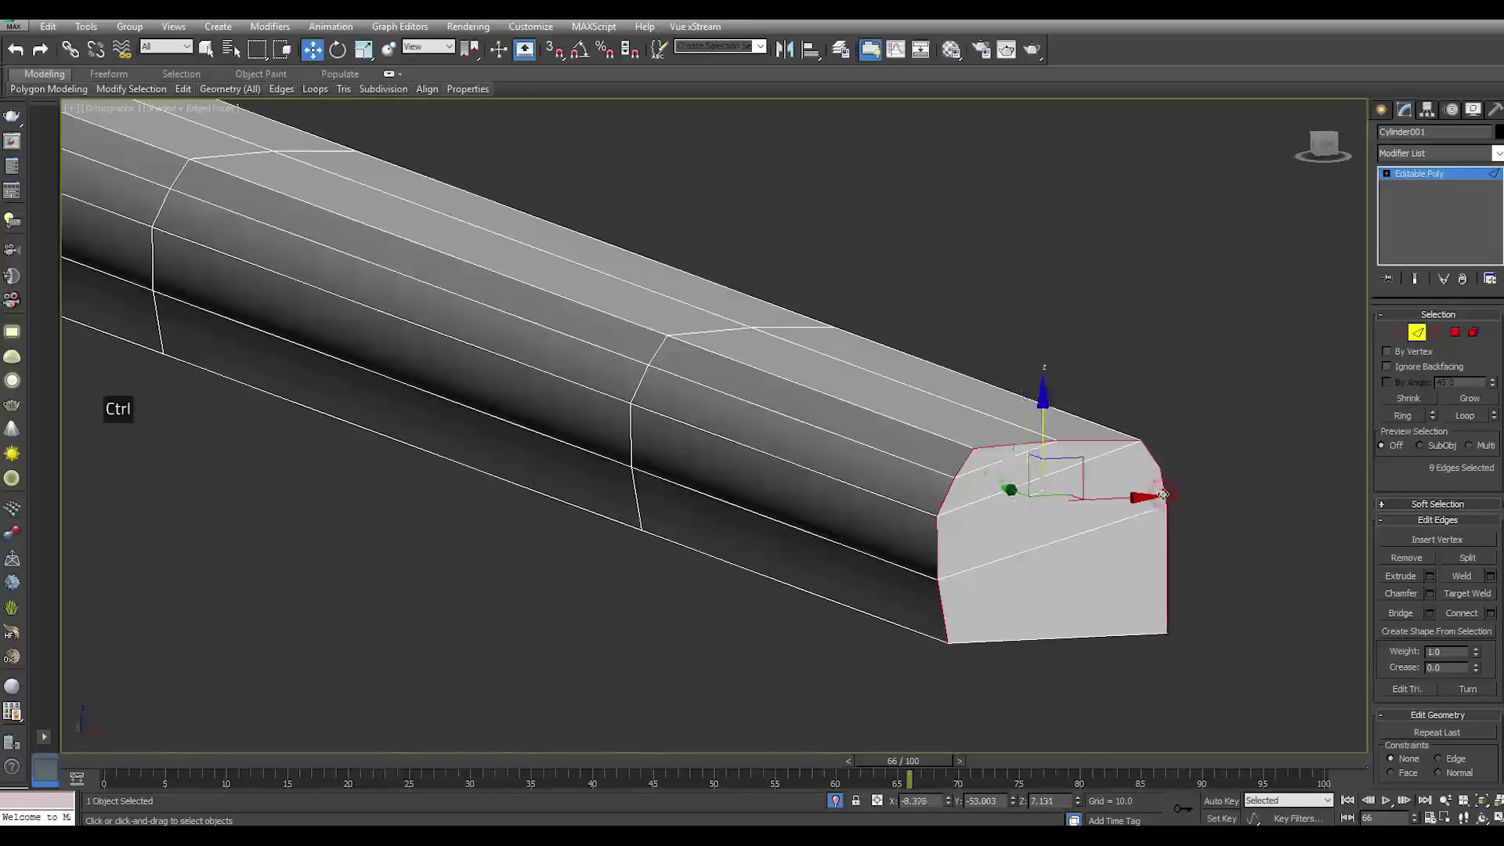
{"action": "left_click", "coordinate": [1430, 594]}
{"action": "left_click_drag", "start_coordinate": [548, 404], "coordinate": [618, 529]}
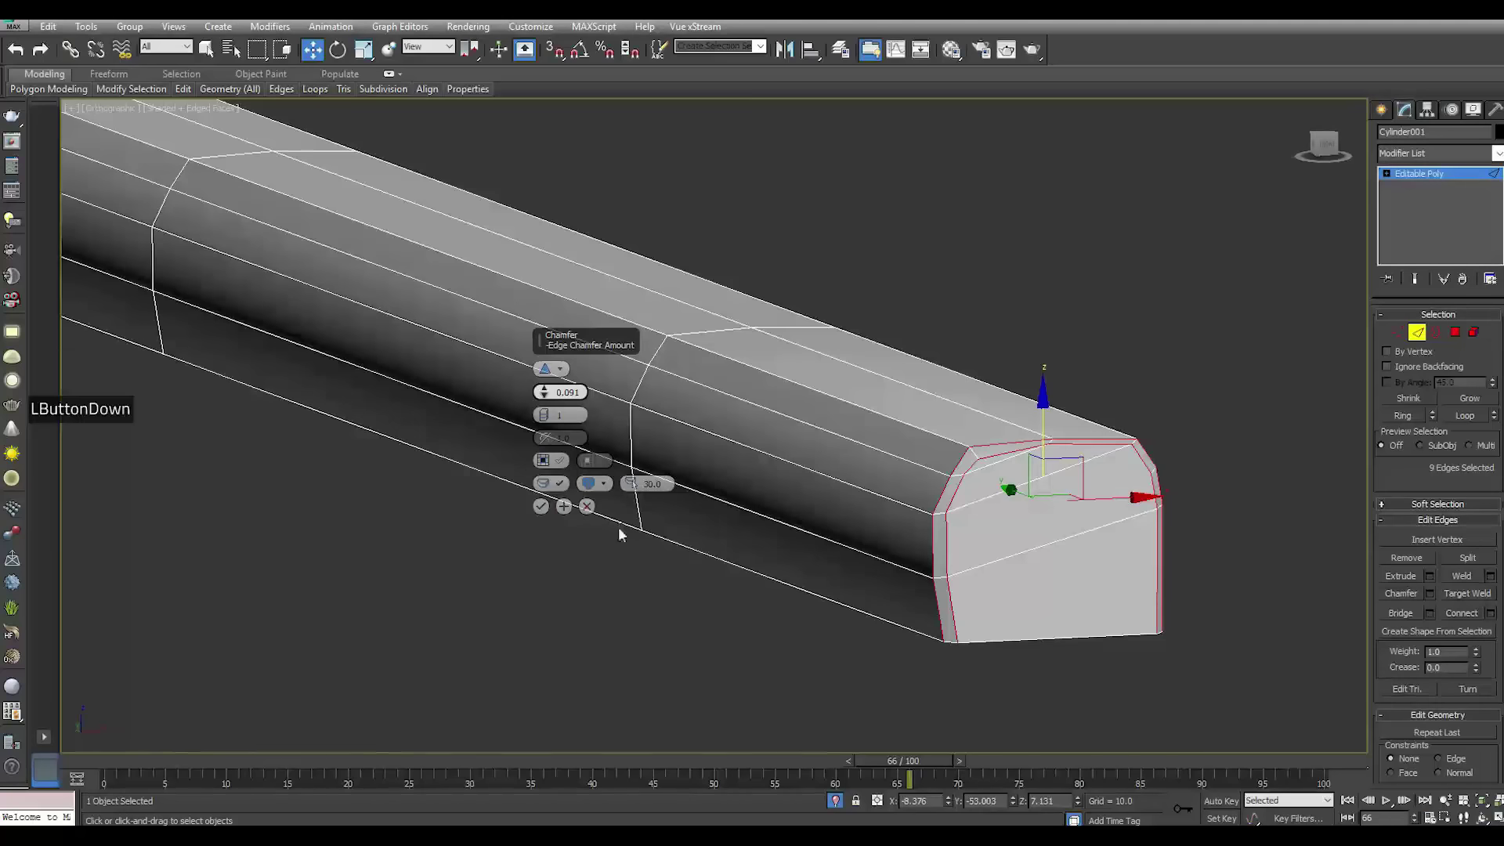
{"action": "left_click_drag", "start_coordinate": [618, 535], "coordinate": [620, 533]}
{"action": "left_click", "coordinate": [541, 506]}
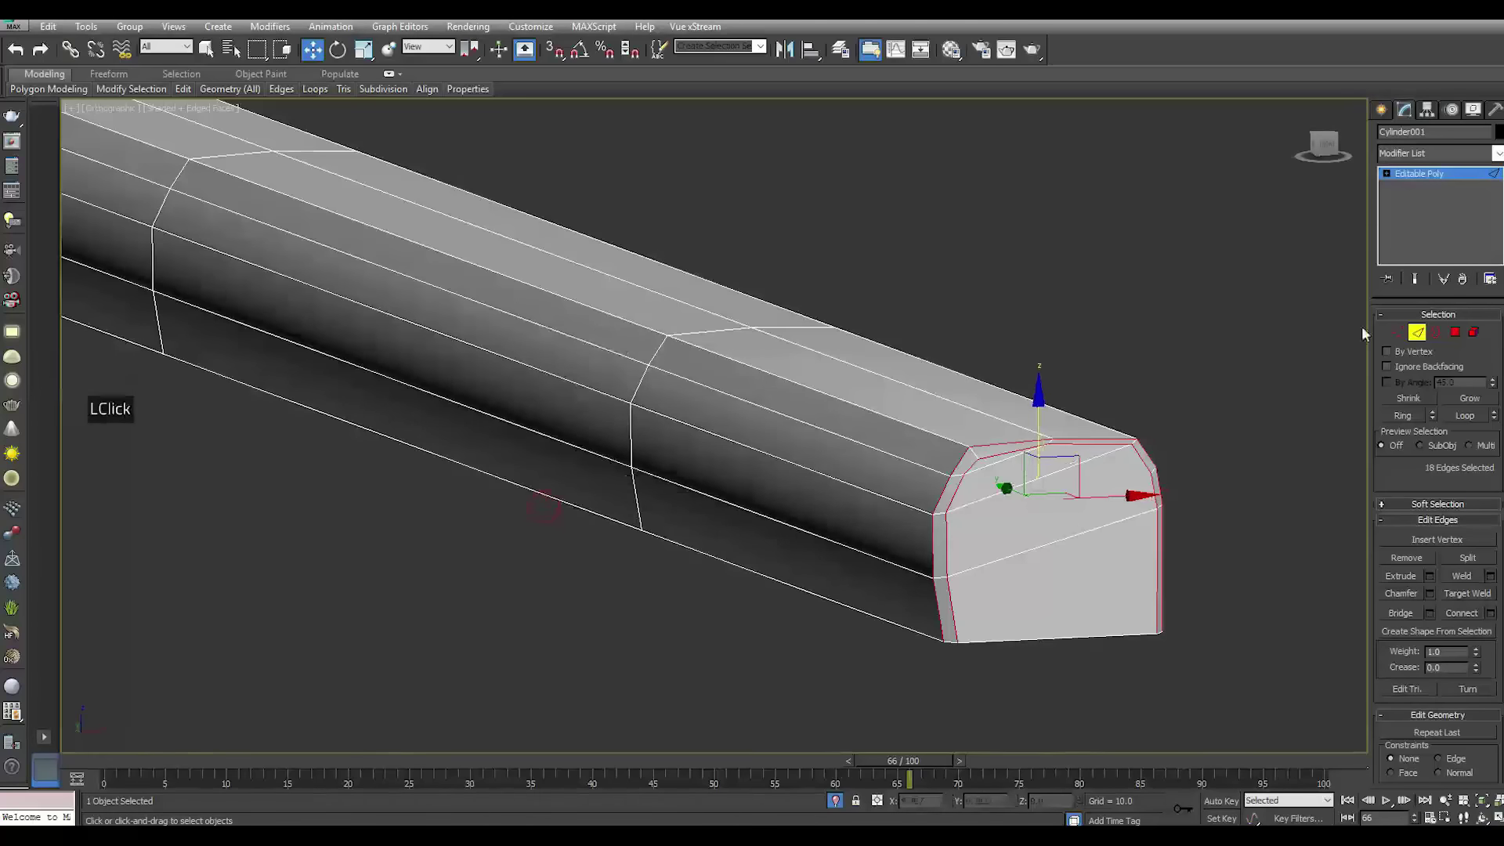
Exit isolation to show the whole rifle again and orbit around it
{"action": "left_click", "coordinate": [1443, 182]}
{"action": "left_click", "coordinate": [836, 801]}
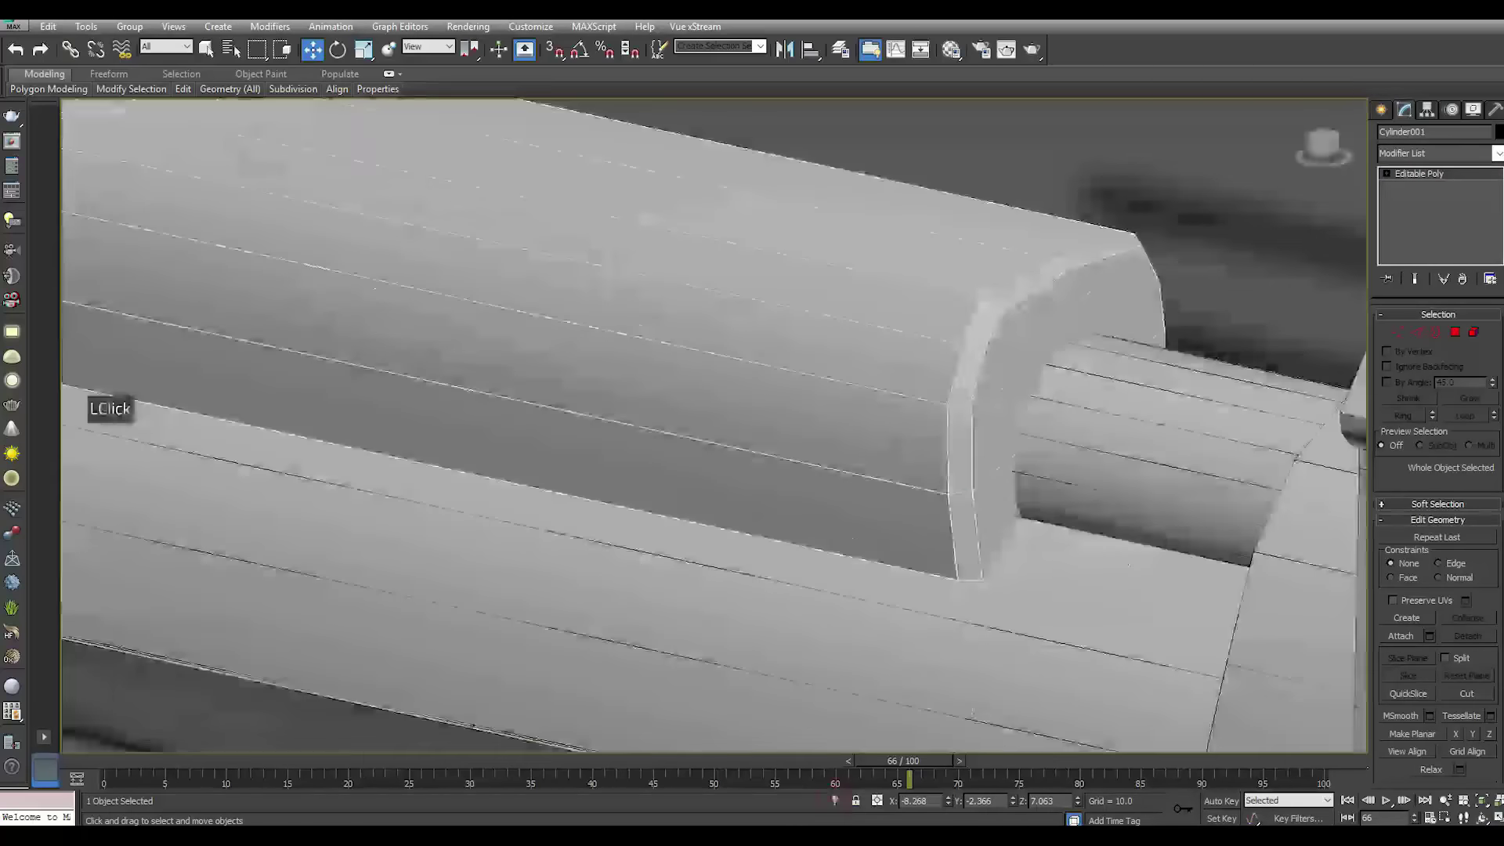
{"action": "scroll", "coordinate": [977, 487], "scroll_direction": "down", "scroll_amount": 6}
{"action": "middle_click_drag", "start_coordinate": [977, 487], "coordinate": [833, 488], "text": "alt"}
{"action": "scroll", "coordinate": [791, 481], "scroll_direction": "up", "scroll_amount": 3}
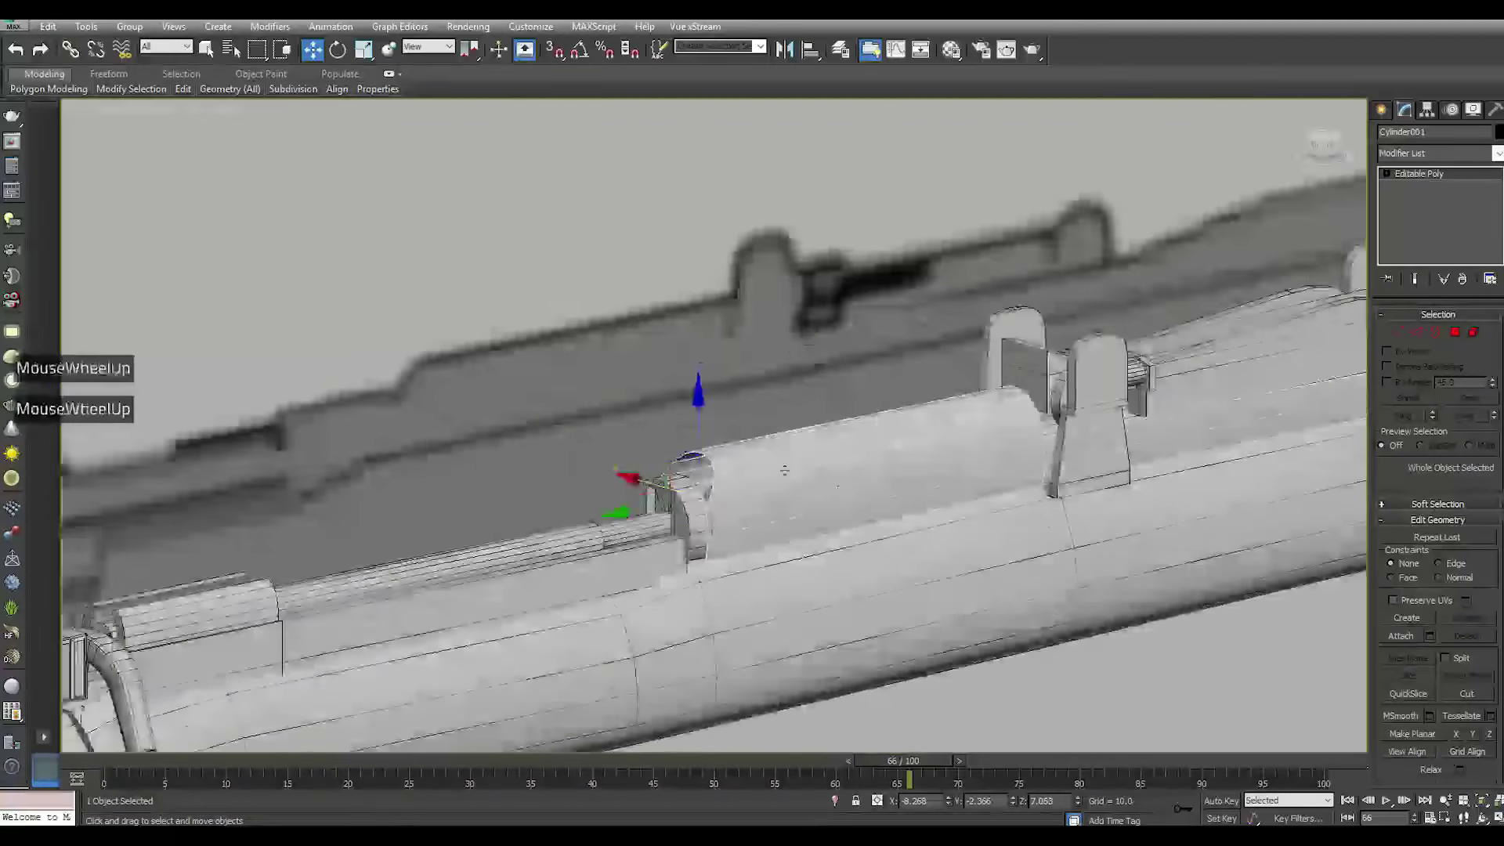
{"action": "left_click", "coordinate": [1497, 154]}
Add a Shell modifier to Cylinder001 with Outer Amount 0.0 and Inner Amount 0.19
{"action": "left_click_drag", "start_coordinate": [1497, 212], "coordinate": [1495, 562]}
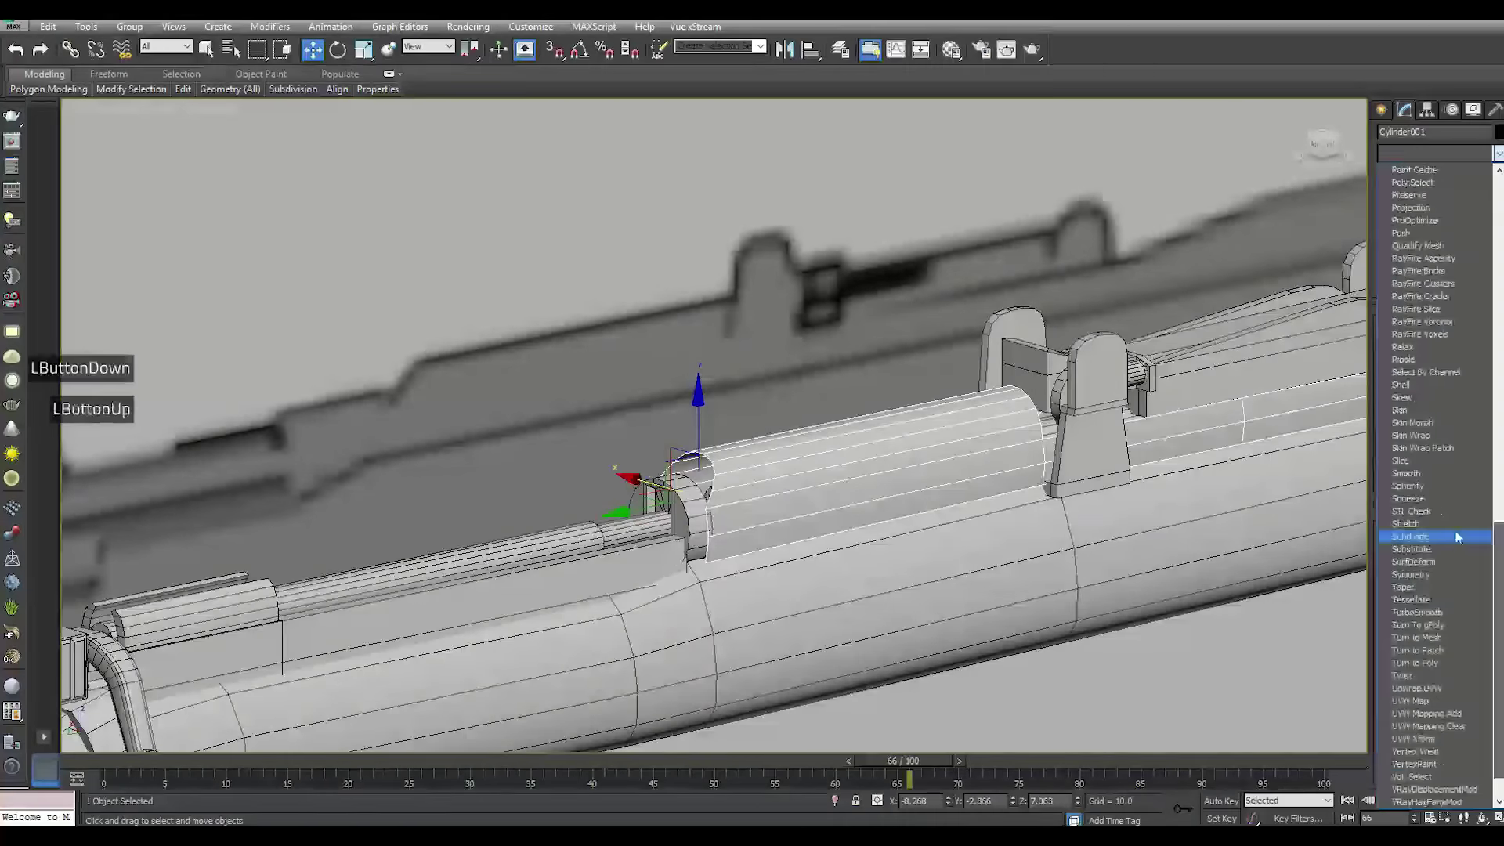
{"action": "left_click", "coordinate": [1408, 389]}
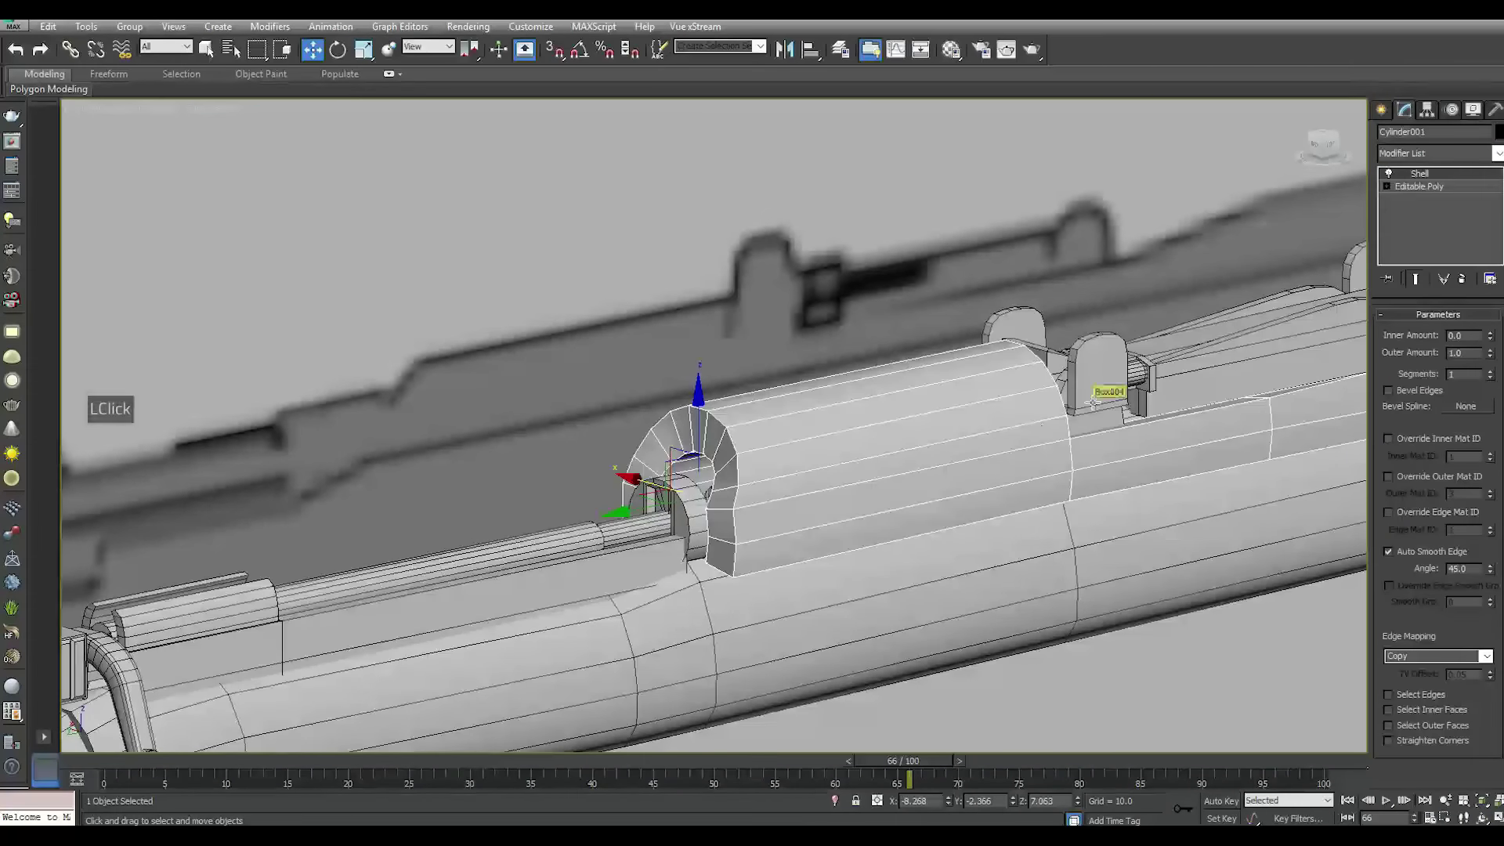
{"action": "middle_click_drag", "start_coordinate": [1093, 407], "coordinate": [886, 574], "text": "alt"}
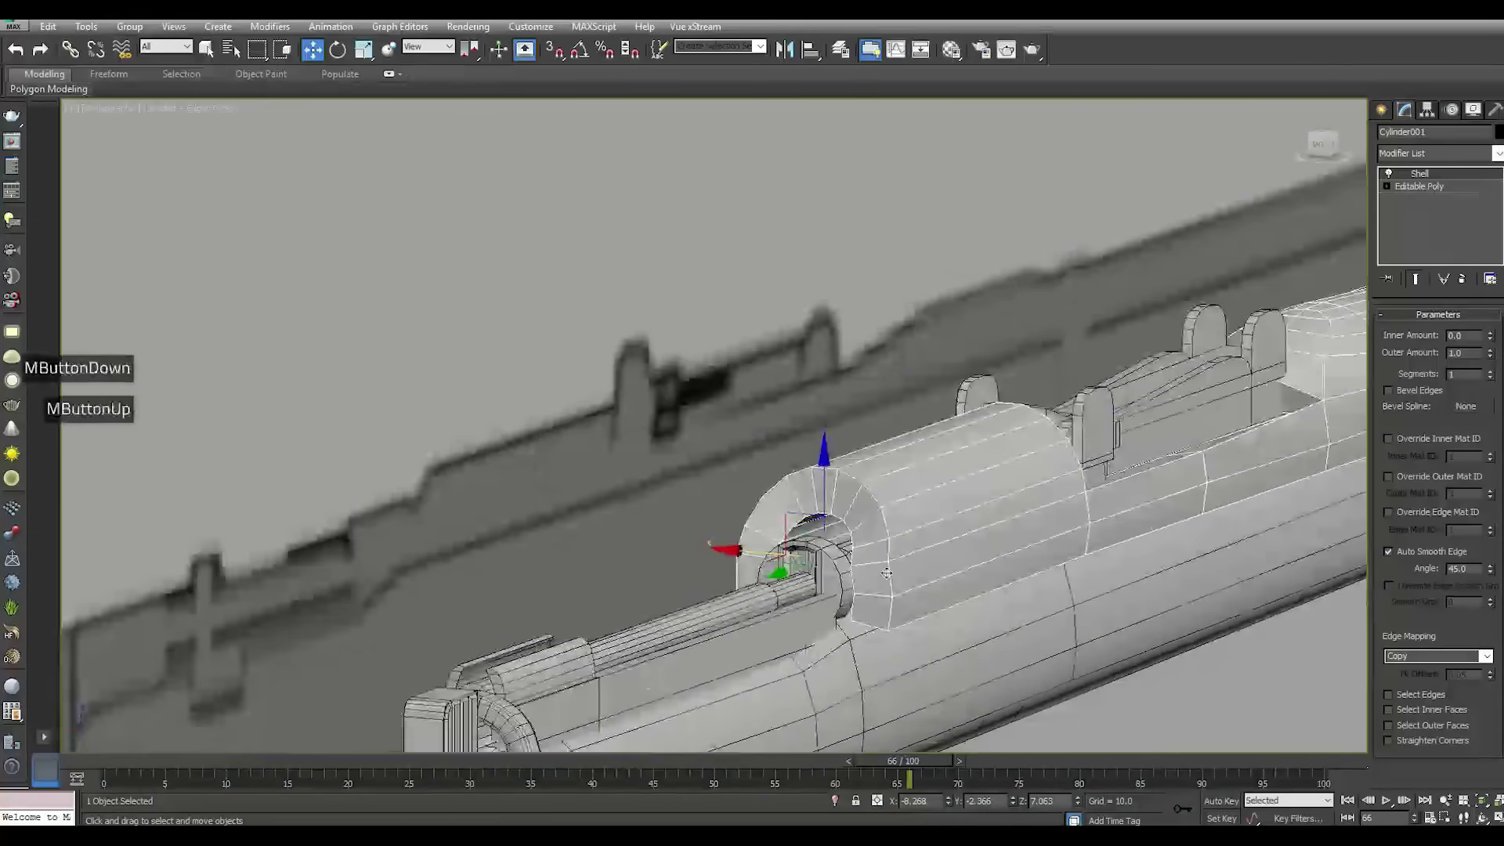
{"action": "scroll", "coordinate": [886, 573], "scroll_direction": "up", "scroll_amount": 2}
{"action": "left_click_drag", "start_coordinate": [1490, 354], "coordinate": [1490, 403]}
{"action": "mouse_move", "coordinate": [1491, 335]}
{"action": "left_mouse_down"}
{"action": "mouse_move", "coordinate": [1487, 311]}
{"action": "mouse_move", "coordinate": [1484, 325]}
{"action": "left_mouse_up"}
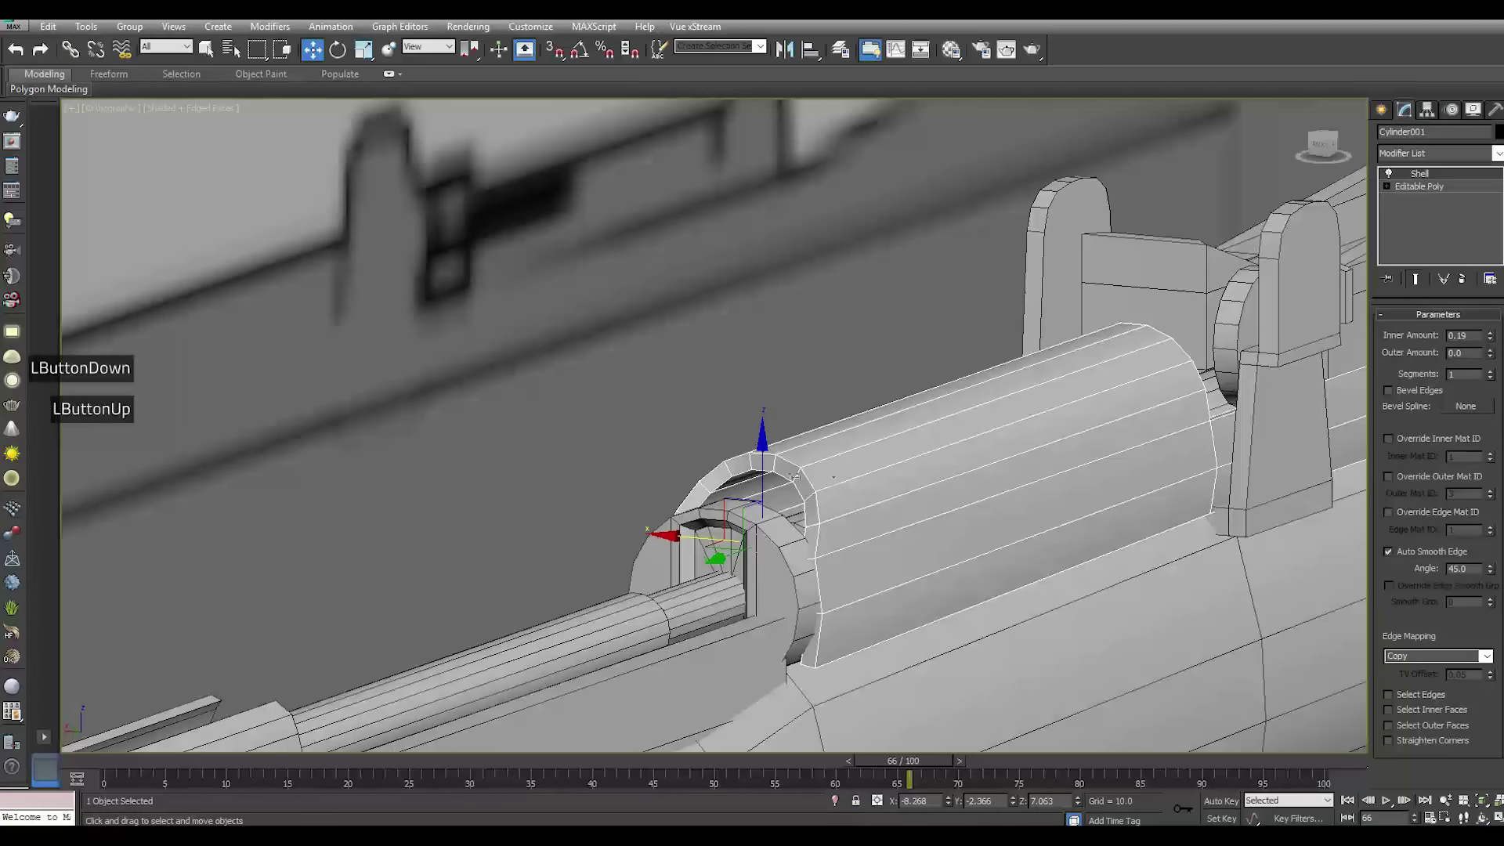
{"action": "scroll", "coordinate": [721, 469], "scroll_direction": "down", "scroll_amount": 5}
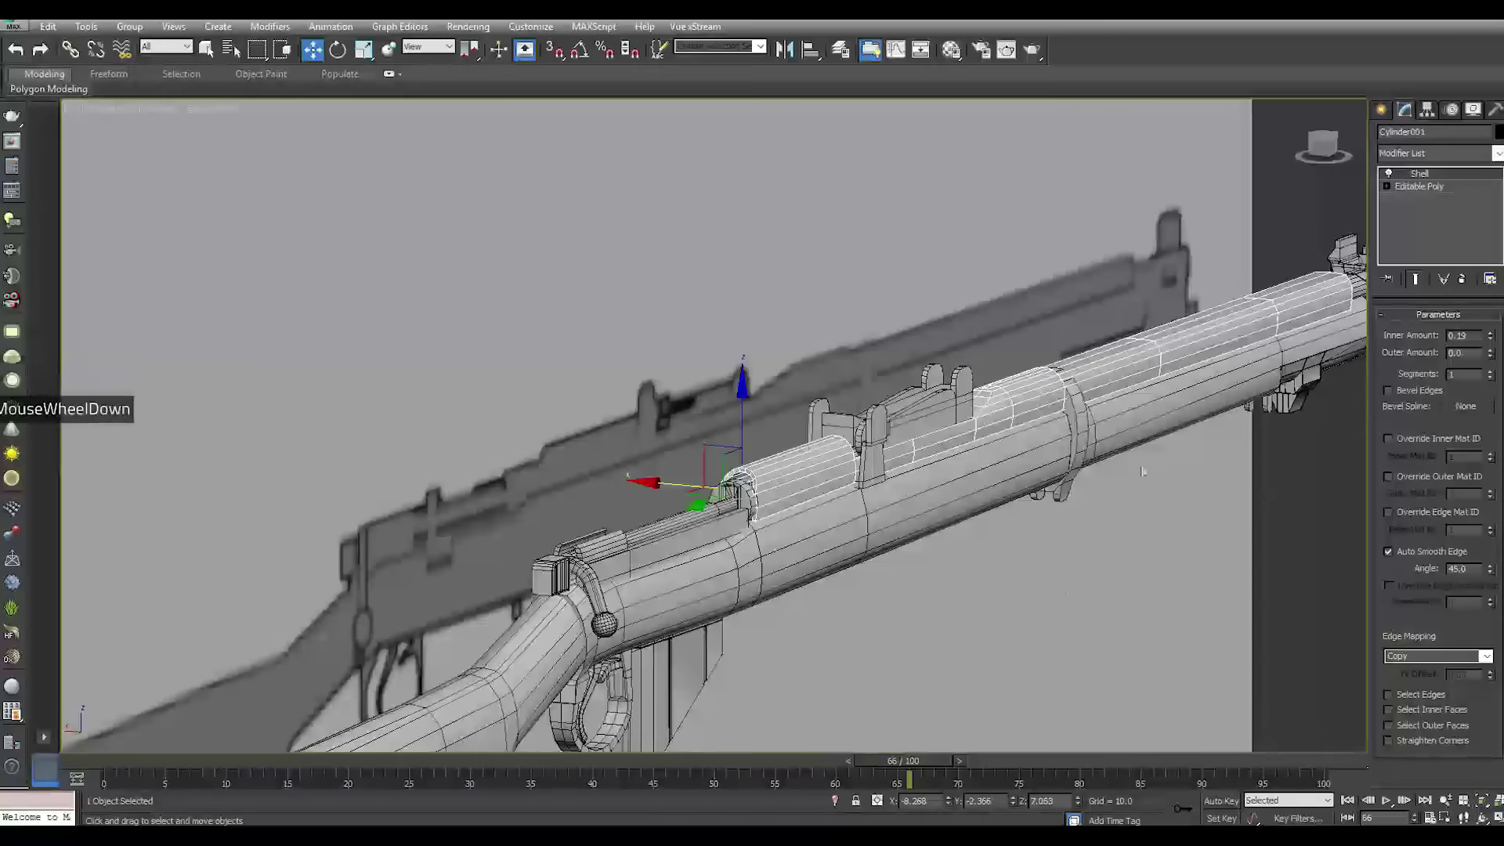
{"action": "middle_click_drag", "start_coordinate": [721, 468], "coordinate": [944, 460], "text": "alt"}
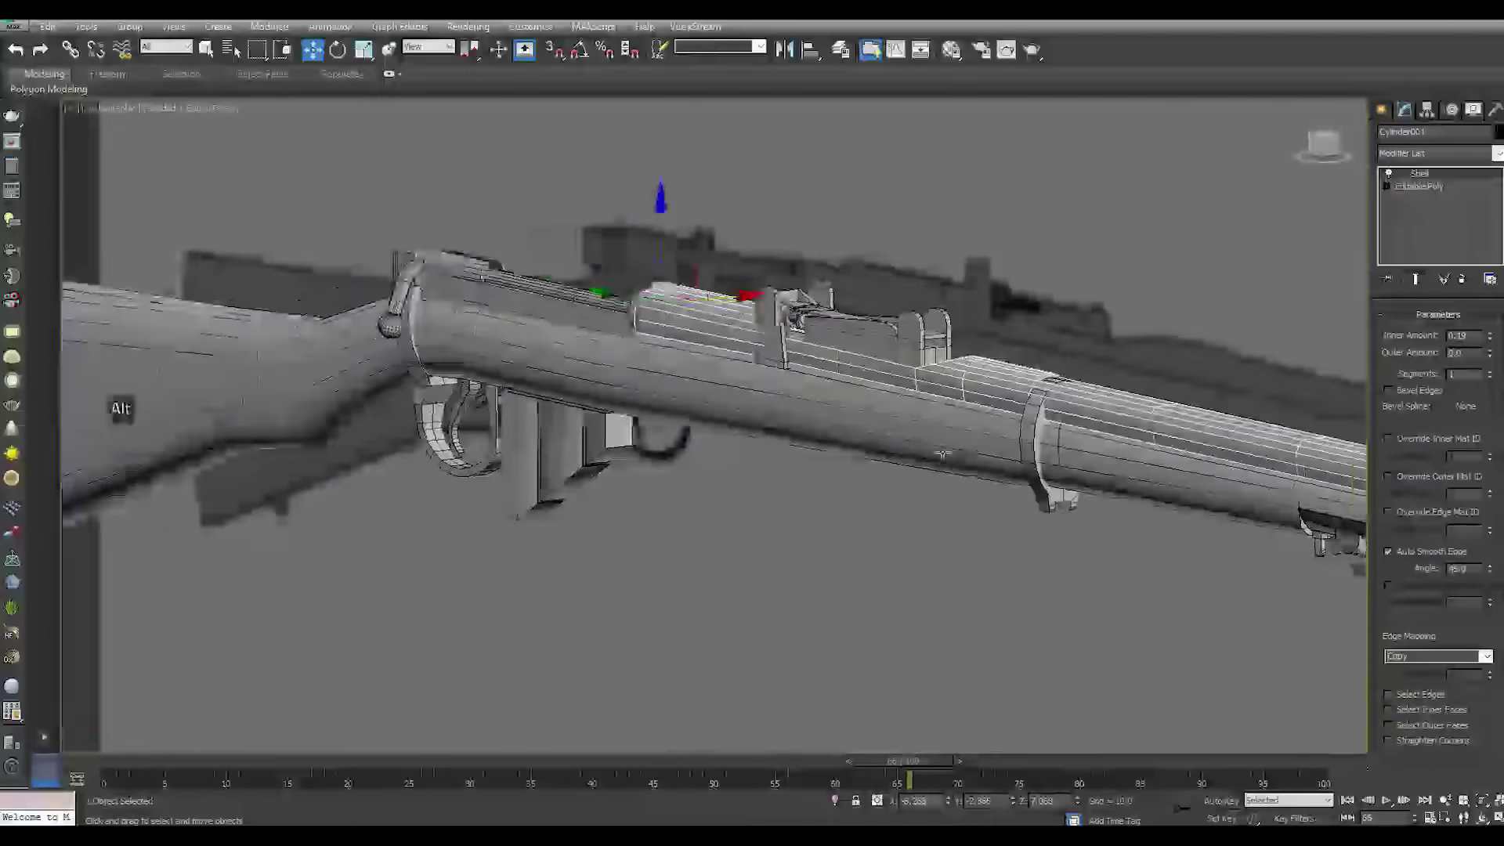
{"action": "left_click", "coordinate": [1388, 174]}
{"action": "scroll", "coordinate": [1038, 398], "scroll_direction": "up", "scroll_amount": 5}
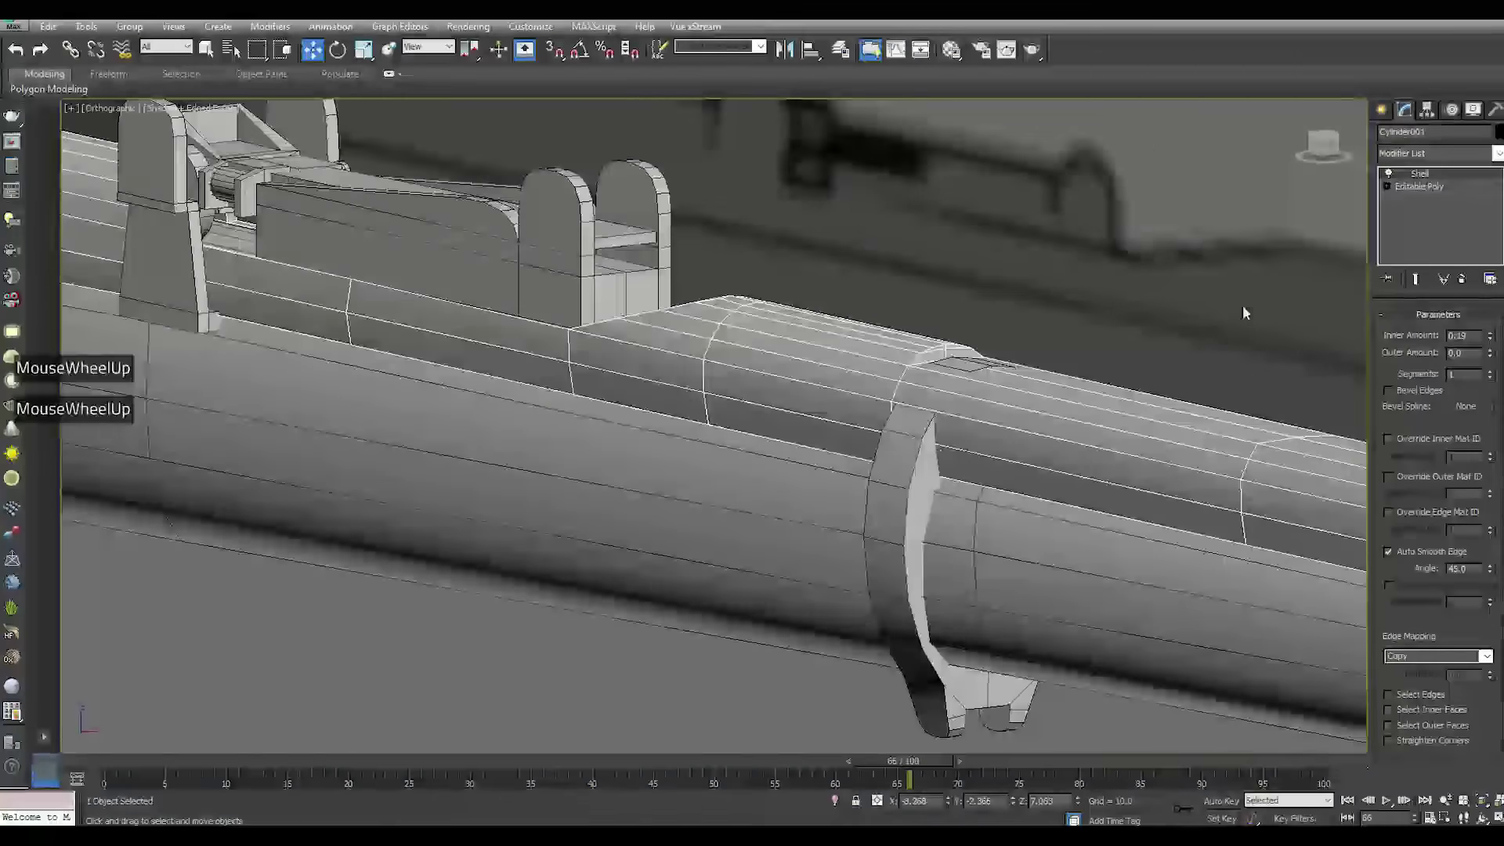
Re-enable Shell and raise the barrel band ring Cylinder004 slightly, to about Z 5.489
{"action": "left_click", "coordinate": [1389, 174]}
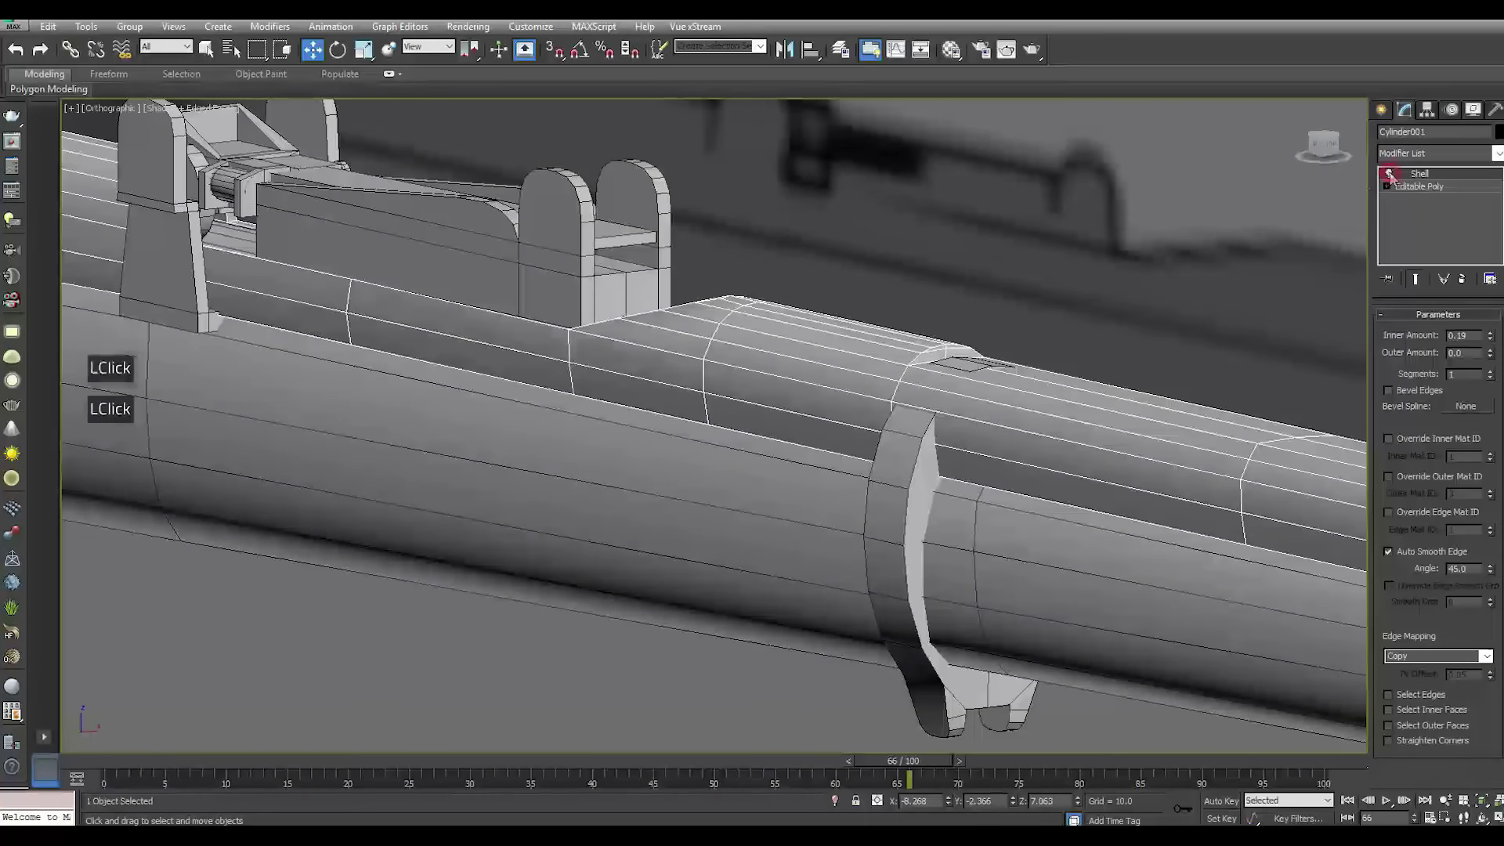
{"action": "left_click", "coordinate": [909, 499]}
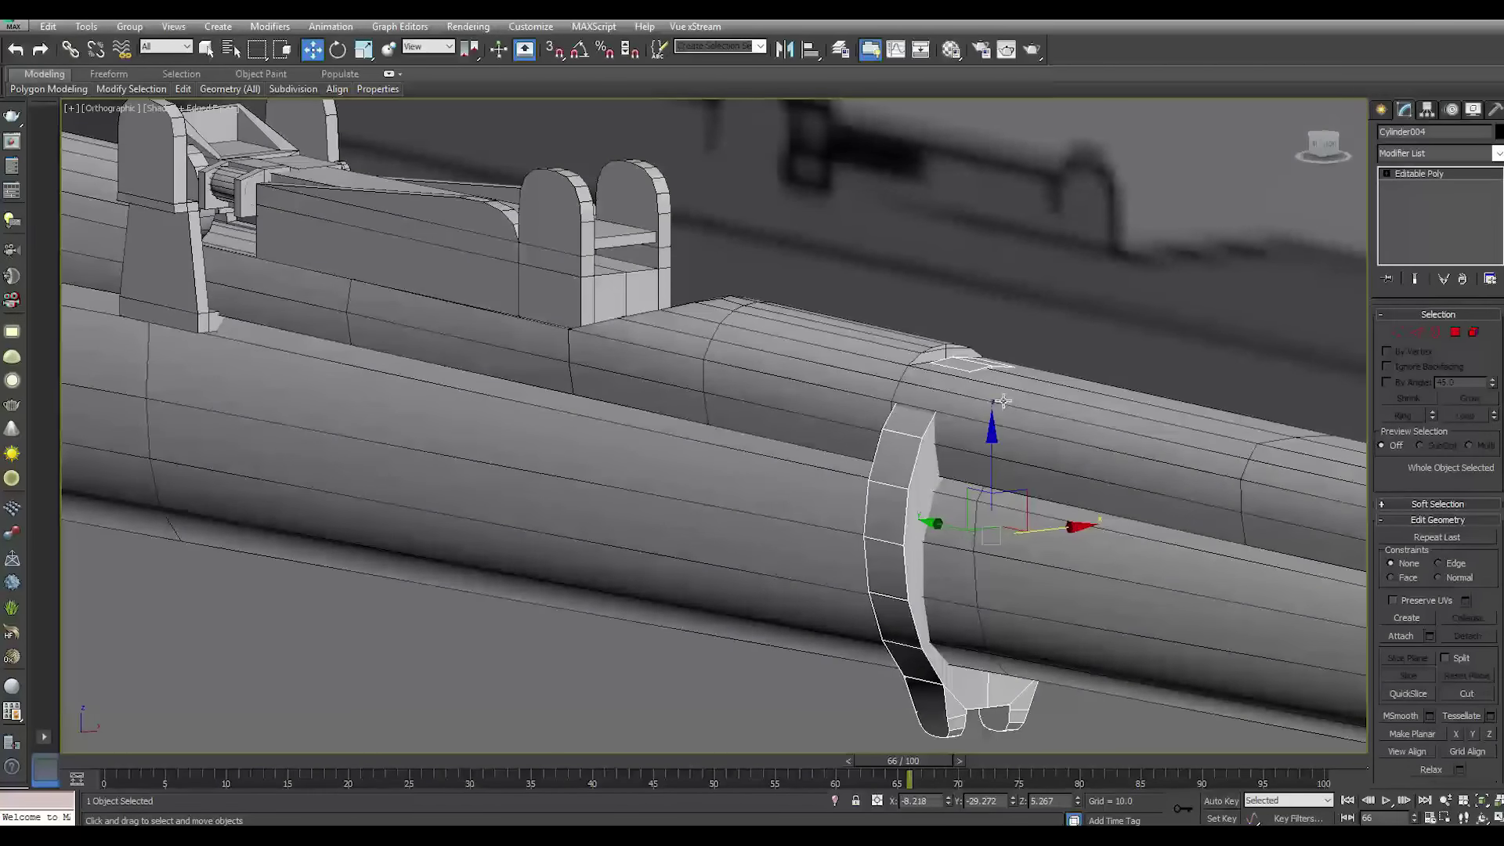
{"action": "scroll", "coordinate": [1032, 473], "scroll_direction": "down", "scroll_amount": 2}
{"action": "left_click_drag", "start_coordinate": [1014, 440], "coordinate": [1007, 433]}
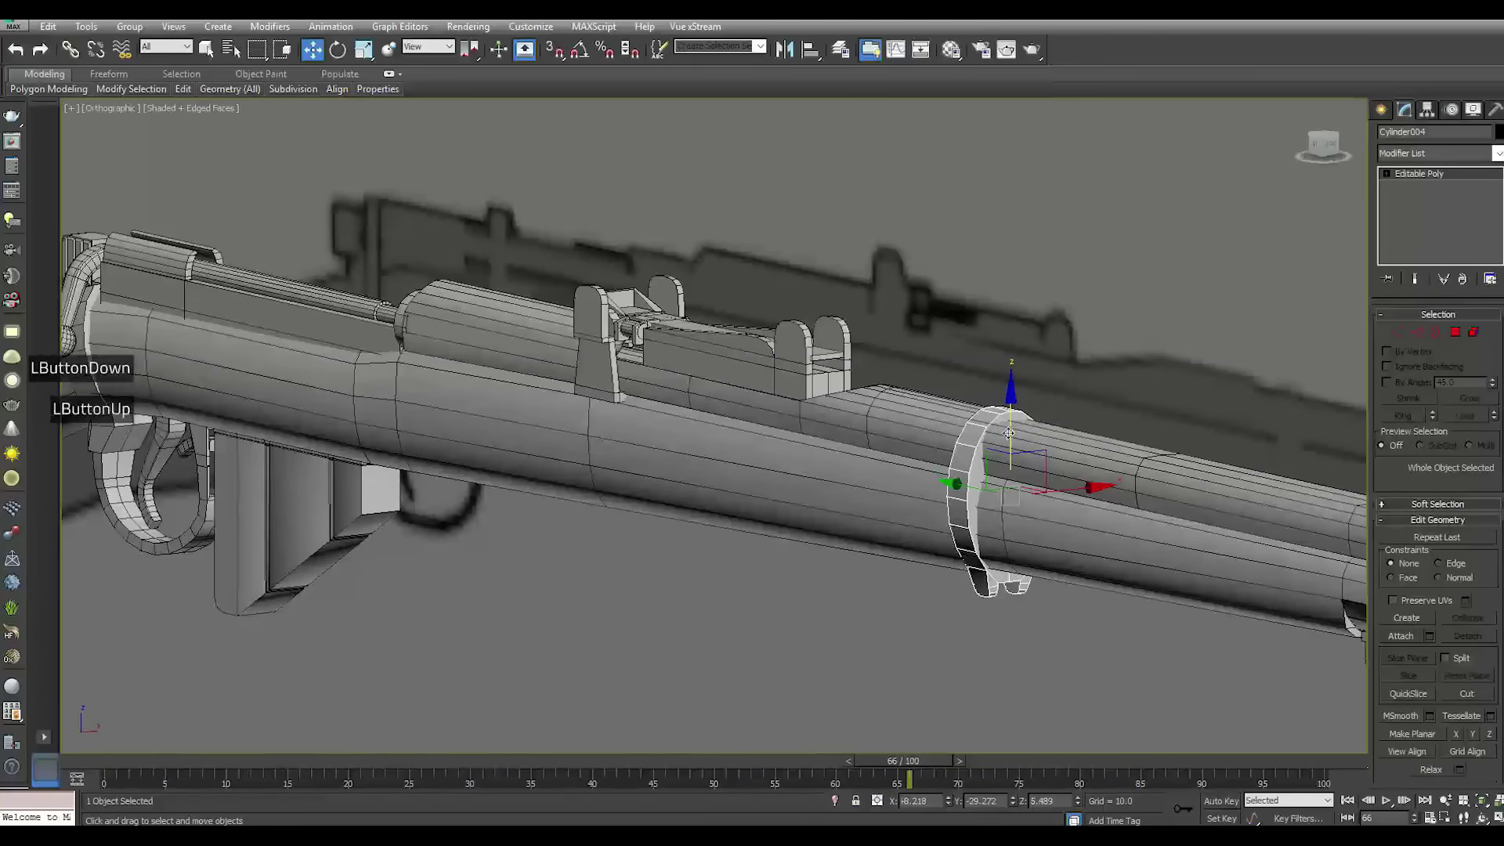
{"action": "left_click", "coordinate": [947, 465]}
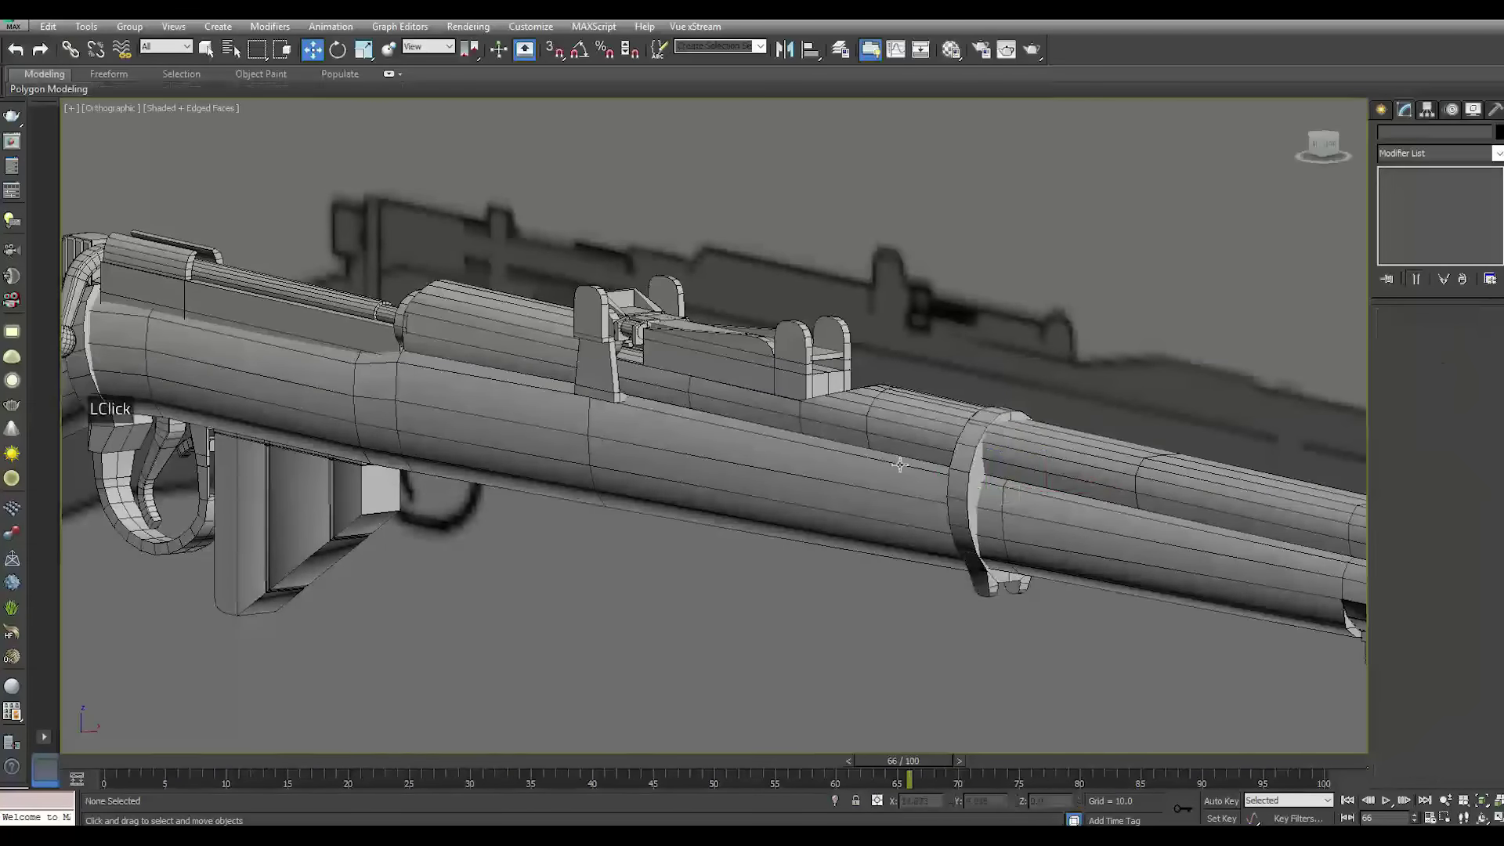
{"action": "middle_click_drag", "start_coordinate": [946, 464], "coordinate": [633, 612], "text": "alt"}
{"action": "middle_click_drag", "start_coordinate": [1032, 486], "coordinate": [1003, 505]}
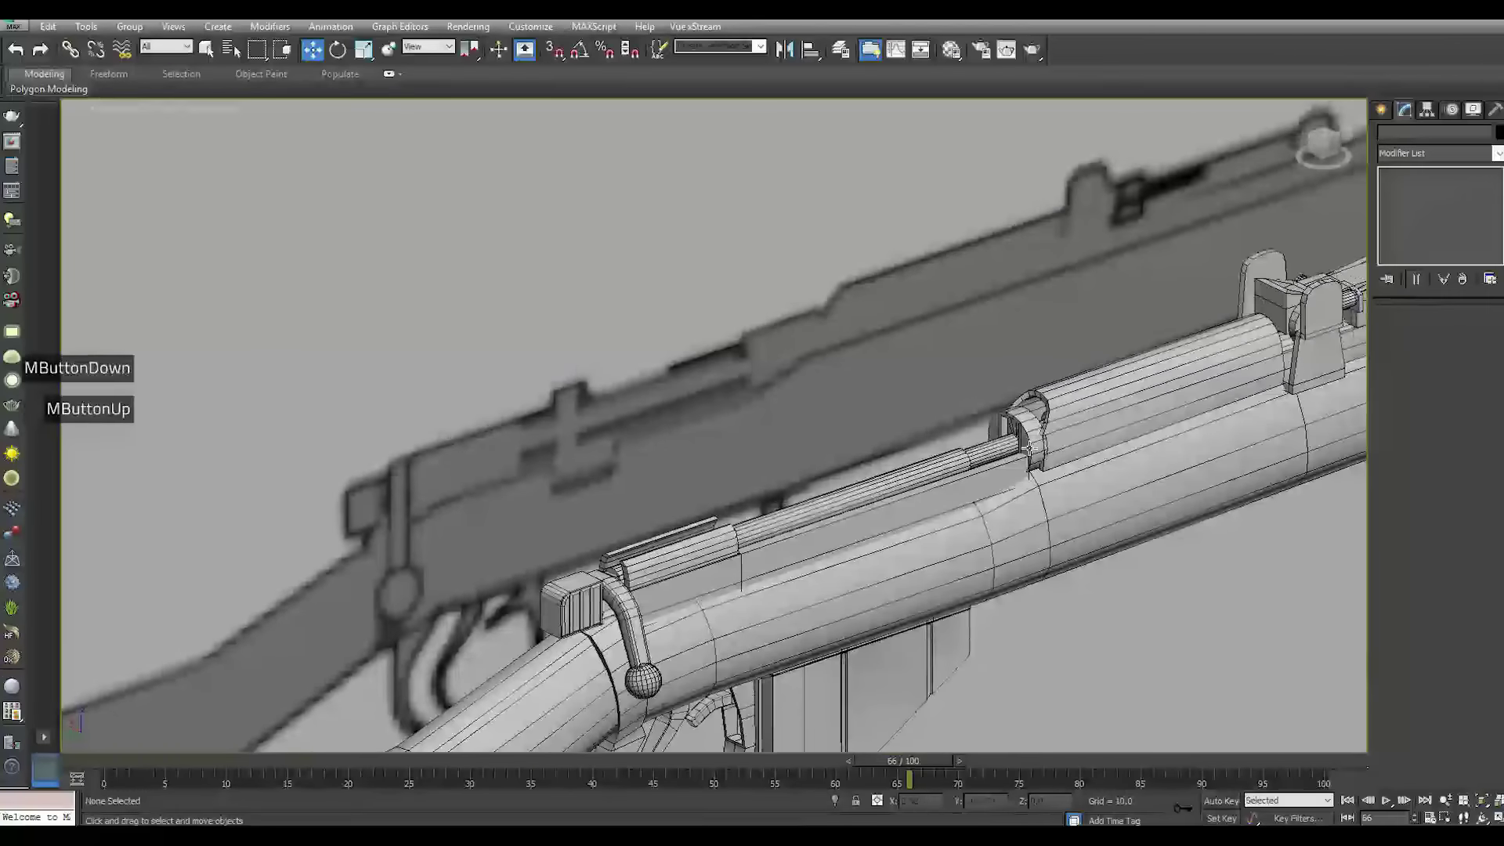
{"action": "scroll", "coordinate": [1028, 449], "scroll_direction": "up", "scroll_amount": 5}
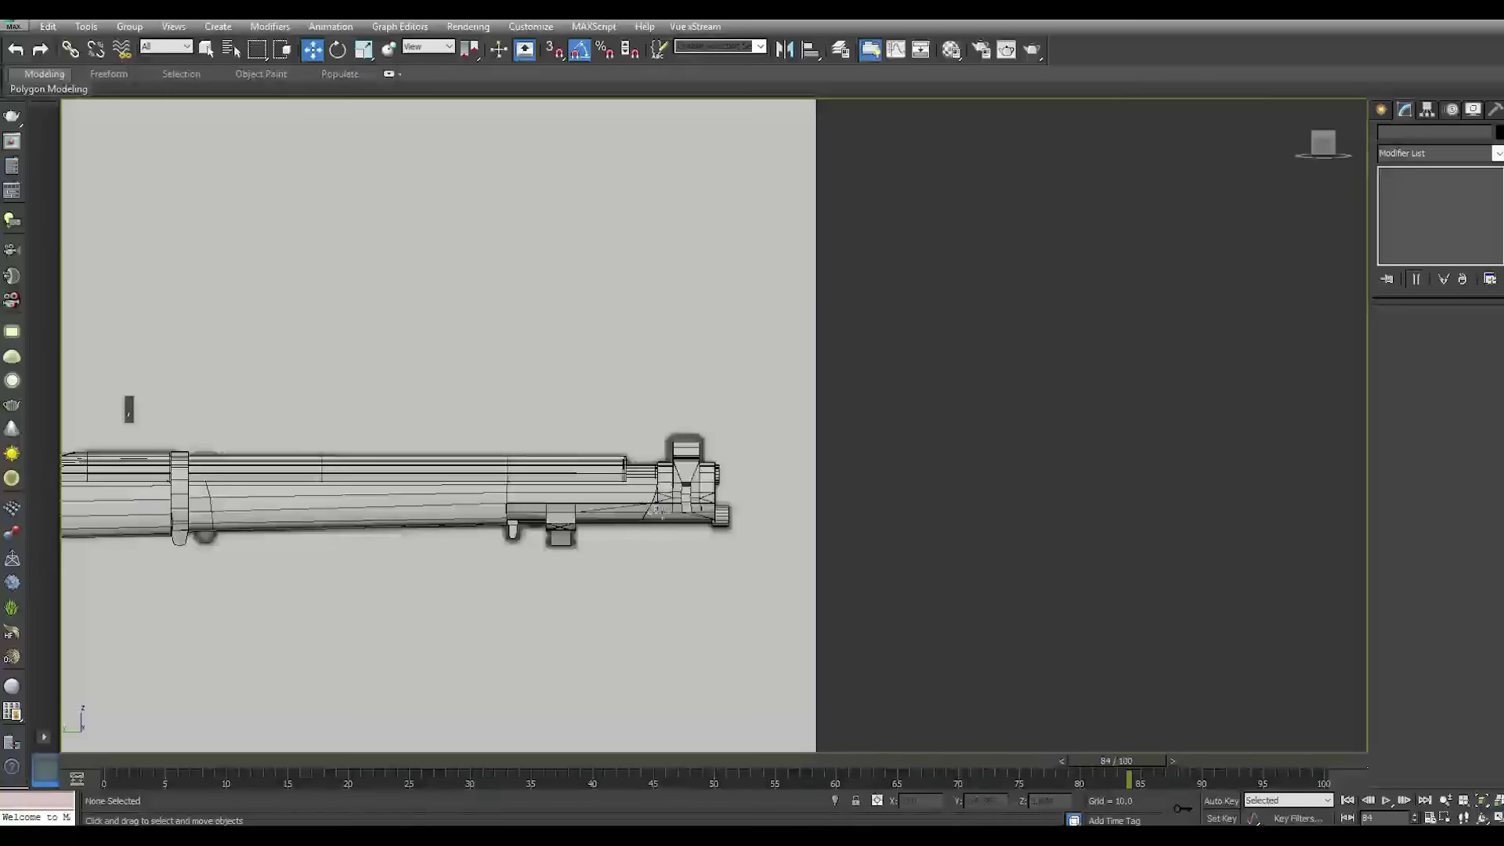
Create a flat standard-primitive box, about 1.63 by 7.43, below the barrel under the receiver
{"action": "scroll", "coordinate": [709, 546], "scroll_direction": "up", "scroll_amount": 2}
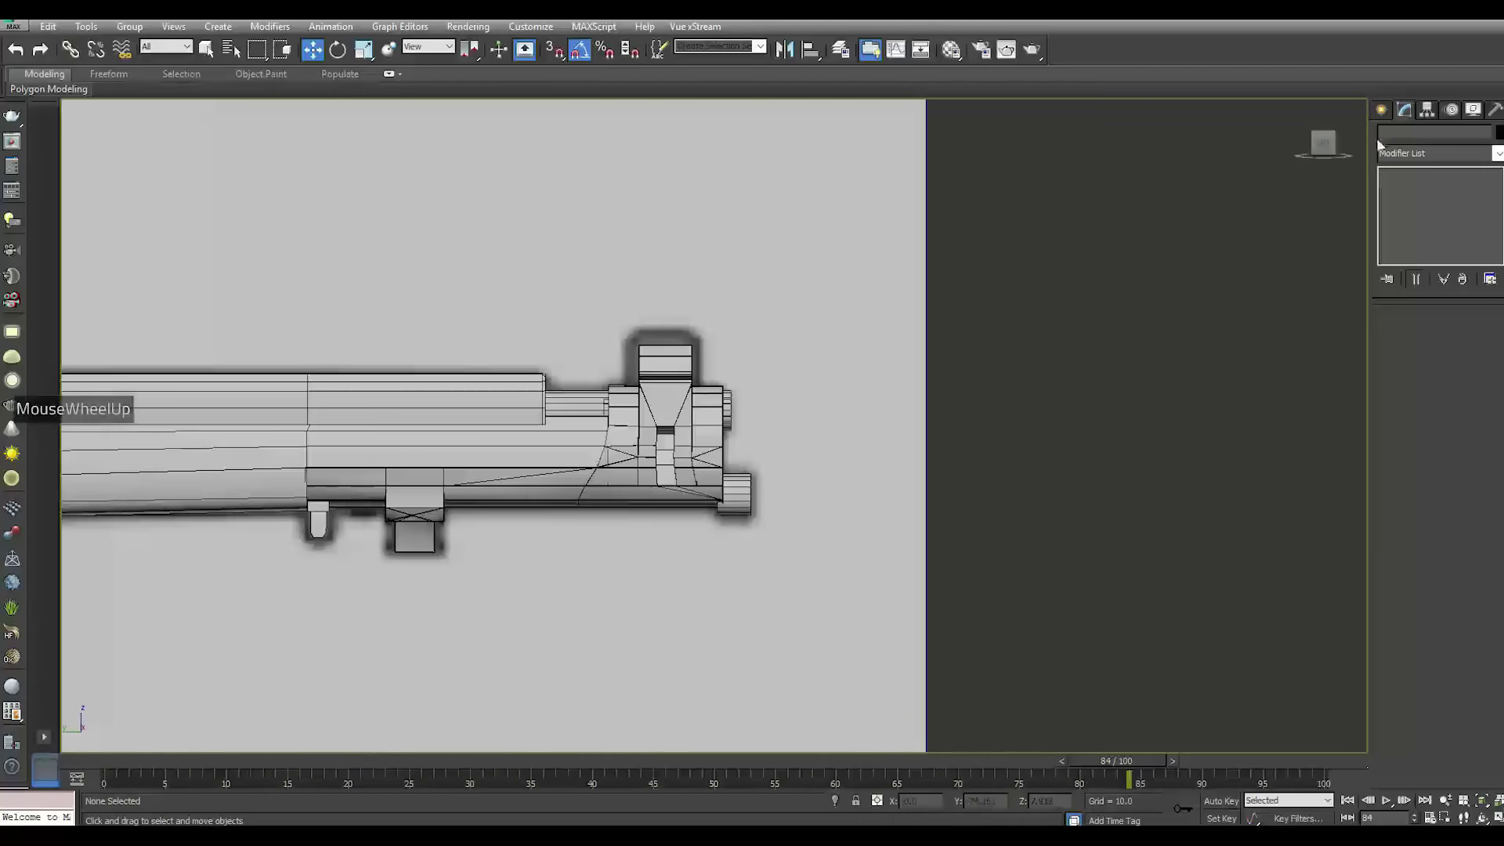
{"action": "left_click", "coordinate": [1382, 109]}
{"action": "left_click", "coordinate": [1399, 159]}
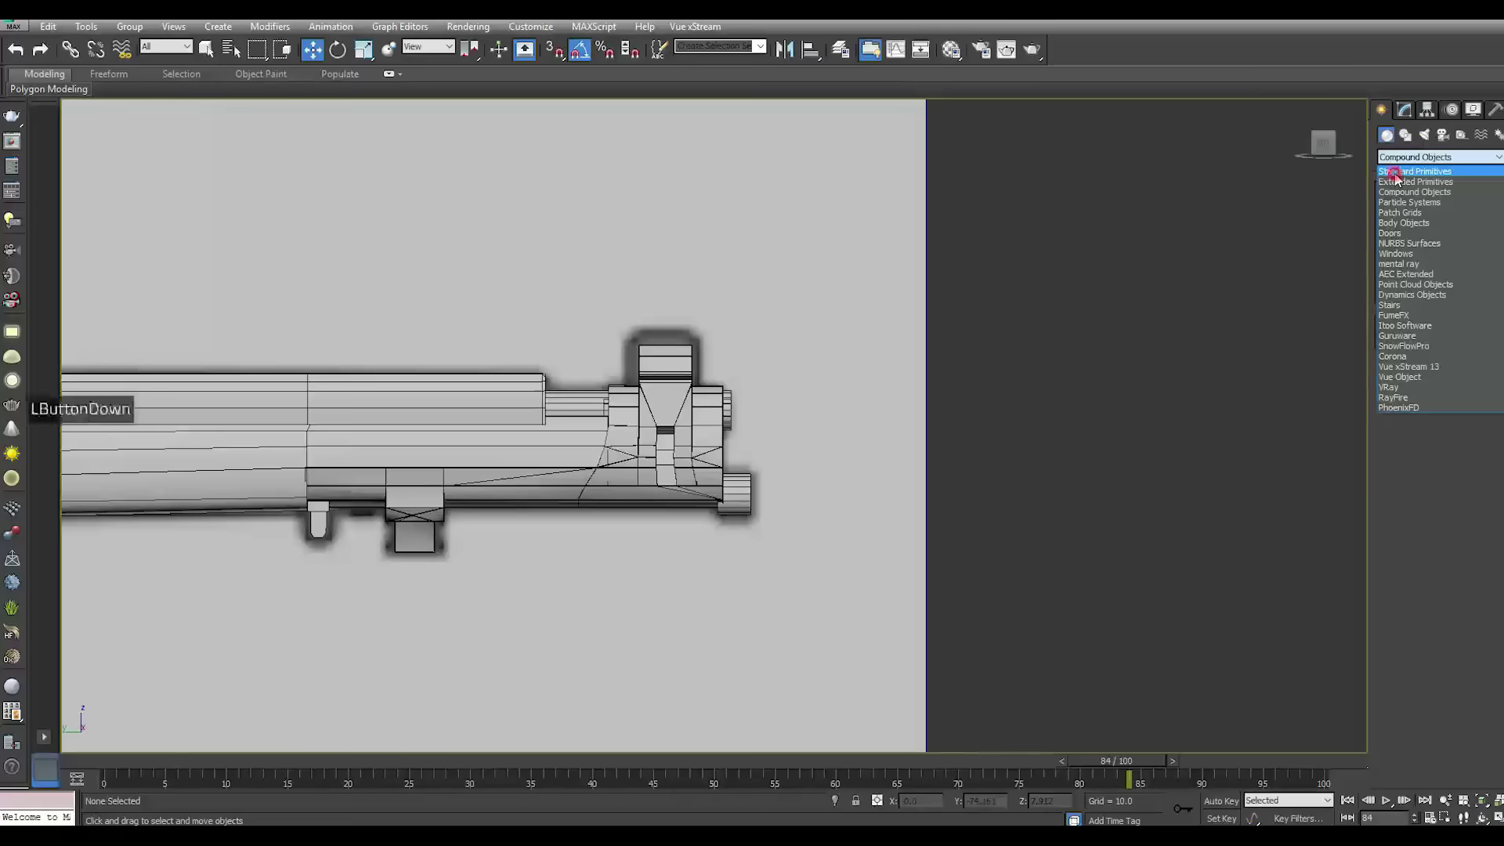
{"action": "left_click", "coordinate": [1401, 168]}
{"action": "left_click", "coordinate": [1409, 210]}
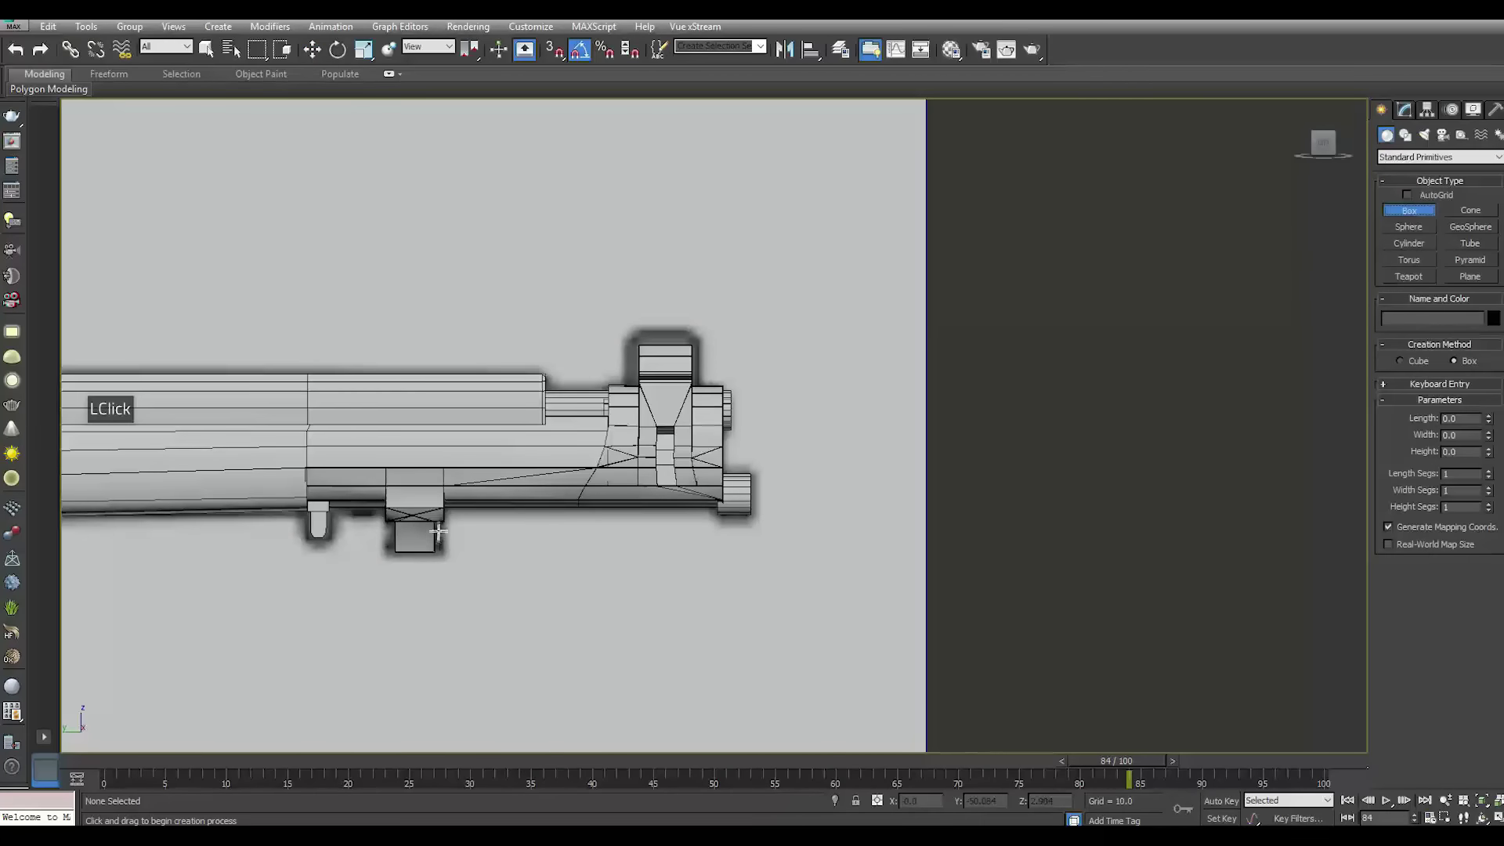
{"action": "left_click_drag", "start_coordinate": [451, 525], "coordinate": [725, 586]}
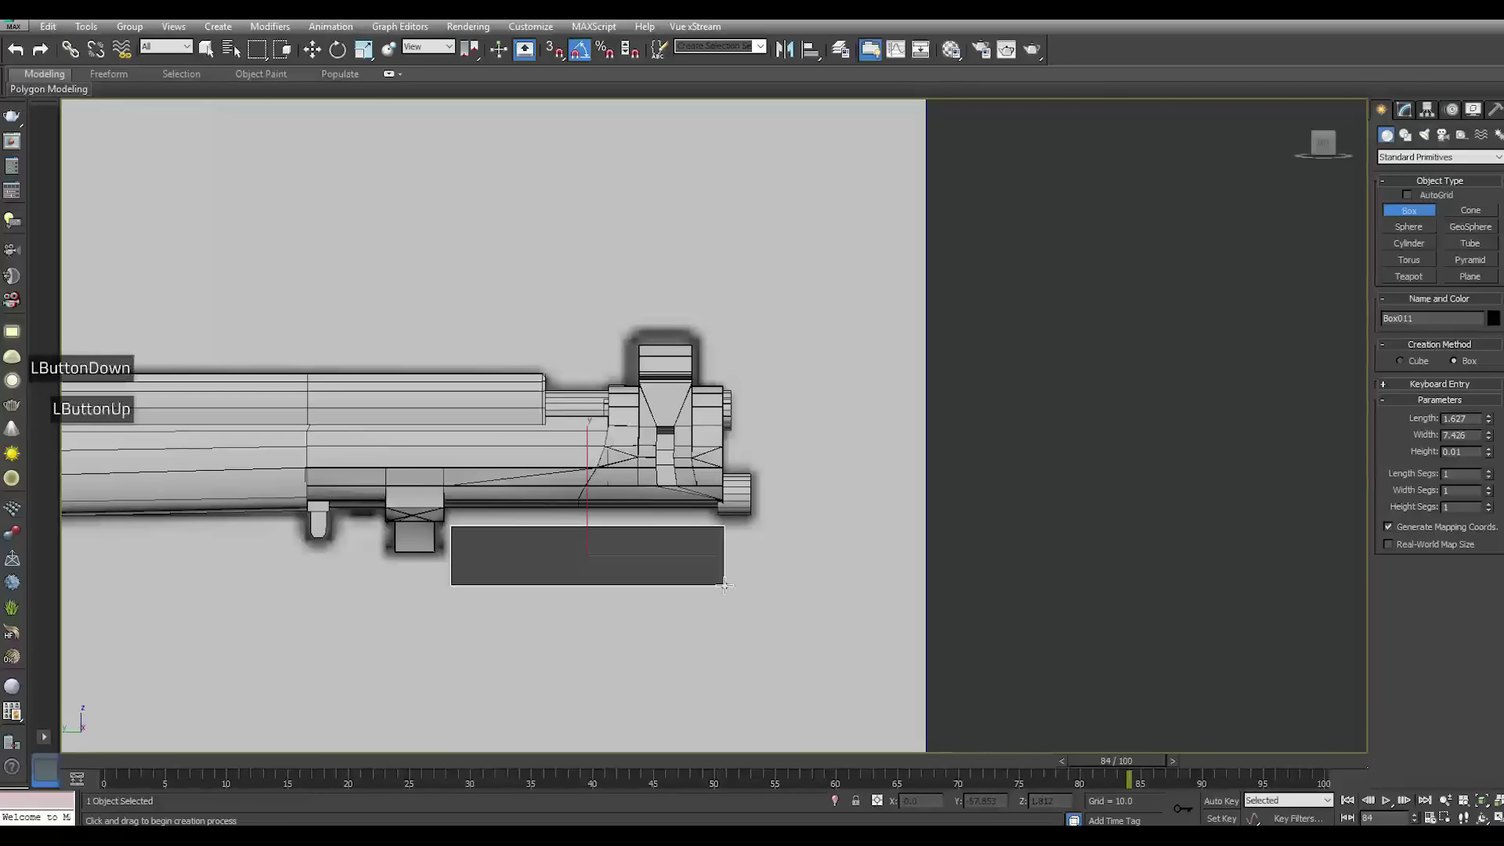
{"action": "left_click", "coordinate": [721, 547]}
Finish the box and assign it the light grey material
{"action": "right_click", "coordinate": [719, 553]}
{"action": "key", "text": "m"}
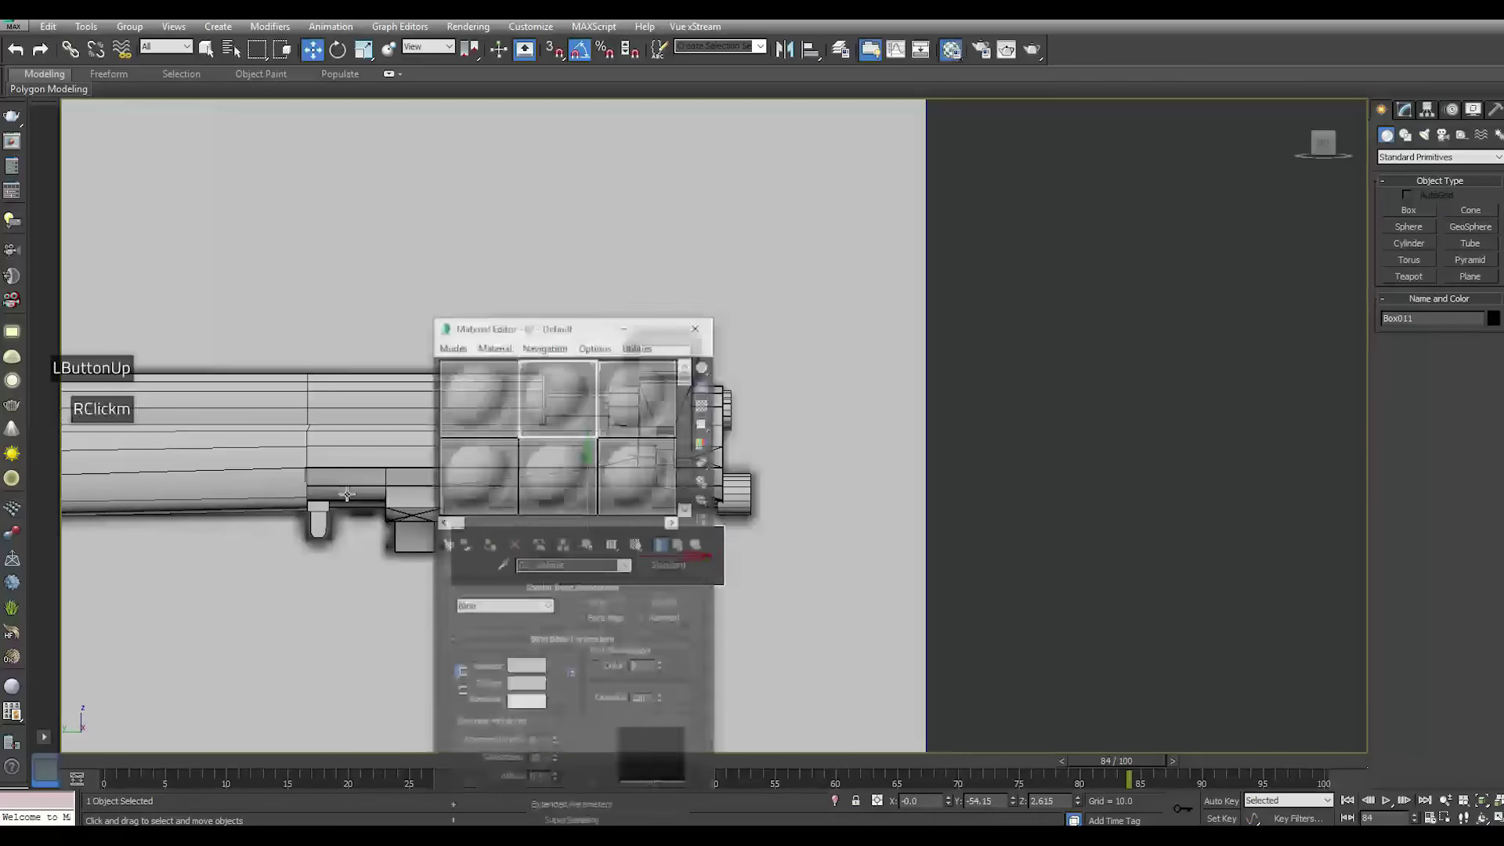
{"action": "left_click", "coordinate": [489, 544]}
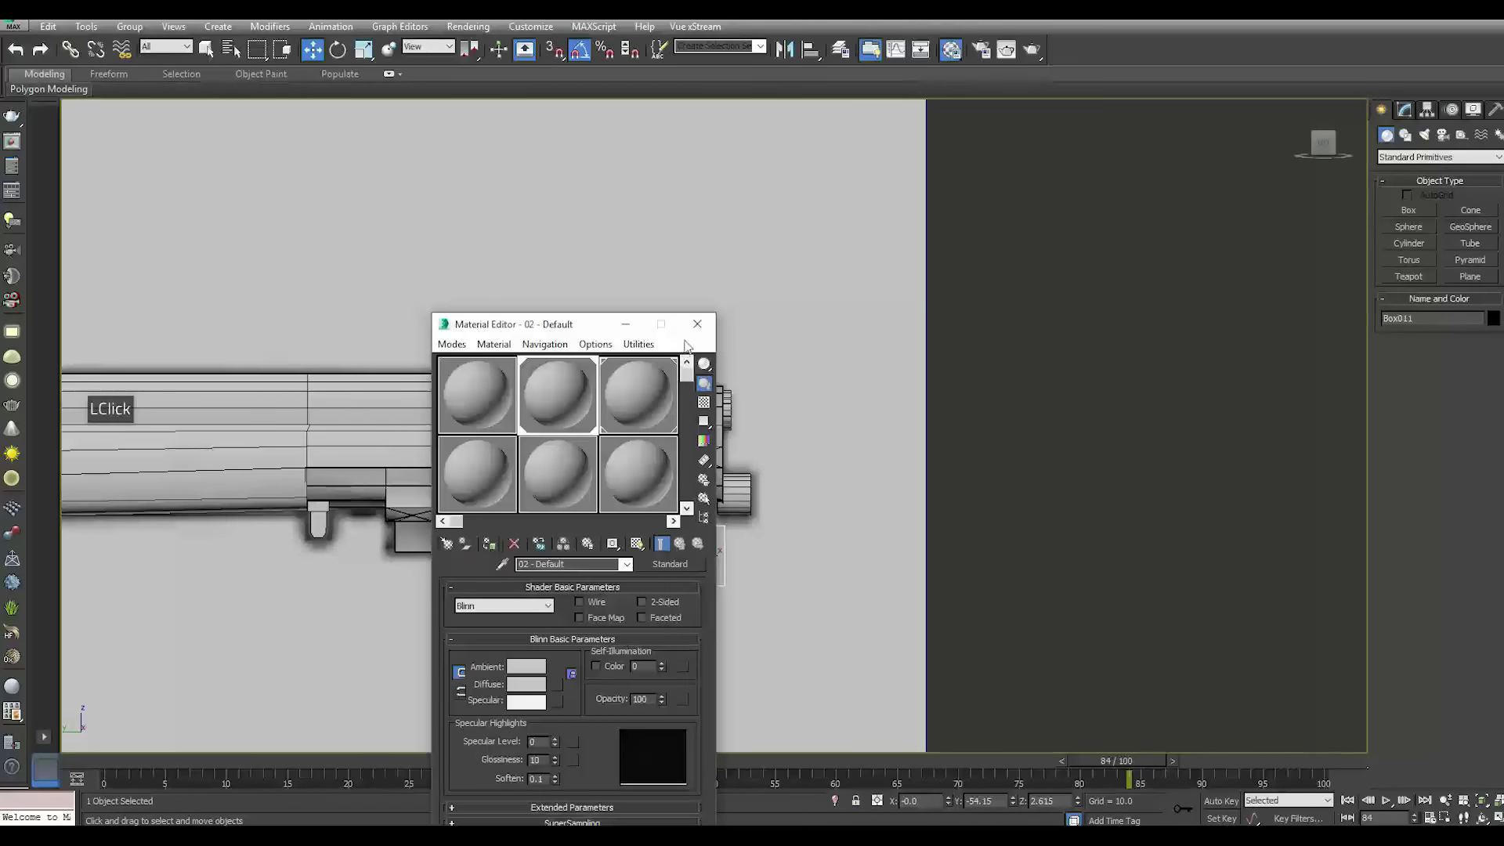
{"action": "left_click", "coordinate": [697, 324]}
Move the box left along X so it sits under the receiver
{"action": "scroll", "coordinate": [825, 424], "scroll_direction": "down", "scroll_amount": 2}
{"action": "middle_click_drag", "start_coordinate": [834, 440], "coordinate": [736, 506], "text": "alt"}
{"action": "left_click_drag", "start_coordinate": [729, 505], "coordinate": [557, 527]}
{"action": "scroll", "coordinate": [486, 531], "scroll_direction": "up", "scroll_amount": 1}
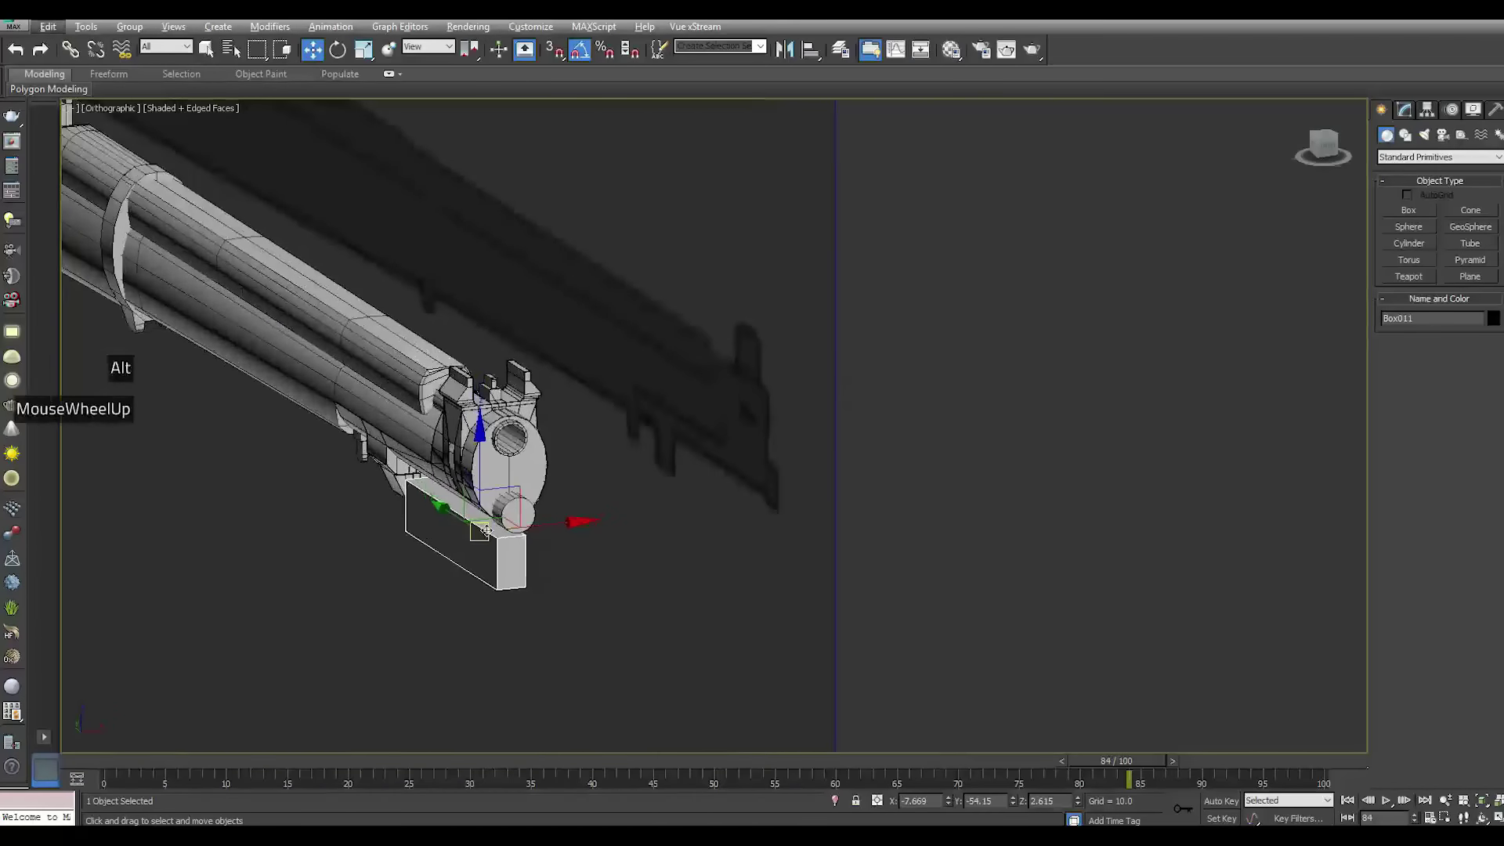
{"action": "scroll", "coordinate": [486, 530], "scroll_direction": "up", "scroll_amount": 3}
{"action": "key", "text": "comma"}
{"action": "key", "text": "comma"}
{"action": "middle_click_drag", "start_coordinate": [571, 447], "coordinate": [547, 392], "text": "alt"}
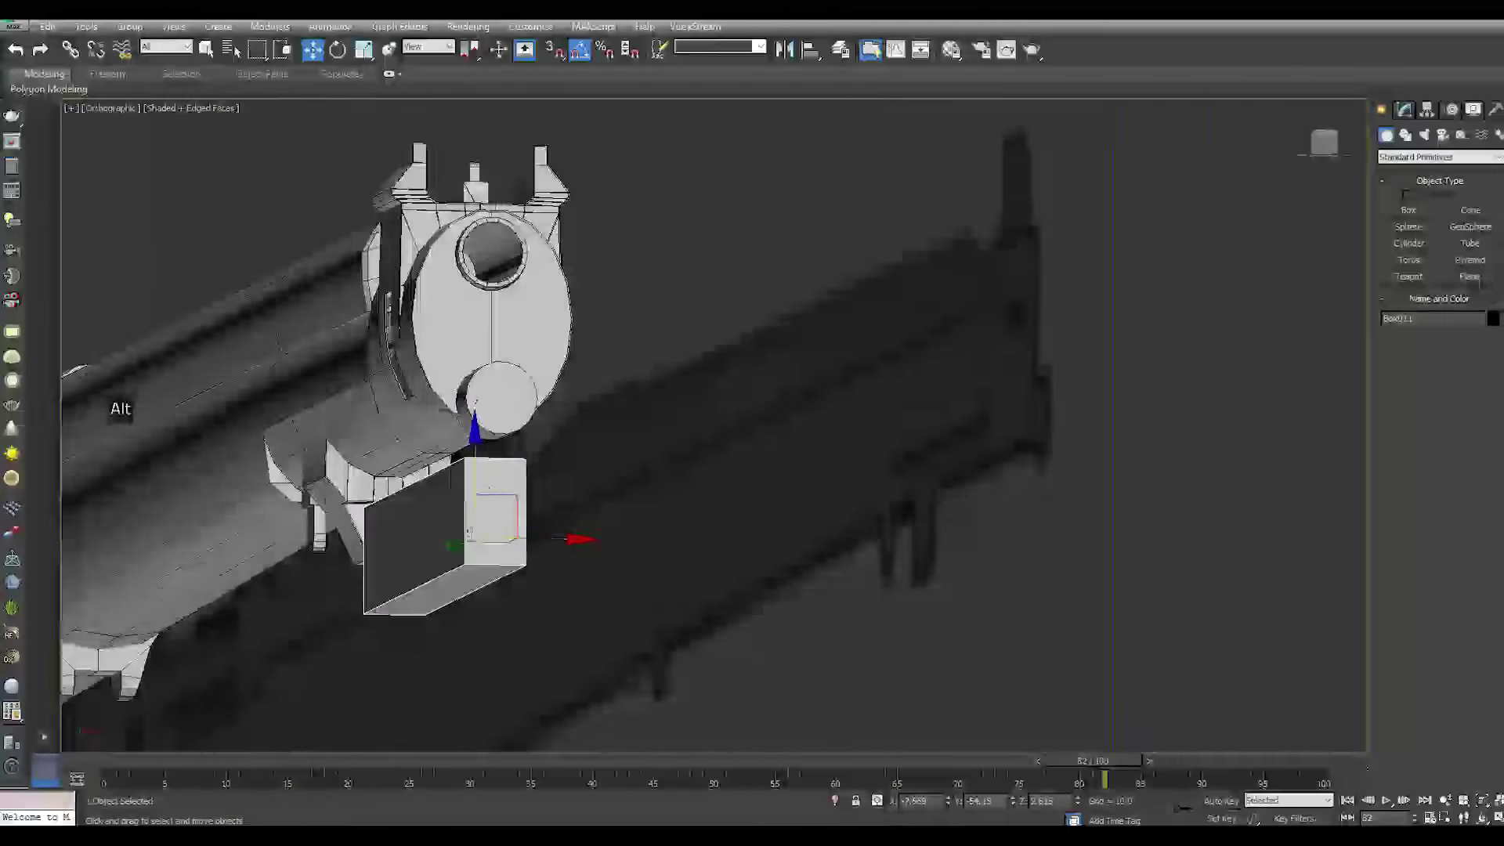
{"action": "scroll", "coordinate": [462, 548], "scroll_direction": "up", "scroll_amount": 2}
Set the box Height to 0.802 and nudge it slightly left into place
{"action": "left_click", "coordinate": [1406, 113]}
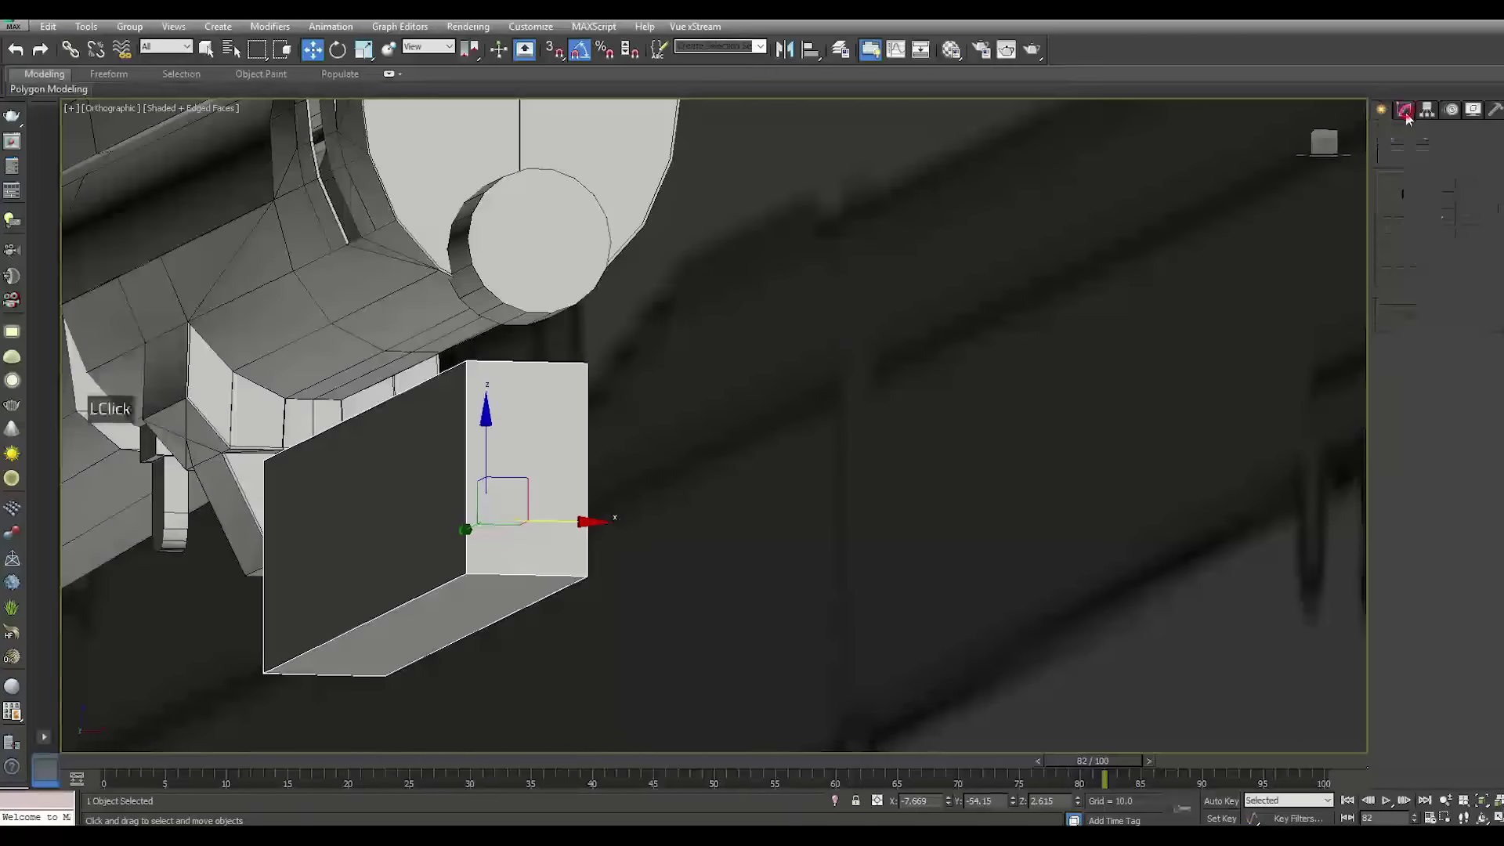
{"action": "left_click_drag", "start_coordinate": [1493, 368], "coordinate": [1418, 388]}
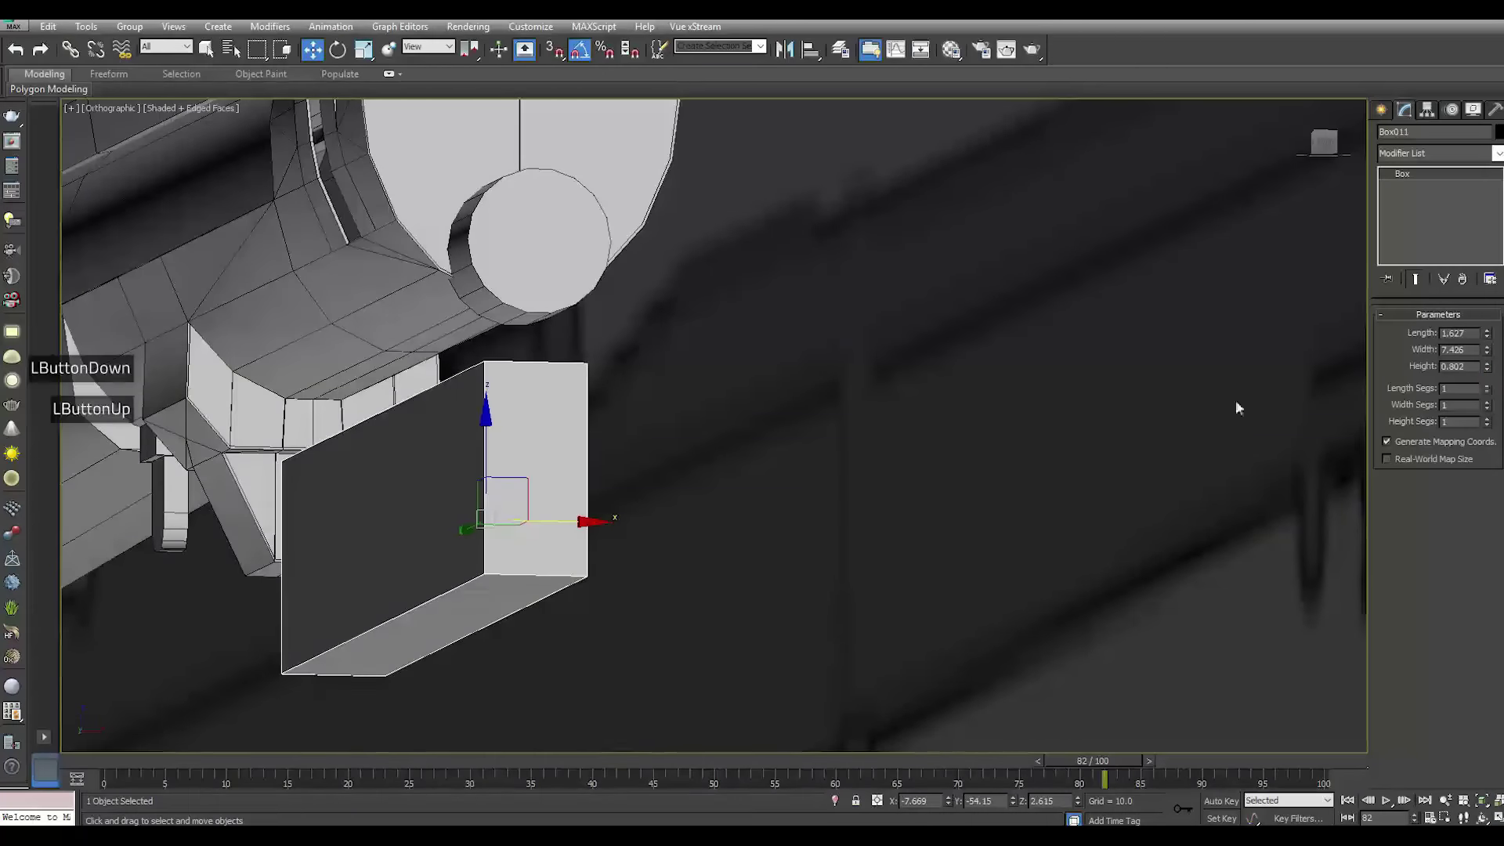
{"action": "scroll", "coordinate": [886, 501], "scroll_direction": "down", "scroll_amount": 2}
{"action": "middle_click_drag", "start_coordinate": [829, 501], "coordinate": [710, 519], "text": "alt"}
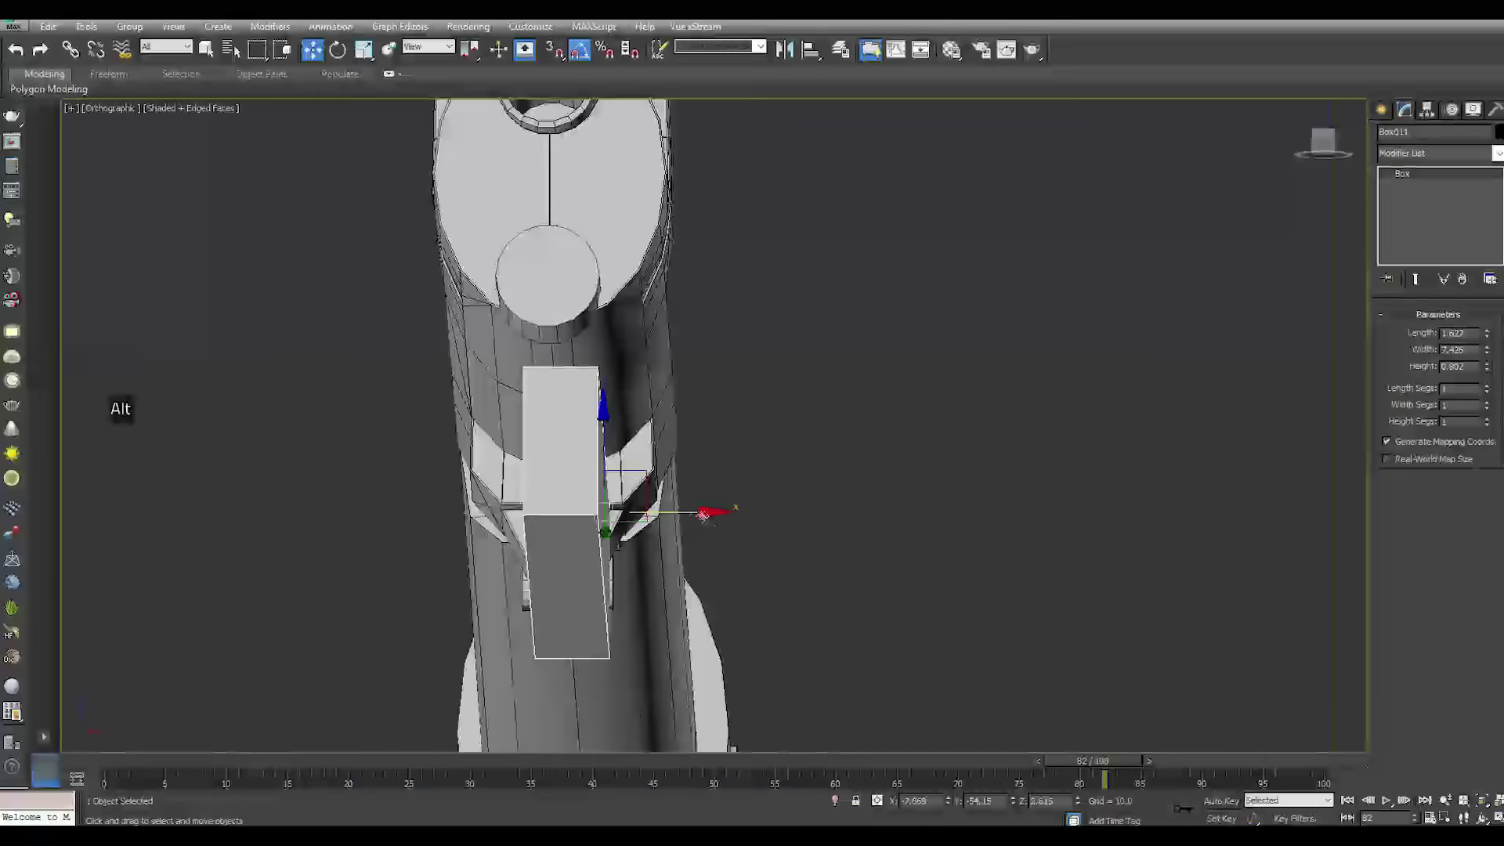
{"action": "left_click_drag", "start_coordinate": [672, 512], "coordinate": [600, 474]}
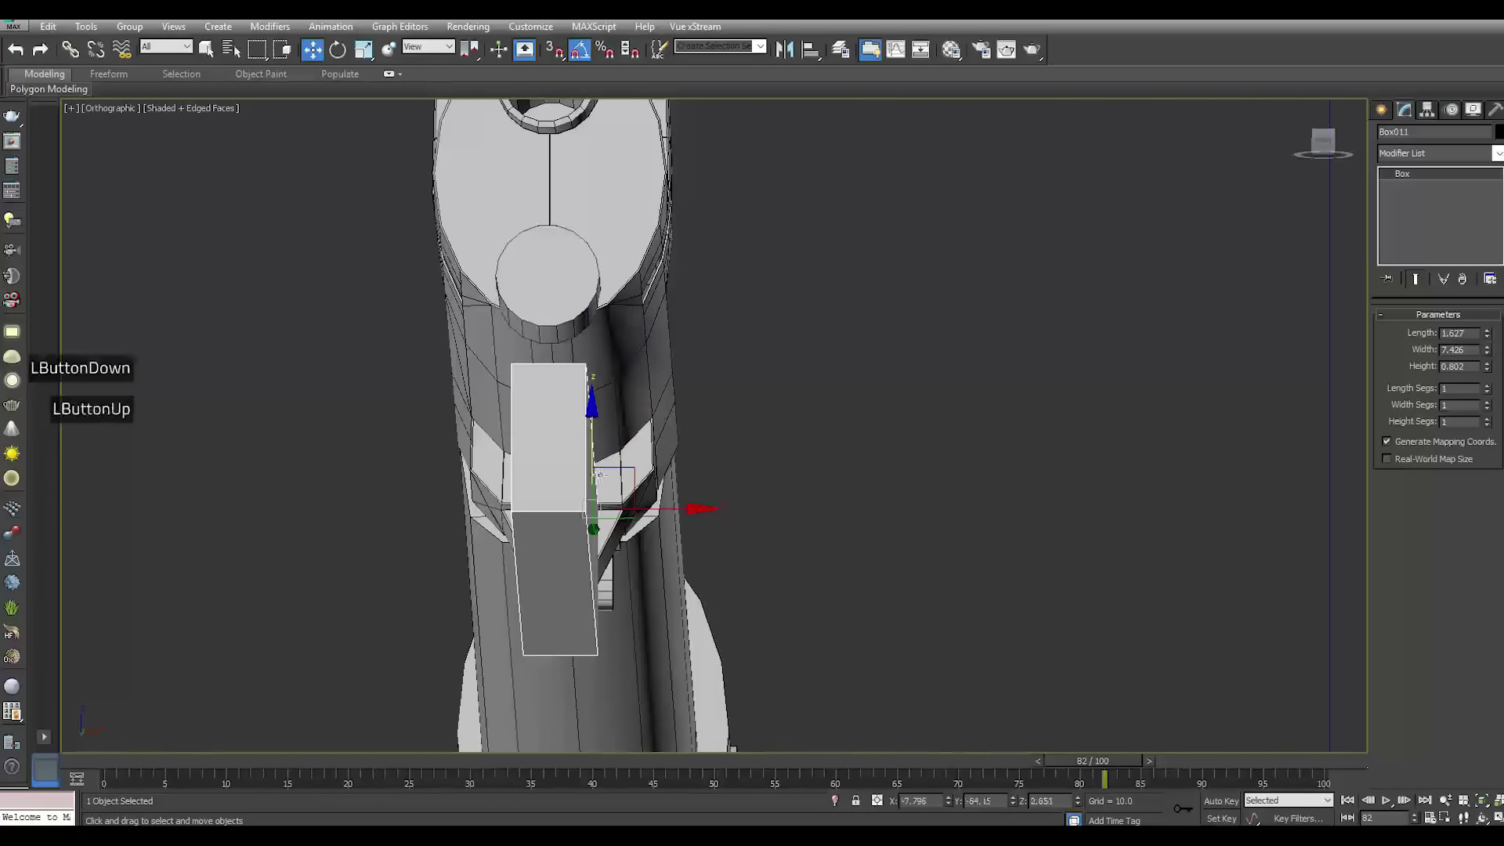
{"action": "key", "text": "l"}
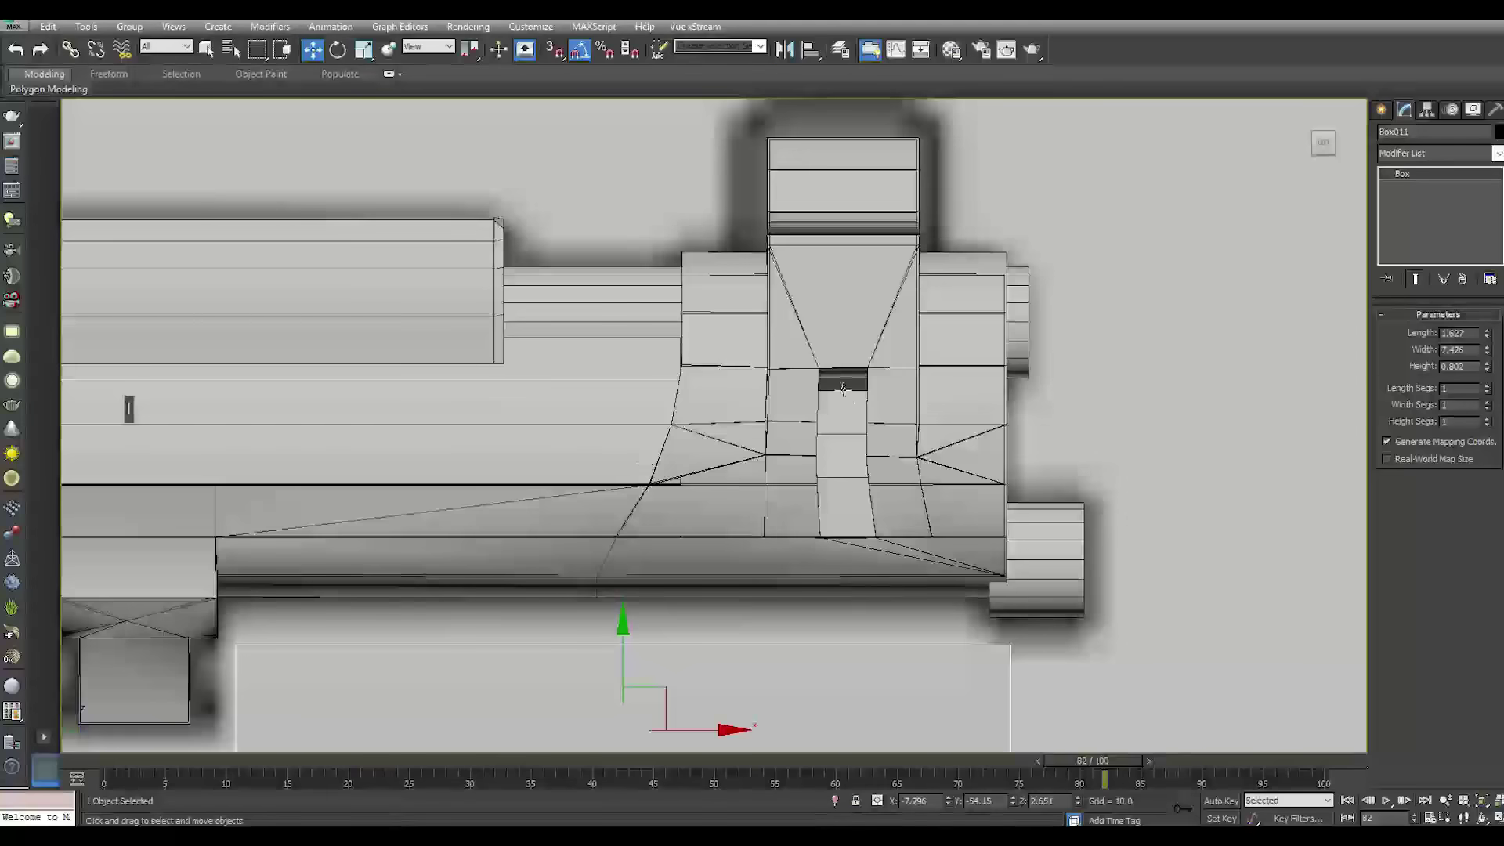
{"action": "scroll", "coordinate": [844, 389], "scroll_direction": "down", "scroll_amount": 3}
{"action": "left_click", "coordinate": [813, 562]}
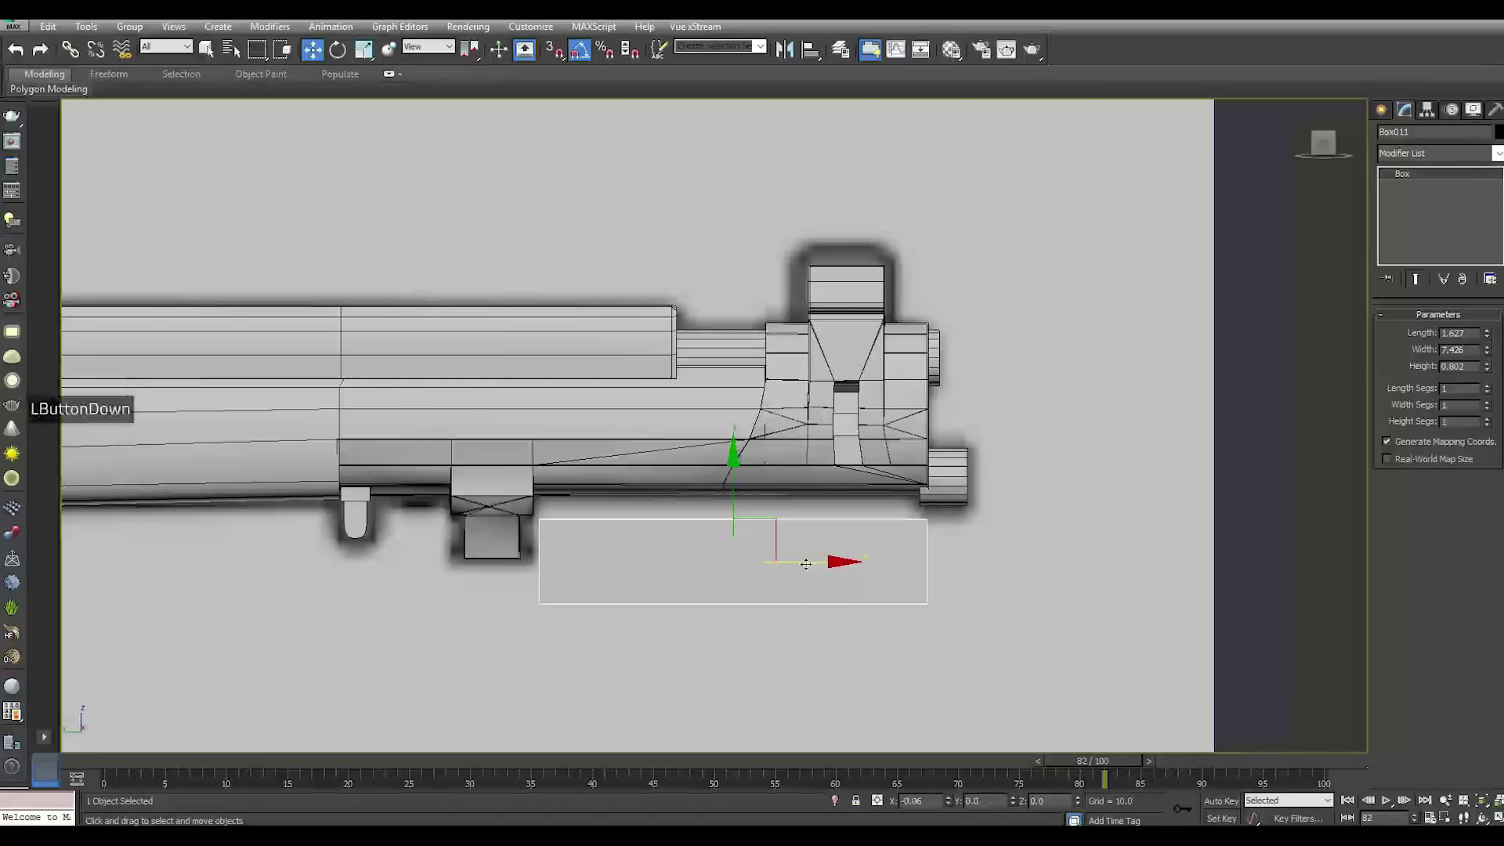
{"action": "scroll", "coordinate": [726, 595], "scroll_direction": "up", "scroll_amount": 1}
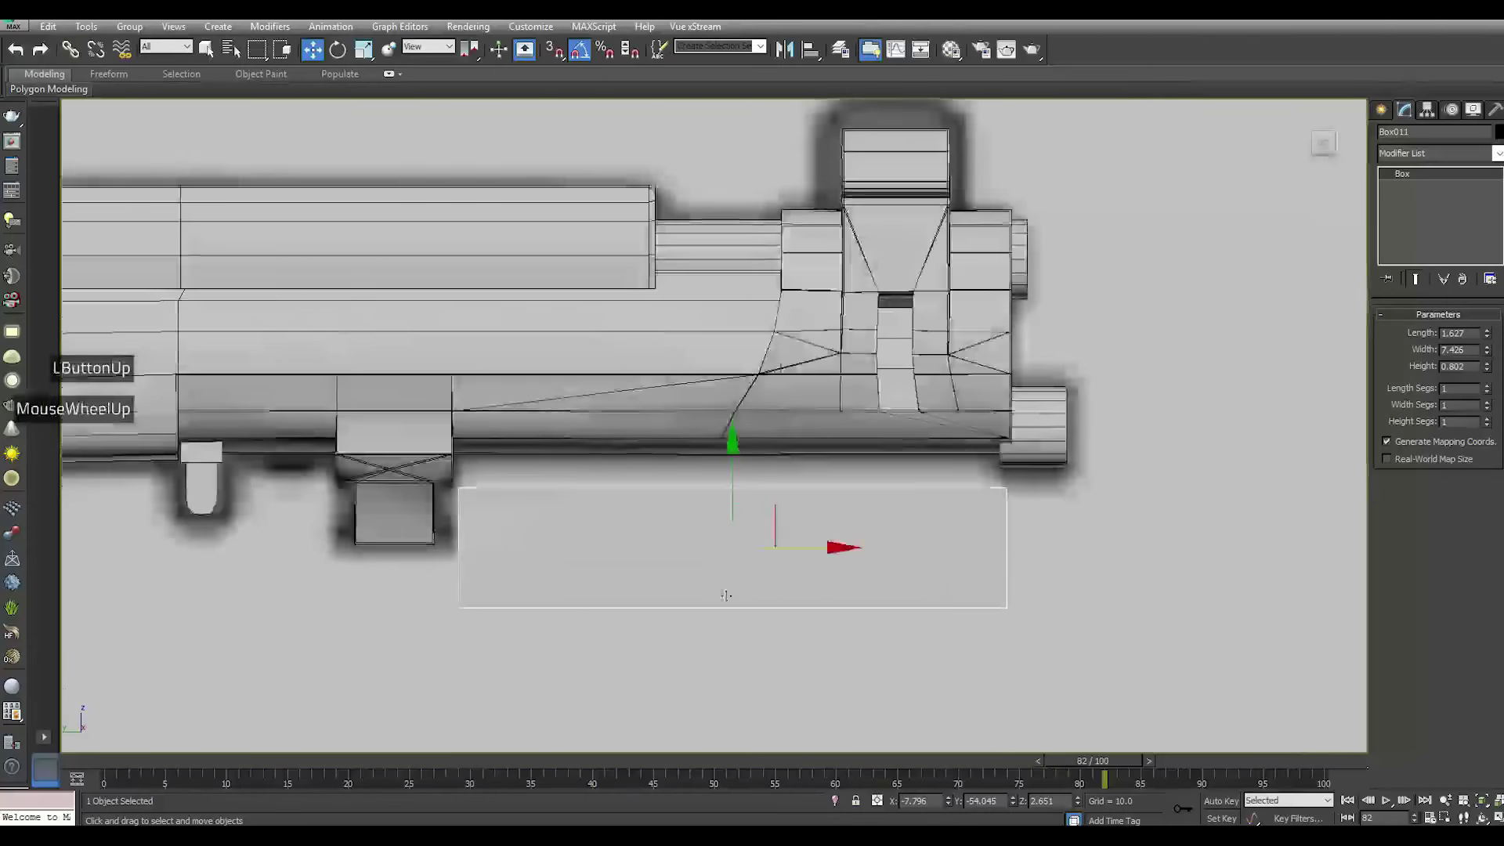
Convert the box to Editable Poly and pull its right-end vertices slightly inward
{"action": "right_click", "coordinate": [1410, 210]}
{"action": "left_click", "coordinate": [1429, 356]}
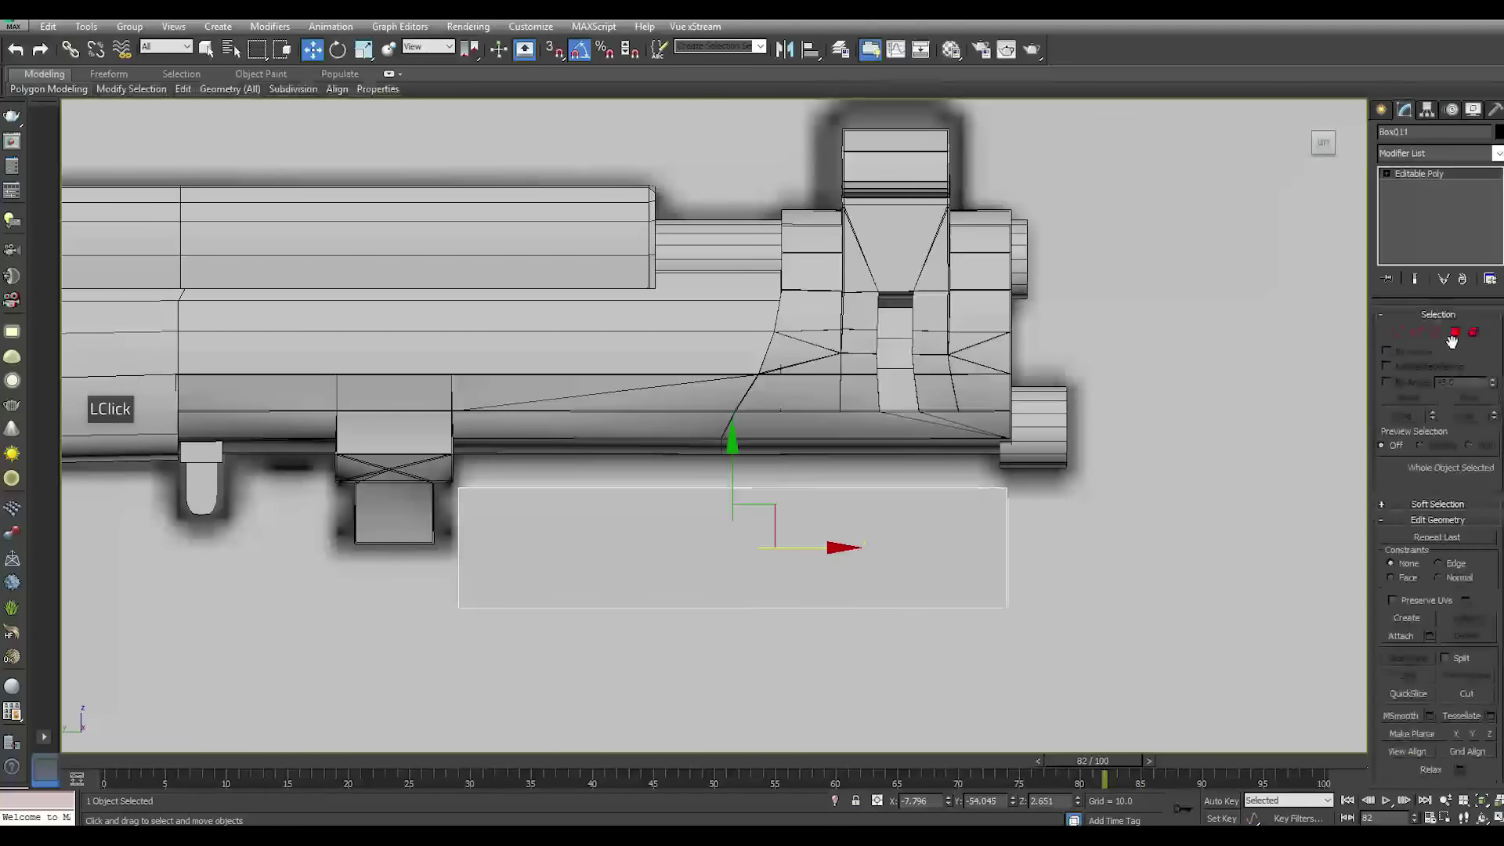
{"action": "left_click", "coordinate": [1397, 332]}
{"action": "left_click_drag", "start_coordinate": [1121, 429], "coordinate": [1187, 386]}
{"action": "left_click_drag", "start_coordinate": [911, 679], "coordinate": [912, 679]}
{"action": "left_click_drag", "start_coordinate": [1066, 558], "coordinate": [1053, 551]}
Connect the four lengthwise edges with two edge loops at Pinch 70
{"action": "left_click", "coordinate": [1416, 333]}
{"action": "left_click_drag", "start_coordinate": [762, 476], "coordinate": [757, 697]}
{"action": "left_click", "coordinate": [1490, 613]}
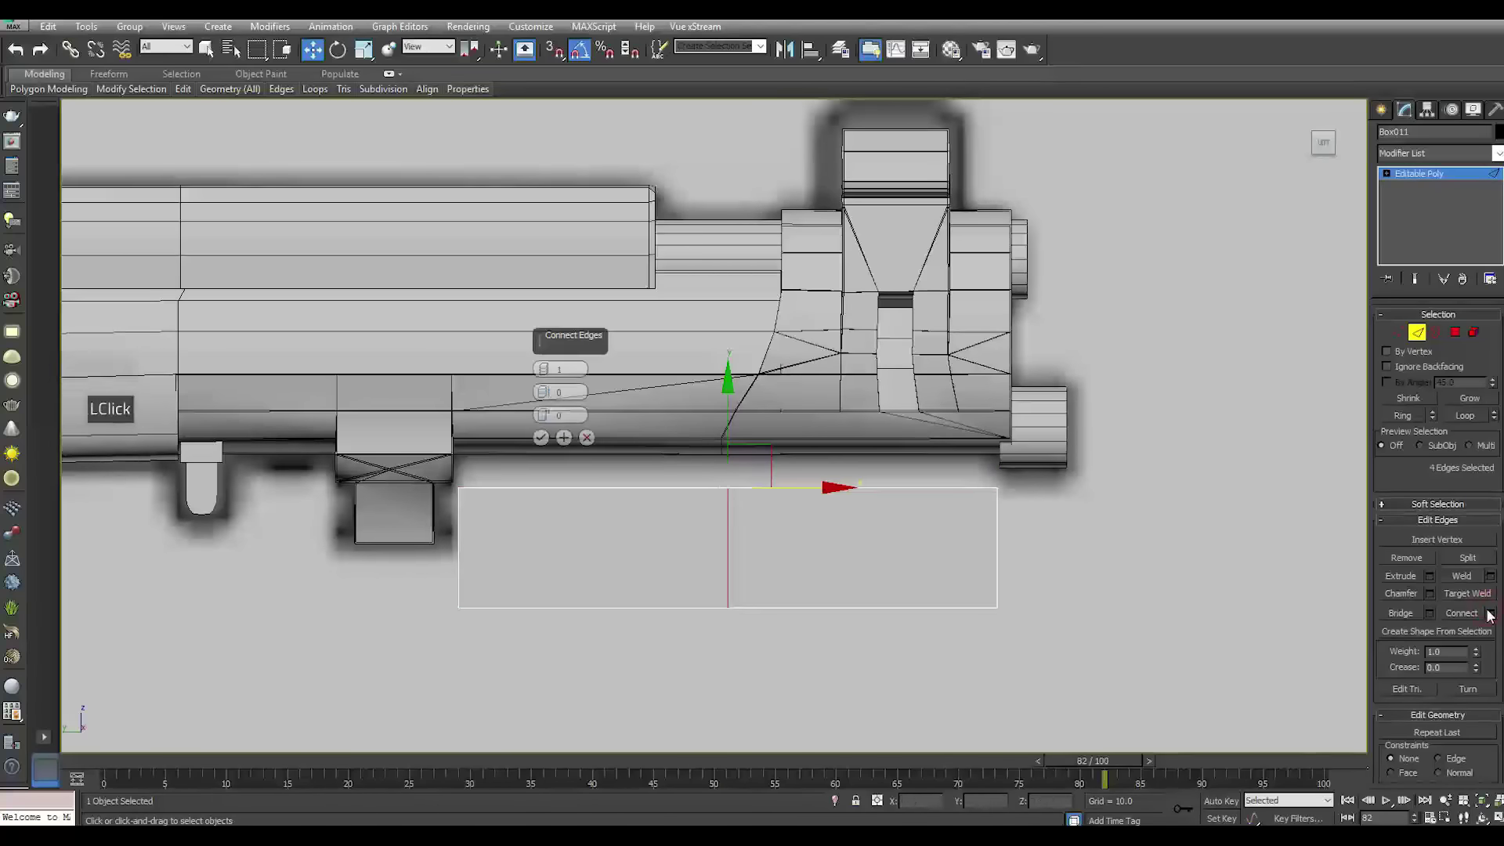
{"action": "left_click", "coordinate": [544, 367]}
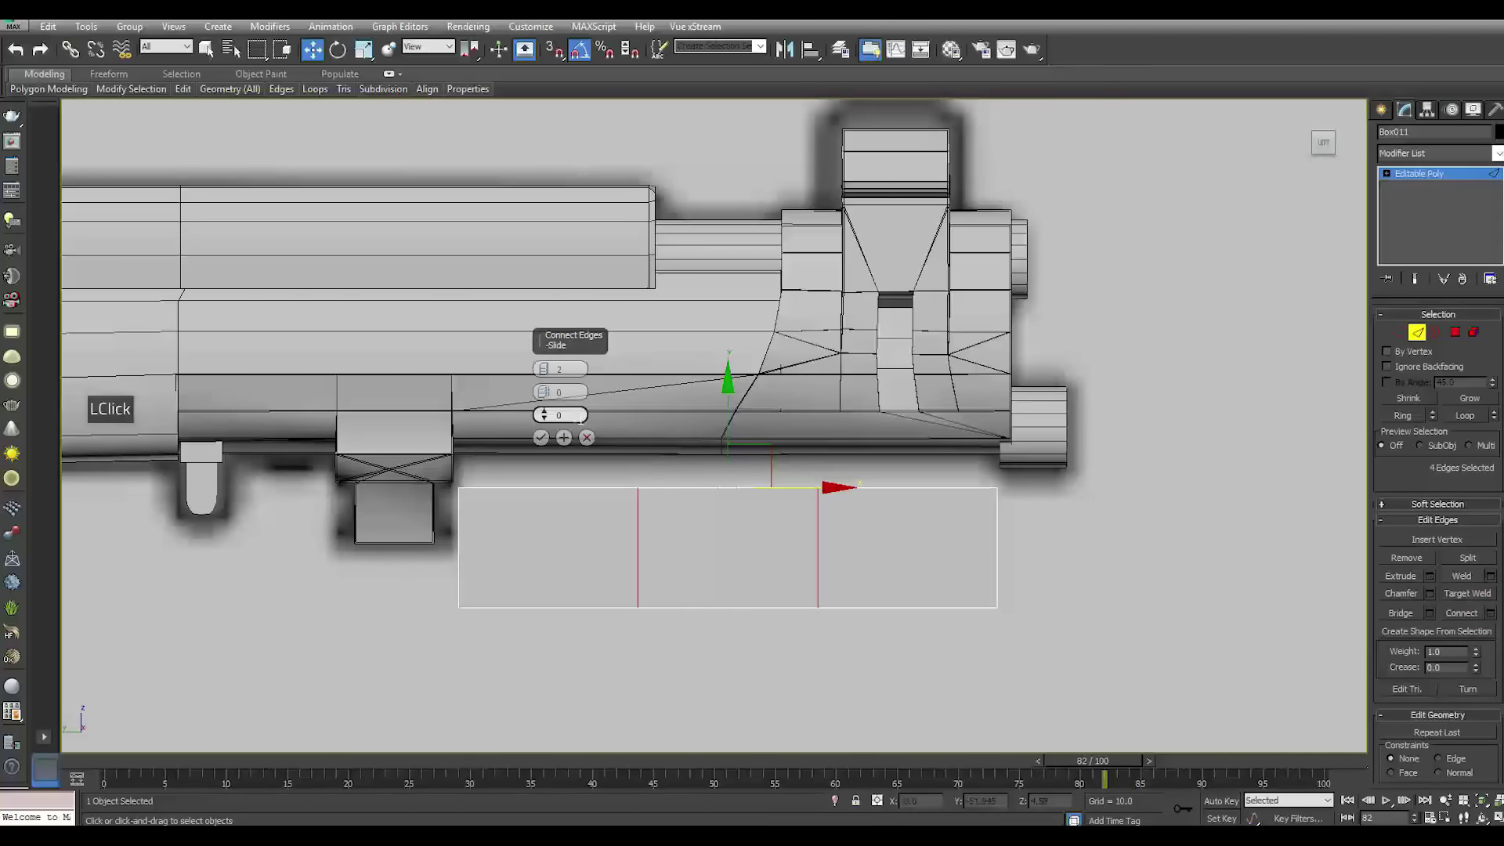
{"action": "left_click_drag", "start_coordinate": [543, 394], "coordinate": [587, 212]}
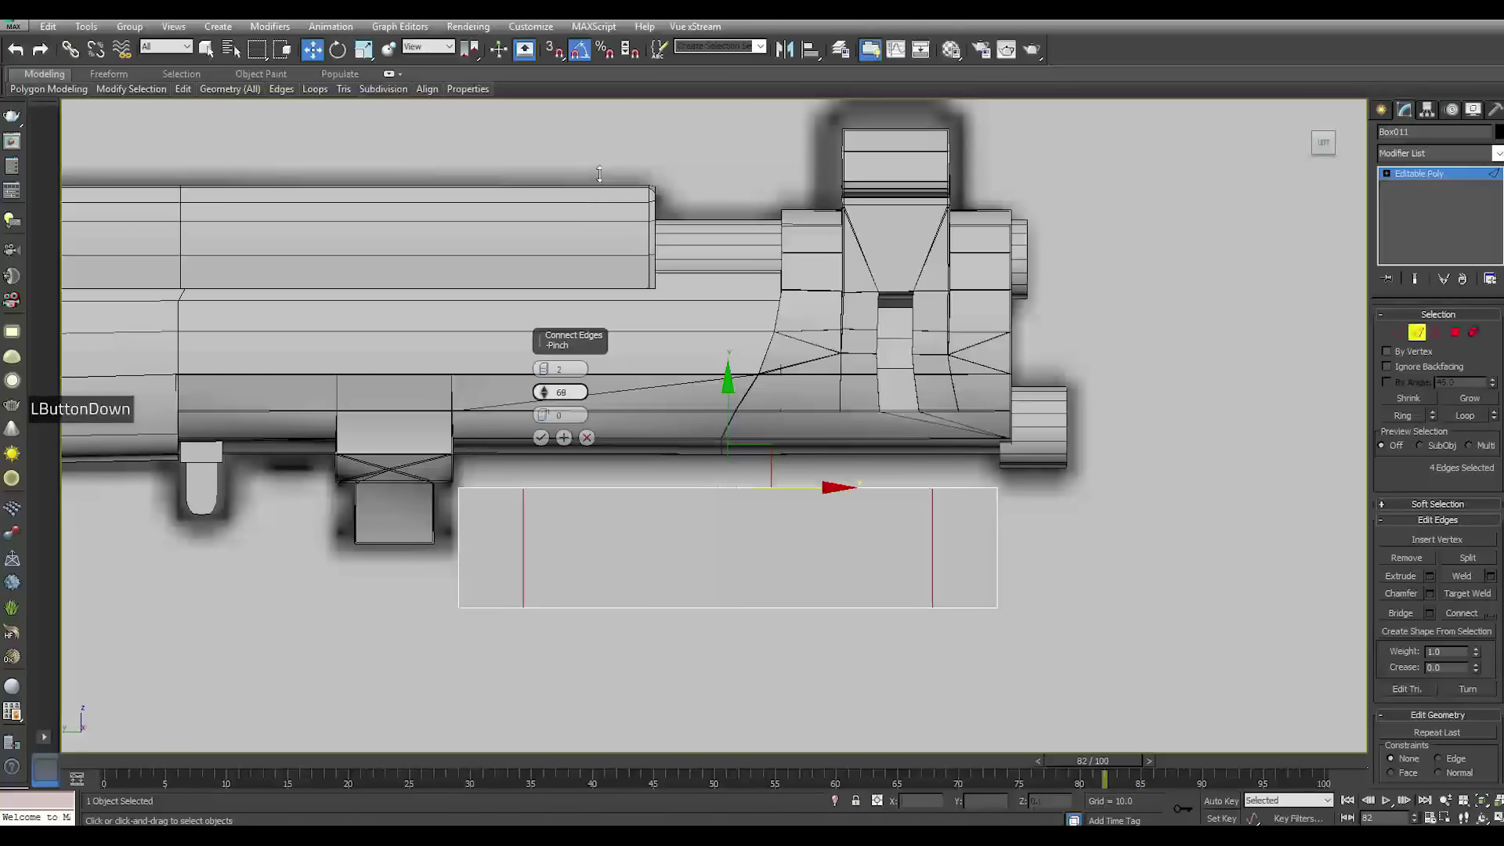
{"action": "left_click_drag", "start_coordinate": [606, 170], "coordinate": [607, 171]}
{"action": "left_click", "coordinate": [544, 367]}
{"action": "left_click", "coordinate": [543, 372]}
{"action": "left_click", "coordinate": [540, 438]}
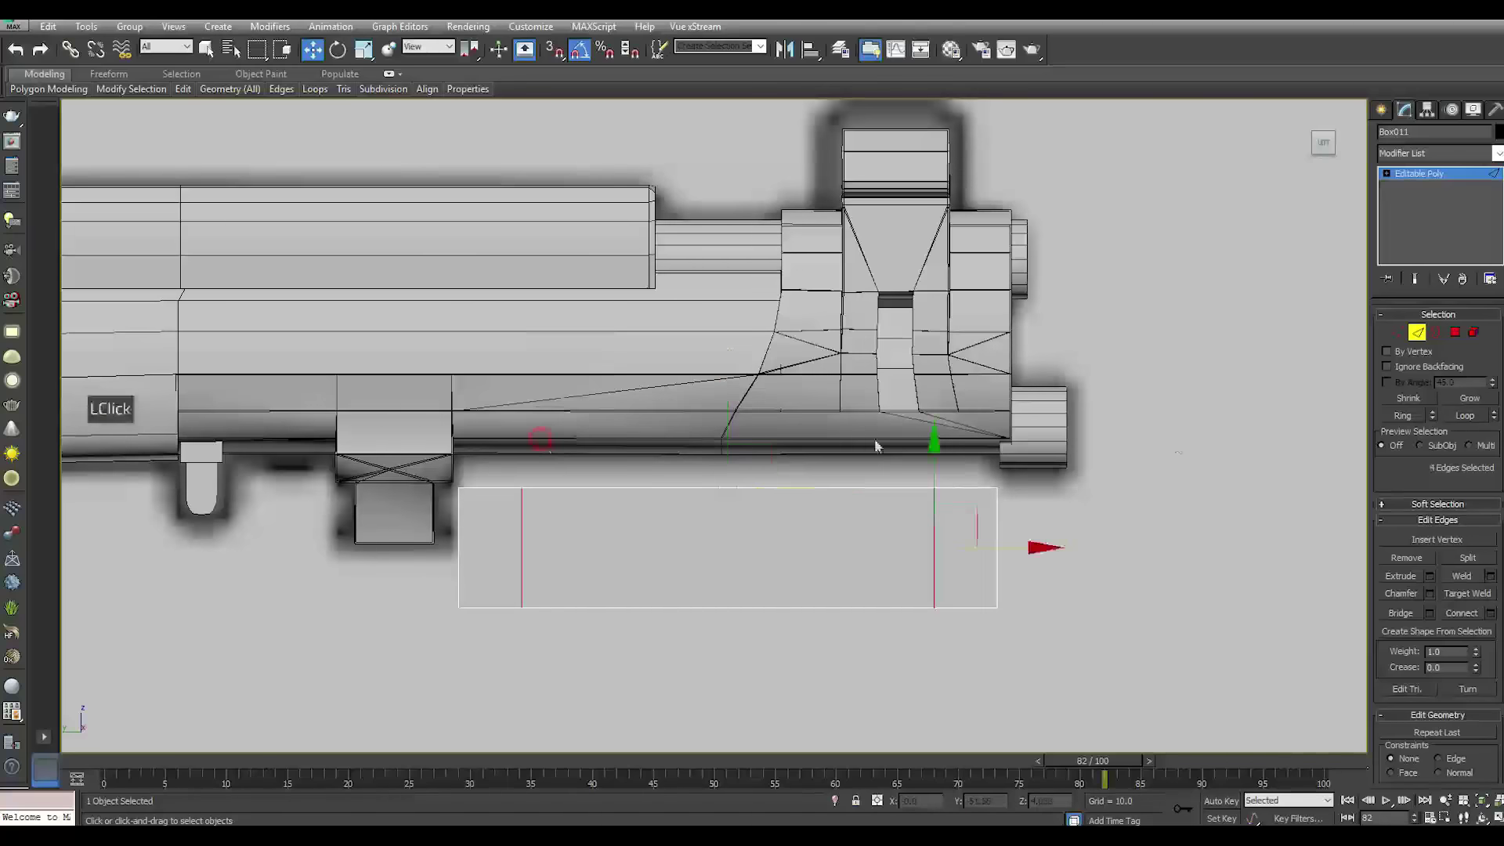
Select the lower vertices near the box's left end
{"action": "left_click", "coordinate": [1398, 334]}
{"action": "left_click_drag", "start_coordinate": [496, 564], "coordinate": [541, 623]}
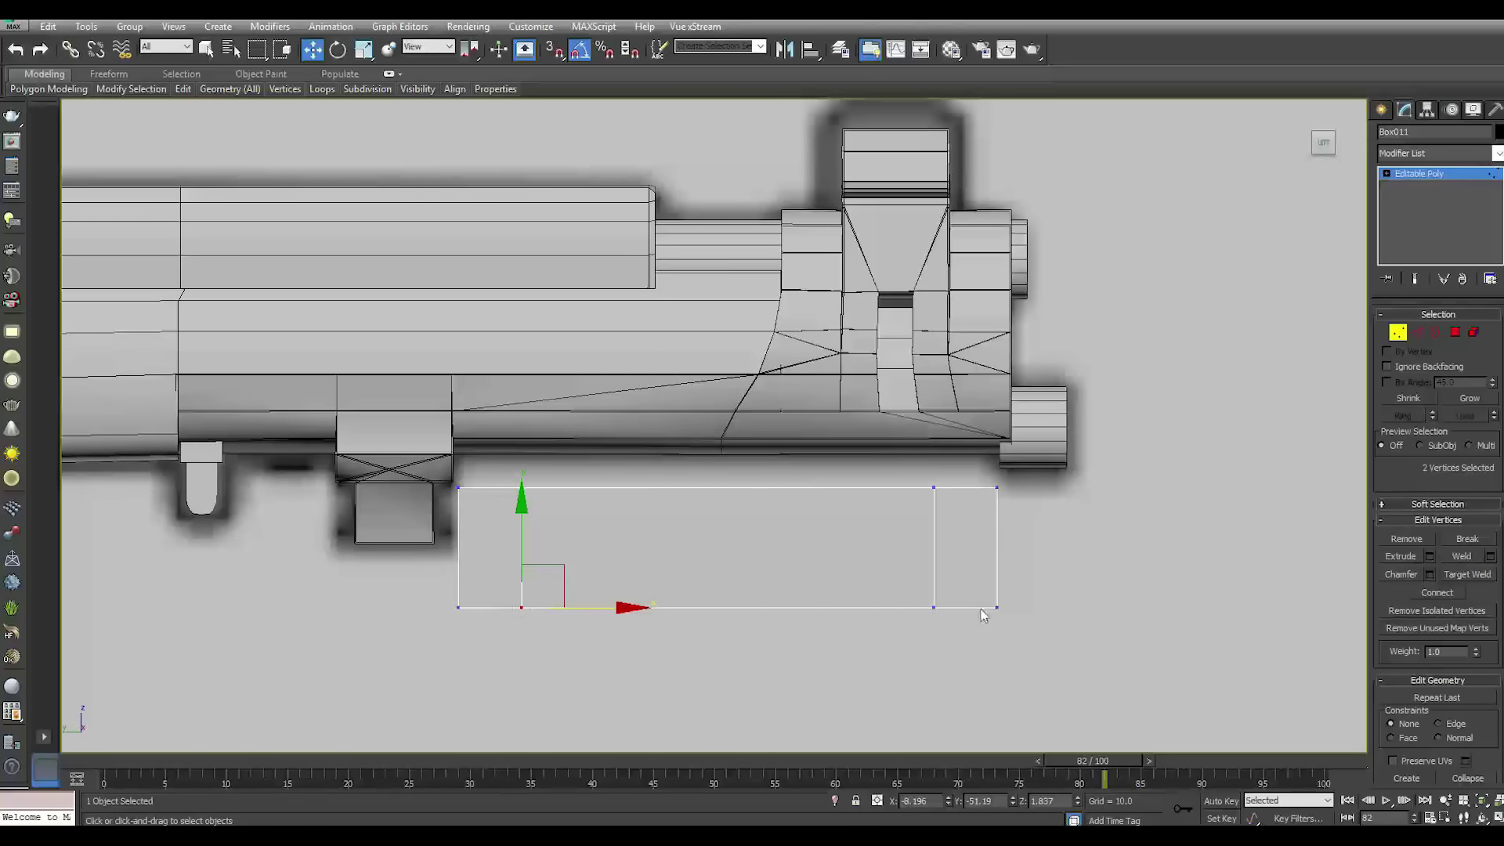
{"action": "middle_click_drag", "start_coordinate": [760, 579], "coordinate": [564, 616], "text": "alt"}
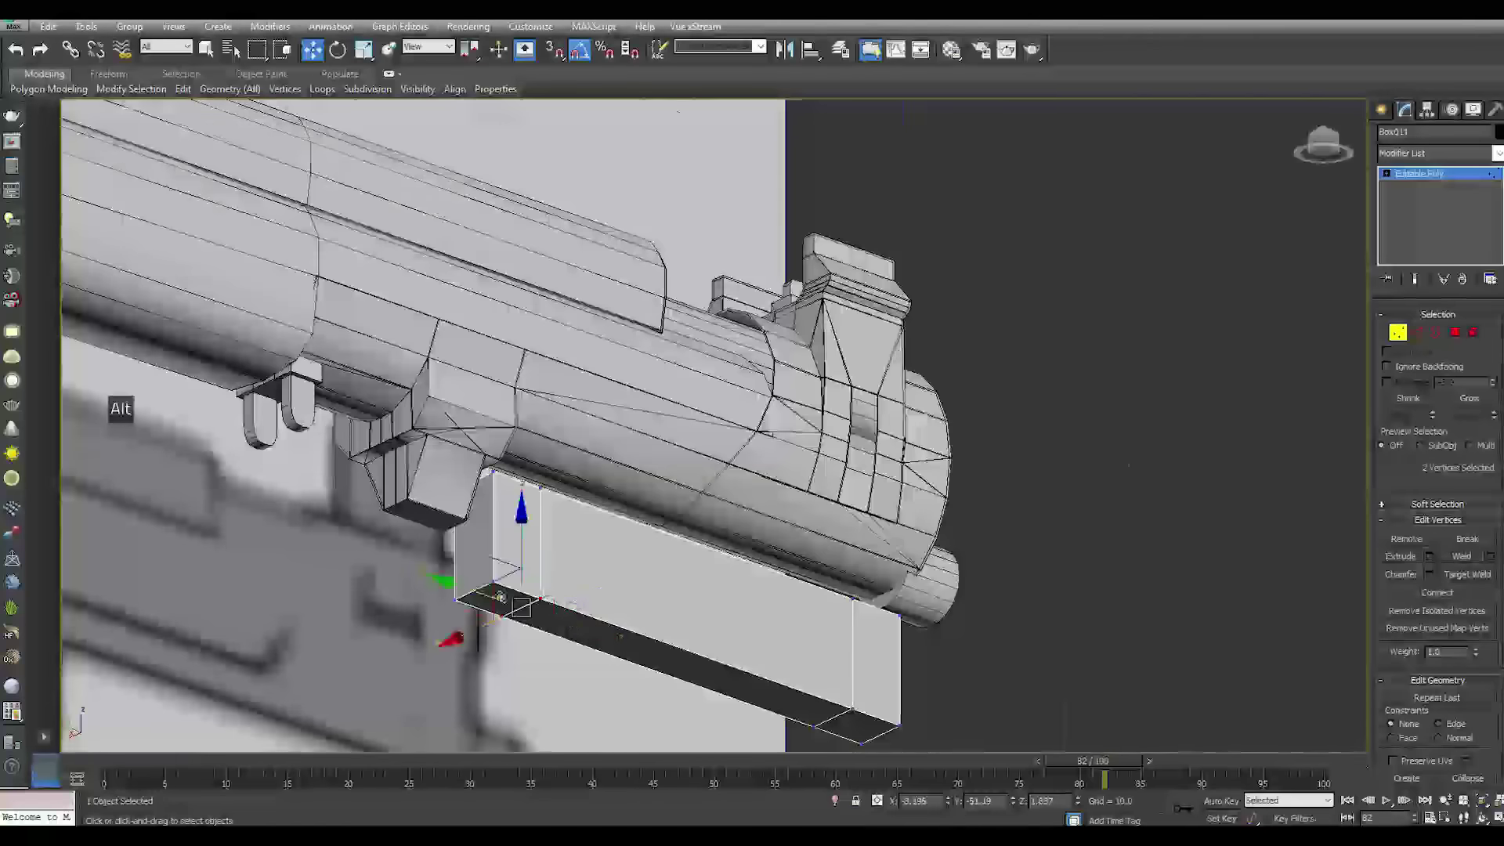
Chamfer the box's lower front corner edge with 4 segments at about 0.686
{"action": "scroll", "coordinate": [500, 598], "scroll_direction": "up", "scroll_amount": 2}
{"action": "left_click", "coordinate": [1417, 332]}
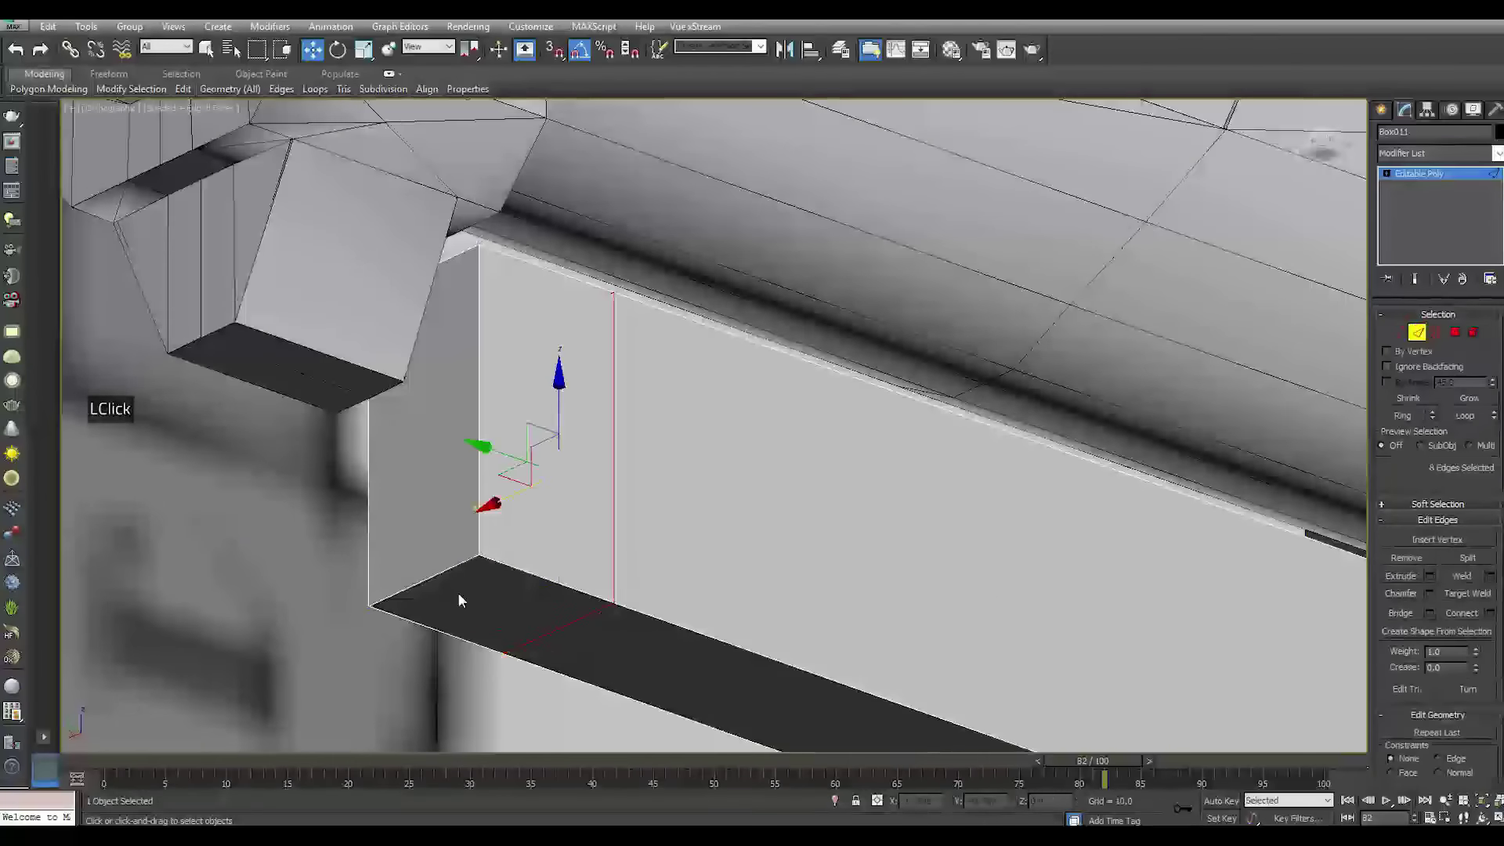
{"action": "left_click", "coordinate": [1431, 595]}
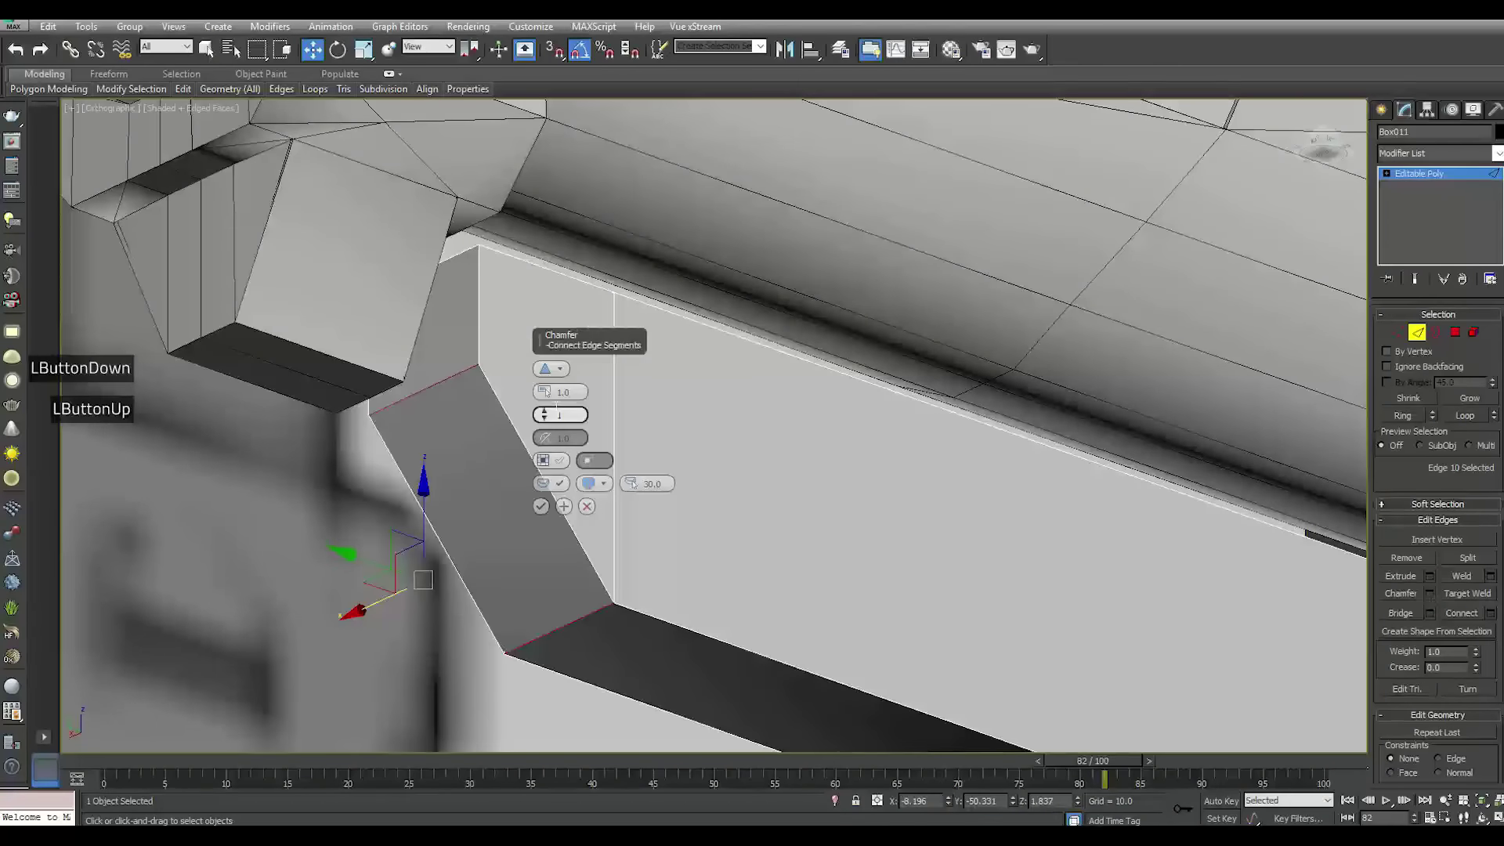
{"action": "left_click", "coordinate": [544, 415]}
{"action": "left_click", "coordinate": [544, 414]}
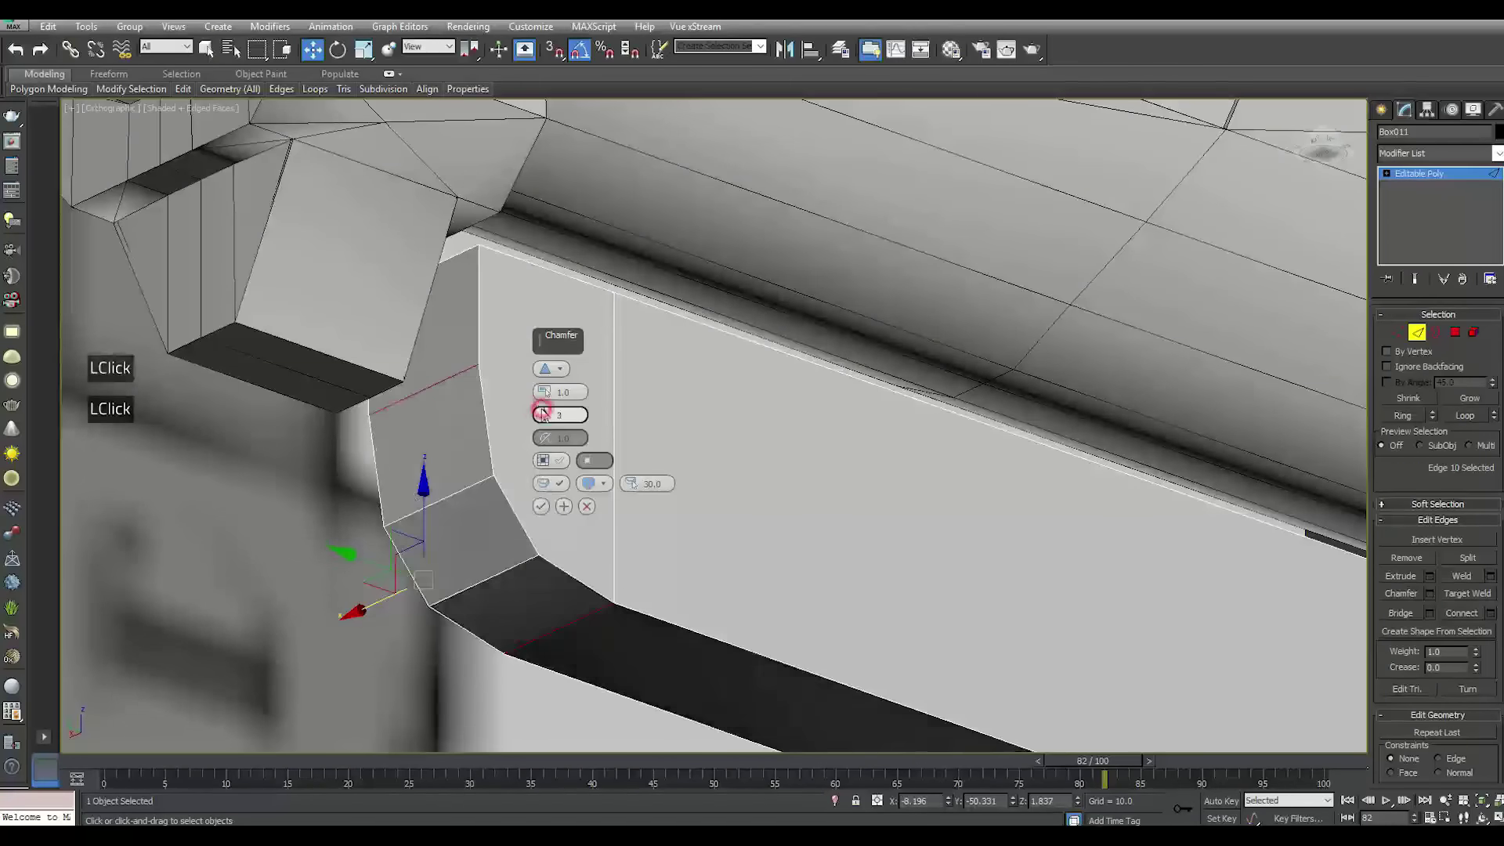
{"action": "left_click", "coordinate": [544, 414]}
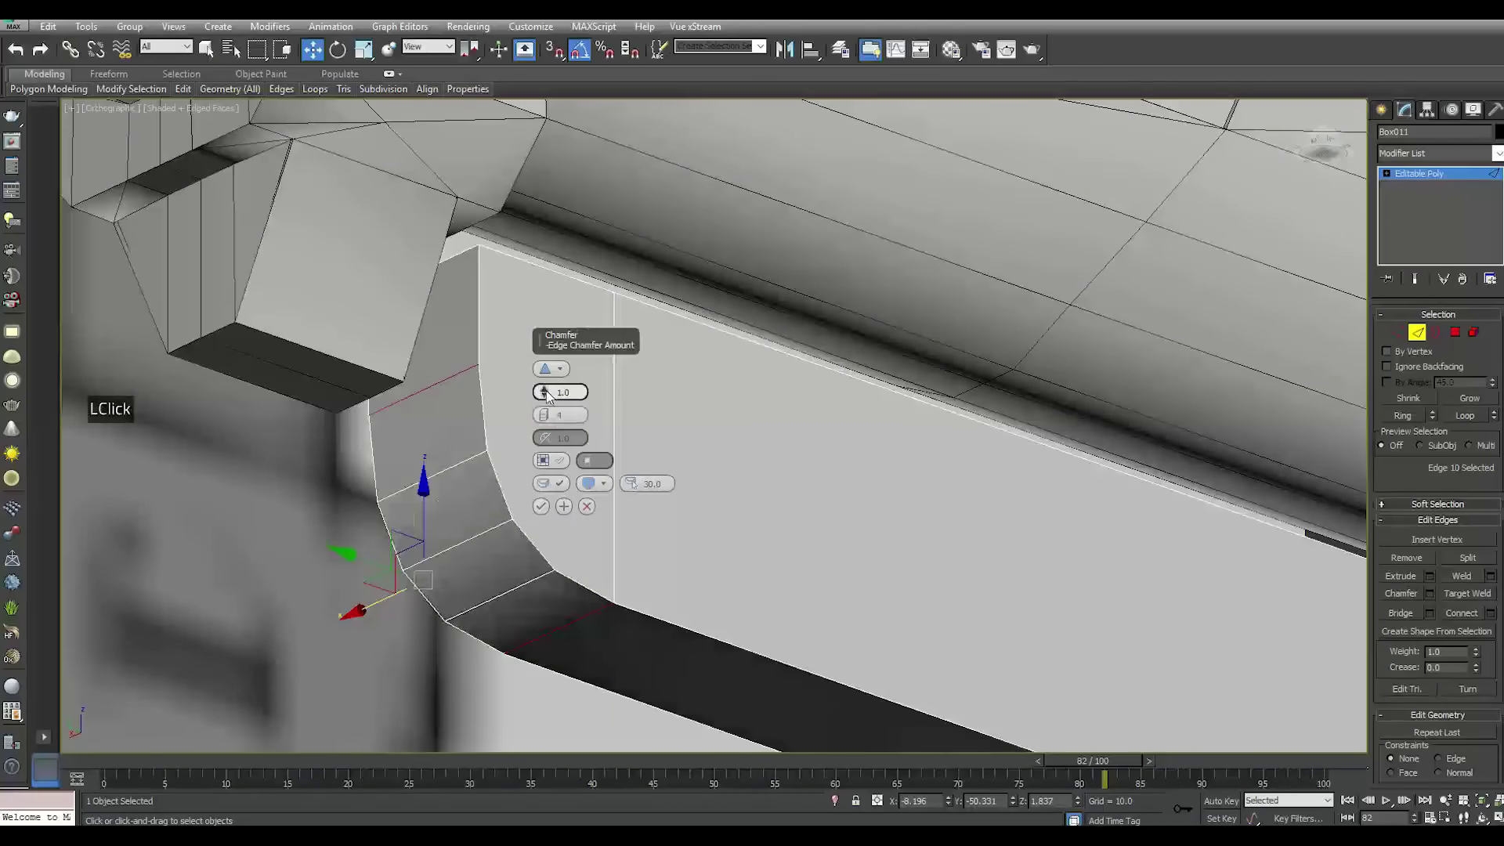
{"action": "left_click_drag", "start_coordinate": [545, 392], "coordinate": [576, 475]}
{"action": "left_click", "coordinate": [542, 507]}
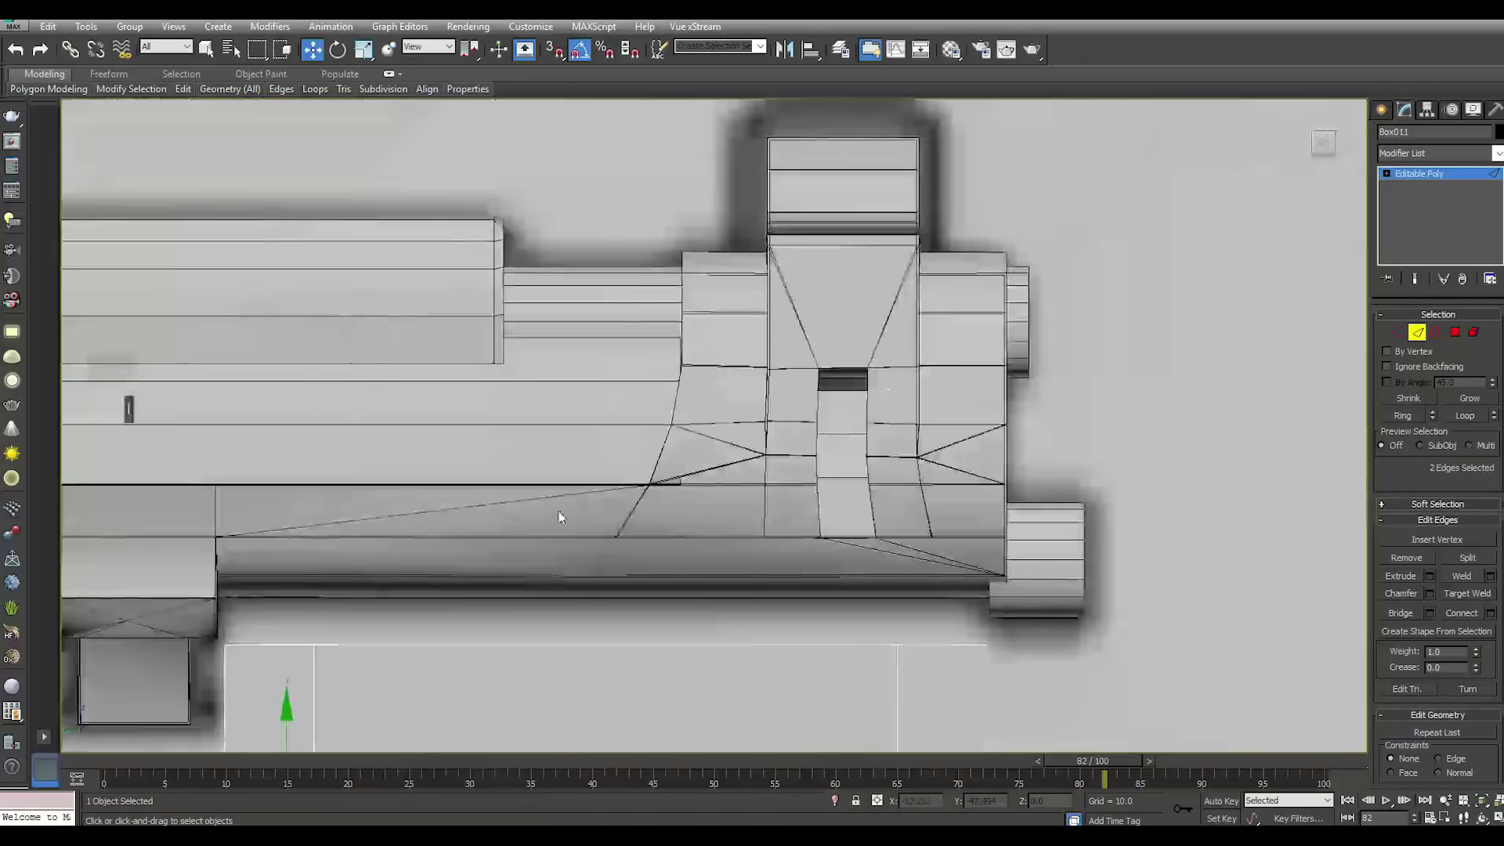
Raise the vertices around the rounded corner, then undo that move
{"action": "scroll", "coordinate": [713, 427], "scroll_direction": "down", "scroll_amount": 2}
{"action": "scroll", "coordinate": [535, 653], "scroll_direction": "up", "scroll_amount": 5}
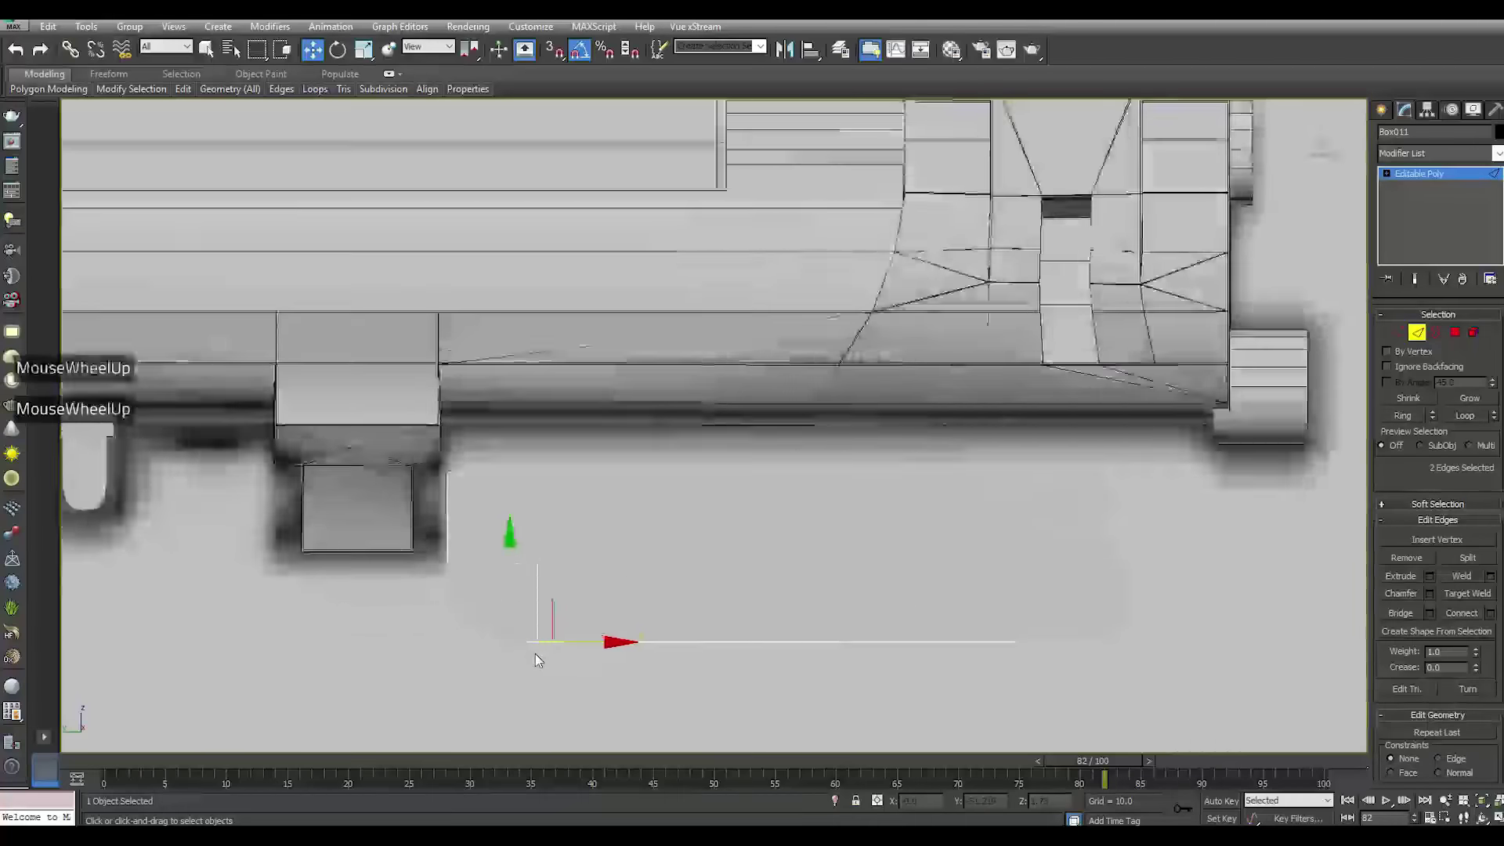
{"action": "left_click", "coordinate": [1400, 334]}
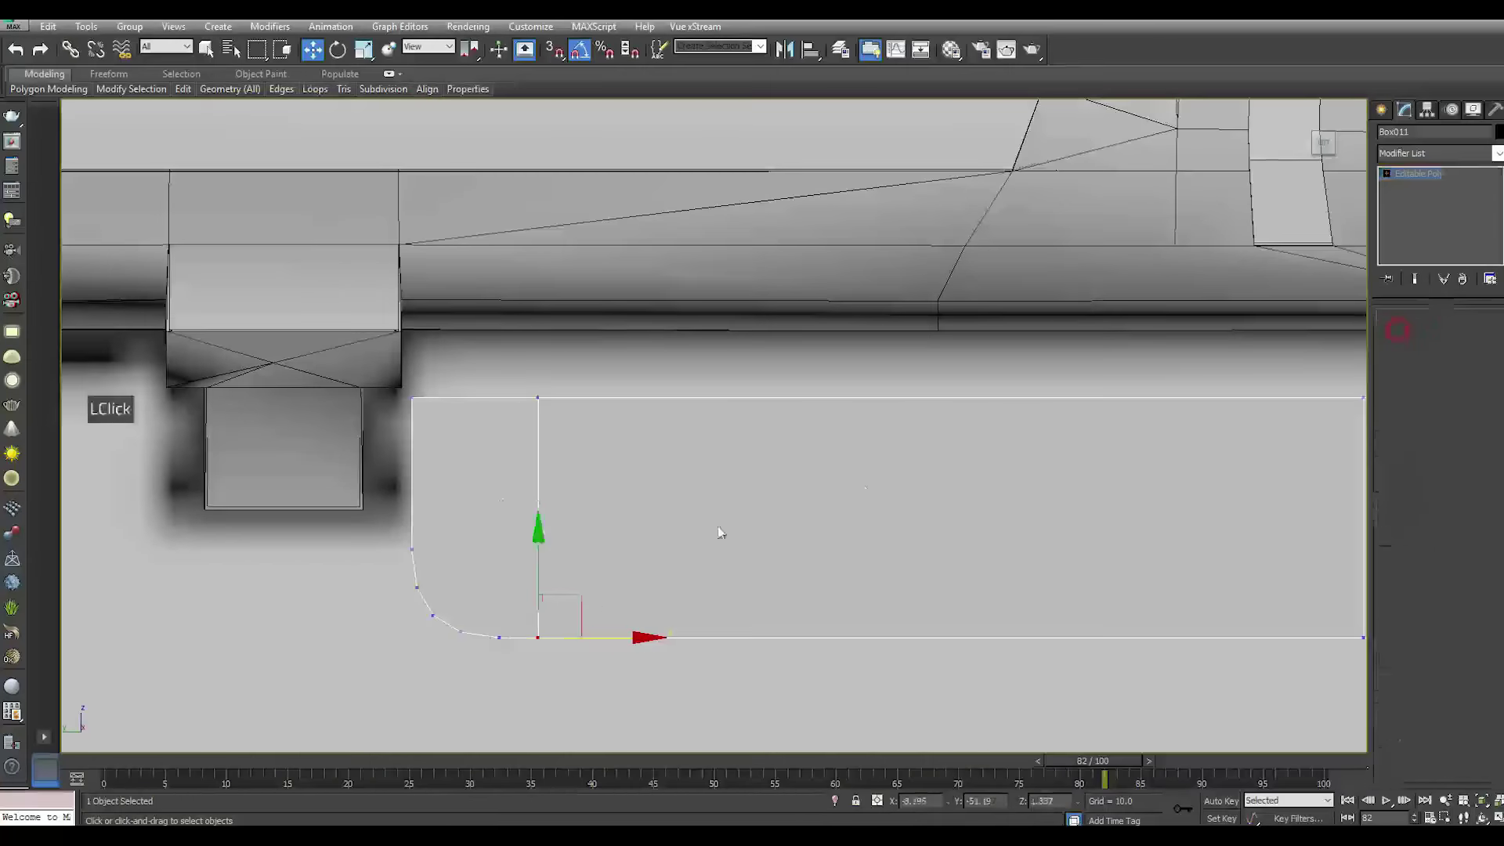
{"action": "left_click_drag", "start_coordinate": [638, 593], "coordinate": [520, 682]}
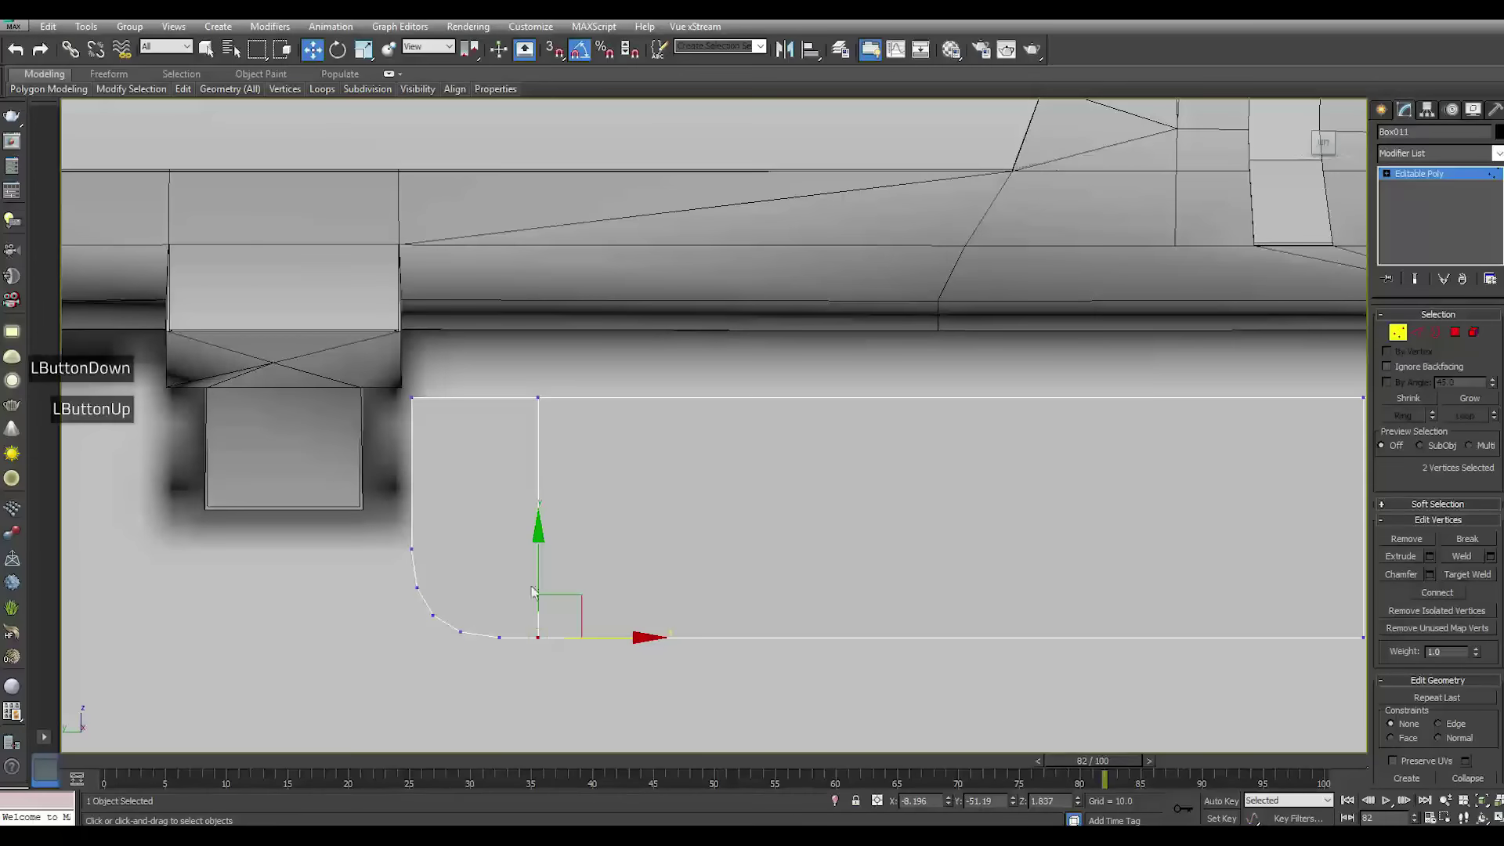
{"action": "left_click_drag", "start_coordinate": [540, 579], "coordinate": [542, 553]}
{"action": "left_click", "coordinate": [15, 48]}
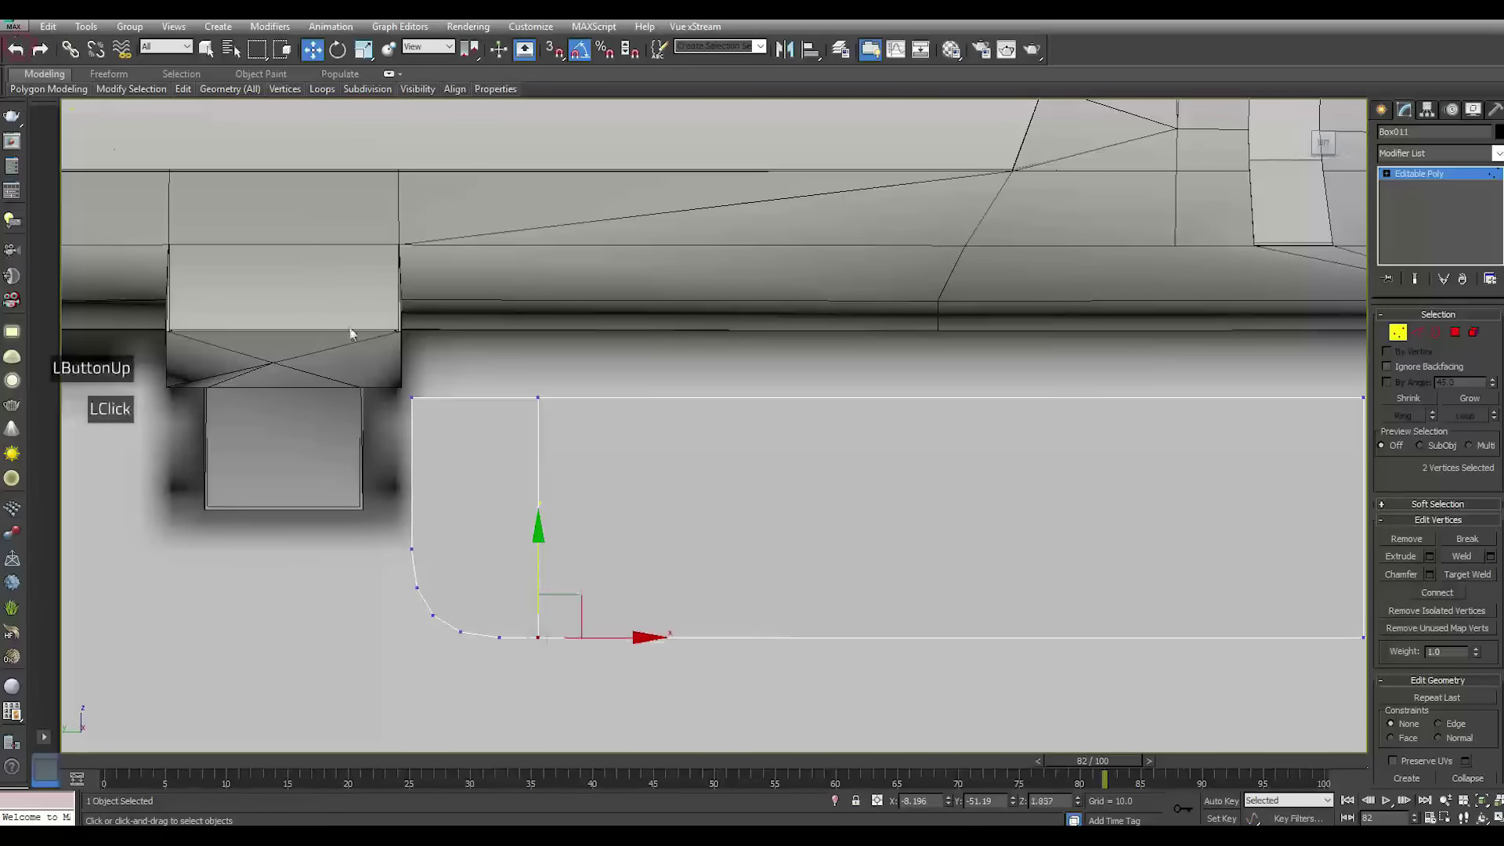
Select the four horizontal edges and open the Connect settings
{"action": "scroll", "coordinate": [476, 421], "scroll_direction": "down", "scroll_amount": 2}
{"action": "left_click", "coordinate": [1419, 333]}
{"action": "left_click_drag", "start_coordinate": [890, 343], "coordinate": [867, 733]}
{"action": "left_click", "coordinate": [1492, 615]}
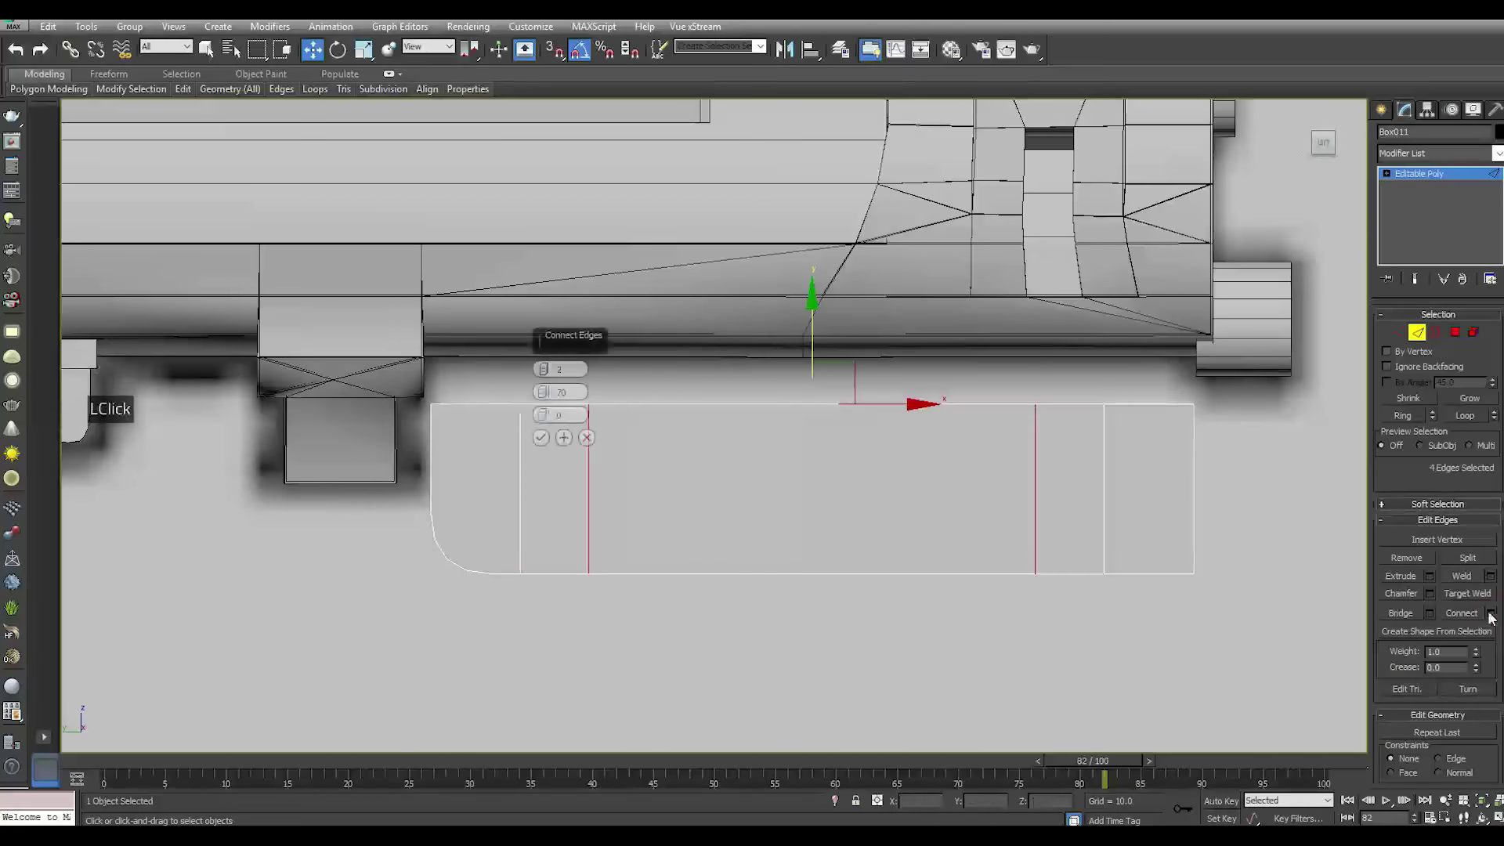
Connect two widely spaced vertical edges across the box with Pinch 14
{"action": "left_click", "coordinate": [547, 394]}
{"action": "left_click_drag", "start_coordinate": [549, 405], "coordinate": [595, 571]}
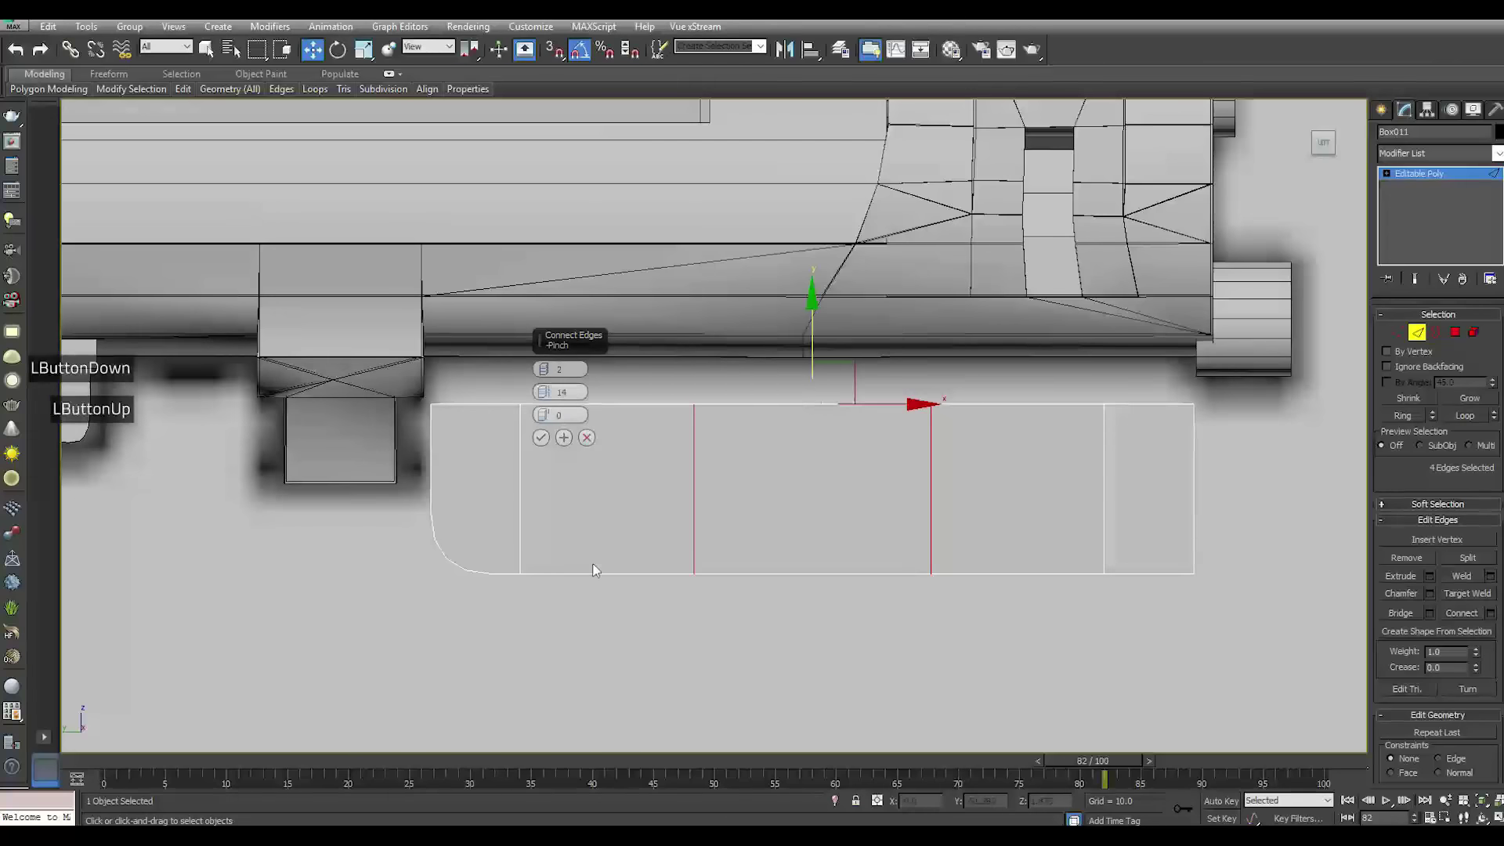
{"action": "left_click", "coordinate": [539, 437]}
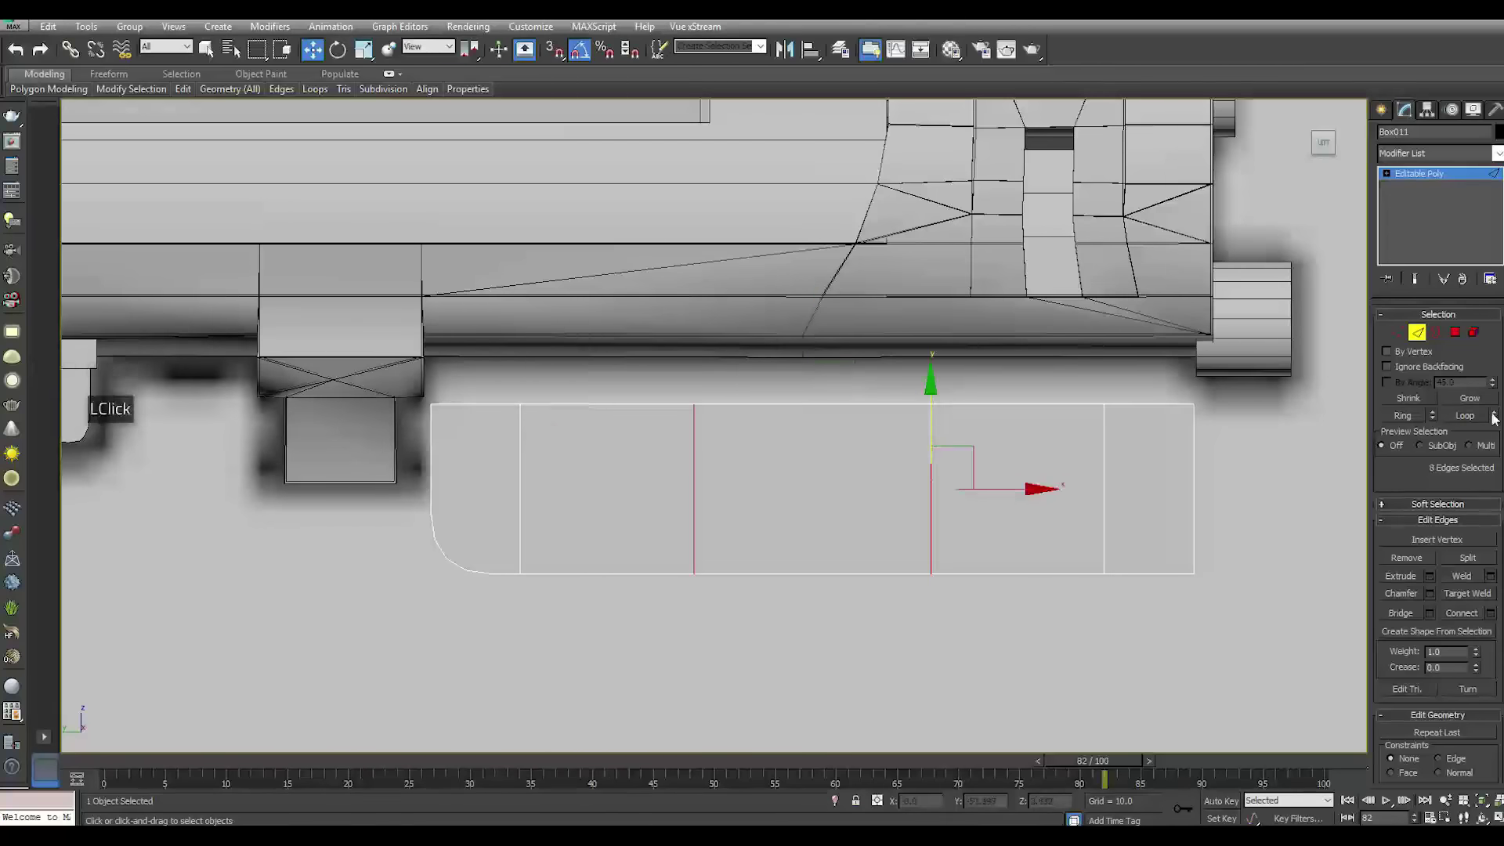
Raise the bottom vertex beside the rounded front so the underside slopes
{"action": "left_click", "coordinate": [1398, 332]}
{"action": "left_click_drag", "start_coordinate": [557, 523], "coordinate": [510, 619]}
{"action": "left_click_drag", "start_coordinate": [525, 499], "coordinate": [525, 480]}
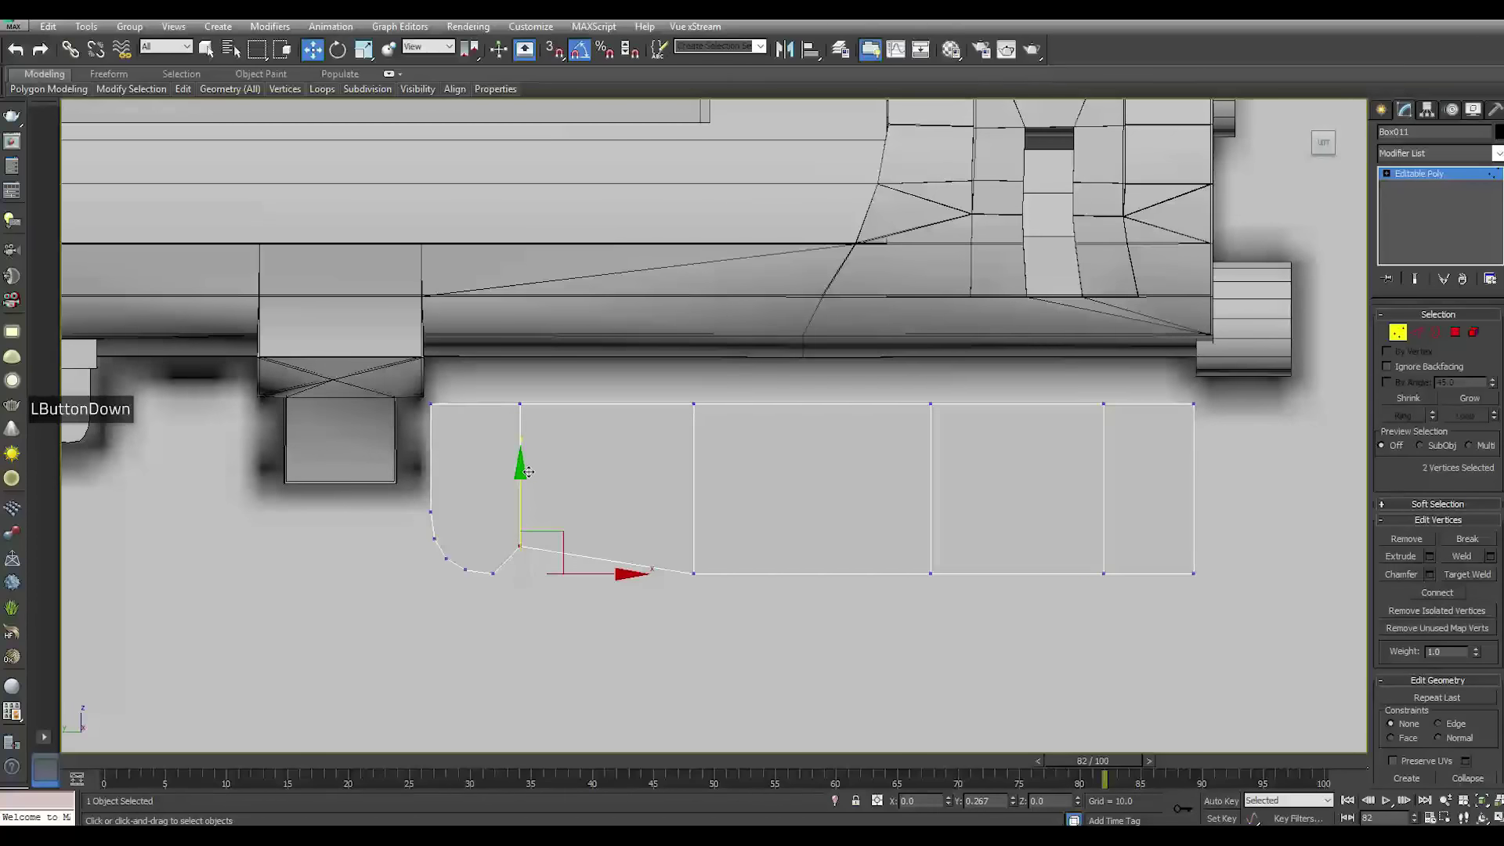
{"action": "left_click_drag", "start_coordinate": [528, 472], "coordinate": [528, 472]}
{"action": "middle_click_drag", "start_coordinate": [886, 634], "coordinate": [1041, 601]}
{"action": "middle_click_drag", "start_coordinate": [580, 442], "coordinate": [738, 477]}
{"action": "middle_click_drag", "start_coordinate": [597, 483], "coordinate": [497, 463], "text": "alt"}
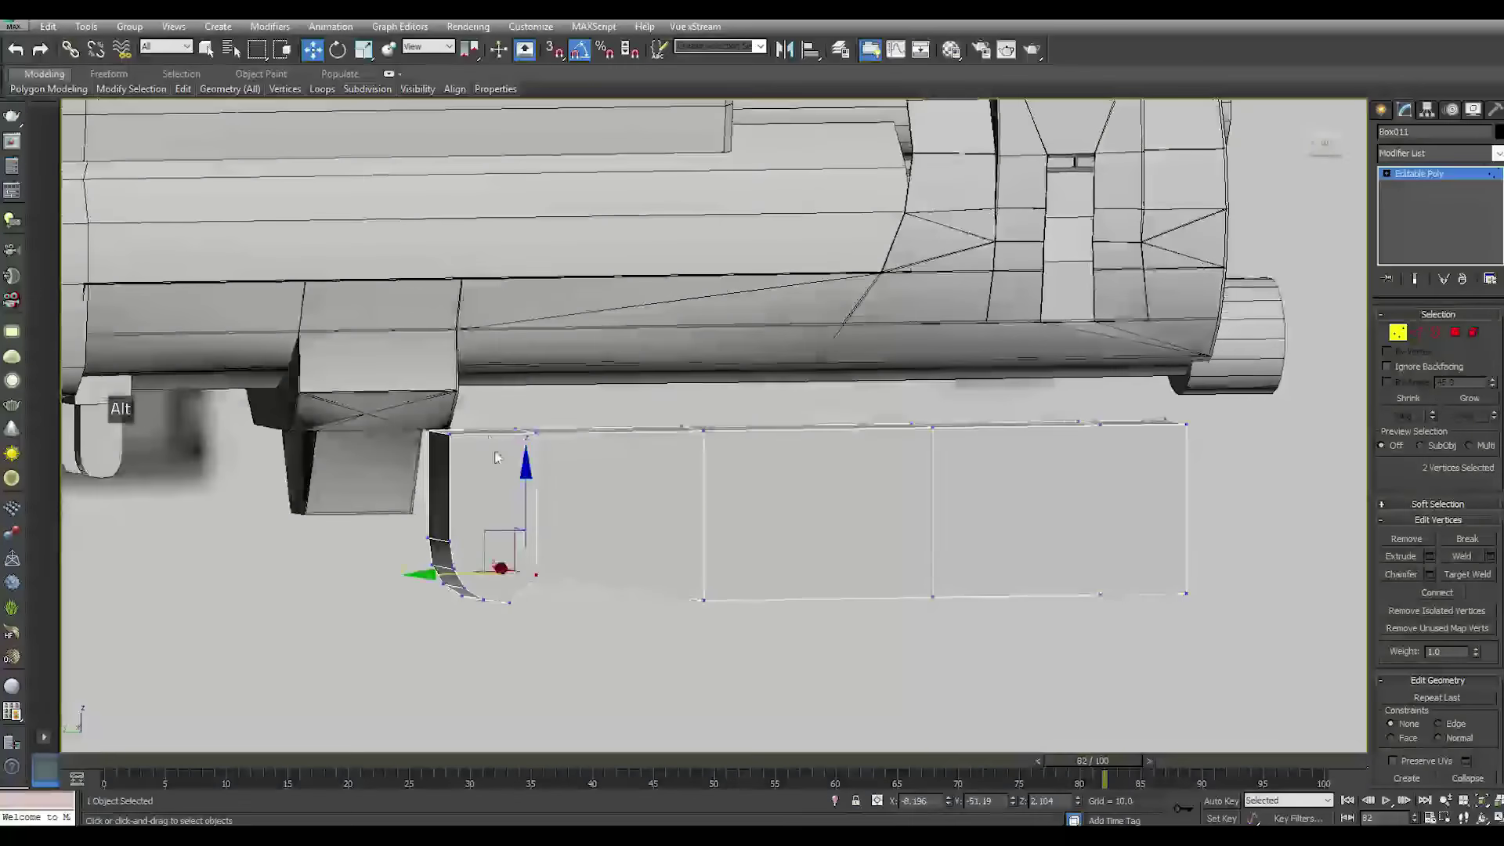
Chamfer the grip's top front corner edge with an amount of about 0.49
{"action": "scroll", "coordinate": [445, 435], "scroll_direction": "up", "scroll_amount": 4}
{"action": "left_click", "coordinate": [1417, 333]}
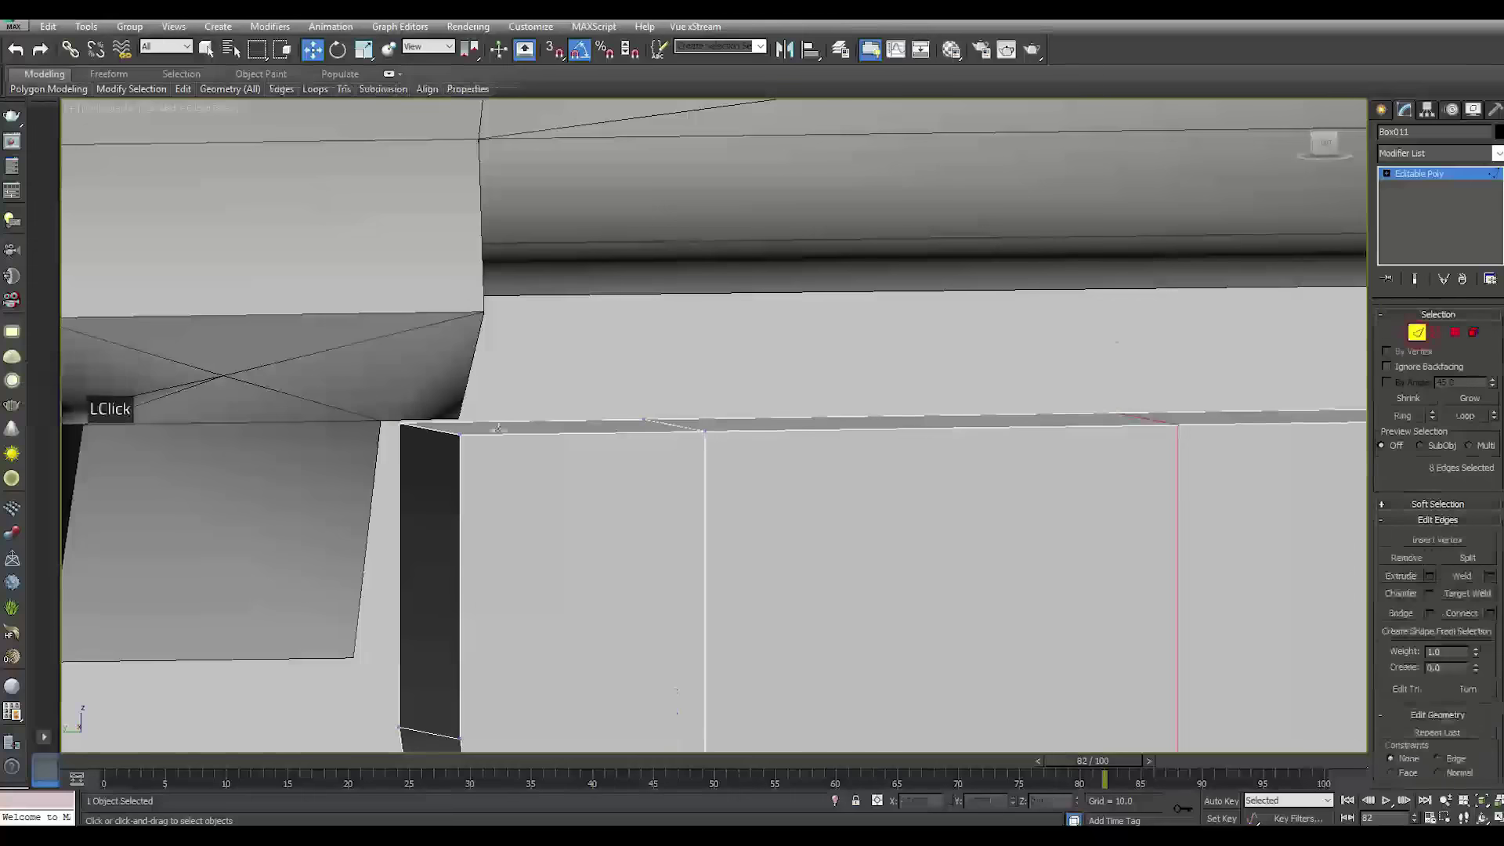
{"action": "left_click", "coordinate": [431, 430]}
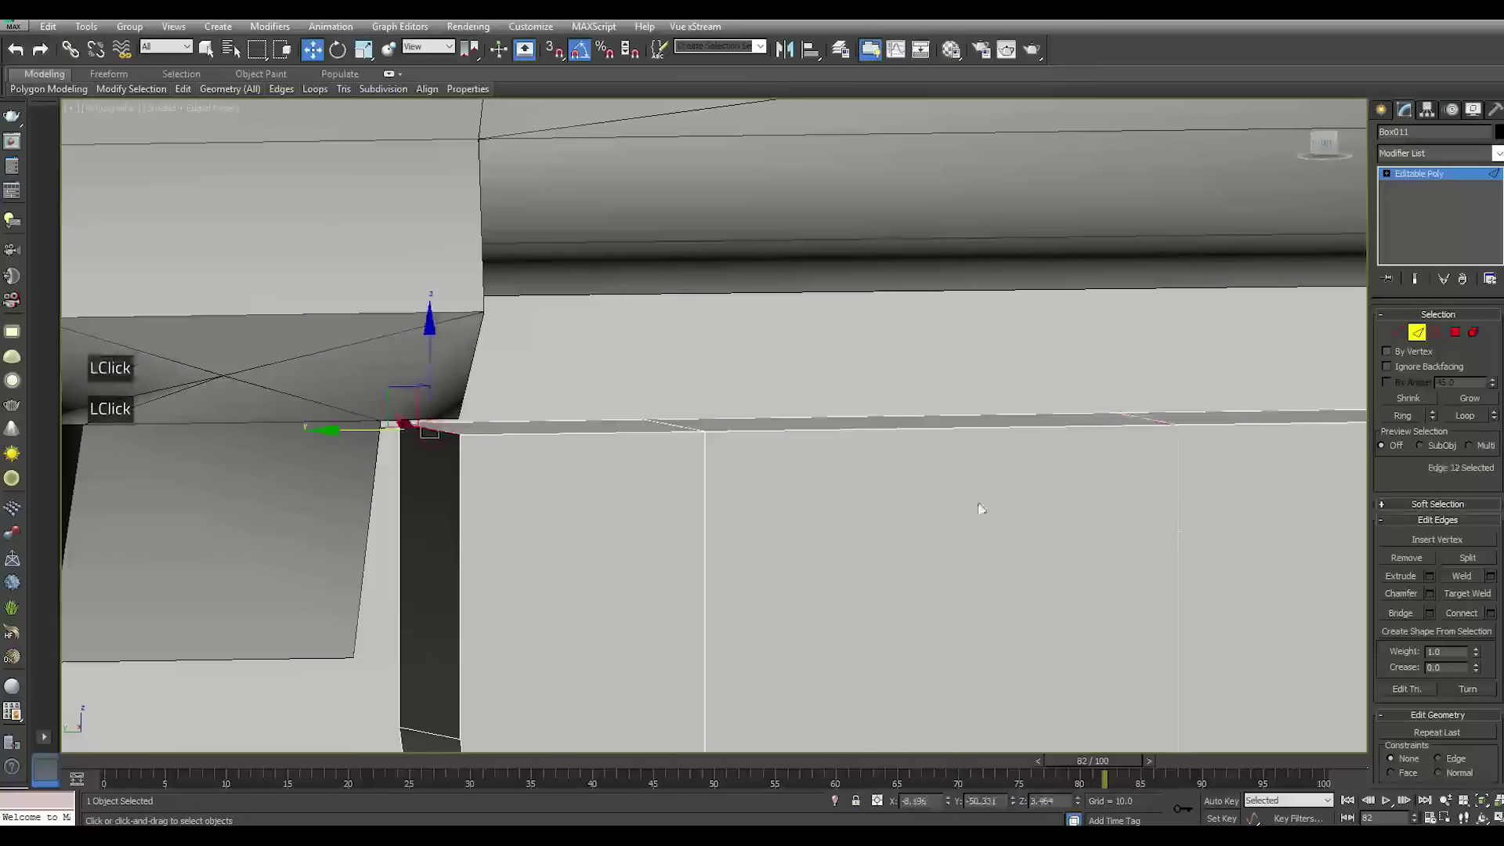
{"action": "left_click", "coordinate": [1429, 593]}
{"action": "scroll", "coordinate": [710, 498], "scroll_direction": "down", "scroll_amount": 2}
{"action": "middle_click_drag", "start_coordinate": [710, 498], "coordinate": [666, 505], "text": "alt"}
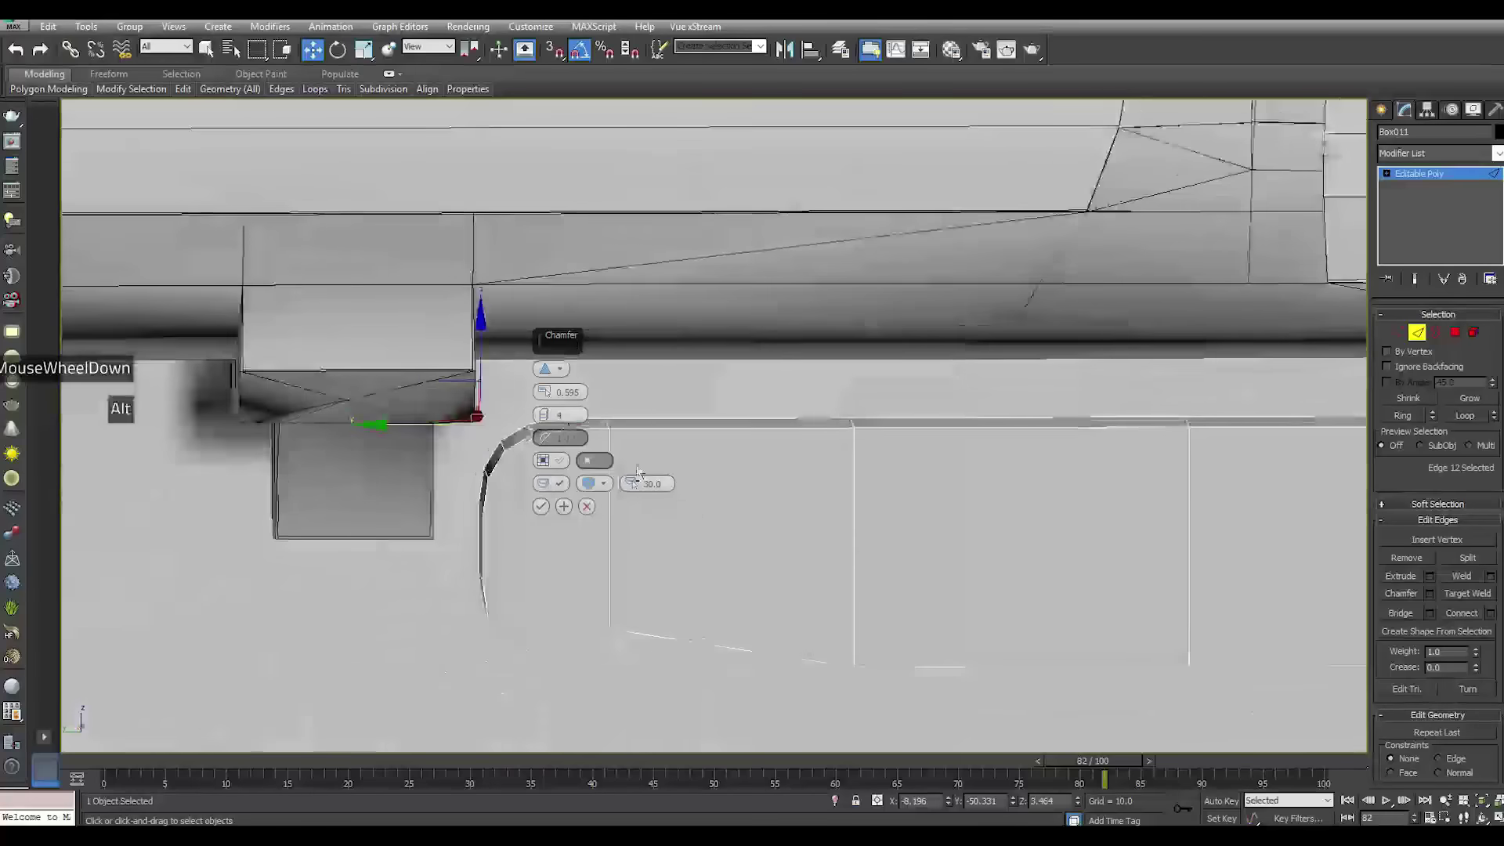
{"action": "left_click_drag", "start_coordinate": [545, 391], "coordinate": [547, 409]}
{"action": "key", "text": "l"}
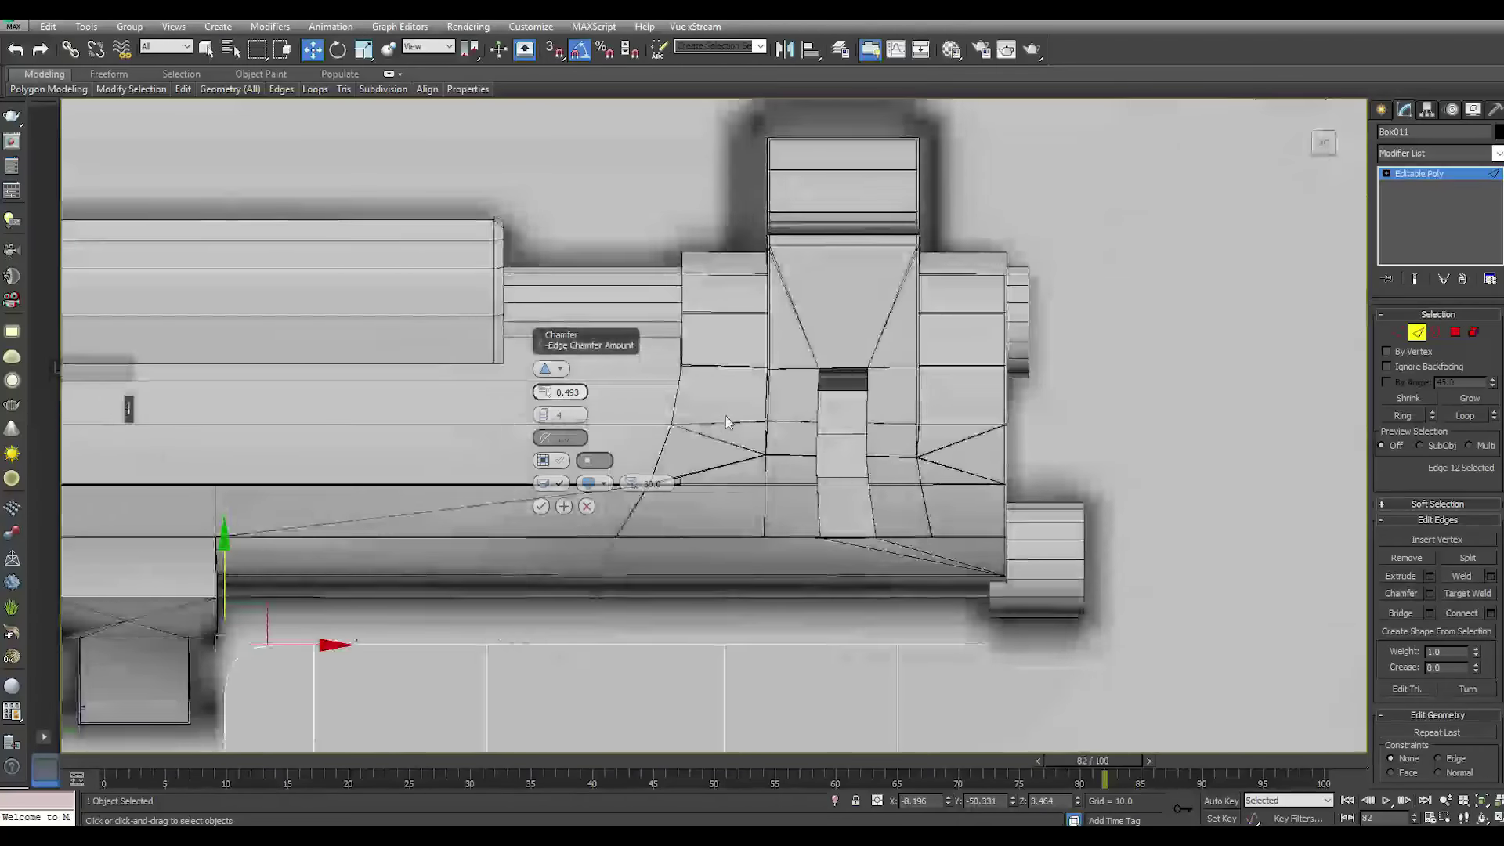
{"action": "scroll", "coordinate": [726, 424], "scroll_direction": "down", "scroll_amount": 2}
{"action": "scroll", "coordinate": [726, 423], "scroll_direction": "up", "scroll_amount": 2}
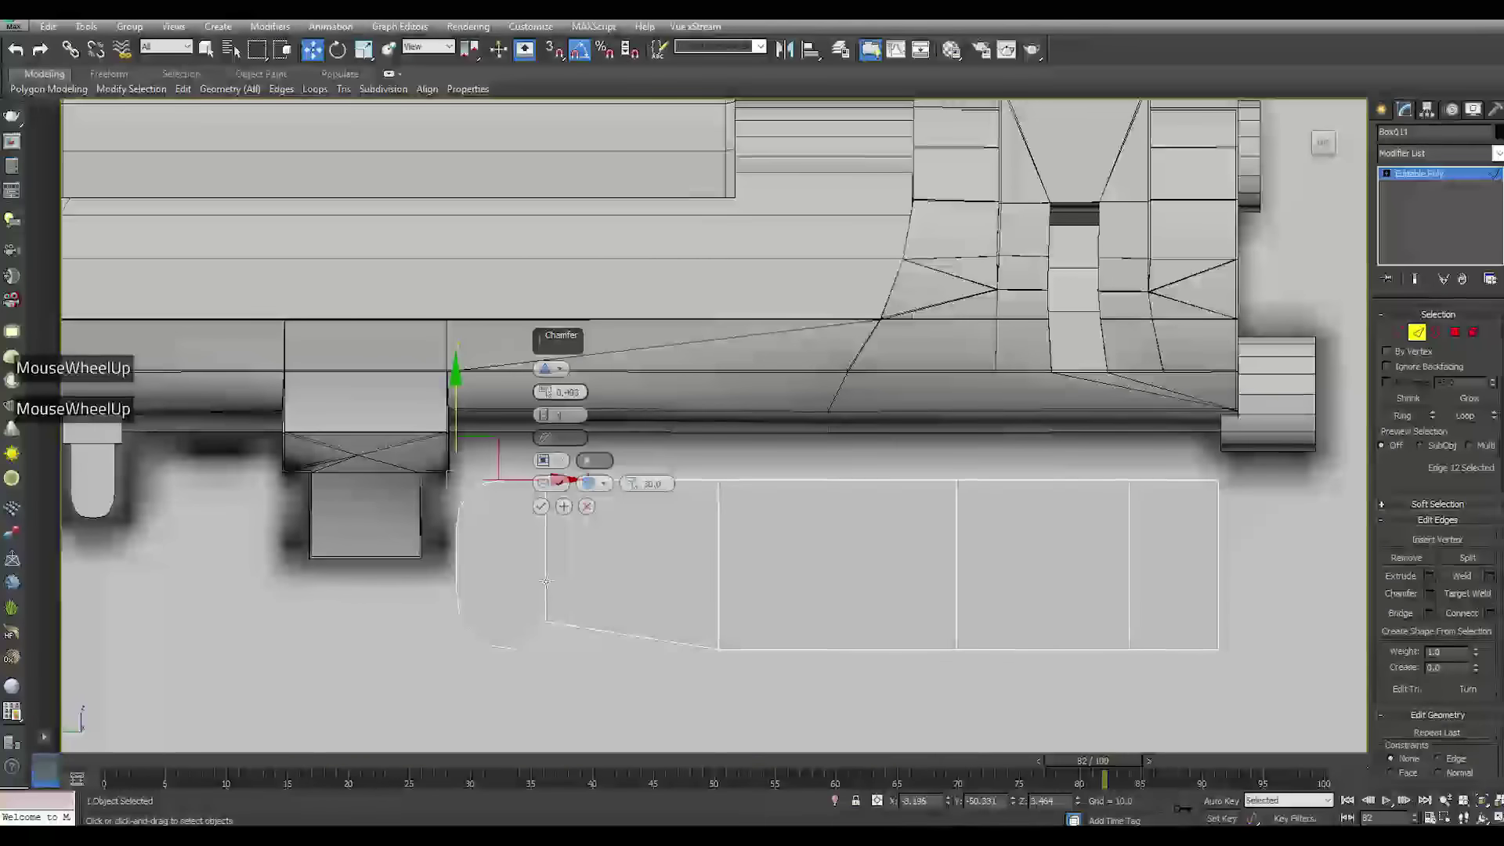
{"action": "left_click", "coordinate": [541, 506]}
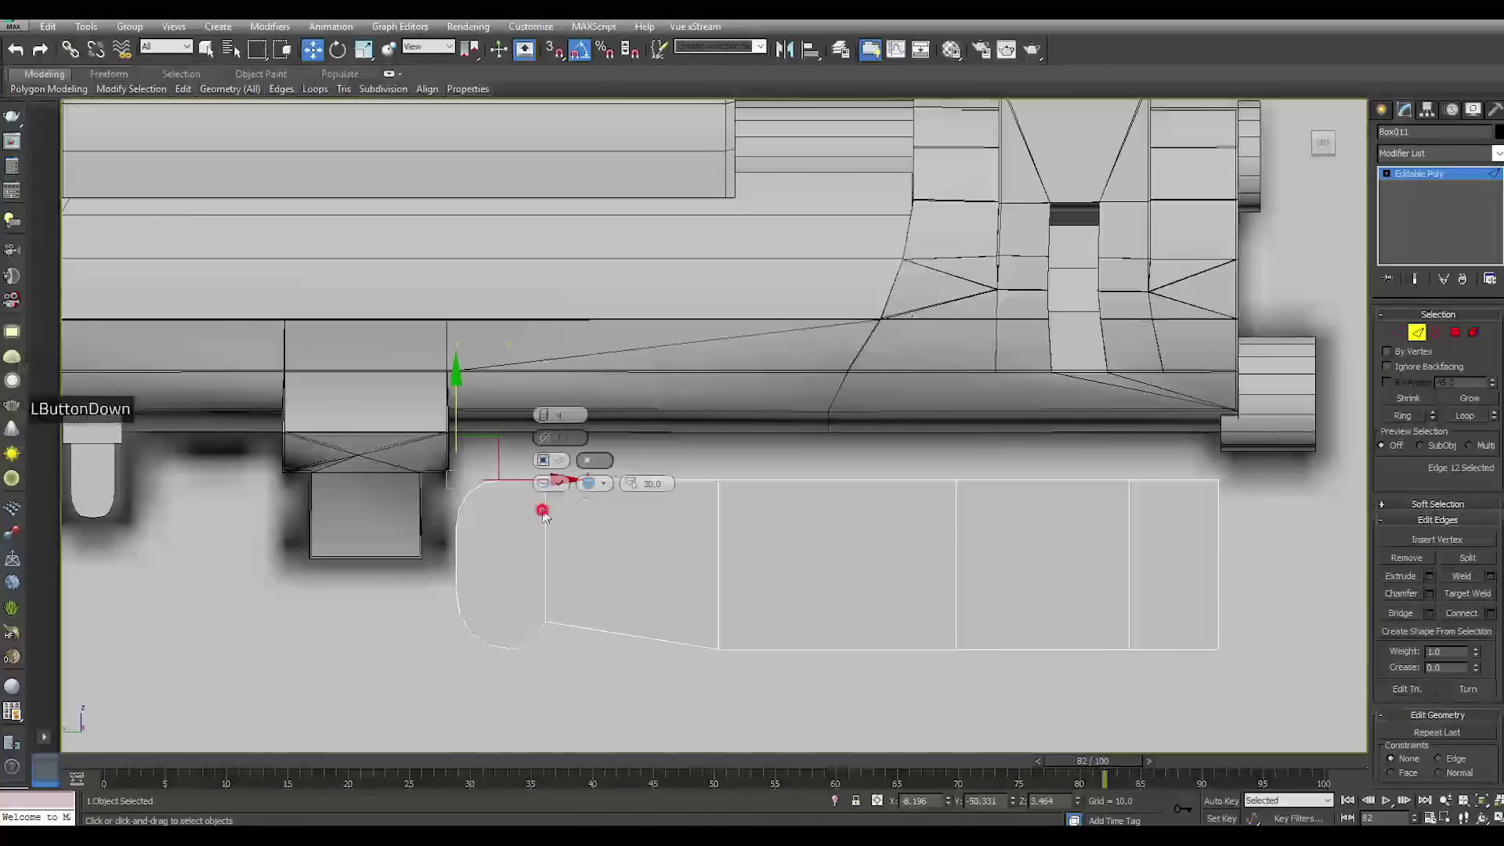
{"action": "left_click", "coordinate": [1399, 333]}
{"action": "scroll", "coordinate": [619, 646], "scroll_direction": "up", "scroll_amount": 2}
Move the four notch-edge vertices slightly back (right) along X
{"action": "left_click_drag", "start_coordinate": [450, 300], "coordinate": [566, 641]}
{"action": "left_click_drag", "start_coordinate": [545, 460], "coordinate": [563, 459]}
{"action": "middle_click_drag", "start_coordinate": [771, 629], "coordinate": [811, 610], "text": "alt"}
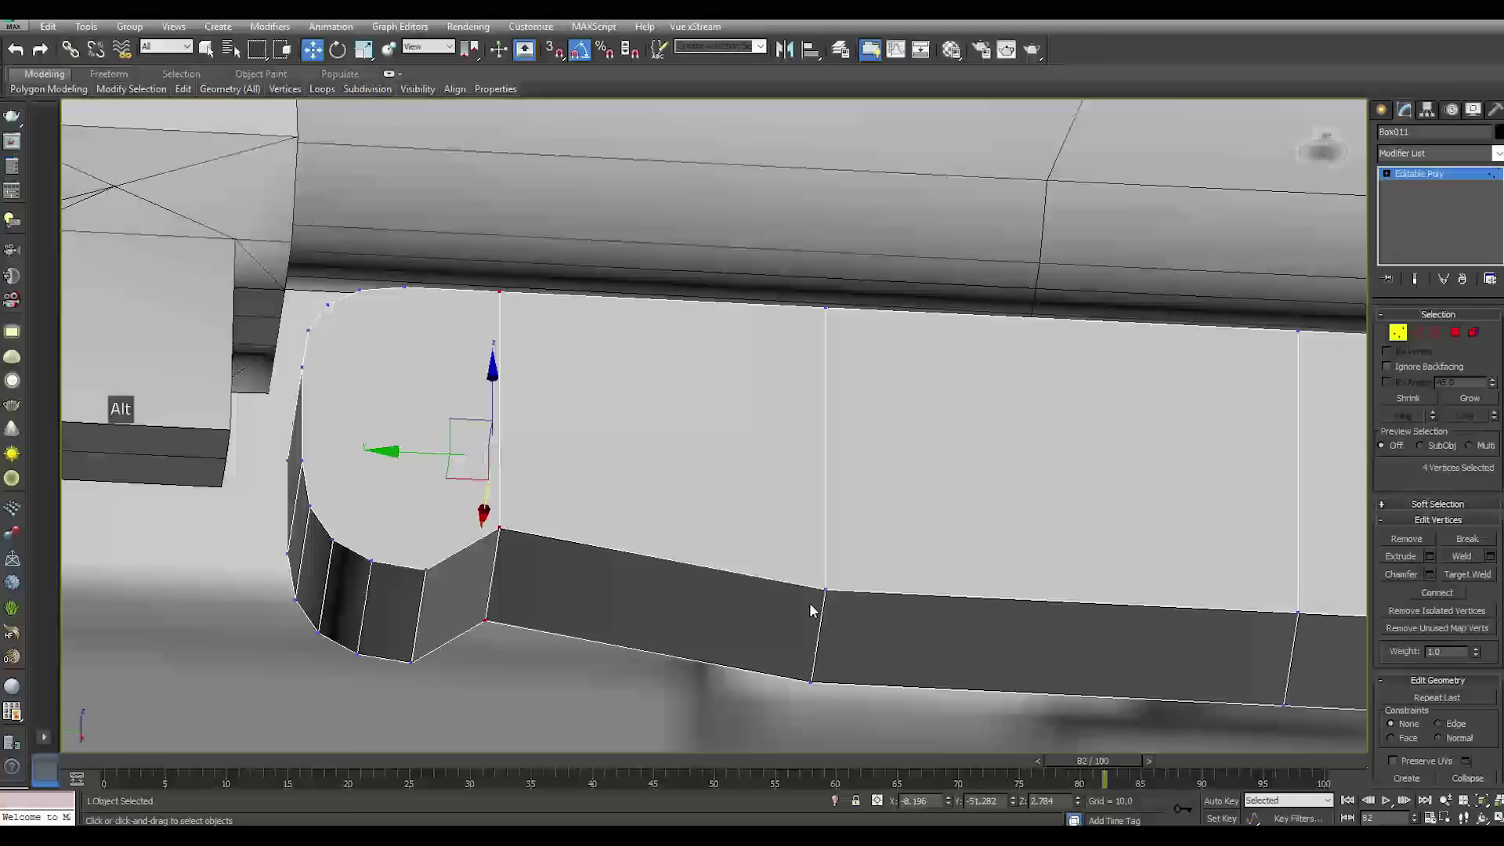
Chamfer the lower notch corner edge with 3 segments and an amount of 0.281
{"action": "left_click", "coordinate": [1417, 332]}
{"action": "left_click", "coordinate": [433, 617]}
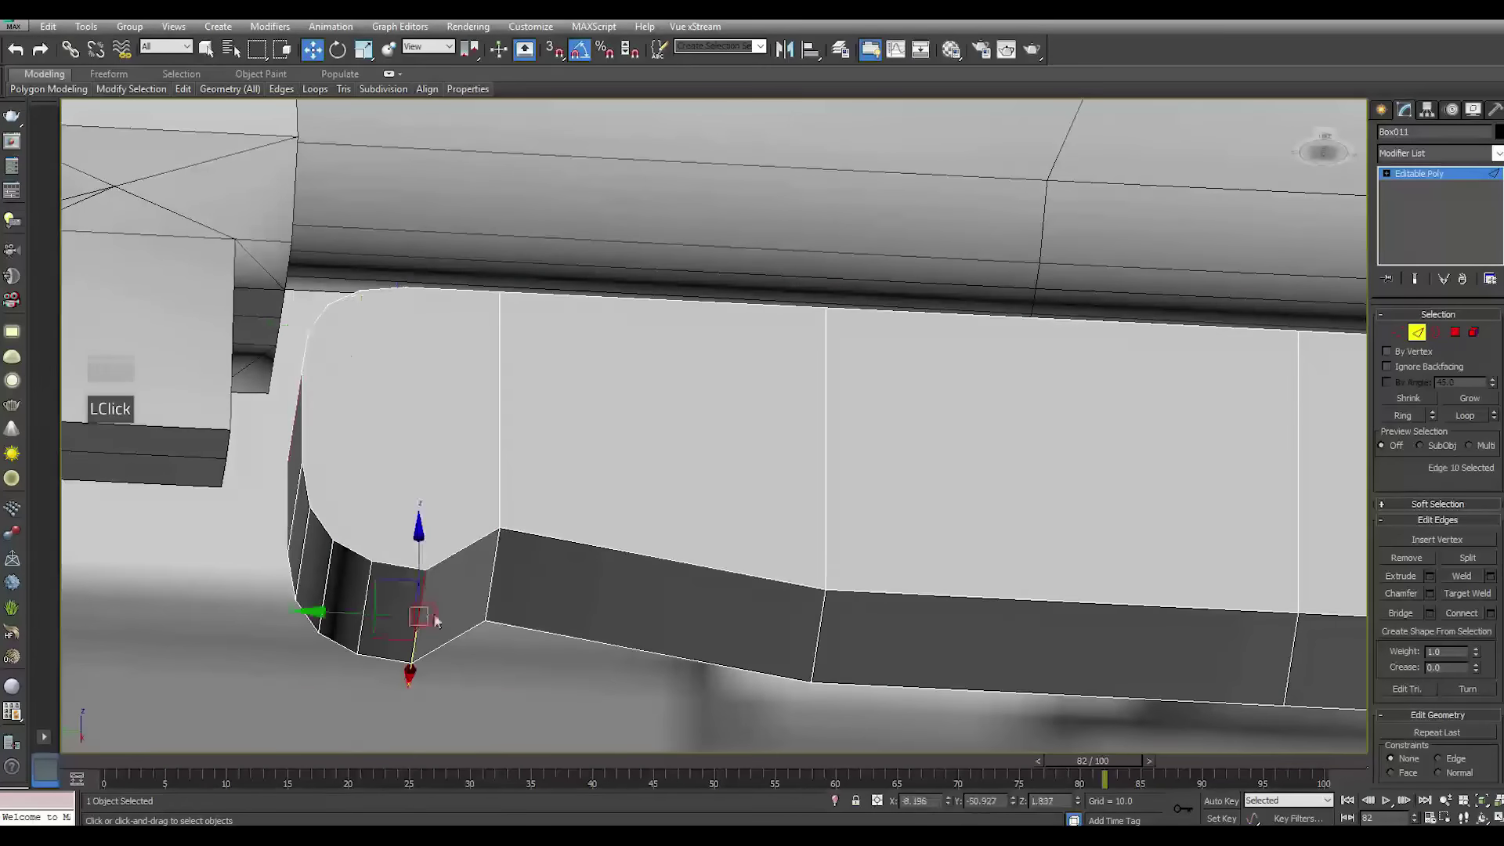
{"action": "left_click", "coordinate": [1428, 594]}
{"action": "left_click", "coordinate": [545, 416]}
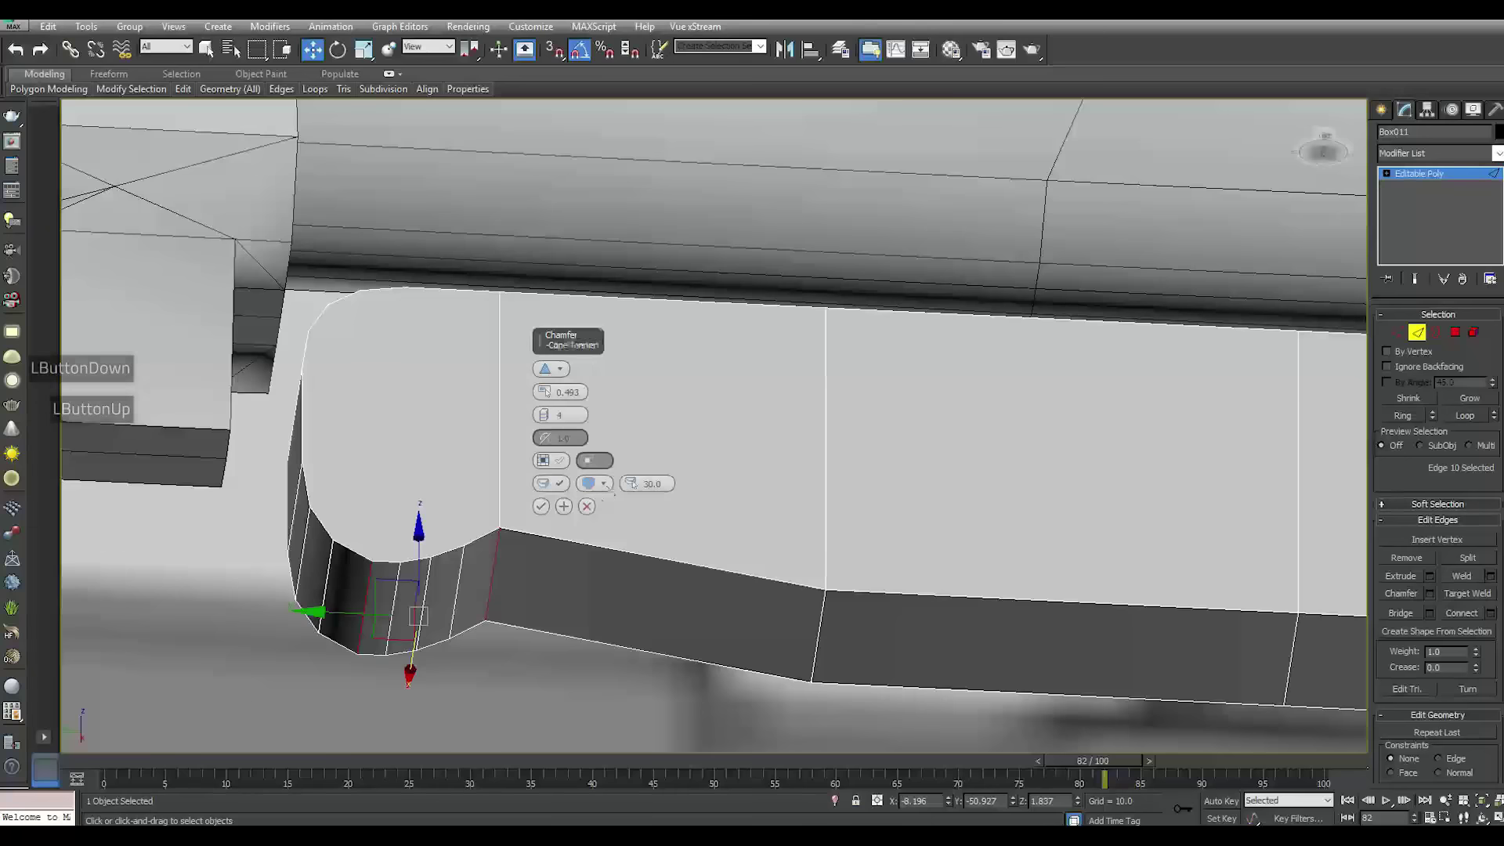
{"action": "left_click", "coordinate": [545, 418]}
{"action": "left_click_drag", "start_coordinate": [543, 393], "coordinate": [552, 436]}
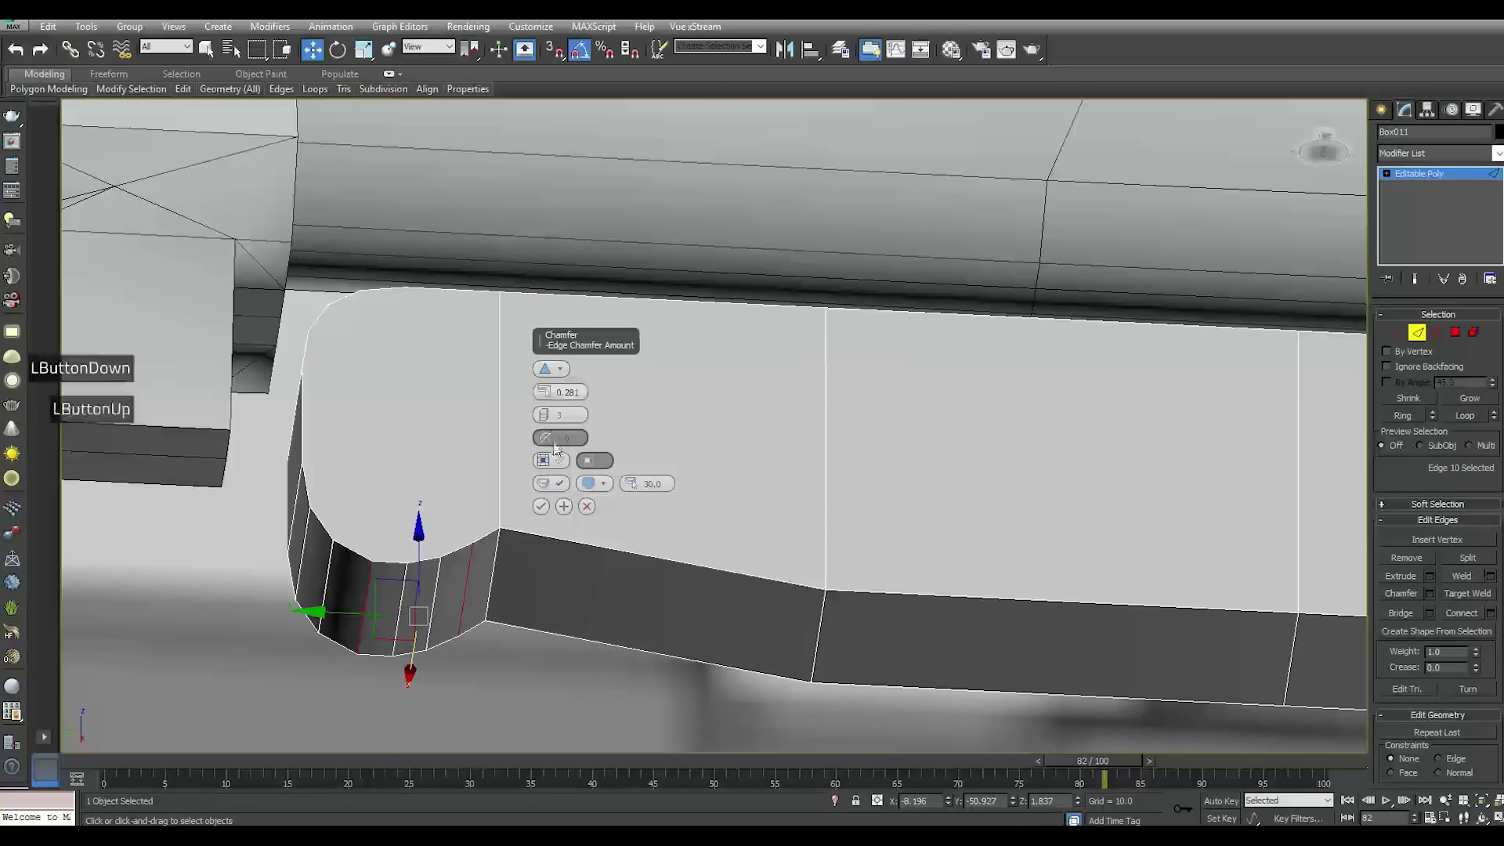
{"action": "left_click", "coordinate": [541, 507]}
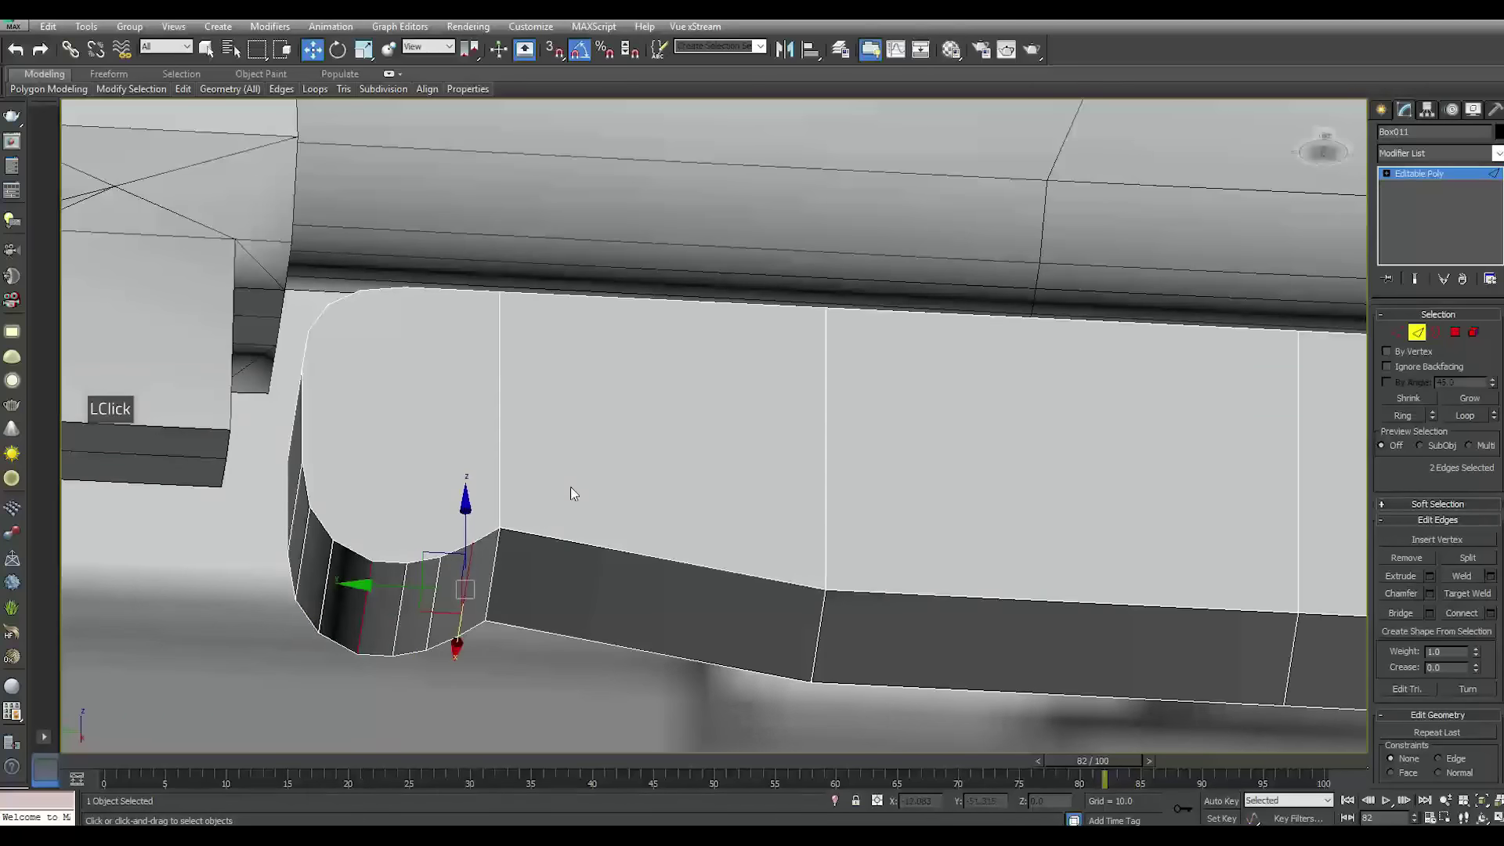
{"action": "scroll", "coordinate": [570, 492], "scroll_direction": "down", "scroll_amount": 2}
{"action": "scroll", "coordinate": [564, 489], "scroll_direction": "down", "scroll_amount": 1}
{"action": "middle_click_drag", "start_coordinate": [609, 538], "coordinate": [825, 578]}
{"action": "scroll", "coordinate": [860, 561], "scroll_direction": "up", "scroll_amount": 3}
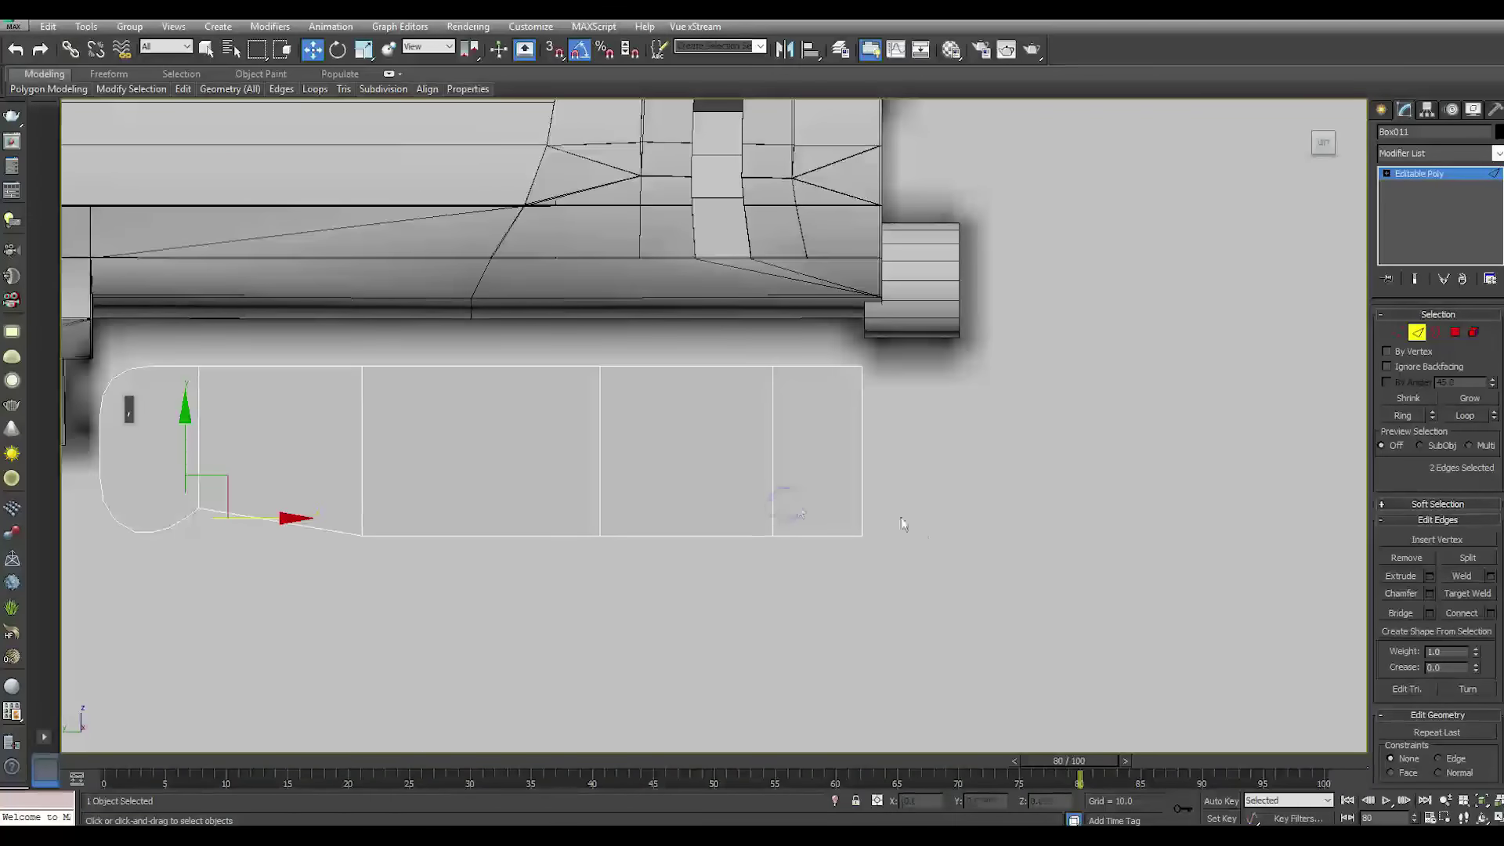
{"action": "middle_click_drag", "start_coordinate": [974, 565], "coordinate": [828, 498], "text": "alt"}
Chamfer the grip's bottom back edge with 4 segments and an amount of about 0.304
{"action": "scroll", "coordinate": [828, 498], "scroll_direction": "up", "scroll_amount": 3}
{"action": "left_click", "coordinate": [796, 467]}
{"action": "left_click", "coordinate": [807, 480]}
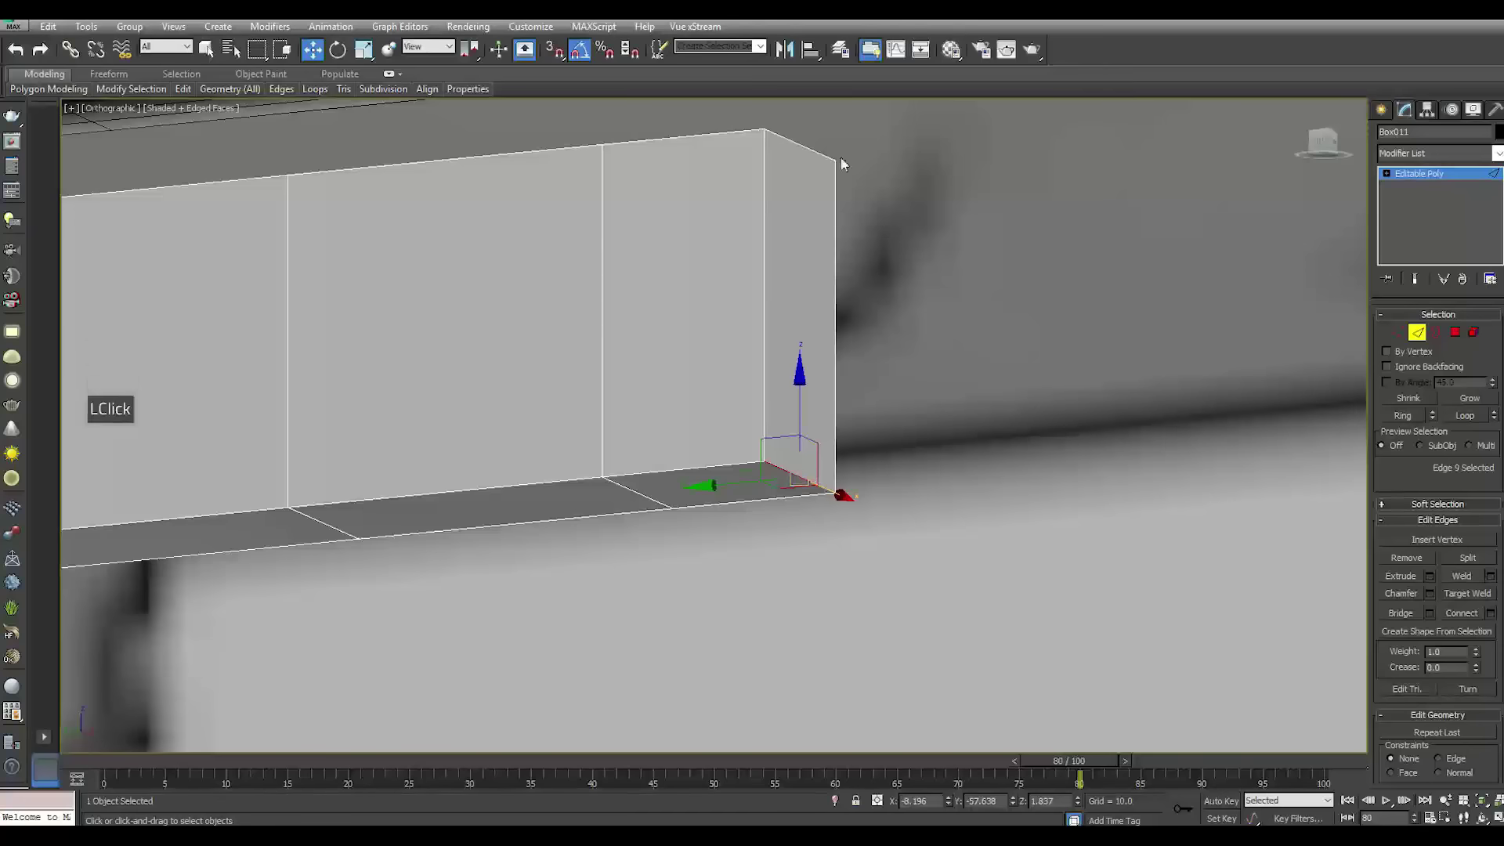
{"action": "left_click", "coordinate": [1430, 593]}
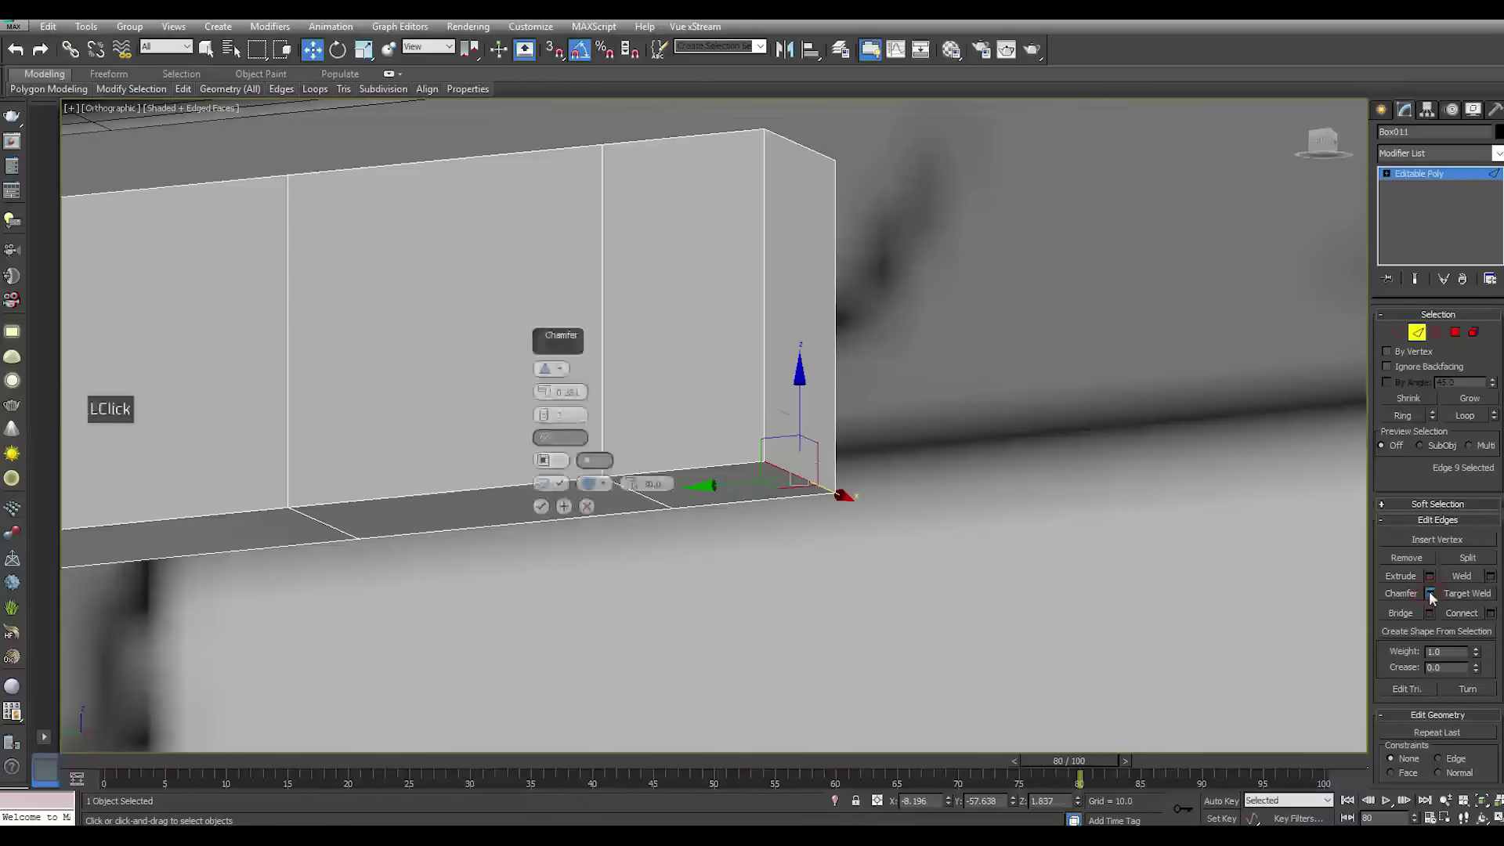
{"action": "left_click", "coordinate": [546, 392]}
{"action": "left_click", "coordinate": [544, 413]}
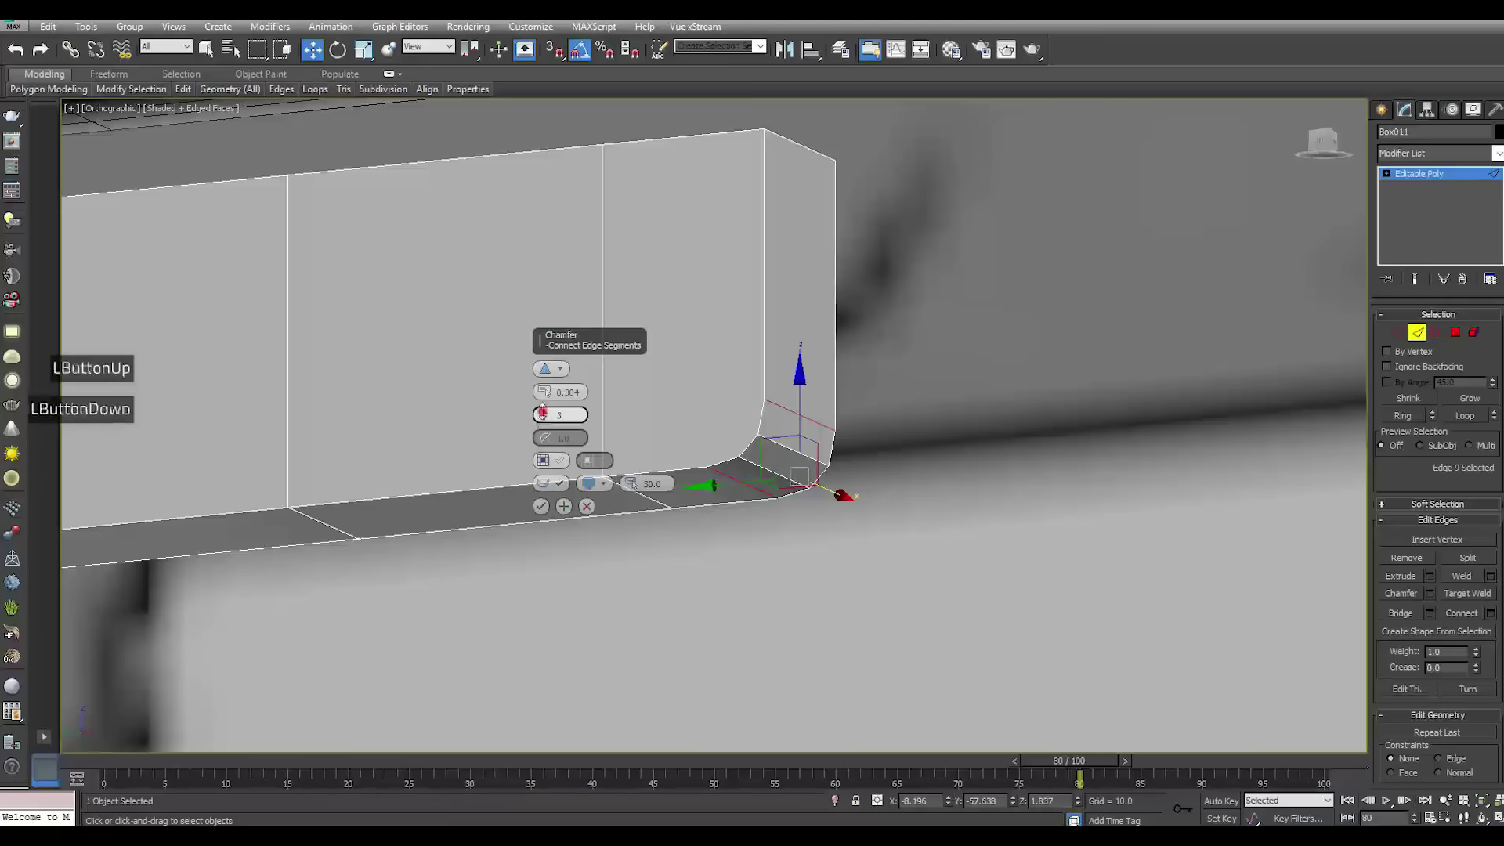
{"action": "left_click", "coordinate": [542, 507]}
{"action": "scroll", "coordinate": [584, 493], "scroll_direction": "down", "scroll_amount": 3}
{"action": "scroll", "coordinate": [811, 578], "scroll_direction": "down", "scroll_amount": 2}
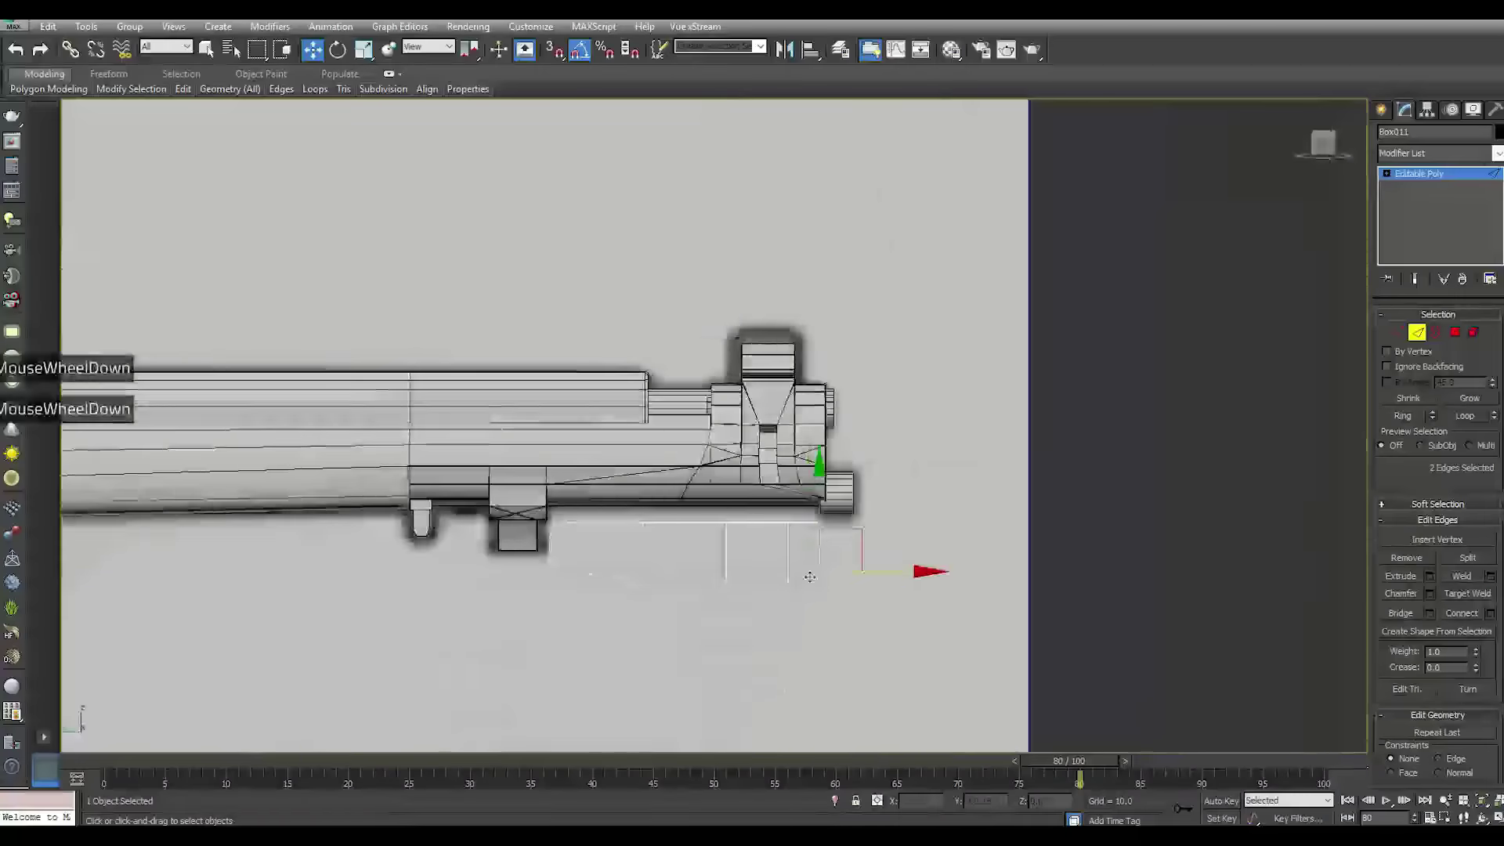
{"action": "scroll", "coordinate": [810, 578], "scroll_direction": "up", "scroll_amount": 5}
Lengthen the grip's back end by moving its back vertices to the right
{"action": "key", "text": "1"}
{"action": "left_click", "coordinate": [743, 547]}
{"action": "left_click_drag", "start_coordinate": [743, 547], "coordinate": [815, 617]}
{"action": "left_click_drag", "start_coordinate": [748, 388], "coordinate": [811, 617]}
{"action": "left_click_drag", "start_coordinate": [872, 495], "coordinate": [889, 496]}
{"action": "scroll", "coordinate": [793, 543], "scroll_direction": "up", "scroll_amount": 2}
Raise the back bottom vertex to form a notch before the rounded rear corner
{"action": "left_click_drag", "start_coordinate": [832, 619], "coordinate": [829, 637]}
{"action": "left_click_drag", "start_coordinate": [805, 497], "coordinate": [811, 461]}
{"action": "scroll", "coordinate": [834, 468], "scroll_direction": "down", "scroll_amount": 3}
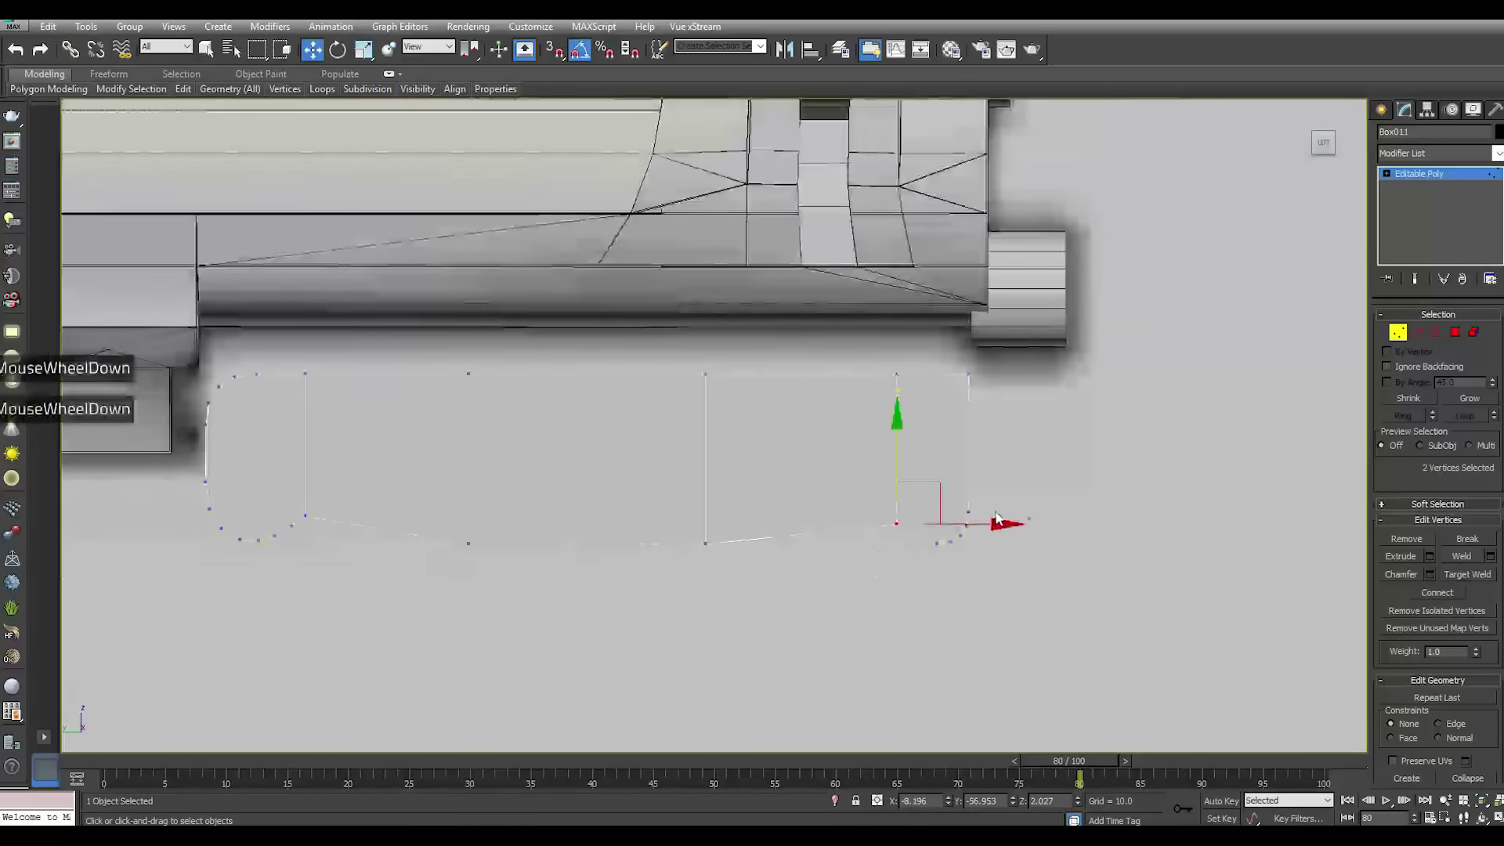
{"action": "left_click_drag", "start_coordinate": [898, 453], "coordinate": [897, 446]}
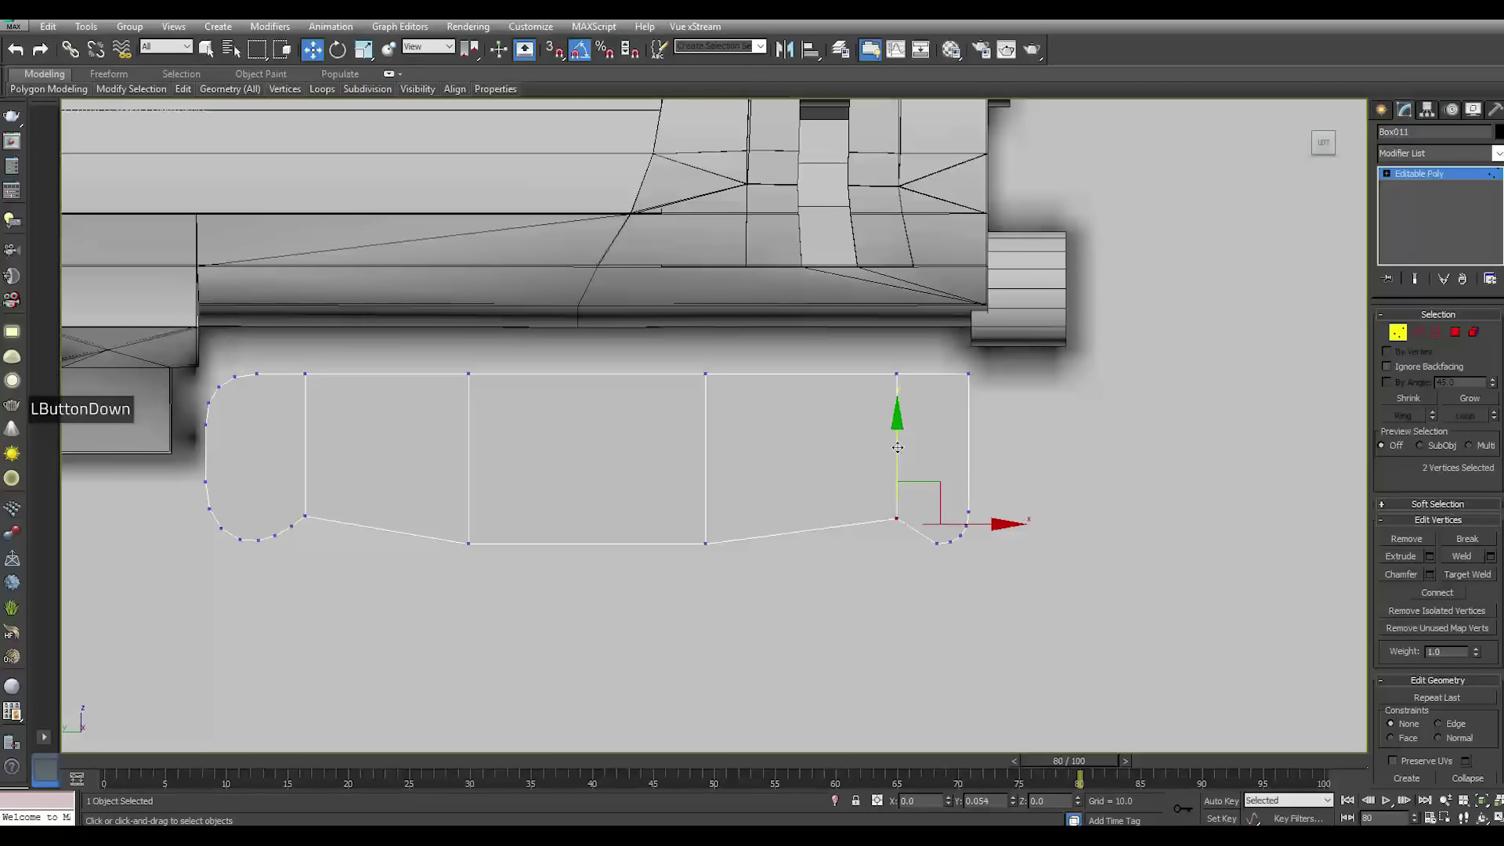
{"action": "left_click_drag", "start_coordinate": [894, 442], "coordinate": [894, 443]}
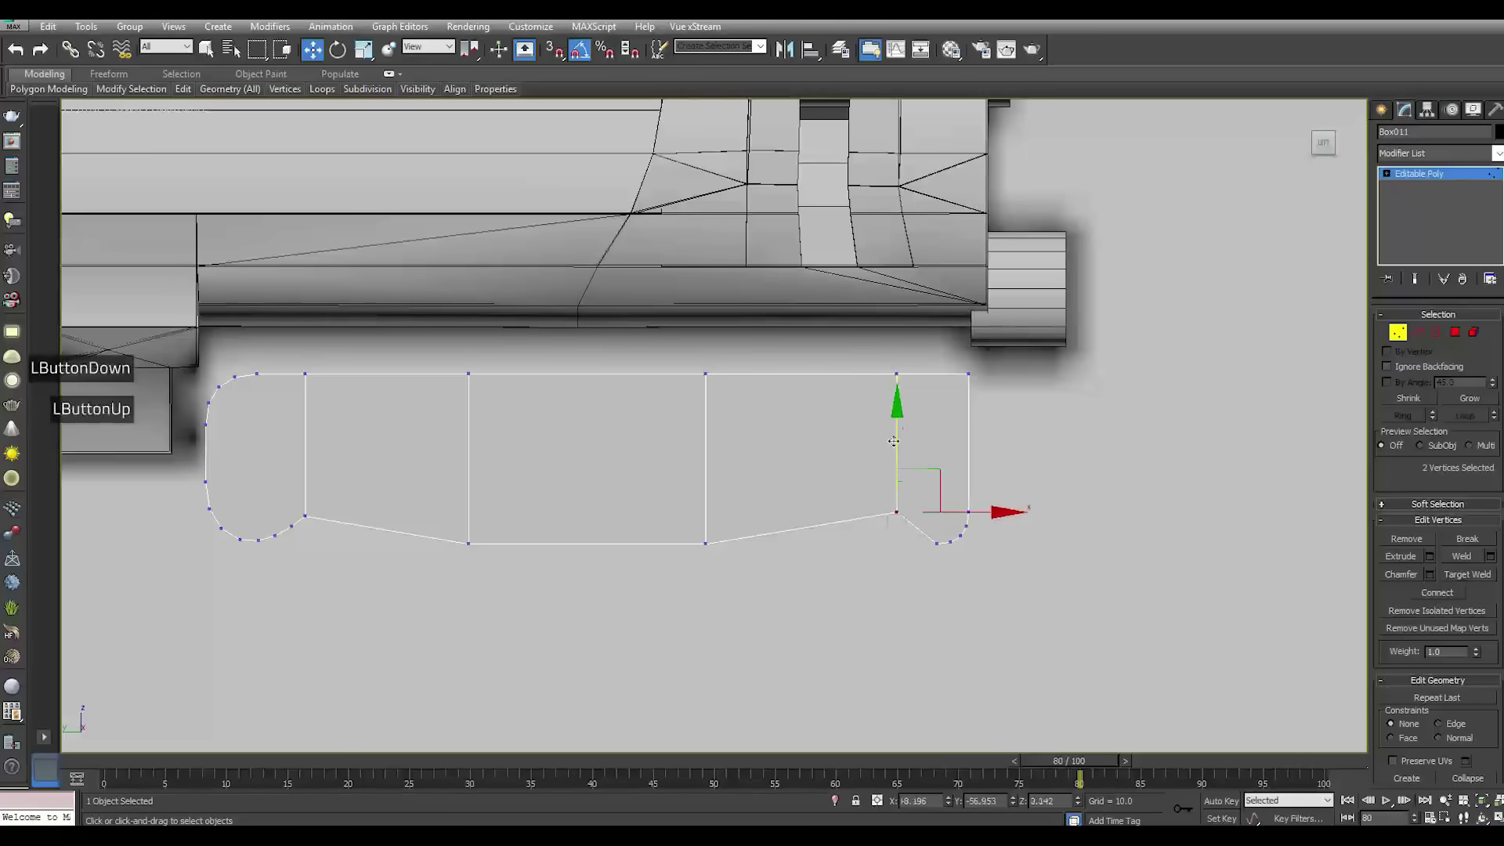
{"action": "left_click", "coordinate": [877, 563]}
Cut a new edge from the front notch's corner vertex to the back notch's corner vertex
{"action": "left_click", "coordinate": [305, 515]}
{"action": "right_click", "coordinate": [299, 510]}
{"action": "left_click", "coordinate": [279, 368]}
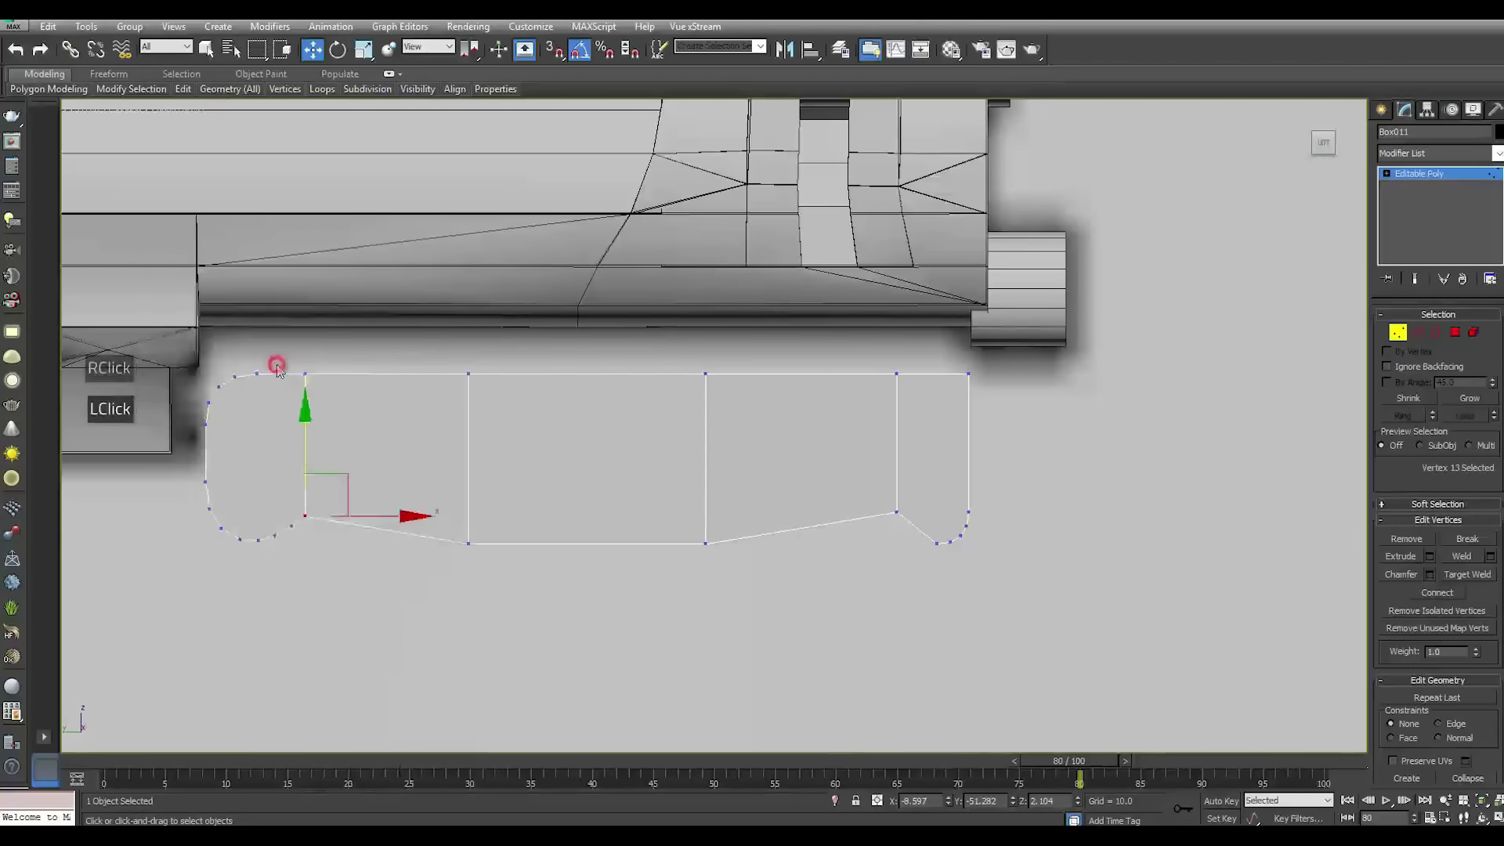
{"action": "right_click", "coordinate": [328, 424]}
{"action": "left_click", "coordinate": [314, 284]}
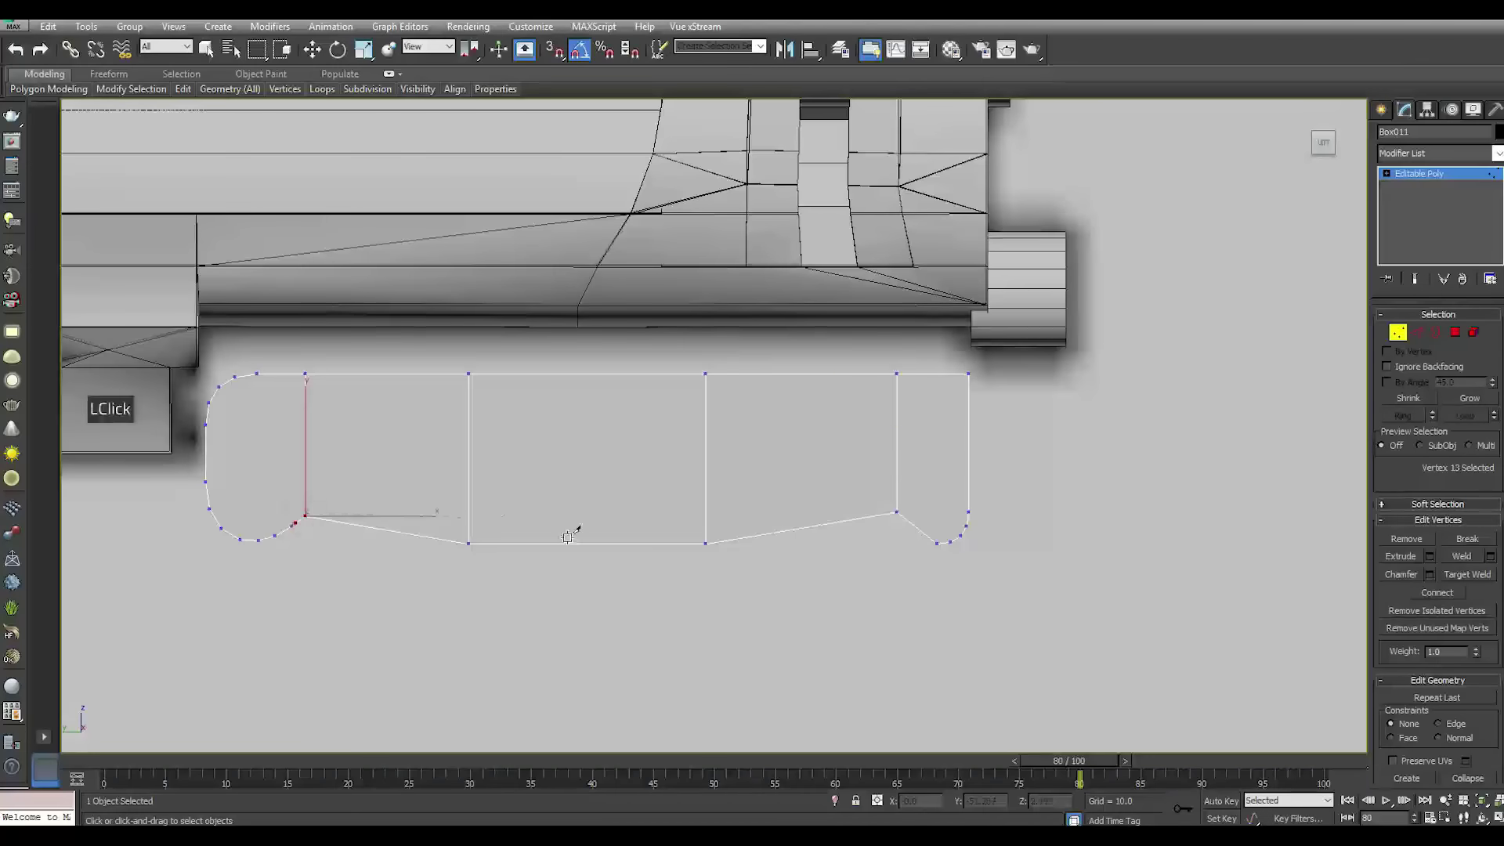
{"action": "right_click", "coordinate": [895, 513]}
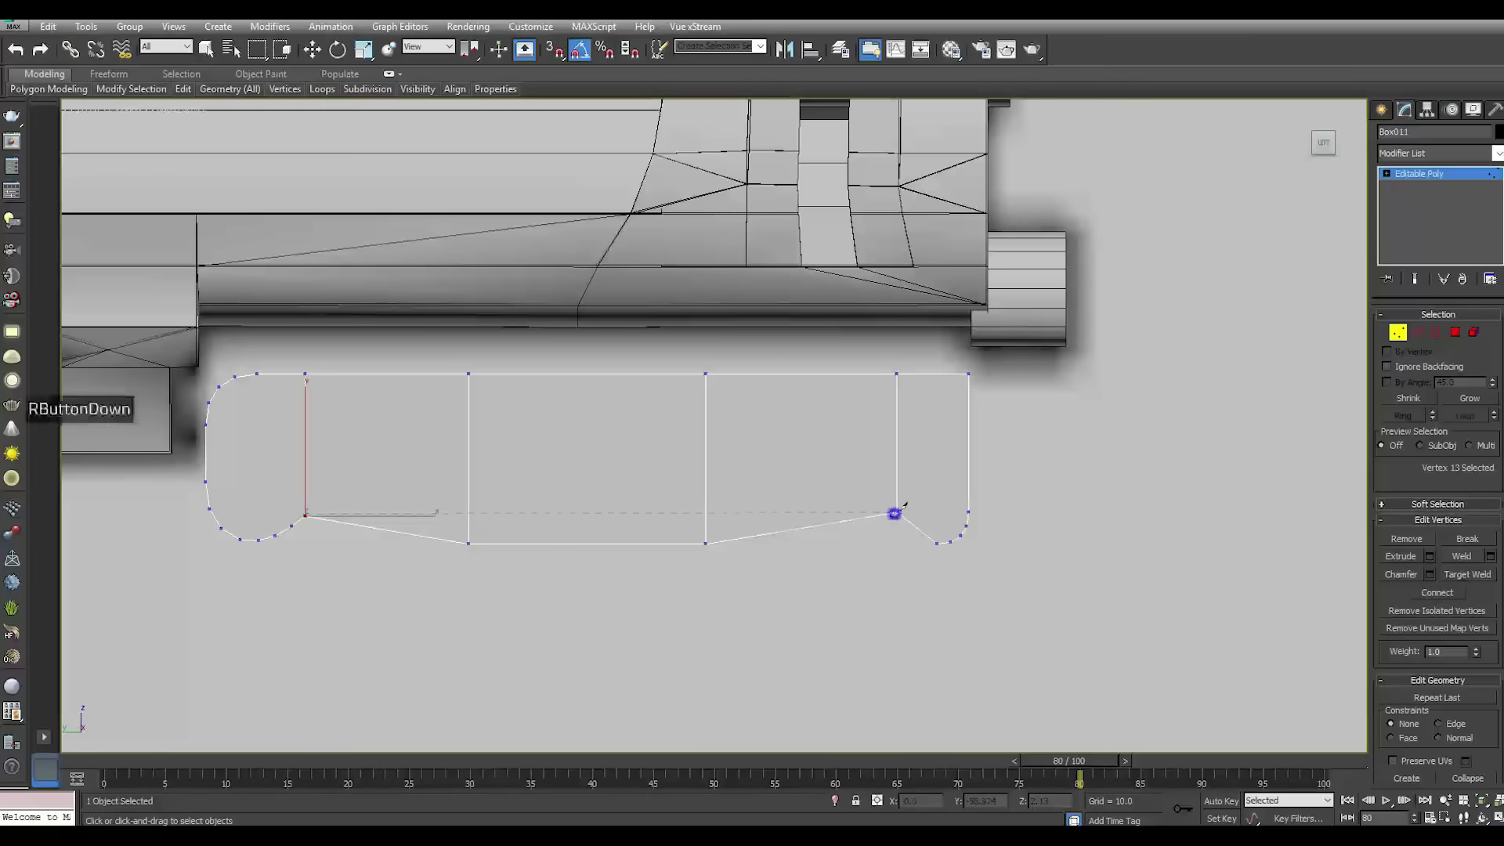
{"action": "left_click", "coordinate": [890, 580]}
{"action": "scroll", "coordinate": [890, 580], "scroll_direction": "up", "scroll_amount": 2}
{"action": "left_click", "coordinate": [938, 588]}
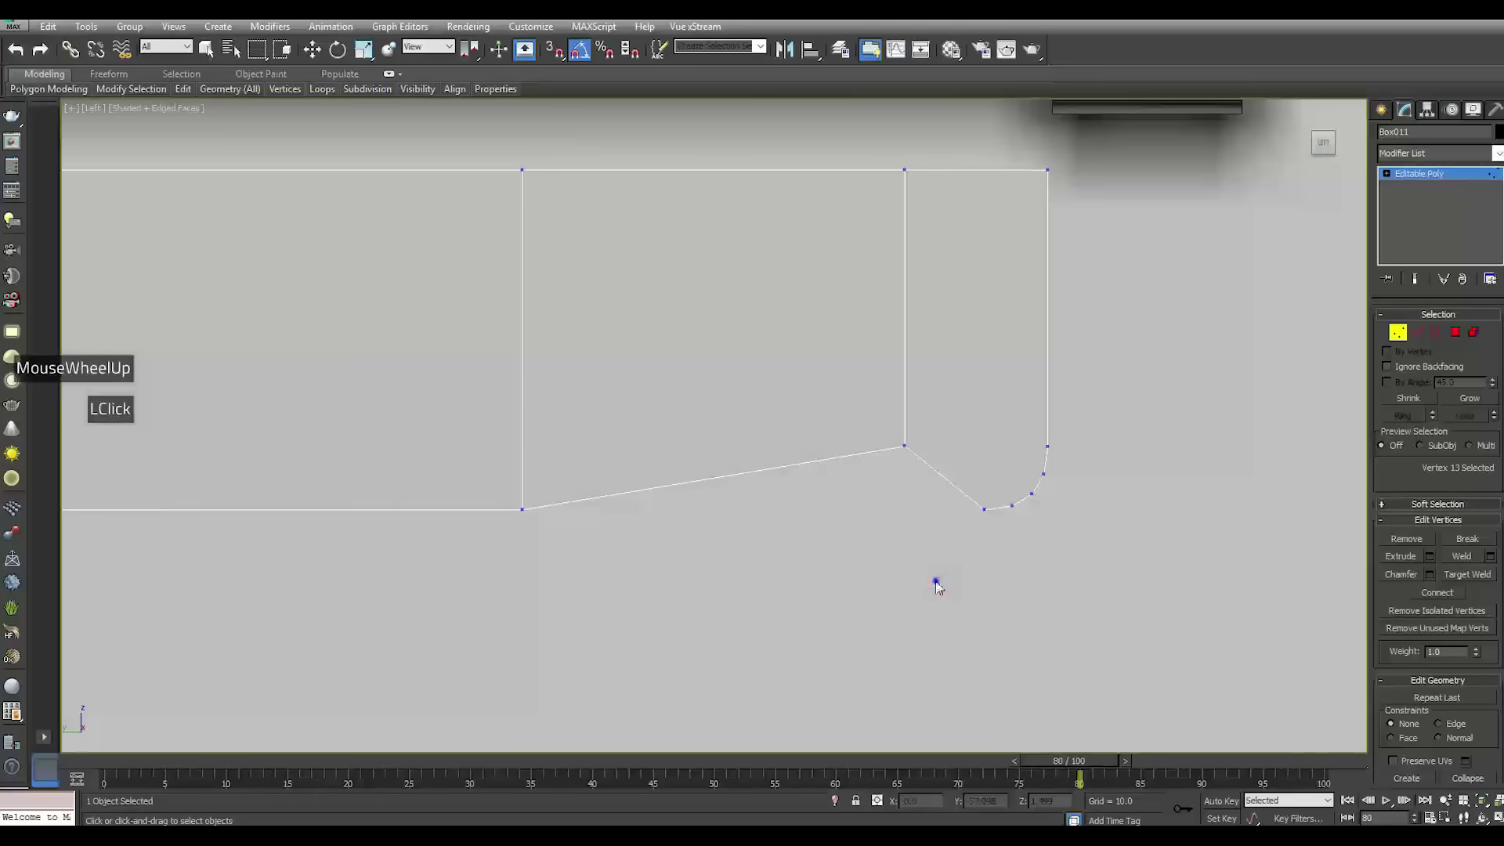
Chamfer the rear notch corner edge with 2 segments and an amount of about 0.285
{"action": "key", "text": "w"}
{"action": "mouse_move", "coordinate": [1023, 630]}
{"action": "middle_mouse_down", "text": "alt"}
{"action": "mouse_move", "coordinate": [1009, 596]}
{"action": "mouse_move", "coordinate": [1026, 583]}
{"action": "middle_mouse_up", "text": "alt"}
{"action": "left_click", "coordinate": [1425, 335]}
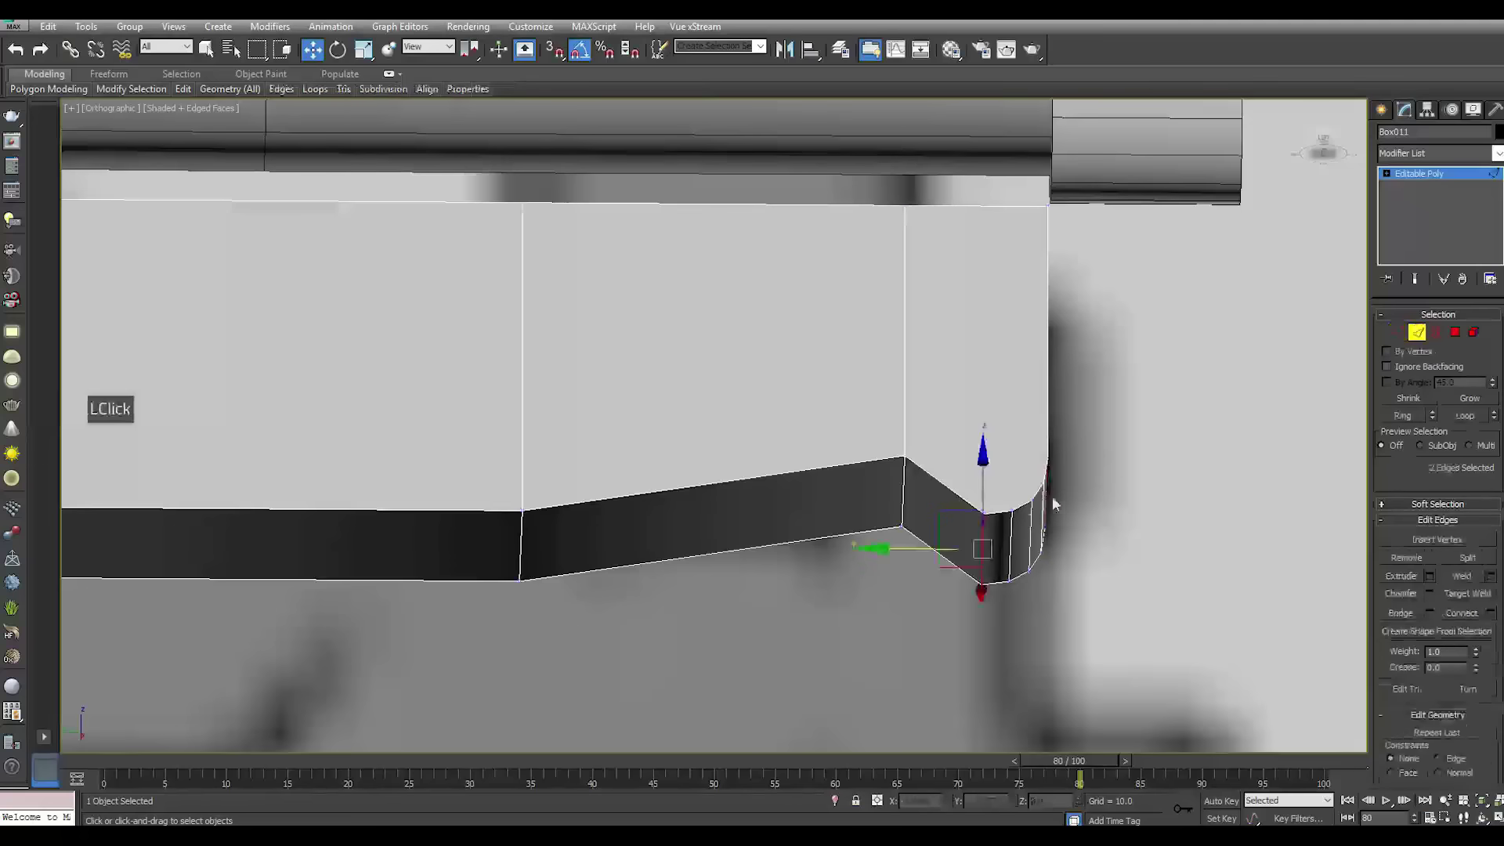
{"action": "left_click", "coordinate": [981, 551]}
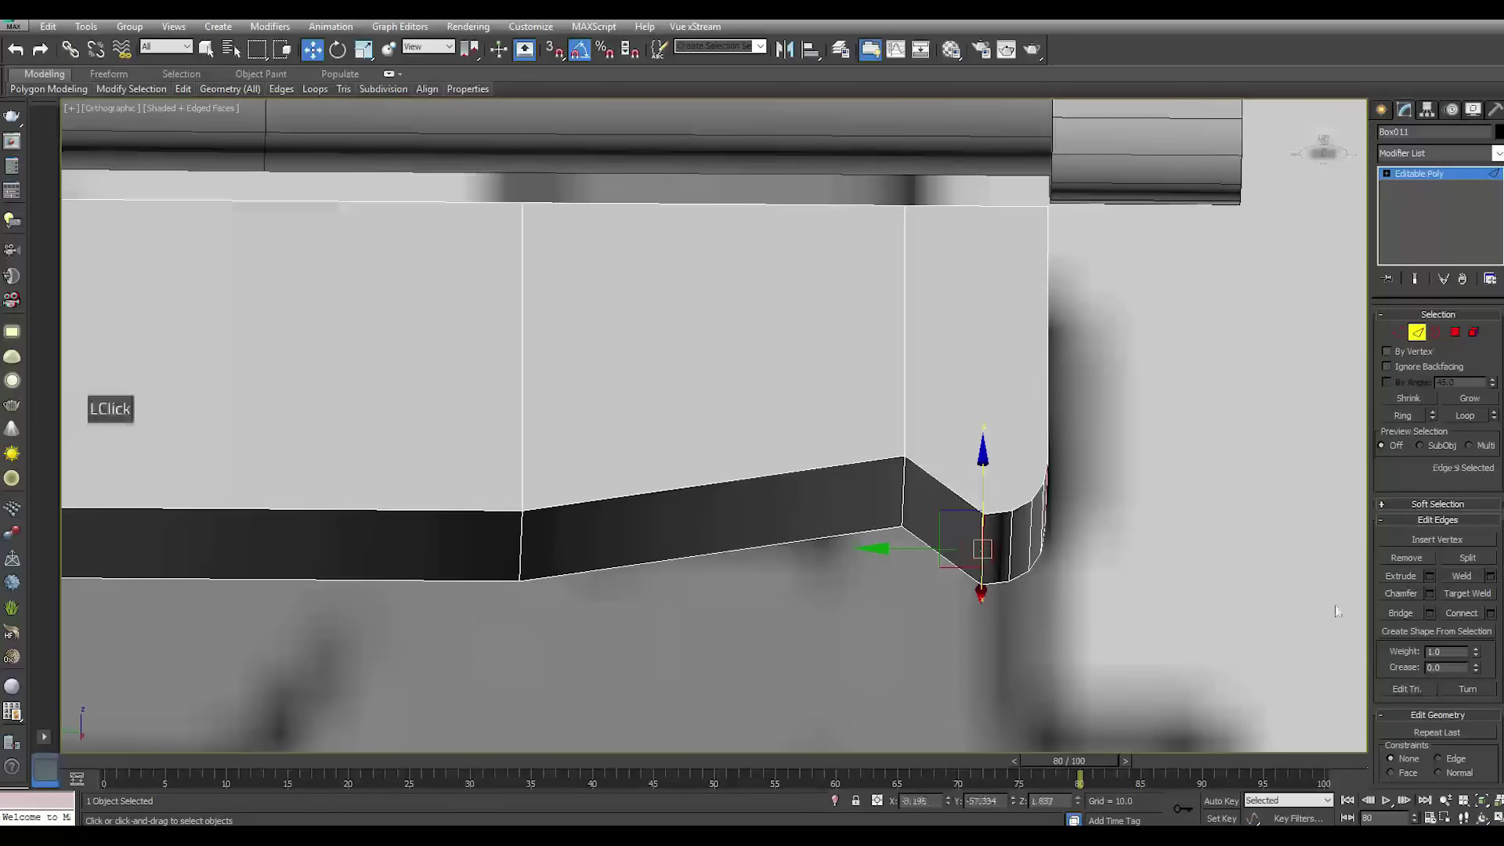
{"action": "left_click", "coordinate": [1429, 593]}
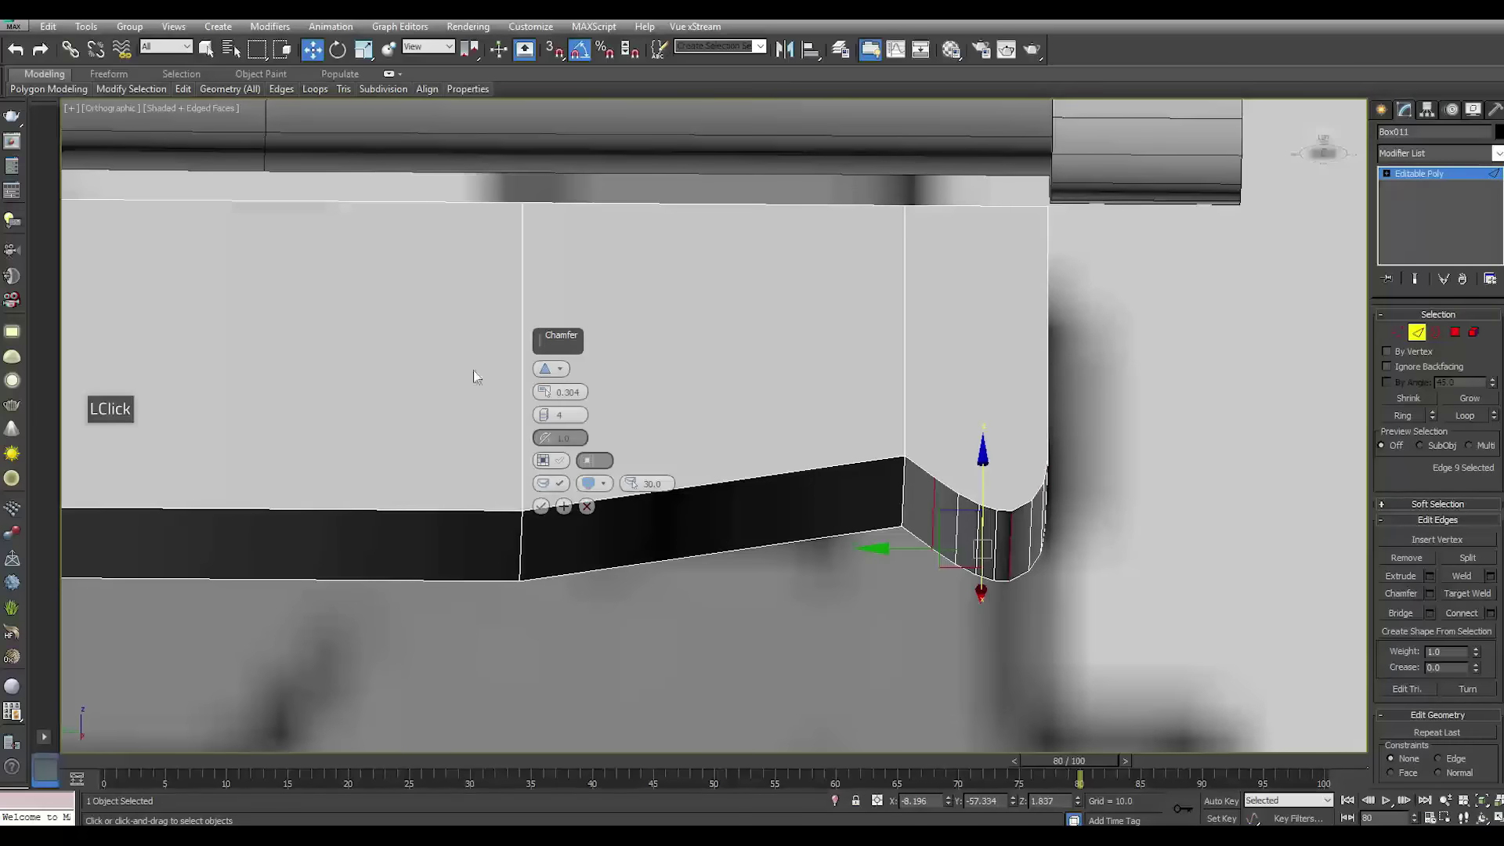
{"action": "left_click", "coordinate": [543, 418]}
{"action": "left_click_drag", "start_coordinate": [545, 391], "coordinate": [553, 420]}
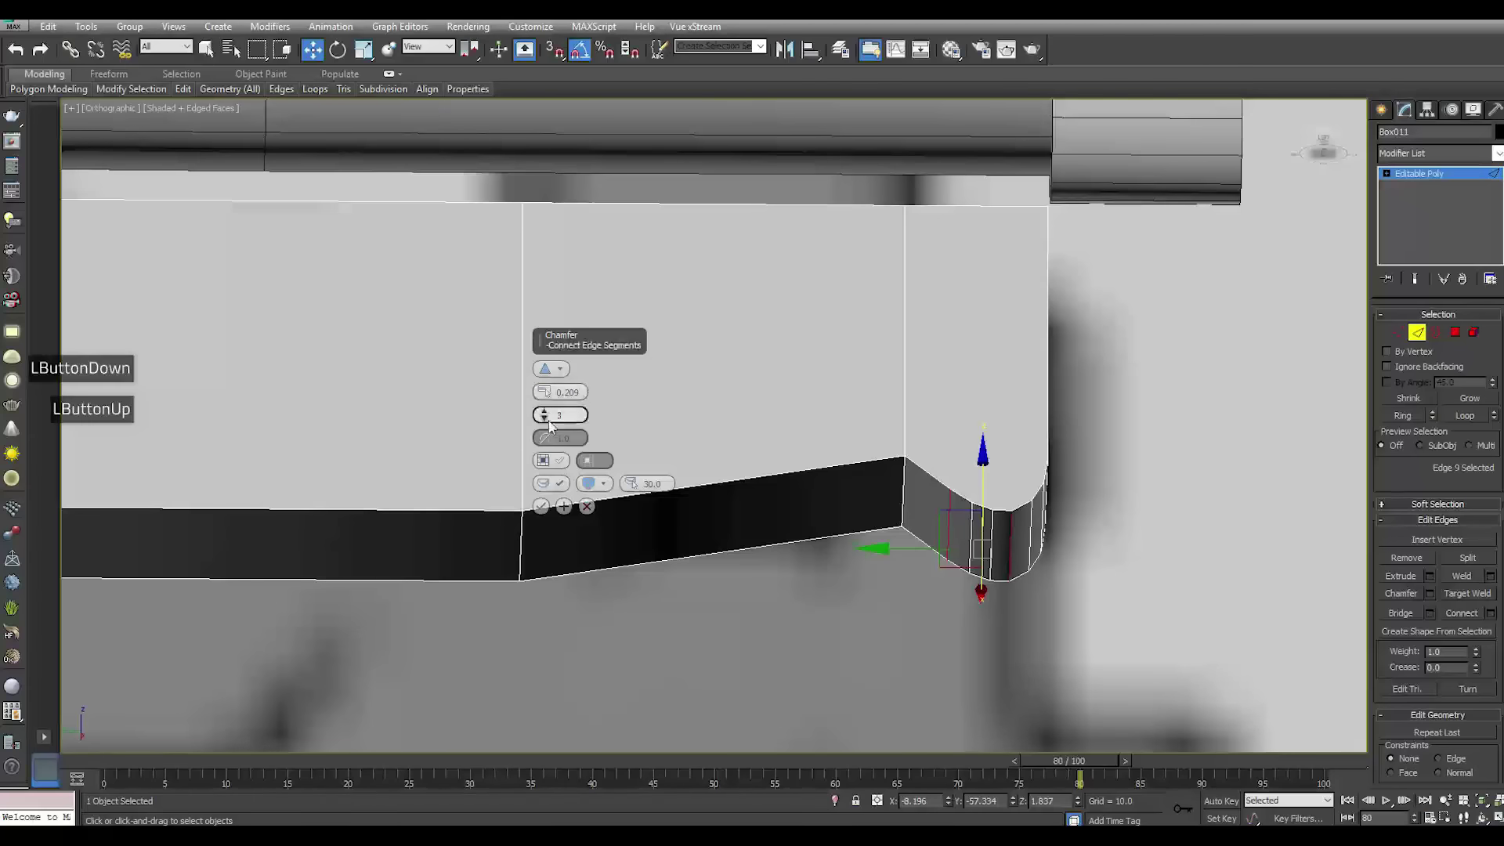
{"action": "left_click", "coordinate": [544, 419]}
{"action": "left_click", "coordinate": [542, 507]}
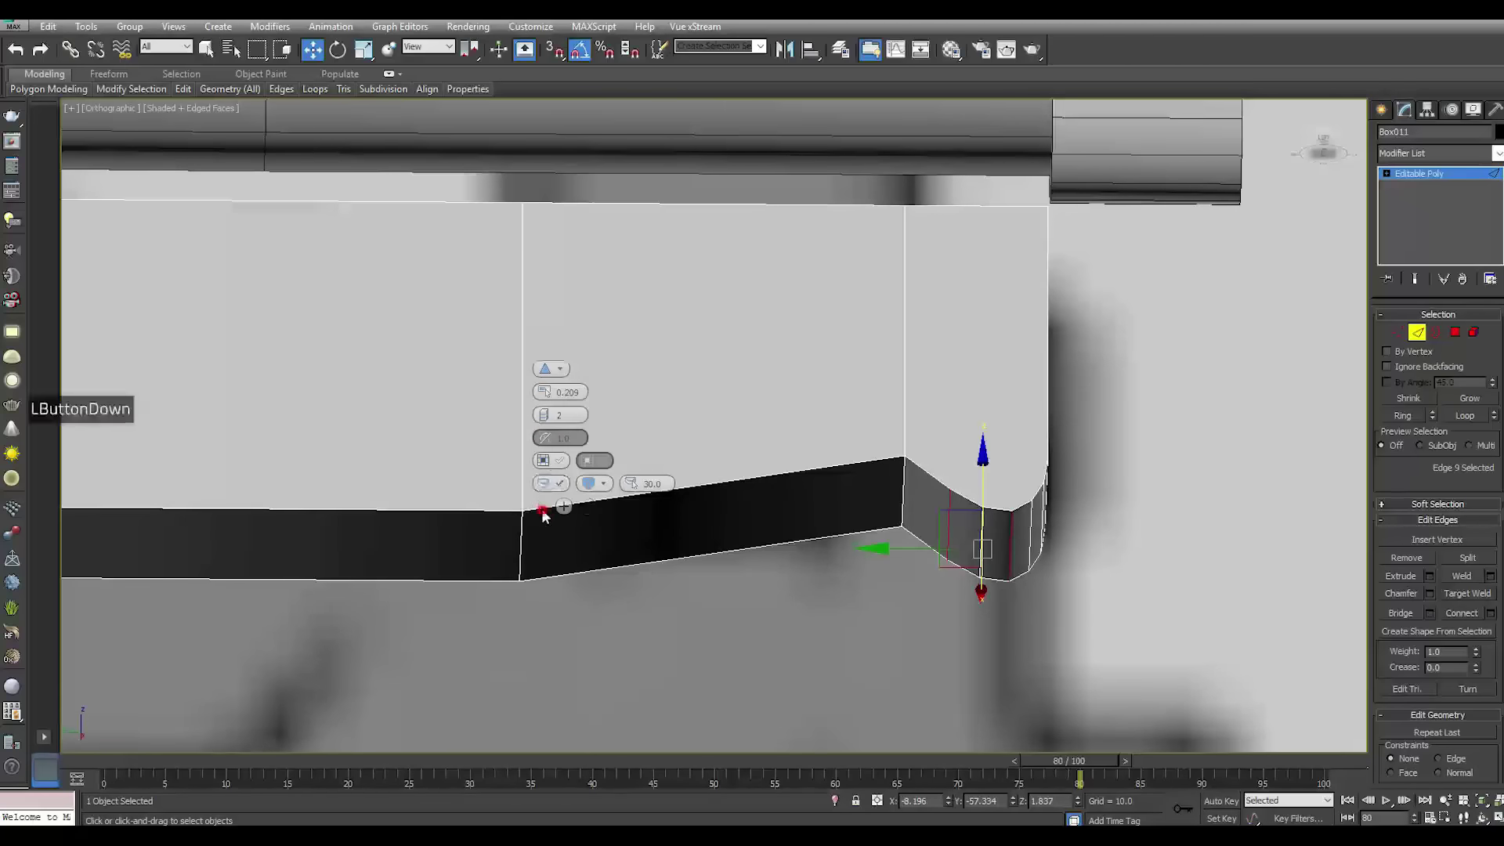
{"action": "key", "text": "t"}
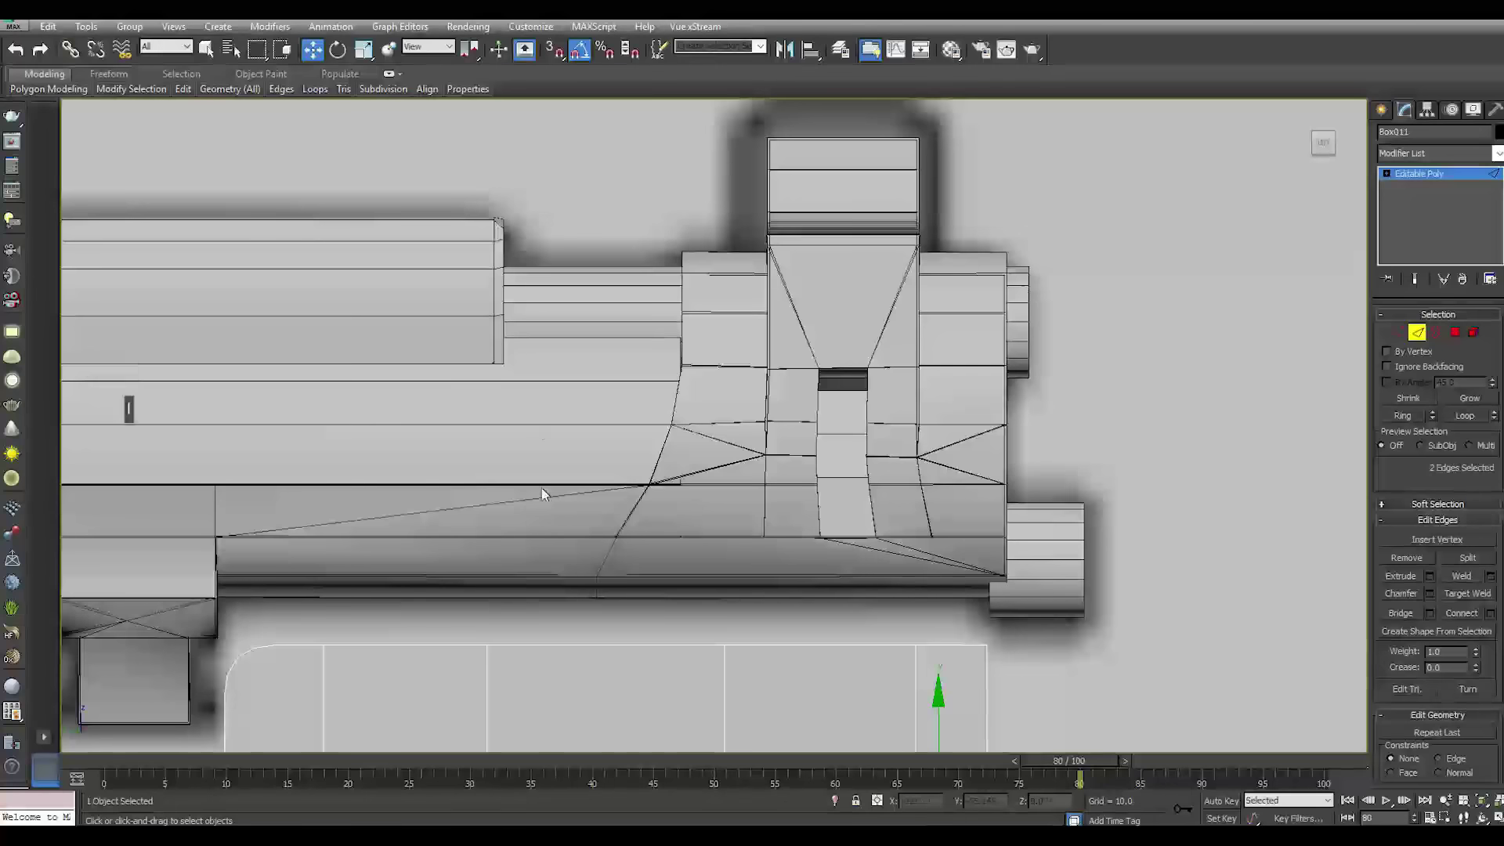
{"action": "scroll", "coordinate": [542, 488], "scroll_direction": "down", "scroll_amount": 2}
{"action": "scroll", "coordinate": [535, 616], "scroll_direction": "up", "scroll_amount": 2}
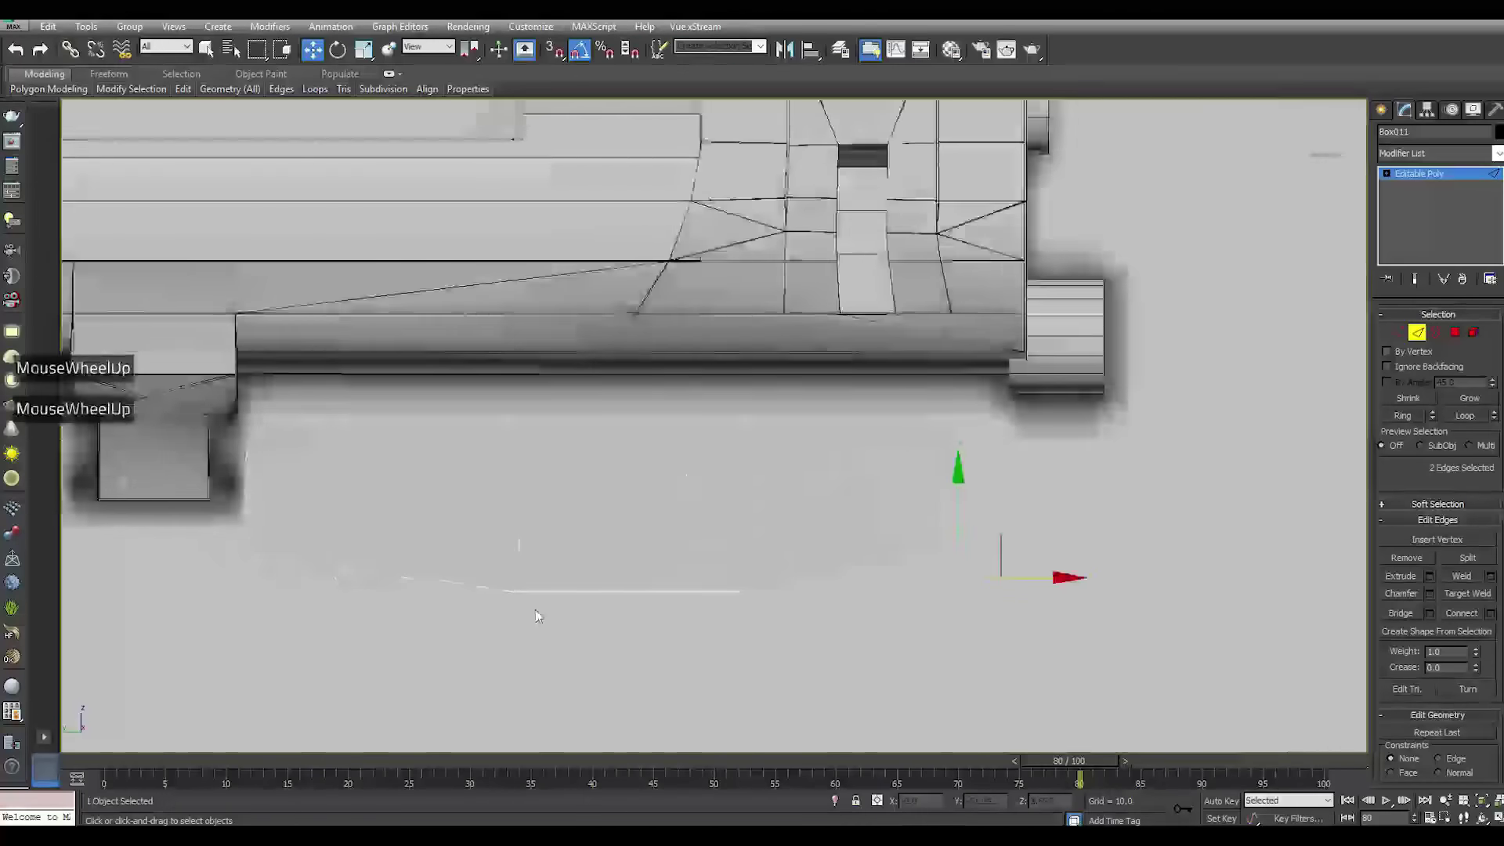
Slide the vertex column right of centre further to the right
{"action": "double_click", "coordinate": [1400, 335]}
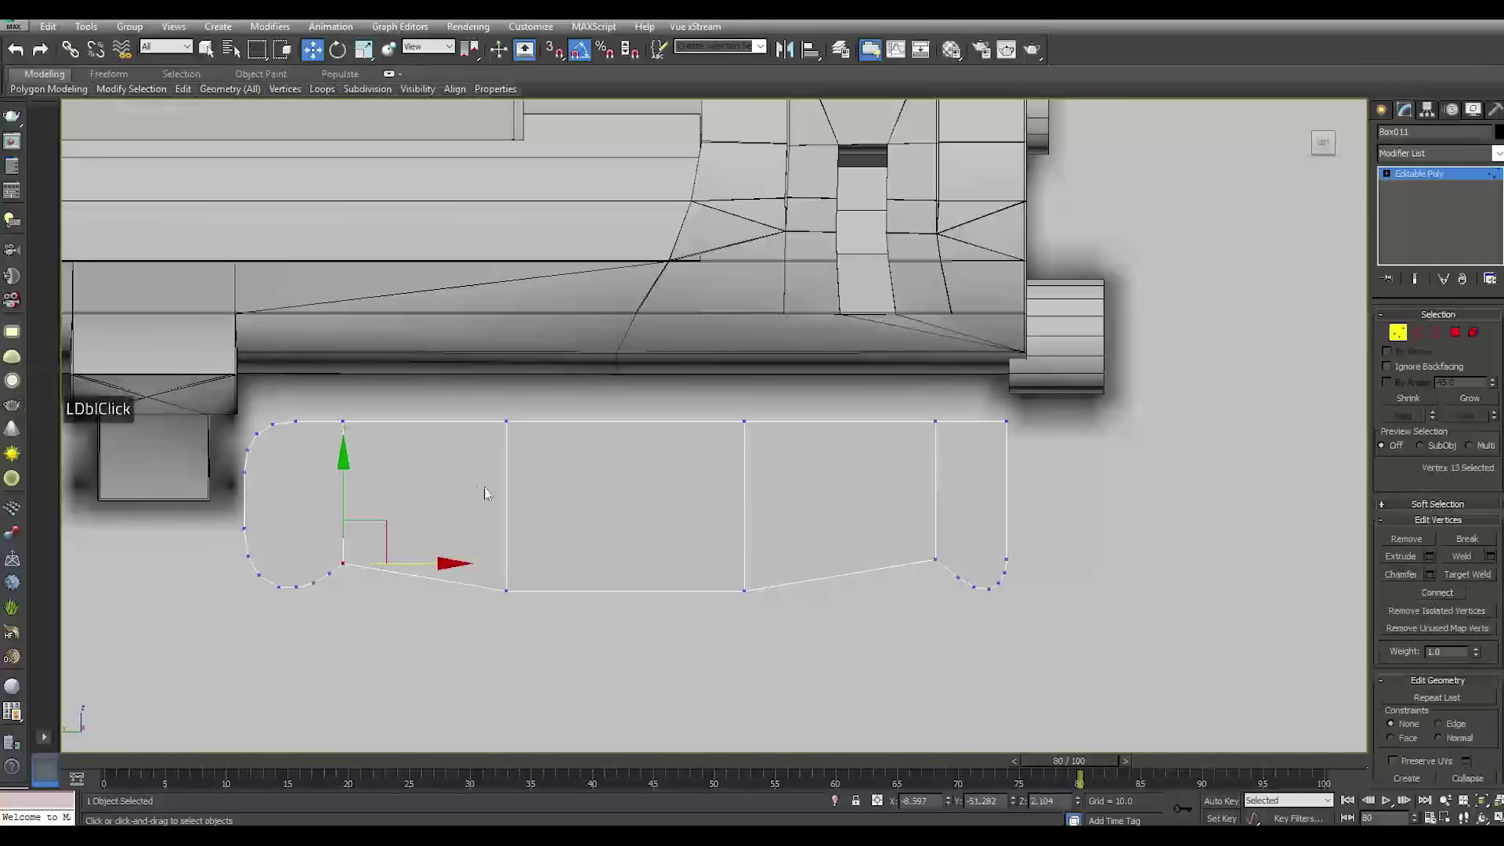
{"action": "left_click_drag", "start_coordinate": [456, 387], "coordinate": [597, 613]}
{"action": "left_click_drag", "start_coordinate": [570, 508], "coordinate": [597, 505]}
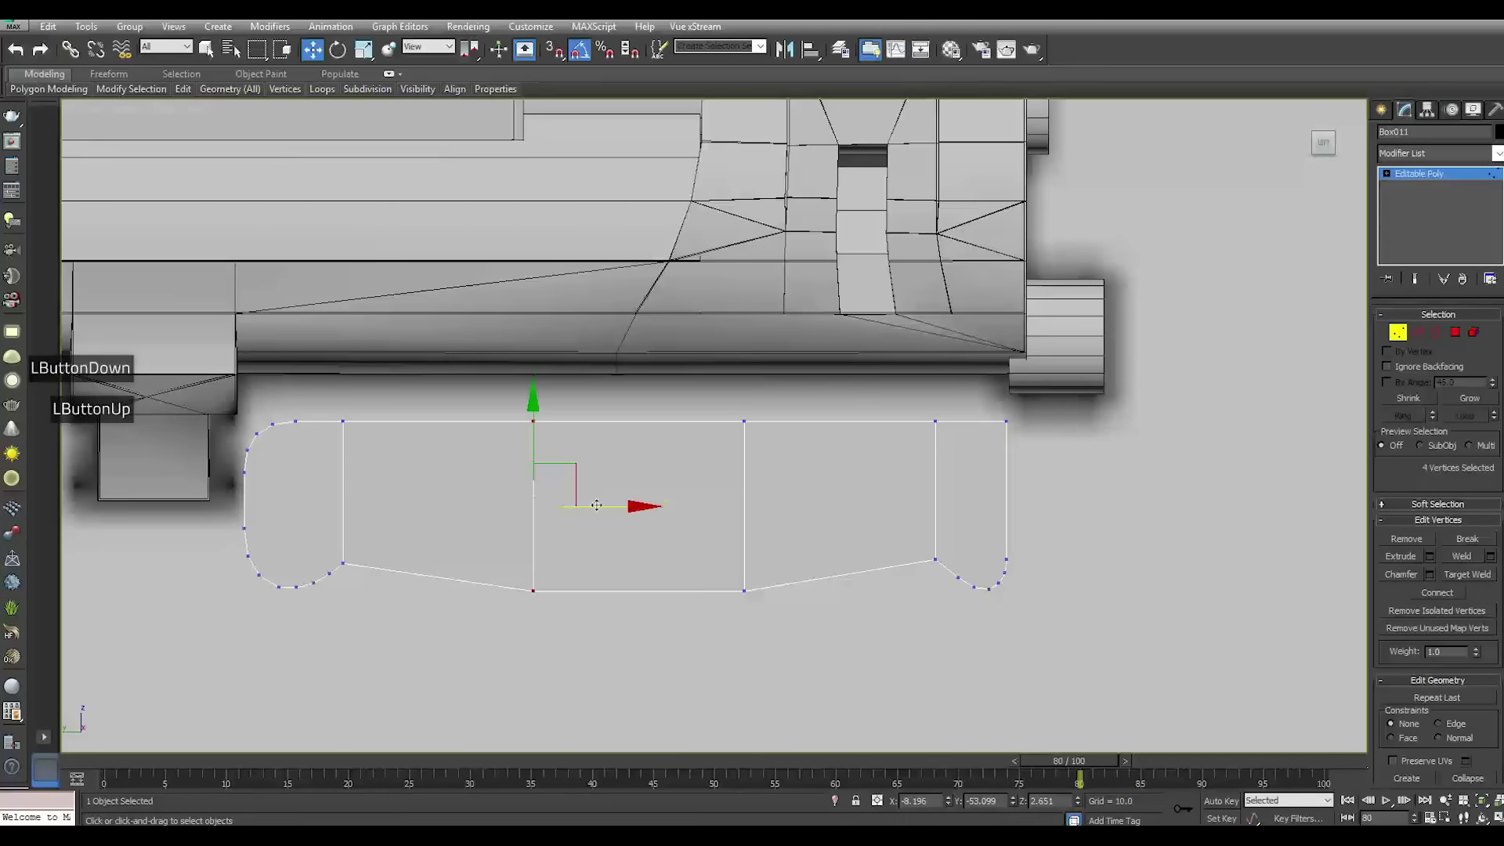
Try a chamfer on two underside edges, then cancel it
{"action": "middle_click_drag", "start_coordinate": [772, 593], "coordinate": [799, 557], "text": "alt"}
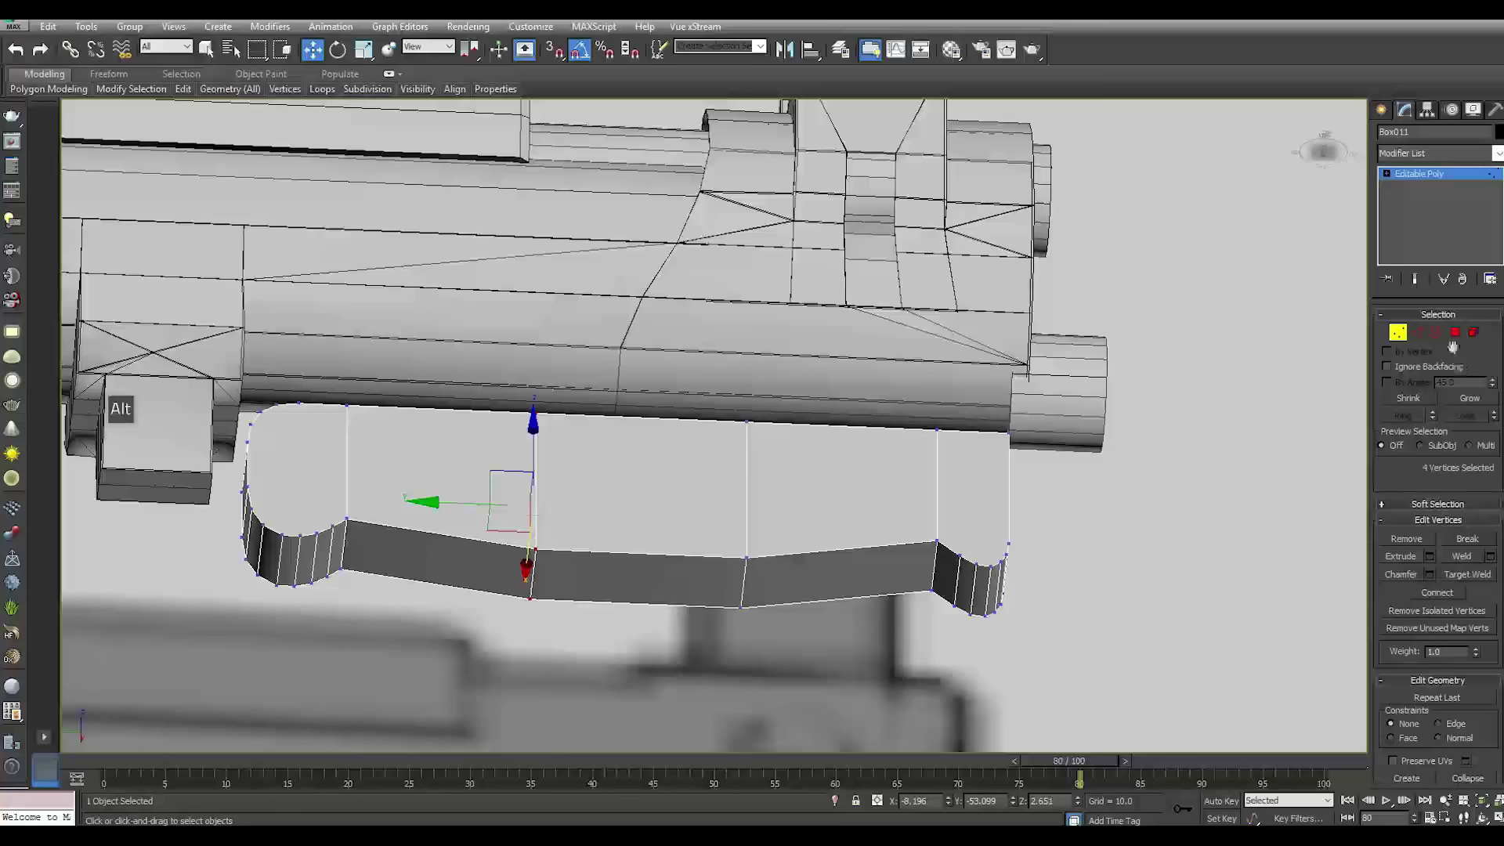
{"action": "left_click", "coordinate": [1414, 331]}
{"action": "left_click", "coordinate": [745, 579]}
{"action": "left_click", "coordinate": [533, 572], "text": "ctrl"}
{"action": "left_click", "coordinate": [1430, 593]}
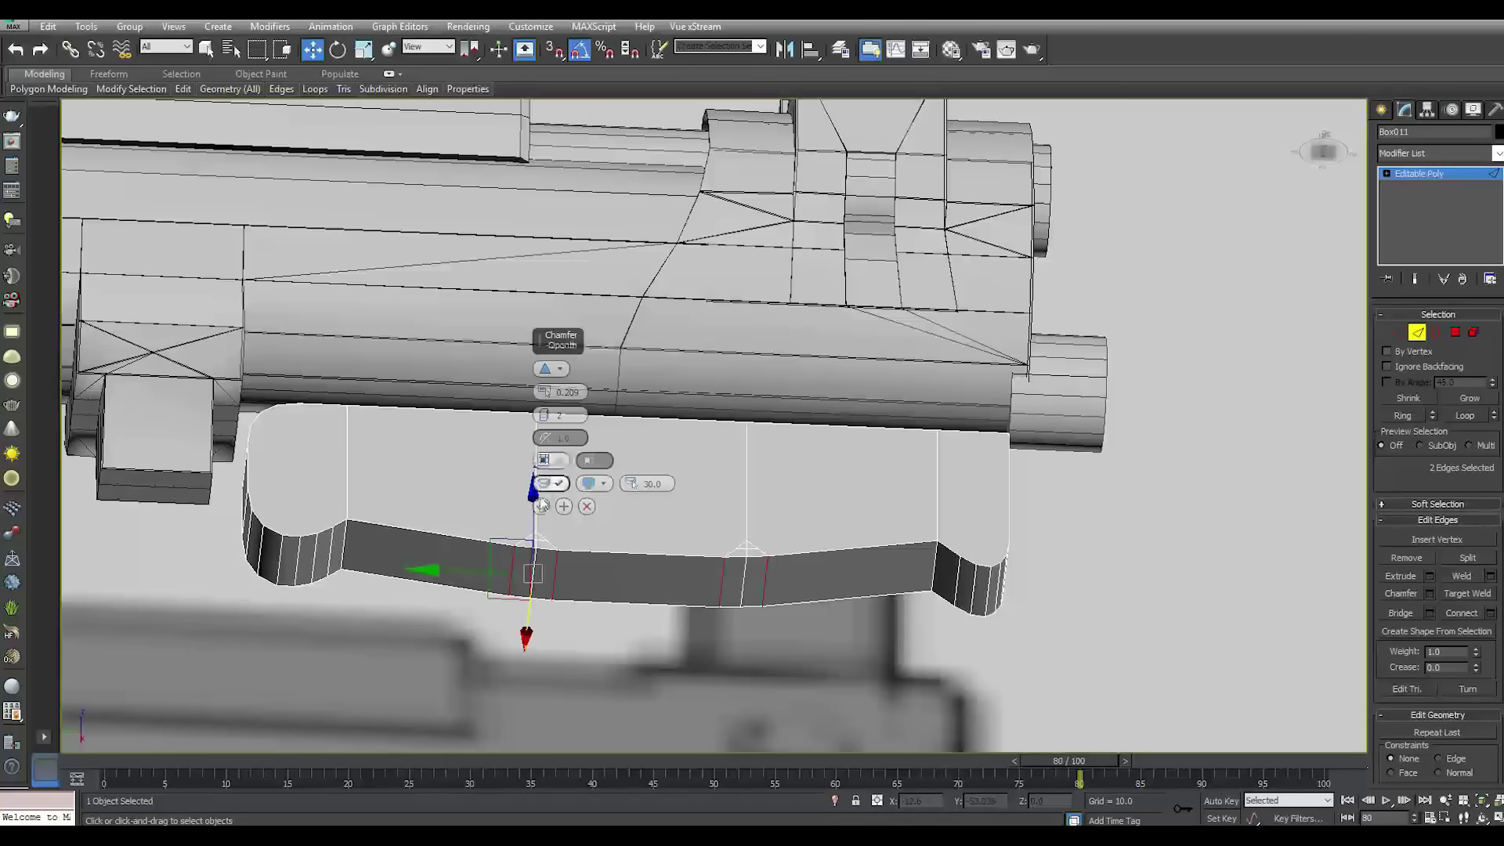
{"action": "left_click", "coordinate": [542, 392]}
{"action": "left_click_drag", "start_coordinate": [541, 392], "coordinate": [554, 350]}
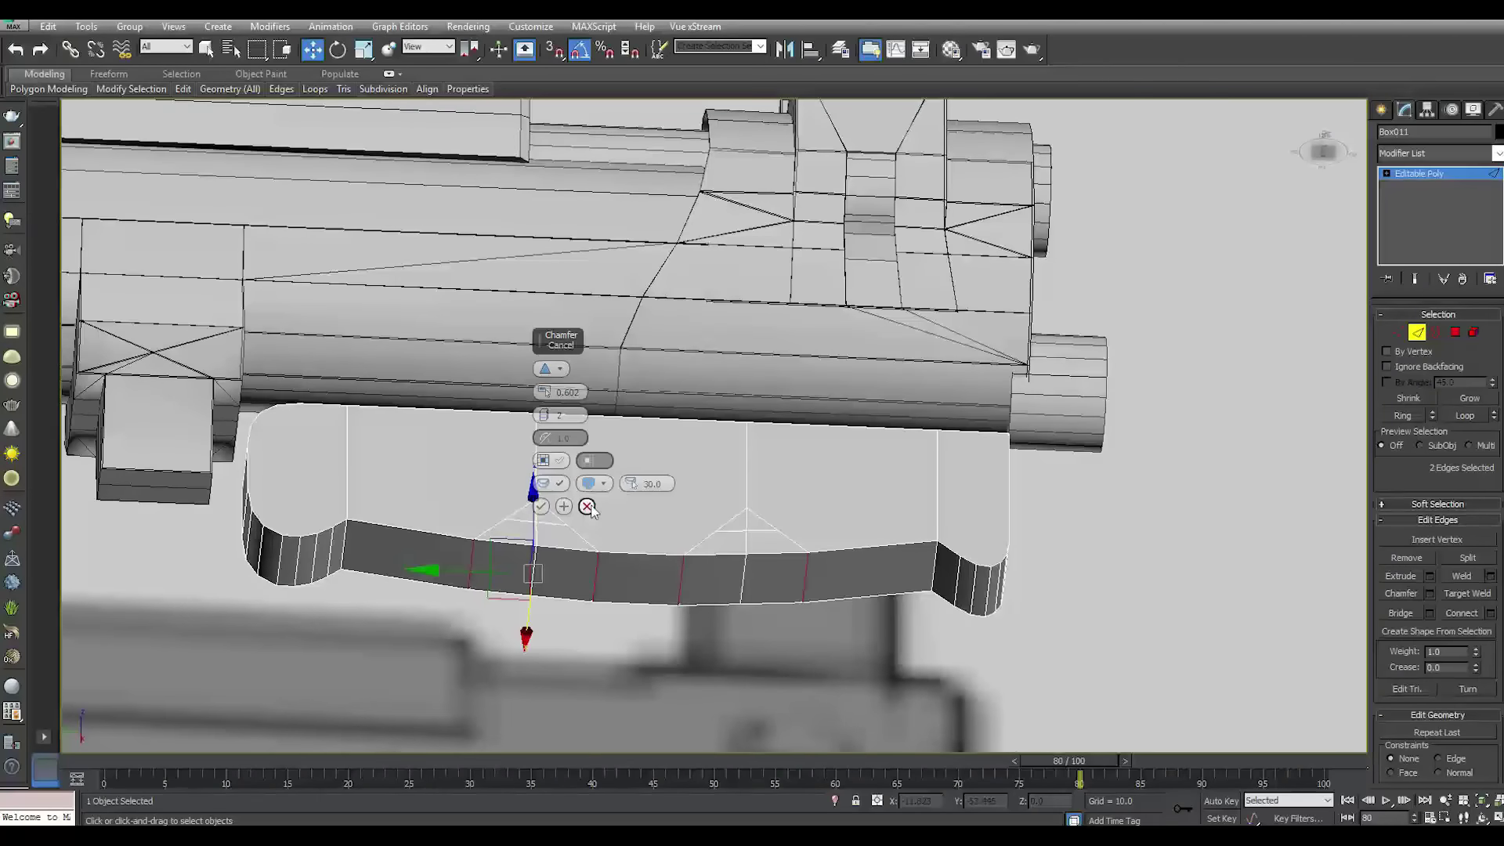
{"action": "left_click_drag", "start_coordinate": [576, 344], "coordinate": [637, 350]}
{"action": "middle_click_drag", "start_coordinate": [774, 542], "coordinate": [784, 589], "text": "alt"}
{"action": "key", "text": "l"}
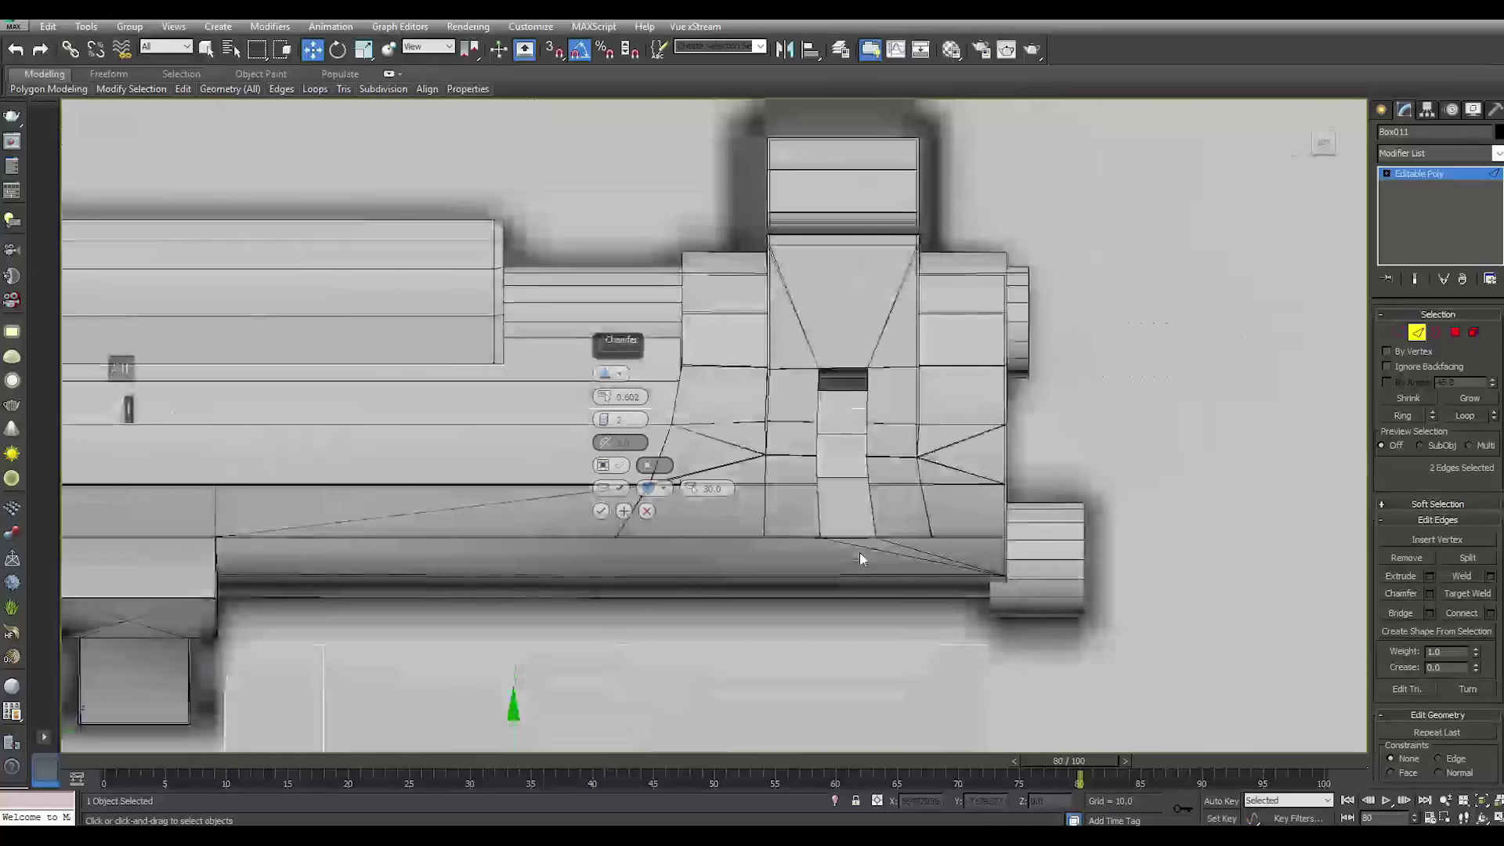
{"action": "left_click", "coordinate": [647, 511]}
Insert a vertical Swift Loop through the middle of the grip
{"action": "middle_click_drag", "start_coordinate": [695, 591], "coordinate": [735, 351]}
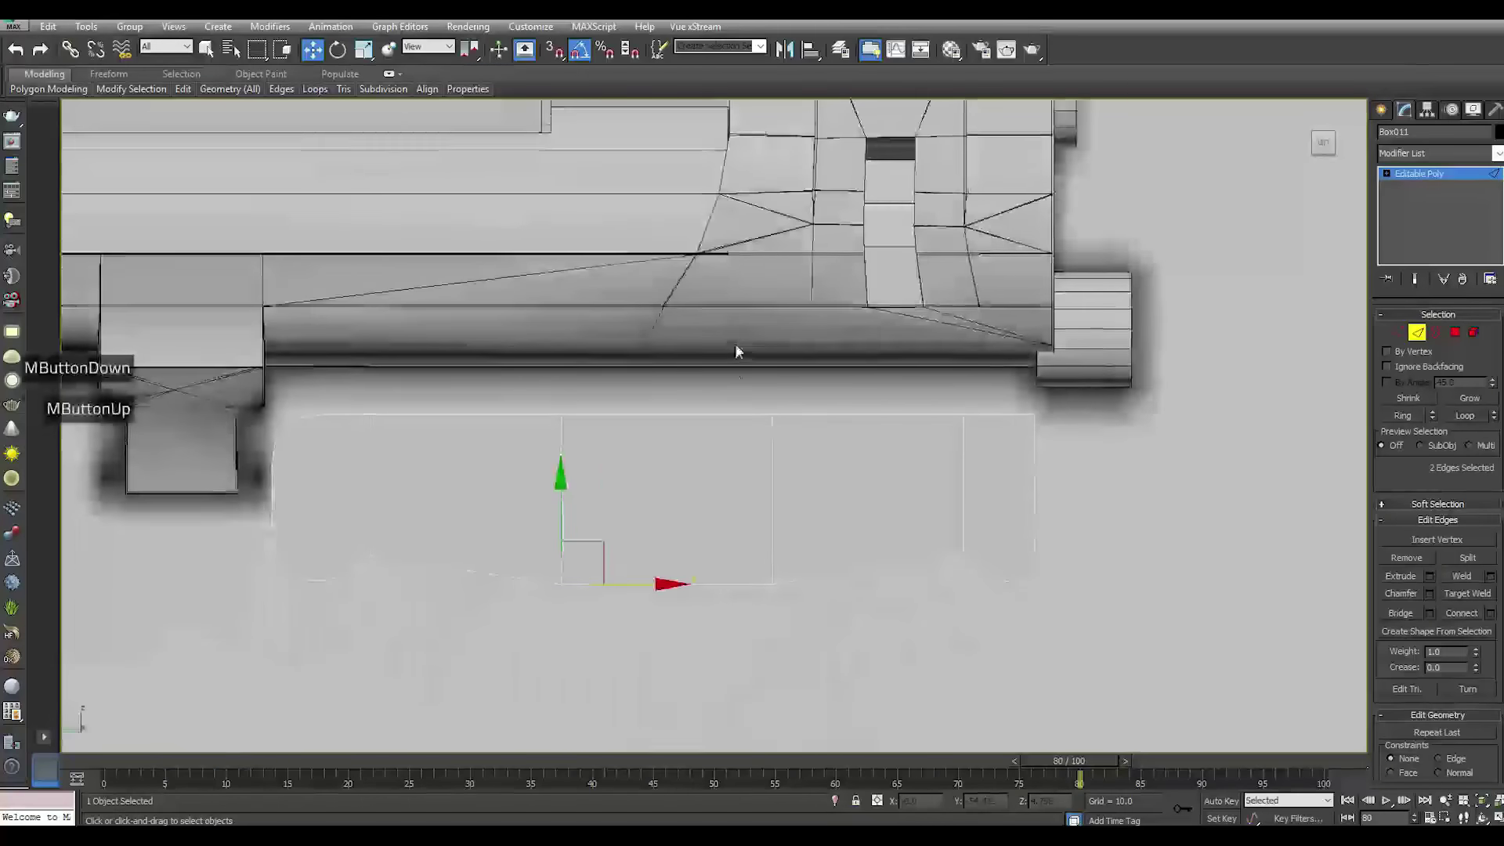
{"action": "scroll", "coordinate": [714, 558], "scroll_direction": "up", "scroll_amount": 3}
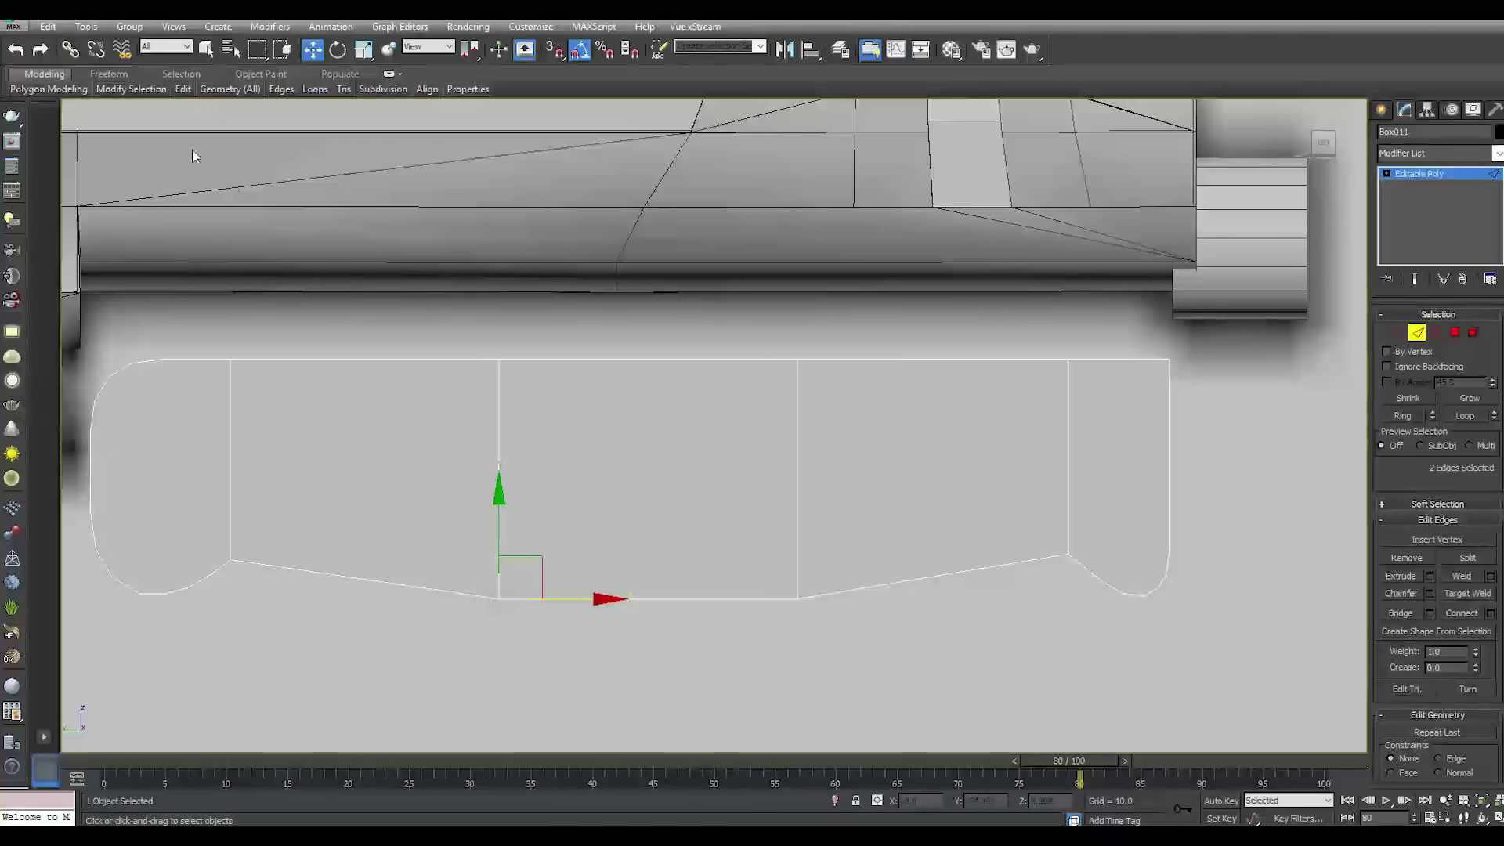
{"action": "mouse_move", "coordinate": [182, 89]}
{"action": "left_click", "coordinate": [312, 125]}
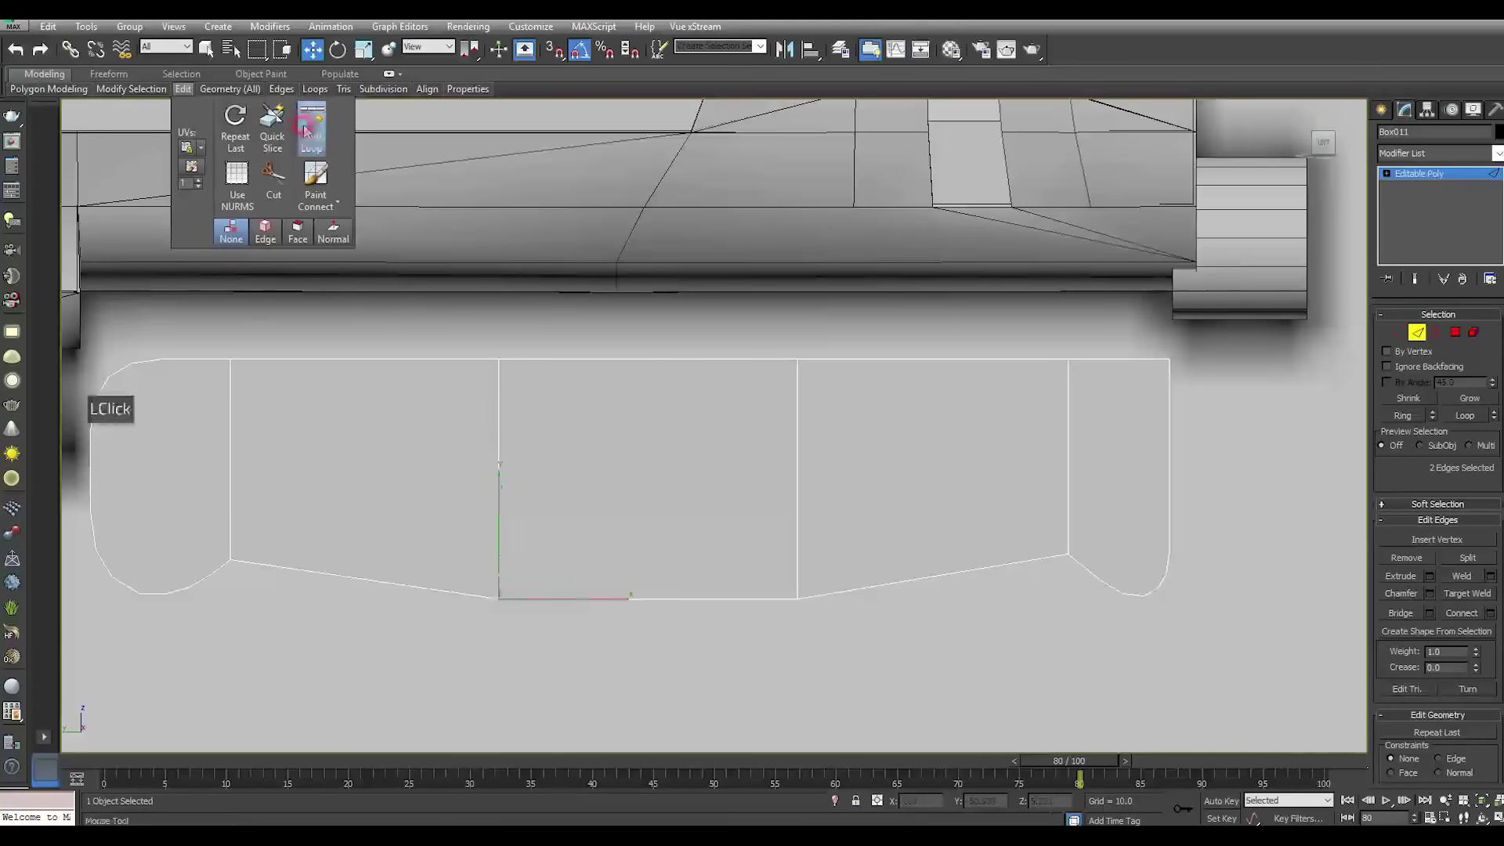
{"action": "left_click", "coordinate": [652, 576]}
{"action": "right_click", "coordinate": [654, 577]}
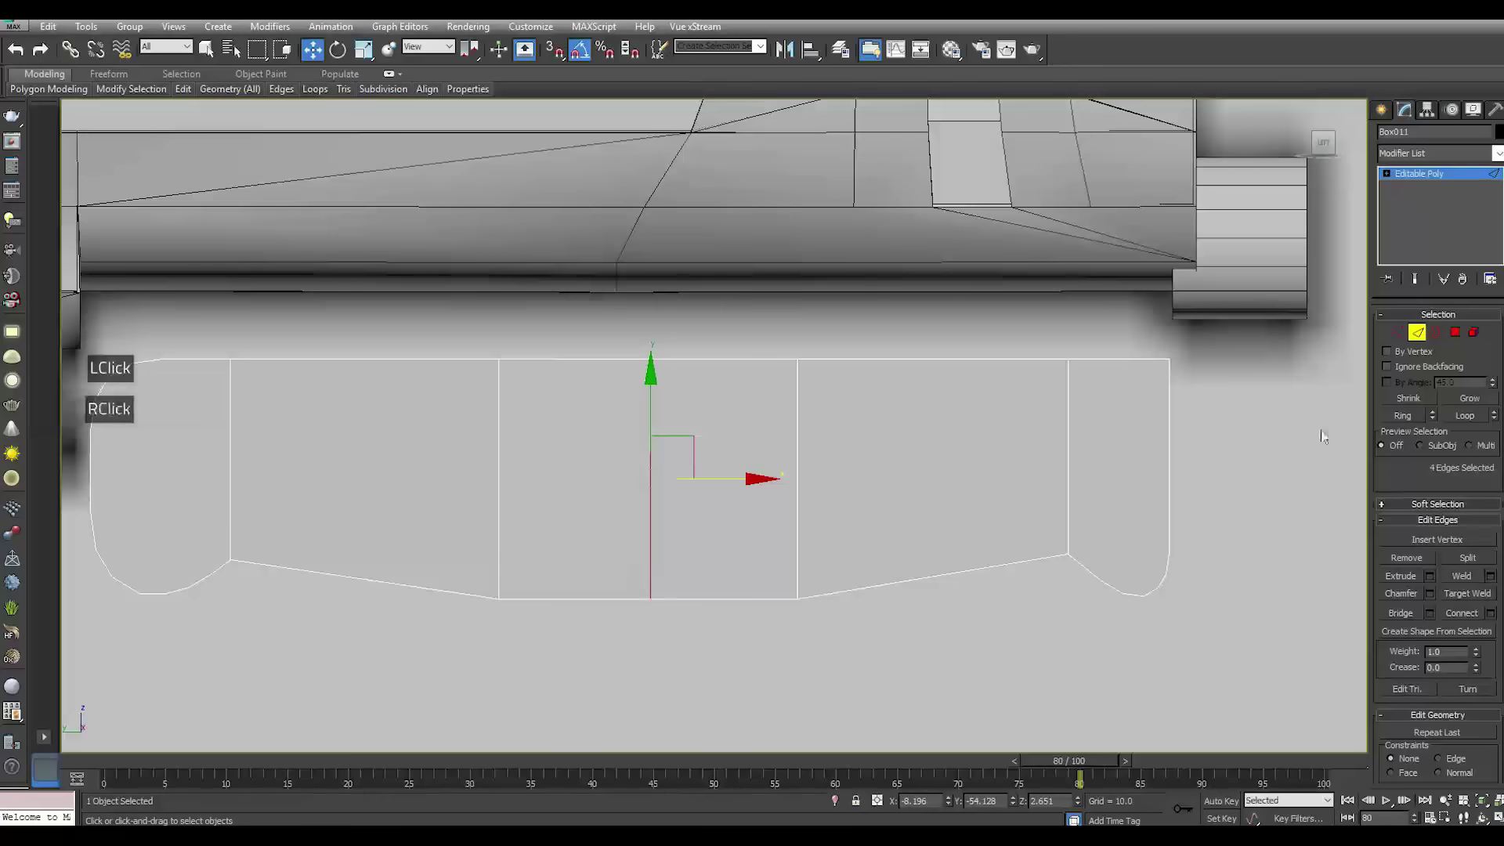
Raise the bottom vertices flanking the new loop slightly
{"action": "left_click", "coordinate": [1397, 333]}
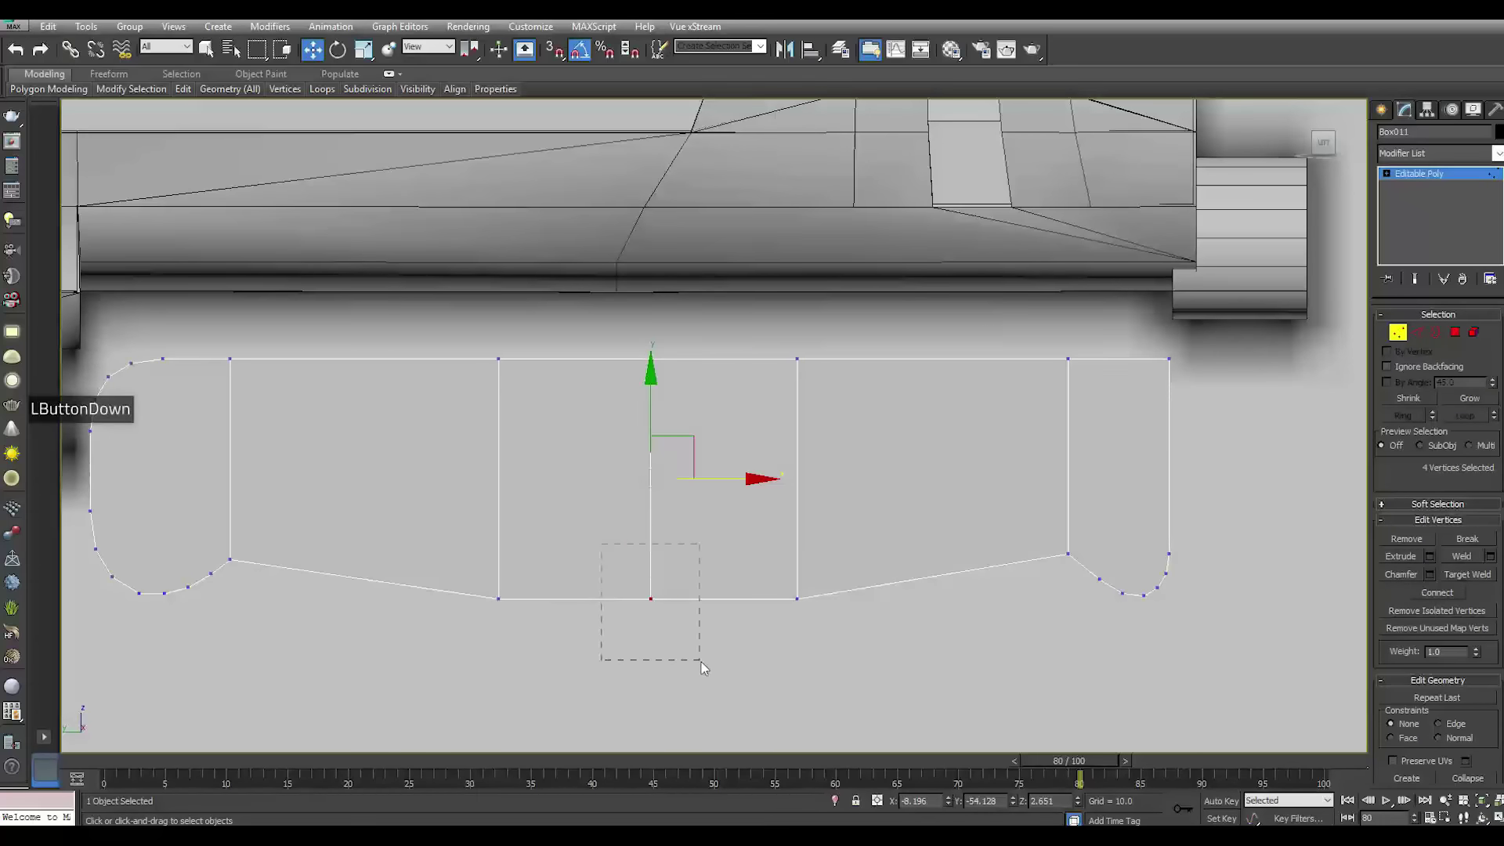
{"action": "left_click_drag", "start_coordinate": [602, 543], "coordinate": [701, 662]}
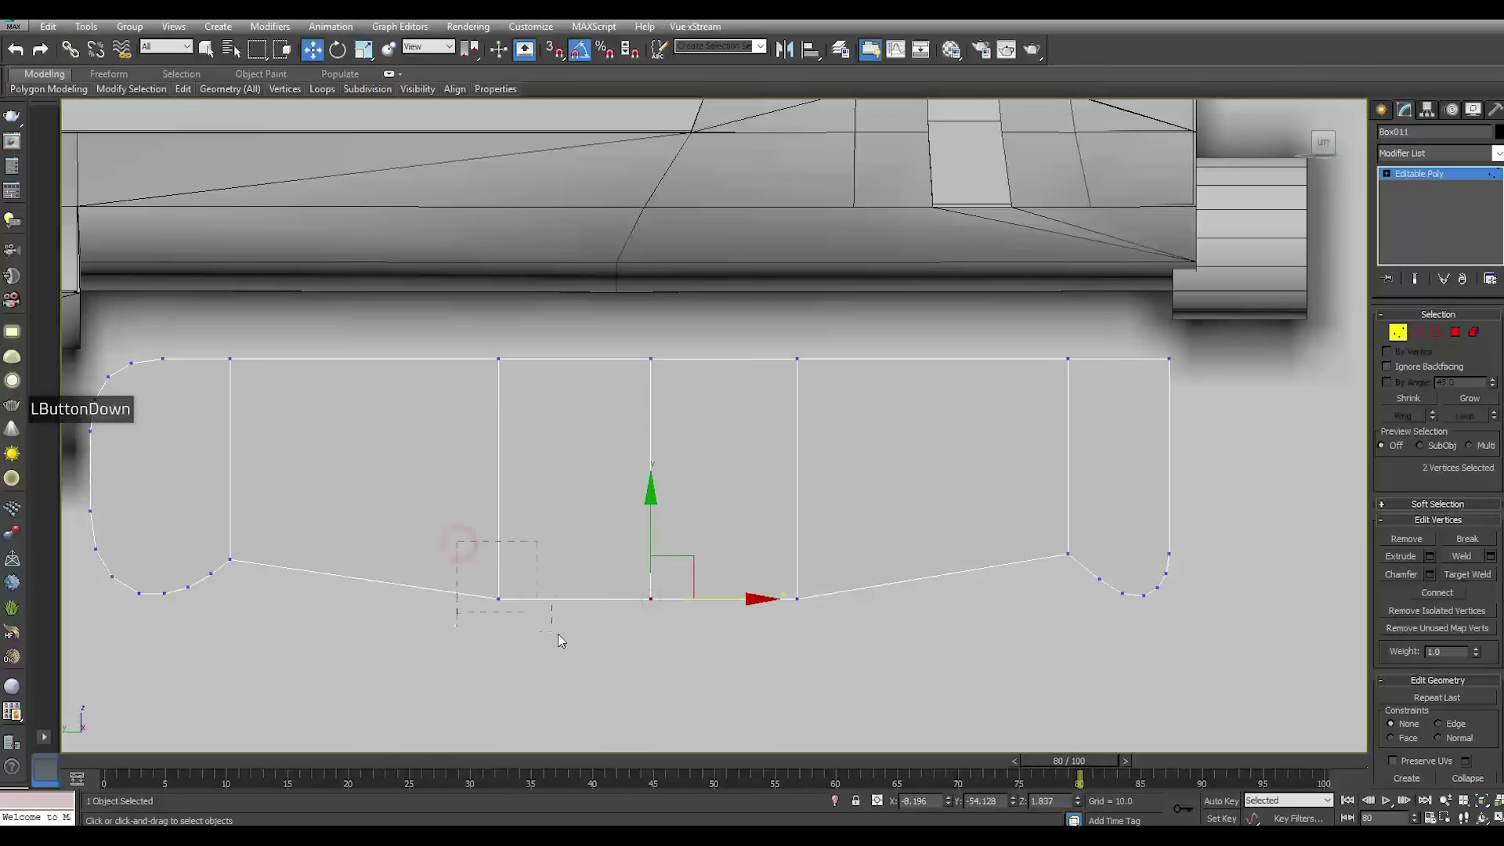
{"action": "left_click_drag", "start_coordinate": [557, 633], "coordinate": [558, 633]}
{"action": "left_click_drag", "start_coordinate": [850, 557], "coordinate": [766, 652], "text": "ctrl"}
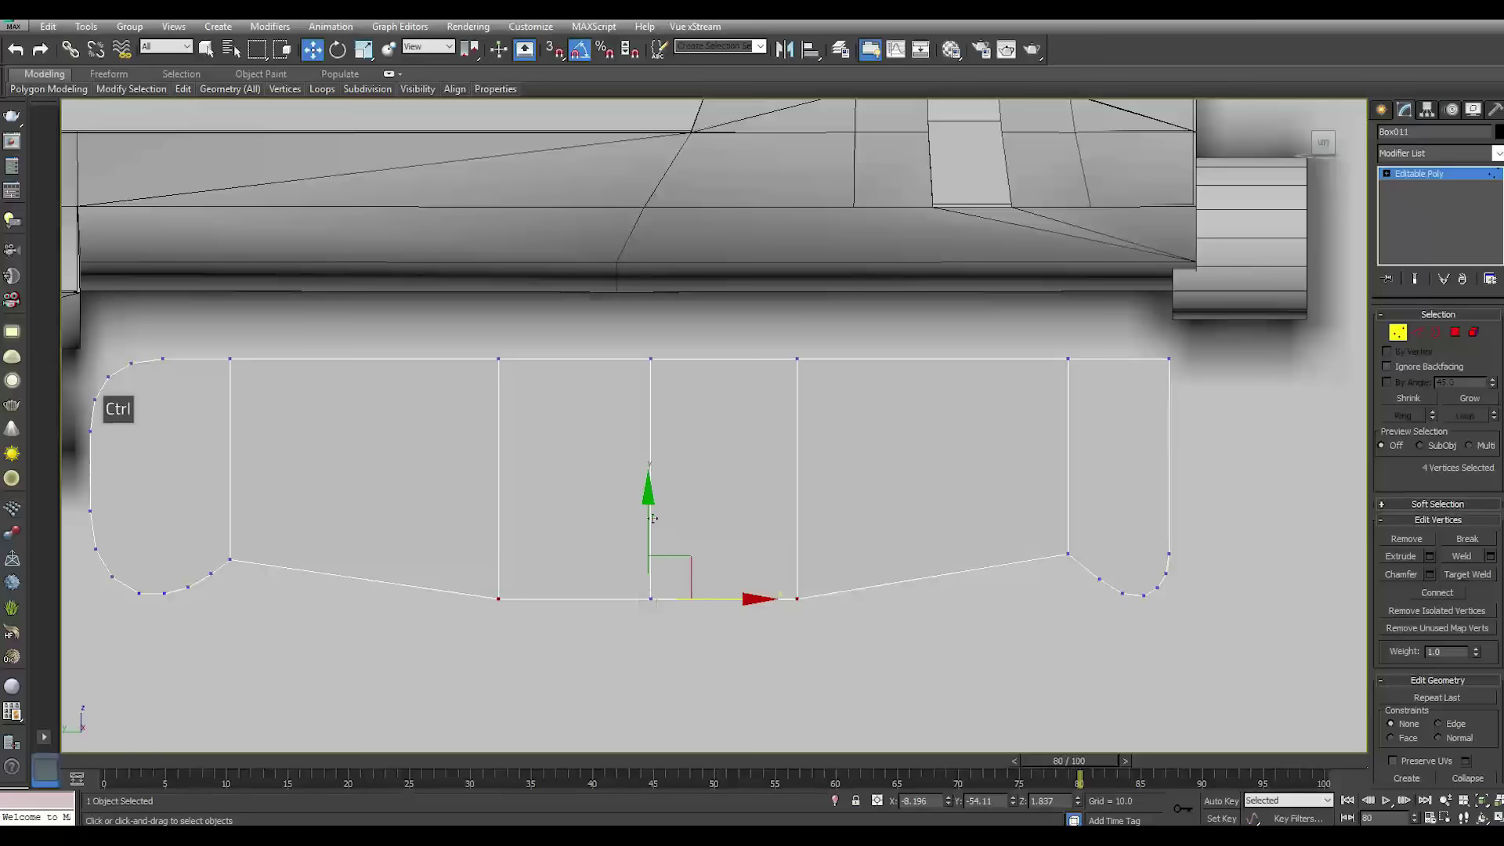
{"action": "left_click_drag", "start_coordinate": [651, 517], "coordinate": [647, 510]}
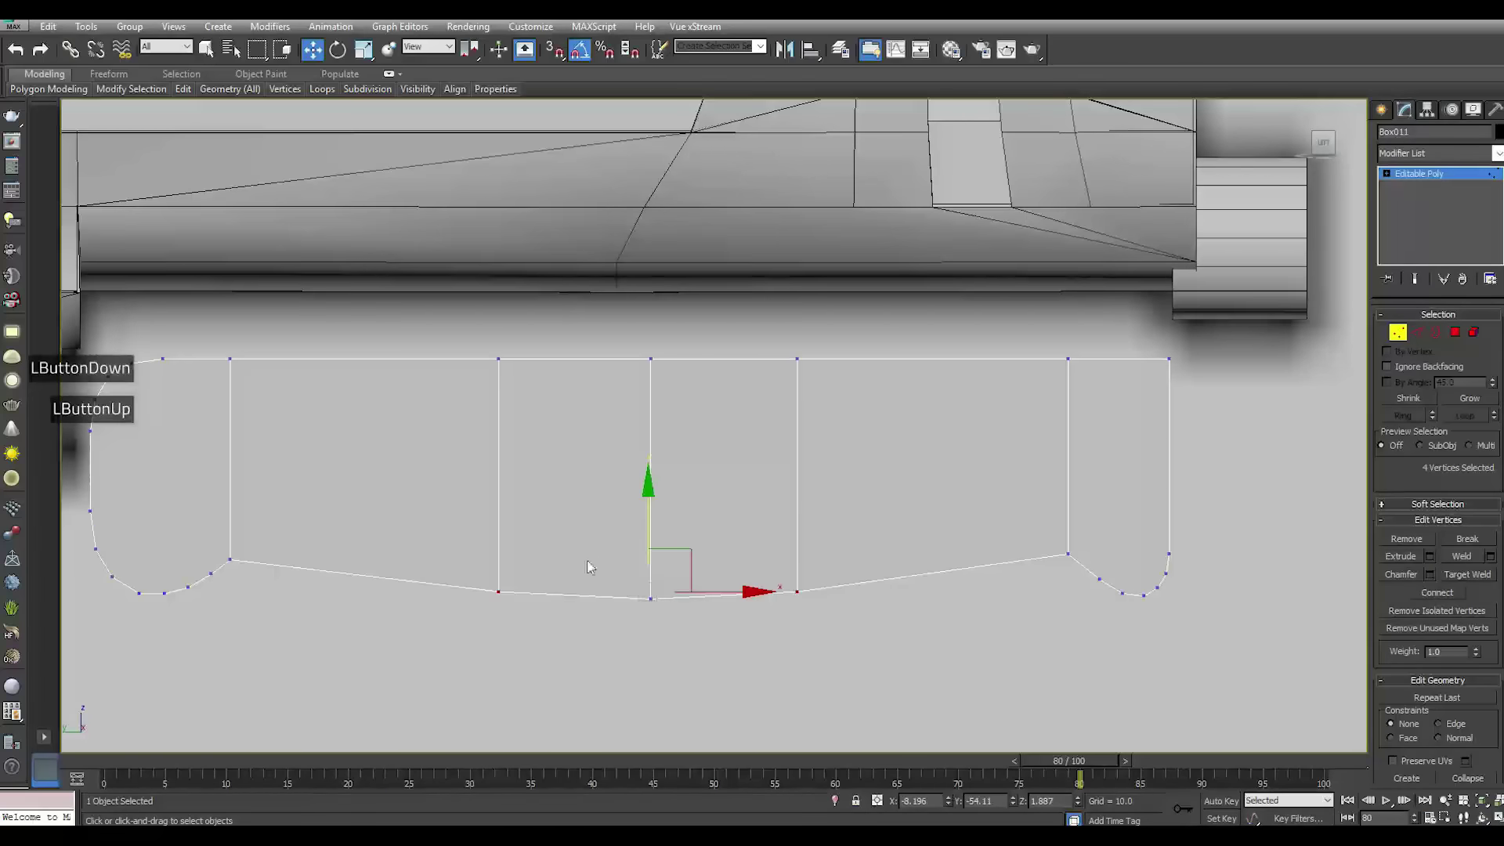
{"action": "scroll", "coordinate": [590, 567], "scroll_direction": "down", "scroll_amount": 2}
Raise more underside vertices and the middle bottom vertex so the bottom curves gently
{"action": "left_click", "coordinate": [930, 660]}
{"action": "middle_click_drag", "start_coordinate": [661, 594], "coordinate": [668, 594]}
{"action": "left_click_drag", "start_coordinate": [506, 541], "coordinate": [583, 623]}
{"action": "left_click_drag", "start_coordinate": [693, 651], "coordinate": [693, 651], "text": "ctrl"}
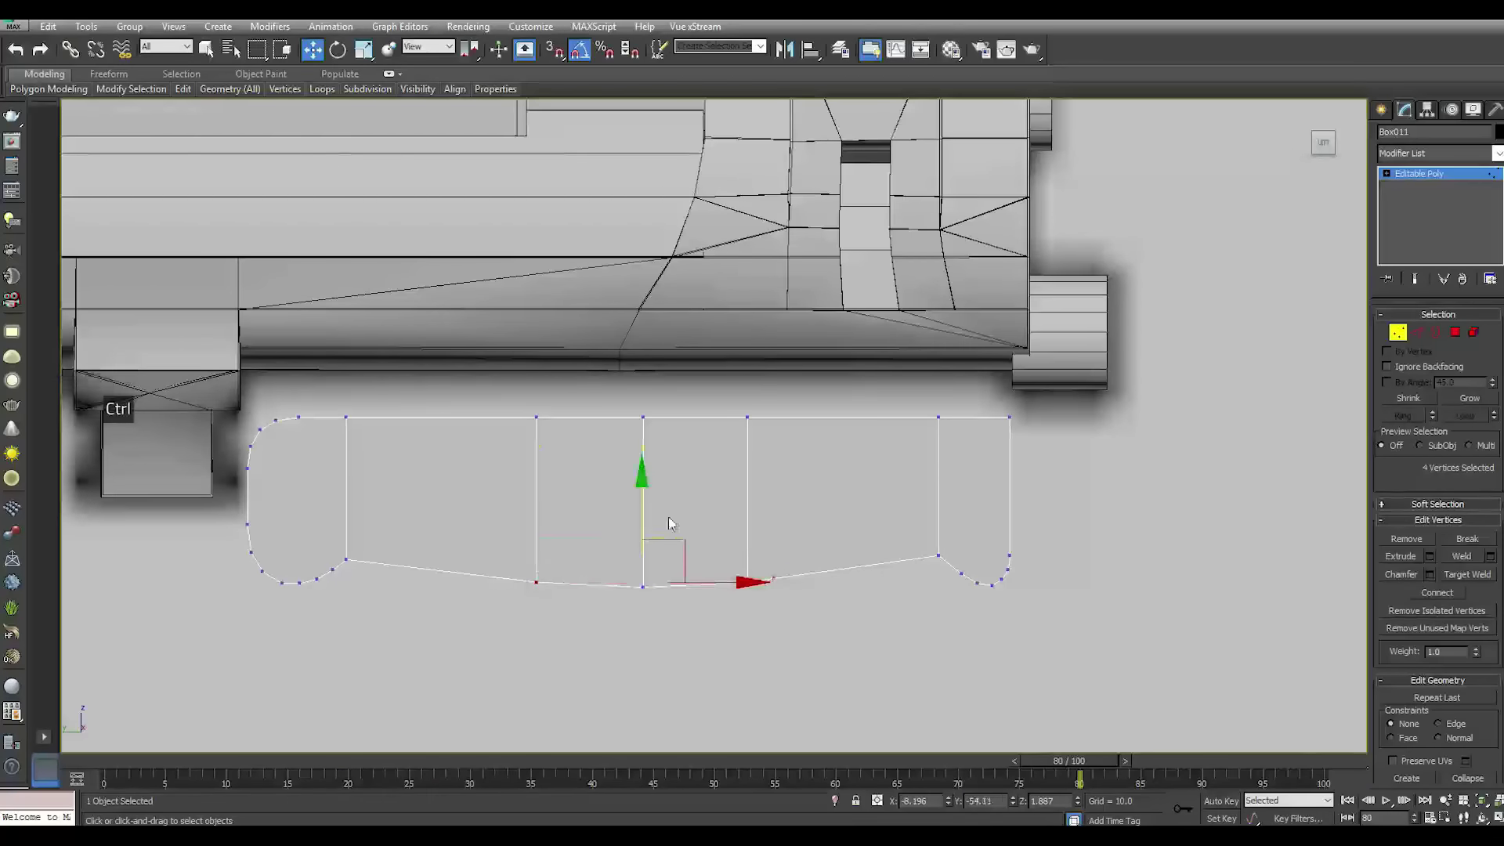
{"action": "left_click_drag", "start_coordinate": [642, 510], "coordinate": [641, 496]}
{"action": "left_click", "coordinate": [681, 633]}
{"action": "left_click_drag", "start_coordinate": [603, 554], "coordinate": [694, 629]}
{"action": "left_click_drag", "start_coordinate": [644, 521], "coordinate": [644, 518]}
{"action": "left_click", "coordinate": [802, 629]}
{"action": "left_click_drag", "start_coordinate": [803, 630], "coordinate": [803, 632]}
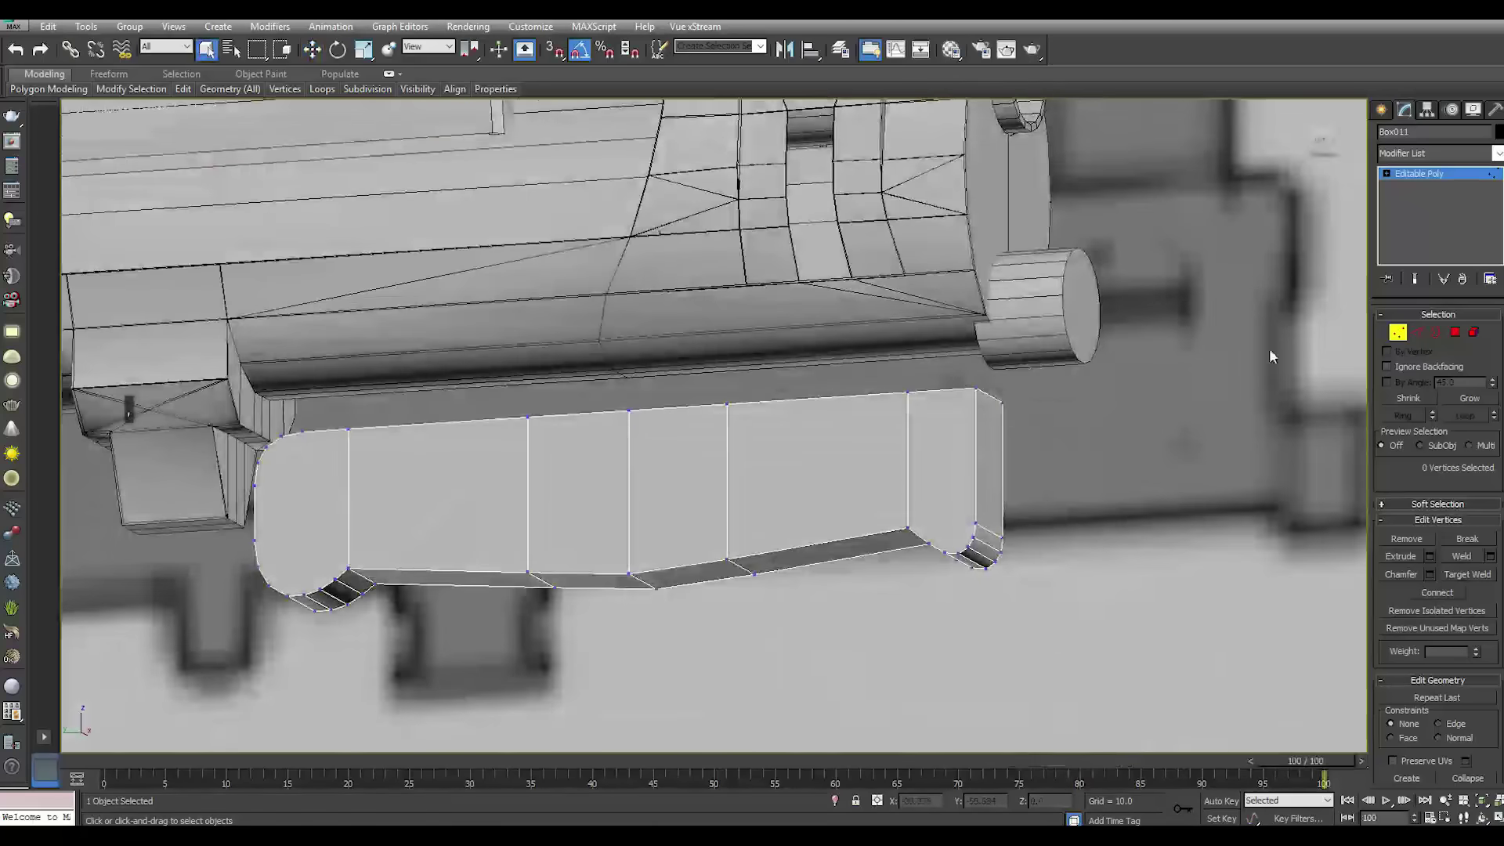
Select the six side faces of the grip
{"action": "left_click", "coordinate": [1454, 333]}
{"action": "left_click", "coordinate": [768, 481]}
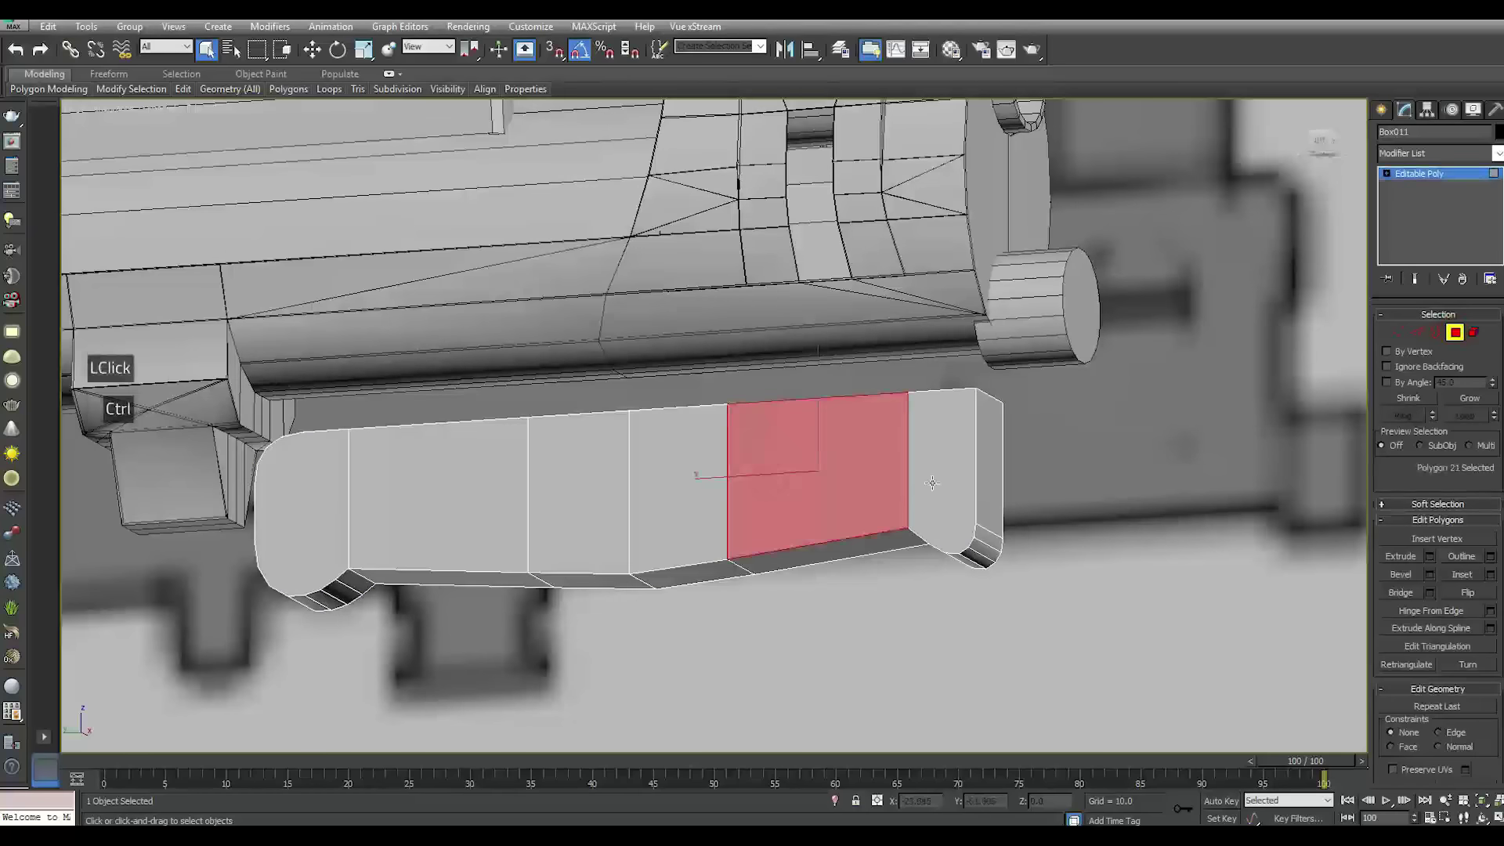
{"action": "left_click", "coordinate": [934, 482], "text": "ctrl"}
{"action": "left_click", "coordinate": [654, 486], "text": "ctrl"}
{"action": "left_click", "coordinate": [563, 488], "text": "ctrl"}
{"action": "left_click", "coordinate": [426, 491], "text": "ctrl"}
{"action": "left_click", "coordinate": [296, 501], "text": "ctrl"}
{"action": "key", "text": "w"}
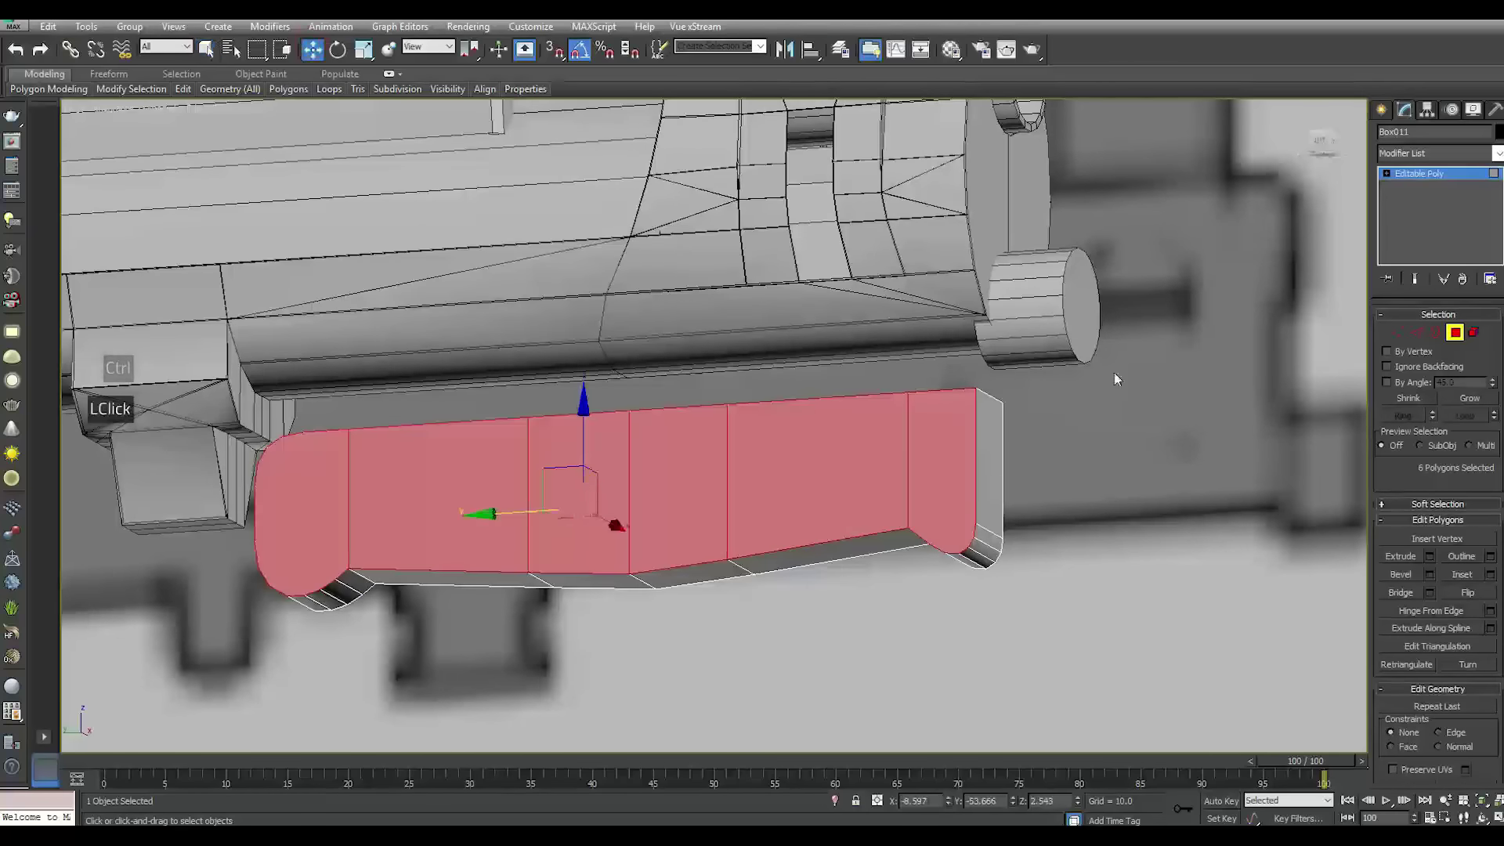
Try a one-segment chamfer on the side's outline edges, cancel it, and return to Vertex mode
{"action": "left_click", "coordinate": [1418, 332], "text": "ctrl"}
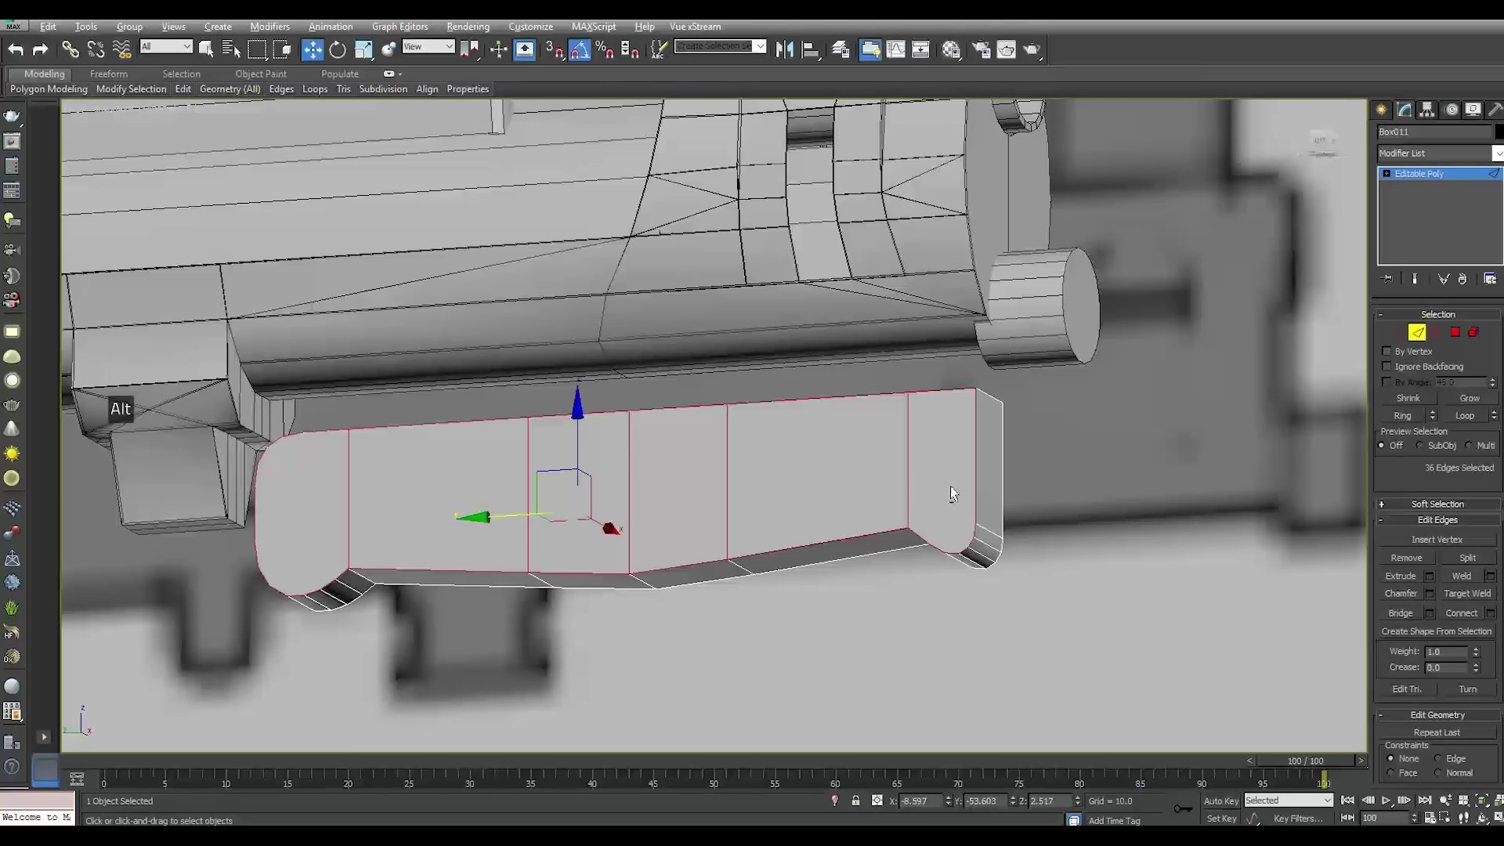
{"action": "left_click_drag", "start_coordinate": [321, 504], "coordinate": [914, 546], "text": "alt"}
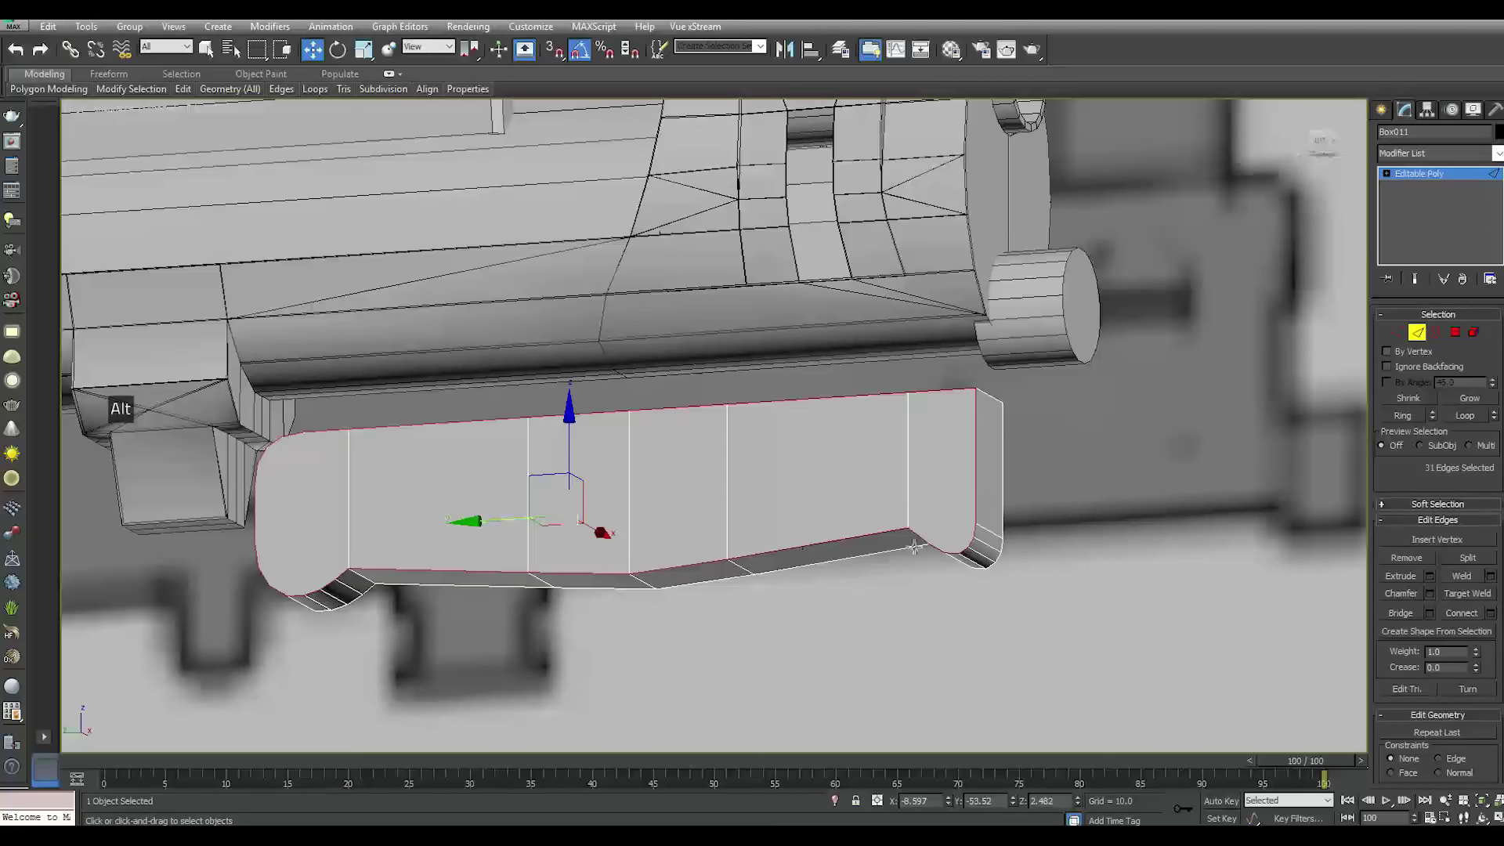
{"action": "scroll", "coordinate": [978, 538], "scroll_direction": "up", "scroll_amount": 2}
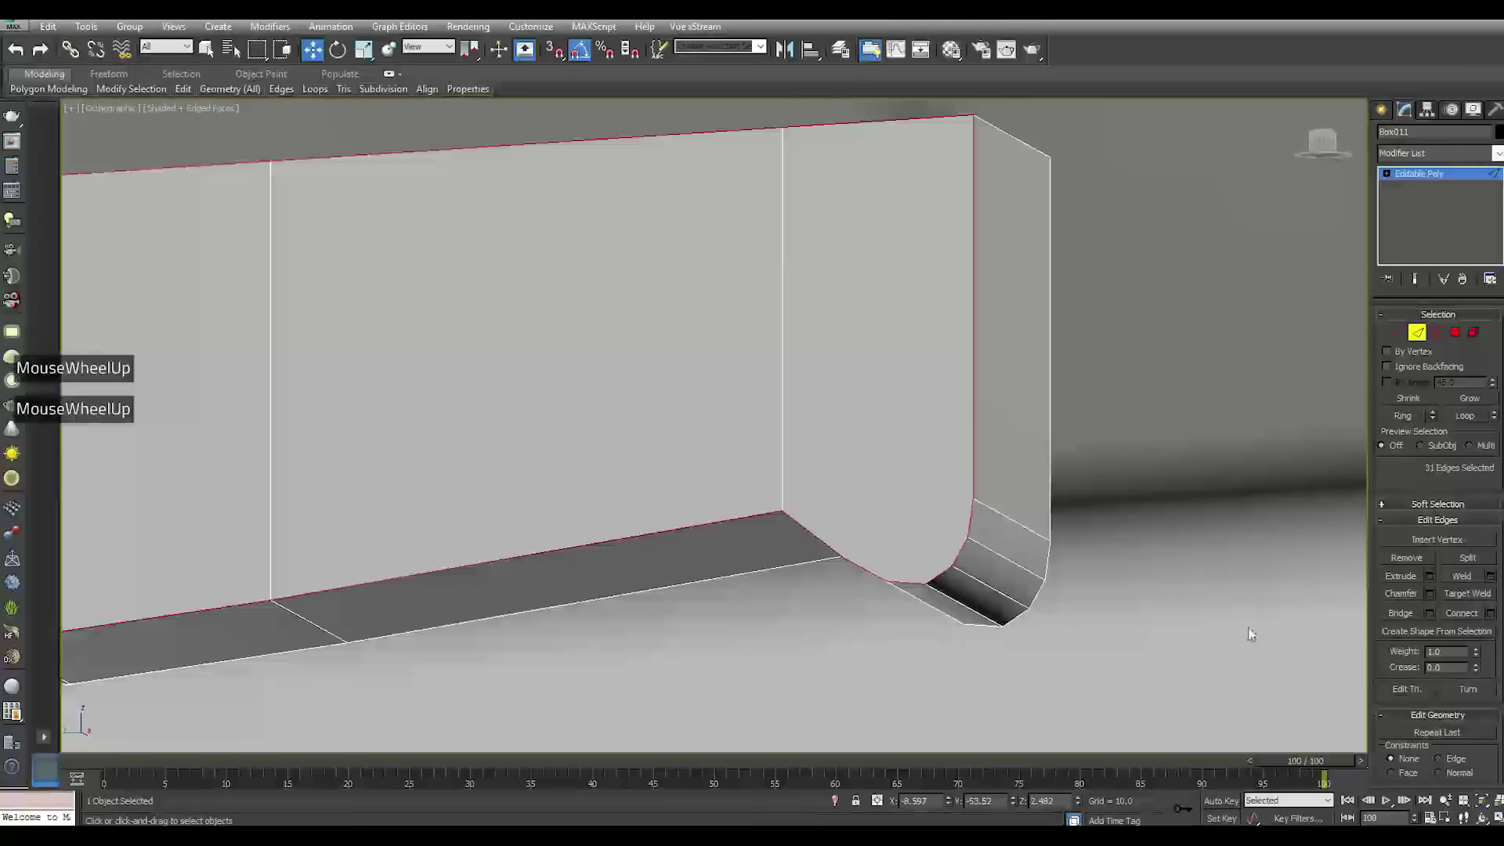
{"action": "left_click", "coordinate": [1428, 594]}
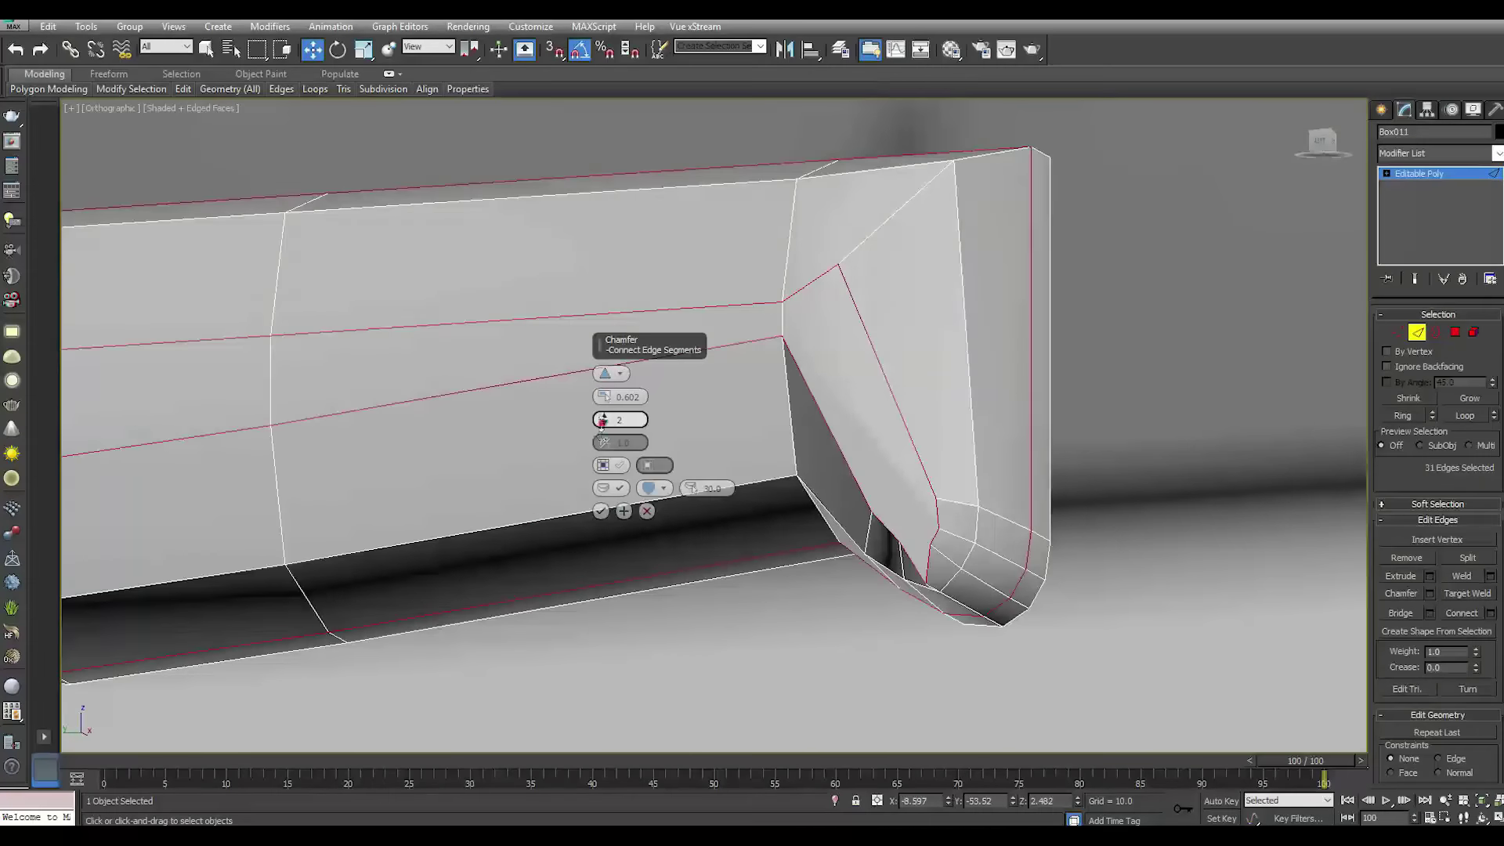
{"action": "left_click", "coordinate": [604, 424]}
{"action": "left_click_drag", "start_coordinate": [604, 397], "coordinate": [713, 527]}
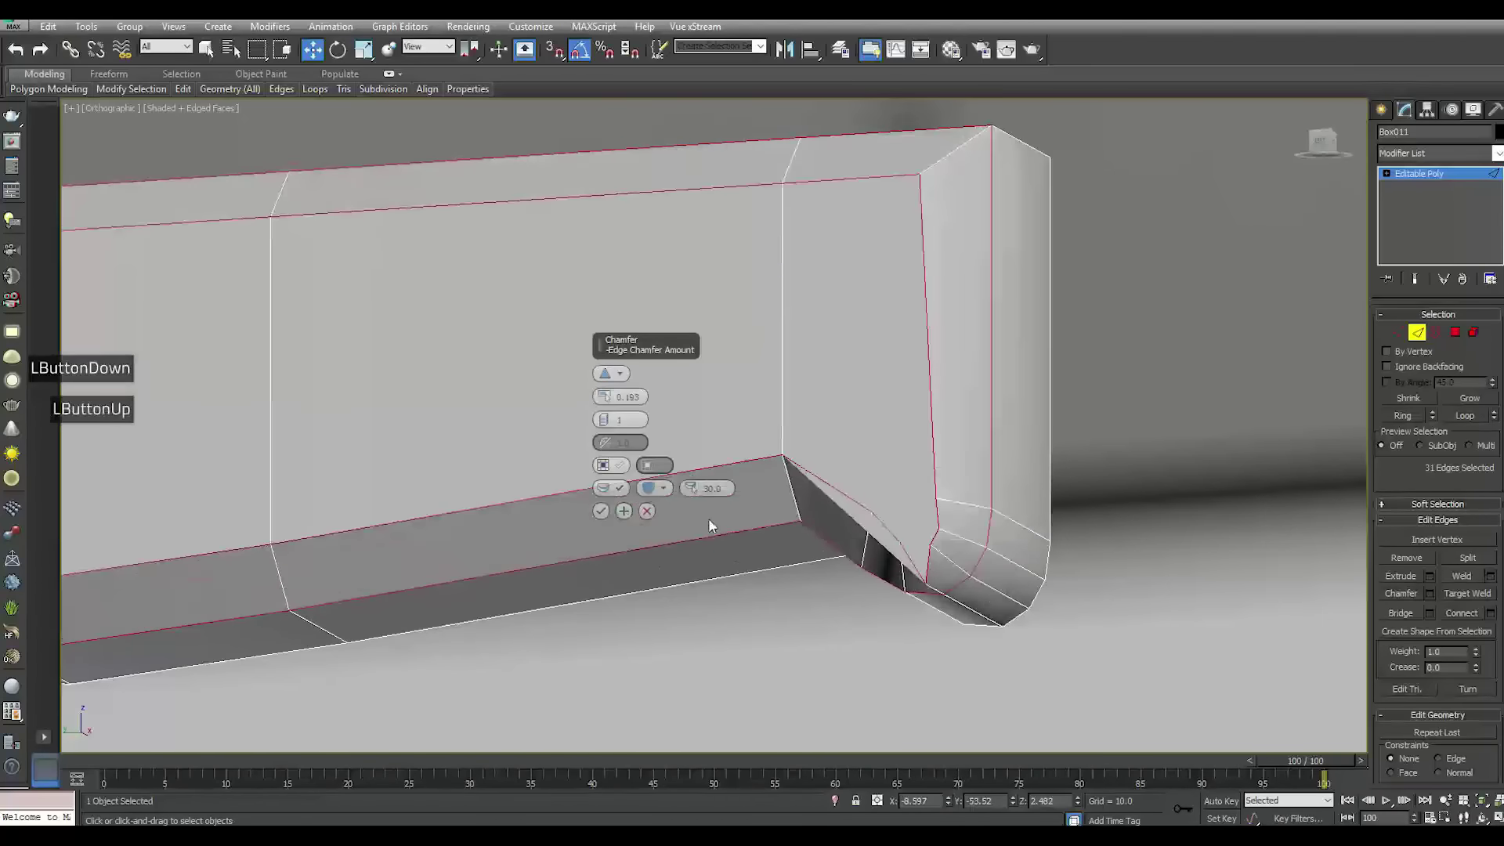
{"action": "left_click", "coordinate": [647, 510]}
{"action": "scroll", "coordinate": [930, 586], "scroll_direction": "up", "scroll_amount": 2}
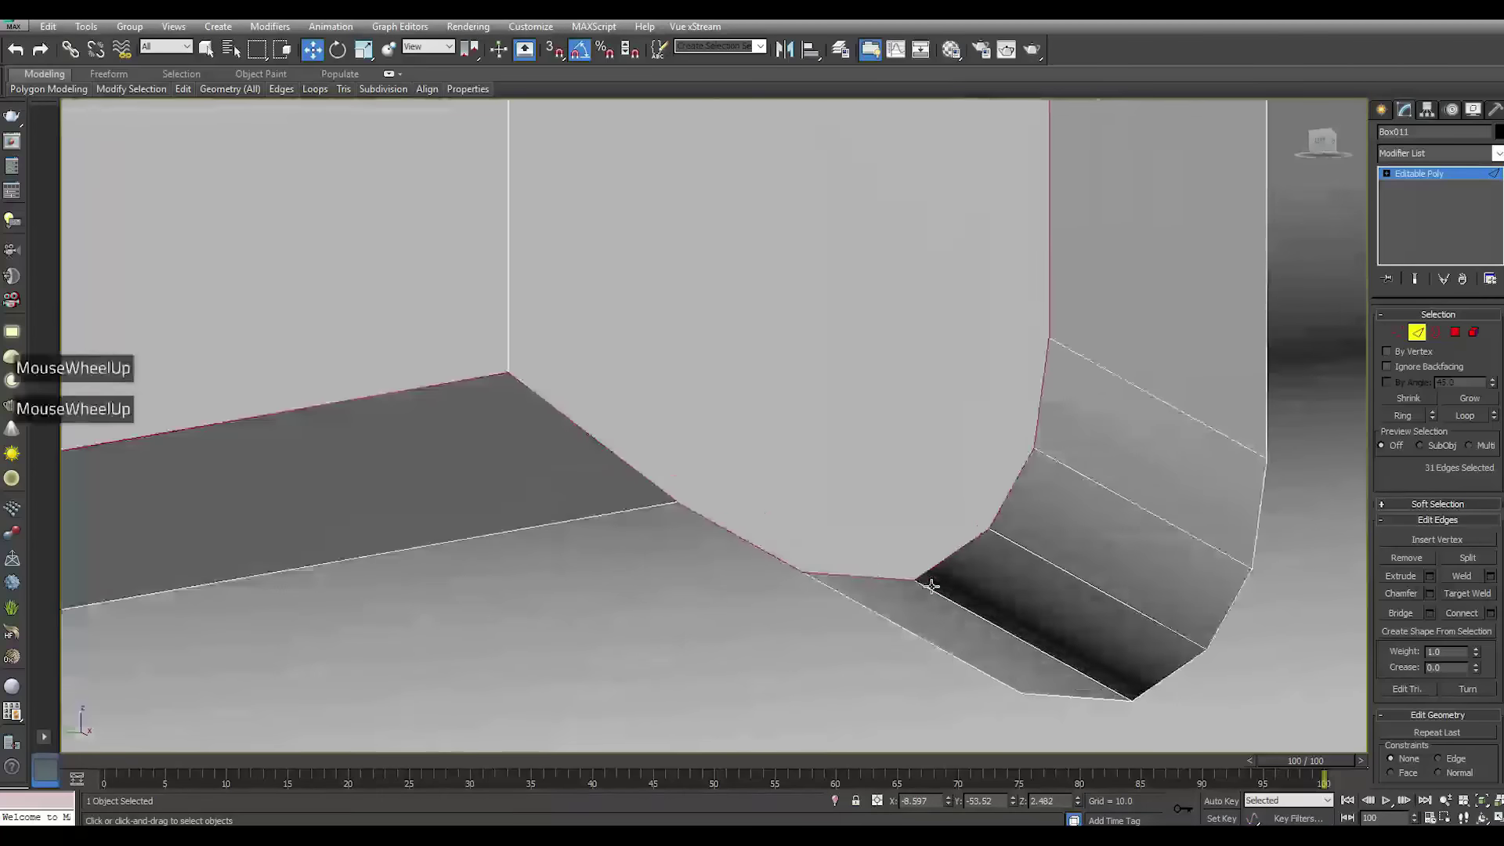
{"action": "left_click", "coordinate": [1398, 332]}
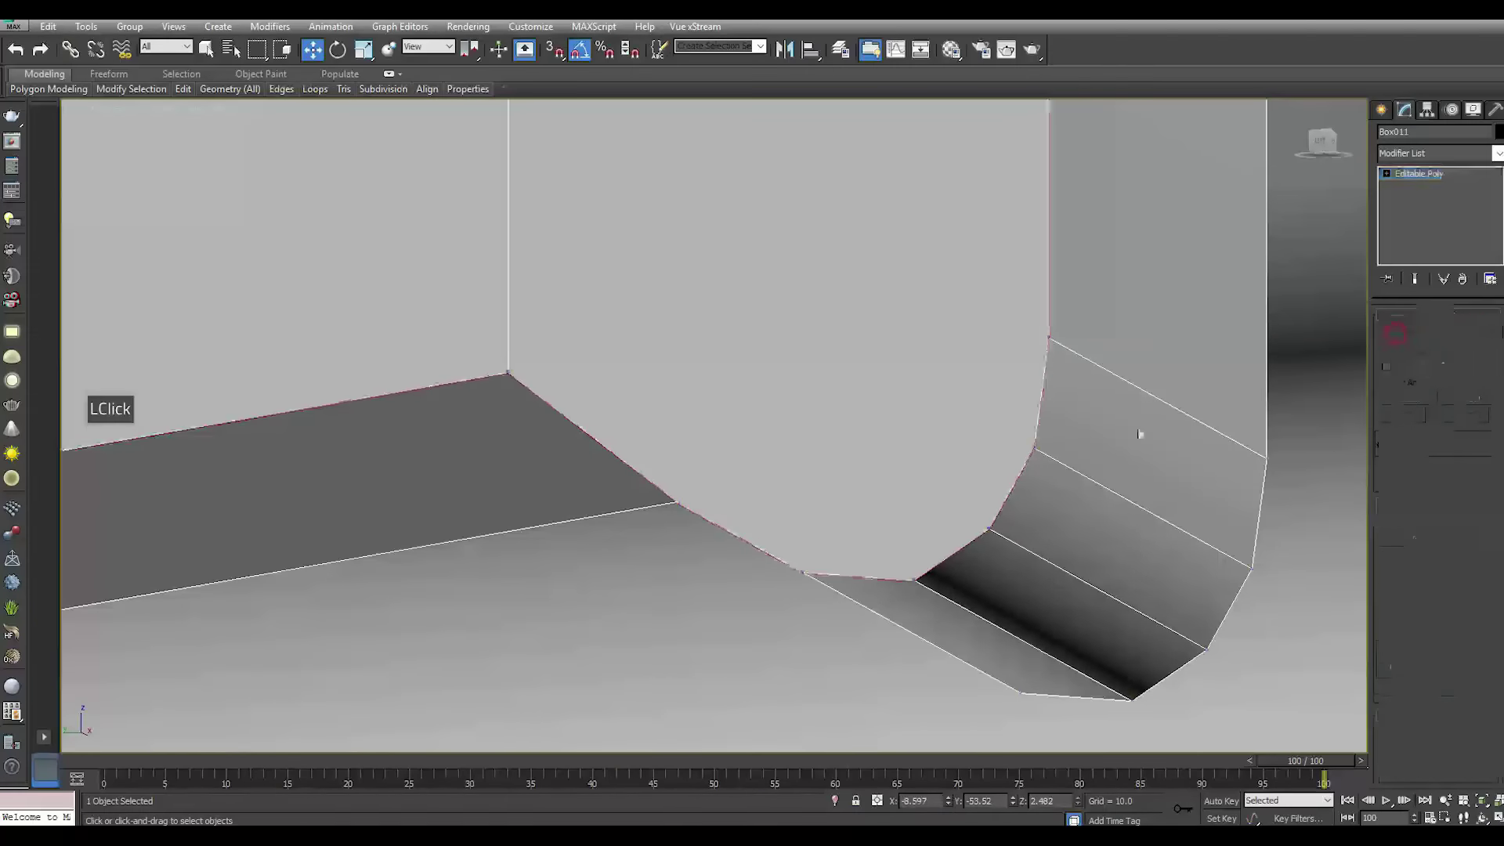
Weld the two overlapping vertices at the curve's corner into one point
{"action": "left_click", "coordinate": [914, 578]}
{"action": "left_click_drag", "start_coordinate": [913, 578], "coordinate": [924, 542]}
{"action": "middle_click_drag", "start_coordinate": [982, 629], "coordinate": [1023, 626], "text": "alt"}
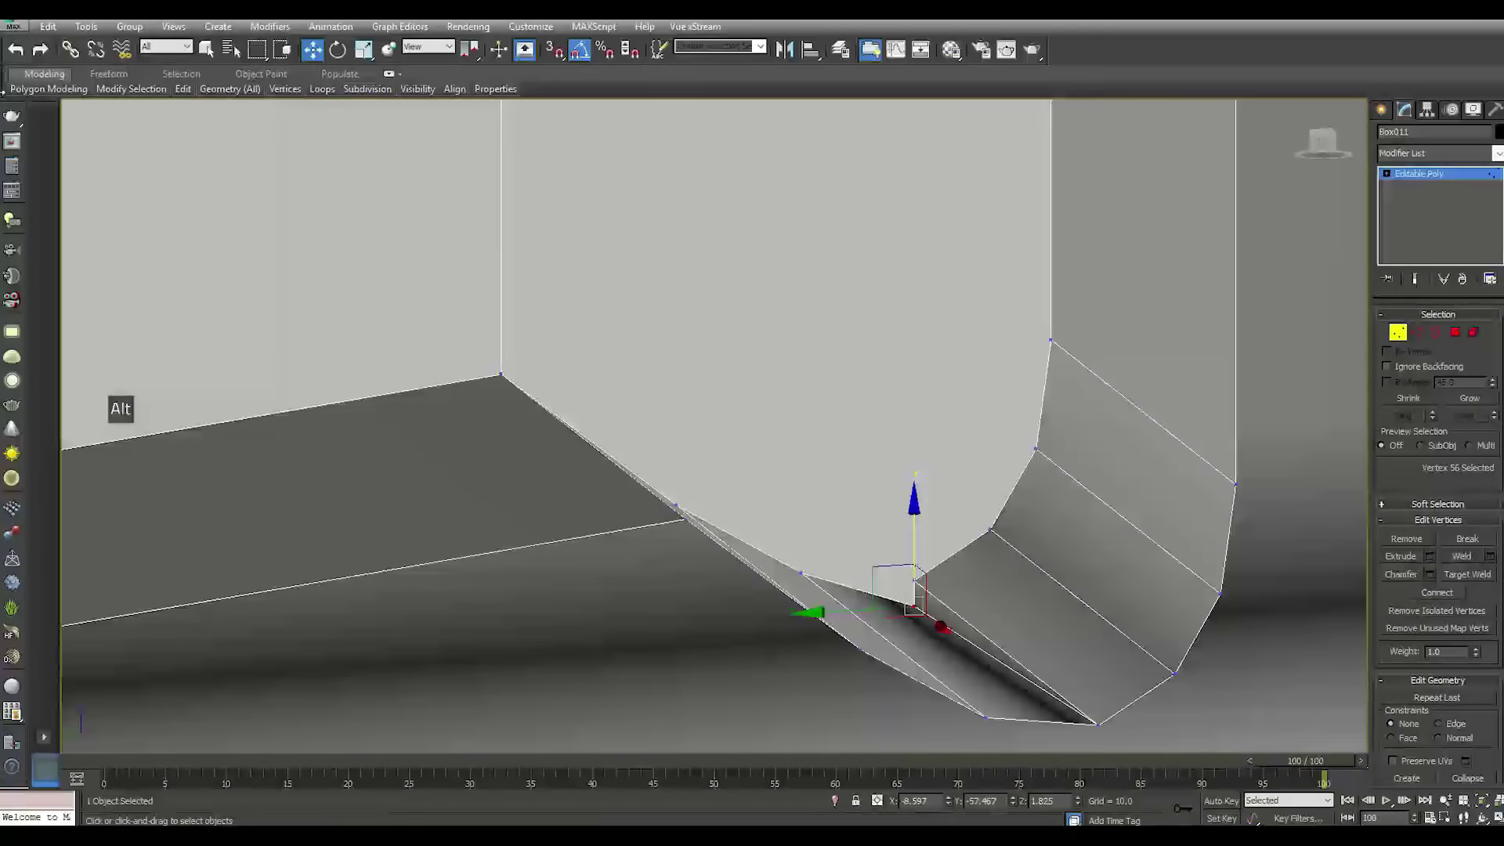
{"action": "left_click", "coordinate": [19, 51]}
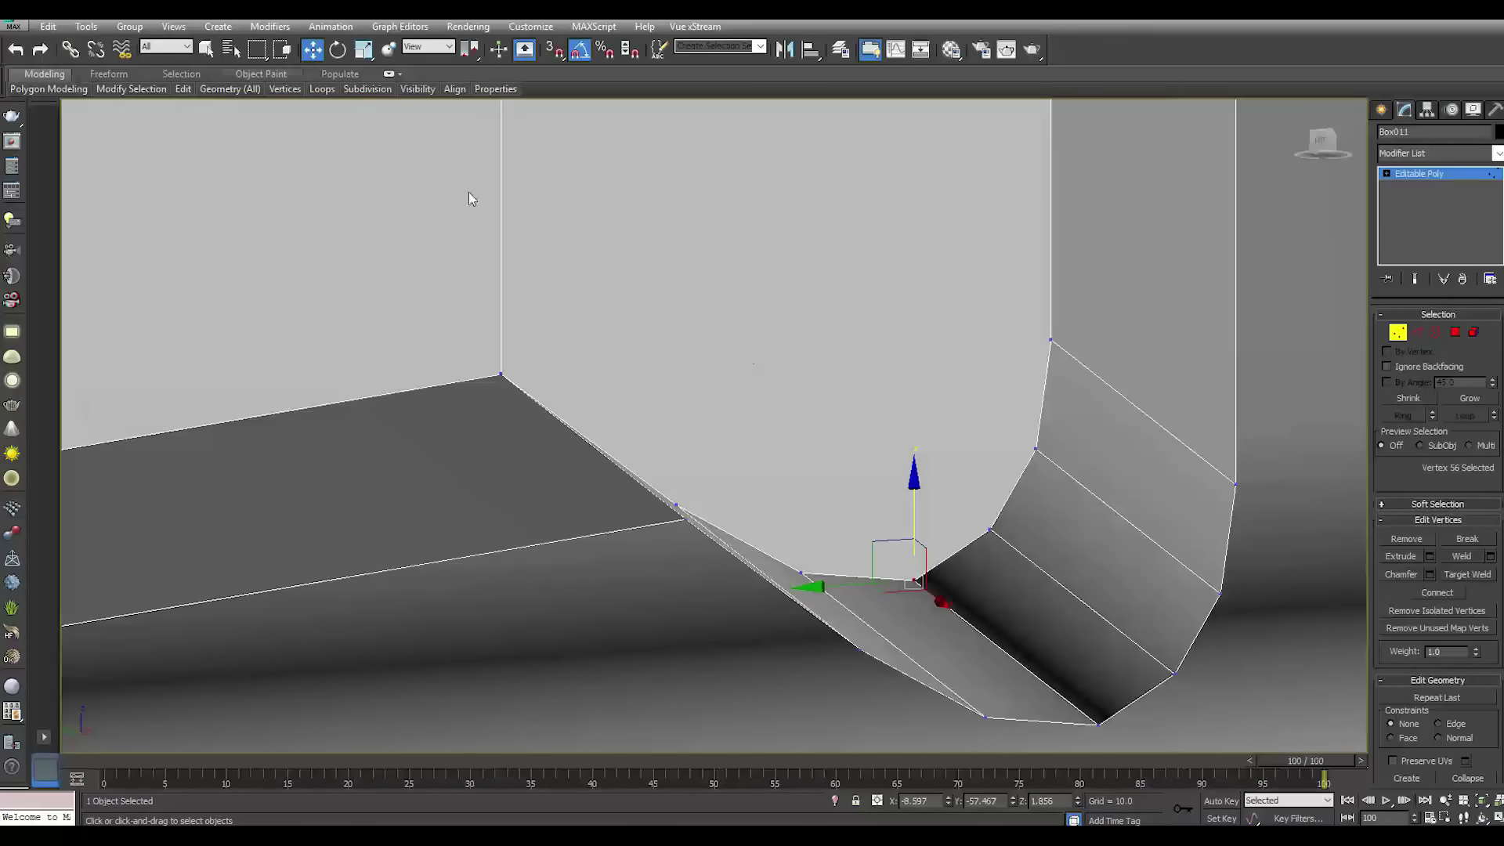
{"action": "left_click", "coordinate": [894, 561]}
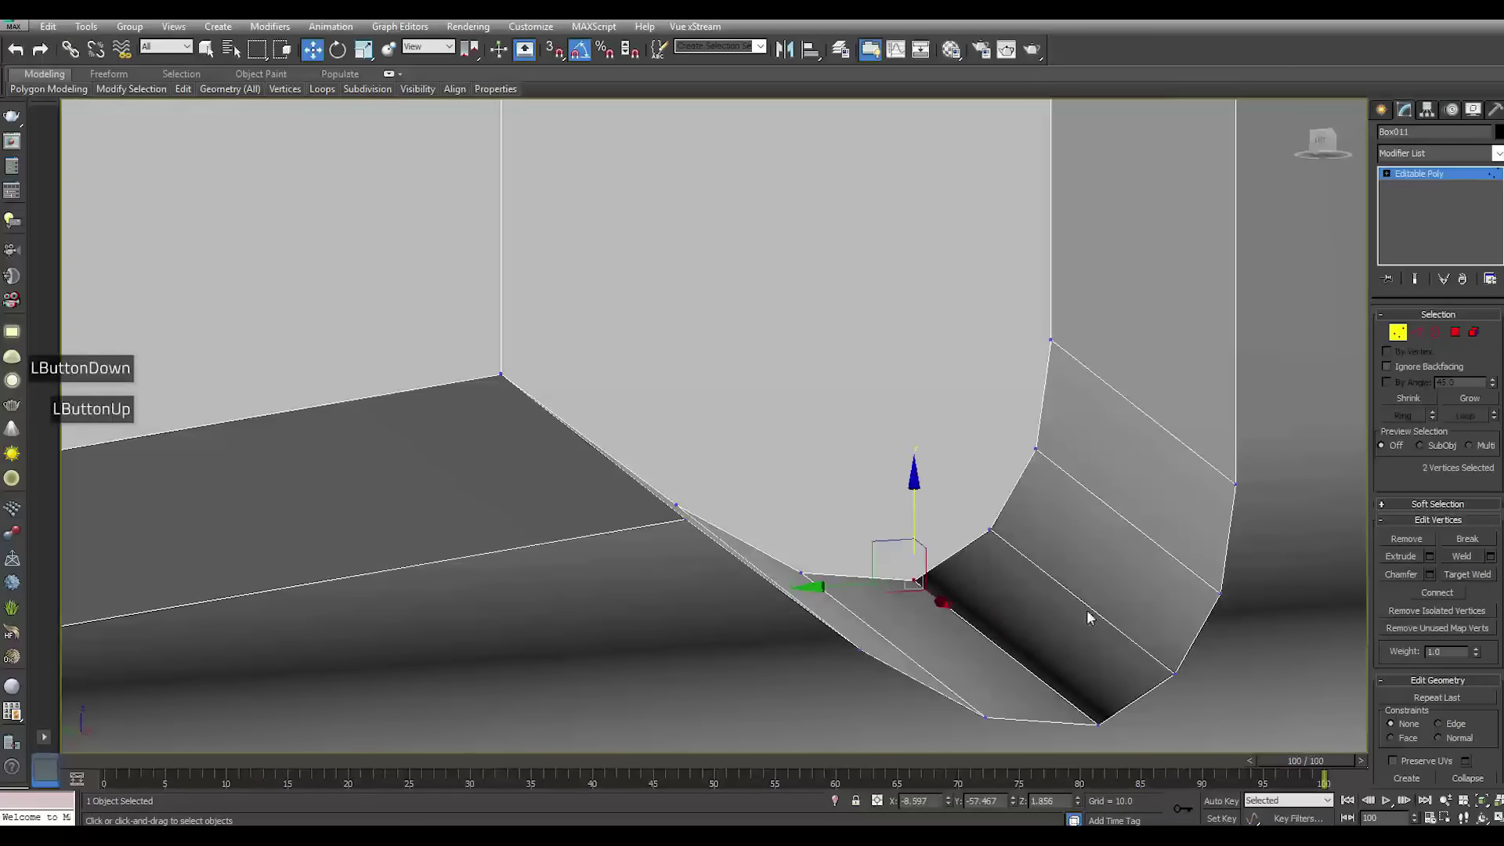
{"action": "left_click", "coordinate": [1461, 570]}
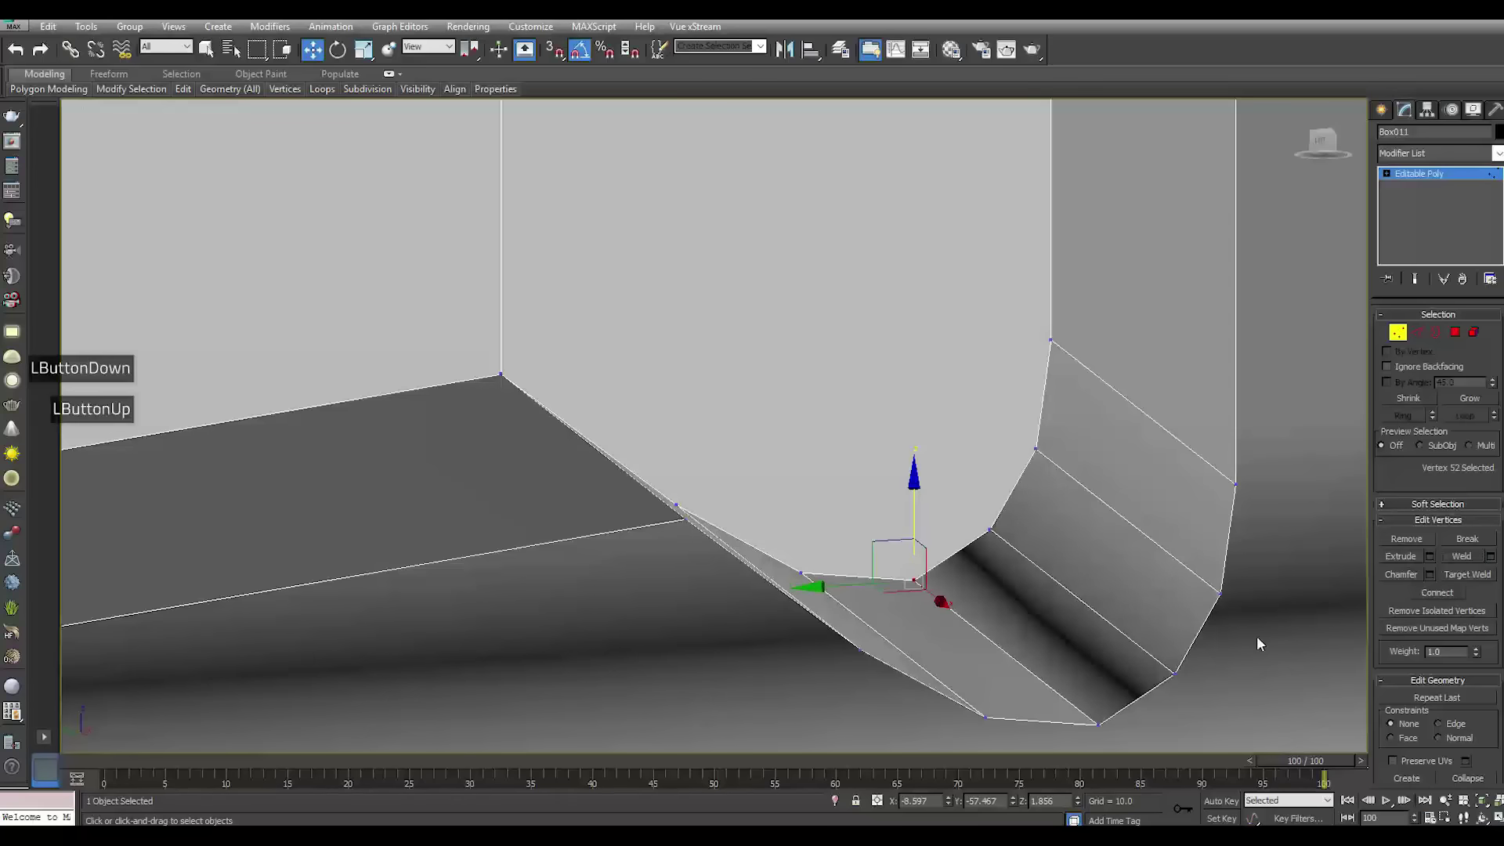
Try sliding several vertices left along the curved edge, undoing each slide
{"action": "left_click", "coordinate": [1097, 723]}
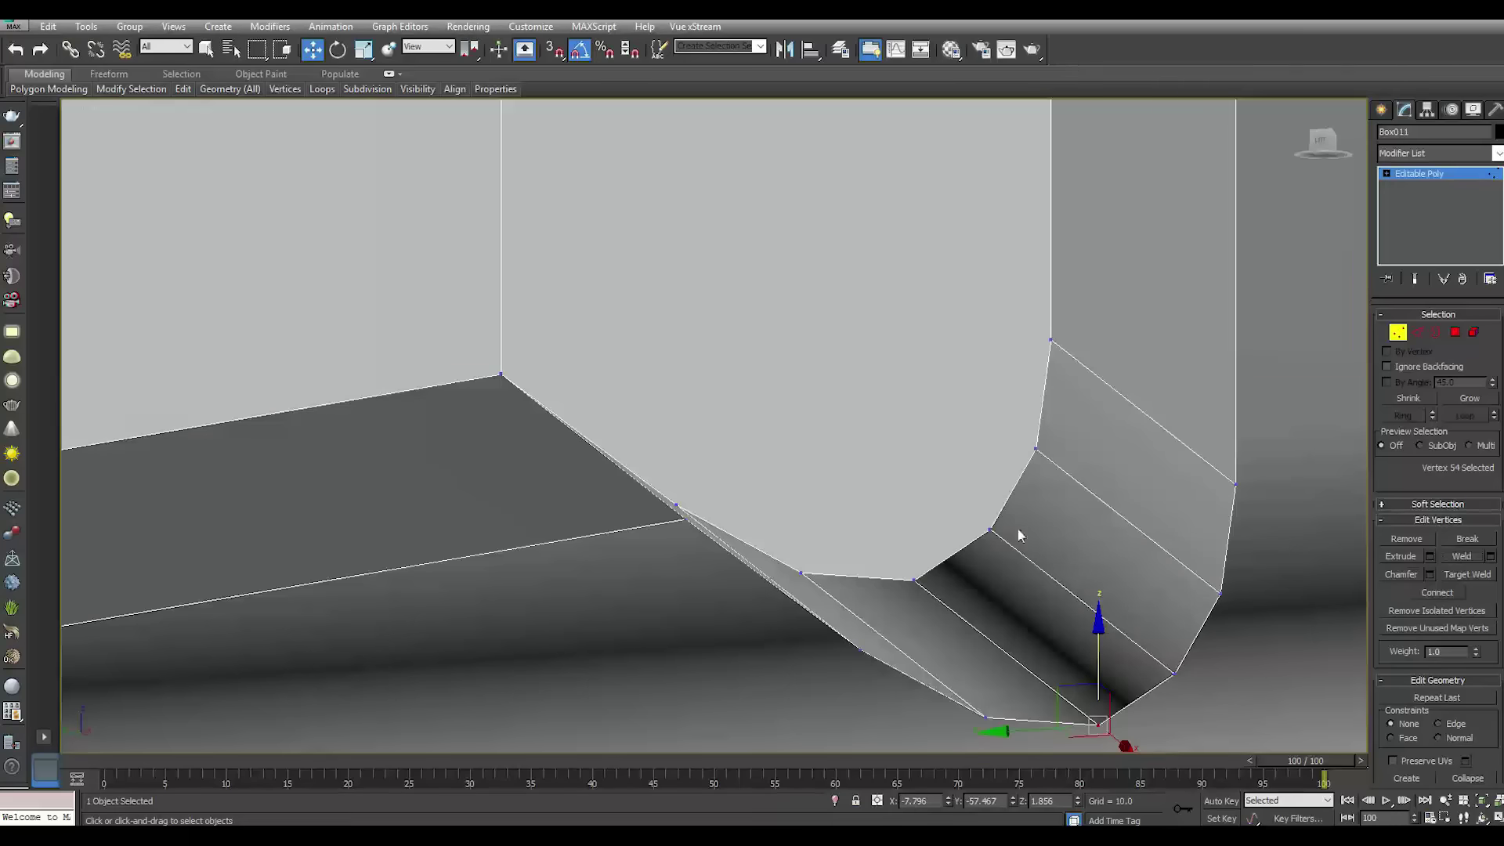
{"action": "left_click", "coordinate": [992, 533]}
{"action": "left_click_drag", "start_coordinate": [957, 536], "coordinate": [922, 537]}
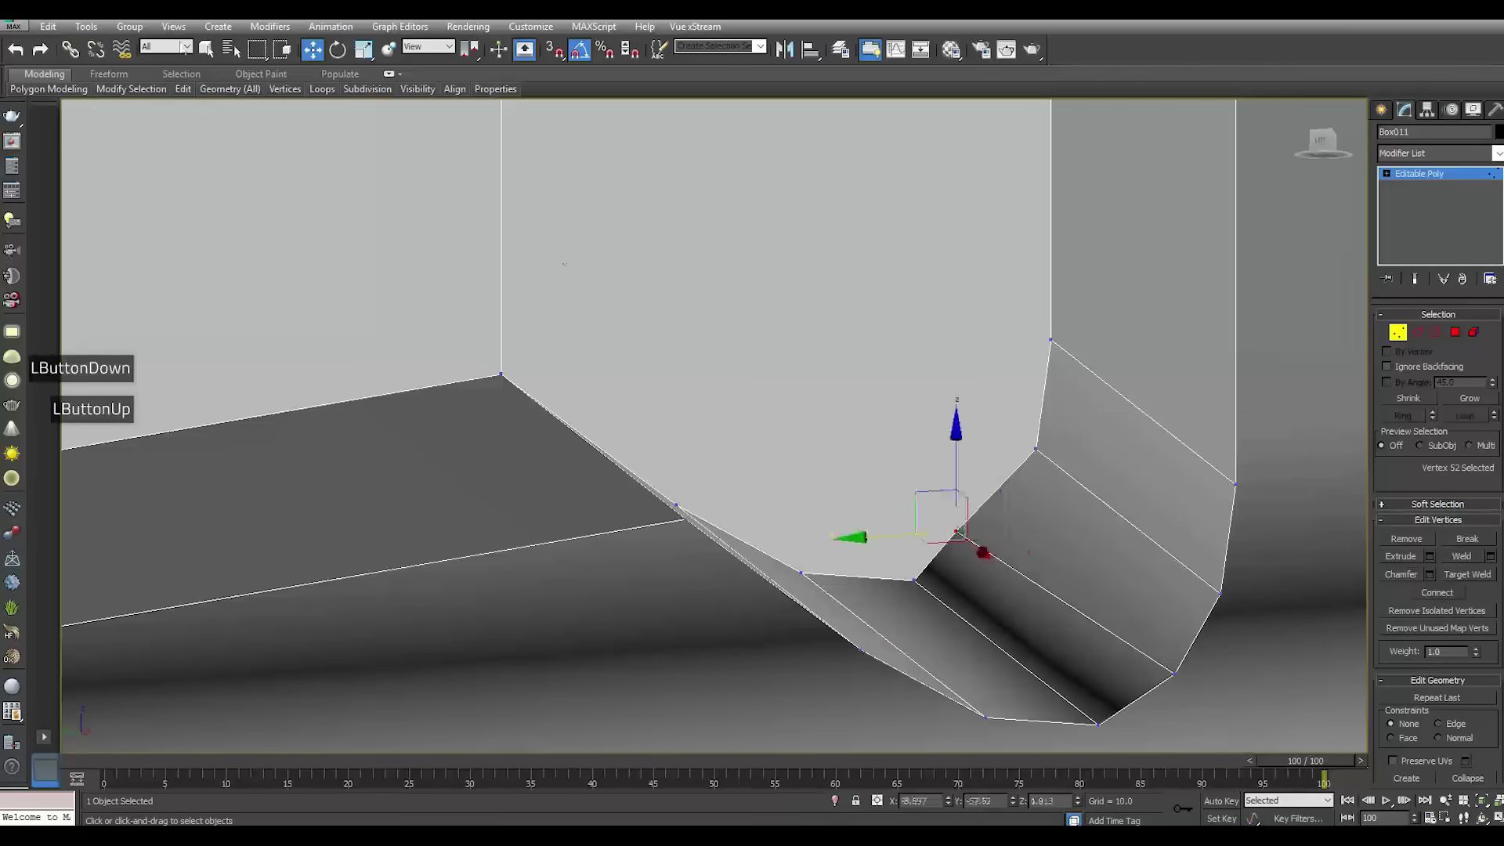
{"action": "left_click", "coordinate": [16, 49]}
{"action": "scroll", "coordinate": [1111, 473], "scroll_direction": "down", "scroll_amount": 2}
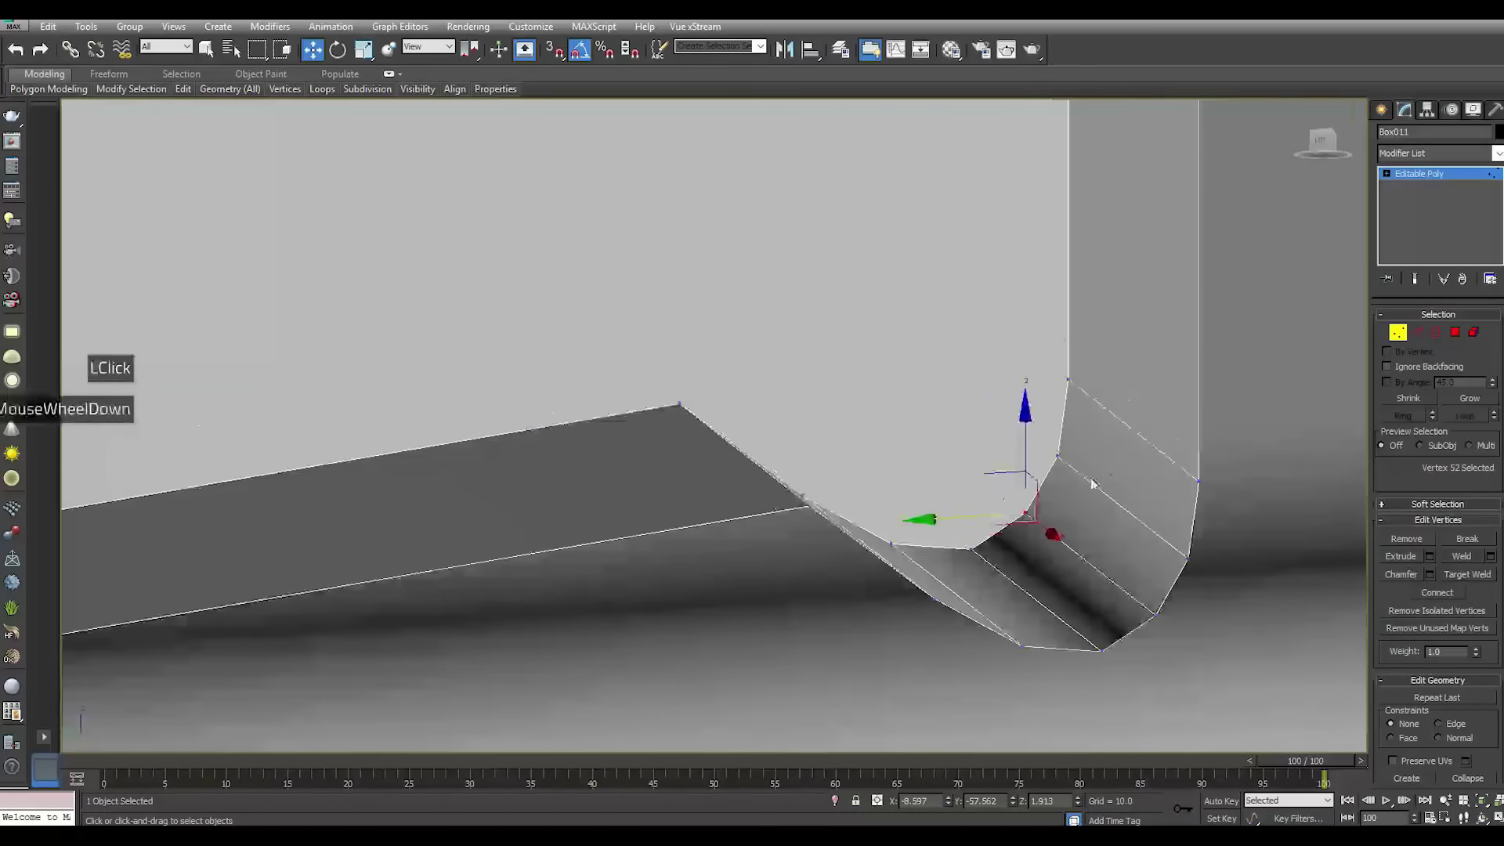
{"action": "middle_click_drag", "start_coordinate": [956, 523], "coordinate": [811, 461], "text": "alt"}
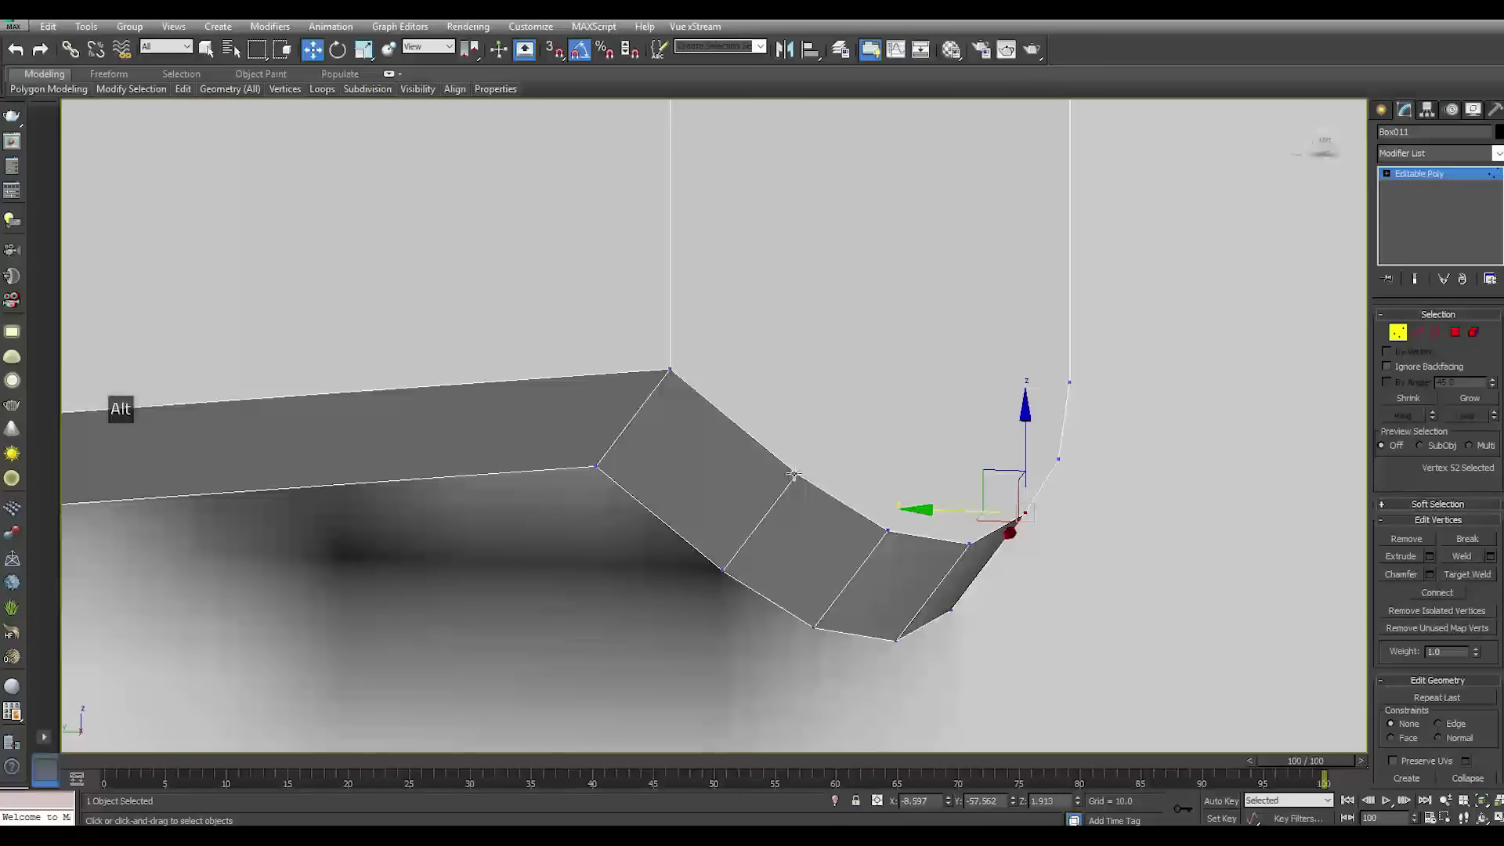
{"action": "left_click", "coordinate": [793, 473]}
{"action": "left_click_drag", "start_coordinate": [793, 473], "coordinate": [726, 457]}
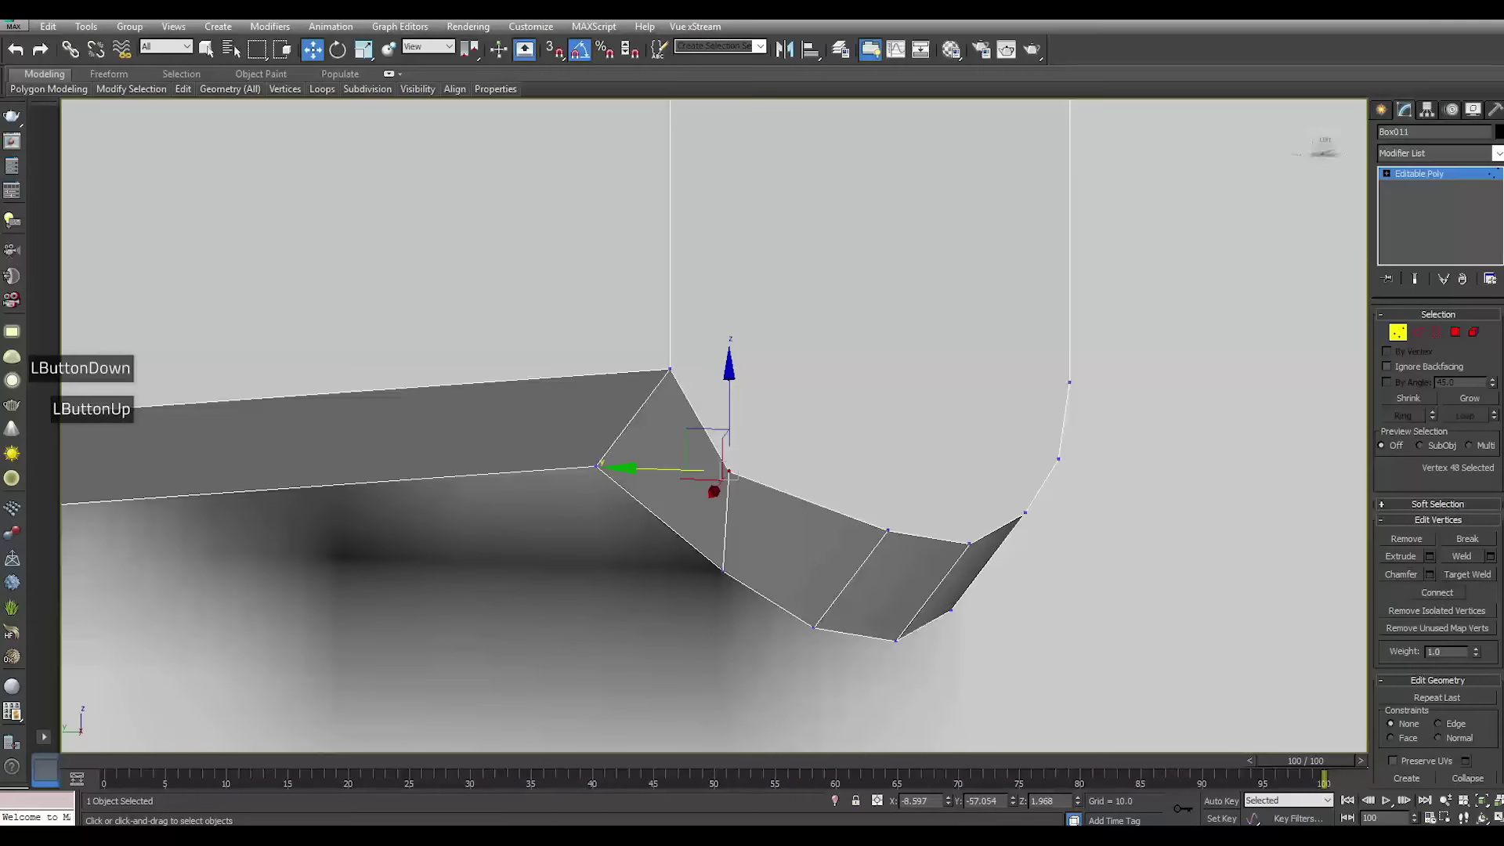
{"action": "left_click", "coordinate": [16, 49]}
{"action": "left_click_drag", "start_coordinate": [889, 533], "coordinate": [552, 427]}
{"action": "left_click", "coordinate": [16, 49]}
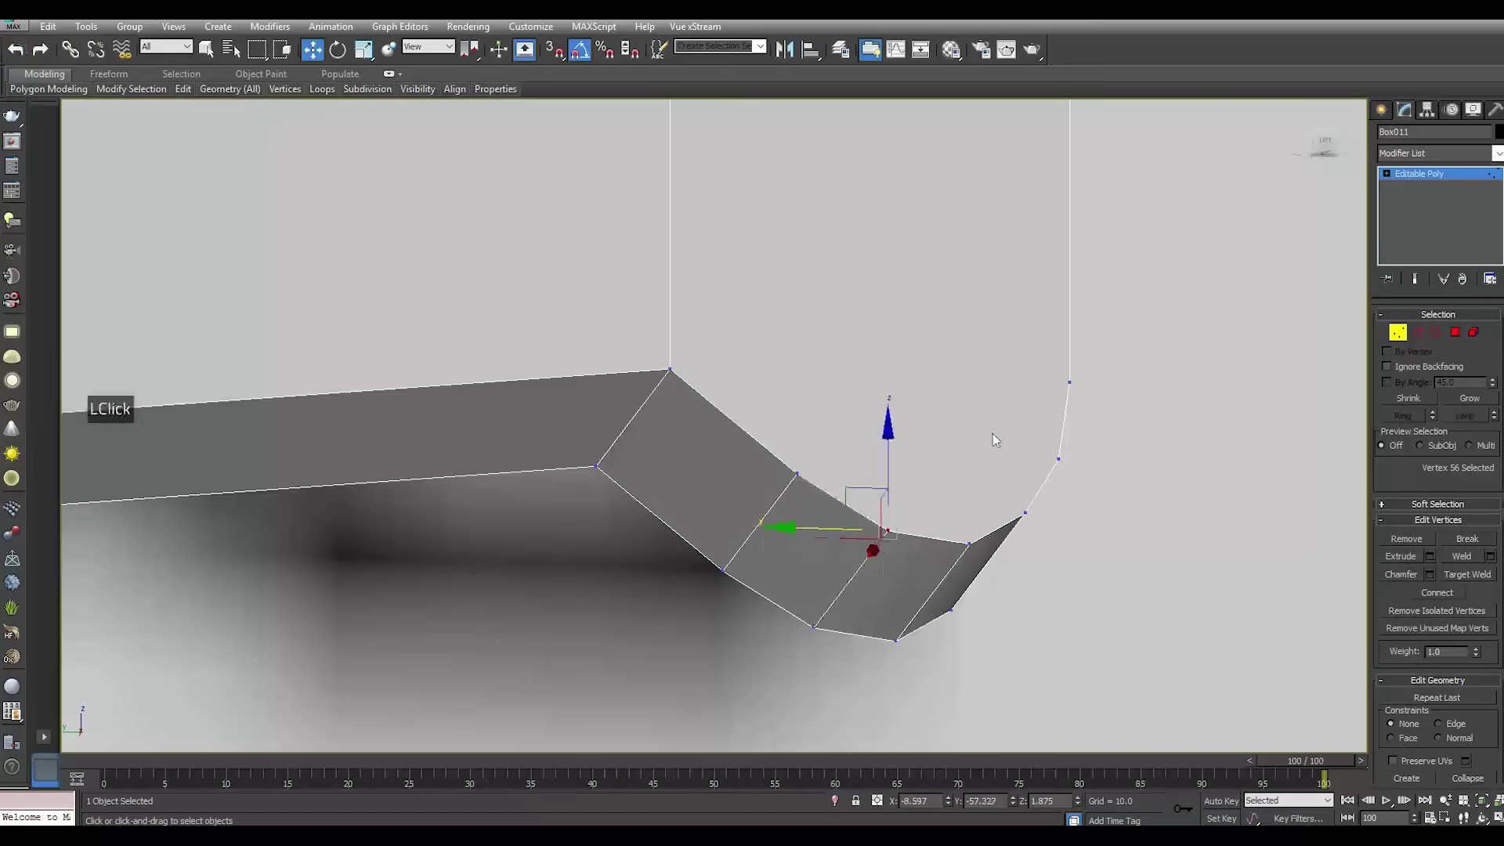
Nudge the curved-corner vertex slightly left and move its neighbour up and left
{"action": "scroll", "coordinate": [591, 462], "scroll_direction": "down", "scroll_amount": 4}
{"action": "scroll", "coordinate": [590, 462], "scroll_direction": "up", "scroll_amount": 6}
{"action": "middle_click_drag", "start_coordinate": [474, 427], "coordinate": [527, 474]}
{"action": "left_click", "coordinate": [522, 473]}
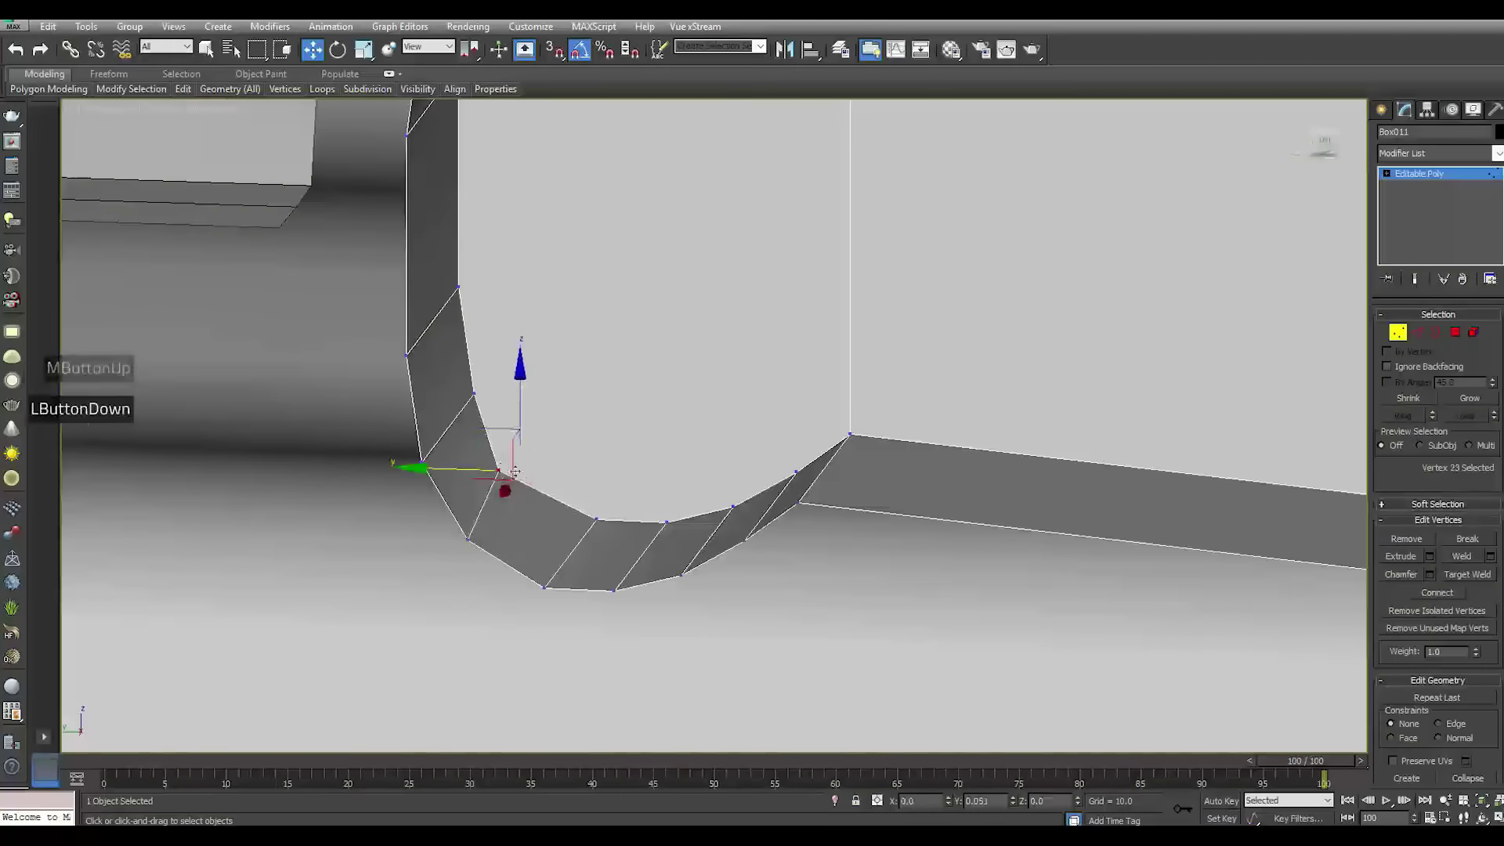
{"action": "left_click_drag", "start_coordinate": [514, 455], "coordinate": [508, 454]}
{"action": "left_click_drag", "start_coordinate": [474, 396], "coordinate": [516, 343]}
Nudge another curve vertex slightly right after reverting the leftward nudges
{"action": "left_click", "coordinate": [793, 473]}
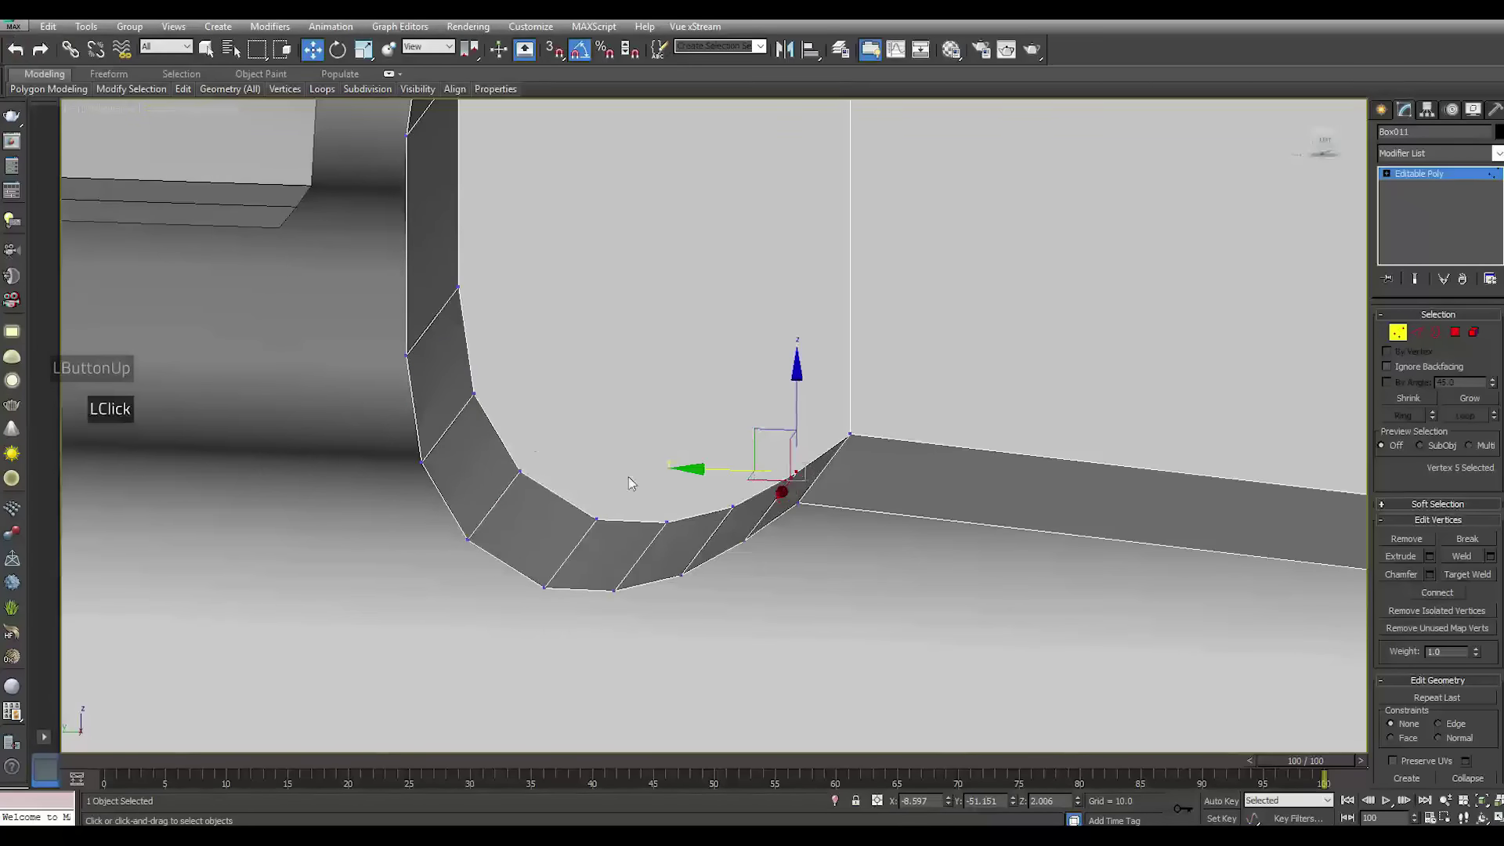
{"action": "left_click_drag", "start_coordinate": [730, 507], "coordinate": [651, 523]}
{"action": "left_click", "coordinate": [16, 50]}
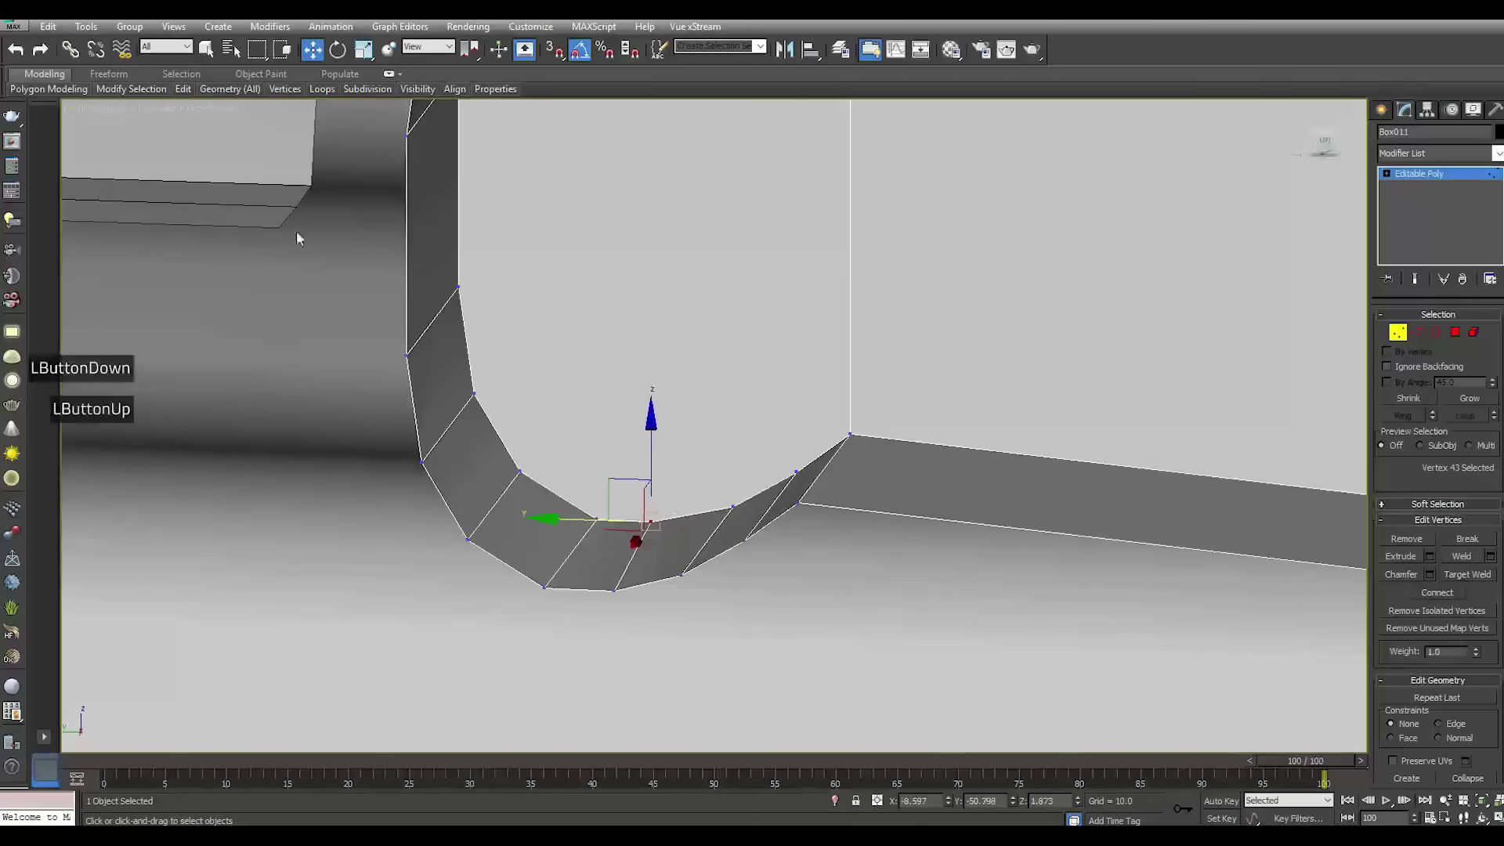
{"action": "left_click", "coordinate": [16, 49]}
{"action": "left_click_drag", "start_coordinate": [602, 519], "coordinate": [607, 520]}
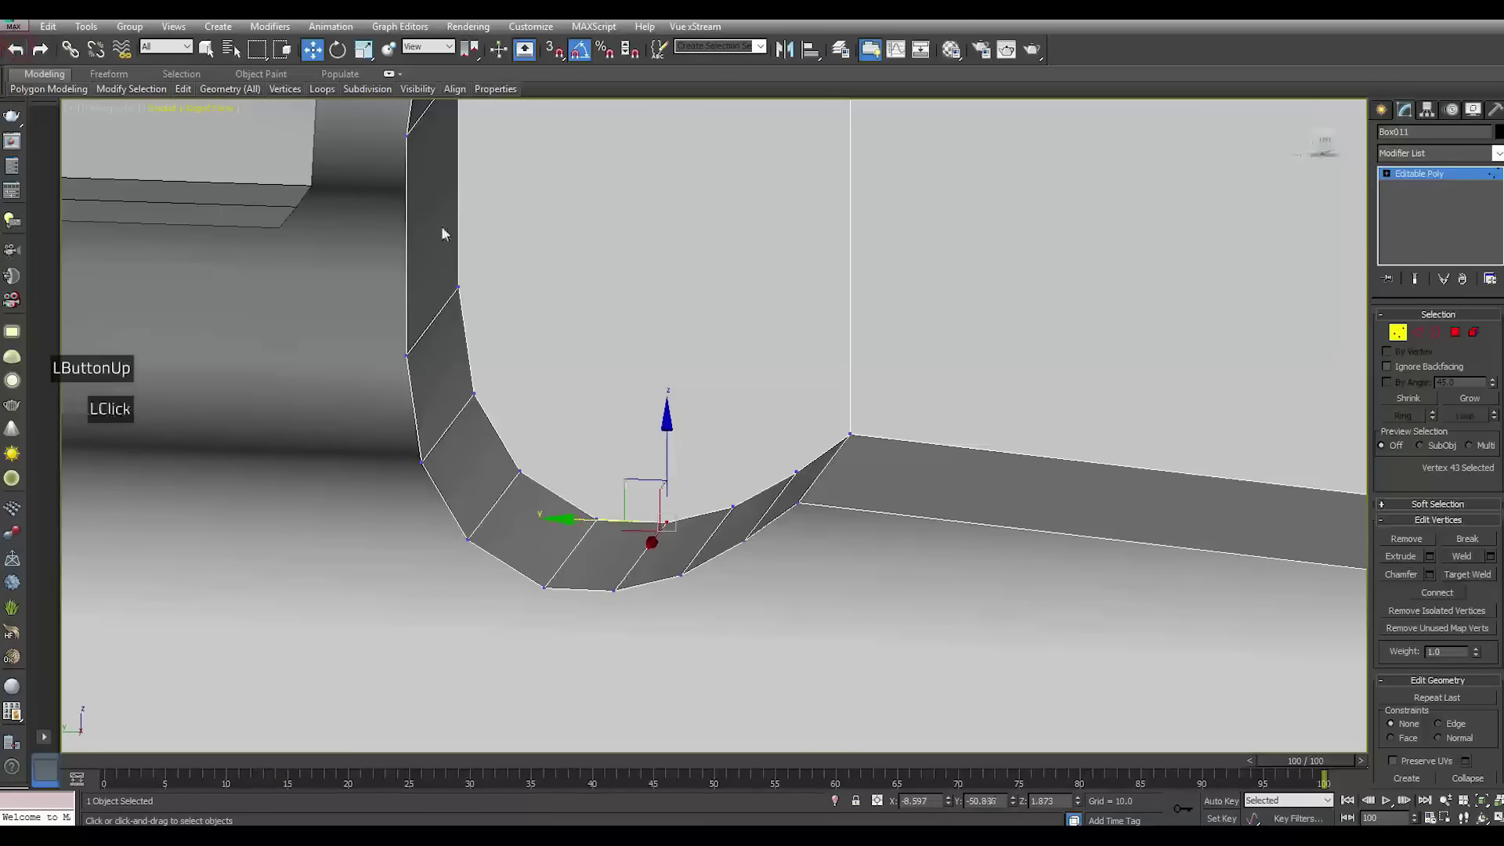
{"action": "double_click", "coordinate": [564, 272]}
{"action": "left_click", "coordinate": [597, 519]}
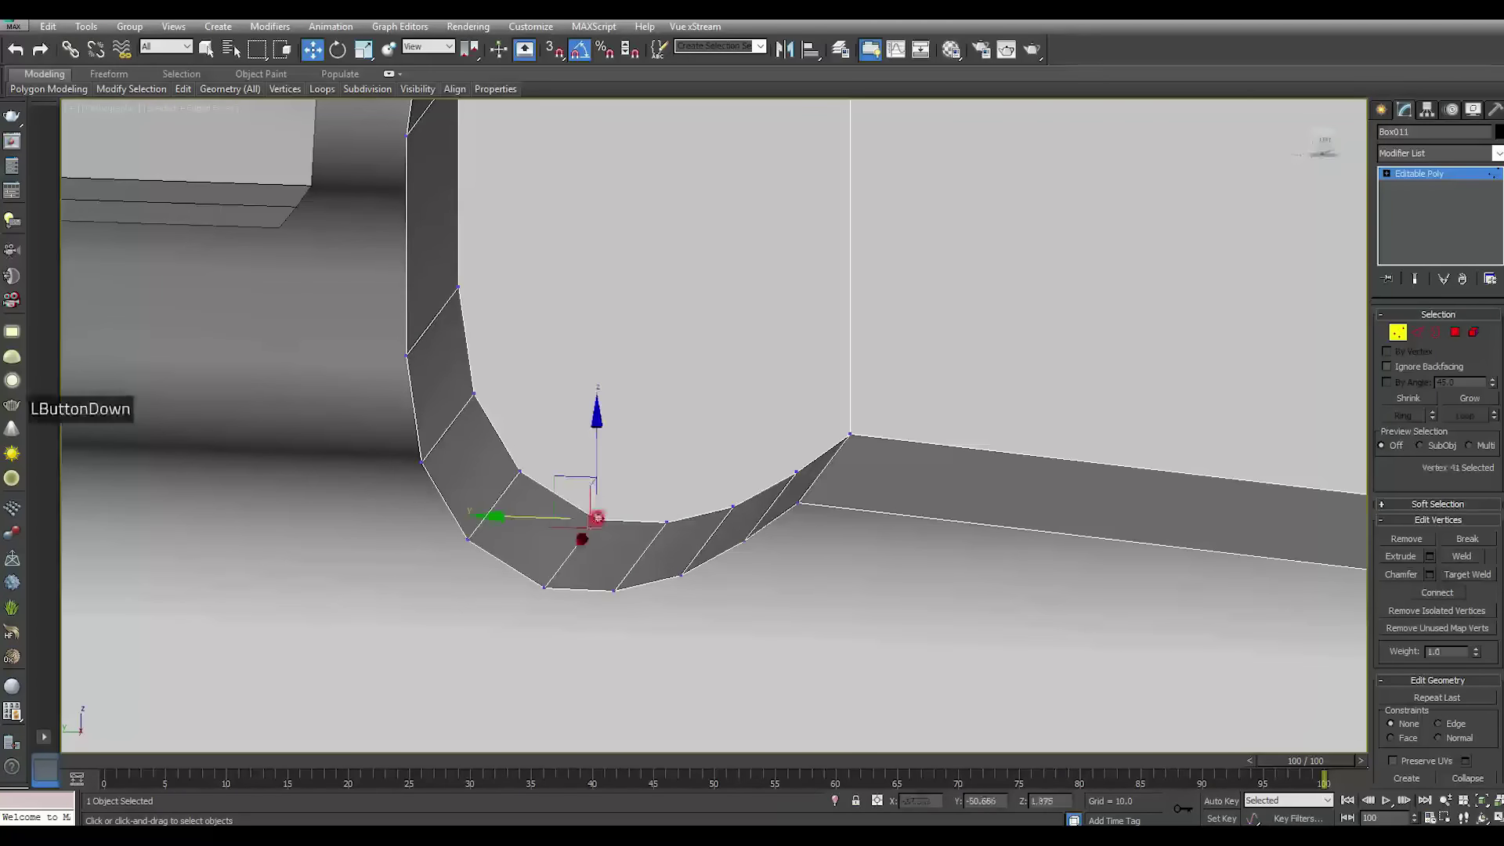
{"action": "left_click", "coordinate": [14, 49]}
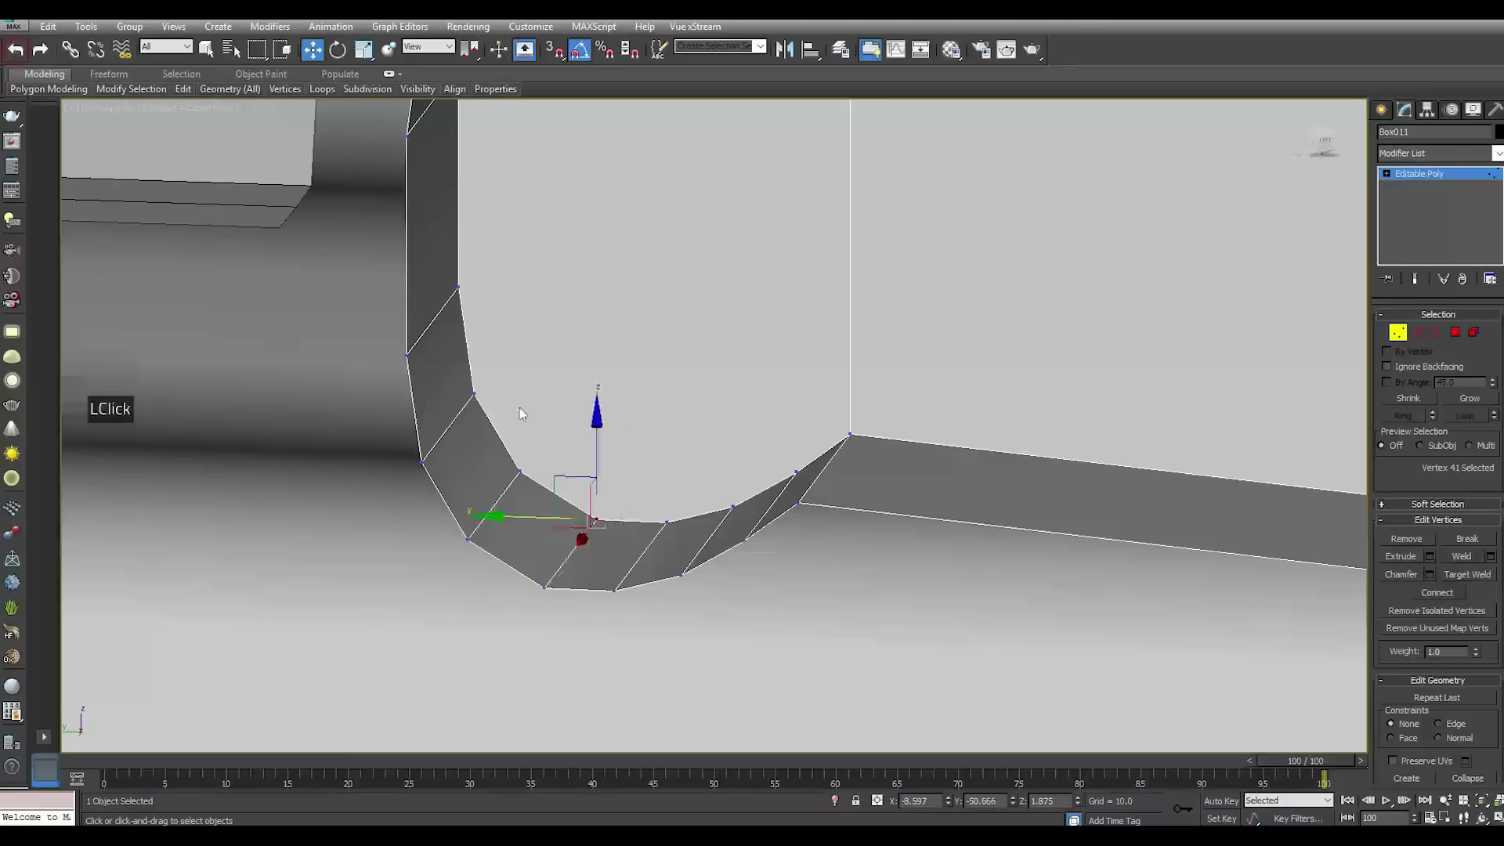
{"action": "left_click", "coordinate": [647, 503]}
Weld the doubled vertex pairs at the lower corner, then switch to Edge mode
{"action": "left_click_drag", "start_coordinate": [615, 505], "coordinate": [577, 535]}
{"action": "left_click", "coordinate": [1462, 556]}
{"action": "left_click_drag", "start_coordinate": [523, 570], "coordinate": [567, 620]}
{"action": "left_click", "coordinate": [1454, 555]}
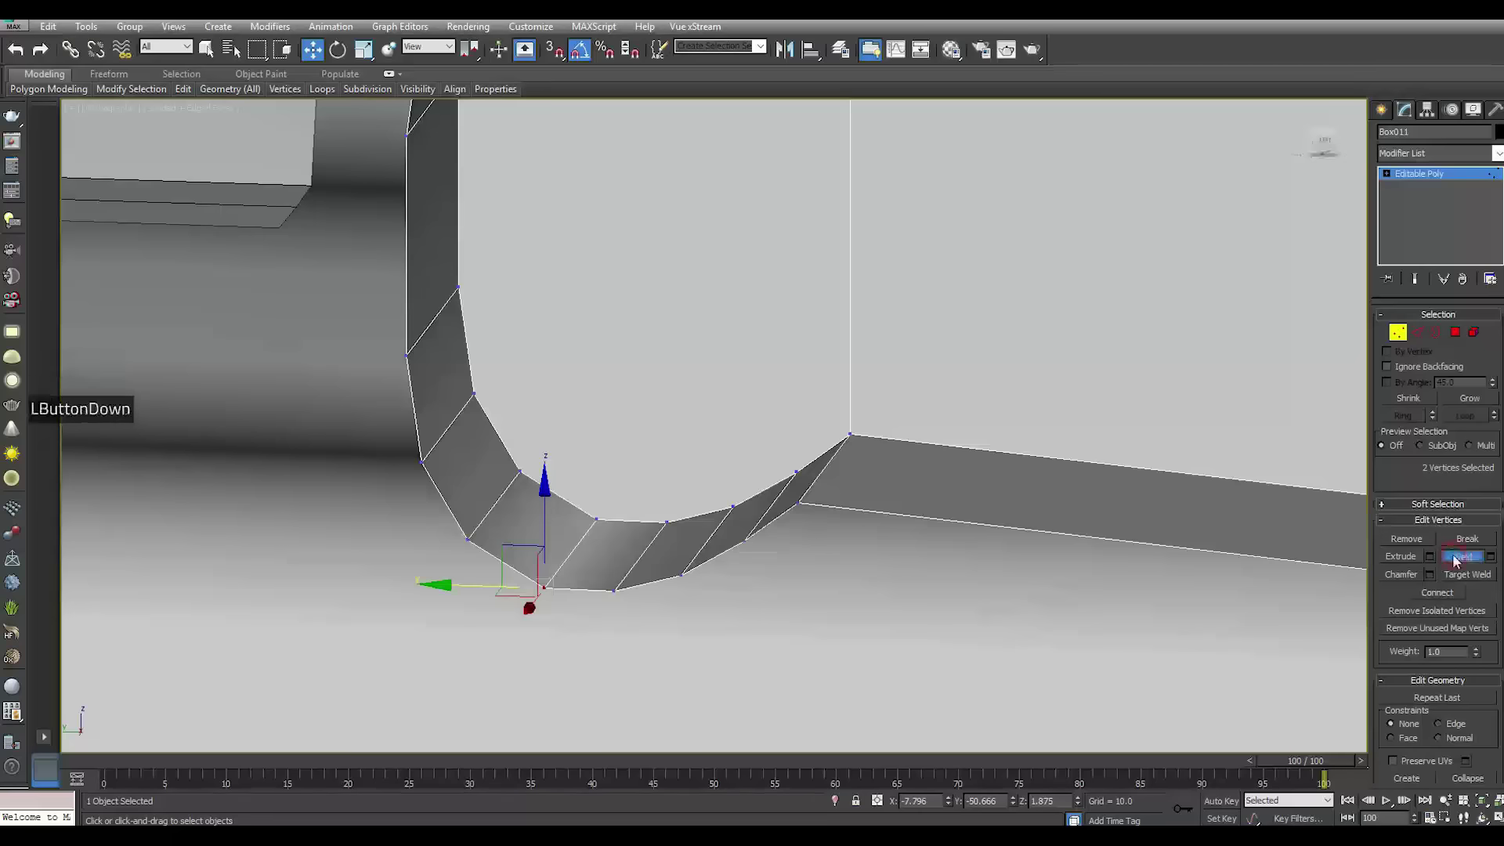
{"action": "left_click", "coordinate": [1418, 332]}
{"action": "scroll", "coordinate": [628, 553], "scroll_direction": "down", "scroll_amount": 2}
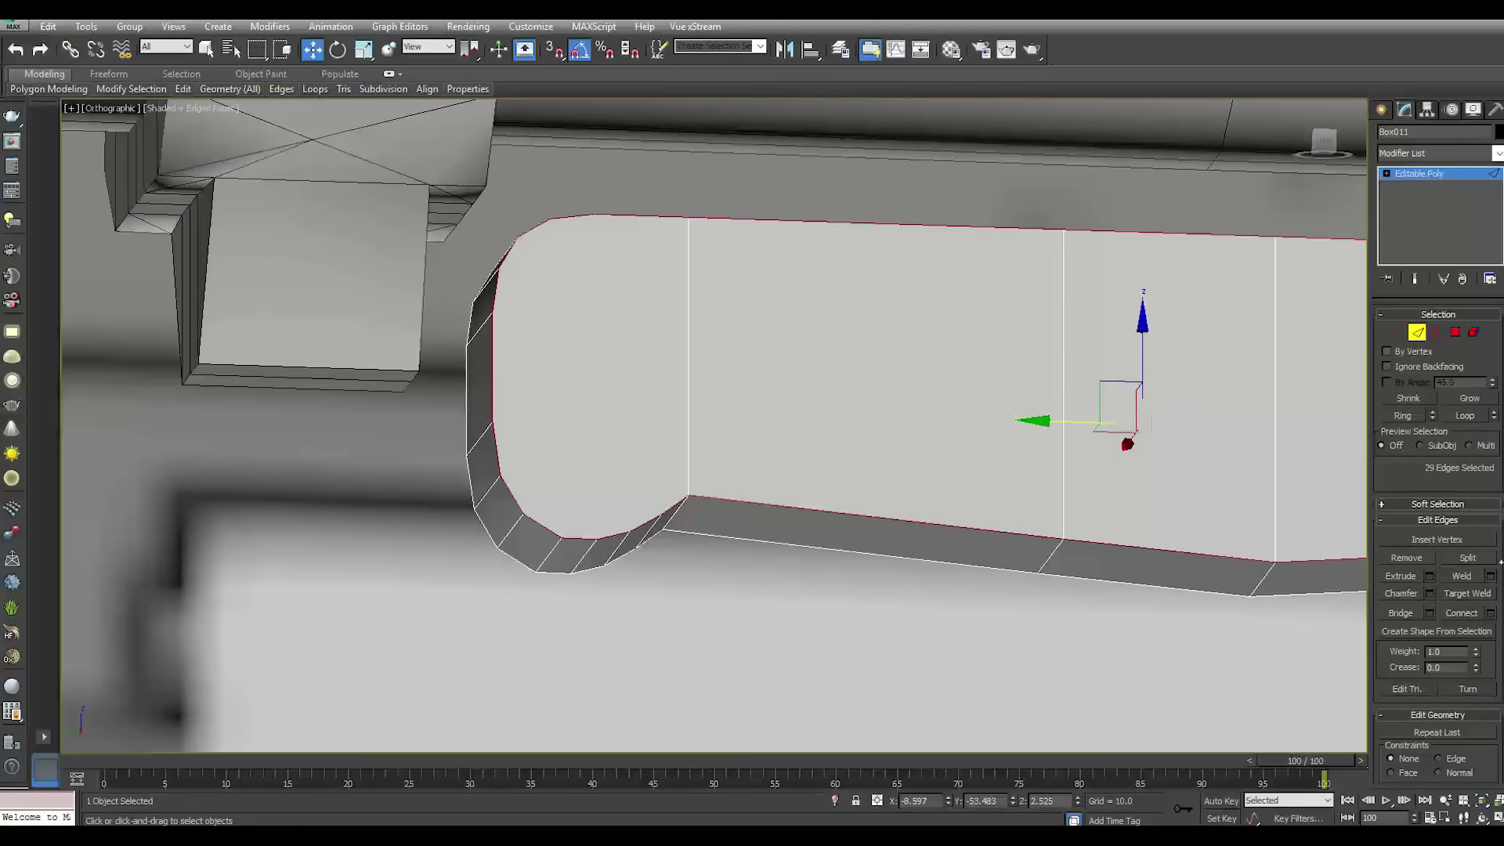
Chamfer the grip's outline edges with Amount 0.174 and 2 segments
{"action": "left_click", "coordinate": [1432, 593]}
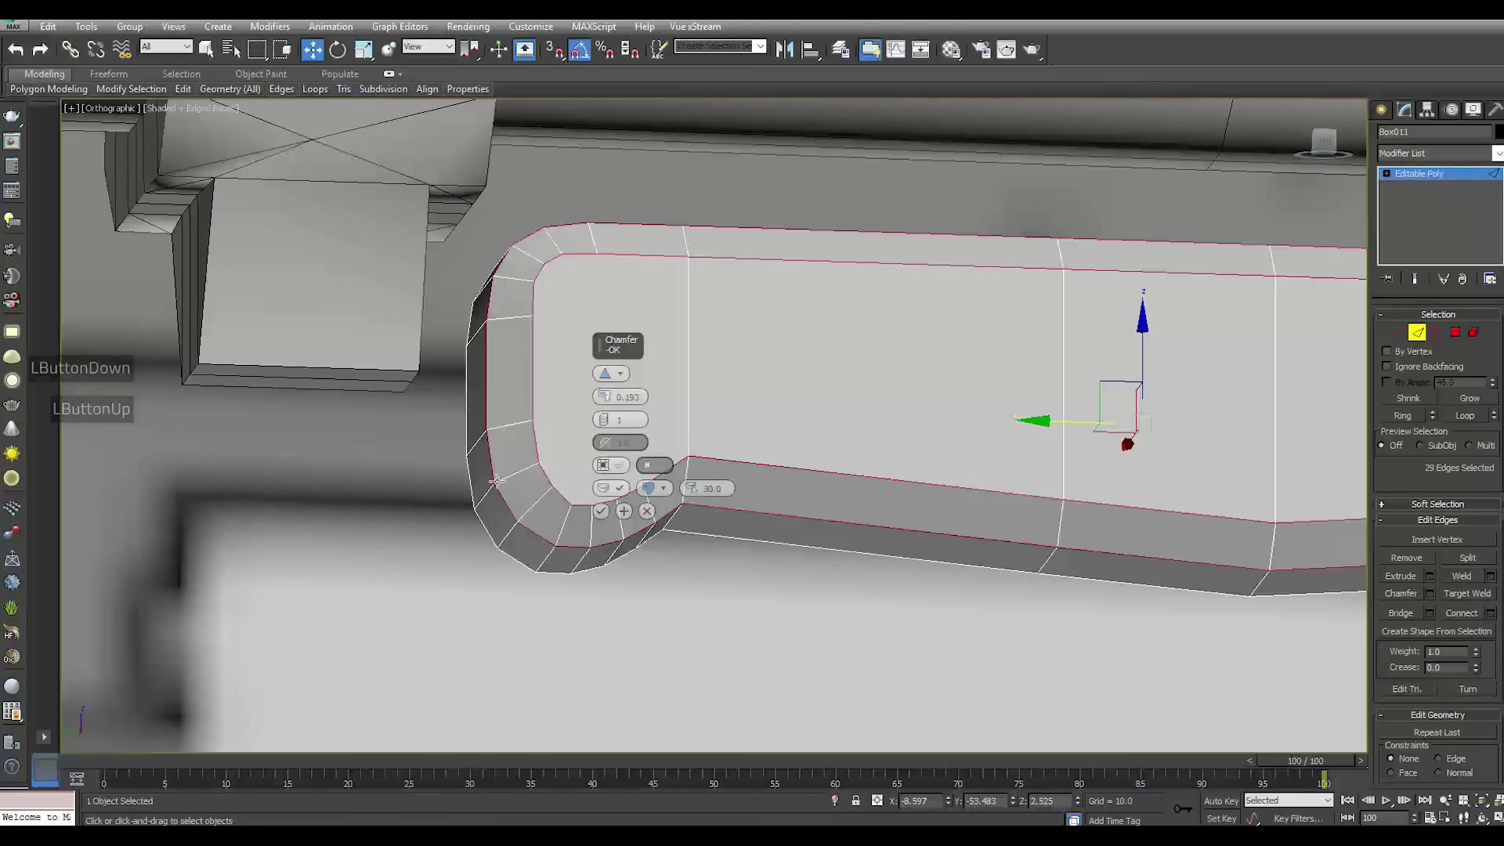
{"action": "scroll", "coordinate": [396, 474], "scroll_direction": "down", "scroll_amount": 3}
{"action": "middle_click_drag", "start_coordinate": [1149, 494], "coordinate": [1061, 506], "text": "alt"}
{"action": "scroll", "coordinate": [959, 357], "scroll_direction": "up", "scroll_amount": 3}
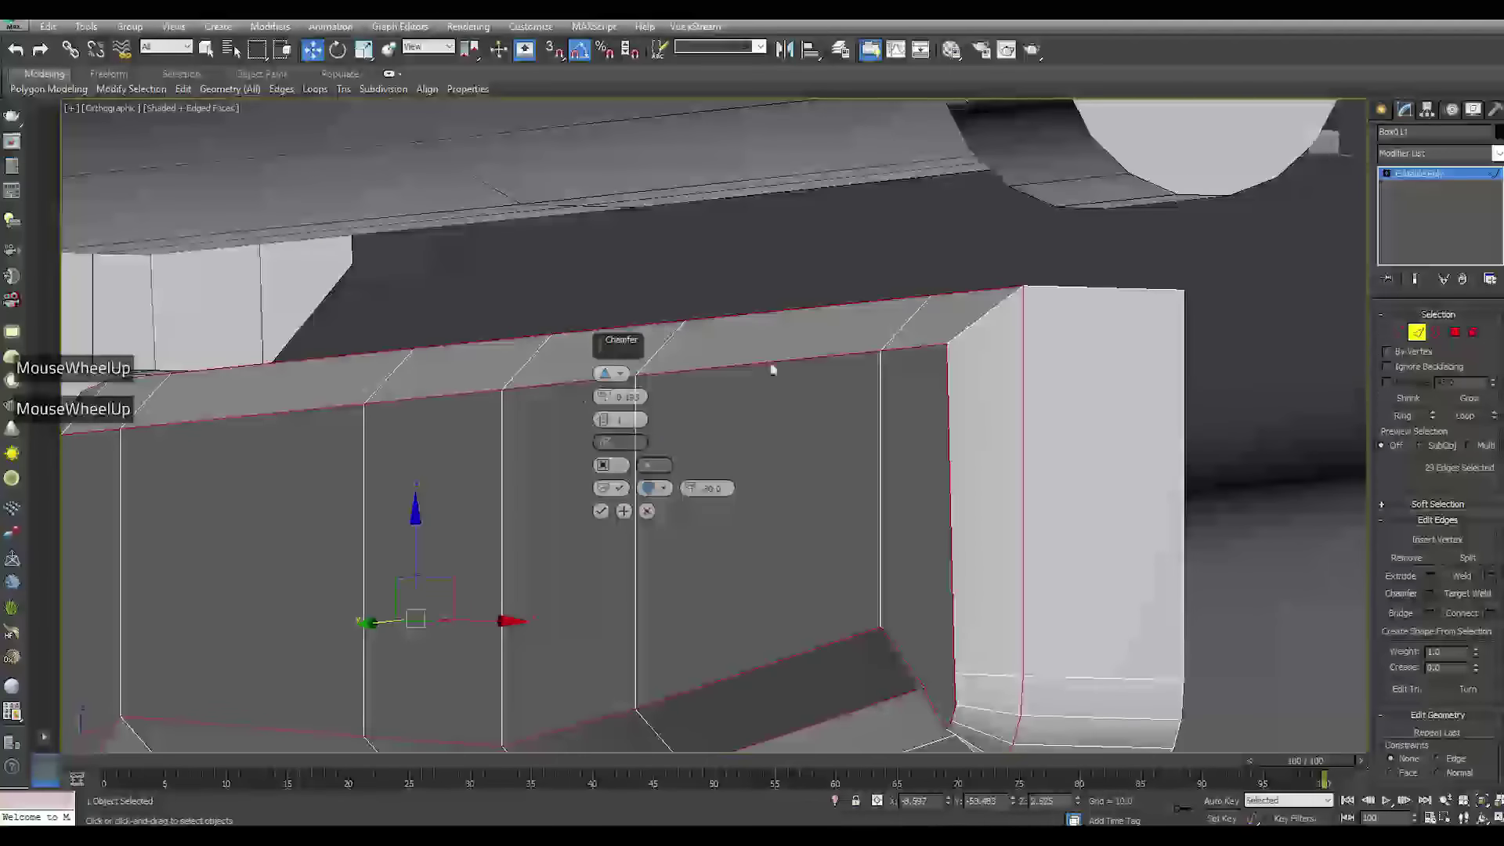
{"action": "double_click", "coordinate": [605, 418]}
{"action": "left_click", "coordinate": [605, 418]}
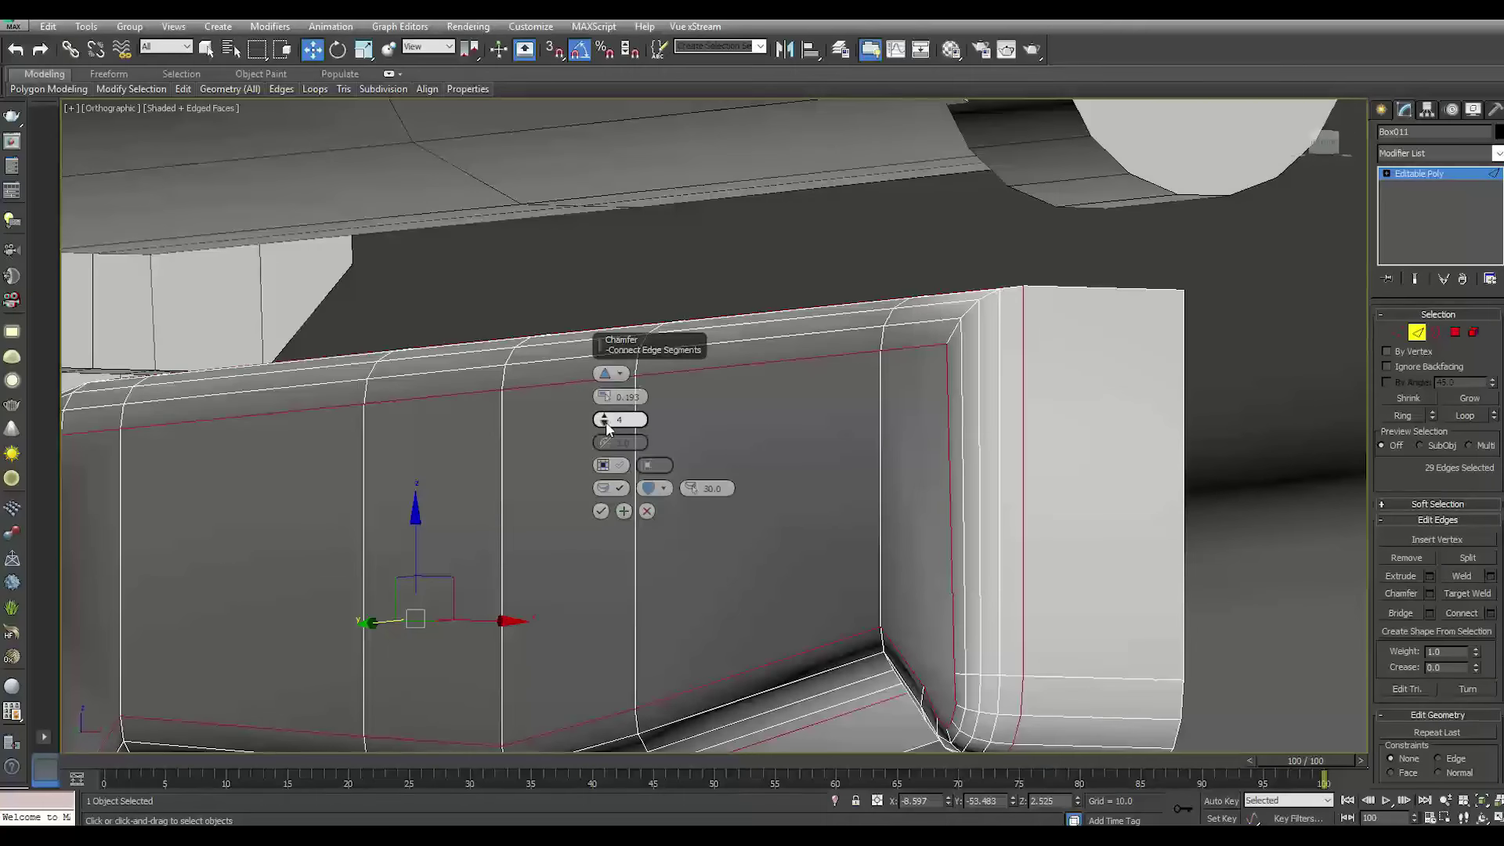
{"action": "left_click_drag", "start_coordinate": [605, 396], "coordinate": [608, 402]}
{"action": "left_click", "coordinate": [603, 423]}
{"action": "left_click", "coordinate": [605, 427]}
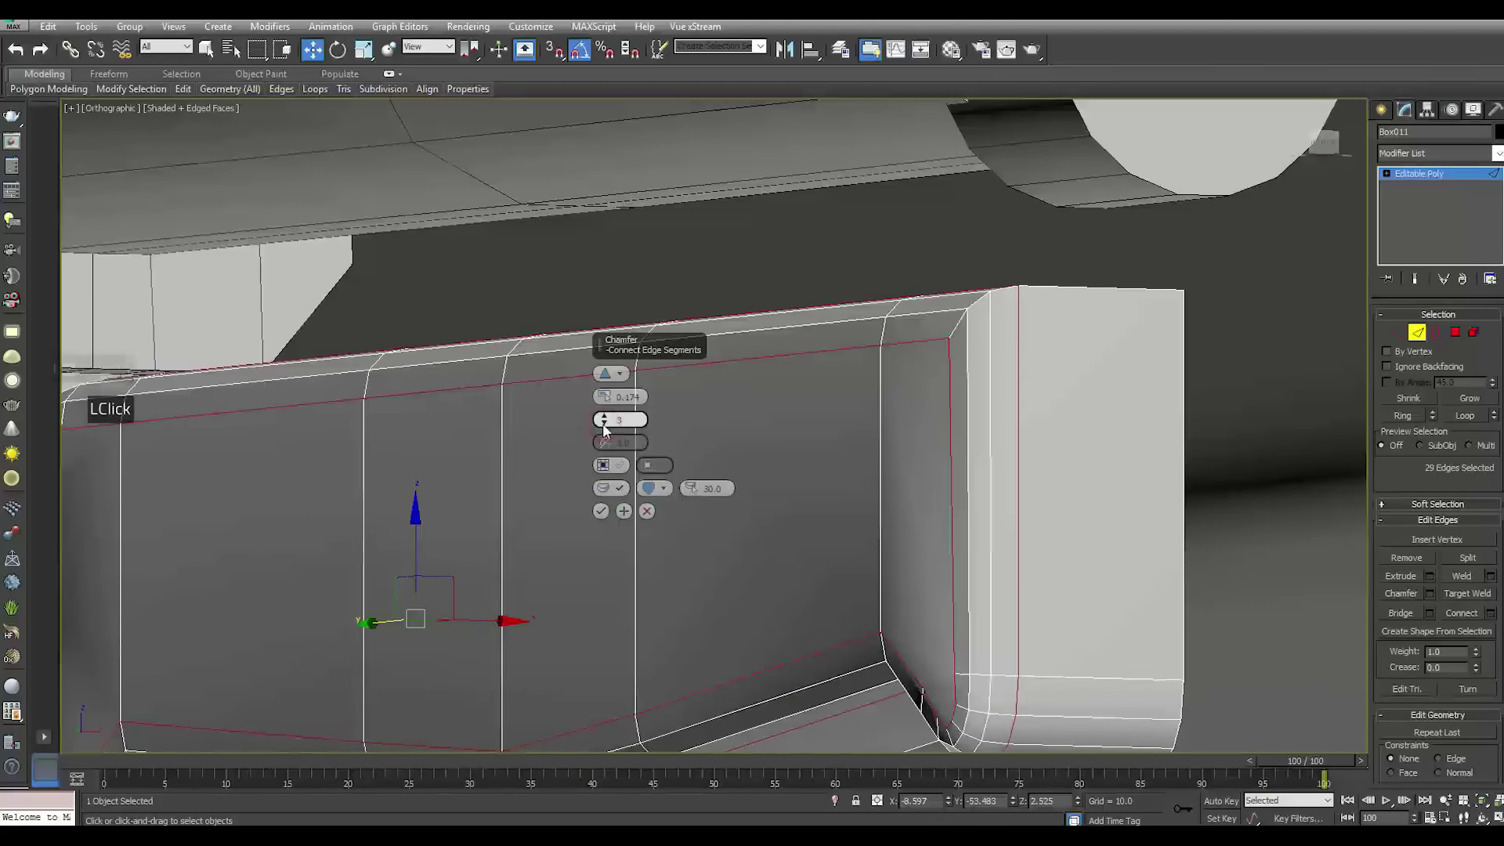
{"action": "left_click", "coordinate": [604, 425]}
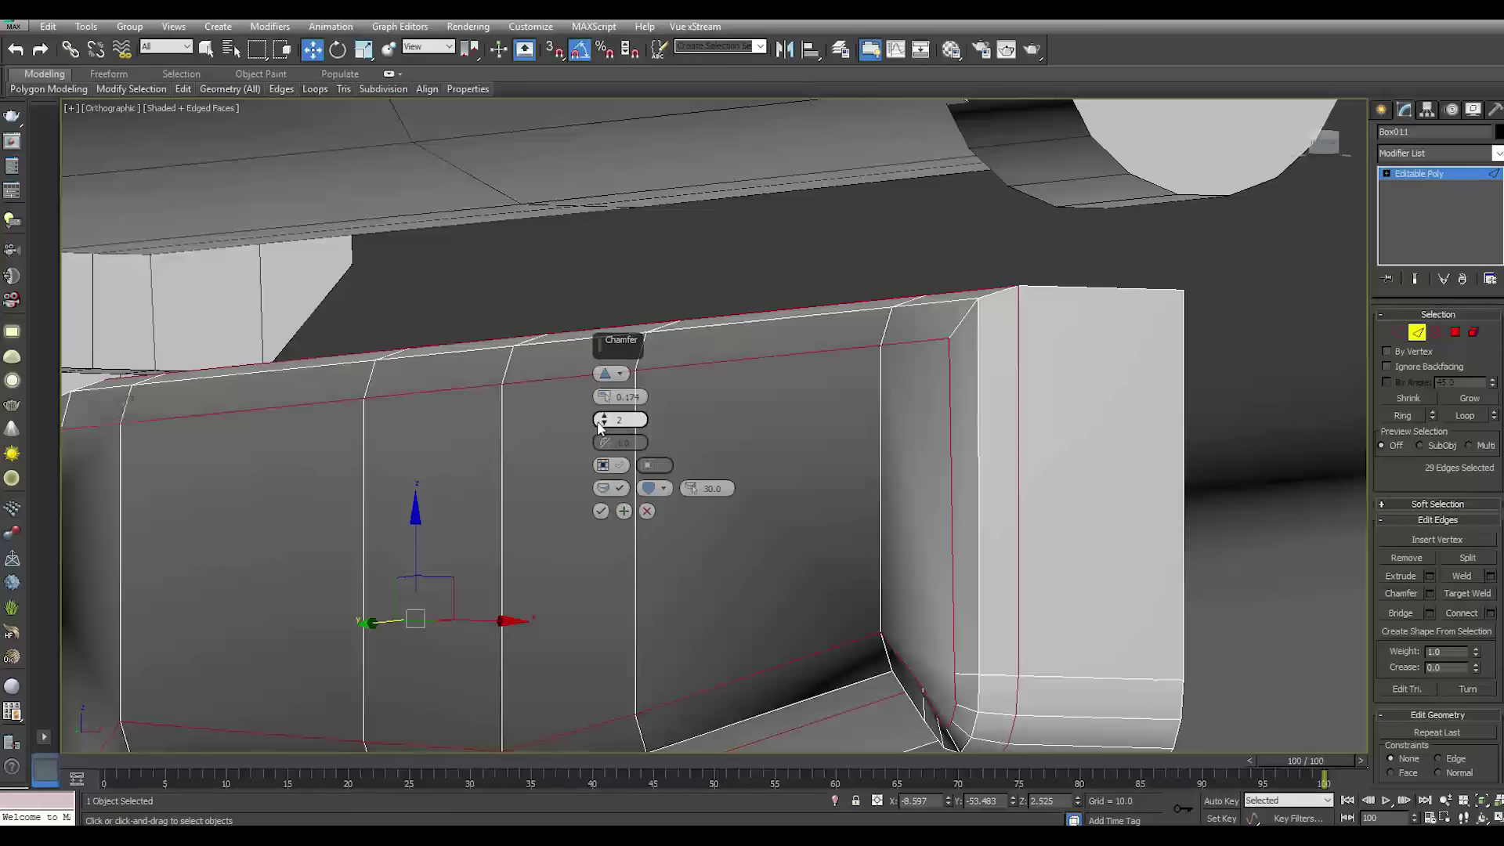
{"action": "scroll", "coordinate": [548, 400], "scroll_direction": "down", "scroll_amount": 2}
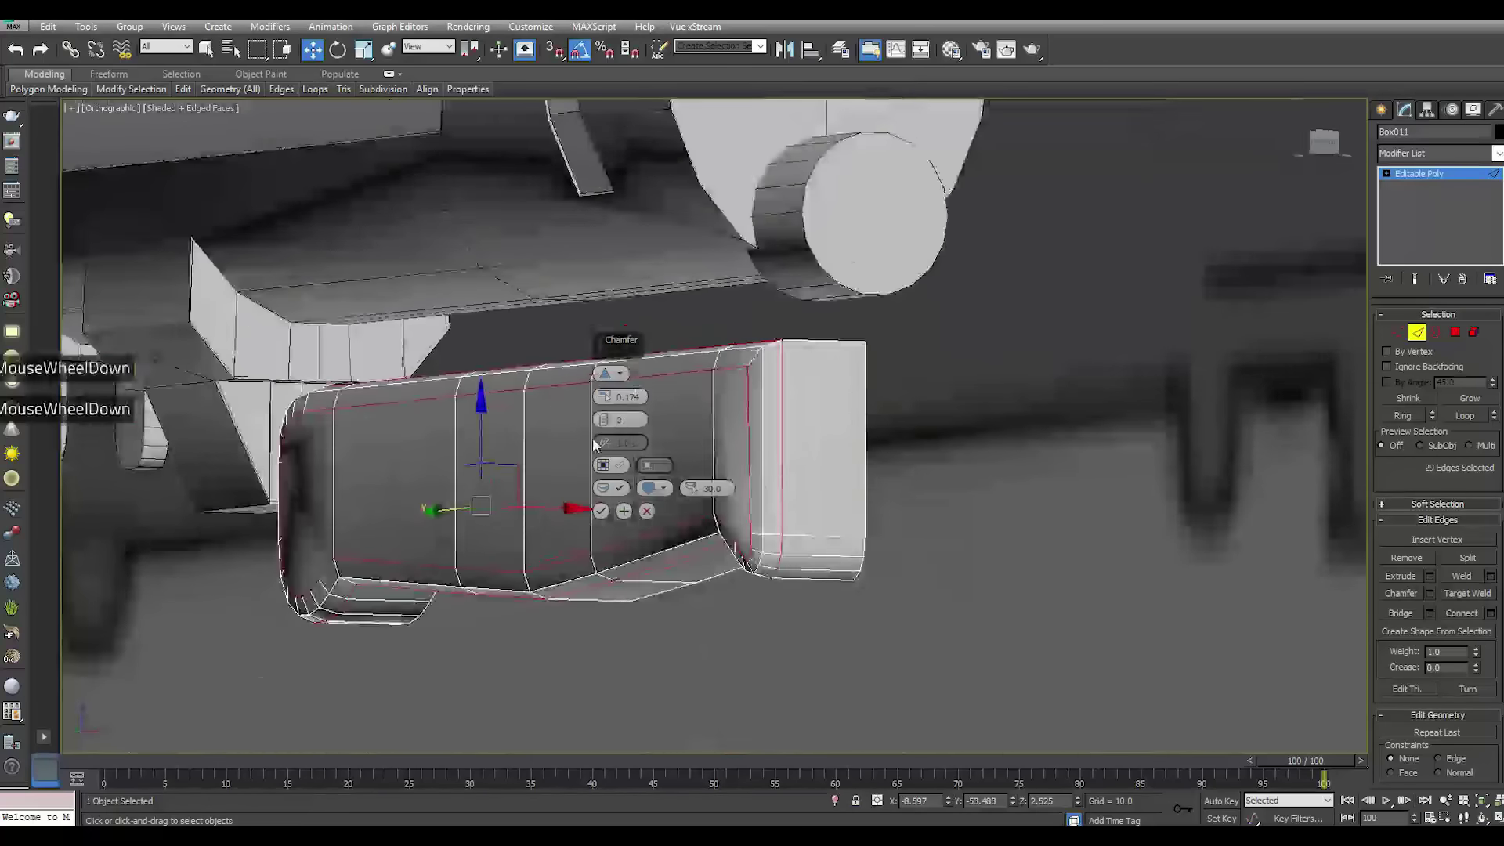
{"action": "left_click", "coordinate": [602, 512]}
{"action": "middle_click_drag", "start_coordinate": [591, 487], "coordinate": [678, 473], "text": "alt"}
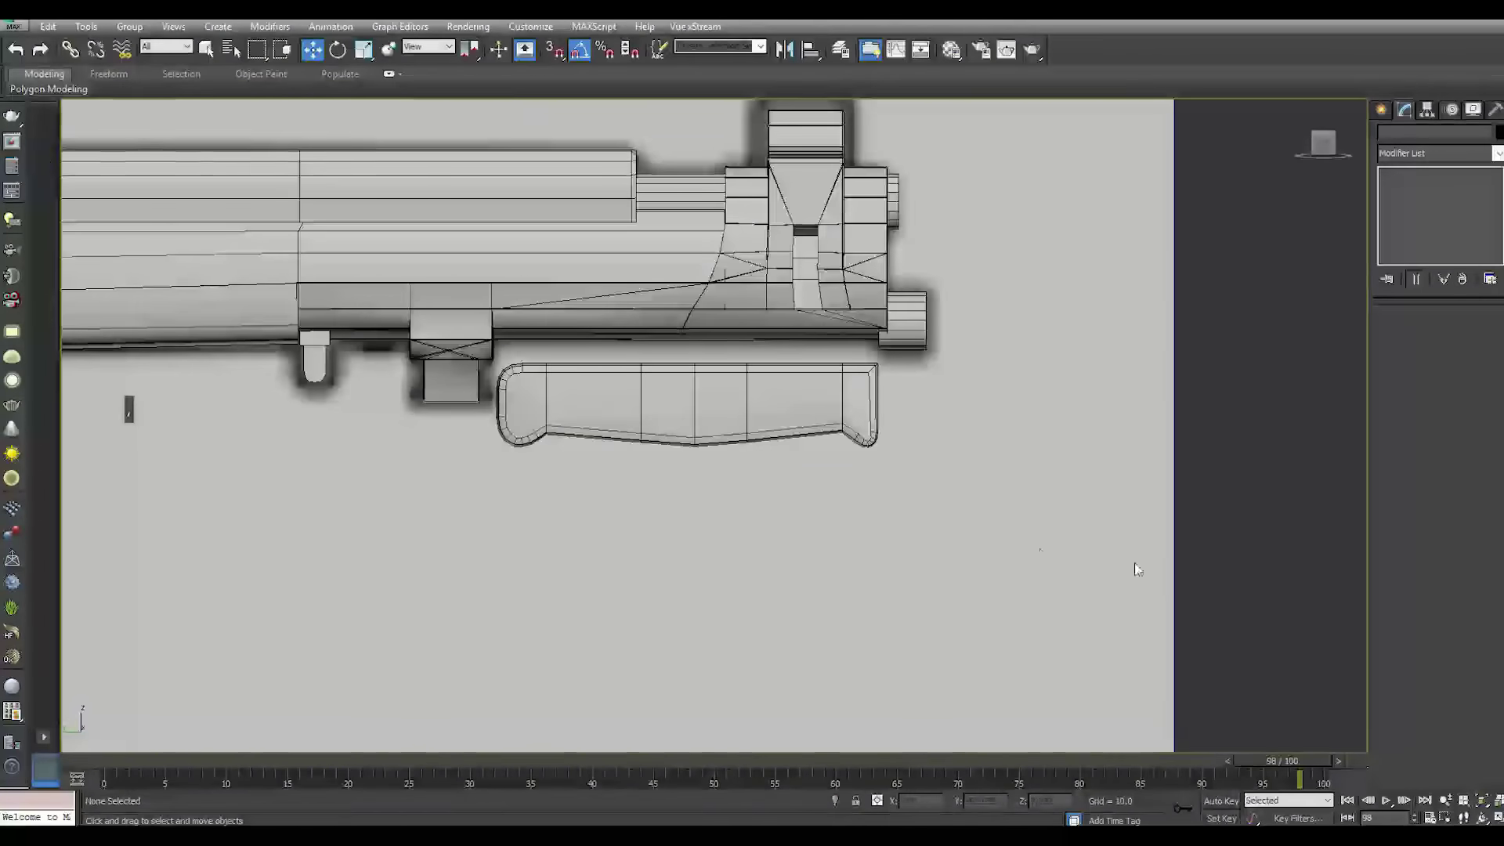
Activate Box creation from Standard Primitives in the Create panel
{"action": "middle_click_drag", "start_coordinate": [1205, 510], "coordinate": [1080, 525]}
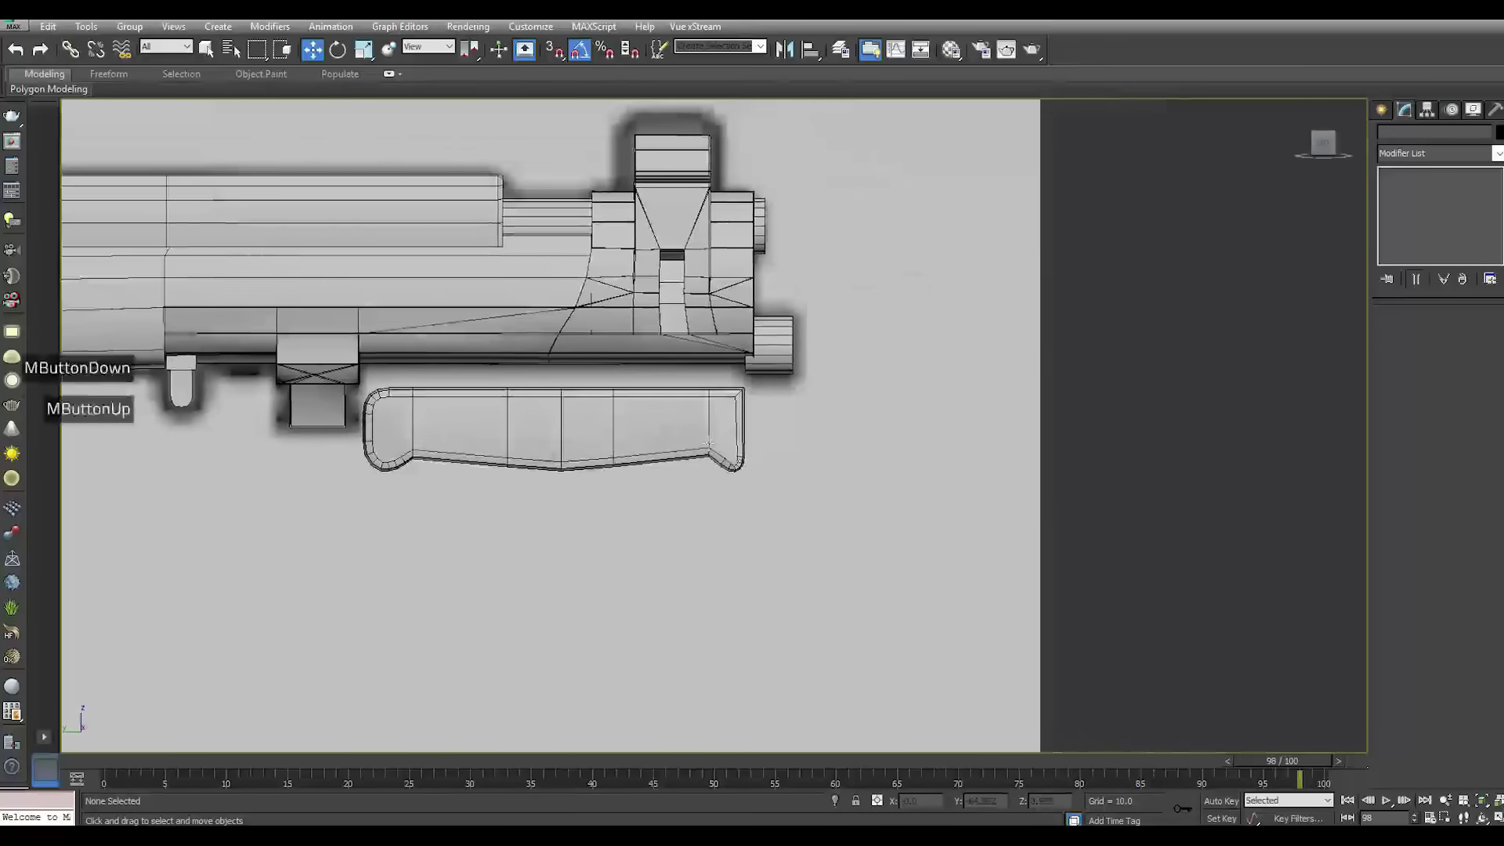
{"action": "scroll", "coordinate": [1080, 526], "scroll_direction": "up", "scroll_amount": 2}
{"action": "left_click", "coordinate": [1381, 109]}
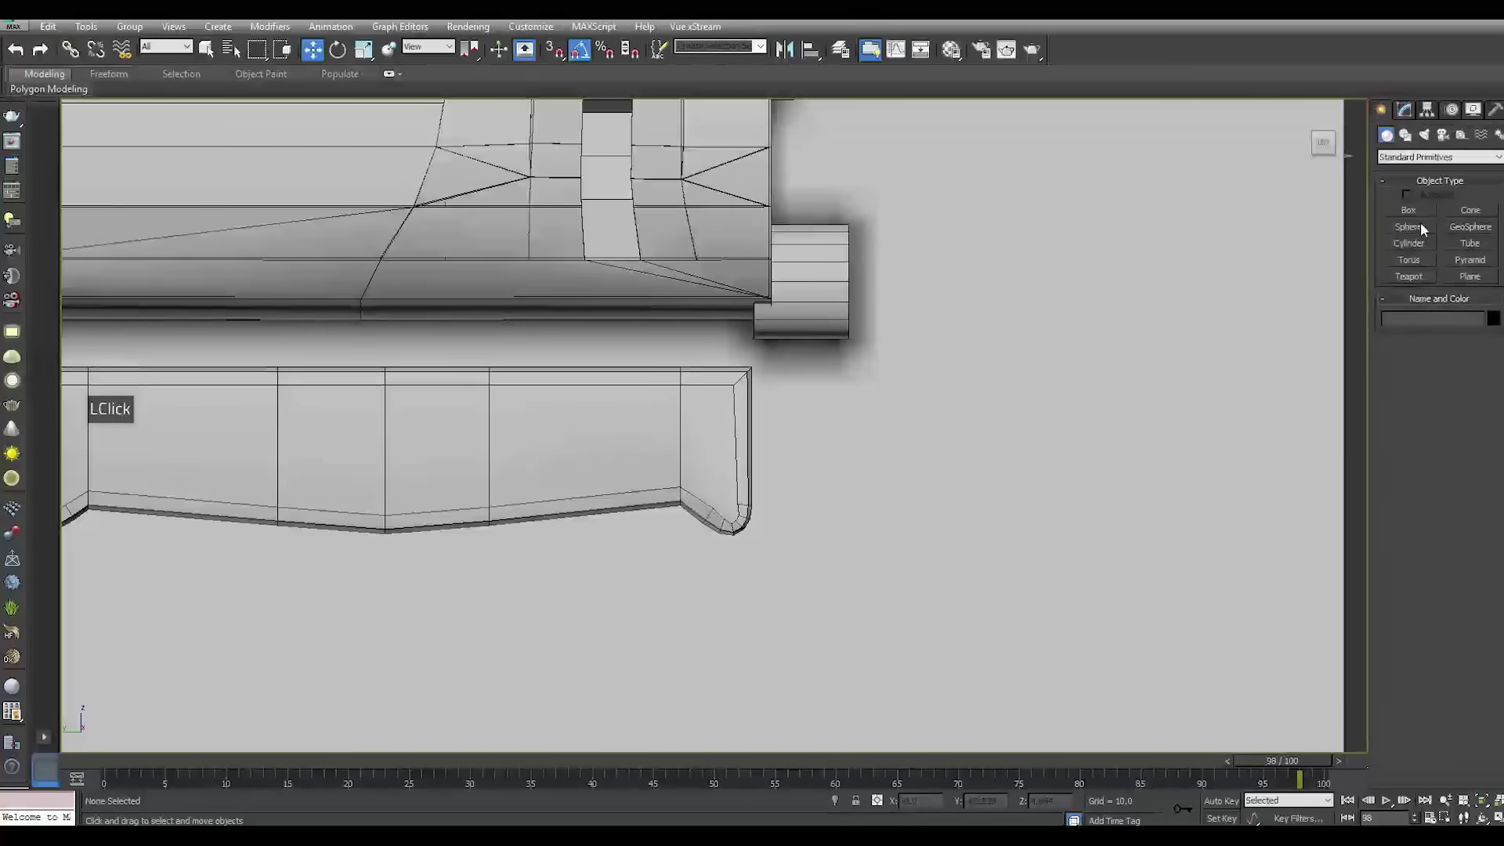
{"action": "left_click", "coordinate": [1409, 210]}
{"action": "scroll", "coordinate": [863, 423], "scroll_direction": "down", "scroll_amount": 1}
{"action": "middle_click_drag", "start_coordinate": [864, 423], "coordinate": [636, 374]}
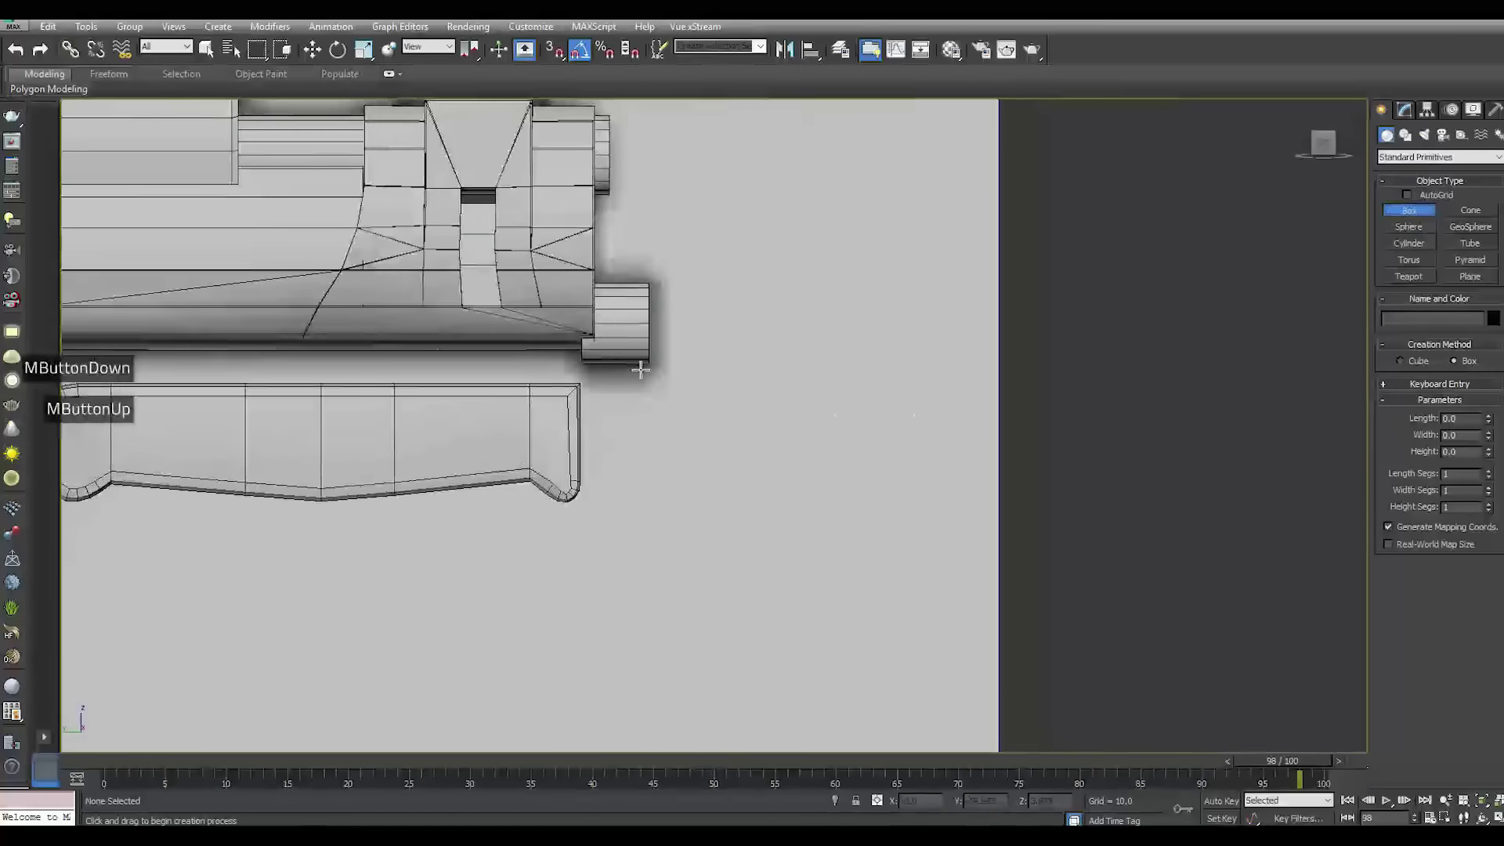
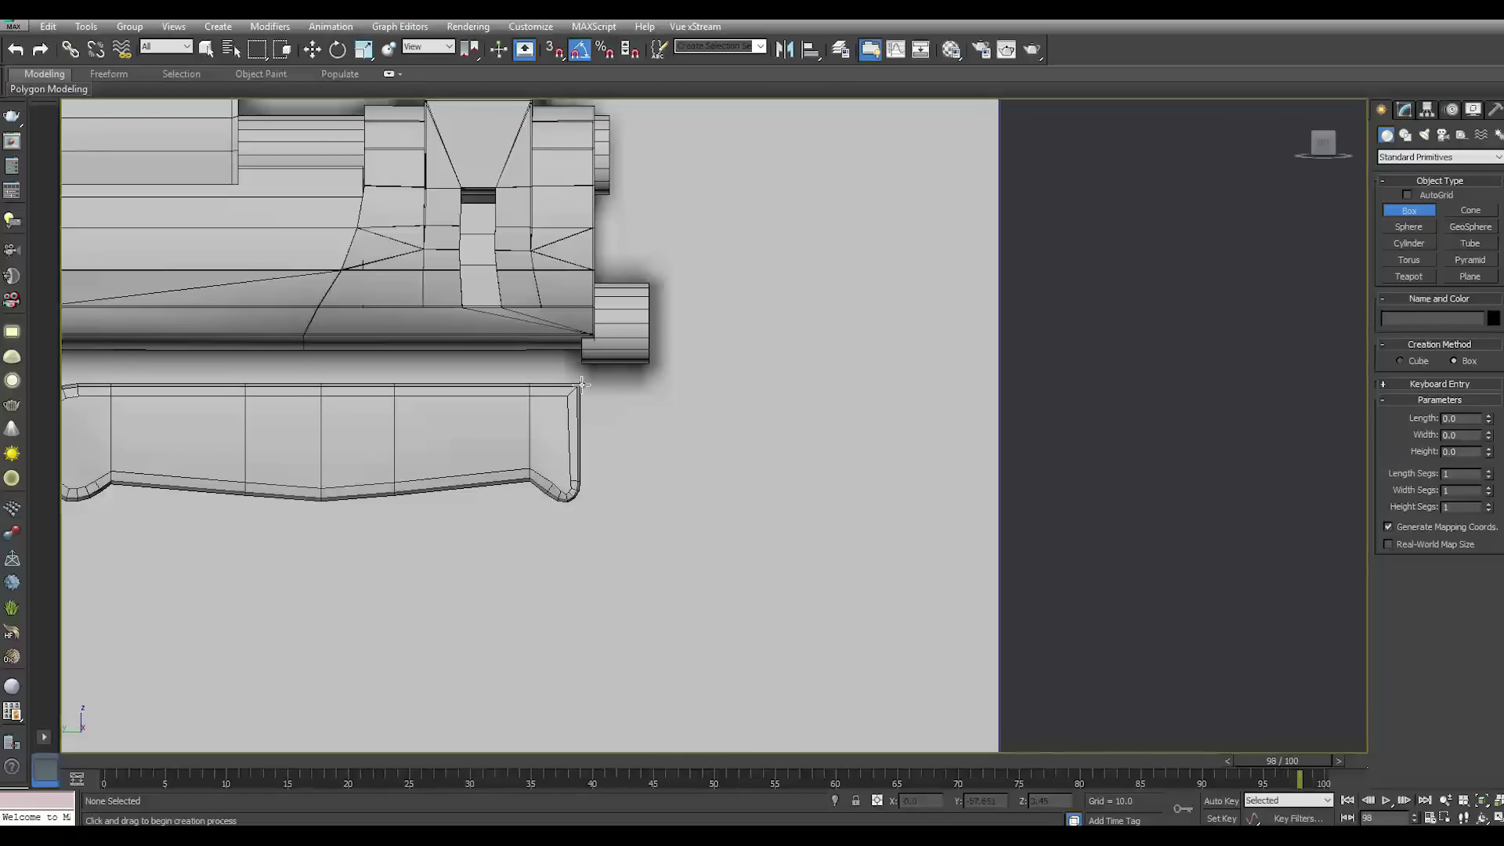
Draw a long, very thin box in the Left viewport beside the bayonet handle
{"action": "left_click_drag", "start_coordinate": [593, 387], "coordinate": [1369, 476]}
{"action": "left_click", "coordinate": [1342, 467]}
{"action": "right_click", "coordinate": [1216, 459]}
{"action": "middle_click_drag", "start_coordinate": [1131, 504], "coordinate": [855, 512]}
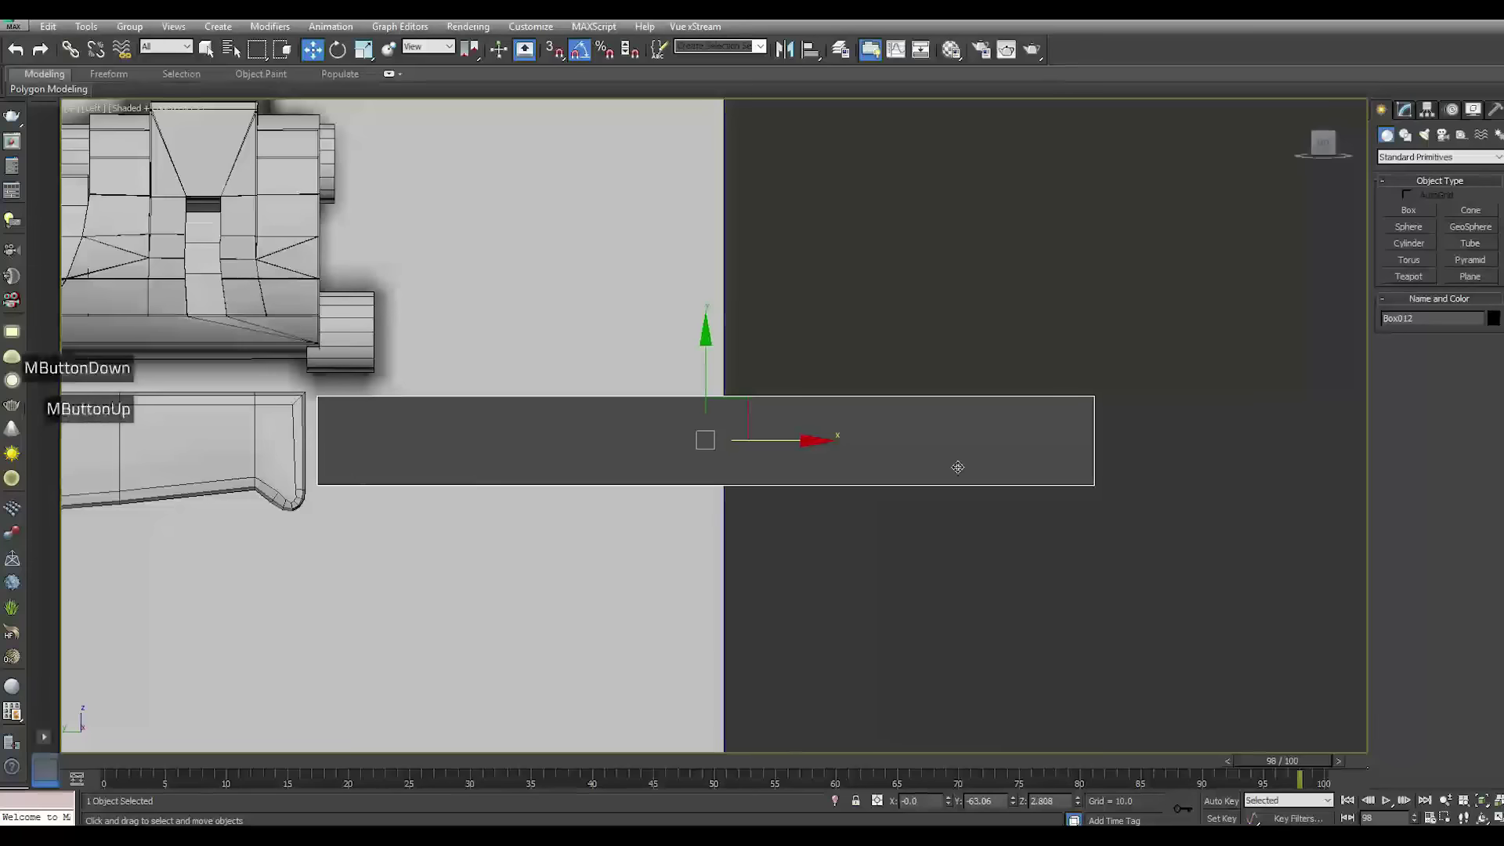
Set the box's Width to 15.373, reverting trial Length and Height changes, and slide it right
{"action": "left_click", "coordinate": [1405, 110]}
{"action": "left_click_drag", "start_coordinate": [1486, 334], "coordinate": [1481, 316]}
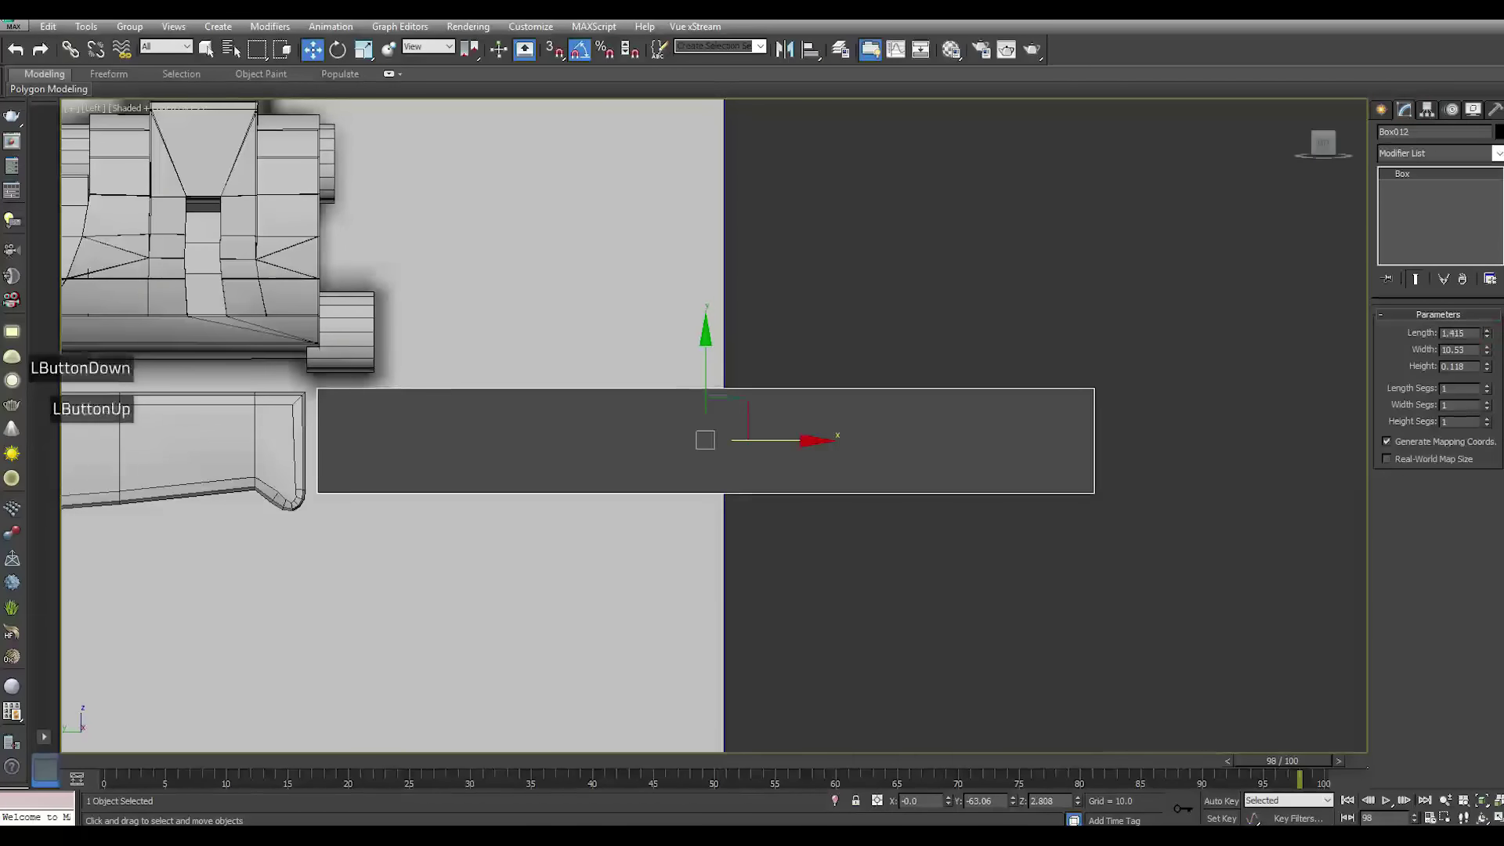
{"action": "left_click", "coordinate": [15, 49]}
{"action": "left_click_drag", "start_coordinate": [1488, 367], "coordinate": [1487, 345]}
{"action": "left_click", "coordinate": [16, 50]}
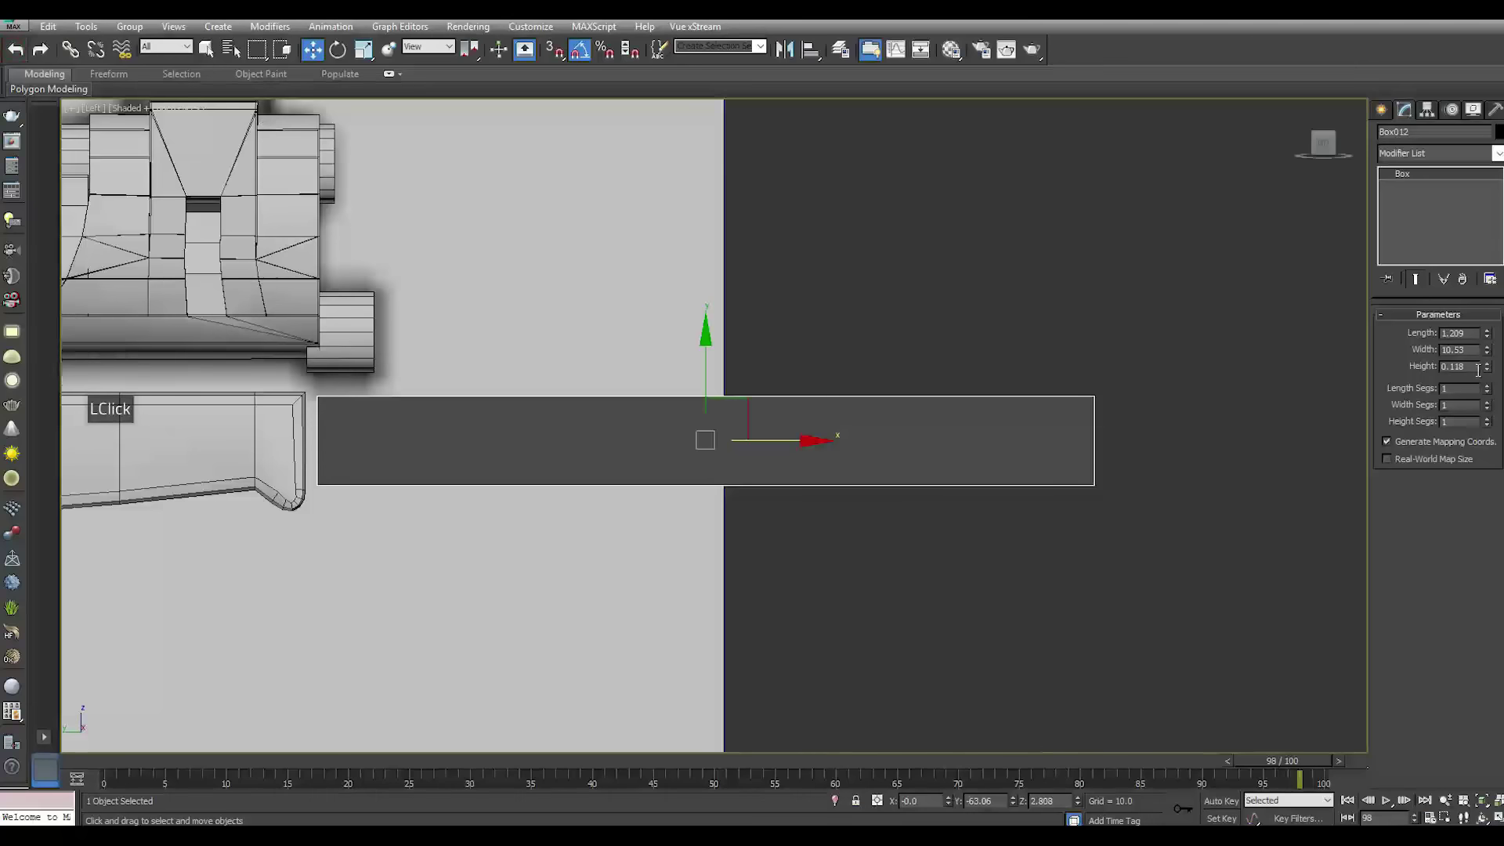
{"action": "left_click_drag", "start_coordinate": [1491, 357], "coordinate": [1487, 314]}
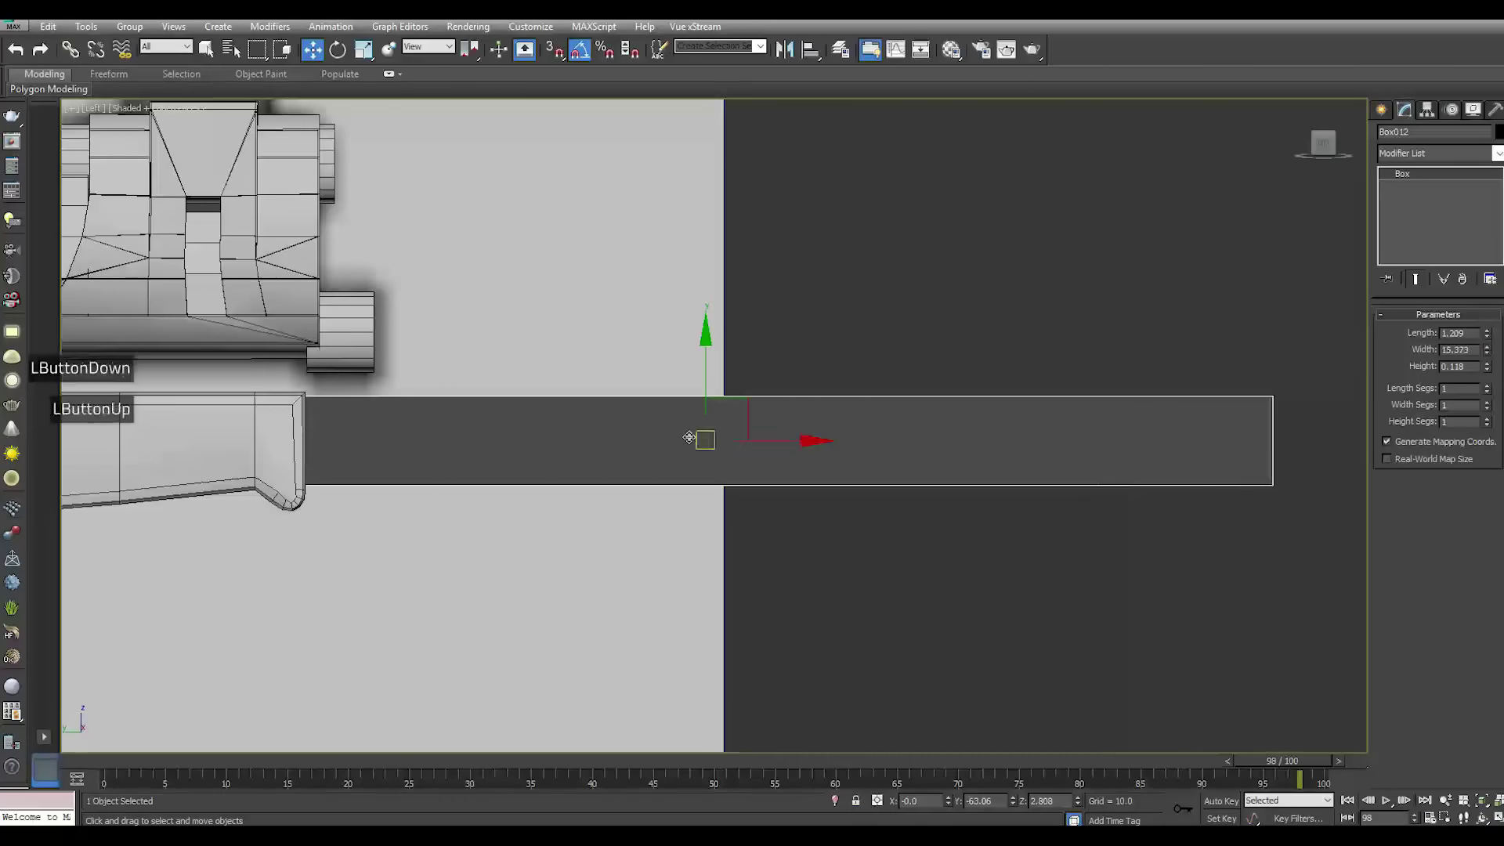
{"action": "scroll", "coordinate": [758, 448], "scroll_direction": "down", "scroll_amount": 1}
{"action": "left_click_drag", "start_coordinate": [757, 448], "coordinate": [887, 439]}
Assign the light grey material to the blade box in the Material Editor
{"action": "scroll", "coordinate": [890, 439], "scroll_direction": "down", "scroll_amount": 3}
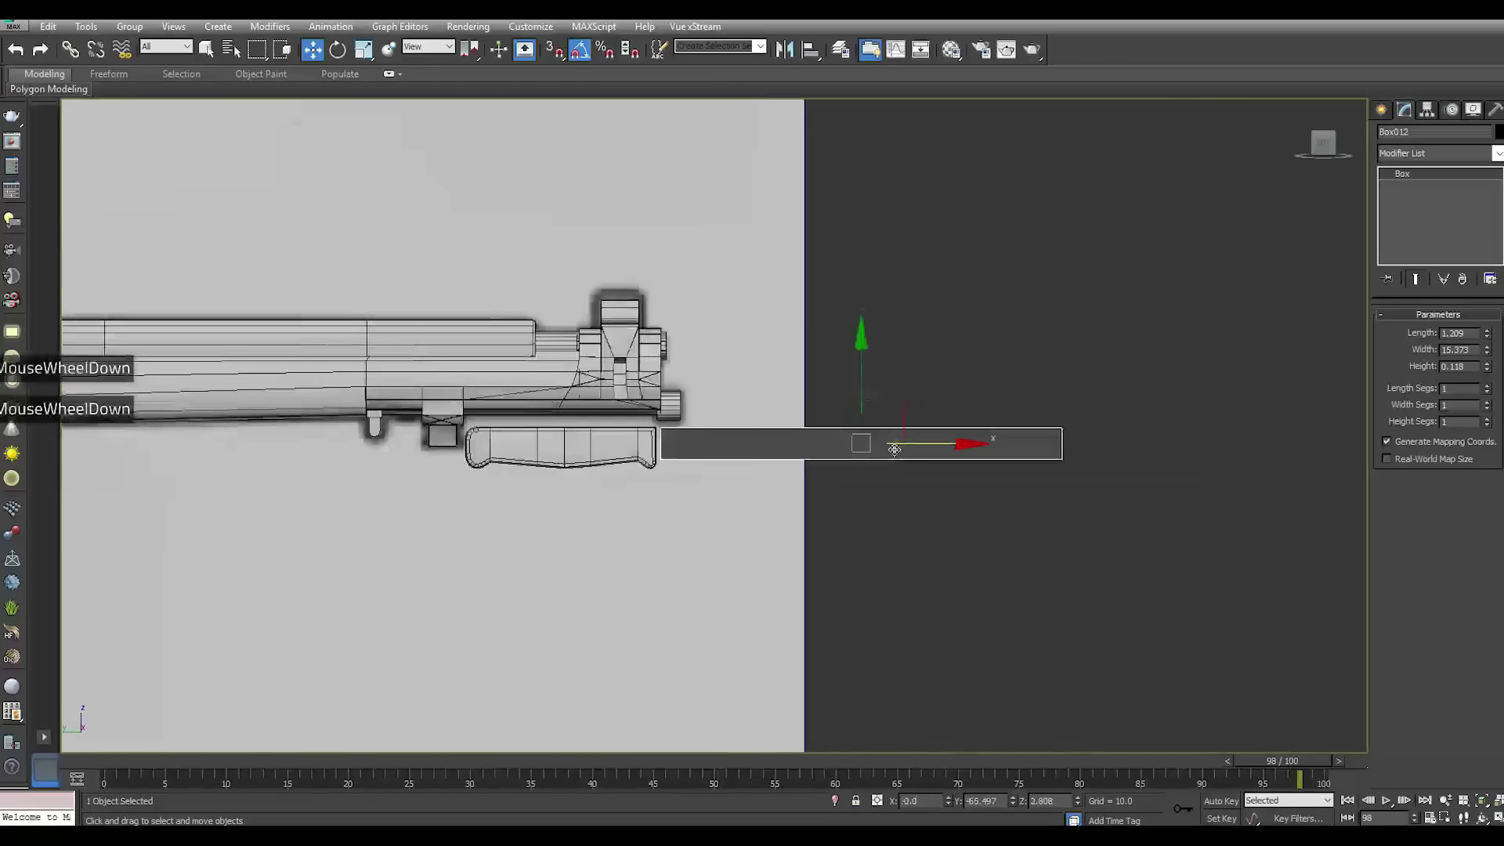
{"action": "scroll", "coordinate": [816, 436], "scroll_direction": "up", "scroll_amount": 2}
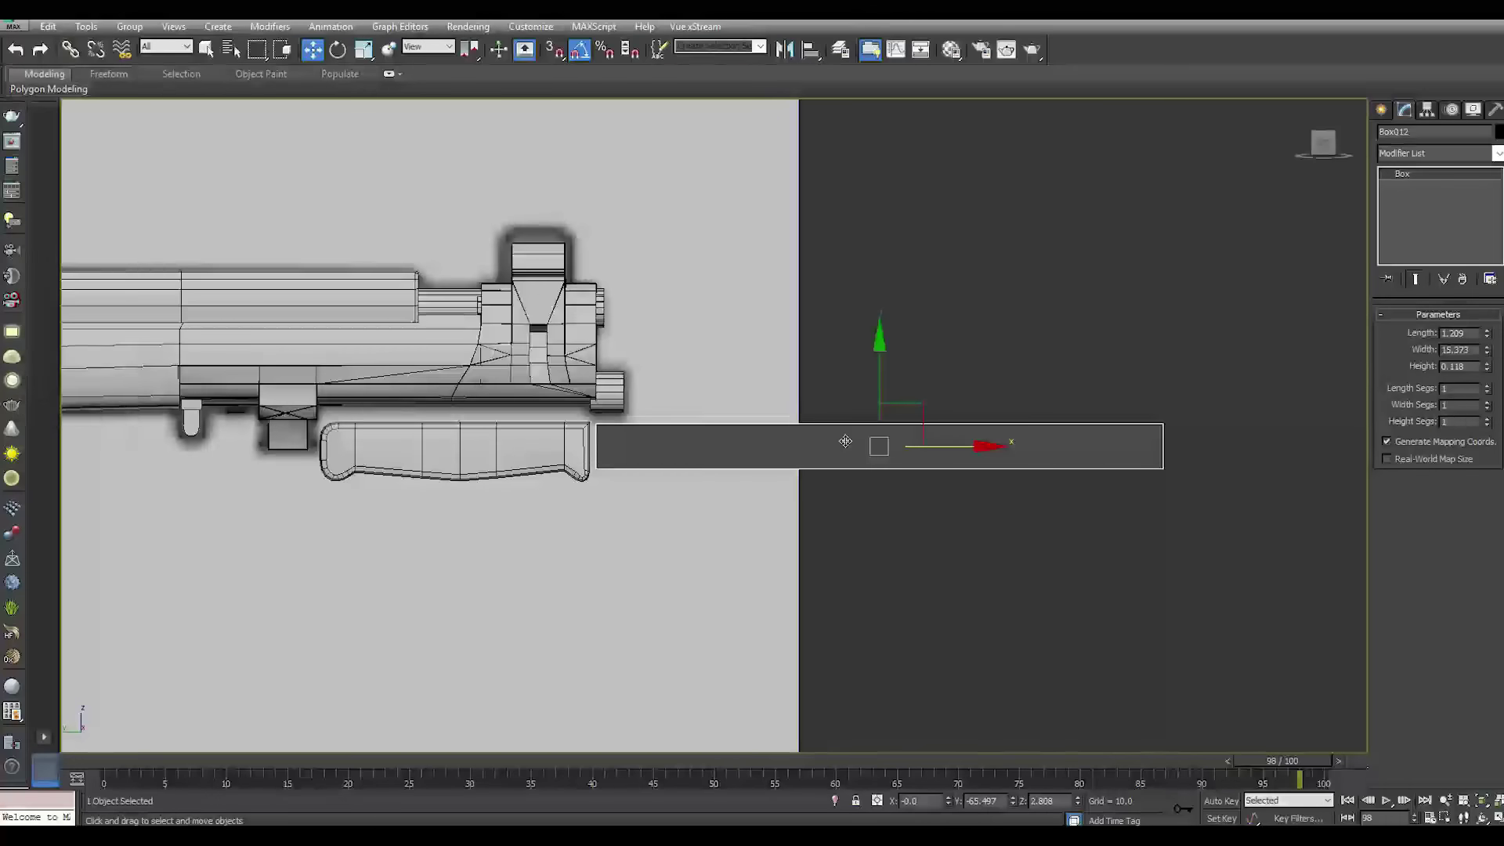
{"action": "scroll", "coordinate": [901, 474], "scroll_direction": "down", "scroll_amount": 4}
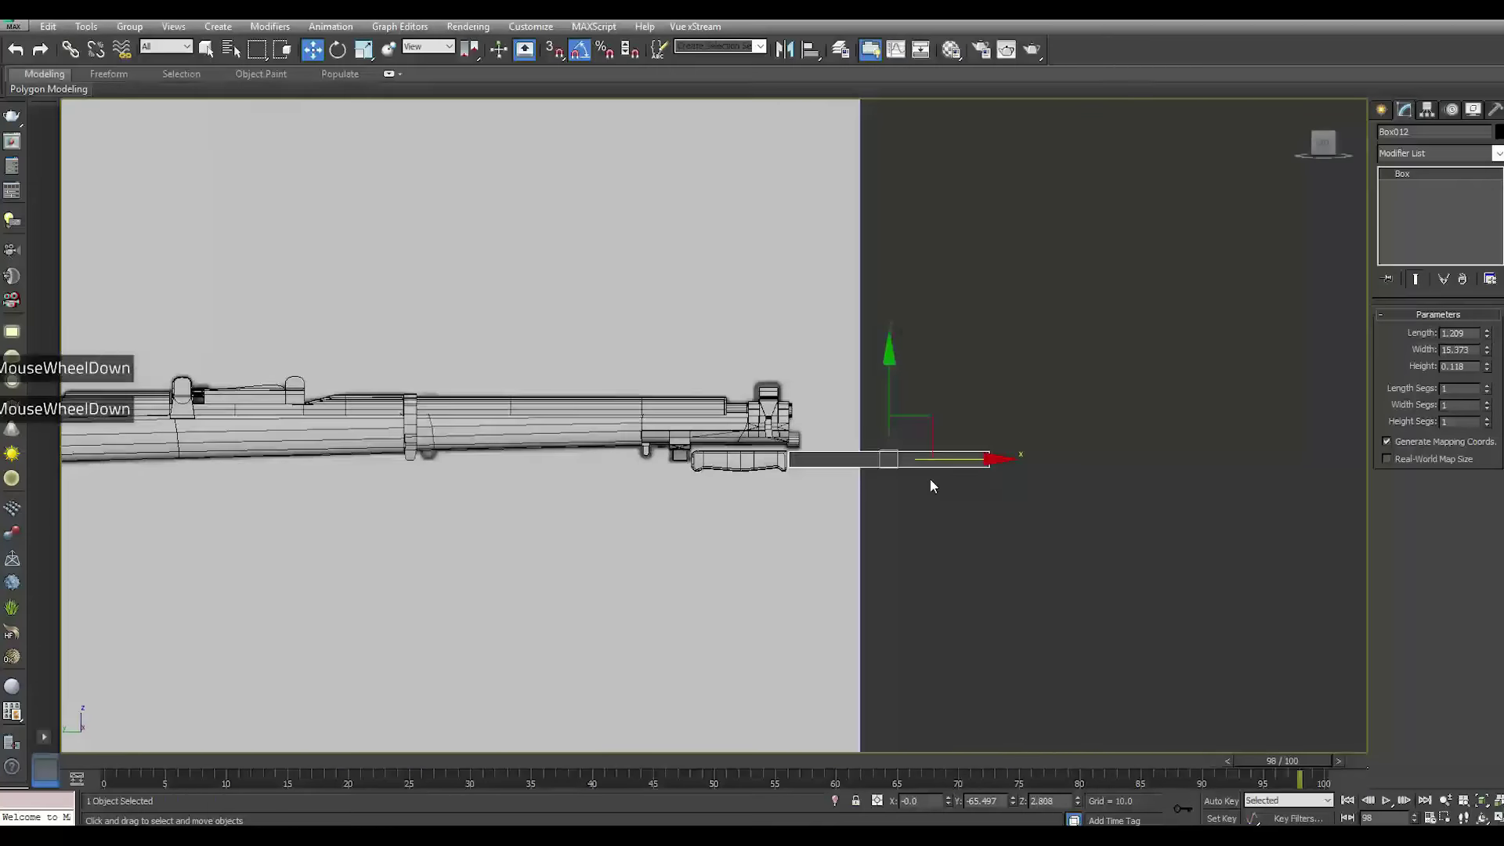
{"action": "scroll", "coordinate": [925, 467], "scroll_direction": "up", "scroll_amount": 4}
{"action": "scroll", "coordinate": [924, 467], "scroll_direction": "up", "scroll_amount": 5}
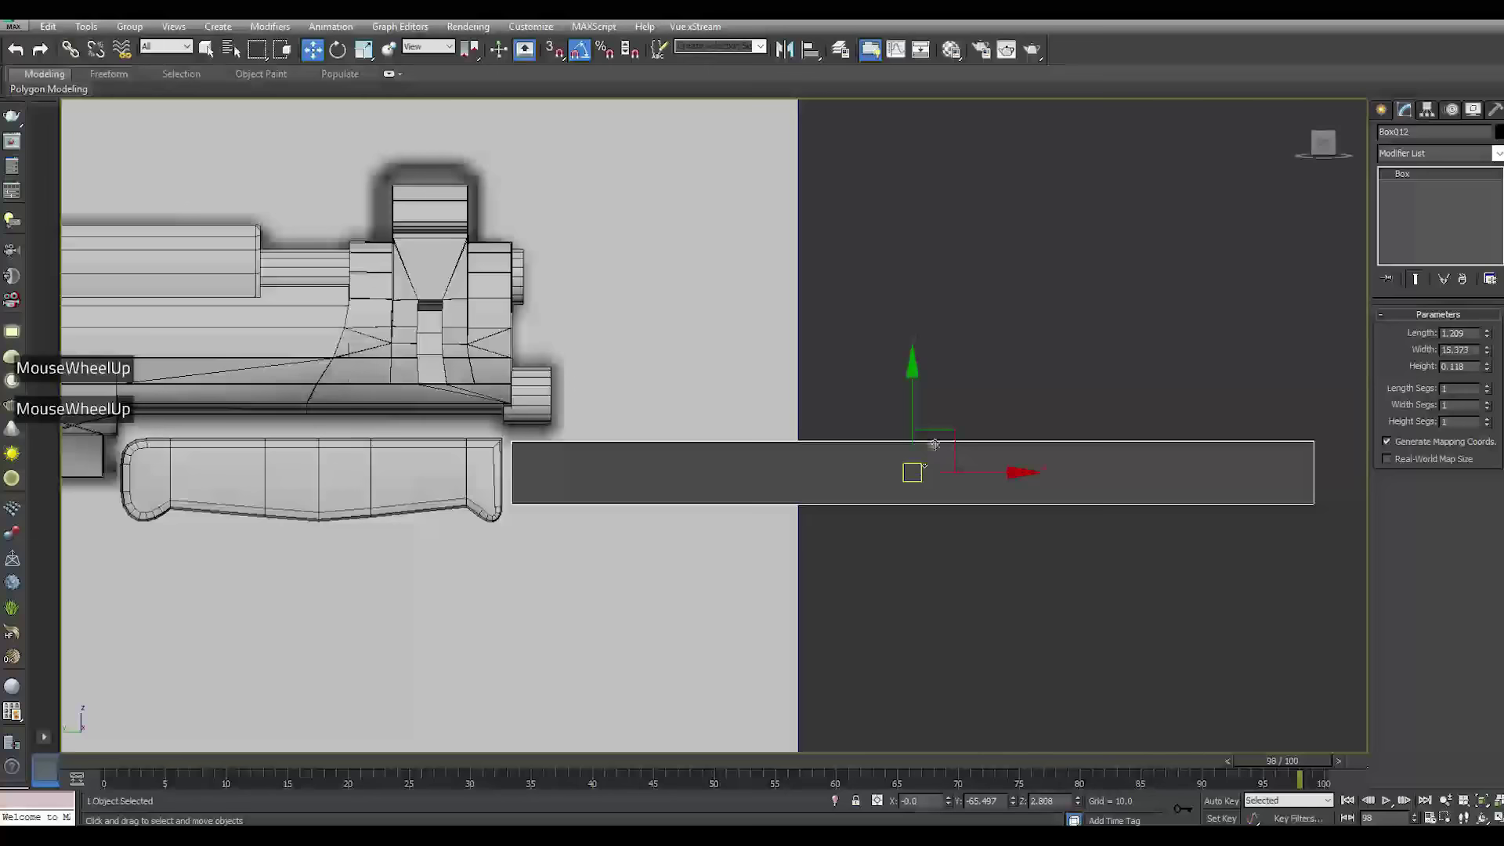
{"action": "key", "text": "m"}
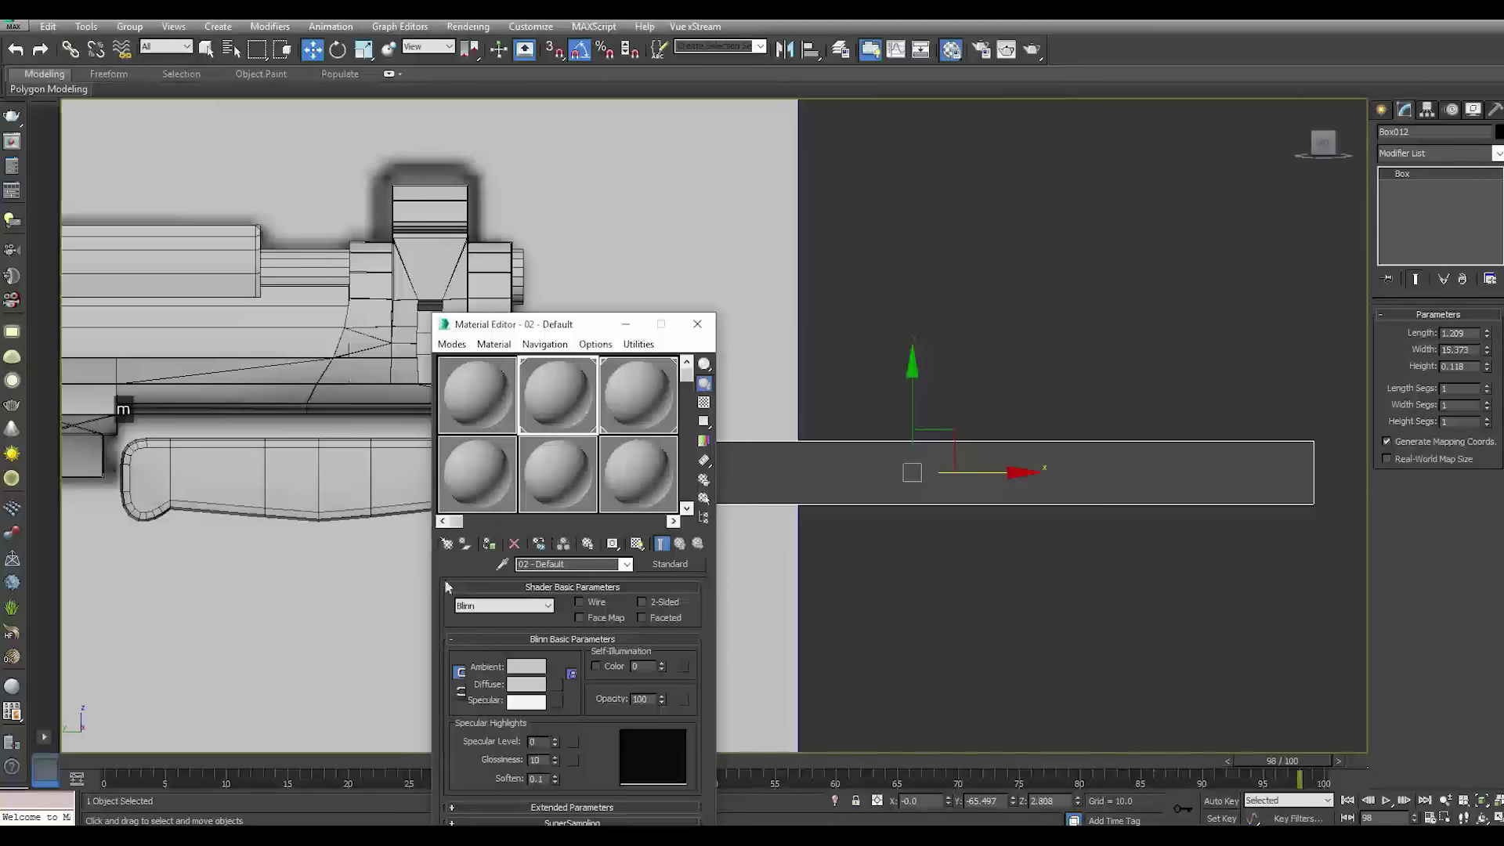
{"action": "left_click", "coordinate": [490, 543]}
{"action": "left_click", "coordinate": [697, 324]}
Shift the box left so it butts against the end of the bayonet handle
{"action": "middle_click_drag", "start_coordinate": [877, 433], "coordinate": [877, 480], "text": "alt"}
{"action": "left_click_drag", "start_coordinate": [877, 480], "coordinate": [597, 492]}
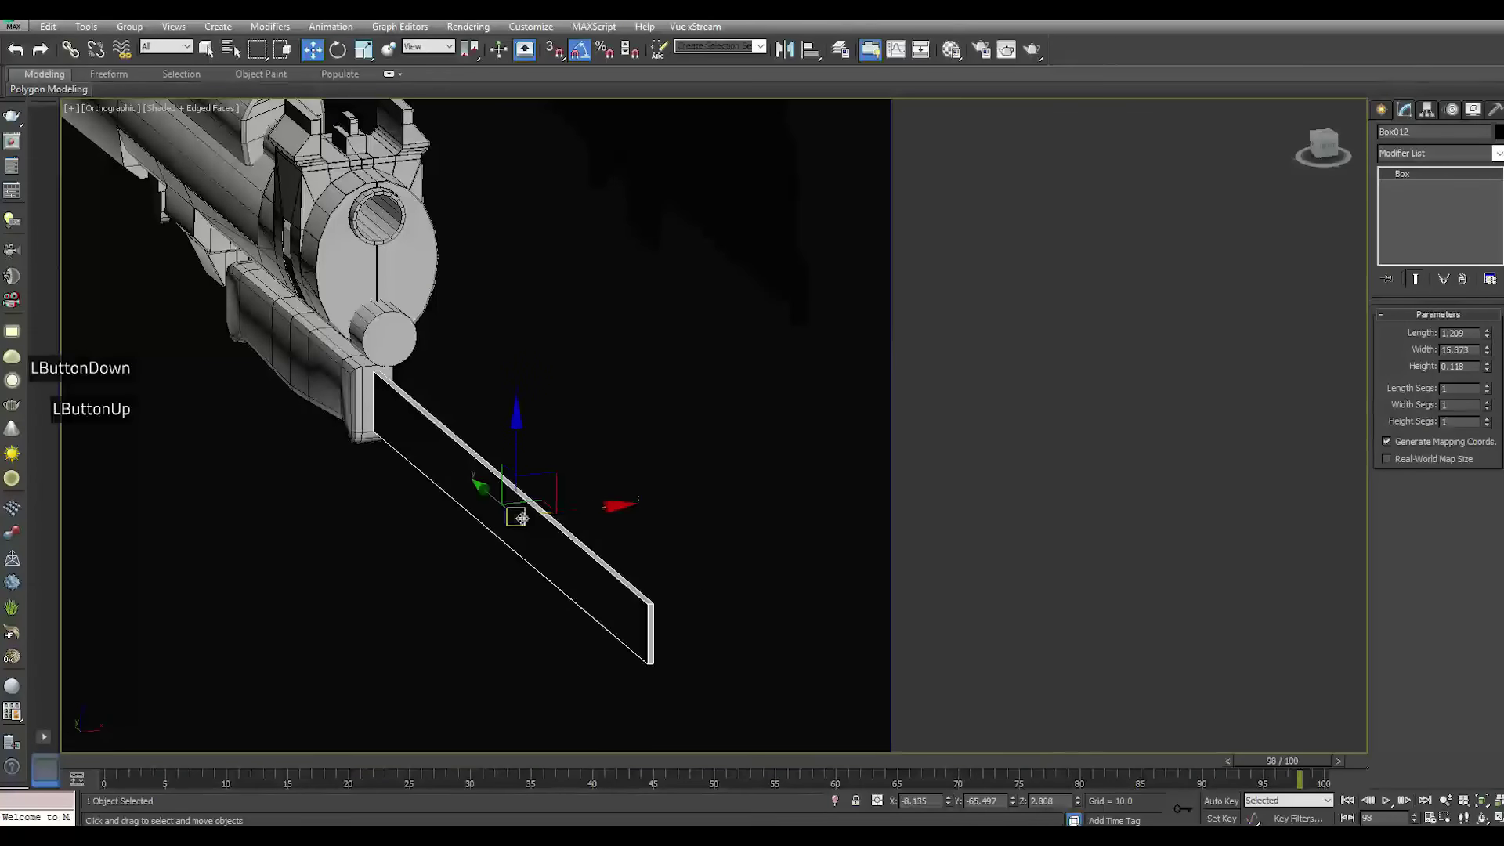
{"action": "scroll", "coordinate": [510, 520], "scroll_direction": "up", "scroll_amount": 2}
{"action": "scroll", "coordinate": [510, 520], "scroll_direction": "up", "scroll_amount": 1}
{"action": "scroll", "coordinate": [774, 446], "scroll_direction": "down", "scroll_amount": 1}
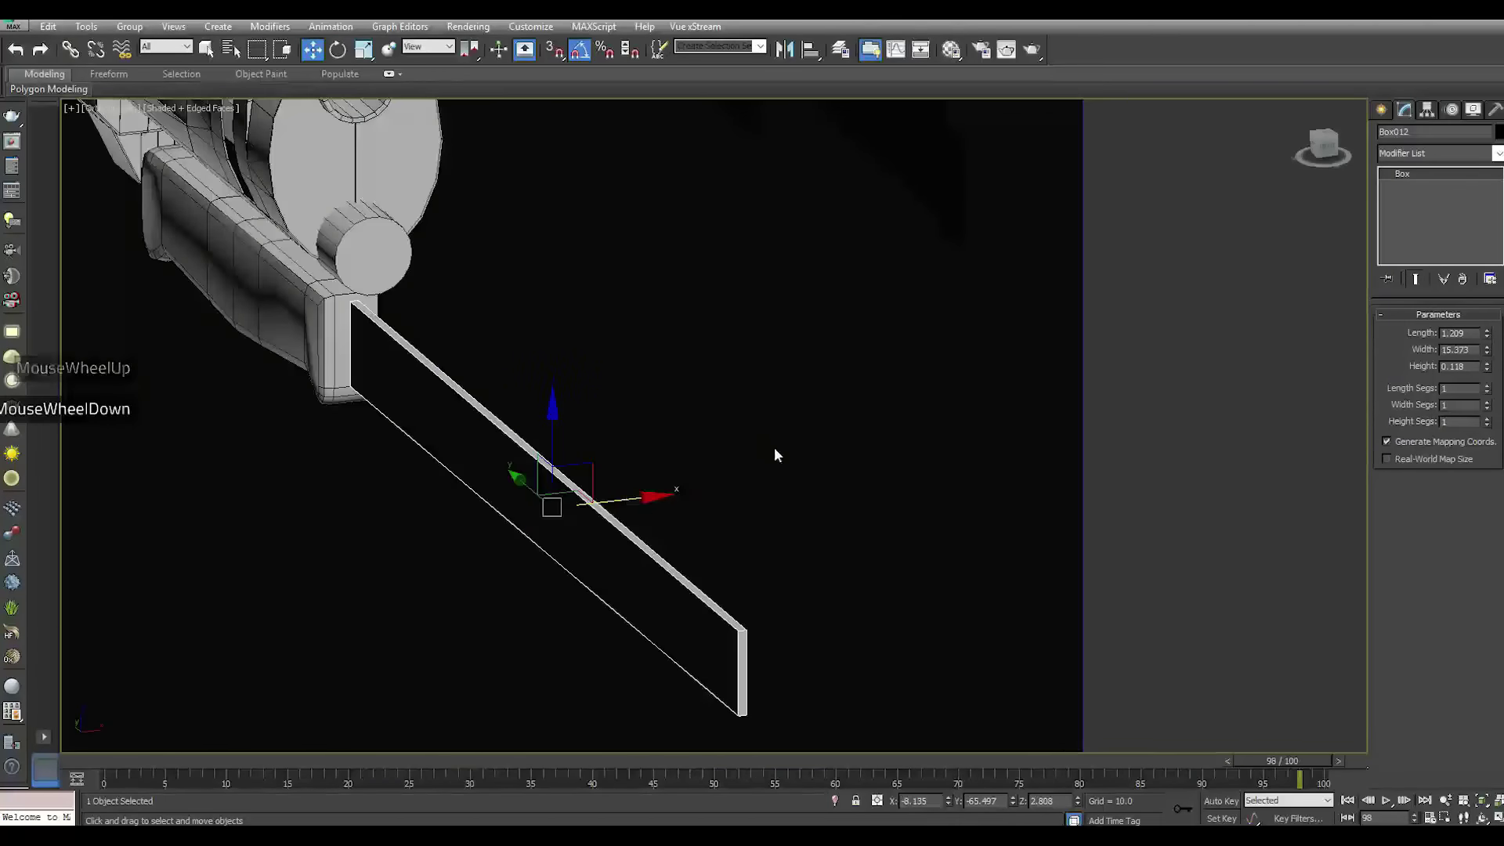
{"action": "key", "text": "f"}
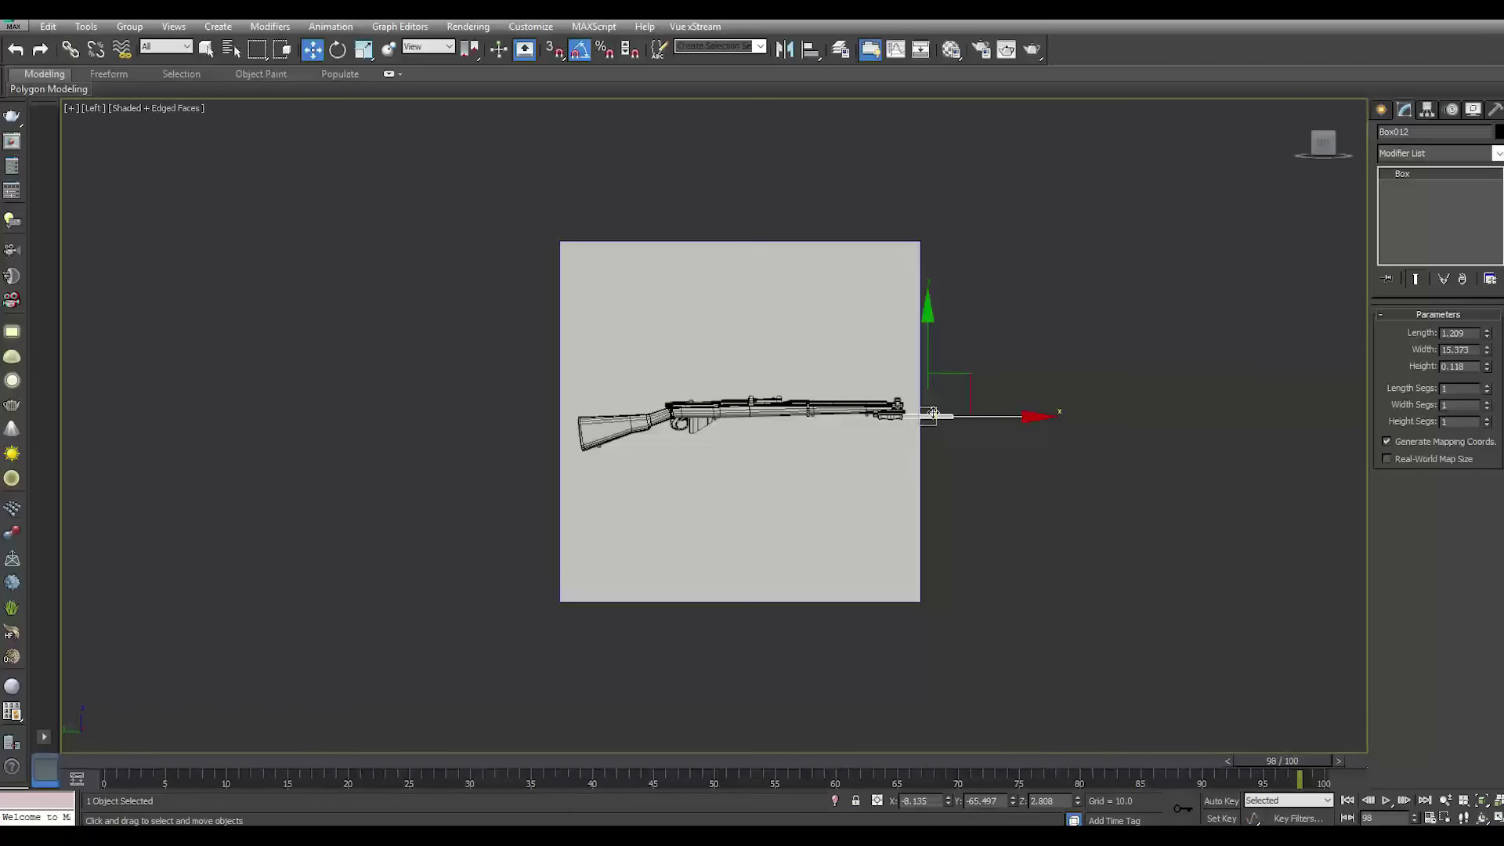
{"action": "scroll", "coordinate": [937, 423], "scroll_direction": "up", "scroll_amount": 2}
{"action": "scroll", "coordinate": [937, 423], "scroll_direction": "up", "scroll_amount": 4}
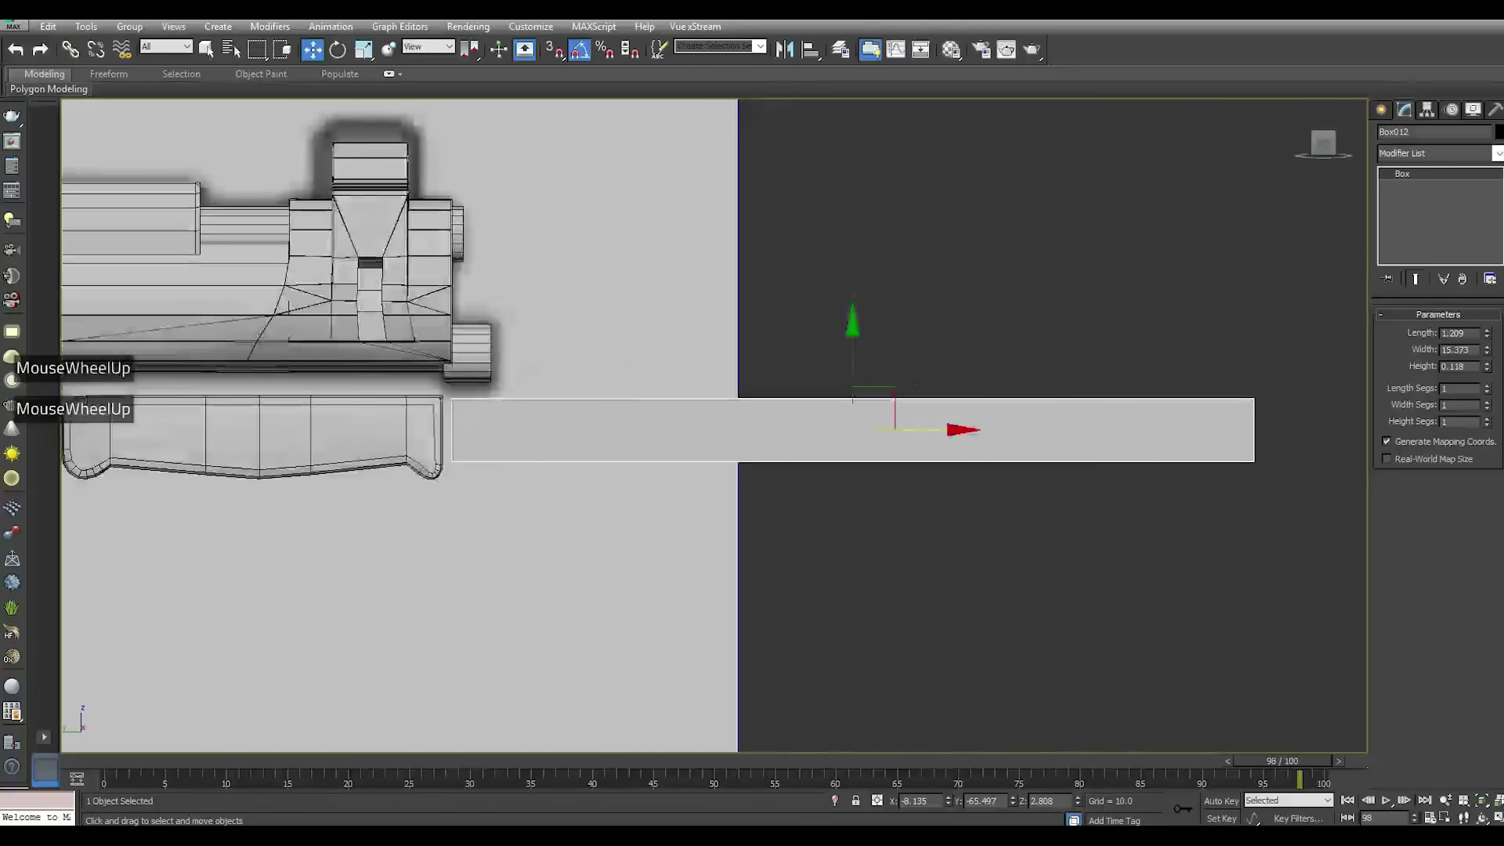
{"action": "middle_click_drag", "start_coordinate": [1112, 423], "coordinate": [1074, 531], "text": "alt"}
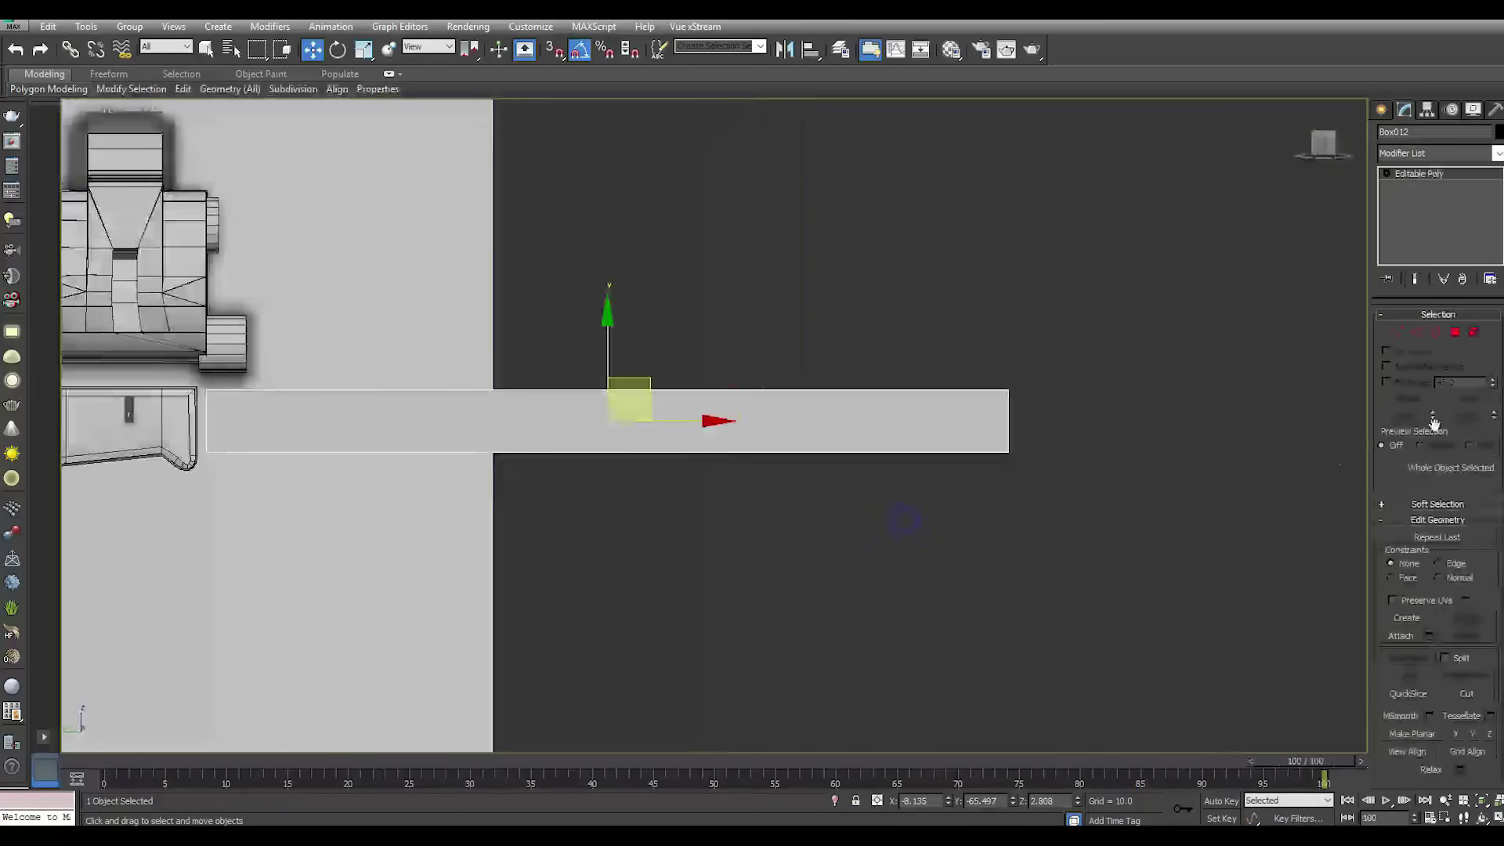
Stretch the box's right-end vertices further right to lengthen the blade
{"action": "left_click", "coordinate": [1393, 334]}
{"action": "left_click_drag", "start_coordinate": [885, 330], "coordinate": [1065, 519]}
{"action": "left_click_drag", "start_coordinate": [1061, 421], "coordinate": [1081, 419]}
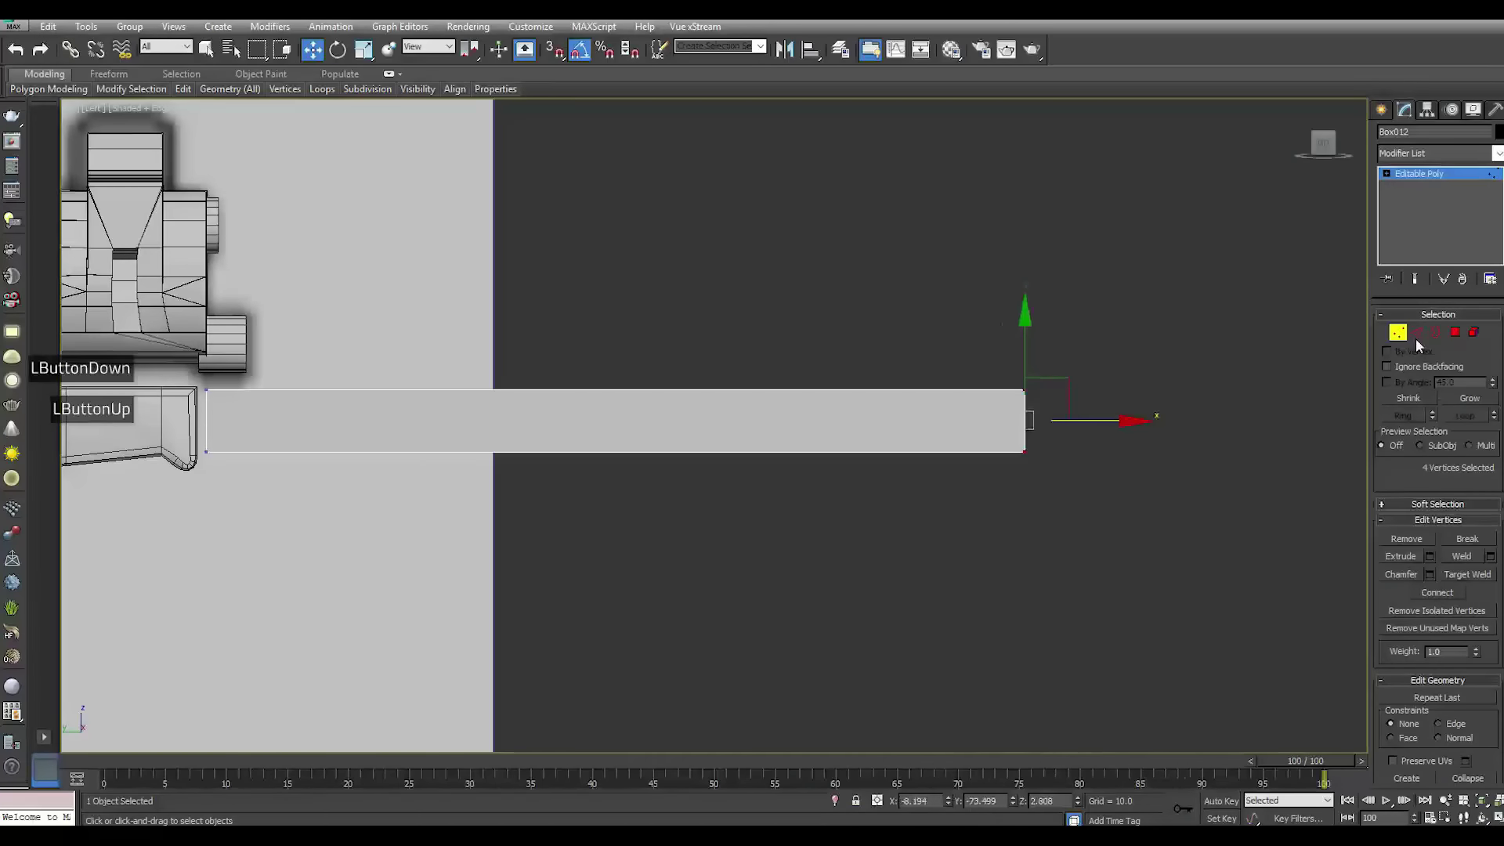
Raise the bottom-right corner and pull it left to slant the lower end into a tip
{"action": "left_click_drag", "start_coordinate": [952, 419], "coordinate": [1098, 524]}
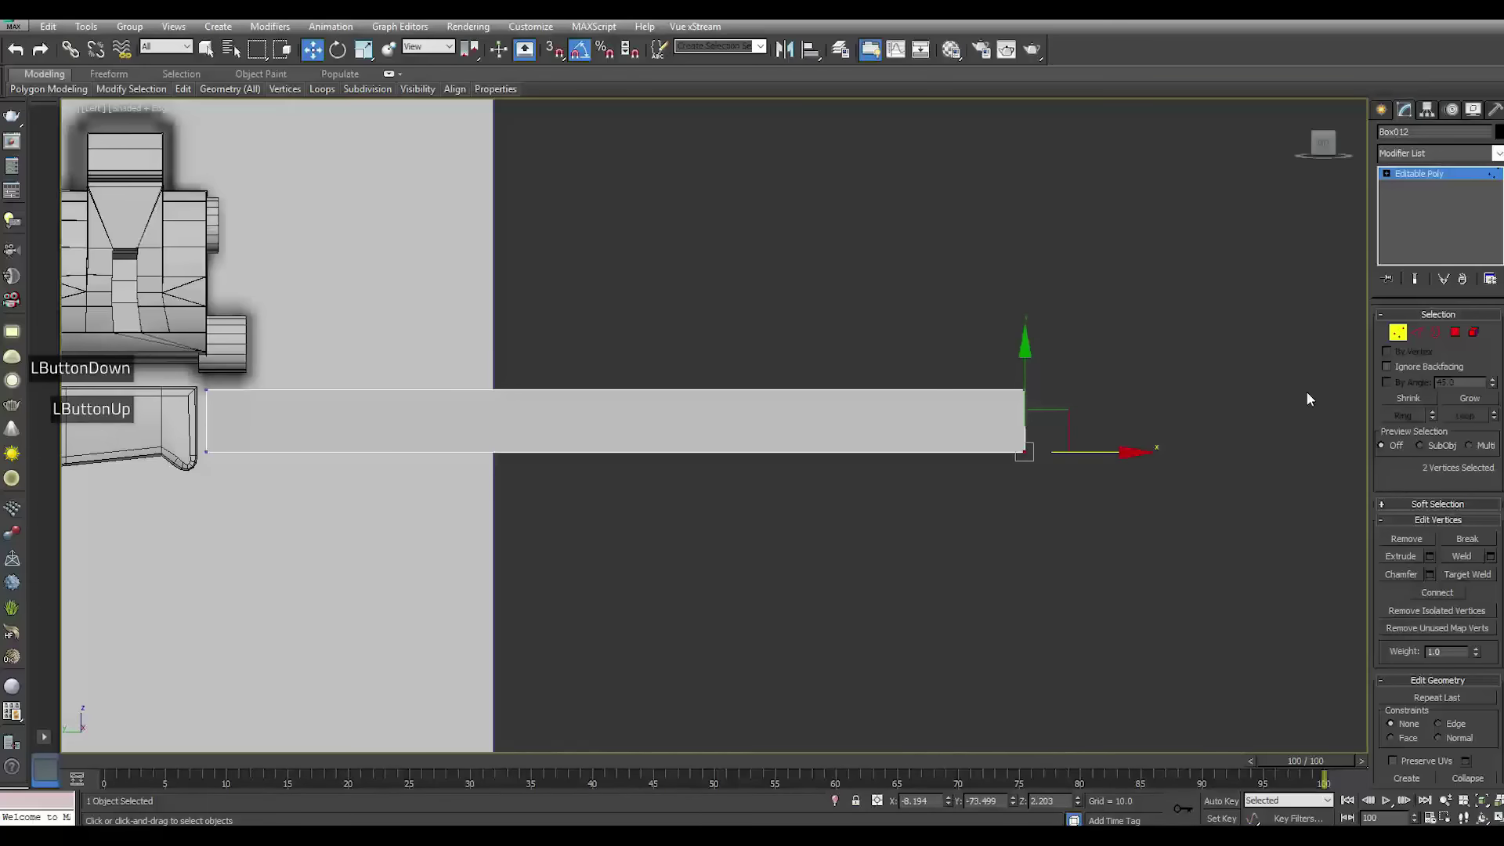
{"action": "key", "text": "shift"}
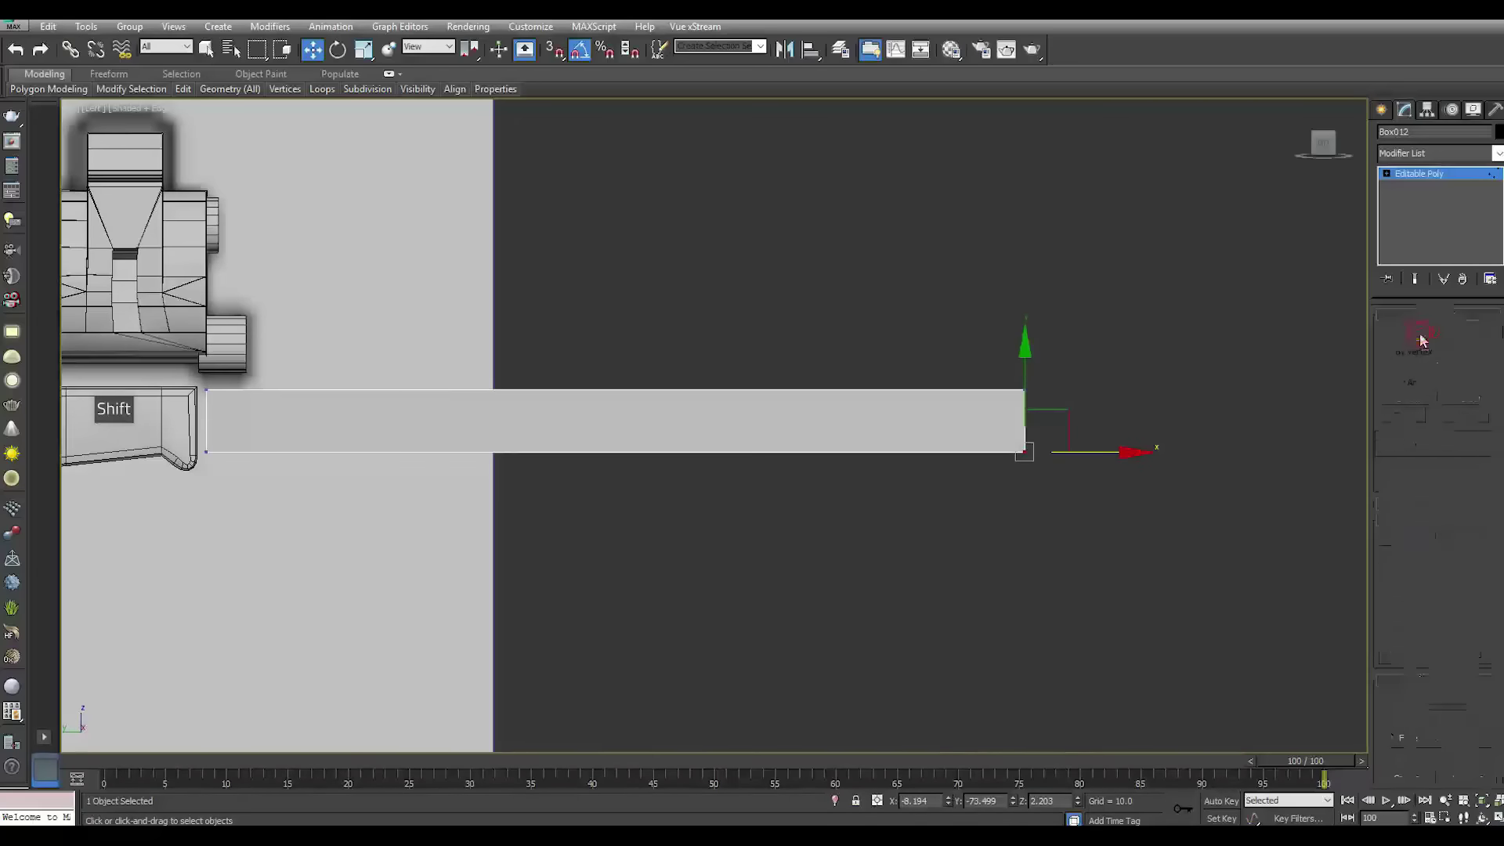
{"action": "left_click", "coordinate": [1419, 333], "text": "shift"}
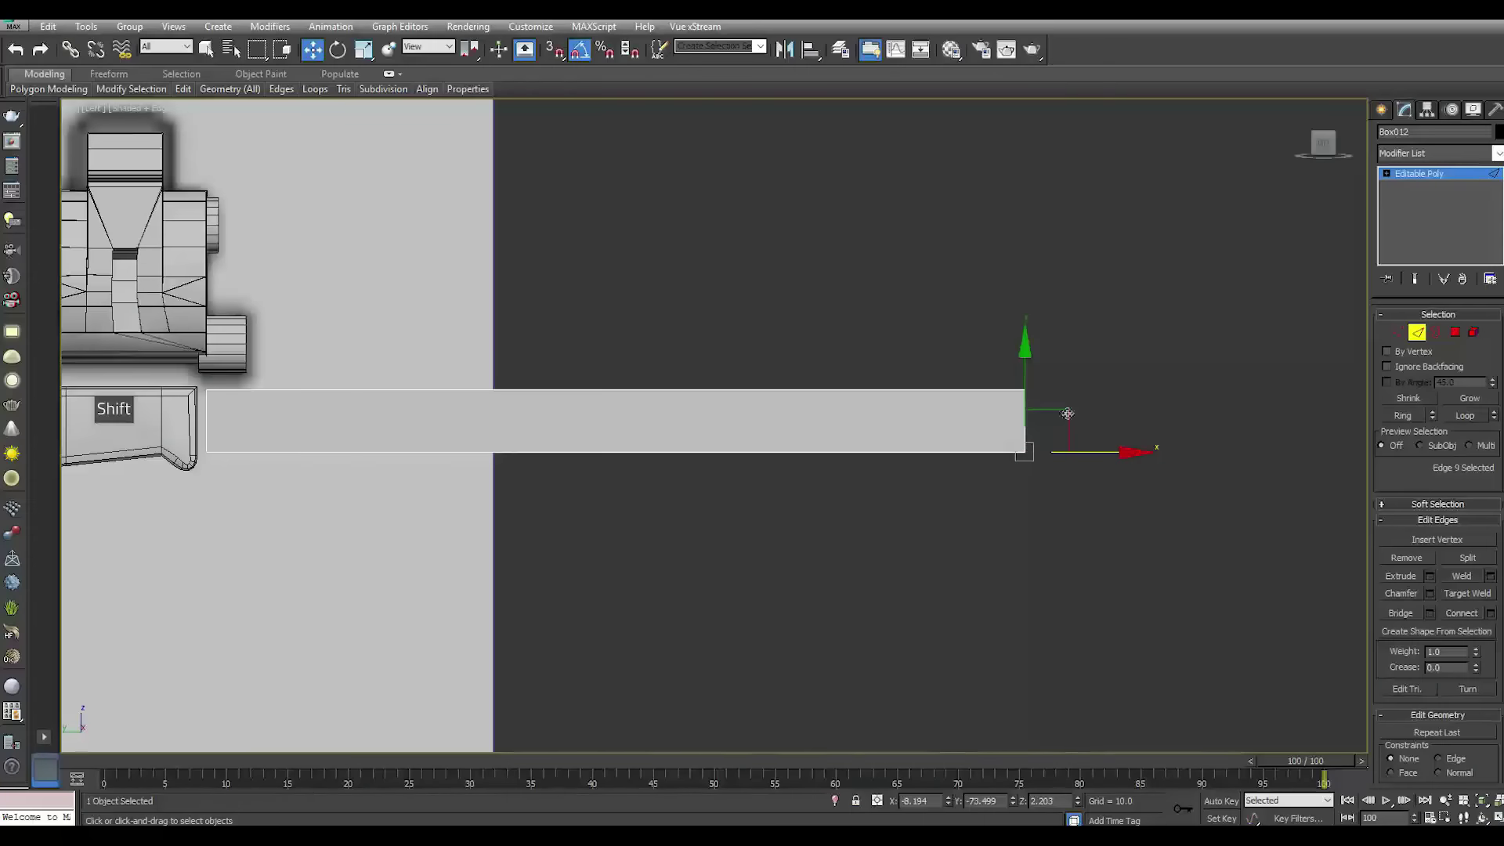
{"action": "left_click_drag", "start_coordinate": [1024, 393], "coordinate": [1029, 373]}
{"action": "left_click_drag", "start_coordinate": [1081, 430], "coordinate": [988, 445]}
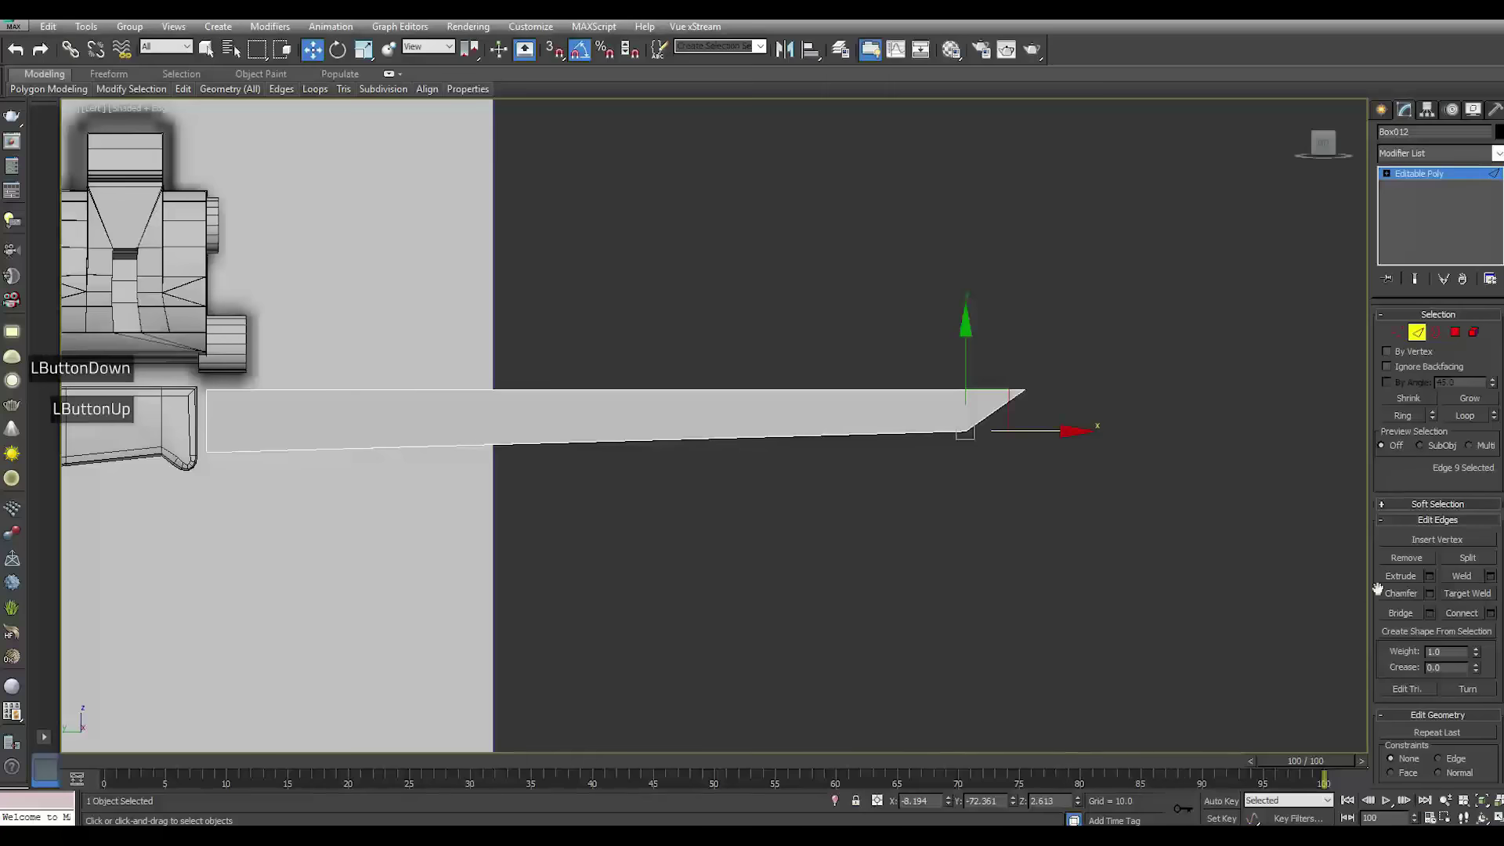
{"action": "left_click", "coordinate": [1430, 593]}
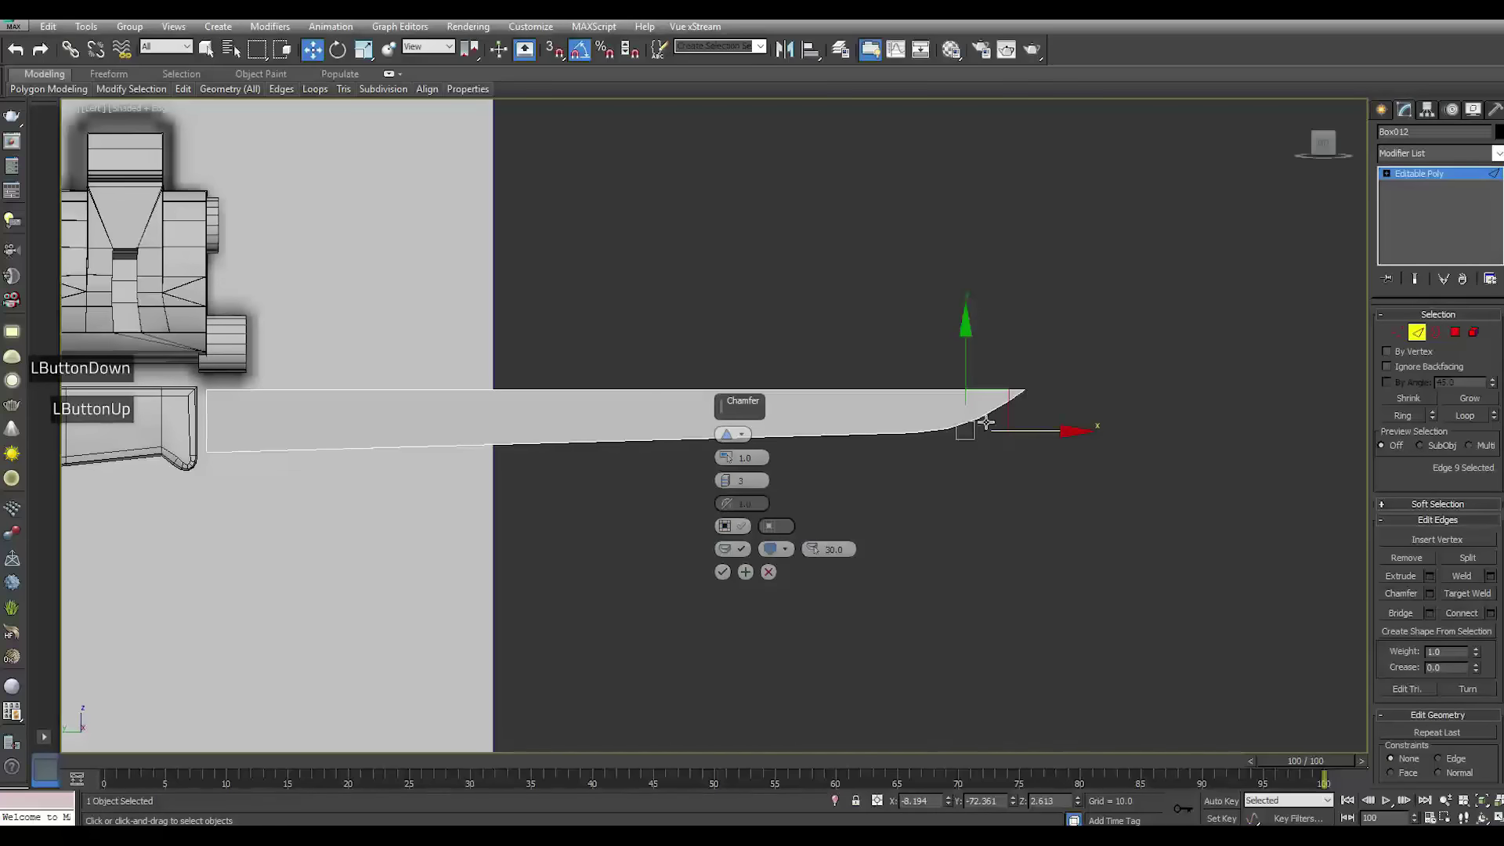
Try a 1.31 chamfer on the lower tip edge, then undo it
{"action": "scroll", "coordinate": [980, 424], "scroll_direction": "up", "scroll_amount": 2}
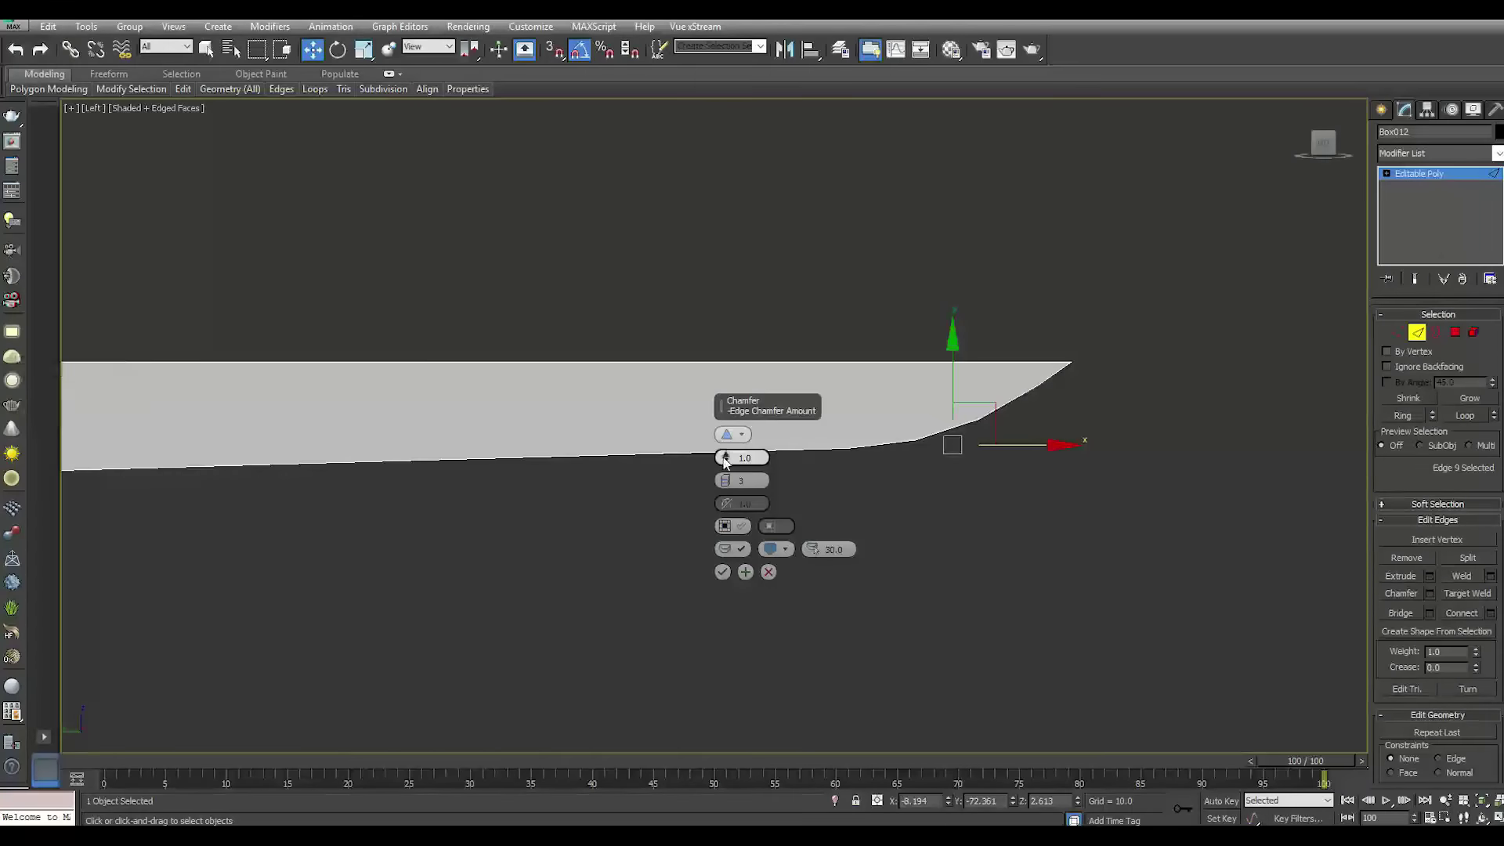
{"action": "left_click_drag", "start_coordinate": [725, 458], "coordinate": [726, 425]}
{"action": "left_click", "coordinate": [722, 572]}
{"action": "left_click", "coordinate": [1417, 332]}
{"action": "left_click", "coordinate": [1398, 333]}
{"action": "scroll", "coordinate": [859, 430], "scroll_direction": "up", "scroll_amount": 2}
{"action": "middle_click_drag", "start_coordinate": [879, 402], "coordinate": [852, 488]}
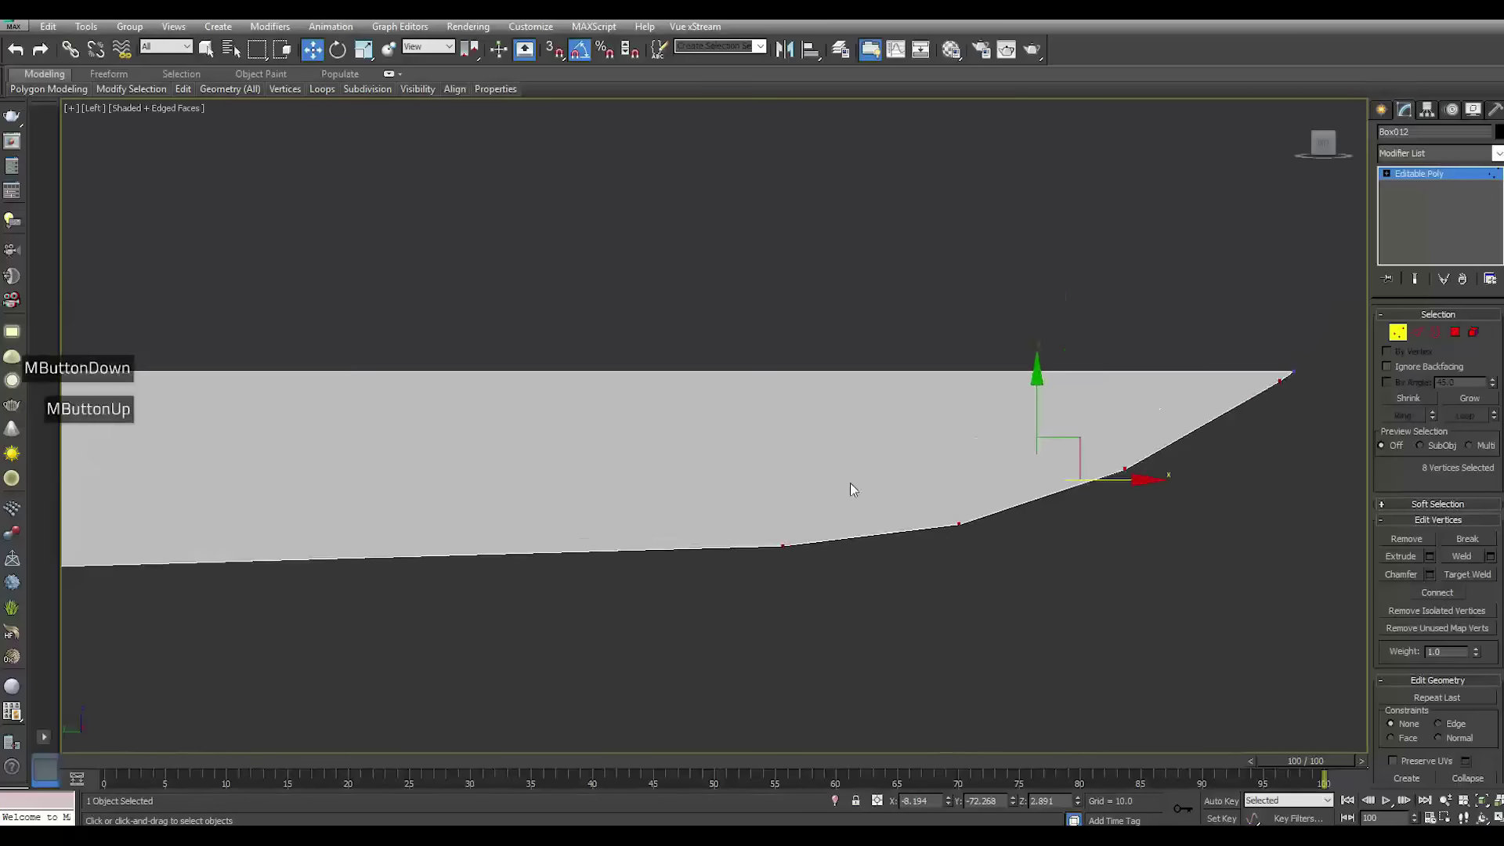
{"action": "left_click", "coordinate": [15, 50]}
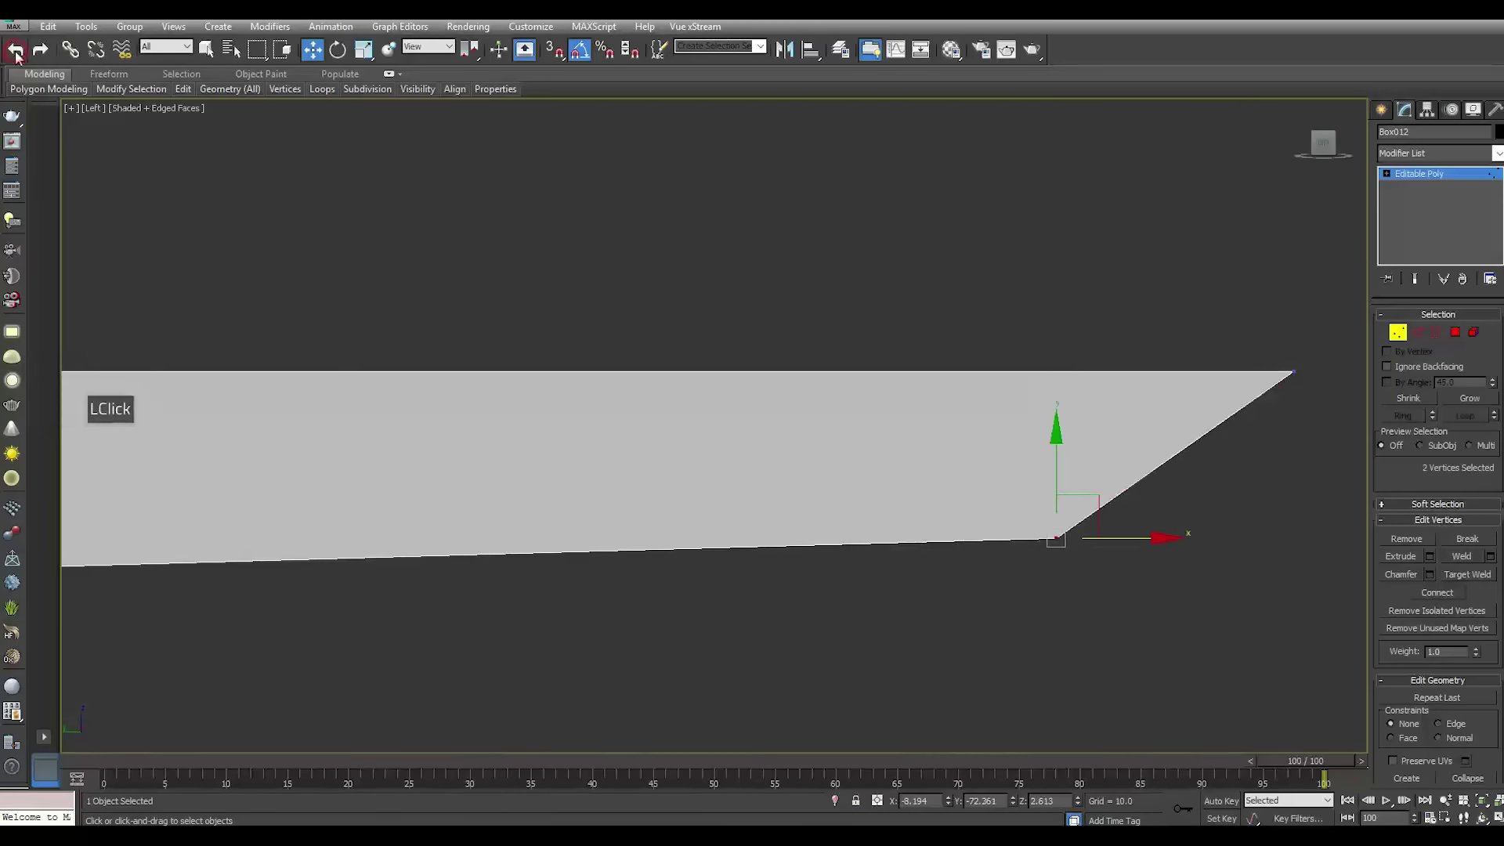
Re-chamfer the lower tip edge with 6 segments so it curves smoothly
{"action": "left_click", "coordinate": [1418, 333]}
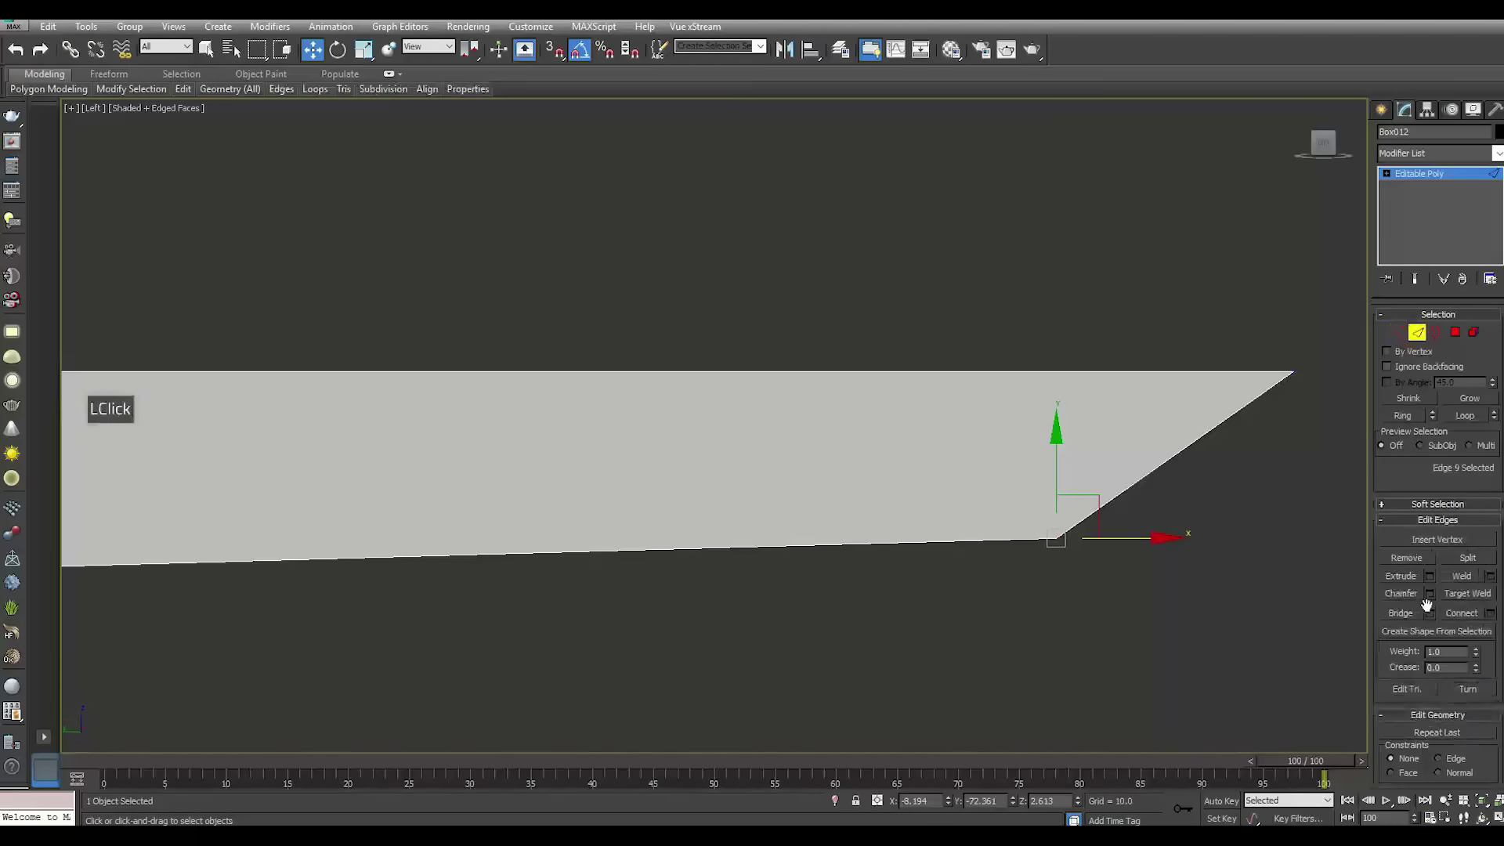
{"action": "left_click", "coordinate": [1430, 593]}
{"action": "left_click", "coordinate": [729, 481]}
{"action": "left_click", "coordinate": [727, 476]}
{"action": "scroll", "coordinate": [997, 430], "scroll_direction": "down", "scroll_amount": 2}
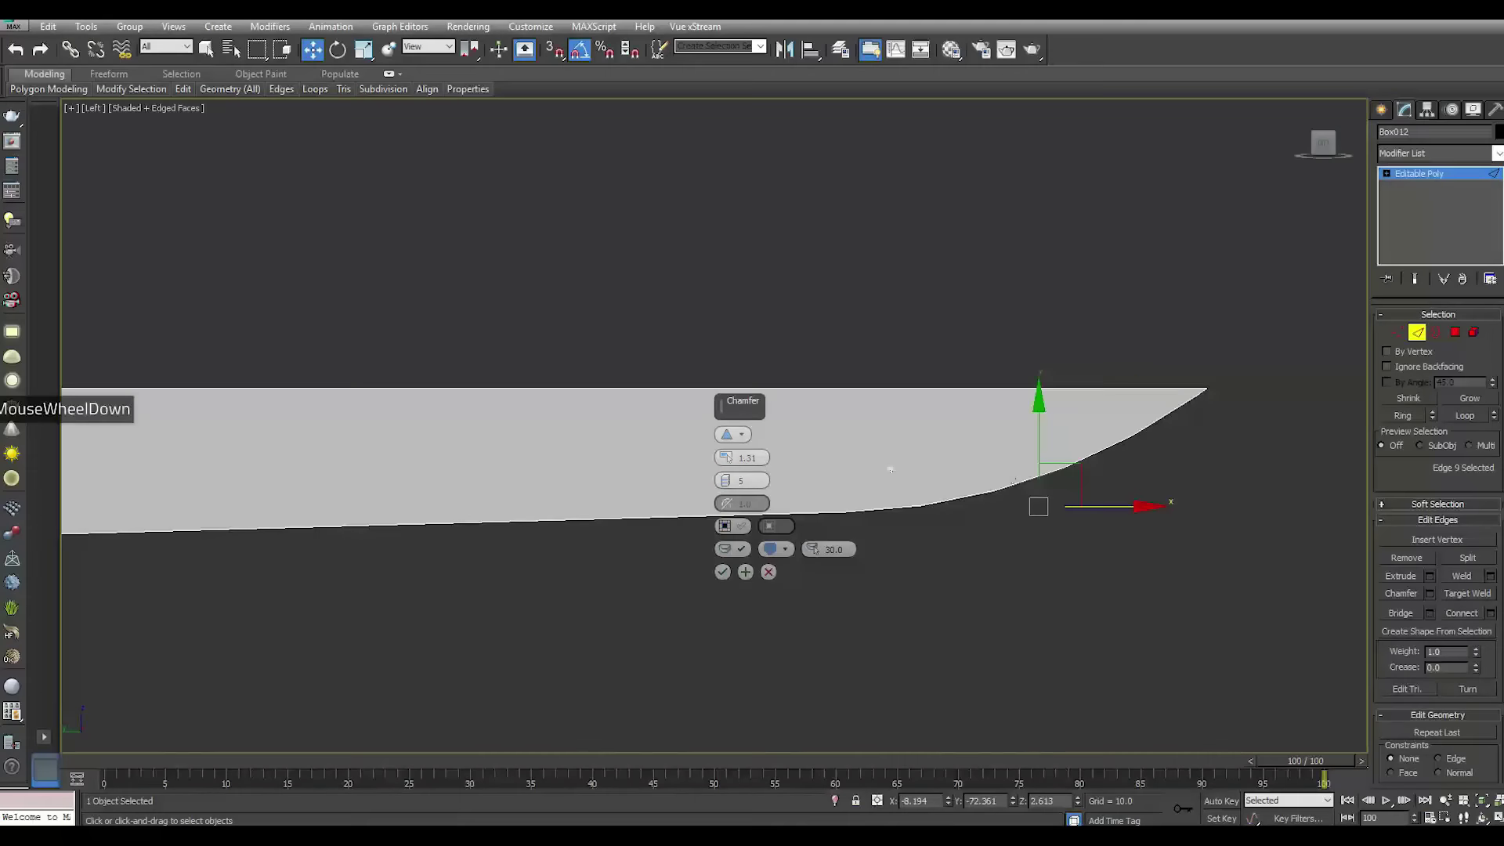
{"action": "left_click", "coordinate": [729, 480]}
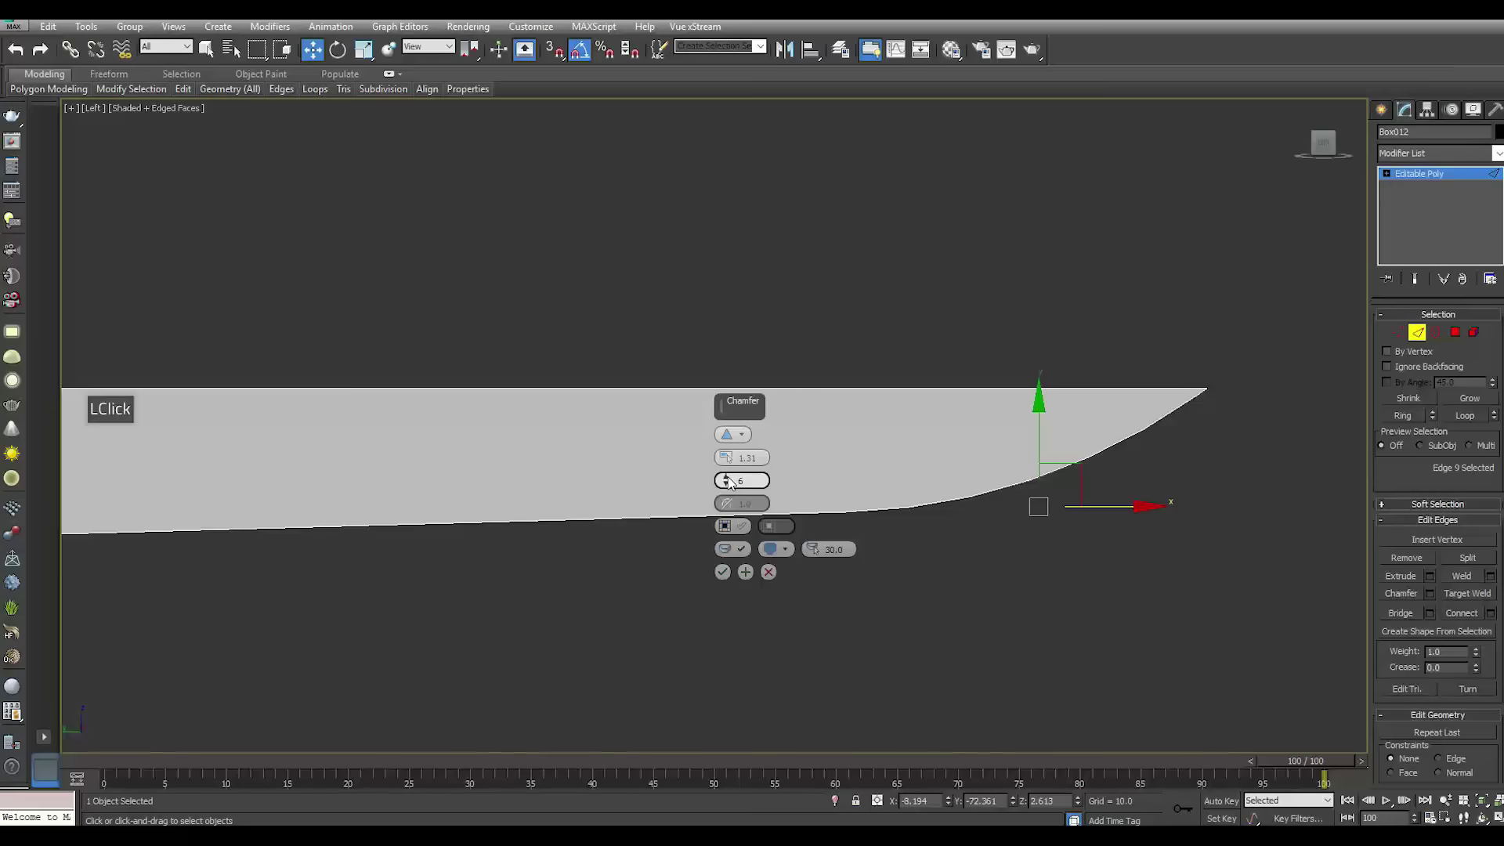
{"action": "left_click", "coordinate": [724, 573]}
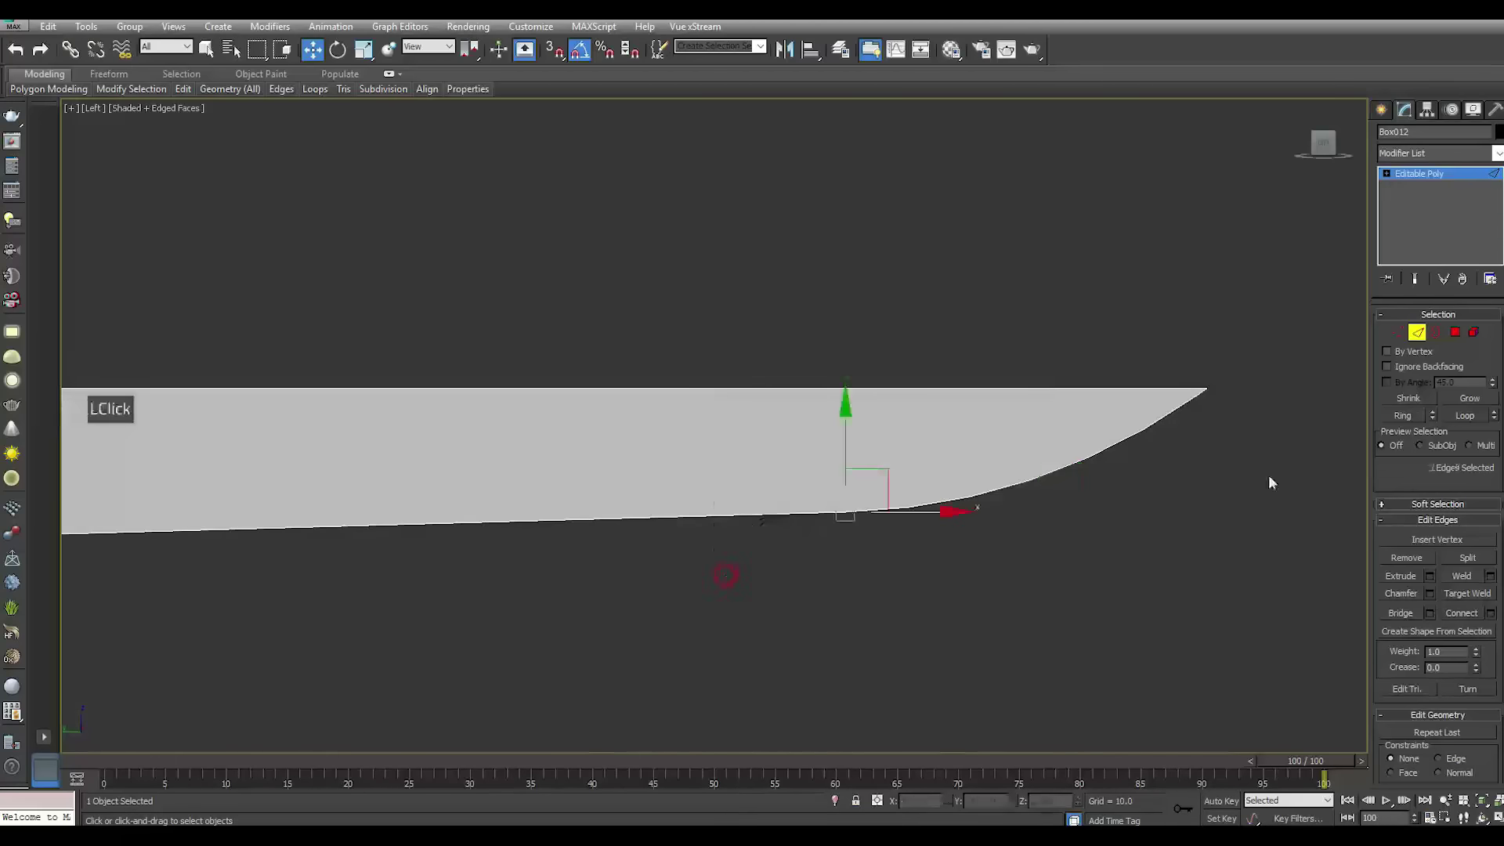
{"action": "left_click", "coordinate": [1398, 332]}
{"action": "scroll", "coordinate": [857, 472], "scroll_direction": "up", "scroll_amount": 2}
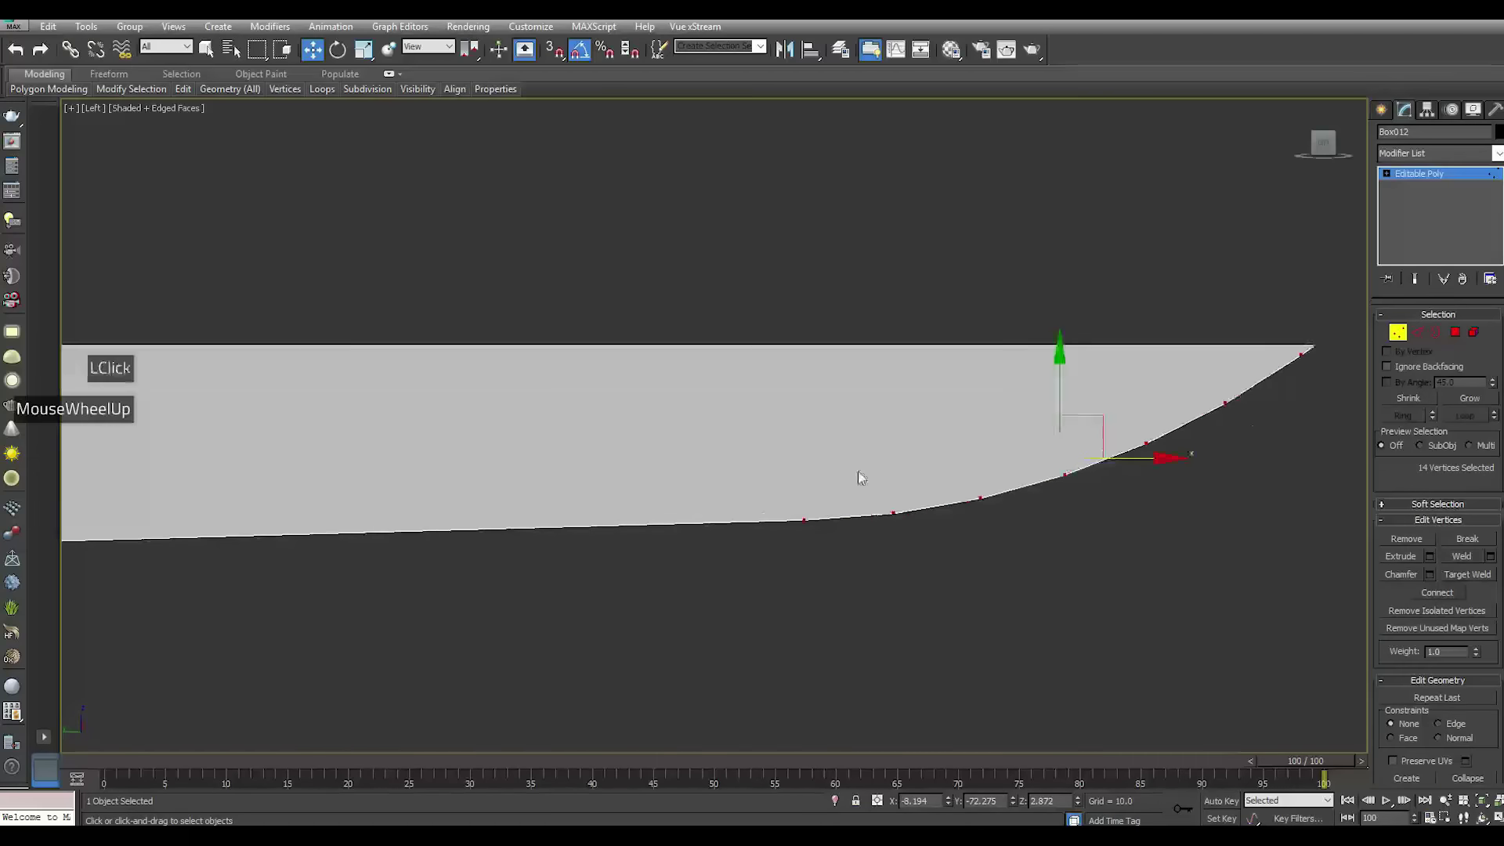
Cut an edge from the lower-edge vertex where the curve starts straight up to the blade's top edge
{"action": "right_click", "coordinate": [858, 474]}
{"action": "left_click", "coordinate": [835, 320]}
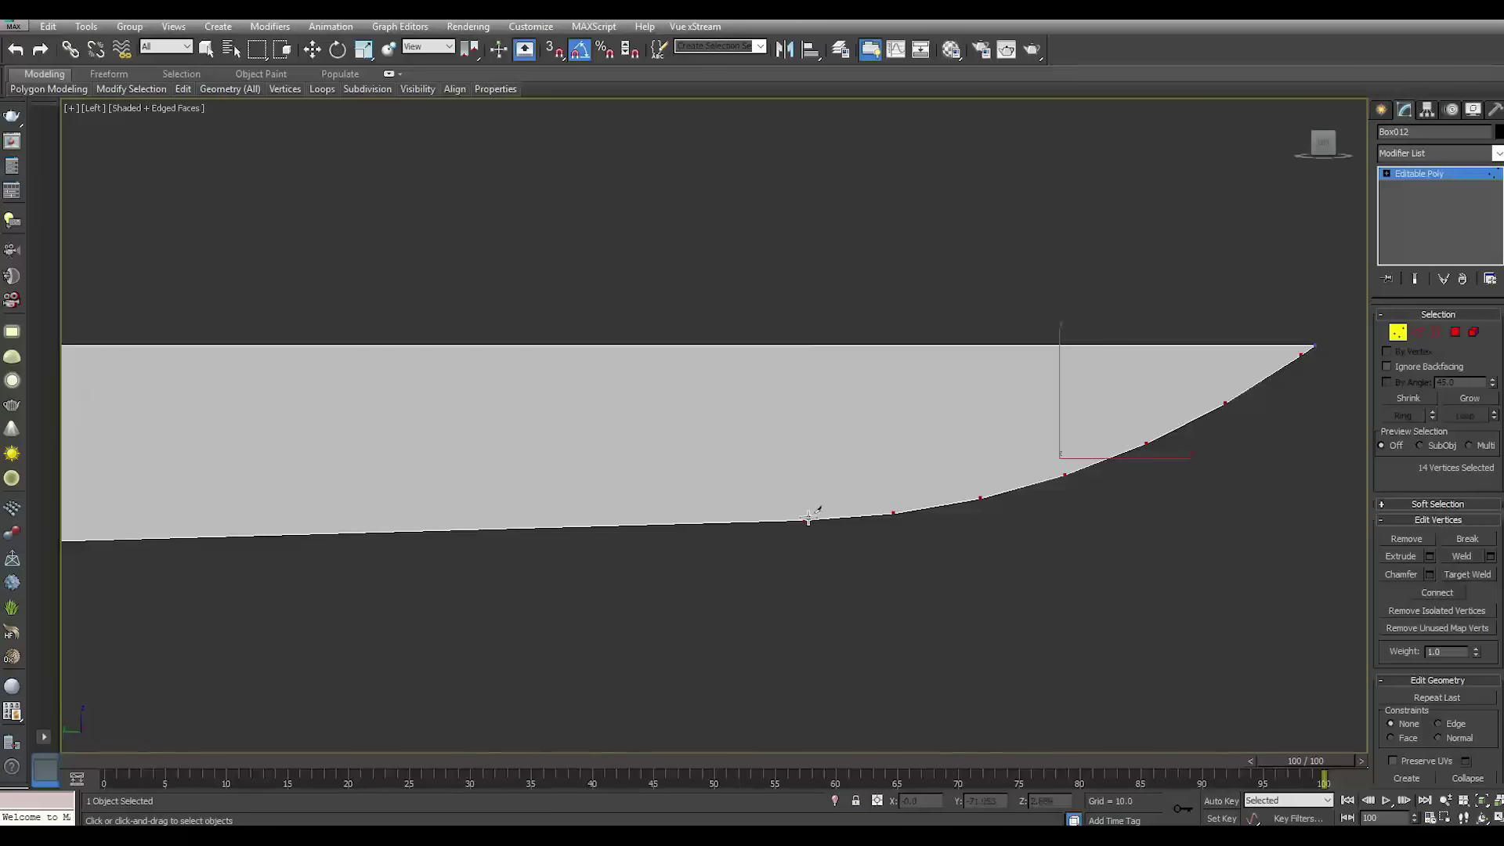
{"action": "right_click", "coordinate": [825, 547]}
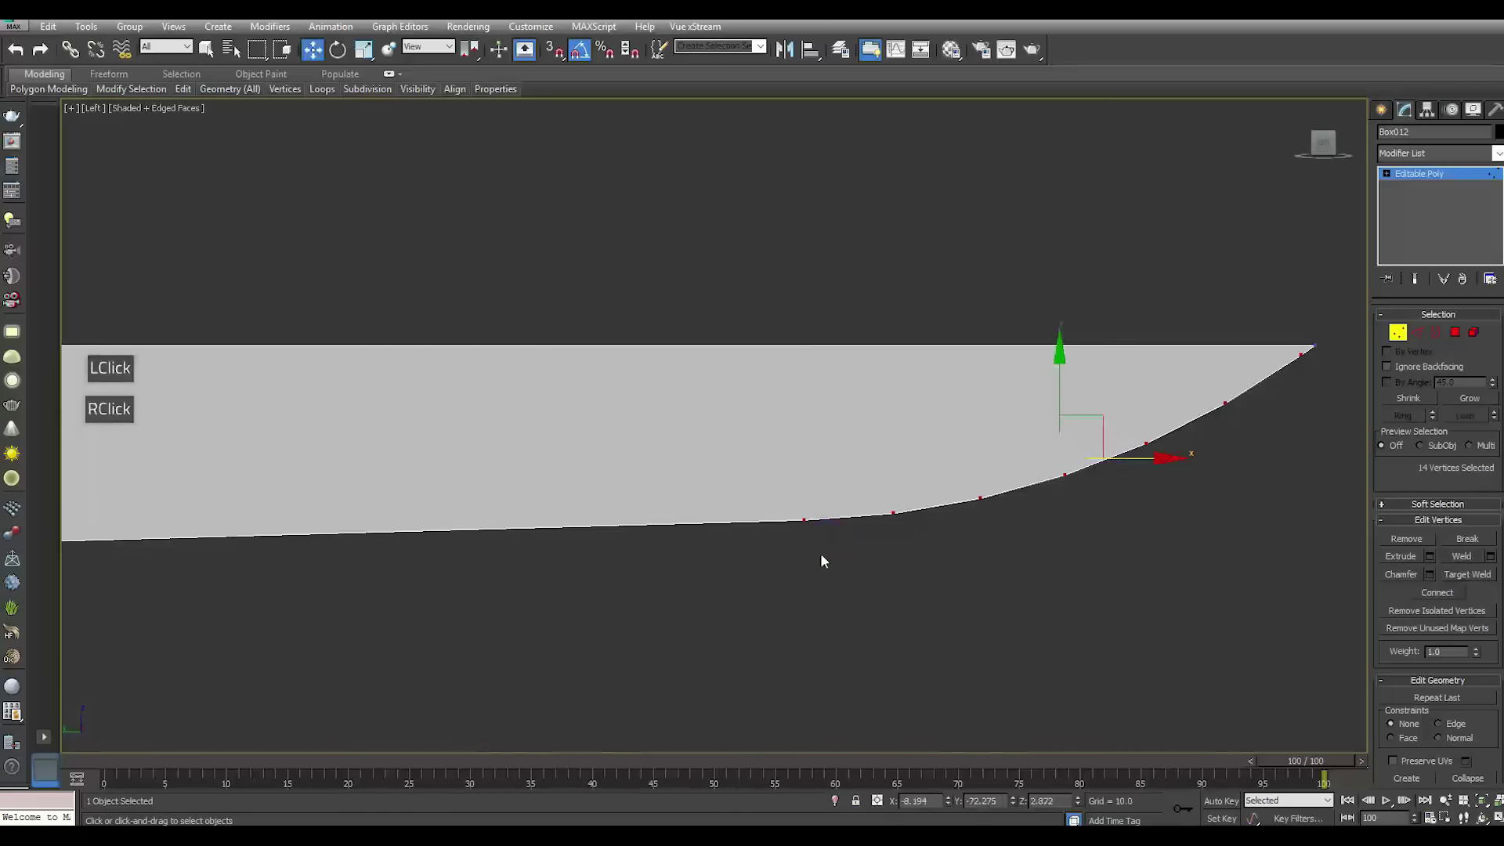
{"action": "left_click", "coordinate": [819, 560]}
{"action": "right_click", "coordinate": [816, 552]}
{"action": "left_click", "coordinate": [792, 402]}
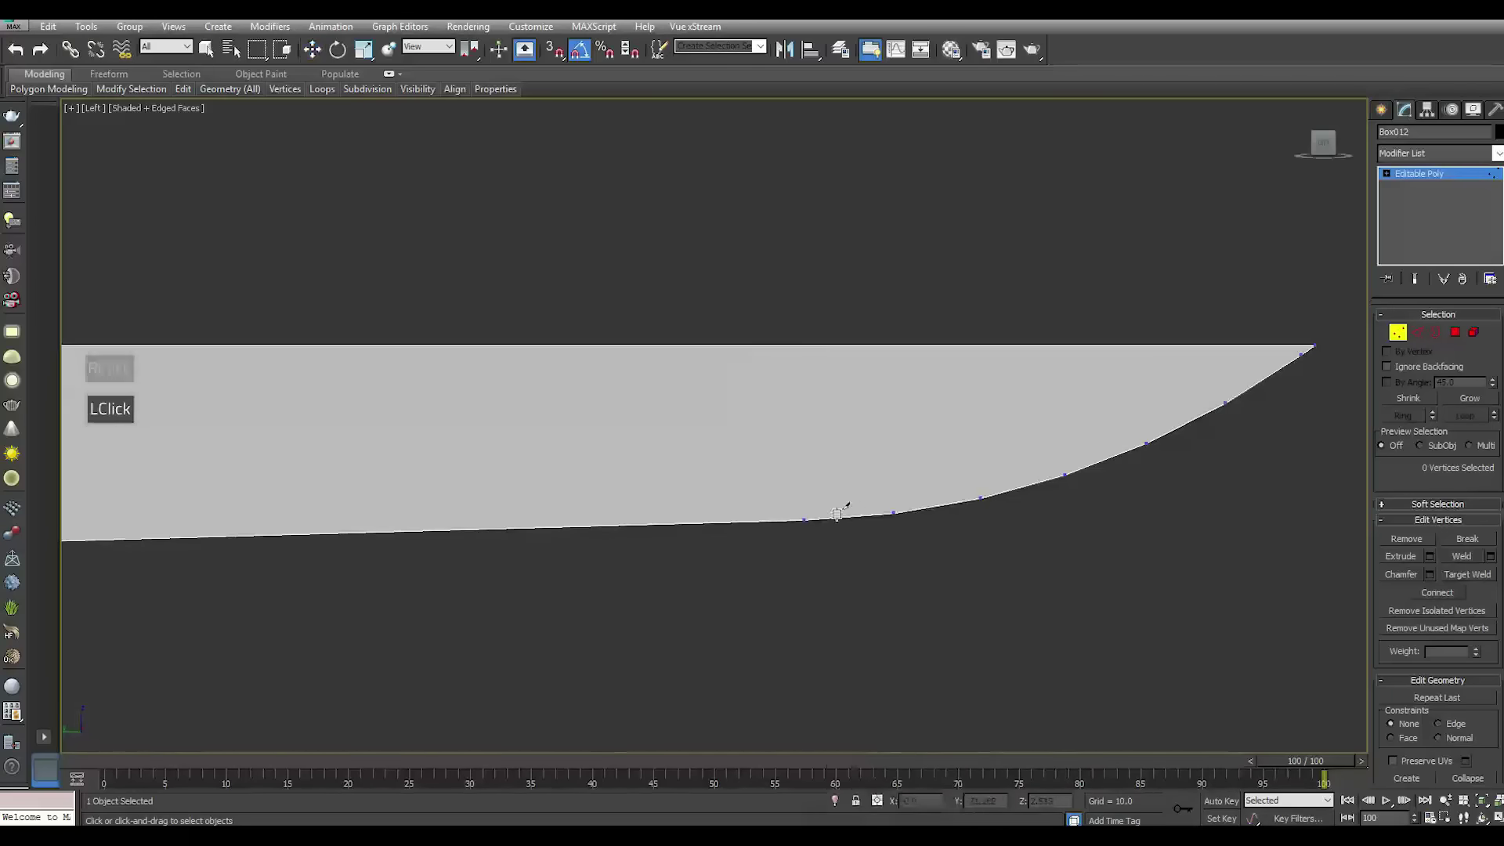
{"action": "left_click", "coordinate": [806, 521]}
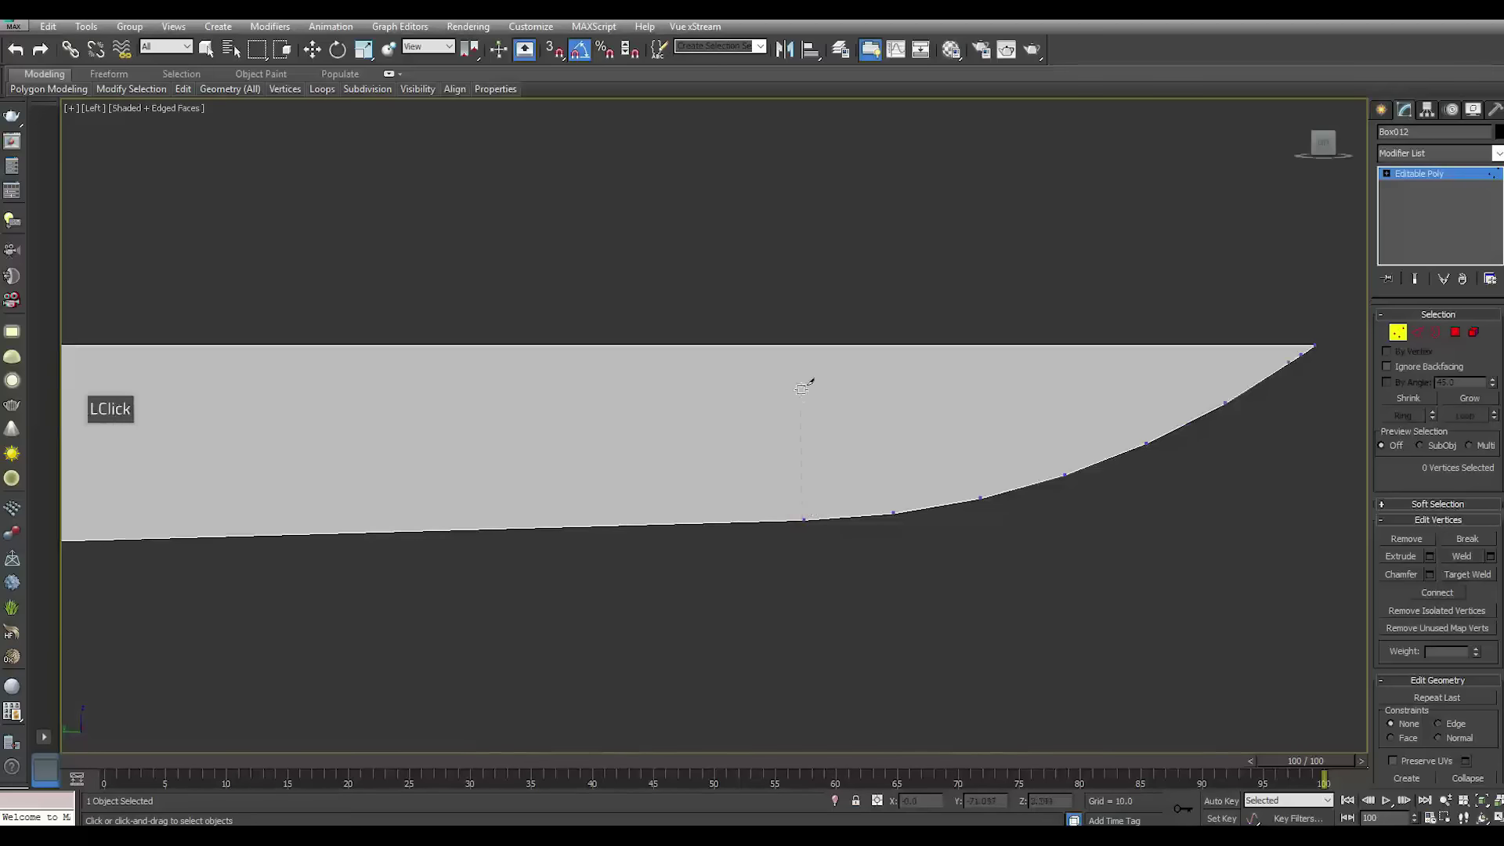
{"action": "left_click", "coordinate": [807, 345]}
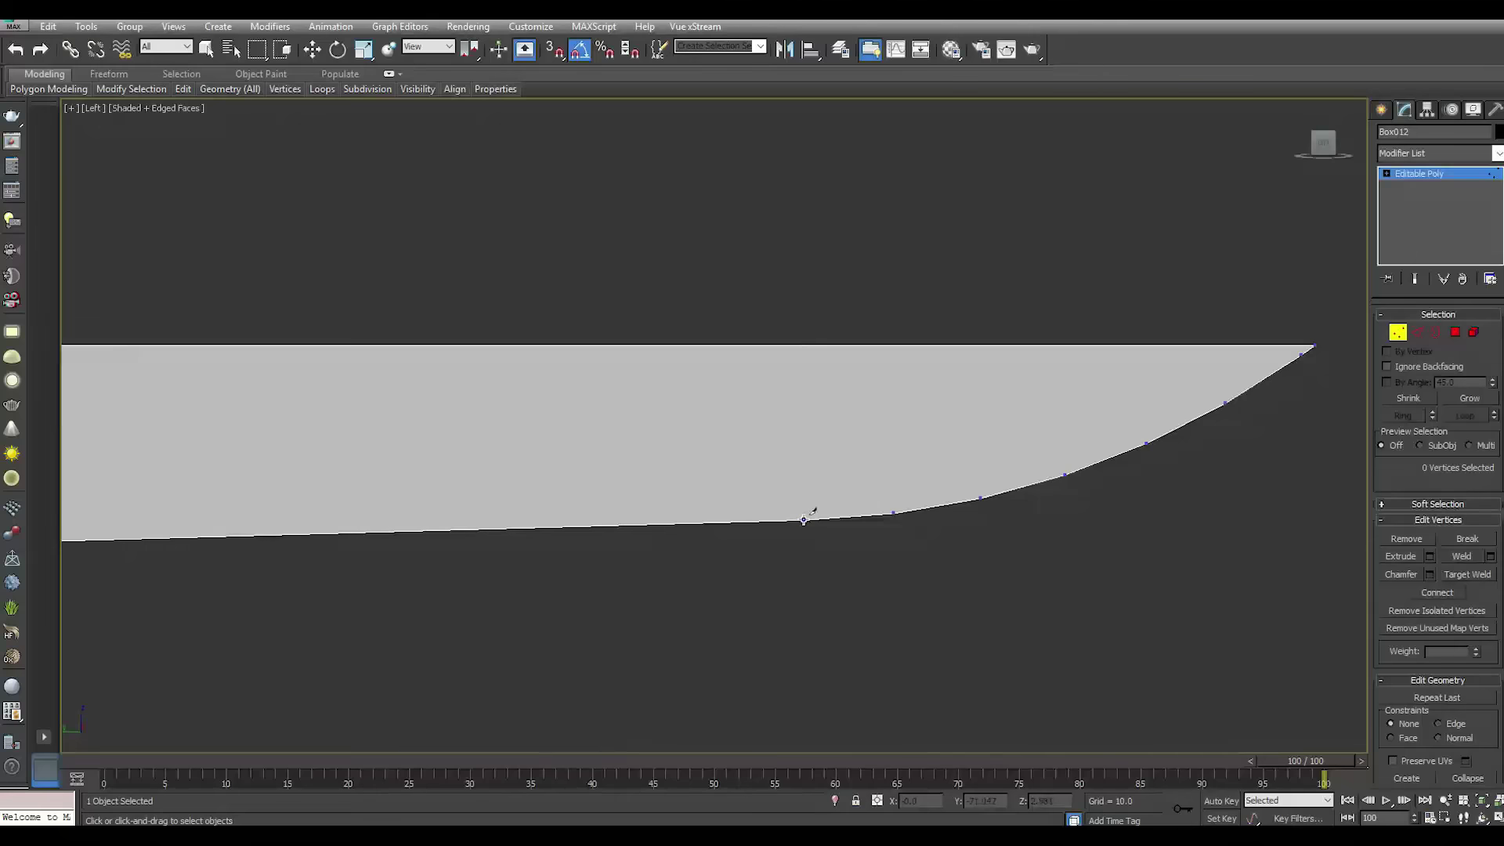
{"action": "left_click", "coordinate": [802, 345]}
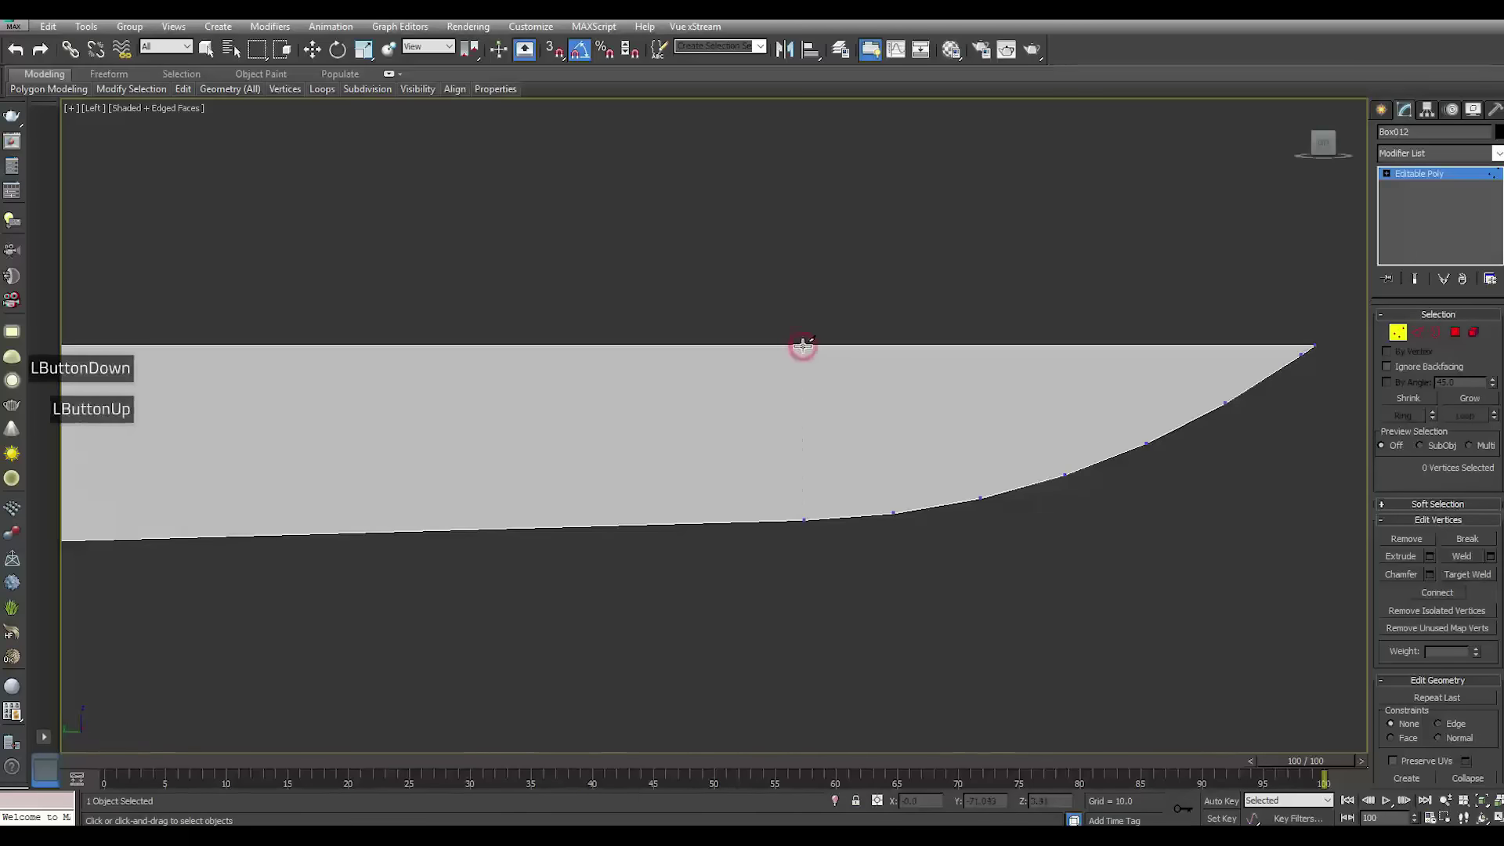
{"action": "right_click", "coordinate": [862, 387]}
{"action": "scroll", "coordinate": [933, 411], "scroll_direction": "down", "scroll_amount": 3}
{"action": "middle_click_drag", "start_coordinate": [933, 411], "coordinate": [848, 509], "text": "alt"}
Cut vertical edges from the first four lower-curve vertices up to the blade's top edge
{"action": "scroll", "coordinate": [784, 596], "scroll_direction": "up", "scroll_amount": 2}
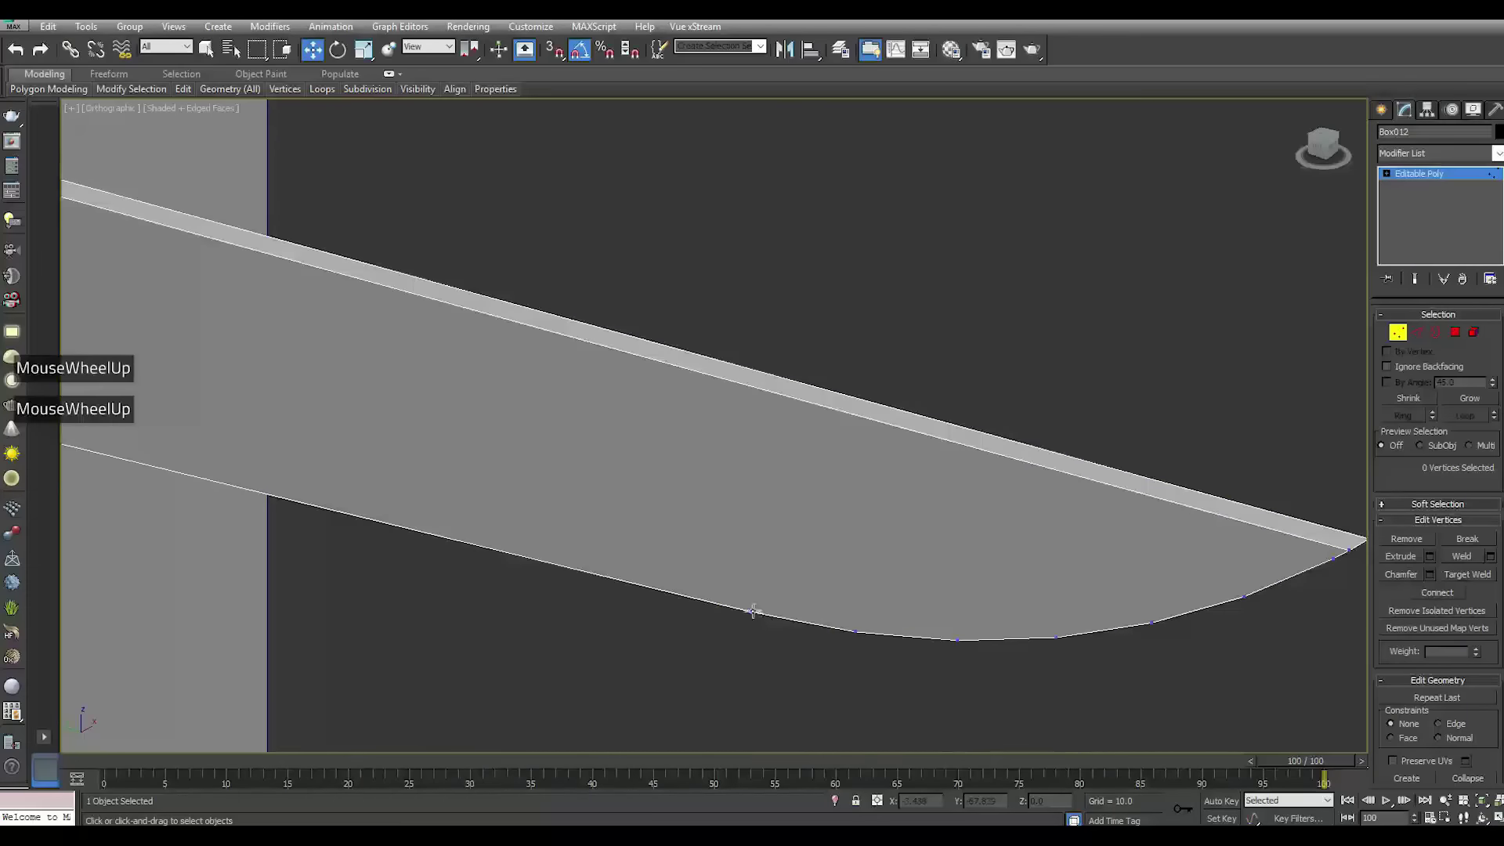
{"action": "left_click", "coordinate": [753, 612]}
{"action": "right_click", "coordinate": [745, 544]}
{"action": "left_click", "coordinate": [738, 460]}
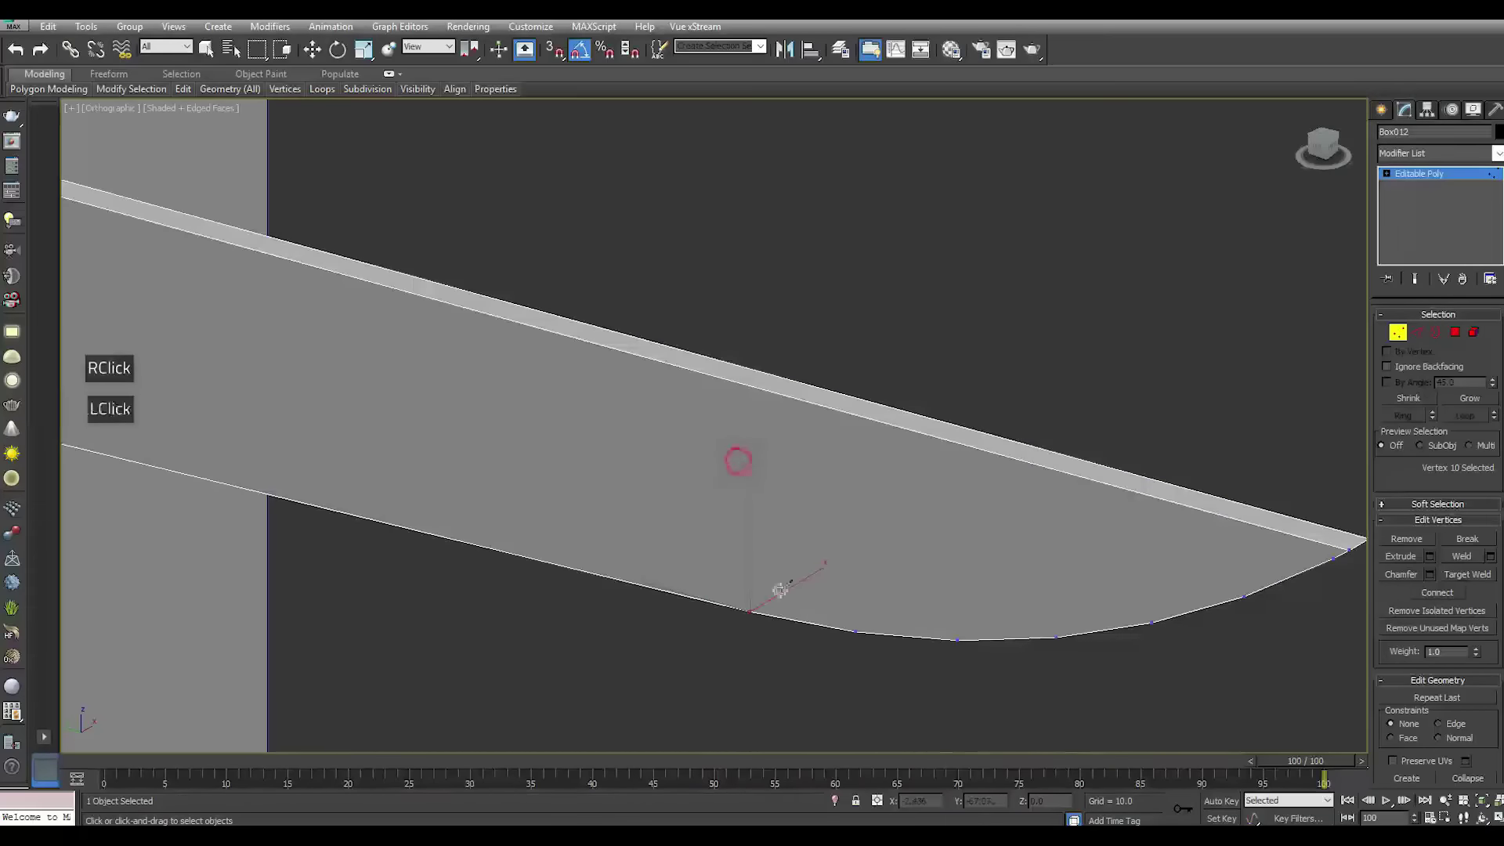
{"action": "left_click", "coordinate": [761, 390]}
{"action": "left_click", "coordinate": [762, 390]}
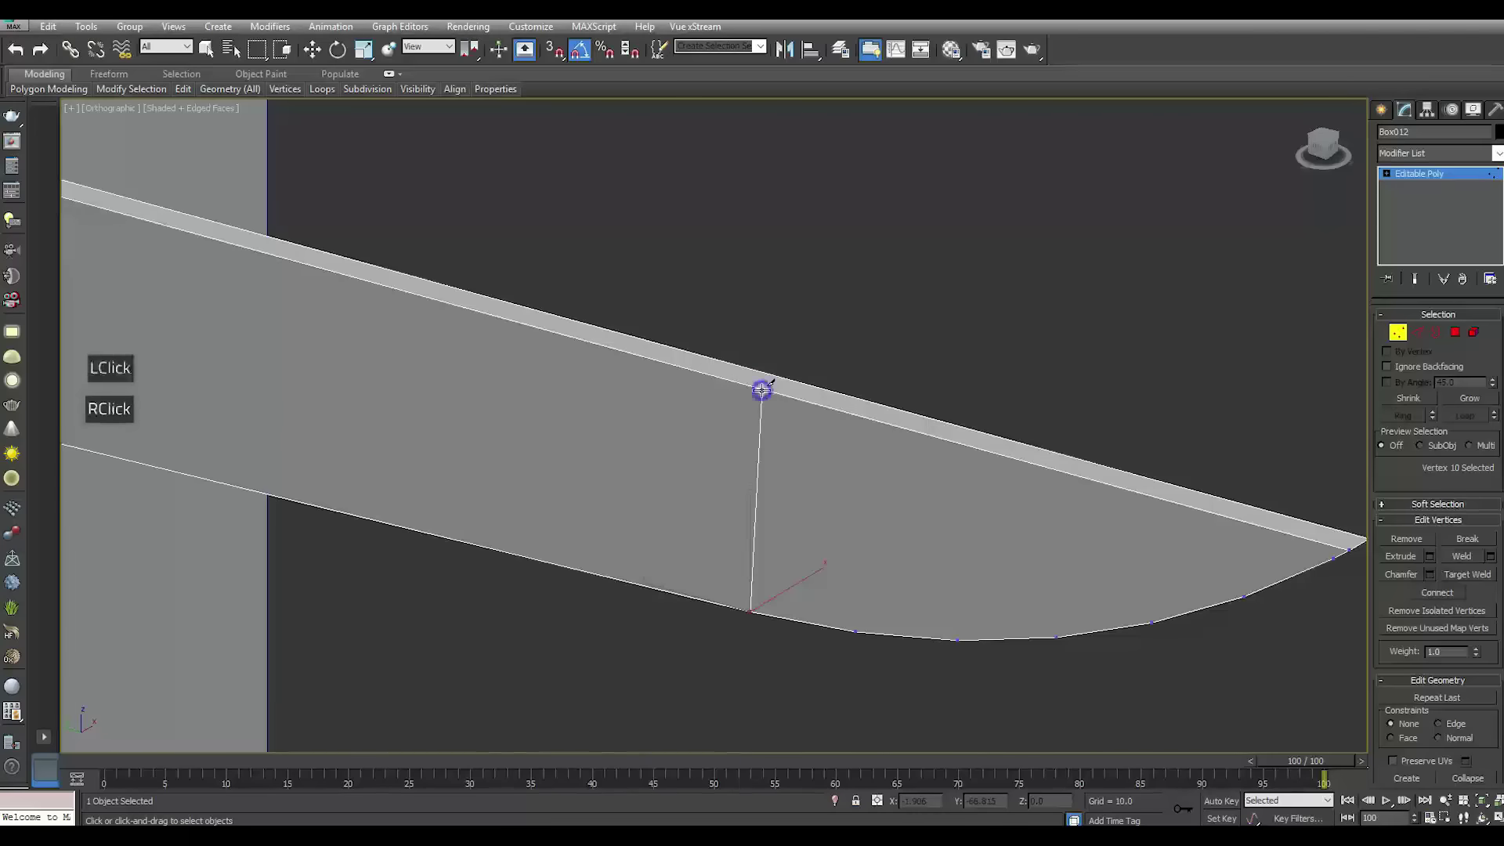
{"action": "left_click", "coordinate": [855, 630]}
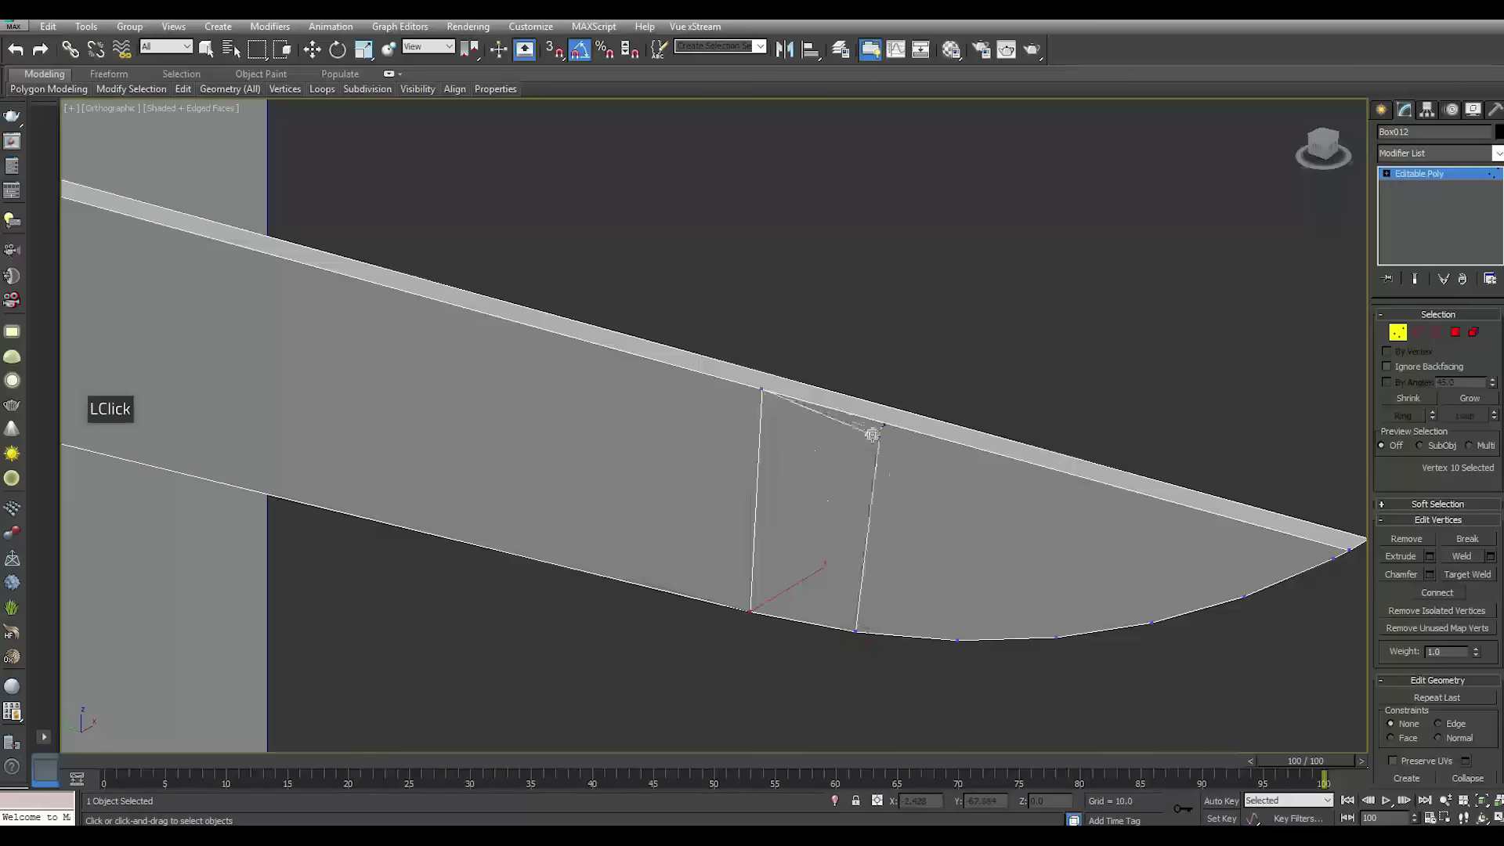
{"action": "left_click", "coordinate": [875, 419]}
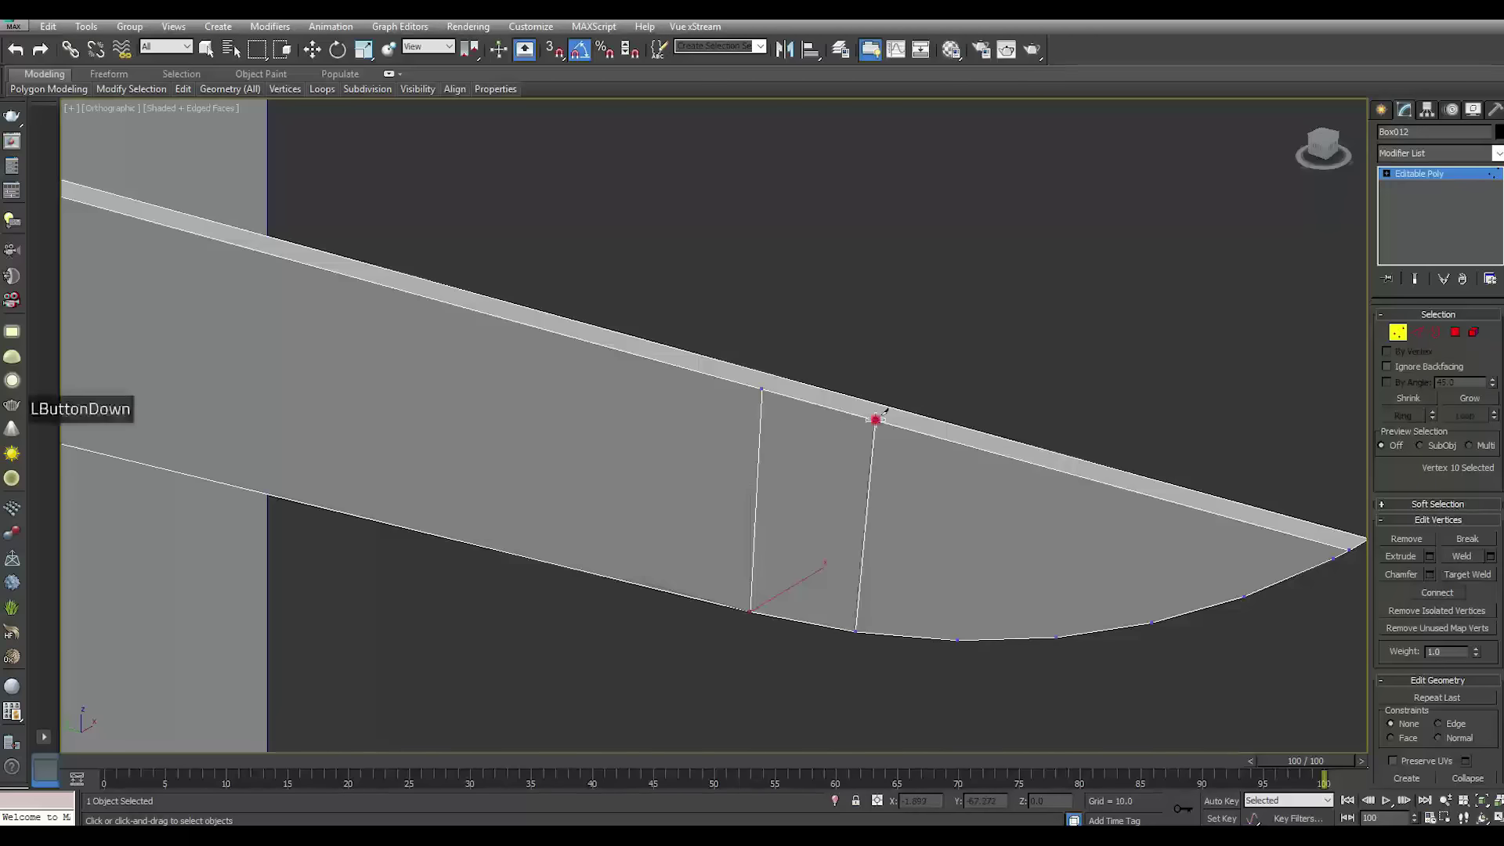
{"action": "right_click", "coordinate": [889, 428]}
{"action": "left_click", "coordinate": [959, 640]}
{"action": "left_click", "coordinate": [991, 450]}
{"action": "right_click", "coordinate": [1023, 589]}
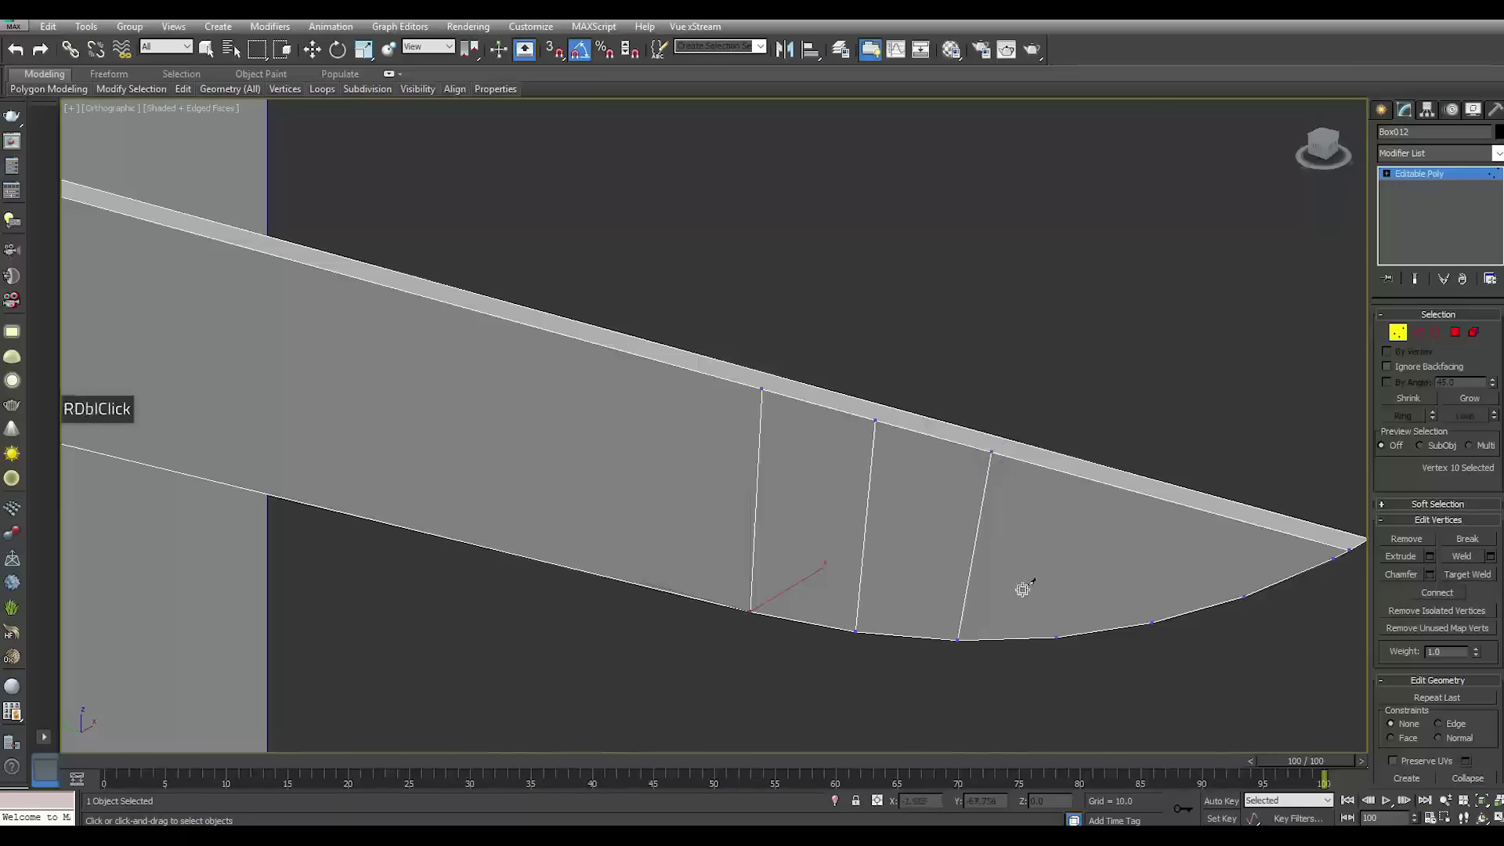
{"action": "left_click", "coordinate": [1060, 637]}
{"action": "left_click", "coordinate": [1099, 480]}
{"action": "right_click", "coordinate": [1143, 592]}
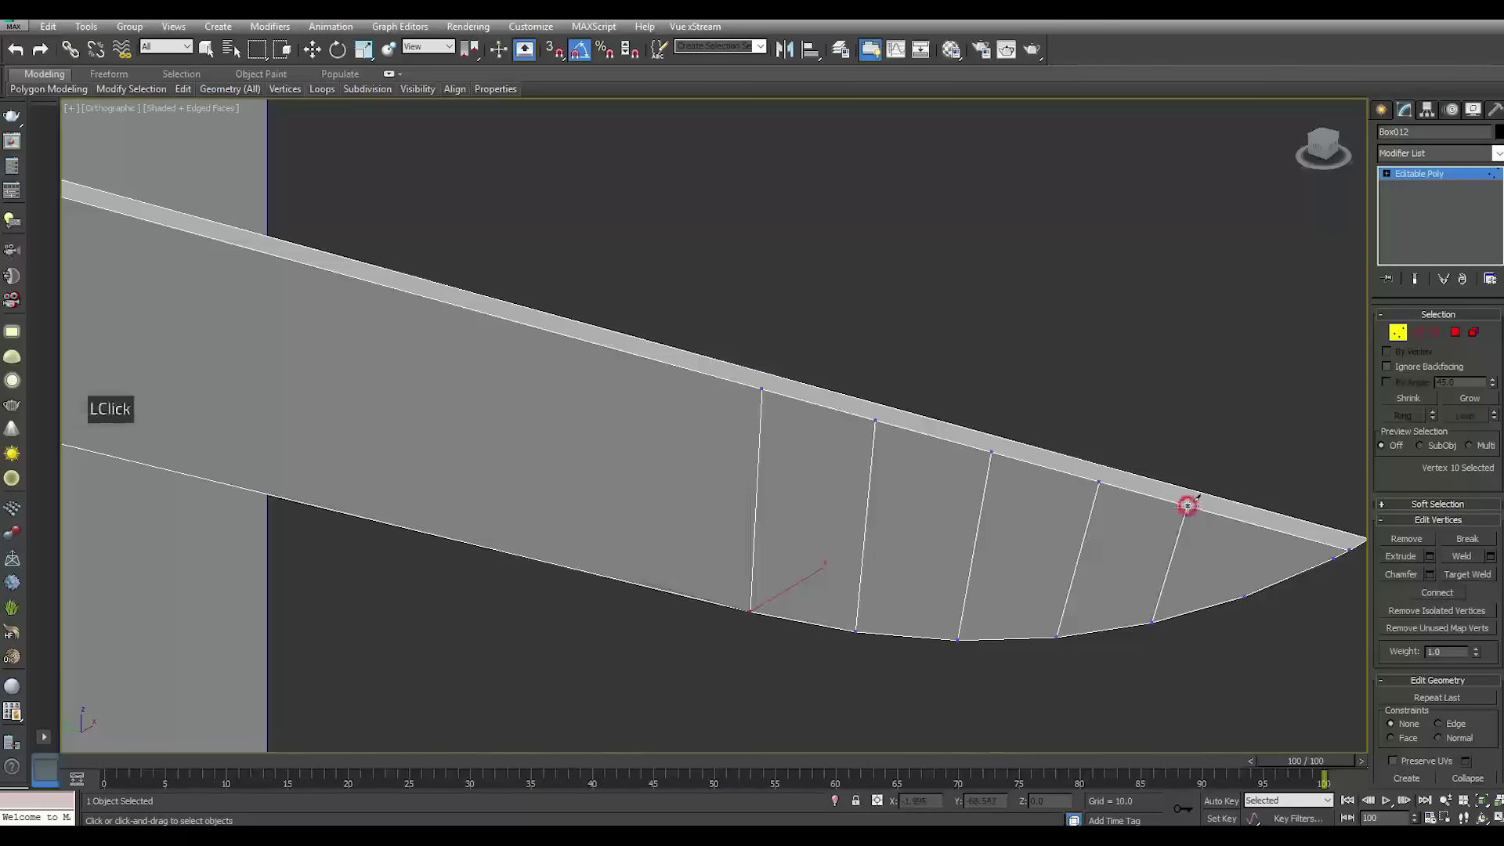
Add the last vertical cut from the vertex nearest the tip to the top edge
{"action": "left_click", "coordinate": [1246, 595]}
{"action": "left_click", "coordinate": [1272, 529]}
{"action": "middle_click", "coordinate": [1273, 527]}
{"action": "middle_click_drag", "start_coordinate": [1273, 527], "coordinate": [1078, 480]}
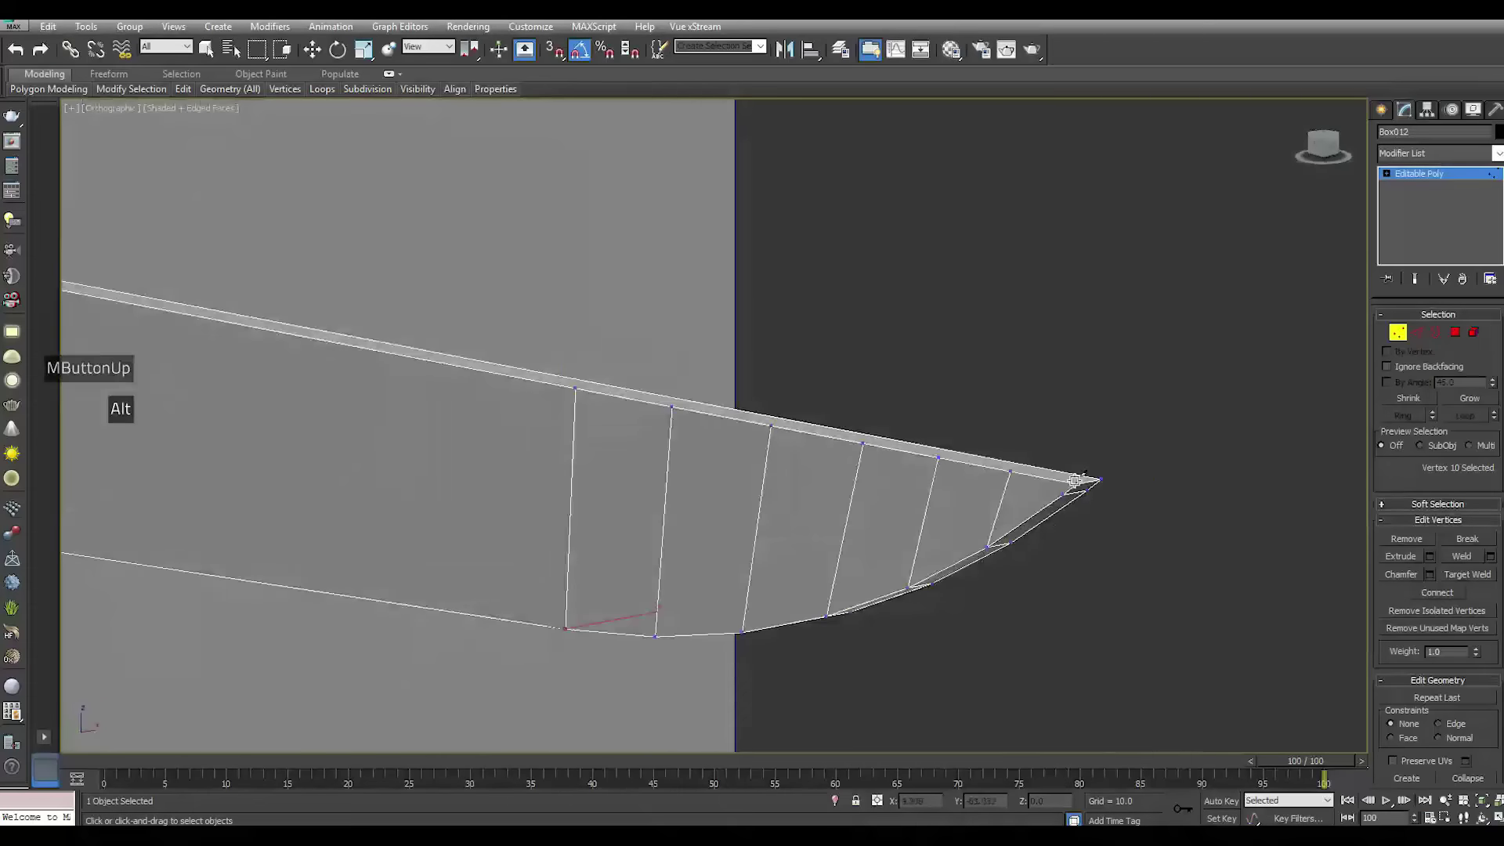
{"action": "scroll", "coordinate": [1078, 490], "scroll_direction": "up", "scroll_amount": 5}
{"action": "left_click", "coordinate": [1420, 332]}
{"action": "left_click", "coordinate": [1085, 498]}
{"action": "right_click", "coordinate": [1128, 521]}
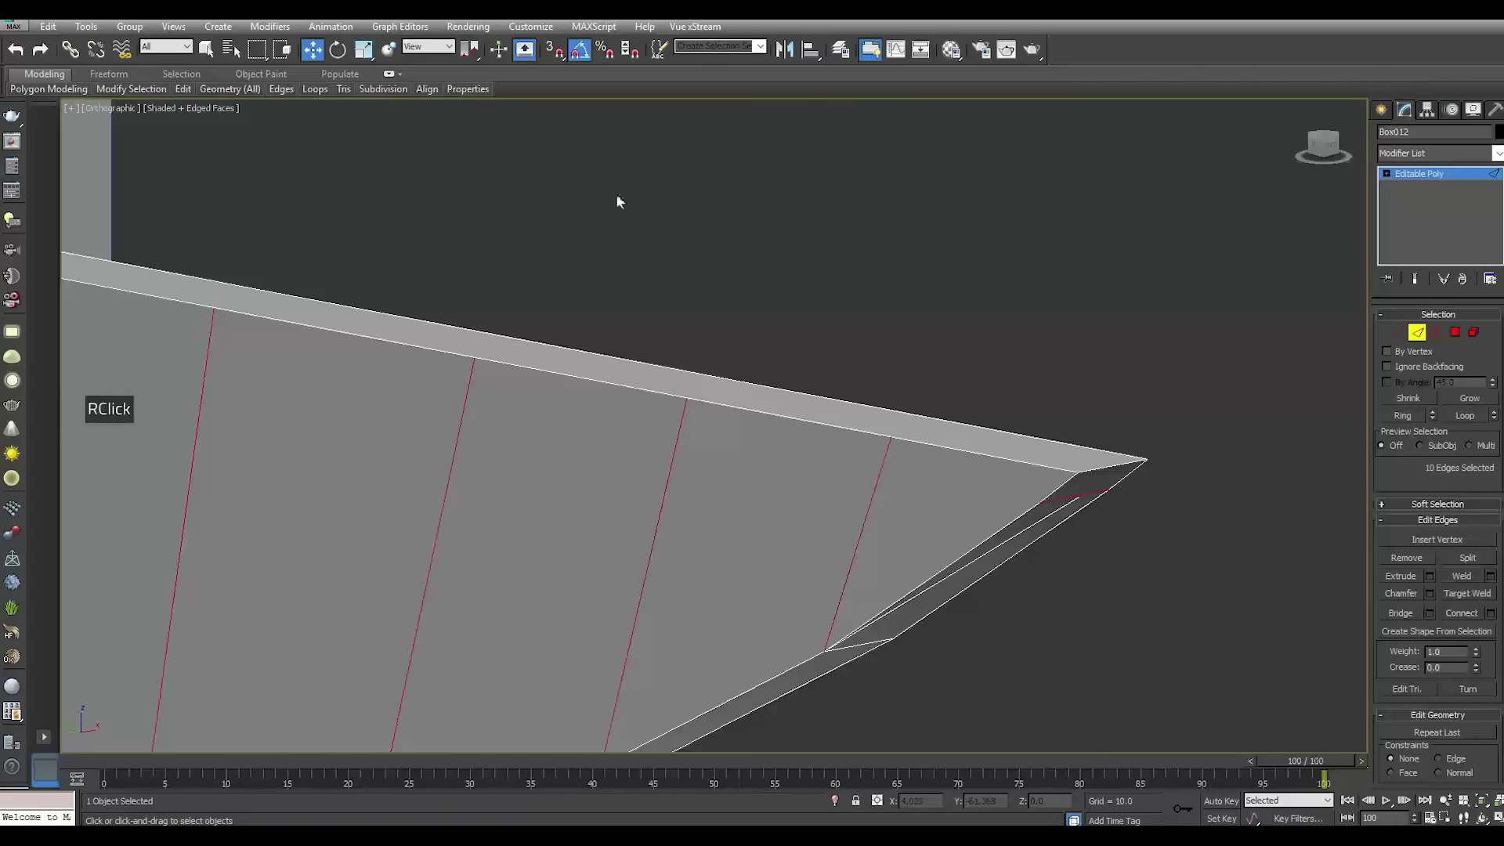
{"action": "left_click", "coordinate": [1106, 501]}
{"action": "left_click", "coordinate": [1107, 501], "text": "ctrl"}
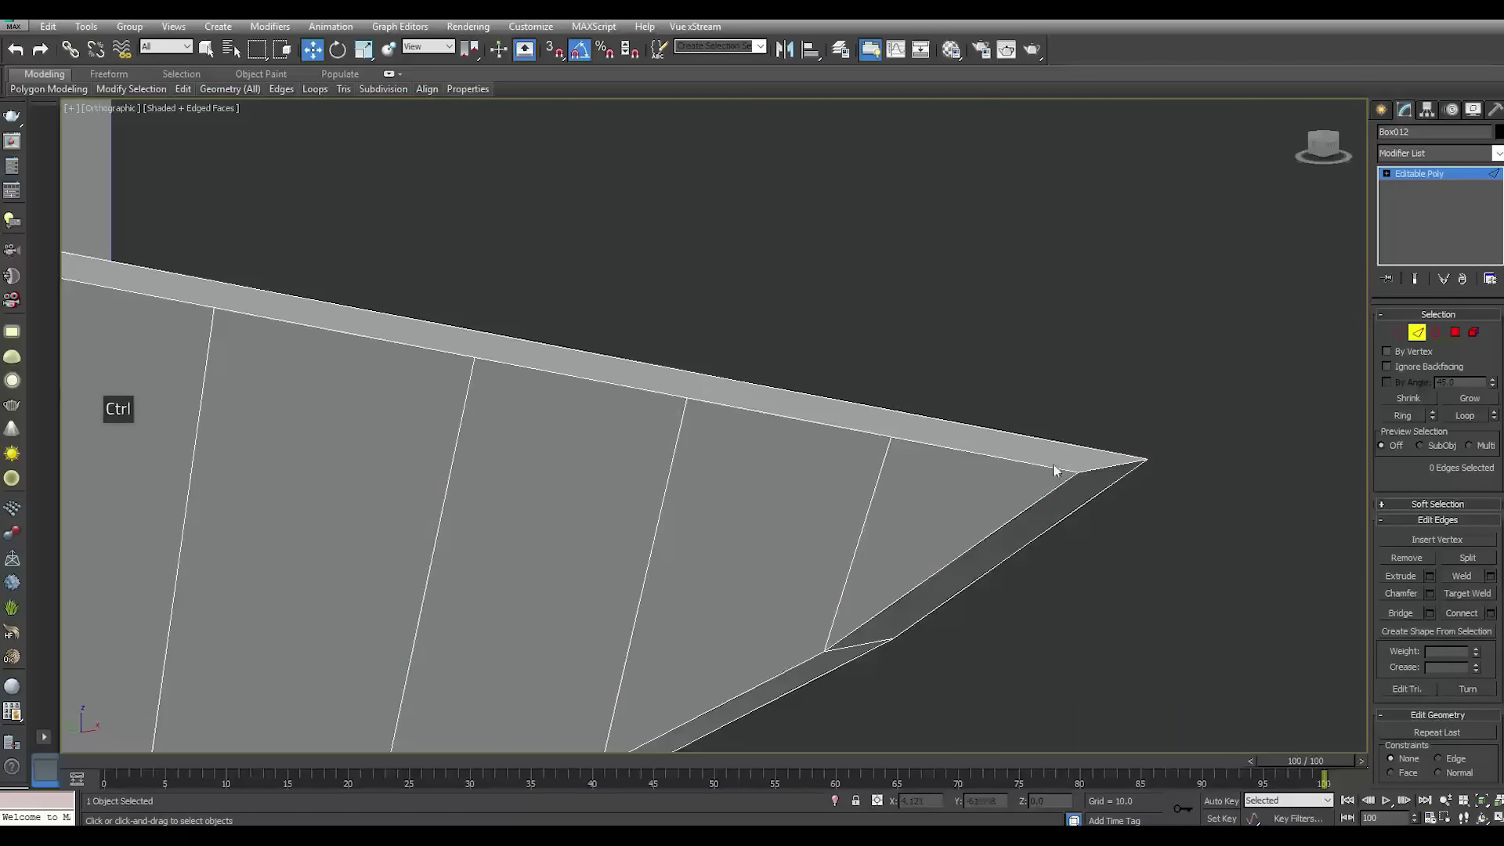
{"action": "scroll", "coordinate": [1054, 470], "scroll_direction": "down", "scroll_amount": 2}
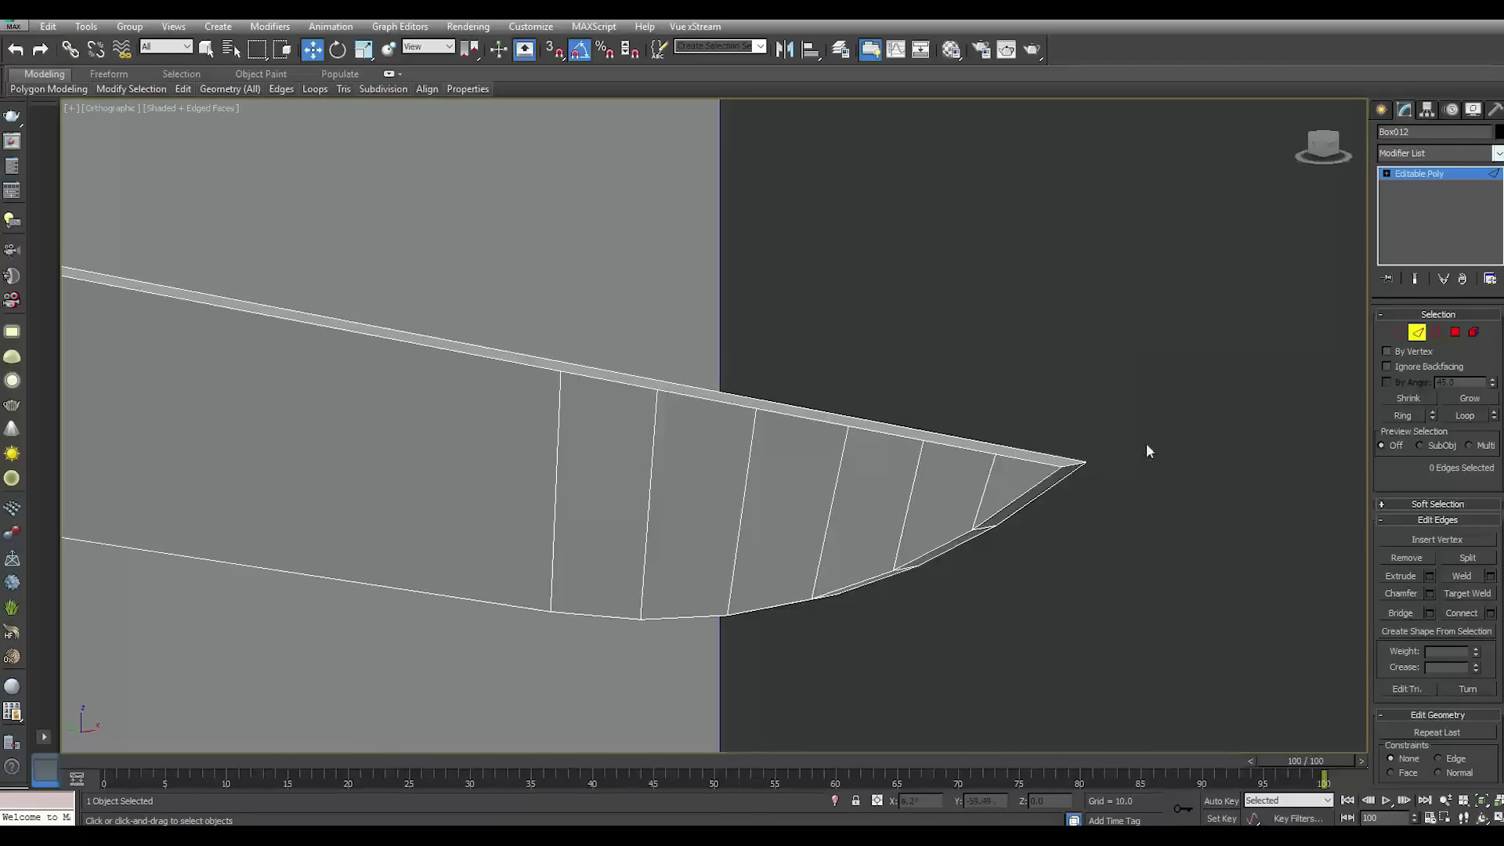
{"action": "scroll", "coordinate": [1147, 452], "scroll_direction": "down", "scroll_amount": 3}
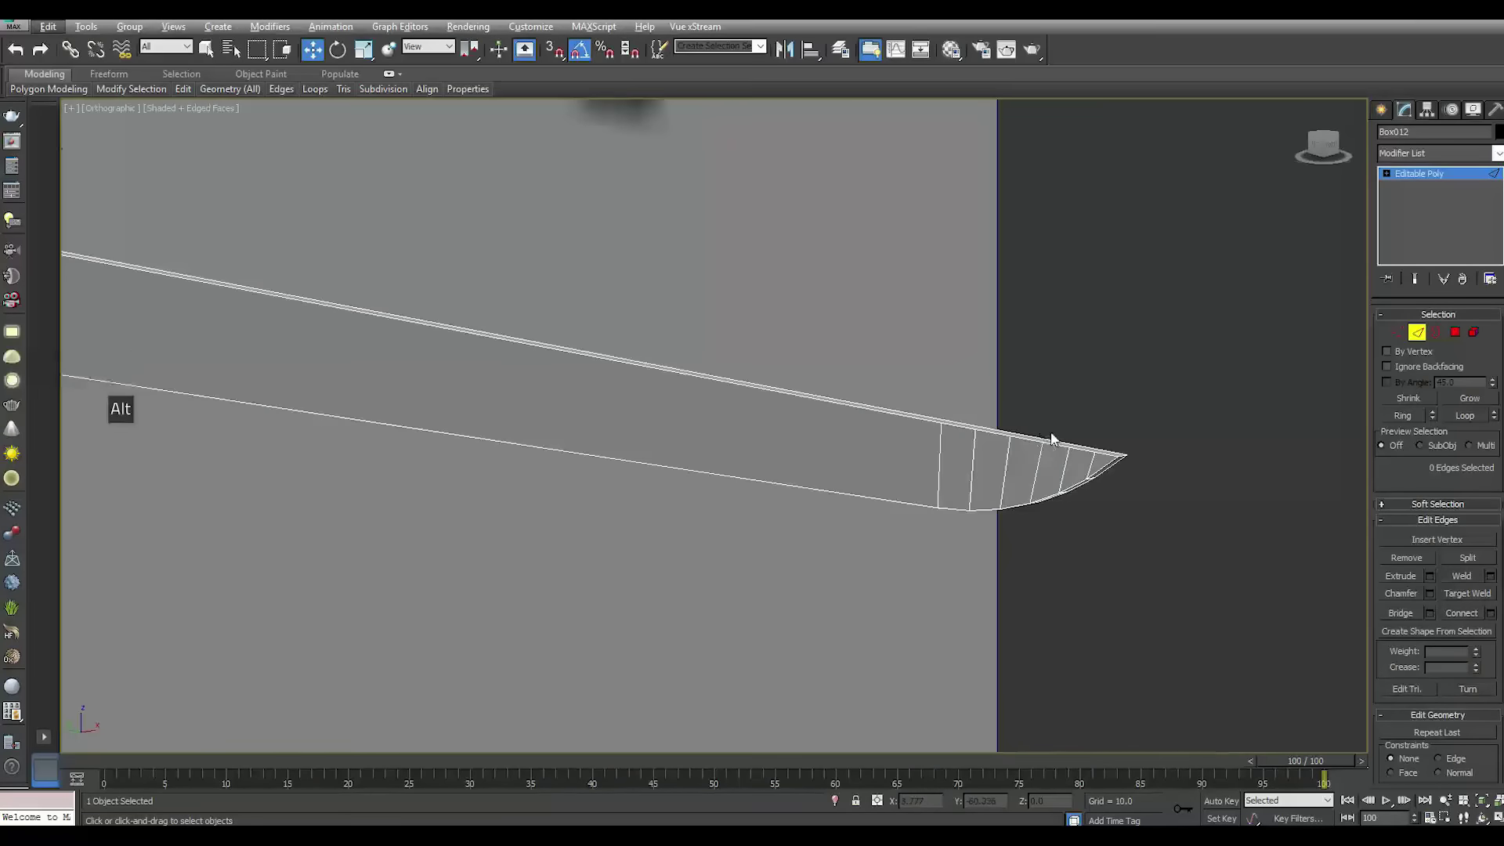
{"action": "key", "text": "l"}
{"action": "scroll", "coordinate": [944, 417], "scroll_direction": "up", "scroll_amount": 8}
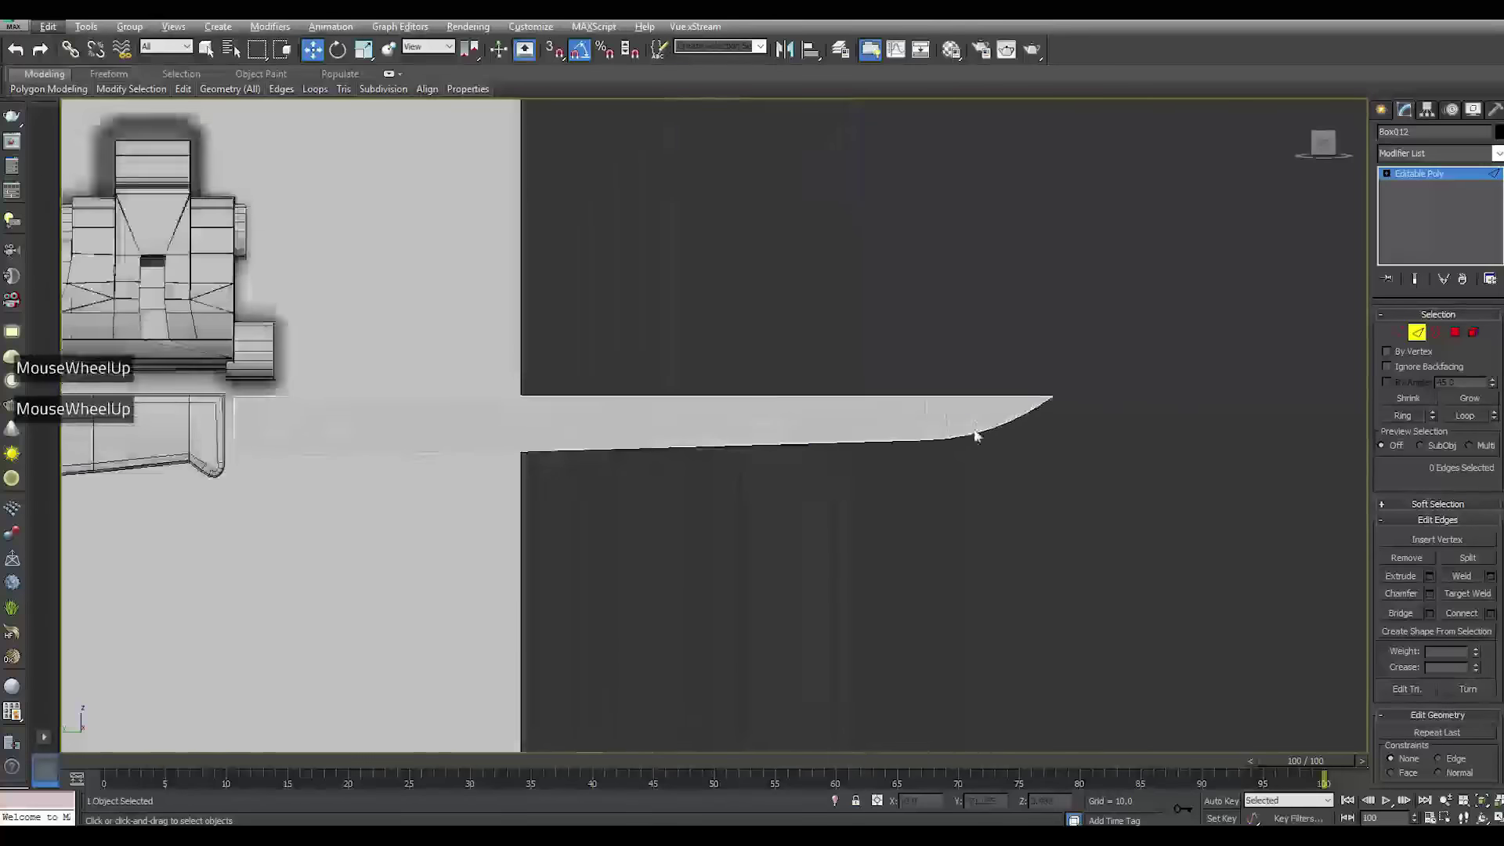
{"action": "scroll", "coordinate": [976, 436], "scroll_direction": "up", "scroll_amount": 6}
{"action": "left_click", "coordinate": [1392, 332]}
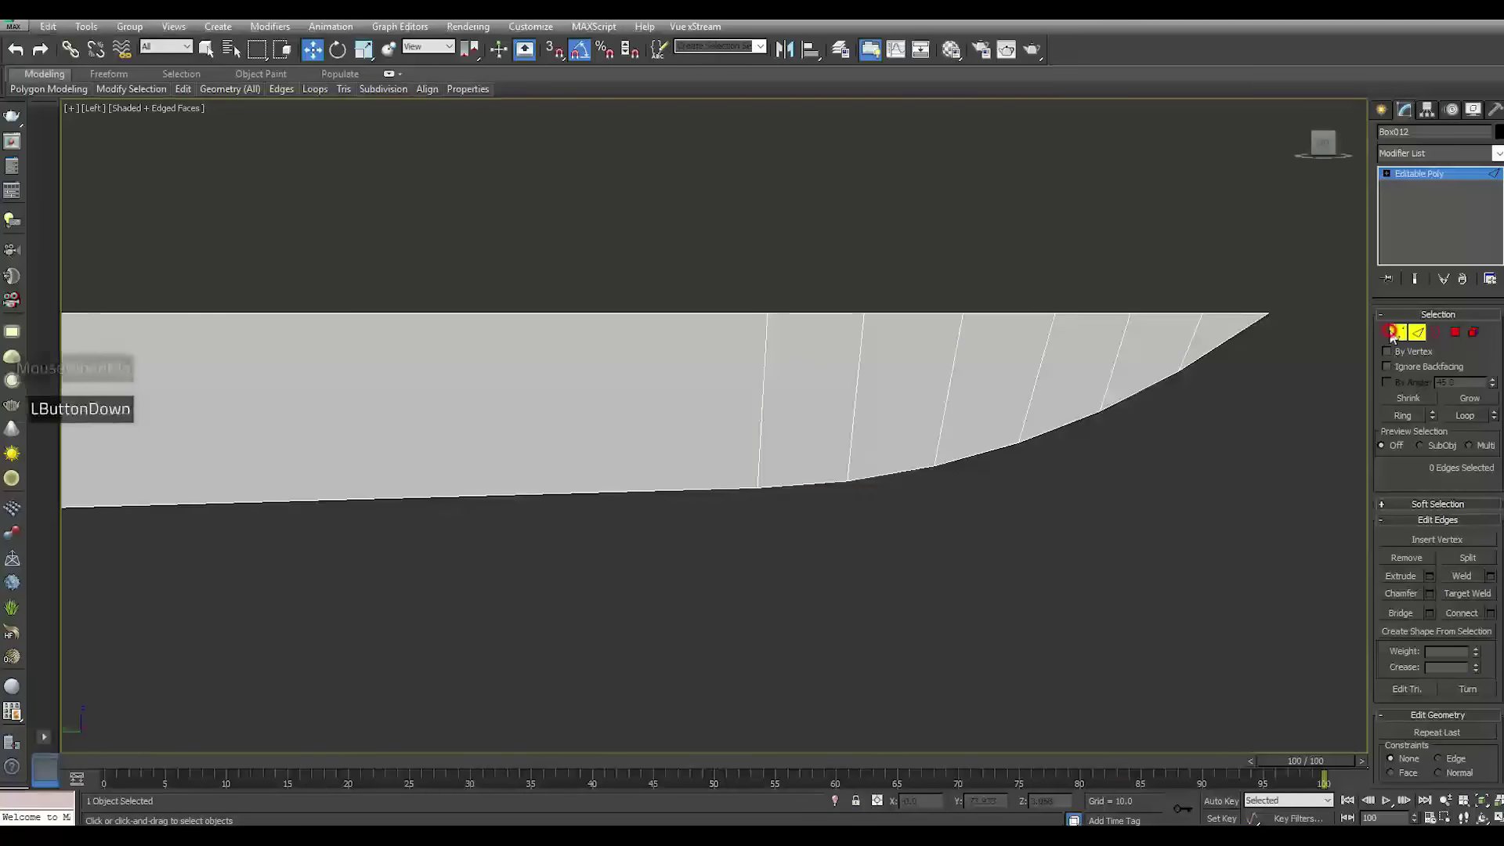
Slide the top-edge vertices near the tip to even out their spacing
{"action": "left_click_drag", "start_coordinate": [733, 260], "coordinate": [984, 321]}
{"action": "left_click_drag", "start_coordinate": [1119, 286], "coordinate": [1175, 313]}
{"action": "left_click_drag", "start_coordinate": [1016, 293], "coordinate": [1097, 312]}
{"action": "left_click", "coordinate": [1176, 400]}
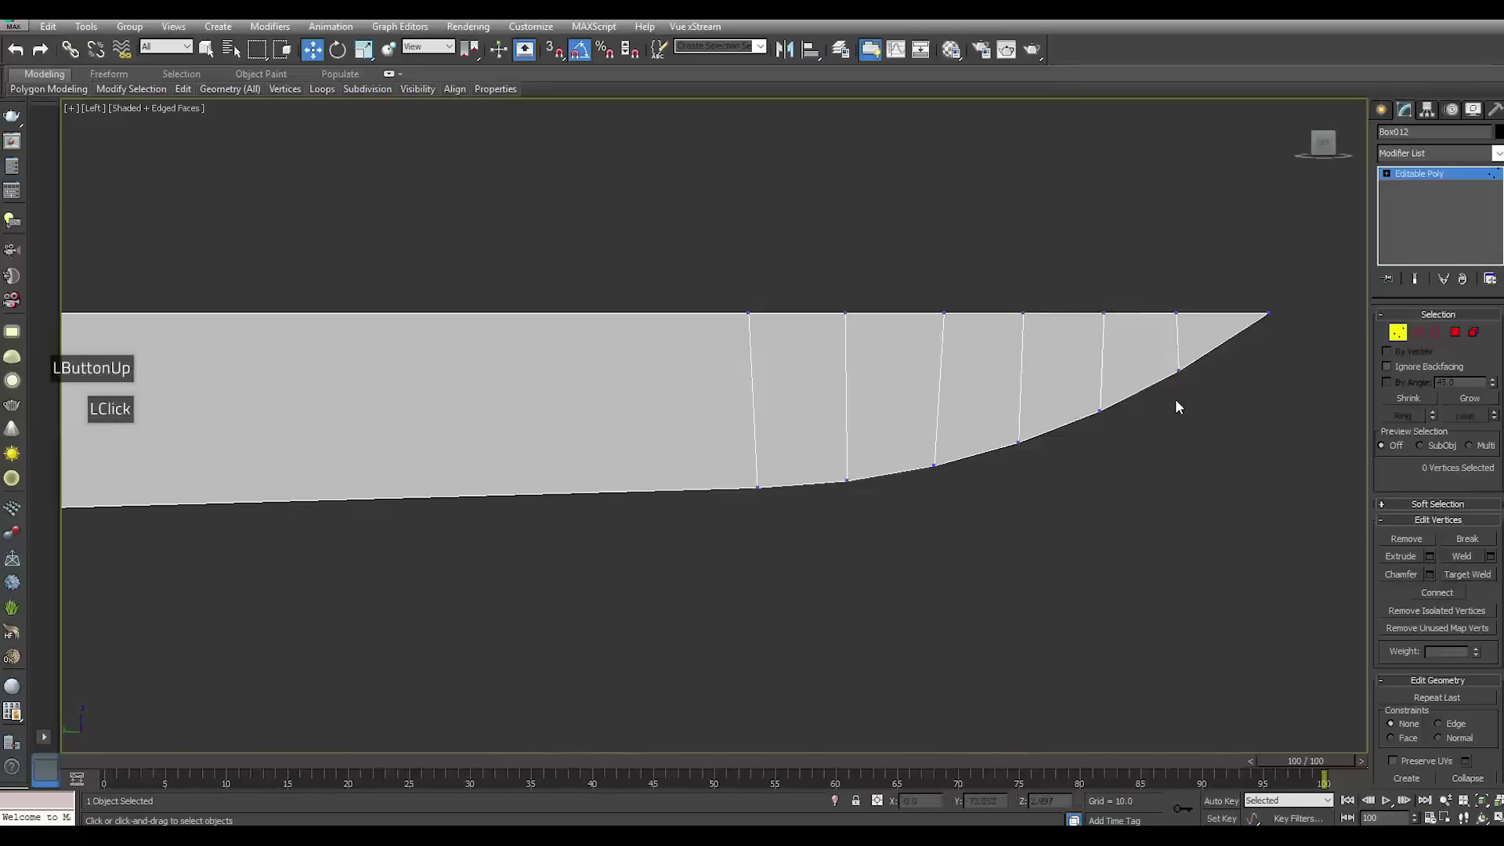
Cut a lengthwise edge from the blade's handle end through every tip division
{"action": "scroll", "coordinate": [1173, 403], "scroll_direction": "down", "scroll_amount": 2}
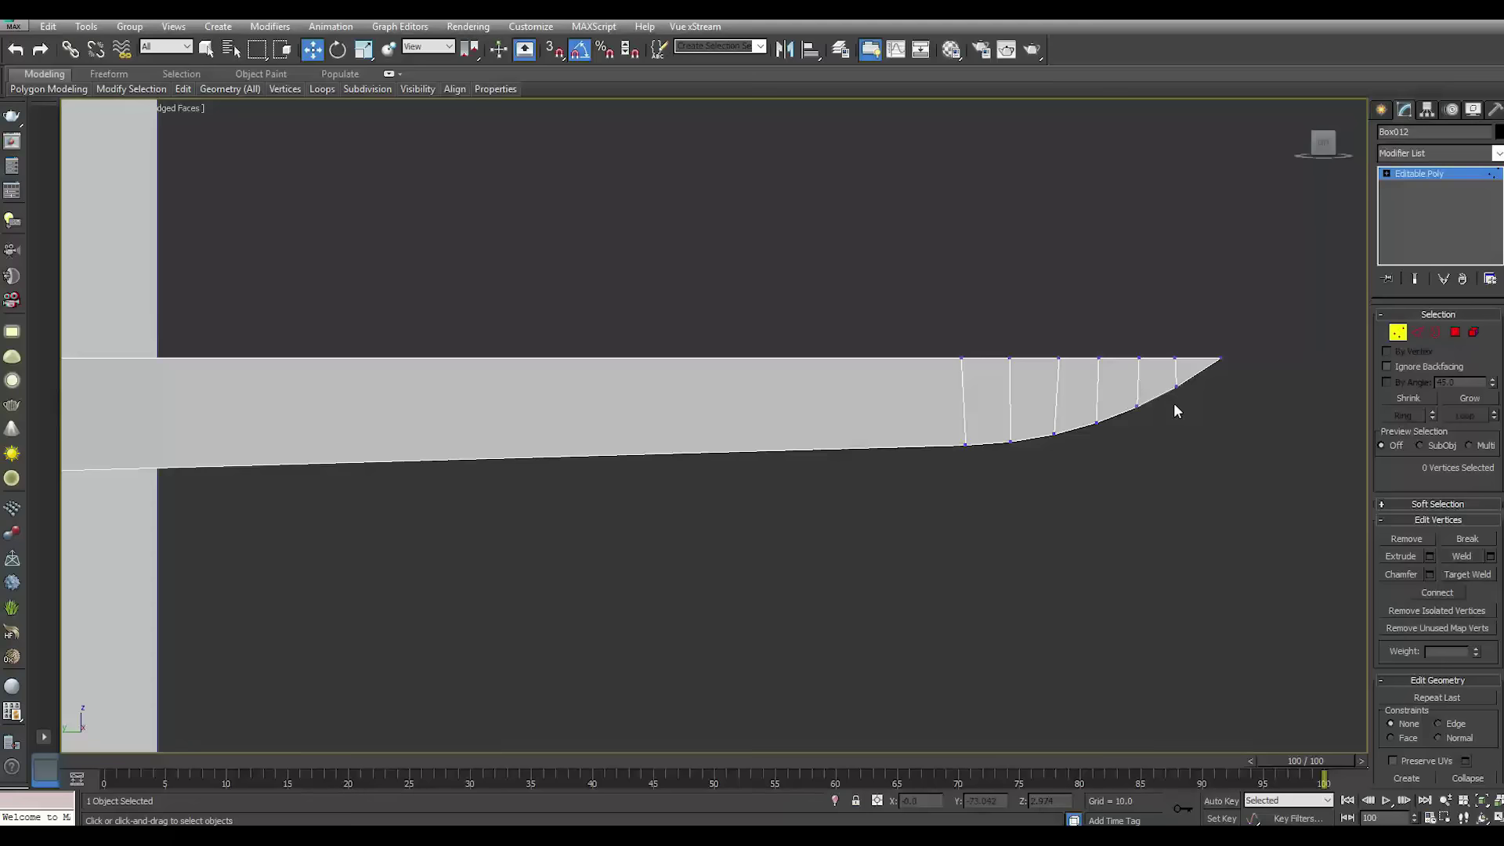
{"action": "middle_click_drag", "start_coordinate": [805, 407], "coordinate": [1006, 436]}
{"action": "scroll", "coordinate": [951, 445], "scroll_direction": "down", "scroll_amount": 2}
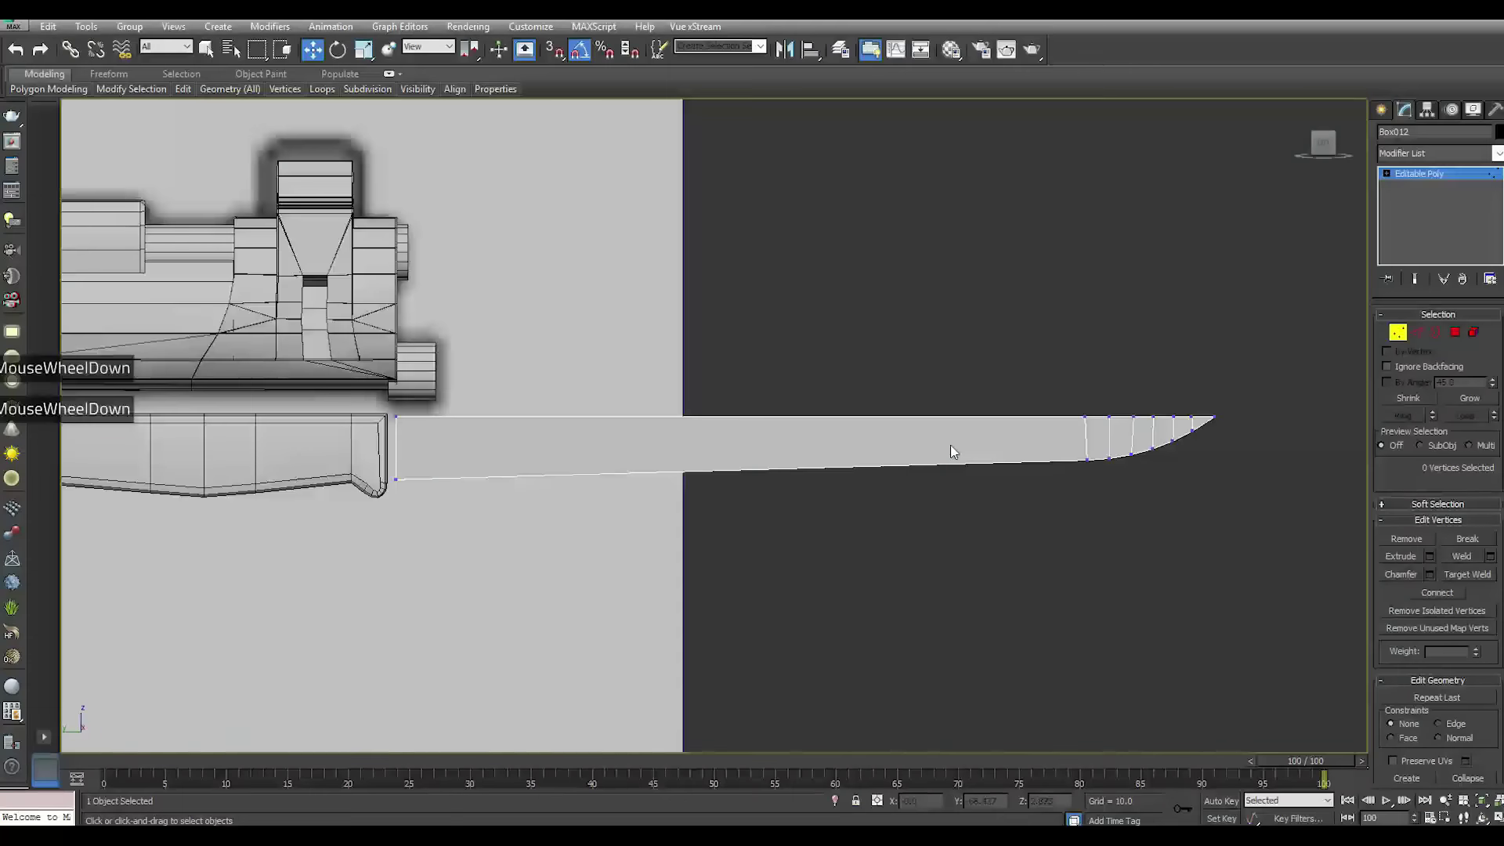
{"action": "right_click", "coordinate": [931, 443]}
{"action": "left_click", "coordinate": [920, 296]}
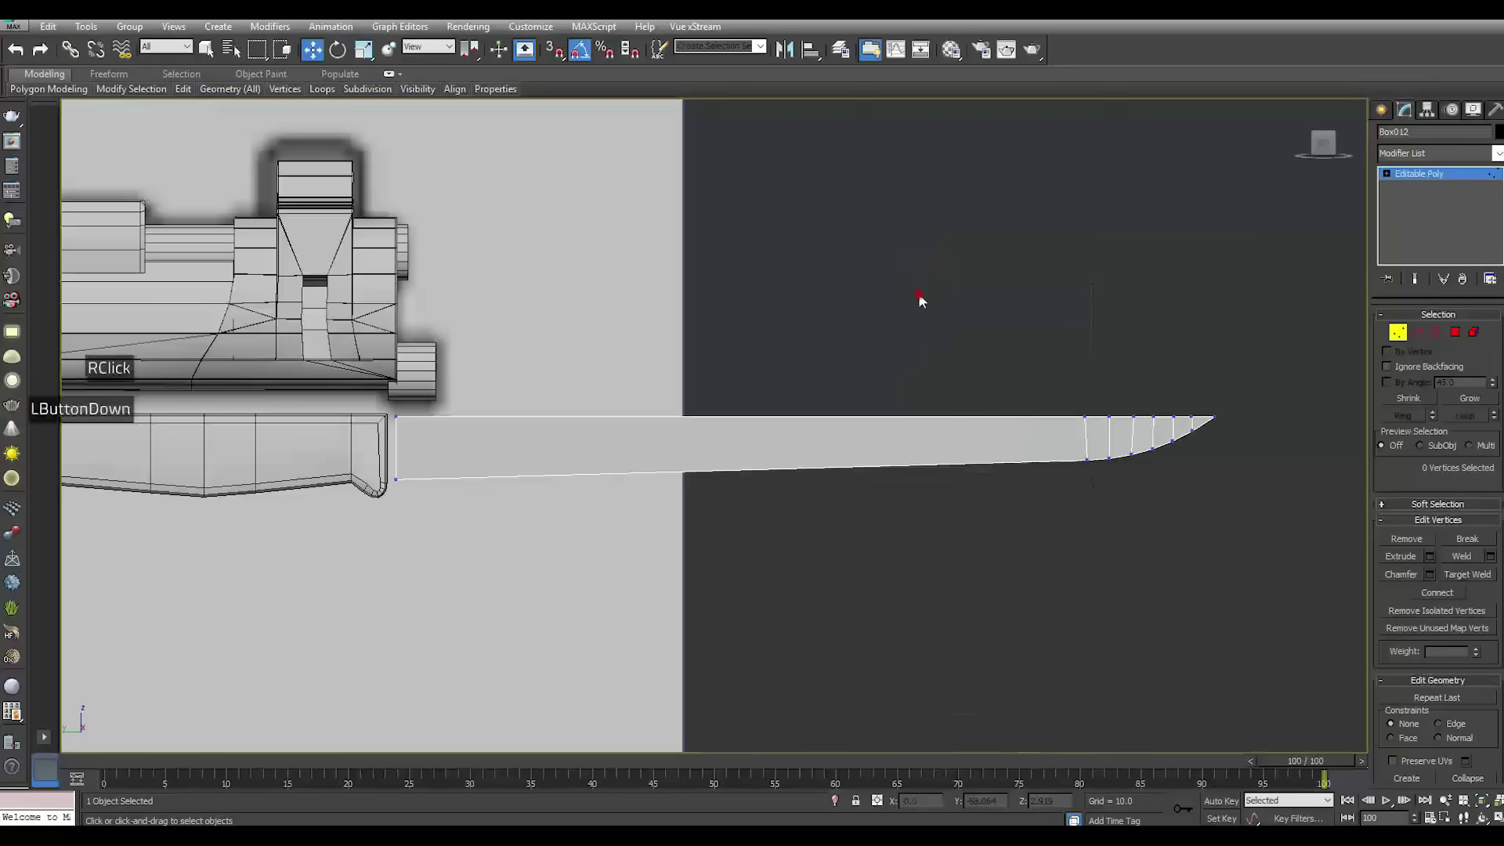
{"action": "left_click", "coordinate": [397, 464]}
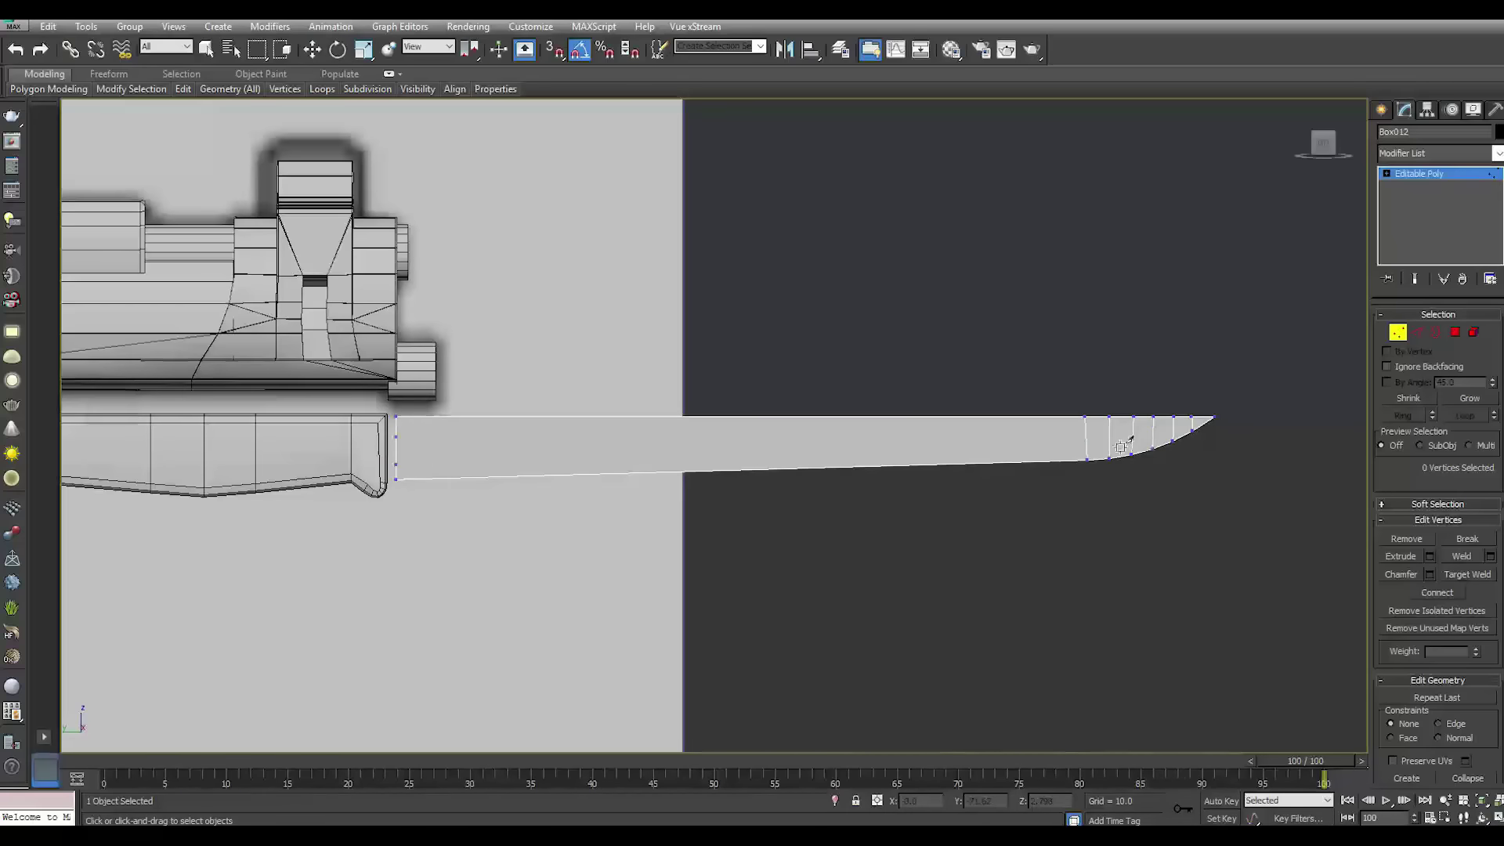
{"action": "scroll", "coordinate": [1122, 447], "scroll_direction": "up", "scroll_amount": 2}
{"action": "left_click", "coordinate": [1057, 450]}
{"action": "left_click", "coordinate": [1057, 450]}
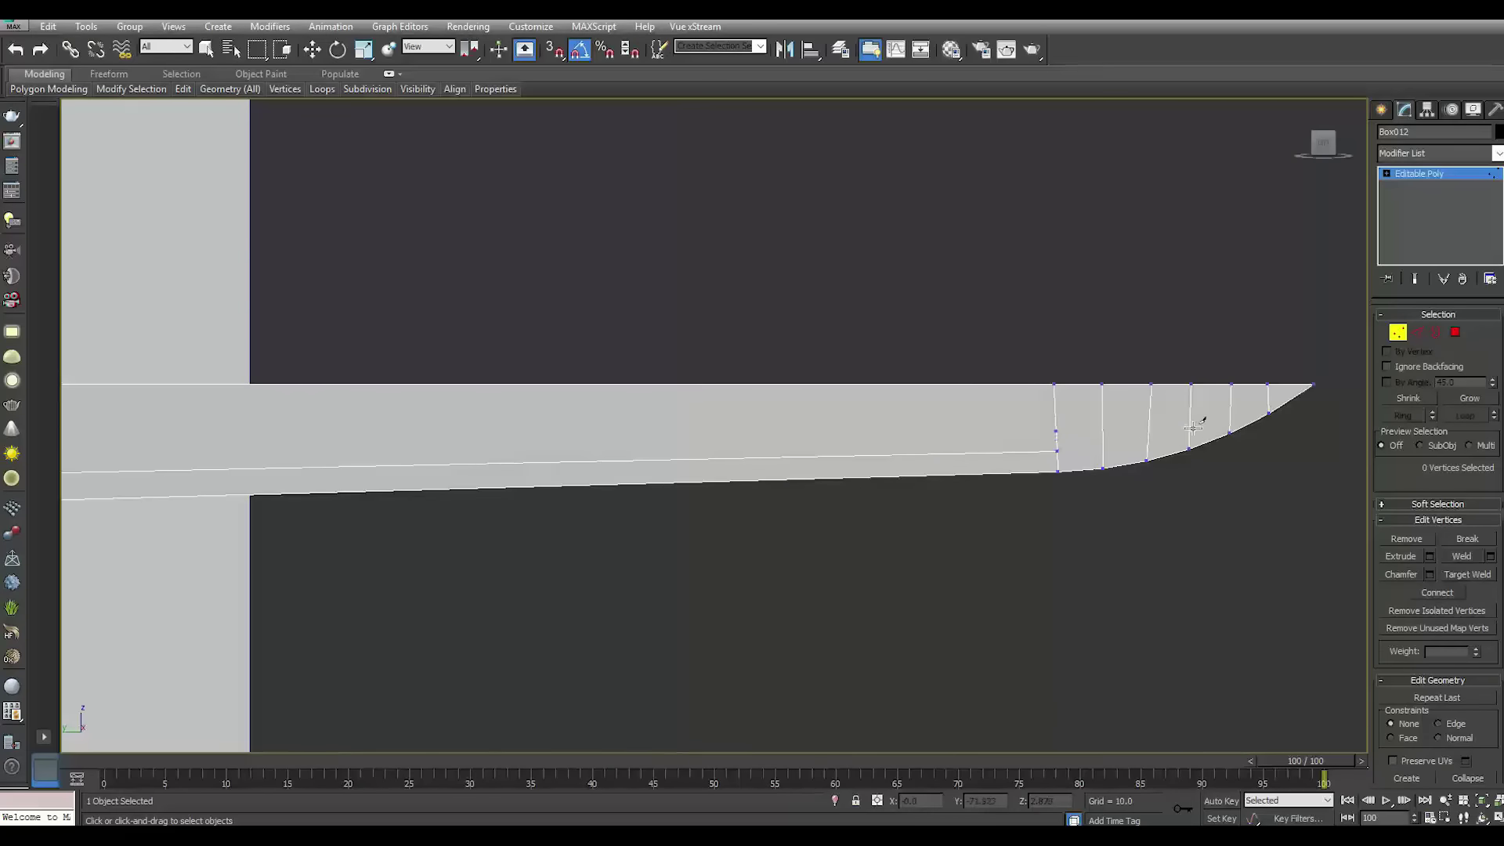
{"action": "left_click", "coordinate": [1104, 446]}
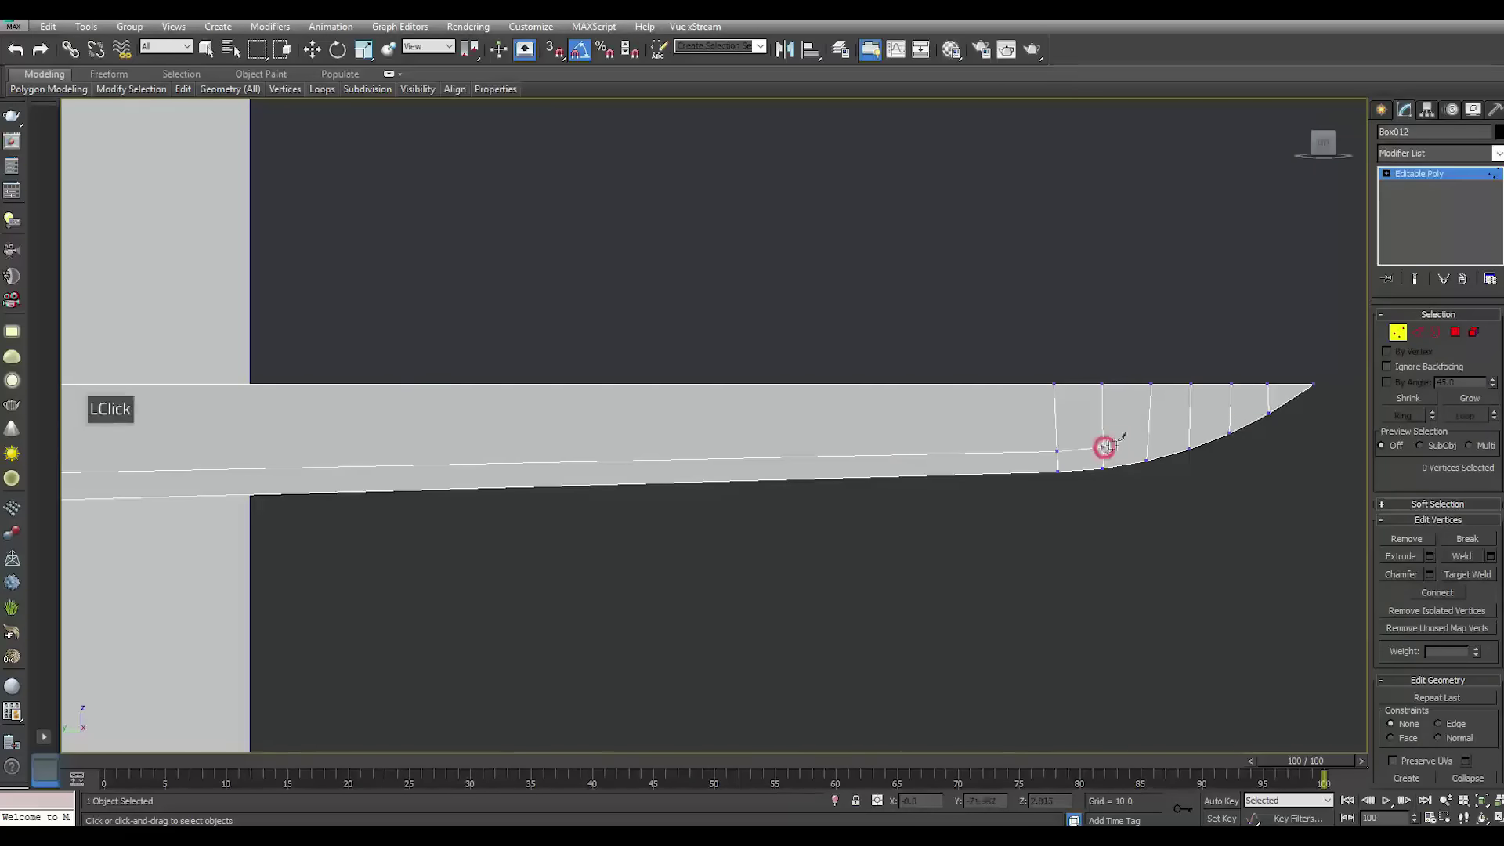
{"action": "left_click", "coordinate": [1230, 417]}
{"action": "scroll", "coordinate": [1298, 389], "scroll_direction": "up", "scroll_amount": 4}
{"action": "middle_click_drag", "start_coordinate": [1269, 400], "coordinate": [1095, 455]}
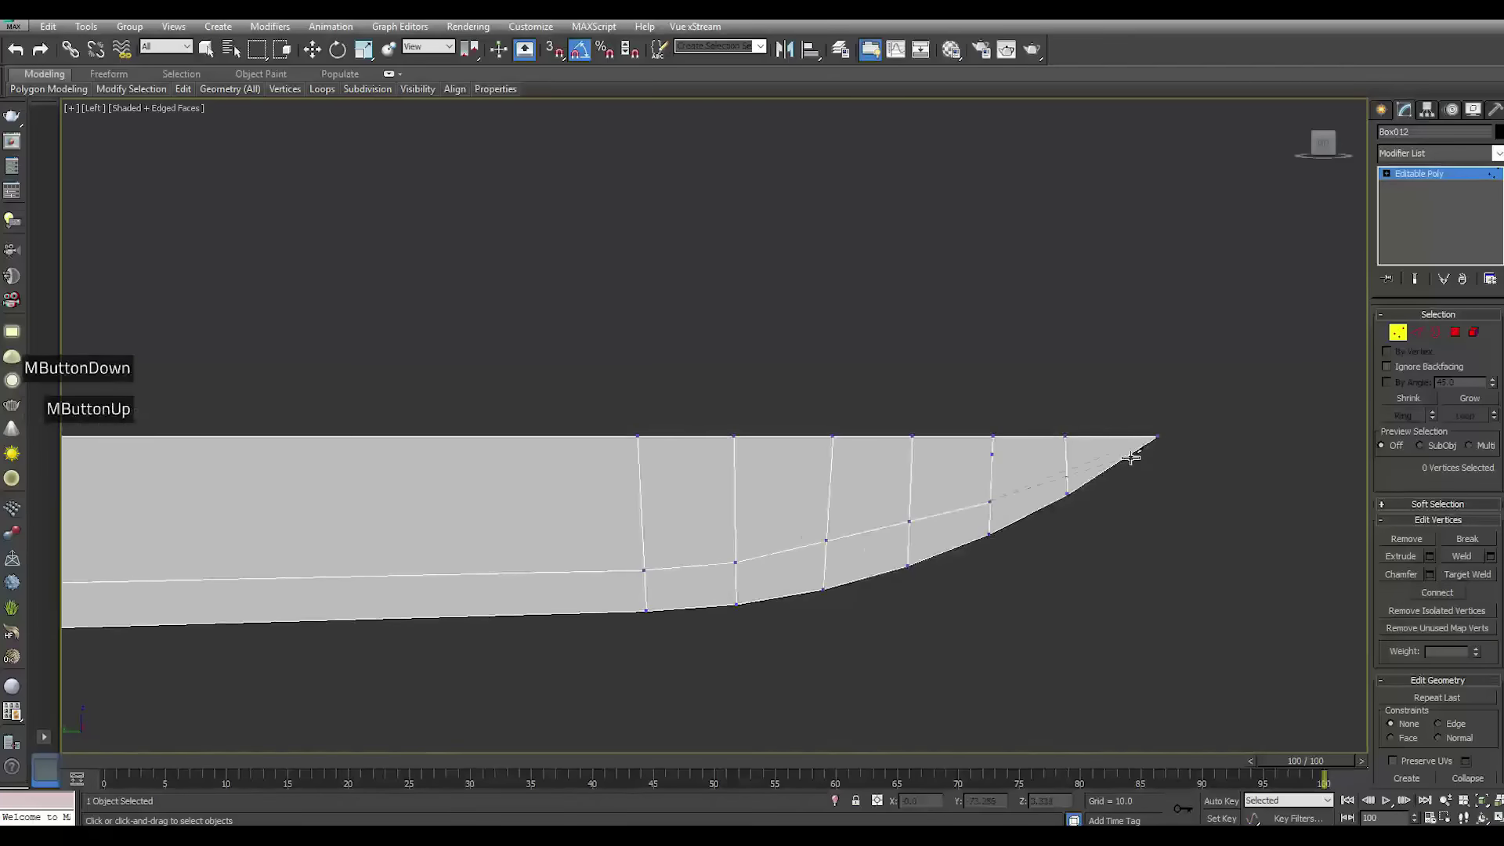
{"action": "left_click", "coordinate": [1069, 473]}
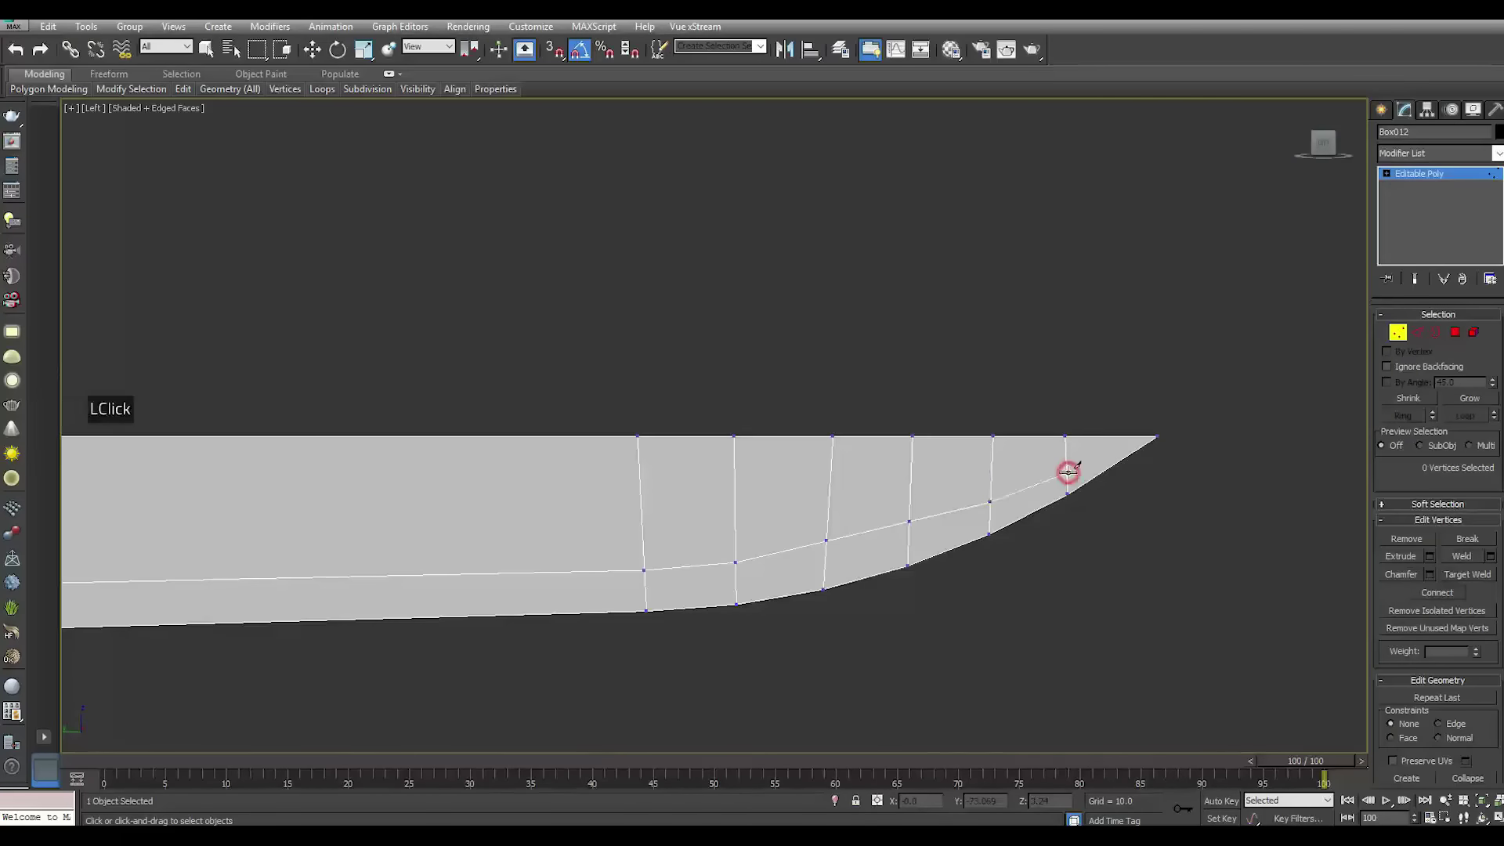
{"action": "right_click", "coordinate": [1124, 449]}
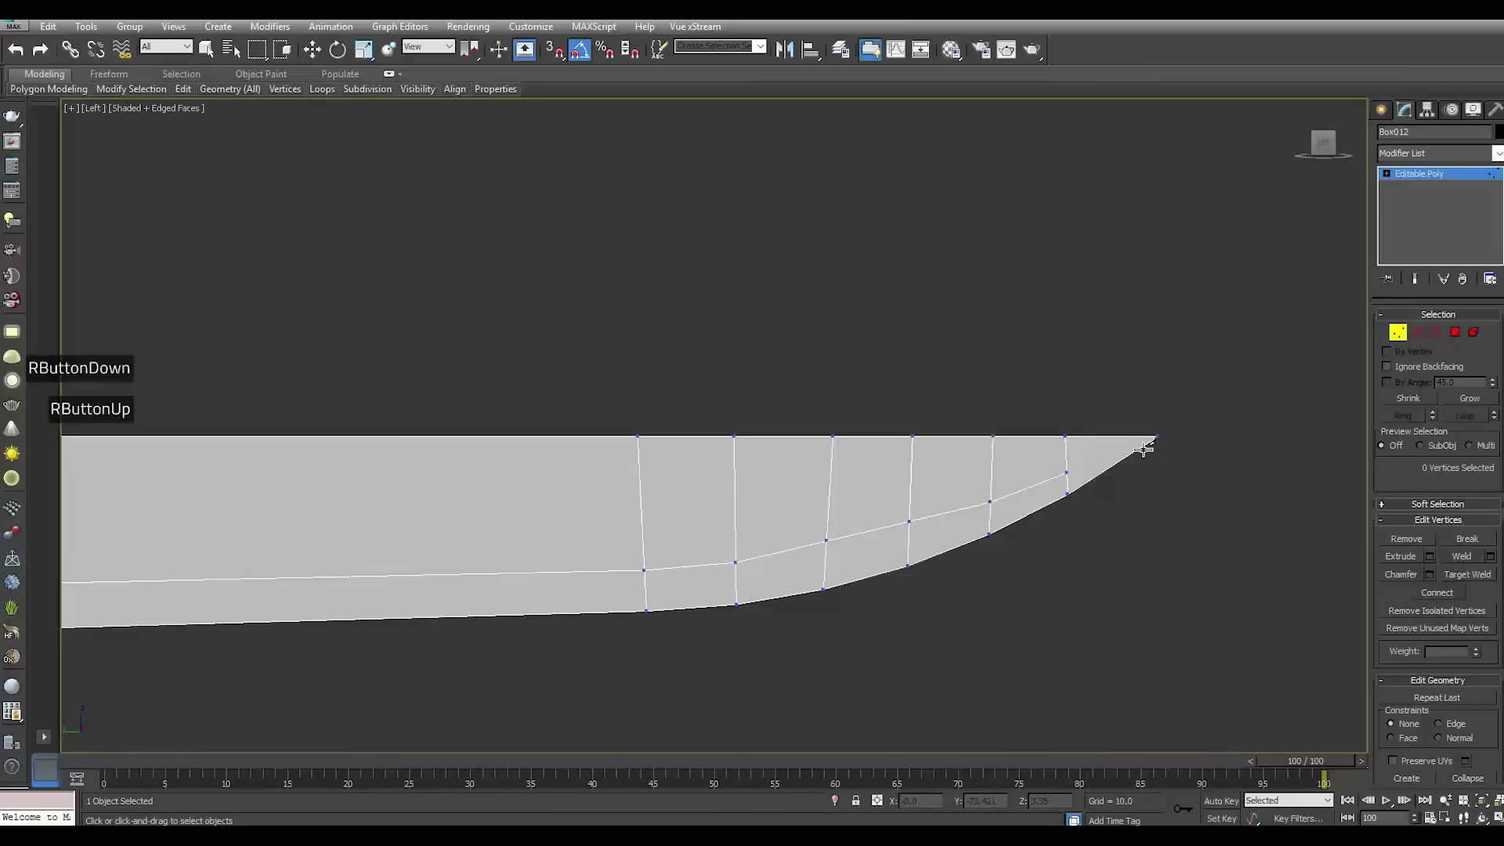
Remove the isolated vertices left near the blade tip
{"action": "left_click", "coordinate": [1158, 438]}
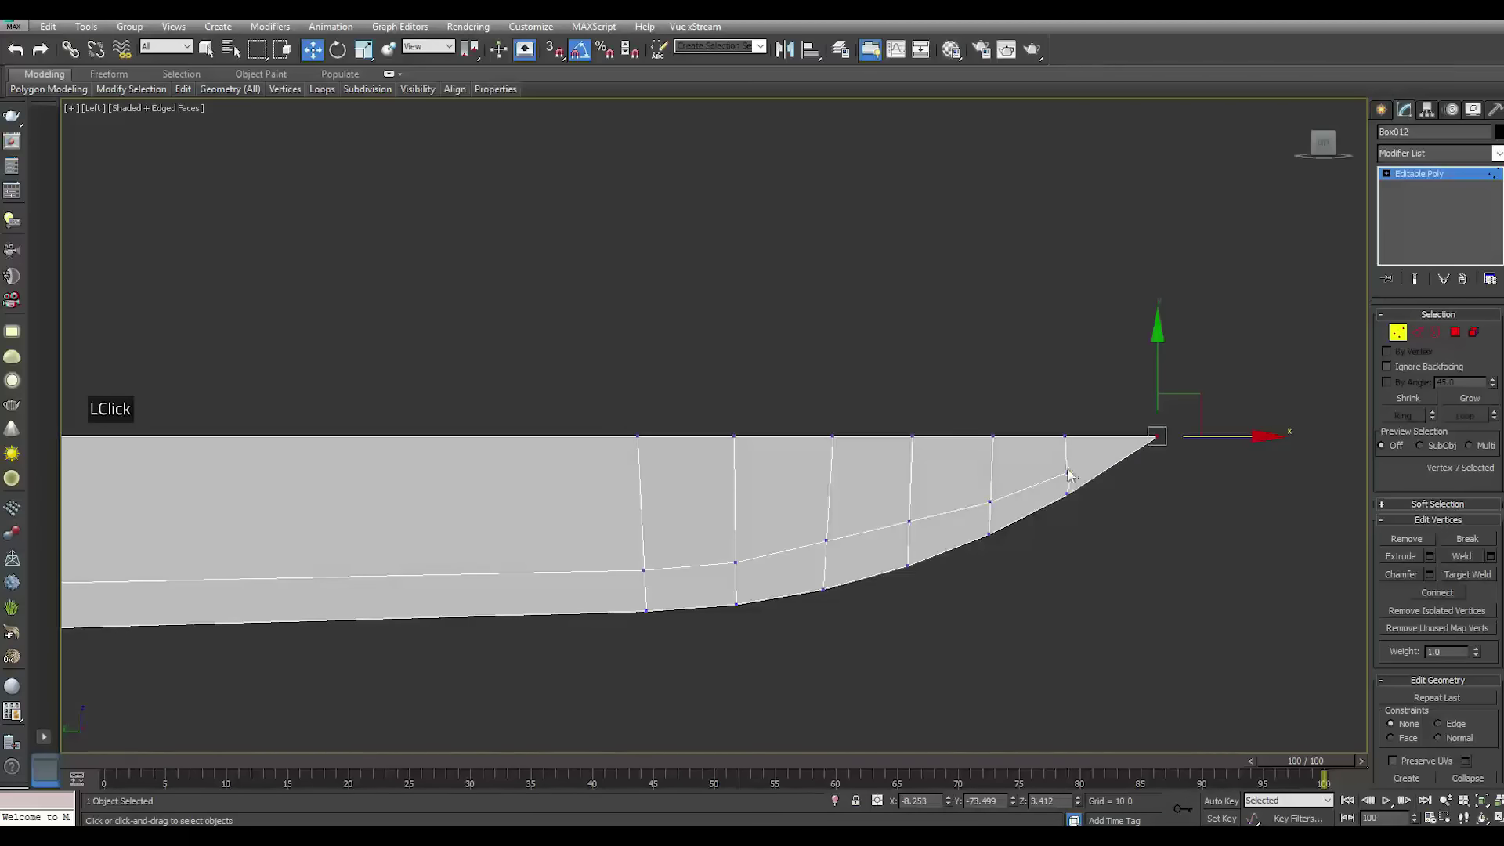
{"action": "left_click", "coordinate": [1066, 473], "text": "ctrl"}
{"action": "left_click", "coordinate": [1450, 611]}
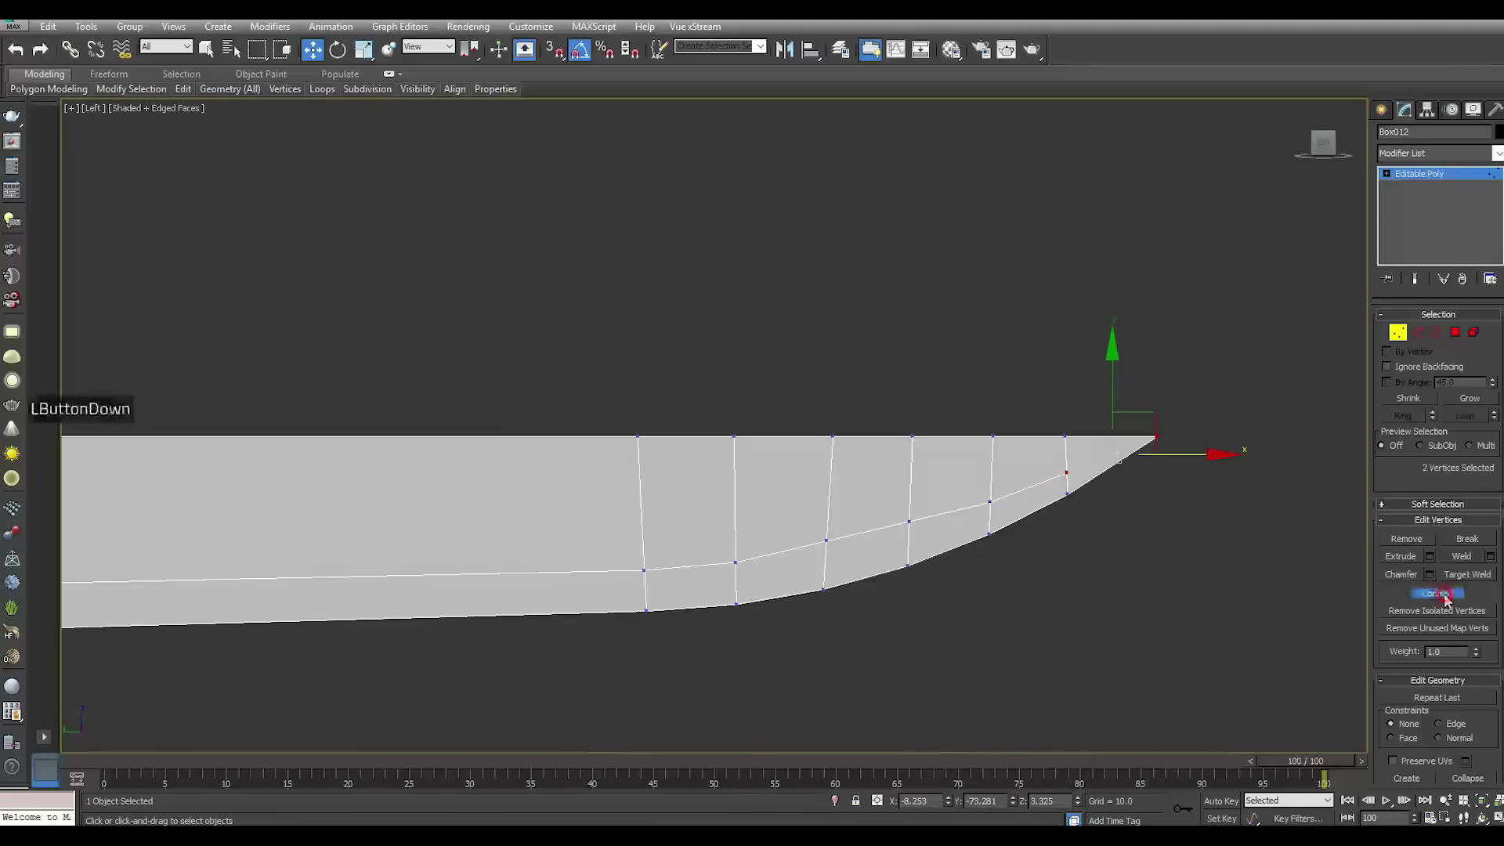
{"action": "left_click", "coordinate": [1246, 525]}
{"action": "scroll", "coordinate": [1164, 467], "scroll_direction": "down", "scroll_amount": 2}
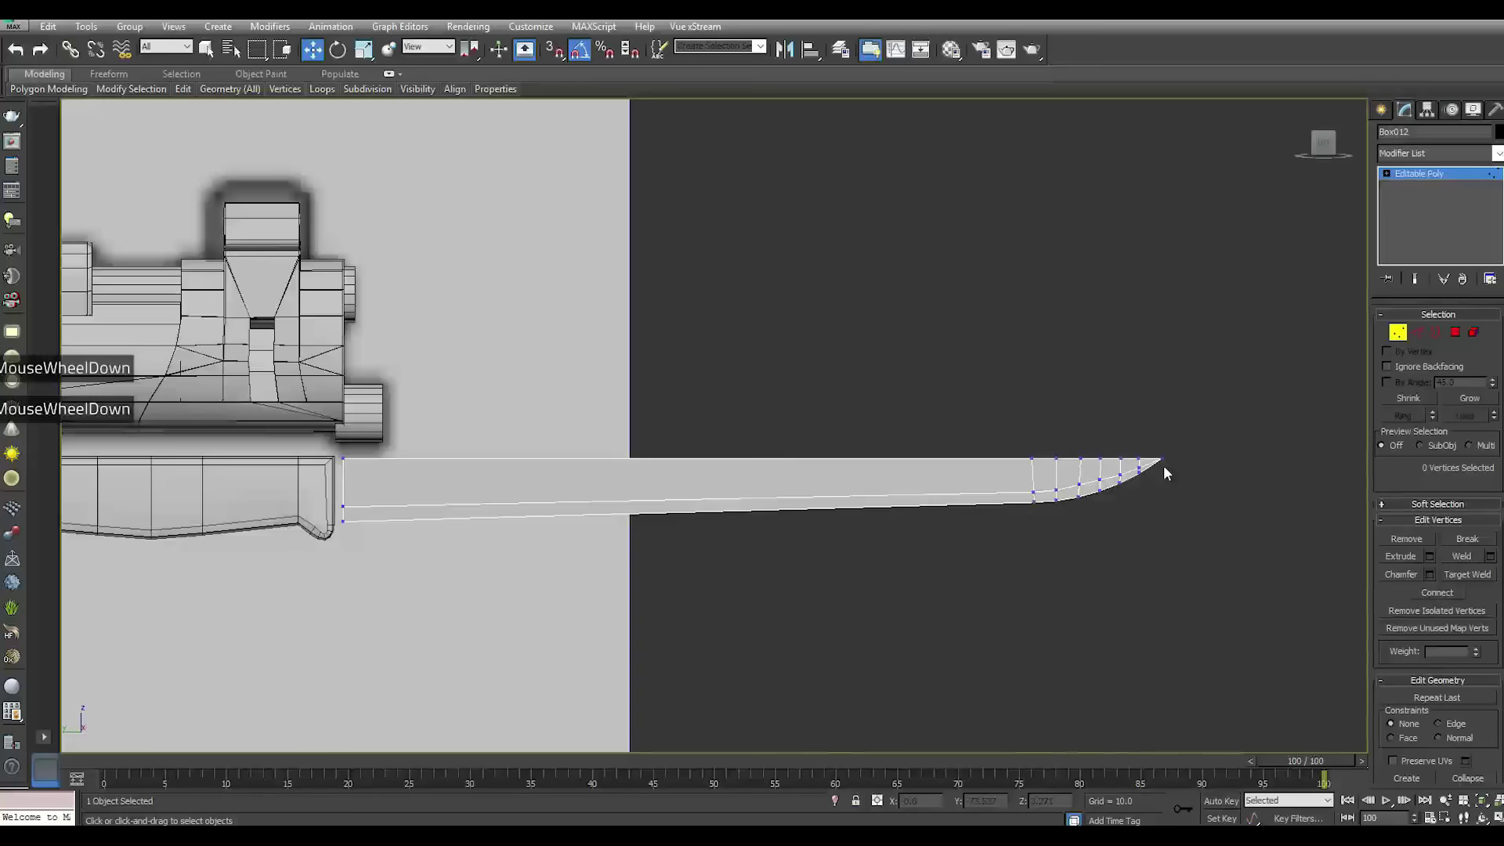
{"action": "key", "text": "p"}
{"action": "scroll", "coordinate": [1089, 466], "scroll_direction": "down", "scroll_amount": 3}
{"action": "middle_click_drag", "start_coordinate": [1072, 494], "coordinate": [1101, 532], "text": "alt"}
{"action": "scroll", "coordinate": [1157, 546], "scroll_direction": "up", "scroll_amount": 1}
{"action": "scroll", "coordinate": [1157, 546], "scroll_direction": "up", "scroll_amount": 4}
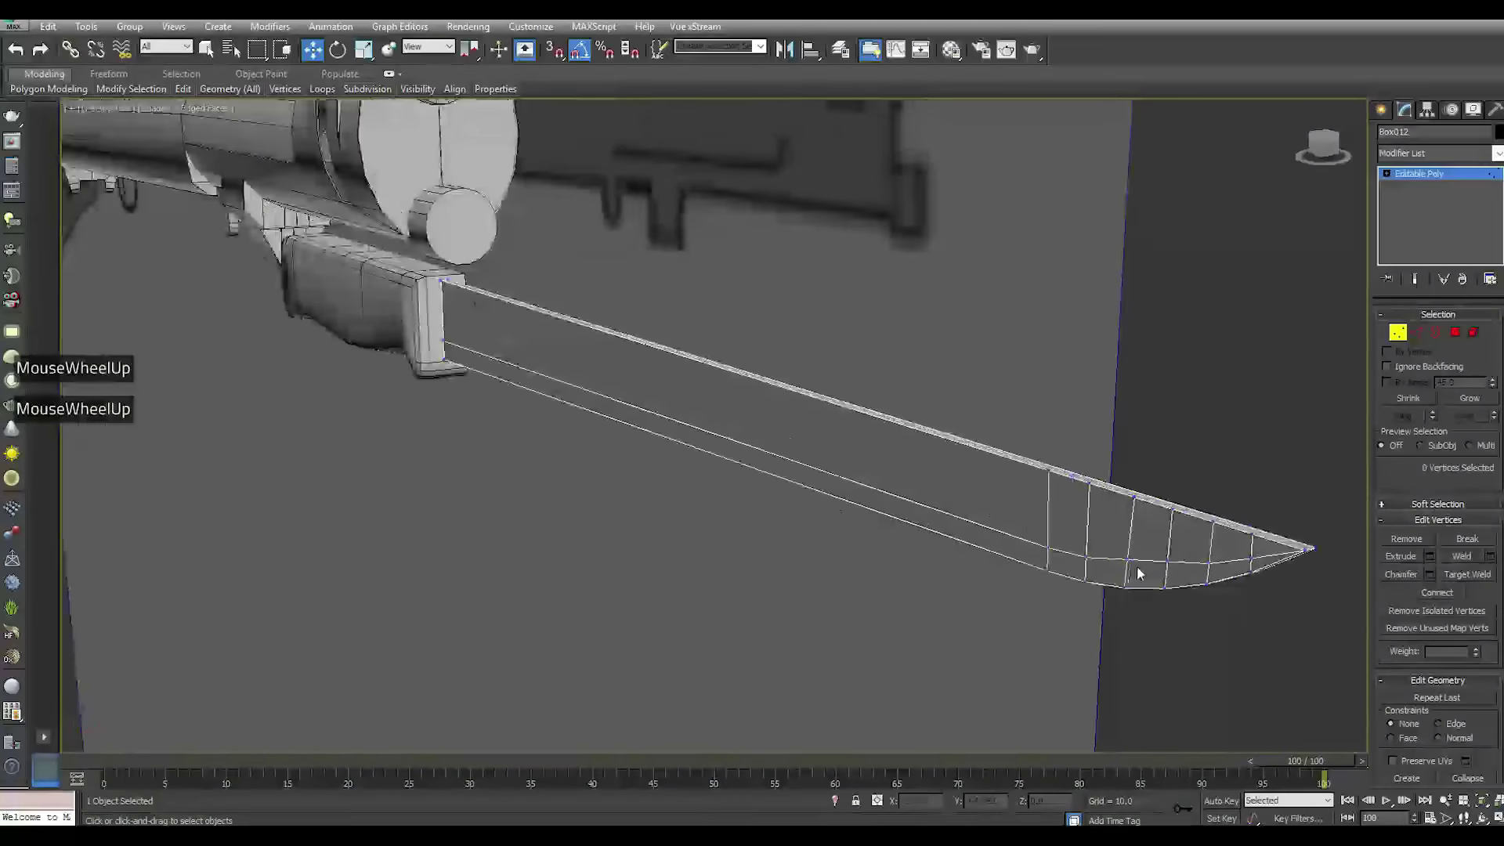
{"action": "middle_click_drag", "start_coordinate": [1142, 577], "coordinate": [1102, 565], "text": "alt"}
{"action": "middle_click_drag", "start_coordinate": [775, 478], "coordinate": [783, 541], "text": "alt"}
Reshape the blade tip by sliding the lengthwise edge loop along X, leaving the tip's top edge unselected
{"action": "key", "text": "2"}
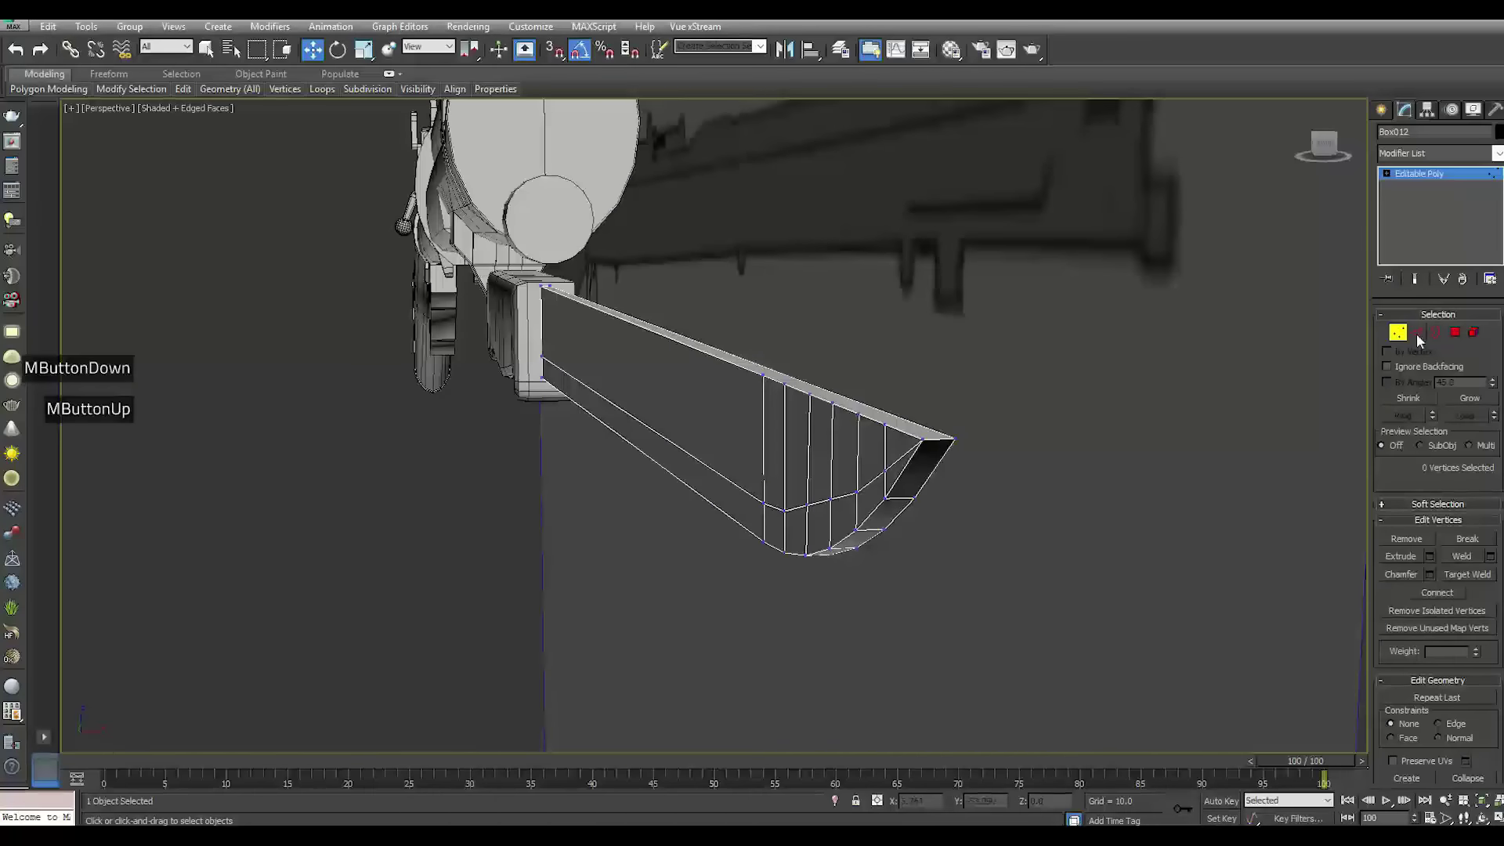
{"action": "left_click", "coordinate": [815, 468]}
{"action": "left_click", "coordinate": [746, 533], "text": "ctrl"}
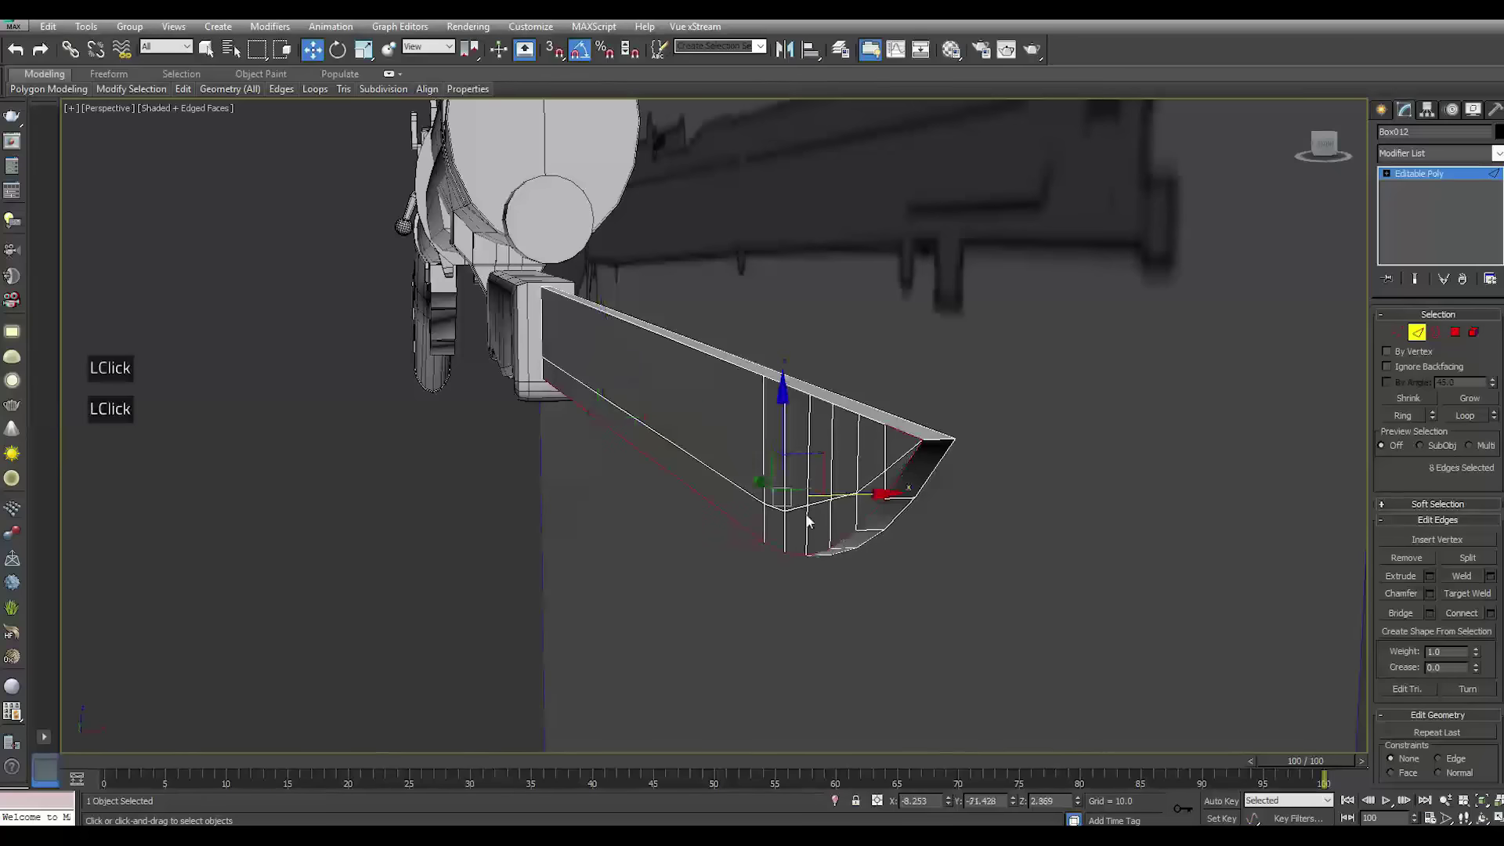
{"action": "left_click", "coordinate": [903, 474], "text": "alt"}
{"action": "left_click_drag", "start_coordinate": [818, 507], "coordinate": [827, 506]}
{"action": "left_click", "coordinate": [11, 54]}
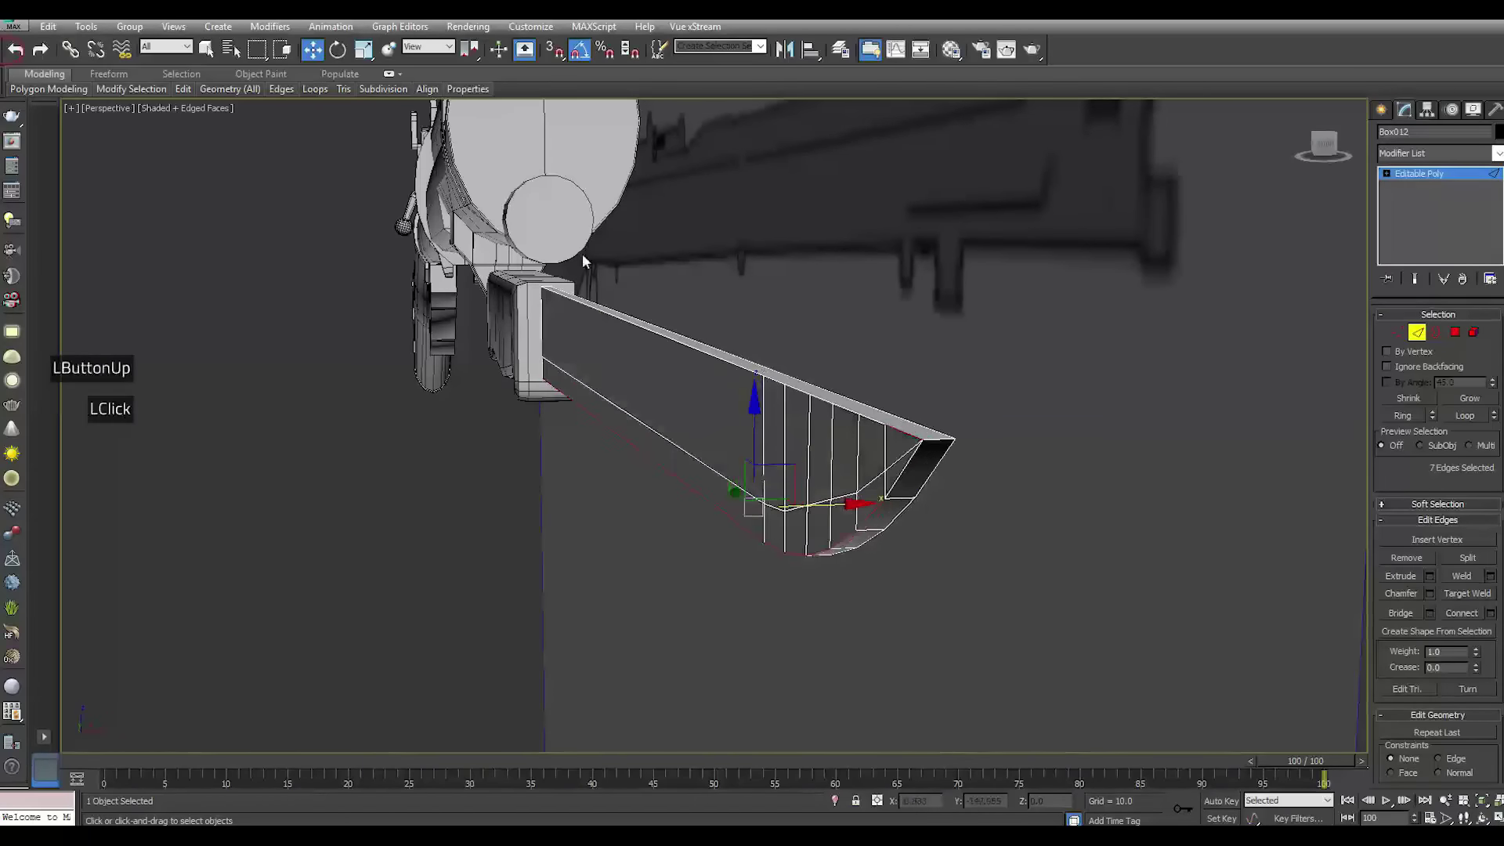
{"action": "left_click", "coordinate": [900, 431], "text": "alt"}
{"action": "left_click_drag", "start_coordinate": [846, 510], "coordinate": [856, 510]}
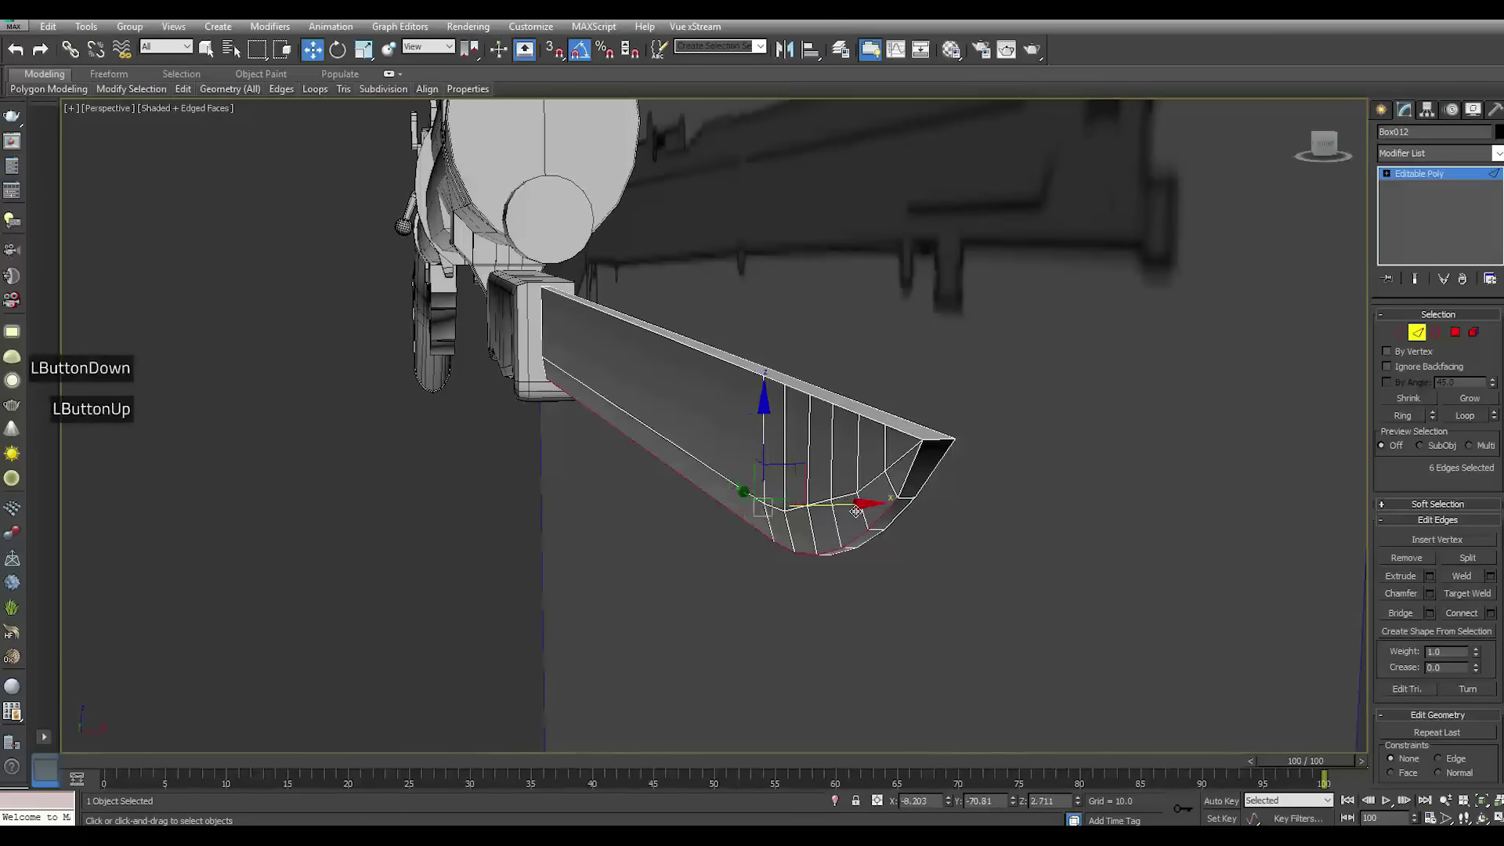
Remove the stray edge across the blade's tip, along with its vertex, using Ctrl+Backspace
{"action": "key", "text": "ctrl"}
{"action": "key", "text": "ctrl+d"}
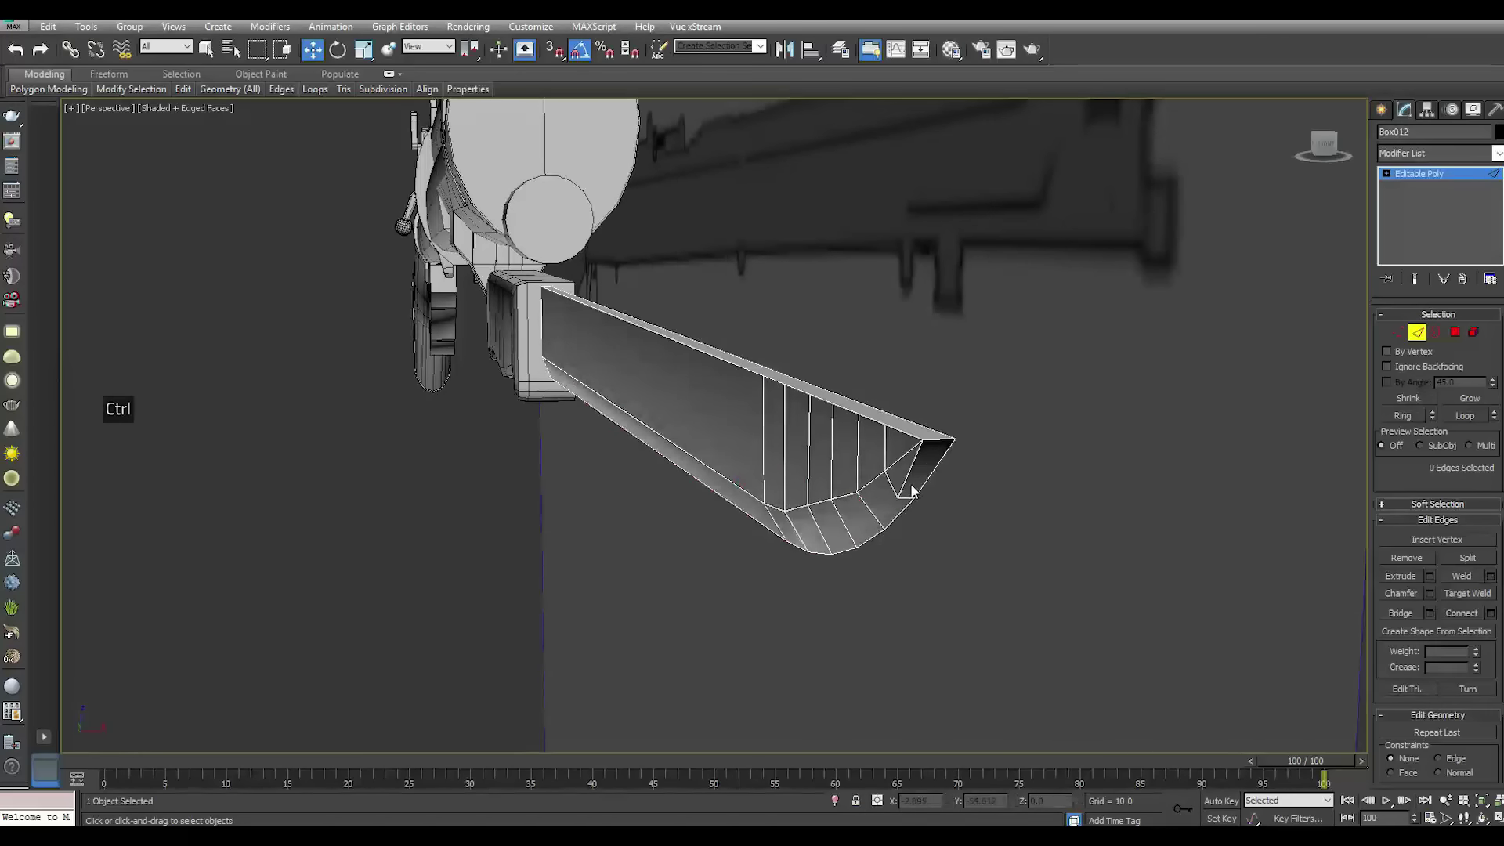
{"action": "left_click", "coordinate": [906, 476]}
{"action": "key", "text": "ctrl+BackSpace"}
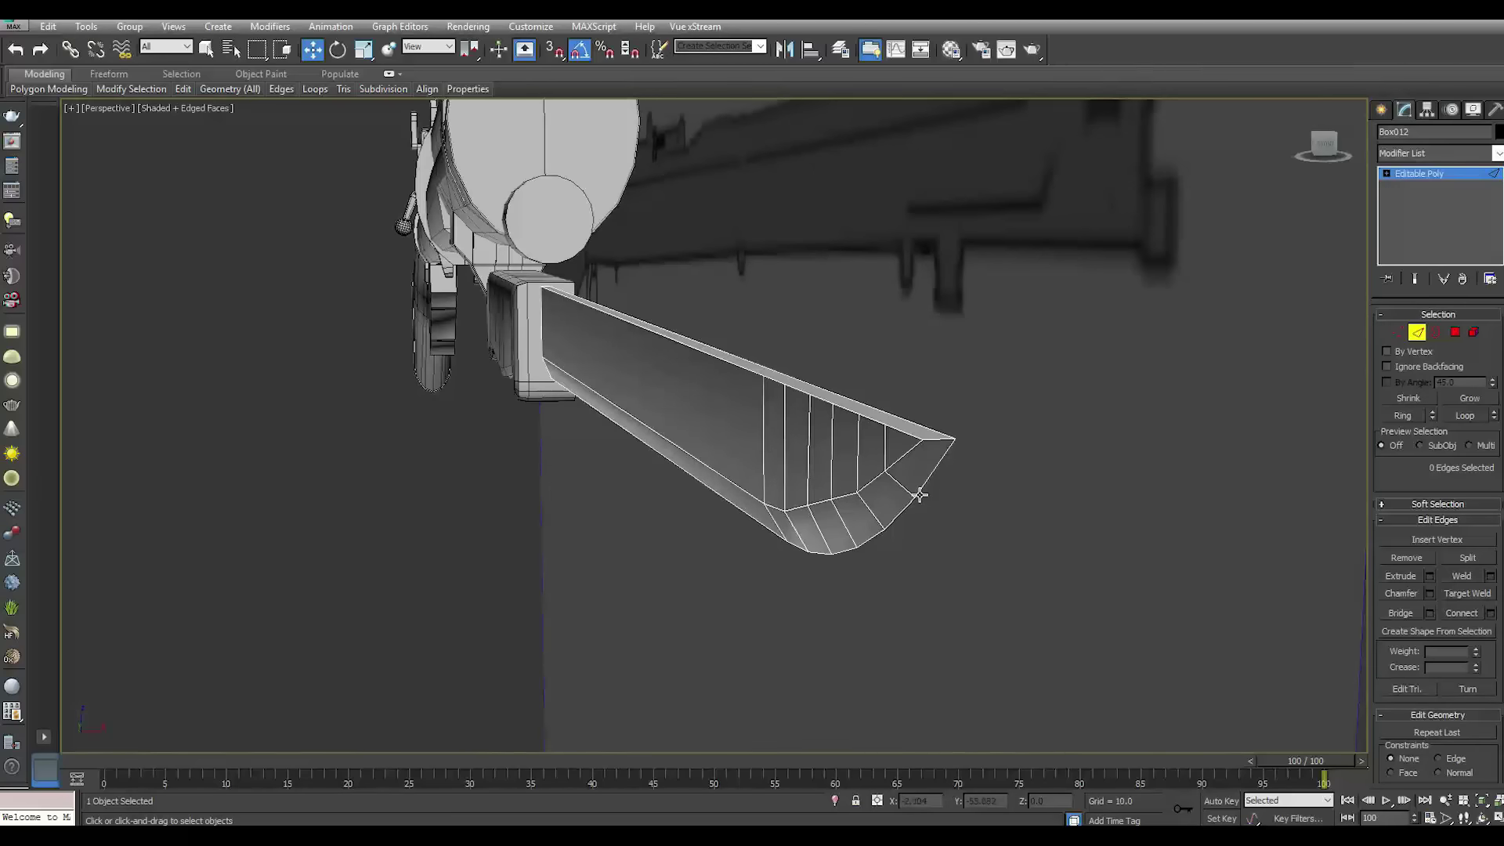
{"action": "scroll", "coordinate": [919, 495], "scroll_direction": "down", "scroll_amount": 1}
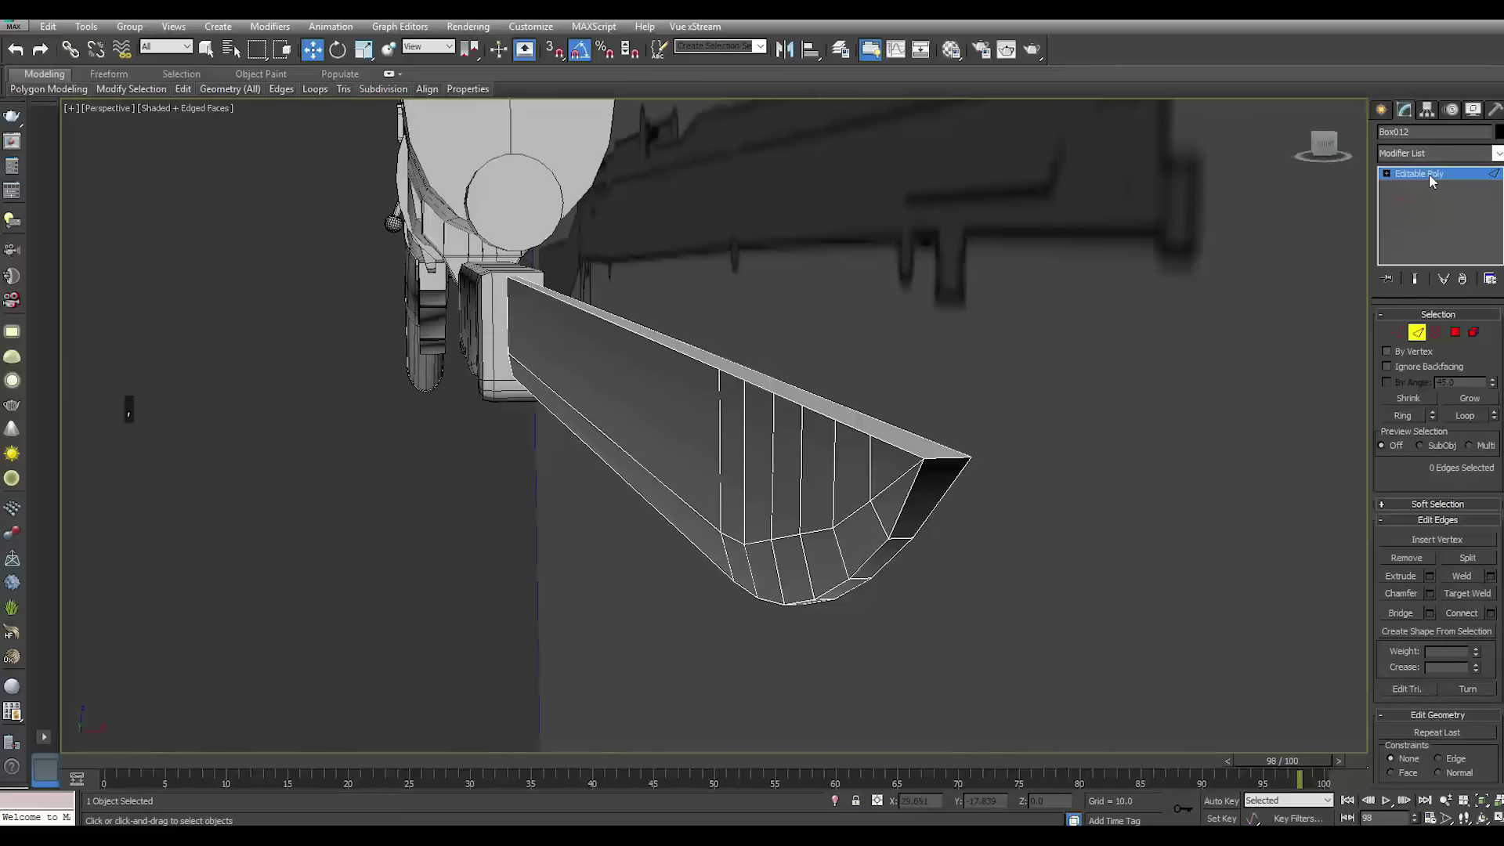
Add a Symmetry modifier to the blade with Mirror Axis set to Z
{"action": "left_click", "coordinate": [1431, 180]}
{"action": "left_click", "coordinate": [1498, 154]}
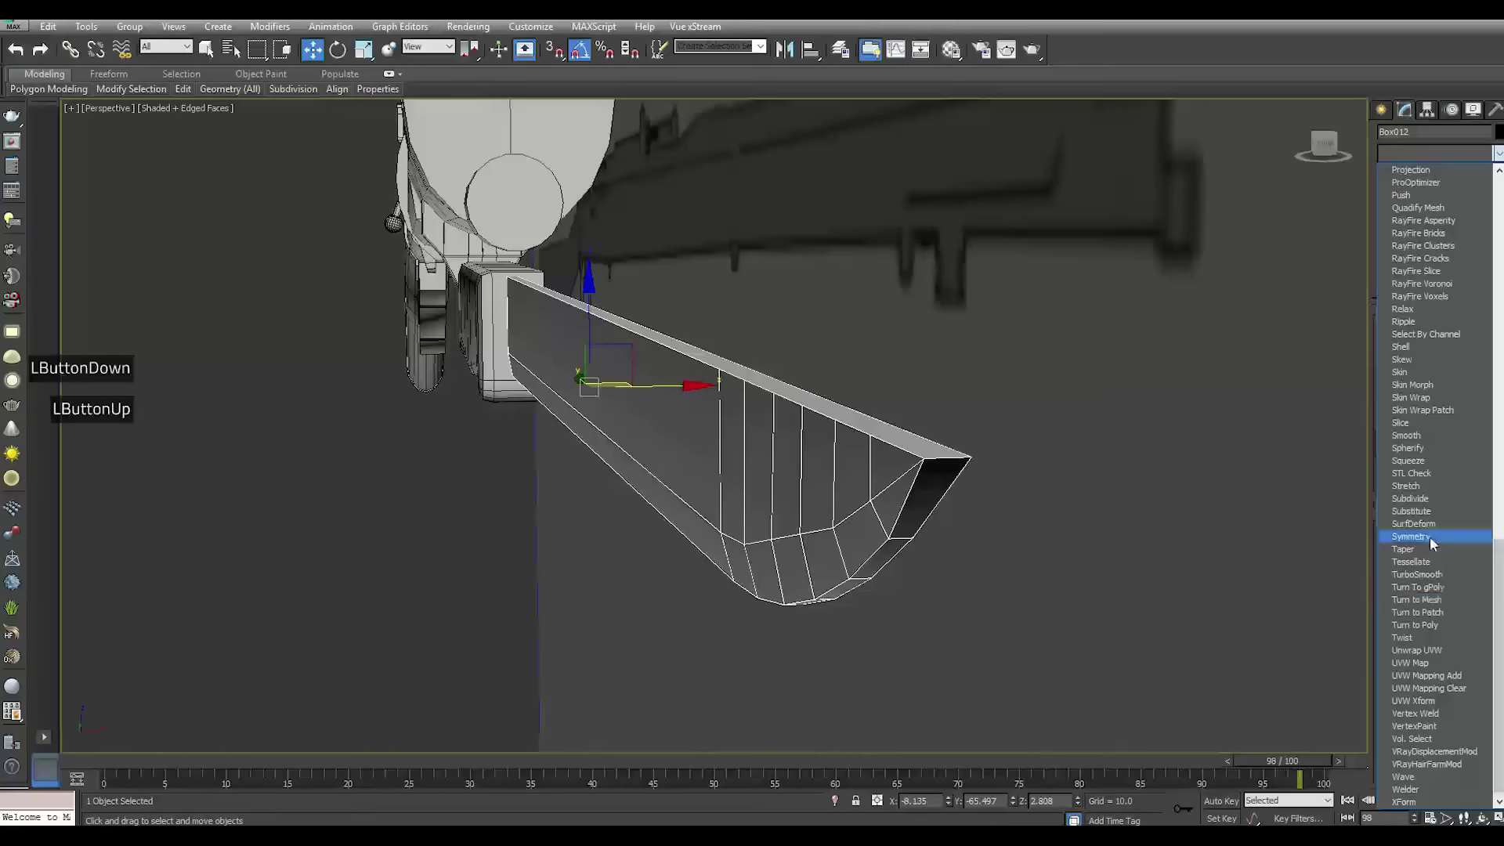
{"action": "left_click", "coordinate": [1431, 536]}
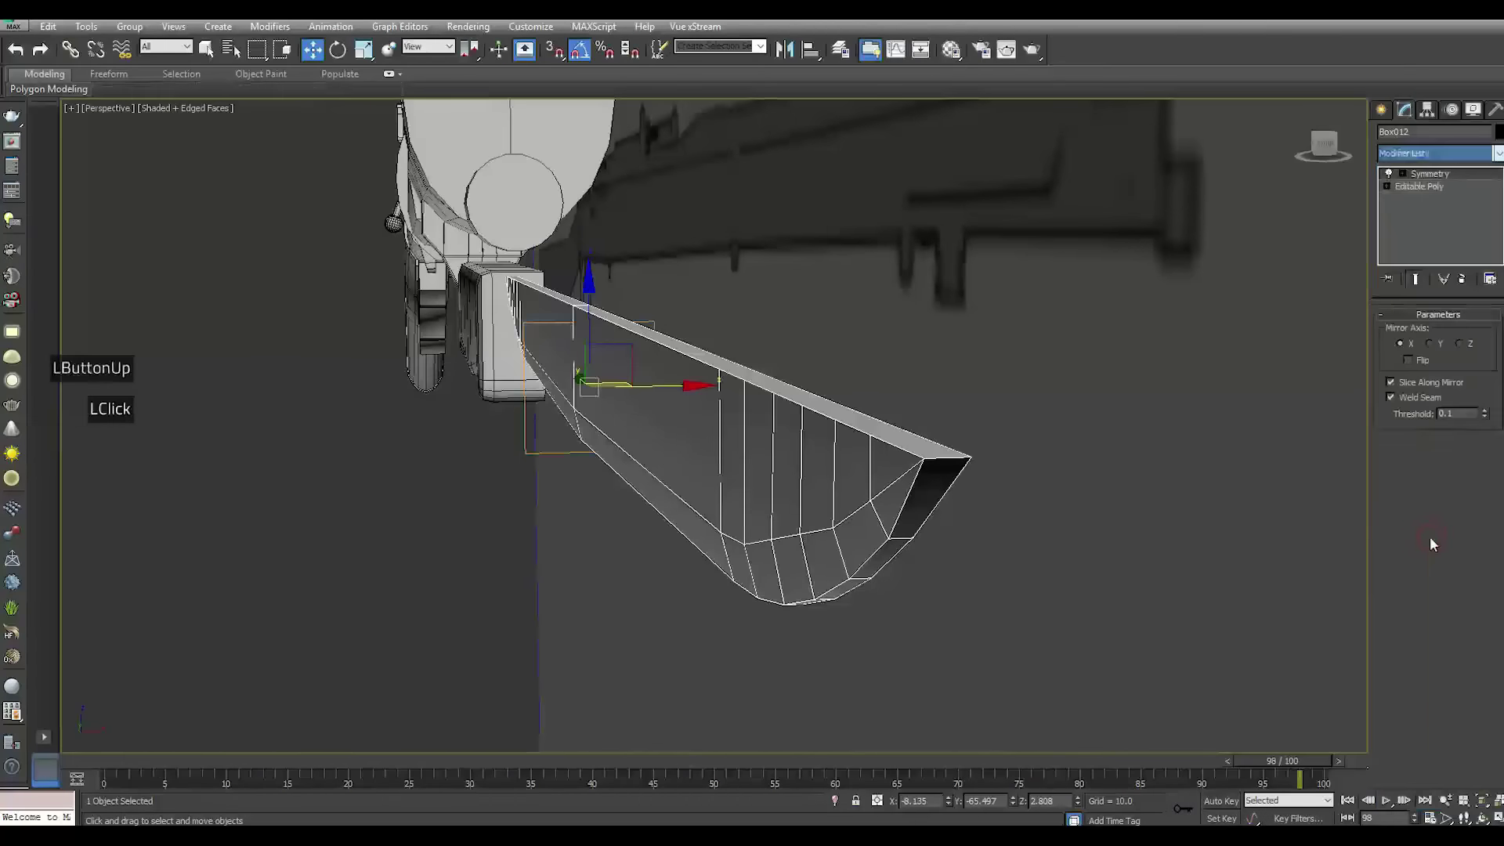
{"action": "left_click", "coordinate": [1443, 344]}
{"action": "left_click", "coordinate": [1469, 344]}
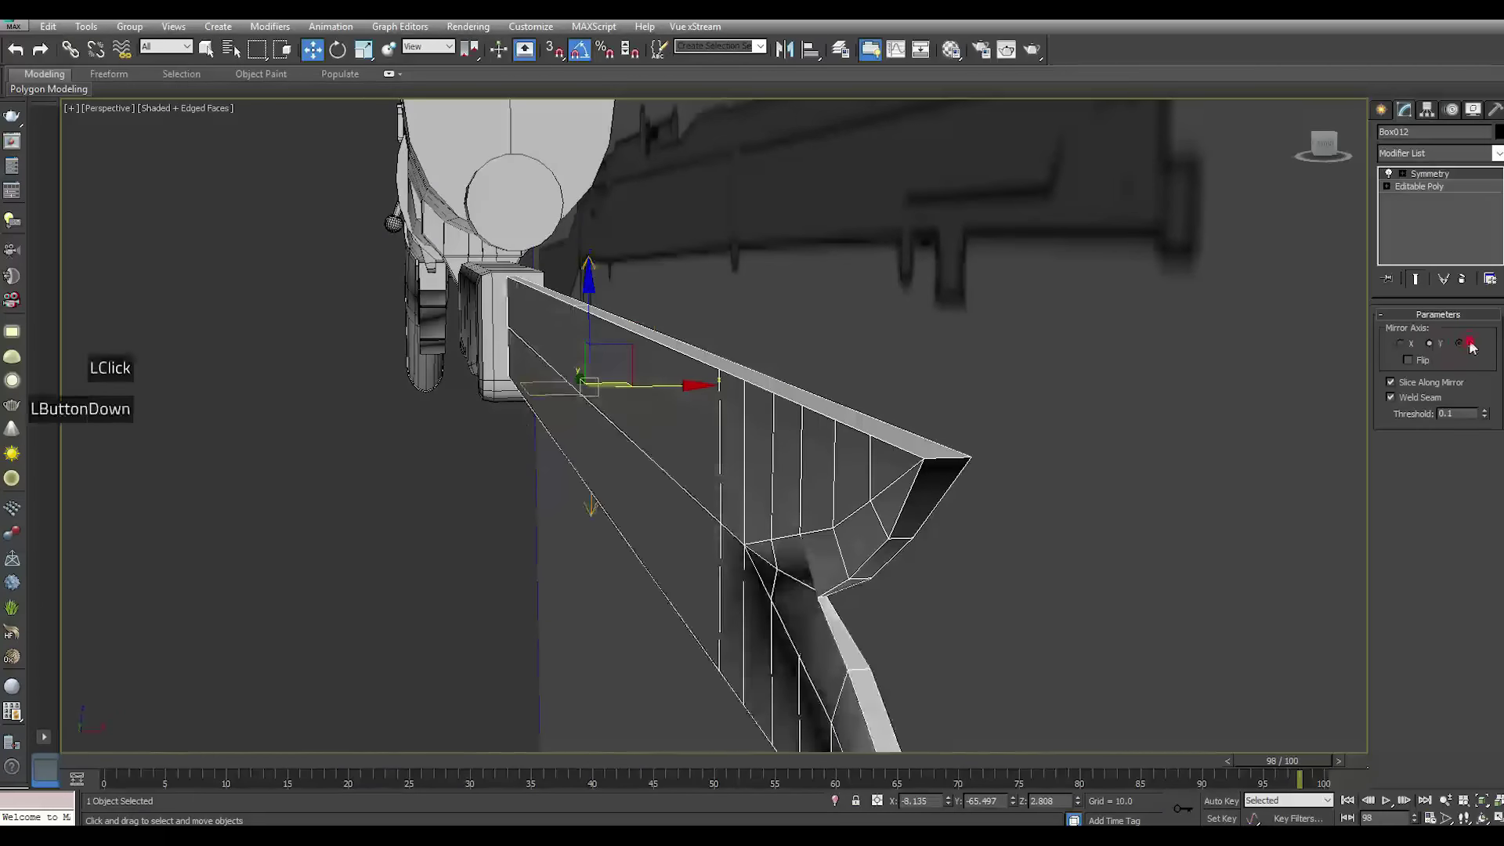
Slide the Symmetry mirror plane along X so the two blade halves line up
{"action": "left_click", "coordinate": [1426, 174]}
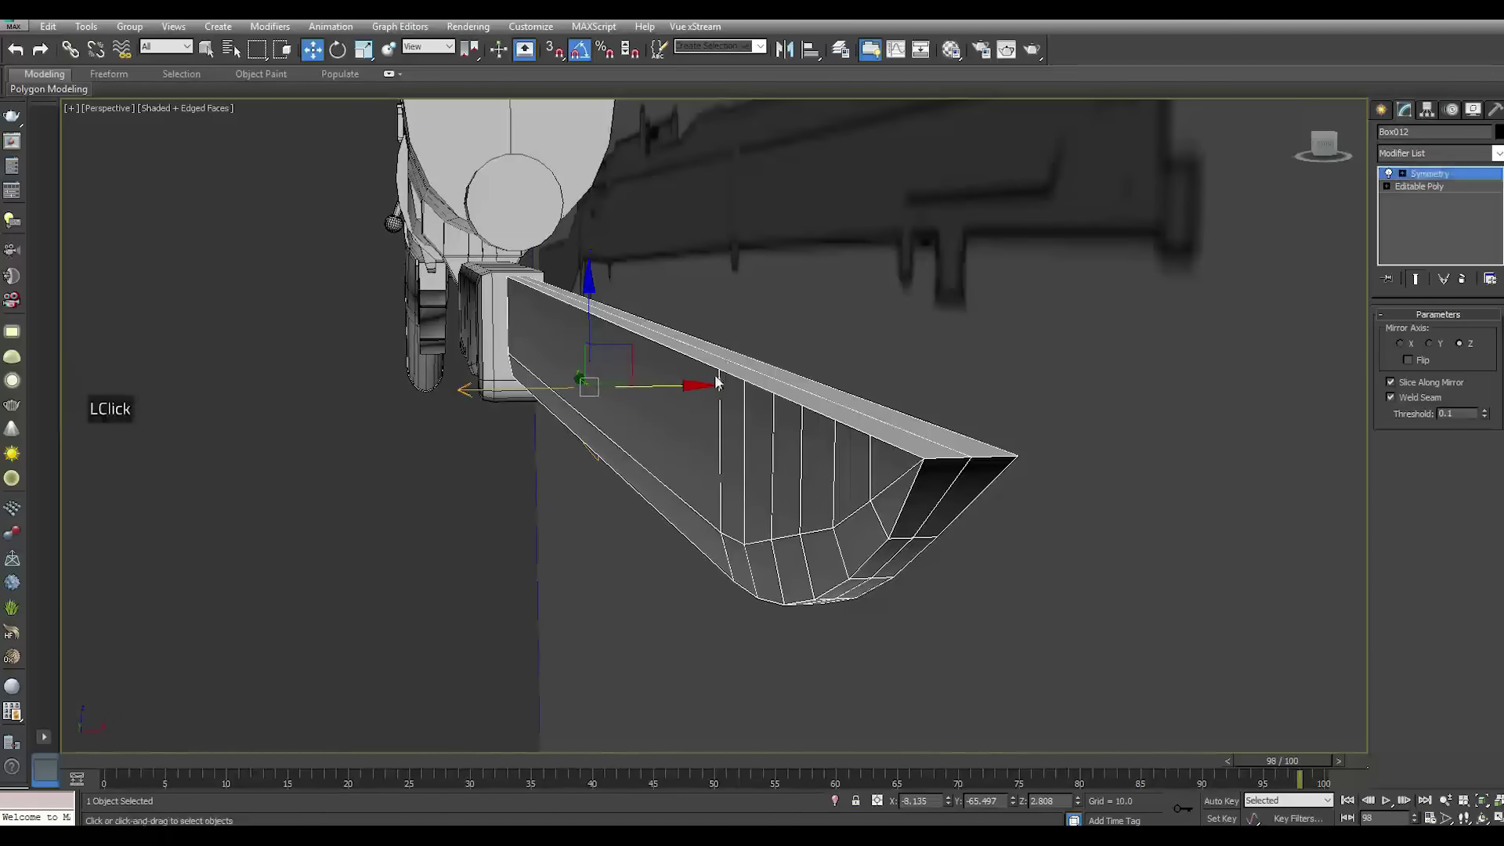
{"action": "left_click_drag", "start_coordinate": [679, 390], "coordinate": [670, 390]}
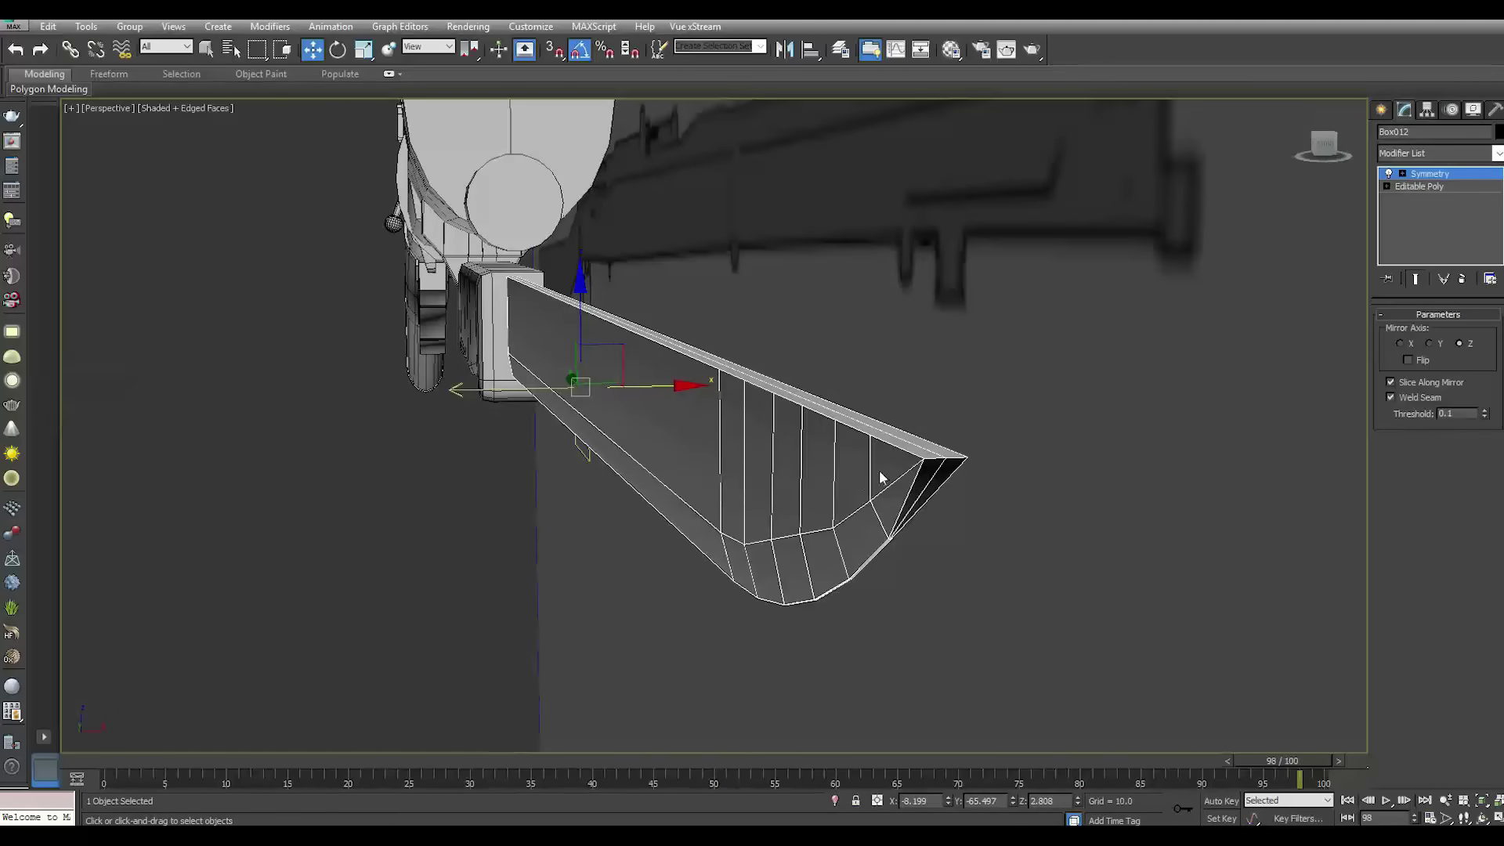
{"action": "mouse_move", "coordinate": [877, 462]}
{"action": "middle_mouse_down", "text": "alt"}
{"action": "mouse_move", "coordinate": [889, 460]}
{"action": "mouse_move", "coordinate": [867, 453]}
{"action": "mouse_move", "coordinate": [890, 467]}
{"action": "mouse_move", "coordinate": [877, 463]}
{"action": "middle_mouse_up", "text": "alt"}
{"action": "middle_click_drag", "start_coordinate": [576, 474], "coordinate": [780, 501], "text": "alt"}
{"action": "left_click", "coordinate": [1387, 187]}
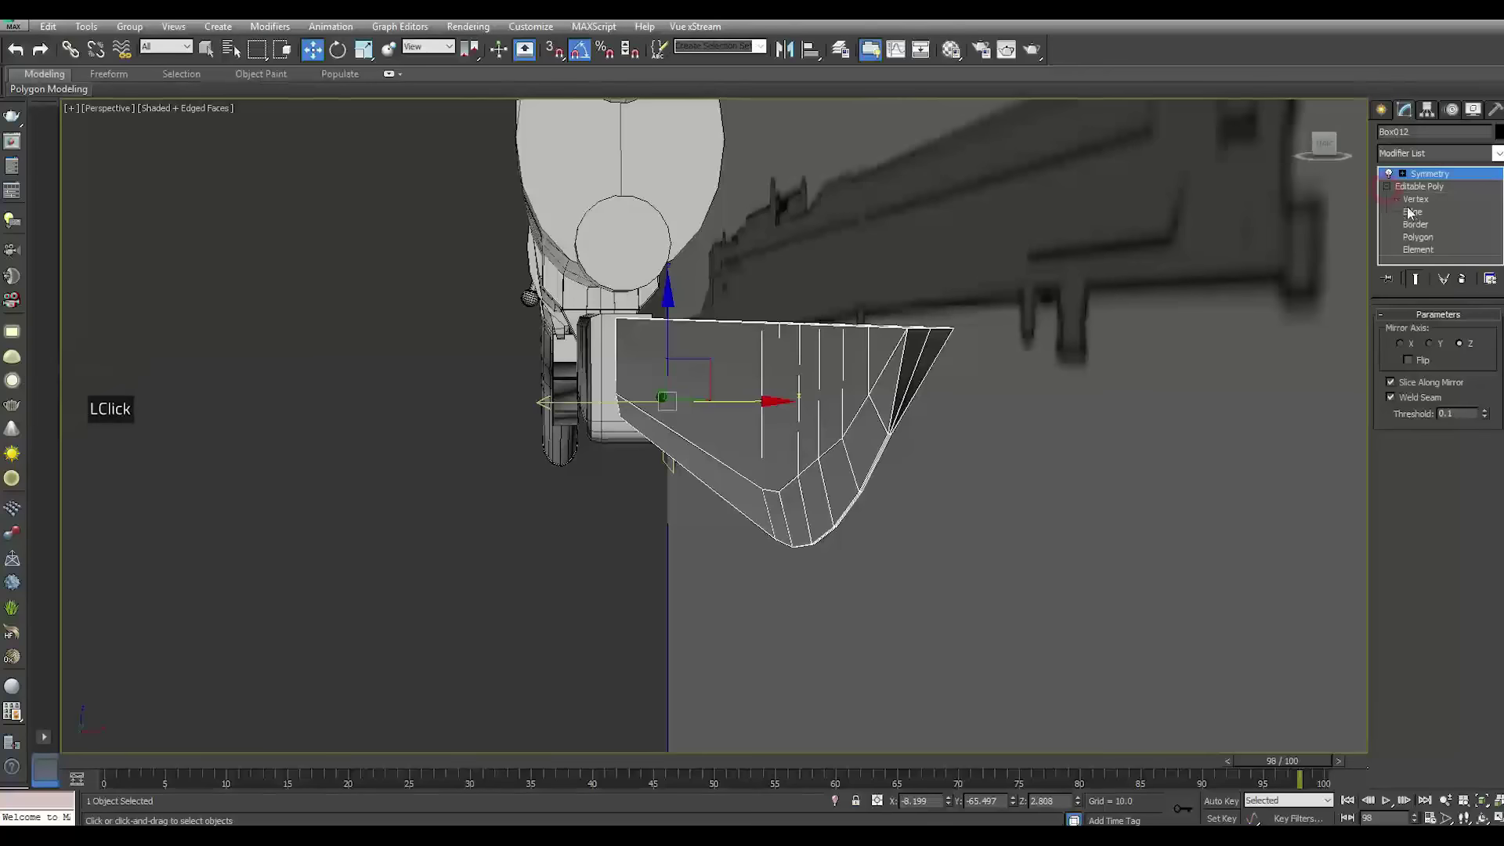
Remove the edge loop along the blade's bottom, excluding one edge from the removal
{"action": "left_click", "coordinate": [1413, 212]}
{"action": "double_click", "coordinate": [819, 539]}
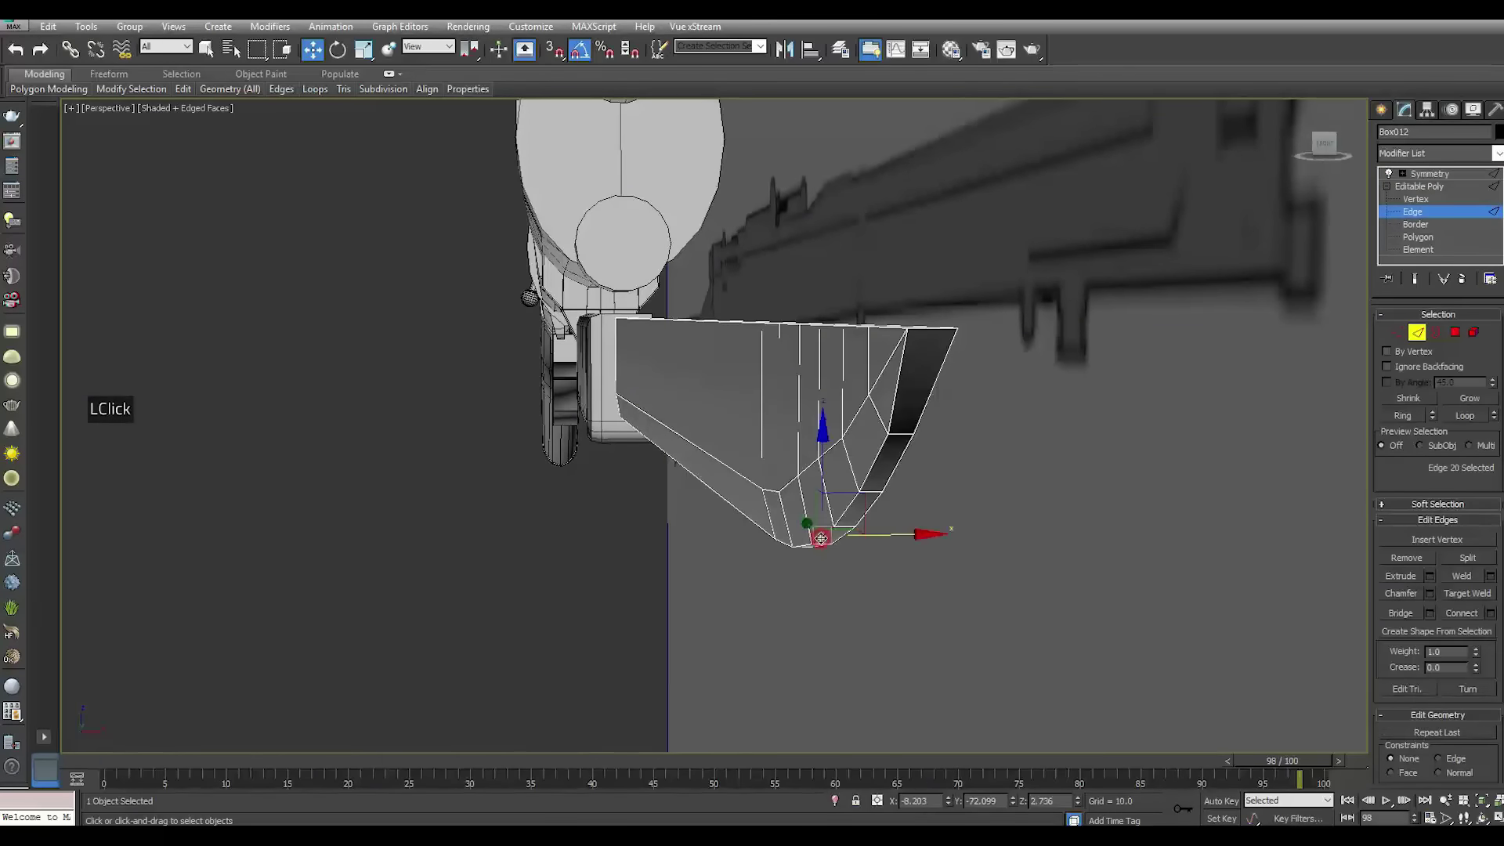
{"action": "left_click", "coordinate": [889, 327], "text": "alt"}
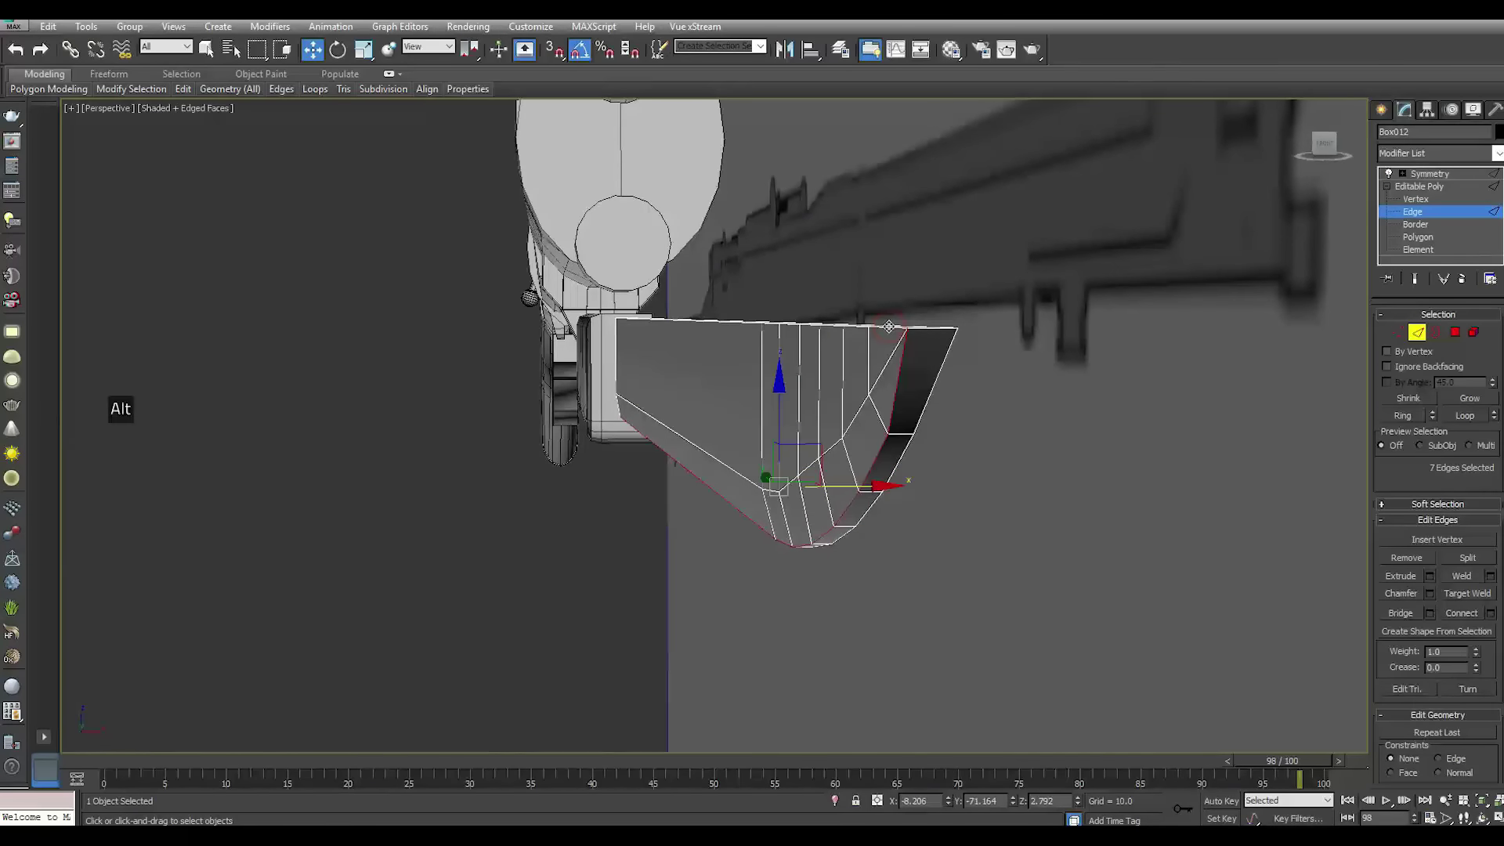
{"action": "key", "text": "ctrl+BackSpace"}
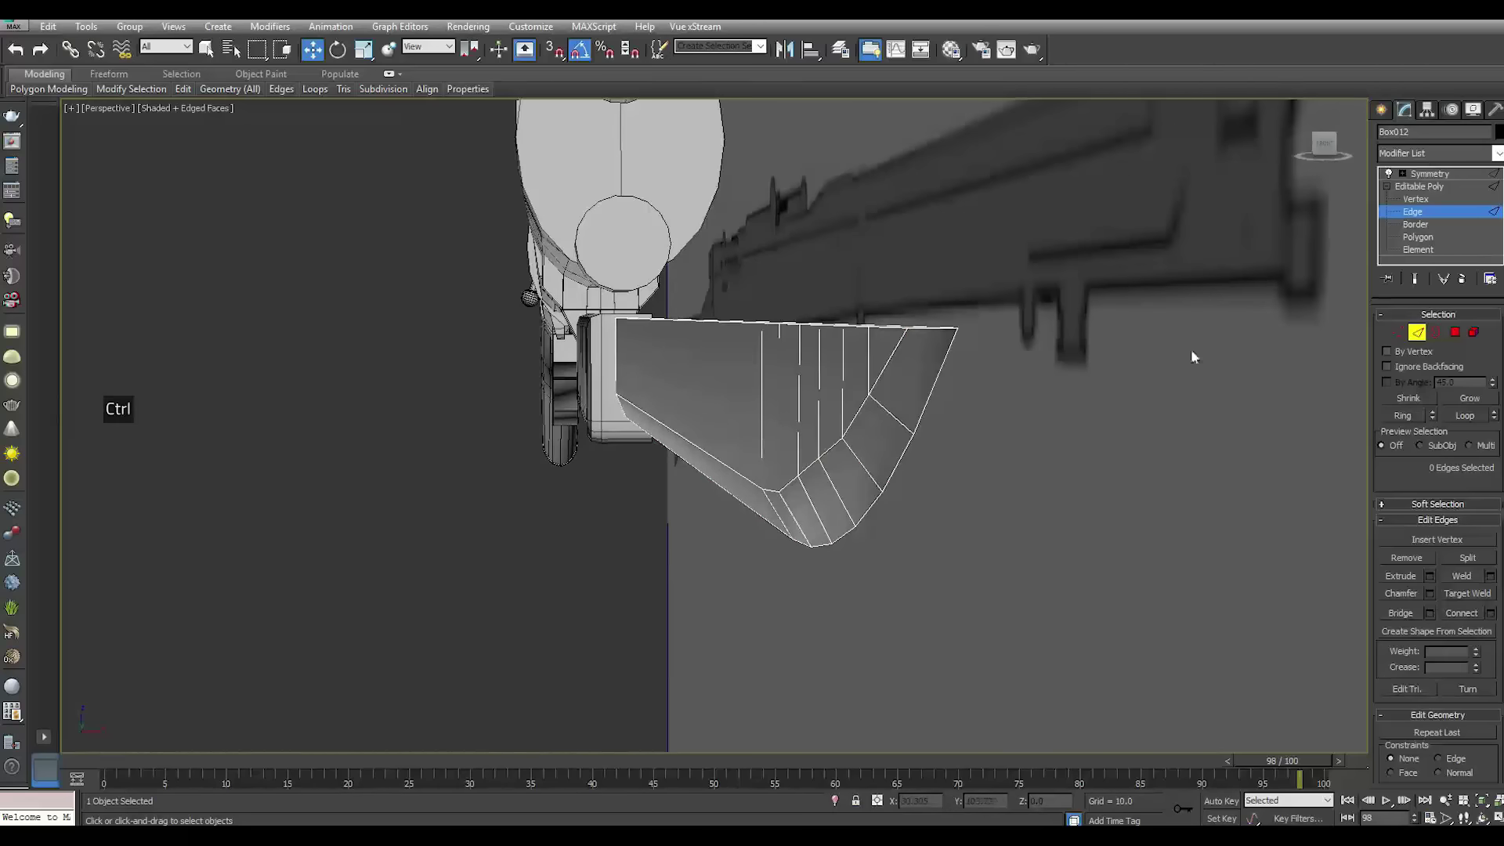
Toggle the blade's Symmetry modifier off and on to compare, then adjust its mirror plane position
{"action": "left_click", "coordinate": [1414, 211]}
{"action": "left_click", "coordinate": [1117, 433]}
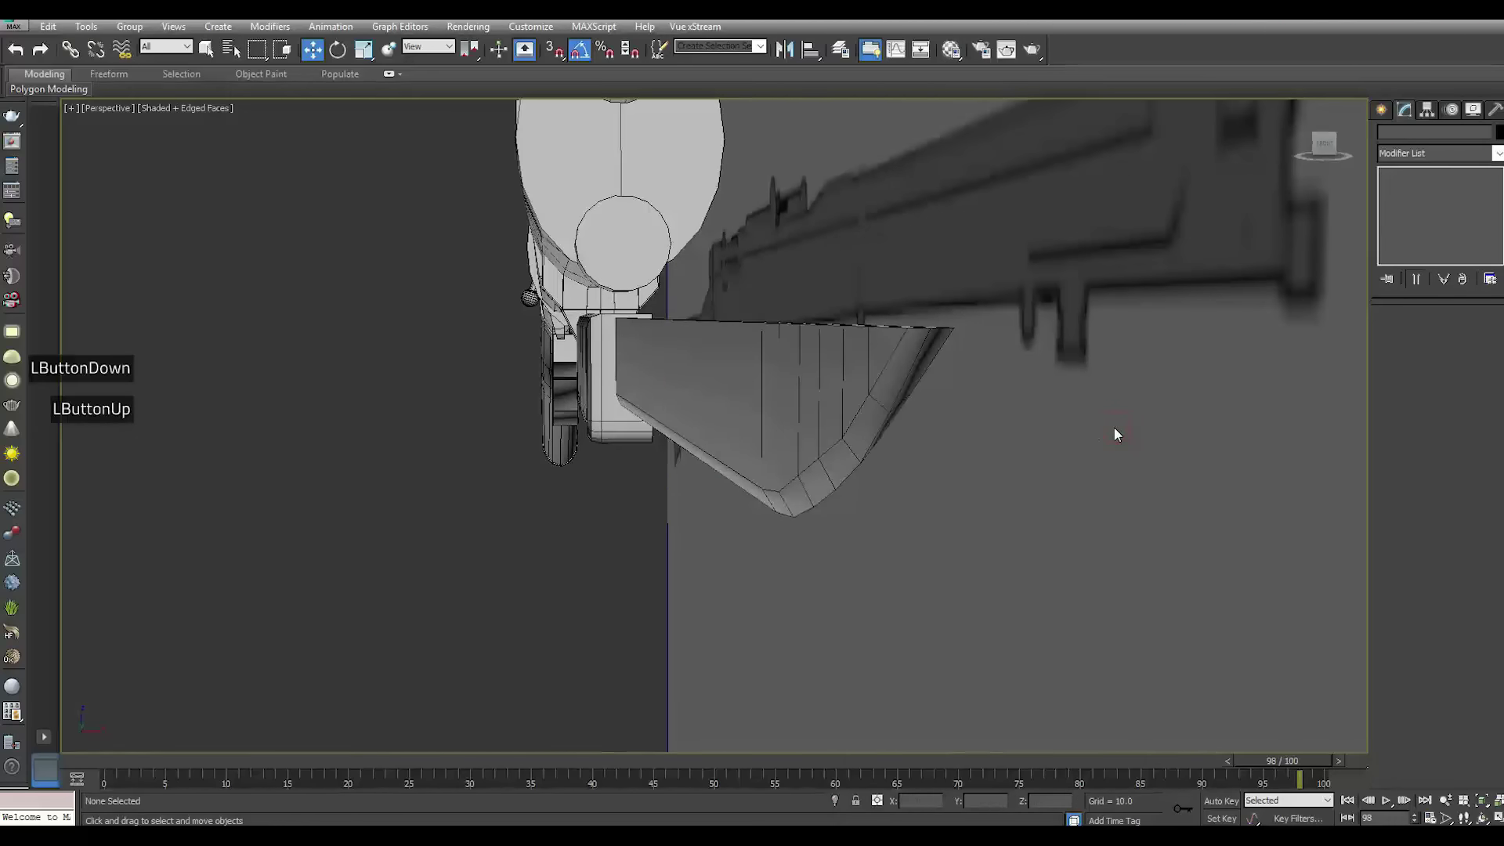
{"action": "left_click", "coordinate": [922, 336]}
{"action": "scroll", "coordinate": [924, 336], "scroll_direction": "up", "scroll_amount": 1}
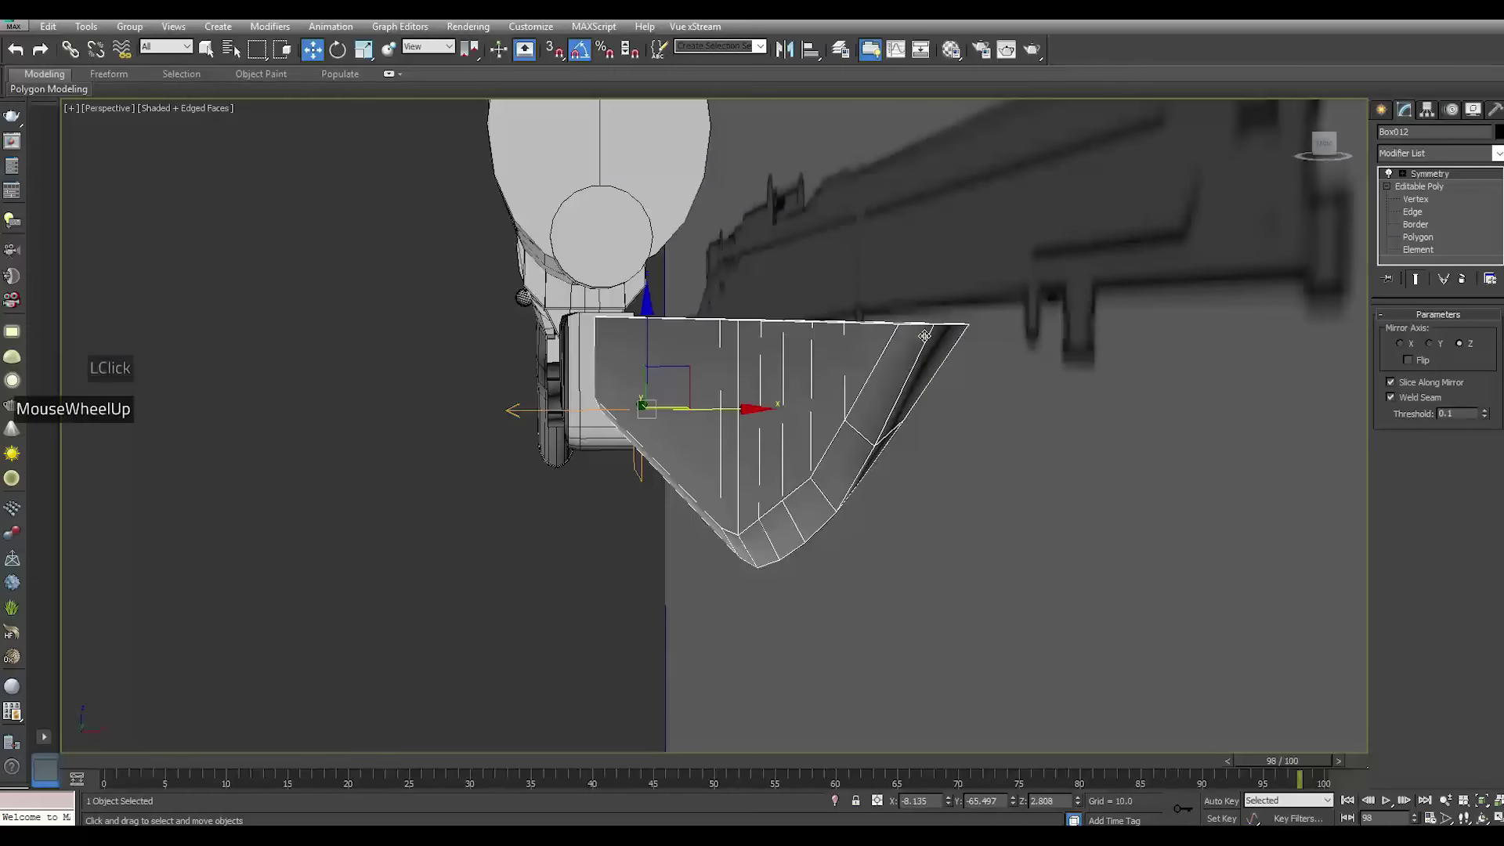
{"action": "middle_click_drag", "start_coordinate": [909, 348], "coordinate": [913, 352], "text": "alt"}
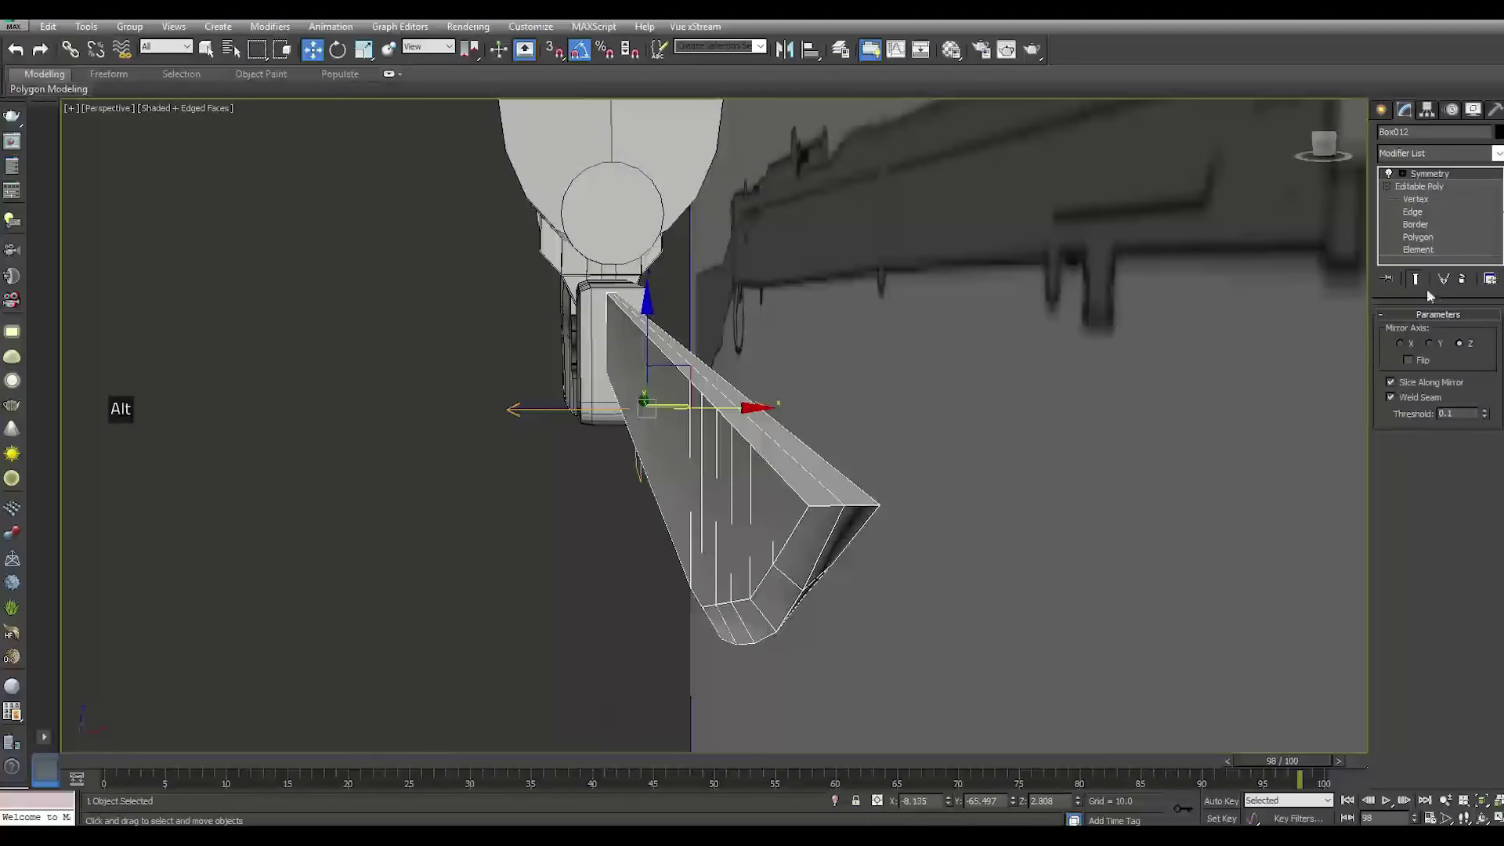
{"action": "left_click", "coordinate": [1454, 173]}
{"action": "left_click", "coordinate": [1390, 173]}
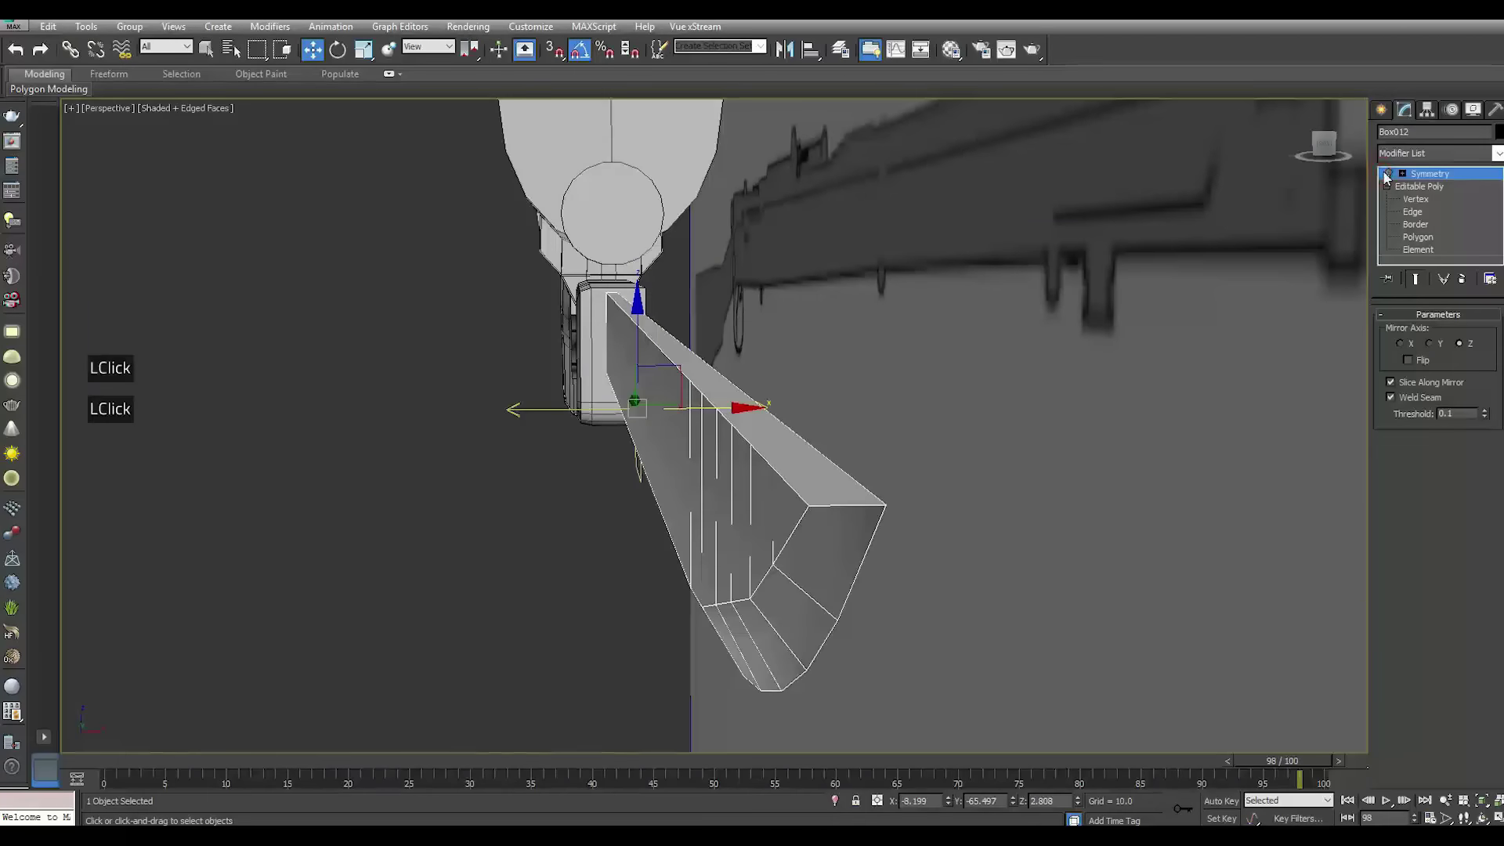
{"action": "left_click", "coordinate": [1391, 173]}
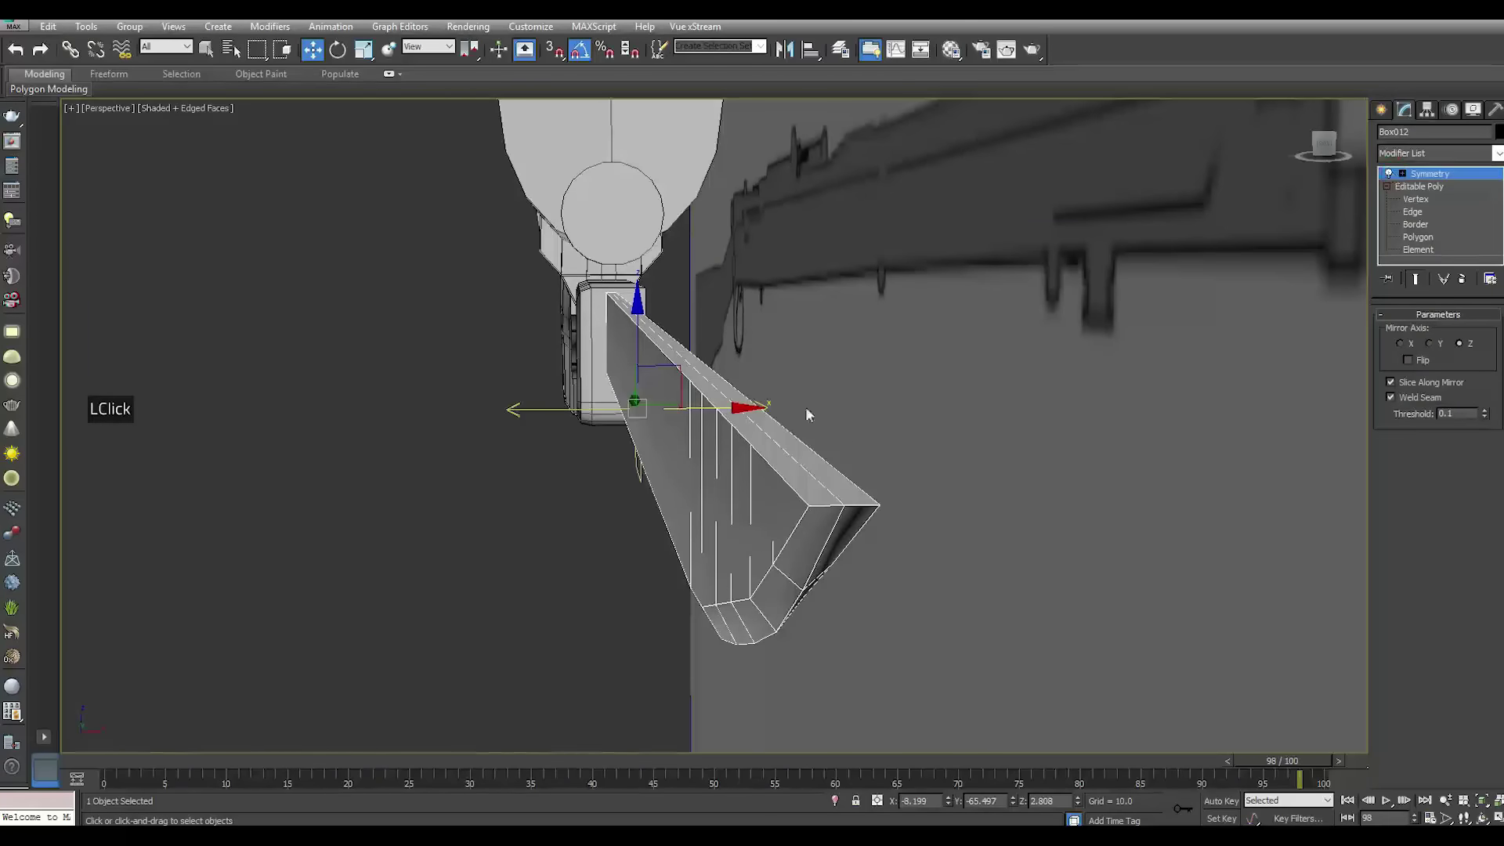
{"action": "mouse_move", "coordinate": [729, 409]}
{"action": "left_mouse_down"}
{"action": "mouse_move", "coordinate": [743, 409]}
{"action": "mouse_move", "coordinate": [726, 410]}
{"action": "left_mouse_up"}
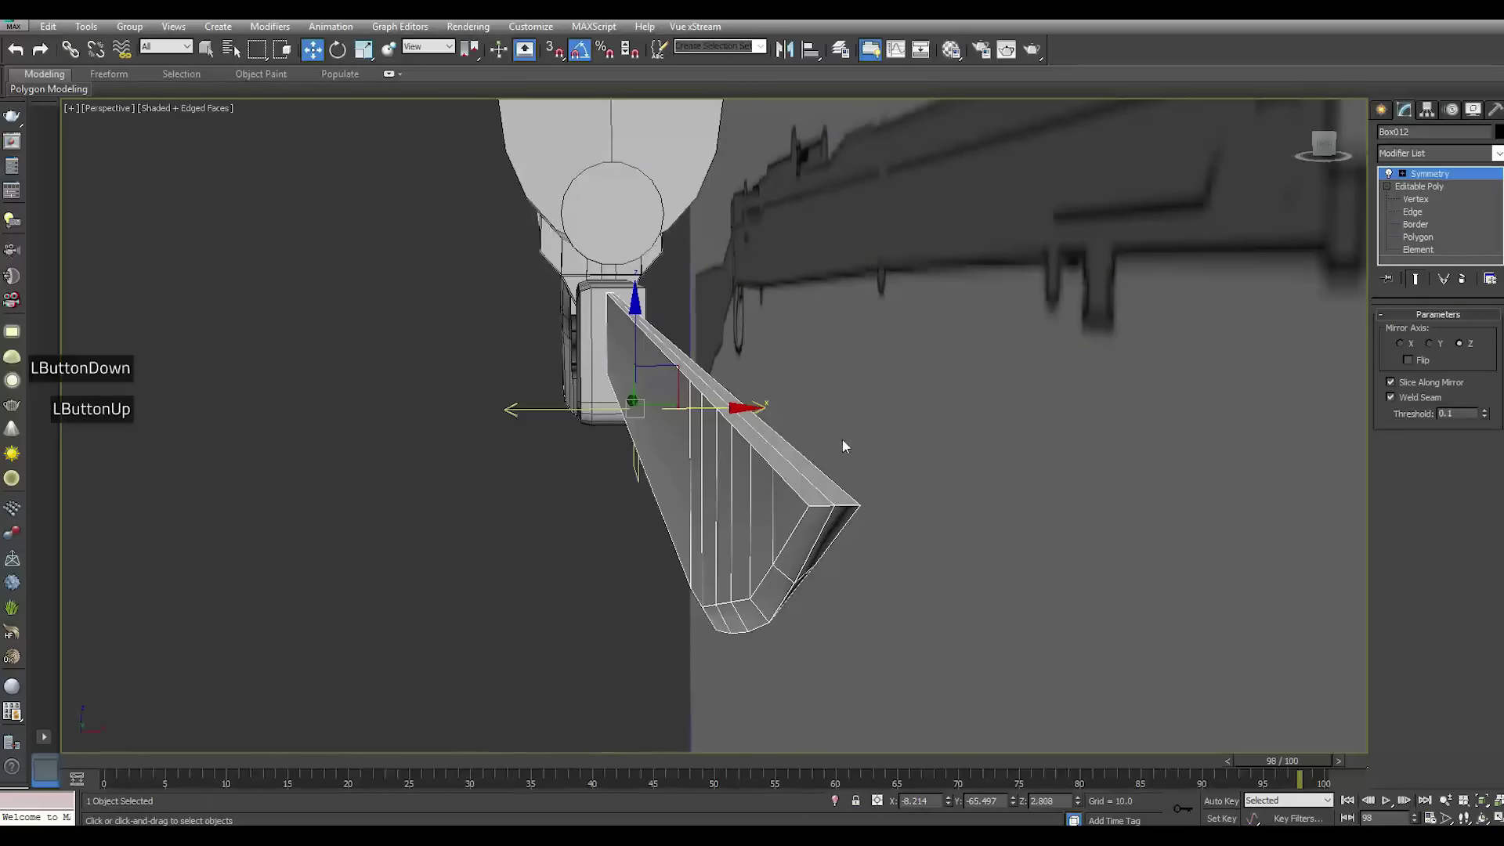
In the Left view, nudge the vertex at the blade's tip inward
{"action": "key", "text": "l"}
{"action": "scroll", "coordinate": [1163, 467], "scroll_direction": "up", "scroll_amount": 3}
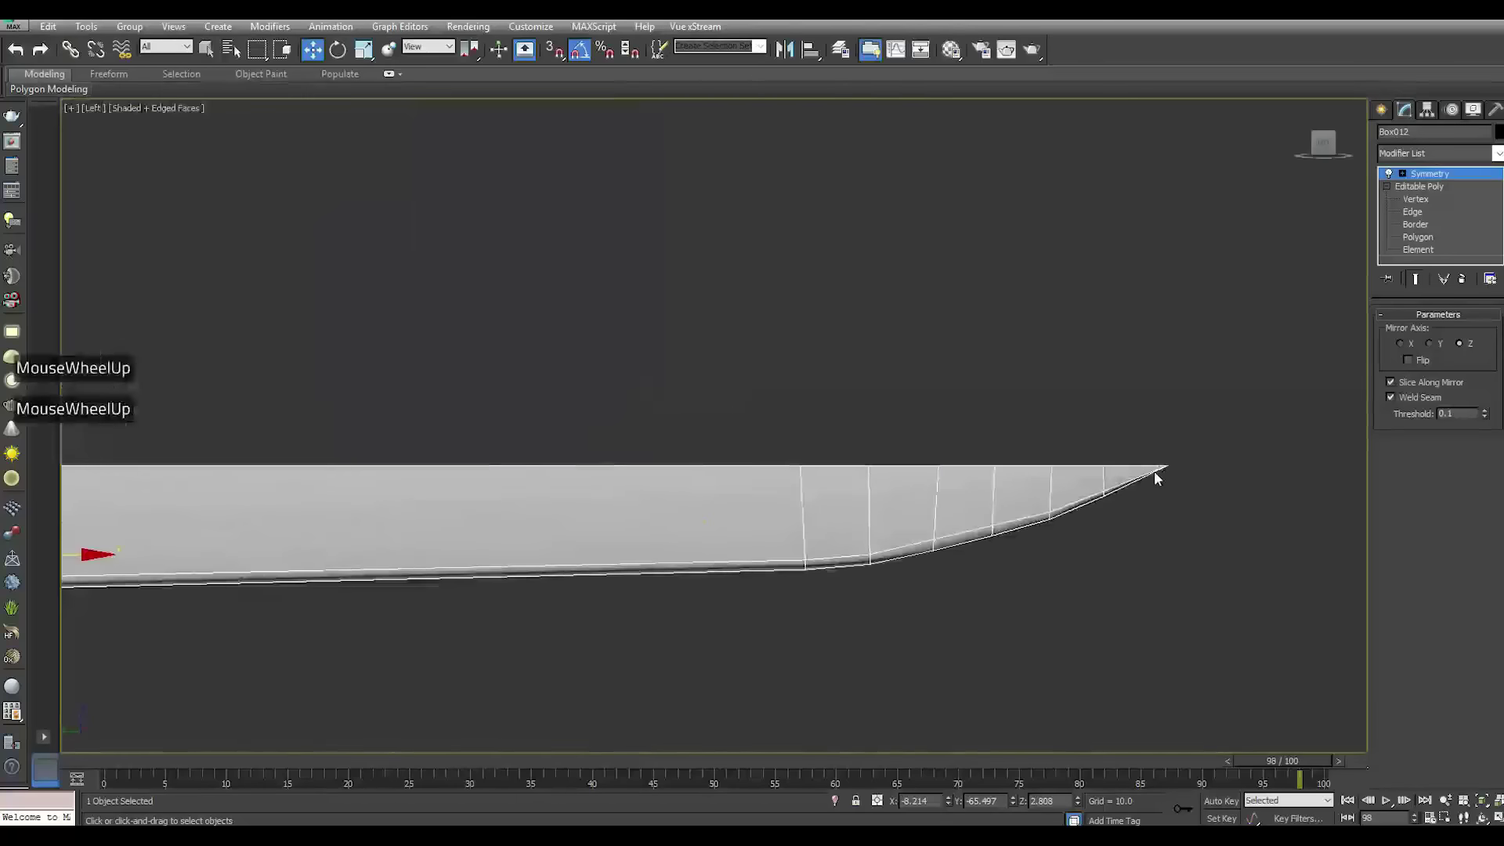
{"action": "scroll", "coordinate": [1160, 470], "scroll_direction": "up", "scroll_amount": 2}
{"action": "left_click", "coordinate": [1420, 199]}
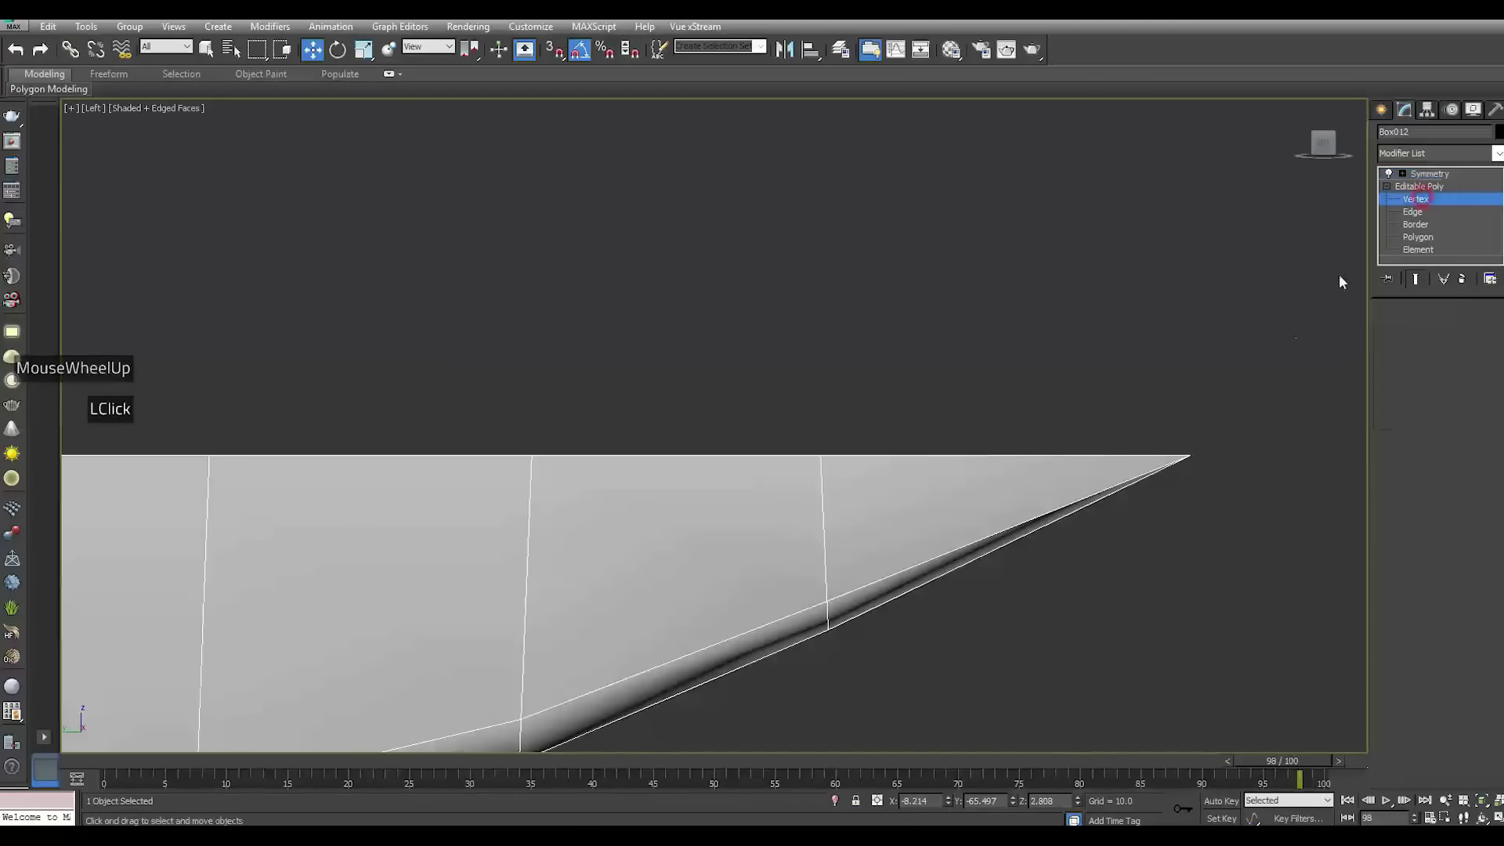
{"action": "mouse_move", "coordinate": [1189, 457]}
{"action": "left_mouse_down"}
{"action": "mouse_move", "coordinate": [1201, 451]}
{"action": "mouse_move", "coordinate": [1172, 452]}
{"action": "left_mouse_up"}
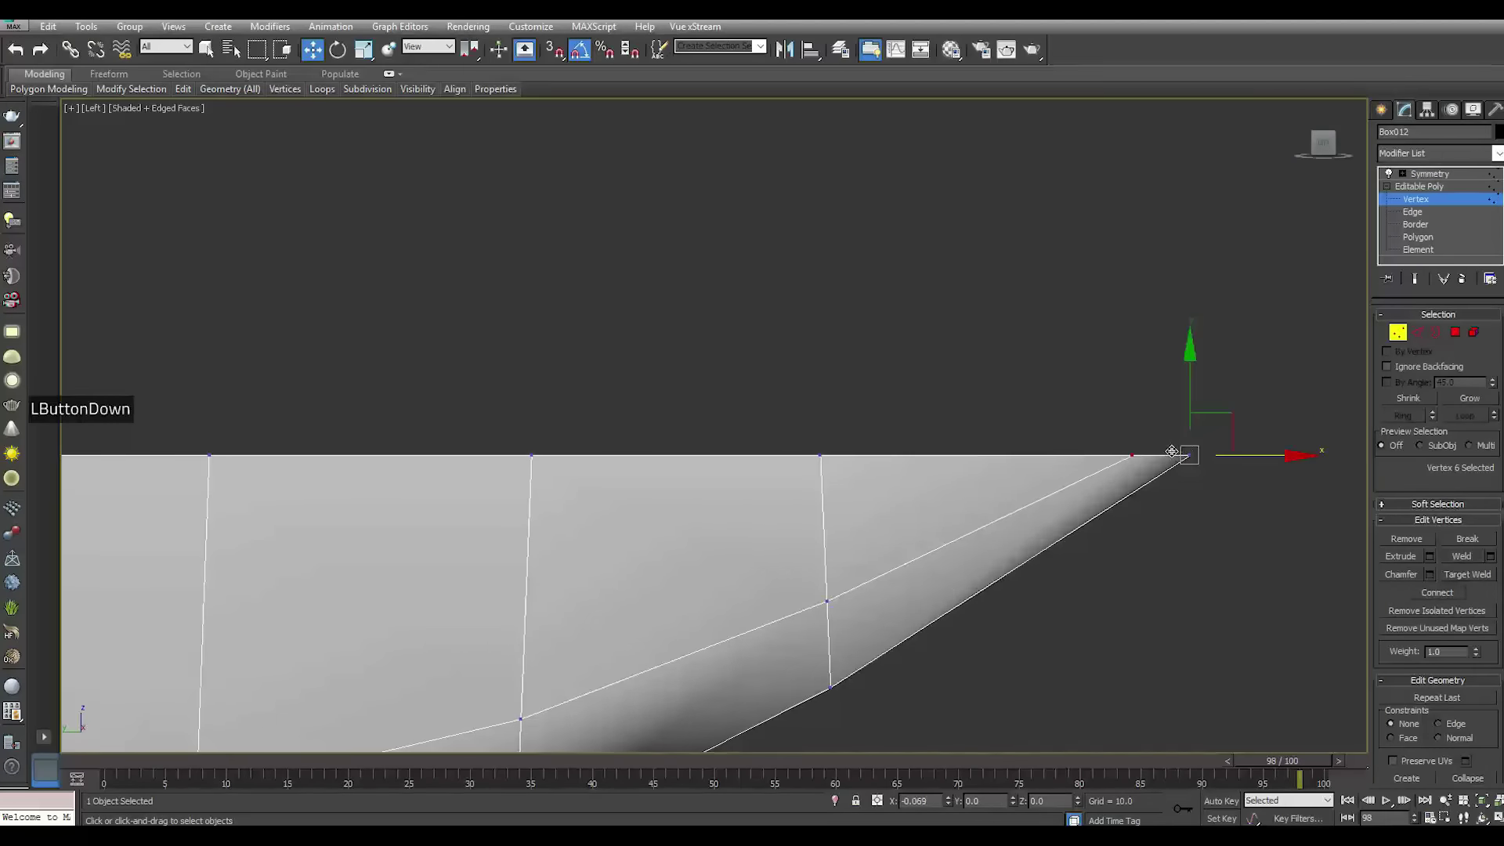
{"action": "left_click_drag", "start_coordinate": [1172, 452], "coordinate": [1172, 453]}
{"action": "left_click", "coordinate": [1420, 187]}
{"action": "left_click", "coordinate": [1208, 407]}
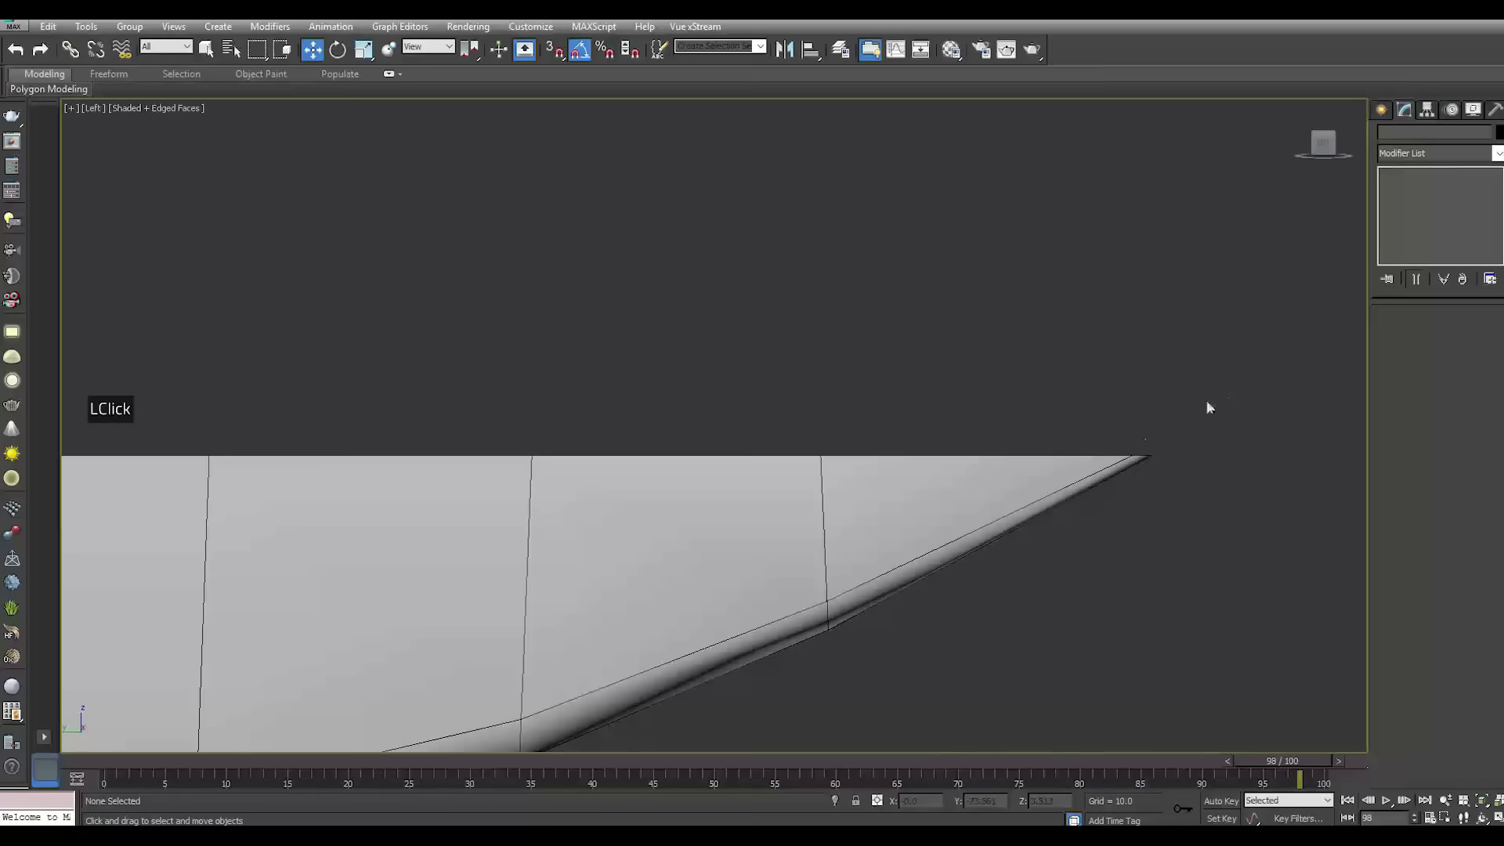
With Show End Result on, move the tip vertices to sharpen the mirrored blade's point
{"action": "scroll", "coordinate": [1098, 448], "scroll_direction": "down", "scroll_amount": 3}
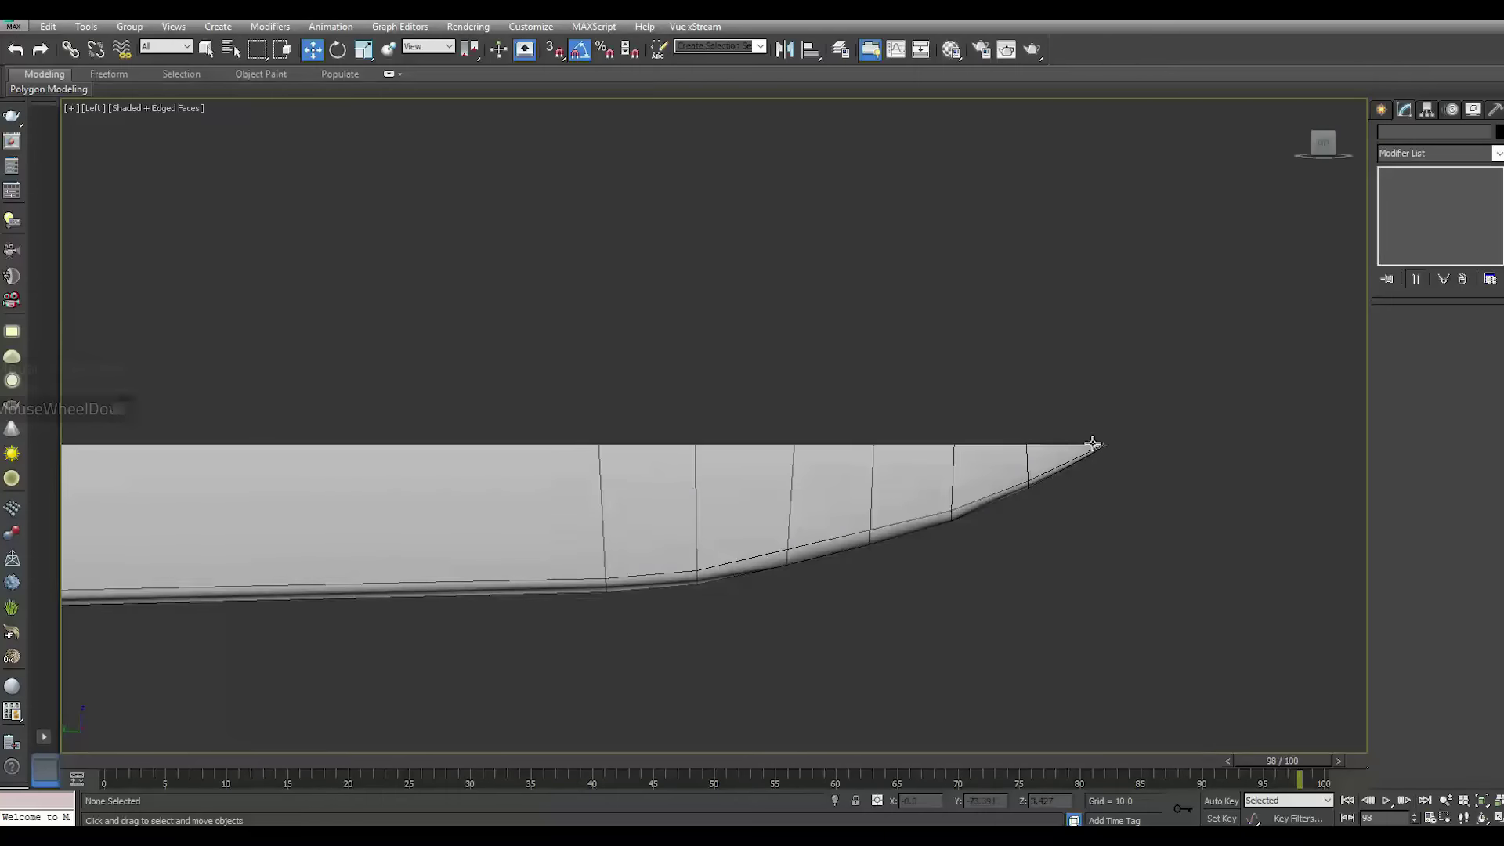
{"action": "scroll", "coordinate": [1092, 439], "scroll_direction": "down", "scroll_amount": 4}
{"action": "left_click", "coordinate": [998, 481]}
{"action": "middle_click_drag", "start_coordinate": [1058, 488], "coordinate": [969, 619], "text": "alt"}
{"action": "scroll", "coordinate": [945, 621], "scroll_direction": "up", "scroll_amount": 3}
{"action": "scroll", "coordinate": [946, 621], "scroll_direction": "up", "scroll_amount": 2}
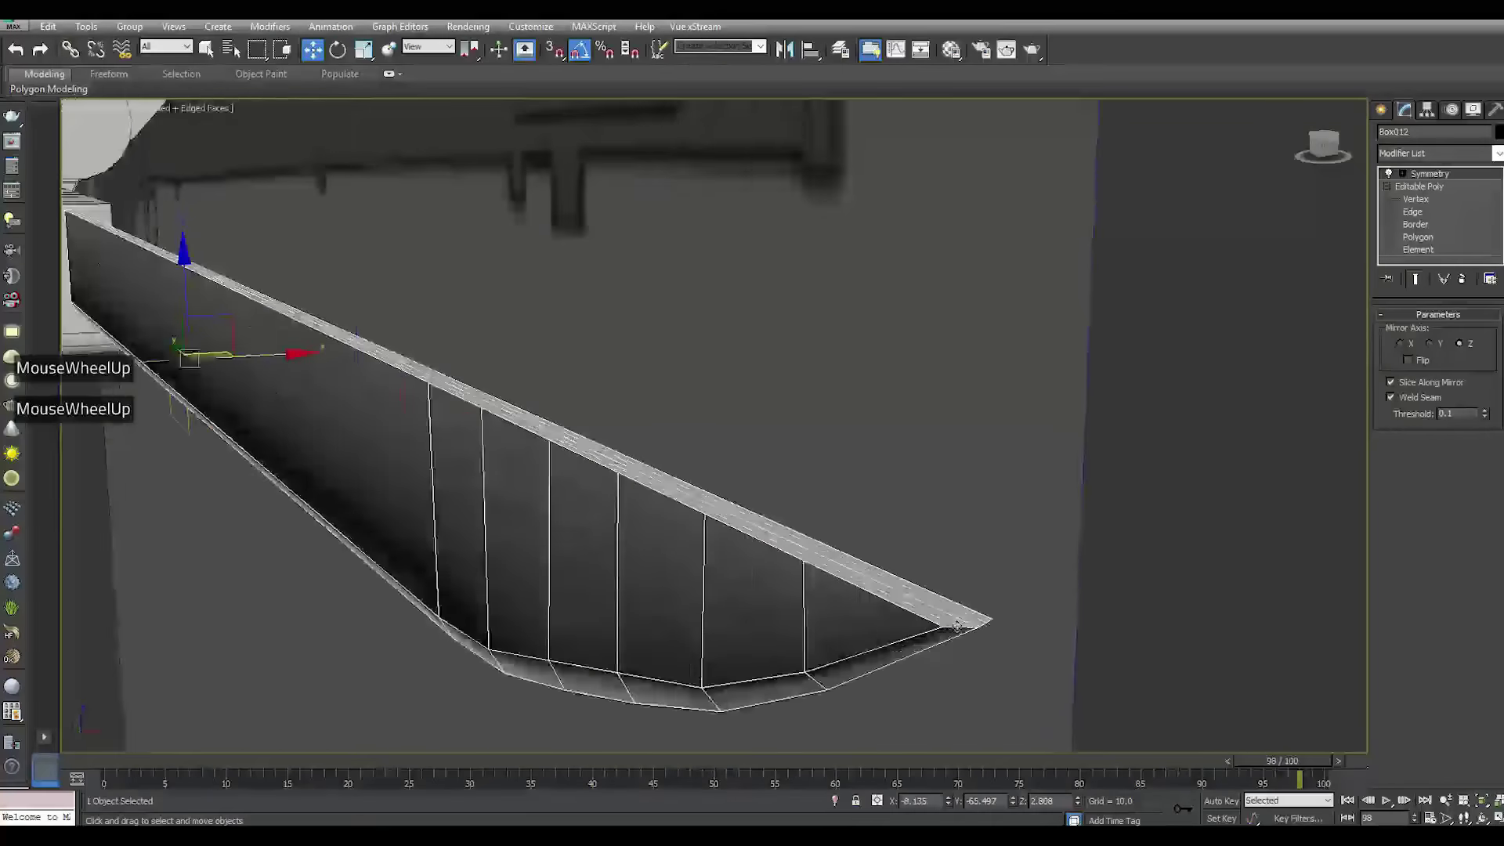
{"action": "left_click", "coordinate": [1417, 200]}
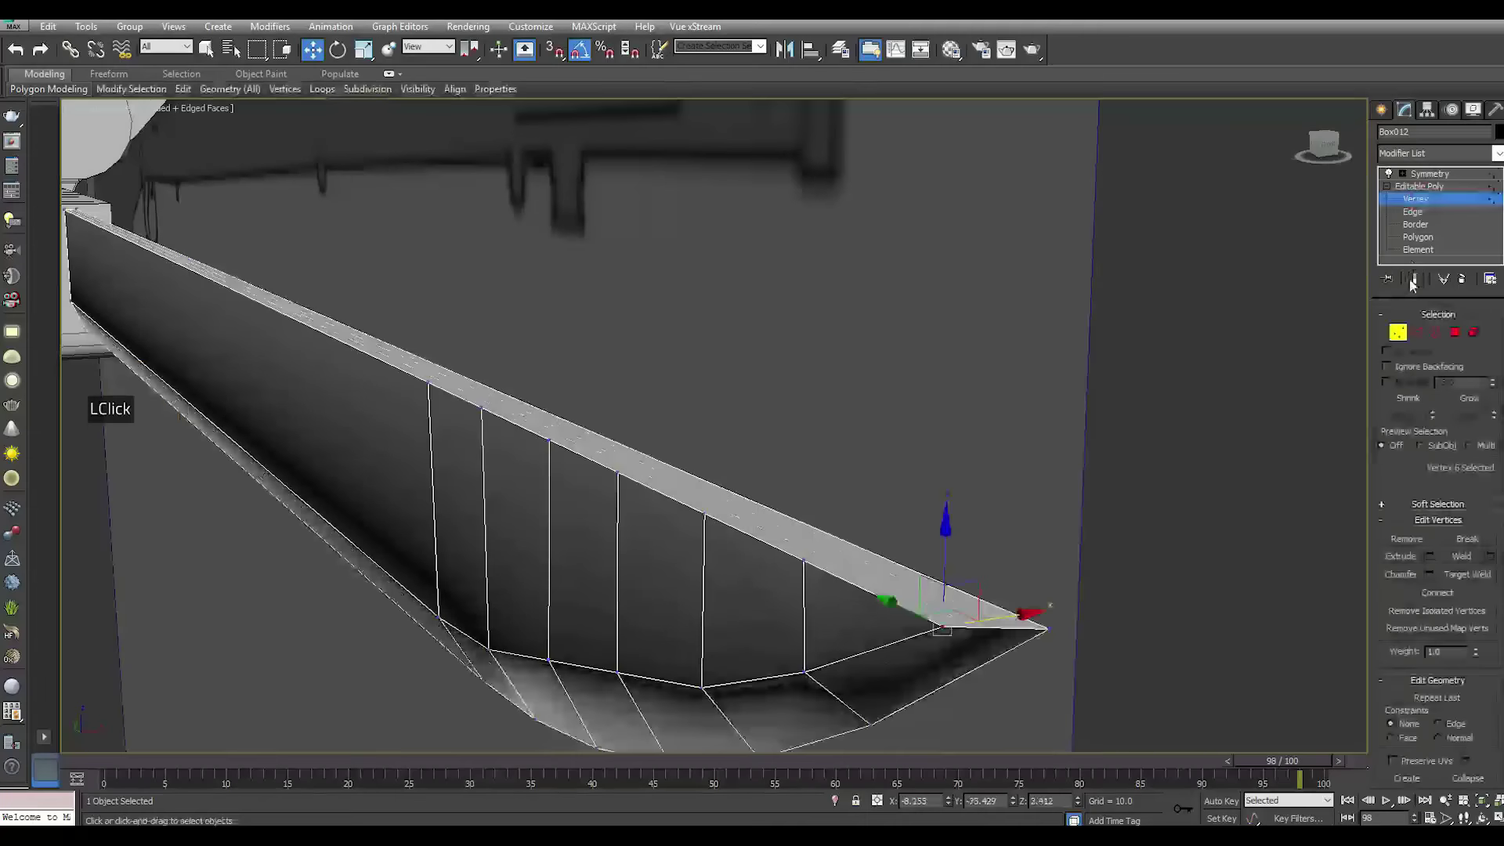
{"action": "left_click", "coordinate": [1416, 279]}
{"action": "mouse_move", "coordinate": [910, 616]}
{"action": "left_mouse_down"}
{"action": "mouse_move", "coordinate": [884, 610]}
{"action": "mouse_move", "coordinate": [908, 618]}
{"action": "left_mouse_up"}
{"action": "left_click", "coordinate": [1061, 617]}
{"action": "scroll", "coordinate": [976, 541], "scroll_direction": "down", "scroll_amount": 3}
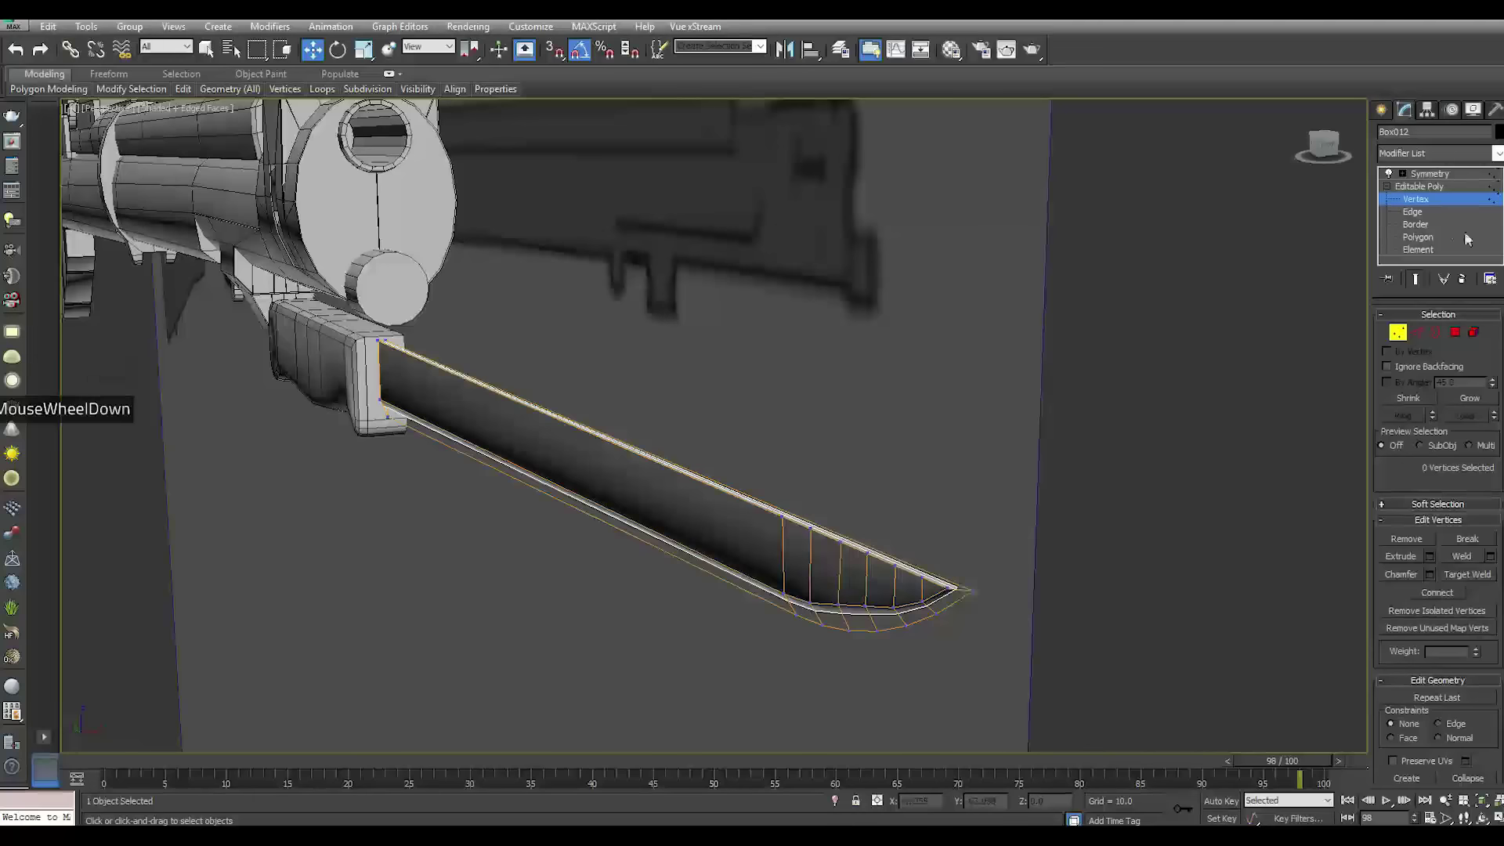
{"action": "left_click", "coordinate": [1418, 198]}
{"action": "left_click", "coordinate": [1193, 363]}
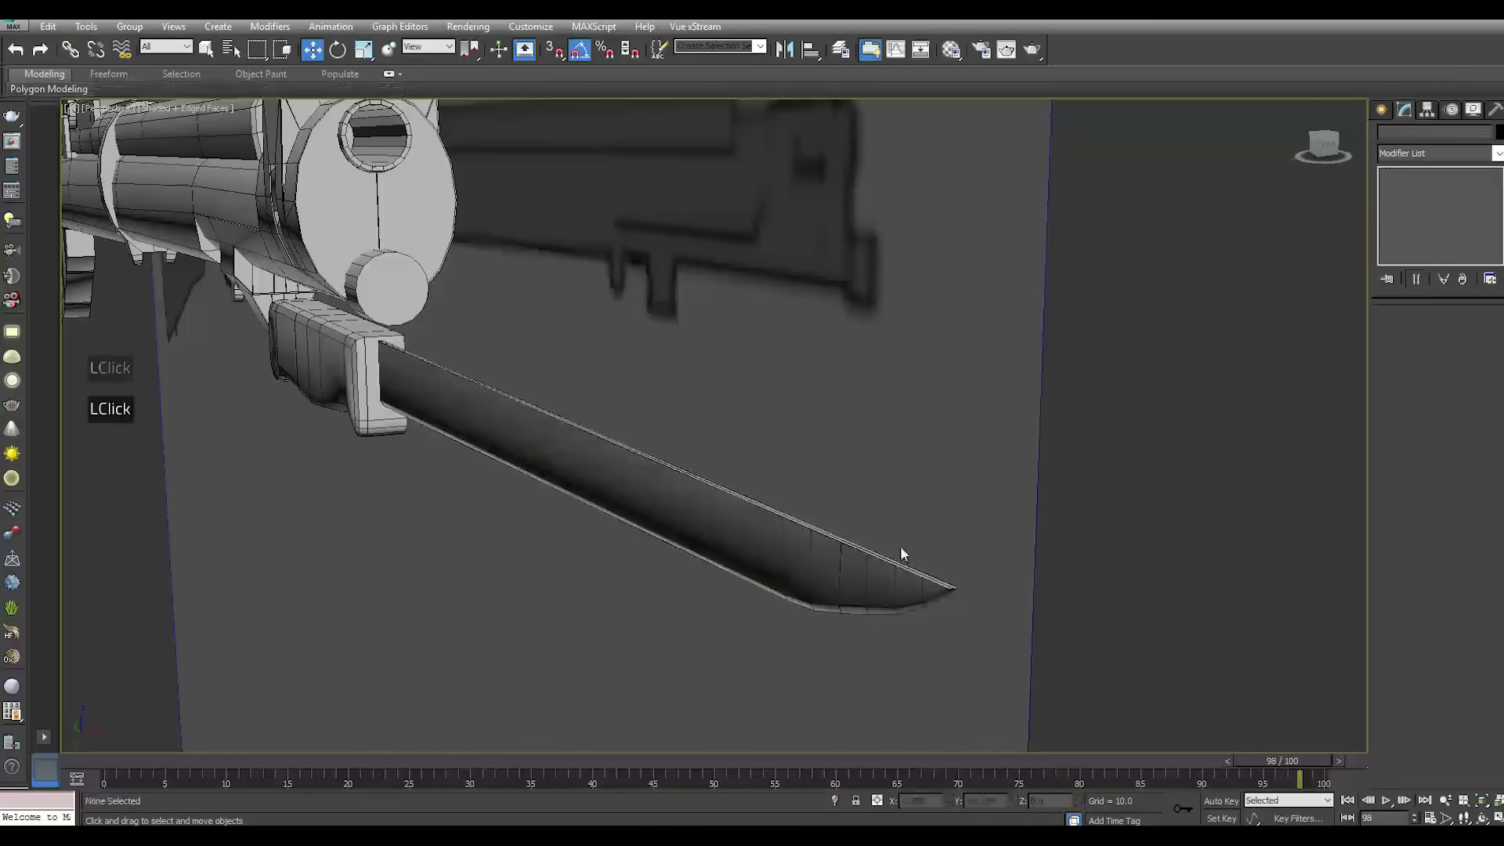
Nudge the blade's Symmetry mirror plane along X in several small moves
{"action": "middle_click_drag", "start_coordinate": [803, 582], "coordinate": [1014, 436], "text": "alt"}
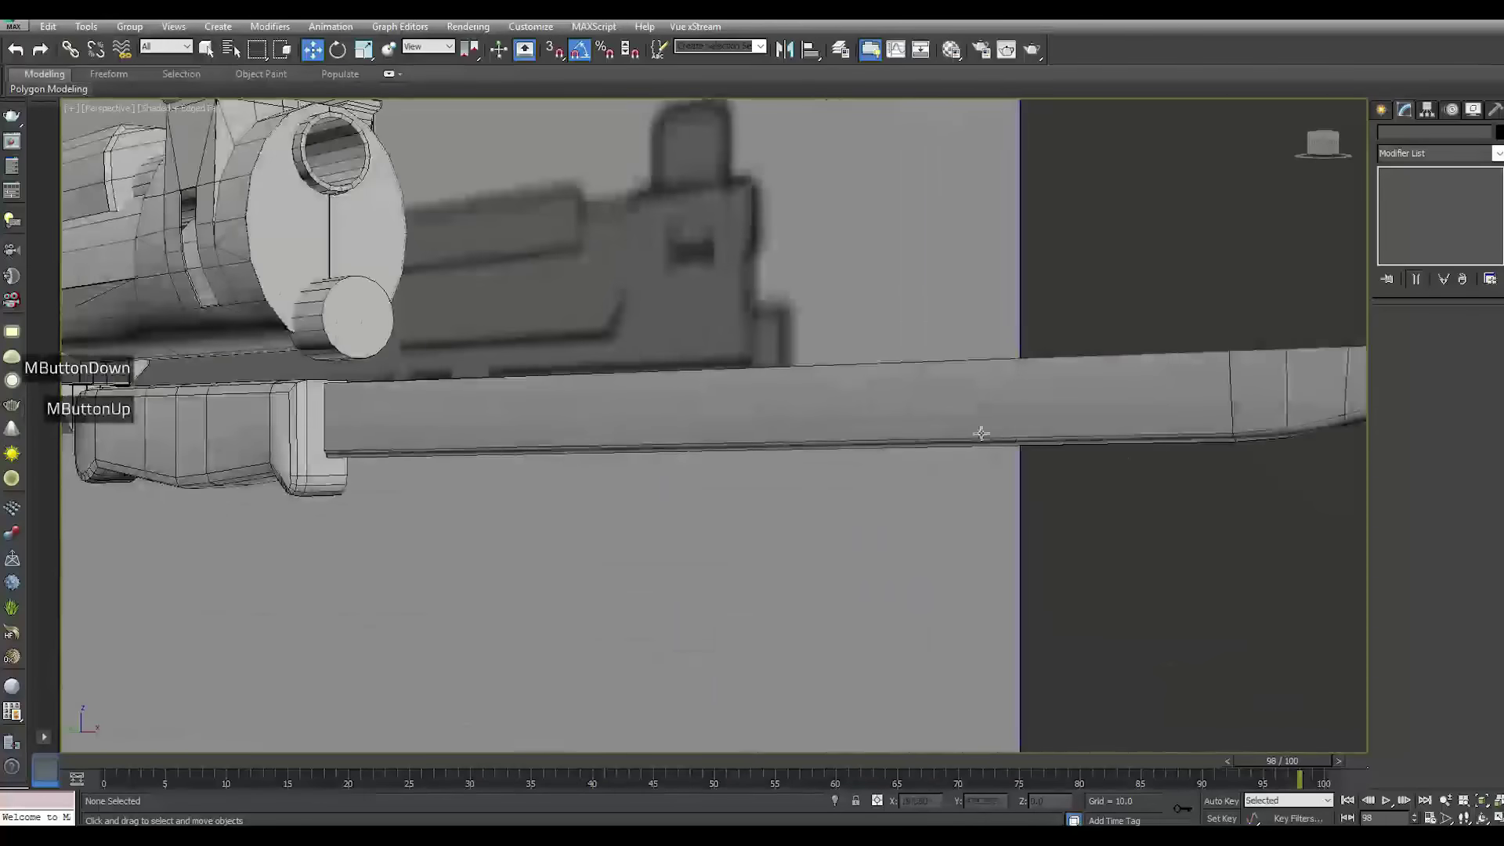
{"action": "scroll", "coordinate": [737, 436], "scroll_direction": "up", "scroll_amount": 2}
{"action": "left_click", "coordinate": [745, 433]}
{"action": "middle_click_drag", "start_coordinate": [853, 402], "coordinate": [772, 407], "text": "alt"}
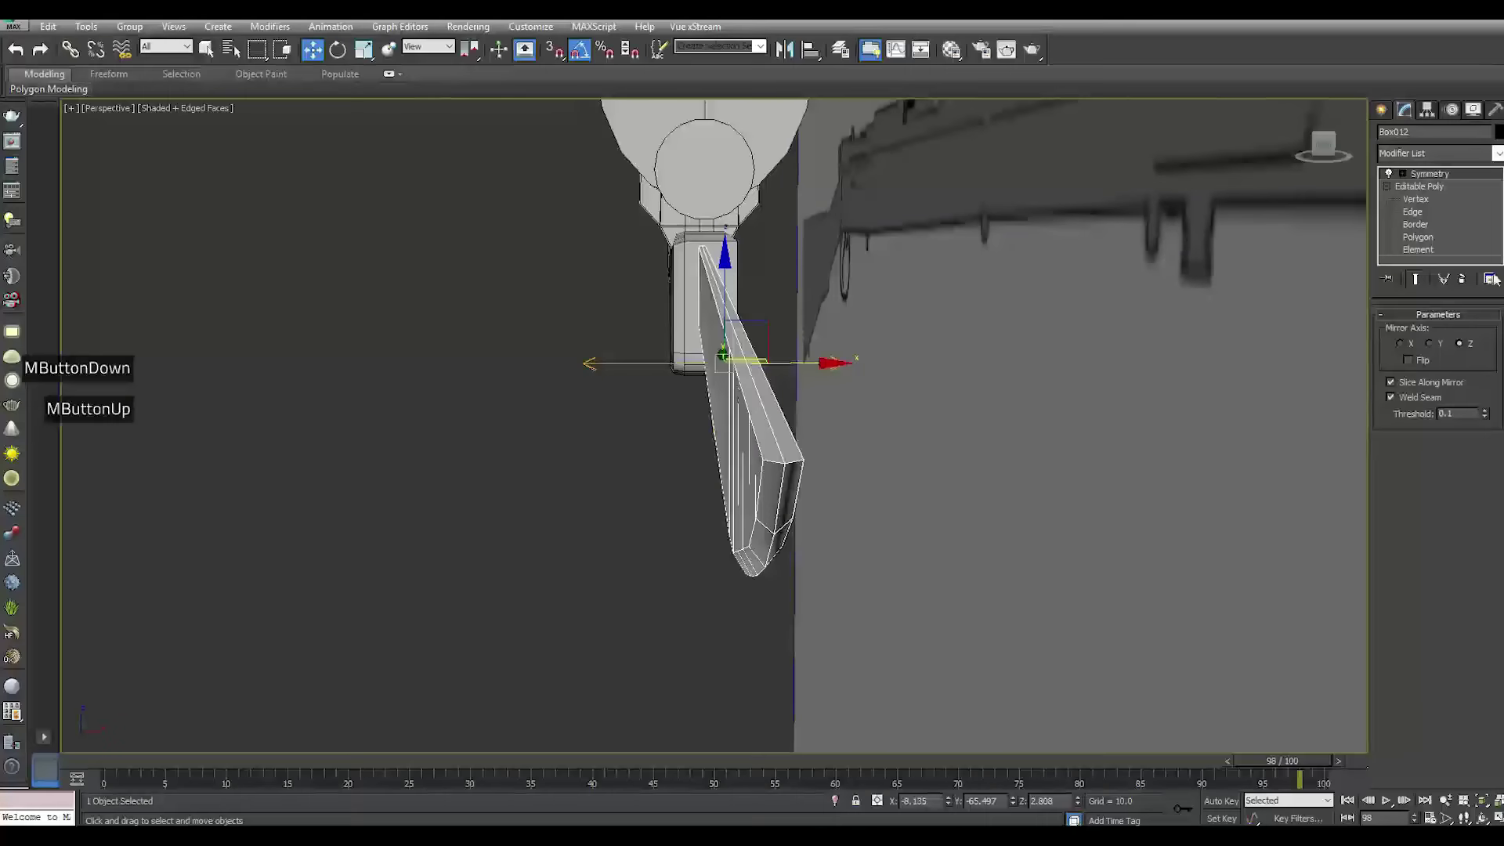
{"action": "left_click", "coordinate": [1422, 175]}
{"action": "left_click_drag", "start_coordinate": [785, 365], "coordinate": [786, 365]}
{"action": "middle_click_drag", "start_coordinate": [785, 366], "coordinate": [625, 411], "text": "alt"}
{"action": "left_click_drag", "start_coordinate": [622, 408], "coordinate": [625, 406]}
{"action": "middle_click_drag", "start_coordinate": [656, 406], "coordinate": [923, 402], "text": "alt"}
{"action": "left_click_drag", "start_coordinate": [504, 407], "coordinate": [500, 407]}
{"action": "middle_click_drag", "start_coordinate": [499, 407], "coordinate": [532, 399], "text": "alt"}
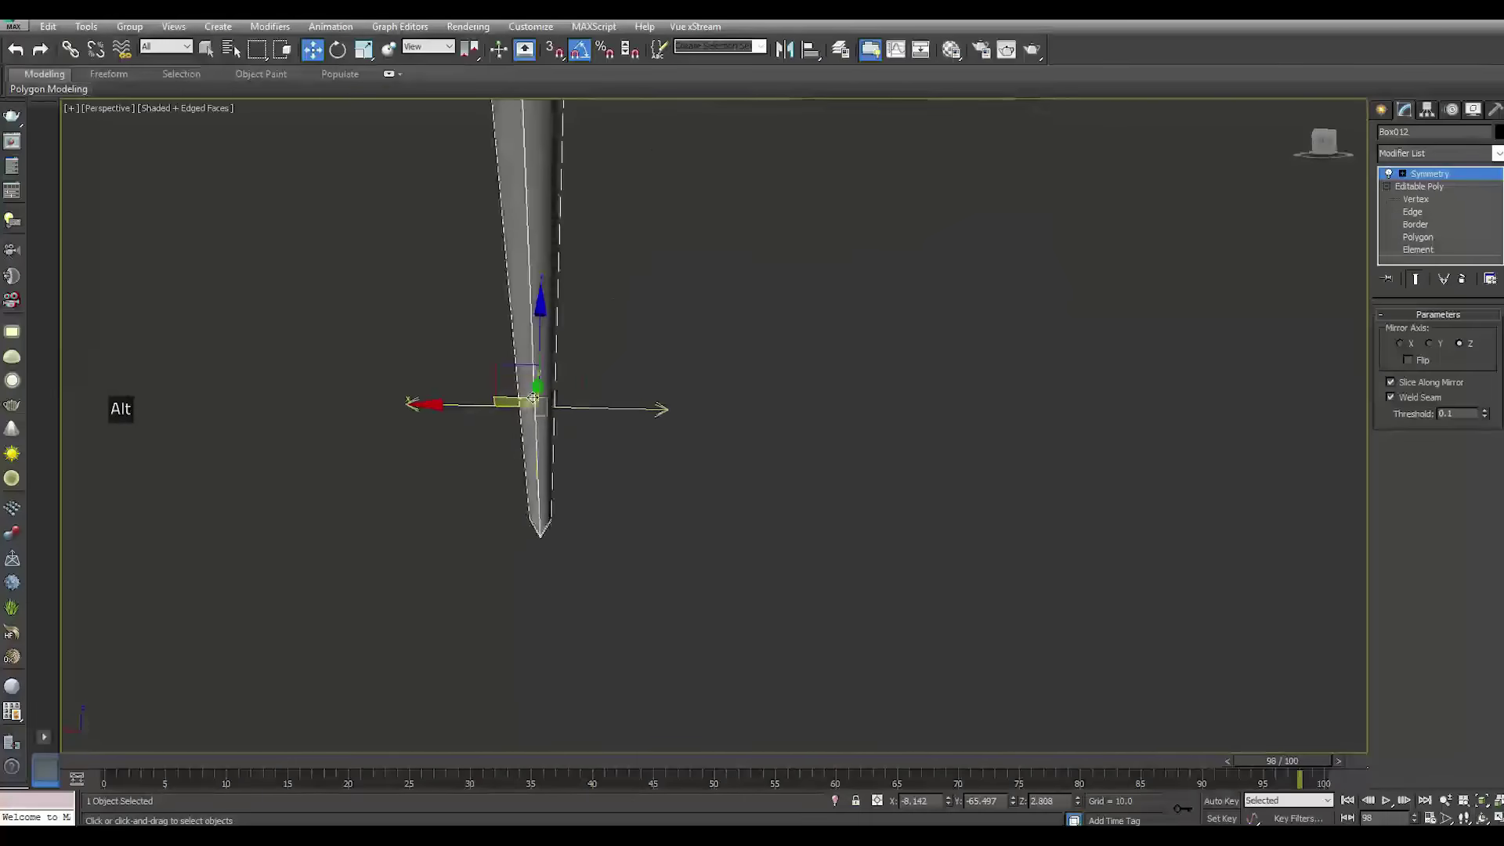
{"action": "left_click_drag", "start_coordinate": [501, 410], "coordinate": [503, 444]}
Shift the bayonet blade sideways along X until it sits centred under the barrel
{"action": "scroll", "coordinate": [532, 387], "scroll_direction": "up", "scroll_amount": 2}
{"action": "middle_click_drag", "start_coordinate": [672, 470], "coordinate": [392, 493], "text": "alt"}
{"action": "scroll", "coordinate": [599, 547], "scroll_direction": "down", "scroll_amount": 2}
{"action": "middle_click_drag", "start_coordinate": [599, 547], "coordinate": [649, 517], "text": "alt"}
{"action": "middle_click_drag", "start_coordinate": [728, 421], "coordinate": [770, 481], "text": "alt"}
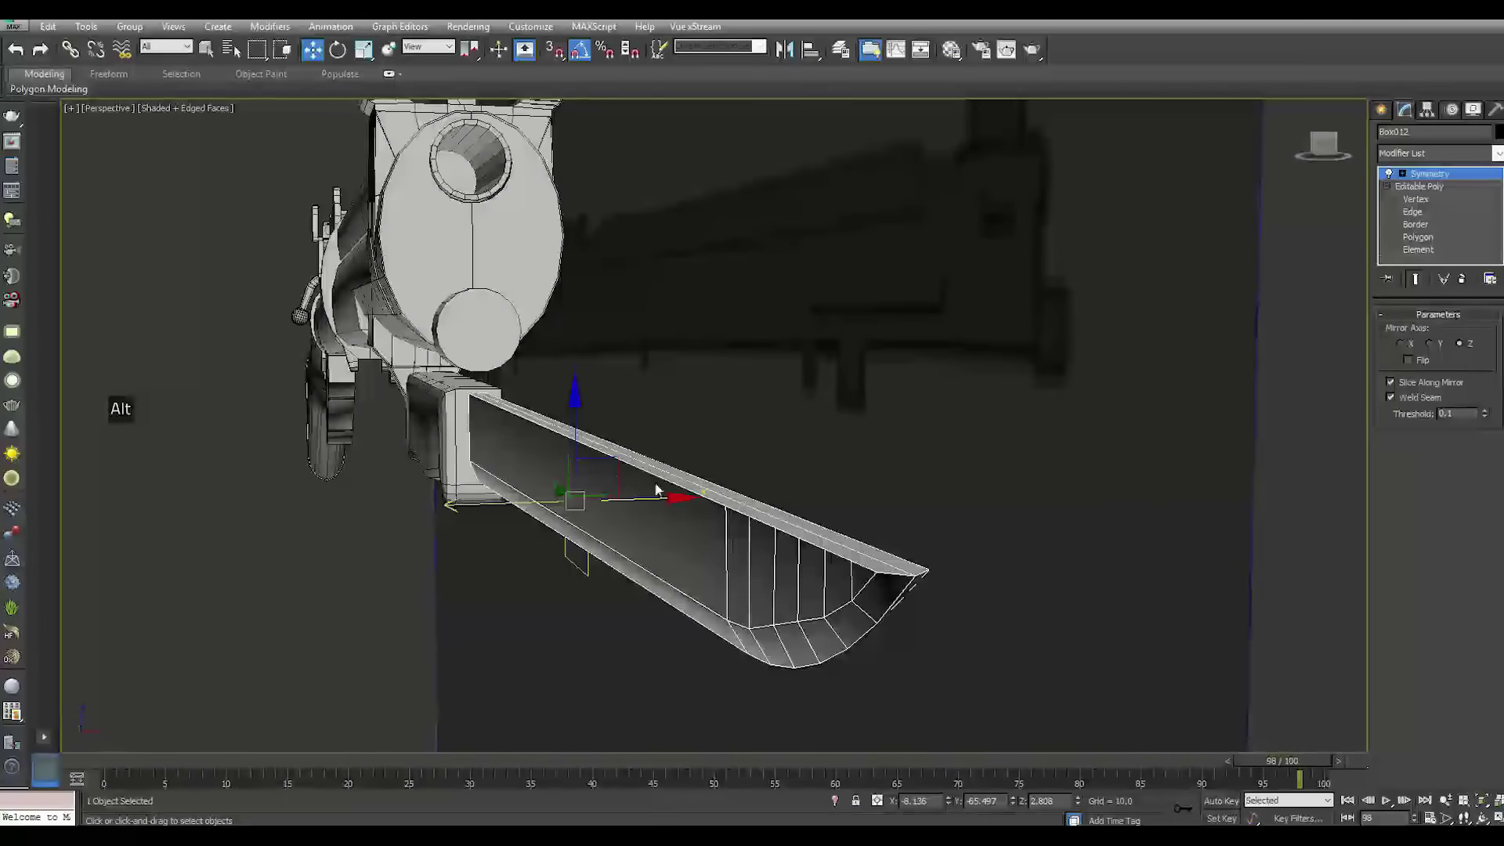
{"action": "left_click_drag", "start_coordinate": [691, 504], "coordinate": [651, 500]}
{"action": "scroll", "coordinate": [750, 539], "scroll_direction": "up", "scroll_amount": 1}
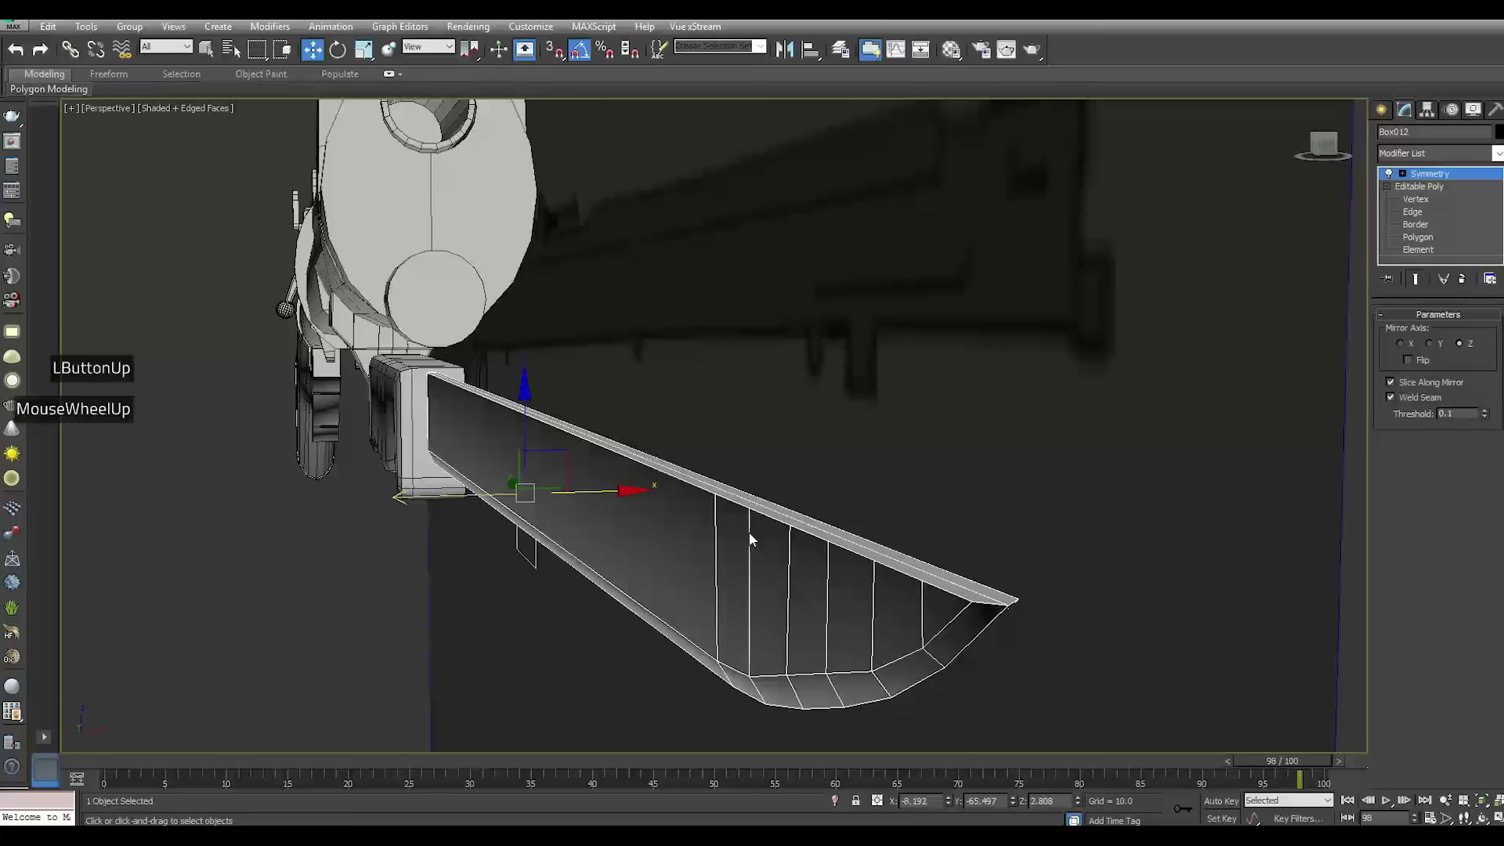
{"action": "key", "text": "alt"}
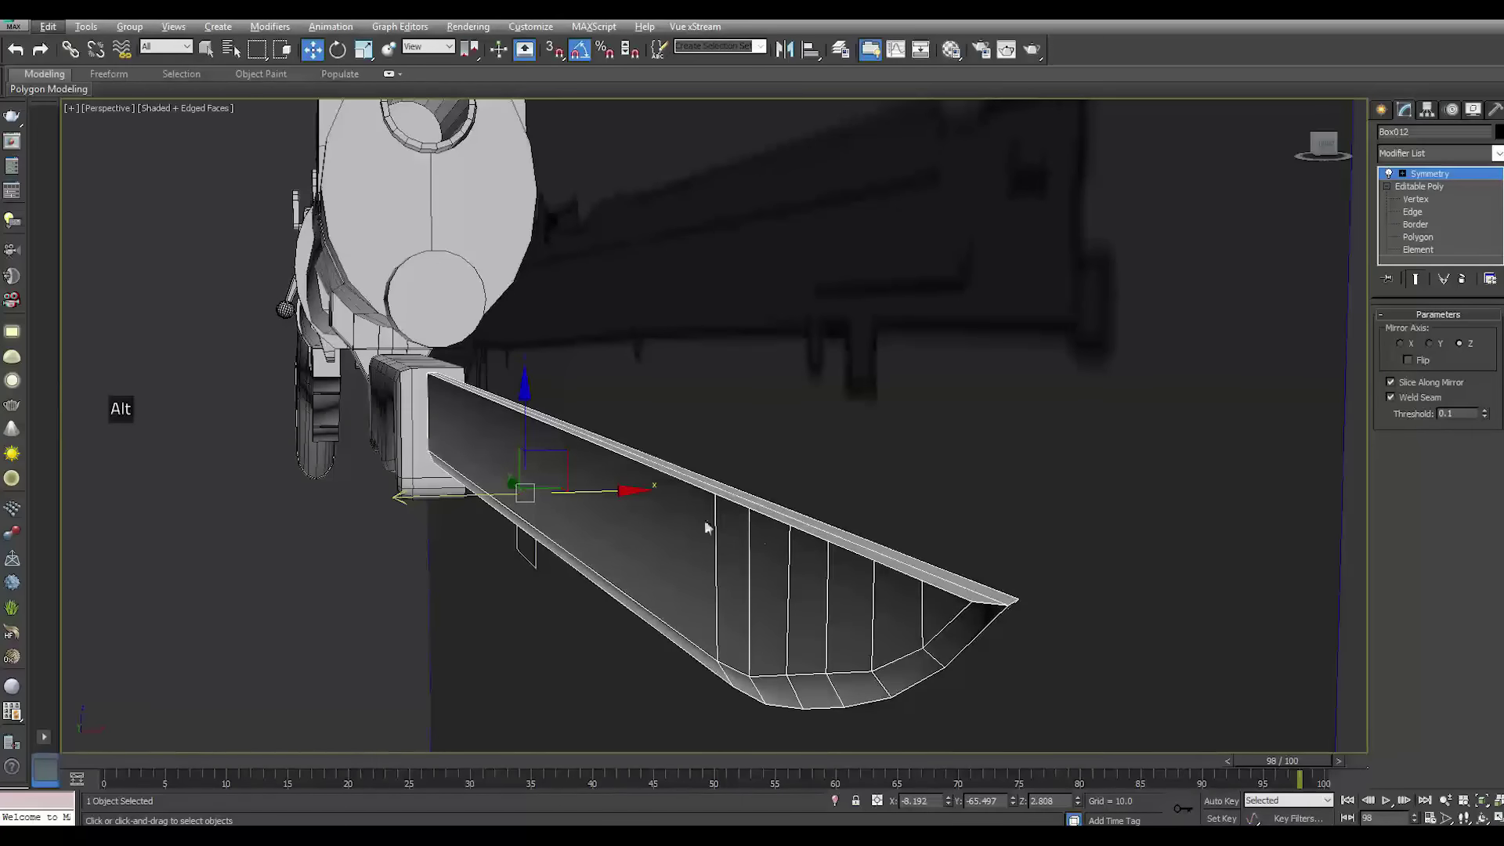
{"action": "left_click_drag", "start_coordinate": [613, 494], "coordinate": [625, 496]}
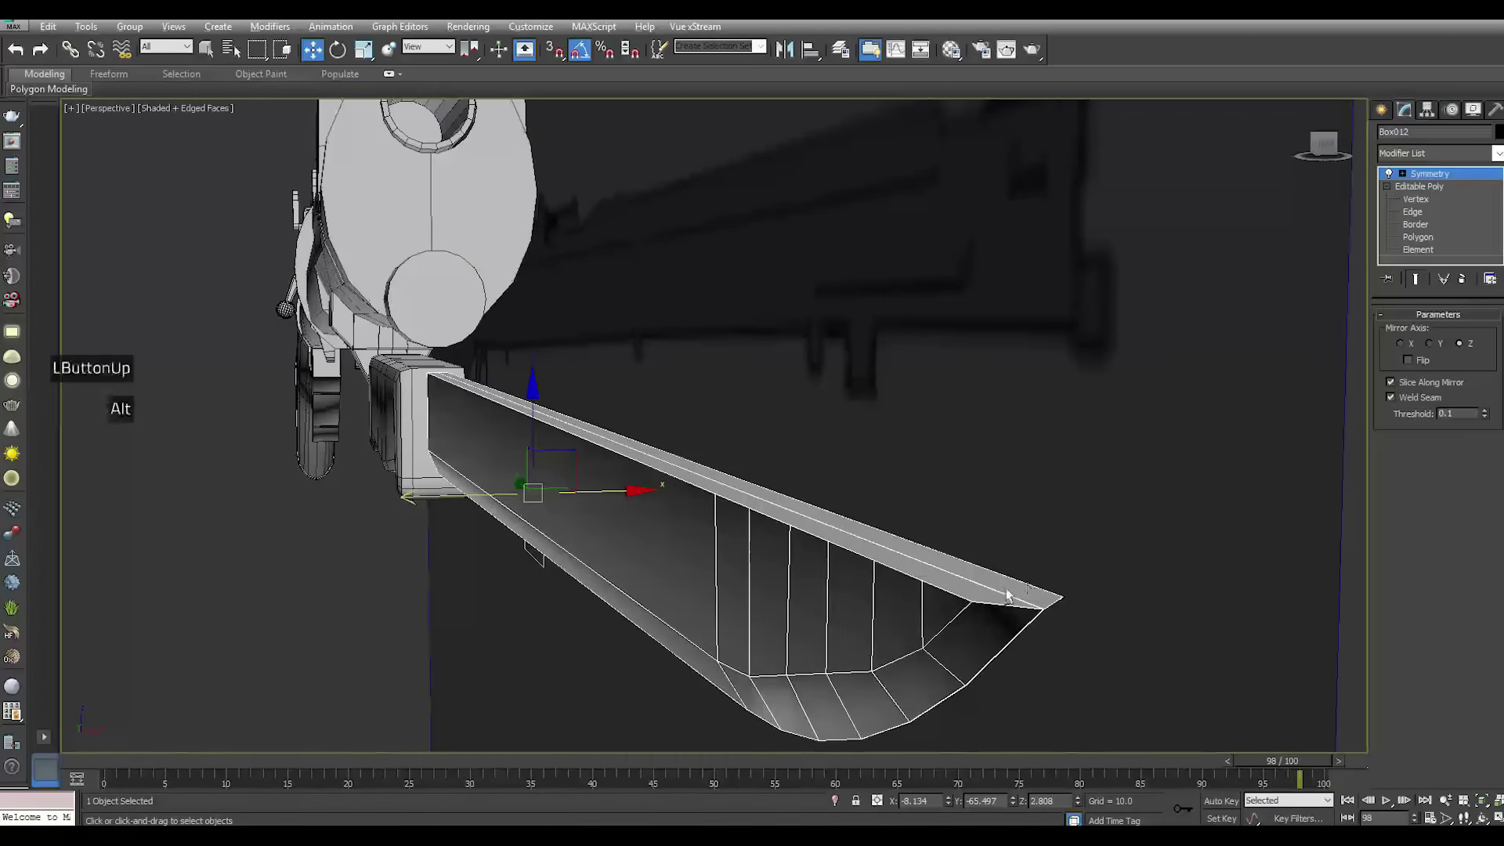
{"action": "middle_click_drag", "start_coordinate": [1047, 493], "coordinate": [990, 598], "text": "alt"}
{"action": "scroll", "coordinate": [569, 495], "scroll_direction": "up", "scroll_amount": 1}
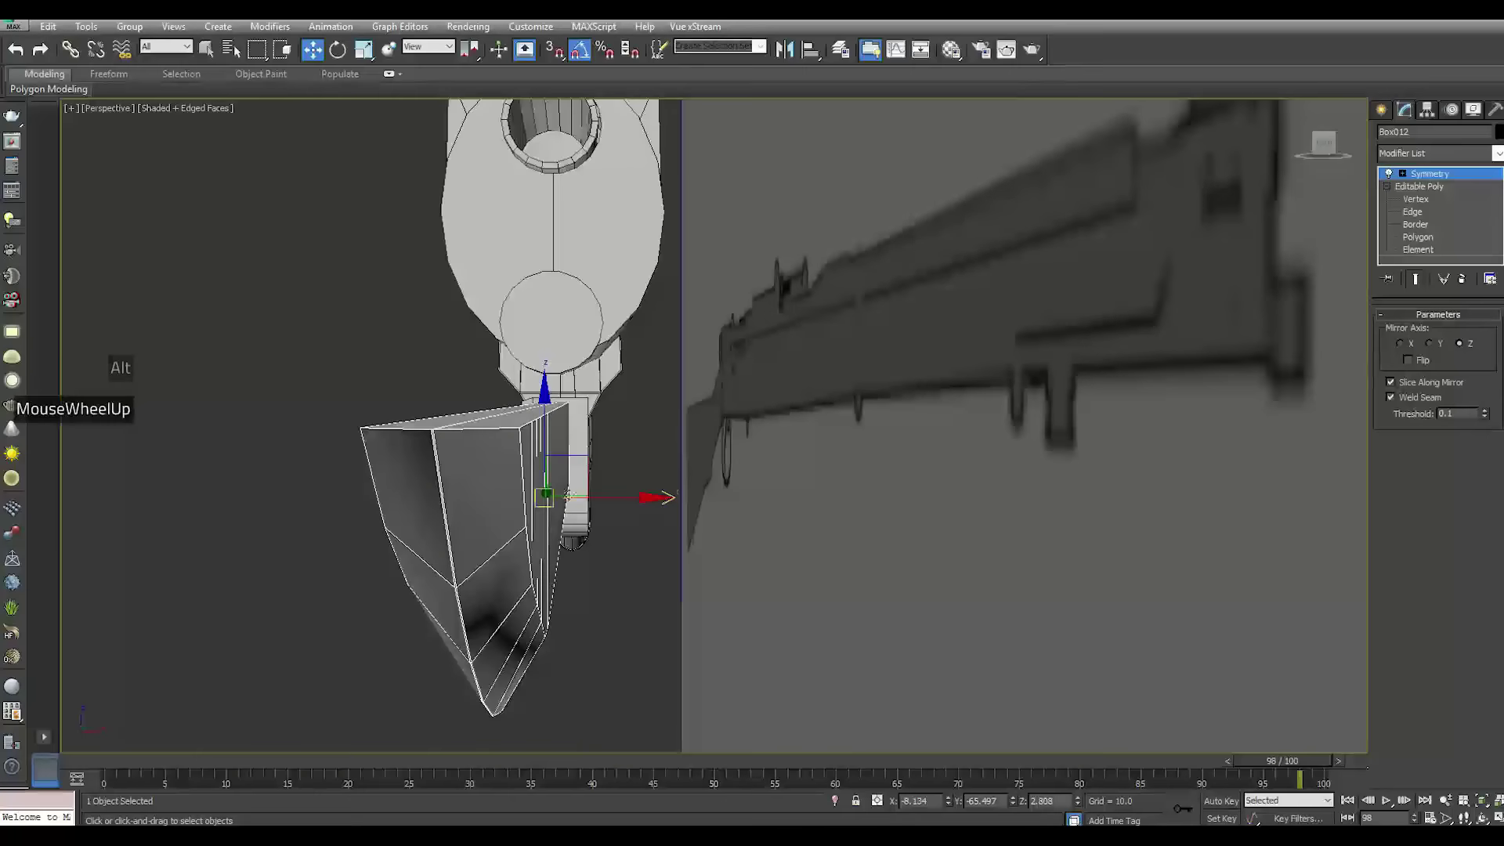
{"action": "left_click_drag", "start_coordinate": [617, 500], "coordinate": [613, 500]}
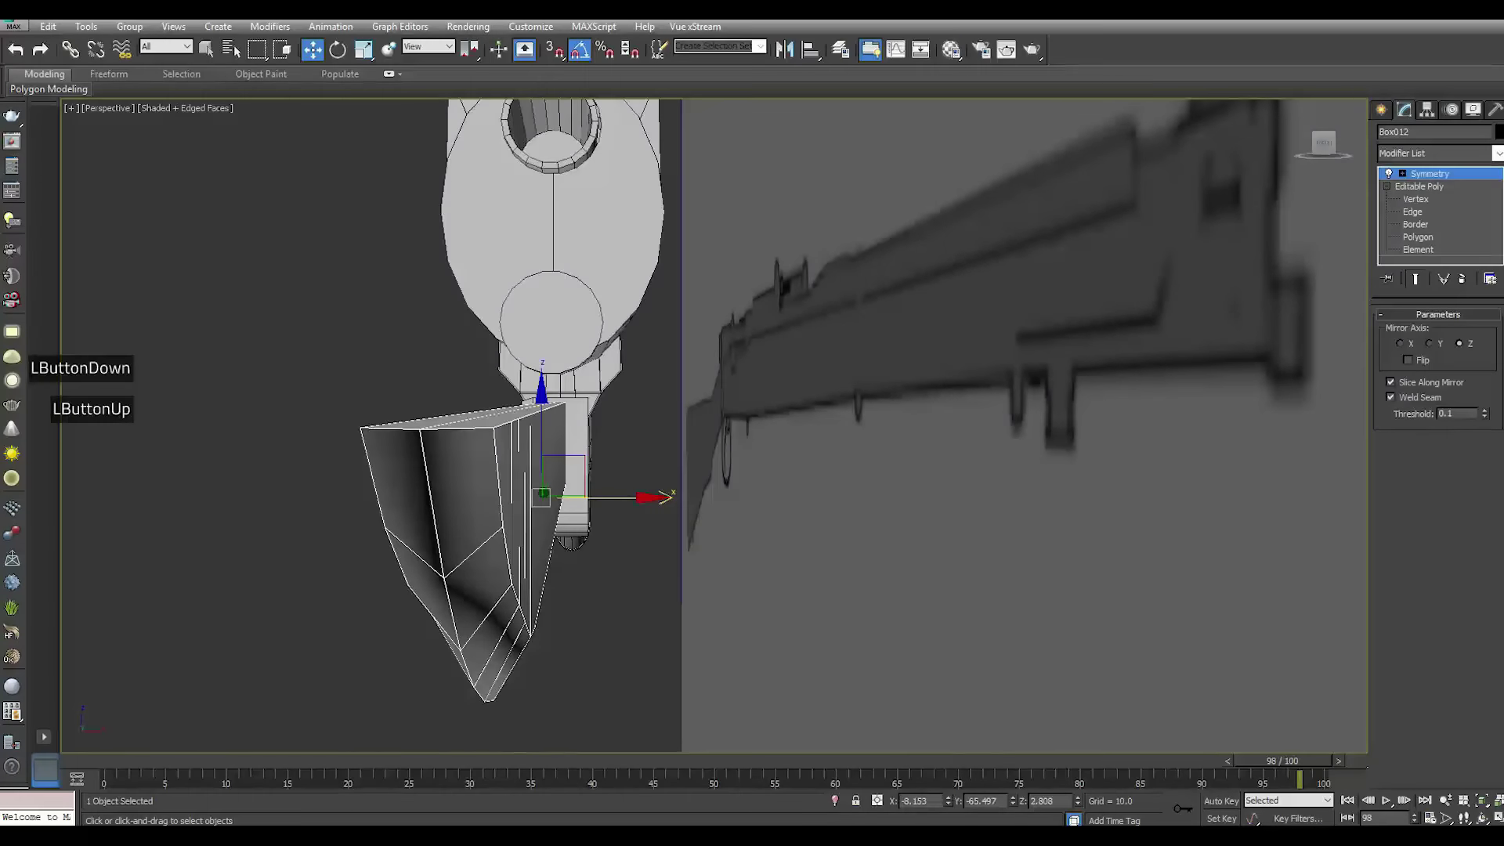
Orbit around the rifle's side and underside to check the blade's alignment at the muzzle
{"action": "left_click", "coordinate": [1442, 179]}
{"action": "left_click", "coordinate": [854, 497]}
{"action": "scroll", "coordinate": [851, 500], "scroll_direction": "down", "scroll_amount": 5}
{"action": "mouse_move", "coordinate": [785, 491]}
{"action": "middle_mouse_down", "text": "alt"}
{"action": "mouse_move", "coordinate": [908, 485]}
{"action": "mouse_move", "coordinate": [953, 561]}
{"action": "mouse_move", "coordinate": [943, 584]}
{"action": "mouse_move", "coordinate": [798, 505]}
{"action": "middle_mouse_up", "text": "alt"}
{"action": "middle_click_drag", "start_coordinate": [905, 632], "coordinate": [1084, 562], "text": "alt"}
{"action": "scroll", "coordinate": [759, 471], "scroll_direction": "up", "scroll_amount": 5}
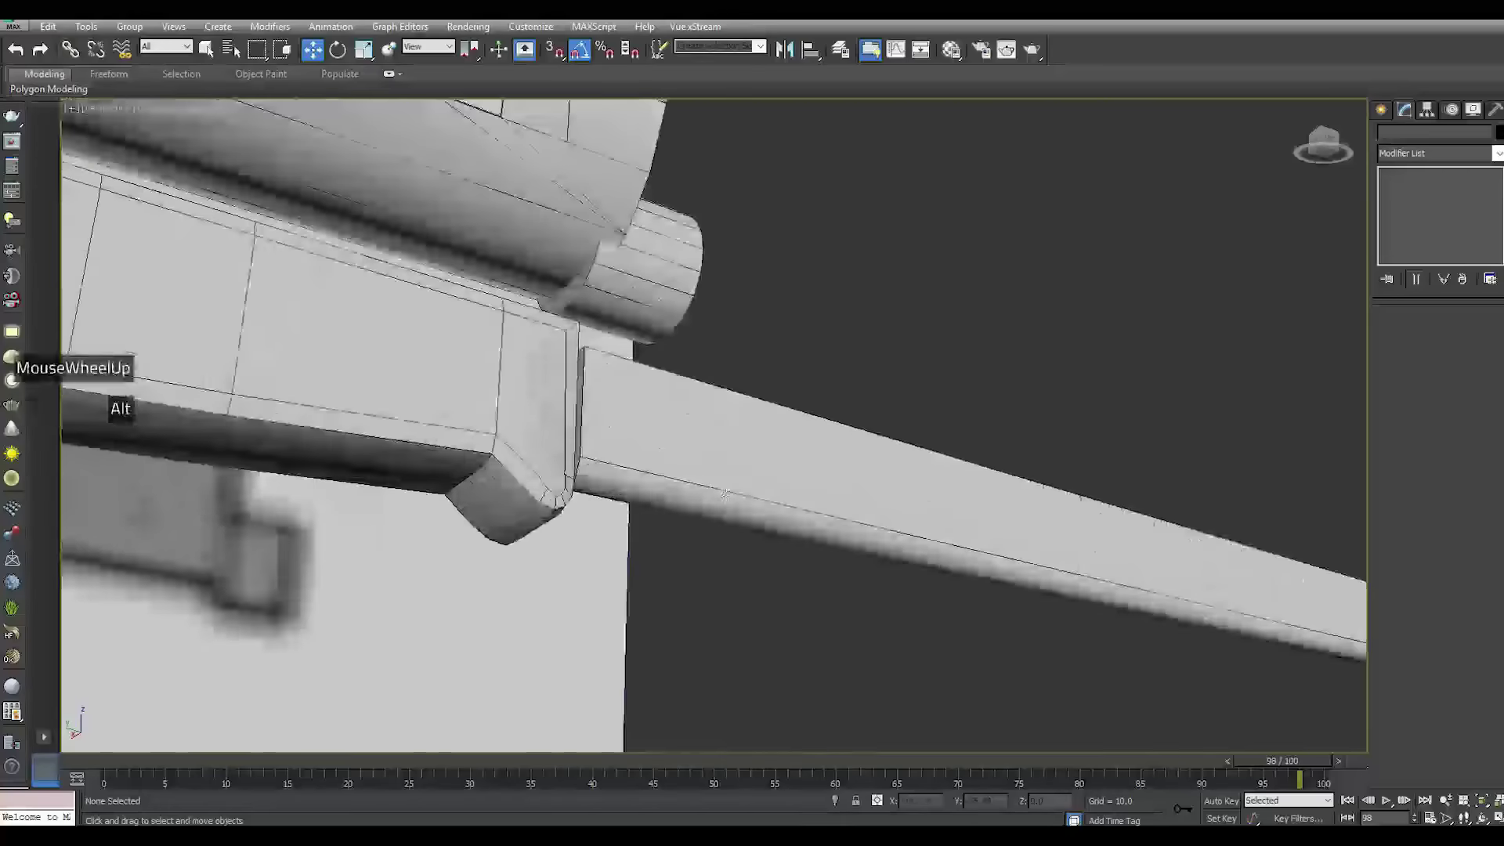
{"action": "middle_click_drag", "start_coordinate": [759, 470], "coordinate": [984, 499], "text": "alt"}
{"action": "middle_click_drag", "start_coordinate": [862, 439], "coordinate": [544, 529], "text": "alt"}
{"action": "scroll", "coordinate": [574, 531], "scroll_direction": "down", "scroll_amount": 3}
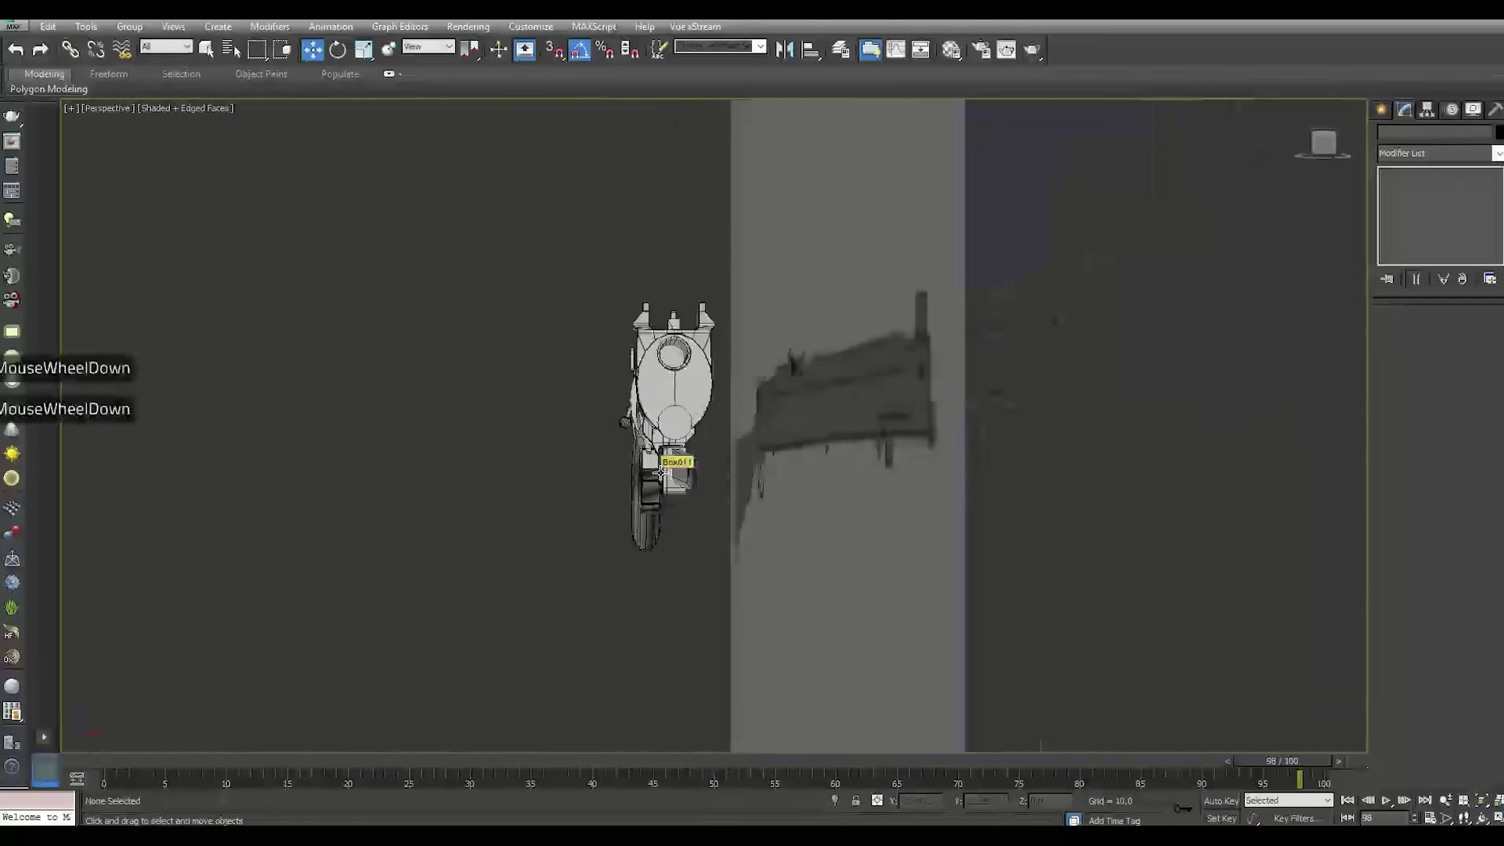
{"action": "scroll", "coordinate": [752, 481], "scroll_direction": "up", "scroll_amount": 5}
Reselect the blade, then orbit toward the rifle's front to review its placement
{"action": "left_click", "coordinate": [753, 481]}
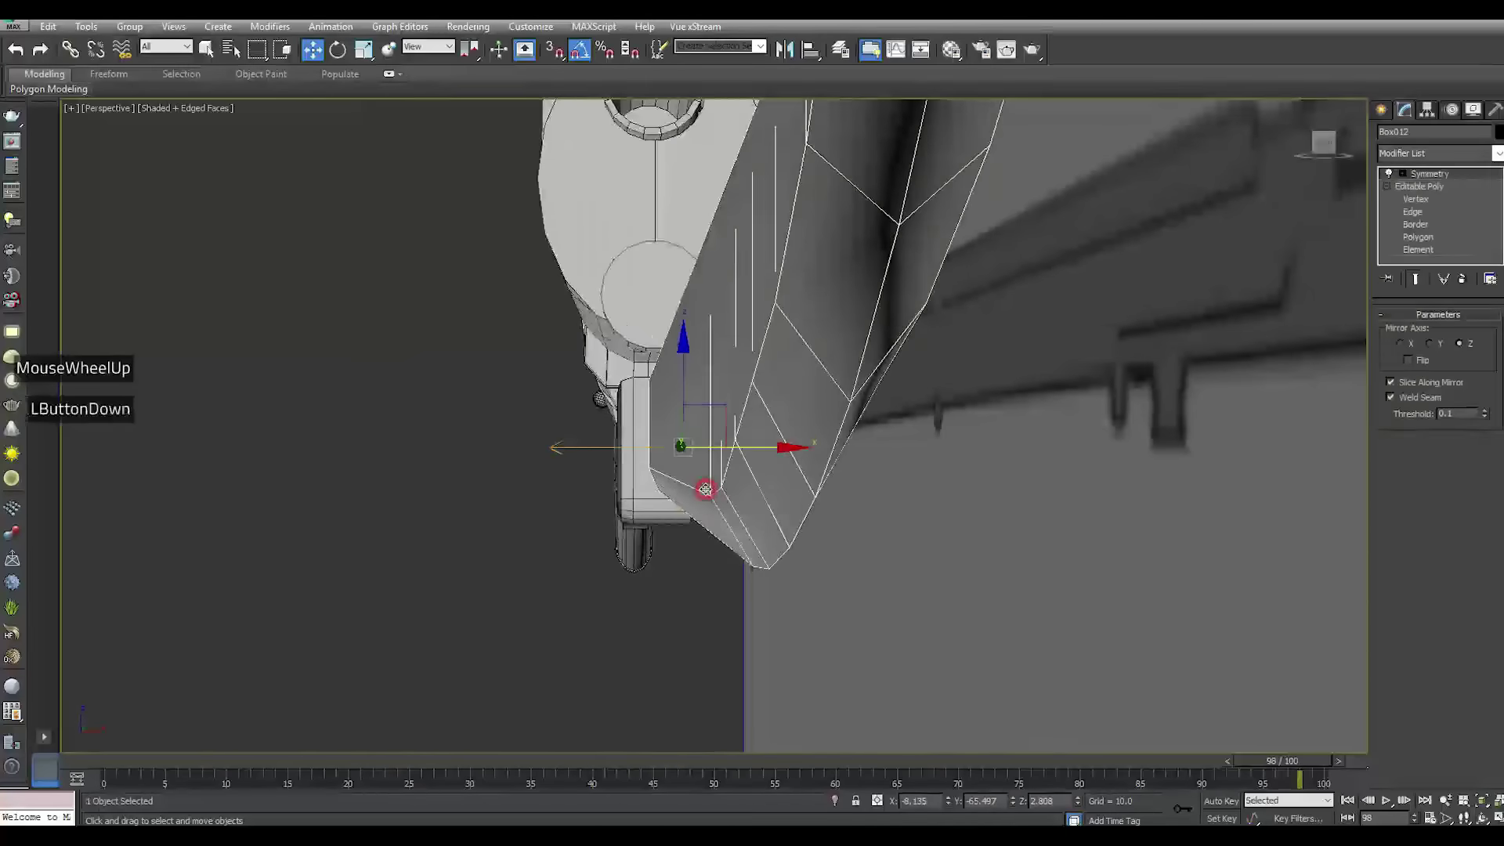
{"action": "middle_click_drag", "start_coordinate": [757, 481], "coordinate": [859, 581]}
{"action": "scroll", "coordinate": [889, 583], "scroll_direction": "down", "scroll_amount": 2}
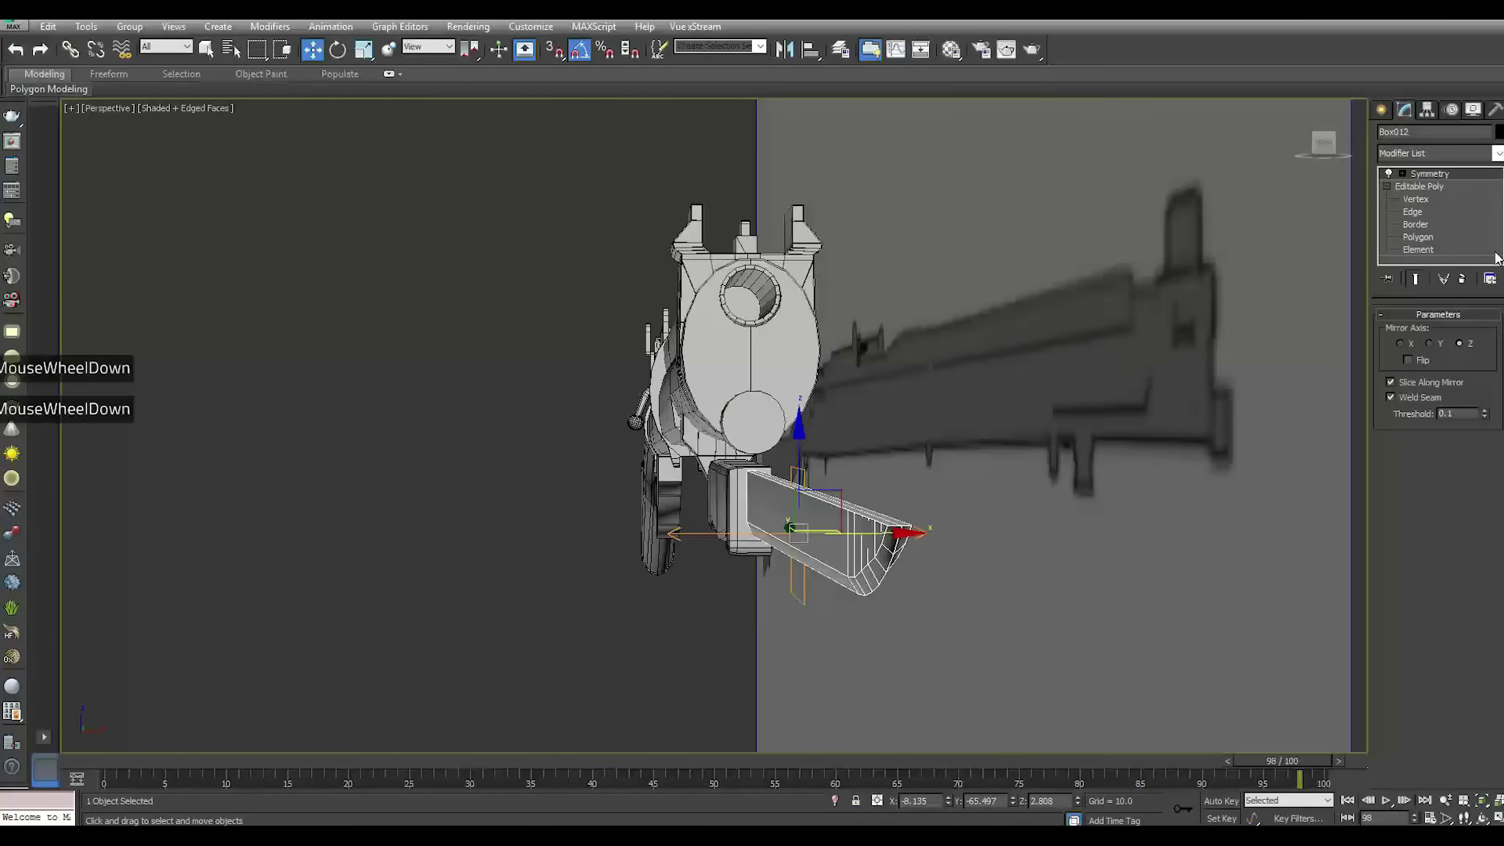
{"action": "left_click", "coordinate": [1270, 265]}
{"action": "middle_click_drag", "start_coordinate": [863, 489], "coordinate": [1012, 514], "text": "alt"}
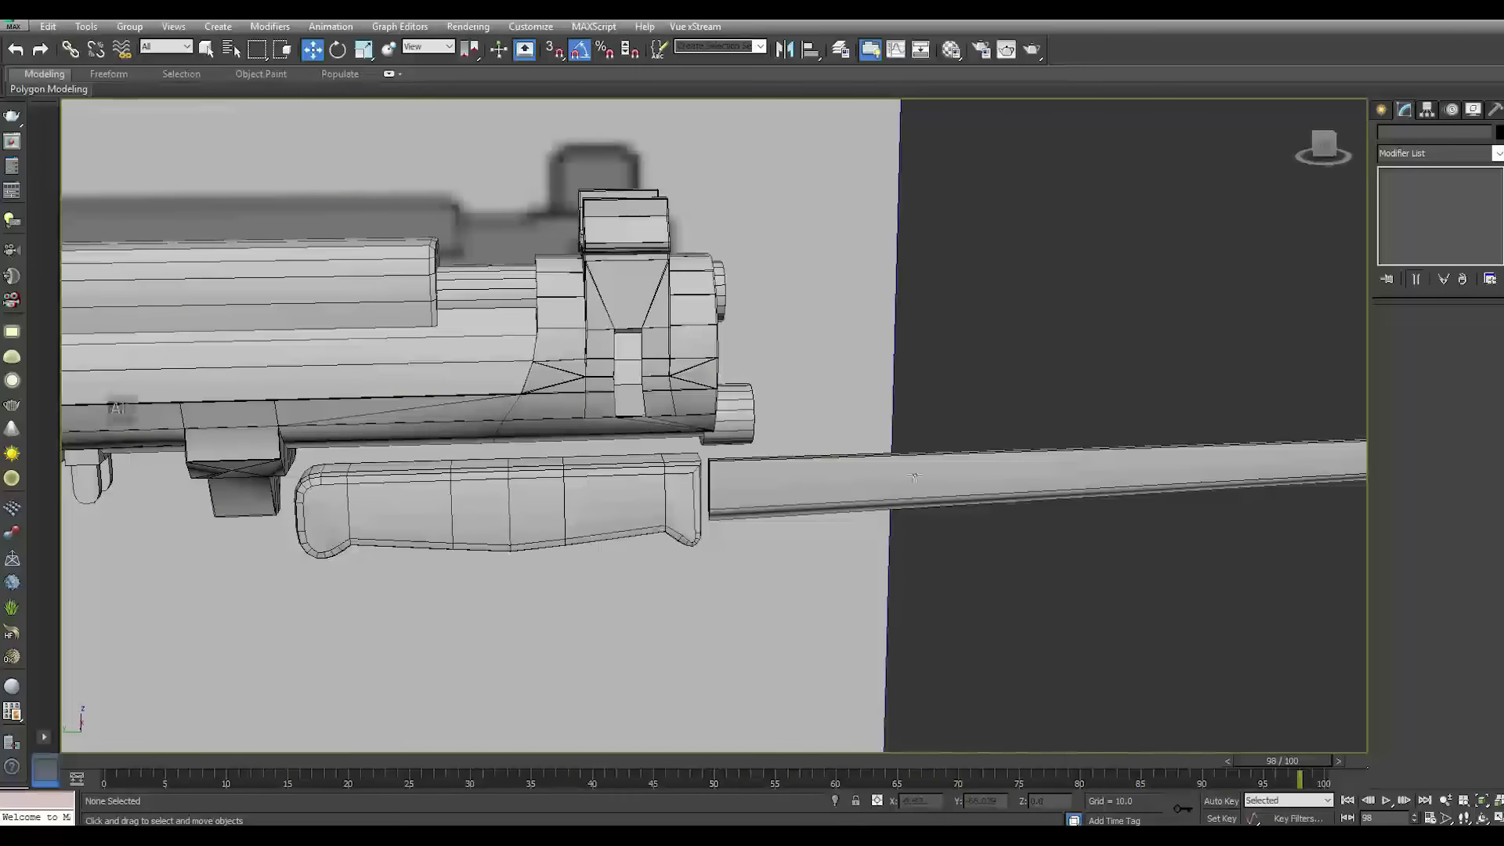
{"action": "middle_click_drag", "start_coordinate": [817, 443], "coordinate": [744, 437], "text": "alt"}
{"action": "scroll", "coordinate": [749, 433], "scroll_direction": "up", "scroll_amount": 2}
Copy the muzzle cylinder and try a height of about 0.389, then delete the copy
{"action": "left_click", "coordinate": [749, 434]}
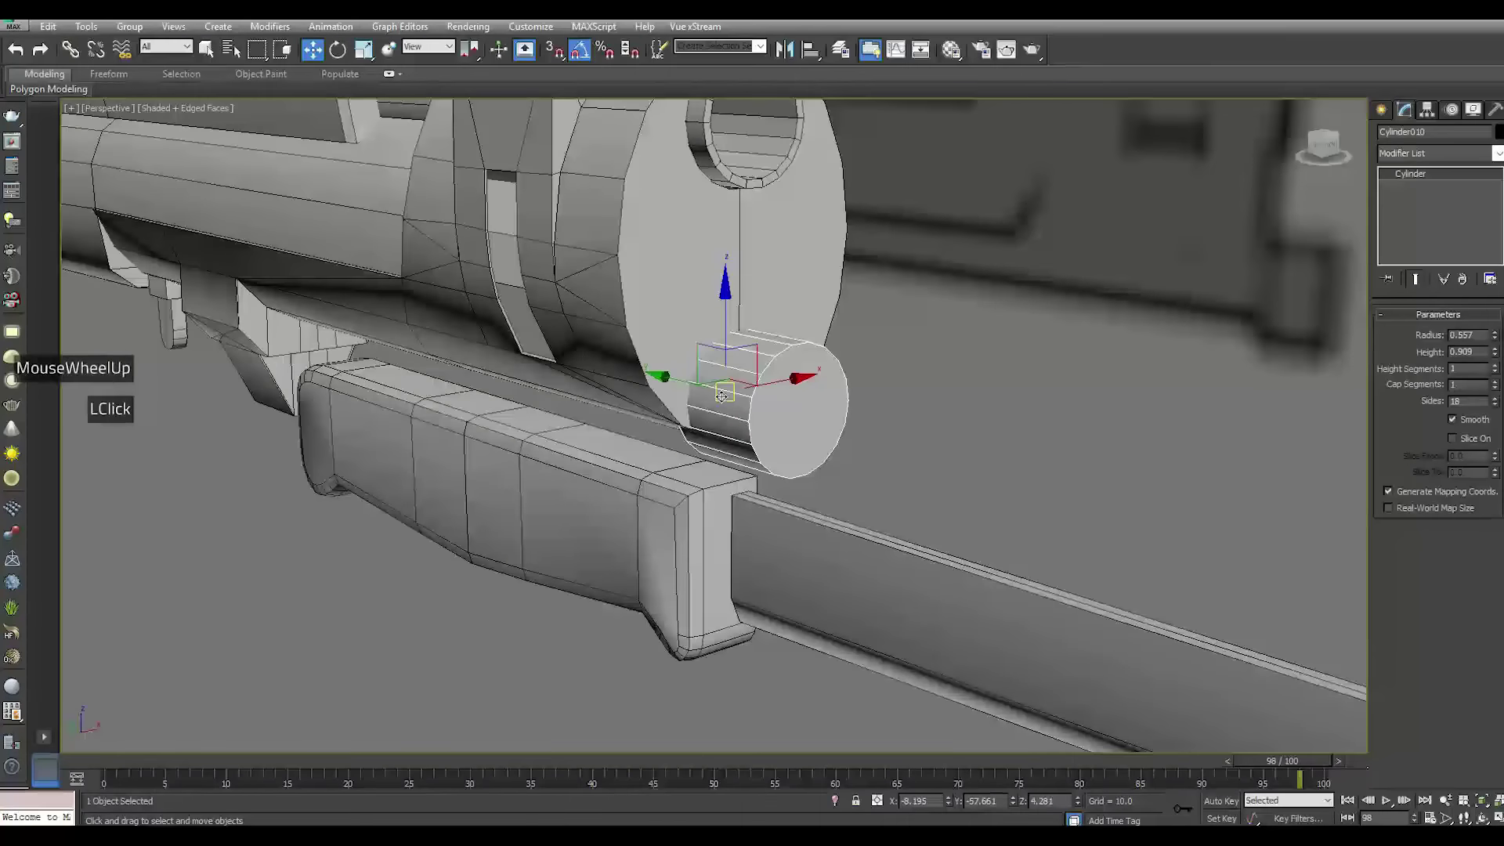
{"action": "left_click_drag", "start_coordinate": [696, 382], "coordinate": [708, 383], "text": "shift"}
{"action": "key", "text": "Return"}
{"action": "left_click_drag", "start_coordinate": [1498, 359], "coordinate": [1498, 365]}
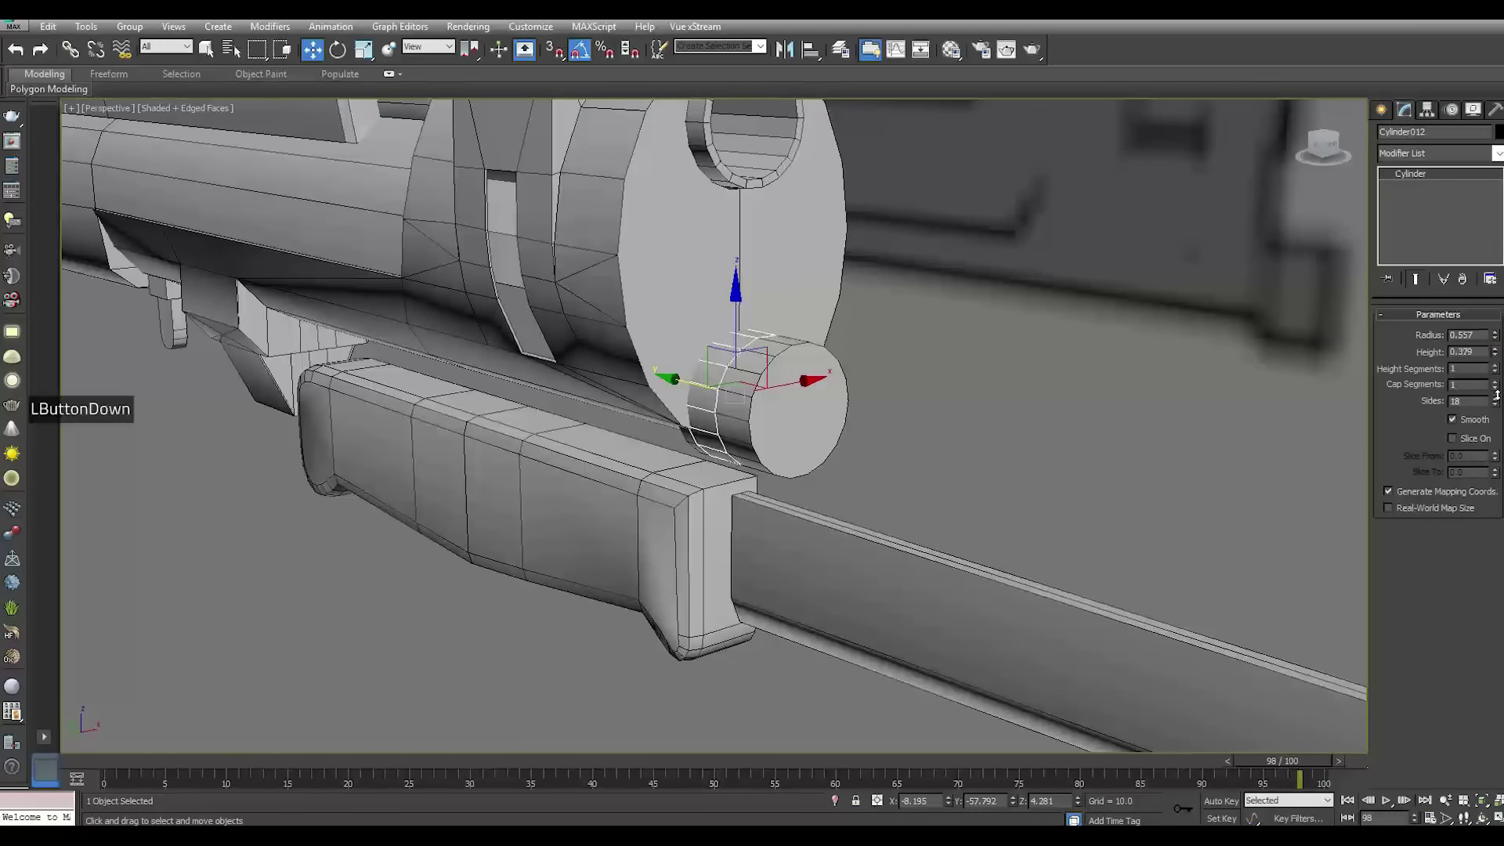
{"action": "key", "text": "Delete"}
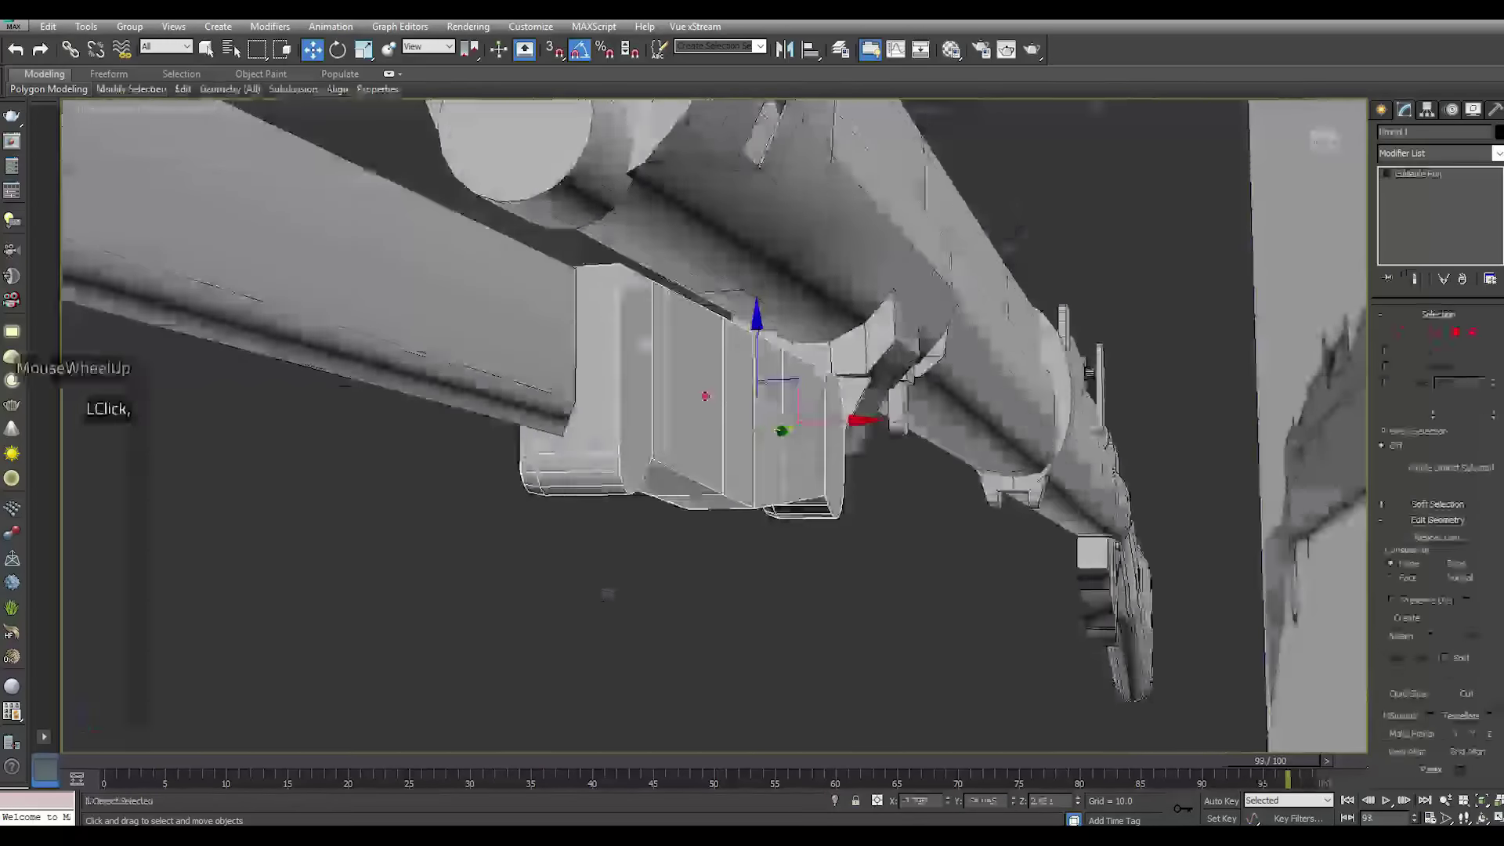
Add a Symmetry modifier to the bayonet grip with Mirror Axis set to Z
{"action": "left_click", "coordinate": [1495, 157]}
{"action": "left_click_drag", "start_coordinate": [1499, 310], "coordinate": [1497, 666]}
{"action": "left_click", "coordinate": [1443, 539]}
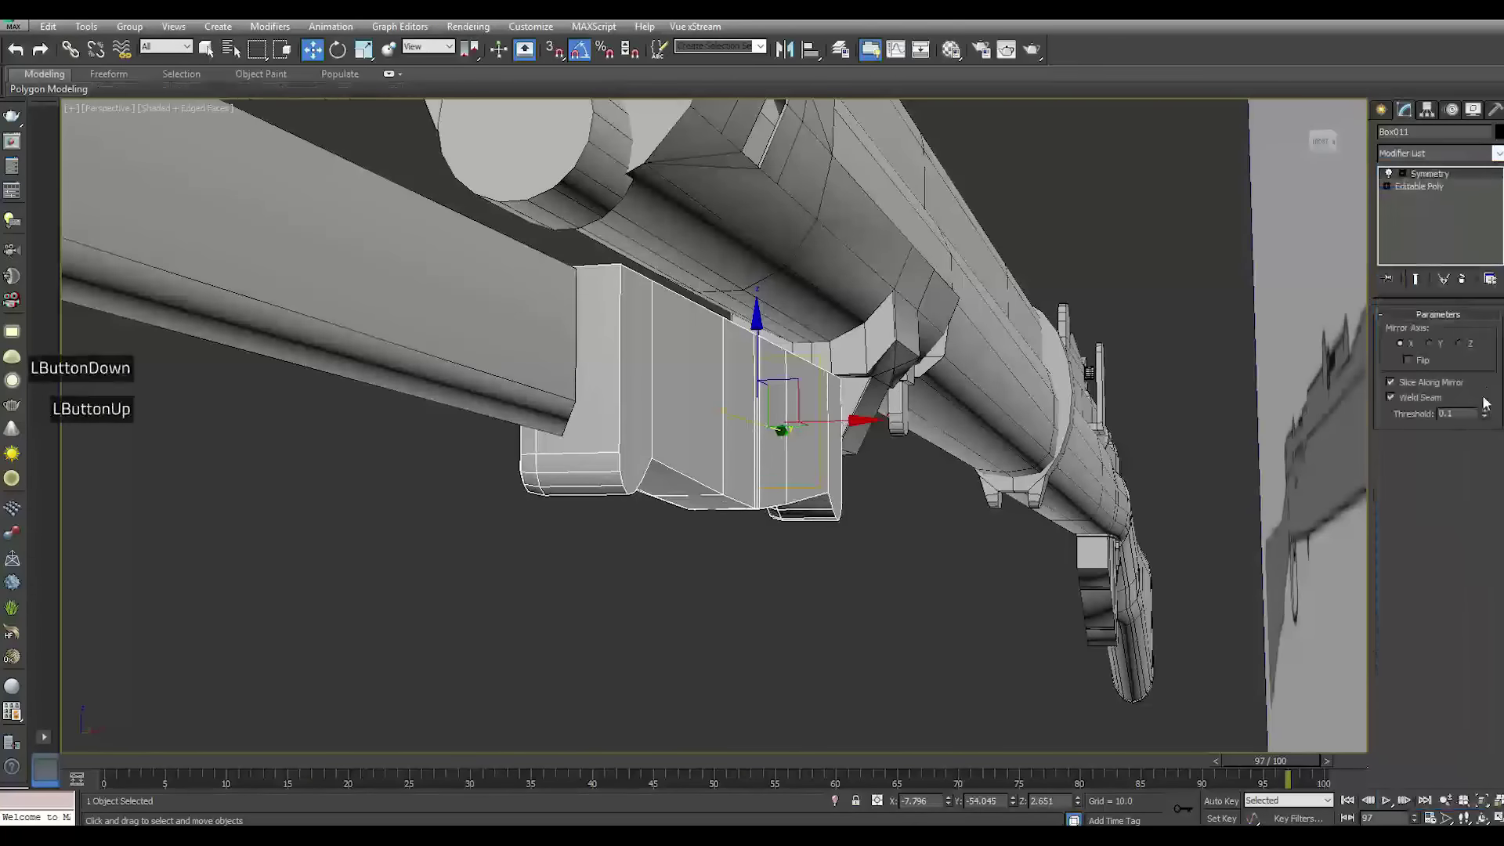
{"action": "left_click", "coordinate": [1444, 345]}
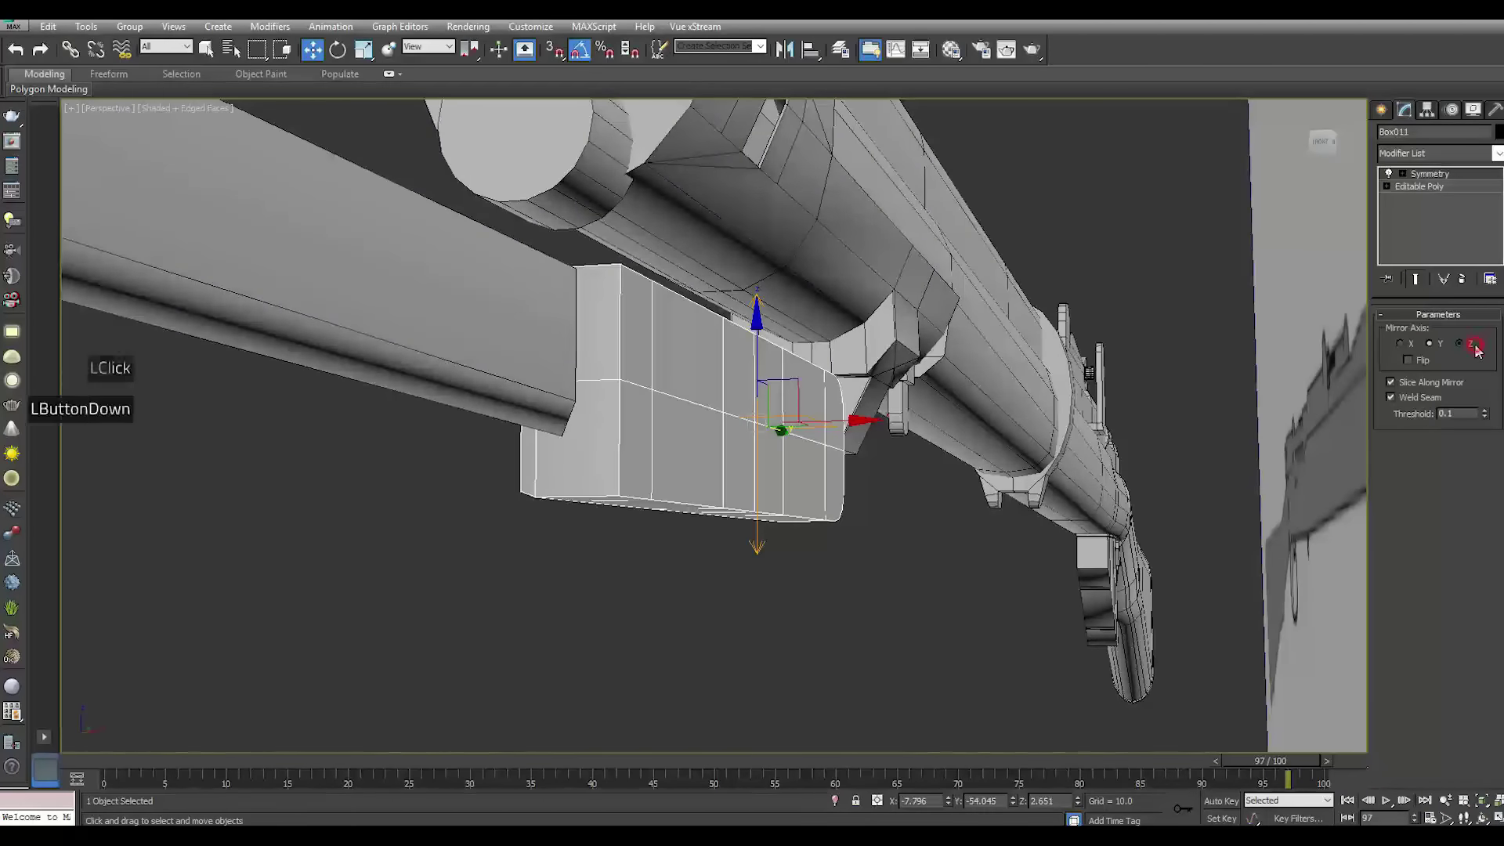
{"action": "left_click", "coordinate": [1474, 344]}
Move the grip's Symmetry mirror plane along X to the middle of the grip
{"action": "left_click", "coordinate": [1436, 176]}
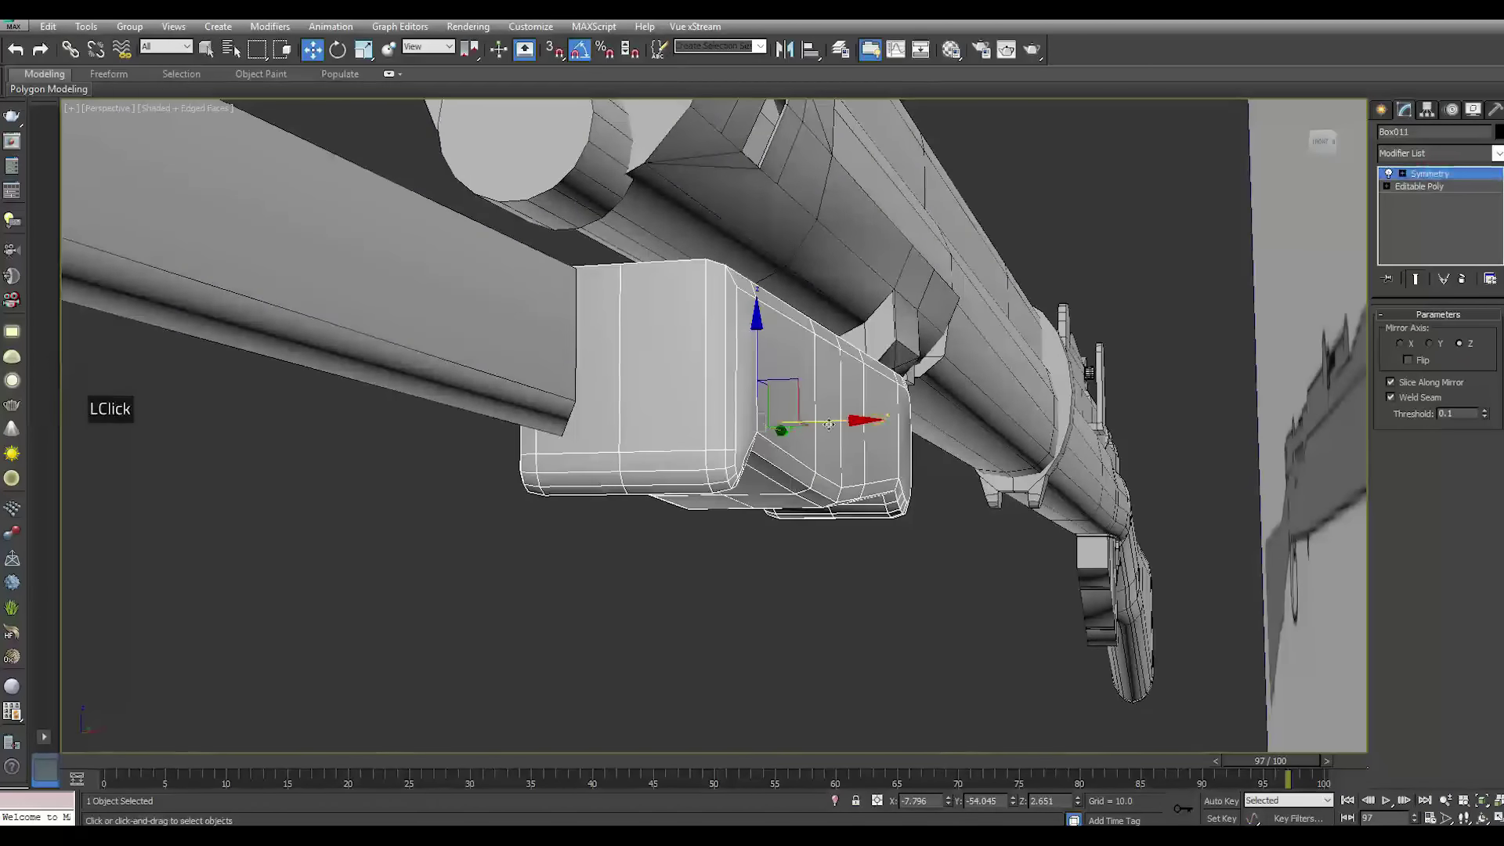
{"action": "left_click_drag", "start_coordinate": [845, 421], "coordinate": [785, 433]}
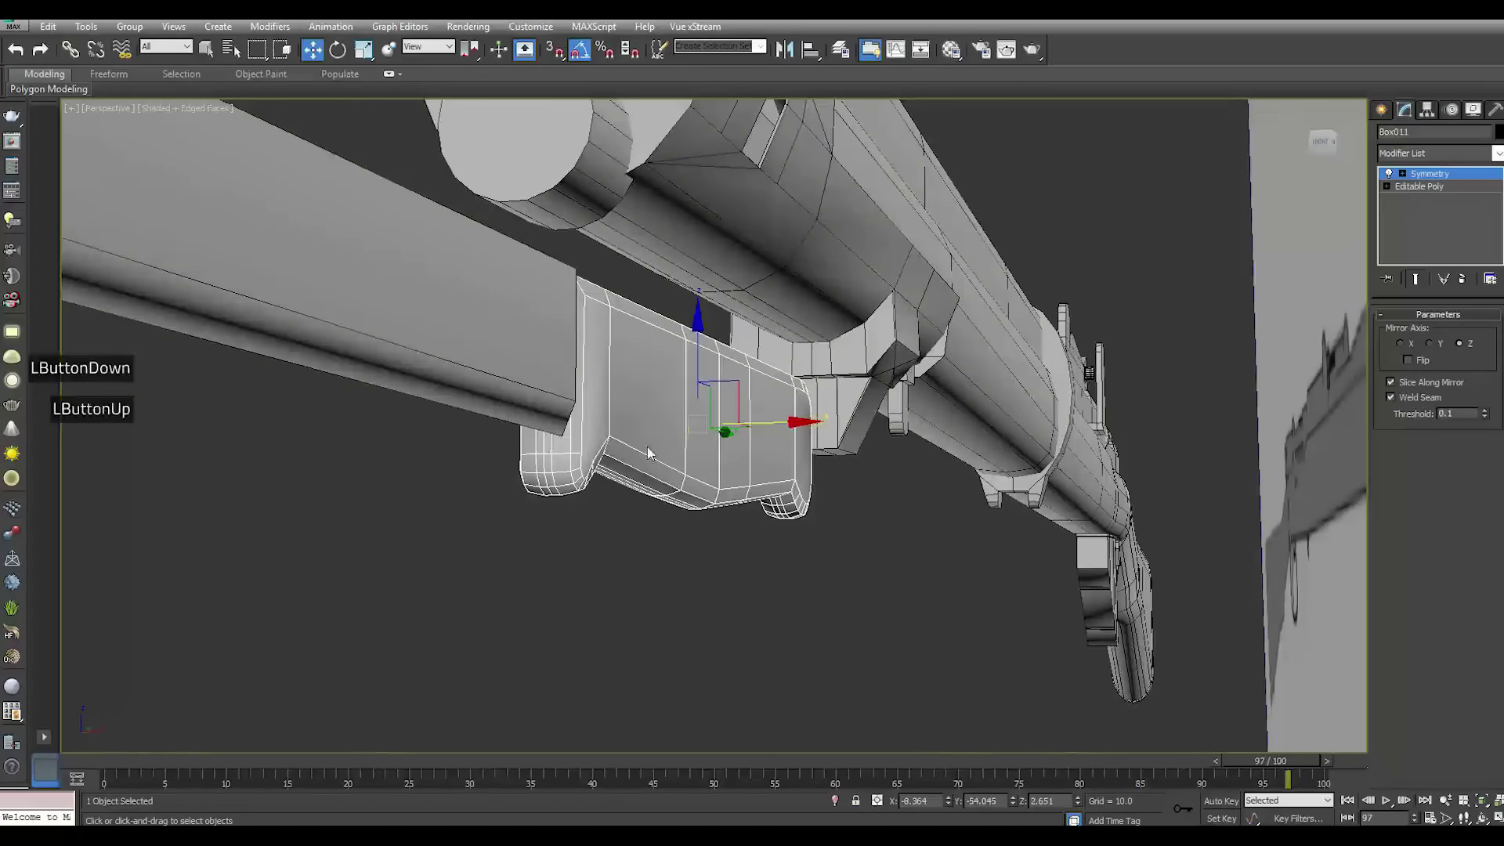
{"action": "middle_click_drag", "start_coordinate": [701, 453], "coordinate": [725, 424], "text": "alt"}
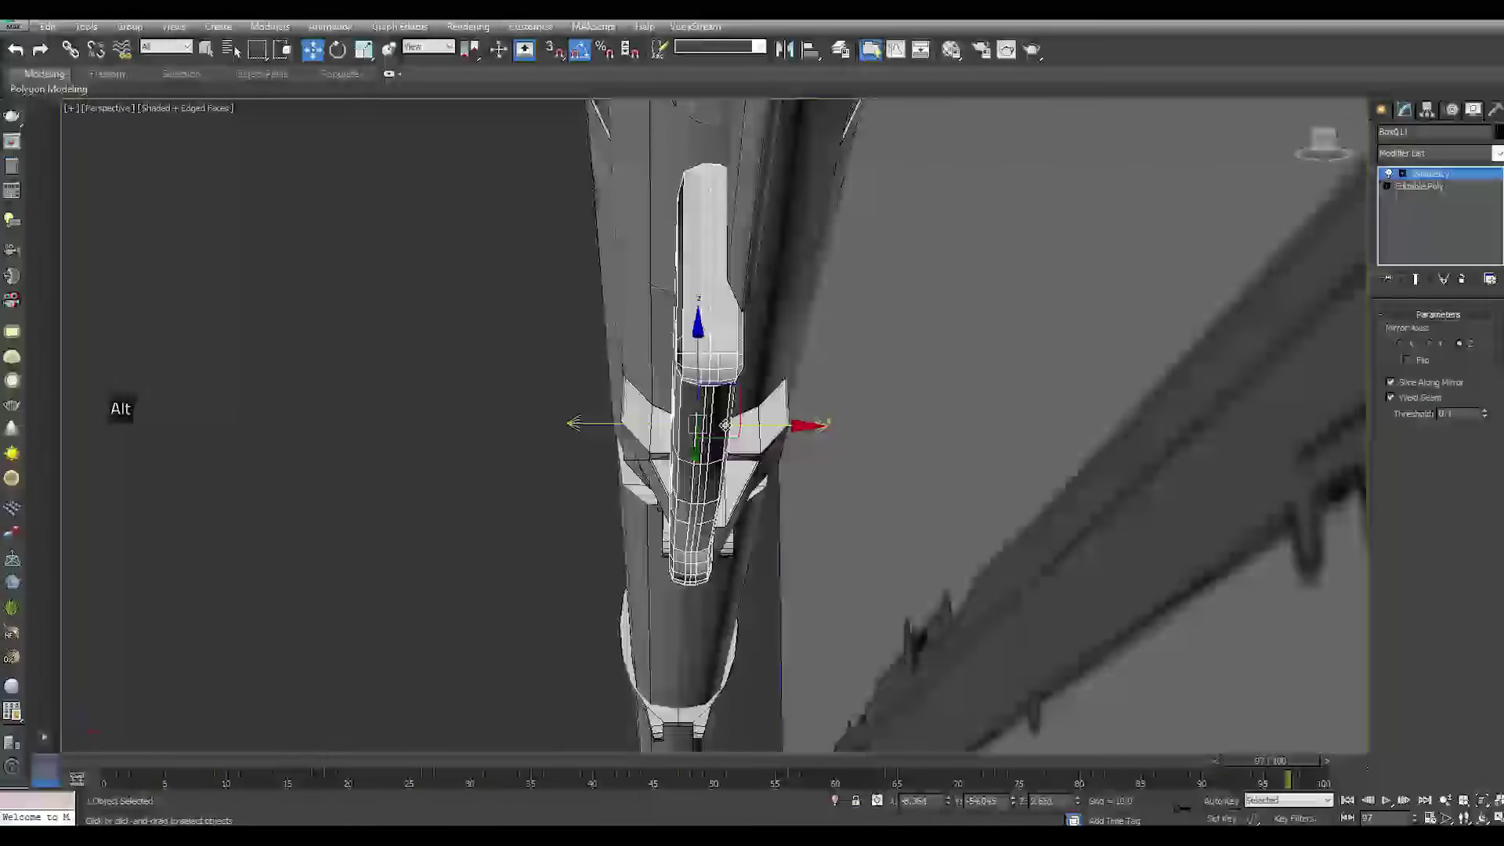
{"action": "left_click", "coordinate": [1428, 182]}
{"action": "left_click", "coordinate": [776, 453]}
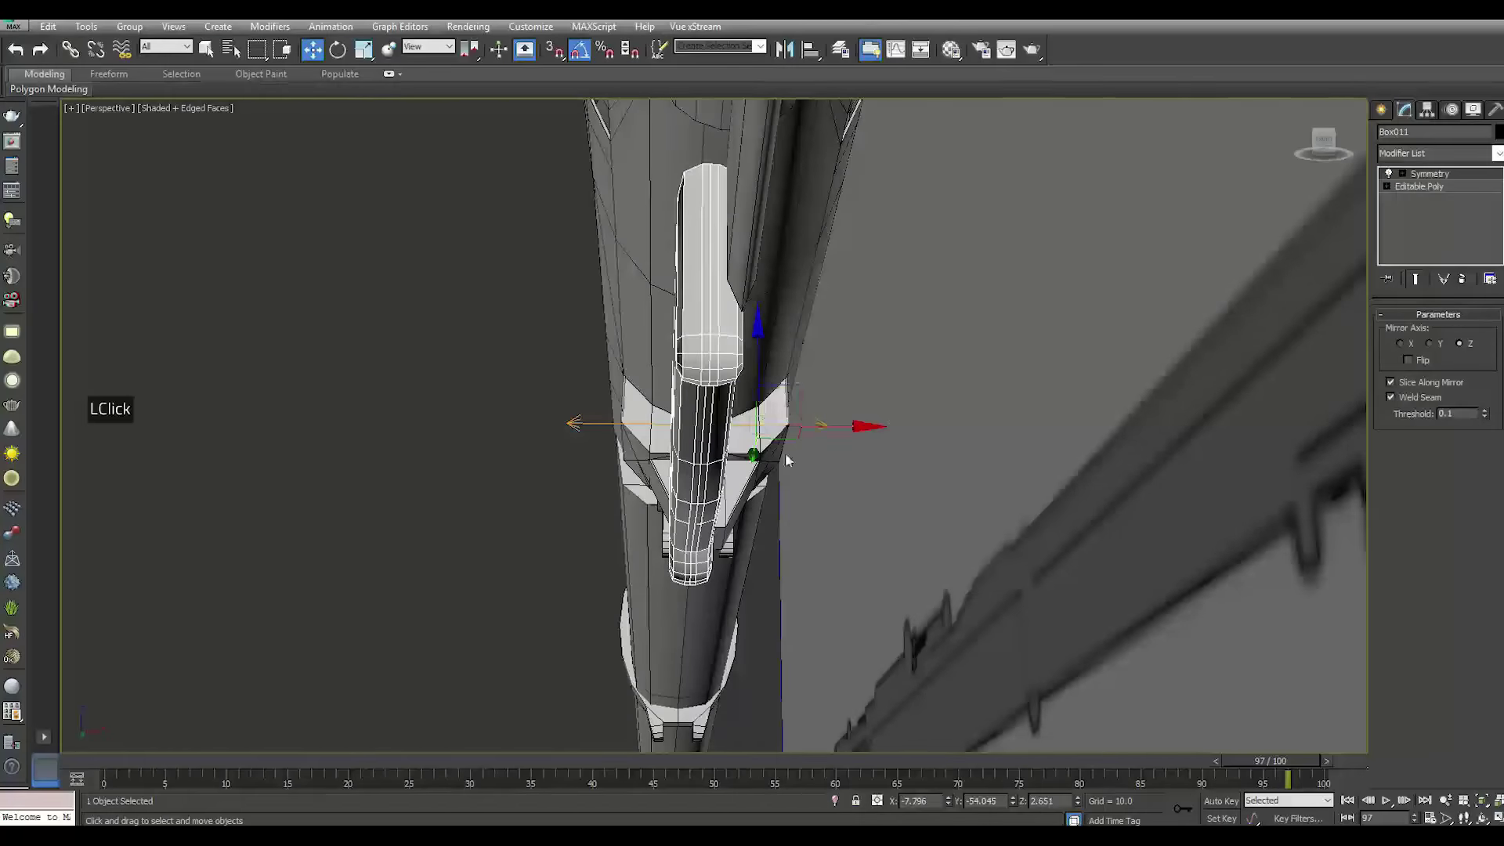
{"action": "left_click_drag", "start_coordinate": [837, 425], "coordinate": [803, 425]}
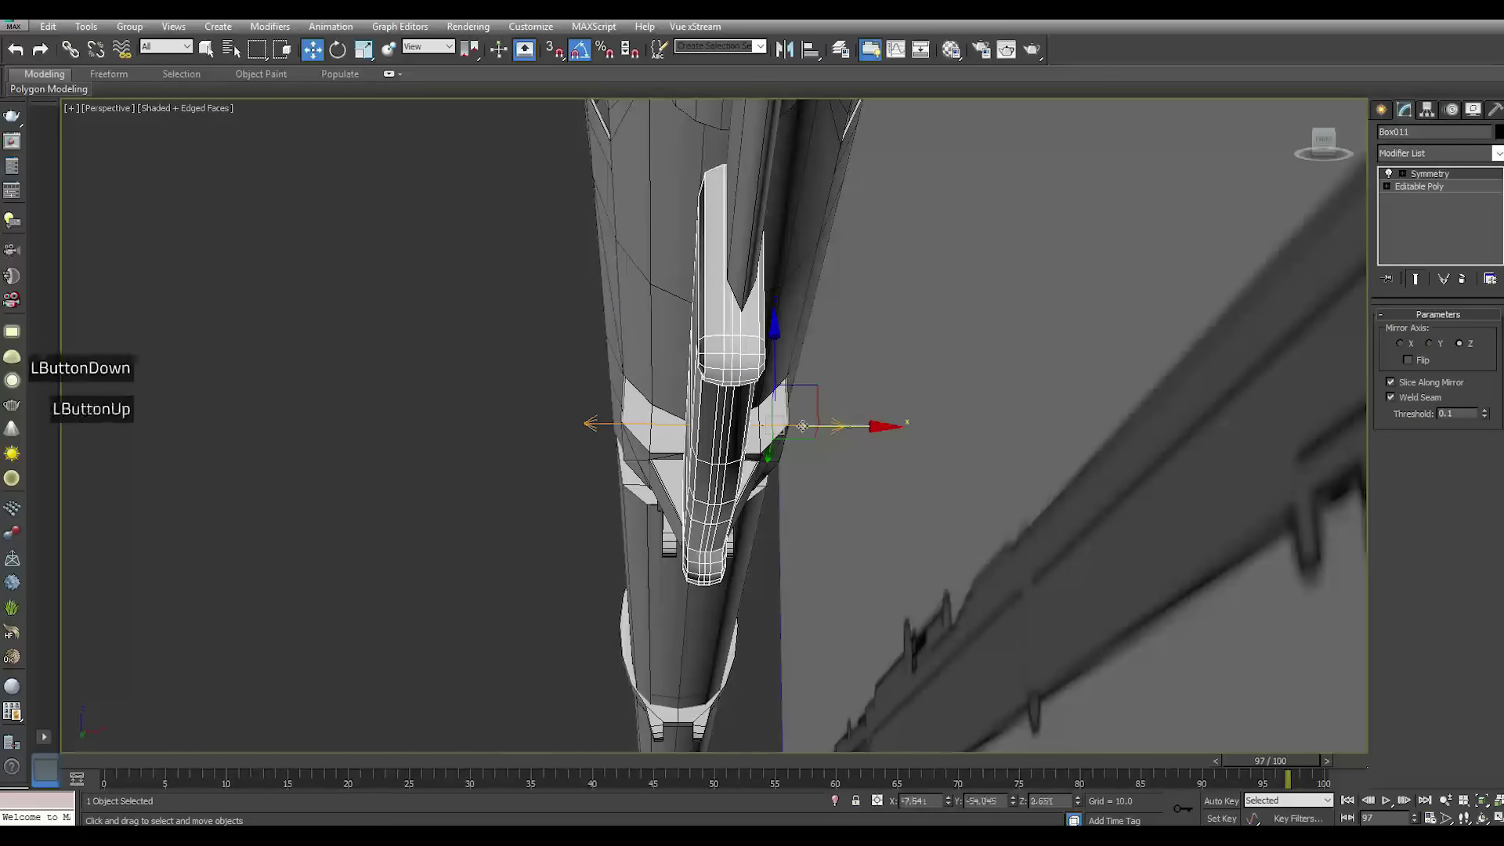
{"action": "middle_click_drag", "start_coordinate": [772, 427], "coordinate": [766, 486], "text": "alt"}
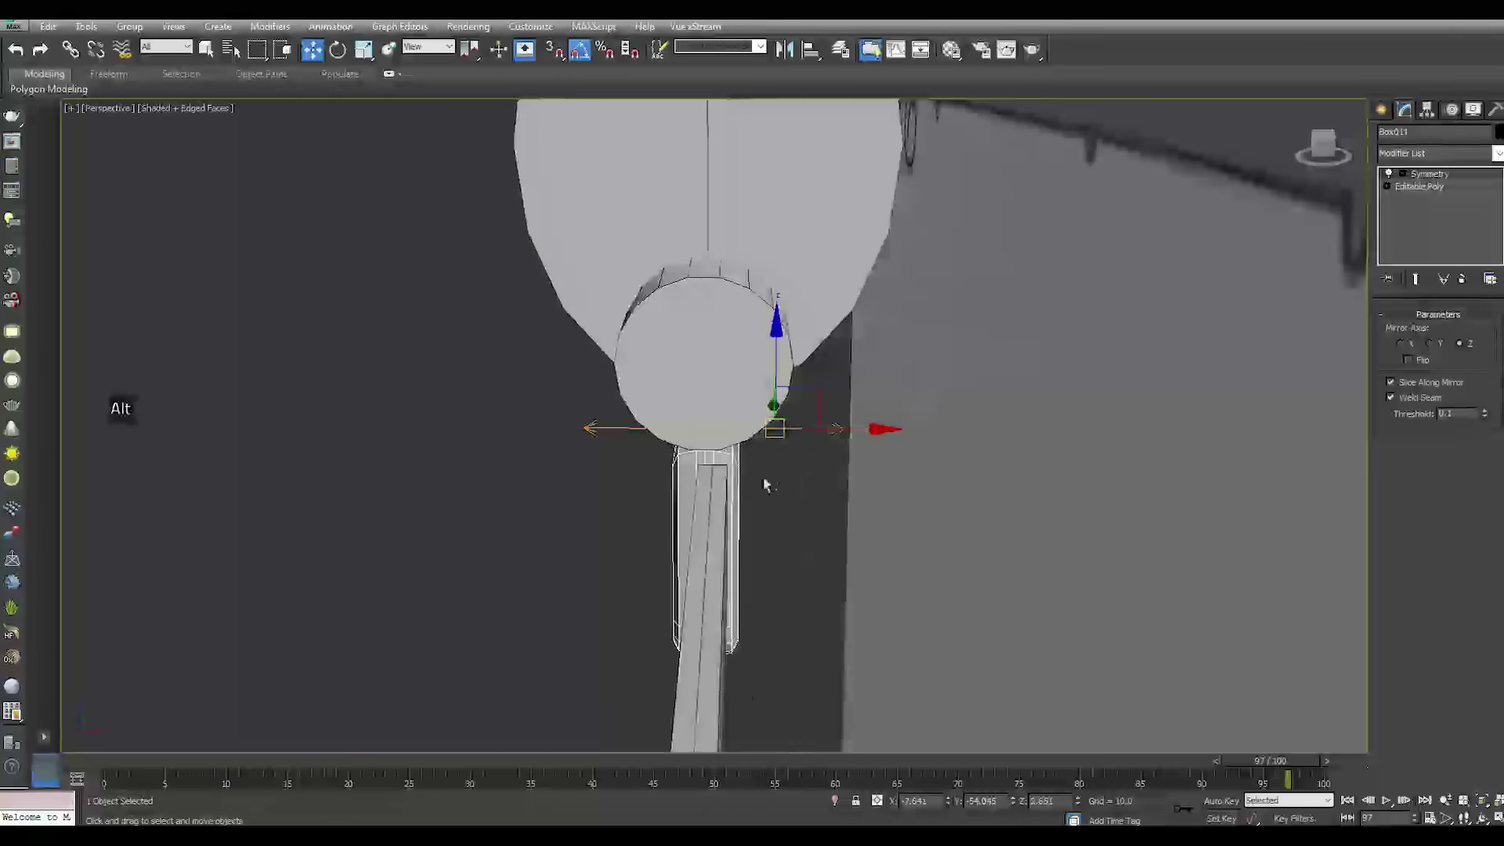
Nudge the bayonet handle piece sideways and check its alignment in the Left view
{"action": "left_click", "coordinate": [711, 503]}
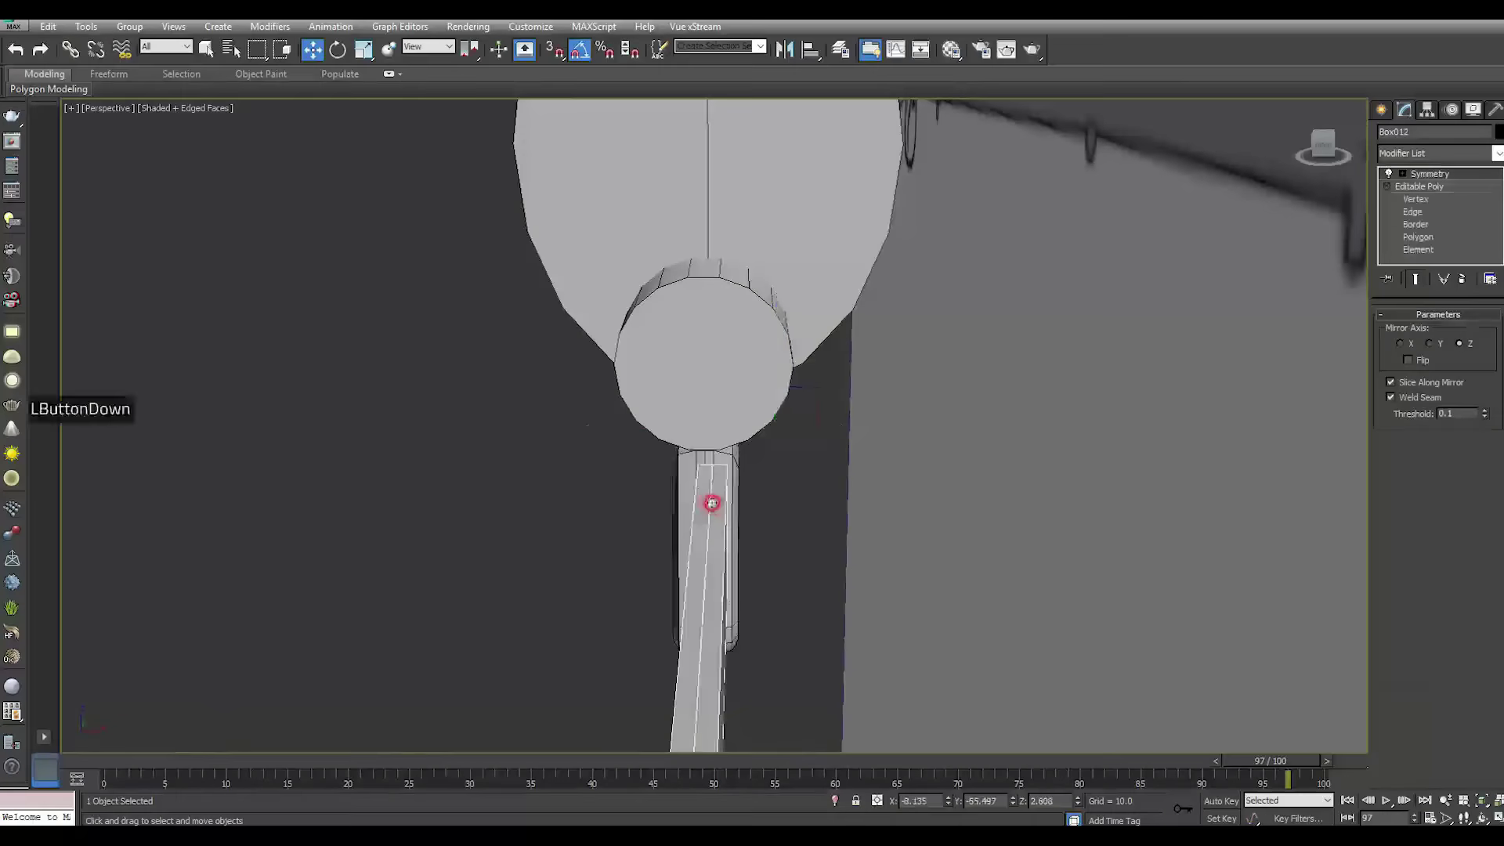
{"action": "left_click_drag", "start_coordinate": [716, 515], "coordinate": [712, 515]}
{"action": "left_click", "coordinate": [734, 498]}
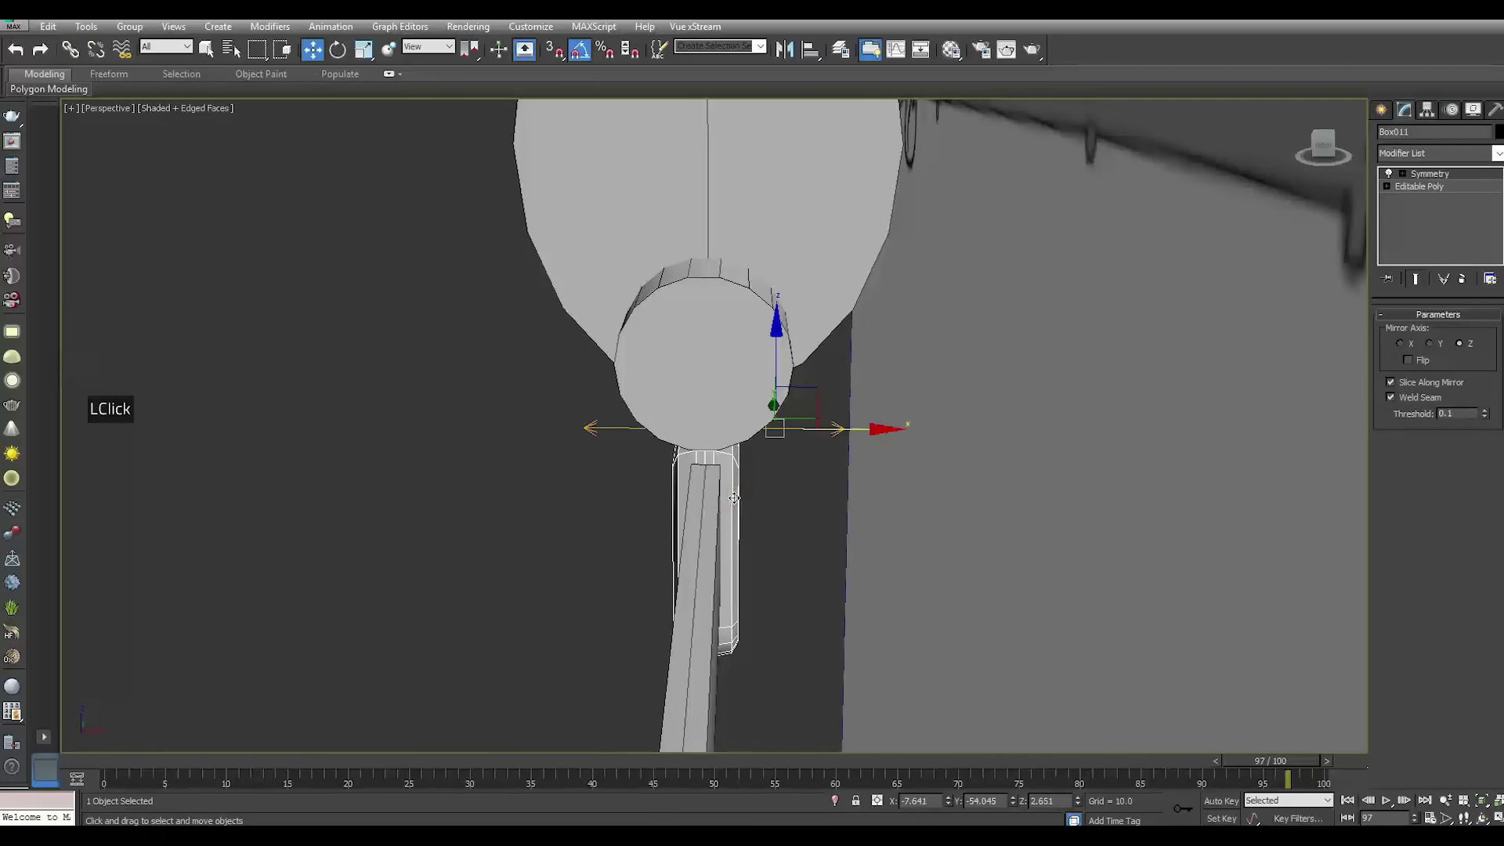
{"action": "key", "text": "l"}
{"action": "scroll", "coordinate": [1161, 485], "scroll_direction": "down", "scroll_amount": 3}
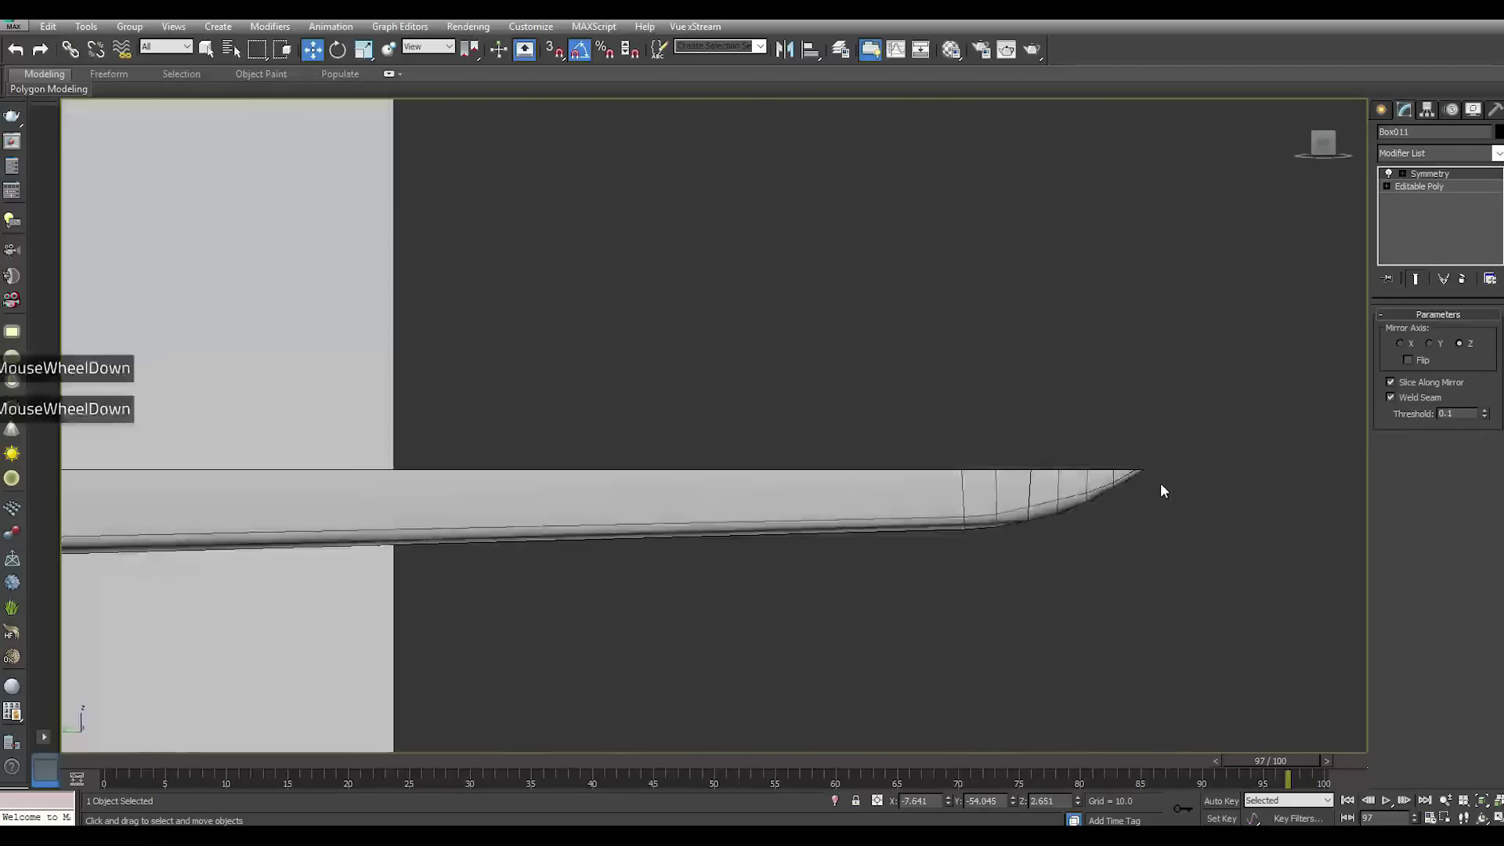
{"action": "scroll", "coordinate": [801, 506], "scroll_direction": "down", "scroll_amount": 2}
{"action": "middle_click_drag", "start_coordinate": [585, 507], "coordinate": [815, 510]}
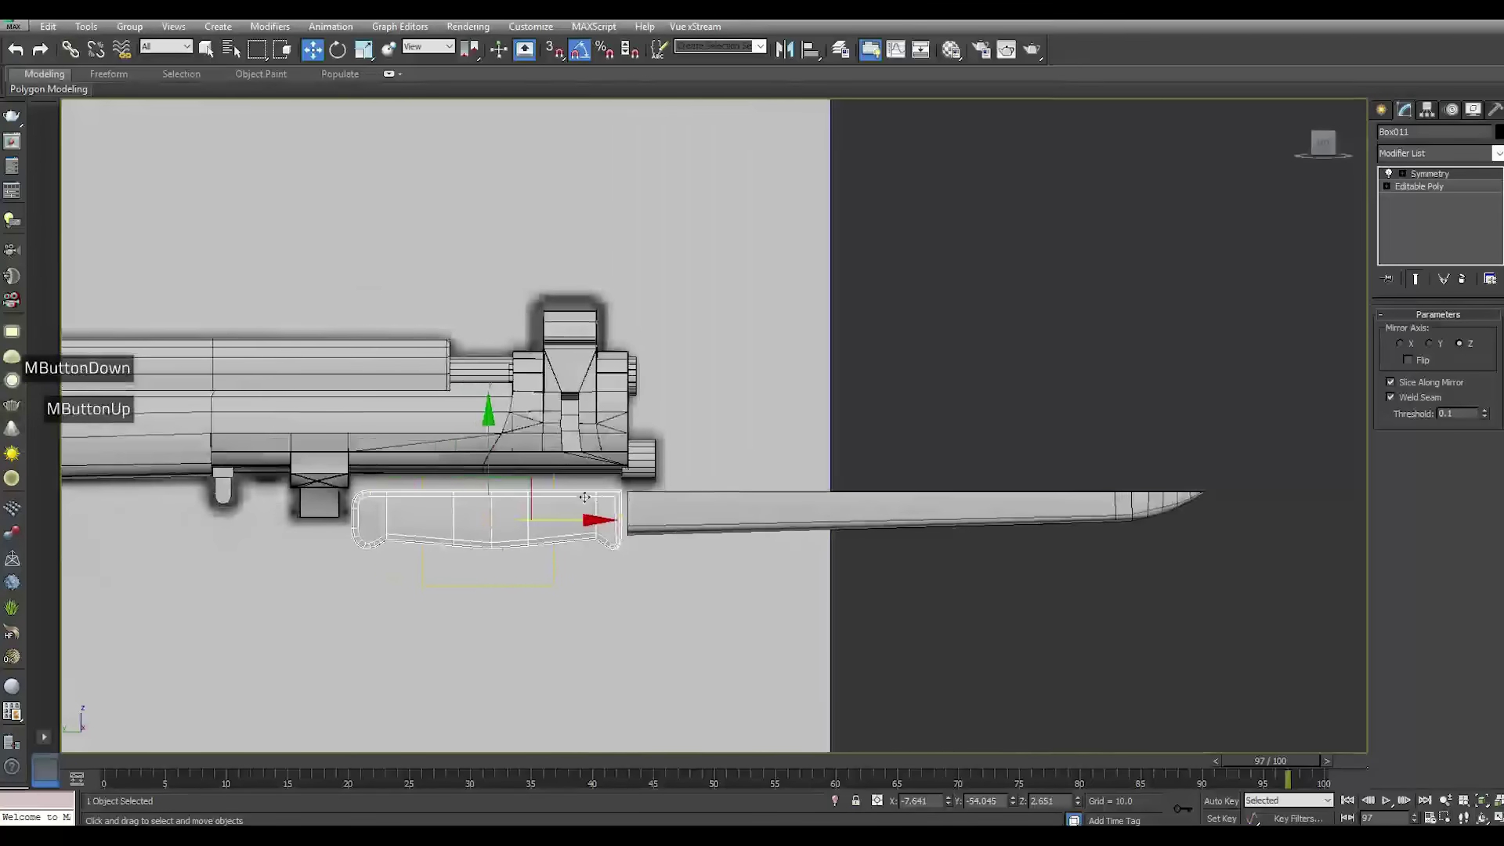
{"action": "scroll", "coordinate": [587, 499], "scroll_direction": "up", "scroll_amount": 3}
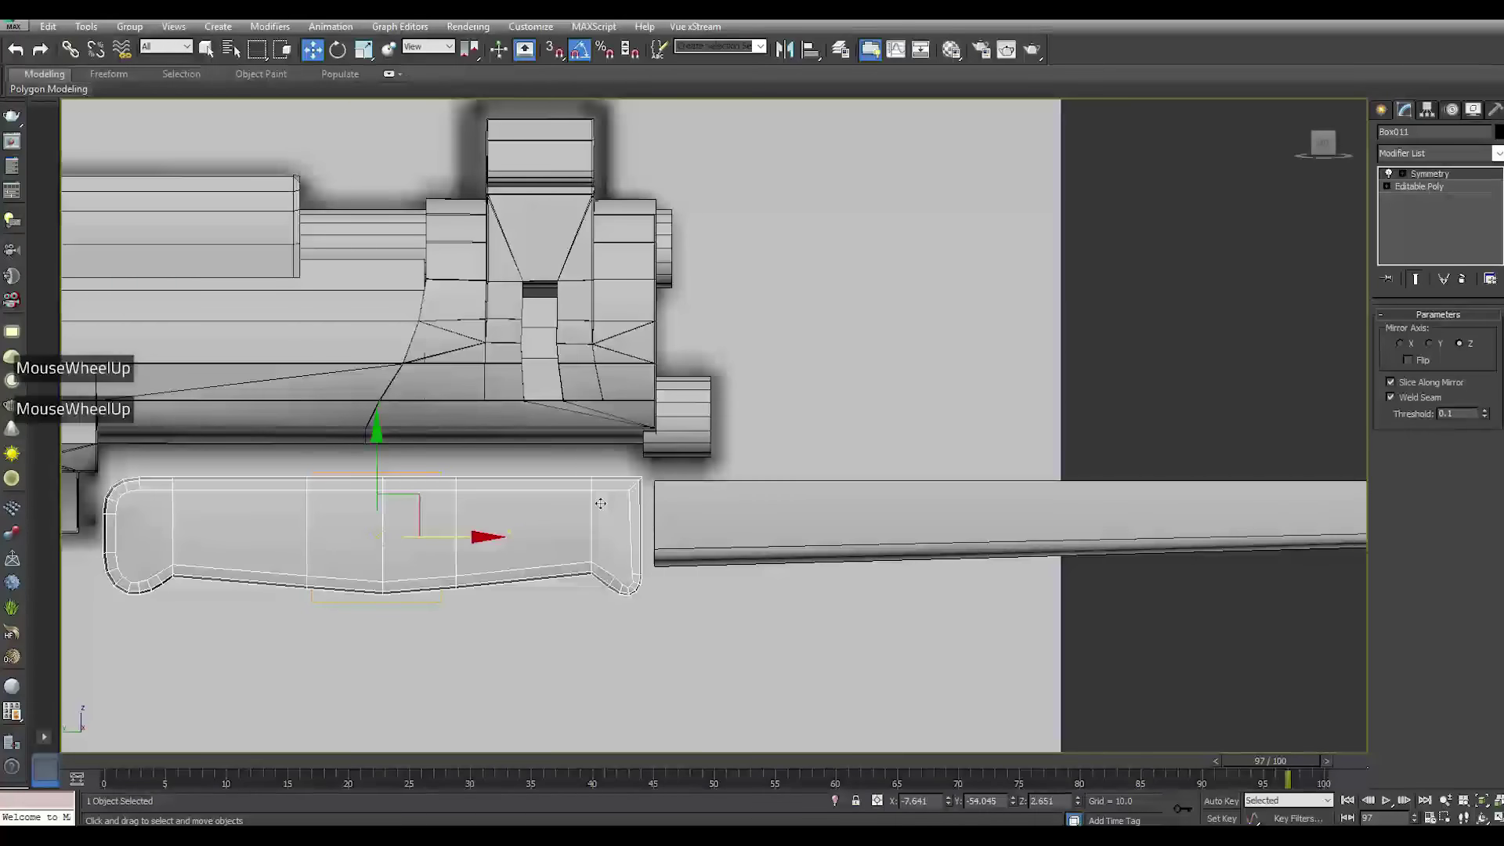
{"action": "left_click", "coordinate": [1029, 344]}
{"action": "left_click", "coordinate": [1382, 112]}
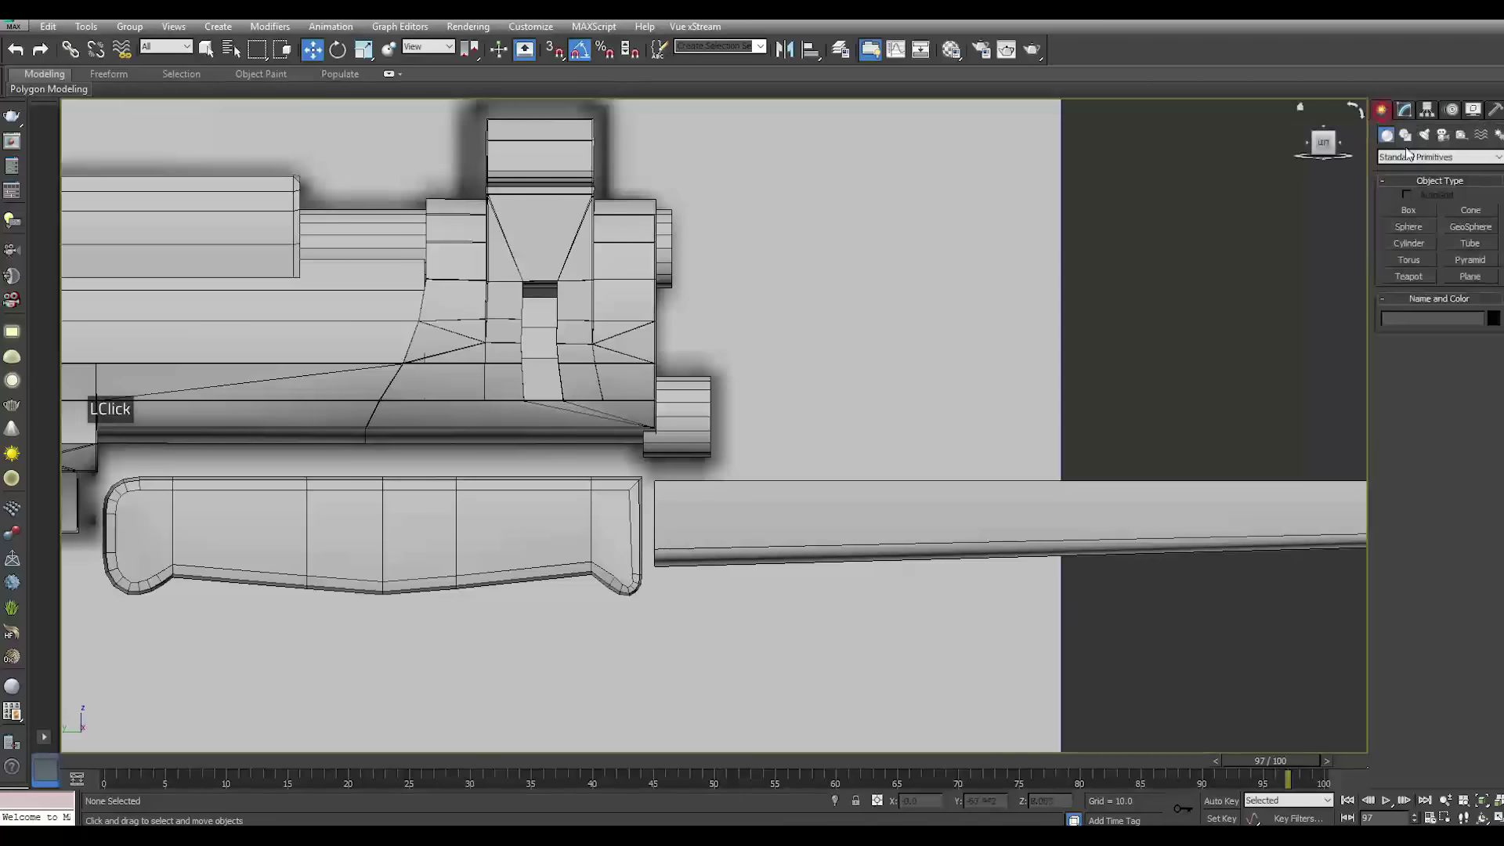
Create a tube ring with radii 0.501 and 0.413 at the muzzle and assign it the material
{"action": "left_click", "coordinate": [1472, 244]}
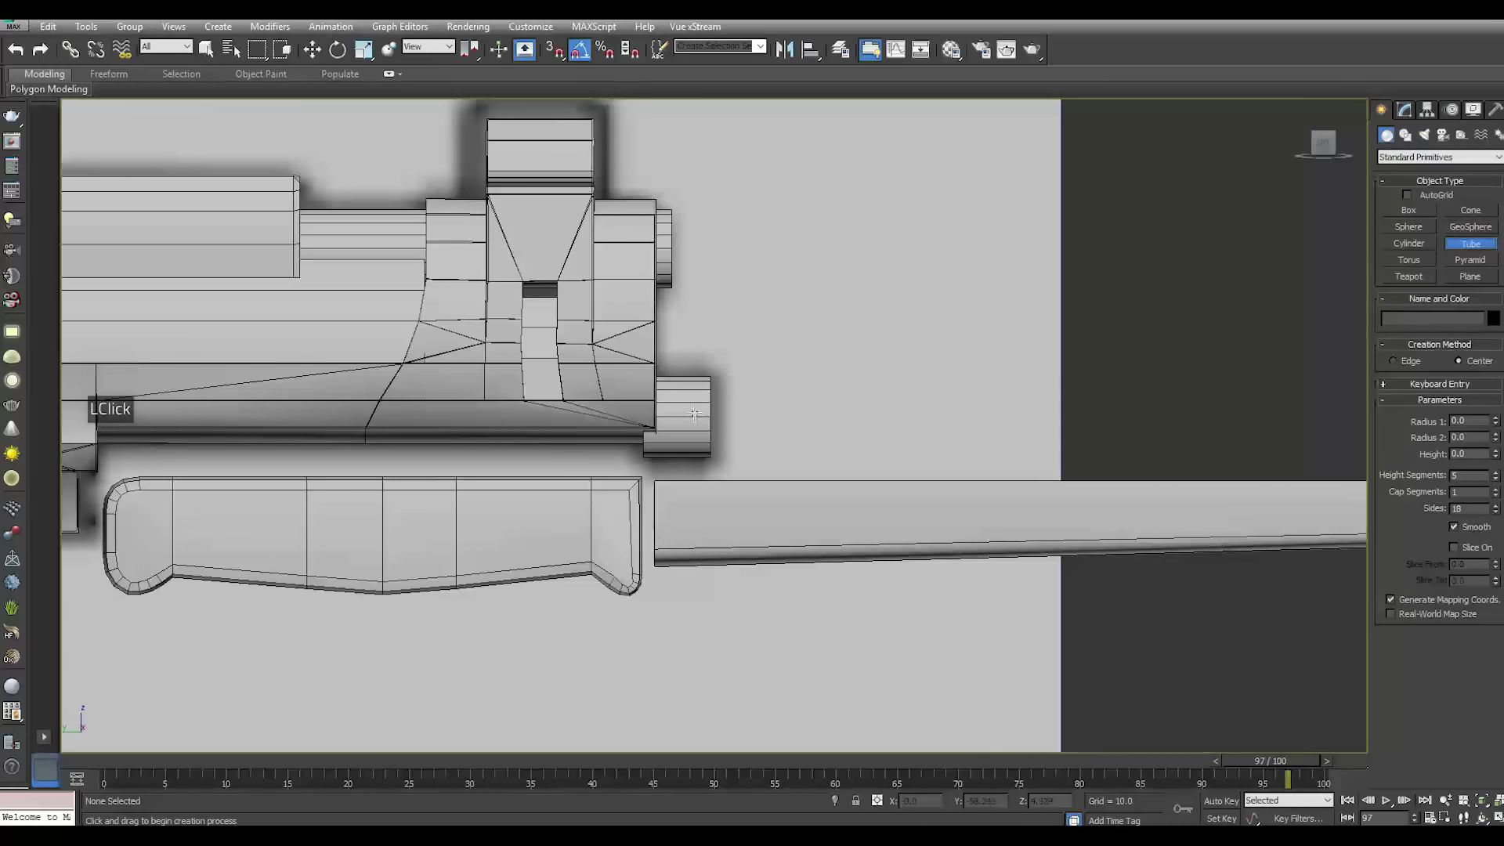
{"action": "left_click_drag", "start_coordinate": [696, 414], "coordinate": [715, 427]}
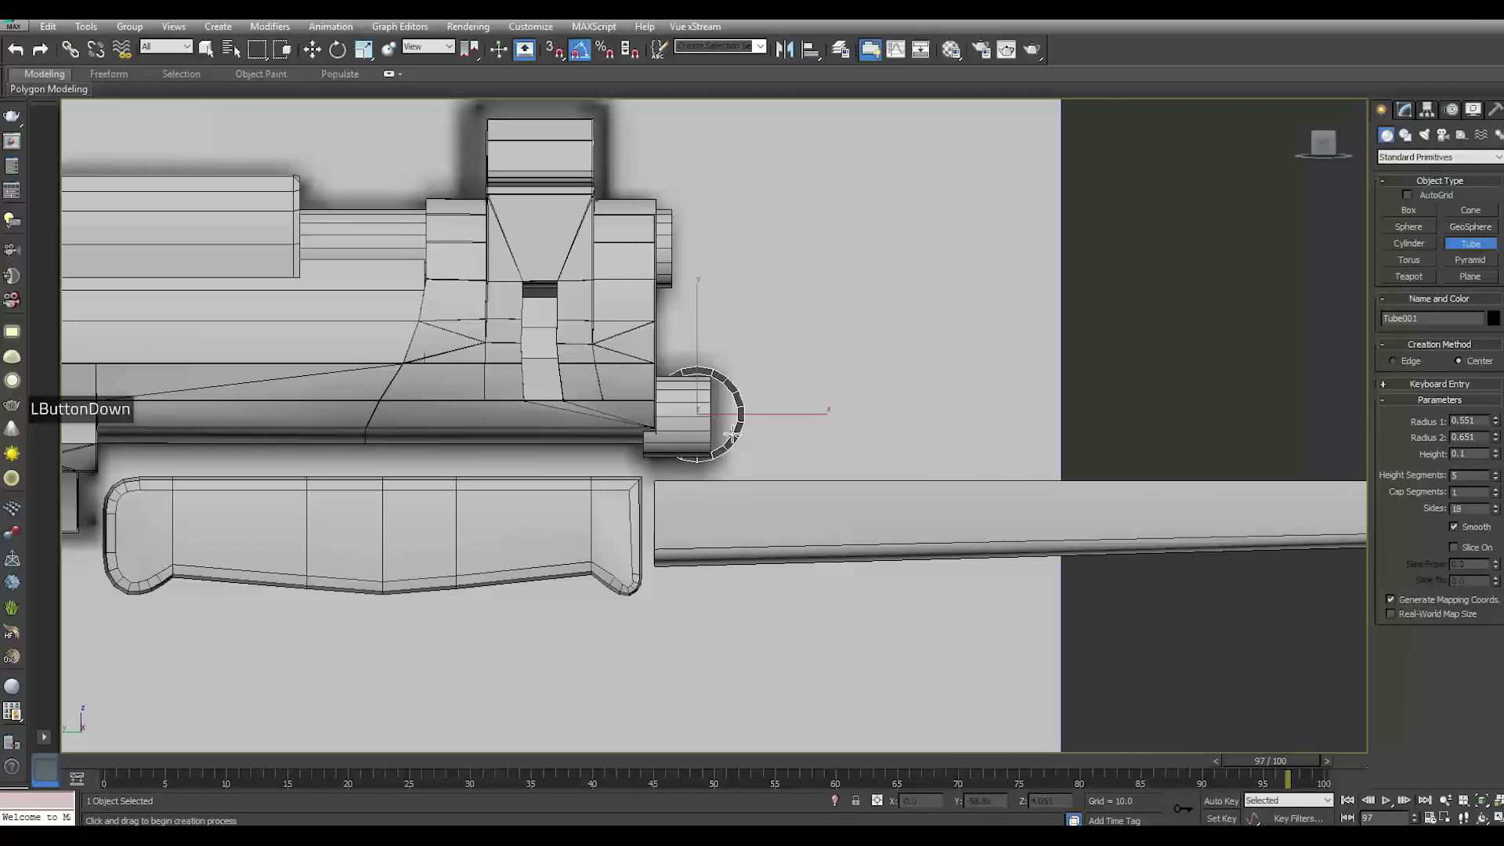
{"action": "left_click_drag", "start_coordinate": [730, 433], "coordinate": [730, 433]}
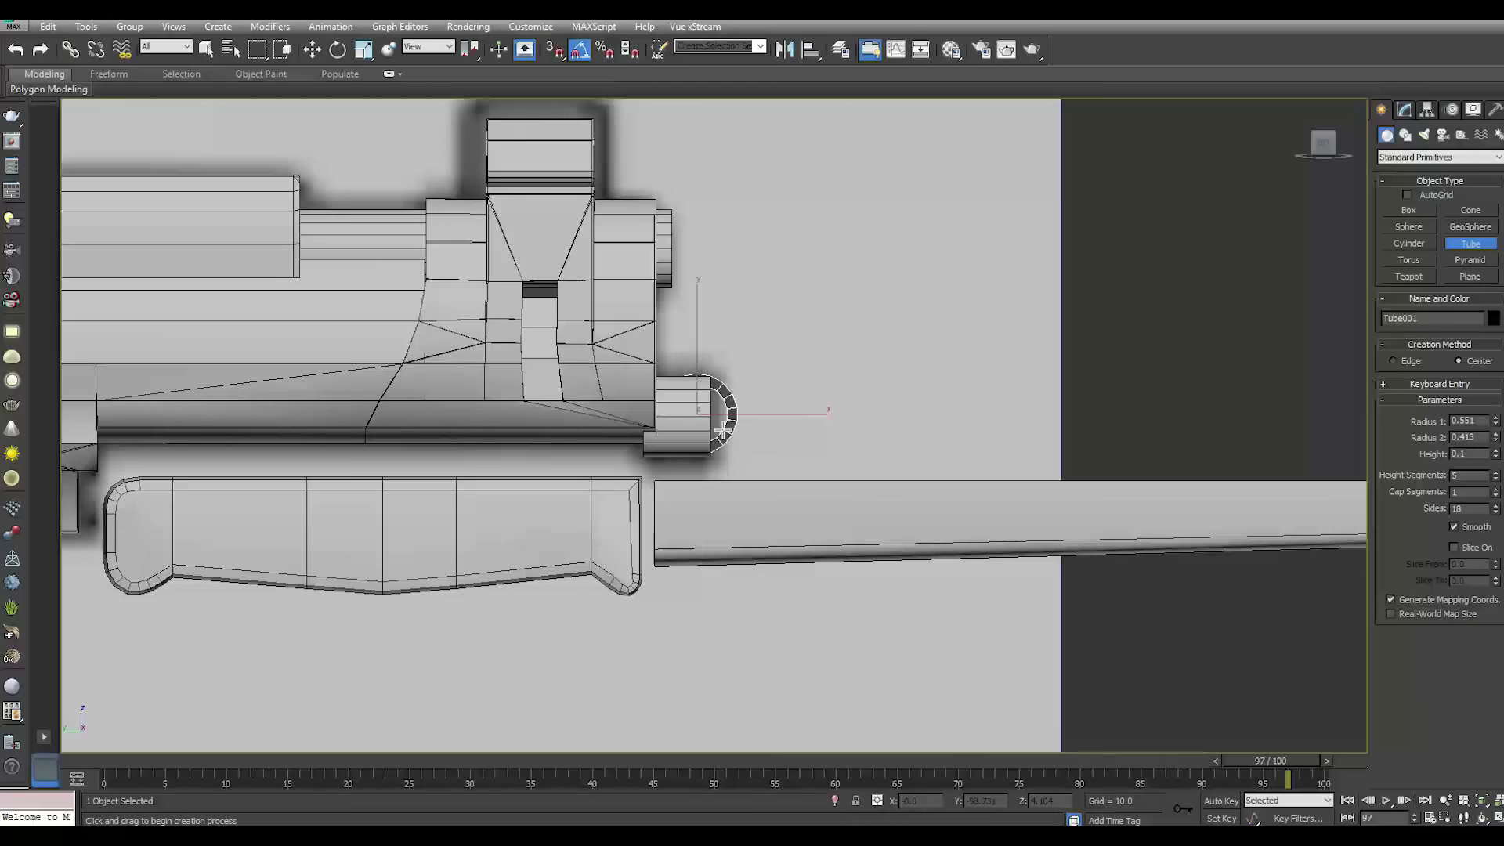
{"action": "right_click", "coordinate": [715, 421]}
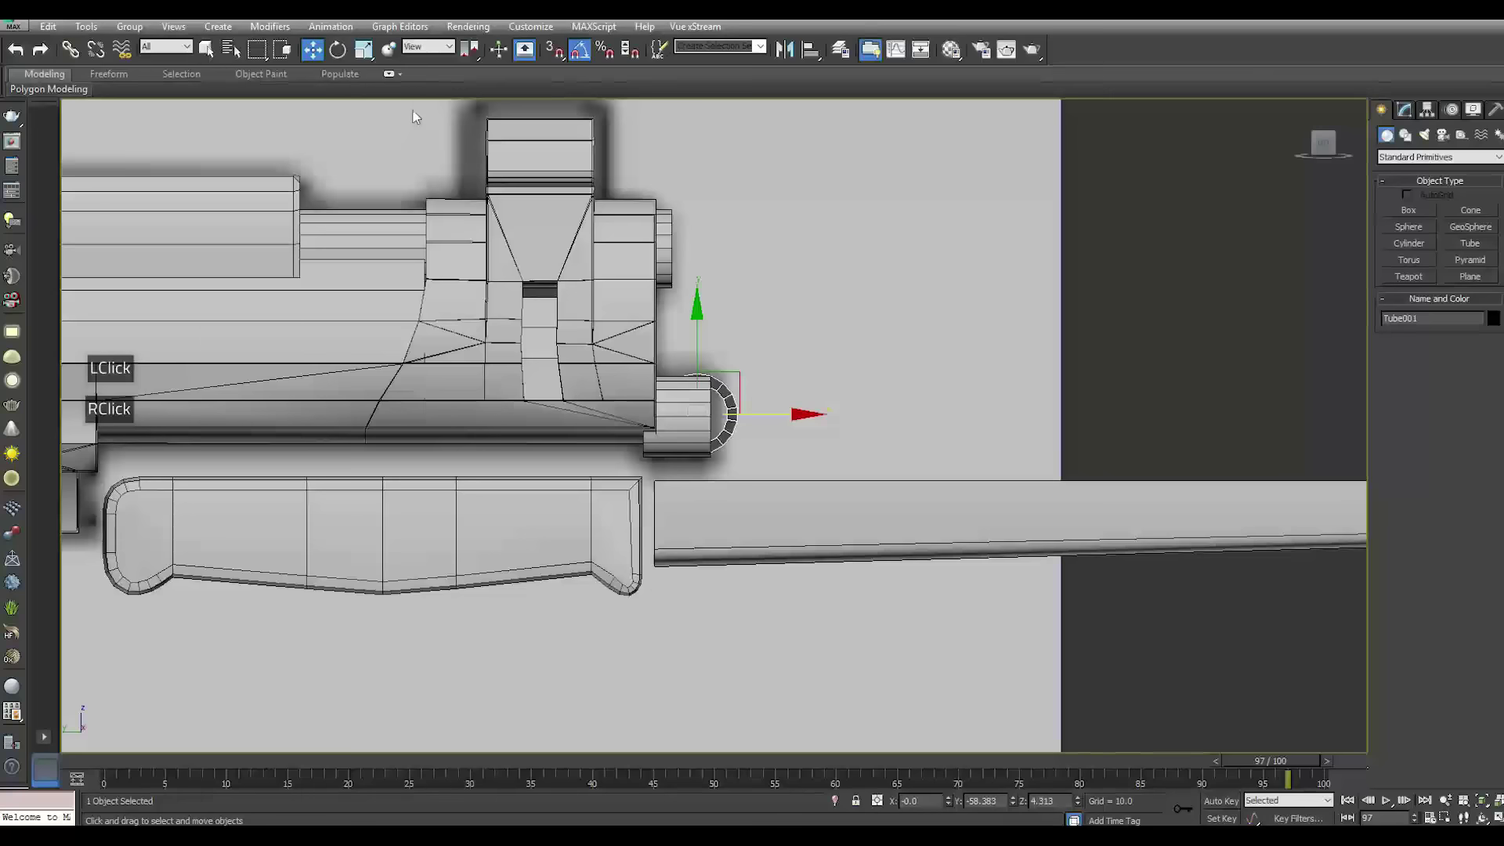
{"action": "key", "text": "m"}
{"action": "left_click", "coordinate": [491, 548]}
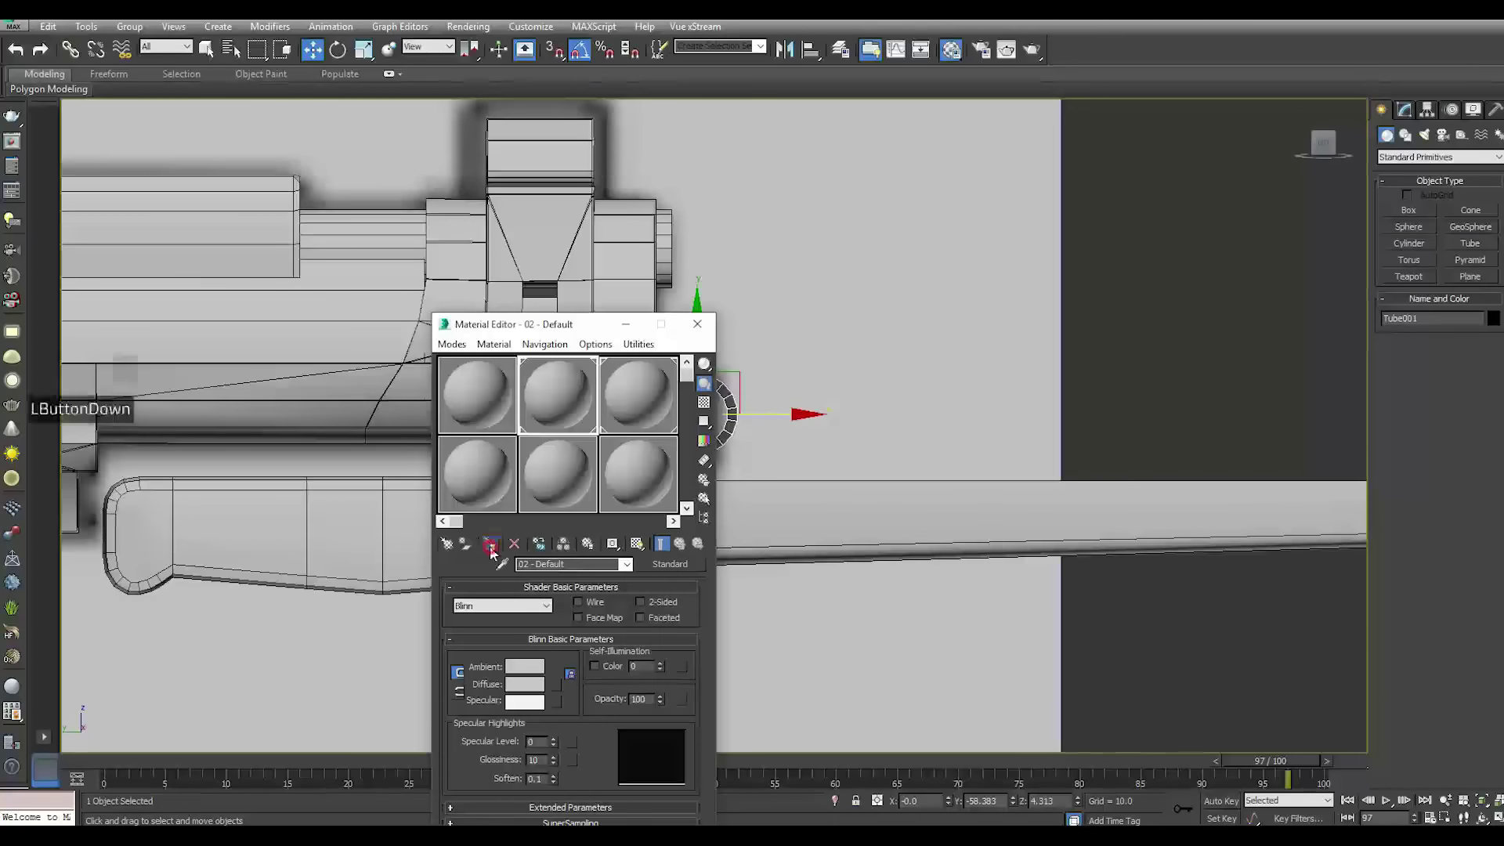
{"action": "key", "text": "m"}
Move the ring onto the end of the lower cylinder
{"action": "scroll", "coordinate": [684, 381], "scroll_direction": "up", "scroll_amount": 3}
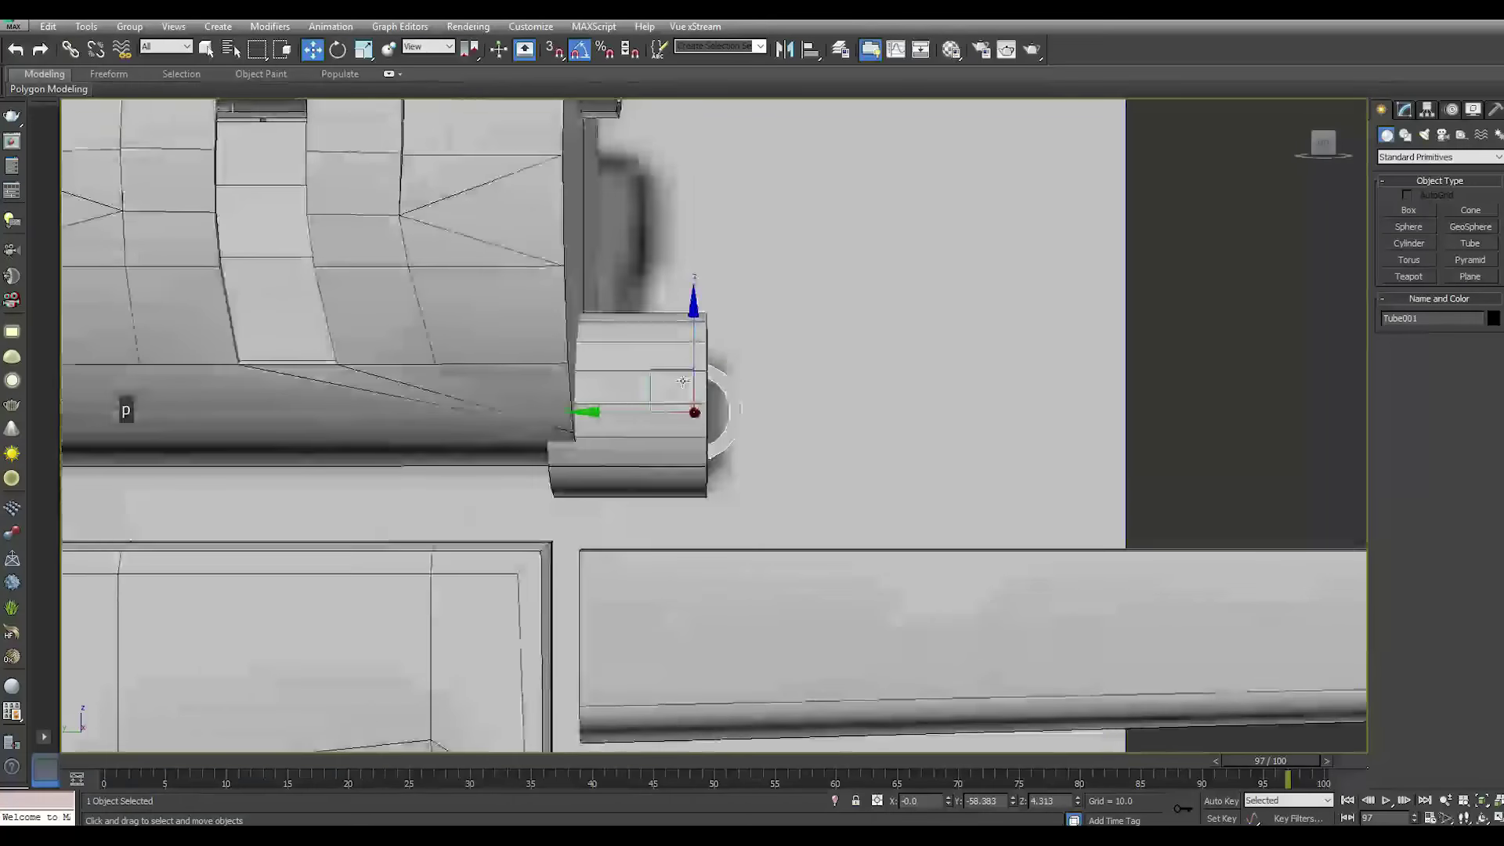
{"action": "scroll", "coordinate": [772, 411], "scroll_direction": "down", "scroll_amount": 3}
{"action": "mouse_move", "coordinate": [772, 412]}
{"action": "middle_mouse_down", "text": "alt"}
{"action": "mouse_move", "coordinate": [696, 448]}
{"action": "mouse_move", "coordinate": [778, 399]}
{"action": "middle_mouse_up", "text": "alt"}
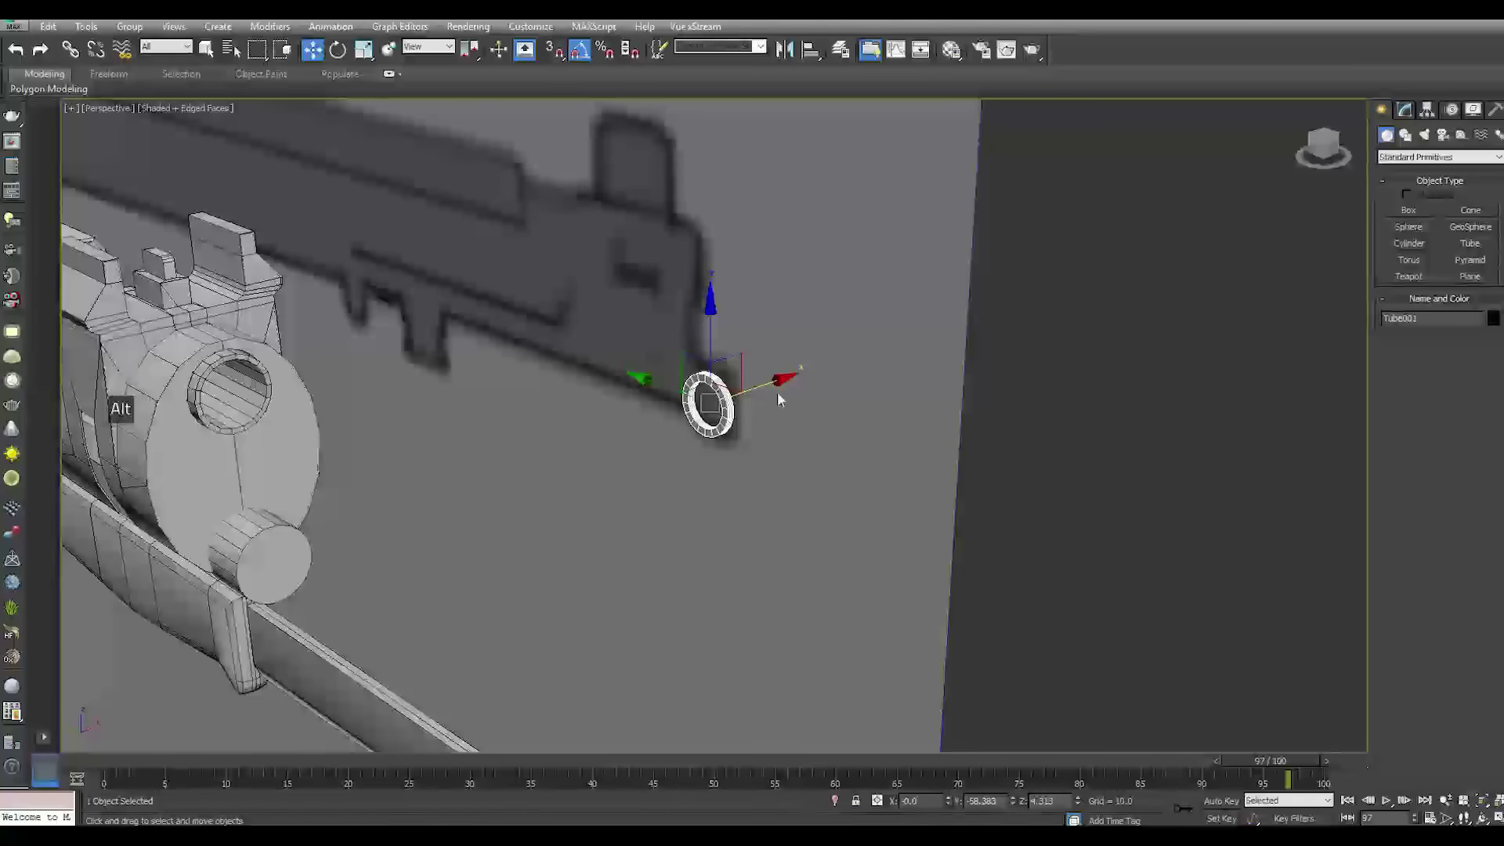
{"action": "left_click_drag", "start_coordinate": [769, 386], "coordinate": [309, 531]}
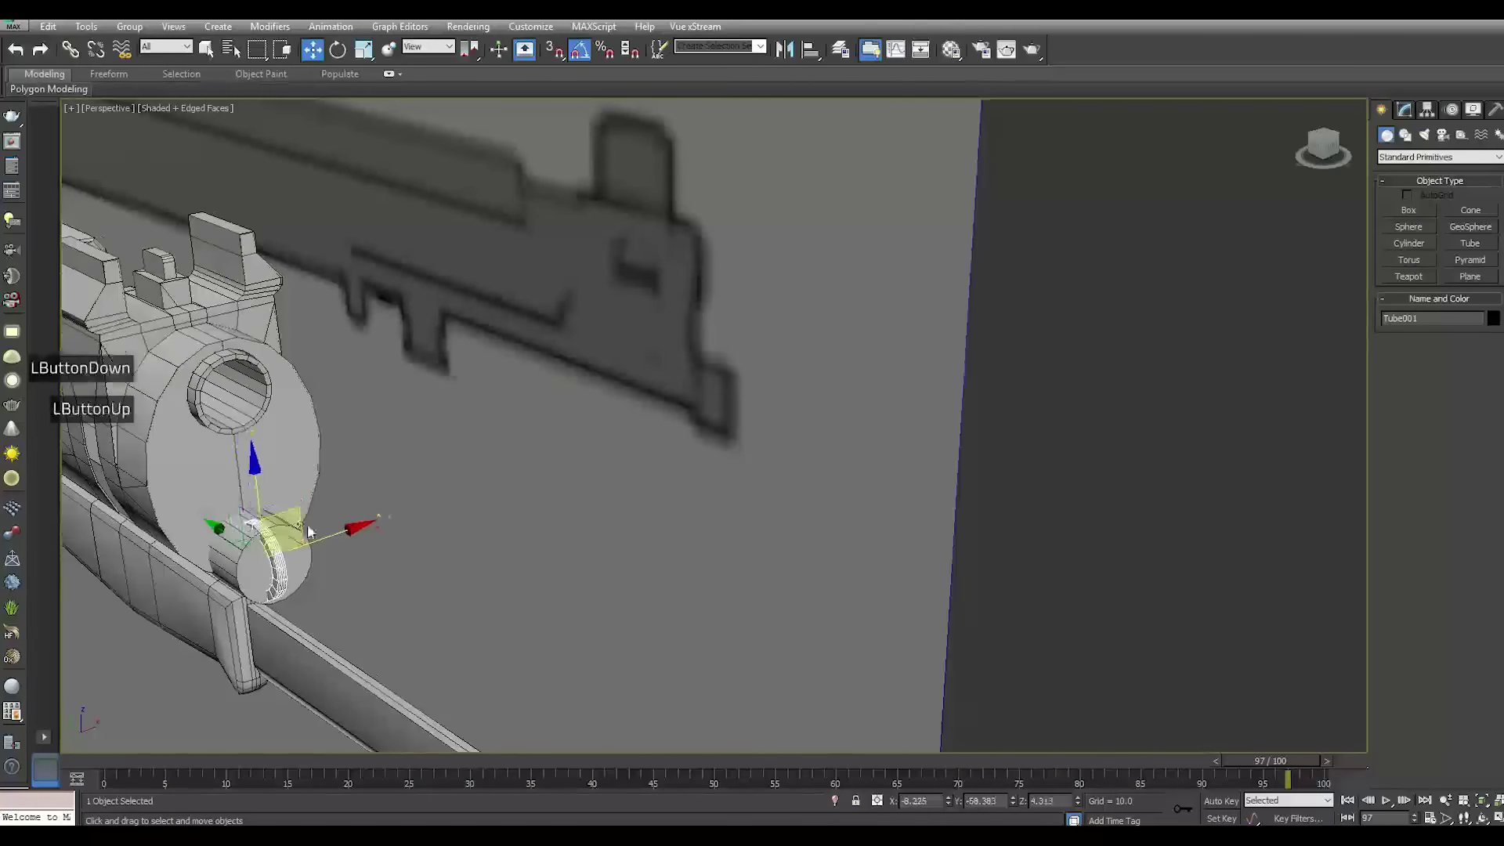
{"action": "middle_click_drag", "start_coordinate": [309, 531], "coordinate": [562, 504]}
{"action": "scroll", "coordinate": [562, 505], "scroll_direction": "up", "scroll_amount": 4}
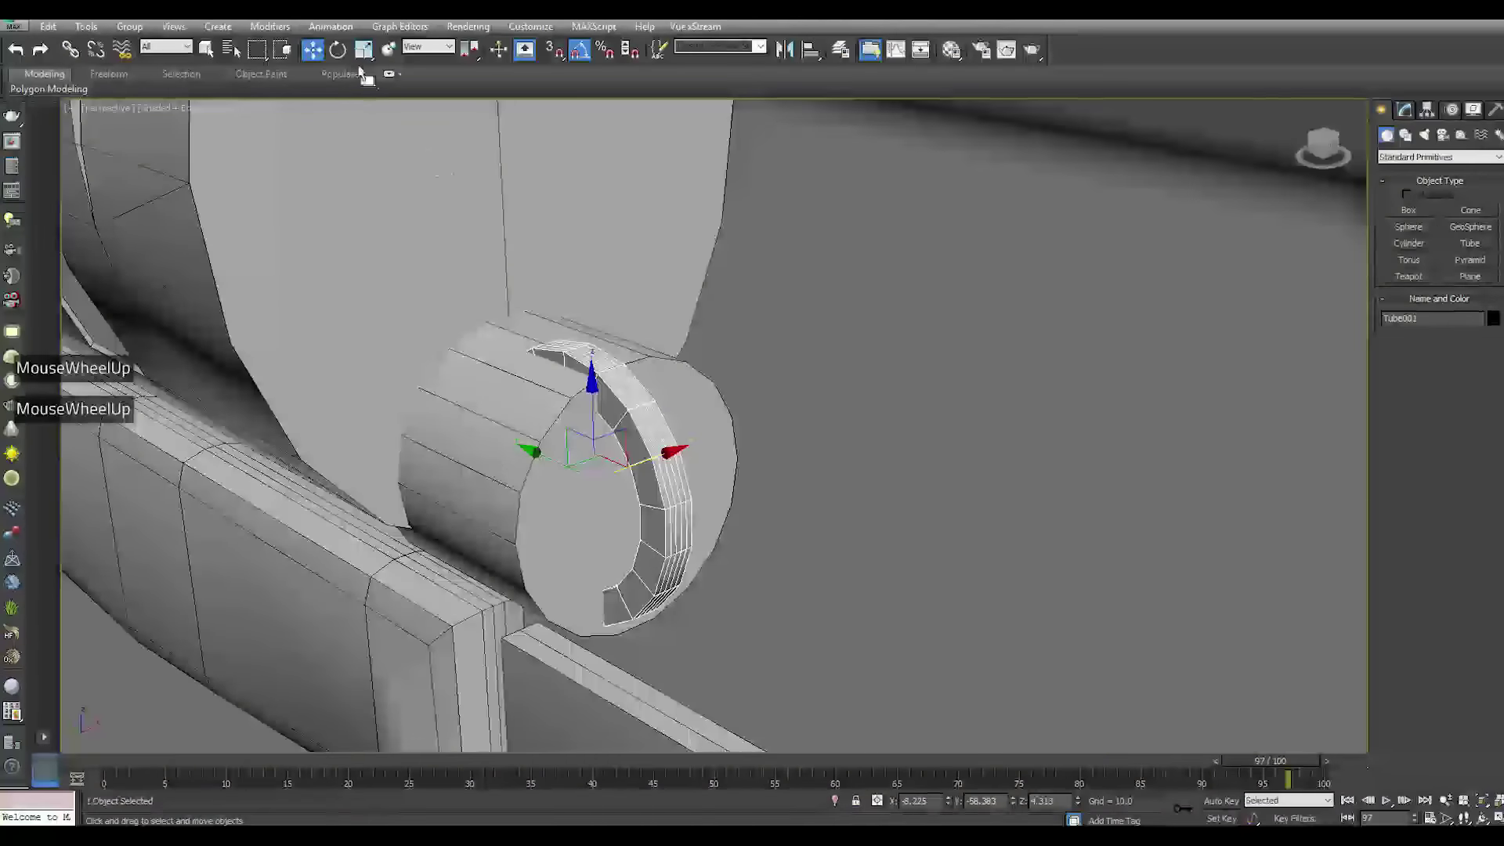
Set the ring's height segments to 1, rotate it 90° and scale it to fit the cylinder
{"action": "left_click", "coordinate": [338, 49]}
{"action": "left_click", "coordinate": [1406, 111]}
{"action": "left_click_drag", "start_coordinate": [1496, 392], "coordinate": [1501, 435]}
{"action": "left_click_drag", "start_coordinate": [610, 518], "coordinate": [474, 398]}
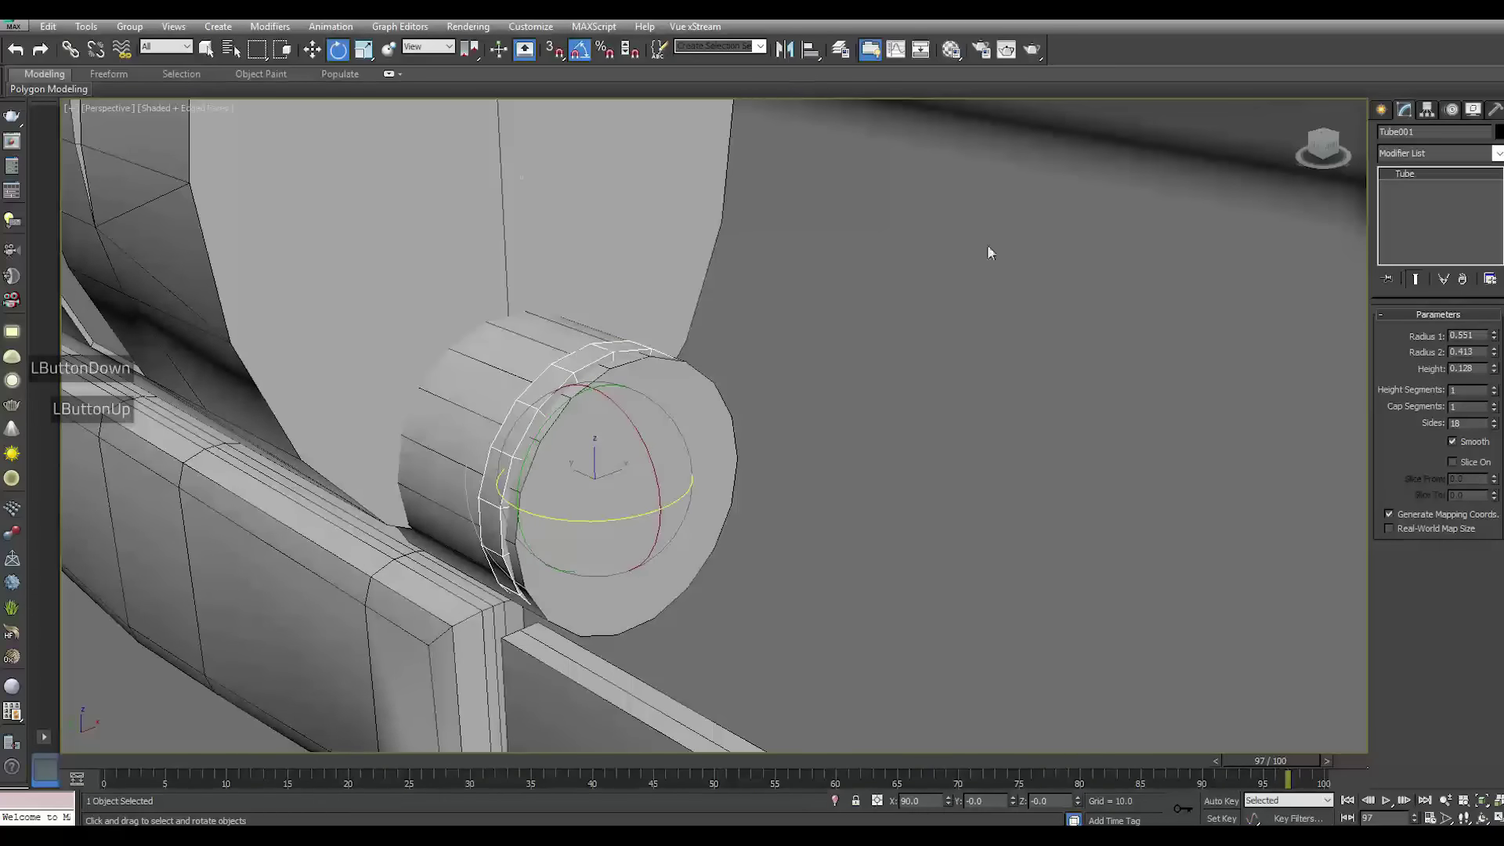
{"action": "left_click", "coordinate": [363, 49]}
{"action": "left_click_drag", "start_coordinate": [595, 470], "coordinate": [594, 470]}
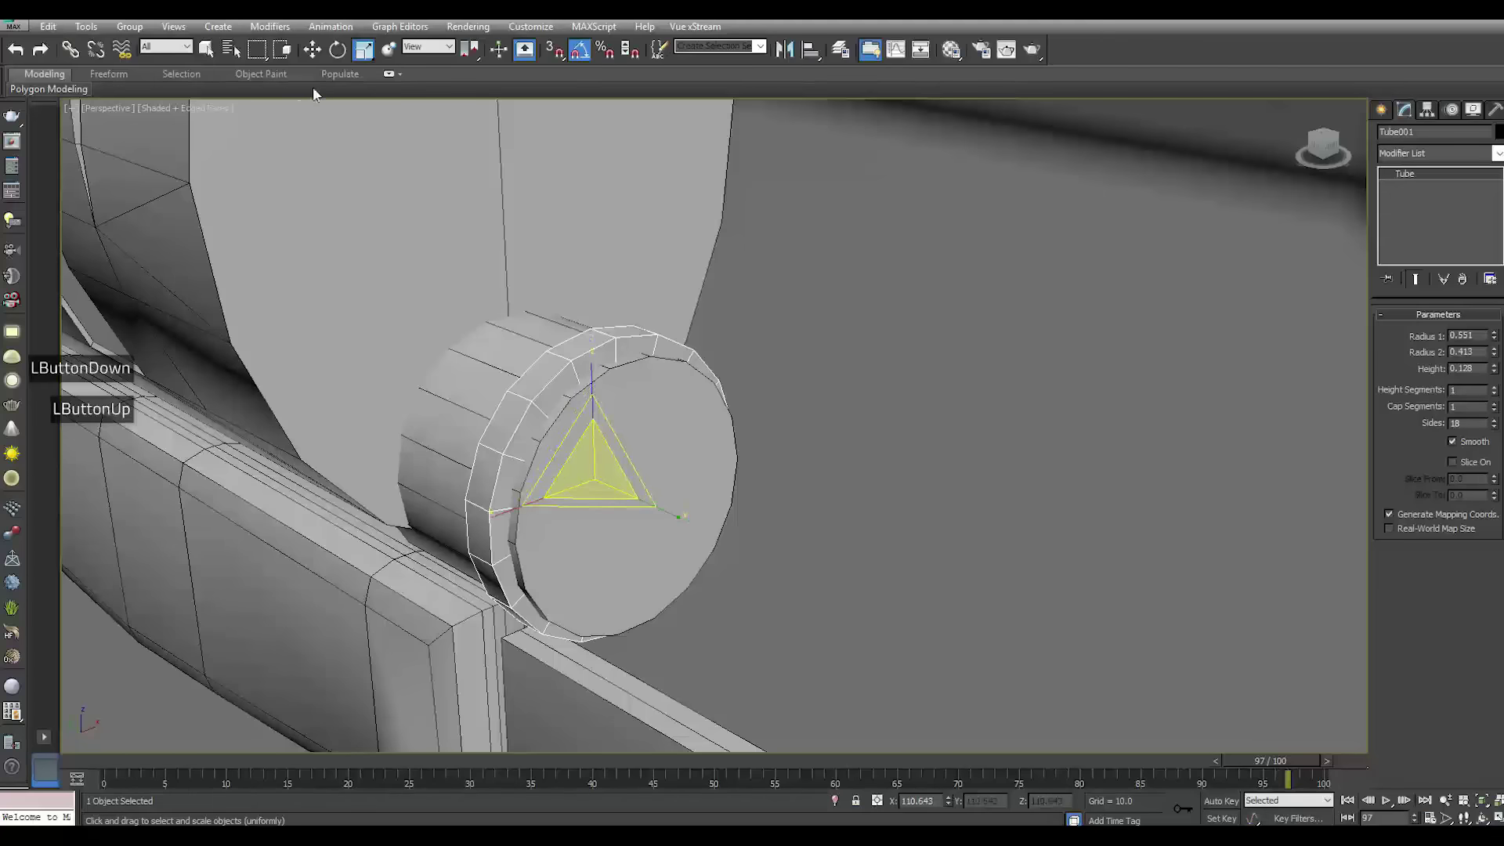
Slide the ring along the cylinder and nudge it slightly along Y
{"action": "left_click", "coordinate": [313, 49]}
{"action": "left_click_drag", "start_coordinate": [552, 462], "coordinate": [459, 431]}
{"action": "middle_click_drag", "start_coordinate": [499, 513], "coordinate": [737, 391], "text": "alt"}
{"action": "left_click_drag", "start_coordinate": [605, 351], "coordinate": [599, 357]}
In the Left view, nudge the ring right along X and raise its Height to 0.228
{"action": "key", "text": "l"}
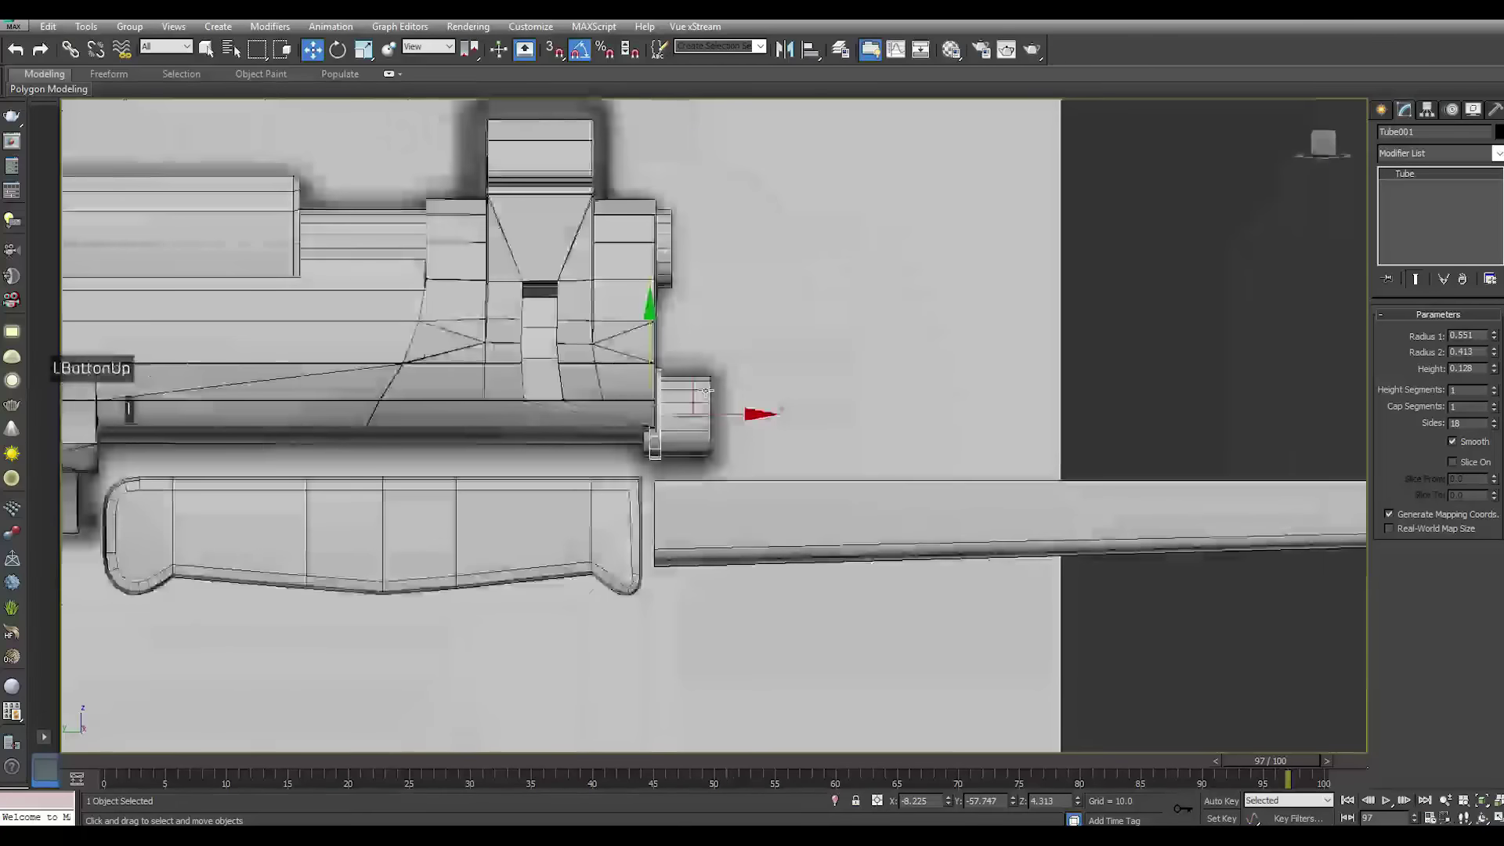
{"action": "scroll", "coordinate": [682, 489], "scroll_direction": "up", "scroll_amount": 2}
{"action": "left_click", "coordinate": [597, 467]}
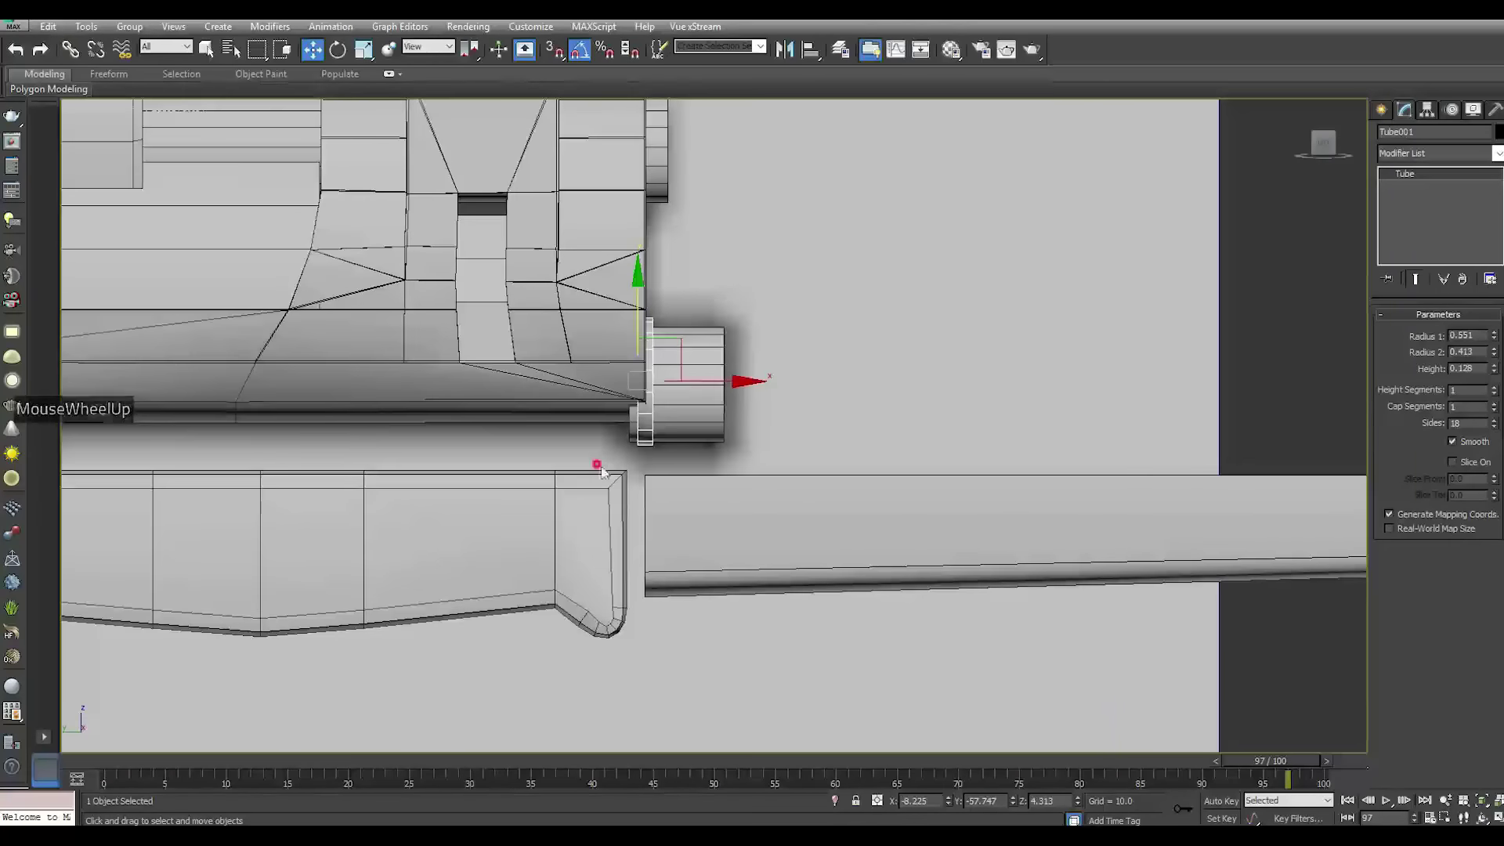
{"action": "left_click_drag", "start_coordinate": [693, 539], "coordinate": [925, 550]}
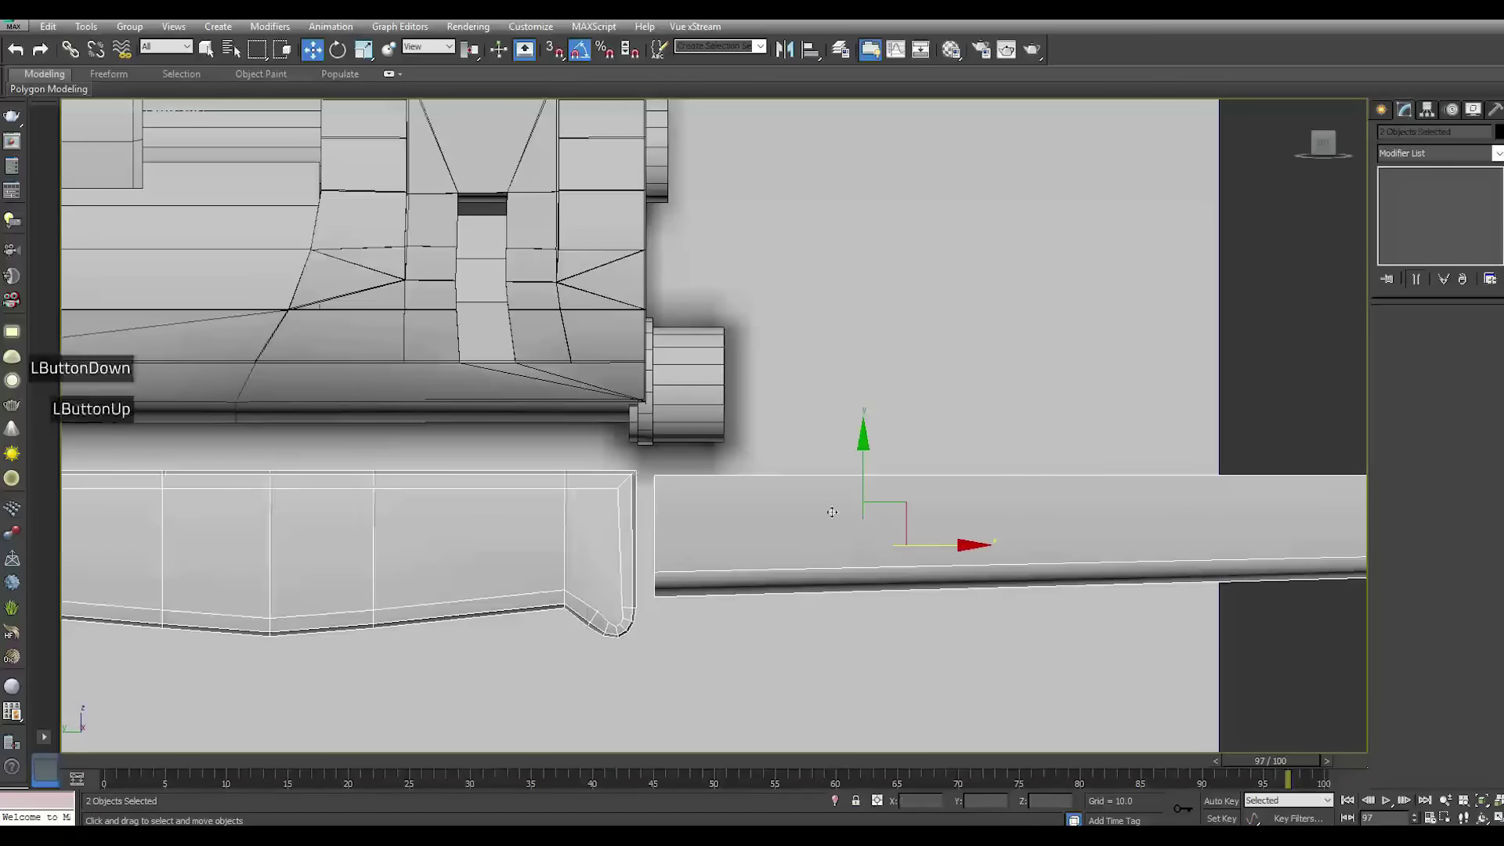
{"action": "scroll", "coordinate": [646, 469], "scroll_direction": "up", "scroll_amount": 4}
{"action": "left_click", "coordinate": [647, 420]}
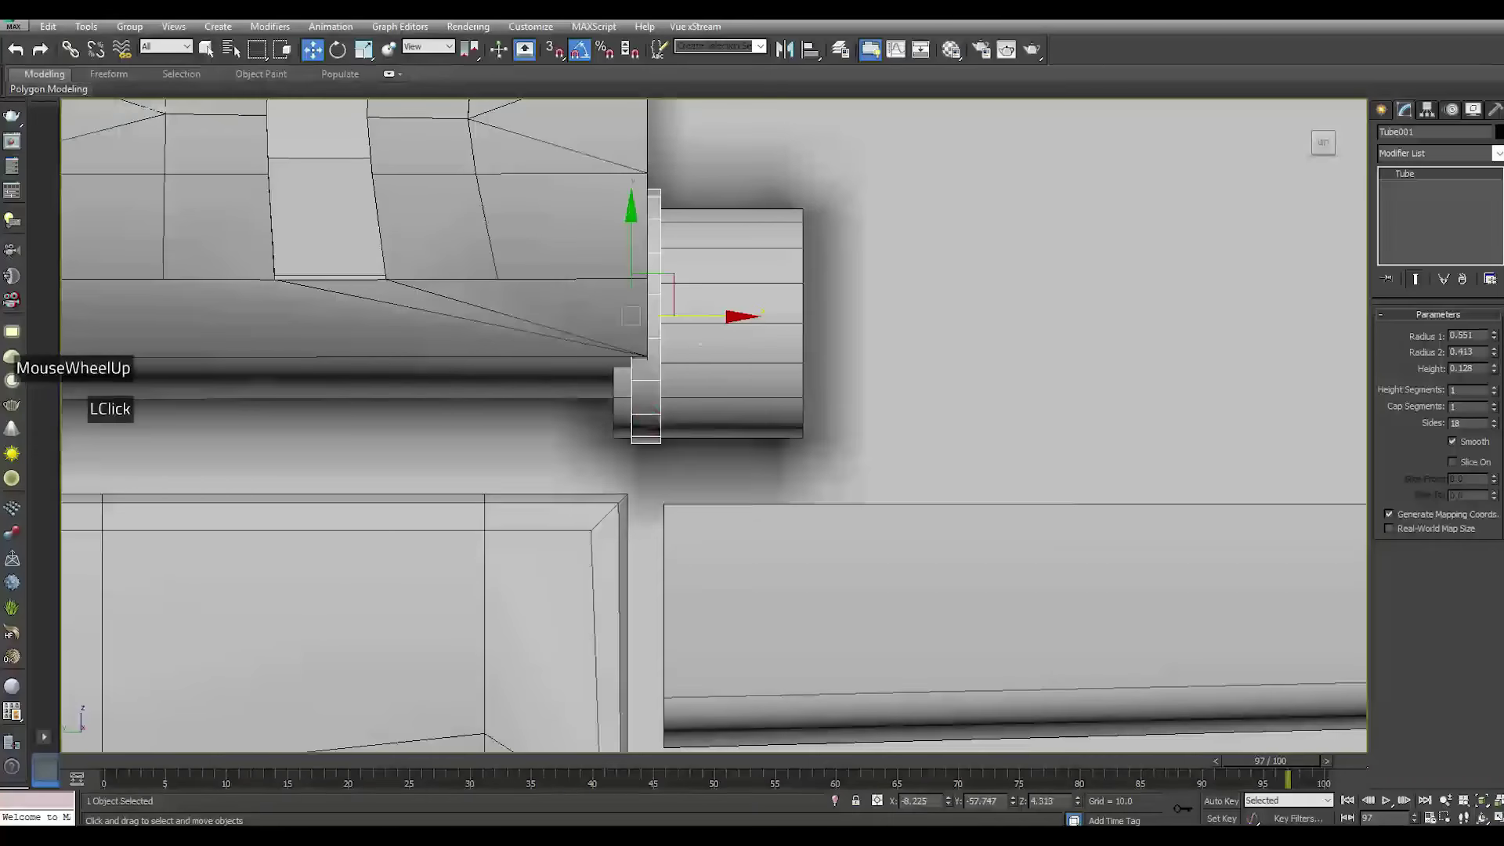
{"action": "left_click_drag", "start_coordinate": [689, 316], "coordinate": [704, 317]}
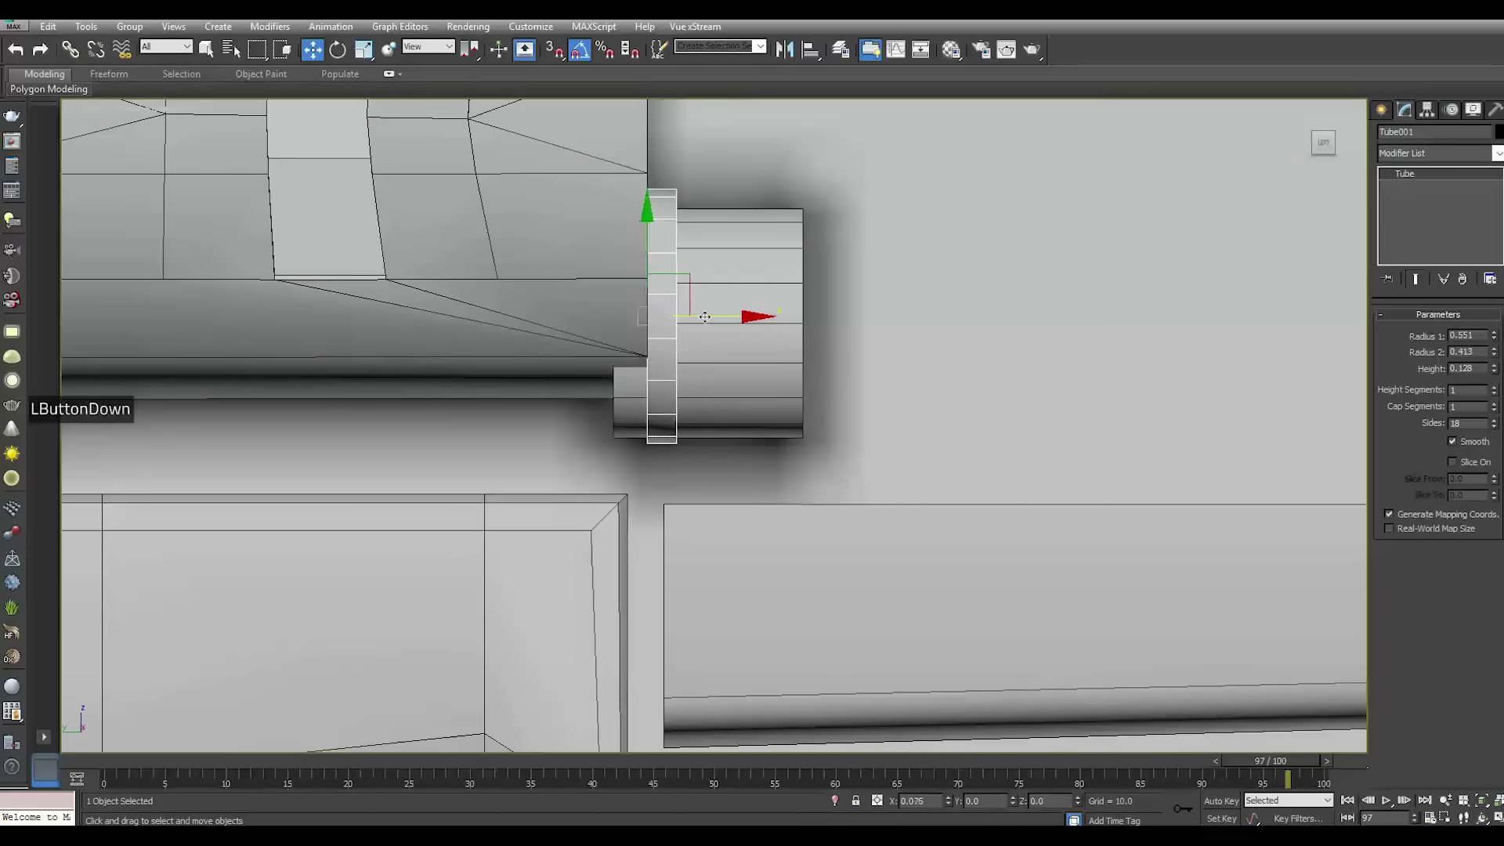
{"action": "left_click_drag", "start_coordinate": [1494, 366], "coordinate": [1498, 358]}
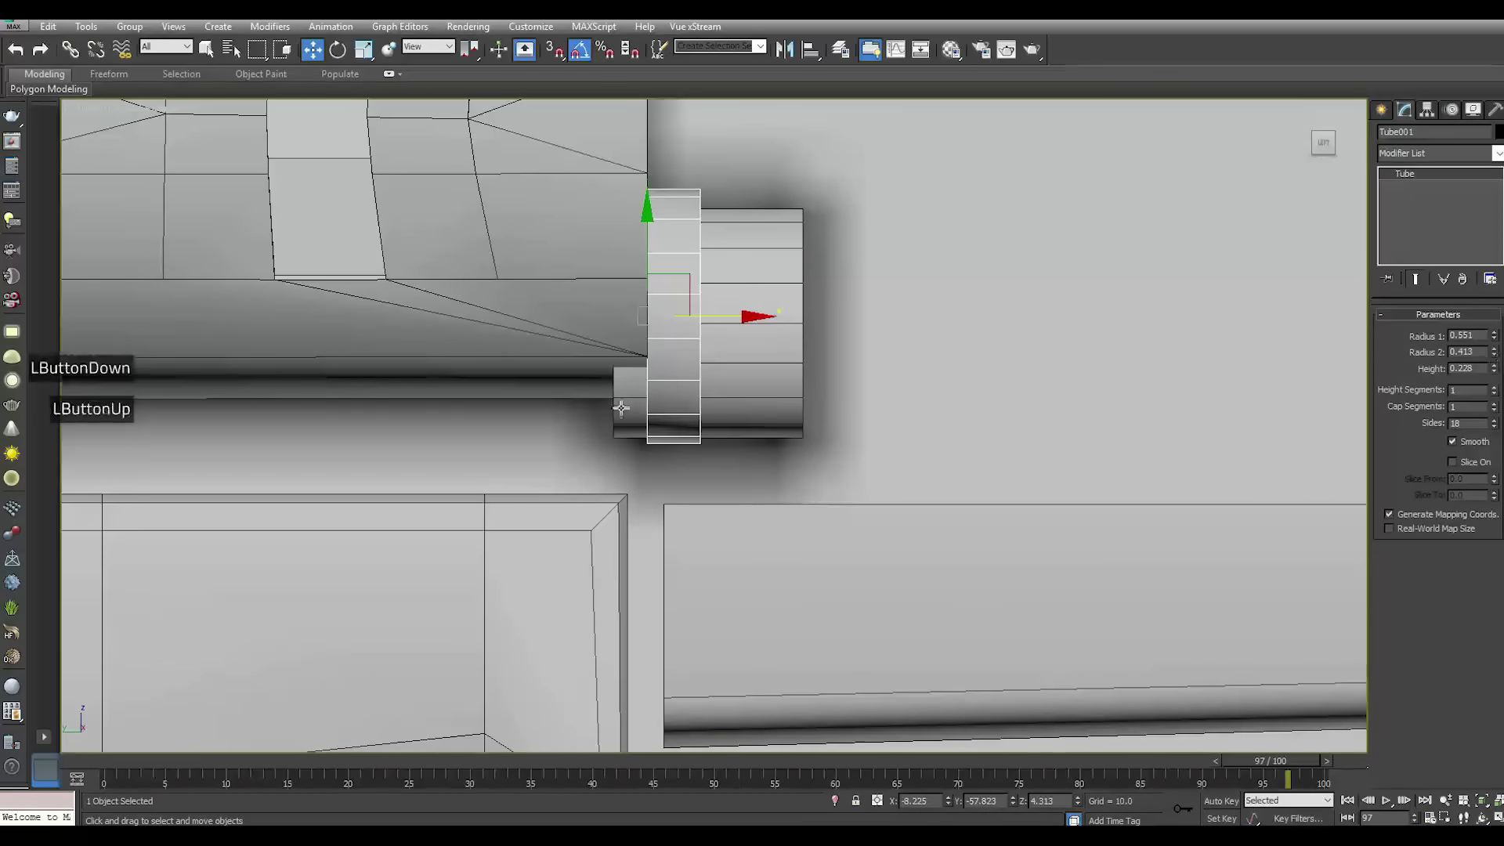
{"action": "scroll", "coordinate": [621, 408], "scroll_direction": "down", "scroll_amount": 2}
Shift the bayonet handle and blade right along X, then nudge the ring slightly down
{"action": "left_click_drag", "start_coordinate": [737, 539], "coordinate": [737, 540], "text": "ctrl"}
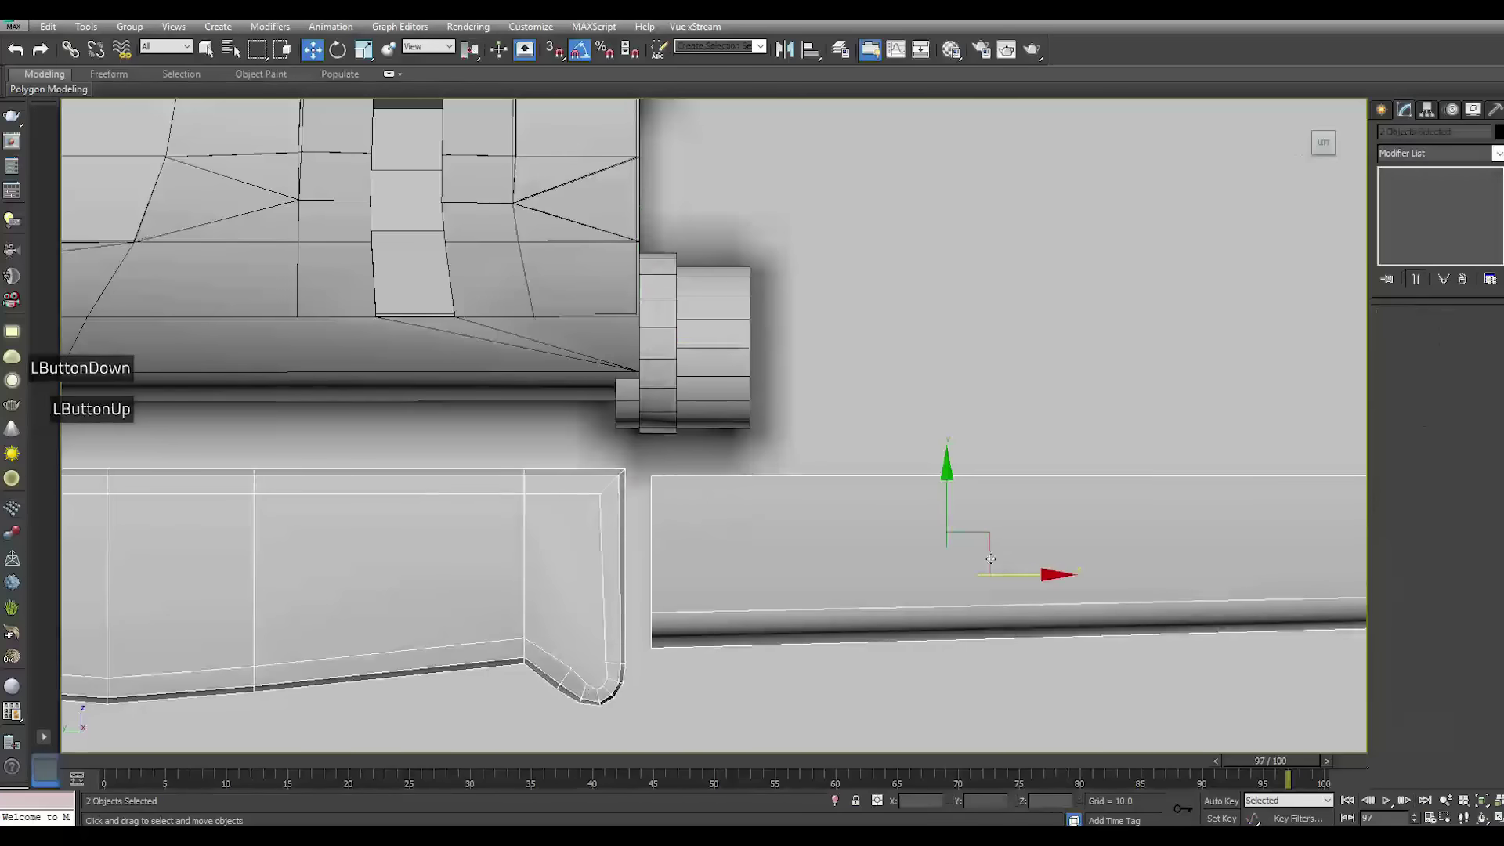
{"action": "left_click_drag", "start_coordinate": [1003, 580], "coordinate": [1021, 575]}
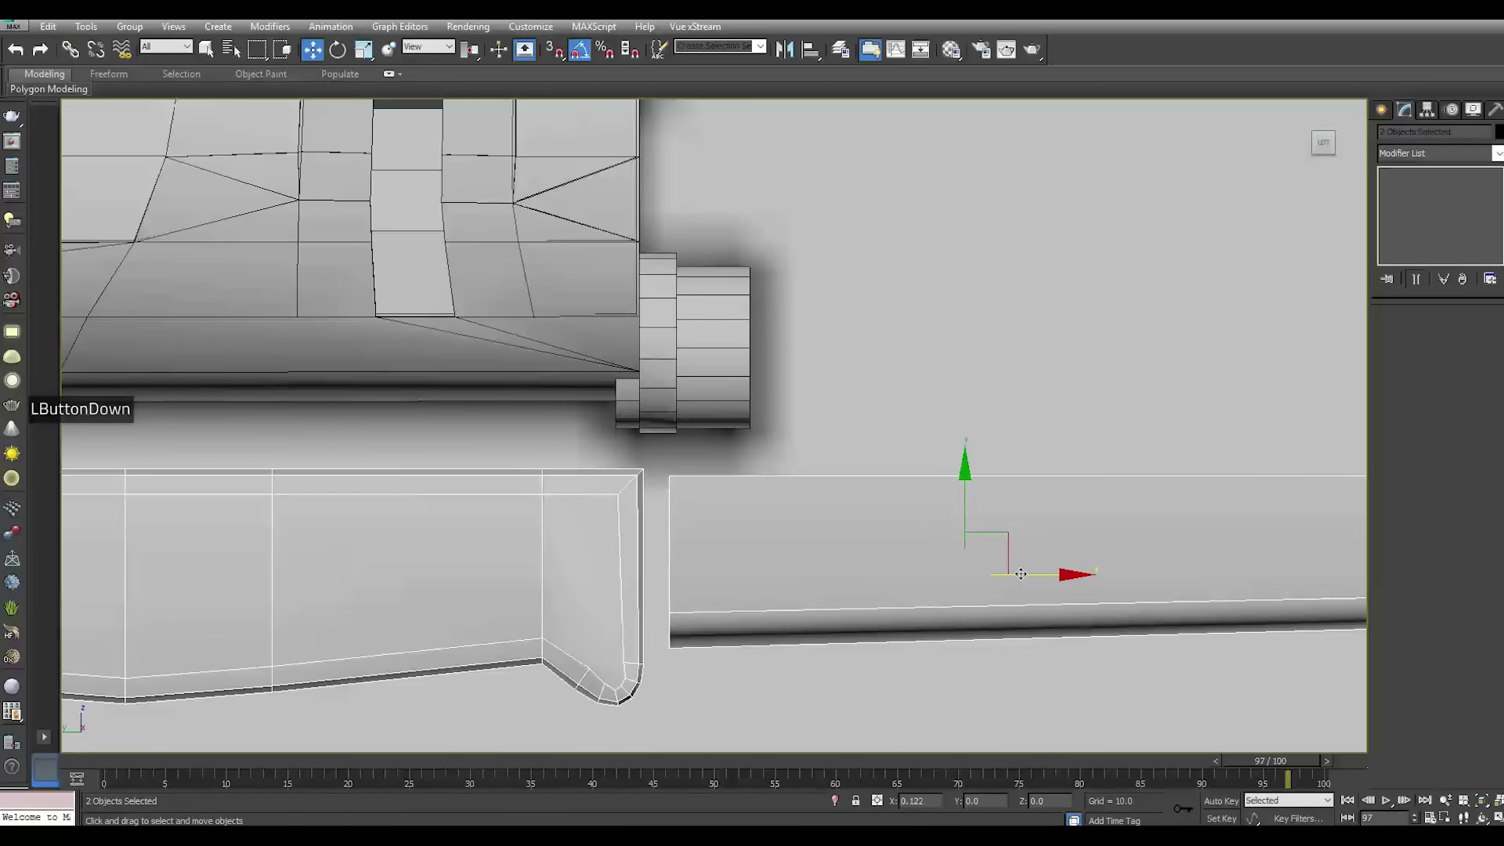
{"action": "left_click", "coordinate": [905, 453]}
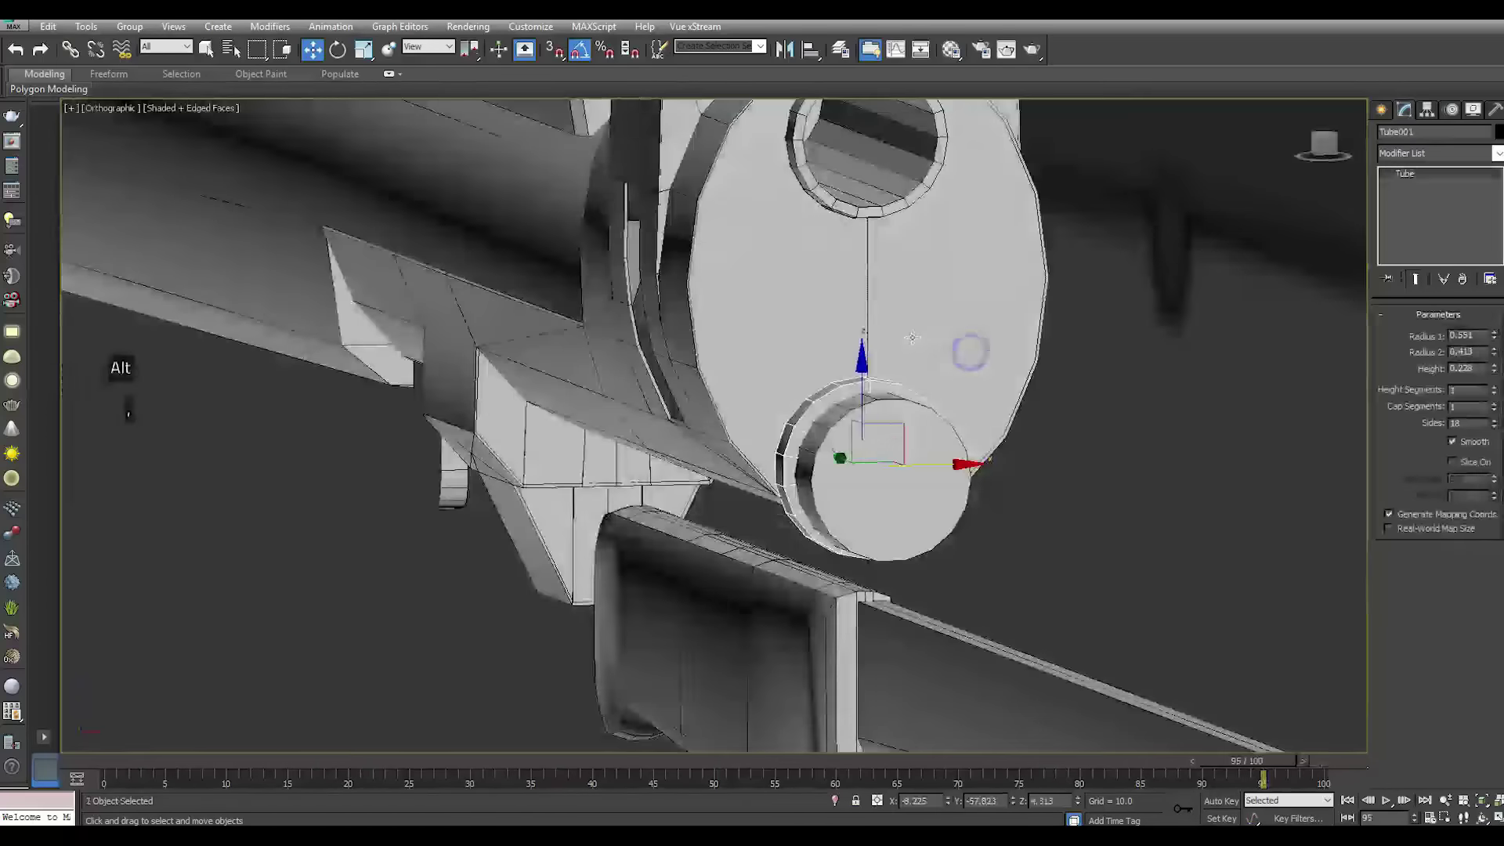
{"action": "left_click", "coordinate": [856, 414]}
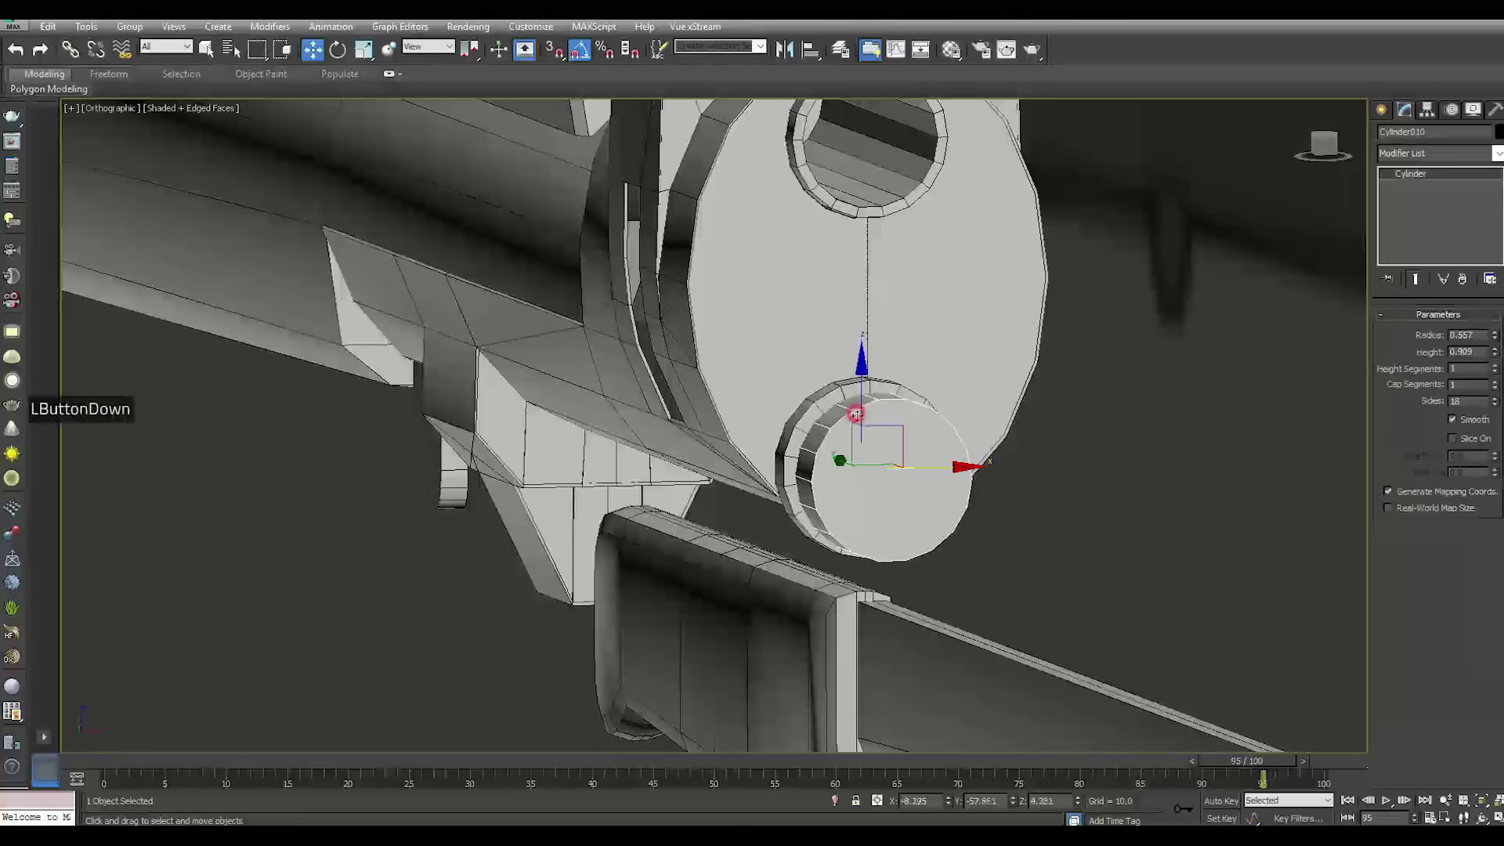
{"action": "double_click", "coordinate": [14, 51]}
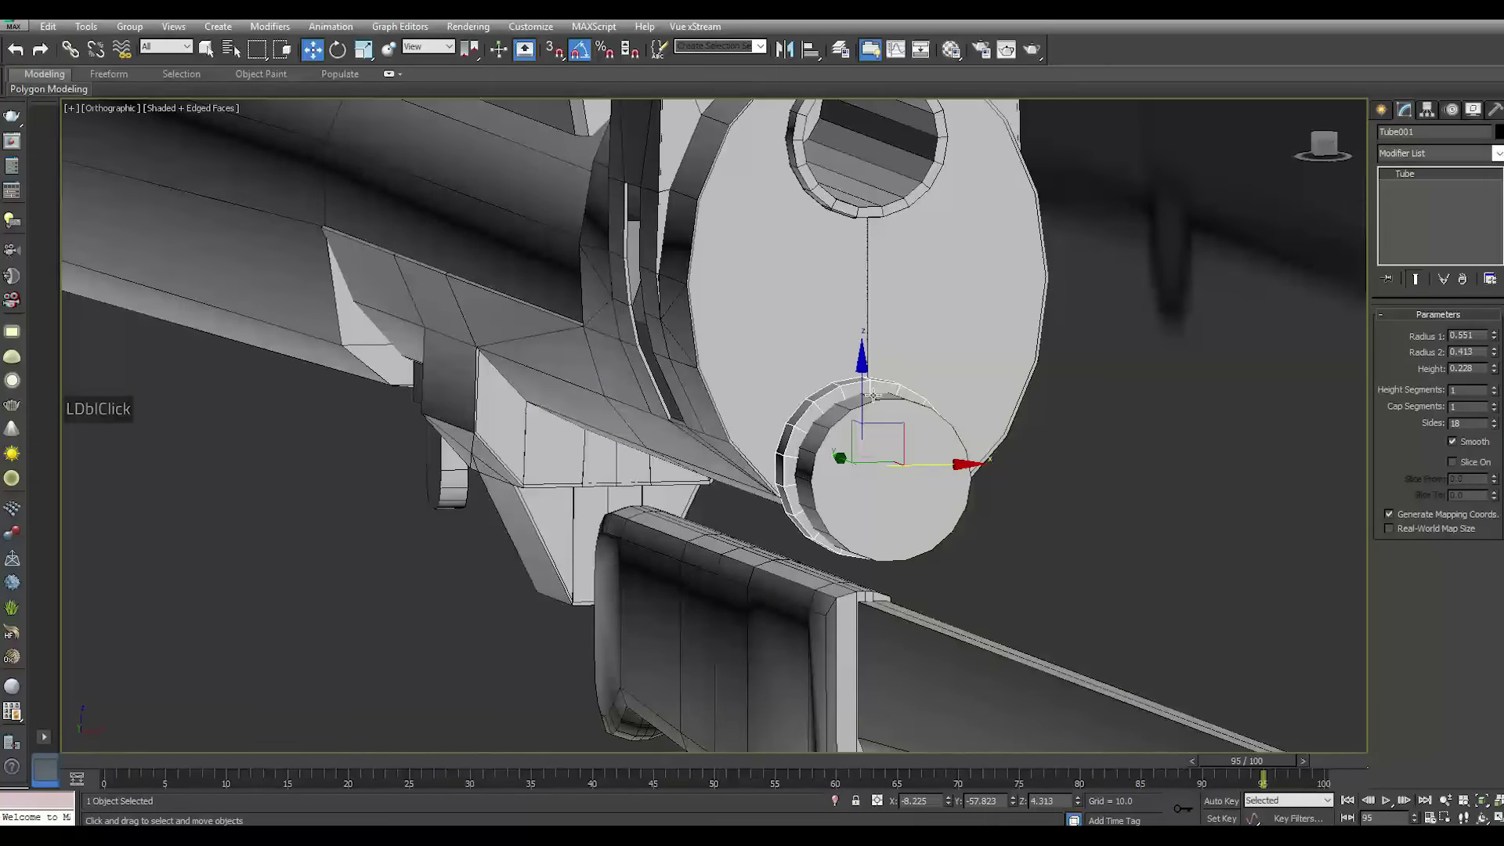
{"action": "left_click_drag", "start_coordinate": [863, 400], "coordinate": [862, 402]}
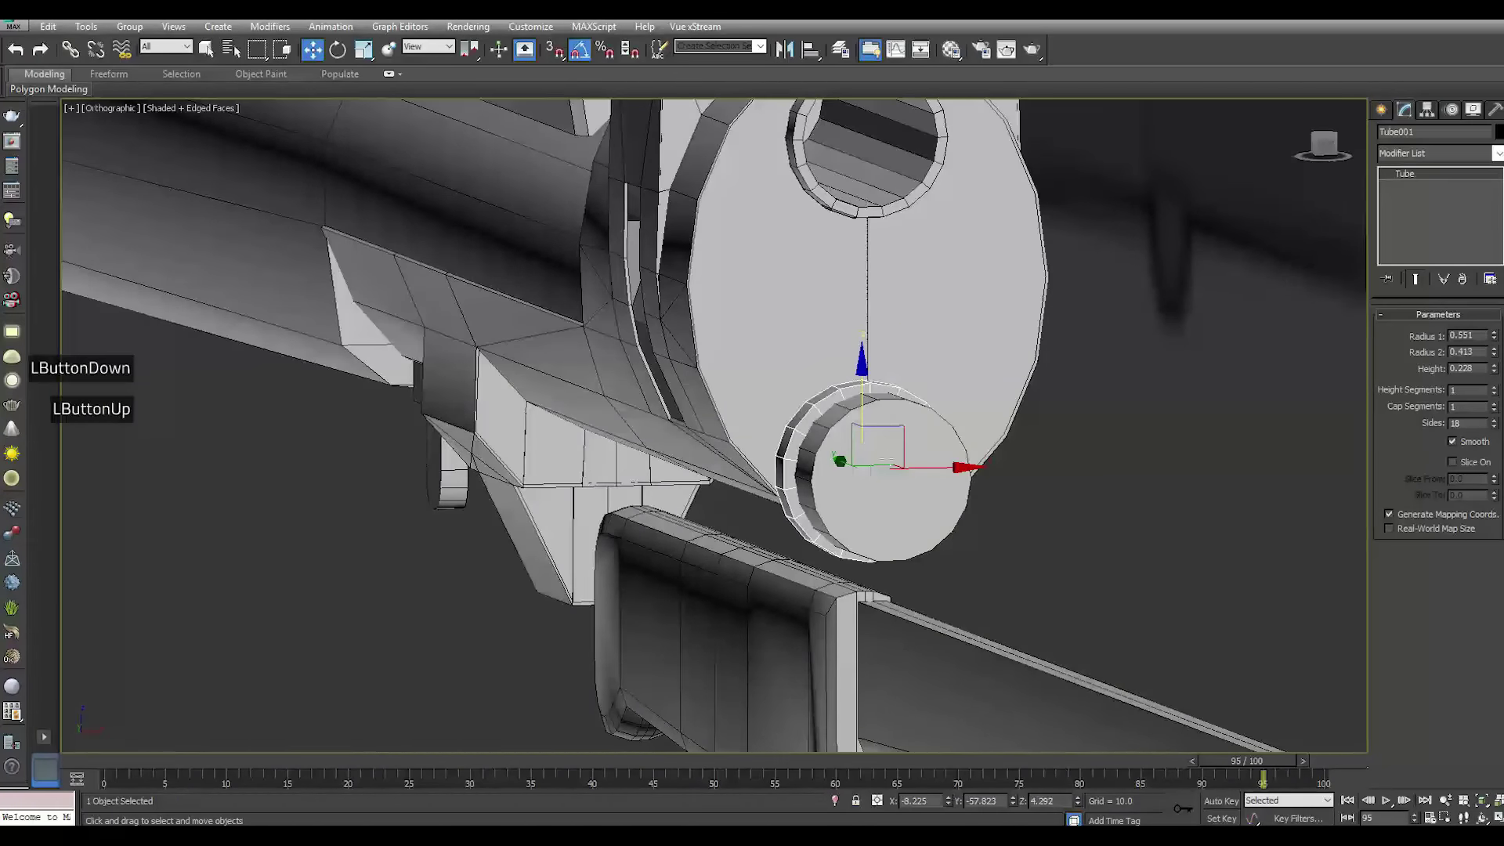
Reselect the ring tube and orbit to inspect it end-on
{"action": "middle_click_drag", "start_coordinate": [844, 460], "coordinate": [857, 433], "text": "alt"}
{"action": "middle_click_drag", "start_coordinate": [822, 488], "coordinate": [1132, 430], "text": "alt"}
{"action": "right_click", "coordinate": [1415, 213]}
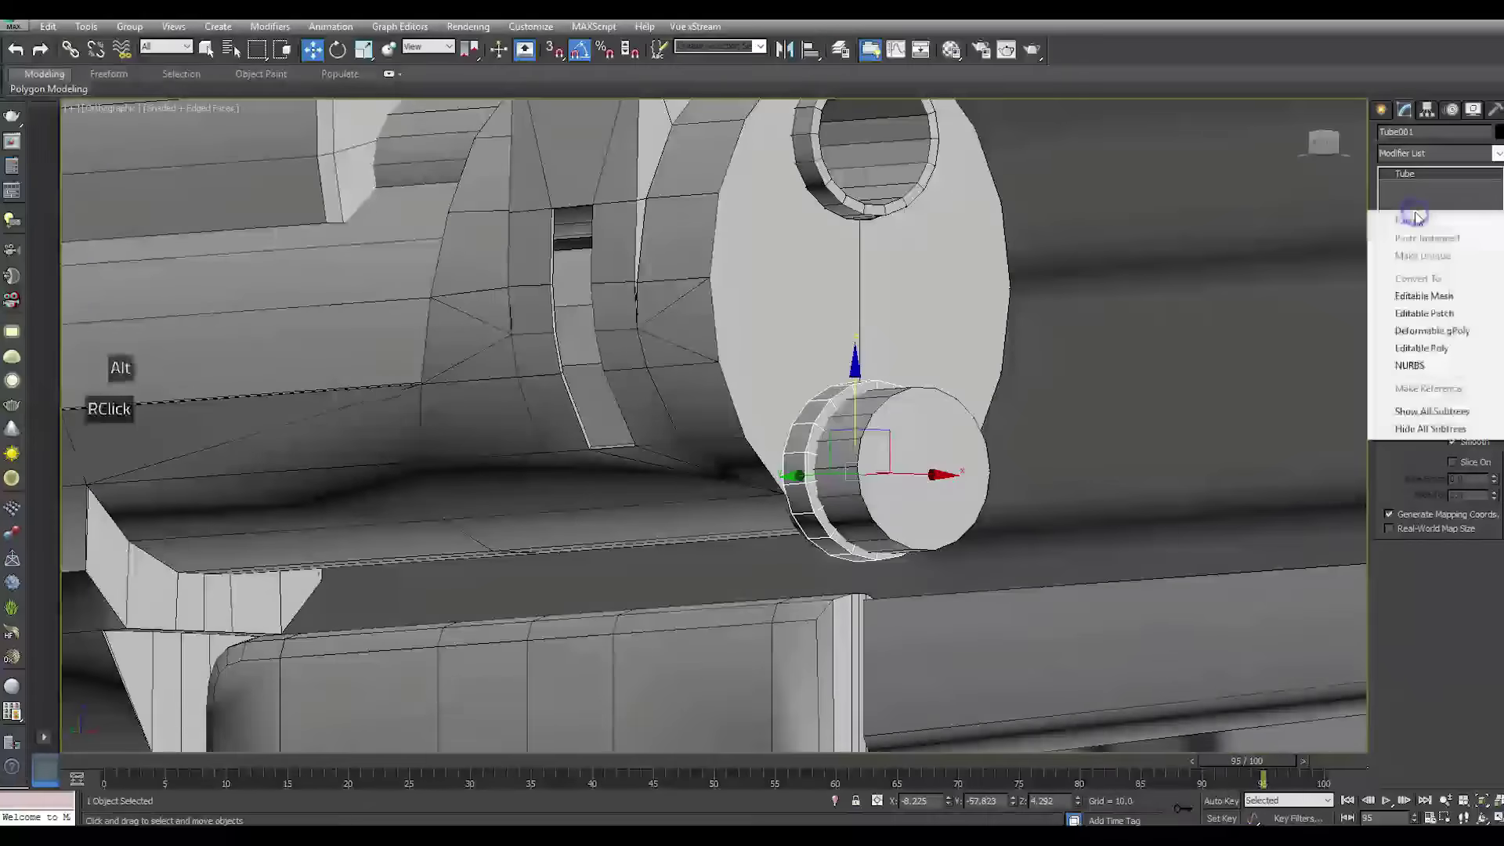
{"action": "left_click", "coordinate": [978, 451]}
{"action": "scroll", "coordinate": [954, 467], "scroll_direction": "down", "scroll_amount": 5, "text": "alt"}
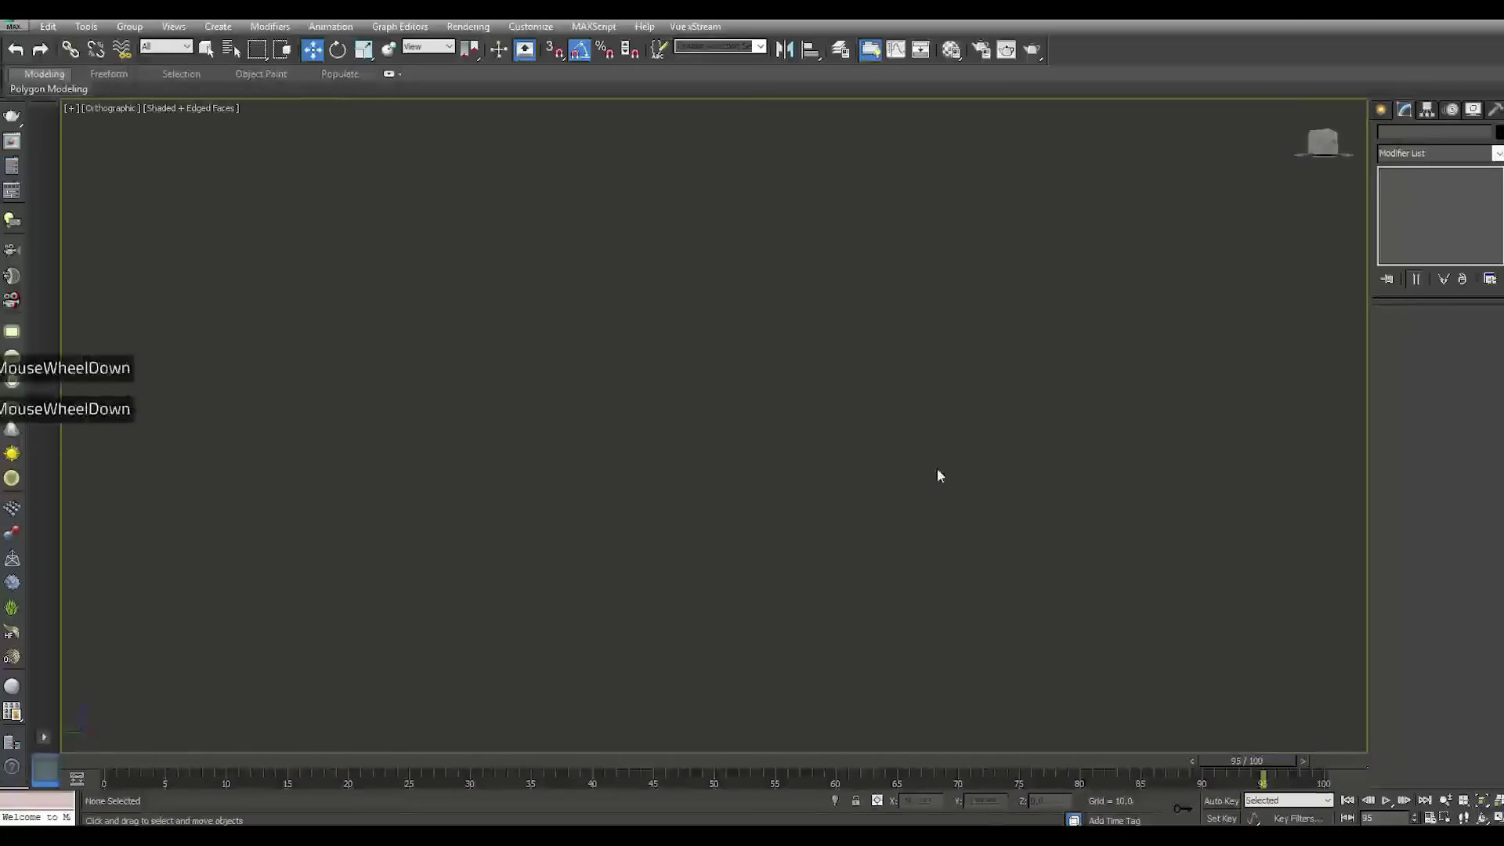
{"action": "scroll", "coordinate": [933, 472], "scroll_direction": "up", "scroll_amount": 5}
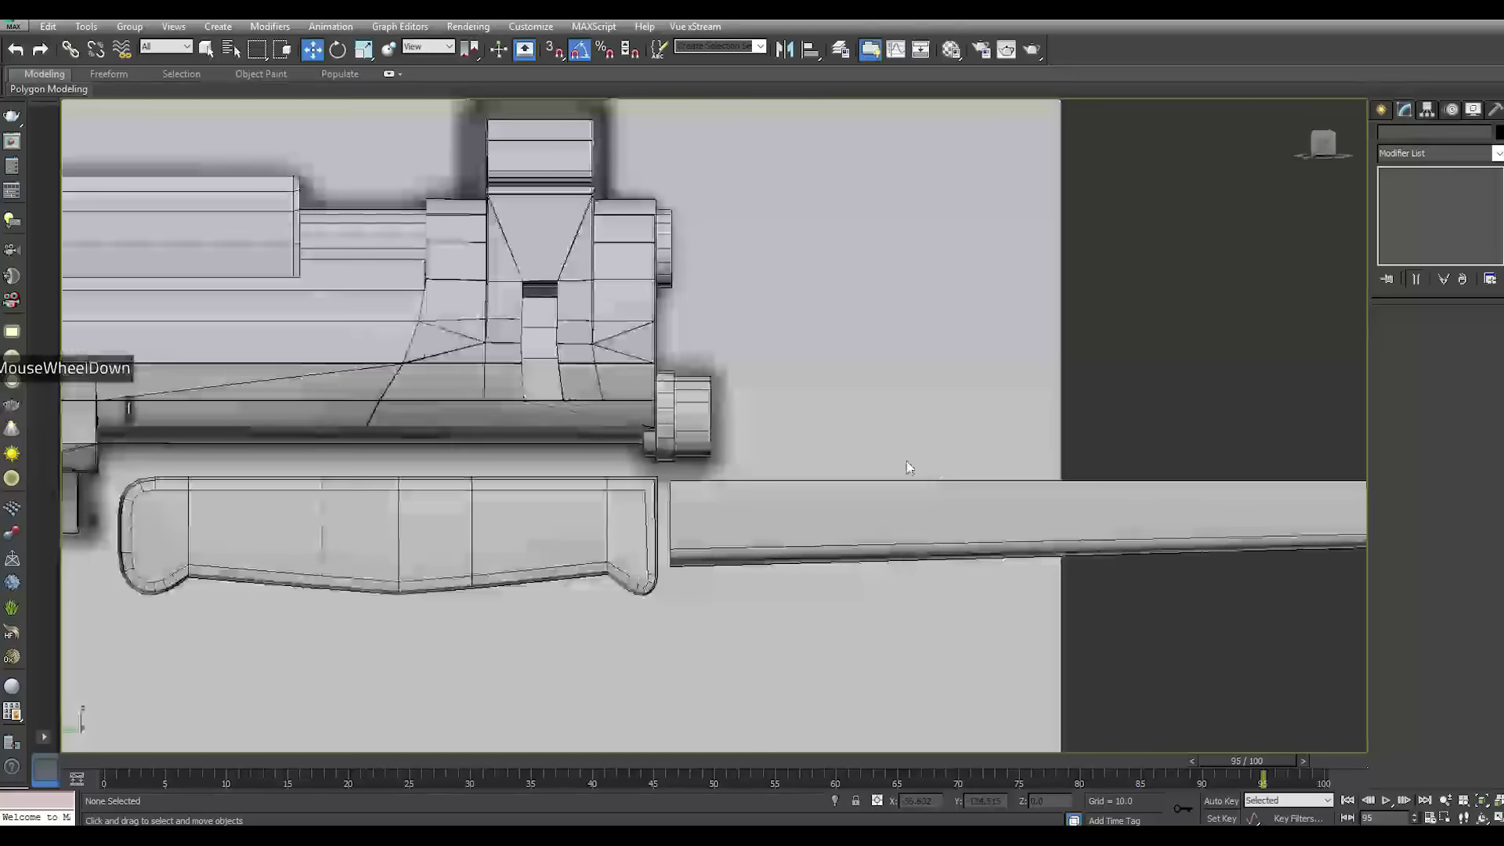
{"action": "left_click", "coordinate": [656, 430]}
{"action": "scroll", "coordinate": [659, 431], "scroll_direction": "up", "scroll_amount": 2}
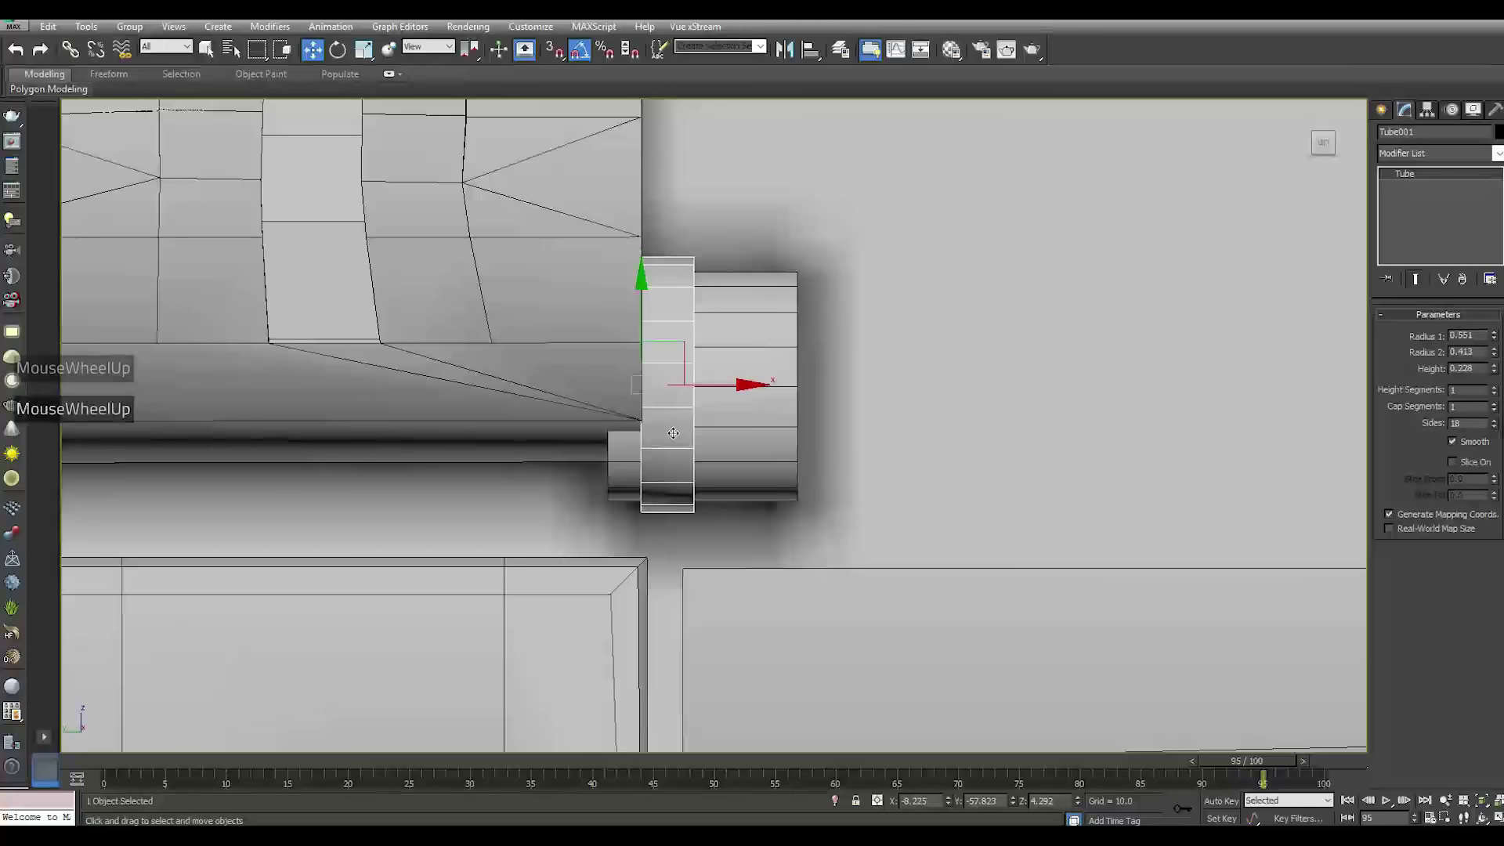
{"action": "middle_click_drag", "start_coordinate": [764, 469], "coordinate": [625, 470], "text": "alt"}
Convert the ring to Editable Poly and select polygons on its underside
{"action": "right_click", "coordinate": [1414, 235]}
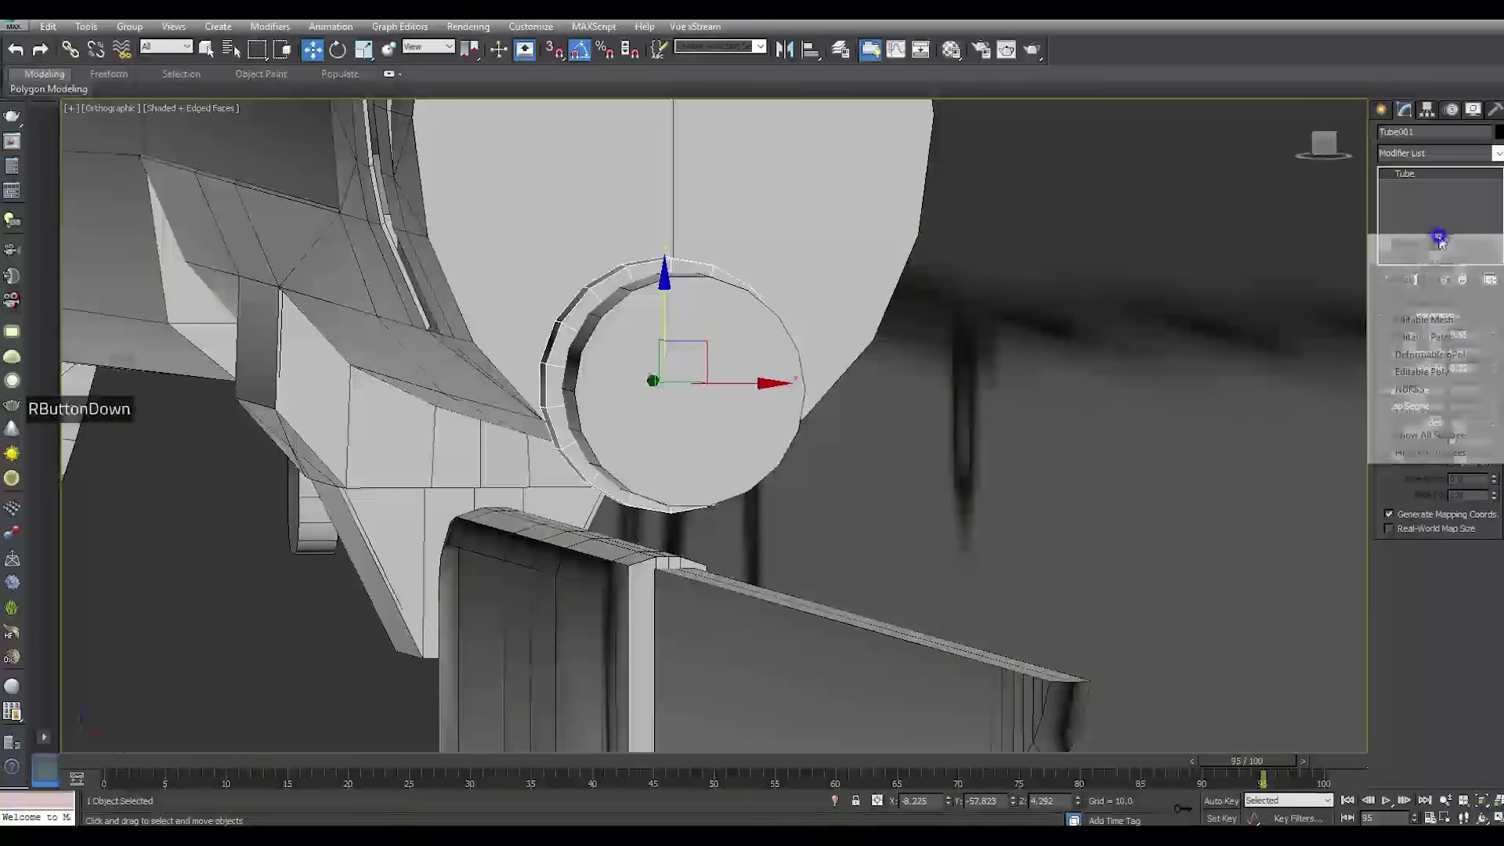
{"action": "left_click", "coordinate": [1469, 371]}
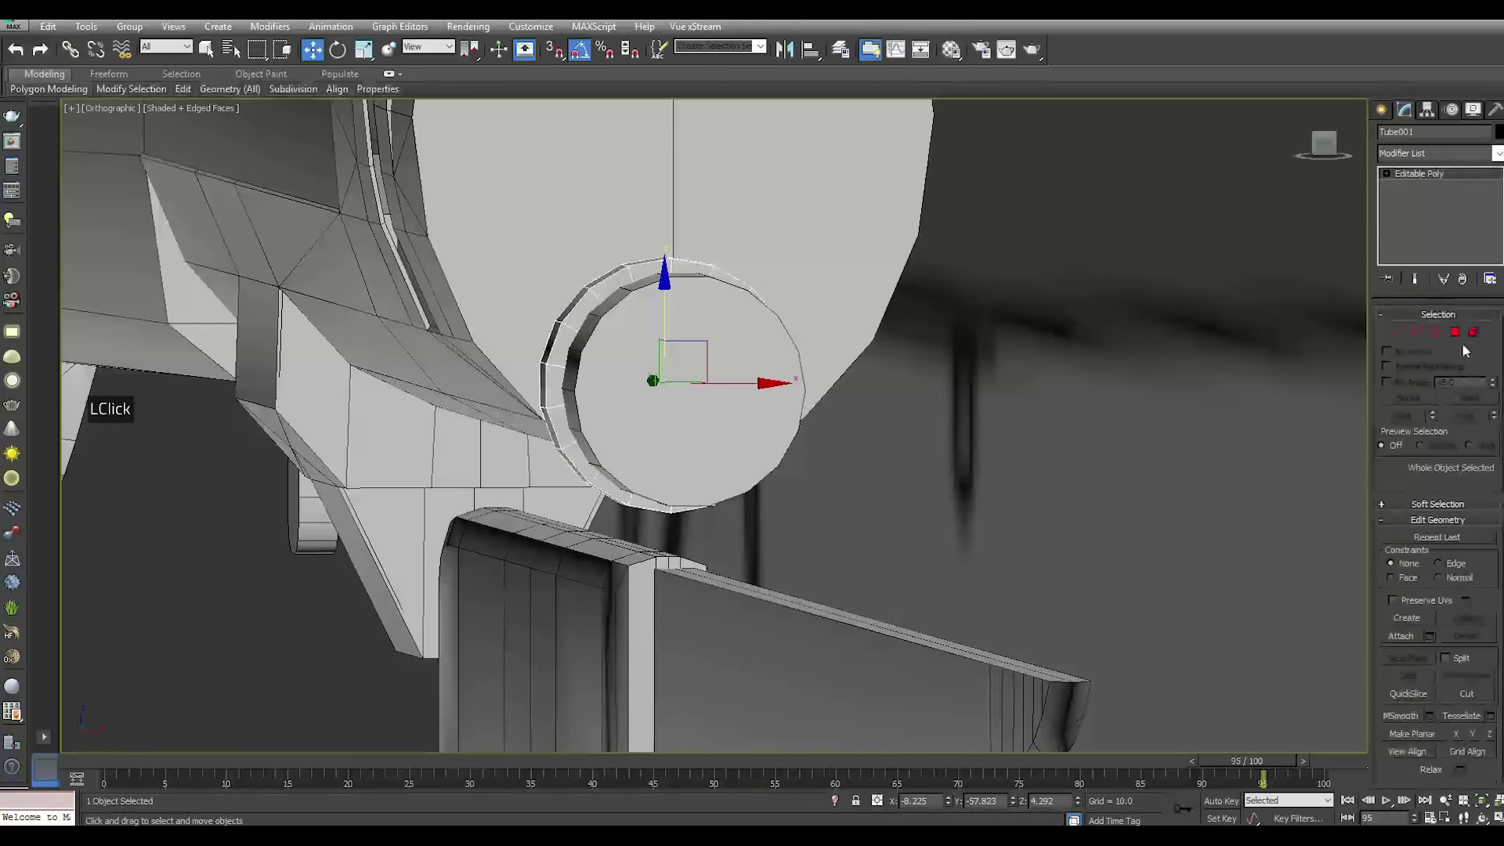
{"action": "left_click", "coordinate": [1453, 334]}
{"action": "middle_click_drag", "start_coordinate": [678, 520], "coordinate": [650, 498], "text": "alt"}
{"action": "left_click", "coordinate": [682, 504]}
{"action": "left_click", "coordinate": [607, 488], "text": "ctrl"}
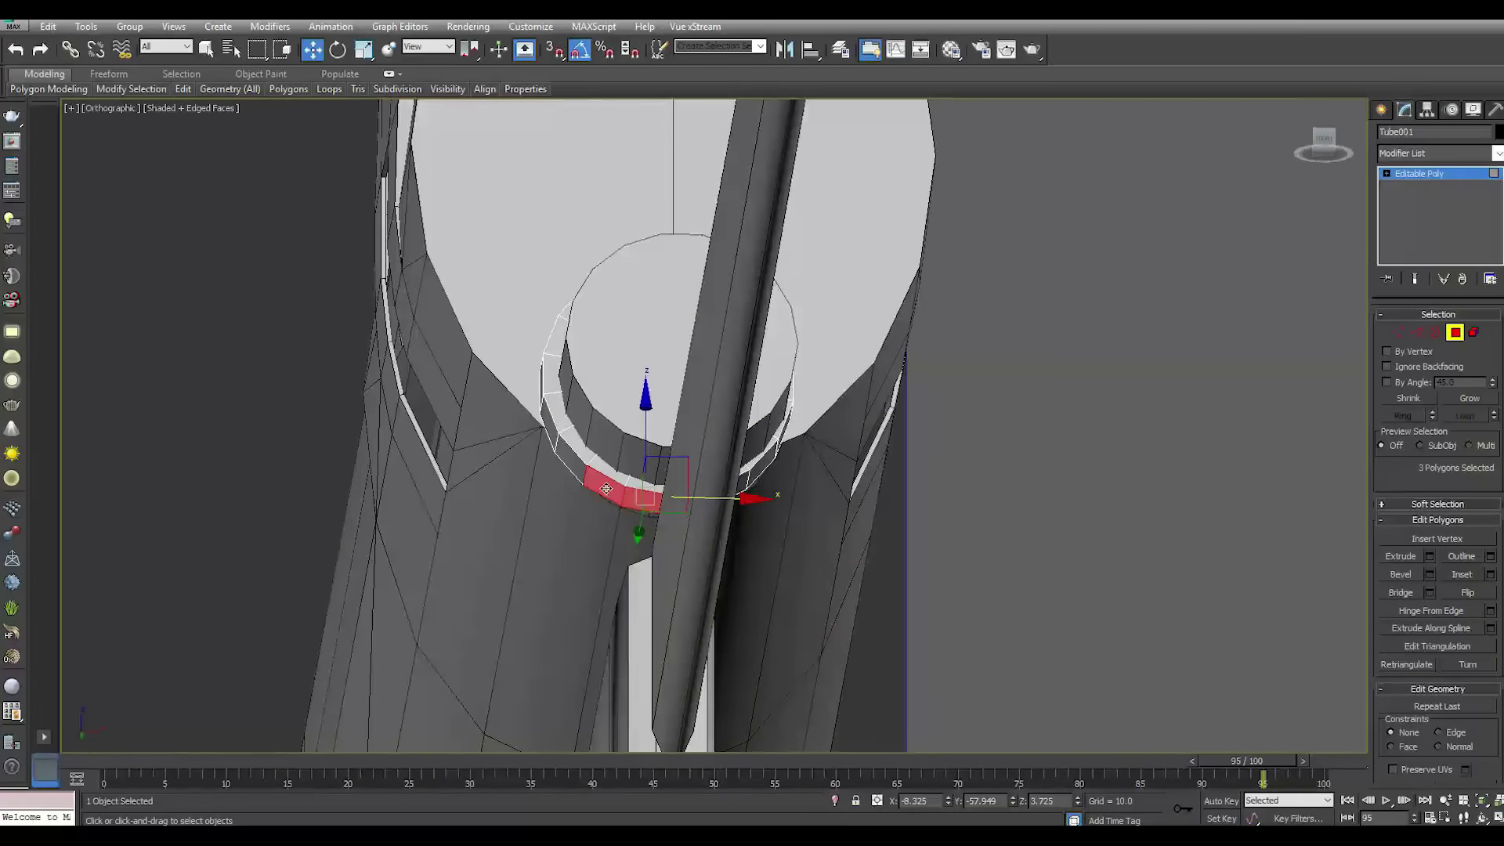
Extrude the selected ring polygons to a height of about 0.127
{"action": "middle_click_drag", "start_coordinate": [726, 509], "coordinate": [726, 520], "text": "alt"}
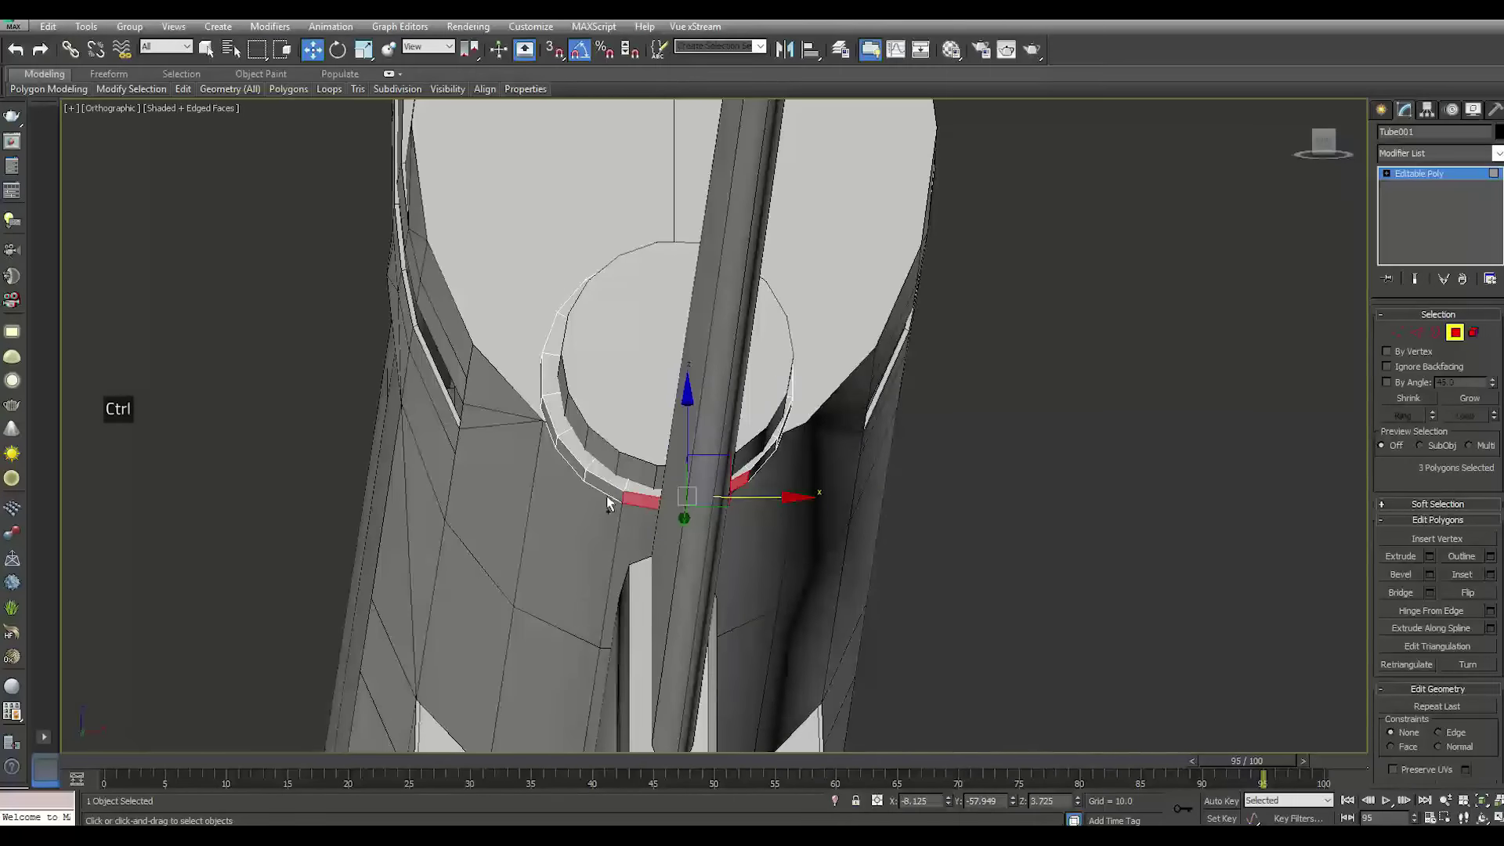
{"action": "middle_click_drag", "start_coordinate": [794, 439], "coordinate": [770, 520], "text": "alt"}
{"action": "scroll", "coordinate": [688, 496], "scroll_direction": "up", "scroll_amount": 2}
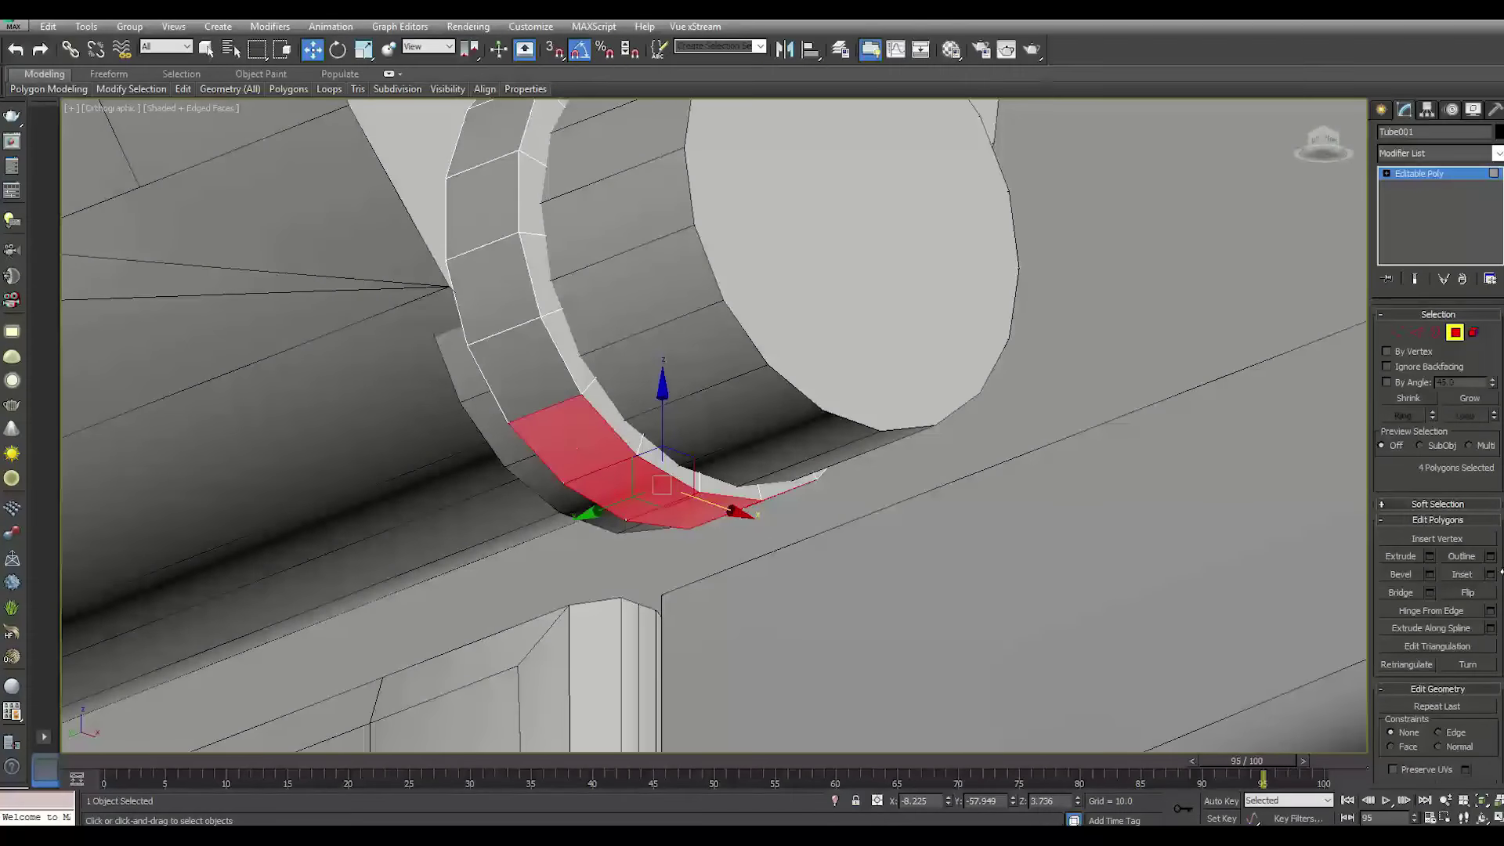
{"action": "left_click", "coordinate": [1432, 557]}
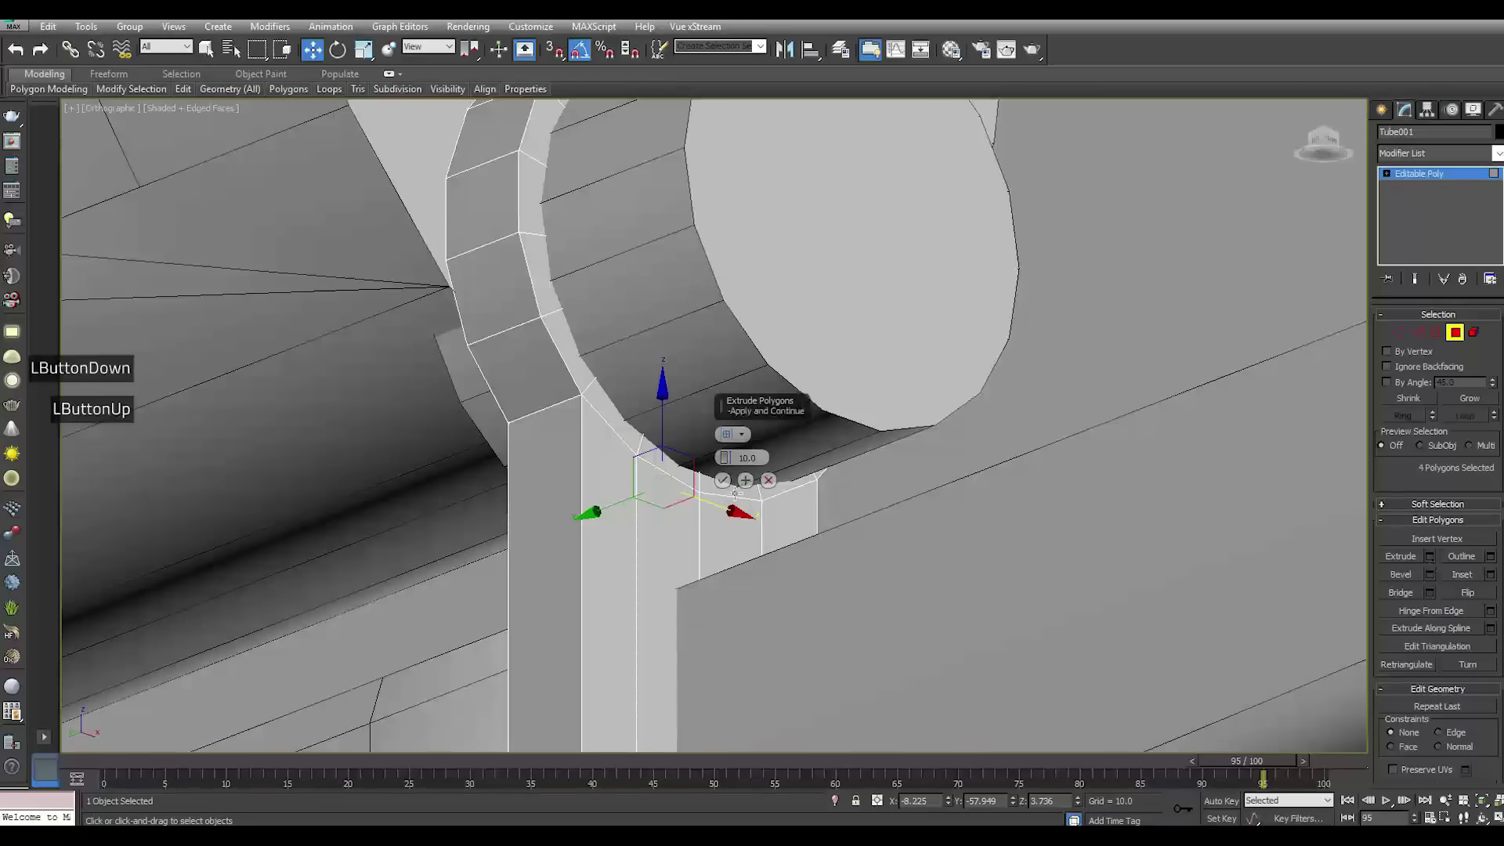
{"action": "left_click_drag", "start_coordinate": [761, 458], "coordinate": [707, 459]}
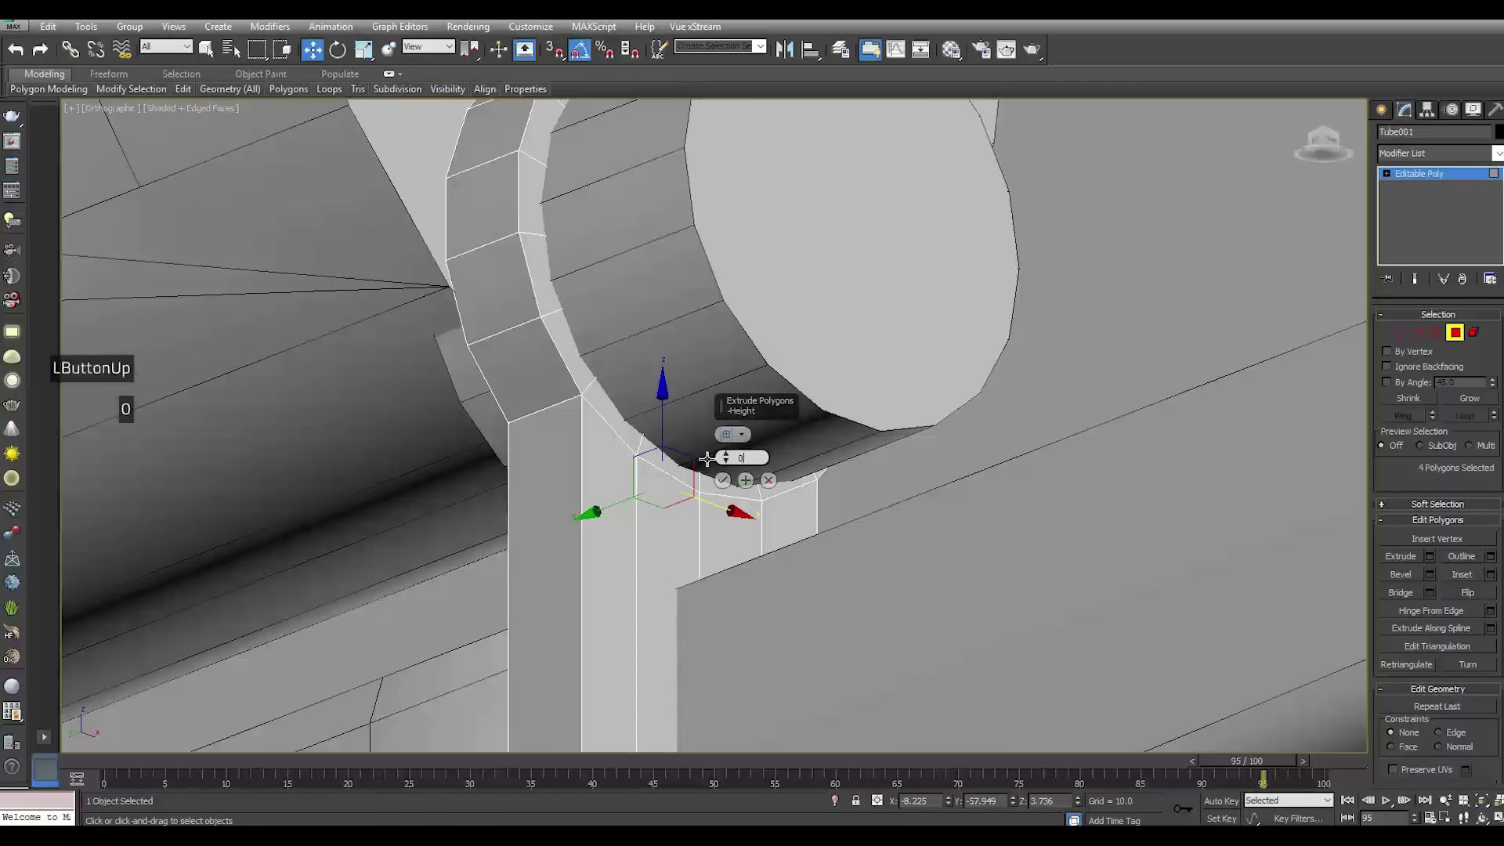
{"action": "type", "text": "0"}
{"action": "key", "text": "Return"}
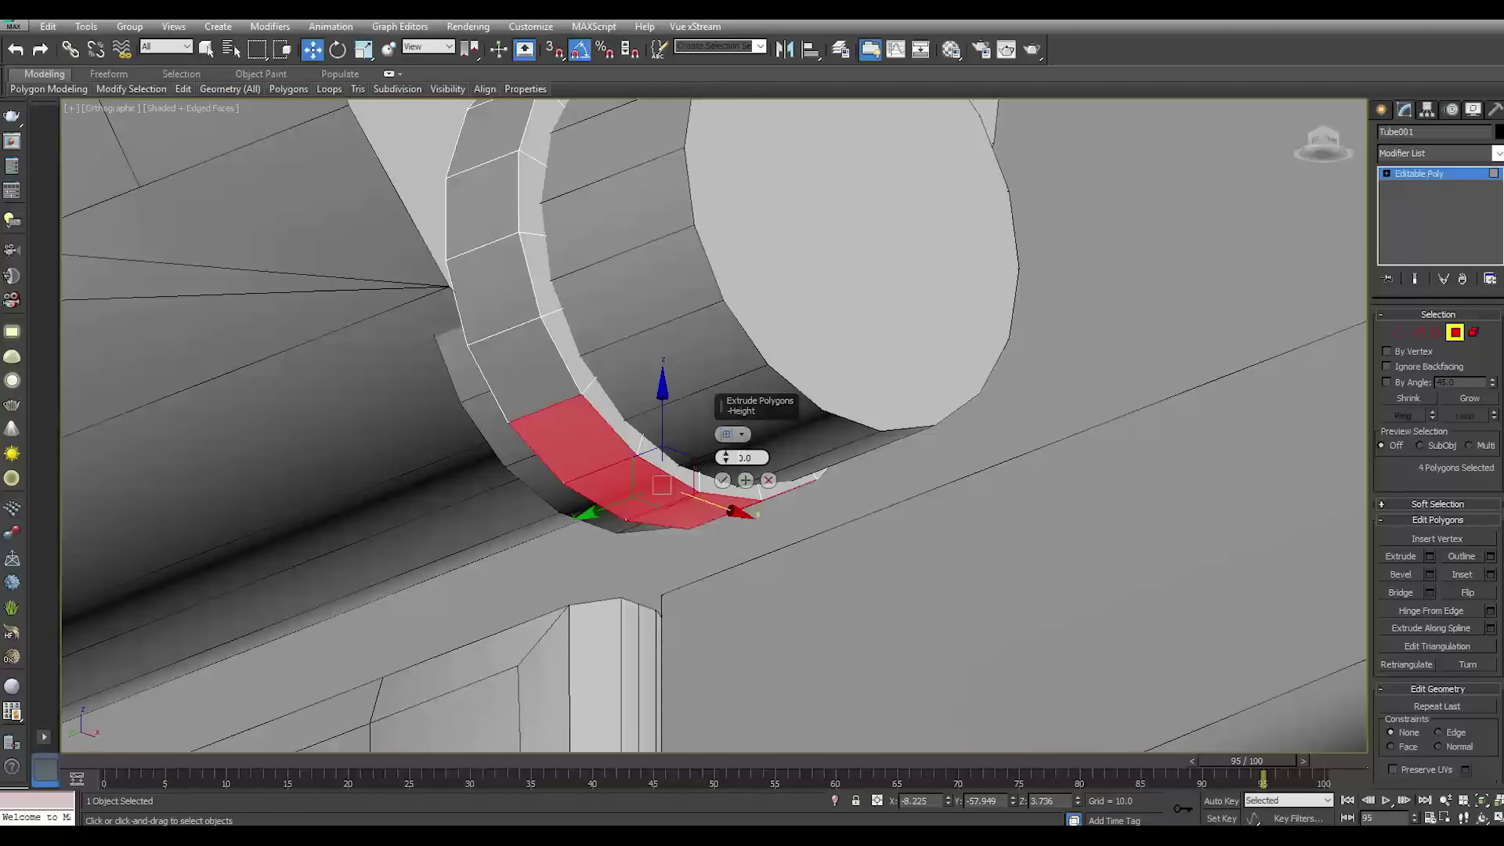
{"action": "left_click_drag", "start_coordinate": [728, 457], "coordinate": [715, 406]}
{"action": "left_click", "coordinate": [722, 481]}
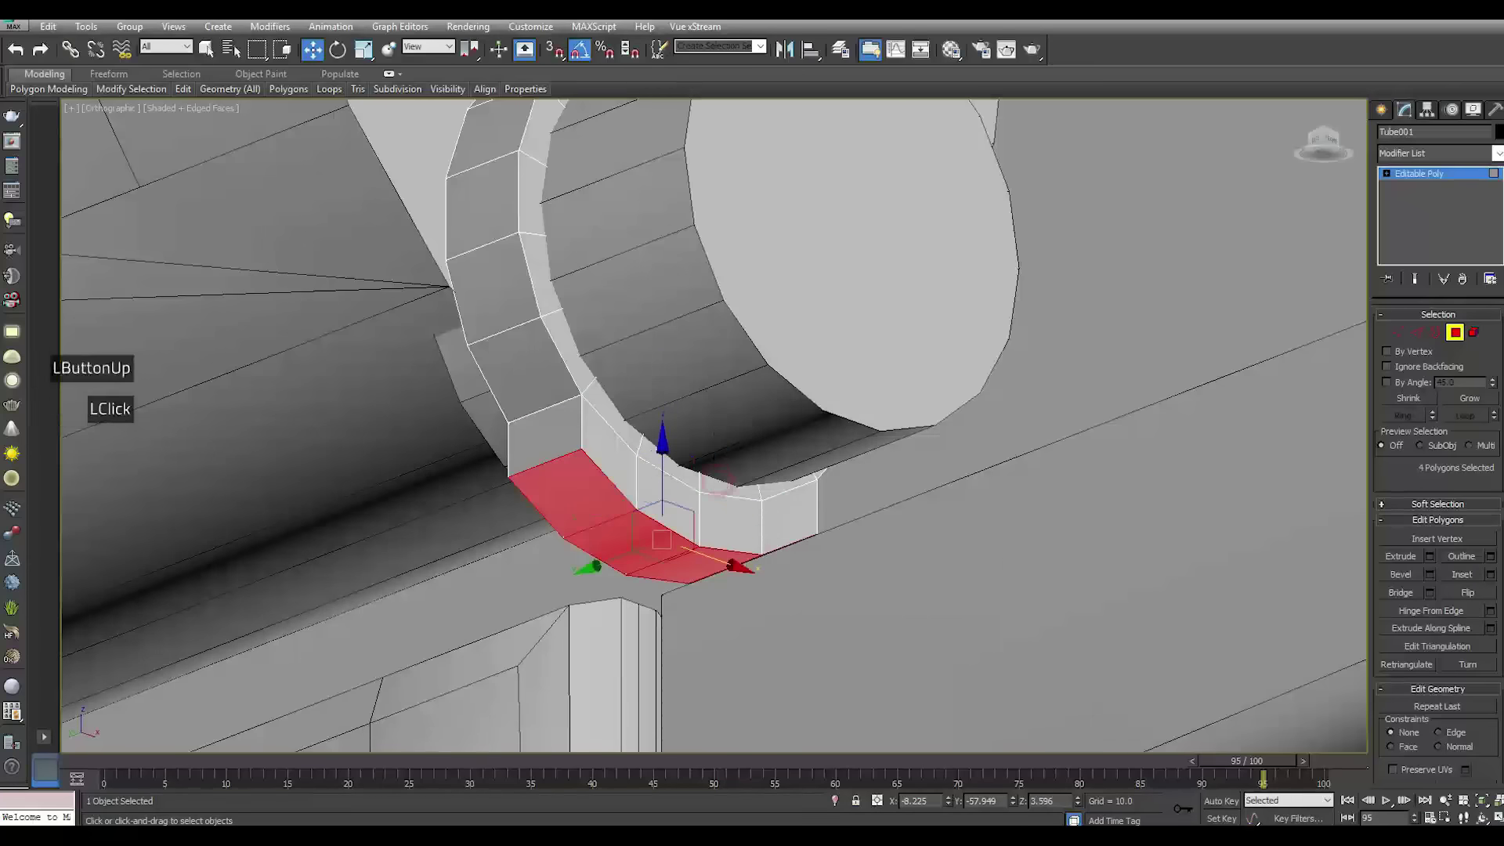
Flatten the extruded faces with Make Planar Z after undoing an accidental Make Planar X
{"action": "scroll", "coordinate": [1449, 666], "scroll_direction": "down", "scroll_amount": 3}
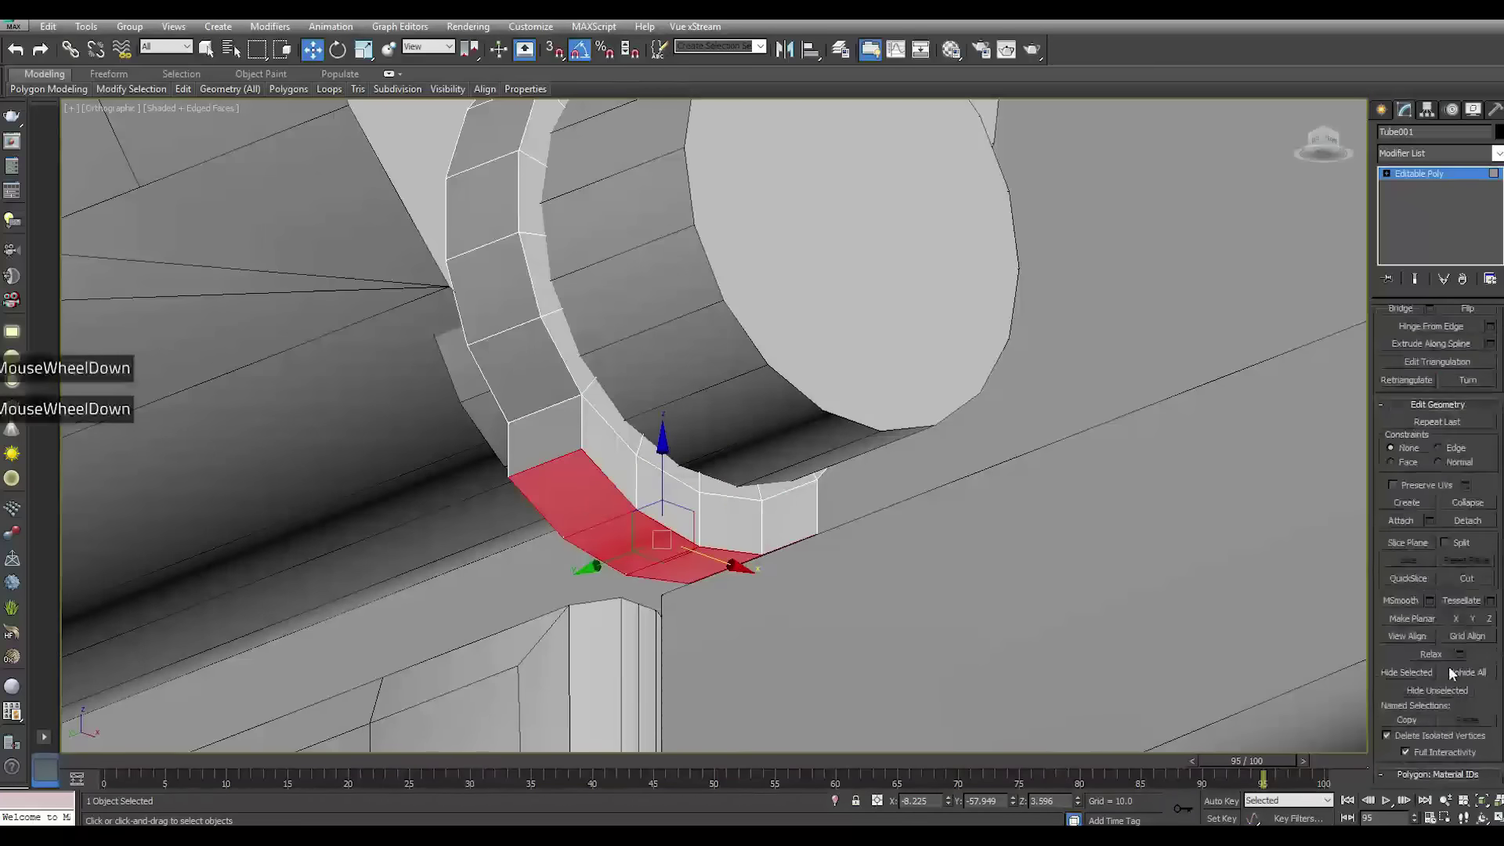
{"action": "left_click", "coordinate": [1456, 618]}
{"action": "left_click", "coordinate": [16, 49]}
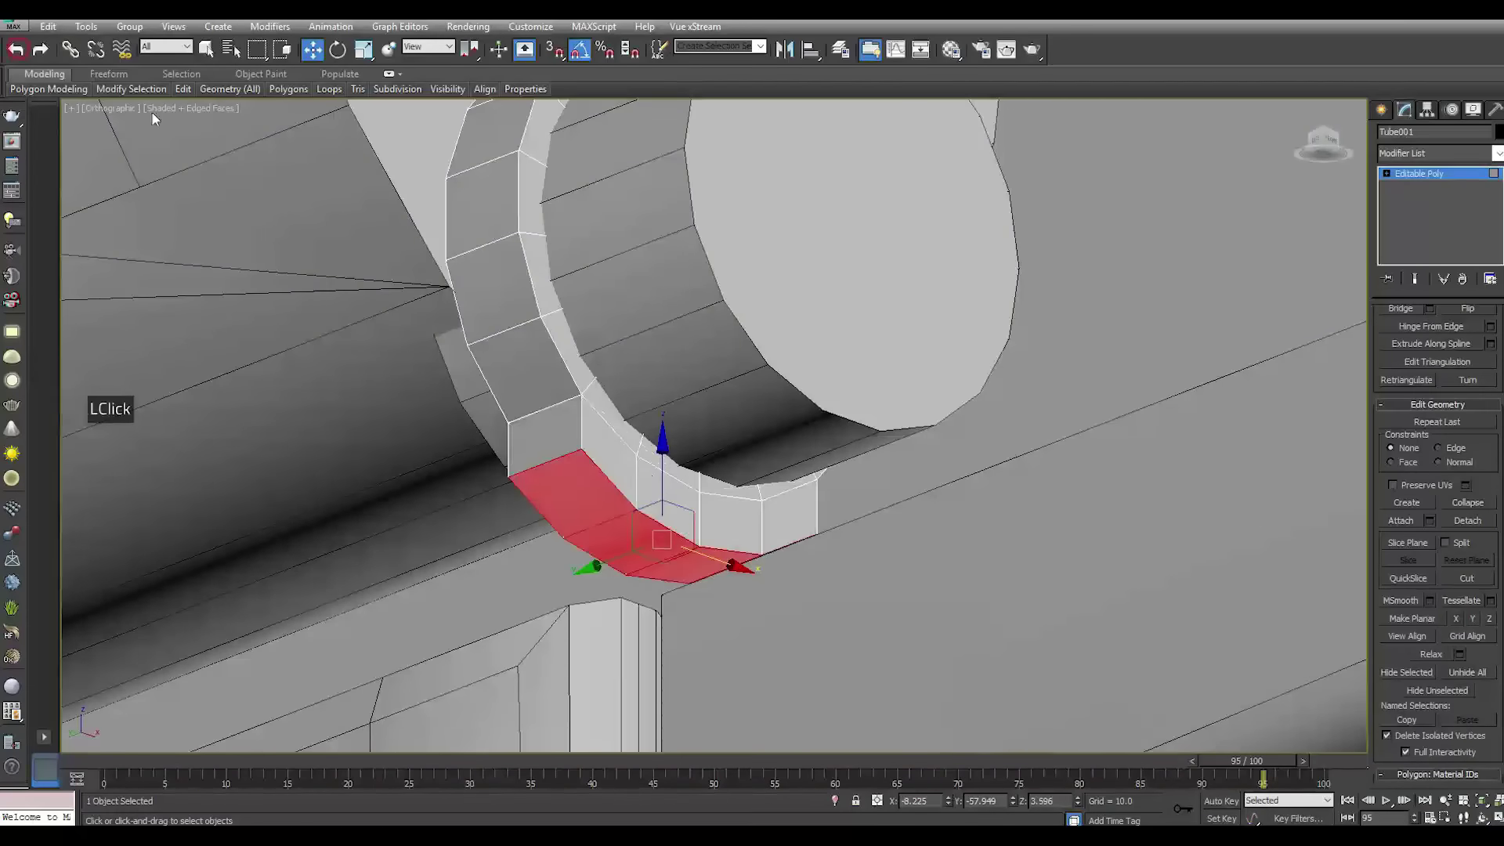
{"action": "left_click", "coordinate": [1487, 619]}
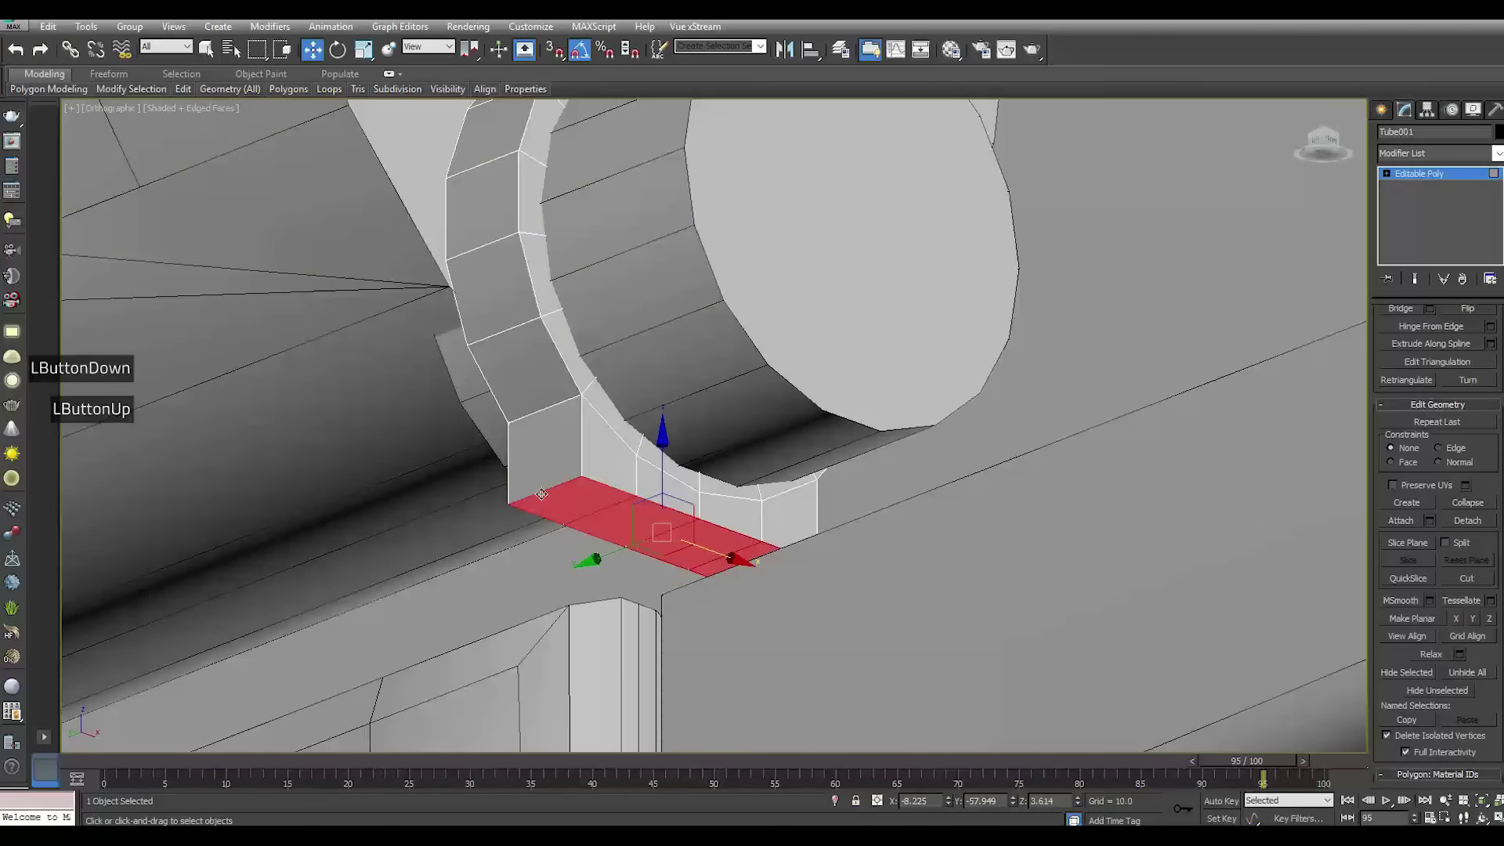
Lower the flattened strip beneath the ring and scale it wider
{"action": "left_click_drag", "start_coordinate": [662, 467], "coordinate": [668, 574]}
{"action": "middle_click_drag", "start_coordinate": [849, 537], "coordinate": [780, 595], "text": "alt"}
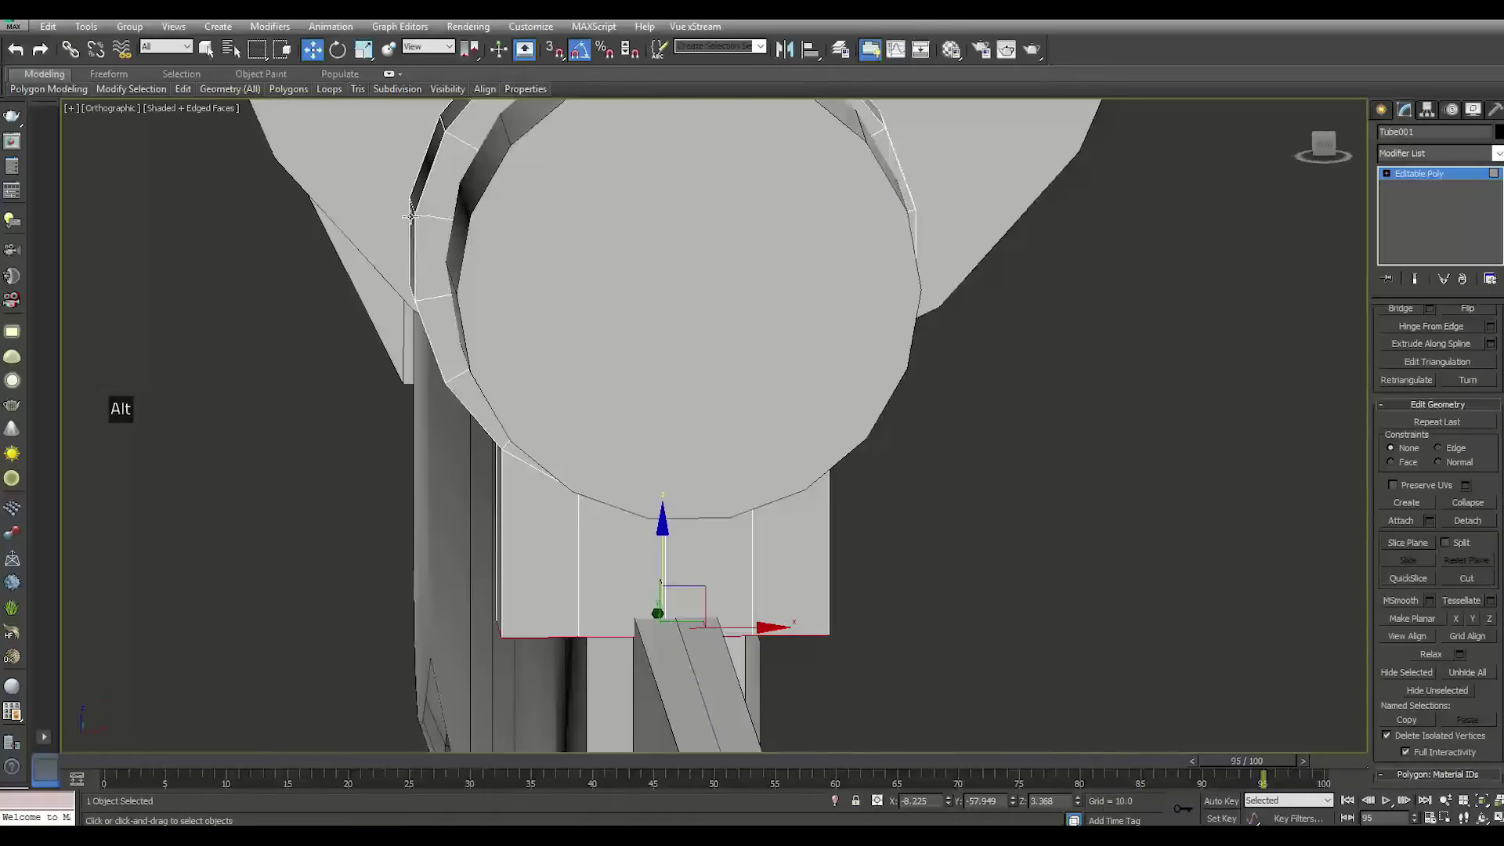
{"action": "left_click", "coordinate": [364, 50]}
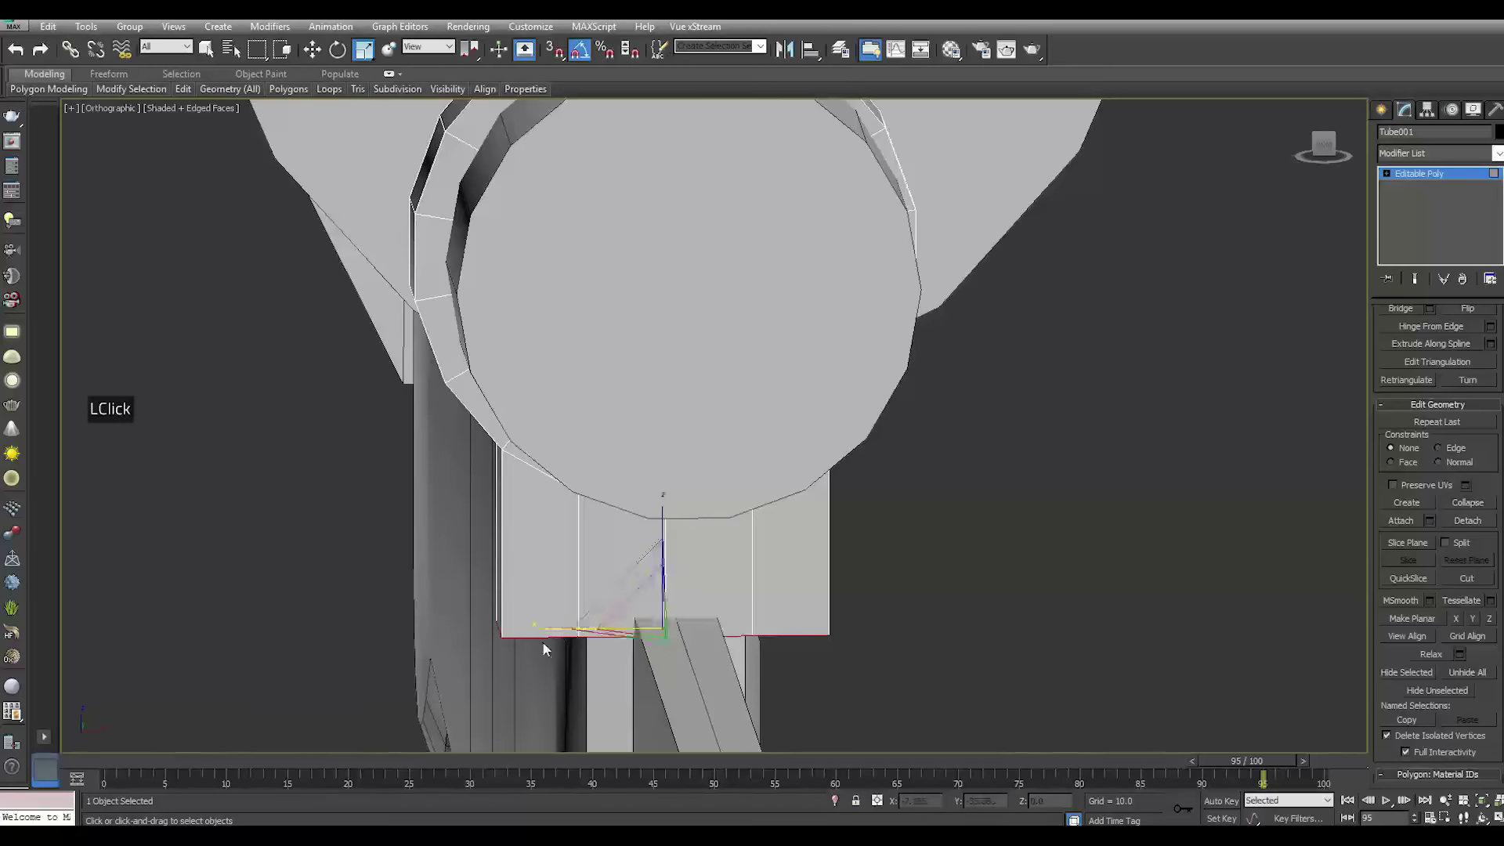
{"action": "left_click_drag", "start_coordinate": [580, 631], "coordinate": [501, 633]}
Extrude the face downward with an extrusion height of 1.06
{"action": "scroll", "coordinate": [1436, 434], "scroll_direction": "up", "scroll_amount": 2}
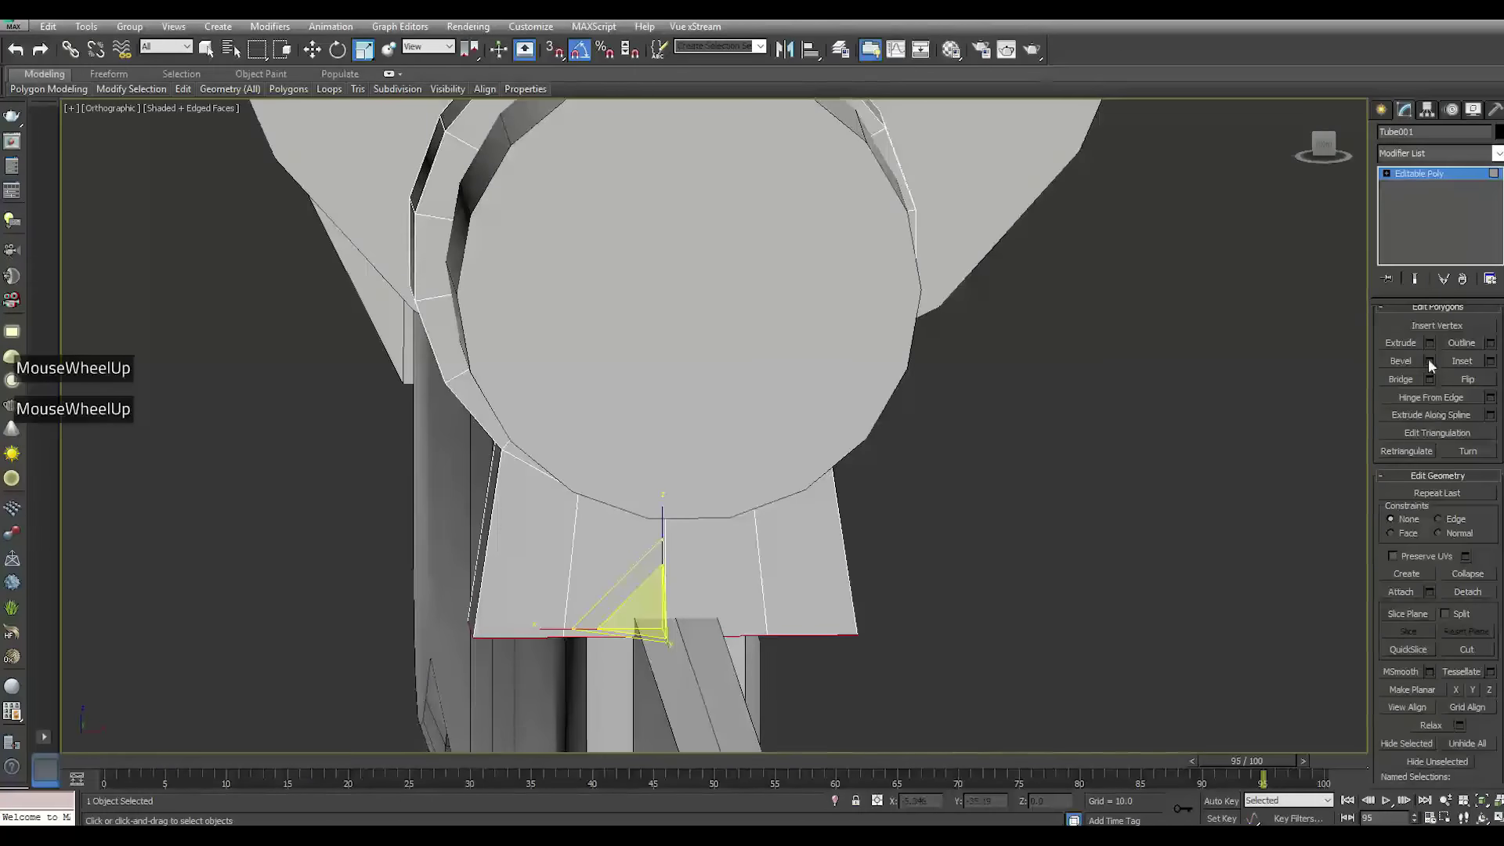
{"action": "left_click", "coordinate": [1431, 343]}
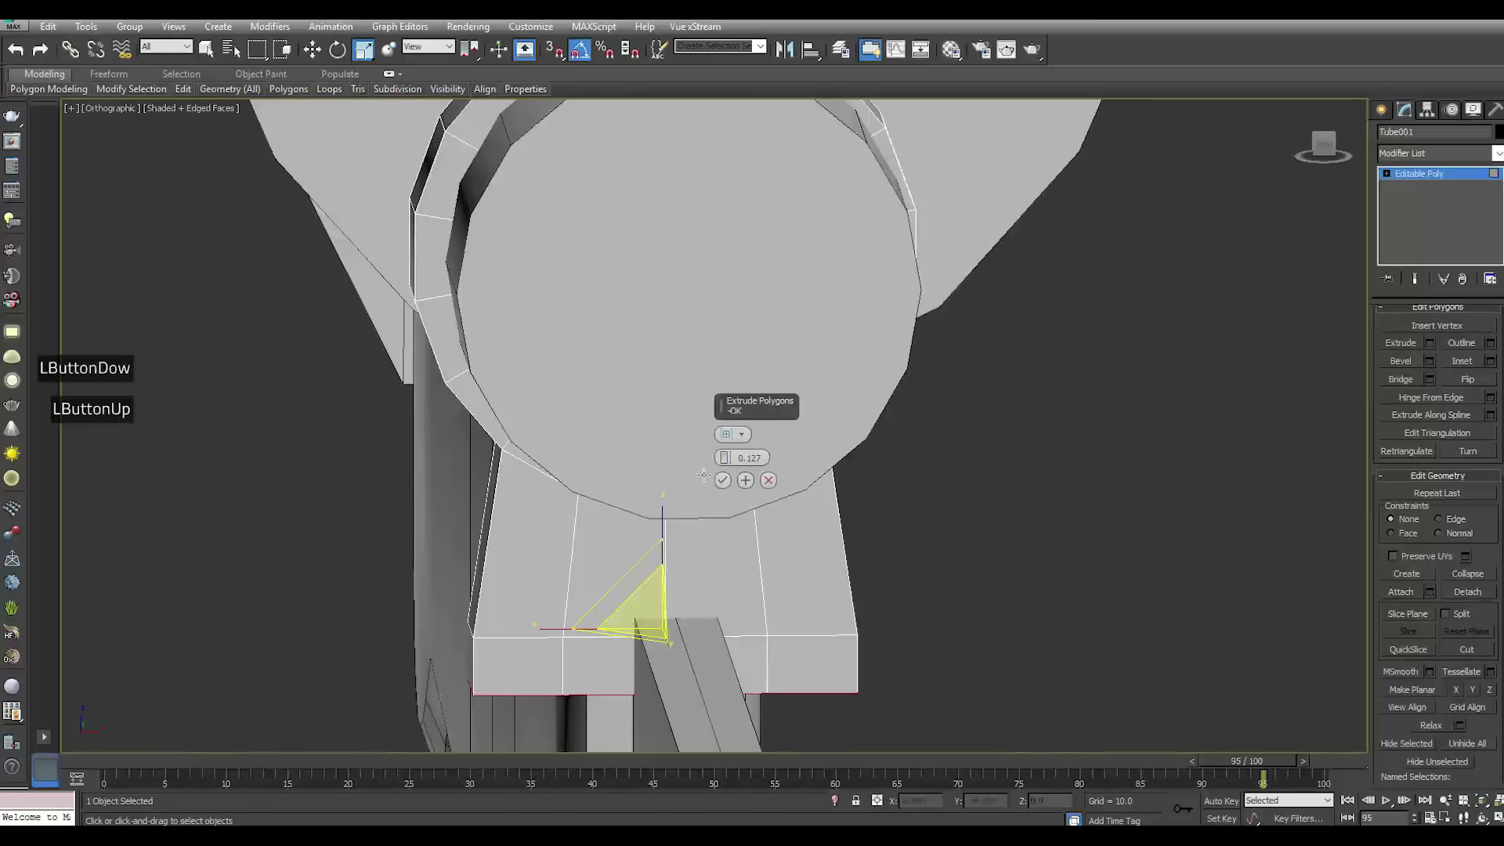
{"action": "left_click_drag", "start_coordinate": [726, 457], "coordinate": [725, 257]}
{"action": "scroll", "coordinate": [800, 350], "scroll_direction": "down", "scroll_amount": 3}
{"action": "middle_click_drag", "start_coordinate": [744, 548], "coordinate": [807, 521], "text": "alt"}
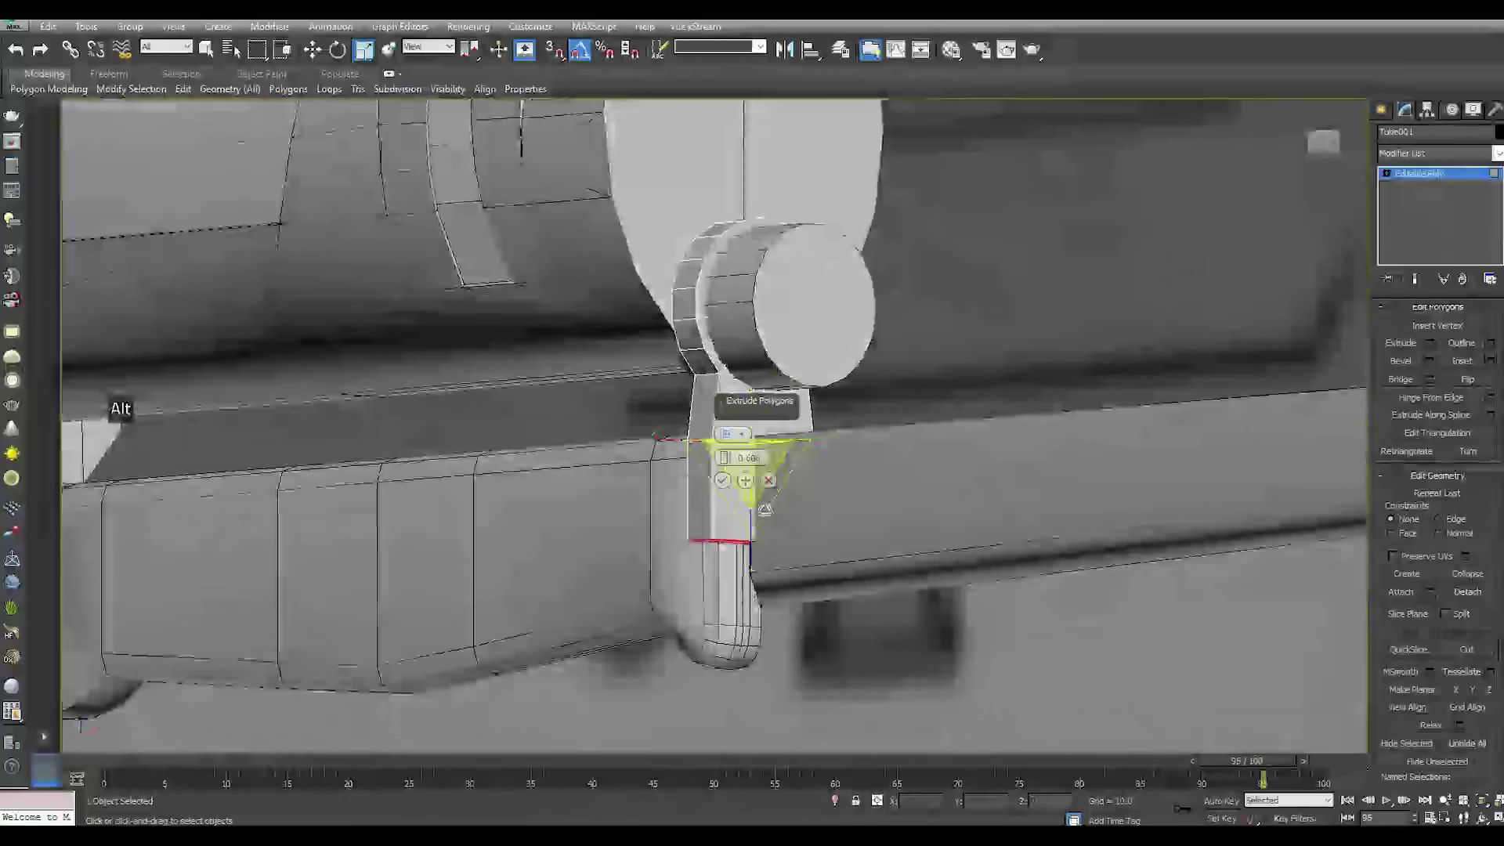
{"action": "scroll", "coordinate": [782, 415], "scroll_direction": "up", "scroll_amount": 2}
{"action": "left_click_drag", "start_coordinate": [781, 410], "coordinate": [971, 419]}
{"action": "scroll", "coordinate": [768, 411], "scroll_direction": "down", "scroll_amount": 2}
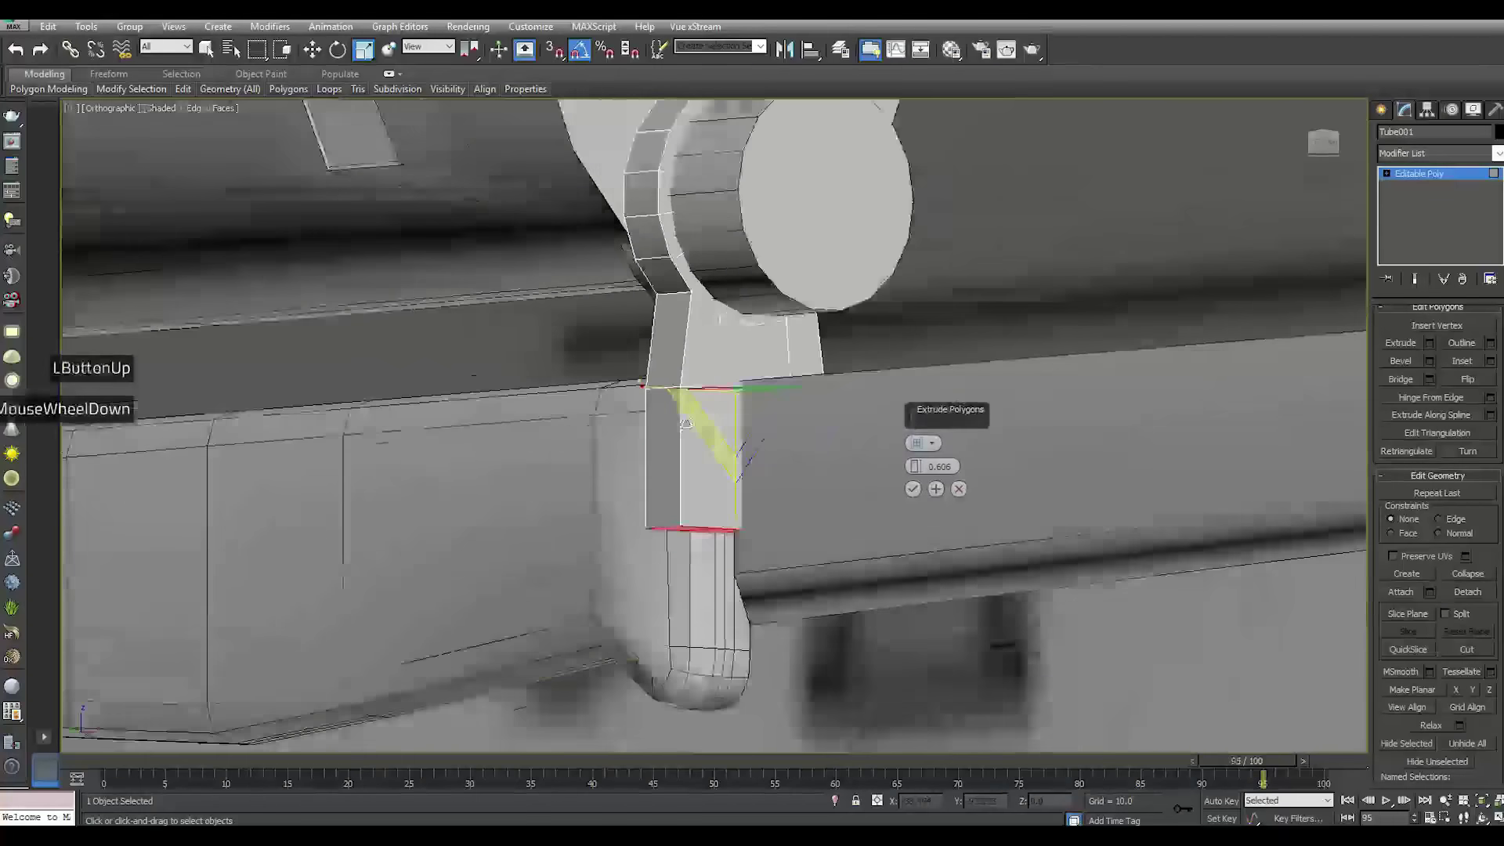
{"action": "left_click_drag", "start_coordinate": [917, 467], "coordinate": [907, 369]}
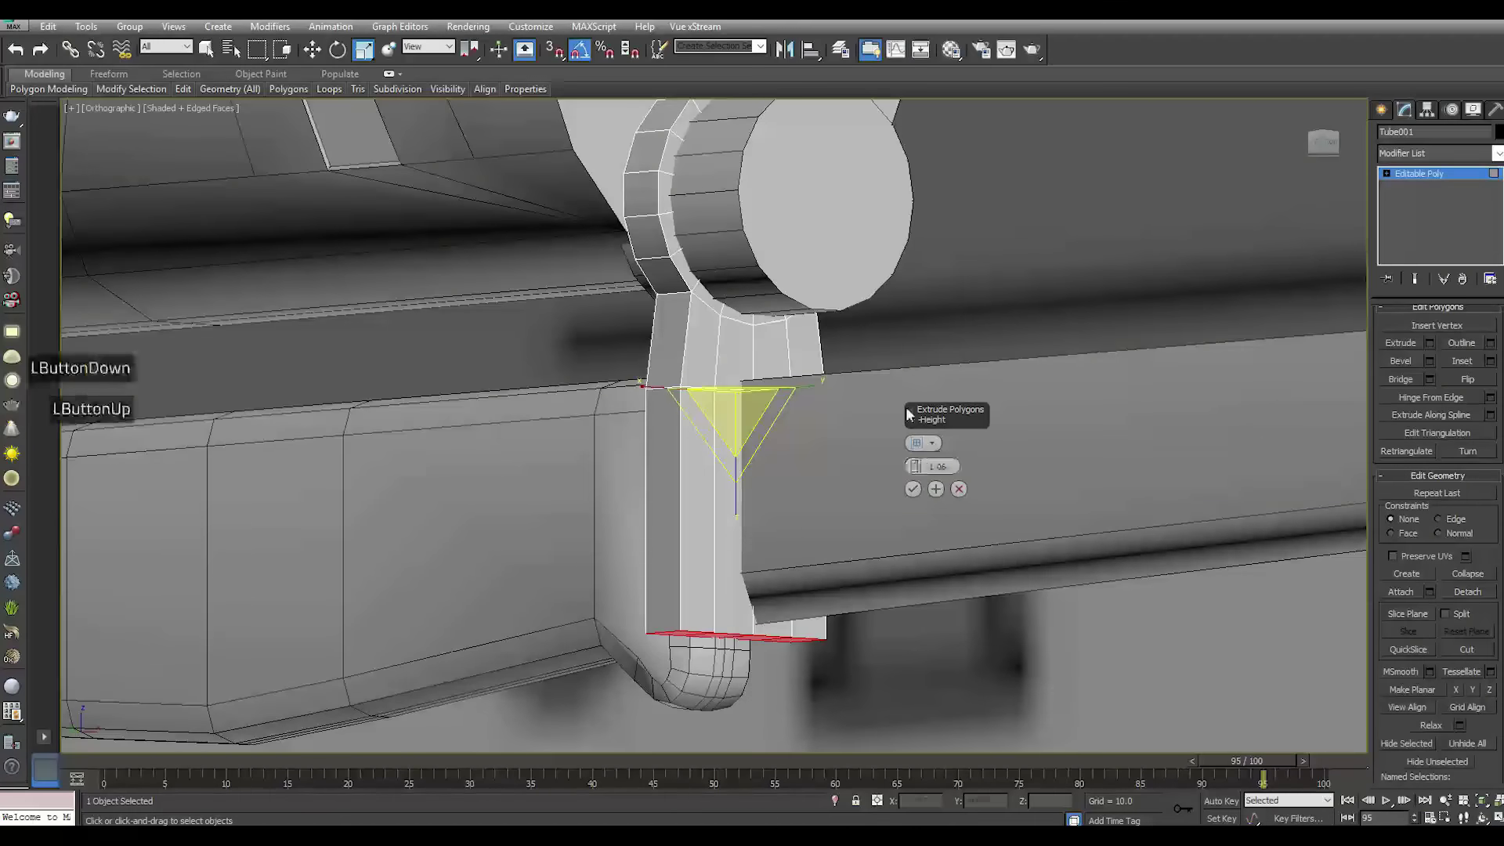
Apply and continue the extrusion, then shrink the bottom face and move it down to taper the leg
{"action": "left_click", "coordinate": [935, 489]}
{"action": "scroll", "coordinate": [737, 468], "scroll_direction": "down", "scroll_amount": 2}
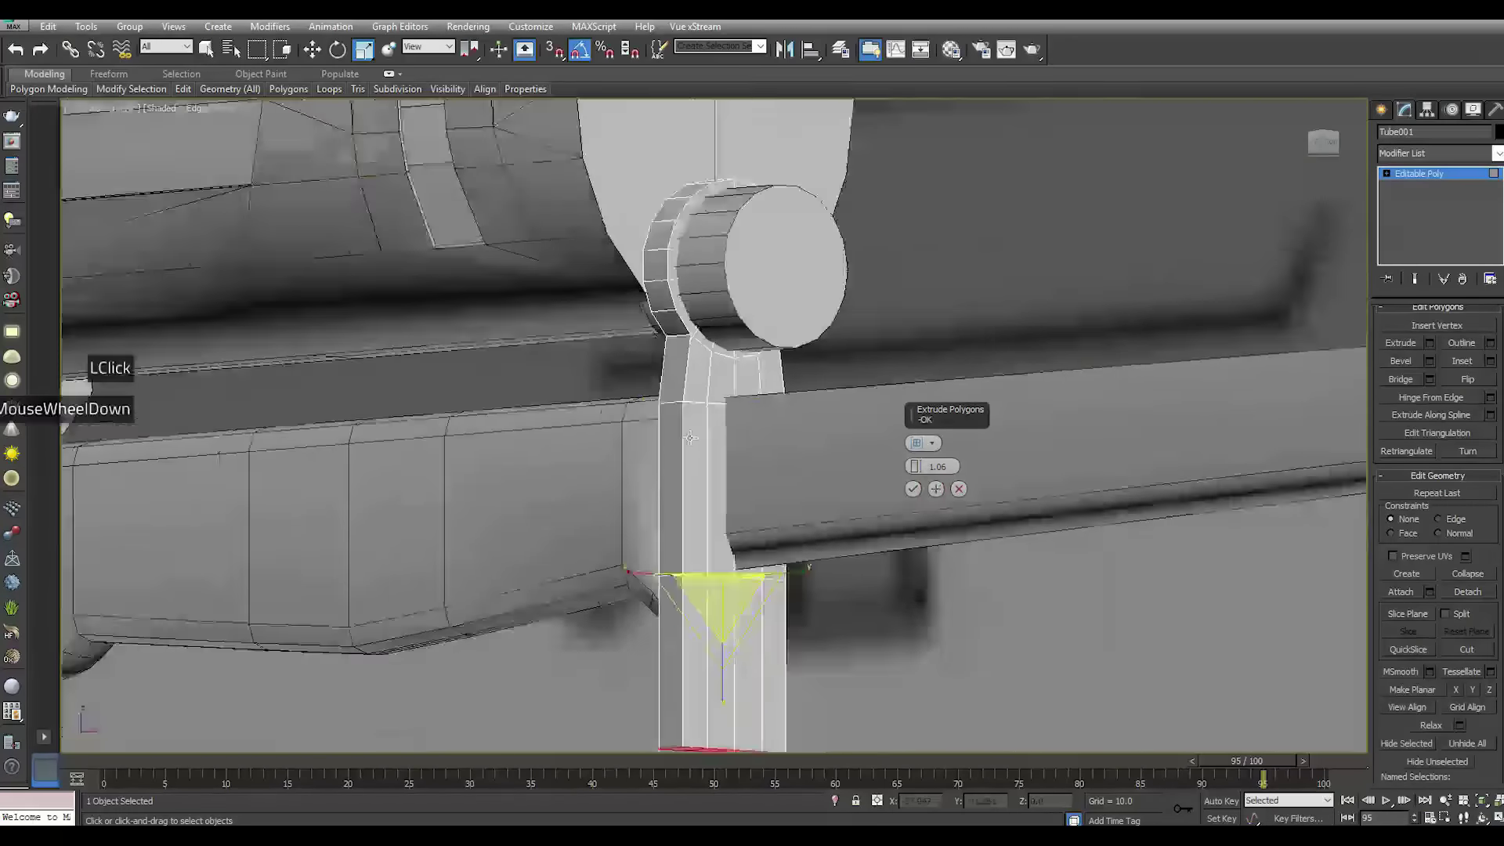
{"action": "left_click", "coordinate": [913, 489]}
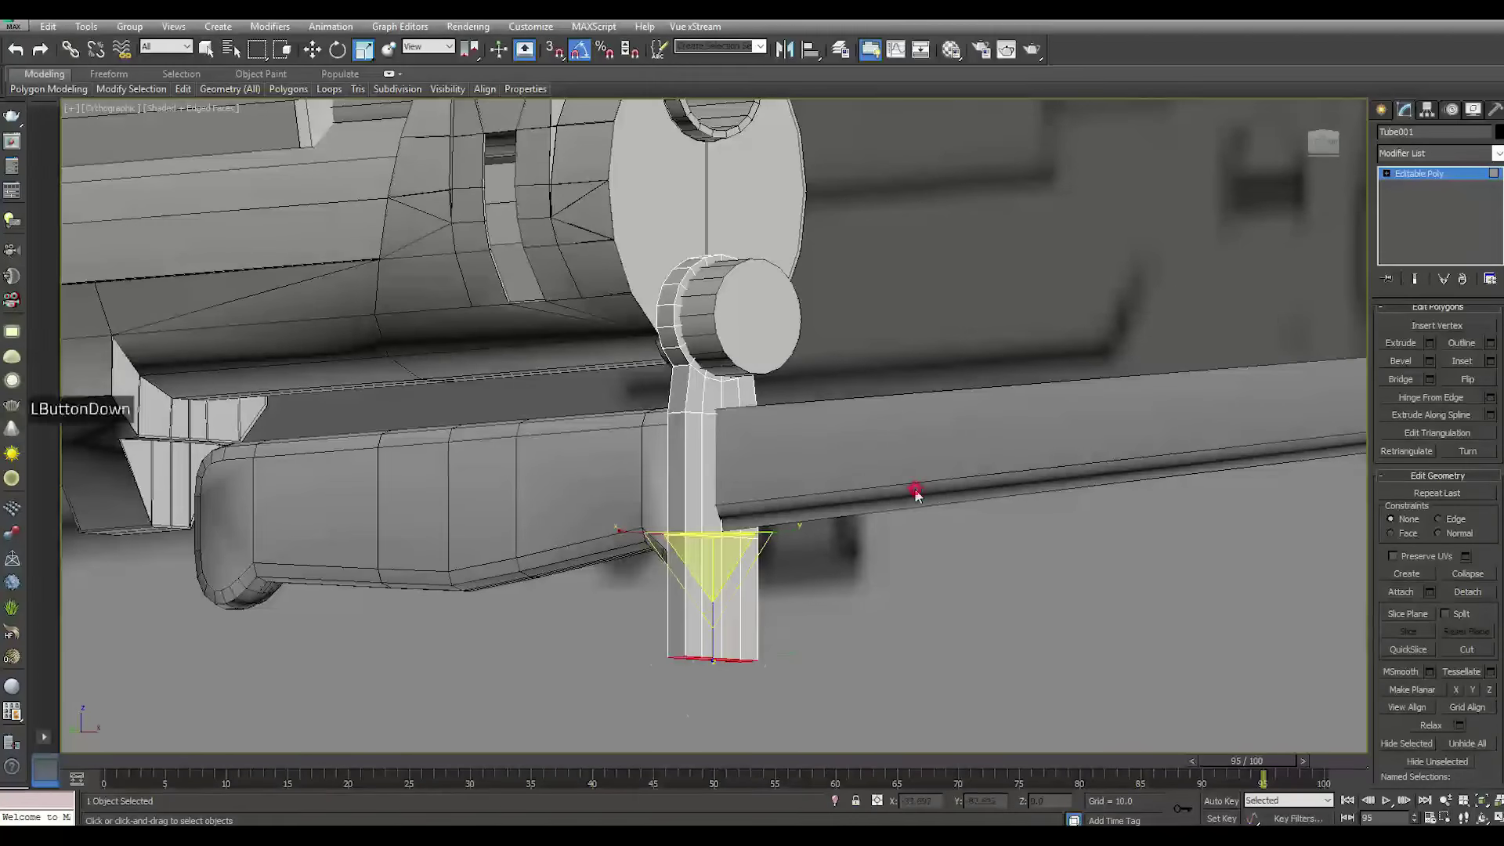
{"action": "left_click_drag", "start_coordinate": [624, 657], "coordinate": [656, 671]}
{"action": "middle_click_drag", "start_coordinate": [757, 597], "coordinate": [386, 177], "text": "alt"}
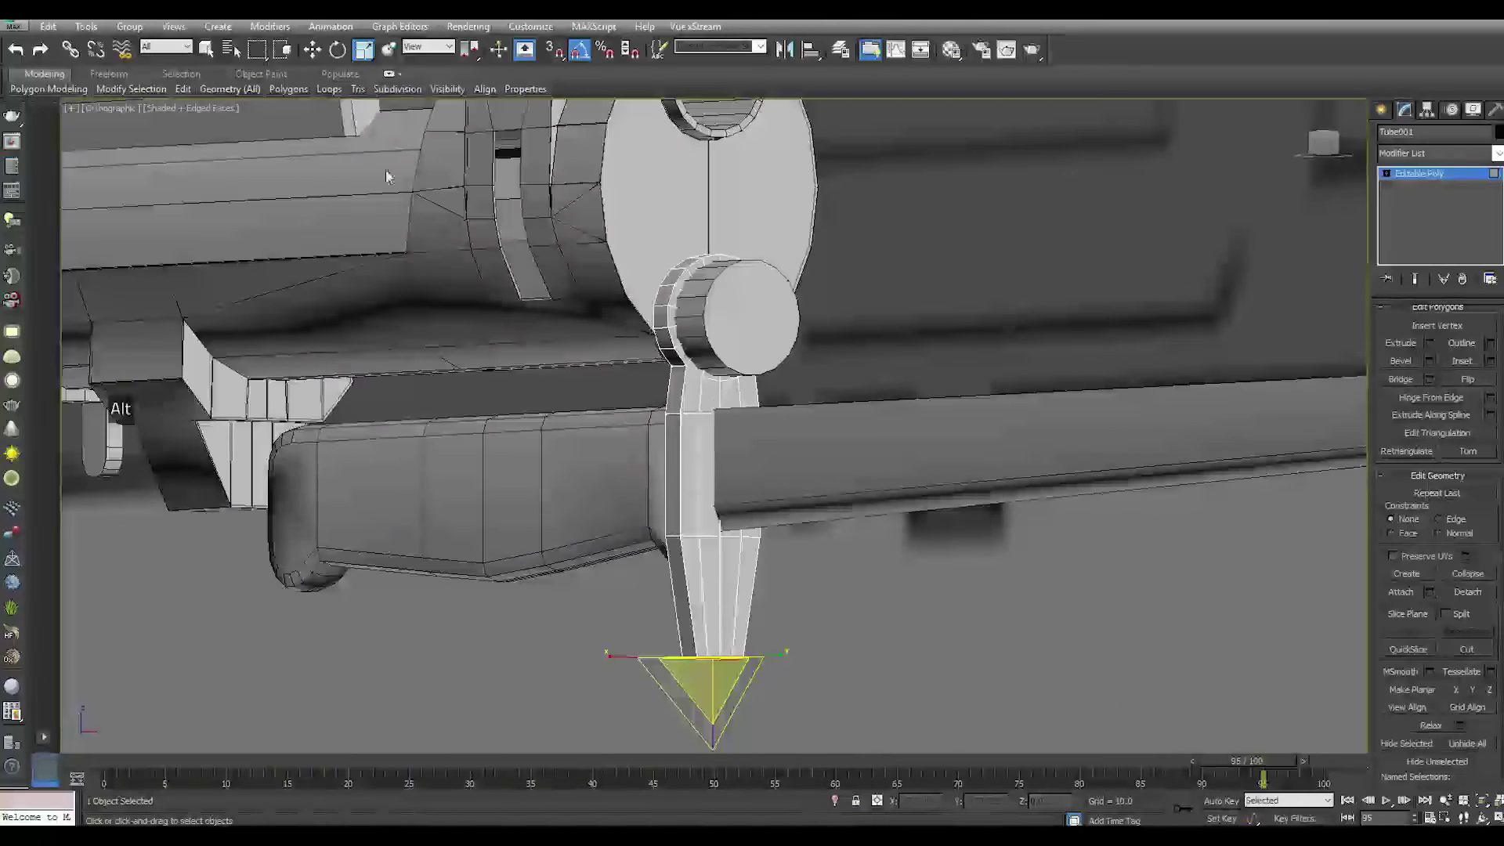
{"action": "left_click", "coordinate": [317, 50]}
{"action": "left_click_drag", "start_coordinate": [715, 562], "coordinate": [745, 593]}
{"action": "middle_click_drag", "start_coordinate": [745, 593], "coordinate": [833, 611], "text": "alt"}
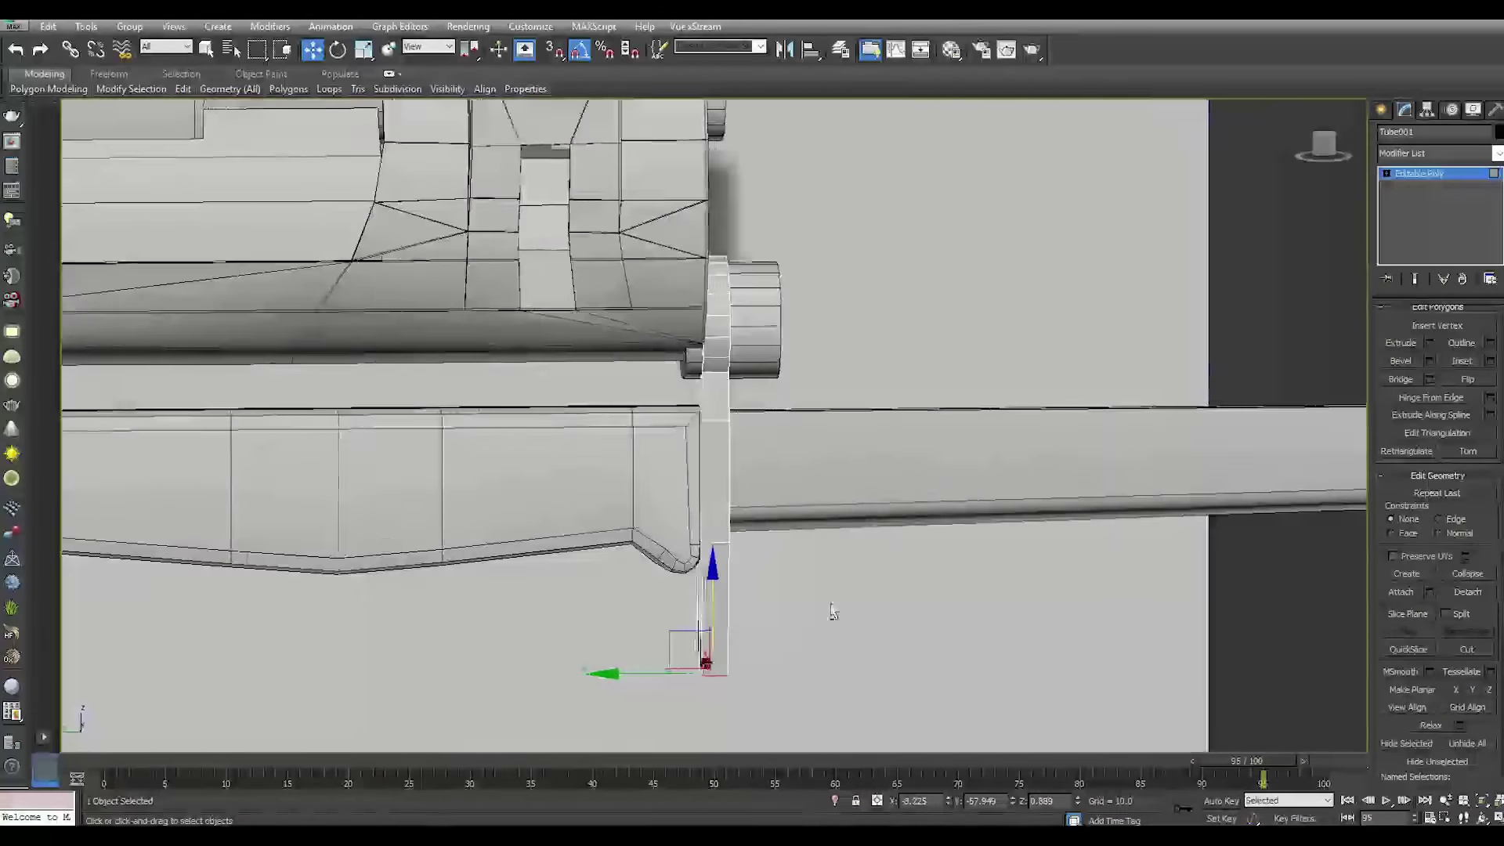
Leave Polygon mode and reselect the Tube001 guard object
{"action": "left_click", "coordinate": [1433, 174]}
{"action": "left_click", "coordinate": [921, 386]}
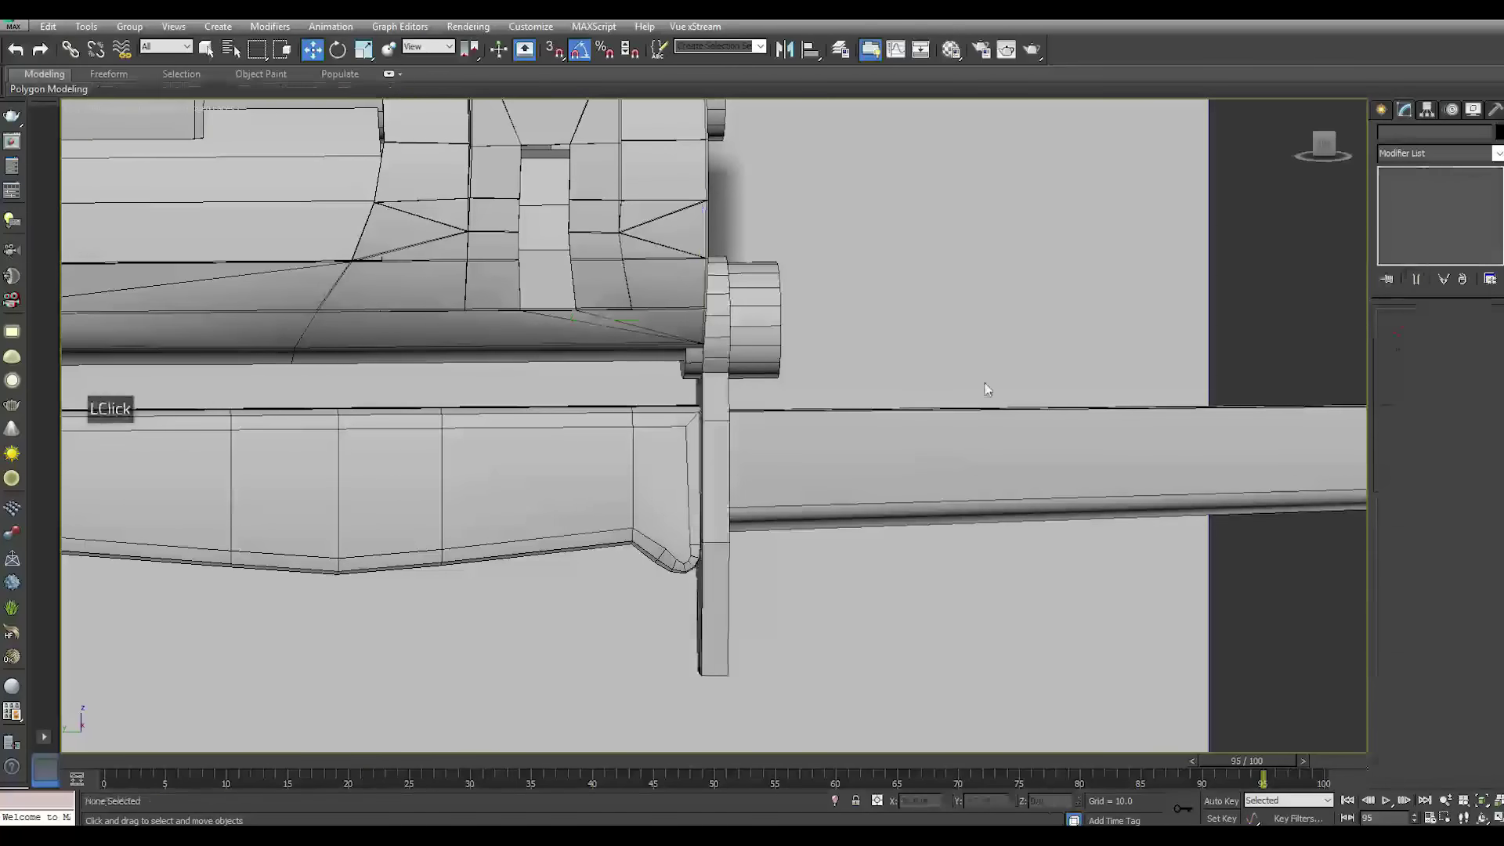
{"action": "scroll", "coordinate": [924, 433], "scroll_direction": "down", "scroll_amount": 2}
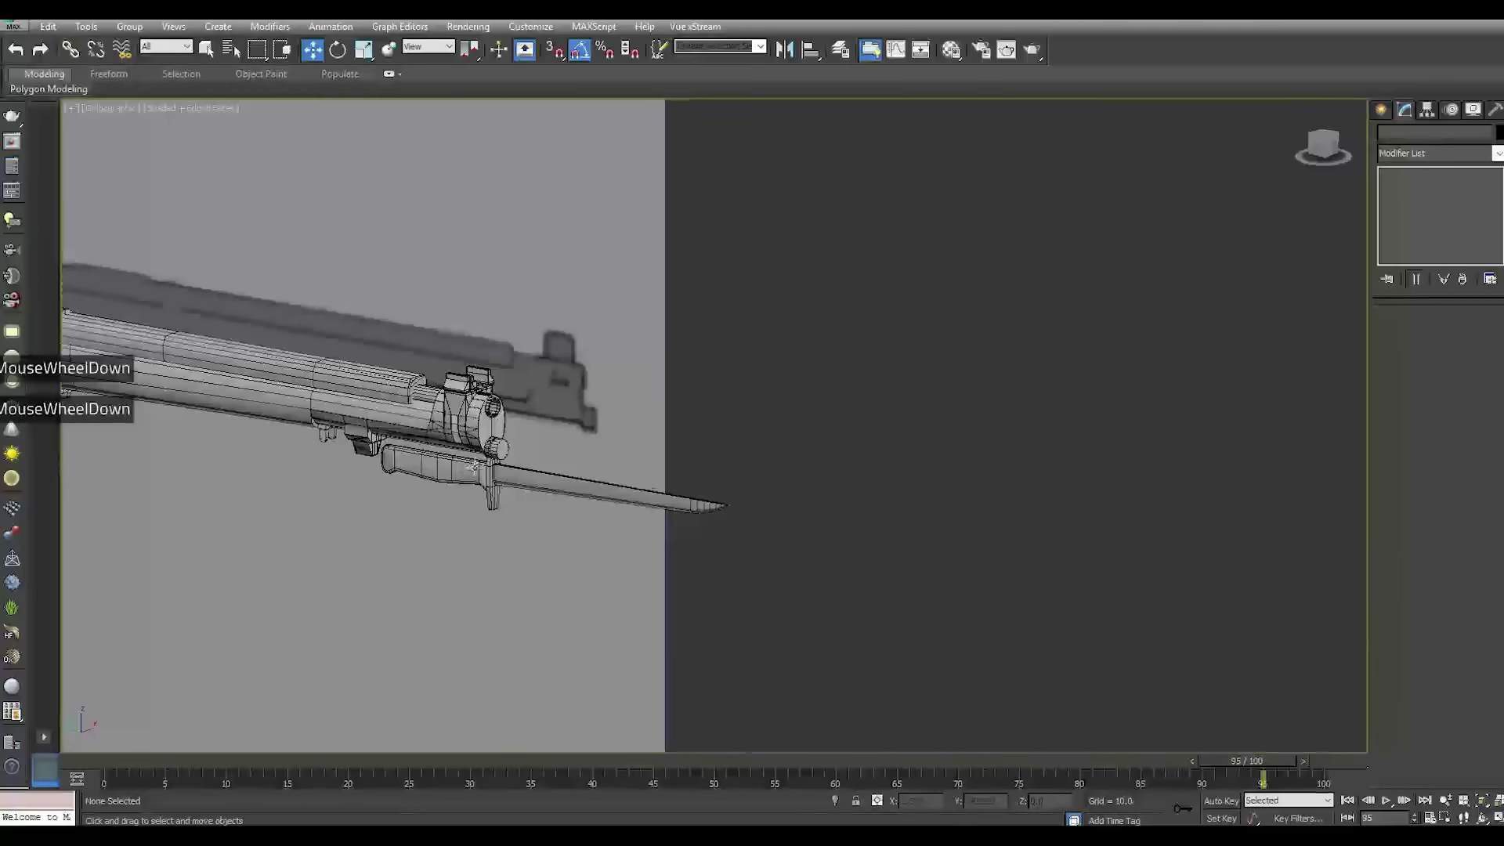
{"action": "scroll", "coordinate": [475, 462], "scroll_direction": "up", "scroll_amount": 5}
{"action": "left_click", "coordinate": [517, 486]}
{"action": "middle_click_drag", "start_coordinate": [752, 503], "coordinate": [767, 476], "text": "alt"}
{"action": "scroll", "coordinate": [767, 477], "scroll_direction": "down", "scroll_amount": 5}
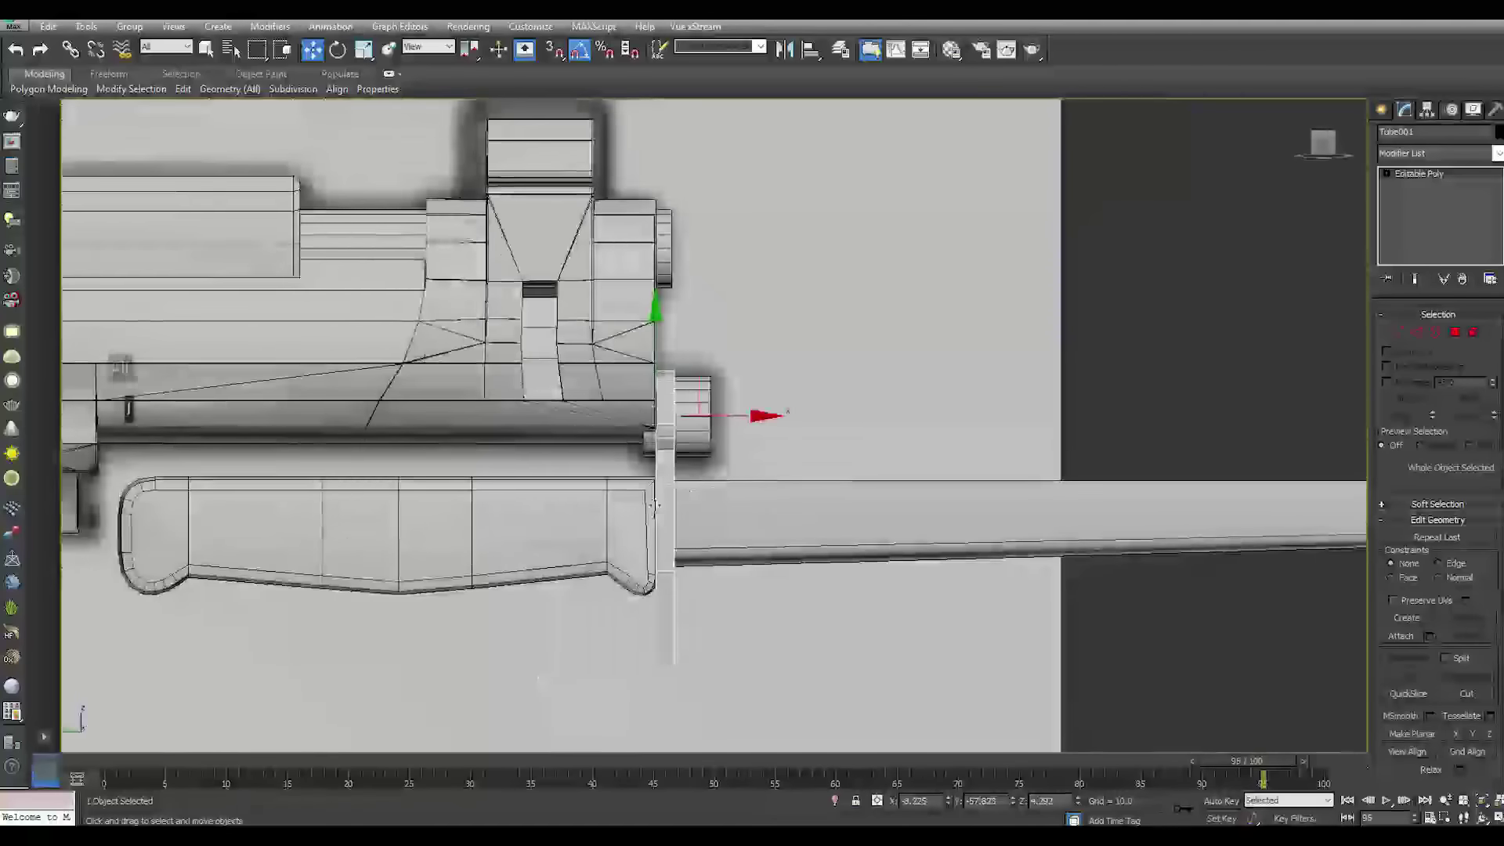
{"action": "scroll", "coordinate": [673, 498], "scroll_direction": "down", "scroll_amount": 3}
{"action": "scroll", "coordinate": [674, 501], "scroll_direction": "up", "scroll_amount": 4}
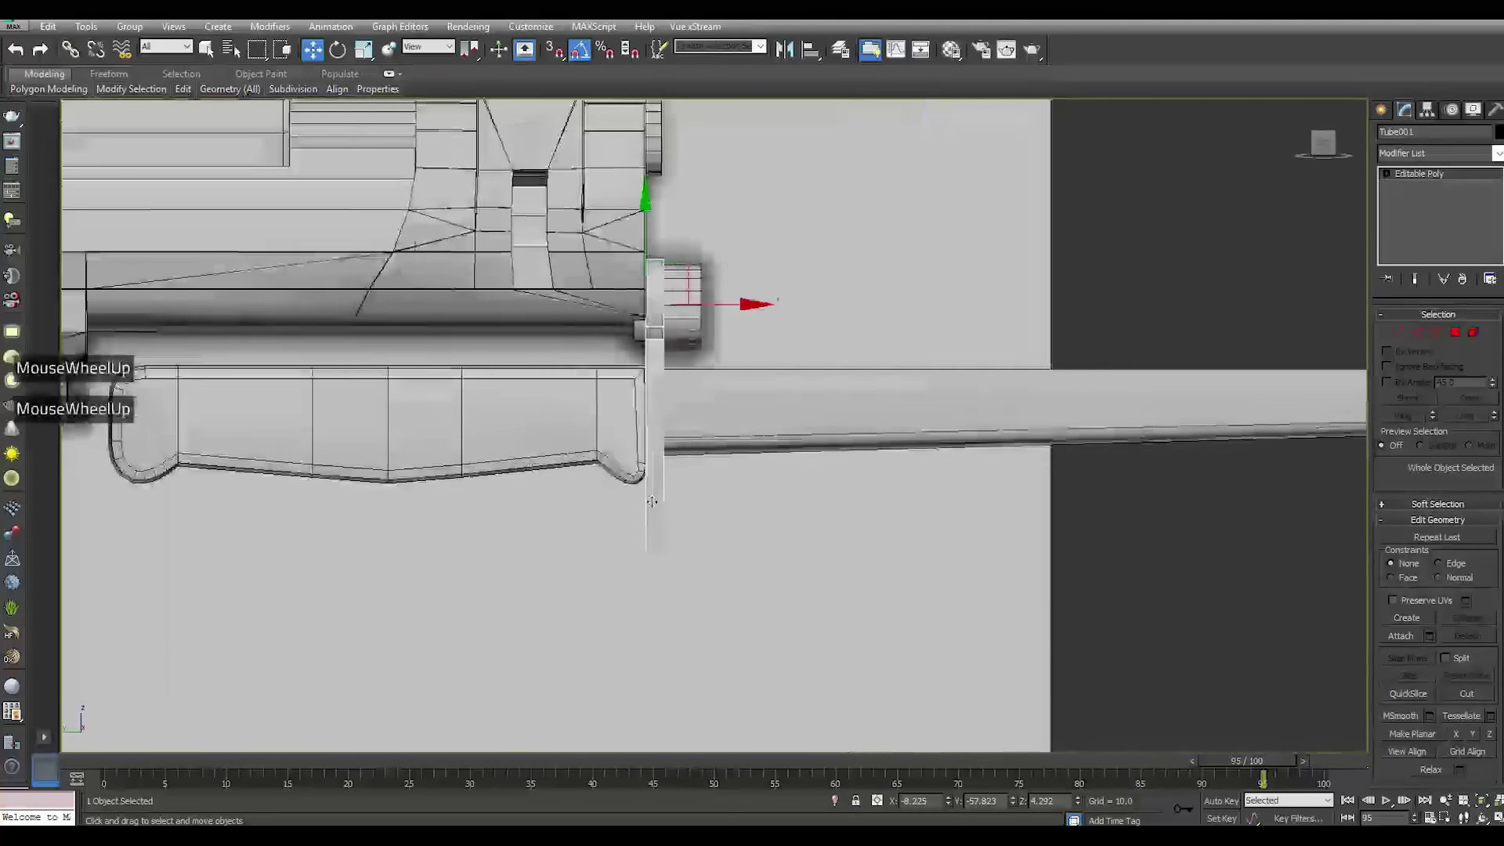
Select the leg's bottom vertices and move them down slightly below the handle
{"action": "left_click", "coordinate": [1404, 333]}
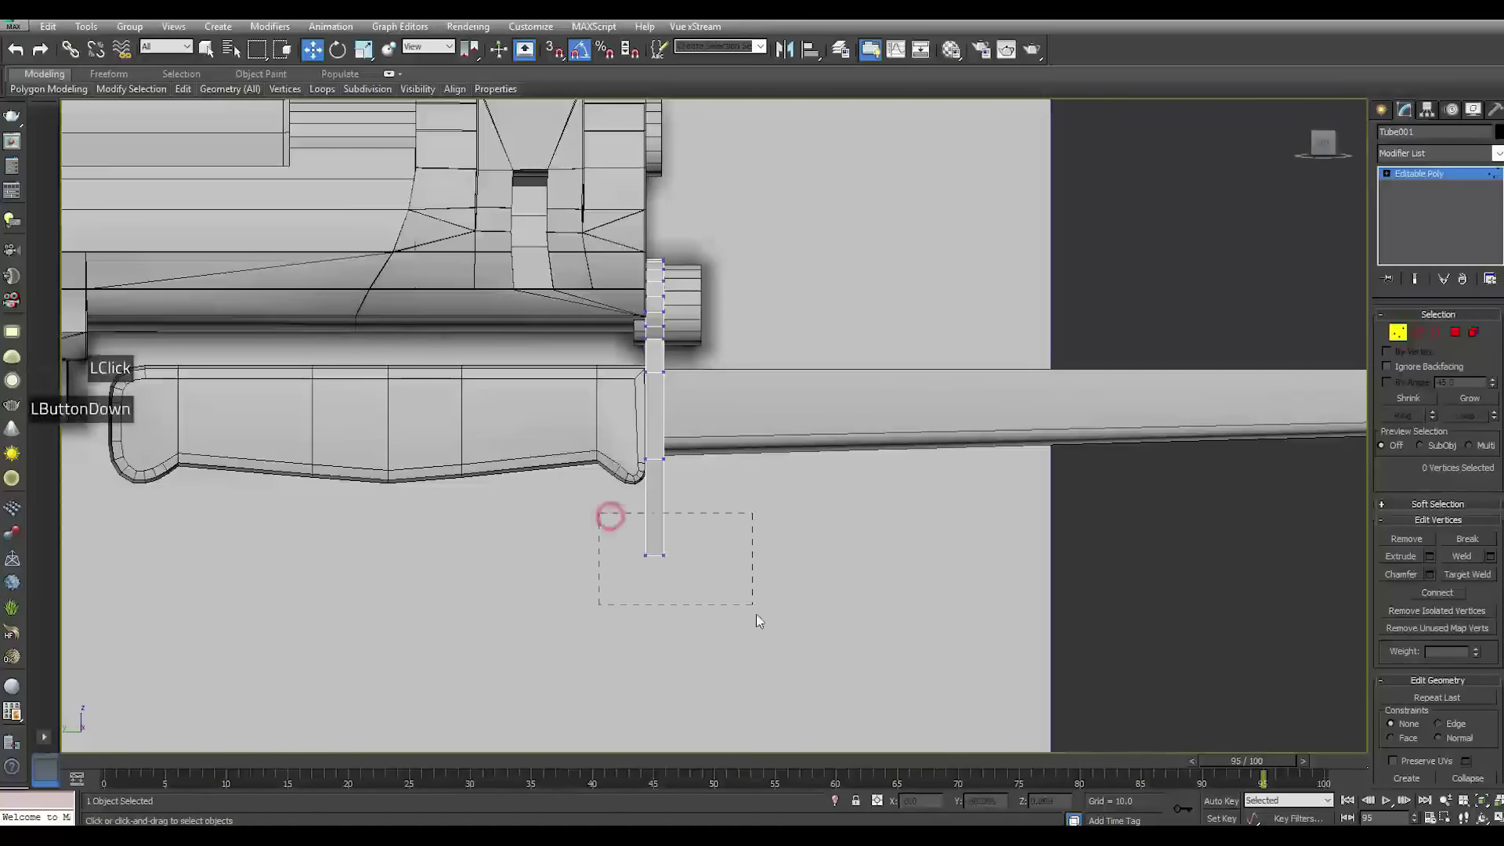
{"action": "left_click_drag", "start_coordinate": [758, 620], "coordinate": [758, 620]}
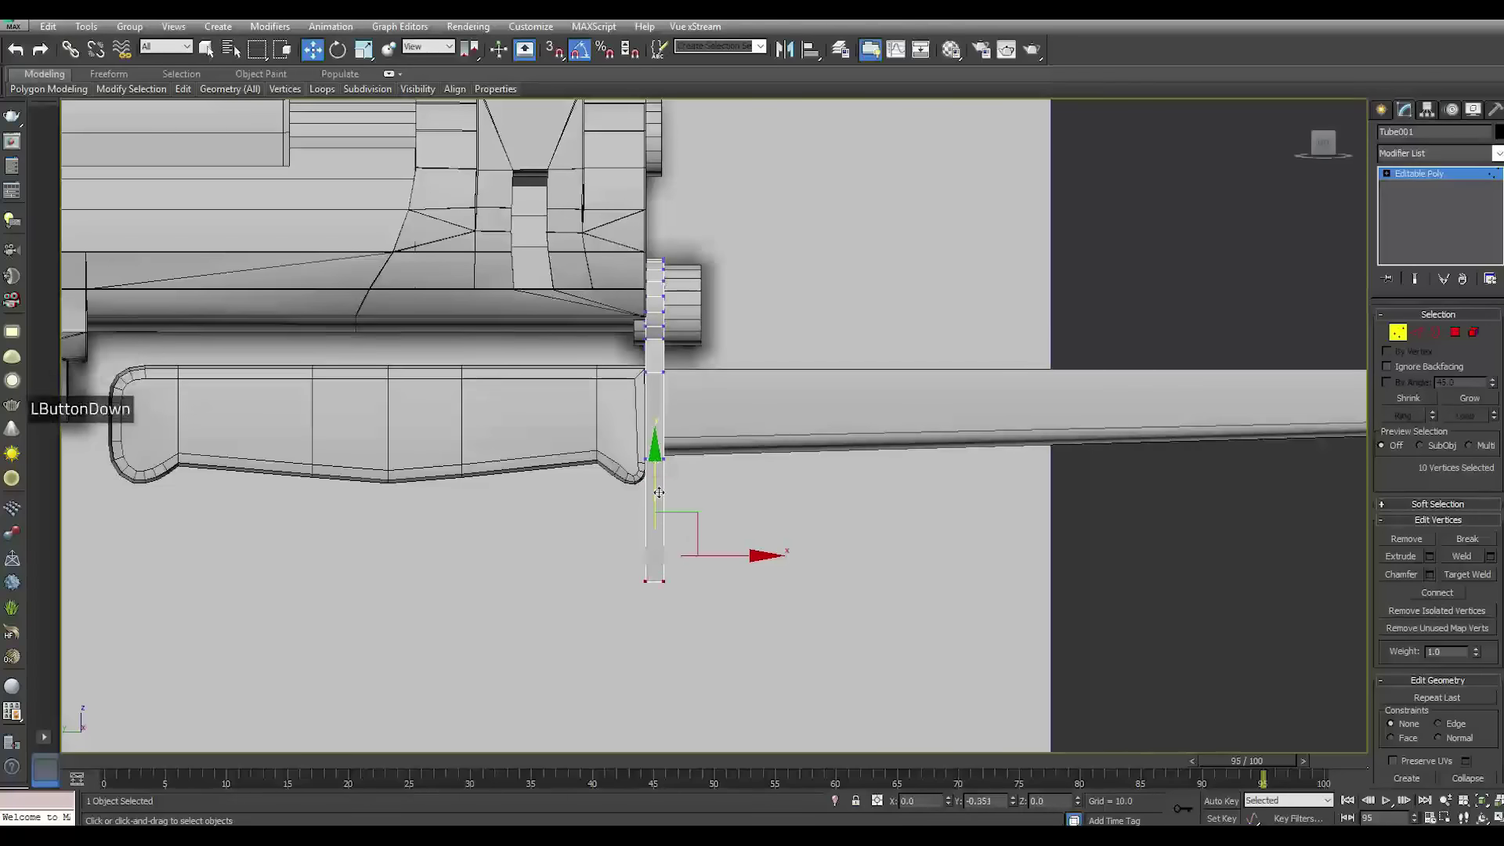
{"action": "left_click_drag", "start_coordinate": [658, 492], "coordinate": [734, 468]}
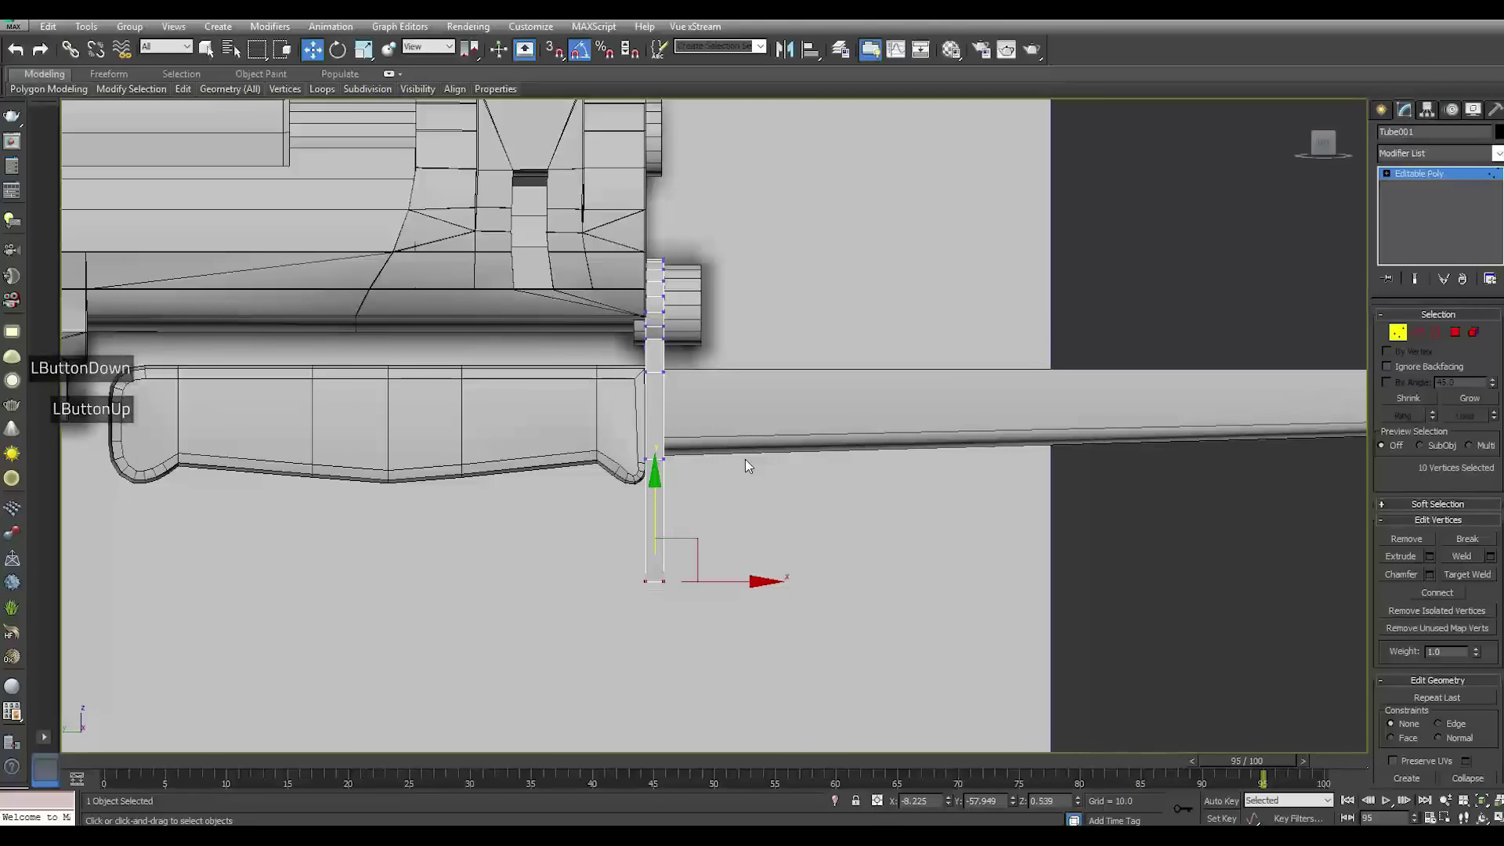
{"action": "left_click", "coordinate": [1425, 174]}
{"action": "double_click", "coordinate": [1148, 268]}
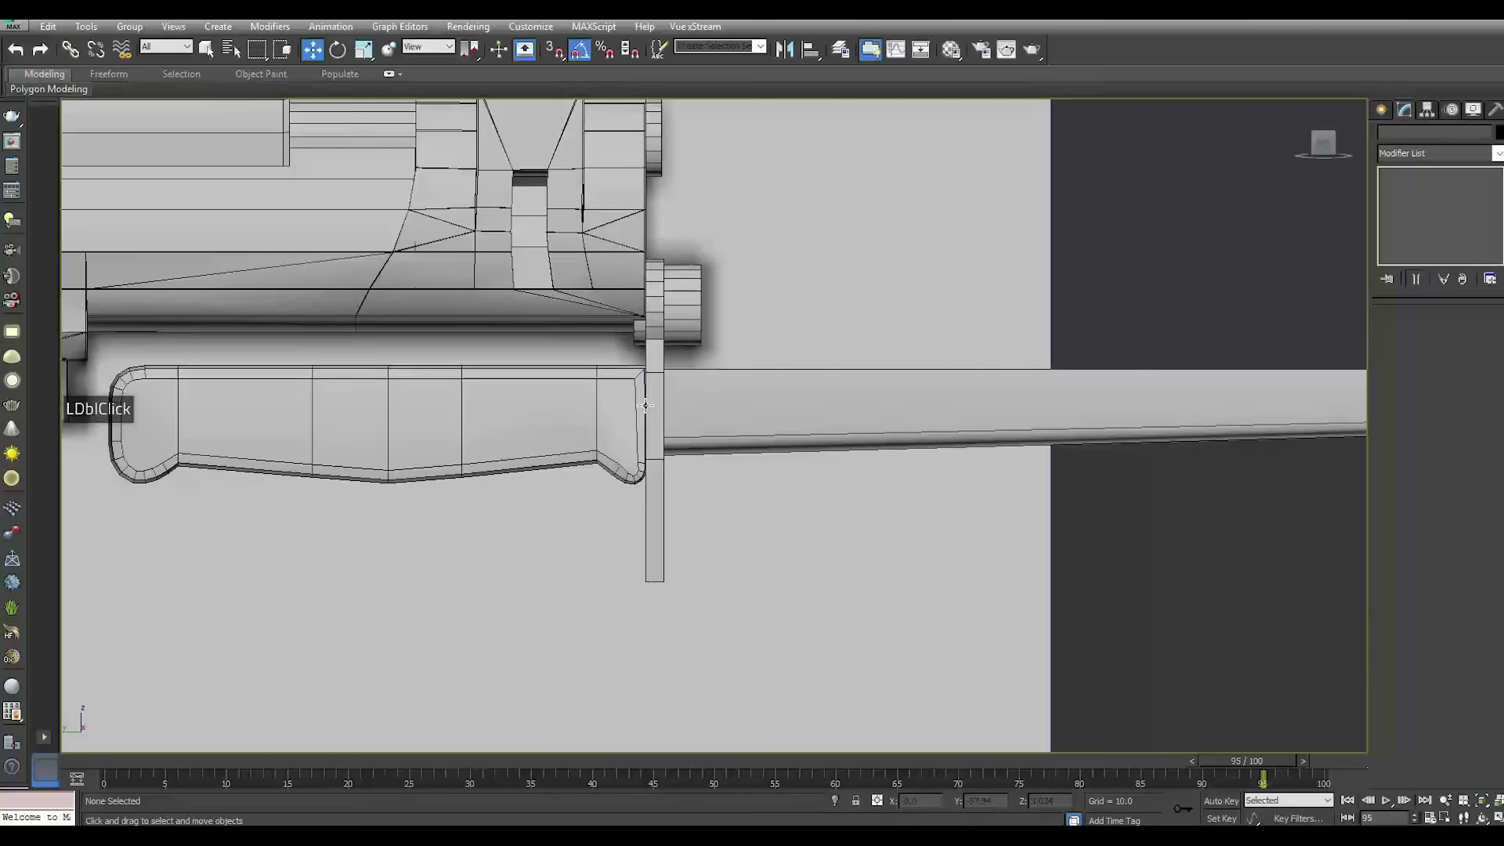
{"action": "scroll", "coordinate": [645, 405], "scroll_direction": "down", "scroll_amount": 4}
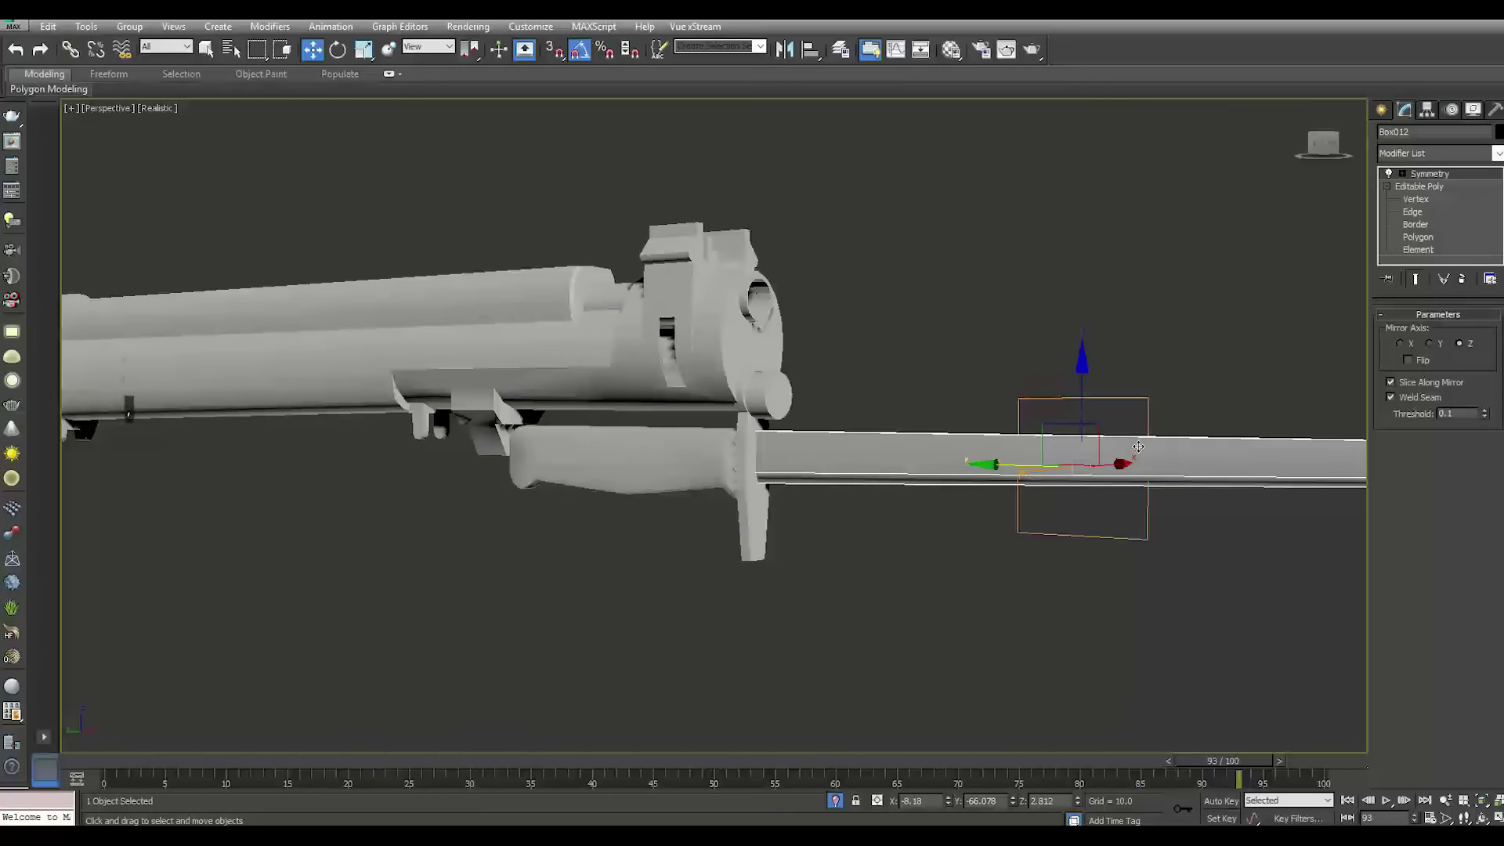
{"action": "scroll", "coordinate": [1044, 441], "scroll_direction": "up", "scroll_amount": 4}
{"action": "mouse_move", "coordinate": [1019, 439]}
{"action": "middle_mouse_down"}
{"action": "mouse_move", "coordinate": [1045, 441]}
{"action": "mouse_move", "coordinate": [932, 431]}
{"action": "middle_mouse_up"}
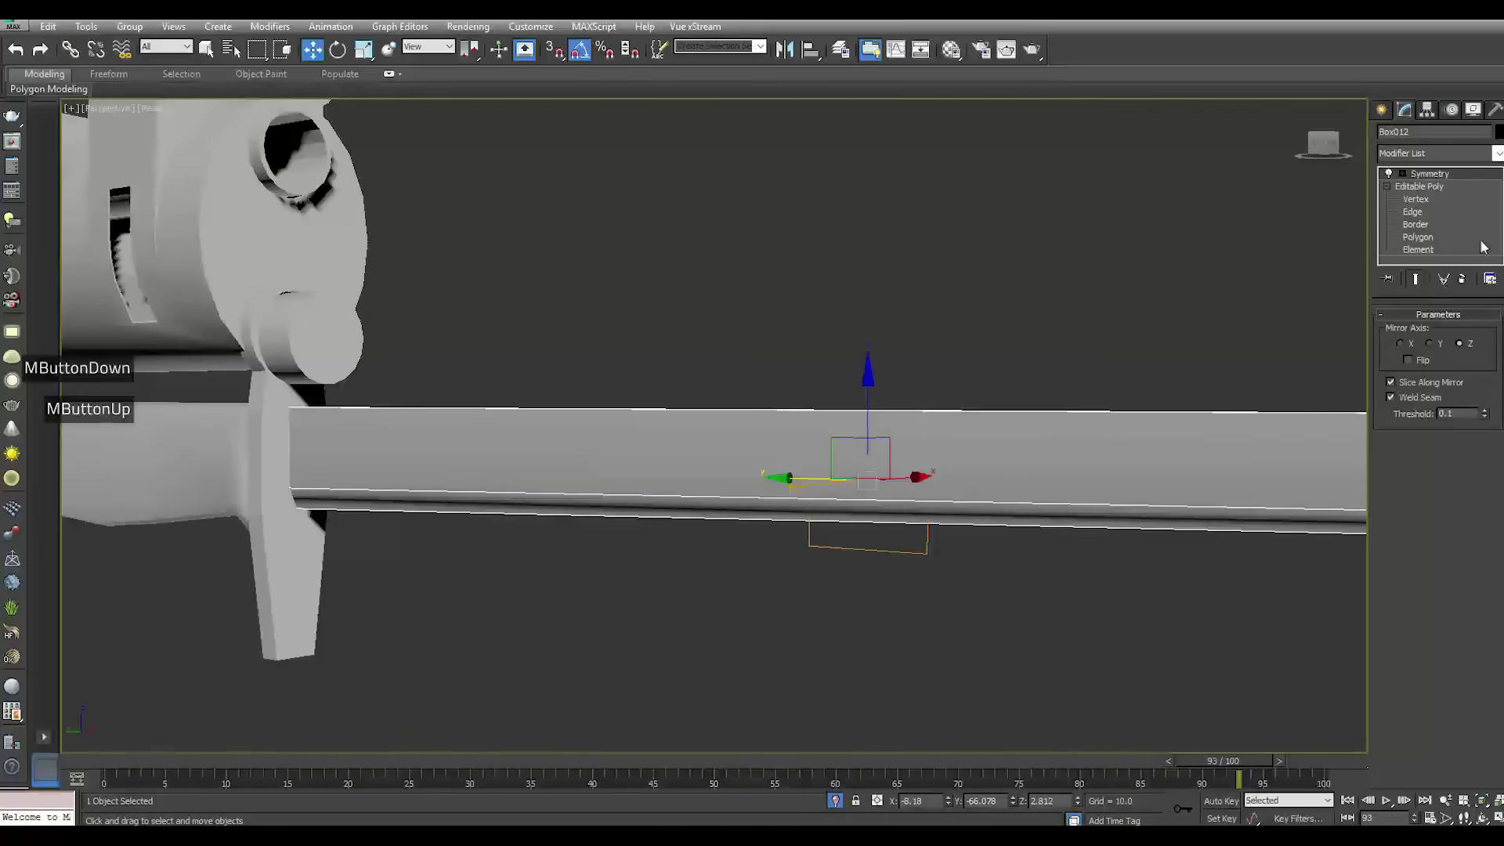
Select the blade's lower edge loop in Edge mode and isolate the blade
{"action": "left_click", "coordinate": [1415, 212]}
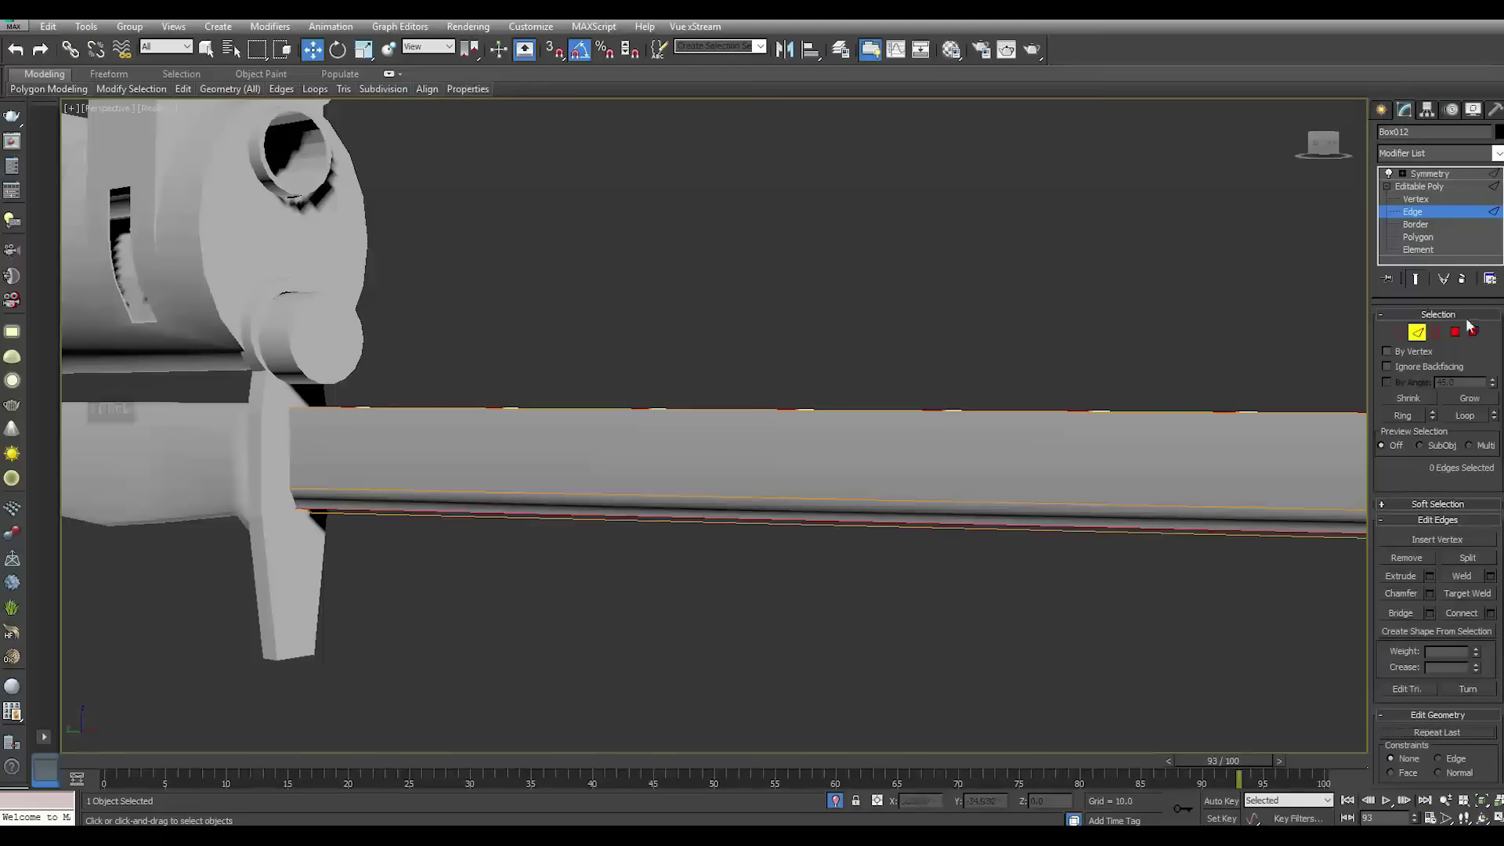
{"action": "double_click", "coordinate": [790, 500]}
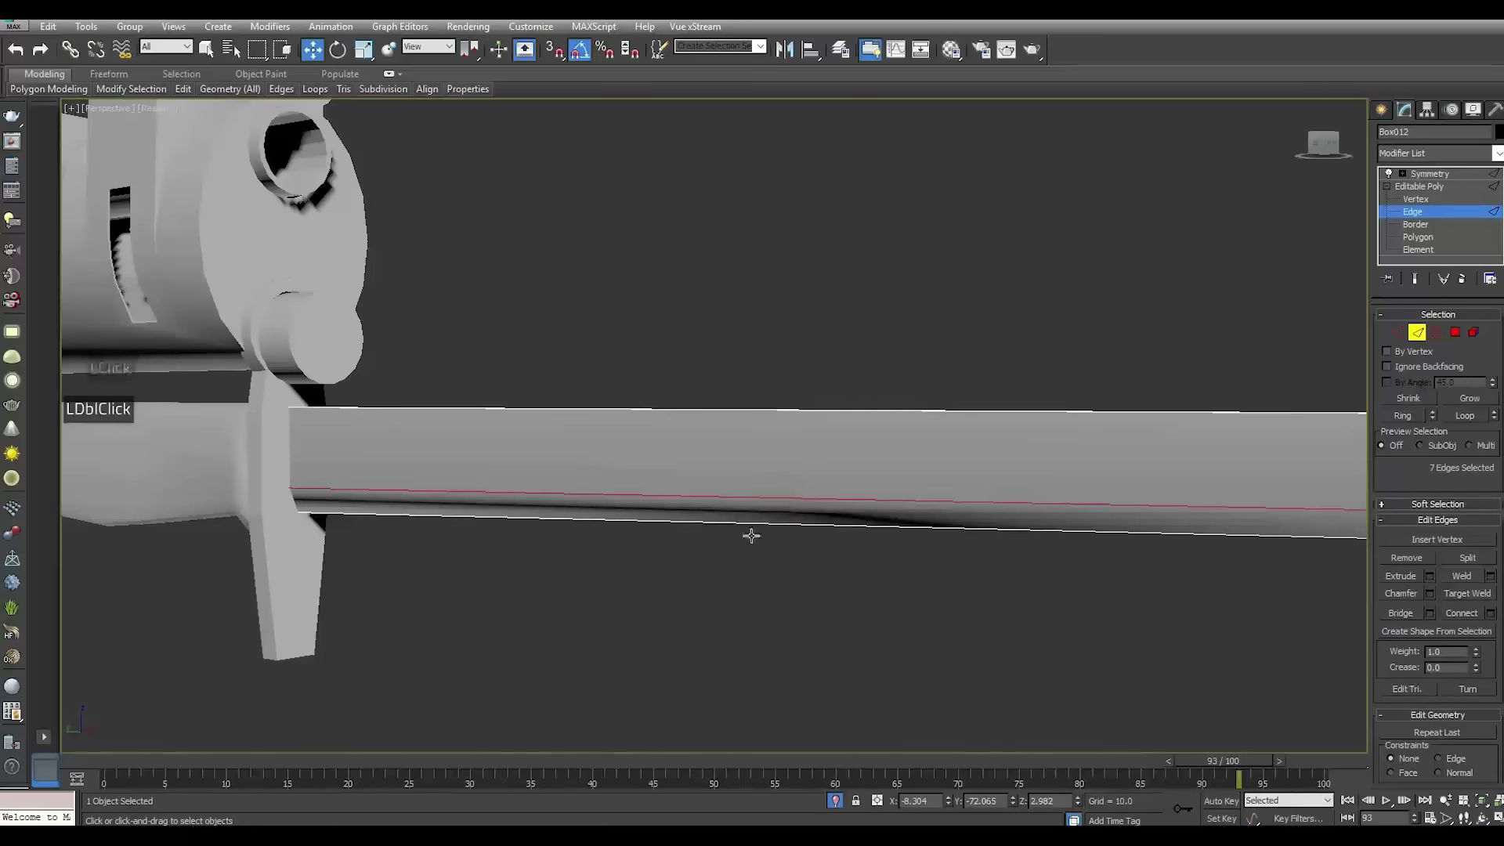
{"action": "left_click", "coordinate": [836, 800]}
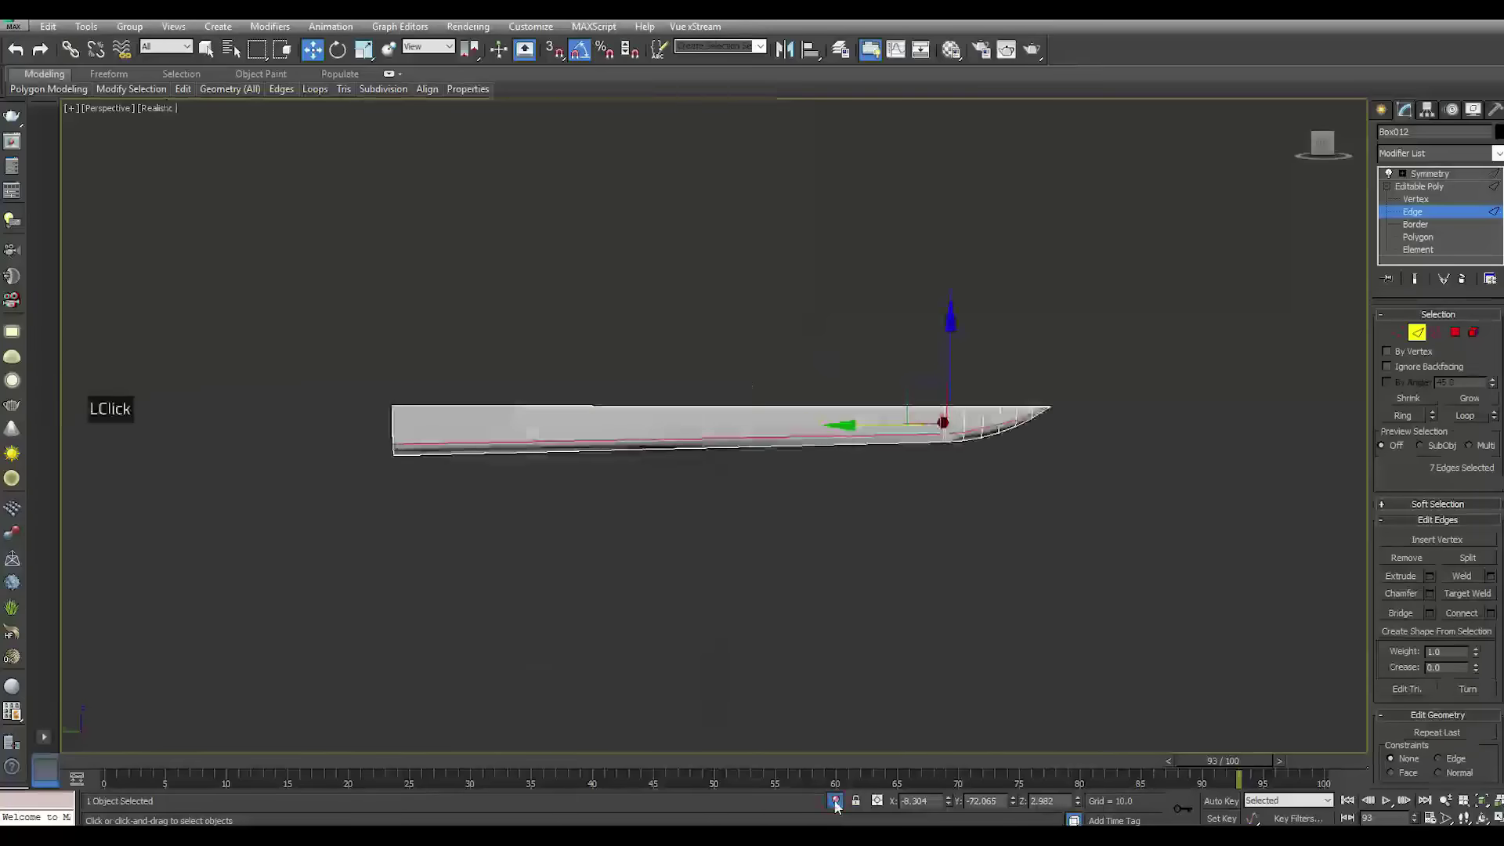
{"action": "scroll", "coordinate": [1011, 429], "scroll_direction": "up", "scroll_amount": 3}
{"action": "mouse_move", "coordinate": [1010, 429]}
{"action": "middle_mouse_down", "text": "alt"}
{"action": "mouse_move", "coordinate": [966, 418]}
{"action": "mouse_move", "coordinate": [1000, 406]}
{"action": "middle_mouse_up", "text": "alt"}
{"action": "scroll", "coordinate": [1057, 384], "scroll_direction": "up", "scroll_amount": 2}
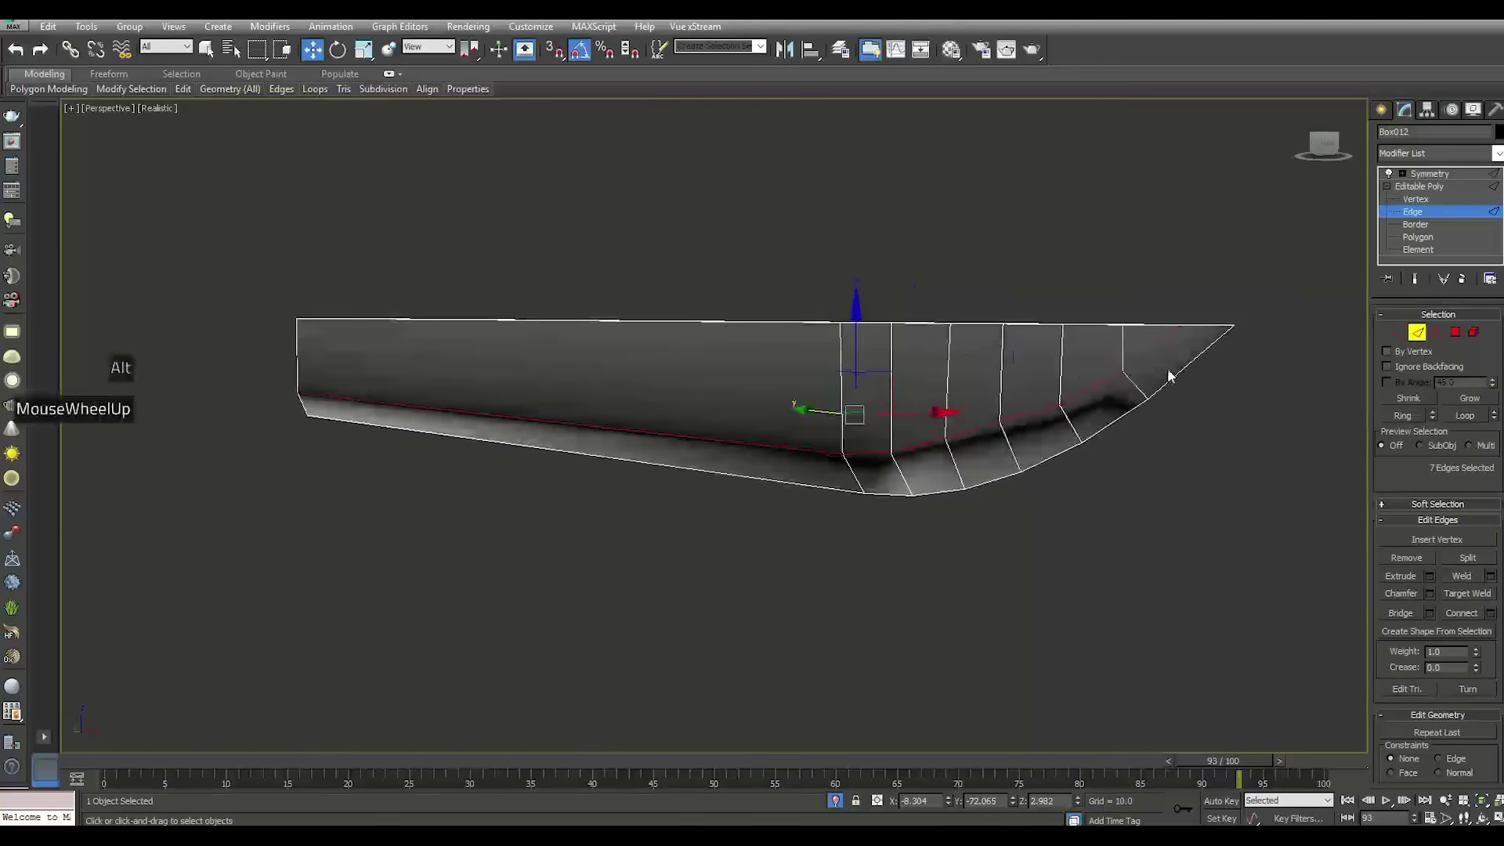
{"action": "middle_click_drag", "start_coordinate": [1168, 369], "coordinate": [1128, 379], "text": "alt"}
Select the six spine edges near the blade tip and nudge them along X
{"action": "double_click", "coordinate": [989, 396]}
{"action": "left_click", "coordinate": [887, 342], "text": "ctrl"}
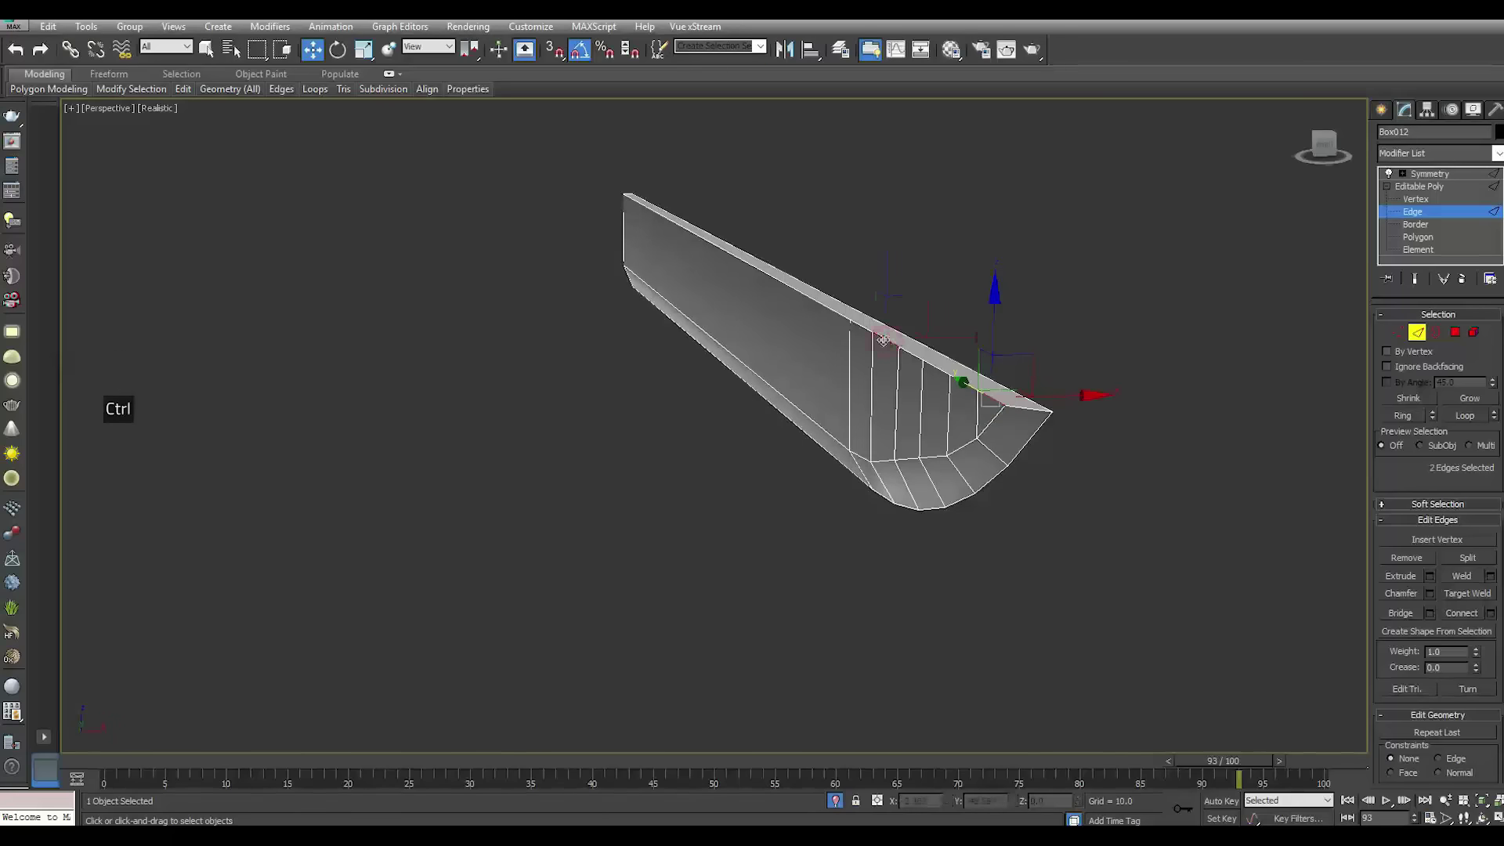
{"action": "left_click", "coordinate": [829, 314], "text": "ctrl"}
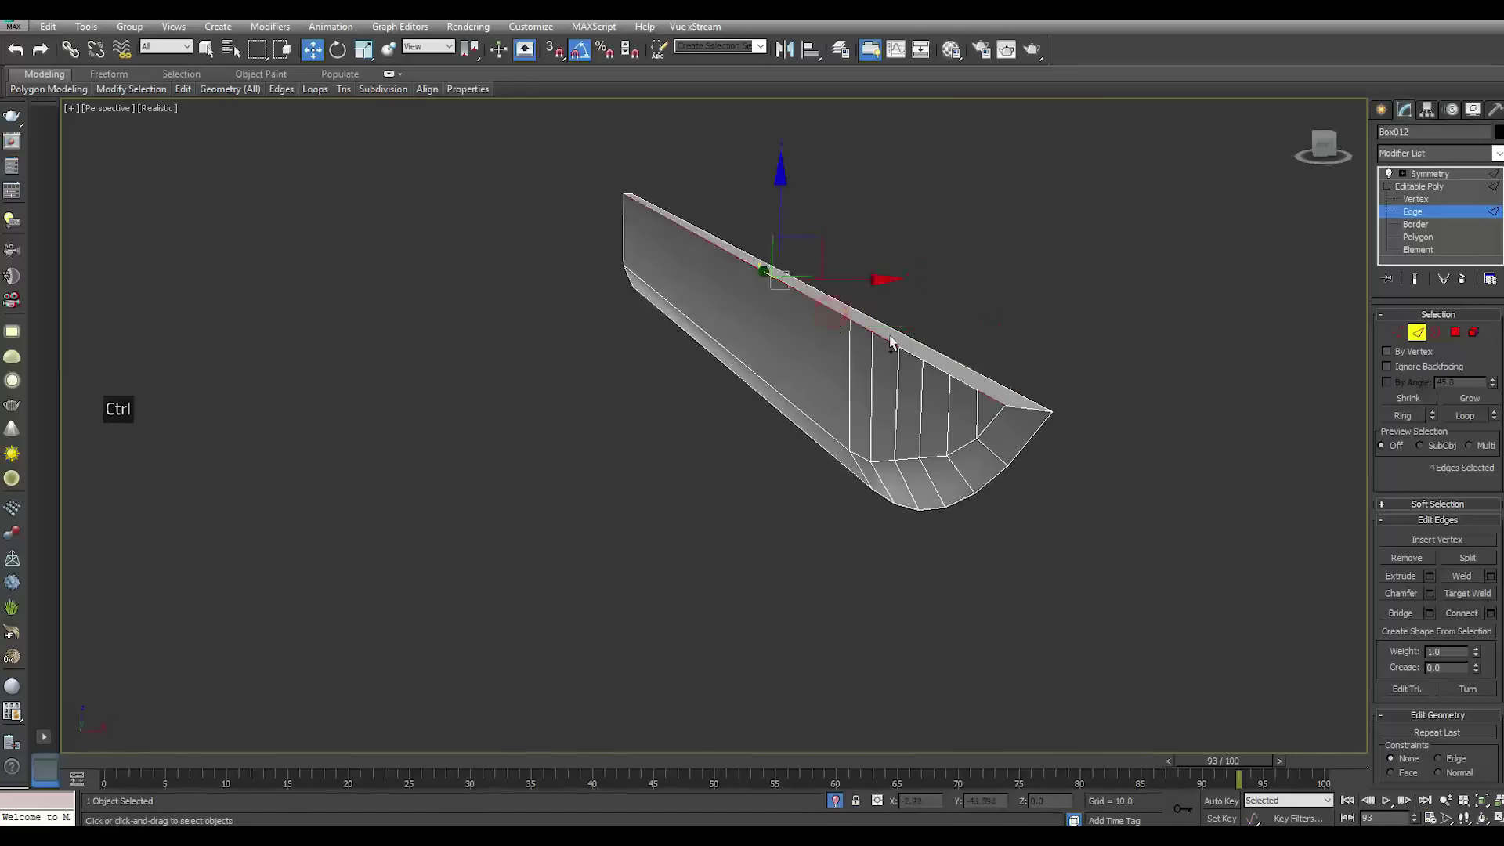
{"action": "left_click", "coordinate": [909, 352], "text": "ctrl"}
{"action": "left_click", "coordinate": [934, 367], "text": "ctrl"}
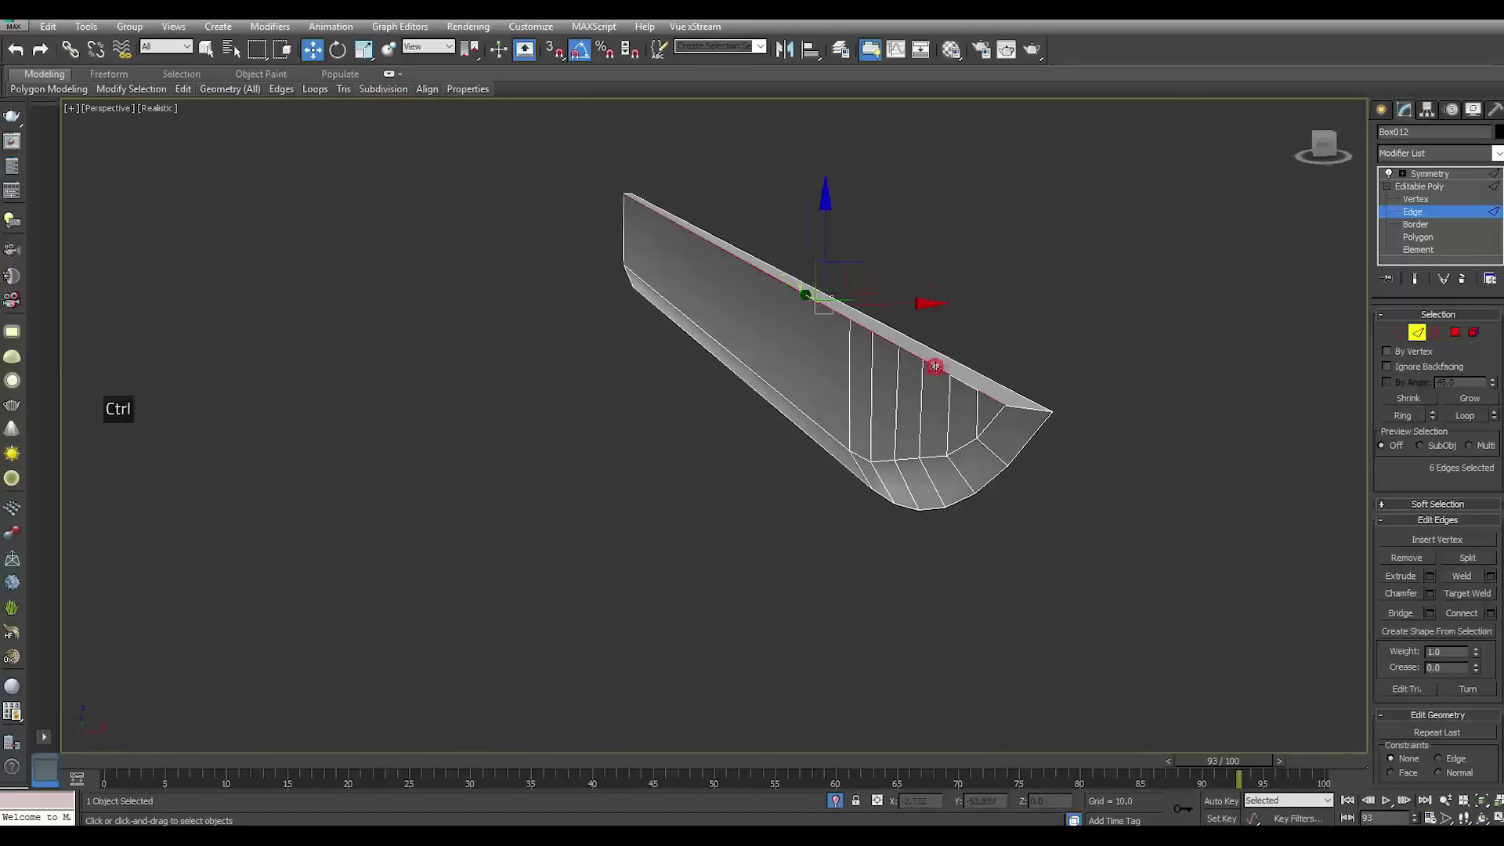
{"action": "left_click", "coordinate": [961, 385], "text": "ctrl"}
{"action": "left_click_drag", "start_coordinate": [943, 322], "coordinate": [950, 325]}
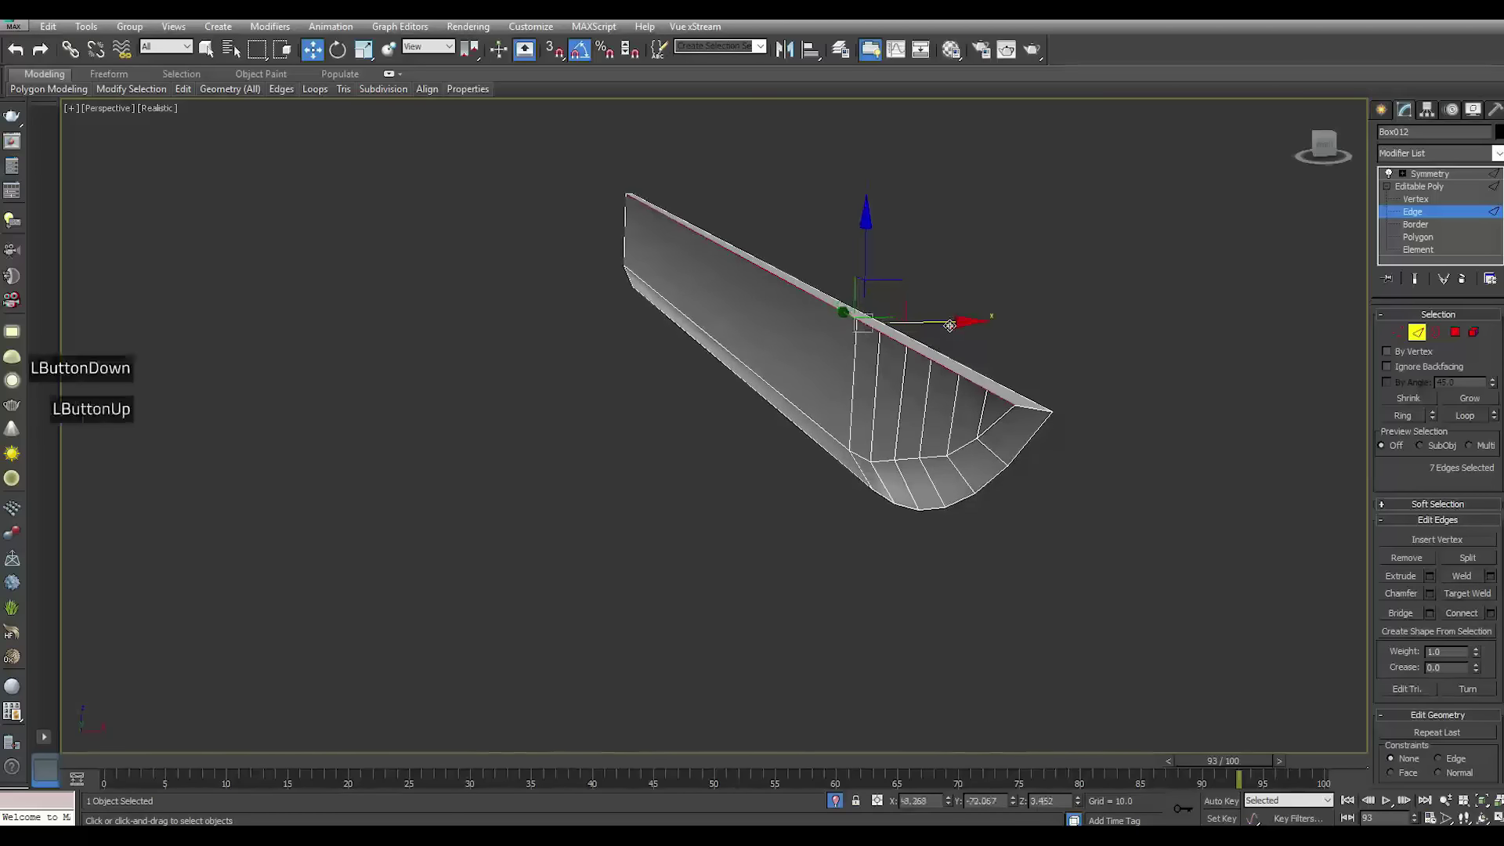
With the mirrored half shown, slide the selected edges a little further along X
{"action": "left_click", "coordinate": [1416, 280]}
{"action": "middle_click_drag", "start_coordinate": [1020, 414], "coordinate": [931, 404], "text": "alt"}
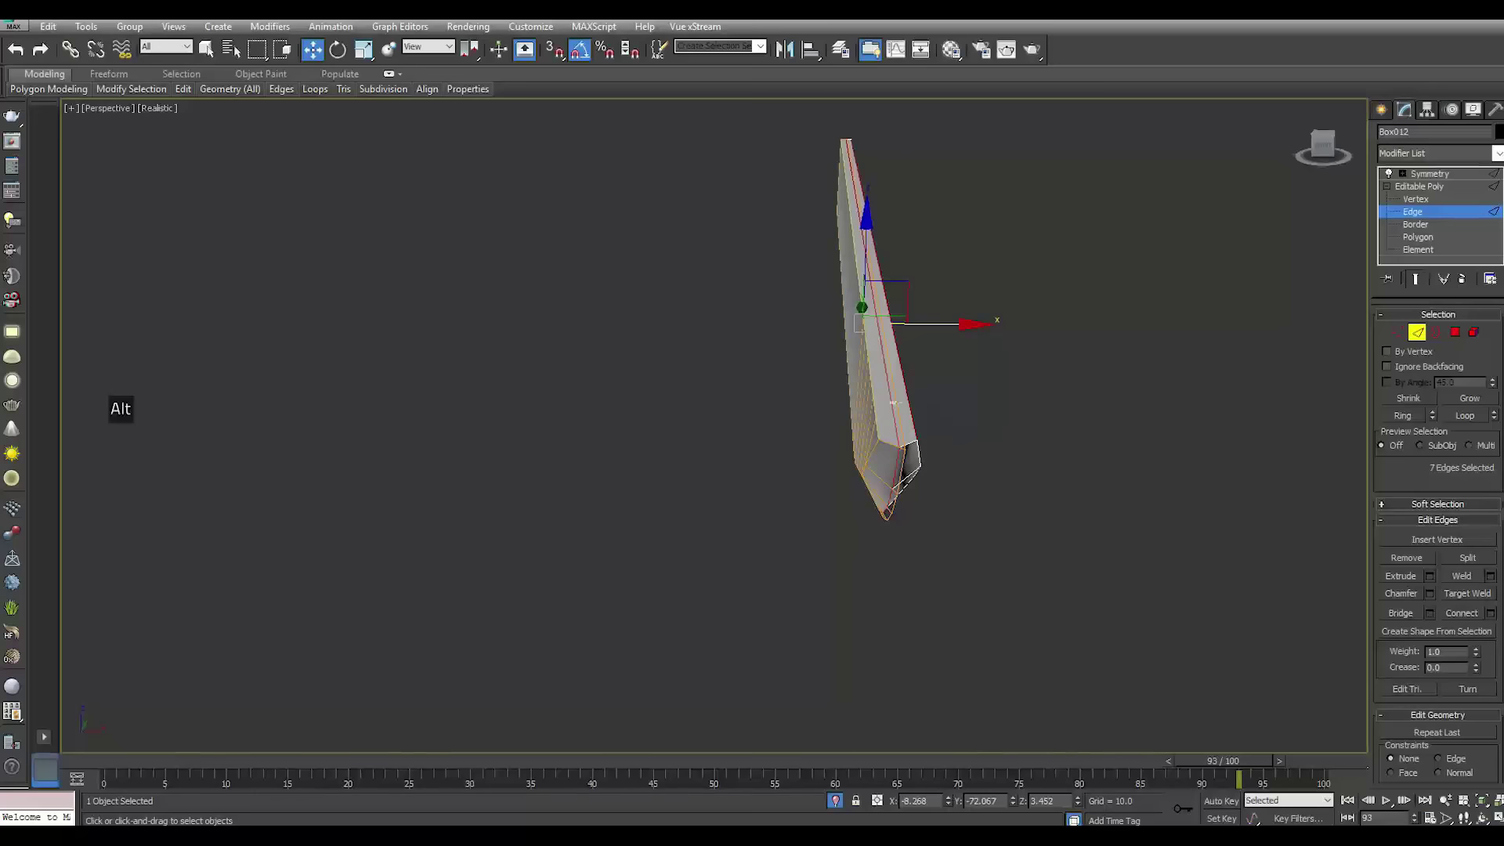
{"action": "scroll", "coordinate": [895, 394], "scroll_direction": "up", "scroll_amount": 1}
{"action": "left_click_drag", "start_coordinate": [929, 299], "coordinate": [938, 299]}
{"action": "middle_click_drag", "start_coordinate": [937, 413], "coordinate": [920, 479], "text": "alt"}
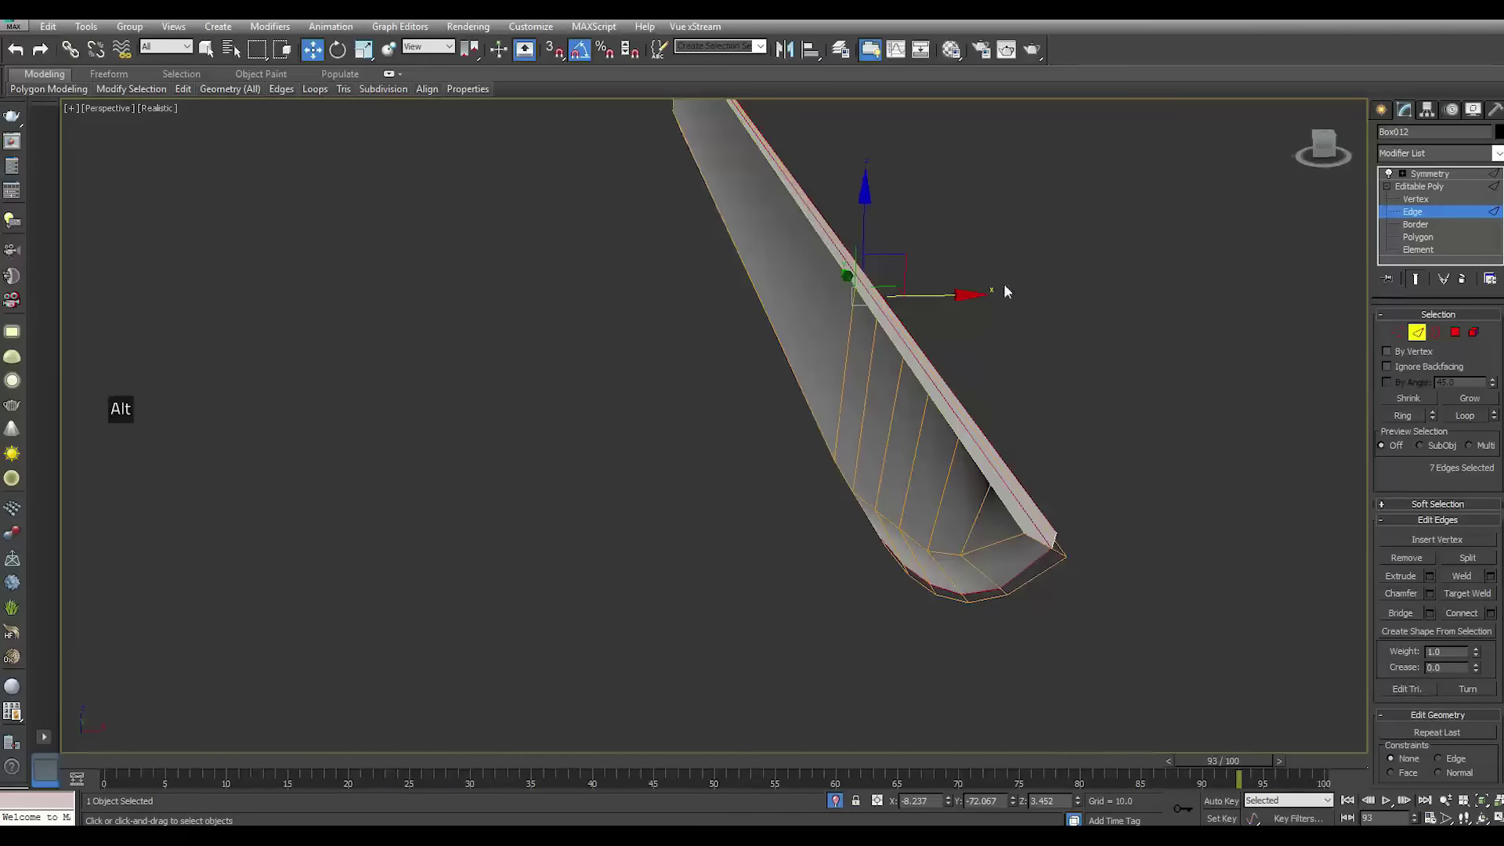
{"action": "left_click_drag", "start_coordinate": [948, 299], "coordinate": [959, 301]}
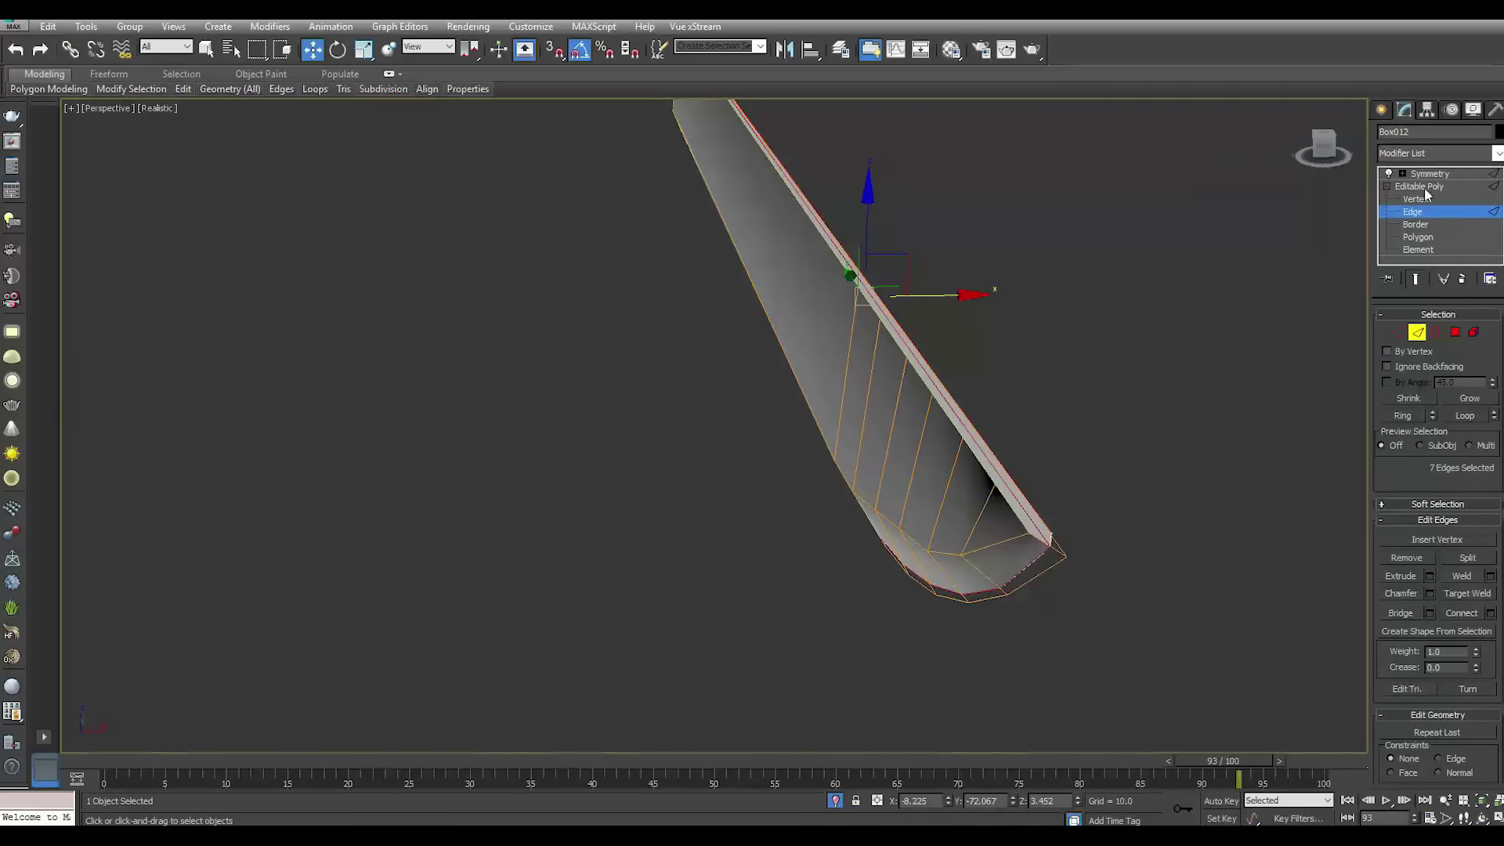
Preview the full mirrored blade and select its lower cutting edge to inspect from the side
{"action": "left_click", "coordinate": [1416, 280]}
{"action": "left_click", "coordinate": [1007, 539], "text": "alt"}
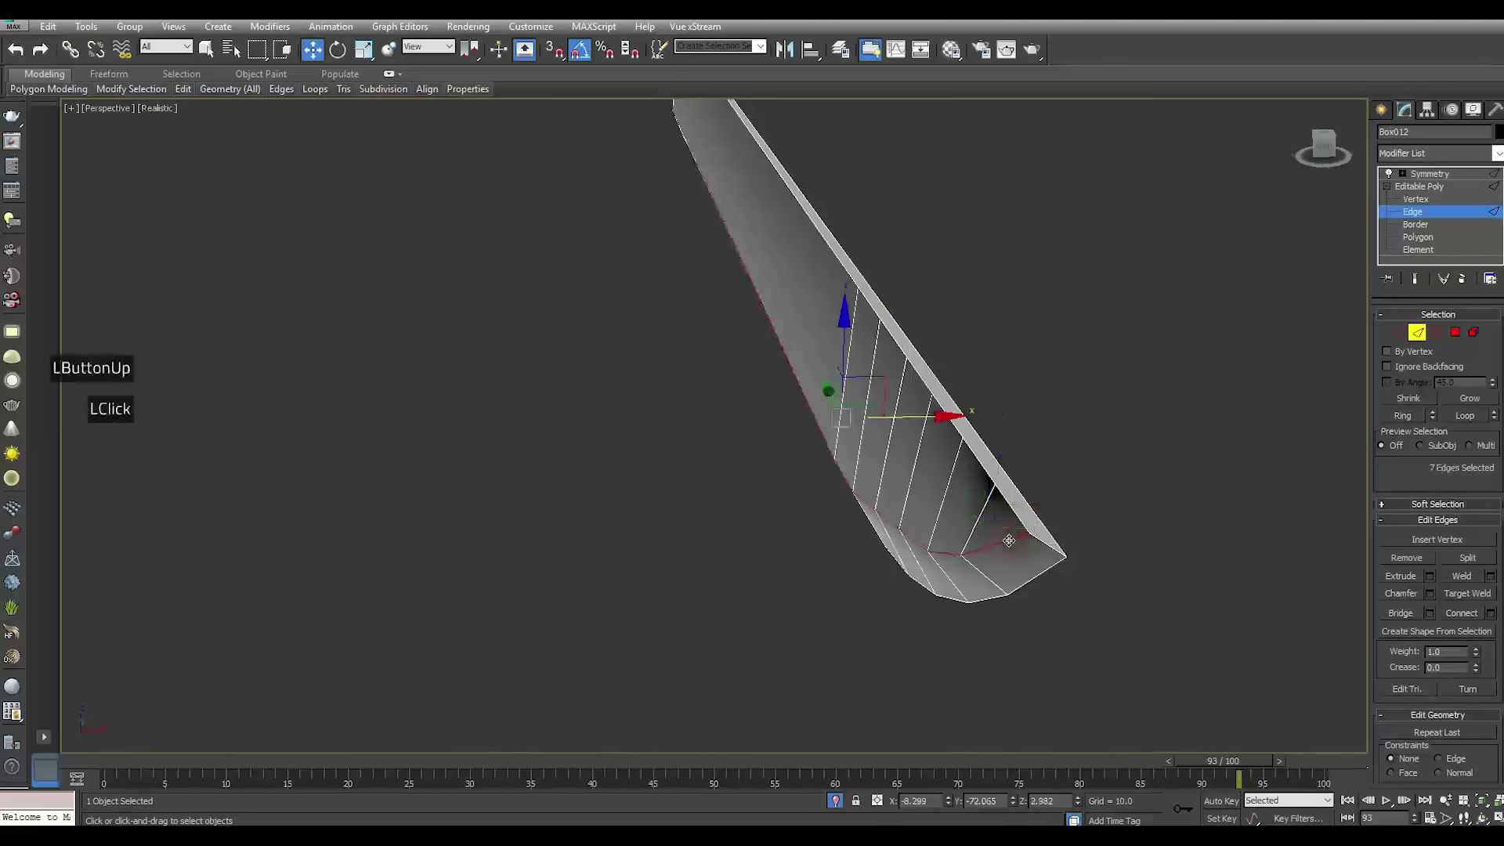
{"action": "middle_click_drag", "start_coordinate": [1009, 541], "coordinate": [1276, 501], "text": "alt"}
{"action": "scroll", "coordinate": [1068, 521], "scroll_direction": "down", "scroll_amount": 4}
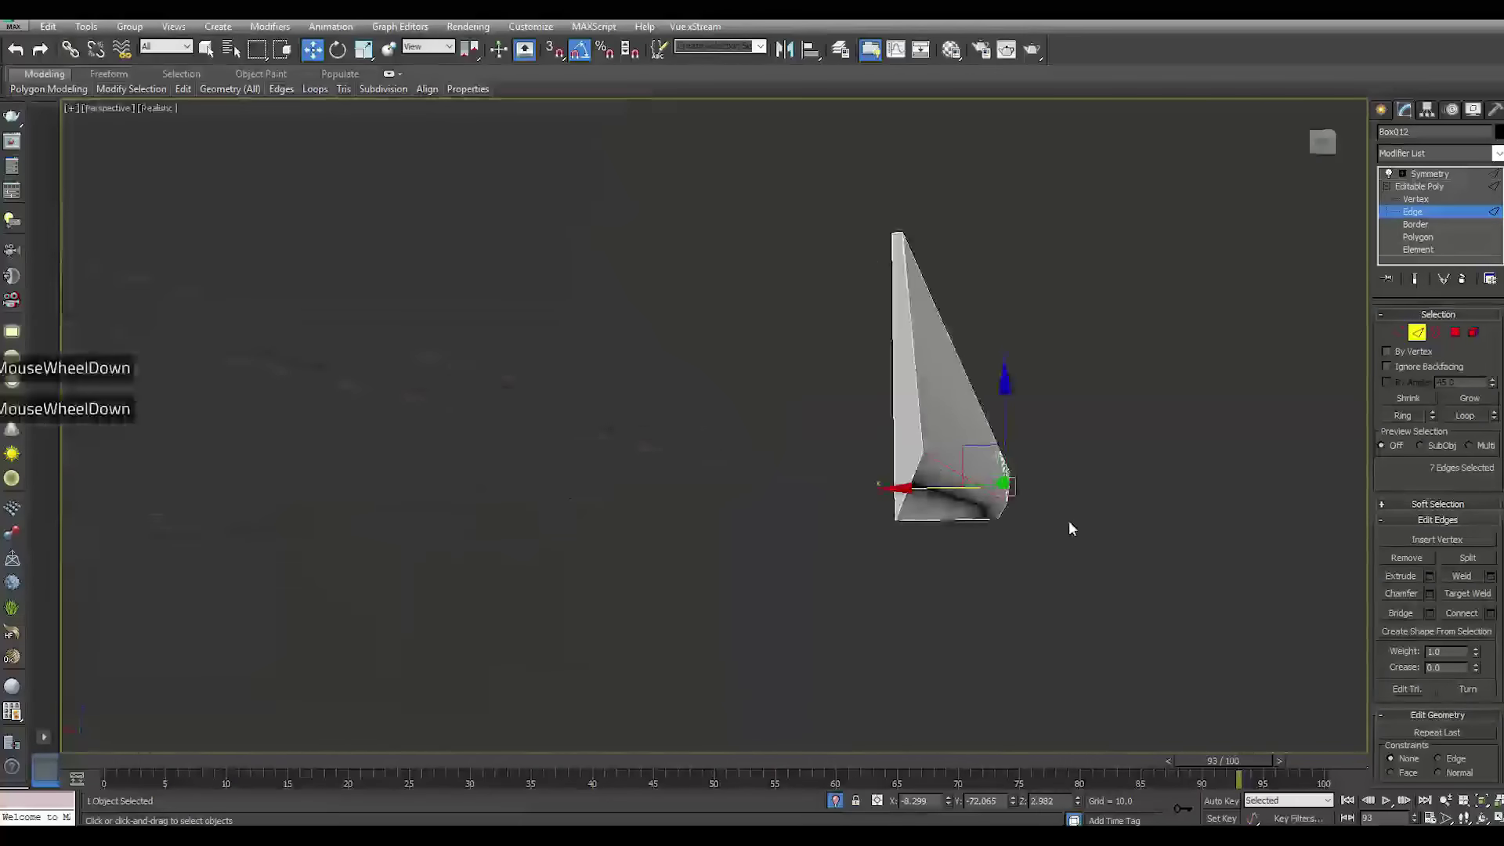
{"action": "middle_click_drag", "start_coordinate": [1020, 497], "coordinate": [889, 503], "text": "alt"}
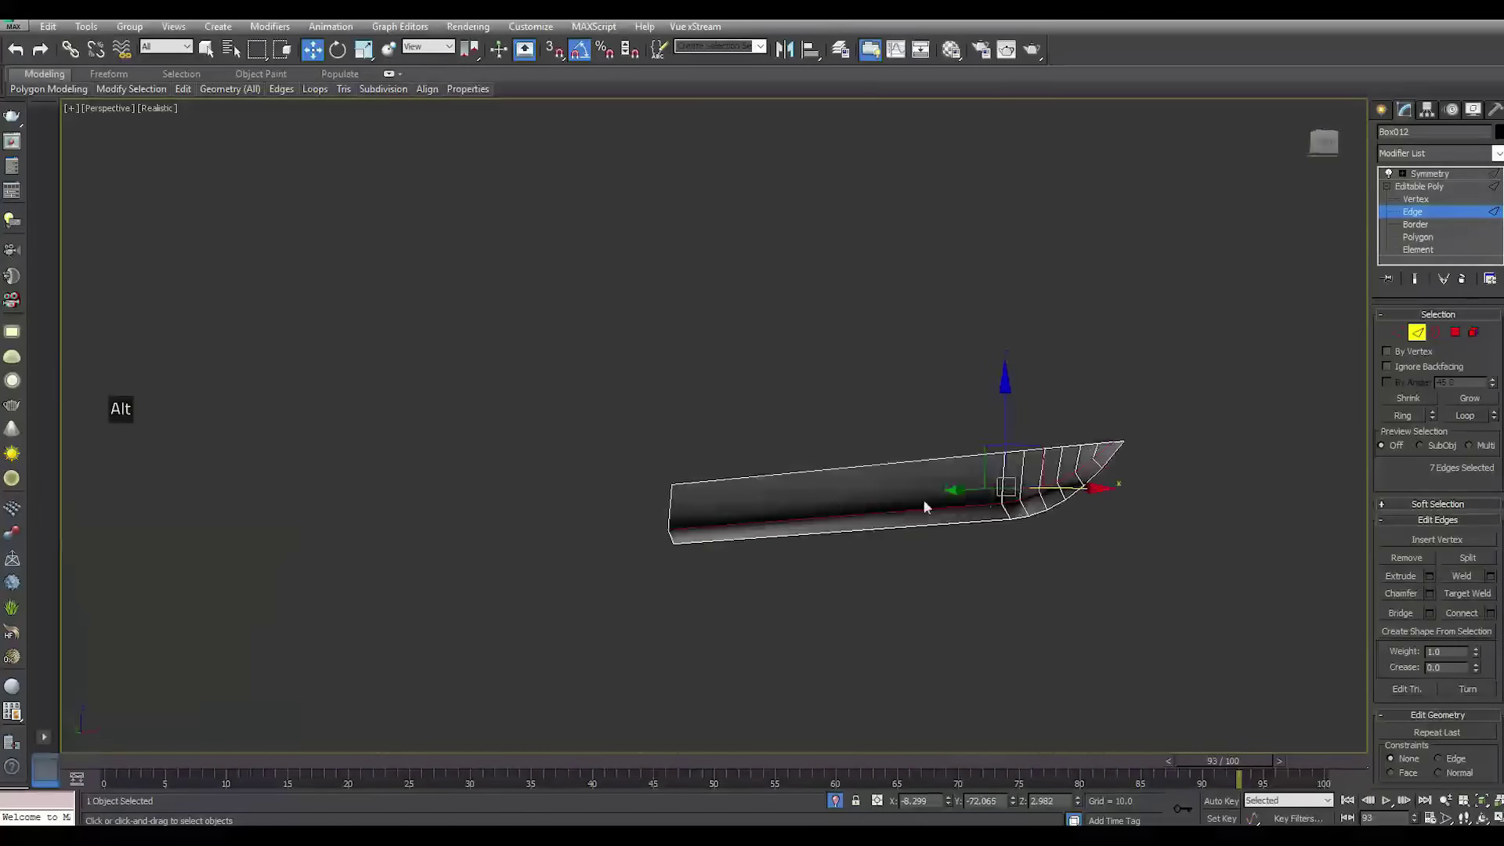
{"action": "scroll", "coordinate": [1069, 494], "scroll_direction": "up", "scroll_amount": 2}
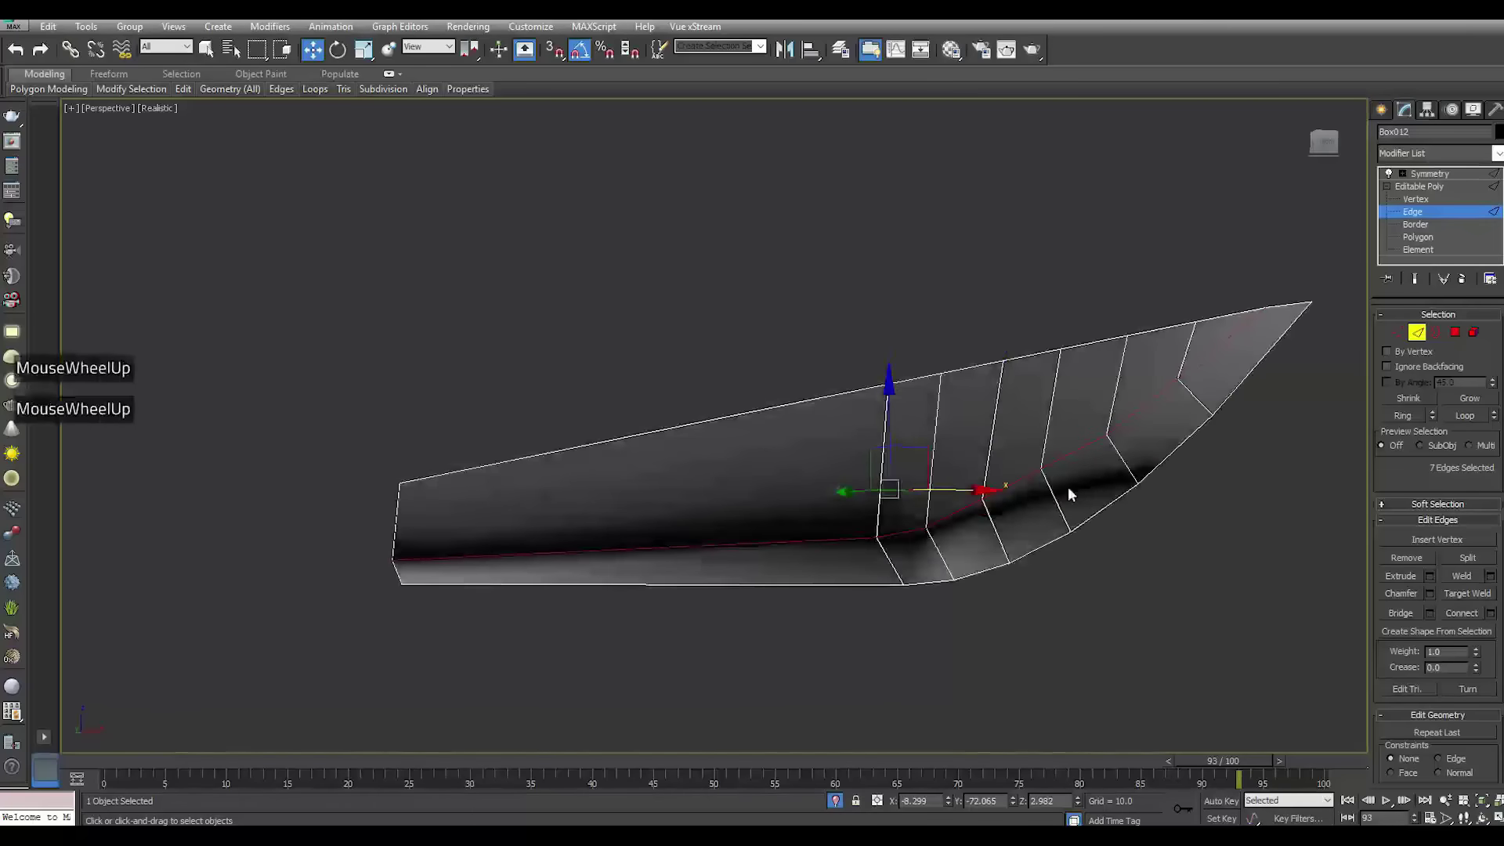
Chamfer the blade's selected cutting edge with amount 0.01 and a single segment
{"action": "left_click", "coordinate": [1431, 594]}
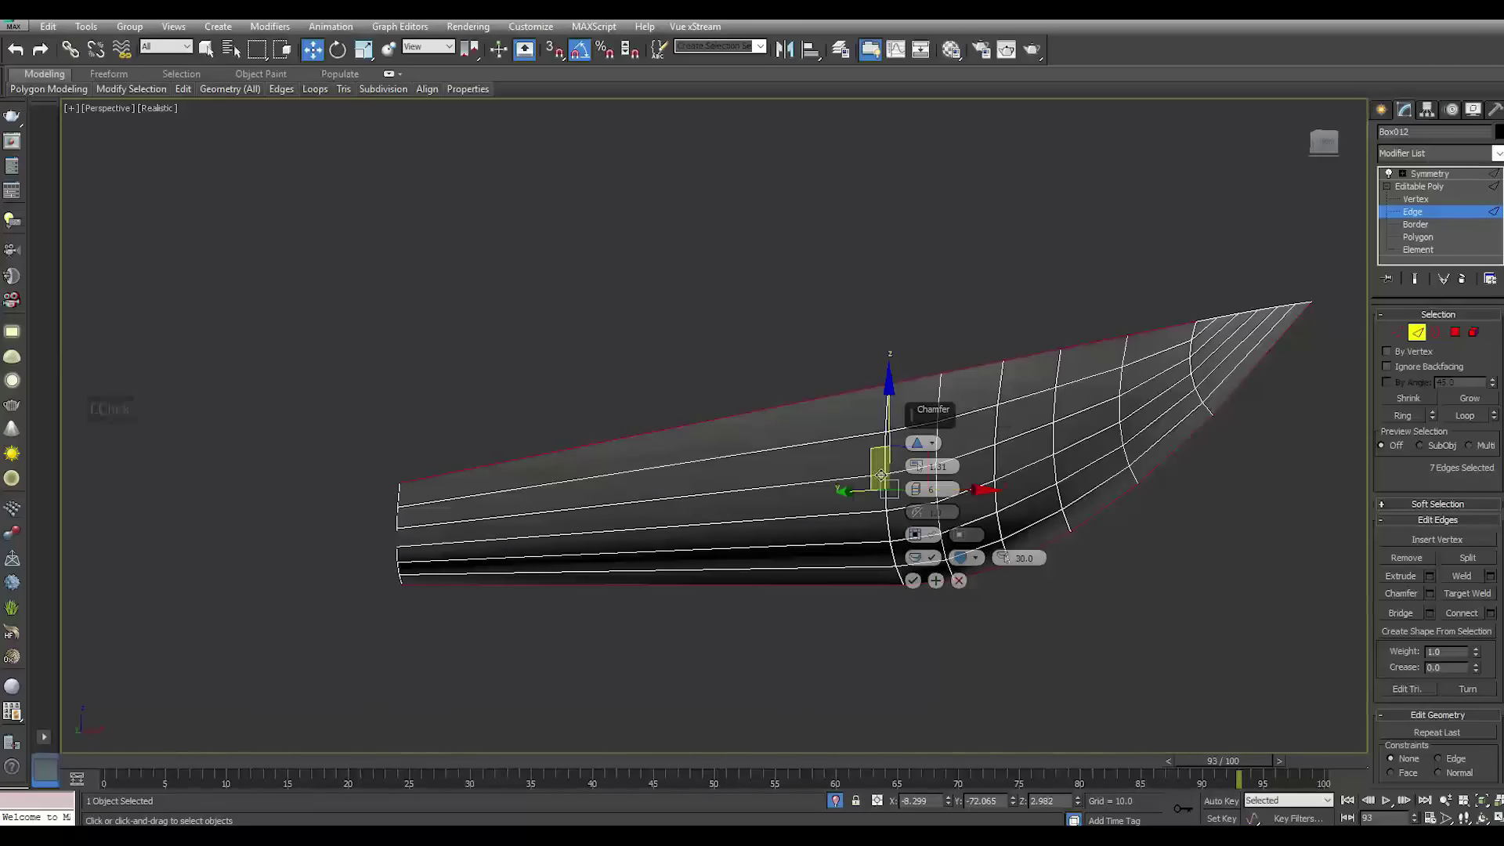
{"action": "left_click", "coordinate": [915, 493]}
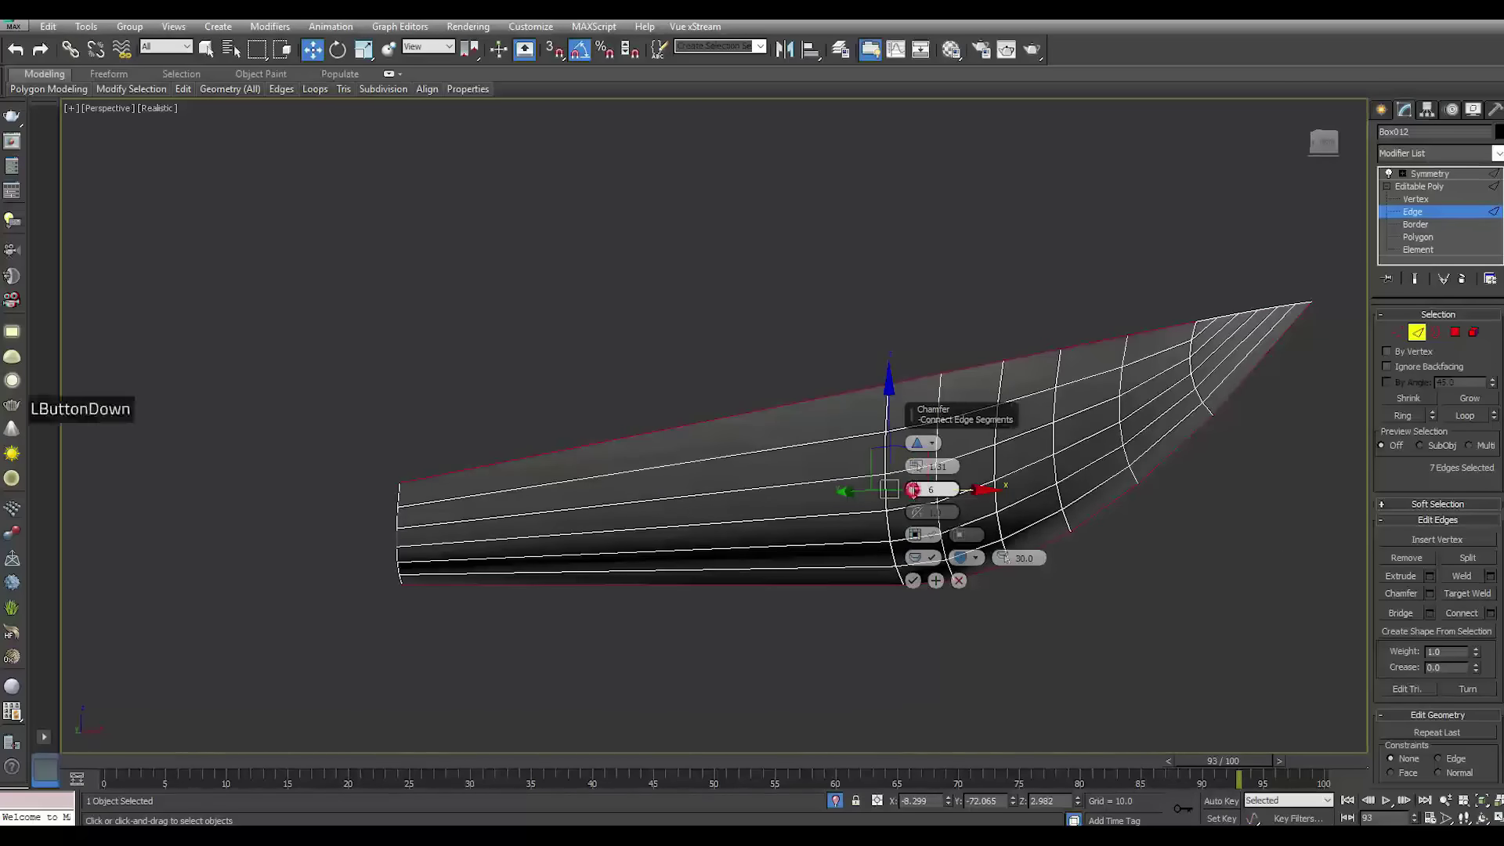
{"action": "left_click", "coordinate": [913, 493]}
{"action": "left_click", "coordinate": [912, 493]}
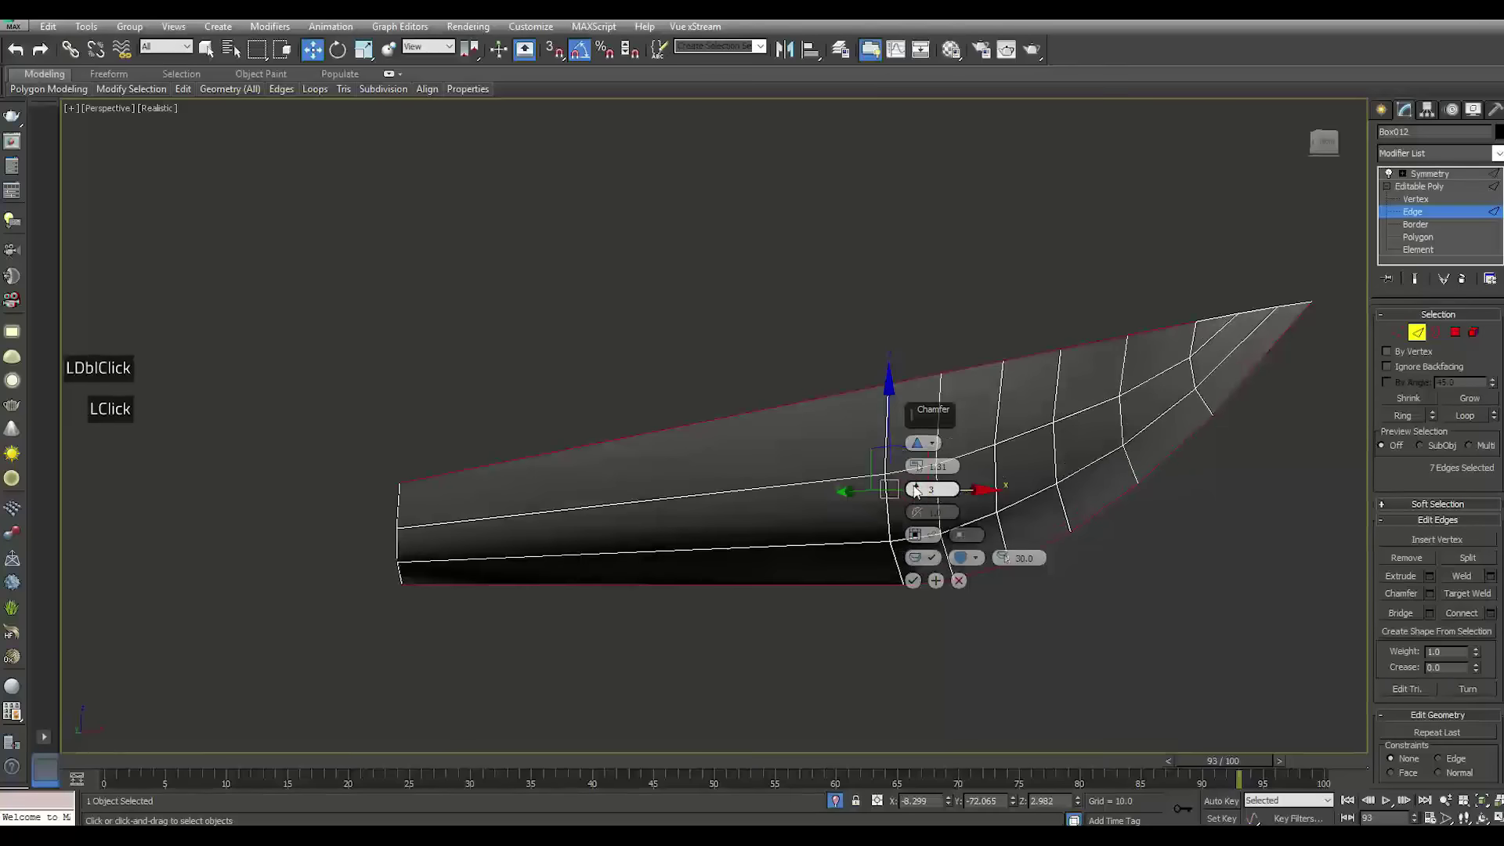
{"action": "left_click_drag", "start_coordinate": [916, 467], "coordinate": [920, 481]}
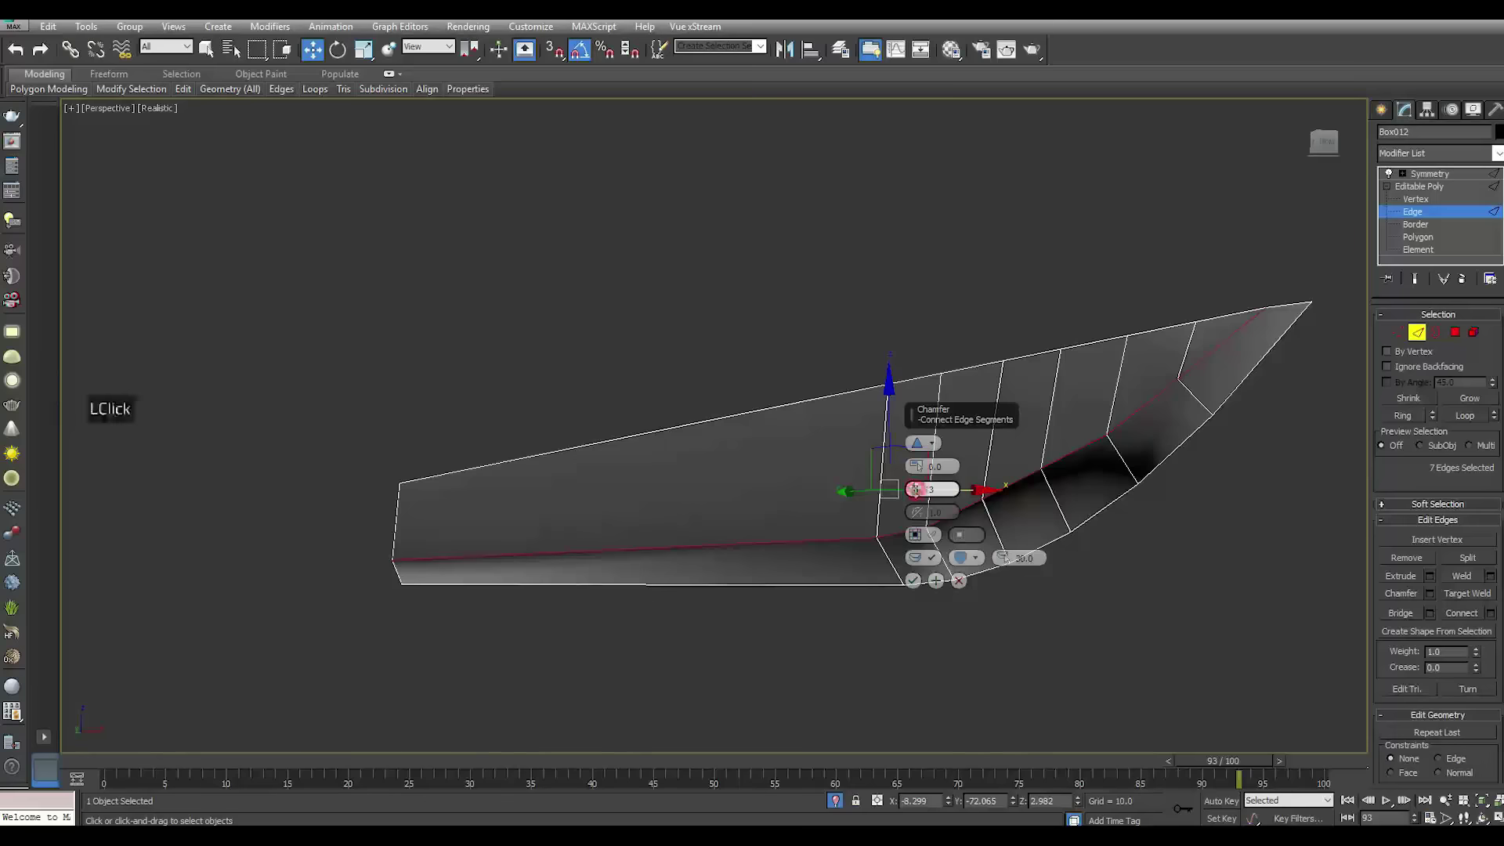
{"action": "left_click", "coordinate": [916, 464]}
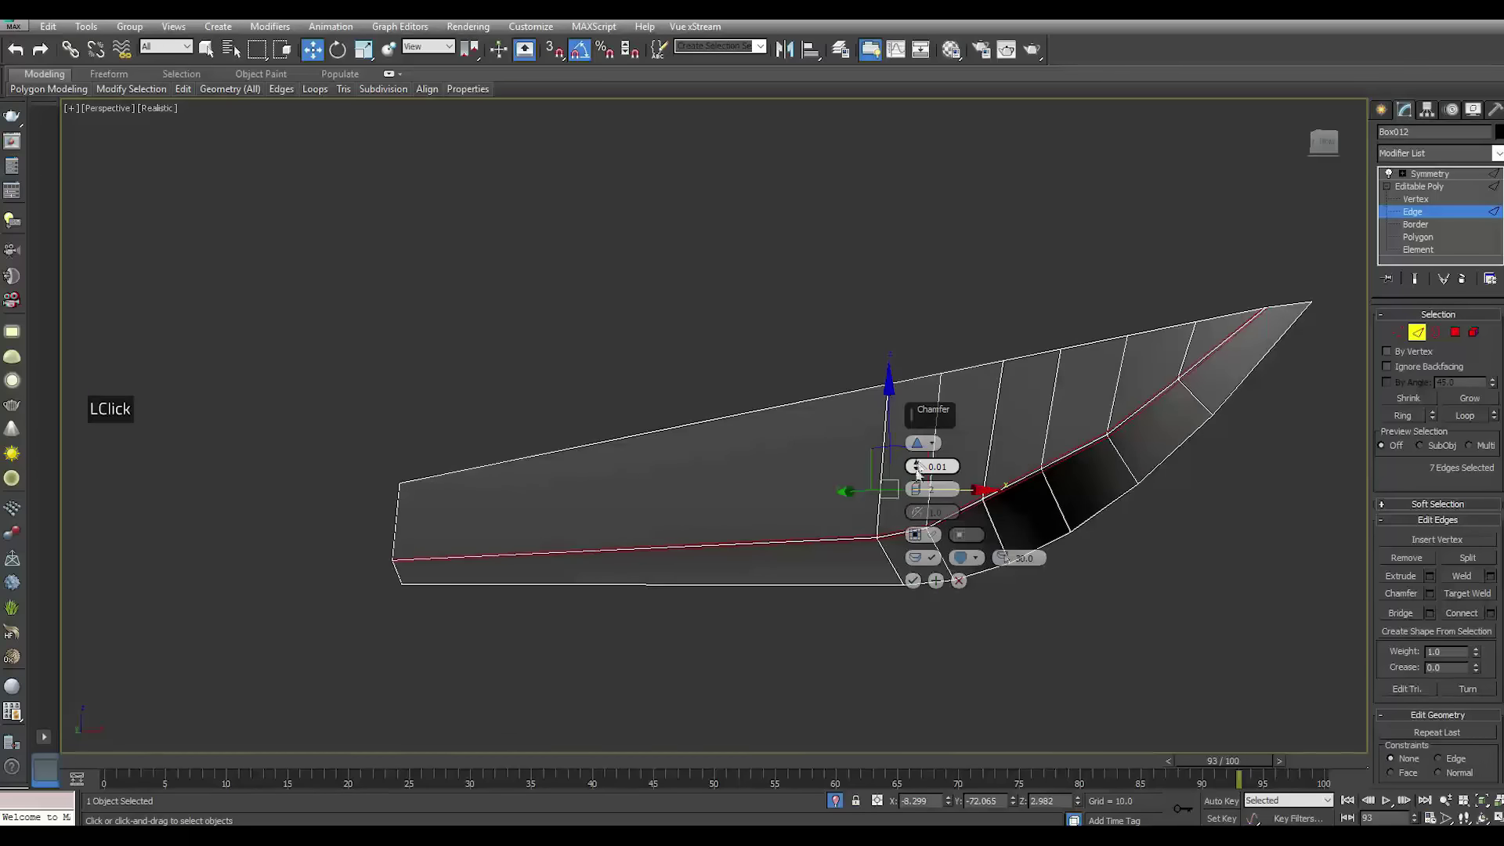
{"action": "left_click_drag", "start_coordinate": [916, 490], "coordinate": [918, 499]}
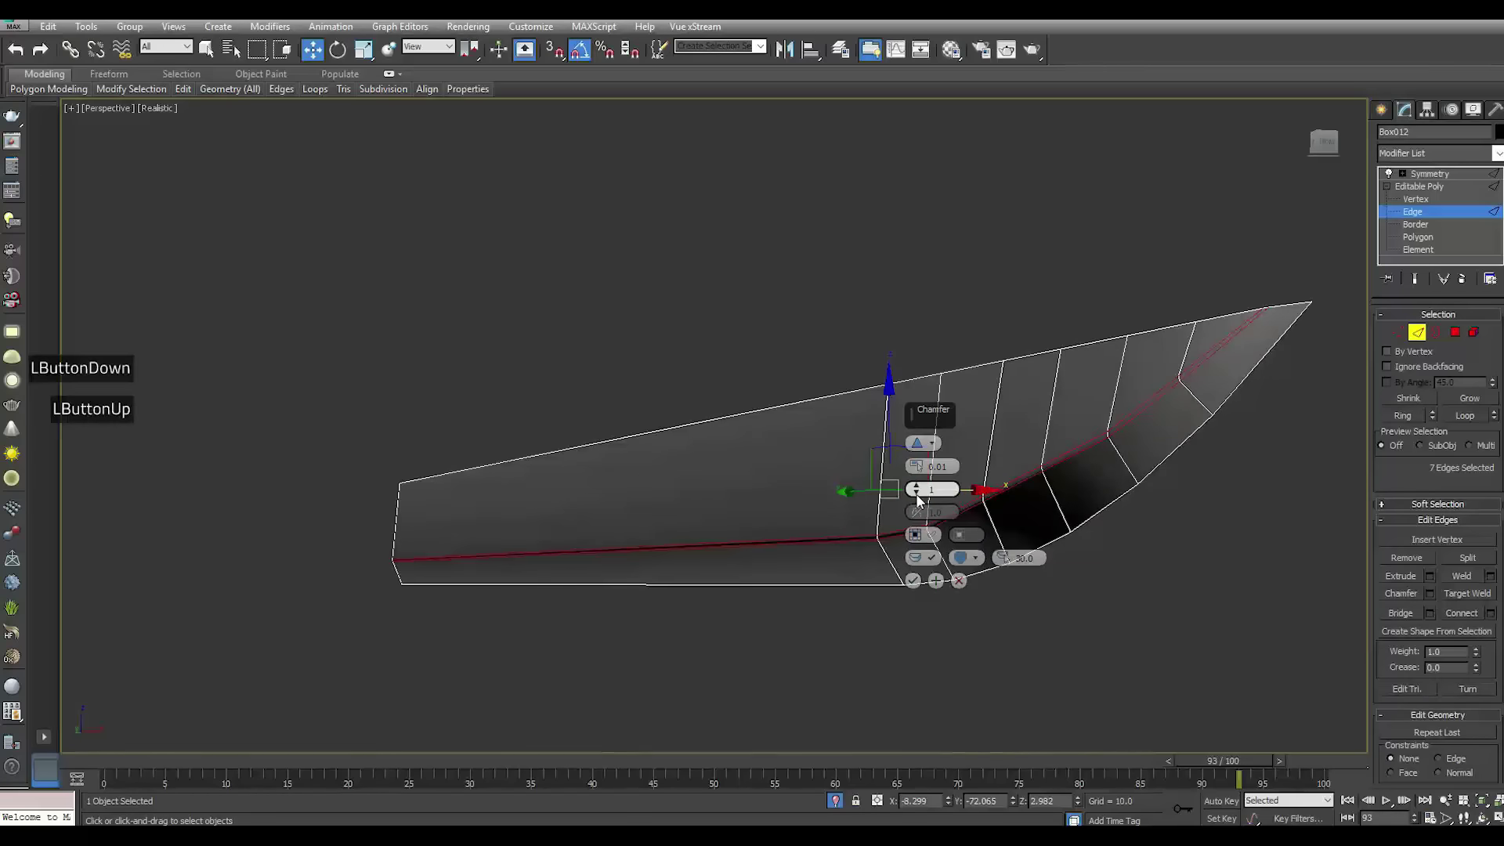
{"action": "scroll", "coordinate": [927, 524], "scroll_direction": "up", "scroll_amount": 2}
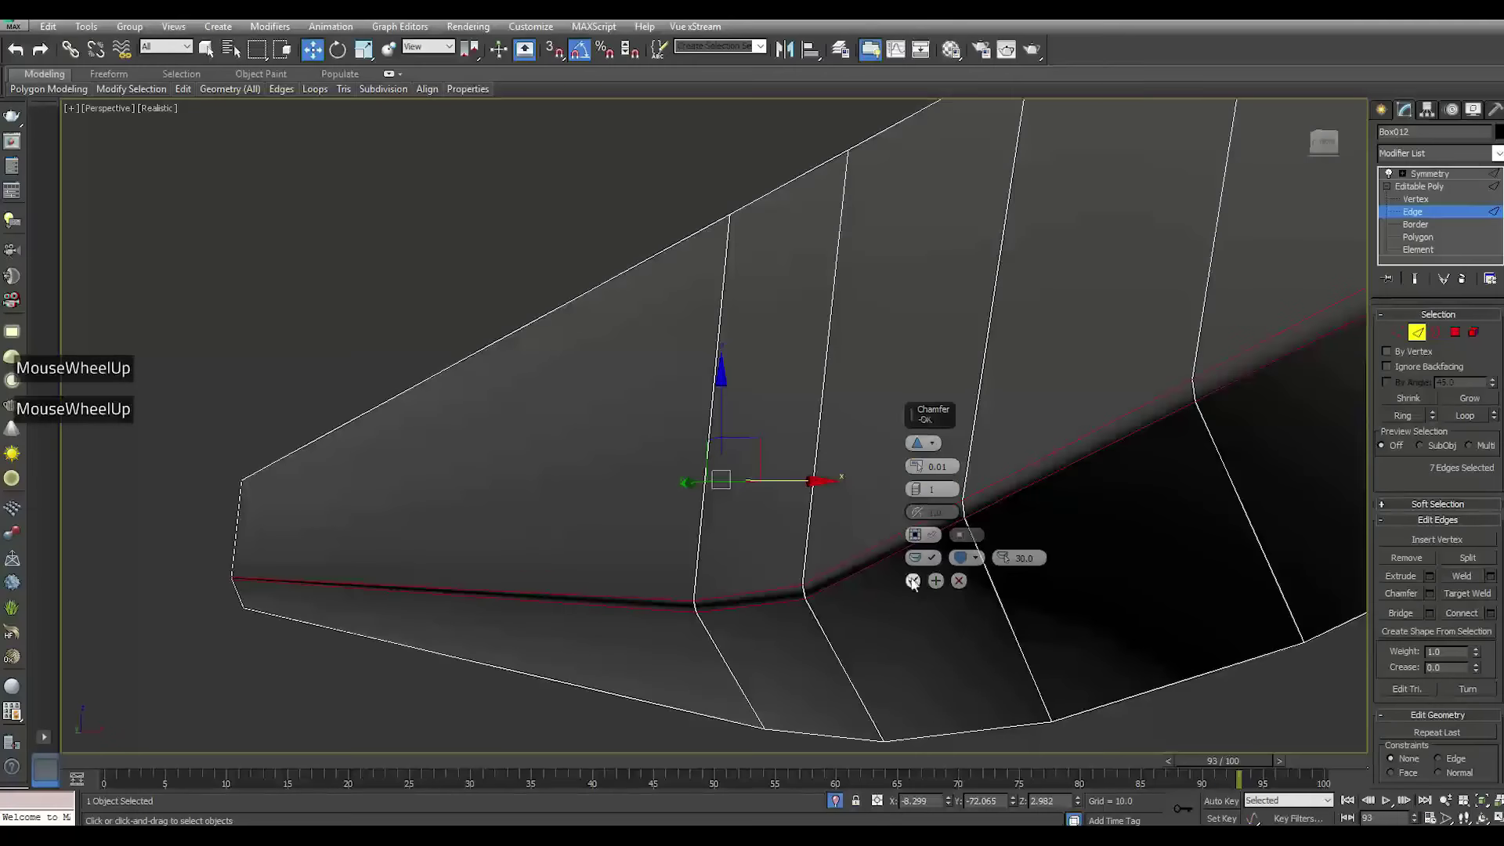
{"action": "left_click", "coordinate": [918, 467]}
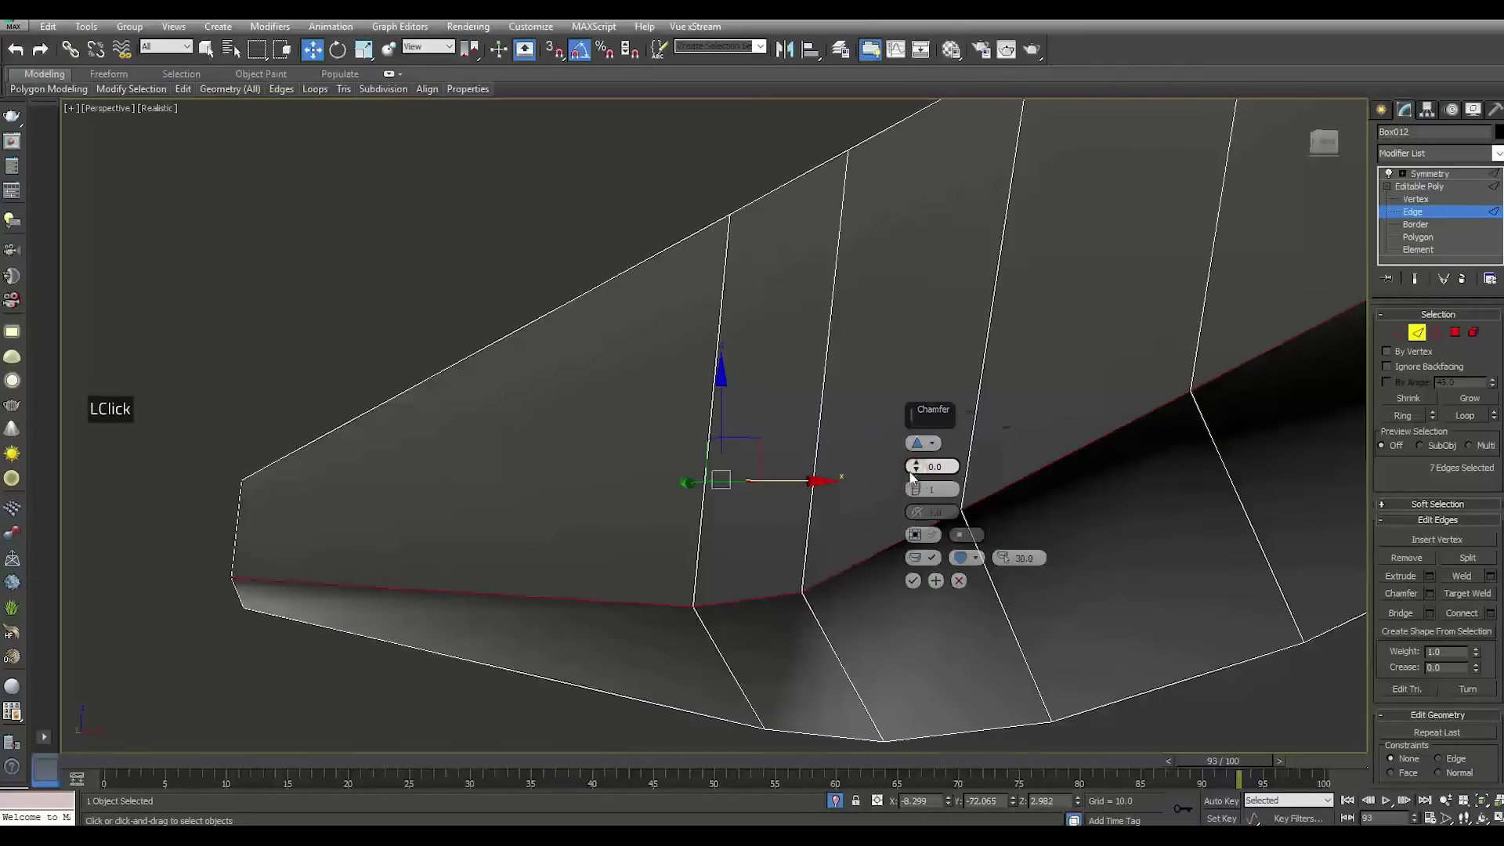
{"action": "left_click", "coordinate": [919, 463]}
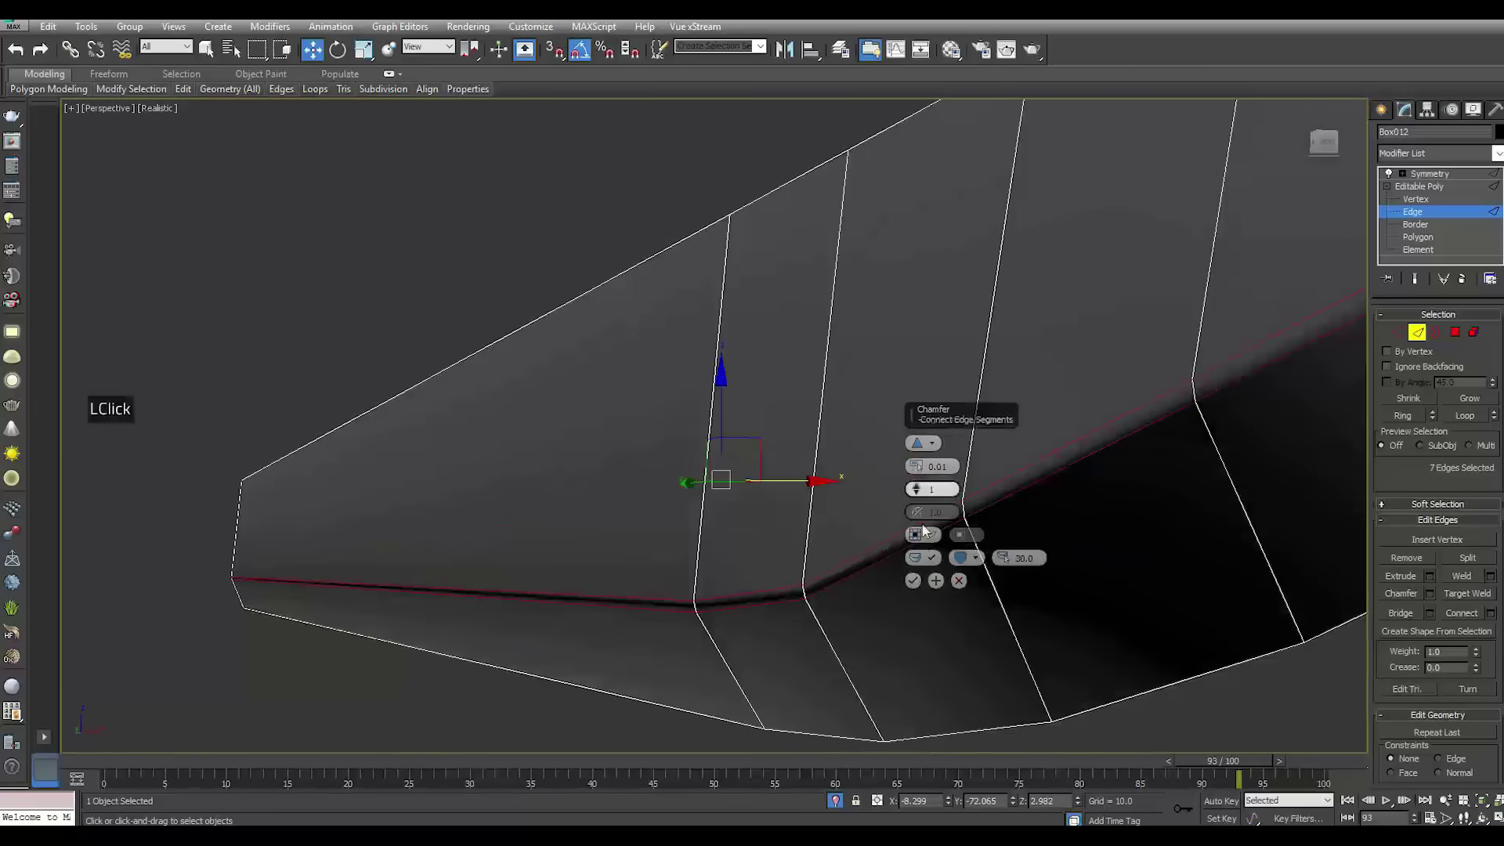
{"action": "left_click", "coordinate": [913, 582]}
Orbit to inspect the chamfered edge, then leave edge editing on the blade
{"action": "scroll", "coordinate": [811, 579], "scroll_direction": "down", "scroll_amount": 2}
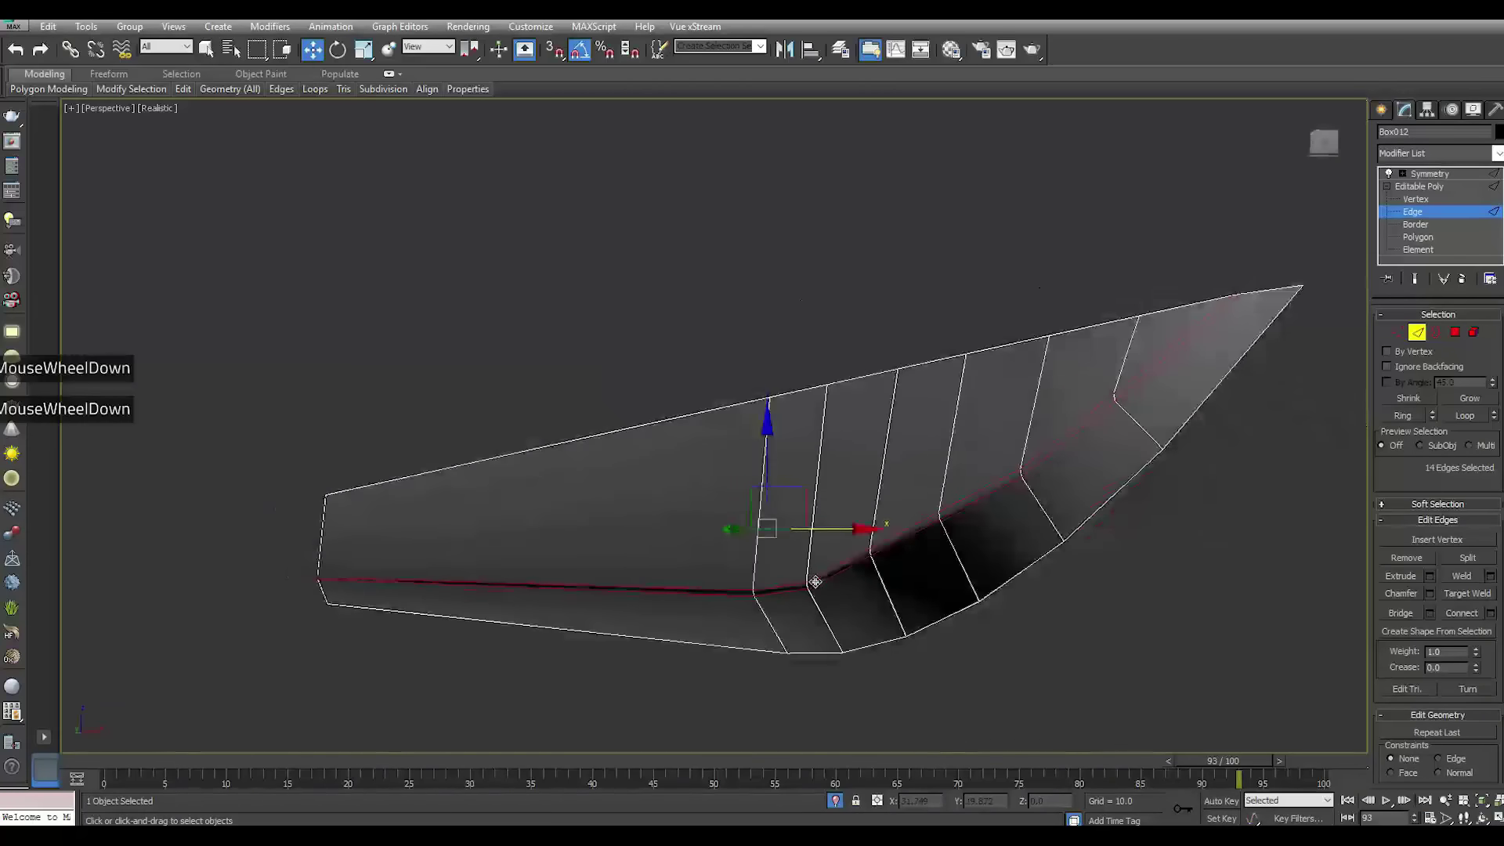
{"action": "middle_click_drag", "start_coordinate": [1164, 345], "coordinate": [1129, 389], "text": "alt"}
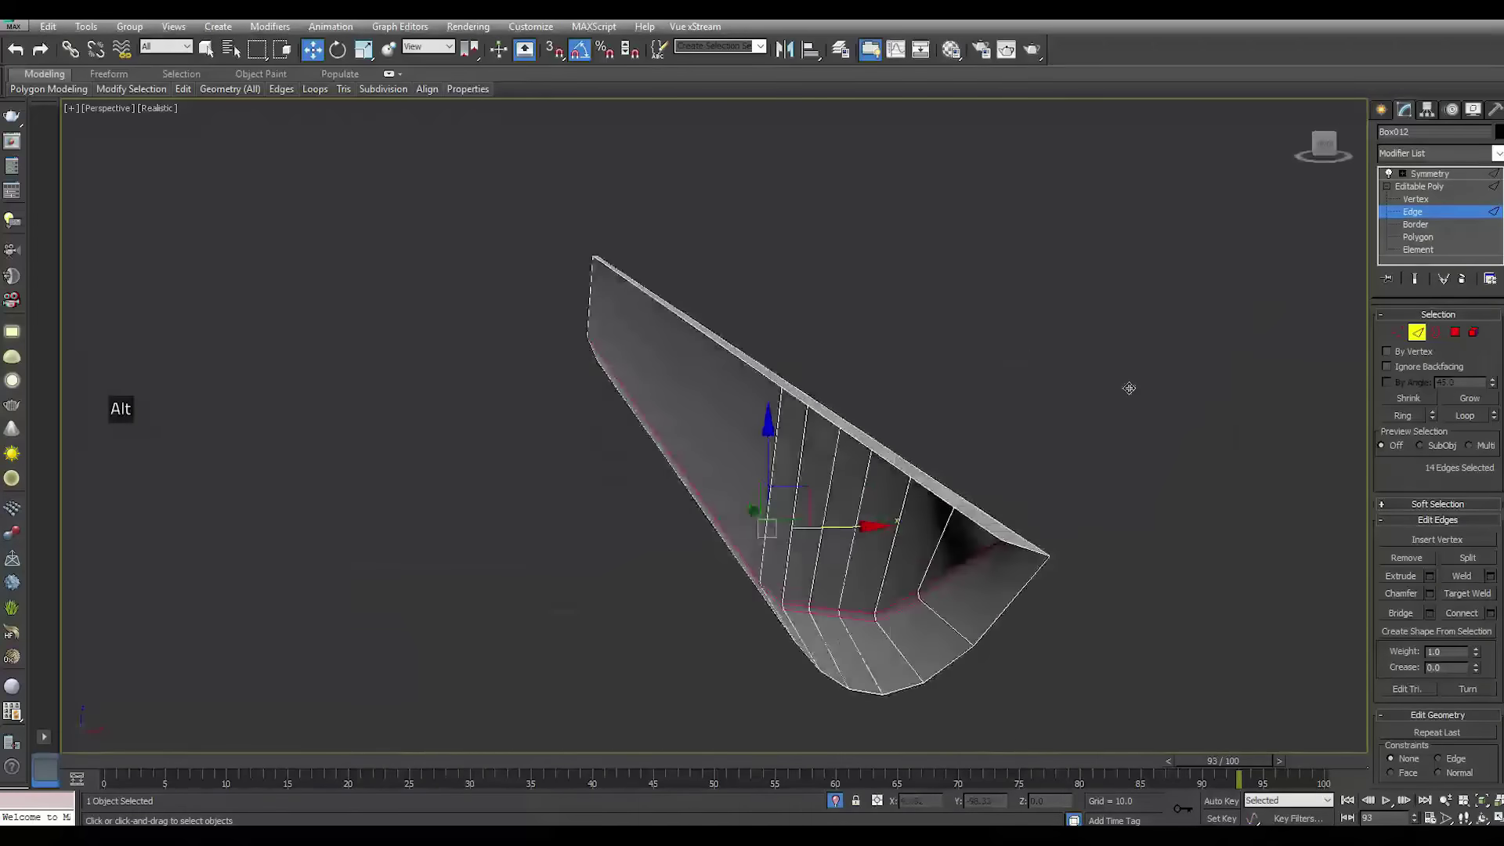
{"action": "left_click", "coordinate": [1423, 196]}
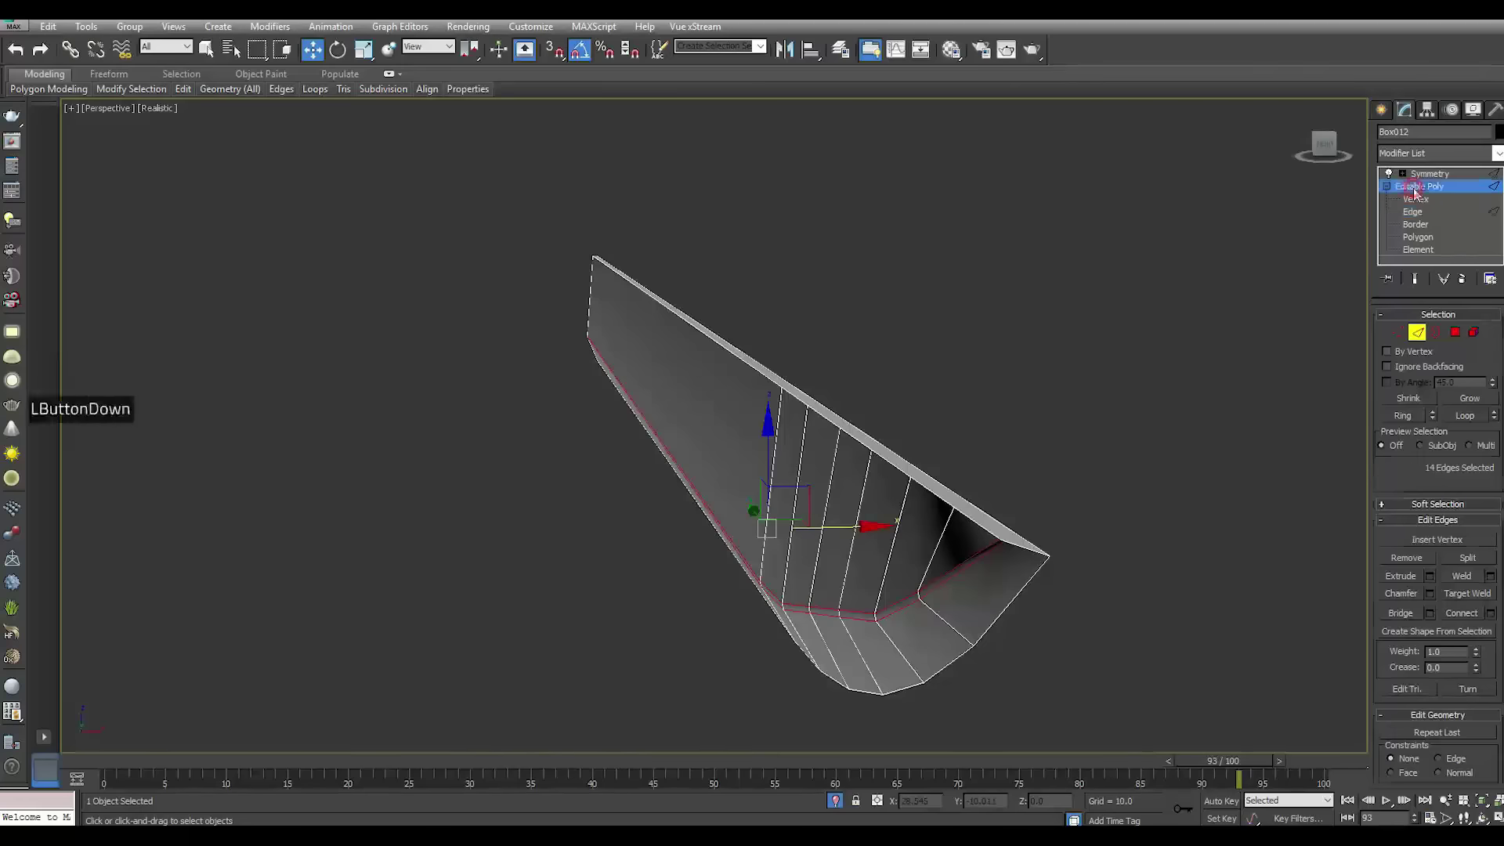
Reselect the blade object Box012 and frame it in the viewport
{"action": "left_click", "coordinate": [1191, 450]}
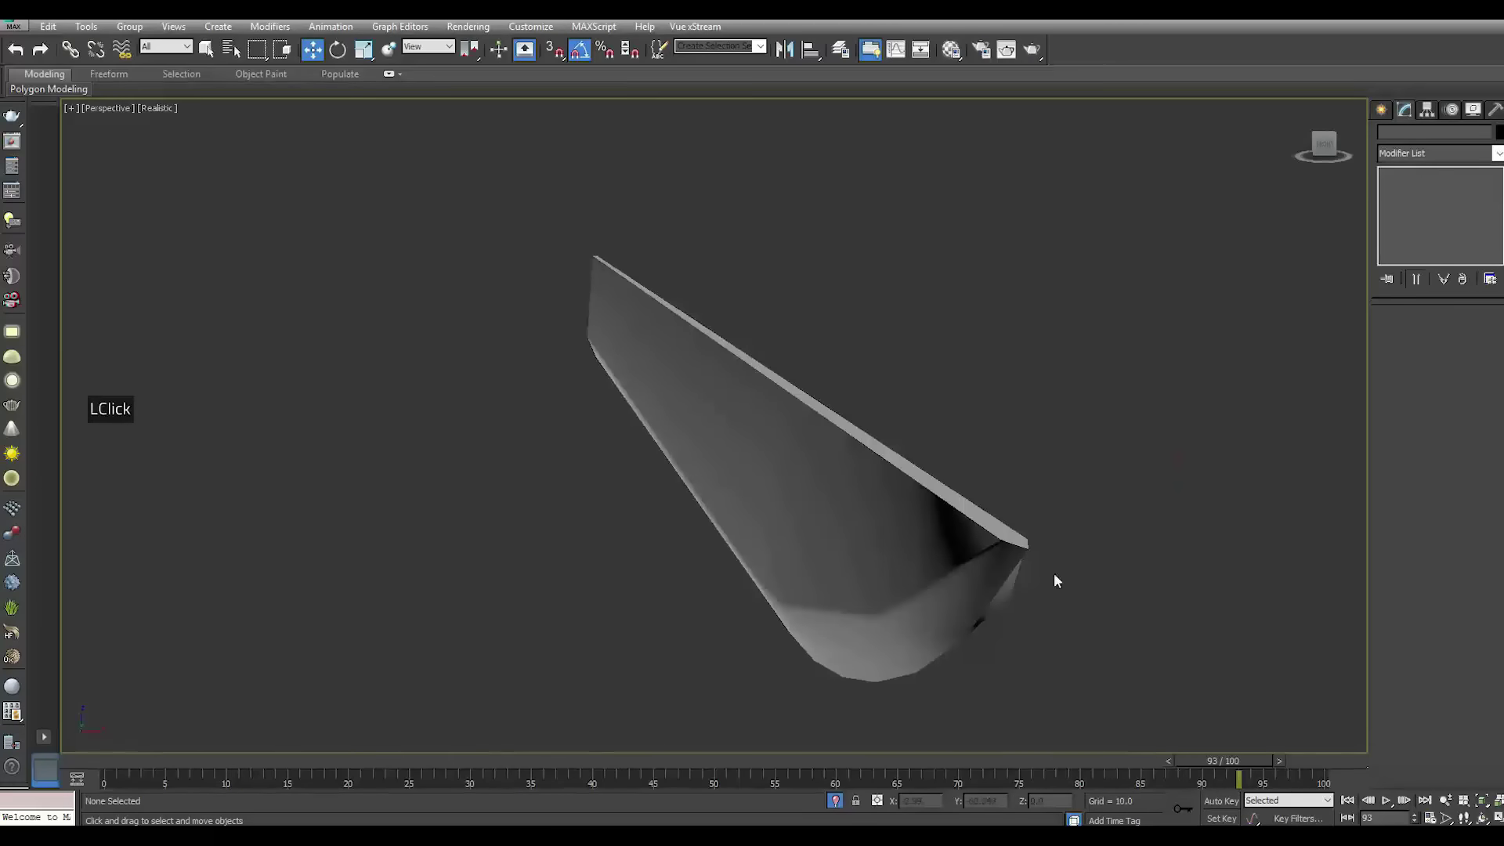
{"action": "left_click", "coordinate": [1008, 576]}
{"action": "middle_click_drag", "start_coordinate": [916, 563], "coordinate": [1190, 548], "text": "alt"}
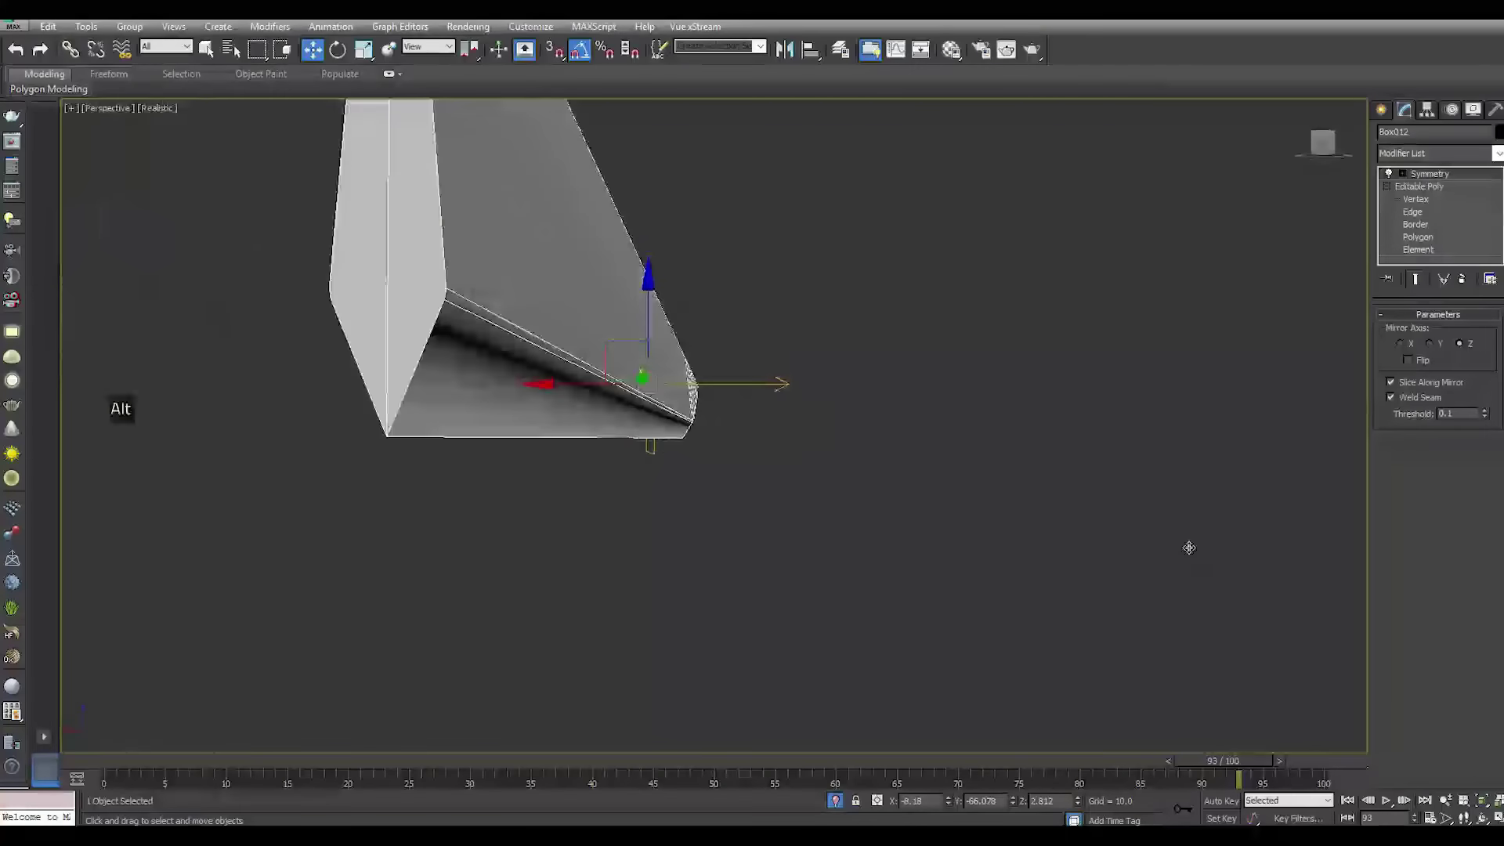
{"action": "left_click", "coordinate": [931, 497]}
{"action": "middle_click_drag", "start_coordinate": [957, 511], "coordinate": [1001, 543], "text": "alt"}
{"action": "scroll", "coordinate": [885, 536], "scroll_direction": "down", "scroll_amount": 4}
{"action": "scroll", "coordinate": [769, 500], "scroll_direction": "down", "scroll_amount": 2}
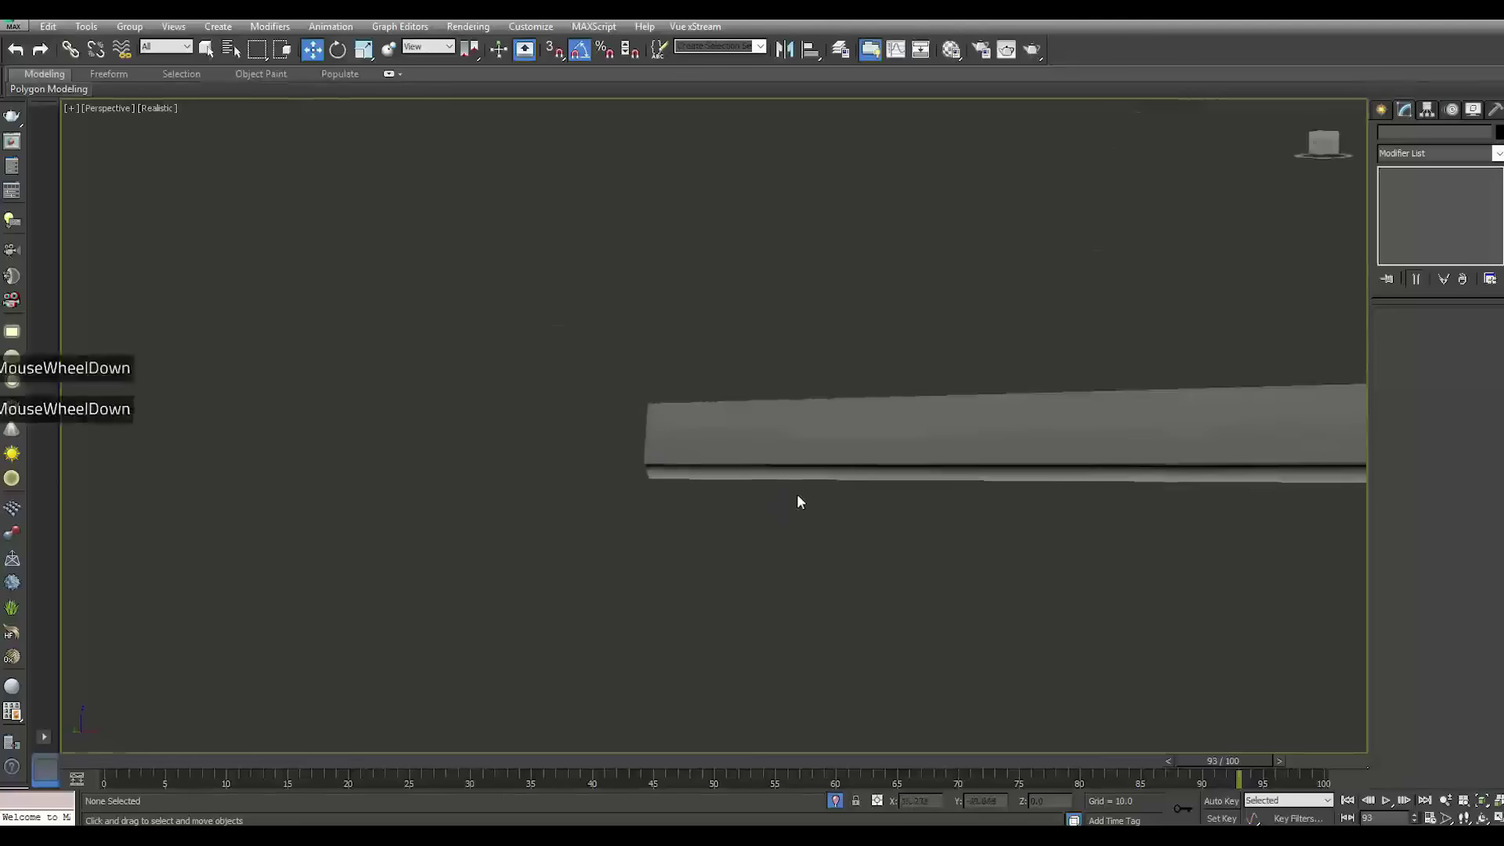
{"action": "middle_click_drag", "start_coordinate": [1211, 485], "coordinate": [903, 487]}
{"action": "scroll", "coordinate": [906, 440], "scroll_direction": "up", "scroll_amount": 2}
{"action": "left_click", "coordinate": [897, 430]}
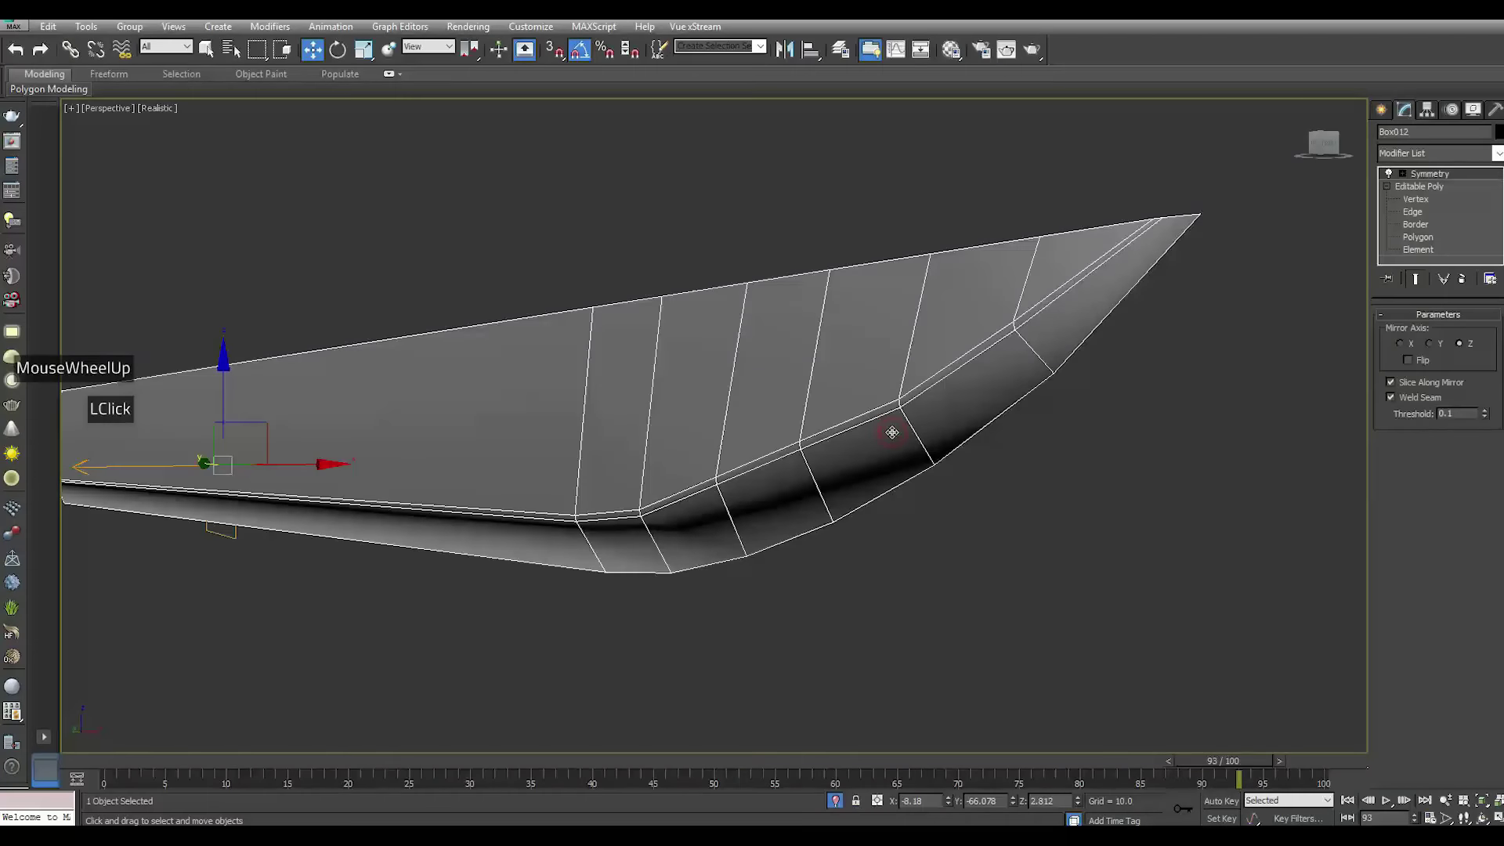
Collapse the blade's modifier stack, including Symmetry, into a single editable poly
{"action": "left_click", "coordinate": [1420, 249]}
{"action": "left_click", "coordinate": [836, 352]}
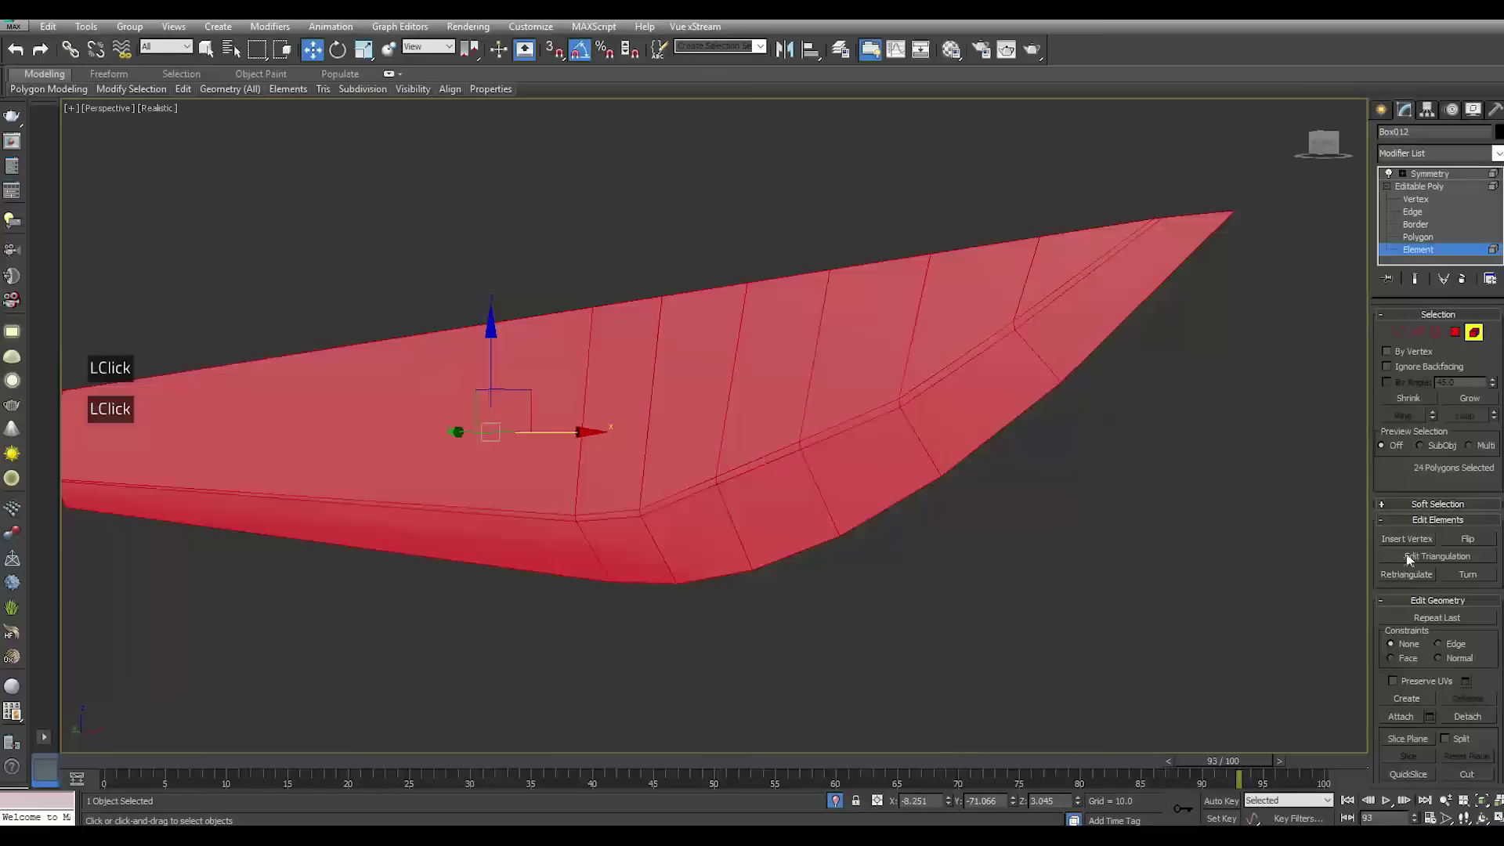
{"action": "left_click", "coordinate": [1440, 176]}
{"action": "left_click", "coordinate": [1441, 178]}
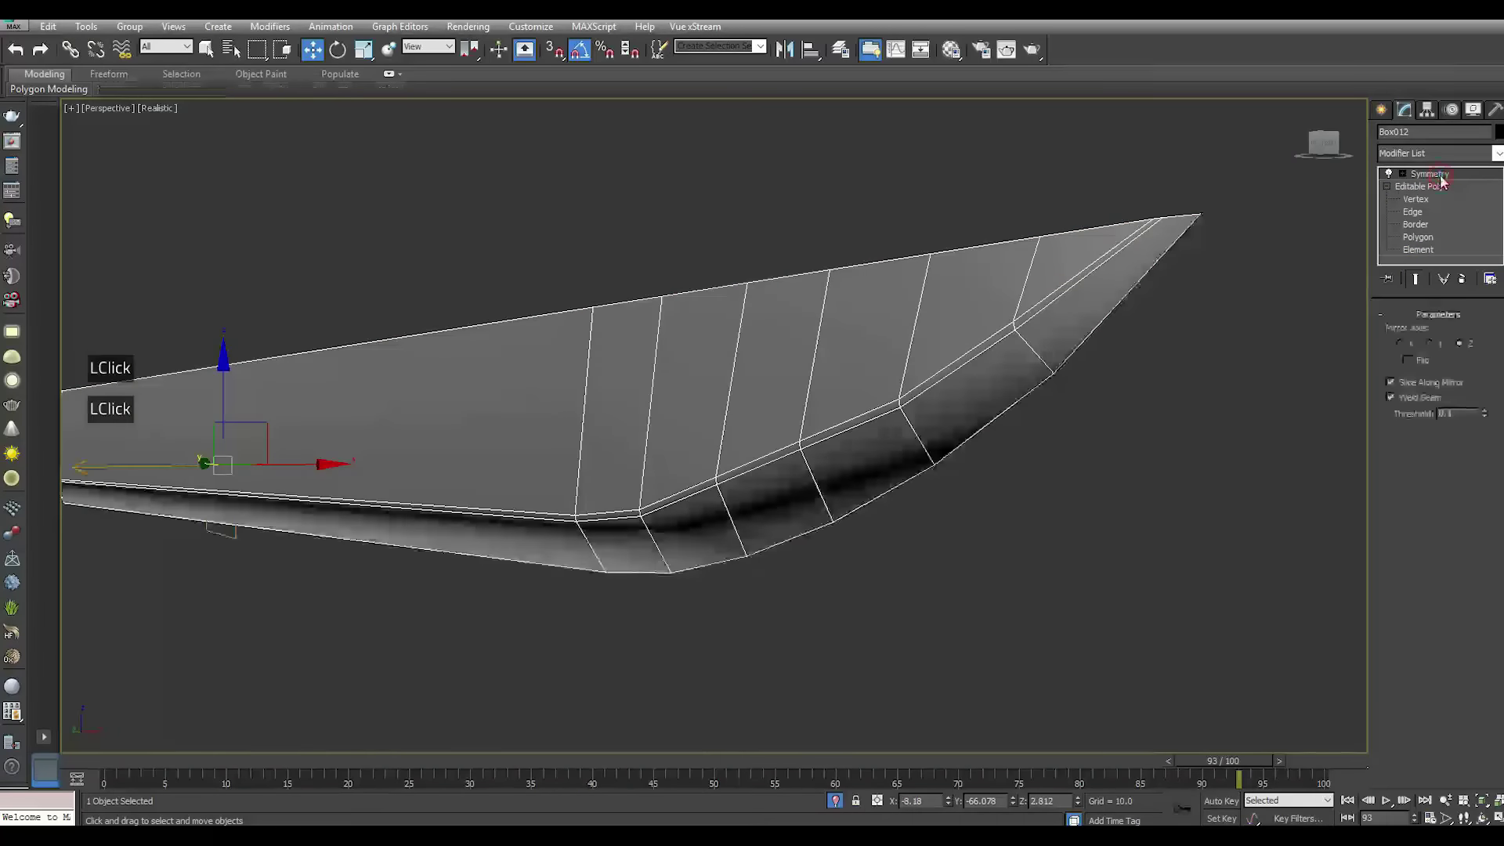
{"action": "right_click", "coordinate": [1442, 178]}
{"action": "left_click", "coordinate": [1414, 334]}
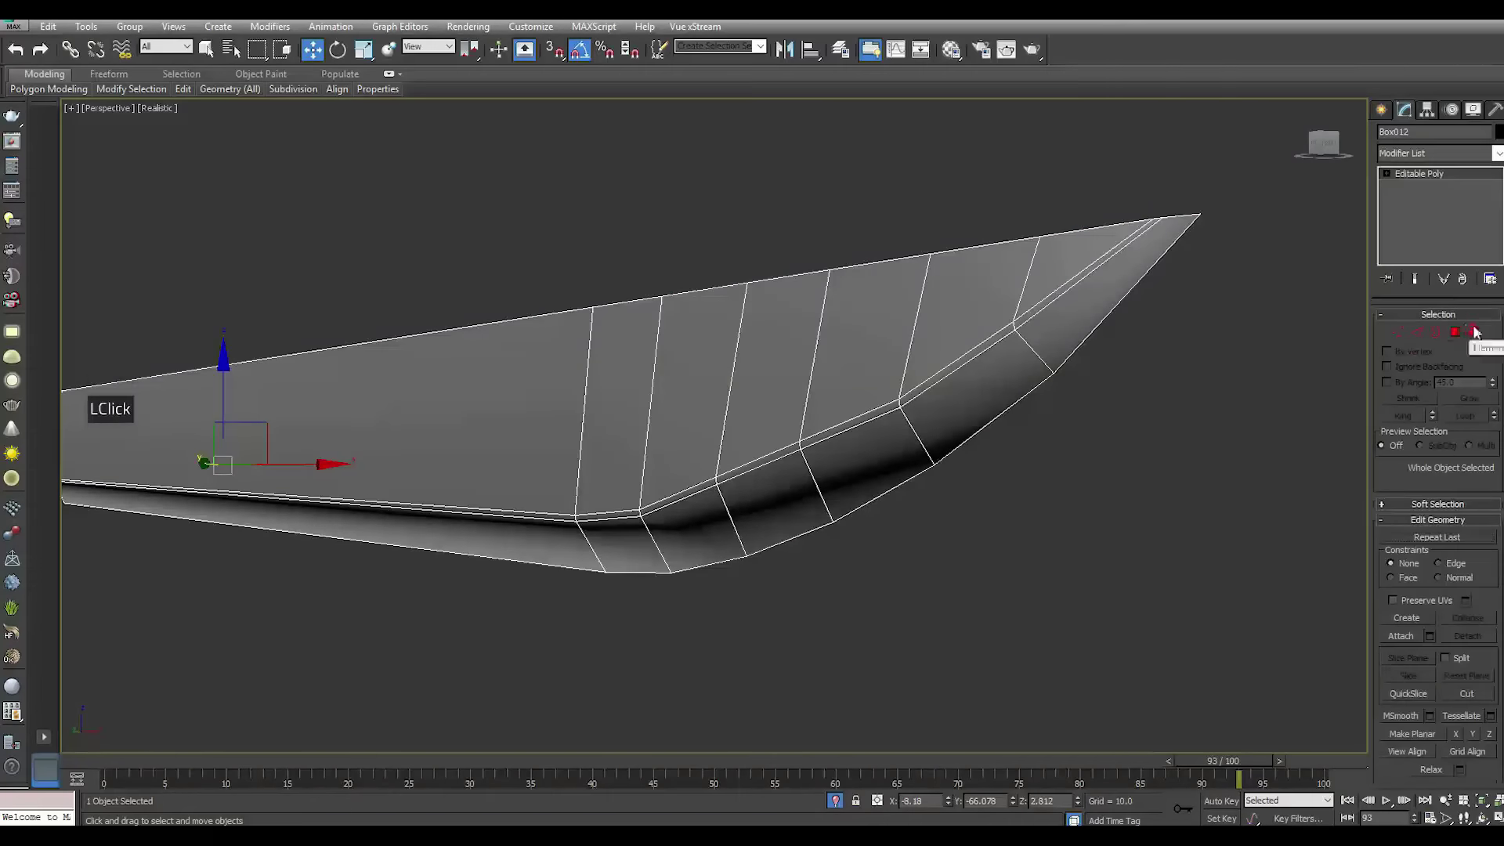
Select the whole blade element, clear all its smoothing groups and Auto Smooth at 45 degrees
{"action": "left_click", "coordinate": [1475, 333]}
{"action": "scroll", "coordinate": [1436, 557], "scroll_direction": "down", "scroll_amount": 2}
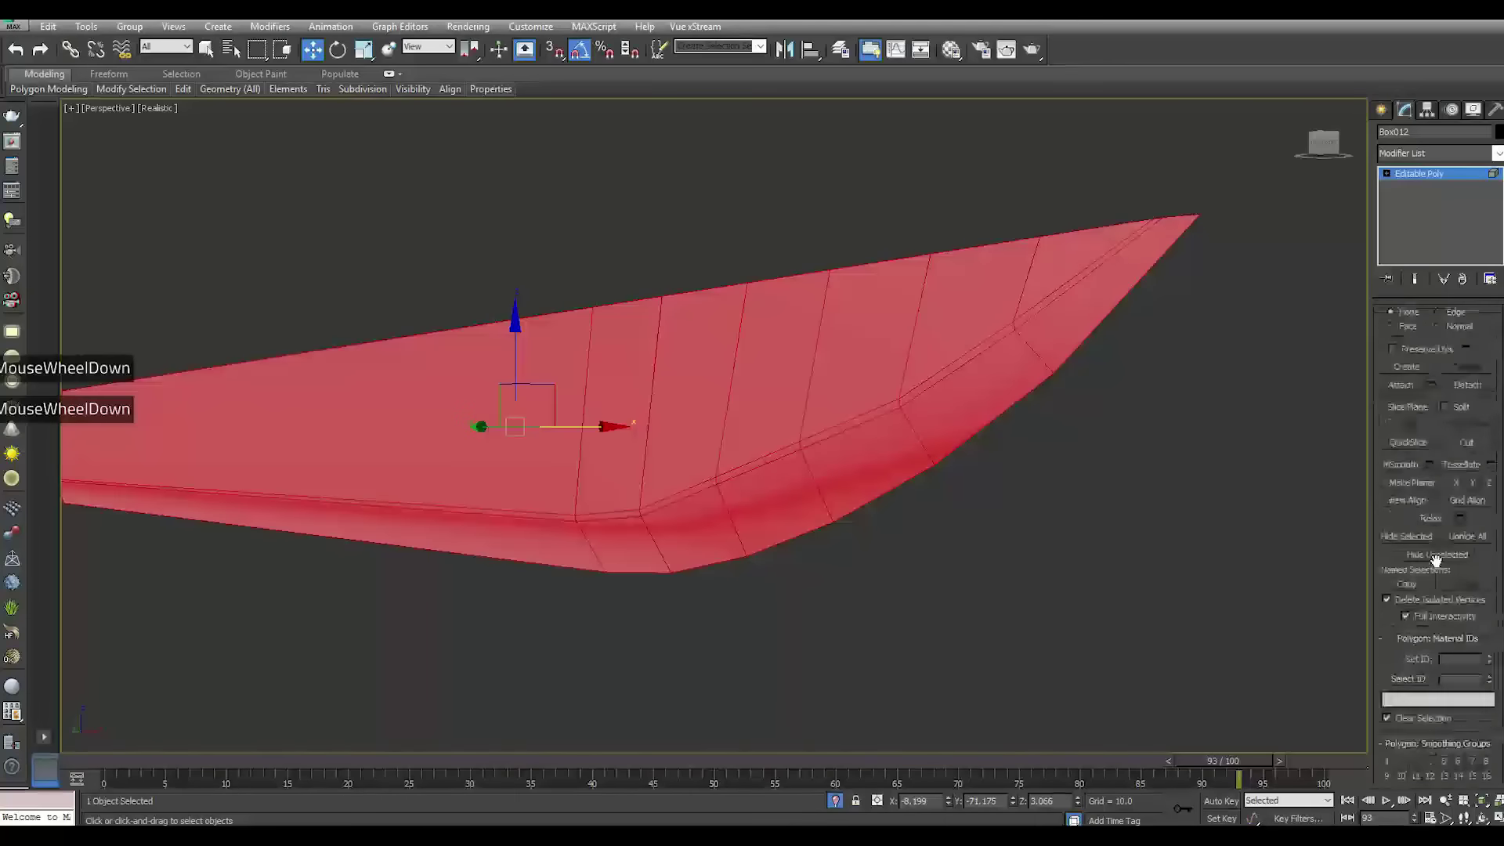
{"action": "scroll", "coordinate": [1436, 558], "scroll_direction": "down", "scroll_amount": 2}
{"action": "left_click", "coordinate": [1466, 706]}
{"action": "left_click", "coordinate": [1411, 709]}
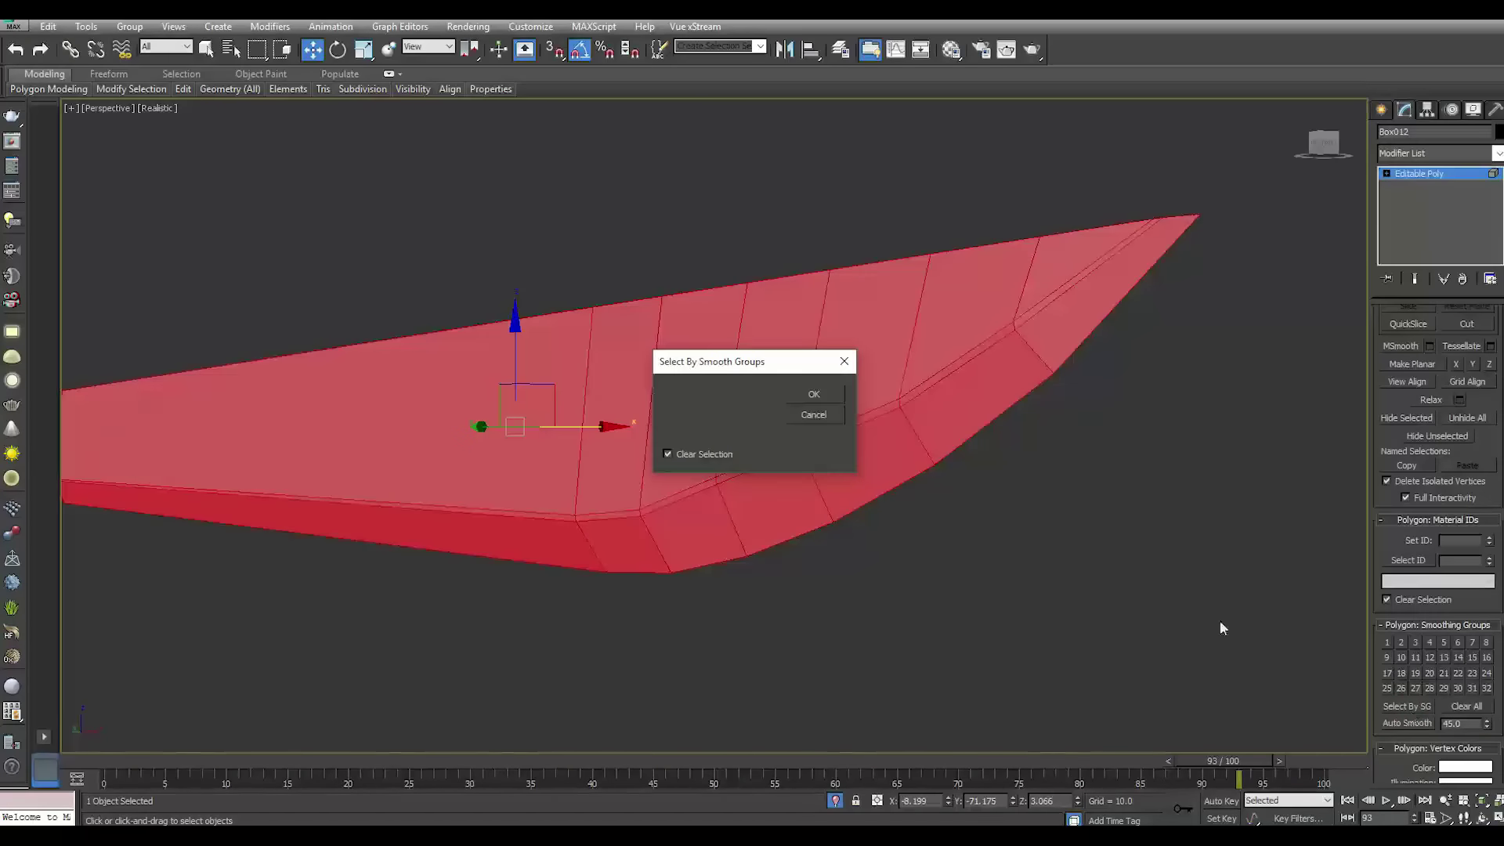
{"action": "left_click", "coordinate": [840, 417]}
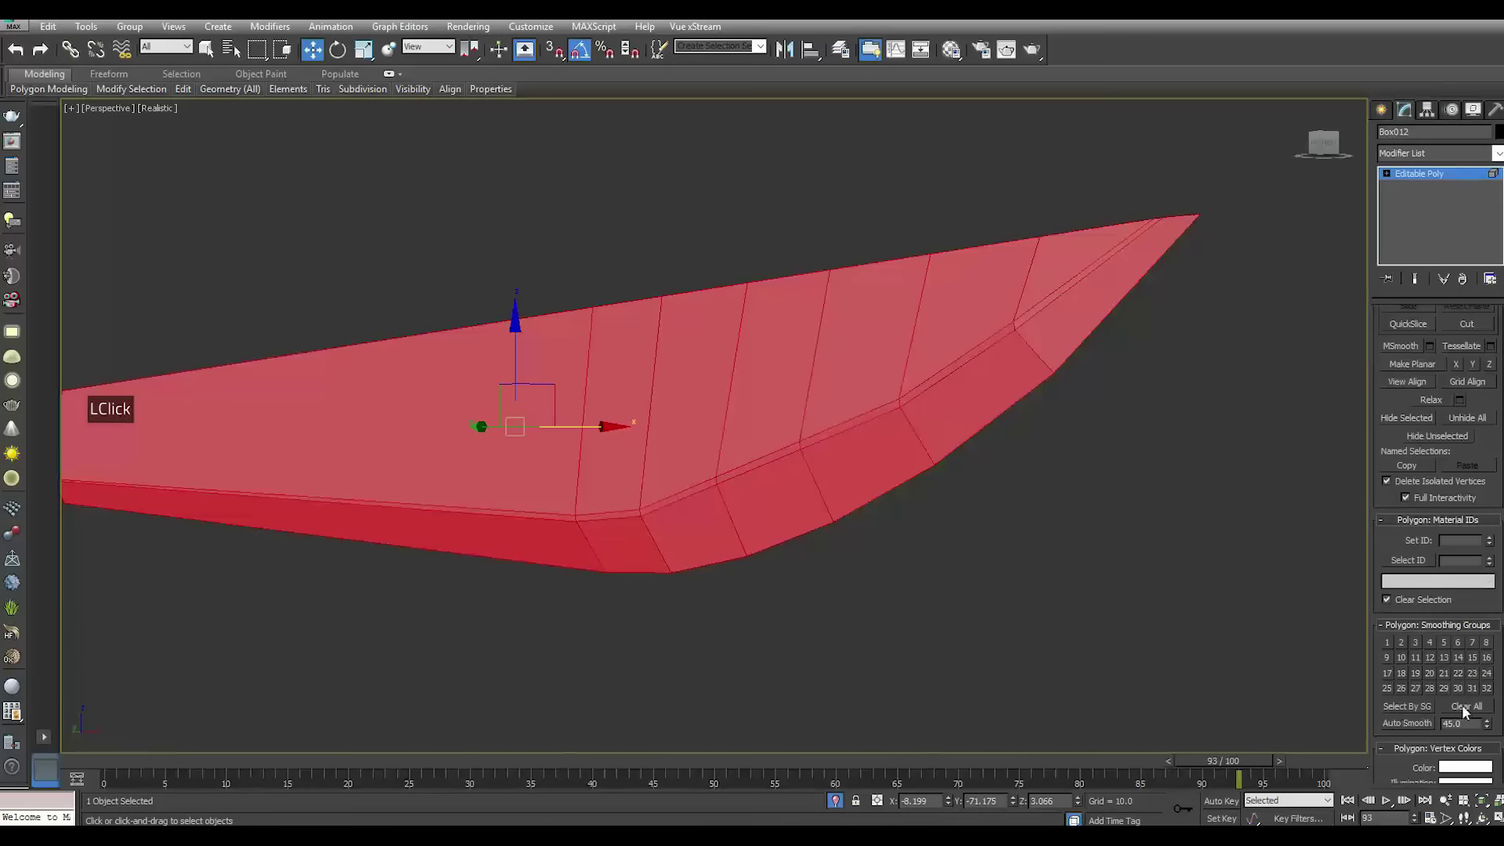
{"action": "left_click", "coordinate": [1410, 723]}
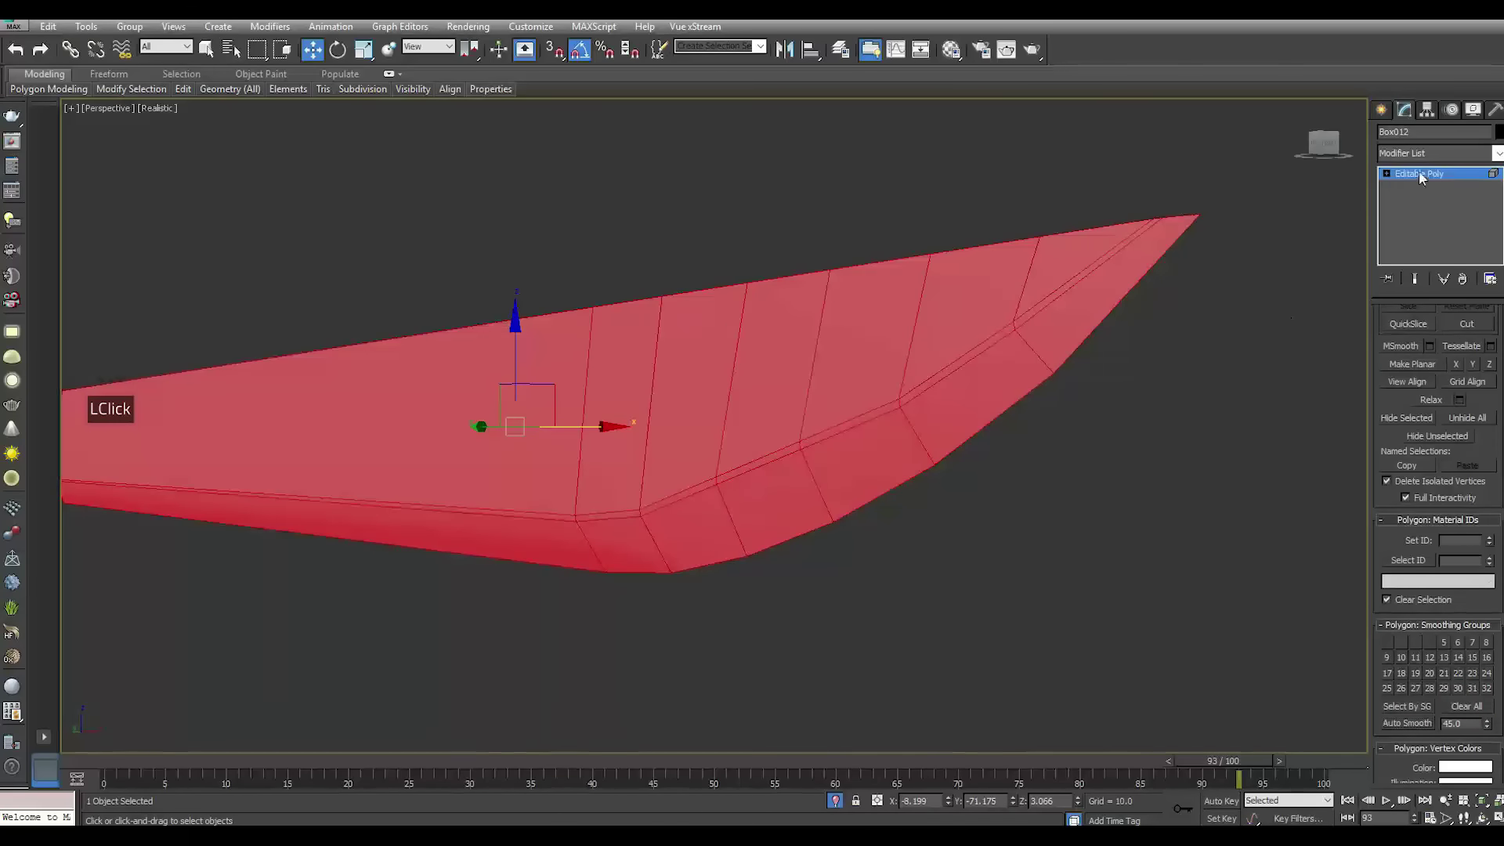
Exit element editing, deselect the blade and turn off Isolate Selection to show the whole rifle
{"action": "left_click", "coordinate": [1420, 174]}
{"action": "left_click", "coordinate": [1205, 331]}
{"action": "scroll", "coordinate": [1001, 387], "scroll_direction": "down", "scroll_amount": 2}
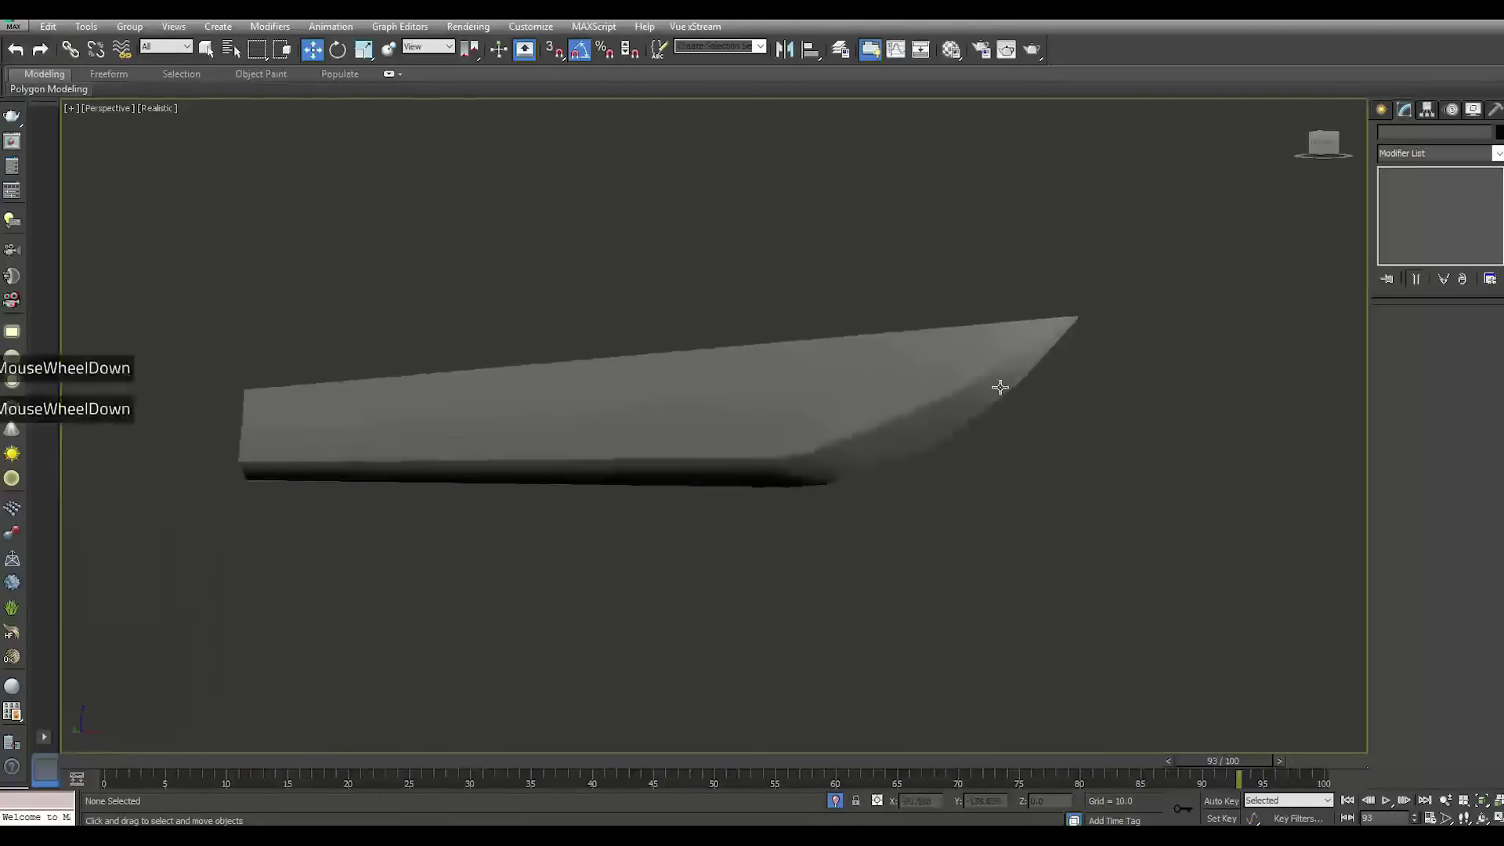
{"action": "scroll", "coordinate": [1000, 387], "scroll_direction": "down", "scroll_amount": 2}
{"action": "left_click", "coordinate": [836, 800]}
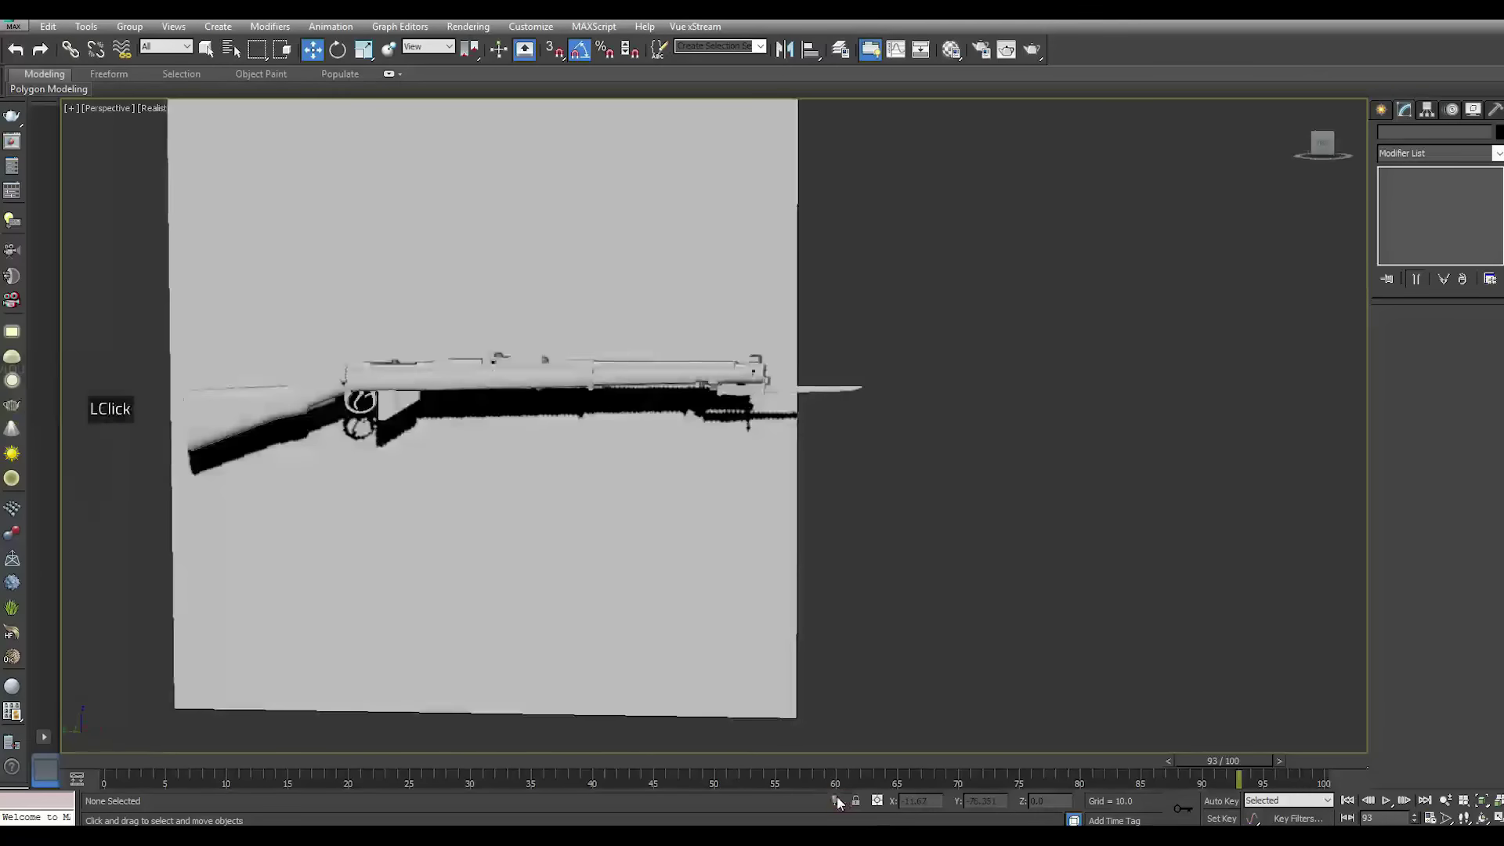
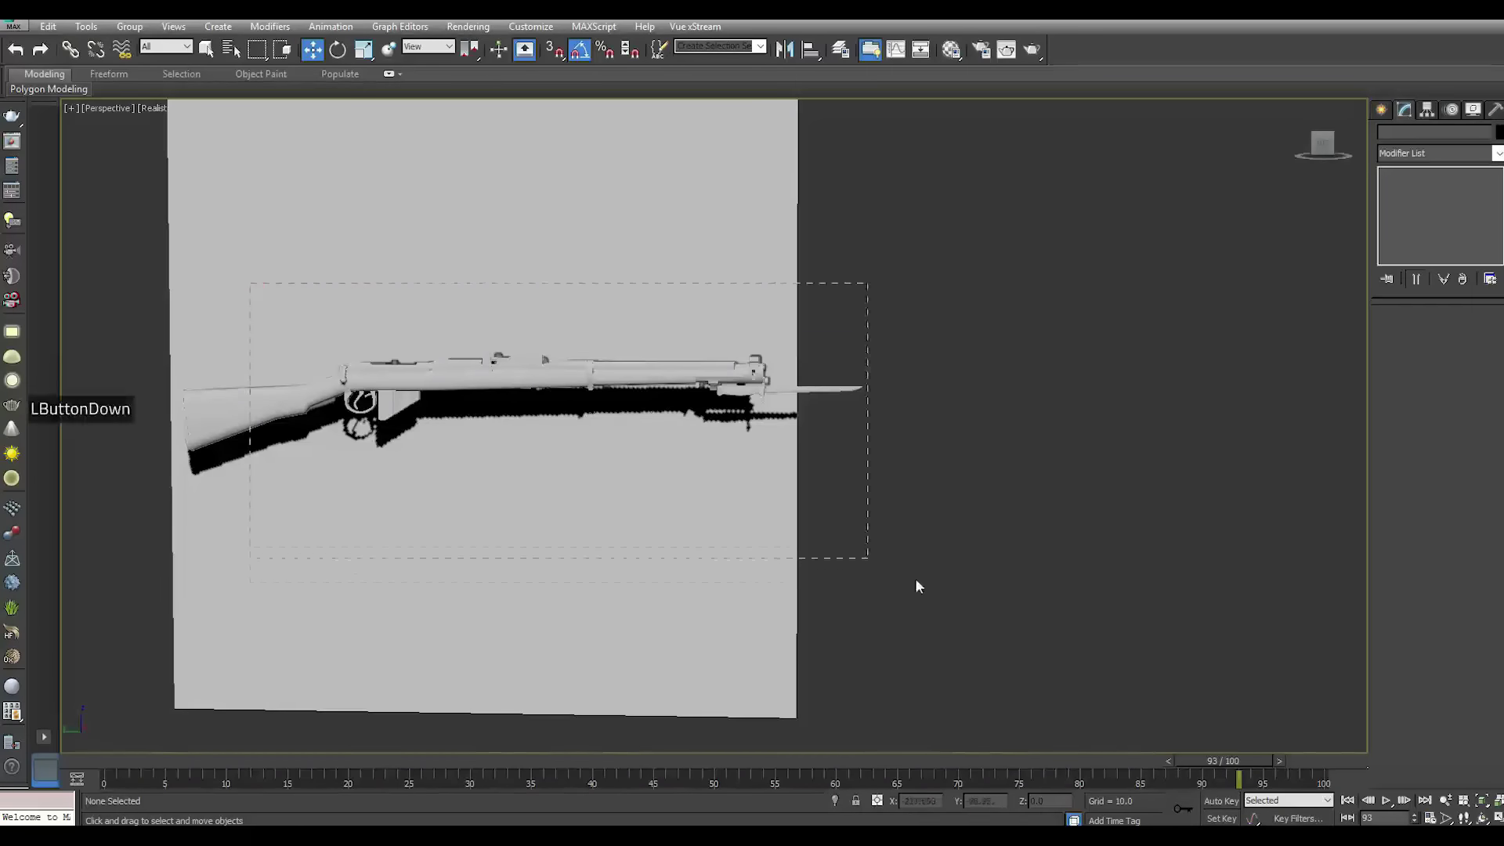
Select the rifle's parts, isolate them from the reference plane, and deselect everything
{"action": "left_click_drag", "start_coordinate": [920, 586], "coordinate": [956, 602]}
{"action": "left_click", "coordinate": [834, 800]}
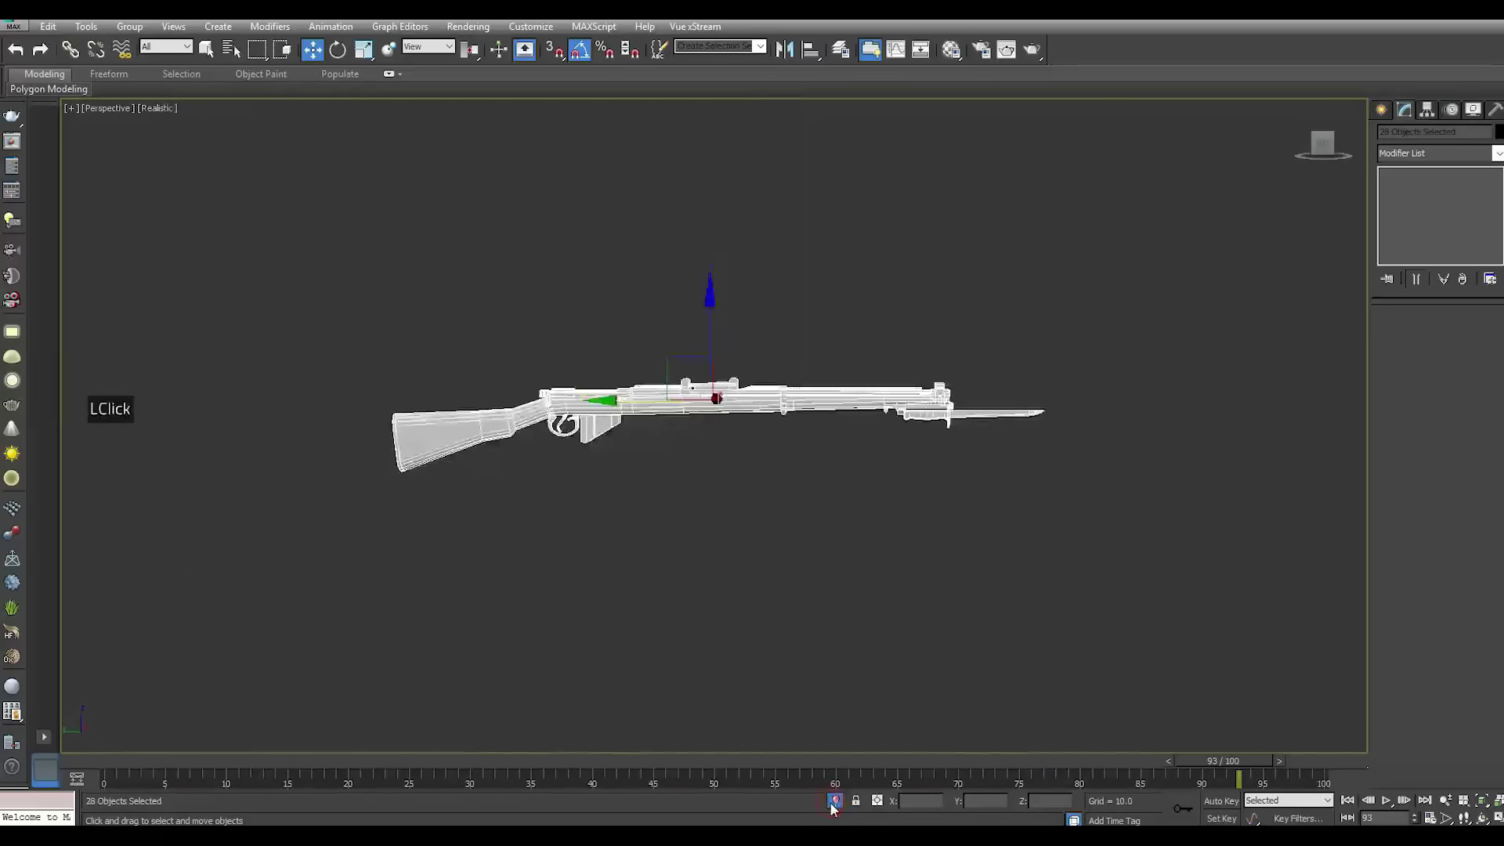
{"action": "left_click", "coordinate": [990, 608]}
Zoom and pan the view onto the small sling swivel lug under the rifle
{"action": "scroll", "coordinate": [712, 395], "scroll_direction": "up", "scroll_amount": 2}
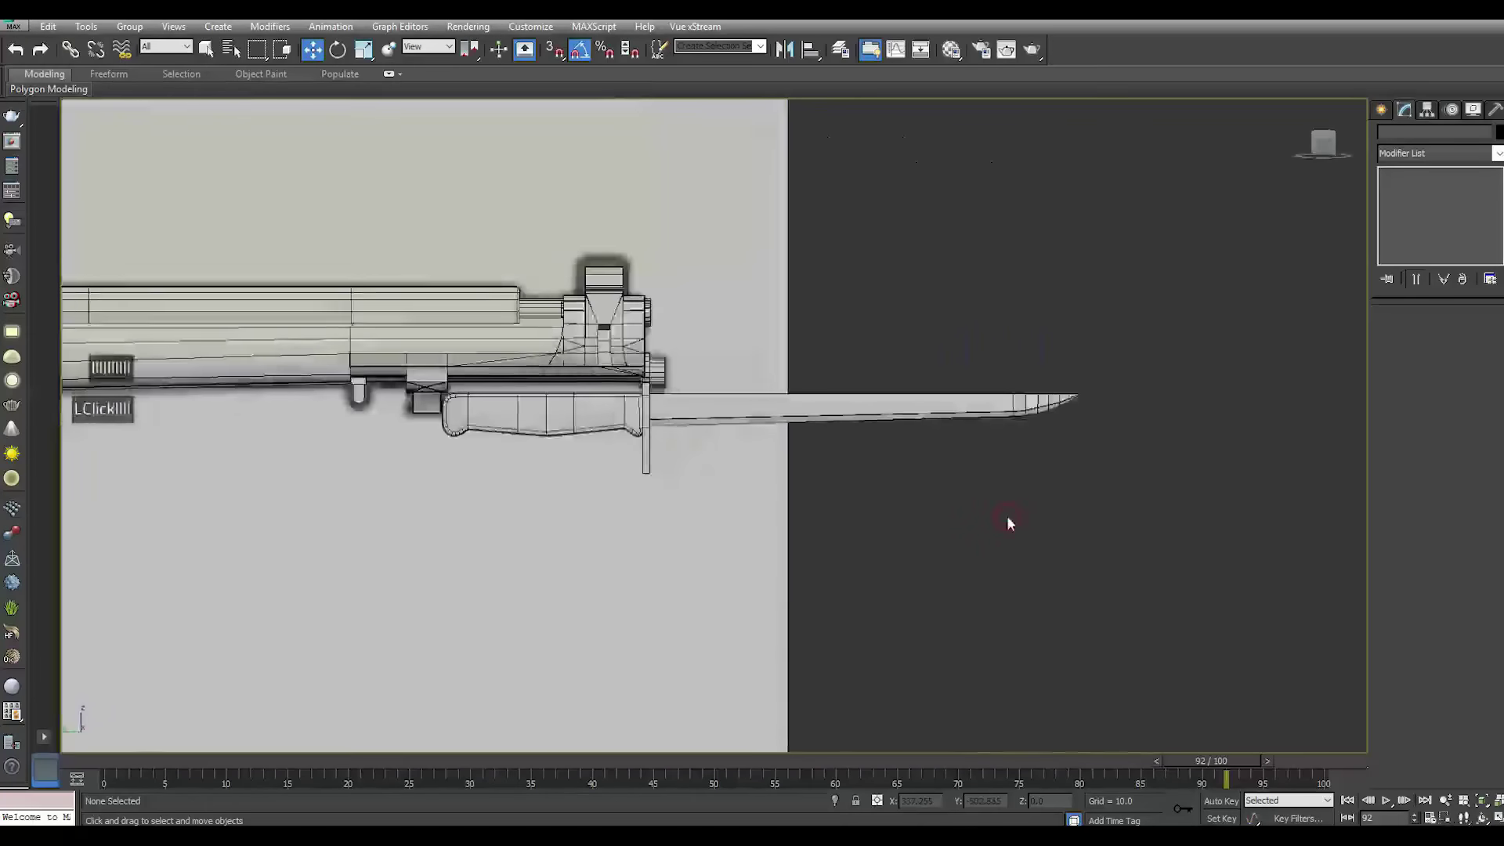
{"action": "scroll", "coordinate": [943, 481], "scroll_direction": "down", "scroll_amount": 5}
{"action": "middle_click_drag", "start_coordinate": [722, 456], "coordinate": [1206, 402]}
{"action": "middle_click_drag", "start_coordinate": [423, 433], "coordinate": [814, 385]}
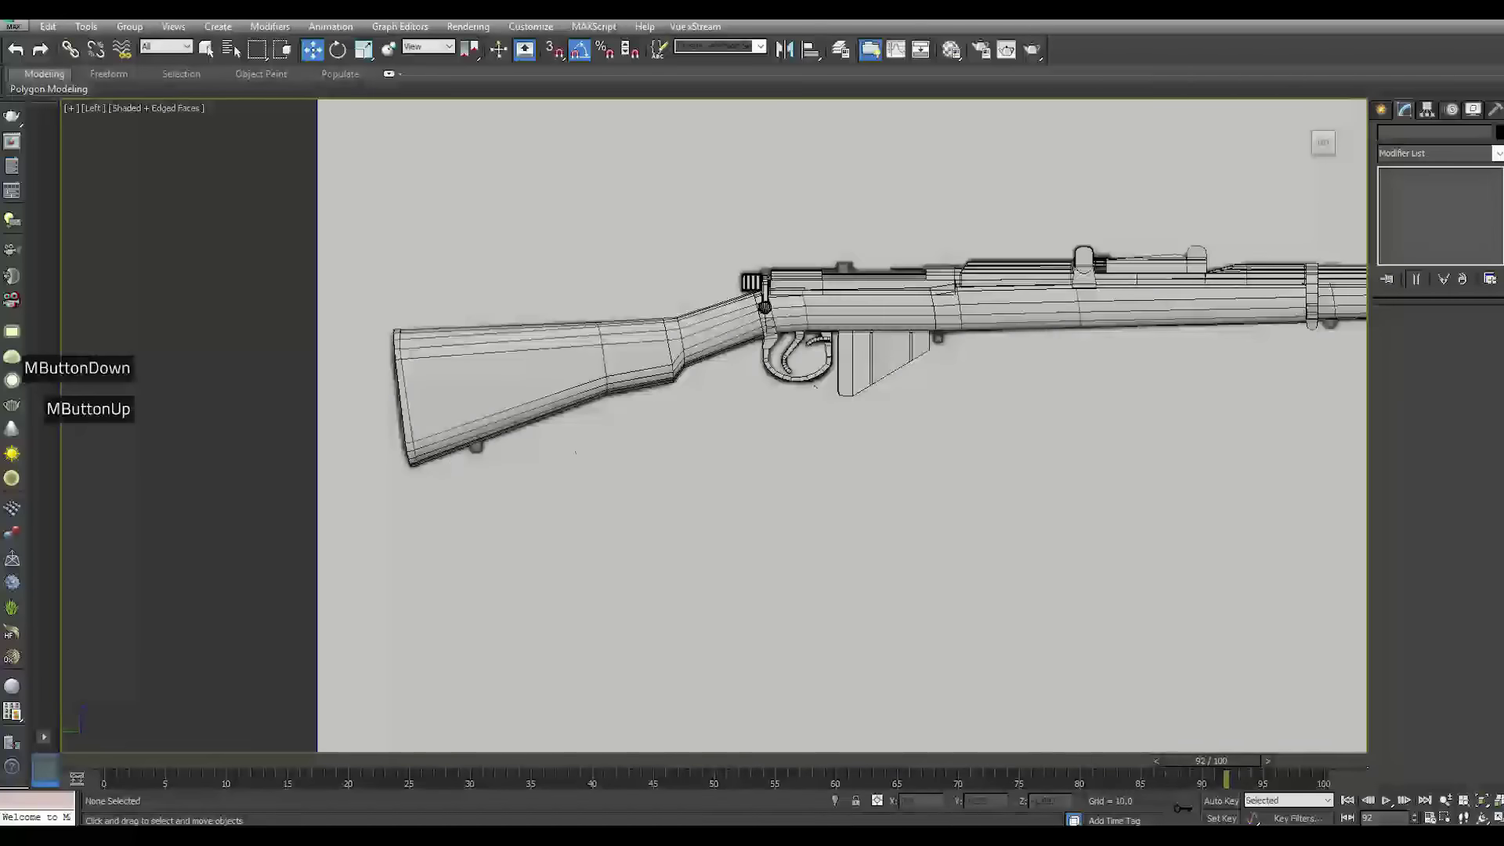
{"action": "scroll", "coordinate": [454, 449], "scroll_direction": "up", "scroll_amount": 2}
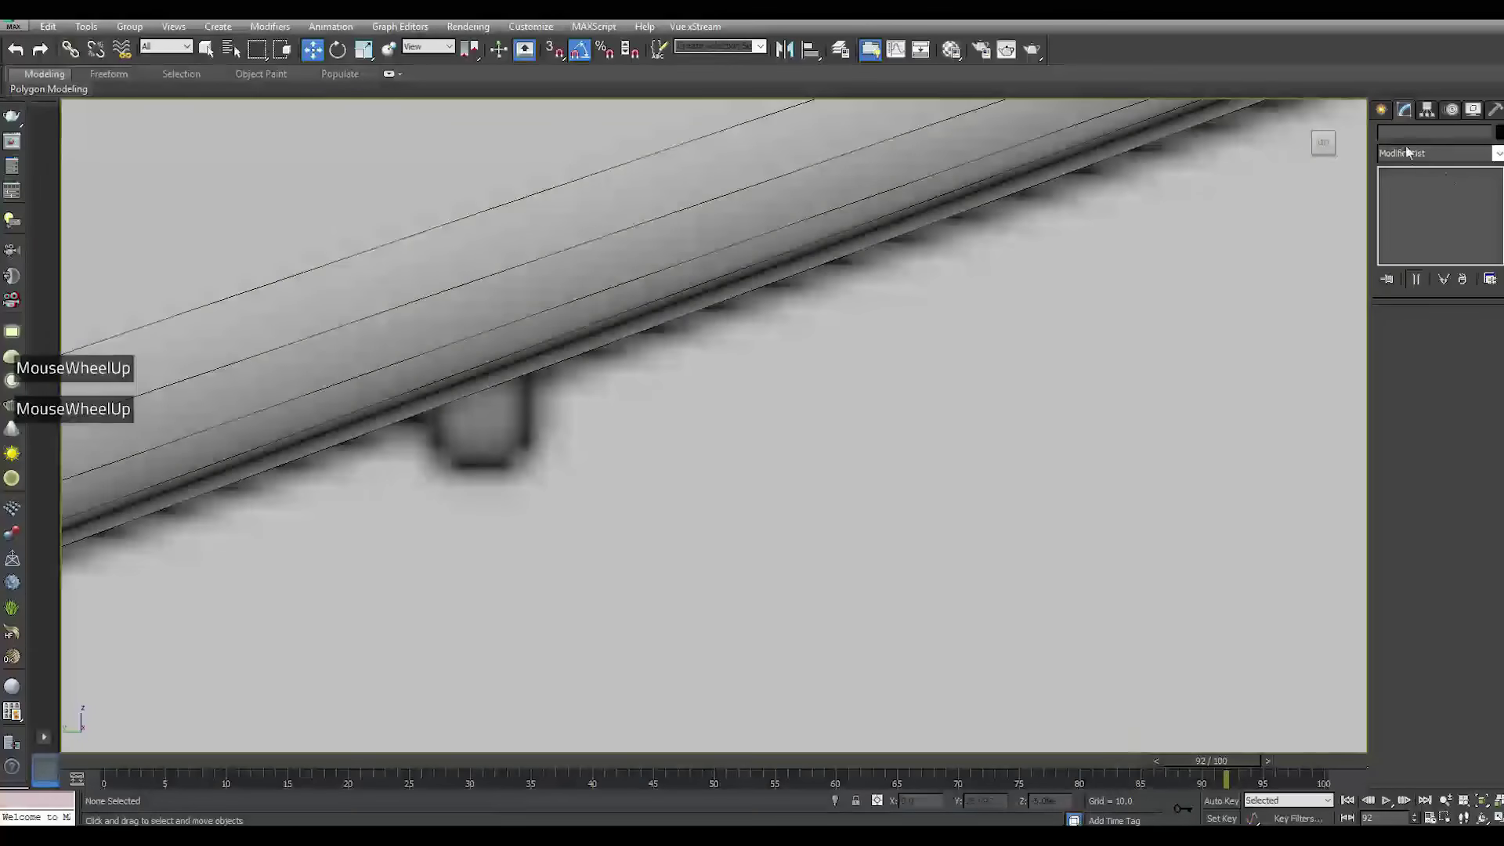
{"action": "left_click", "coordinate": [1382, 110]}
Draw a small box over the sling swivel and apply a material to it
{"action": "left_click", "coordinate": [1410, 210]}
{"action": "scroll", "coordinate": [481, 422], "scroll_direction": "up", "scroll_amount": 1}
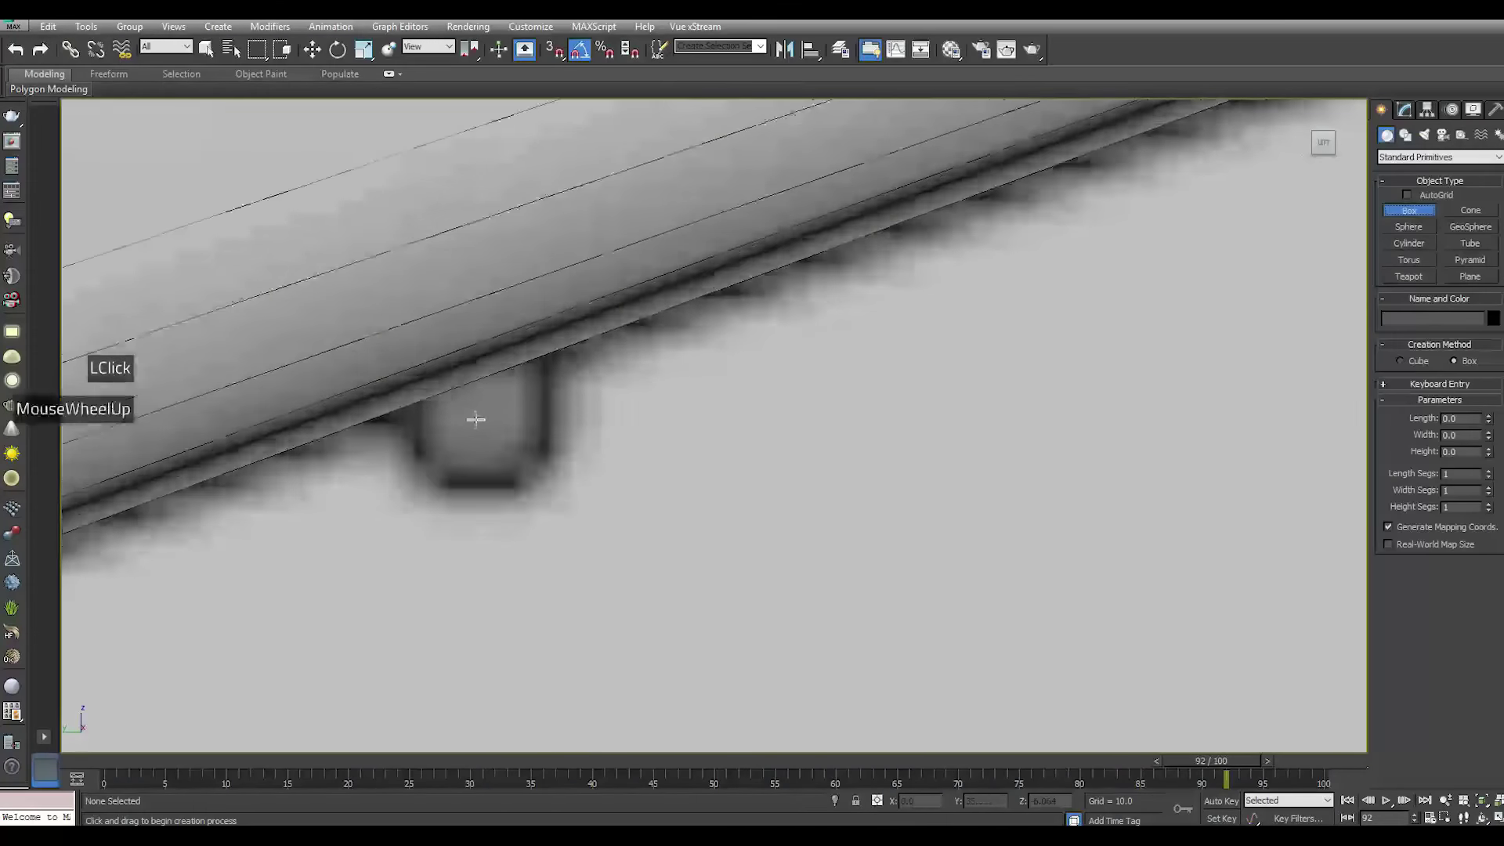
{"action": "left_click_drag", "start_coordinate": [436, 393], "coordinate": [548, 561]}
{"action": "left_click", "coordinate": [532, 539]}
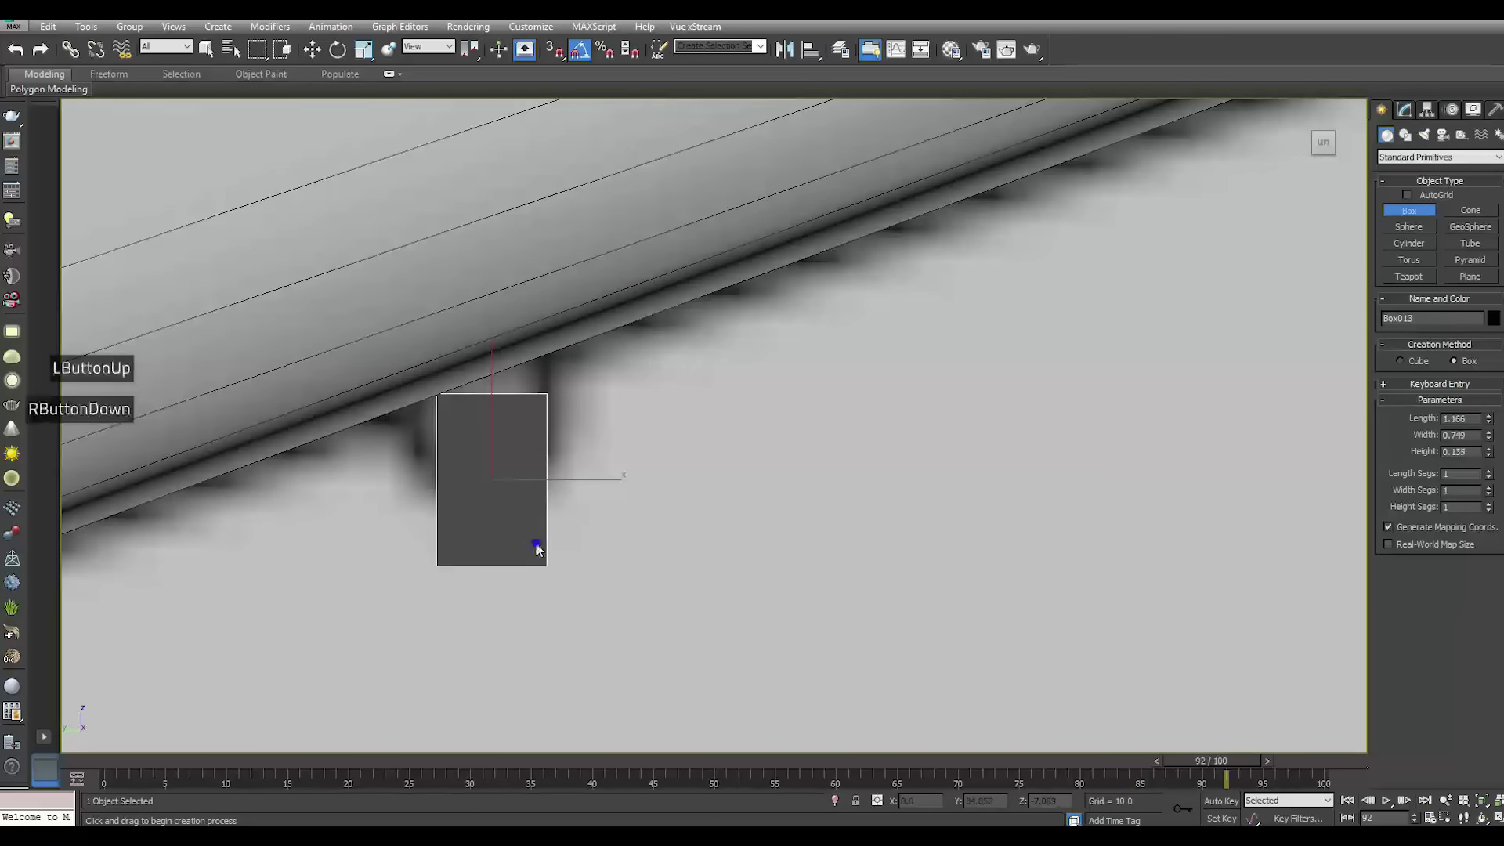
{"action": "right_click", "coordinate": [537, 548]}
{"action": "key", "text": "m"}
{"action": "left_click", "coordinate": [552, 505]}
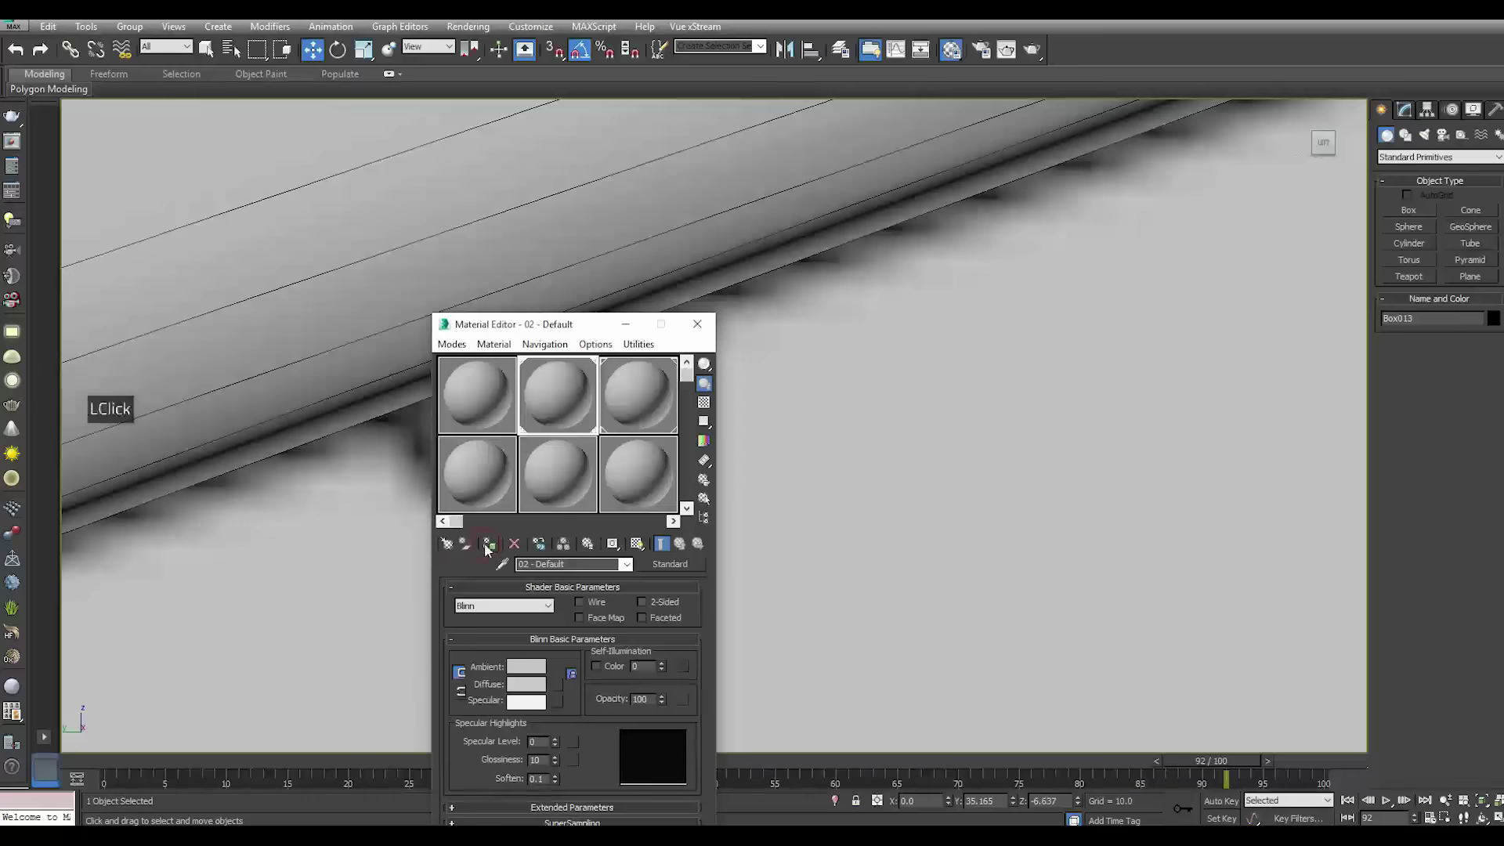
{"action": "key", "text": "m"}
{"action": "middle_click_drag", "start_coordinate": [510, 528], "coordinate": [510, 495], "text": "alt"}
Raise the box height to 0.355 and convert it to an editable poly
{"action": "left_click", "coordinate": [1405, 110]}
{"action": "left_click_drag", "start_coordinate": [1489, 366], "coordinate": [1476, 348]}
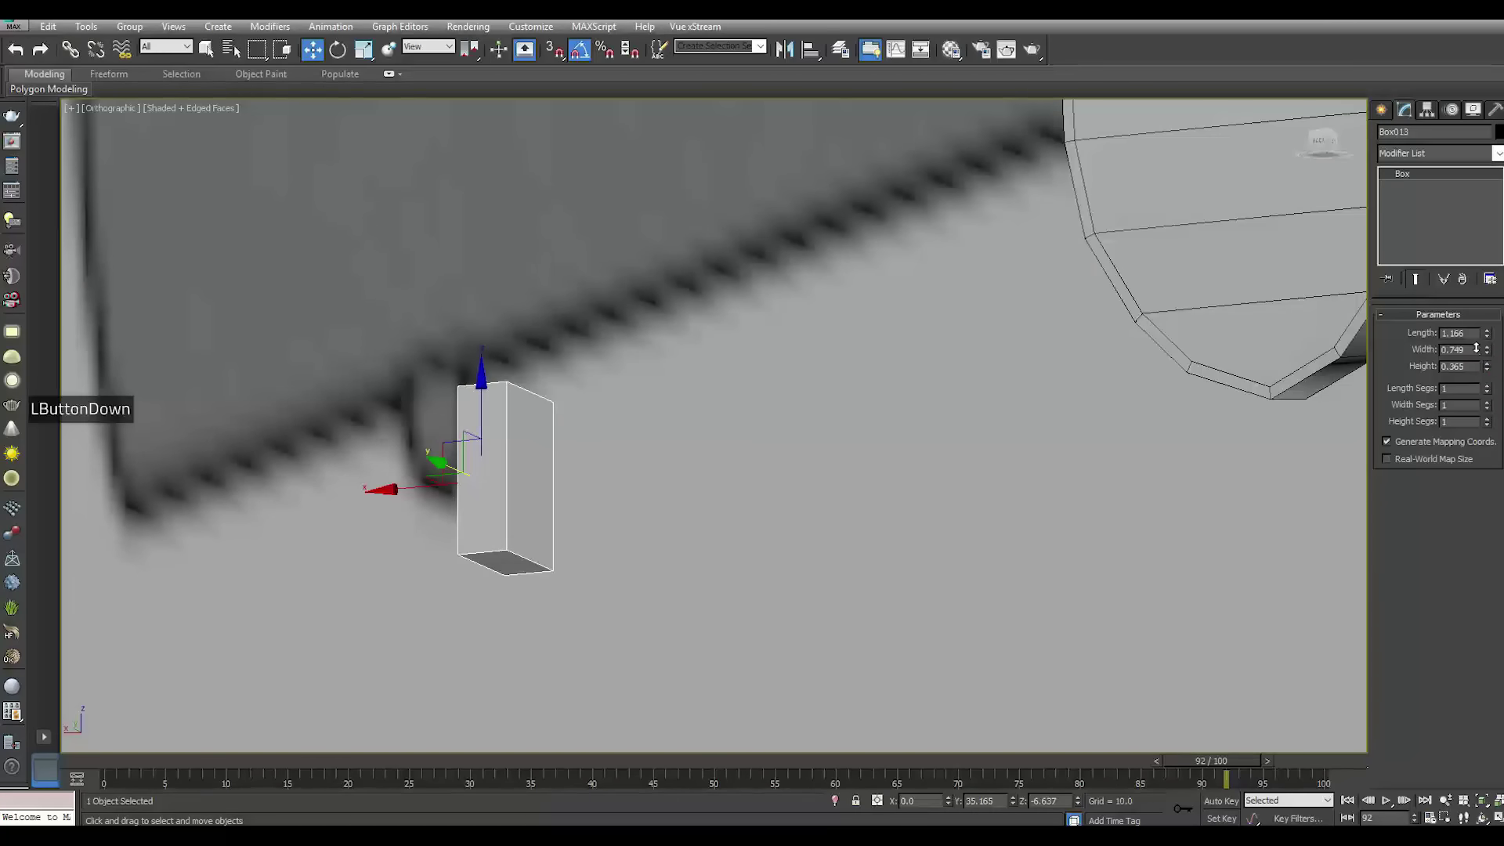
{"action": "right_click", "coordinate": [1446, 223]}
{"action": "left_click", "coordinate": [1445, 340]}
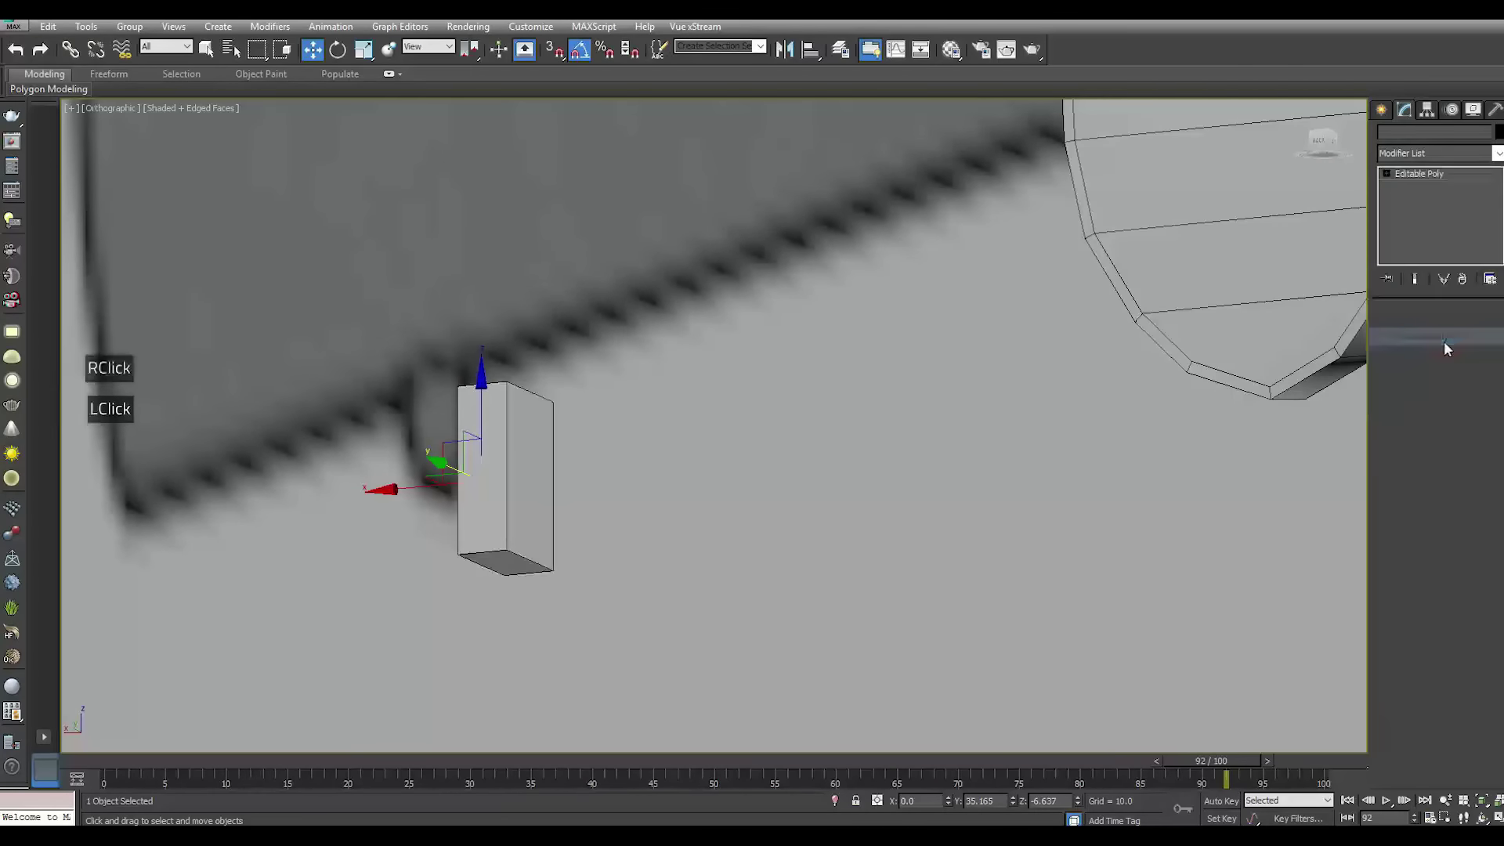
Select the box's two bottom edges and open the Chamfer settings
{"action": "left_click", "coordinate": [1417, 332]}
{"action": "left_click", "coordinate": [493, 553]}
{"action": "left_click", "coordinate": [516, 576], "text": "ctrl"}
{"action": "left_click", "coordinate": [1430, 593]}
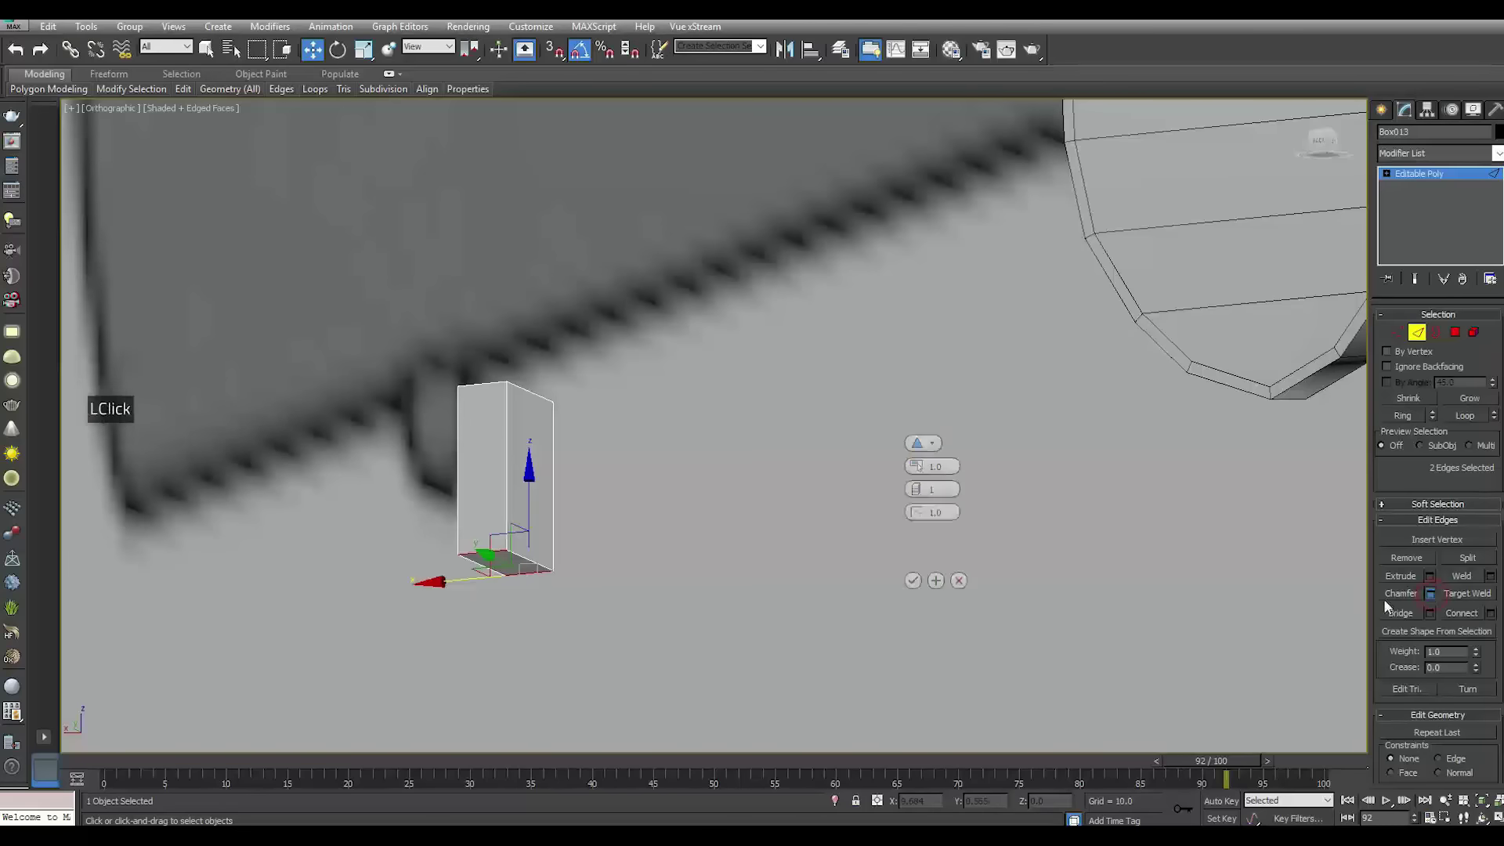
Chamfer the two bottom edges by 0.326 with 4 segments, then return to object level
{"action": "left_click_drag", "start_coordinate": [915, 467], "coordinate": [921, 603]}
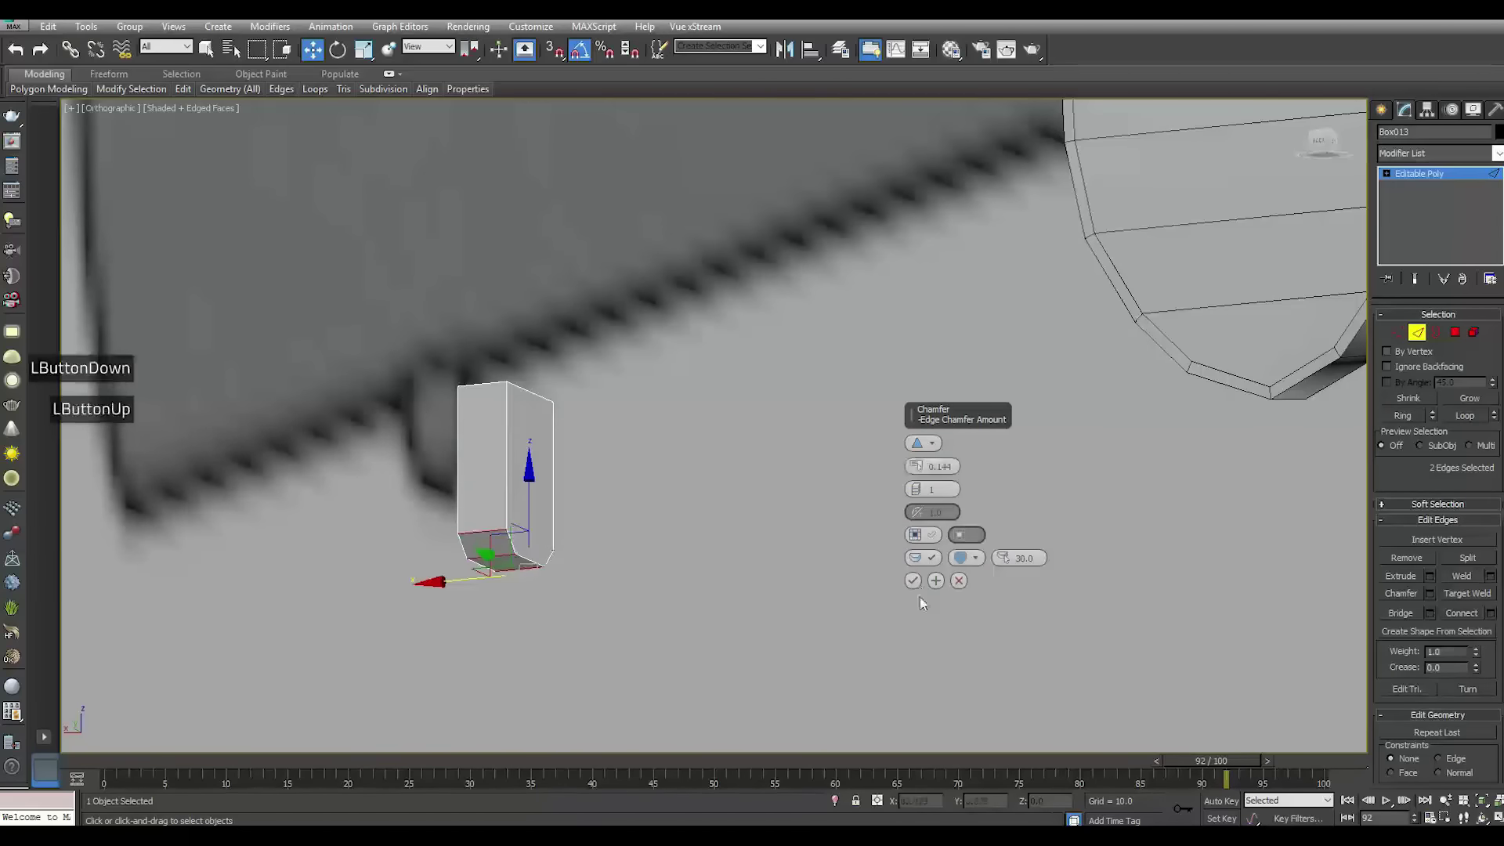
{"action": "left_click", "coordinate": [918, 490]}
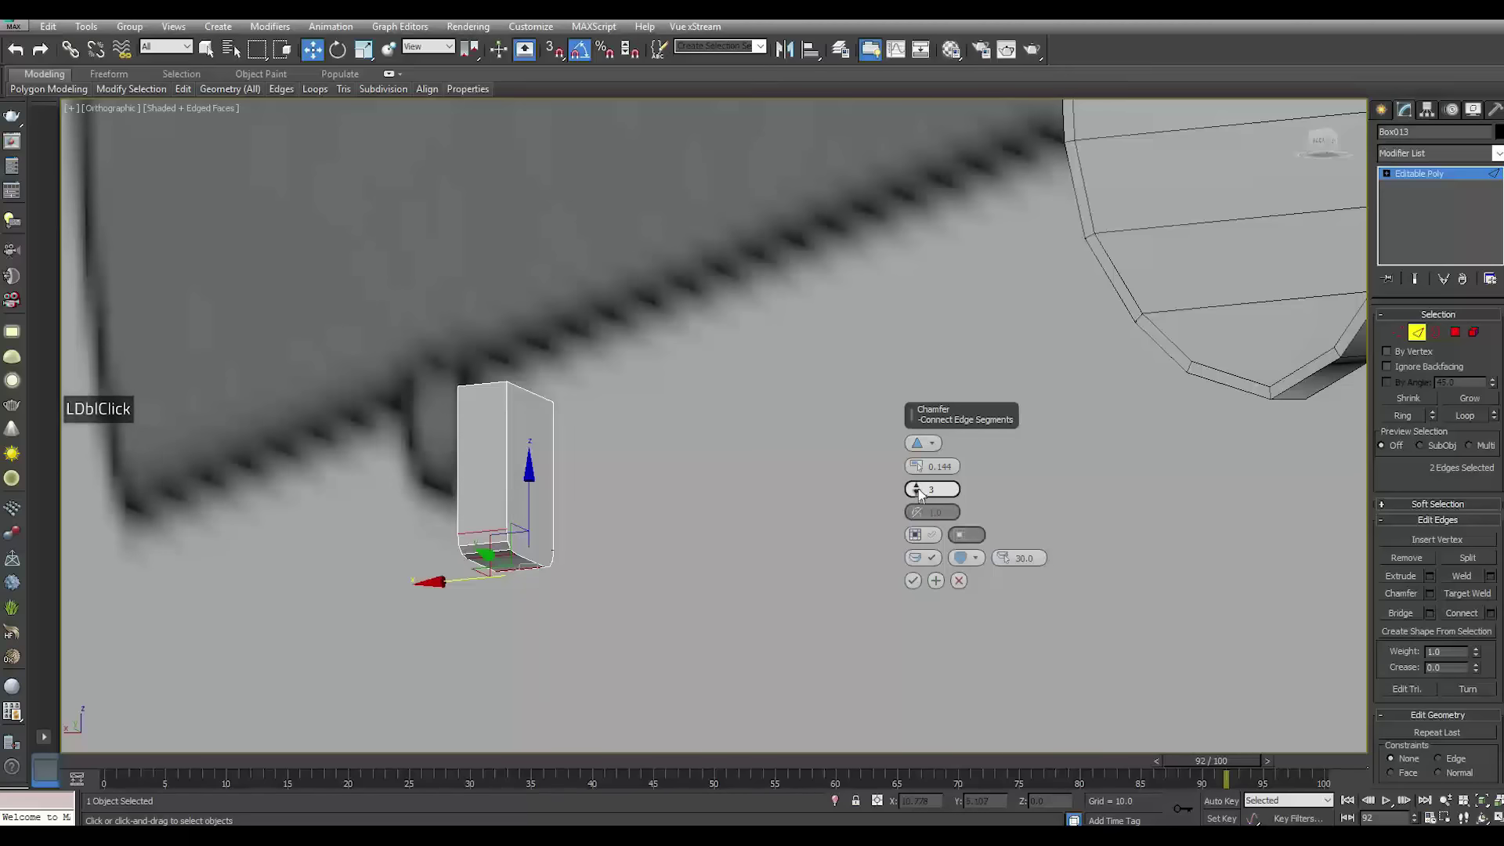
{"action": "left_click_drag", "start_coordinate": [915, 466], "coordinate": [616, 498]}
{"action": "middle_click_drag", "start_coordinate": [616, 498], "coordinate": [494, 524], "text": "alt"}
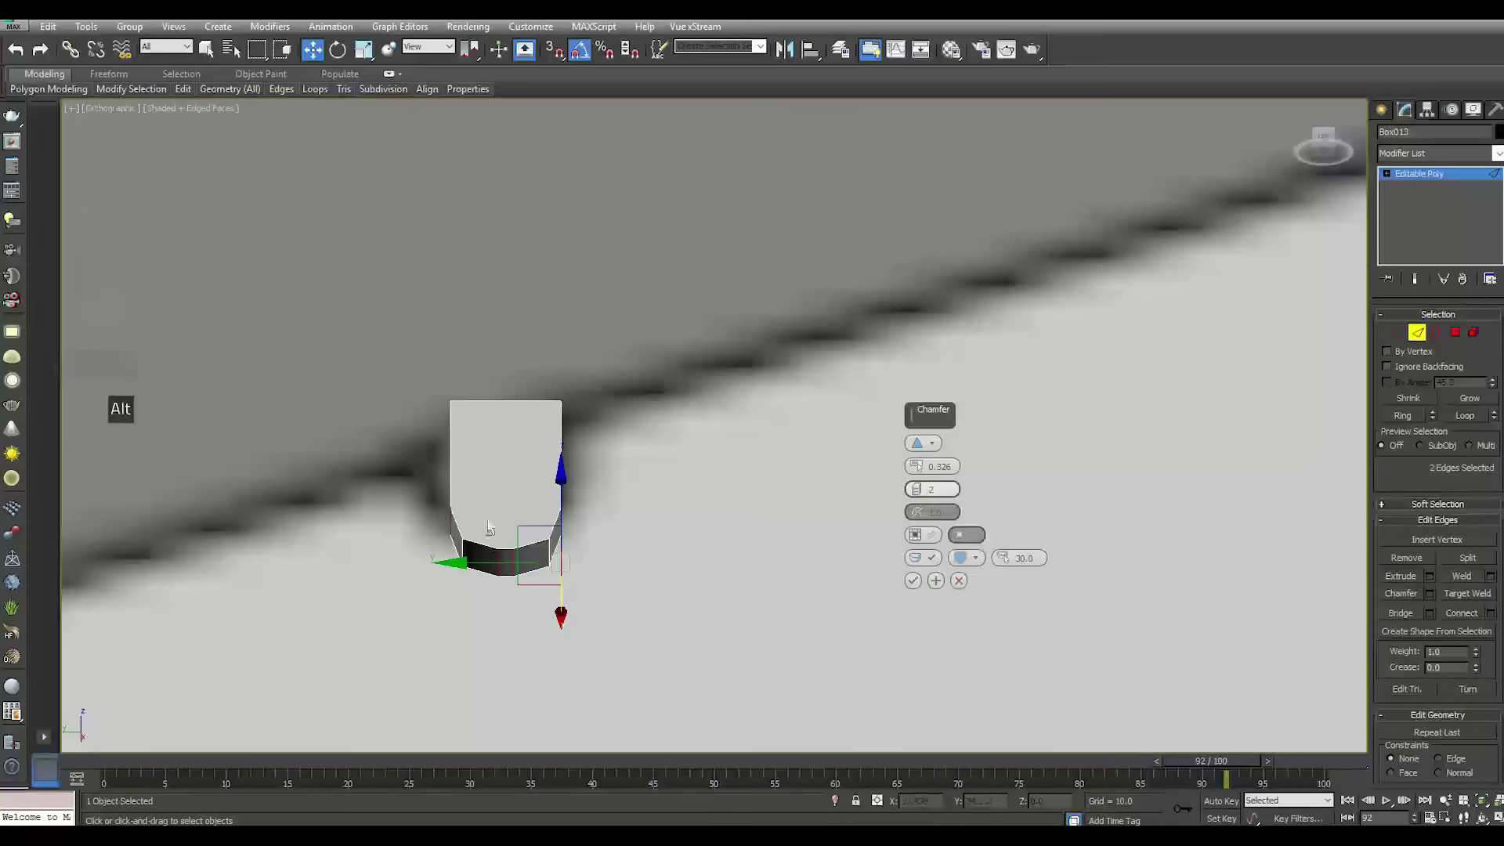
{"action": "scroll", "coordinate": [502, 564], "scroll_direction": "up", "scroll_amount": 4}
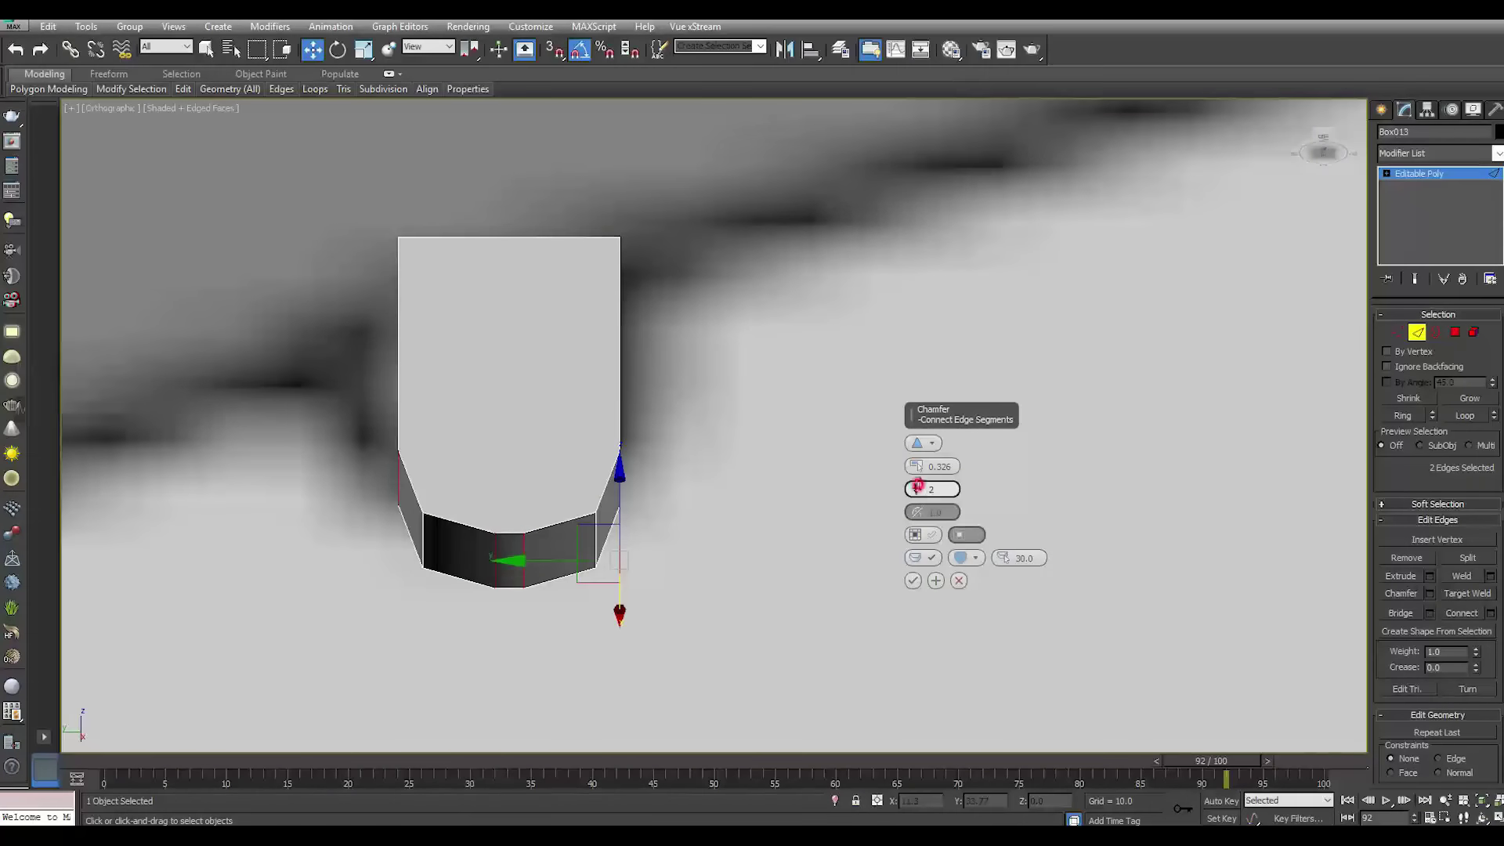
{"action": "left_click", "coordinate": [924, 486]}
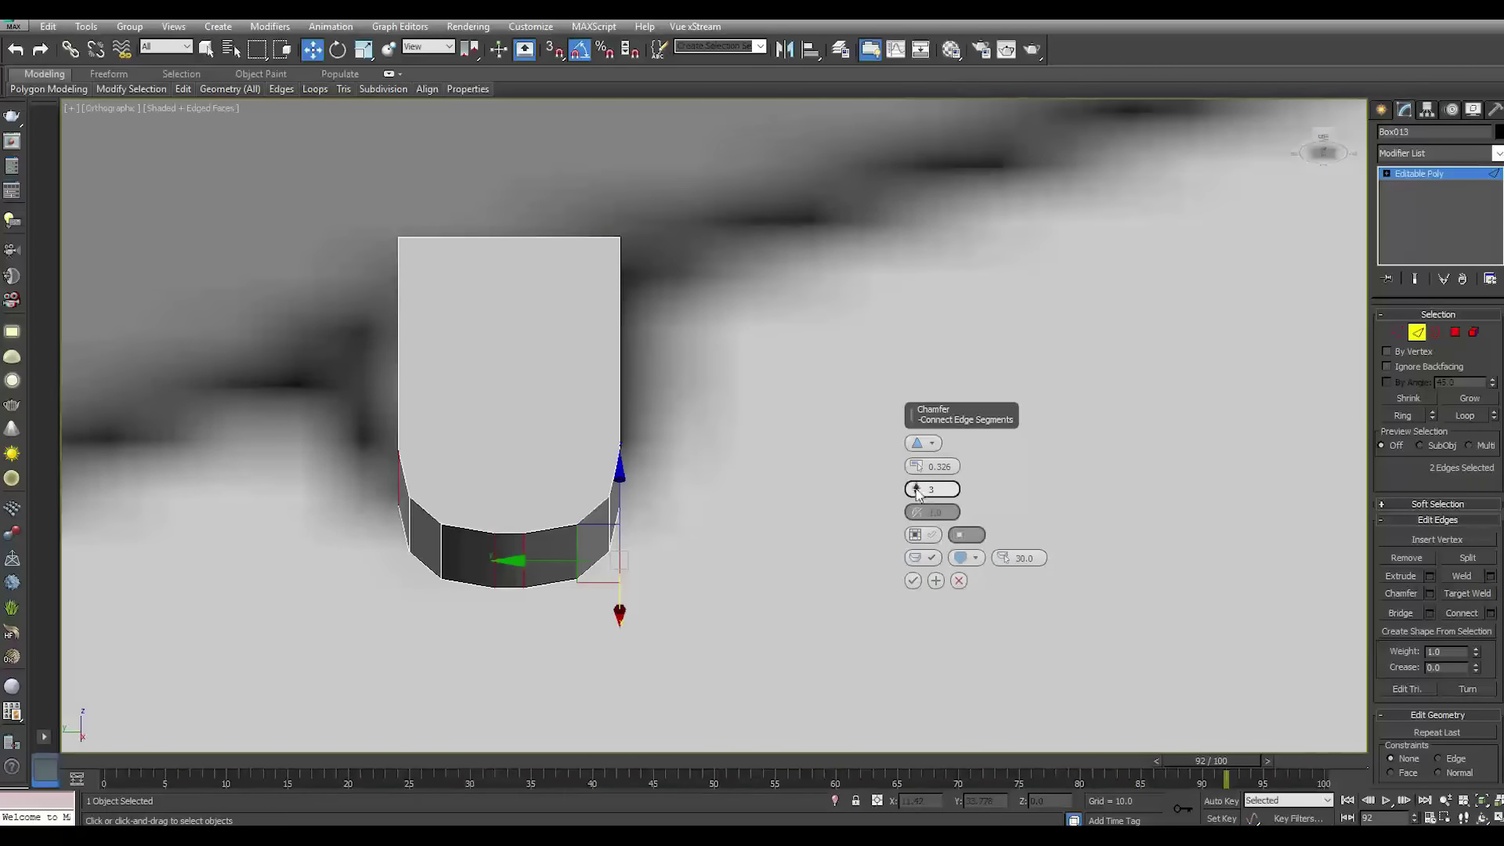
{"action": "left_click", "coordinate": [921, 491]}
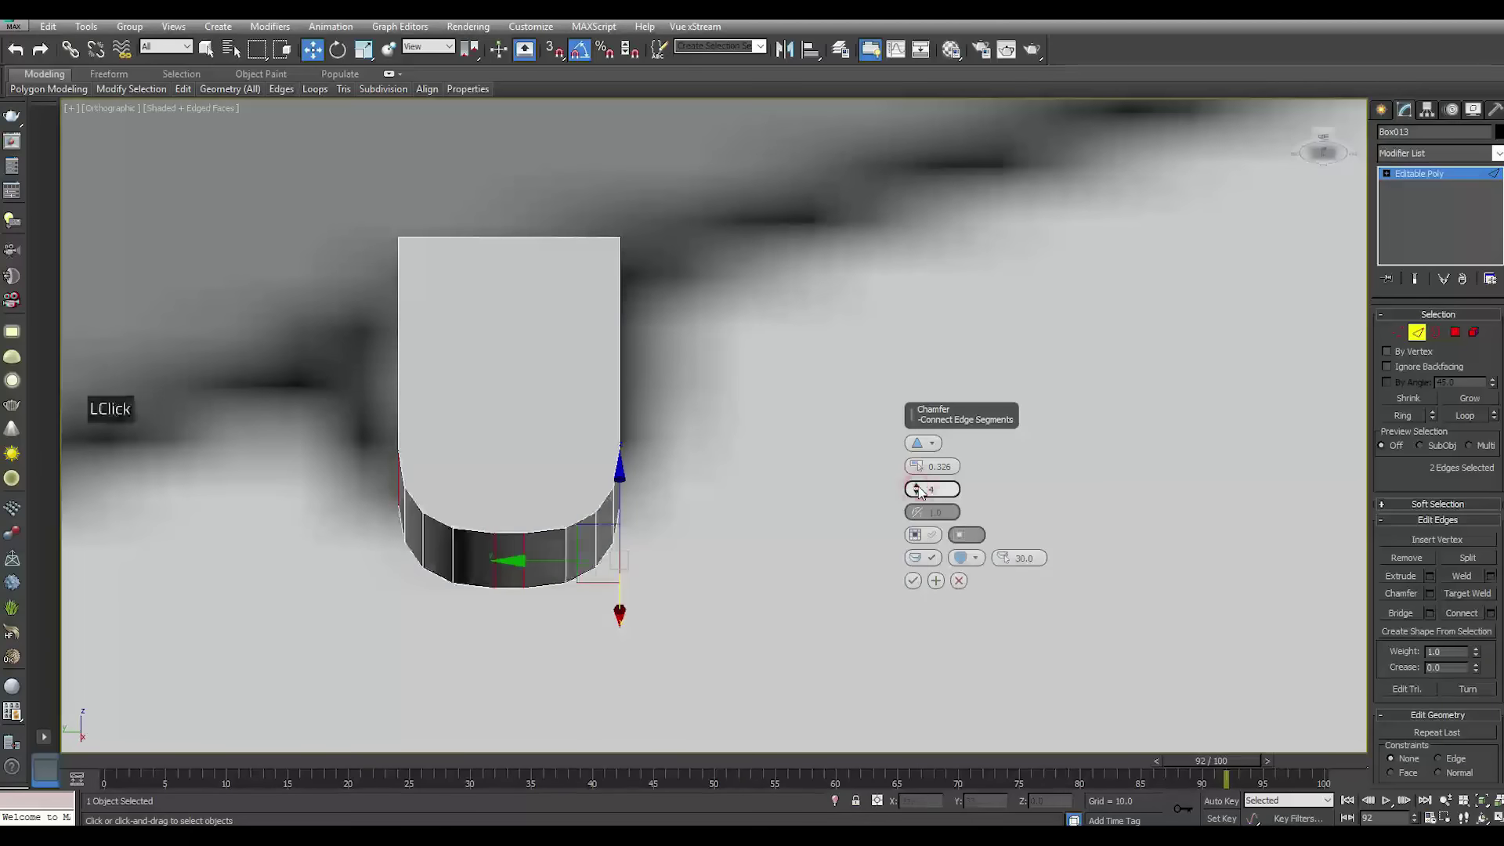
{"action": "left_click", "coordinate": [917, 581]}
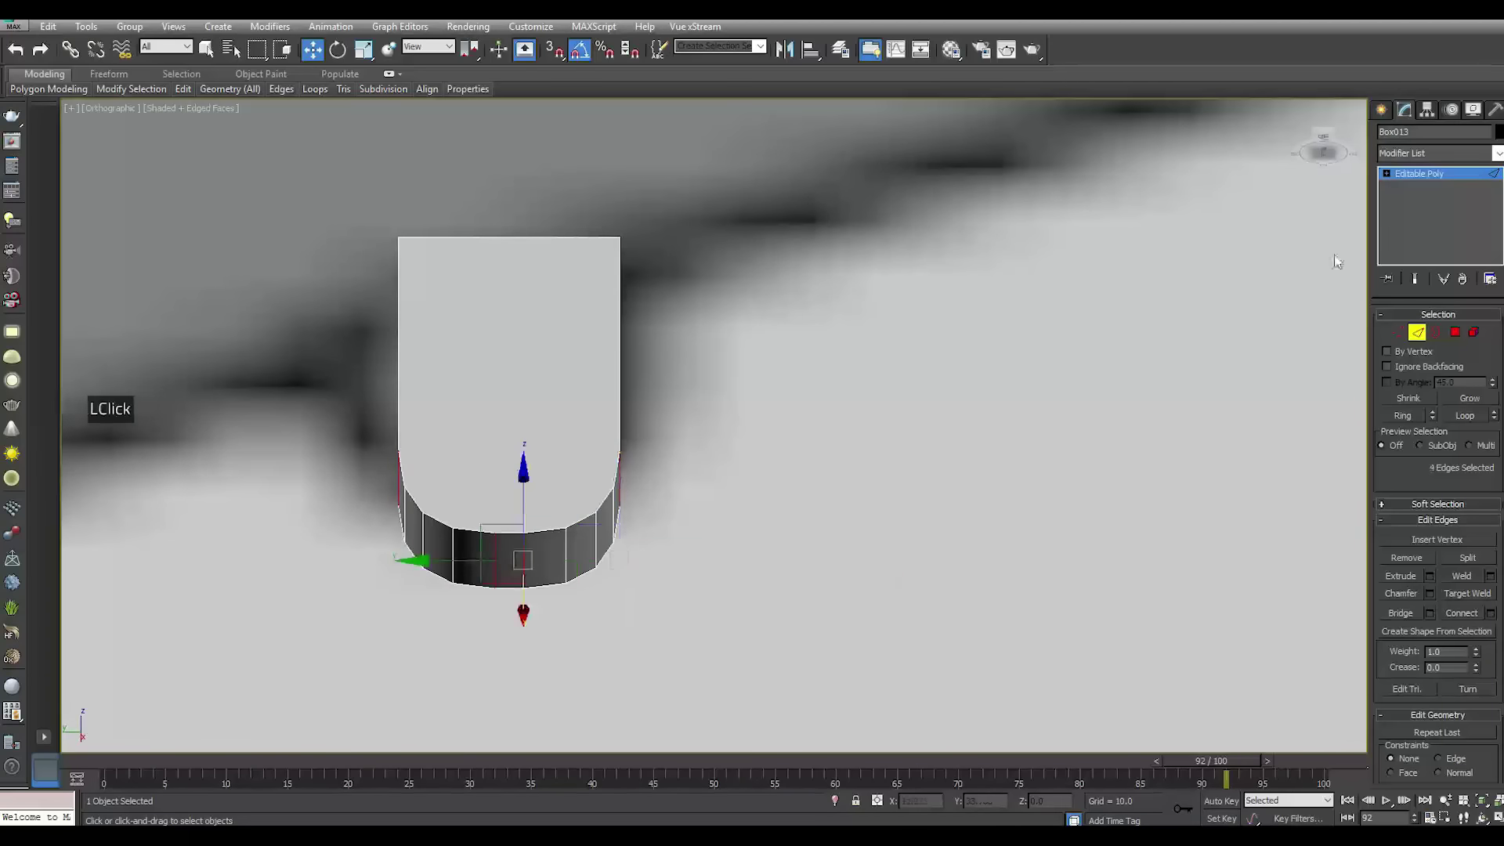
{"action": "left_click", "coordinate": [1413, 176]}
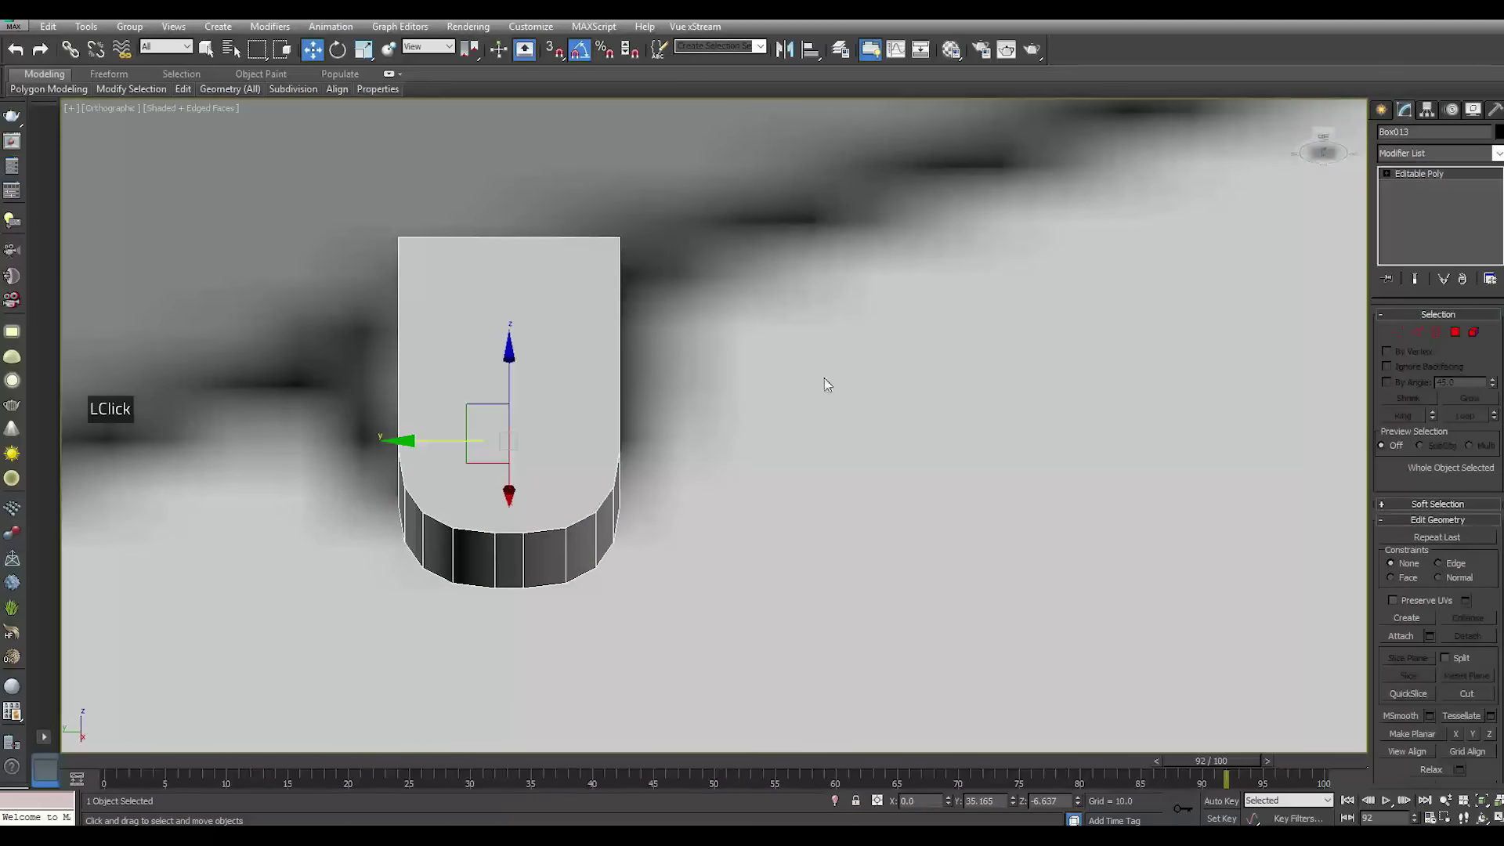
Scale the rounded box to 70% along the X axis
{"action": "middle_click_drag", "start_coordinate": [713, 420], "coordinate": [579, 334], "text": "alt"}
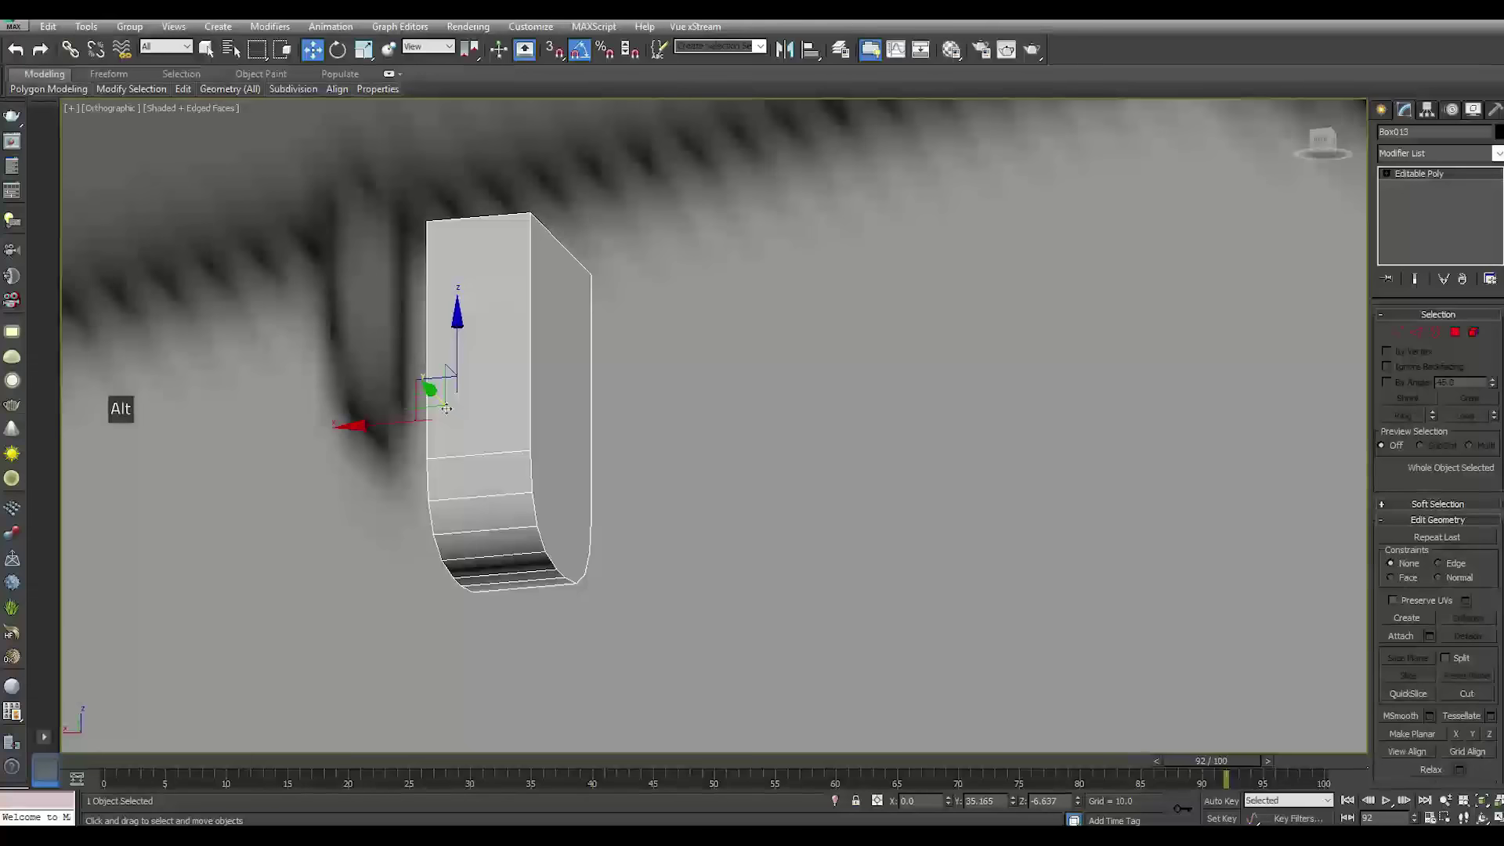
{"action": "left_click_drag", "start_coordinate": [447, 408], "coordinate": [683, 424], "text": "shift"}
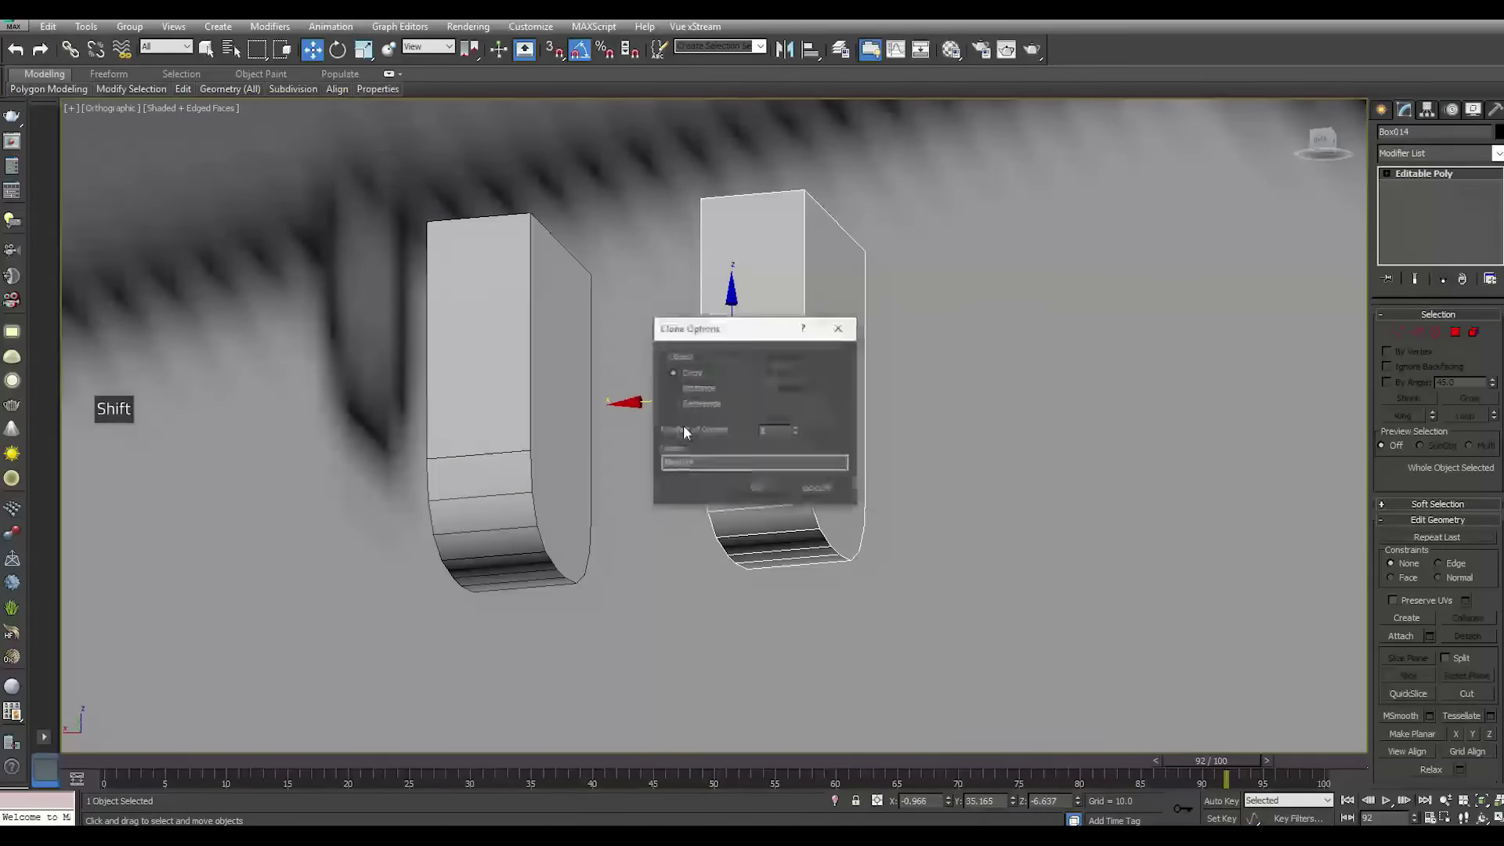
{"action": "left_click", "coordinate": [836, 489]}
{"action": "left_click", "coordinate": [363, 50]}
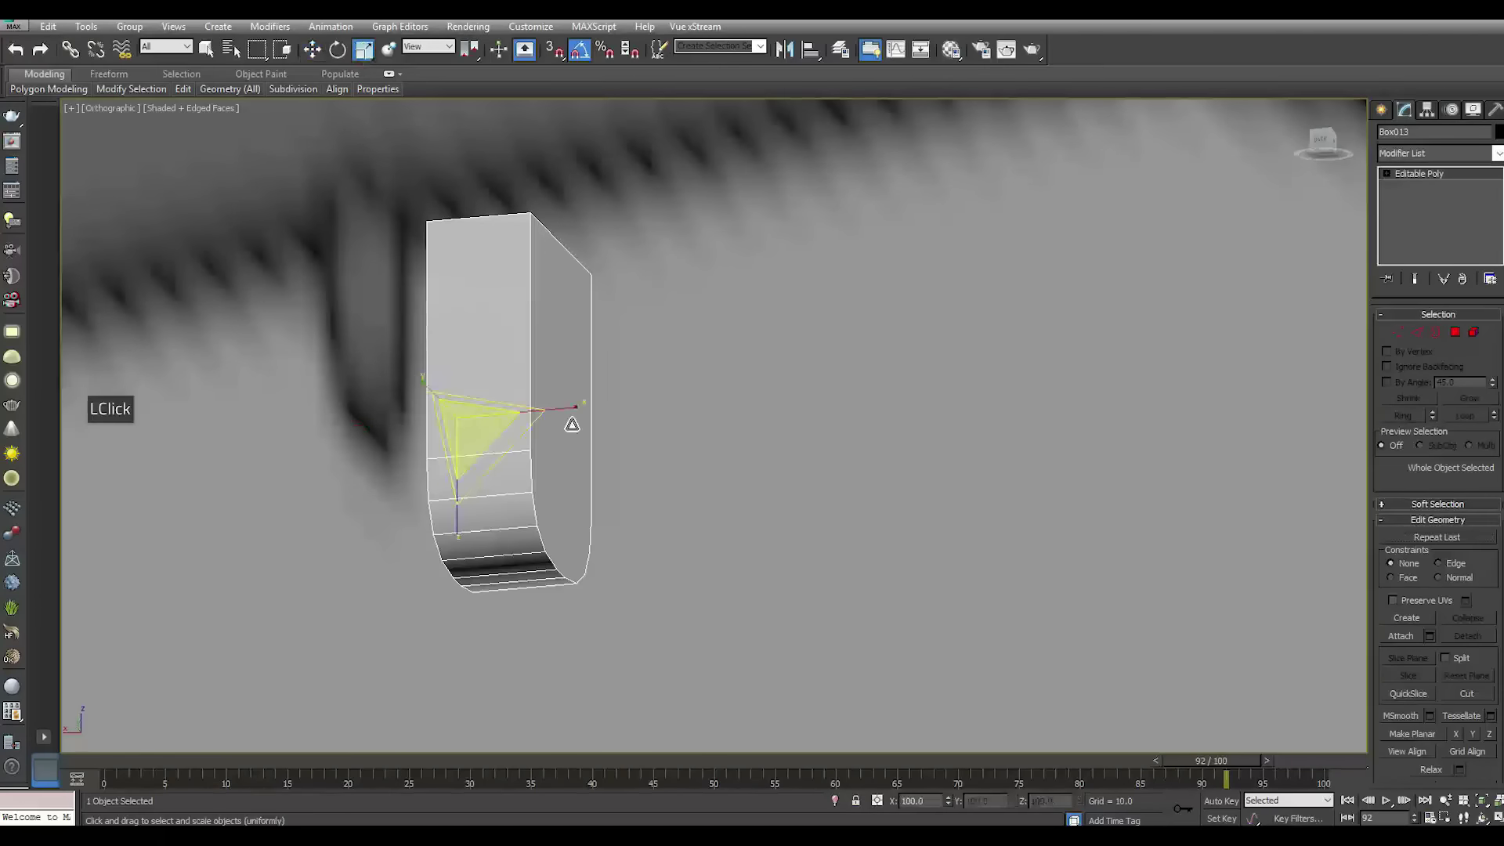
{"action": "left_click_drag", "start_coordinate": [567, 409], "coordinate": [544, 413]}
Place a copy, Box014, of the narrowed box beside it and switch to Back view
{"action": "left_click", "coordinate": [312, 49]}
{"action": "left_click_drag", "start_coordinate": [401, 420], "coordinate": [628, 425], "text": "shift"}
{"action": "key", "text": "Return"}
{"action": "key", "text": "k"}
{"action": "scroll", "coordinate": [731, 463], "scroll_direction": "up", "scroll_amount": 2}
{"action": "scroll", "coordinate": [731, 462], "scroll_direction": "up", "scroll_amount": 6}
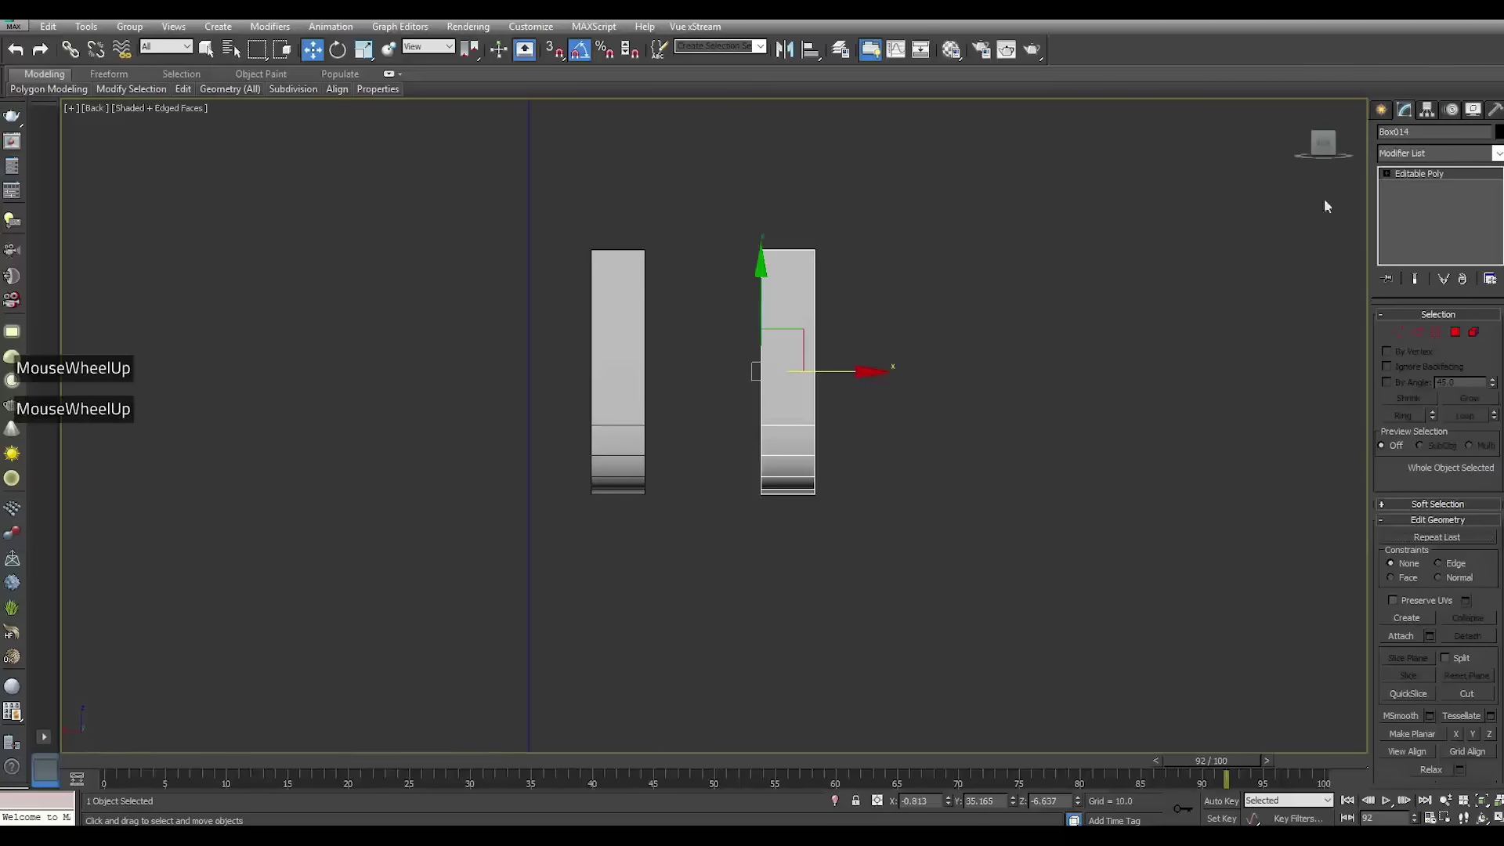
Draw a rectangle spline spanning both lug boxes and position it beneath them
{"action": "left_click", "coordinate": [1383, 111]}
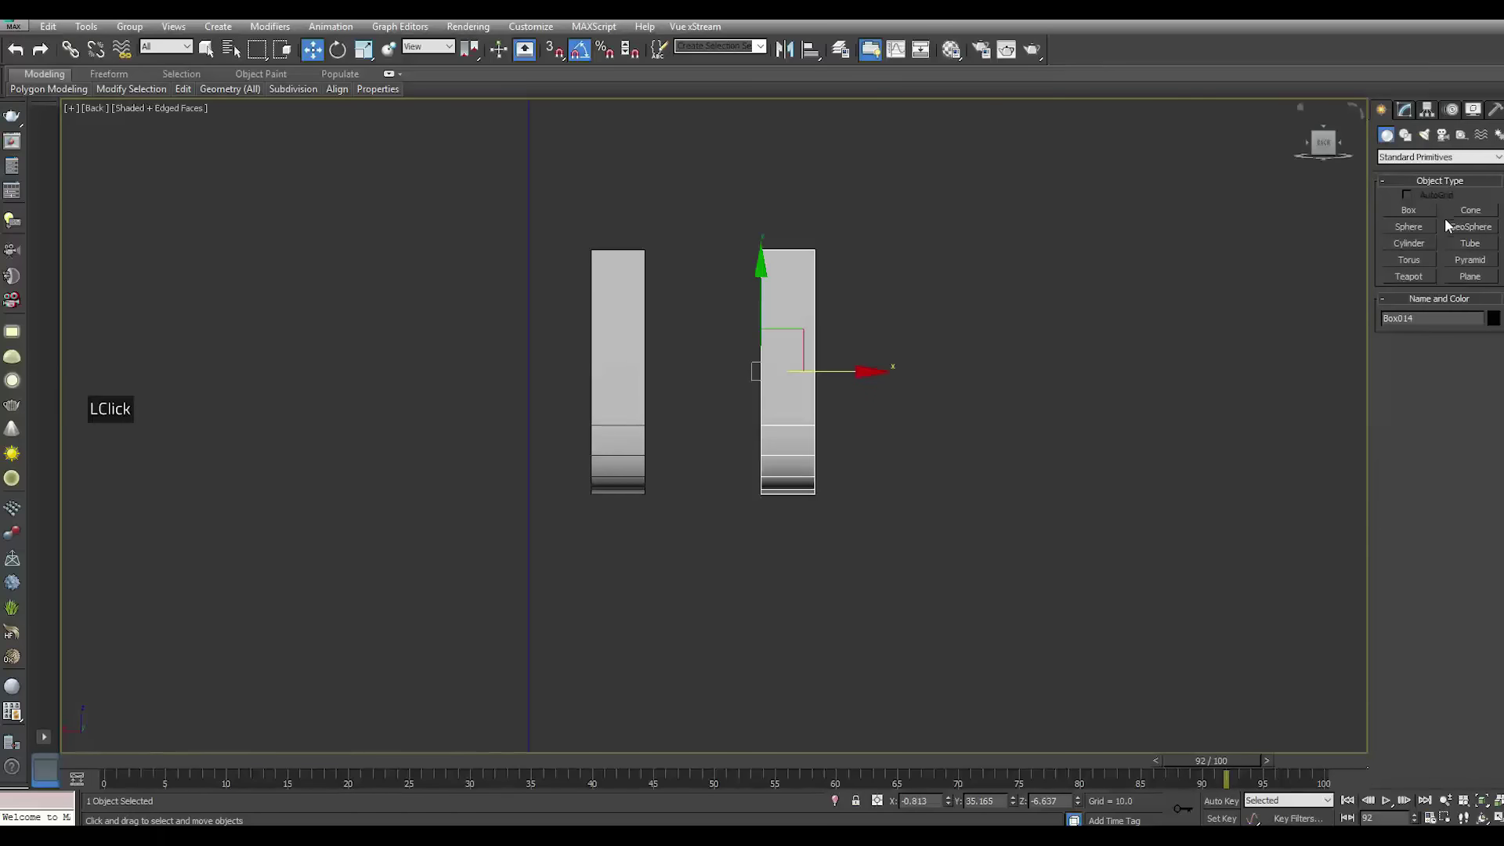
{"action": "left_click", "coordinate": [1407, 135]}
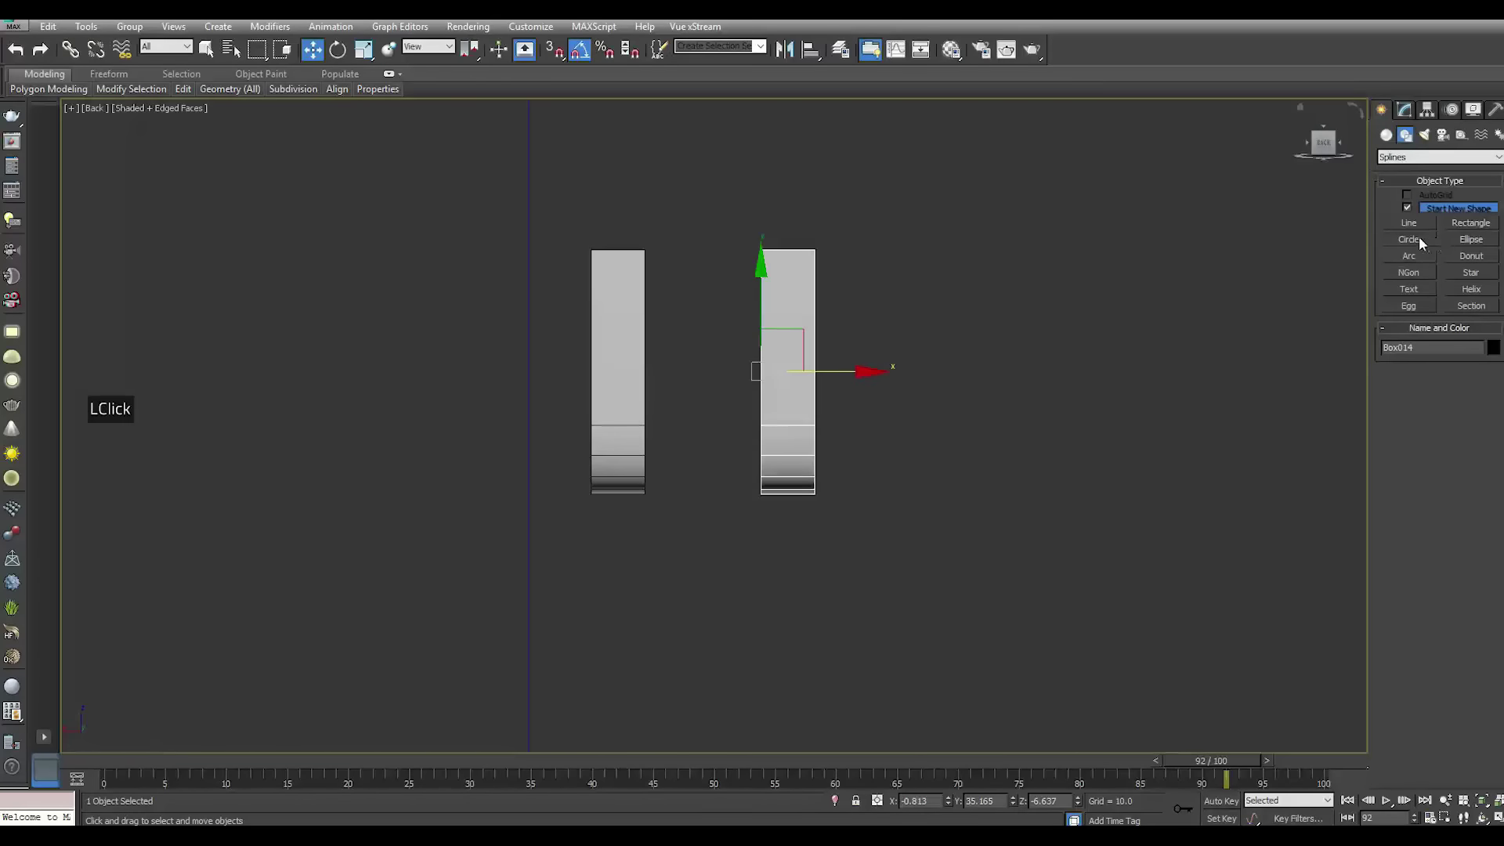
{"action": "left_click", "coordinate": [1485, 224]}
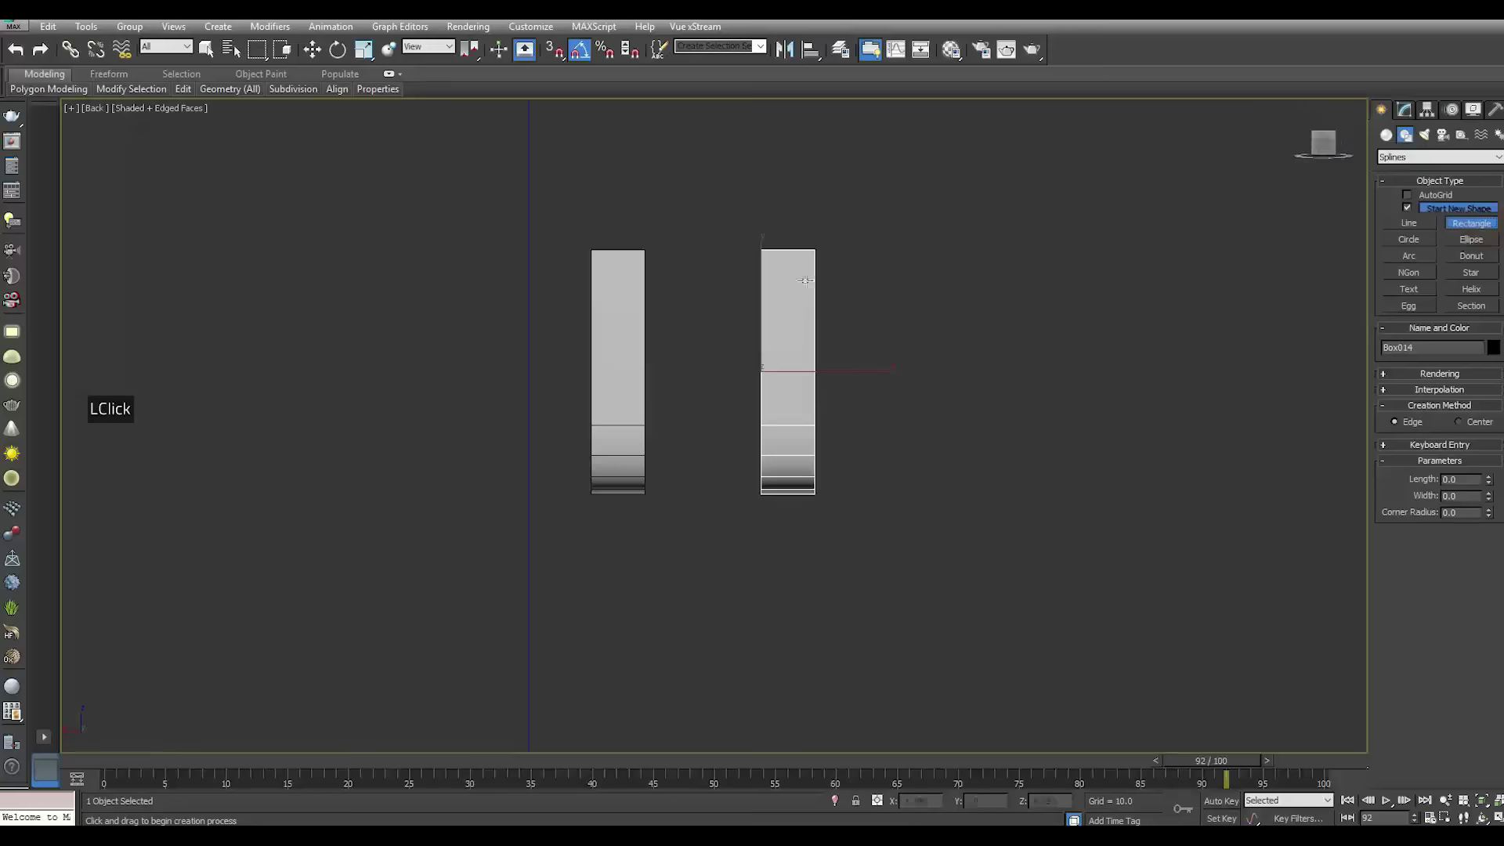
{"action": "left_click_drag", "start_coordinate": [634, 295], "coordinate": [856, 473]}
{"action": "right_click", "coordinate": [856, 473]}
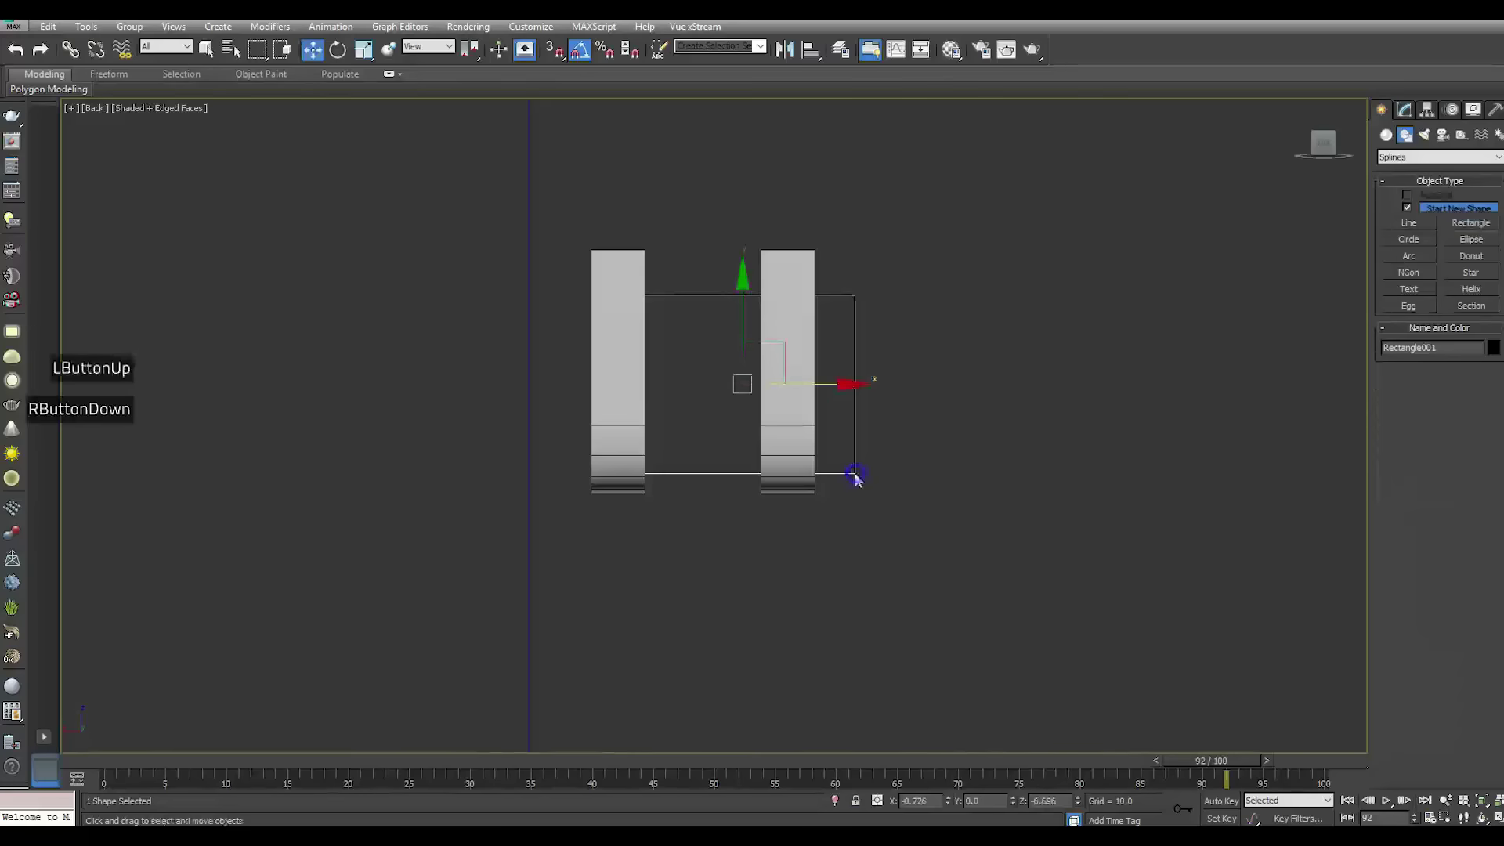
{"action": "left_click_drag", "start_coordinate": [744, 314], "coordinate": [709, 422]}
{"action": "left_click_drag", "start_coordinate": [824, 496], "coordinate": [787, 495]}
Move both lug boxes and the rectangle together over below the large shape
{"action": "left_click", "coordinate": [780, 413]}
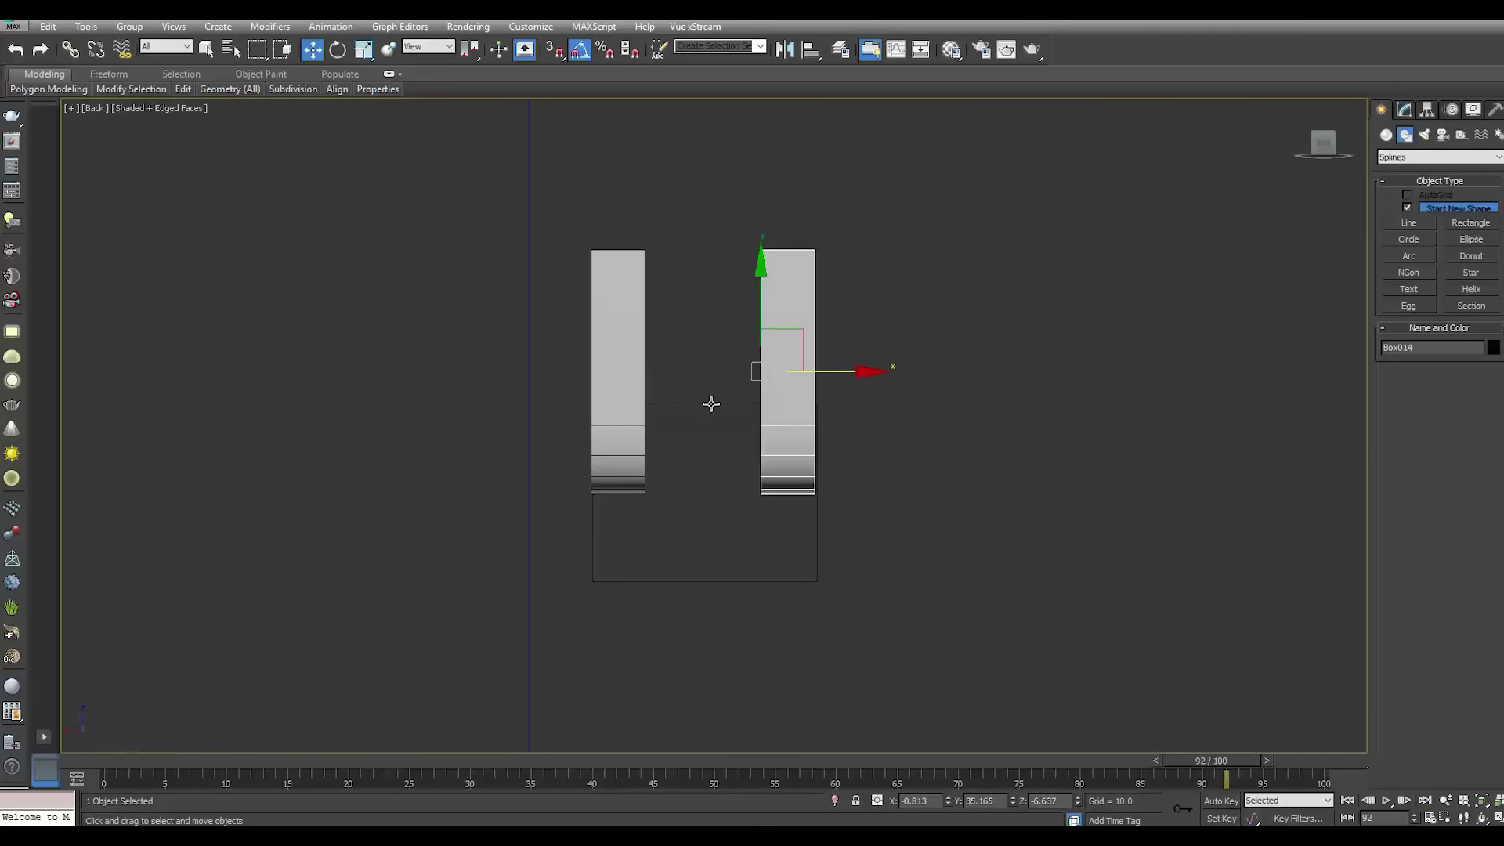
{"action": "left_click_drag", "start_coordinate": [554, 346], "coordinate": [798, 582]}
{"action": "scroll", "coordinate": [636, 480], "scroll_direction": "down", "scroll_amount": 2}
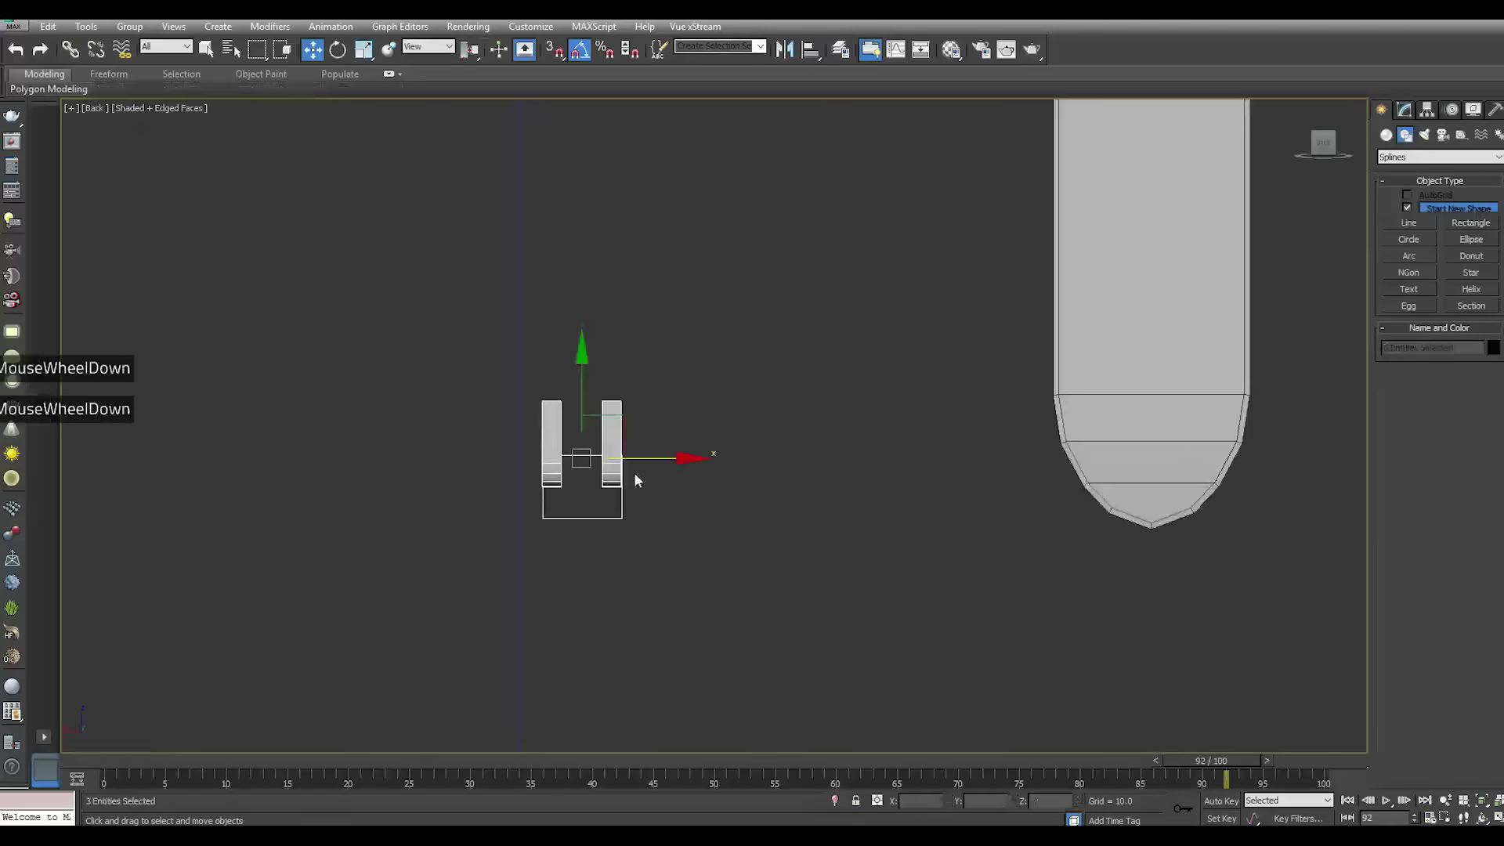
{"action": "left_click_drag", "start_coordinate": [652, 460], "coordinate": [1219, 520]}
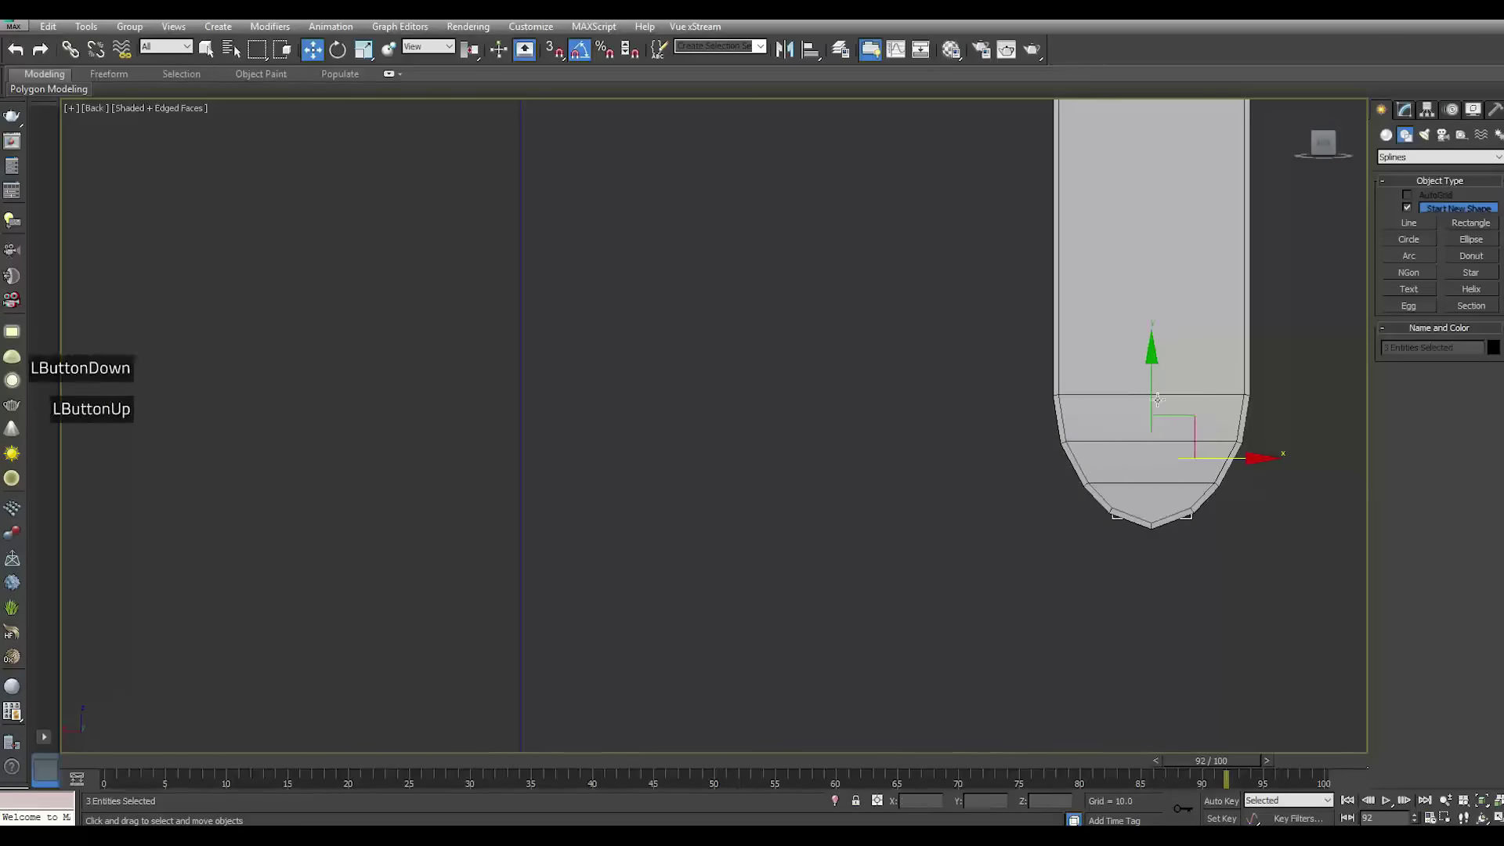
{"action": "left_click_drag", "start_coordinate": [1150, 397], "coordinate": [1150, 481]}
{"action": "middle_click_drag", "start_coordinate": [1175, 563], "coordinate": [1083, 488]}
{"action": "scroll", "coordinate": [1084, 487], "scroll_direction": "up", "scroll_amount": 6}
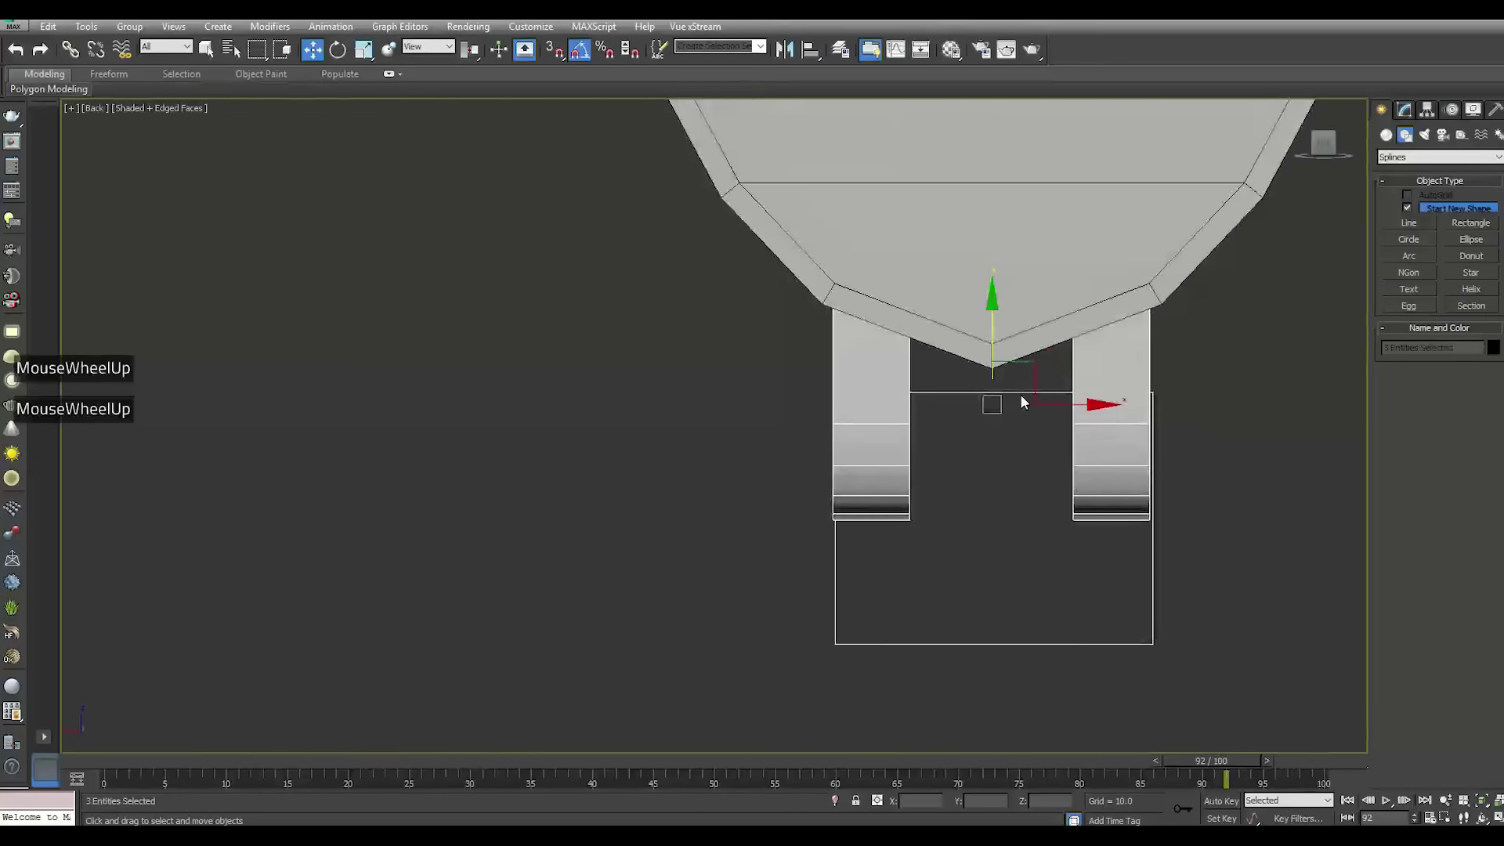
Shrink the rectangle, move it just below the two lugs, and select its vertical sides
{"action": "left_click", "coordinate": [1018, 393]}
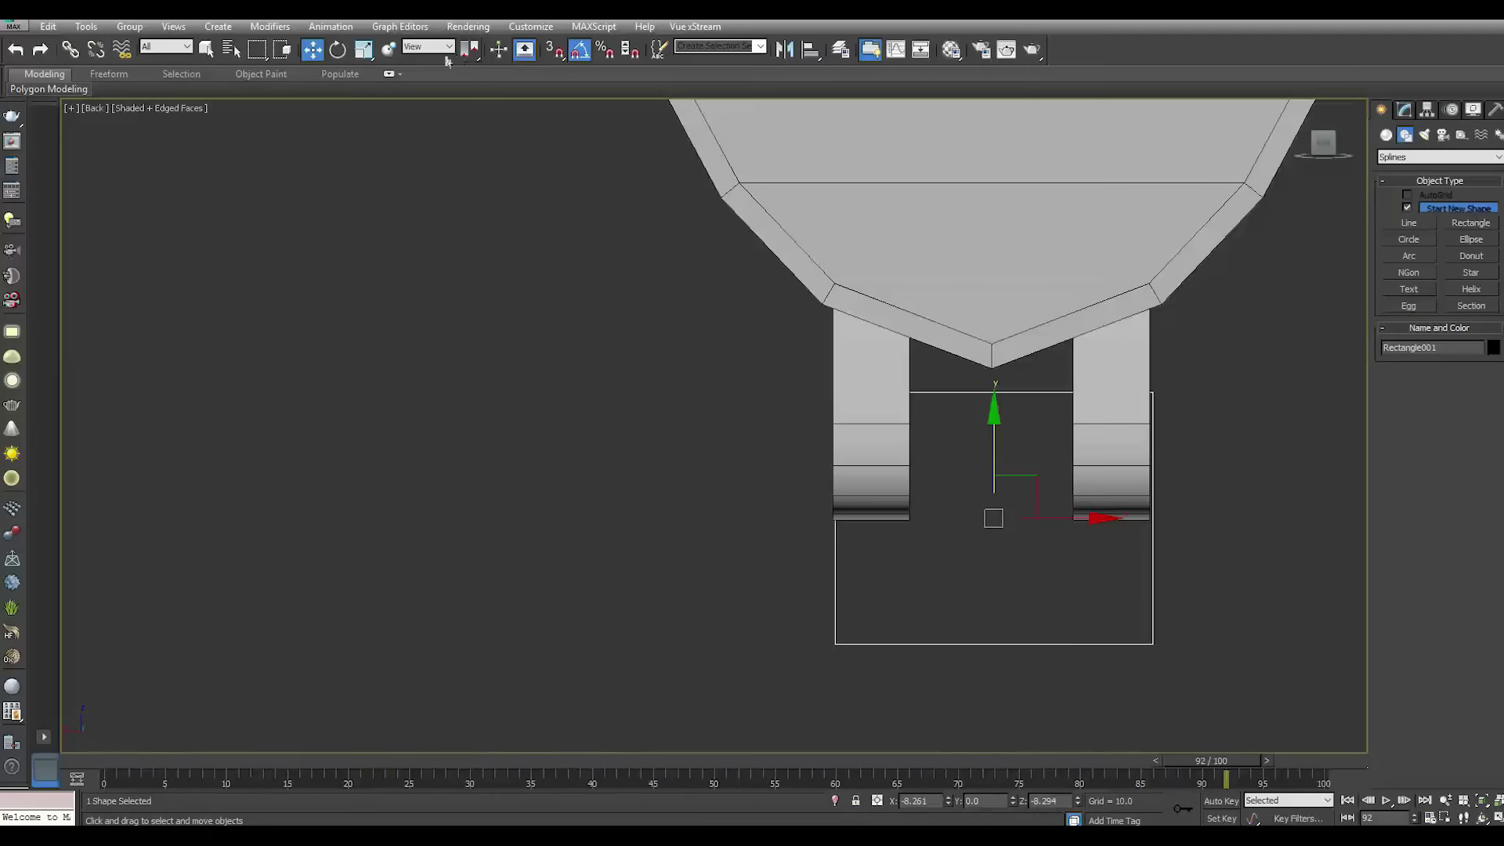
{"action": "left_click", "coordinate": [363, 49]}
{"action": "left_click_drag", "start_coordinate": [1118, 517], "coordinate": [1056, 521]}
{"action": "left_click_drag", "start_coordinate": [992, 416], "coordinate": [1006, 467]}
{"action": "left_click", "coordinate": [13, 52]}
{"action": "left_click", "coordinate": [14, 51]}
{"action": "left_click_drag", "start_coordinate": [994, 409], "coordinate": [1005, 437]}
{"action": "left_click_drag", "start_coordinate": [1105, 520], "coordinate": [1082, 521]}
{"action": "left_click", "coordinate": [313, 49]}
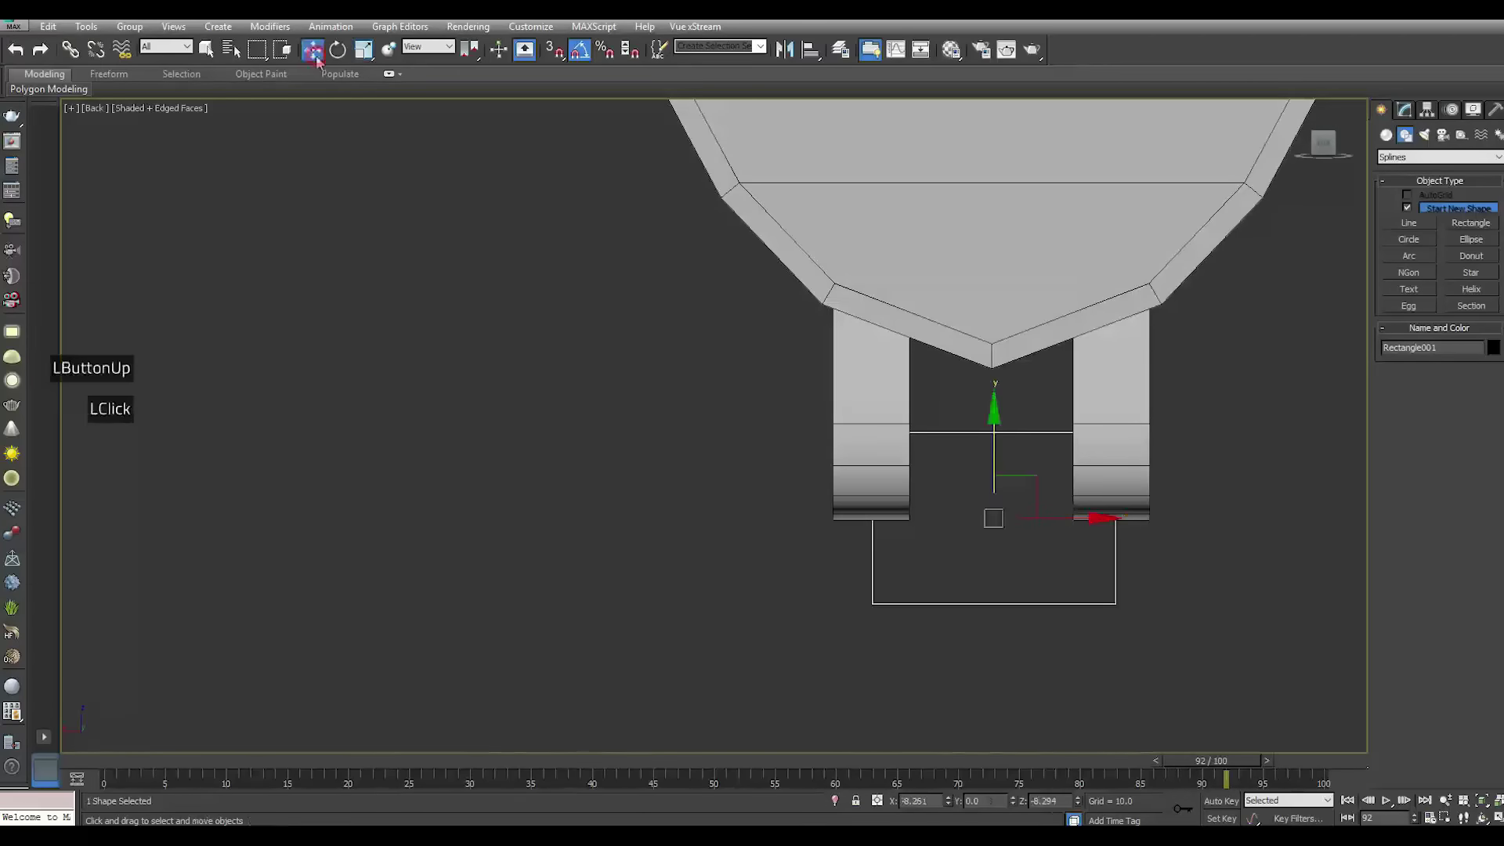
{"action": "left_click_drag", "start_coordinate": [1027, 445], "coordinate": [1029, 537]}
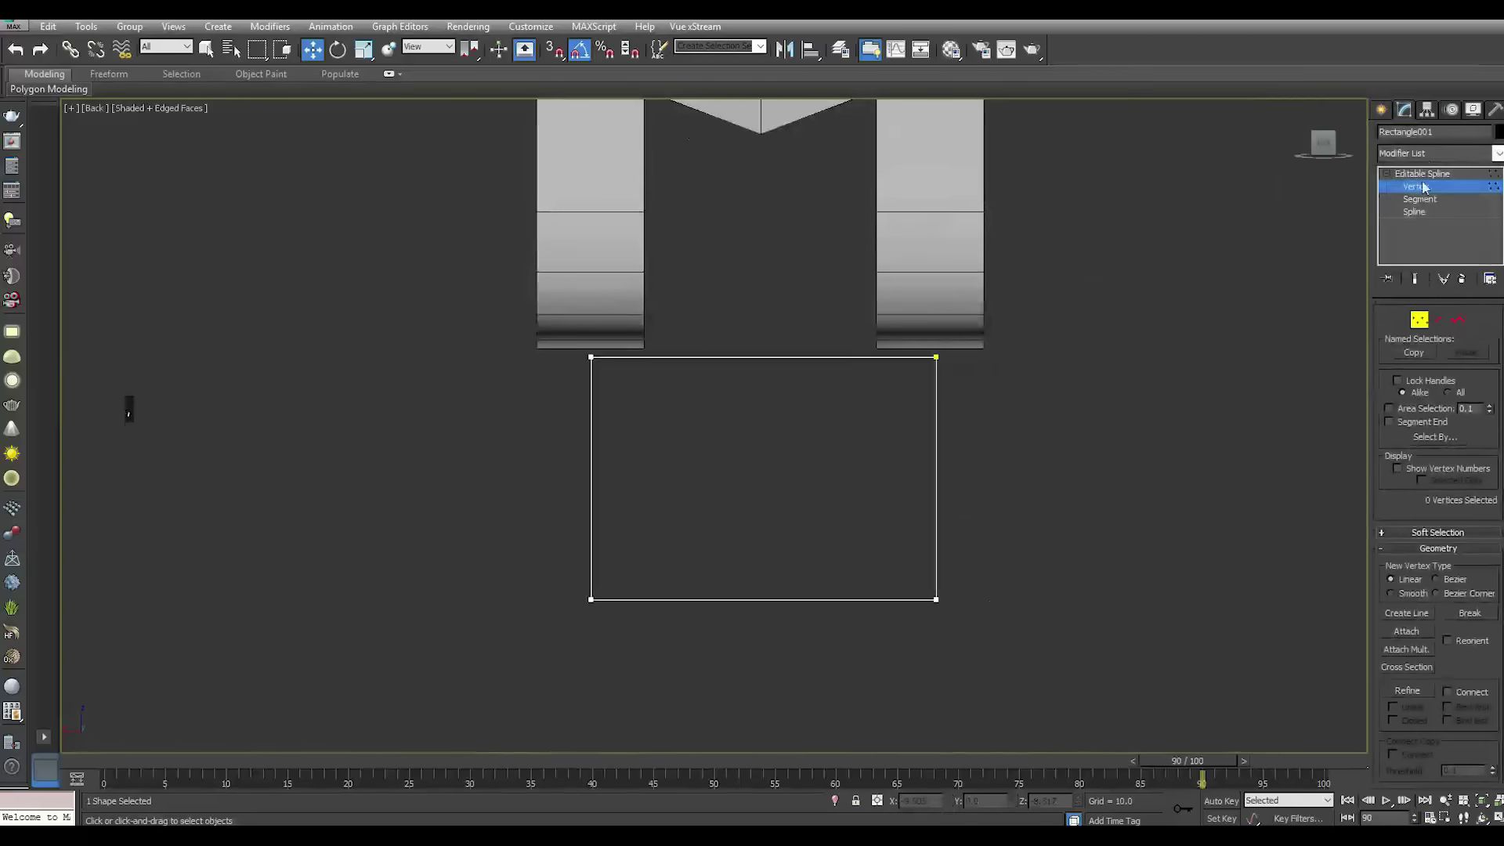
{"action": "left_click", "coordinate": [1420, 199]}
{"action": "left_click_drag", "start_coordinate": [631, 460], "coordinate": [449, 453]}
Select all four rectangle sides and divide them to add extra points
{"action": "left_click_drag", "start_coordinate": [710, 734], "coordinate": [702, 782], "text": "ctrl"}
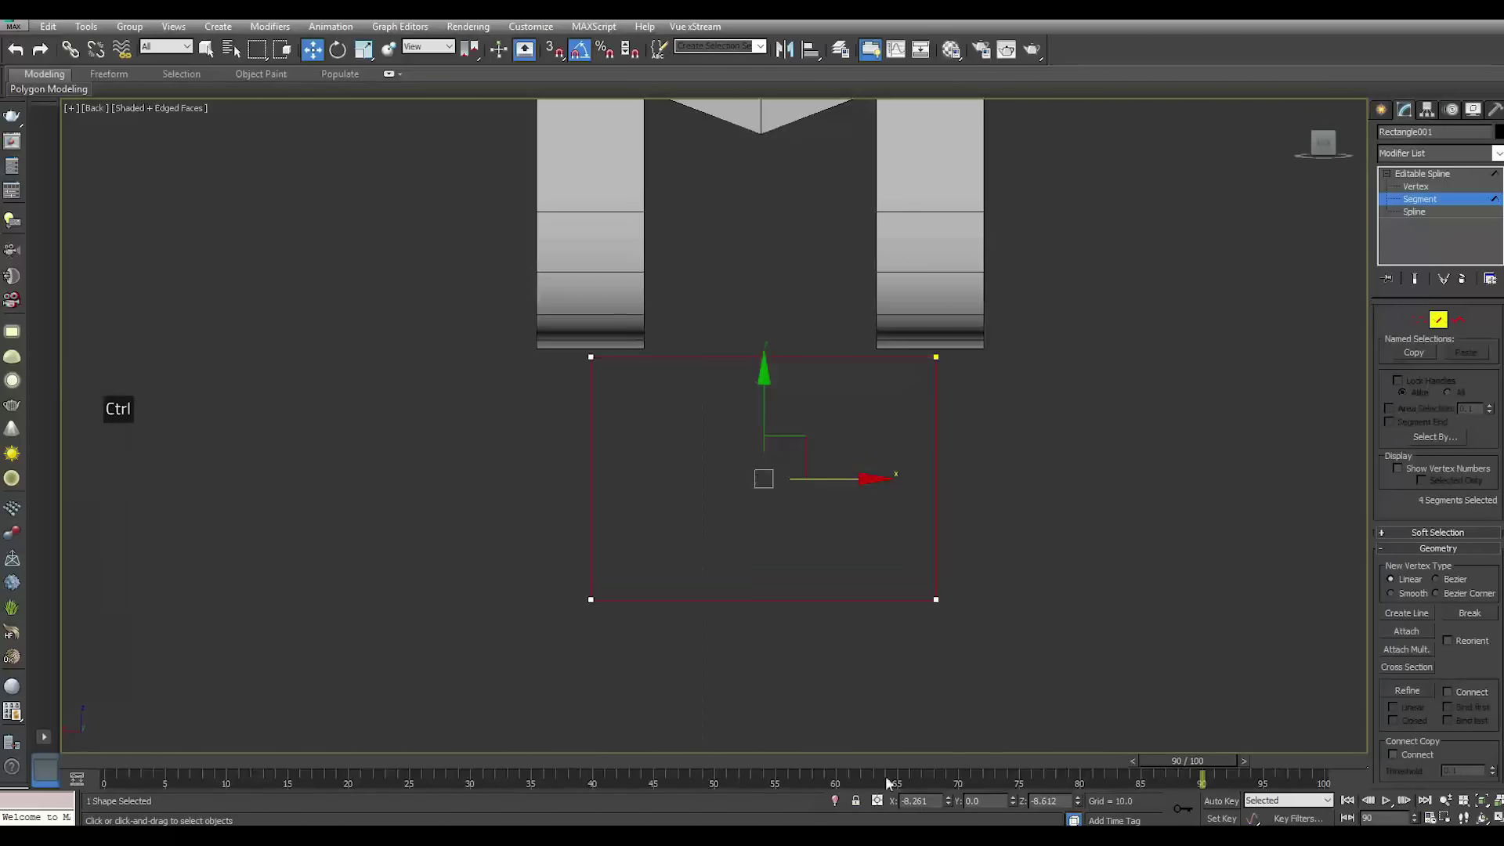
{"action": "scroll", "coordinate": [1458, 714], "scroll_direction": "down", "scroll_amount": 5}
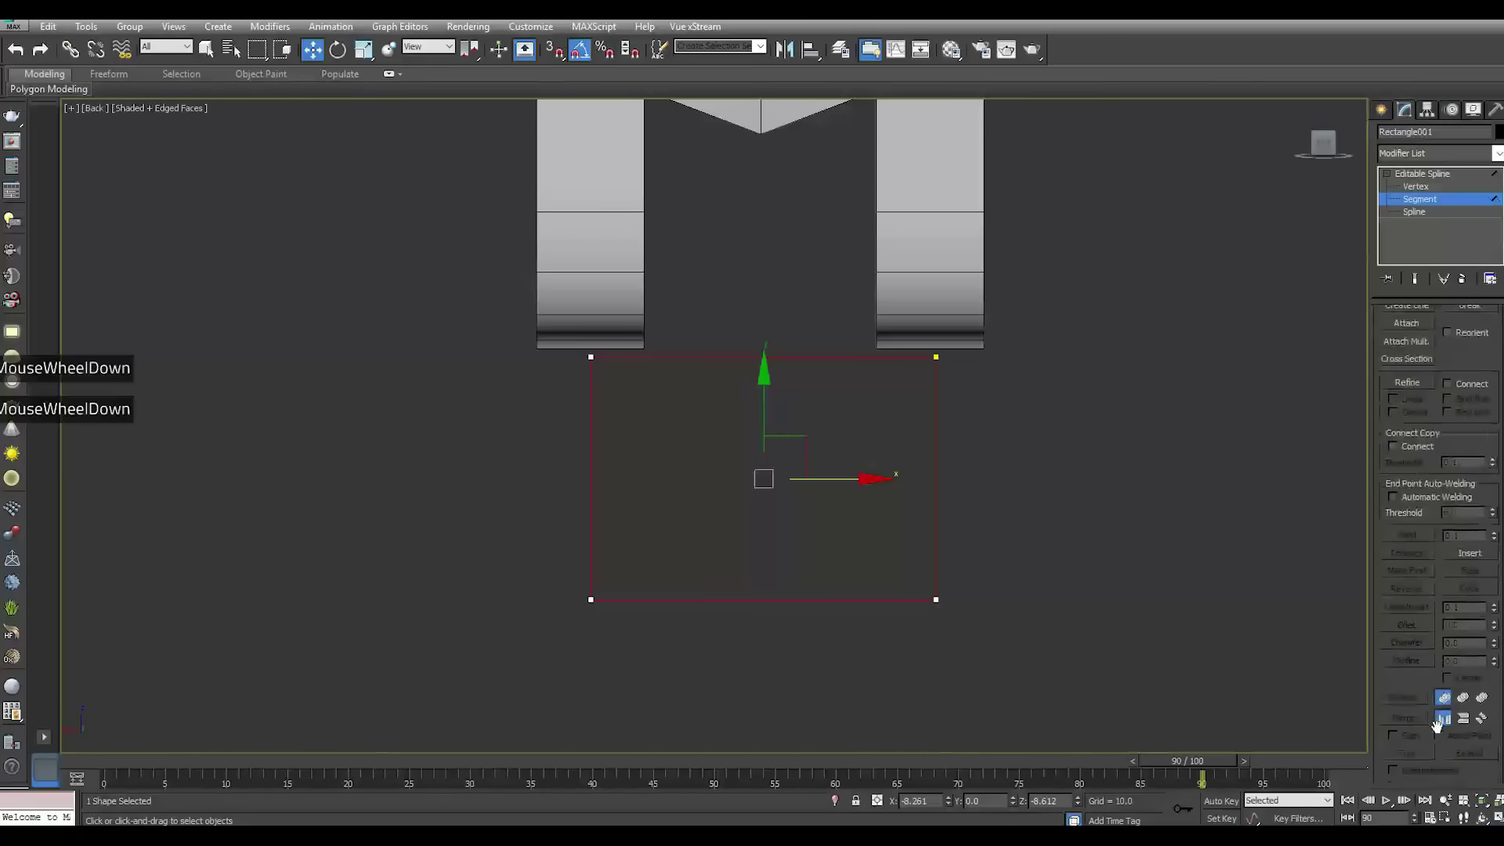
{"action": "scroll", "coordinate": [1436, 727], "scroll_direction": "down", "scroll_amount": 1}
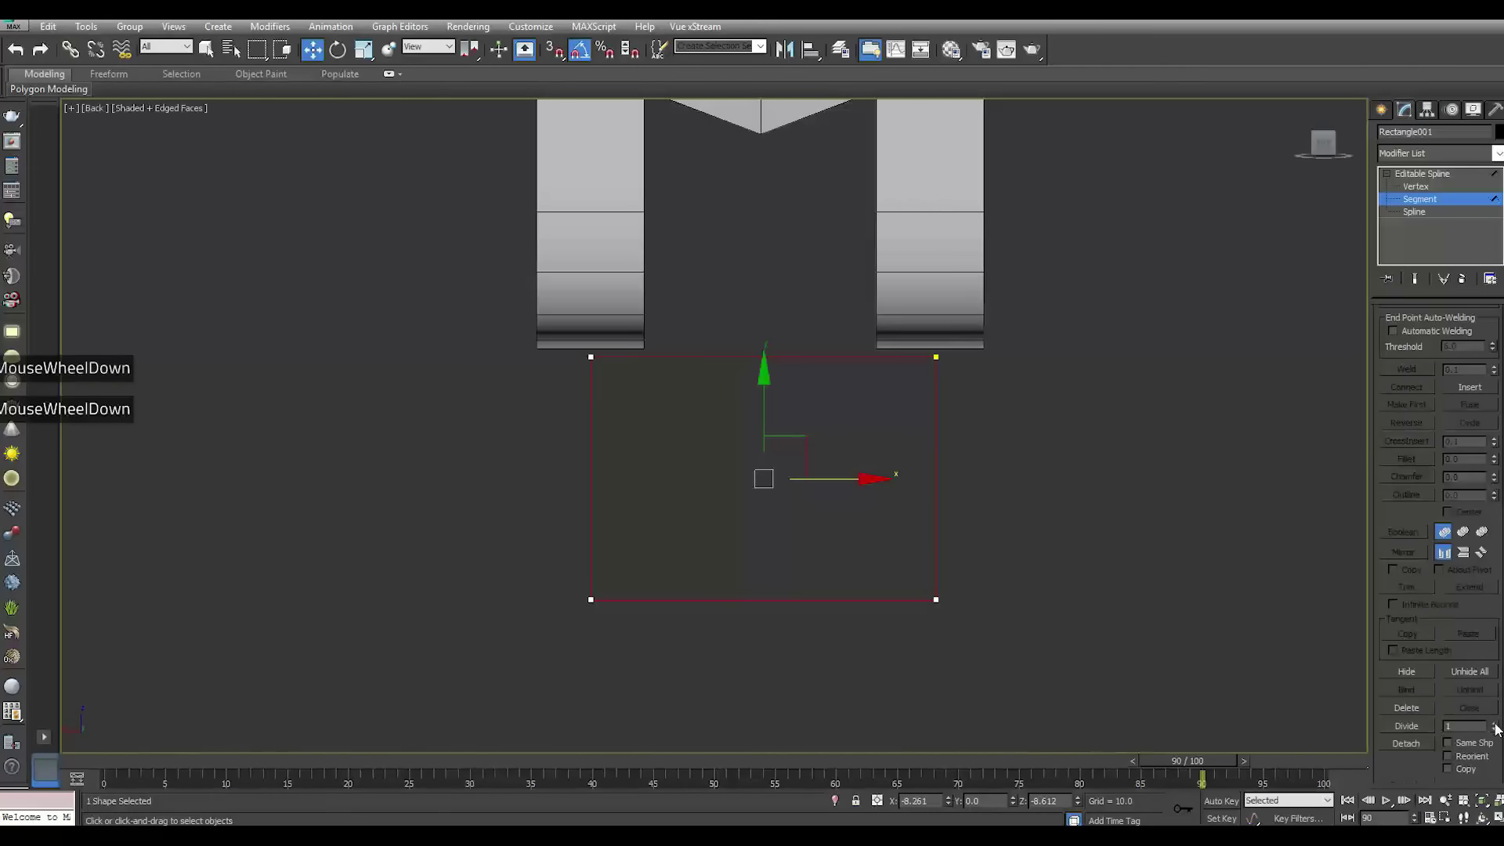
{"action": "left_click", "coordinate": [1495, 724]}
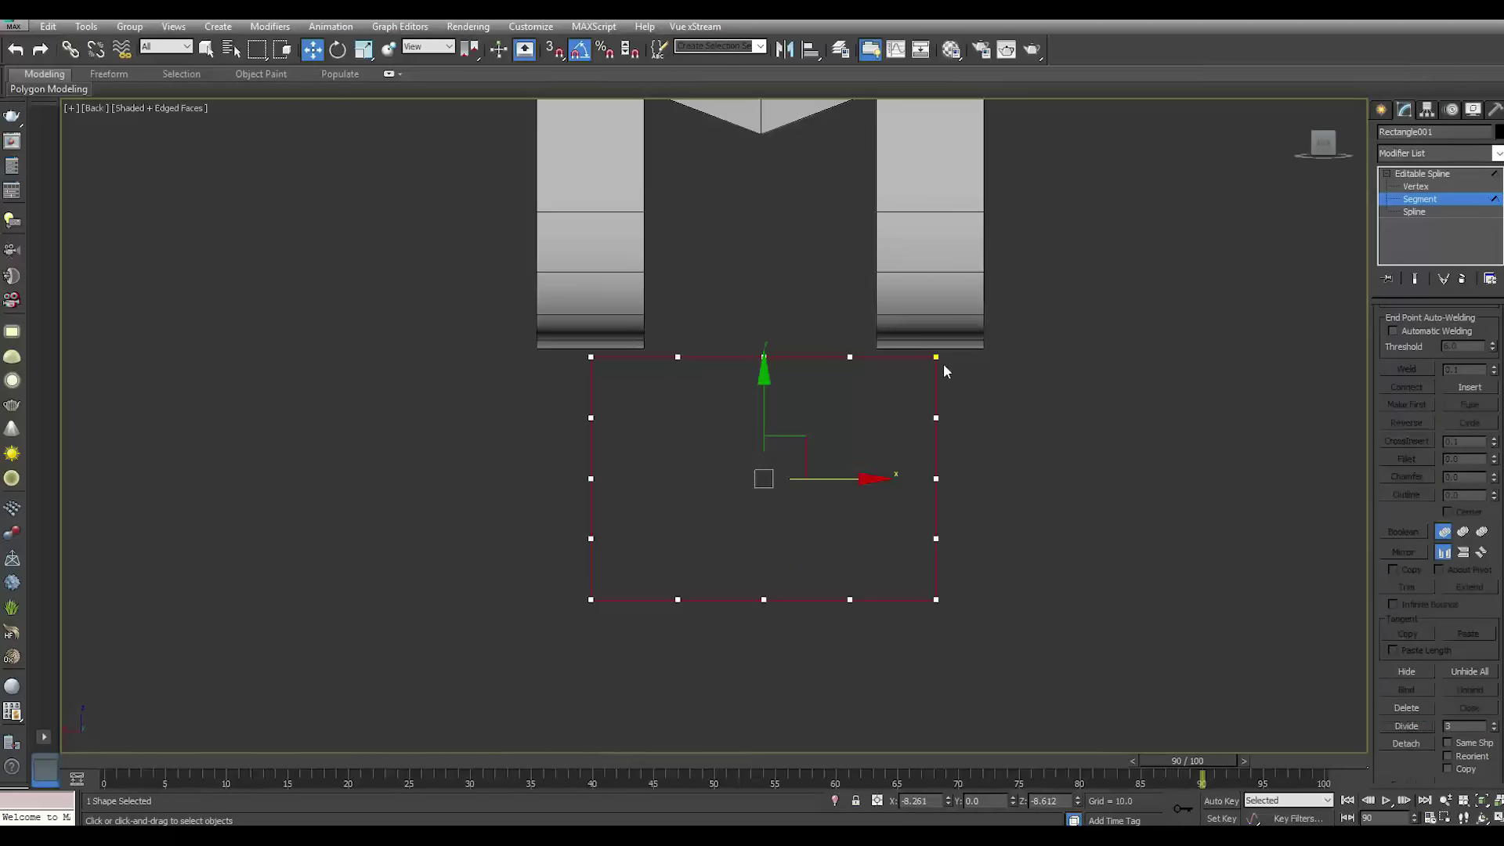
Fillet the rectangle's four corner vertices into rounded corners
{"action": "left_click", "coordinate": [1417, 187]}
{"action": "left_click", "coordinate": [591, 356]}
{"action": "left_click", "coordinate": [936, 357], "text": "ctrl"}
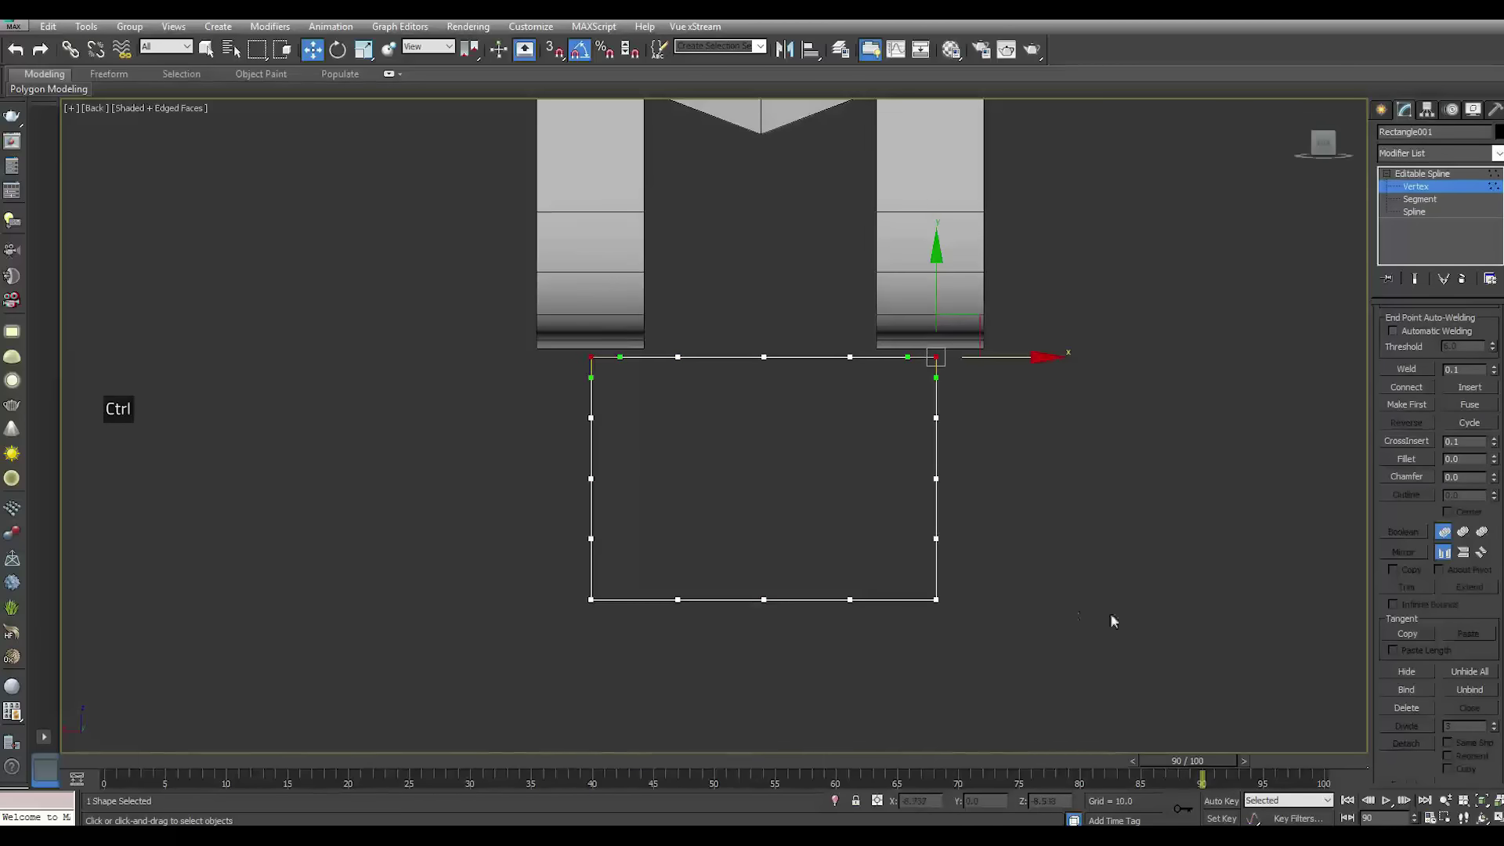
{"action": "left_click_drag", "start_coordinate": [1496, 460], "coordinate": [1497, 462]}
{"action": "left_click", "coordinate": [590, 599]}
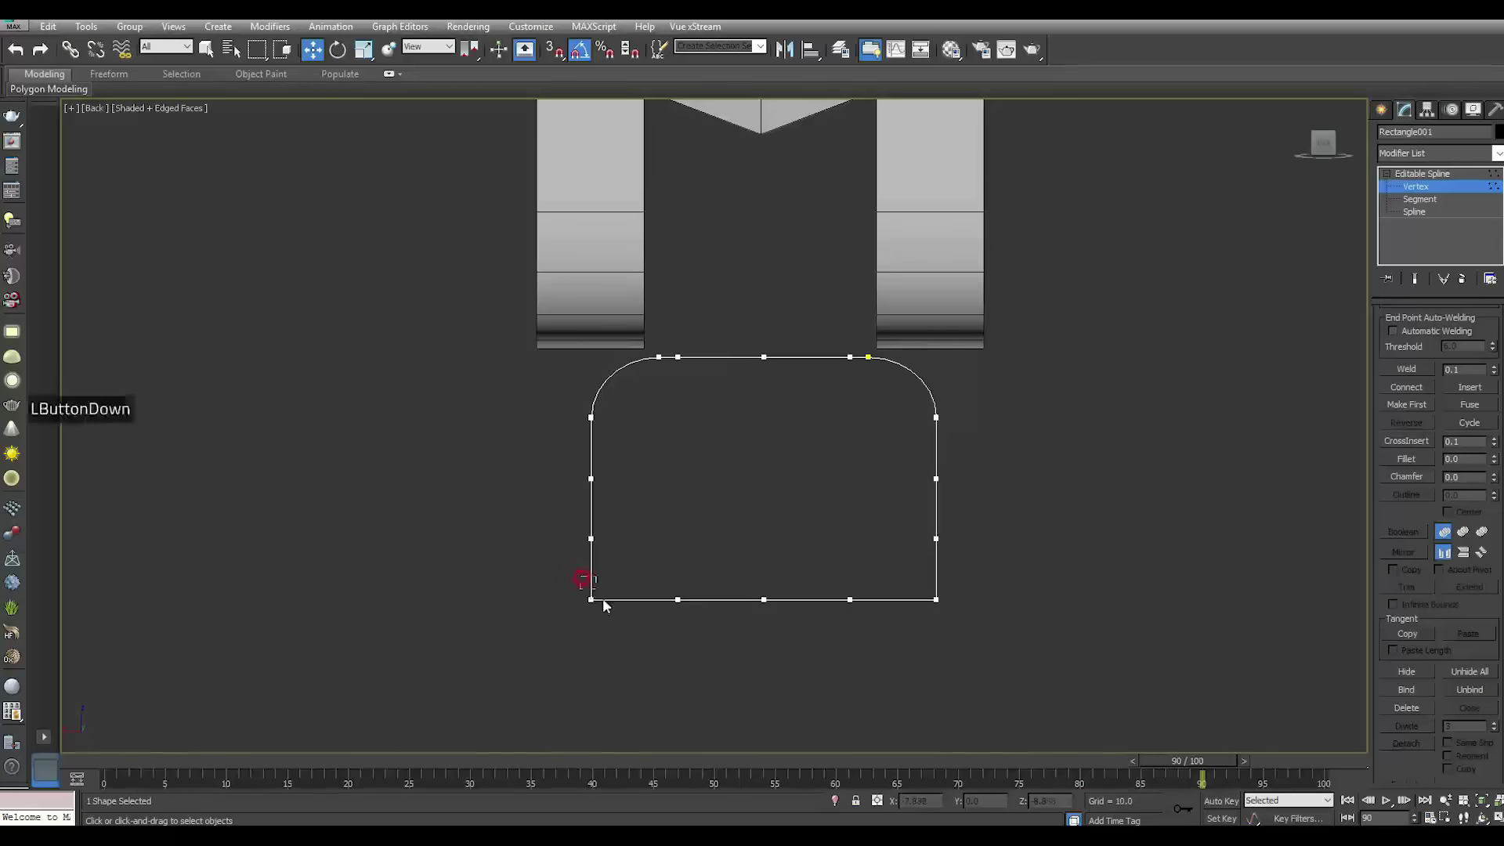
{"action": "left_click", "coordinate": [937, 600], "text": "ctrl"}
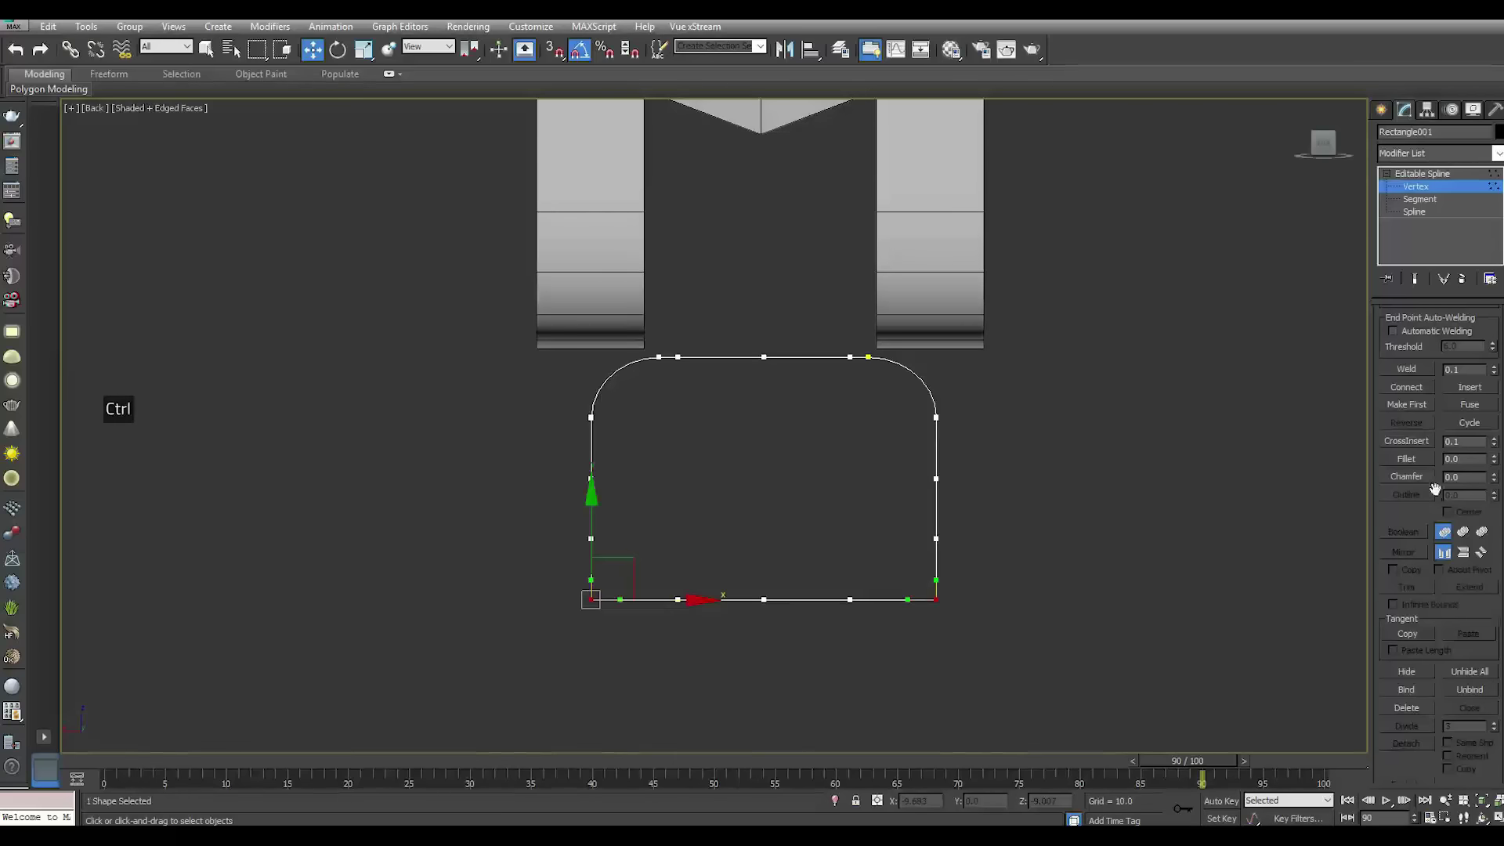
{"action": "left_click_drag", "start_coordinate": [1498, 462], "coordinate": [1497, 462]}
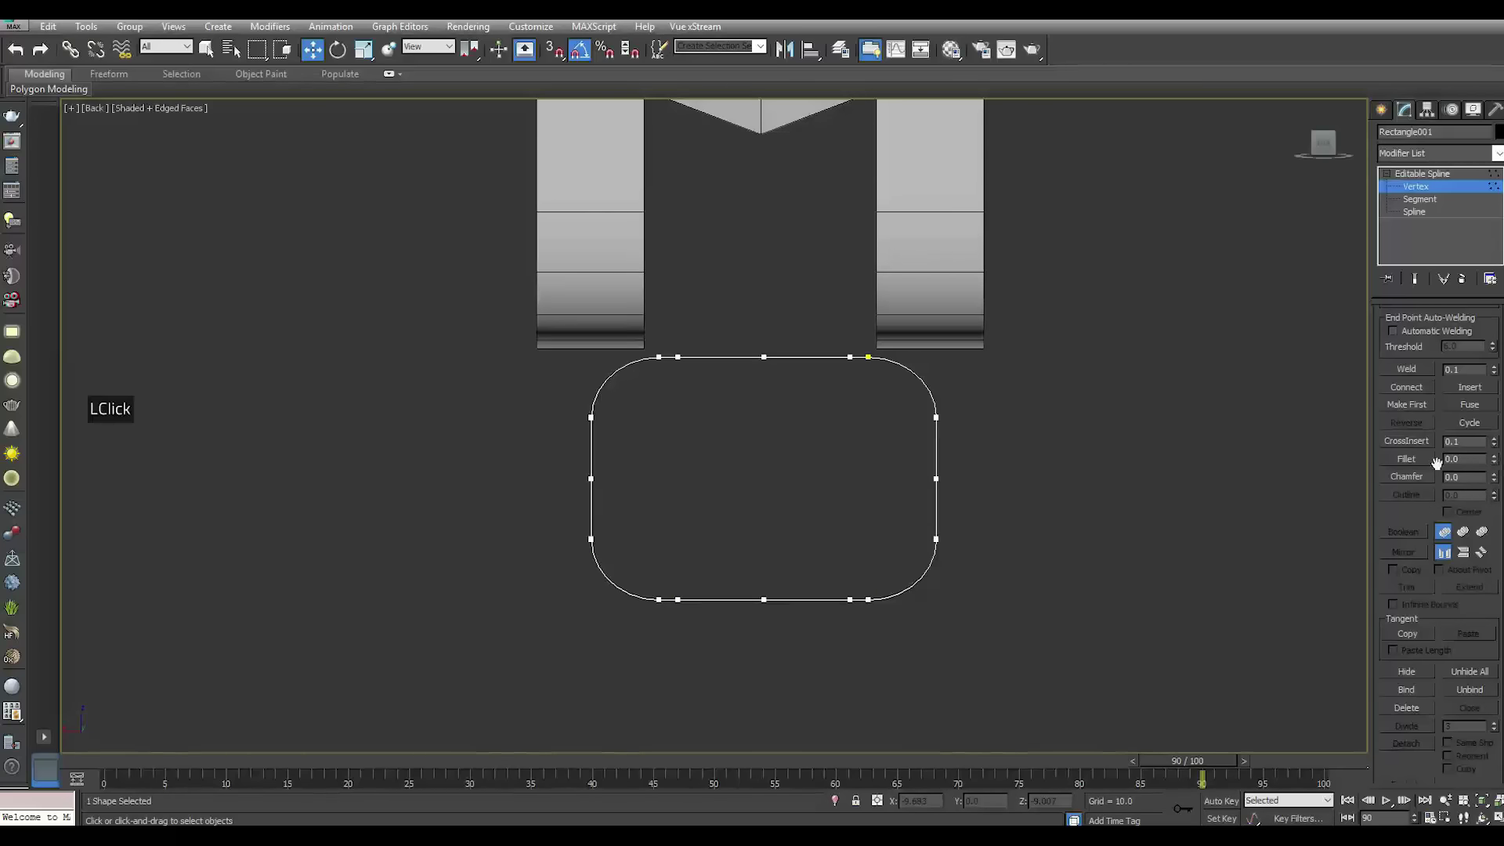
Render the spline as a thin 12-sided tube in viewport and renderer, and apply a material
{"action": "scroll", "coordinate": [1405, 531], "scroll_direction": "up", "scroll_amount": 2}
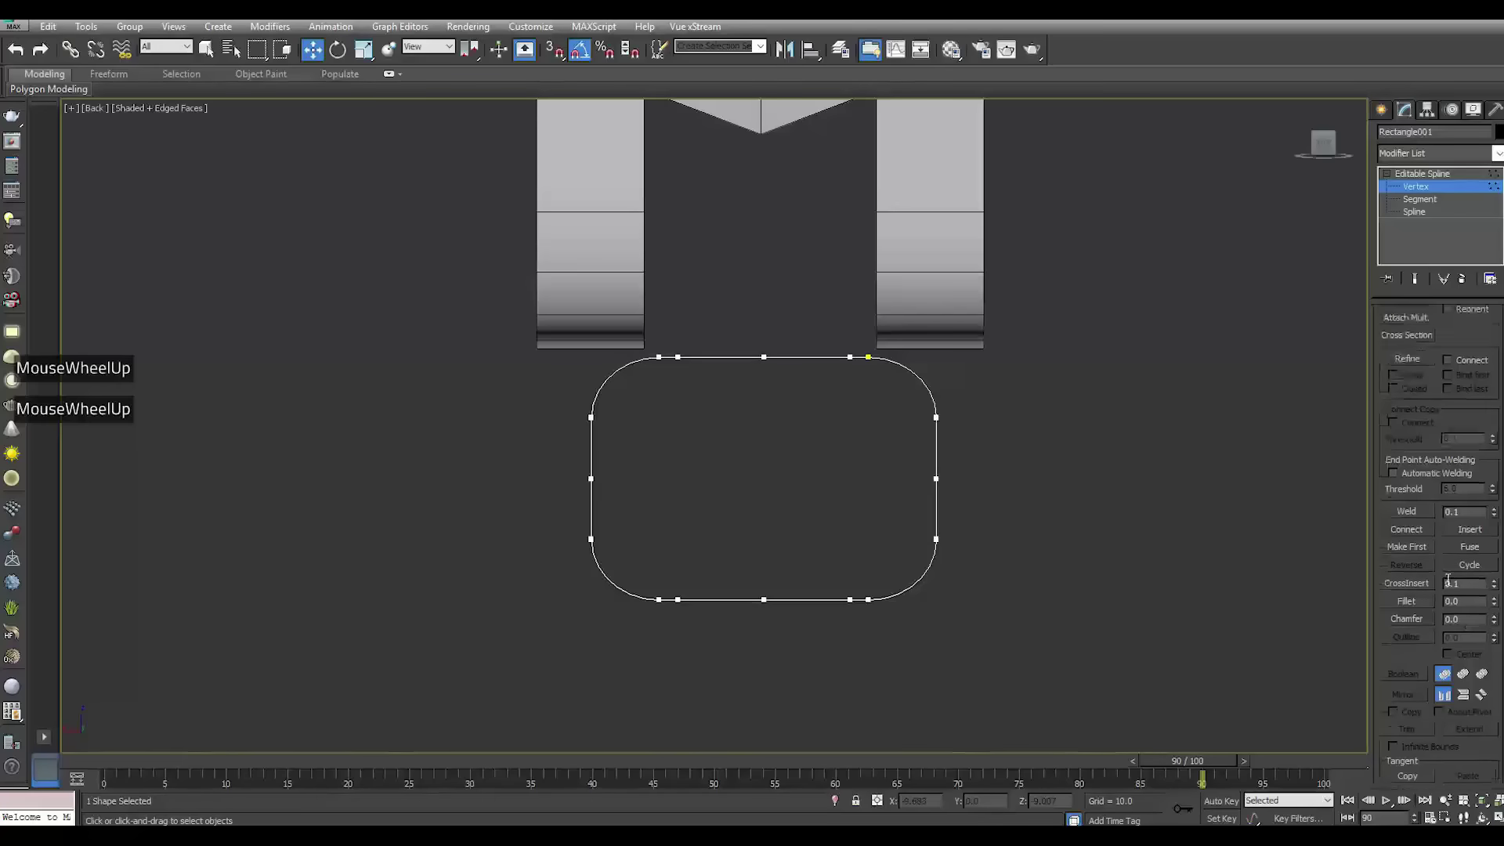
{"action": "scroll", "coordinate": [1405, 530], "scroll_direction": "up", "scroll_amount": 4}
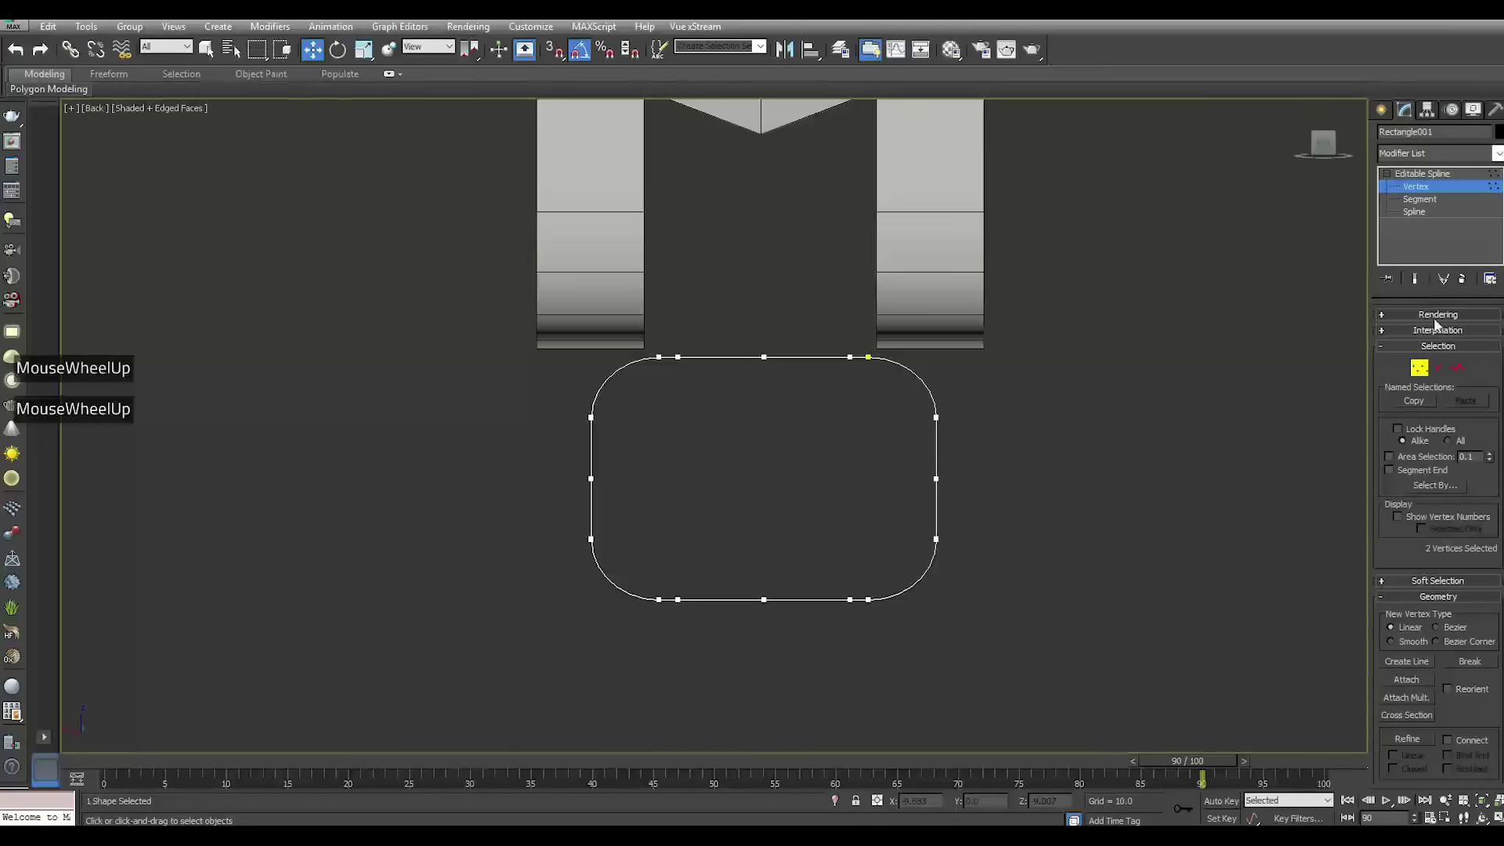
{"action": "left_click", "coordinate": [1438, 314]}
{"action": "left_click", "coordinate": [1387, 342]}
{"action": "left_click", "coordinate": [1385, 329]}
{"action": "left_click_drag", "start_coordinate": [1486, 445], "coordinate": [1485, 464]}
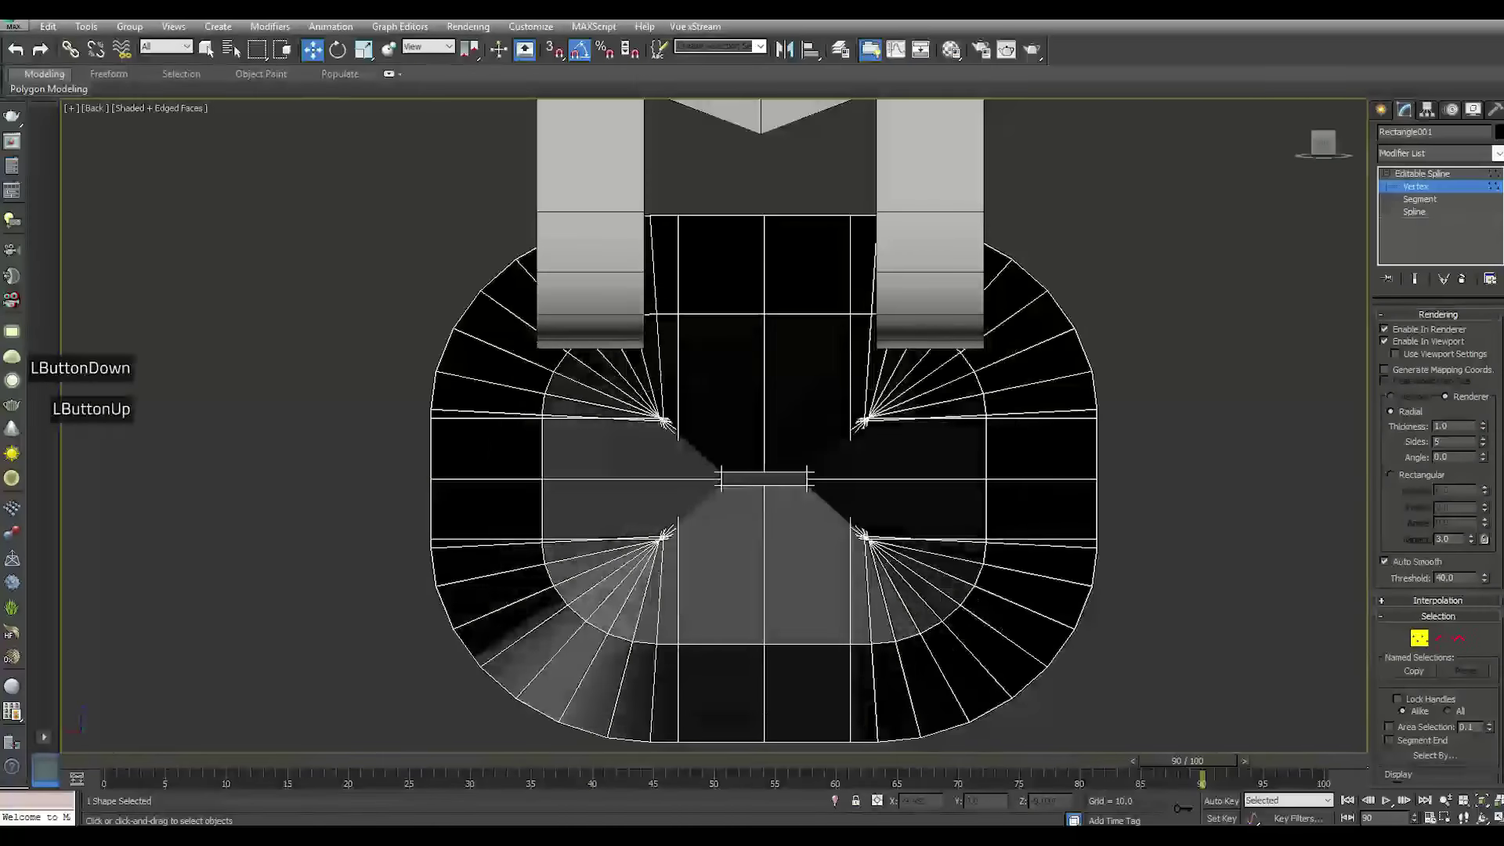
{"action": "left_click", "coordinate": [15, 48]}
{"action": "left_click_drag", "start_coordinate": [1484, 427], "coordinate": [1479, 507]}
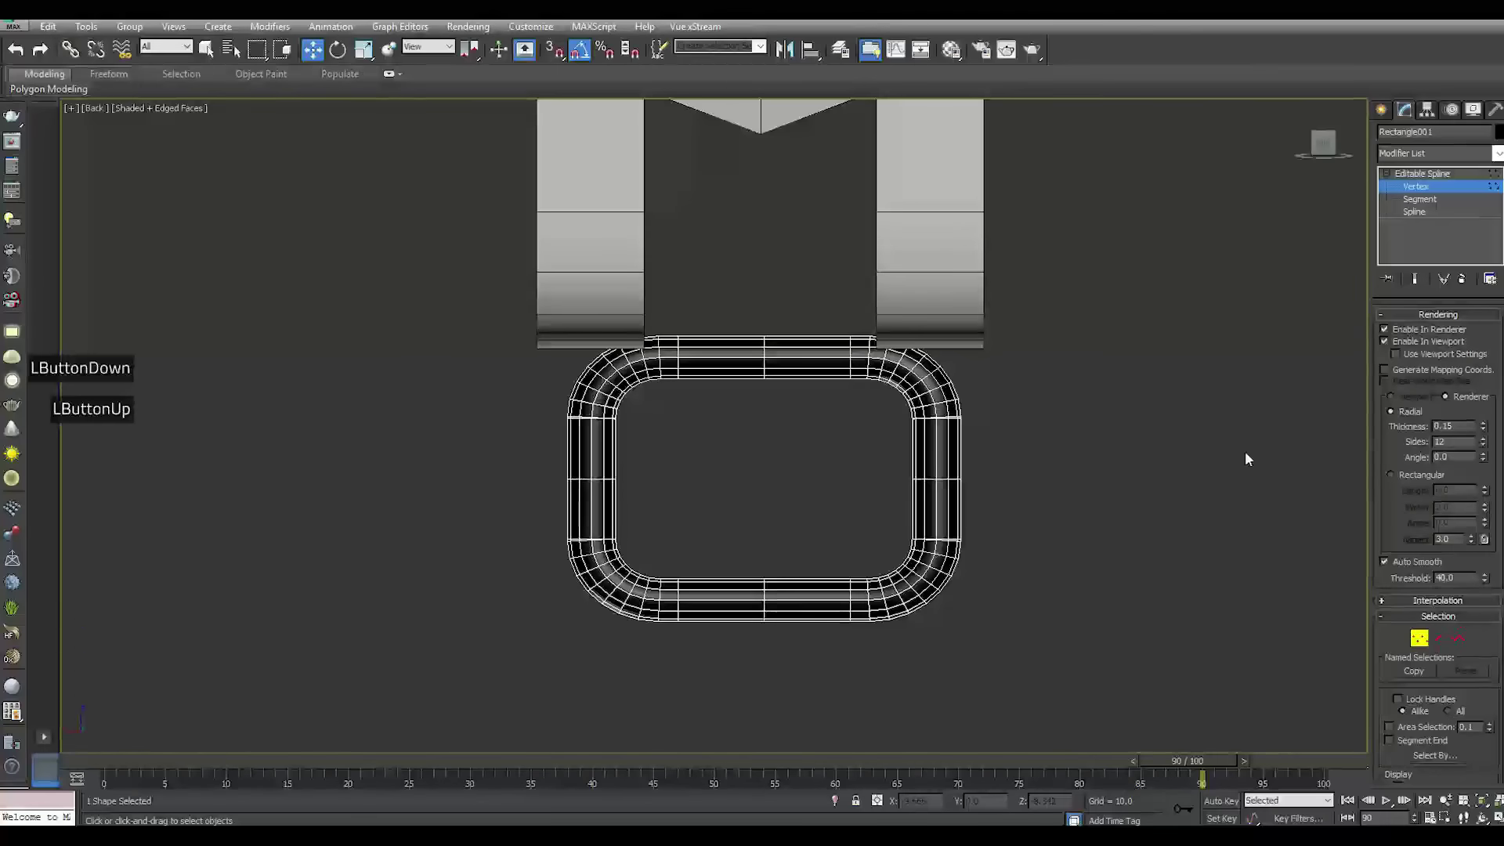
{"action": "key", "text": "m"}
{"action": "left_click", "coordinate": [489, 543]}
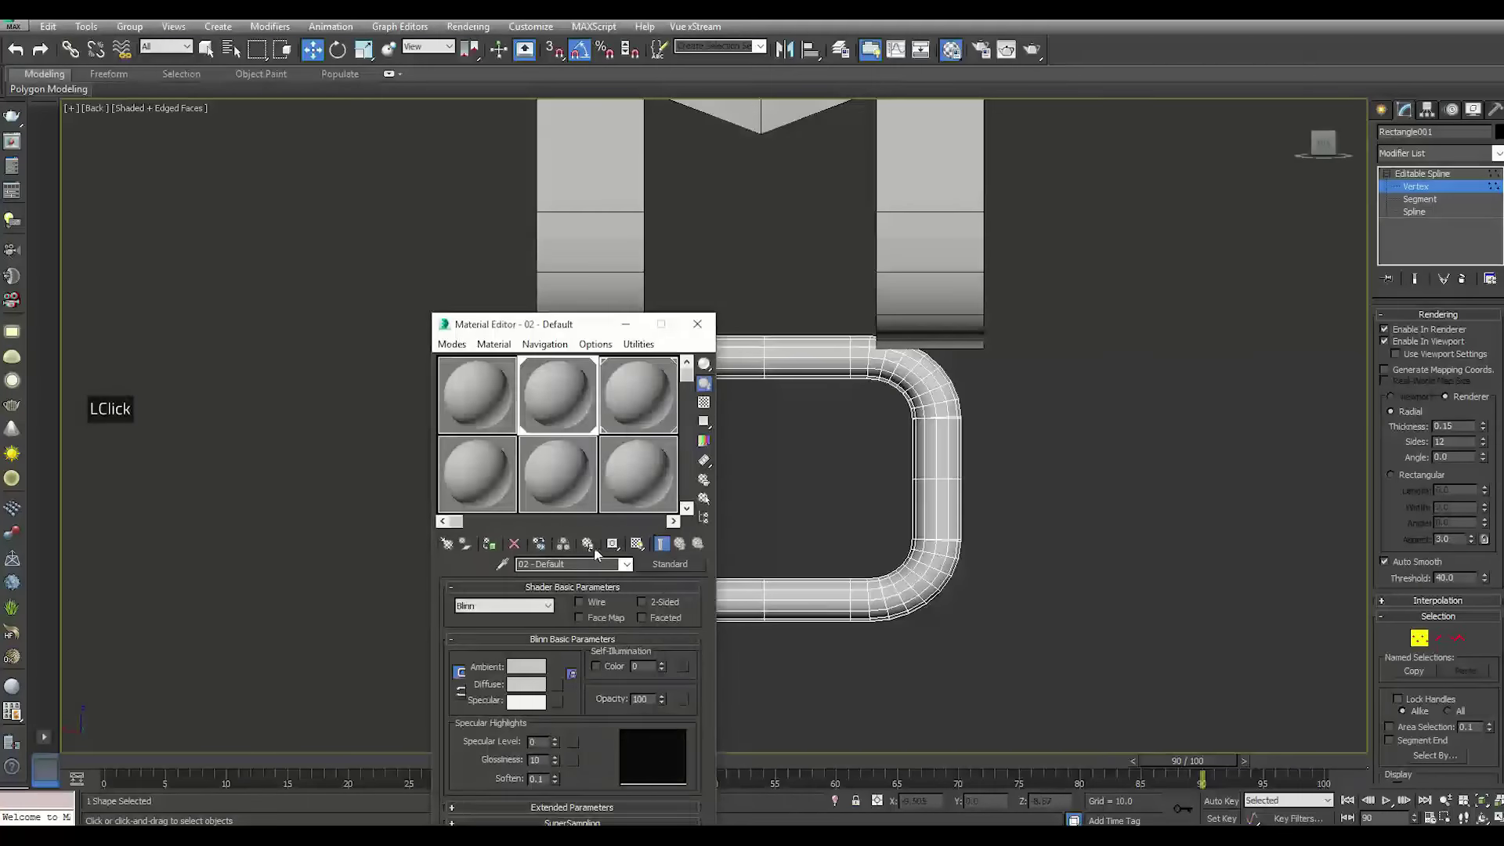
{"action": "key", "text": "m"}
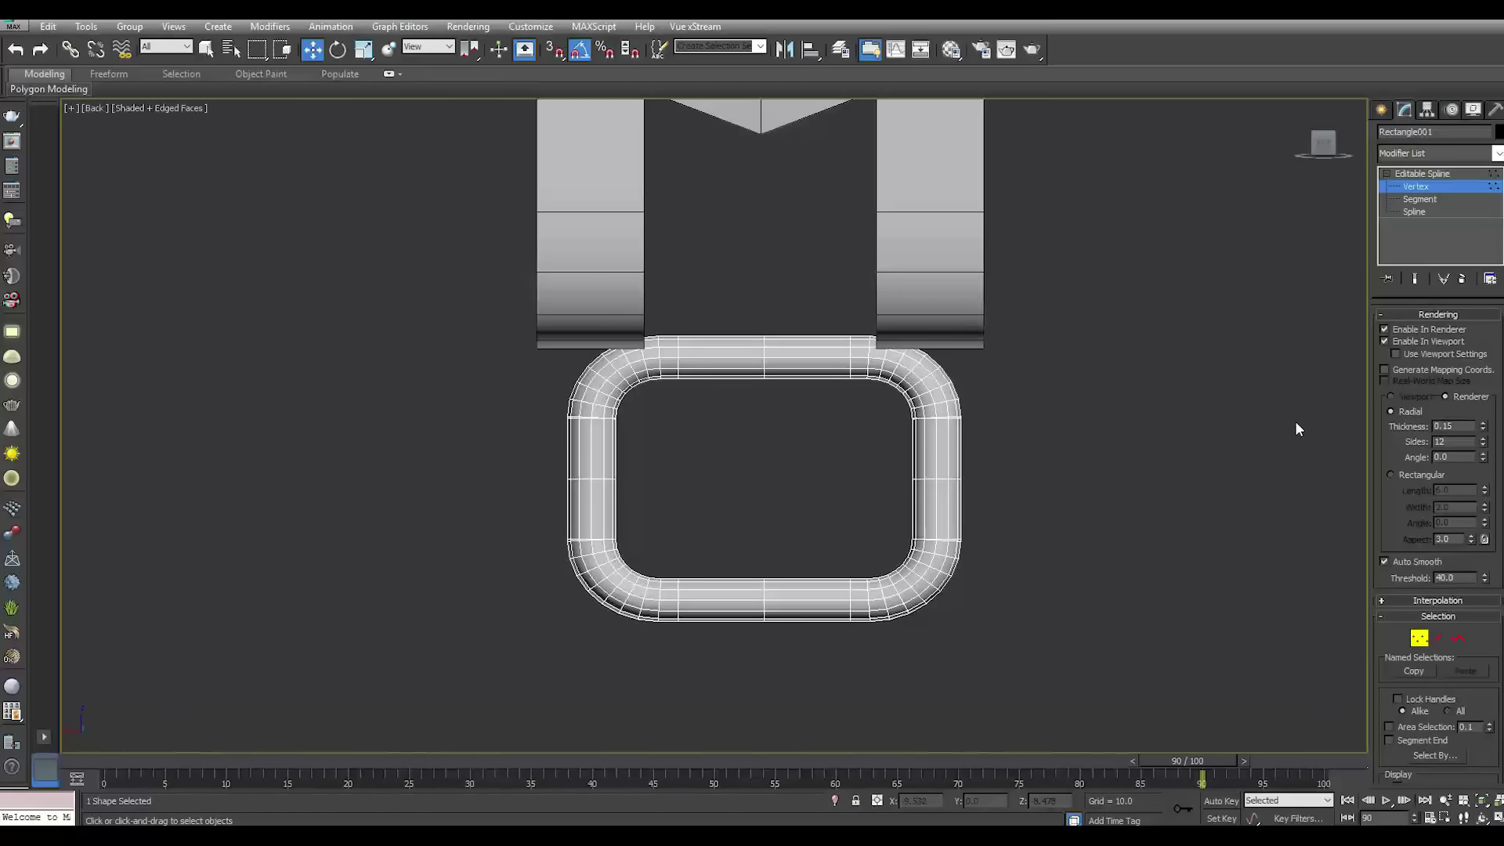
In Perspective view, thin the tube to 0.09 and exit vertex editing
{"action": "key", "text": "p"}
{"action": "scroll", "coordinate": [888, 431], "scroll_direction": "down", "scroll_amount": 4}
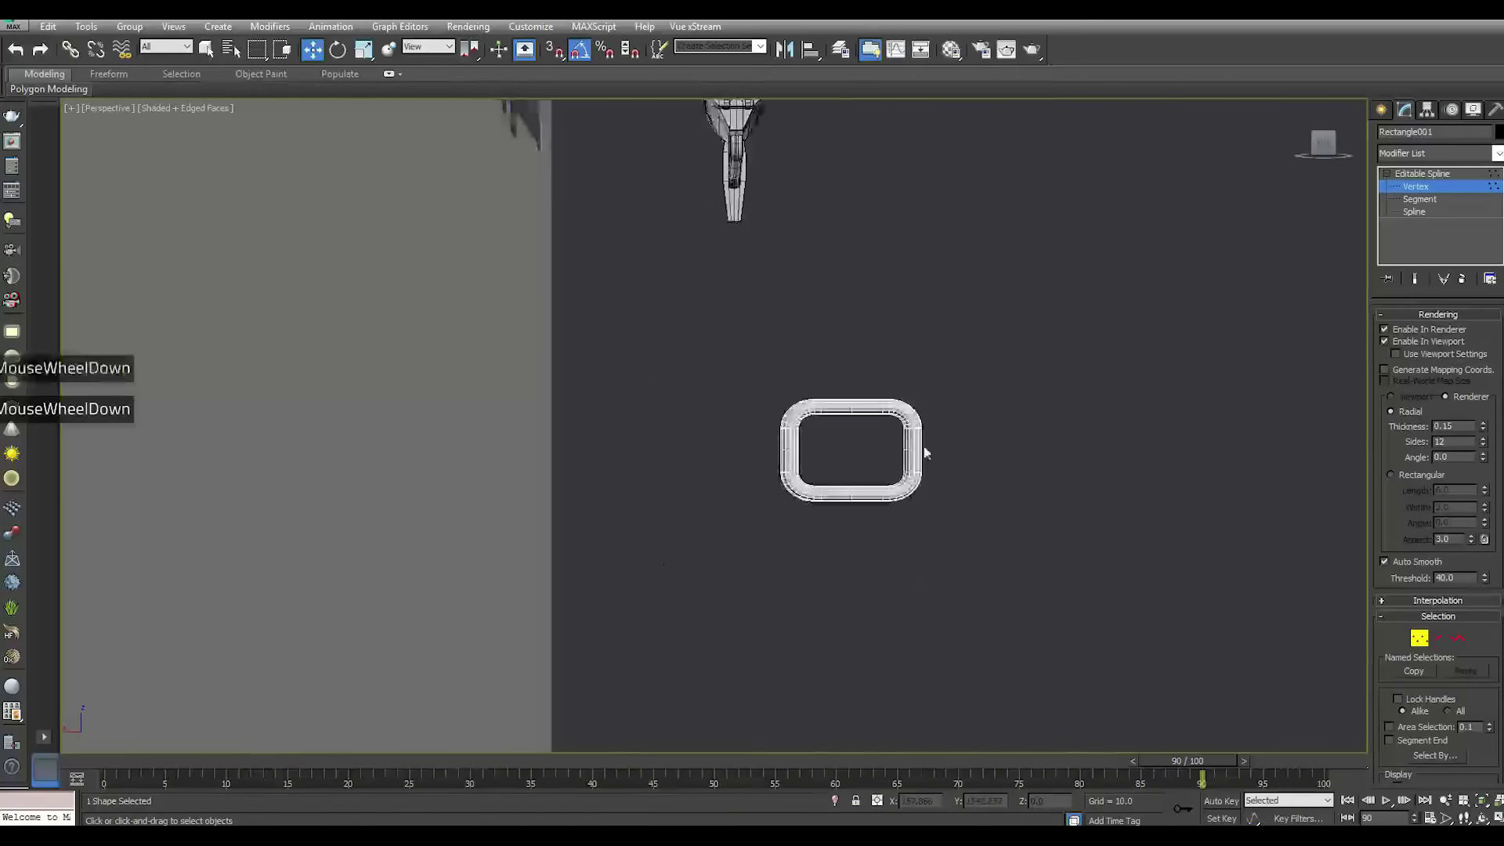
{"action": "middle_click_drag", "start_coordinate": [937, 454], "coordinate": [824, 472], "text": "alt"}
{"action": "scroll", "coordinate": [824, 472], "scroll_direction": "up", "scroll_amount": 3}
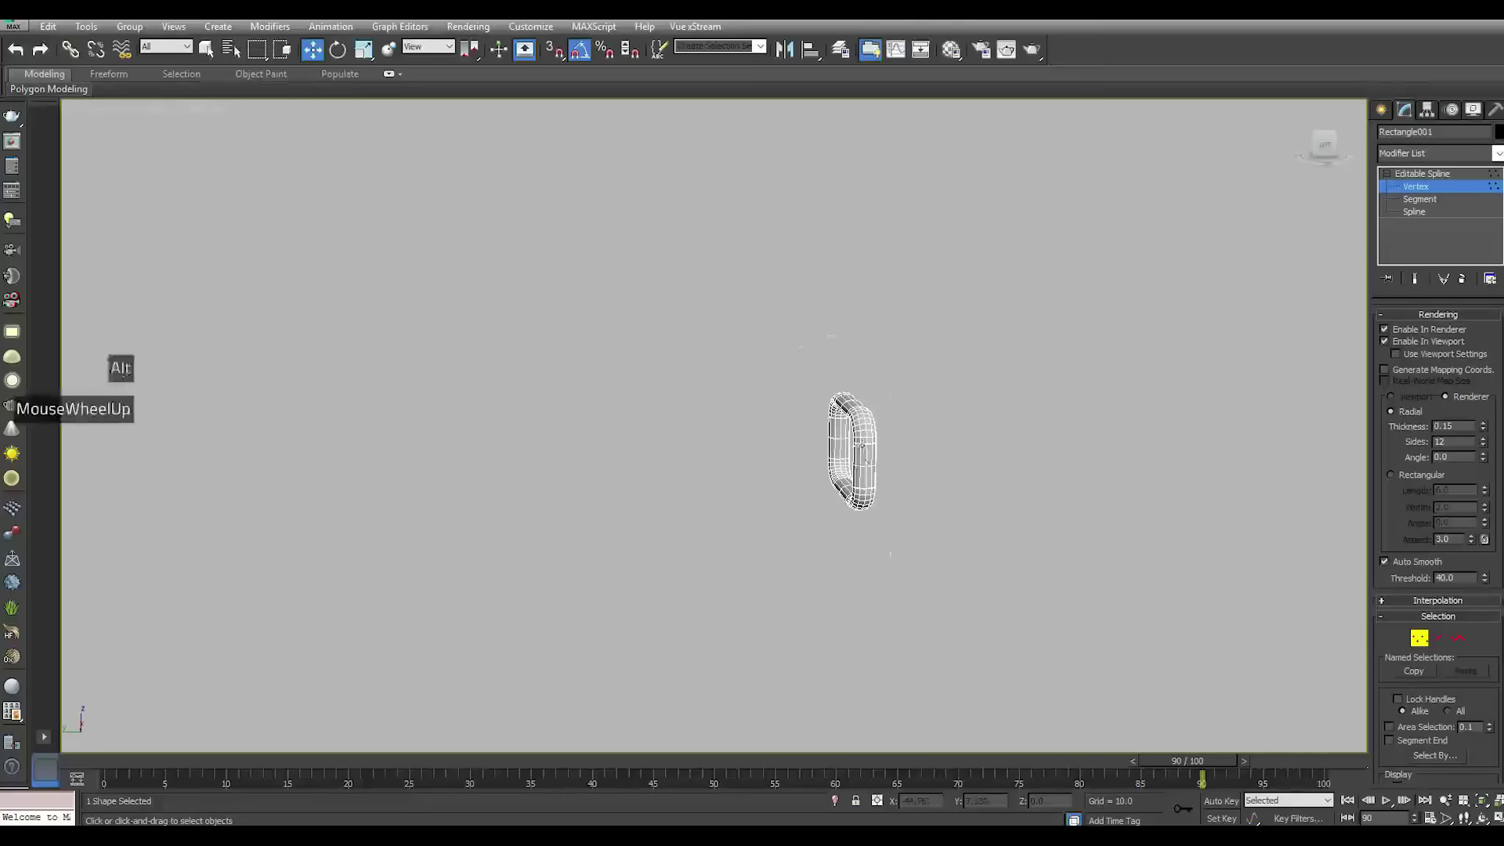
{"action": "left_click", "coordinate": [1483, 430]}
{"action": "double_click", "coordinate": [1483, 431]}
{"action": "double_click", "coordinate": [1483, 430]}
{"action": "left_click", "coordinate": [1483, 430]}
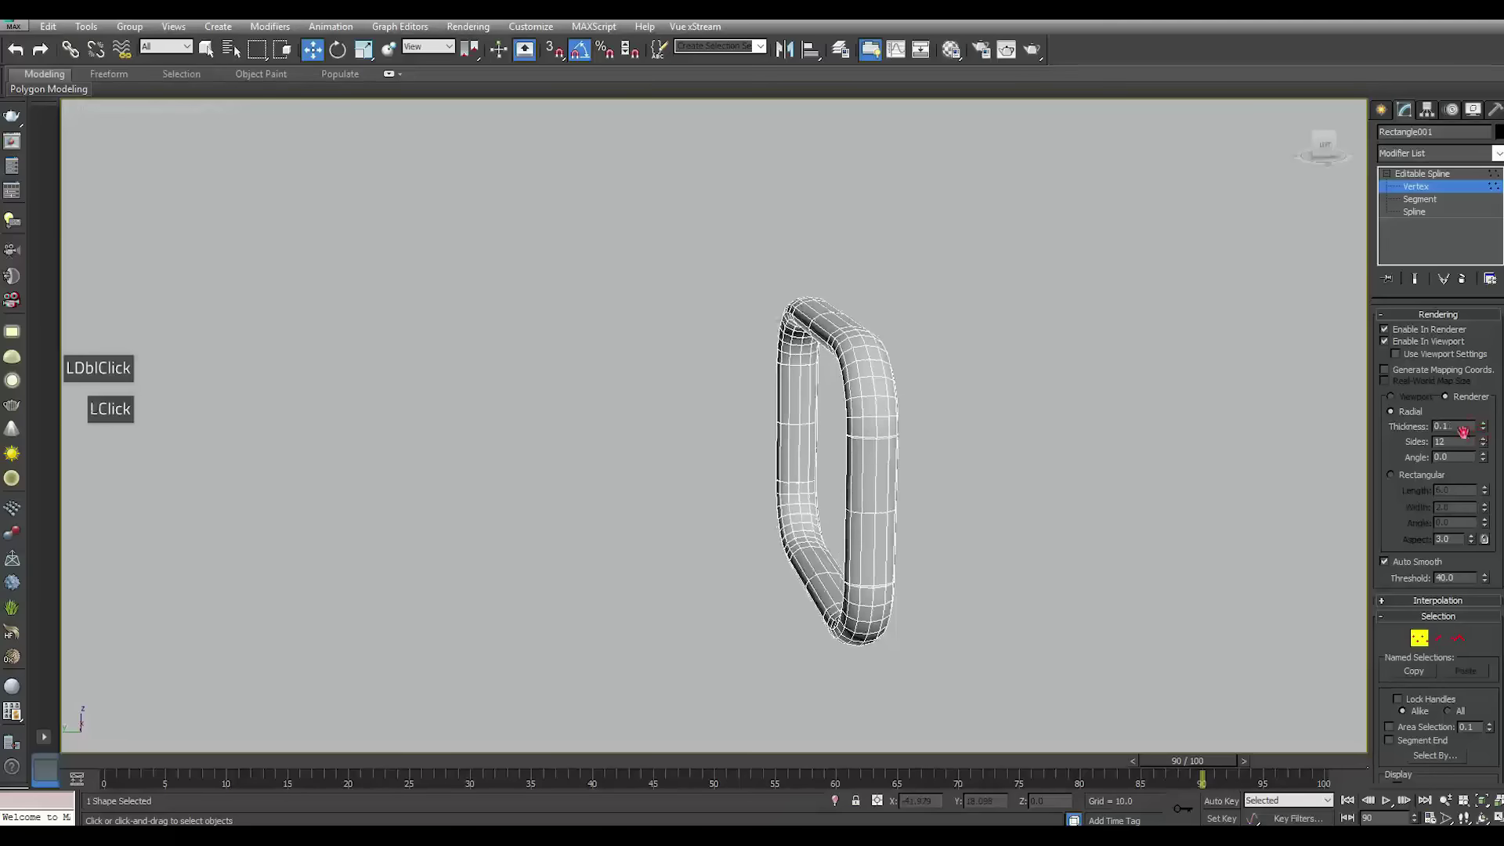
{"action": "double_click", "coordinate": [1483, 430]}
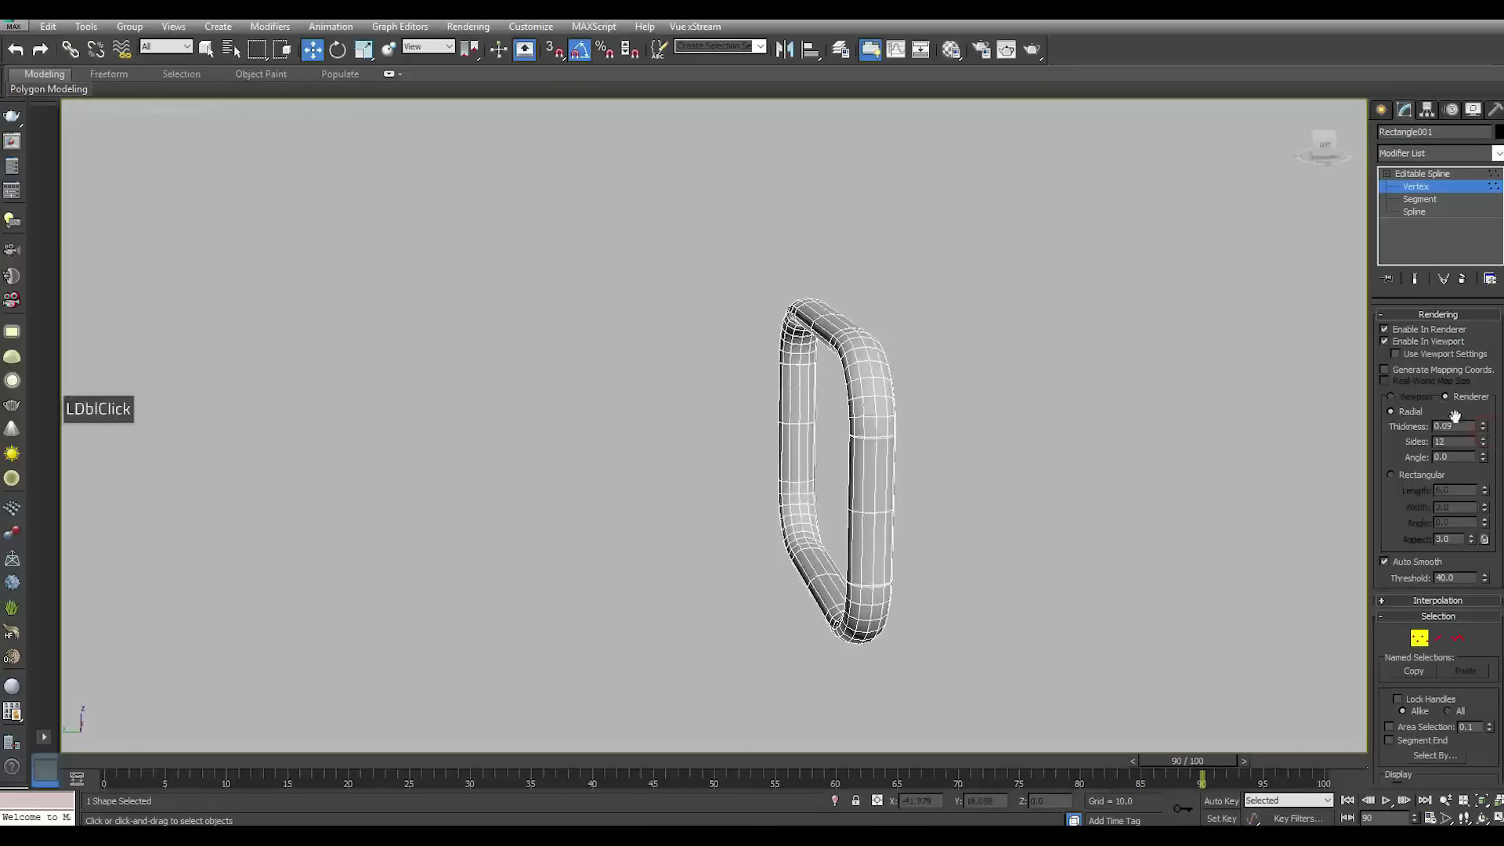
{"action": "left_click", "coordinate": [1425, 185]}
Set the tube thickness back to 0.14 and nudge the loop slightly lower under the lugs
{"action": "scroll", "coordinate": [1170, 392], "scroll_direction": "down", "scroll_amount": 6}
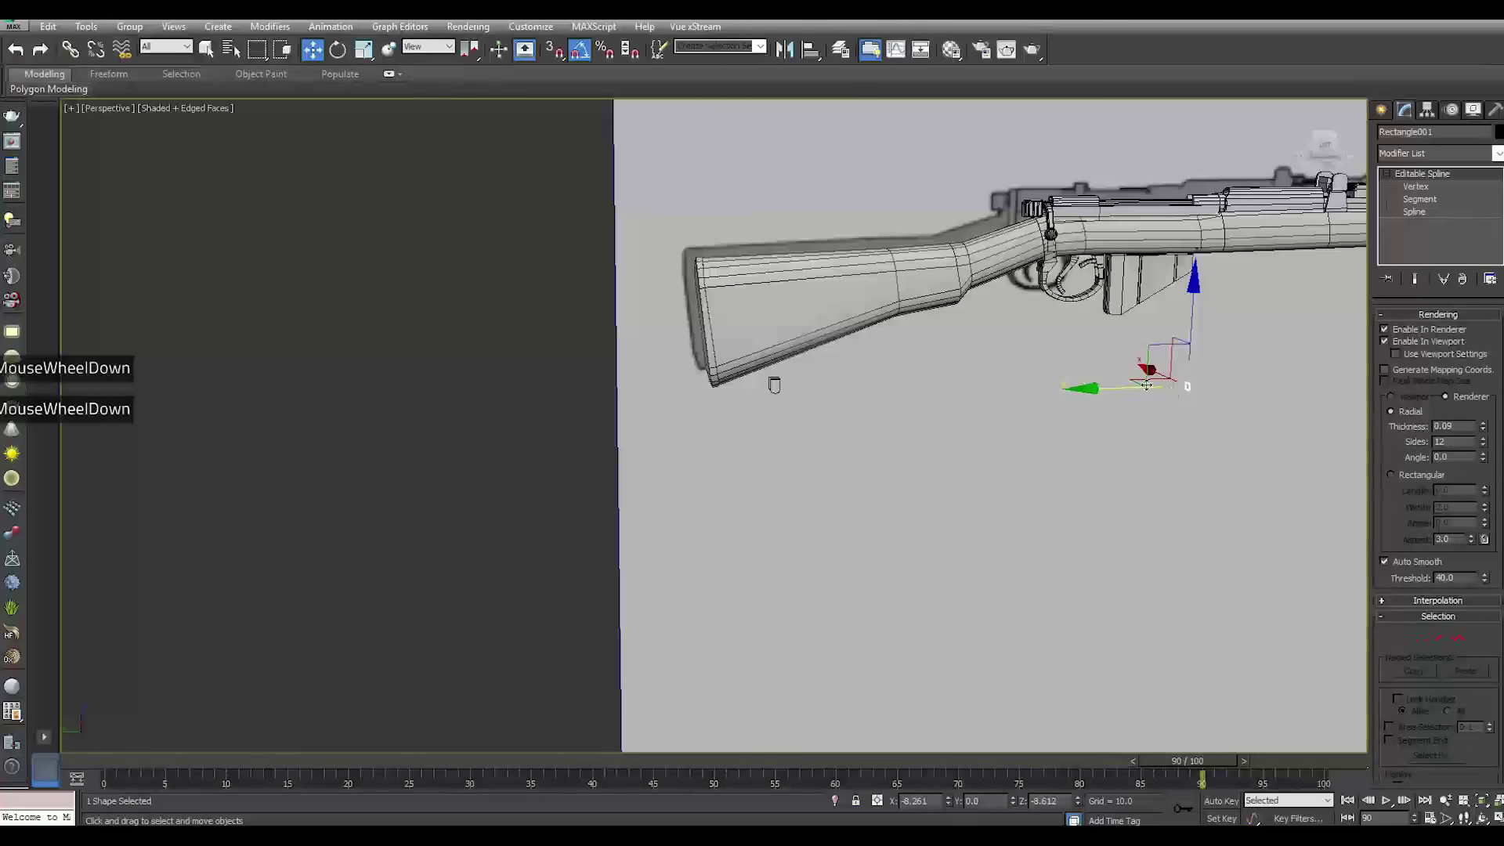
{"action": "left_click_drag", "start_coordinate": [1146, 385], "coordinate": [742, 389]}
{"action": "scroll", "coordinate": [774, 385], "scroll_direction": "up", "scroll_amount": 5}
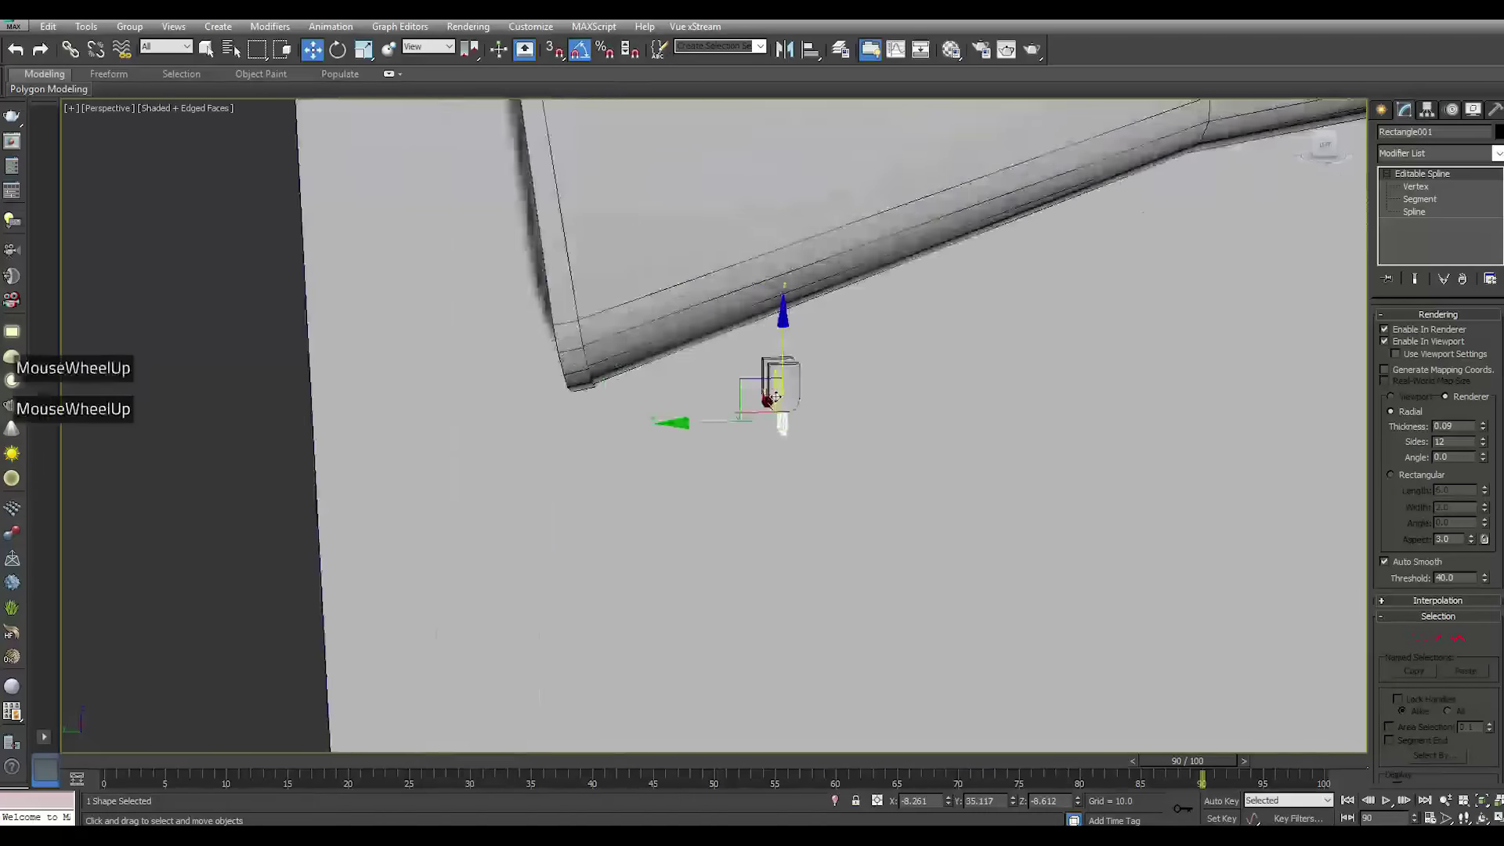
{"action": "middle_click_drag", "start_coordinate": [806, 456], "coordinate": [809, 451], "text": "alt"}
{"action": "scroll", "coordinate": [809, 450], "scroll_direction": "up", "scroll_amount": 4}
{"action": "scroll", "coordinate": [810, 451], "scroll_direction": "down", "scroll_amount": 5}
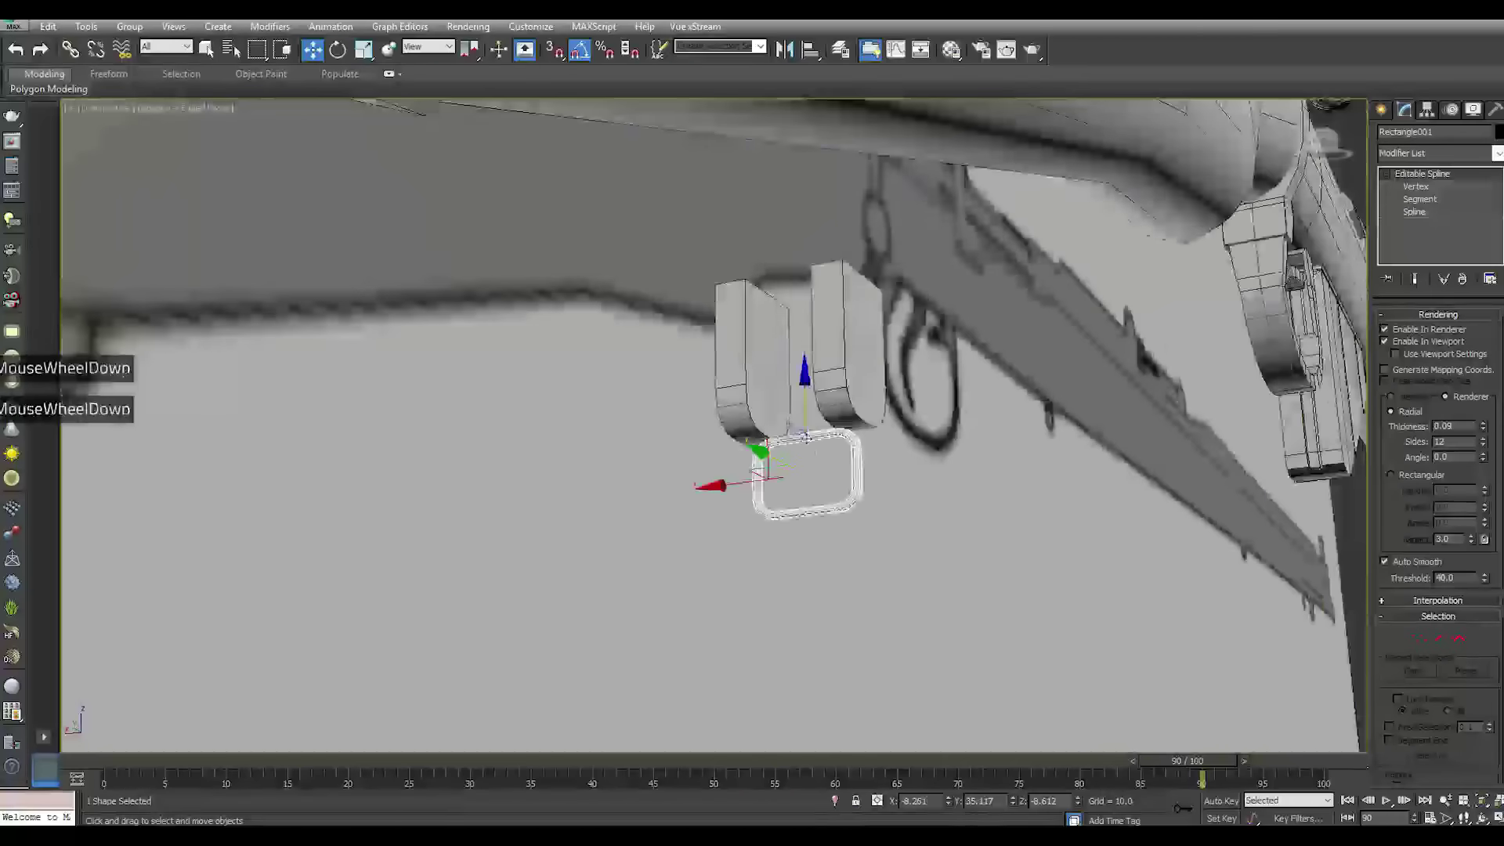
{"action": "scroll", "coordinate": [807, 447], "scroll_direction": "up", "scroll_amount": 3}
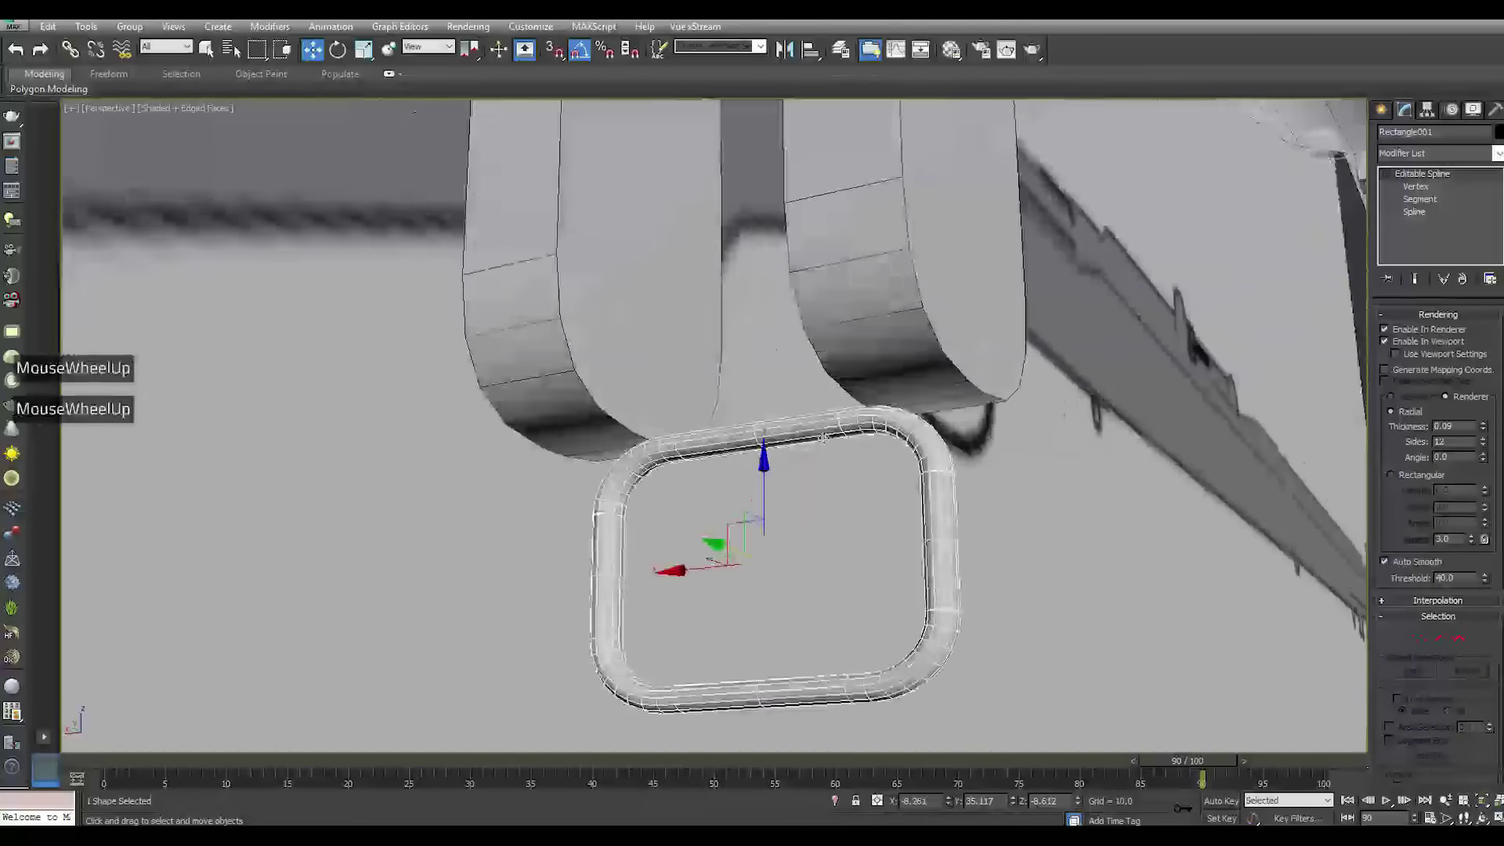
{"action": "left_click", "coordinate": [1482, 423]}
{"action": "double_click", "coordinate": [1482, 423]}
{"action": "left_click", "coordinate": [1482, 424]}
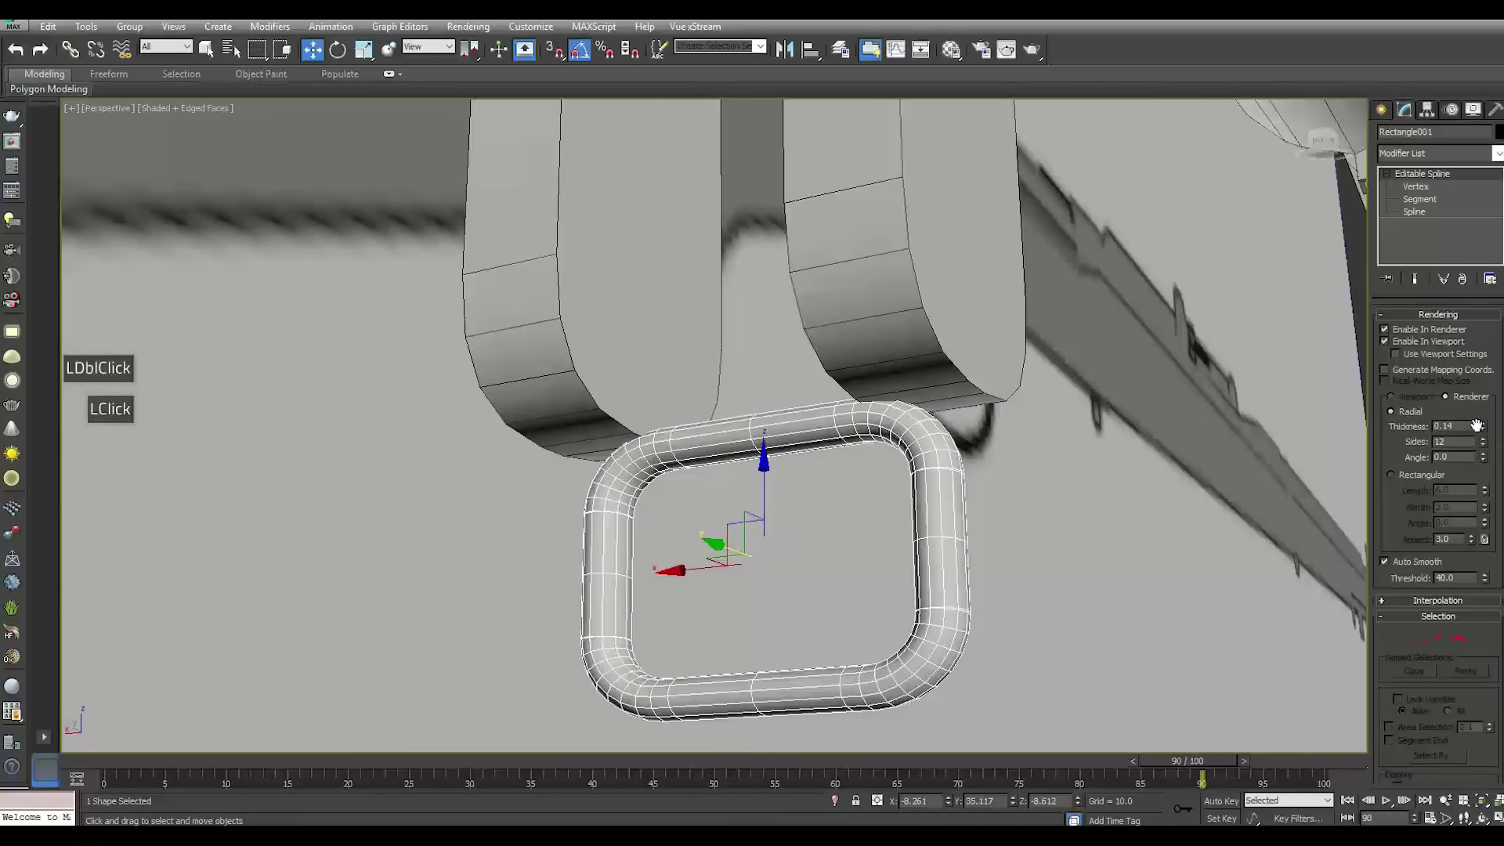
{"action": "left_click_drag", "start_coordinate": [766, 485], "coordinate": [766, 492]}
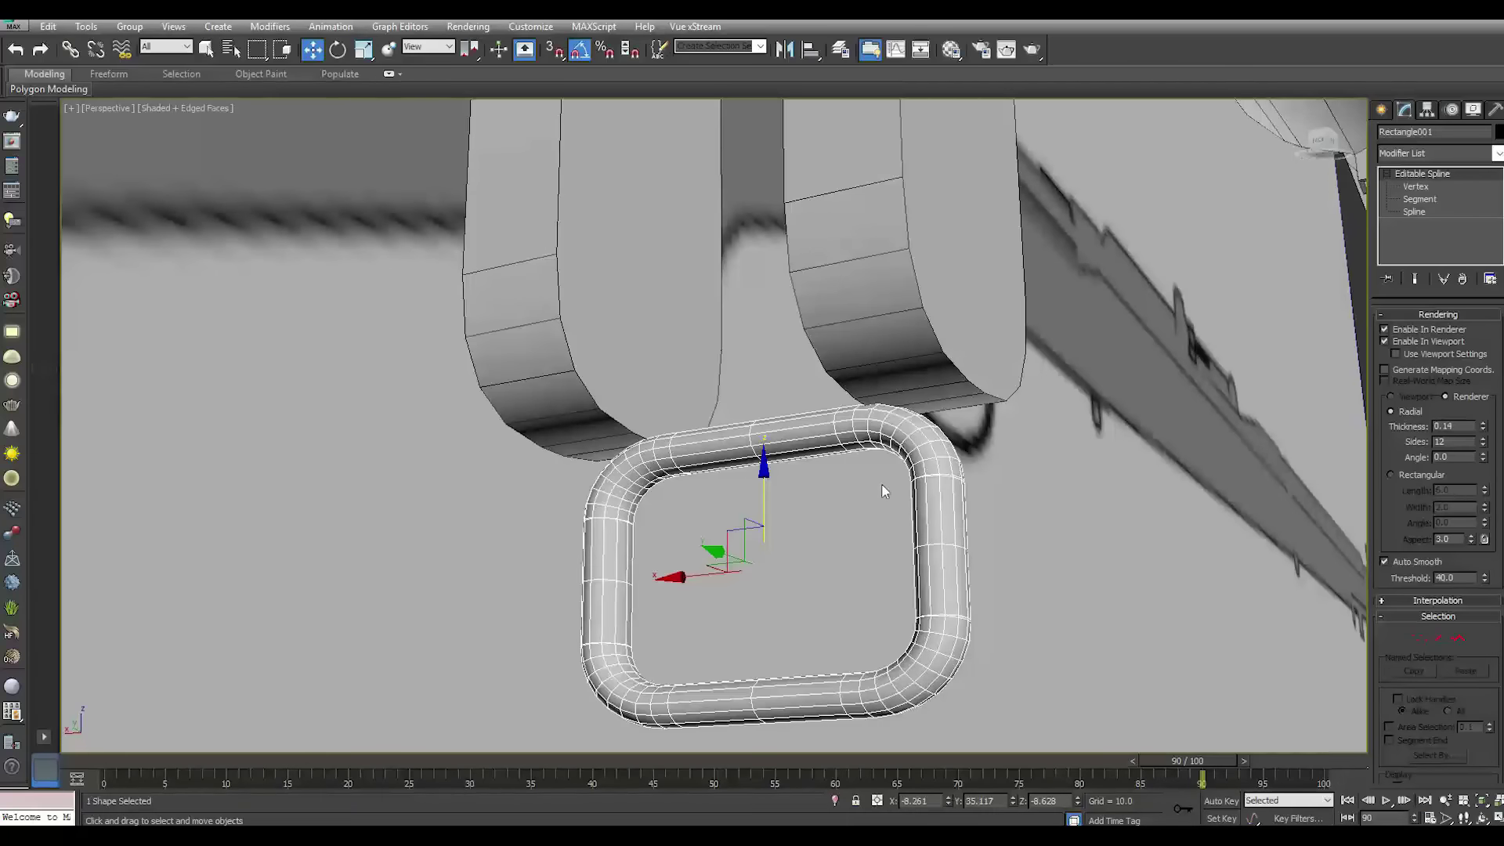
{"action": "middle_click_drag", "start_coordinate": [866, 460], "coordinate": [901, 470], "text": "alt"}
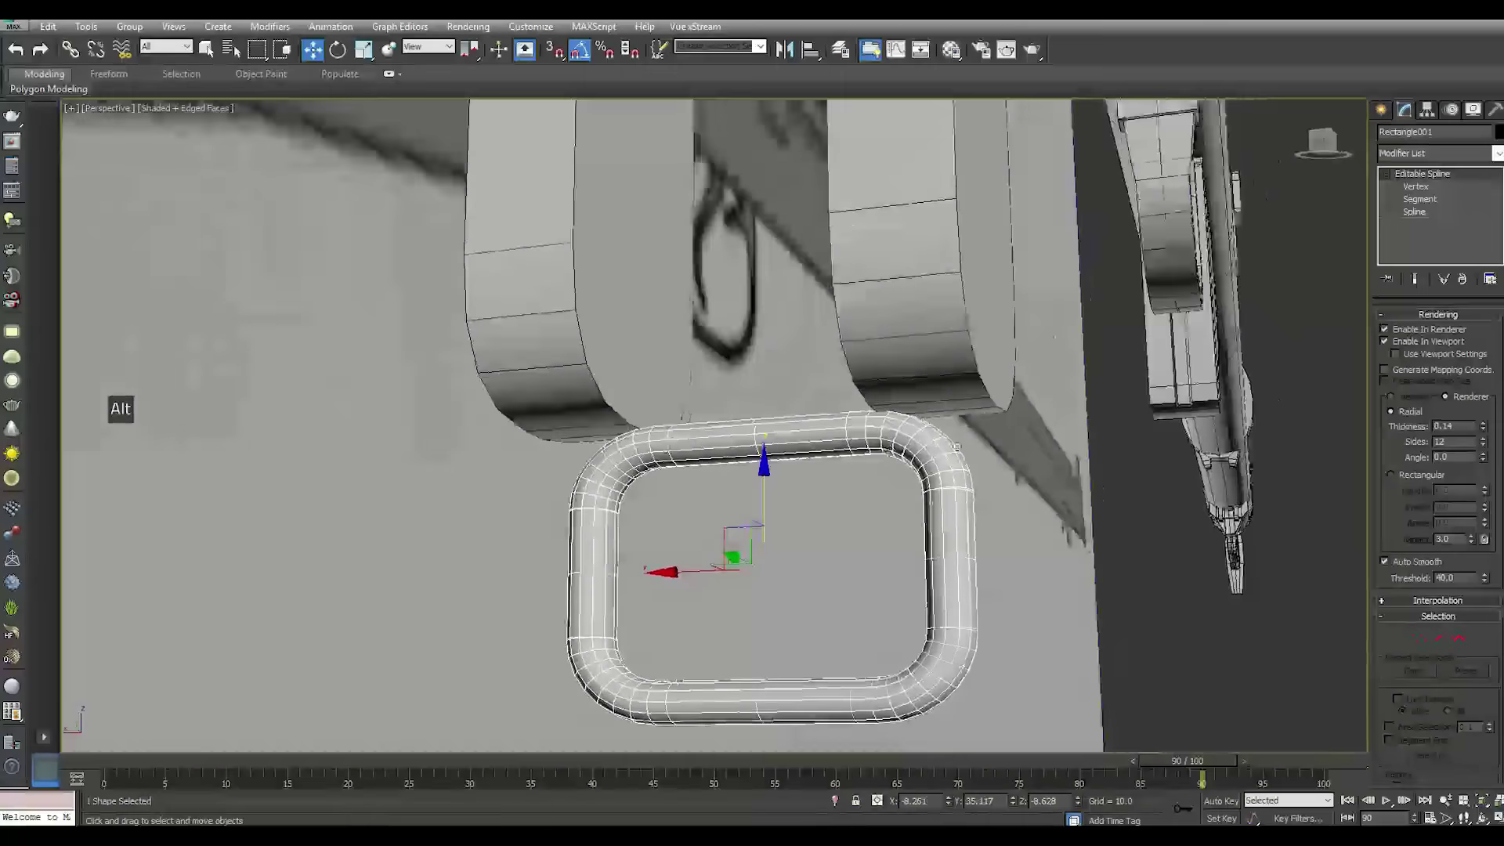
{"action": "right_click", "coordinate": [1442, 231]}
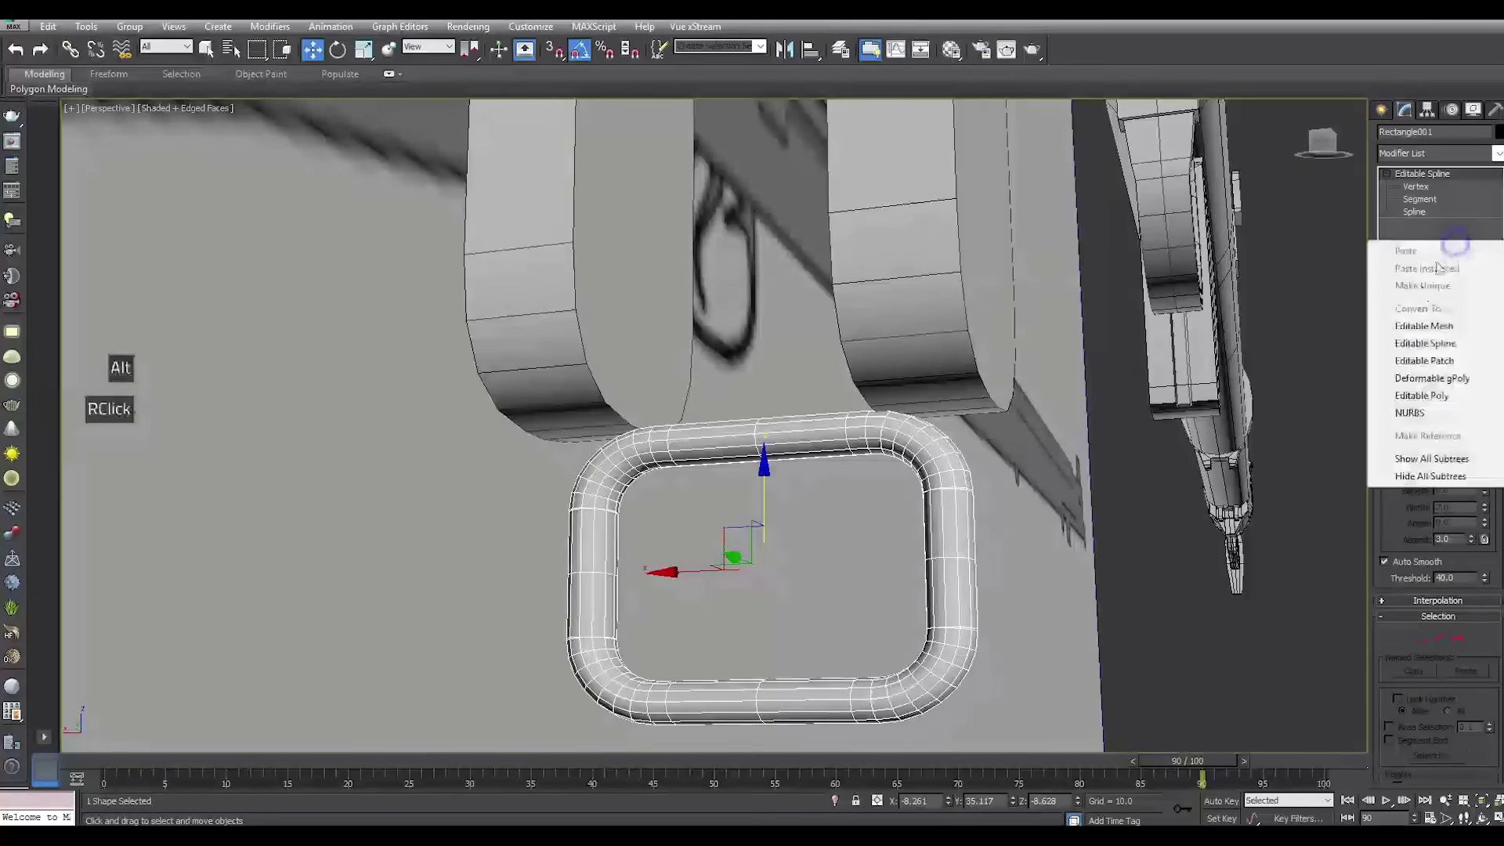
Convert the ring to an editable poly and remove the first pair of side edge loops
{"action": "left_click", "coordinate": [1419, 395]}
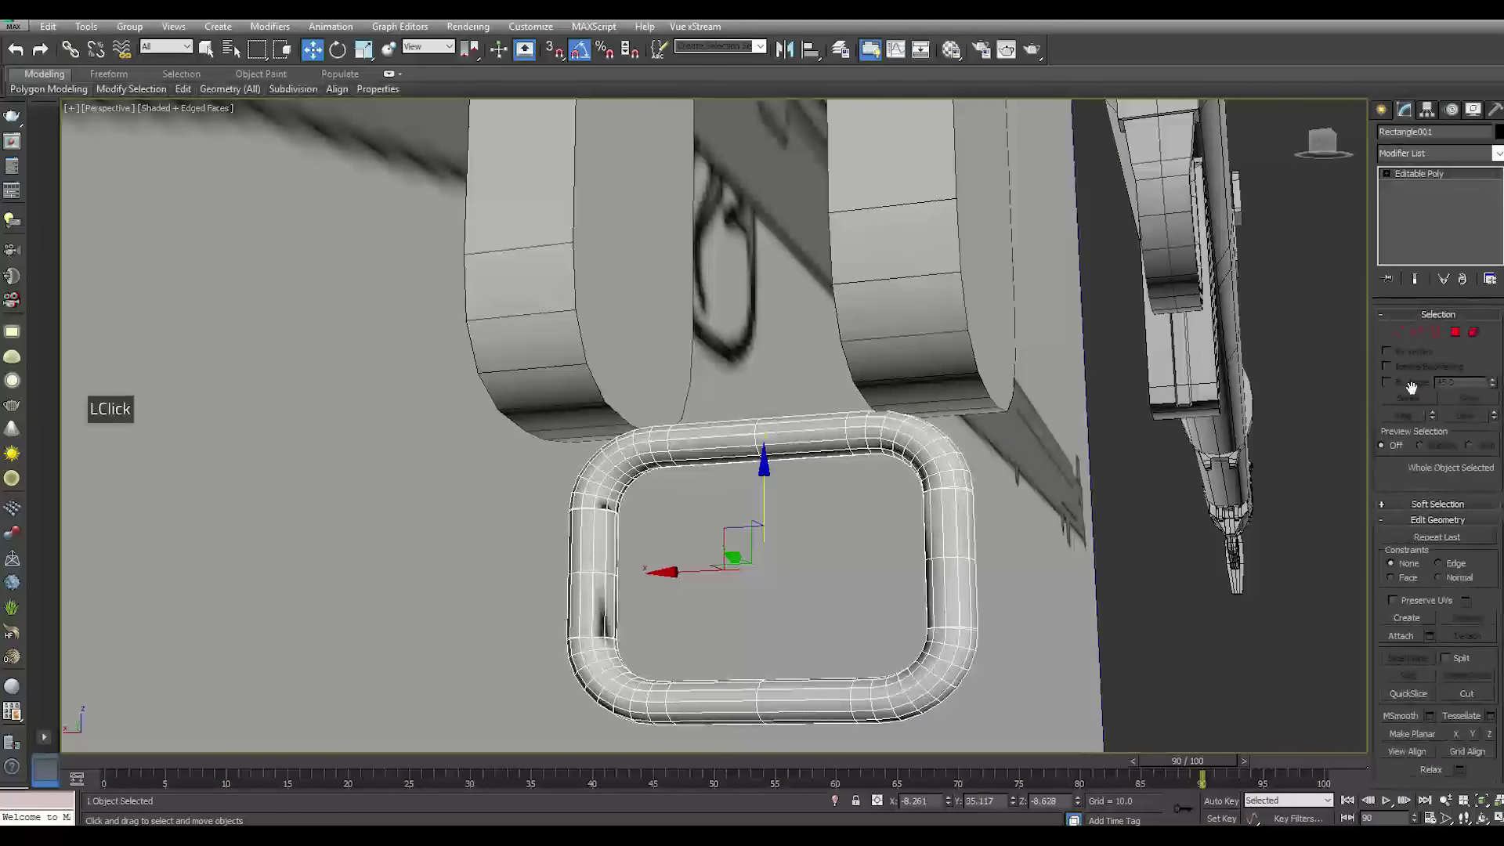
{"action": "left_click", "coordinate": [1417, 332]}
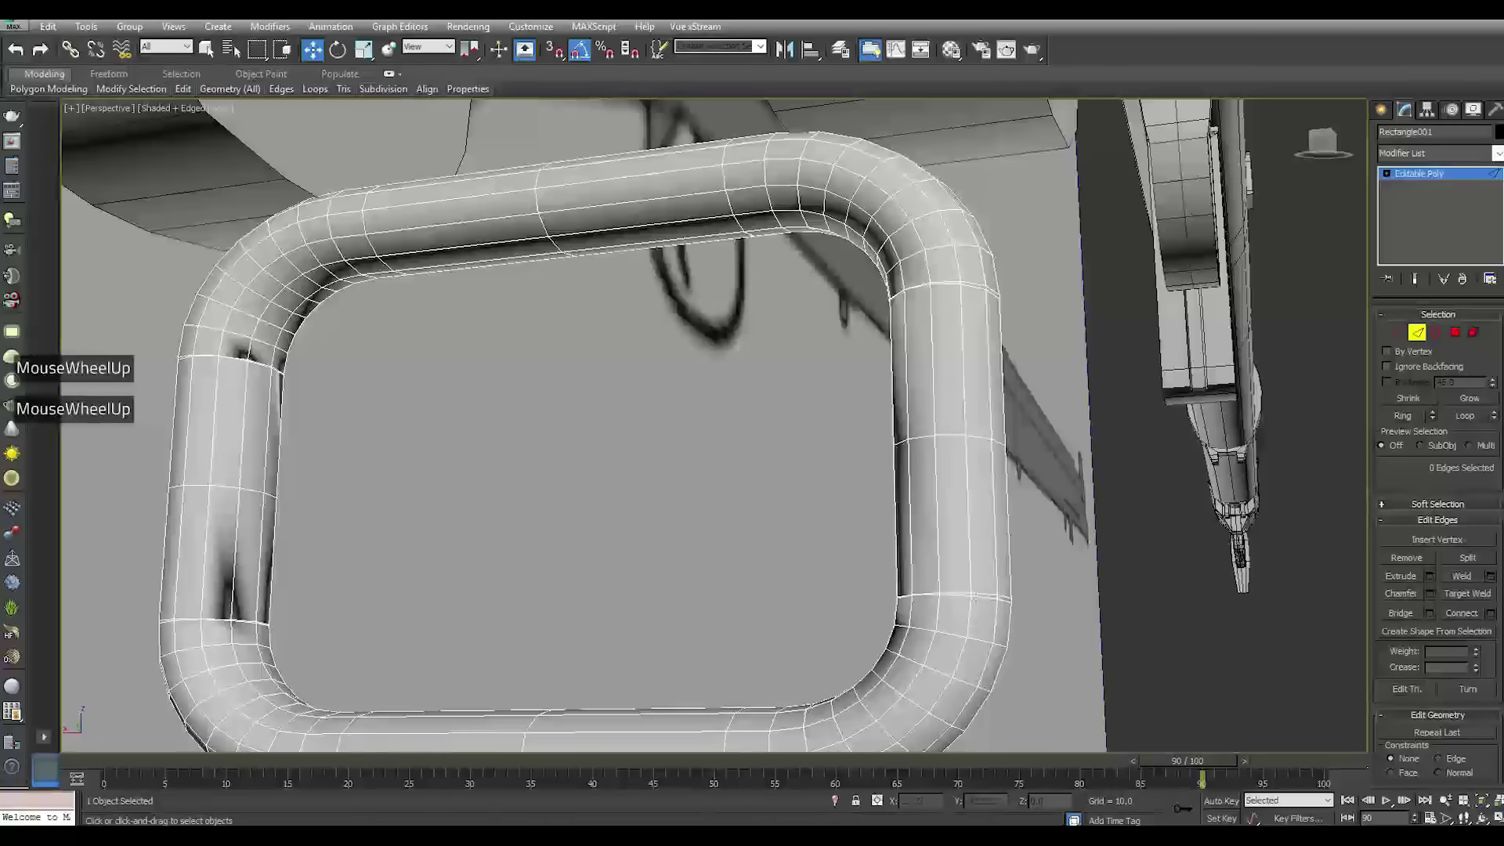
{"action": "double_click", "coordinate": [960, 600]}
{"action": "double_click", "coordinate": [195, 622], "text": "ctrl"}
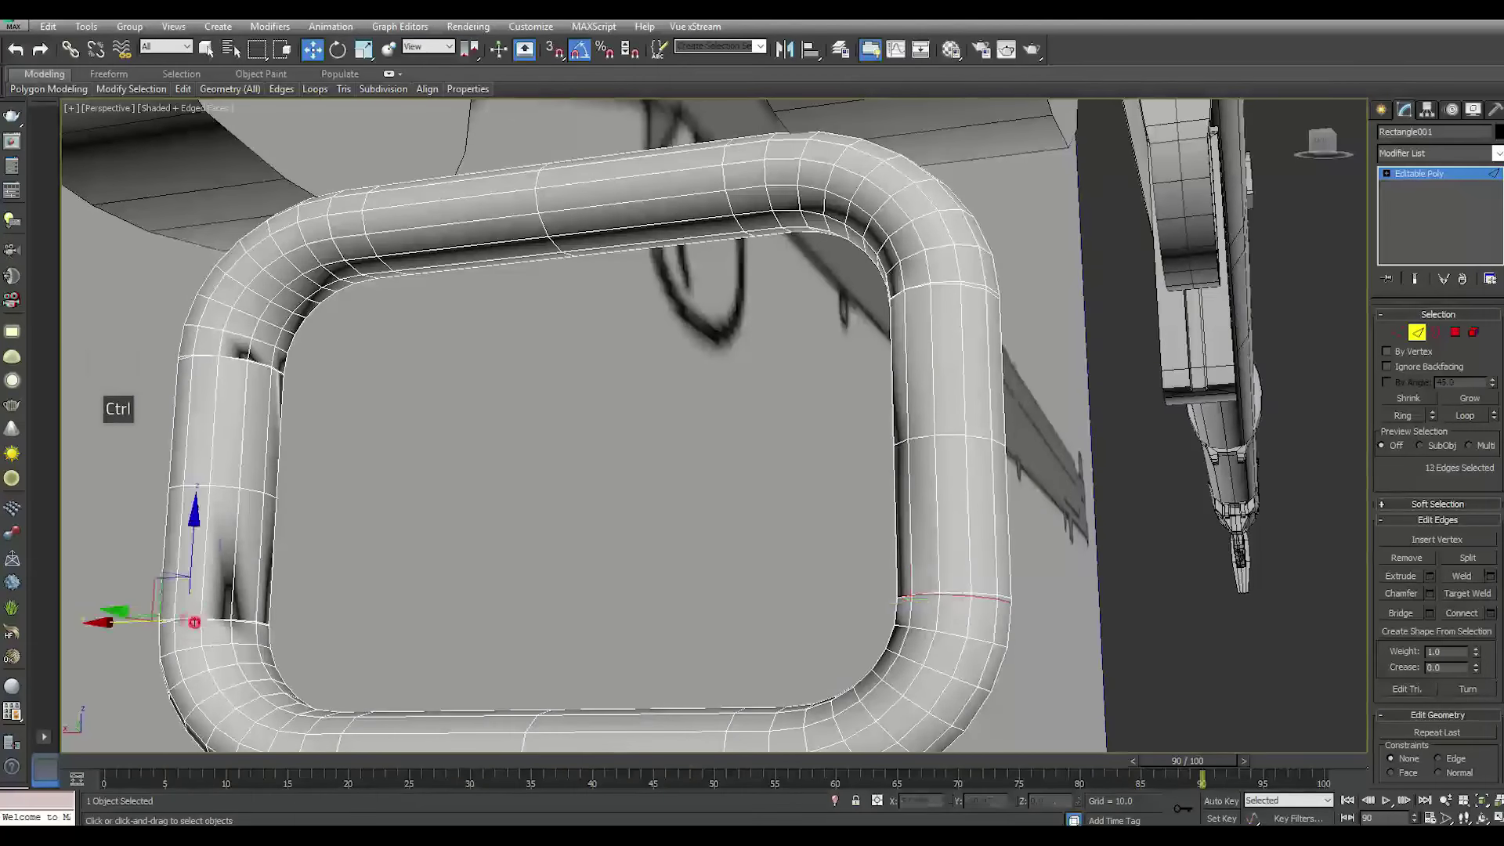
{"action": "key", "text": "ctrl+BackSpace"}
Remove two more pairs of edge loops from the ring's left and right sides
{"action": "double_click", "coordinate": [270, 351], "text": "ctrl"}
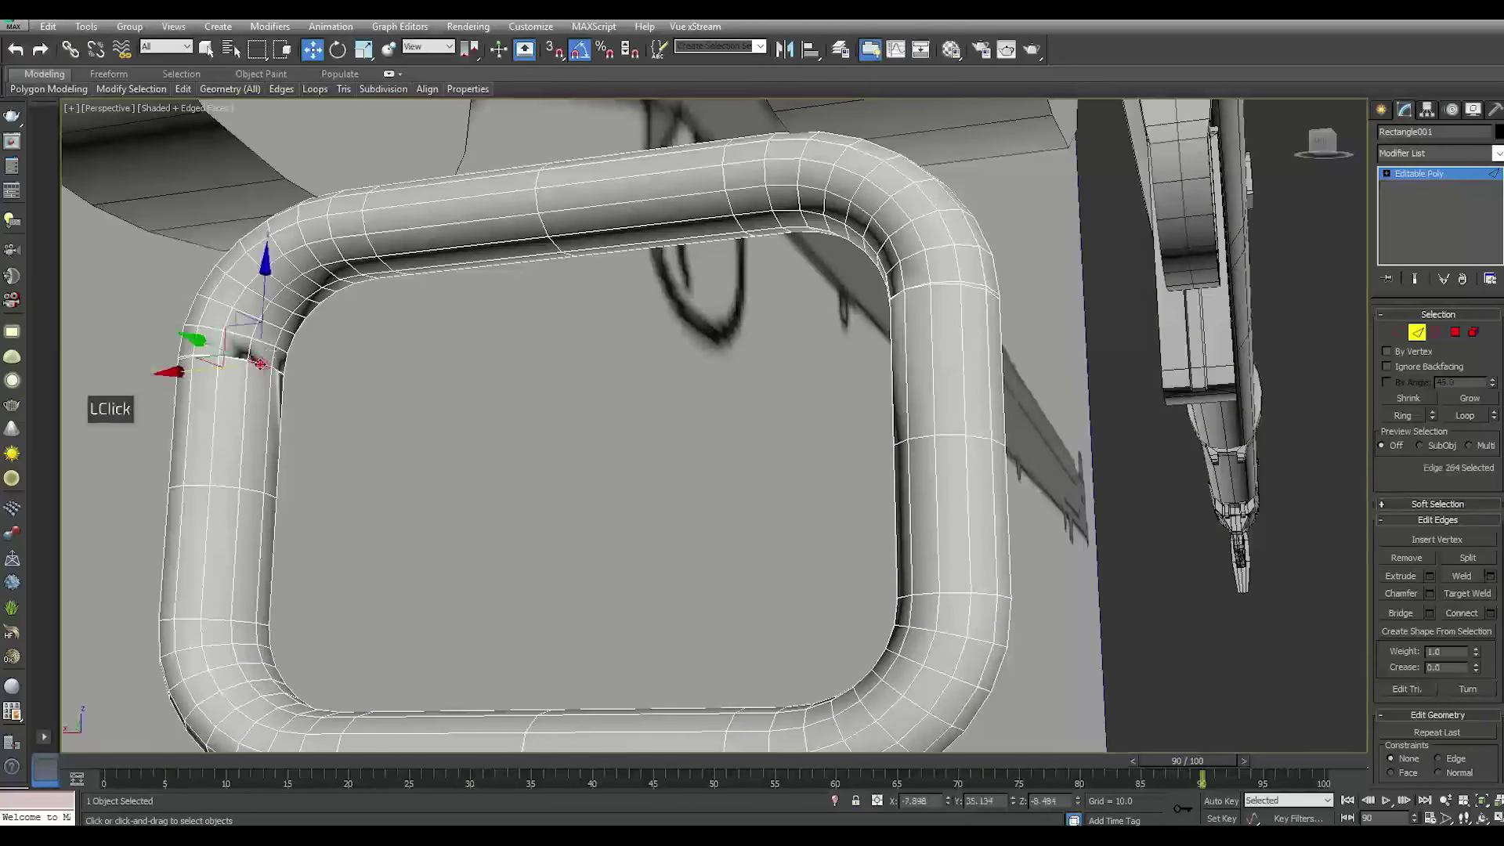
{"action": "double_click", "coordinate": [950, 281], "text": "ctrl"}
{"action": "key", "text": "ctrl+BackSpace"}
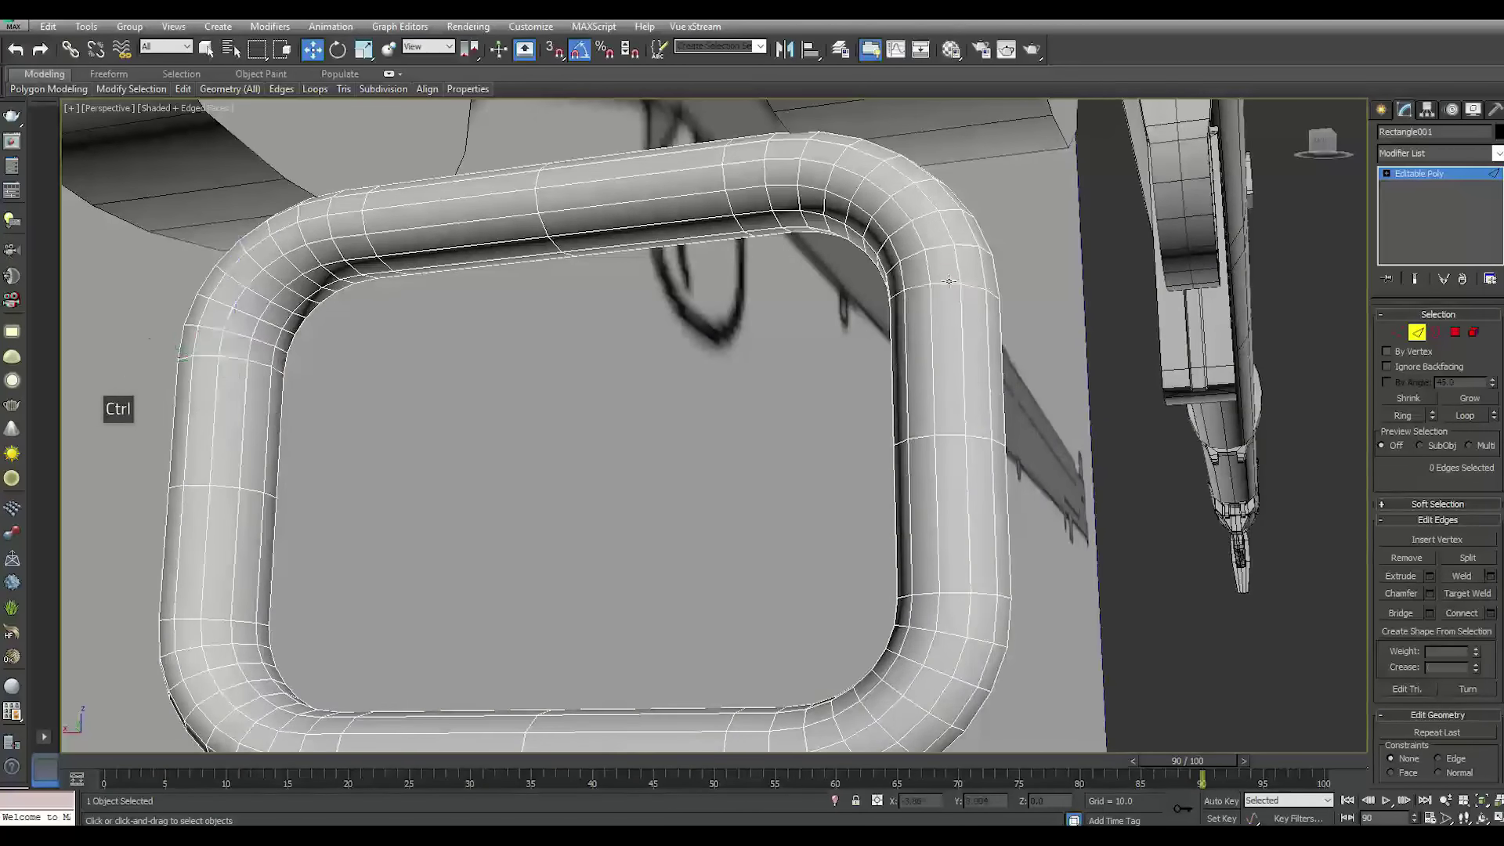
{"action": "double_click", "coordinate": [956, 436], "text": "ctrl"}
{"action": "double_click", "coordinate": [252, 492], "text": "ctrl"}
{"action": "key", "text": "ctrl+BackSpace"}
Remove the edge loops at the ring's top and bottom
{"action": "scroll", "coordinate": [306, 451], "scroll_direction": "down", "scroll_amount": 4}
{"action": "scroll", "coordinate": [367, 547], "scroll_direction": "up", "scroll_amount": 2}
{"action": "double_click", "coordinate": [404, 558]}
{"action": "double_click", "coordinate": [429, 141], "text": "ctrl"}
{"action": "key", "text": "ctrl+BackSpace"}
Delete the top-left corner edges with Ctrl+D, then undo that removal
{"action": "double_click", "coordinate": [202, 253]}
{"action": "double_click", "coordinate": [229, 217], "text": "ctrl"}
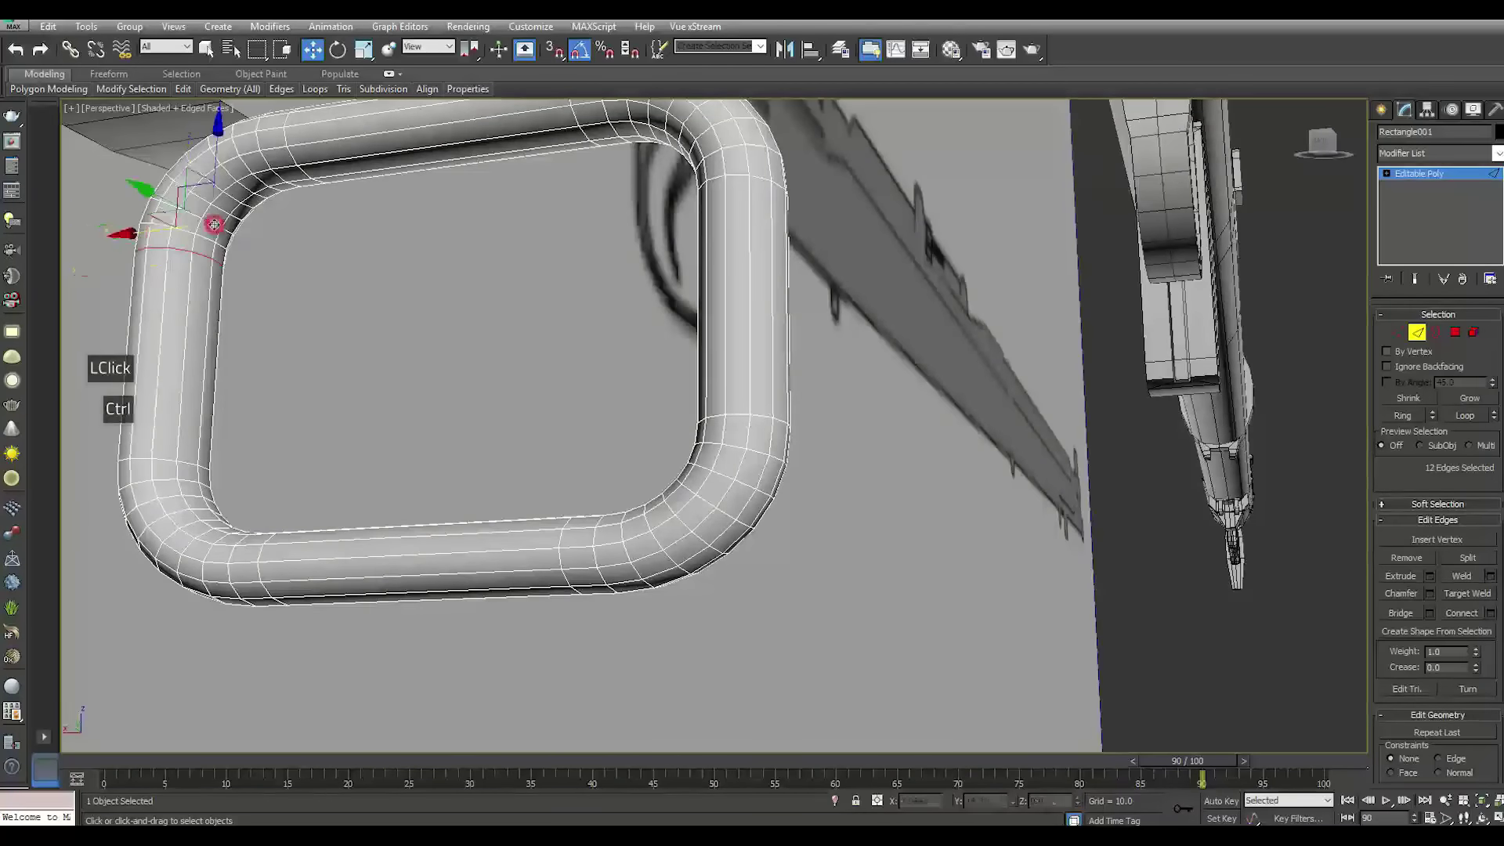
{"action": "double_click", "coordinate": [245, 190], "text": "ctrl"}
{"action": "left_click", "coordinate": [258, 183], "text": "ctrl"}
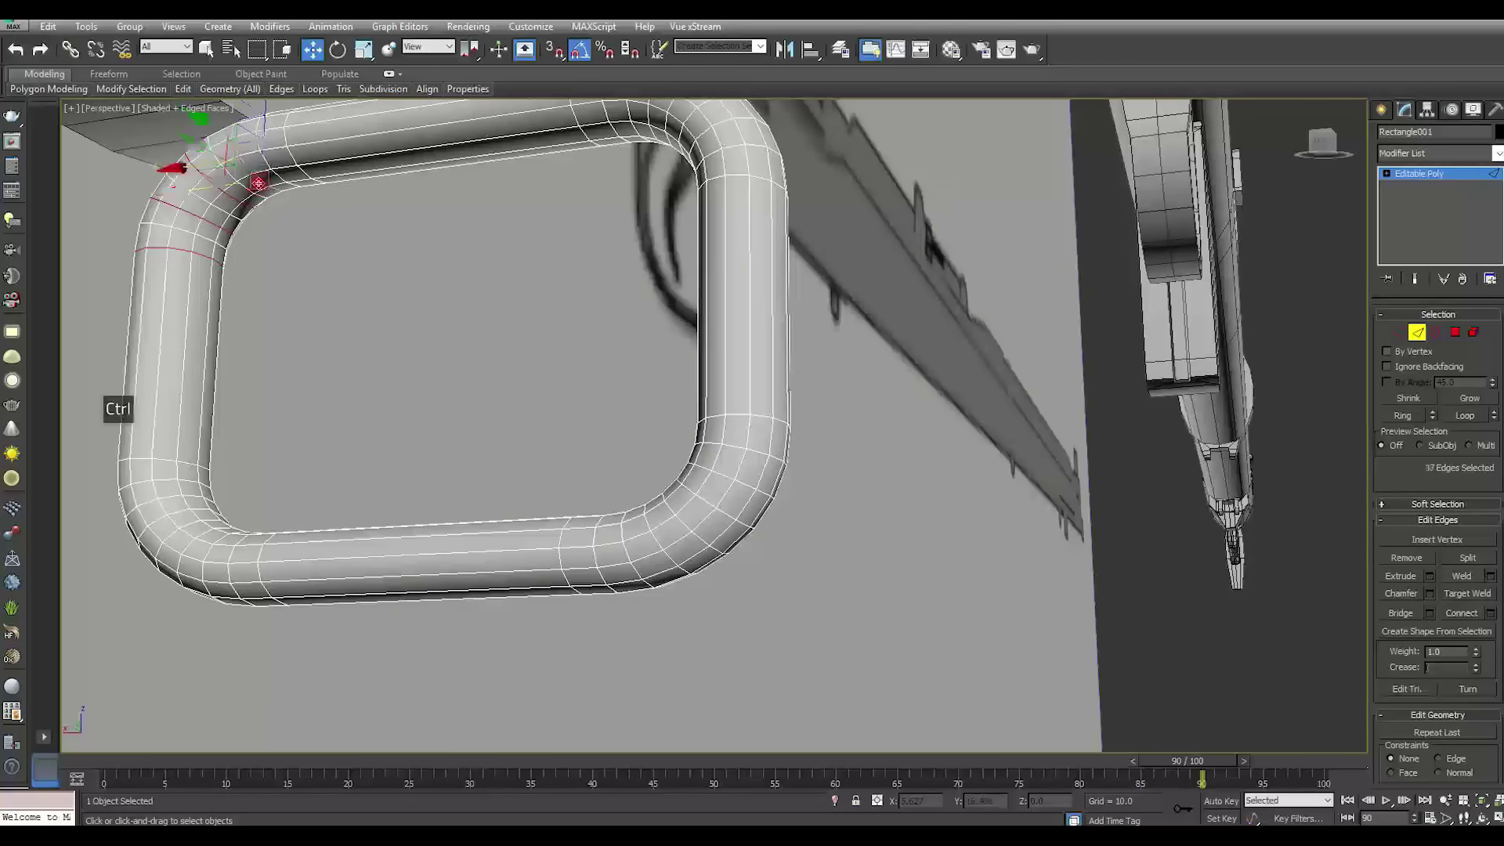
{"action": "key", "text": "ctrl+d"}
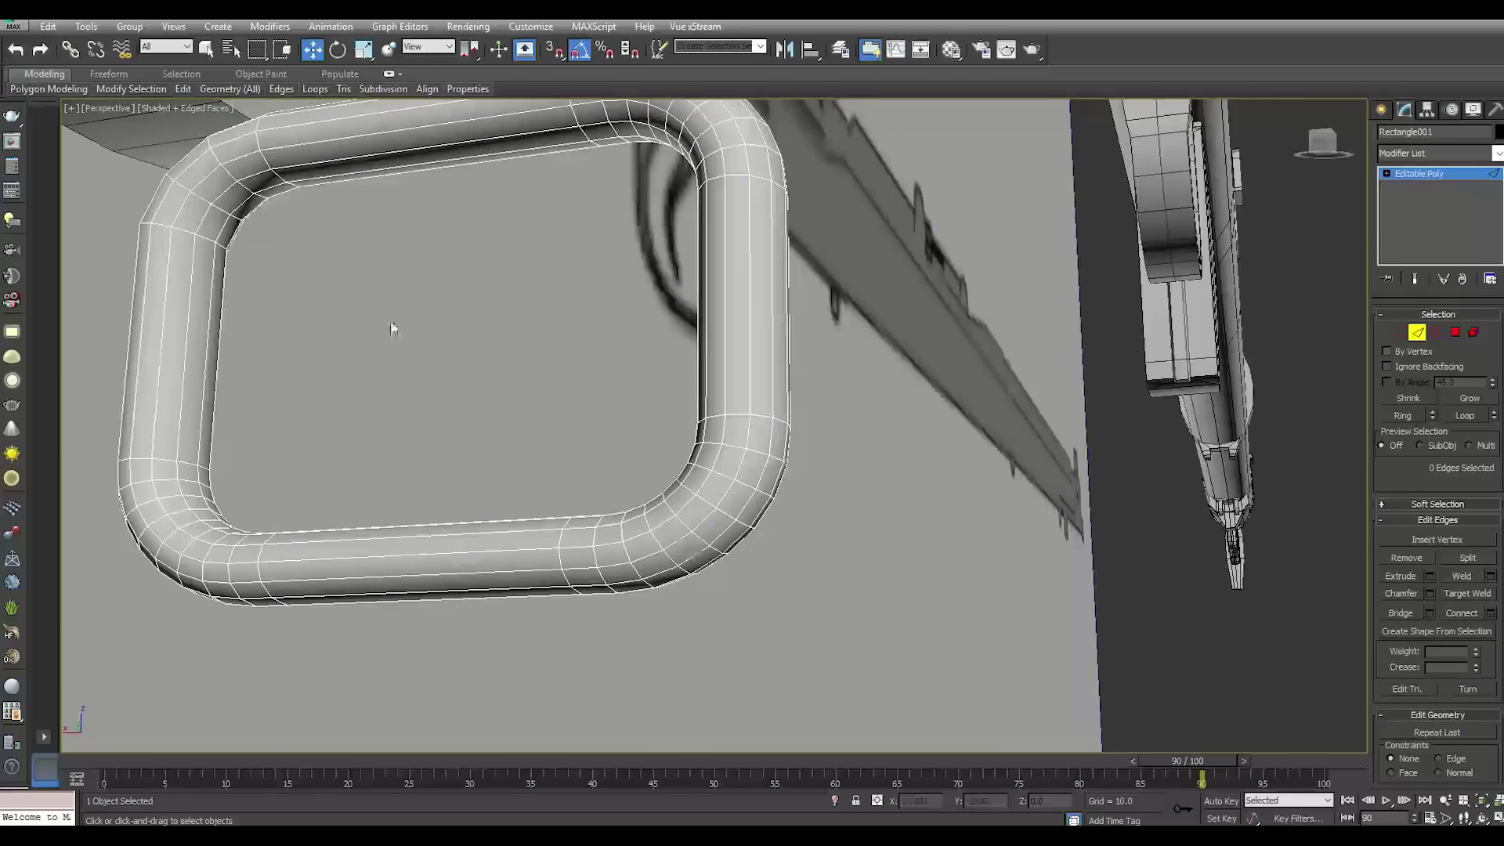
{"action": "middle_click_drag", "start_coordinate": [403, 336], "coordinate": [436, 376], "text": "alt"}
{"action": "left_click", "coordinate": [17, 51]}
Deselect the ring's edges, leave Edge mode and frame the whole ring
{"action": "middle_click_drag", "start_coordinate": [316, 549], "coordinate": [422, 581]}
{"action": "left_click", "coordinate": [424, 576]}
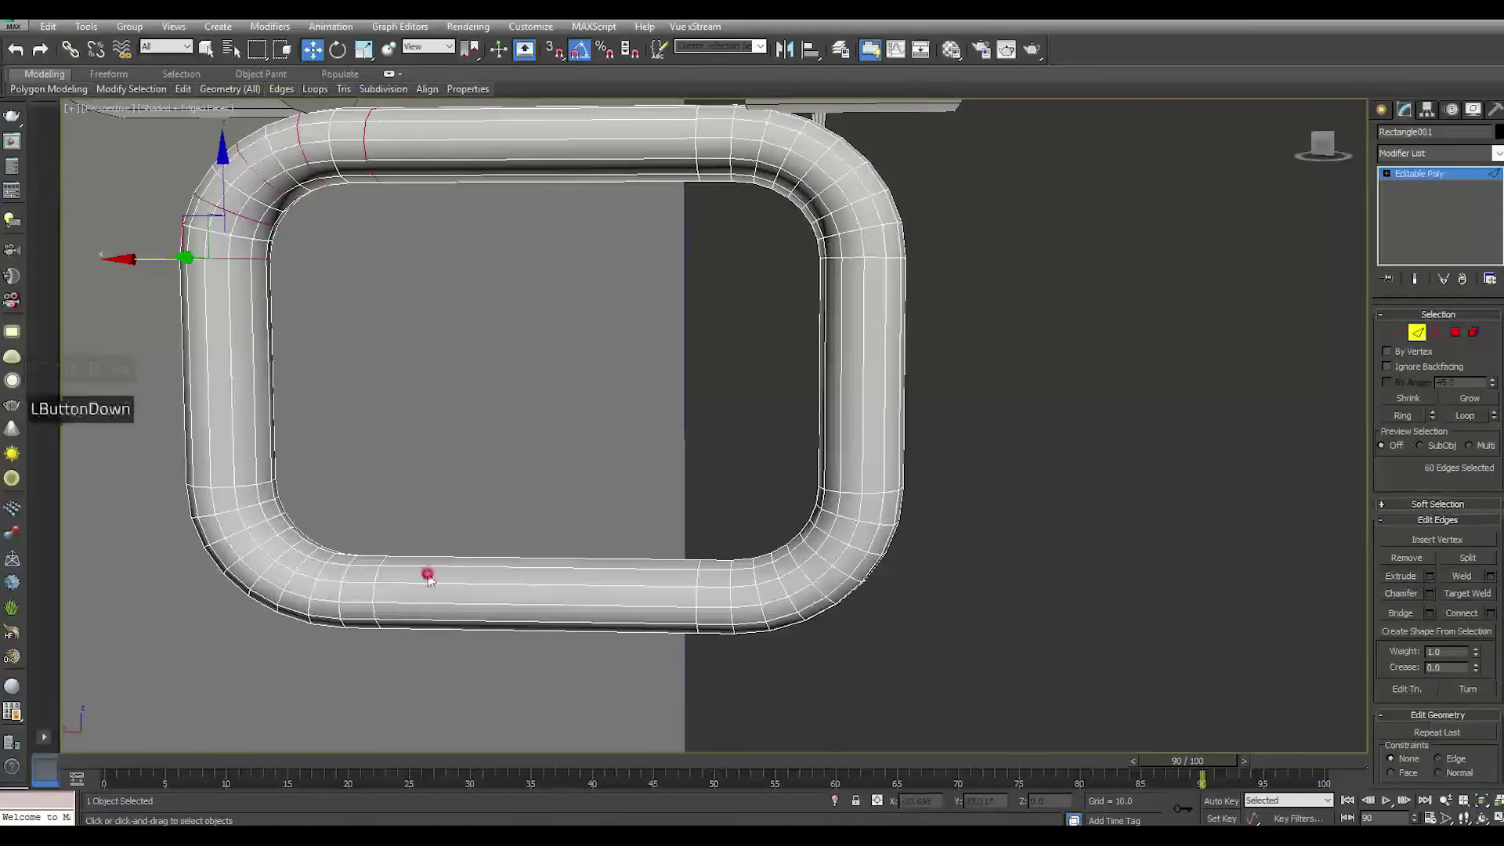
{"action": "left_click", "coordinate": [1471, 174]}
{"action": "scroll", "coordinate": [766, 463], "scroll_direction": "down", "scroll_amount": 6}
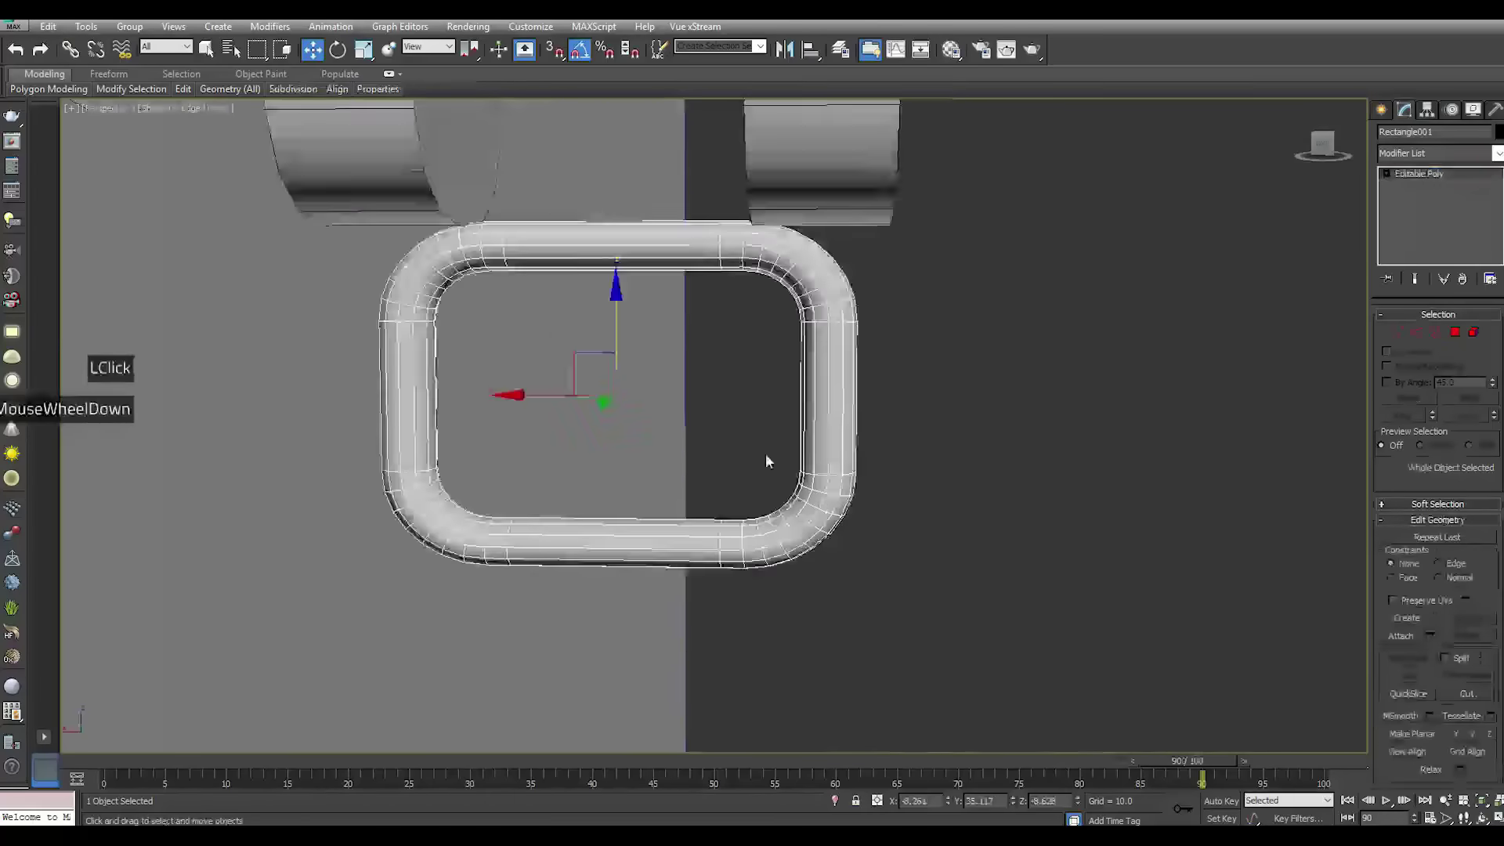
{"action": "mouse_move", "coordinate": [812, 392]}
{"action": "middle_mouse_down", "text": "alt"}
{"action": "mouse_move", "coordinate": [743, 395]}
{"action": "mouse_move", "coordinate": [733, 370]}
{"action": "mouse_move", "coordinate": [842, 392]}
{"action": "mouse_move", "coordinate": [822, 380]}
{"action": "middle_mouse_up", "text": "alt"}
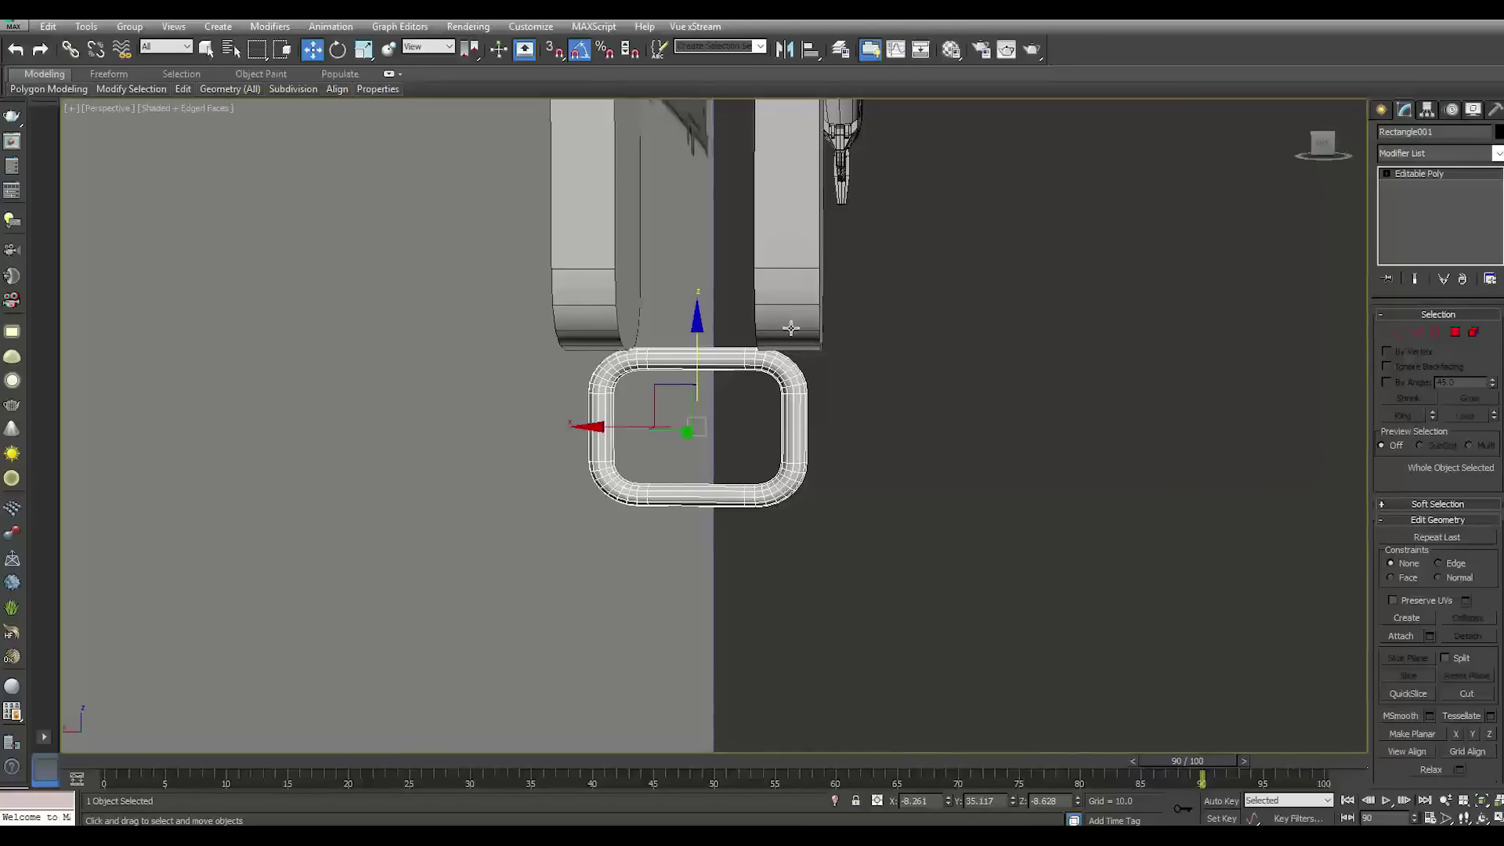
Switch to Back view and begin a standard cylinder above the ring, then cancel it
{"action": "key", "text": "k"}
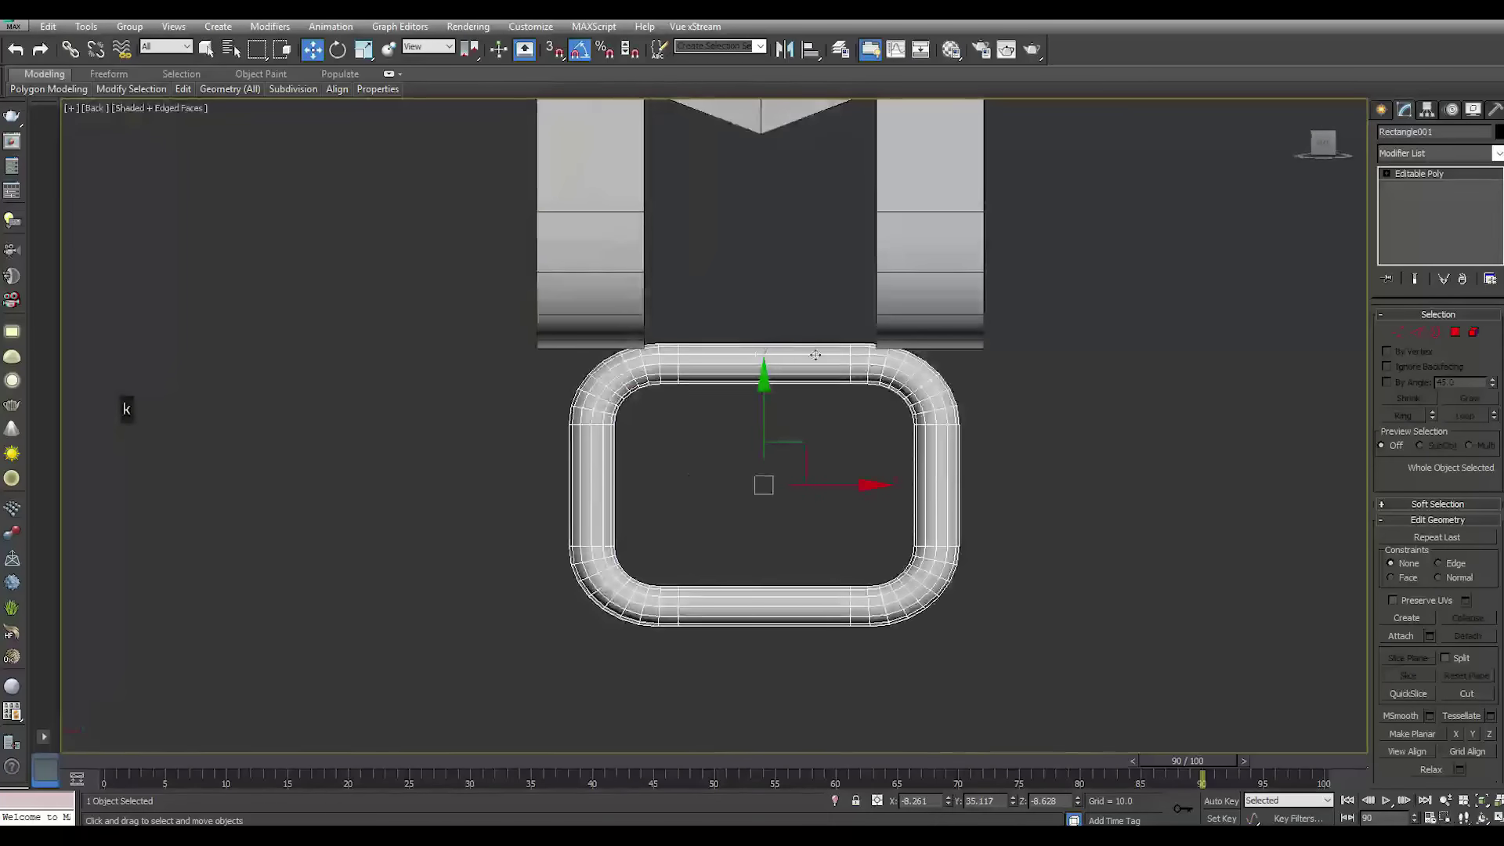
{"action": "left_click", "coordinate": [1382, 112]}
{"action": "left_click", "coordinate": [1388, 134]}
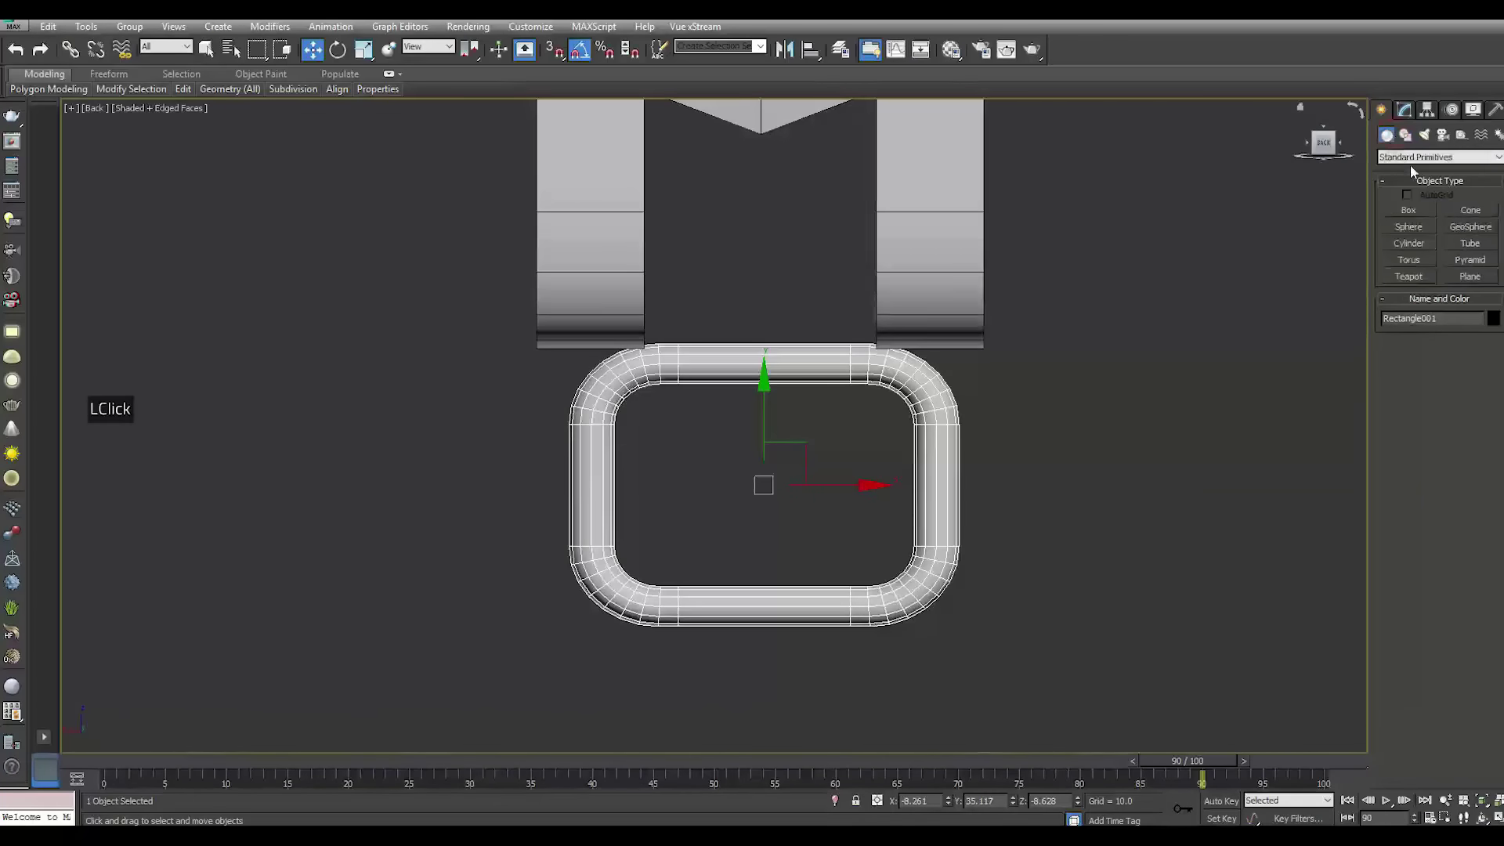
{"action": "left_click", "coordinate": [1411, 243]}
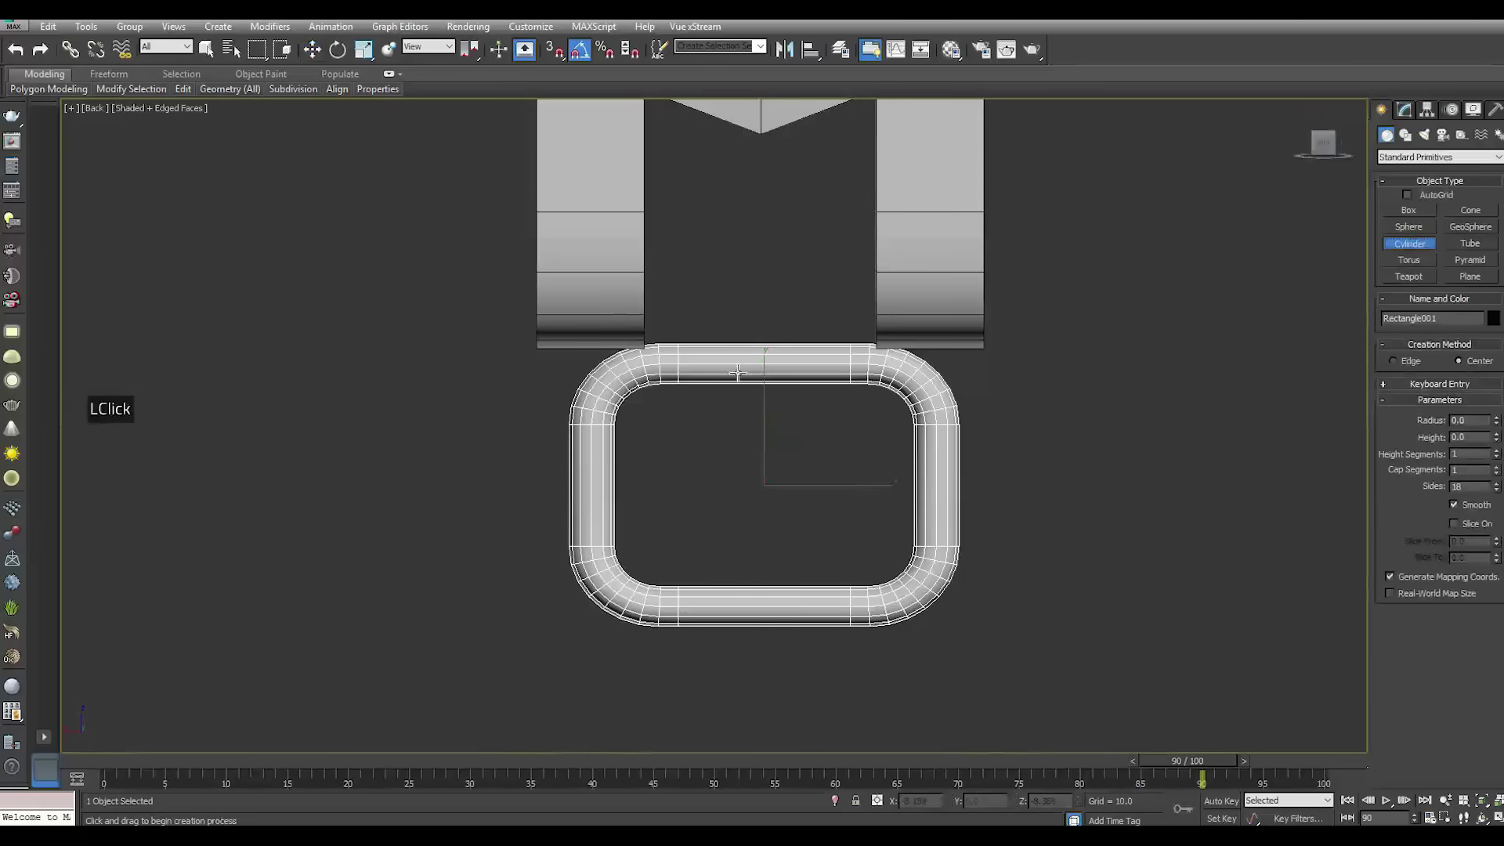
{"action": "left_click_drag", "start_coordinate": [762, 360], "coordinate": [782, 389]}
{"action": "right_click", "coordinate": [782, 389]}
{"action": "key", "text": "comma"}
{"action": "key", "text": "comma"}
{"action": "key", "text": "comma"}
{"action": "key", "text": "comma"}
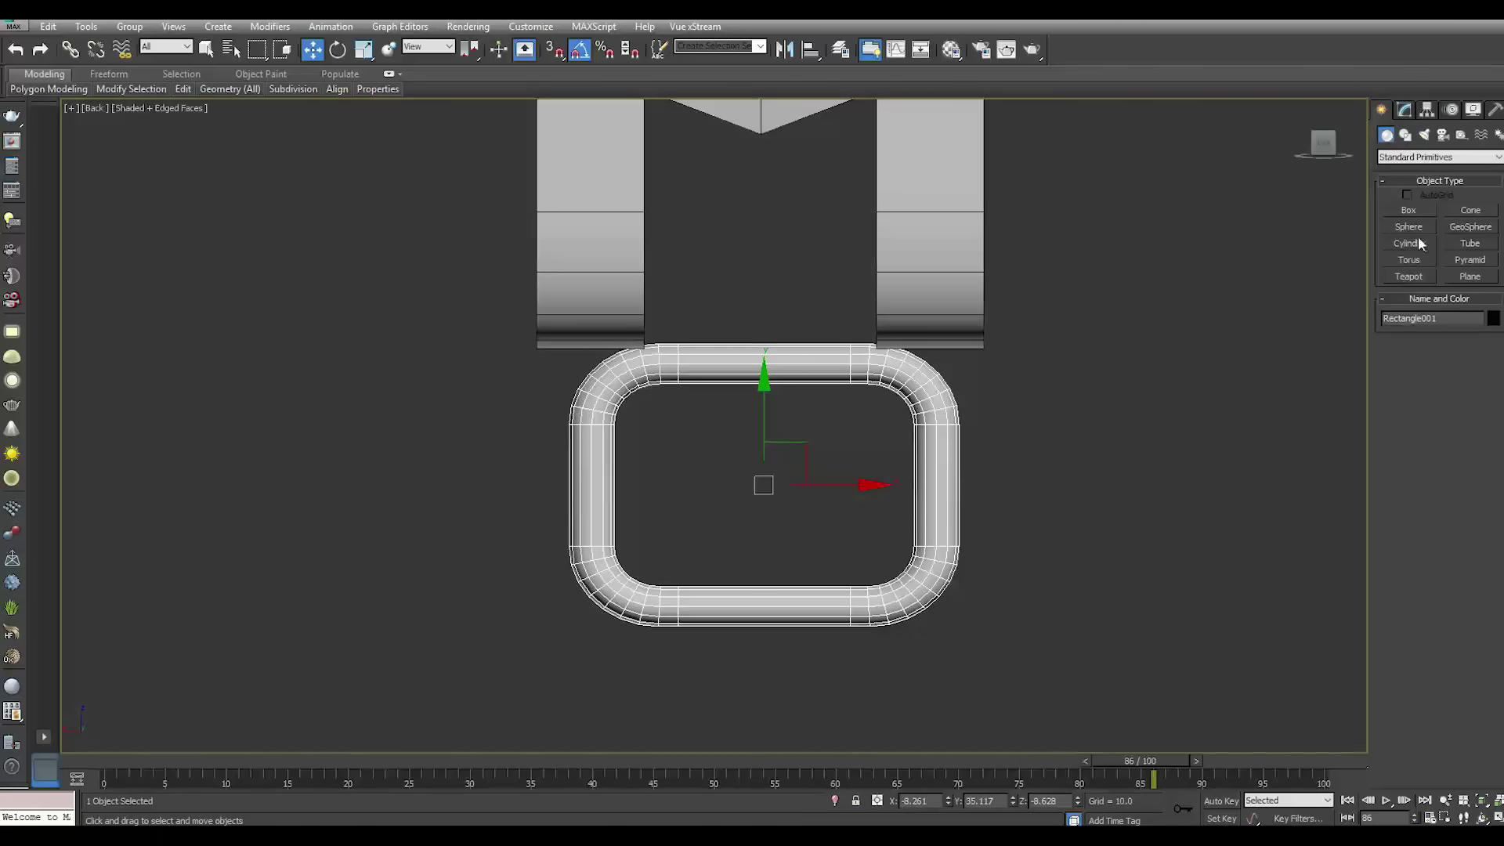
Draw a tall box above the ring's top and assign it the grey material
{"action": "left_click", "coordinate": [1408, 211]}
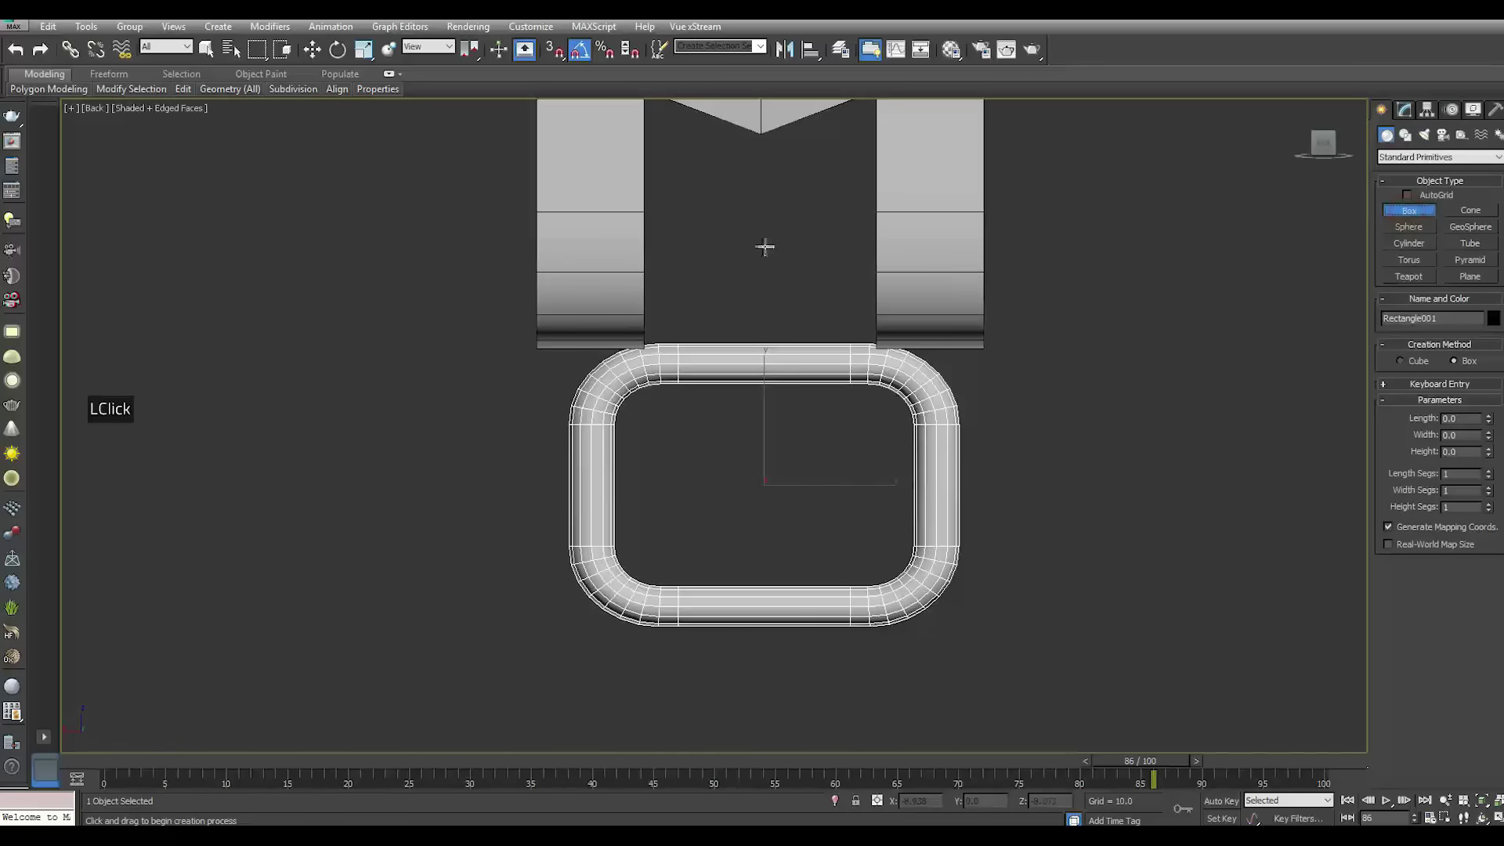
{"action": "mouse_move", "coordinate": [736, 194]}
{"action": "left_mouse_down"}
{"action": "mouse_move", "coordinate": [813, 358]}
{"action": "mouse_move", "coordinate": [833, 367]}
{"action": "left_mouse_up"}
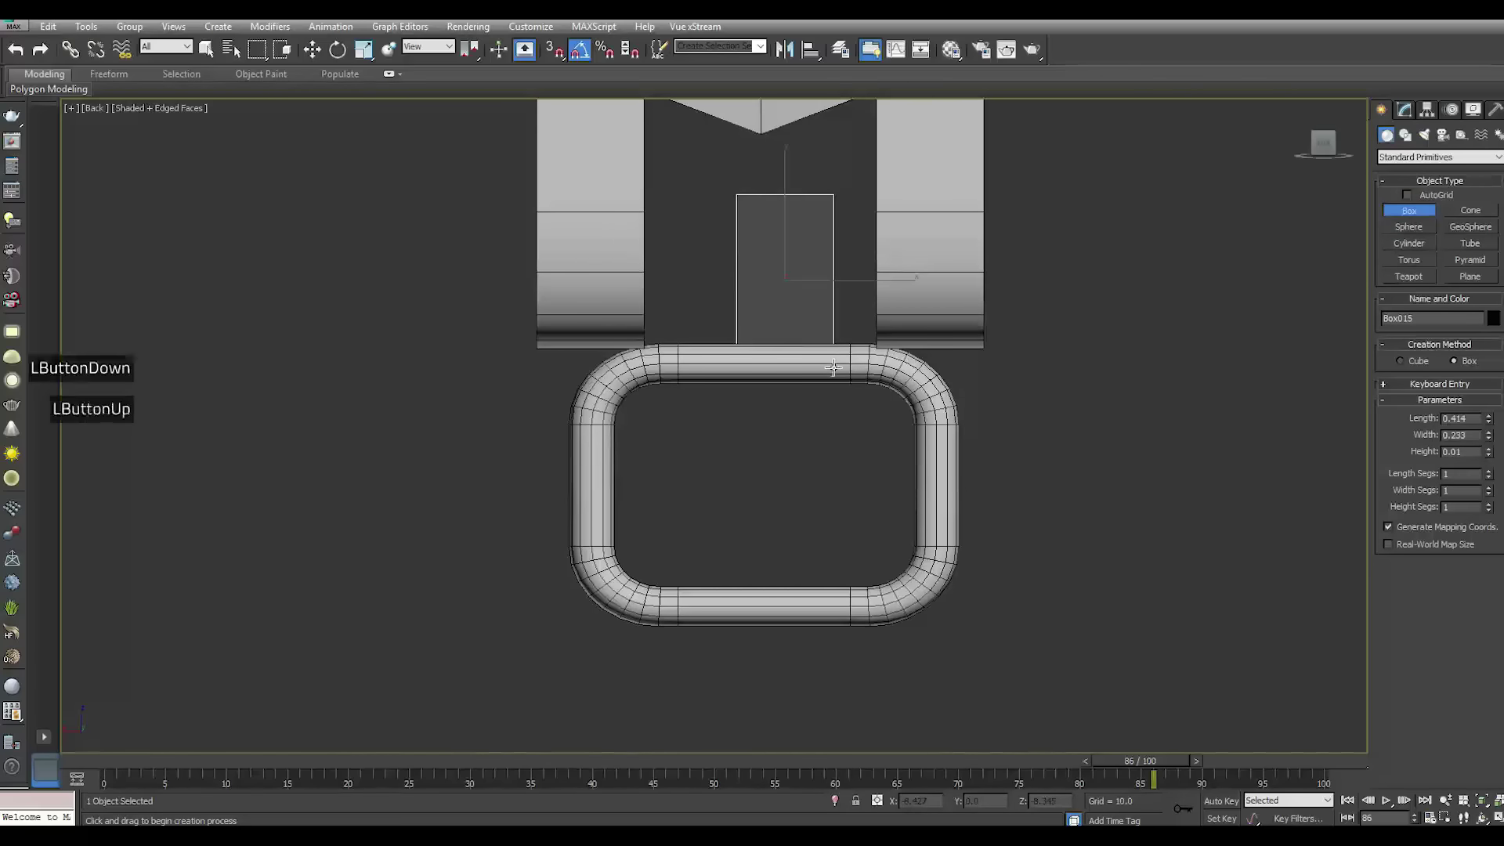
{"action": "right_click", "coordinate": [812, 302]}
{"action": "key", "text": "m"}
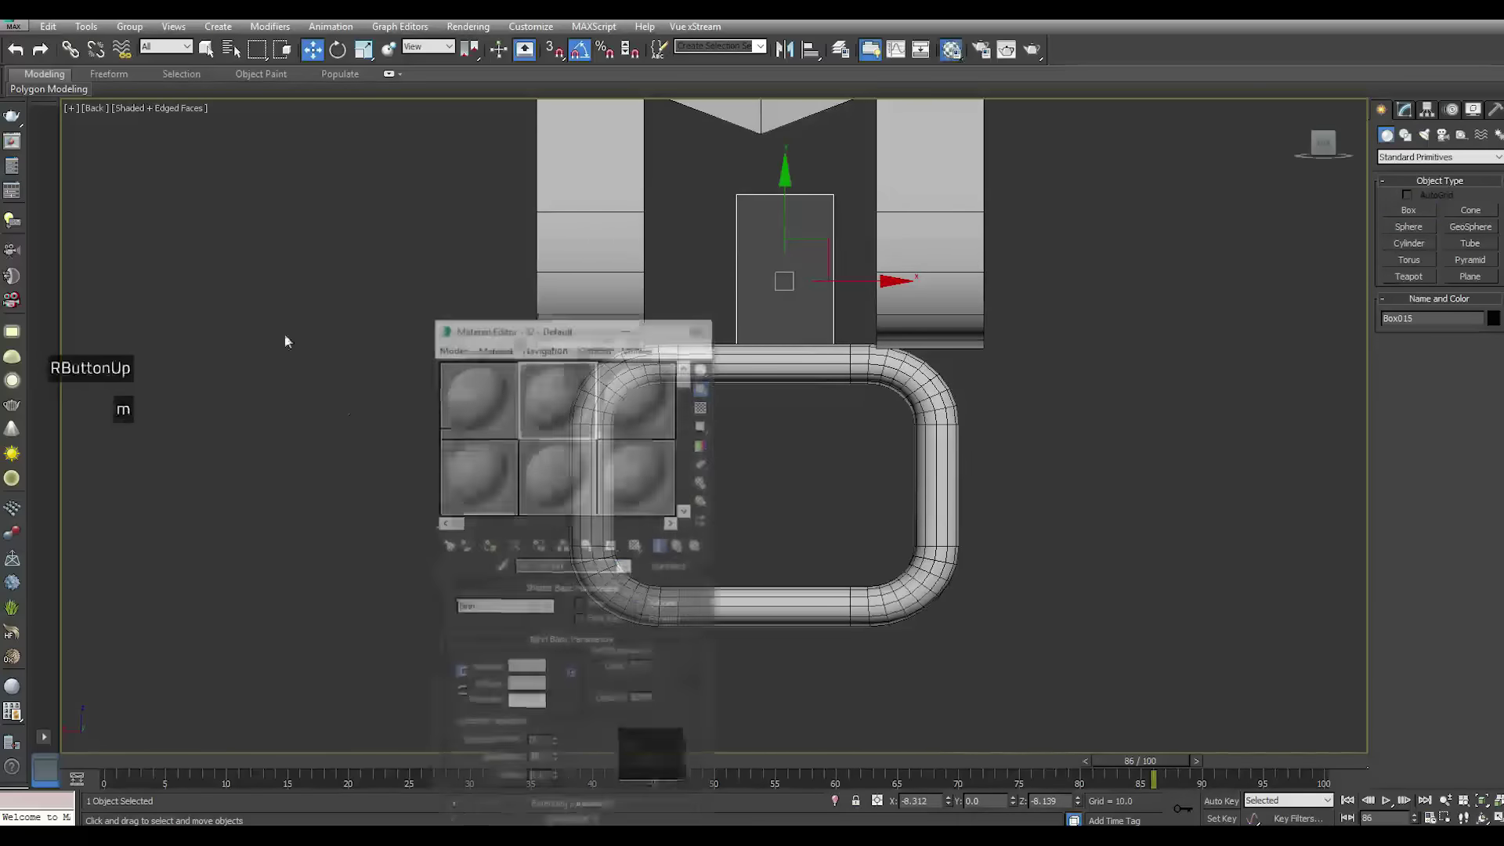
{"action": "left_click", "coordinate": [489, 543]}
{"action": "key", "text": "m"}
Nudge the box slightly left and up, then return to Perspective view
{"action": "left_click_drag", "start_coordinate": [856, 280], "coordinate": [828, 279]}
{"action": "mouse_move", "coordinate": [757, 223]}
{"action": "left_mouse_down"}
{"action": "mouse_move", "coordinate": [751, 188]}
{"action": "mouse_move", "coordinate": [747, 207]}
{"action": "left_mouse_up"}
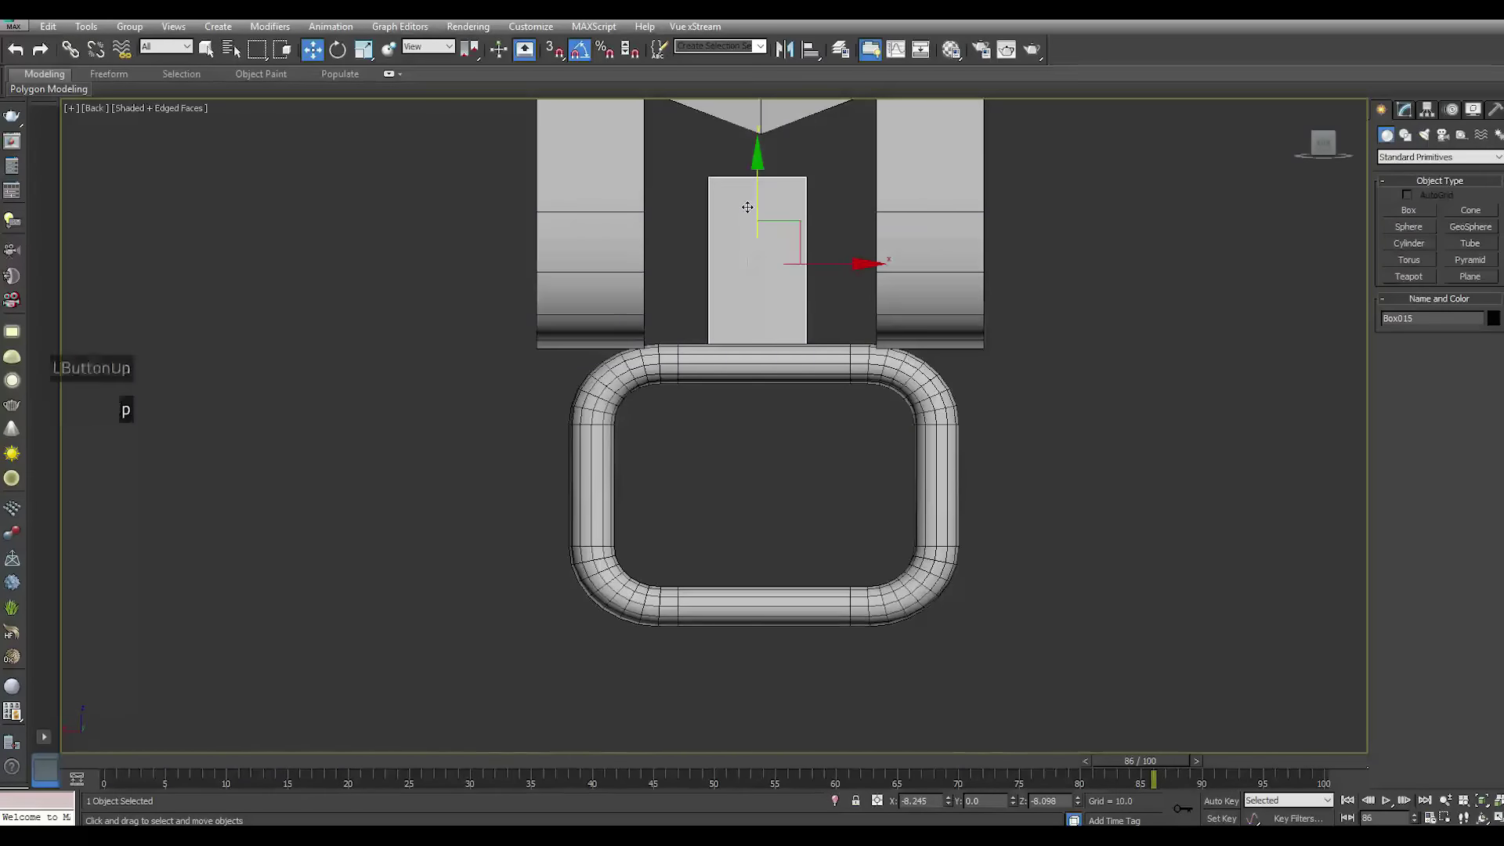
{"action": "key", "text": "p"}
{"action": "scroll", "coordinate": [848, 294], "scroll_direction": "down", "scroll_amount": 5}
{"action": "mouse_move", "coordinate": [875, 305]}
{"action": "middle_mouse_down", "text": "alt"}
{"action": "mouse_move", "coordinate": [821, 329]}
{"action": "mouse_move", "coordinate": [882, 314]}
{"action": "middle_mouse_up", "text": "alt"}
{"action": "scroll", "coordinate": [881, 314], "scroll_direction": "down", "scroll_amount": 5}
Move and fine-tune the box into place between the lugs on the ring
{"action": "left_click_drag", "start_coordinate": [823, 312], "coordinate": [632, 330]}
{"action": "scroll", "coordinate": [688, 328], "scroll_direction": "up", "scroll_amount": 8}
{"action": "middle_click_drag", "start_coordinate": [663, 374], "coordinate": [688, 337], "text": "alt"}
{"action": "scroll", "coordinate": [688, 337], "scroll_direction": "up", "scroll_amount": 3}
{"action": "left_click_drag", "start_coordinate": [659, 301], "coordinate": [664, 300]}
{"action": "scroll", "coordinate": [694, 317], "scroll_direction": "up", "scroll_amount": 3}
{"action": "middle_click_drag", "start_coordinate": [694, 317], "coordinate": [725, 316], "text": "alt"}
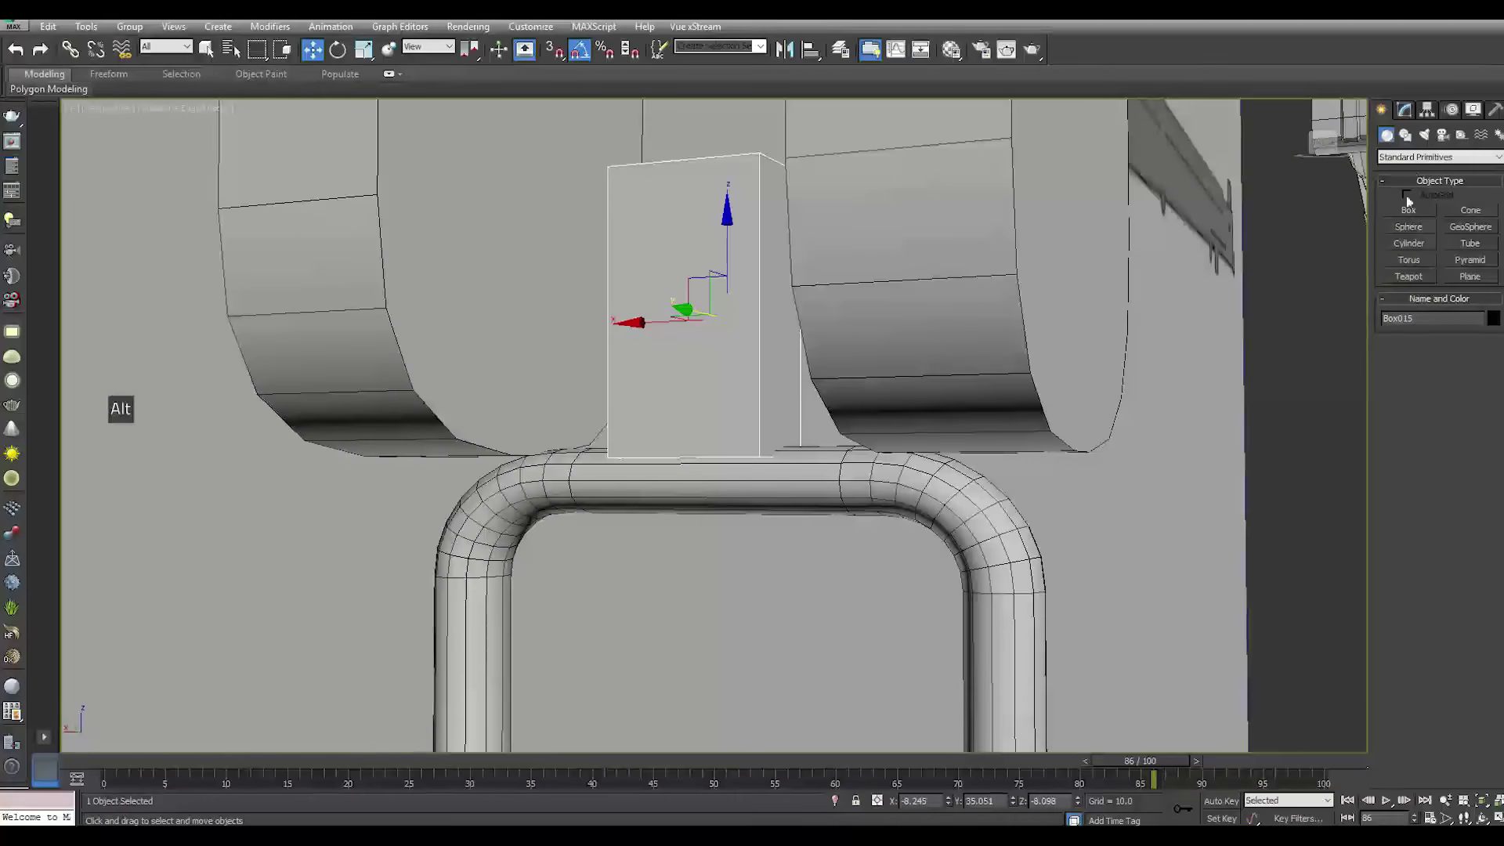
{"action": "left_click", "coordinate": [1405, 111]}
Convert the box to an editable poly and chamfer its top edges by 0.01
{"action": "right_click", "coordinate": [1431, 234]}
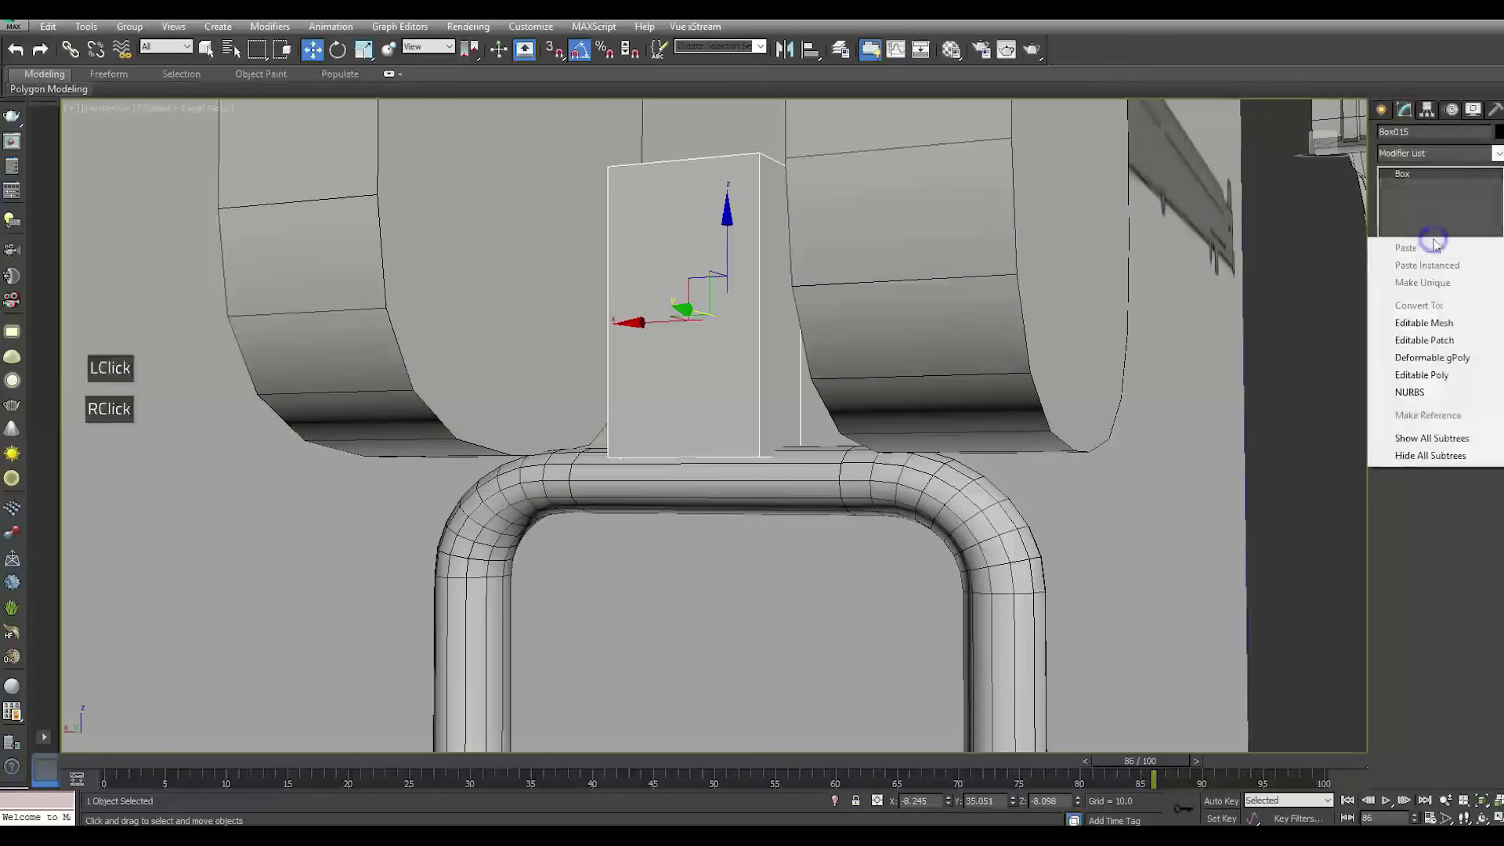
{"action": "left_click", "coordinate": [1430, 376]}
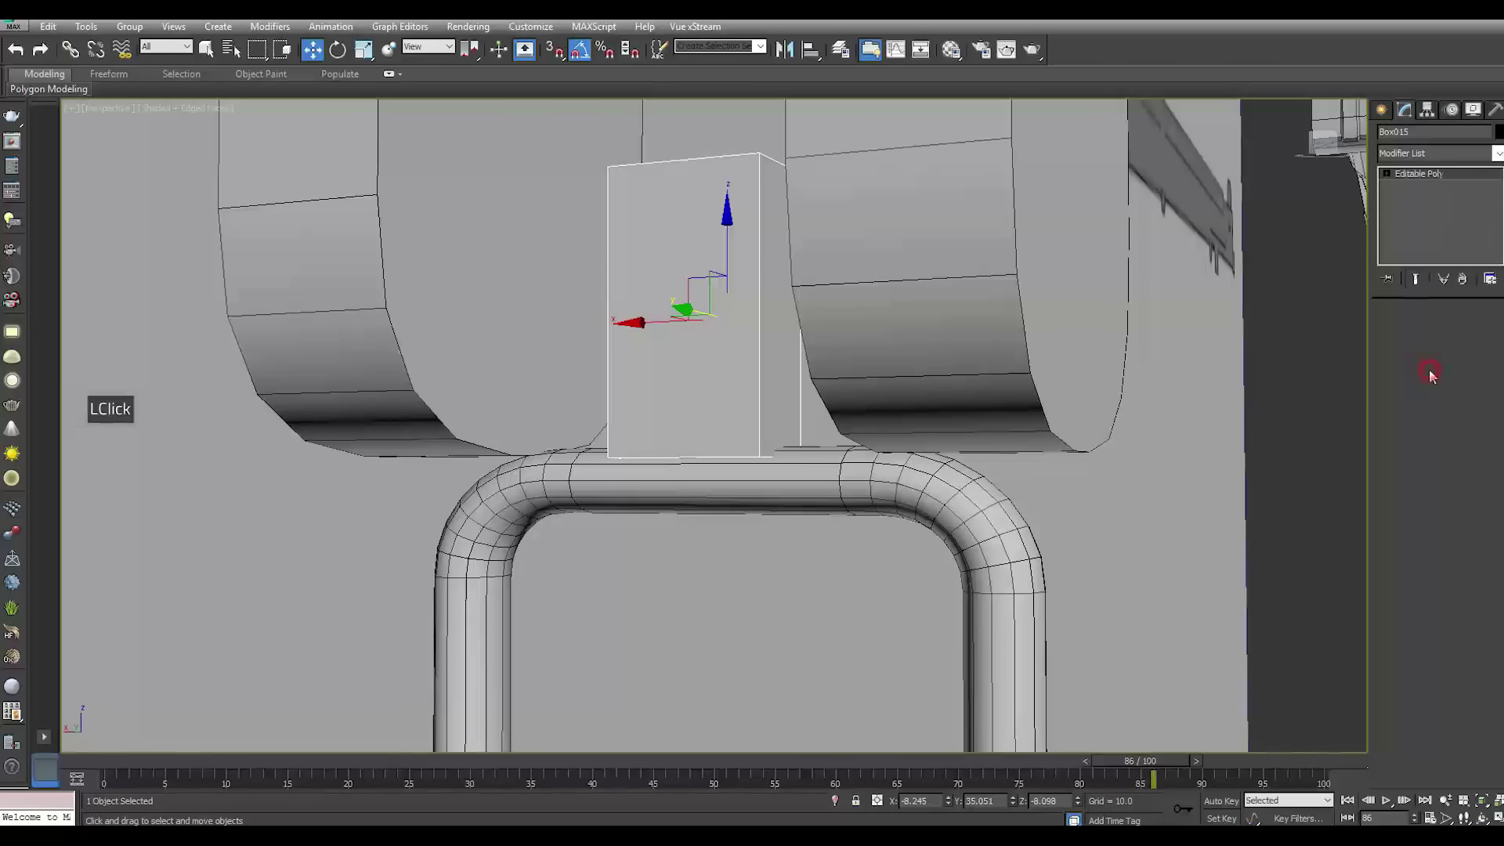
{"action": "left_click", "coordinate": [1424, 333]}
{"action": "middle_click_drag", "start_coordinate": [840, 208], "coordinate": [750, 123], "text": "alt"}
{"action": "left_click_drag", "start_coordinate": [750, 123], "coordinate": [722, 205]}
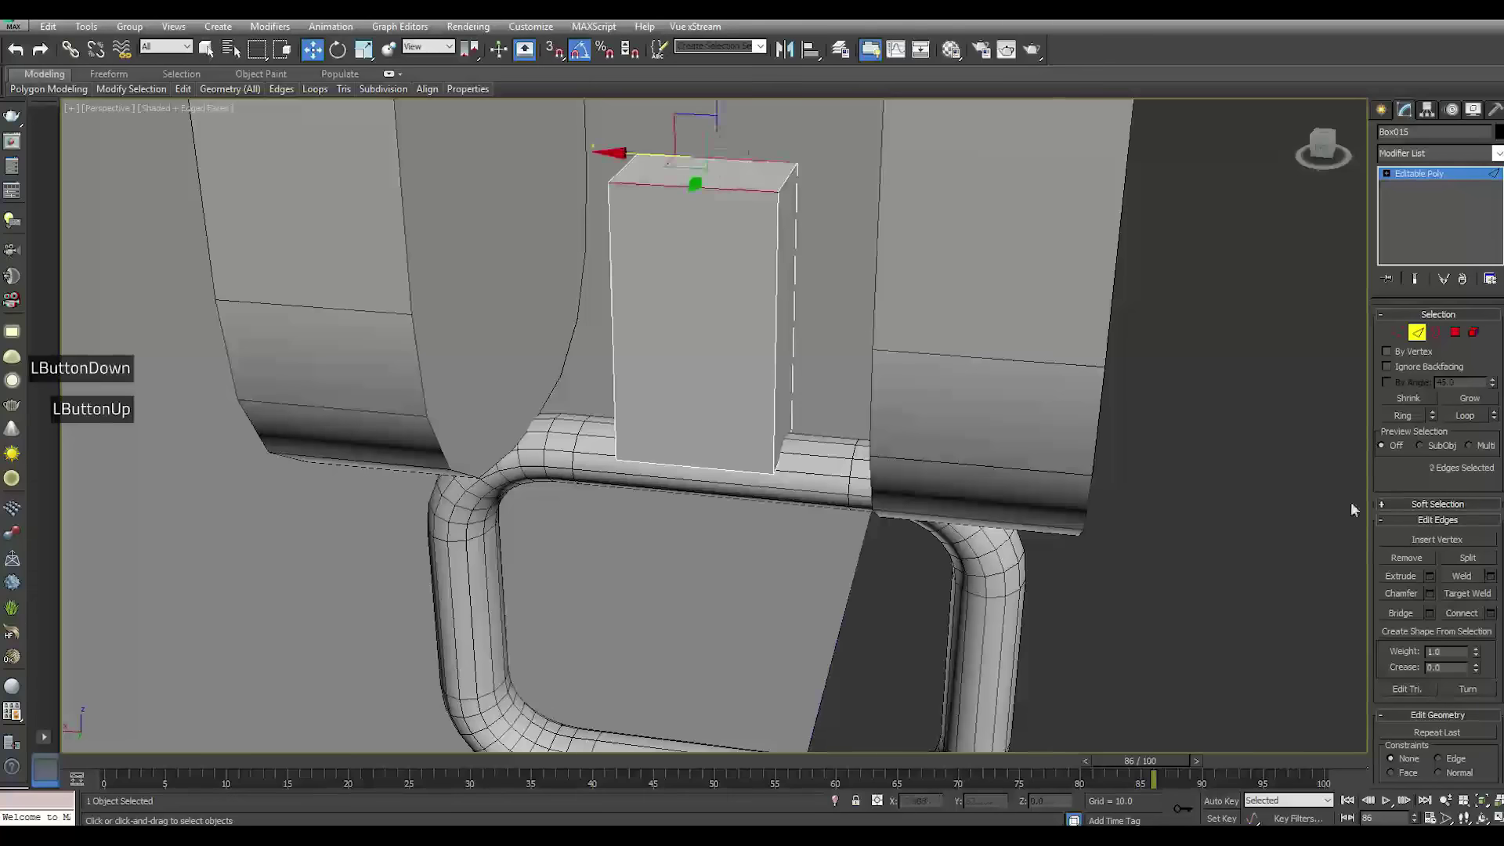
{"action": "left_click", "coordinate": [1430, 594]}
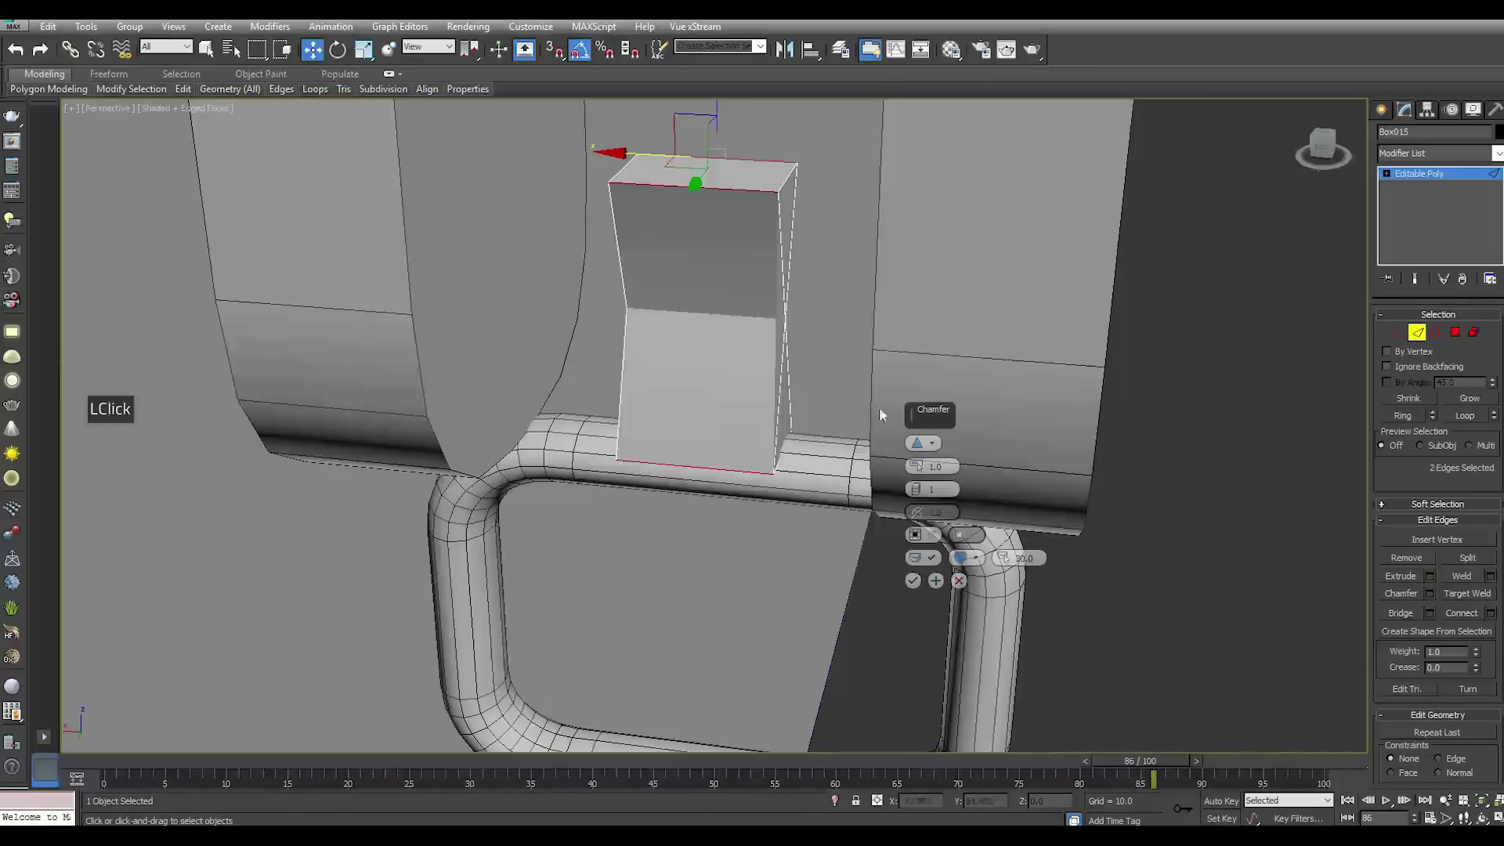
{"action": "left_click_drag", "start_coordinate": [913, 465], "coordinate": [917, 481]}
{"action": "left_click", "coordinate": [914, 581]}
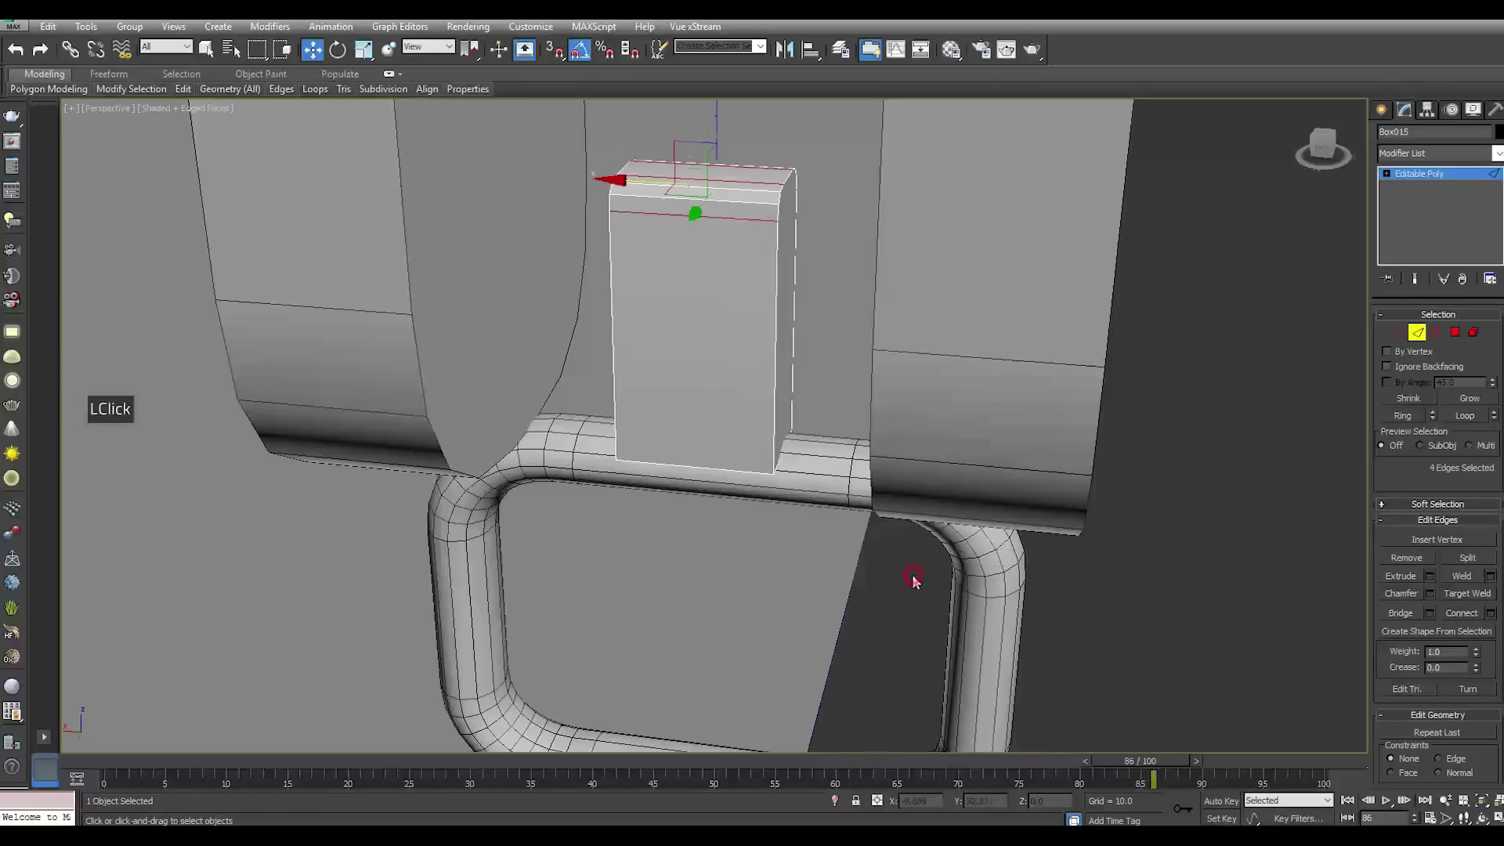
Slide two bottom edges slightly to tilt the plate, then leave Edge mode
{"action": "middle_click_drag", "start_coordinate": [939, 508], "coordinate": [716, 413], "text": "alt"}
{"action": "left_click", "coordinate": [630, 392]}
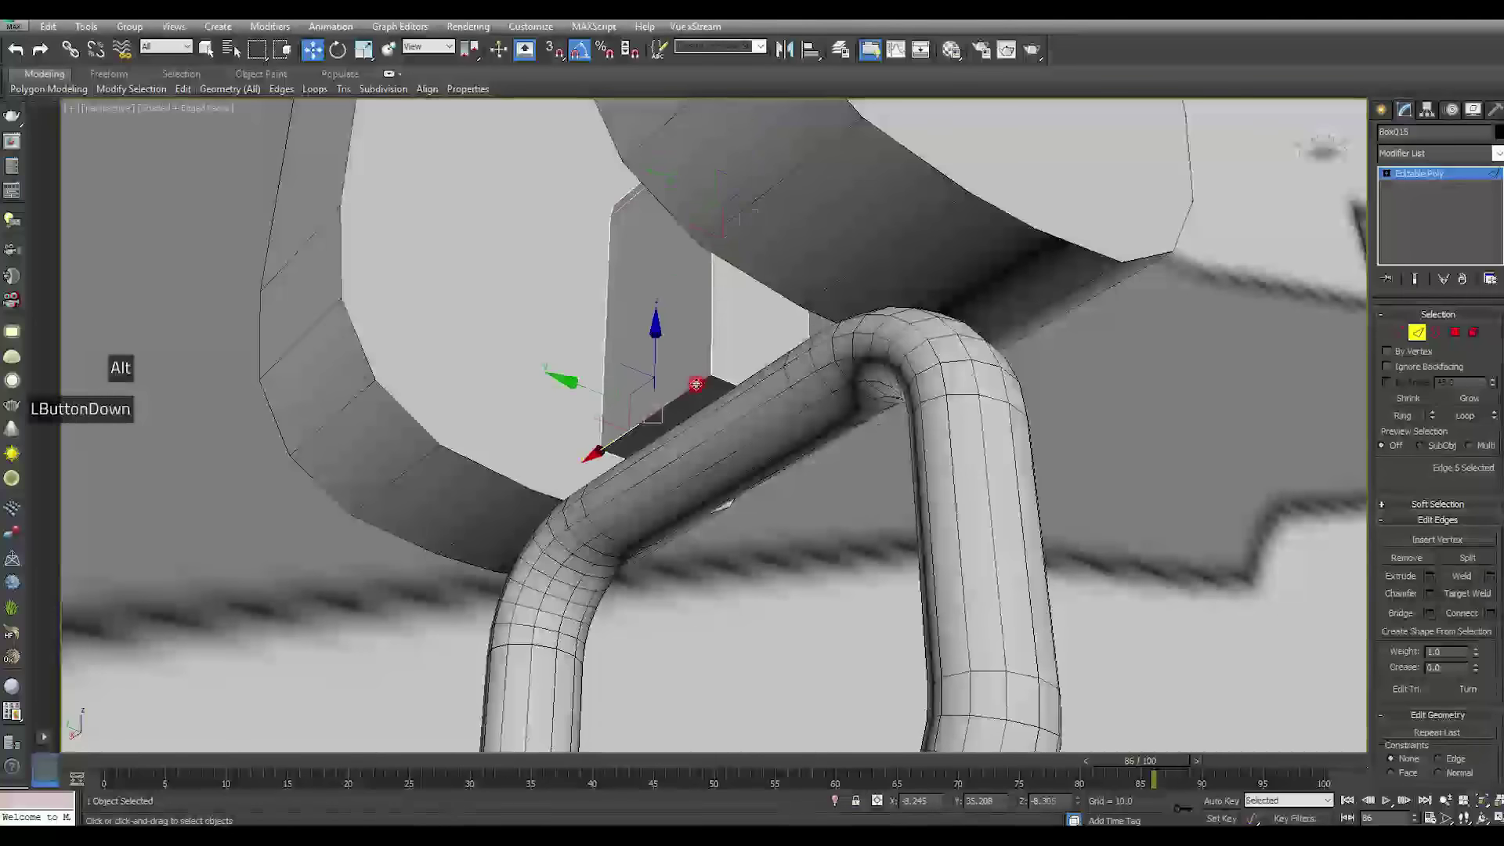
{"action": "left_click_drag", "start_coordinate": [604, 392], "coordinate": [643, 405]}
{"action": "middle_click_drag", "start_coordinate": [930, 447], "coordinate": [774, 391], "text": "alt"}
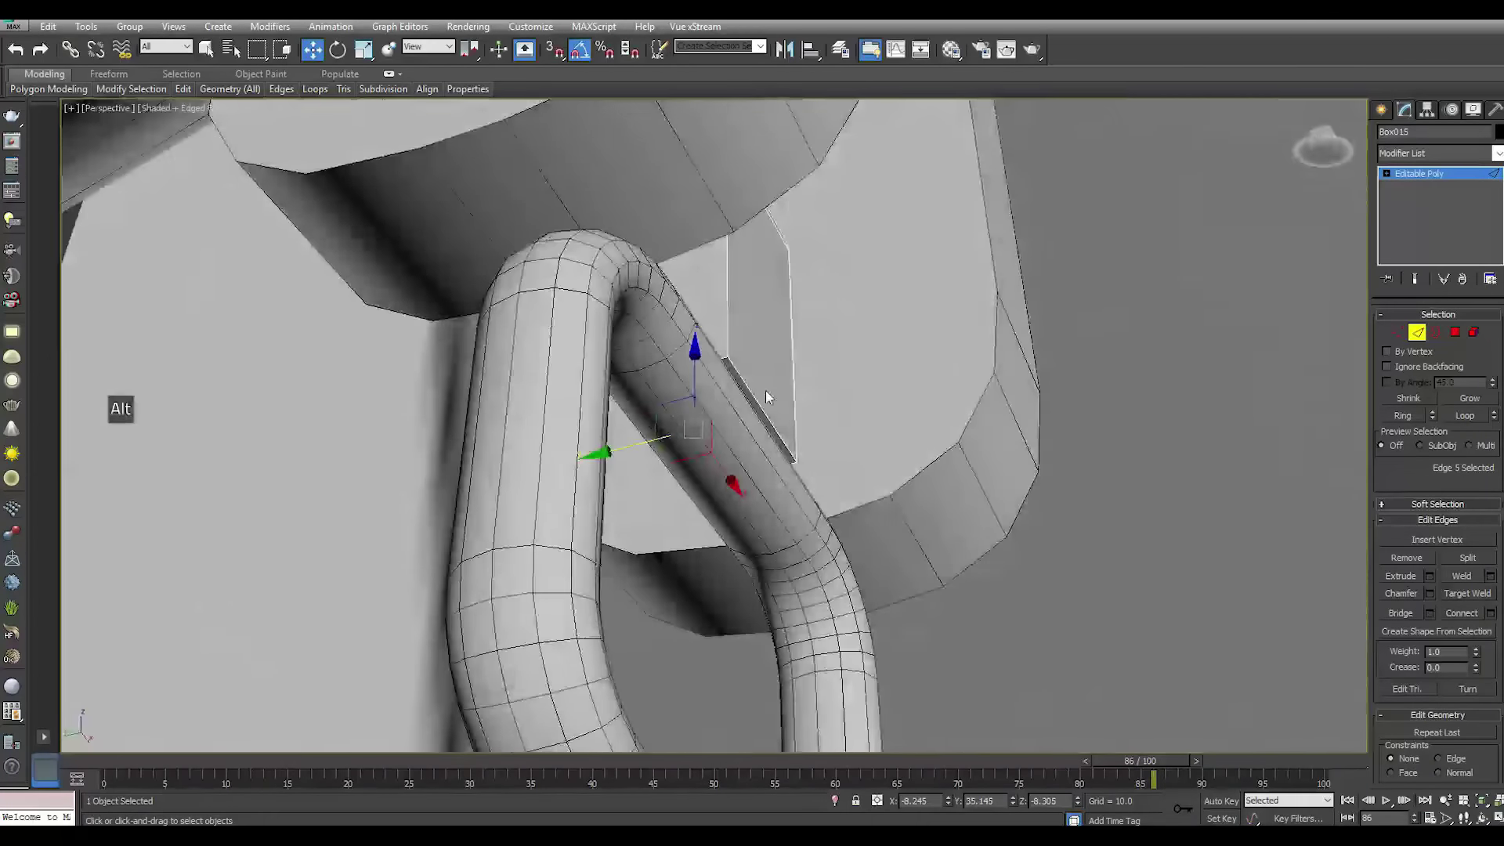
{"action": "left_click", "coordinate": [727, 429]}
{"action": "left_click_drag", "start_coordinate": [727, 429], "coordinate": [715, 427]}
{"action": "left_click", "coordinate": [1425, 180]}
{"action": "middle_click_drag", "start_coordinate": [690, 356], "coordinate": [883, 373], "text": "alt"}
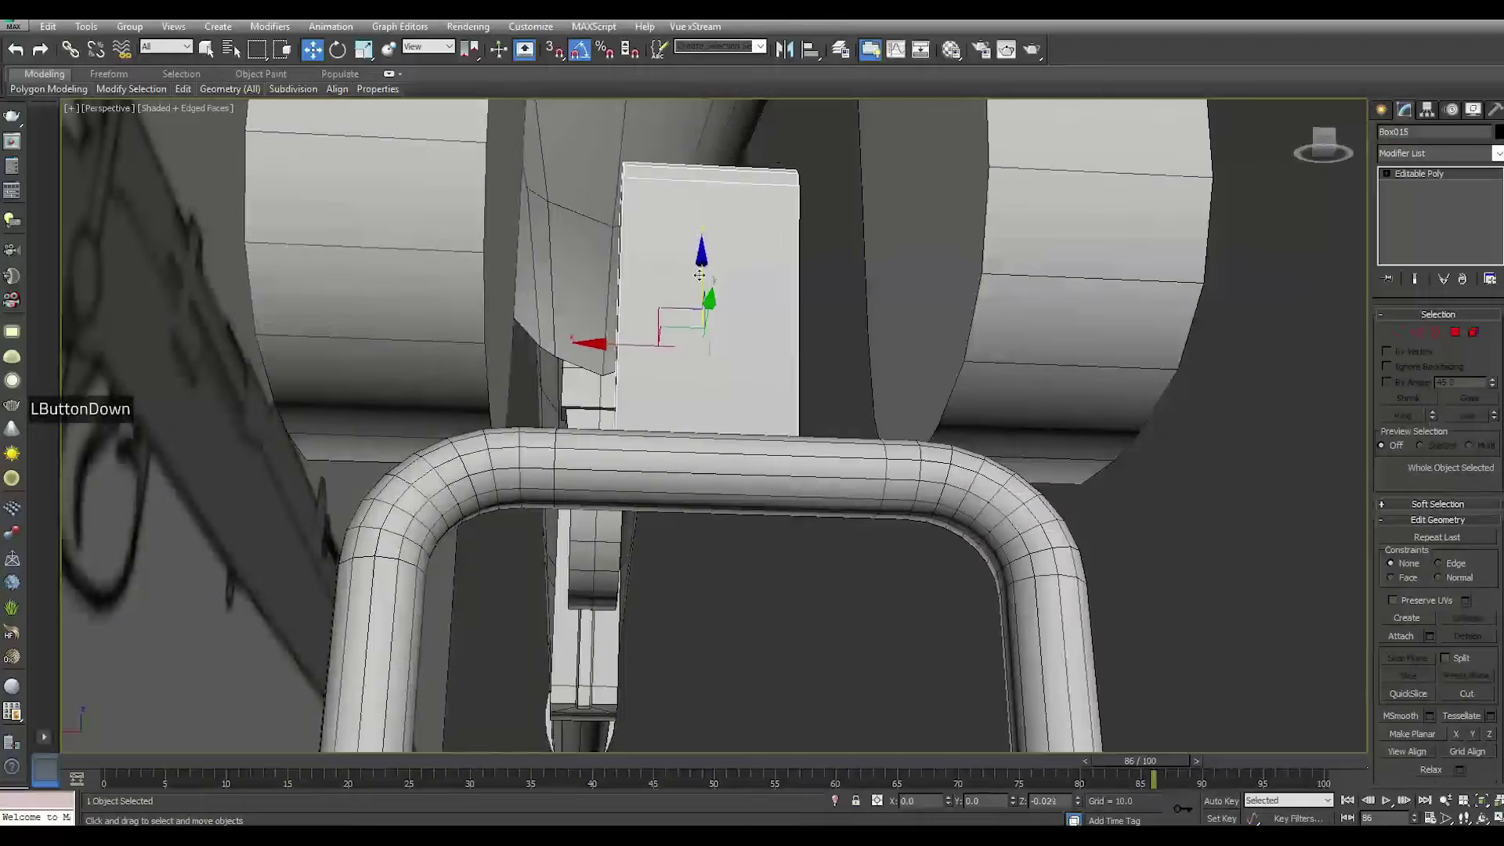
{"action": "scroll", "coordinate": [790, 359], "scroll_direction": "down", "scroll_amount": 3}
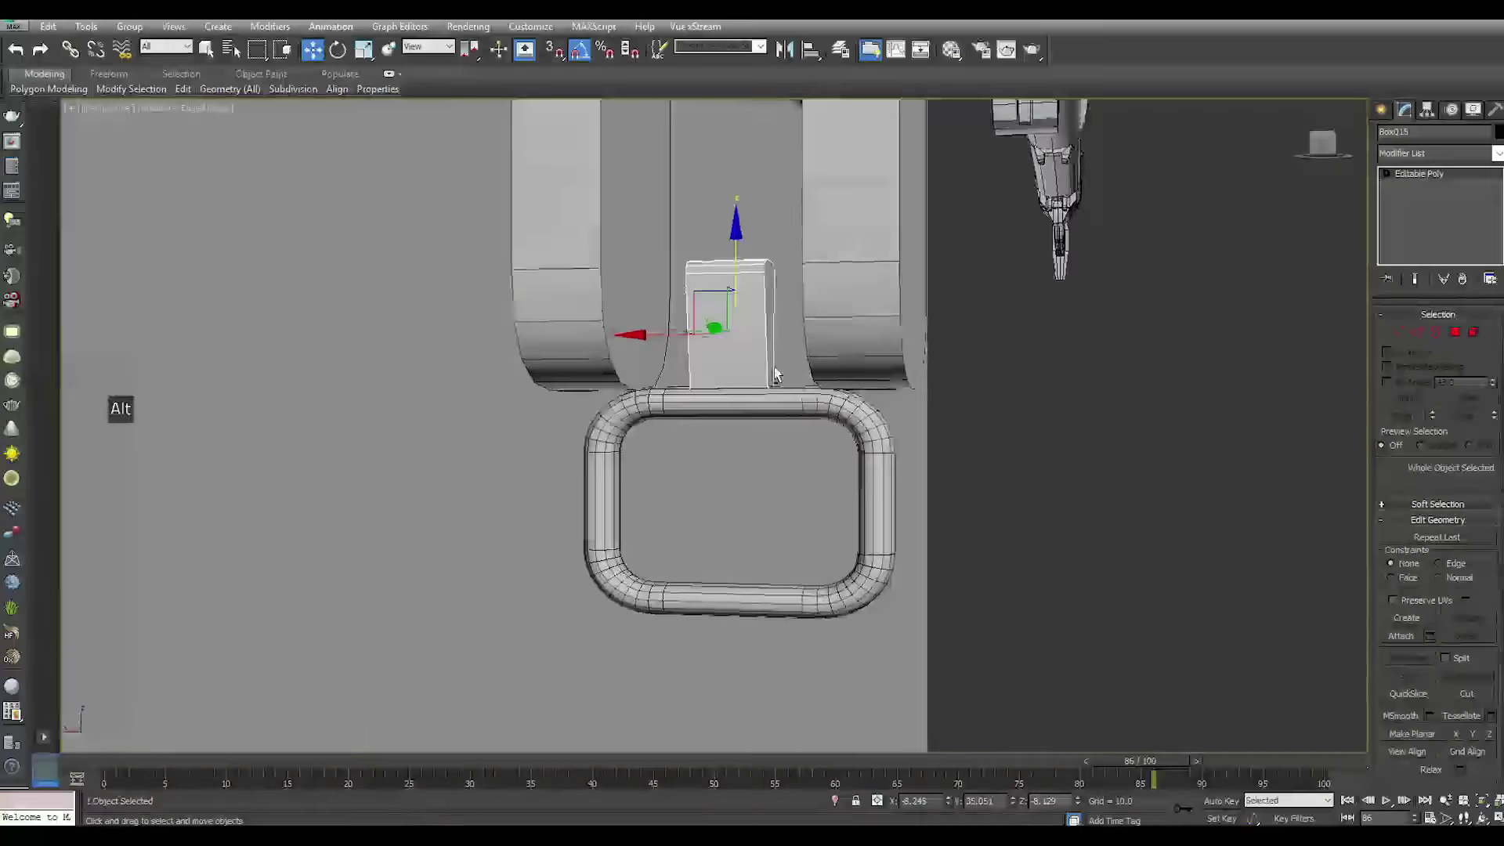